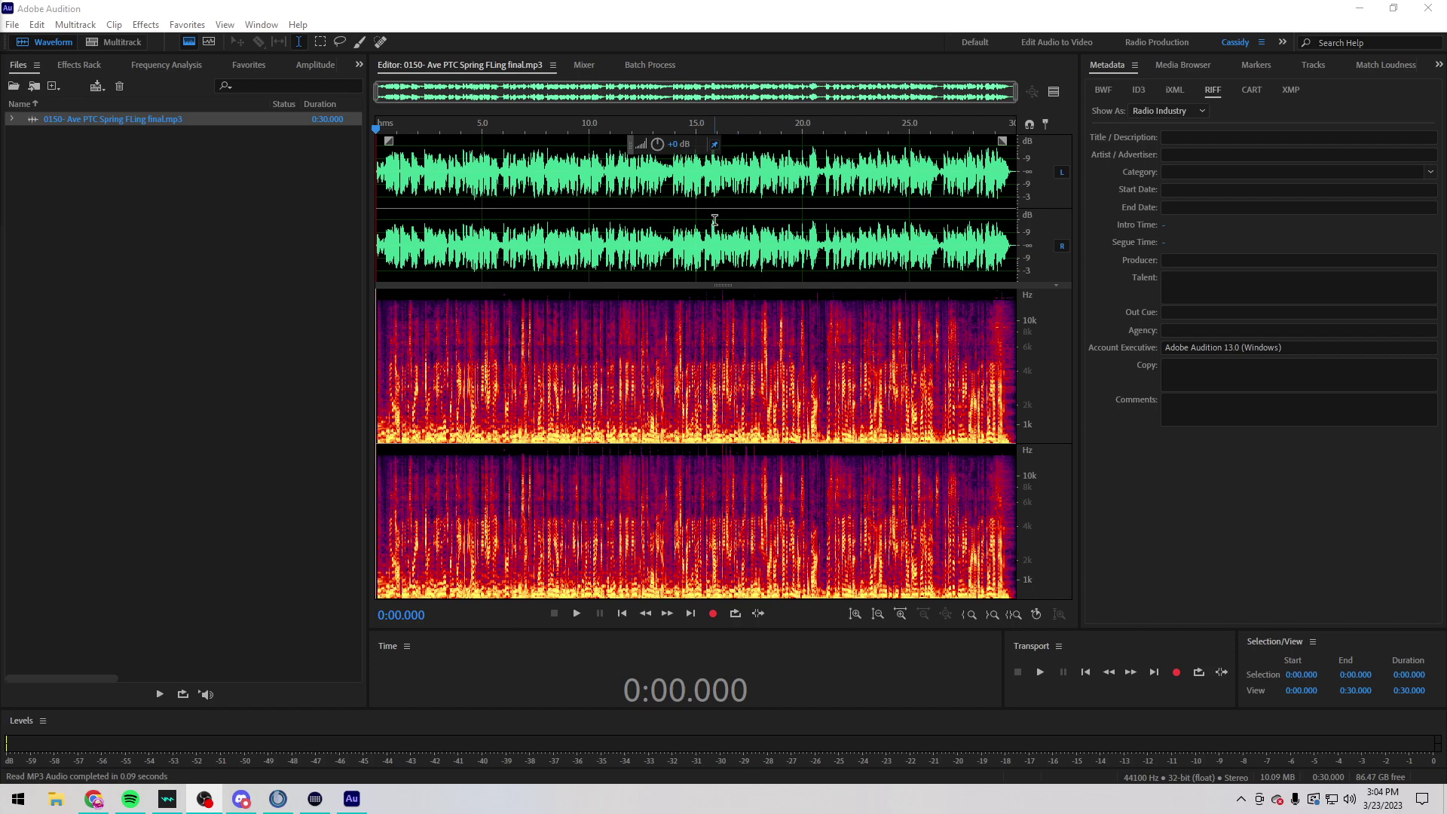
{"action": "scroll", "coordinate": [643, 210], "scroll_direction": "up", "scroll_amount": 3}
{"action": "scroll", "coordinate": [621, 233], "scroll_direction": "down", "scroll_amount": 3}
{"action": "scroll", "coordinate": [417, 160], "scroll_direction": "up", "scroll_amount": 2}
{"action": "scroll", "coordinate": [413, 170], "scroll_direction": "down", "scroll_amount": 2}
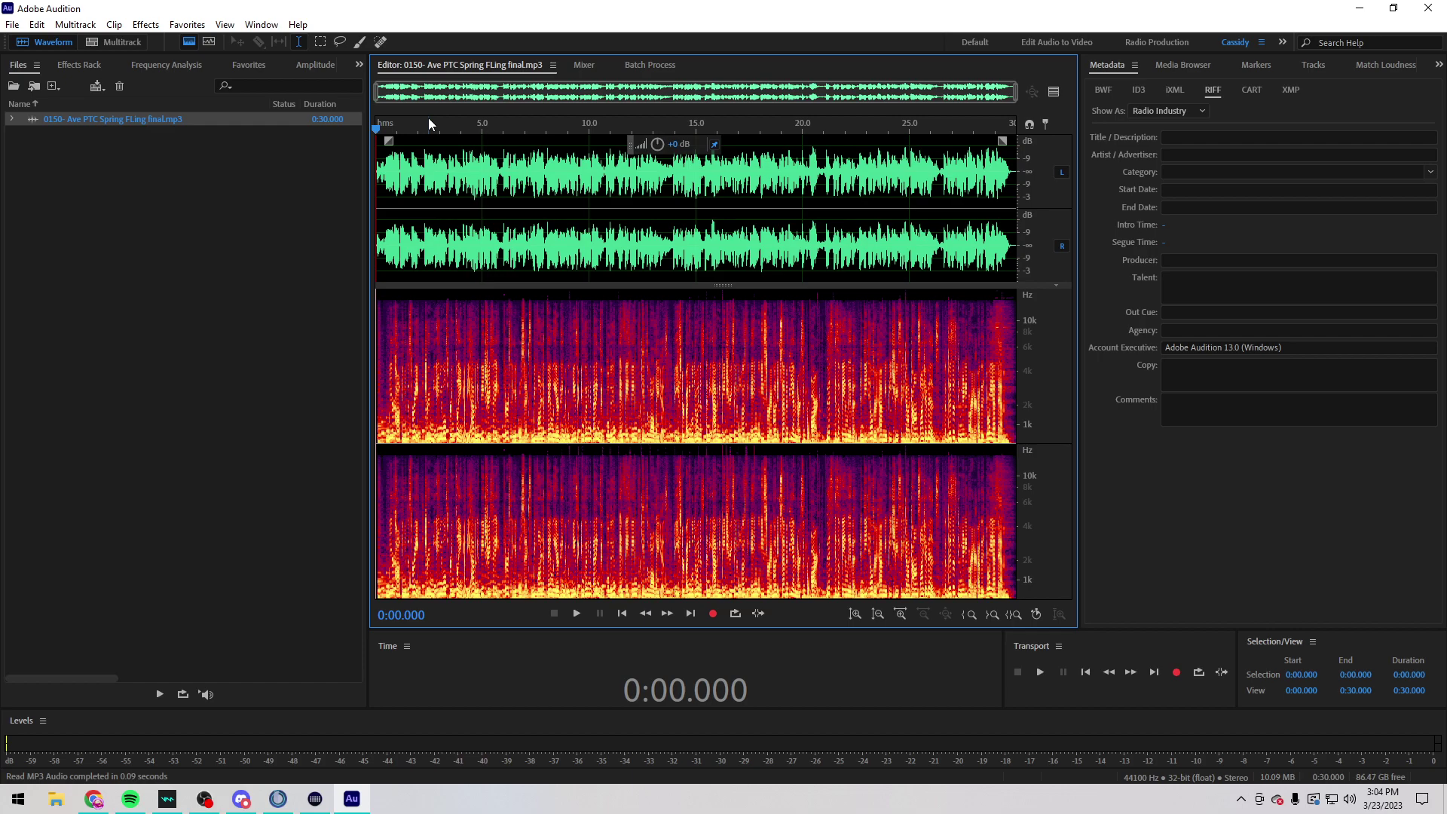
{"action": "key", "text": "space"}
Step: Switch to Gmail in the browser and open the "[SAS] 15 for anyone" email containing the two scripts
{"action": "left_click", "coordinate": [94, 799]}
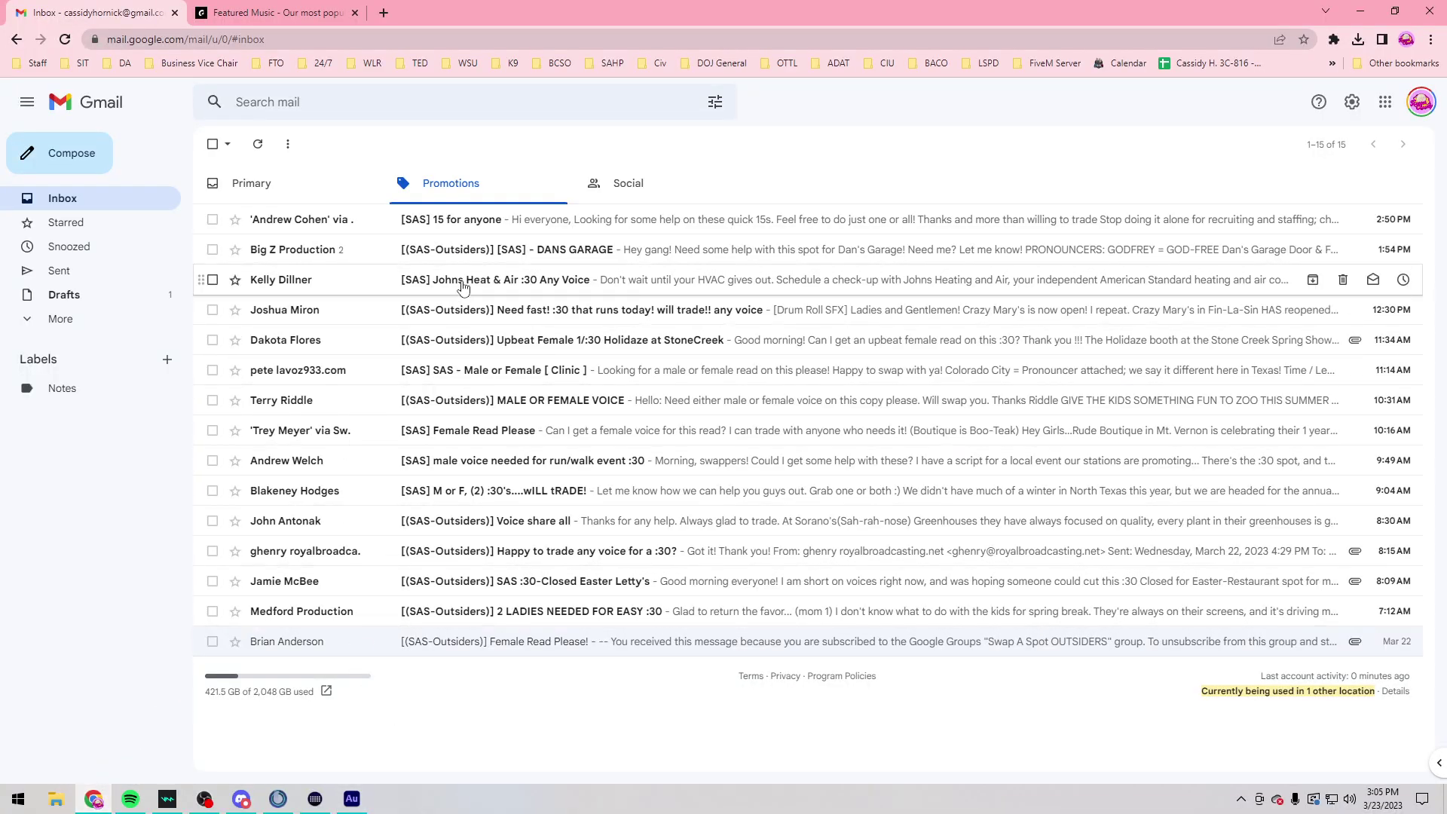
{"action": "left_click", "coordinate": [461, 230]}
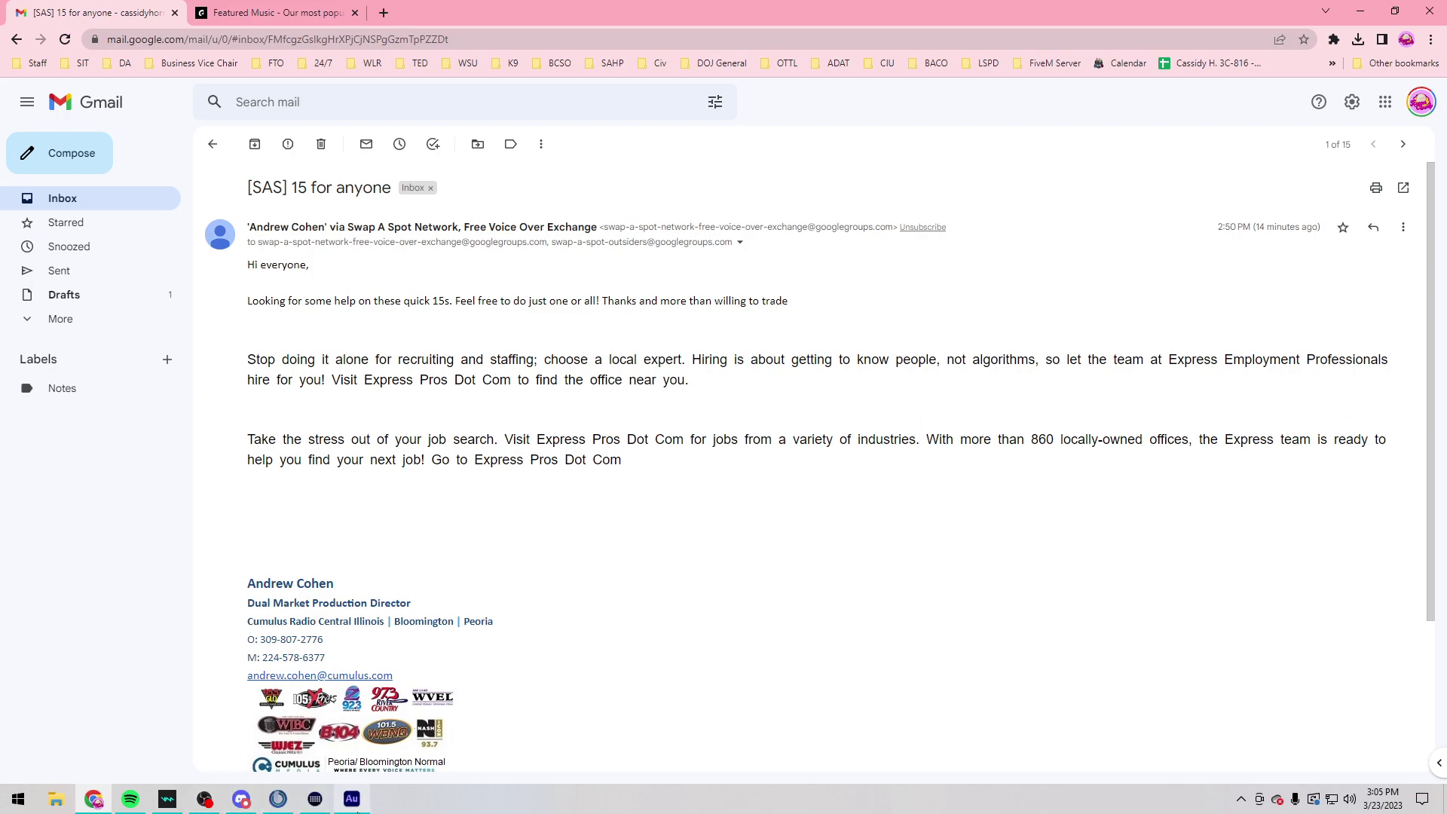
Step: Switch to Adobe Audition and create a new stereo audio file at 44100 Hz and 32-bit float
{"action": "mouse_move", "coordinate": [357, 810]}
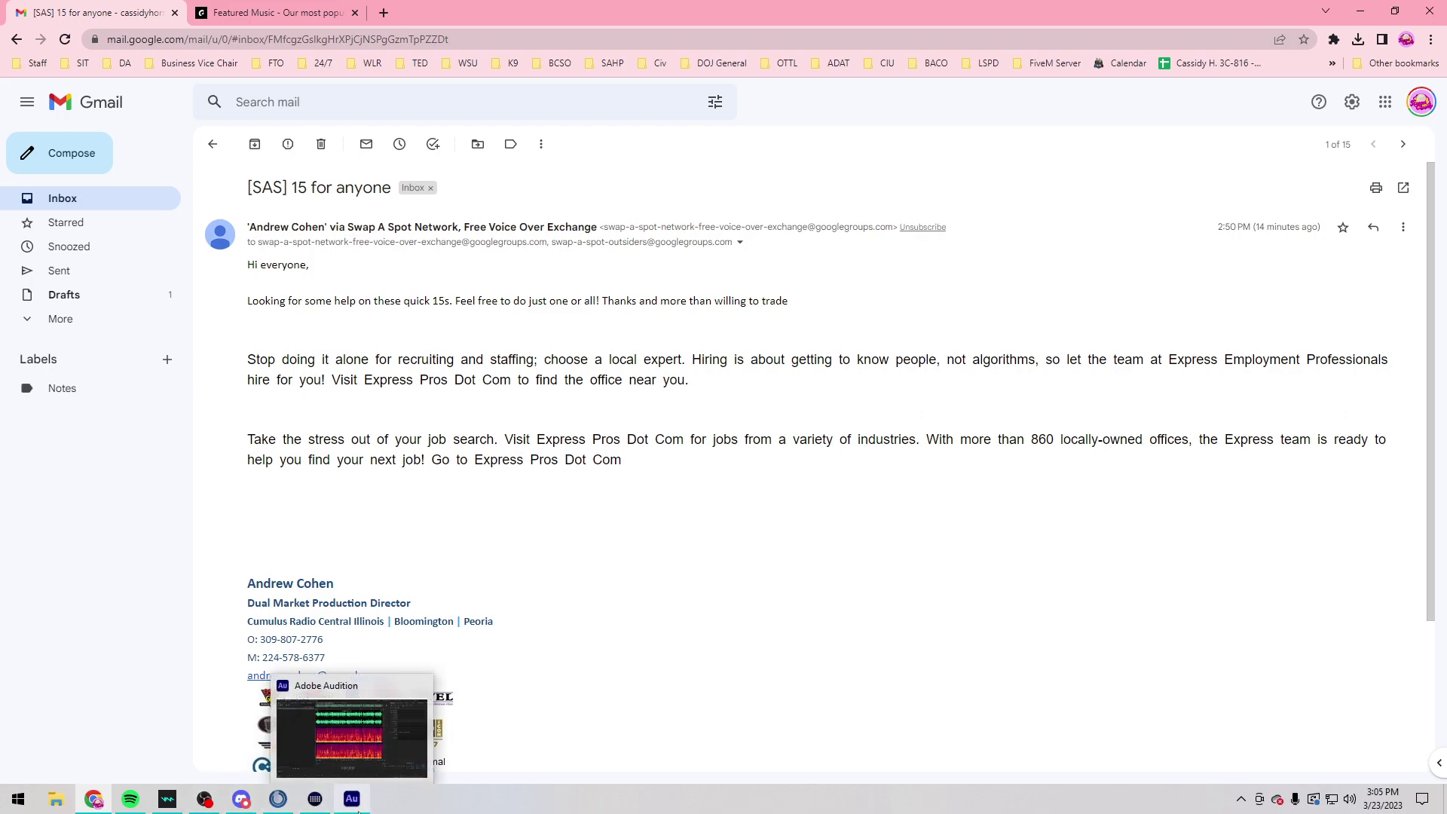
{"action": "left_click", "coordinate": [359, 811]}
{"action": "key", "text": "ctrl+shift+n"}
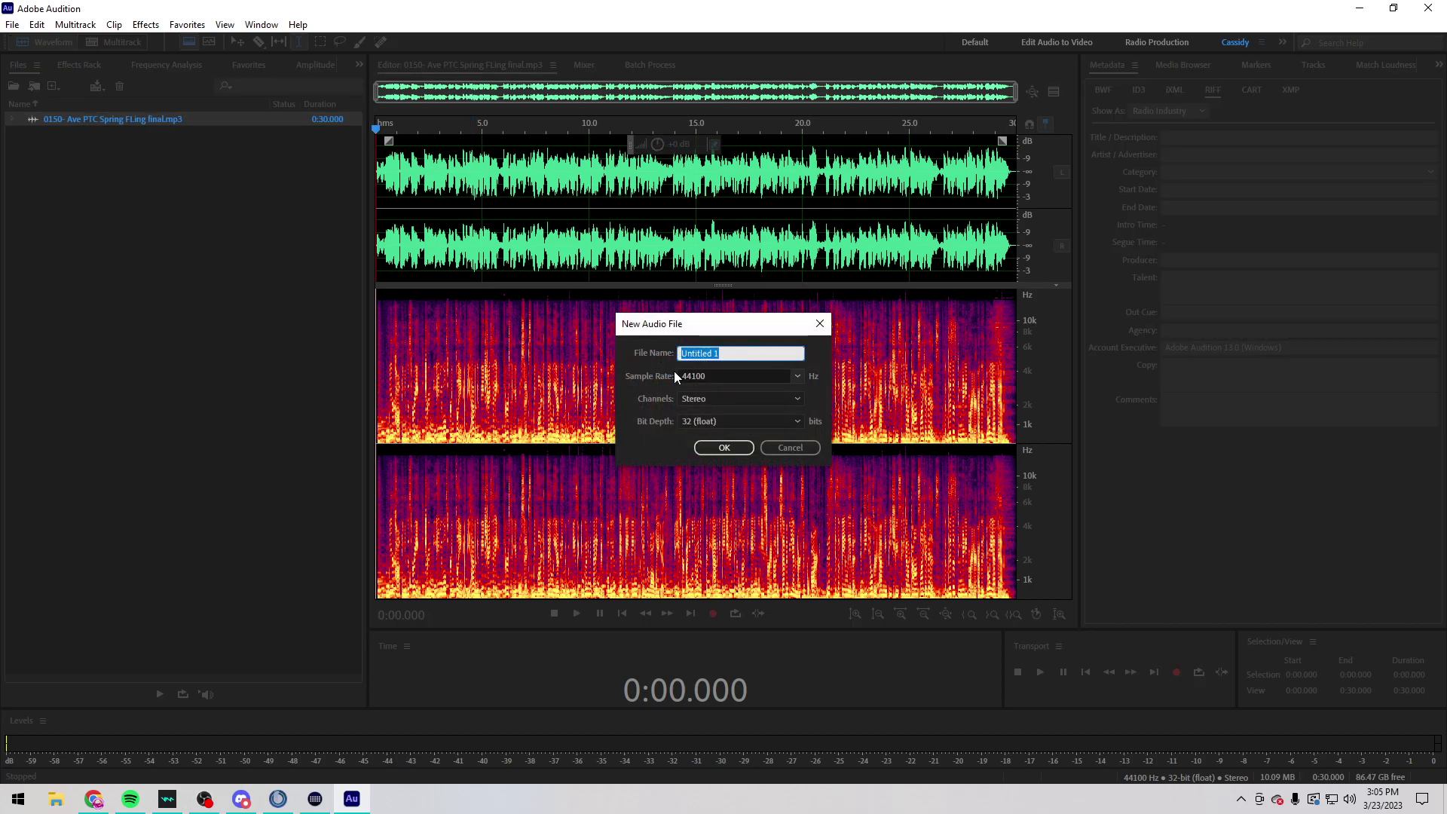
{"action": "left_click", "coordinate": [721, 448]}
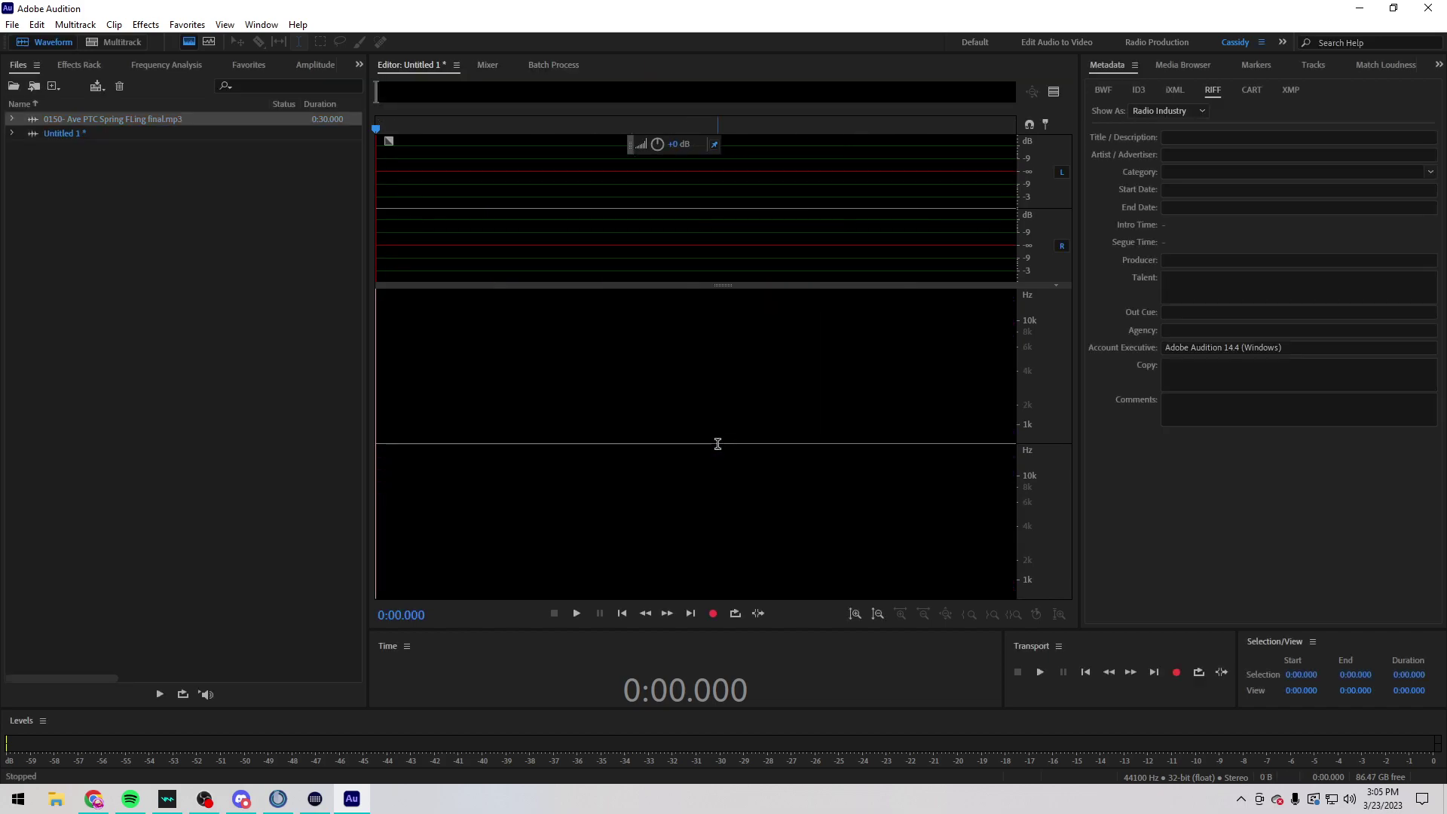
Step: Record the voice-over into the new file while reading the scripts from the open email, and stop when finished
{"action": "key", "text": "shift+space"}
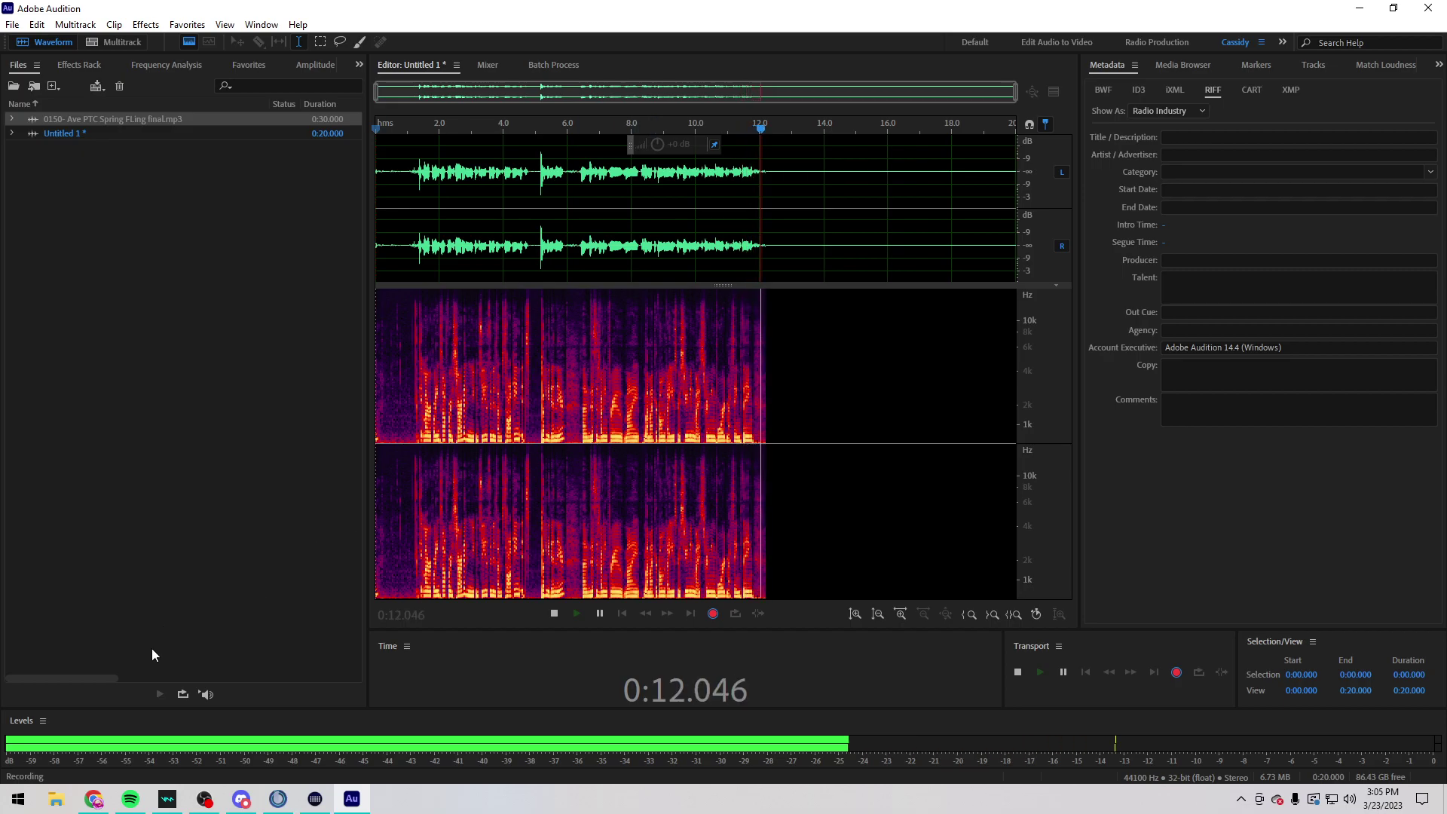
{"action": "key", "text": "alt+Tab"}
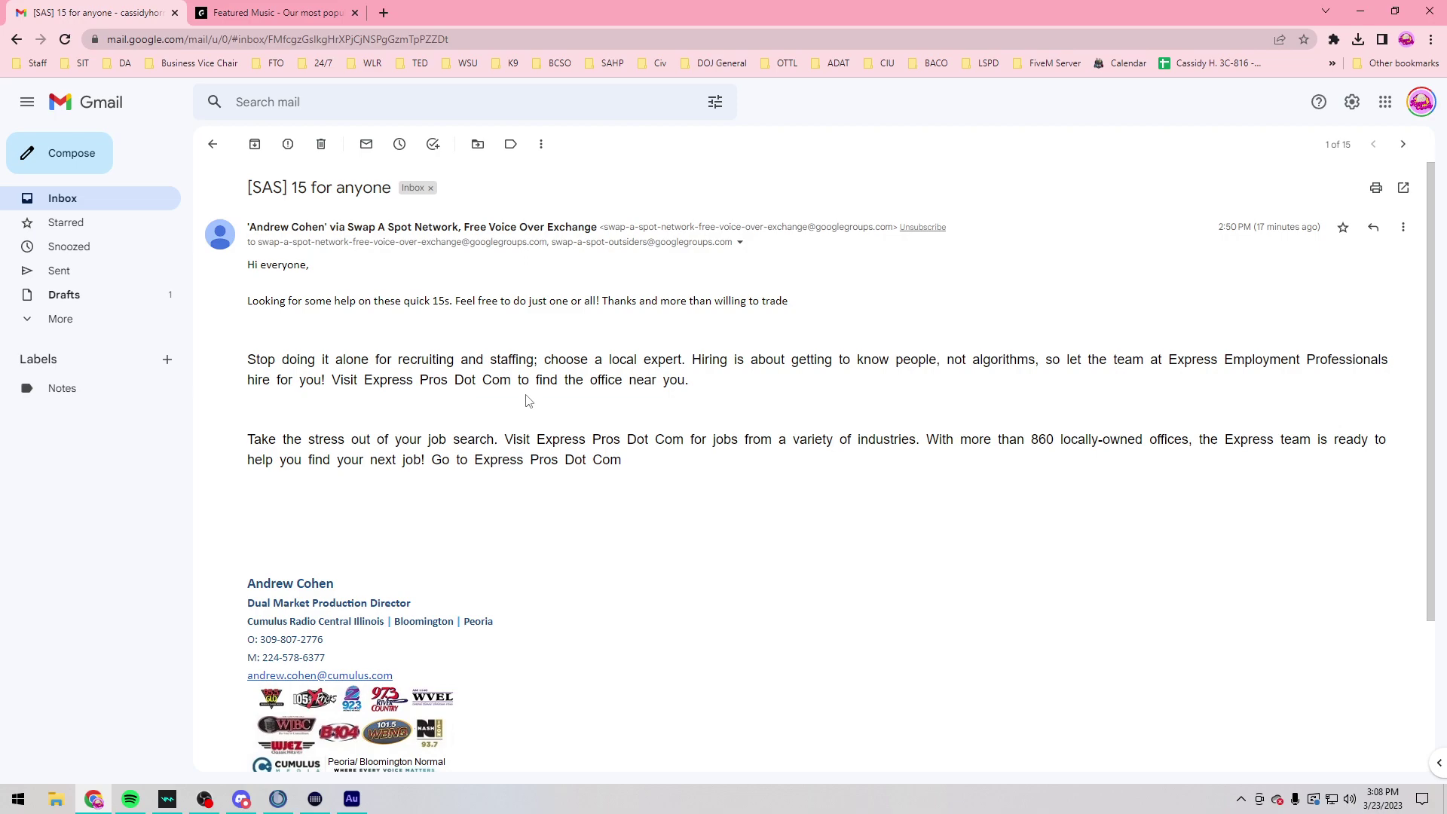
{"action": "left_click", "coordinate": [351, 799]}
{"action": "key", "text": "space"}
Step: Sample the opening takes by ear and delete everything from the start of the recording up to about 0:44
{"action": "left_click", "coordinate": [743, 233]}
{"action": "scroll", "coordinate": [500, 246], "scroll_direction": "up", "scroll_amount": 7}
{"action": "left_click_drag", "start_coordinate": [503, 246], "coordinate": [374, 249]}
{"action": "left_click", "coordinate": [642, 253]}
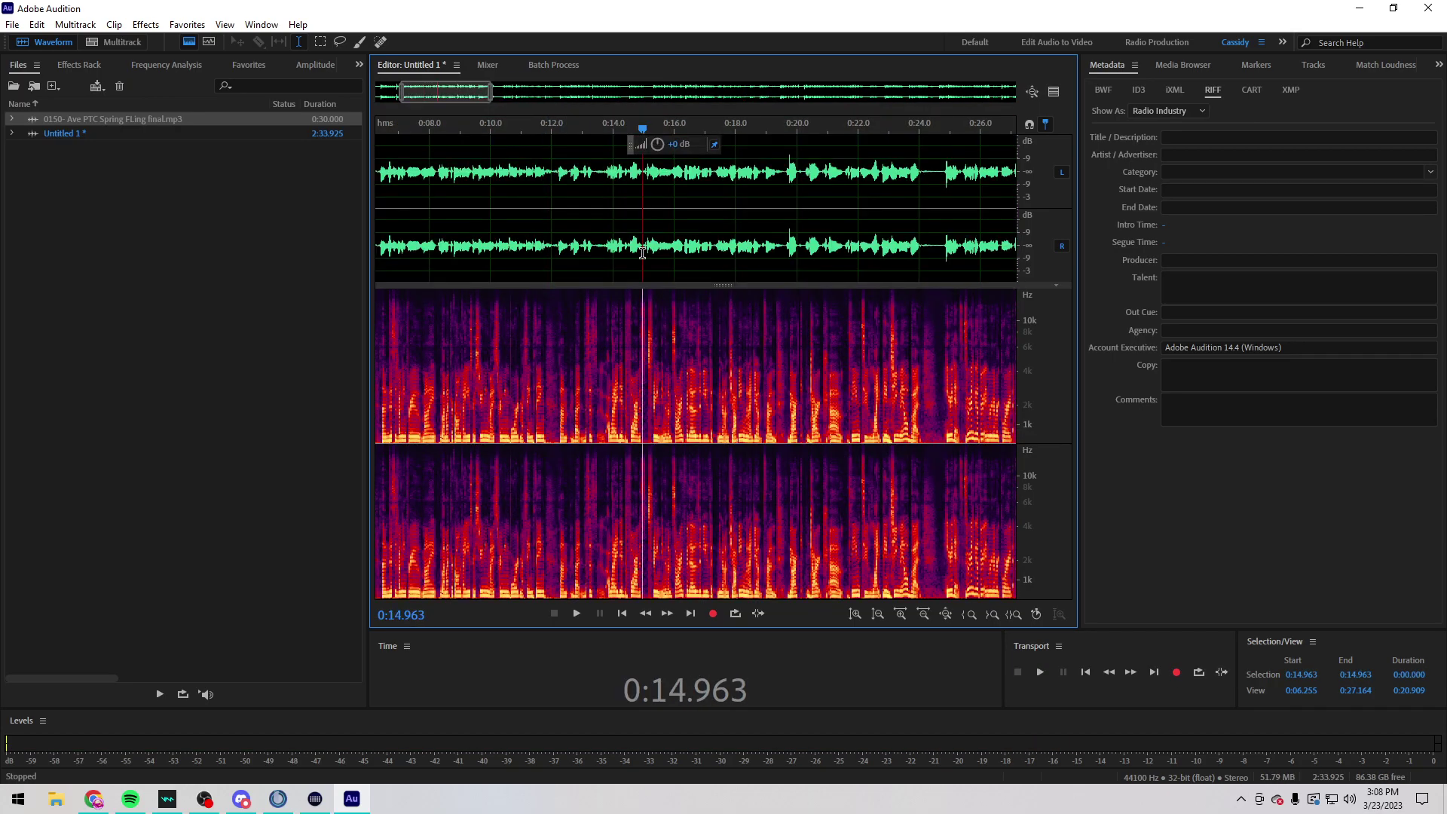
{"action": "key", "text": "space"}
{"action": "scroll", "coordinate": [642, 254], "scroll_direction": "down", "scroll_amount": 5}
{"action": "scroll", "coordinate": [747, 254], "scroll_direction": "up", "scroll_amount": 1}
{"action": "left_click", "coordinate": [682, 254]}
{"action": "scroll", "coordinate": [689, 254], "scroll_direction": "up", "scroll_amount": 4}
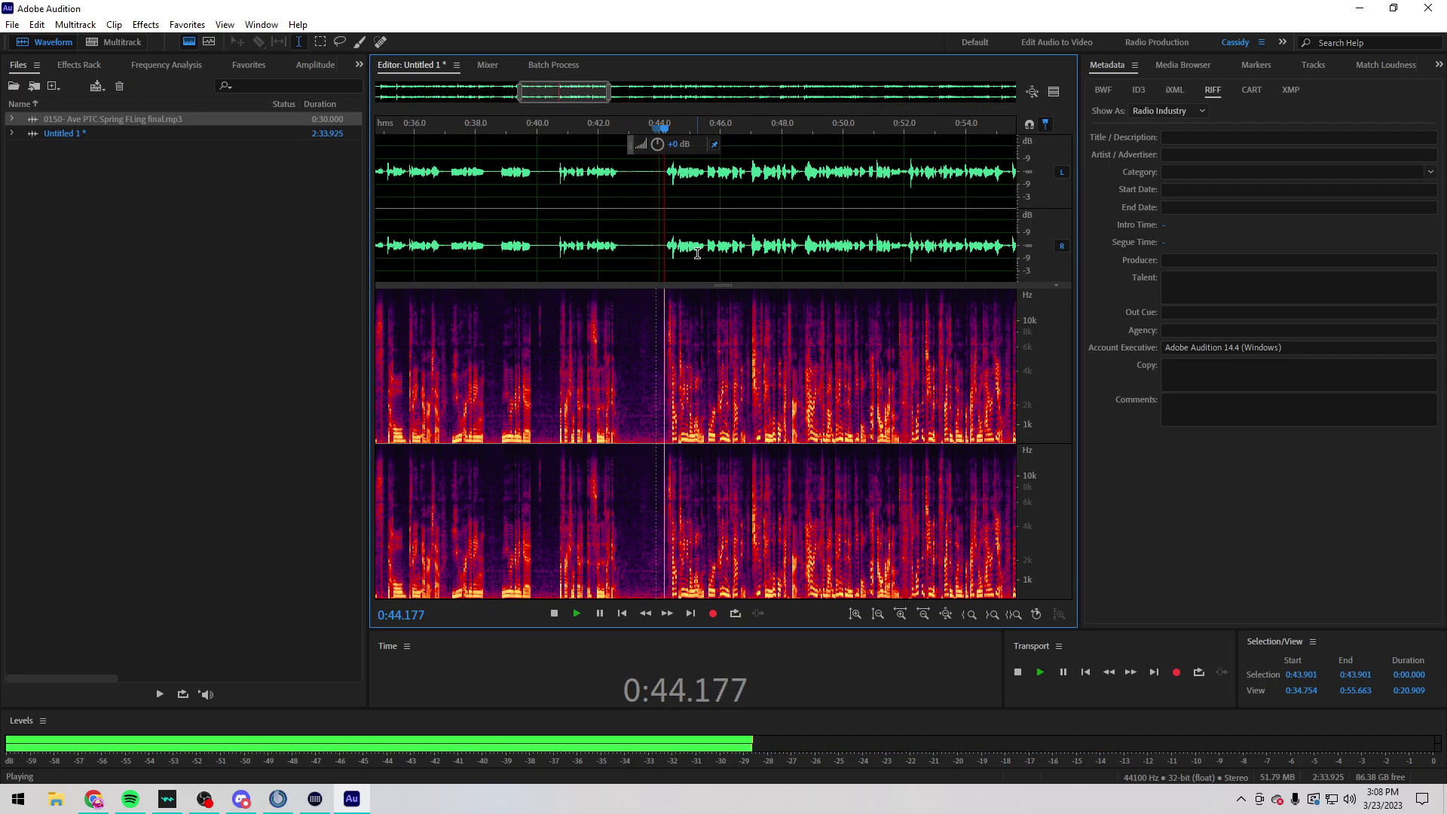
{"action": "scroll", "coordinate": [716, 245], "scroll_direction": "up", "scroll_amount": 3}
{"action": "left_click_drag", "start_coordinate": [765, 245], "coordinate": [378, 245]}
{"action": "key", "text": "Delete"}
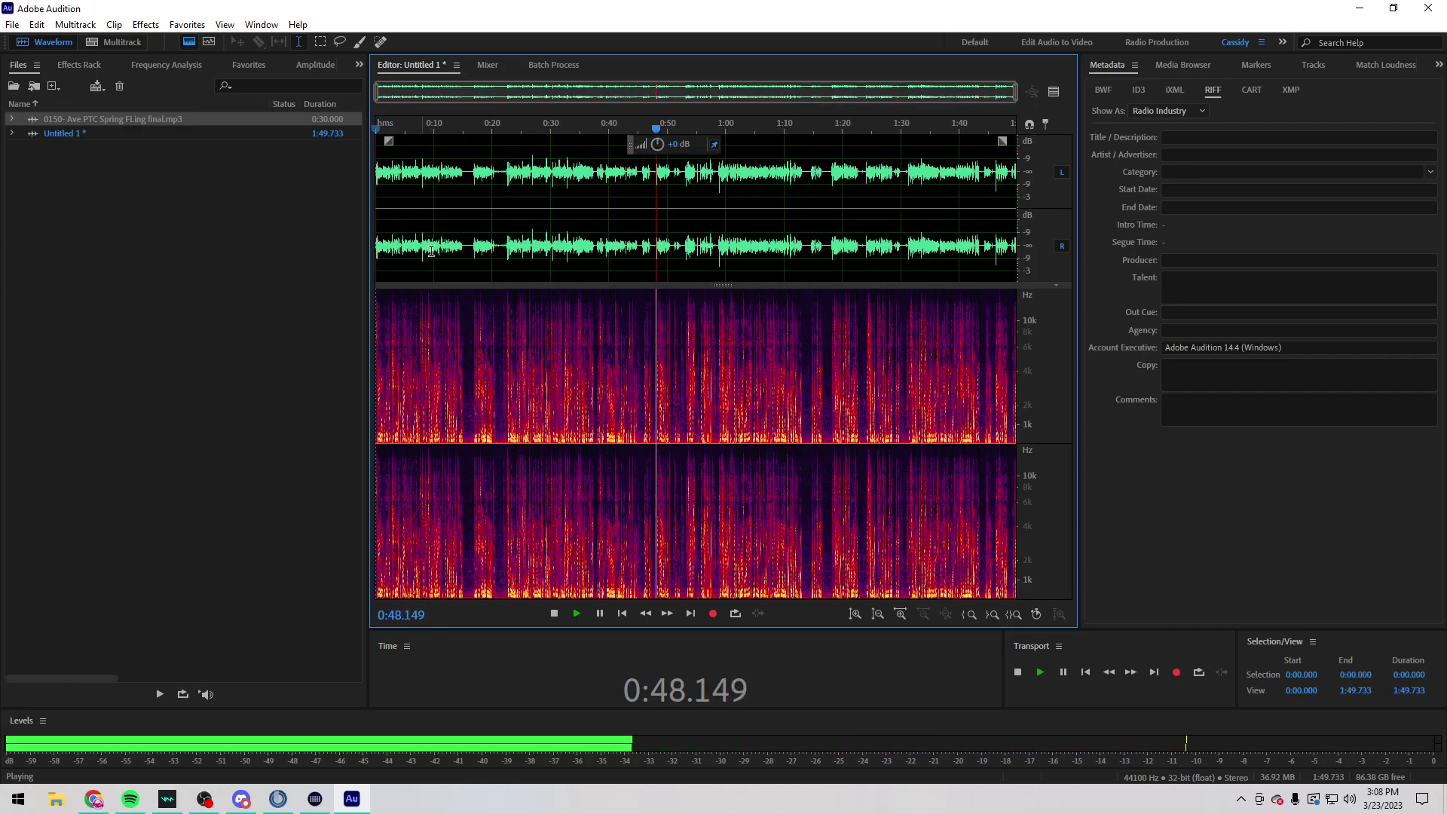
Step: Play the trimmed recording from about 0:10 and normalize it
{"action": "left_click", "coordinate": [435, 249]}
{"action": "scroll", "coordinate": [461, 245], "scroll_direction": "up", "scroll_amount": 4}
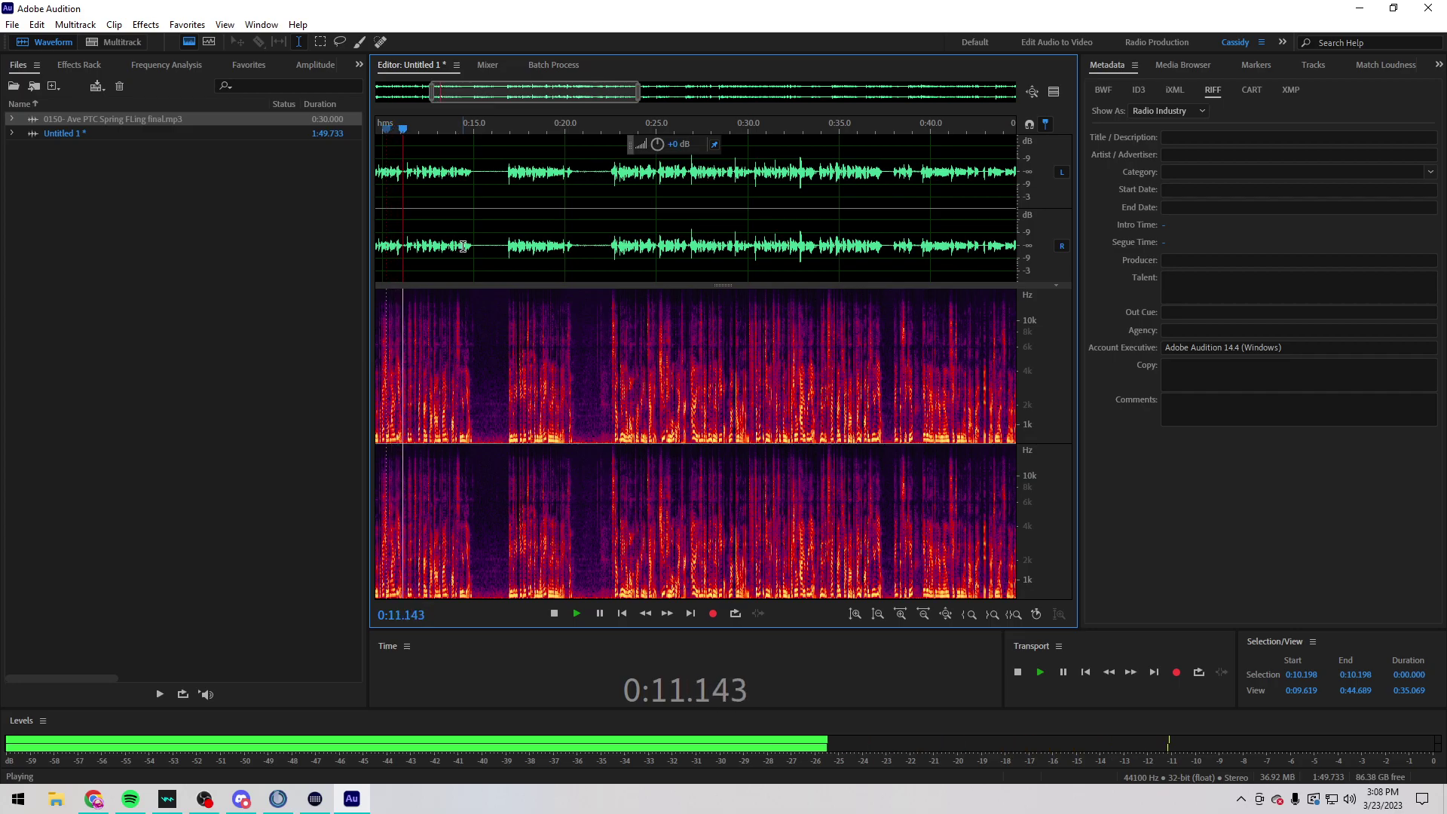
{"action": "scroll", "coordinate": [463, 241], "scroll_direction": "up", "scroll_amount": 3}
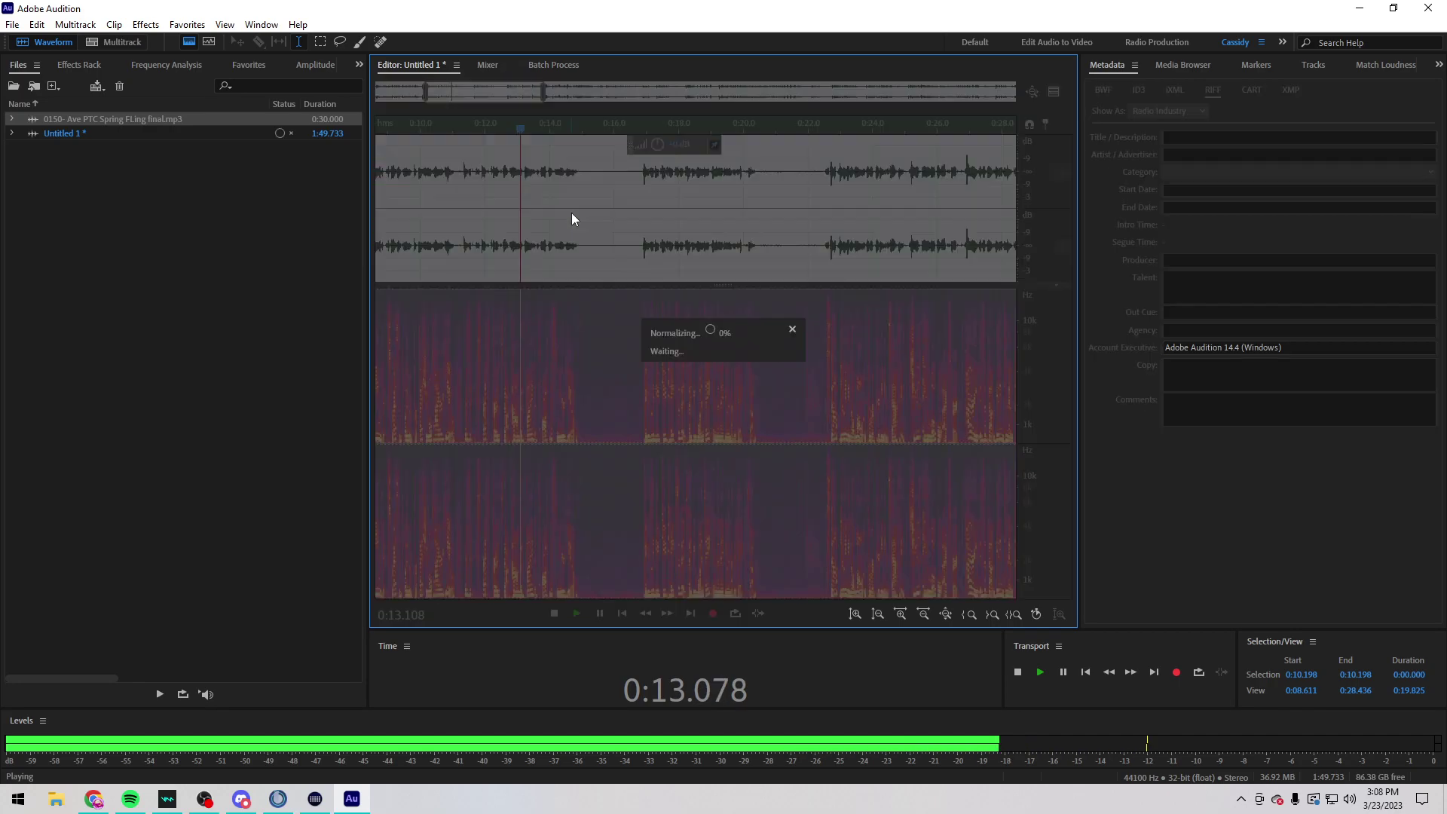
{"action": "scroll", "coordinate": [596, 226], "scroll_direction": "up", "scroll_amount": 2}
Step: Delete the stray phrase in the gap after the first script, from about 0:16.5, and play back the join
{"action": "left_click", "coordinate": [669, 231]}
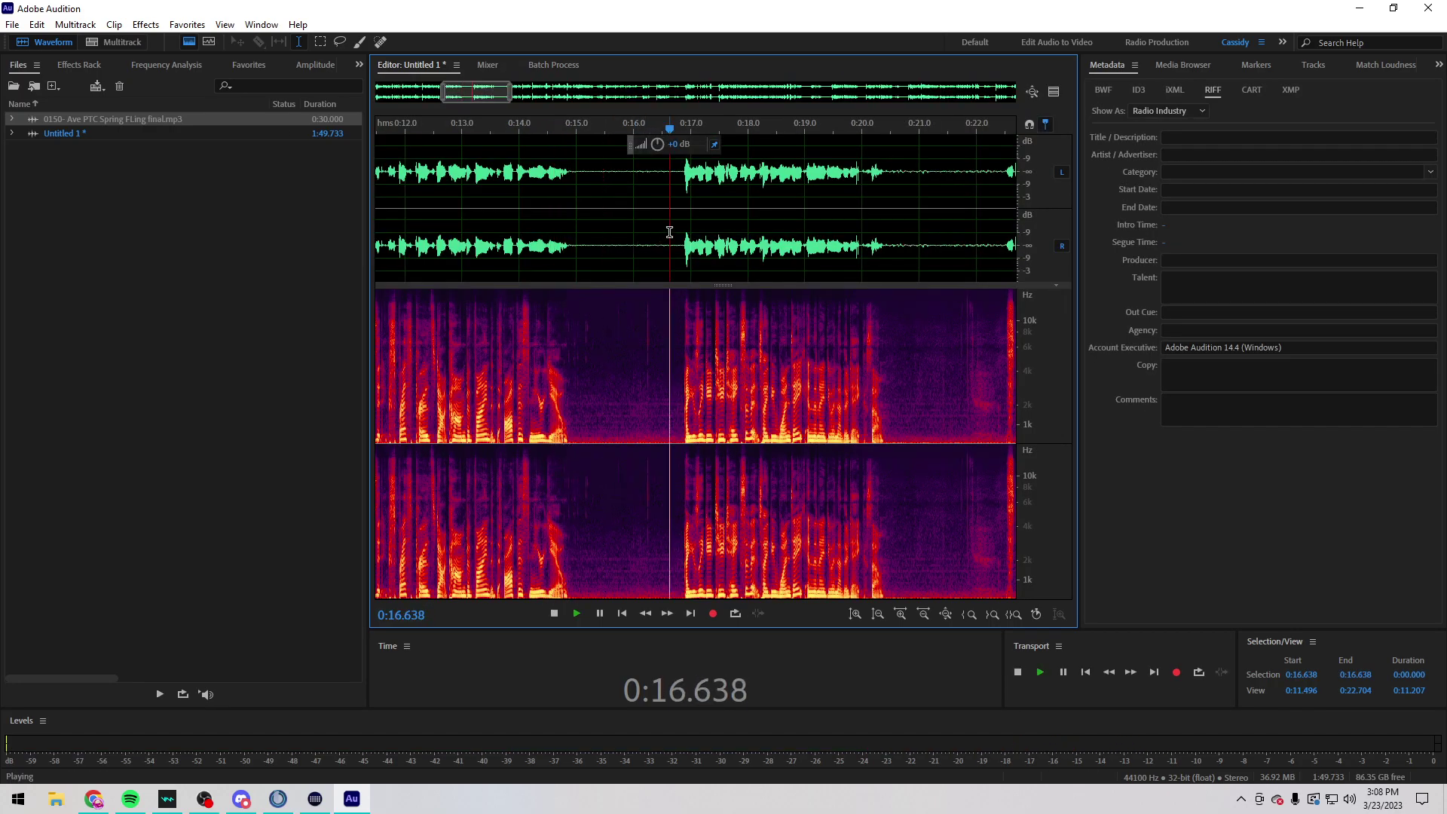
{"action": "scroll", "coordinate": [670, 232], "scroll_direction": "down", "scroll_amount": 3}
{"action": "scroll", "coordinate": [615, 245], "scroll_direction": "up", "scroll_amount": 2}
{"action": "left_click_drag", "start_coordinate": [552, 234], "coordinate": [398, 234]}
{"action": "key", "text": "Delete"}
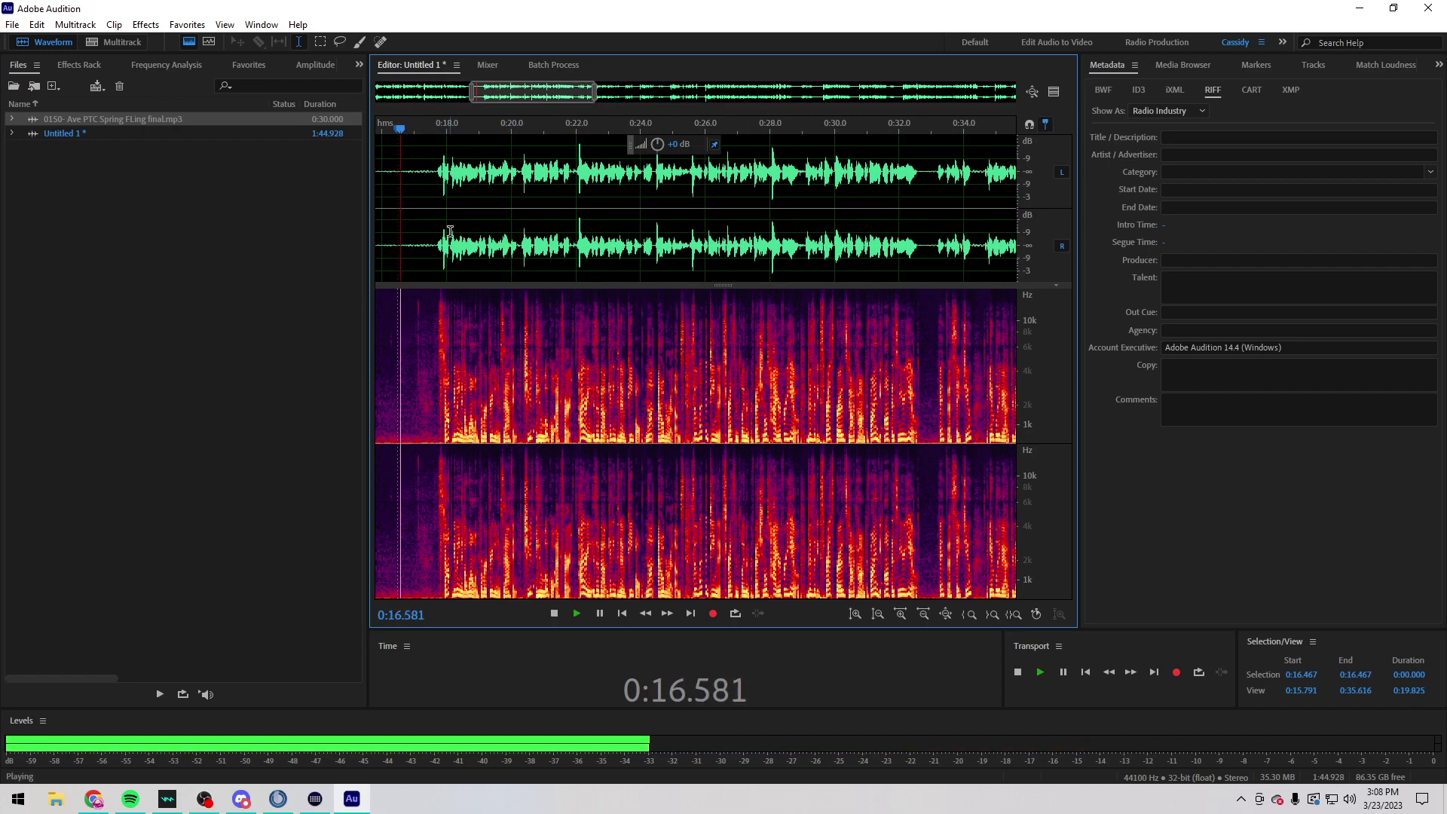
{"action": "scroll", "coordinate": [450, 231], "scroll_direction": "down", "scroll_amount": 3}
{"action": "scroll", "coordinate": [441, 236], "scroll_direction": "down", "scroll_amount": 1}
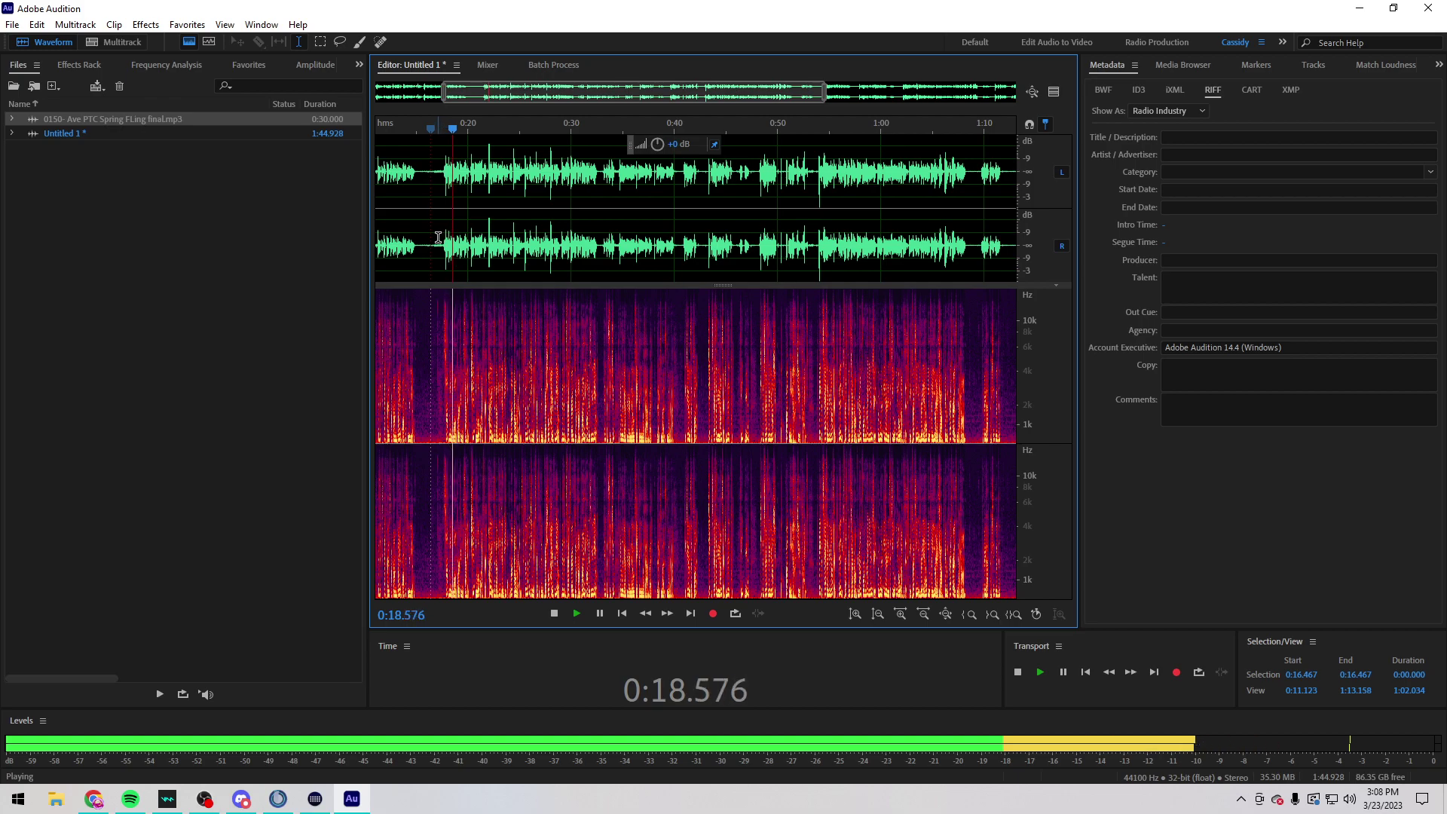
{"action": "key", "text": "space"}
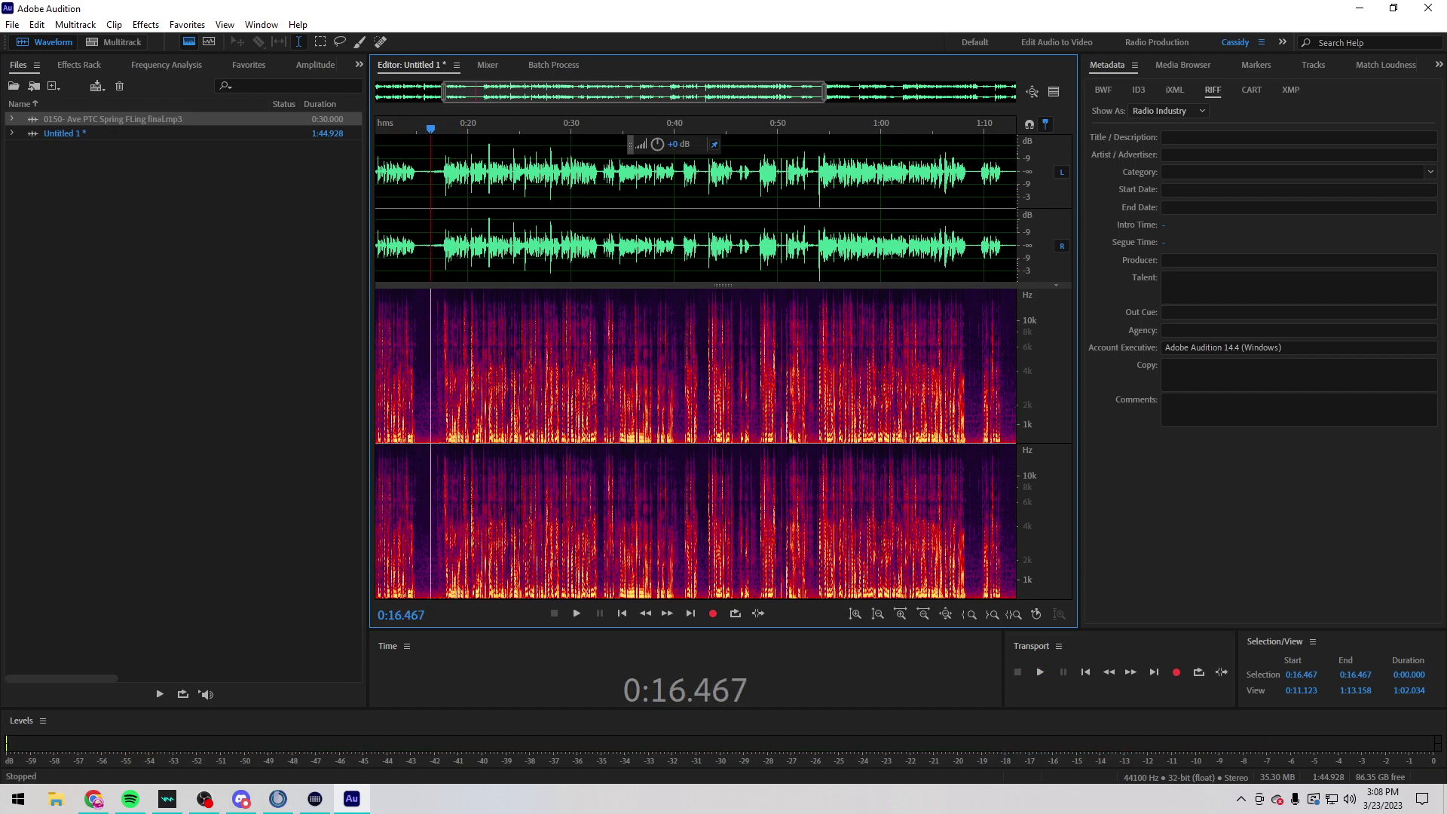
{"action": "left_click", "coordinate": [205, 799]}
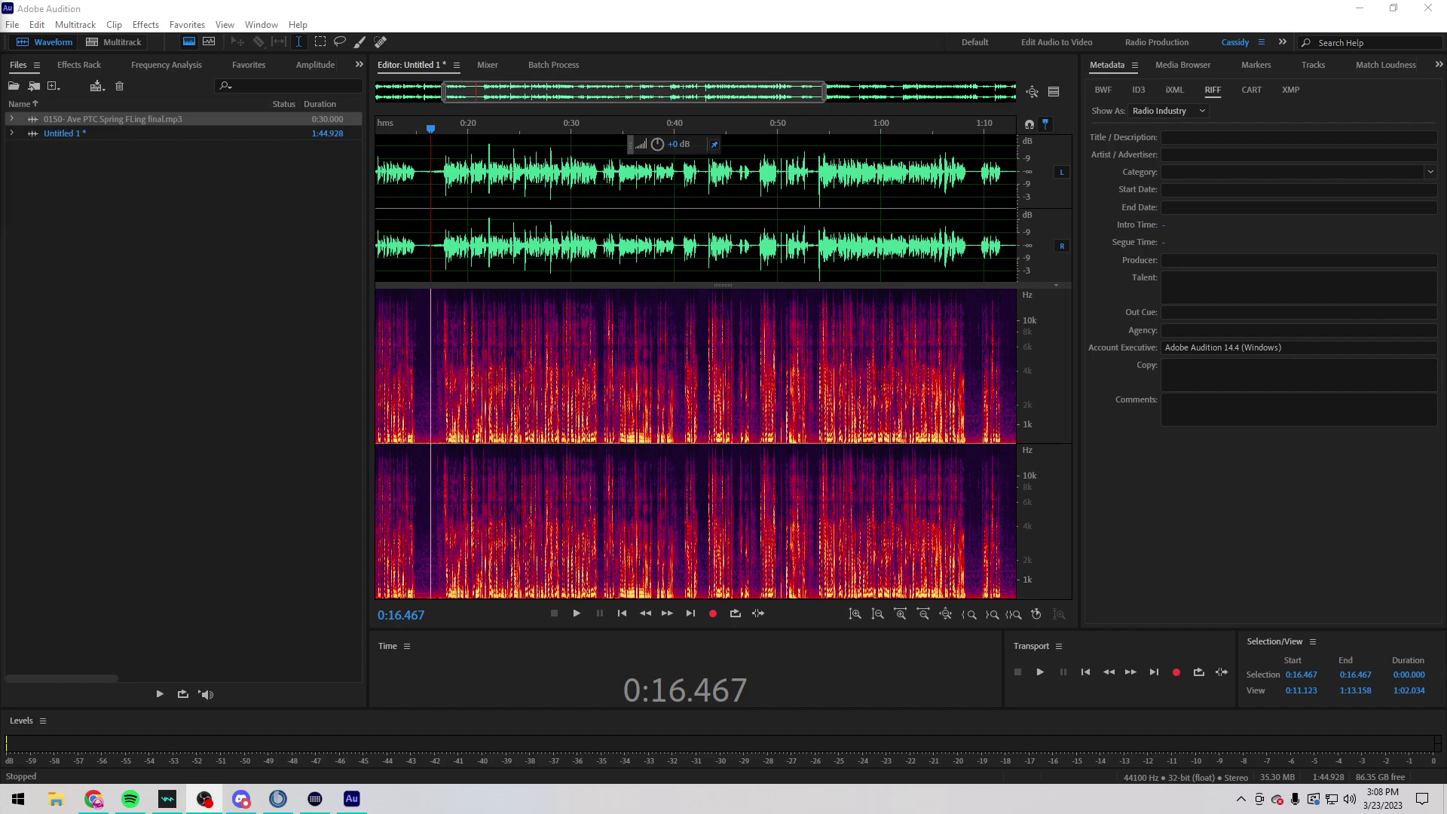
Step: Listen to the take starting at about 0:17.5 and check how it continues from about 0:31
{"action": "left_click", "coordinate": [442, 251]}
{"action": "scroll", "coordinate": [442, 251], "scroll_direction": "up", "scroll_amount": 5}
{"action": "key", "text": "space"}
{"action": "key", "text": "space"}
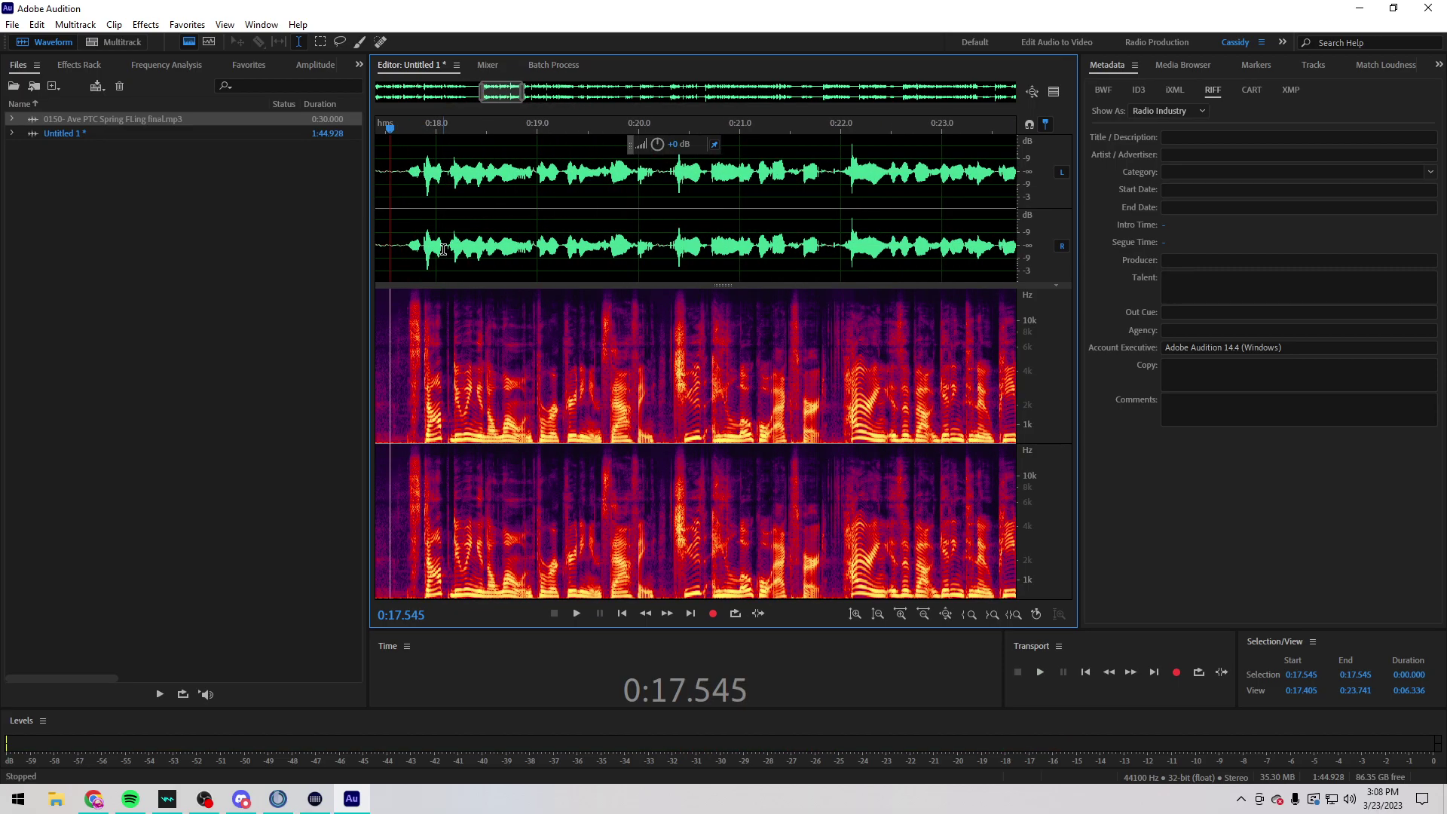
{"action": "key", "text": "space"}
{"action": "scroll", "coordinate": [584, 233], "scroll_direction": "down", "scroll_amount": 5}
{"action": "scroll", "coordinate": [583, 234], "scroll_direction": "up", "scroll_amount": 5}
{"action": "left_click", "coordinate": [586, 241]}
{"action": "scroll", "coordinate": [591, 252], "scroll_direction": "up", "scroll_amount": 5}
{"action": "scroll", "coordinate": [591, 253], "scroll_direction": "down", "scroll_amount": 5}
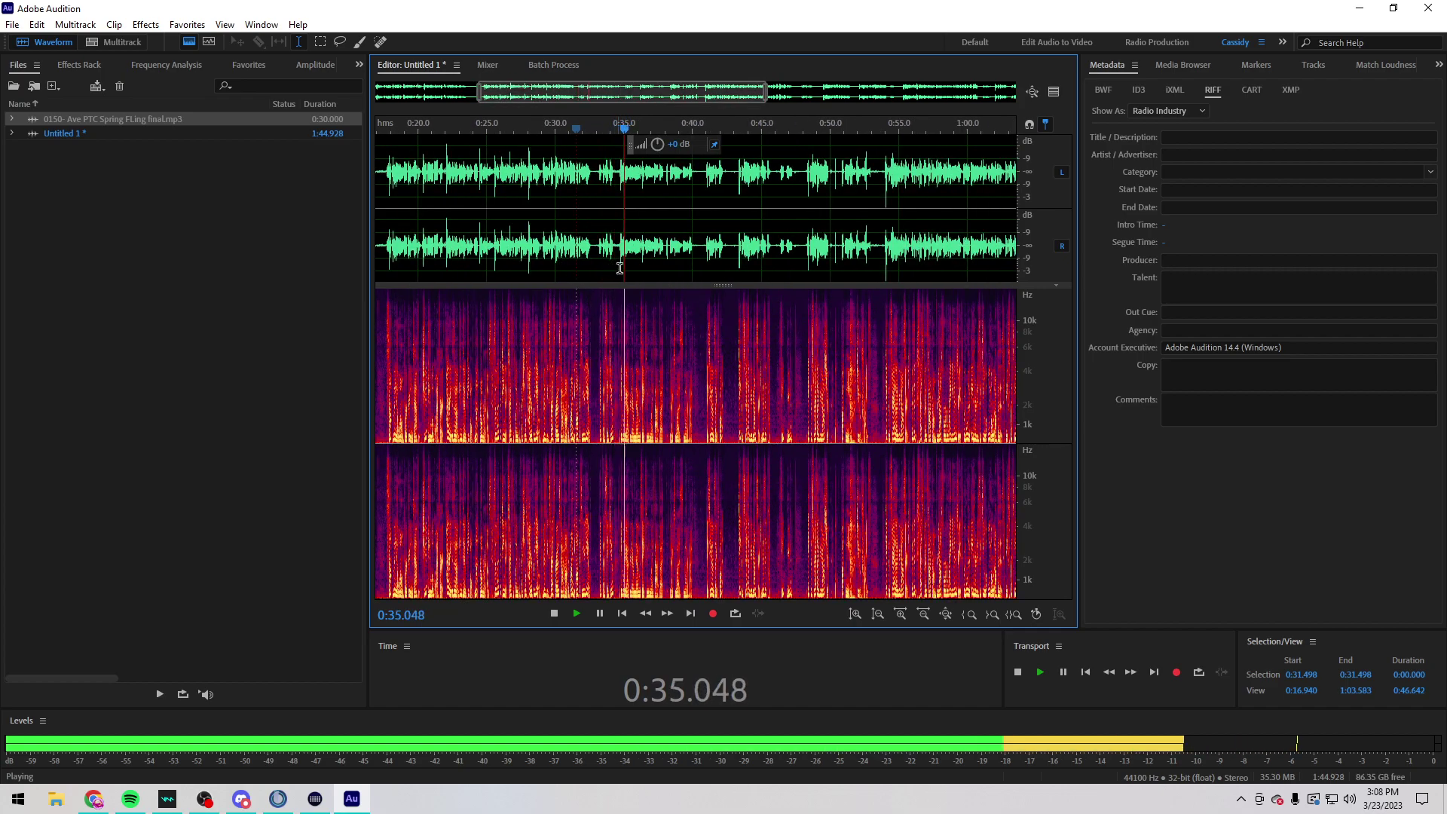
Step: Delete the unwanted section of about 7.5 seconds from about 0:33 and play back the cut
{"action": "scroll", "coordinate": [614, 265], "scroll_direction": "up", "scroll_amount": 3}
{"action": "scroll", "coordinate": [527, 249], "scroll_direction": "up", "scroll_amount": 2}
{"action": "left_click_drag", "start_coordinate": [511, 248], "coordinate": [833, 218]}
{"action": "key", "text": "space"}
{"action": "key", "text": "Delete"}
{"action": "key", "text": "space"}
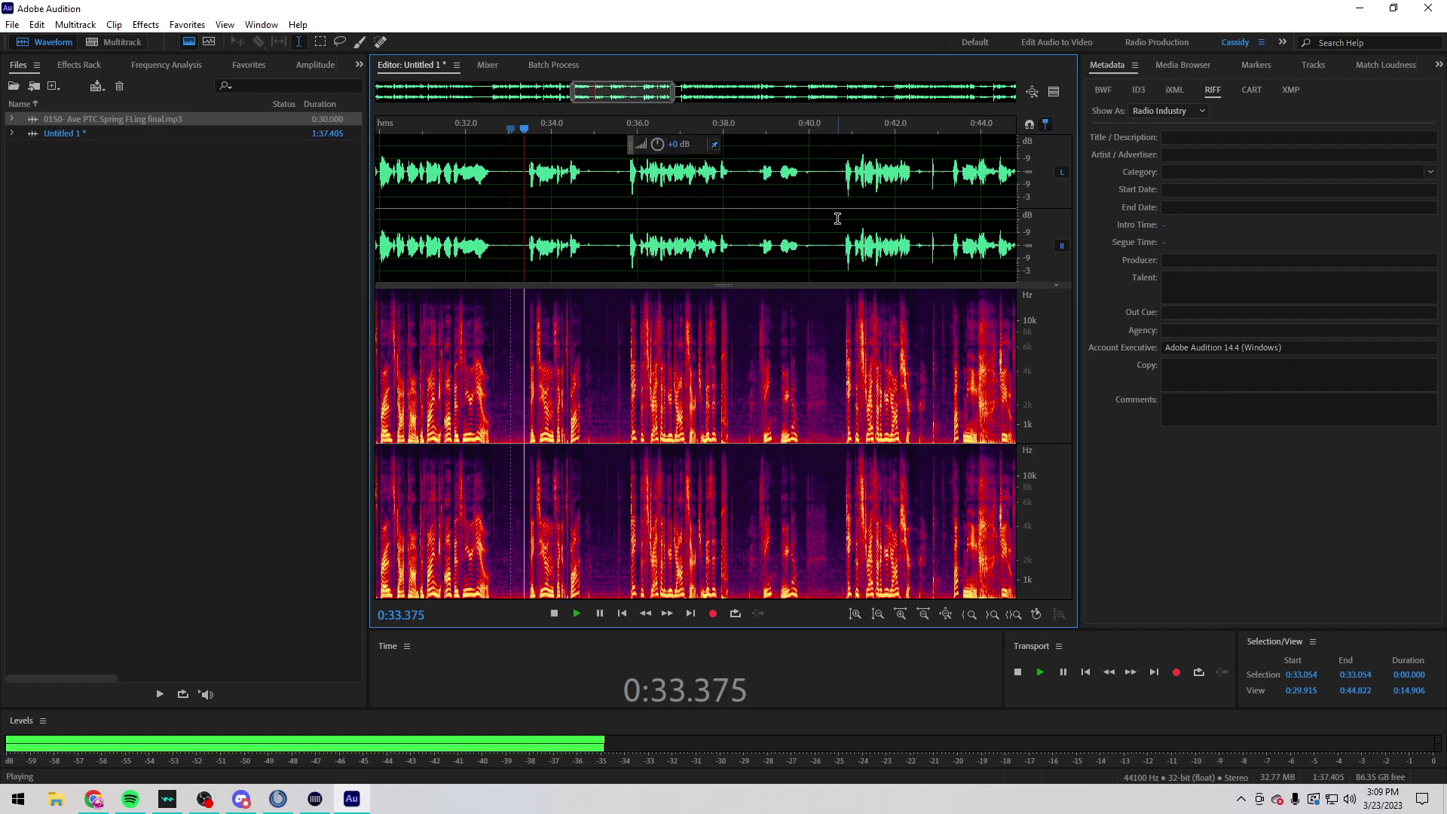
Step: Delete the flawed short takes between about 0:35.5 and 0:46.4
{"action": "left_click_drag", "start_coordinate": [626, 185], "coordinate": [564, 251]}
{"action": "left_click", "coordinate": [847, 226]}
{"action": "scroll", "coordinate": [843, 230], "scroll_direction": "down", "scroll_amount": 5}
{"action": "scroll", "coordinate": [855, 238], "scroll_direction": "up", "scroll_amount": 5}
{"action": "key", "text": "space"}
{"action": "left_click", "coordinate": [836, 251]}
{"action": "key", "text": "space"}
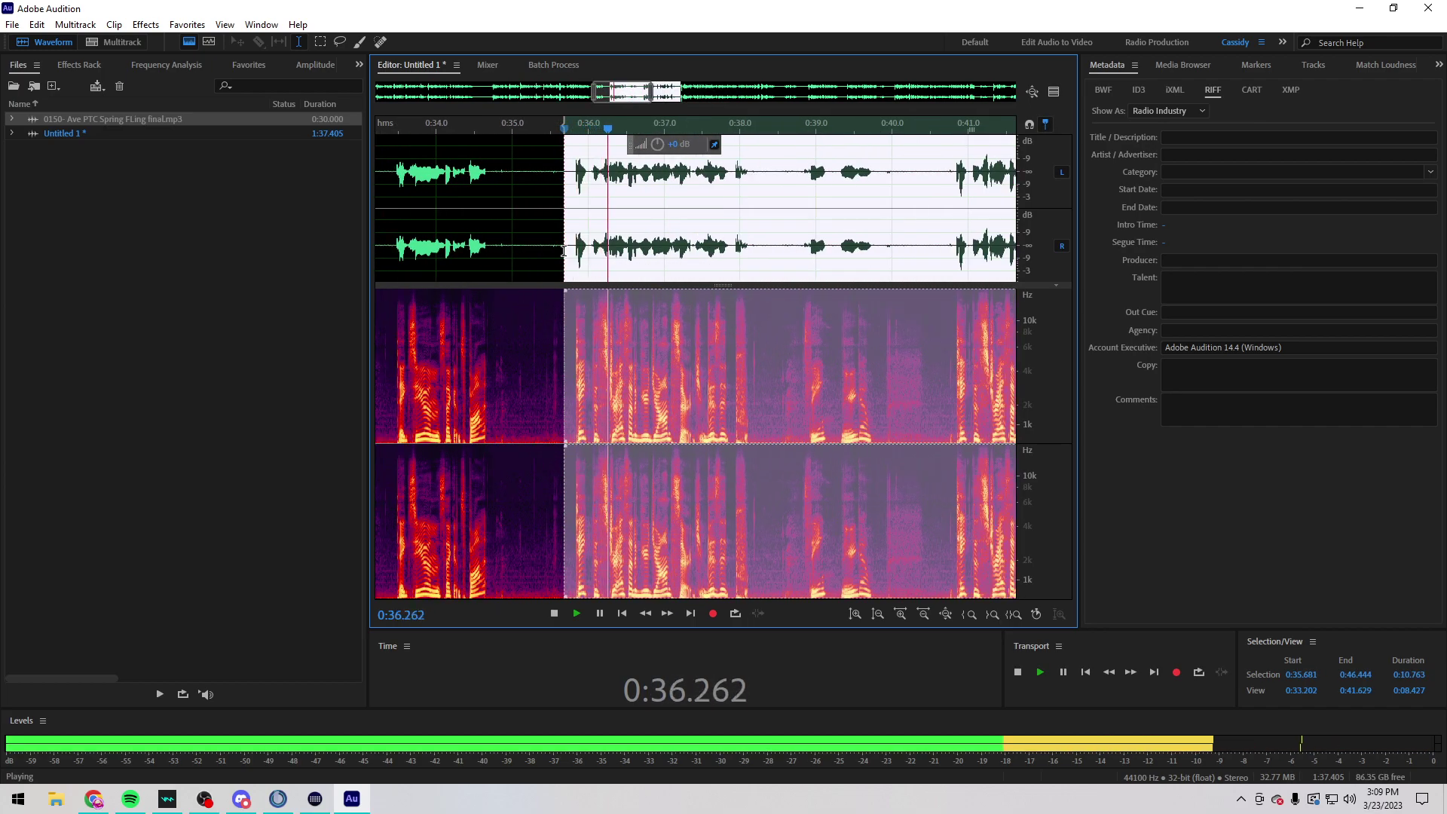
{"action": "key", "text": "space"}
{"action": "key", "text": "Delete"}
{"action": "scroll", "coordinate": [559, 217], "scroll_direction": "down", "scroll_amount": 2}
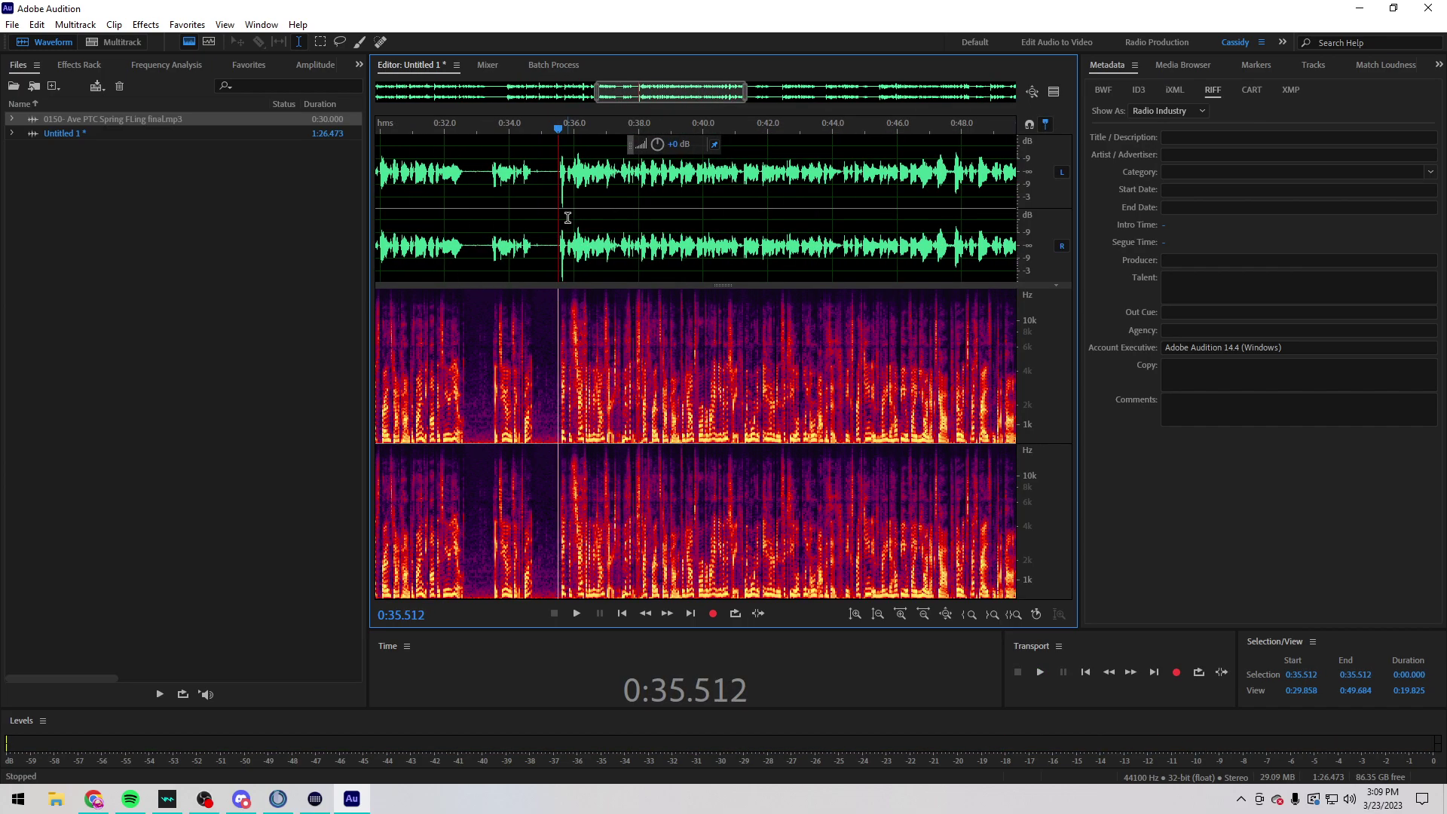
Step: Play through to the end of the next take and delete the short stray phrase just after 0:51
{"action": "key", "text": "space"}
{"action": "scroll", "coordinate": [601, 213], "scroll_direction": "down", "scroll_amount": 3}
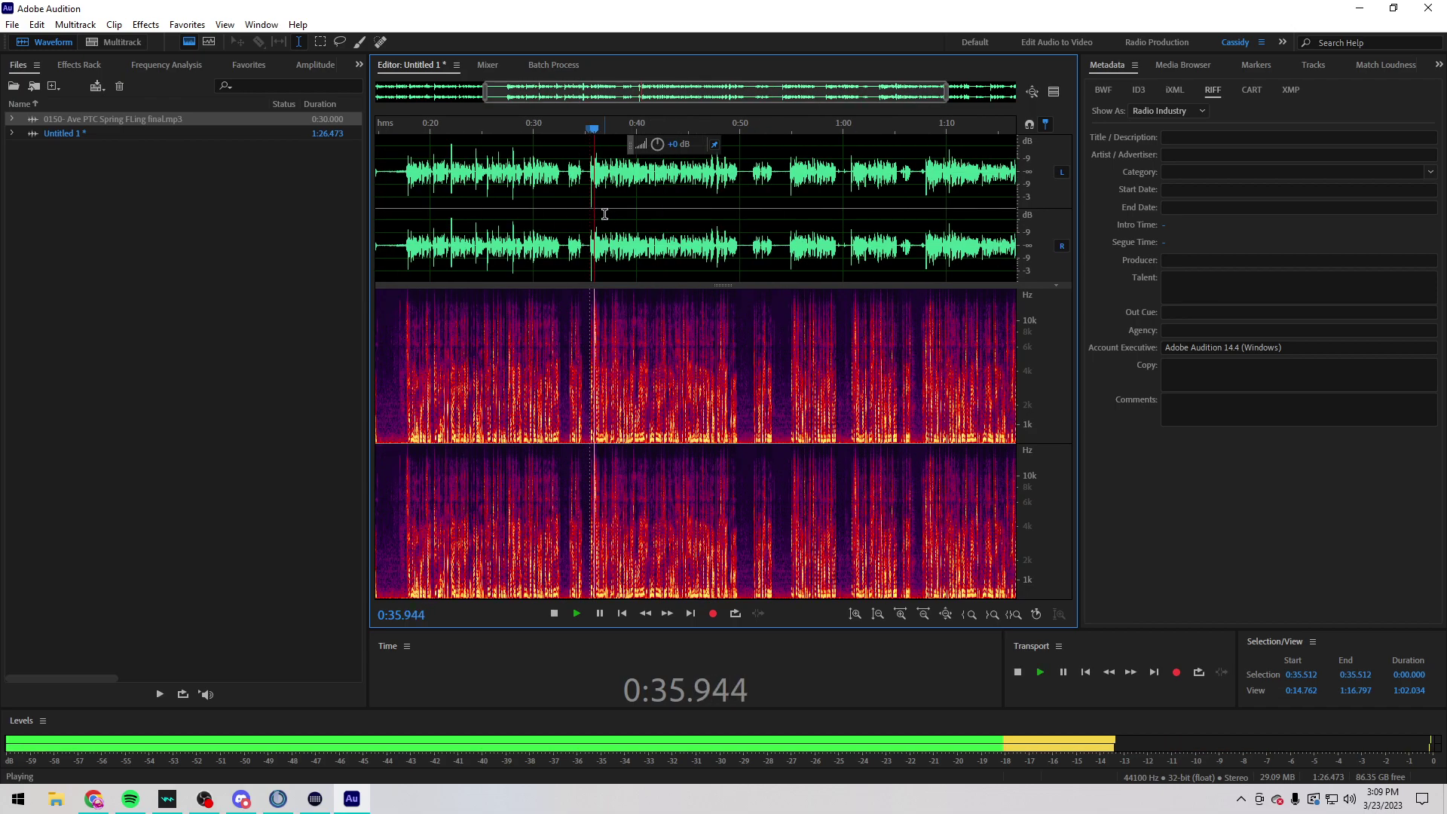
{"action": "left_click", "coordinate": [704, 222]}
{"action": "left_click", "coordinate": [730, 226]}
{"action": "scroll", "coordinate": [752, 232], "scroll_direction": "up", "scroll_amount": 7}
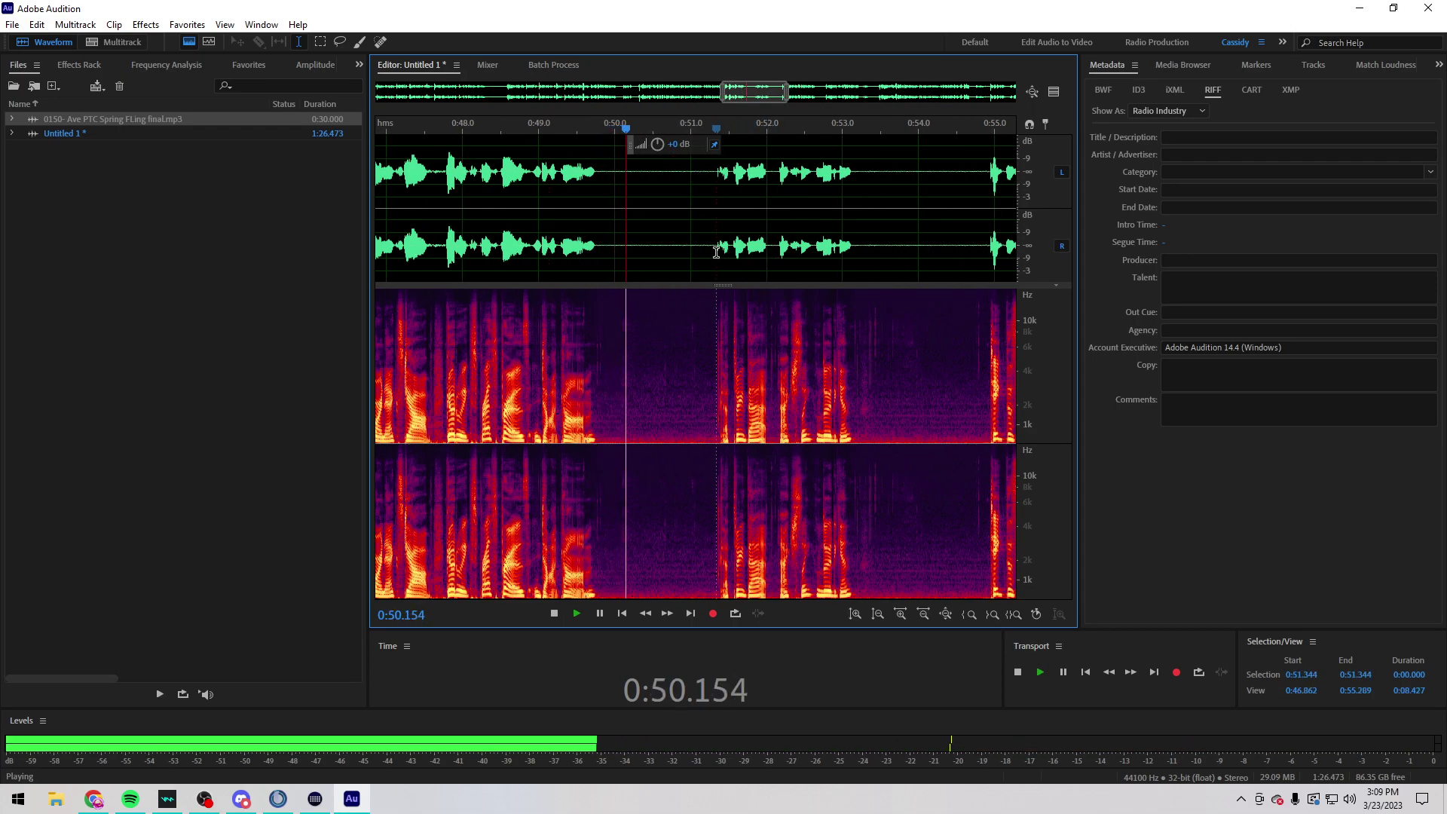
{"action": "left_click", "coordinate": [716, 250]}
{"action": "scroll", "coordinate": [717, 249], "scroll_direction": "down", "scroll_amount": 4}
{"action": "scroll", "coordinate": [769, 232], "scroll_direction": "up", "scroll_amount": 2}
{"action": "left_click", "coordinate": [722, 254]}
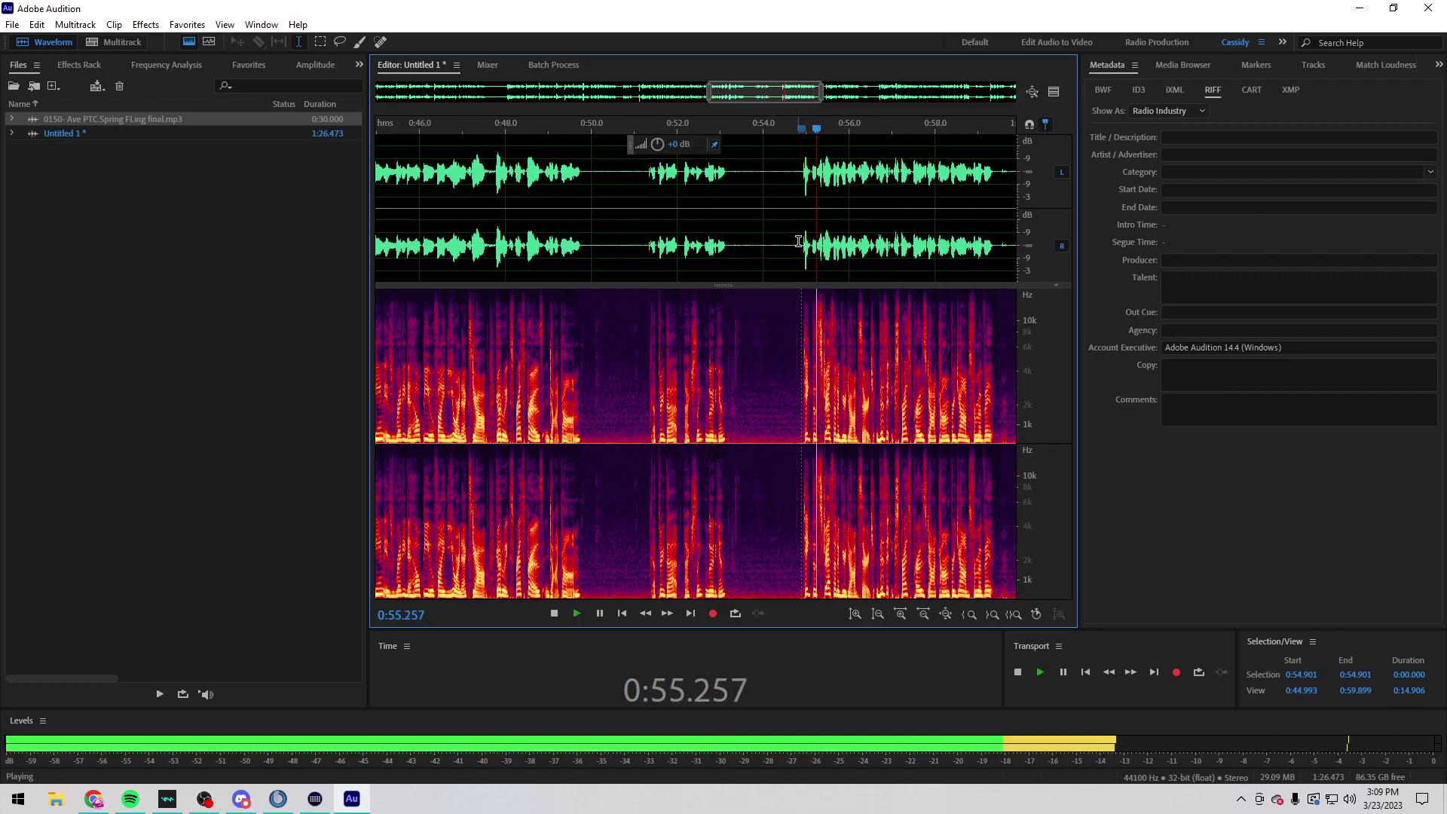
{"action": "left_click_drag", "start_coordinate": [723, 254], "coordinate": [640, 253]}
{"action": "key", "text": "Delete"}
{"action": "scroll", "coordinate": [849, 251], "scroll_direction": "down", "scroll_amount": 2}
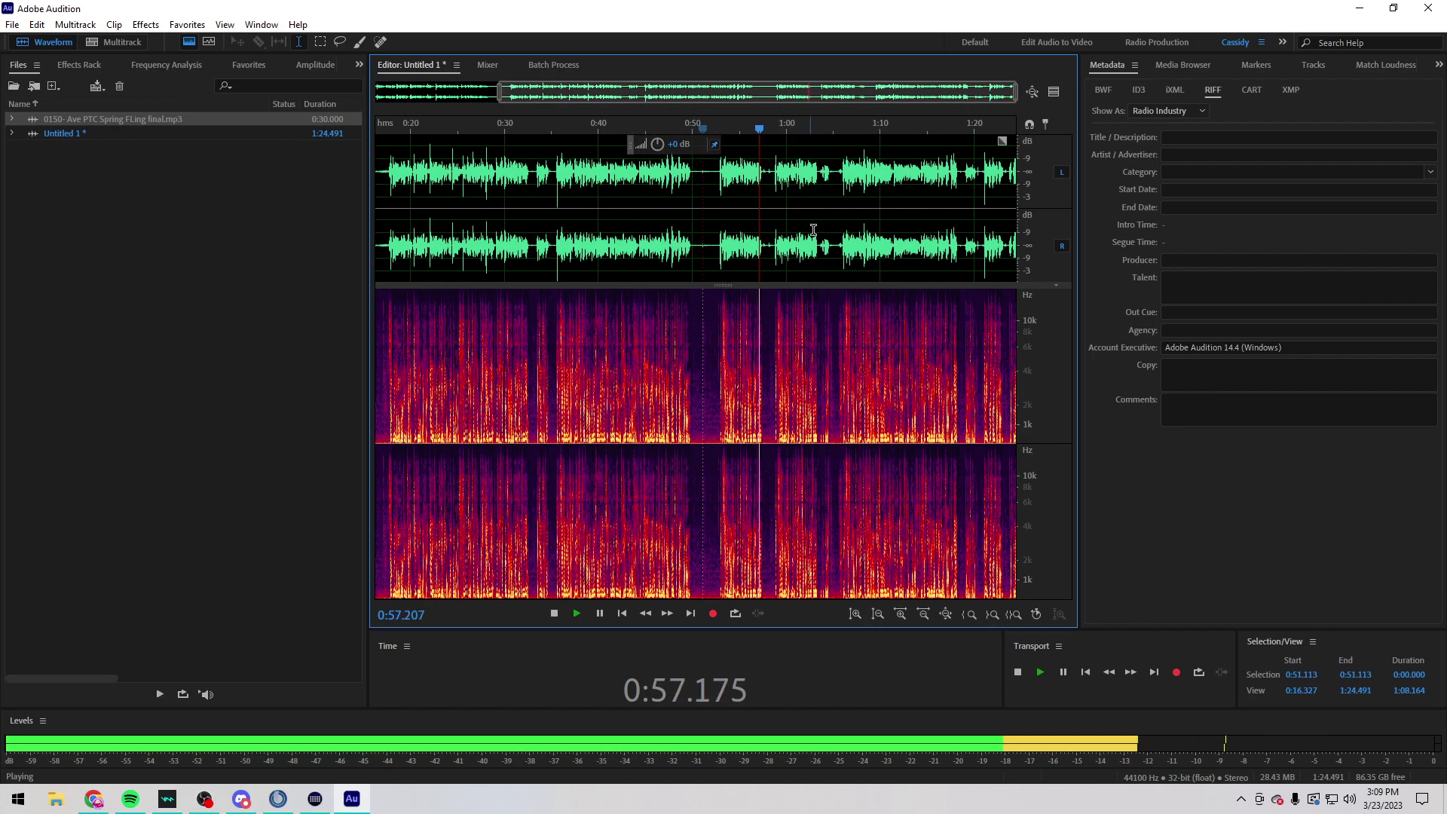
Step: Delete the false takes between about 0:52 and 1:06, keeping the complete take that follows
{"action": "left_click_drag", "start_coordinate": [828, 249], "coordinate": [757, 249]}
{"action": "key", "text": "space"}
{"action": "left_click_drag", "start_coordinate": [521, 249], "coordinate": [844, 214]}
{"action": "scroll", "coordinate": [822, 226], "scroll_direction": "up", "scroll_amount": 5}
{"action": "key", "text": "Delete"}
{"action": "scroll", "coordinate": [844, 215], "scroll_direction": "down", "scroll_amount": 4}
Step: Find the flawed ending of the last take by ear, delete from about 1:03.6 to 1:07.2, and play the join
{"action": "left_click", "coordinate": [843, 257]}
{"action": "scroll", "coordinate": [842, 249], "scroll_direction": "right", "scroll_amount": 5}
{"action": "left_click", "coordinate": [801, 245]}
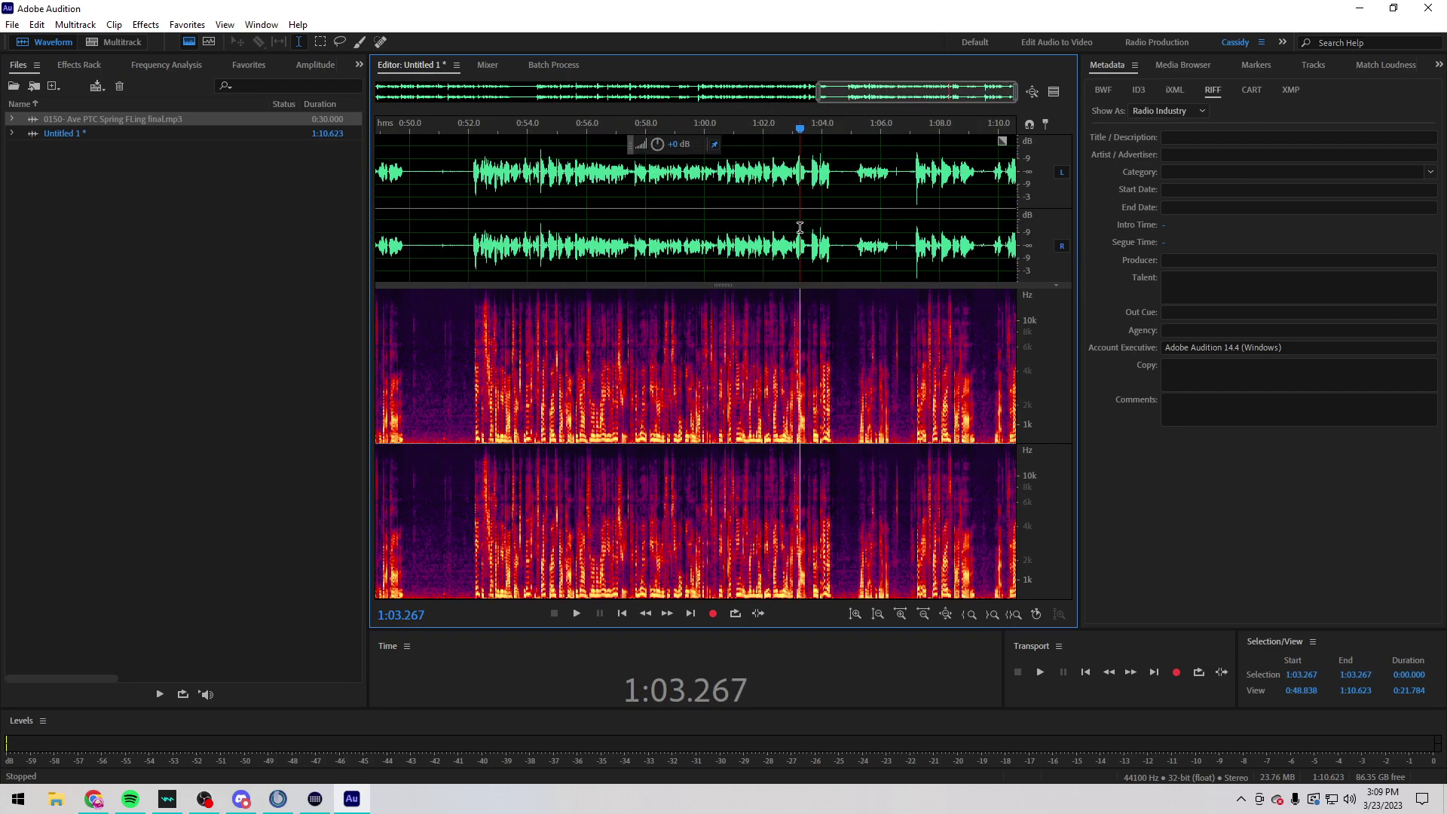
{"action": "left_click", "coordinate": [779, 246]}
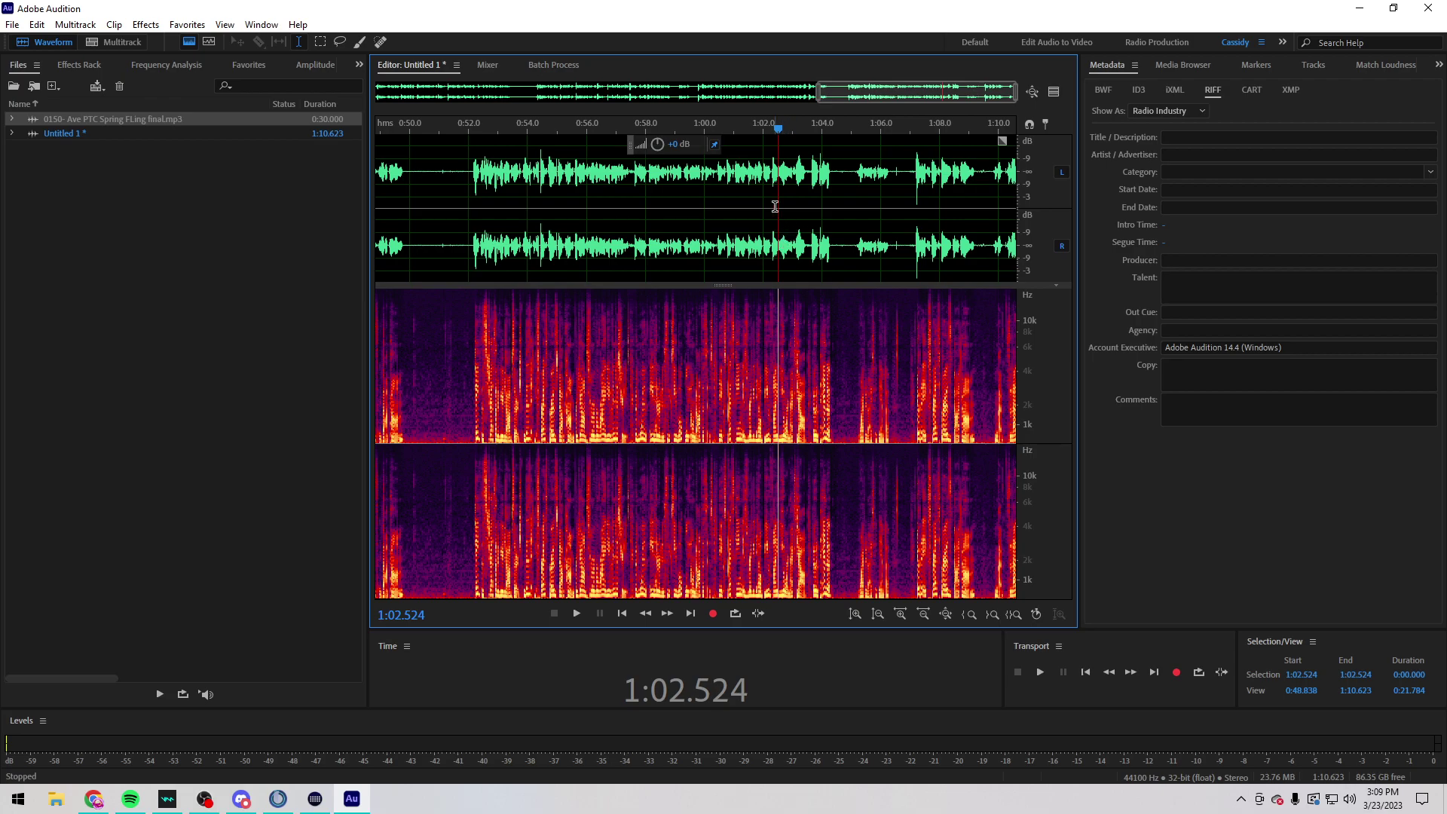
{"action": "left_click", "coordinate": [790, 246]}
{"action": "key", "text": "space"}
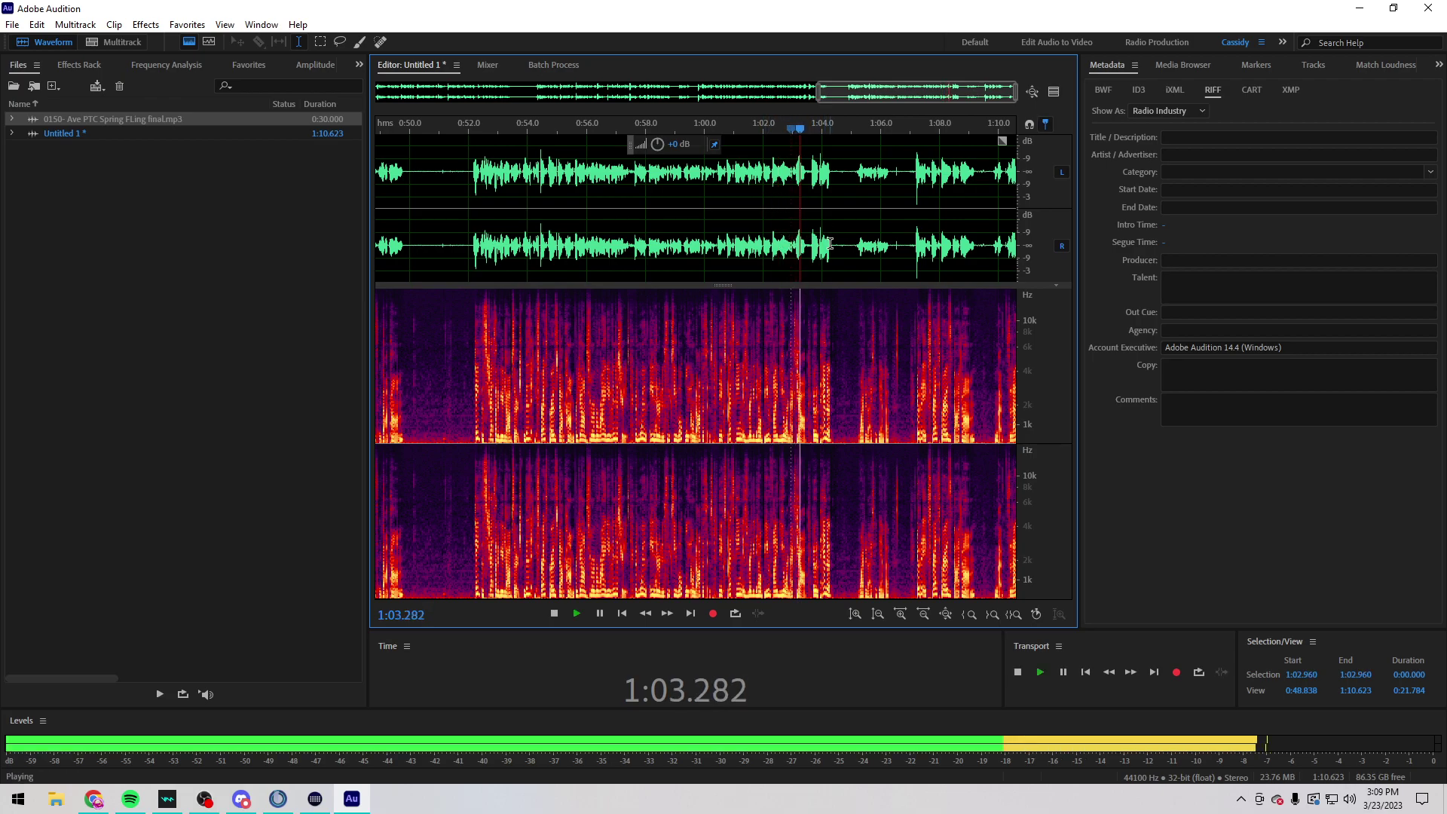
{"action": "scroll", "coordinate": [855, 242], "scroll_direction": "up", "scroll_amount": 2}
{"action": "left_click", "coordinate": [855, 243]}
{"action": "scroll", "coordinate": [903, 245], "scroll_direction": "down", "scroll_amount": 4}
{"action": "scroll", "coordinate": [961, 247], "scroll_direction": "up", "scroll_amount": 3}
{"action": "left_click_drag", "start_coordinate": [900, 252], "coordinate": [787, 245]}
{"action": "scroll", "coordinate": [850, 254], "scroll_direction": "down", "scroll_amount": 2}
{"action": "scroll", "coordinate": [643, 255], "scroll_direction": "up", "scroll_amount": 5}
{"action": "key", "text": "space"}
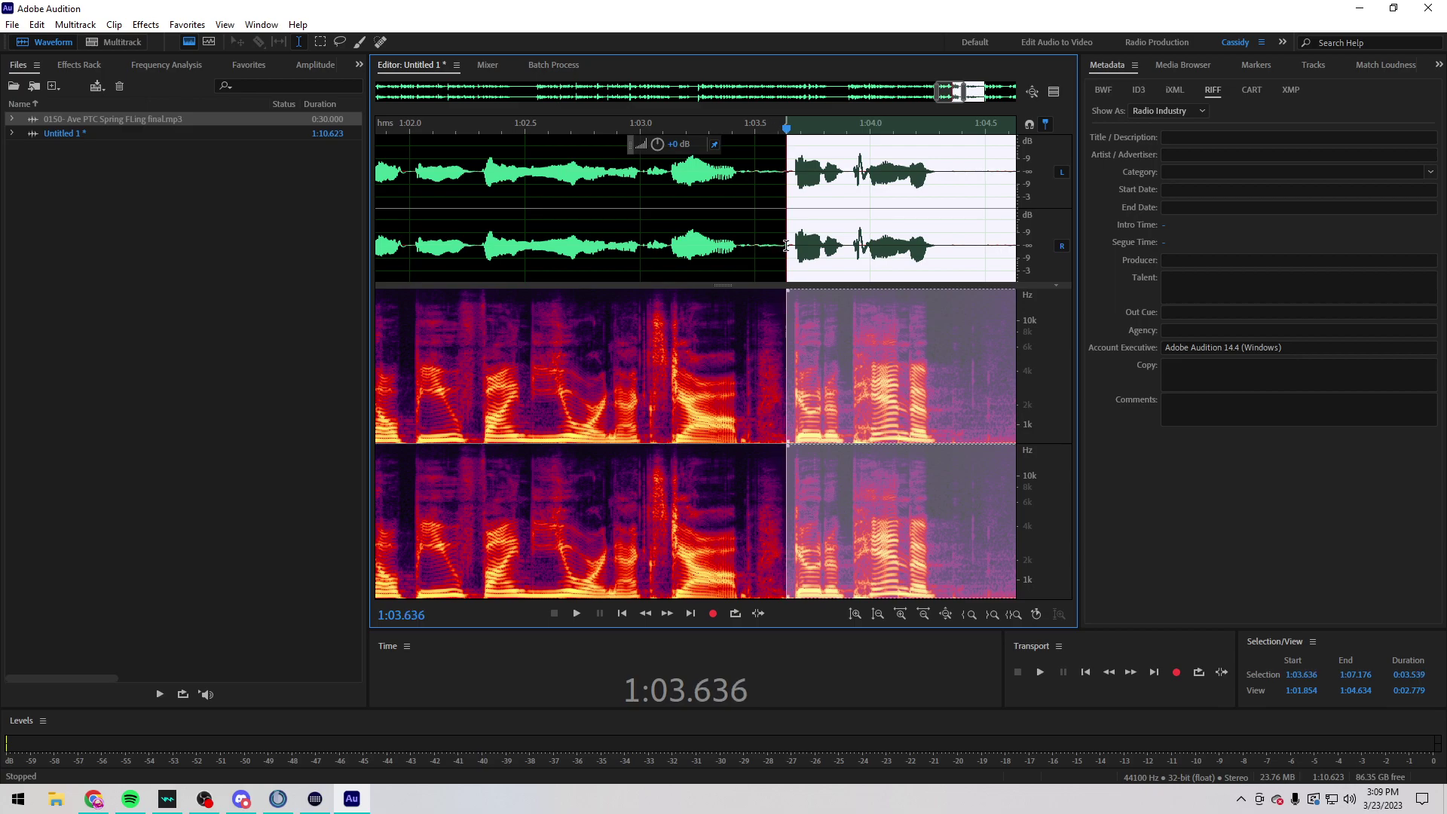
{"action": "key", "text": "space"}
{"action": "key", "text": "space"}
{"action": "key", "text": "Delete"}
{"action": "key", "text": "space"}
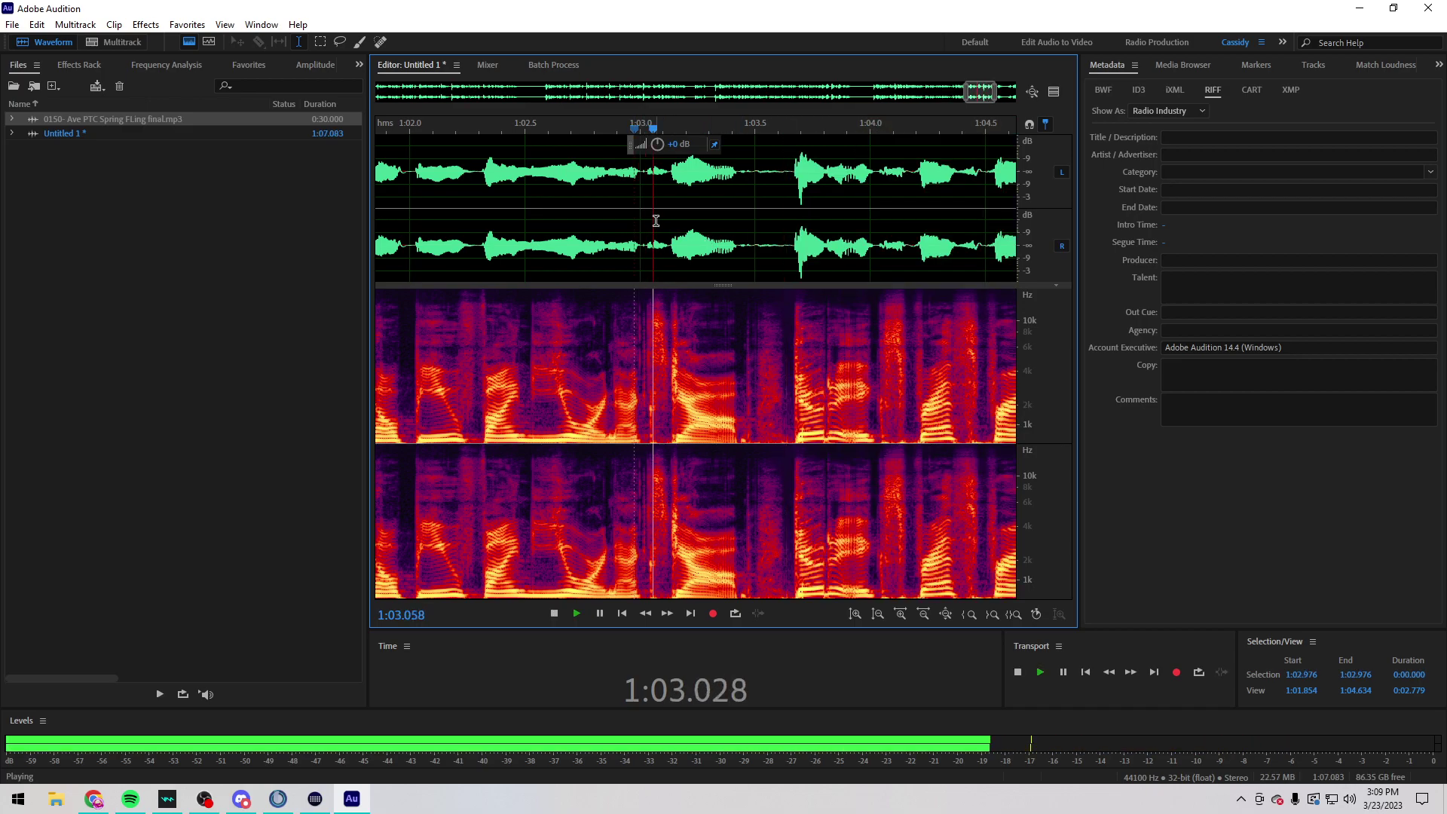
Step: Delete the leftover audio at the end of the recording and display the whole waveform
{"action": "scroll", "coordinate": [955, 234], "scroll_direction": "down", "scroll_amount": 5}
{"action": "left_click_drag", "start_coordinate": [962, 238], "coordinate": [1258, 282]}
{"action": "scroll", "coordinate": [947, 265], "scroll_direction": "up", "scroll_amount": 4}
{"action": "key", "text": "Delete"}
{"action": "scroll", "coordinate": [905, 249], "scroll_direction": "down", "scroll_amount": 5}
{"action": "right_click", "coordinate": [857, 239]}
{"action": "left_click", "coordinate": [802, 238]}
{"action": "scroll", "coordinate": [784, 234], "scroll_direction": "down", "scroll_amount": 5}
{"action": "left_click", "coordinate": [766, 233]}
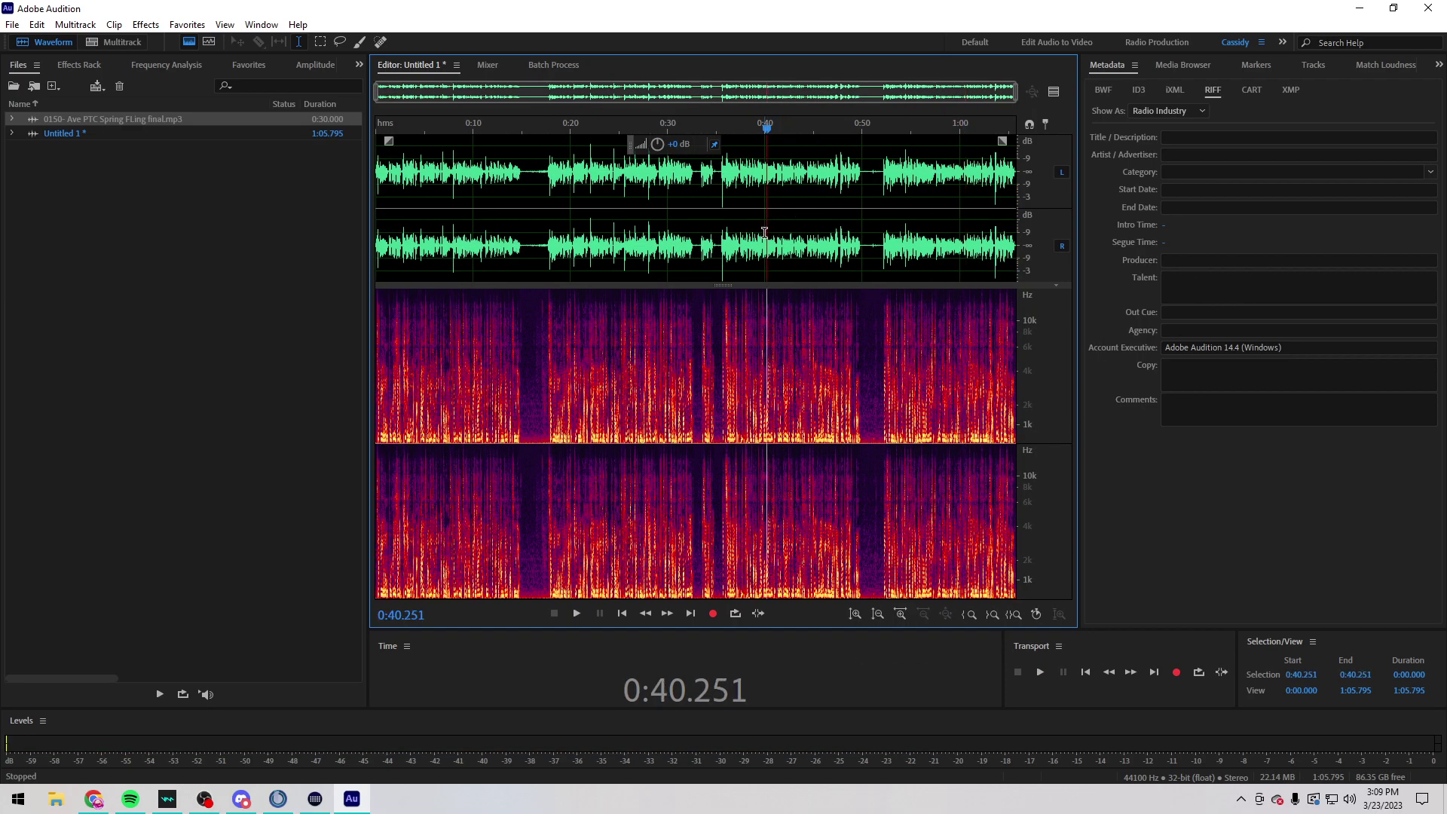
Step: Save the recording as Express.mp3 in C:\Users\User\Downloads in MP3 Audio format at 320 Kbps CBR
{"action": "key", "text": "ctrl+shift+s"}
{"action": "type", "text": "Express"}
{"action": "left_click", "coordinate": [707, 356]}
{"action": "left_click", "coordinate": [726, 323]}
{"action": "left_click", "coordinate": [731, 327]}
{"action": "key", "text": "ctrl+c"}
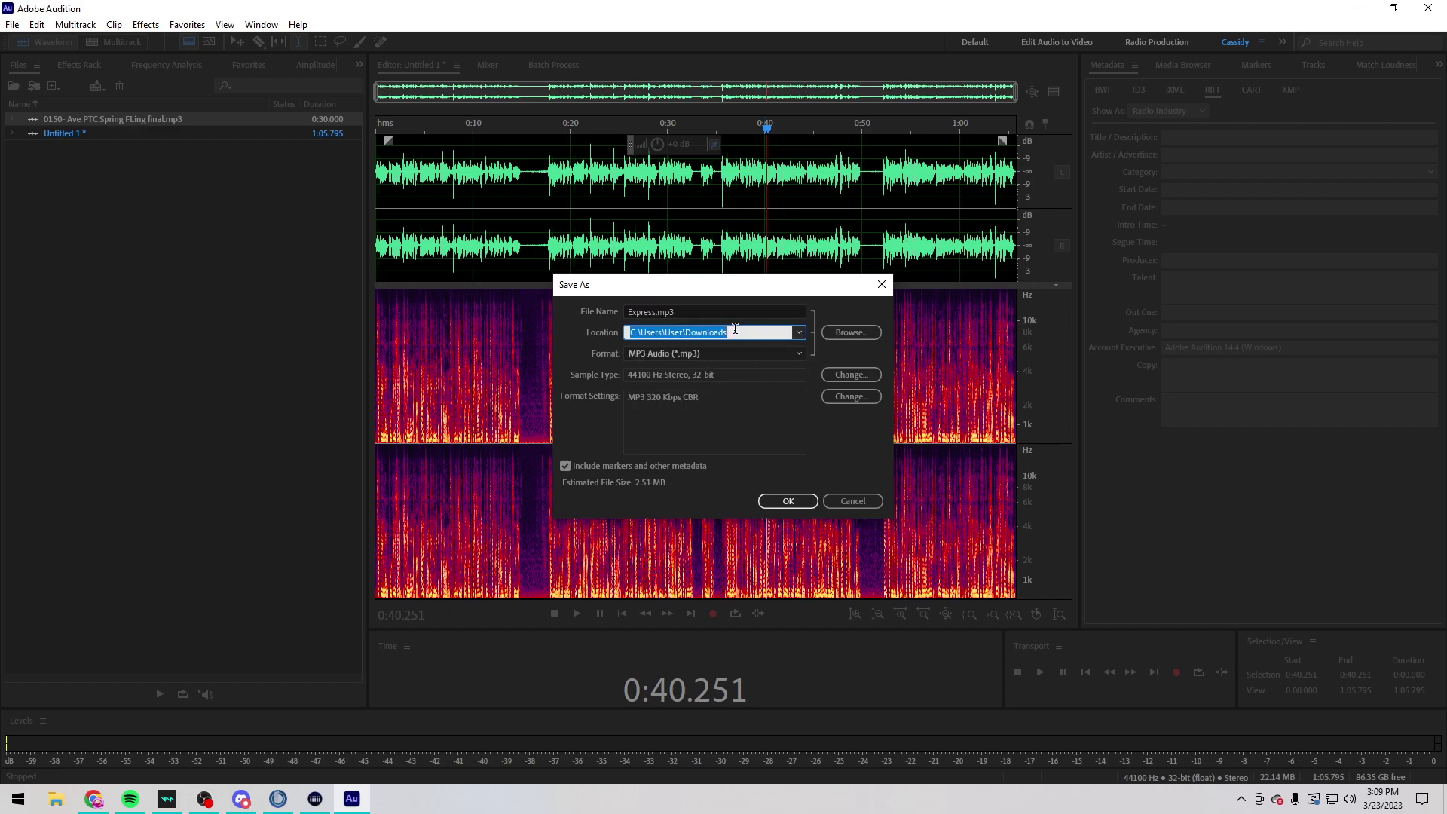
{"action": "left_click", "coordinate": [788, 500]}
Step: Open File Explorer and go to the C:\Users\User\Downloads folder to find the saved Express.mp3
{"action": "key", "text": "super+e"}
{"action": "left_click", "coordinate": [582, 231]}
{"action": "key", "text": "ctrl+v"}
{"action": "key", "text": "Return"}
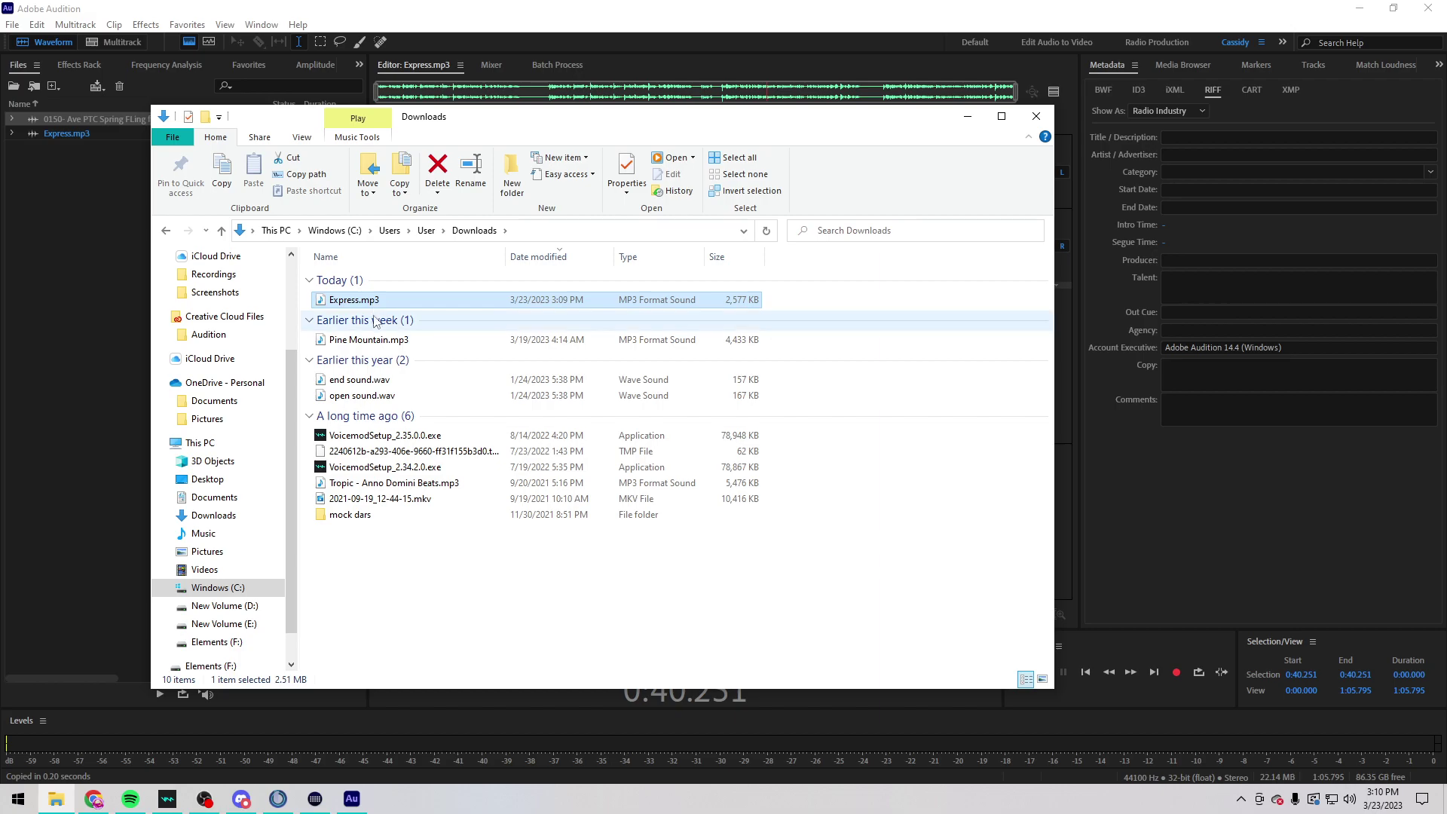
Step: Switch to Gmail in Chrome, start a reply to the Express script email, and attach Express.mp3 from the Downloads folder
{"action": "left_click", "coordinate": [95, 799]}
{"action": "scroll", "coordinate": [419, 584], "scroll_direction": "down", "scroll_amount": 3}
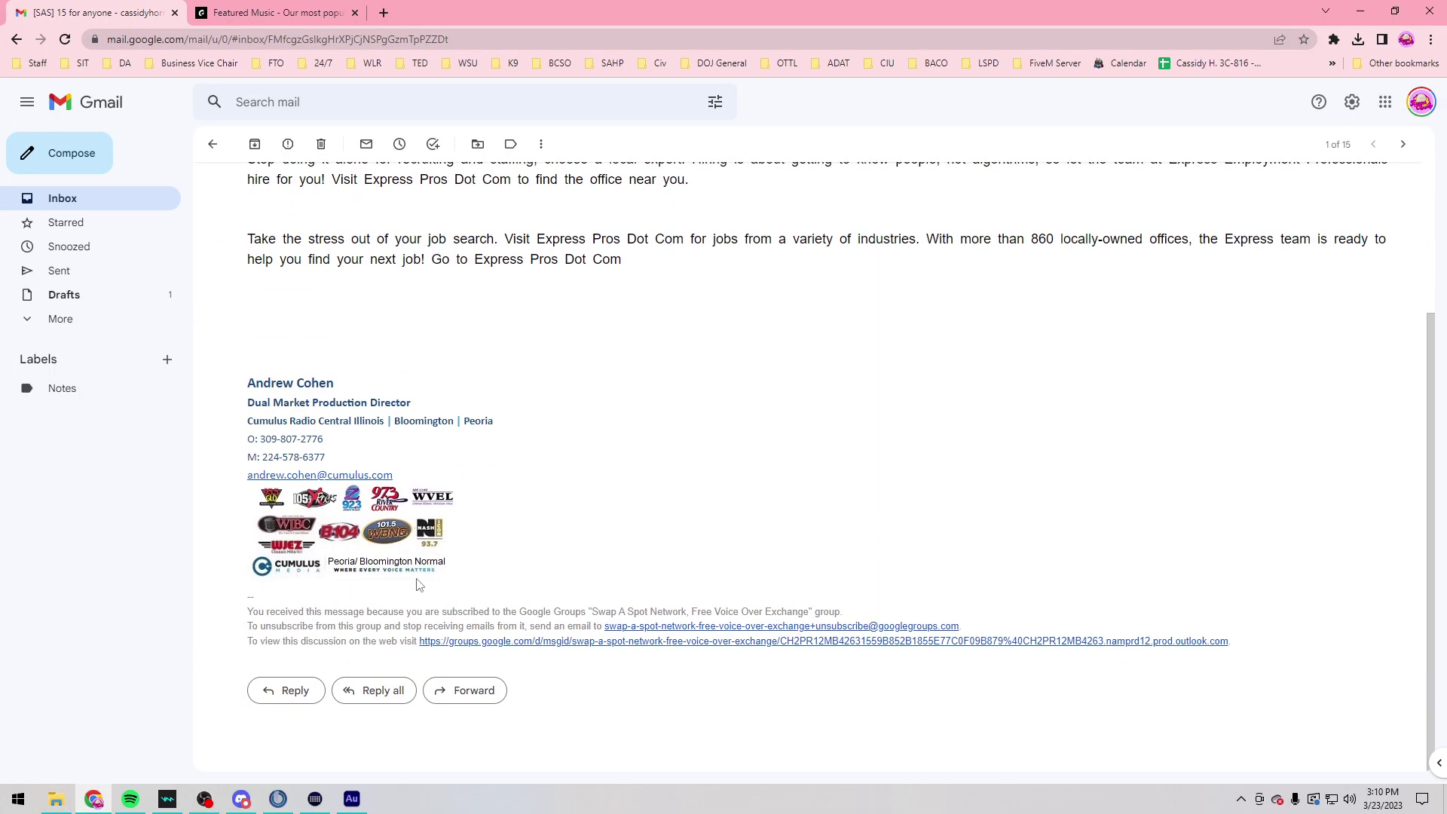
{"action": "left_click", "coordinate": [287, 690]}
{"action": "left_click", "coordinate": [56, 799]}
{"action": "left_click_drag", "start_coordinate": [364, 304], "coordinate": [914, 681]}
Step: Write "Heres your spot! Two takes attached!" in the reply and send it
{"action": "type", "text": "Here"}
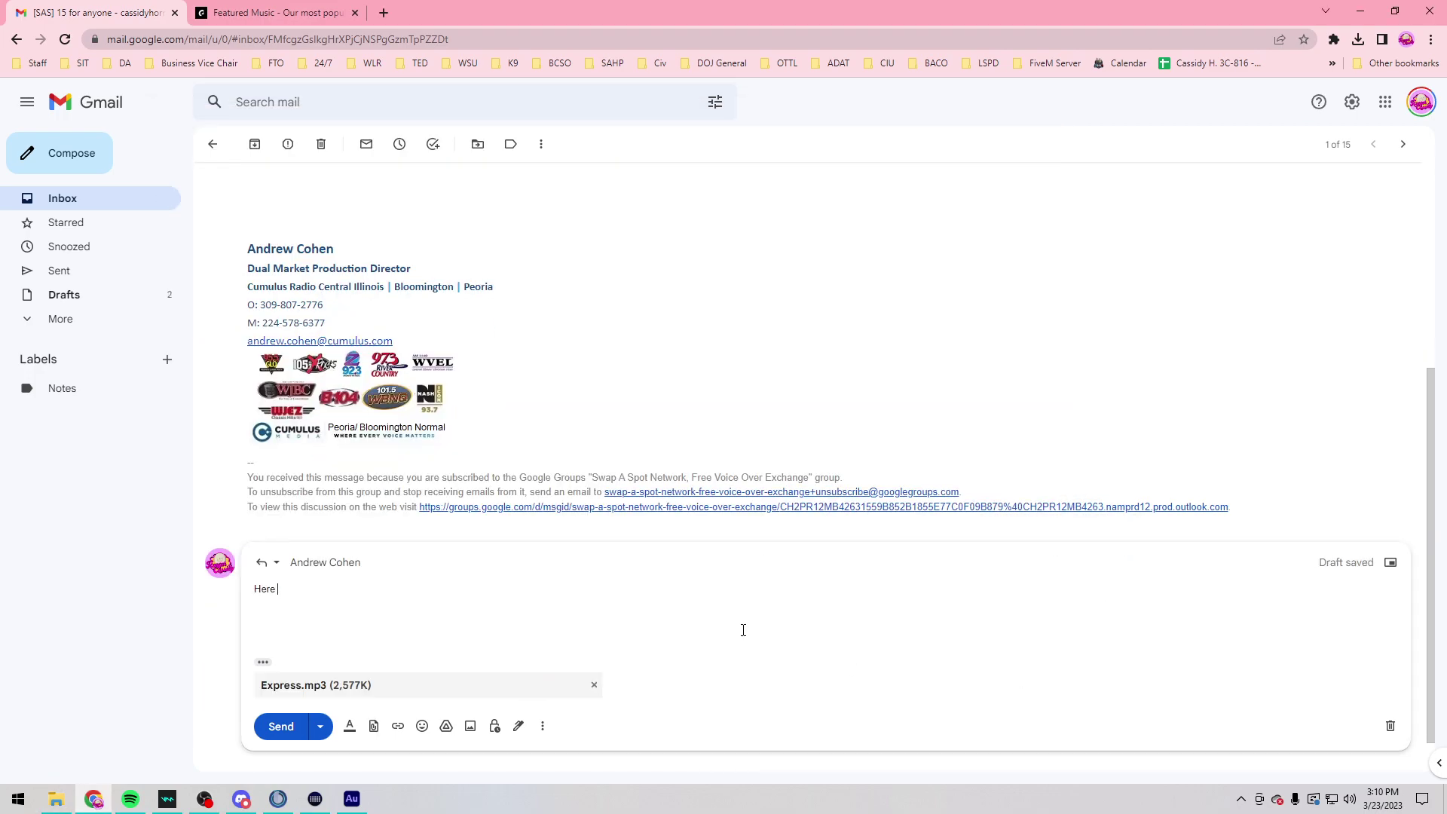
{"action": "type", "text": "s your spot! Two take"}
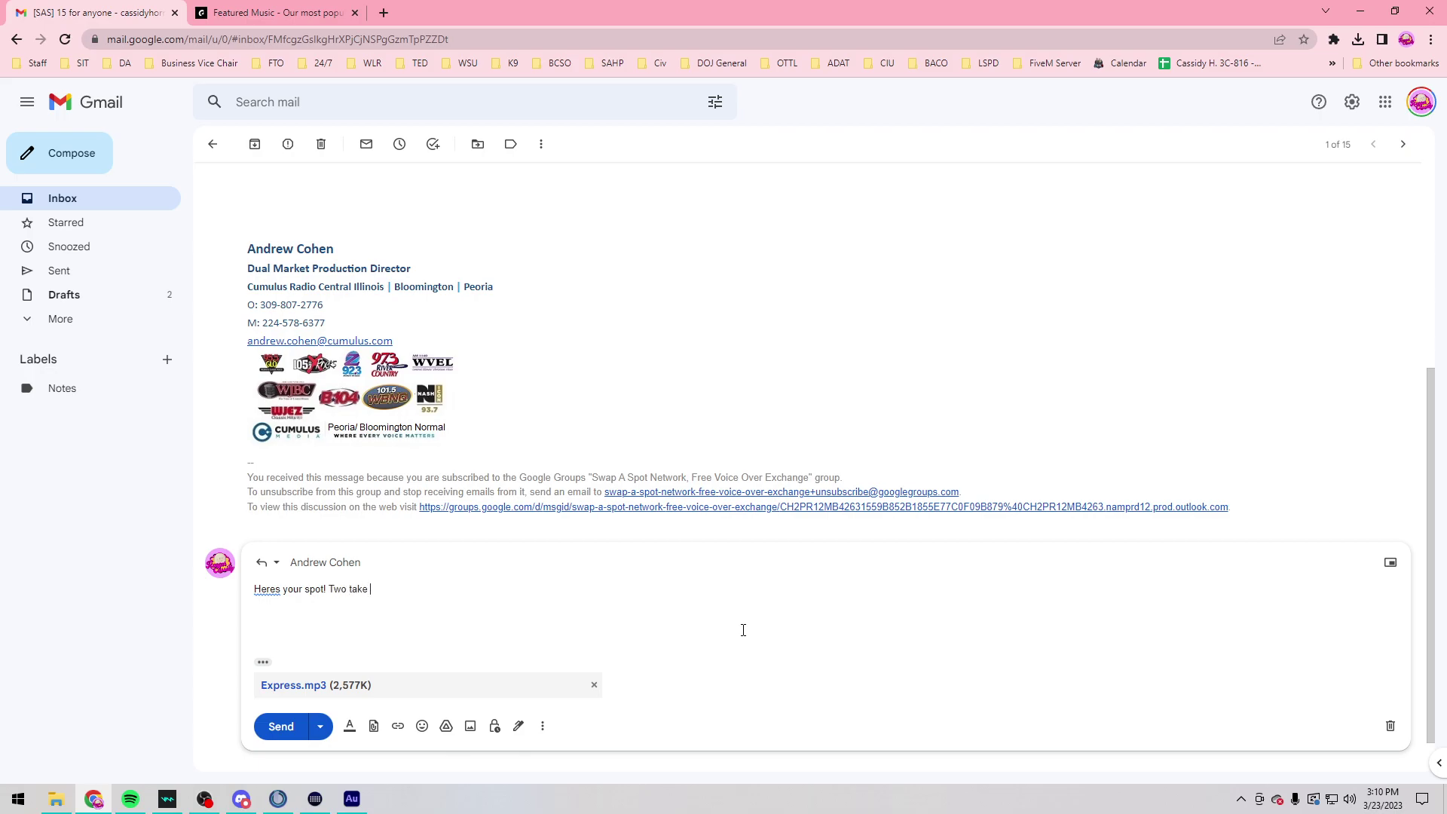
{"action": "type", "text": "s attached!"}
{"action": "key", "text": "ctrl+Return"}
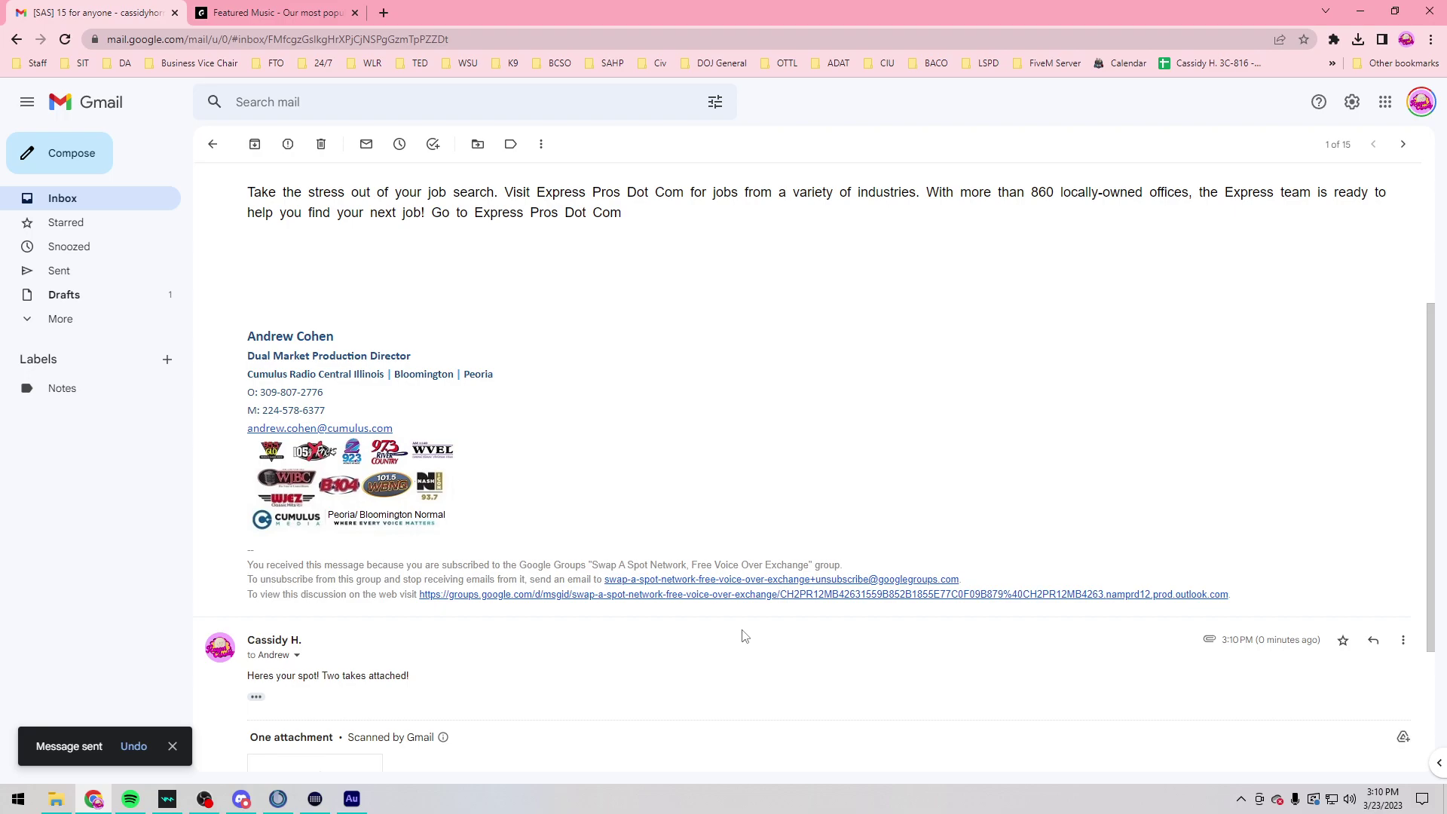
Step: Check the sent reply, and move the Express conversation and the LongHorn Steakhouse promotion to the trash
{"action": "scroll", "coordinate": [484, 408], "scroll_direction": "down", "scroll_amount": 3}
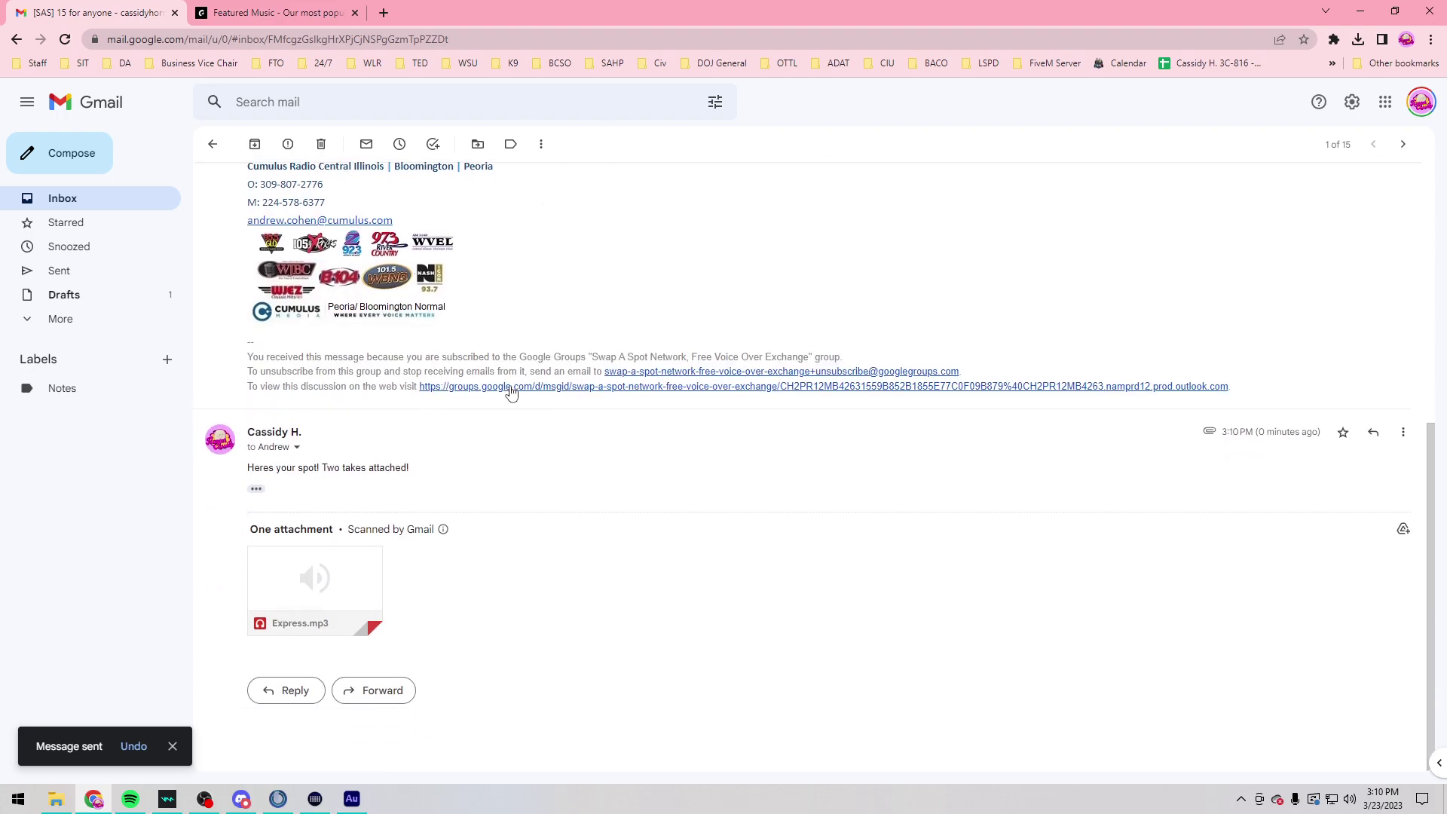
{"action": "scroll", "coordinate": [350, 278], "scroll_direction": "up", "scroll_amount": 3}
{"action": "left_click_drag", "start_coordinate": [283, 399], "coordinate": [391, 418]}
{"action": "left_click", "coordinate": [367, 417]}
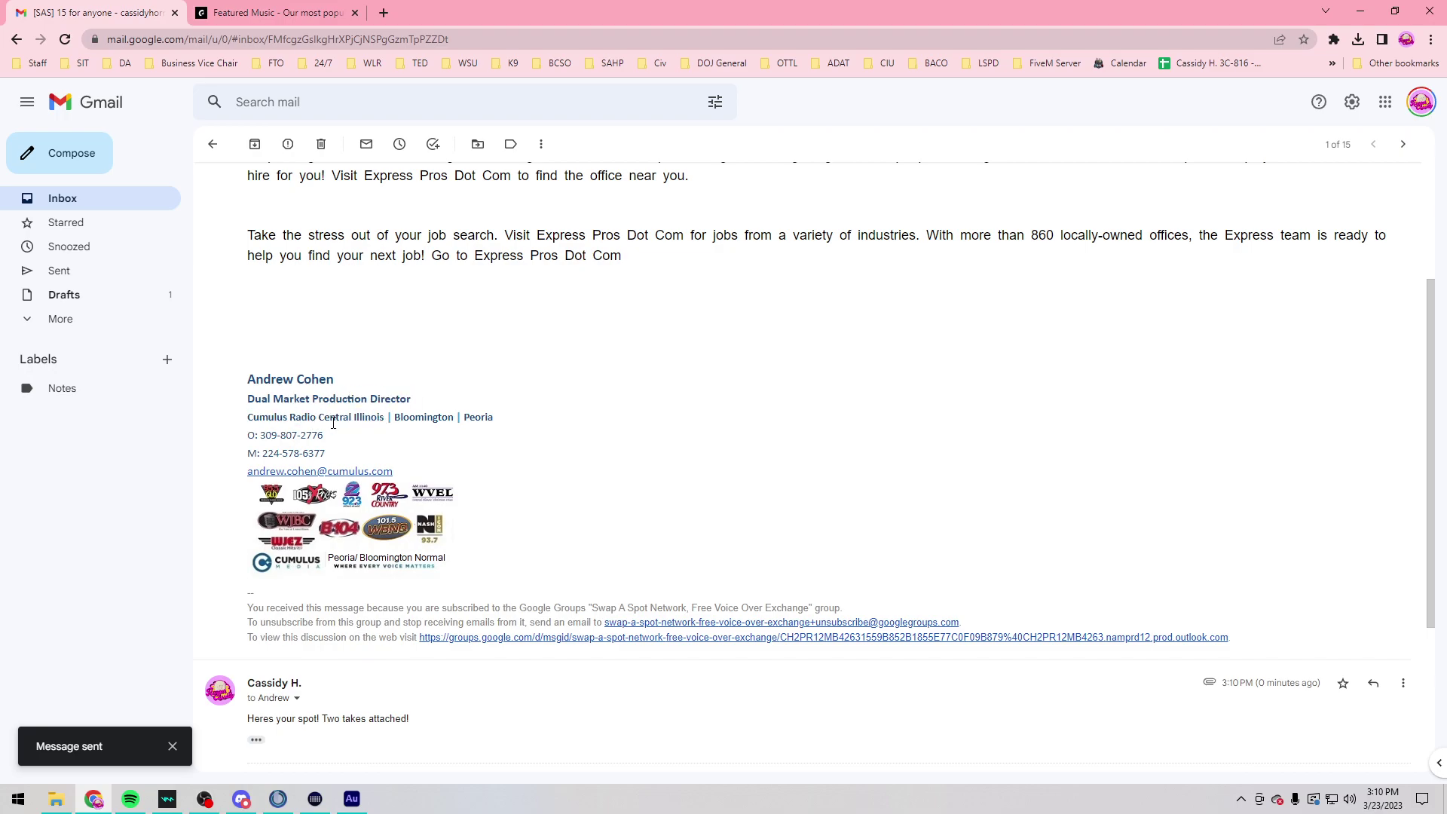
{"action": "left_click", "coordinate": [323, 145]}
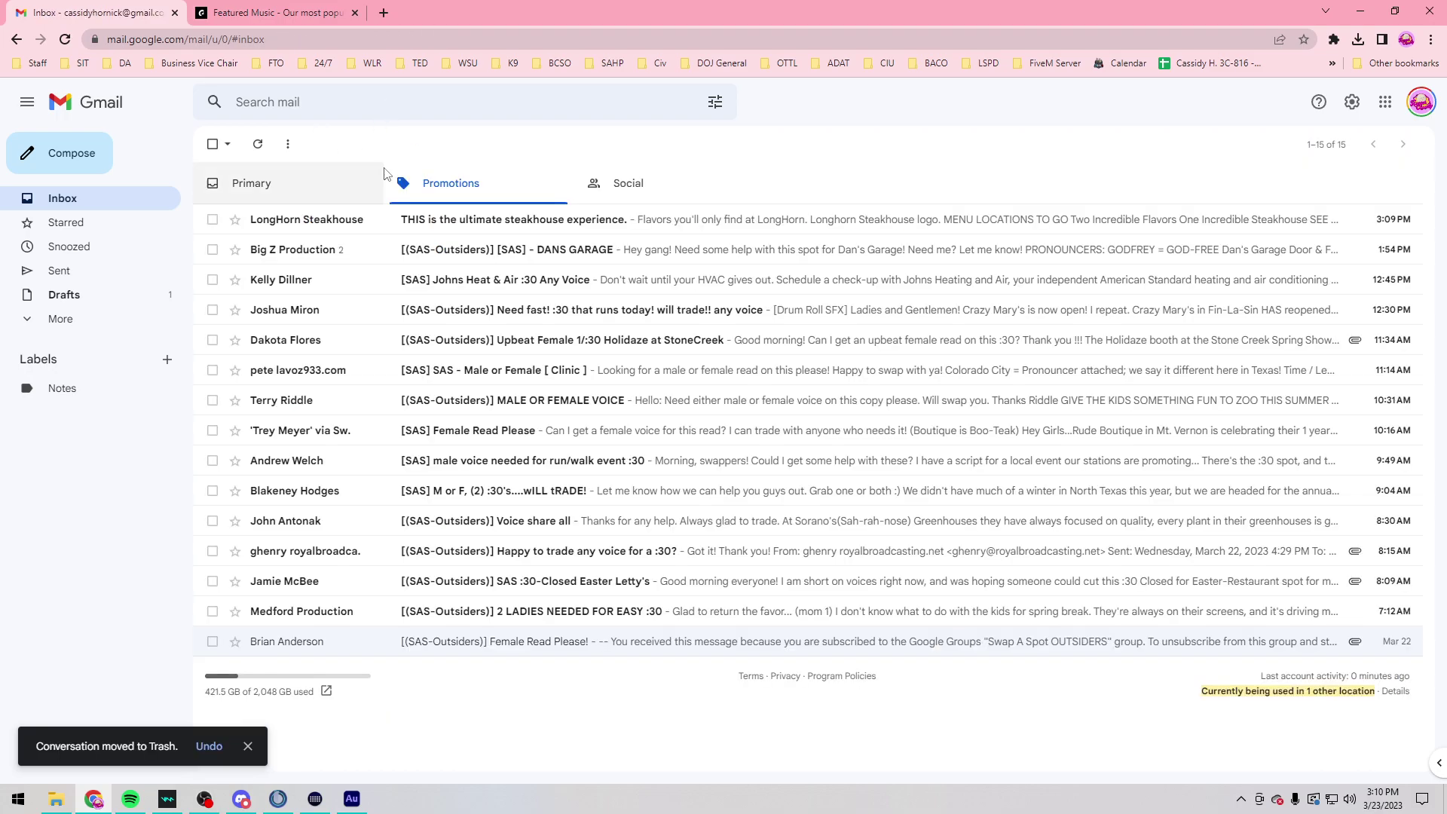
{"action": "left_click", "coordinate": [213, 220]}
{"action": "left_click", "coordinate": [324, 146]}
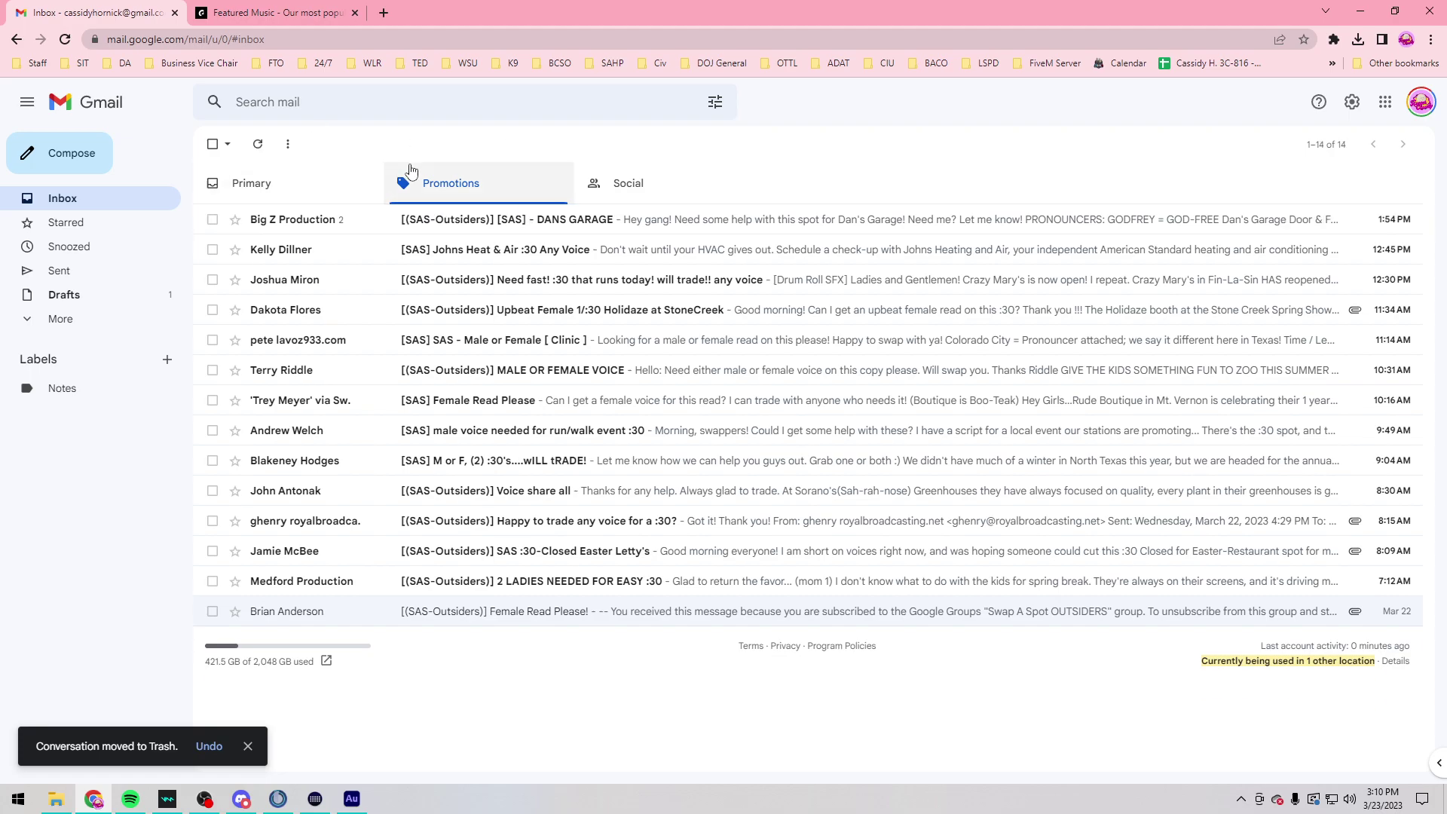
Step: Open the Dan's Garage email thread, read the request and its follow-up, and move the conversation to the trash
{"action": "left_click", "coordinate": [553, 219]}
{"action": "scroll", "coordinate": [365, 272], "scroll_direction": "down", "scroll_amount": 7}
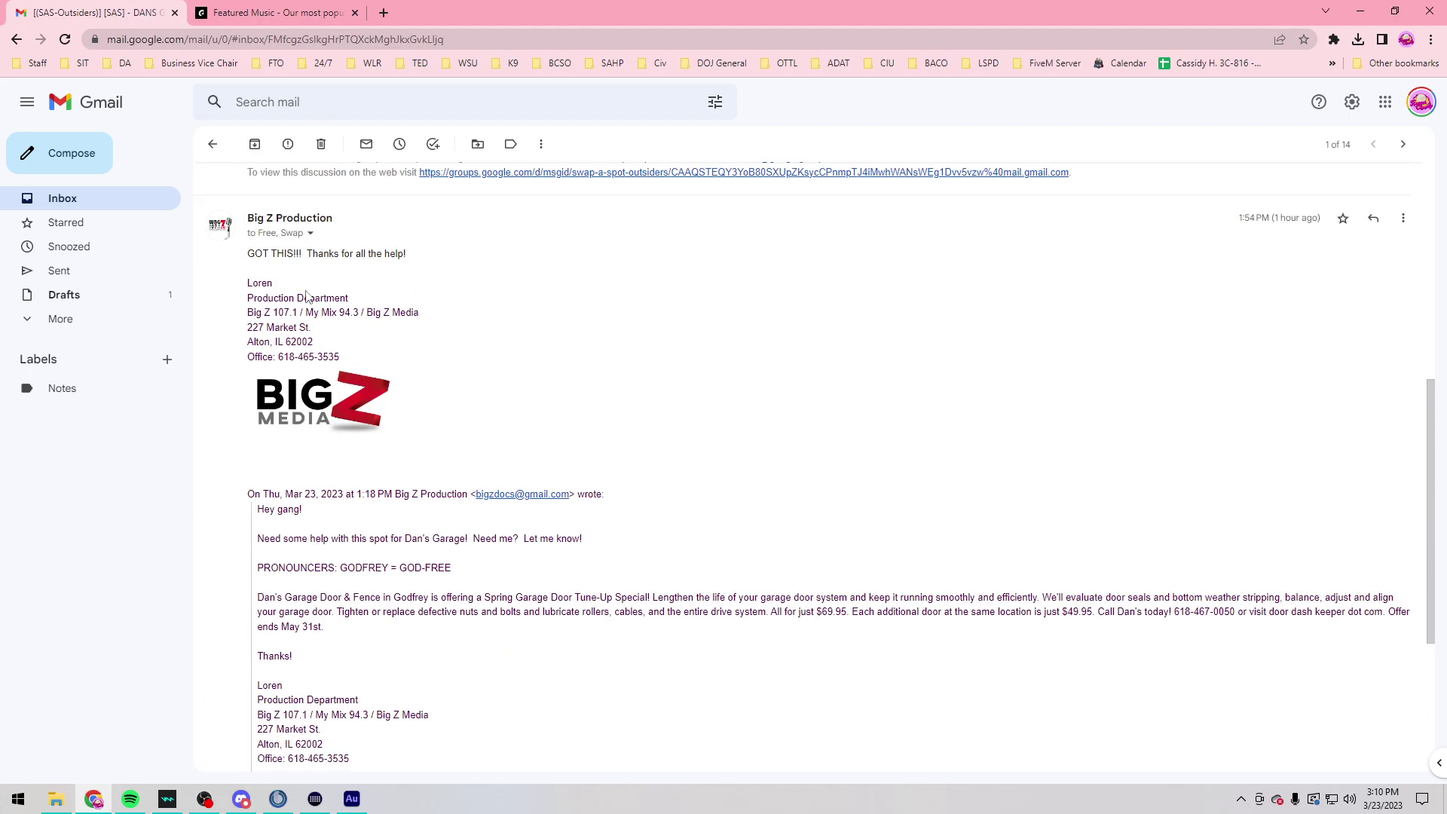
{"action": "scroll", "coordinate": [360, 331], "scroll_direction": "up", "scroll_amount": 7}
{"action": "scroll", "coordinate": [442, 320], "scroll_direction": "down", "scroll_amount": 2}
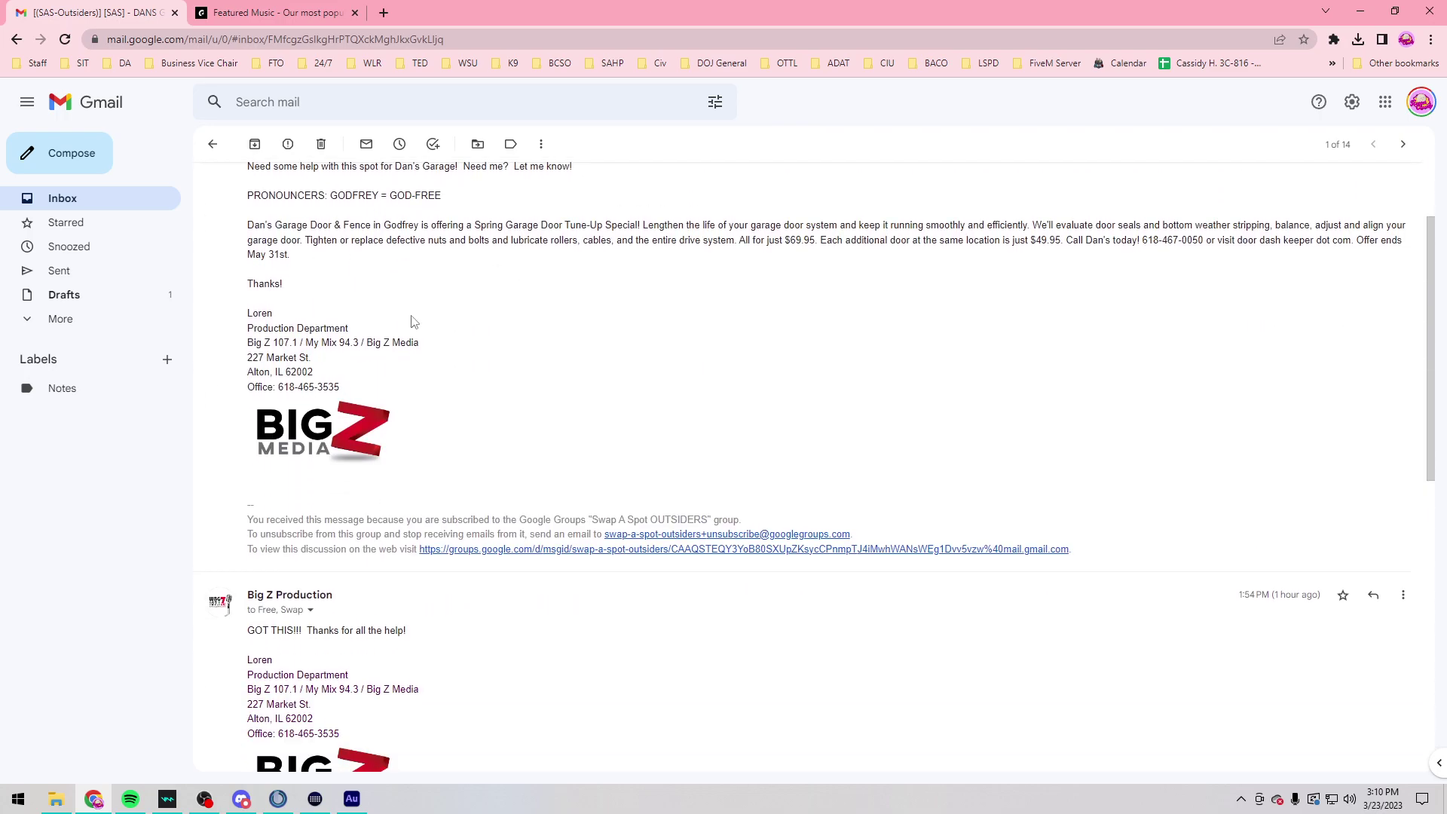
{"action": "scroll", "coordinate": [375, 434], "scroll_direction": "down", "scroll_amount": 2}
{"action": "left_click_drag", "start_coordinate": [286, 504], "coordinate": [382, 504]}
{"action": "left_click", "coordinate": [378, 499]}
{"action": "scroll", "coordinate": [361, 392], "scroll_direction": "up", "scroll_amount": 3}
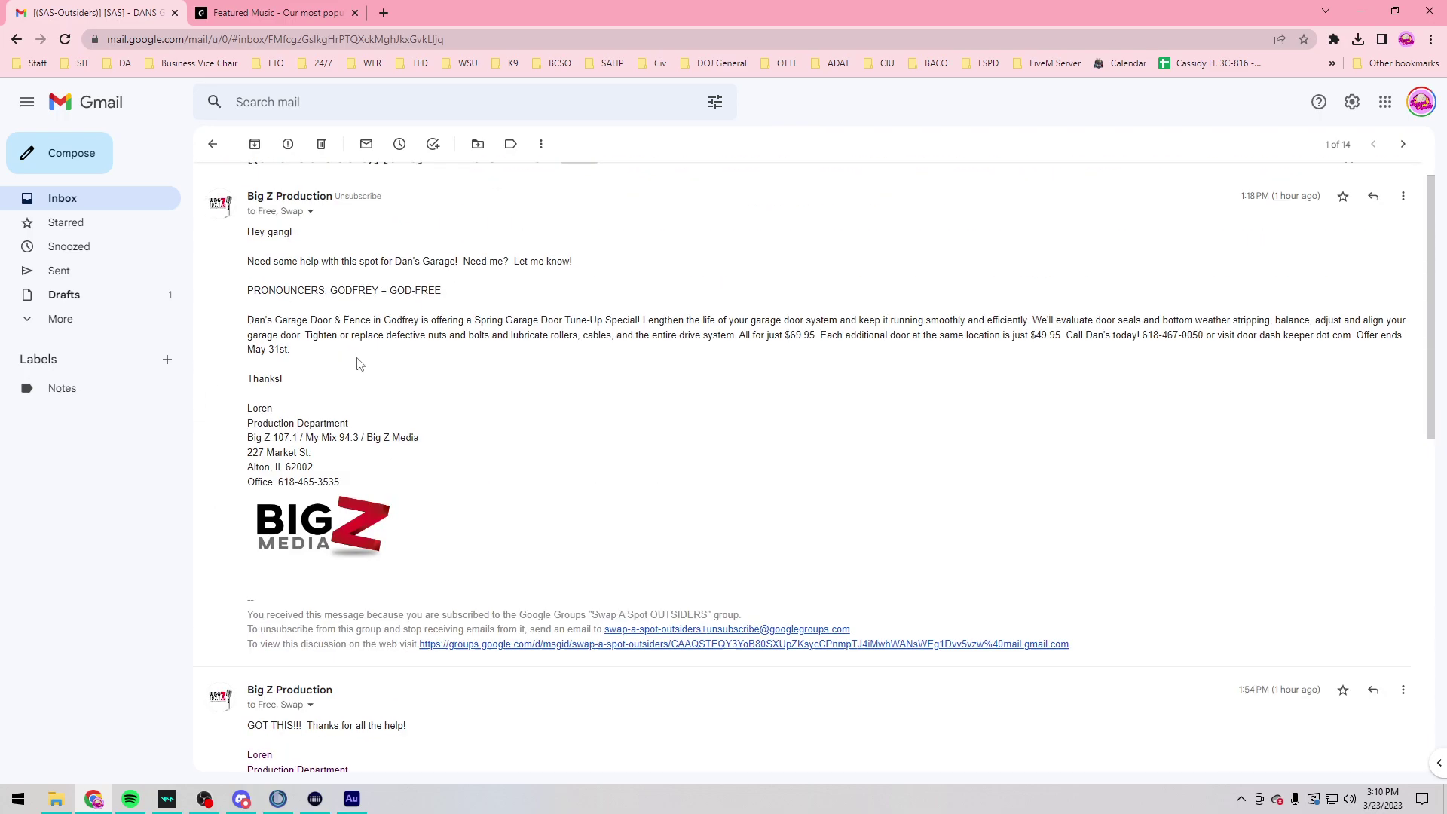
{"action": "left_click", "coordinate": [324, 144]}
Step: Open the Johns Heat & Air :30 script email and record a reading of it into a new Audition audio file
{"action": "left_click", "coordinate": [414, 221]}
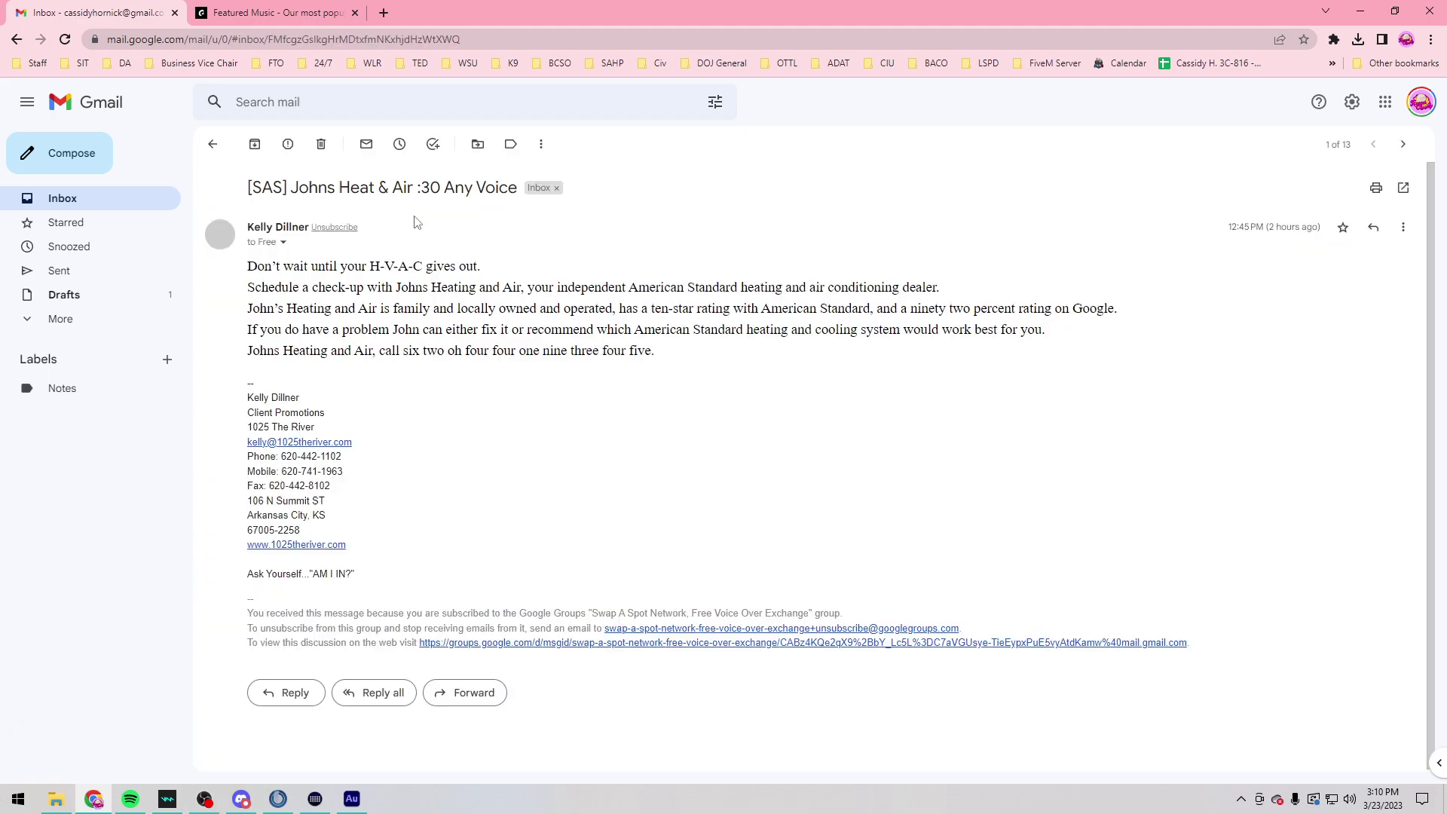
{"action": "left_click", "coordinate": [351, 799]}
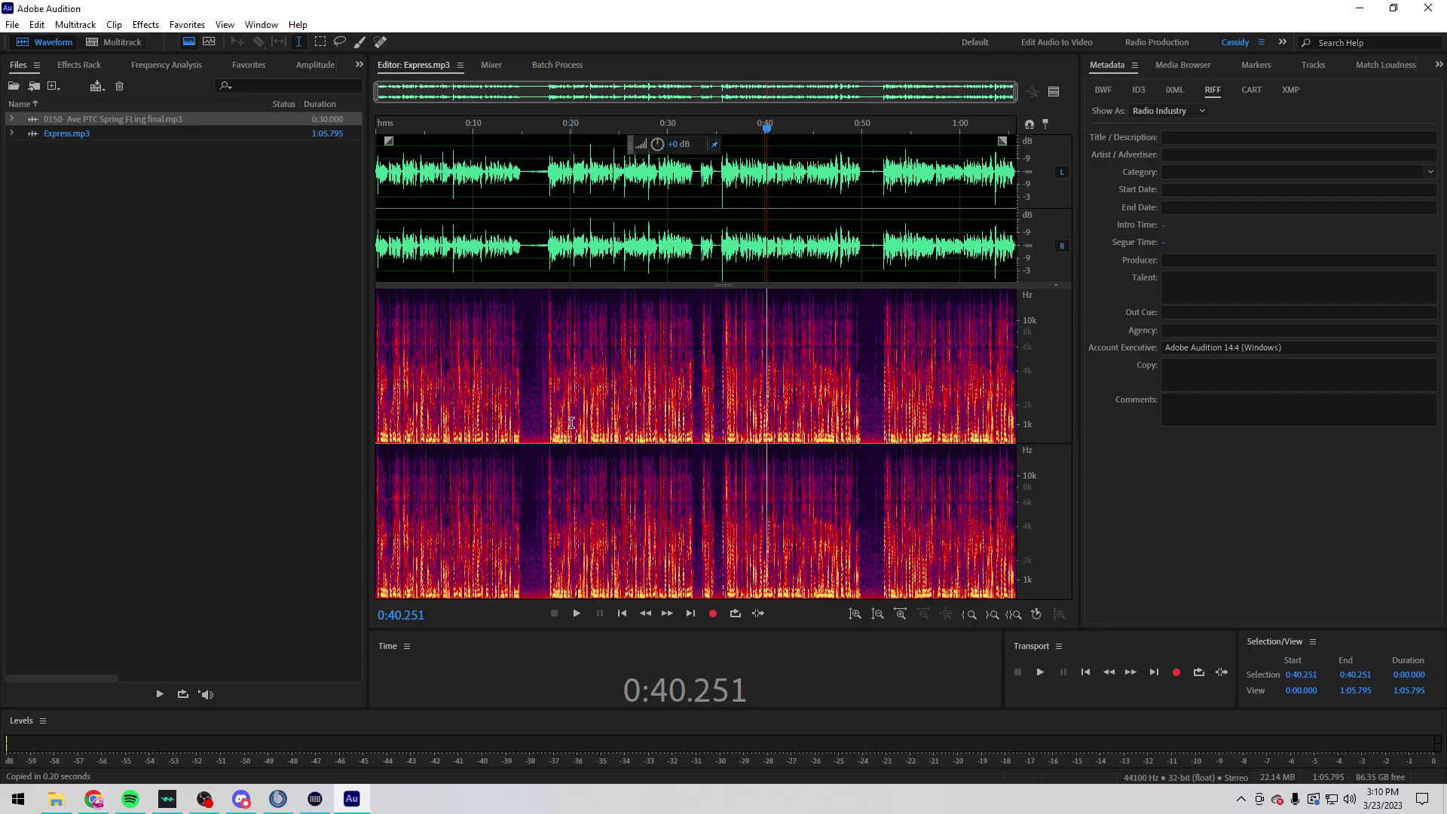
{"action": "key", "text": "ctrl+shift+n"}
{"action": "key", "text": "Return"}
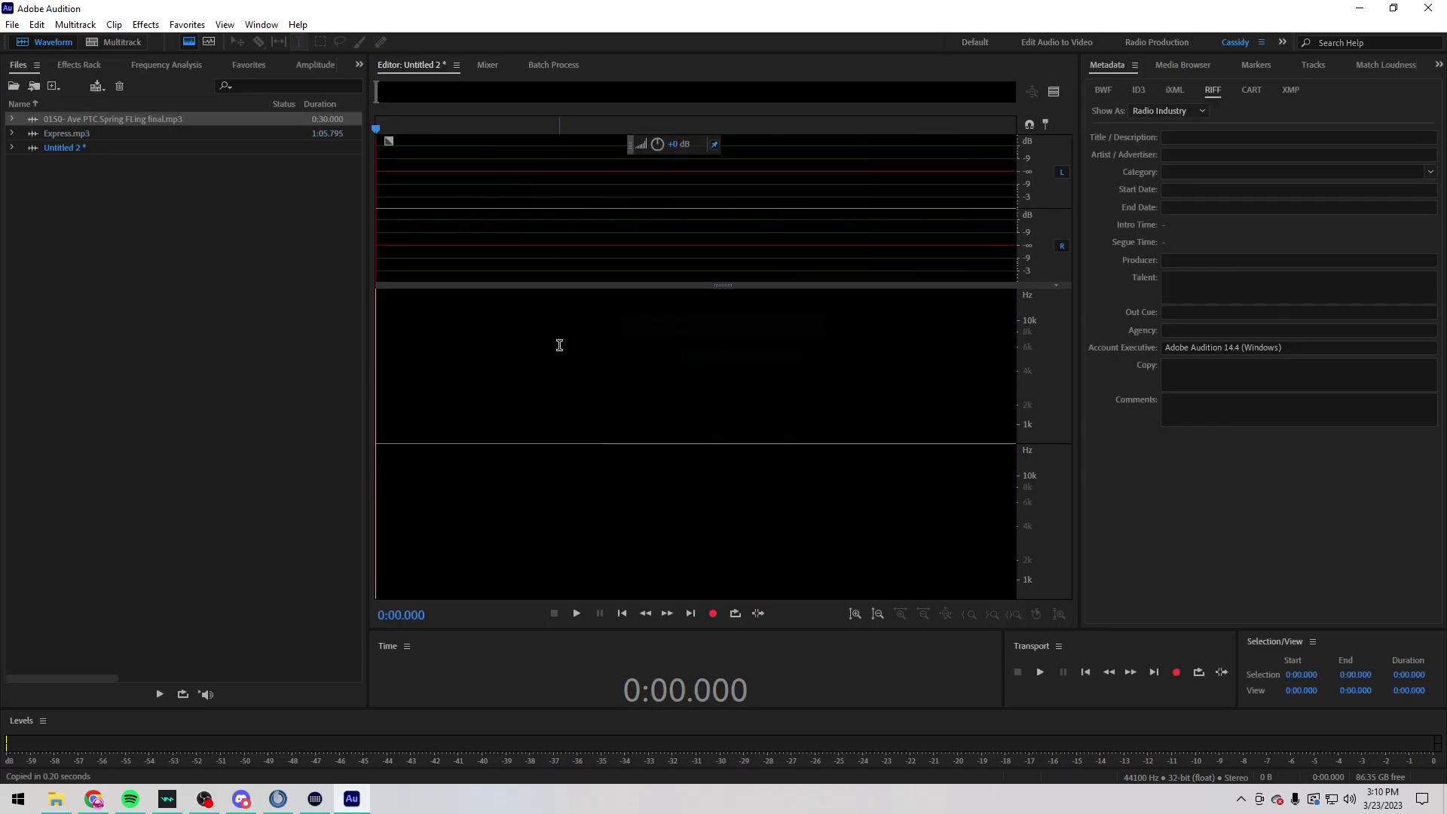
{"action": "key", "text": "shift+space"}
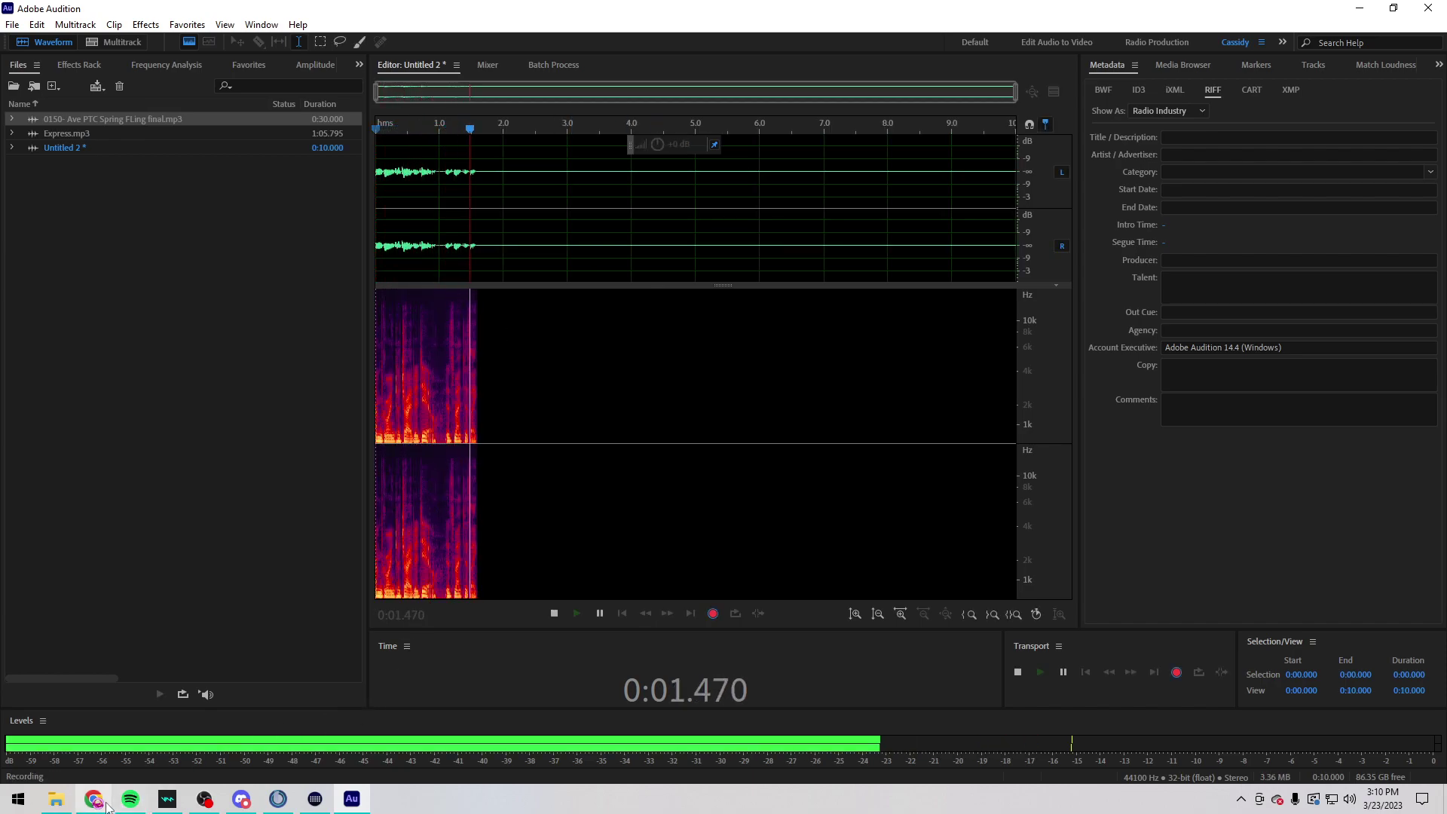
{"action": "key", "text": "alt+Tab"}
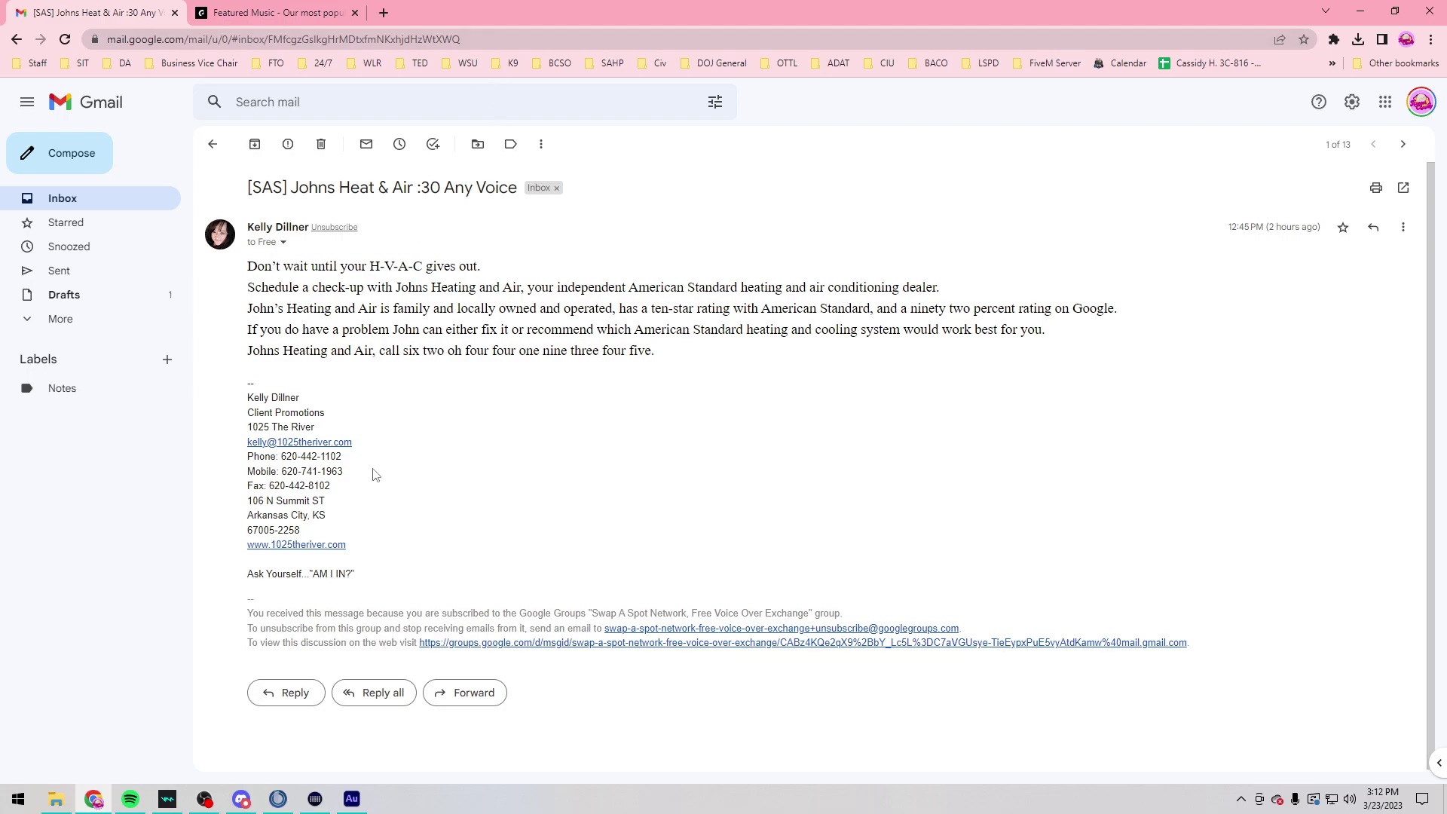
{"action": "left_click", "coordinate": [351, 799]}
{"action": "key", "text": "space"}
Step: Find the start of the usable take by ear and delete about the first 24.8 seconds of the recording
{"action": "left_click", "coordinate": [475, 224]}
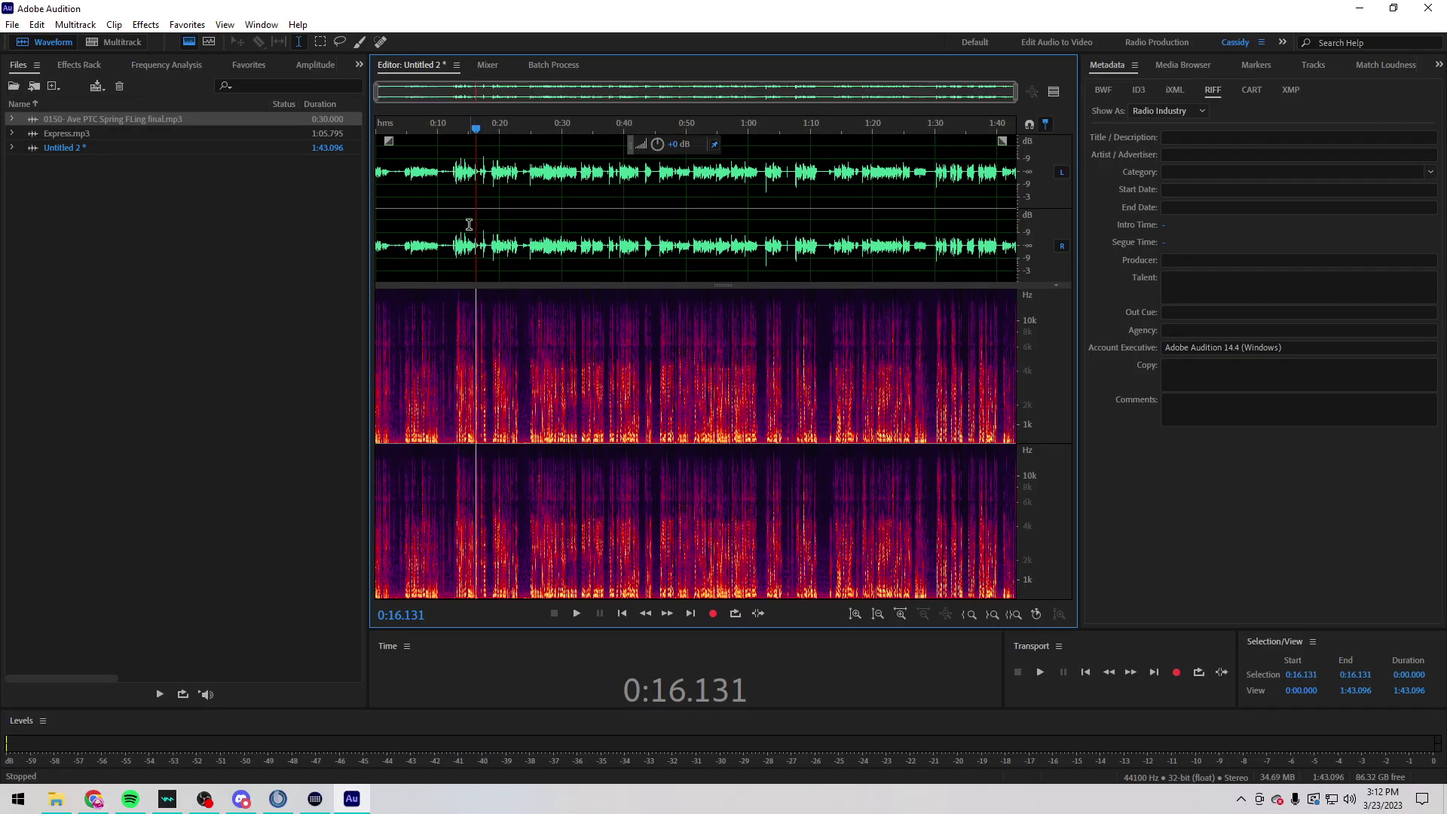
{"action": "scroll", "coordinate": [448, 236], "scroll_direction": "up", "scroll_amount": 9}
{"action": "left_click", "coordinate": [562, 231]}
{"action": "key", "text": "space"}
{"action": "left_click", "coordinate": [572, 227]}
{"action": "scroll", "coordinate": [736, 255], "scroll_direction": "down", "scroll_amount": 5}
{"action": "scroll", "coordinate": [736, 254], "scroll_direction": "up", "scroll_amount": 5}
{"action": "left_click_drag", "start_coordinate": [742, 250], "coordinate": [128, 200]}
{"action": "scroll", "coordinate": [690, 241], "scroll_direction": "down", "scroll_amount": 7}
{"action": "key", "text": "Delete"}
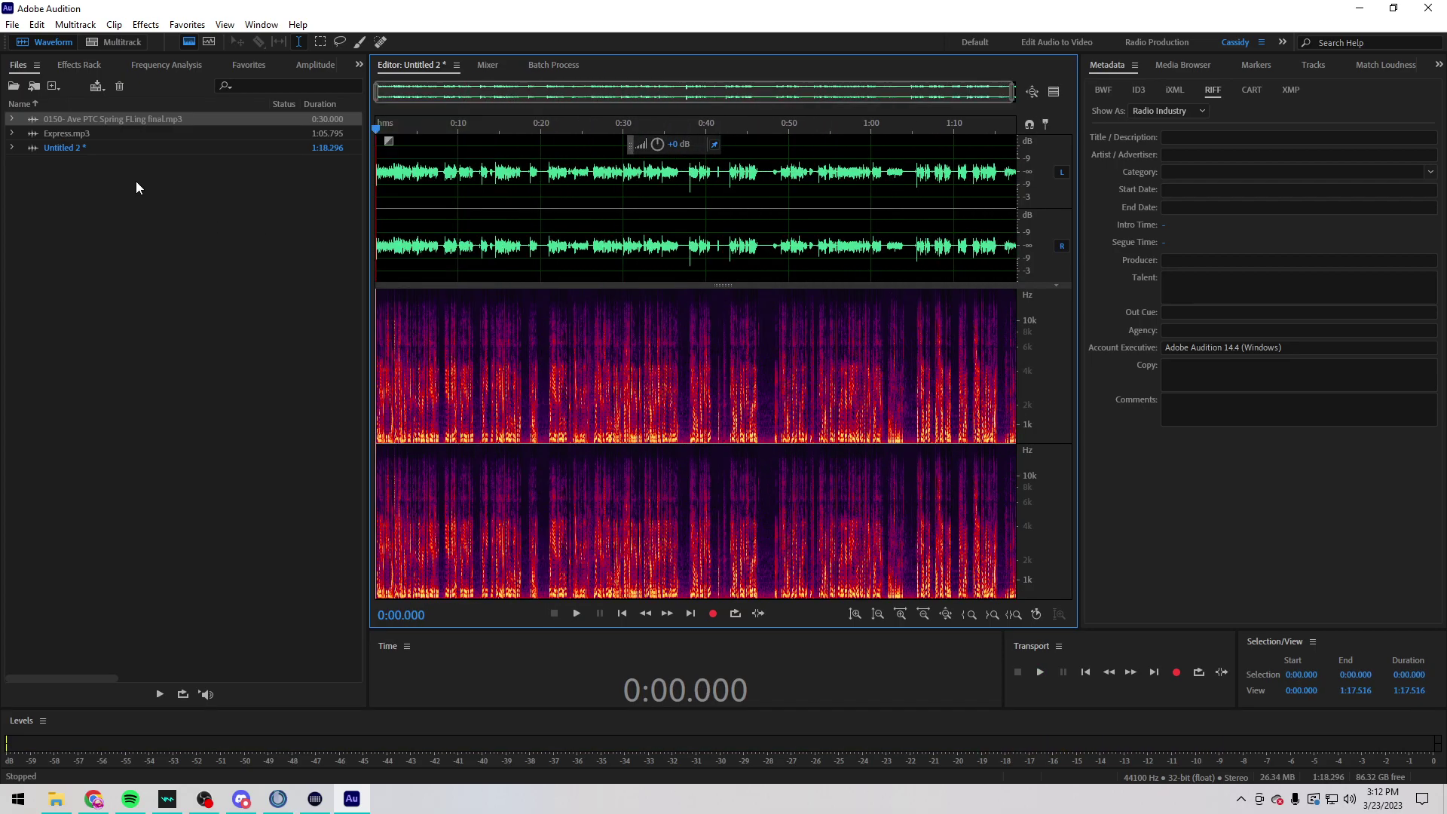
Step: Play the recording from about 0:05.2 to find where the speech restarts after the pause near 0:08.2
{"action": "left_click", "coordinate": [418, 235]}
{"action": "scroll", "coordinate": [429, 235], "scroll_direction": "up", "scroll_amount": 4}
{"action": "scroll", "coordinate": [490, 235], "scroll_direction": "up", "scroll_amount": 3}
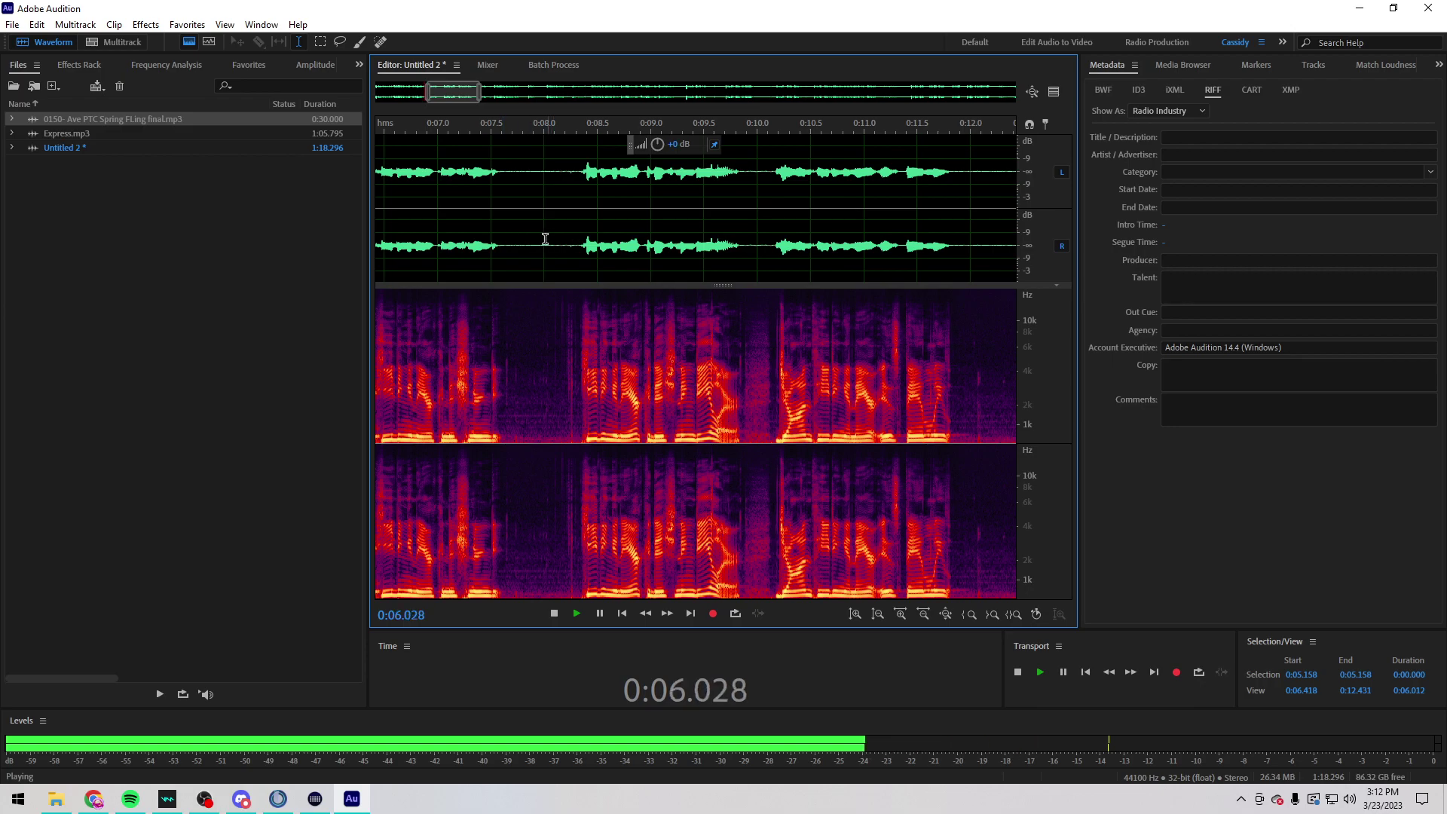
{"action": "scroll", "coordinate": [503, 246], "scroll_direction": "down", "scroll_amount": 2}
{"action": "left_click_drag", "start_coordinate": [504, 246], "coordinate": [534, 252]}
{"action": "scroll", "coordinate": [556, 257], "scroll_direction": "up", "scroll_amount": 4}
{"action": "left_click", "coordinate": [518, 246]}
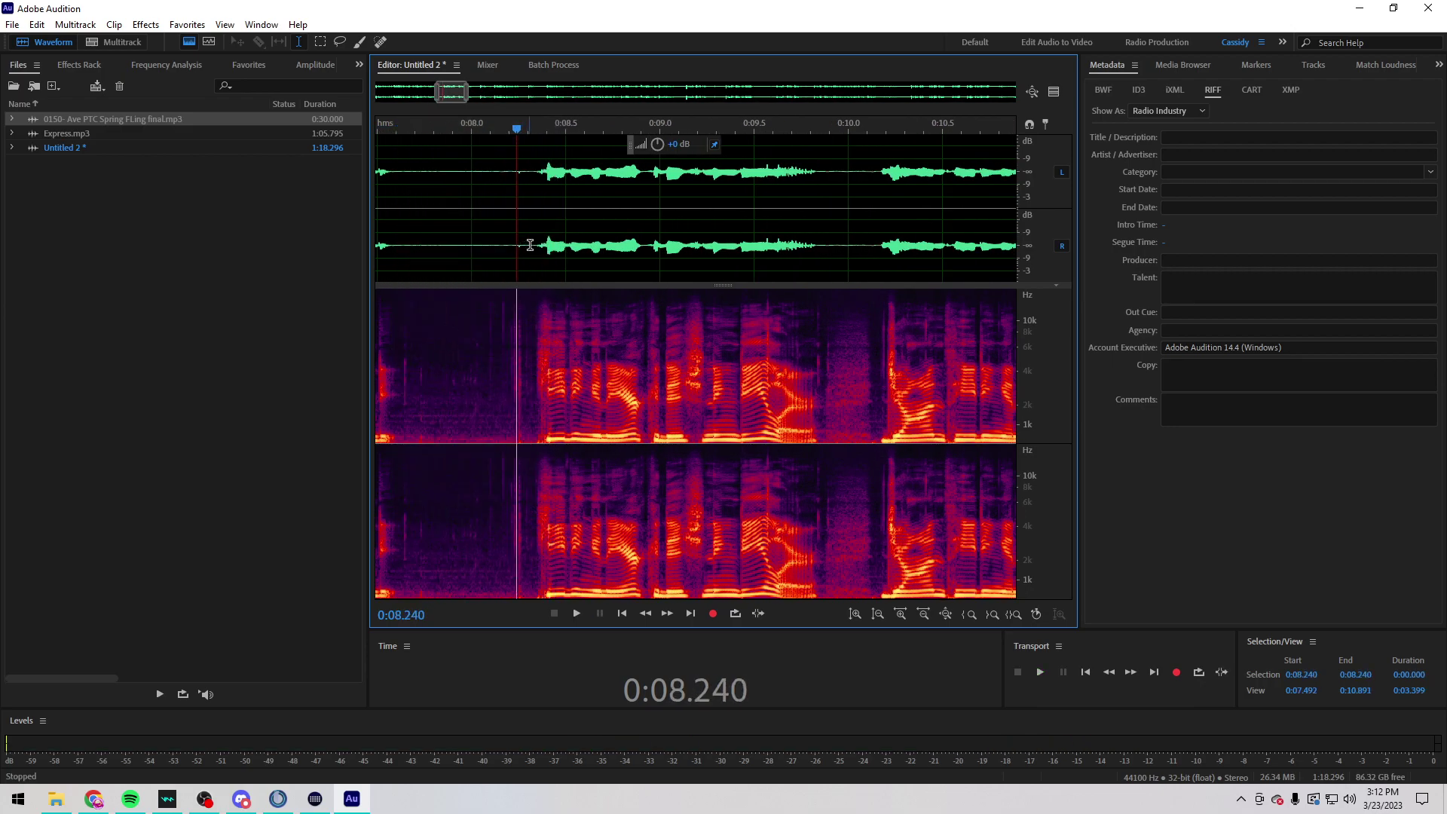
{"action": "left_click_drag", "start_coordinate": [868, 246], "coordinate": [814, 249]}
{"action": "left_click", "coordinate": [815, 249]}
{"action": "key", "text": "space"}
Step: Select the flawed phrase from about 0:06.38 to 0:08.33, delete it, and play the join from about 0:05.8
{"action": "left_click_drag", "start_coordinate": [533, 245], "coordinate": [767, 220]}
{"action": "scroll", "coordinate": [533, 245], "scroll_direction": "down", "scroll_amount": 4}
{"action": "key", "text": "space"}
{"action": "scroll", "coordinate": [421, 244], "scroll_direction": "up", "scroll_amount": 5}
{"action": "key", "text": "space"}
{"action": "scroll", "coordinate": [520, 242], "scroll_direction": "down", "scroll_amount": 4}
{"action": "key", "text": "space"}
{"action": "scroll", "coordinate": [400, 235], "scroll_direction": "up", "scroll_amount": 5}
{"action": "key", "text": "space"}
{"action": "key", "text": "space"}
{"action": "scroll", "coordinate": [498, 233], "scroll_direction": "up", "scroll_amount": 3}
{"action": "scroll", "coordinate": [453, 231], "scroll_direction": "down", "scroll_amount": 3}
{"action": "scroll", "coordinate": [653, 224], "scroll_direction": "up", "scroll_amount": 1}
{"action": "scroll", "coordinate": [542, 224], "scroll_direction": "up", "scroll_amount": 2}
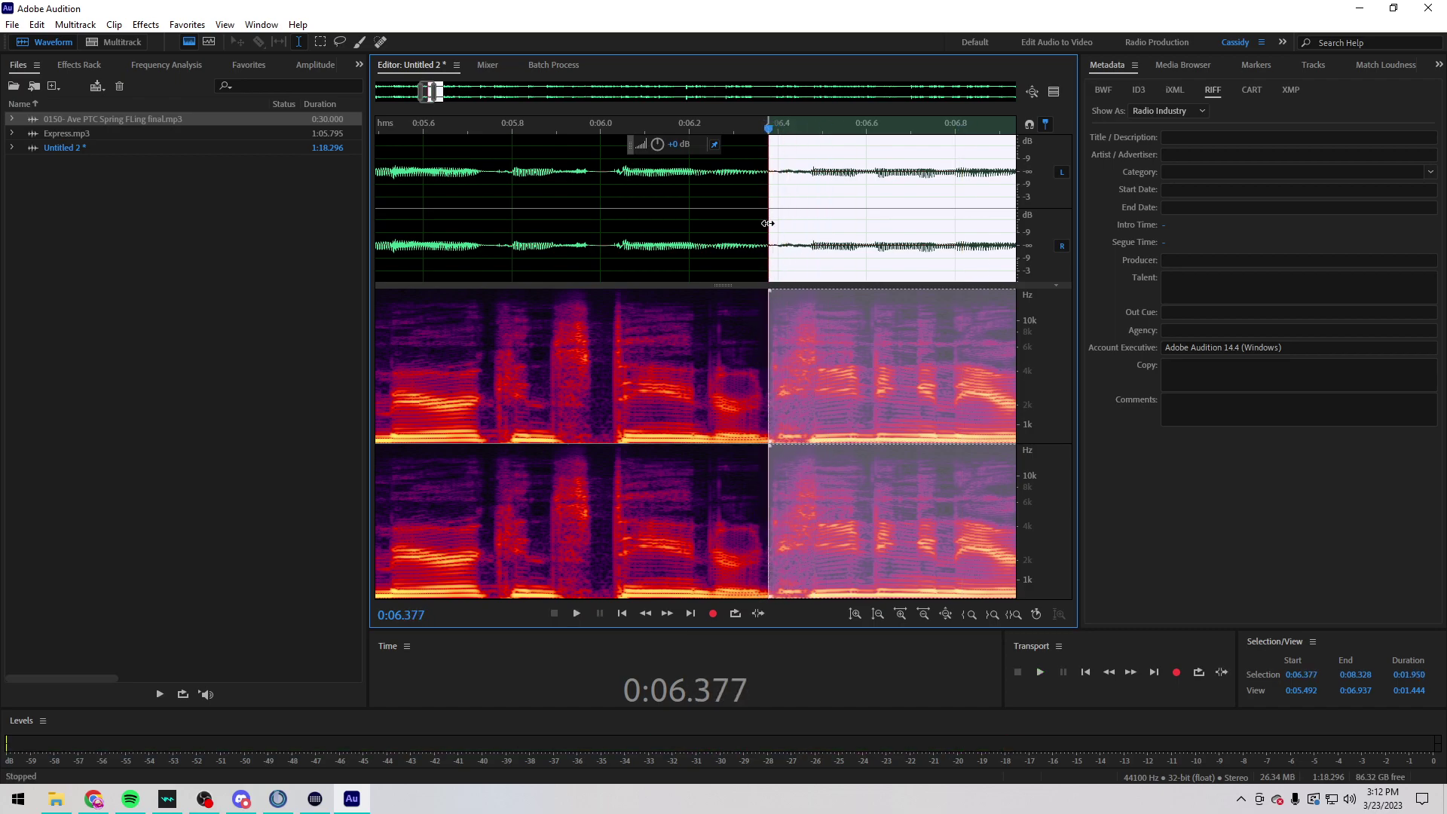
{"action": "left_click", "coordinate": [517, 202]}
Step: Listen onward, including from about 0:10.8, to locate the start of the next clean retake
{"action": "scroll", "coordinate": [660, 216], "scroll_direction": "down", "scroll_amount": 3}
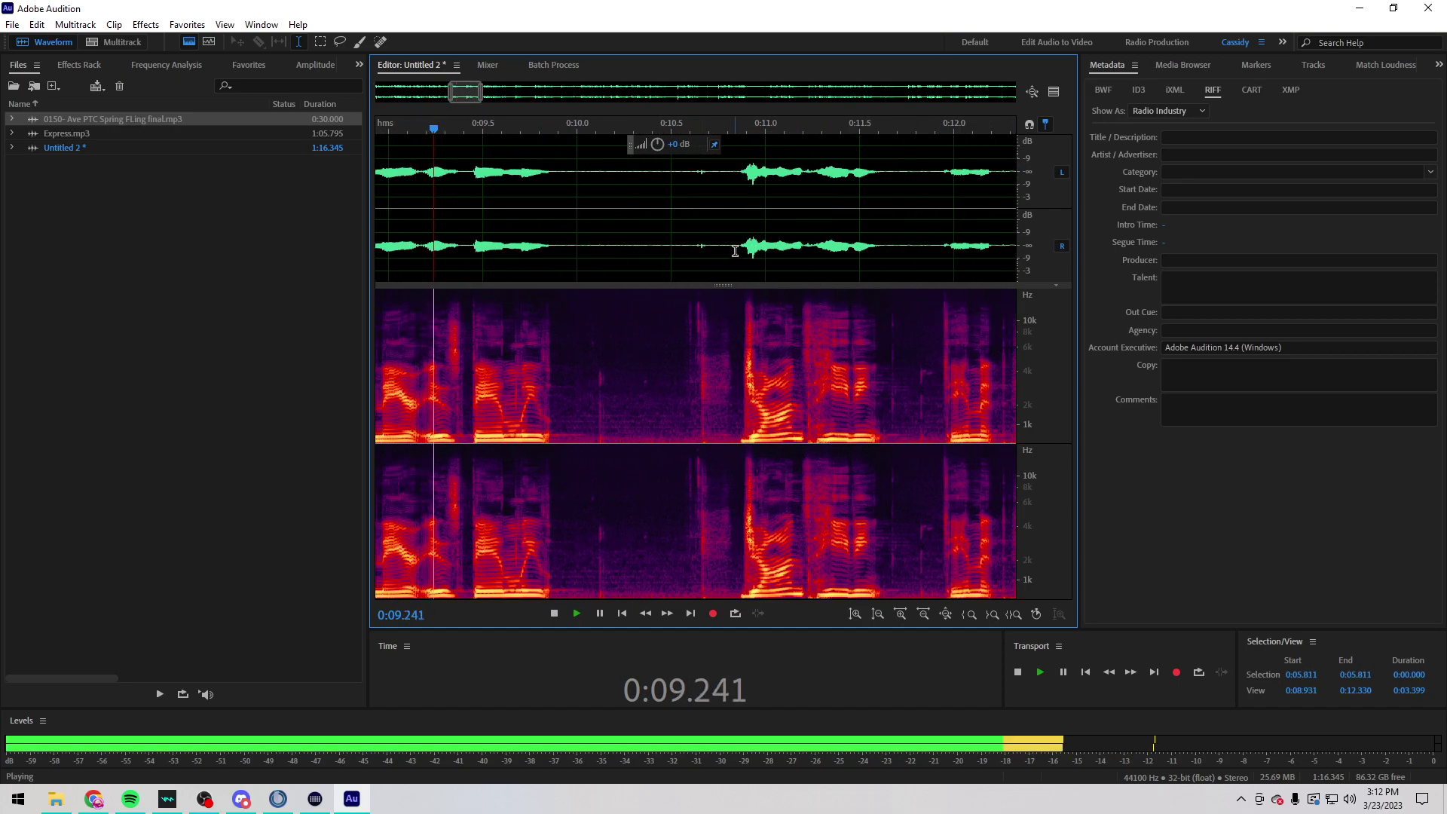
{"action": "scroll", "coordinate": [736, 247], "scroll_direction": "down", "scroll_amount": 1}
{"action": "left_click", "coordinate": [736, 246]}
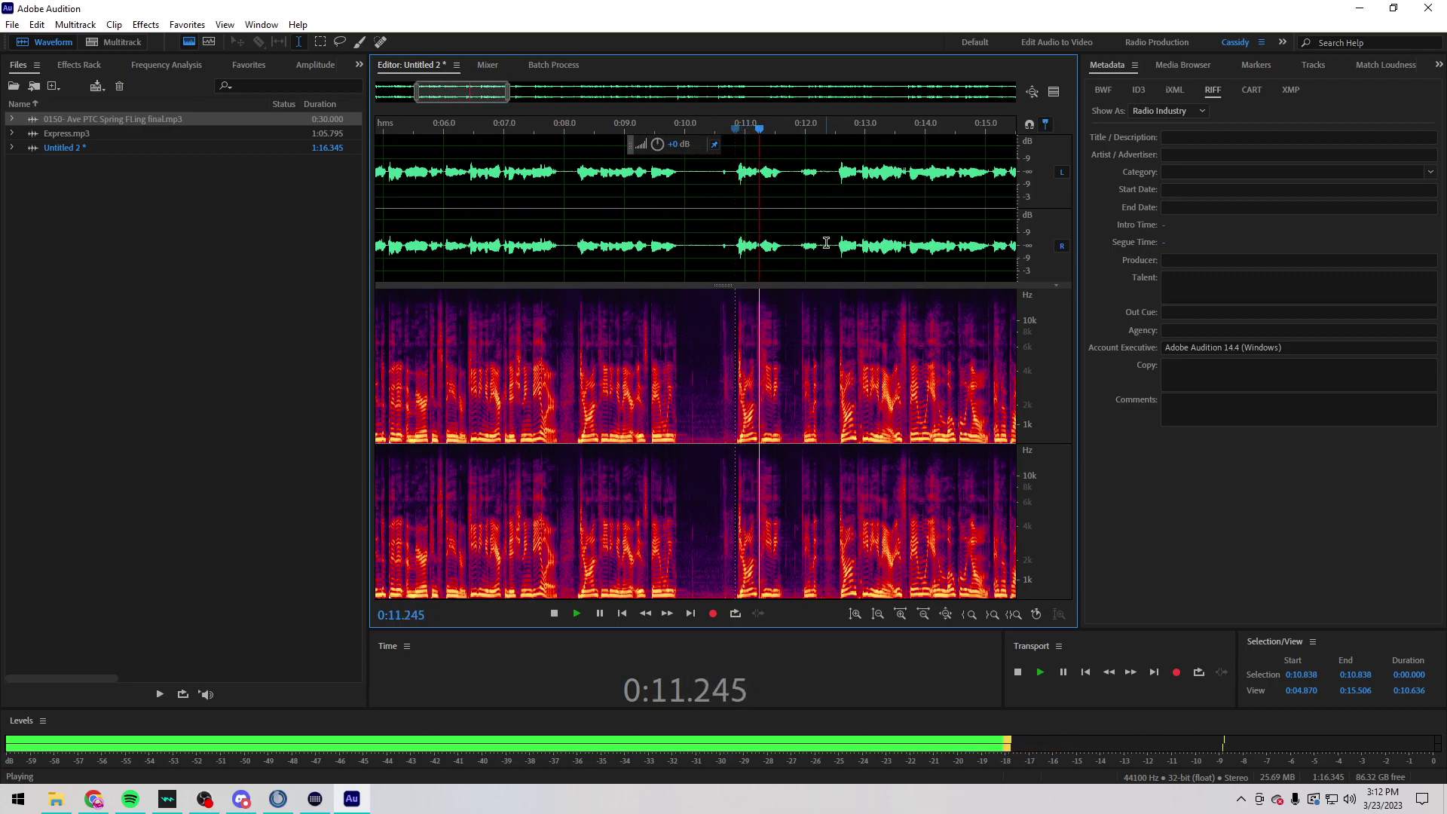
{"action": "scroll", "coordinate": [799, 249], "scroll_direction": "down", "scroll_amount": 3}
{"action": "key", "text": "space"}
{"action": "left_click", "coordinate": [862, 250]}
{"action": "scroll", "coordinate": [862, 250], "scroll_direction": "up", "scroll_amount": 4}
{"action": "key", "text": "space"}
Step: Delete about 10.8 seconds of flawed takes starting at about 0:08.18, refining the selection edges by ear
{"action": "left_click_drag", "start_coordinate": [859, 250], "coordinate": [506, 215]}
{"action": "scroll", "coordinate": [784, 252], "scroll_direction": "down", "scroll_amount": 5}
{"action": "scroll", "coordinate": [562, 257], "scroll_direction": "up", "scroll_amount": 4}
{"action": "scroll", "coordinate": [560, 257], "scroll_direction": "up", "scroll_amount": 2}
{"action": "key", "text": "space"}
{"action": "scroll", "coordinate": [504, 239], "scroll_direction": "down", "scroll_amount": 5}
{"action": "key", "text": "space"}
{"action": "scroll", "coordinate": [435, 230], "scroll_direction": "up", "scroll_amount": 5}
{"action": "key", "text": "space"}
{"action": "key", "text": "Delete"}
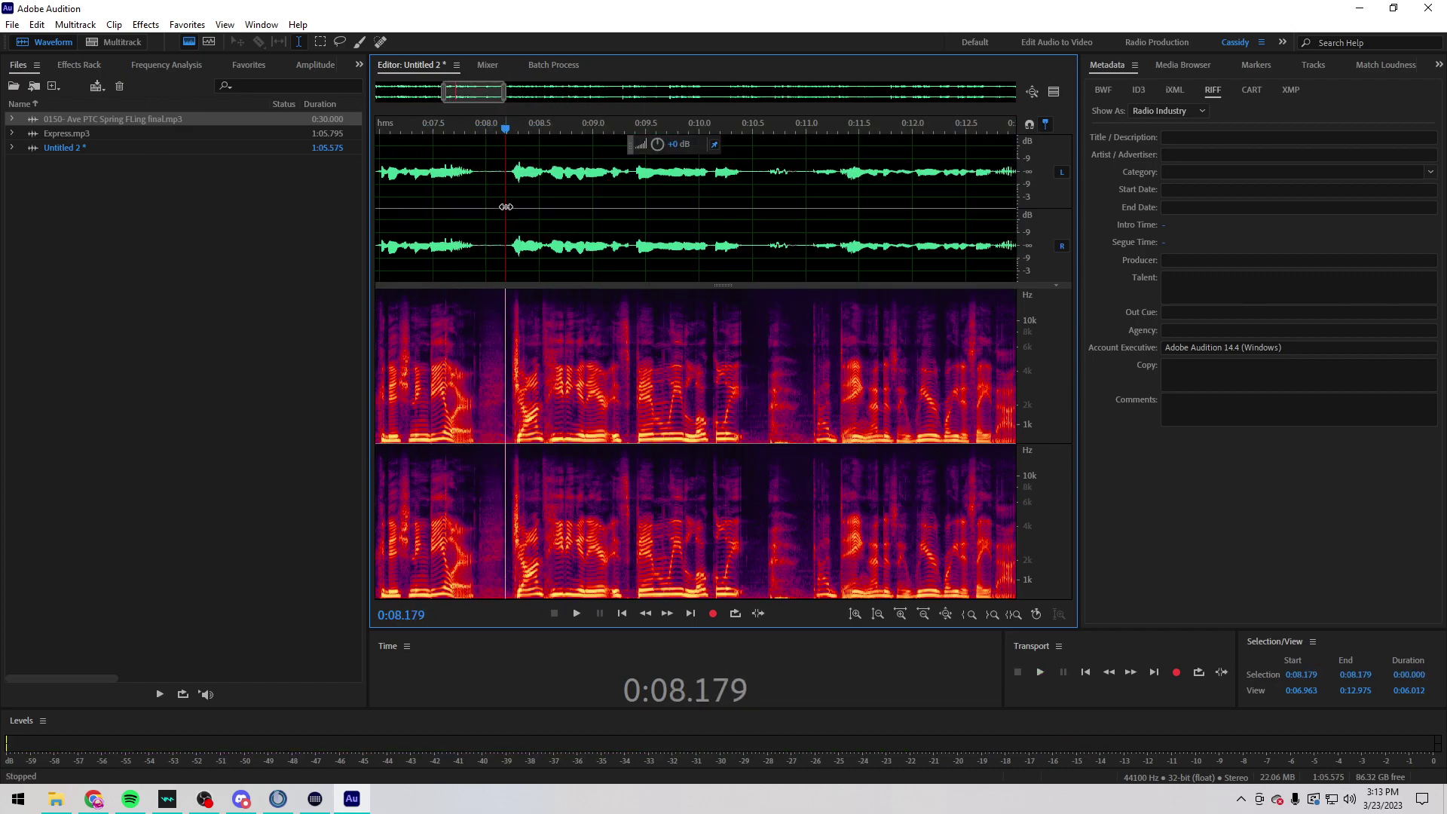
Step: Play the join from 0:08.18 and normalize the whole recording
{"action": "scroll", "coordinate": [527, 203], "scroll_direction": "down", "scroll_amount": 3}
{"action": "key", "text": "space"}
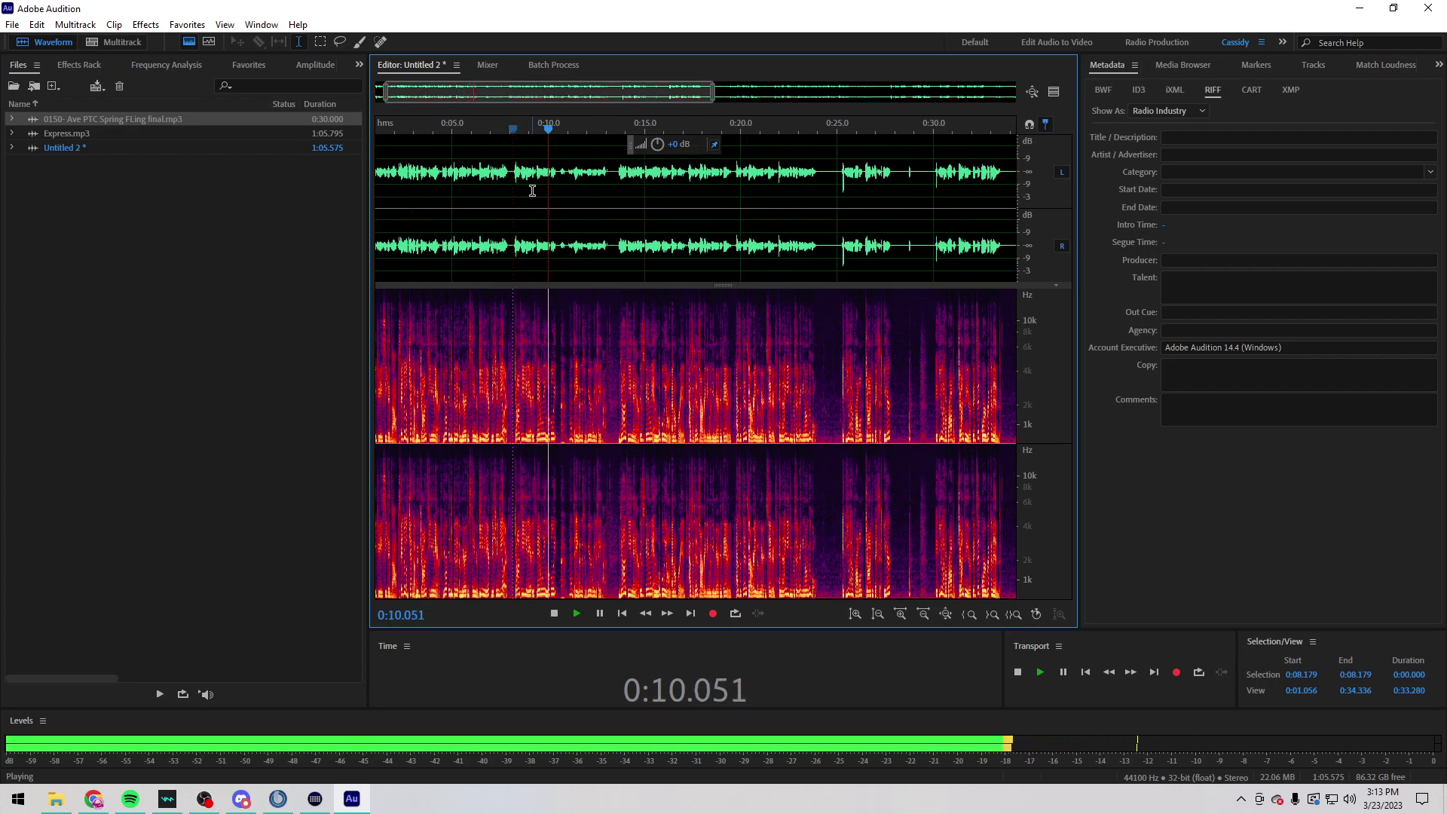
{"action": "key", "text": "space"}
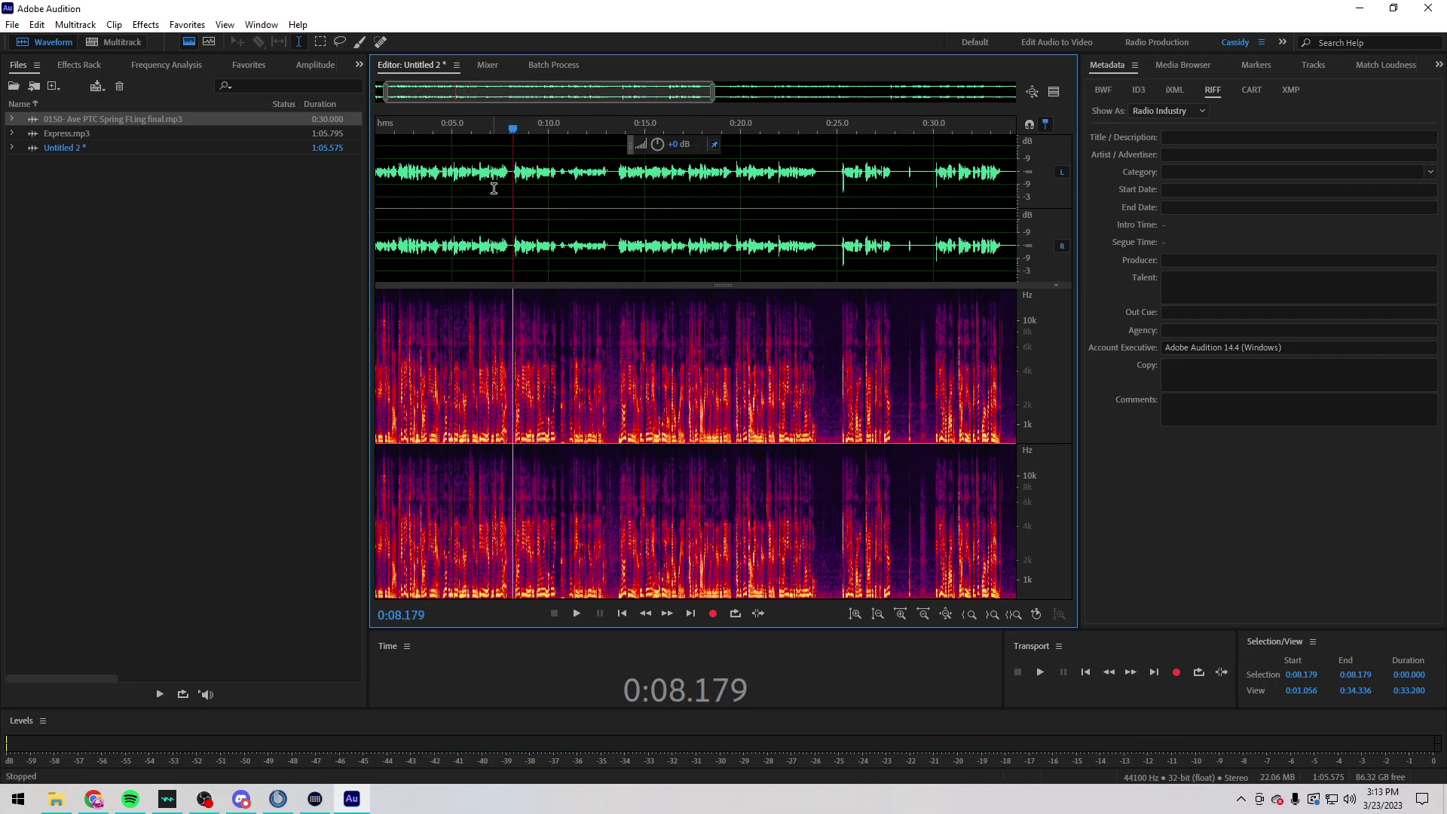
{"action": "key", "text": "space"}
{"action": "scroll", "coordinate": [602, 219], "scroll_direction": "down", "scroll_amount": 3}
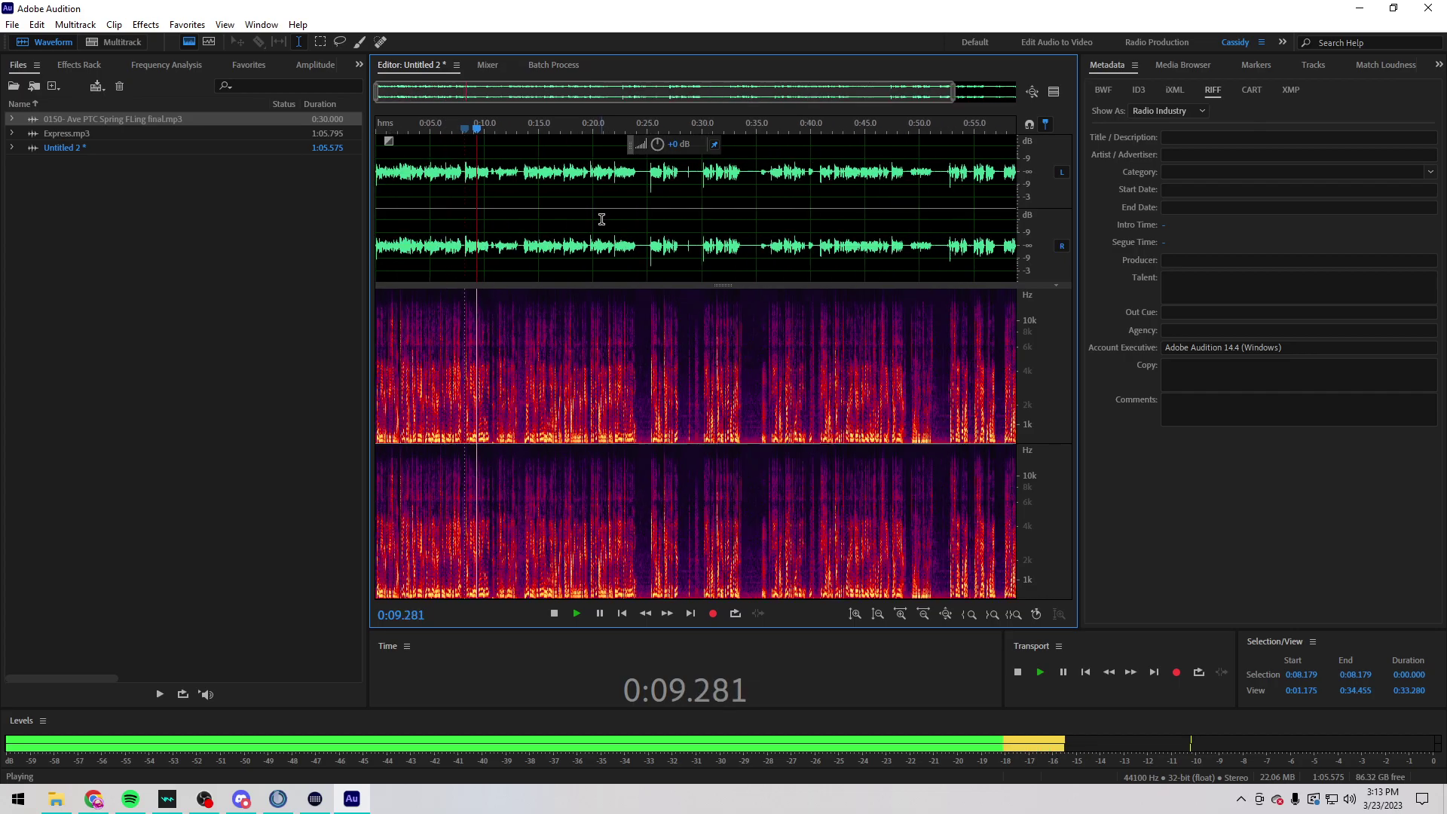
{"action": "key", "text": "ctrl+a"}
{"action": "scroll", "coordinate": [537, 301], "scroll_direction": "up", "scroll_amount": 3}
Step: Delete the rejected take from about 0:08.18 to 0:13.62 and play the join
{"action": "left_click", "coordinate": [459, 412]}
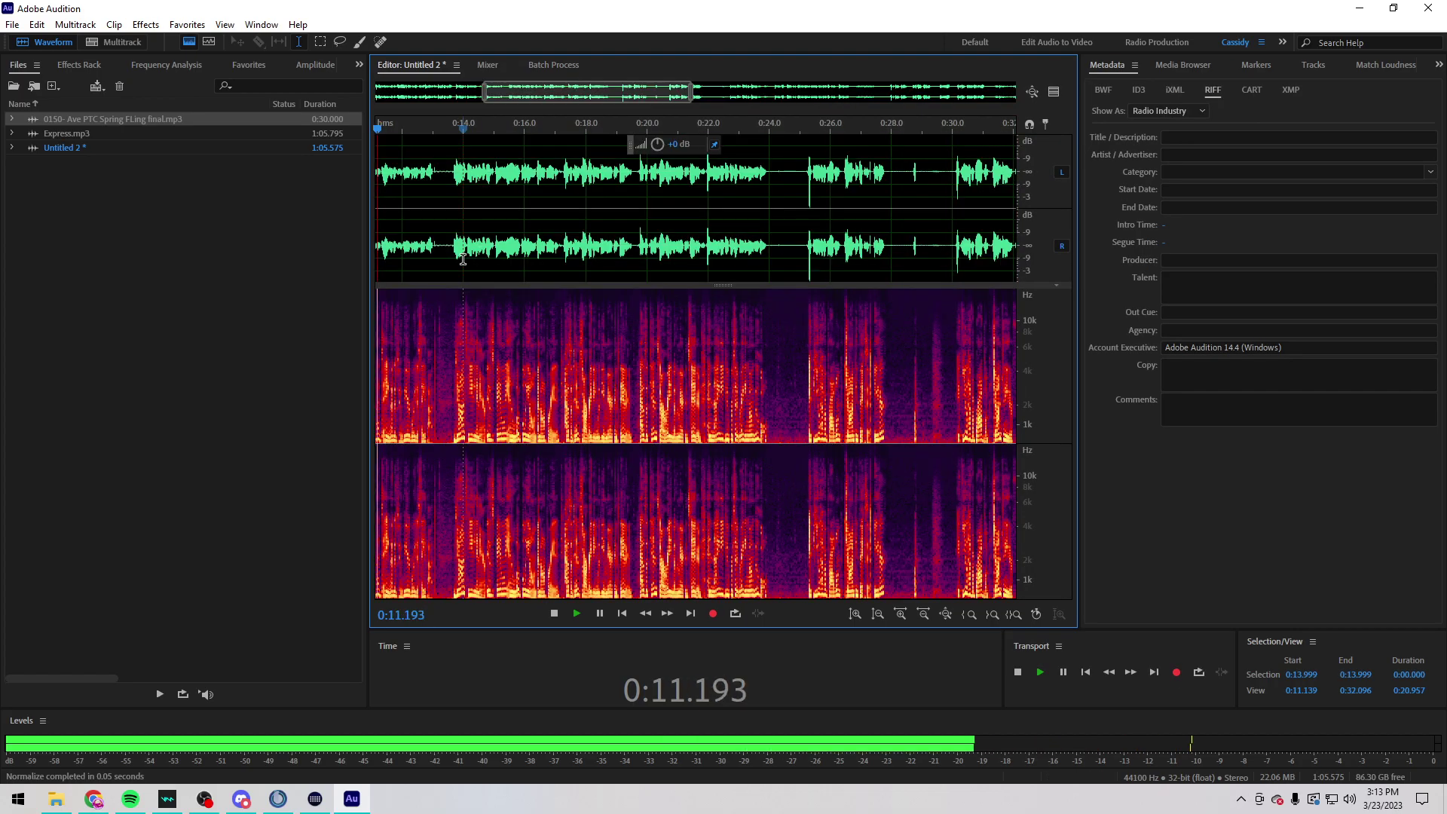
{"action": "scroll", "coordinate": [450, 256], "scroll_direction": "down", "scroll_amount": 3}
{"action": "scroll", "coordinate": [450, 254], "scroll_direction": "up", "scroll_amount": 8}
{"action": "left_click_drag", "start_coordinate": [673, 252], "coordinate": [539, 214]}
{"action": "key", "text": "space"}
{"action": "key", "text": "Delete"}
{"action": "key", "text": "space"}
{"action": "scroll", "coordinate": [558, 205], "scroll_direction": "down", "scroll_amount": 7}
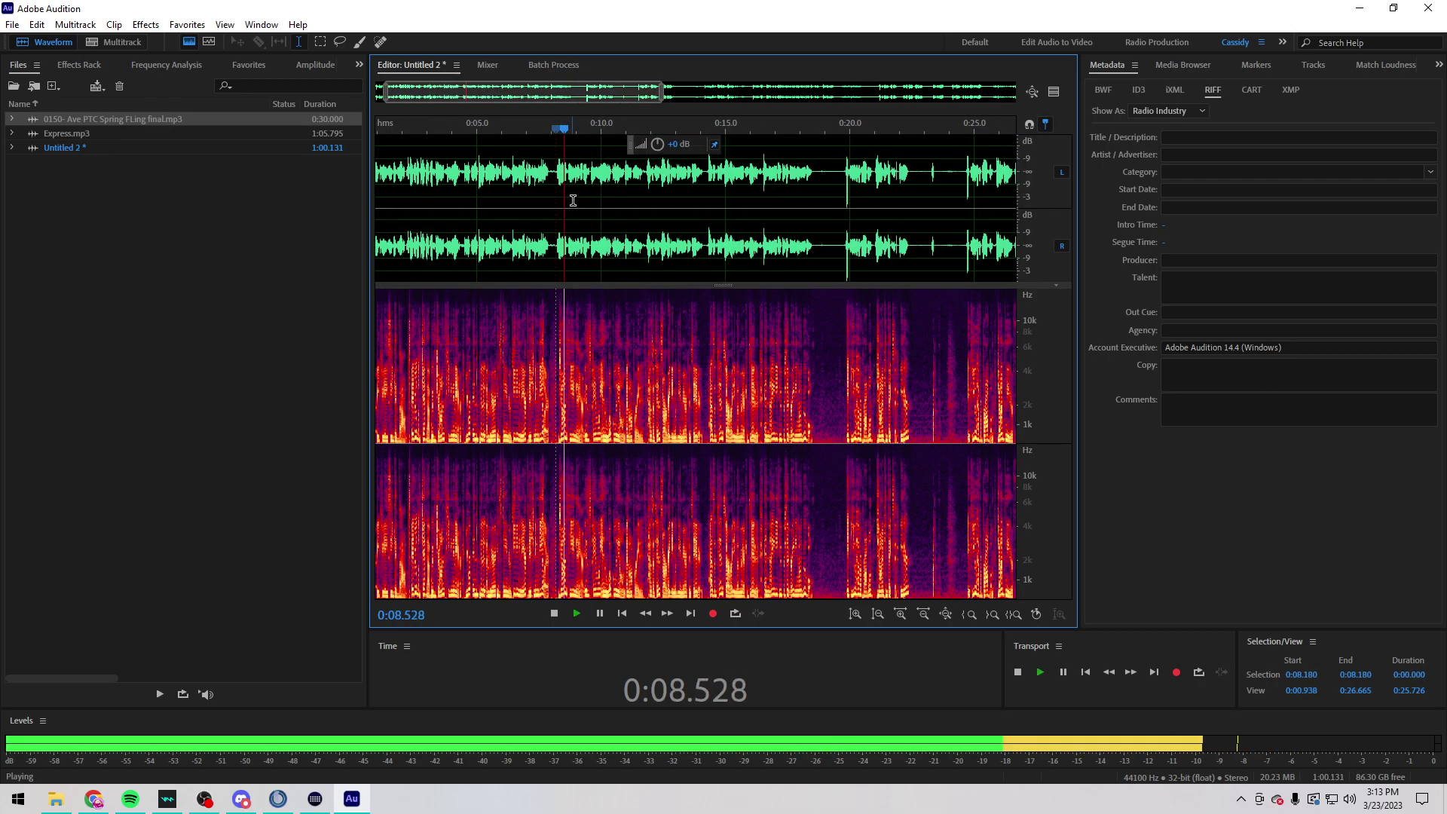
Step: Play from about 0:12.7 and examine the waveform around 0:14 for the repeated phrase
{"action": "left_click", "coordinate": [668, 255]}
{"action": "scroll", "coordinate": [746, 232], "scroll_direction": "up", "scroll_amount": 3}
{"action": "scroll", "coordinate": [746, 231], "scroll_direction": "down", "scroll_amount": 4}
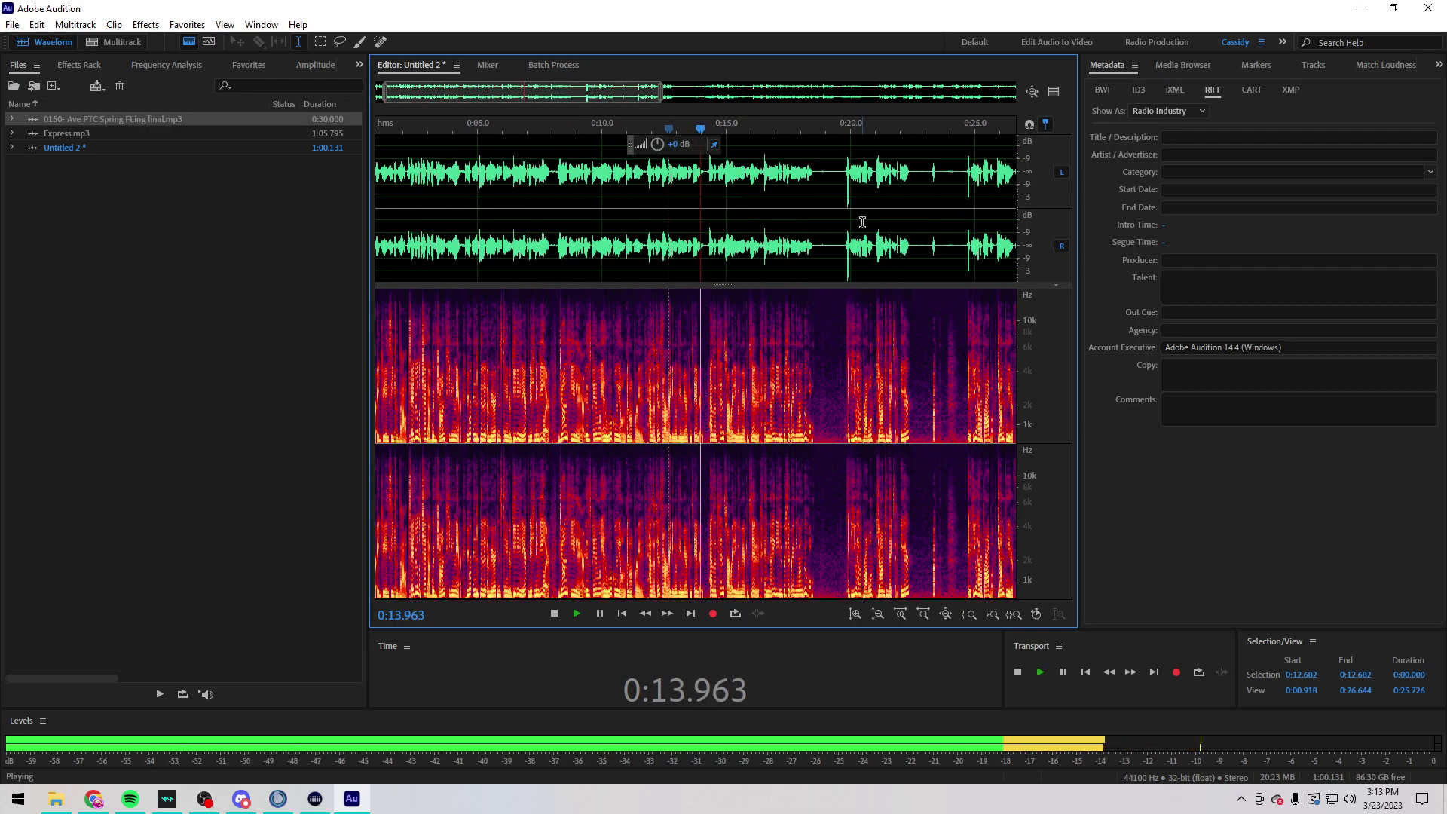
{"action": "scroll", "coordinate": [860, 224], "scroll_direction": "up", "scroll_amount": 4}
{"action": "scroll", "coordinate": [755, 251], "scroll_direction": "down", "scroll_amount": 2}
{"action": "scroll", "coordinate": [529, 247], "scroll_direction": "up", "scroll_amount": 4}
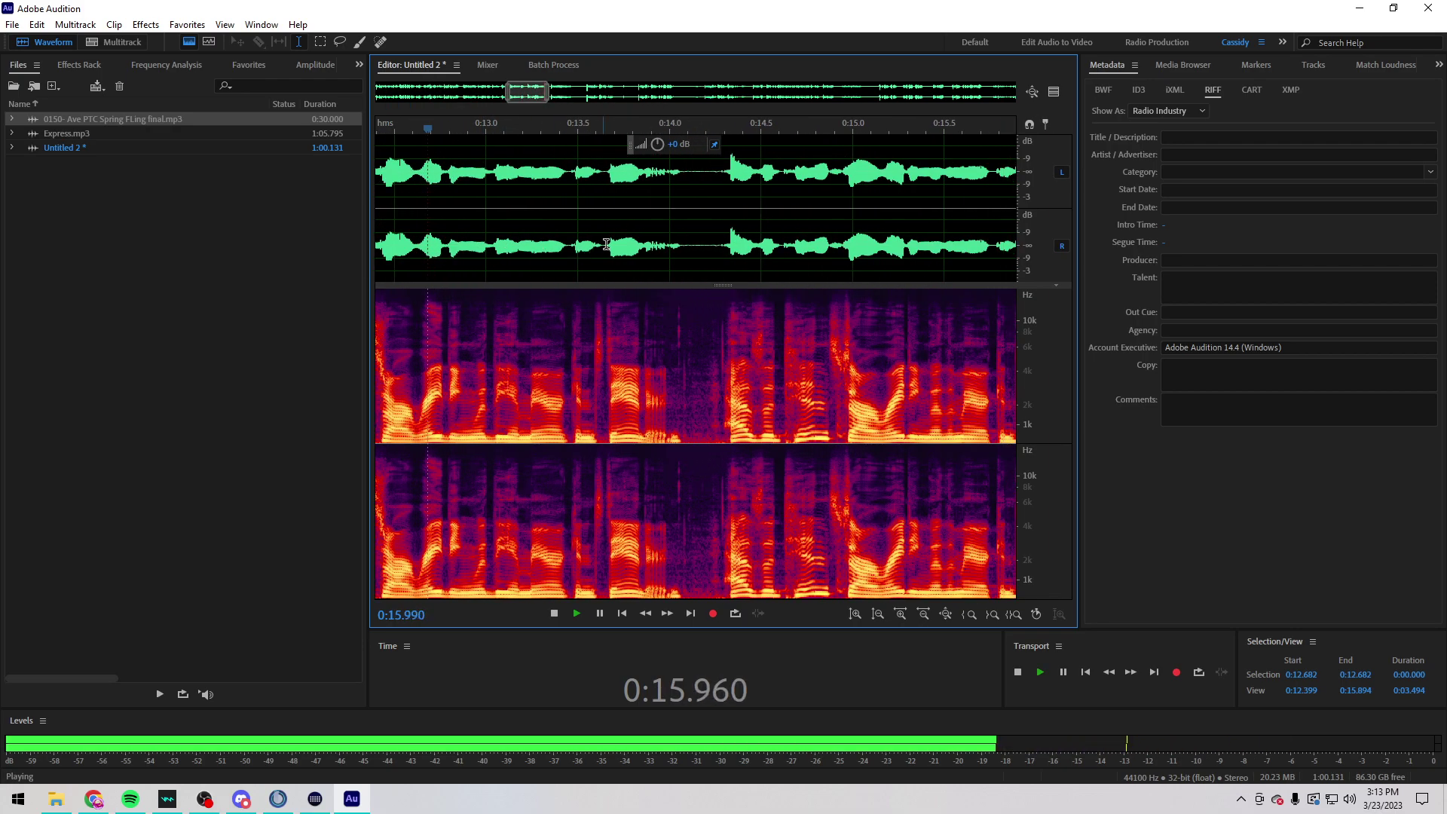
Step: Delete about 2.5 seconds of flawed audio around the pause near 0:14.2 and play the join
{"action": "left_click", "coordinate": [703, 257]}
{"action": "scroll", "coordinate": [702, 257], "scroll_direction": "down", "scroll_amount": 1}
{"action": "left_click_drag", "start_coordinate": [702, 257], "coordinate": [545, 251]}
{"action": "scroll", "coordinate": [531, 210], "scroll_direction": "up", "scroll_amount": 2}
{"action": "key", "text": "space"}
{"action": "key", "text": "Delete"}
{"action": "left_click", "coordinate": [410, 201]}
{"action": "key", "text": "space"}
{"action": "key", "text": "space"}
{"action": "scroll", "coordinate": [493, 219], "scroll_direction": "up", "scroll_amount": 3}
{"action": "key", "text": "Delete"}
{"action": "left_click", "coordinate": [437, 226]}
{"action": "key", "text": "space"}
Step: Play from about 0:17.4, 0:22.2 and 0:28 to find where the next clean take begins
{"action": "scroll", "coordinate": [531, 220], "scroll_direction": "down", "scroll_amount": 11}
{"action": "left_click", "coordinate": [668, 238]}
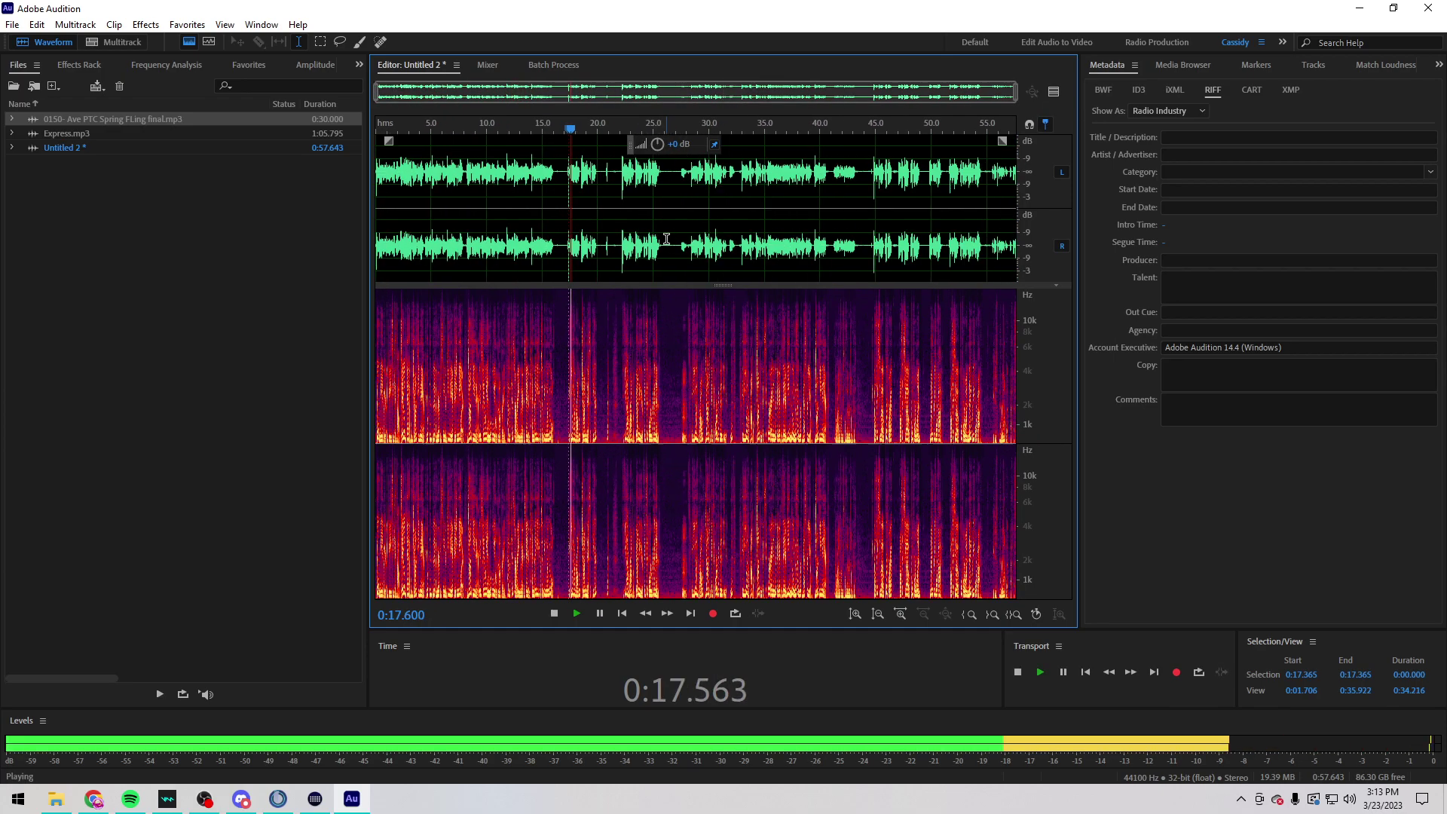
{"action": "scroll", "coordinate": [679, 241], "scroll_direction": "up", "scroll_amount": 2}
{"action": "left_click", "coordinate": [680, 244]}
{"action": "scroll", "coordinate": [680, 244], "scroll_direction": "down", "scroll_amount": 3}
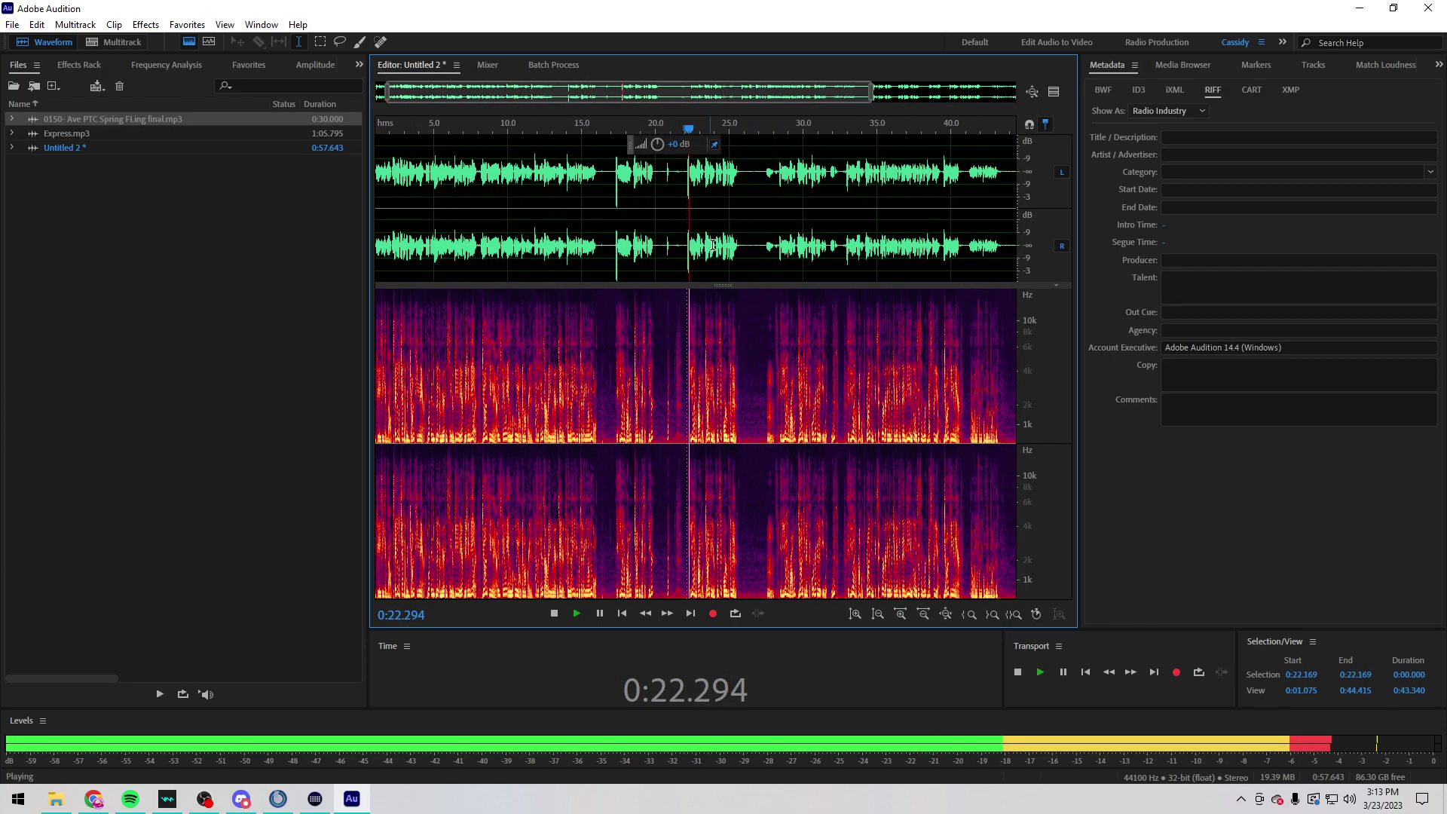
{"action": "left_click", "coordinate": [773, 241]}
{"action": "scroll", "coordinate": [773, 241], "scroll_direction": "up", "scroll_amount": 3}
Step: Delete the rejected takes from about 0:16.43 to 0:32.92 and play the remaining audio from about 0:22.6
{"action": "left_click_drag", "start_coordinate": [772, 240], "coordinate": [566, 237]}
{"action": "scroll", "coordinate": [759, 239], "scroll_direction": "down", "scroll_amount": 5}
{"action": "scroll", "coordinate": [543, 239], "scroll_direction": "up", "scroll_amount": 4}
{"action": "scroll", "coordinate": [561, 240], "scroll_direction": "up", "scroll_amount": 3}
{"action": "scroll", "coordinate": [561, 240], "scroll_direction": "down", "scroll_amount": 4}
{"action": "scroll", "coordinate": [754, 208], "scroll_direction": "down", "scroll_amount": 3}
{"action": "left_click_drag", "start_coordinate": [691, 233], "coordinate": [791, 232]}
{"action": "scroll", "coordinate": [738, 233], "scroll_direction": "up", "scroll_amount": 4}
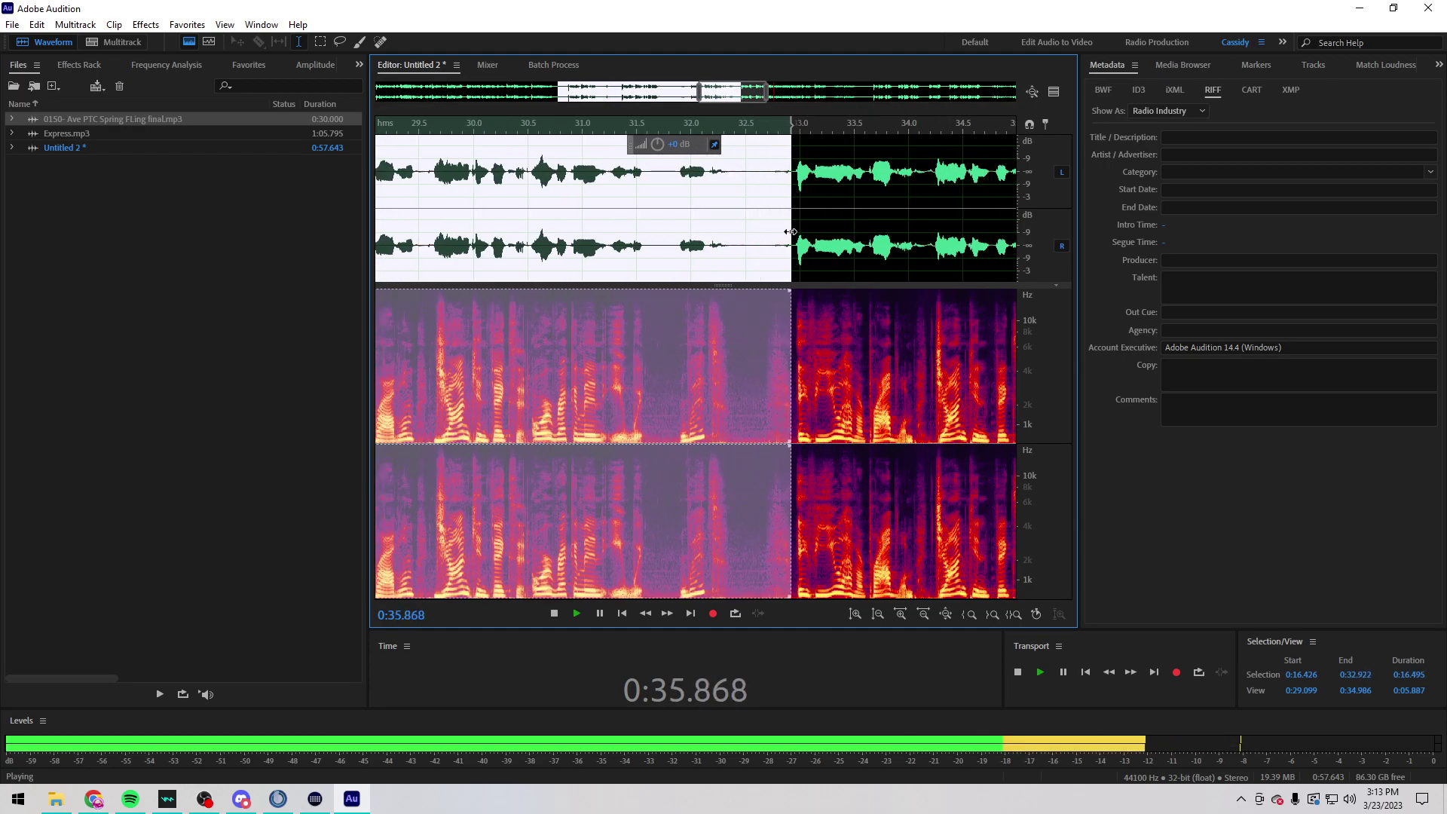
{"action": "scroll", "coordinate": [678, 234], "scroll_direction": "down", "scroll_amount": 5}
{"action": "key", "text": "Delete"}
{"action": "left_click", "coordinate": [726, 235]}
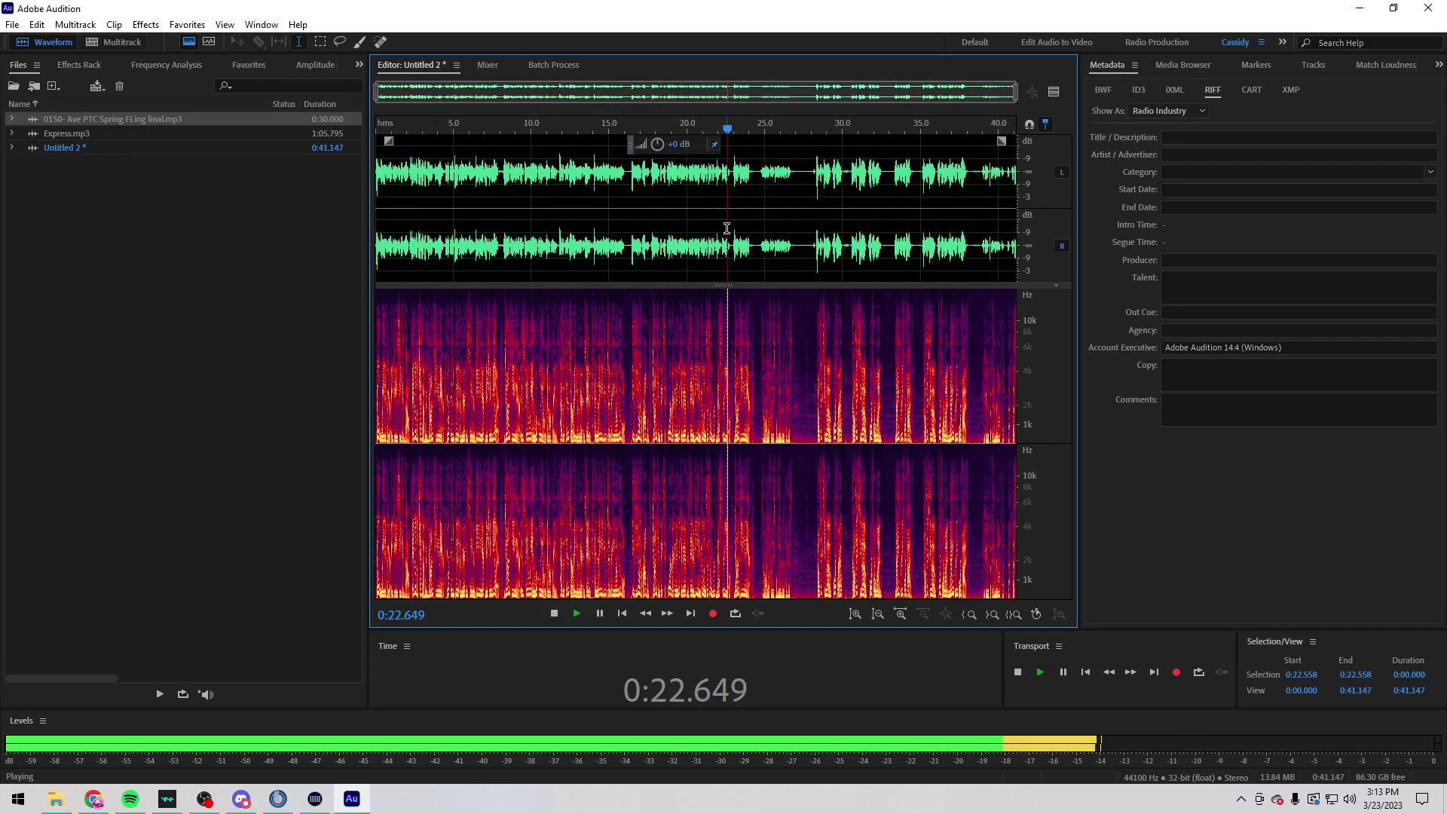
Step: Delete about 5.3 seconds of rejected audio after about 0:24.6 and play on from the join
{"action": "scroll", "coordinate": [798, 236], "scroll_direction": "up", "scroll_amount": 3}
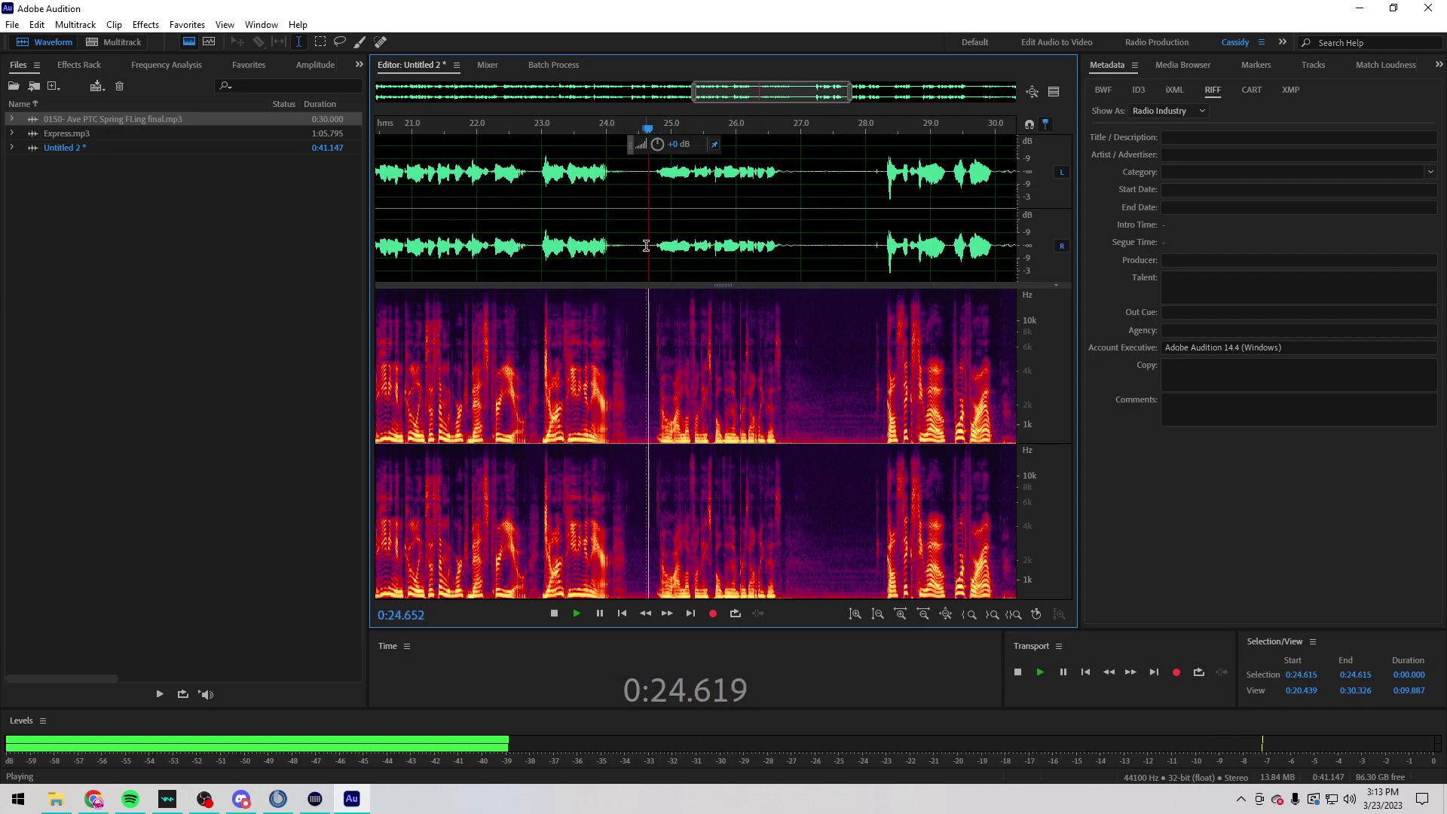
{"action": "left_click_drag", "start_coordinate": [642, 234], "coordinate": [1147, 270]}
{"action": "key", "text": "Delete"}
{"action": "scroll", "coordinate": [953, 236], "scroll_direction": "down", "scroll_amount": 4}
{"action": "scroll", "coordinate": [953, 236], "scroll_direction": "up", "scroll_amount": 3}
{"action": "left_click", "coordinate": [925, 235]}
{"action": "left_click_drag", "start_coordinate": [565, 226], "coordinate": [466, 226]}
{"action": "key", "text": "Delete"}
{"action": "left_click", "coordinate": [692, 242]}
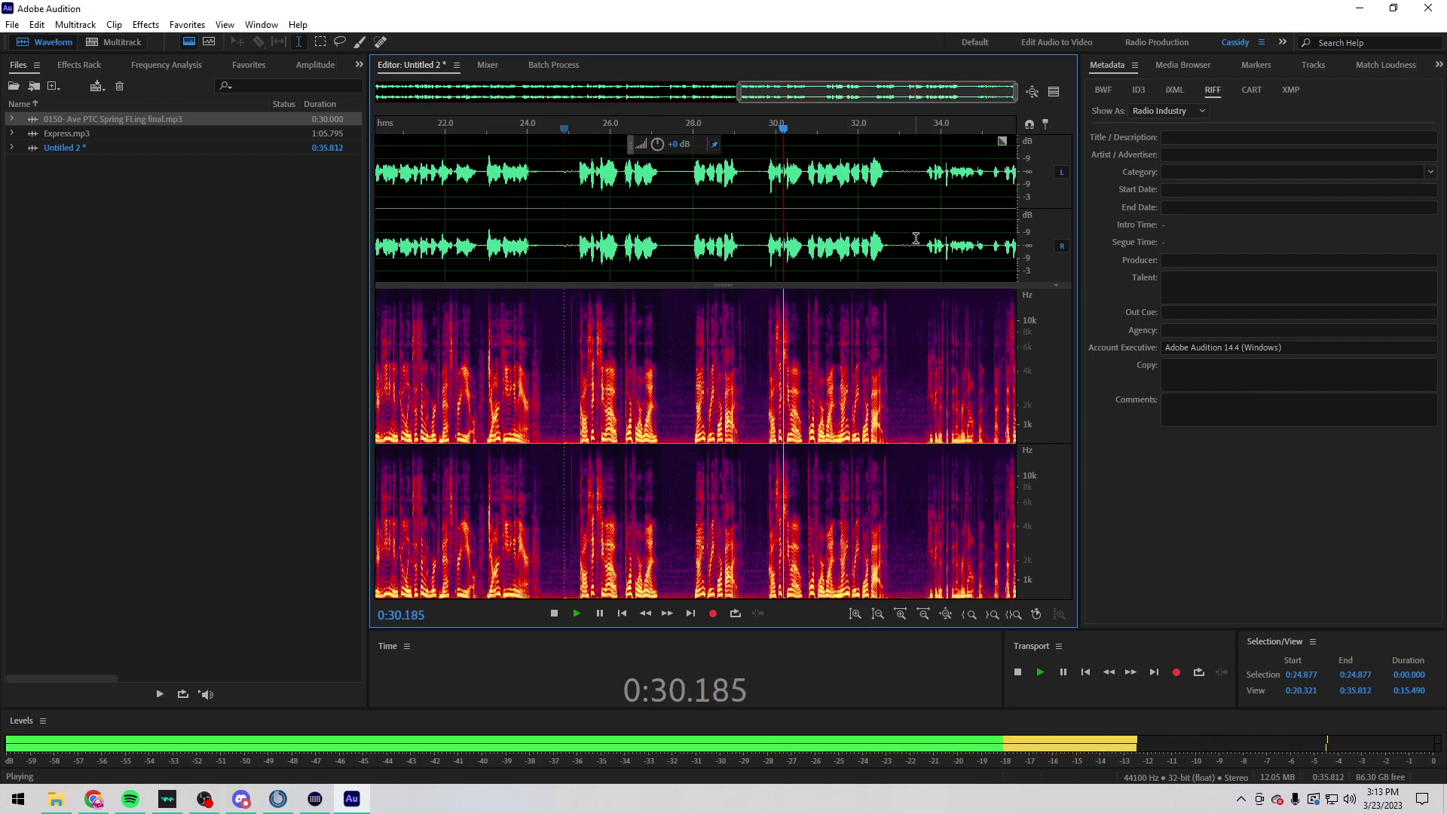
Step: Play the final phrases and delete the leftover audio from about 0:33.2 to the end
{"action": "key", "text": "space"}
{"action": "key", "text": "space"}
{"action": "left_click", "coordinate": [908, 237]}
{"action": "key", "text": "space"}
{"action": "left_click_drag", "start_coordinate": [907, 174], "coordinate": [1016, 176]}
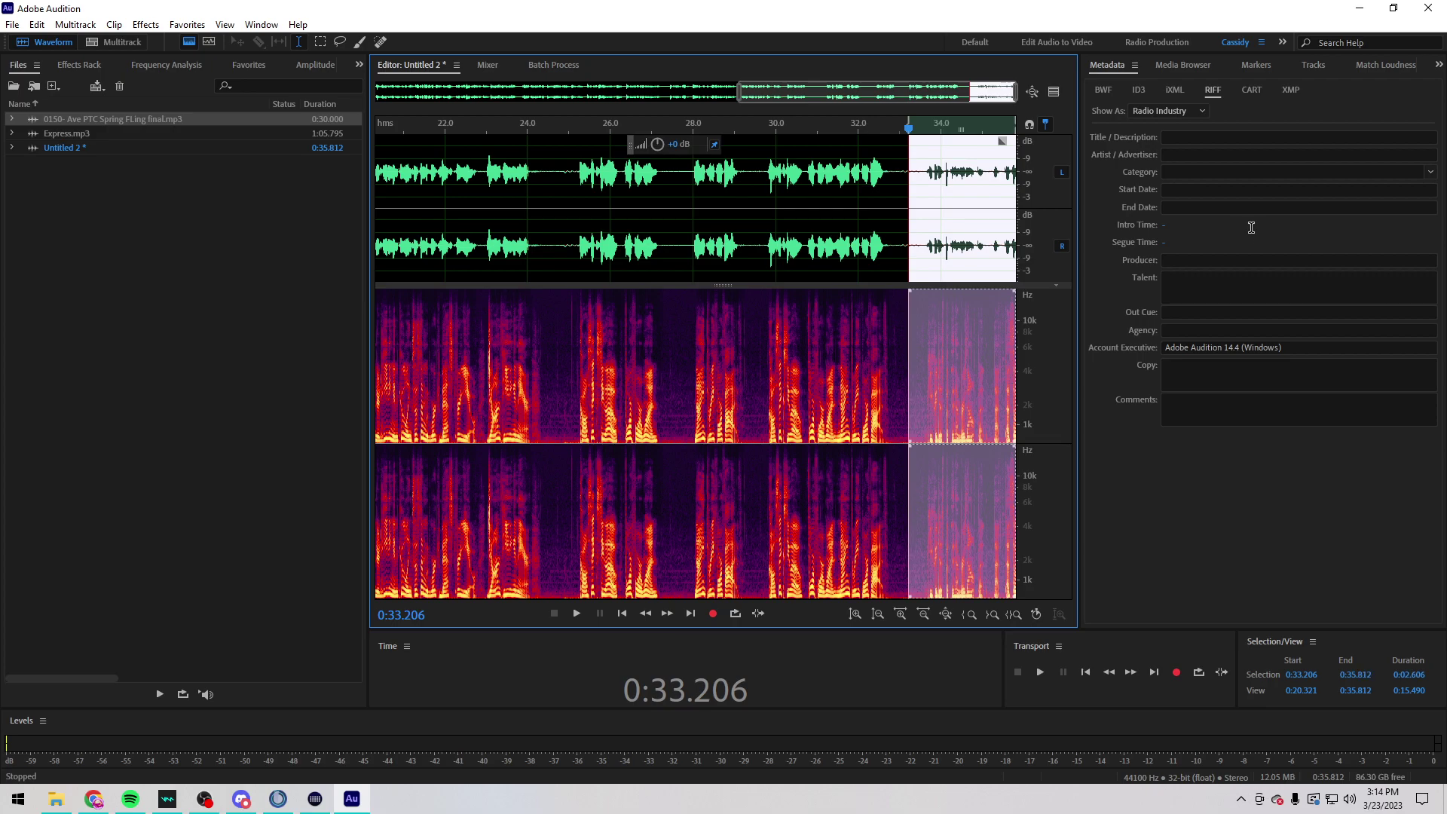
{"action": "key", "text": "Delete"}
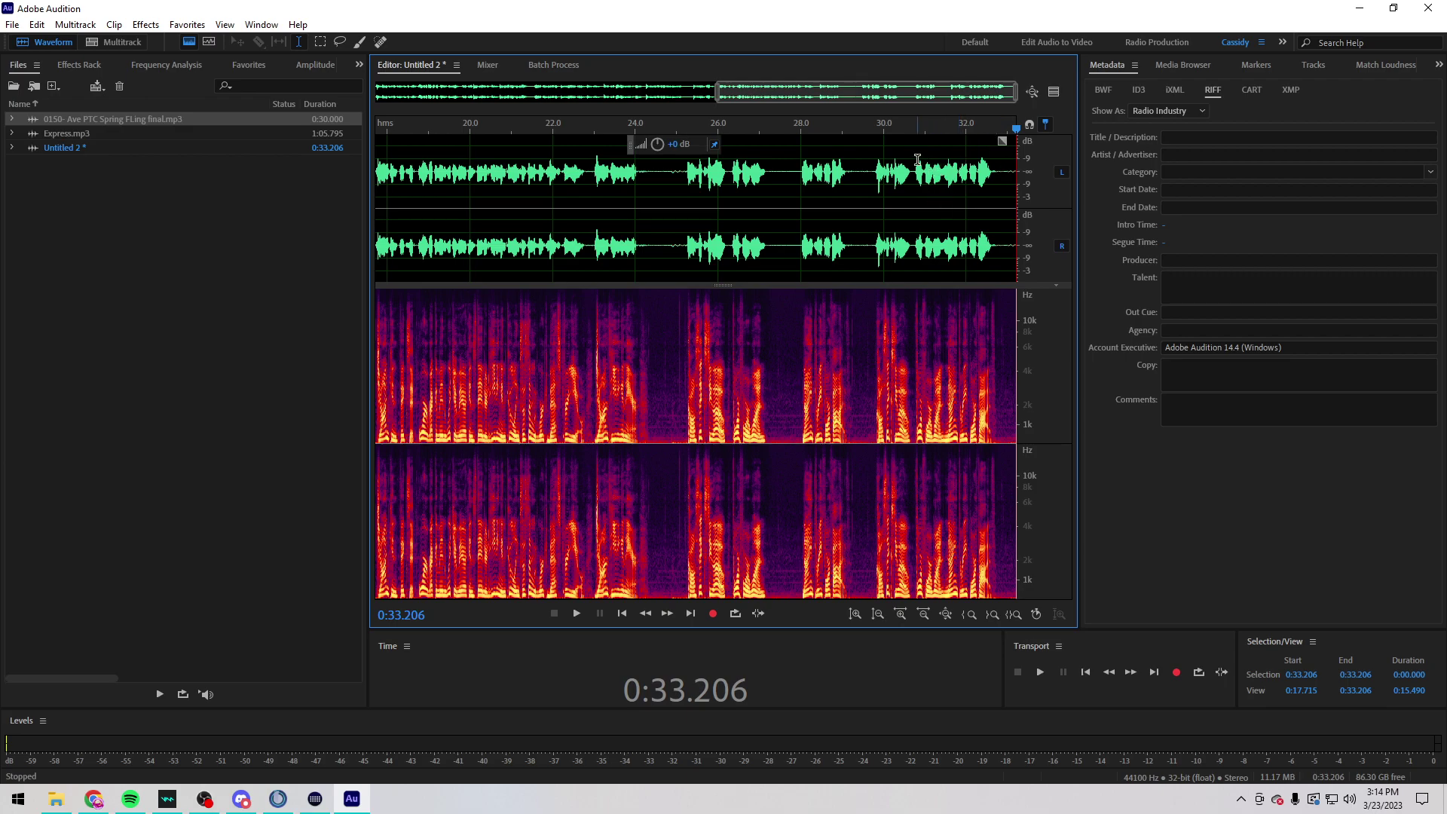
Step: Record further takes of the Johns Heat & Air script from 0:33.2, reading the emailed copy in Gmail, and return to Audition
{"action": "key", "text": "shift+space"}
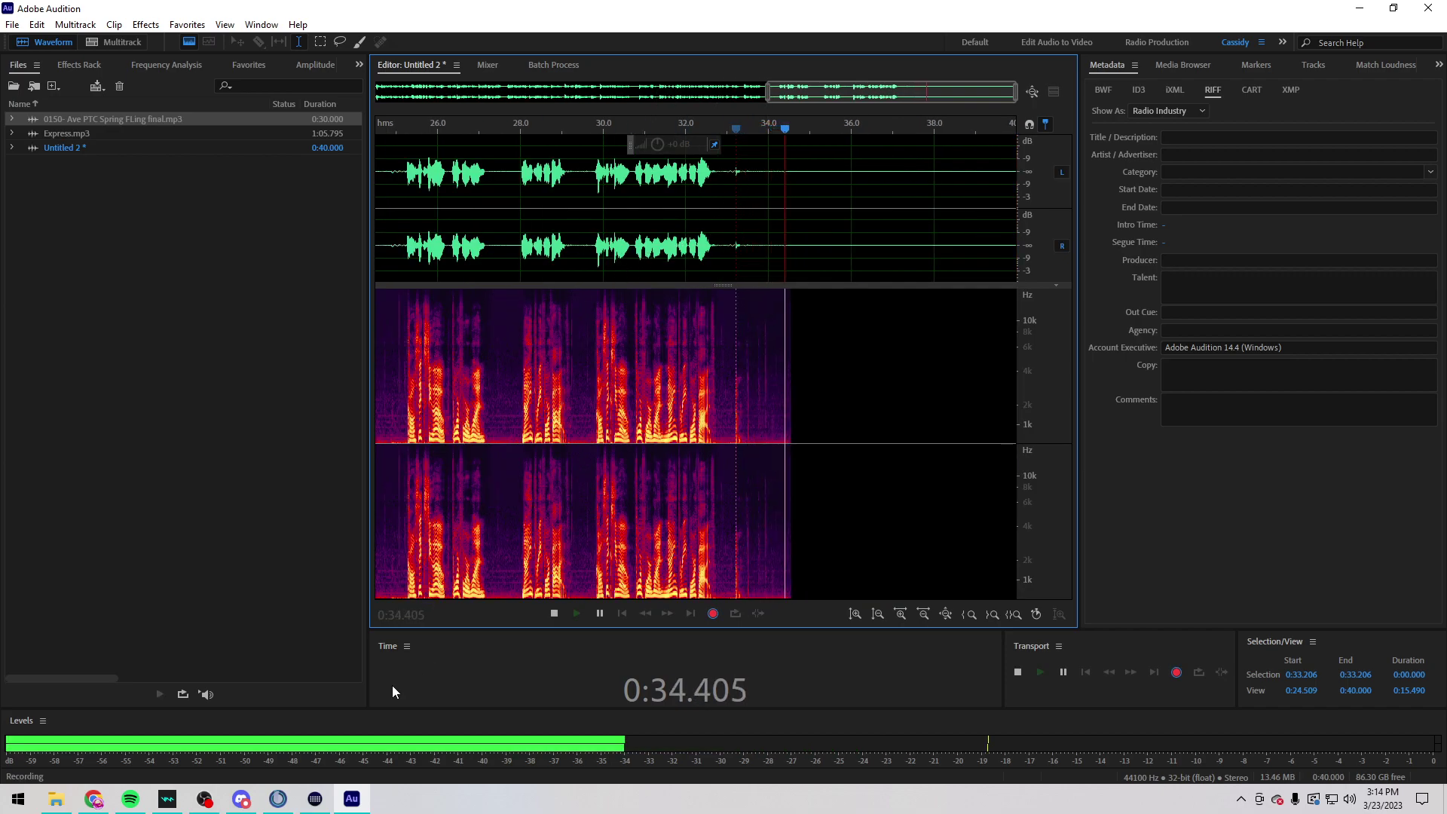
{"action": "key", "text": "alt+Tab"}
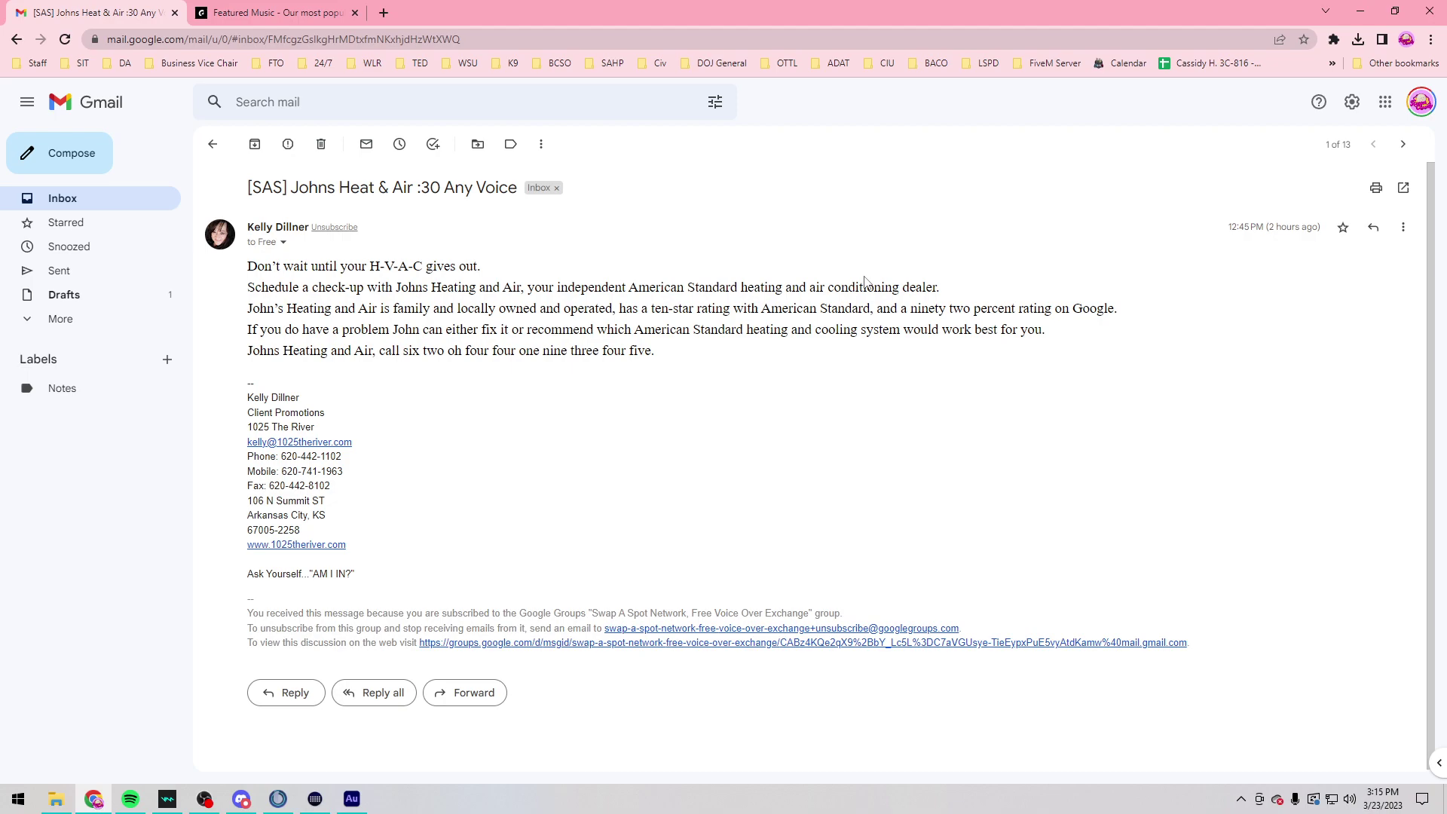
{"action": "left_click_drag", "start_coordinate": [654, 352], "coordinate": [503, 352]}
{"action": "left_click", "coordinate": [341, 803]}
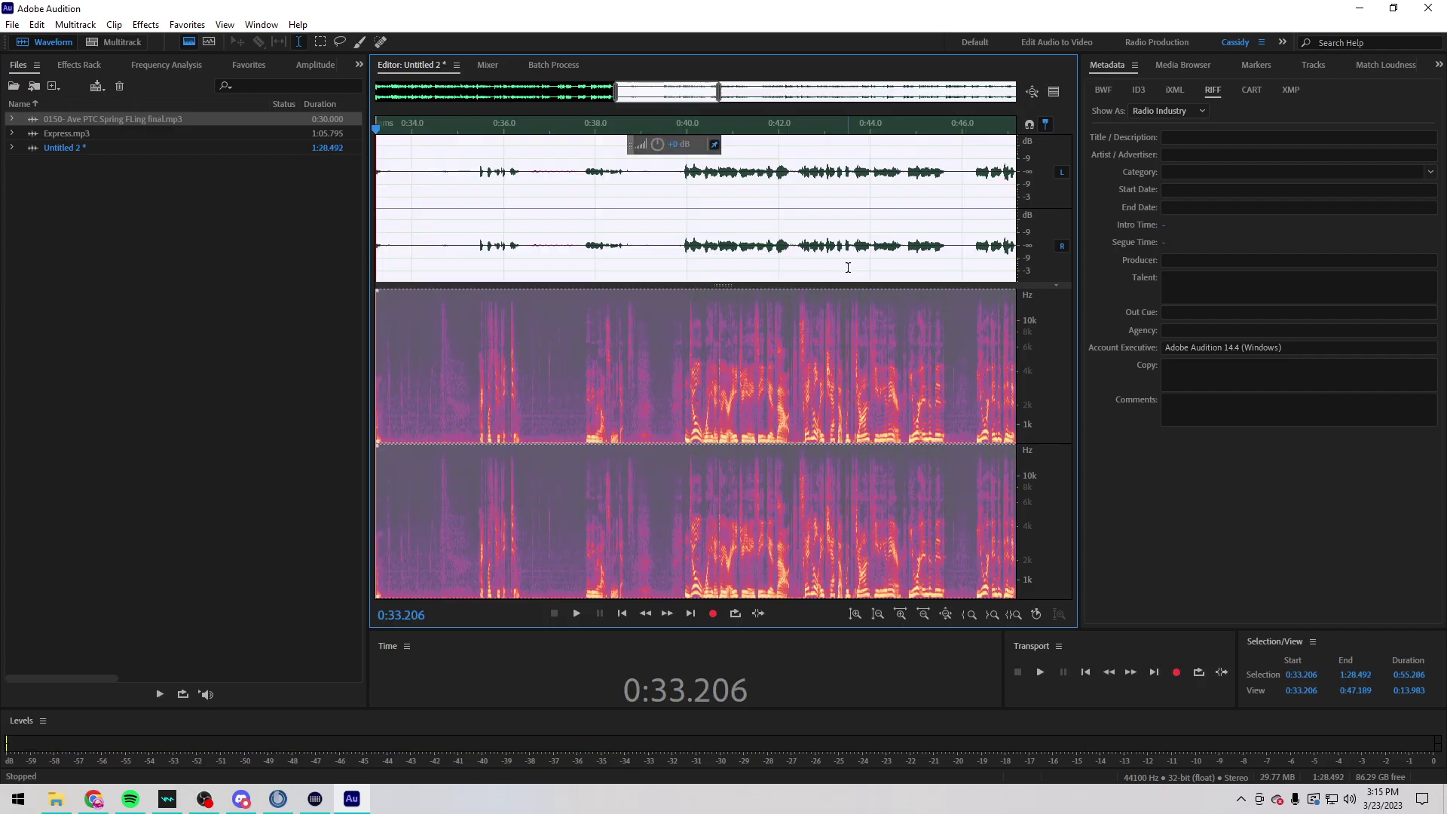
Step: Select the newly recorded takes from about 0:33.0 to the end and normalize them
{"action": "left_click_drag", "start_coordinate": [1057, 221], "coordinate": [1055, 217]}
{"action": "left_click", "coordinate": [832, 228]}
{"action": "scroll", "coordinate": [824, 229], "scroll_direction": "down", "scroll_amount": 6}
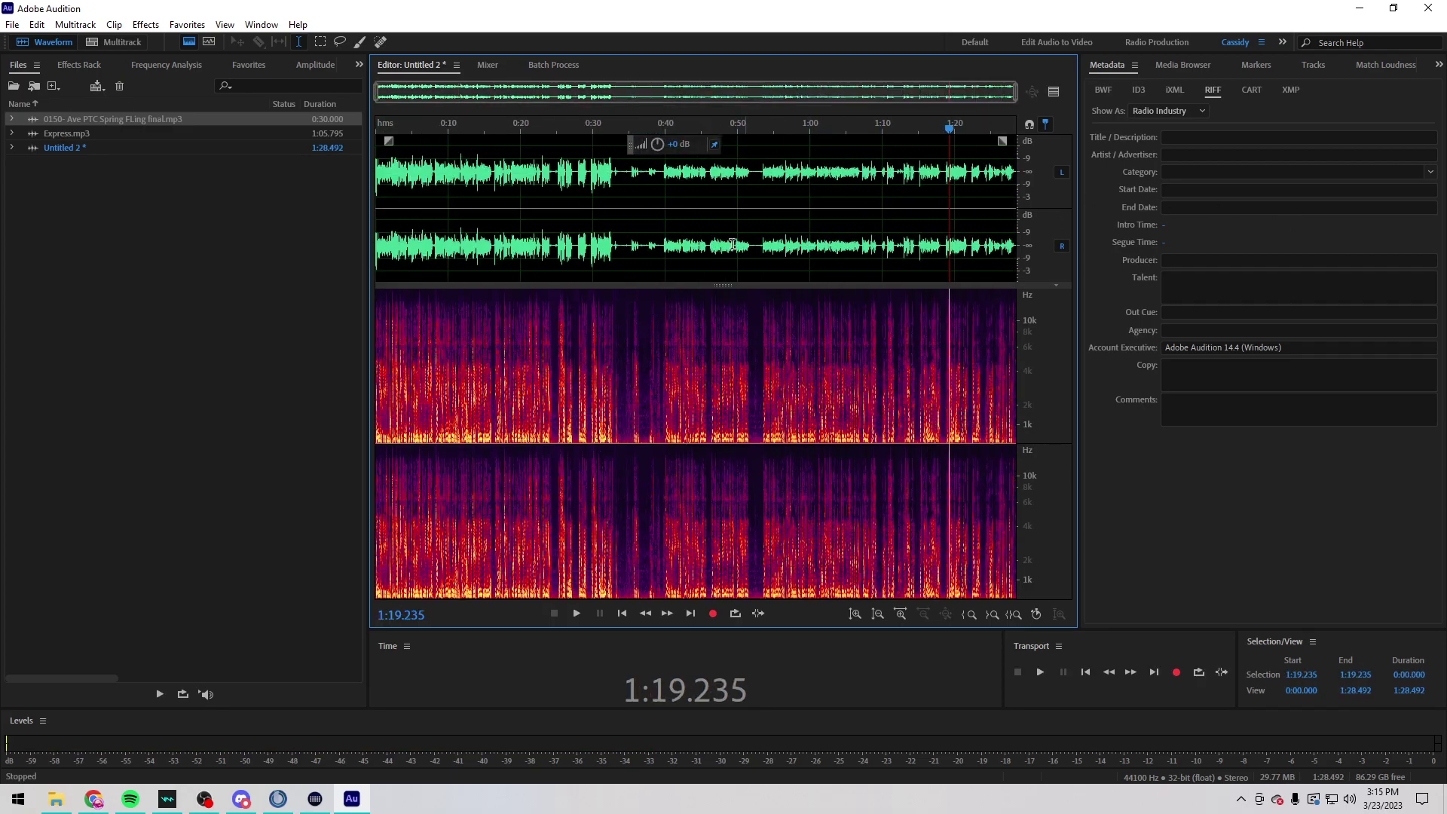
{"action": "scroll", "coordinate": [599, 257], "scroll_direction": "up", "scroll_amount": 4}
{"action": "scroll", "coordinate": [657, 250], "scroll_direction": "down", "scroll_amount": 5}
{"action": "left_click_drag", "start_coordinate": [661, 249], "coordinate": [1334, 307]}
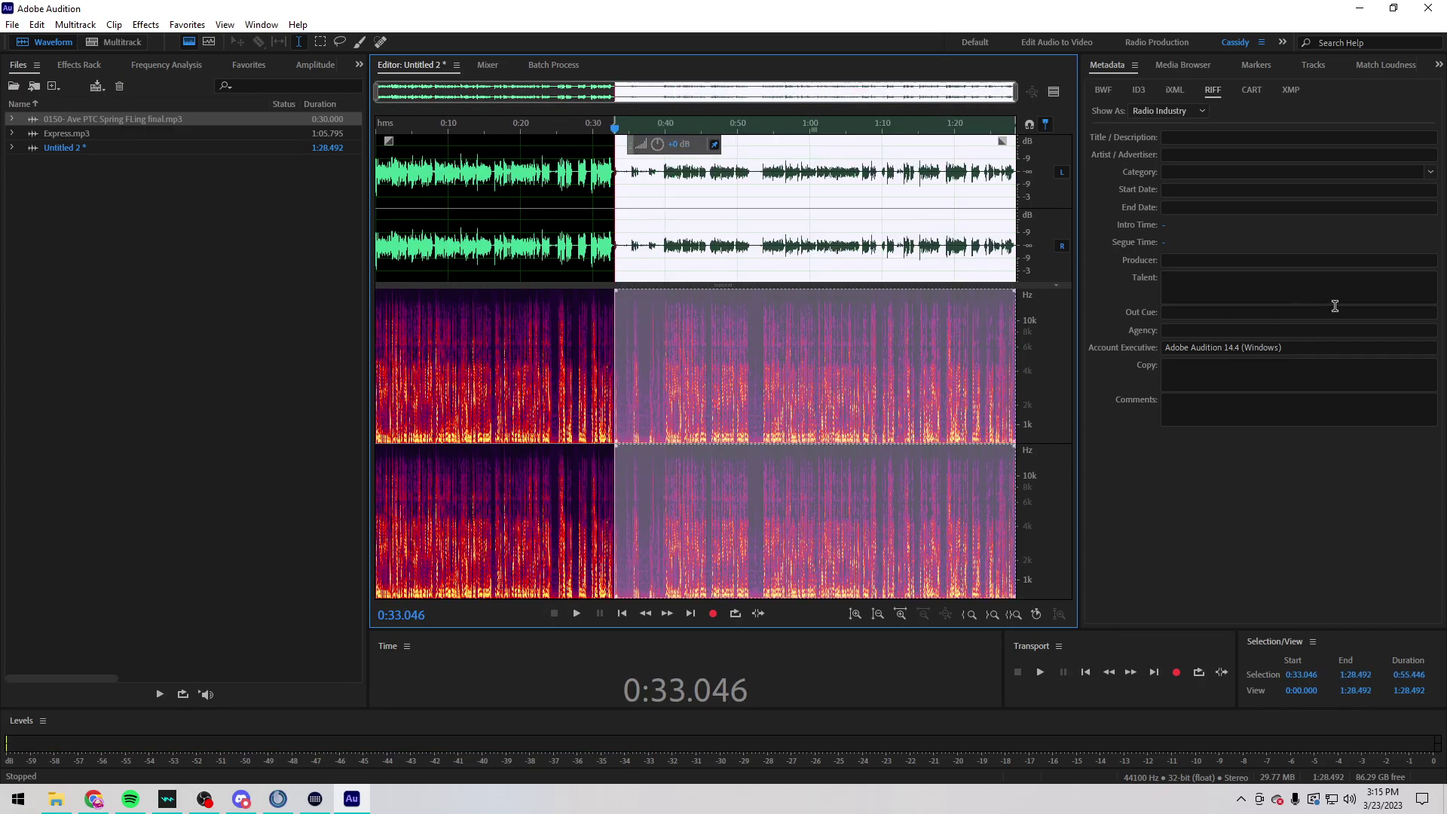
{"action": "scroll", "coordinate": [1033, 266], "scroll_direction": "down", "scroll_amount": 2}
{"action": "scroll", "coordinate": [1031, 194], "scroll_direction": "up", "scroll_amount": 1}
{"action": "key", "text": "ctrl+shift+r"}
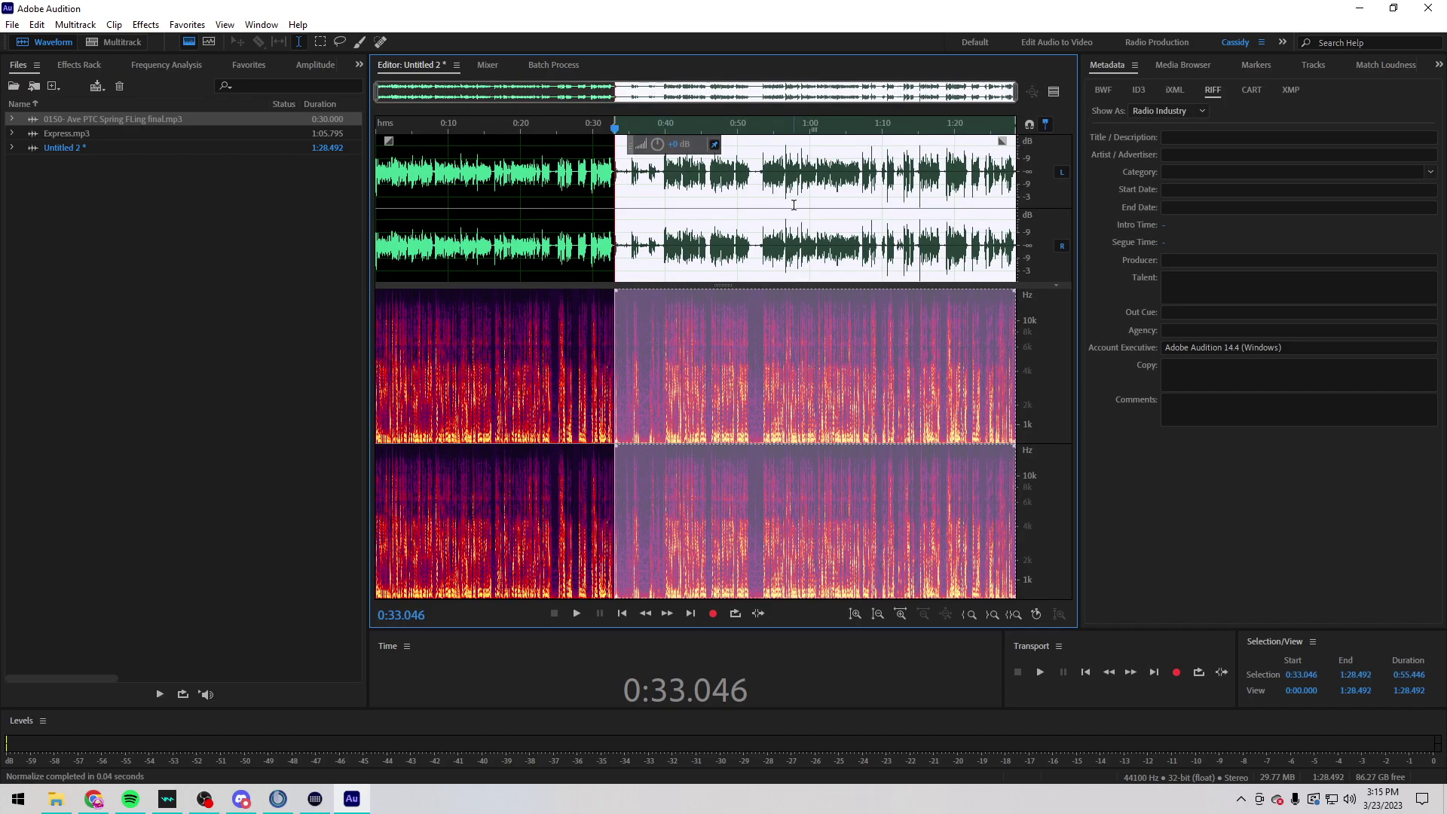
Step: Play part of the normalized takes from around 0:54 to check their sound
{"action": "left_click", "coordinate": [795, 205]}
{"action": "left_click", "coordinate": [790, 188]}
{"action": "key", "text": "space"}
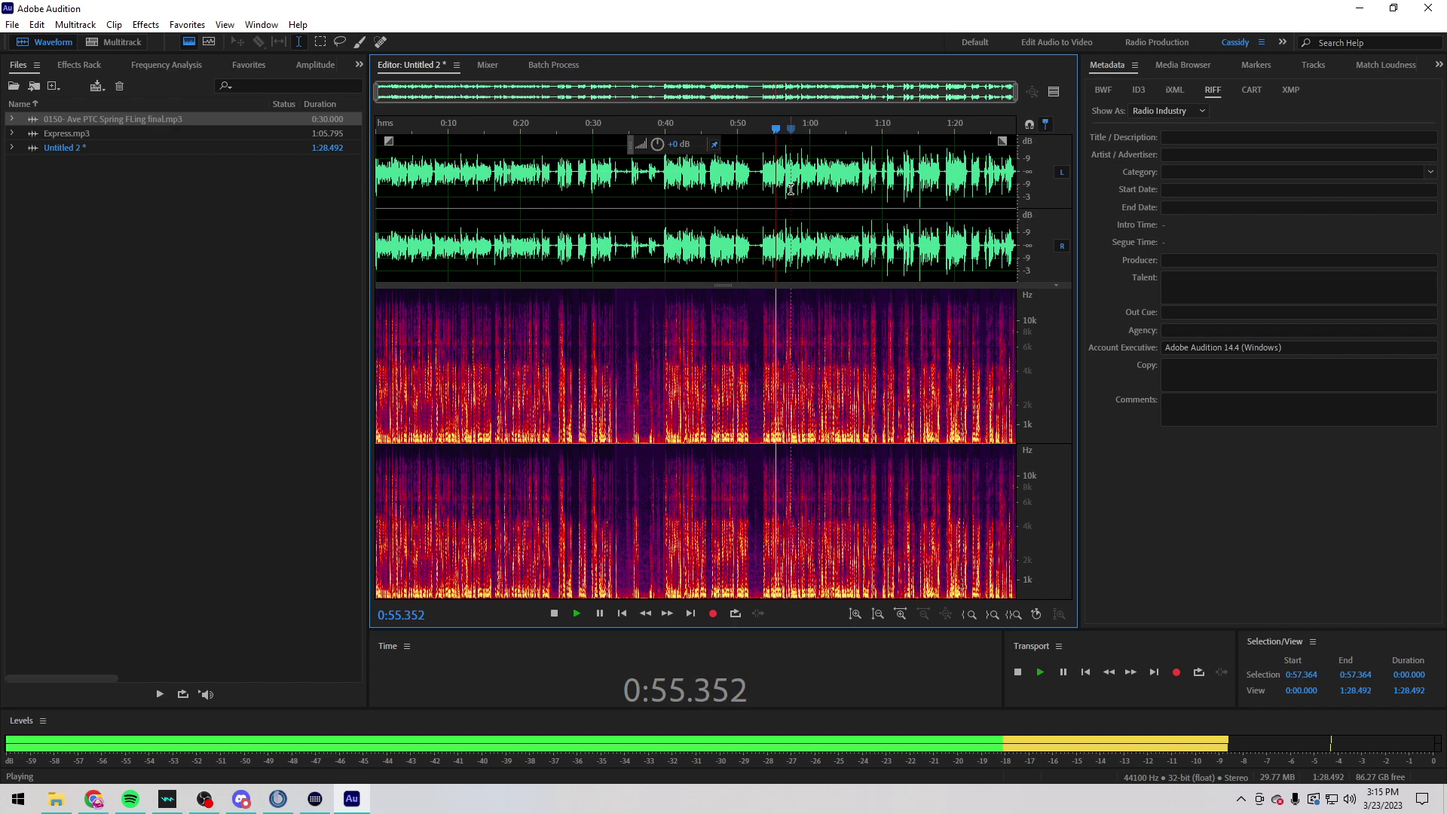
{"action": "key", "text": "space"}
Step: Save the recording in MP3 format as John's.mp3 in the Downloads folder
{"action": "key", "text": "ctrl+shift+s"}
{"action": "type", "text": "John's"}
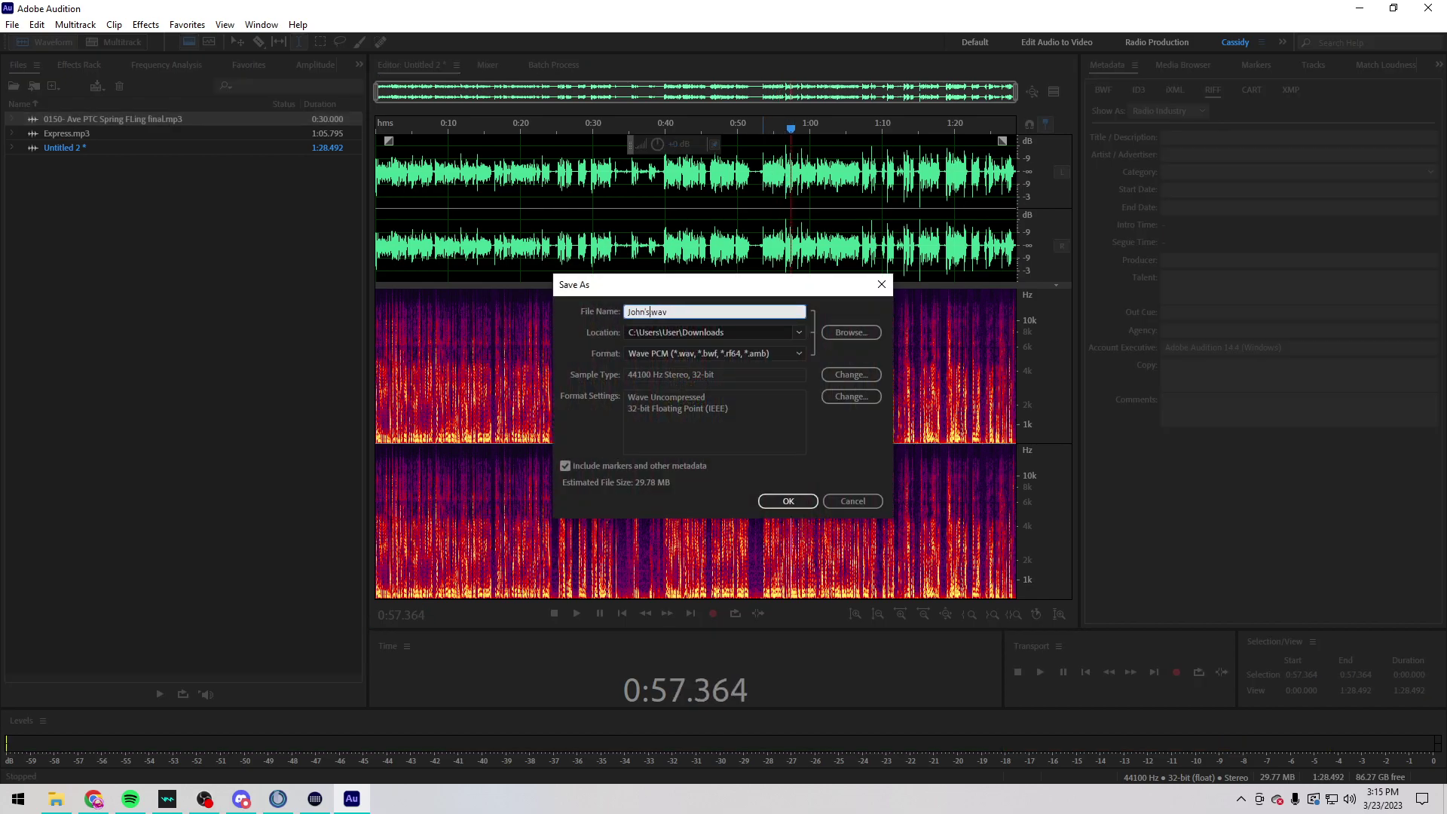
{"action": "scroll", "coordinate": [688, 351], "scroll_direction": "up", "scroll_amount": 2}
{"action": "left_click", "coordinate": [787, 500]}
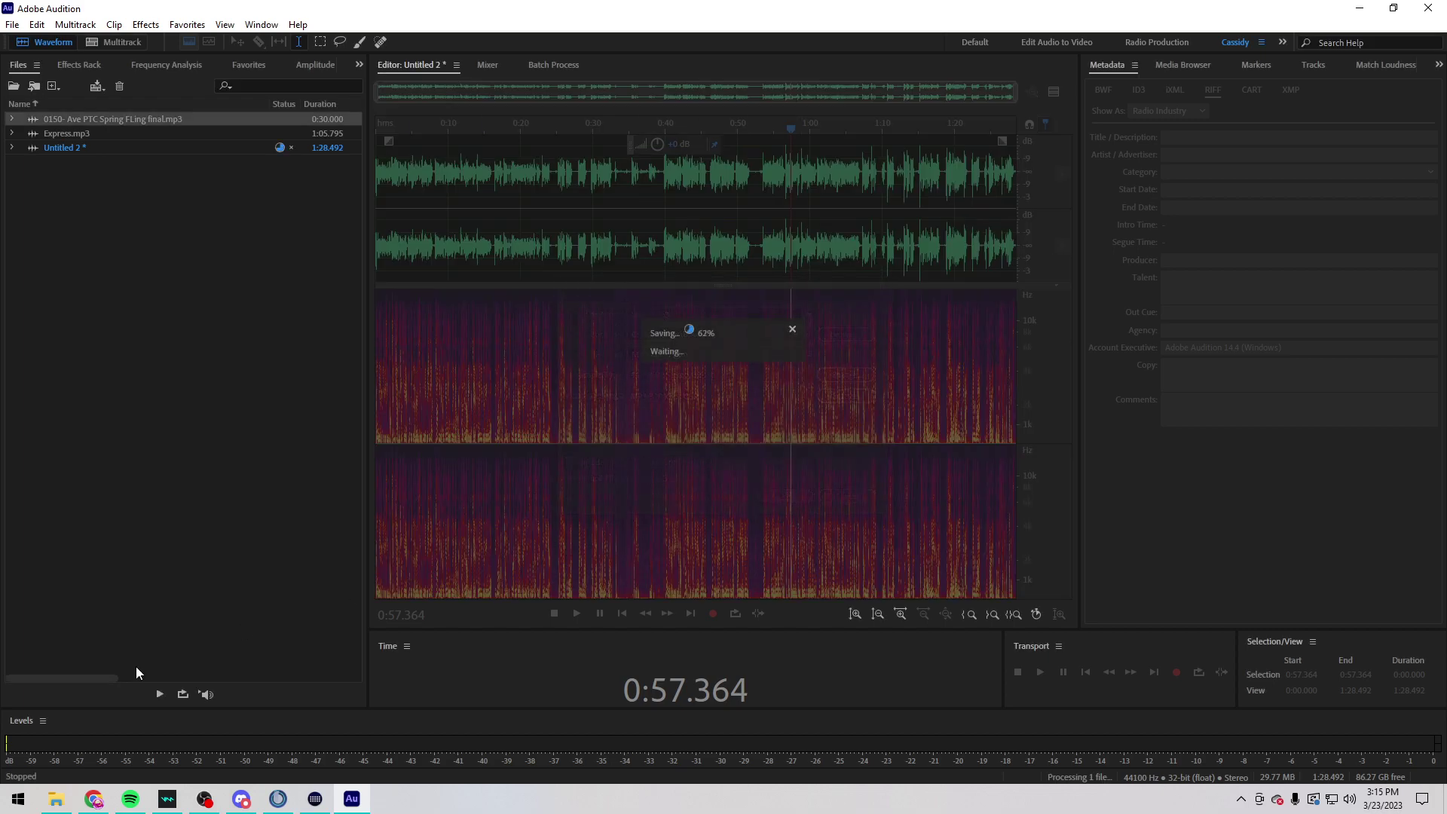
Step: Start a reply to the Johns Heat & Air email in Gmail with only John's.mp3 from the Downloads folder attached
{"action": "left_click", "coordinate": [94, 799]}
{"action": "left_click", "coordinate": [284, 692]}
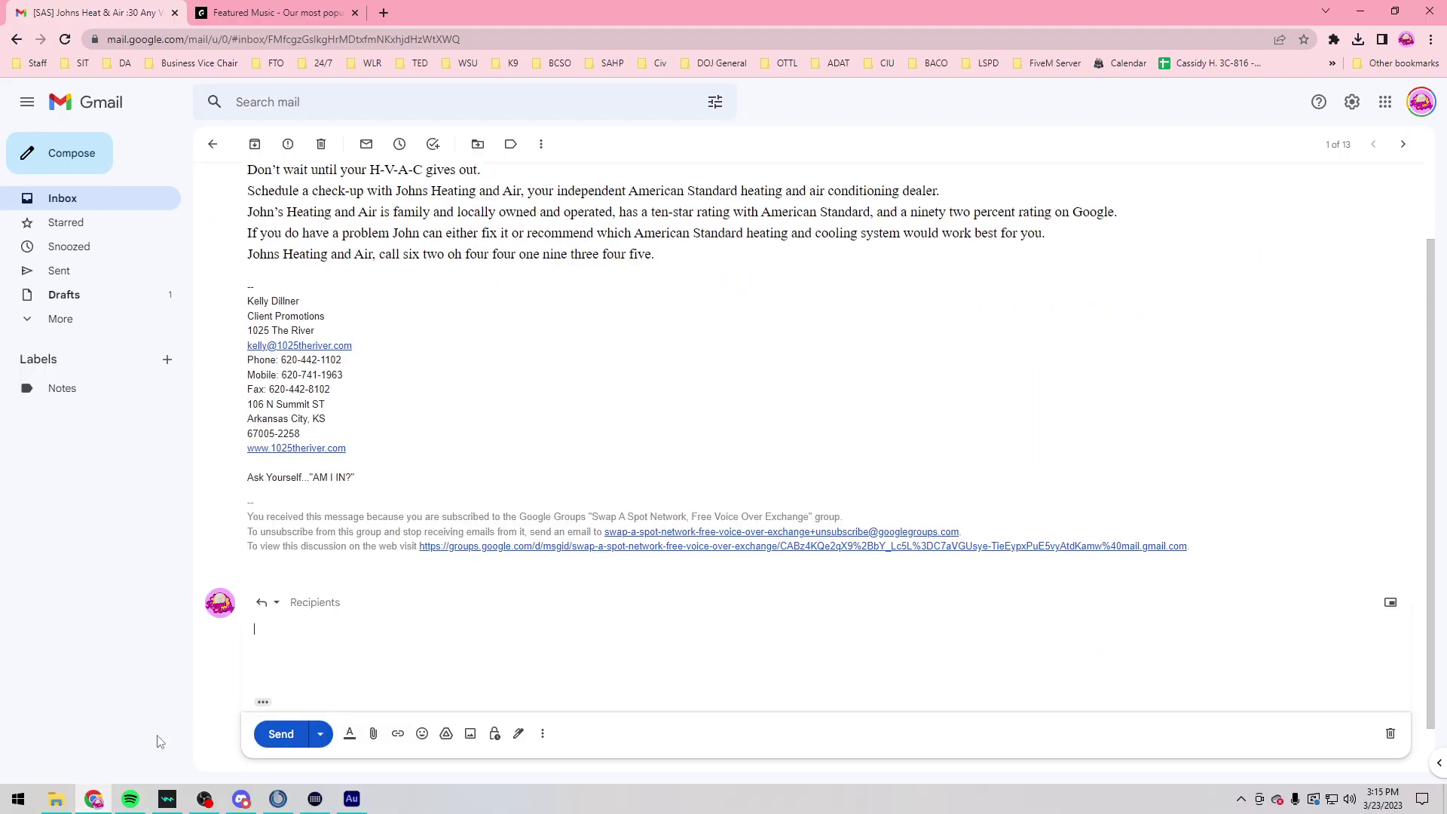
{"action": "left_click", "coordinate": [56, 799]}
{"action": "left_click", "coordinate": [352, 299], "text": "ctrl"}
{"action": "left_click_drag", "start_coordinate": [353, 301], "coordinate": [1105, 652]}
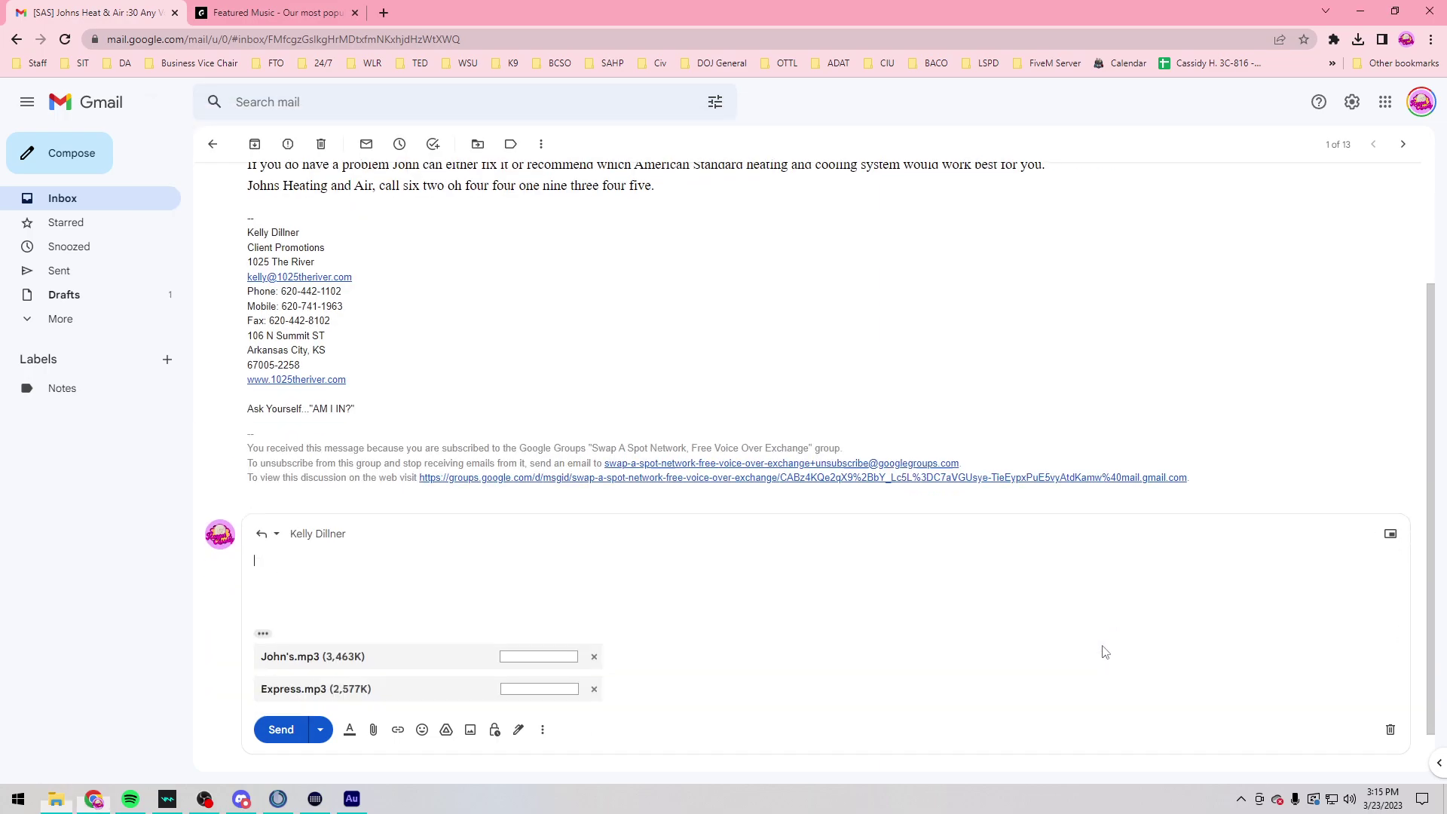
{"action": "left_click", "coordinate": [594, 689]}
Step: Send the reply with the text "Here you go! Hope it works well for you!" and delete the answered email
{"action": "type", "text": "Here you go! "}
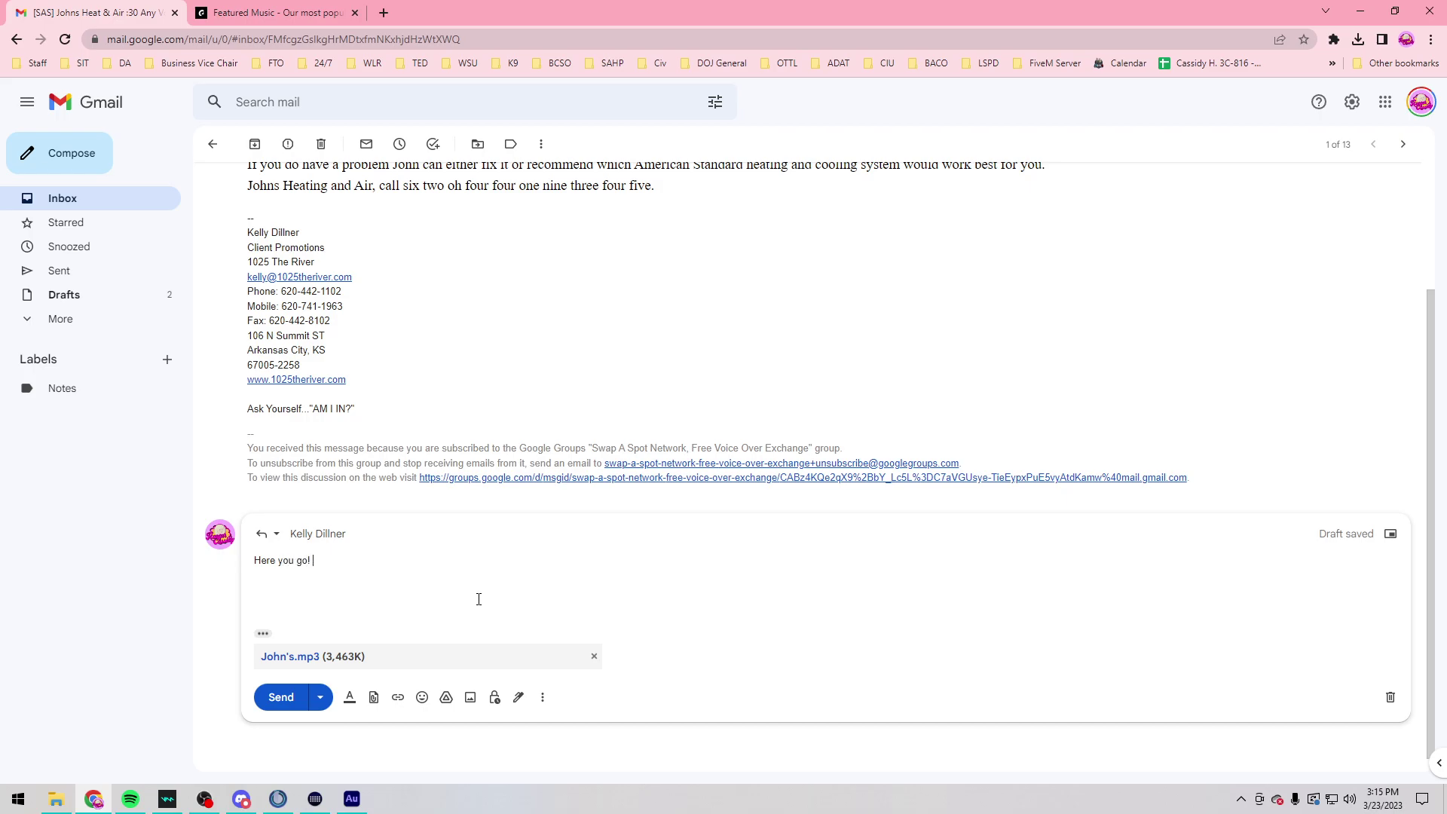
{"action": "type", "text": "Hope it works well for you"}
{"action": "key", "text": "ctrl+Return"}
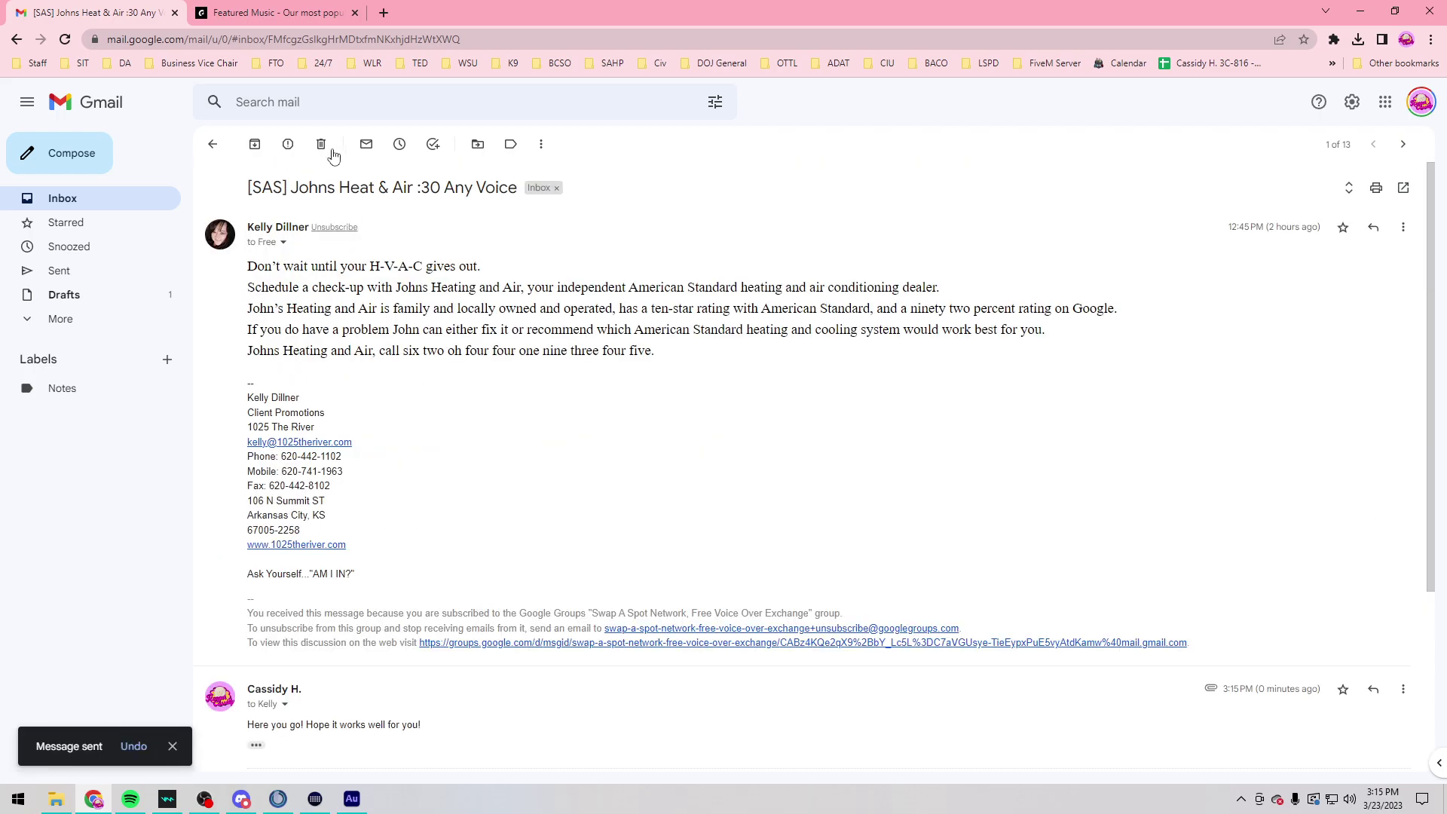
{"action": "left_click", "coordinate": [323, 146]}
Step: Open the "Need fast! :30 that runs today!" email and record its Crazy Mary's script in a new Audition audio file
{"action": "left_click", "coordinate": [453, 227]}
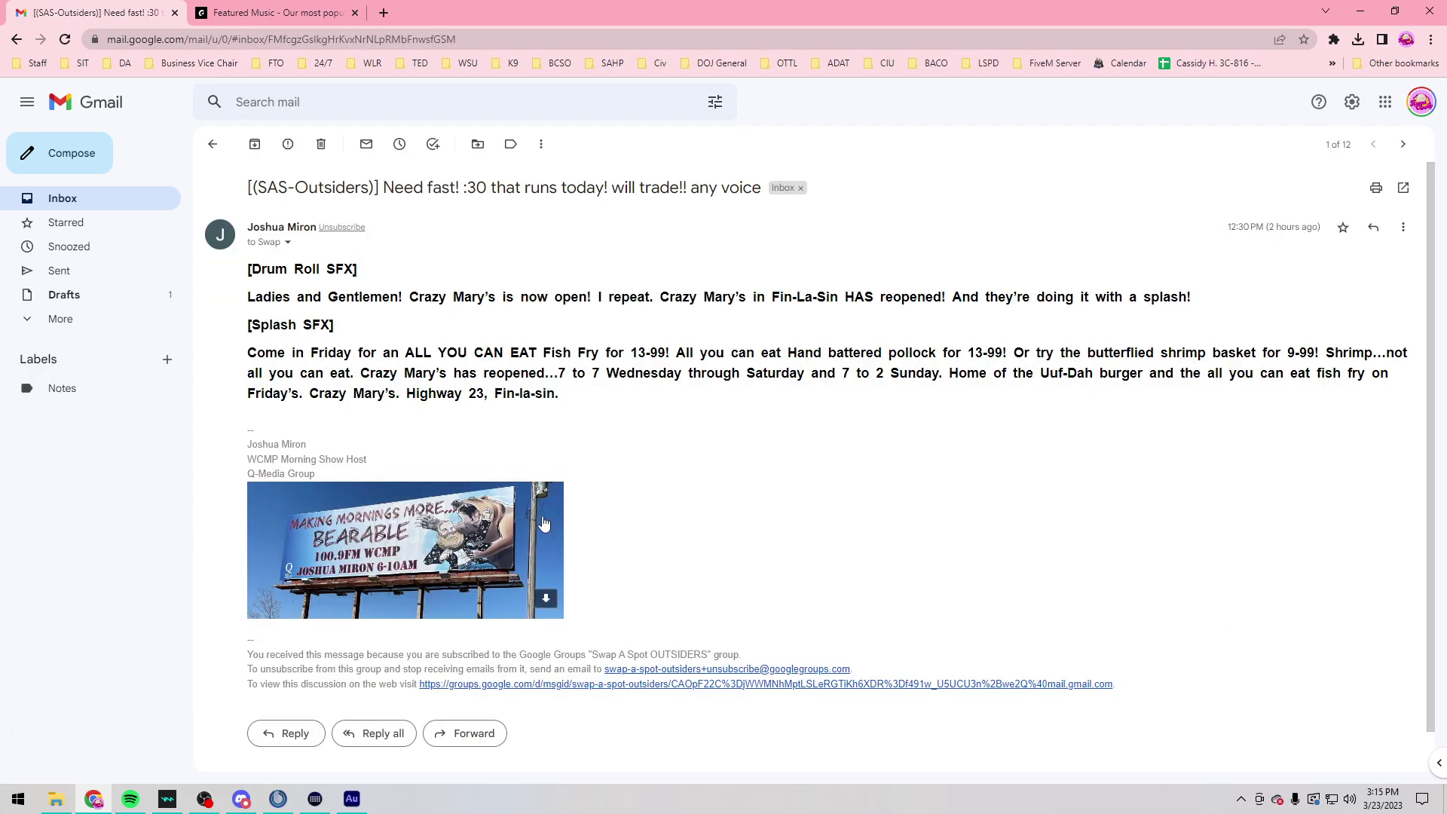
{"action": "left_click", "coordinate": [354, 798]}
{"action": "key", "text": "ctrl+shift+n"}
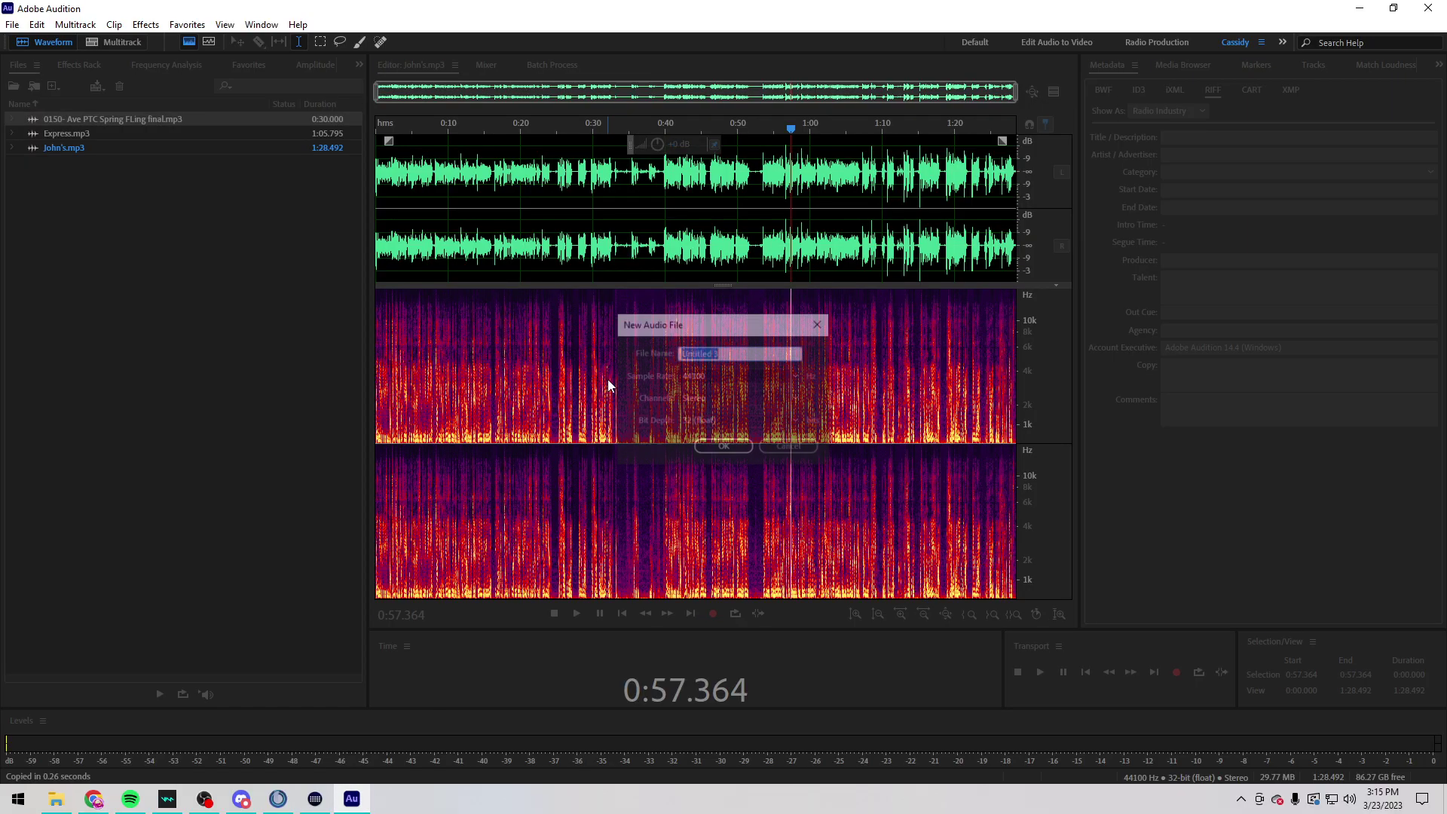
{"action": "key", "text": "Return"}
{"action": "key", "text": "shift+space"}
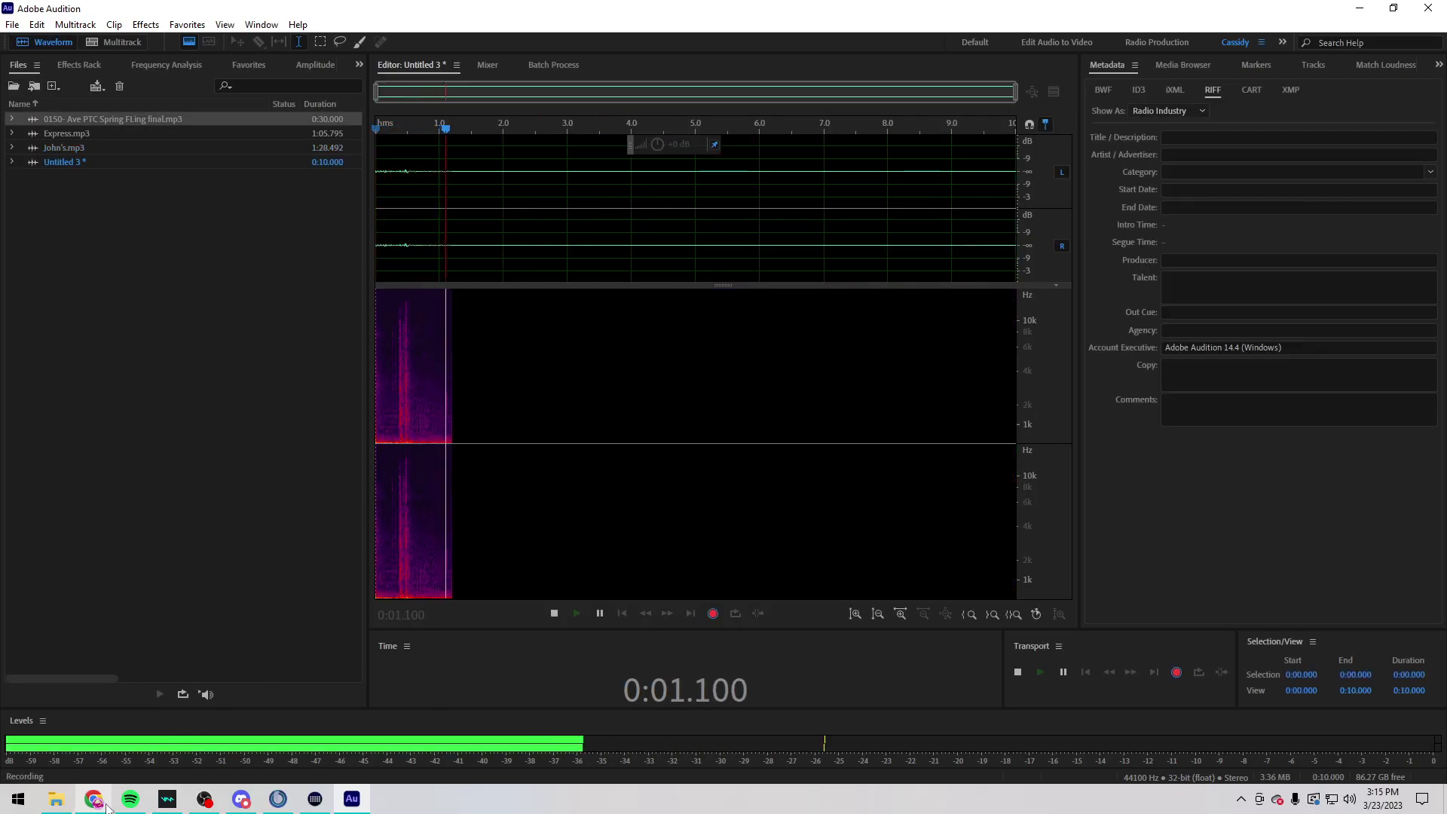
{"action": "key", "text": "alt+Tab"}
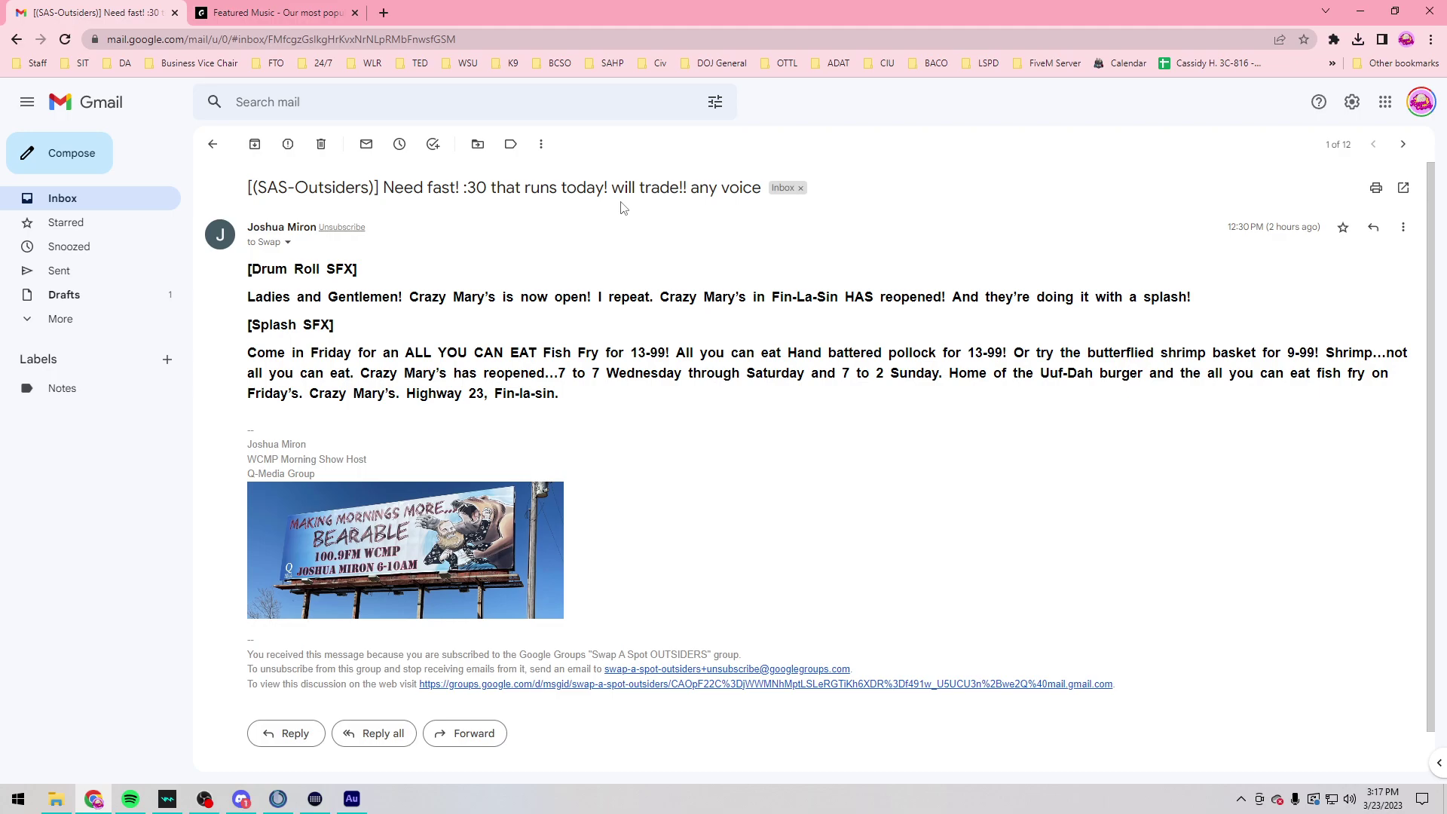
{"action": "left_click", "coordinate": [351, 798]}
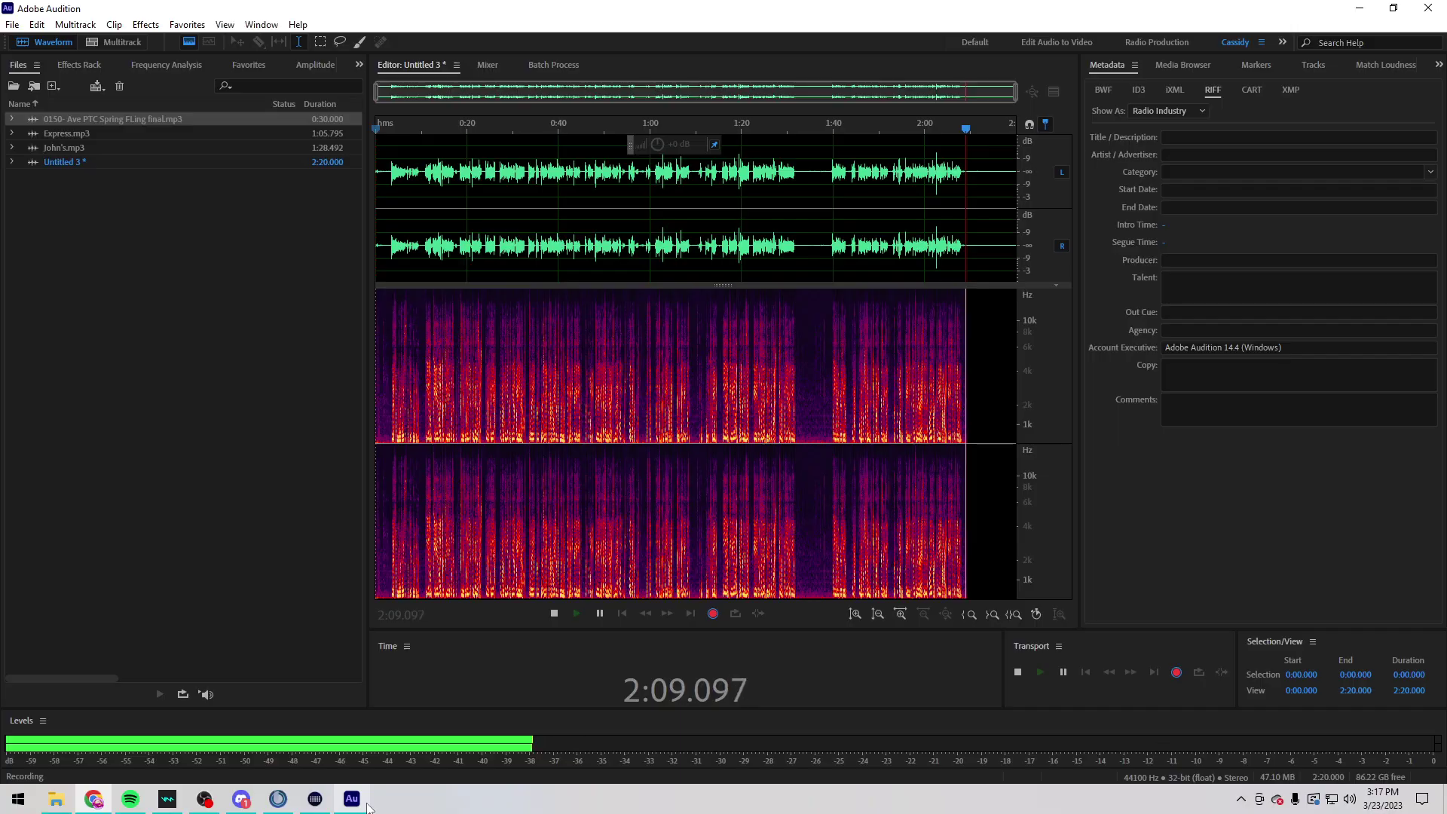
{"action": "key", "text": "space"}
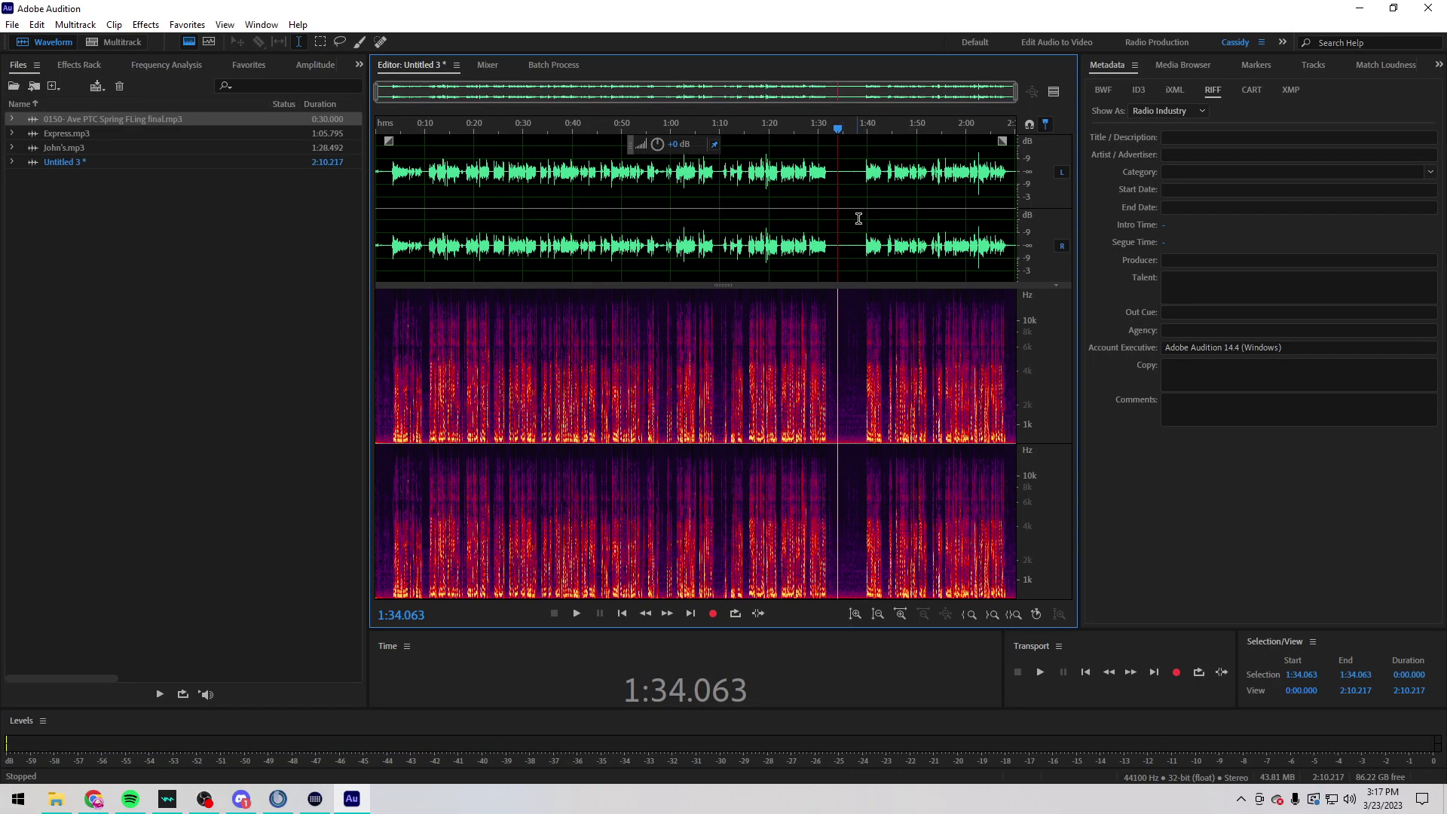
Step: Play the new recording from the beginning and from about 0:03.4 to find where the usable read starts
{"action": "left_click_drag", "start_coordinate": [888, 244], "coordinate": [1056, 246]}
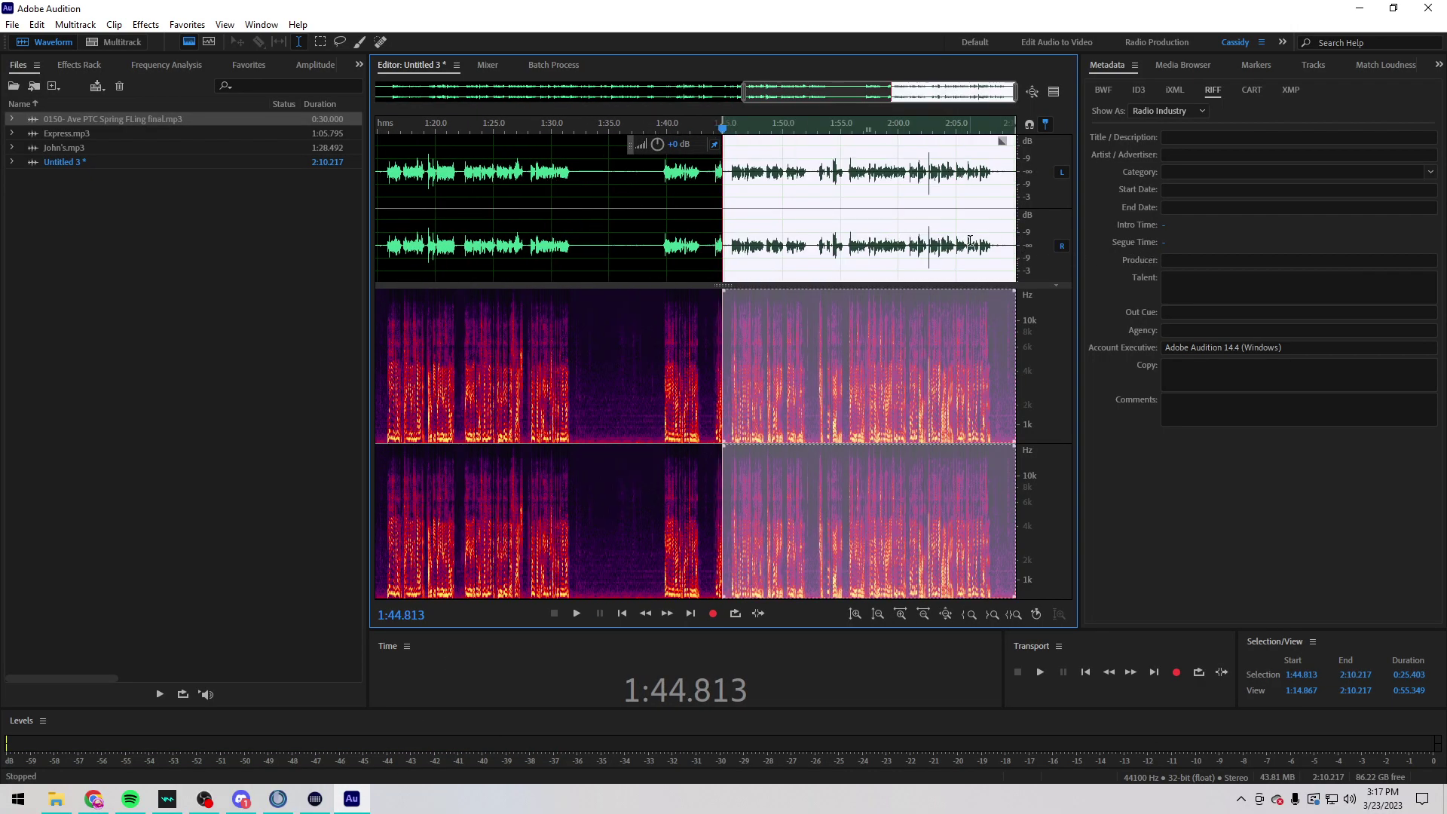
{"action": "scroll", "coordinate": [586, 299], "scroll_direction": "down", "scroll_amount": 4}
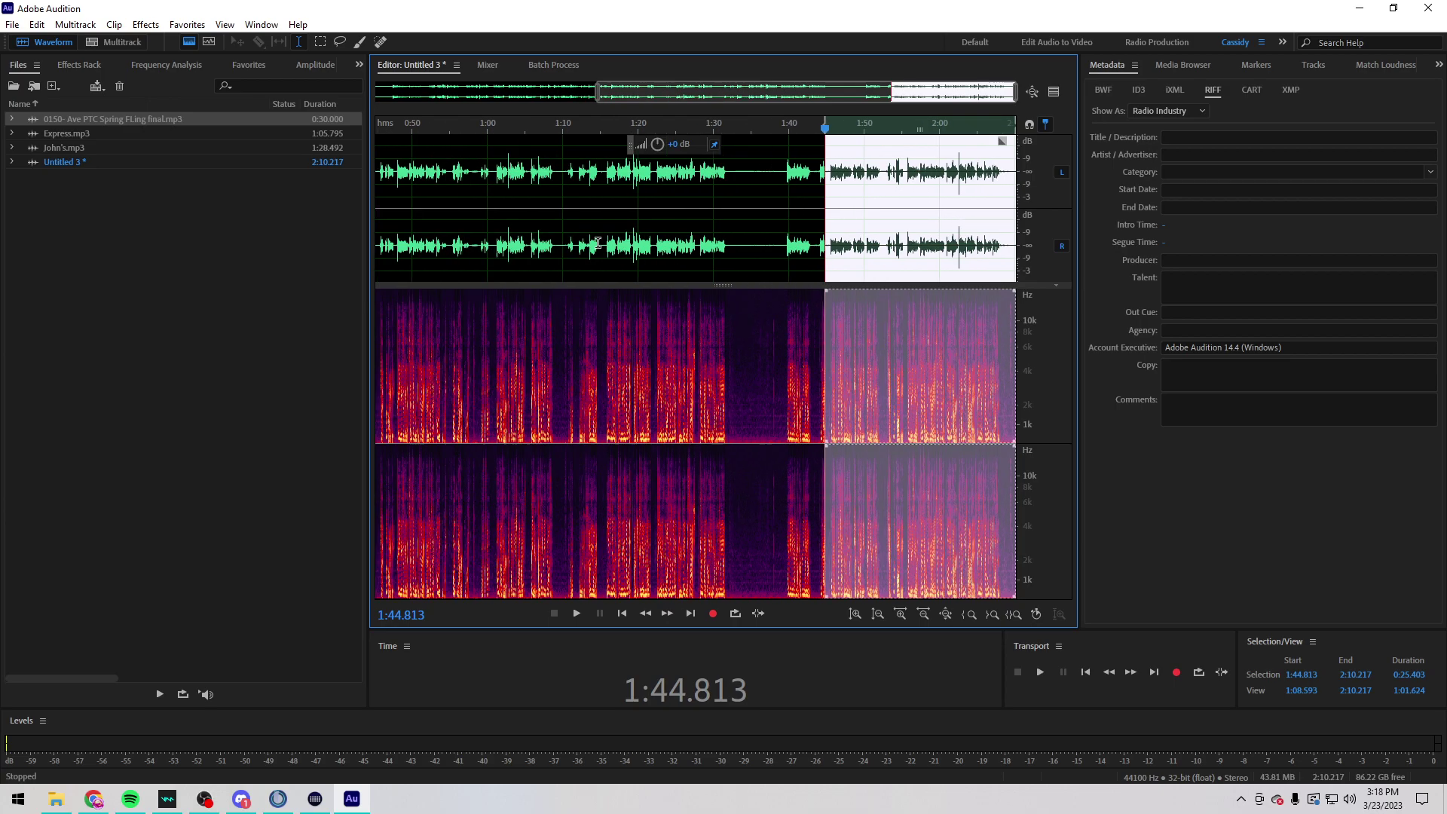
{"action": "left_click", "coordinate": [595, 219]}
{"action": "key", "text": "ctrl+a"}
{"action": "left_click", "coordinate": [386, 251]}
{"action": "key", "text": "space"}
{"action": "scroll", "coordinate": [389, 252], "scroll_direction": "up", "scroll_amount": 4}
{"action": "scroll", "coordinate": [392, 251], "scroll_direction": "up", "scroll_amount": 6}
{"action": "left_click", "coordinate": [458, 248]}
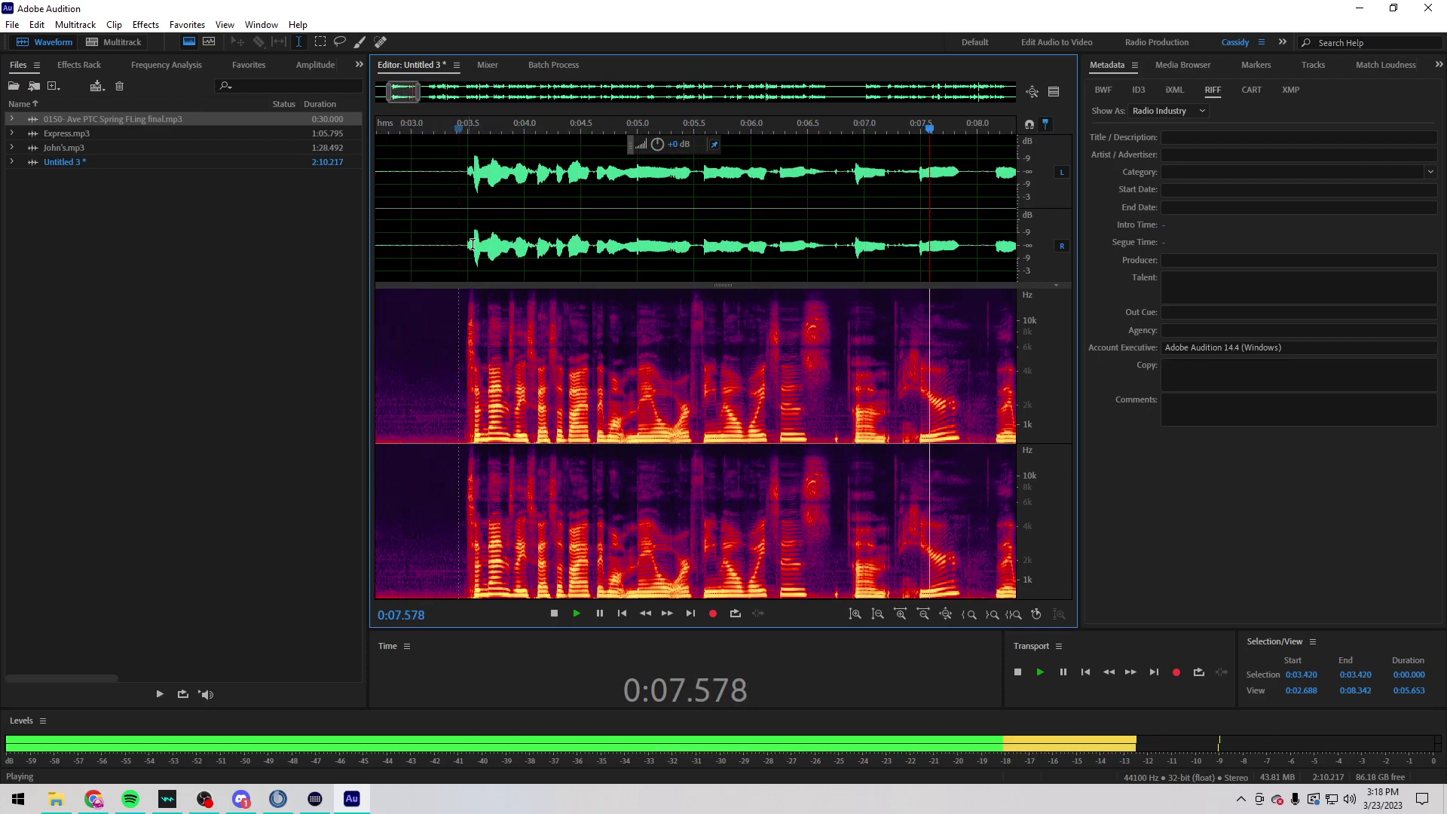
Step: Delete about the first 10.9 seconds of the Crazy Mary's recording
{"action": "scroll", "coordinate": [593, 219], "scroll_direction": "down", "scroll_amount": 6}
{"action": "left_click", "coordinate": [594, 220]}
{"action": "scroll", "coordinate": [595, 230], "scroll_direction": "up", "scroll_amount": 5}
{"action": "scroll", "coordinate": [574, 245], "scroll_direction": "down", "scroll_amount": 7}
{"action": "left_click_drag", "start_coordinate": [598, 233], "coordinate": [194, 250]}
{"action": "key", "text": "space"}
{"action": "key", "text": "Delete"}
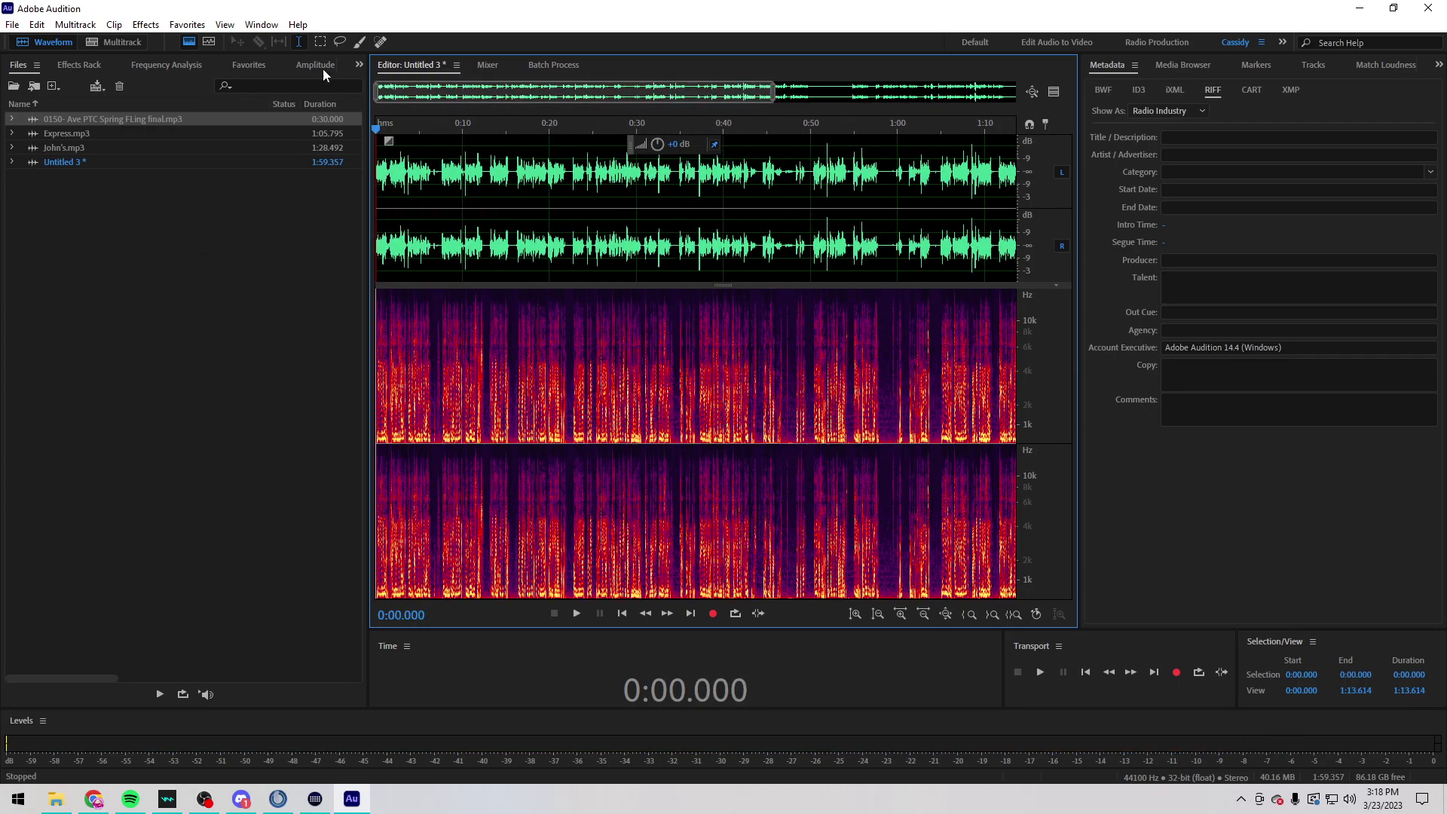
Step: Cut about 7.5 seconds in two pieces from the long pause near 1:21
{"action": "scroll", "coordinate": [918, 217], "scroll_direction": "up", "scroll_amount": 5}
{"action": "left_click_drag", "start_coordinate": [704, 249], "coordinate": [600, 253]}
{"action": "key", "text": "Delete"}
{"action": "left_click", "coordinate": [531, 254]}
{"action": "key", "text": "space"}
{"action": "scroll", "coordinate": [632, 245], "scroll_direction": "up", "scroll_amount": 4}
{"action": "scroll", "coordinate": [671, 242], "scroll_direction": "down", "scroll_amount": 6}
{"action": "scroll", "coordinate": [682, 238], "scroll_direction": "up", "scroll_amount": 6}
{"action": "left_click_drag", "start_coordinate": [725, 239], "coordinate": [493, 254]}
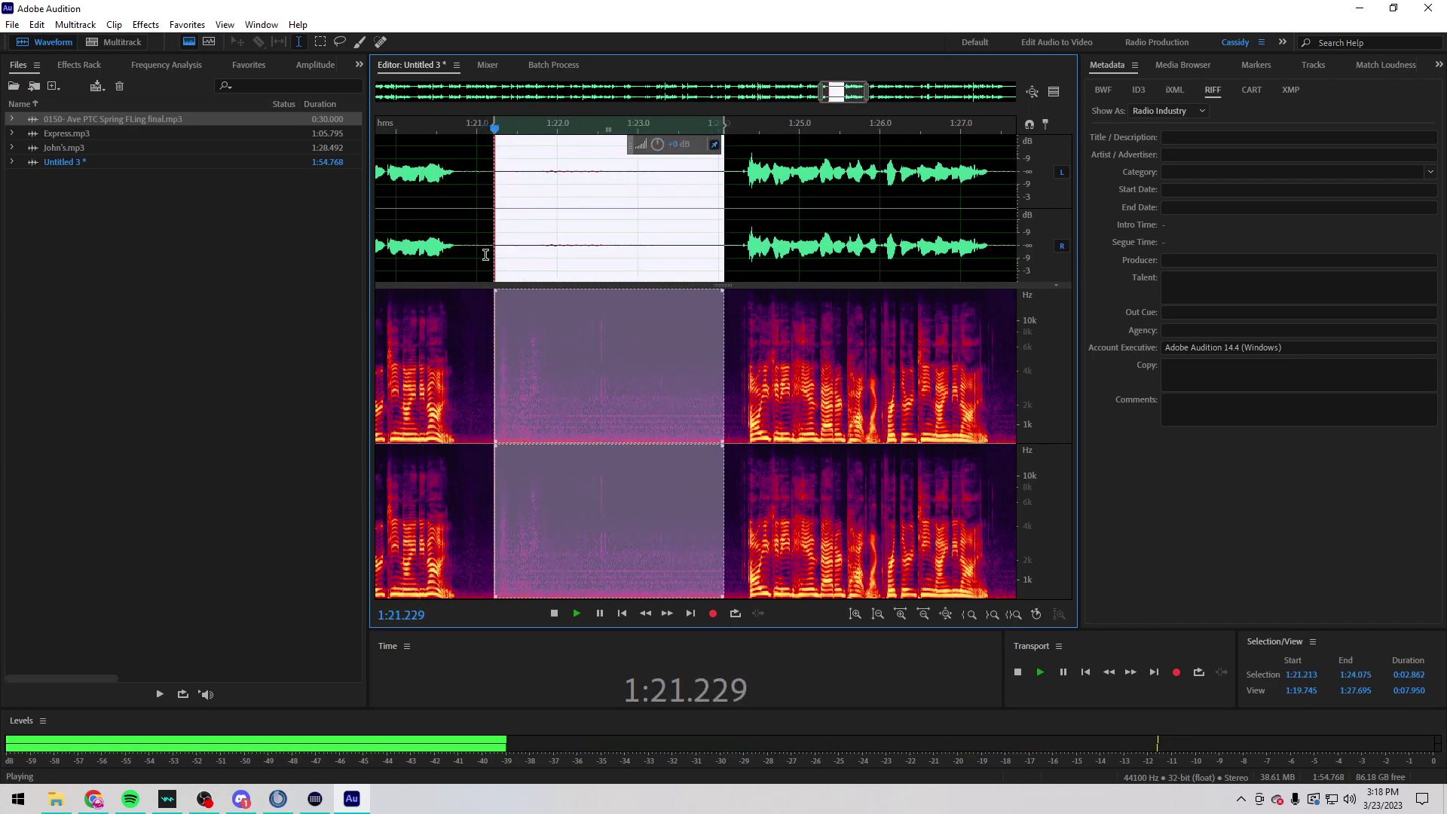
{"action": "key", "text": "Delete"}
Step: Play near the end of the recording and delete the trailing noise from about 1:49.7 to the end
{"action": "scroll", "coordinate": [558, 253], "scroll_direction": "down", "scroll_amount": 6}
{"action": "key", "text": "space"}
{"action": "left_click_drag", "start_coordinate": [874, 245], "coordinate": [1154, 225]}
{"action": "key", "text": "space"}
{"action": "left_click", "coordinate": [985, 198]}
{"action": "key", "text": "space"}
{"action": "scroll", "coordinate": [983, 200], "scroll_direction": "up", "scroll_amount": 6}
{"action": "left_click_drag", "start_coordinate": [898, 218], "coordinate": [1055, 218]}
{"action": "key", "text": "space"}
{"action": "left_click", "coordinate": [877, 235]}
{"action": "left_click_drag", "start_coordinate": [795, 245], "coordinate": [1170, 246]}
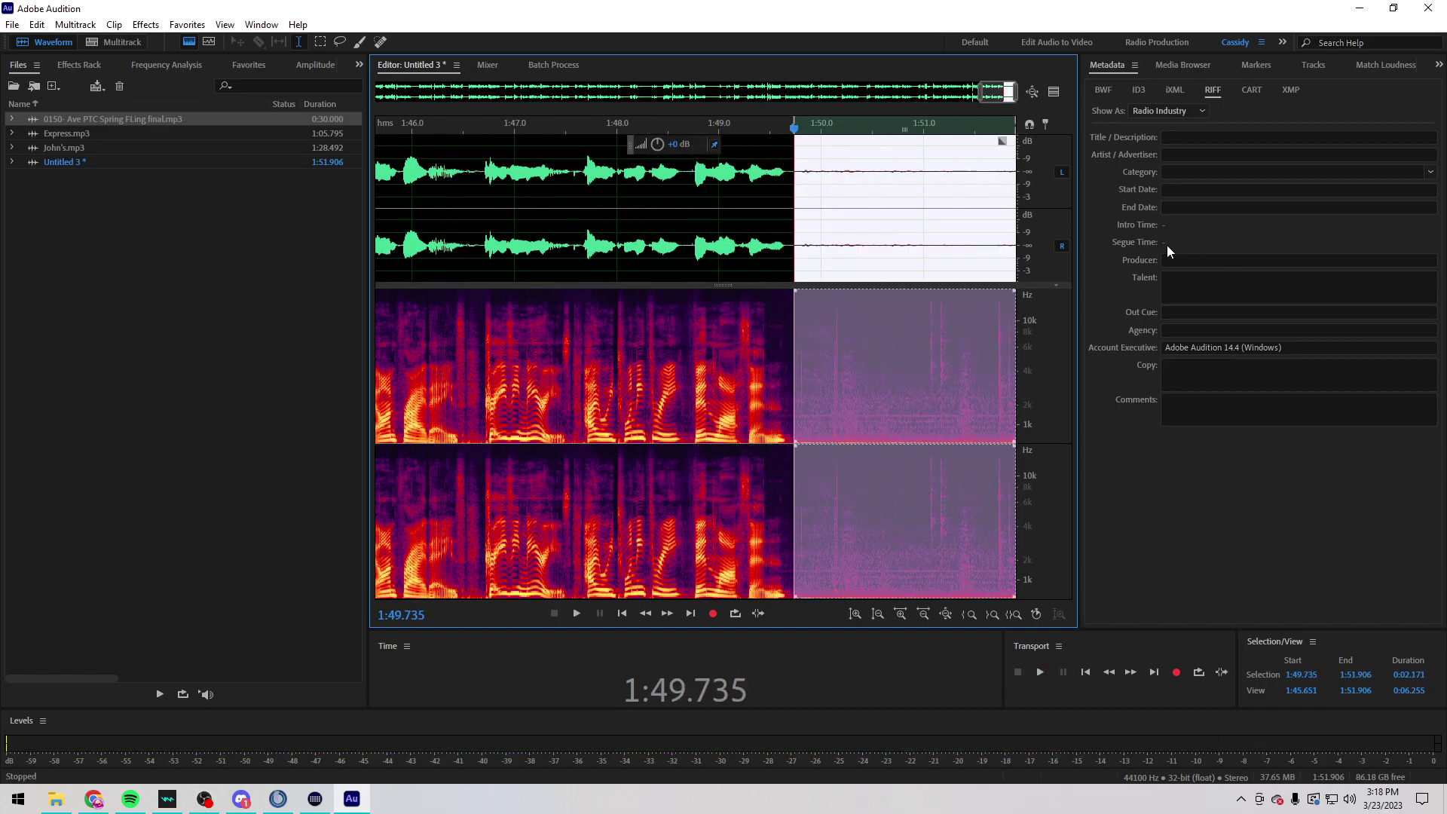
{"action": "key", "text": "Delete"}
{"action": "scroll", "coordinate": [828, 219], "scroll_direction": "down", "scroll_amount": 5}
{"action": "left_click", "coordinate": [796, 222]}
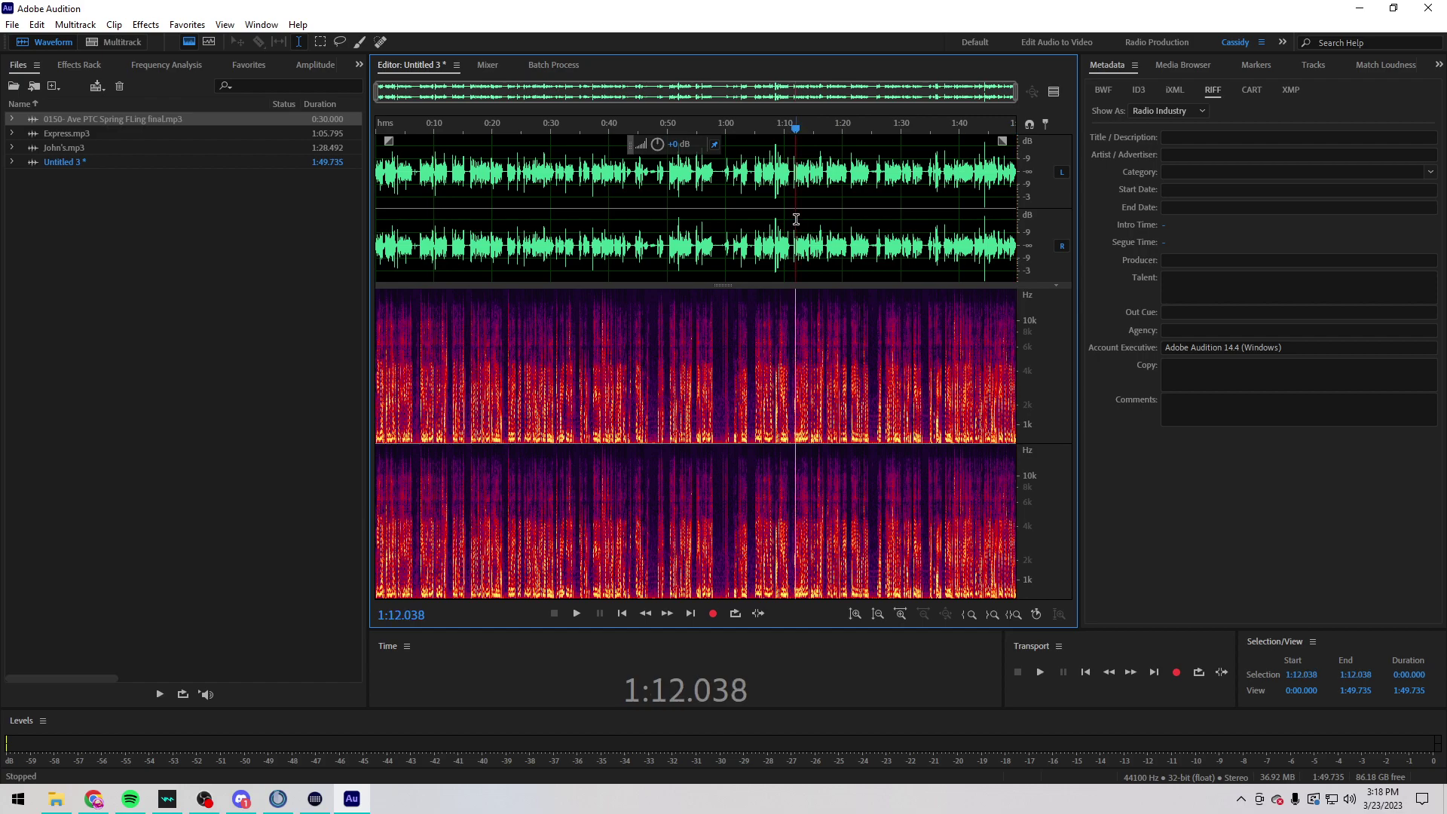
Step: Save the trimmed recording in MP3 format as Crazy Mary's.mp3 in the Downloads folder
{"action": "key", "text": "ctrl+shift+s"}
{"action": "type", "text": "Crazy "}
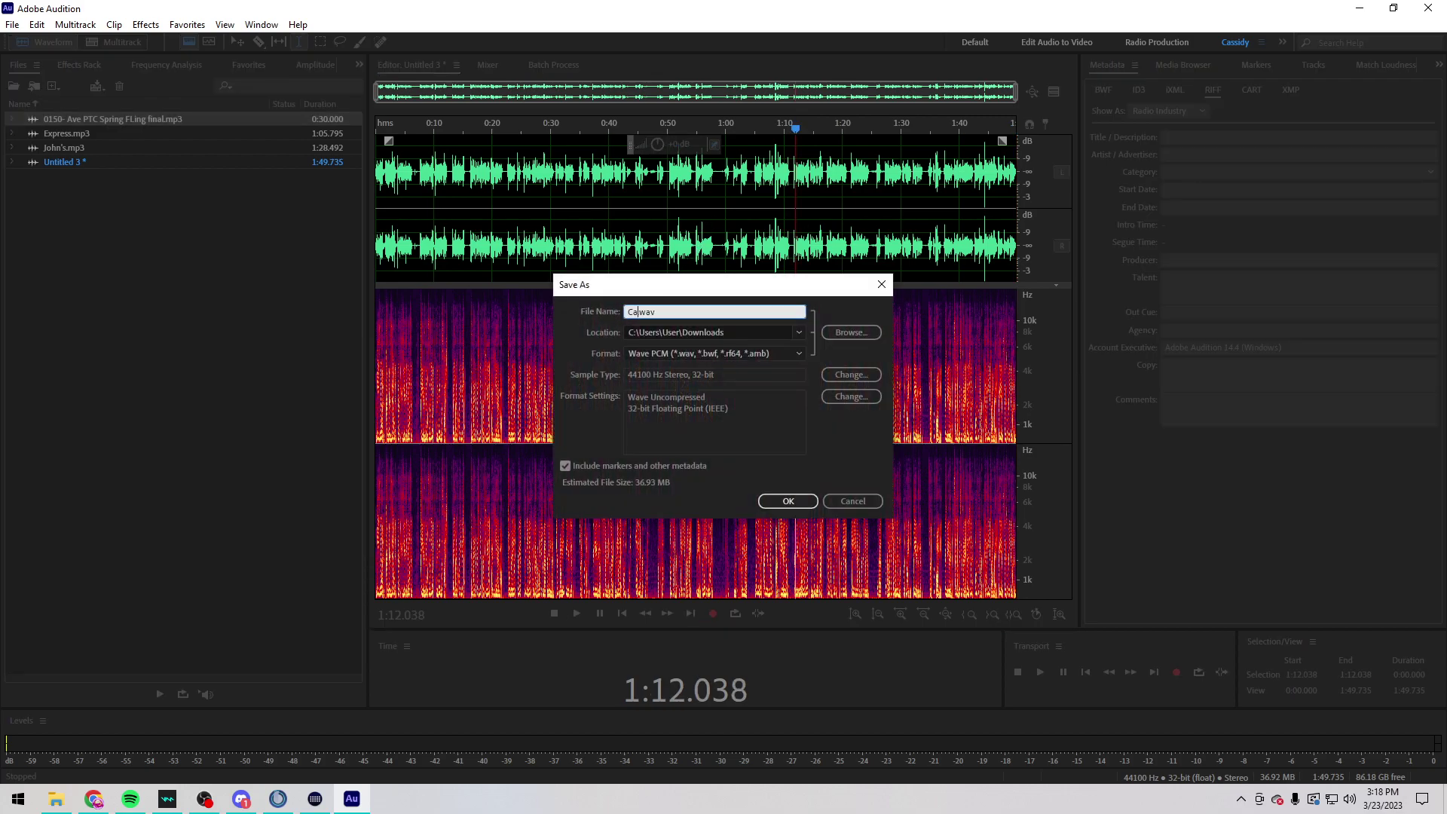
{"action": "type", "text": "Marys"}
{"action": "key", "text": "BackSpace"}
{"action": "type", "text": "'s"}
{"action": "scroll", "coordinate": [637, 354], "scroll_direction": "up", "scroll_amount": 1}
{"action": "left_click", "coordinate": [788, 501]}
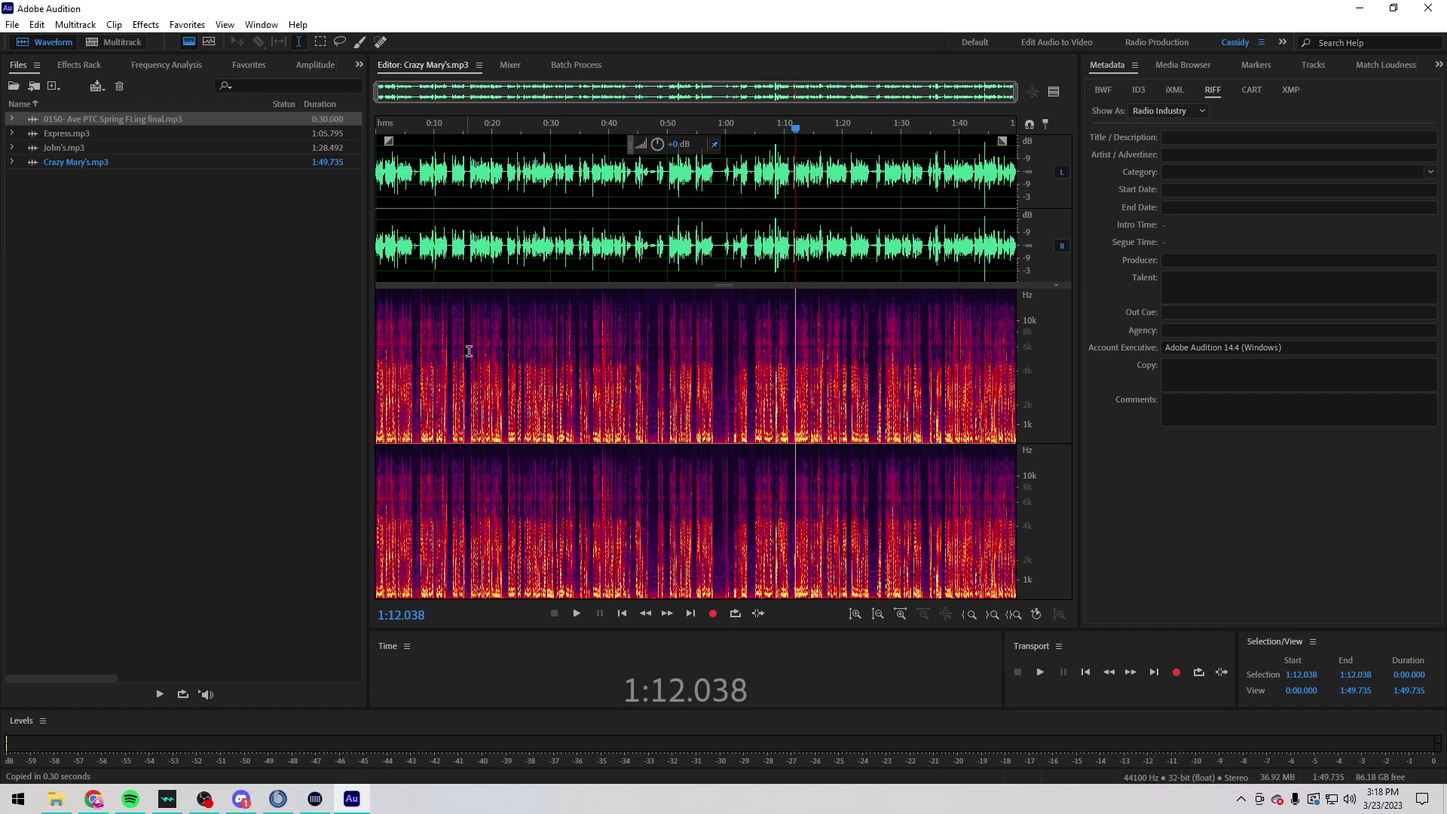
Step: Switch to Gmail, start a reply to the Crazy Mary's script email and attach Crazy Mary's.mp3 from the Downloads folder
{"action": "left_click", "coordinate": [93, 799]}
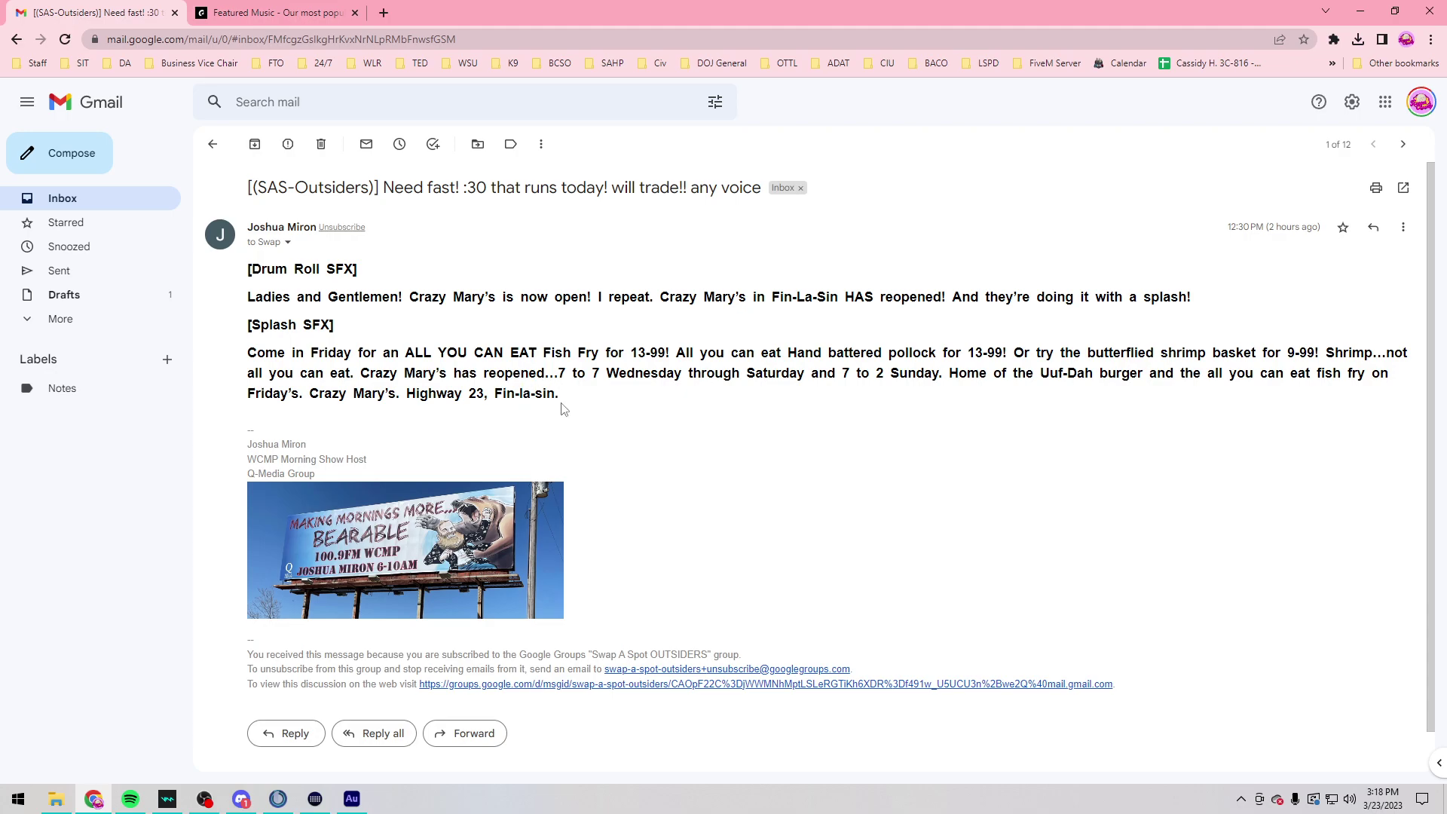
{"action": "scroll", "coordinate": [562, 411], "scroll_direction": "down", "scroll_amount": 1}
{"action": "left_click", "coordinate": [296, 691]}
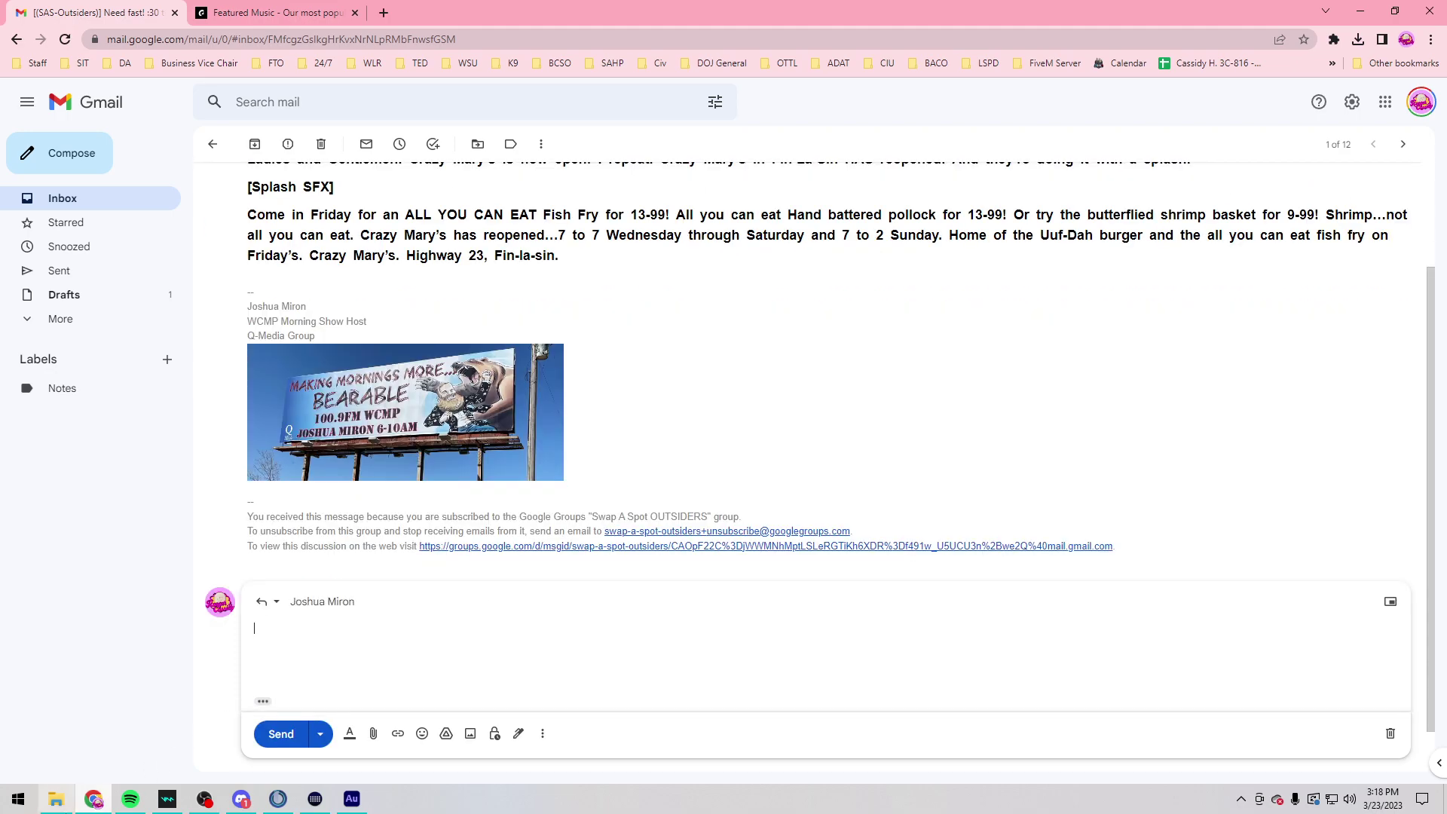
{"action": "left_click", "coordinate": [56, 799]}
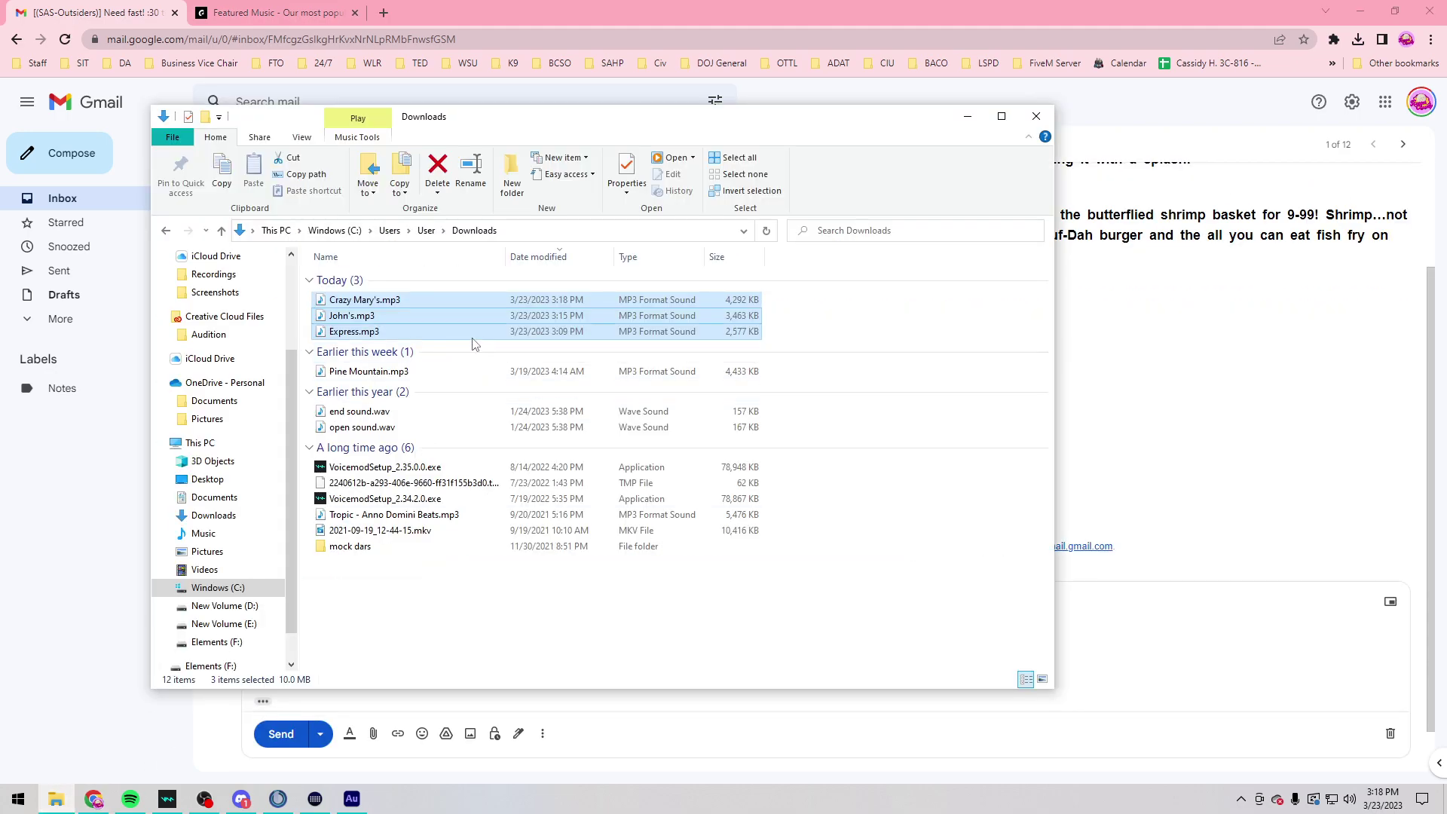
{"action": "left_click", "coordinate": [387, 332]}
{"action": "left_click", "coordinate": [377, 300]}
{"action": "left_click_drag", "start_coordinate": [377, 300], "coordinate": [1159, 660]}
{"action": "left_click", "coordinate": [672, 613]}
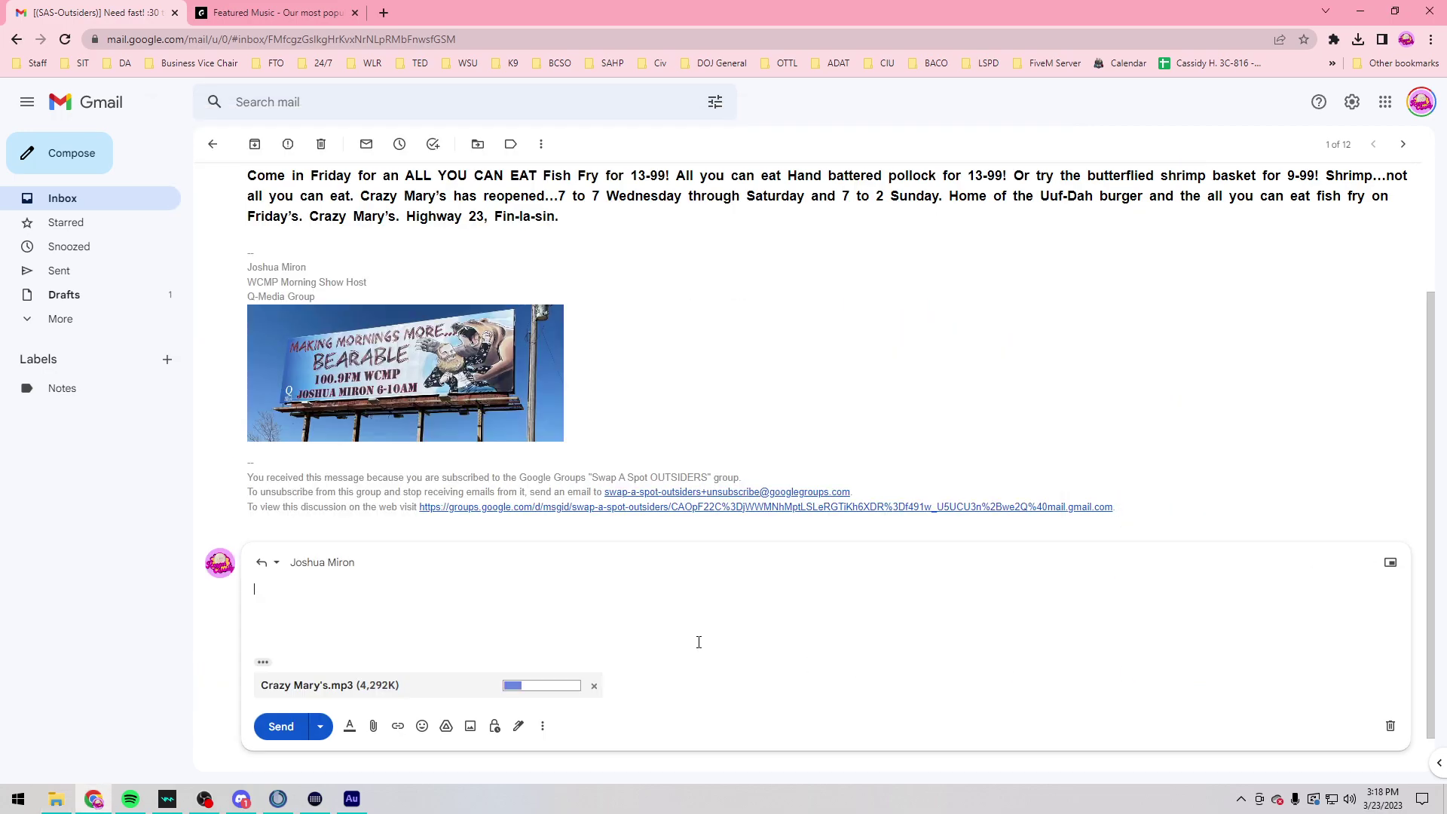
Step: Write "Here is two takes for you!" in the reply and send it
{"action": "type", "text": "Here is two takes re"}
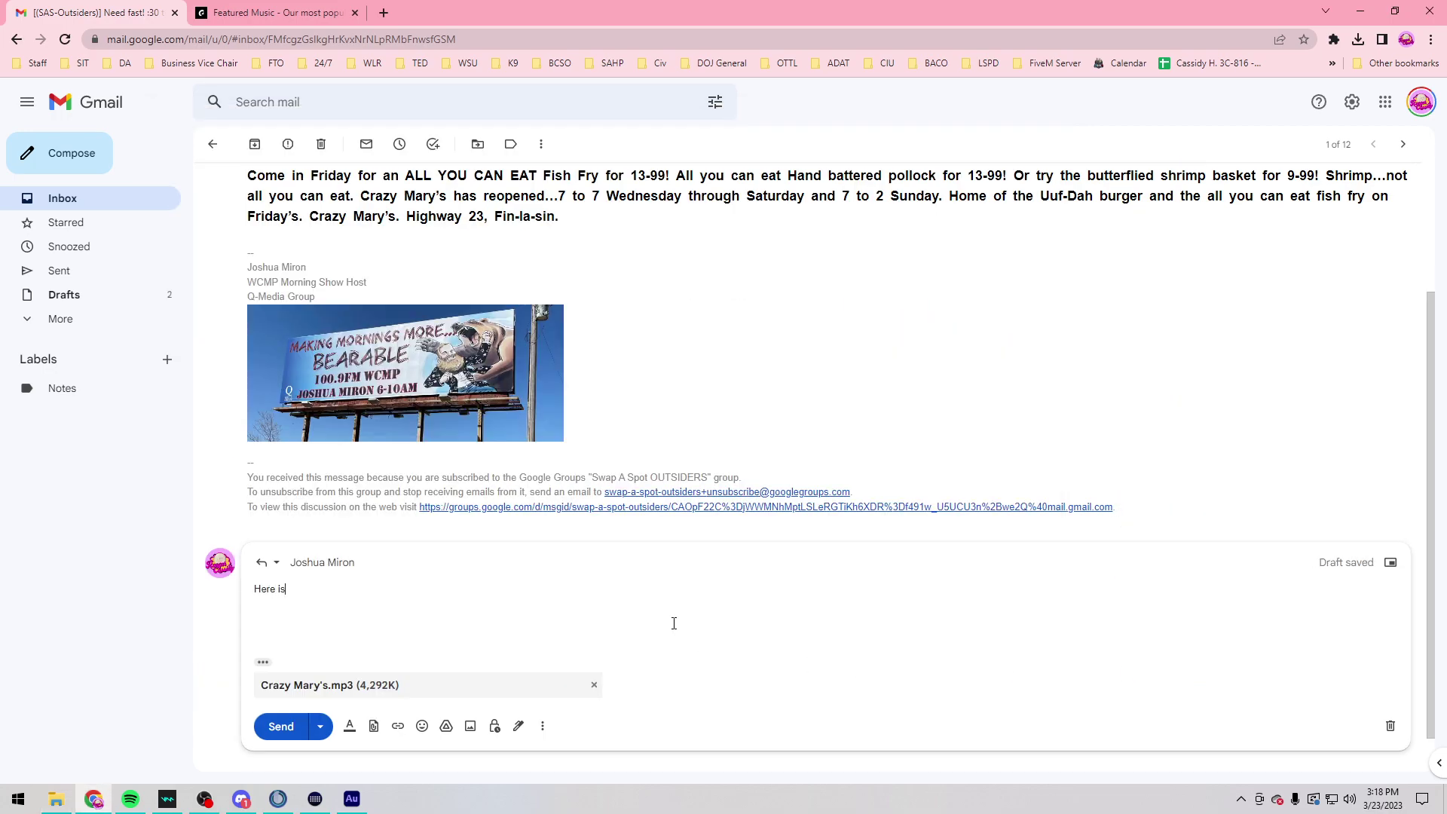
{"action": "key", "text": "BackSpace"}
{"action": "key", "text": "BackSpace"}
{"action": "type", "text": "for you!"}
{"action": "key", "text": "ctrl+Return"}
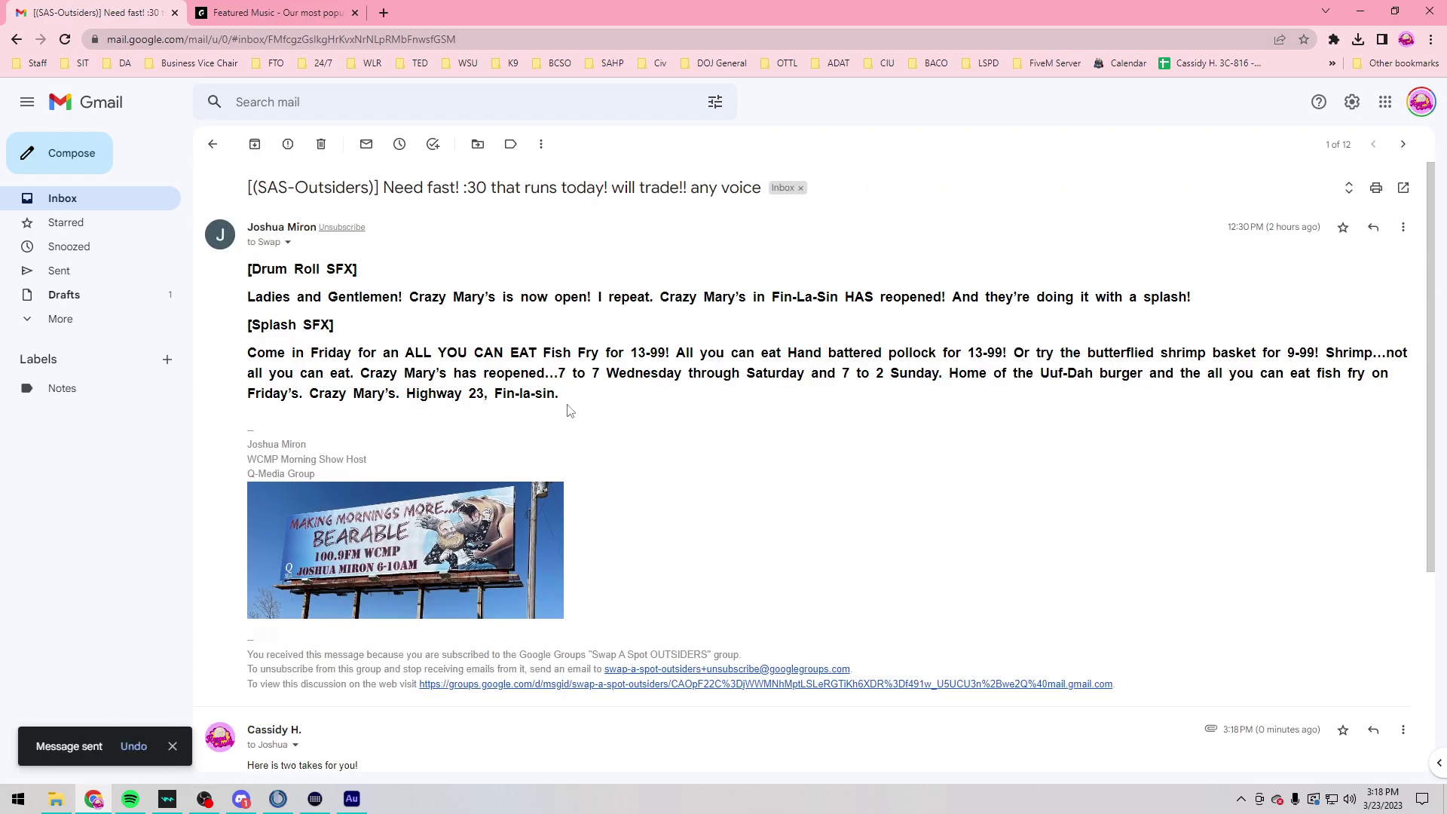
Step: Move the Crazy Mary's conversation and the "Re: GOT THESE 15 for anyone" email to the trash
{"action": "left_click", "coordinate": [321, 144]}
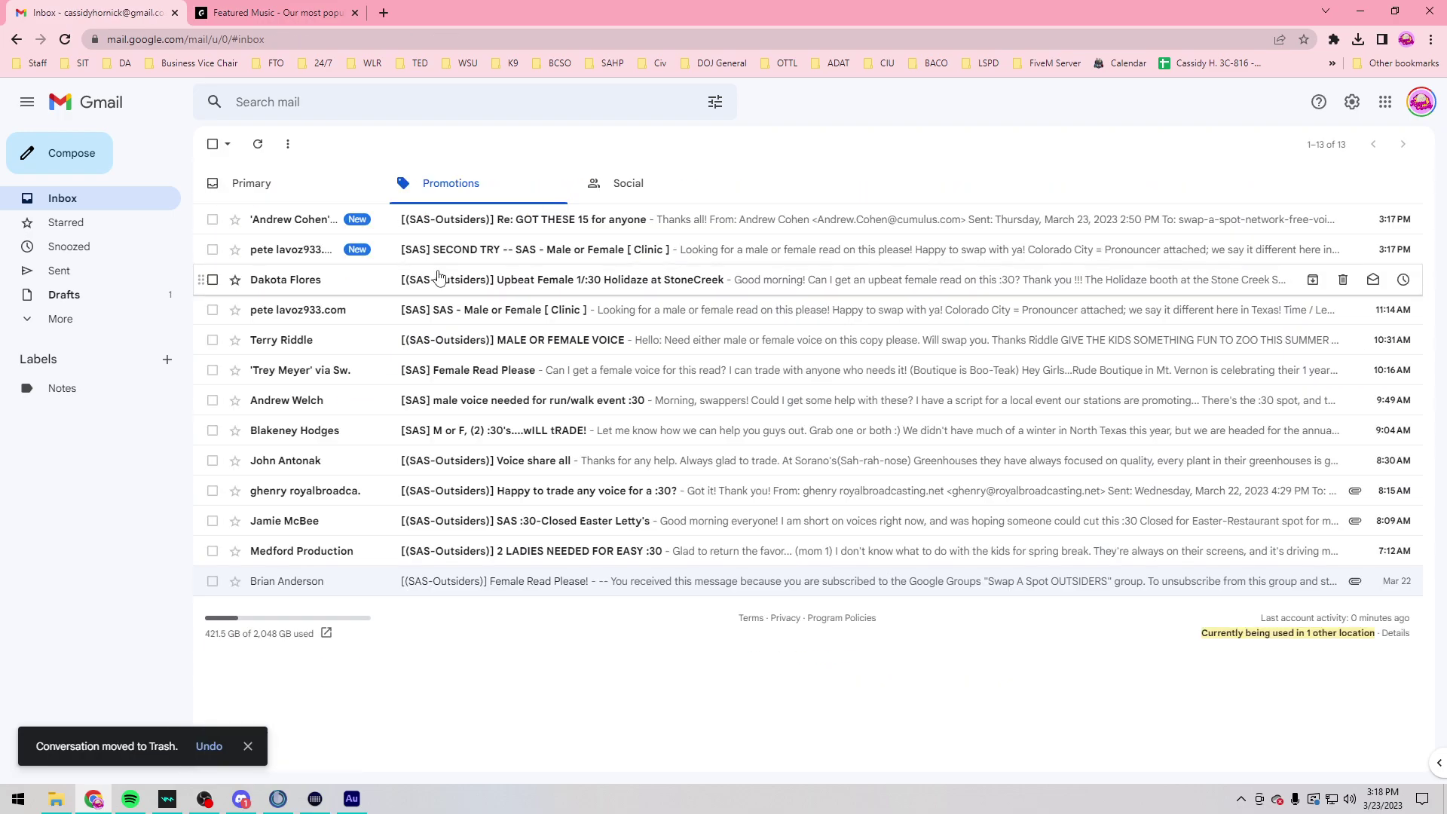
{"action": "left_click", "coordinate": [455, 225]}
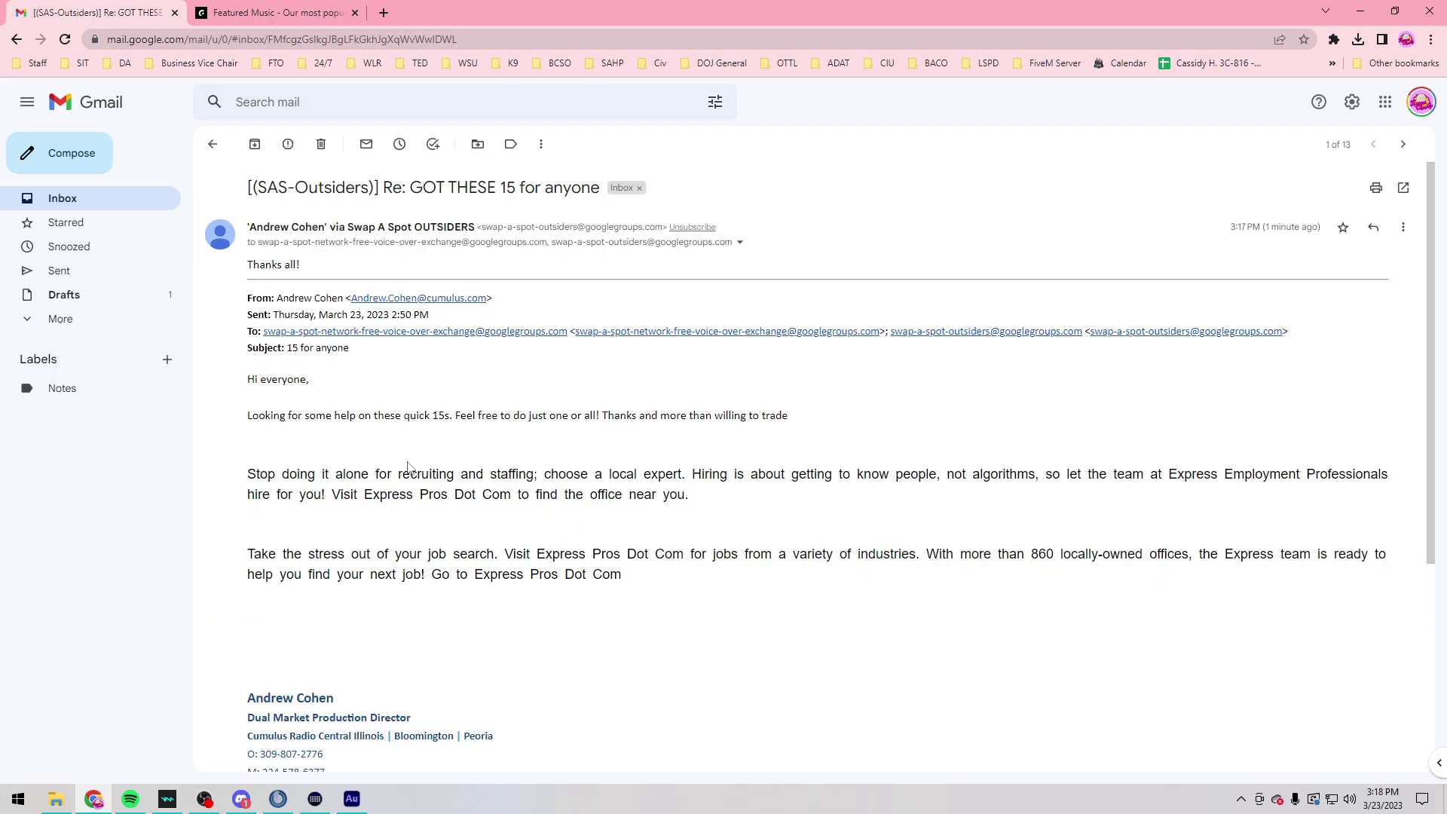
{"action": "left_click_drag", "start_coordinate": [400, 471], "coordinate": [588, 494]}
{"action": "left_click", "coordinate": [339, 149]}
{"action": "left_click", "coordinate": [337, 148]}
Step: Open the "[SAS] SECOND TRY -- SAS - Male or Female [ Clinic ]" email and read its pronunciation note and Bridge Clinic script
{"action": "left_click", "coordinate": [468, 224]}
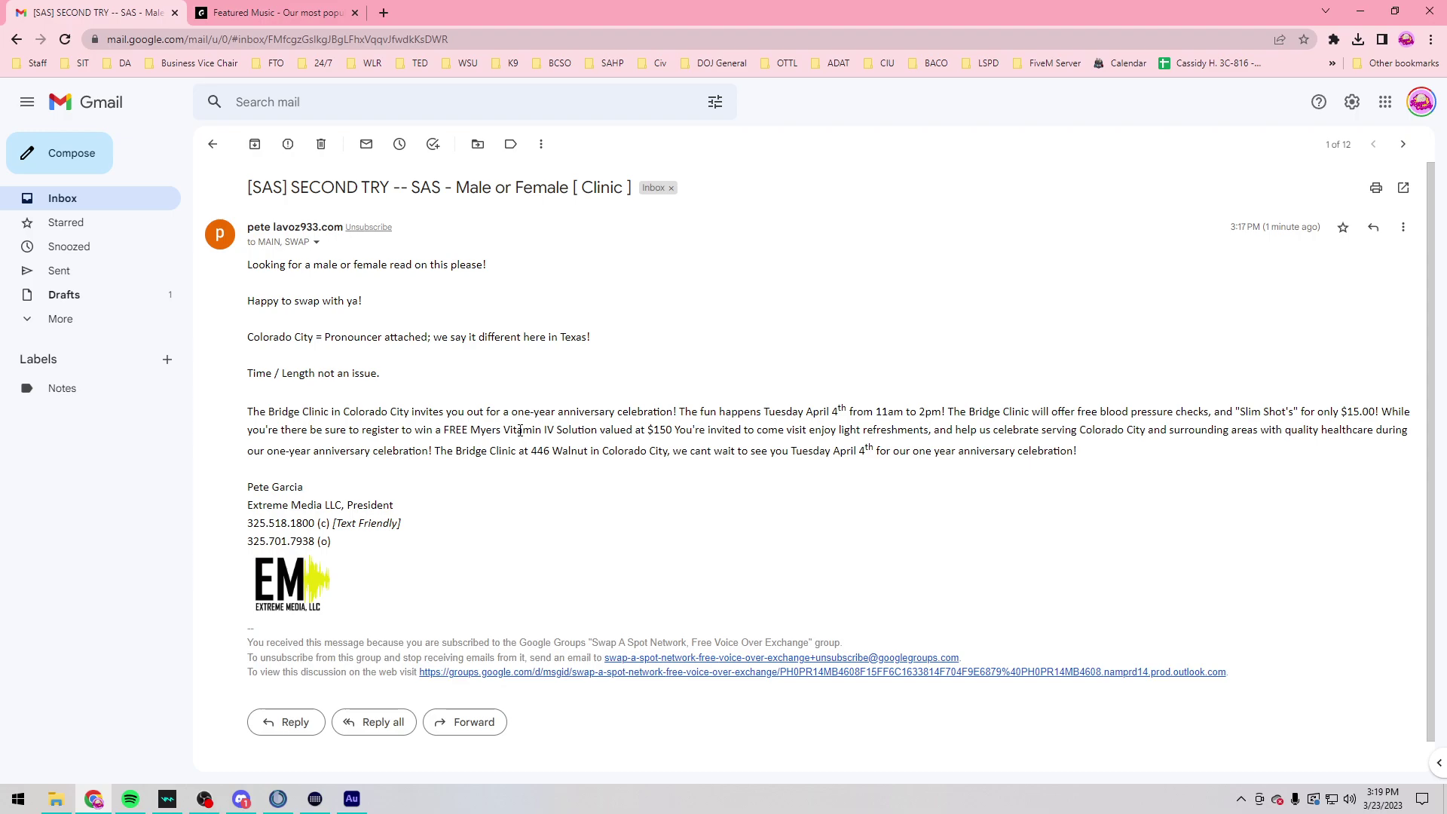
{"action": "scroll", "coordinate": [497, 377], "scroll_direction": "down", "scroll_amount": 1}
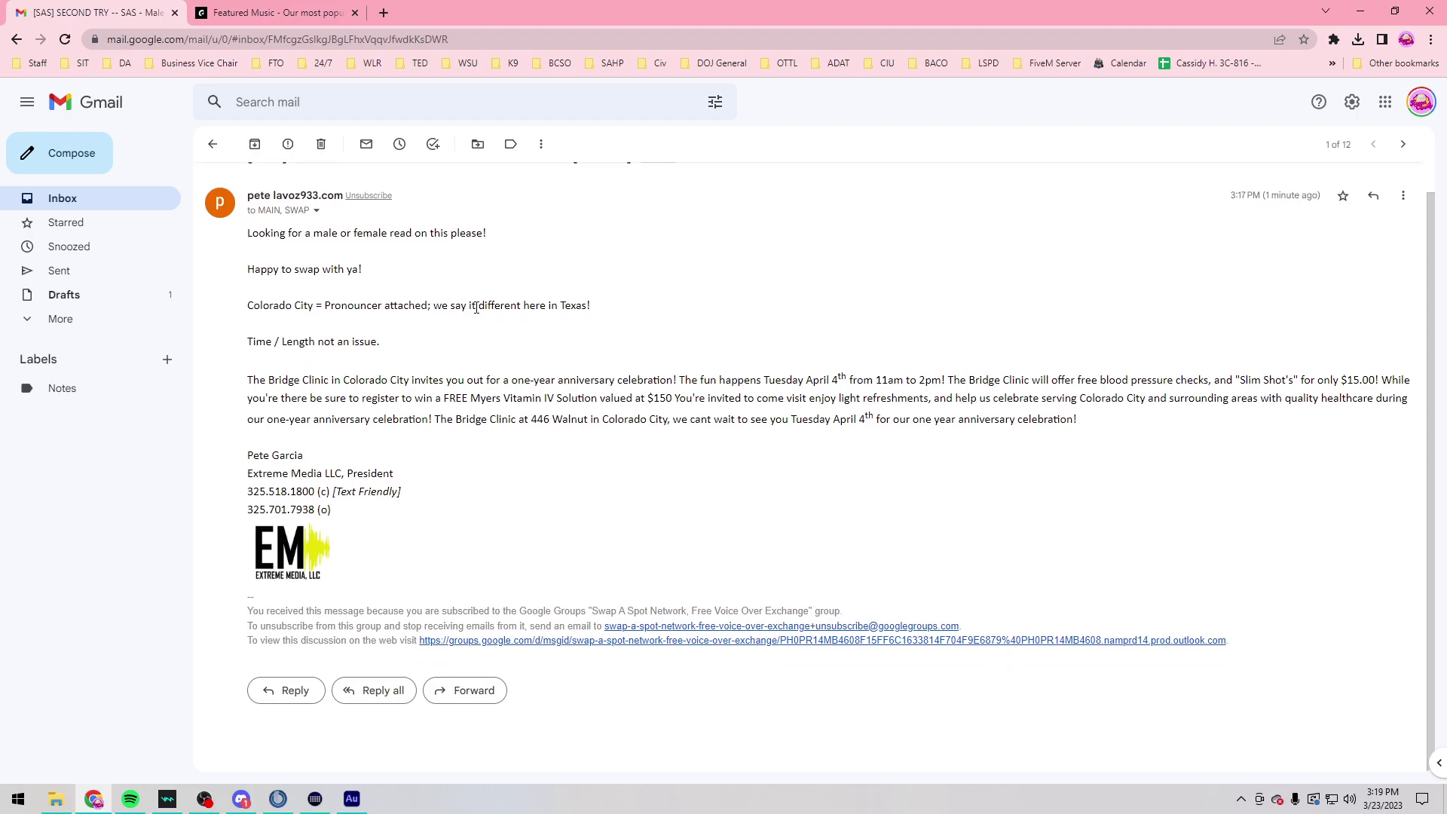
{"action": "scroll", "coordinate": [420, 468], "scroll_direction": "up", "scroll_amount": 1}
{"action": "left_click_drag", "start_coordinate": [414, 337], "coordinate": [552, 337]}
{"action": "left_click", "coordinate": [436, 593]}
Step: Create a new audio file in Audition and record the Bridge Clinic script while reading it from the email
{"action": "left_click", "coordinate": [351, 799]}
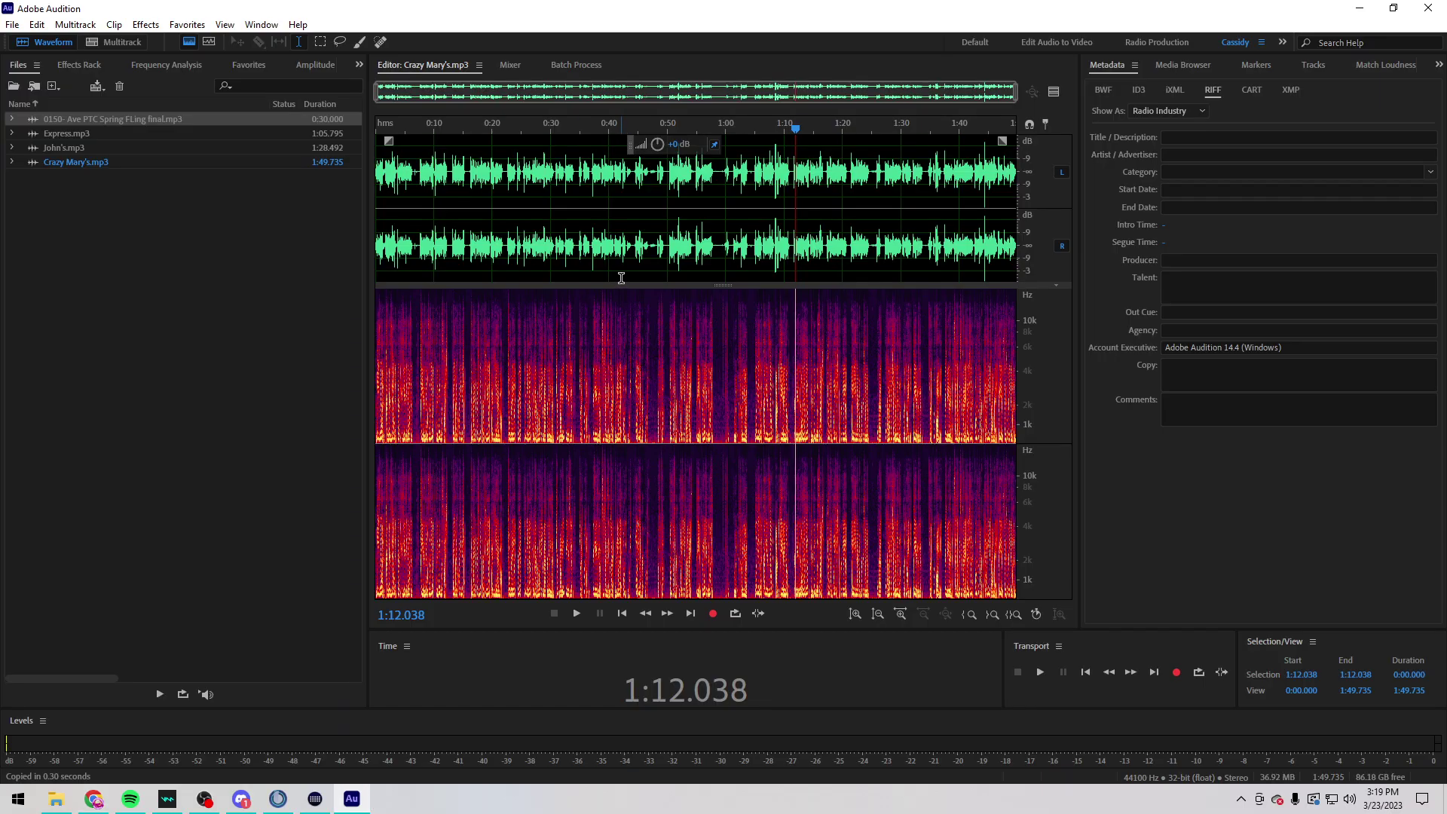
{"action": "key", "text": "ctrl+shift+n"}
{"action": "key", "text": "Return"}
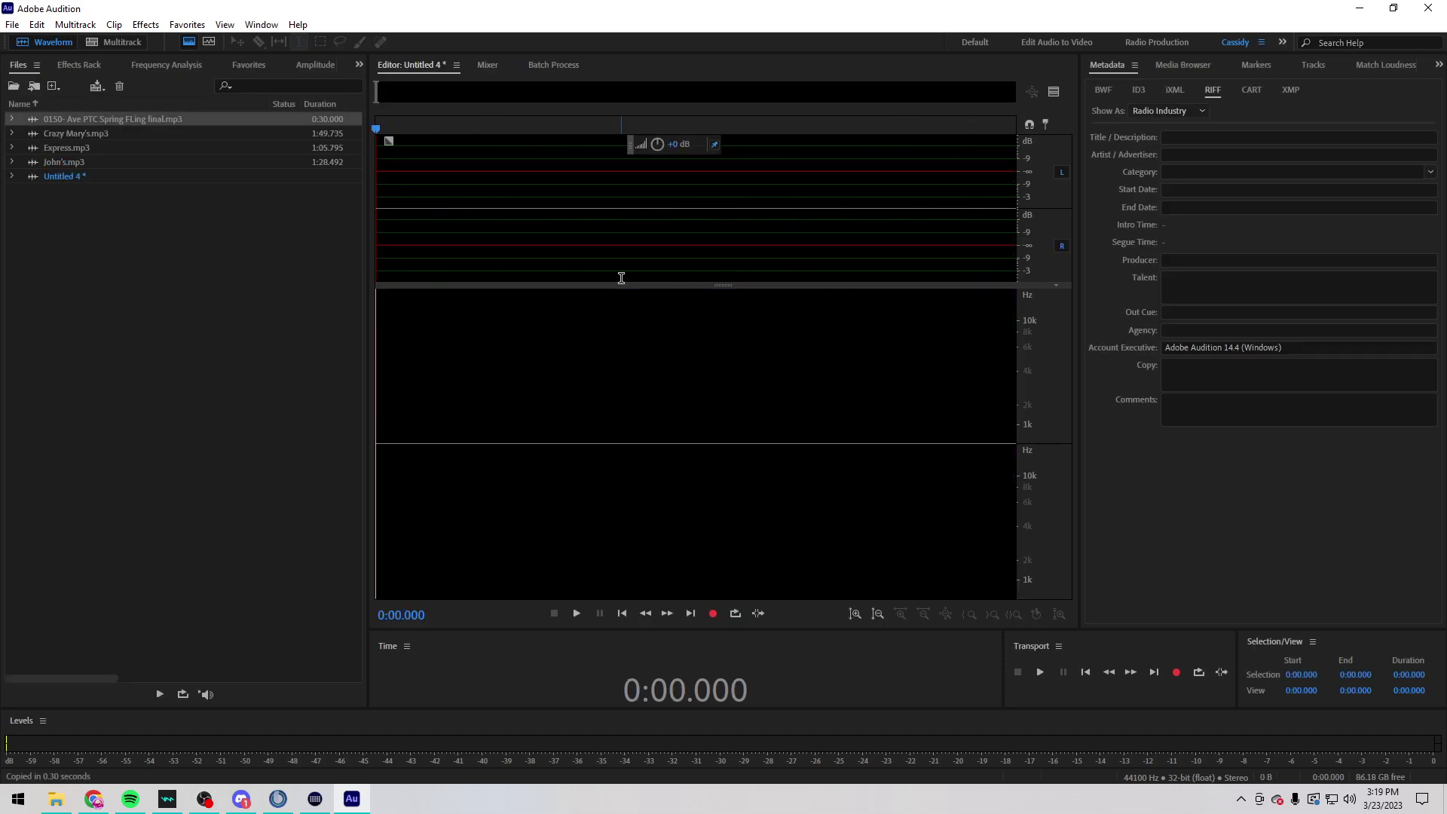
{"action": "key", "text": "shift+space"}
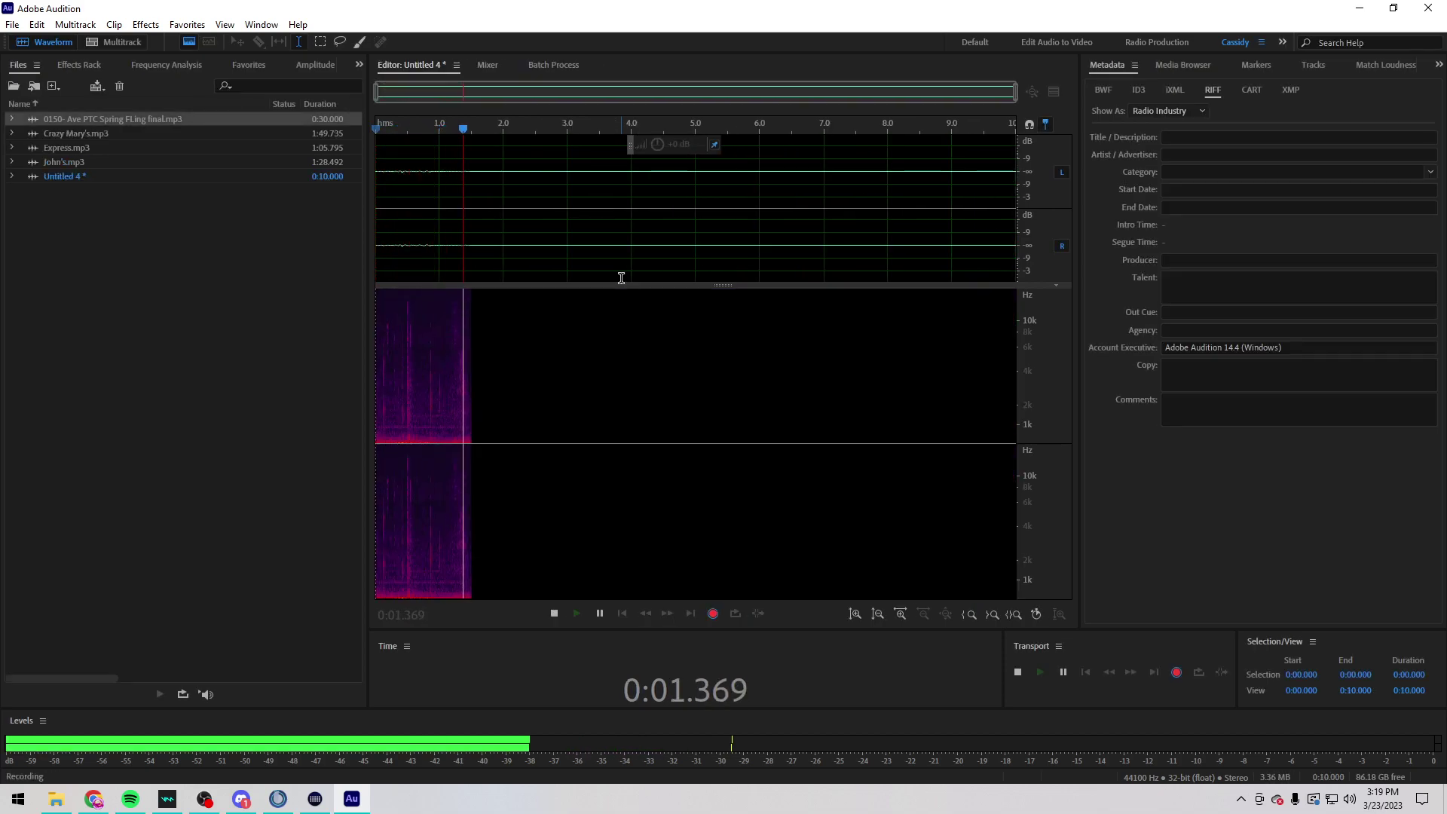
{"action": "key", "text": "alt+Tab"}
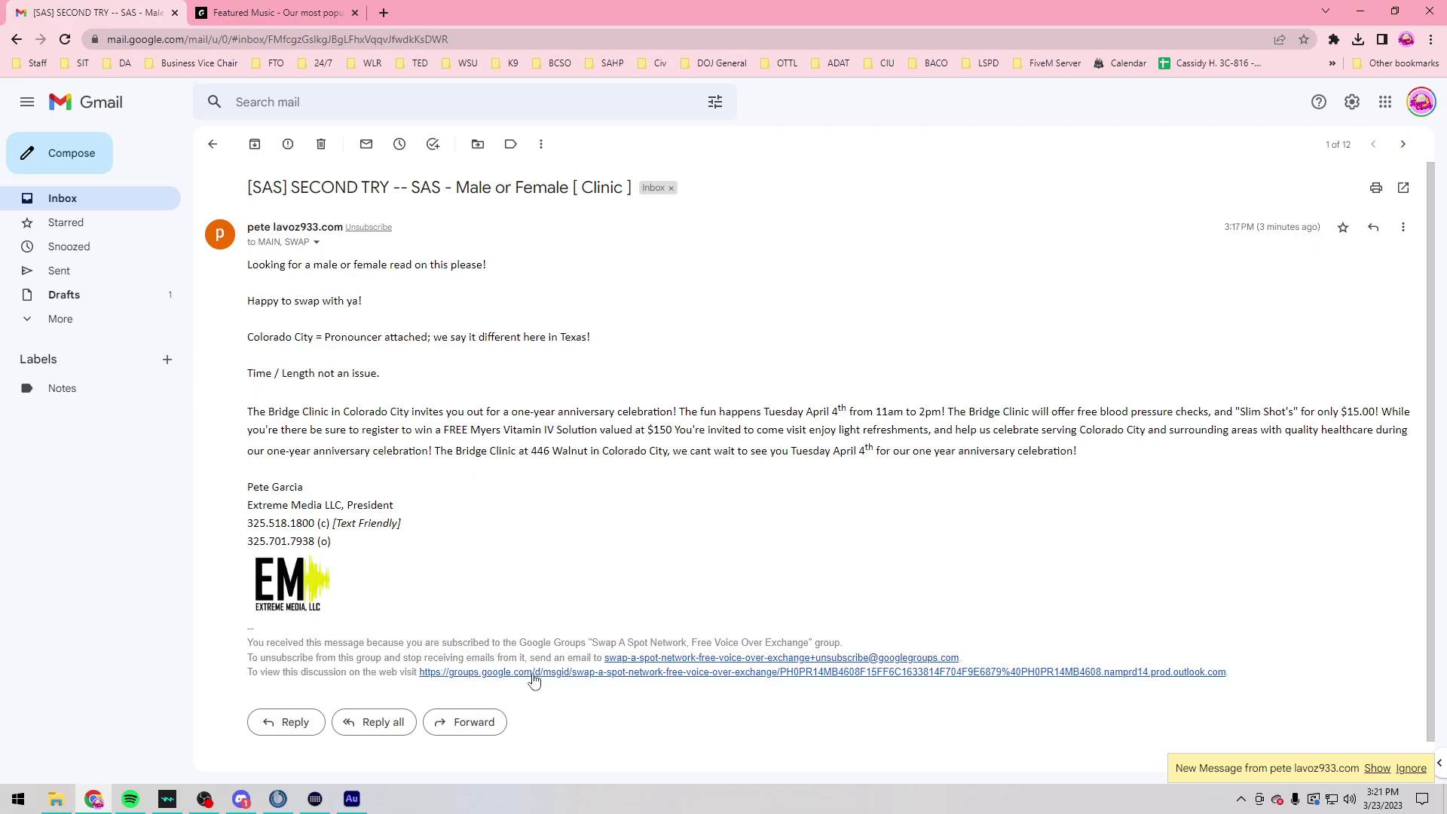
Step: Return to Audition and delete about 20 seconds of the Bridge Clinic recording, from about 1:01.2 to 1:21.1
{"action": "left_click", "coordinate": [352, 799]}
{"action": "left_click", "coordinate": [772, 218]}
{"action": "key", "text": "ctrl+a"}
{"action": "left_click", "coordinate": [685, 219]}
{"action": "key", "text": "space"}
{"action": "scroll", "coordinate": [785, 243], "scroll_direction": "up", "scroll_amount": 5}
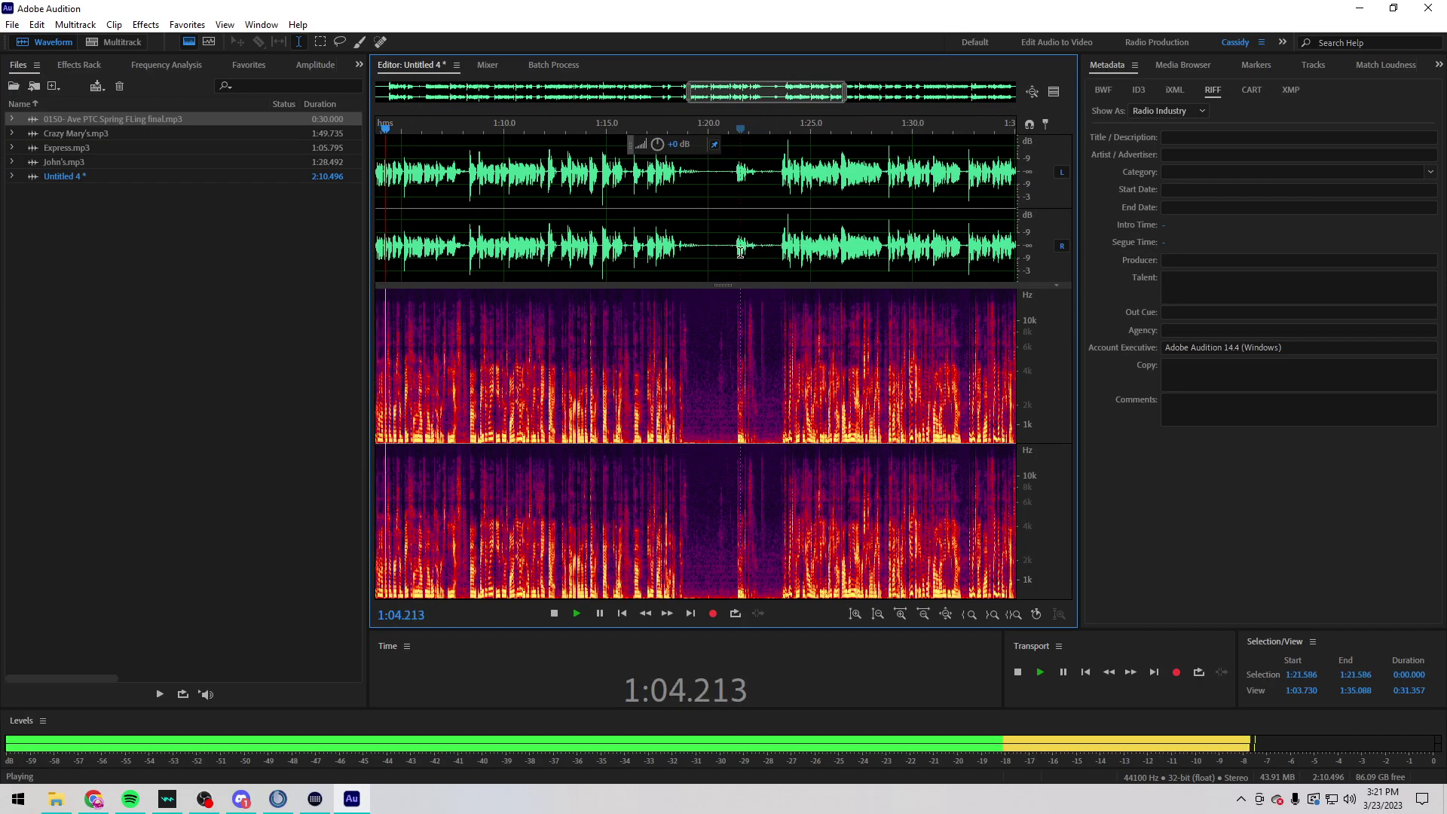
{"action": "left_click", "coordinate": [734, 242]}
{"action": "scroll", "coordinate": [743, 238], "scroll_direction": "up", "scroll_amount": 3}
{"action": "scroll", "coordinate": [654, 244], "scroll_direction": "down", "scroll_amount": 3}
{"action": "left_click_drag", "start_coordinate": [655, 242], "coordinate": [573, 225]}
{"action": "scroll", "coordinate": [424, 221], "scroll_direction": "down", "scroll_amount": 2}
{"action": "scroll", "coordinate": [580, 227], "scroll_direction": "up", "scroll_amount": 3}
{"action": "key", "text": "space"}
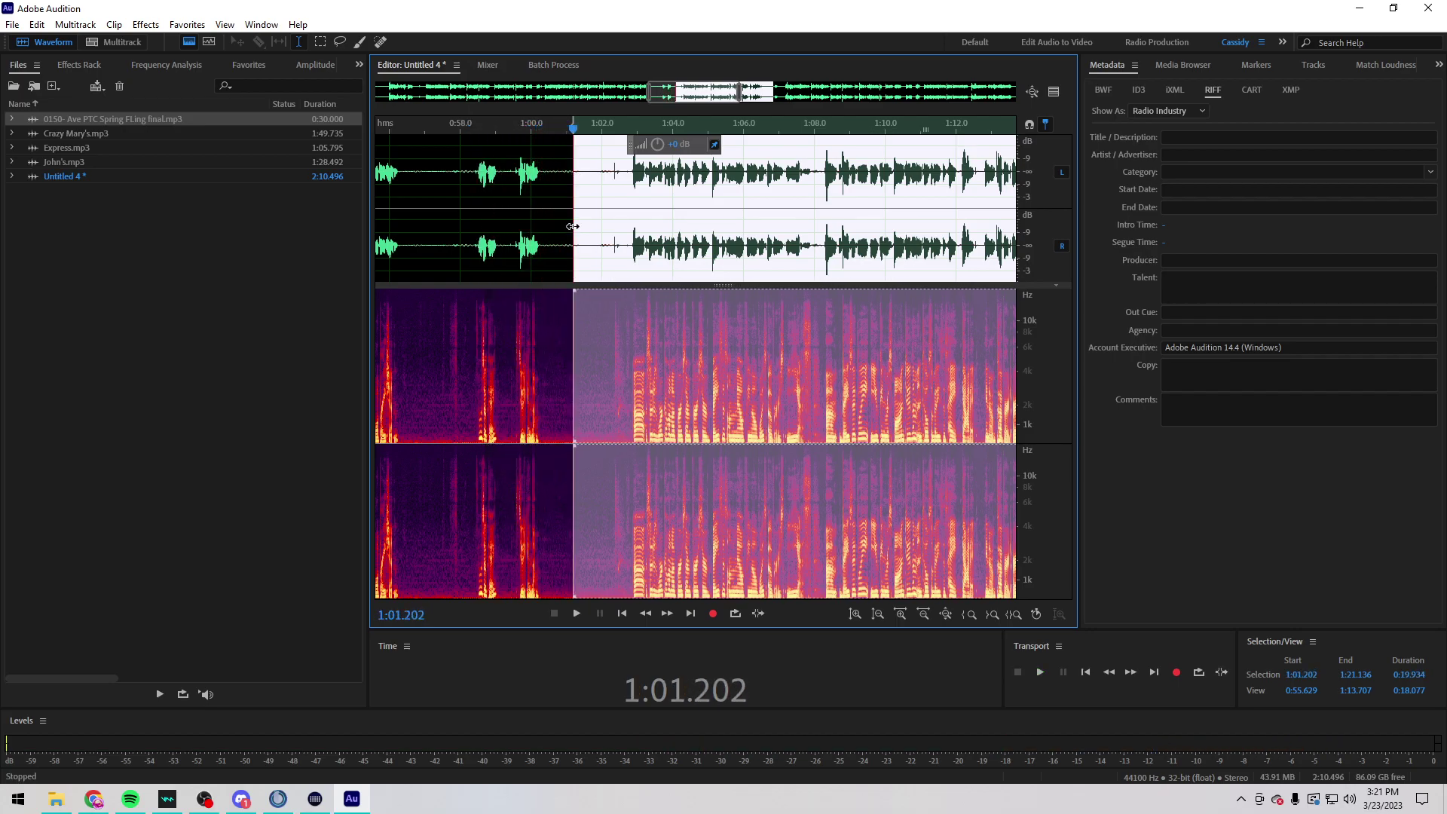
{"action": "key", "text": "Delete"}
Step: Play across the cut and delete about 1.8 more seconds of the pause near 1:01.3
{"action": "key", "text": "space"}
{"action": "scroll", "coordinate": [573, 225], "scroll_direction": "down", "scroll_amount": 5}
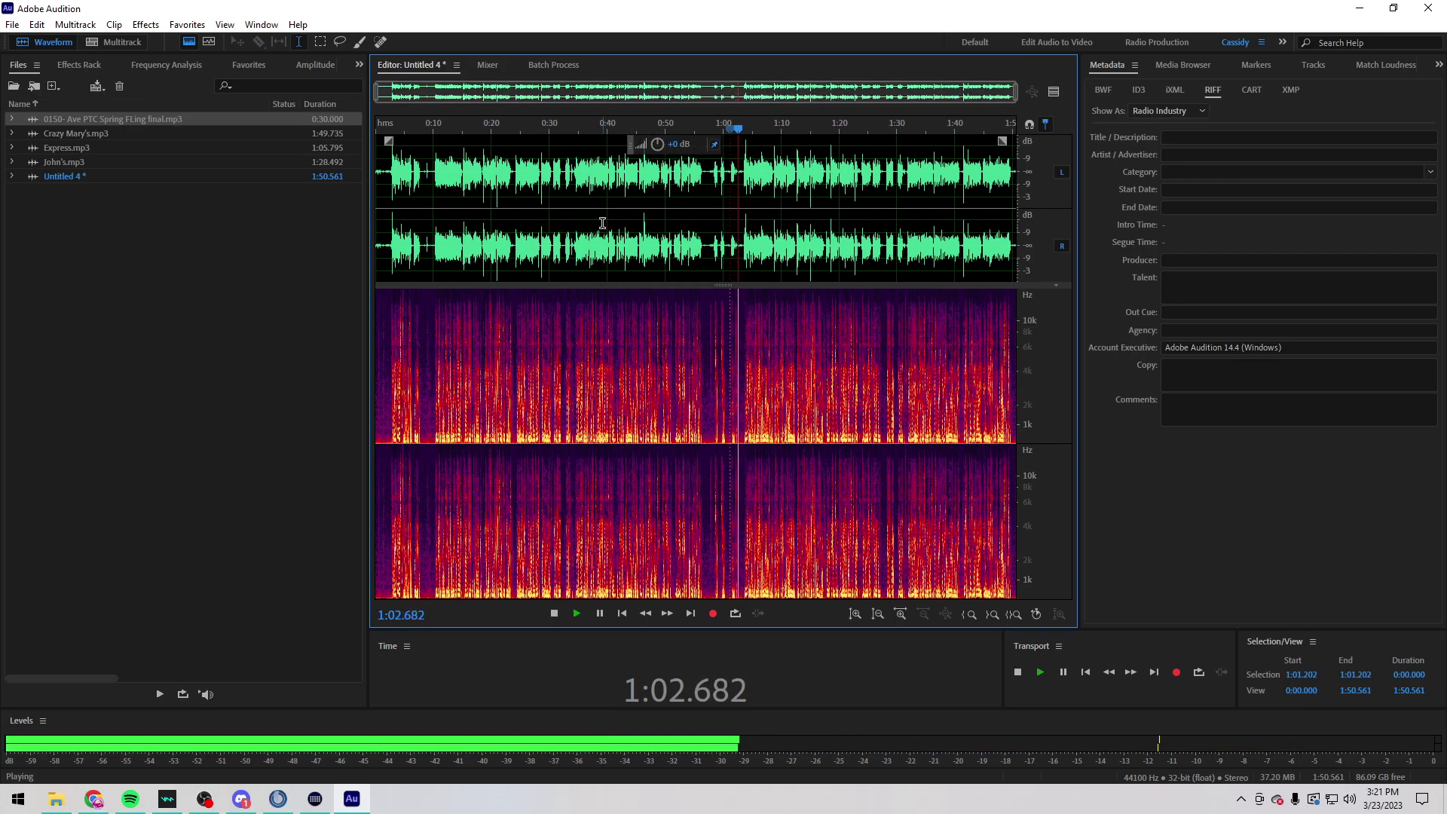
{"action": "key", "text": "space"}
{"action": "left_click", "coordinate": [550, 221]}
{"action": "scroll", "coordinate": [734, 227], "scroll_direction": "up", "scroll_amount": 2}
{"action": "scroll", "coordinate": [734, 229], "scroll_direction": "up", "scroll_amount": 5}
{"action": "left_click_drag", "start_coordinate": [777, 252], "coordinate": [714, 246]}
{"action": "key", "text": "Delete"}
{"action": "key", "text": "Delete"}
{"action": "scroll", "coordinate": [693, 259], "scroll_direction": "down", "scroll_amount": 7}
{"action": "scroll", "coordinate": [693, 259], "scroll_direction": "down", "scroll_amount": 1}
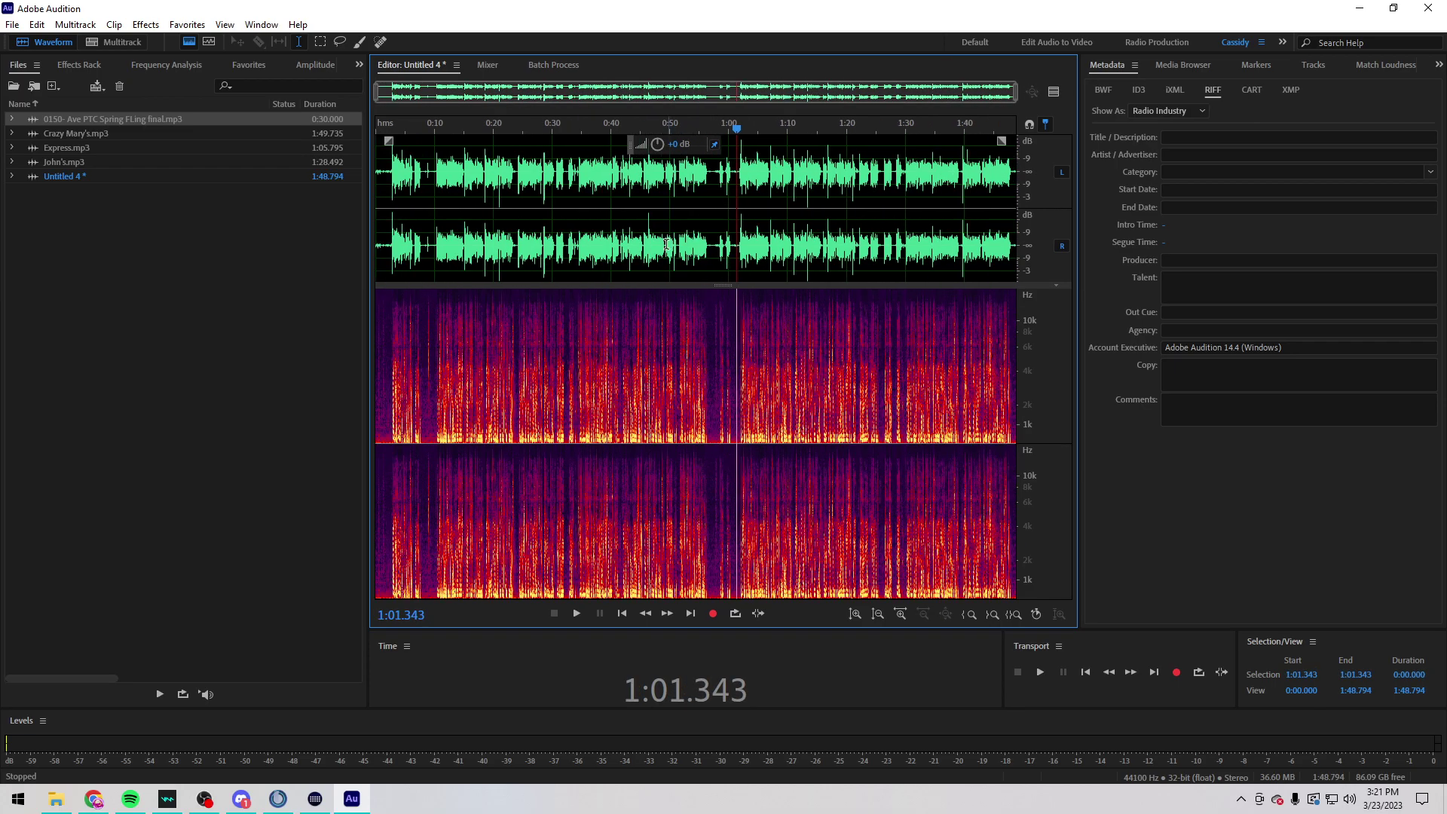
Step: Play the opening of the recording and delete about the first 2.7 seconds before the speech begins
{"action": "scroll", "coordinate": [384, 257], "scroll_direction": "up", "scroll_amount": 1}
{"action": "left_click", "coordinate": [384, 258]}
{"action": "key", "text": "space"}
{"action": "scroll", "coordinate": [420, 252], "scroll_direction": "up", "scroll_amount": 6}
{"action": "left_click", "coordinate": [400, 248]}
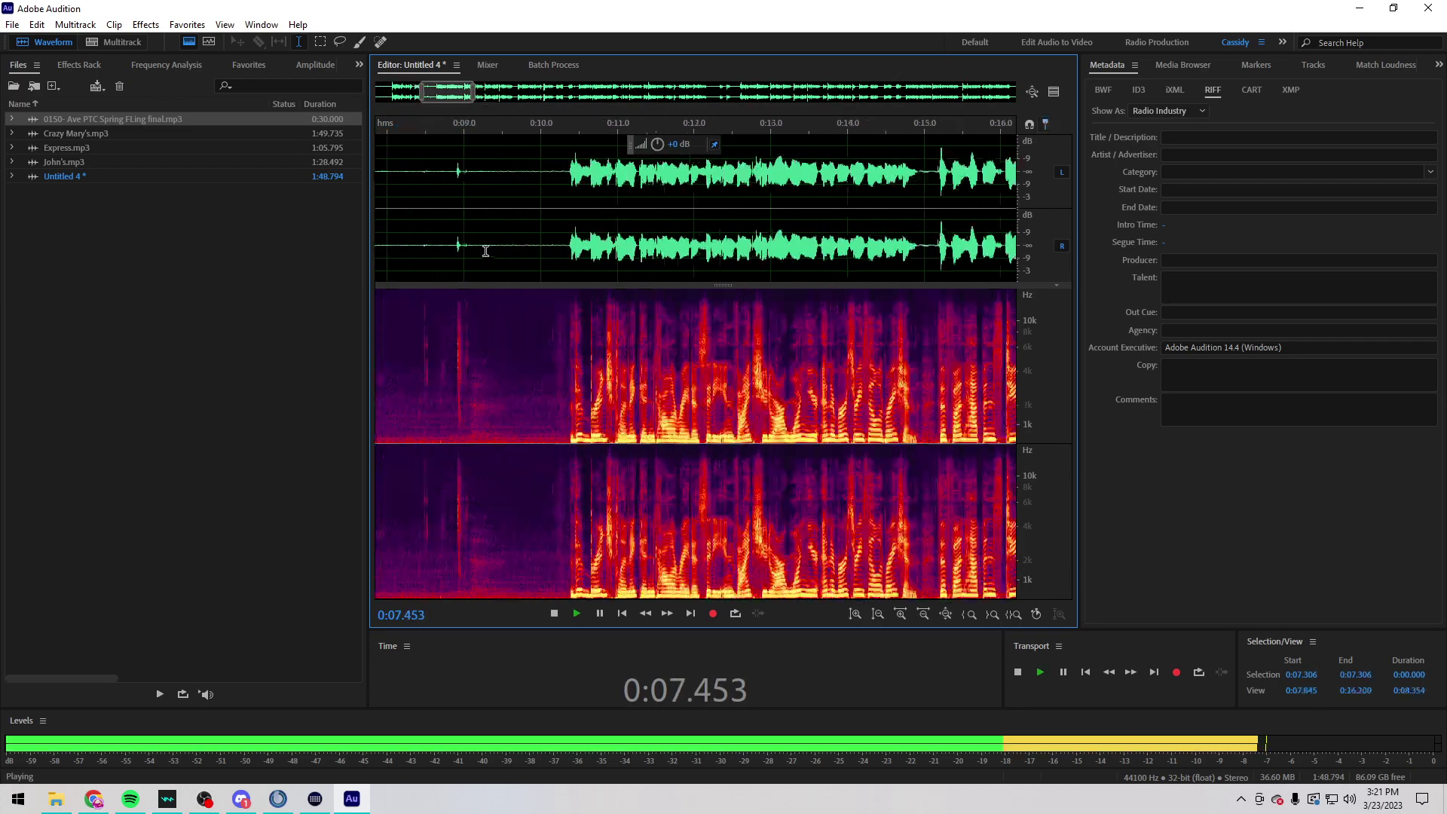
{"action": "scroll", "coordinate": [646, 228], "scroll_direction": "up", "scroll_amount": 1}
{"action": "left_click", "coordinate": [529, 241]}
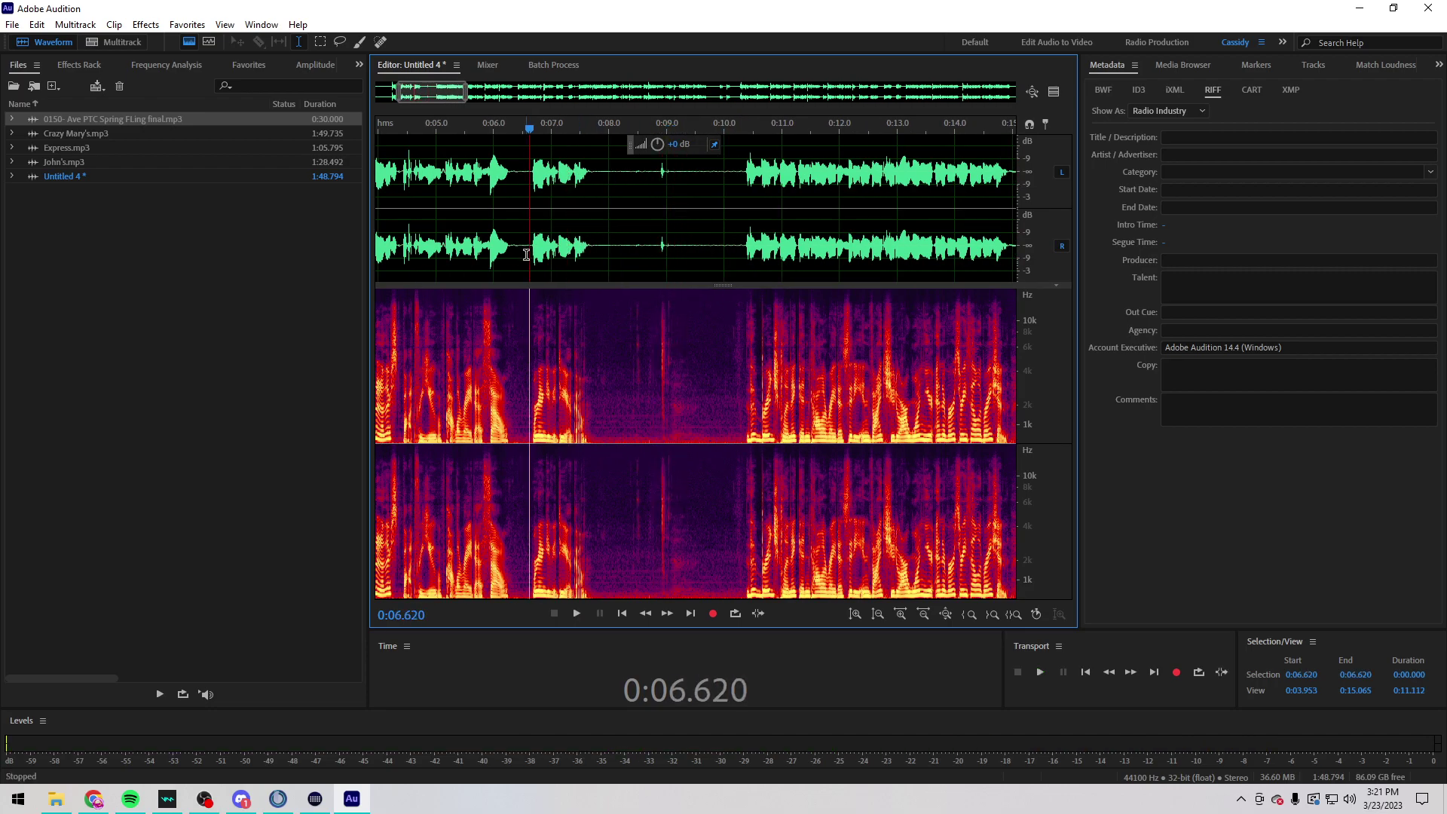
{"action": "scroll", "coordinate": [425, 252], "scroll_direction": "down", "scroll_amount": 3}
{"action": "scroll", "coordinate": [424, 253], "scroll_direction": "up", "scroll_amount": 5}
{"action": "left_click", "coordinate": [473, 240]}
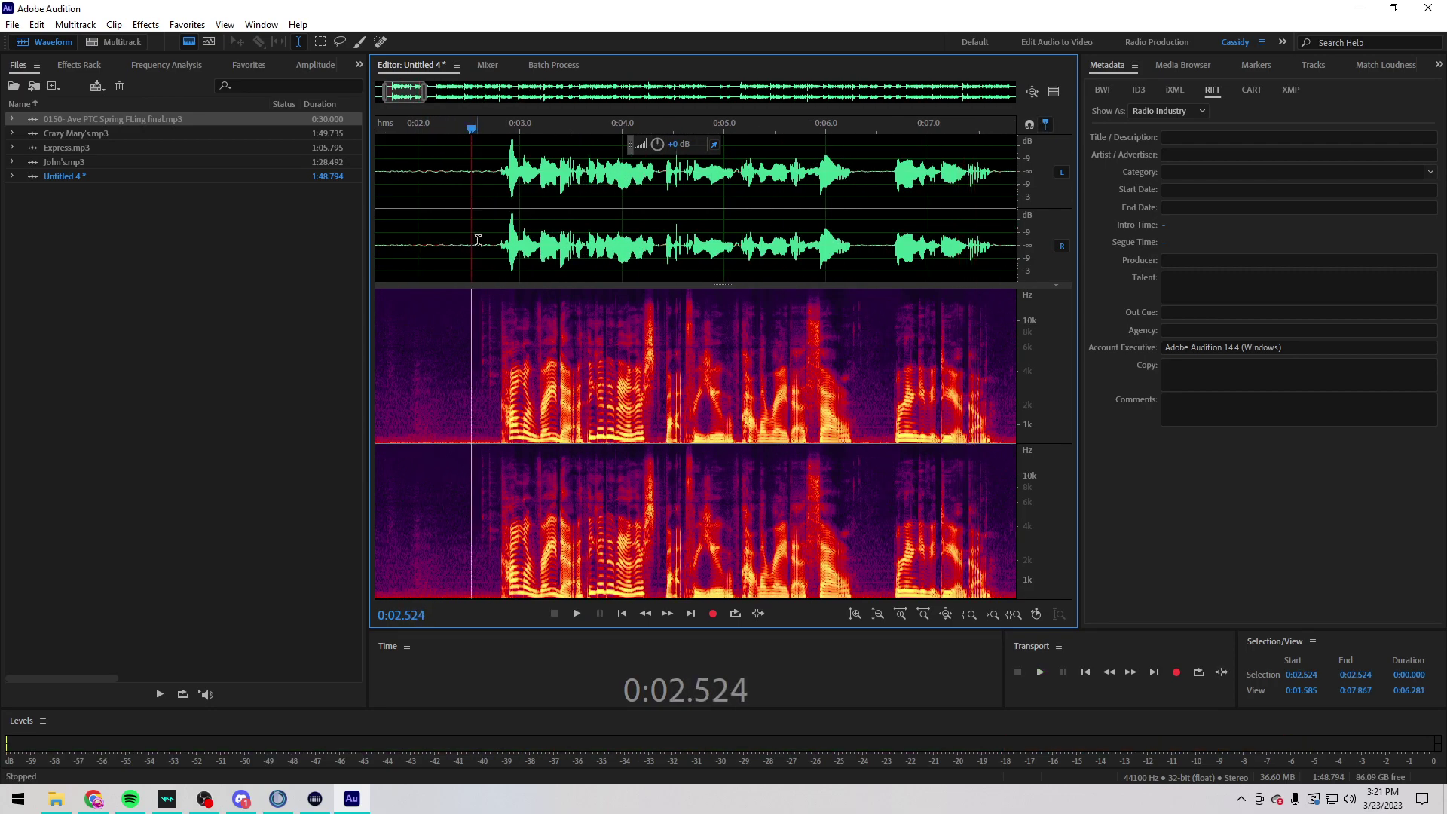
{"action": "left_click", "coordinate": [491, 239]}
{"action": "scroll", "coordinate": [491, 239], "scroll_direction": "down", "scroll_amount": 7}
{"action": "left_click_drag", "start_coordinate": [413, 235], "coordinate": [229, 220]}
{"action": "key", "text": "Delete"}
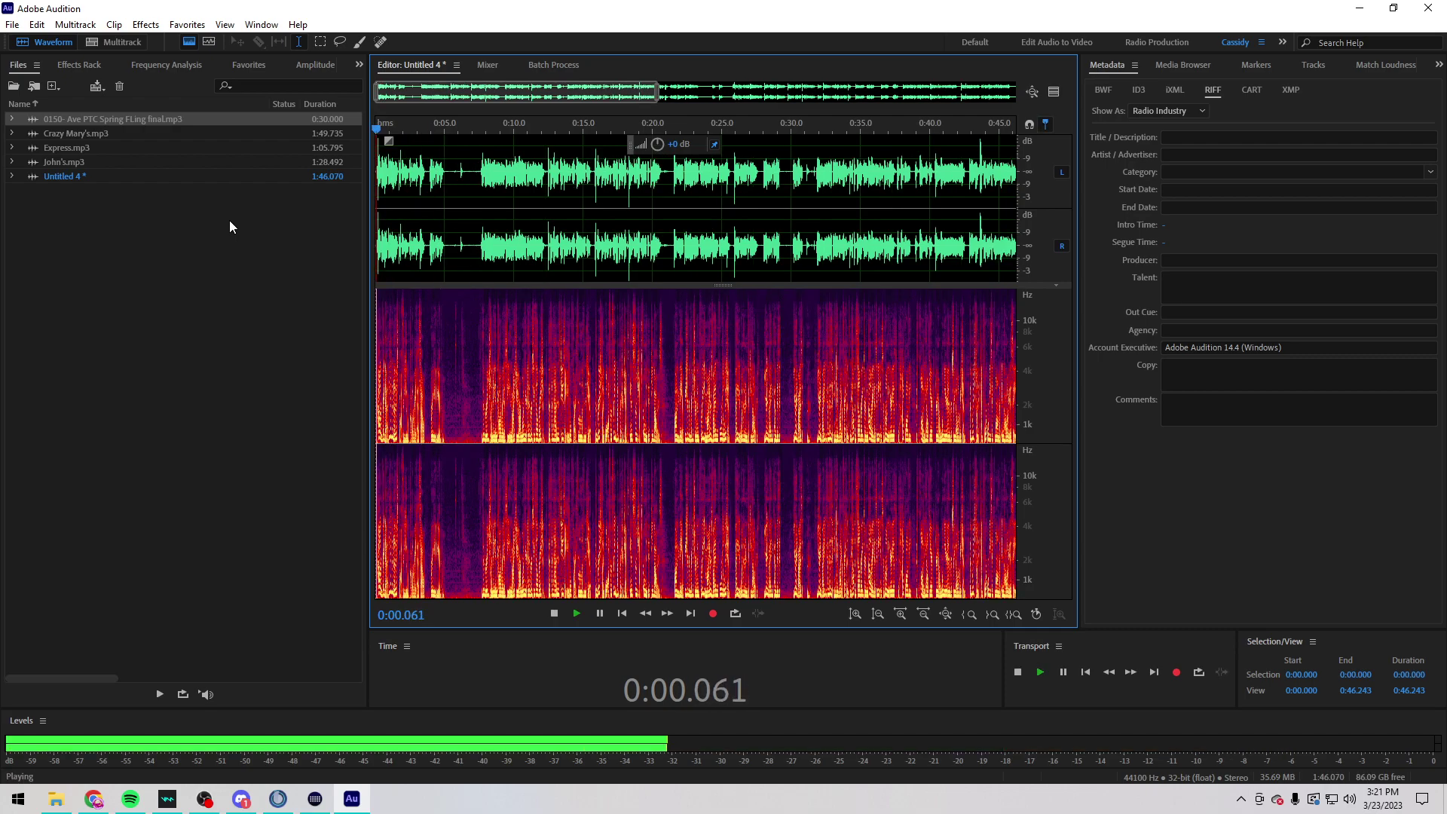
{"action": "key", "text": "space"}
Step: Save the trimmed recording in MP3 format as Bridge Clinic.mp3 in the Downloads folder
{"action": "scroll", "coordinate": [789, 183], "scroll_direction": "down", "scroll_amount": 3}
{"action": "left_click", "coordinate": [746, 210]}
{"action": "key", "text": "ctrl+s"}
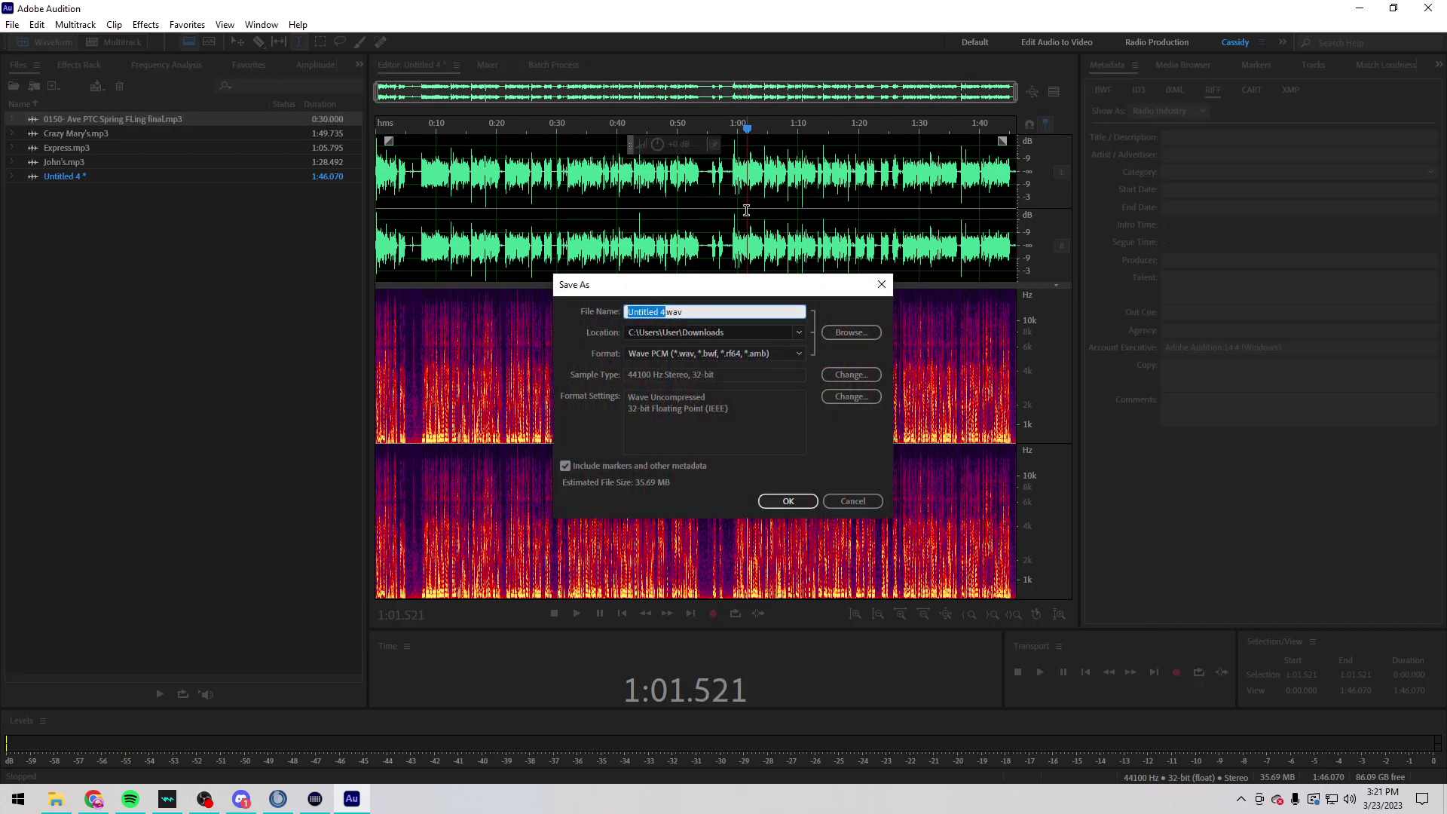
{"action": "type", "text": "Brigge Clic"}
{"action": "key", "text": "BackSpace"}
{"action": "type", "text": "nic"}
{"action": "scroll", "coordinate": [718, 355], "scroll_direction": "up", "scroll_amount": 2}
{"action": "left_click", "coordinate": [787, 502]}
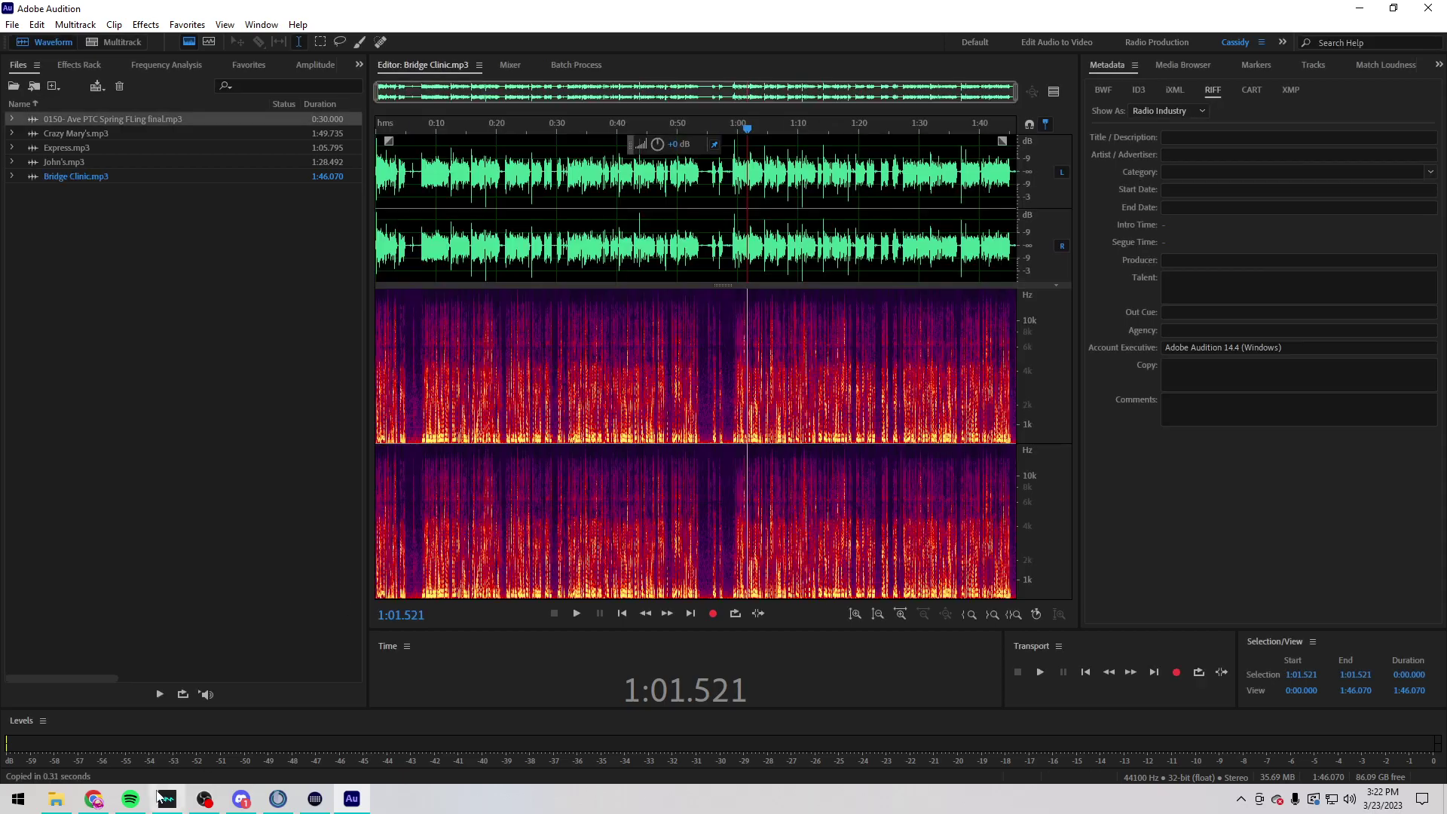
Step: In Gmail, start a reply to all on the clinic thread's new message and play its CCITY PRONOUNCER.mp3 attachment
{"action": "left_click", "coordinate": [94, 799]}
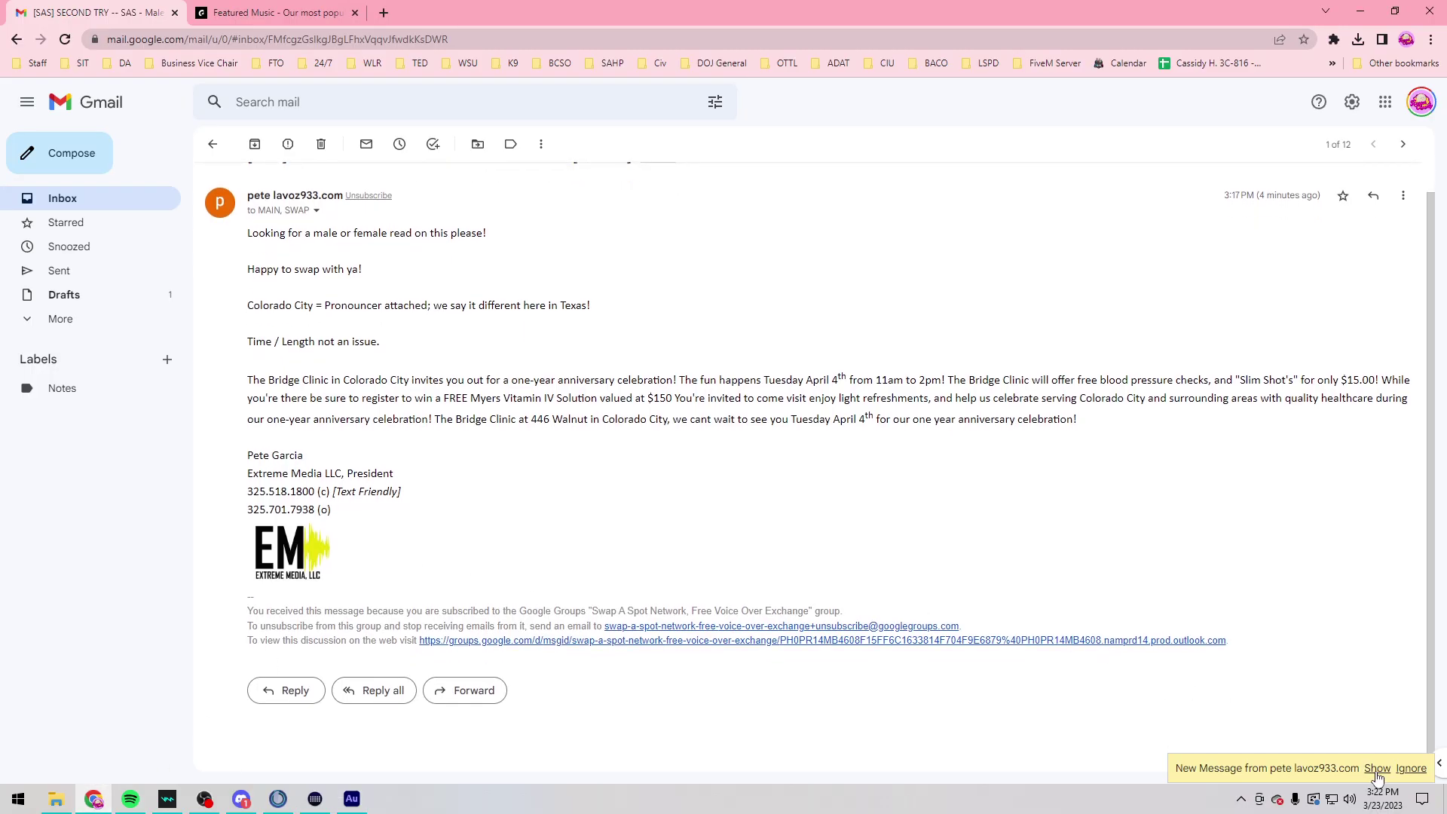
{"action": "left_click", "coordinate": [1378, 768]}
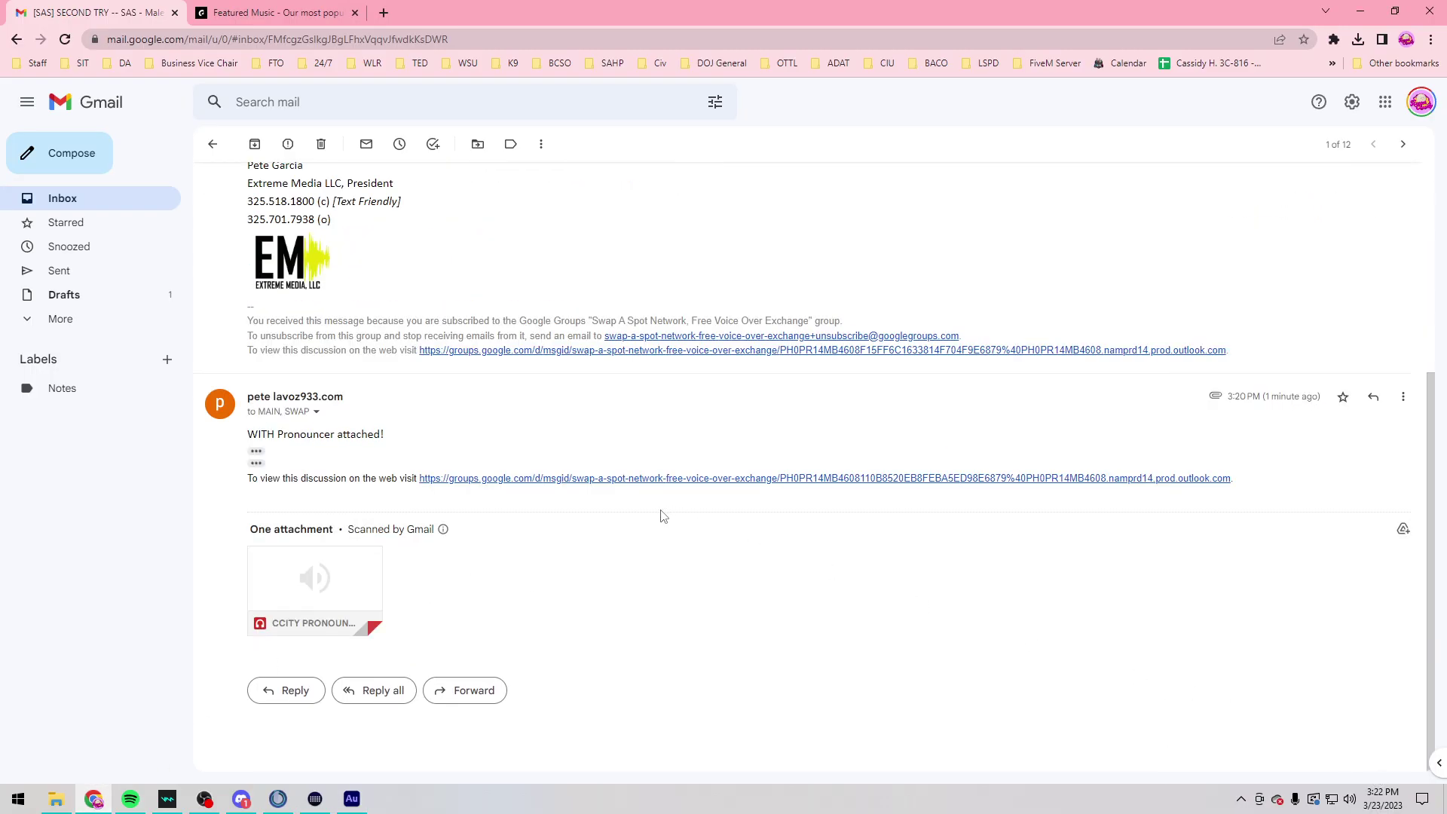
{"action": "left_click", "coordinate": [386, 692]}
{"action": "left_click", "coordinate": [332, 472]}
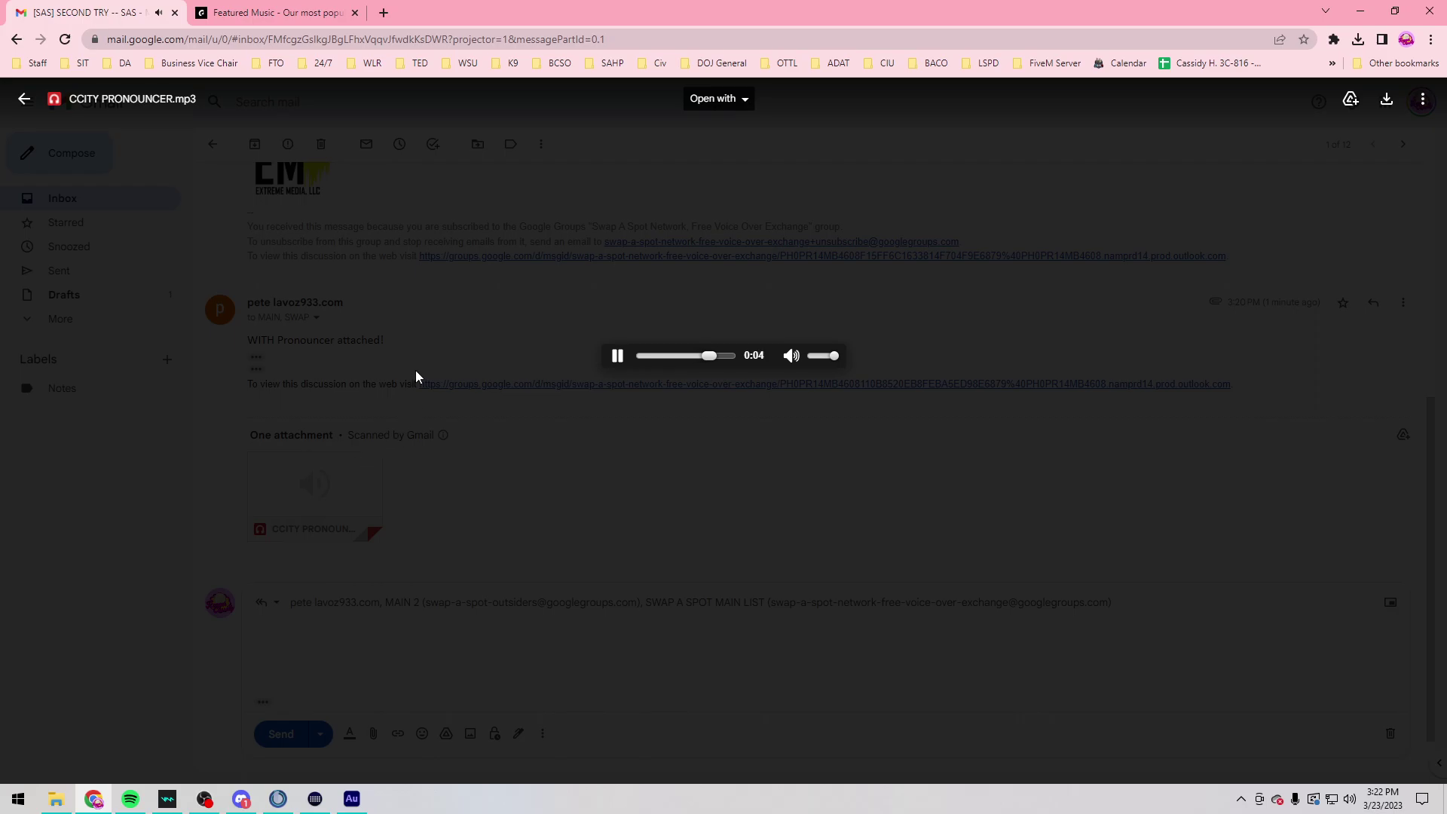
{"action": "left_click", "coordinate": [456, 329]}
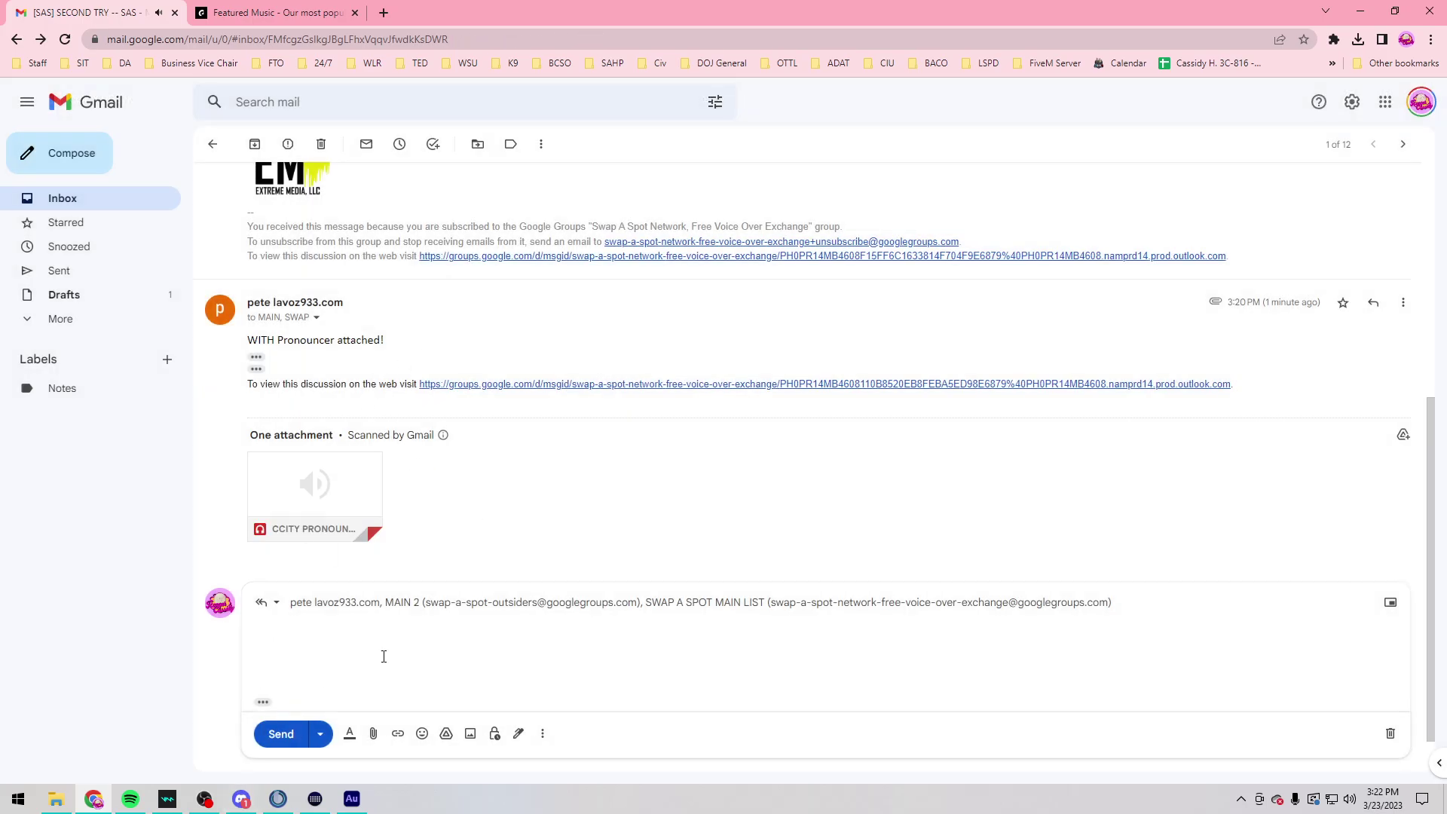
Step: Record another take of the clinic script at the end of Bridge Clinic.mp3 in Audition, from 1:46.070, while reading the email
{"action": "left_click", "coordinate": [351, 799]}
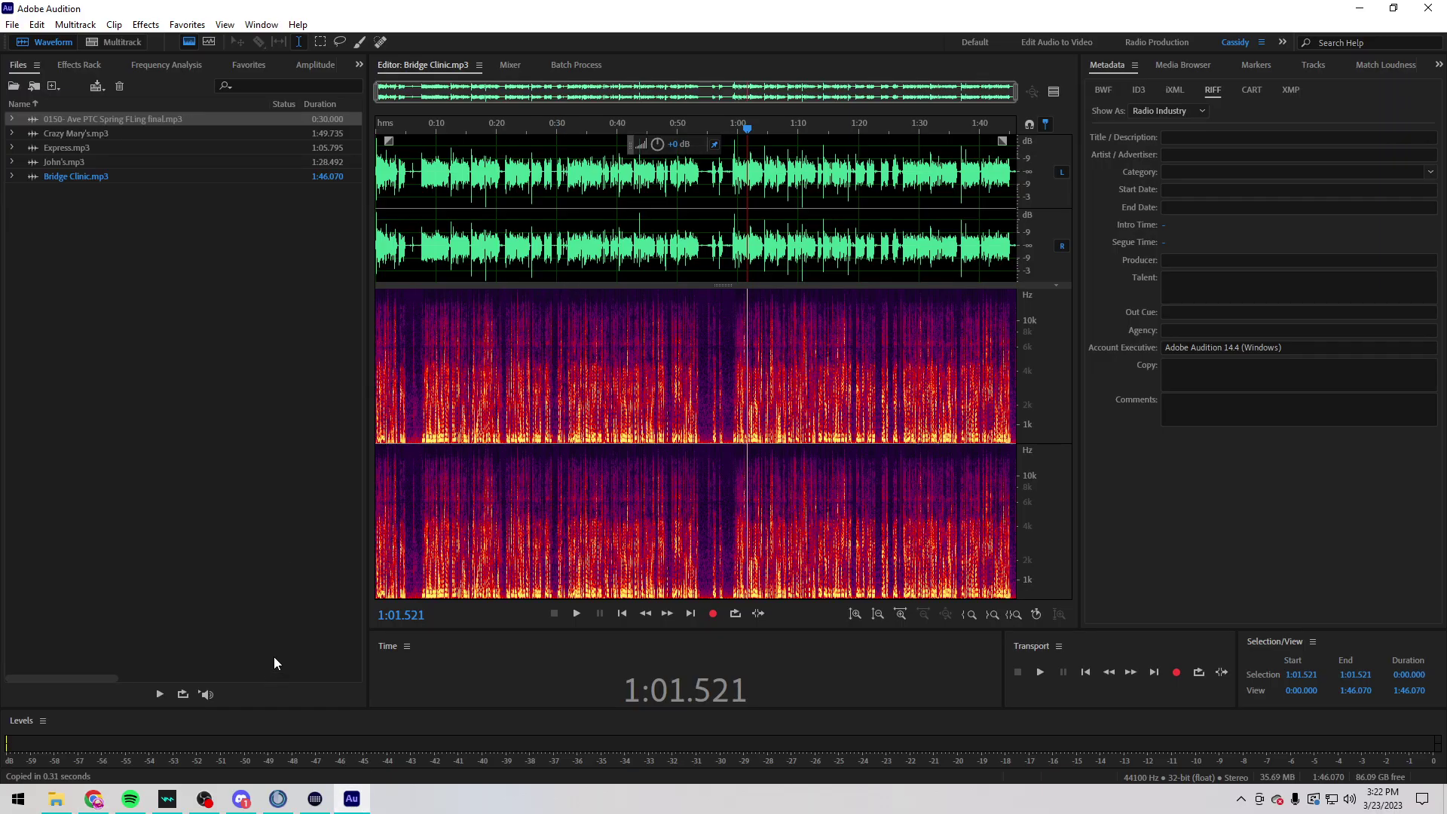
{"action": "left_click", "coordinate": [713, 613]}
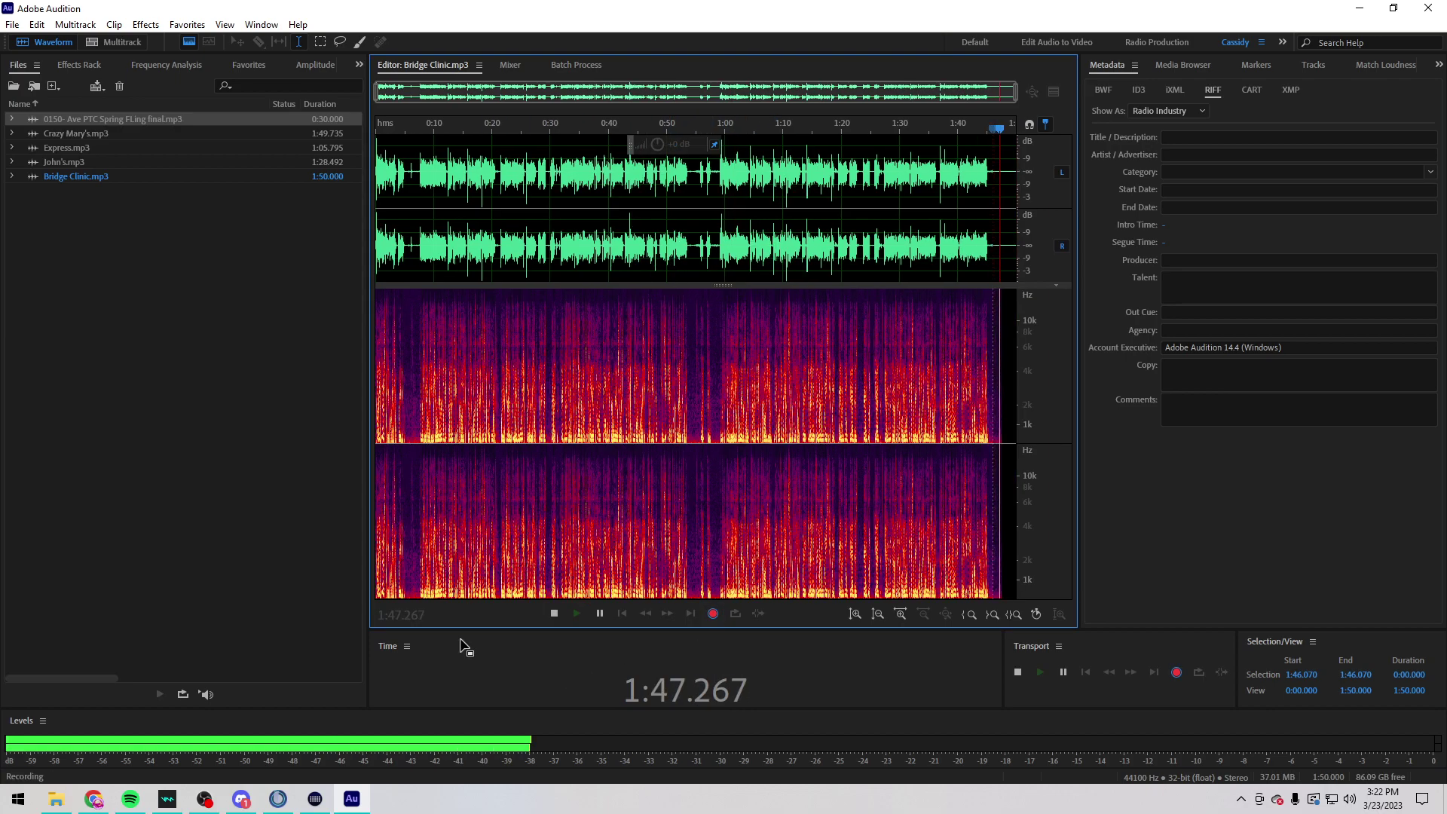
{"action": "left_click", "coordinate": [93, 799]}
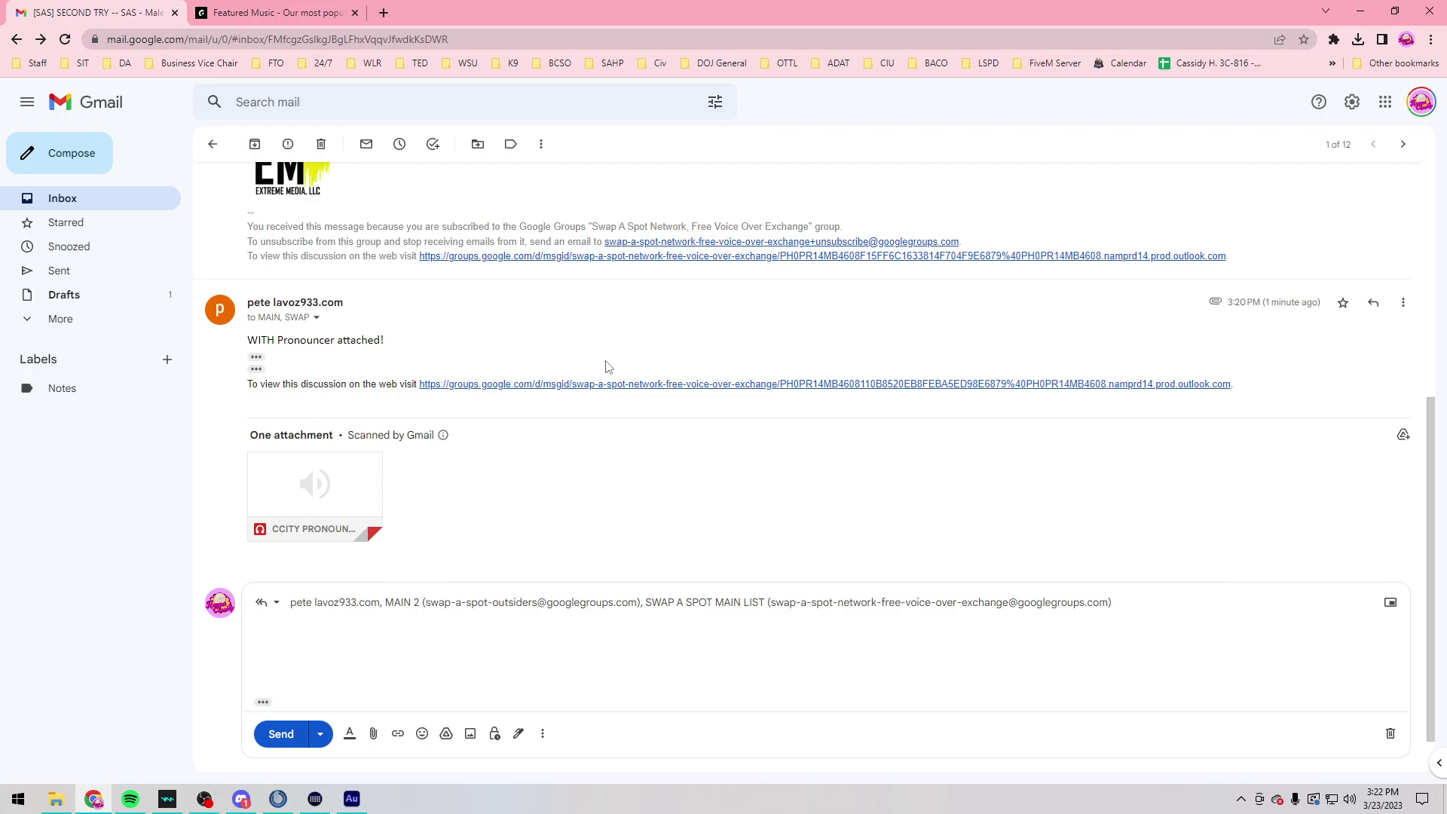
{"action": "scroll", "coordinate": [609, 356], "scroll_direction": "up", "scroll_amount": 5}
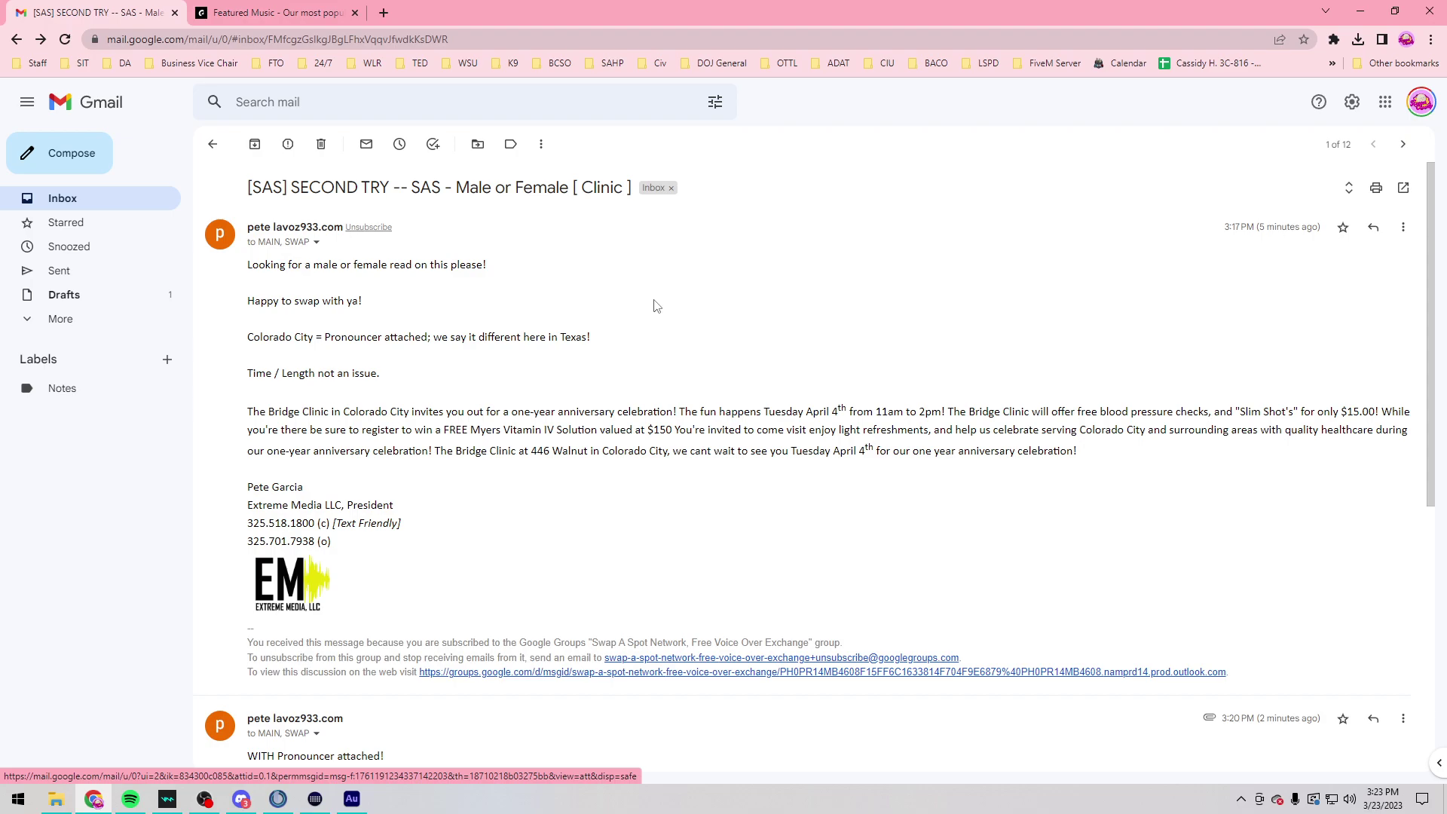
Step: Return to Audition and play parts of the newly recorded take up to the passage starting near 2:00.8
{"action": "left_click", "coordinate": [351, 799]}
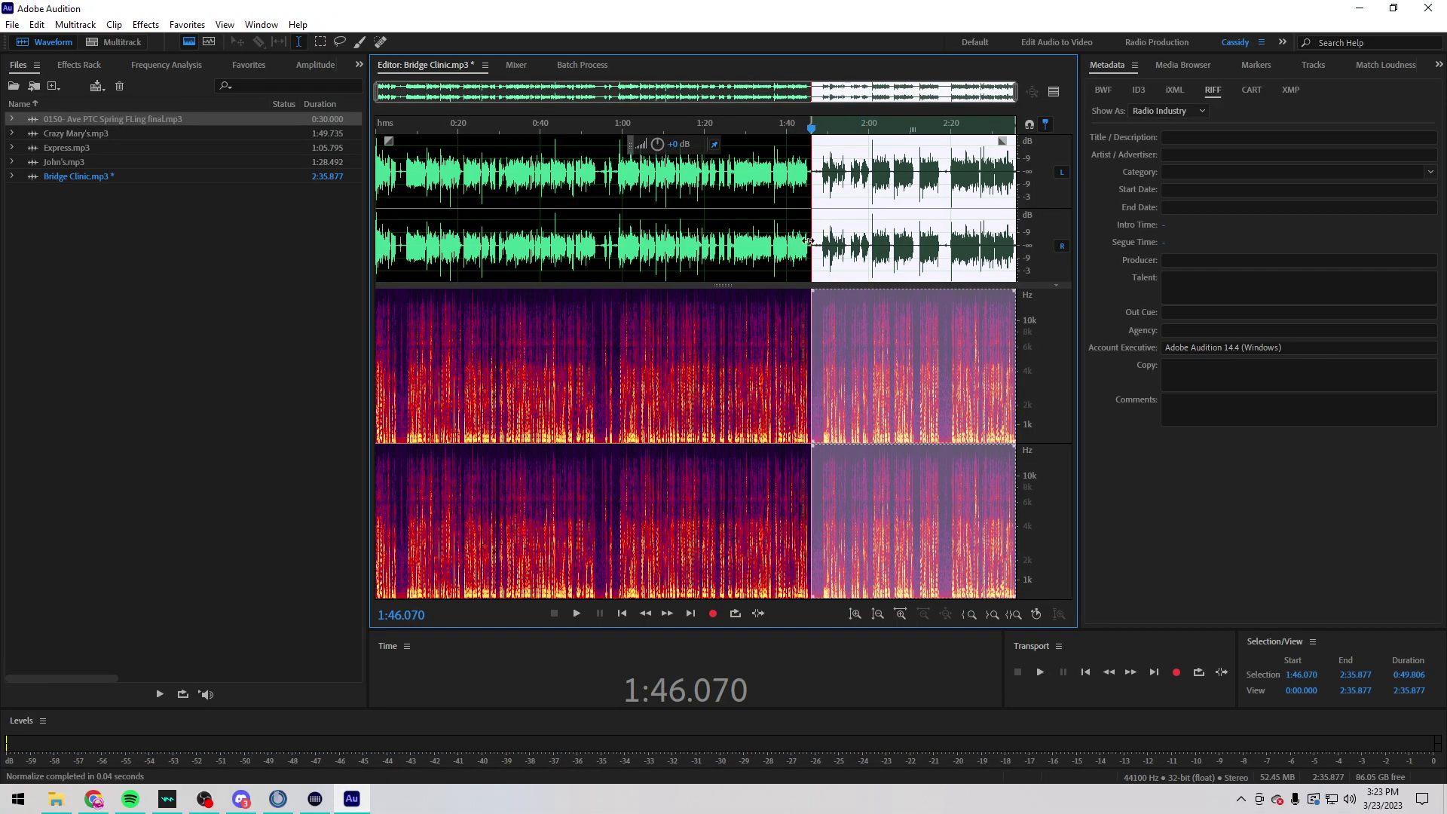
{"action": "left_click", "coordinate": [841, 241]}
{"action": "key", "text": "space"}
{"action": "scroll", "coordinate": [887, 274], "scroll_direction": "up", "scroll_amount": 5}
{"action": "left_click", "coordinate": [814, 252]}
{"action": "scroll", "coordinate": [810, 253], "scroll_direction": "up", "scroll_amount": 3}
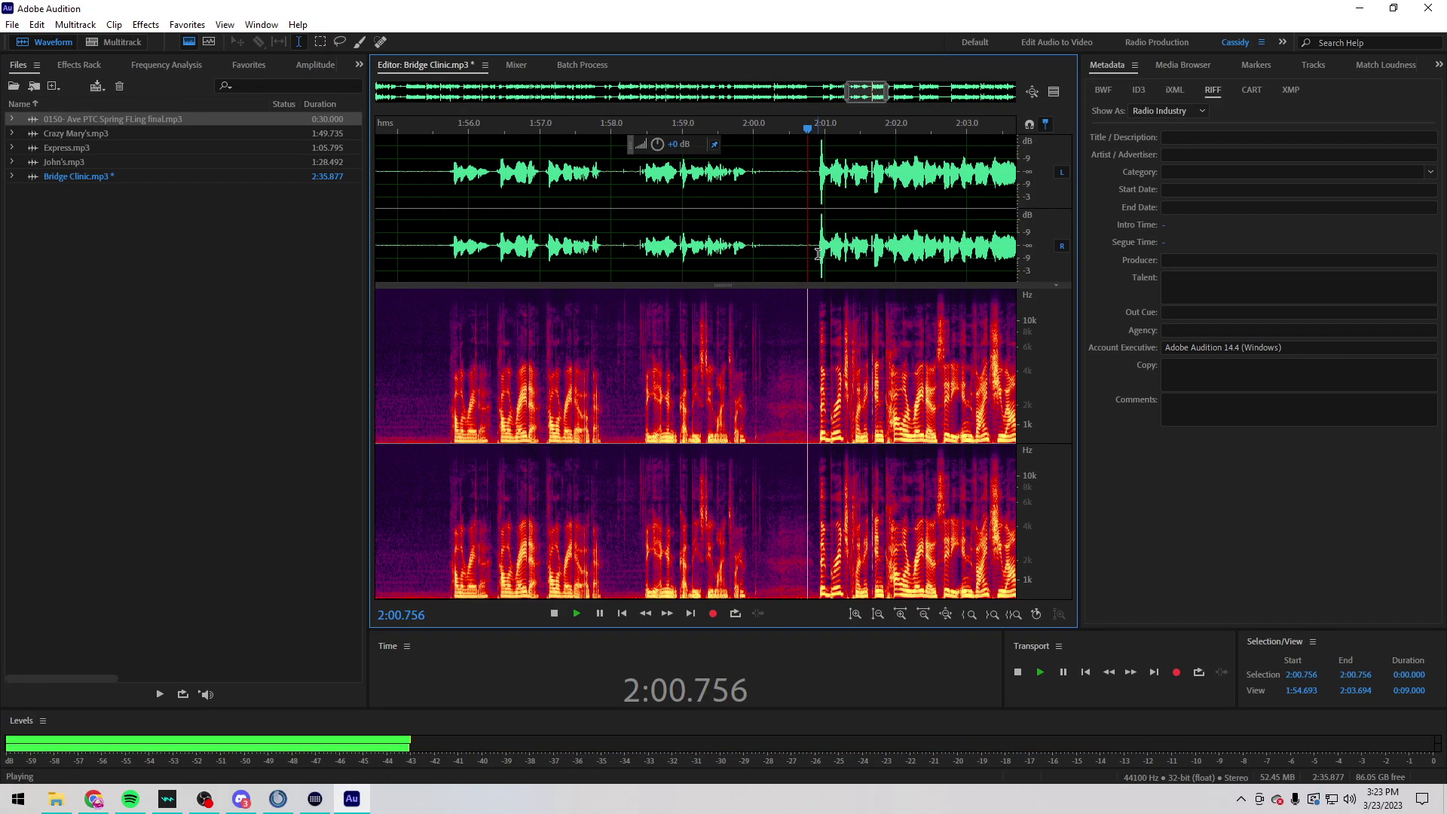
{"action": "left_click", "coordinate": [809, 252]}
{"action": "key", "text": "space"}
Step: Cut the re-recorded passage from 2:00.777 to 2:05.403 out of Bridge Clinic.mp3
{"action": "scroll", "coordinate": [810, 253], "scroll_direction": "down", "scroll_amount": 6}
{"action": "left_click_drag", "start_coordinate": [809, 253], "coordinate": [485, 242]}
{"action": "scroll", "coordinate": [951, 246], "scroll_direction": "up", "scroll_amount": 4}
{"action": "key", "text": "space"}
{"action": "left_click", "coordinate": [691, 233]}
{"action": "key", "text": "space"}
Step: Replace the first take's matching passage, ending at about 0:12, with the cut audio
{"action": "key", "text": "space"}
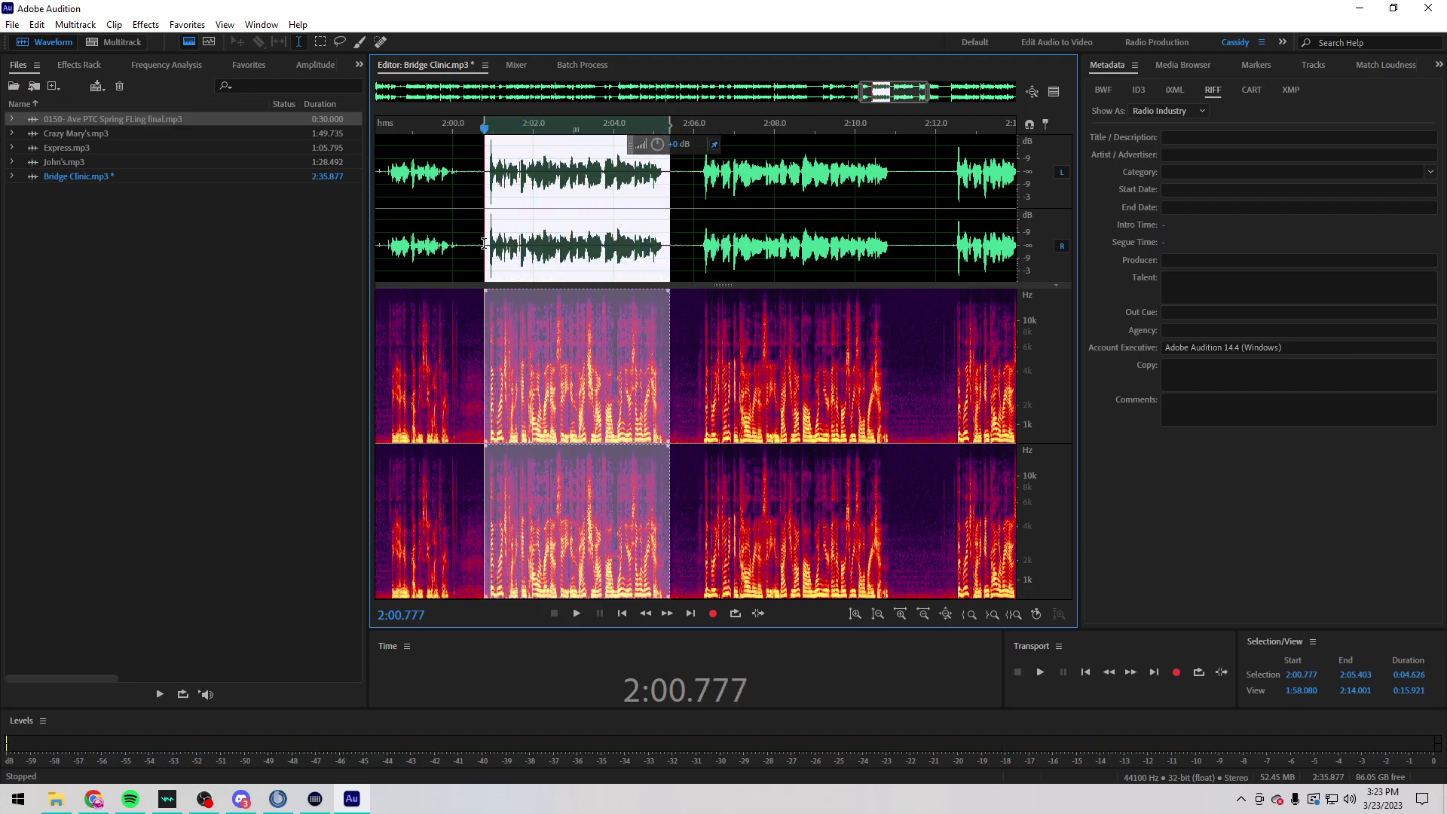
{"action": "scroll", "coordinate": [573, 226], "scroll_direction": "down", "scroll_amount": 5}
{"action": "key", "text": "ctrl+x"}
{"action": "left_click", "coordinate": [414, 248]}
{"action": "key", "text": "space"}
{"action": "scroll", "coordinate": [415, 241], "scroll_direction": "up", "scroll_amount": 5}
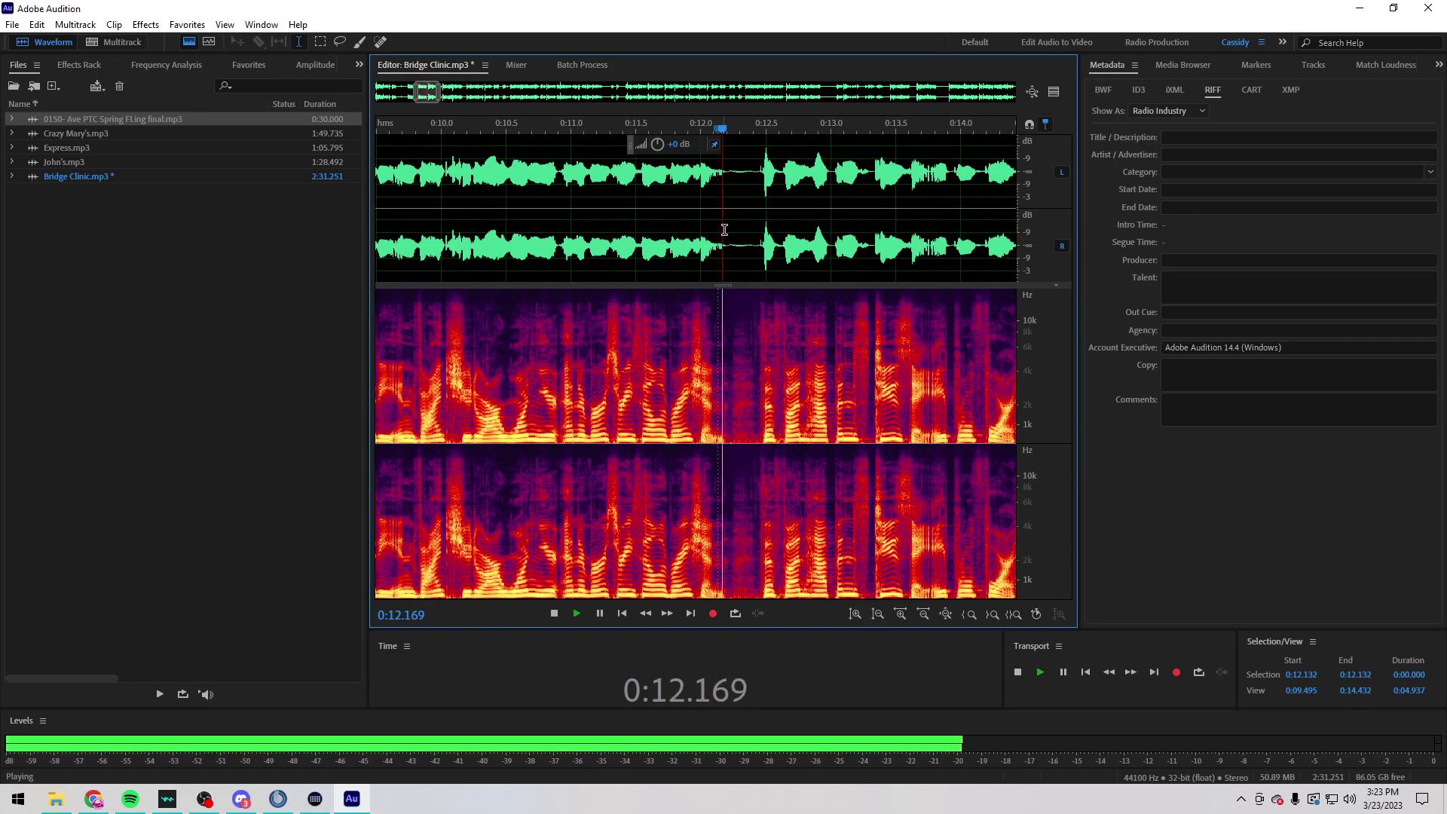
{"action": "scroll", "coordinate": [588, 246], "scroll_direction": "down", "scroll_amount": 2}
{"action": "left_click_drag", "start_coordinate": [731, 202], "coordinate": [464, 202]}
{"action": "key", "text": "ctrl+v"}
{"action": "left_click", "coordinate": [602, 202]}
{"action": "key", "text": "backslash"}
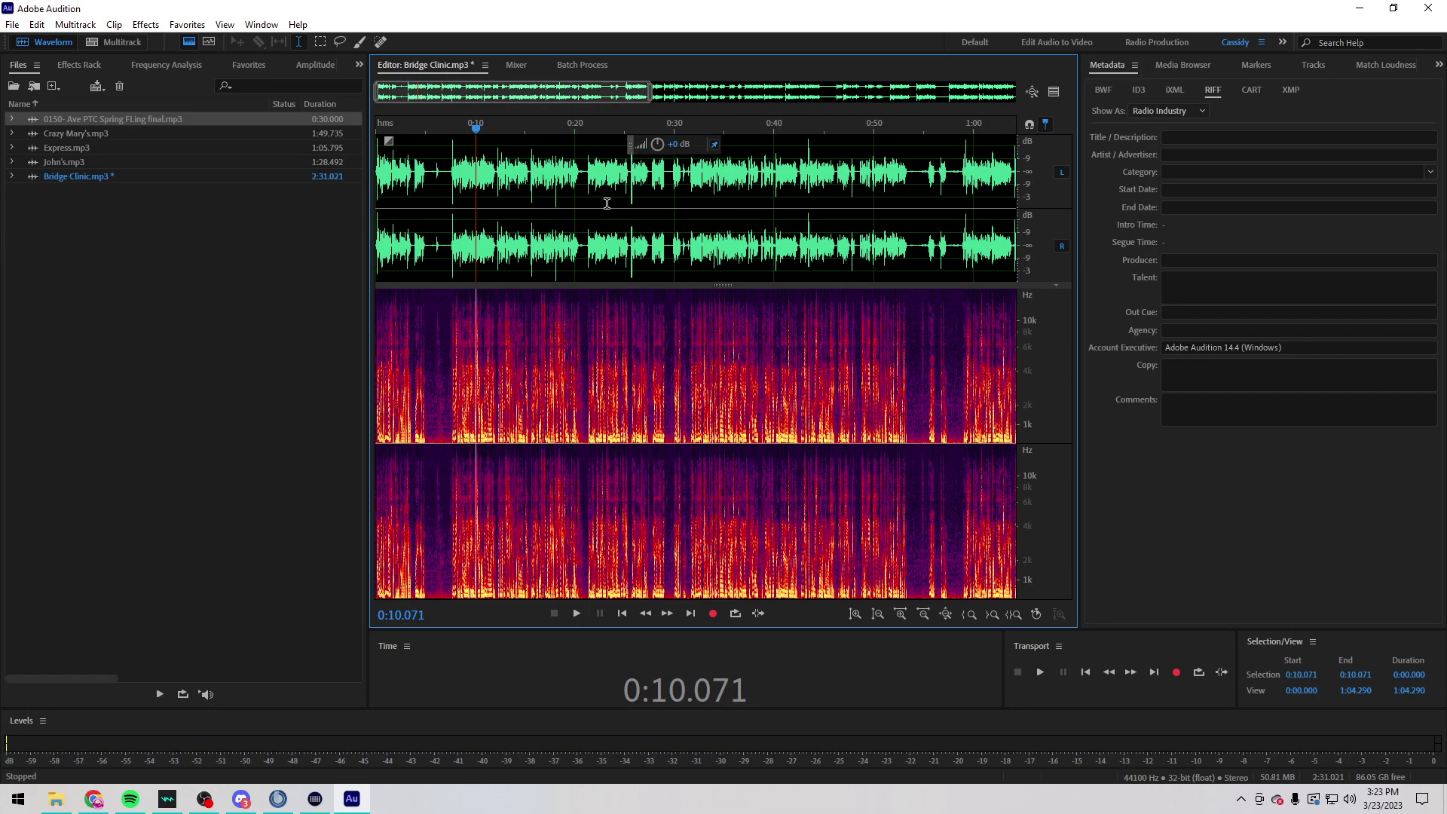
Step: Play the pasted passage from 0:07.621 to check its transition into the following sentence
{"action": "scroll", "coordinate": [409, 252], "scroll_direction": "up", "scroll_amount": 11}
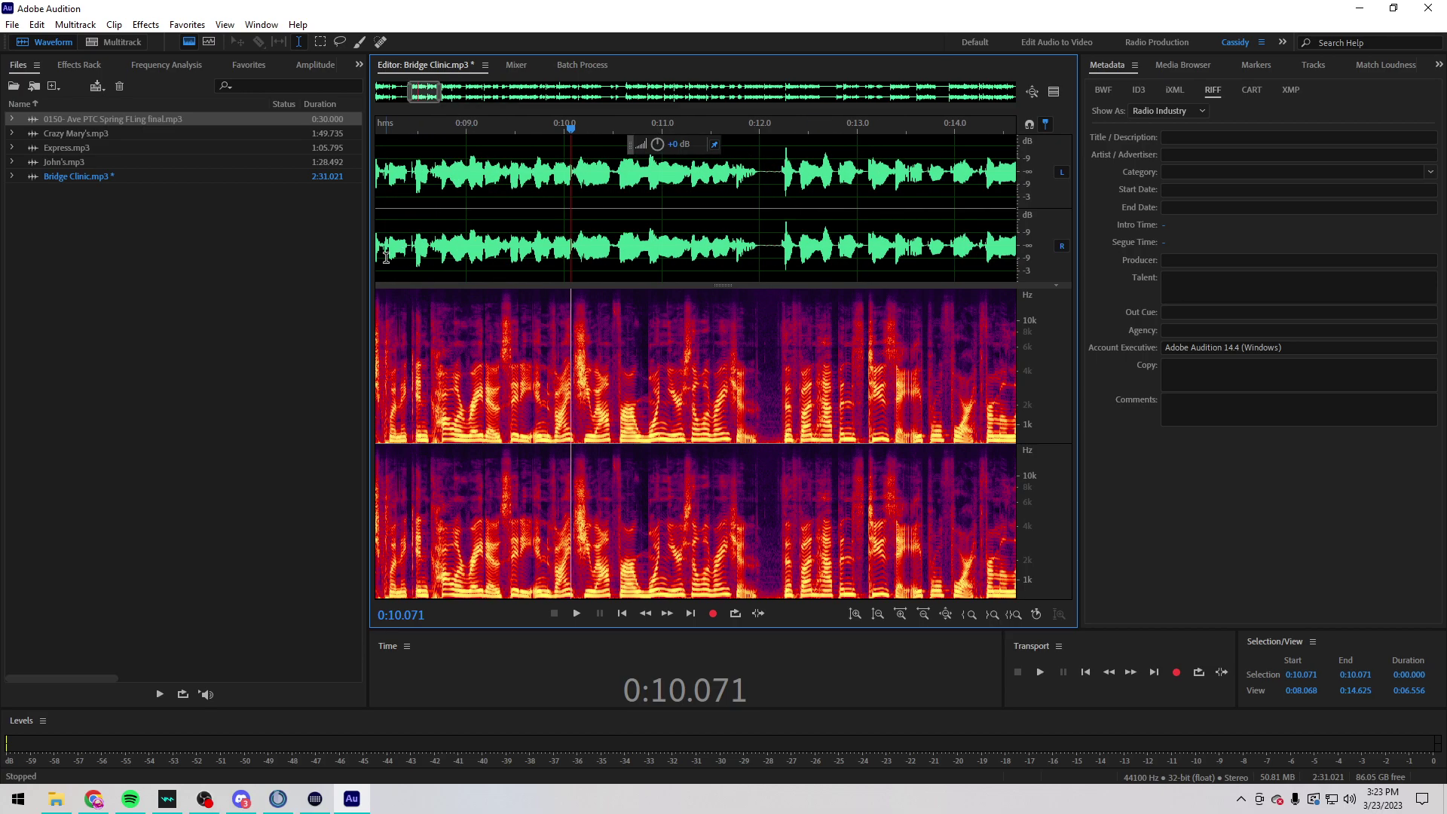
{"action": "left_click_drag", "start_coordinate": [388, 258], "coordinate": [371, 258]}
{"action": "left_click", "coordinate": [420, 247]}
{"action": "left_click", "coordinate": [397, 261]}
{"action": "key", "text": "space"}
{"action": "scroll", "coordinate": [452, 247], "scroll_direction": "down", "scroll_amount": 1}
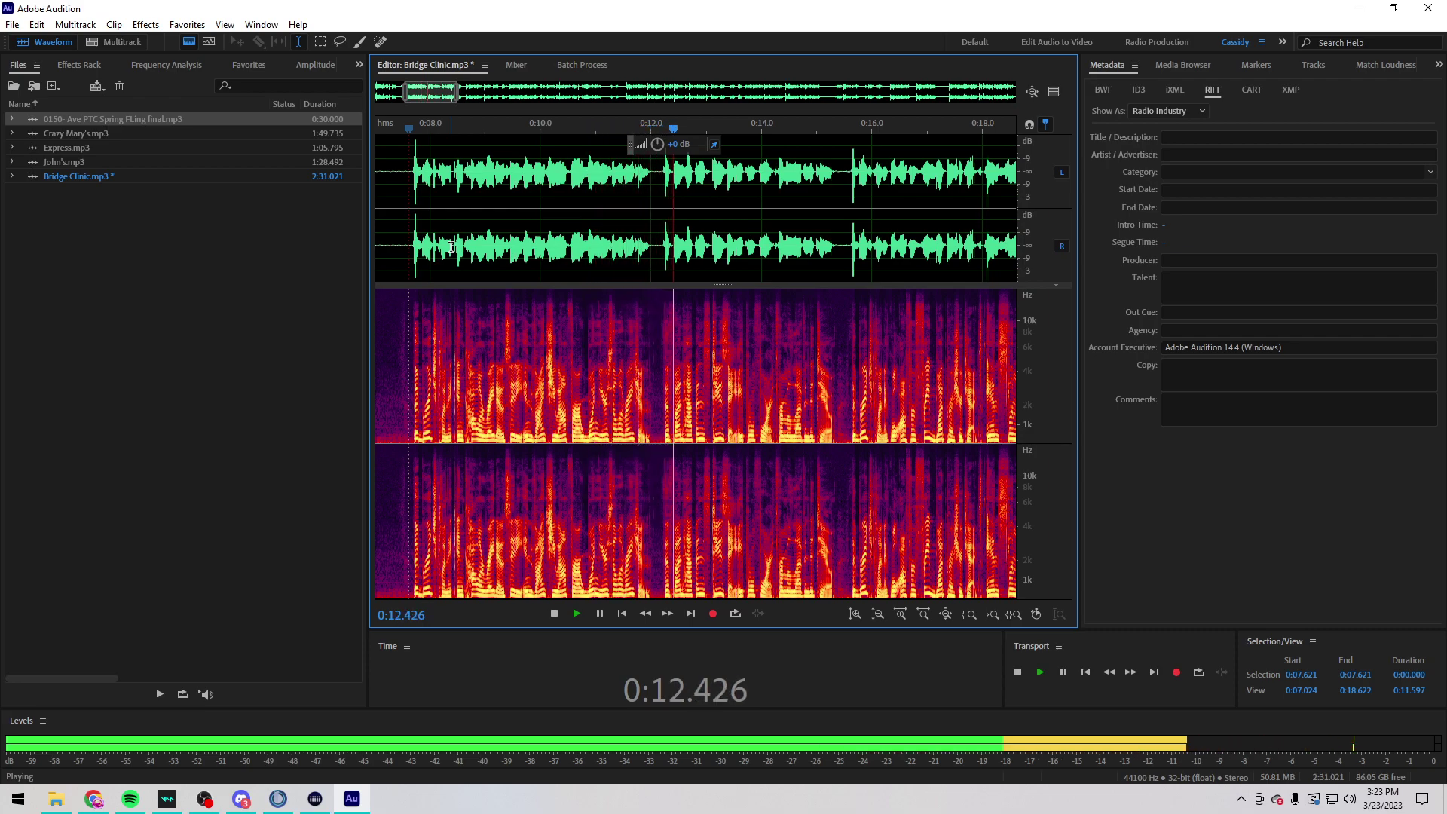
{"action": "key", "text": "space"}
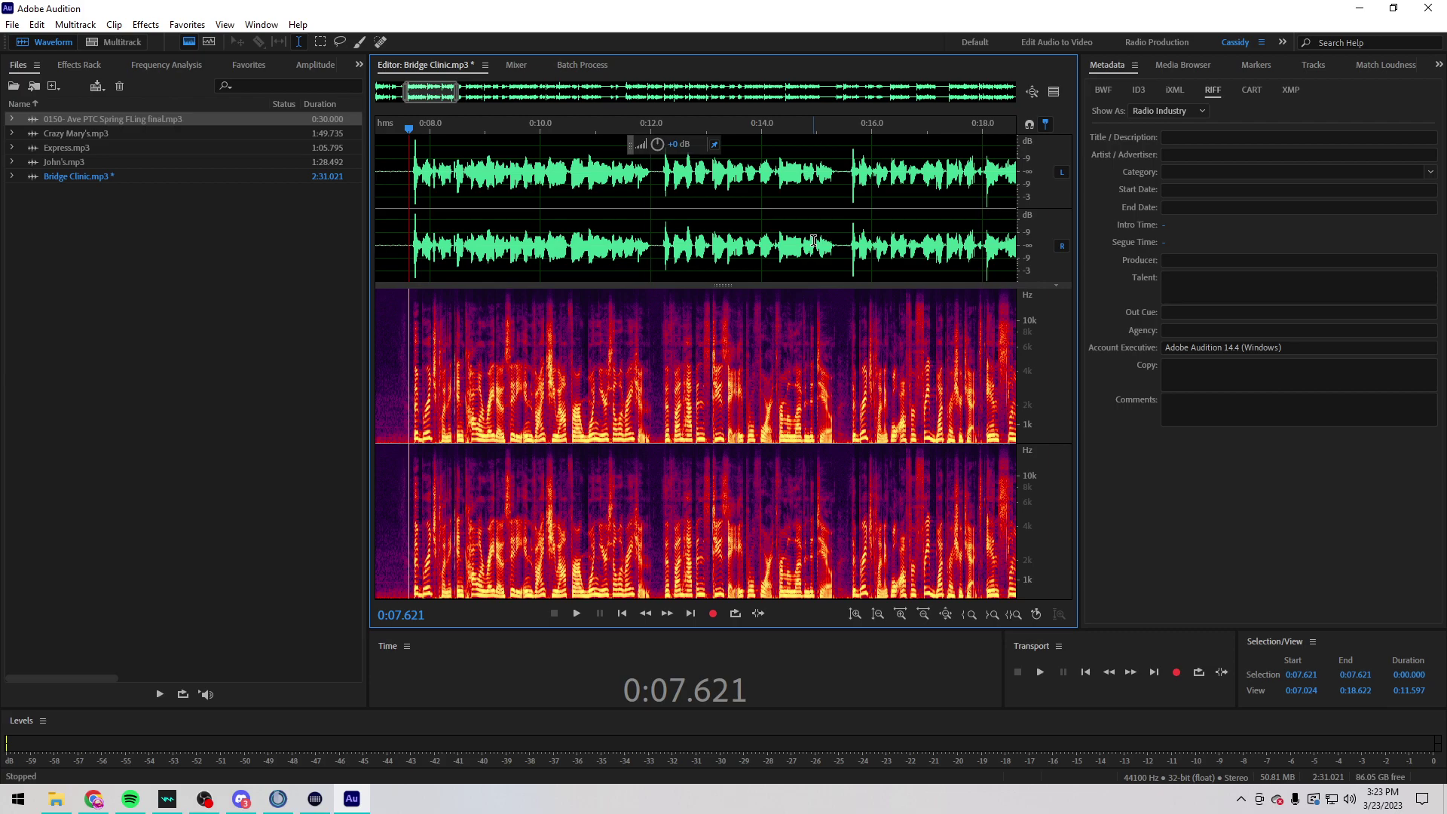
Step: Locate the next re-recorded reading and cut it out, starting at 2:01.340
{"action": "key", "text": "backslash"}
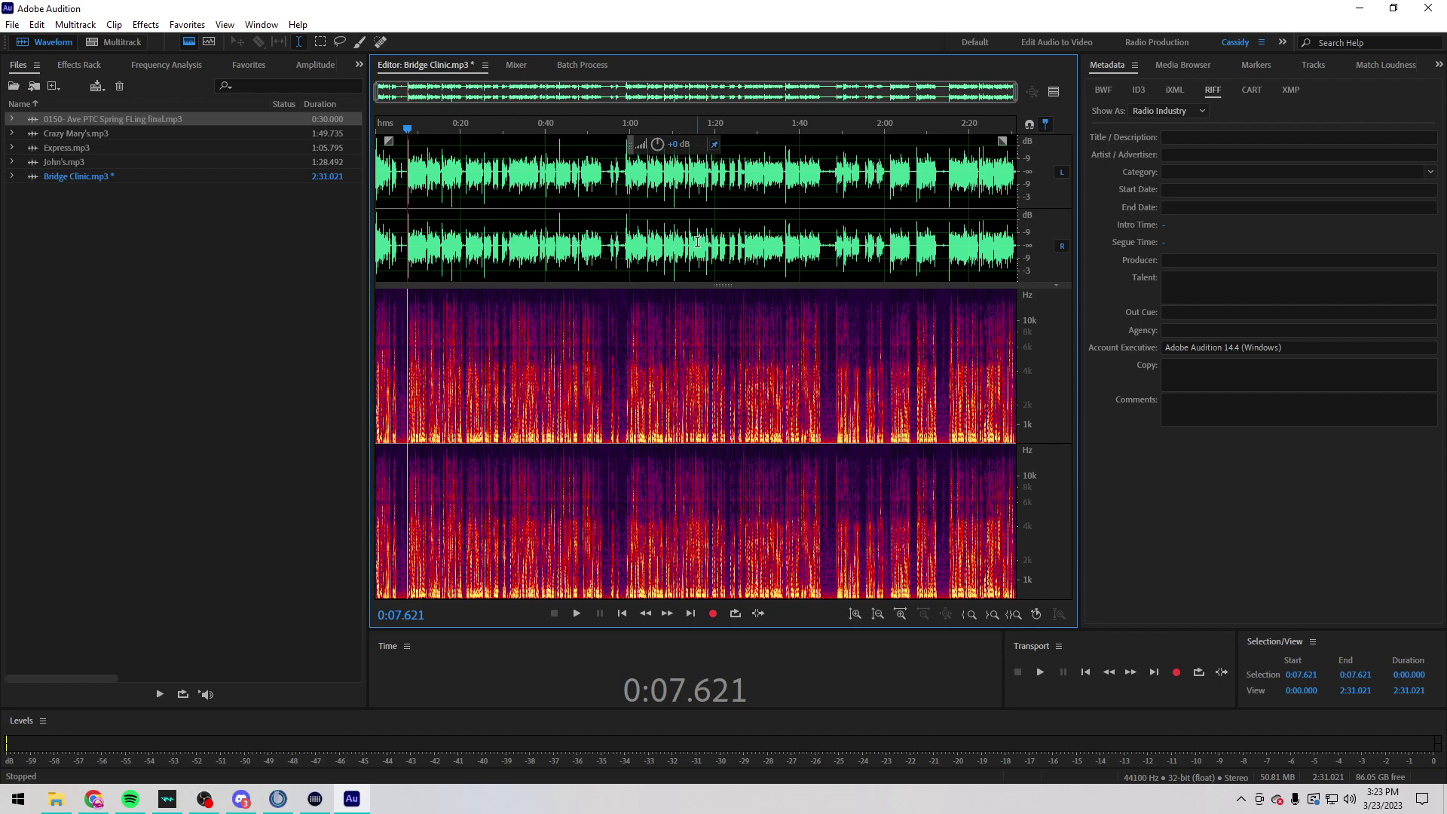
{"action": "scroll", "coordinate": [982, 251], "scroll_direction": "up", "scroll_amount": 3}
{"action": "left_click_drag", "start_coordinate": [984, 250], "coordinate": [1133, 264]}
{"action": "left_click", "coordinate": [910, 245]}
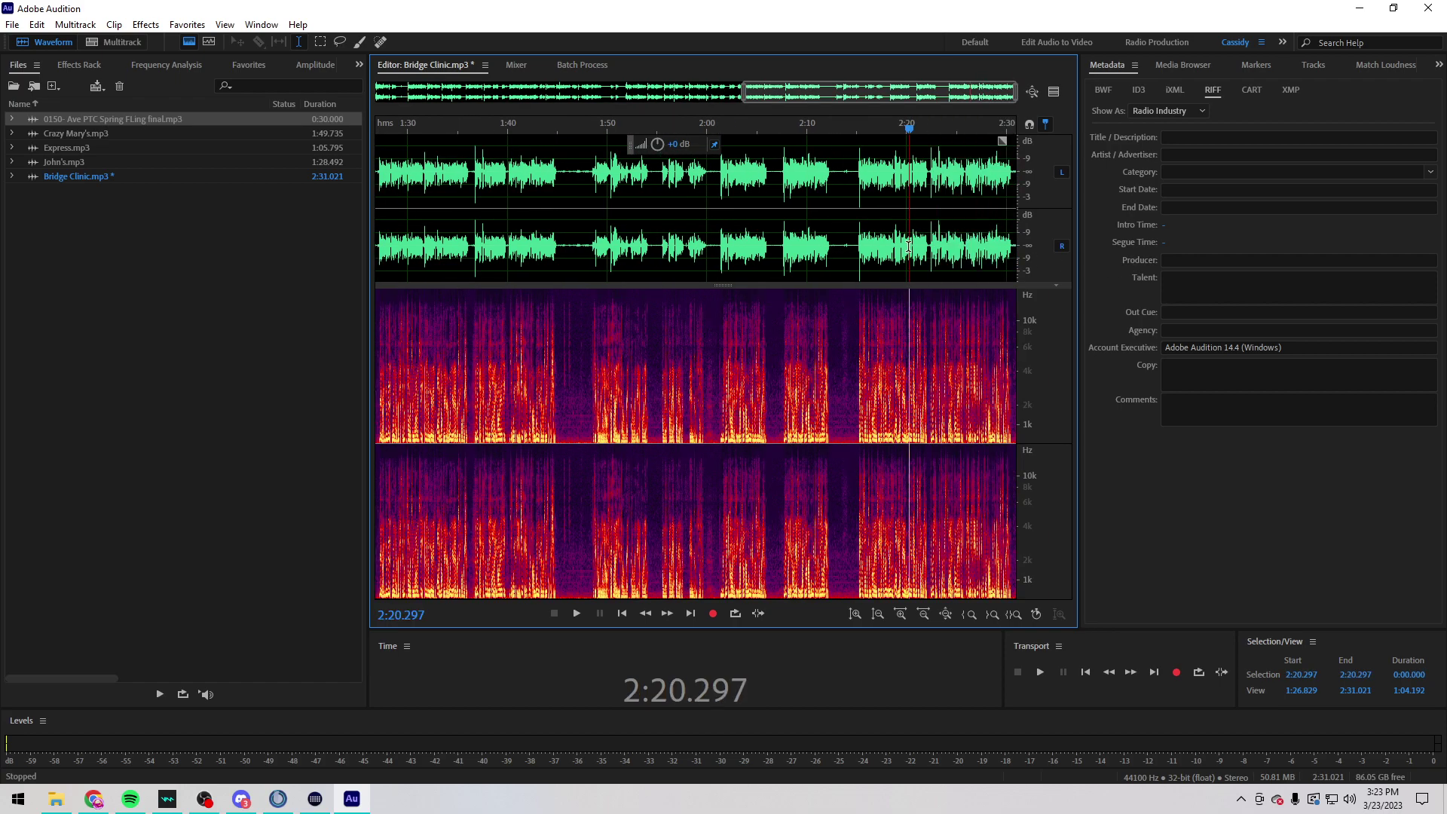
{"action": "key", "text": "space"}
{"action": "scroll", "coordinate": [798, 249], "scroll_direction": "up", "scroll_amount": 5}
{"action": "key", "text": "space"}
{"action": "left_click", "coordinate": [454, 253]}
{"action": "key", "text": "space"}
{"action": "left_click_drag", "start_coordinate": [460, 226], "coordinate": [650, 224]}
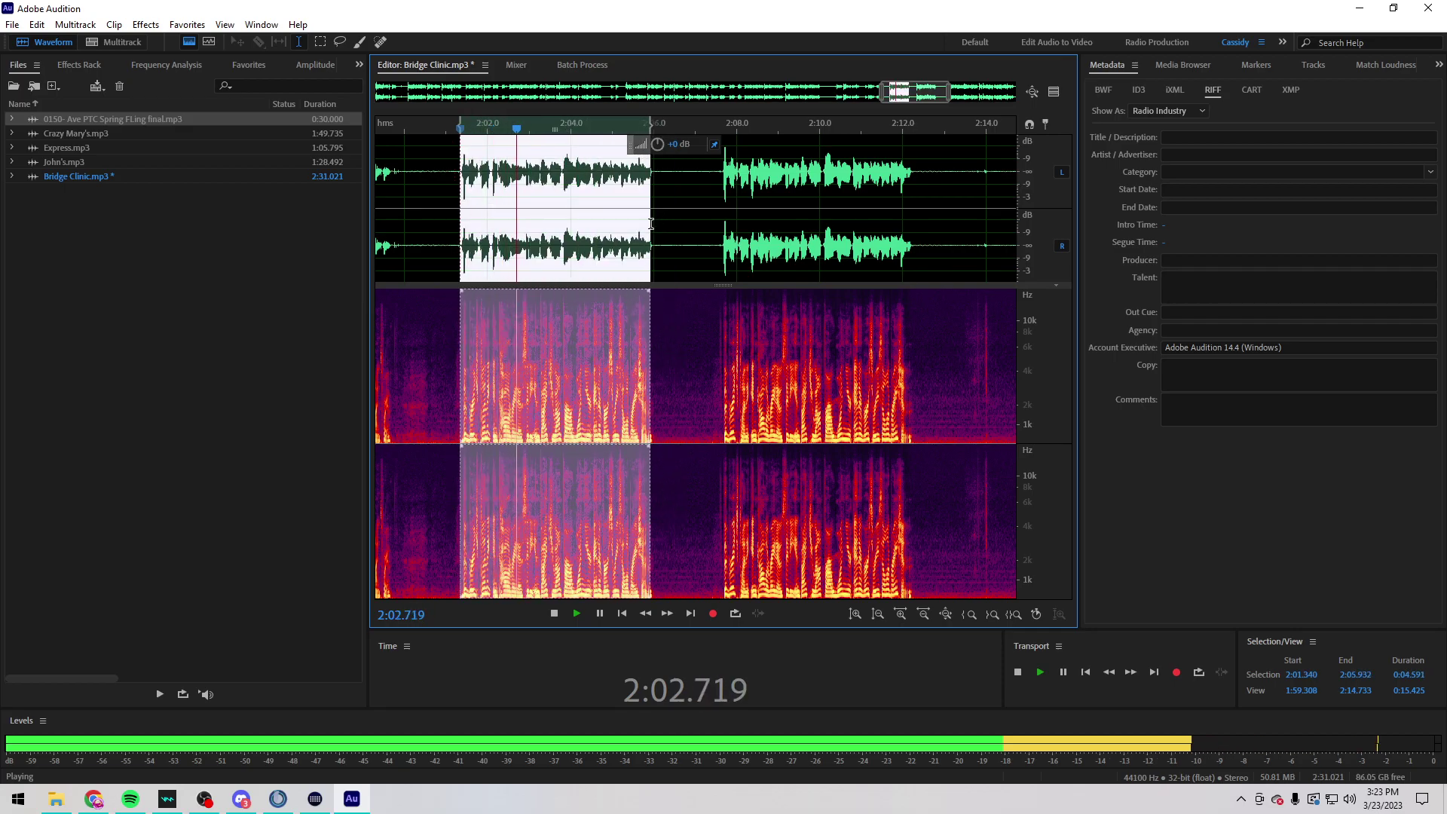
{"action": "key", "text": "space"}
{"action": "key", "text": "ctrl+x"}
{"action": "scroll", "coordinate": [605, 240], "scroll_direction": "down", "scroll_amount": 4}
{"action": "scroll", "coordinate": [610, 236], "scroll_direction": "down", "scroll_amount": 3}
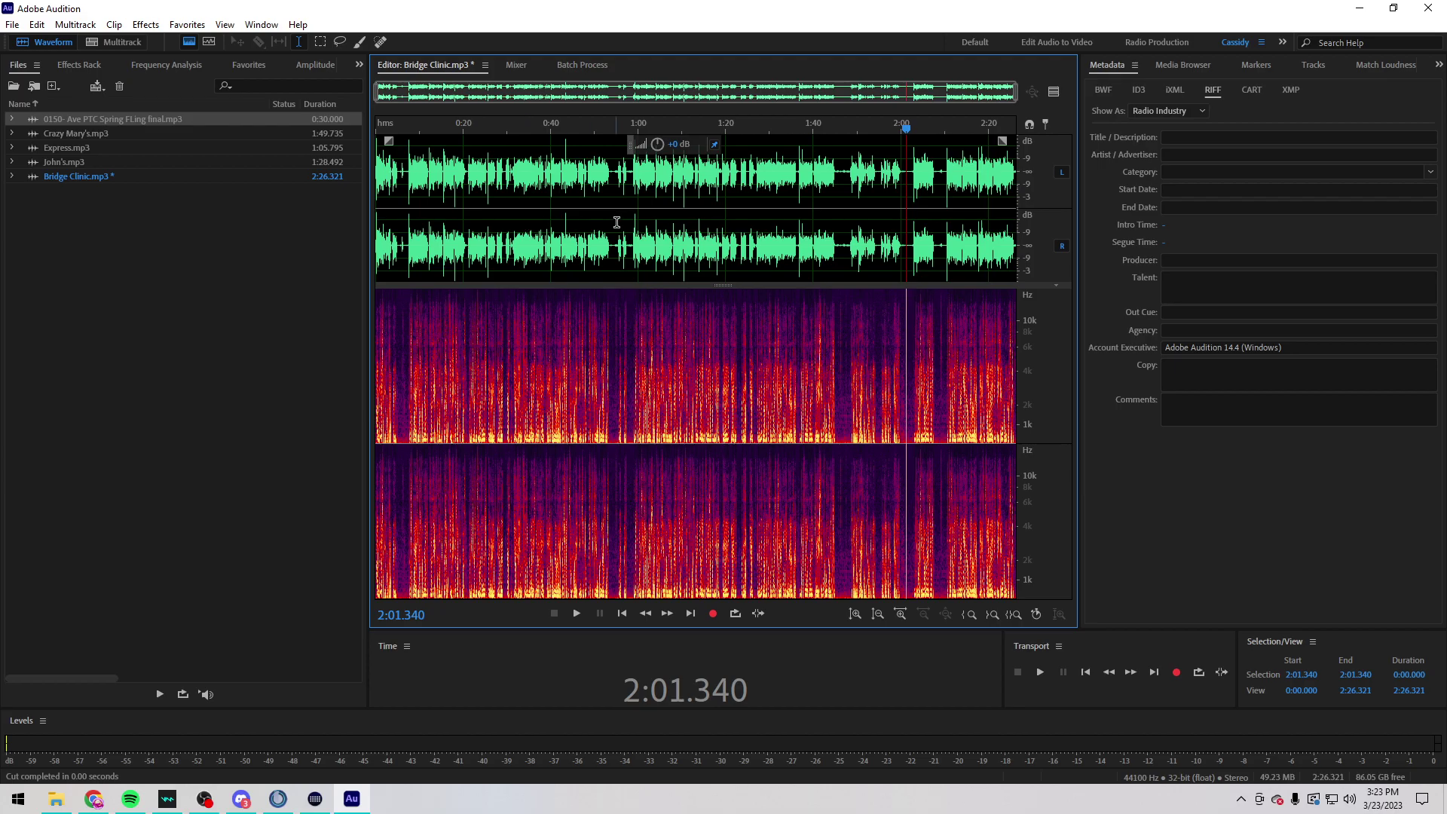
Step: Play the second take around 1:03.5 to find the boundaries of its matching sentence
{"action": "left_click", "coordinate": [638, 230]}
{"action": "key", "text": "space"}
{"action": "scroll", "coordinate": [650, 245], "scroll_direction": "up", "scroll_amount": 10}
{"action": "key", "text": "space"}
{"action": "left_click", "coordinate": [750, 253]}
{"action": "left_click", "coordinate": [720, 254]}
{"action": "key", "text": "space"}
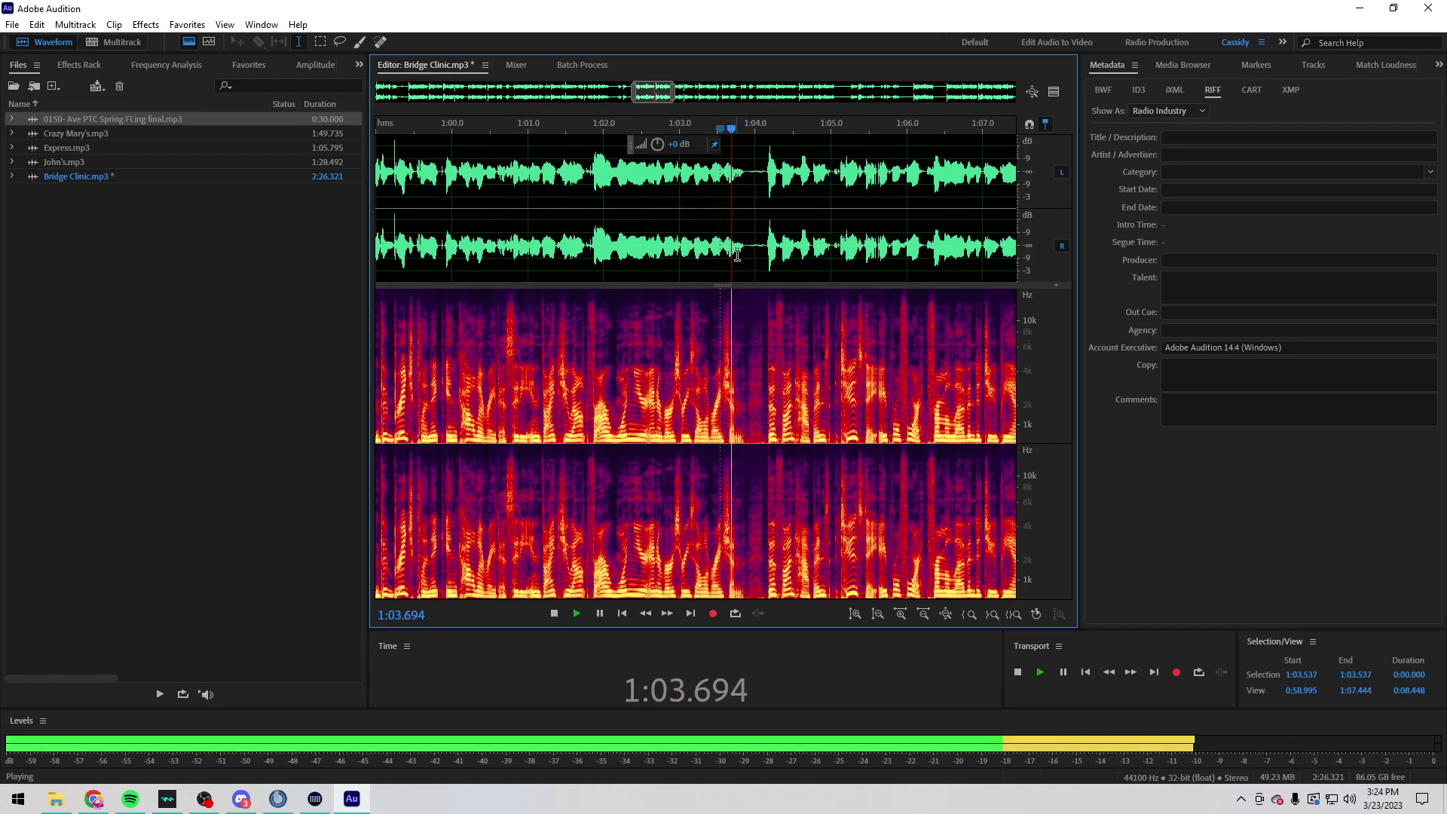
{"action": "scroll", "coordinate": [743, 254], "scroll_direction": "up", "scroll_amount": 5}
{"action": "left_click", "coordinate": [779, 236]}
{"action": "scroll", "coordinate": [738, 235], "scroll_direction": "down", "scroll_amount": 6}
{"action": "left_click", "coordinate": [708, 234]}
{"action": "left_click", "coordinate": [553, 236]}
{"action": "scroll", "coordinate": [618, 236], "scroll_direction": "up", "scroll_amount": 4}
{"action": "key", "text": "space"}
Step: Replace the second take's passage from 0:58.864 to 1:03.906 with the cut reading
{"action": "left_click", "coordinate": [657, 245]}
{"action": "scroll", "coordinate": [652, 245], "scroll_direction": "down", "scroll_amount": 7}
{"action": "left_click_drag", "start_coordinate": [651, 244], "coordinate": [525, 242]}
{"action": "scroll", "coordinate": [526, 242], "scroll_direction": "up", "scroll_amount": 3}
{"action": "key", "text": "space"}
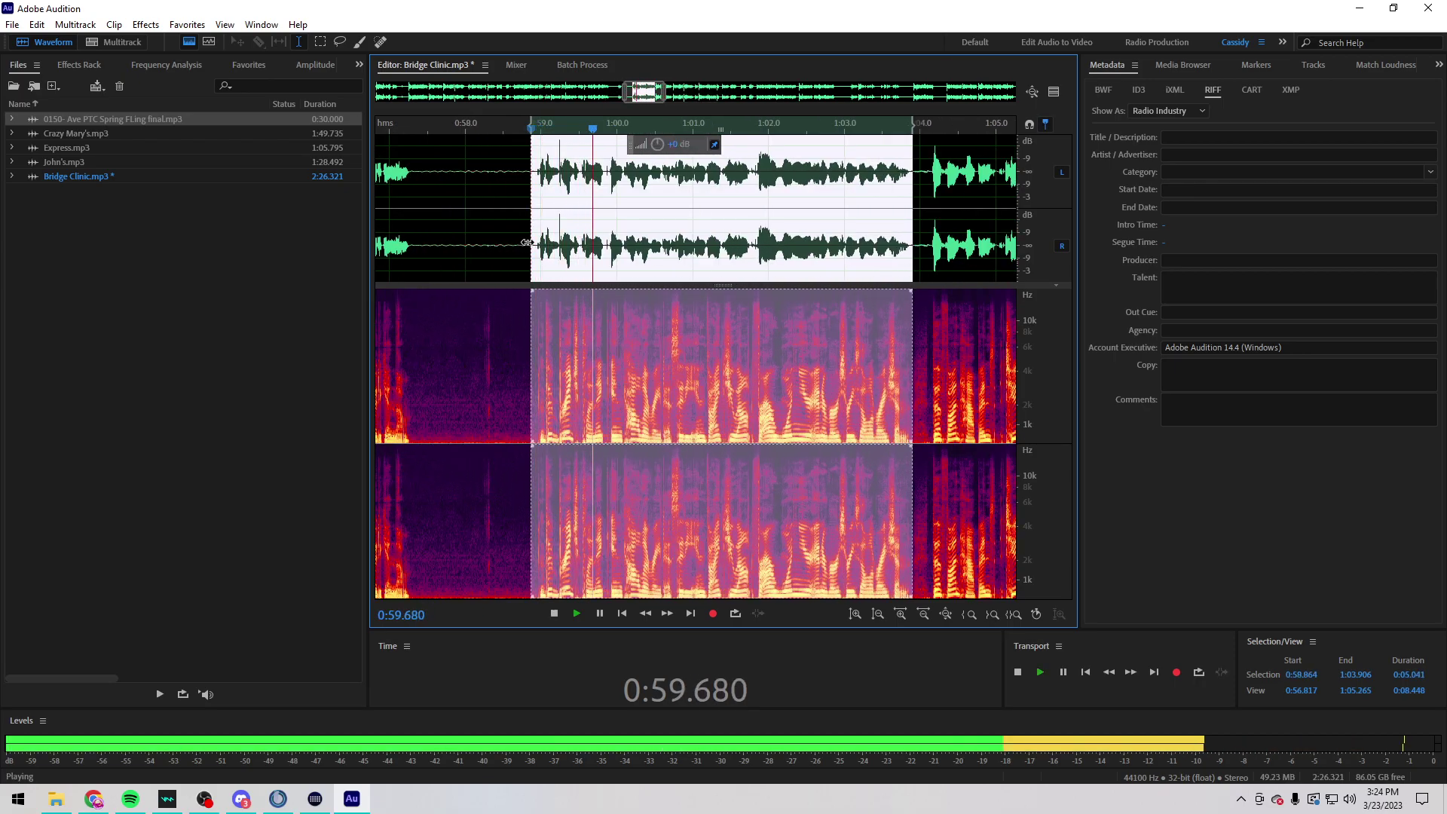
{"action": "key", "text": "space"}
{"action": "key", "text": "ctrl+v"}
{"action": "left_click", "coordinate": [546, 233]}
{"action": "scroll", "coordinate": [572, 232], "scroll_direction": "down", "scroll_amount": 7}
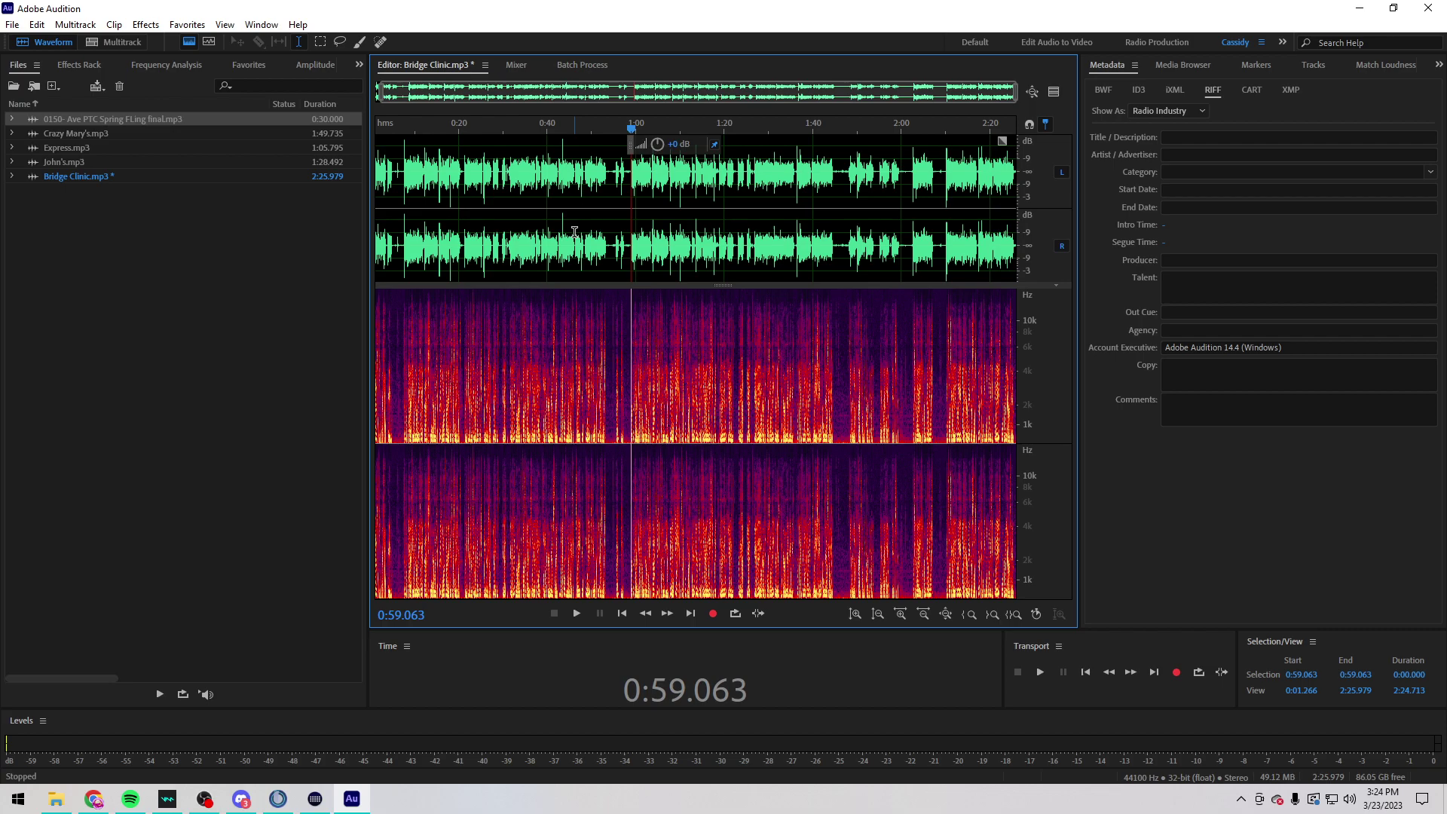
Step: Delete the leftover reading of about 7 seconds near the end, starting at 2:02.357
{"action": "scroll", "coordinate": [576, 211], "scroll_direction": "down", "scroll_amount": 1}
{"action": "scroll", "coordinate": [894, 242], "scroll_direction": "up", "scroll_amount": 4}
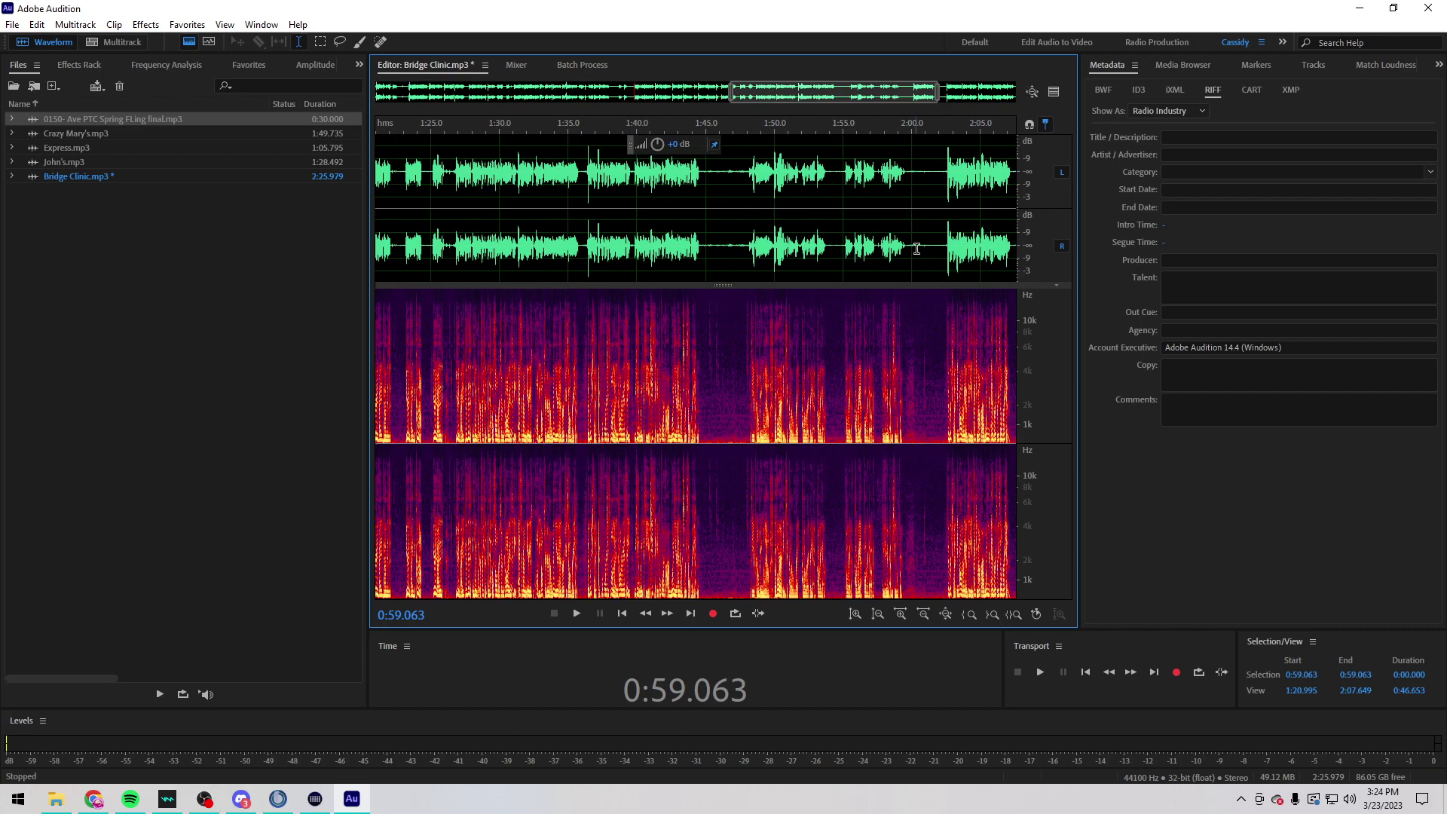
{"action": "left_click_drag", "start_coordinate": [937, 248], "coordinate": [1109, 273]}
{"action": "left_click", "coordinate": [780, 235]}
{"action": "left_click_drag", "start_coordinate": [712, 241], "coordinate": [717, 241]}
{"action": "key", "text": "space"}
{"action": "scroll", "coordinate": [759, 247], "scroll_direction": "up", "scroll_amount": 4}
{"action": "left_click_drag", "start_coordinate": [549, 238], "coordinate": [850, 232]}
{"action": "key", "text": "Delete"}
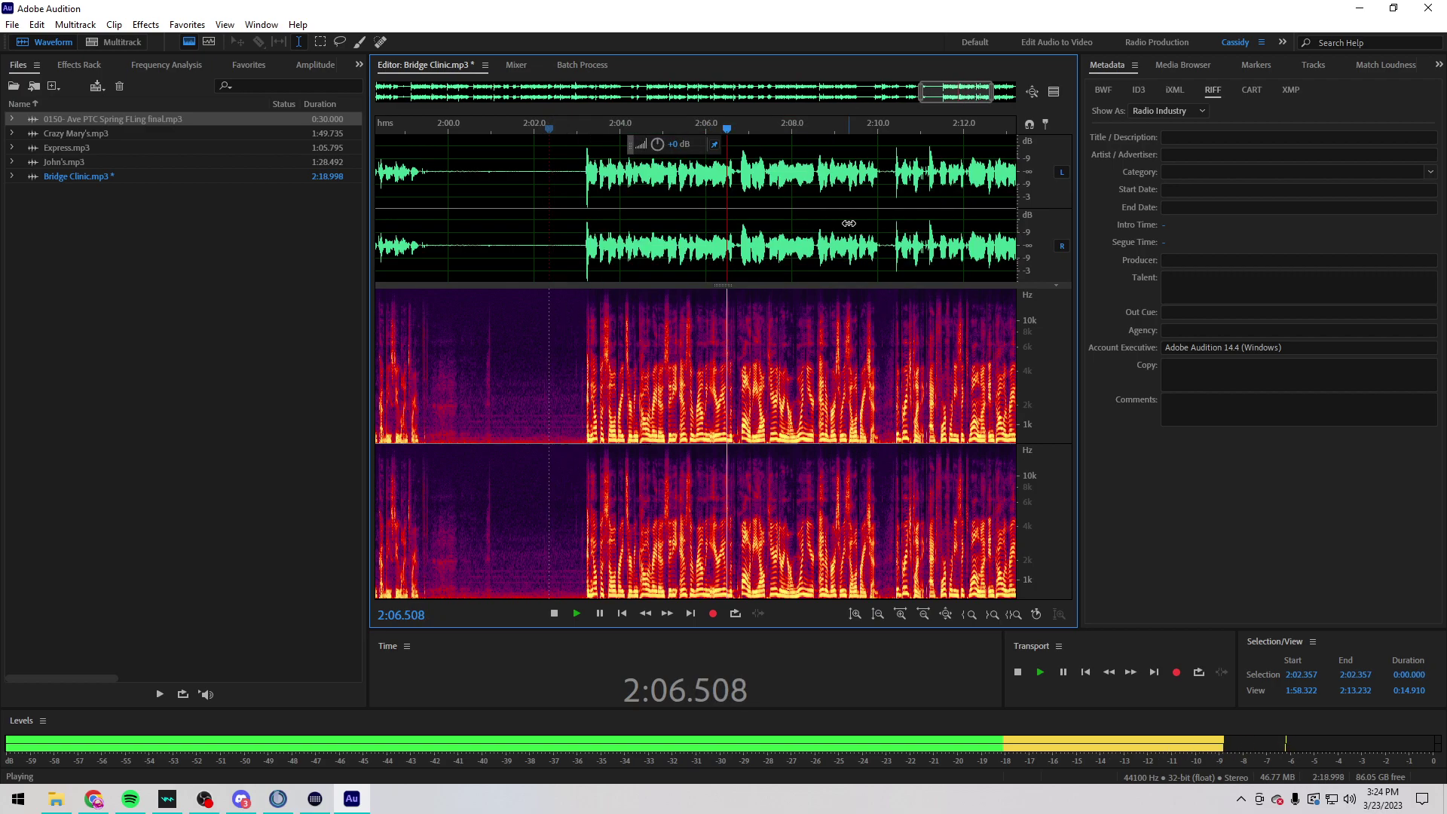
Step: Cut the final re-recorded passage from 2:03.093 to 2:18.647
{"action": "left_click_drag", "start_coordinate": [579, 250], "coordinate": [1036, 245]}
{"action": "left_click", "coordinate": [771, 239]}
{"action": "scroll", "coordinate": [549, 238], "scroll_direction": "down", "scroll_amount": 4}
{"action": "left_click_drag", "start_coordinate": [545, 238], "coordinate": [1005, 239]}
{"action": "key", "text": "space"}
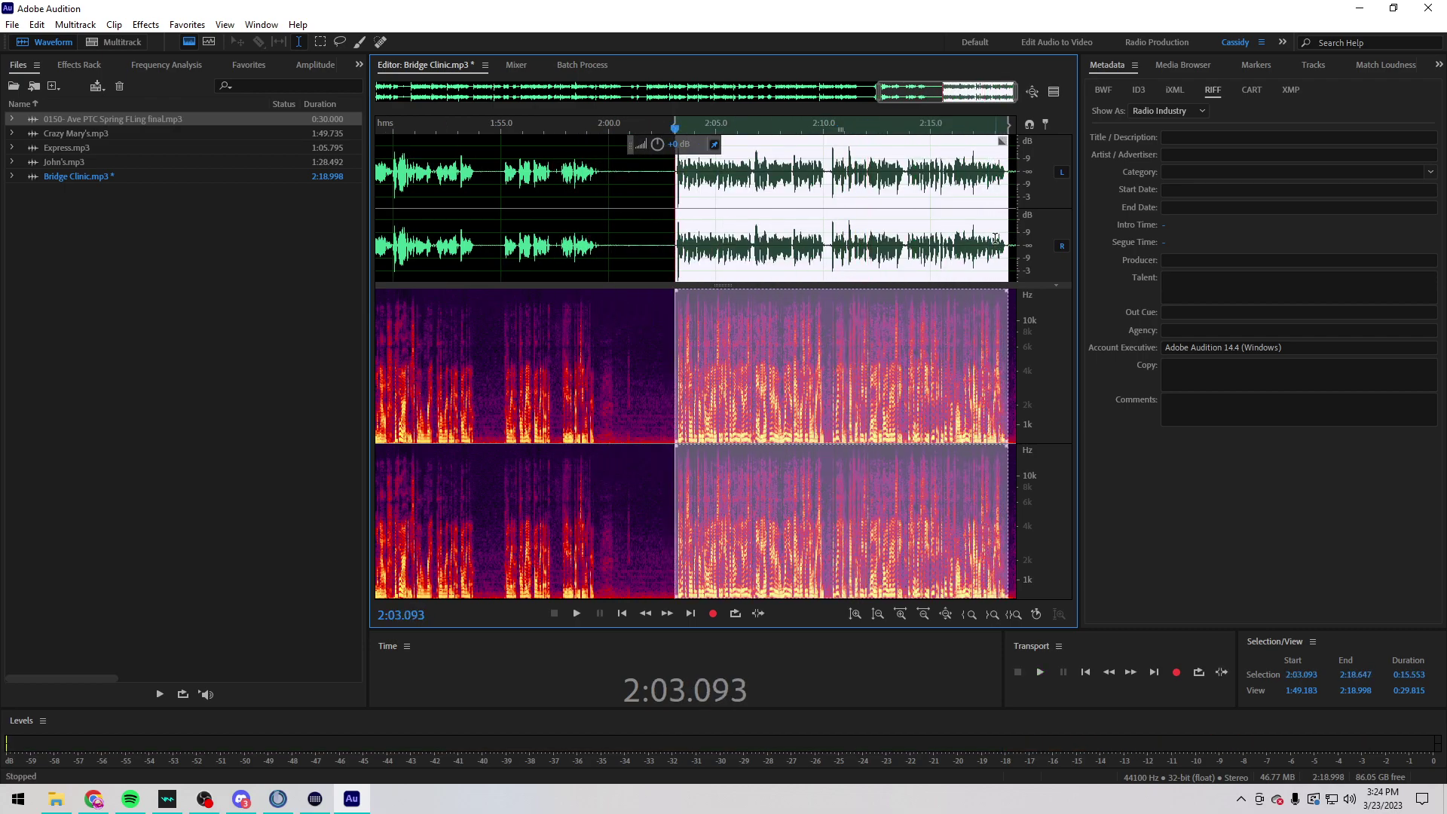
{"action": "key", "text": "ctrl+x"}
{"action": "scroll", "coordinate": [747, 225], "scroll_direction": "down", "scroll_amount": 2}
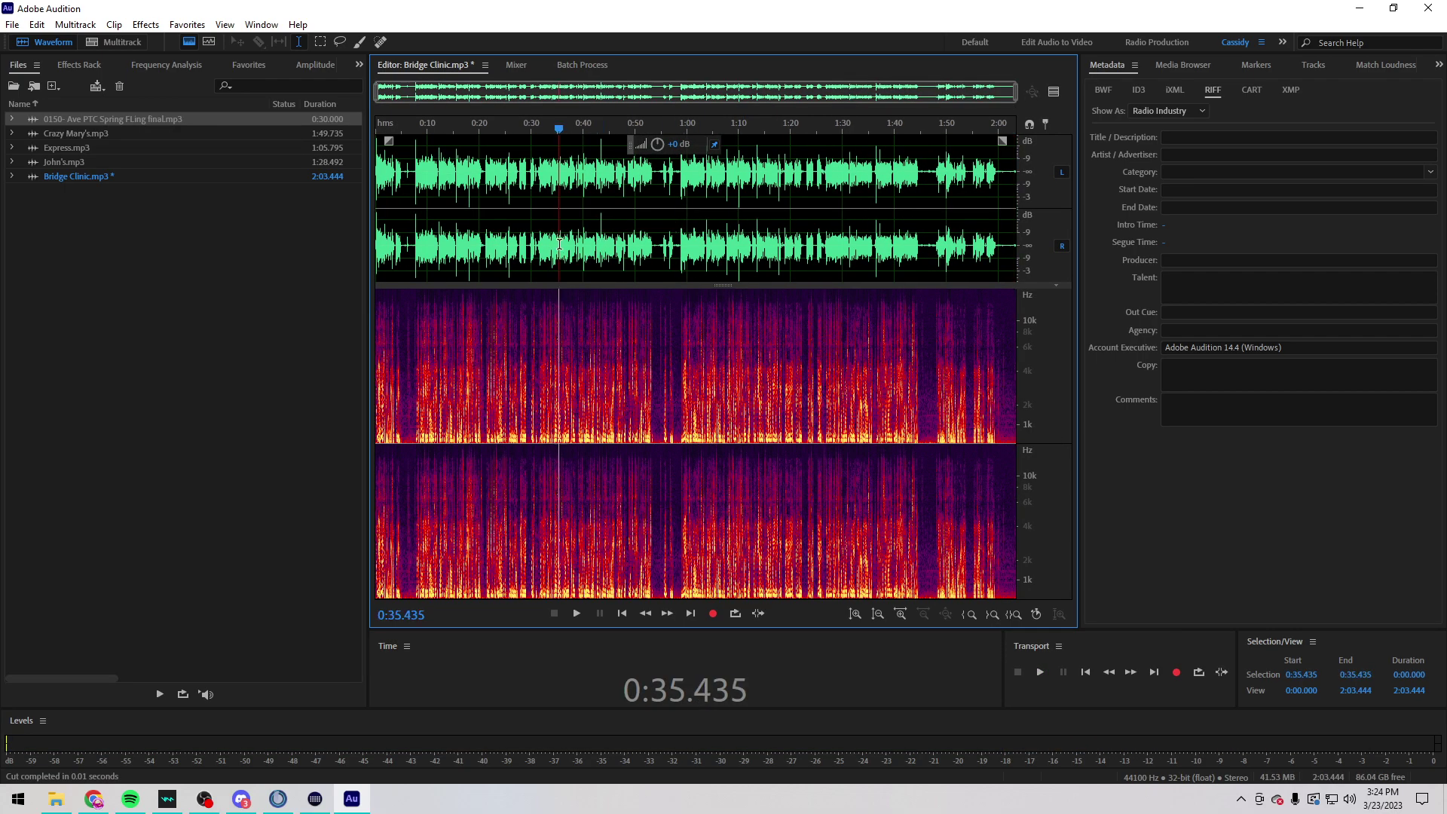
Step: Play parts of the first take between about 0:34 and 0:39 to find the matching passage
{"action": "left_click", "coordinate": [560, 243]}
{"action": "key", "text": "space"}
{"action": "scroll", "coordinate": [490, 226], "scroll_direction": "up", "scroll_amount": 3}
{"action": "key", "text": "space"}
{"action": "key", "text": "space"}
{"action": "scroll", "coordinate": [472, 241], "scroll_direction": "up", "scroll_amount": 5}
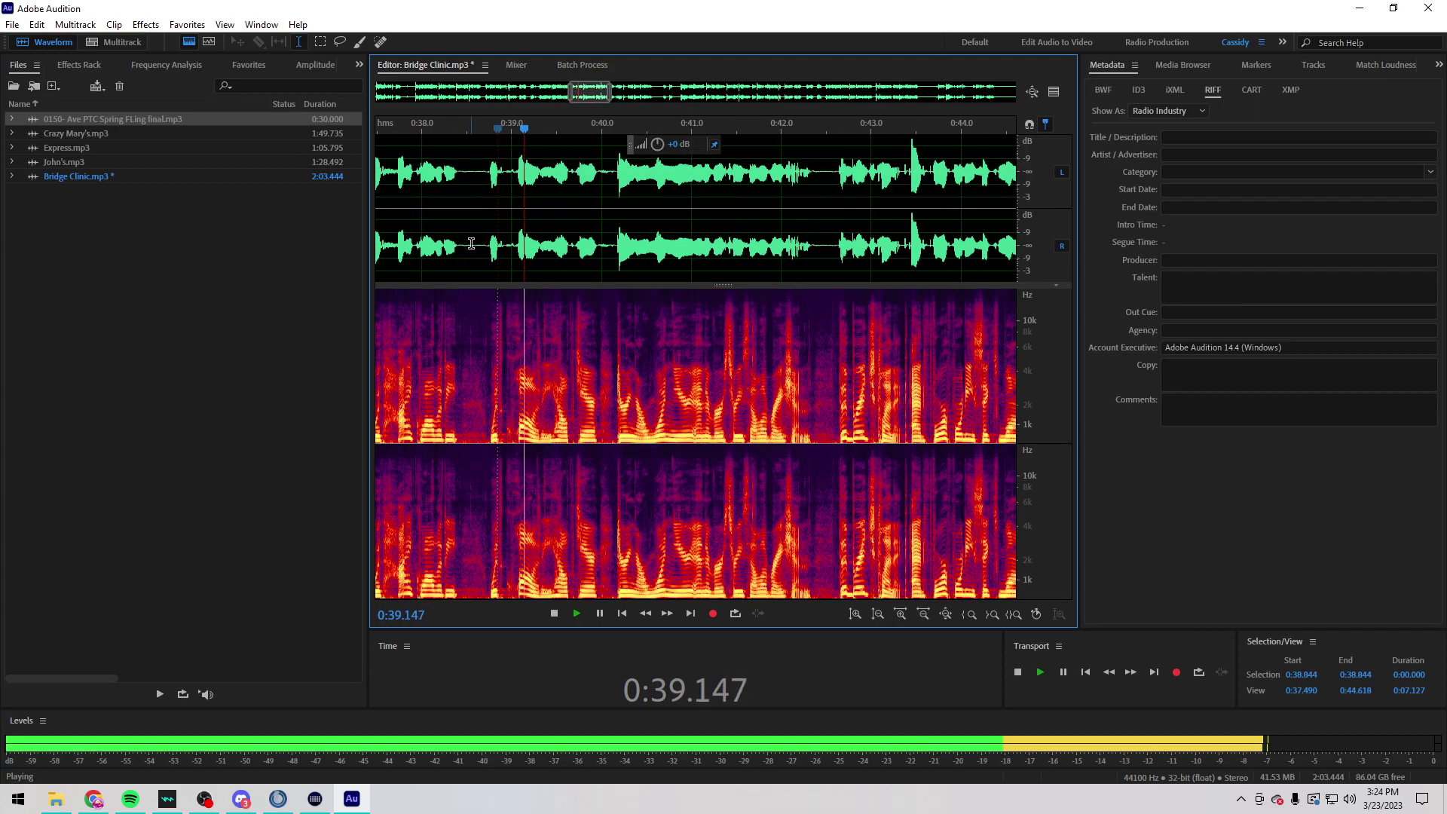
{"action": "left_click", "coordinate": [481, 241]}
{"action": "key", "text": "space"}
{"action": "key", "text": "space"}
{"action": "scroll", "coordinate": [481, 242], "scroll_direction": "down", "scroll_amount": 6}
{"action": "left_click", "coordinate": [415, 243]}
Step: Play the first take from about 0:31.5 to find where the cut passage should start
{"action": "key", "text": "space"}
{"action": "key", "text": "space"}
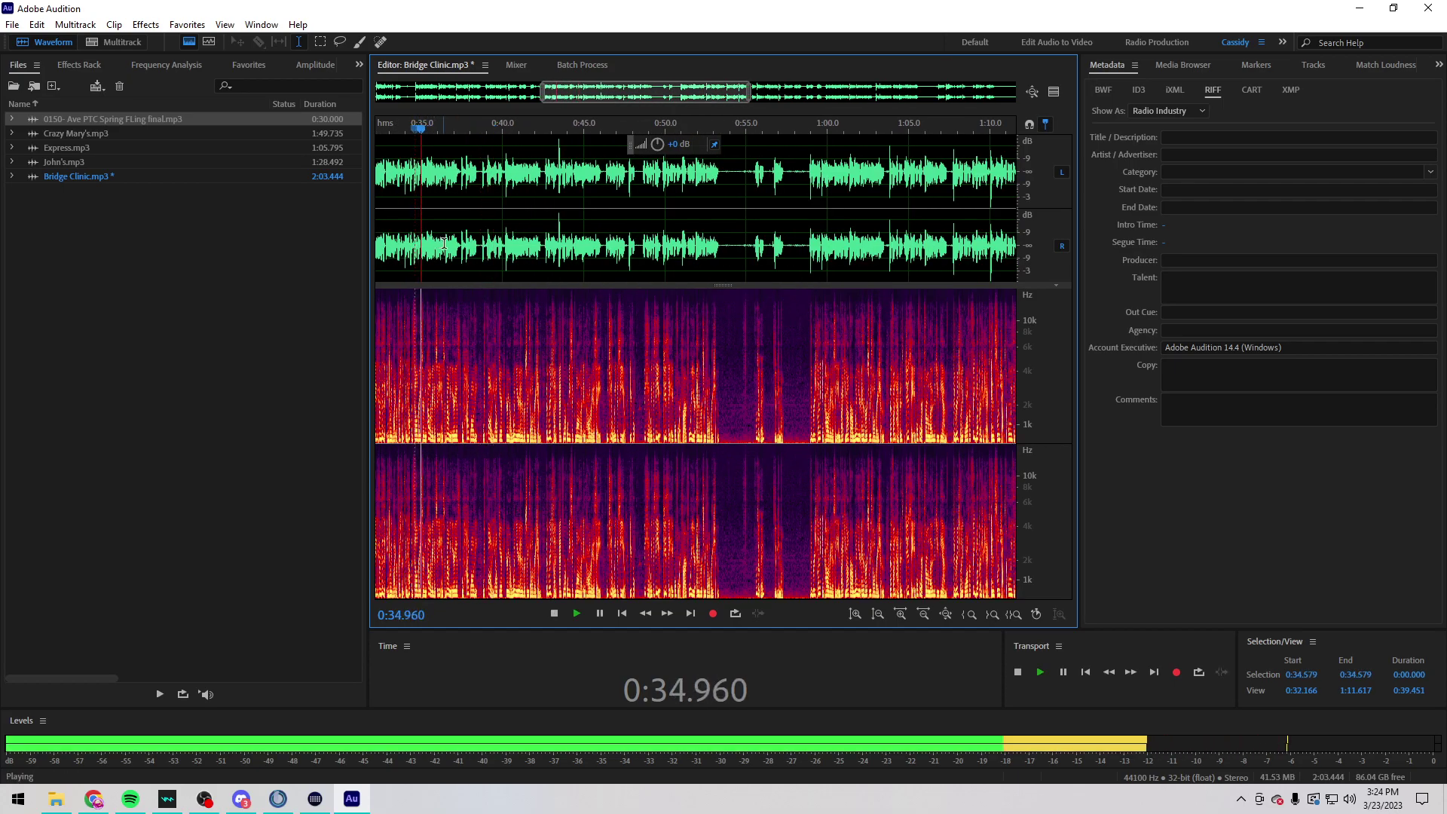
{"action": "scroll", "coordinate": [450, 241], "scroll_direction": "down", "scroll_amount": 3}
{"action": "scroll", "coordinate": [388, 254], "scroll_direction": "up", "scroll_amount": 5}
{"action": "left_click", "coordinate": [431, 247]}
{"action": "key", "text": "space"}
{"action": "key", "text": "space"}
{"action": "scroll", "coordinate": [437, 246], "scroll_direction": "up", "scroll_amount": 5}
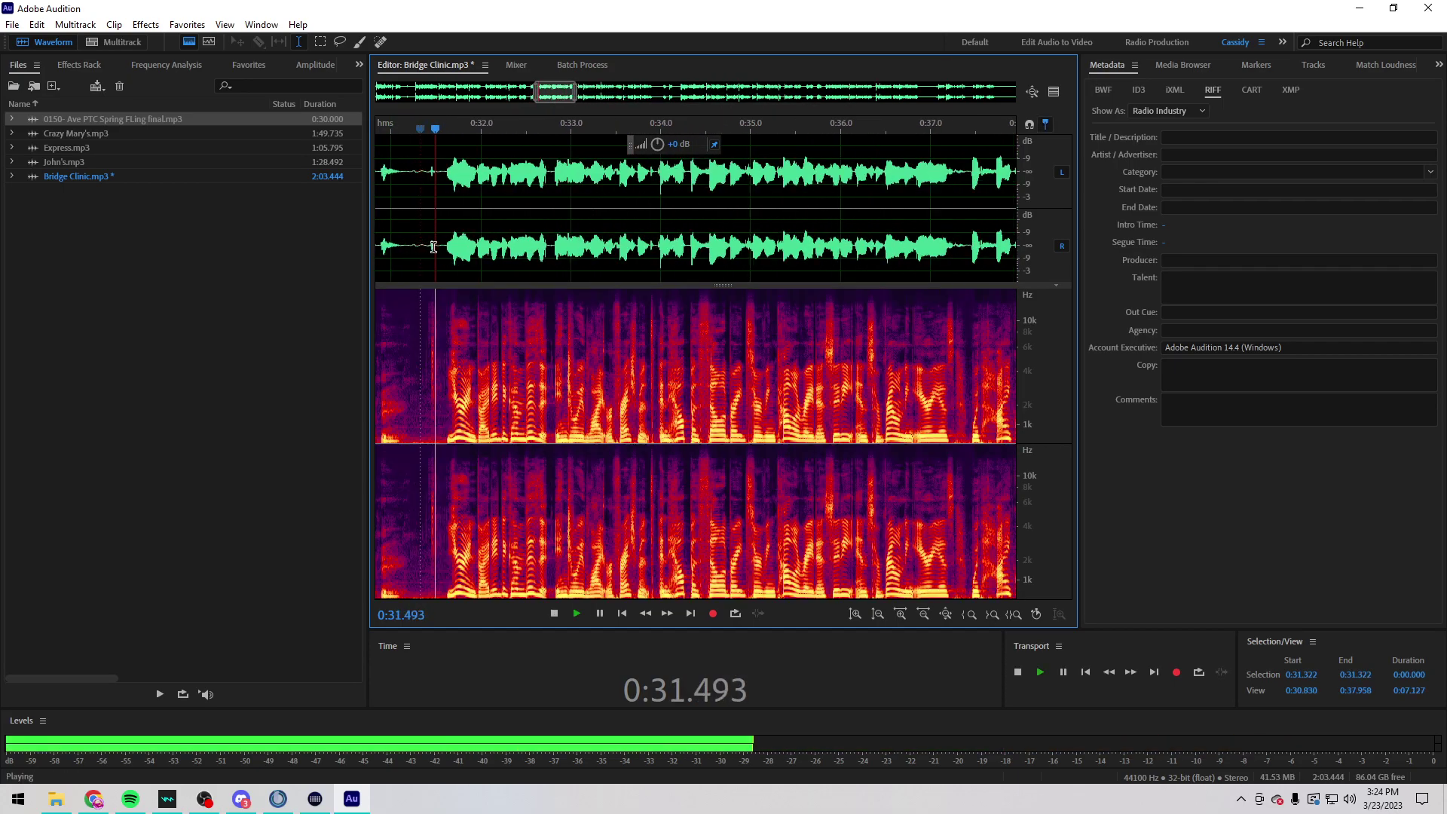
{"action": "left_click_drag", "start_coordinate": [442, 245], "coordinate": [446, 246]}
{"action": "left_click", "coordinate": [448, 246]}
{"action": "scroll", "coordinate": [470, 245], "scroll_direction": "down", "scroll_amount": 2}
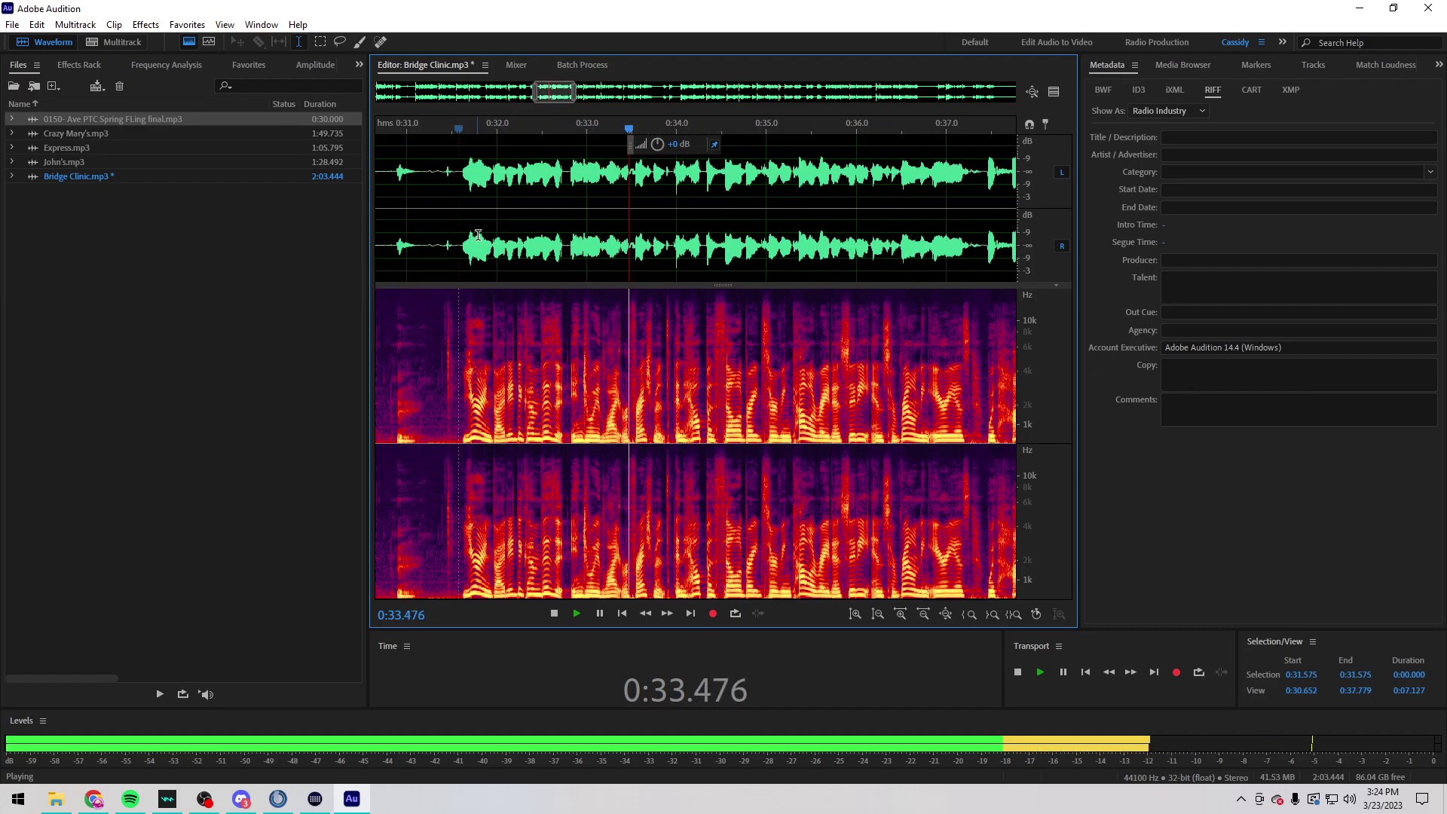
Step: Replace the first take's audio from 0:33.966 to 0:54.337 with the cut passage
{"action": "left_click", "coordinate": [664, 238]}
{"action": "key", "text": "space"}
{"action": "scroll", "coordinate": [677, 250], "scroll_direction": "up", "scroll_amount": 2}
{"action": "scroll", "coordinate": [667, 249], "scroll_direction": "down", "scroll_amount": 4}
{"action": "left_click_drag", "start_coordinate": [667, 249], "coordinate": [1004, 228]}
{"action": "scroll", "coordinate": [780, 241], "scroll_direction": "down", "scroll_amount": 5}
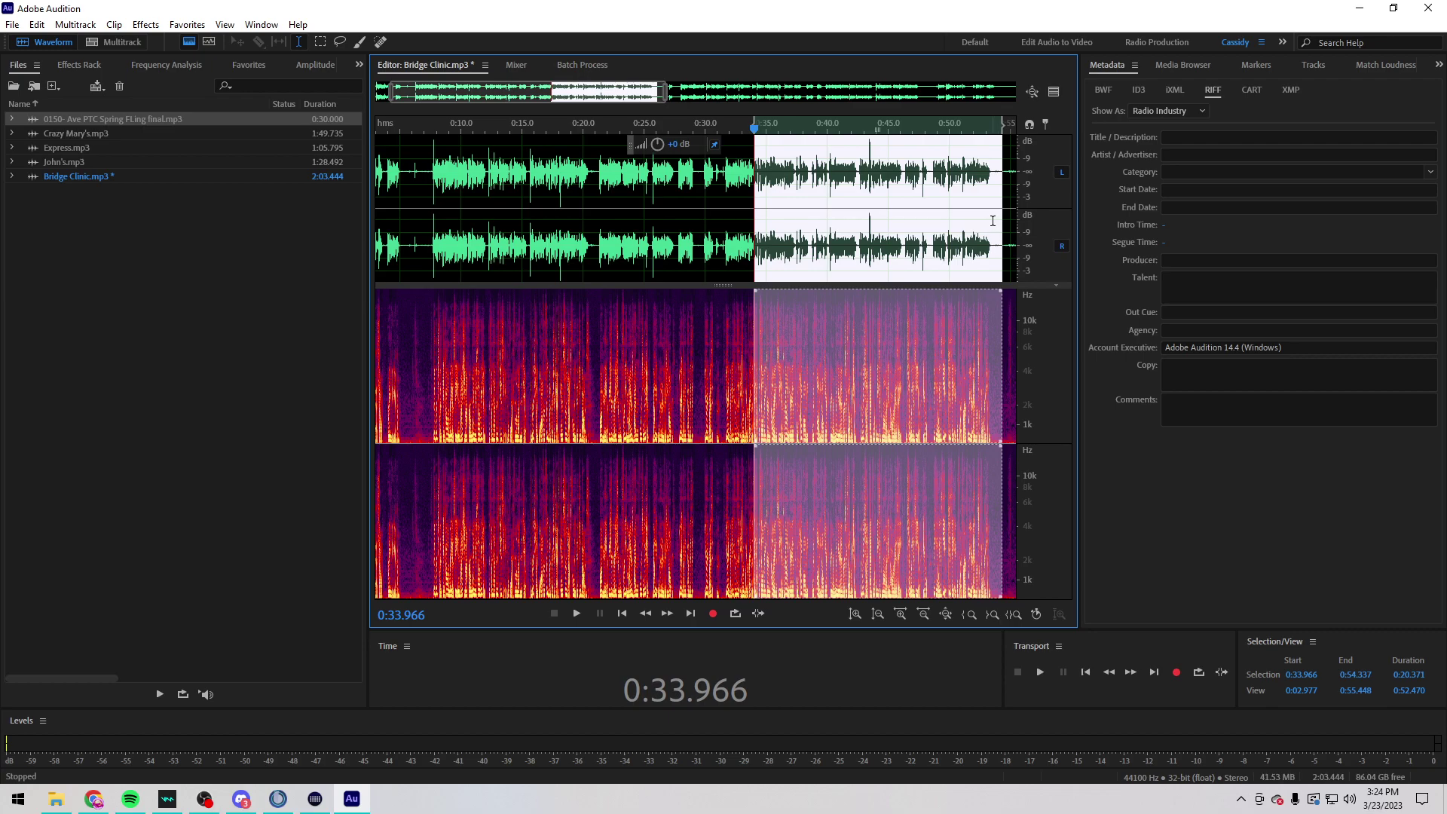
{"action": "key", "text": "ctrl+v"}
{"action": "left_click", "coordinate": [780, 214]}
Step: Play from 0:50.448 and check the second take up to the passage starting near 1:21.9
{"action": "left_click", "coordinate": [956, 221]}
{"action": "key", "text": "space"}
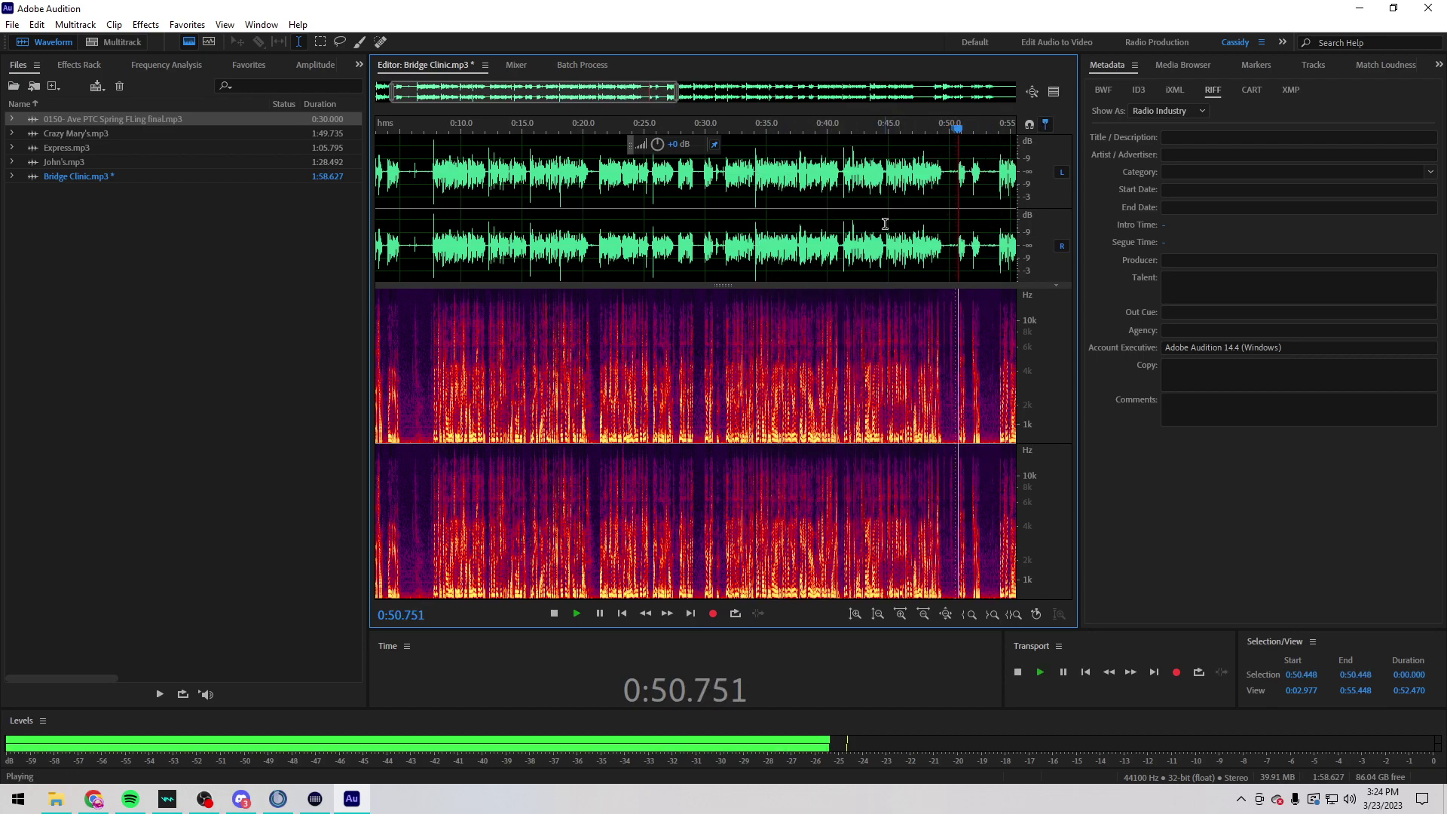
{"action": "scroll", "coordinate": [882, 224], "scroll_direction": "down", "scroll_amount": 4}
{"action": "left_click", "coordinate": [913, 226]}
{"action": "scroll", "coordinate": [919, 228], "scroll_direction": "up", "scroll_amount": 5}
{"action": "left_click", "coordinate": [778, 245]}
{"action": "scroll", "coordinate": [867, 257], "scroll_direction": "up", "scroll_amount": 1}
{"action": "scroll", "coordinate": [867, 257], "scroll_direction": "down", "scroll_amount": 1}
{"action": "left_click_drag", "start_coordinate": [897, 226], "coordinate": [586, 224]}
{"action": "scroll", "coordinate": [491, 245], "scroll_direction": "up", "scroll_amount": 2}
{"action": "left_click", "coordinate": [491, 245]}
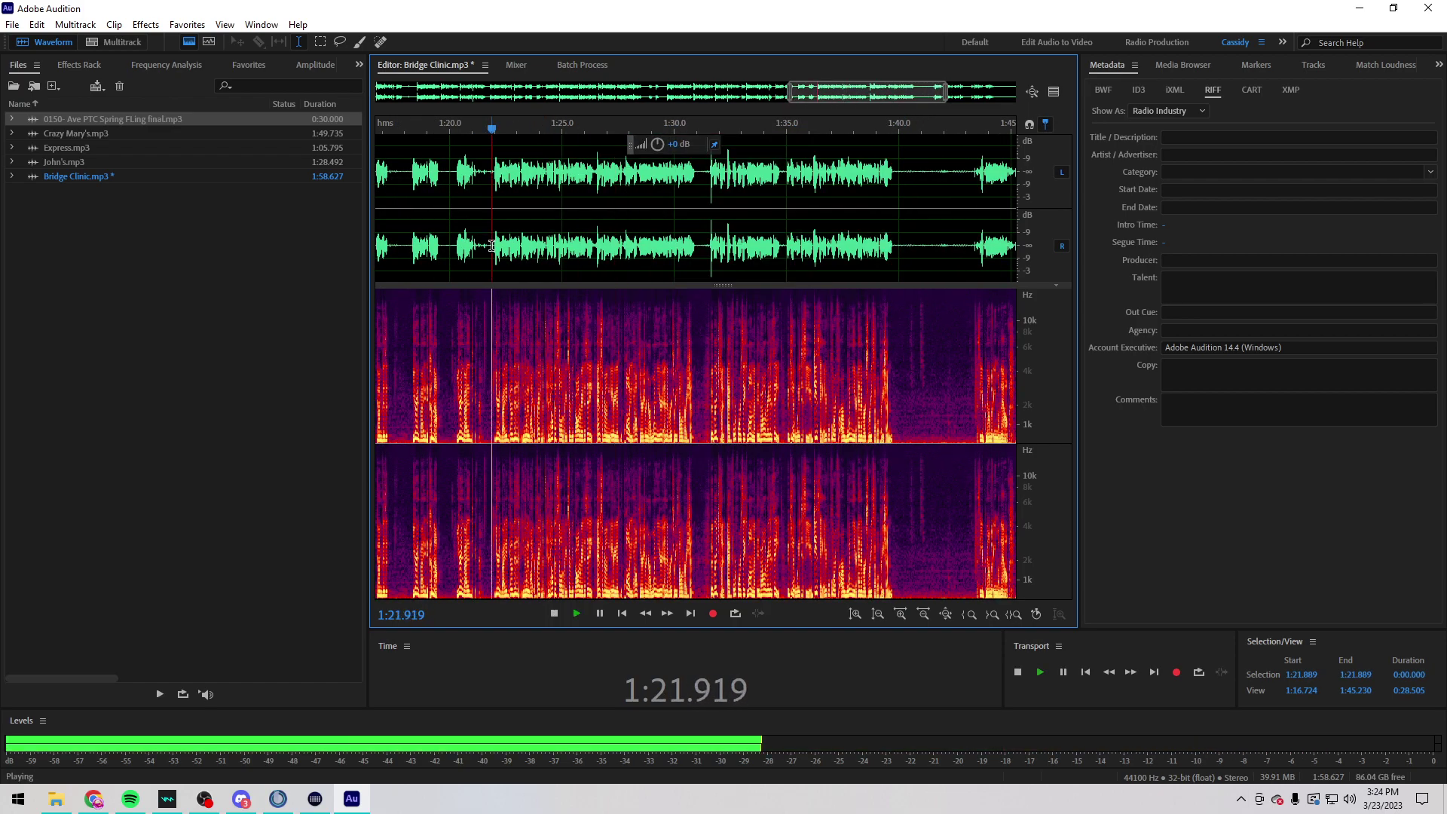
Step: Record a new reading over the second take from 1:21.739 while reading the clinic script in Gmail, and return to Audition to stop
{"action": "key", "text": "space"}
{"action": "left_click", "coordinate": [481, 252]}
{"action": "key", "text": "shift+space"}
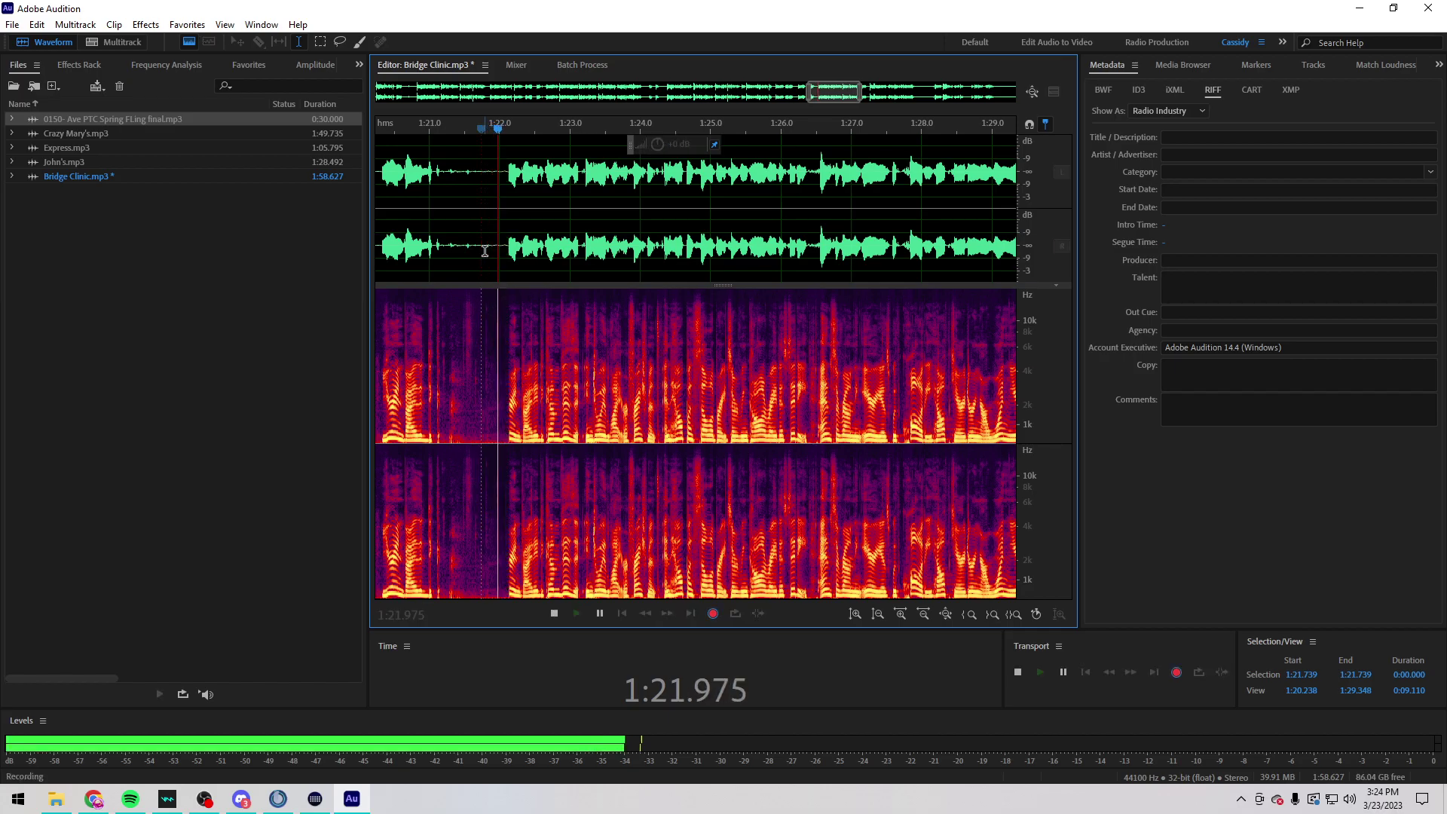
{"action": "key", "text": "alt+Tab"}
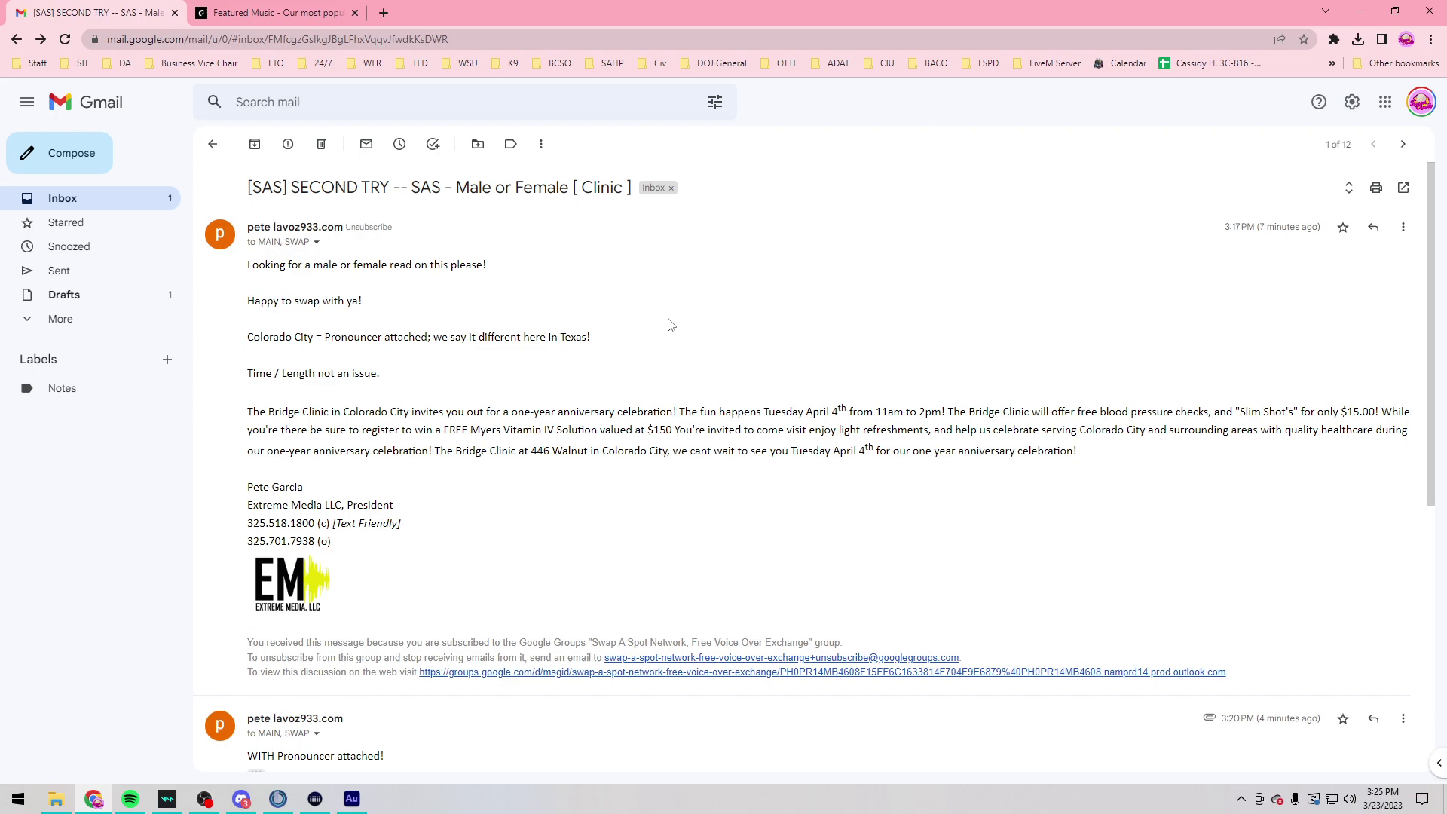
{"action": "left_click", "coordinate": [352, 800]}
{"action": "left_click", "coordinate": [905, 239]}
{"action": "key", "text": "space"}
Step: Delete the old audio left after the new recording, from 1:46.804 to the end
{"action": "left_click_drag", "start_coordinate": [906, 240], "coordinate": [1044, 249]}
{"action": "left_click", "coordinate": [795, 244]}
{"action": "scroll", "coordinate": [777, 246], "scroll_direction": "down", "scroll_amount": 2}
{"action": "key", "text": "space"}
{"action": "left_click_drag", "start_coordinate": [758, 253], "coordinate": [1233, 301]}
{"action": "key", "text": "Delete"}
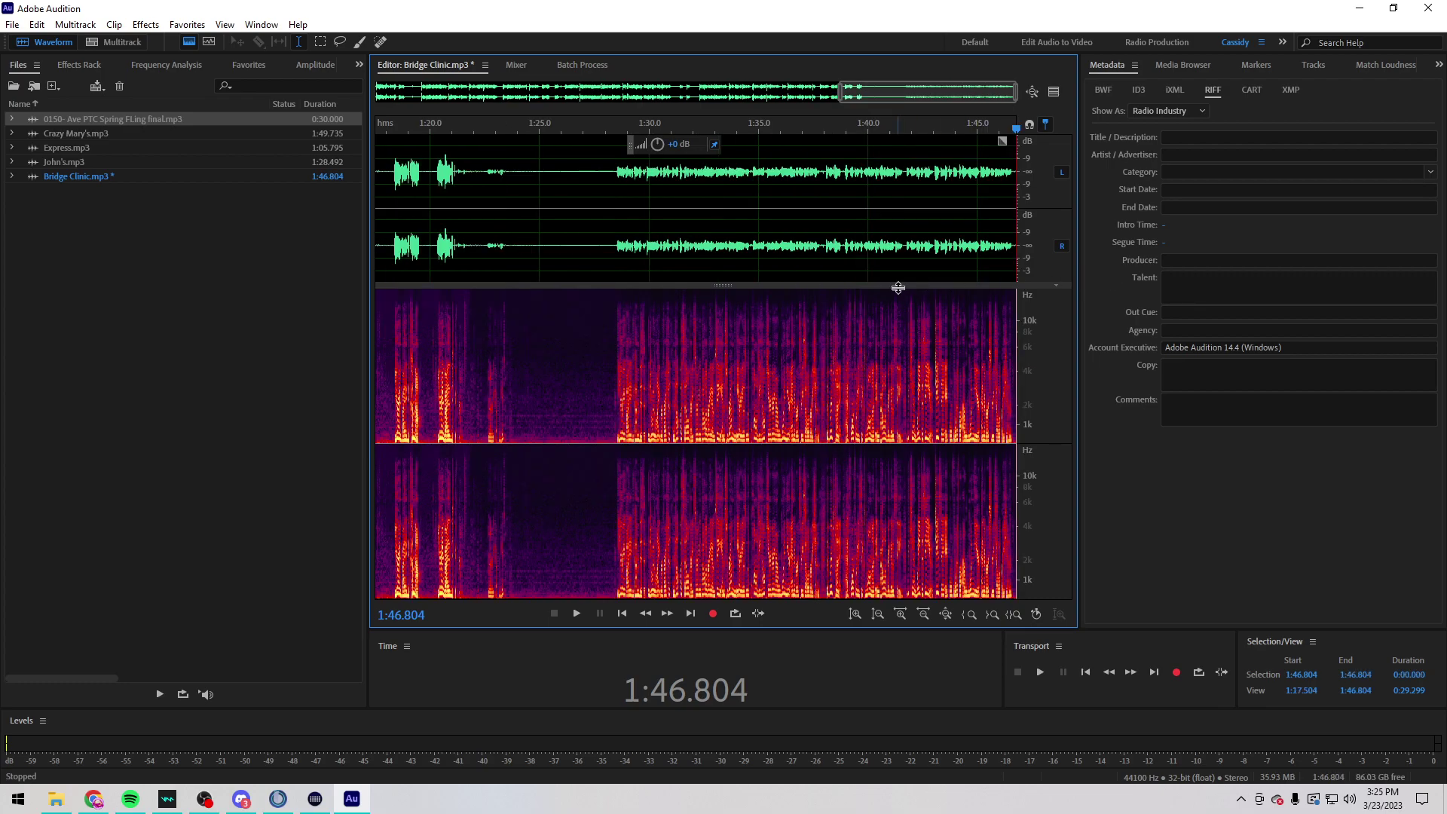
Step: Normalize the new reading from about 1:27 to the end of the file
{"action": "scroll", "coordinate": [859, 288], "scroll_direction": "down", "scroll_amount": 4}
{"action": "left_click_drag", "start_coordinate": [895, 249], "coordinate": [1250, 265]}
{"action": "key", "text": "ctrl+r"}
{"action": "left_click", "coordinate": [937, 224]}
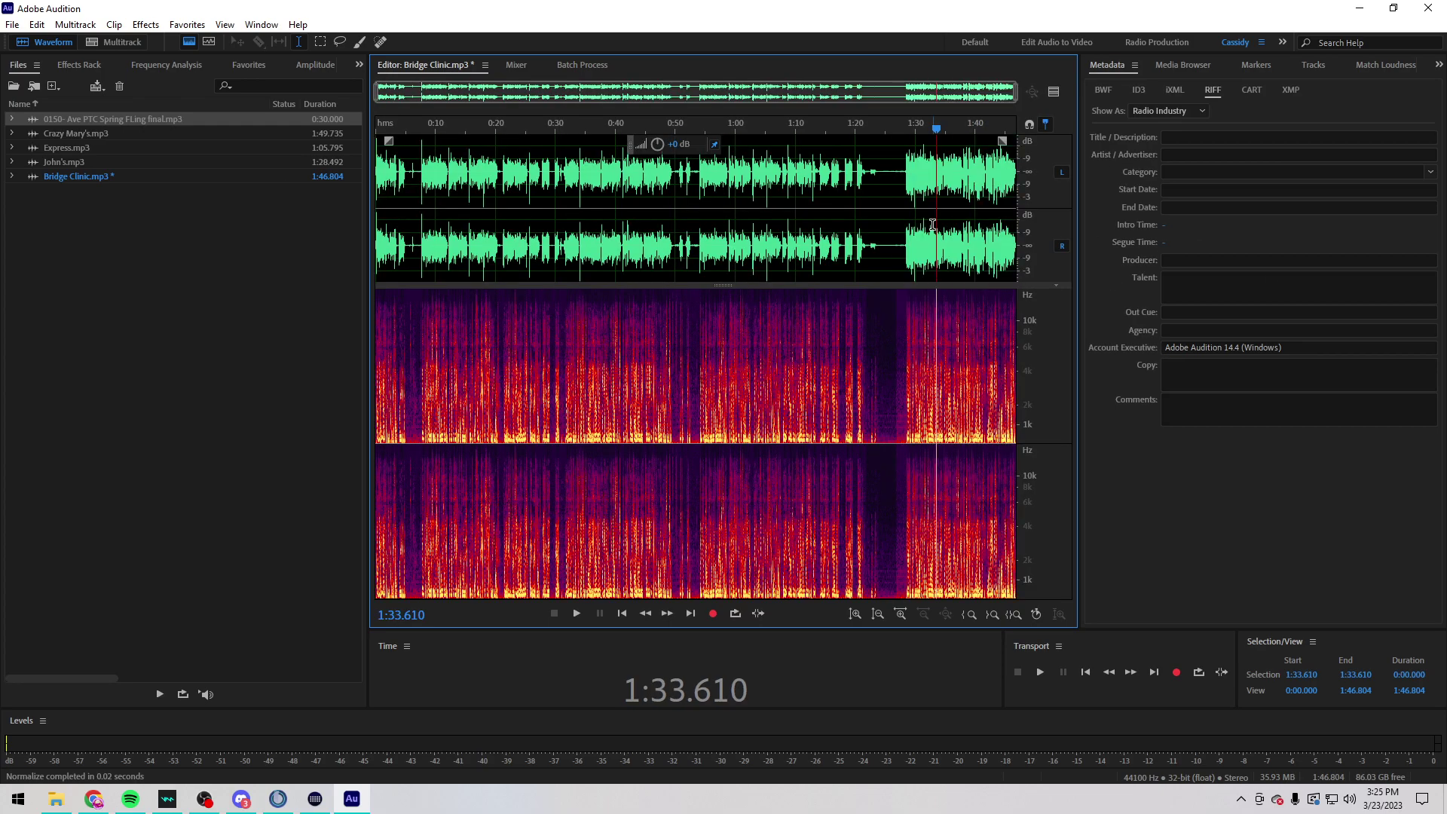
Step: Play the end of the second take around 1:16 to 1:19 to find where the new reading should join
{"action": "left_click", "coordinate": [860, 240]}
{"action": "key", "text": "space"}
{"action": "scroll", "coordinate": [902, 246], "scroll_direction": "up", "scroll_amount": 3}
{"action": "left_click", "coordinate": [736, 245]}
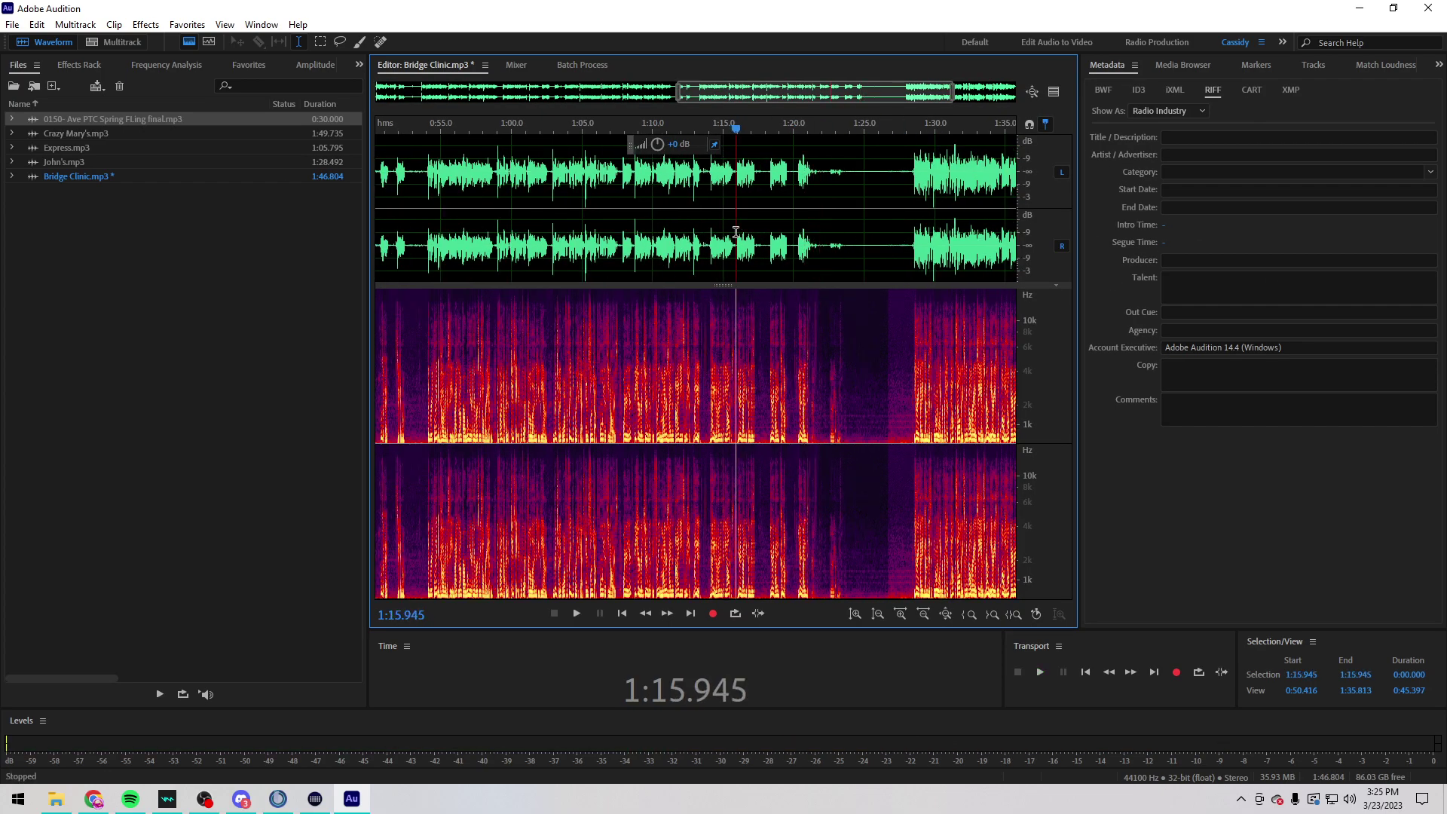
{"action": "scroll", "coordinate": [914, 243], "scroll_direction": "up", "scroll_amount": 2}
{"action": "key", "text": "space"}
{"action": "left_click", "coordinate": [686, 245]}
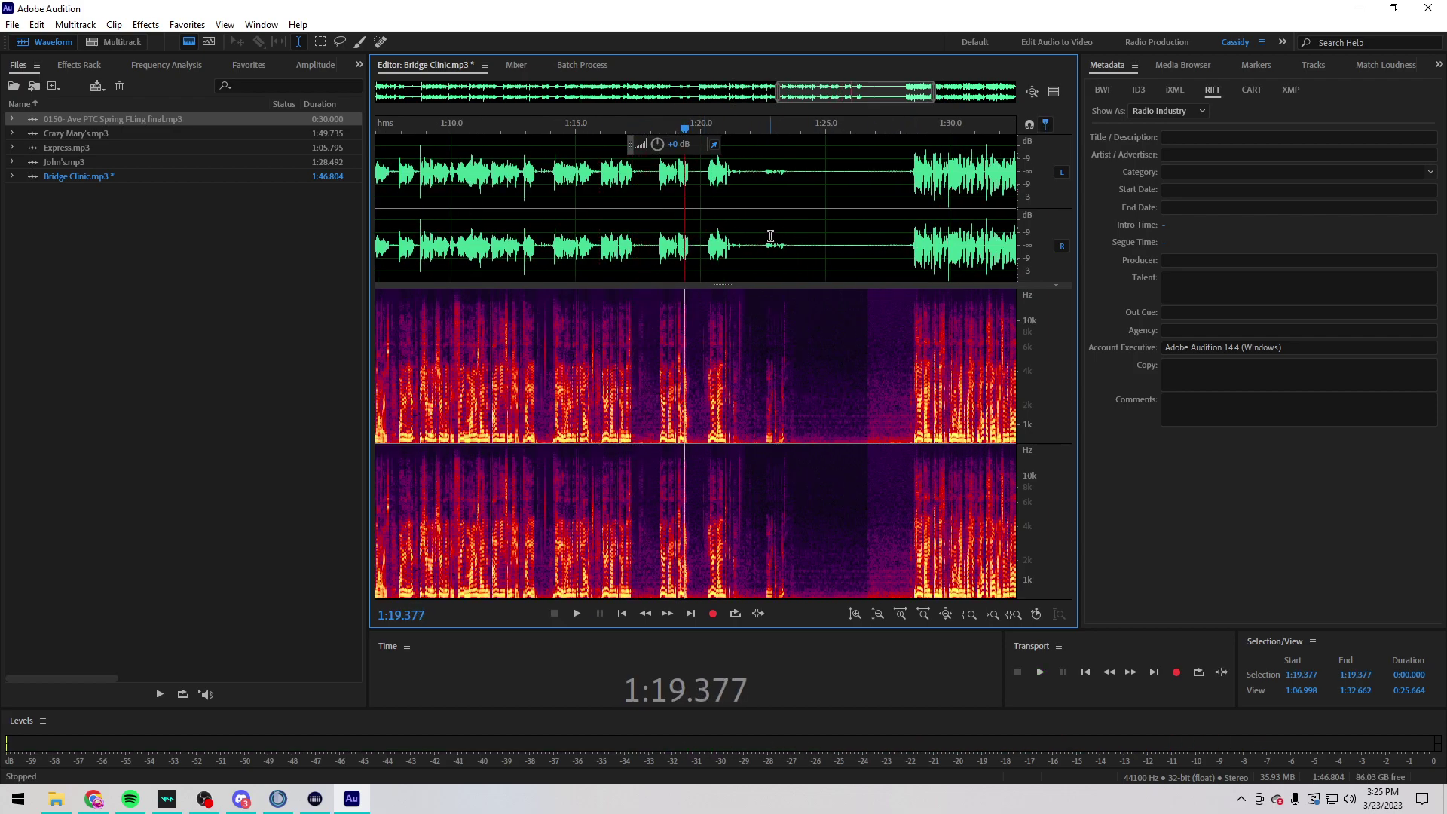
{"action": "key", "text": "space"}
Step: Try deleting the audio from about 1:16 up to the normalized reading, play the join, and undo the deletion
{"action": "scroll", "coordinate": [938, 249], "scroll_direction": "up", "scroll_amount": 3}
{"action": "left_click_drag", "start_coordinate": [872, 246], "coordinate": [574, 221]}
{"action": "scroll", "coordinate": [810, 246], "scroll_direction": "down", "scroll_amount": 4}
{"action": "scroll", "coordinate": [637, 244], "scroll_direction": "up", "scroll_amount": 2}
{"action": "scroll", "coordinate": [536, 228], "scroll_direction": "up", "scroll_amount": 2}
{"action": "key", "text": "space"}
{"action": "key", "text": "Delete"}
{"action": "left_click", "coordinate": [455, 221]}
{"action": "key", "text": "space"}
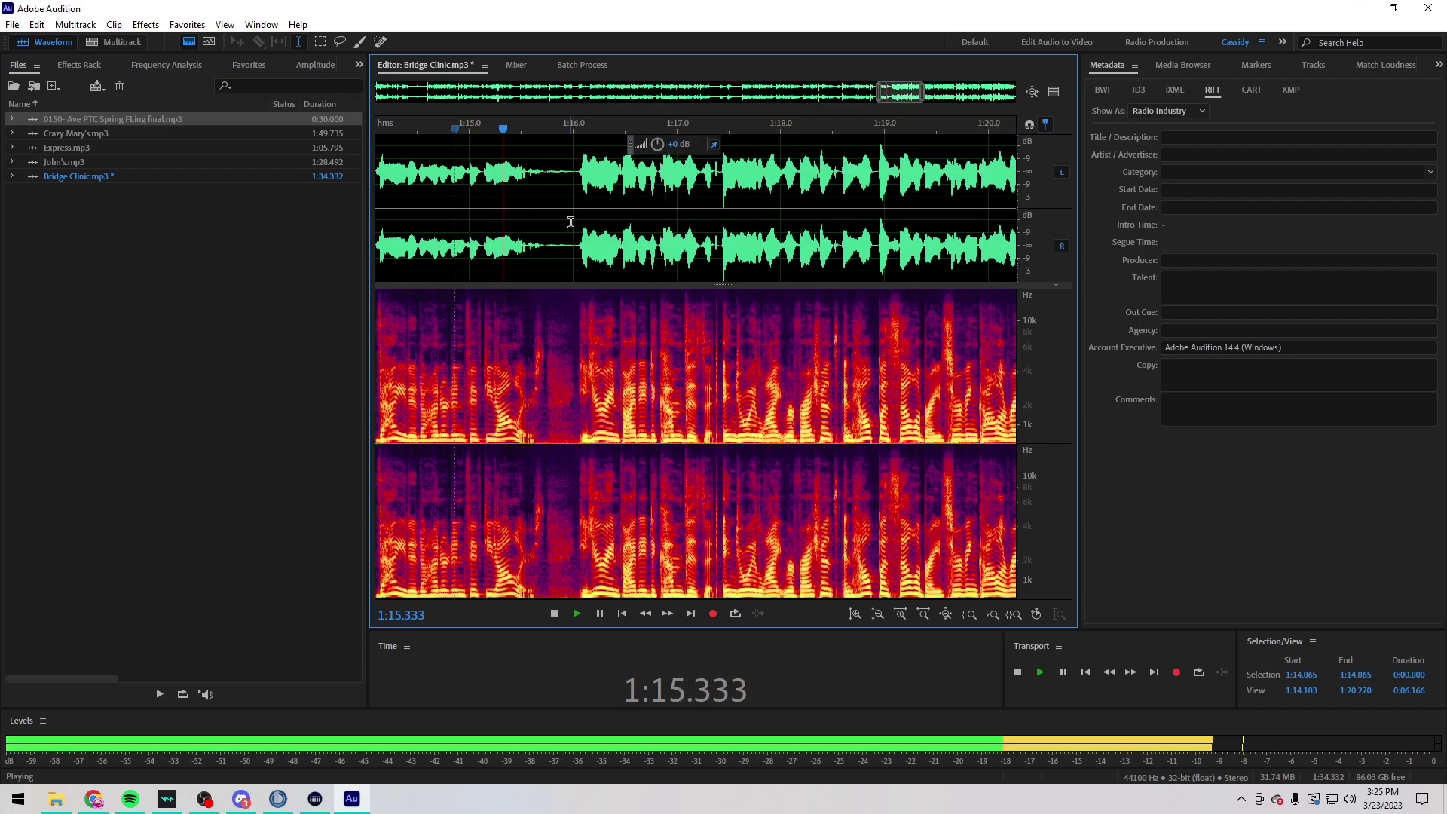
{"action": "scroll", "coordinate": [622, 221], "scroll_direction": "down", "scroll_amount": 3}
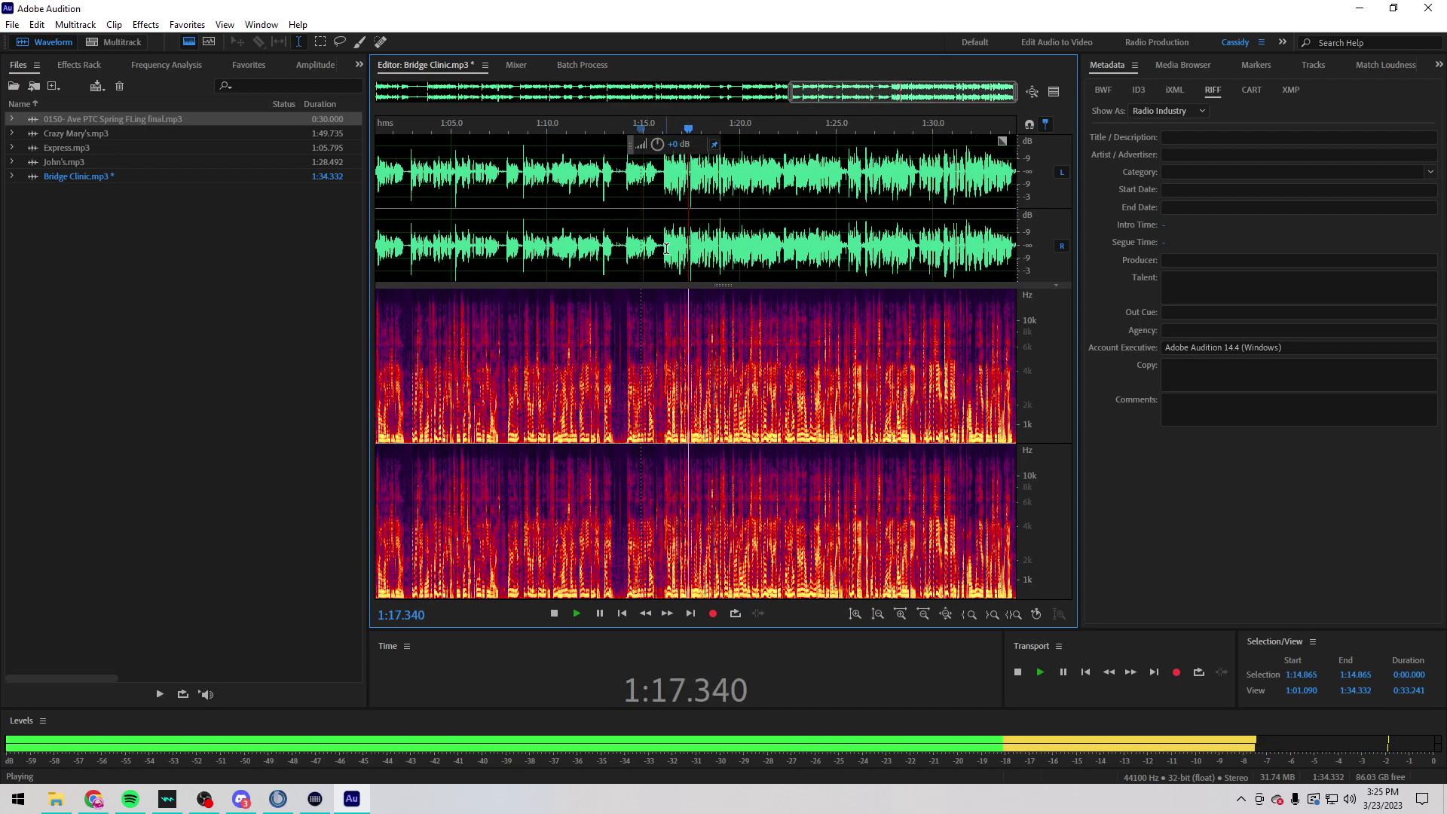
{"action": "key", "text": "space"}
{"action": "key", "text": "ctrl+z"}
Step: Play around 1:13 to find the join, and delete the leftover audio from 1:15.988 to 1:28.365 before the new reading
{"action": "left_click", "coordinate": [601, 247]}
{"action": "key", "text": "space"}
{"action": "scroll", "coordinate": [656, 245], "scroll_direction": "up", "scroll_amount": 3}
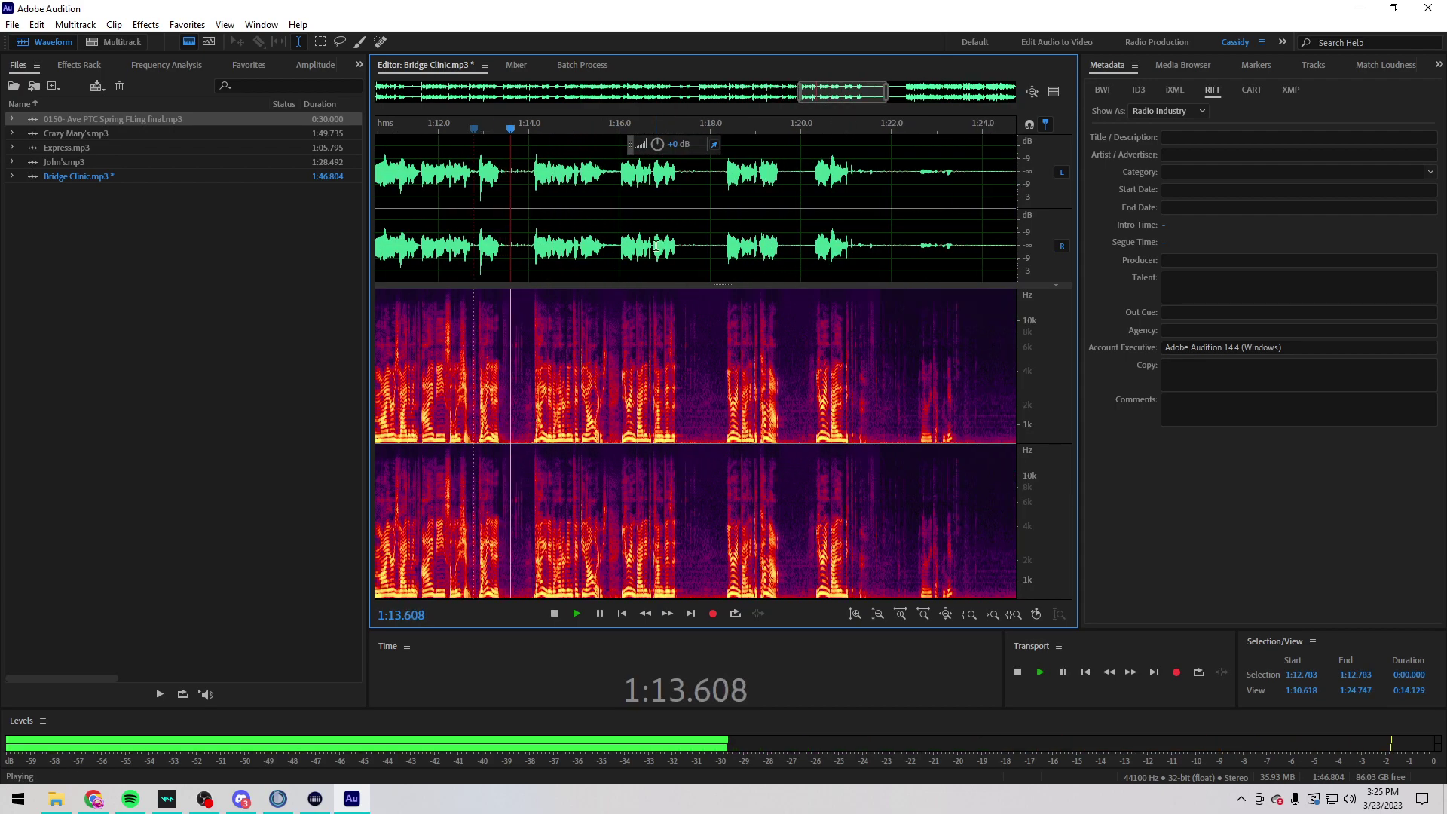
{"action": "scroll", "coordinate": [611, 255], "scroll_direction": "down", "scroll_amount": 2}
{"action": "key", "text": "space"}
{"action": "left_click_drag", "start_coordinate": [612, 243], "coordinate": [929, 216]}
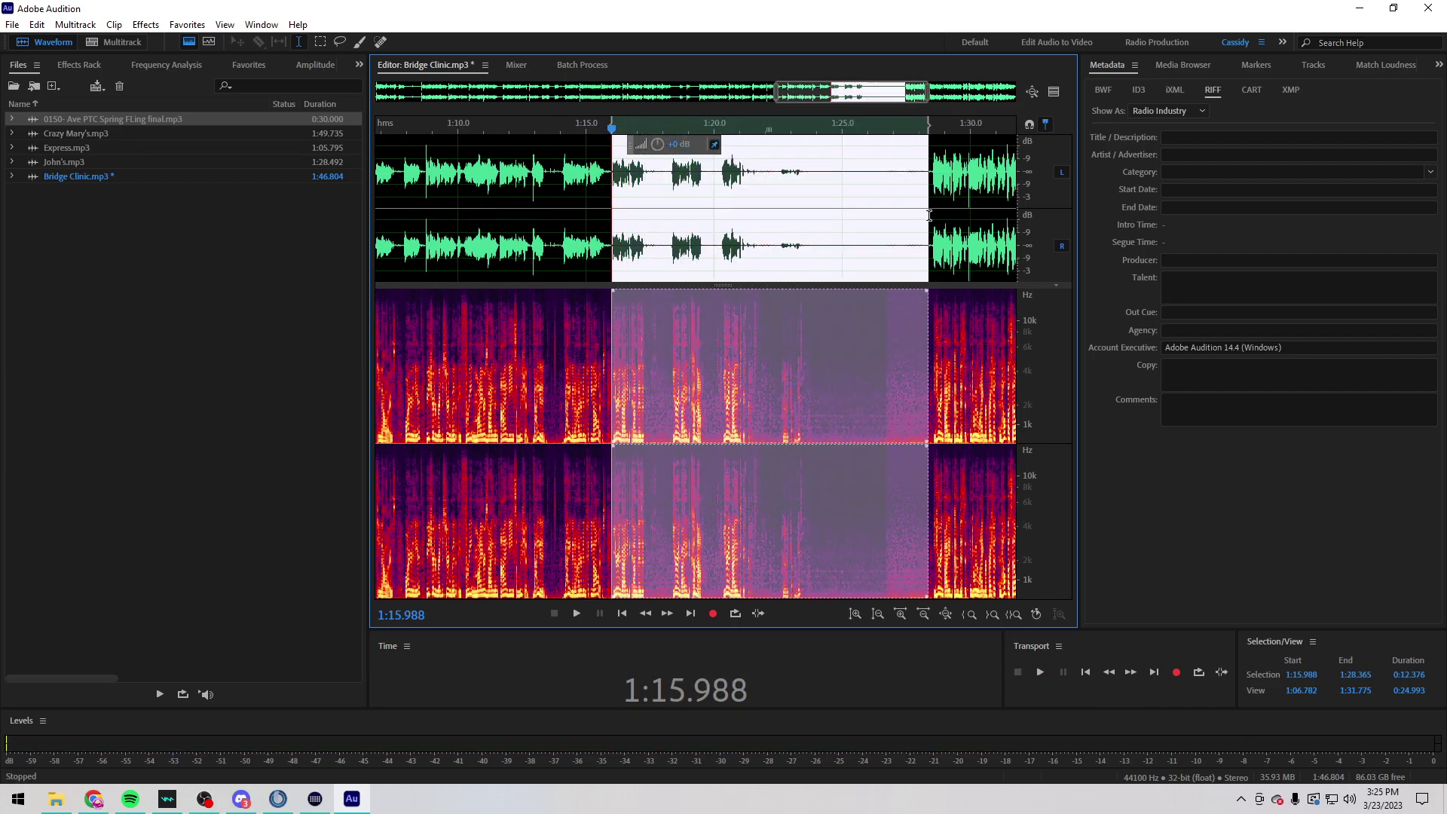
{"action": "key", "text": "Delete"}
Step: Play toward the join from about 1:12 and delete about 1.3 seconds around 1:13, before the phrase preceding the new reading
{"action": "scroll", "coordinate": [572, 245], "scroll_direction": "up", "scroll_amount": 5}
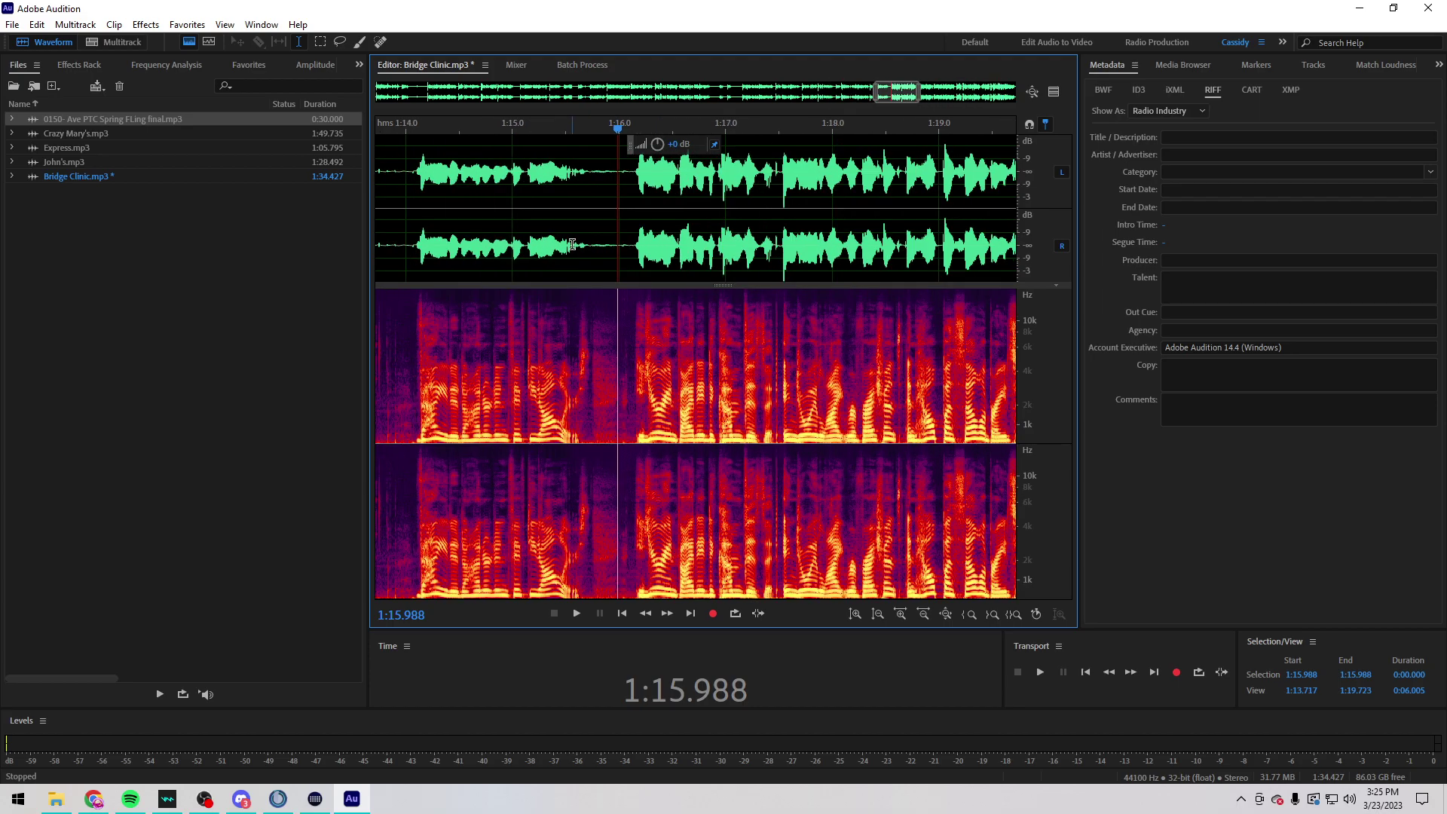
{"action": "left_click", "coordinate": [627, 250]}
{"action": "scroll", "coordinate": [627, 250], "scroll_direction": "down", "scroll_amount": 6}
{"action": "left_click_drag", "start_coordinate": [836, 252], "coordinate": [1066, 281]}
{"action": "left_click_drag", "start_coordinate": [659, 143], "coordinate": [644, 145]}
{"action": "left_click", "coordinate": [797, 206]}
{"action": "key", "text": "space"}
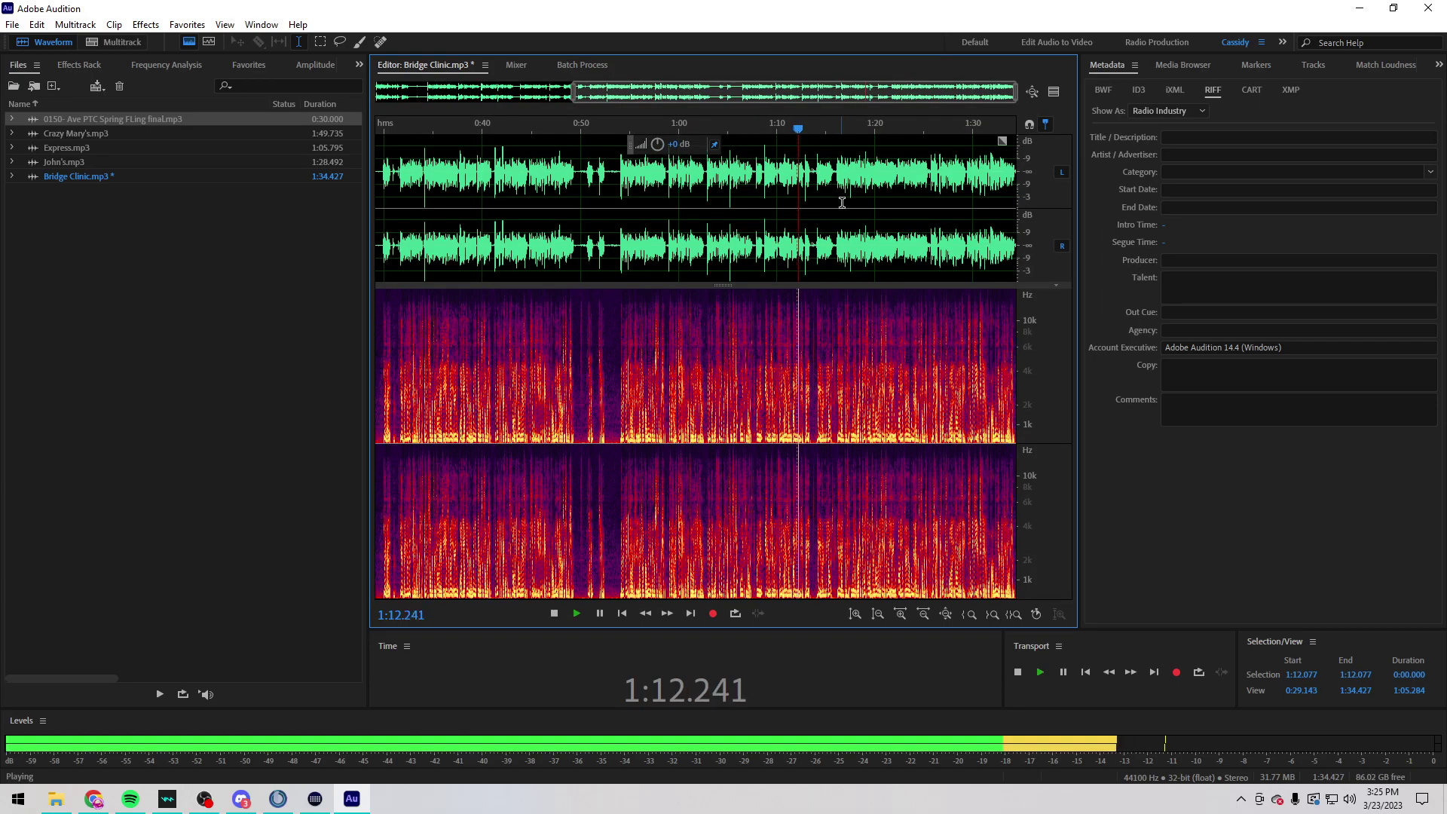
{"action": "scroll", "coordinate": [839, 202], "scroll_direction": "up", "scroll_amount": 3}
{"action": "left_click_drag", "start_coordinate": [527, 233], "coordinate": [622, 233]}
{"action": "key", "text": "Delete"}
Step: Play the tightened spot, loop the tiny leftover sound between words, and delete it from 1:12.734 to 1:12.779
{"action": "left_click", "coordinate": [510, 235]}
{"action": "key", "text": "alt+space"}
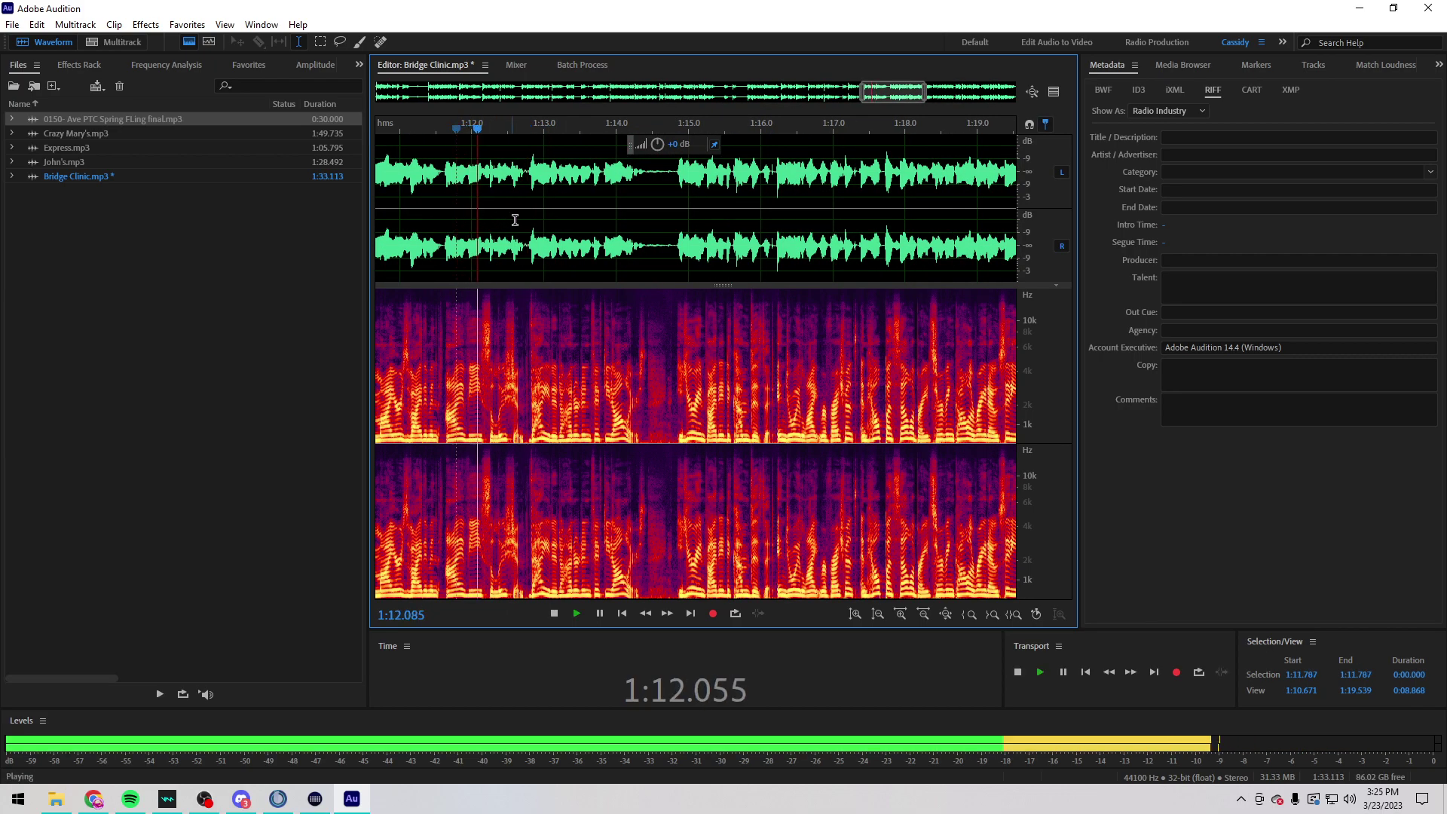
{"action": "scroll", "coordinate": [511, 239], "scroll_direction": "up", "scroll_amount": 10}
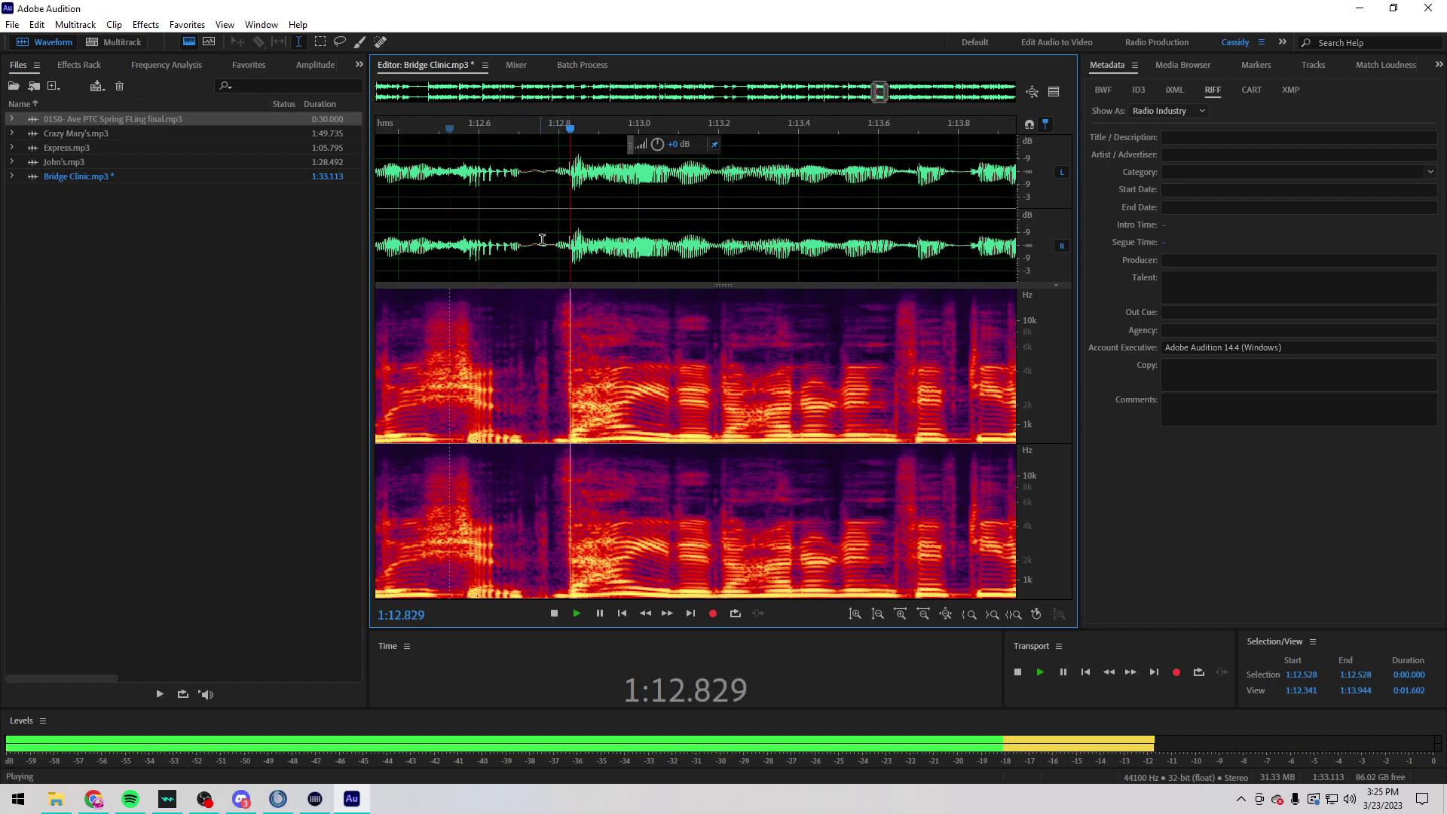
{"action": "key", "text": "space"}
{"action": "left_click_drag", "start_coordinate": [550, 256], "coordinate": [510, 269]}
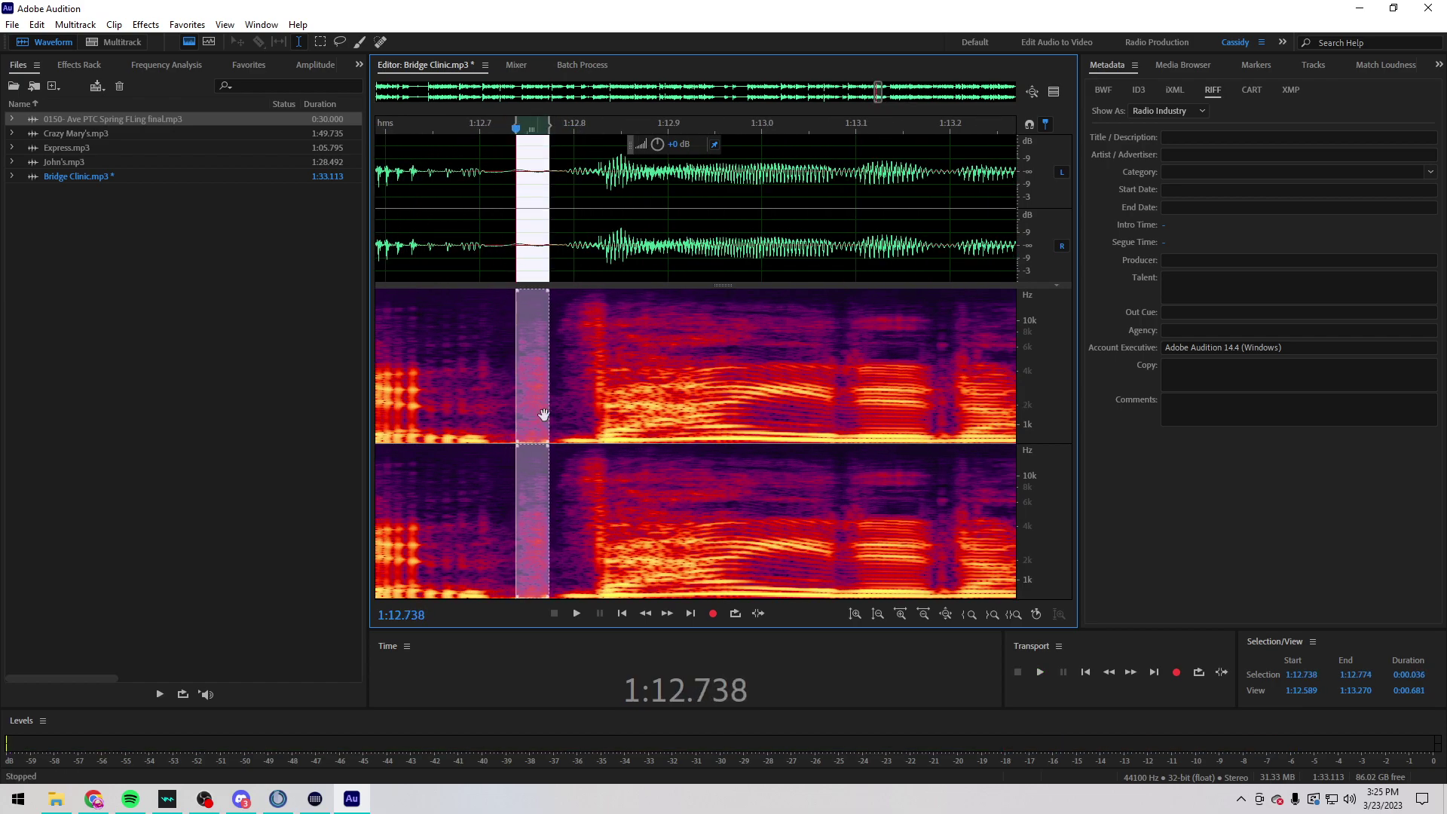
{"action": "left_click", "coordinate": [586, 388]}
{"action": "left_click_drag", "start_coordinate": [552, 247], "coordinate": [511, 253]}
{"action": "key", "text": "space"}
{"action": "key", "text": "space"}
Step: Play the edited join from about 1:12, and spot-check the reading near 1:23, 0:50 and 0:25
{"action": "key", "text": "space"}
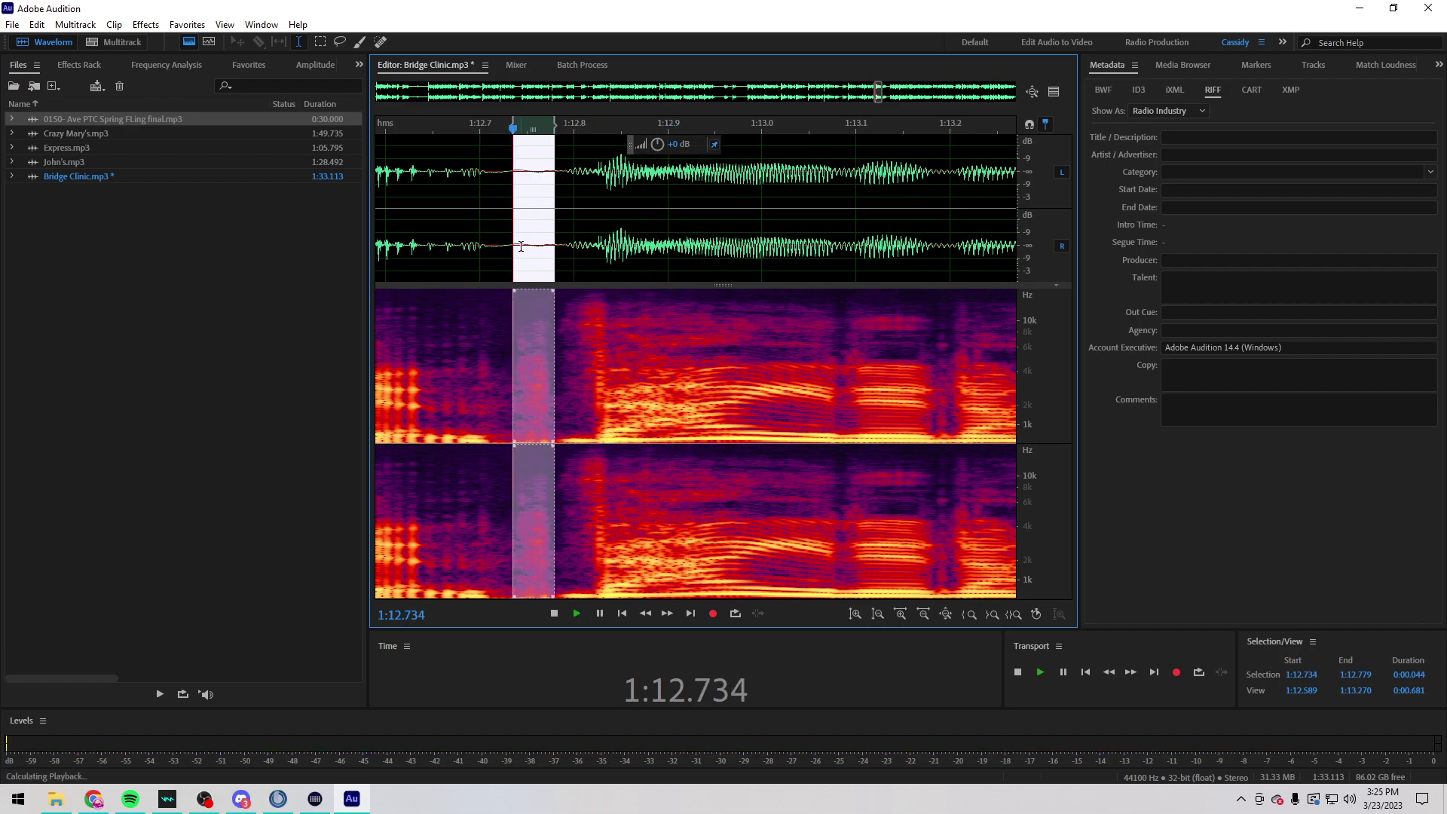
{"action": "left_click", "coordinate": [737, 614]}
{"action": "key", "text": "space"}
{"action": "key", "text": "space"}
{"action": "key", "text": "Delete"}
{"action": "scroll", "coordinate": [706, 264], "scroll_direction": "down", "scroll_amount": 5}
{"action": "left_click", "coordinate": [566, 245]}
{"action": "key", "text": "space"}
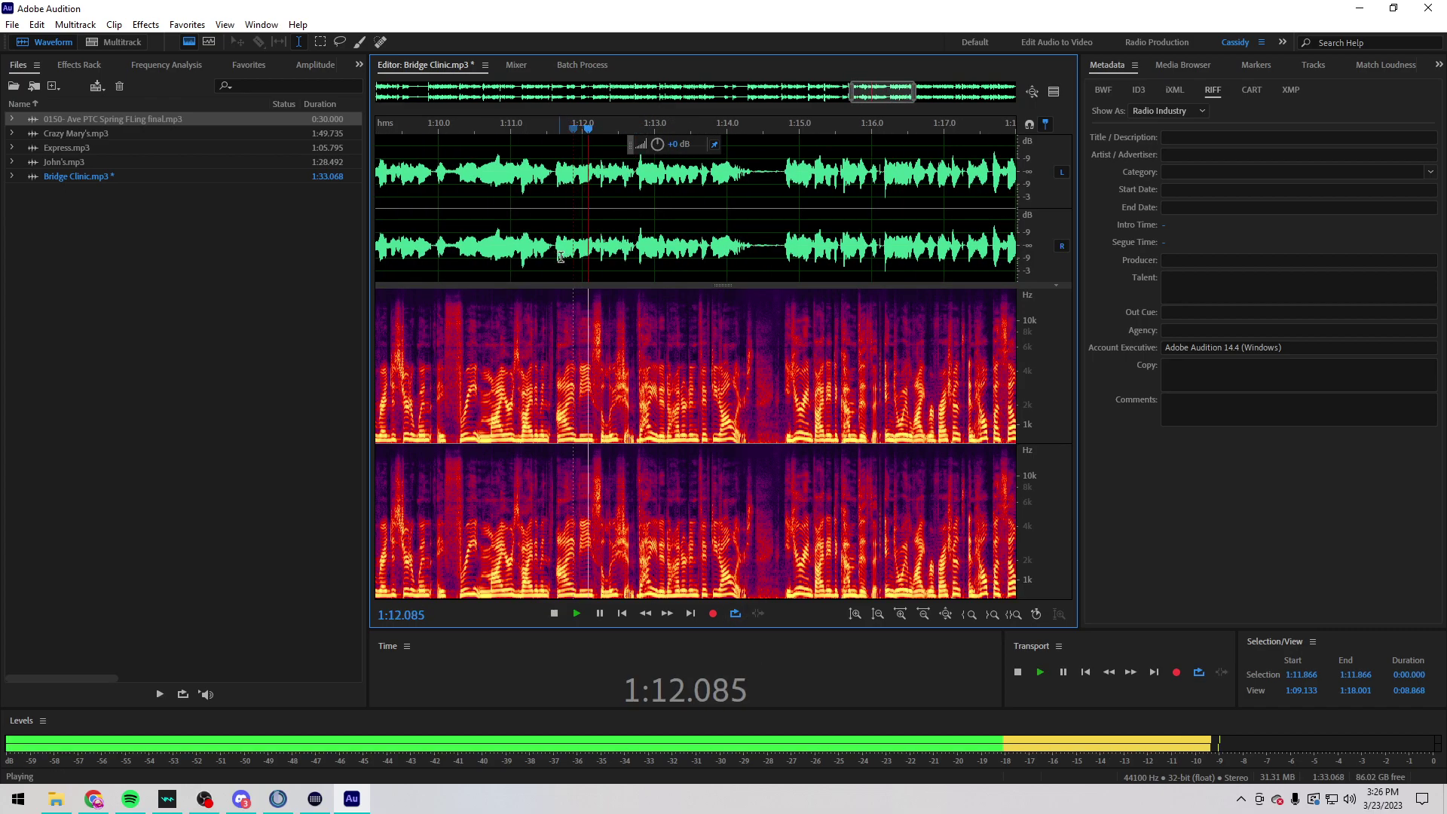
{"action": "scroll", "coordinate": [648, 253], "scroll_direction": "down", "scroll_amount": 3}
{"action": "scroll", "coordinate": [754, 241], "scroll_direction": "down", "scroll_amount": 3}
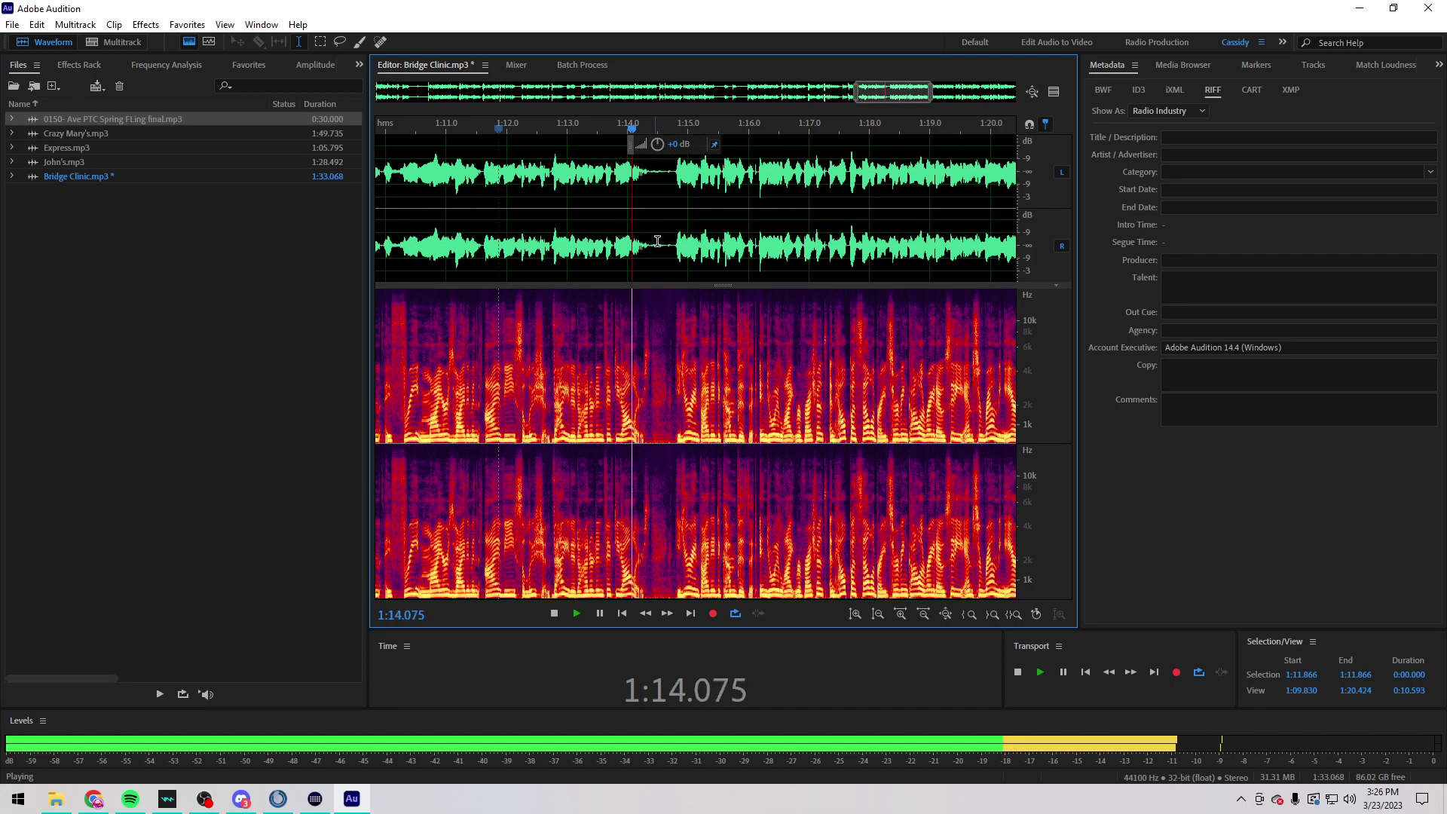
{"action": "scroll", "coordinate": [892, 255], "scroll_direction": "up", "scroll_amount": 4}
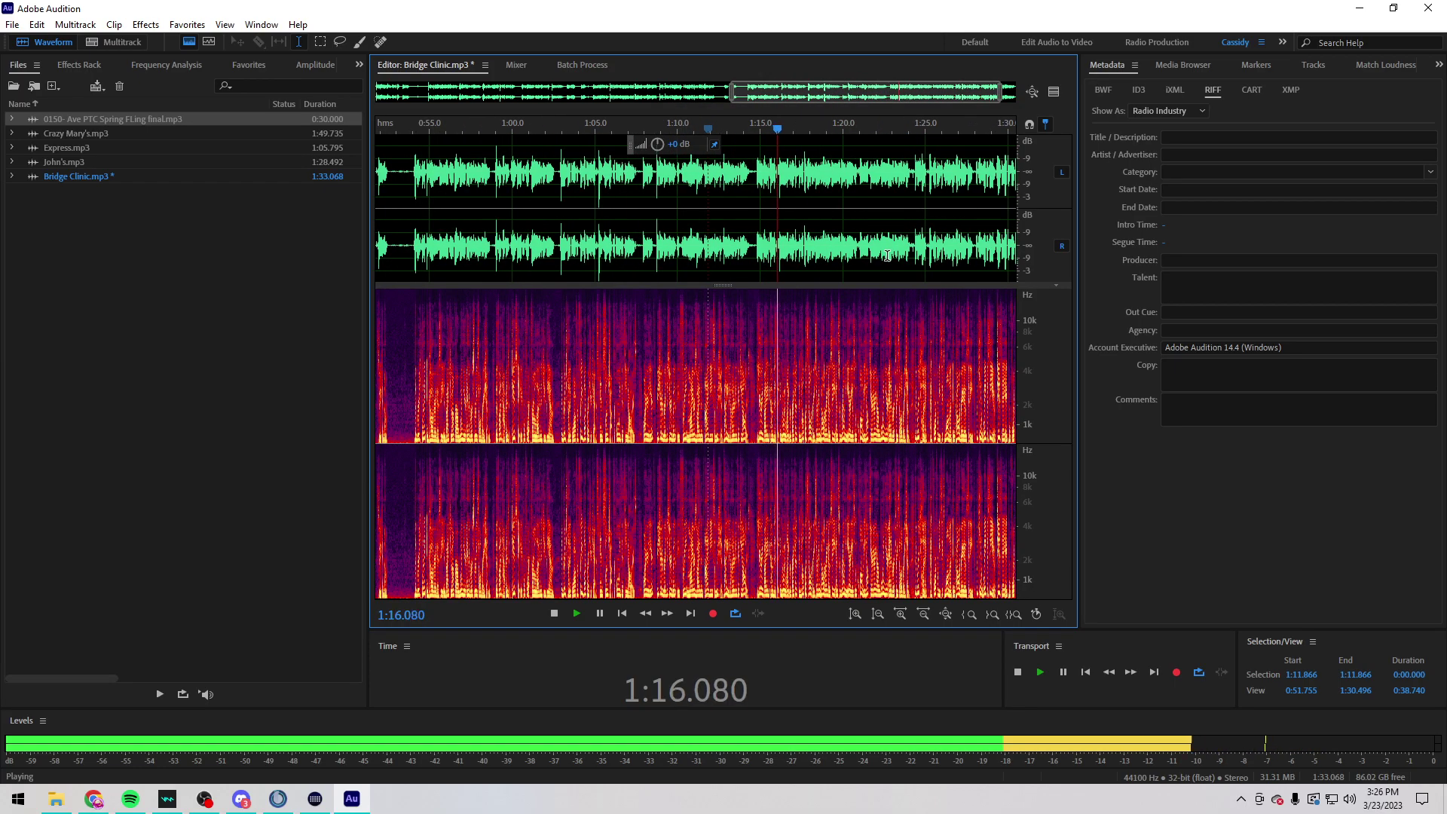
{"action": "scroll", "coordinate": [890, 252], "scroll_direction": "down", "scroll_amount": 4}
{"action": "left_click_drag", "start_coordinate": [869, 245], "coordinate": [1014, 230]}
{"action": "left_click", "coordinate": [897, 223]}
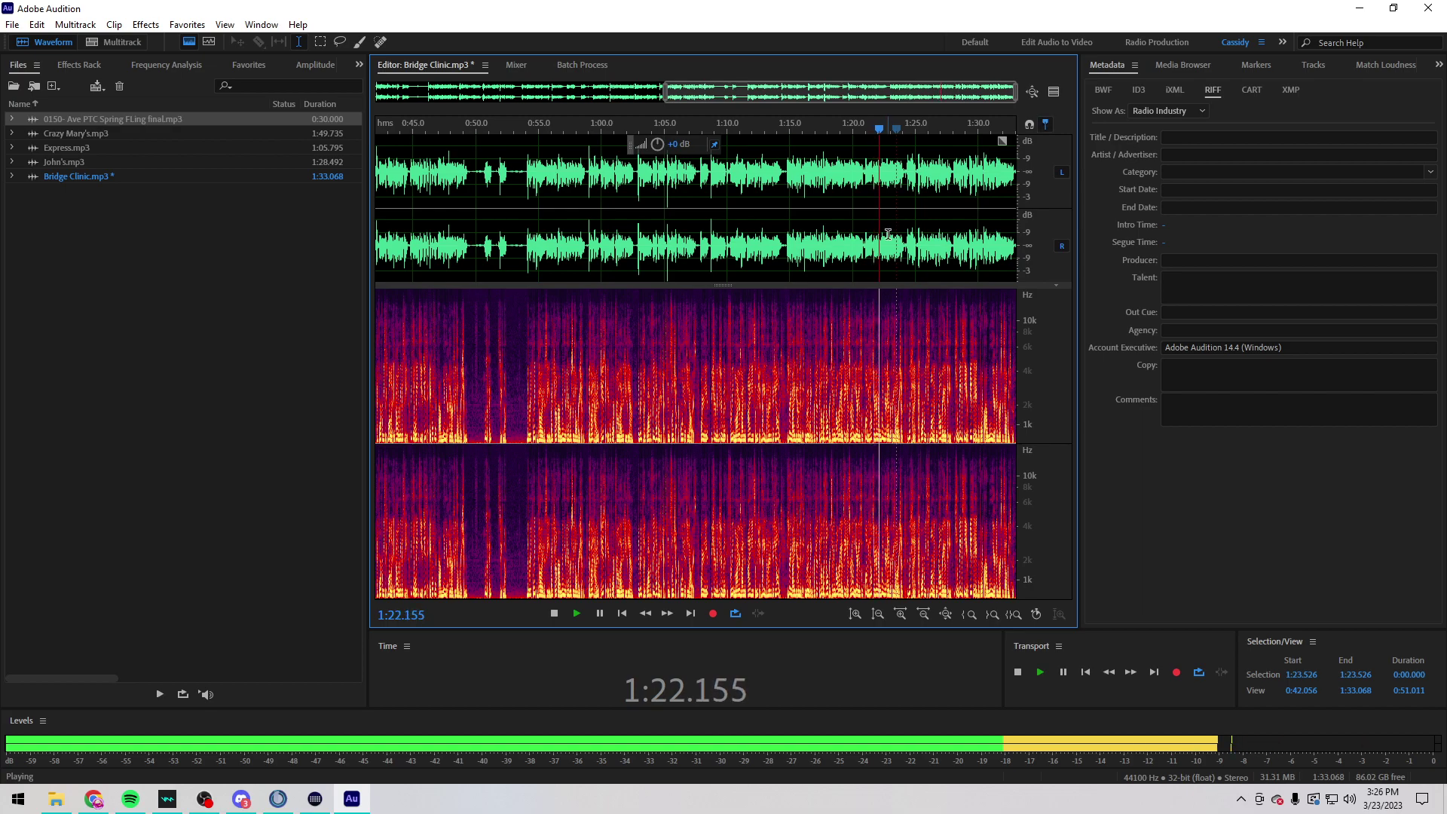
{"action": "key", "text": "space"}
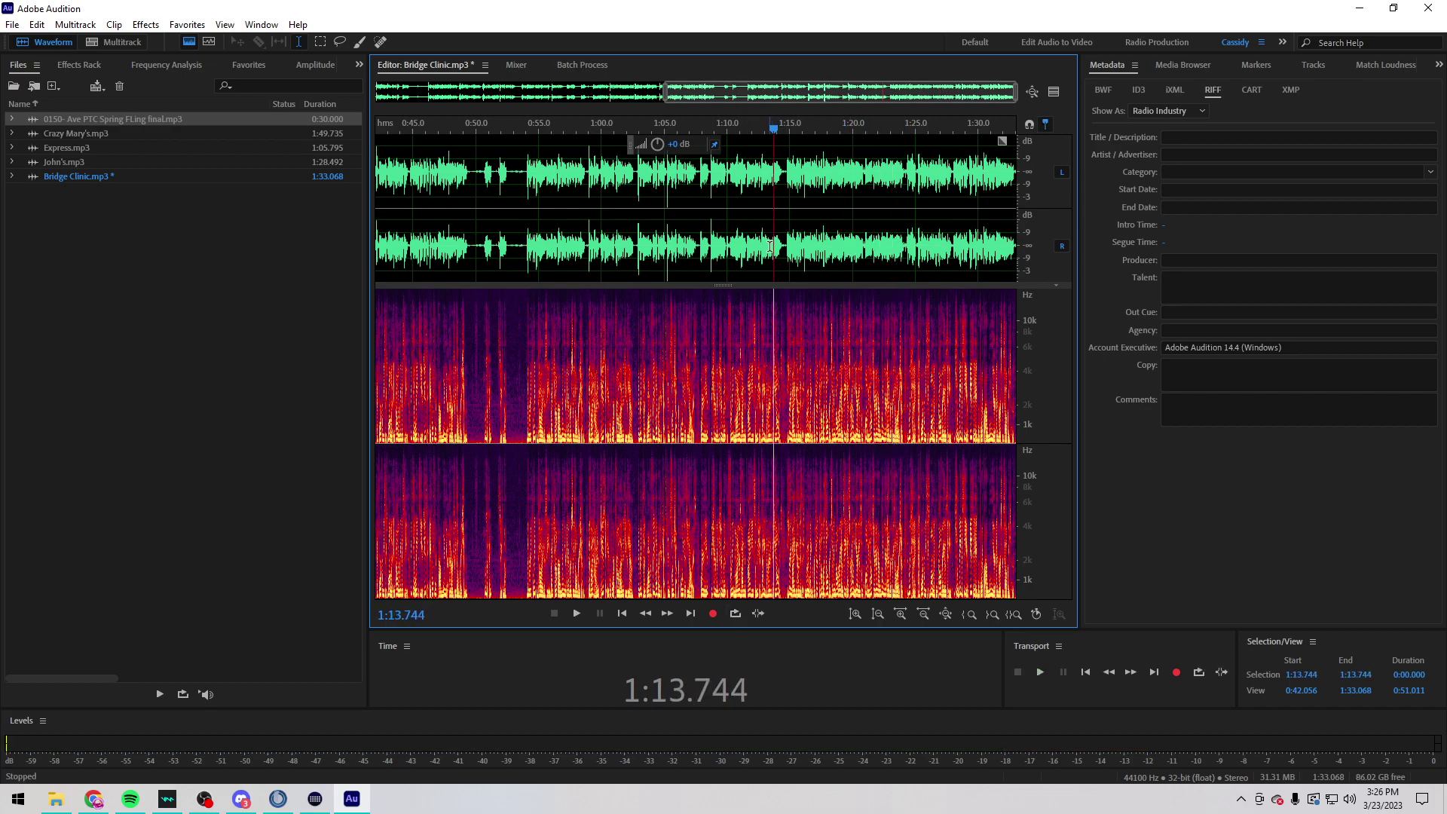
{"action": "scroll", "coordinate": [771, 241], "scroll_direction": "down", "scroll_amount": 3}
{"action": "left_click", "coordinate": [723, 245]}
{"action": "key", "text": "space"}
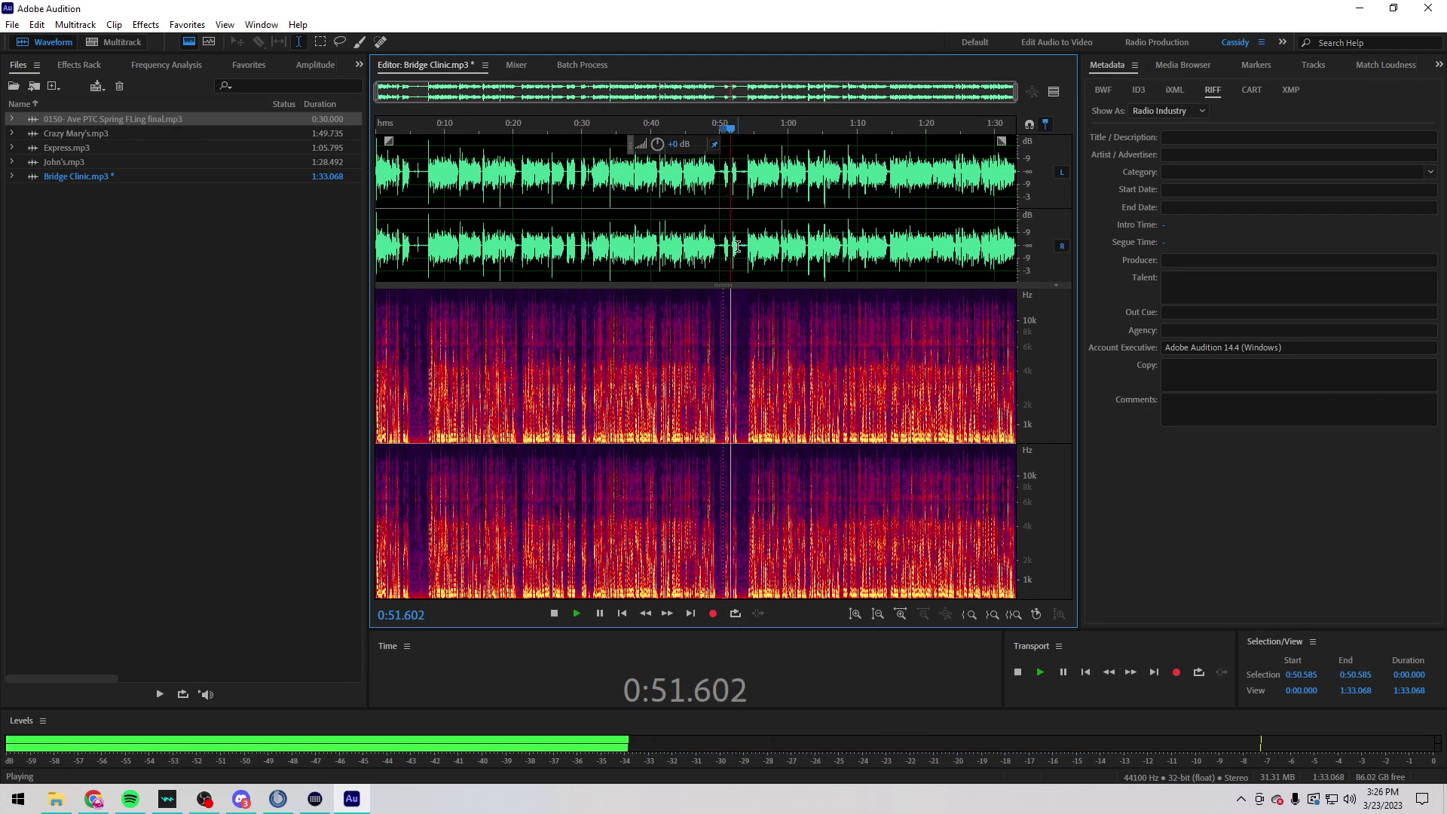
{"action": "left_click", "coordinate": [547, 245]}
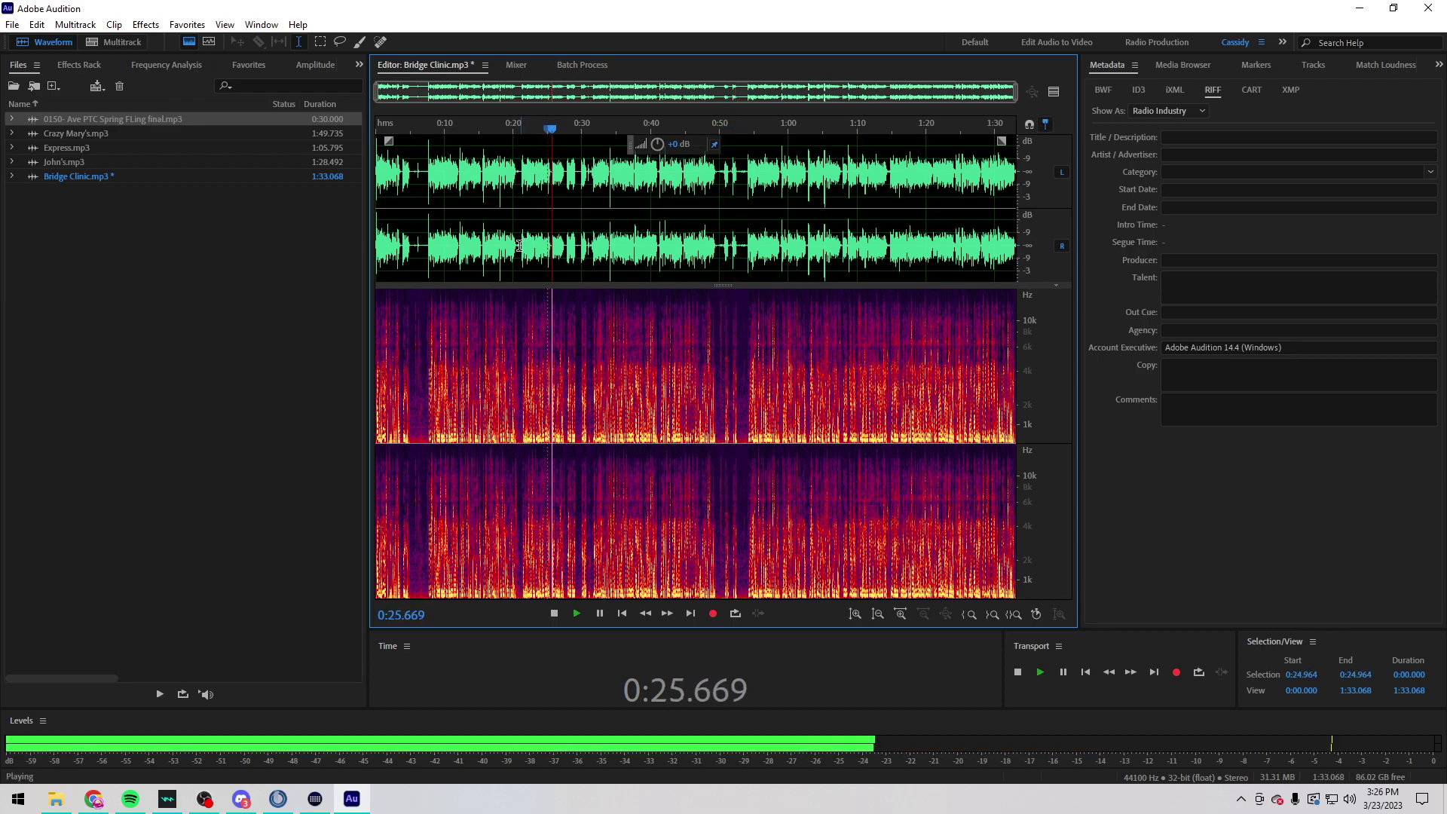
{"action": "key", "text": "space"}
Step: Save the edited reading as the MP3 file Bridge Clinic.mp3 in the Downloads folder
{"action": "key", "text": "ctrl+shift+s"}
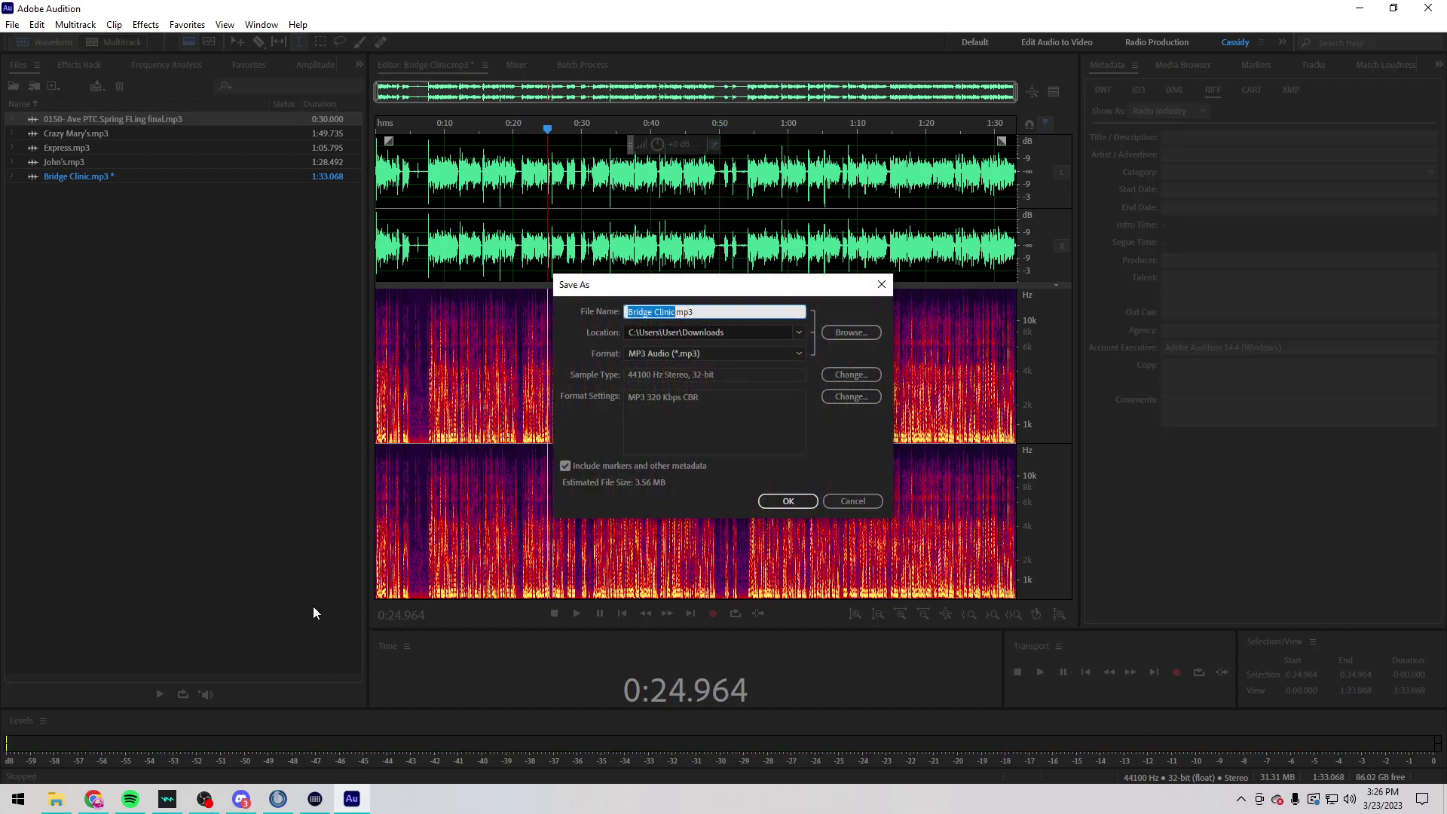
{"action": "key", "text": "Return"}
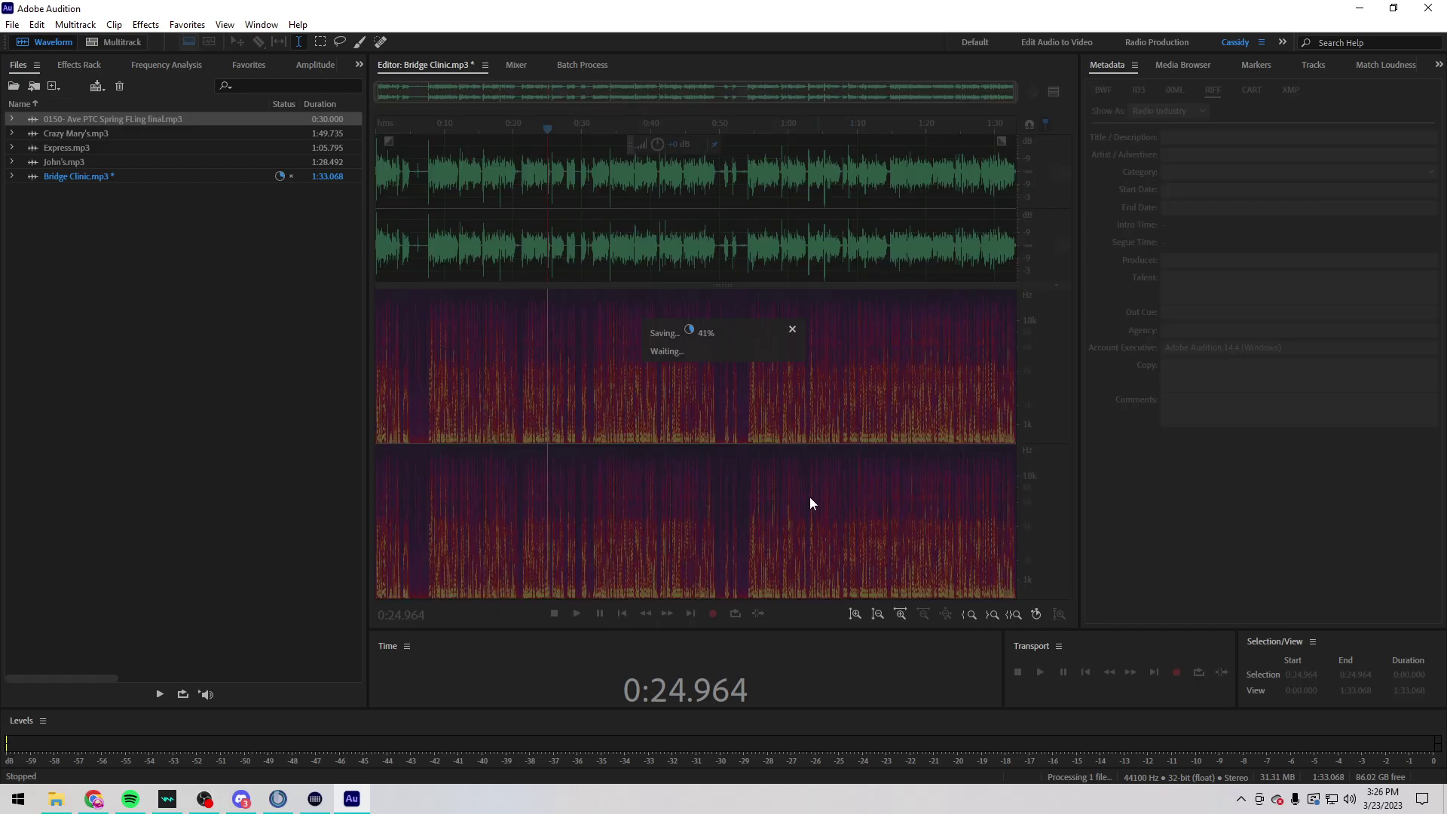
Step: Switch to the clinic request thread in Gmail and discard the reply-all draft
{"action": "left_click", "coordinate": [97, 798]}
{"action": "scroll", "coordinate": [460, 490], "scroll_direction": "down", "scroll_amount": 5}
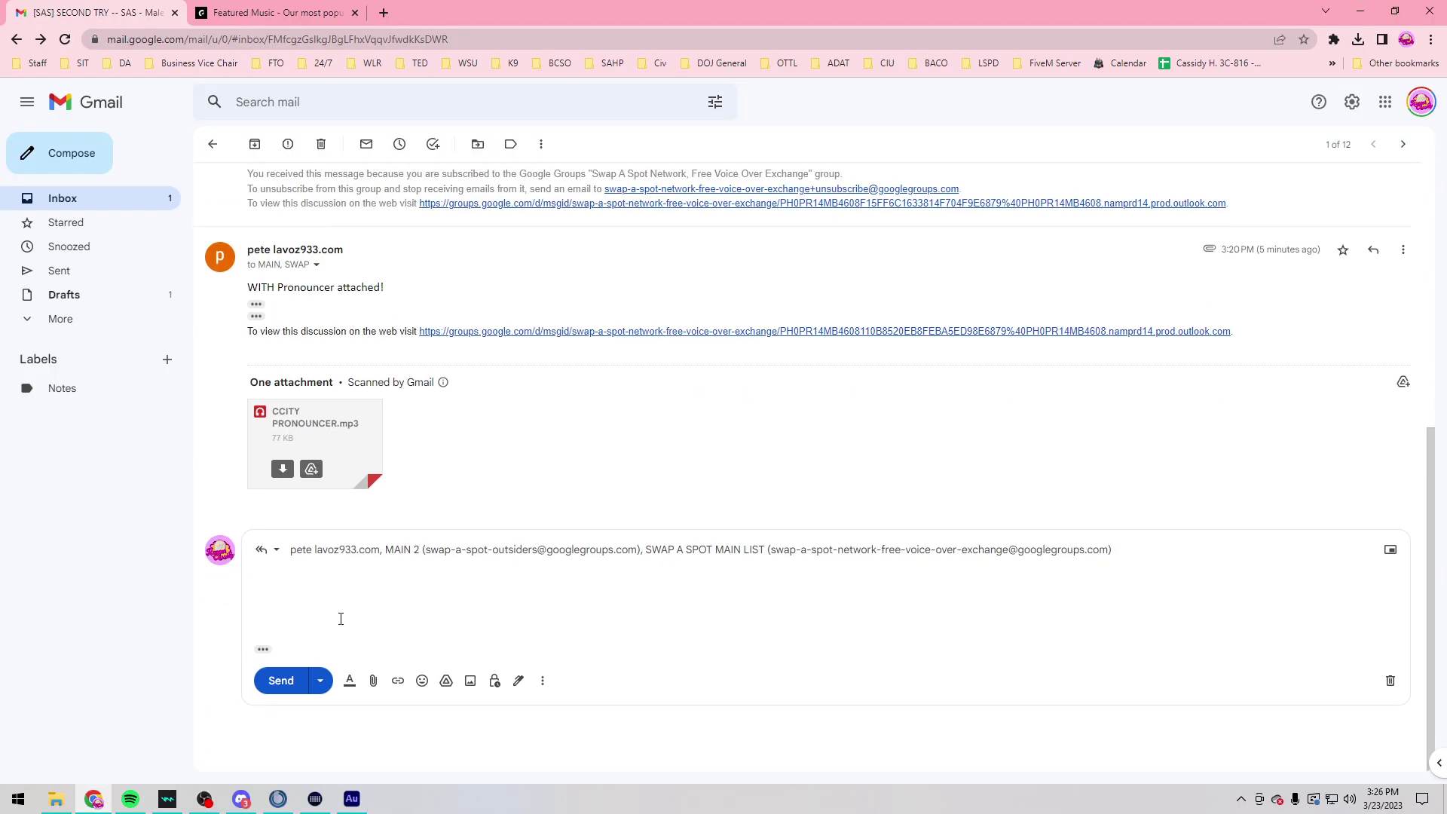
{"action": "left_click", "coordinate": [55, 799]}
{"action": "left_click", "coordinate": [1059, 572]}
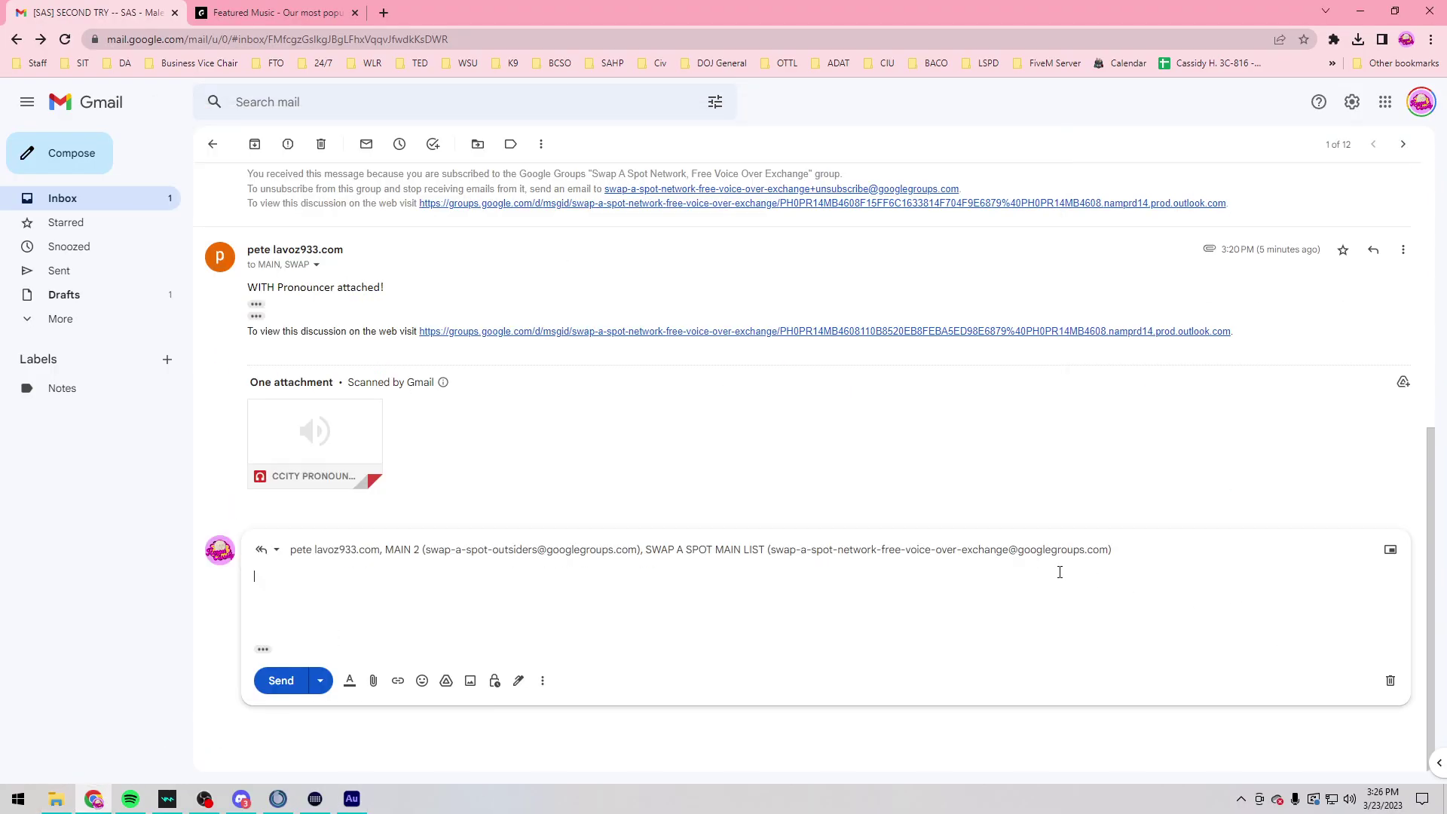
{"action": "left_click", "coordinate": [1385, 678]}
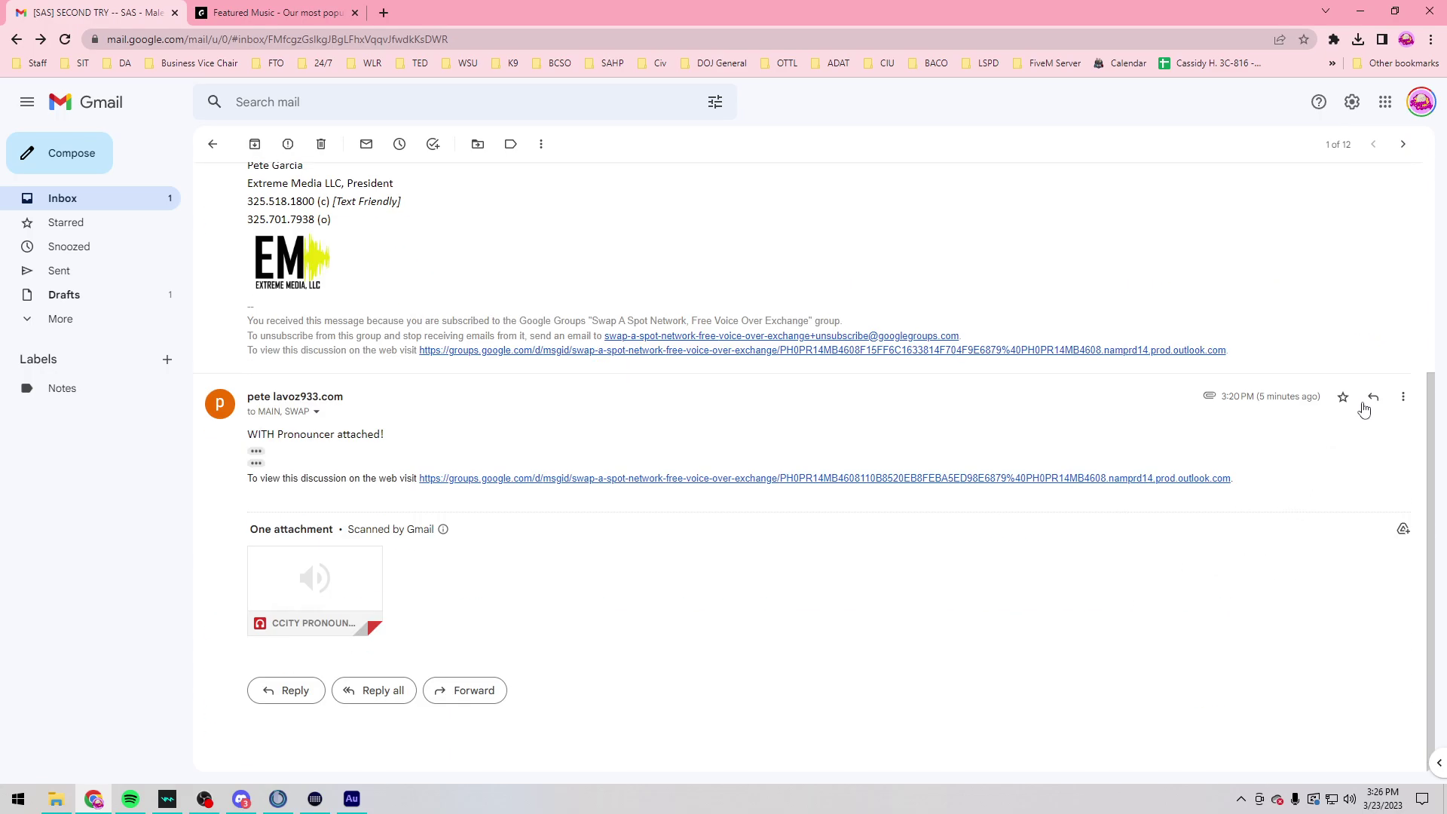
Step: Reply only to the sender with Bridge Clinic.mp3 from Downloads attached and the message "Here you go!", and send it
{"action": "left_click", "coordinate": [1374, 398]}
{"action": "left_click", "coordinate": [82, 805]}
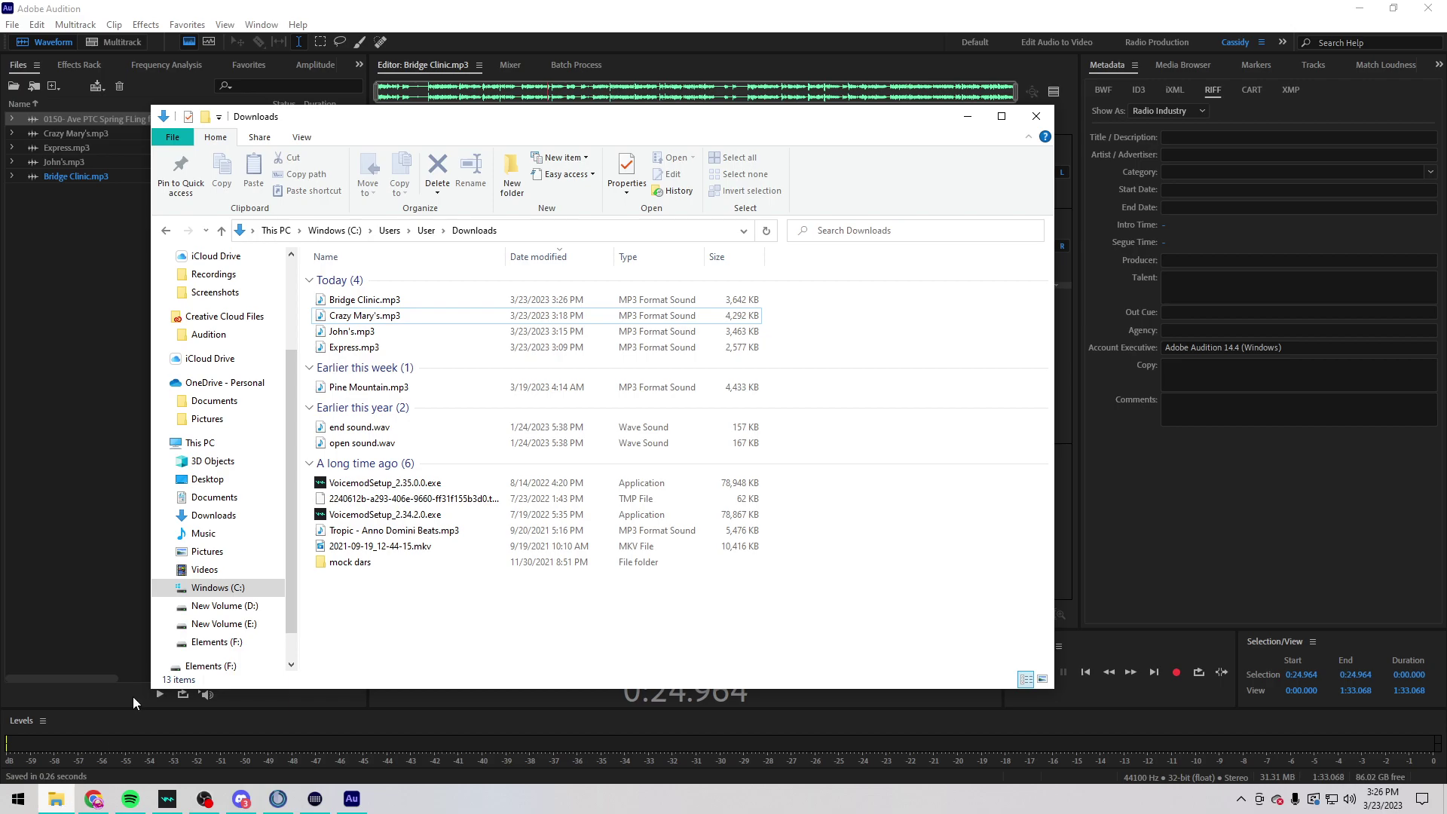
{"action": "left_click", "coordinate": [94, 799]}
{"action": "left_click", "coordinate": [55, 799]}
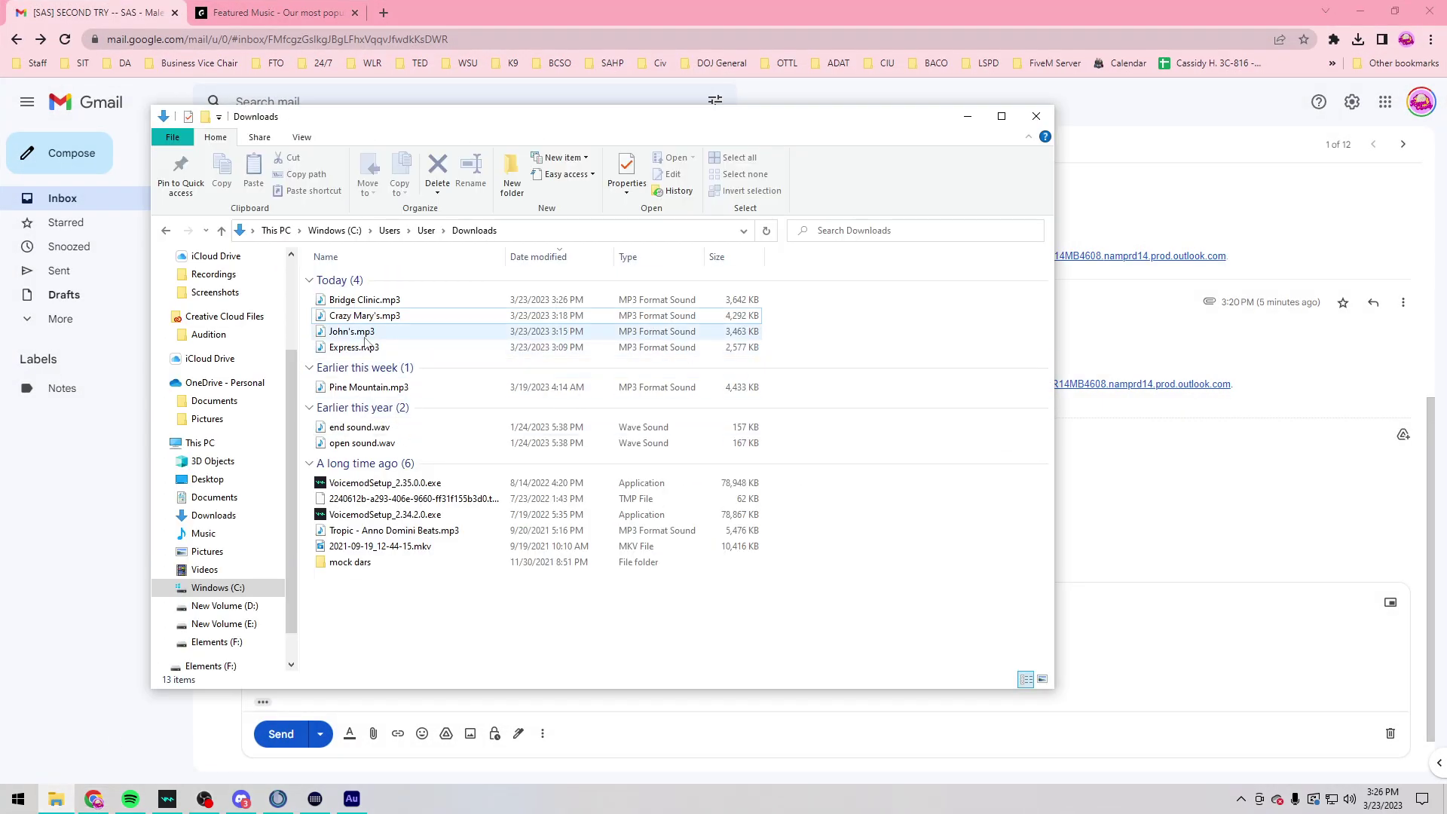
{"action": "left_click_drag", "start_coordinate": [369, 300], "coordinate": [1221, 648]}
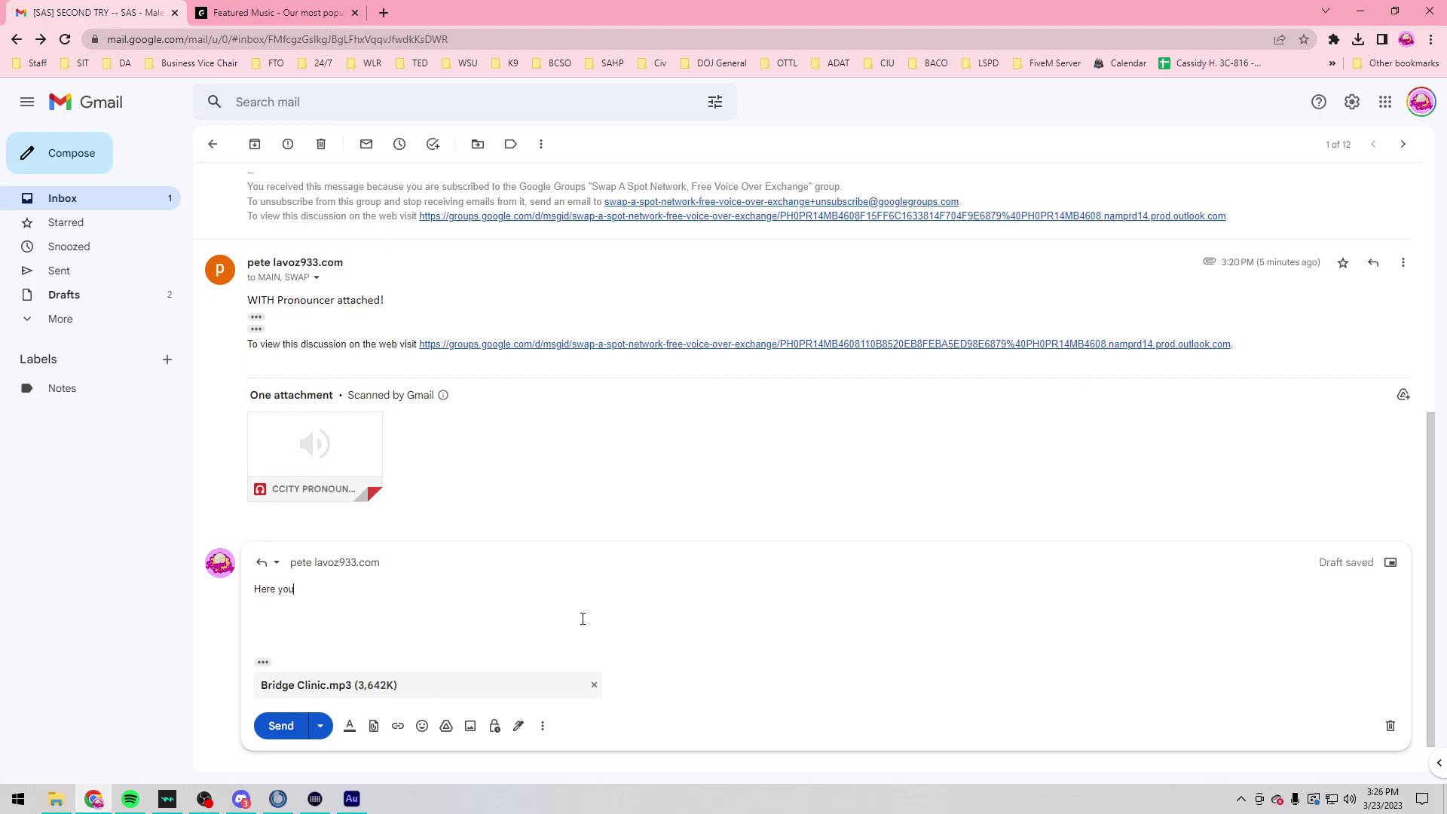
{"action": "key", "text": "ctrl+Return"}
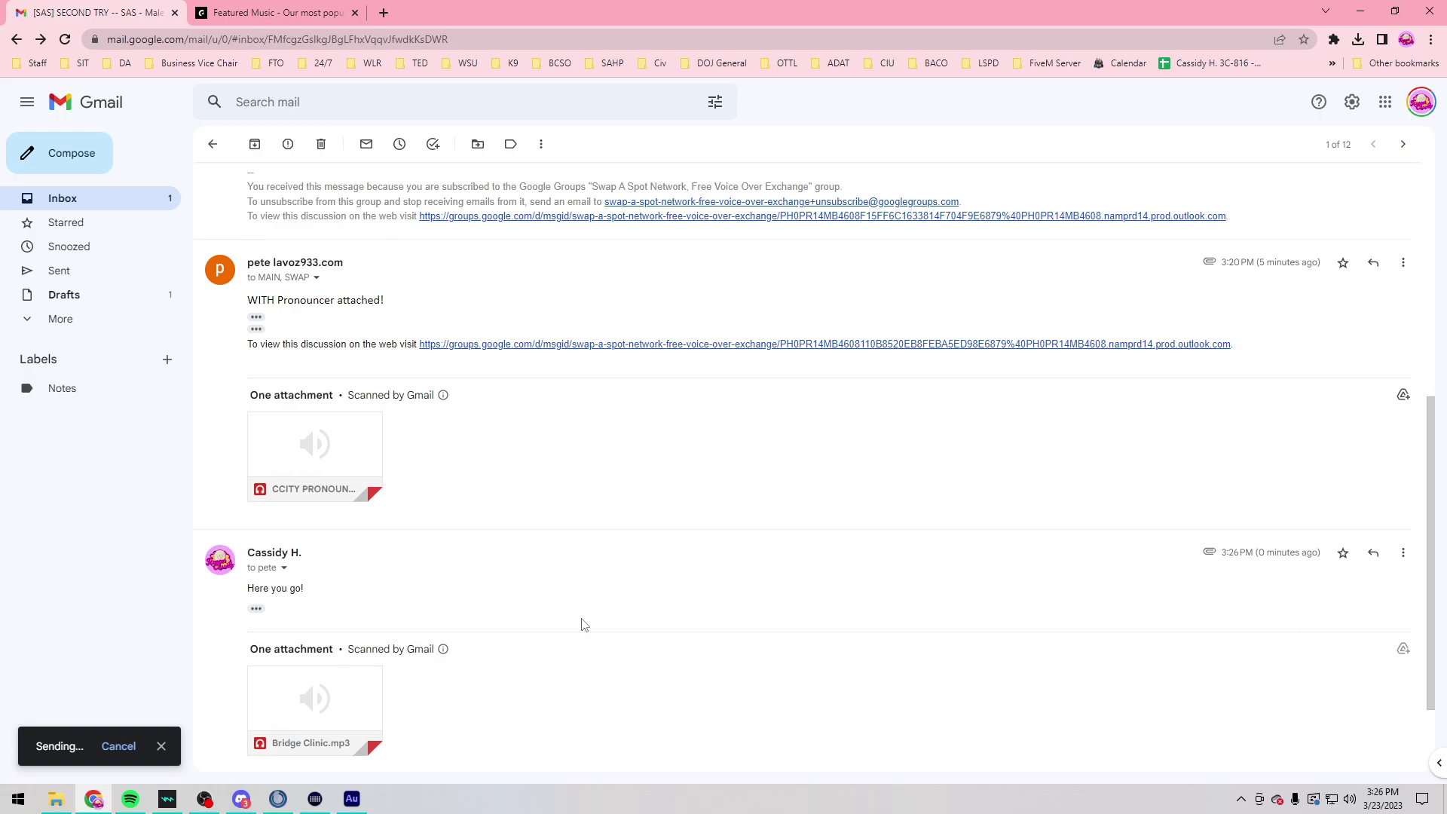
Step: Open the thank-you reply about the Crazy Mary's spot and delete the conversation
{"action": "left_click", "coordinate": [331, 154]}
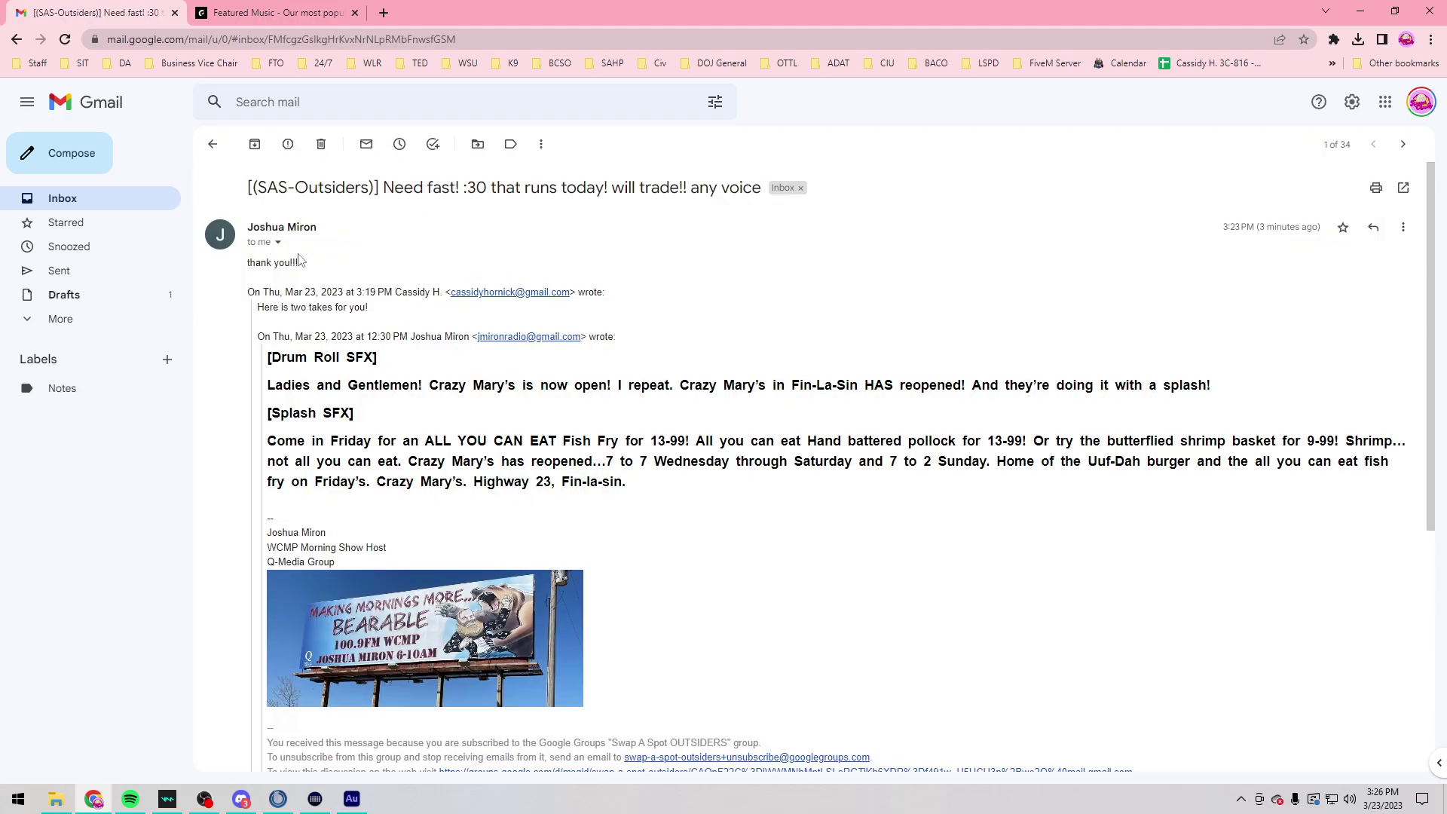
{"action": "left_click", "coordinate": [321, 144]}
Step: Open the Promotions email requesting an upbeat female :30 read for Holidaze at StoneCreek and read its script
{"action": "left_click", "coordinate": [441, 184]}
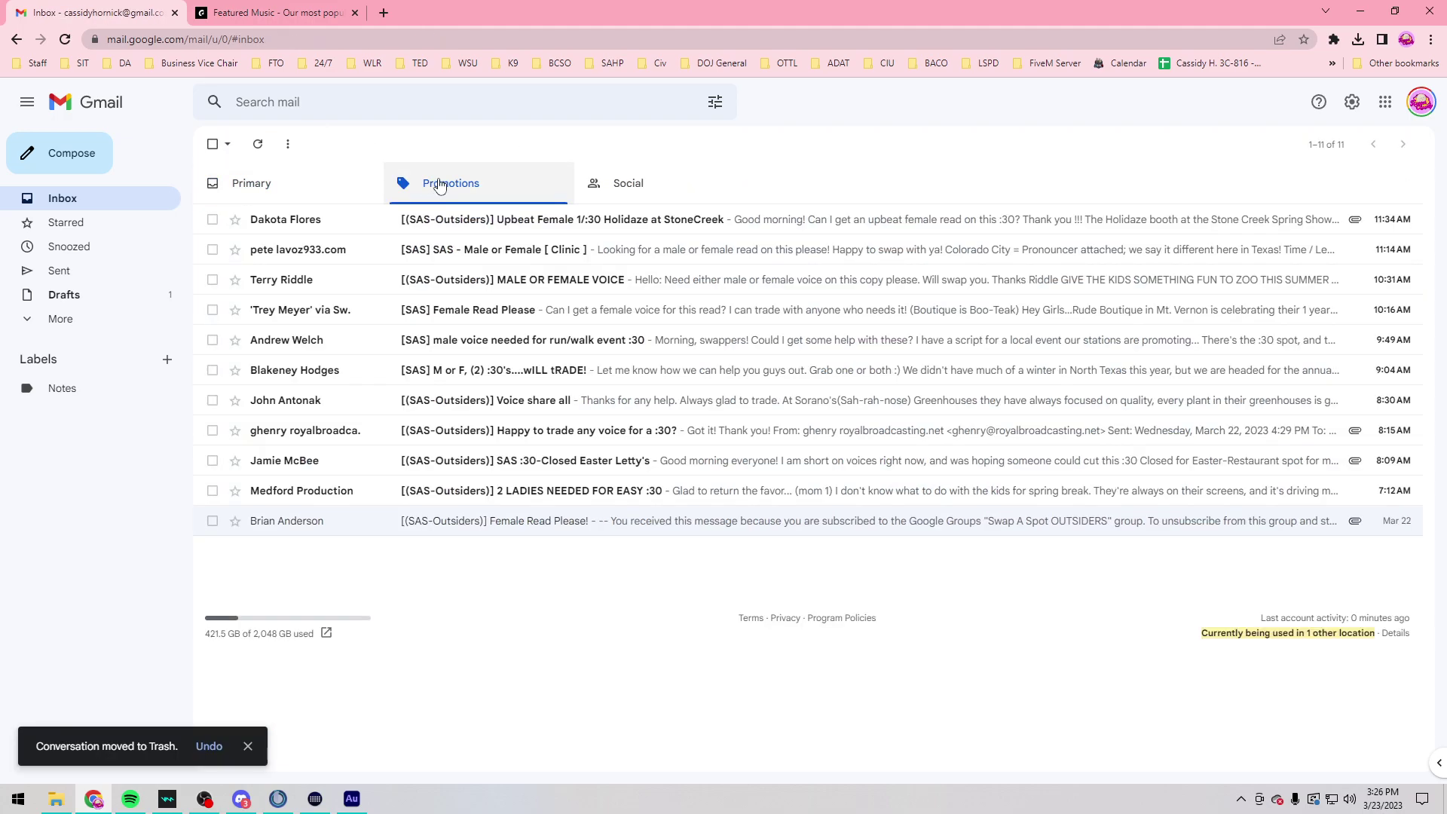
{"action": "left_click", "coordinate": [507, 217]}
{"action": "left_click_drag", "start_coordinate": [405, 188], "coordinate": [559, 195]}
{"action": "left_click", "coordinate": [559, 194]}
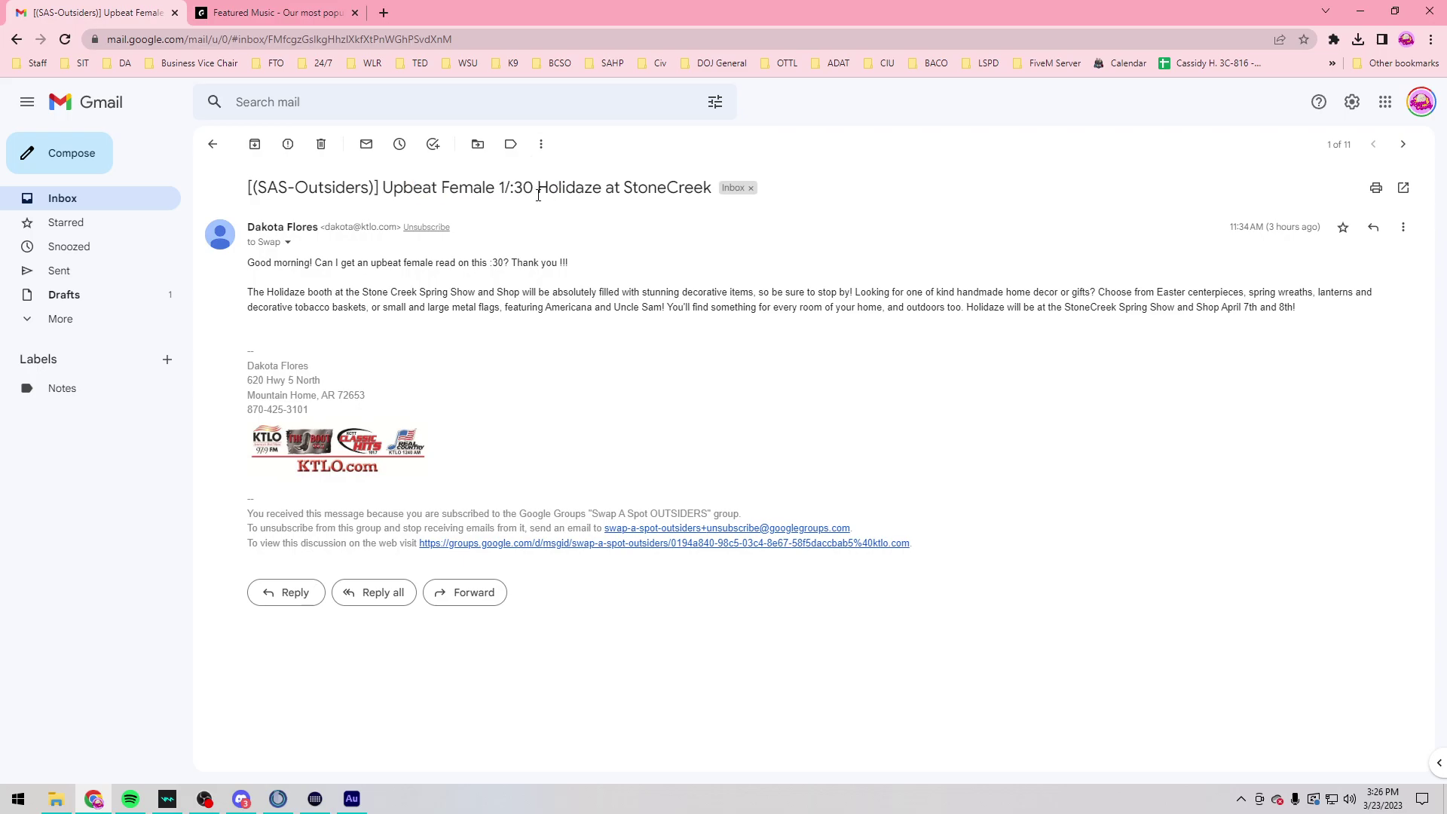
{"action": "left_click_drag", "start_coordinate": [559, 190], "coordinate": [670, 193]}
{"action": "left_click", "coordinate": [678, 198]}
{"action": "left_click_drag", "start_coordinate": [387, 261], "coordinate": [481, 262]}
{"action": "left_click", "coordinate": [481, 262]}
Step: Switch to Audition and create a multitrack session named Untitled Session 24 from the MRC 2.0 template
{"action": "left_click", "coordinate": [352, 799]}
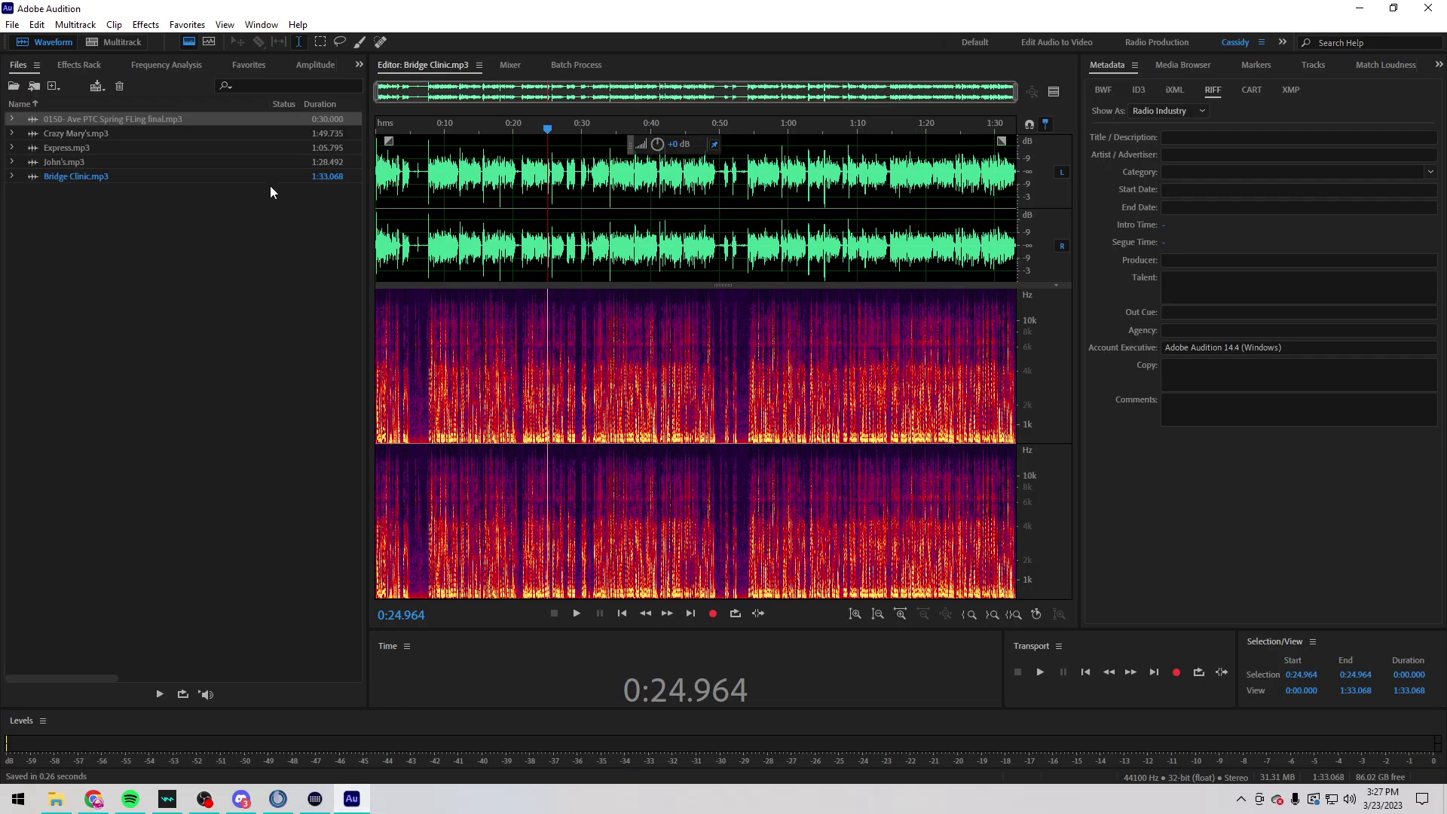
{"action": "key", "text": "ctrl+n"}
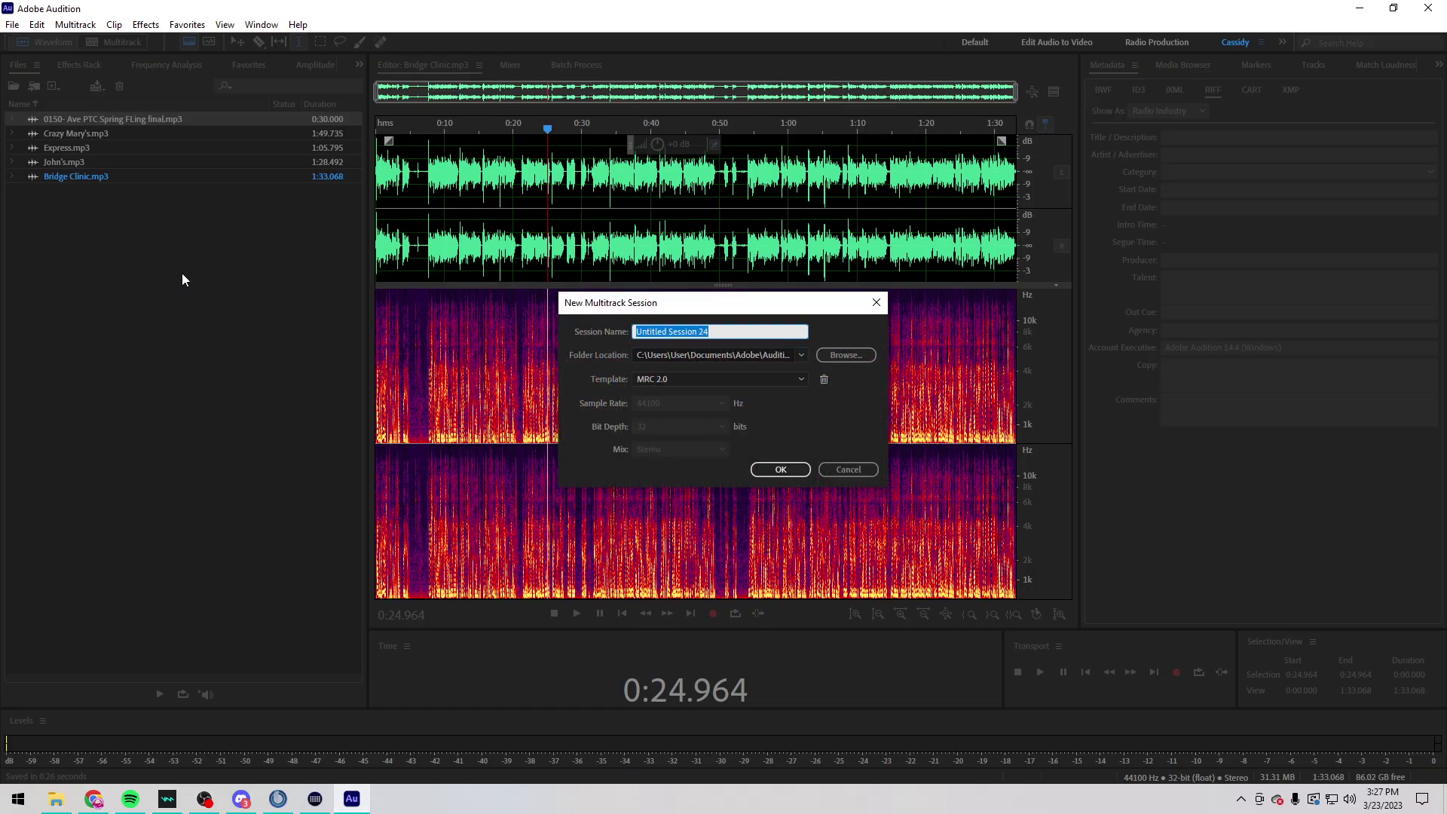
{"action": "key", "text": "Return"}
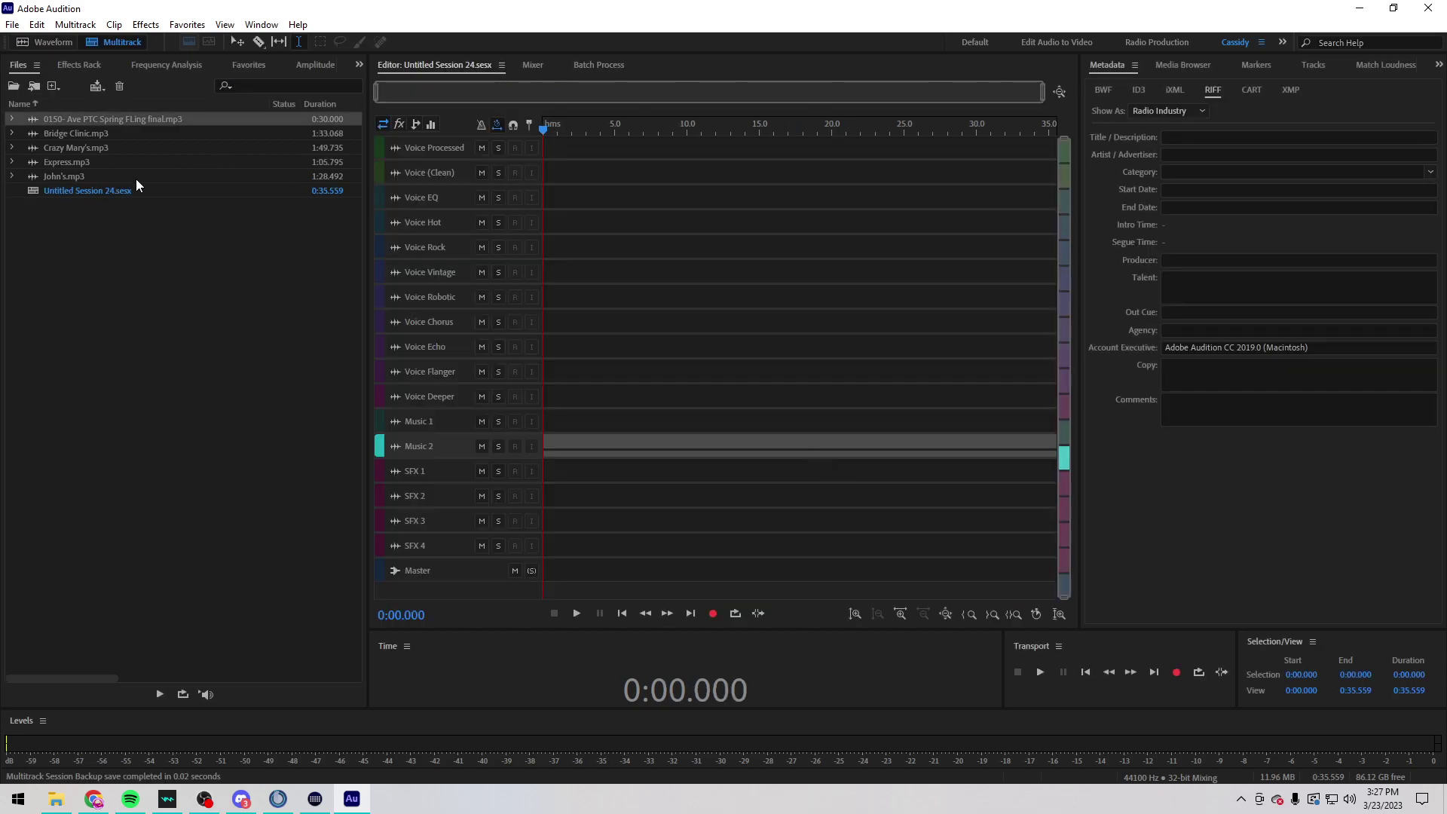
Step: Create a new audio file, start recording, and switch to the Holidaze script in Gmail for reading
{"action": "key", "text": "ctrl+shift+n"}
{"action": "key", "text": "Return"}
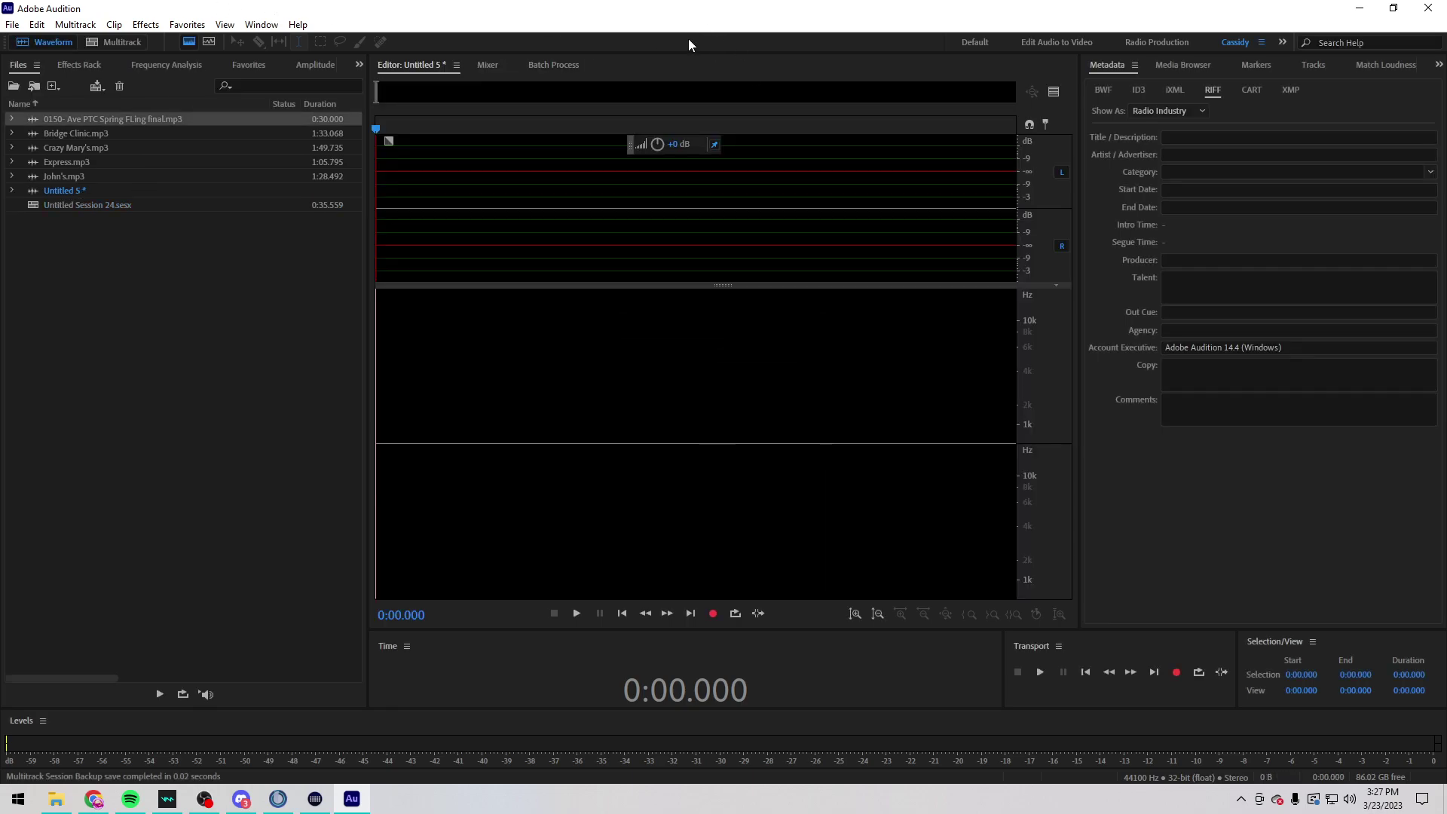
{"action": "key", "text": "shift+space"}
{"action": "left_click", "coordinate": [97, 804]}
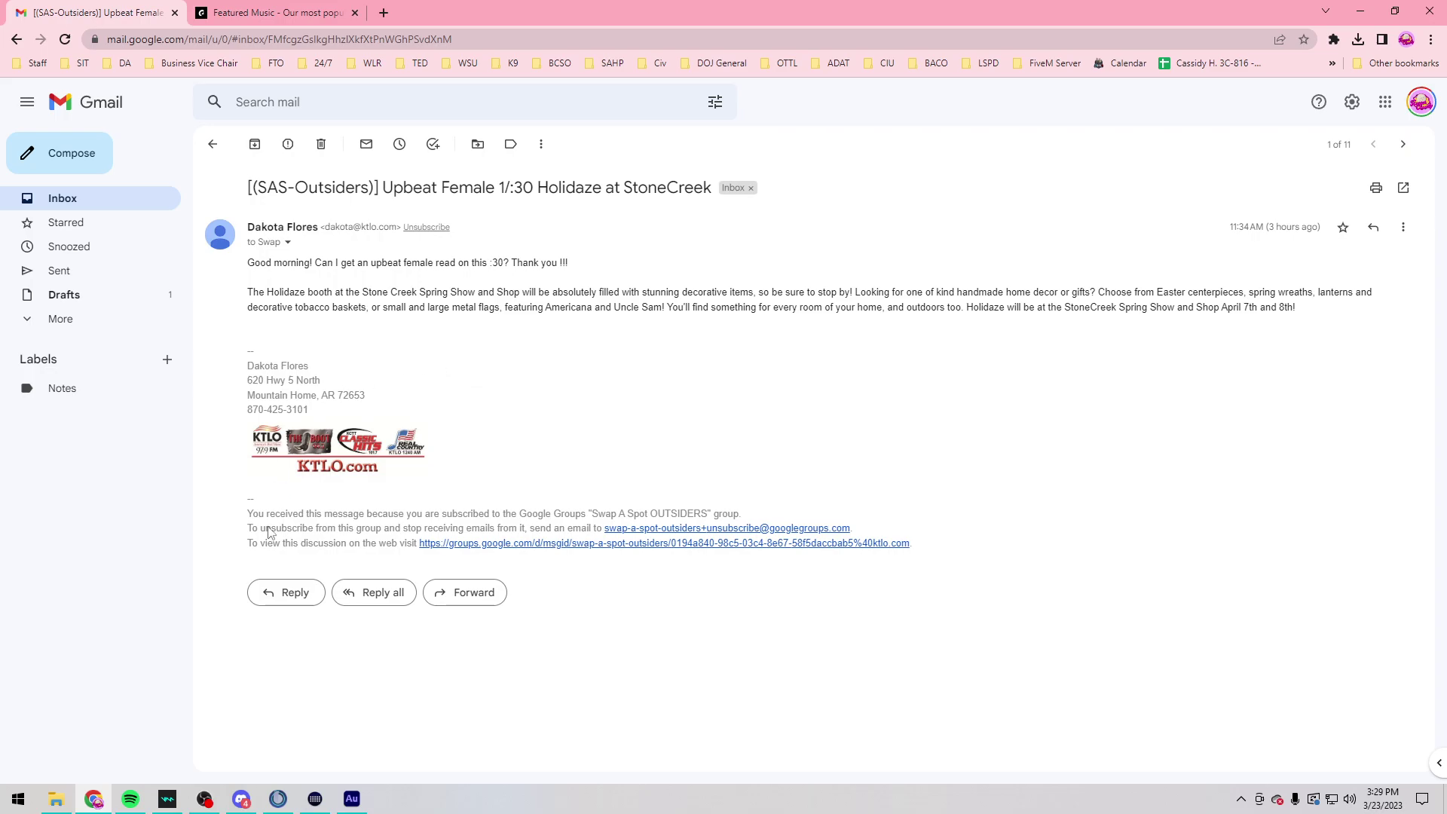
Step: Switch to Audition, stop the recording and normalize the whole Holidaze take
{"action": "left_click", "coordinate": [353, 801]}
{"action": "key", "text": "space"}
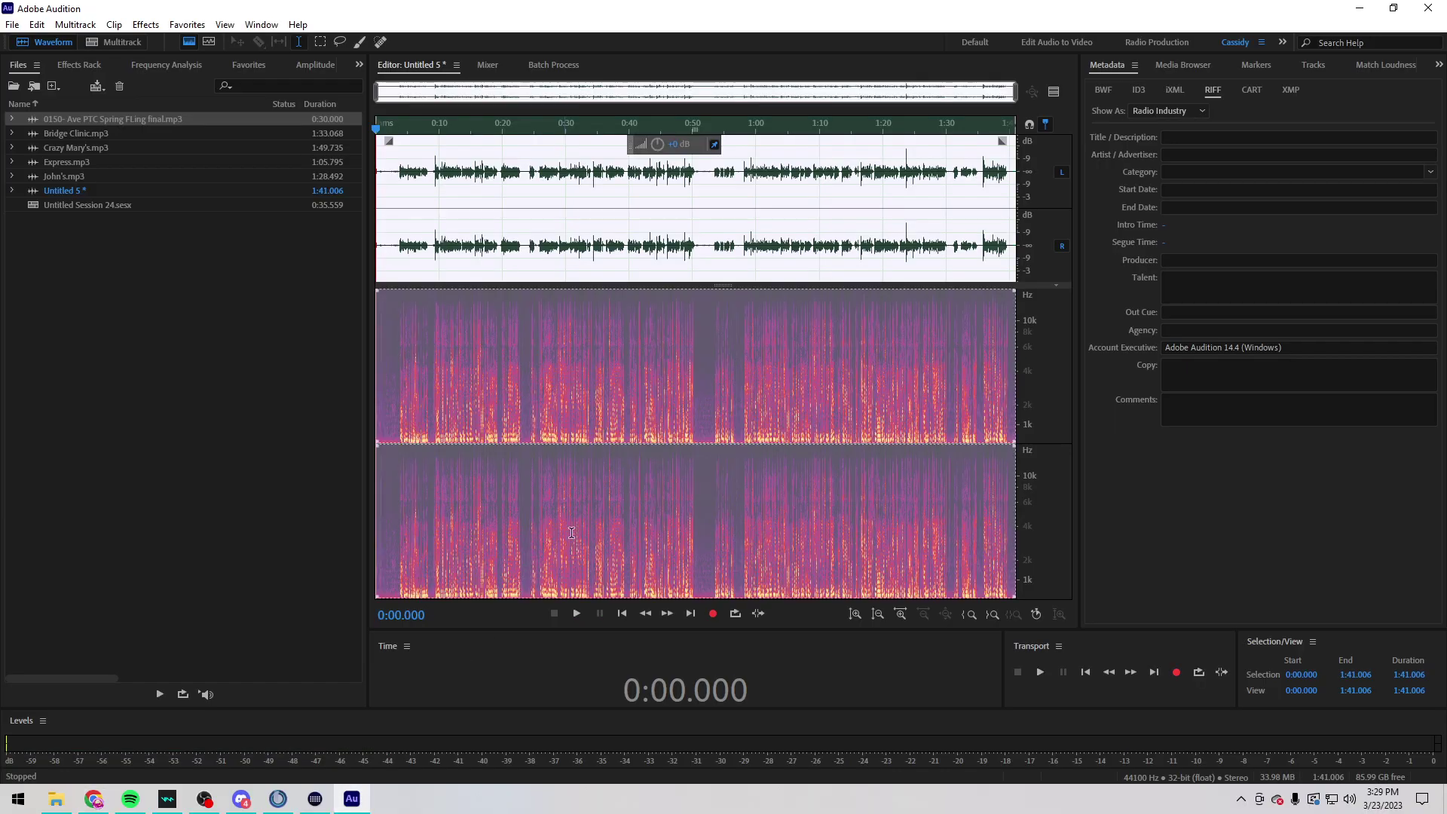
{"action": "key", "text": "n"}
{"action": "left_click", "coordinate": [405, 229]}
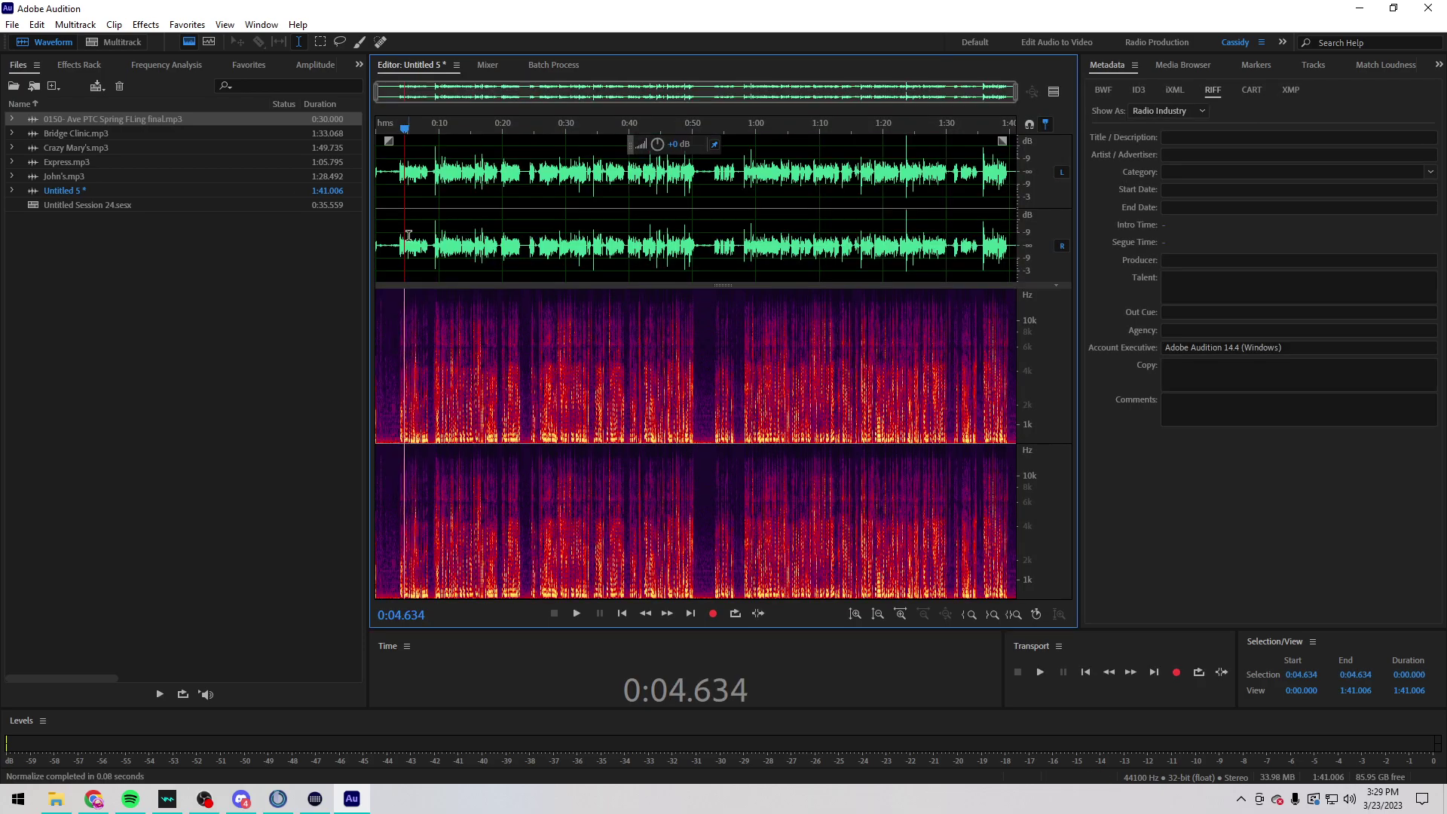
Step: Play back the opening read around 0:09 to check the gap between the first phrases
{"action": "scroll", "coordinate": [406, 230], "scroll_direction": "up", "scroll_amount": 1}
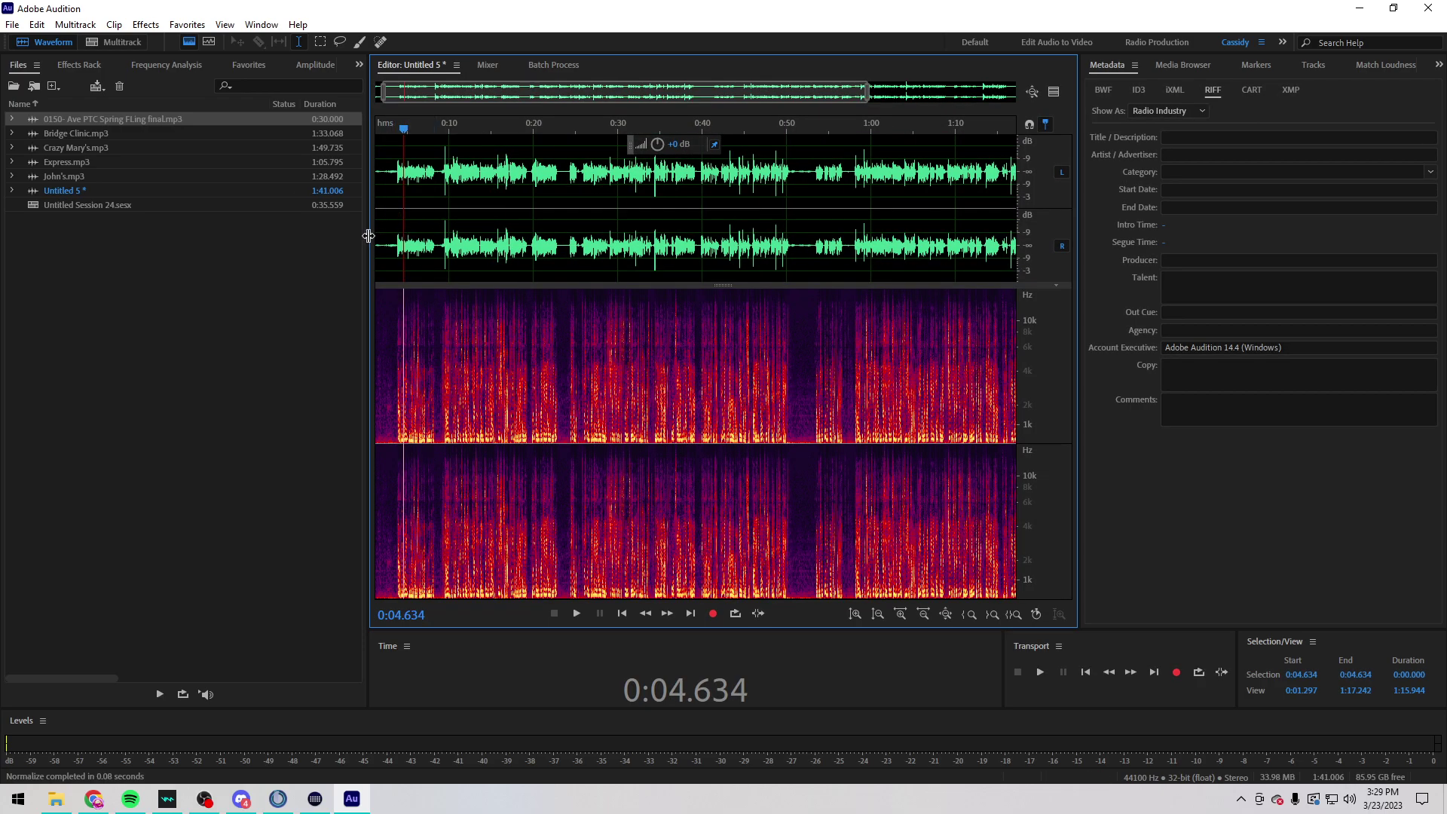
{"action": "scroll", "coordinate": [404, 249], "scroll_direction": "up", "scroll_amount": 4}
{"action": "left_click", "coordinate": [493, 249]}
{"action": "left_click", "coordinate": [556, 225]}
{"action": "scroll", "coordinate": [574, 237], "scroll_direction": "up", "scroll_amount": 4}
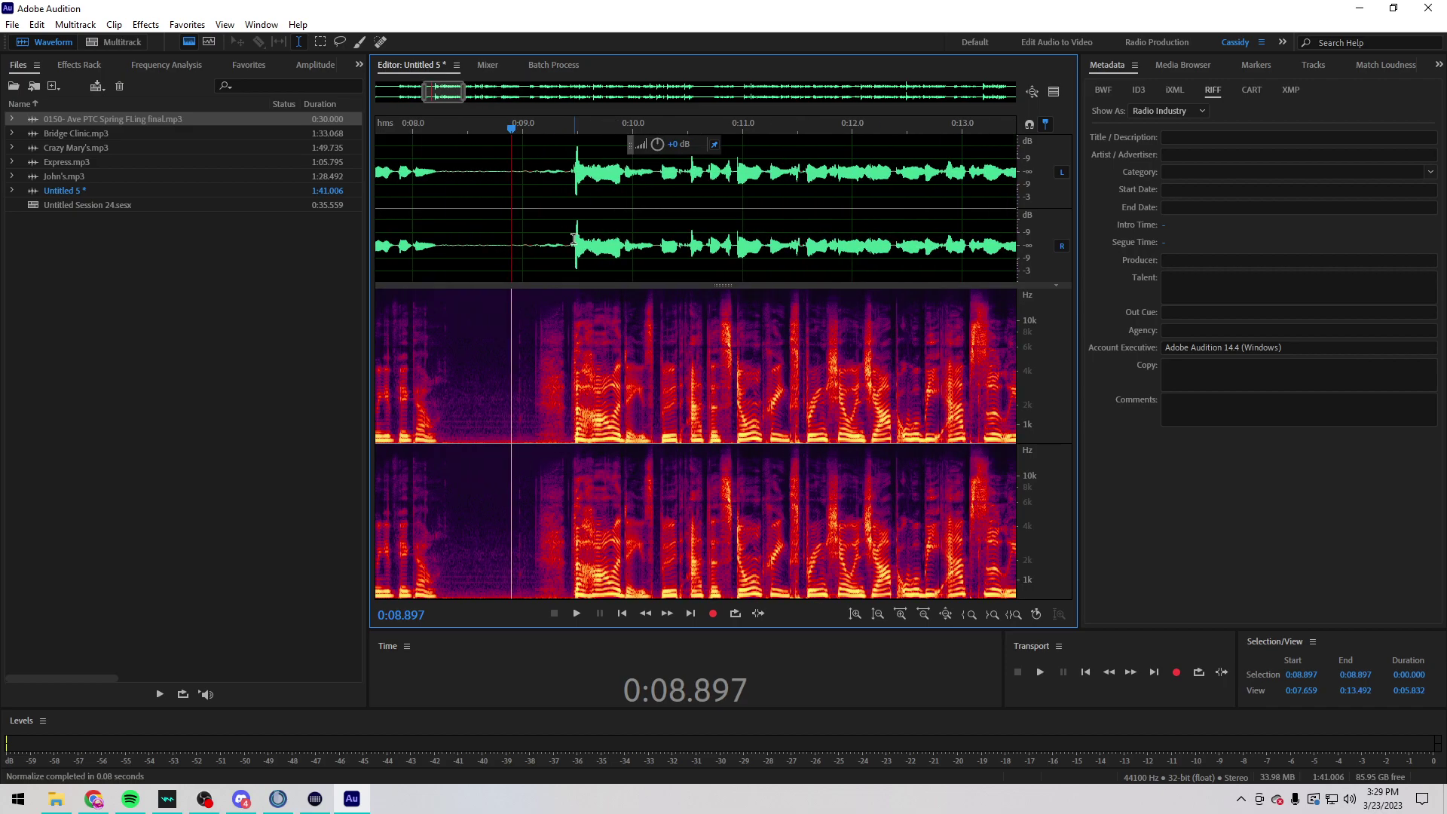
{"action": "key", "text": "space"}
{"action": "left_click_drag", "start_coordinate": [563, 241], "coordinate": [555, 242]}
{"action": "scroll", "coordinate": [552, 242], "scroll_direction": "up", "scroll_amount": 2}
{"action": "scroll", "coordinate": [528, 242], "scroll_direction": "down", "scroll_amount": 6}
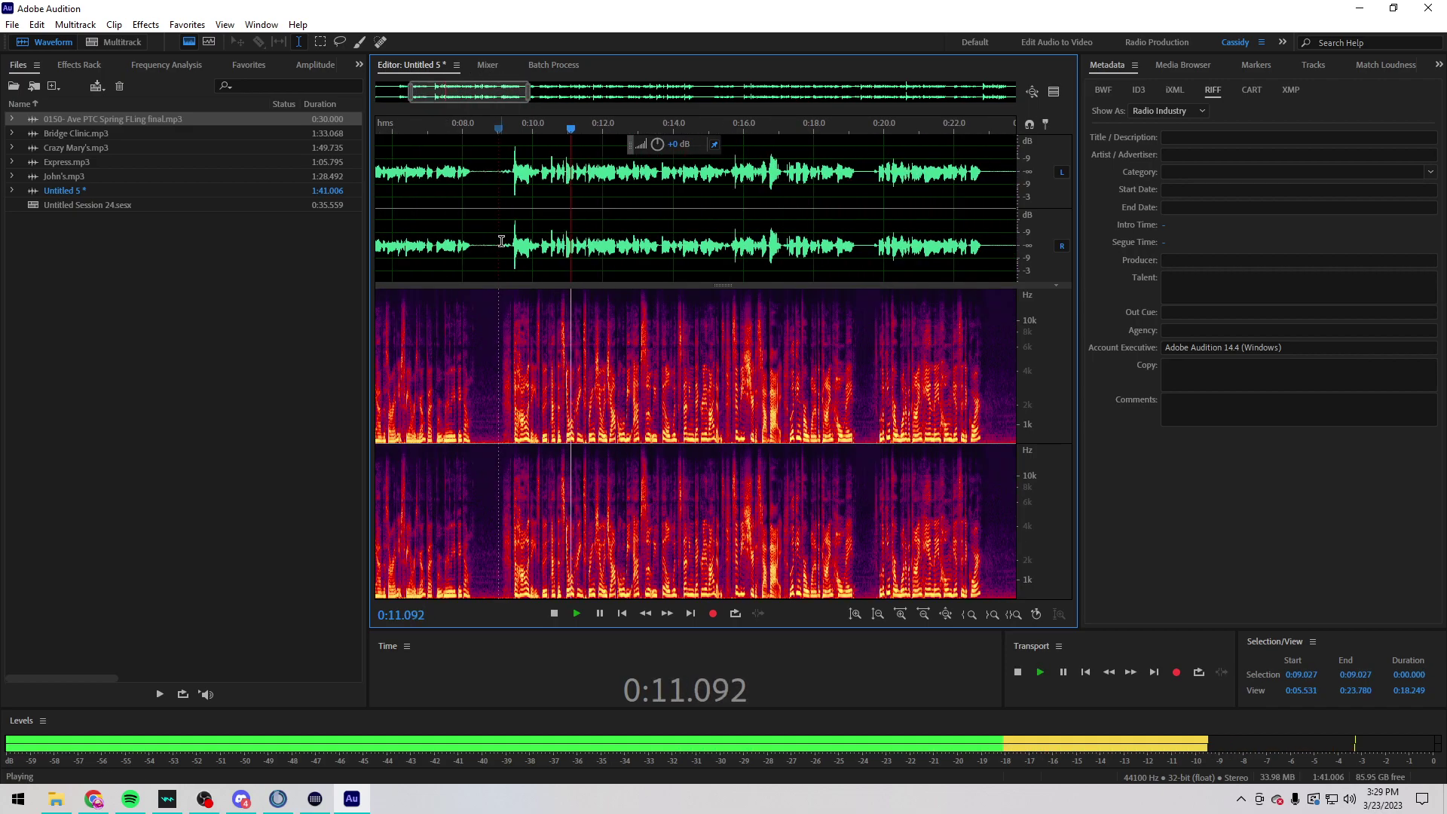
Step: Delete about 3.8 seconds of lead-in silence before the first spoken words
{"action": "left_click", "coordinate": [399, 245]}
{"action": "key", "text": "space"}
{"action": "key", "text": "space"}
{"action": "left_click_drag", "start_coordinate": [421, 248], "coordinate": [294, 271]}
{"action": "left_click", "coordinate": [496, 247]}
{"action": "scroll", "coordinate": [502, 247], "scroll_direction": "up", "scroll_amount": 1}
{"action": "left_click_drag", "start_coordinate": [512, 245], "coordinate": [274, 188]}
{"action": "scroll", "coordinate": [482, 243], "scroll_direction": "down", "scroll_amount": 5}
Step: Delete the unwanted part of the read from about 0:15.7 to 0:22.1
{"action": "key", "text": "space"}
{"action": "key", "text": "Delete"}
{"action": "left_click", "coordinate": [604, 226]}
{"action": "key", "text": "space"}
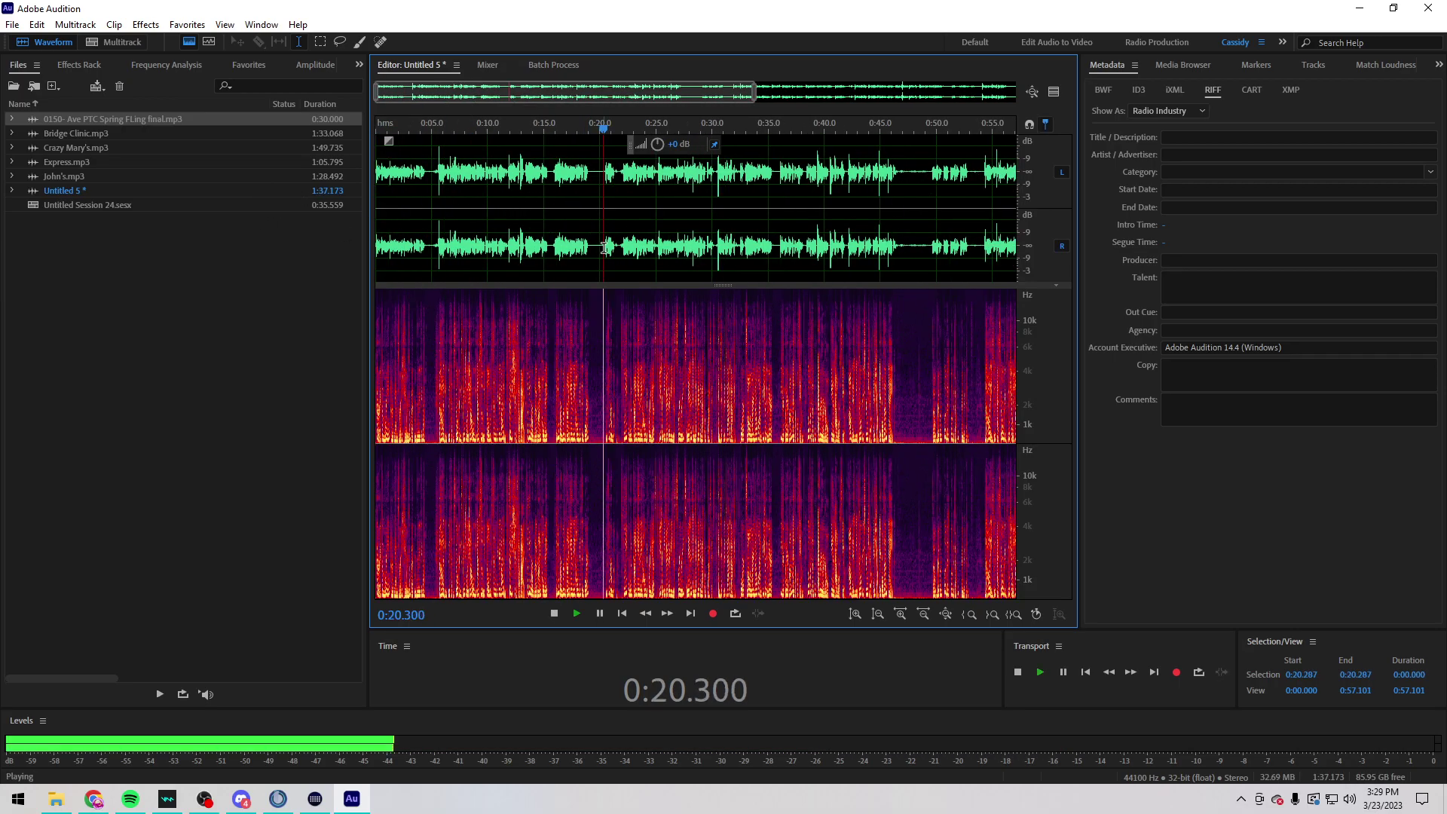
{"action": "scroll", "coordinate": [641, 238], "scroll_direction": "up", "scroll_amount": 5}
{"action": "left_click_drag", "start_coordinate": [676, 245], "coordinate": [426, 217]}
{"action": "scroll", "coordinate": [661, 242], "scroll_direction": "down", "scroll_amount": 2}
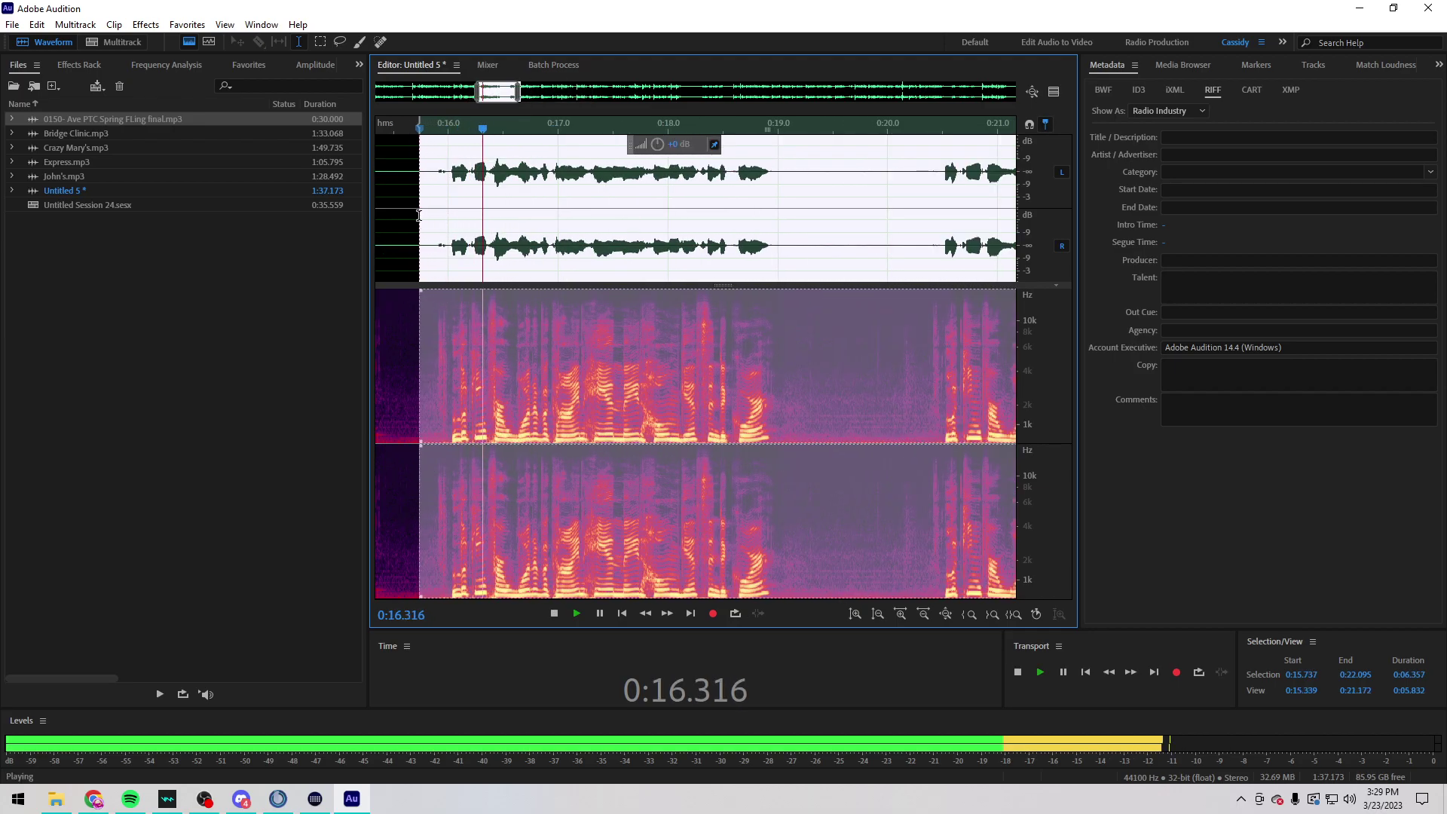
{"action": "key", "text": "space"}
{"action": "key", "text": "Delete"}
{"action": "scroll", "coordinate": [561, 185], "scroll_direction": "down", "scroll_amount": 3}
{"action": "key", "text": "space"}
{"action": "scroll", "coordinate": [561, 186], "scroll_direction": "down", "scroll_amount": 1}
{"action": "key", "text": "ctrl+a"}
Step: Try cutting the section of the read that starts at 0:25.915 and play back the join
{"action": "left_click", "coordinate": [684, 233]}
{"action": "key", "text": "space"}
{"action": "left_click", "coordinate": [599, 249]}
{"action": "key", "text": "space"}
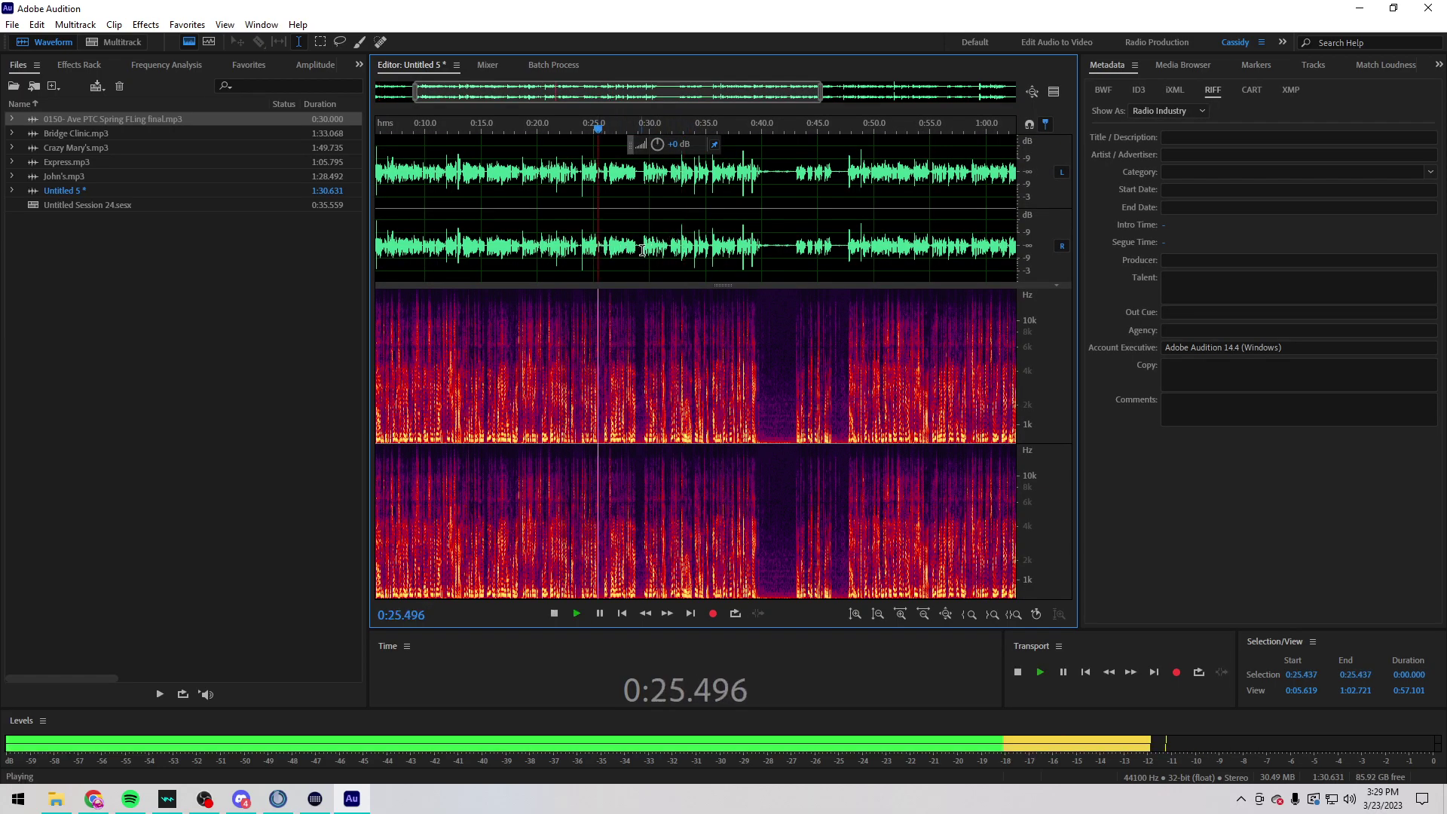
{"action": "scroll", "coordinate": [675, 243], "scroll_direction": "up", "scroll_amount": 5}
{"action": "left_click_drag", "start_coordinate": [681, 243], "coordinate": [434, 238]}
{"action": "scroll", "coordinate": [662, 242], "scroll_direction": "down", "scroll_amount": 2}
{"action": "scroll", "coordinate": [612, 239], "scroll_direction": "down", "scroll_amount": 1}
{"action": "scroll", "coordinate": [429, 238], "scroll_direction": "up", "scroll_amount": 3}
{"action": "key", "text": "space"}
Step: Restore the audio cut at 0:25.915 and delete a shorter stretch starting at about 0:27.9
{"action": "key", "text": "space"}
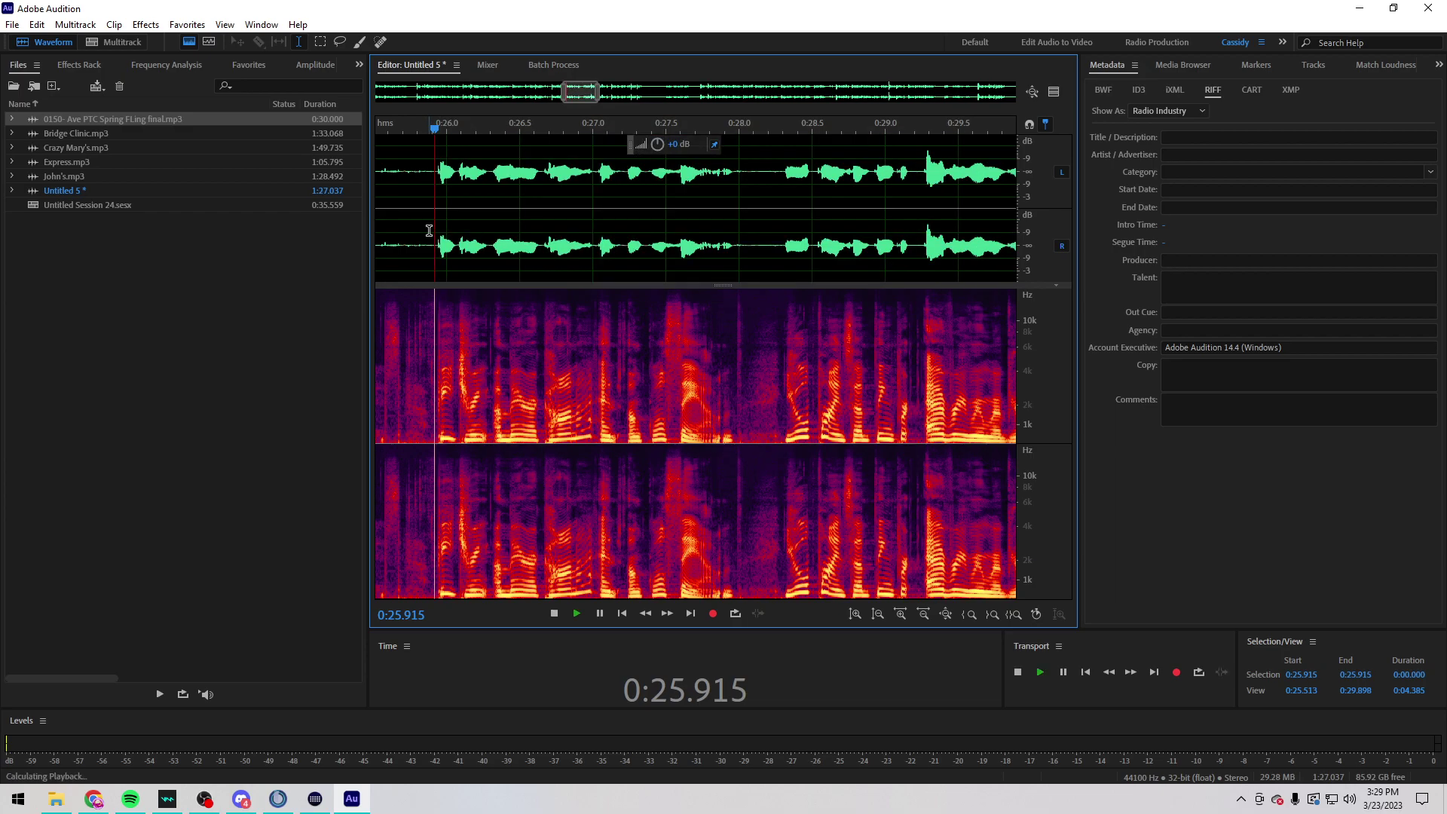
{"action": "key", "text": "space"}
{"action": "left_click", "coordinate": [499, 234]}
{"action": "key", "text": "space"}
{"action": "key", "text": "space"}
{"action": "key", "text": "space"}
{"action": "left_click", "coordinate": [697, 246]}
{"action": "scroll", "coordinate": [733, 249], "scroll_direction": "up", "scroll_amount": 3}
{"action": "left_click", "coordinate": [702, 249]}
{"action": "key", "text": "space"}
{"action": "key", "text": "space"}
{"action": "left_click_drag", "start_coordinate": [704, 249], "coordinate": [936, 224]}
{"action": "scroll", "coordinate": [717, 248], "scroll_direction": "down", "scroll_amount": 6}
{"action": "scroll", "coordinate": [823, 247], "scroll_direction": "up", "scroll_amount": 5}
{"action": "scroll", "coordinate": [778, 245], "scroll_direction": "down", "scroll_amount": 6}
{"action": "scroll", "coordinate": [828, 238], "scroll_direction": "up", "scroll_amount": 7}
{"action": "key", "text": "Delete"}
{"action": "key", "text": "space"}
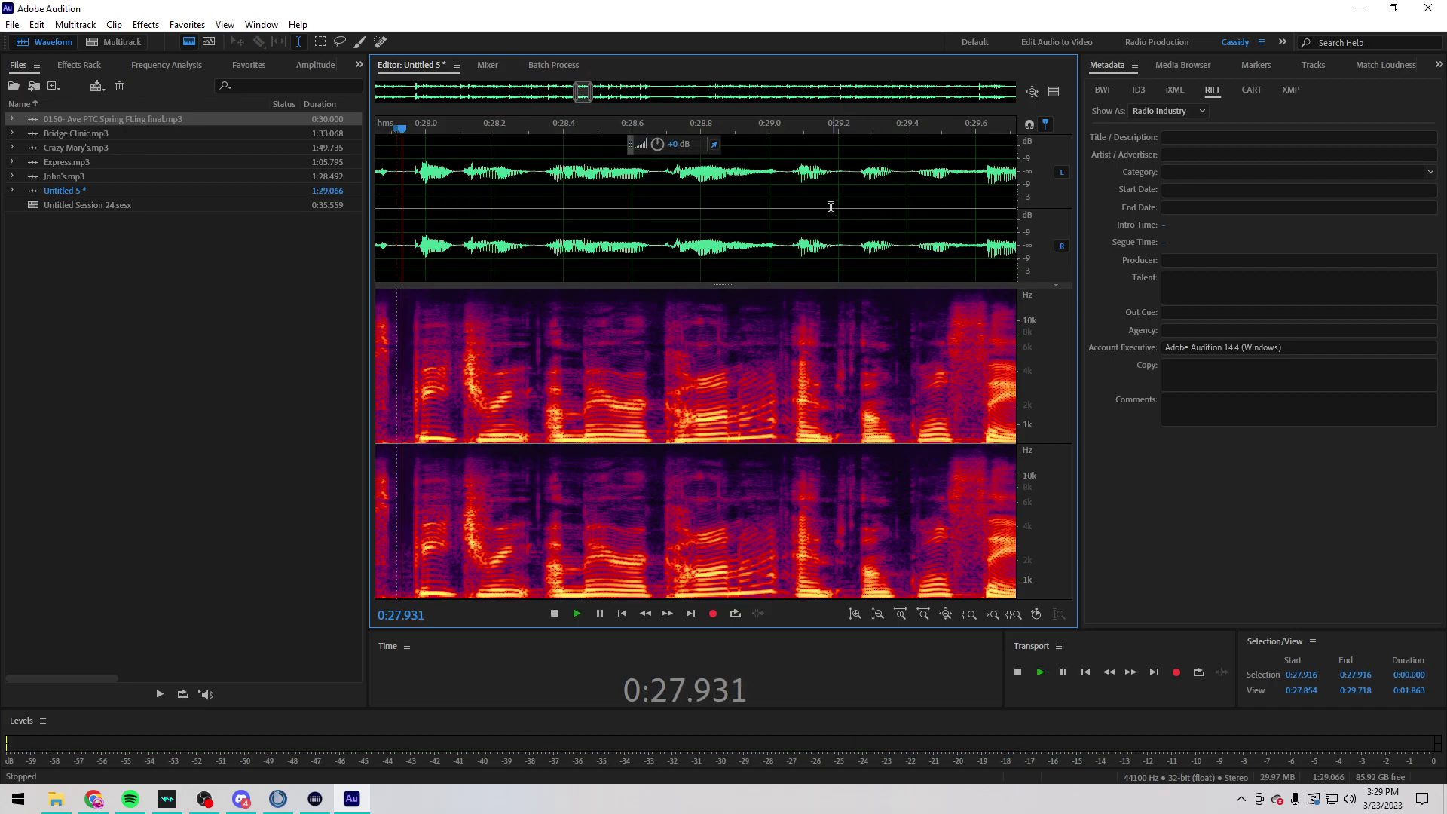
Step: Play back the rest of the first read and the start of the second take from 0:41.501
{"action": "scroll", "coordinate": [832, 212], "scroll_direction": "down", "scroll_amount": 13}
{"action": "left_click_drag", "start_coordinate": [842, 224], "coordinate": [1064, 258]}
{"action": "left_click", "coordinate": [799, 232]}
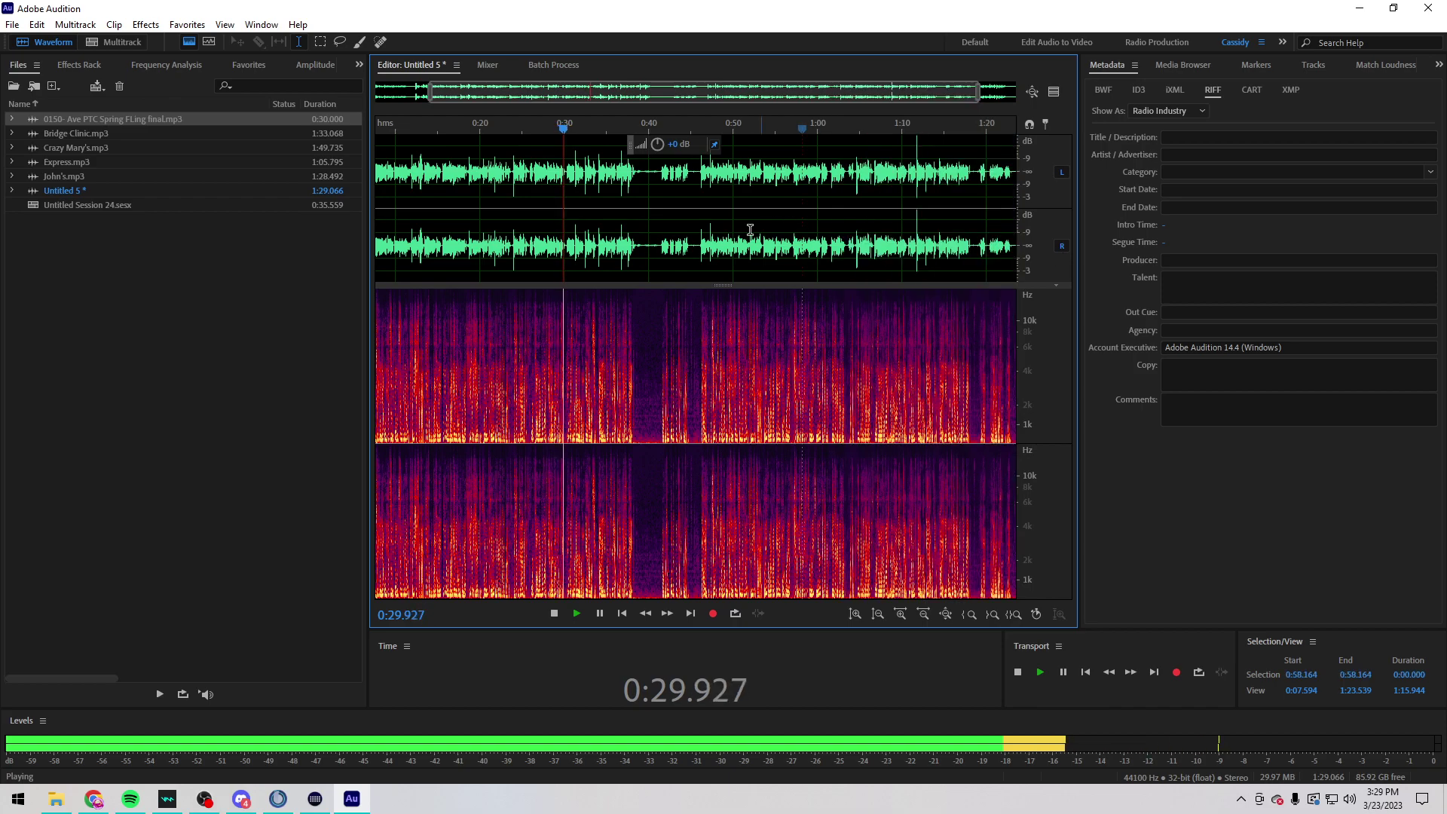
{"action": "scroll", "coordinate": [669, 255], "scroll_direction": "up", "scroll_amount": 5}
{"action": "left_click", "coordinate": [644, 255]}
{"action": "key", "text": "space"}
{"action": "key", "text": "space"}
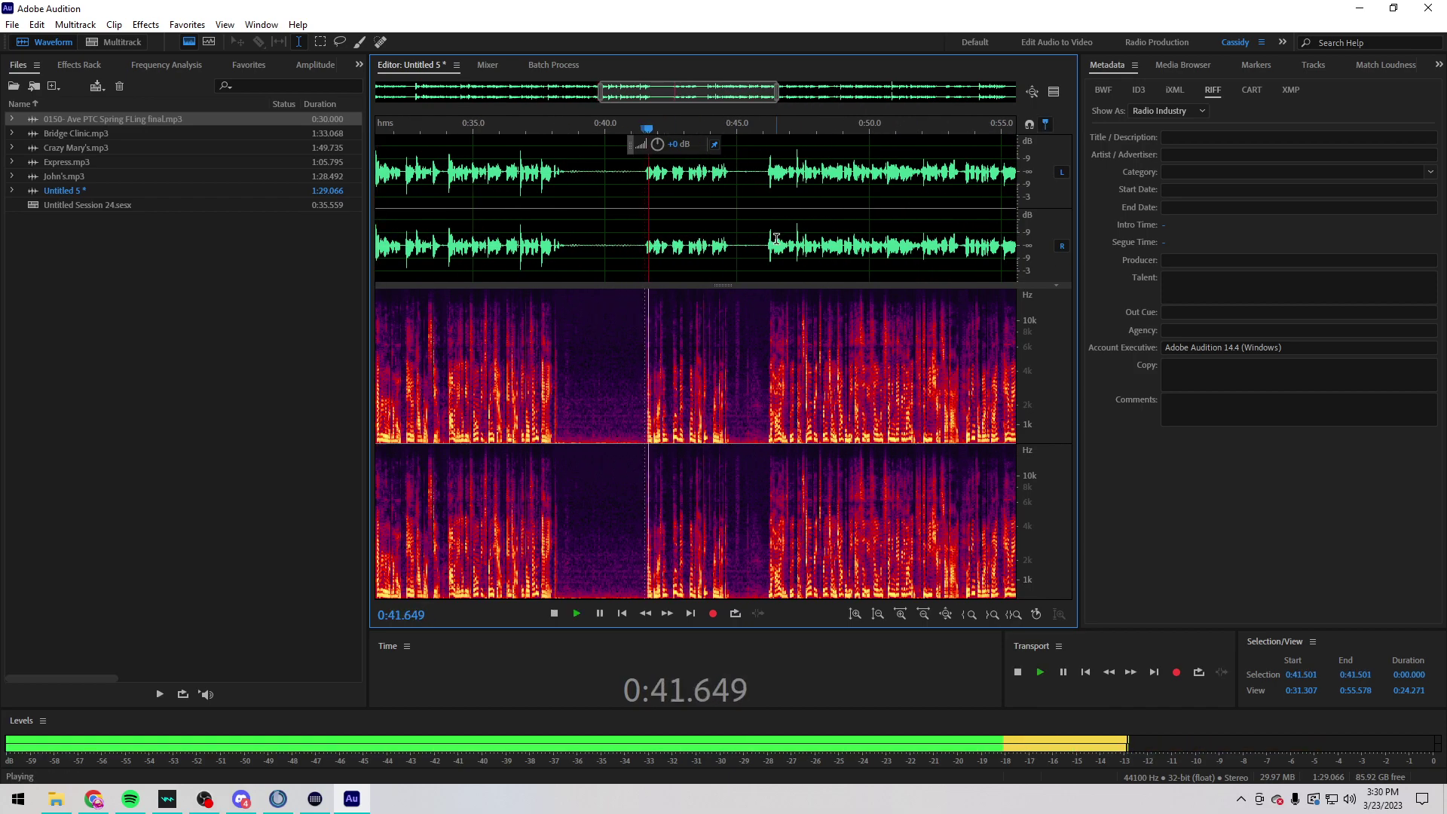
{"action": "scroll", "coordinate": [766, 246], "scroll_direction": "up", "scroll_amount": 3}
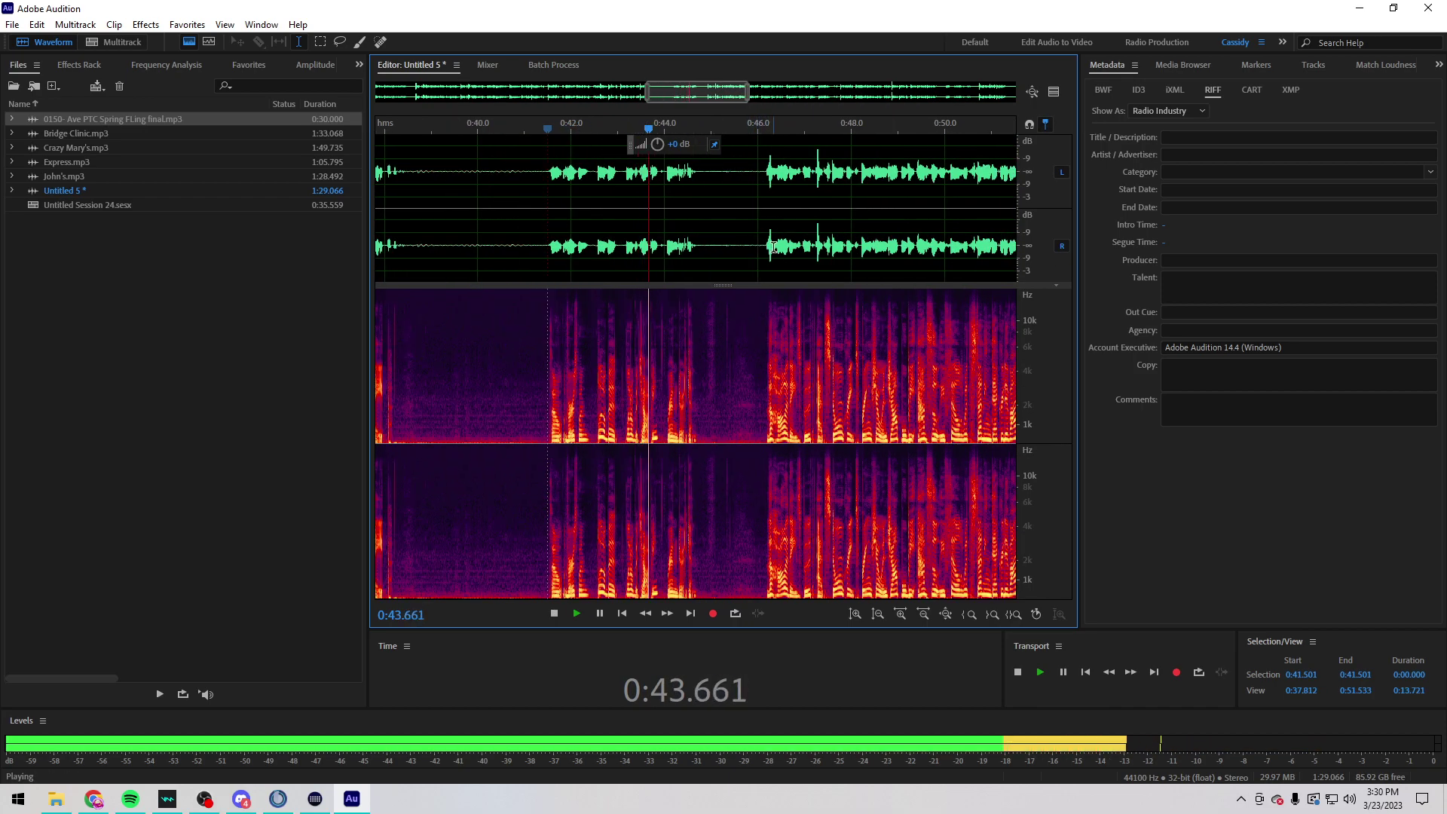
{"action": "scroll", "coordinate": [753, 246], "scroll_direction": "up", "scroll_amount": 3}
{"action": "left_click", "coordinate": [736, 247]}
{"action": "scroll", "coordinate": [735, 246], "scroll_direction": "down", "scroll_amount": 10}
{"action": "scroll", "coordinate": [915, 246], "scroll_direction": "up", "scroll_amount": 5}
{"action": "left_click_drag", "start_coordinate": [918, 245], "coordinate": [1056, 246]}
{"action": "left_click", "coordinate": [823, 226]}
{"action": "scroll", "coordinate": [863, 219], "scroll_direction": "down", "scroll_amount": 4}
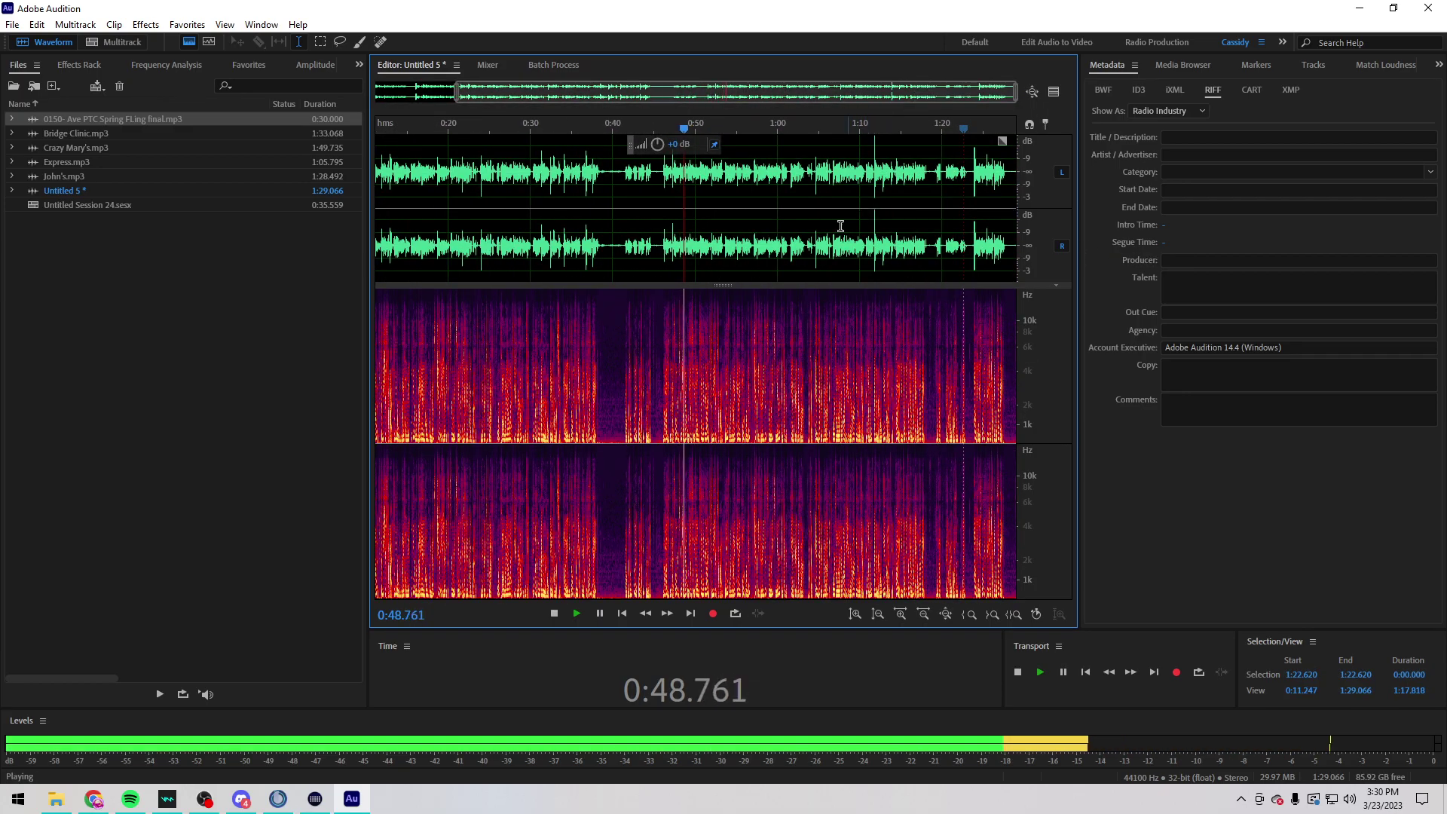
Step: Delete the unwanted phrase in the second take from 1:01.621 to about 1:04.6
{"action": "left_click", "coordinate": [796, 222]}
{"action": "scroll", "coordinate": [835, 234], "scroll_direction": "up", "scroll_amount": 8}
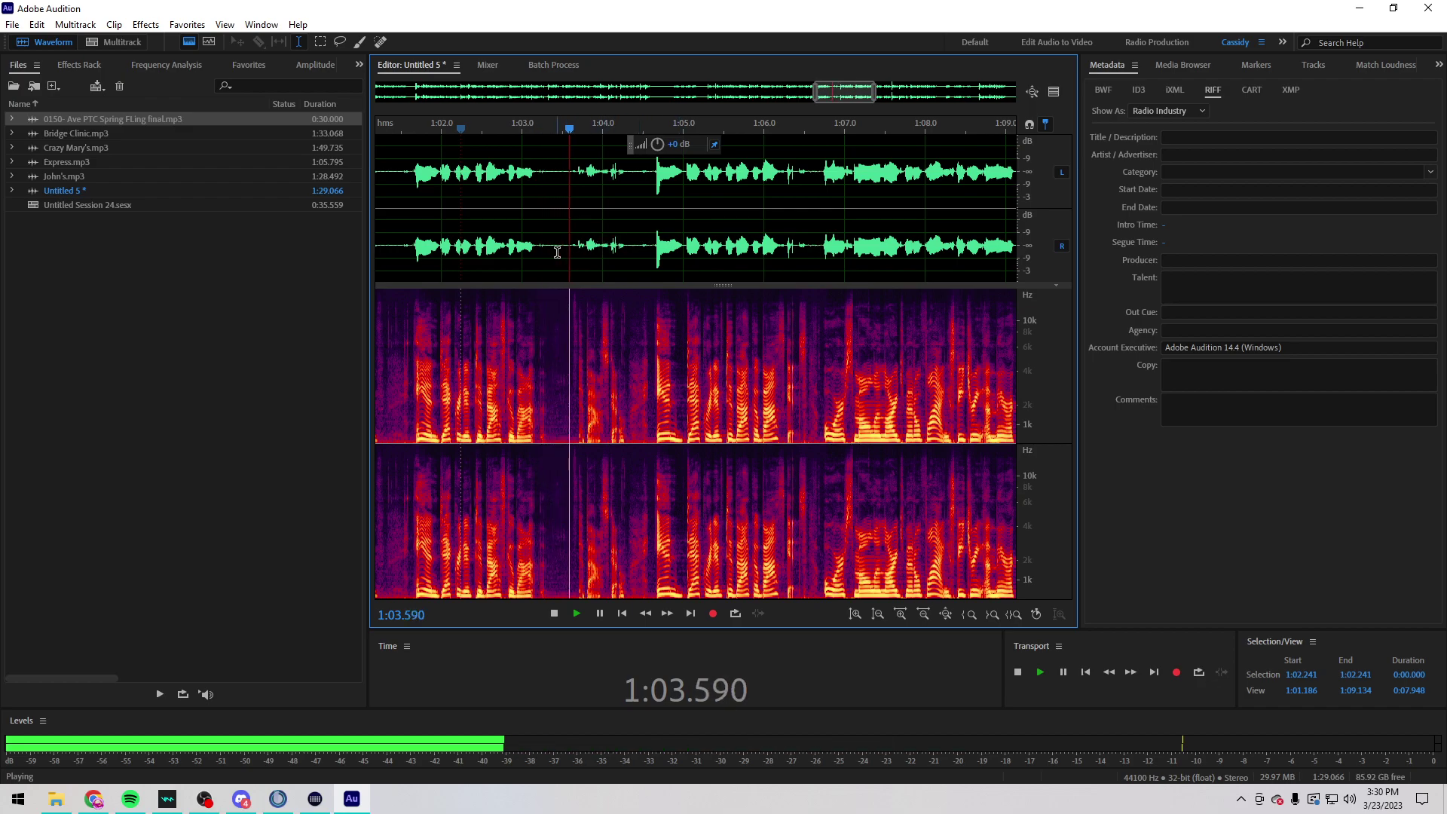
{"action": "left_click", "coordinate": [647, 245]}
{"action": "left_click_drag", "start_coordinate": [647, 245], "coordinate": [562, 227]}
{"action": "scroll", "coordinate": [550, 228], "scroll_direction": "up", "scroll_amount": 1}
{"action": "key", "text": "Delete"}
{"action": "scroll", "coordinate": [585, 223], "scroll_direction": "down", "scroll_amount": 6}
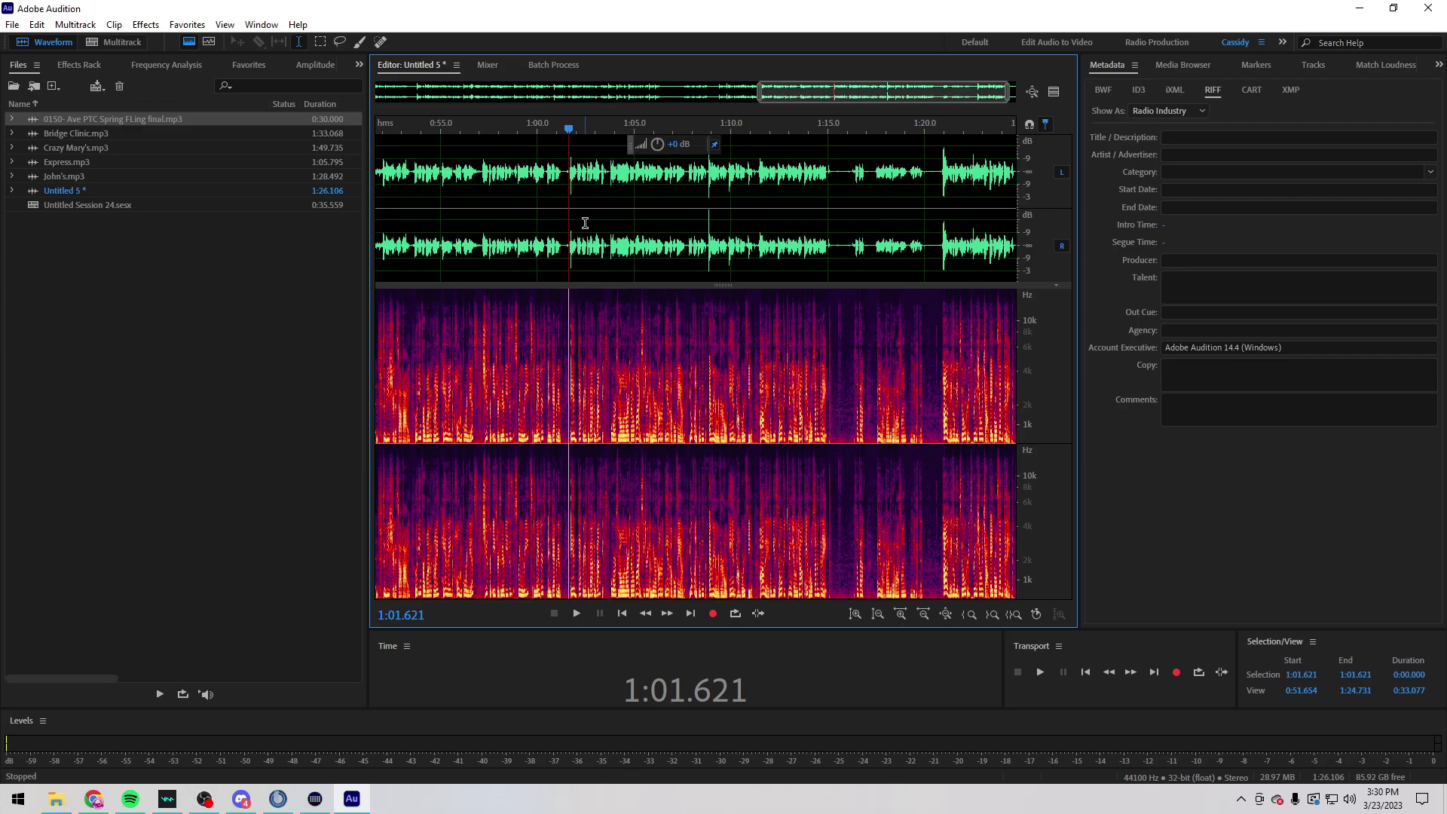
Step: Tighten the pause at the new join by deleting 0.096 seconds from 1:01.534 to 1:01.631
{"action": "scroll", "coordinate": [585, 223], "scroll_direction": "up", "scroll_amount": 2}
{"action": "scroll", "coordinate": [511, 255], "scroll_direction": "up", "scroll_amount": 5}
{"action": "left_click_drag", "start_coordinate": [537, 245], "coordinate": [505, 241]}
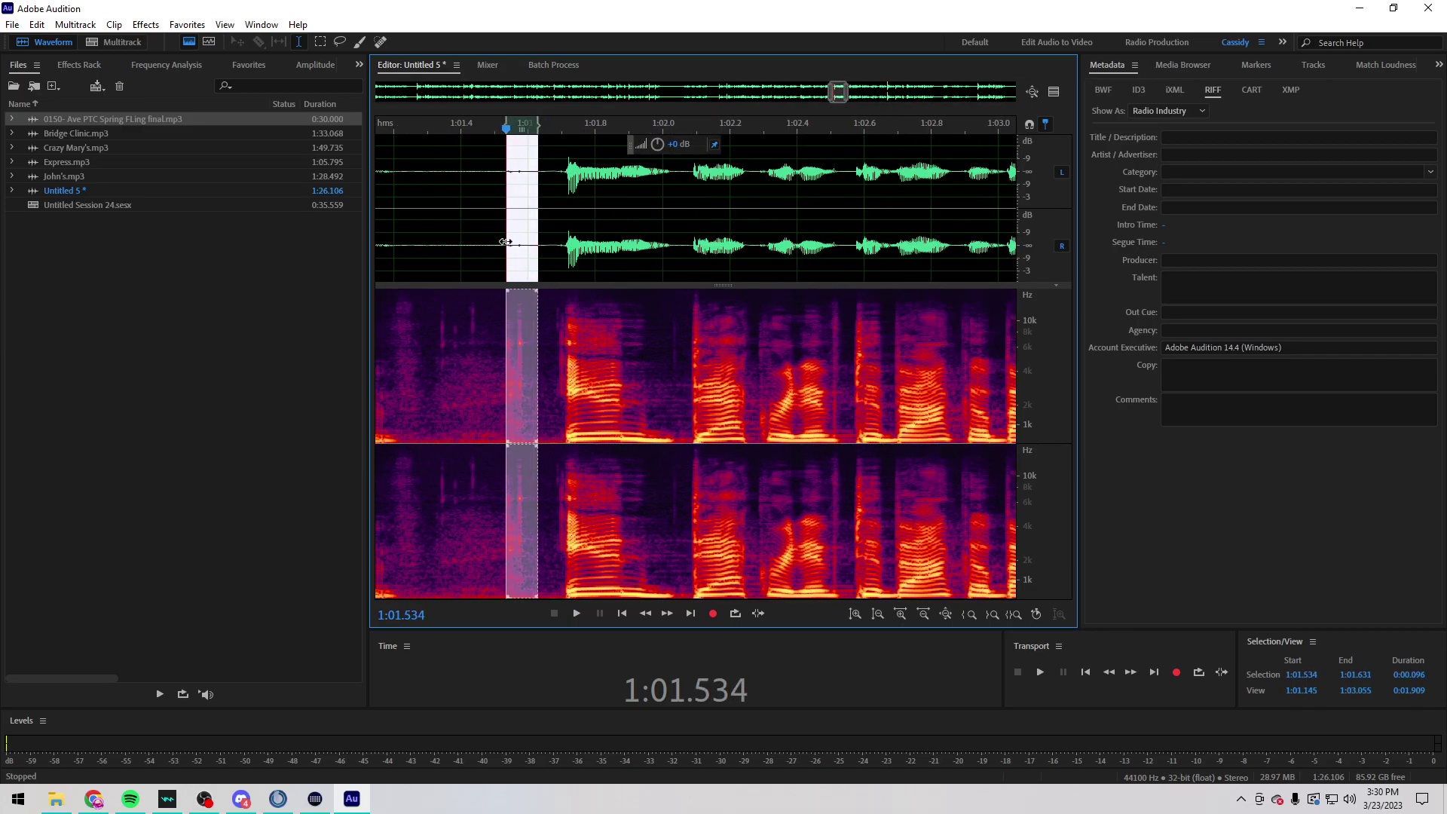
{"action": "key", "text": "Delete"}
Step: Play back the second take from the tightened join to about 1:14 to check the edits
{"action": "scroll", "coordinate": [515, 240], "scroll_direction": "down", "scroll_amount": 6}
{"action": "left_click", "coordinate": [434, 224]}
{"action": "left_click", "coordinate": [514, 228]}
{"action": "key", "text": "space"}
{"action": "scroll", "coordinate": [727, 242], "scroll_direction": "down", "scroll_amount": 3}
{"action": "left_click", "coordinate": [807, 243]}
{"action": "scroll", "coordinate": [863, 245], "scroll_direction": "up", "scroll_amount": 4}
{"action": "left_click_drag", "start_coordinate": [1006, 253], "coordinate": [1069, 284]}
{"action": "left_click", "coordinate": [788, 258]}
{"action": "scroll", "coordinate": [801, 261], "scroll_direction": "down", "scroll_amount": 3}
{"action": "left_click", "coordinate": [852, 257]}
{"action": "left_click", "coordinate": [791, 245]}
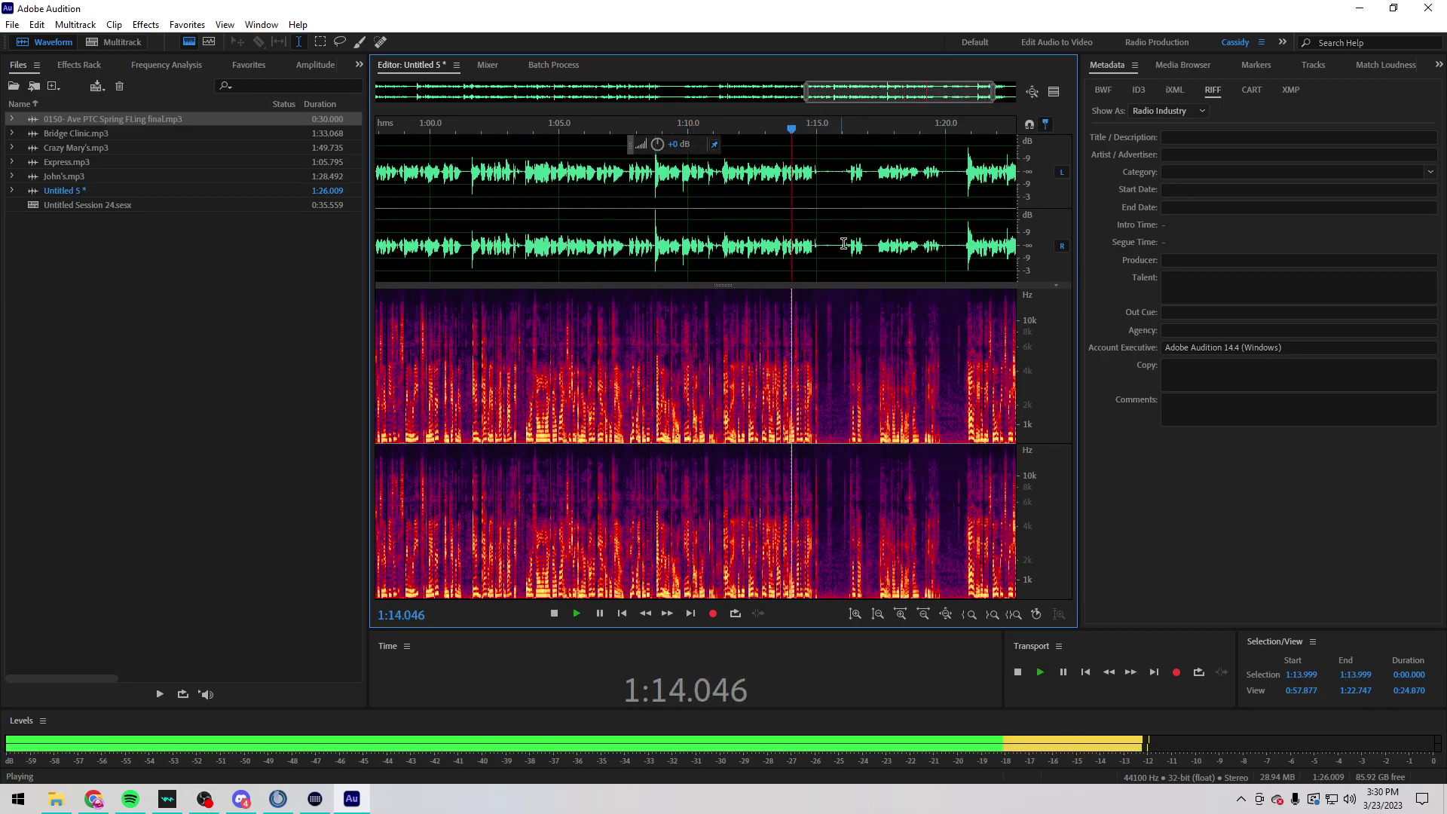
Step: Delete the stray words in the second take from 1:16.101 to 1:17.128
{"action": "scroll", "coordinate": [921, 248], "scroll_direction": "up", "scroll_amount": 5}
{"action": "scroll", "coordinate": [661, 243], "scroll_direction": "down", "scroll_amount": 1}
{"action": "left_click", "coordinate": [631, 243]}
{"action": "scroll", "coordinate": [671, 244], "scroll_direction": "down", "scroll_amount": 4}
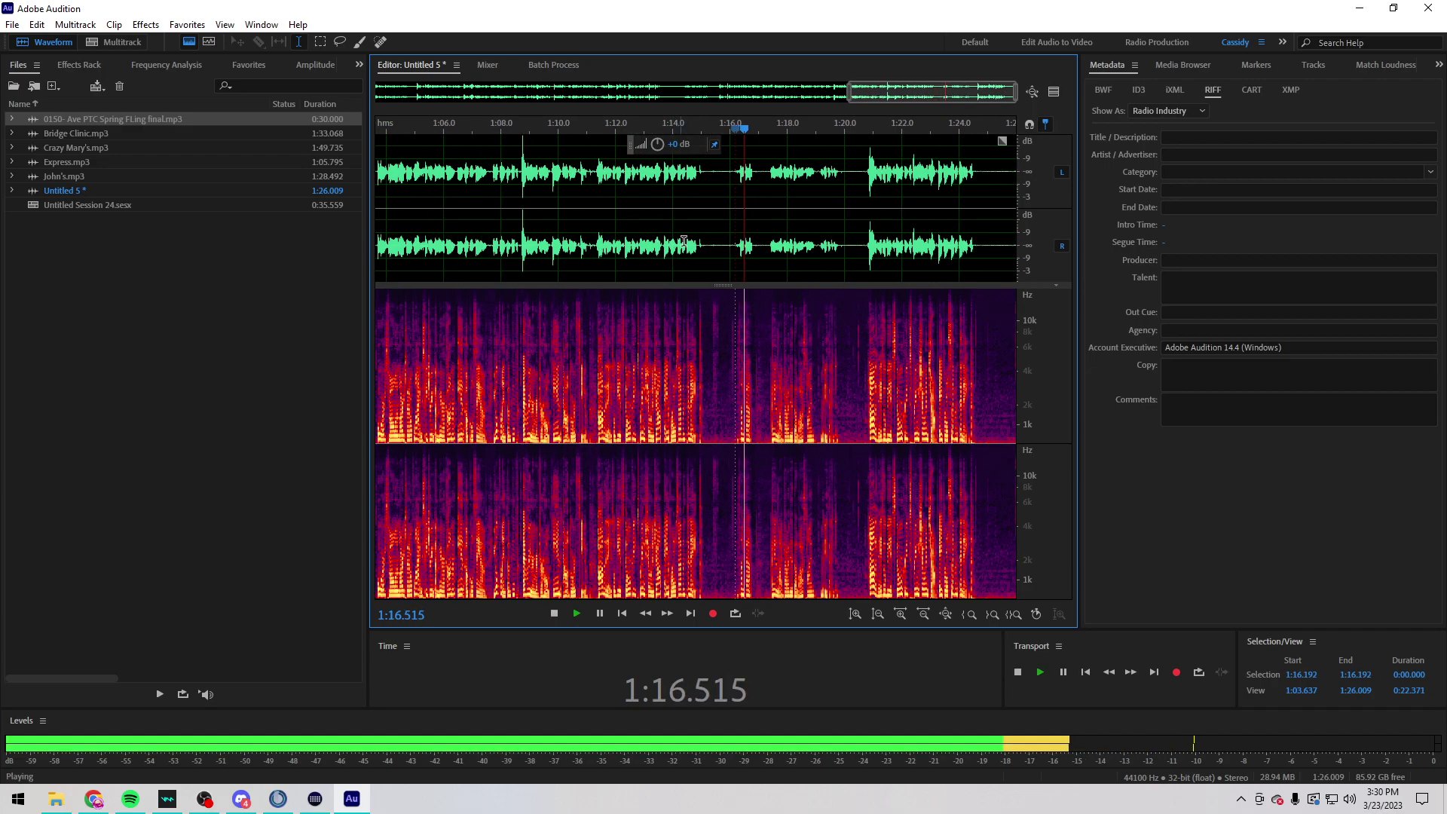
{"action": "scroll", "coordinate": [676, 243], "scroll_direction": "up", "scroll_amount": 3}
{"action": "left_click_drag", "start_coordinate": [530, 252], "coordinate": [437, 255]}
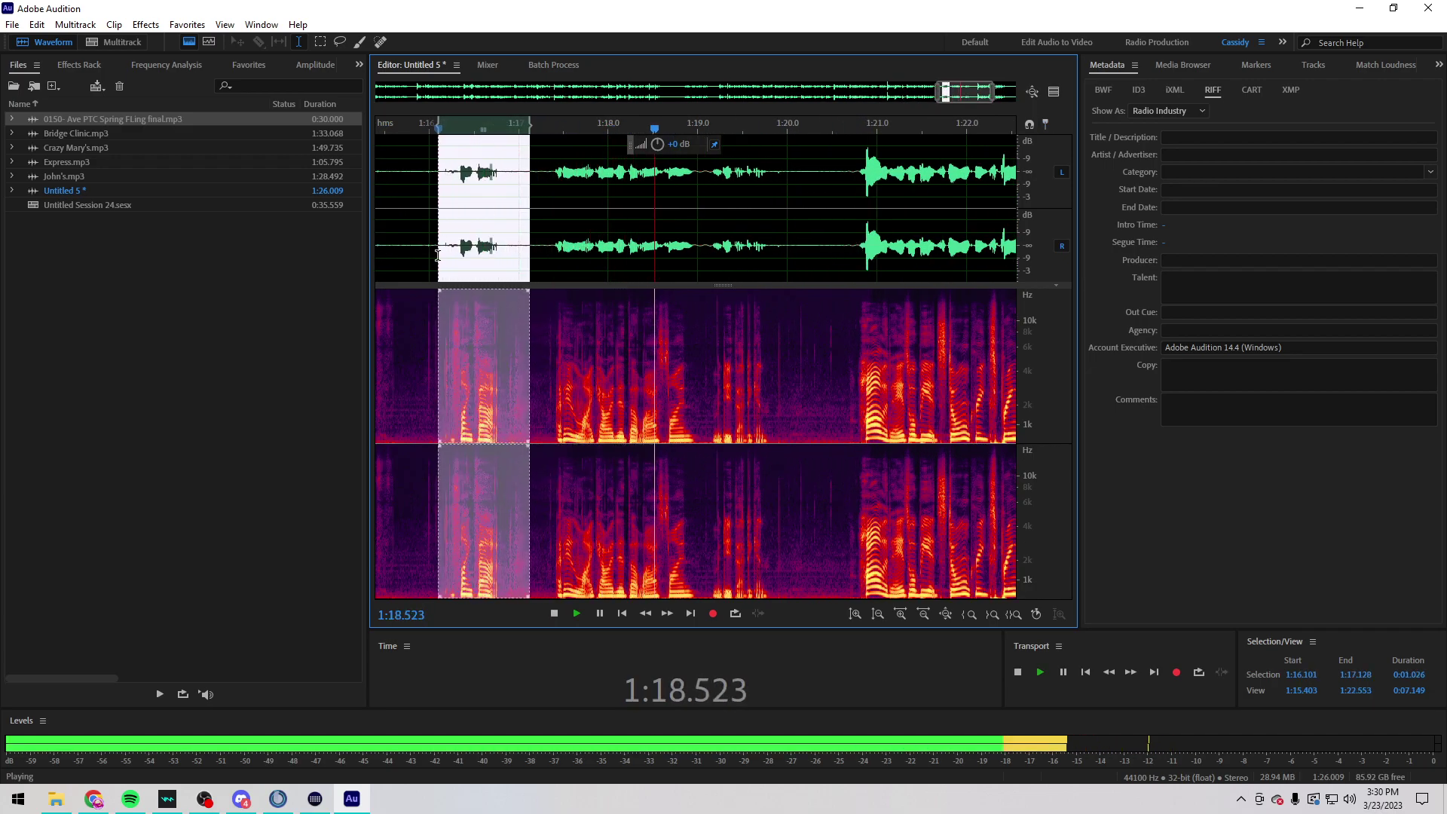
{"action": "scroll", "coordinate": [623, 233], "scroll_direction": "down", "scroll_amount": 2}
Step: Delete the trailing silence from 1:23.690 to the end of the recording
{"action": "left_click", "coordinate": [934, 233]}
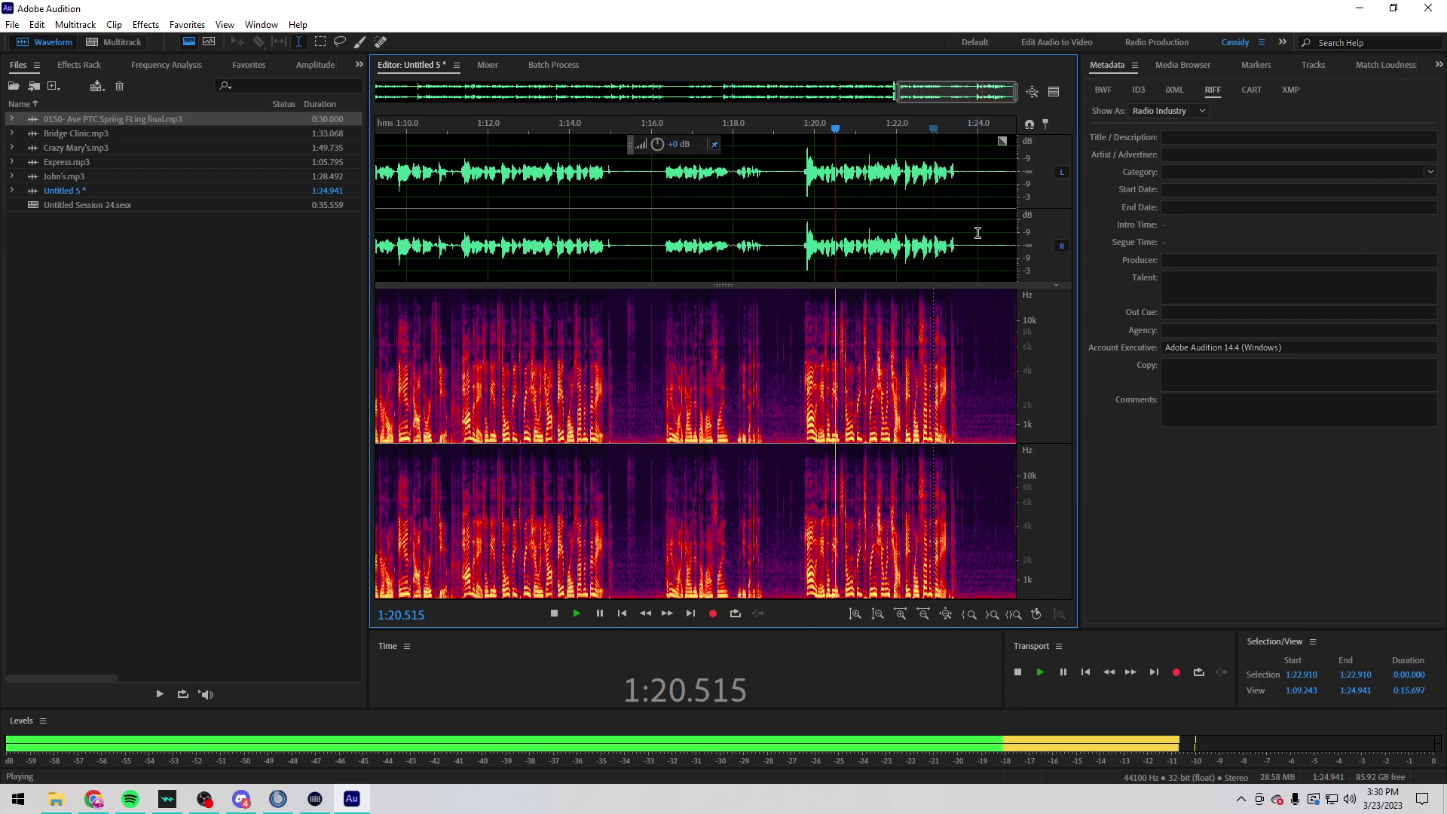
{"action": "scroll", "coordinate": [978, 233], "scroll_direction": "up", "scroll_amount": 4}
{"action": "left_click_drag", "start_coordinate": [804, 249], "coordinate": [1153, 260]}
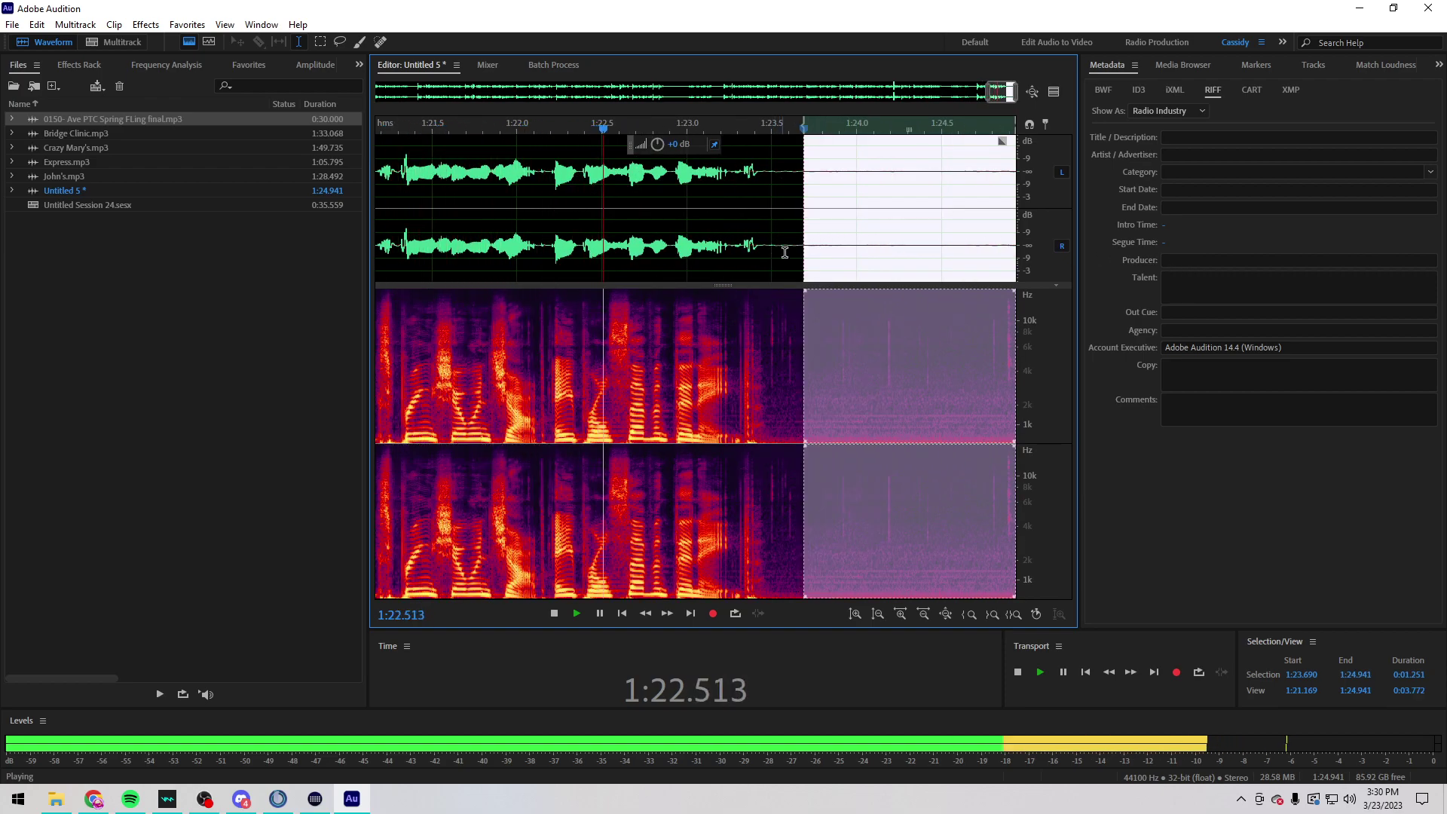
{"action": "key", "text": "Delete"}
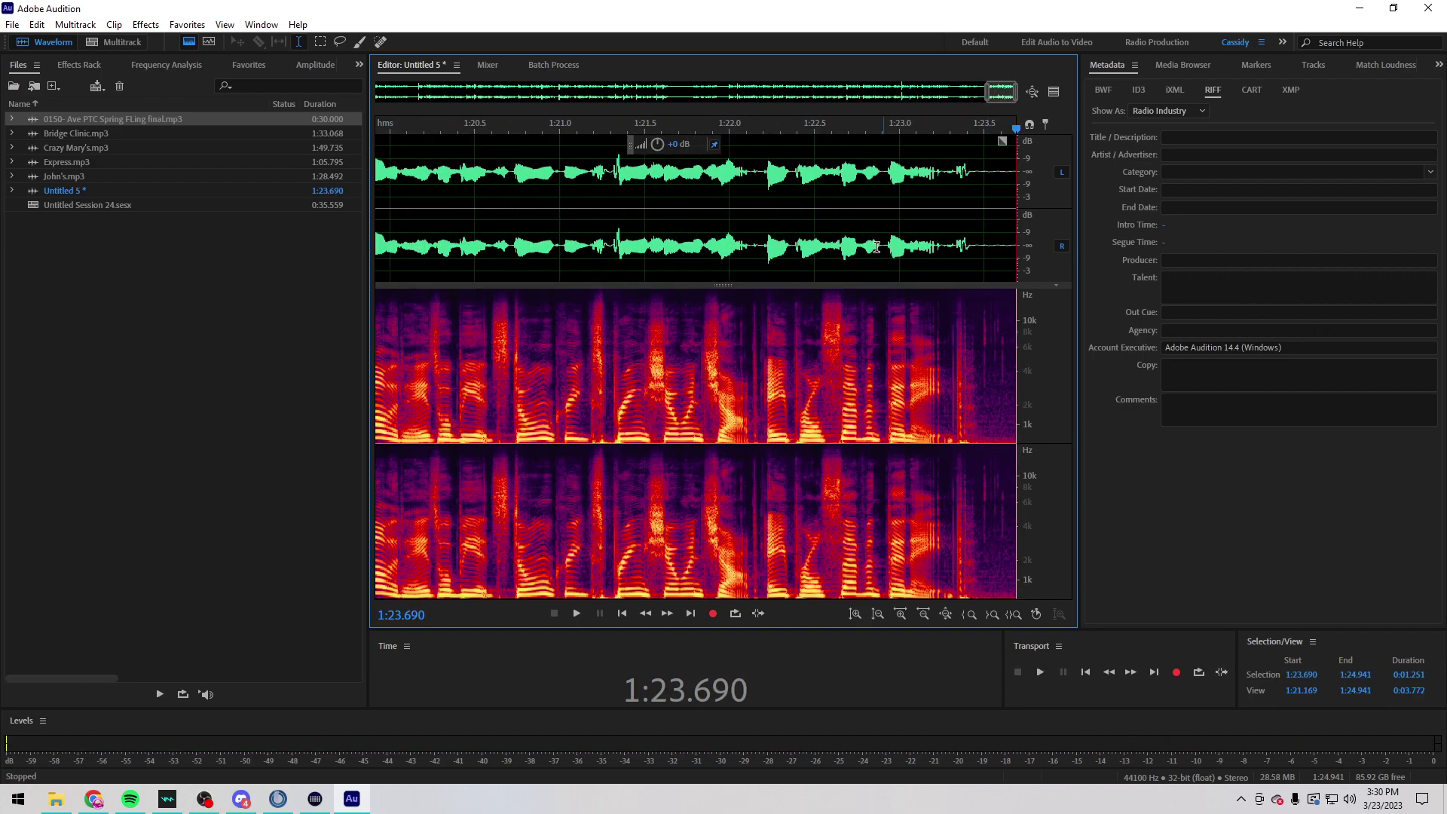
{"action": "scroll", "coordinate": [890, 249], "scroll_direction": "down", "scroll_amount": 8}
{"action": "left_click", "coordinate": [857, 249]}
{"action": "left_click", "coordinate": [716, 247]}
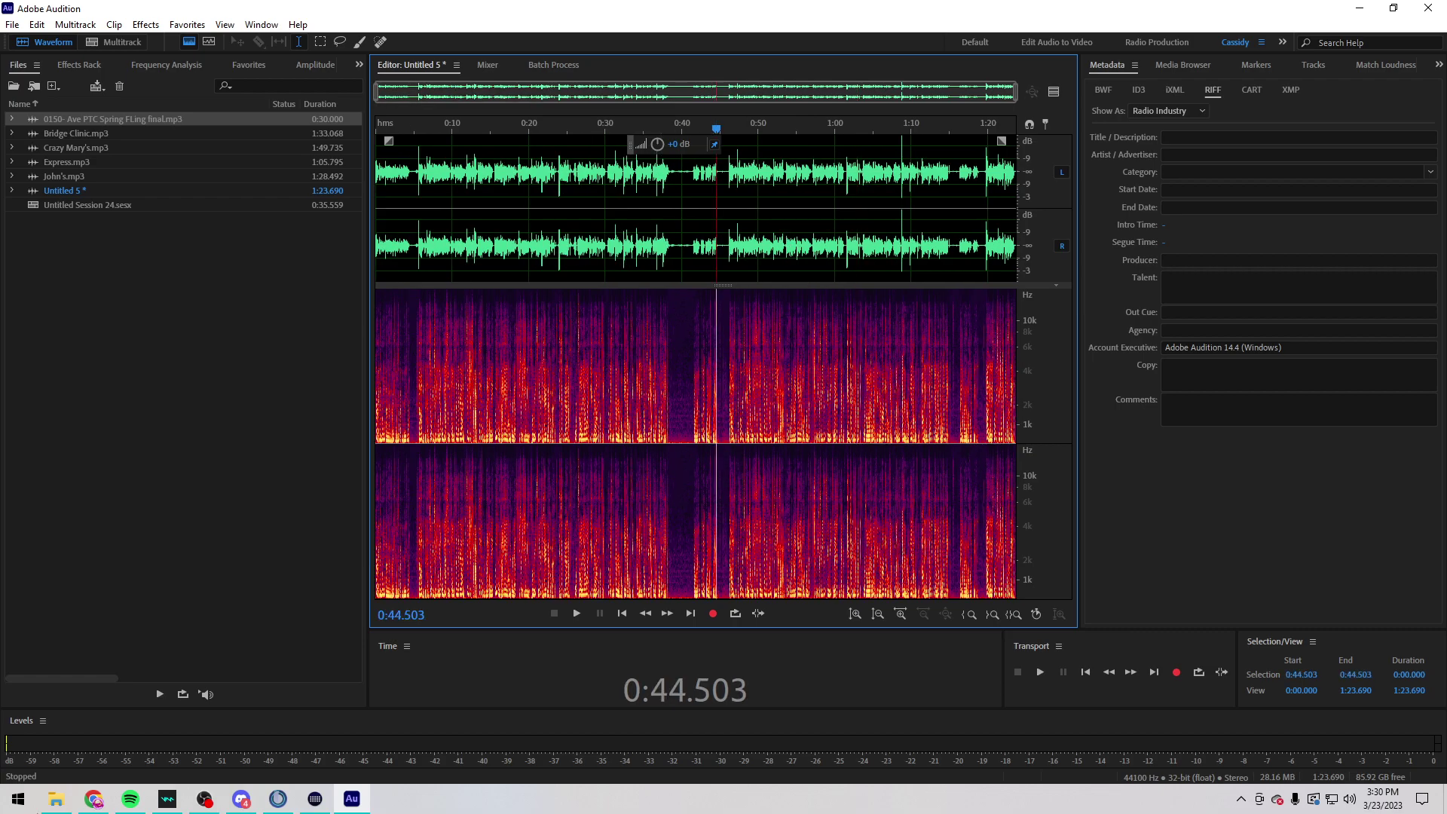
Step: Copy "Holidaze" from the email subject and save the recording under that name as an MP3 in Downloads
{"action": "left_click", "coordinate": [57, 799]}
{"action": "left_click", "coordinate": [94, 799]}
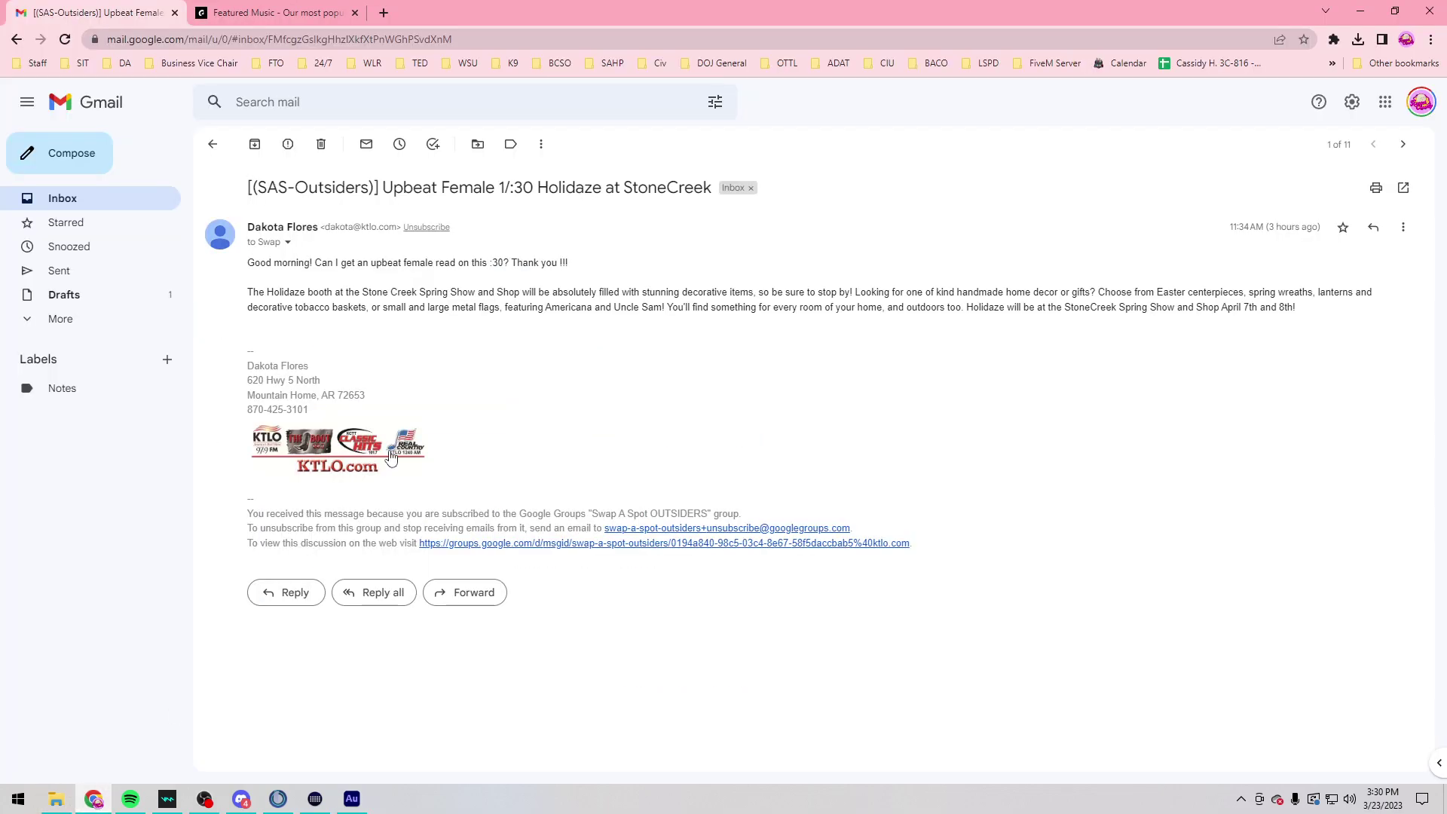
{"action": "left_click_drag", "start_coordinate": [538, 189], "coordinate": [602, 190]}
{"action": "key", "text": "ctrl+c"}
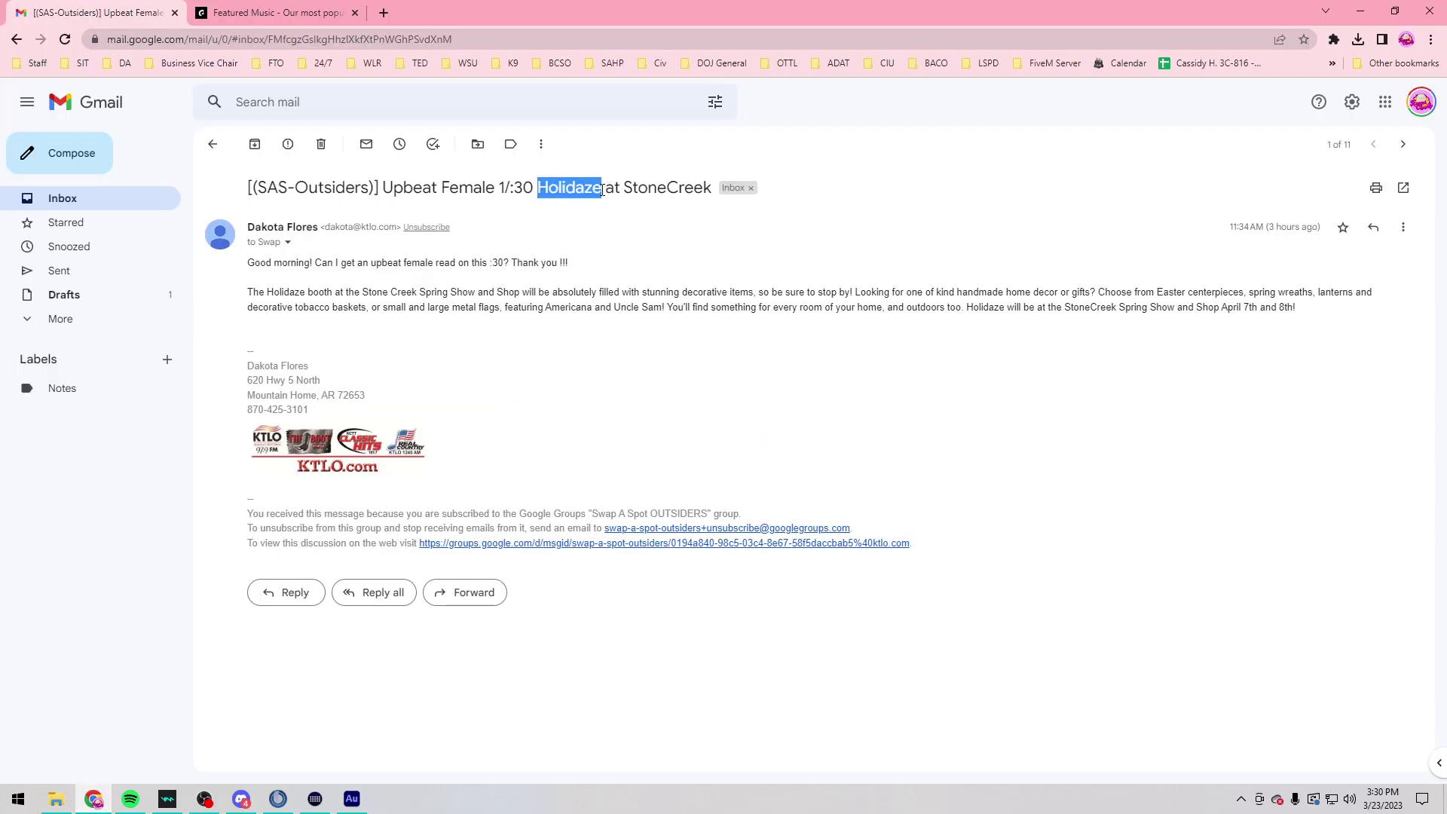
{"action": "left_click", "coordinate": [356, 804]}
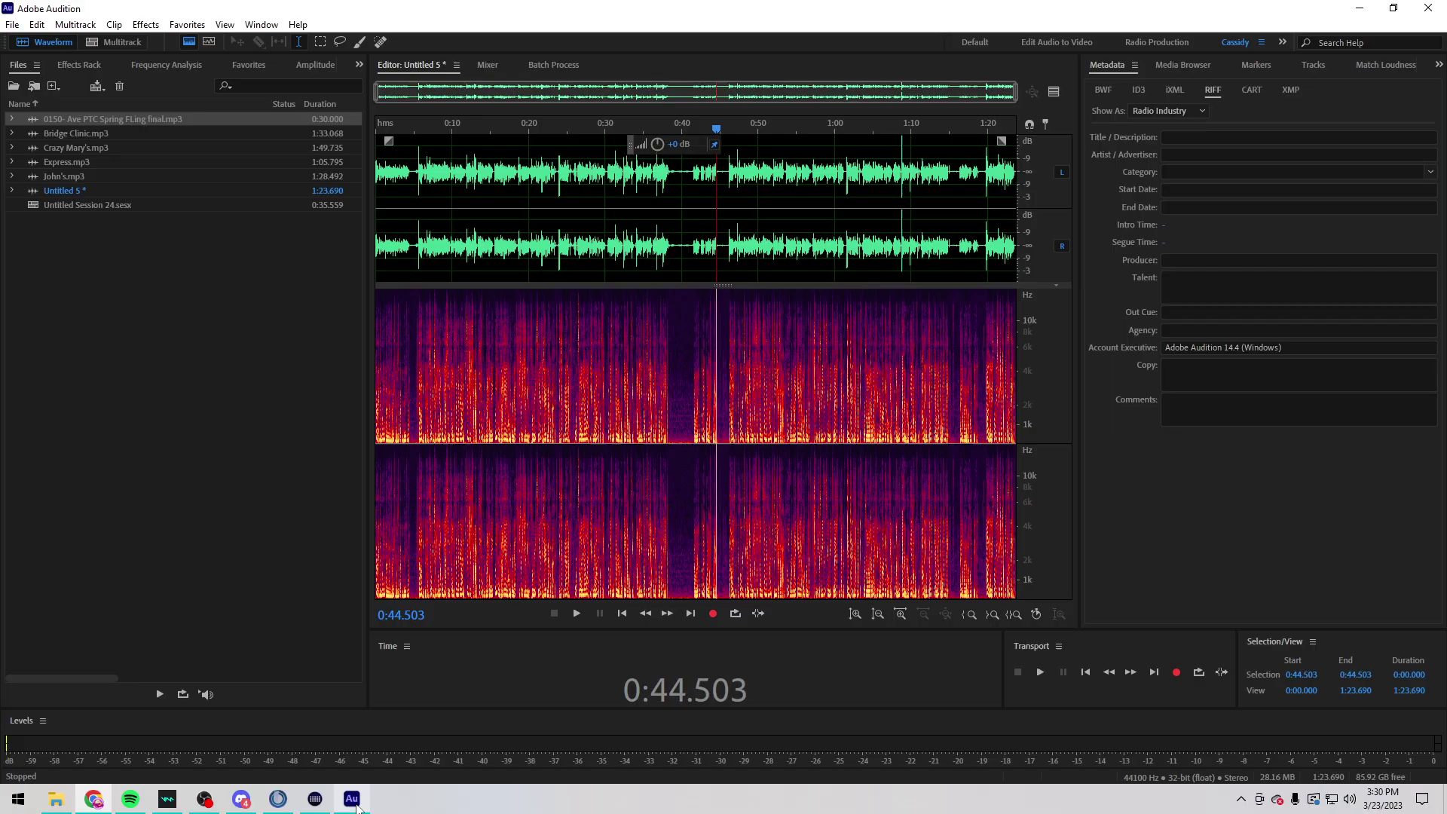
{"action": "key", "text": "ctrl+shift+s"}
{"action": "key", "text": "ctrl+v"}
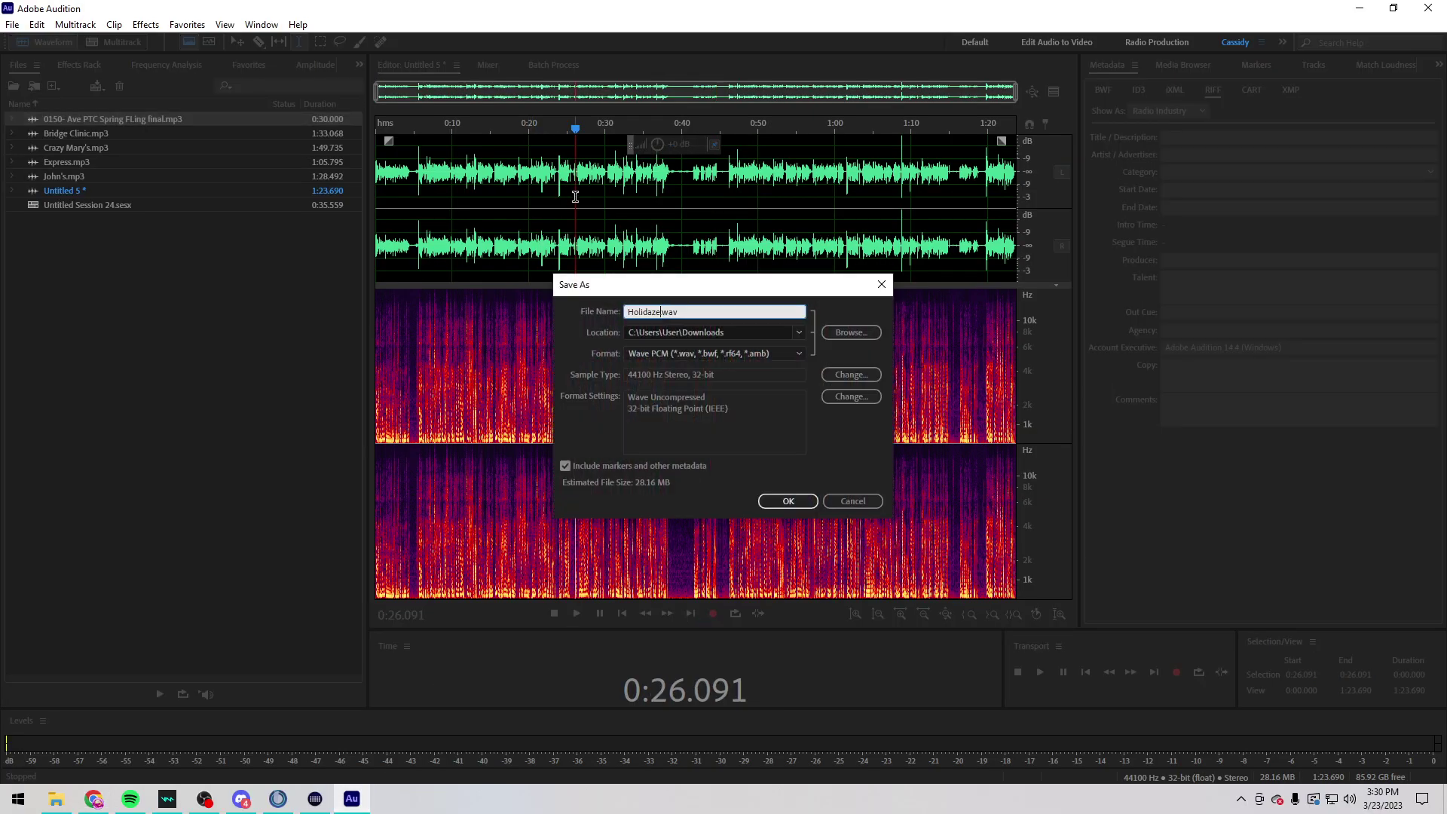
{"action": "scroll", "coordinate": [686, 356], "scroll_direction": "up", "scroll_amount": 3}
{"action": "left_click", "coordinate": [778, 498]}
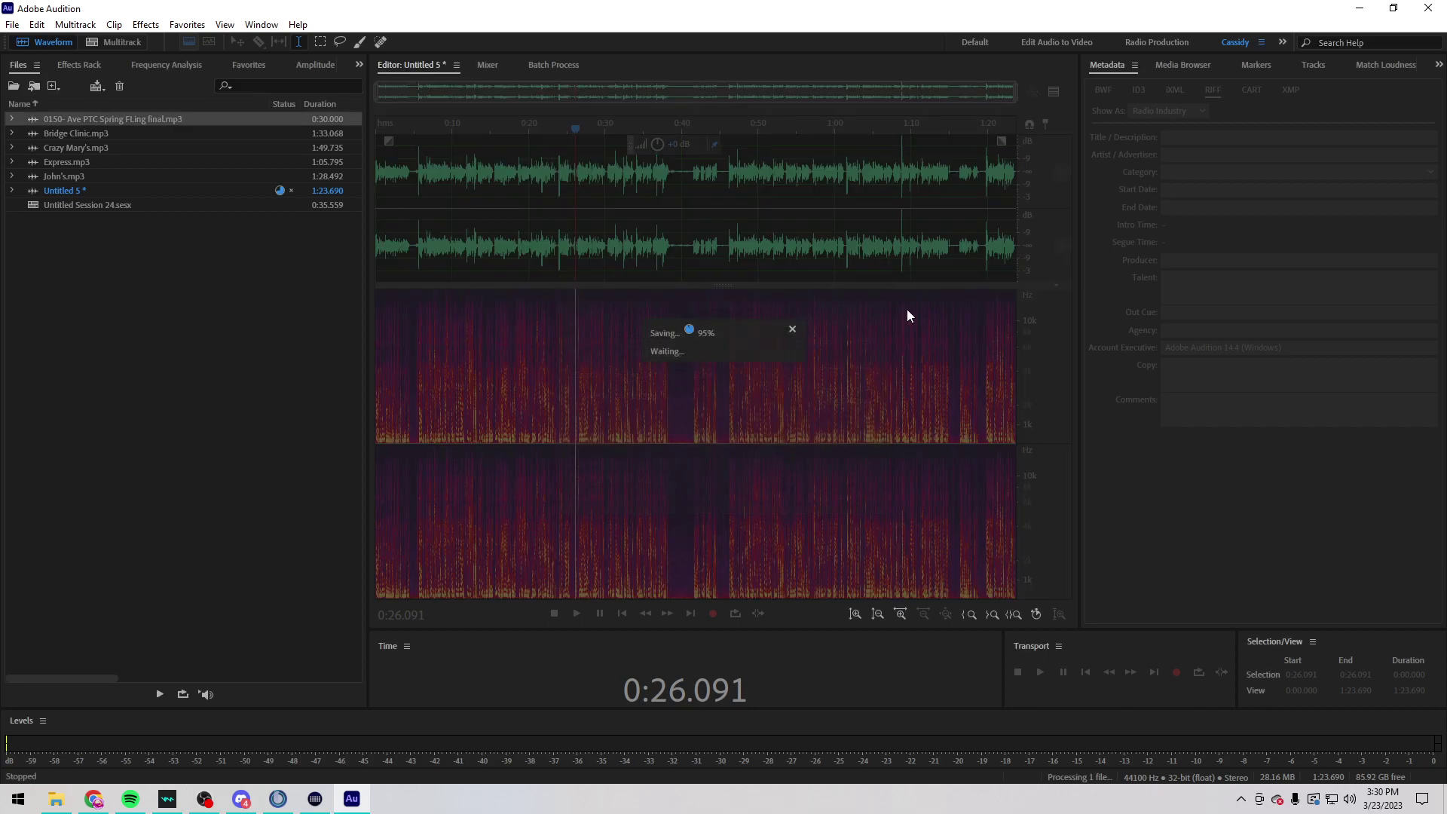
Step: Switch to Gmail, start a reply to the Holidaze email and attach Holidaze.mp3
{"action": "left_click", "coordinate": [93, 799]}
{"action": "left_click", "coordinate": [310, 601]}
{"action": "left_click", "coordinate": [56, 799]}
{"action": "left_click_drag", "start_coordinate": [375, 300], "coordinate": [1127, 644]}
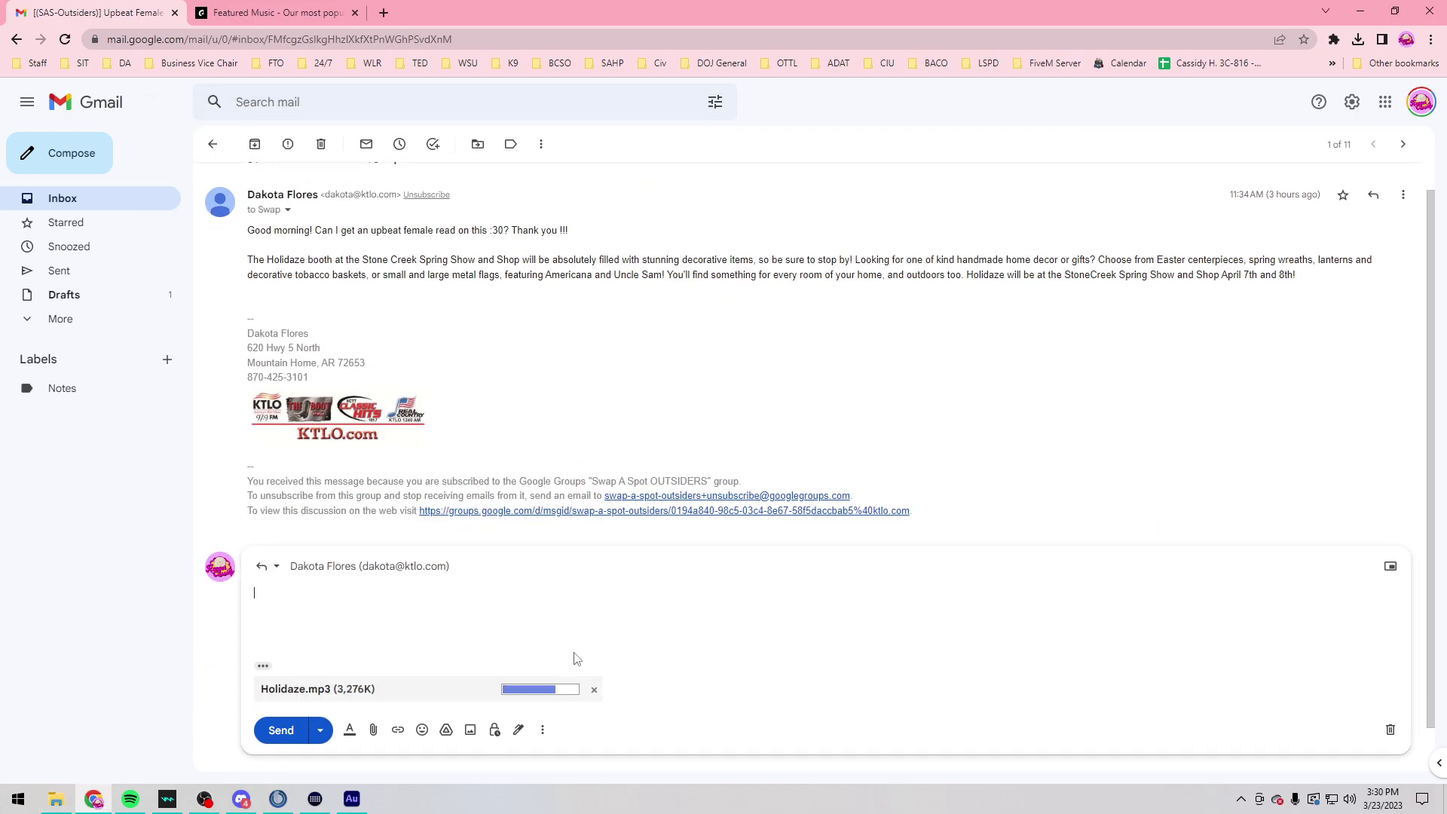
Step: Write "Happy to help!" as the reply message and send it
{"action": "type", "text": "HAPPY"}
{"action": "key", "text": "ctrl+BackSpace"}
{"action": "type", "text": "Happy to help!"}
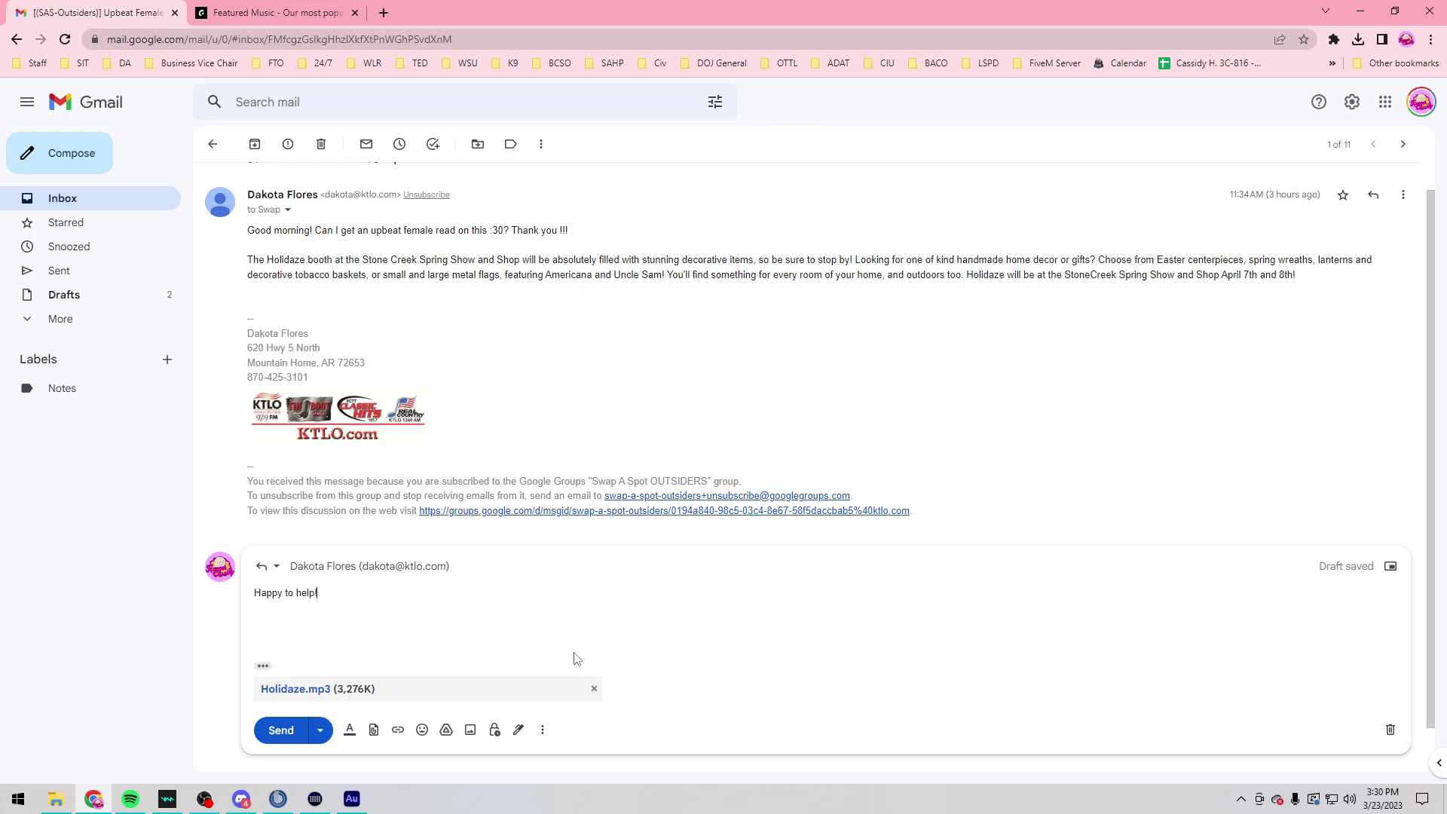
{"action": "key", "text": "ctrl+Return"}
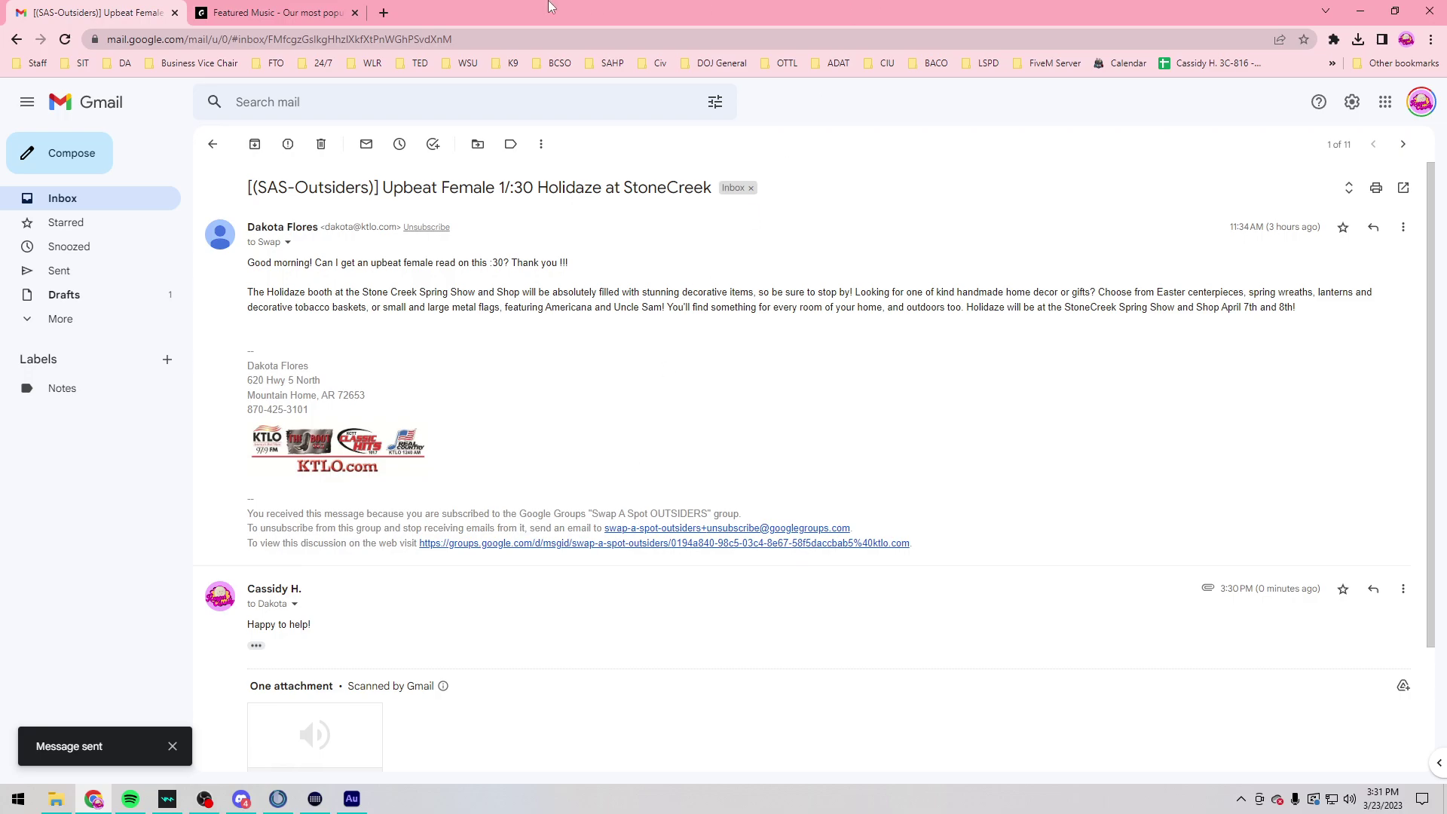
Step: Delete the Holidaze conversation, then open and delete the Bridge Clinic script email
{"action": "left_click", "coordinate": [321, 144]}
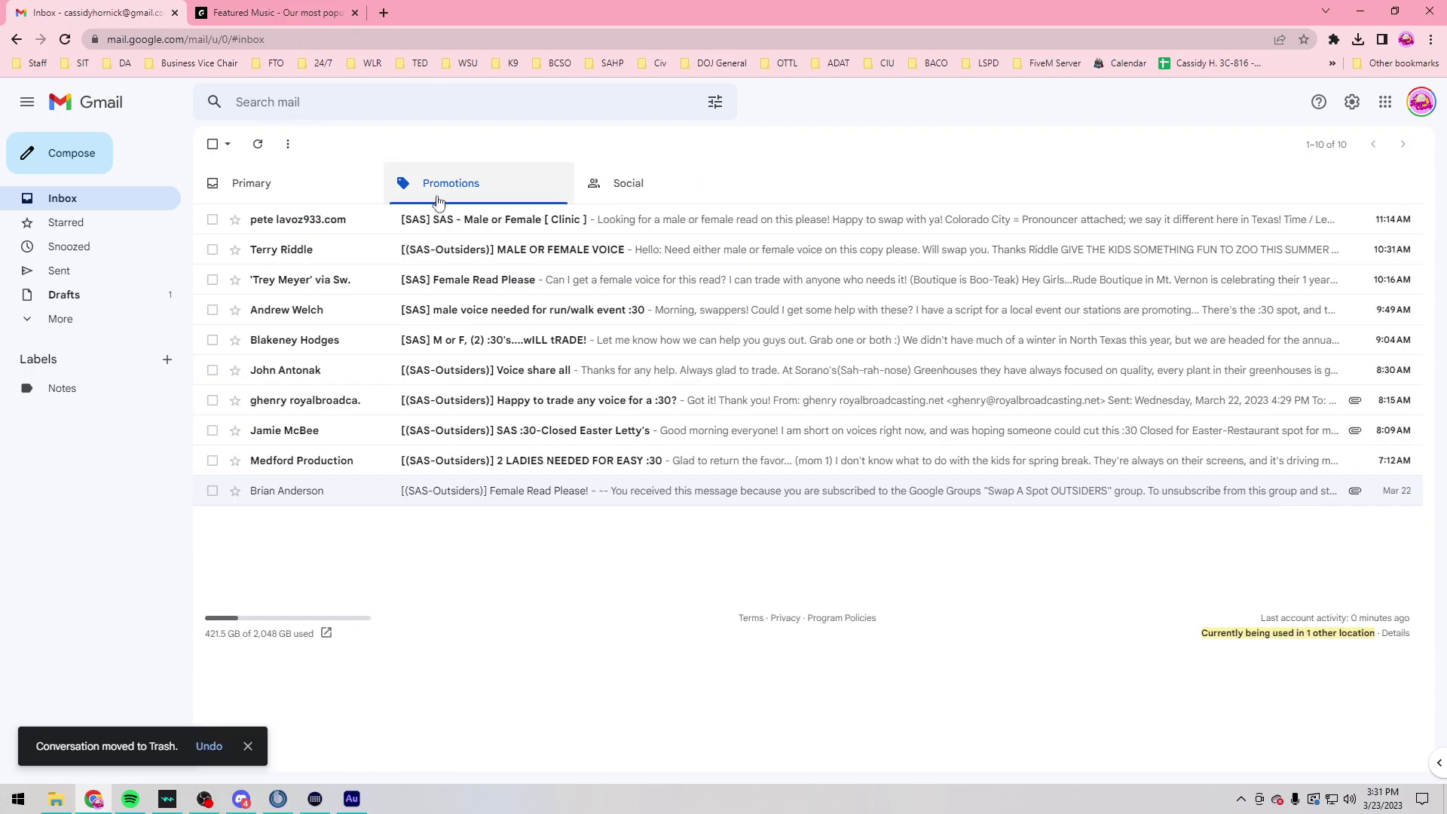
{"action": "left_click", "coordinate": [494, 220]}
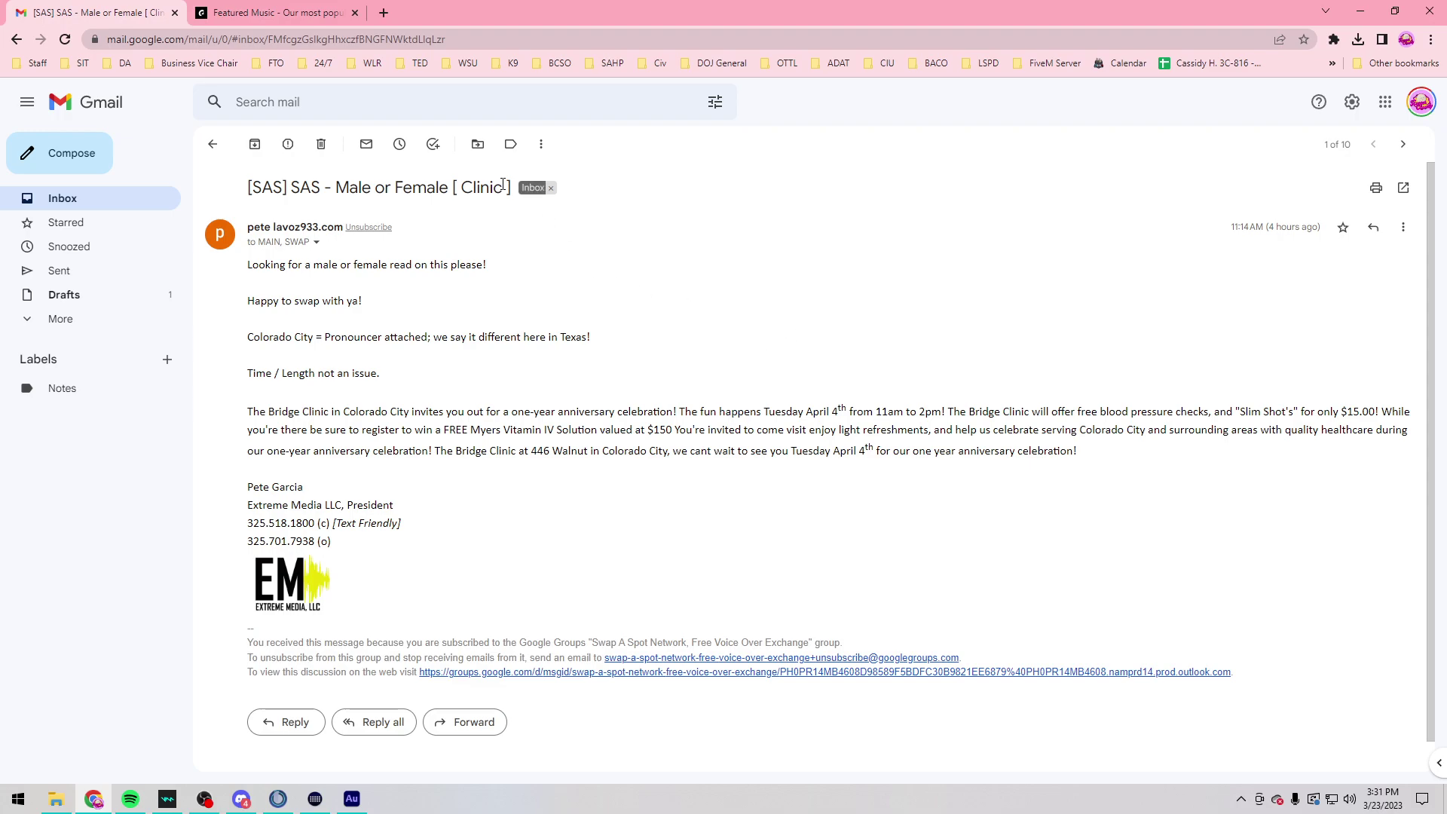
{"action": "left_click", "coordinate": [321, 144]}
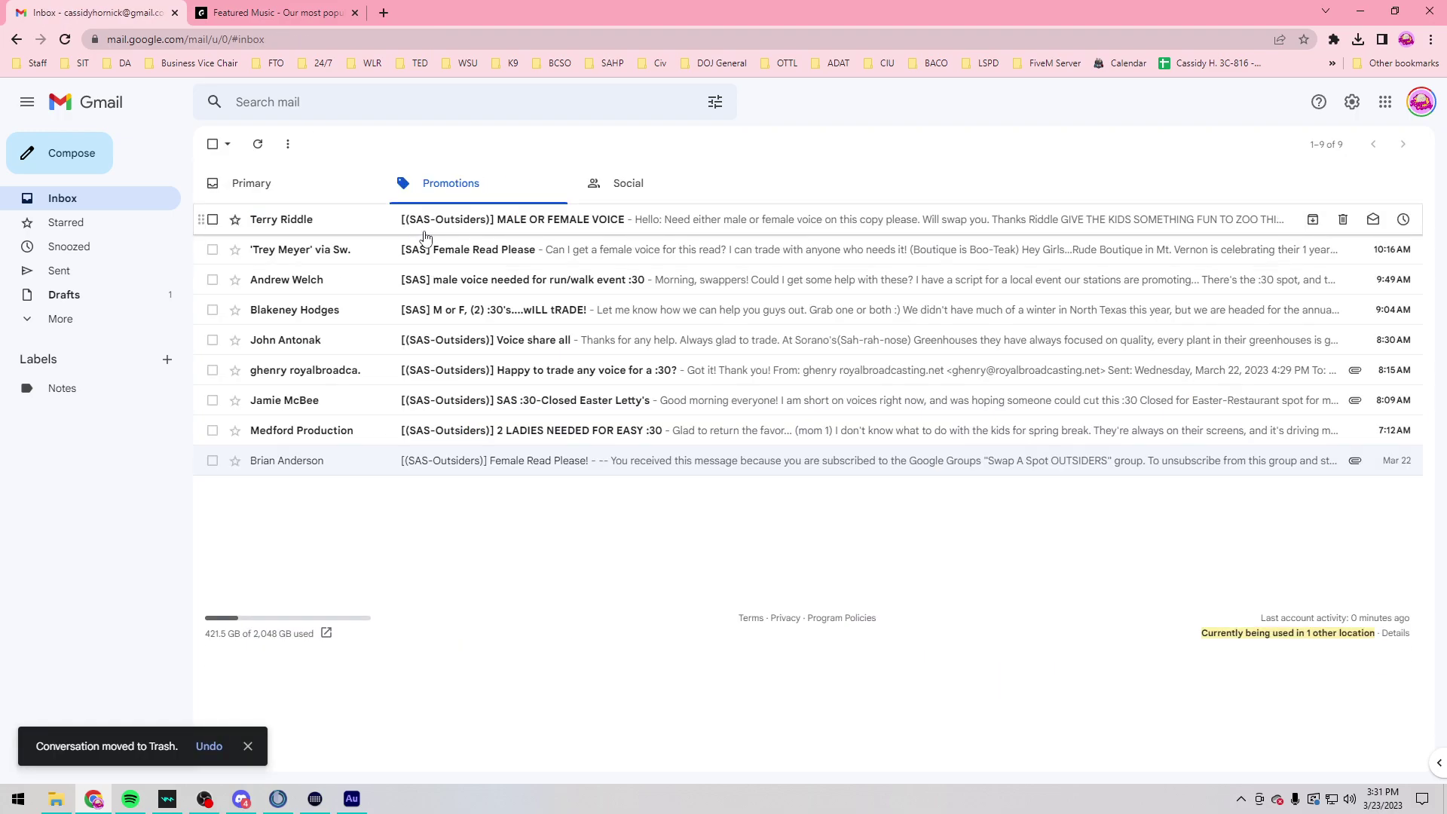
Step: Open the "MALE OR FEMALE VOICE" email, start recording into a new stereo audio file in Audition and return to the script in Gmail
{"action": "left_click", "coordinate": [494, 220]}
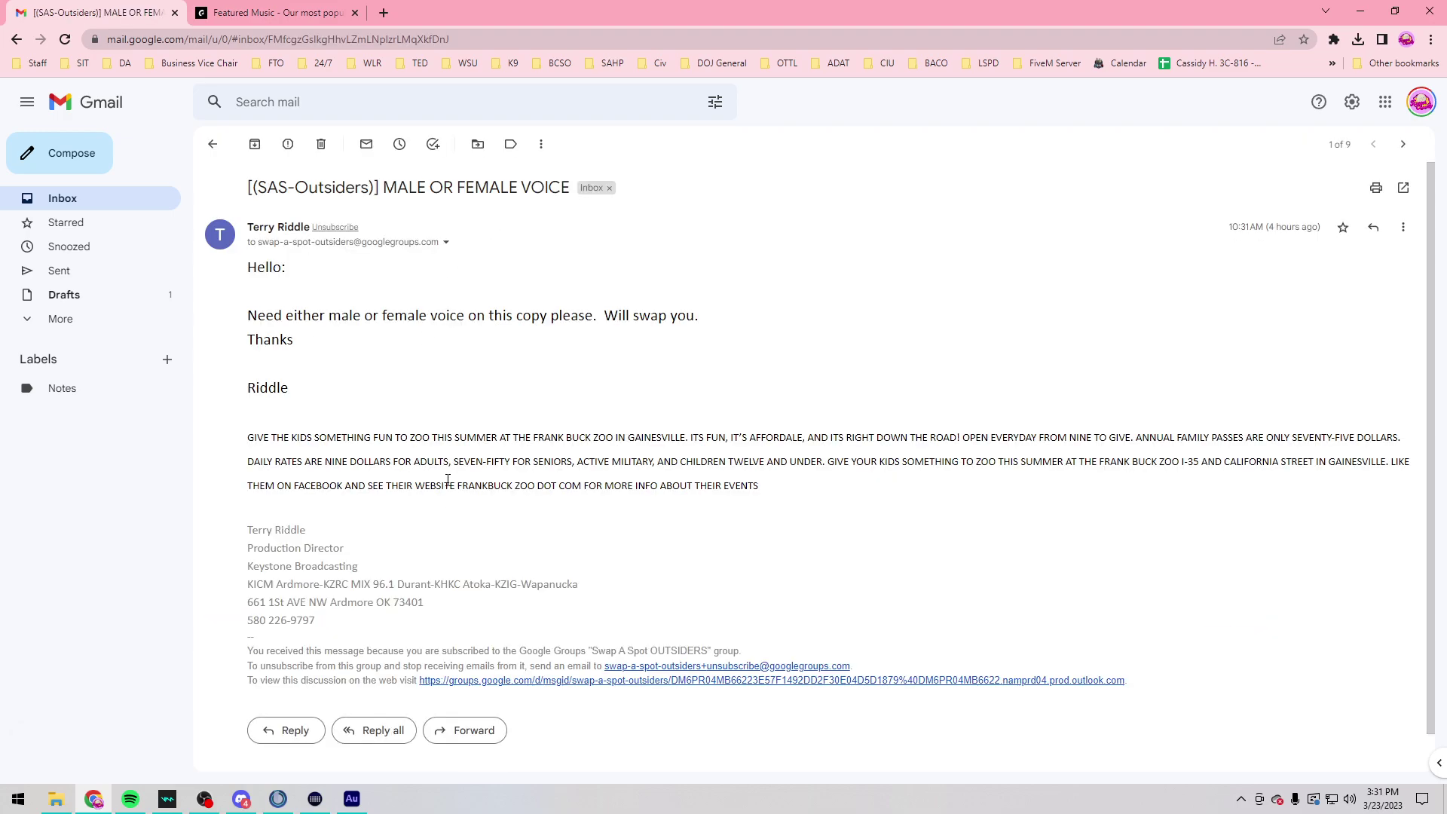
{"action": "left_click", "coordinate": [365, 802]}
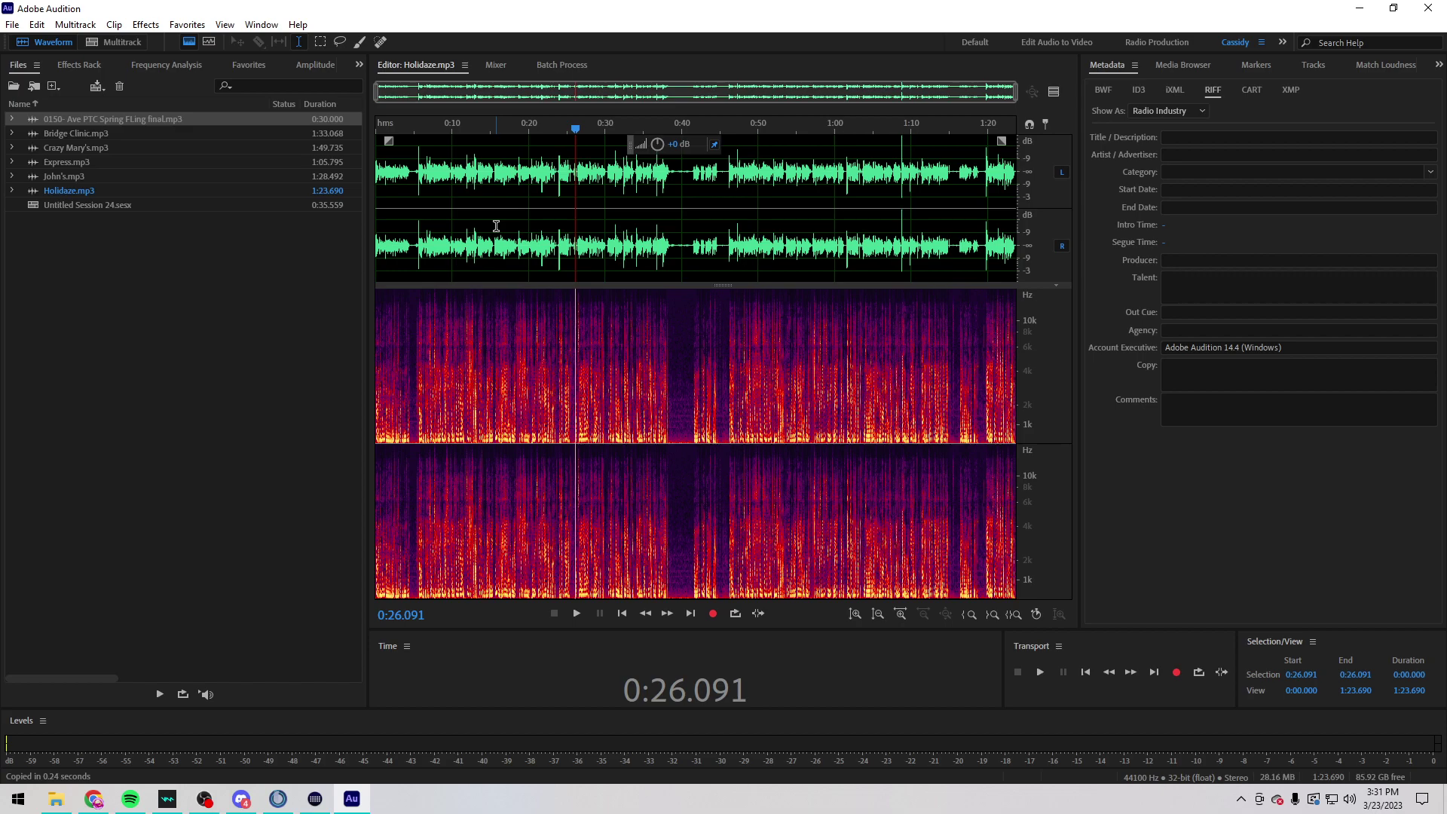
{"action": "key", "text": "ctrl+shift+n"}
{"action": "key", "text": "Return"}
{"action": "key", "text": "shift+space"}
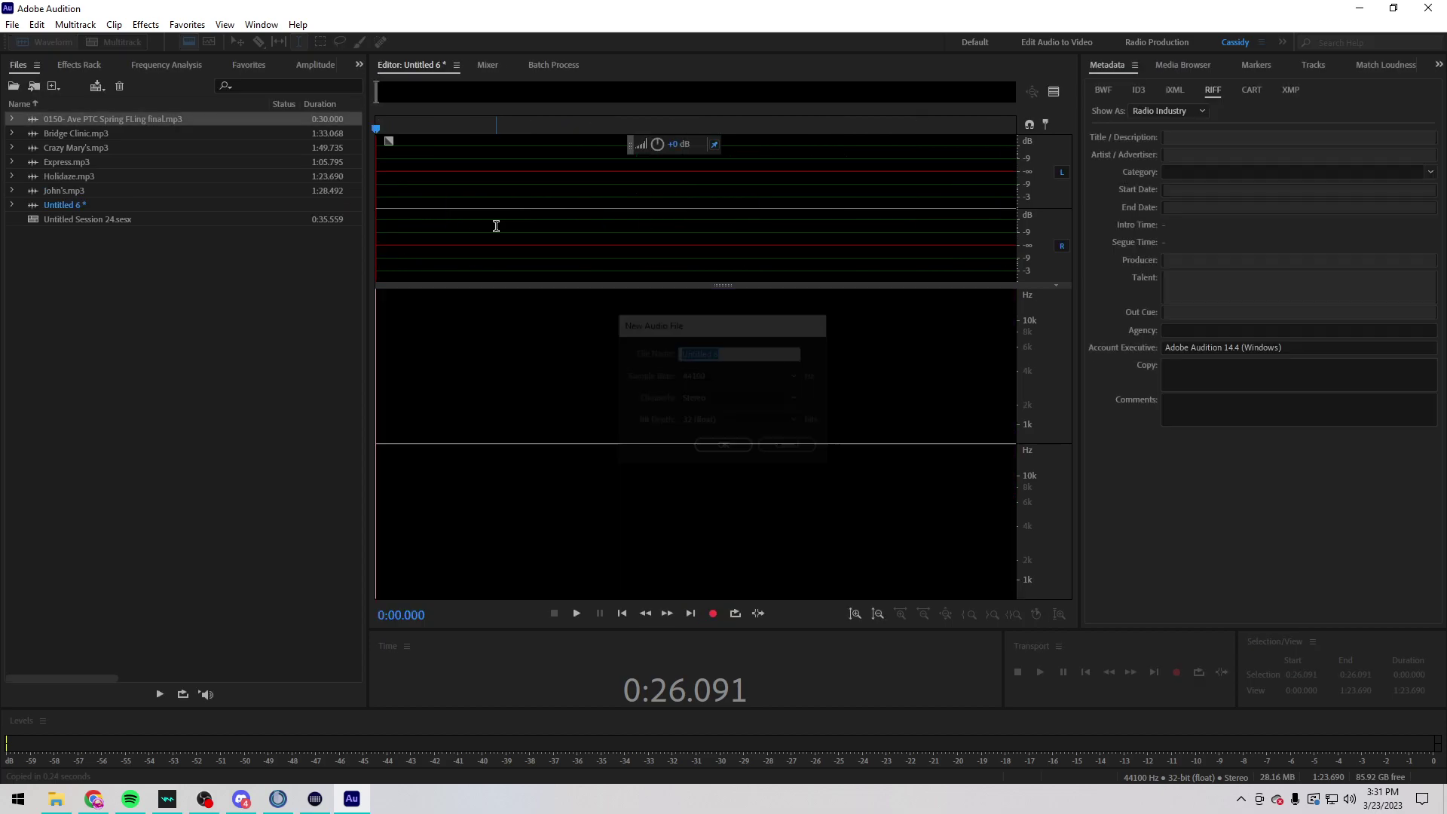
{"action": "left_click", "coordinate": [94, 799]}
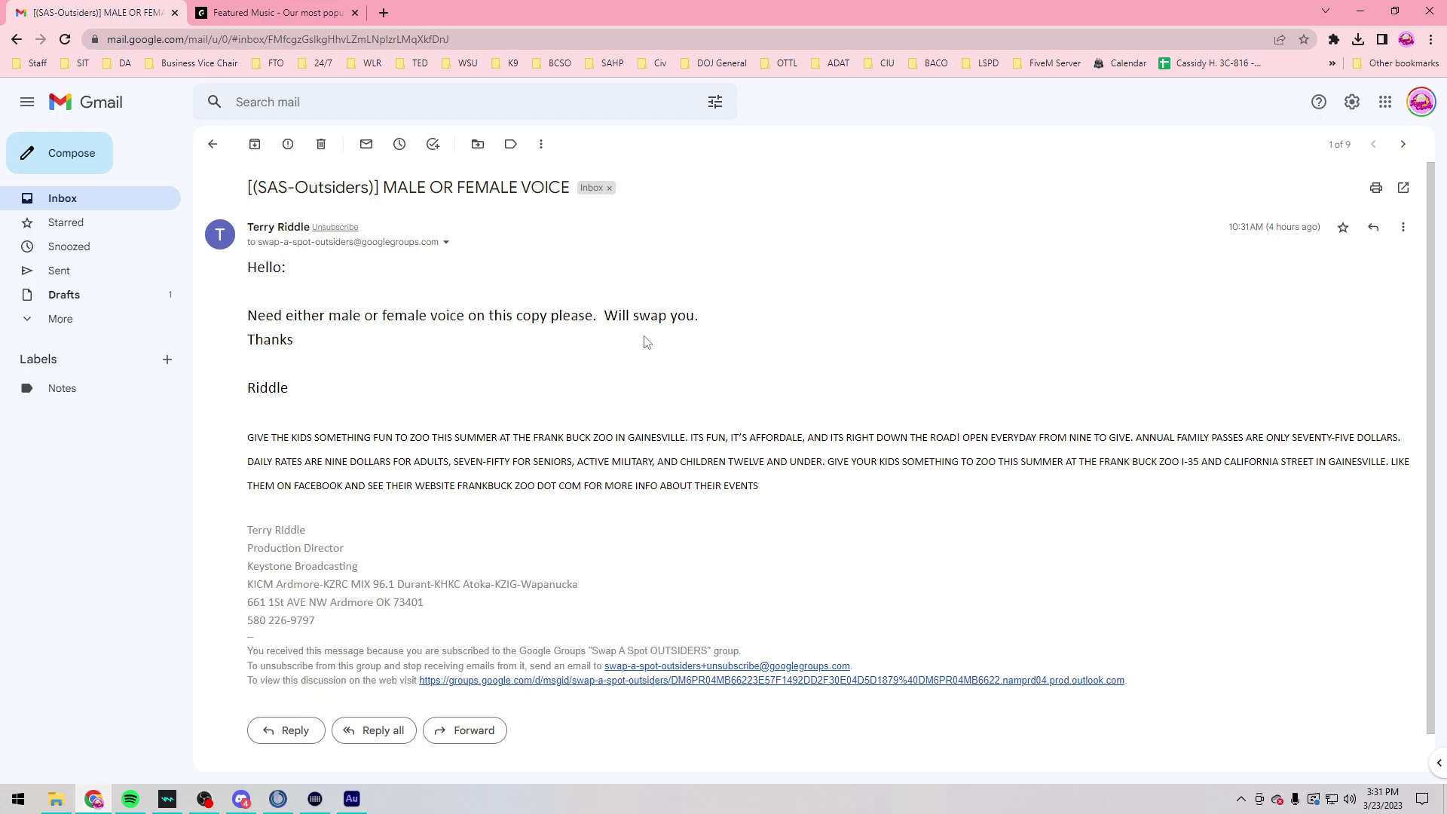
{"action": "scroll", "coordinate": [631, 320], "scroll_direction": "down", "scroll_amount": 1}
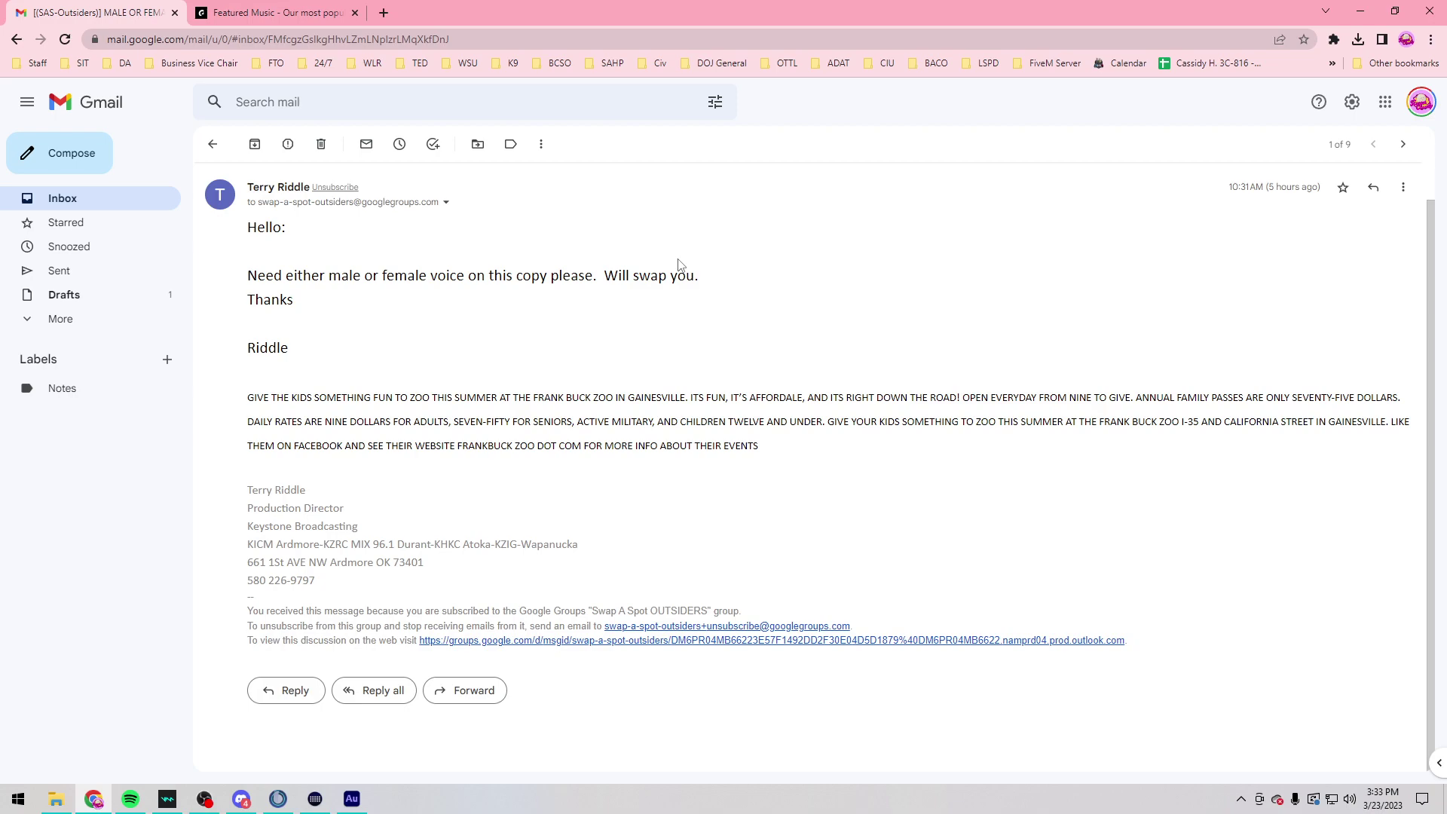
Step: Switch to Audition, stop the zoo spot recording and normalize it
{"action": "left_click", "coordinate": [352, 799]}
{"action": "key", "text": "space"}
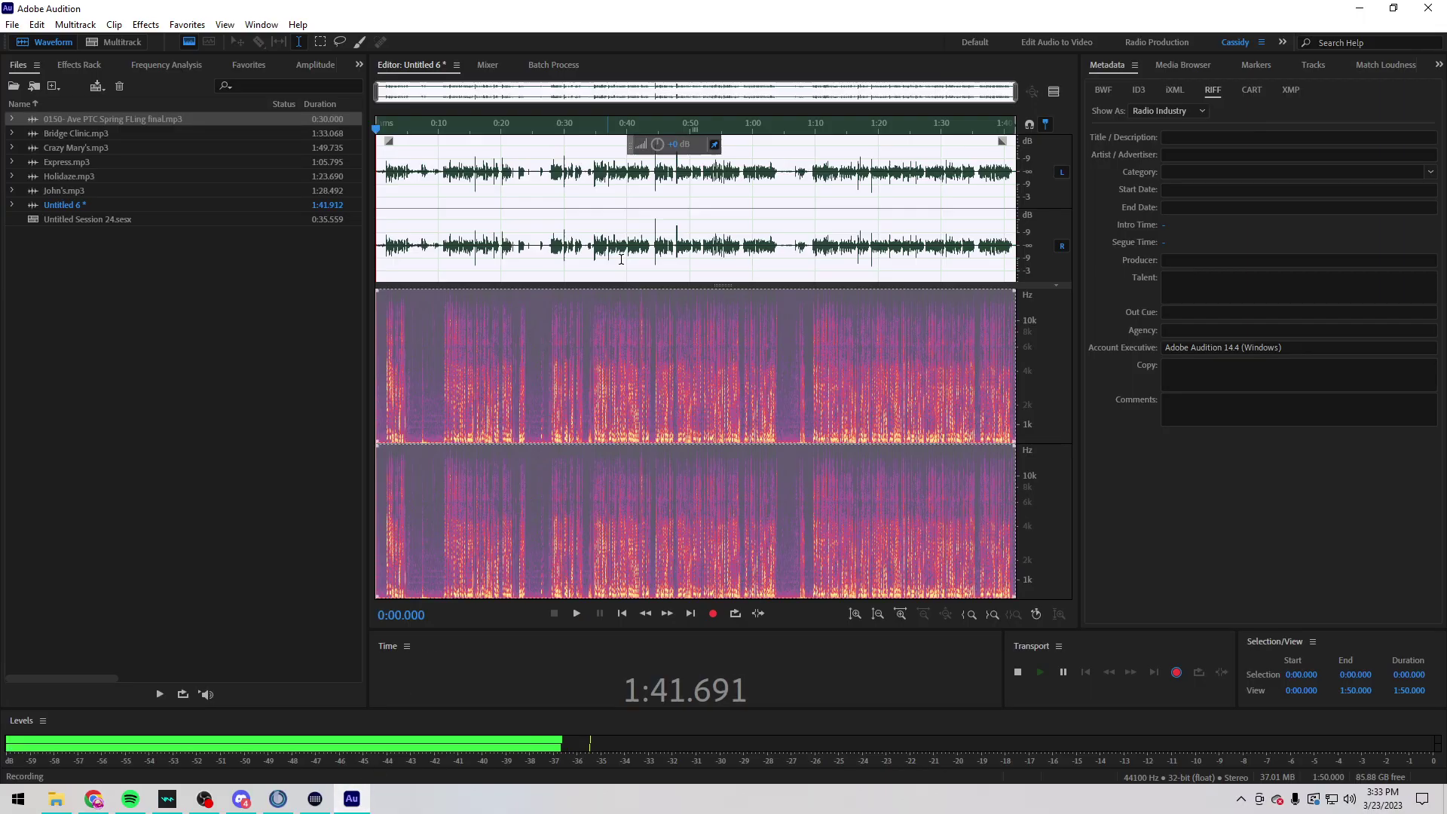
{"action": "key", "text": "n"}
{"action": "left_click", "coordinate": [922, 184]}
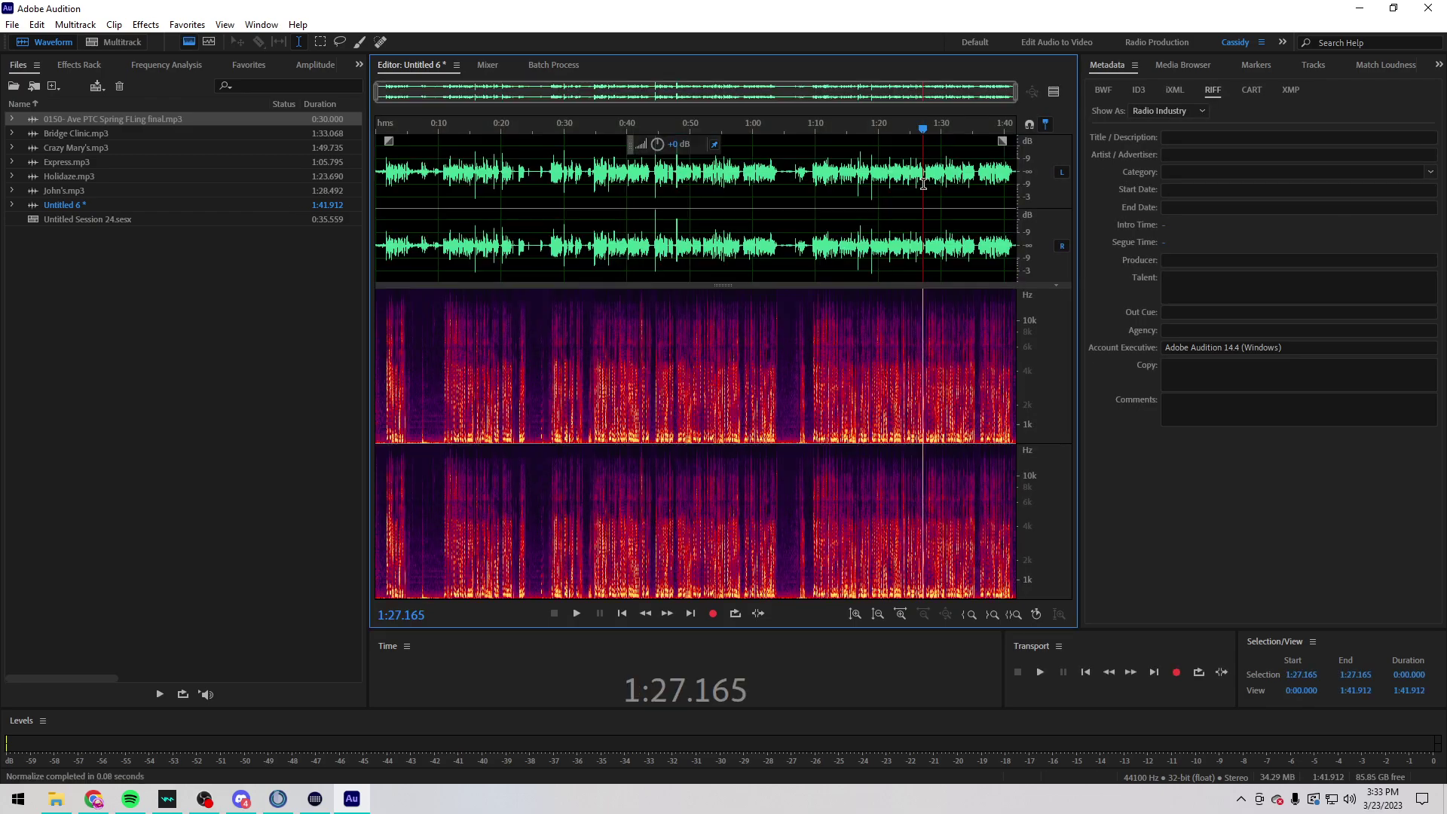
Step: Play back the closing section of the recording, around 1:35 to 1:38, to locate the unwanted take
{"action": "scroll", "coordinate": [948, 223], "scroll_direction": "up", "scroll_amount": 3}
{"action": "left_click_drag", "start_coordinate": [923, 226], "coordinate": [1117, 248]}
{"action": "left_click", "coordinate": [933, 251]}
{"action": "left_click", "coordinate": [867, 253]}
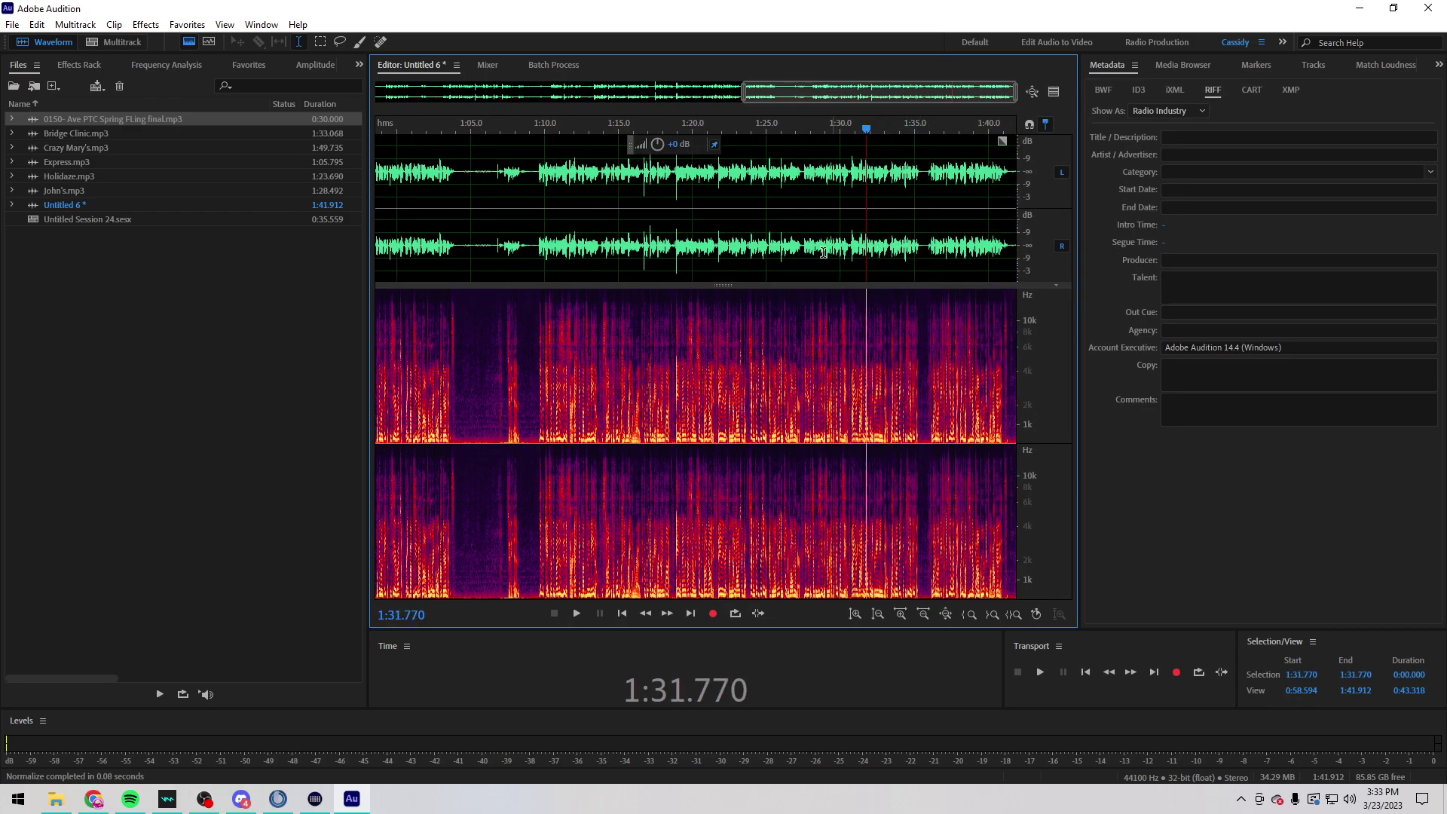
{"action": "left_click", "coordinate": [928, 234]}
{"action": "key", "text": "space"}
{"action": "scroll", "coordinate": [938, 233], "scroll_direction": "up", "scroll_amount": 3}
{"action": "scroll", "coordinate": [938, 233], "scroll_direction": "up", "scroll_amount": 2}
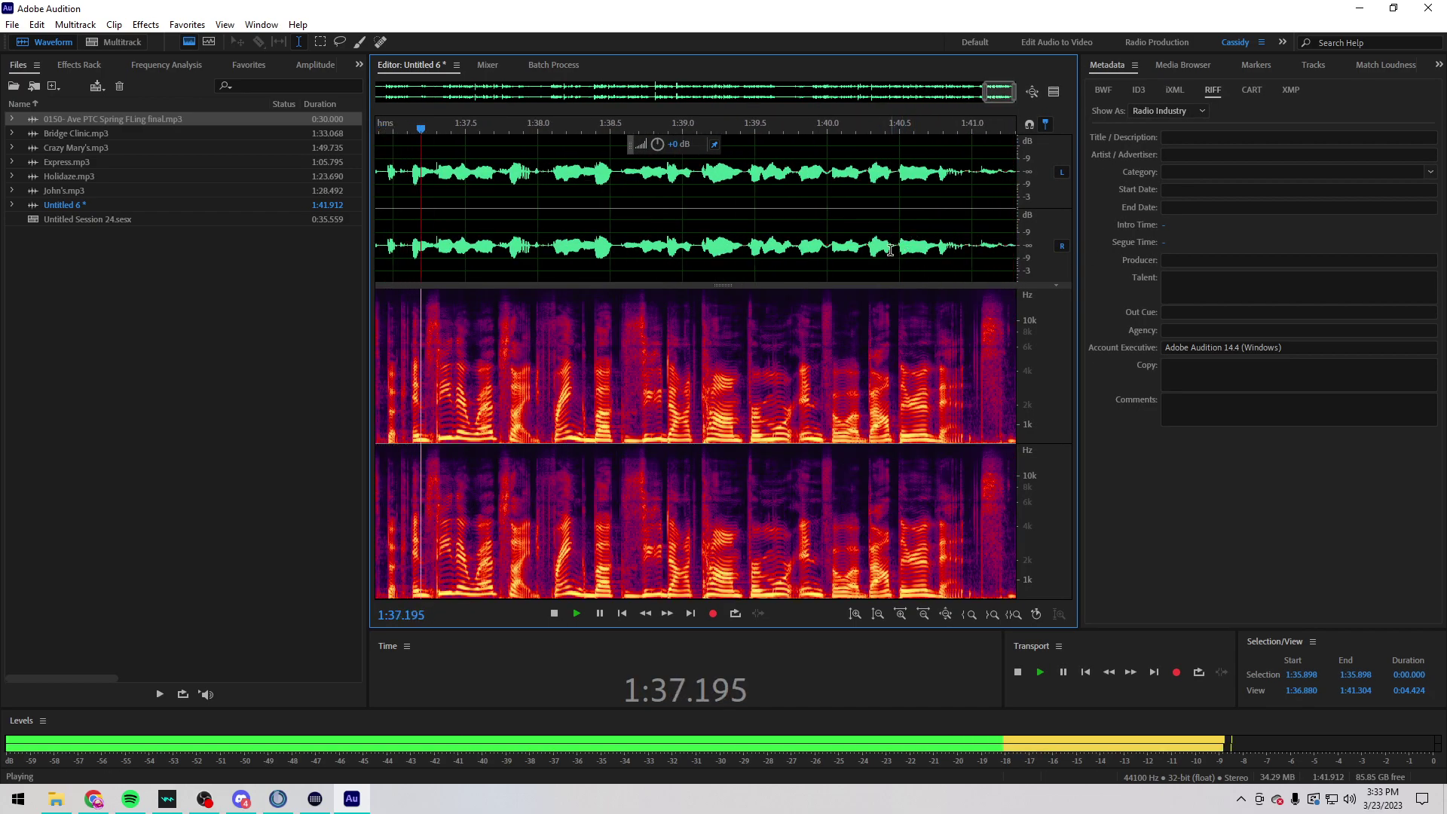
{"action": "scroll", "coordinate": [938, 233], "scroll_direction": "down", "scroll_amount": 2}
{"action": "key", "text": "space"}
{"action": "left_click", "coordinate": [642, 251]}
{"action": "key", "text": "space"}
Step: Delete the unwanted take of about 2.8 seconds that starts near 1:33 and play back the join
{"action": "left_click", "coordinate": [666, 242]}
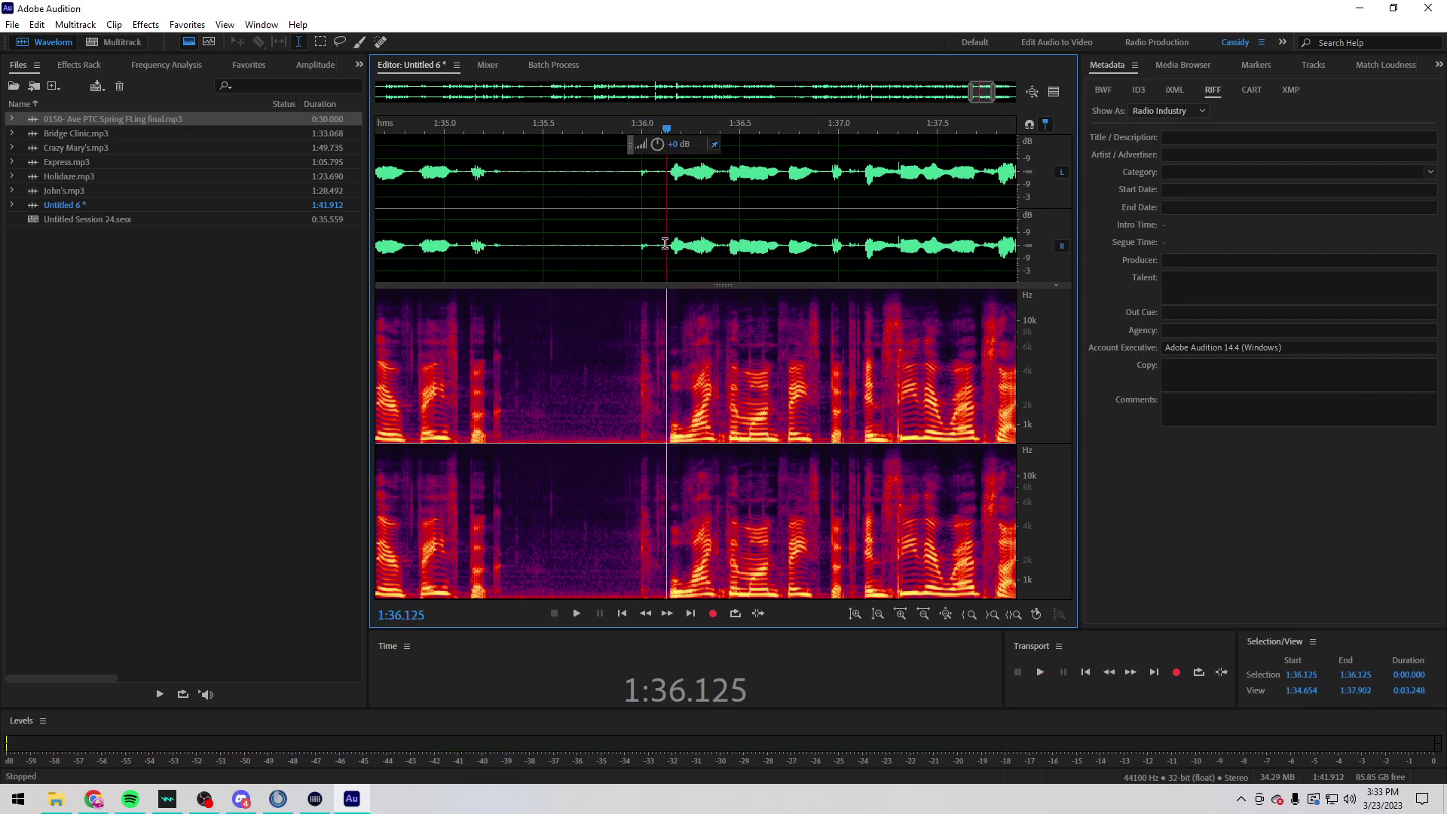
{"action": "scroll", "coordinate": [661, 242], "scroll_direction": "down", "scroll_amount": 4}
{"action": "left_click", "coordinate": [479, 240], "text": "shift"}
{"action": "scroll", "coordinate": [481, 240], "scroll_direction": "up", "scroll_amount": 3}
{"action": "left_click", "coordinate": [488, 240], "text": "shift"}
{"action": "key", "text": "space"}
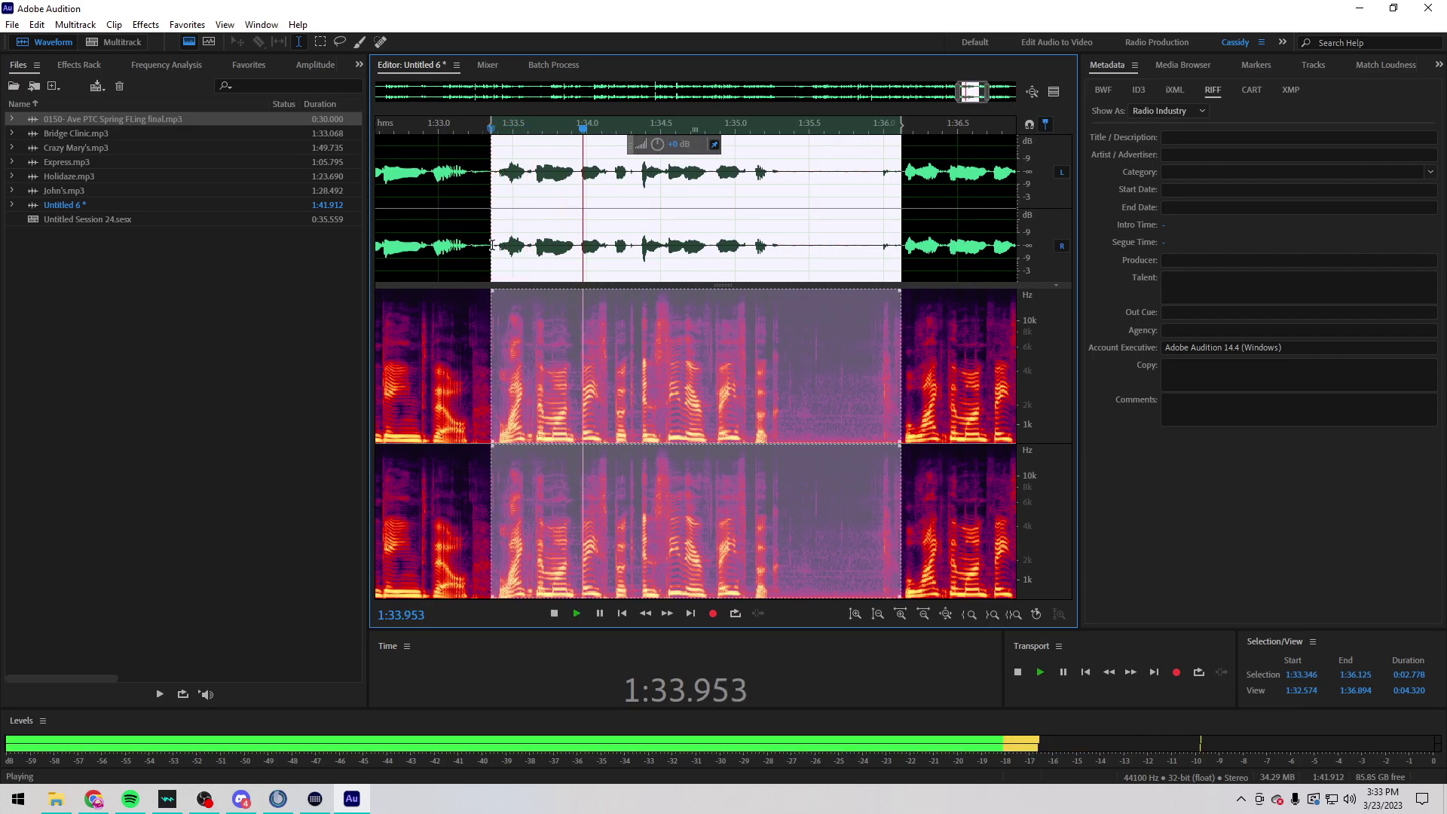
{"action": "left_click", "coordinate": [496, 240], "text": "shift"}
{"action": "key", "text": "space"}
{"action": "key", "text": "Delete"}
{"action": "scroll", "coordinate": [471, 239], "scroll_direction": "down", "scroll_amount": 3}
{"action": "left_click", "coordinate": [434, 239]}
{"action": "key", "text": "space"}
{"action": "scroll", "coordinate": [433, 240], "scroll_direction": "down", "scroll_amount": 3}
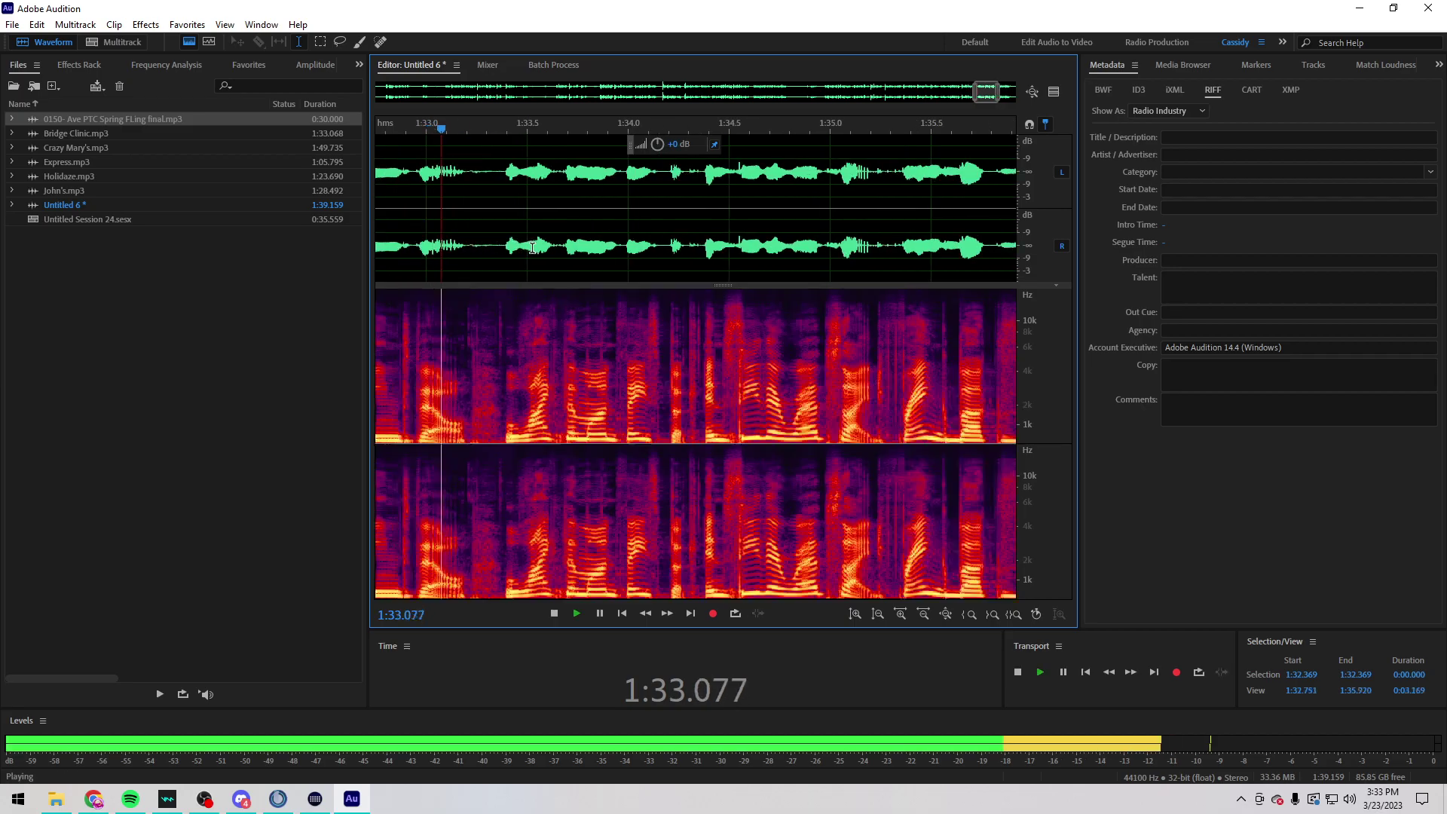
{"action": "scroll", "coordinate": [856, 222], "scroll_direction": "down", "scroll_amount": 4}
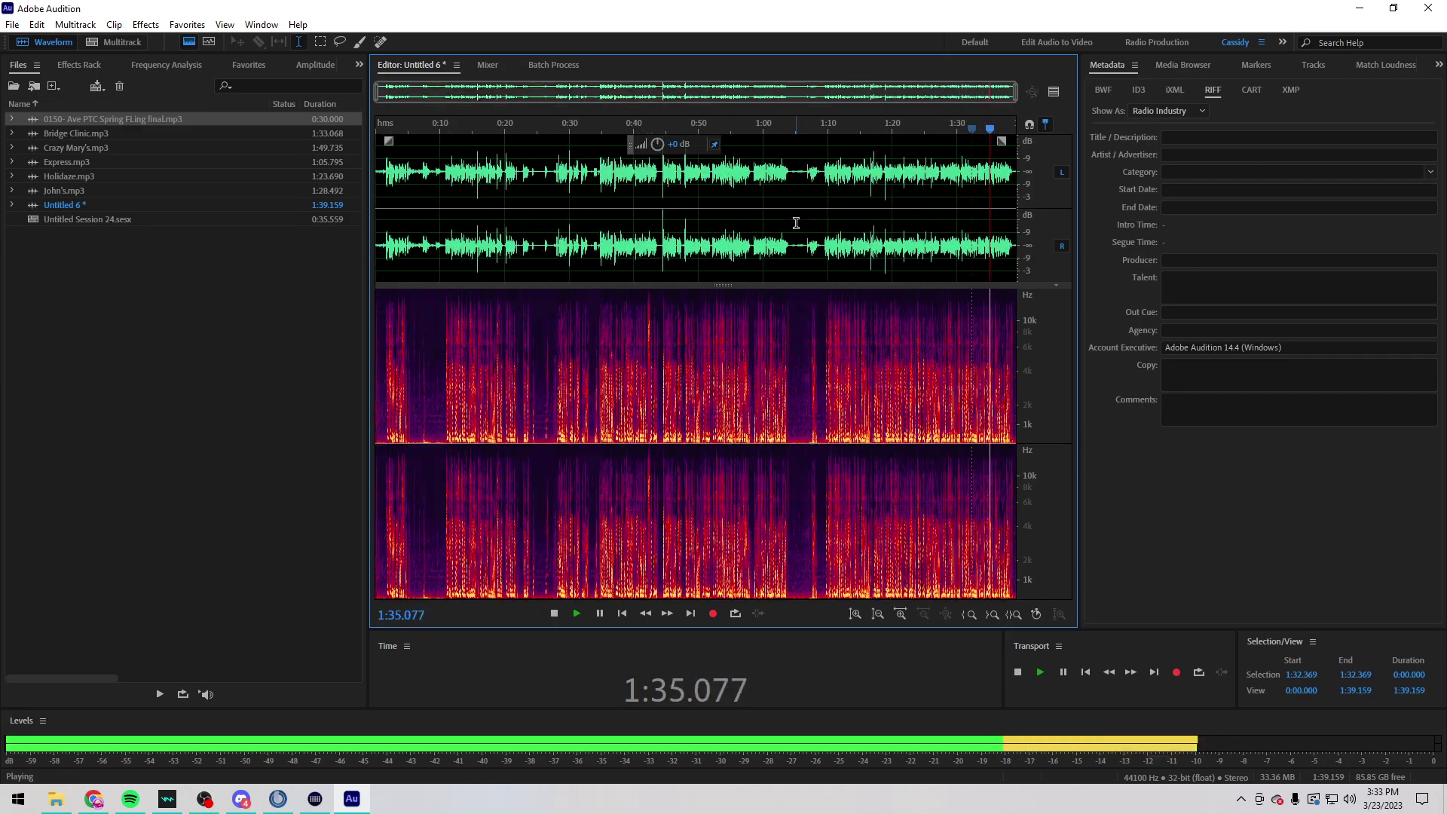
Step: Trim about 1.7 seconds of lead-in from the start of the zoo recording and briefly check its opening
{"action": "scroll", "coordinate": [388, 252], "scroll_direction": "up", "scroll_amount": 12}
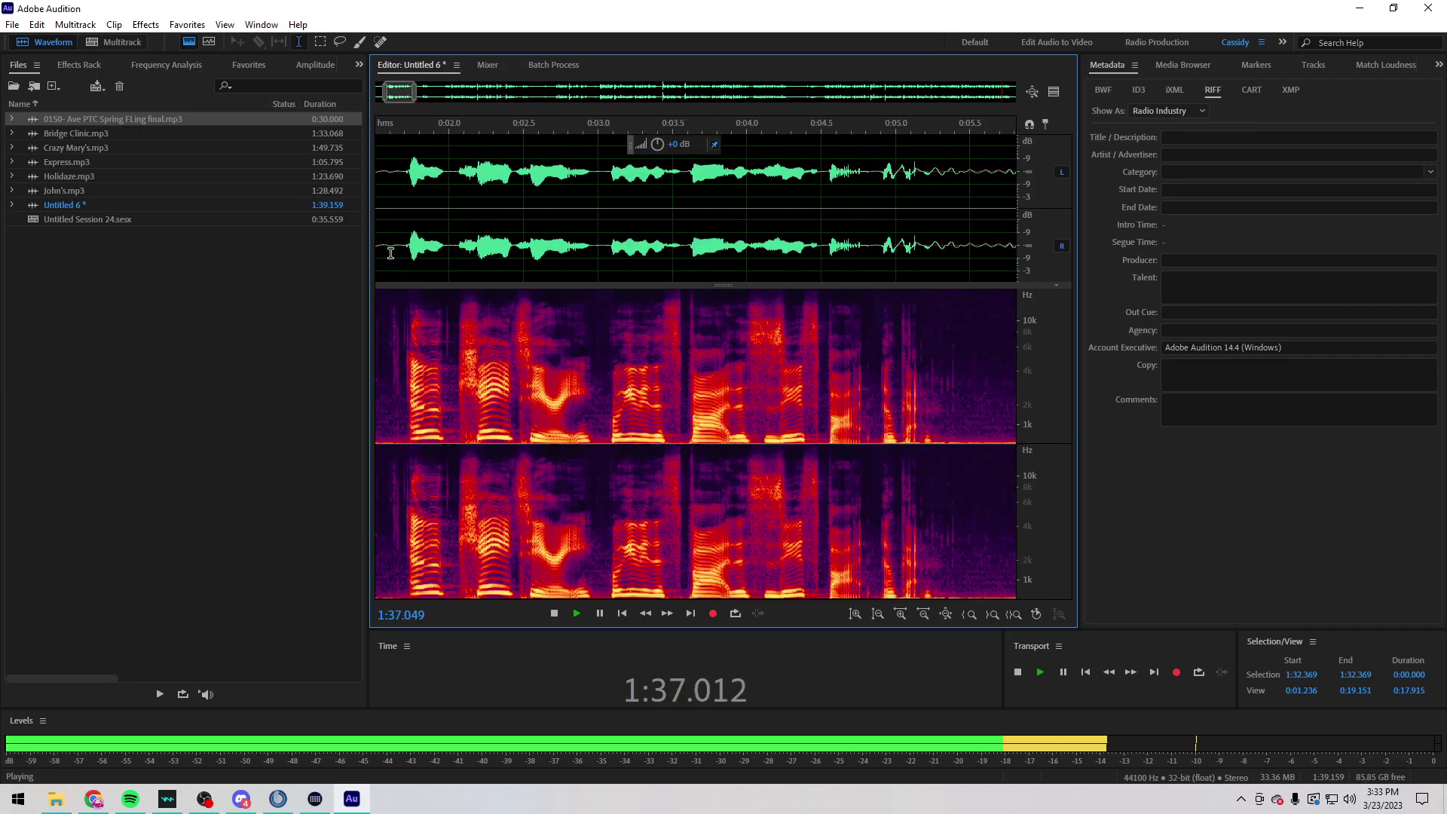
{"action": "left_click_drag", "start_coordinate": [405, 251], "coordinate": [229, 279]}
{"action": "scroll", "coordinate": [627, 236], "scroll_direction": "down", "scroll_amount": 10}
{"action": "key", "text": "Delete"}
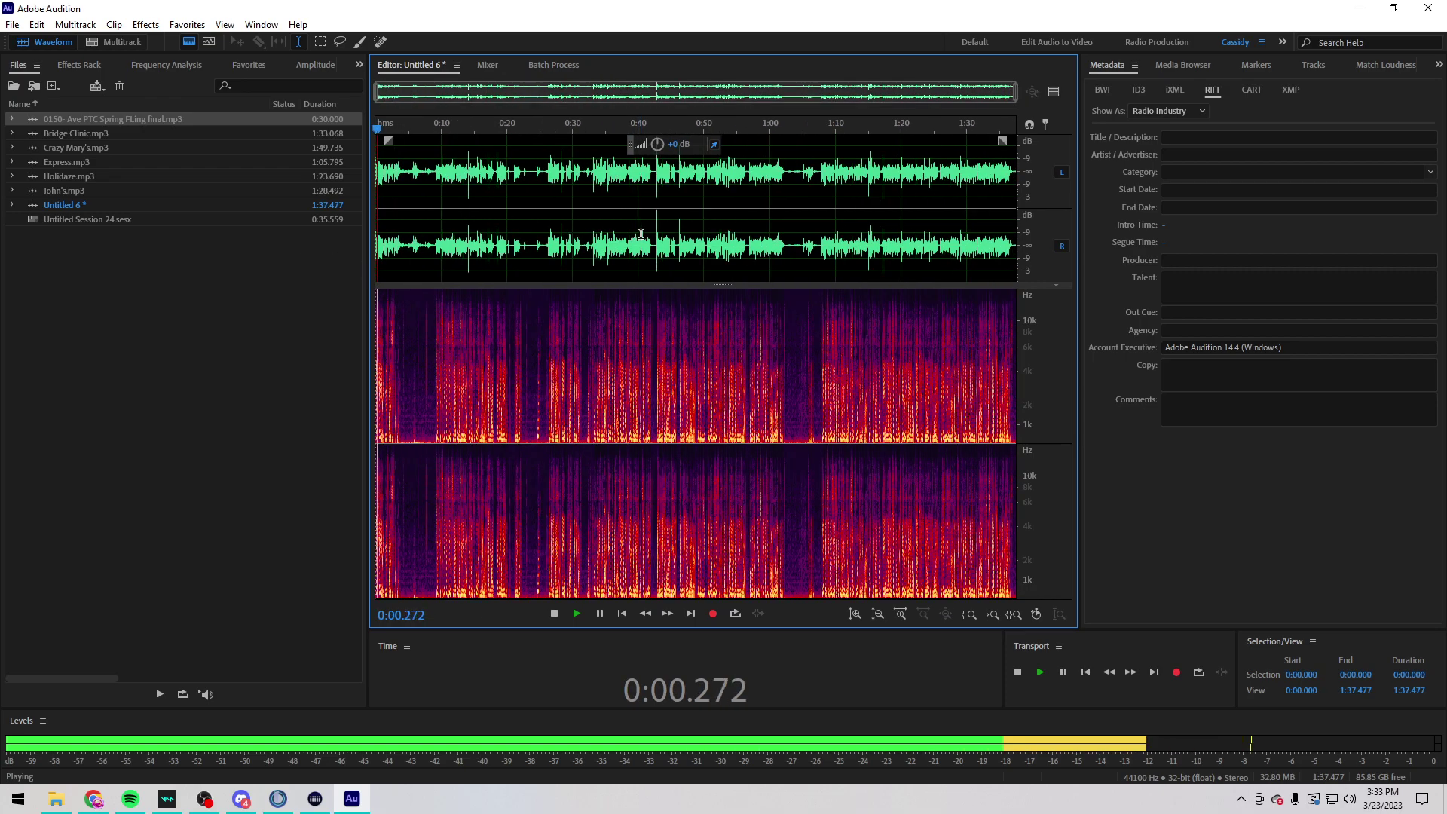
{"action": "key", "text": "space"}
Step: Save the recording as "Frank Buck" in MP3 format in the Downloads folder
{"action": "key", "text": "ctrl+shift+s"}
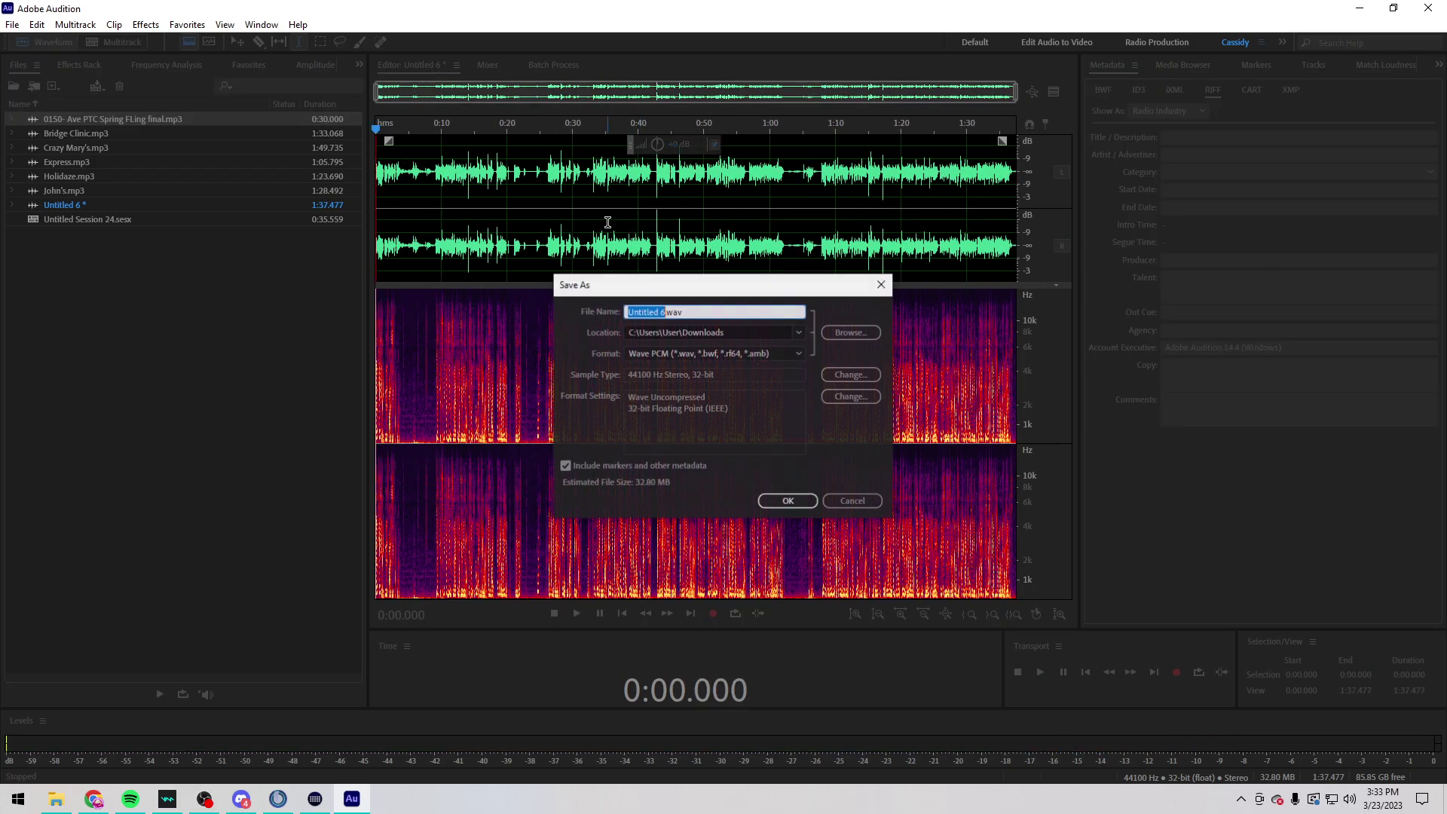
{"action": "type", "text": "frankl"}
{"action": "key", "text": "BackSpace"}
{"action": "key", "text": "BackSpace"}
{"action": "key", "text": "BackSpace"}
{"action": "key", "text": "BackSpace"}
{"action": "key", "text": "BackSpace"}
{"action": "key", "text": "BackSpace"}
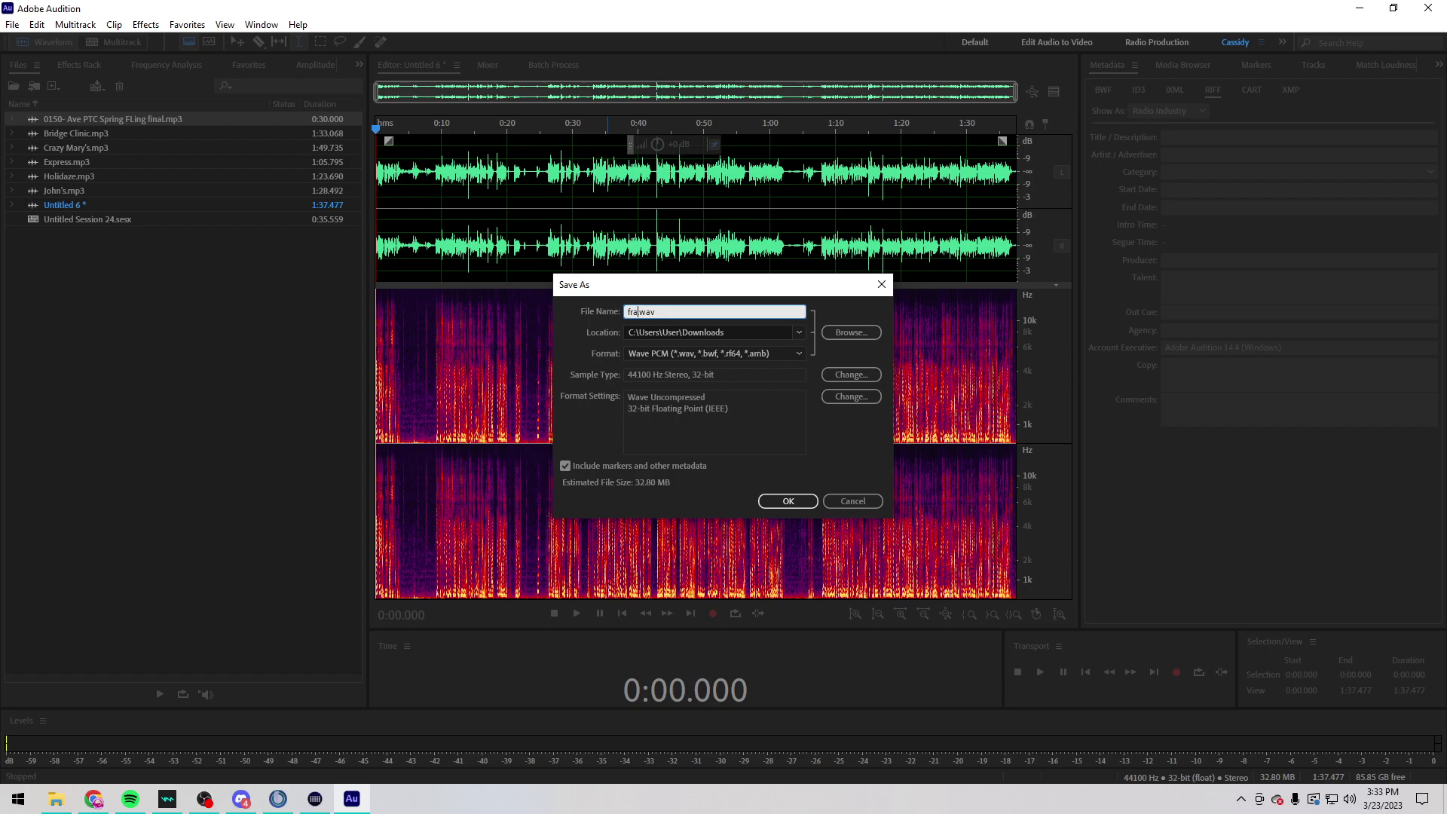
{"action": "type", "text": "Frank Buck.mp3"}
{"action": "left_click", "coordinate": [766, 502]}
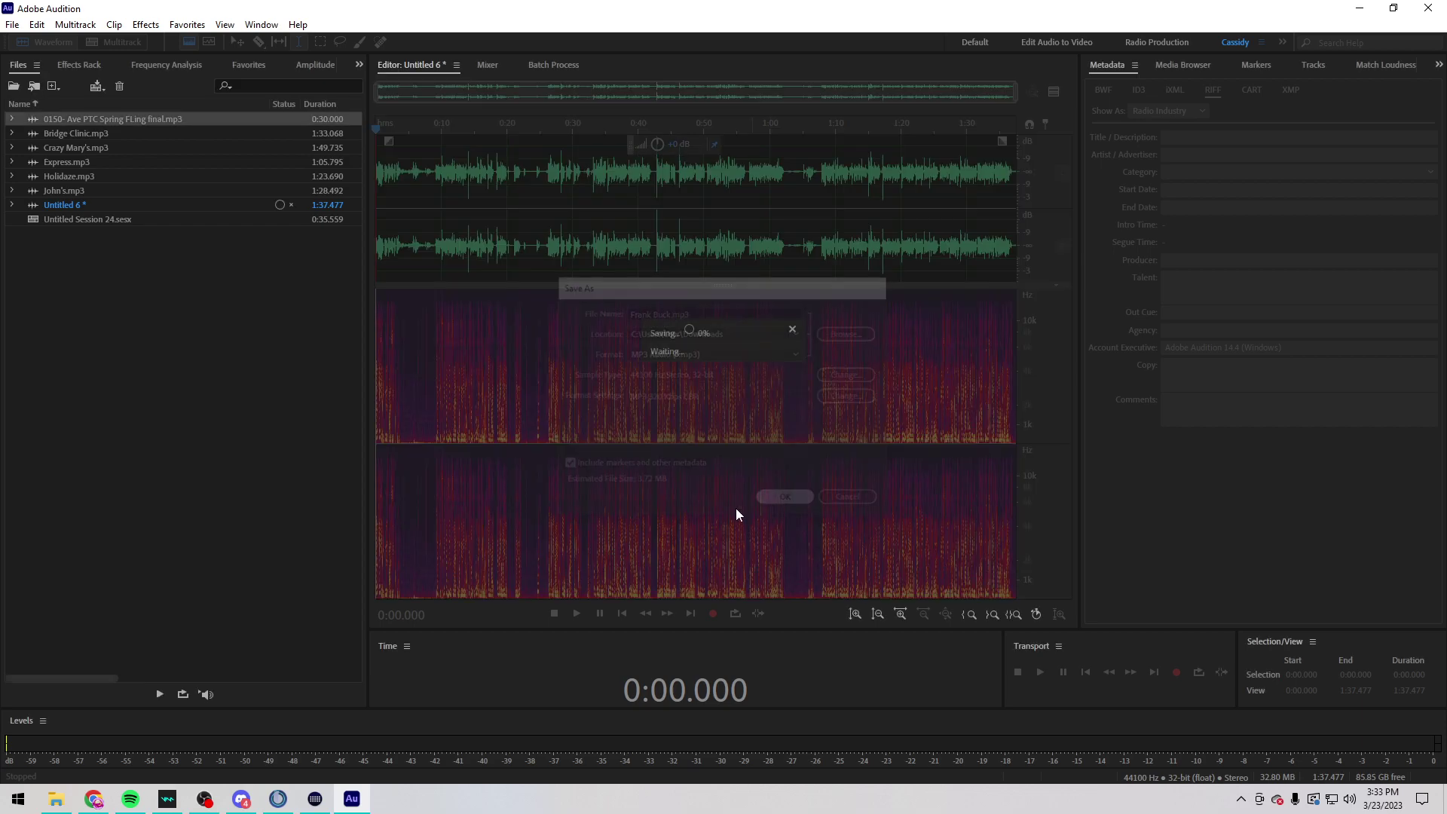
Step: Switch to Gmail, start a reply to the zoo script email and attach Frank Buck.mp3
{"action": "left_click", "coordinate": [94, 799]}
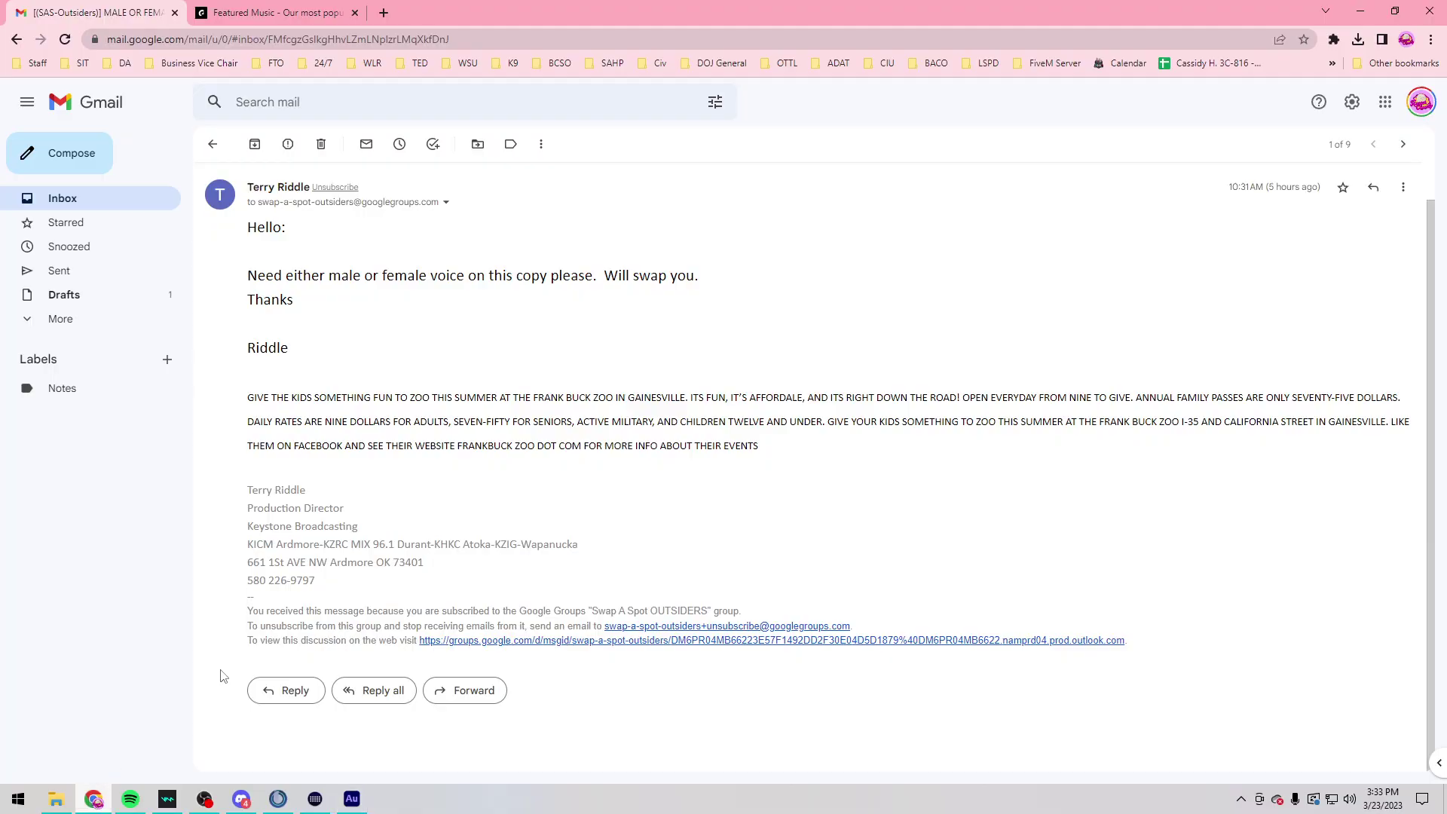
{"action": "left_click", "coordinate": [322, 703]}
{"action": "left_click", "coordinate": [60, 801]}
{"action": "left_click_drag", "start_coordinate": [347, 282], "coordinate": [1178, 673]}
Step: Write "Love this ad! I would love to hear it fully produced if you choose my lines! Thanks!!" as the reply and send it
{"action": "type", "text": "Love this ad! I wol"}
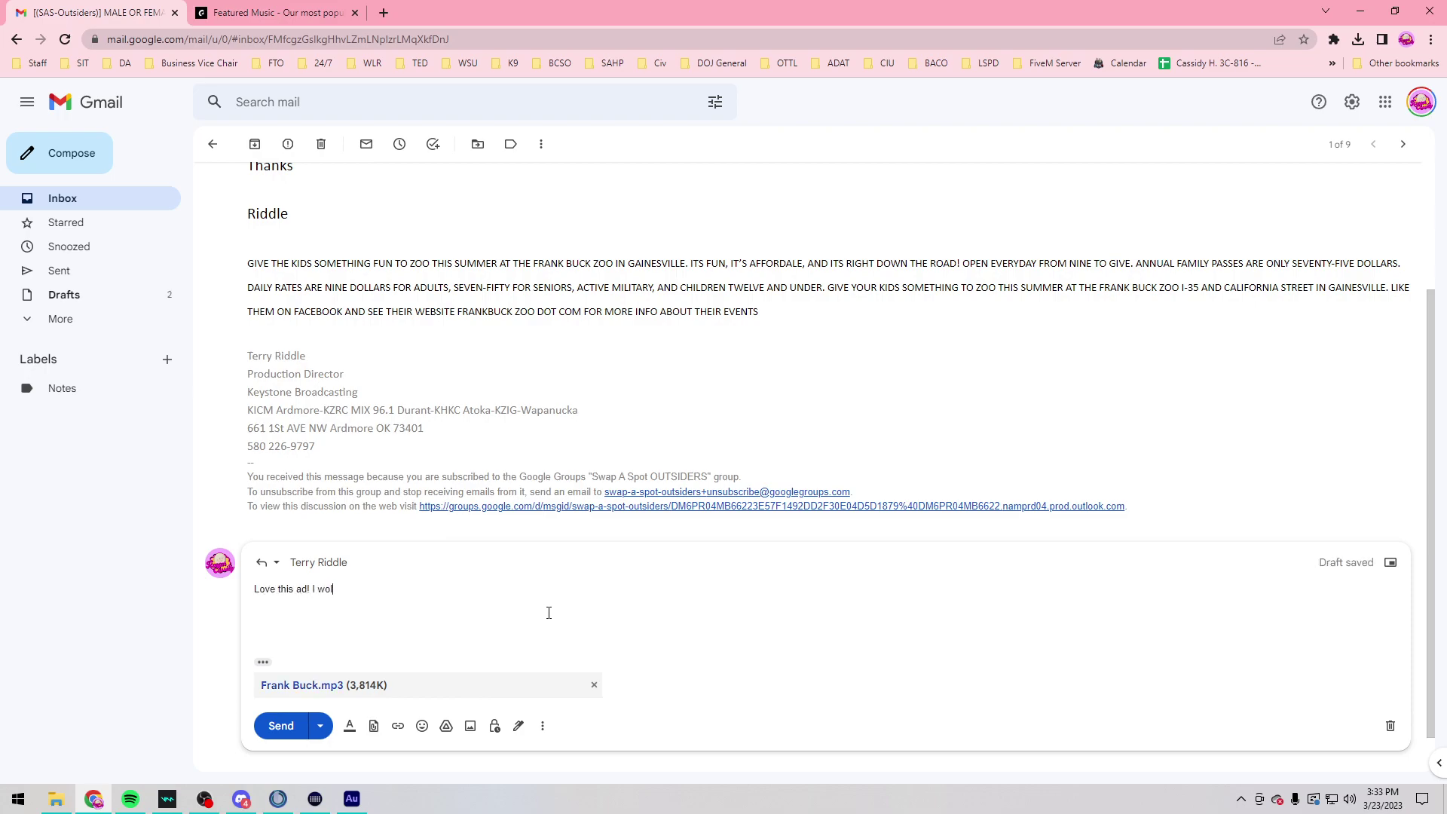
{"action": "key", "text": "BackSpace"}
{"action": "type", "text": "uld love to hear it fully produced i"}
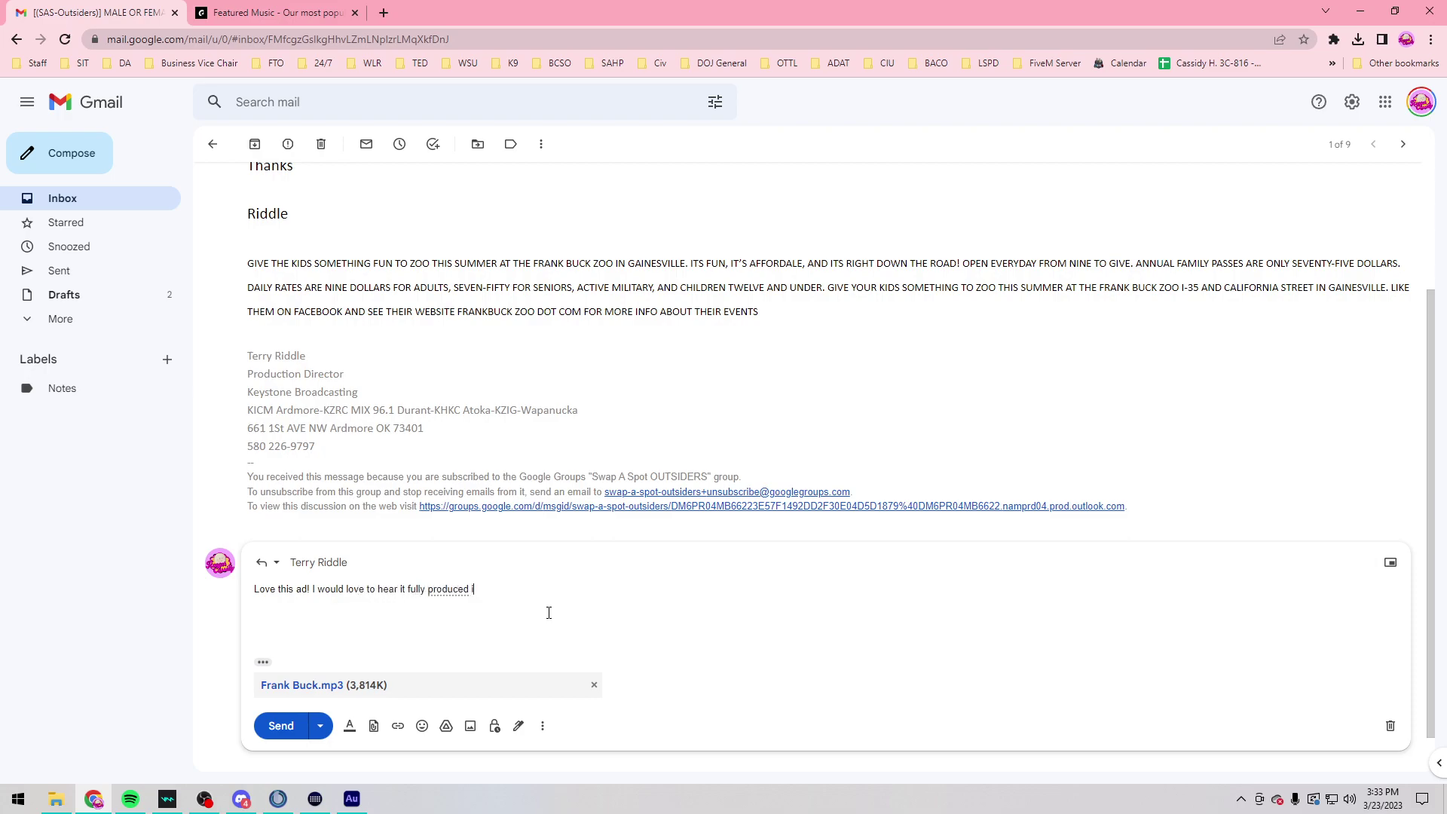
{"action": "type", "text": "f you choose my lines! Thanks!!"}
{"action": "key", "text": "ctrl+Return"}
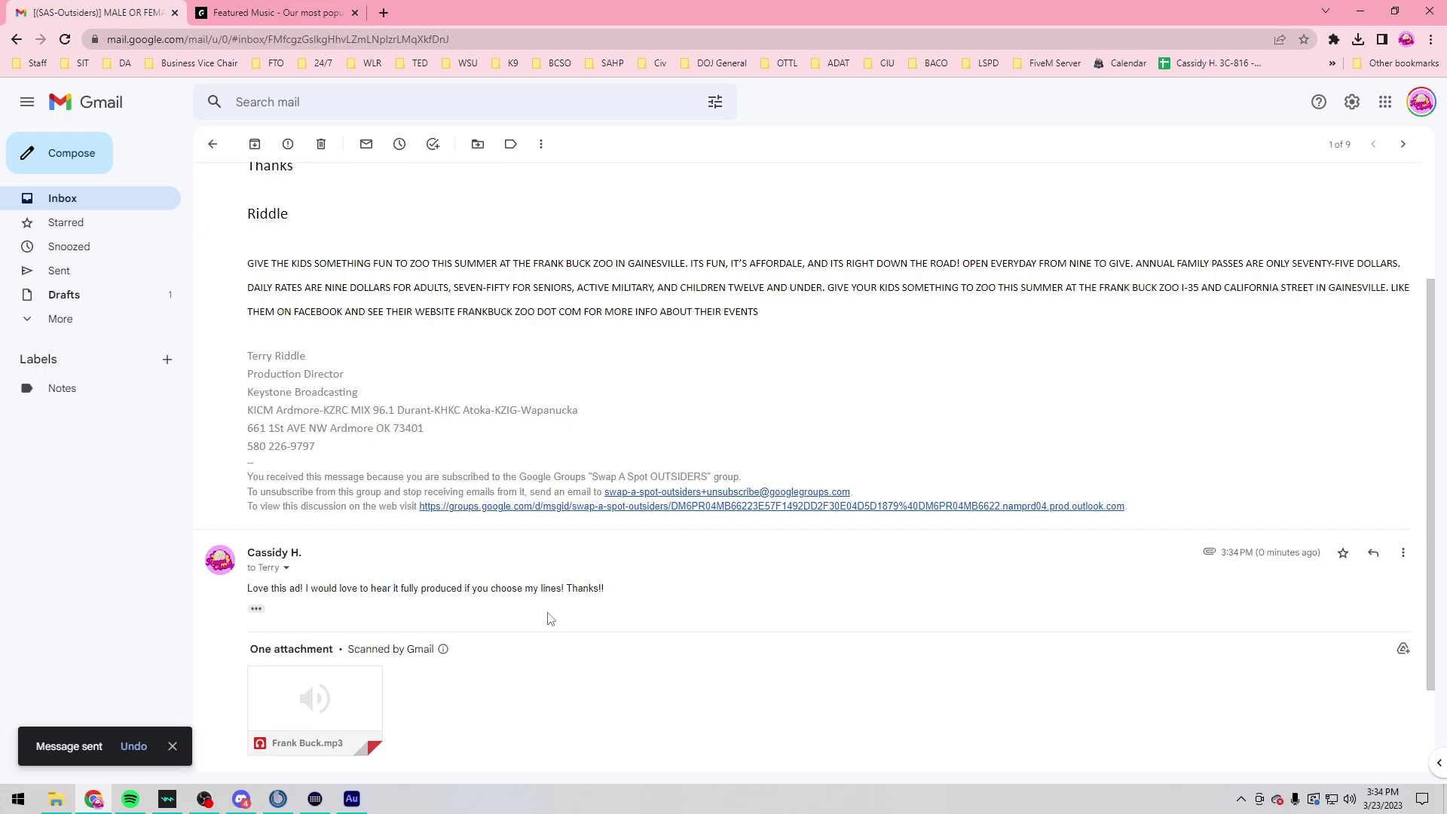
Step: Delete the answered zoo conversation and open the "[SAS] Female Read Please" email
{"action": "left_click", "coordinate": [322, 146]}
{"action": "left_click", "coordinate": [476, 228]}
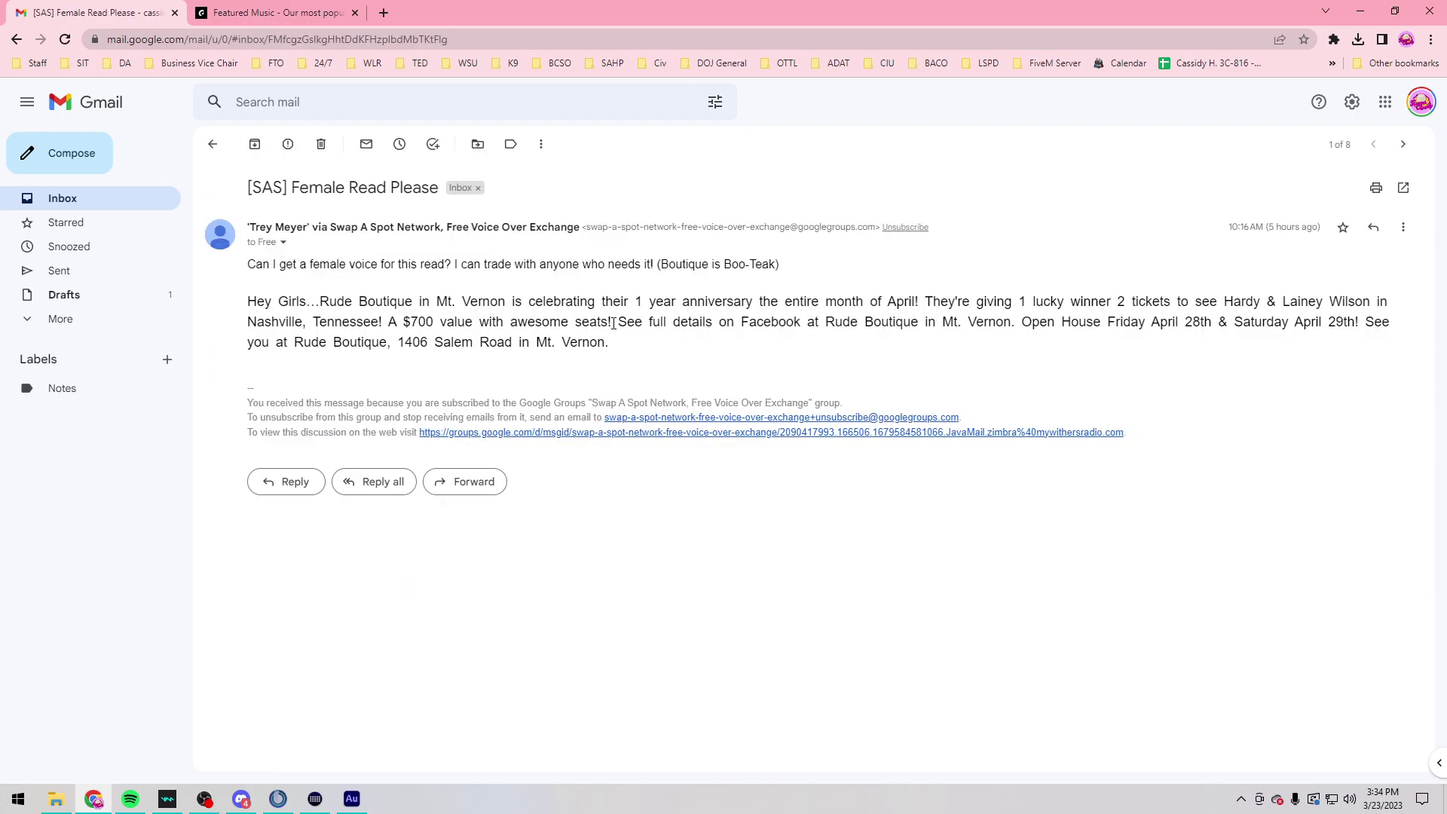
Step: Start recording into a new audio file in Audition and return to the Rude Boutique script in Gmail
{"action": "left_click", "coordinate": [352, 801]}
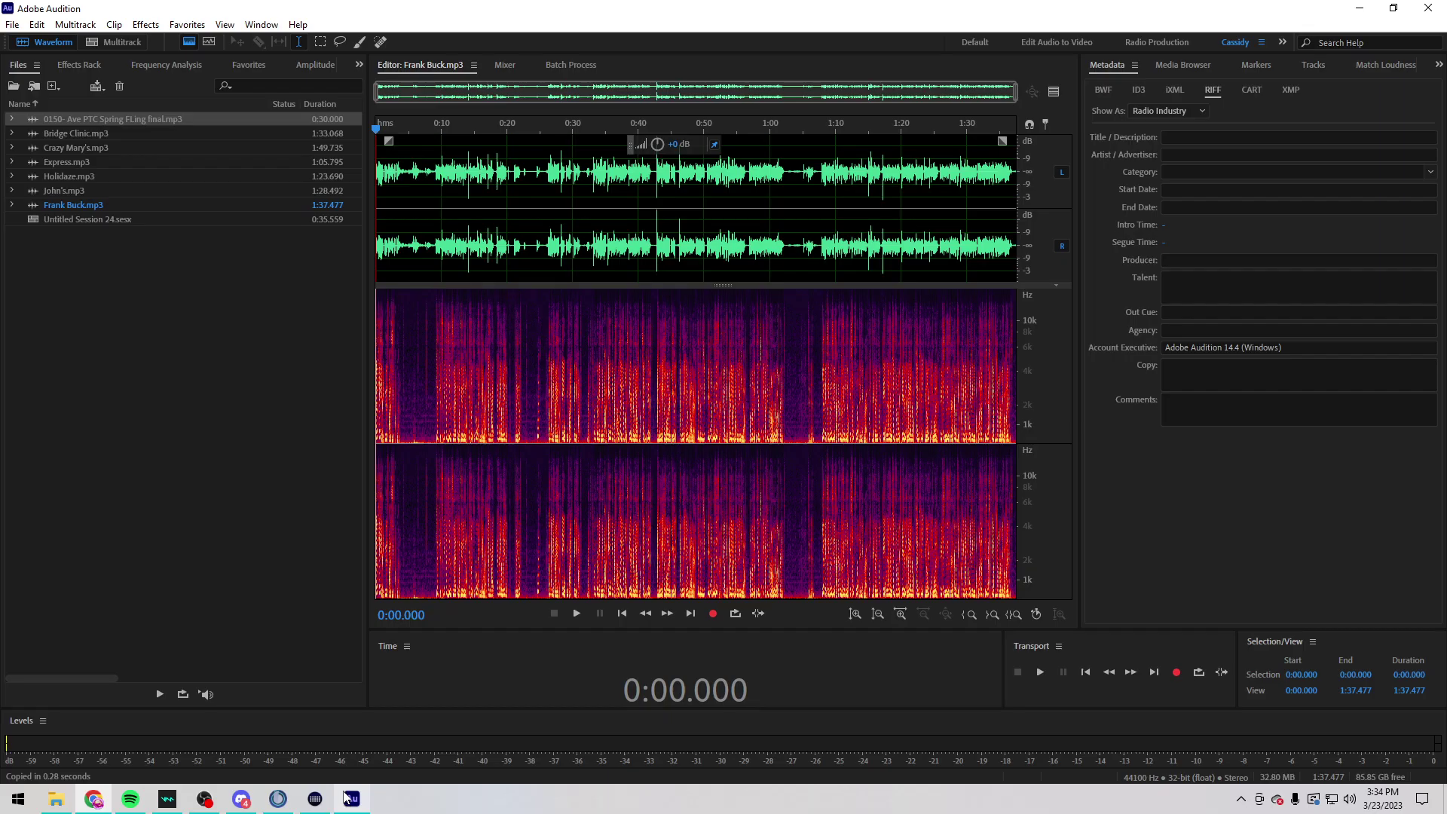
{"action": "key", "text": "ctrl+shift+n"}
{"action": "key", "text": "Return"}
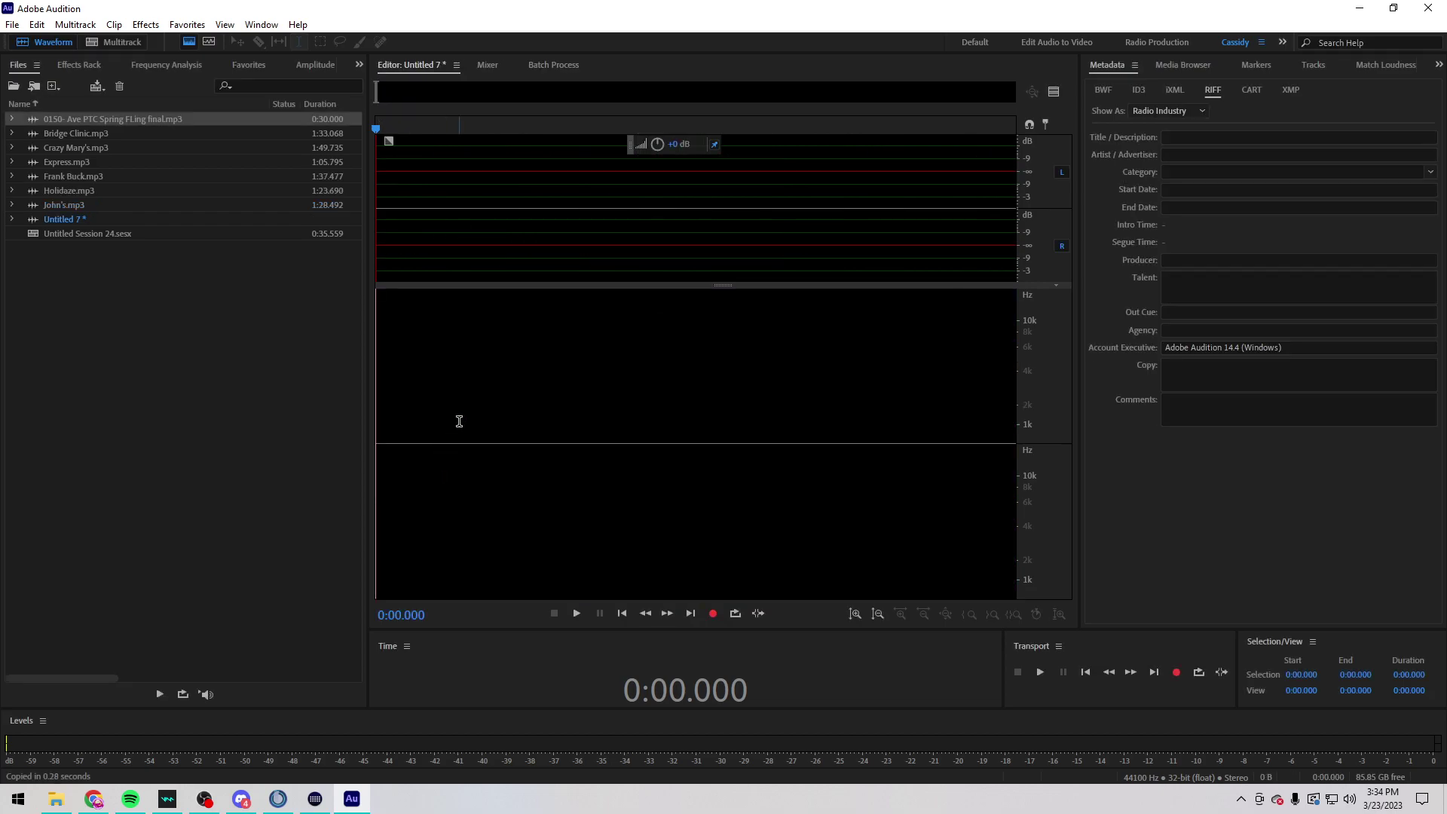
{"action": "key", "text": "shift+space"}
{"action": "key", "text": "alt+Tab"}
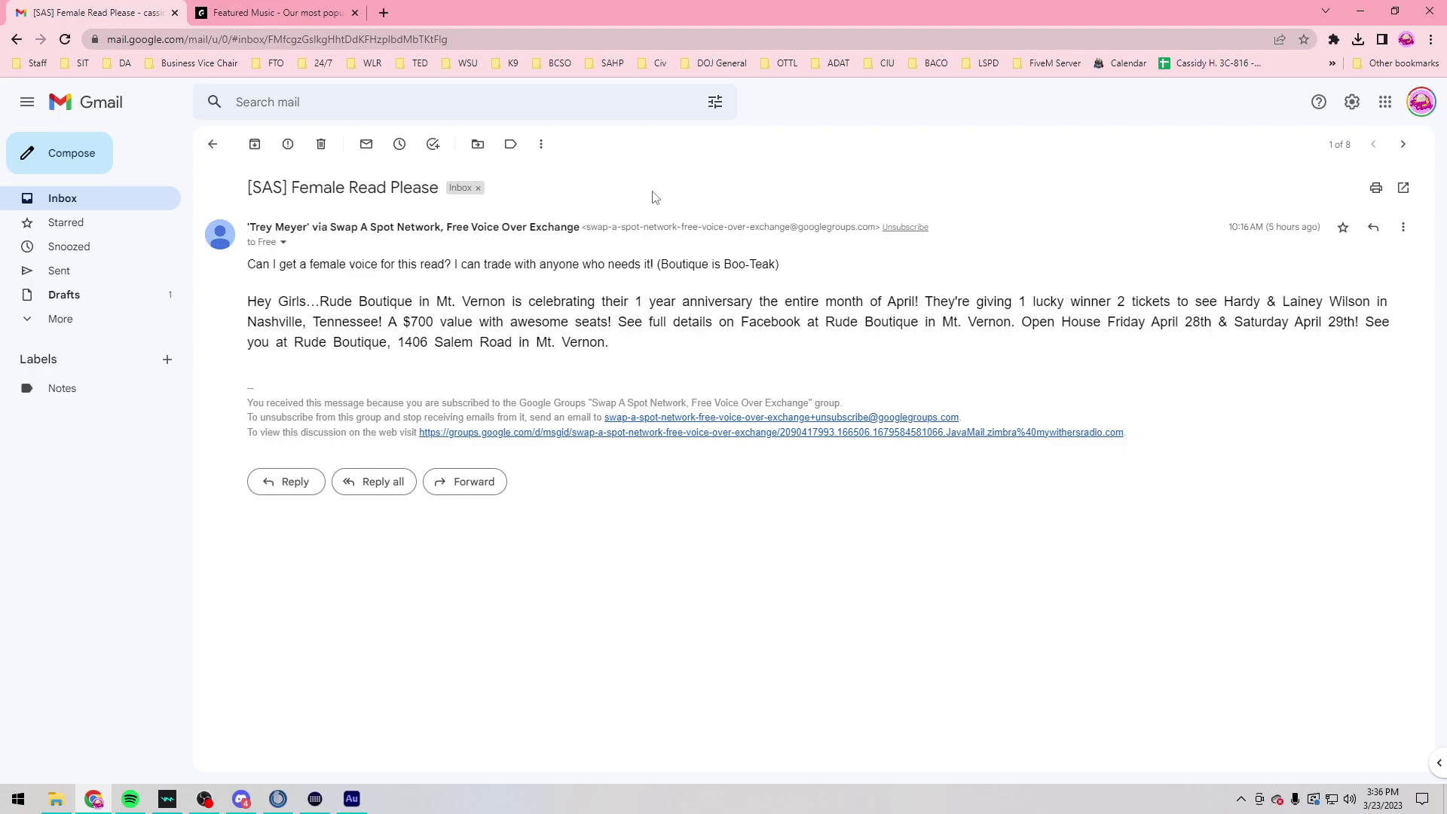
Step: Switch to Audition, stop the Rude Boutique recording and normalize it
{"action": "left_click", "coordinate": [353, 796]}
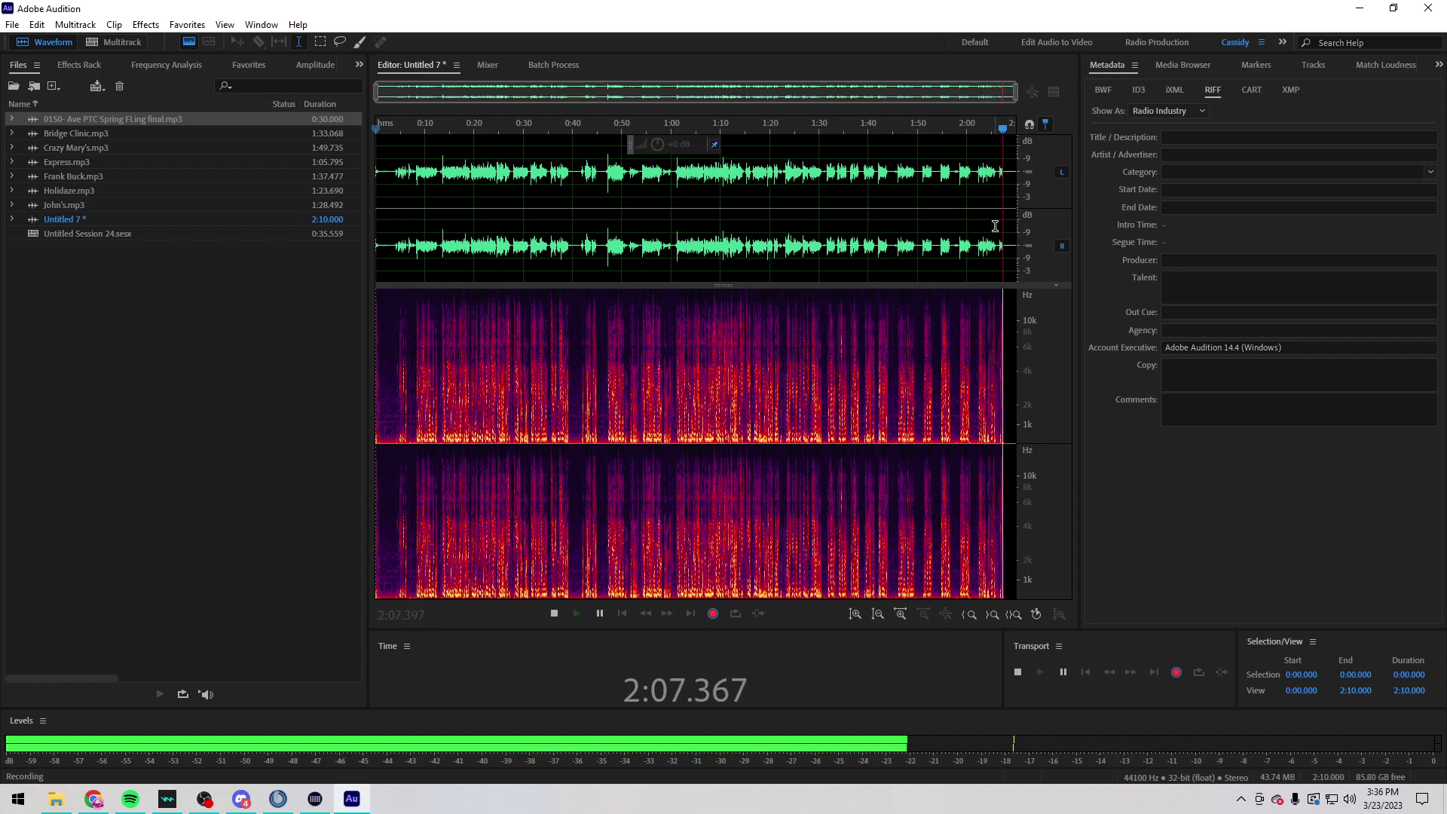
{"action": "scroll", "coordinate": [1006, 226], "scroll_direction": "up", "scroll_amount": 6}
{"action": "left_click_drag", "start_coordinate": [984, 226], "coordinate": [1023, 229]}
{"action": "left_click", "coordinate": [869, 232]}
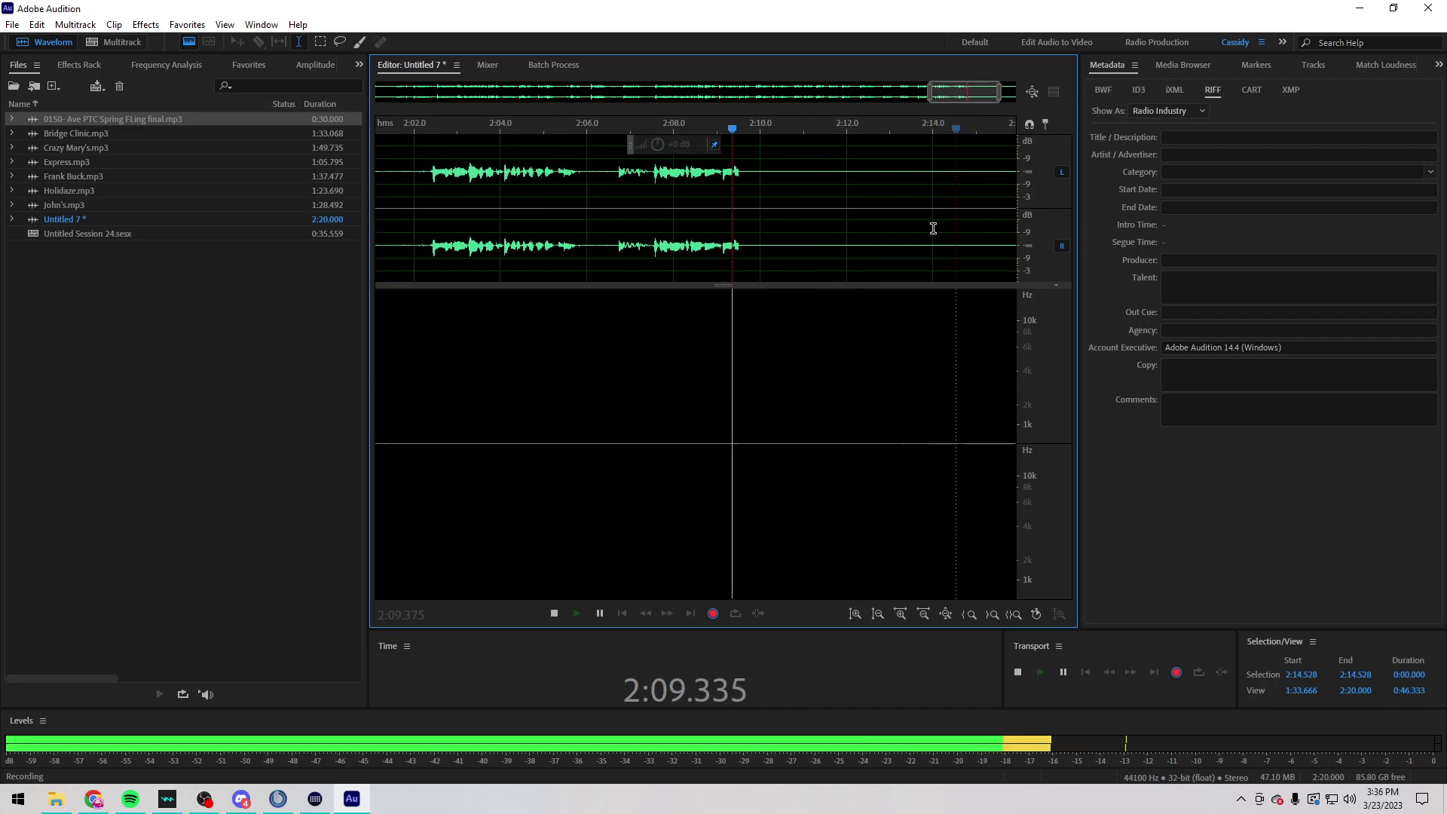
{"action": "scroll", "coordinate": [950, 239], "scroll_direction": "up", "scroll_amount": 5}
{"action": "scroll", "coordinate": [918, 236], "scroll_direction": "down", "scroll_amount": 5}
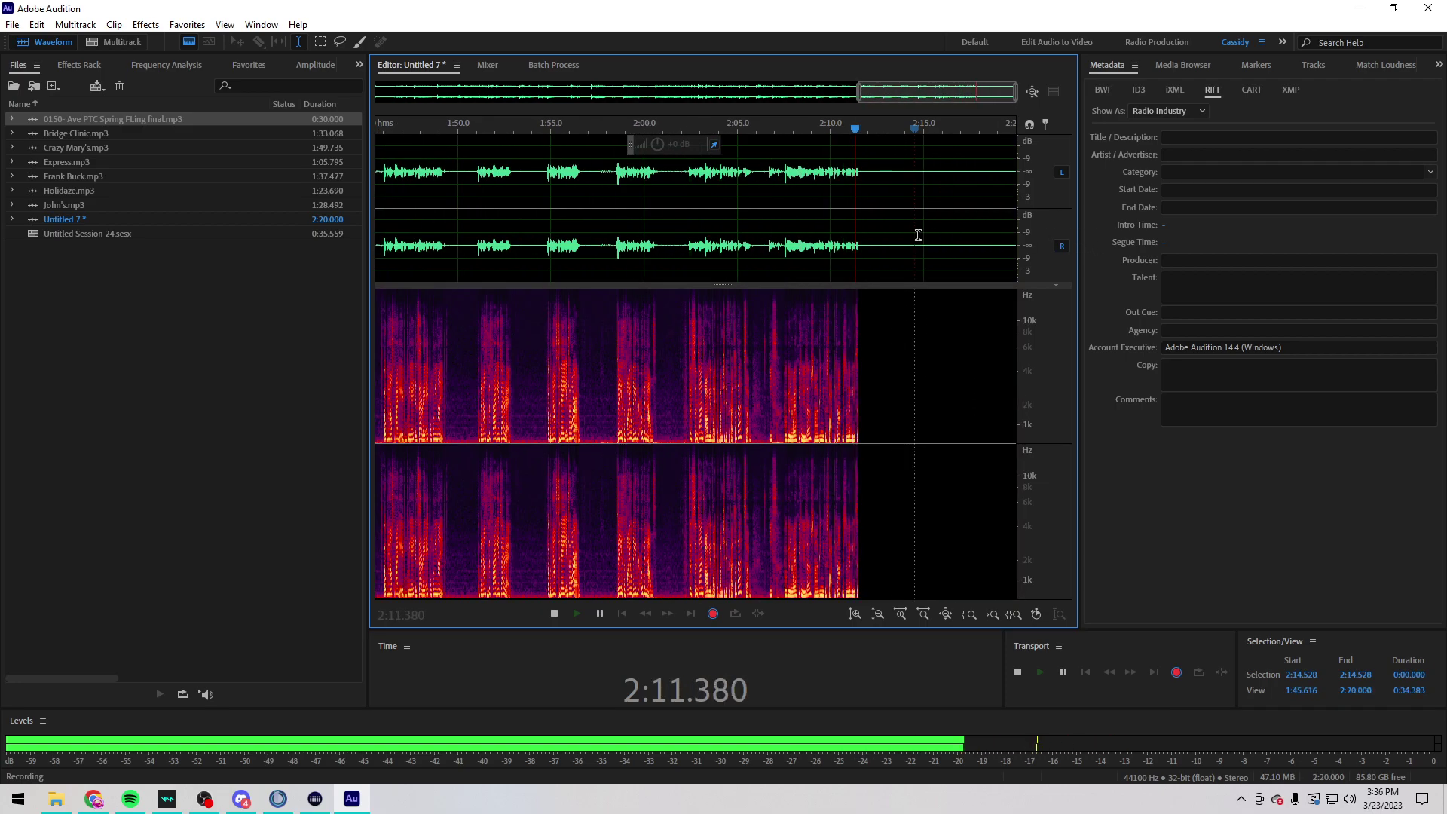
{"action": "scroll", "coordinate": [921, 234], "scroll_direction": "down", "scroll_amount": 5}
{"action": "key", "text": "space"}
{"action": "key", "text": "n"}
{"action": "left_click", "coordinate": [633, 196]}
{"action": "double_click", "coordinate": [633, 195]}
Step: Play back the opening of the recording and delete its first 4.455 seconds
{"action": "scroll", "coordinate": [395, 252], "scroll_direction": "up", "scroll_amount": 5}
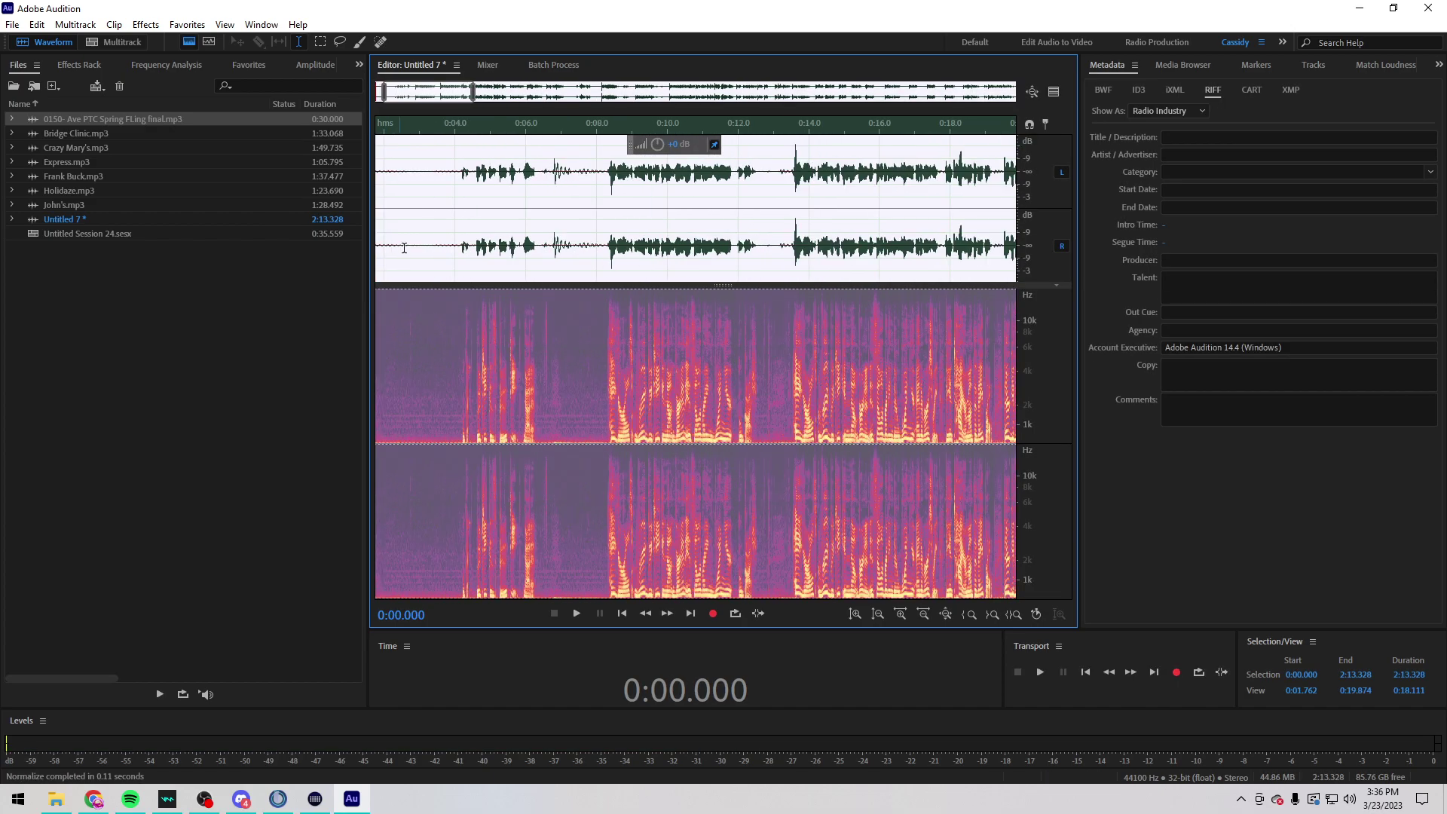
{"action": "left_click", "coordinate": [464, 253]}
{"action": "key", "text": "space"}
{"action": "scroll", "coordinate": [482, 253], "scroll_direction": "up", "scroll_amount": 7}
{"action": "left_click", "coordinate": [774, 251]}
{"action": "scroll", "coordinate": [786, 252], "scroll_direction": "down", "scroll_amount": 2}
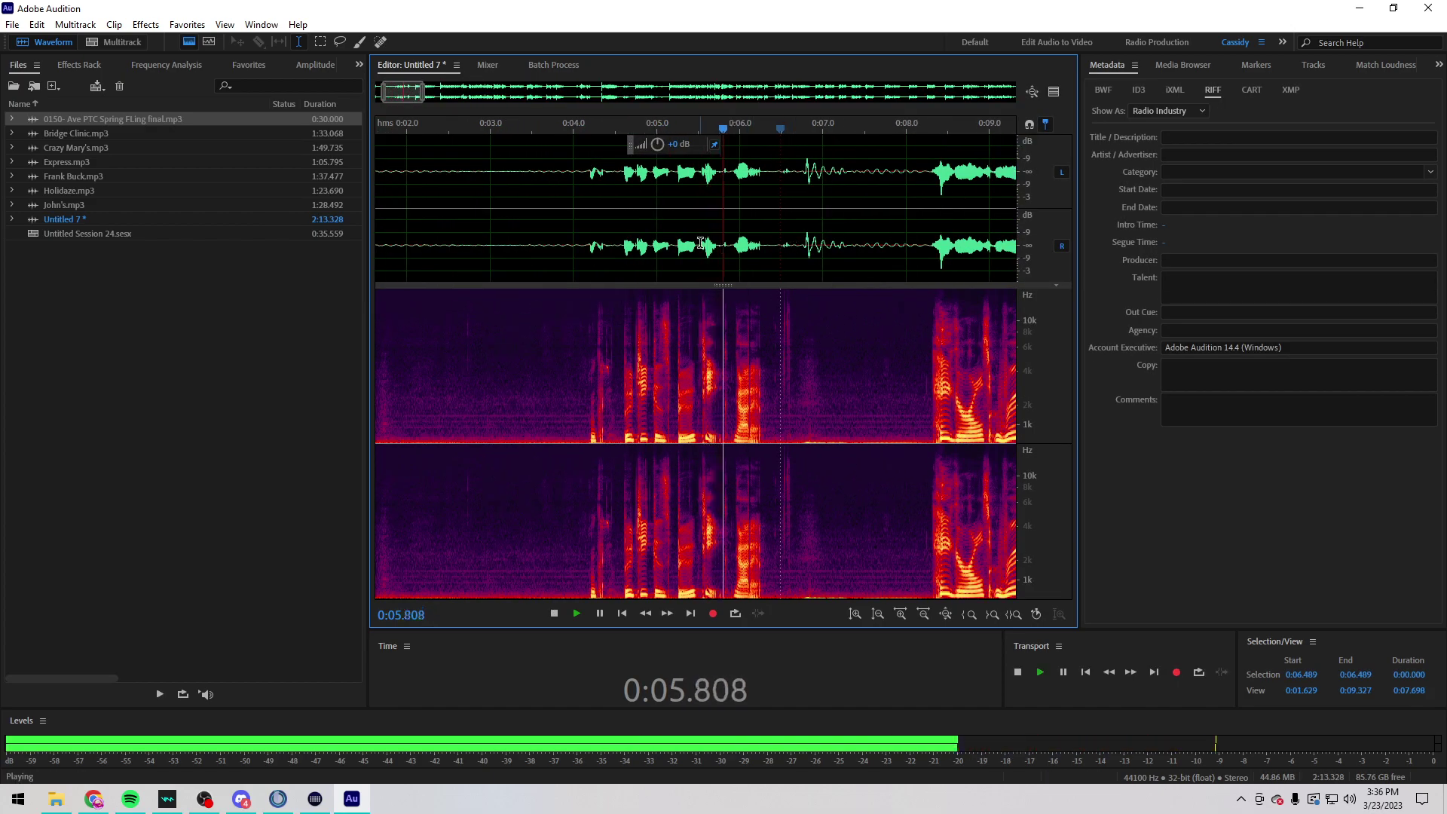
{"action": "left_click", "coordinate": [574, 252]}
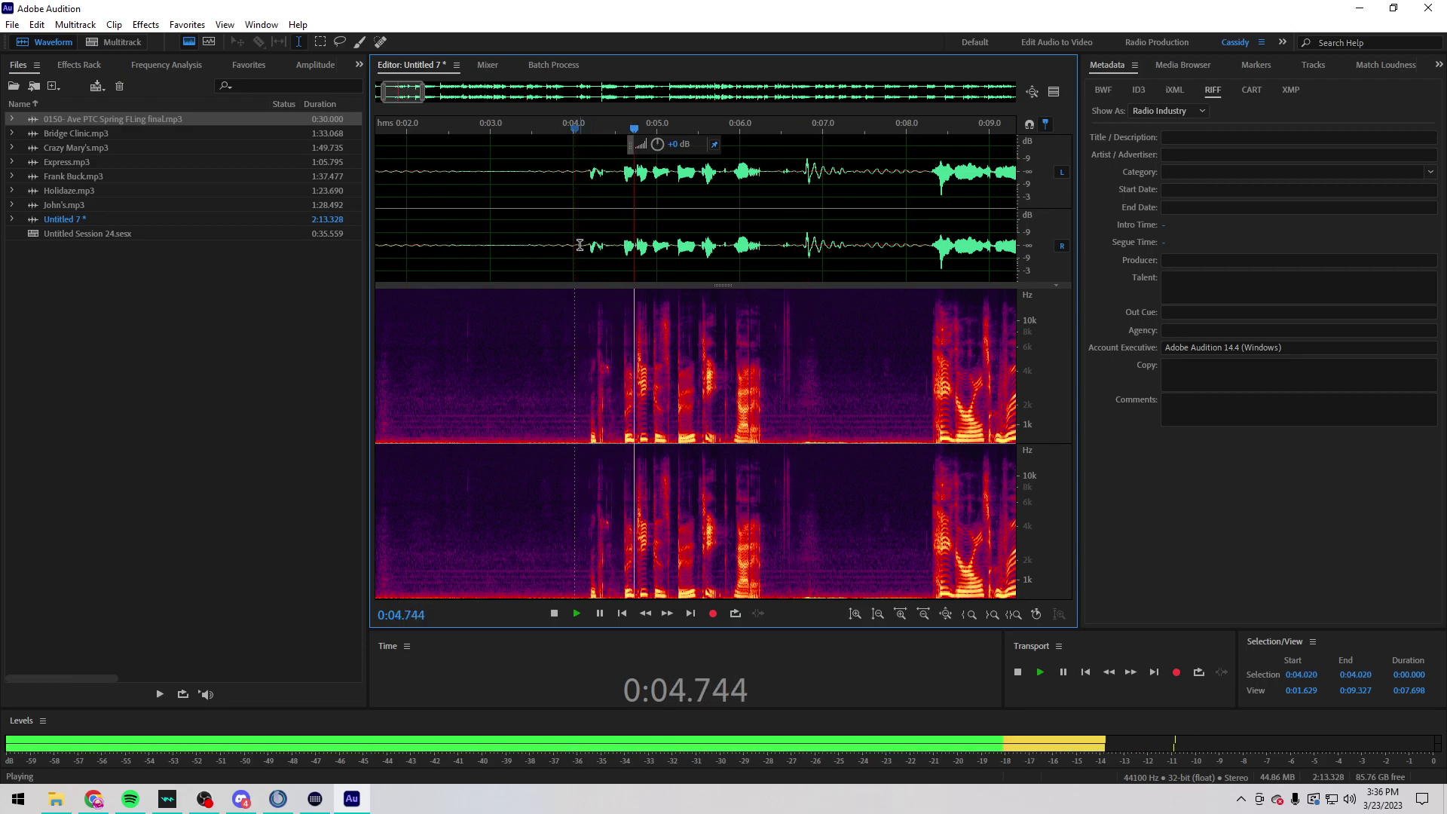
{"action": "left_click_drag", "start_coordinate": [610, 237], "coordinate": [296, 230]}
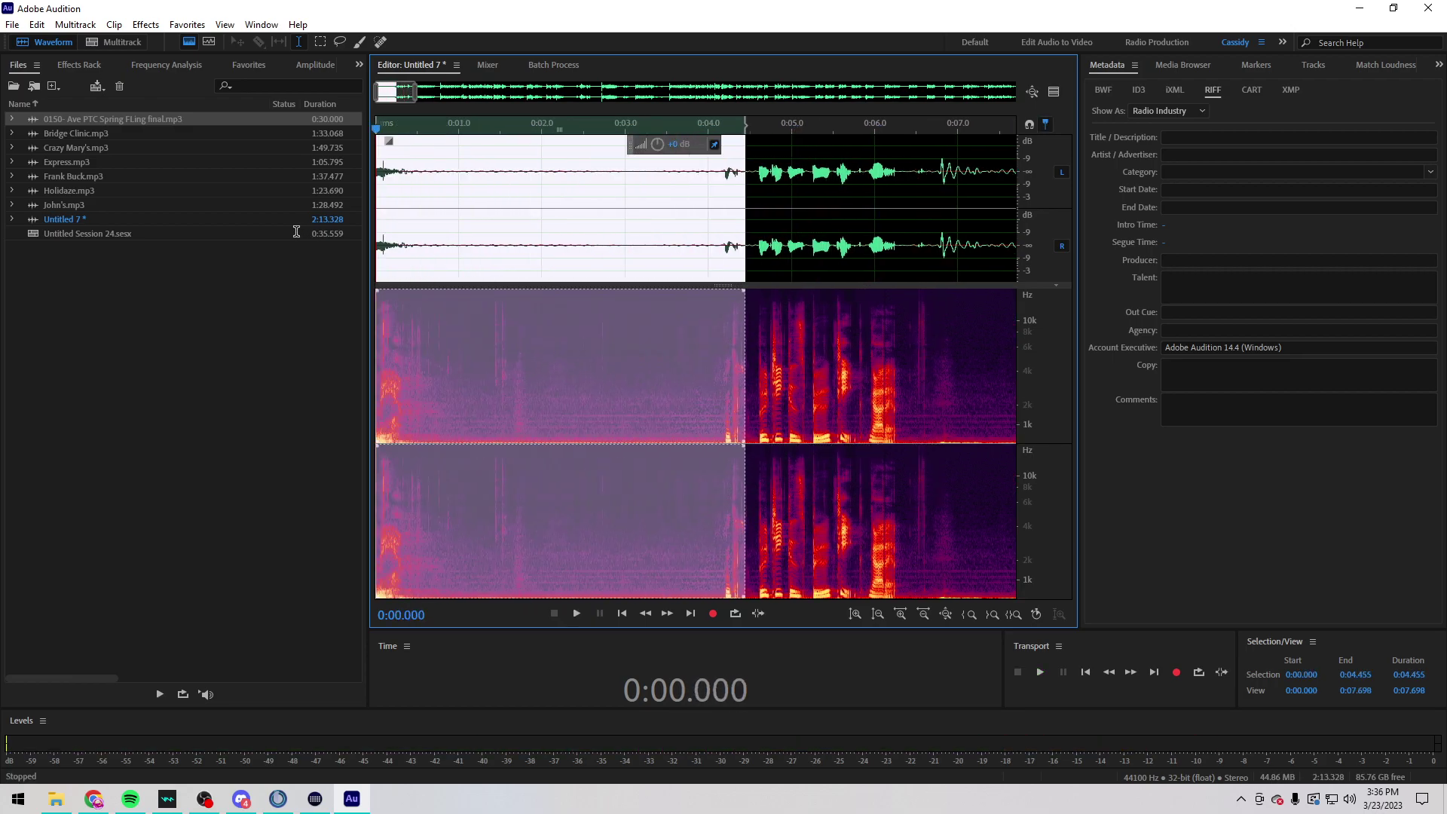
{"action": "key", "text": "Delete"}
{"action": "scroll", "coordinate": [581, 218], "scroll_direction": "down", "scroll_amount": 10}
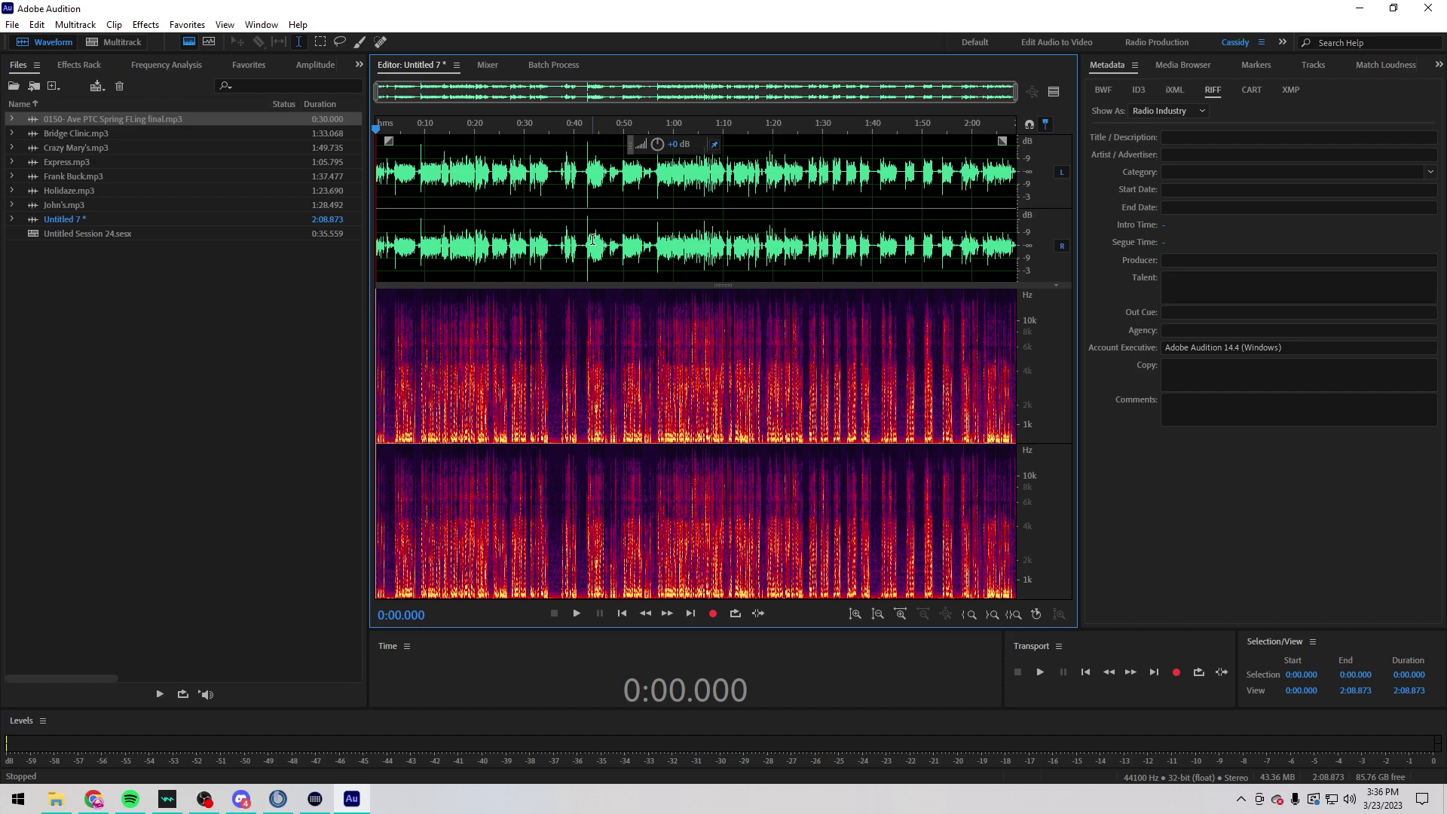
Step: Save the trimmed recording as Rude Boutique in MP3 format in the Downloads folder
{"action": "left_click_drag", "start_coordinate": [794, 241], "coordinate": [918, 248]}
{"action": "left_click", "coordinate": [841, 256]}
{"action": "left_click", "coordinate": [915, 262]}
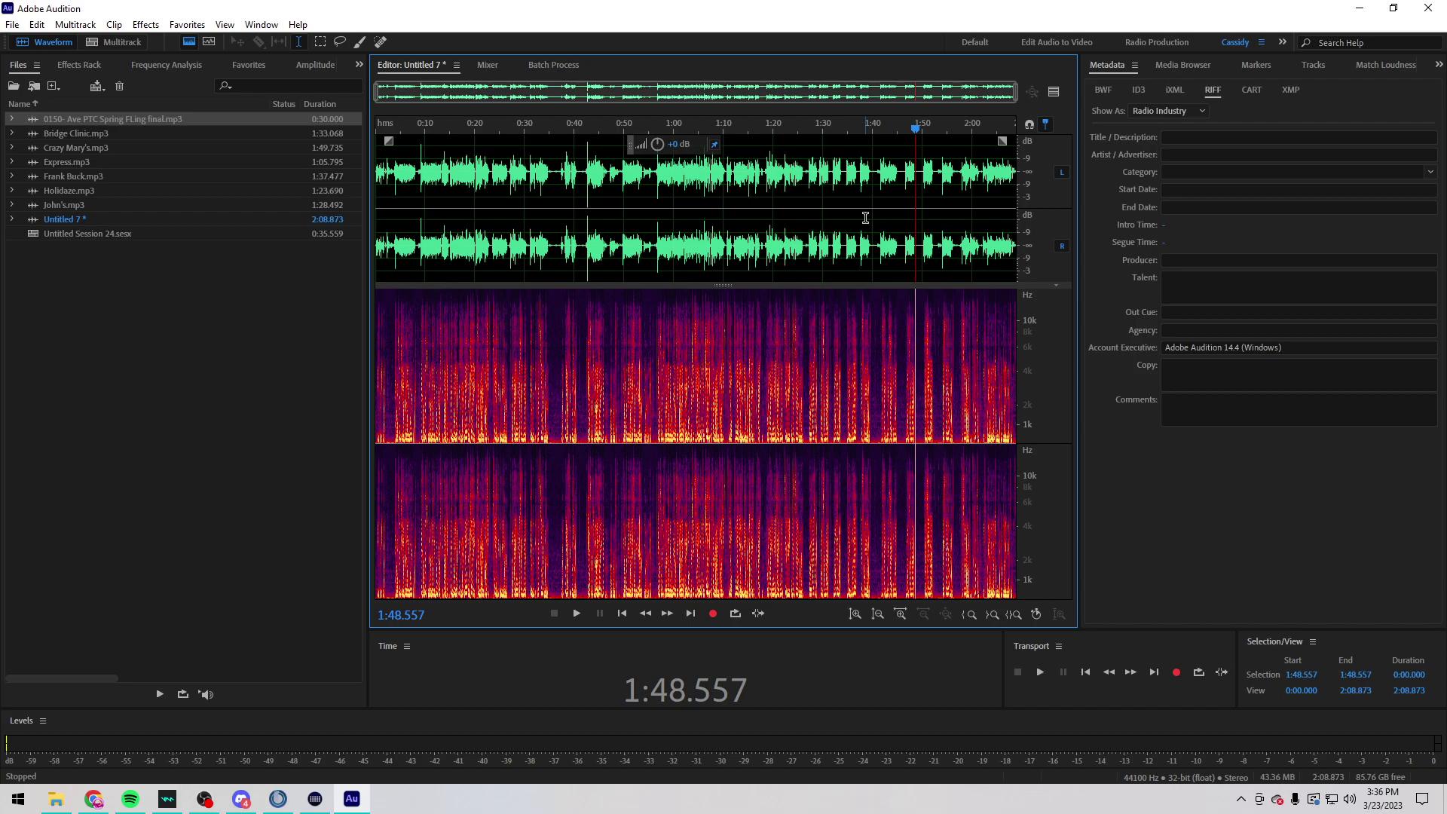
{"action": "key", "text": "ctrl+shift+s"}
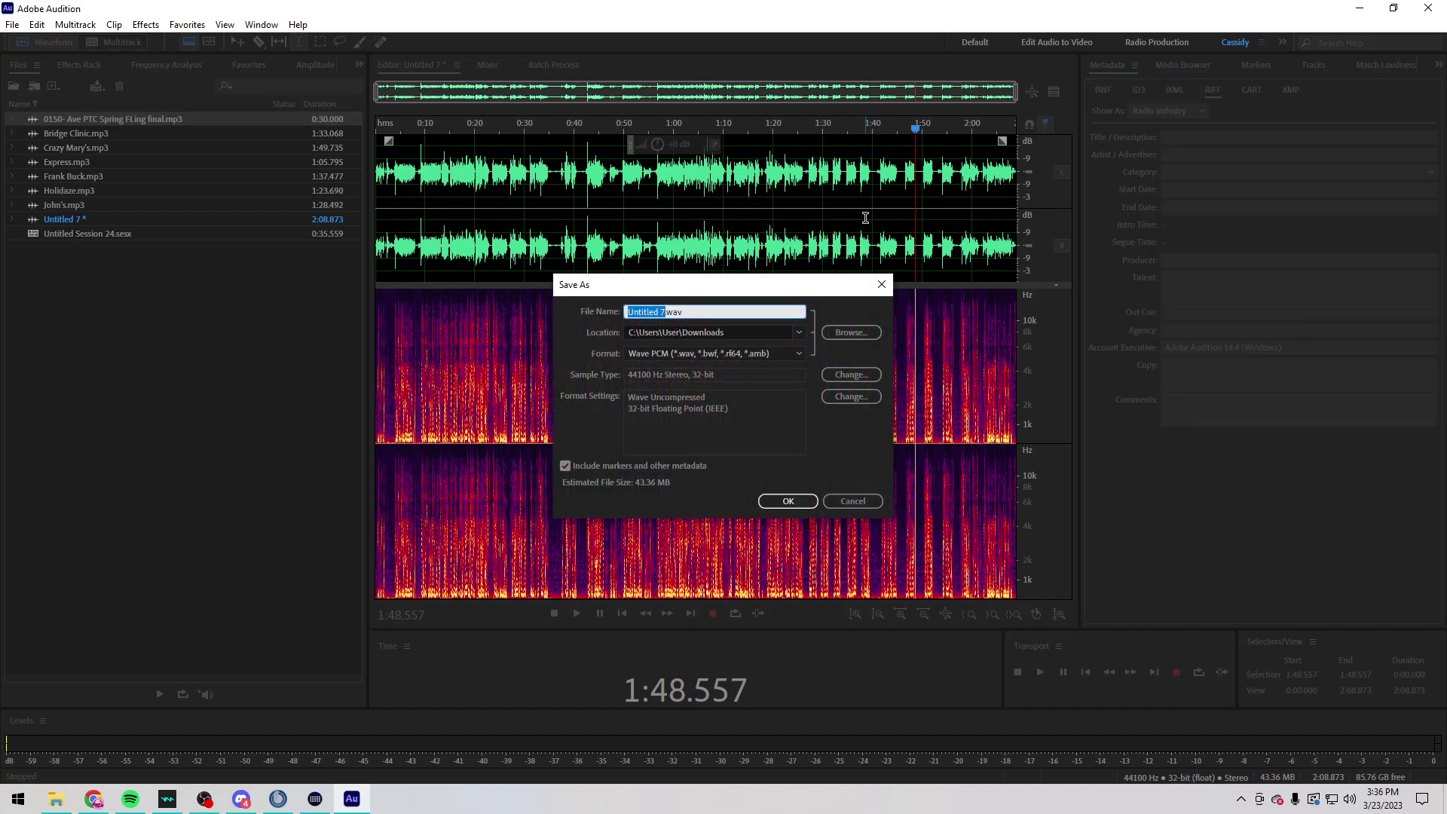
{"action": "type", "text": "B"}
{"action": "key", "text": "BackSpace"}
{"action": "type", "text": "Rude Boutique"}
{"action": "left_click", "coordinate": [762, 351]}
{"action": "left_click", "coordinate": [755, 343]}
{"action": "left_click", "coordinate": [764, 499]}
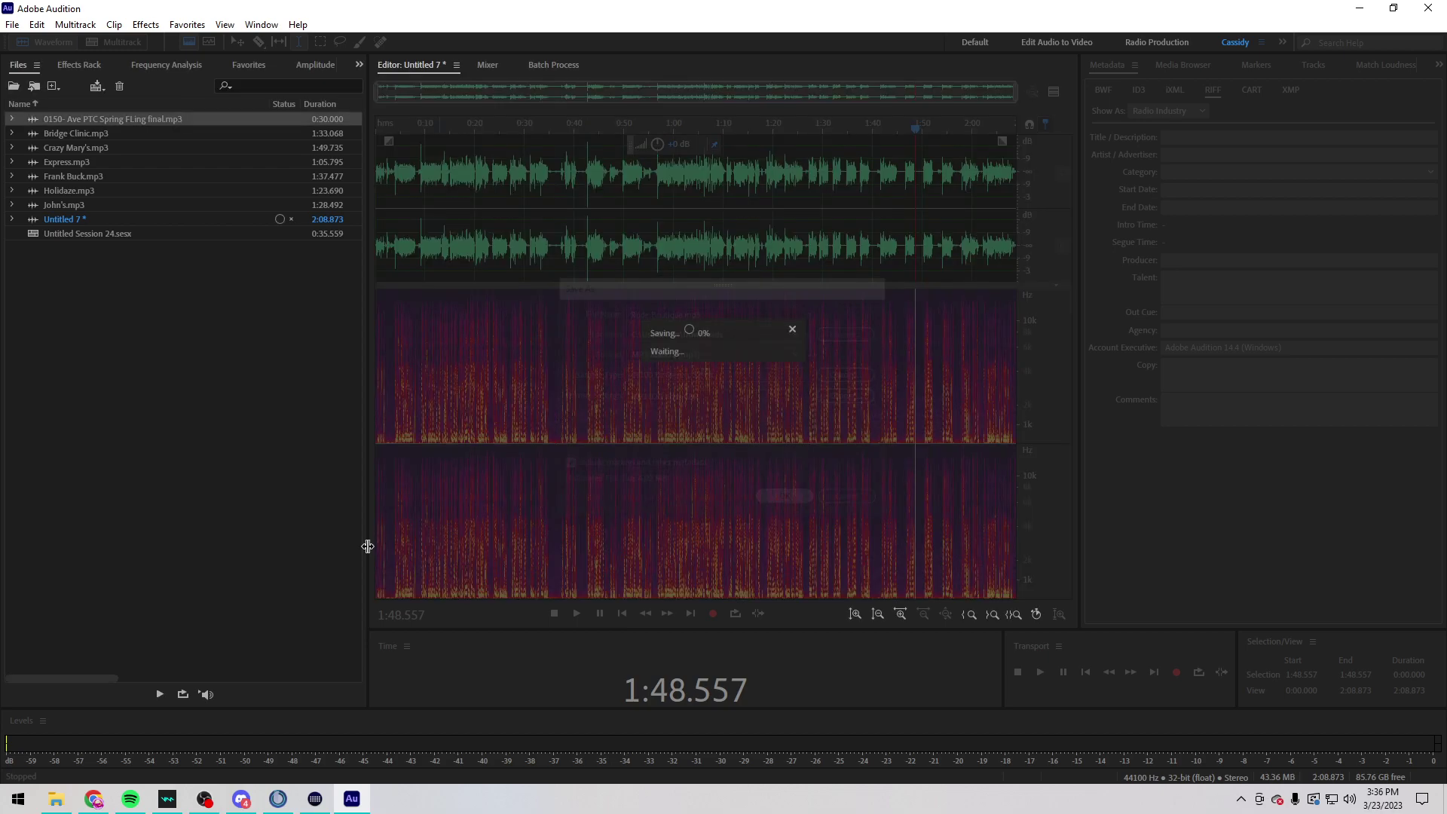
Step: Switch to Gmail and send a reply to the Rude Boutique email with Rude Boutique.mp3 attached and the message "Here you go! Enjoy!"
{"action": "left_click", "coordinate": [57, 799]}
{"action": "left_click", "coordinate": [87, 607]}
{"action": "left_click", "coordinate": [93, 799]}
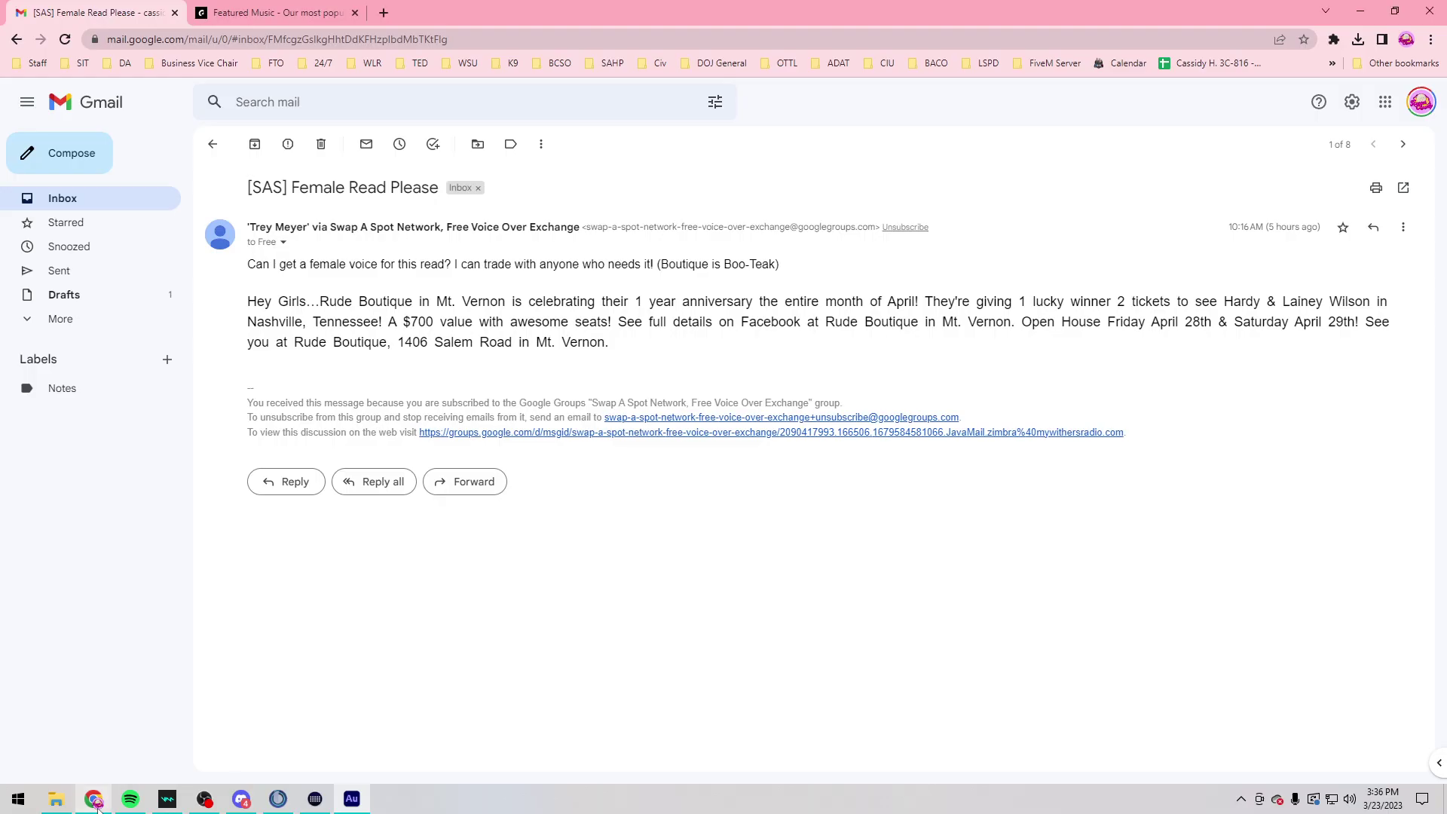
{"action": "left_click", "coordinate": [295, 482]}
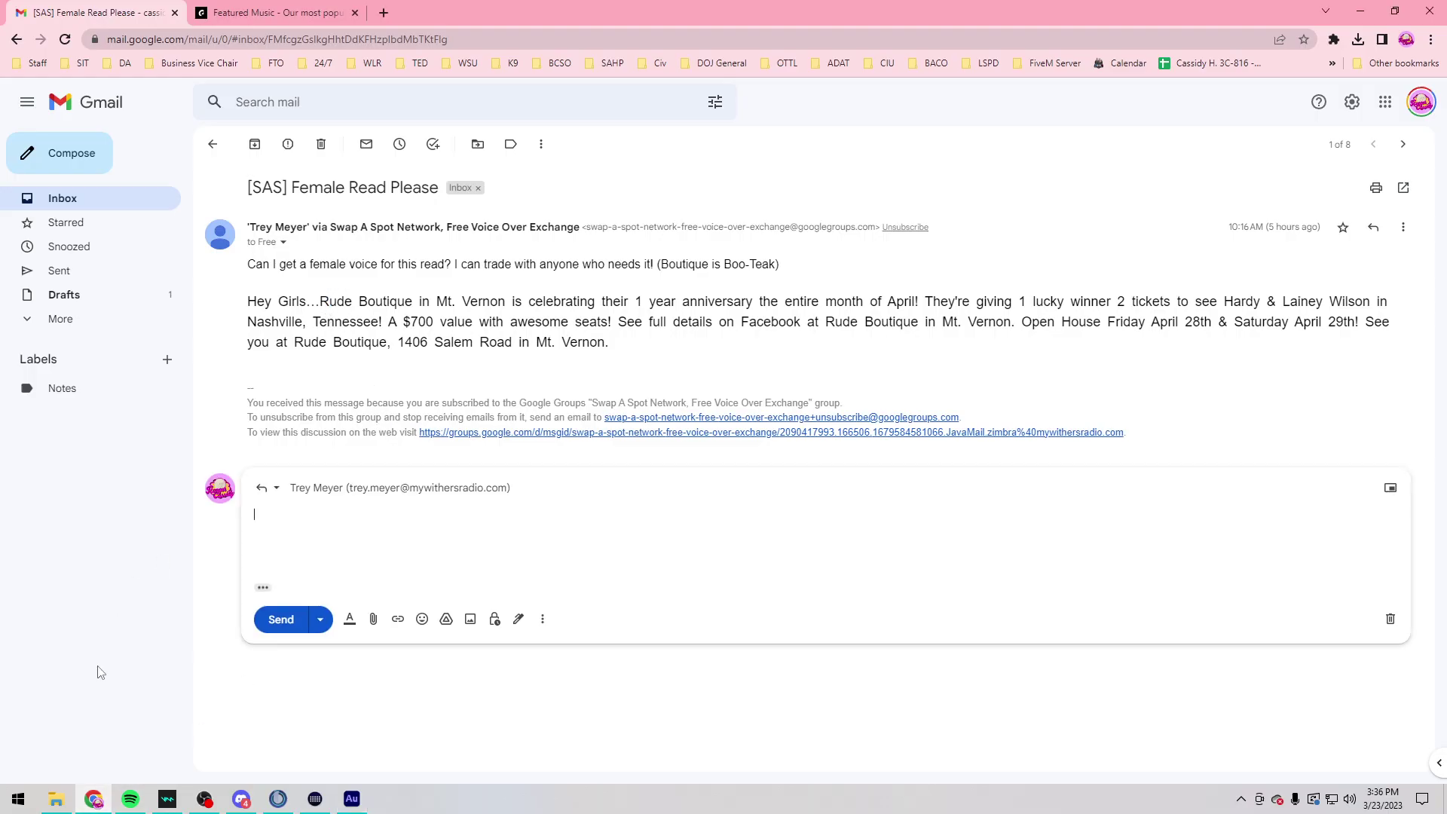
{"action": "left_click", "coordinate": [72, 795]}
{"action": "left_click_drag", "start_coordinate": [370, 301], "coordinate": [1206, 543]}
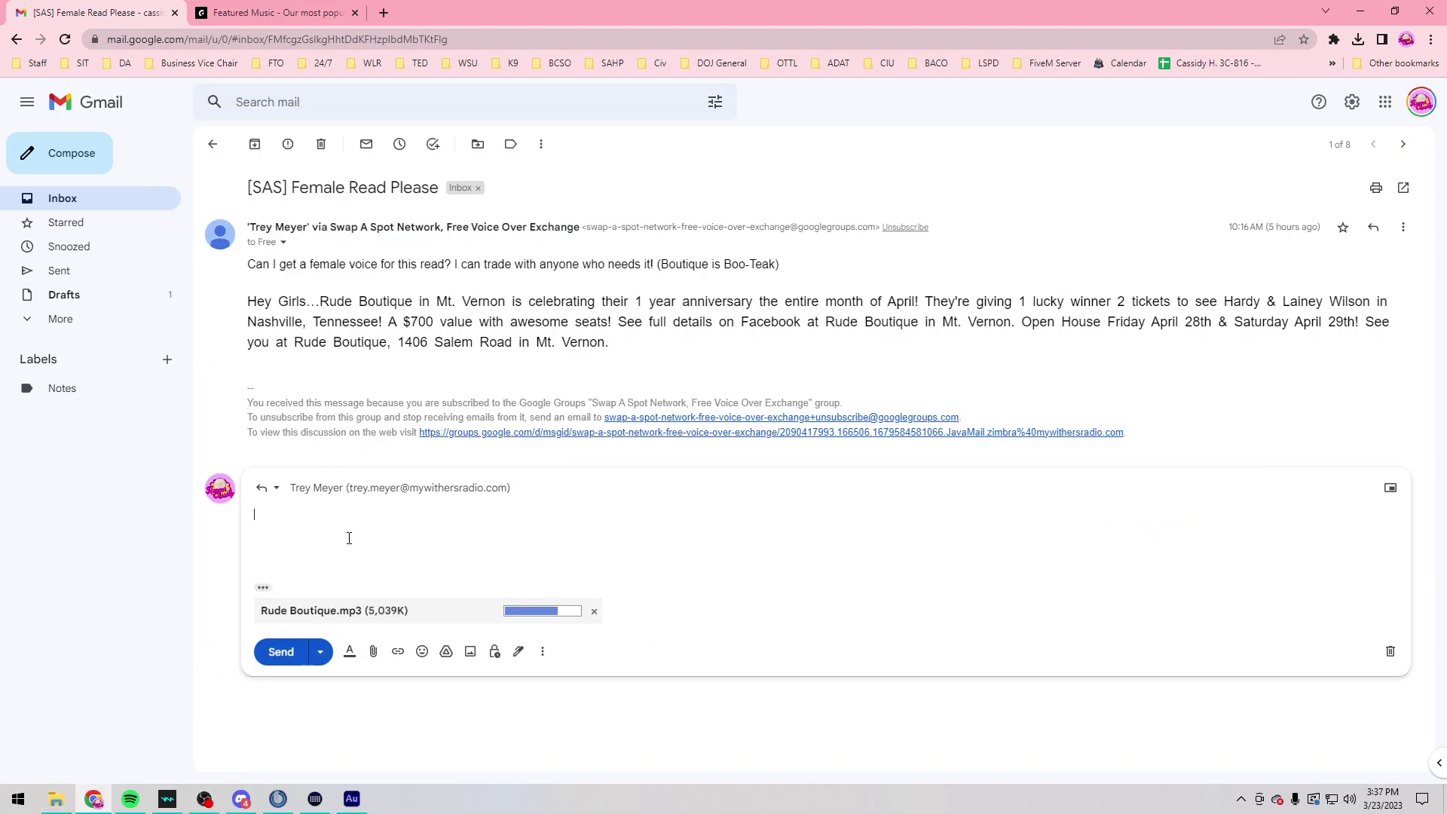
{"action": "type", "text": "Here you go! Enjoy!"}
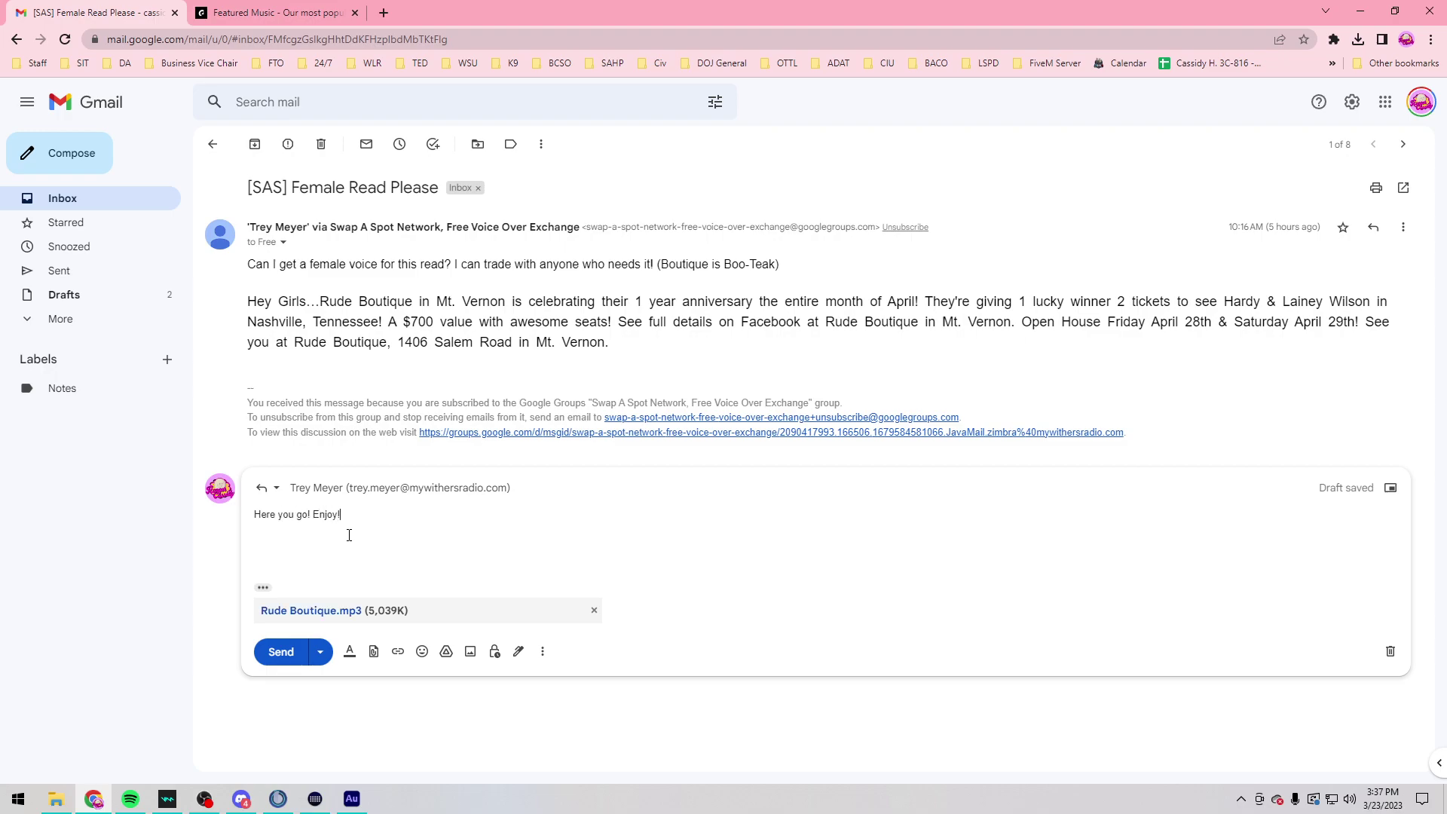
{"action": "key", "text": "ctrl+Return"}
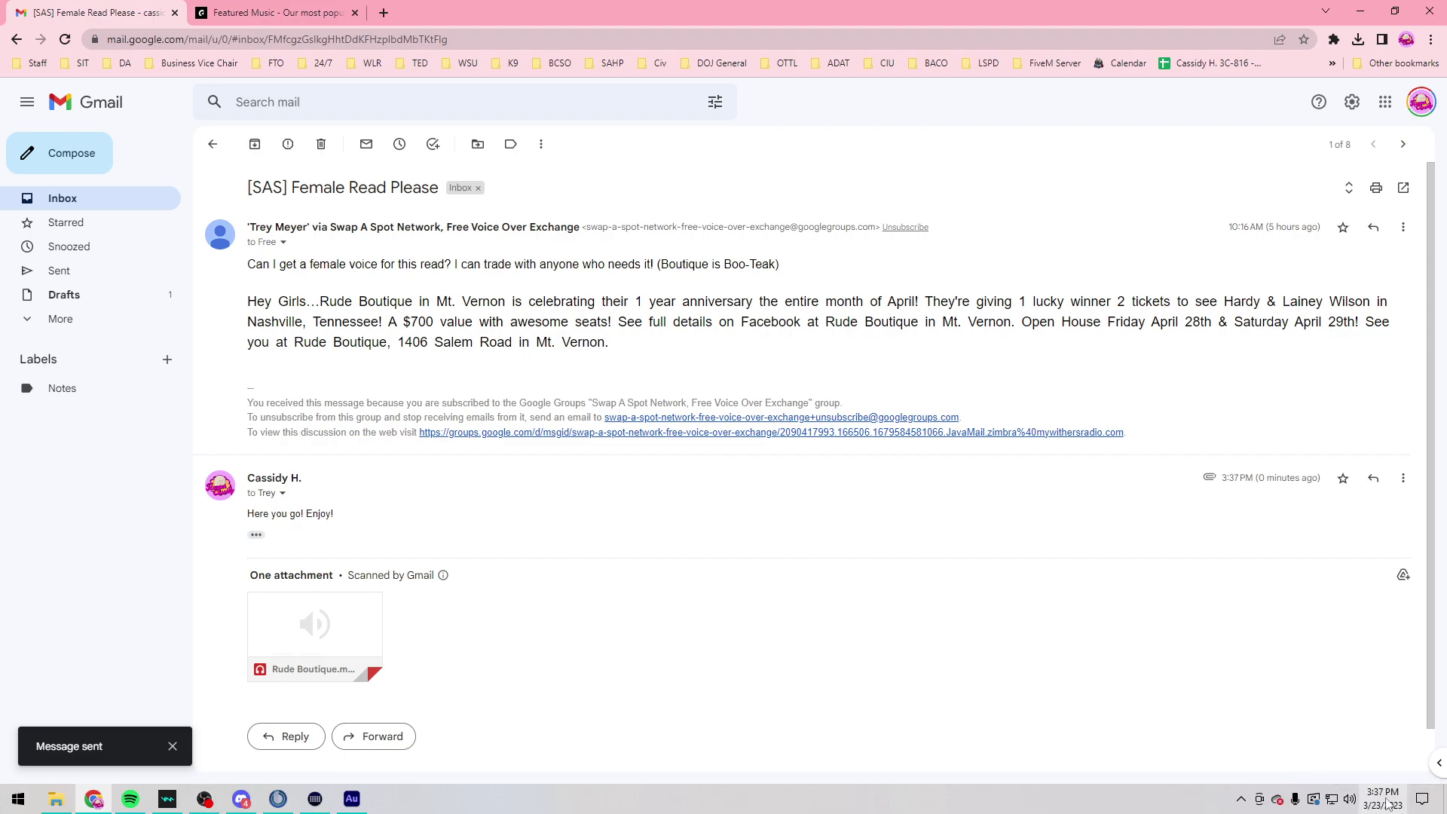
Step: Delete the answered Rude Boutique conversation and open the "[(SAS-Outsiders)] 2 LADIES NEEDED FOR EASY :30" email
{"action": "left_click", "coordinate": [321, 144]}
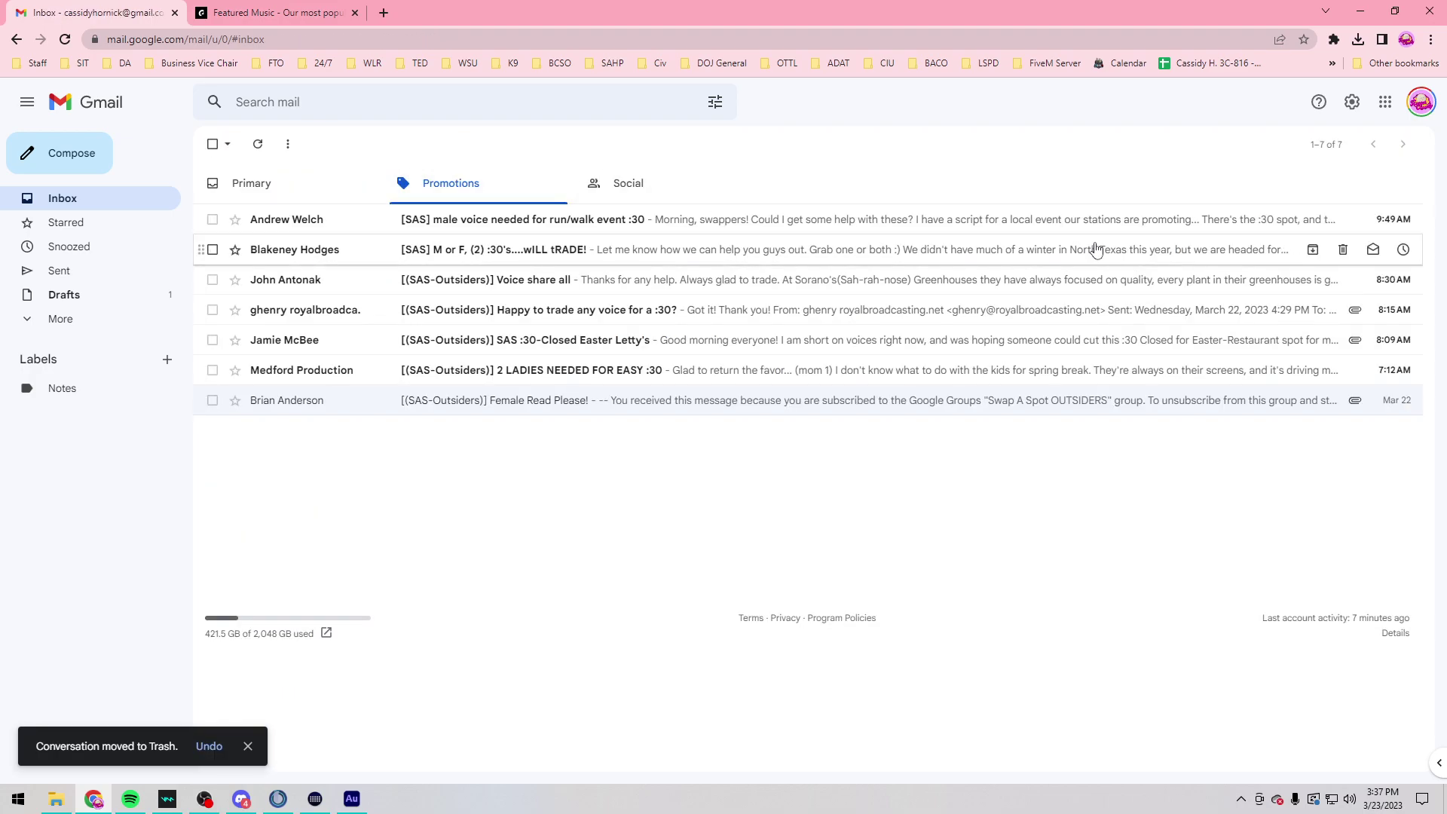
{"action": "right_click", "coordinate": [769, 381]}
{"action": "left_click", "coordinate": [669, 462]}
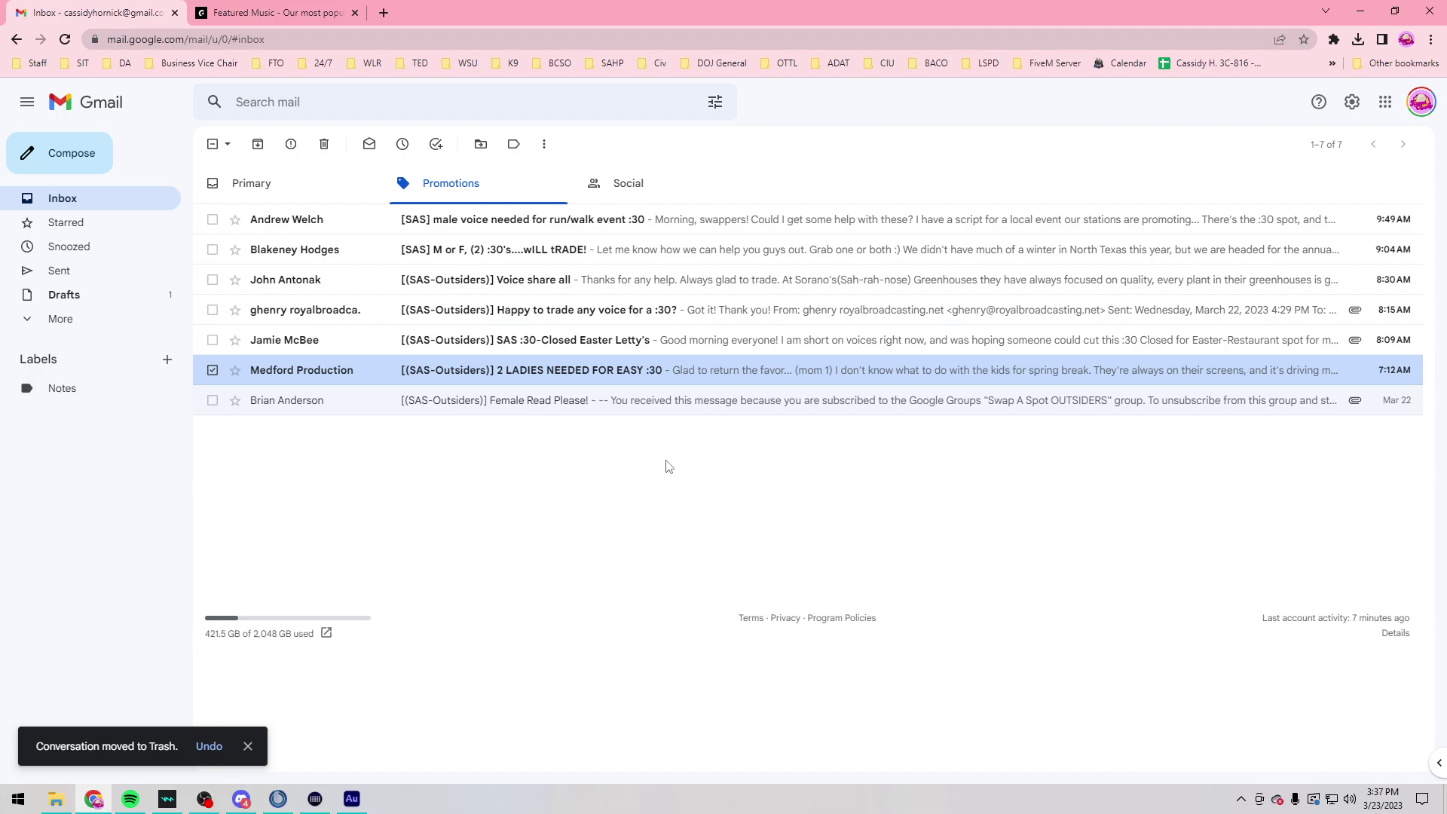
{"action": "left_click", "coordinate": [606, 386]}
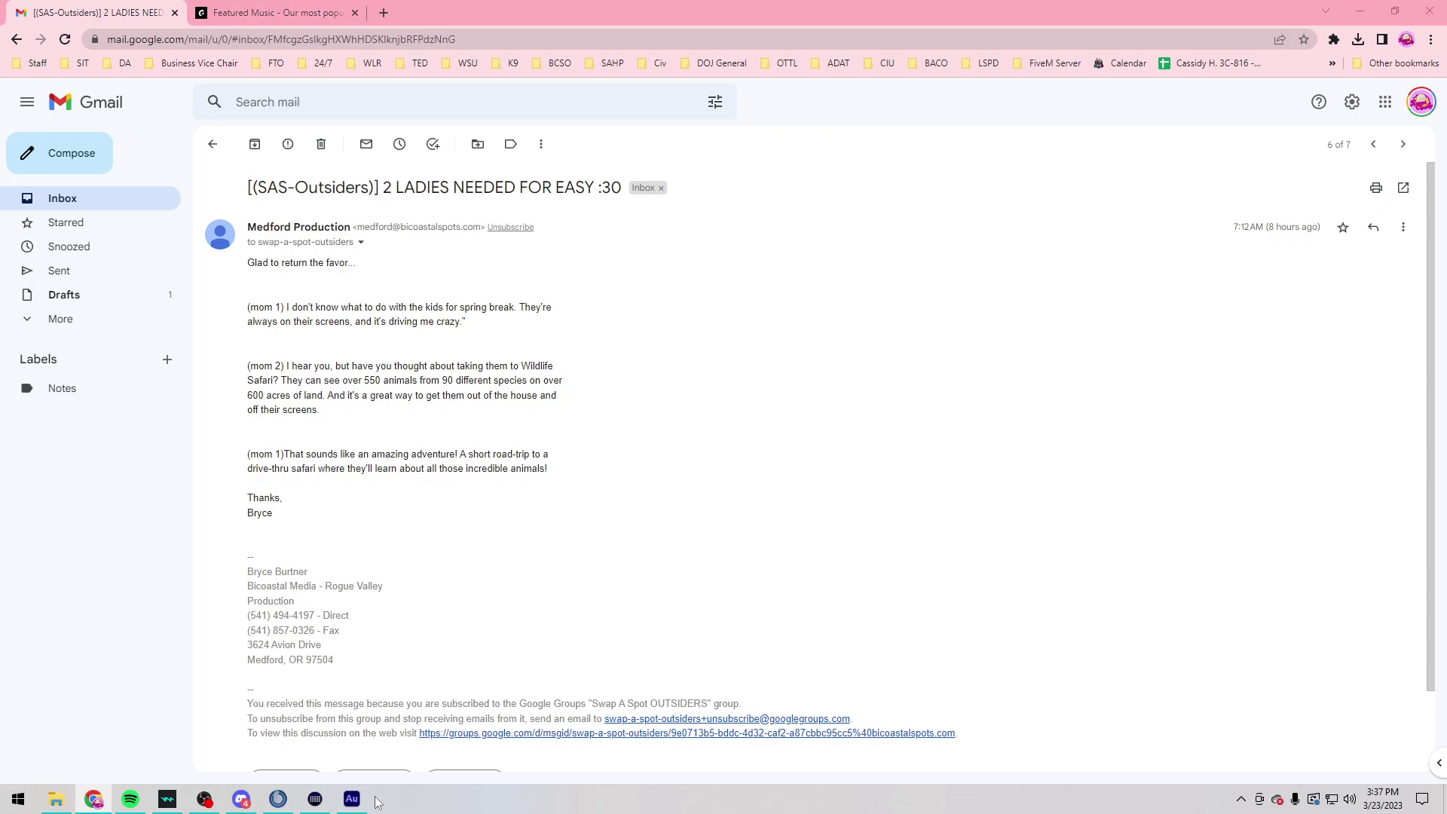
Step: Start recording into a new audio file in Audition and return to the Wildlife Safari script in Gmail
{"action": "left_click", "coordinate": [351, 799]}
{"action": "key", "text": "ctrl+shift+n"}
{"action": "key", "text": "Return"}
{"action": "key", "text": "shift+space"}
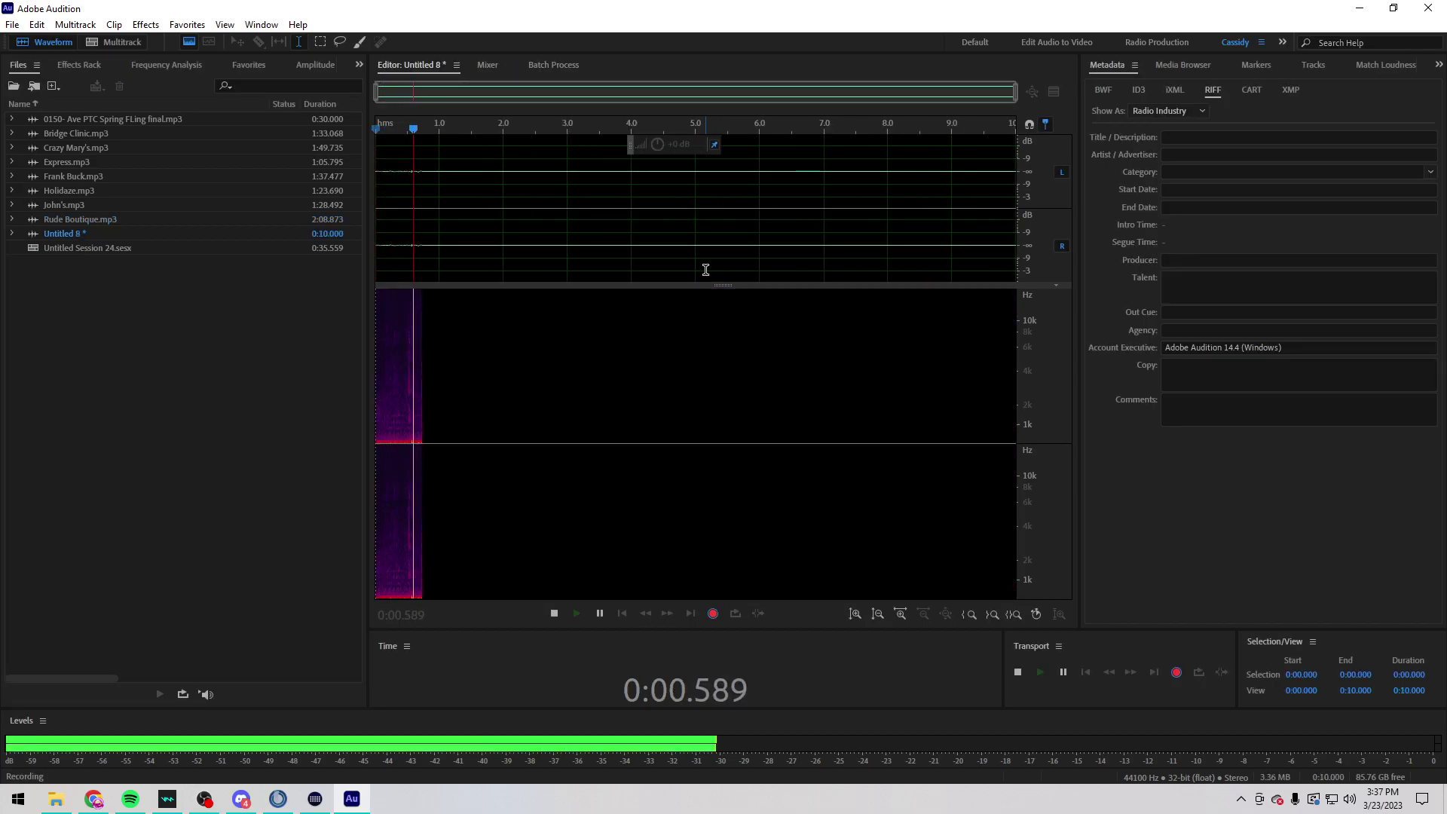
{"action": "left_click", "coordinate": [95, 800]}
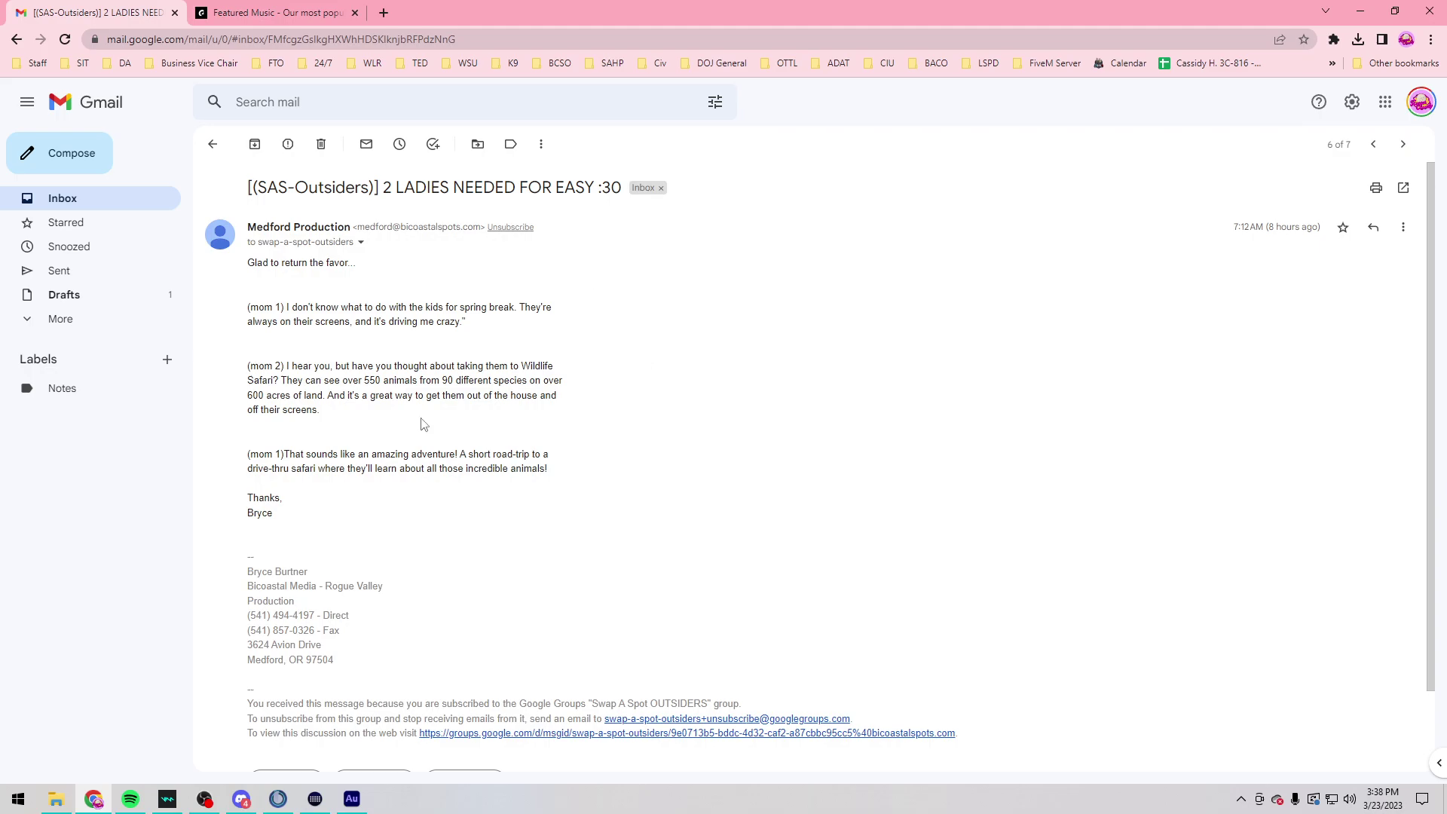
Step: Switch to Audition, stop the Wildlife Safari recording and normalize it
{"action": "left_click", "coordinate": [365, 804]}
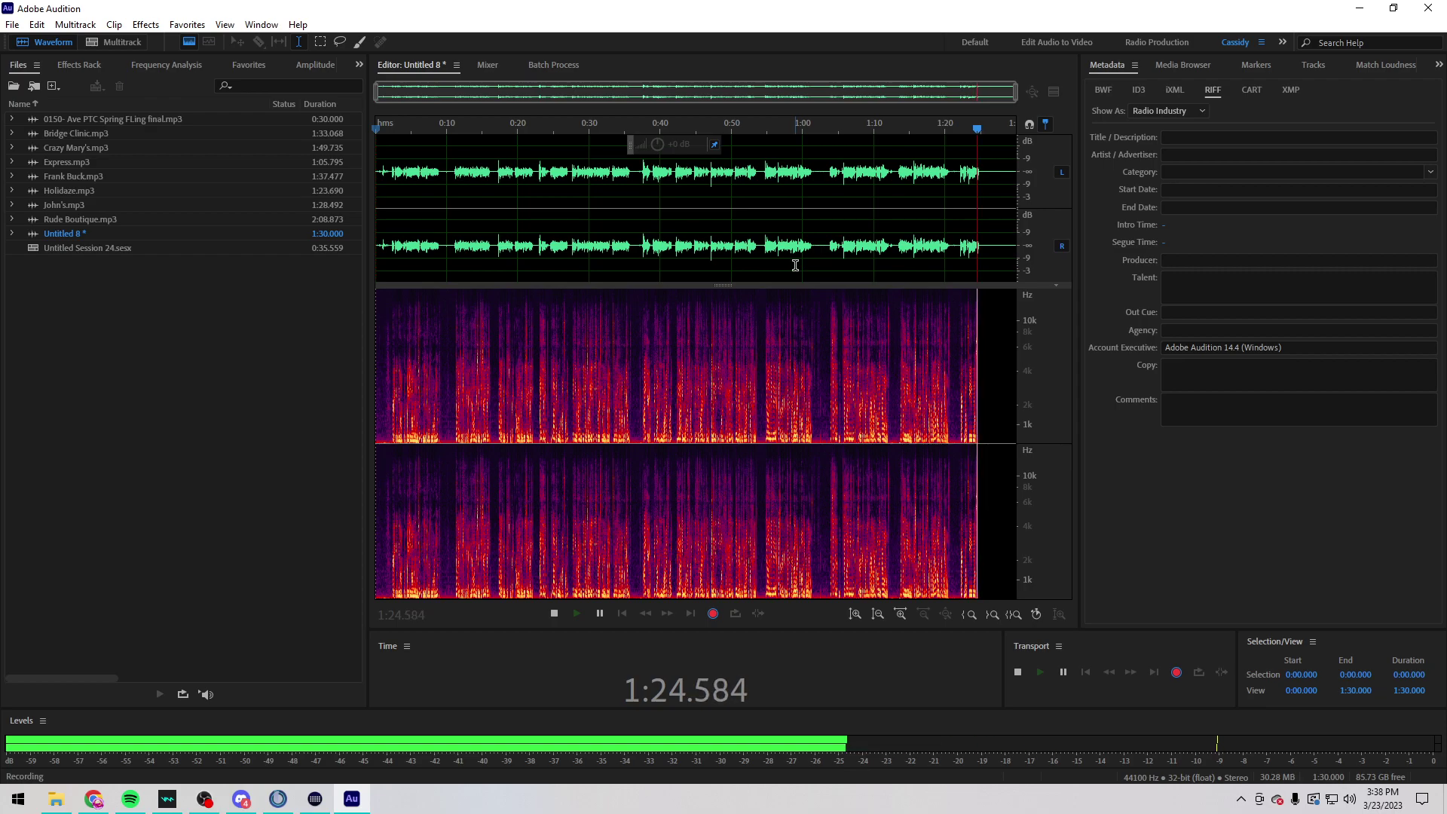
{"action": "key", "text": "space"}
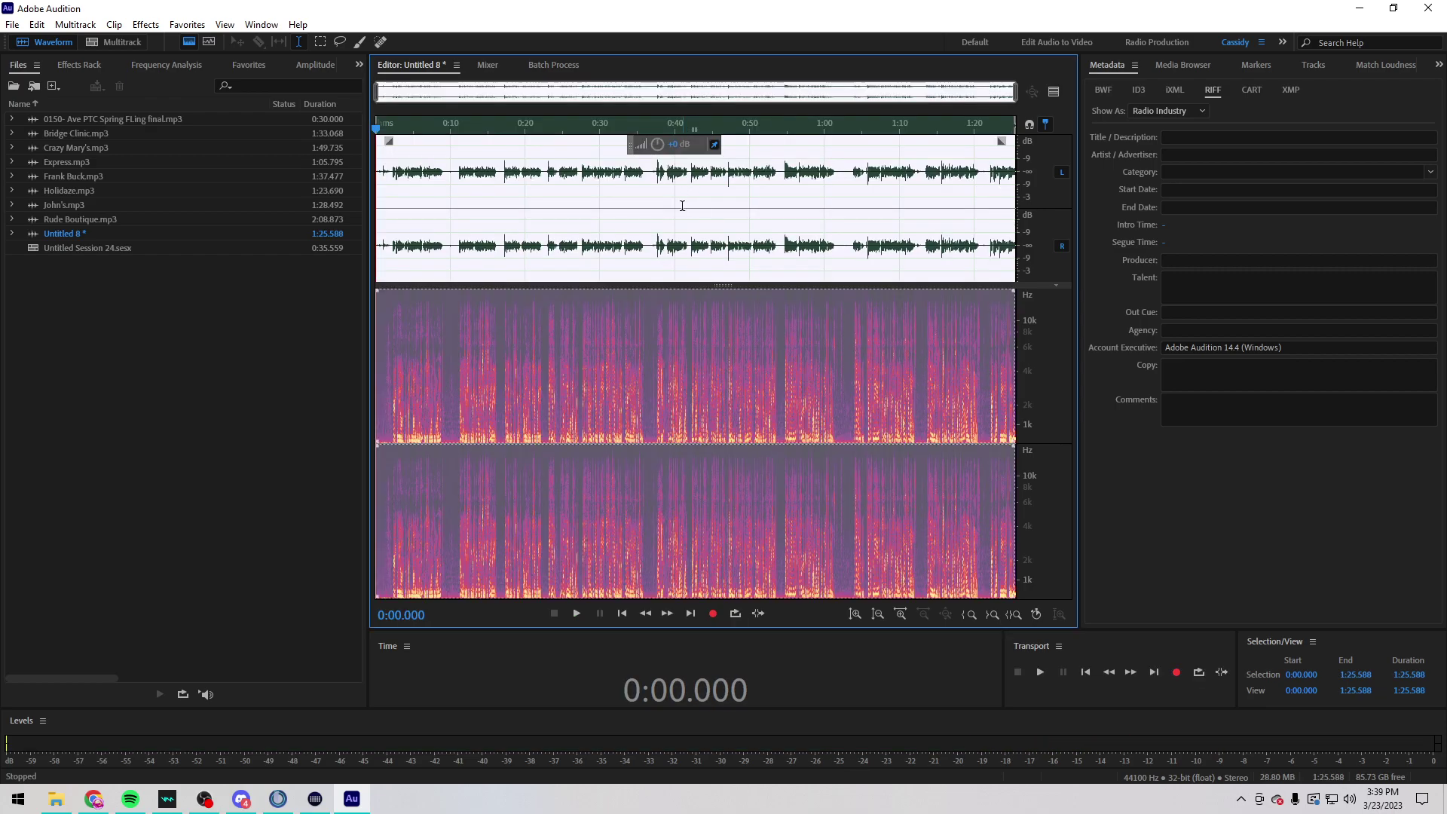
{"action": "key", "text": "ctrl+r"}
Step: Delete about the first 2.3 seconds of the Wildlife Safari recording and play back the new opening
{"action": "scroll", "coordinate": [392, 264], "scroll_direction": "up", "scroll_amount": 9}
{"action": "left_click_drag", "start_coordinate": [416, 256], "coordinate": [358, 258]}
{"action": "left_click", "coordinate": [450, 242]}
{"action": "left_click_drag", "start_coordinate": [536, 241], "coordinate": [377, 241]}
{"action": "key", "text": "Delete"}
{"action": "key", "text": "space"}
{"action": "scroll", "coordinate": [588, 219], "scroll_direction": "down", "scroll_amount": 5}
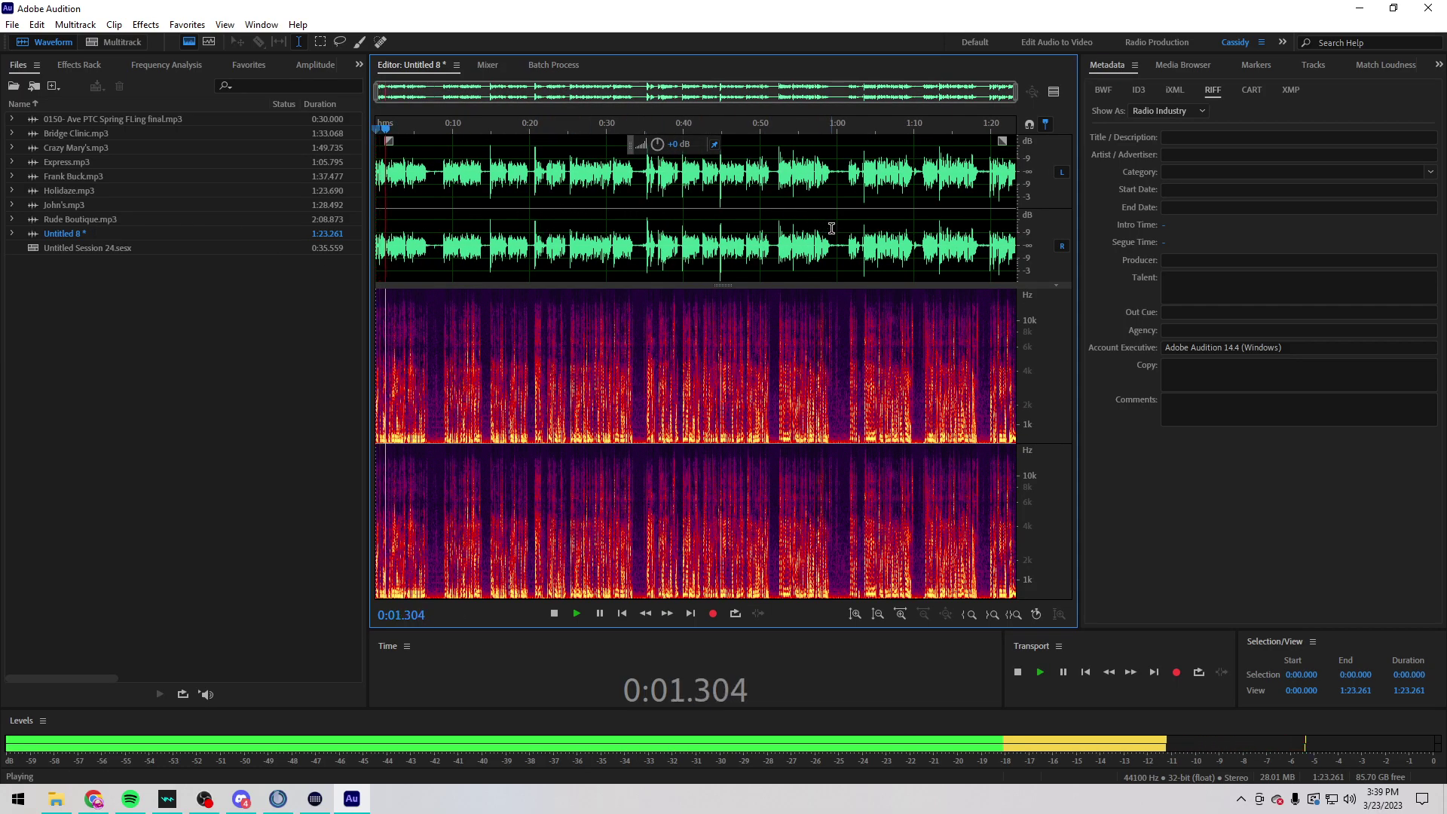
Step: Play back the last few seconds of the Wildlife Safari recording to check the ending
{"action": "scroll", "coordinate": [956, 226], "scroll_direction": "up", "scroll_amount": 3}
{"action": "left_click_drag", "start_coordinate": [733, 226], "coordinate": [1105, 218]}
{"action": "left_click", "coordinate": [921, 230]}
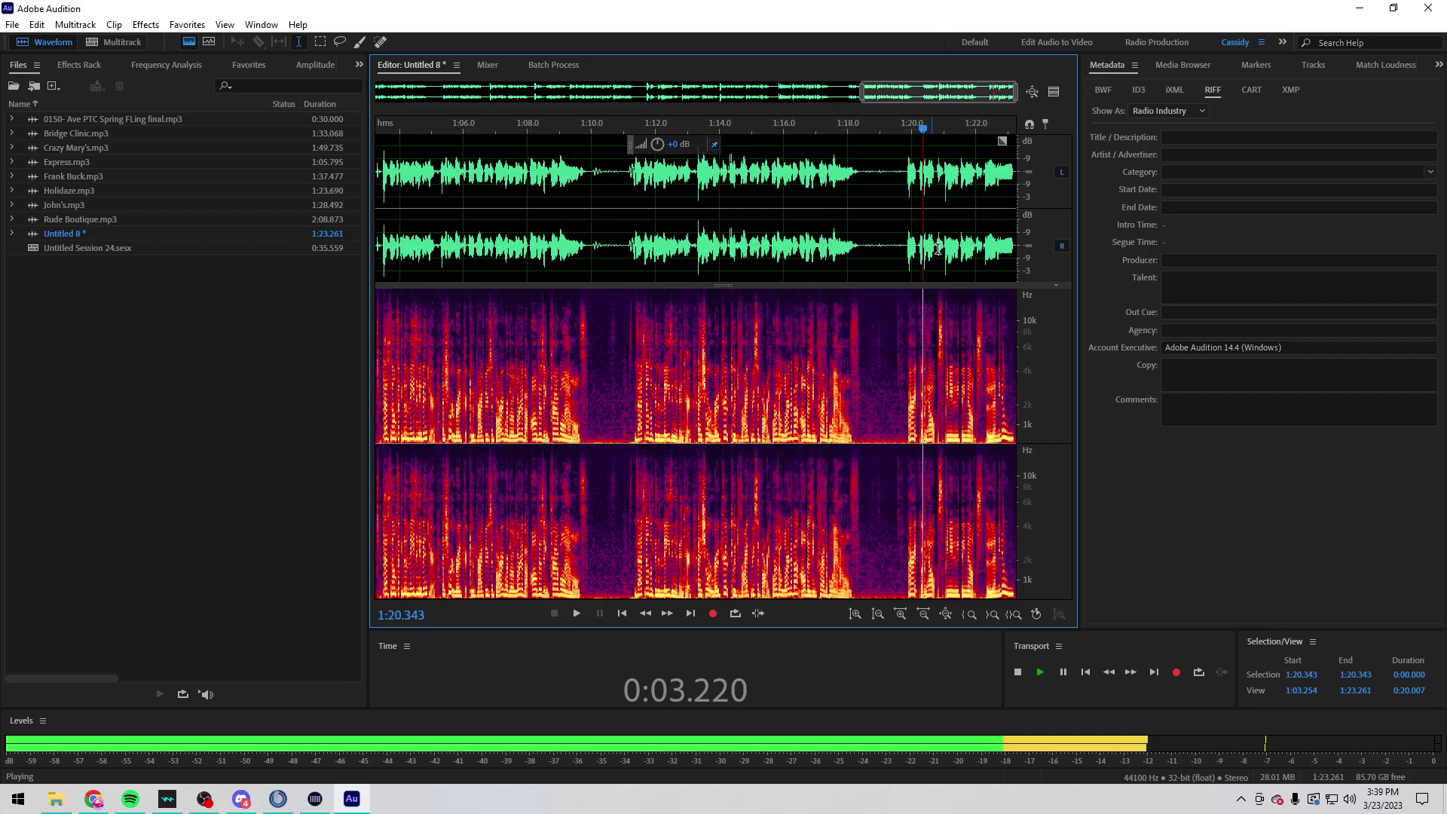
{"action": "key", "text": "space"}
{"action": "key", "text": "space"}
{"action": "scroll", "coordinate": [989, 234], "scroll_direction": "up", "scroll_amount": 3}
{"action": "left_click_drag", "start_coordinate": [967, 240], "coordinate": [1115, 252]}
{"action": "left_click", "coordinate": [905, 241]}
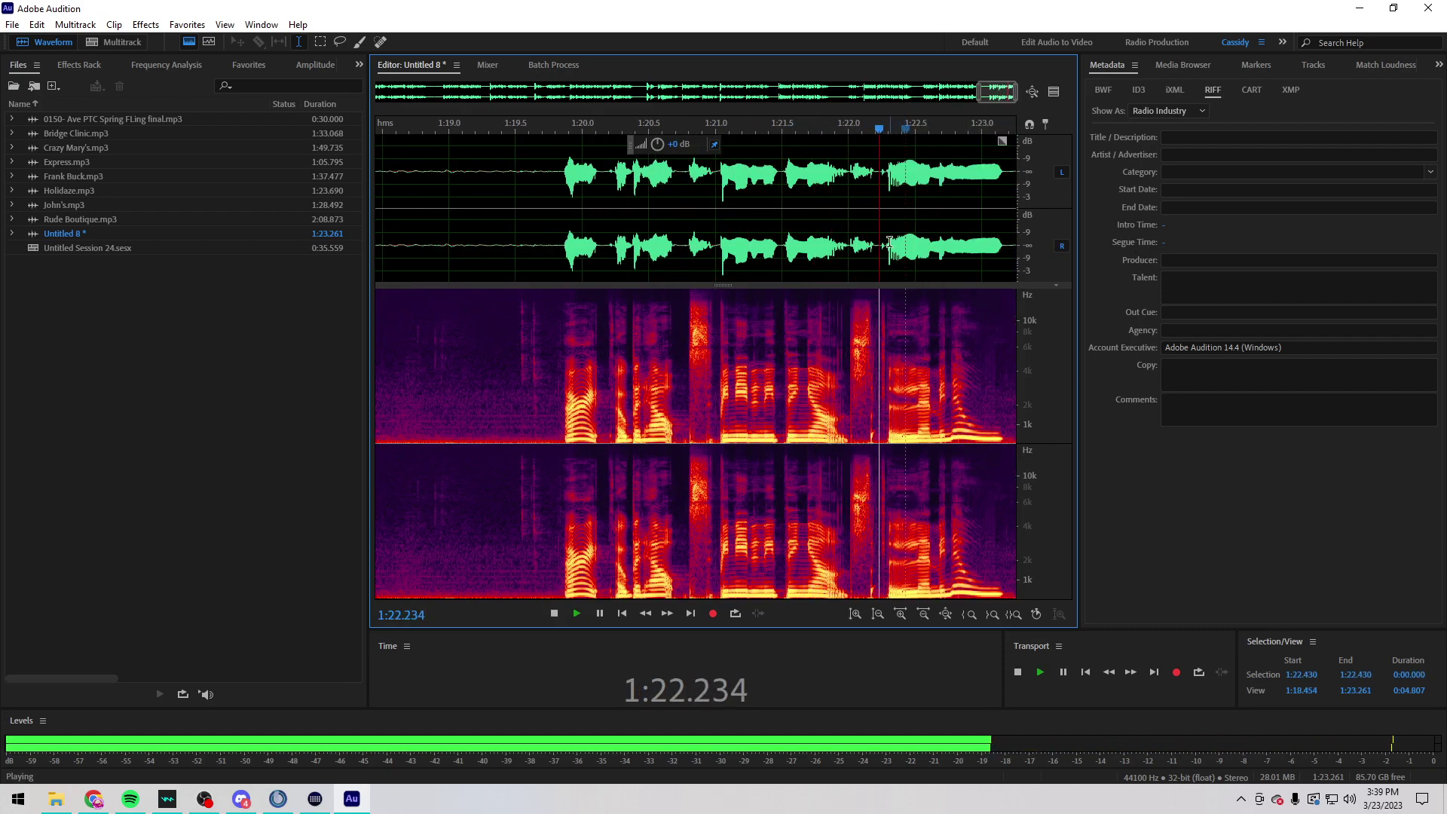
{"action": "scroll", "coordinate": [890, 237], "scroll_direction": "down", "scroll_amount": 5}
{"action": "left_click", "coordinate": [828, 230]}
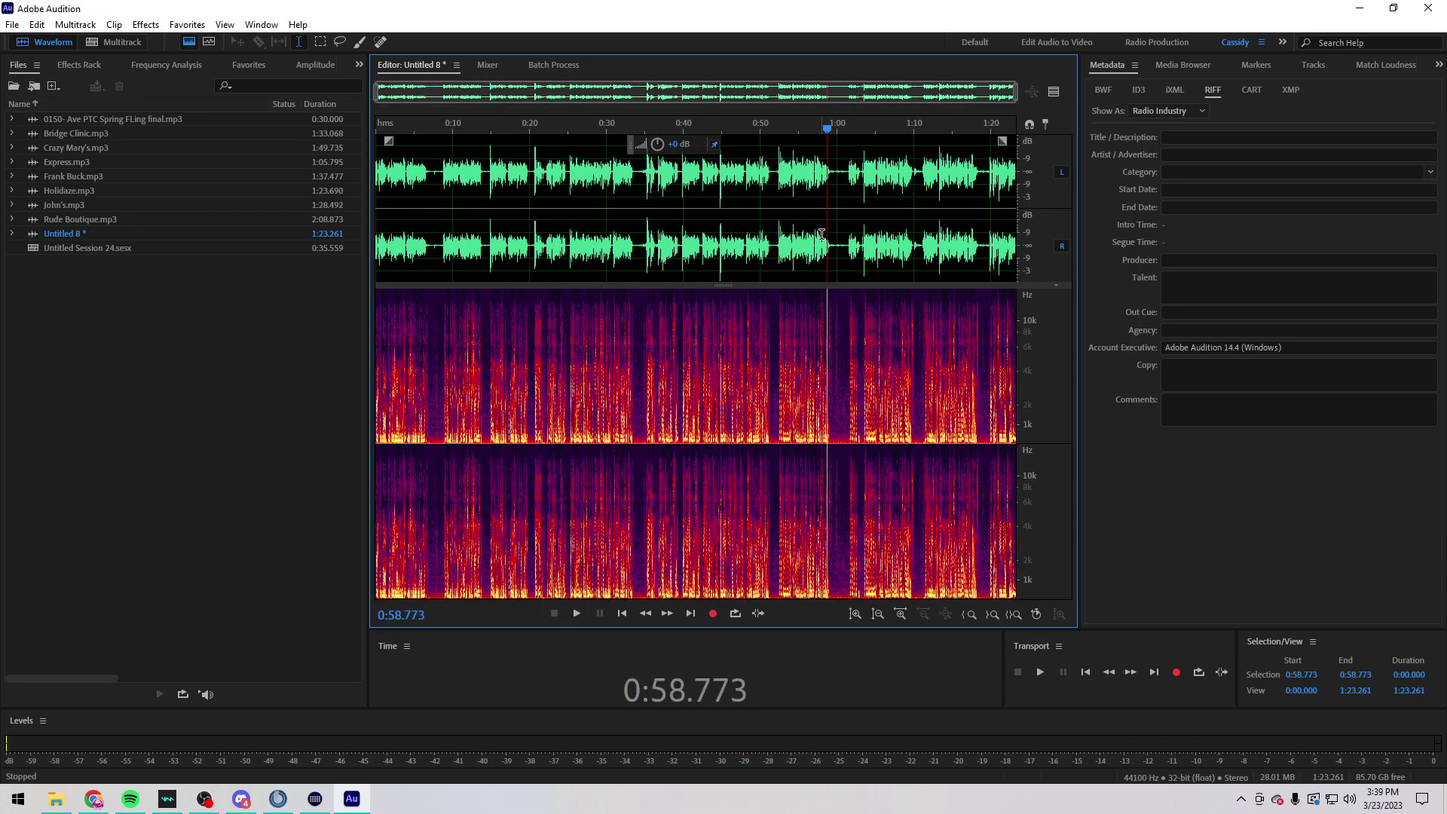
{"action": "scroll", "coordinate": [822, 235], "scroll_direction": "up", "scroll_amount": 1}
{"action": "left_click", "coordinate": [726, 251]}
Step: Save the Wildlife Safari recording as zoo.mp3 in MP3 format in the Downloads folder
{"action": "key", "text": "ctrl+shift+s"}
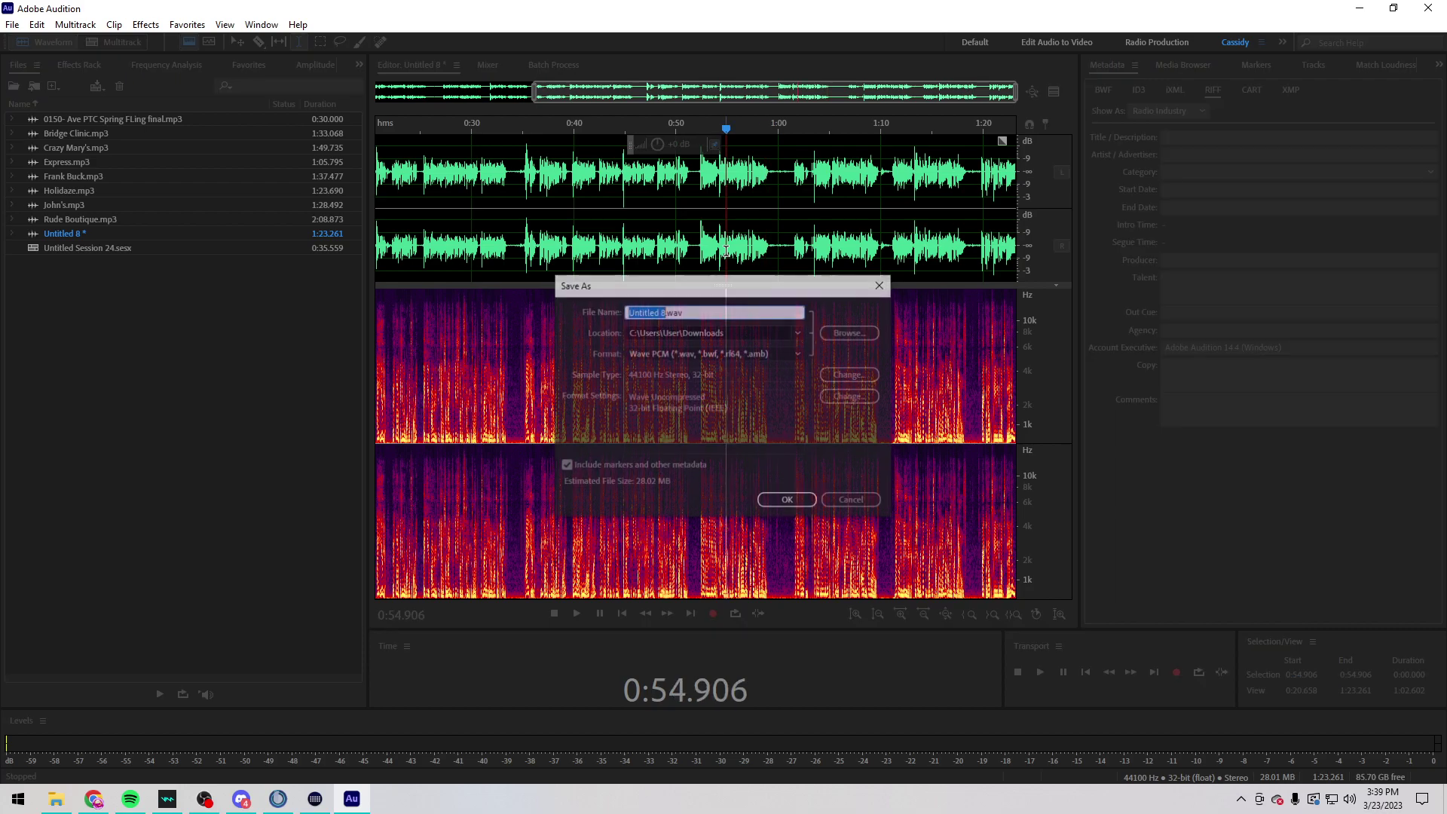
{"action": "type", "text": "zoo"}
{"action": "scroll", "coordinate": [692, 353], "scroll_direction": "up", "scroll_amount": 3}
{"action": "left_click", "coordinate": [775, 500]}
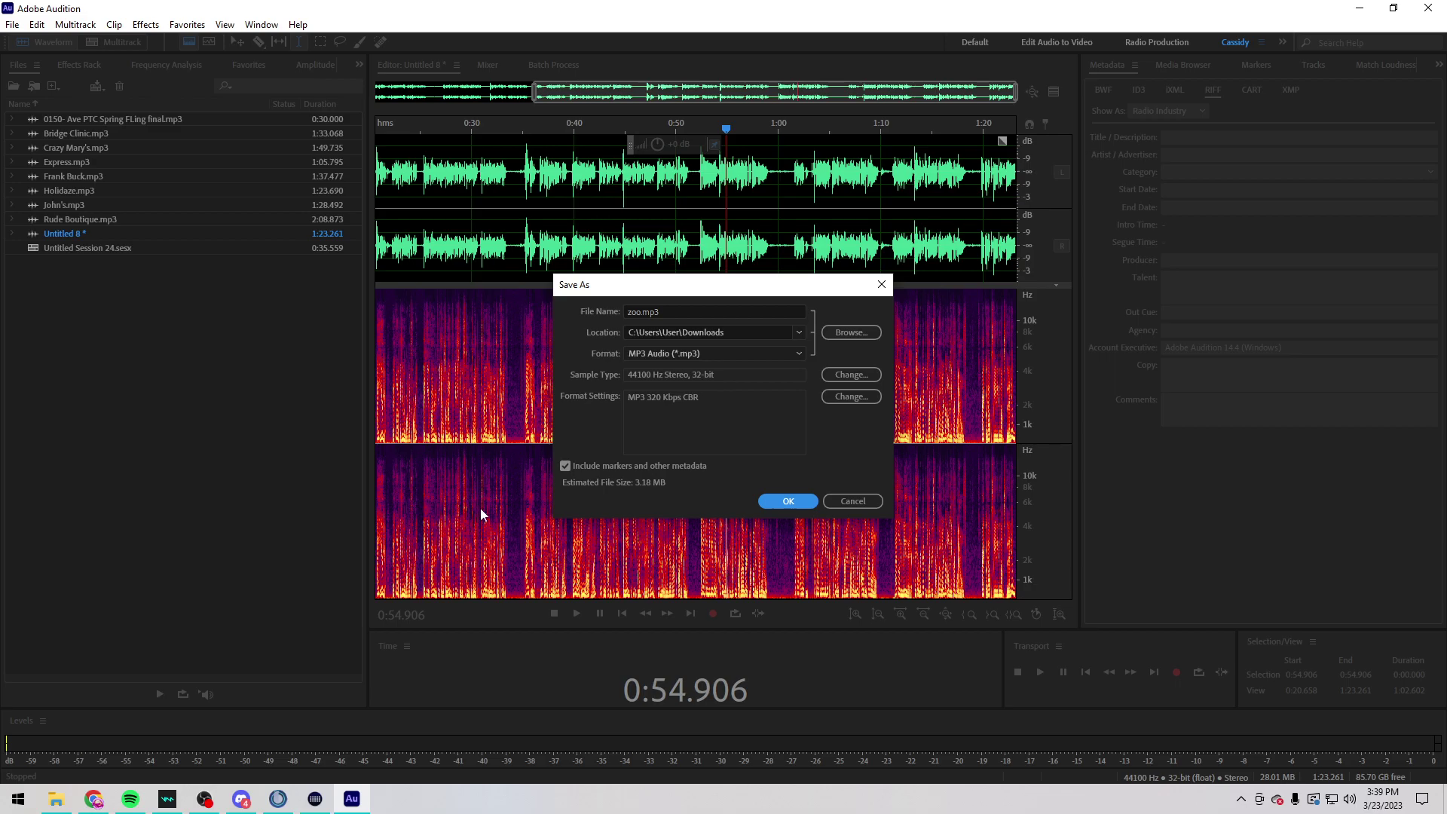
{"action": "left_click", "coordinate": [788, 501]}
Step: Switch to Gmail and send a reply to the Wildlife Safari email with zoo.mp3 attached and the message "Here you go!"
{"action": "key", "text": "alt+Tab"}
{"action": "scroll", "coordinate": [361, 629], "scroll_direction": "down", "scroll_amount": 3}
{"action": "left_click", "coordinate": [286, 689]}
{"action": "left_click", "coordinate": [55, 799]}
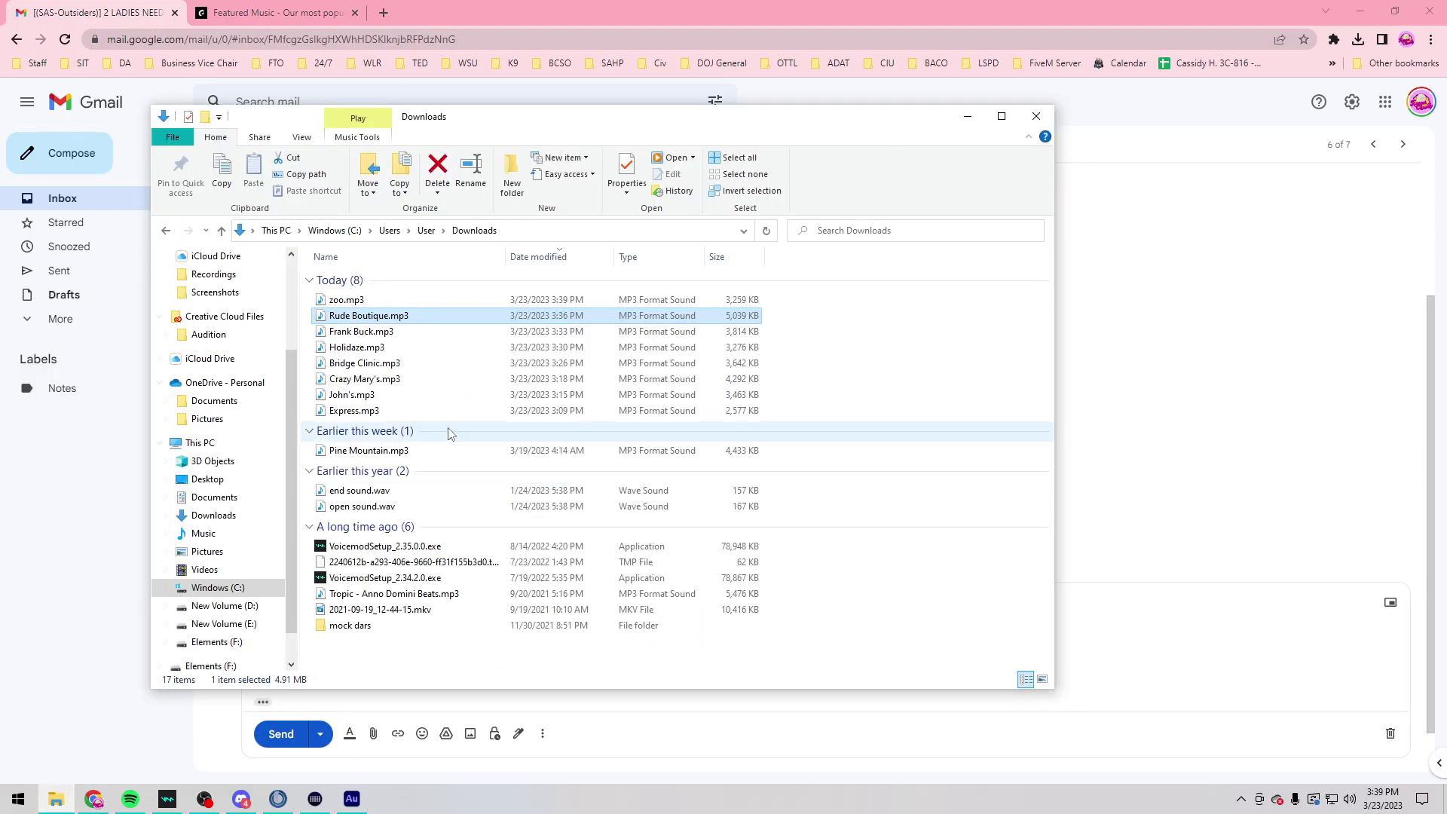
{"action": "left_click_drag", "start_coordinate": [348, 300], "coordinate": [1115, 617]}
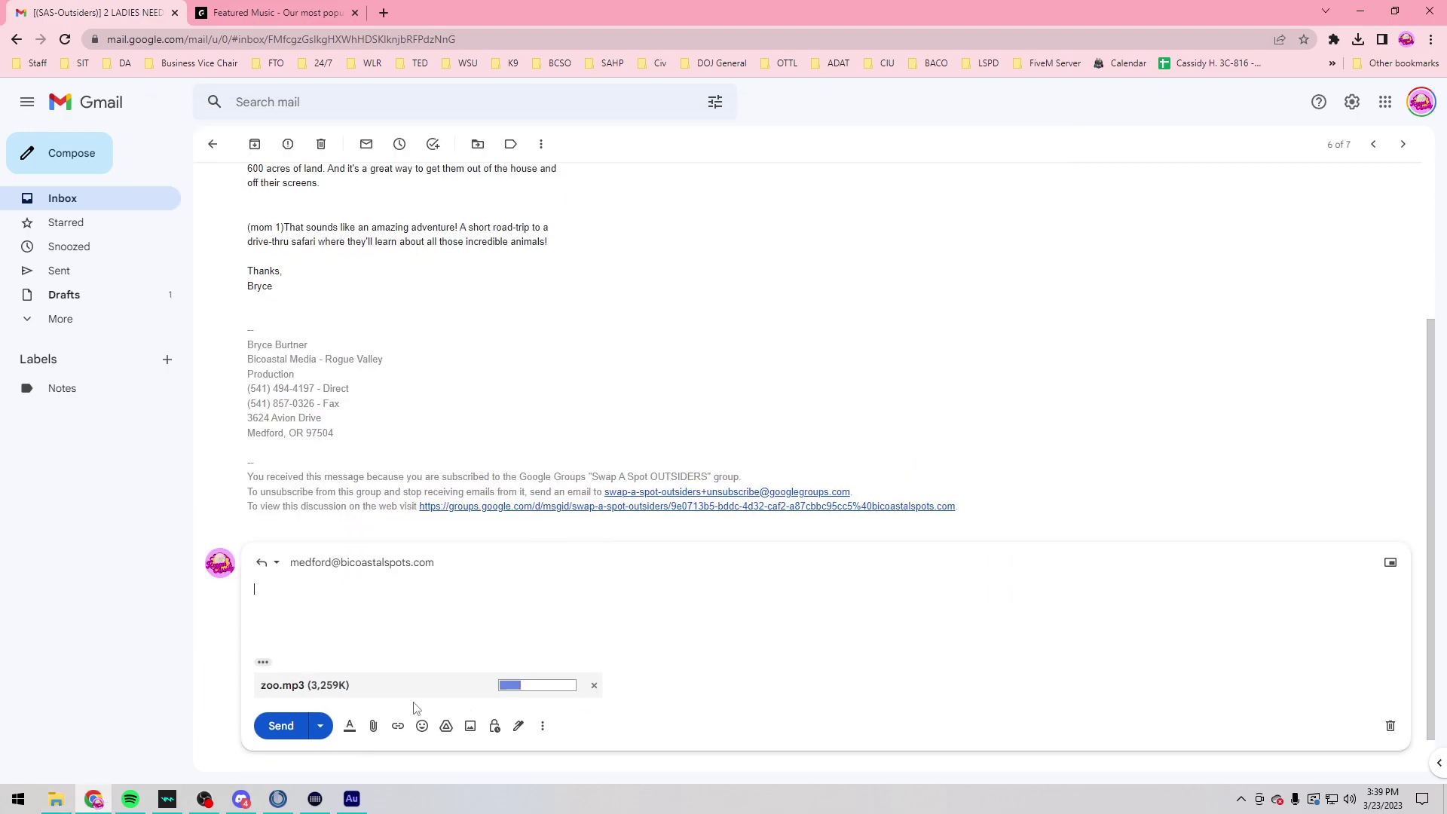
{"action": "type", "text": "Here you go!"}
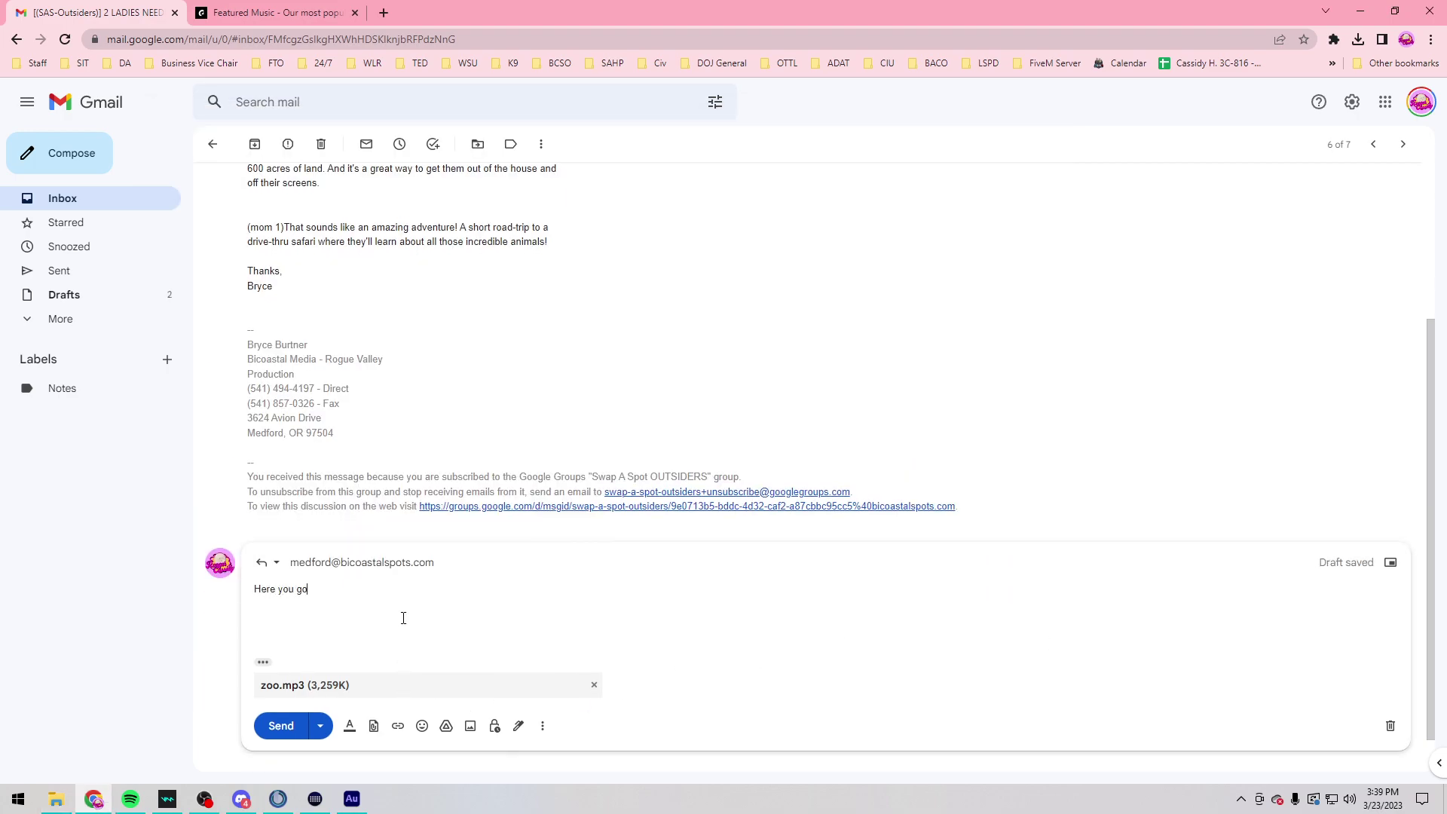
{"action": "key", "text": "ctrl+Return"}
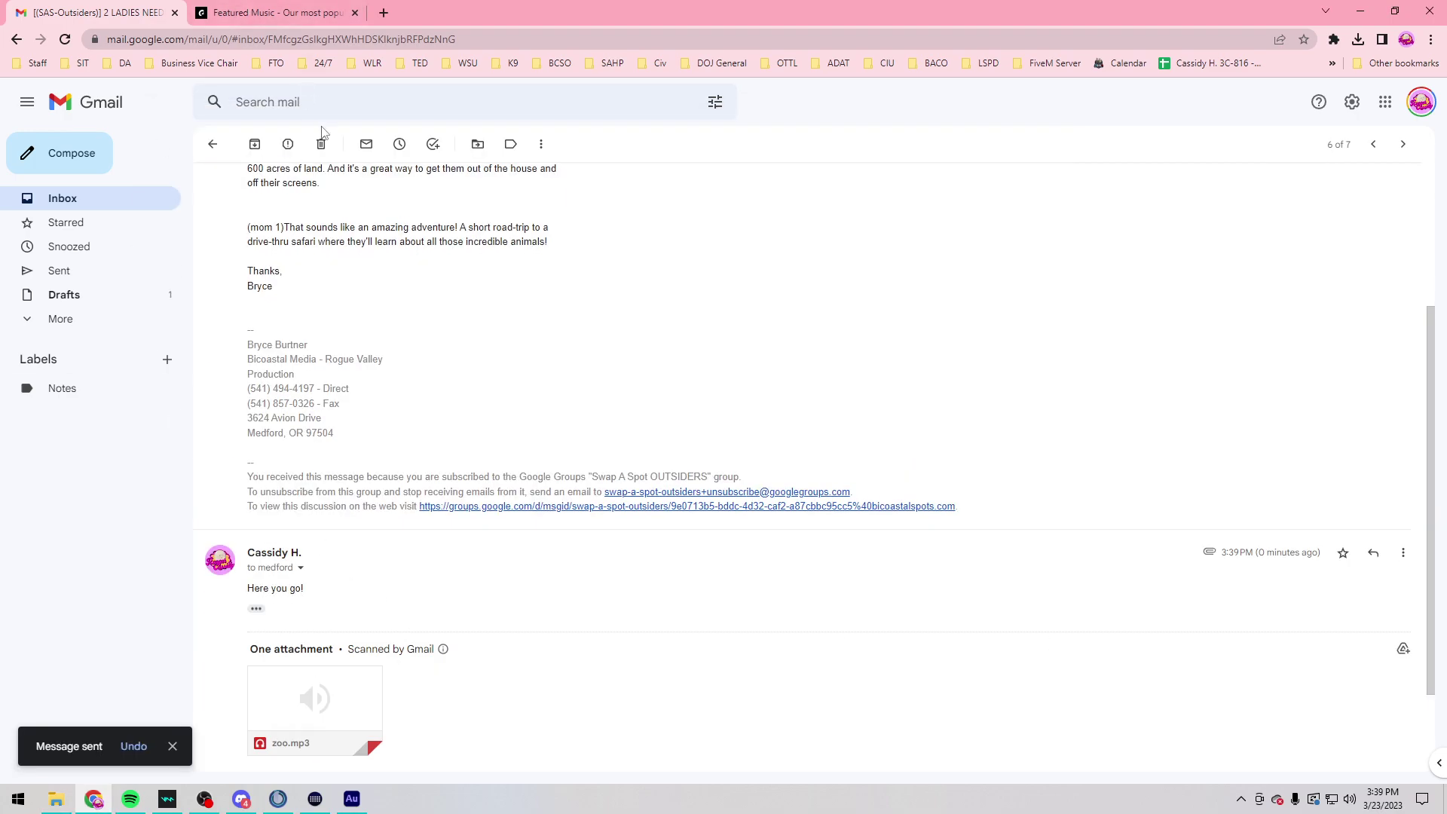
Step: Delete the answered Wildlife Safari conversation and open the "[SAS] male voice needed for run/walk event :30" email
{"action": "left_click", "coordinate": [322, 145]}
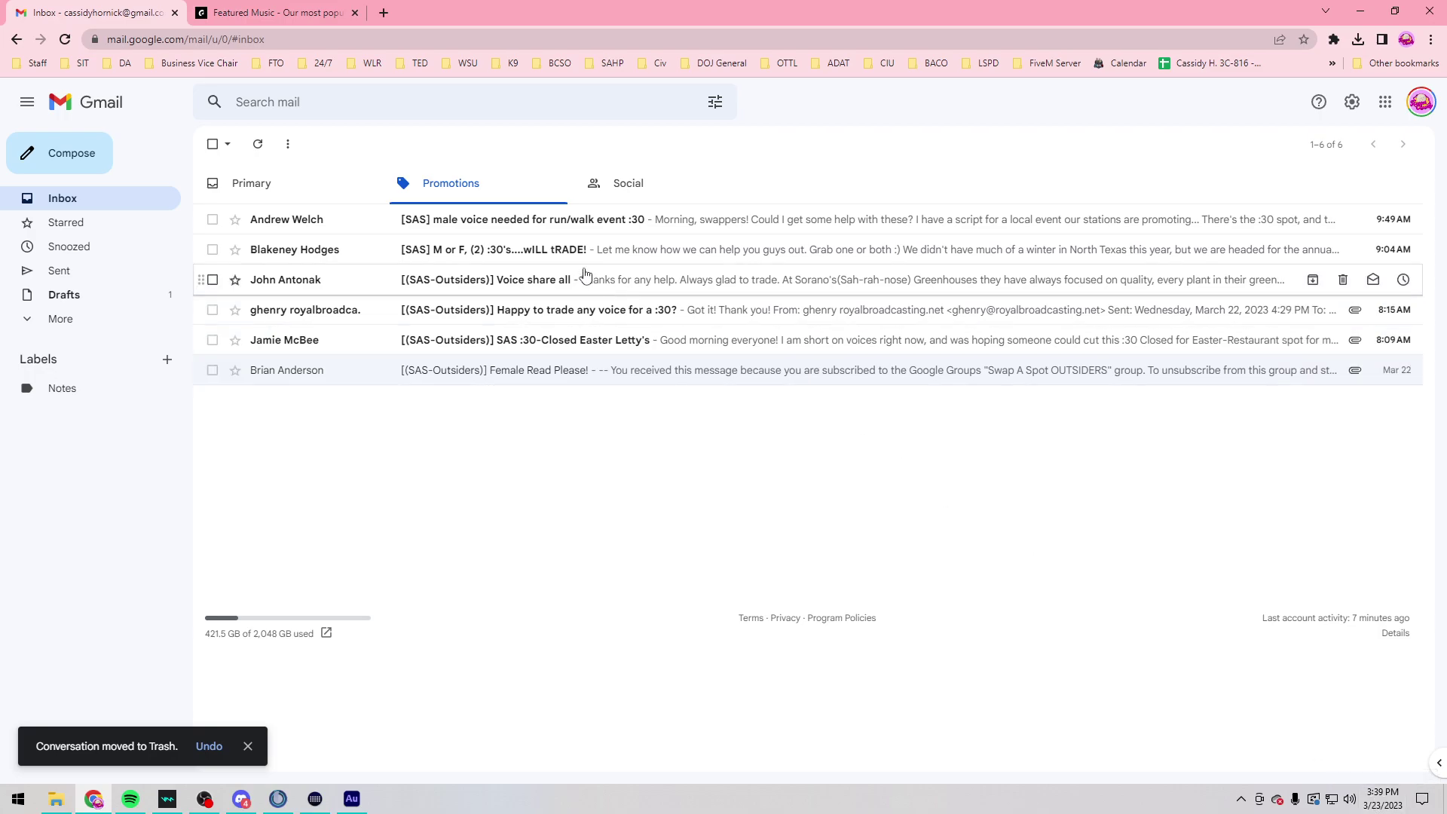
{"action": "left_click", "coordinate": [584, 226]}
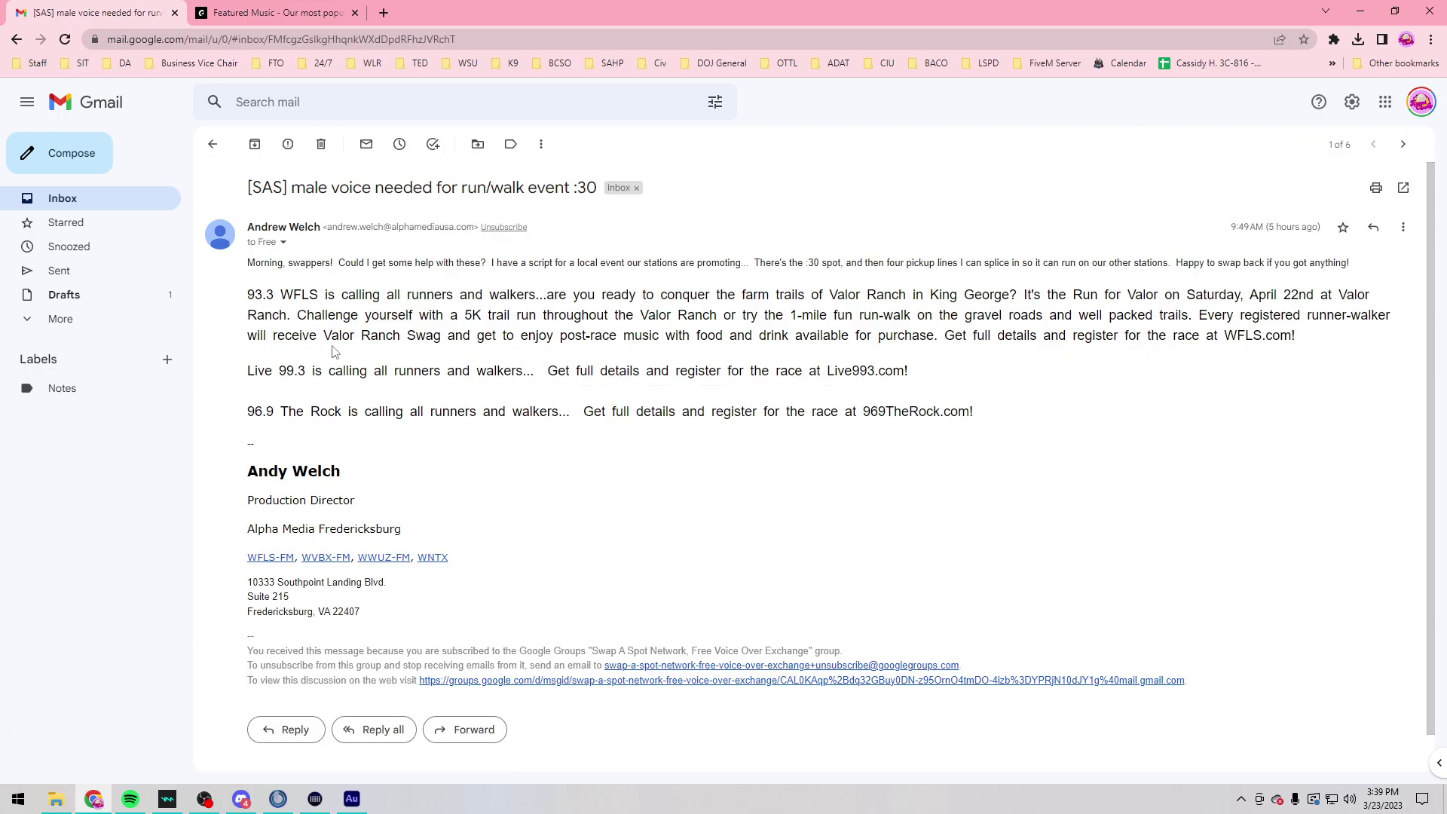
Step: Switch to Audition and create a new audio file with the default settings for the run/walk spot
{"action": "left_click", "coordinate": [352, 799]}
{"action": "key", "text": "ctrl+shift+n"}
{"action": "key", "text": "Return"}
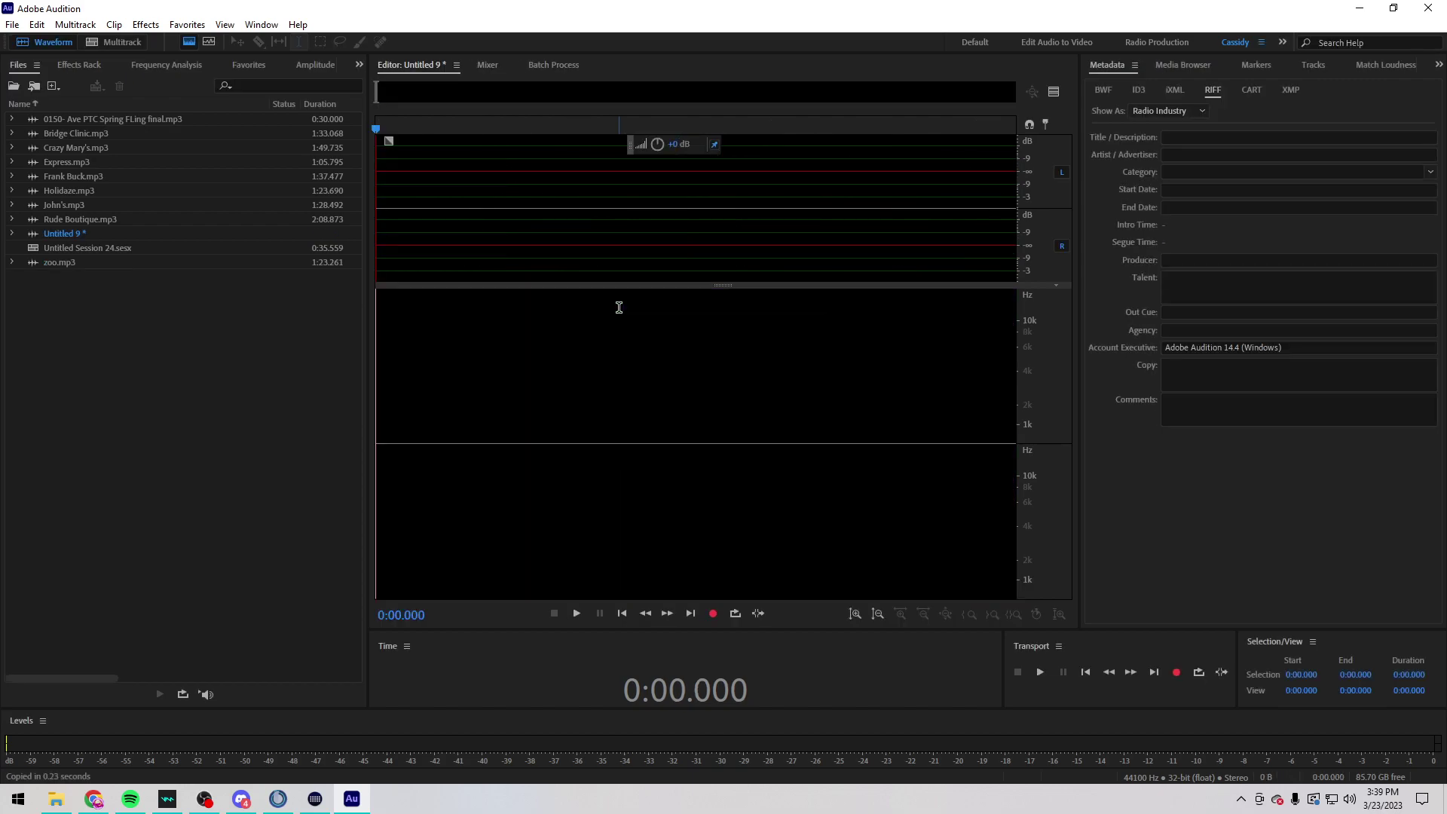
{"action": "key", "text": "shift+space"}
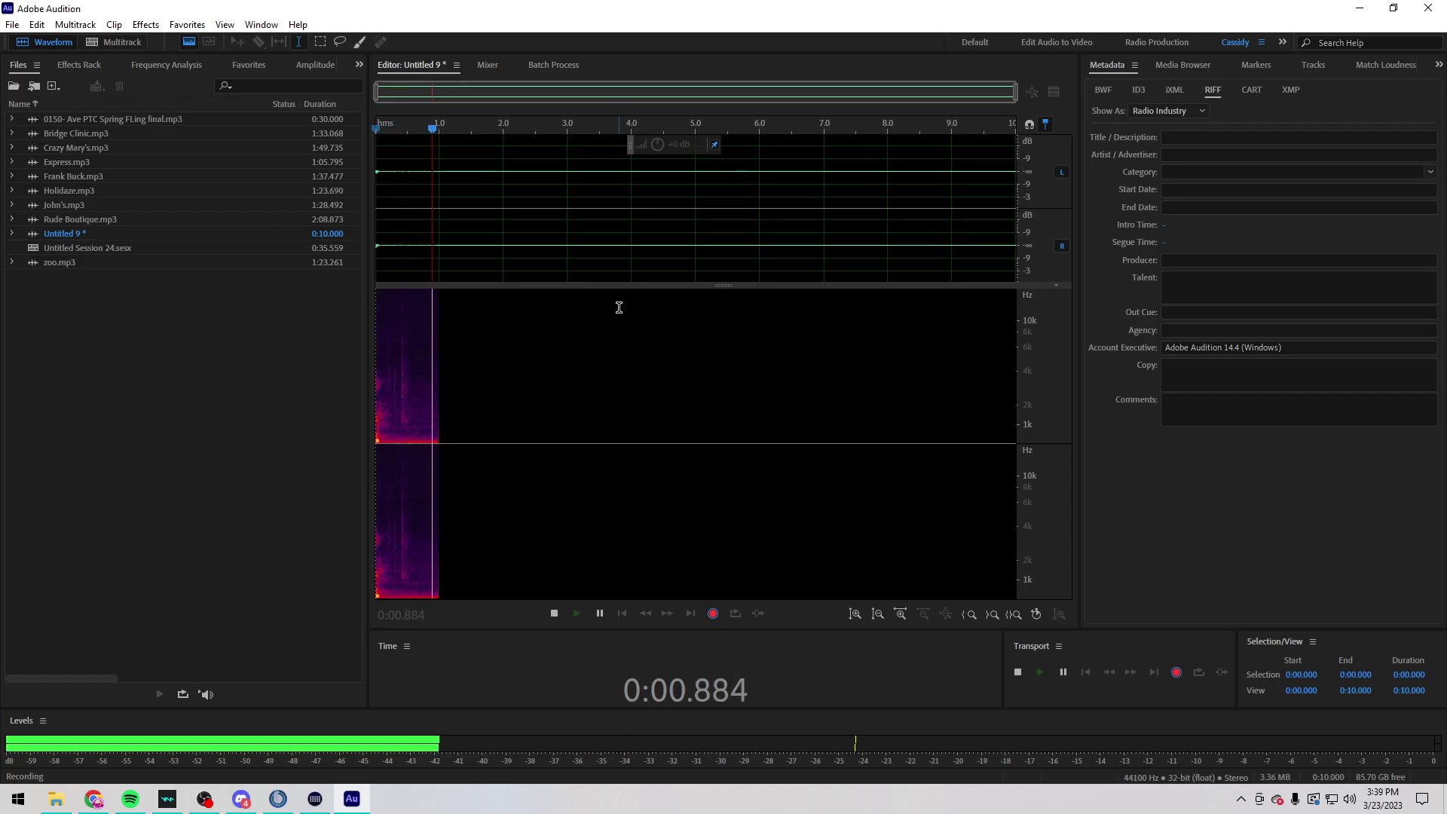
{"action": "key", "text": "space"}
{"action": "key", "text": "ctrl+z"}
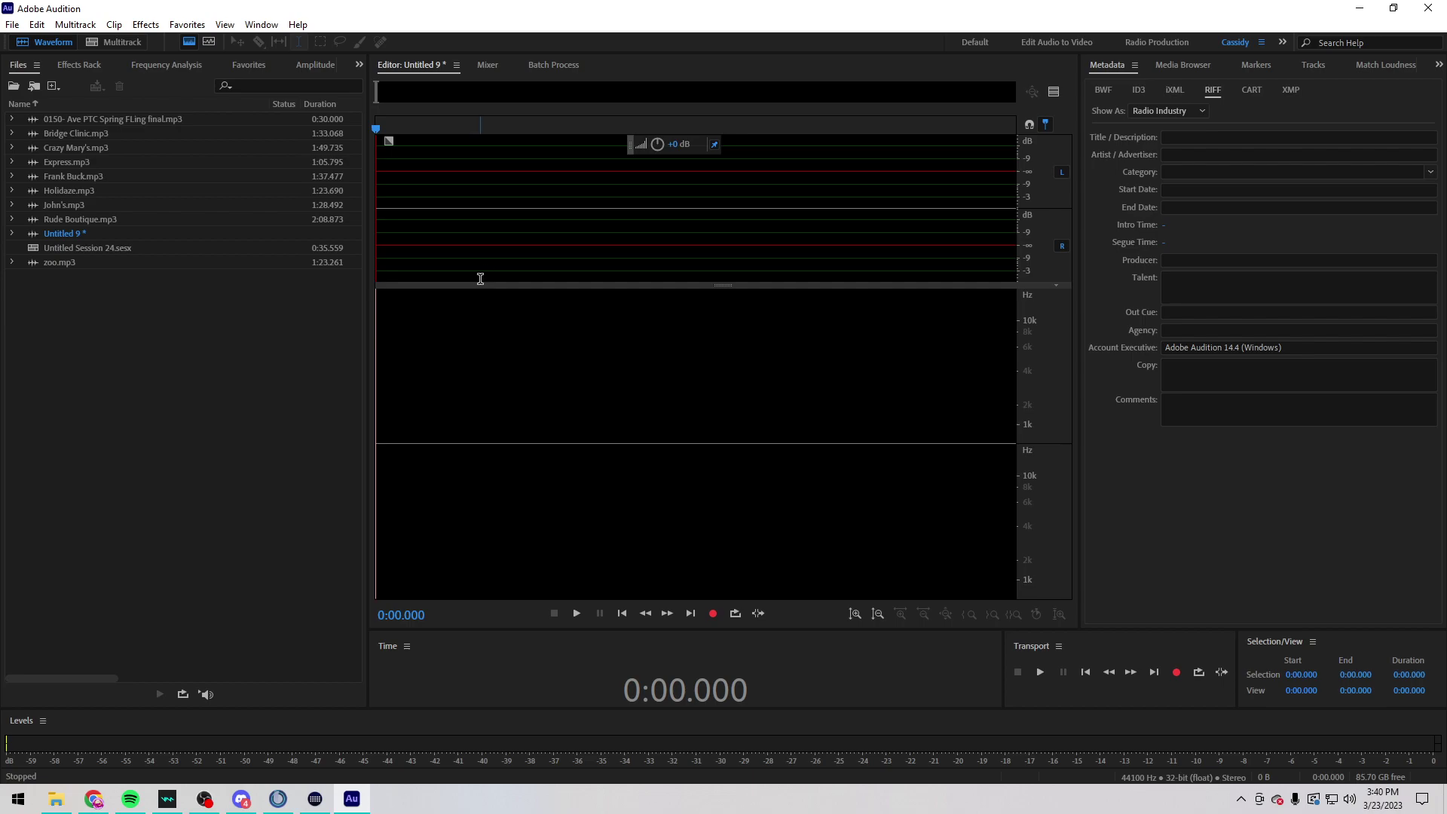
Step: Record the run/walk script in Audition while reading it from Gmail, and normalize the finished recording
{"action": "key", "text": "shift+space"}
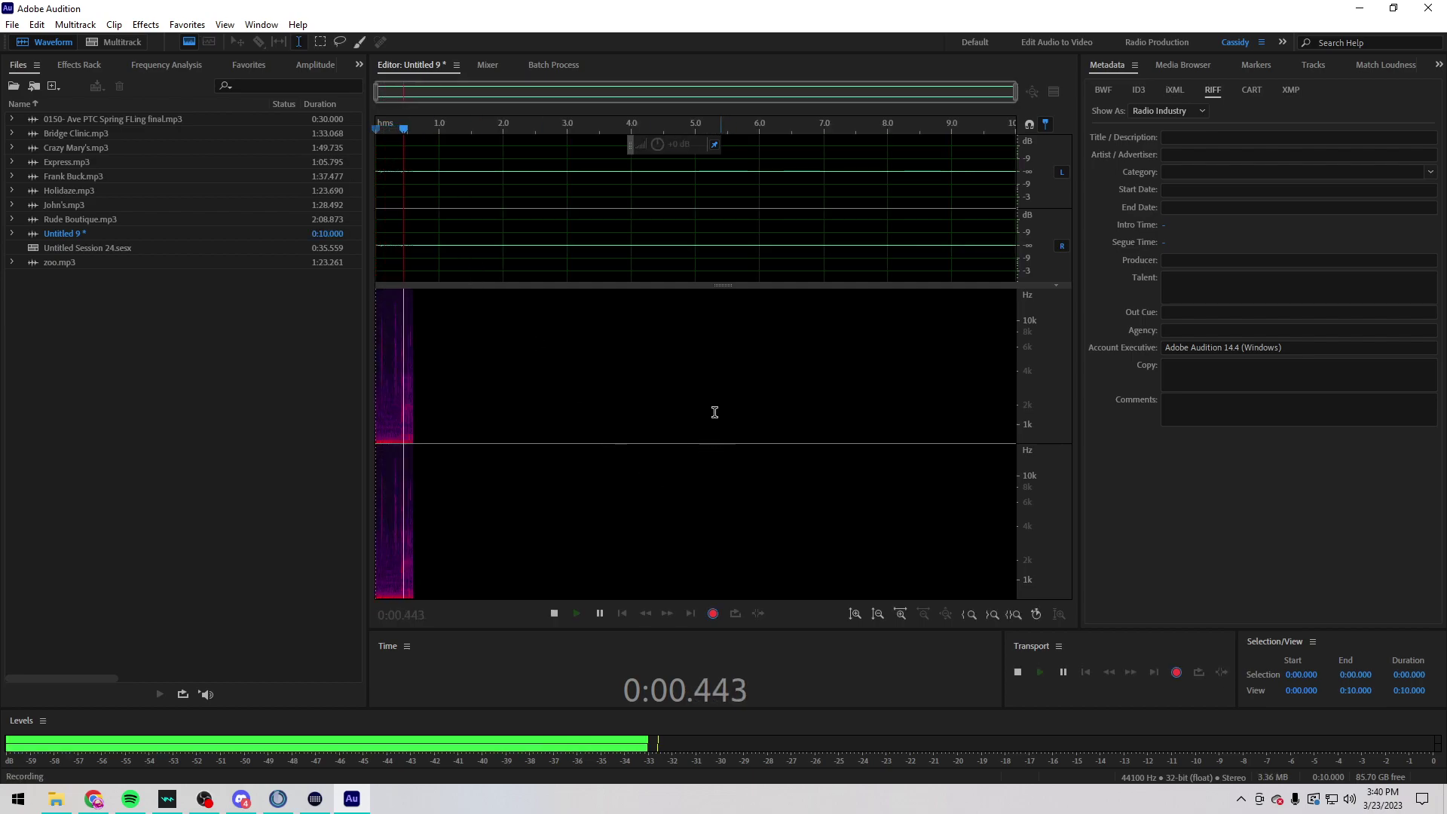
{"action": "key", "text": "alt+Tab"}
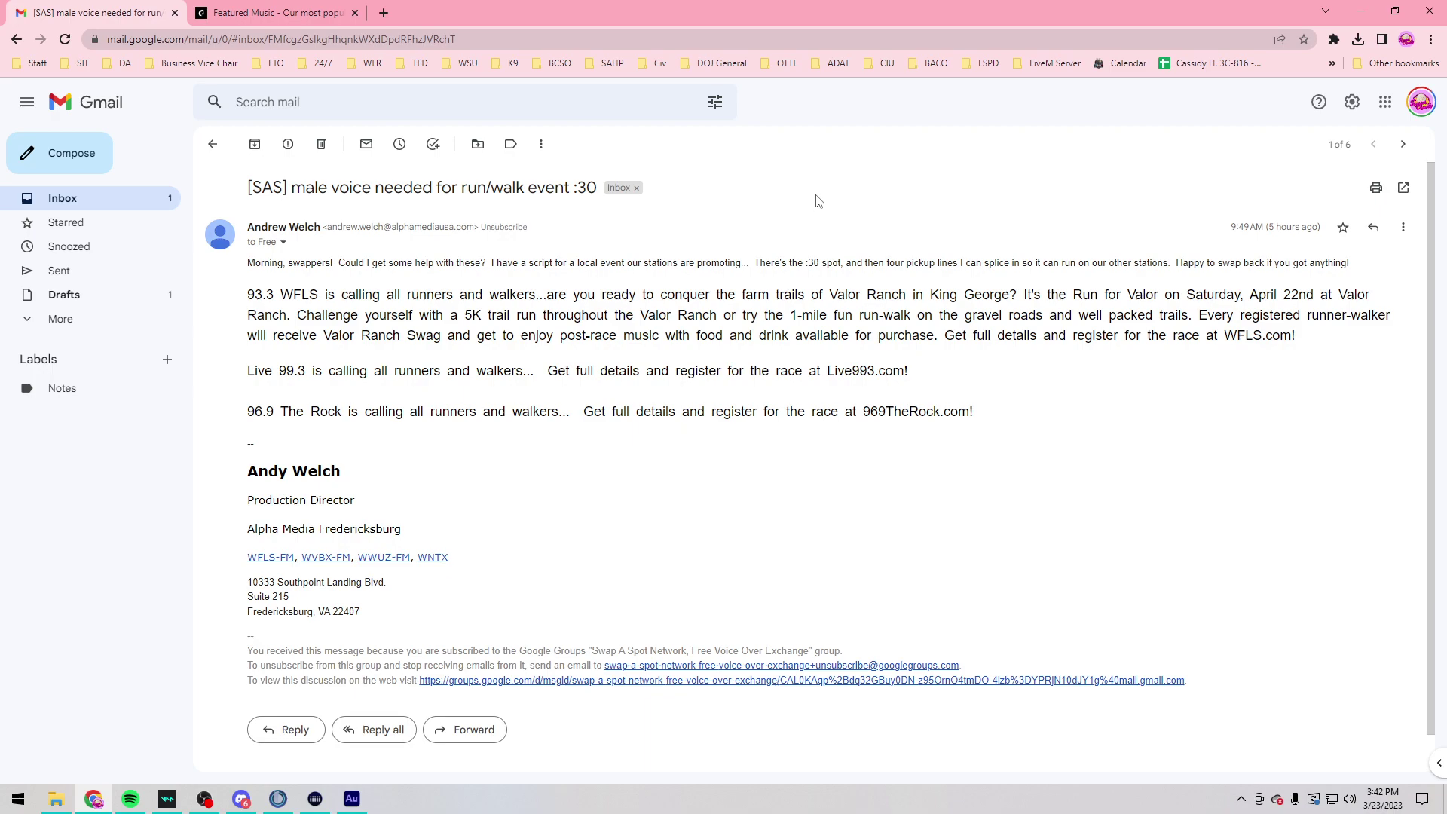
{"action": "left_click", "coordinate": [352, 799]}
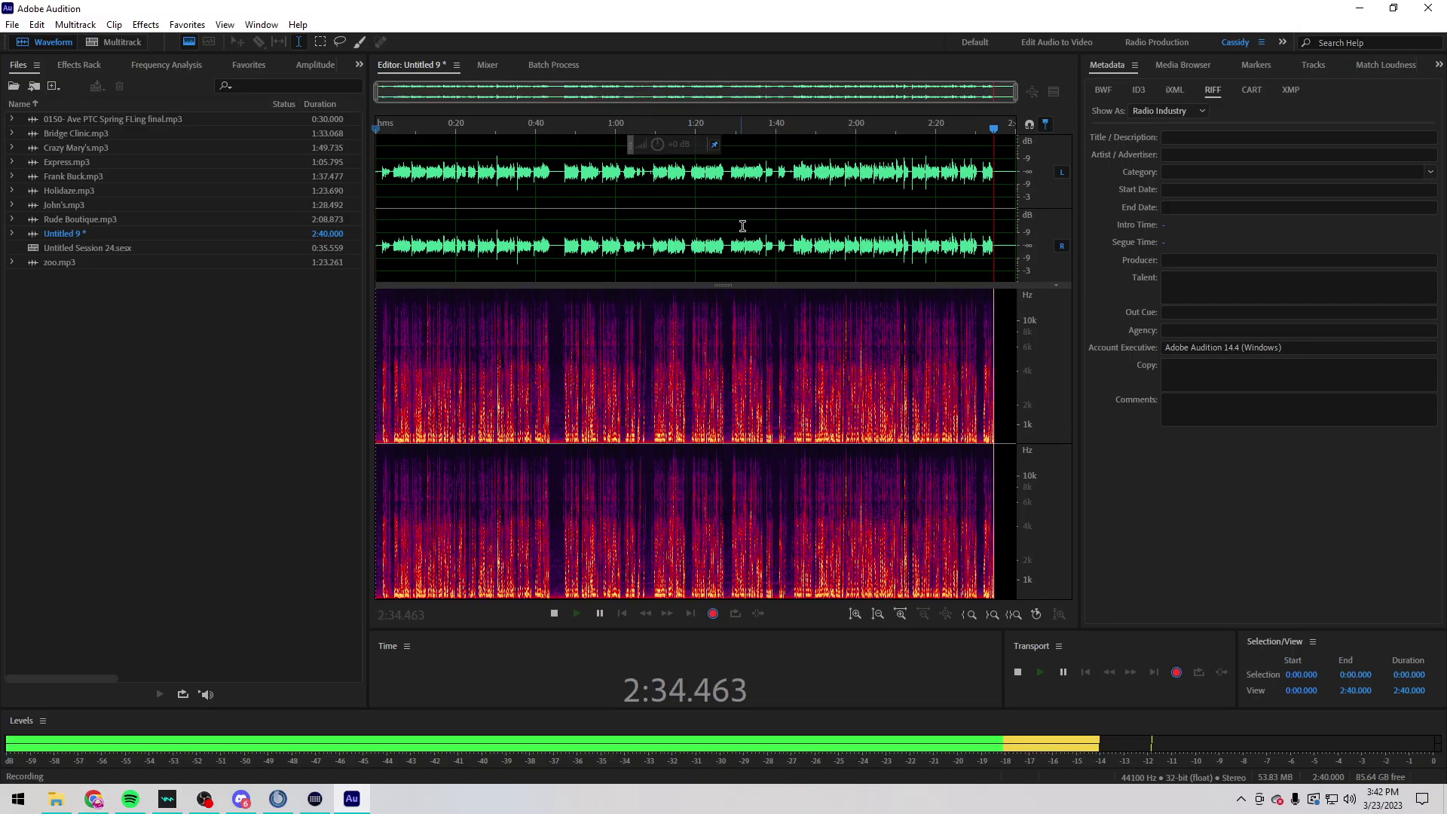
{"action": "key", "text": "space"}
{"action": "key", "text": "n"}
Step: Play back the opening of the run/walk recording and delete about its first 1.8 seconds
{"action": "left_click", "coordinate": [424, 213]}
{"action": "scroll", "coordinate": [410, 213], "scroll_direction": "up", "scroll_amount": 4}
{"action": "left_click_drag", "start_coordinate": [413, 226], "coordinate": [319, 245]}
{"action": "left_click", "coordinate": [564, 263]}
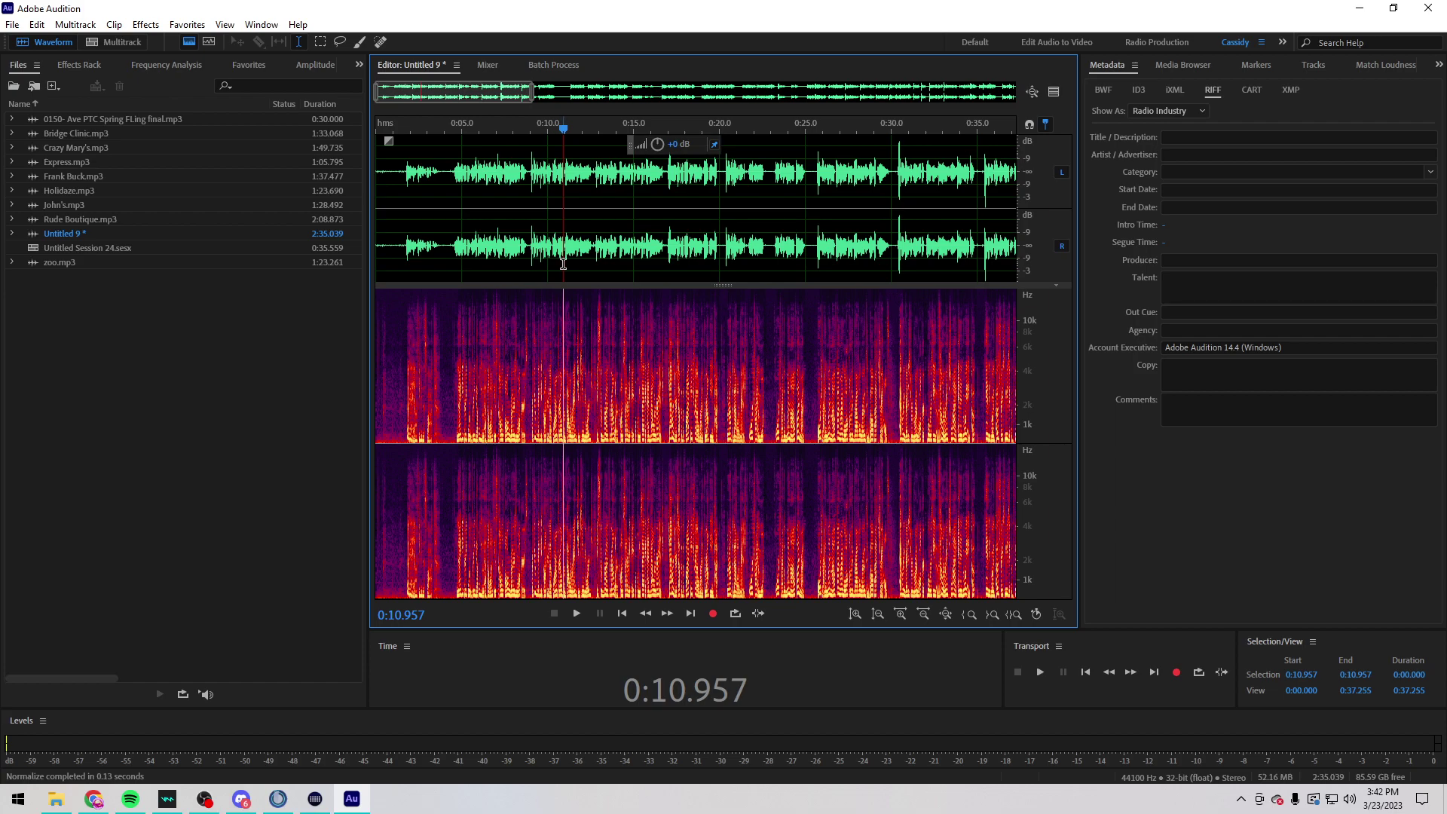
{"action": "scroll", "coordinate": [574, 251], "scroll_direction": "up", "scroll_amount": 4}
{"action": "left_click_drag", "start_coordinate": [495, 251], "coordinate": [280, 235]}
{"action": "key", "text": "space"}
{"action": "left_click", "coordinate": [467, 255]}
{"action": "scroll", "coordinate": [471, 258], "scroll_direction": "up", "scroll_amount": 4}
{"action": "left_click_drag", "start_coordinate": [468, 257], "coordinate": [213, 242]}
{"action": "key", "text": "space"}
{"action": "scroll", "coordinate": [596, 236], "scroll_direction": "down", "scroll_amount": 10}
{"action": "key", "text": "Delete"}
{"action": "scroll", "coordinate": [595, 232], "scroll_direction": "down", "scroll_amount": 3}
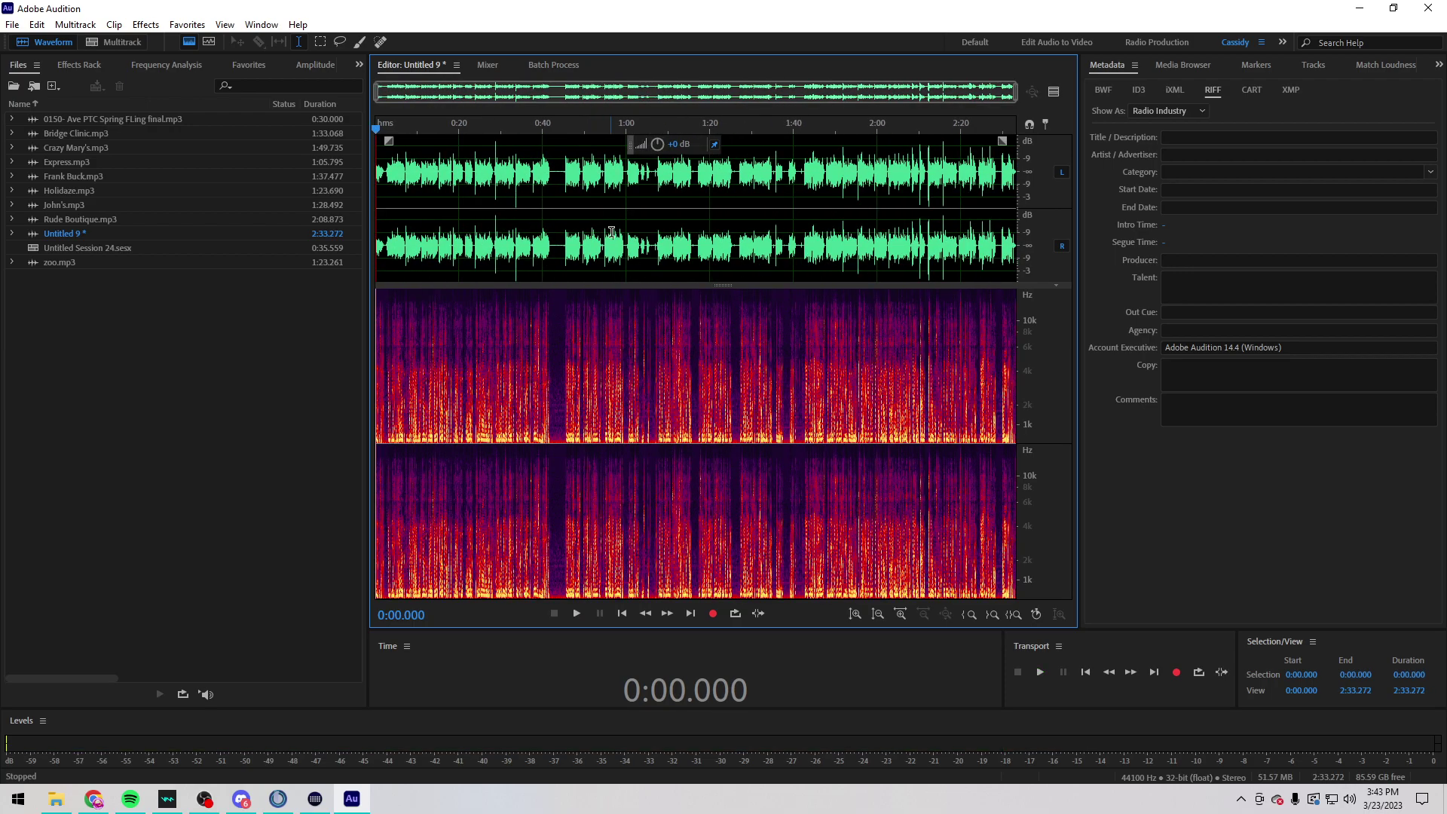
Step: Save the trimmed run/walk recording as WFLS.mp3 in the Downloads folder
{"action": "left_click", "coordinate": [662, 203]}
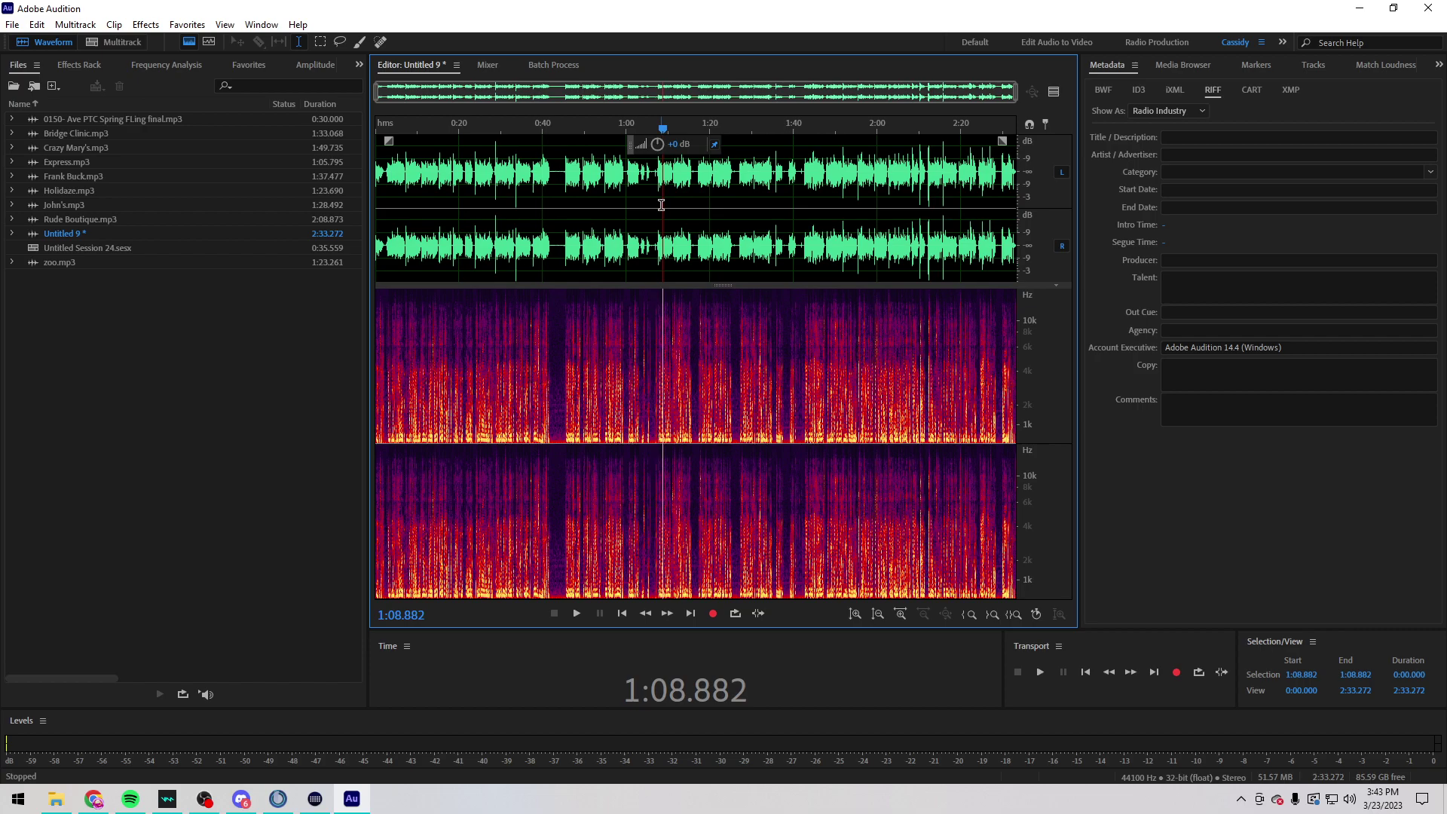
{"action": "key", "text": "ctrl+shift+s"}
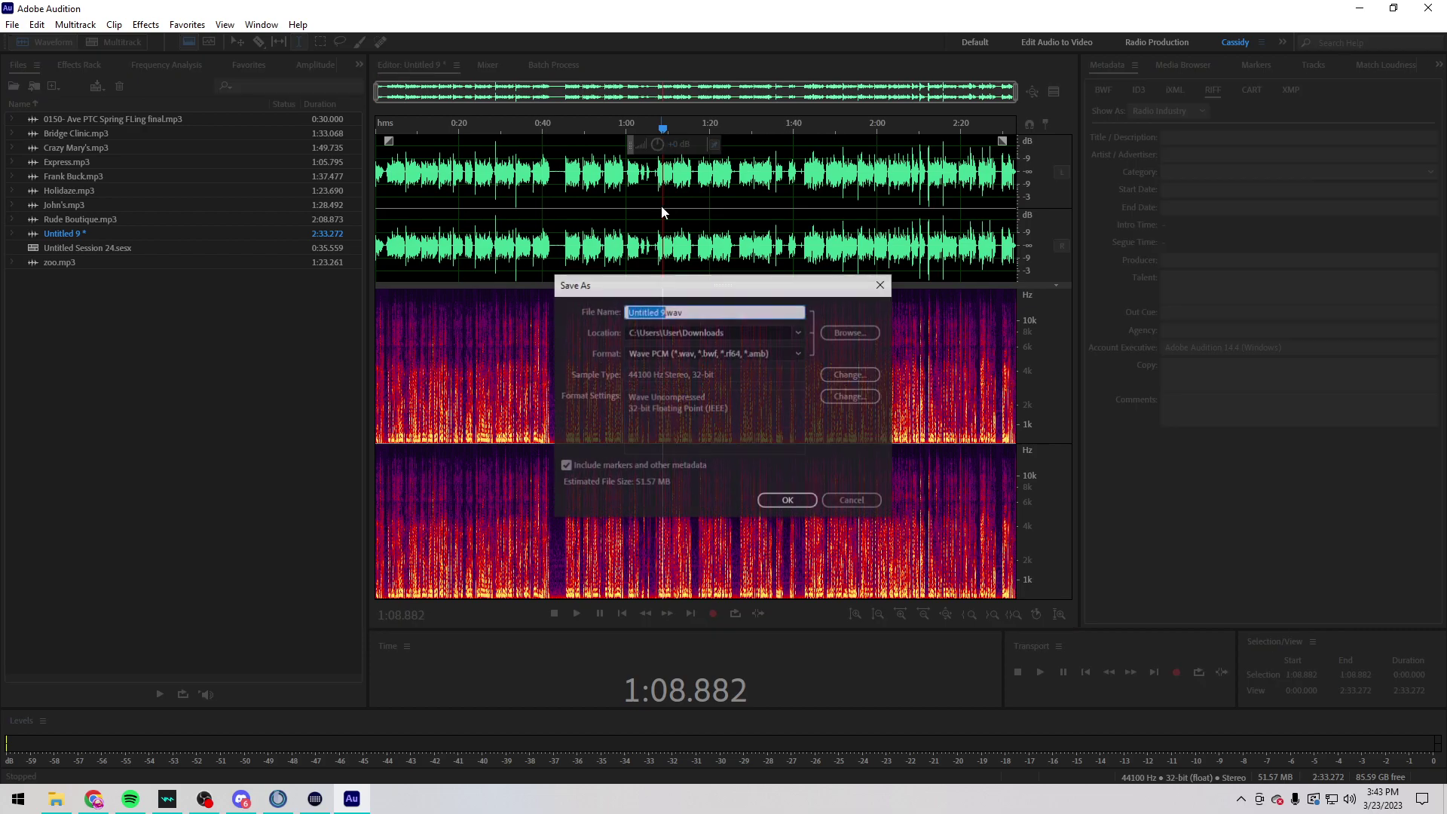
{"action": "type", "text": "WFL"}
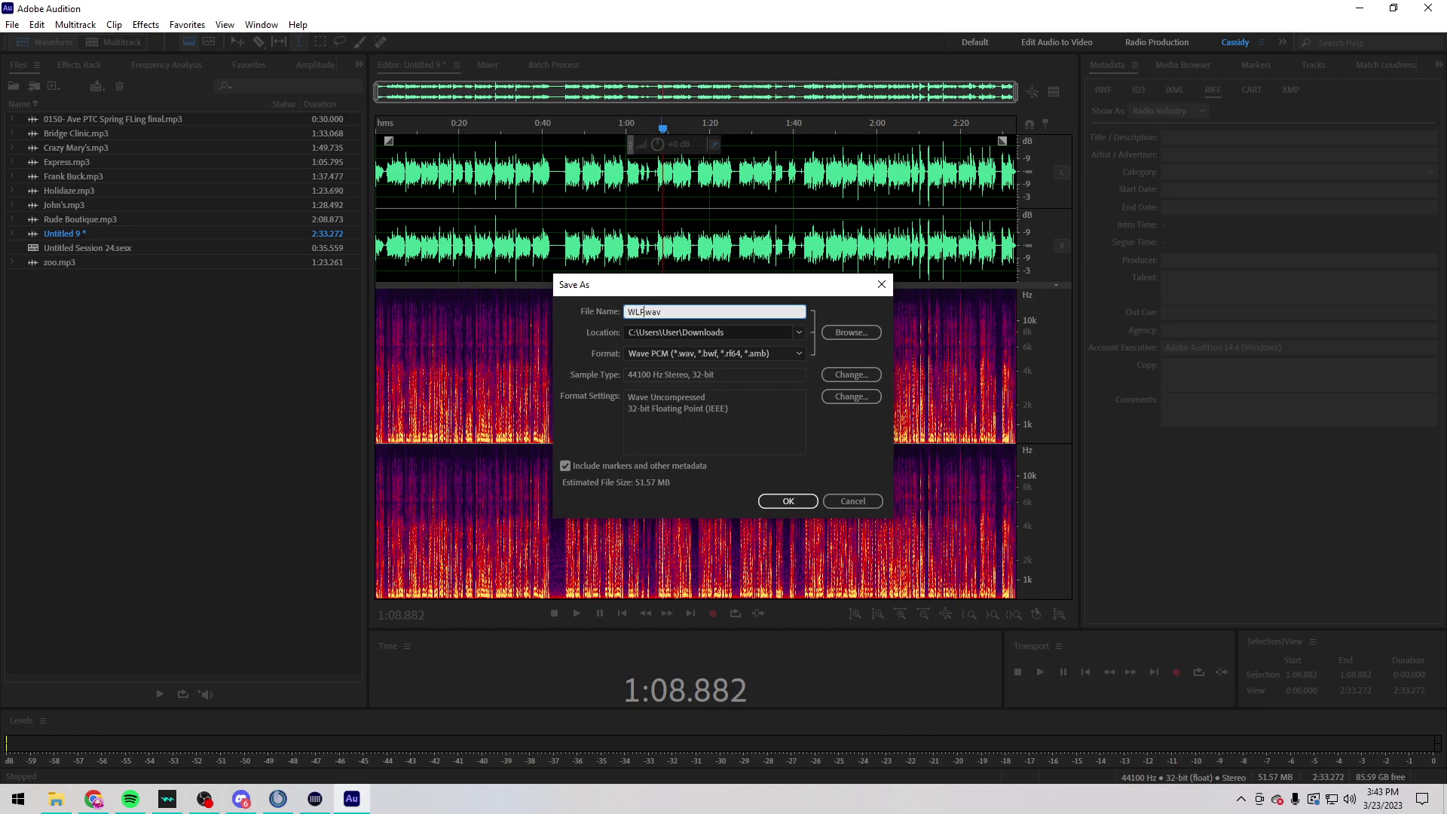
{"action": "type", "text": "S"}
{"action": "scroll", "coordinate": [690, 353], "scroll_direction": "up", "scroll_amount": 4}
{"action": "key", "text": "Return"}
Step: Reply to the run/walk email in Gmail with WFLS.mp3 attached and the message "Here you go!", and send it
{"action": "left_click", "coordinate": [94, 799]}
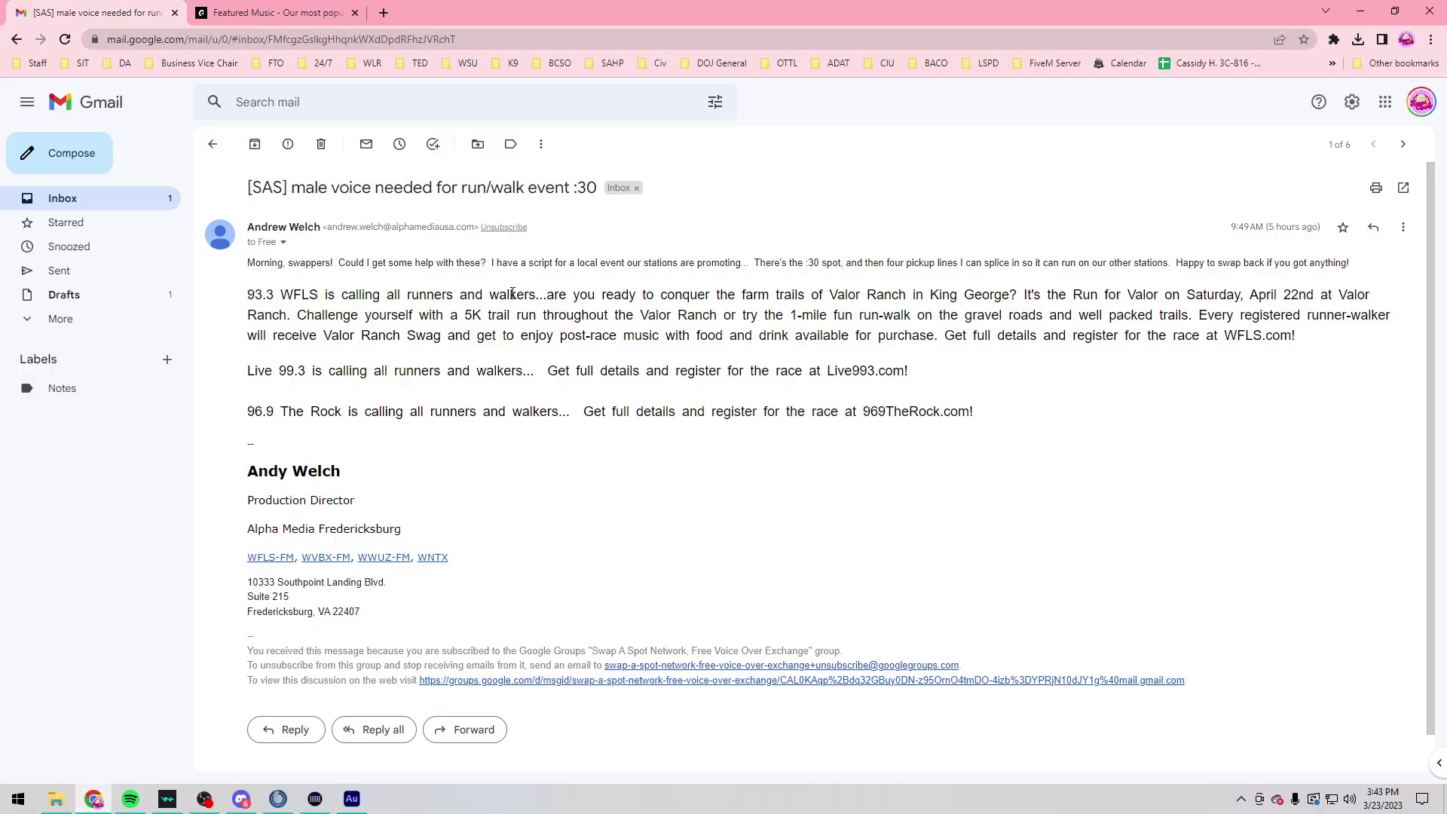
{"action": "scroll", "coordinate": [294, 694], "scroll_direction": "down", "scroll_amount": 1}
{"action": "left_click", "coordinate": [53, 805]}
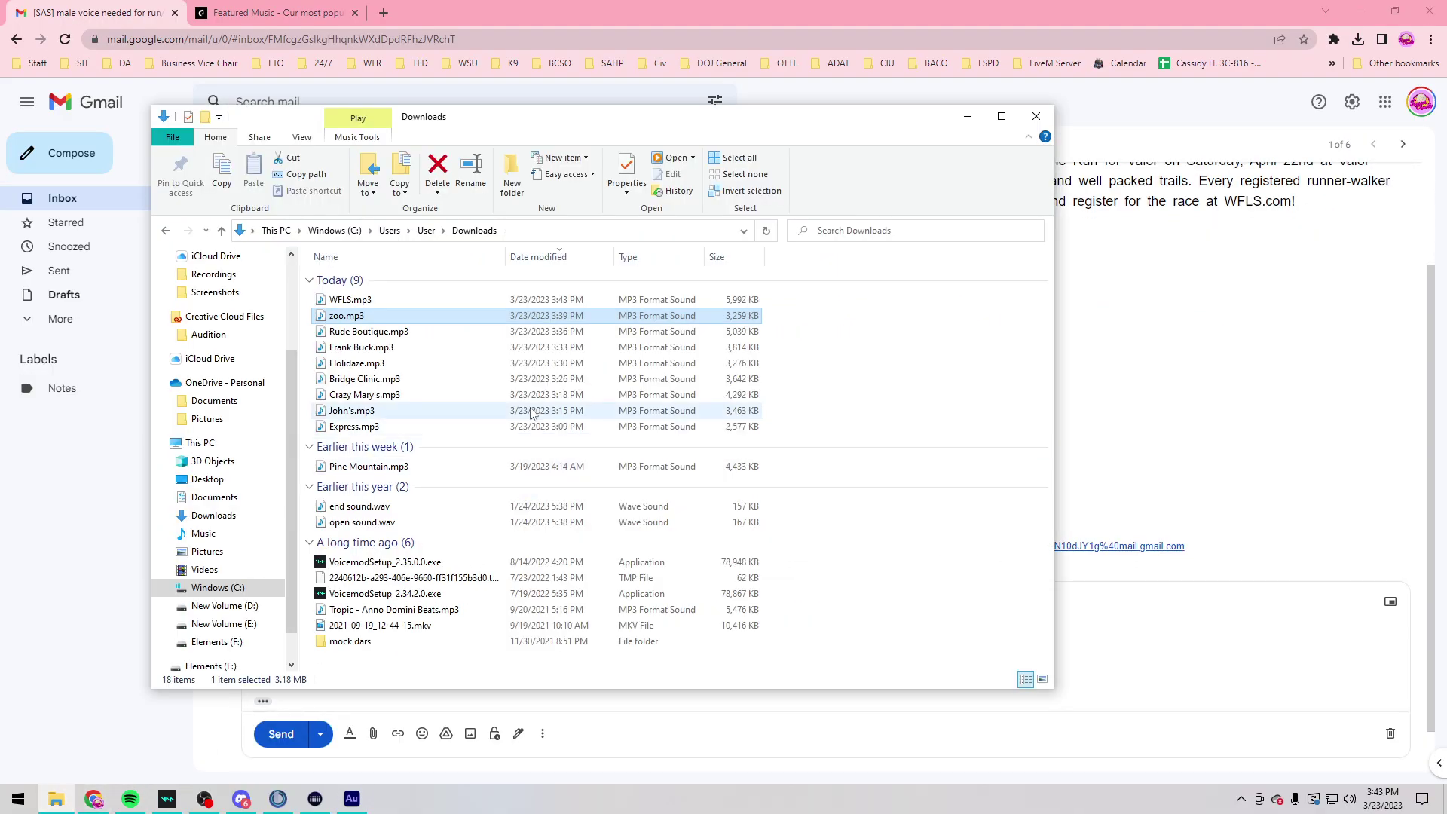
{"action": "left_click", "coordinate": [389, 297]}
{"action": "left_click_drag", "start_coordinate": [389, 297], "coordinate": [1128, 665]}
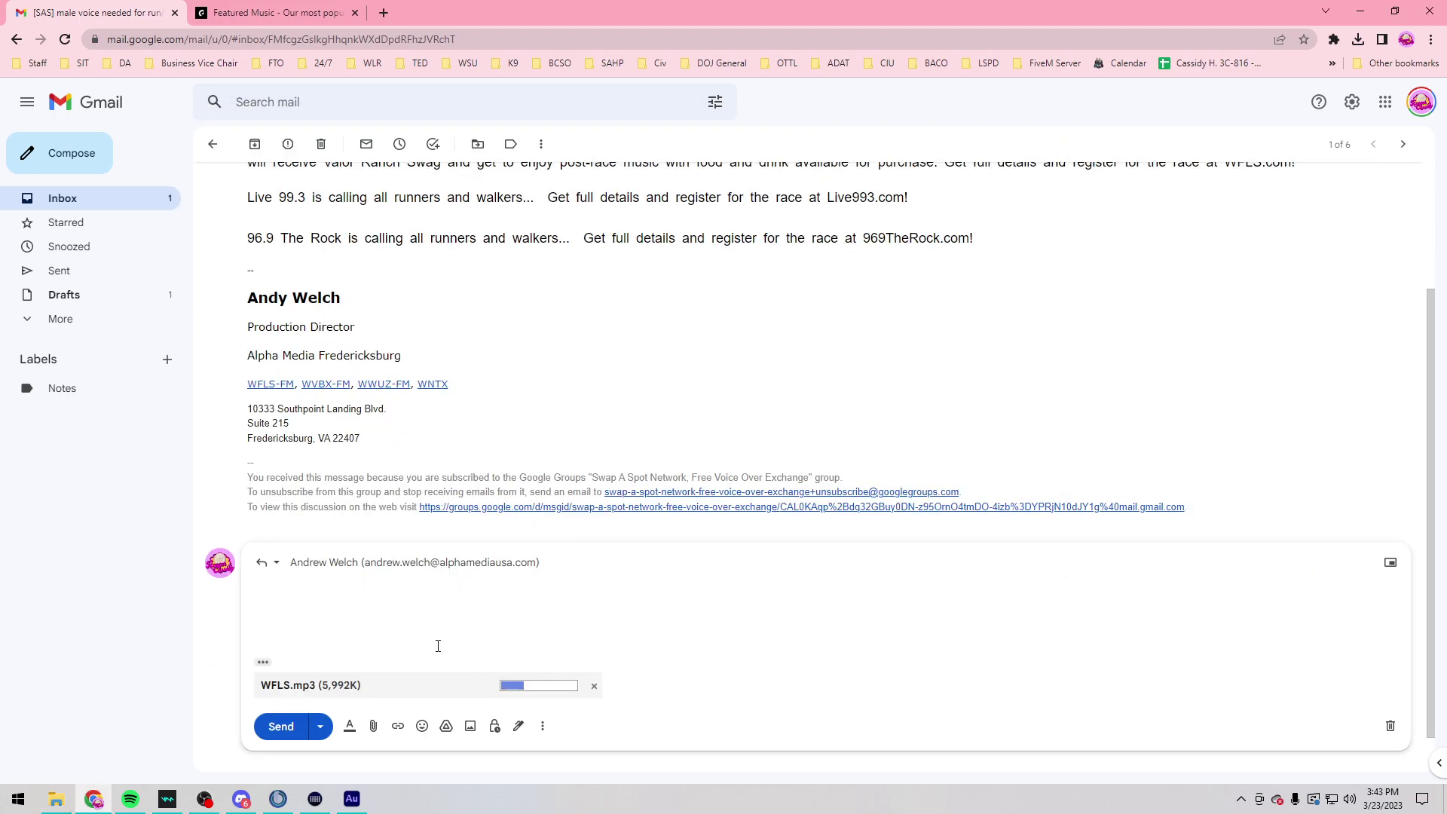
{"action": "type", "text": "Here you go"}
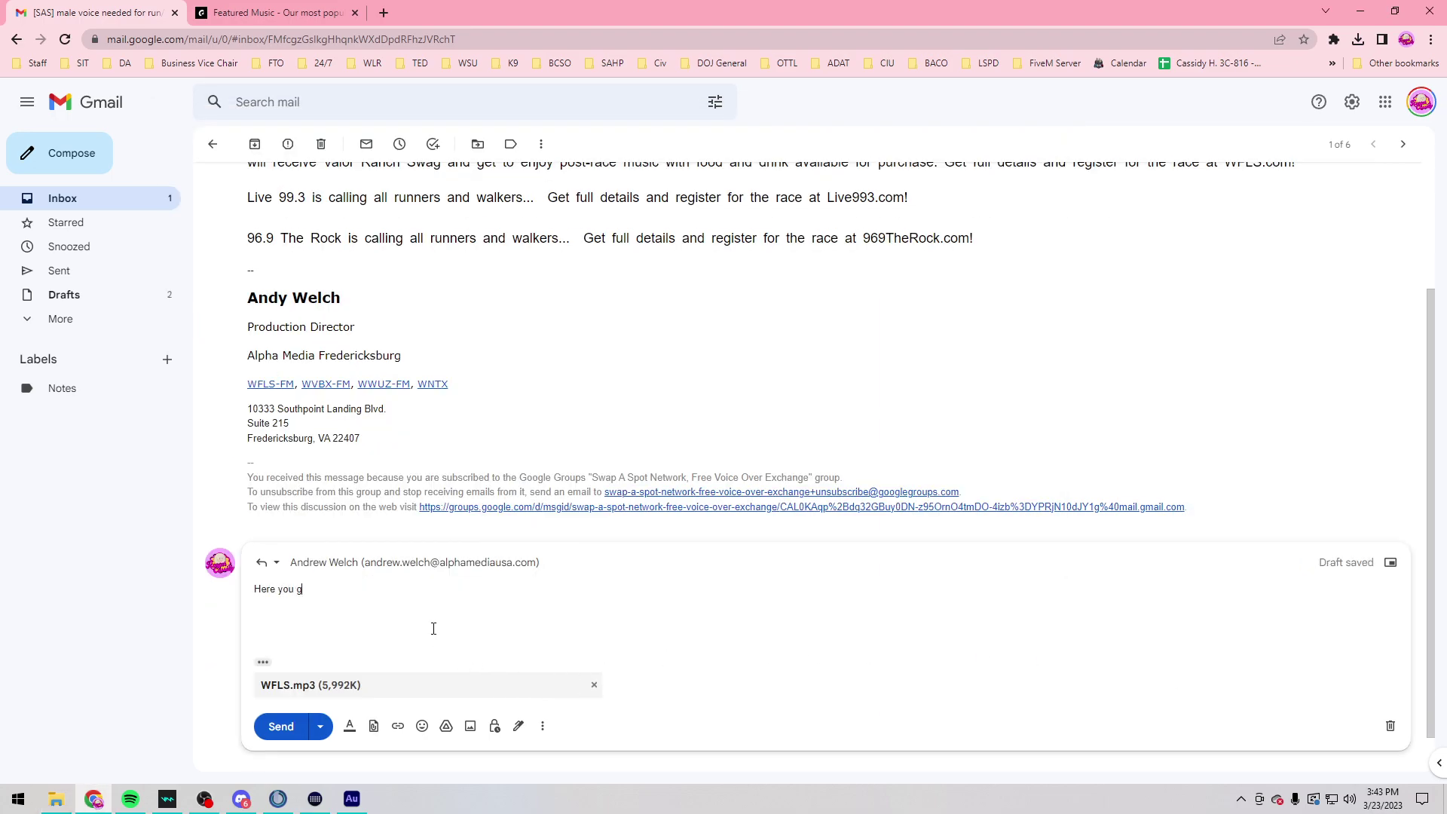
{"action": "key", "text": "ctrl+Return"}
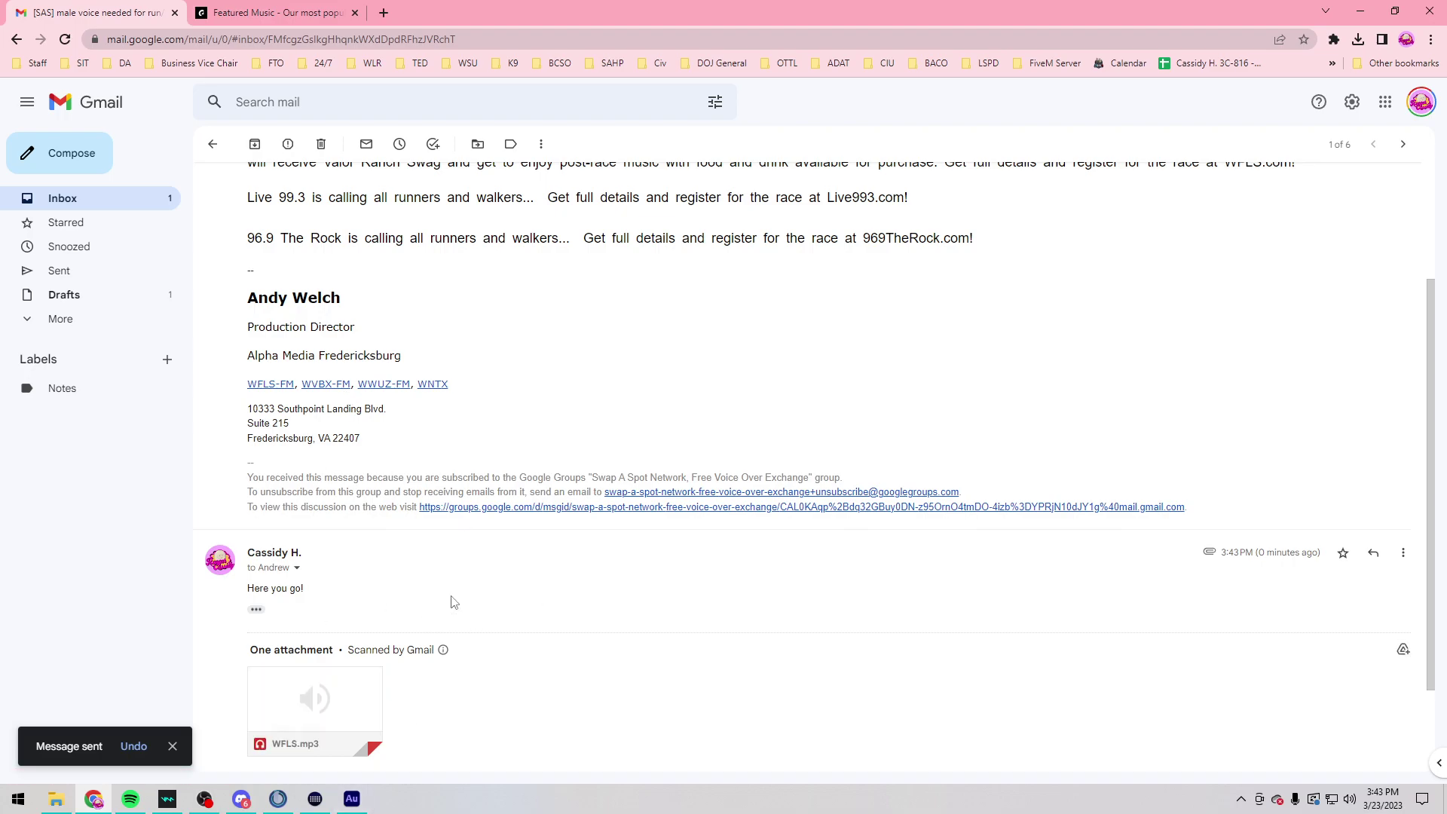
Step: Delete the answered run/walk conversation and the "[(SAS-Outsiders)] 2 LADIES NEEDED FOR EASY :30" thank-you conversation
{"action": "left_click", "coordinate": [322, 144]}
{"action": "left_click", "coordinate": [260, 183]}
{"action": "left_click", "coordinate": [302, 219]}
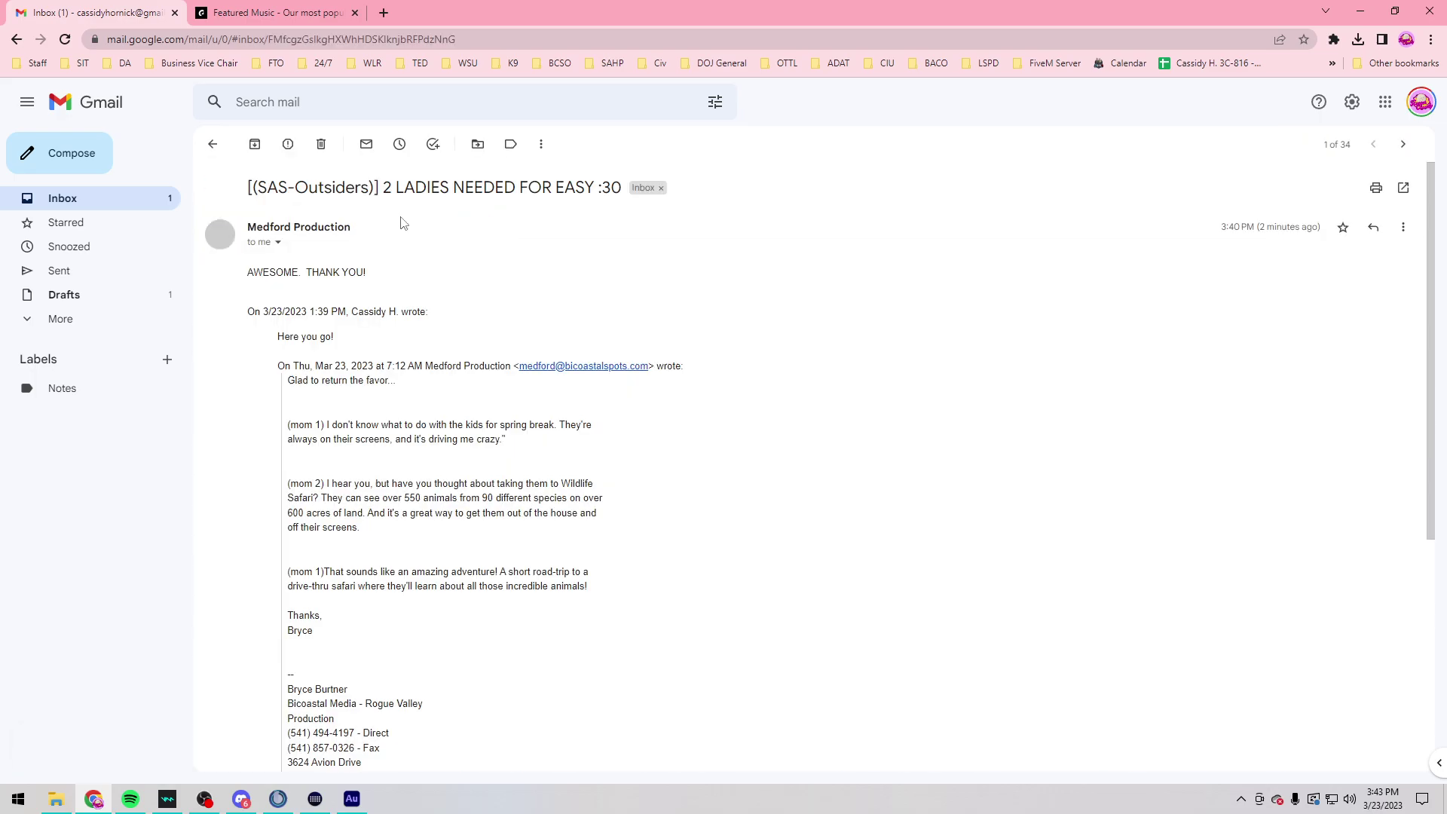
{"action": "left_click_drag", "start_coordinate": [327, 276], "coordinate": [384, 281]}
{"action": "left_click", "coordinate": [359, 262]}
{"action": "left_click", "coordinate": [322, 144]}
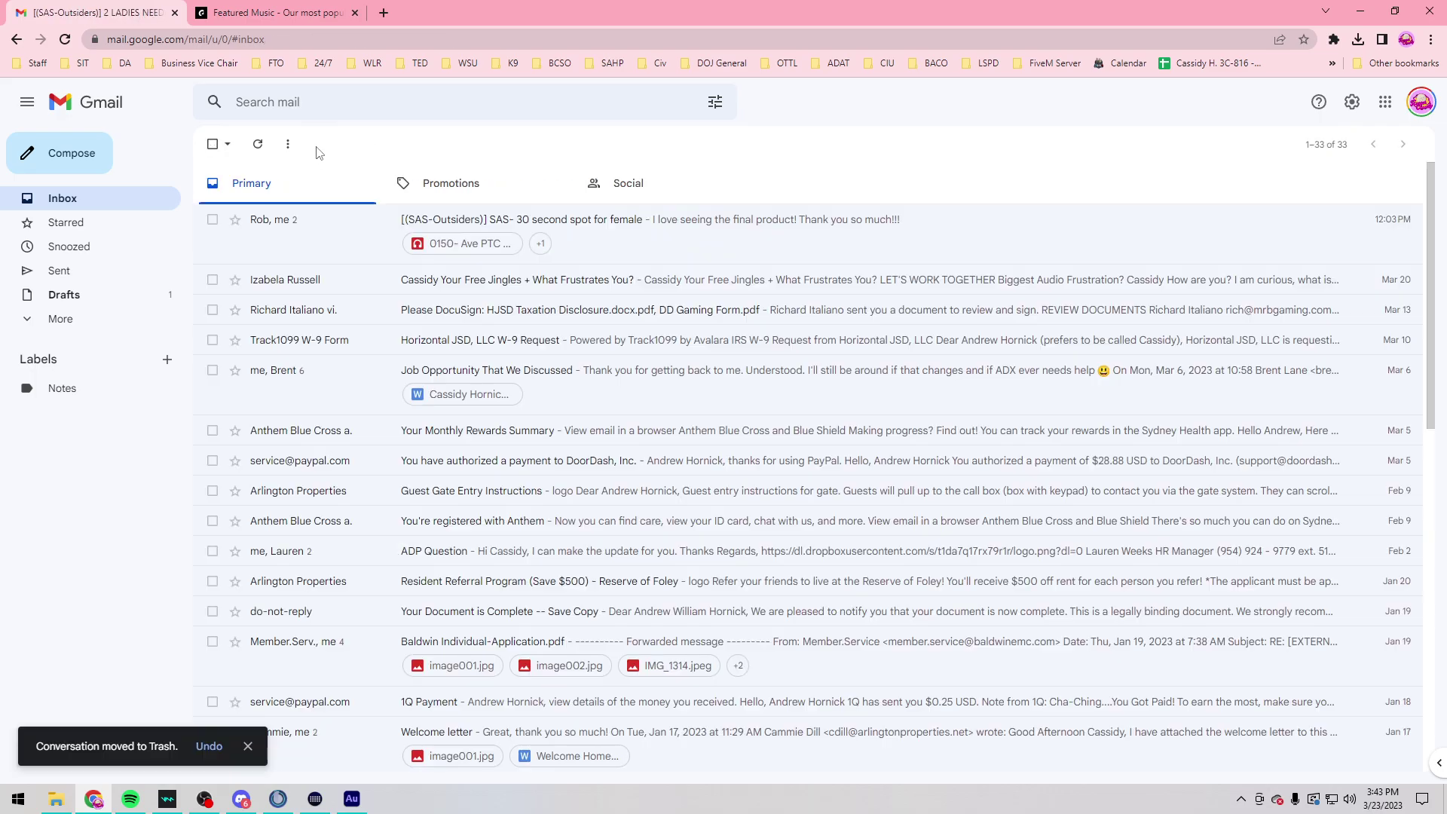
Step: Open the promotional email "[SAS] M or F, (2) :30's....wILL tRADE!" and create a new default audio file for it in Audition
{"action": "left_click", "coordinate": [422, 184]}
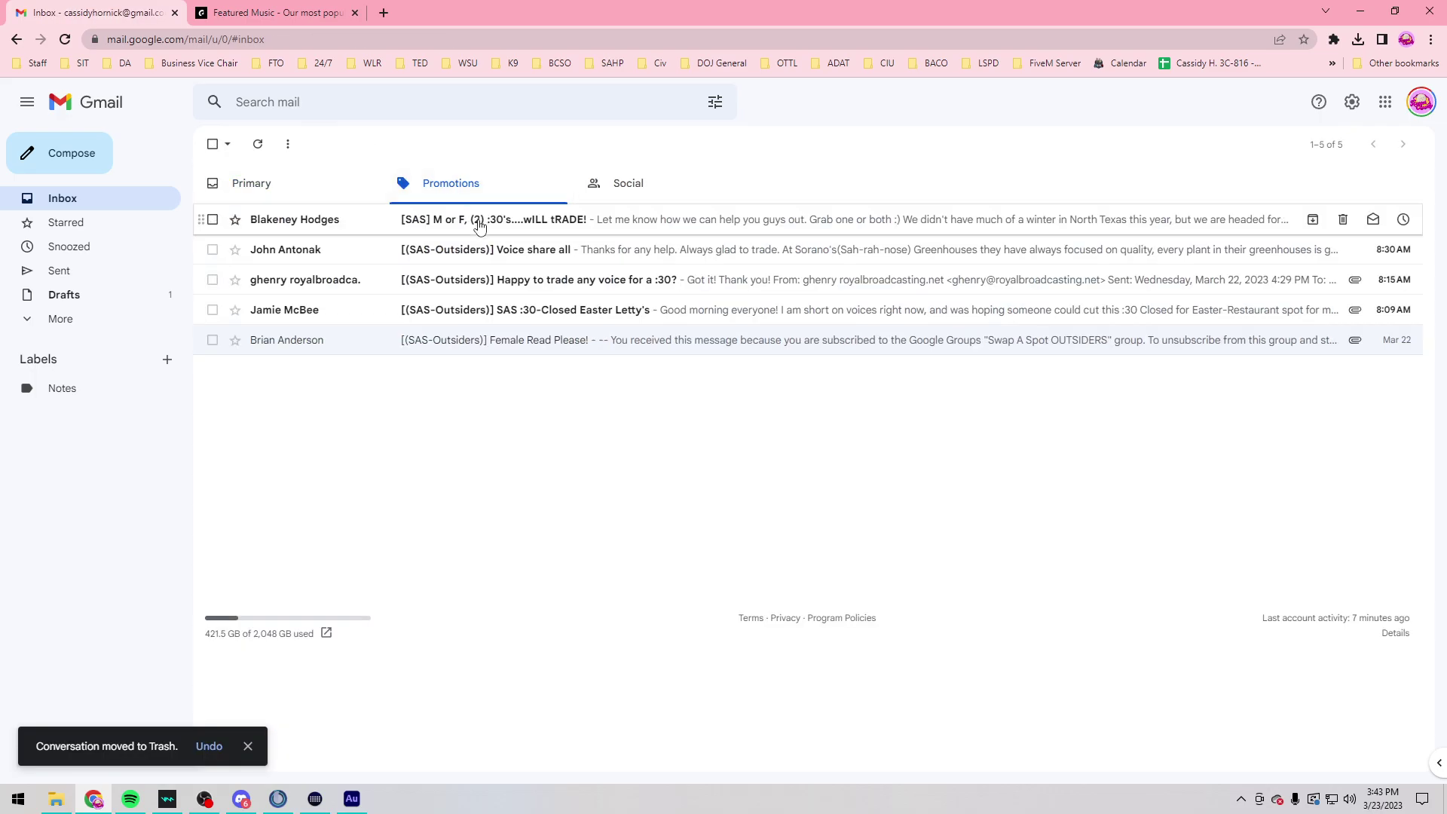
{"action": "left_click", "coordinate": [479, 228]}
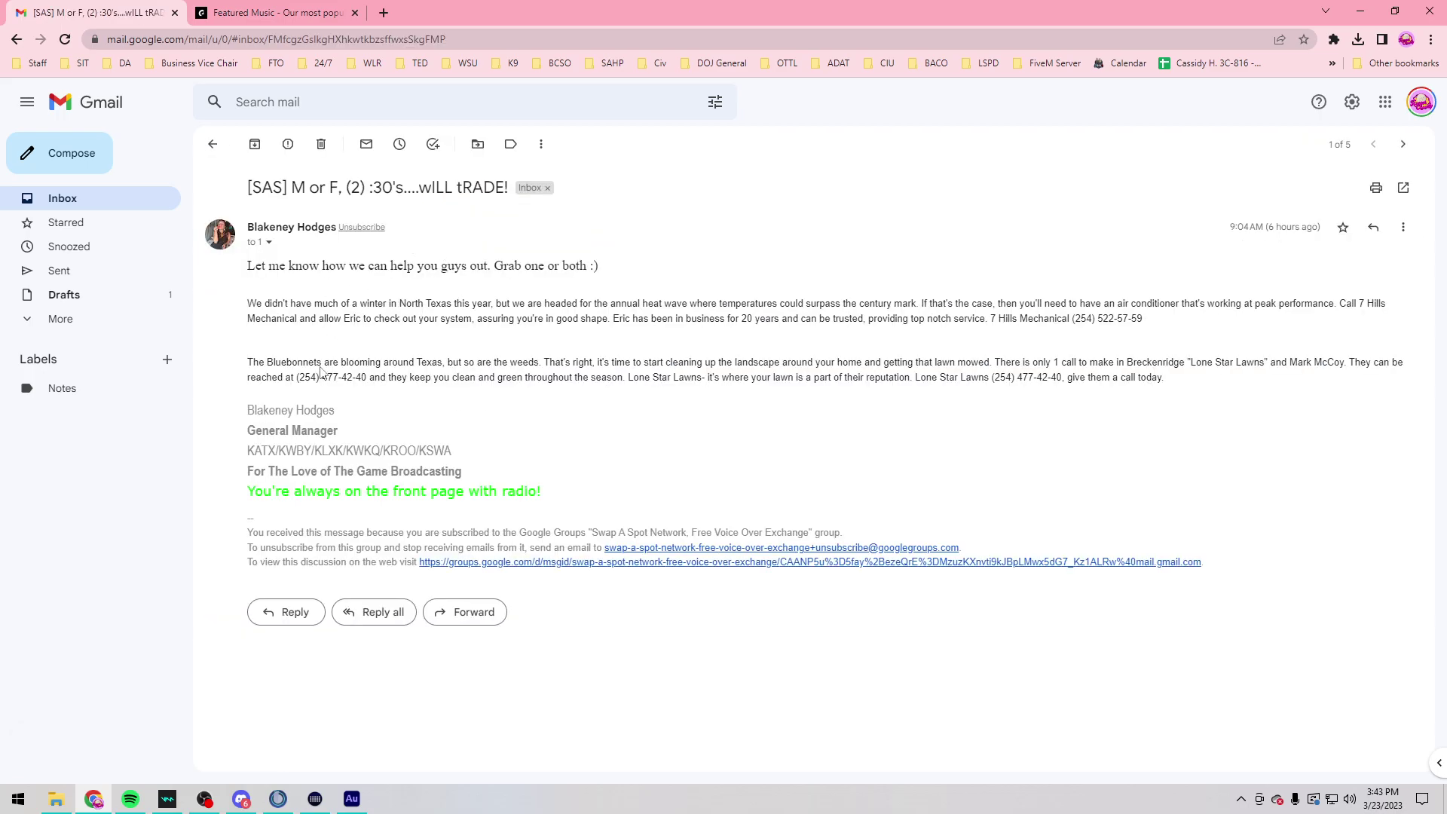
{"action": "left_click", "coordinate": [352, 804]}
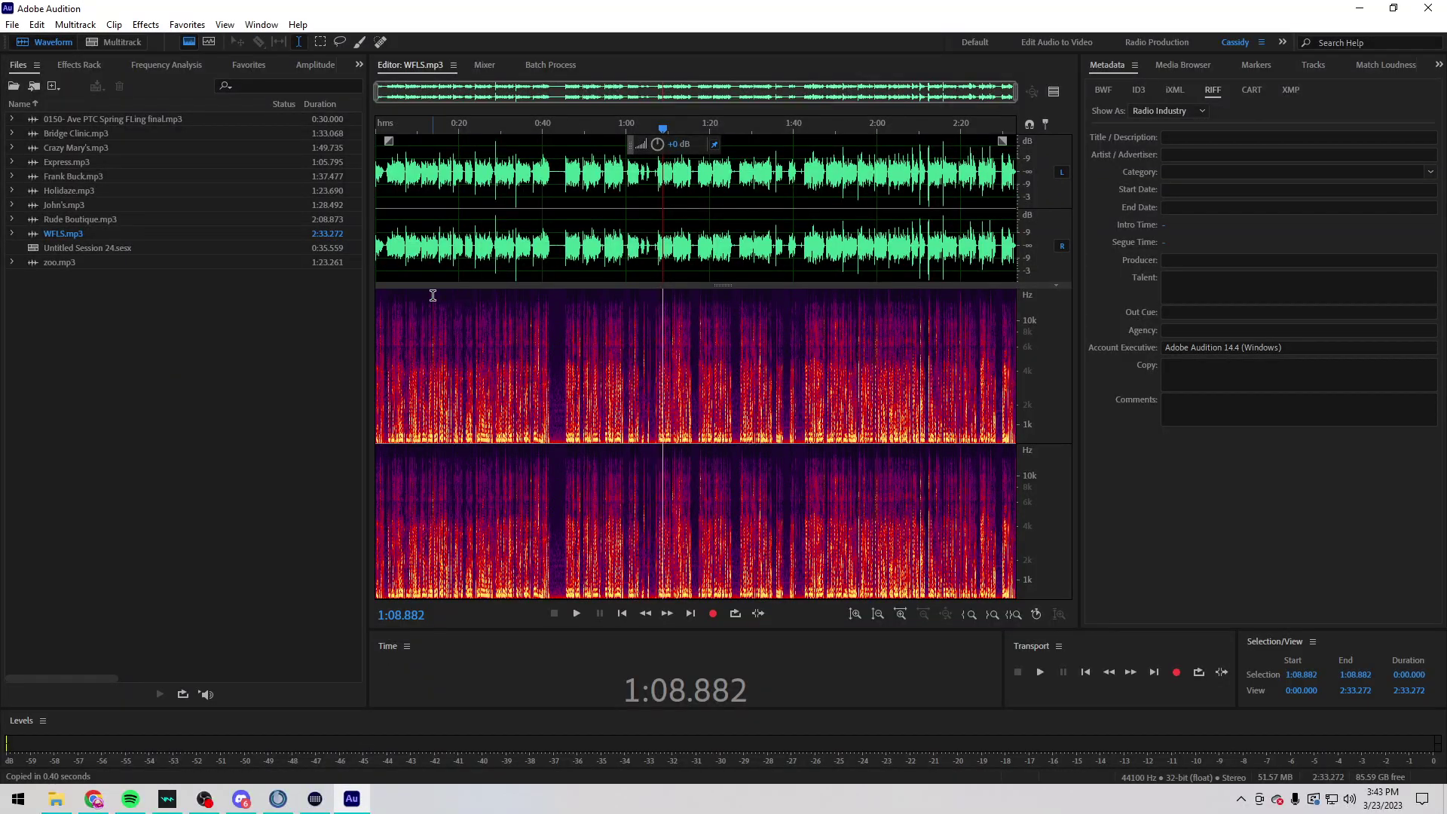
{"action": "key", "text": "ctrl+shift+n"}
{"action": "key", "text": "Return"}
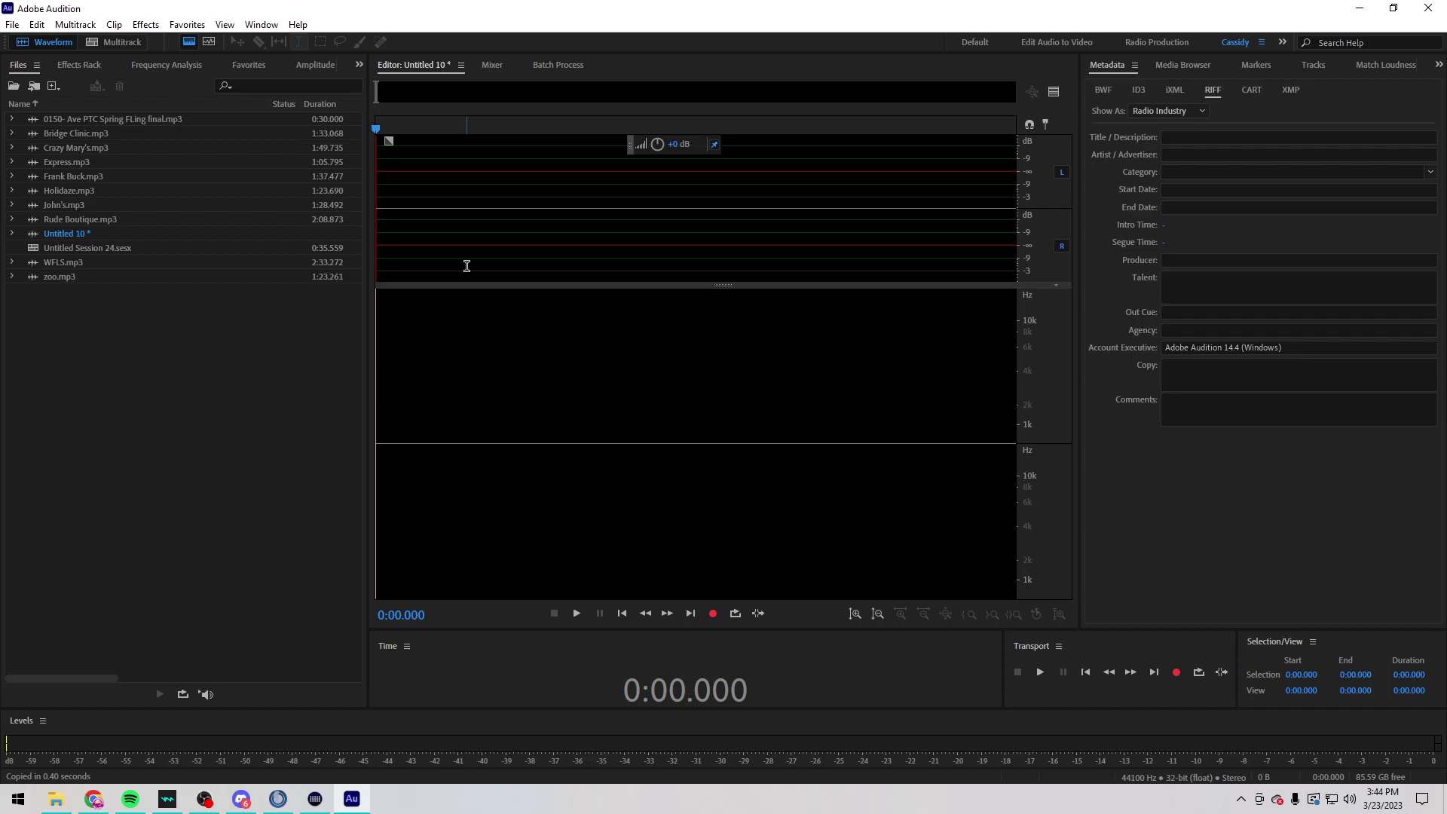
{"action": "key", "text": "shift+space"}
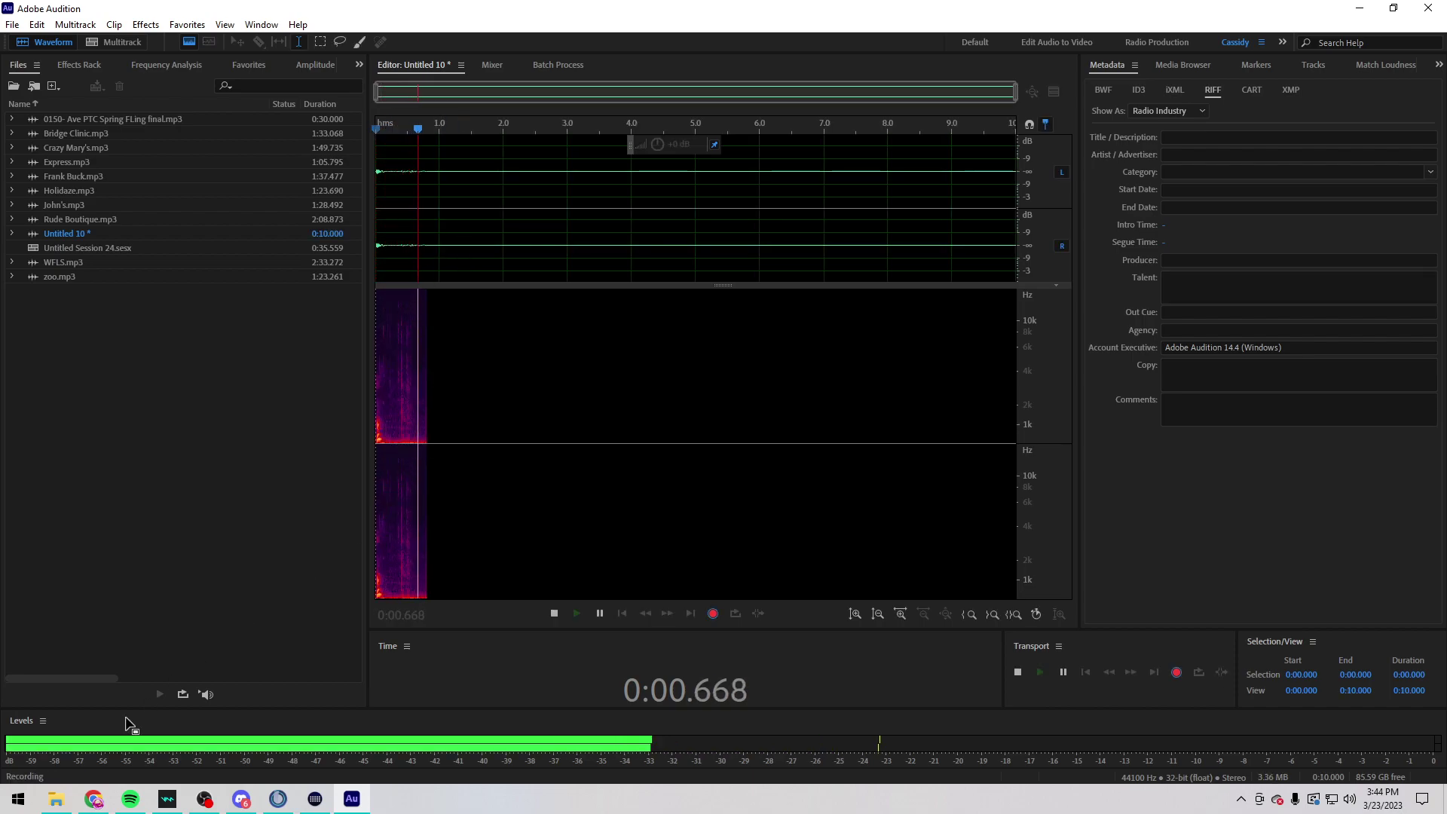
{"action": "left_click", "coordinate": [94, 800]}
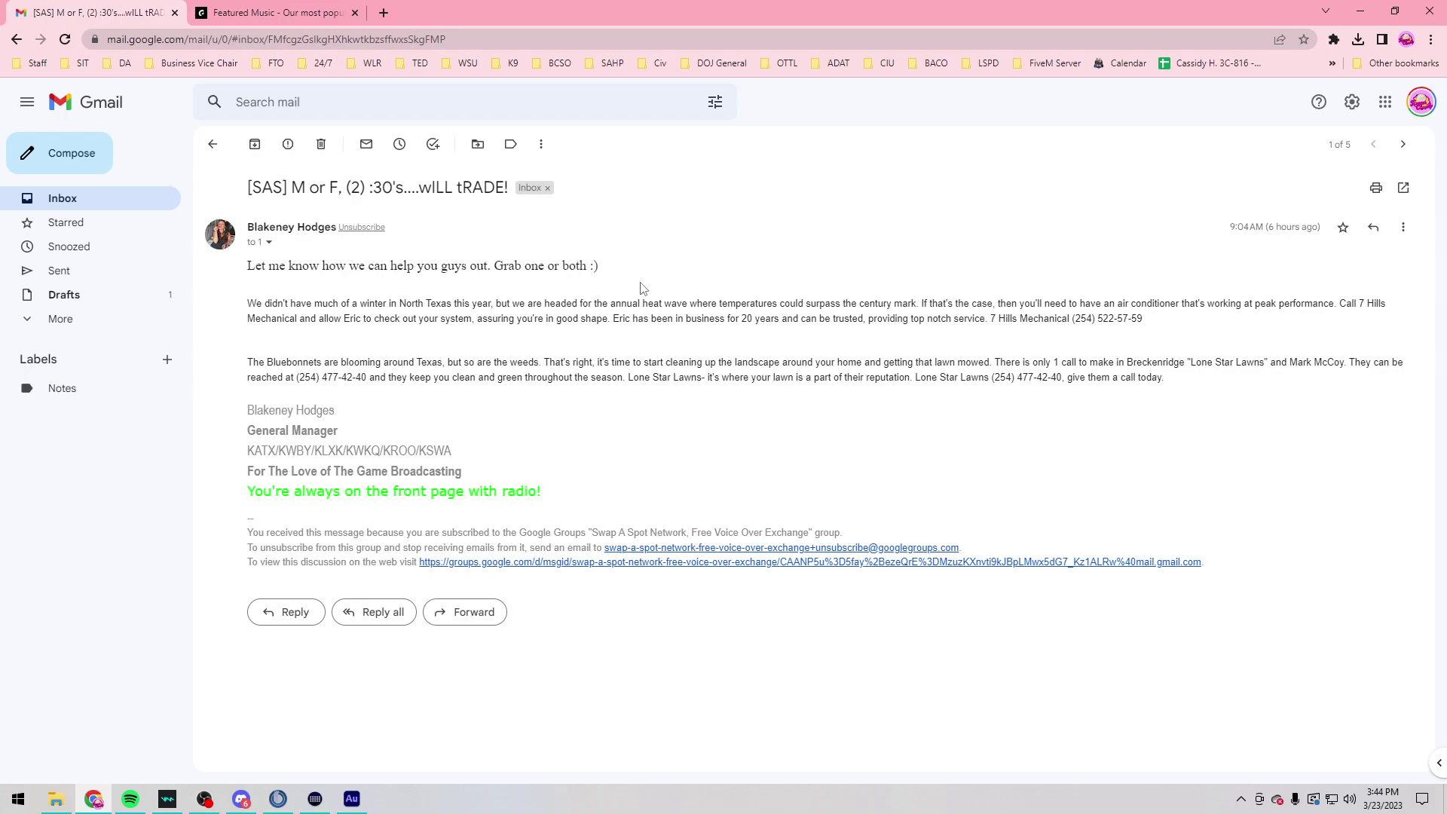
{"action": "left_click", "coordinate": [352, 799]}
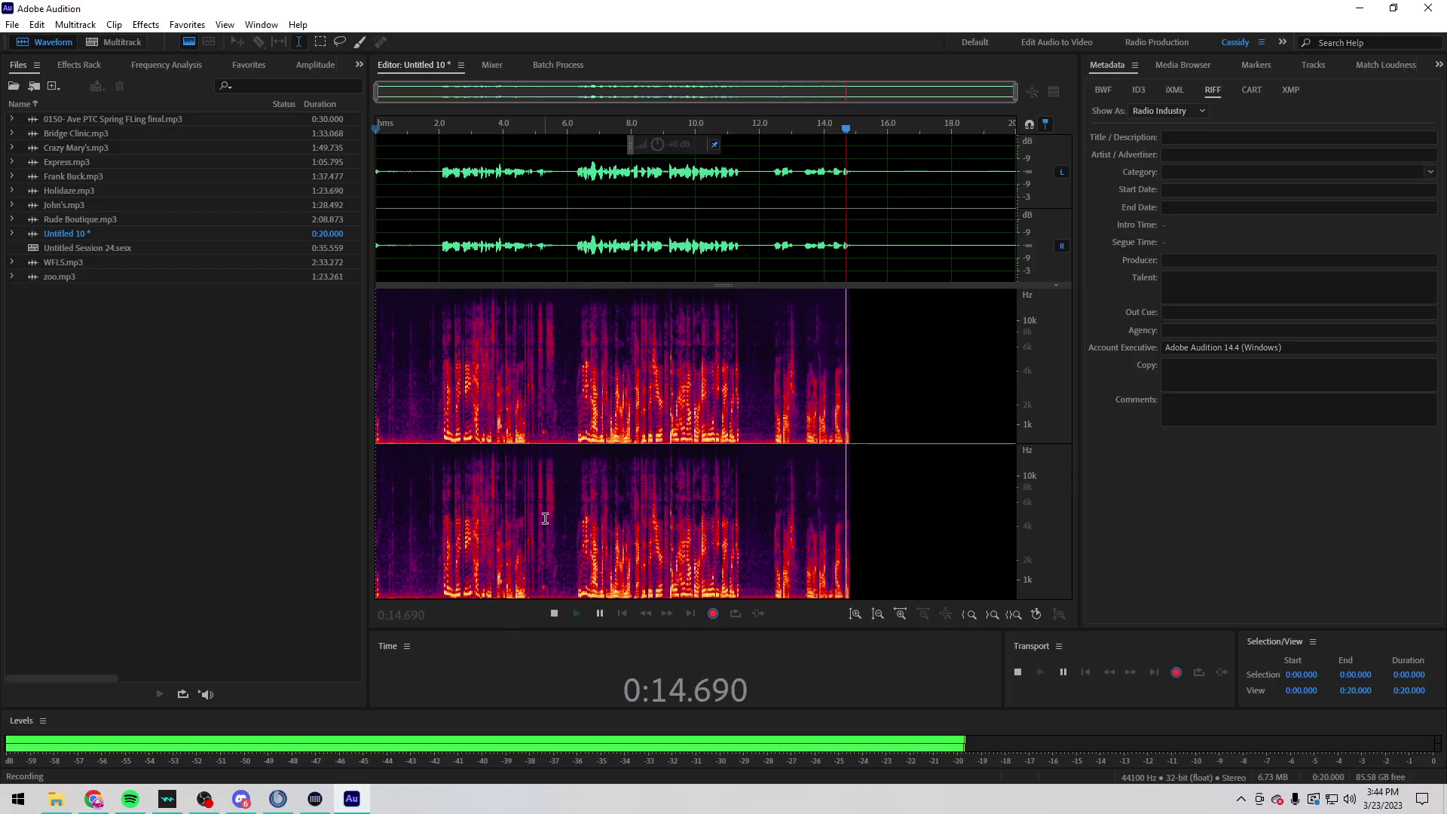
Step: Record the 7 Hills Mechanical and Lone Star Lawns scripts in Audition while reading them from the Gmail message
{"action": "key", "text": "shift+space"}
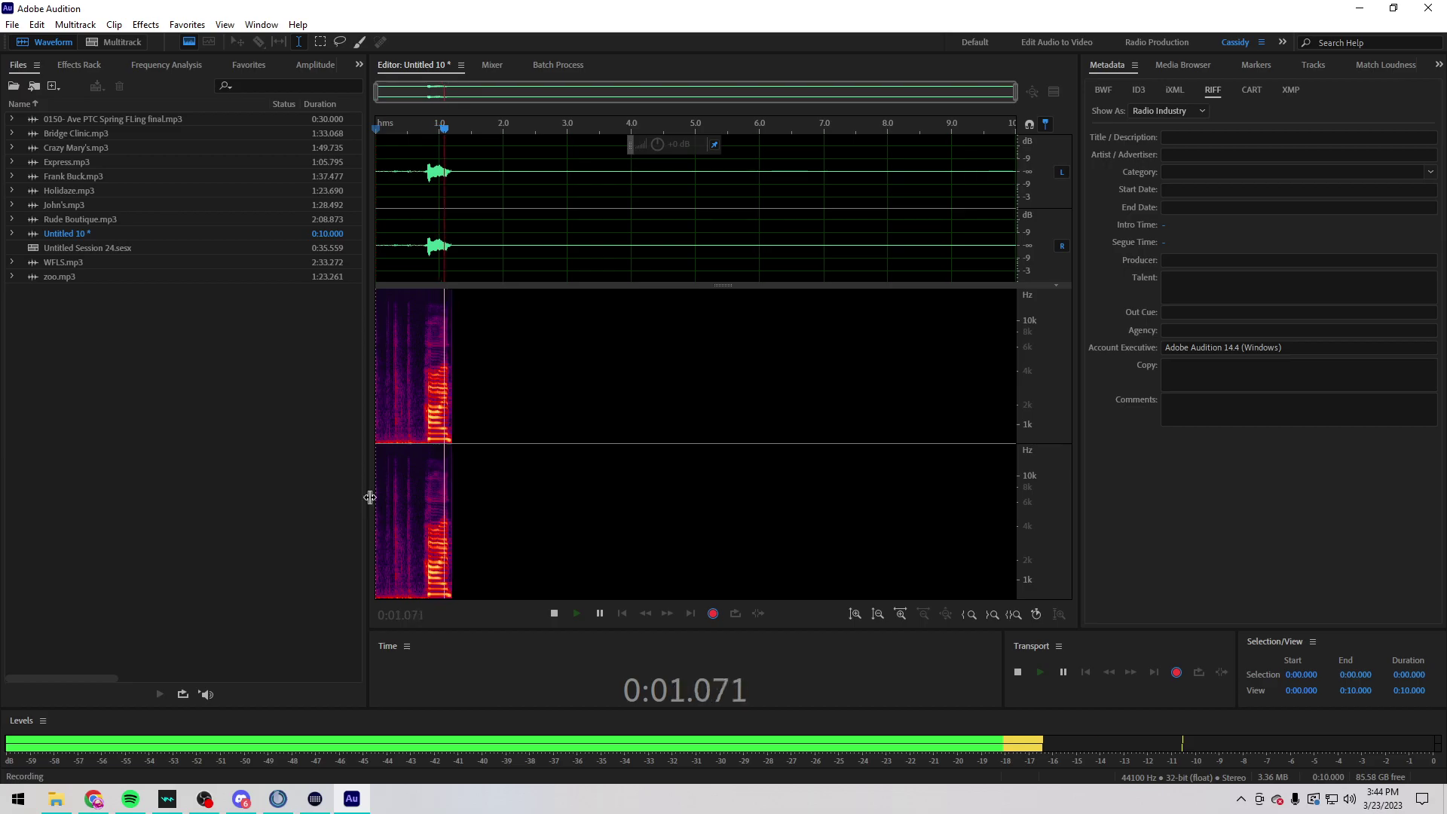
{"action": "left_click", "coordinate": [93, 799]}
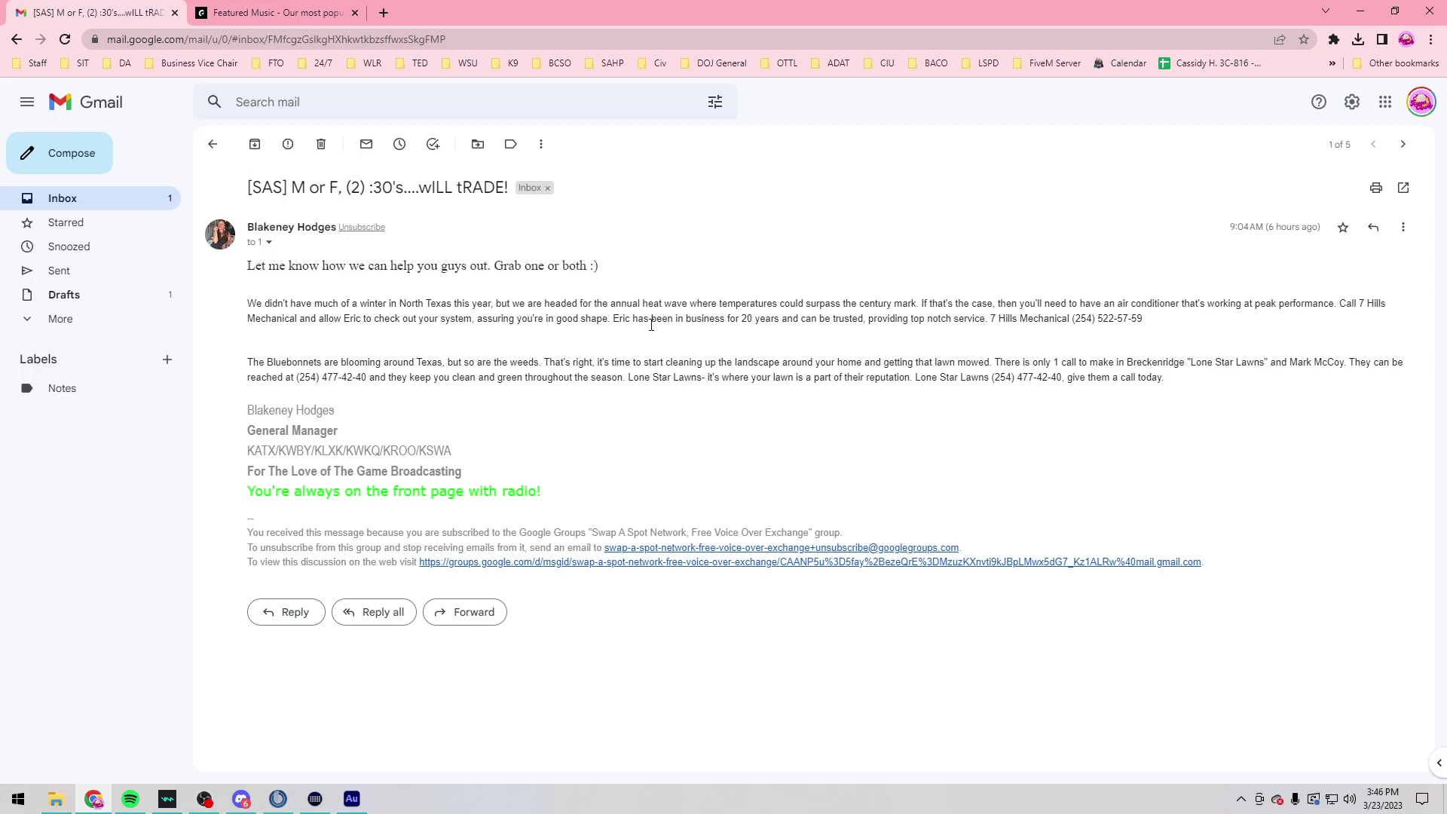
{"action": "left_click", "coordinate": [351, 799]}
Step: Trim about 3 seconds off the end of the two-spot recording and normalize it
{"action": "scroll", "coordinate": [935, 230], "scroll_direction": "up", "scroll_amount": 6}
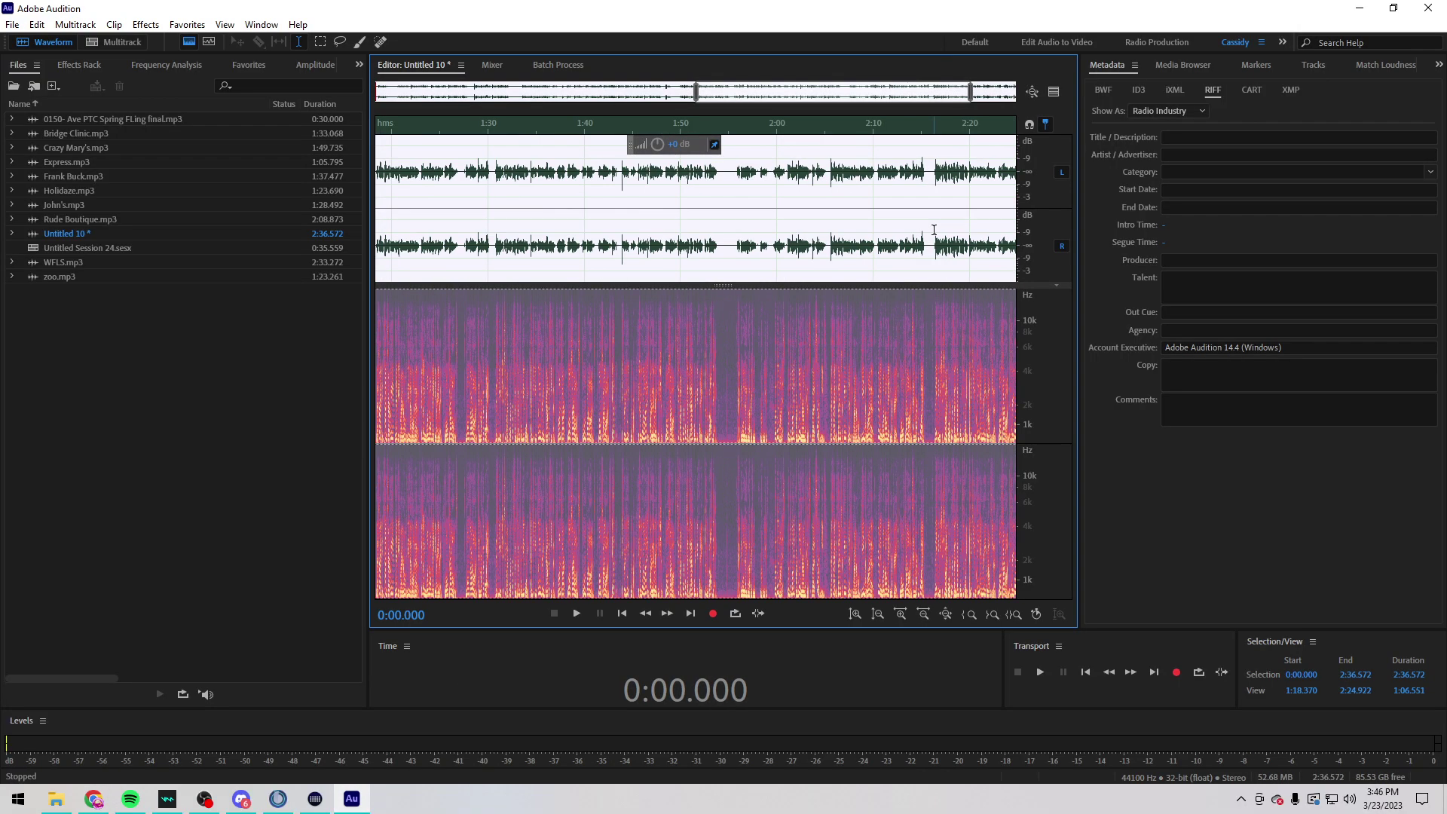
{"action": "left_click", "coordinate": [943, 238]}
{"action": "key", "text": "shift+End"}
{"action": "scroll", "coordinate": [982, 252], "scroll_direction": "up", "scroll_amount": 4}
{"action": "left_click", "coordinate": [905, 263]}
{"action": "left_click_drag", "start_coordinate": [873, 255], "coordinate": [1042, 252]}
{"action": "key", "text": "Delete"}
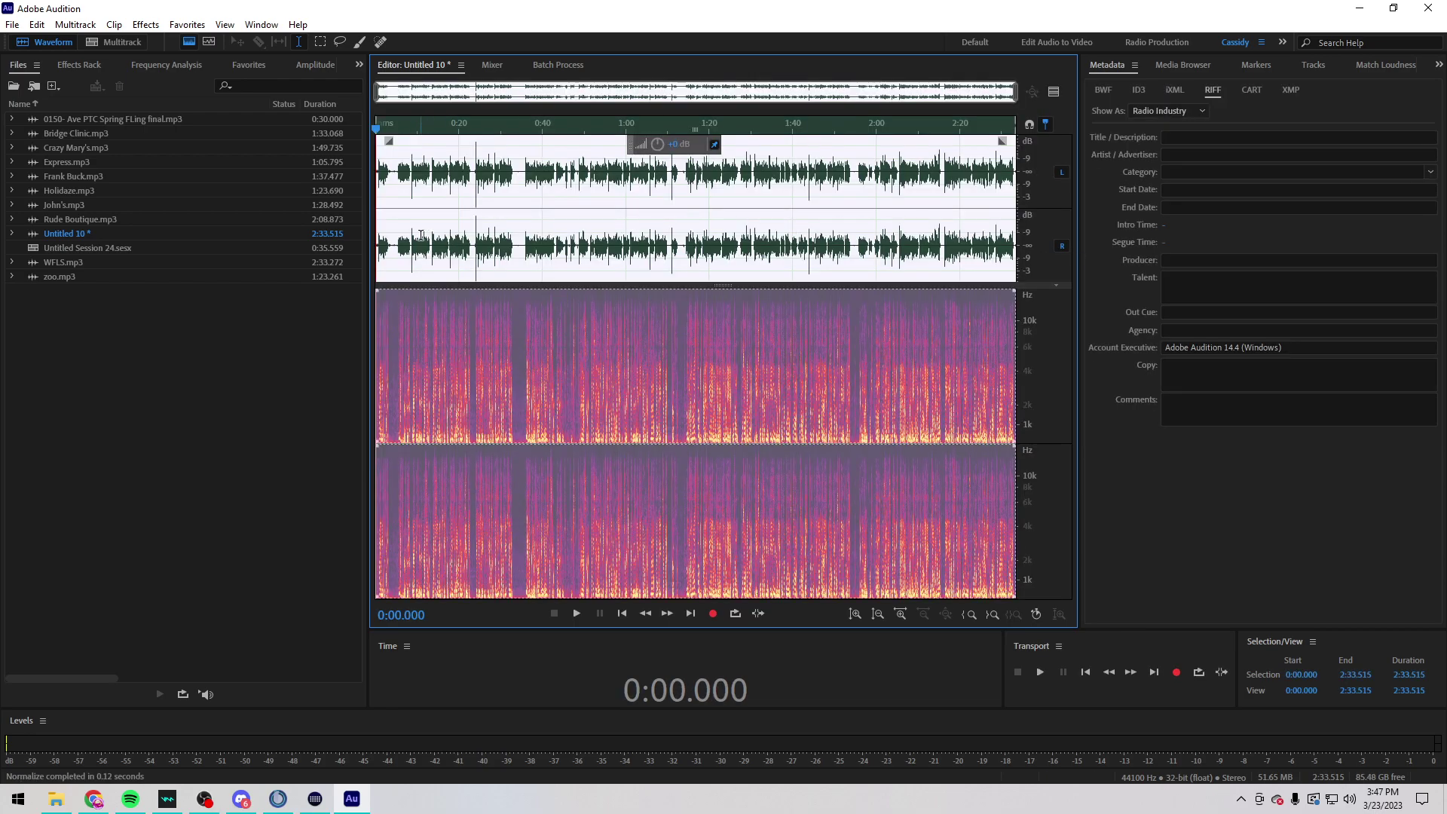
Step: Play back the opening of the two-spot recording and delete about its first 0.7 seconds
{"action": "left_click", "coordinate": [405, 230]}
{"action": "key", "text": "space"}
{"action": "scroll", "coordinate": [426, 229], "scroll_direction": "up", "scroll_amount": 8}
{"action": "left_click_drag", "start_coordinate": [432, 225], "coordinate": [321, 262]}
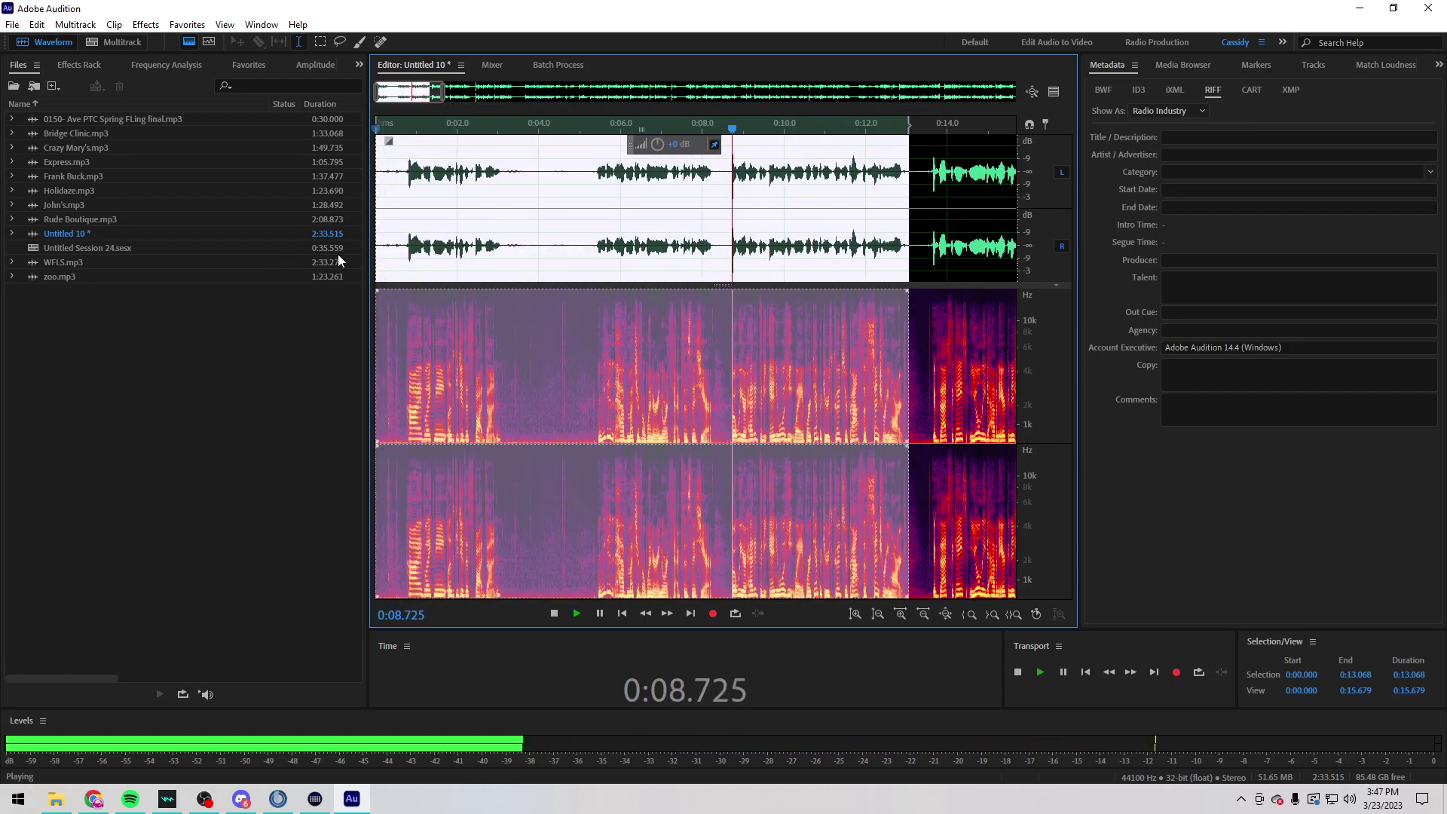
{"action": "left_click", "coordinate": [397, 245]}
{"action": "key", "text": "space"}
{"action": "key", "text": "space"}
{"action": "left_click_drag", "start_coordinate": [403, 245], "coordinate": [371, 249]}
{"action": "scroll", "coordinate": [554, 252], "scroll_direction": "down", "scroll_amount": 3}
{"action": "scroll", "coordinate": [554, 251], "scroll_direction": "down", "scroll_amount": 2}
{"action": "scroll", "coordinate": [554, 251], "scroll_direction": "down", "scroll_amount": 3}
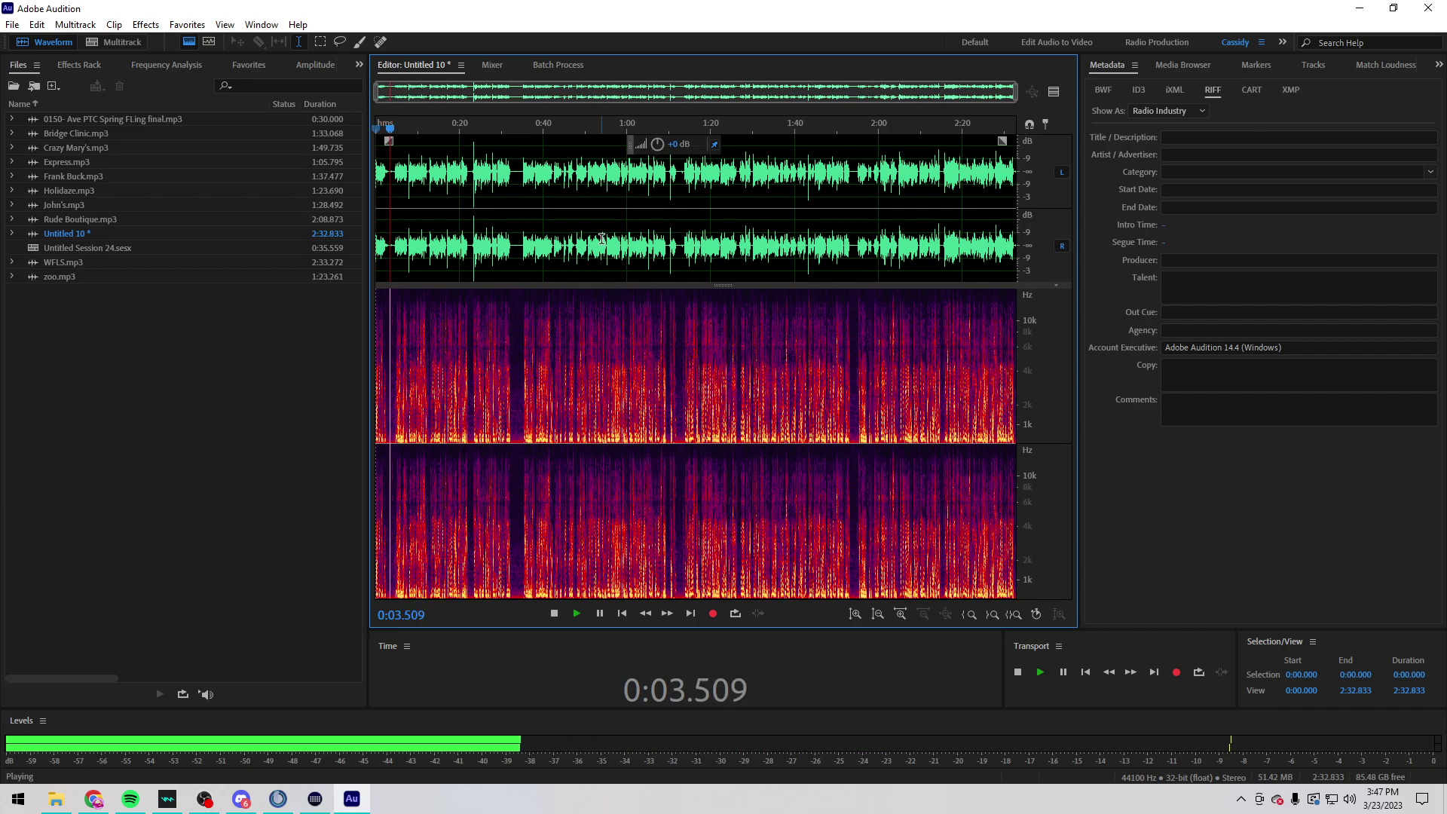
{"action": "key", "text": "Delete"}
Step: Save the recording as an MP3 in Downloads, named "2 spots for" followed by the requester's first name
{"action": "key", "text": "ctrl+s"}
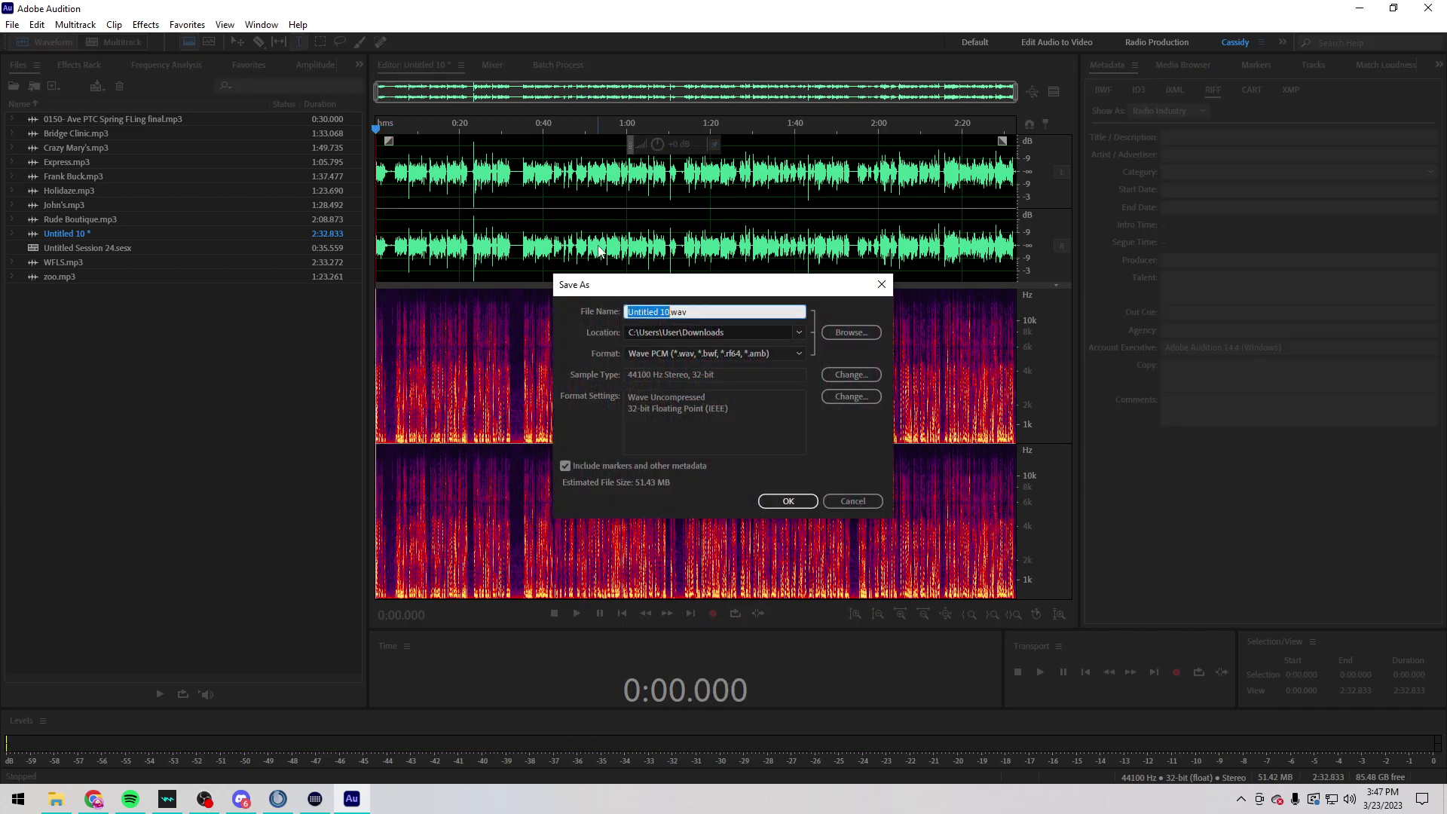
{"action": "type", "text": "2 spots for Blakeney"}
{"action": "scroll", "coordinate": [739, 356], "scroll_direction": "up", "scroll_amount": 3}
{"action": "left_click", "coordinate": [781, 501]}
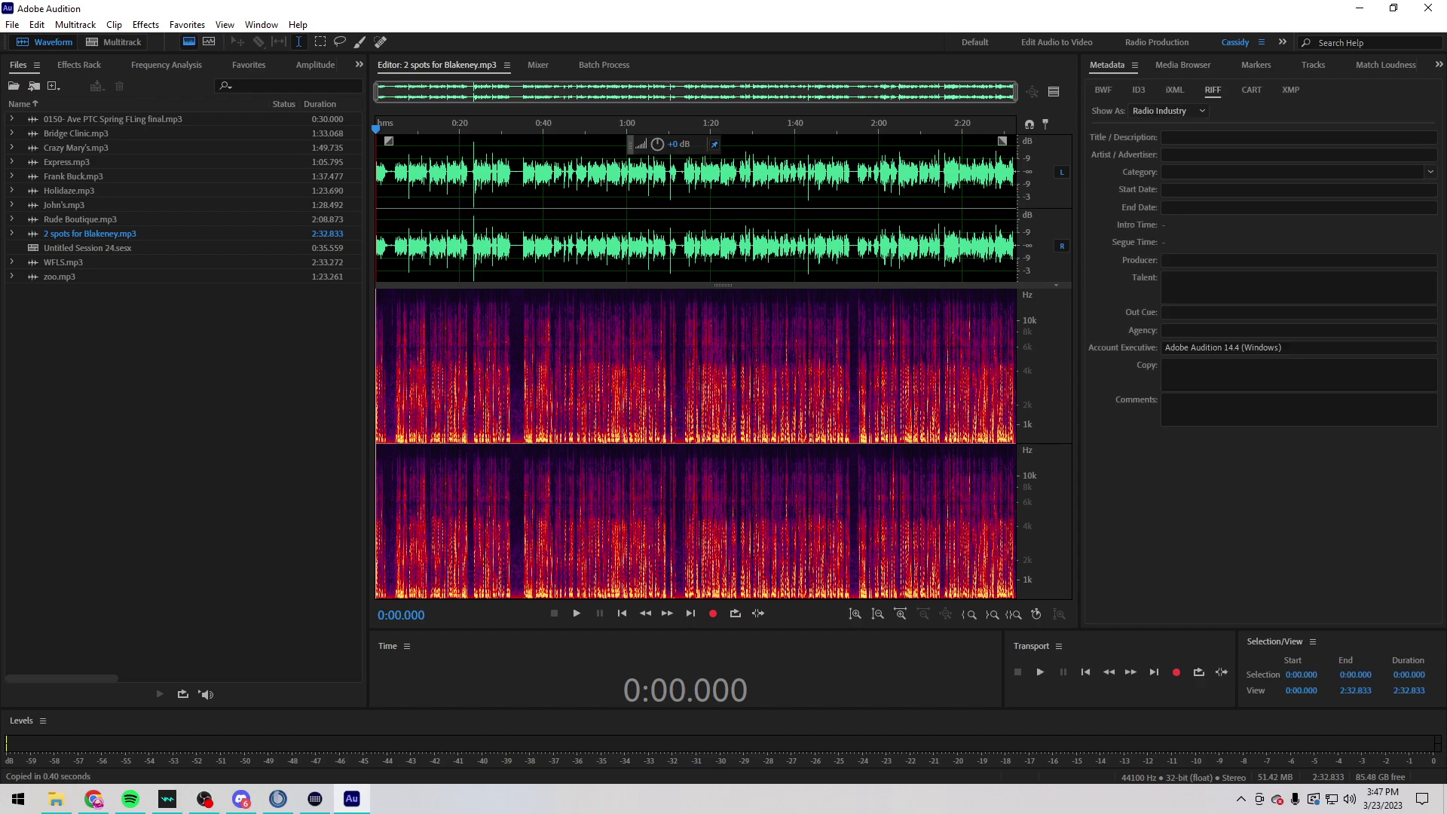
Step: Start a Gmail reply to the two-spot trade email and attach the newly saved MP3 from Downloads
{"action": "left_click", "coordinate": [56, 799]}
{"action": "left_click", "coordinate": [94, 799]}
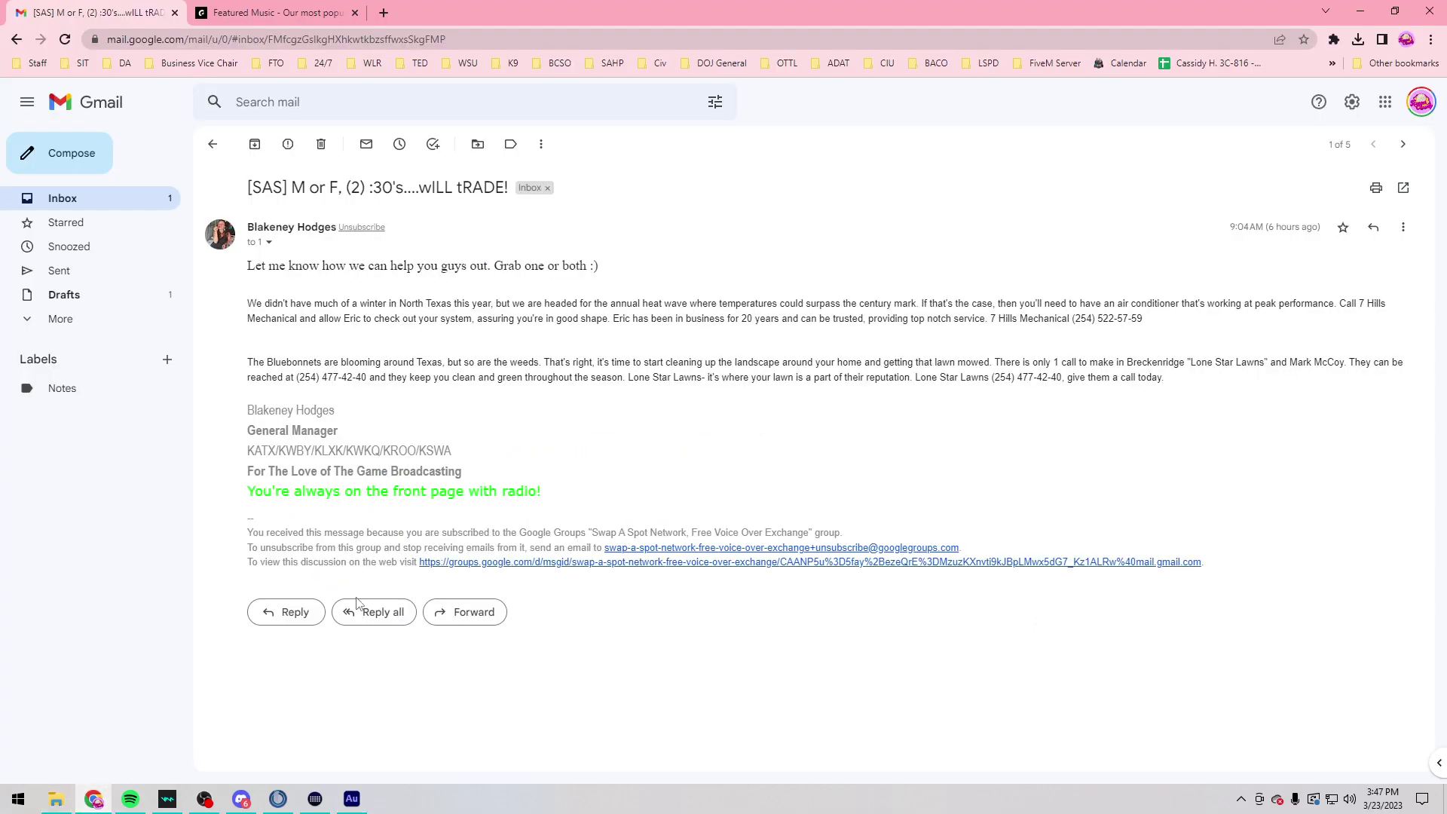
{"action": "left_click", "coordinate": [286, 613]}
{"action": "left_click", "coordinate": [56, 799]}
{"action": "left_click_drag", "start_coordinate": [369, 300], "coordinate": [1123, 626]}
Step: Write "Here you go!" as the reply message and send it
{"action": "left_click", "coordinate": [385, 640]}
{"action": "type", "text": "Here"}
{"action": "key", "text": "BackSpace"}
{"action": "key", "text": "BackSpace"}
{"action": "key", "text": "BackSpace"}
{"action": "key", "text": "BackSpace"}
{"action": "type", "text": "Here you go!"}
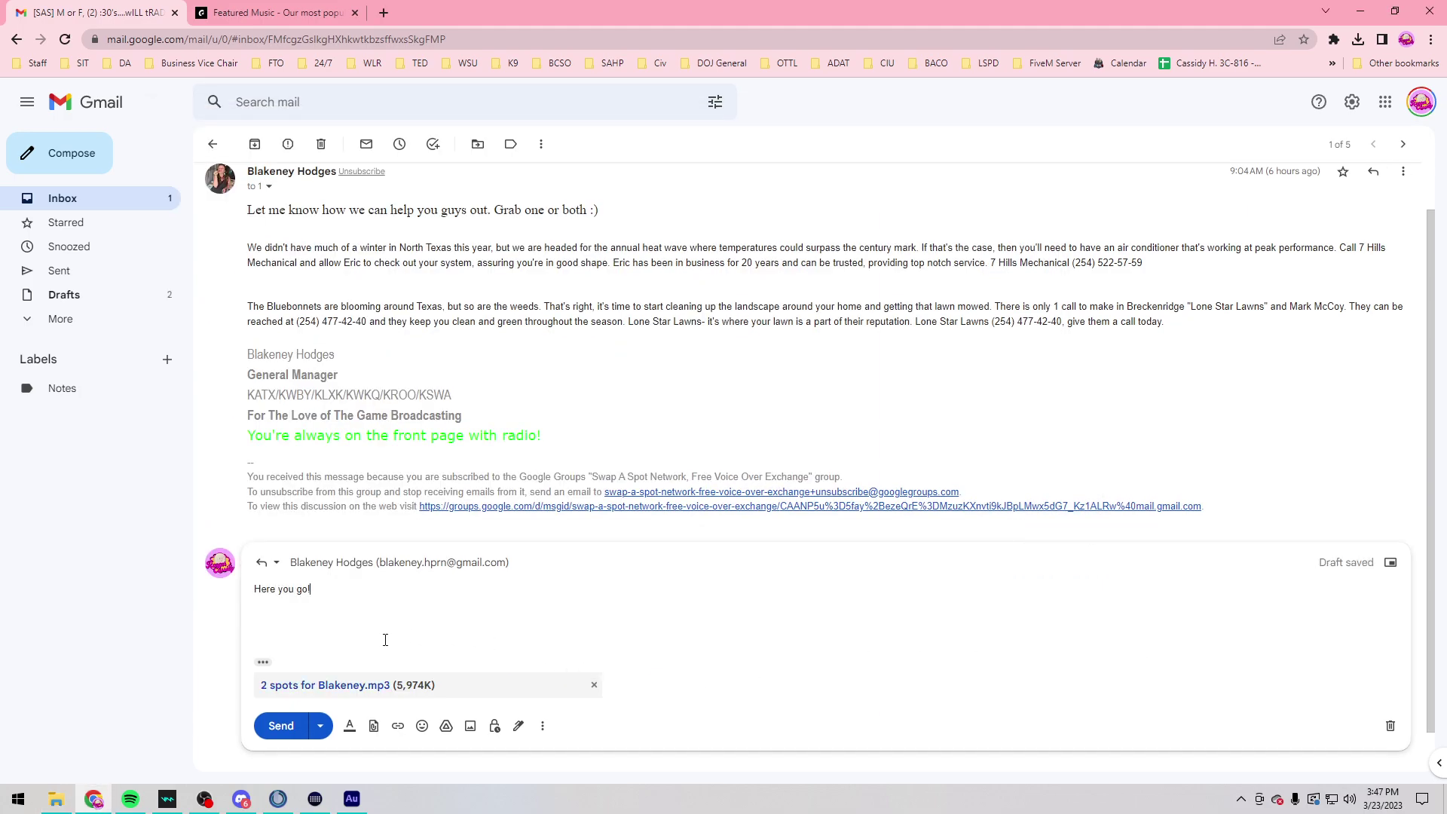
{"action": "key", "text": "ctrl+Return"}
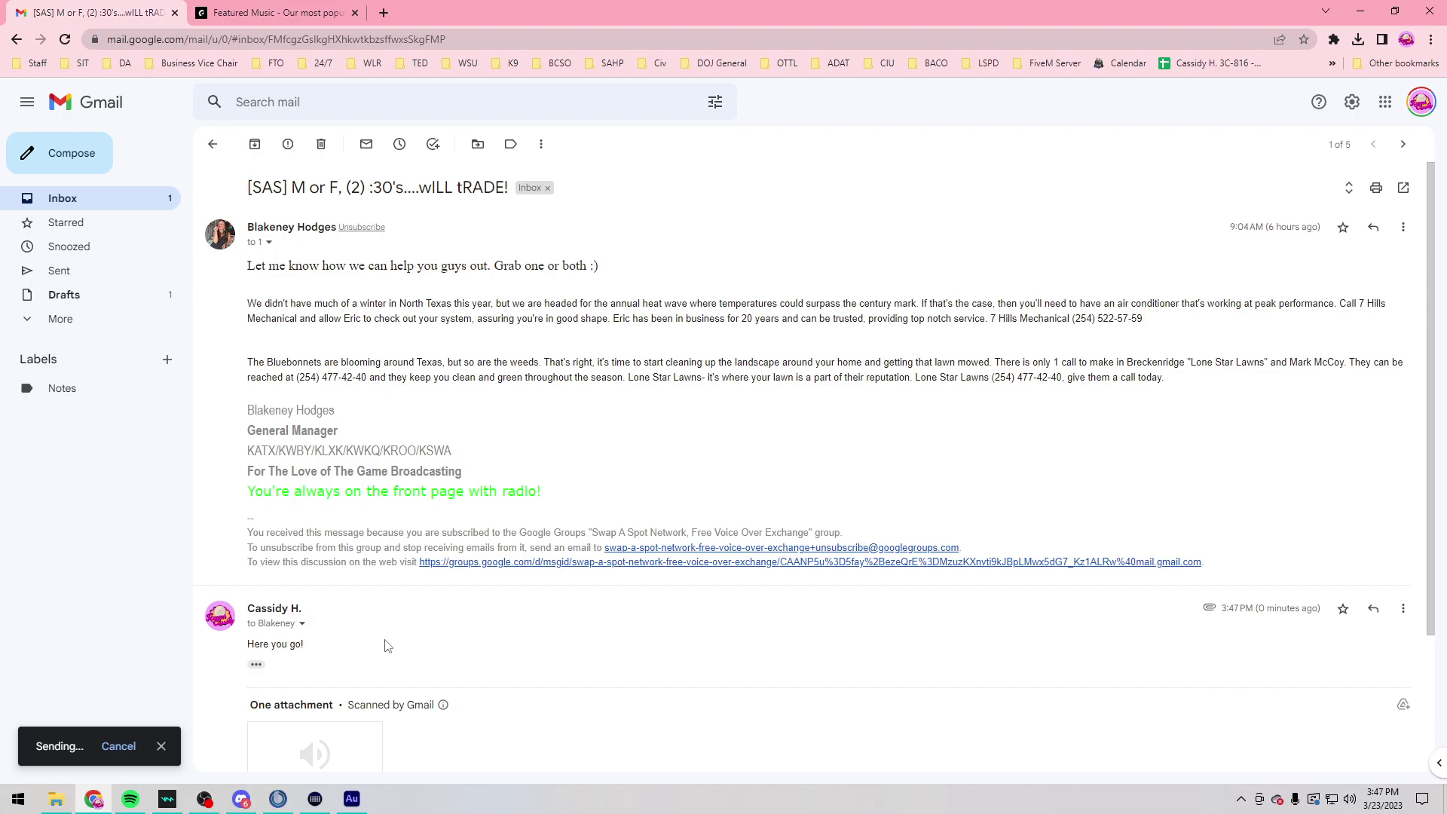
Step: Delete the answered two-spot conversation, and read and delete the thank-you reply about the run/walk event
{"action": "left_click", "coordinate": [321, 144]}
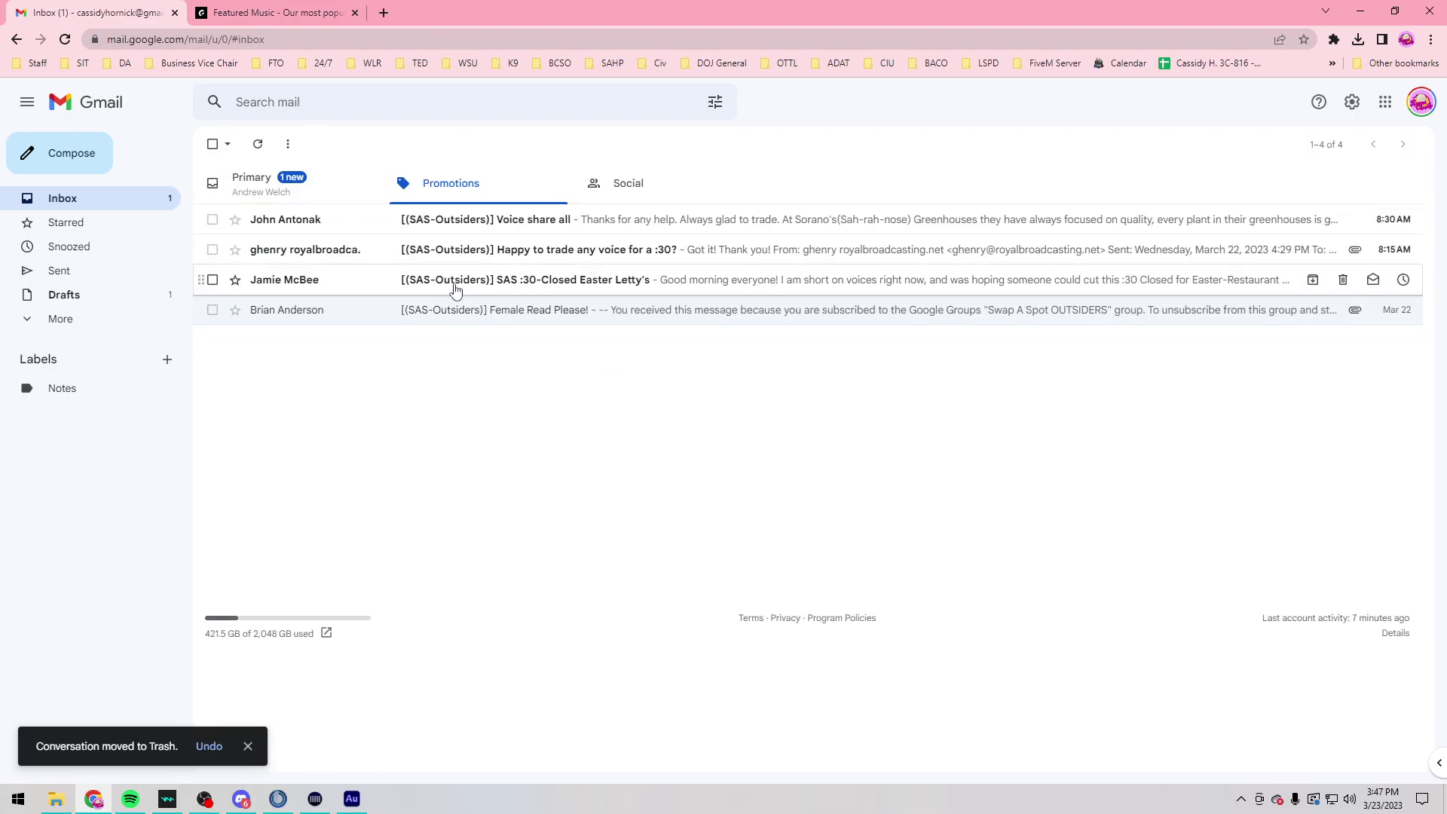
{"action": "left_click", "coordinate": [320, 183]}
{"action": "left_click", "coordinate": [420, 223]}
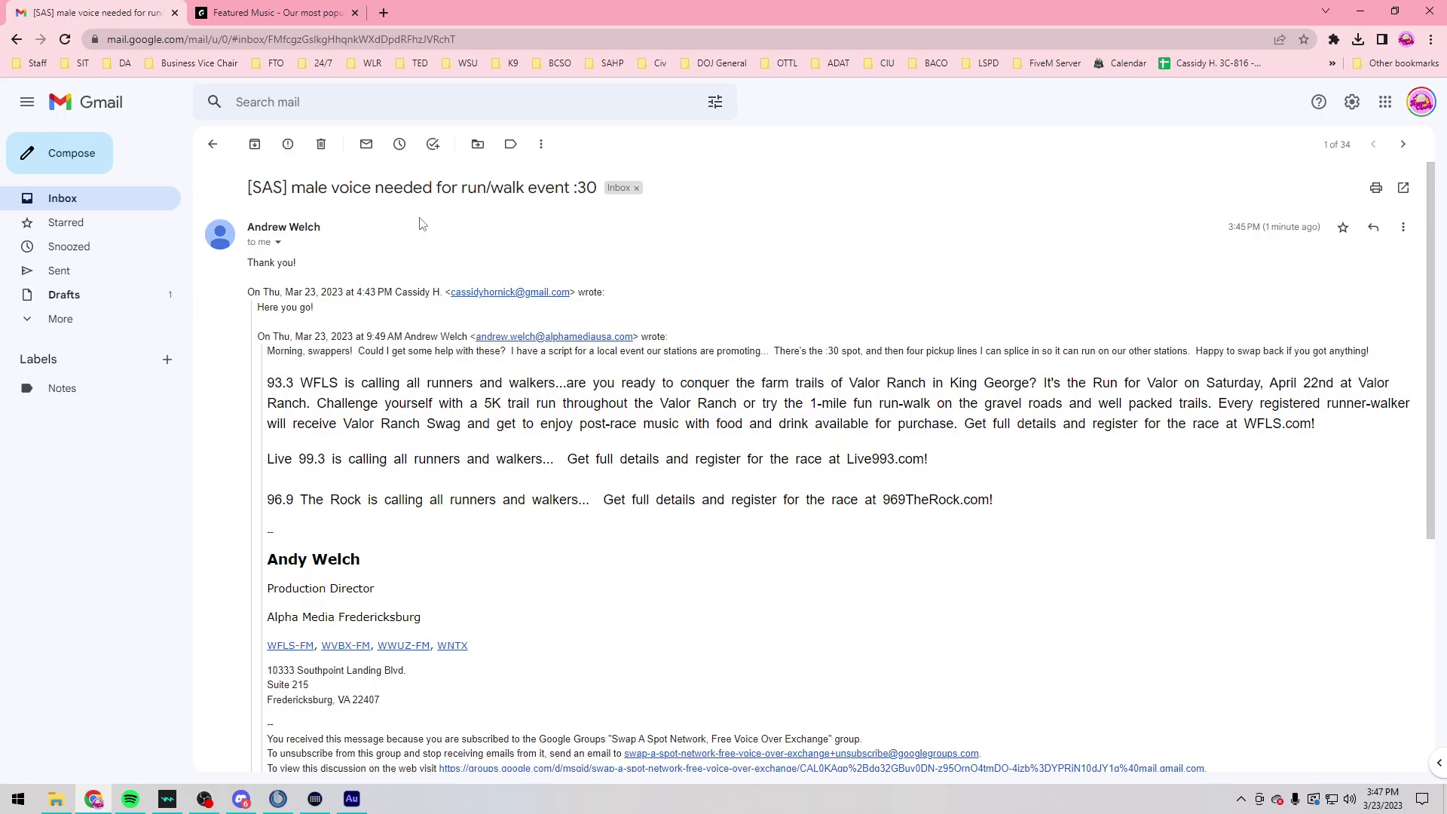
{"action": "scroll", "coordinate": [420, 221], "scroll_direction": "down", "scroll_amount": 5}
{"action": "scroll", "coordinate": [420, 221], "scroll_direction": "up", "scroll_amount": 5}
{"action": "scroll", "coordinate": [400, 204], "scroll_direction": "down", "scroll_amount": 5}
{"action": "left_click", "coordinate": [322, 144]}
Step: Open the promotional email "[(SAS-Outsiders)] Voice share all" and read through the Sorano's Greenhouses script
{"action": "left_click", "coordinate": [420, 183]}
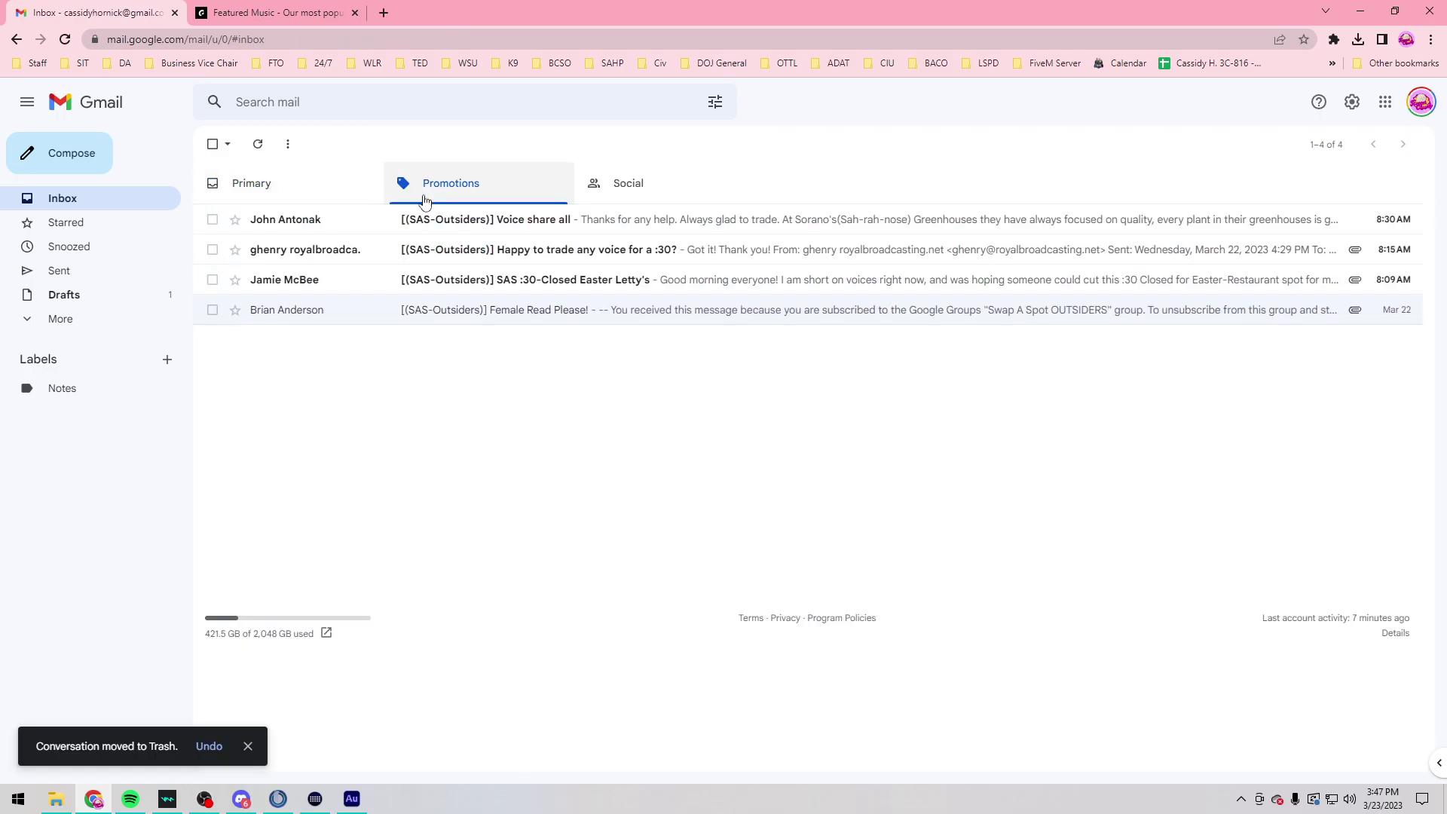
{"action": "left_click", "coordinate": [419, 216]}
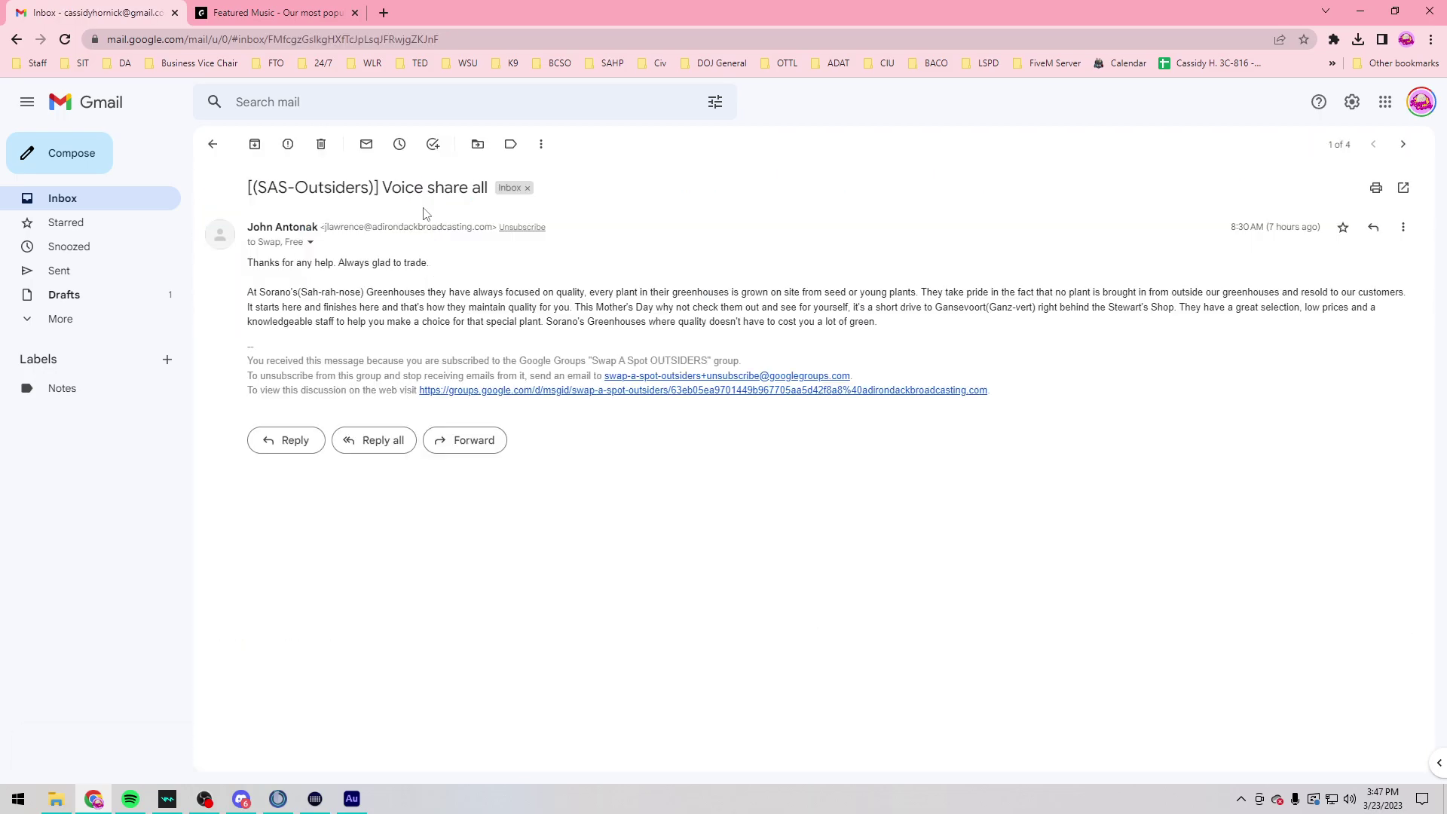
{"action": "left_click_drag", "start_coordinate": [319, 294], "coordinate": [411, 301]}
{"action": "left_click", "coordinate": [302, 300]}
{"action": "left_click", "coordinate": [354, 290]}
{"action": "left_click", "coordinate": [411, 301]}
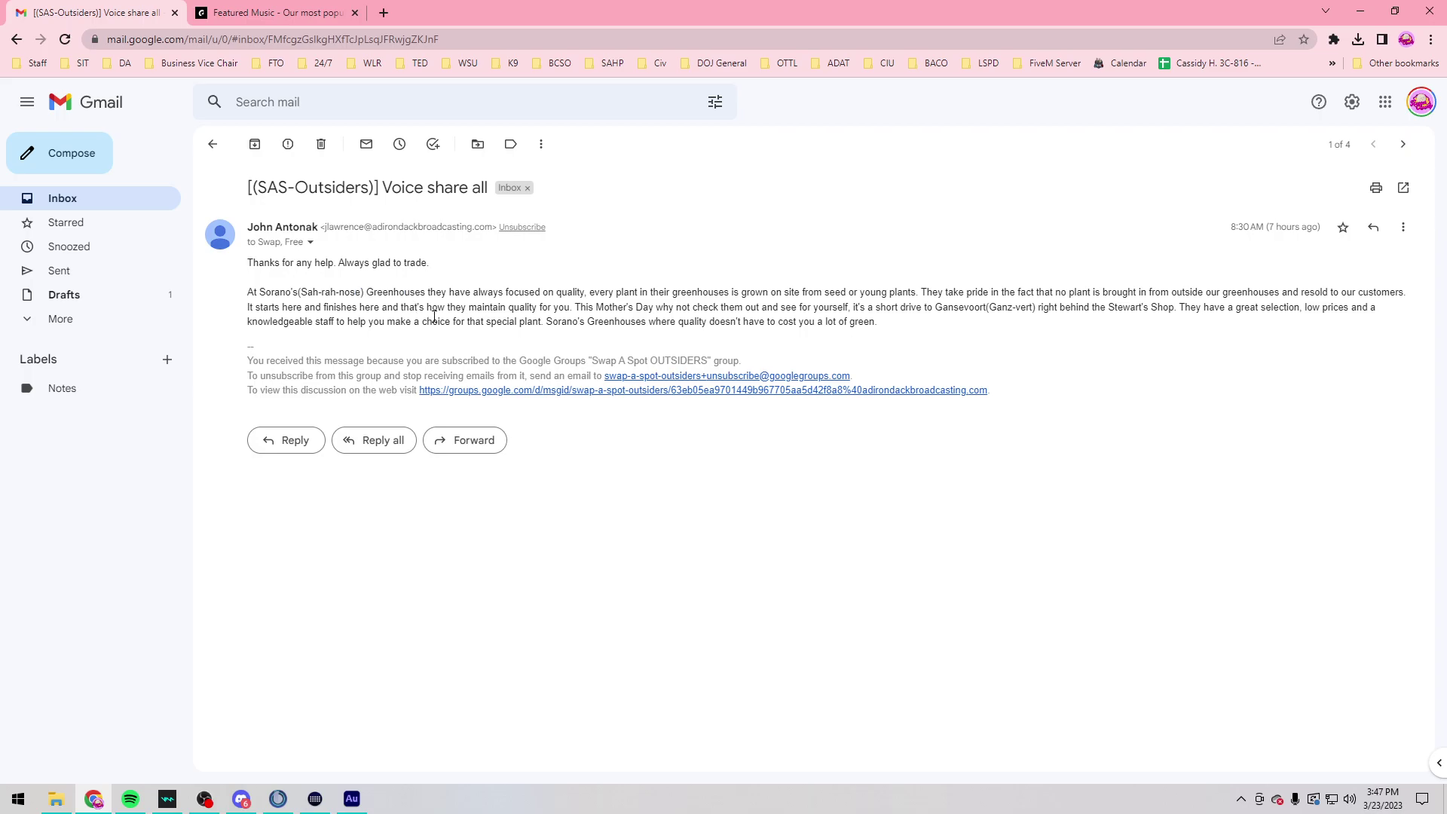
Step: Switch to Audition, start recording the Sorano's Greenhouses voice-over in a new audio file, and return to the emailed script to read it
{"action": "left_click", "coordinate": [351, 799]}
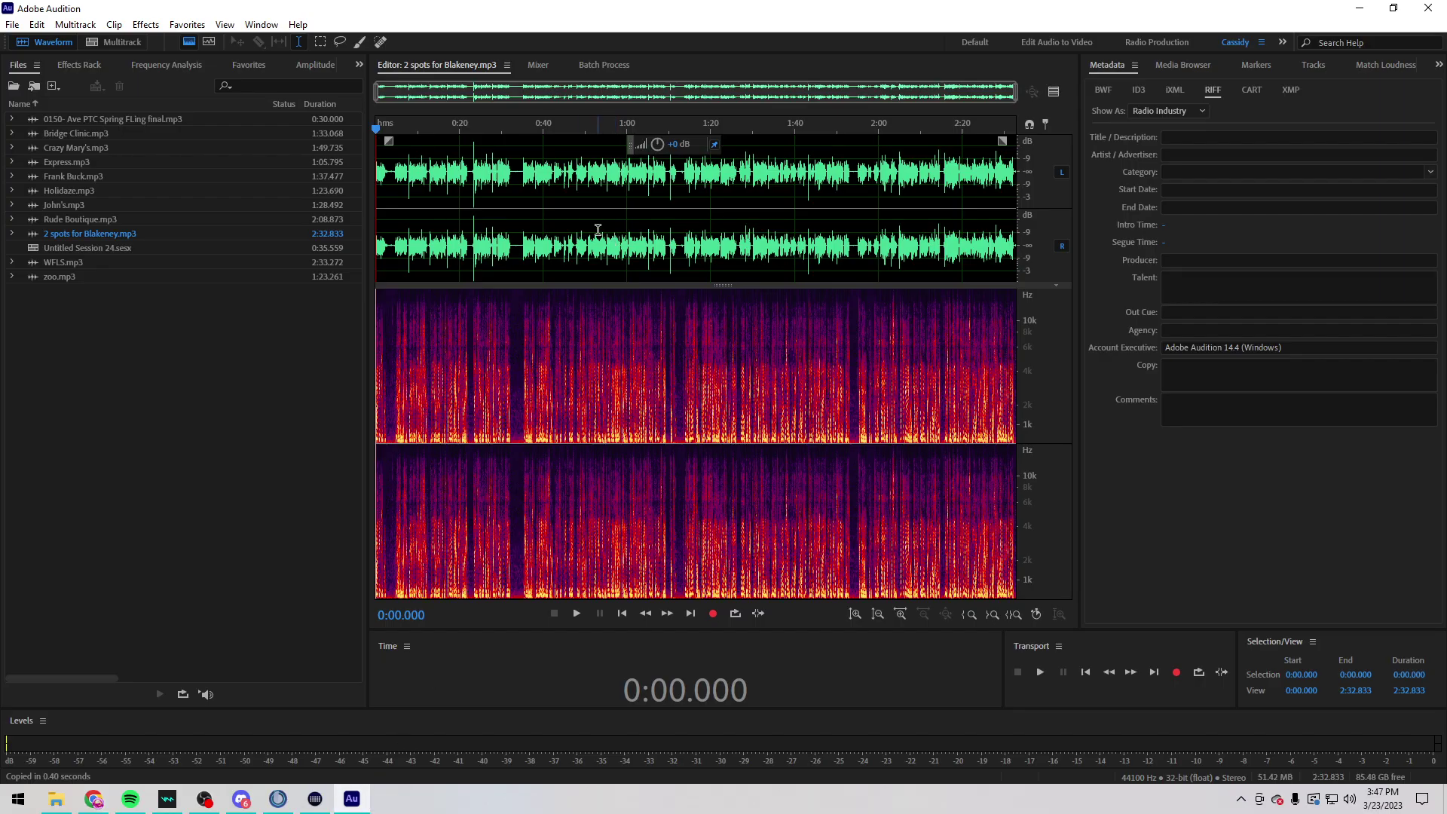
{"action": "key", "text": "ctrl+shift+n"}
{"action": "key", "text": "Return"}
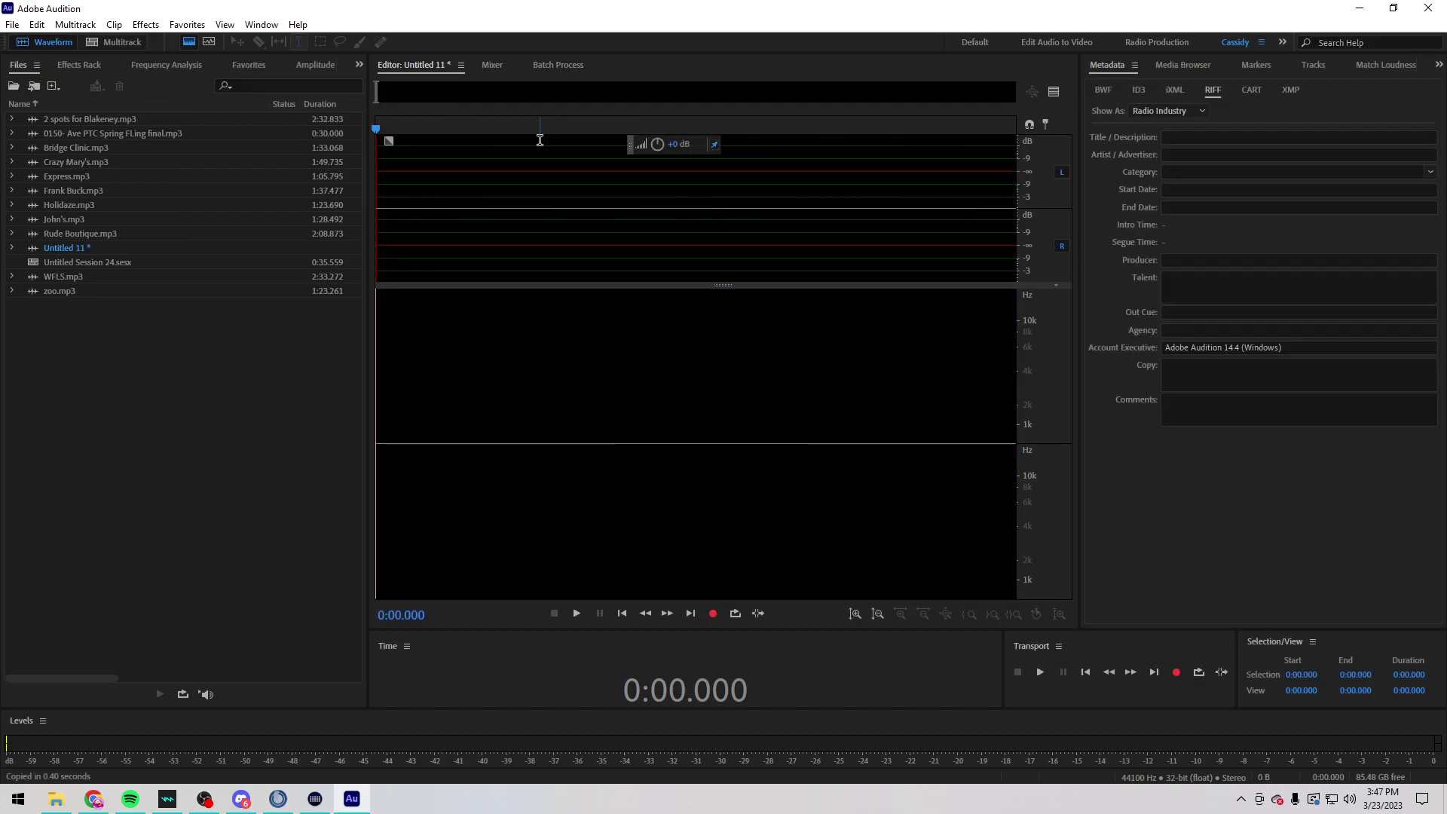
{"action": "key", "text": "shift+space"}
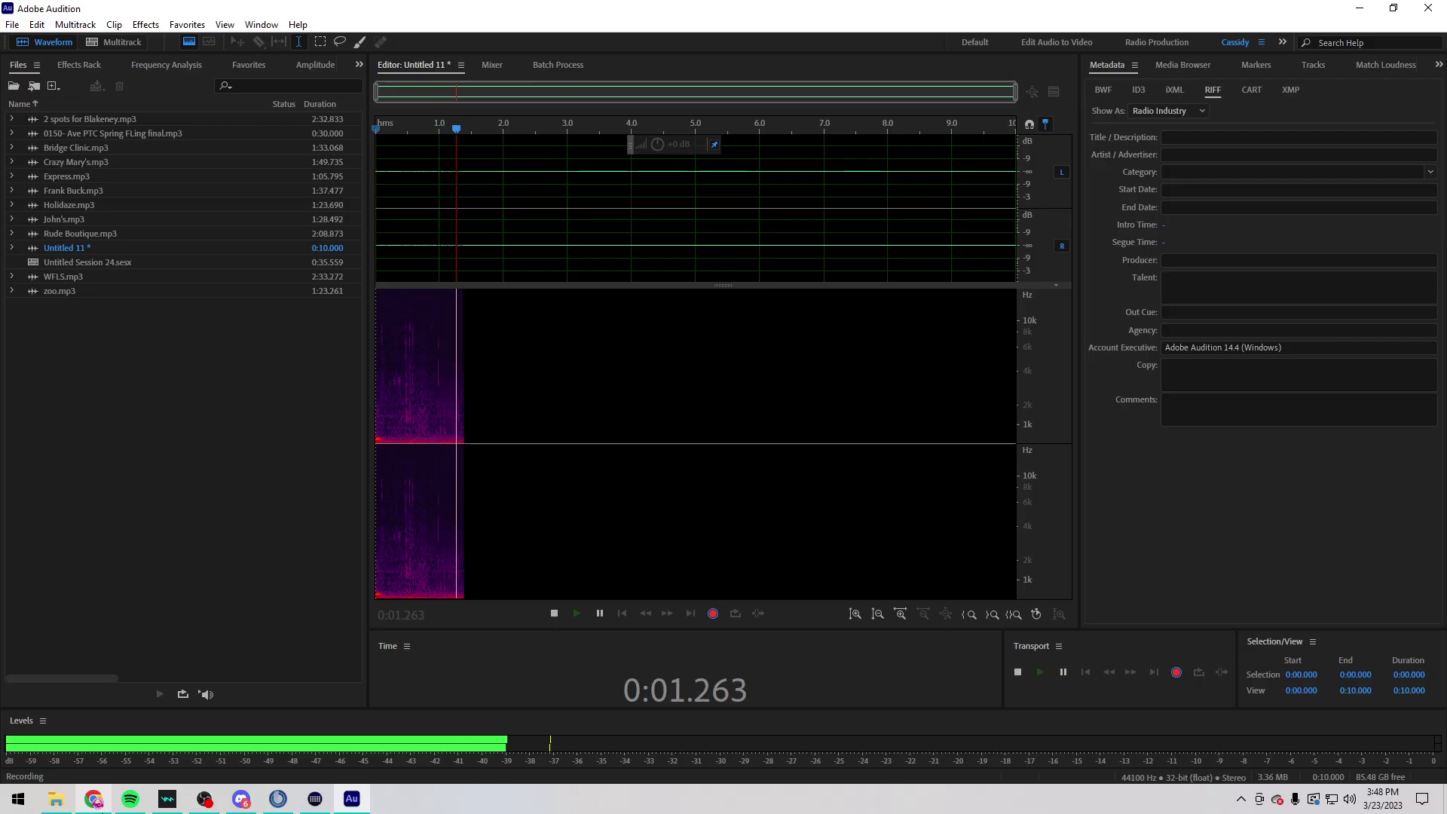
{"action": "left_click", "coordinate": [94, 799]}
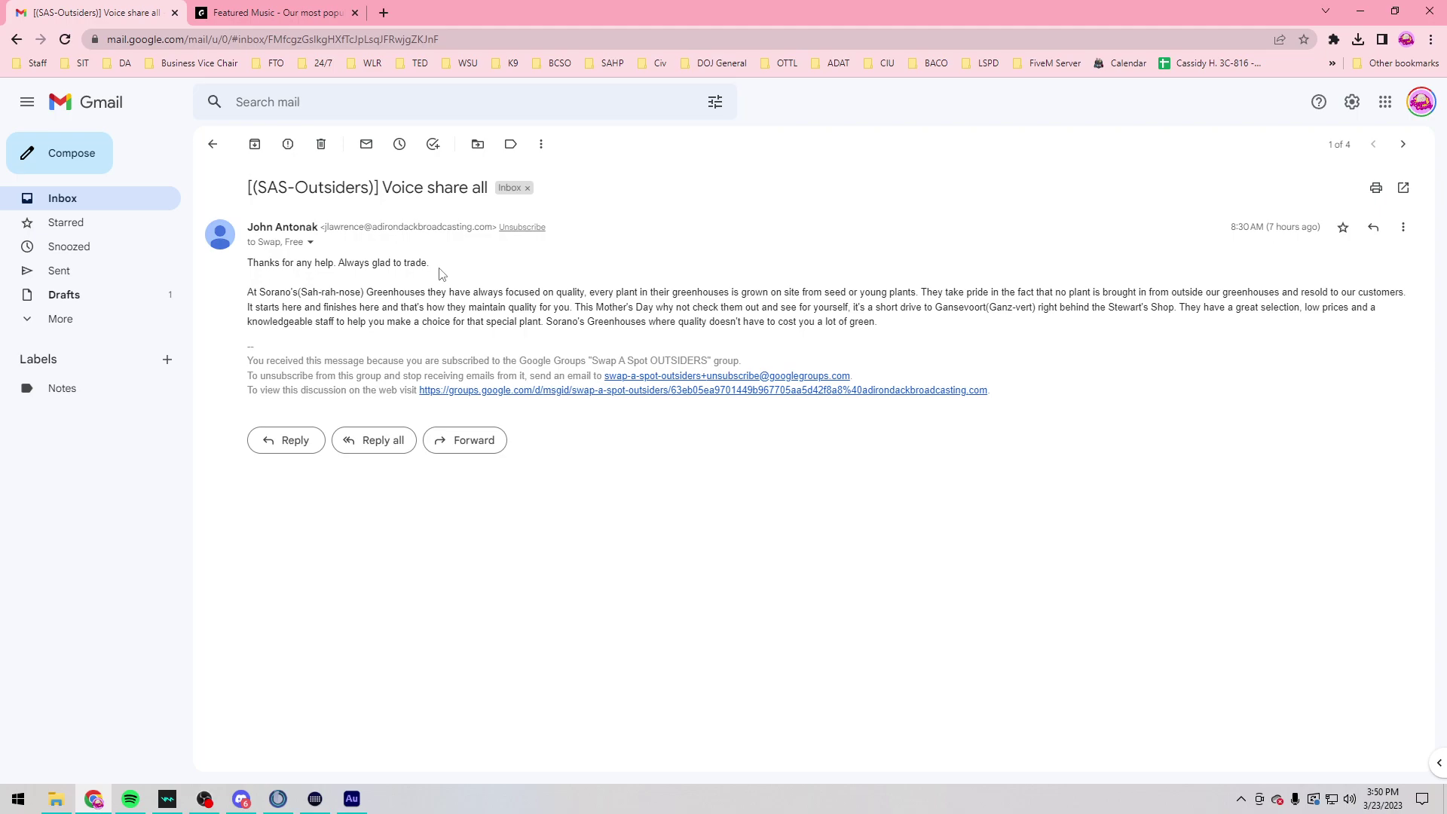
Step: Stop the Sorano's Greenhouses recording in Audition and normalize the whole recording
{"action": "left_click", "coordinate": [366, 801]}
{"action": "key", "text": "space"}
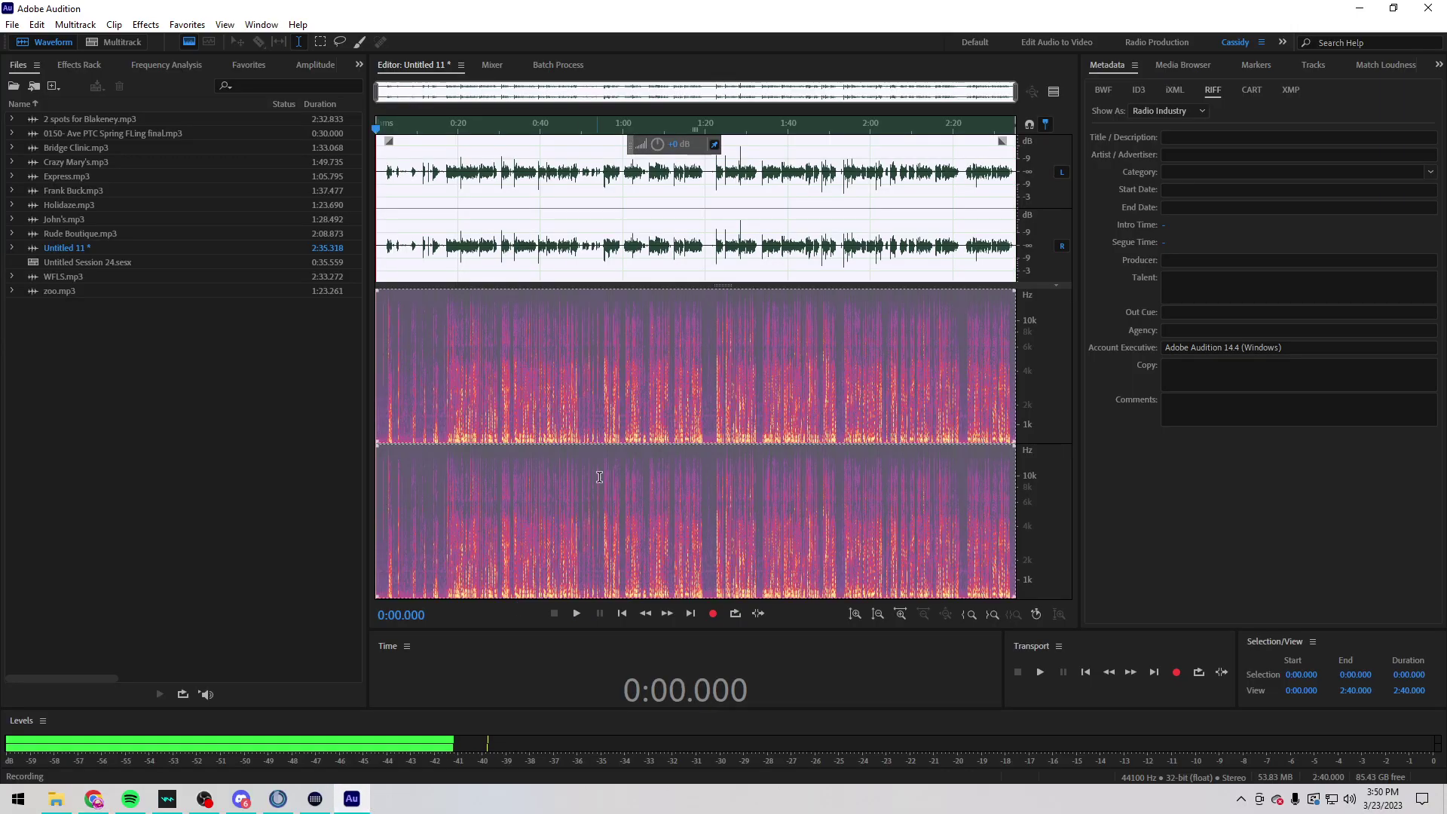
{"action": "left_click", "coordinate": [722, 258]}
{"action": "key", "text": "alt+n"}
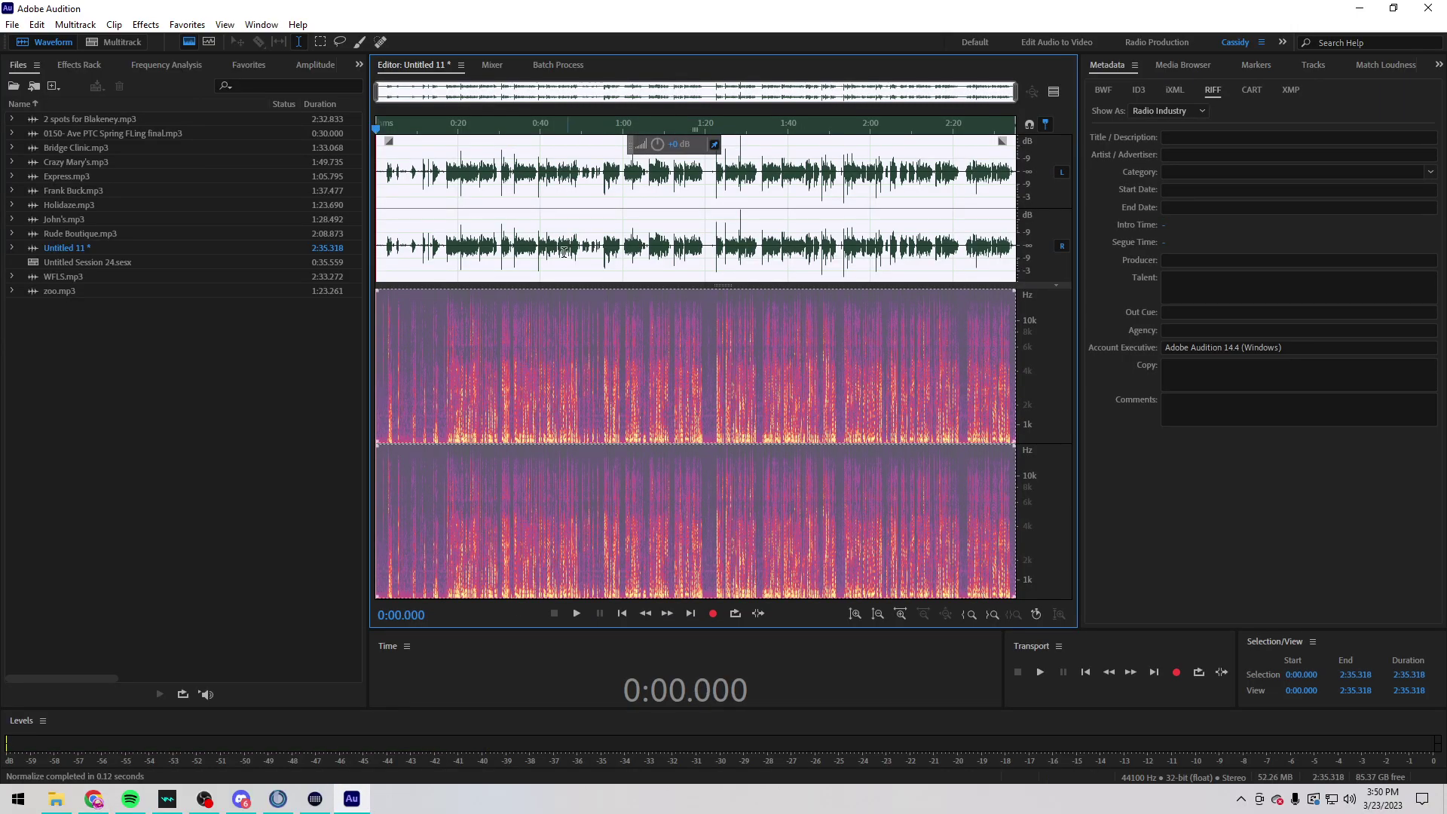
Step: Delete about the first 17 seconds of false starts before the first full take of the recording
{"action": "left_click", "coordinate": [448, 240]}
{"action": "scroll", "coordinate": [449, 240], "scroll_direction": "up", "scroll_amount": 2}
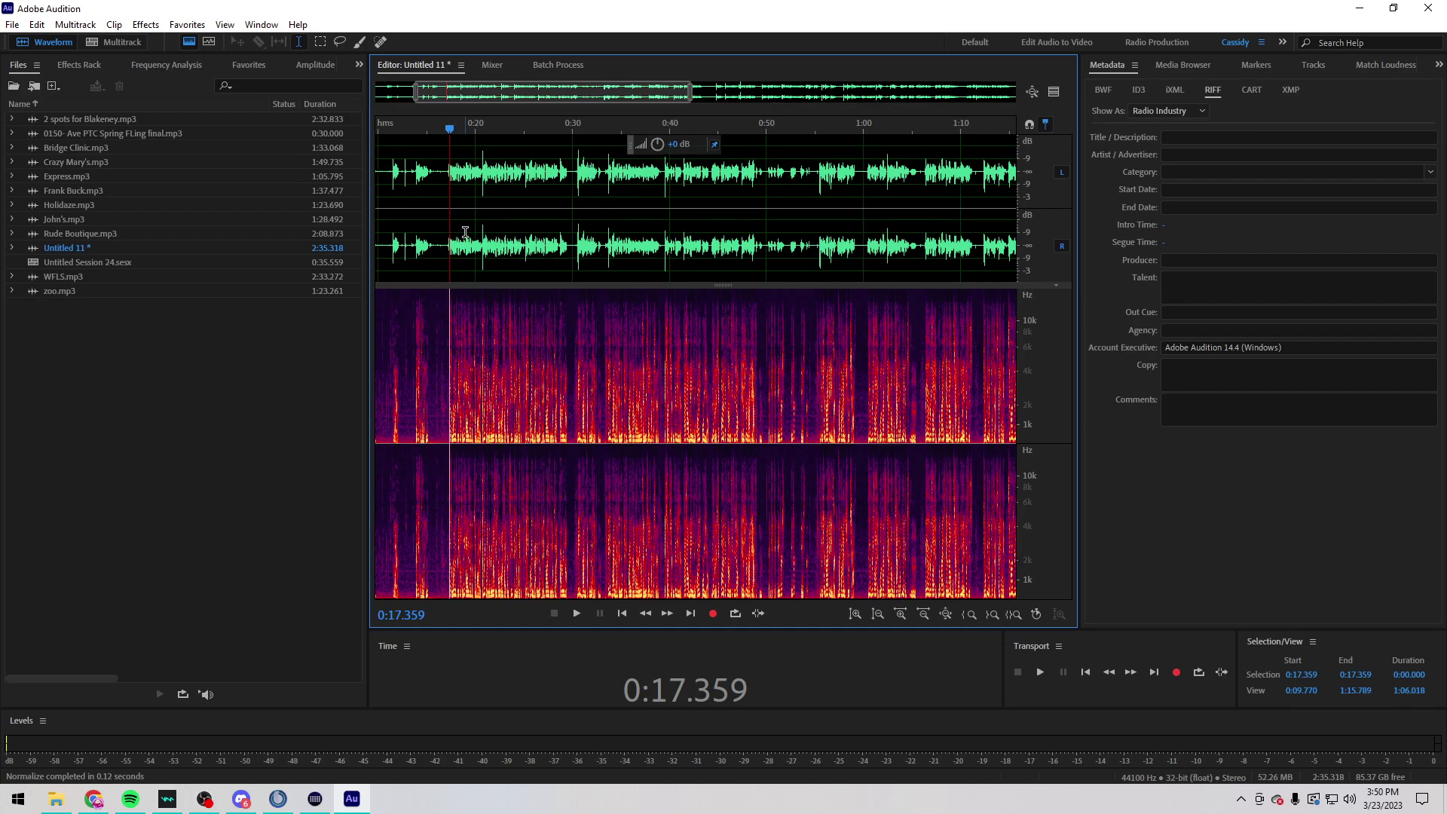
{"action": "scroll", "coordinate": [466, 230], "scroll_direction": "up", "scroll_amount": 1}
{"action": "left_click_drag", "start_coordinate": [467, 223], "coordinate": [346, 216]}
{"action": "left_click", "coordinate": [488, 221]}
{"action": "left_click", "coordinate": [554, 245]}
{"action": "key", "text": "space"}
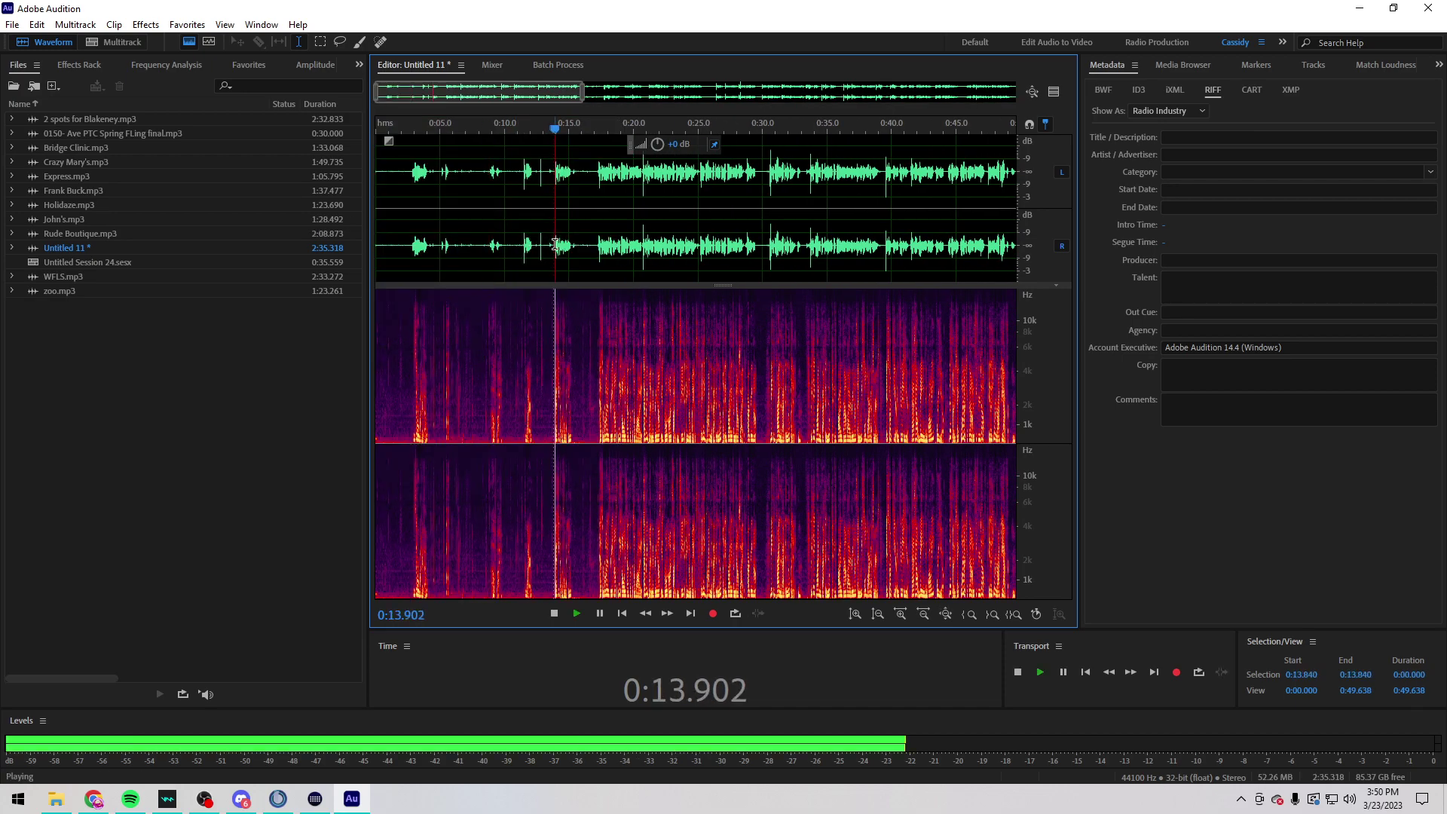
{"action": "scroll", "coordinate": [554, 244], "scroll_direction": "up", "scroll_amount": 4}
{"action": "left_click", "coordinate": [779, 248]}
{"action": "left_click_drag", "start_coordinate": [777, 248], "coordinate": [103, 173]}
{"action": "key", "text": "Delete"}
Step: Listen to the opening of the trimmed take for repeated lines and select the stretch from about 0:11.5 to 0:13.3
{"action": "left_click", "coordinate": [552, 246]}
{"action": "key", "text": "space"}
{"action": "key", "text": "space"}
{"action": "scroll", "coordinate": [592, 249], "scroll_direction": "up", "scroll_amount": 6}
{"action": "key", "text": "space"}
{"action": "key", "text": "space"}
{"action": "left_click", "coordinate": [656, 239]}
{"action": "left_click_drag", "start_coordinate": [655, 239], "coordinate": [487, 245]}
{"action": "scroll", "coordinate": [486, 245], "scroll_direction": "down", "scroll_amount": 2}
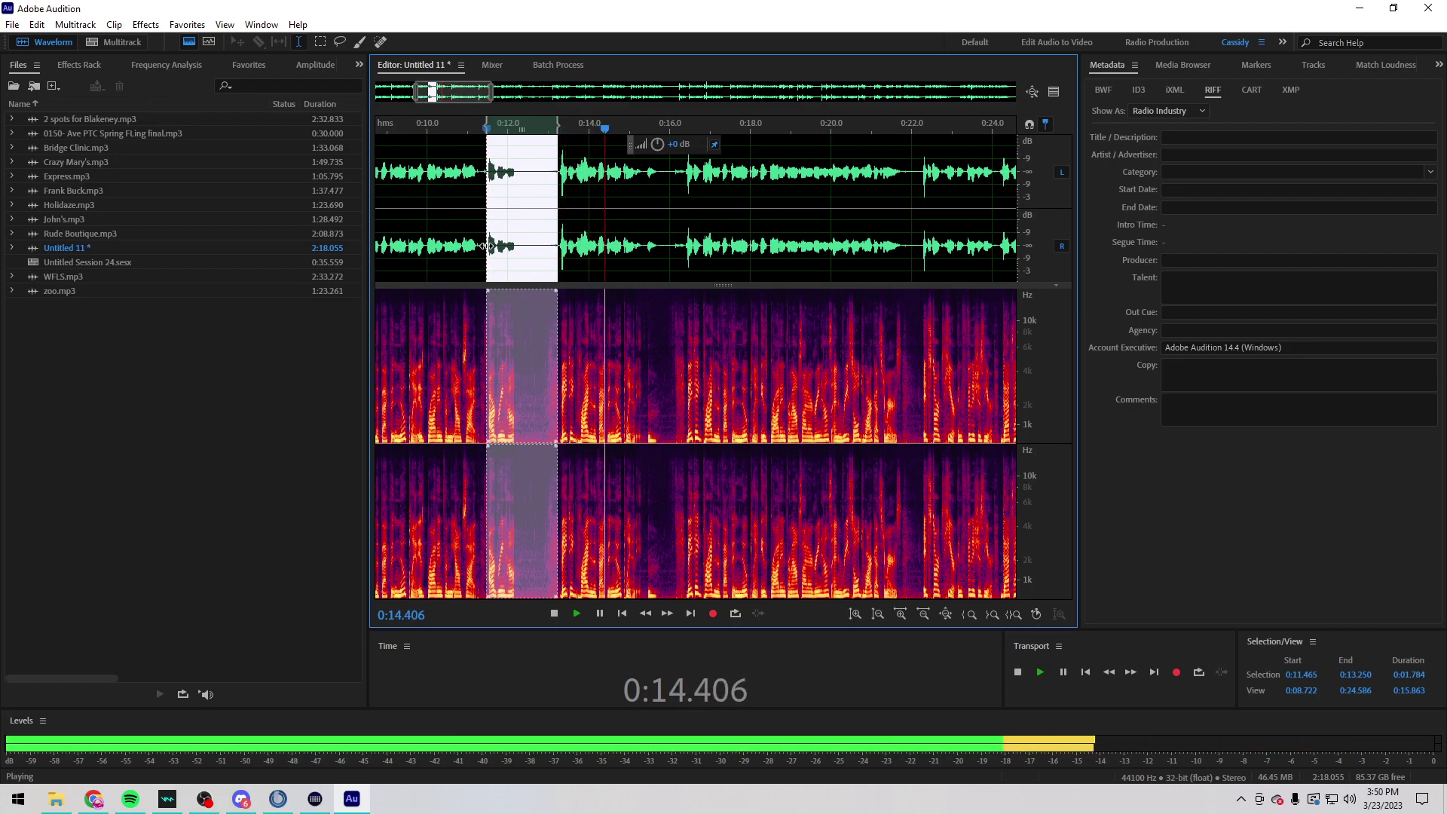
Step: Delete about 8.5 seconds of repeated reading ending near 0:16.4 and check the cut by playback
{"action": "left_click", "coordinate": [683, 247]}
{"action": "scroll", "coordinate": [680, 248], "scroll_direction": "up", "scroll_amount": 3}
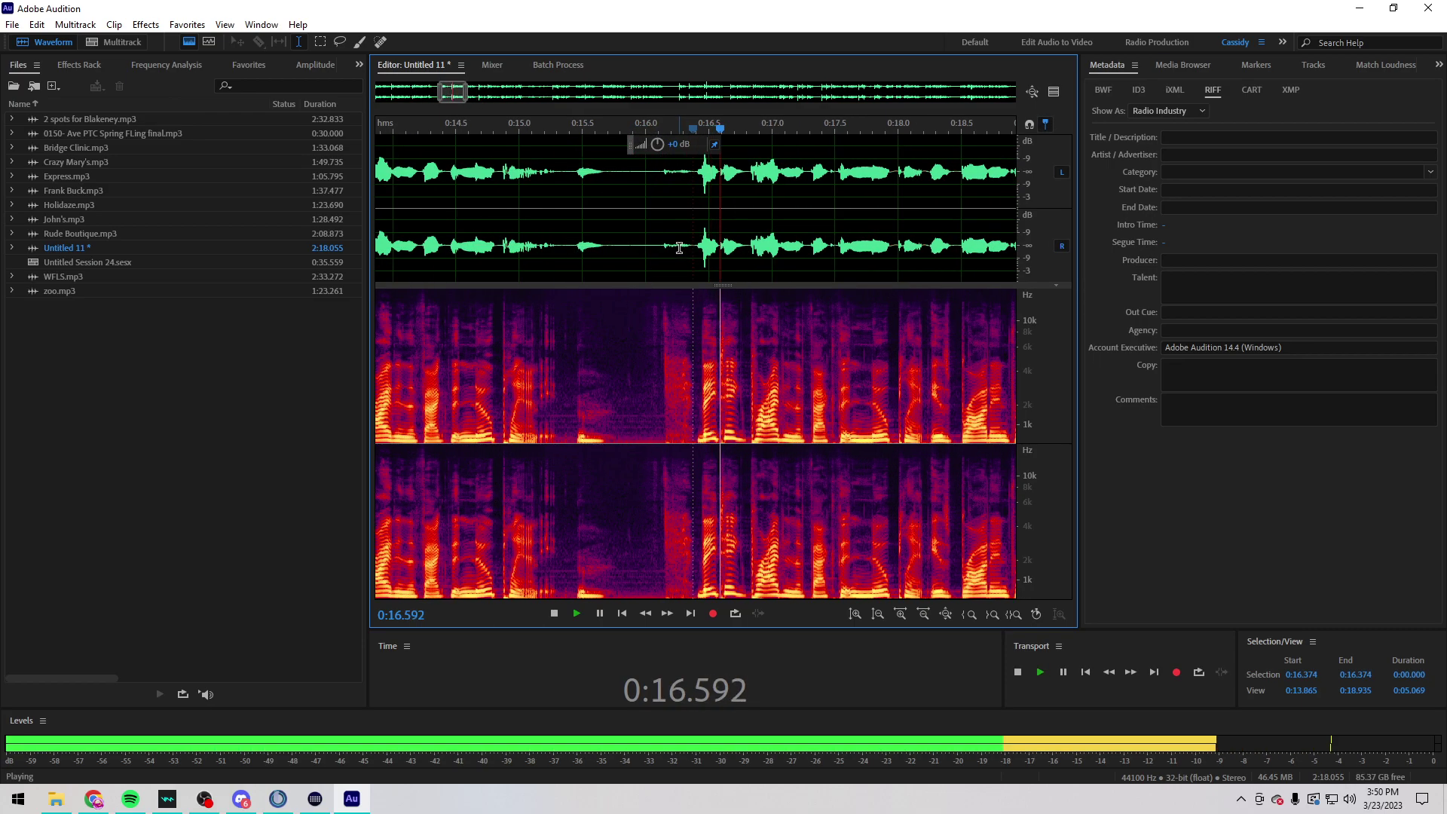
{"action": "key", "text": "space"}
{"action": "left_click_drag", "start_coordinate": [689, 246], "coordinate": [514, 218]}
{"action": "scroll", "coordinate": [689, 255], "scroll_direction": "up", "scroll_amount": 4}
{"action": "scroll", "coordinate": [697, 245], "scroll_direction": "down", "scroll_amount": 12}
{"action": "scroll", "coordinate": [469, 245], "scroll_direction": "up", "scroll_amount": 3}
{"action": "key", "text": "space"}
{"action": "key", "text": "space"}
{"action": "key", "text": "space"}
{"action": "key", "text": "space"}
{"action": "key", "text": "Delete"}
{"action": "key", "text": "space"}
Step: Find the next retake by playback and delete the flubbed stretch from about 0:21.7 to 0:29.7
{"action": "scroll", "coordinate": [526, 211], "scroll_direction": "down", "scroll_amount": 2}
{"action": "scroll", "coordinate": [526, 210], "scroll_direction": "down", "scroll_amount": 1}
{"action": "left_click", "coordinate": [620, 226]}
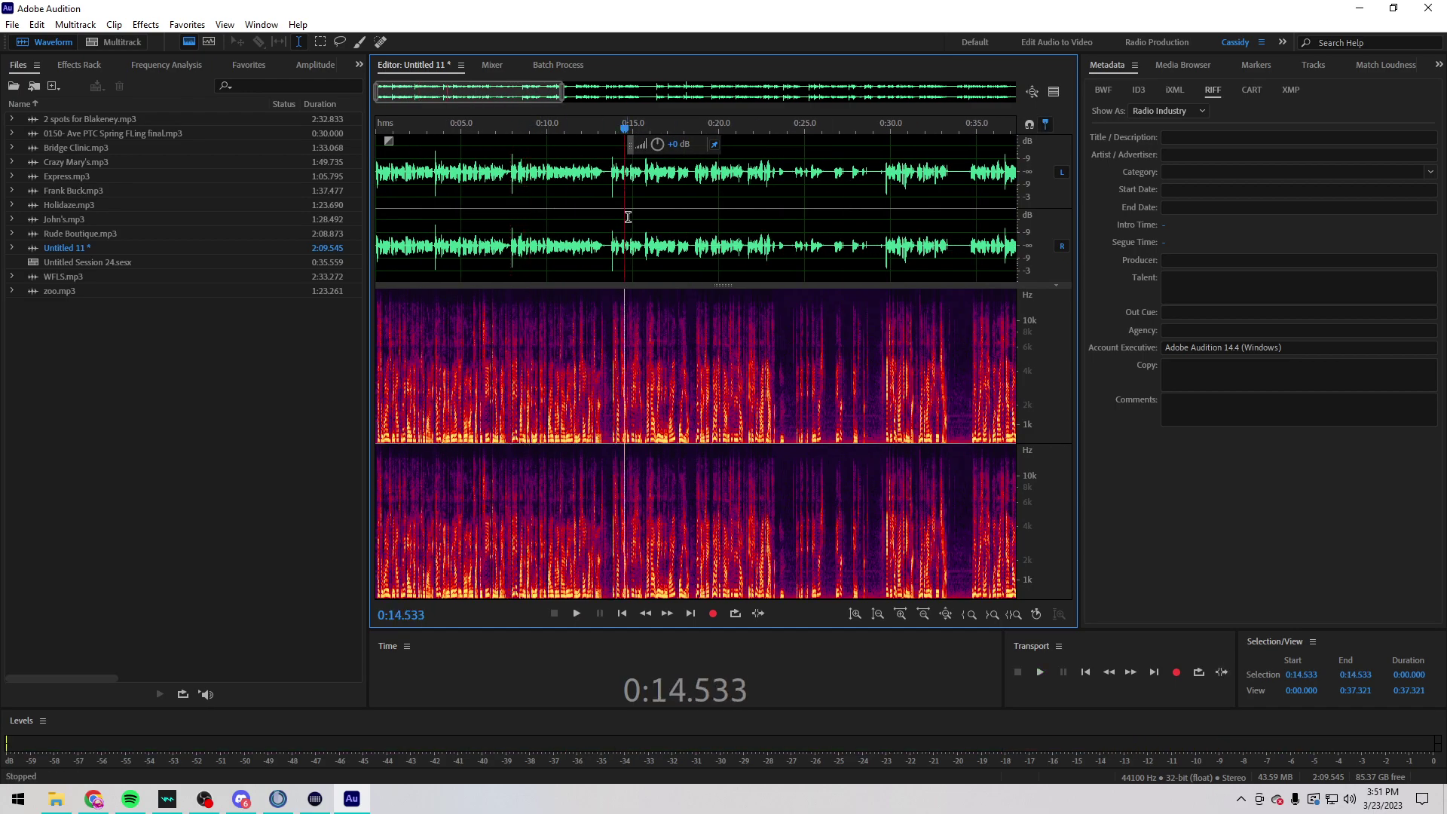
{"action": "left_click", "coordinate": [609, 226]}
{"action": "left_click", "coordinate": [758, 241]}
{"action": "scroll", "coordinate": [885, 252], "scroll_direction": "up", "scroll_amount": 3}
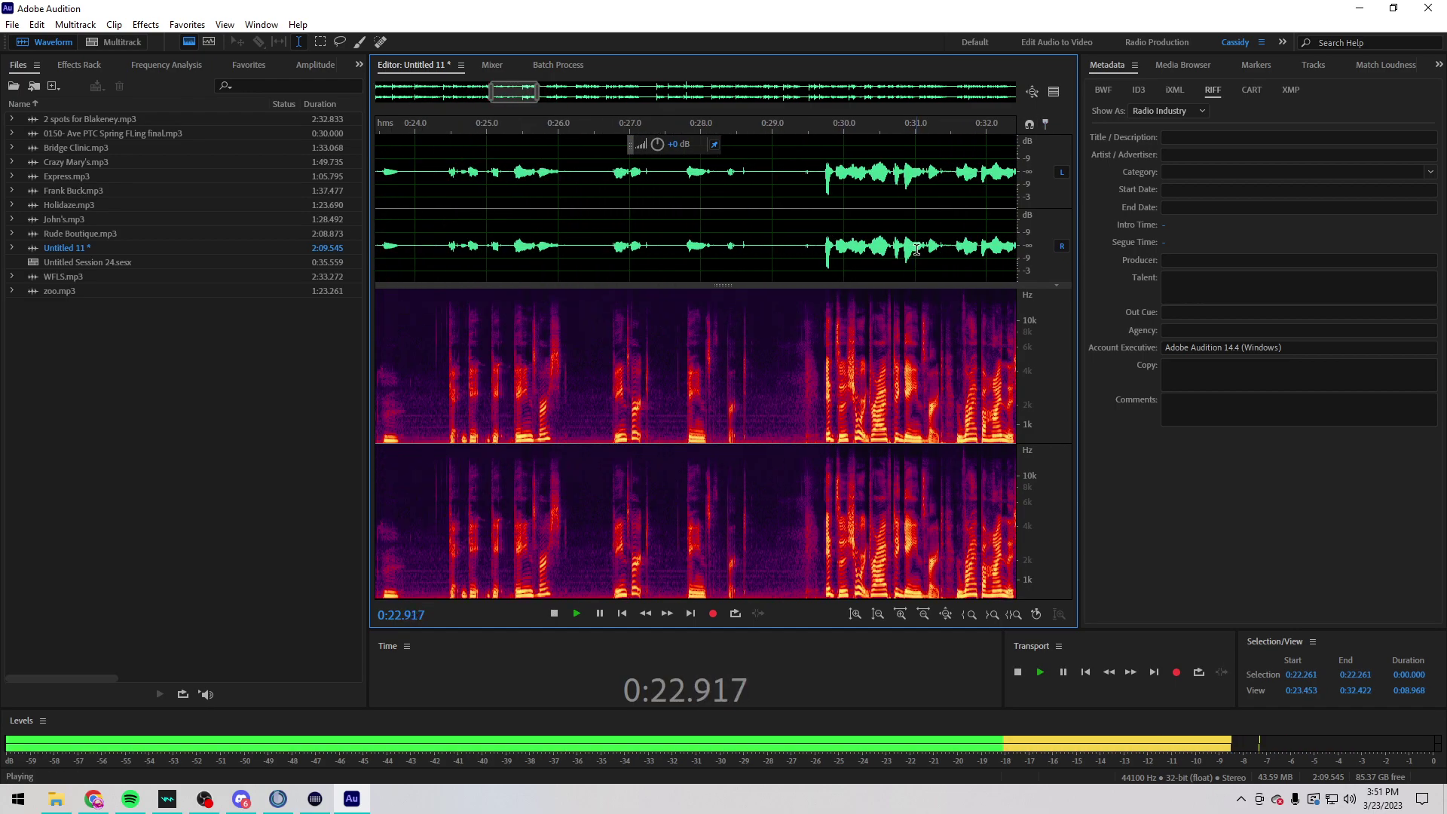
{"action": "left_click", "coordinate": [826, 245]}
{"action": "left_click_drag", "start_coordinate": [826, 245], "coordinate": [782, 218]}
{"action": "scroll", "coordinate": [773, 218], "scroll_direction": "up", "scroll_amount": 4}
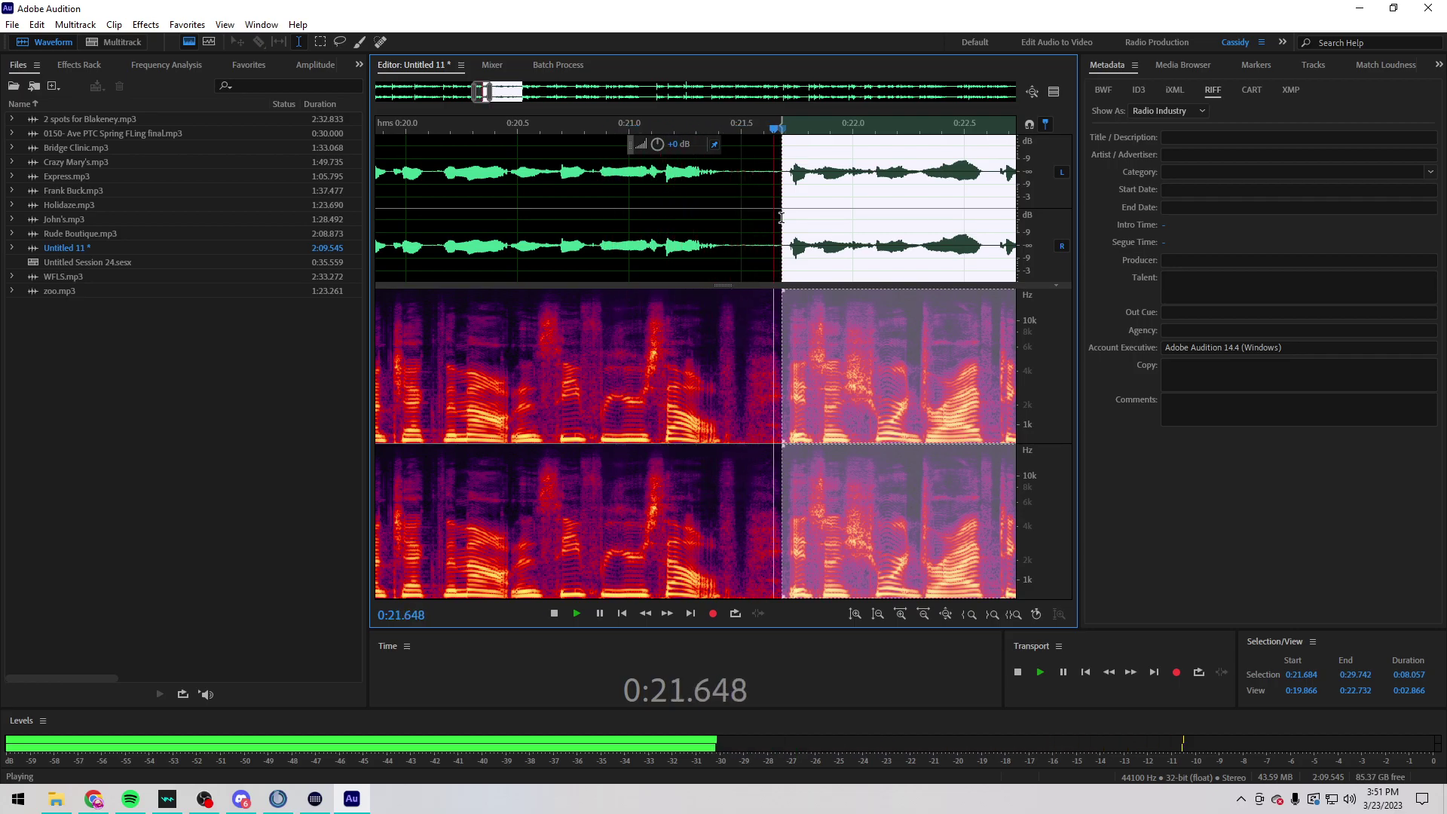
{"action": "key", "text": "Delete"}
Step: Listen to the recording between about 0:23 and 0:27 to compare the takes on either side of the pause
{"action": "scroll", "coordinate": [744, 191], "scroll_direction": "down", "scroll_amount": 2}
{"action": "scroll", "coordinate": [744, 192], "scroll_direction": "down", "scroll_amount": 6}
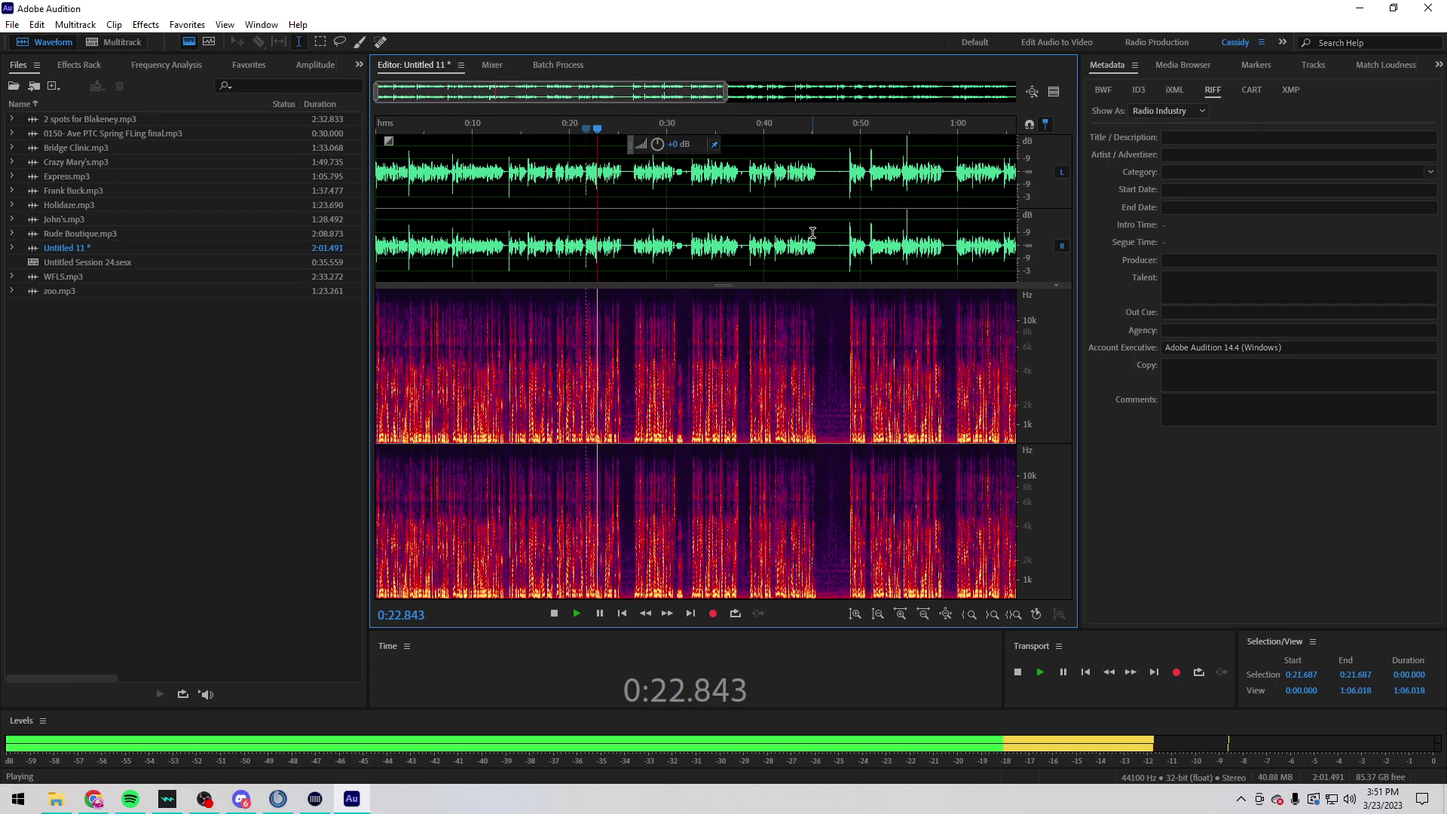
{"action": "scroll", "coordinate": [565, 262], "scroll_direction": "up", "scroll_amount": 4}
{"action": "left_click", "coordinate": [588, 242]}
{"action": "left_click_drag", "start_coordinate": [590, 245], "coordinate": [490, 247]}
{"action": "key", "text": "space"}
{"action": "left_click", "coordinate": [454, 248]}
{"action": "key", "text": "space"}
{"action": "scroll", "coordinate": [577, 249], "scroll_direction": "up", "scroll_amount": 2}
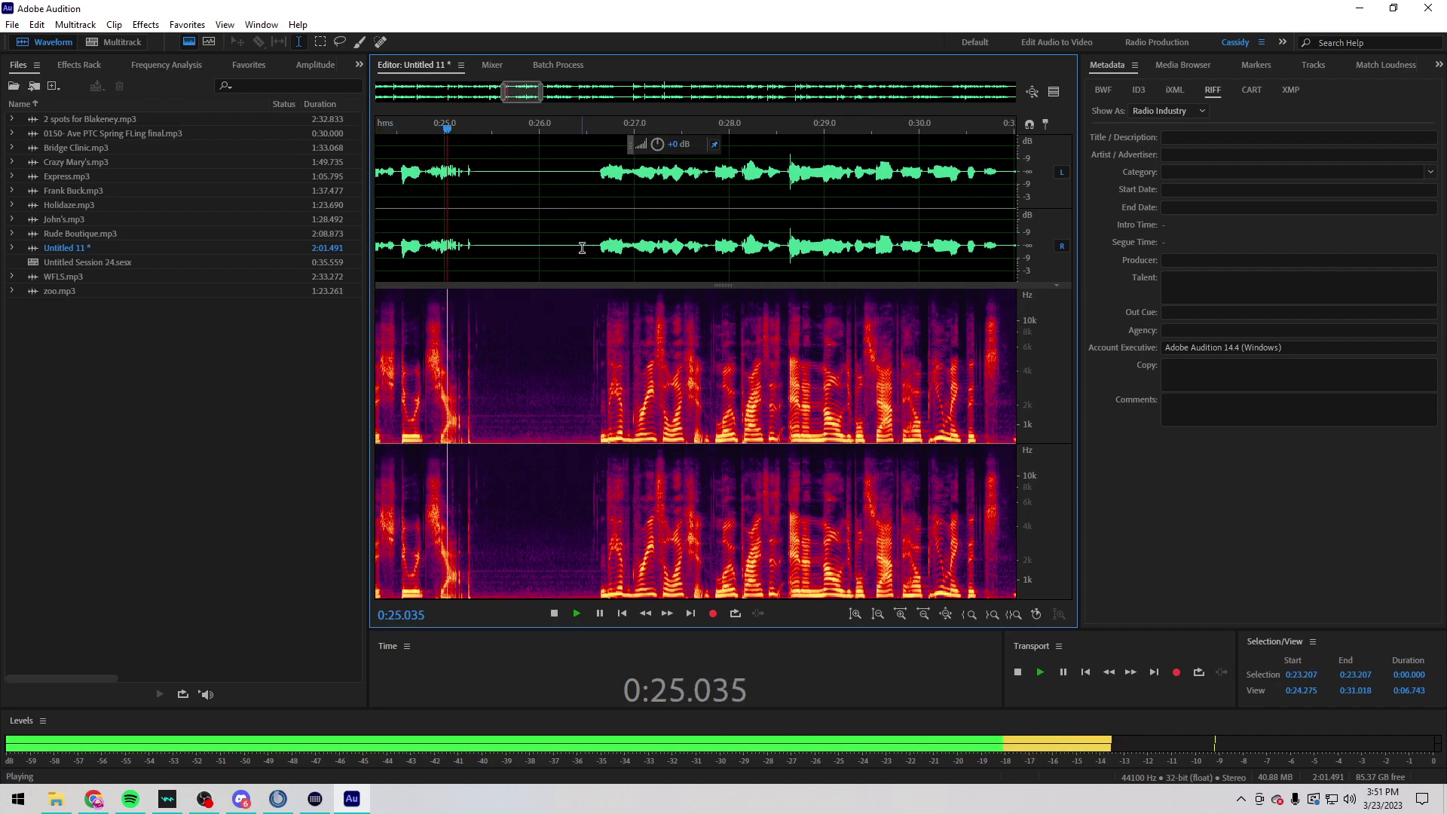
{"action": "scroll", "coordinate": [584, 248], "scroll_direction": "down", "scroll_amount": 4}
{"action": "left_click", "coordinate": [593, 250]}
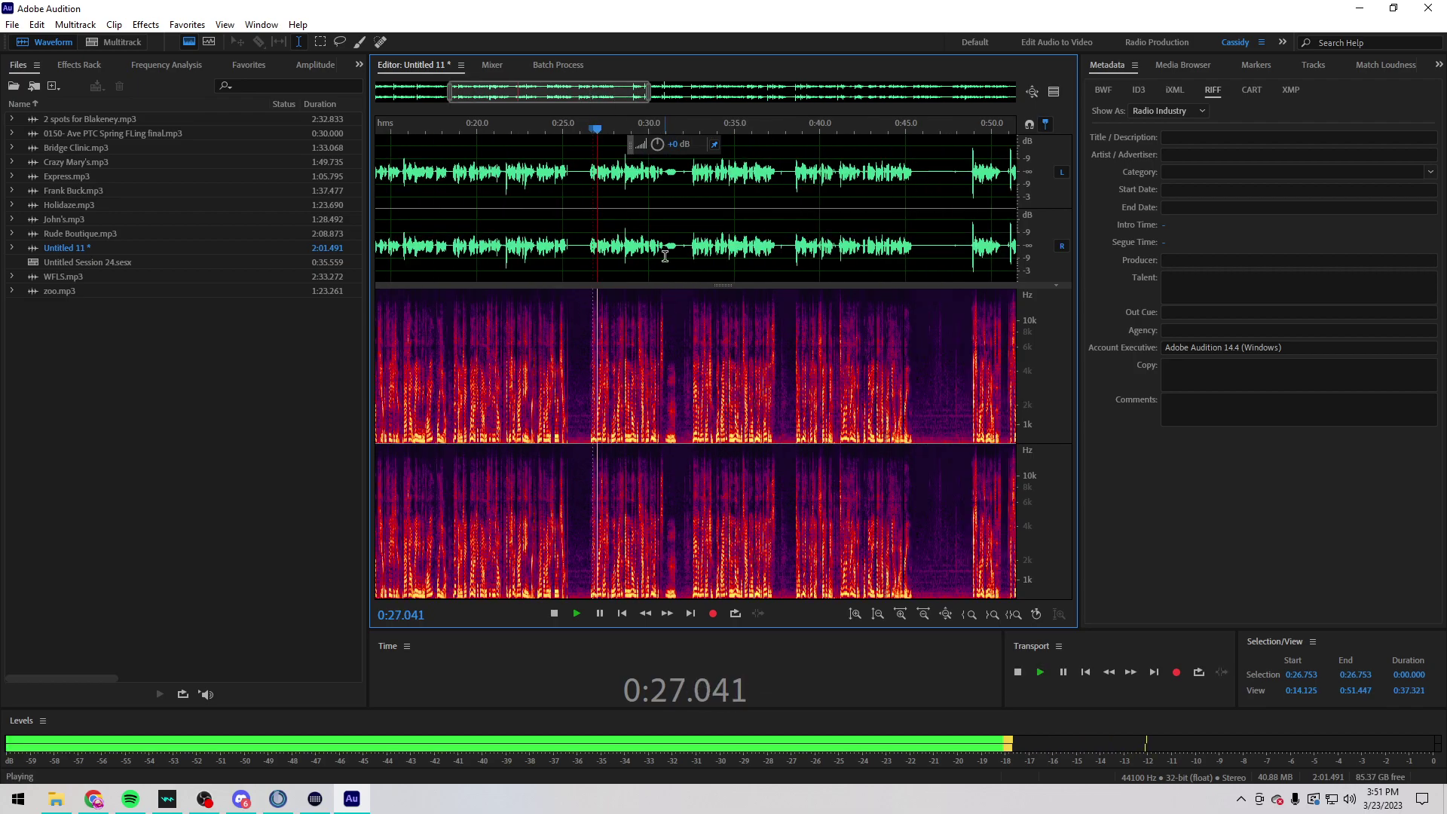
Step: Delete the duplicate line from about 0:26.5 to 0:32.5
{"action": "scroll", "coordinate": [665, 256], "scroll_direction": "up", "scroll_amount": 4}
{"action": "left_click", "coordinate": [682, 250]}
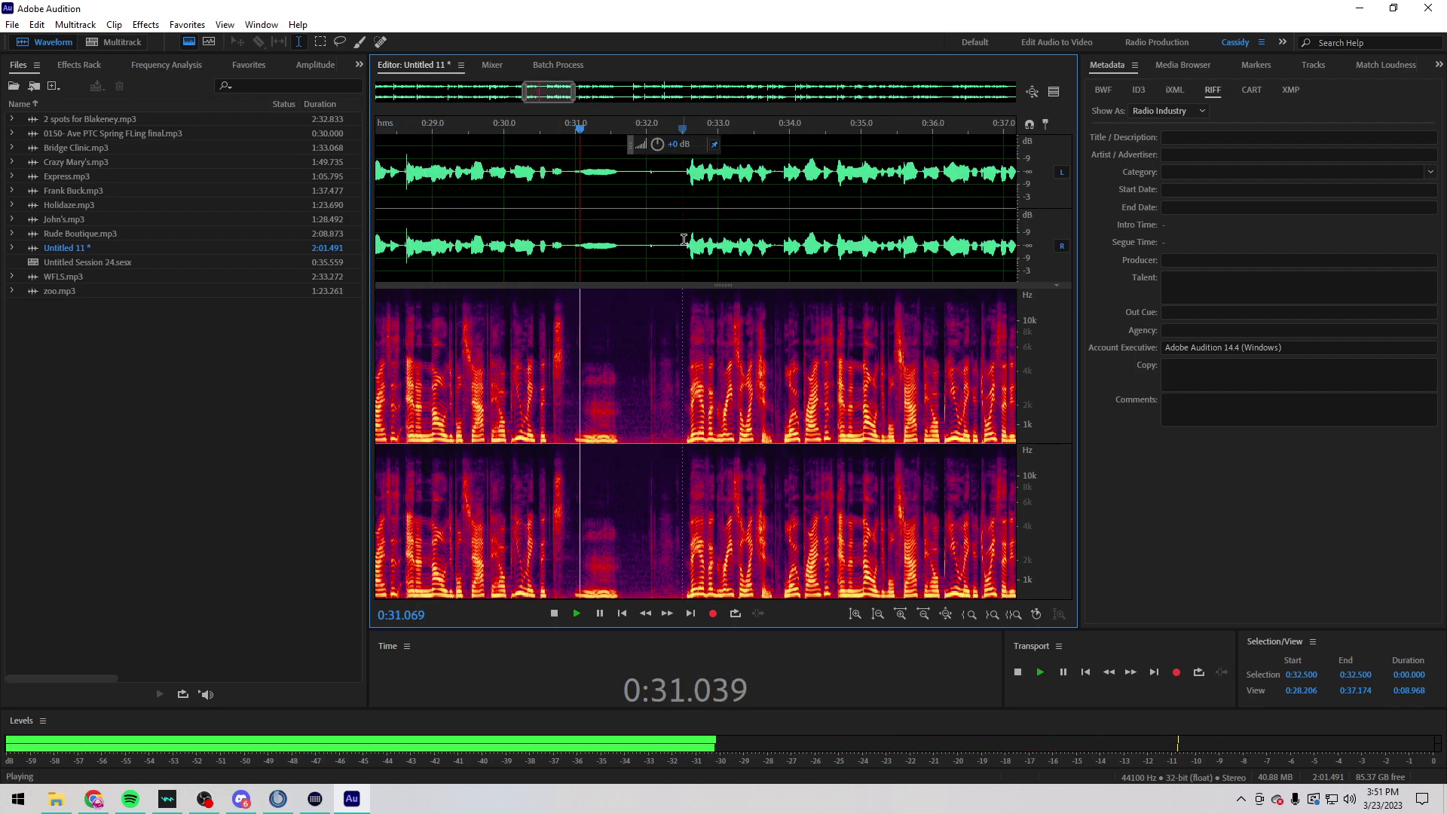
{"action": "scroll", "coordinate": [605, 227], "scroll_direction": "down", "scroll_amount": 2}
{"action": "left_click_drag", "start_coordinate": [684, 242], "coordinate": [493, 215]}
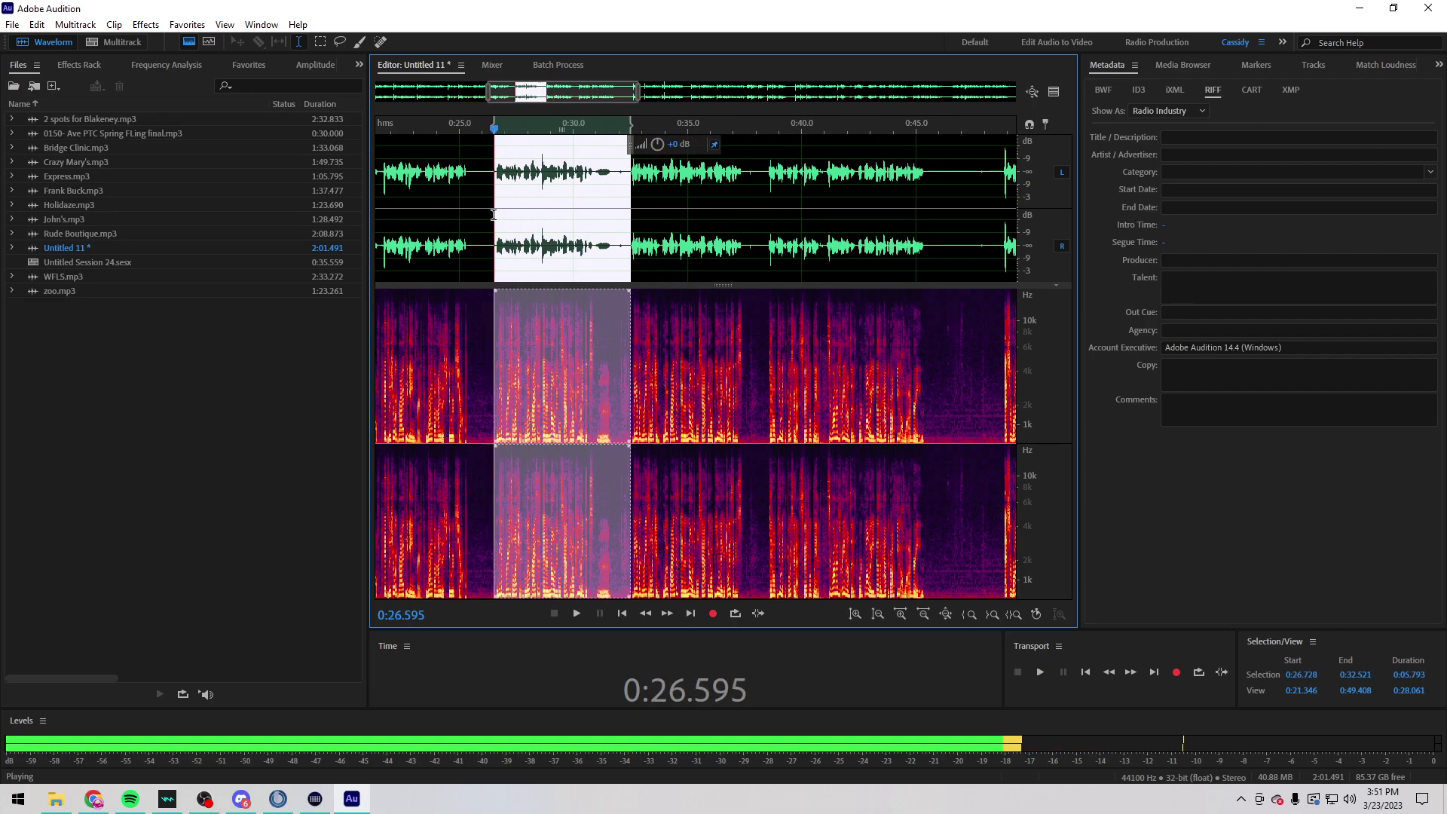
{"action": "scroll", "coordinate": [493, 214], "scroll_direction": "up", "scroll_amount": 3}
{"action": "key", "text": "Delete"}
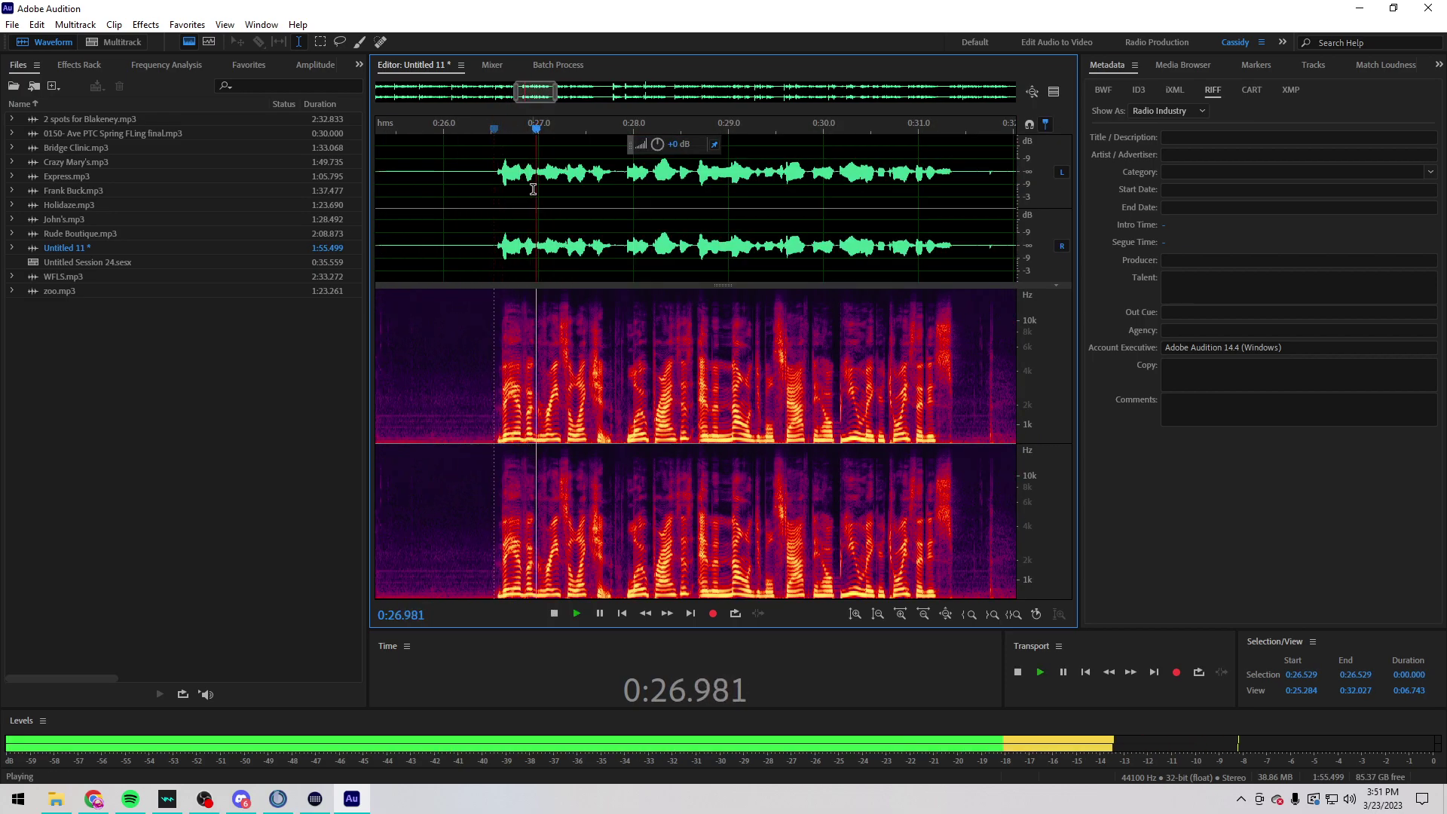
Step: Play back the edited recording around 0:40 and from 0:24 to check the latest cuts
{"action": "scroll", "coordinate": [643, 262], "scroll_direction": "down", "scroll_amount": 4}
{"action": "scroll", "coordinate": [650, 249], "scroll_direction": "down", "scroll_amount": 5}
{"action": "key", "text": "space"}
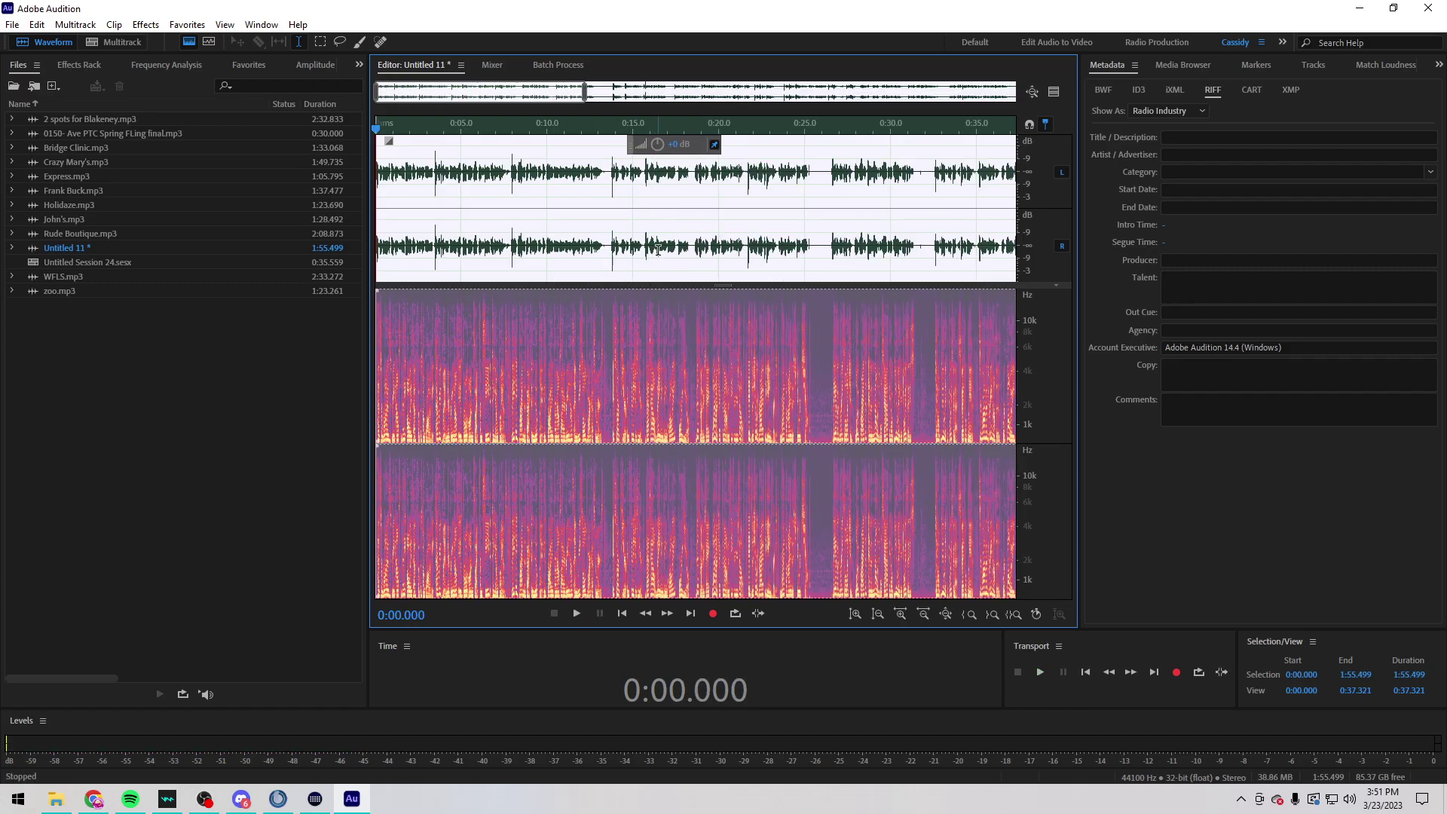
{"action": "left_click", "coordinate": [668, 243]}
{"action": "key", "text": "space"}
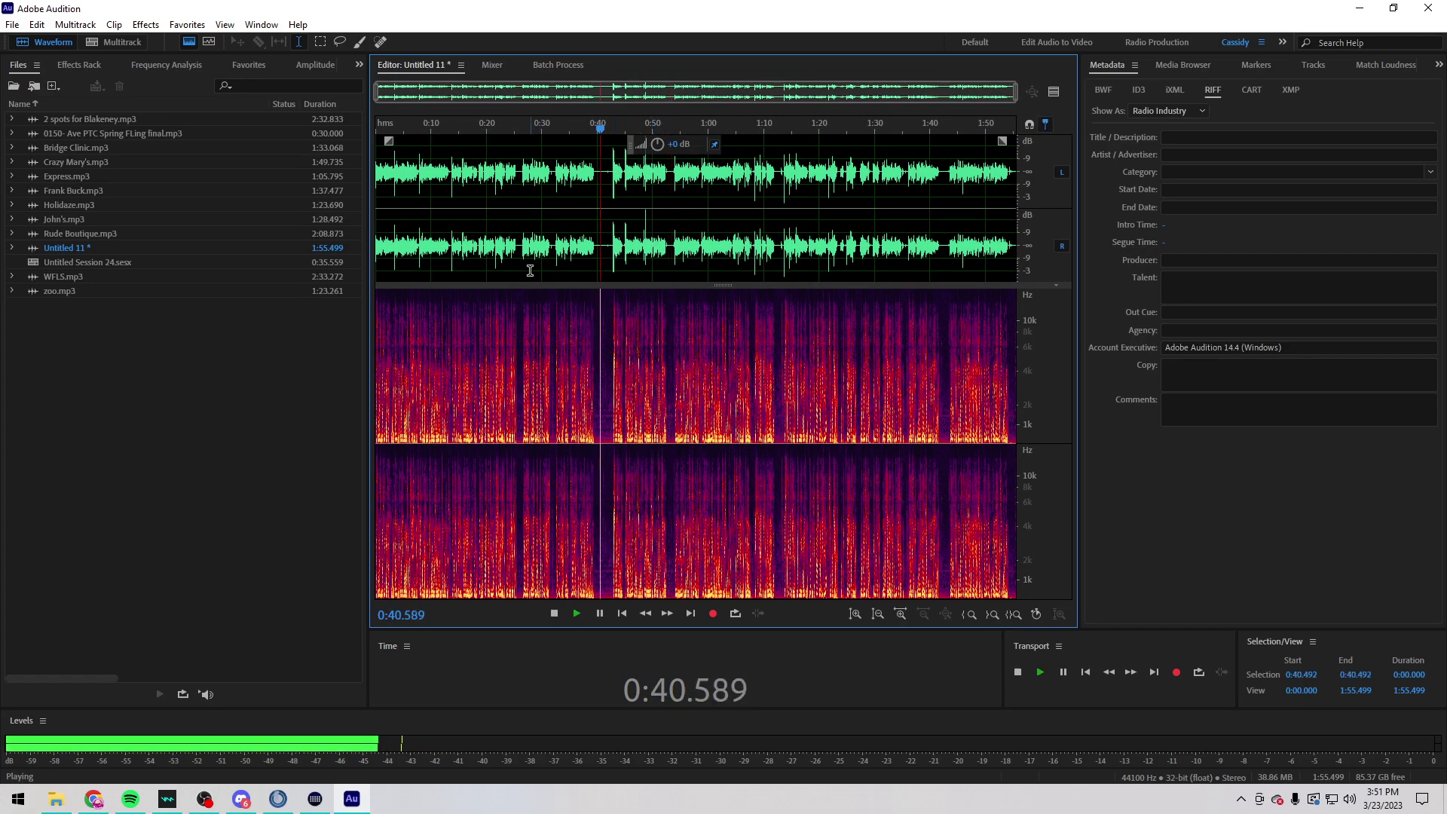
{"action": "left_click", "coordinate": [530, 271]}
{"action": "scroll", "coordinate": [531, 270], "scroll_direction": "up", "scroll_amount": 6}
{"action": "left_click", "coordinate": [411, 260]}
{"action": "scroll", "coordinate": [437, 256], "scroll_direction": "up", "scroll_amount": 5}
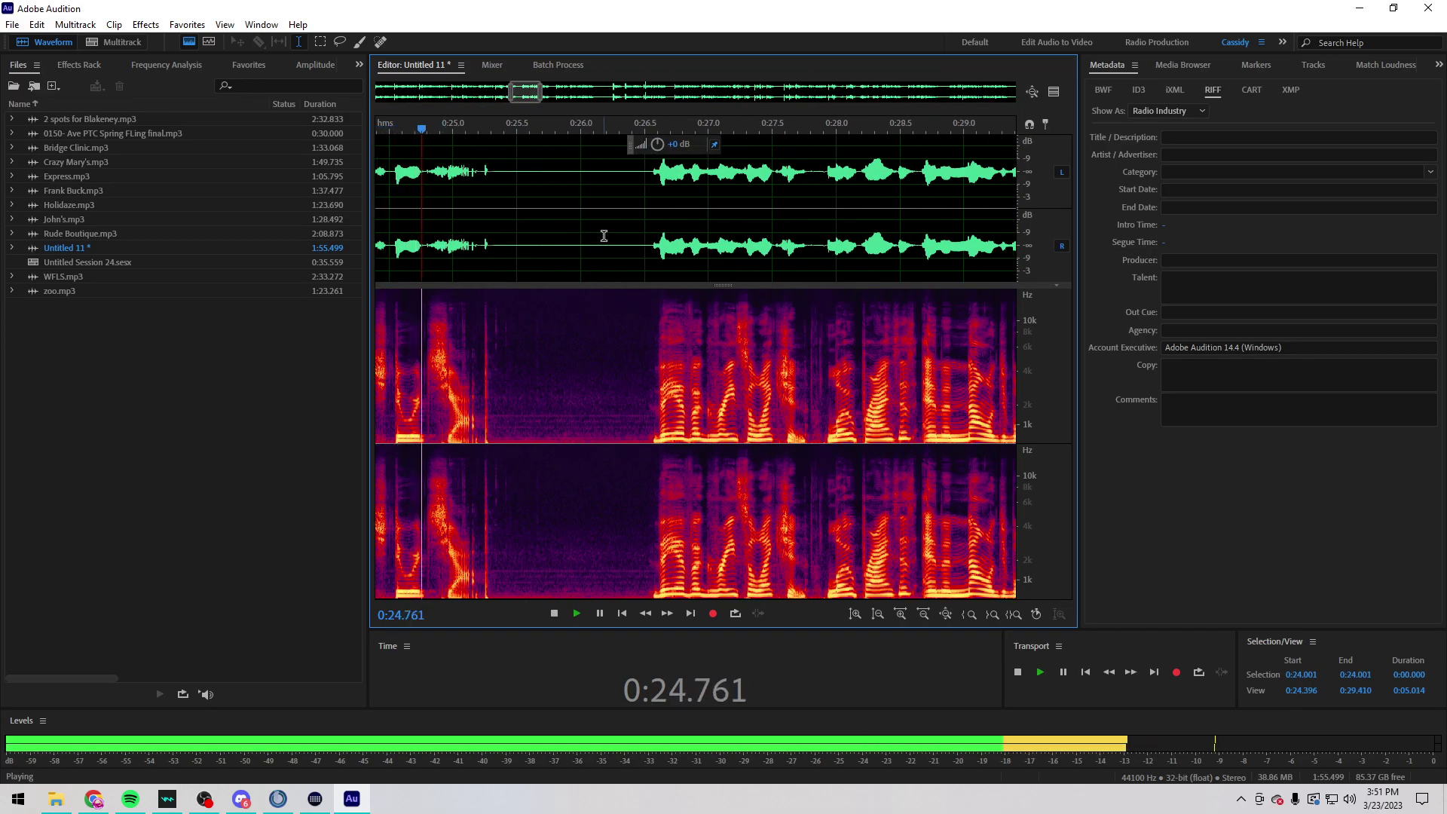
Step: Delete about 2.4 seconds of unwanted wording and pause ending near 0:32.5
{"action": "scroll", "coordinate": [633, 221], "scroll_direction": "down", "scroll_amount": 2}
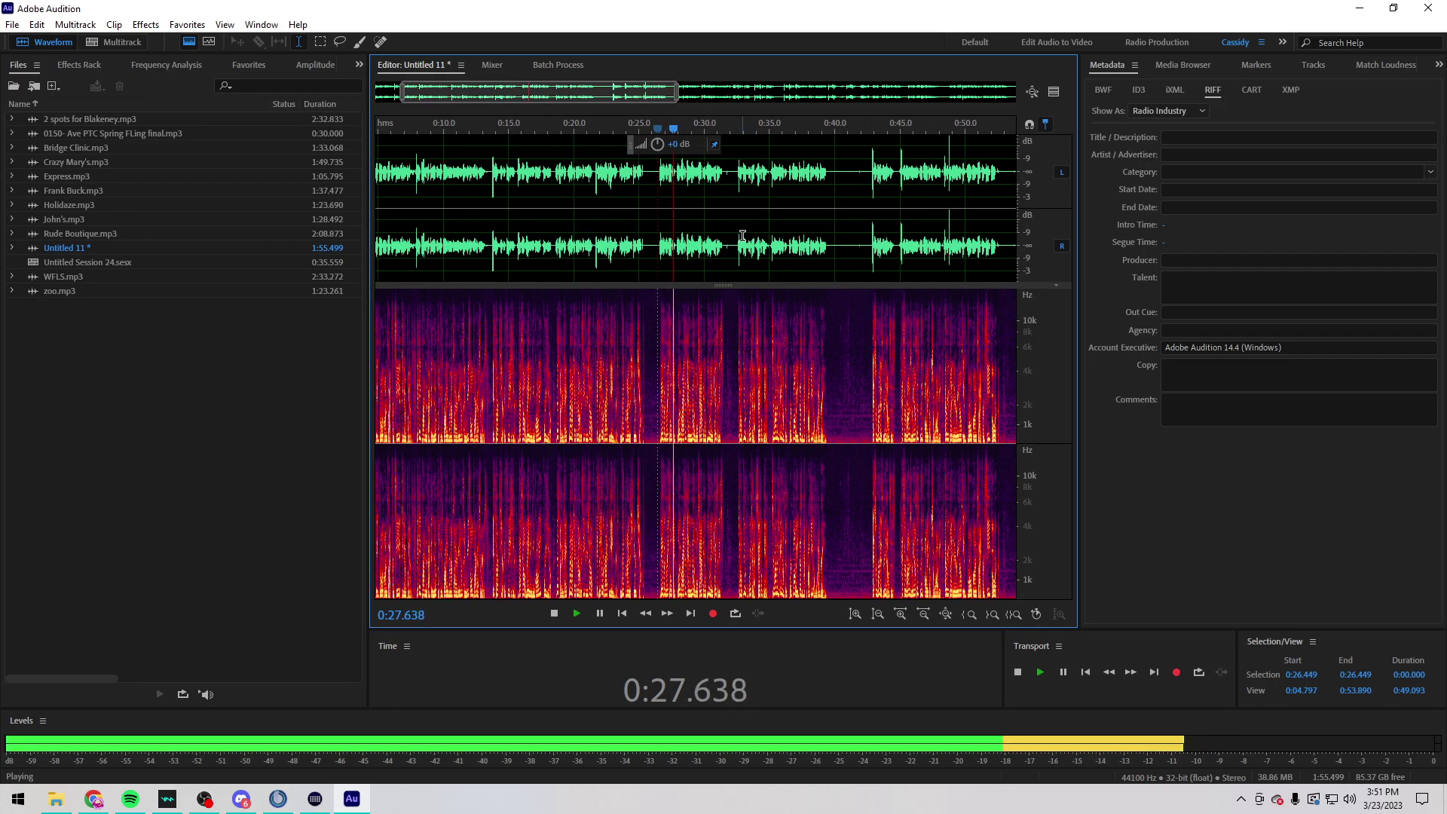
{"action": "left_click", "coordinate": [717, 248]}
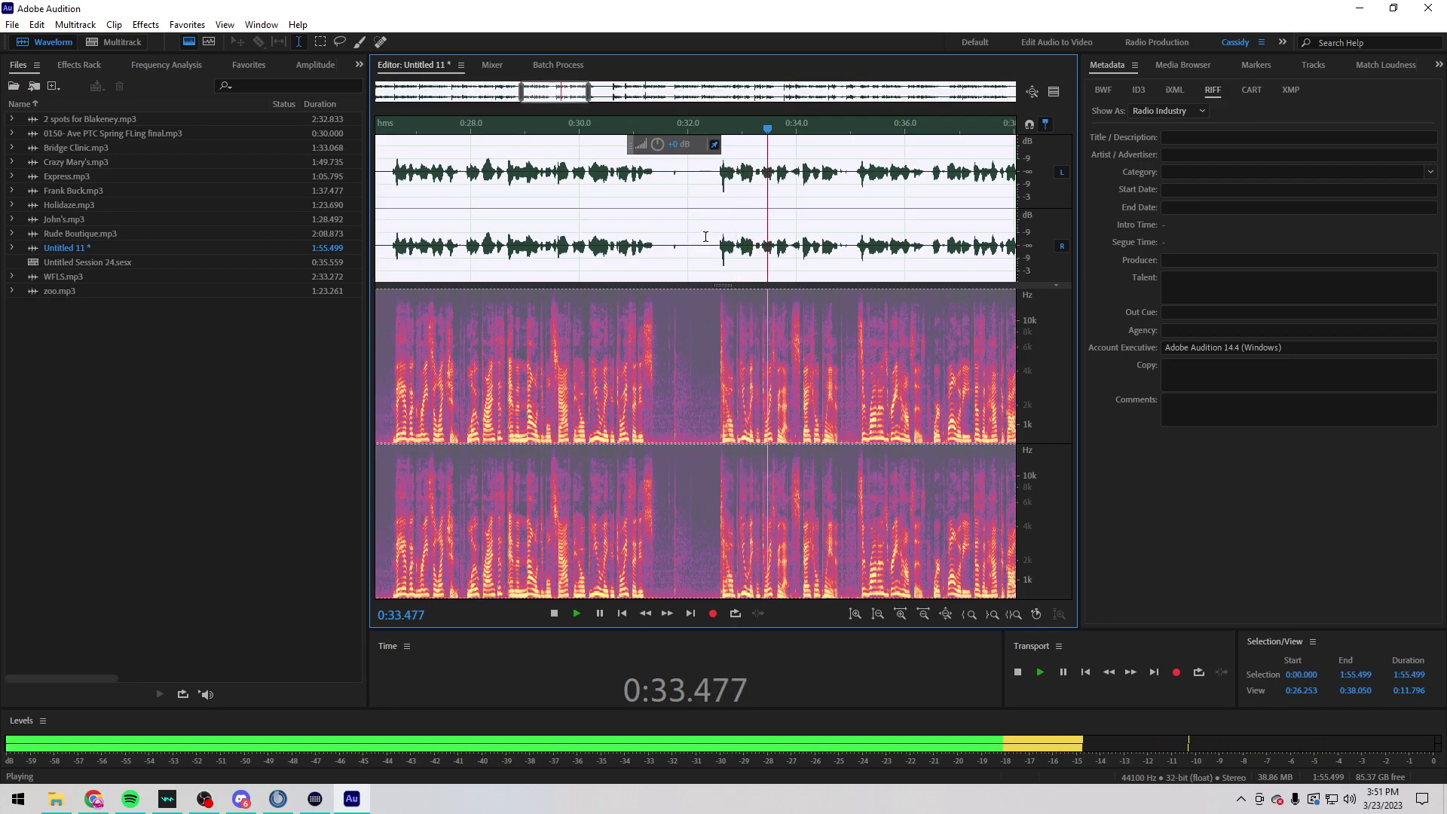
{"action": "mouse_move", "coordinate": [717, 235]}
{"action": "left_mouse_down"}
{"action": "mouse_move", "coordinate": [550, 226]}
{"action": "mouse_move", "coordinate": [739, 217]}
{"action": "mouse_move", "coordinate": [727, 217]}
{"action": "mouse_move", "coordinate": [876, 254]}
{"action": "mouse_move", "coordinate": [743, 240]}
{"action": "left_mouse_up"}
{"action": "scroll", "coordinate": [556, 224], "scroll_direction": "up", "scroll_amount": 4}
{"action": "scroll", "coordinate": [571, 215], "scroll_direction": "up", "scroll_amount": 2}
{"action": "key", "text": "Delete"}
Step: Delete the leftover word fragment from about 0:30.2 to 0:30.5 and play the join back
{"action": "key", "text": "space"}
{"action": "key", "text": "space"}
{"action": "key", "text": "space"}
{"action": "key", "text": "space"}
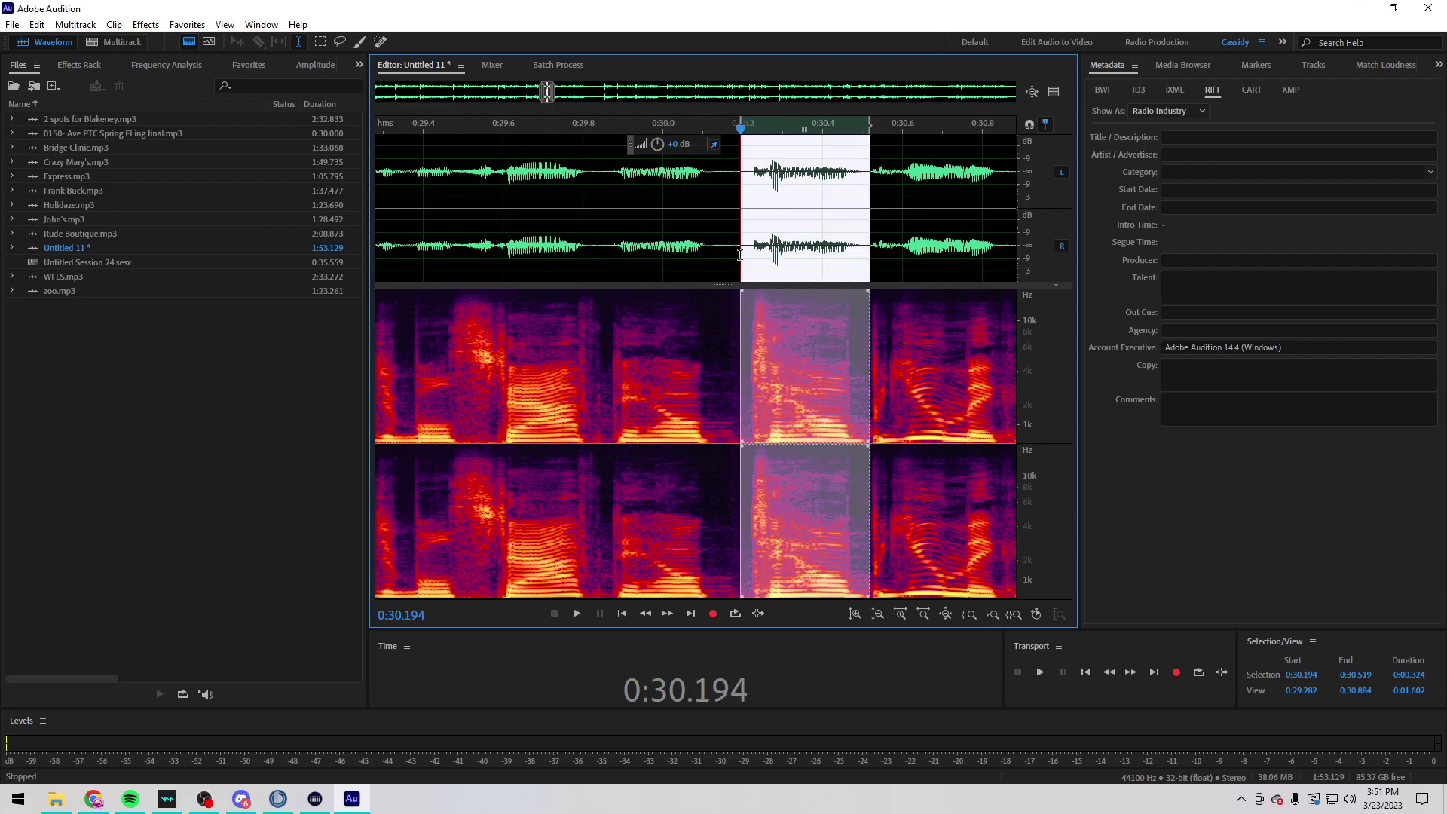
{"action": "key", "text": "Delete"}
{"action": "scroll", "coordinate": [742, 239], "scroll_direction": "down", "scroll_amount": 2}
{"action": "left_click", "coordinate": [556, 218]}
{"action": "key", "text": "space"}
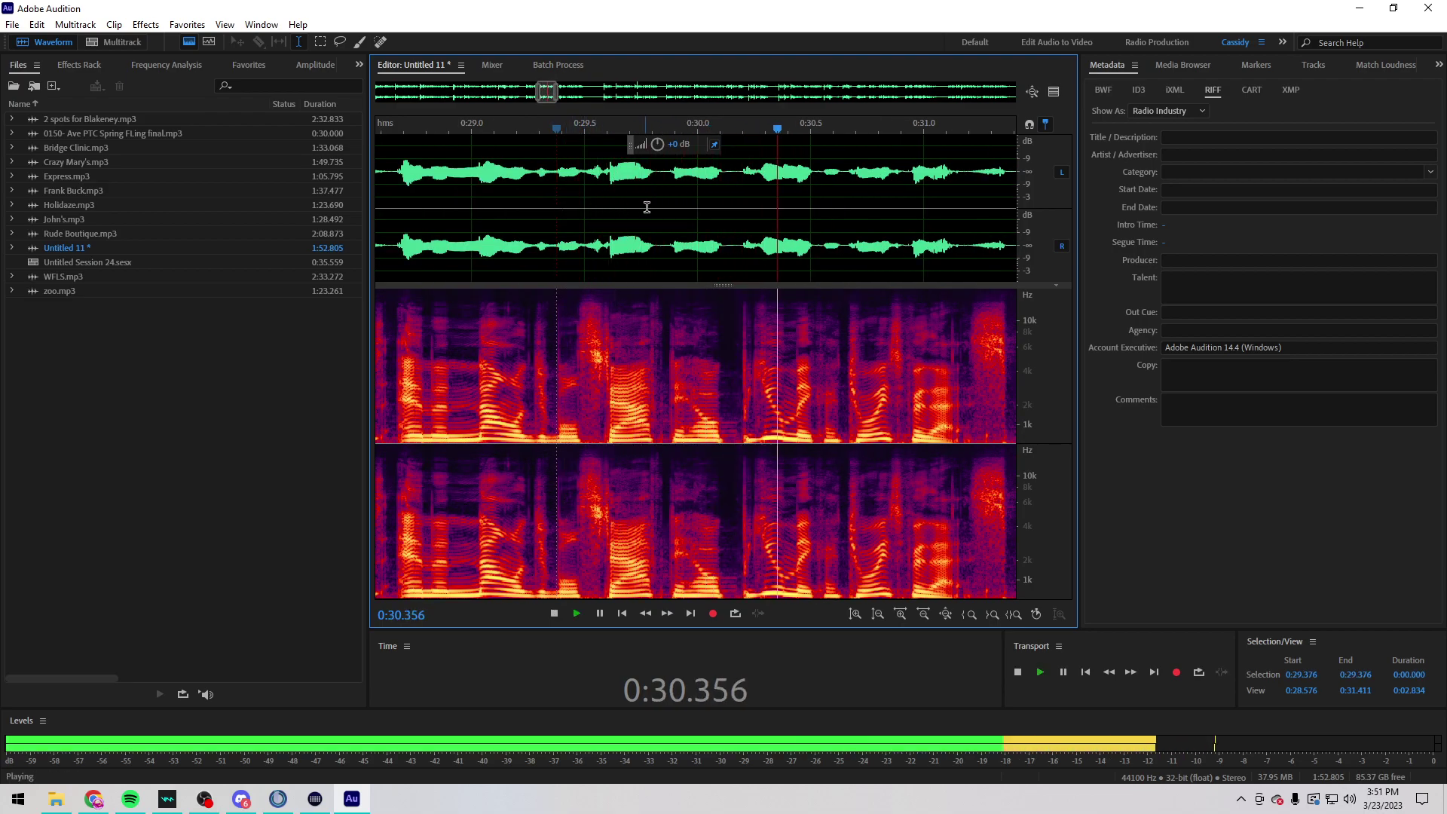
Step: Tighten the small gap near 0:30.1 by about 0.06 seconds and replay the join from about 0:29.5
{"action": "scroll", "coordinate": [676, 205], "scroll_direction": "down", "scroll_amount": 5}
{"action": "scroll", "coordinate": [658, 242], "scroll_direction": "up", "scroll_amount": 8}
{"action": "key", "text": "space"}
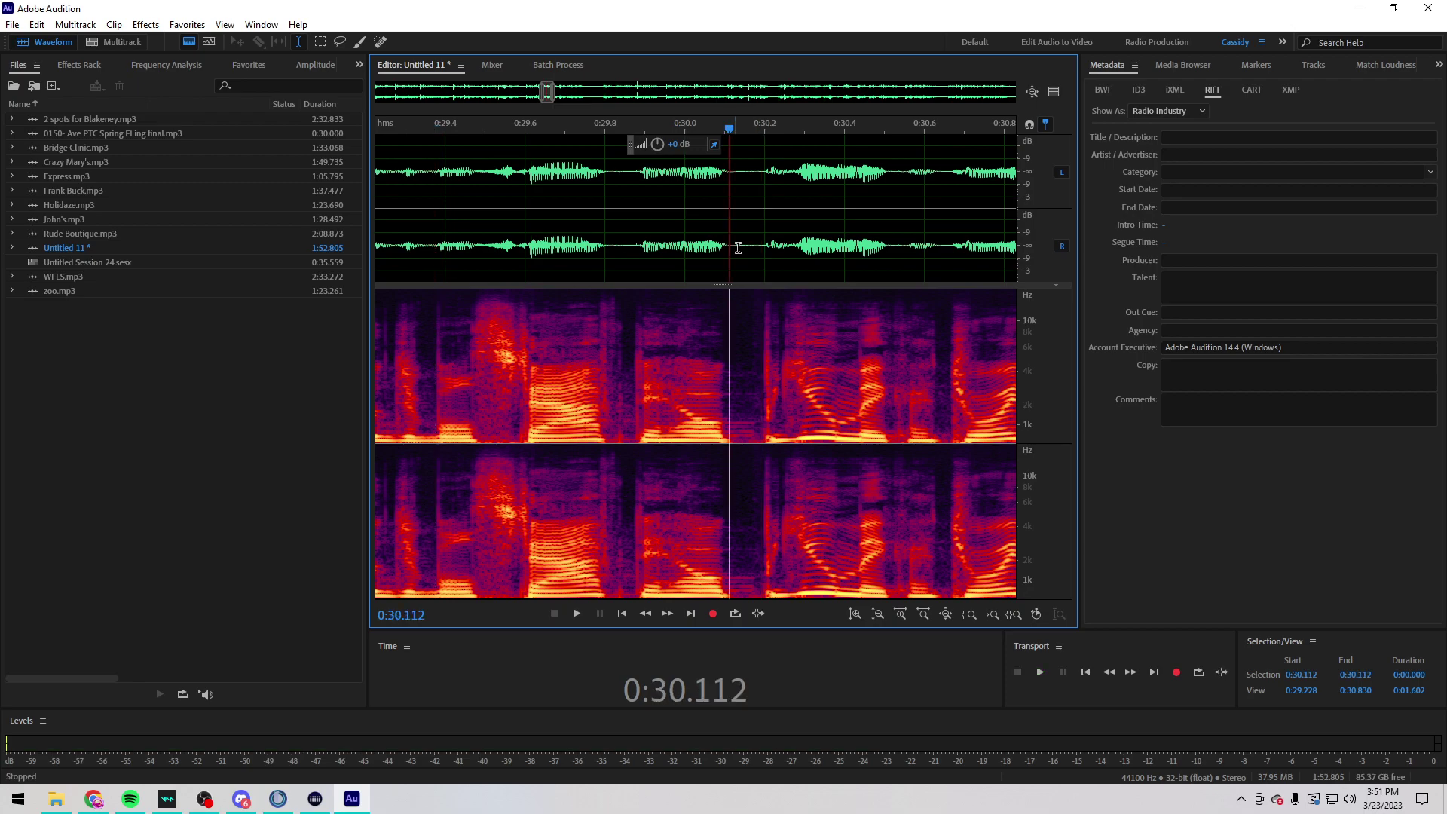
{"action": "scroll", "coordinate": [723, 256], "scroll_direction": "down", "scroll_amount": 8}
{"action": "left_click", "coordinate": [612, 226]}
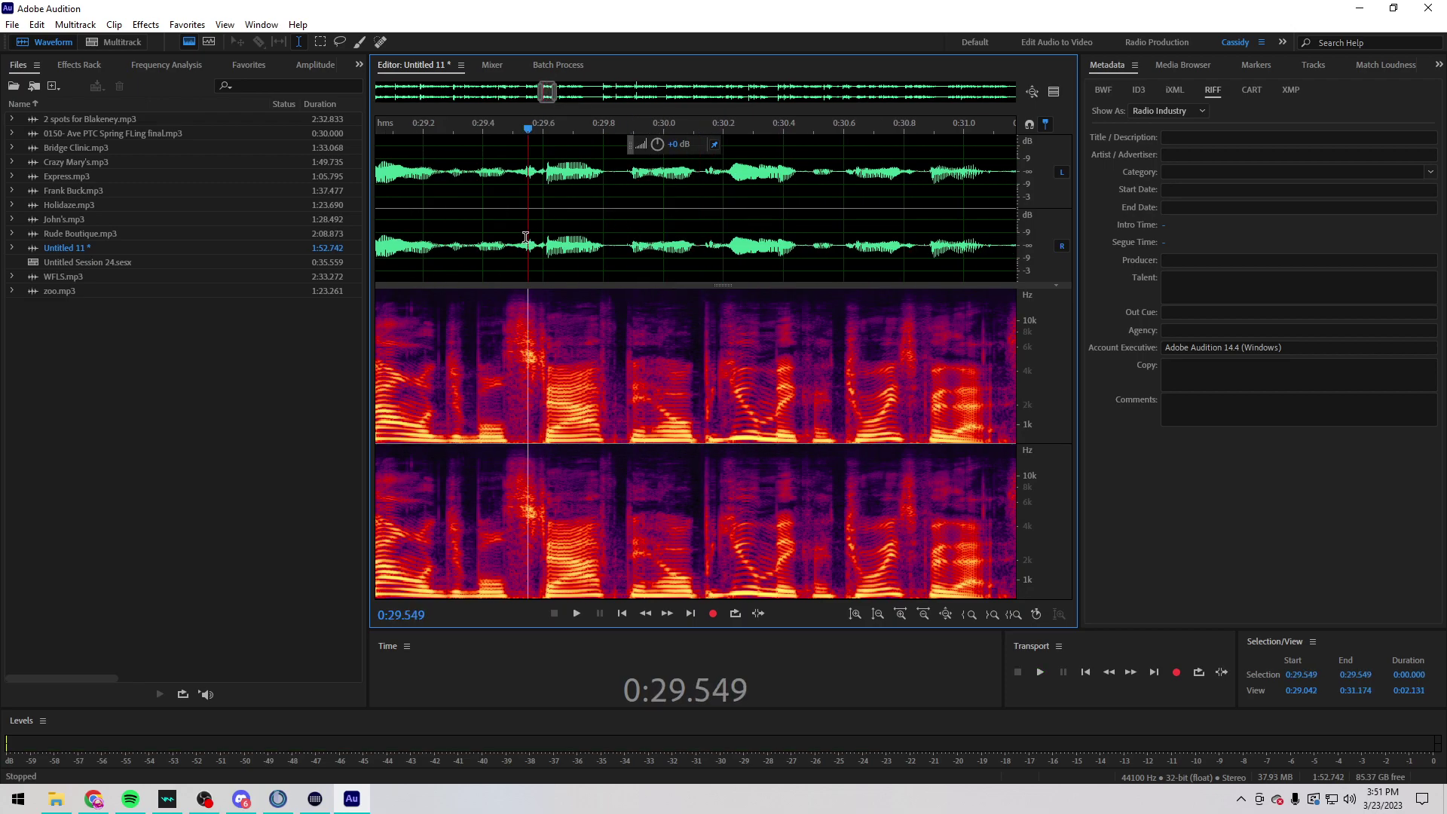
{"action": "key", "text": "space"}
{"action": "scroll", "coordinate": [668, 227], "scroll_direction": "down", "scroll_amount": 2}
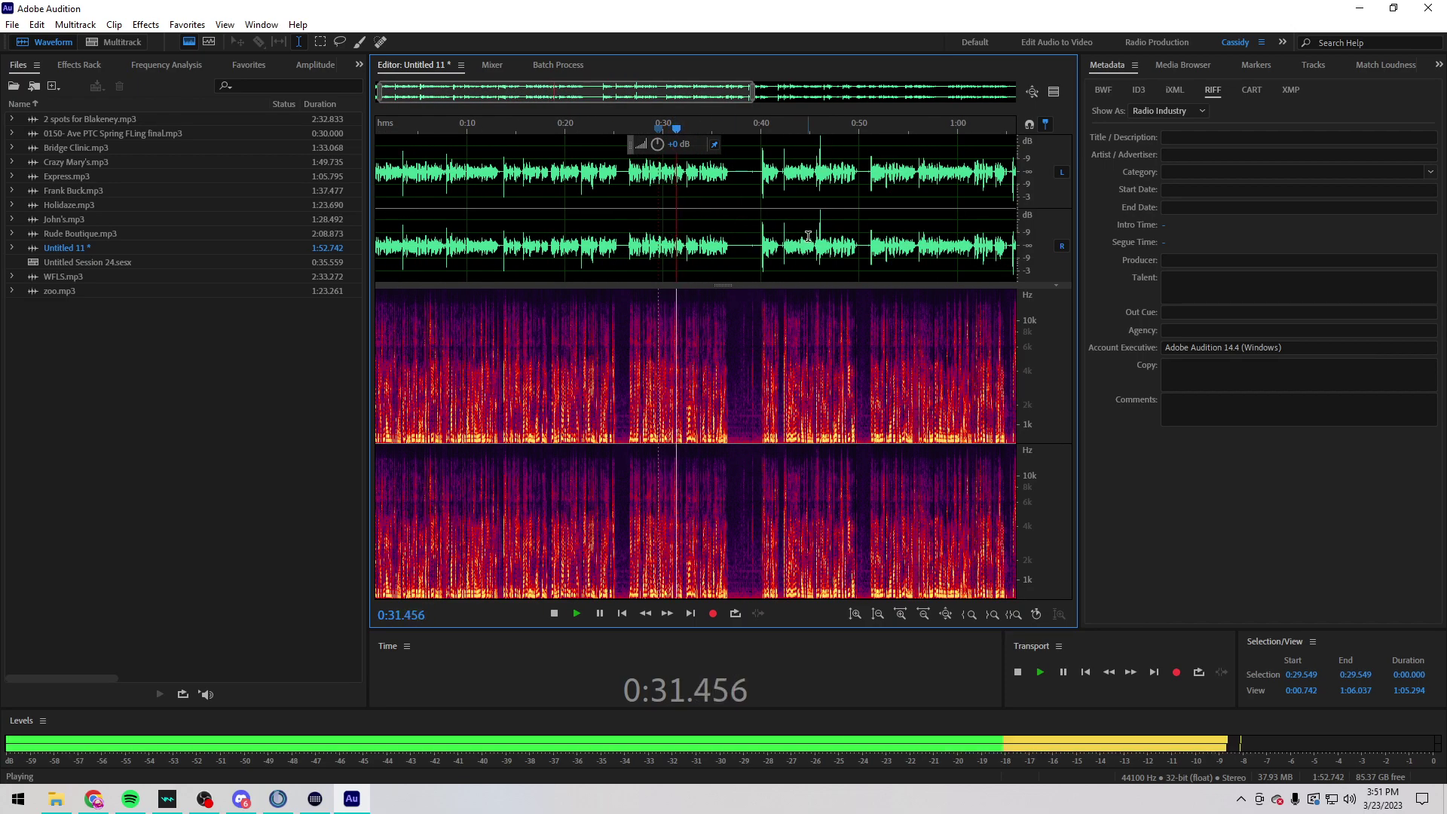
Step: Listen to the start of the second take and delete its false start from about 0:39.5 to 0:42.3
{"action": "key", "text": "space"}
{"action": "key", "text": "space"}
{"action": "scroll", "coordinate": [723, 246], "scroll_direction": "down", "scroll_amount": 5}
{"action": "scroll", "coordinate": [766, 249], "scroll_direction": "up", "scroll_amount": 4}
{"action": "left_click", "coordinate": [706, 243]}
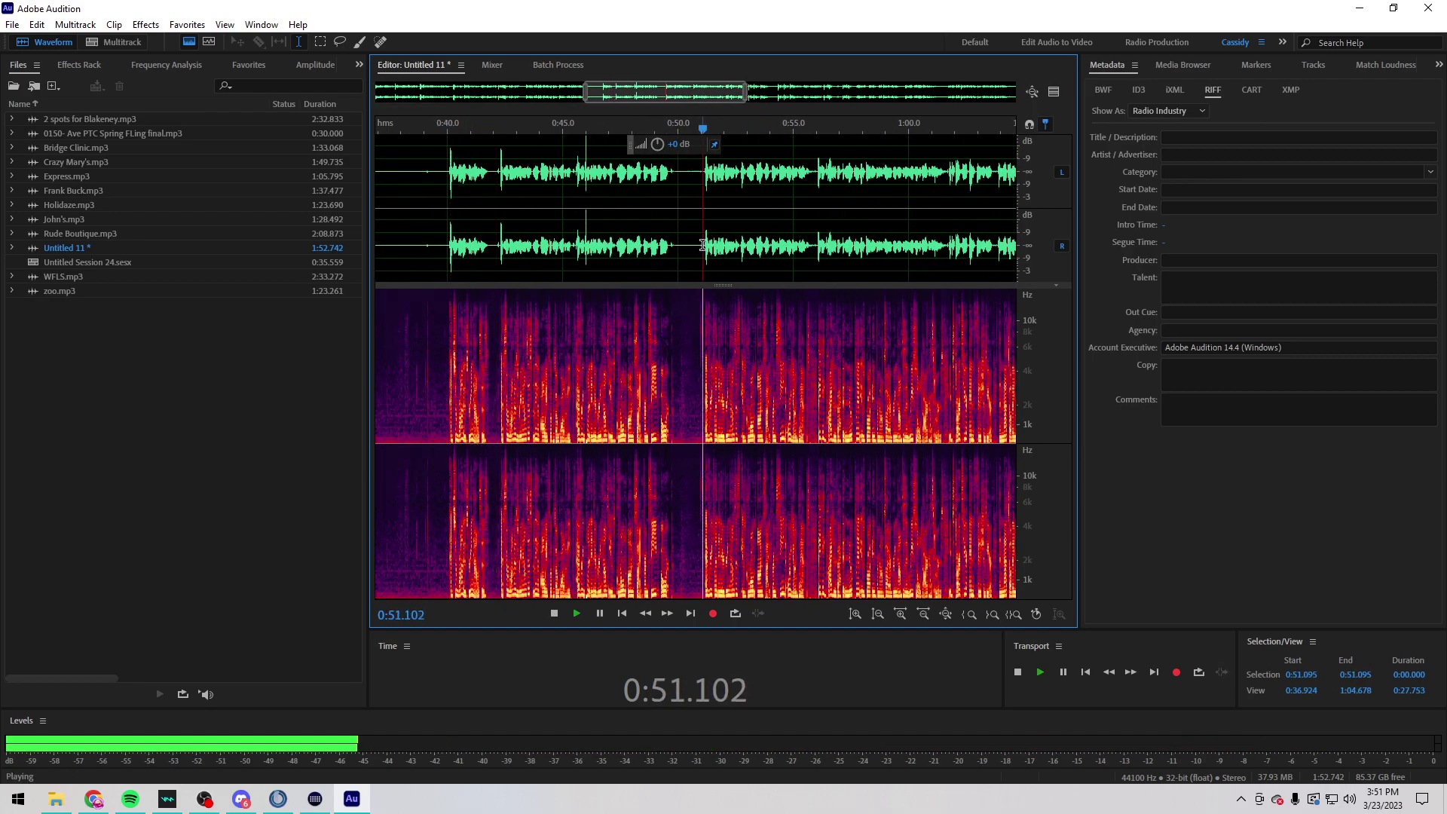
{"action": "scroll", "coordinate": [705, 245], "scroll_direction": "up", "scroll_amount": 1}
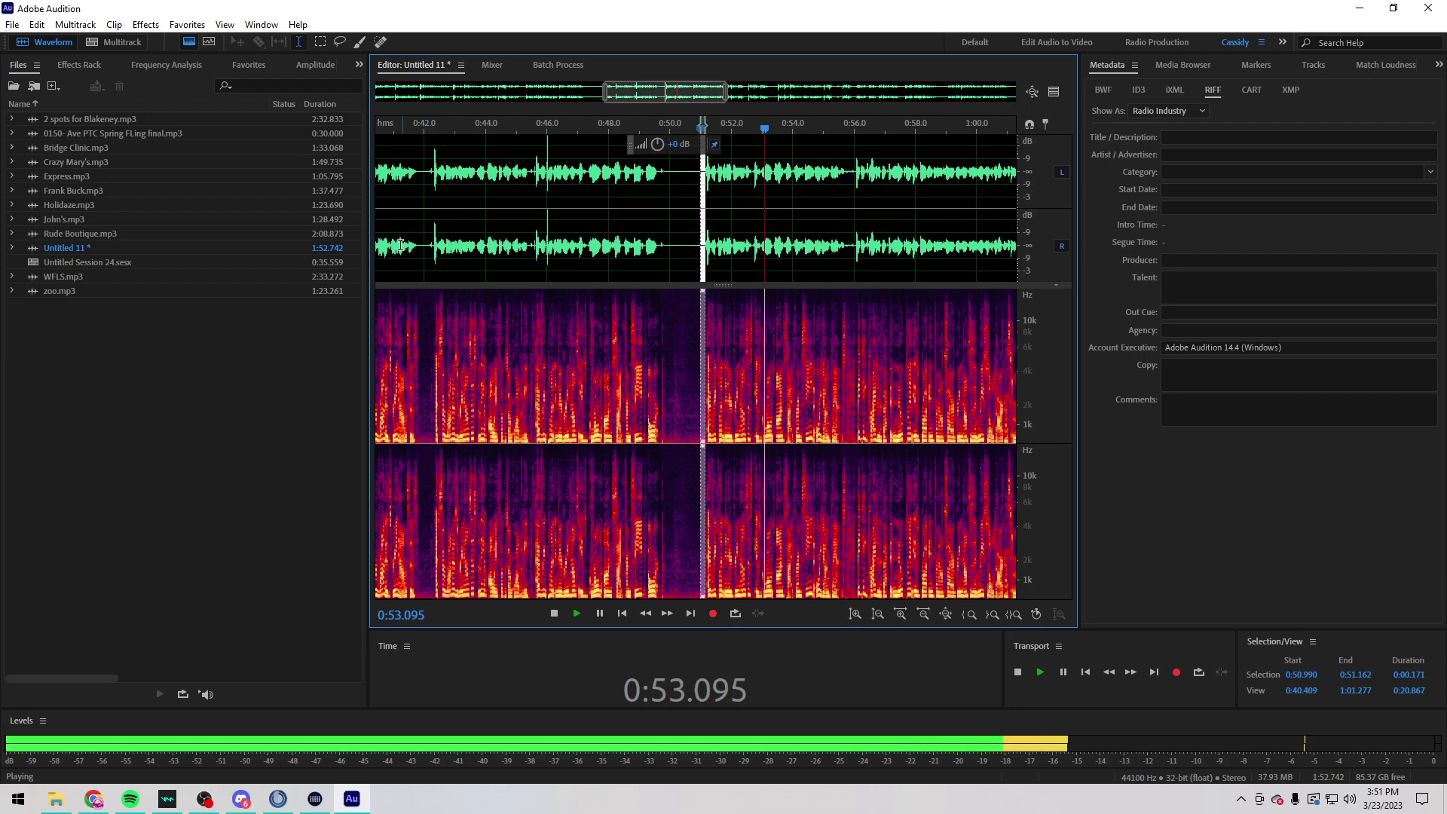
{"action": "left_click", "coordinate": [421, 245]}
{"action": "scroll", "coordinate": [434, 242], "scroll_direction": "up", "scroll_amount": 1}
{"action": "scroll", "coordinate": [435, 242], "scroll_direction": "up", "scroll_amount": 2}
{"action": "scroll", "coordinate": [416, 243], "scroll_direction": "down", "scroll_amount": 4}
{"action": "left_click_drag", "start_coordinate": [415, 245], "coordinate": [445, 245]}
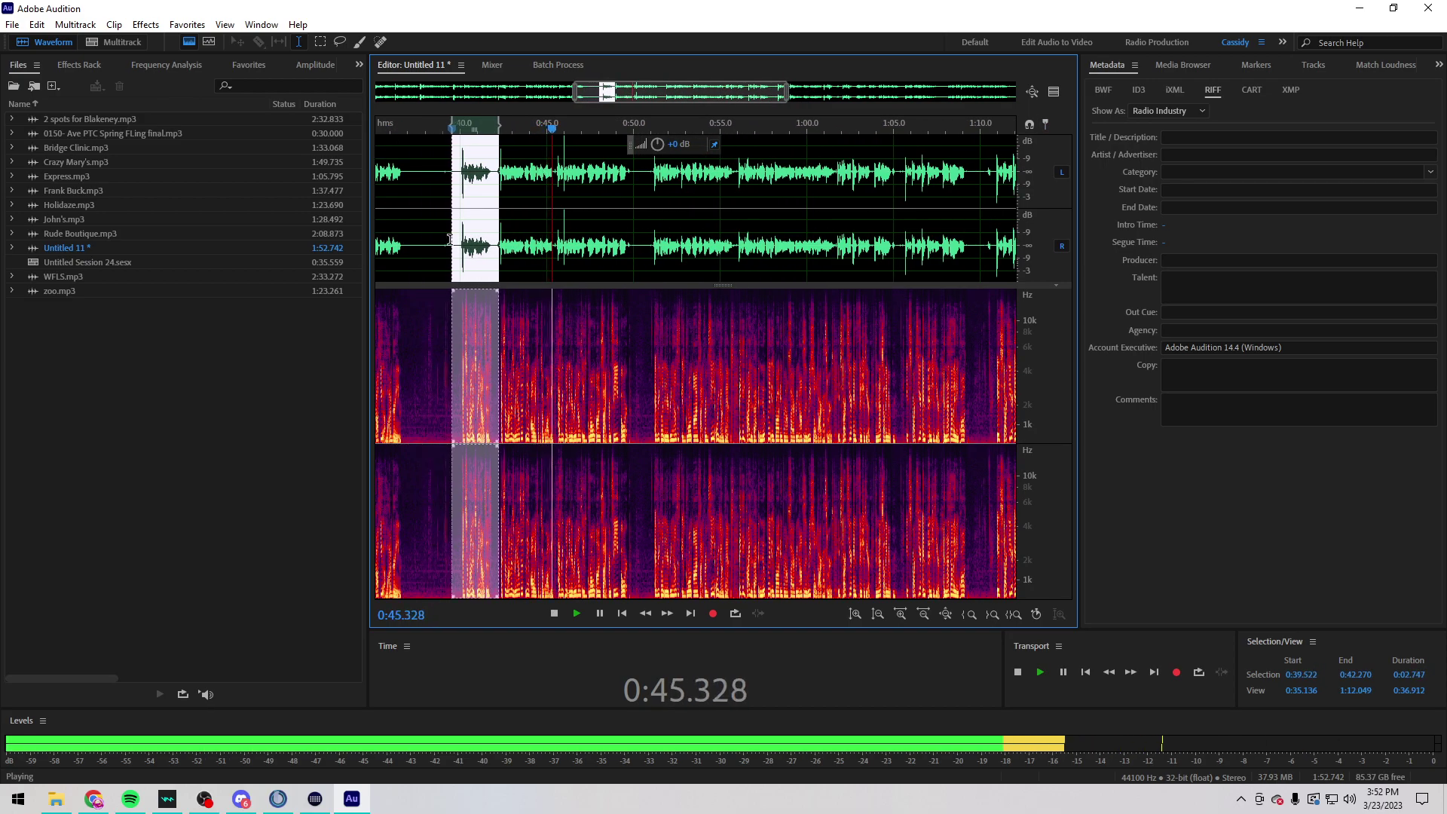
{"action": "key", "text": "Delete"}
Step: Delete the repeated line from about 0:42.8 to 0:48.4 and play the recording on from the cut
{"action": "scroll", "coordinate": [549, 237], "scroll_direction": "down", "scroll_amount": 1}
{"action": "scroll", "coordinate": [579, 248], "scroll_direction": "up", "scroll_amount": 5}
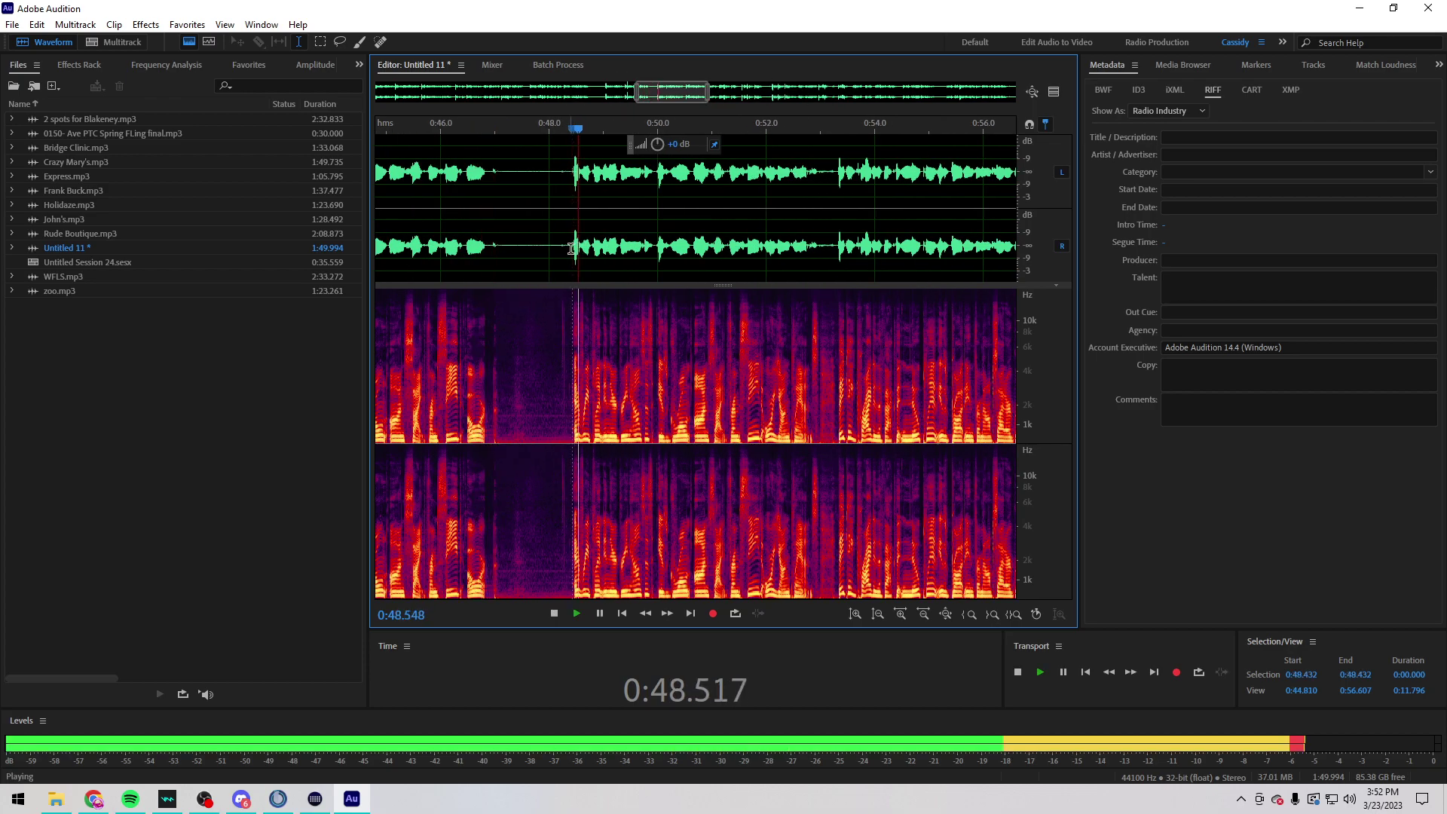
{"action": "key", "text": "ctrl+a"}
{"action": "left_click_drag", "start_coordinate": [570, 243], "coordinate": [449, 249]}
{"action": "scroll", "coordinate": [552, 245], "scroll_direction": "down", "scroll_amount": 3}
{"action": "scroll", "coordinate": [435, 254], "scroll_direction": "up", "scroll_amount": 1}
{"action": "key", "text": "space"}
{"action": "scroll", "coordinate": [427, 255], "scroll_direction": "up", "scroll_amount": 4}
{"action": "key", "text": "space"}
{"action": "scroll", "coordinate": [449, 249], "scroll_direction": "up", "scroll_amount": 3}
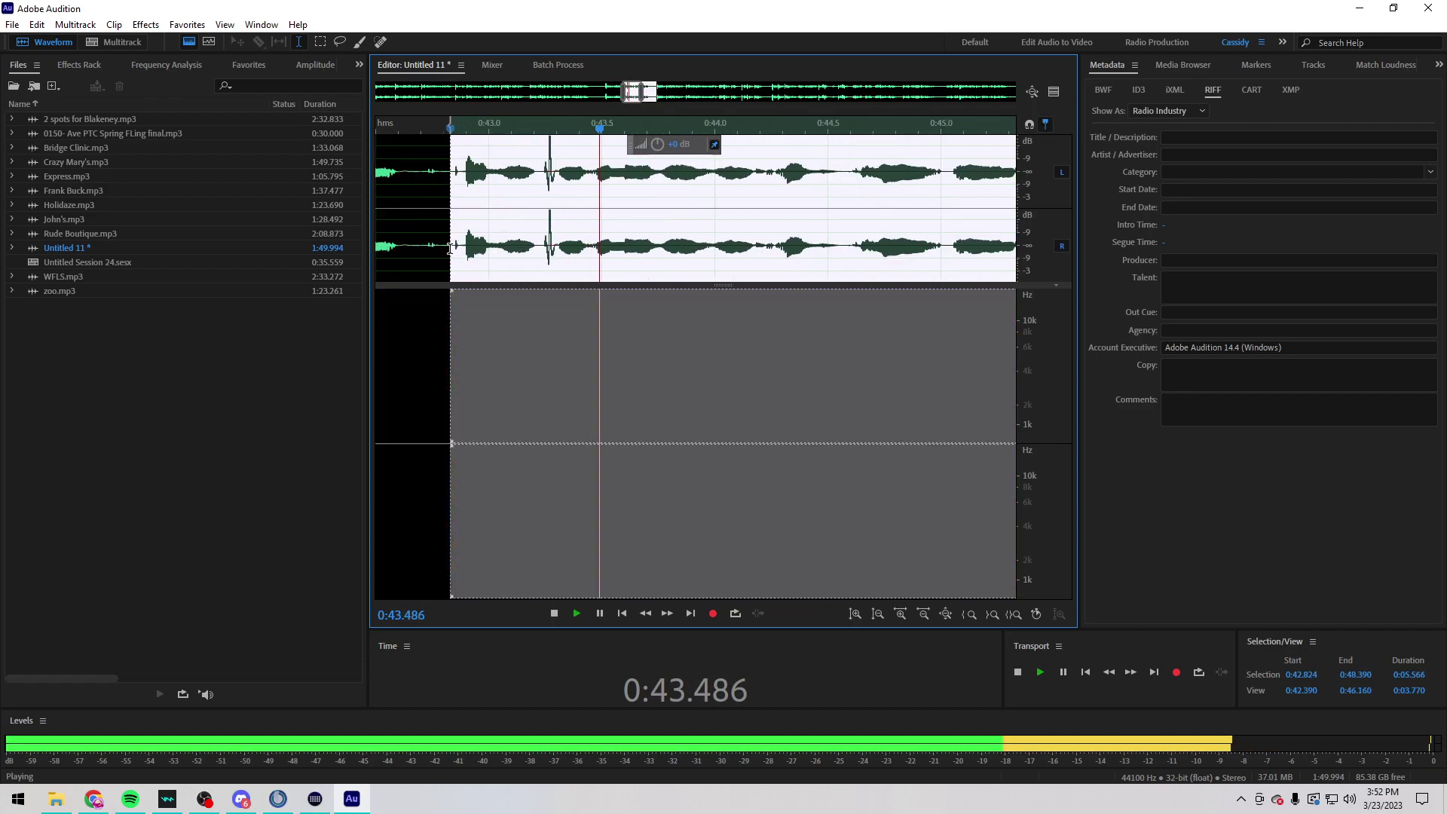
{"action": "key", "text": "space"}
{"action": "key", "text": "Delete"}
{"action": "scroll", "coordinate": [447, 245], "scroll_direction": "down", "scroll_amount": 1}
{"action": "key", "text": "space"}
{"action": "scroll", "coordinate": [448, 246], "scroll_direction": "down", "scroll_amount": 6}
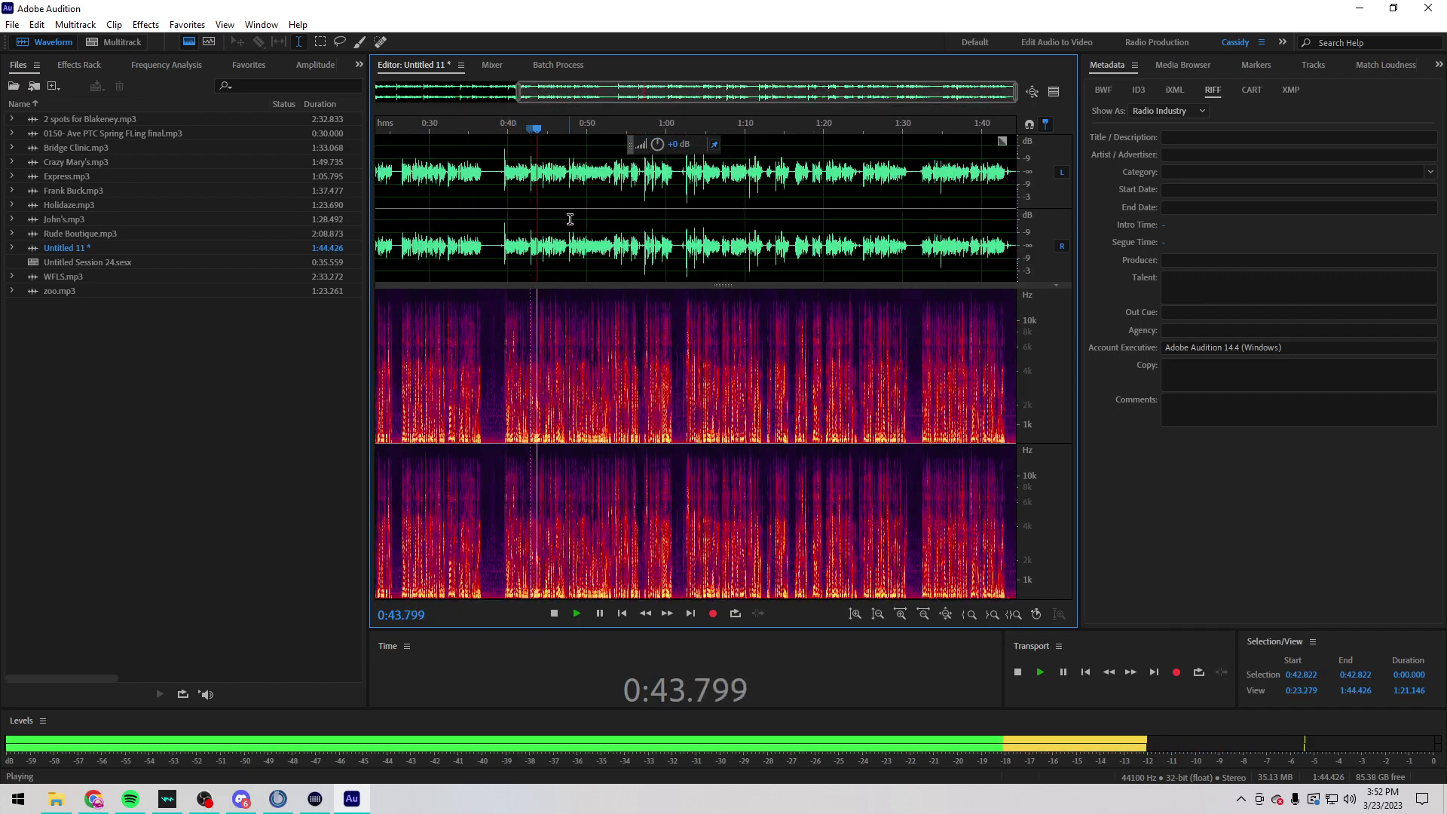
Step: Listen ahead near 0:53, delete the unwanted passage around there and play on from the cut
{"action": "scroll", "coordinate": [624, 227], "scroll_direction": "up", "scroll_amount": 4}
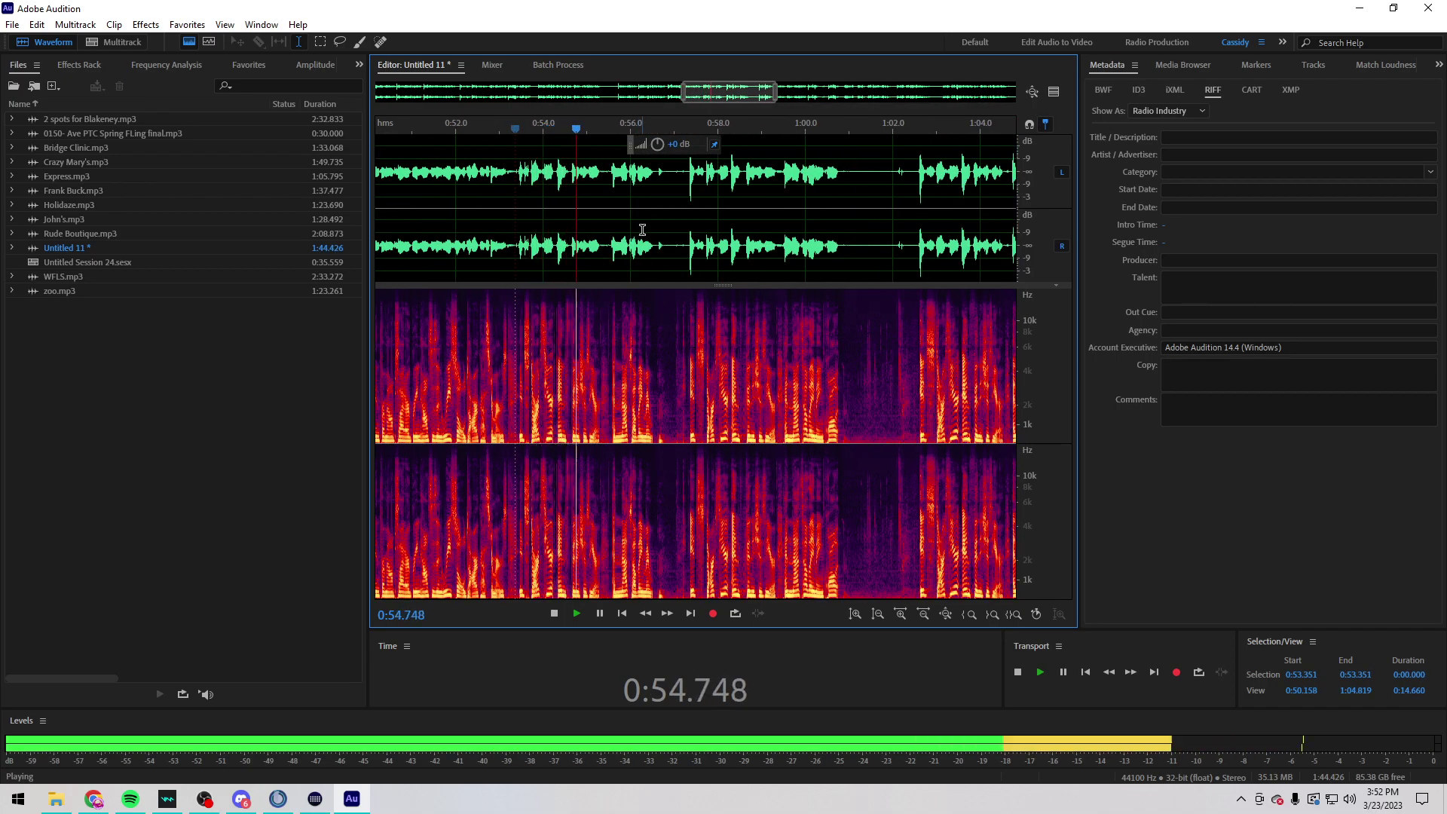
{"action": "scroll", "coordinate": [663, 226], "scroll_direction": "down", "scroll_amount": 1}
{"action": "scroll", "coordinate": [690, 229], "scroll_direction": "up", "scroll_amount": 5}
{"action": "left_click_drag", "start_coordinate": [639, 234], "coordinate": [401, 208]}
{"action": "key", "text": "Delete"}
{"action": "key", "text": "space"}
Step: Delete the further unwanted stretch near 0:53.4 and replay the join from about 0:53.2
{"action": "scroll", "coordinate": [595, 225], "scroll_direction": "down", "scroll_amount": 3}
{"action": "key", "text": "space"}
{"action": "key", "text": "space"}
{"action": "left_click_drag", "start_coordinate": [671, 238], "coordinate": [444, 236]}
{"action": "scroll", "coordinate": [444, 236], "scroll_direction": "up", "scroll_amount": 3}
{"action": "key", "text": "Delete"}
{"action": "right_click", "coordinate": [438, 232]}
{"action": "left_click", "coordinate": [426, 230]}
{"action": "scroll", "coordinate": [428, 230], "scroll_direction": "up", "scroll_amount": 3}
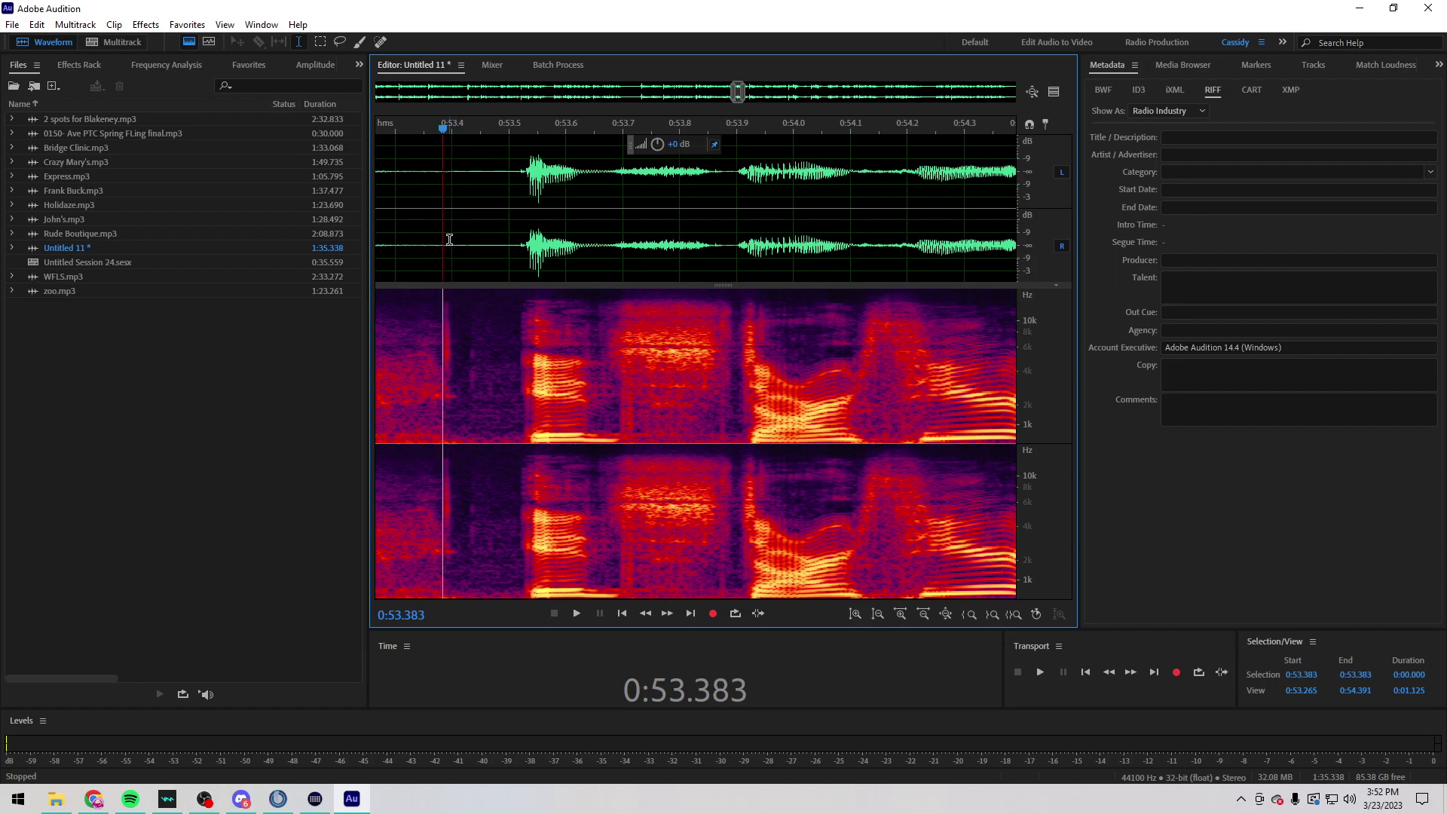
{"action": "scroll", "coordinate": [448, 240], "scroll_direction": "down", "scroll_amount": 3}
{"action": "left_click", "coordinate": [441, 236]}
{"action": "key", "text": "space"}
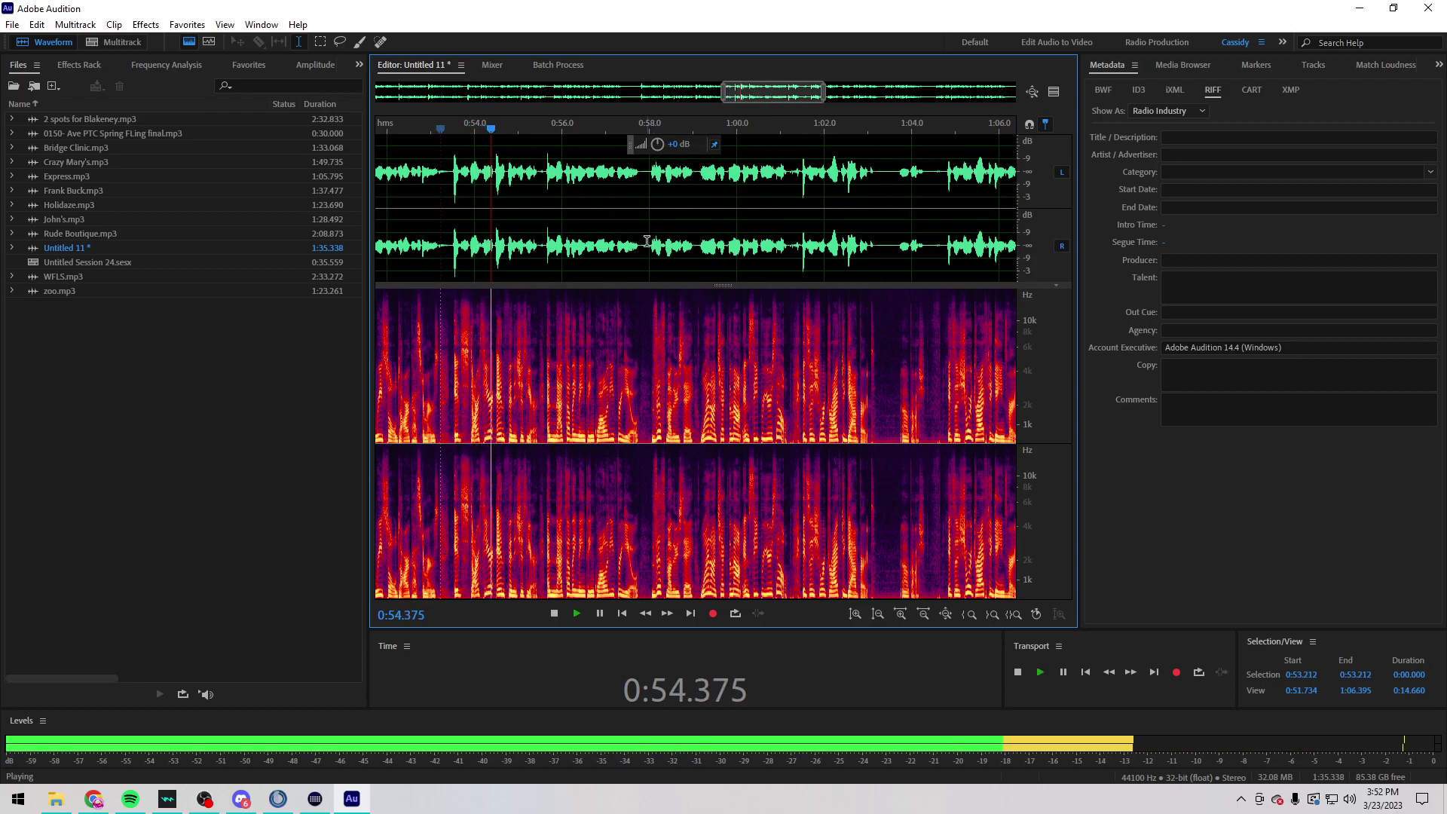
Step: Delete the unwanted passage from about 1:01.5 to 1:04.8 and play the audio past the cut
{"action": "scroll", "coordinate": [656, 245], "scroll_direction": "up", "scroll_amount": 2}
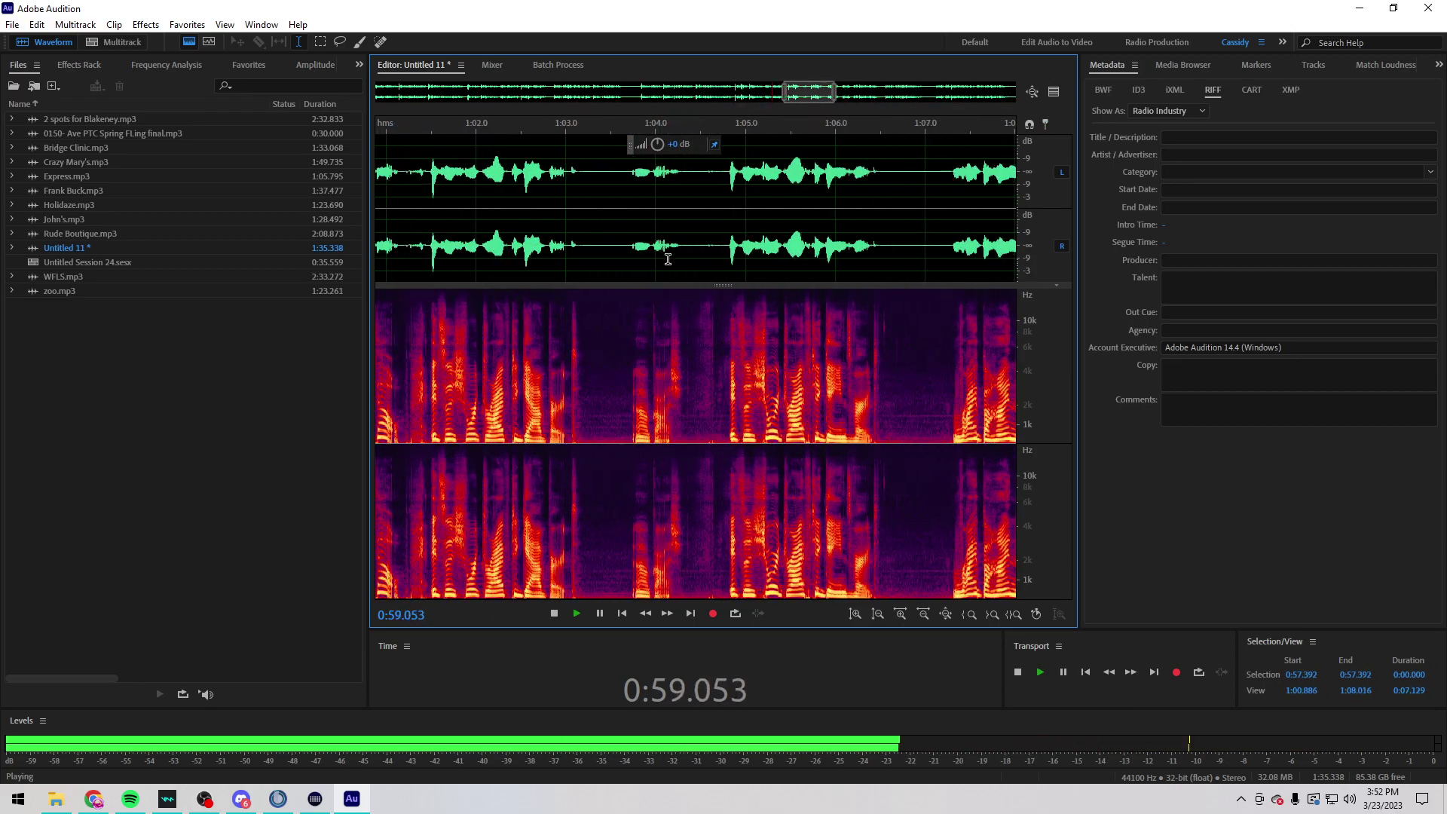
{"action": "left_click_drag", "start_coordinate": [725, 226], "coordinate": [547, 217]}
{"action": "scroll", "coordinate": [597, 216], "scroll_direction": "down", "scroll_amount": 2}
{"action": "scroll", "coordinate": [479, 217], "scroll_direction": "up", "scroll_amount": 4}
{"action": "key", "text": "space"}
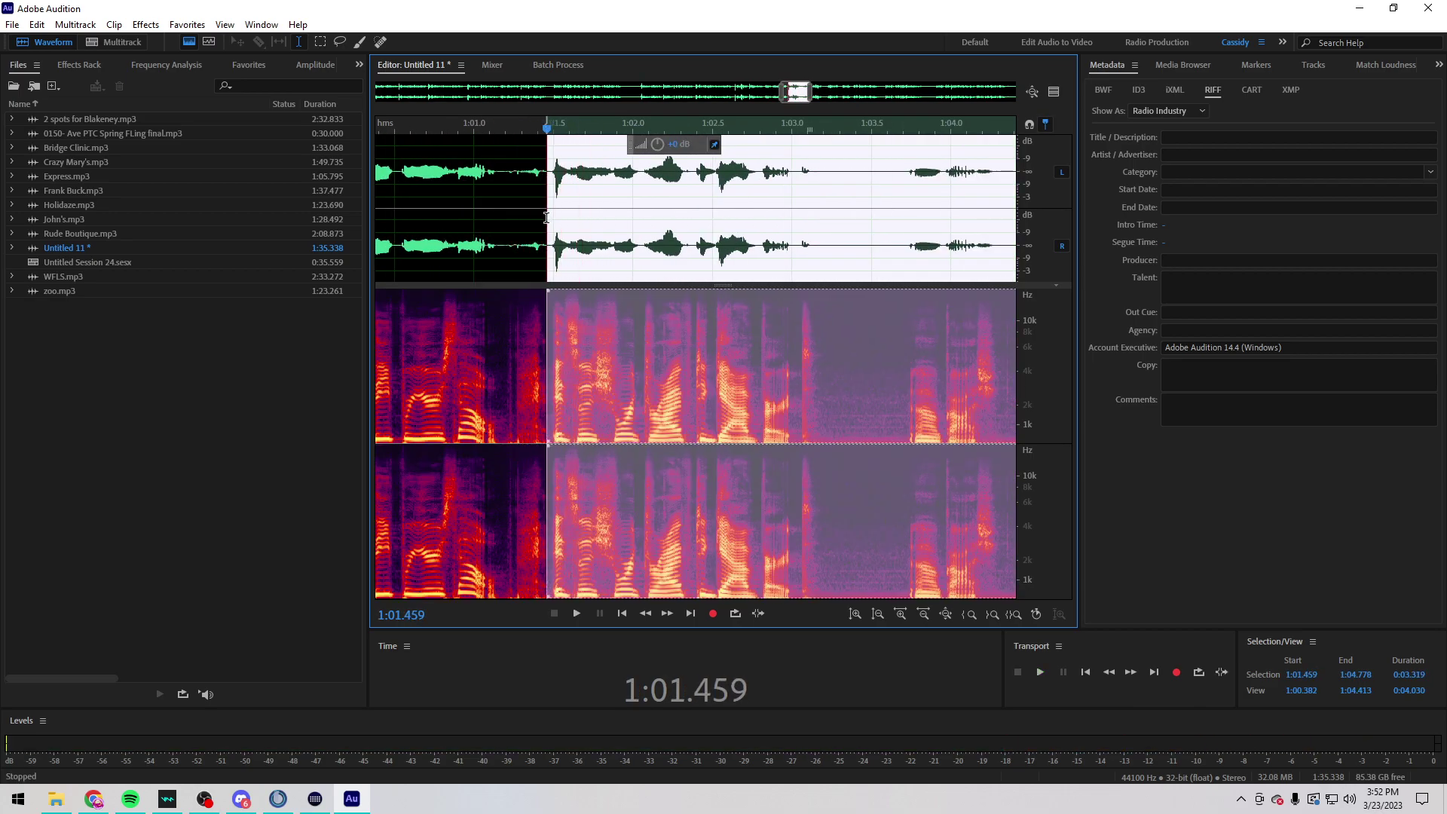
{"action": "key", "text": "Delete"}
{"action": "scroll", "coordinate": [682, 220], "scroll_direction": "down", "scroll_amount": 2}
{"action": "left_click", "coordinate": [705, 226]}
{"action": "key", "text": "space"}
Step: Delete the roughly 0.7-second stretch starting near 1:03.2 and play on from the cut
{"action": "key", "text": "space"}
{"action": "mouse_move", "coordinate": [707, 231]}
{"action": "left_mouse_down"}
{"action": "mouse_move", "coordinate": [577, 229]}
{"action": "mouse_move", "coordinate": [686, 228]}
{"action": "left_mouse_up"}
{"action": "scroll", "coordinate": [686, 228], "scroll_direction": "up", "scroll_amount": 2}
{"action": "left_click_drag", "start_coordinate": [686, 228], "coordinate": [582, 224]}
{"action": "scroll", "coordinate": [688, 228], "scroll_direction": "up", "scroll_amount": 3}
{"action": "key", "text": "Delete"}
{"action": "key", "text": "space"}
{"action": "scroll", "coordinate": [558, 211], "scroll_direction": "down", "scroll_amount": 5}
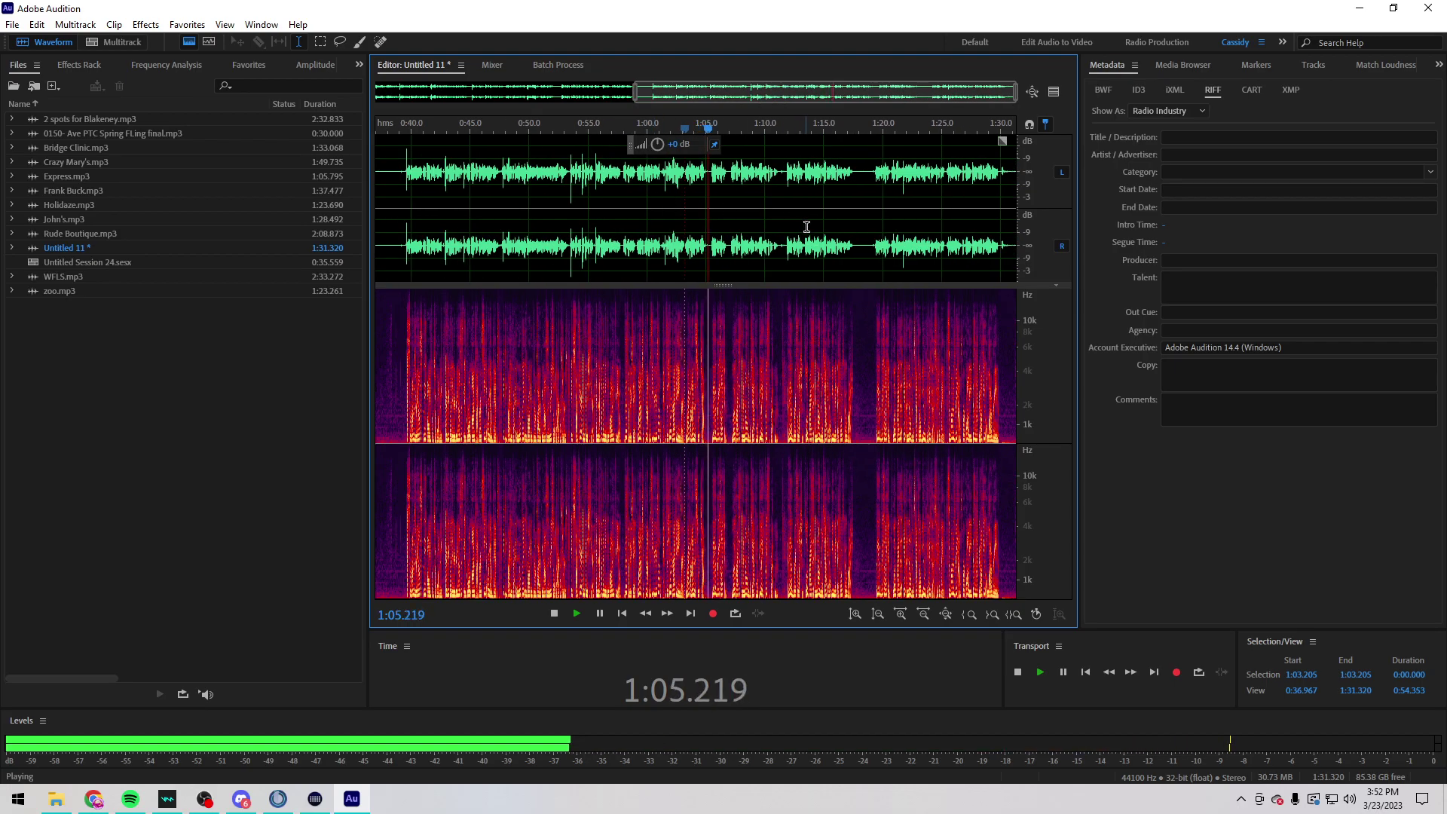
Step: Listen ahead around 1:15.7 and delete the repeated passage from about 1:05.5 to 1:19.3
{"action": "scroll", "coordinate": [801, 226], "scroll_direction": "up", "scroll_amount": 2}
{"action": "scroll", "coordinate": [879, 243], "scroll_direction": "up", "scroll_amount": 3}
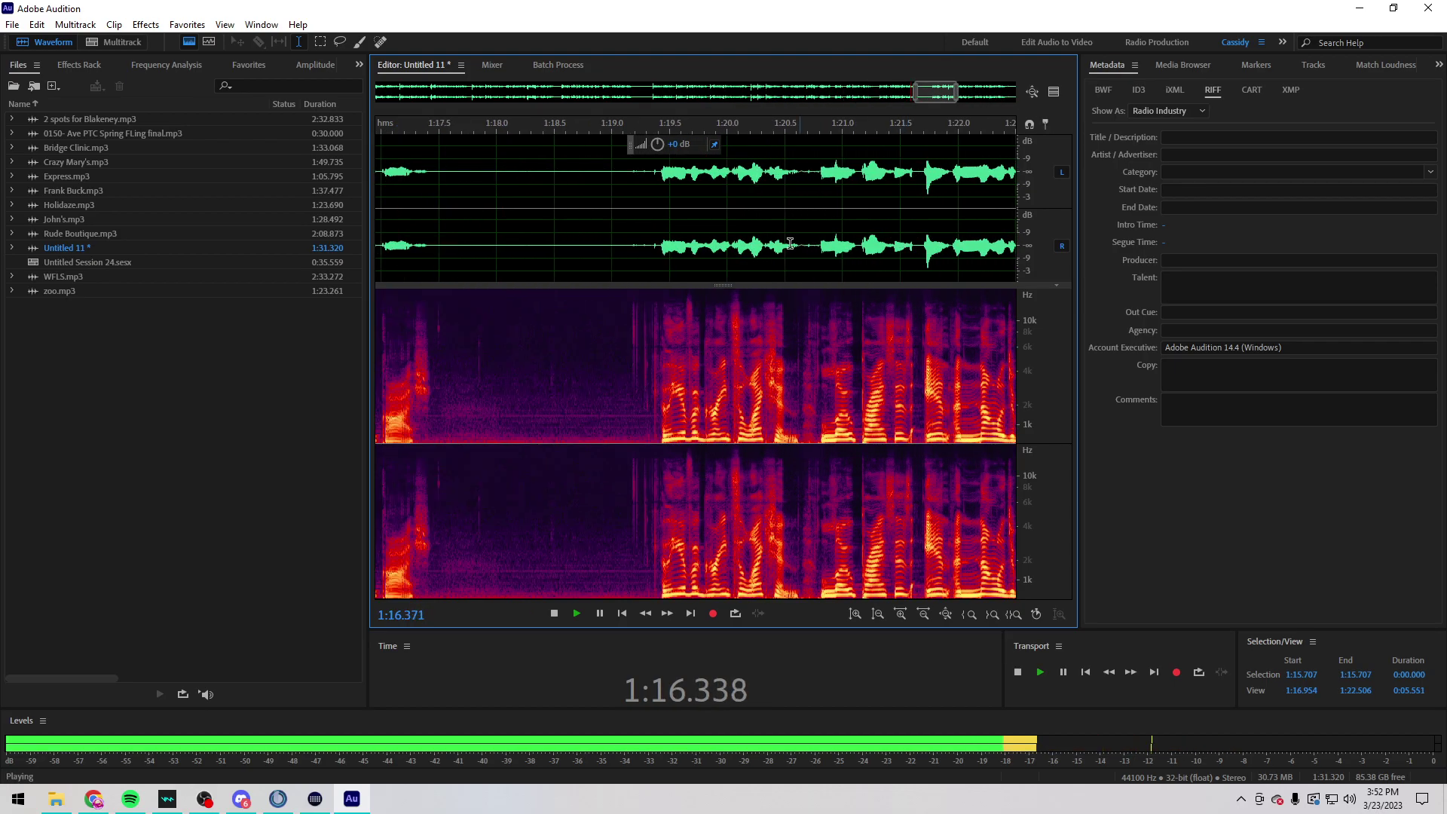
{"action": "left_click", "coordinate": [649, 243]}
{"action": "scroll", "coordinate": [646, 242], "scroll_direction": "down", "scroll_amount": 4}
{"action": "left_click", "coordinate": [598, 226], "text": "shift"}
{"action": "left_click_drag", "start_coordinate": [547, 214], "coordinate": [728, 201]}
{"action": "scroll", "coordinate": [485, 207], "scroll_direction": "up", "scroll_amount": 3}
{"action": "scroll", "coordinate": [500, 189], "scroll_direction": "down", "scroll_amount": 2}
{"action": "scroll", "coordinate": [499, 191], "scroll_direction": "down", "scroll_amount": 2}
{"action": "scroll", "coordinate": [470, 187], "scroll_direction": "up", "scroll_amount": 3}
{"action": "scroll", "coordinate": [709, 199], "scroll_direction": "up", "scroll_amount": 2}
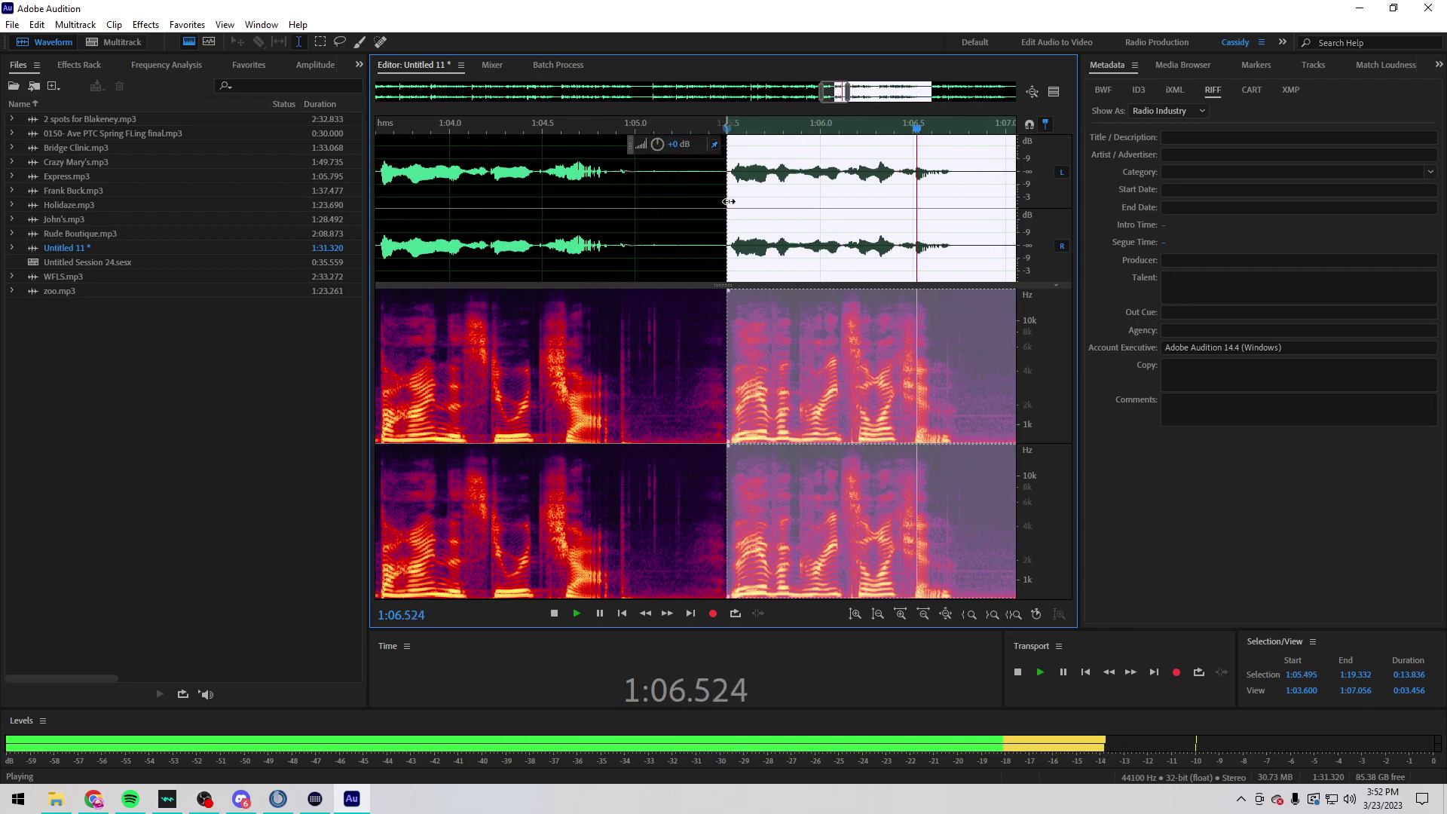
{"action": "key", "text": "Delete"}
{"action": "scroll", "coordinate": [709, 207], "scroll_direction": "down", "scroll_amount": 3}
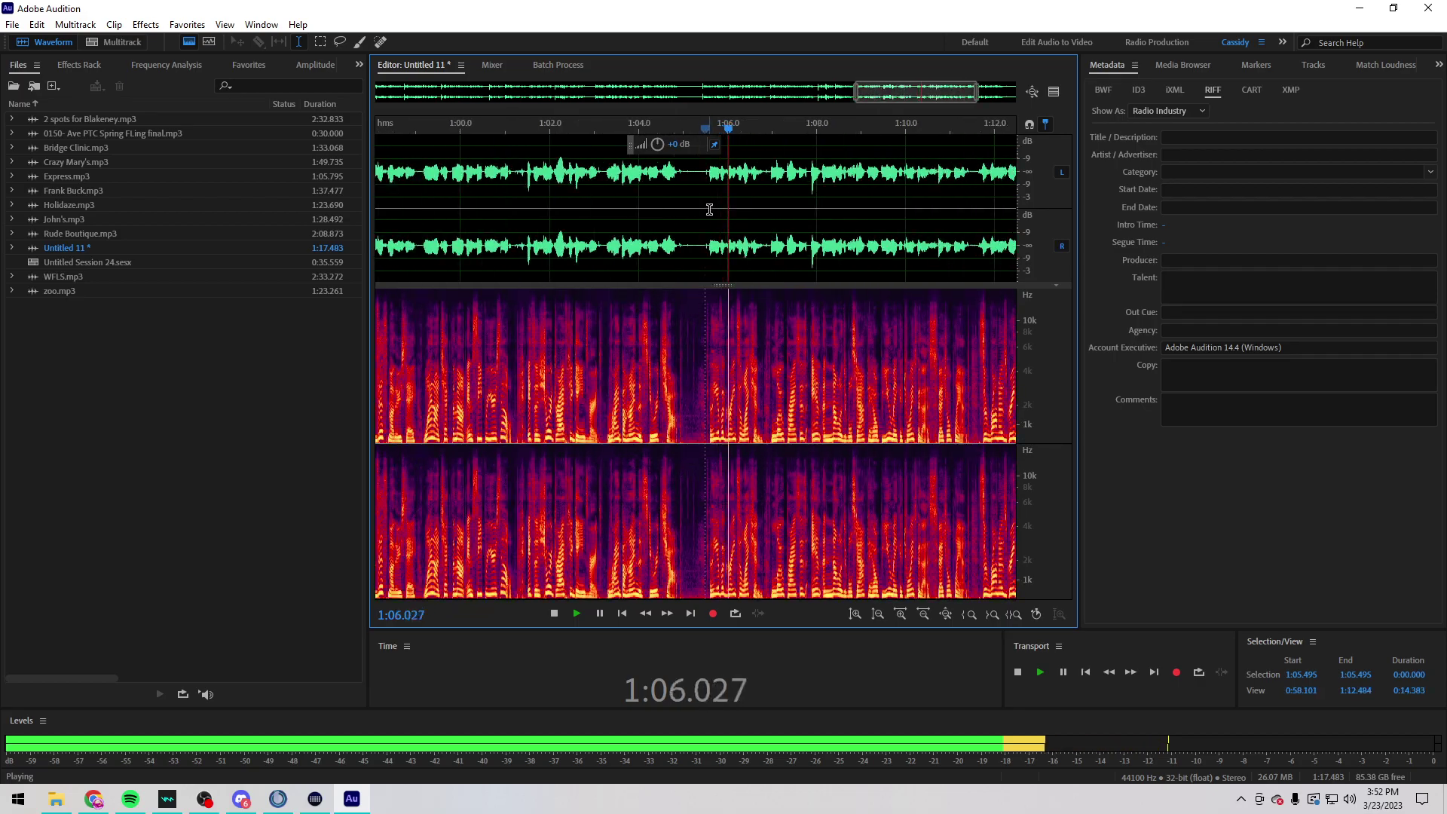
Step: Check the last line and delete the silent tail from about 1:16.0 to the end of the file
{"action": "scroll", "coordinate": [724, 211], "scroll_direction": "down", "scroll_amount": 3}
{"action": "left_click", "coordinate": [836, 221]}
{"action": "scroll", "coordinate": [929, 243], "scroll_direction": "up", "scroll_amount": 3}
{"action": "left_click_drag", "start_coordinate": [937, 245], "coordinate": [1049, 258]}
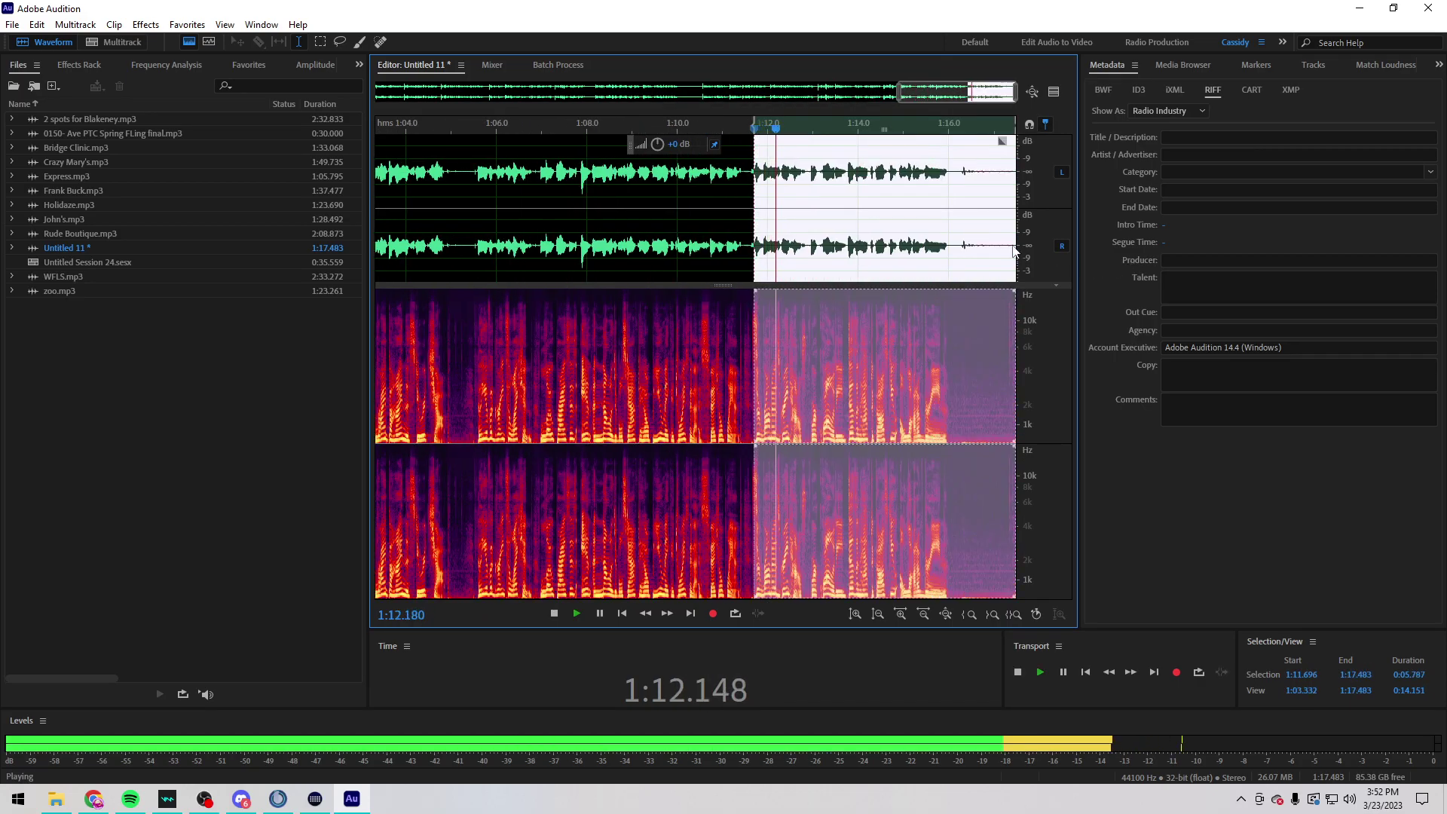
{"action": "left_click", "coordinate": [910, 240]}
{"action": "scroll", "coordinate": [969, 235], "scroll_direction": "up", "scroll_amount": 6}
{"action": "left_click_drag", "start_coordinate": [868, 250], "coordinate": [1121, 270]}
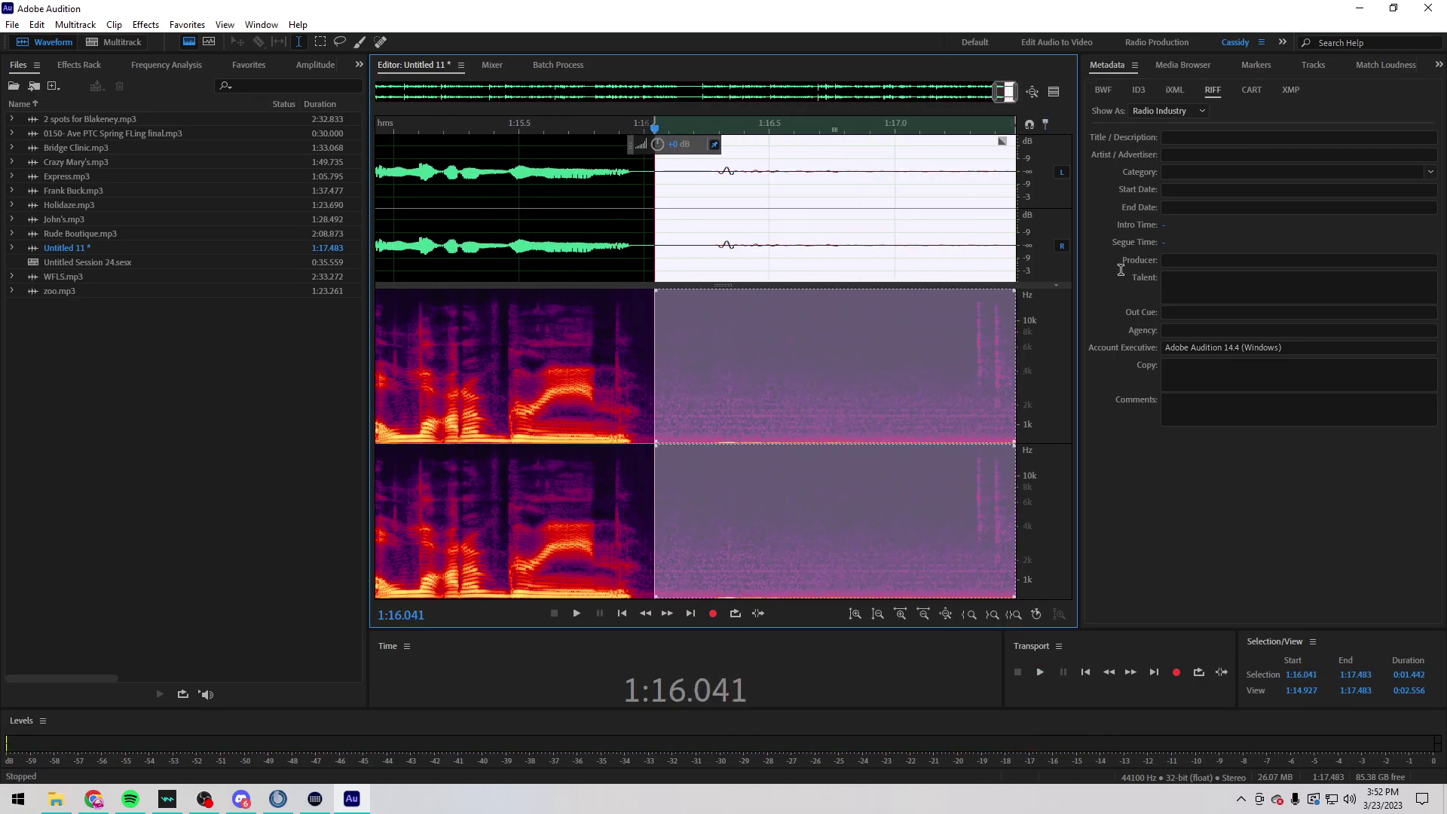
{"action": "key", "text": "Delete"}
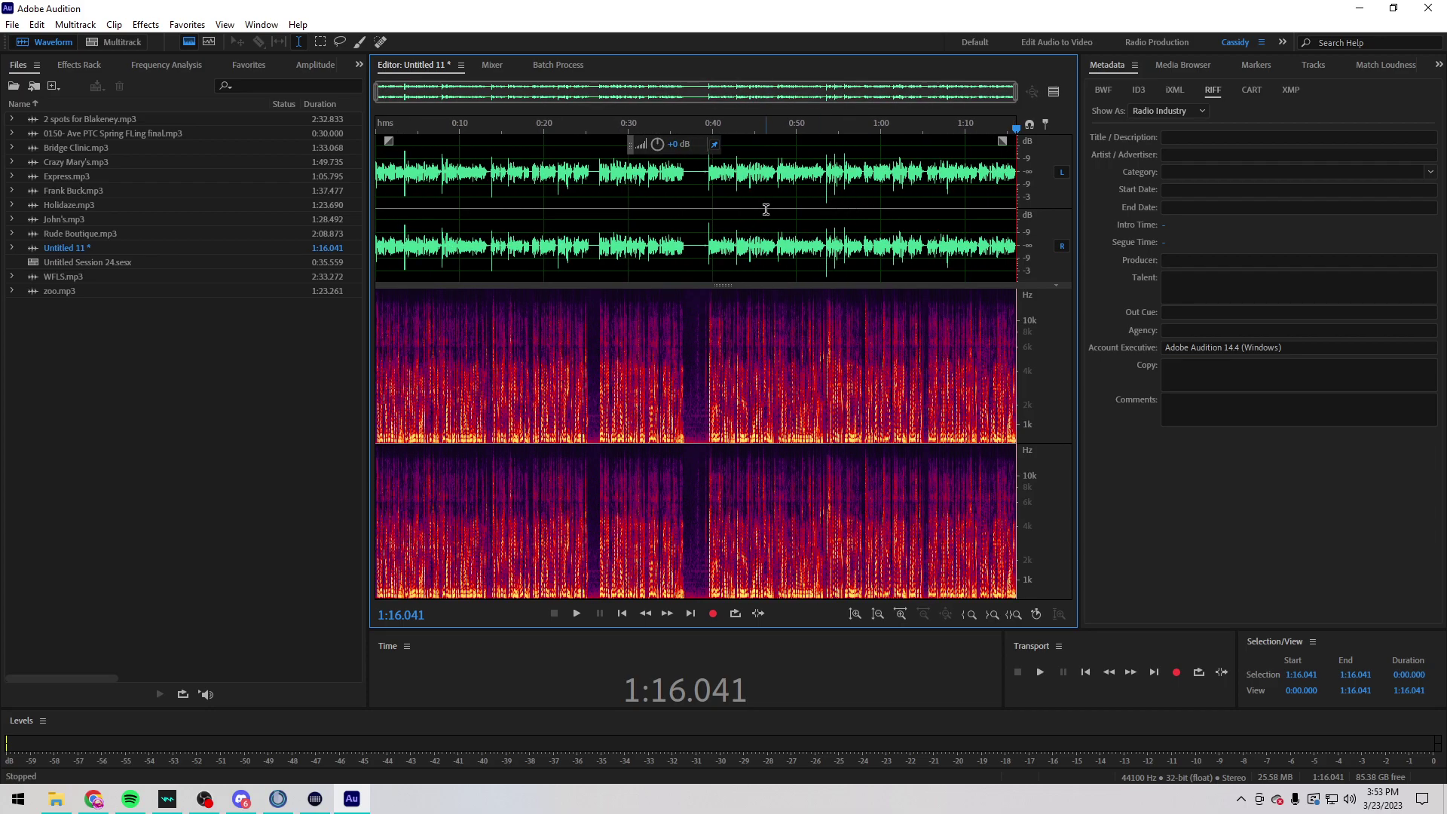
Step: Spot-check the edited recording by playing from about 0:26, 0:21 and 0:30, and stop playback
{"action": "left_click", "coordinate": [596, 245]}
{"action": "key", "text": "space"}
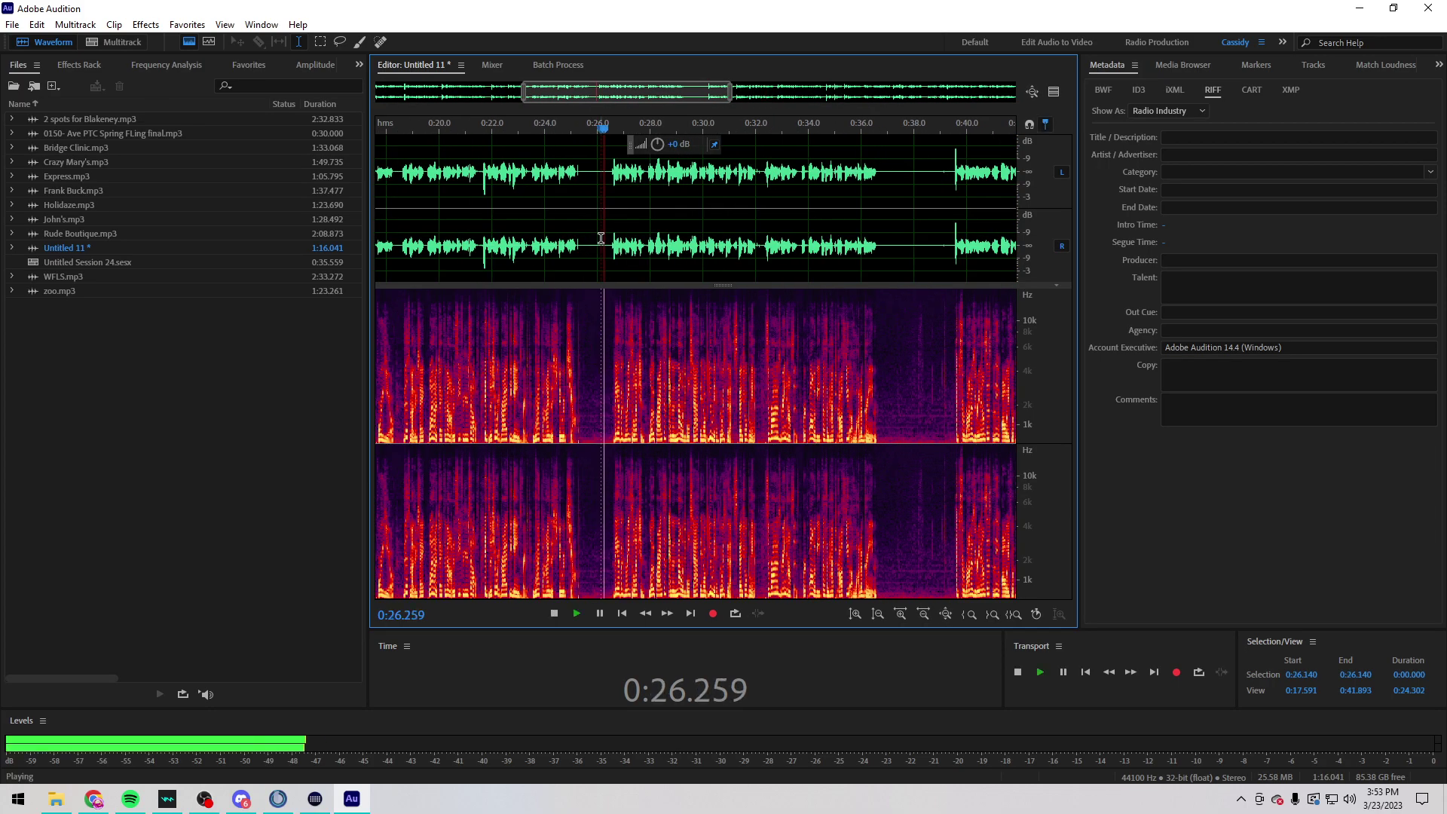
{"action": "left_click", "coordinate": [554, 227]}
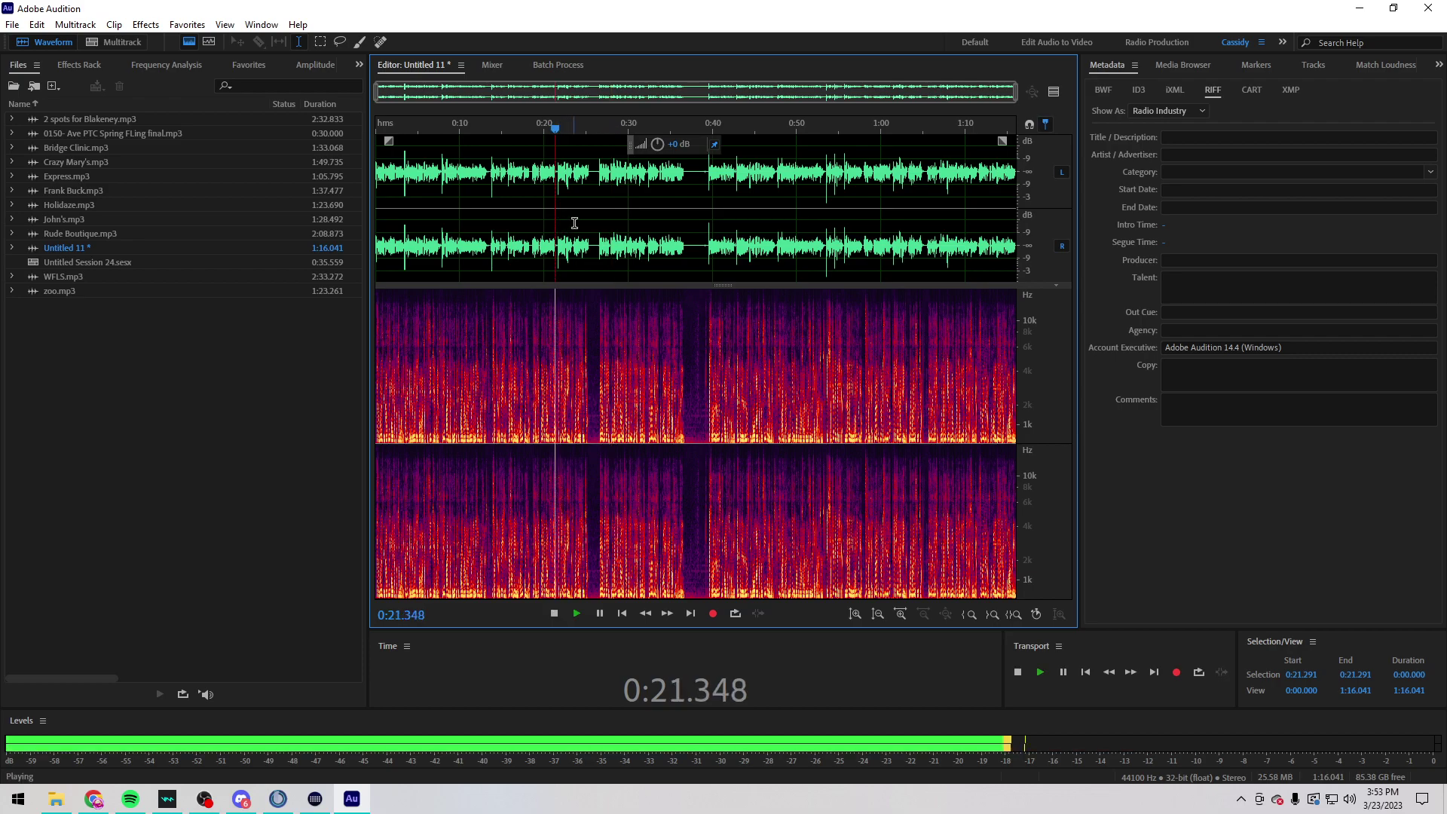
{"action": "left_click", "coordinate": [628, 214]}
{"action": "key", "text": "space"}
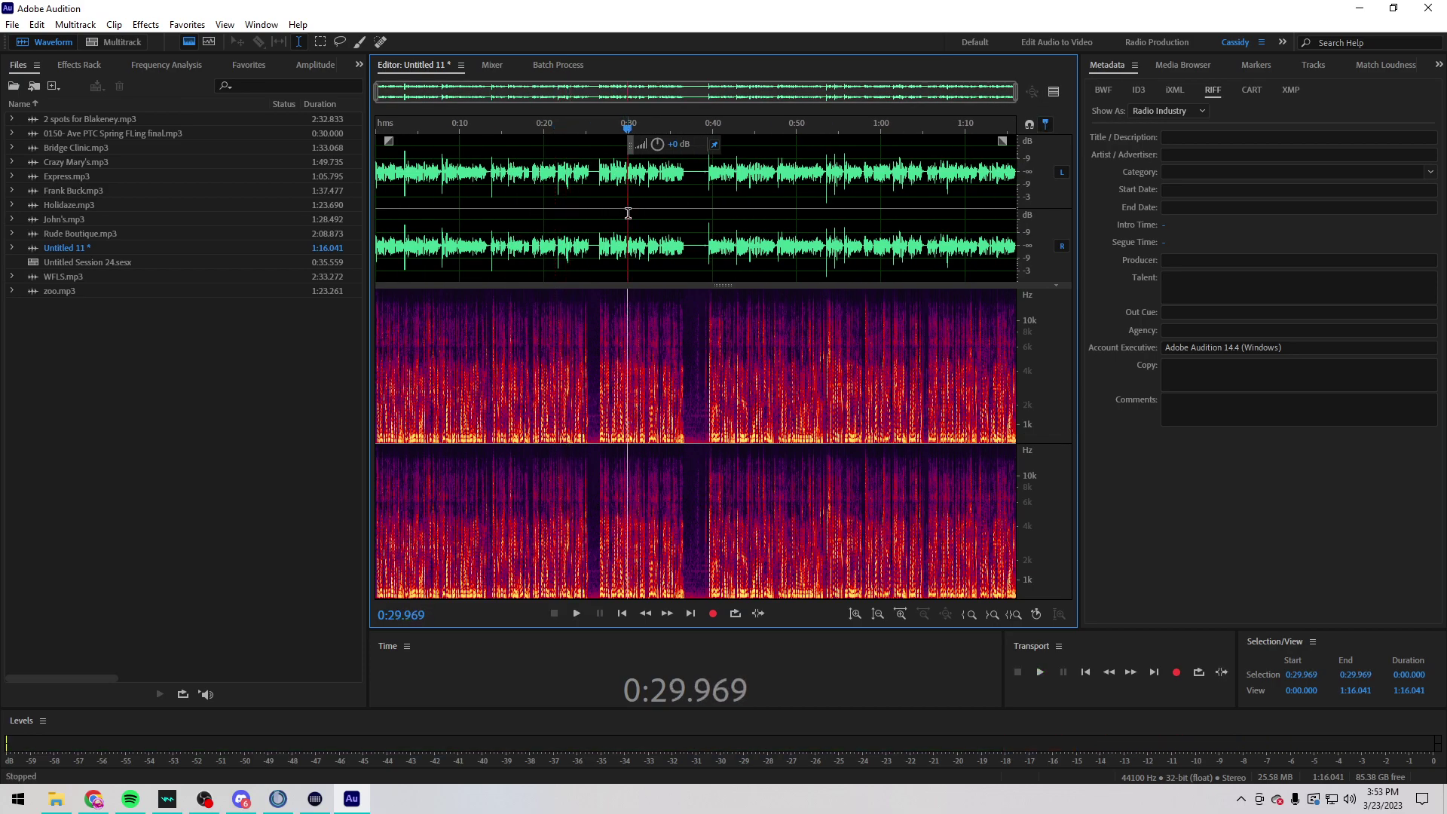
Step: Copy the client name Sorano's from the script email and save the recording as Sorano's.mp3
{"action": "left_click", "coordinate": [98, 802]}
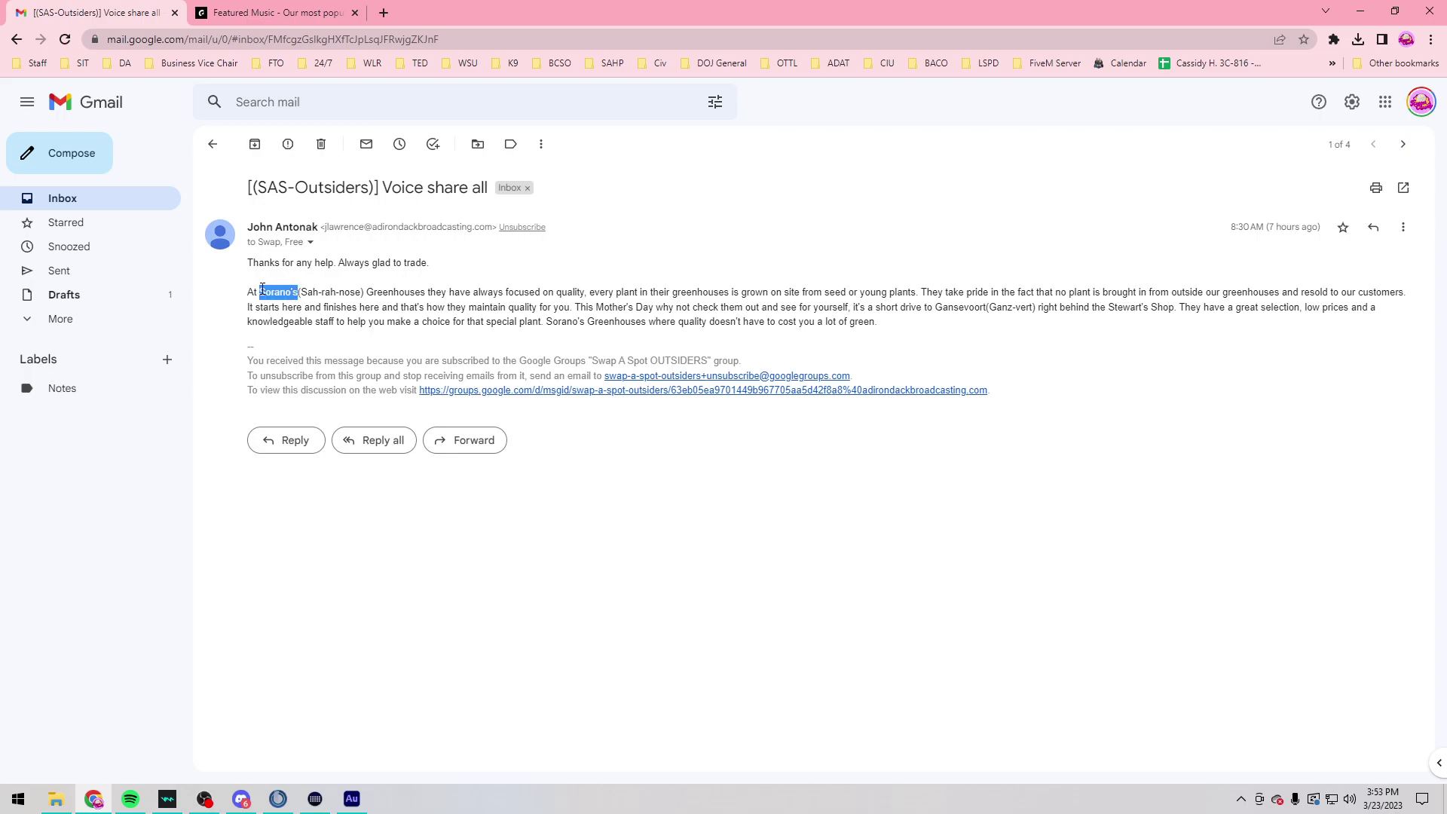
{"action": "left_click", "coordinate": [351, 799]}
{"action": "left_click", "coordinate": [599, 203]}
{"action": "key", "text": "ctrl+shift+s"}
{"action": "type", "text": "Sorano's"}
{"action": "left_click", "coordinate": [686, 354]}
{"action": "left_click", "coordinate": [805, 502]}
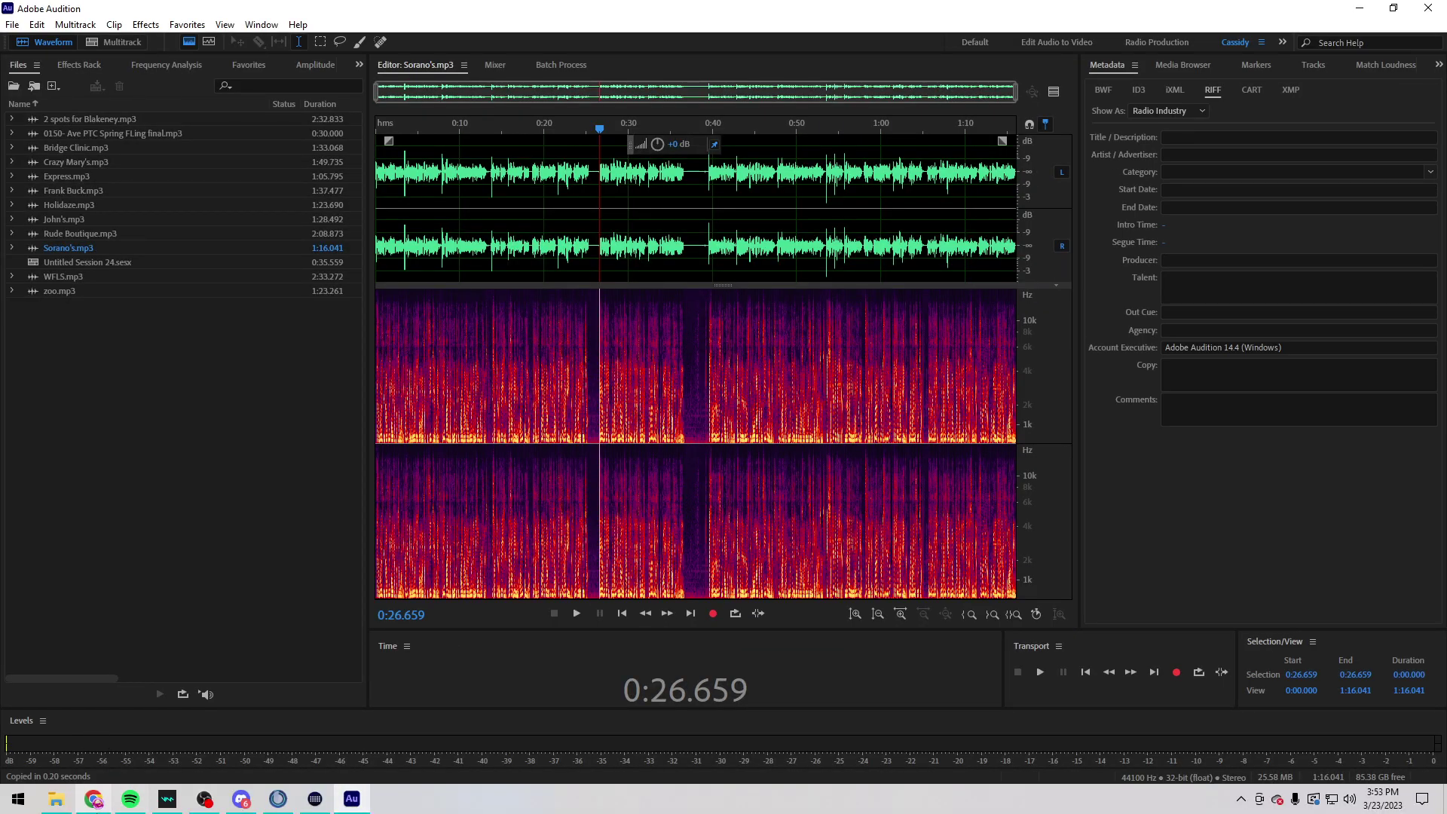
Step: Reply to the Voice share all email with Sorano's.mp3 attached and the text "Here you go!", and delete the answered conversation
{"action": "left_click", "coordinate": [93, 799]}
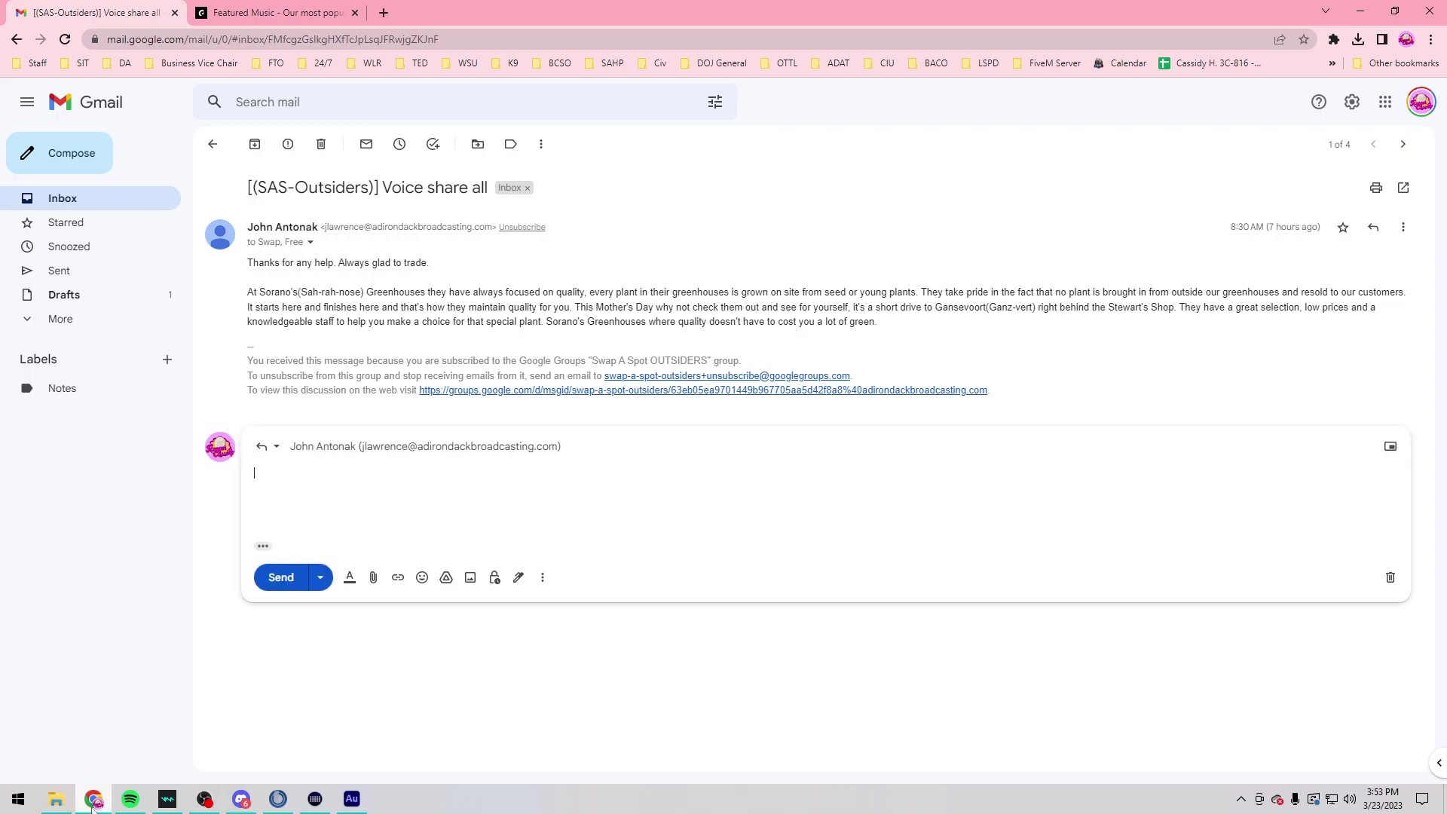
{"action": "left_click", "coordinate": [81, 793]}
{"action": "left_click", "coordinate": [90, 801]}
{"action": "left_click", "coordinate": [72, 802]}
{"action": "left_click", "coordinate": [336, 304]}
{"action": "left_click_drag", "start_coordinate": [337, 304], "coordinate": [805, 499]}
{"action": "type", "text": "Here you go!"}
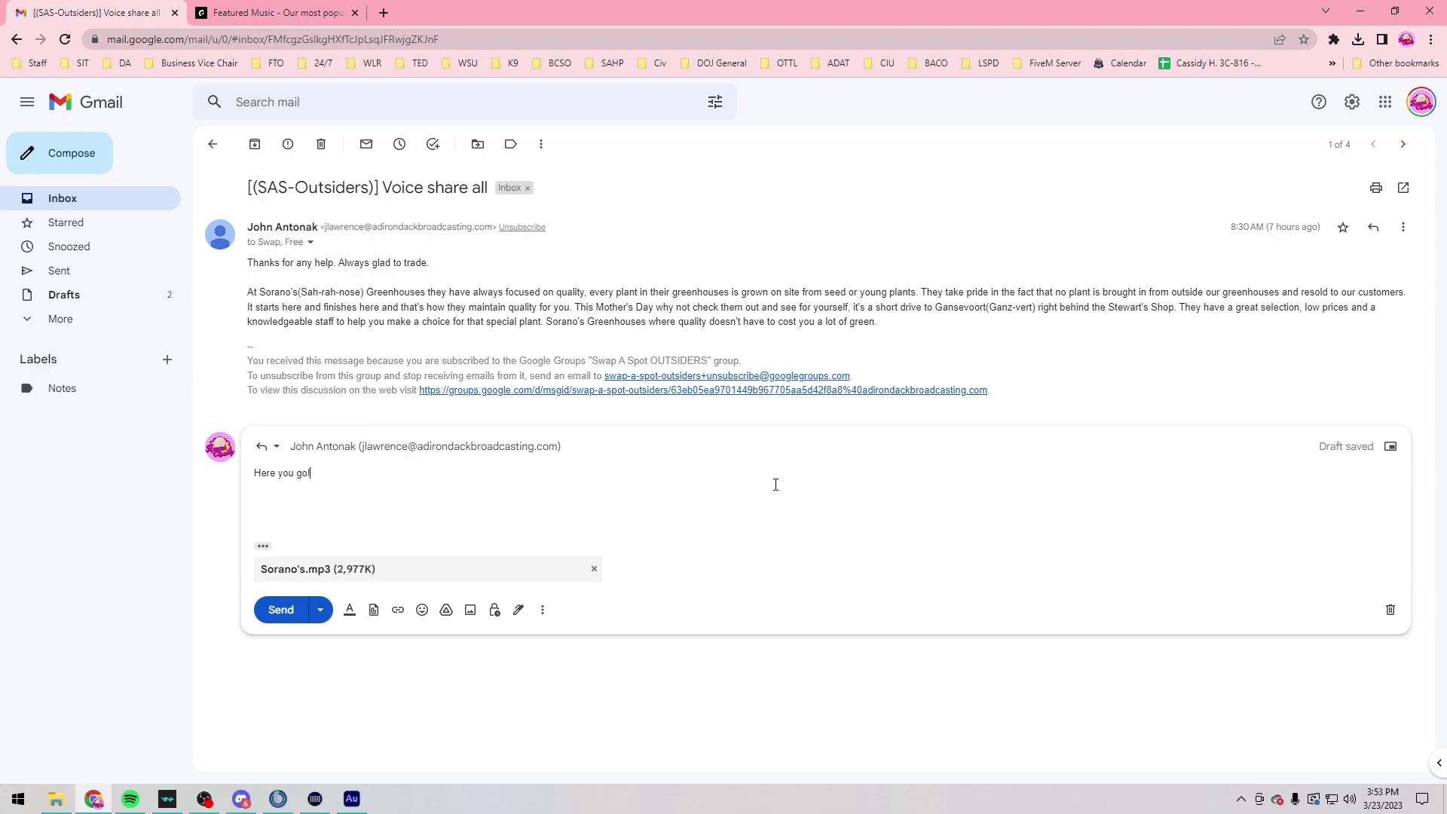
{"action": "key", "text": "ctrl+Return"}
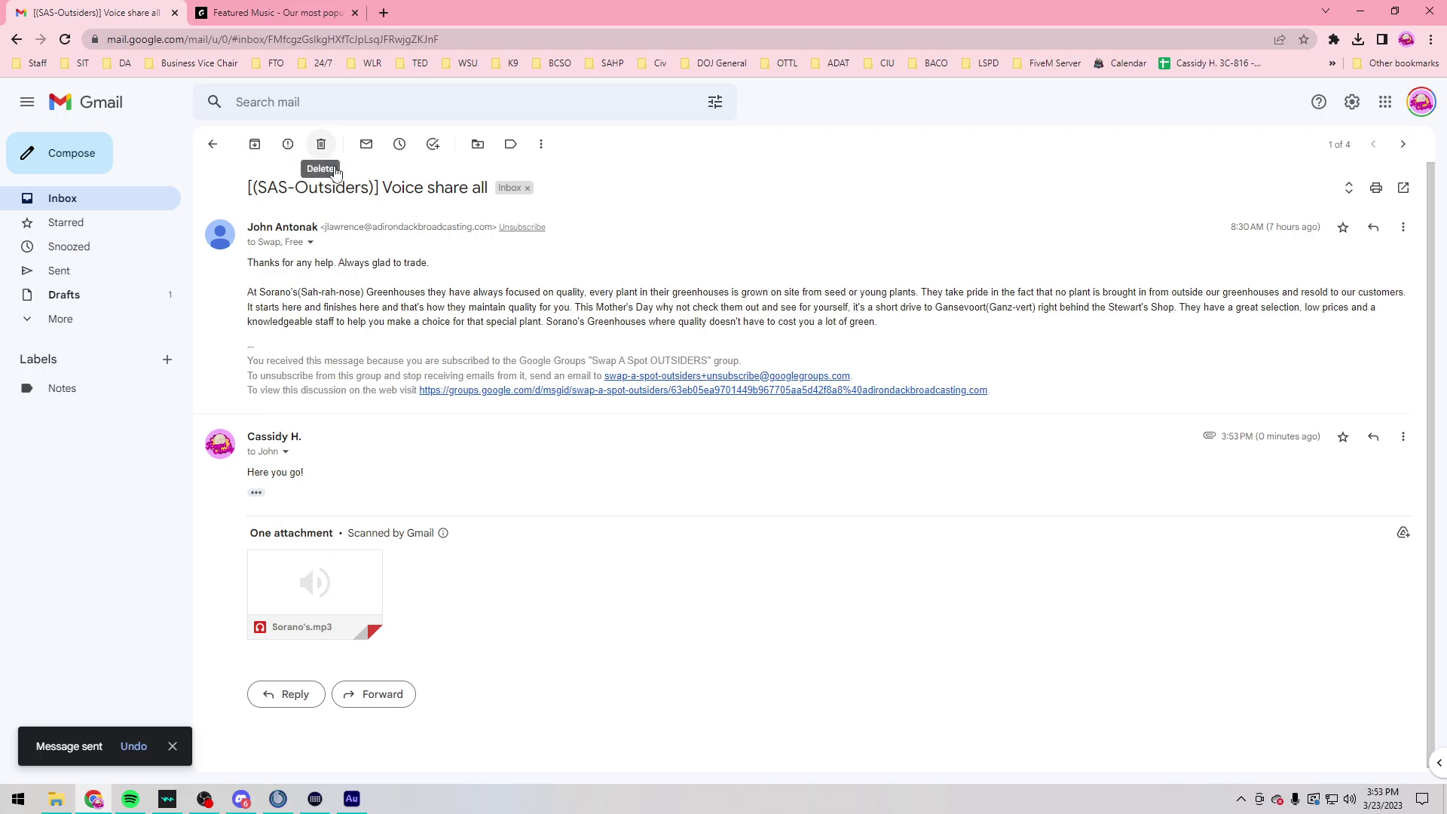
{"action": "left_click", "coordinate": [322, 144]}
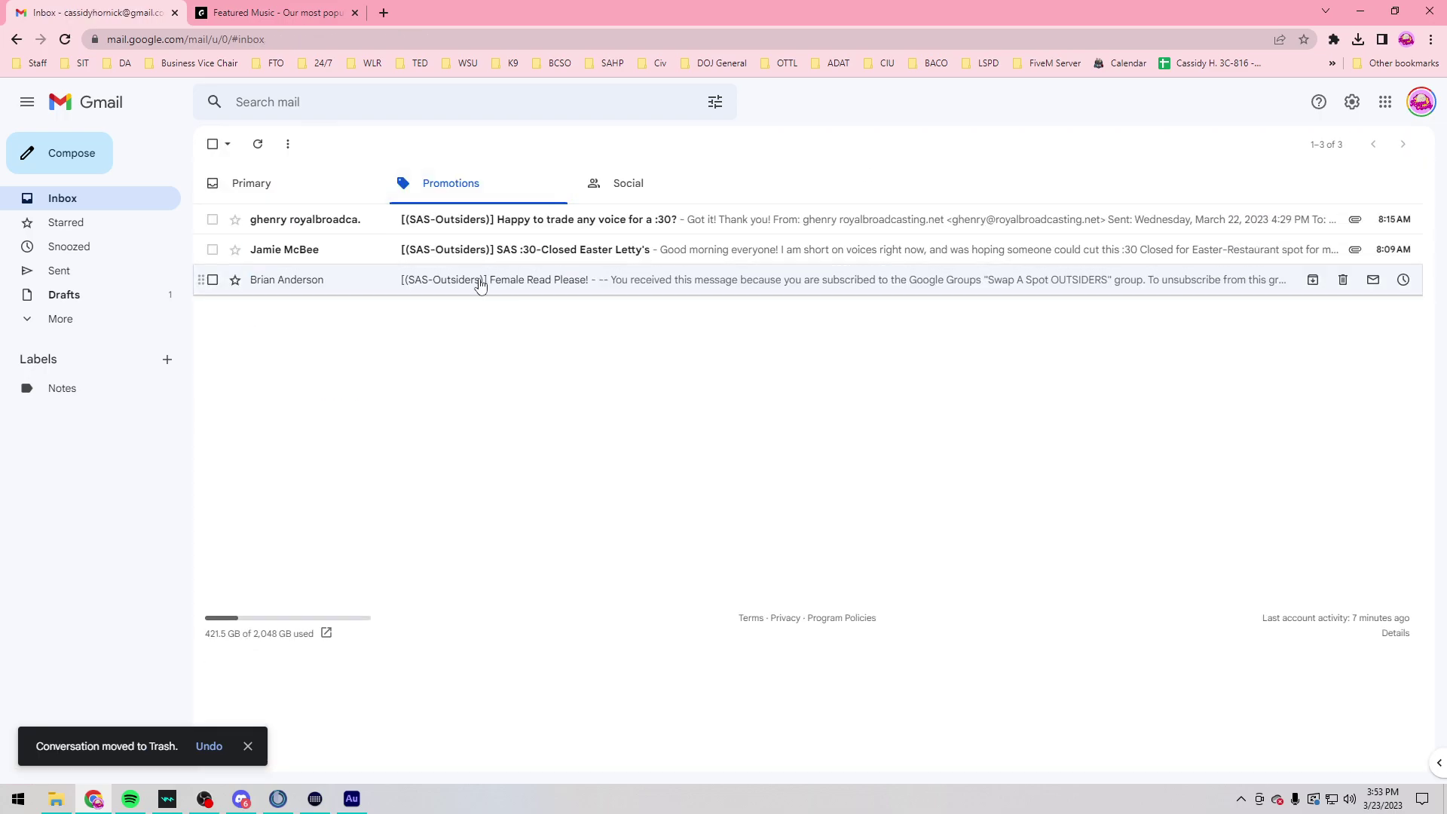
Step: Open the Word script attached to the "Female Read Please!" email and switch to Adobe Audition
{"action": "left_click", "coordinate": [569, 290]}
{"action": "left_click", "coordinate": [324, 441]}
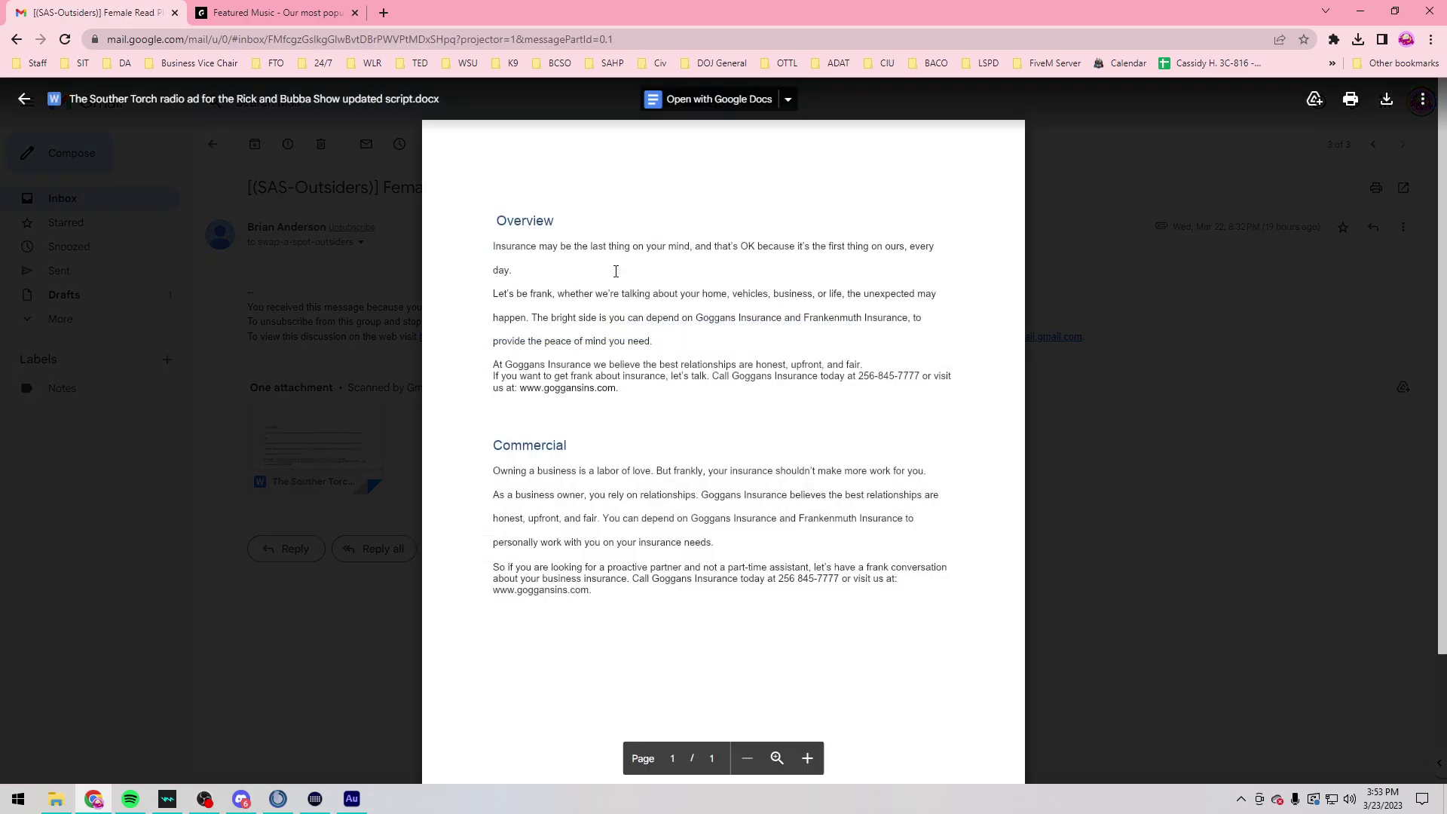
{"action": "left_click", "coordinate": [351, 799]}
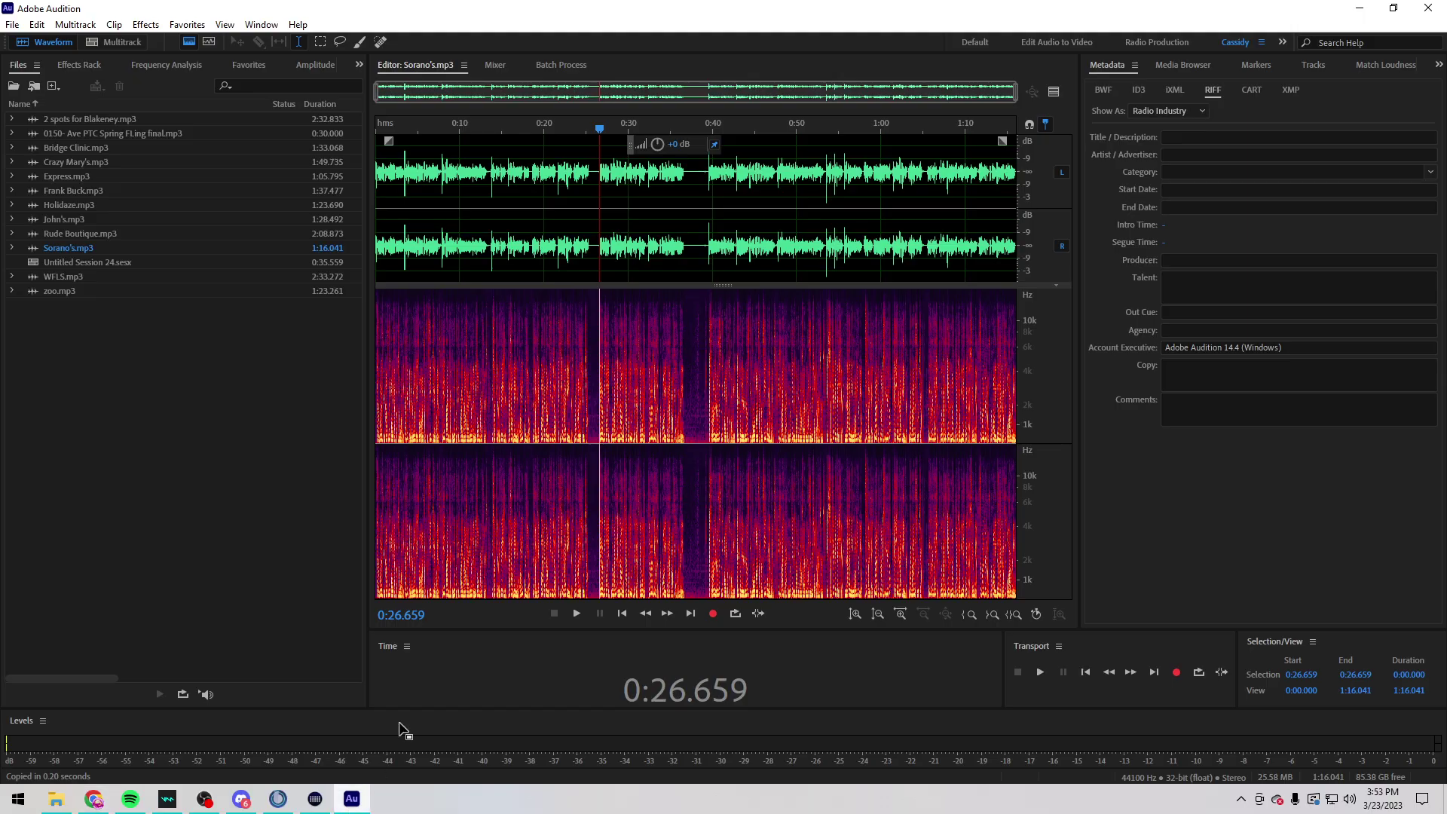
{"action": "key", "text": "ctrl+shift+n"}
{"action": "type", "text": "n"}
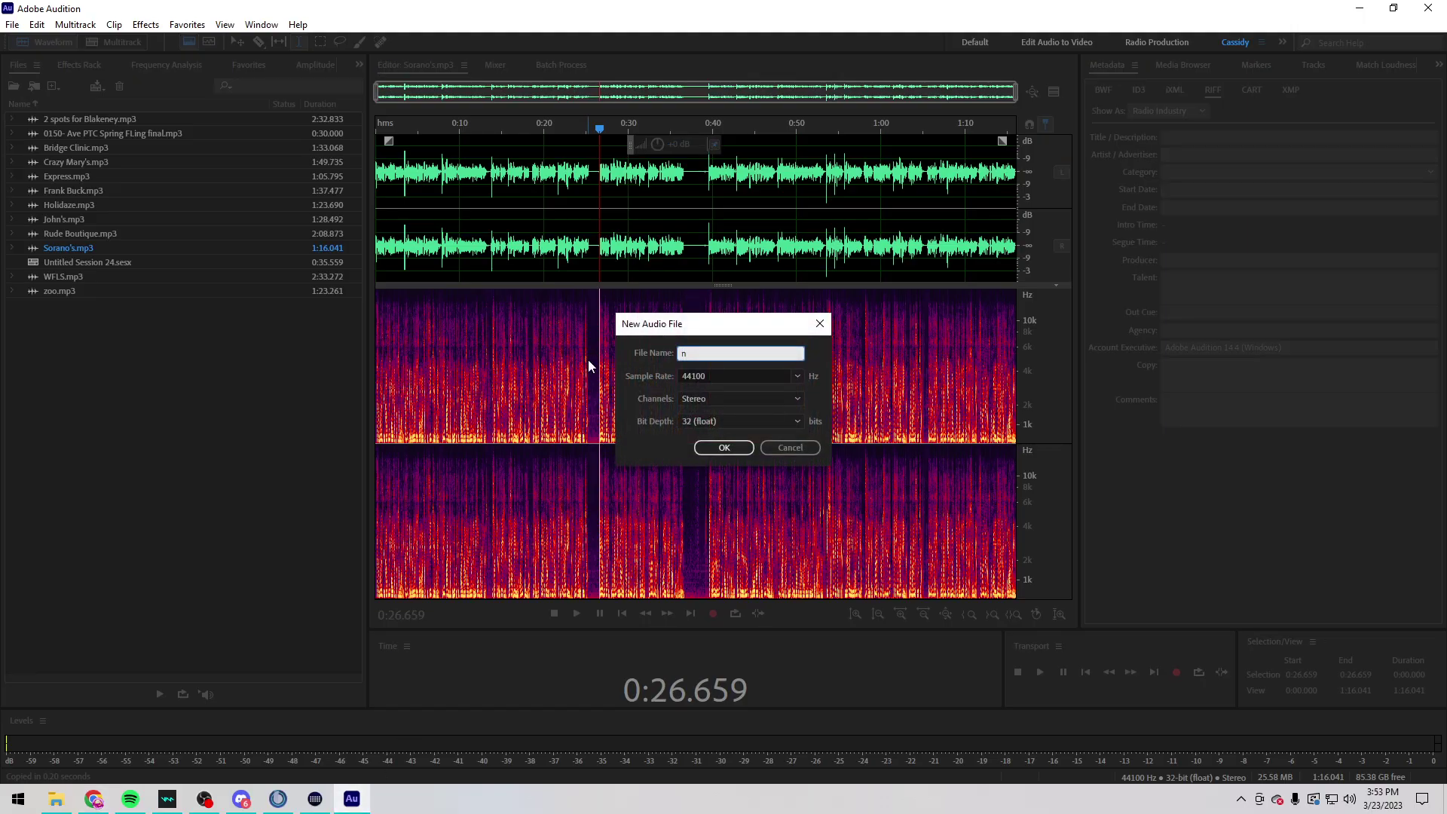
{"action": "left_click", "coordinate": [796, 446]}
Step: Create a new 44100 Hz stereo, 32-bit float audio file, start recording and switch to the script in Chrome
{"action": "key", "text": "ctrl+shift+n"}
{"action": "key", "text": "Return"}
{"action": "key", "text": "shift+space"}
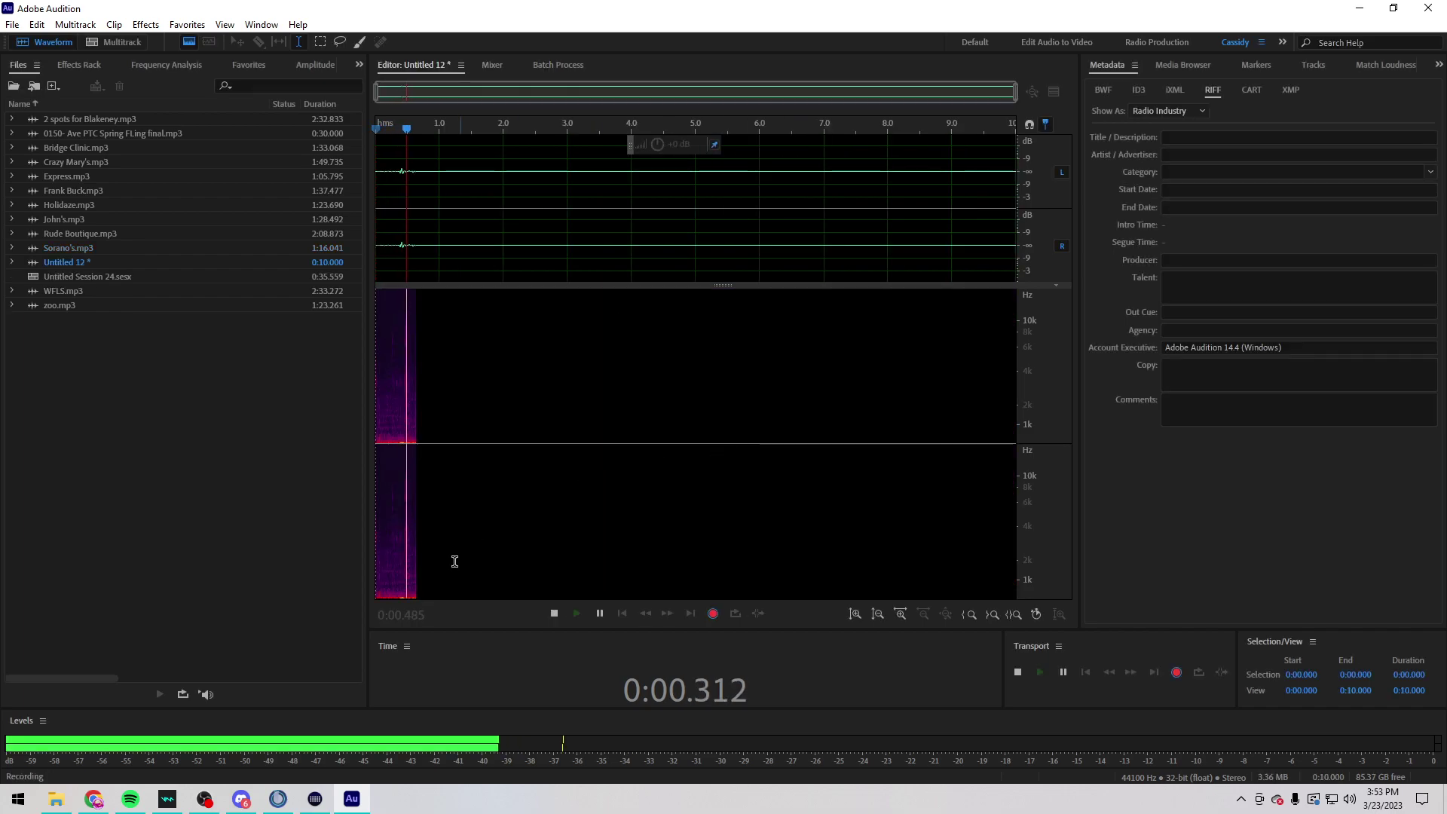
{"action": "left_click", "coordinate": [94, 796]}
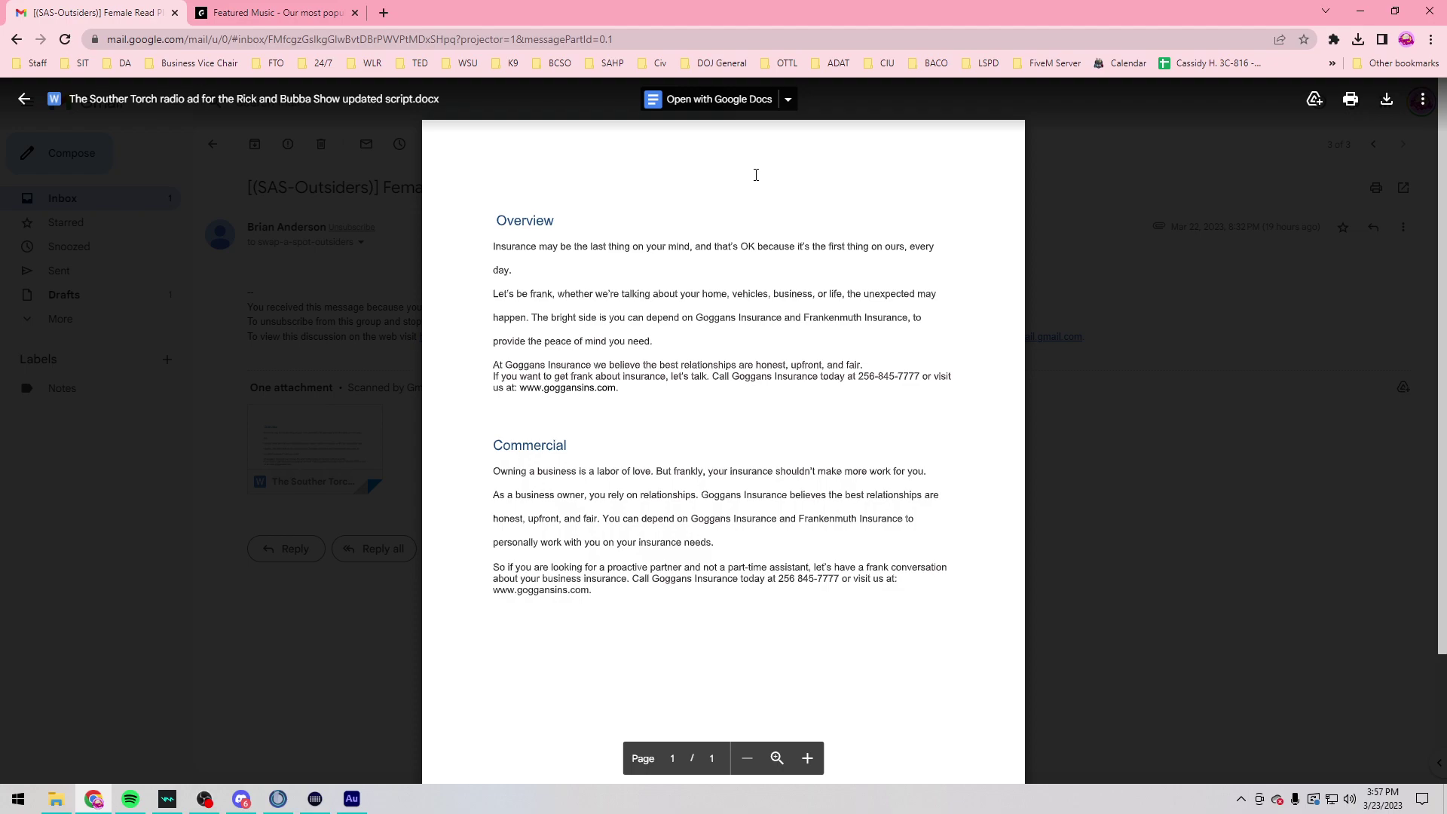
Step: Switch to Adobe Audition, stop the Goggans Insurance recording and normalize the whole file
{"action": "left_click", "coordinate": [351, 799]}
{"action": "left_click", "coordinate": [636, 230]}
{"action": "key", "text": "shift+r"}
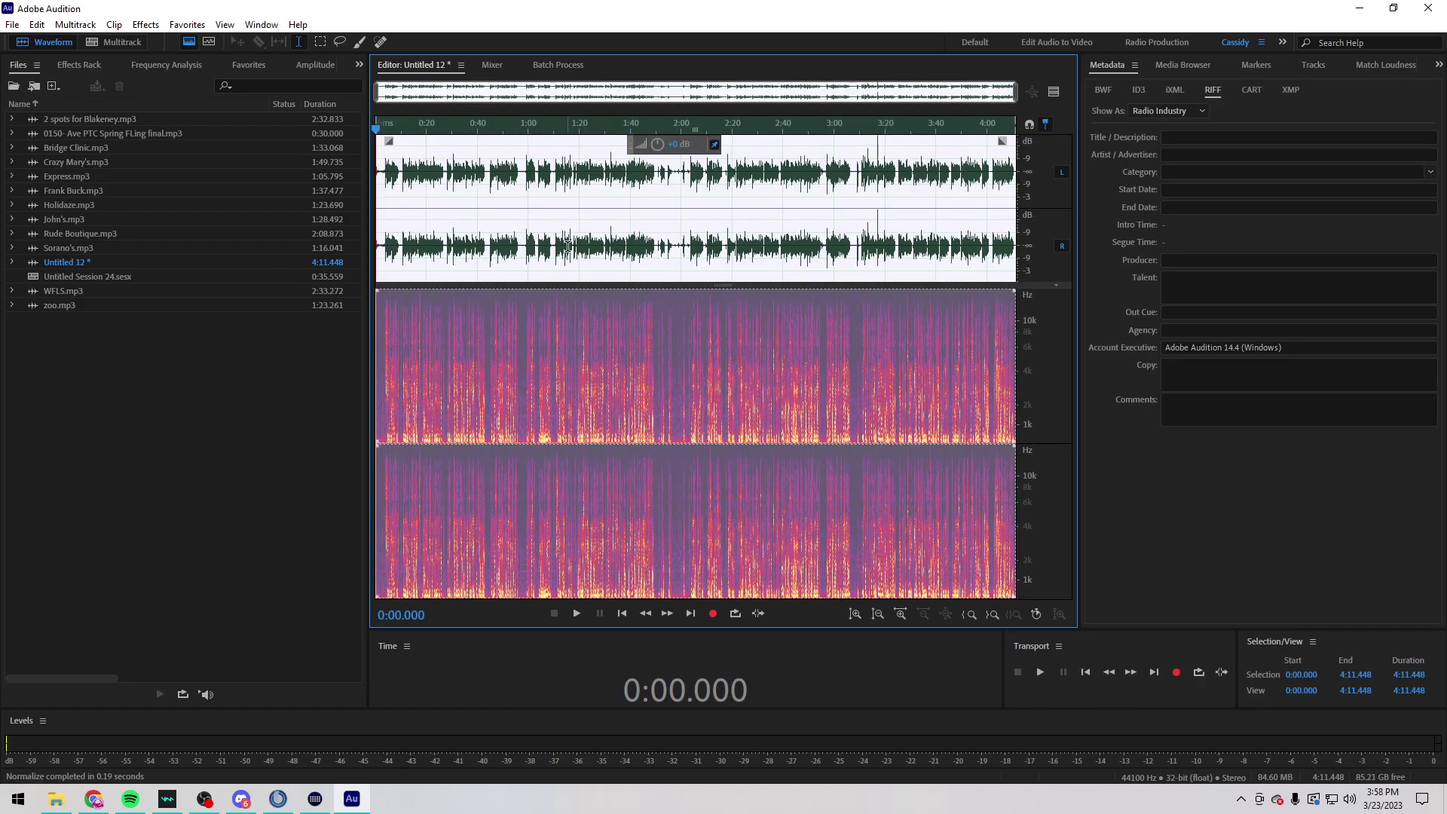
Step: Delete the opening silence and the first take of the opening line so the recording starts at the second take
{"action": "left_click", "coordinate": [406, 263]}
{"action": "scroll", "coordinate": [405, 263], "scroll_direction": "up", "scroll_amount": 6}
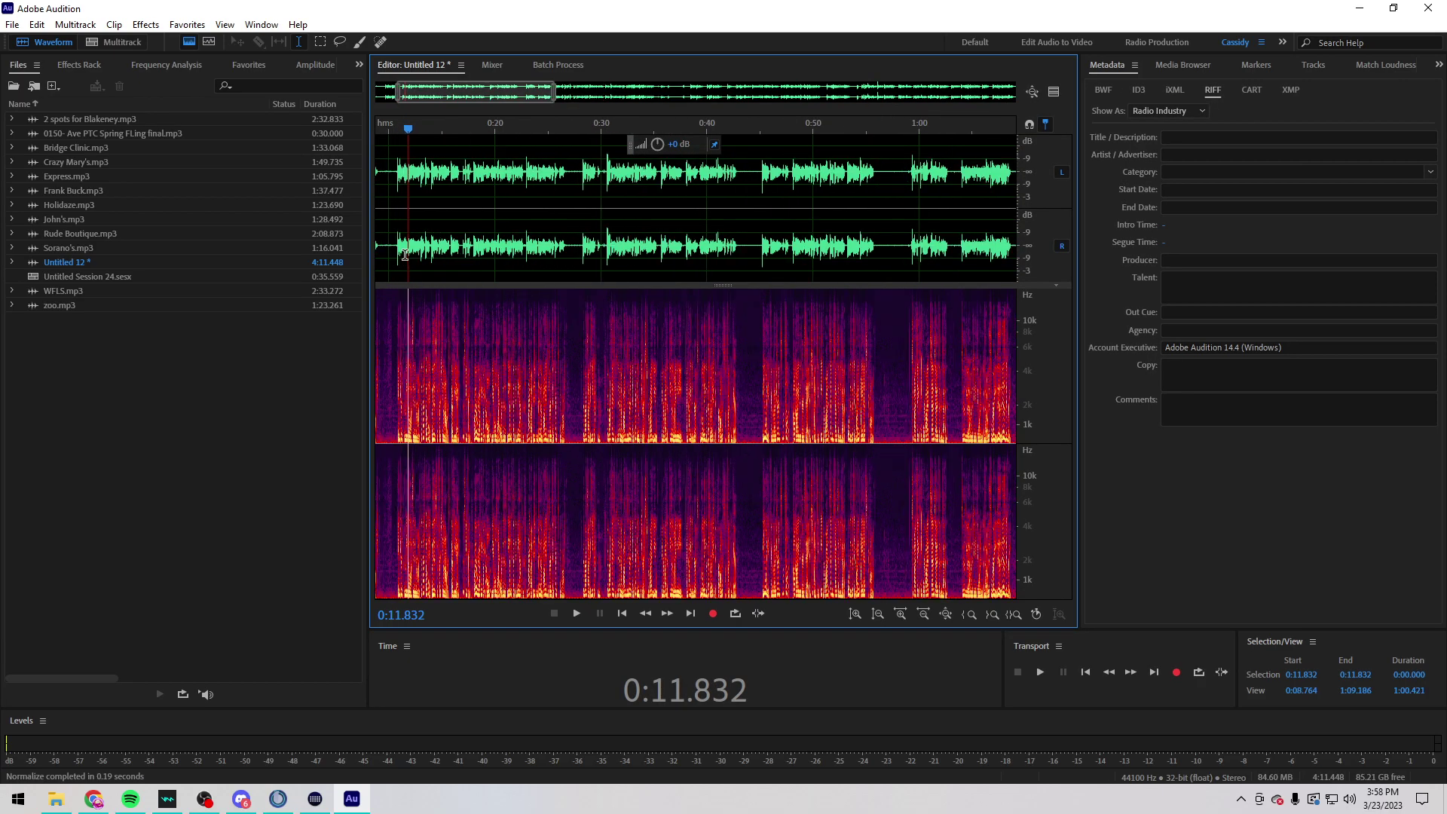
{"action": "left_click_drag", "start_coordinate": [538, 253], "coordinate": [231, 244]}
{"action": "left_click", "coordinate": [424, 243]}
{"action": "key", "text": "space"}
{"action": "scroll", "coordinate": [427, 245], "scroll_direction": "up", "scroll_amount": 4}
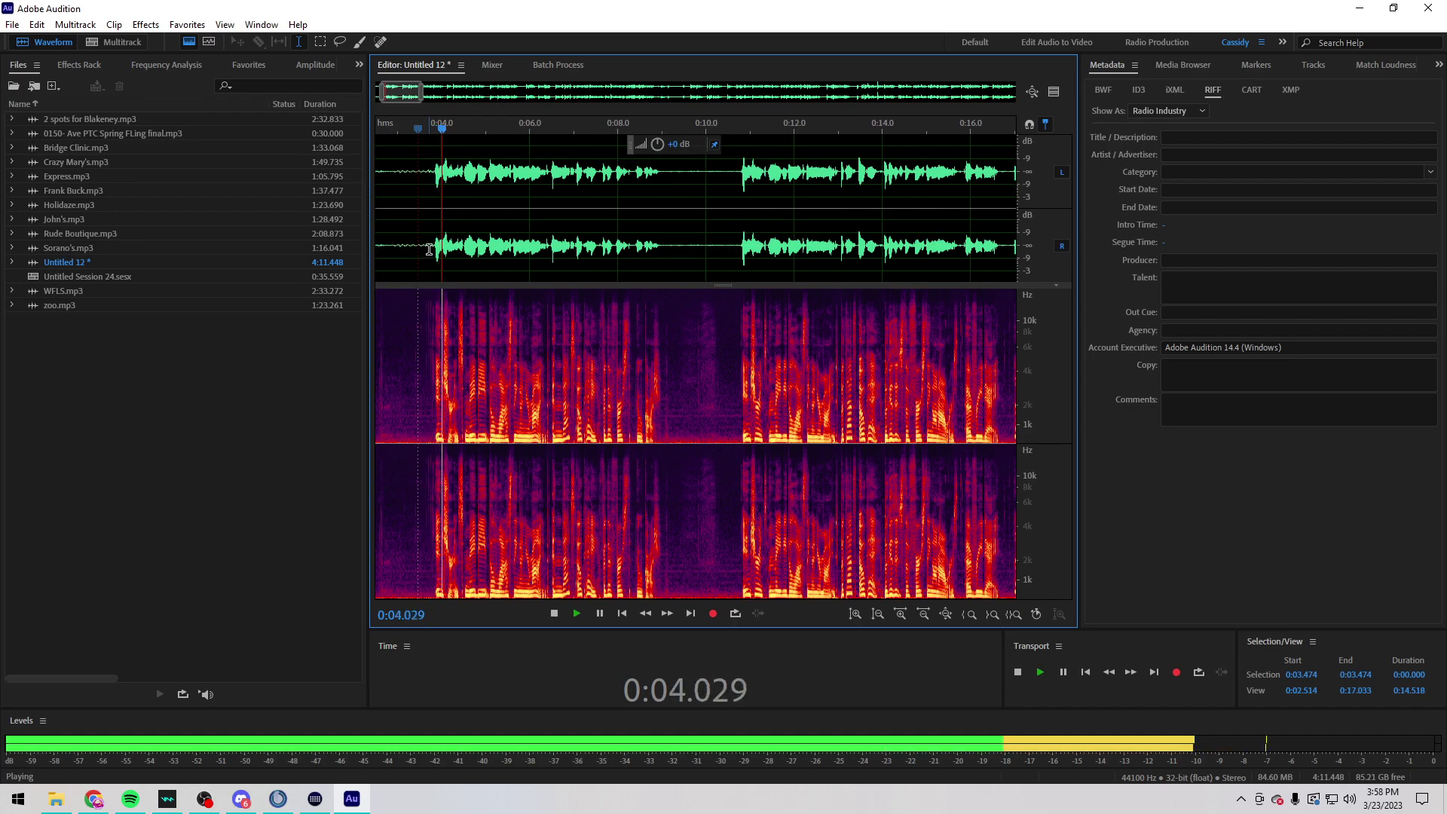
{"action": "left_click_drag", "start_coordinate": [433, 247], "coordinate": [326, 246]}
{"action": "key", "text": "Delete"}
{"action": "left_click_drag", "start_coordinate": [678, 242], "coordinate": [353, 230]}
{"action": "scroll", "coordinate": [673, 247], "scroll_direction": "down", "scroll_amount": 6}
{"action": "key", "text": "Delete"}
Step: Cut the section of about 7.6 s from 0:12.270 to 0:19.888 out of the recording
{"action": "left_click", "coordinate": [476, 223]}
{"action": "scroll", "coordinate": [477, 224], "scroll_direction": "up", "scroll_amount": 6}
{"action": "scroll", "coordinate": [537, 247], "scroll_direction": "down", "scroll_amount": 2}
{"action": "mouse_move", "coordinate": [732, 259]}
{"action": "left_mouse_down"}
{"action": "mouse_move", "coordinate": [752, 259]}
{"action": "mouse_move", "coordinate": [736, 258]}
{"action": "left_mouse_up"}
{"action": "scroll", "coordinate": [736, 258], "scroll_direction": "up", "scroll_amount": 4}
{"action": "left_click_drag", "start_coordinate": [604, 249], "coordinate": [490, 252]}
{"action": "left_click", "coordinate": [775, 246]}
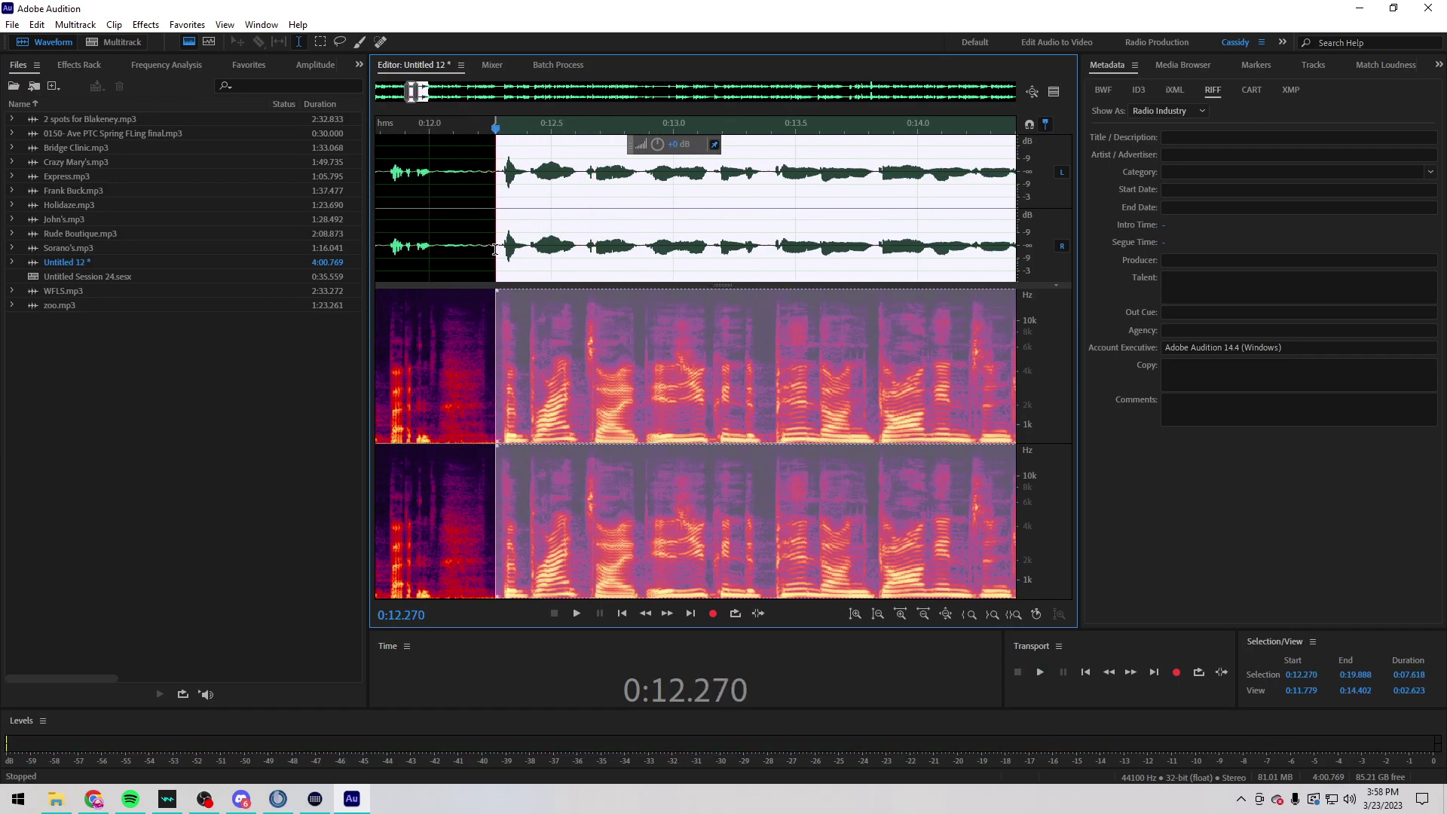
{"action": "key", "text": "Delete"}
Step: Play the audio around 0:16 and cut the section of about 1.4 s from 0:15.979 to 0:17.345
{"action": "scroll", "coordinate": [645, 236], "scroll_direction": "down", "scroll_amount": 5}
{"action": "left_click", "coordinate": [647, 236]}
{"action": "scroll", "coordinate": [648, 236], "scroll_direction": "down", "scroll_amount": 2}
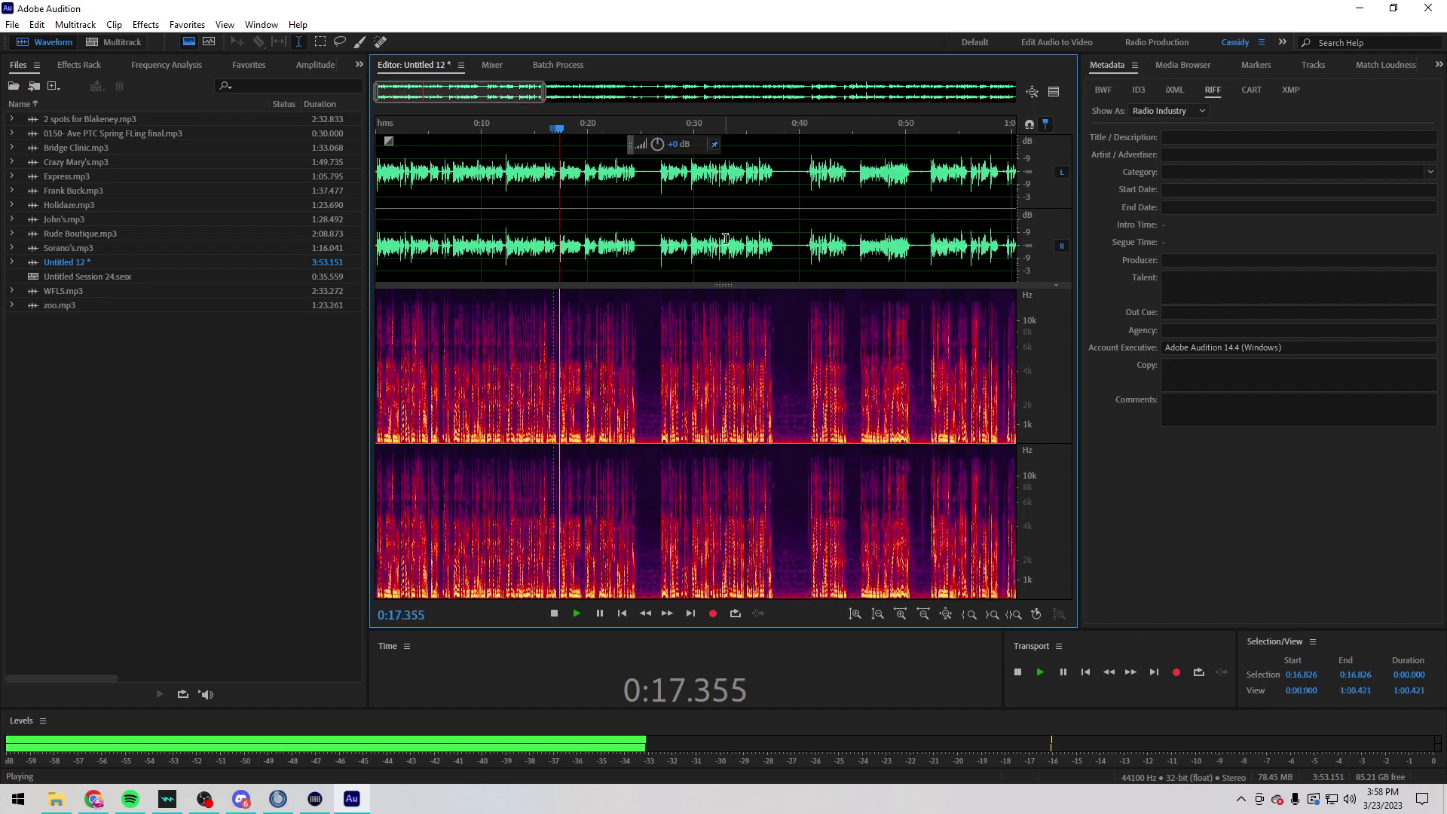
{"action": "scroll", "coordinate": [556, 260], "scroll_direction": "up", "scroll_amount": 6}
{"action": "left_click", "coordinate": [529, 258]}
{"action": "scroll", "coordinate": [583, 243], "scroll_direction": "up", "scroll_amount": 5}
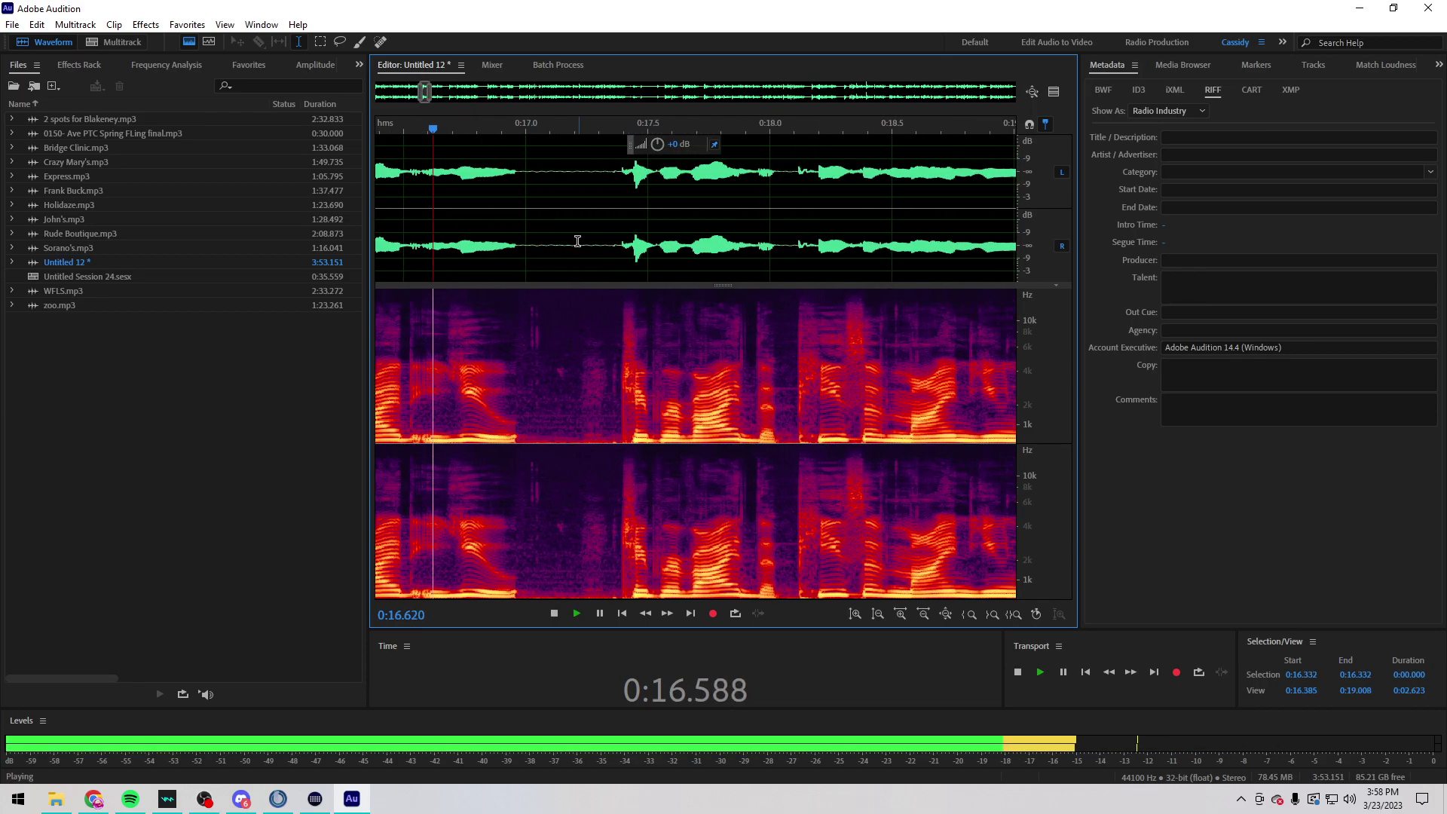
{"action": "left_click", "coordinate": [610, 247]}
{"action": "mouse_move", "coordinate": [590, 245]}
{"action": "left_mouse_down"}
{"action": "mouse_move", "coordinate": [436, 235]}
{"action": "mouse_move", "coordinate": [590, 225]}
{"action": "left_mouse_up"}
{"action": "scroll", "coordinate": [526, 243], "scroll_direction": "down", "scroll_amount": 6}
{"action": "scroll", "coordinate": [437, 235], "scroll_direction": "up", "scroll_amount": 4}
{"action": "scroll", "coordinate": [590, 225], "scroll_direction": "up", "scroll_amount": 2}
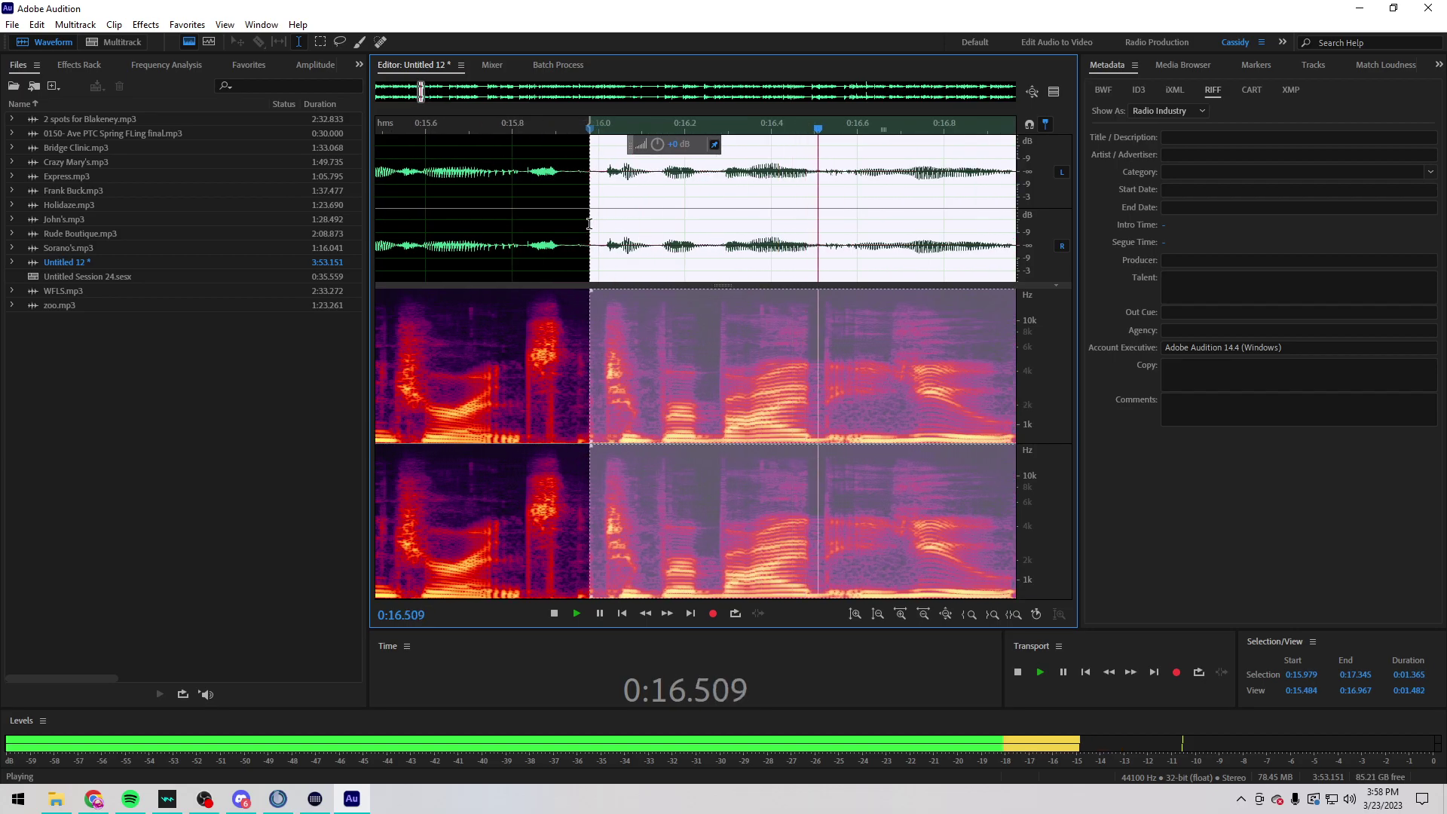
{"action": "key", "text": "space"}
{"action": "key", "text": "Delete"}
Step: Play the recording from 0:15.539 to check the edit and locate the following takes and pauses up to about 0:40
{"action": "left_click", "coordinate": [478, 227]}
{"action": "key", "text": "space"}
{"action": "scroll", "coordinate": [574, 236], "scroll_direction": "down", "scroll_amount": 7}
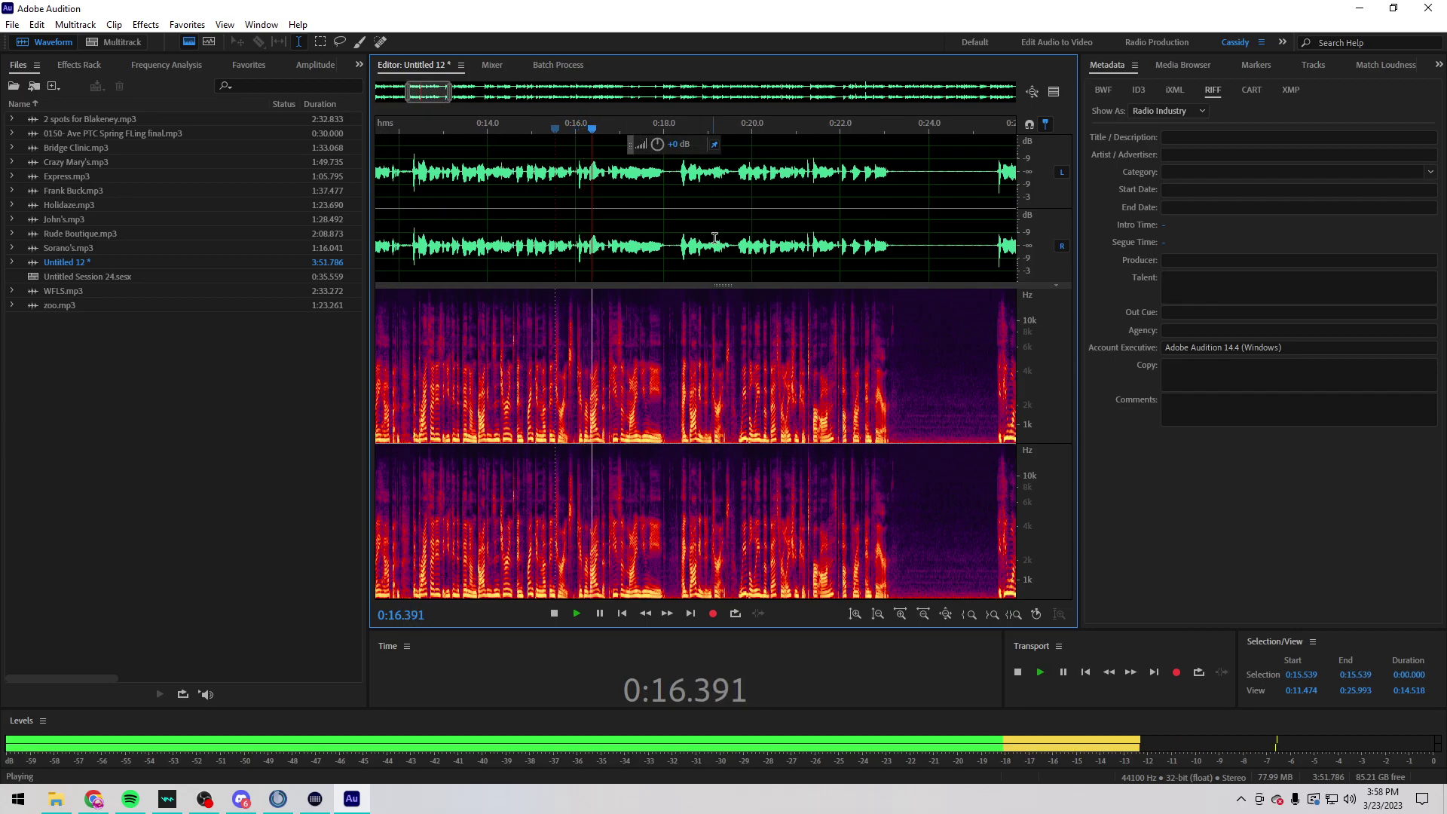
{"action": "scroll", "coordinate": [724, 236], "scroll_direction": "down", "scroll_amount": 3}
{"action": "scroll", "coordinate": [729, 247], "scroll_direction": "up", "scroll_amount": 6}
{"action": "left_click", "coordinate": [730, 247]}
{"action": "scroll", "coordinate": [730, 247], "scroll_direction": "down", "scroll_amount": 4}
{"action": "scroll", "coordinate": [731, 247], "scroll_direction": "up", "scroll_amount": 5}
{"action": "left_click", "coordinate": [717, 247]}
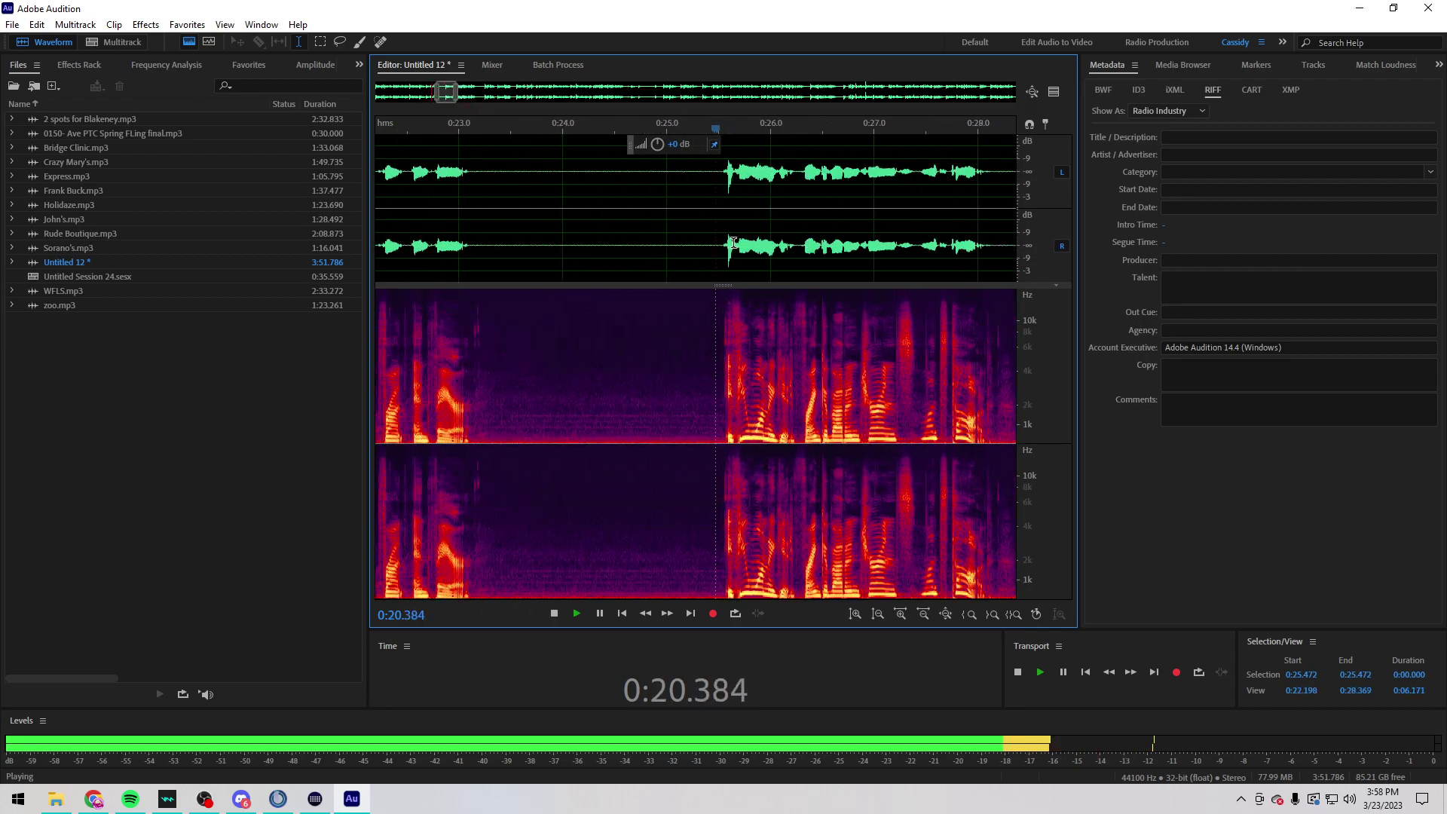
{"action": "scroll", "coordinate": [723, 245], "scroll_direction": "down", "scroll_amount": 2}
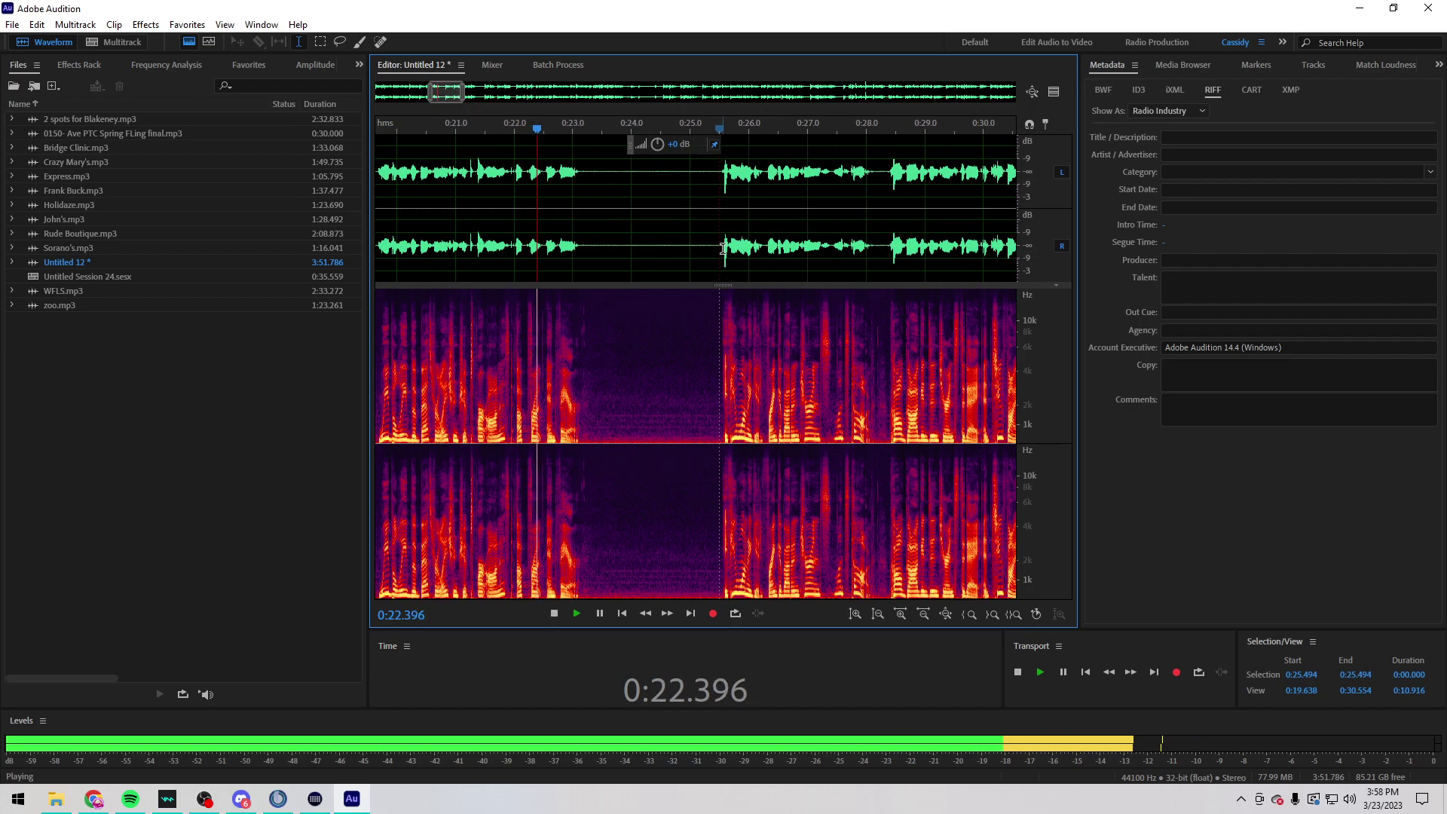
{"action": "scroll", "coordinate": [729, 245], "scroll_direction": "down", "scroll_amount": 2}
{"action": "scroll", "coordinate": [730, 246], "scroll_direction": "down", "scroll_amount": 3}
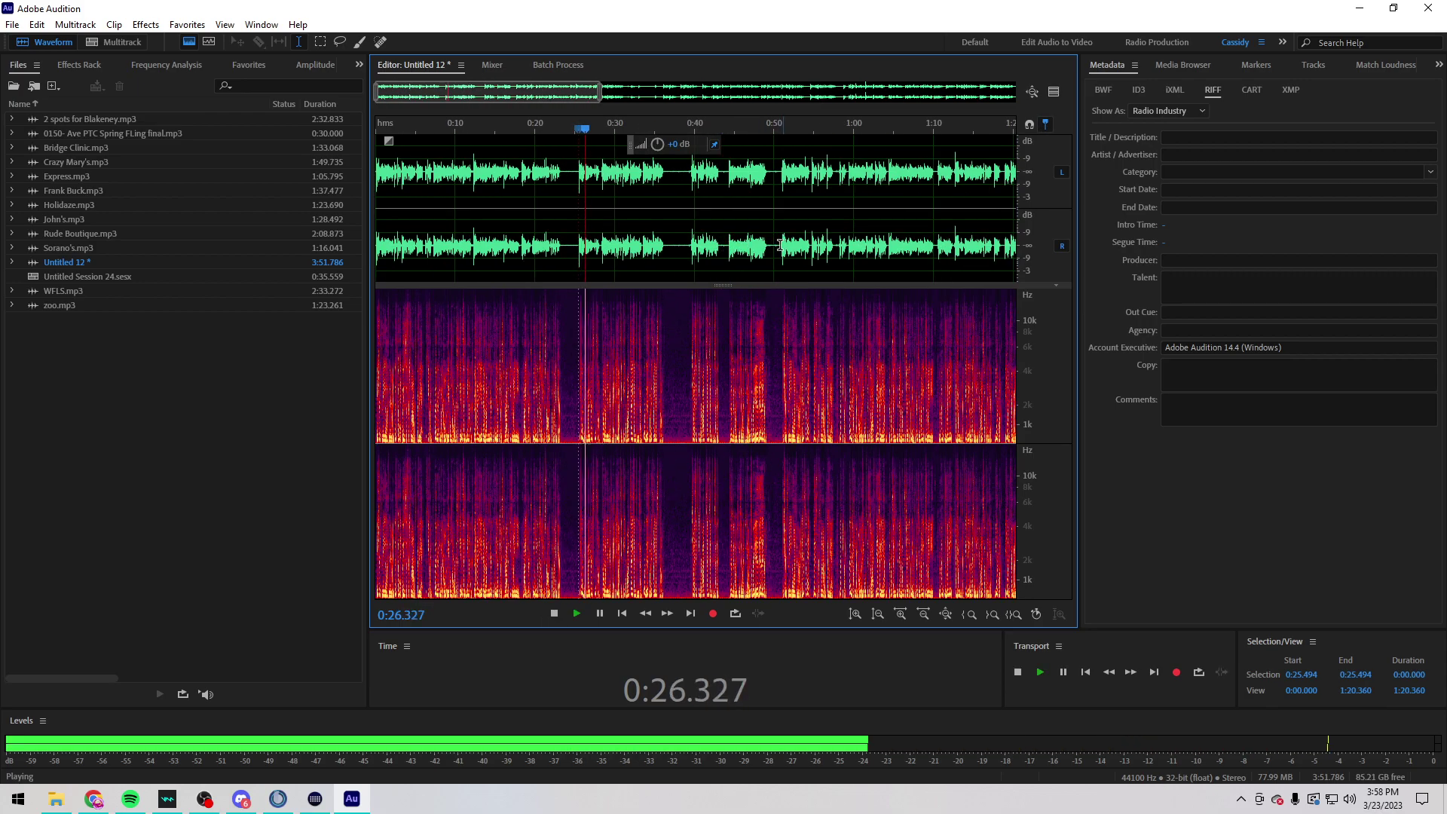
{"action": "scroll", "coordinate": [712, 250], "scroll_direction": "down", "scroll_amount": 2}
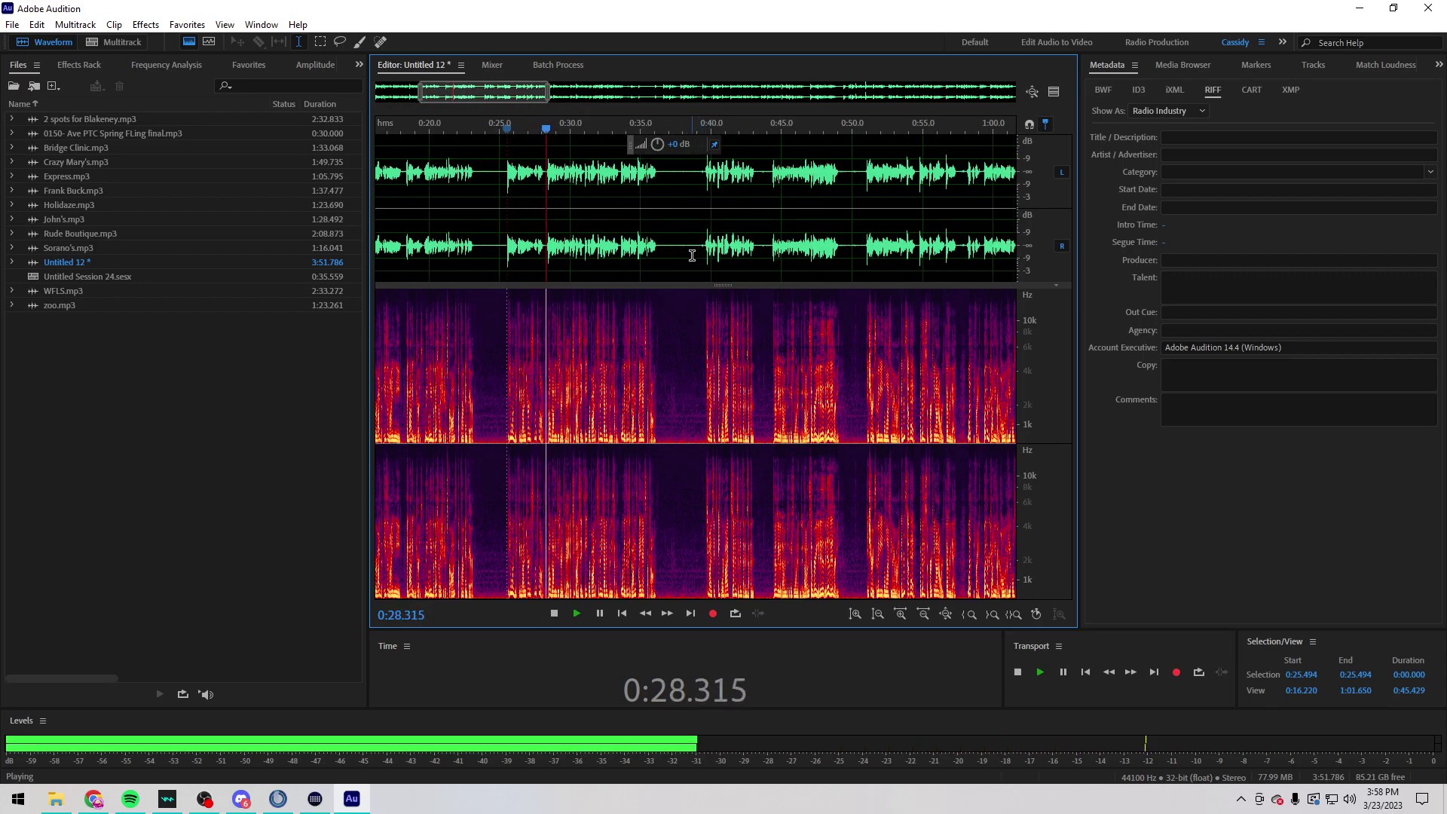
{"action": "scroll", "coordinate": [708, 249], "scroll_direction": "up", "scroll_amount": 3}
{"action": "left_click", "coordinate": [718, 250]}
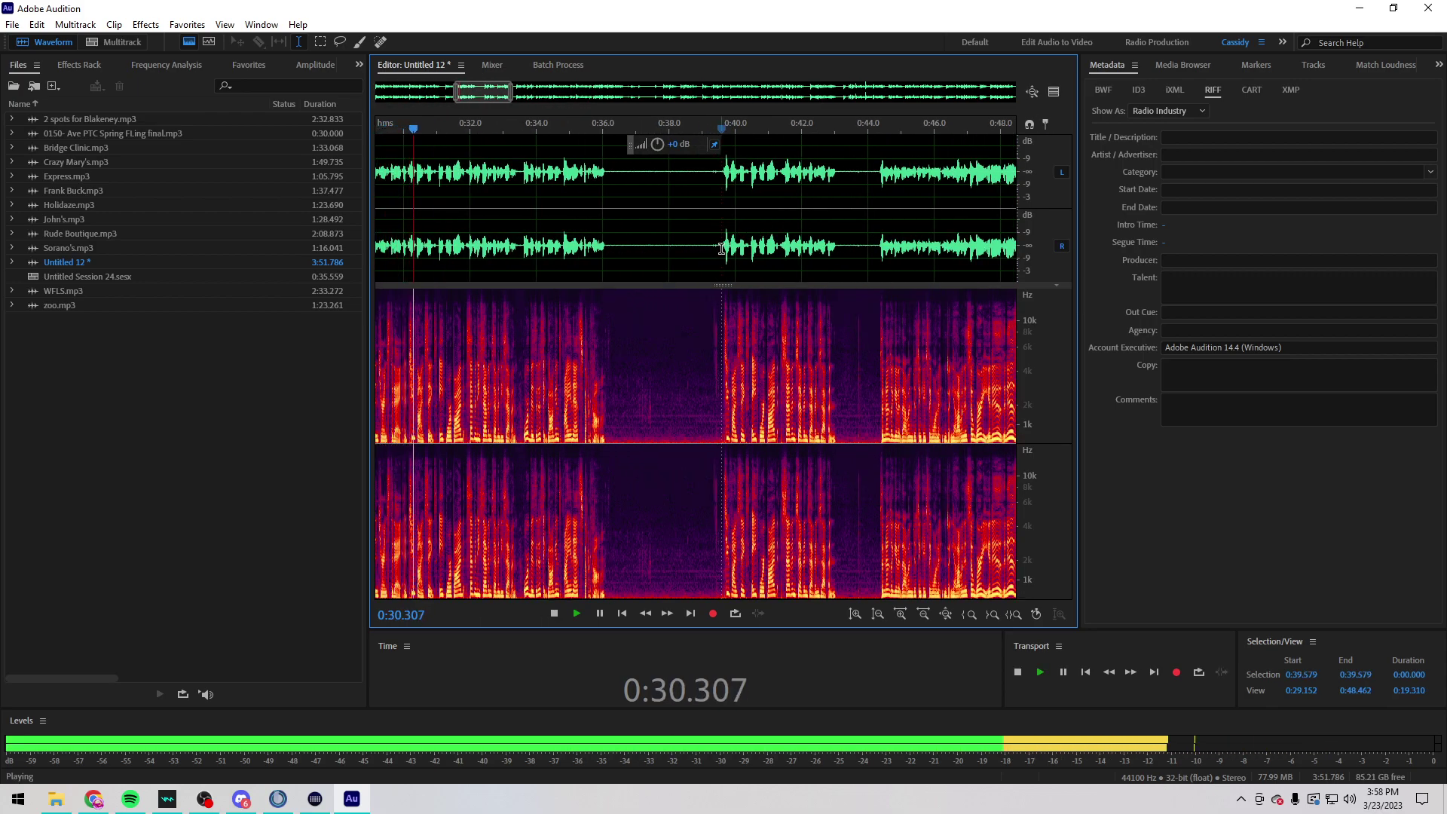
Step: Replay the line starting at about 0:26 to compare it with the phrases around it
{"action": "scroll", "coordinate": [718, 250], "scroll_direction": "down", "scroll_amount": 2}
{"action": "key", "text": "space"}
{"action": "left_click", "coordinate": [490, 252]}
{"action": "left_click", "coordinate": [469, 253]}
{"action": "key", "text": "space"}
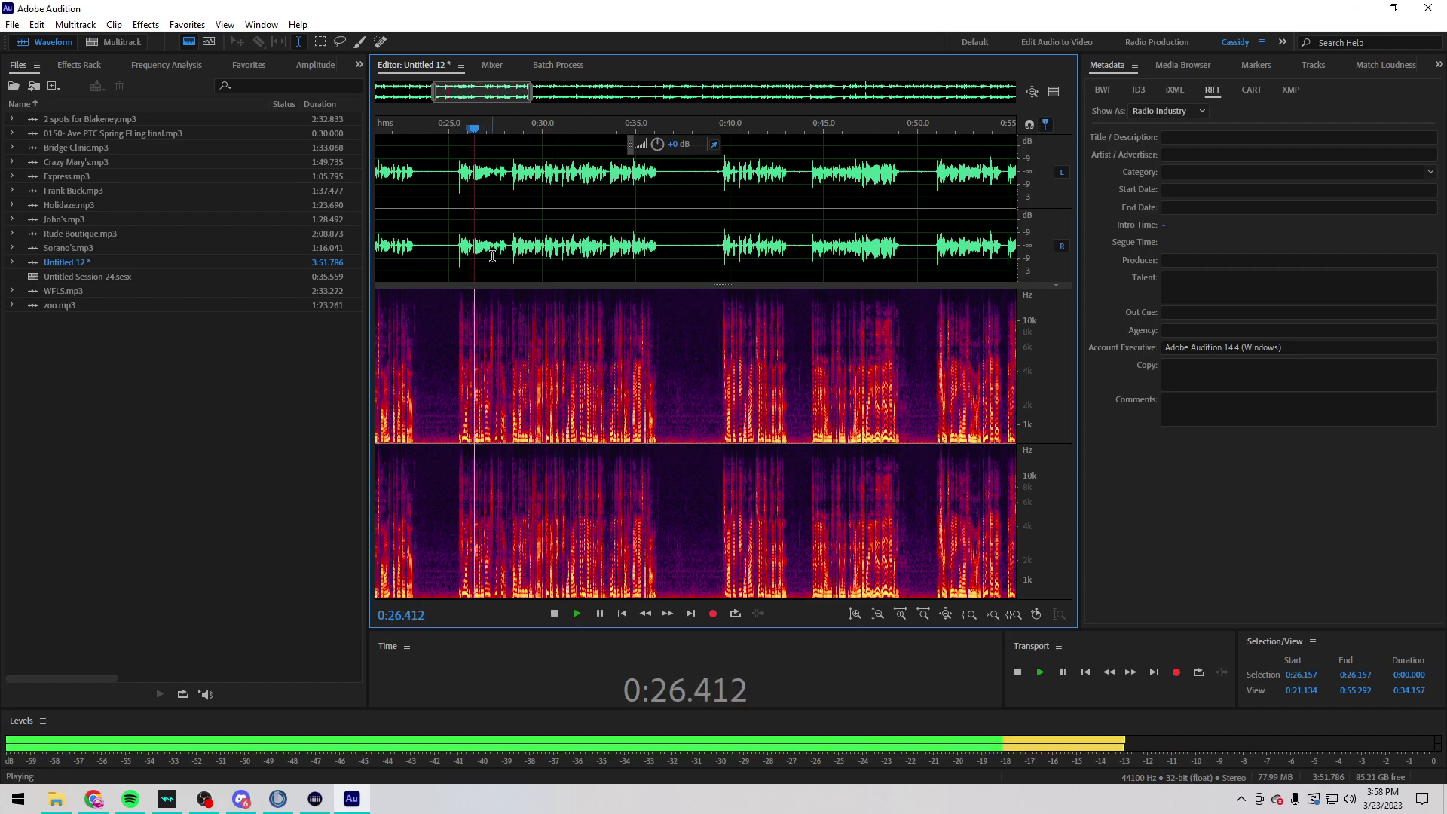
{"action": "scroll", "coordinate": [494, 246], "scroll_direction": "up", "scroll_amount": 5}
{"action": "scroll", "coordinate": [506, 244], "scroll_direction": "down", "scroll_amount": 5}
{"action": "key", "text": "space"}
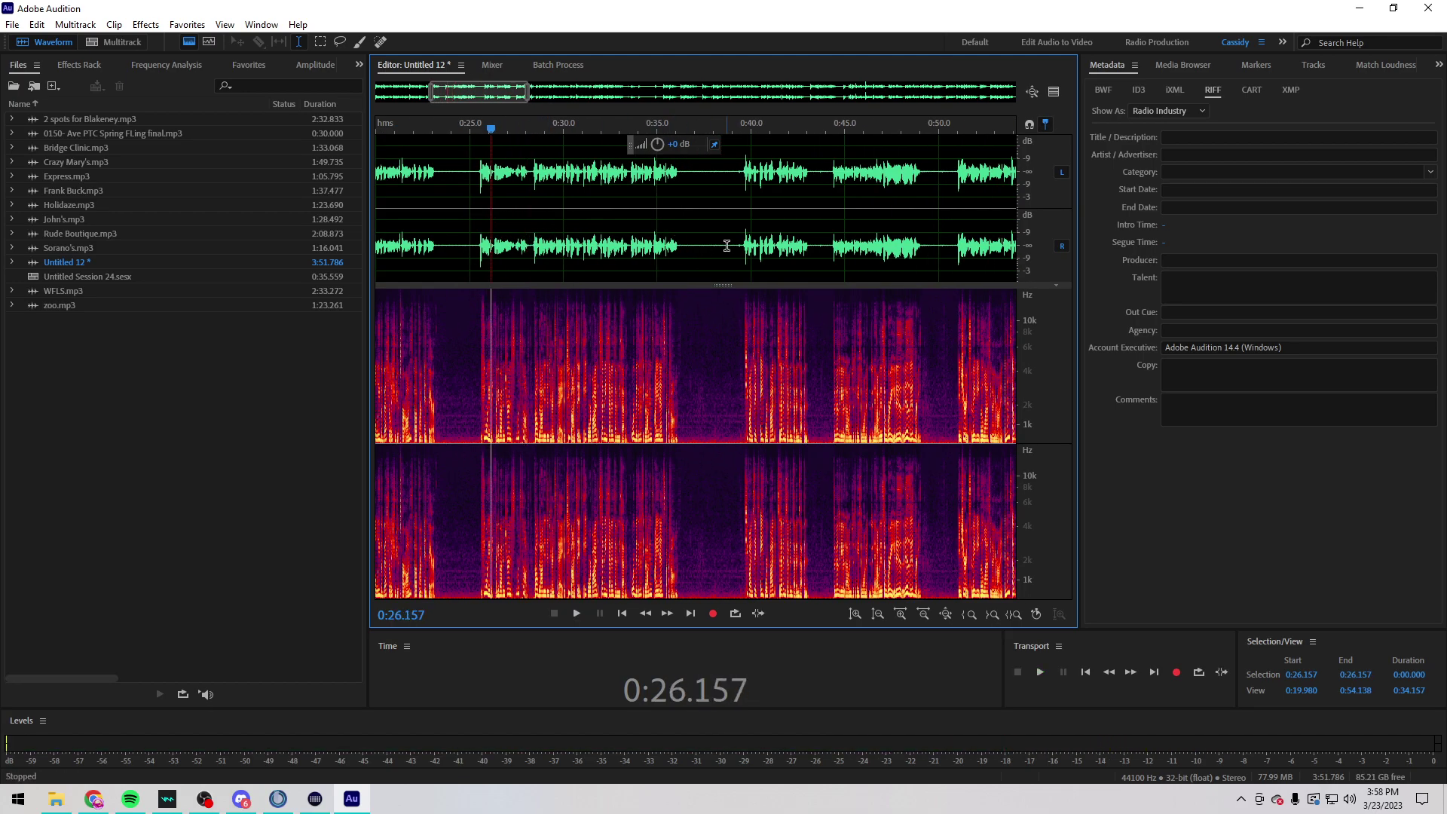
Step: Cut the pause of about 2.7 s from 0:36.926 to 0:39.606
{"action": "left_click", "coordinate": [736, 185]}
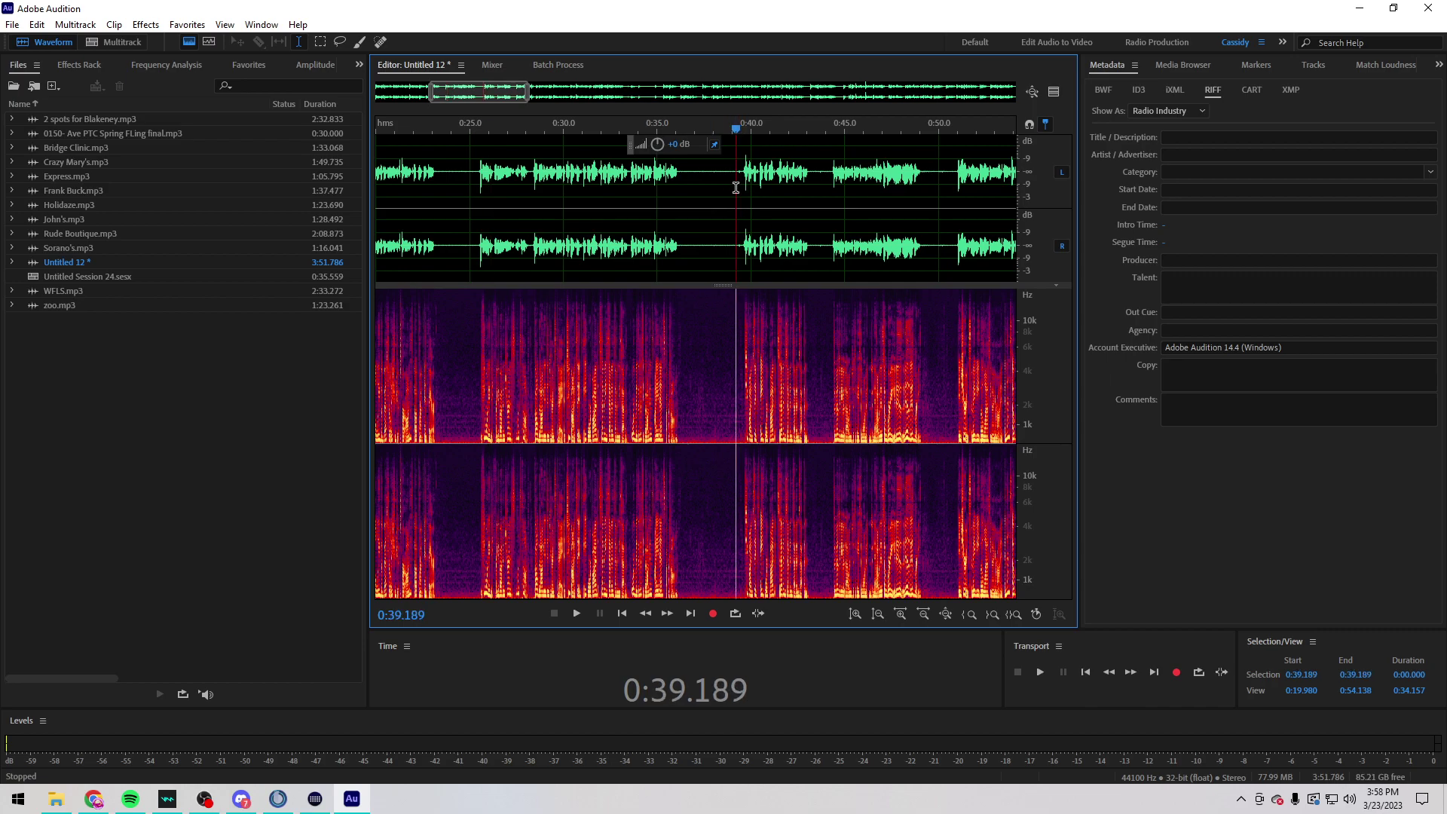
{"action": "key", "text": "space"}
{"action": "scroll", "coordinate": [742, 185], "scroll_direction": "up", "scroll_amount": 4}
{"action": "left_click_drag", "start_coordinate": [739, 185], "coordinate": [787, 184]}
{"action": "scroll", "coordinate": [699, 184], "scroll_direction": "down", "scroll_amount": 2}
{"action": "scroll", "coordinate": [519, 184], "scroll_direction": "up", "scroll_amount": 3}
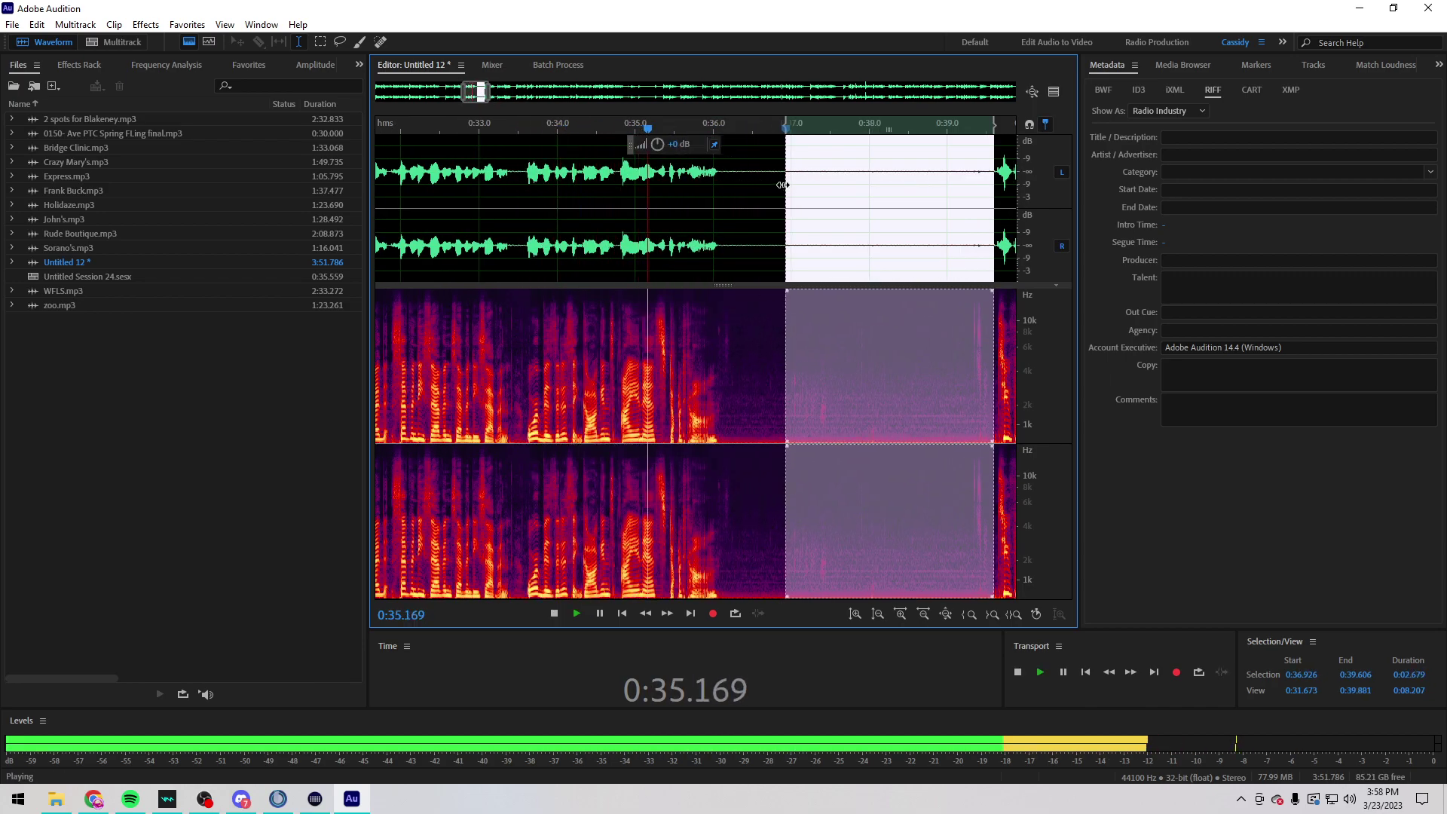
{"action": "key", "text": "Delete"}
Step: Listen to the phrase after 0:41 and cut the section of about 5.6 s from 0:41.517 to 0:47.166
{"action": "scroll", "coordinate": [749, 190], "scroll_direction": "down", "scroll_amount": 8}
{"action": "scroll", "coordinate": [521, 238], "scroll_direction": "up", "scroll_amount": 6}
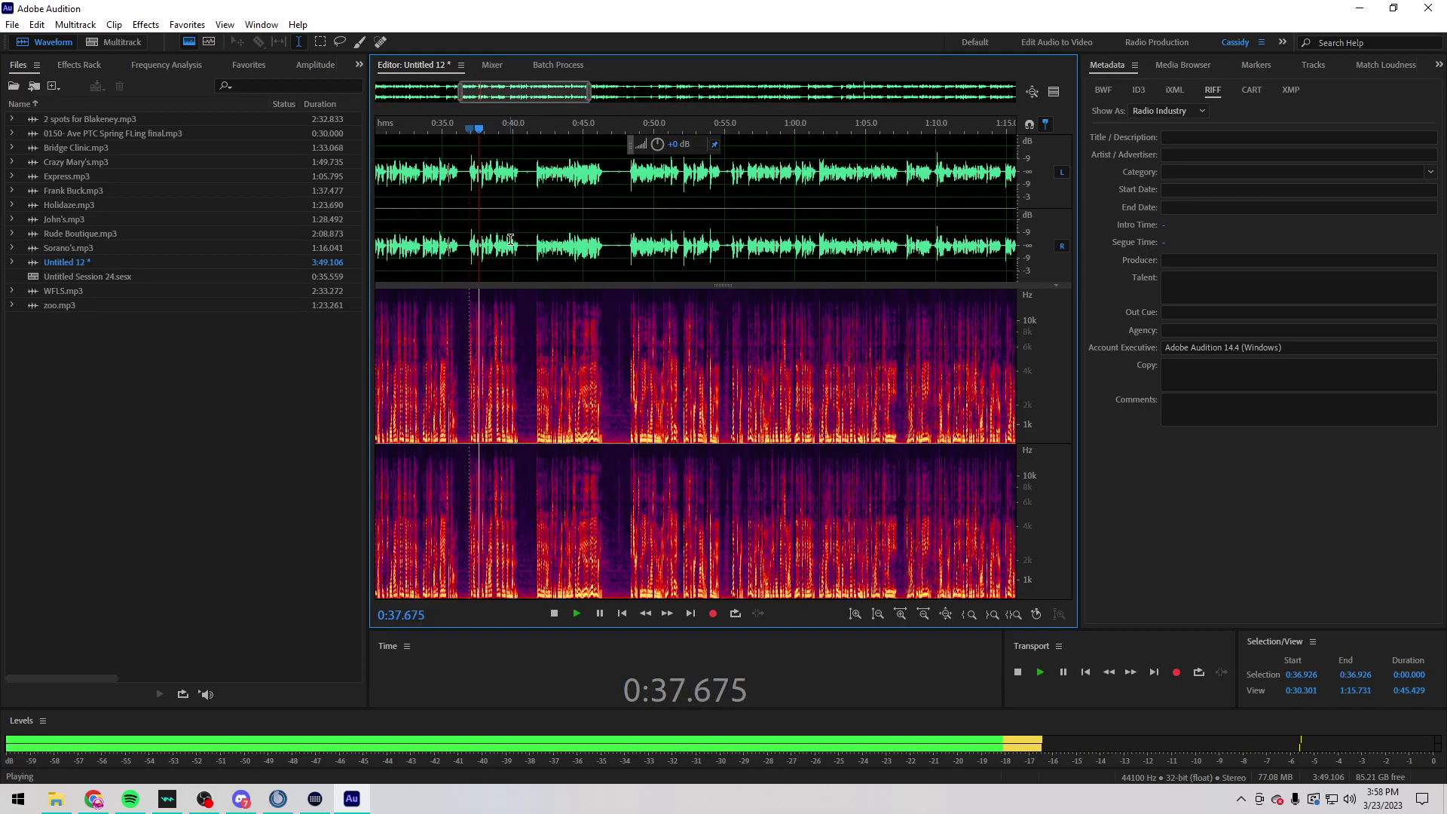
{"action": "left_click", "coordinate": [521, 239]}
{"action": "scroll", "coordinate": [542, 241], "scroll_direction": "down", "scroll_amount": 2}
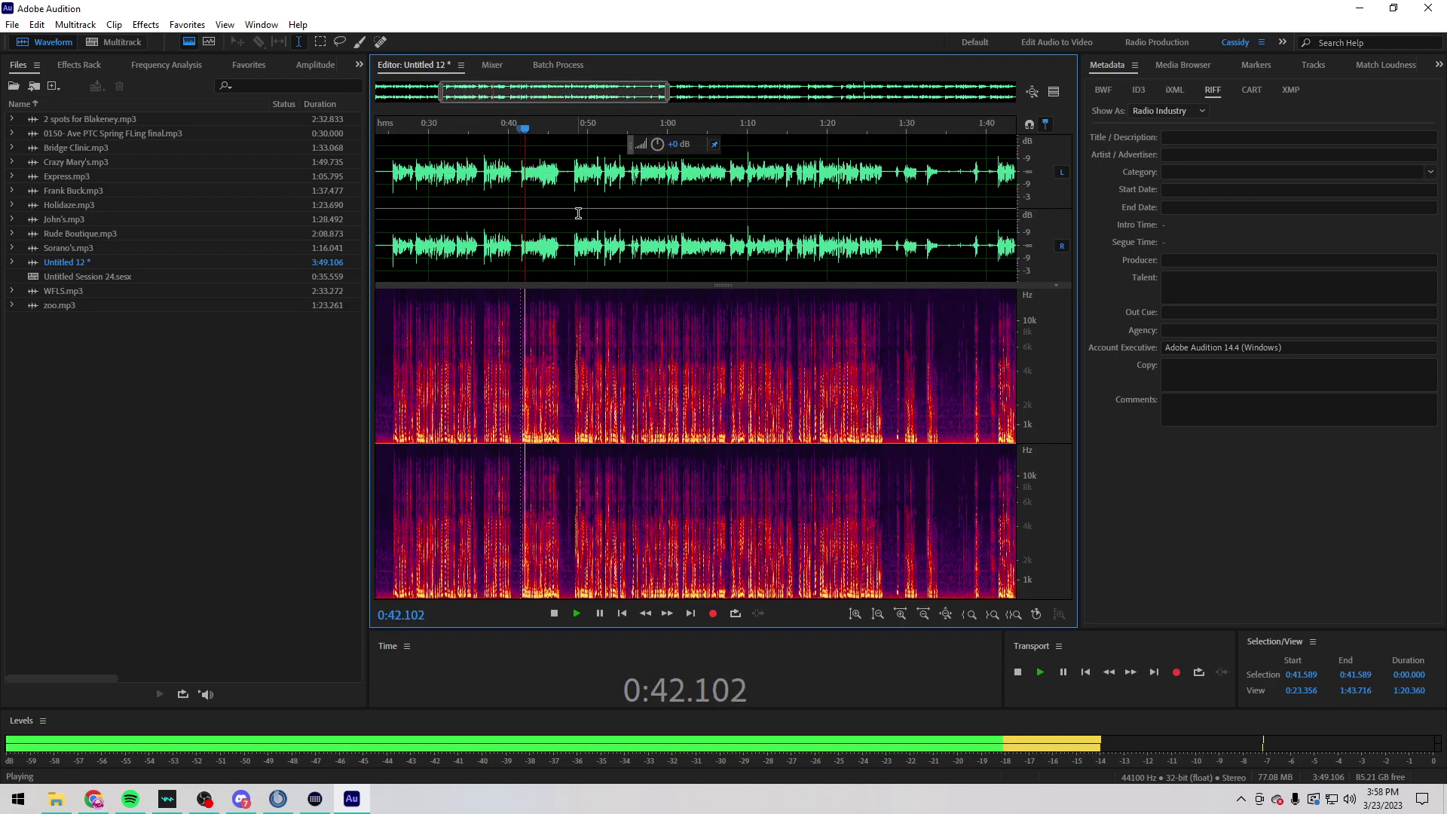
{"action": "scroll", "coordinate": [553, 244], "scroll_direction": "down", "scroll_amount": 2}
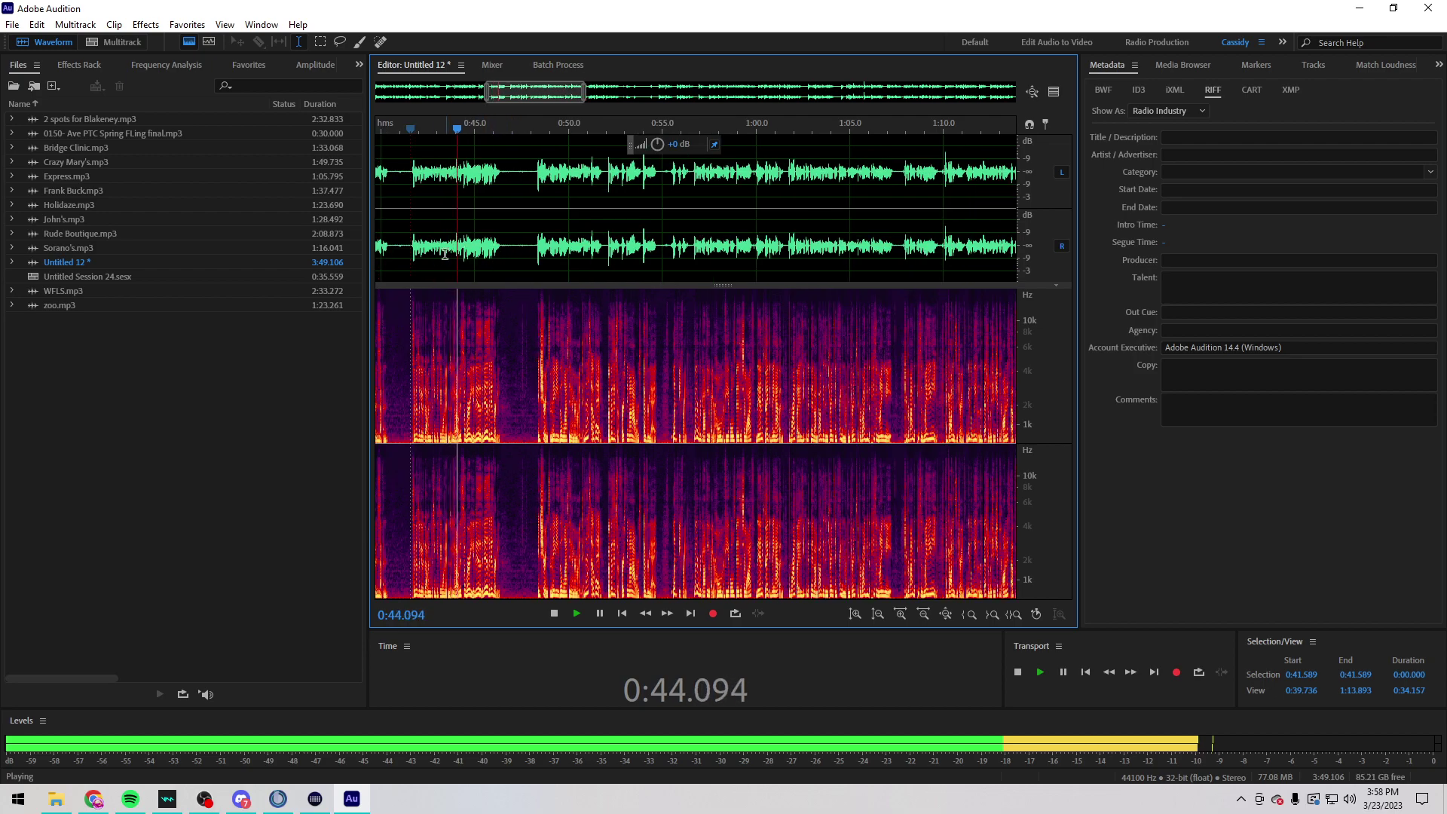
{"action": "scroll", "coordinate": [407, 254], "scroll_direction": "up", "scroll_amount": 3}
{"action": "left_click", "coordinate": [439, 251]}
{"action": "scroll", "coordinate": [438, 251], "scroll_direction": "down", "scroll_amount": 2}
{"action": "left_click_drag", "start_coordinate": [438, 251], "coordinate": [581, 214]}
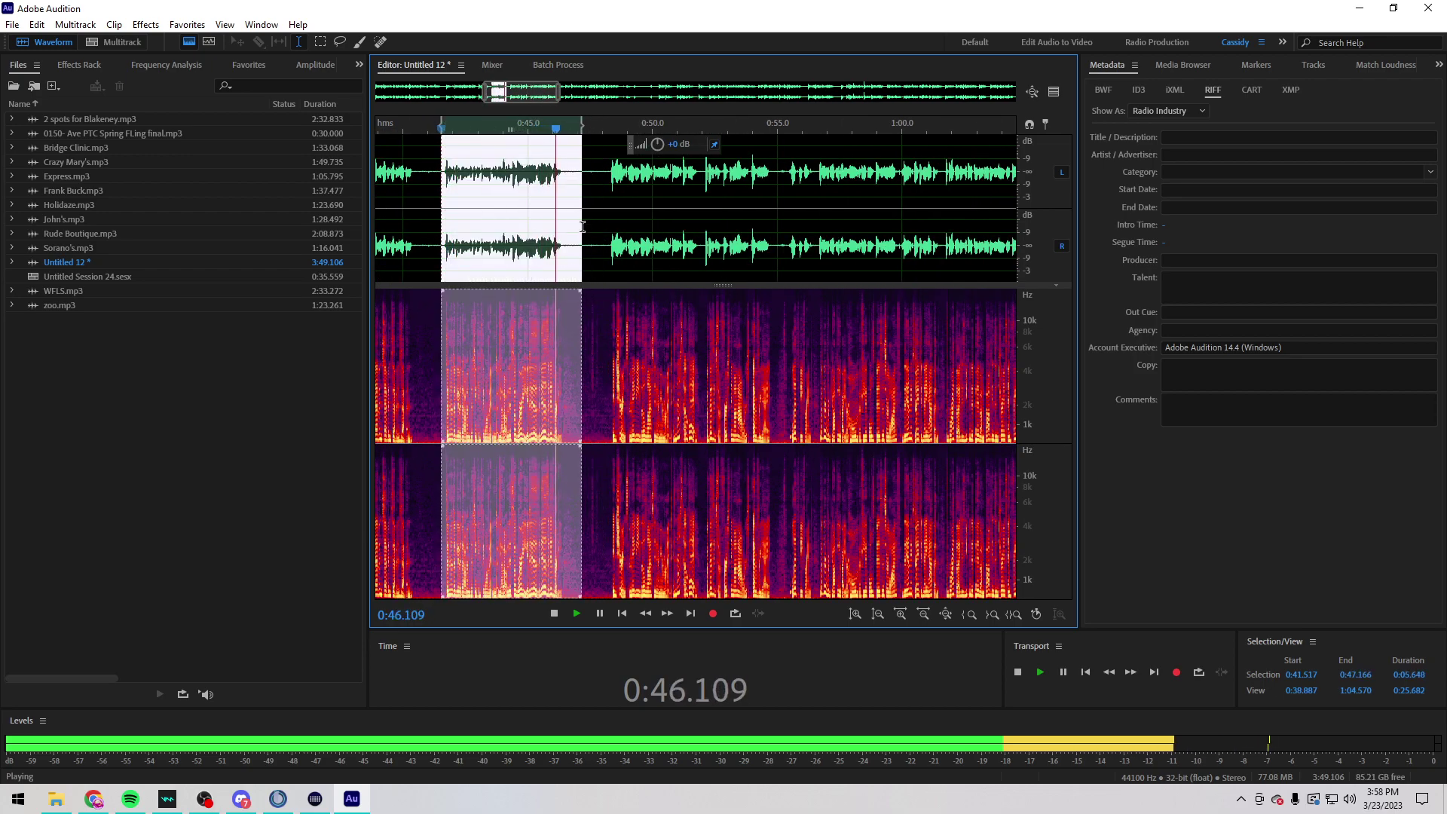
{"action": "key", "text": "Delete"}
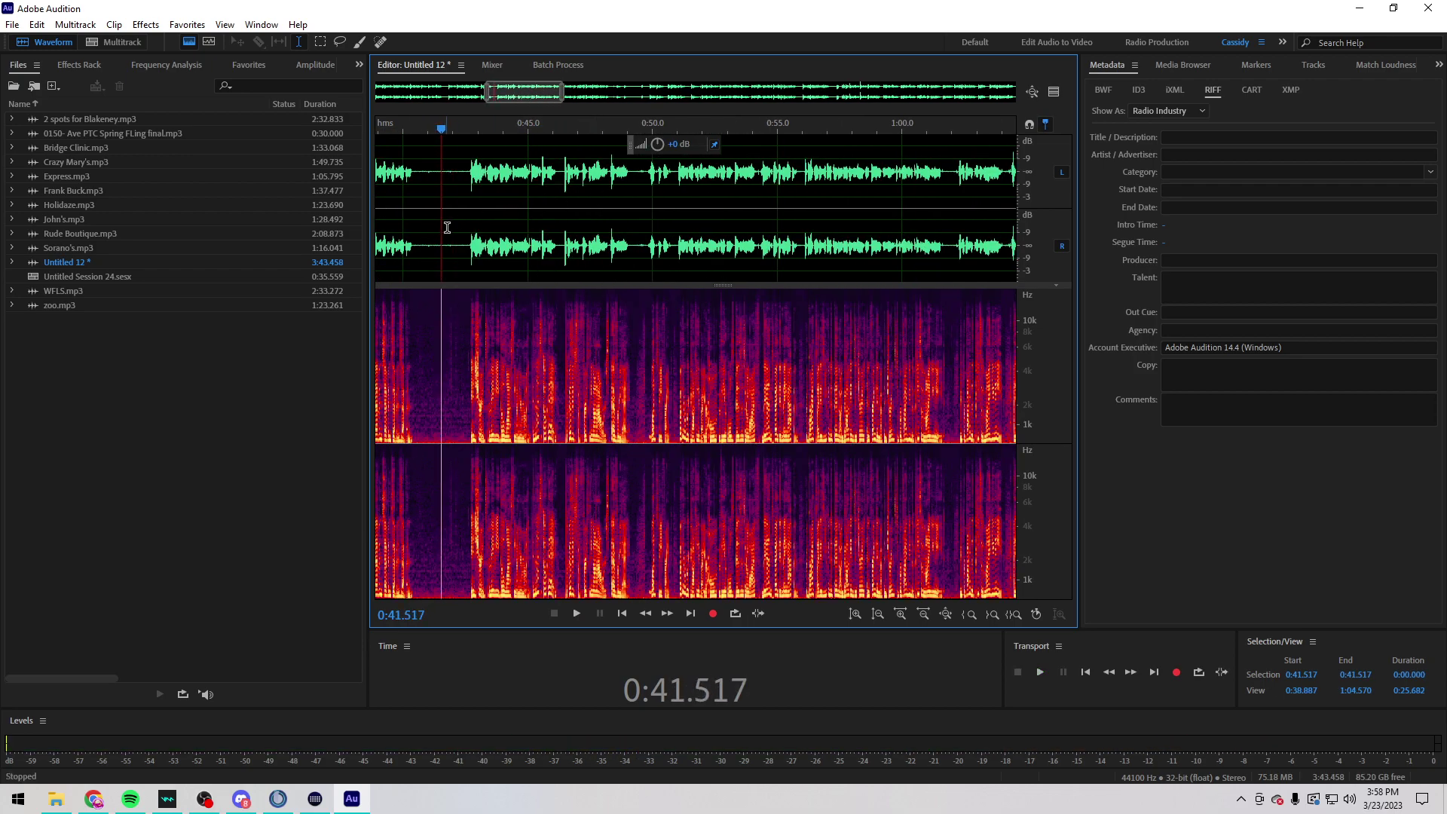
Step: Play the second read between about 0:43 and 0:55 to check its lines for mistakes
{"action": "left_click", "coordinate": [473, 234]}
{"action": "scroll", "coordinate": [502, 246], "scroll_direction": "down", "scroll_amount": 2}
{"action": "scroll", "coordinate": [526, 234], "scroll_direction": "up", "scroll_amount": 5}
{"action": "left_click", "coordinate": [501, 245]}
{"action": "scroll", "coordinate": [557, 257], "scroll_direction": "up", "scroll_amount": 4}
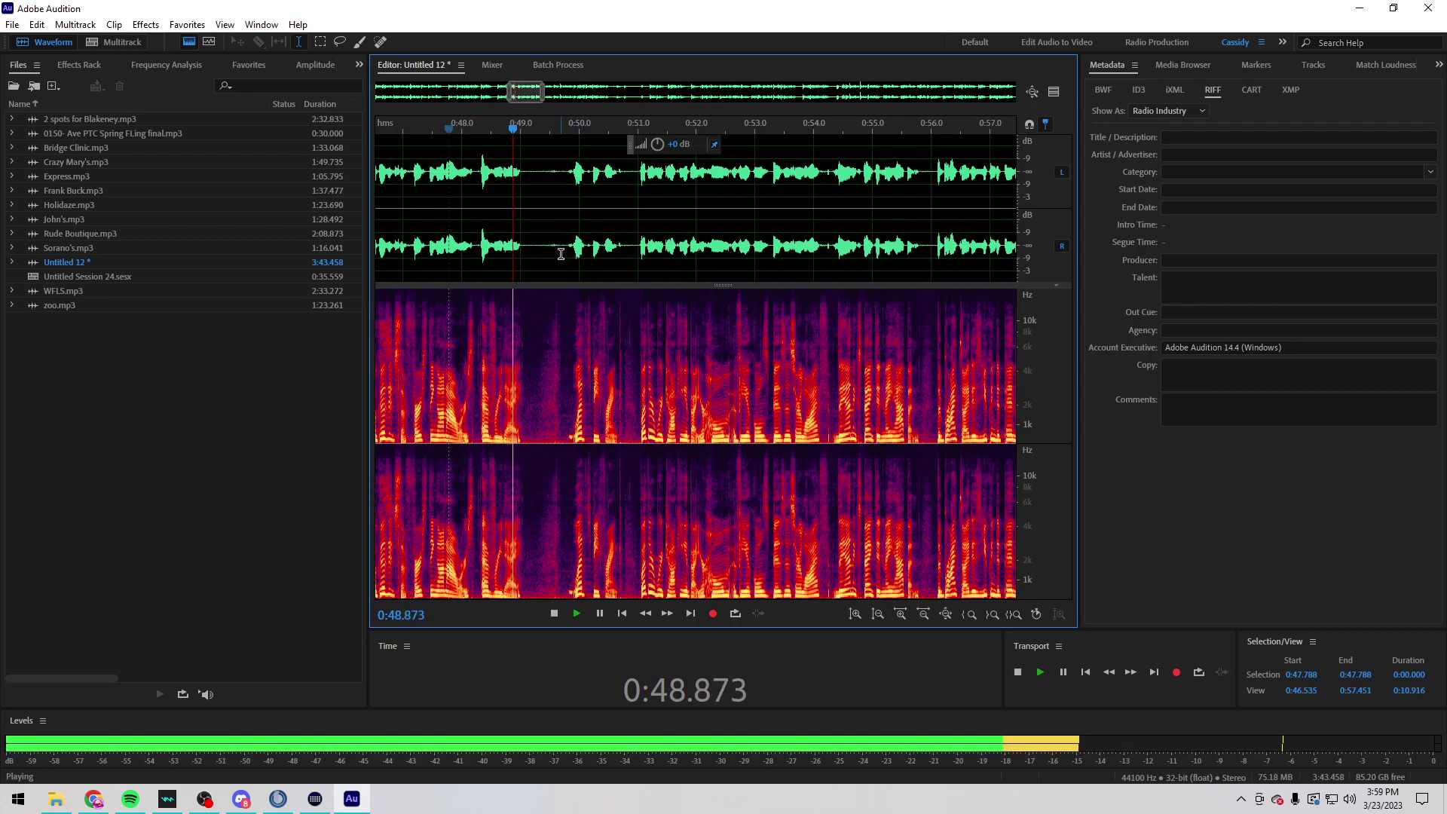
{"action": "left_click", "coordinate": [567, 246]}
{"action": "scroll", "coordinate": [625, 241], "scroll_direction": "down", "scroll_amount": 10}
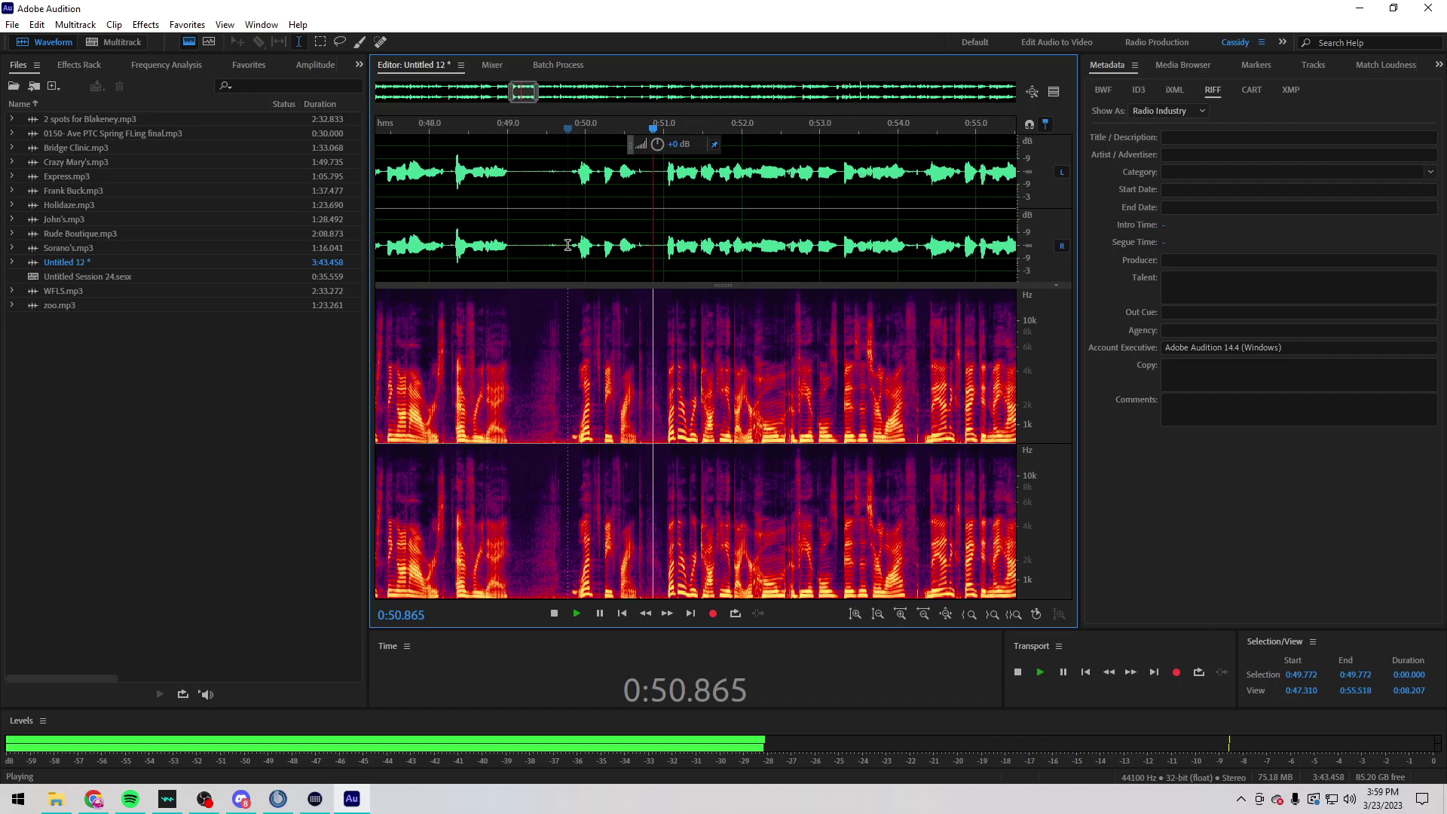
{"action": "scroll", "coordinate": [754, 260], "scroll_direction": "up", "scroll_amount": 9}
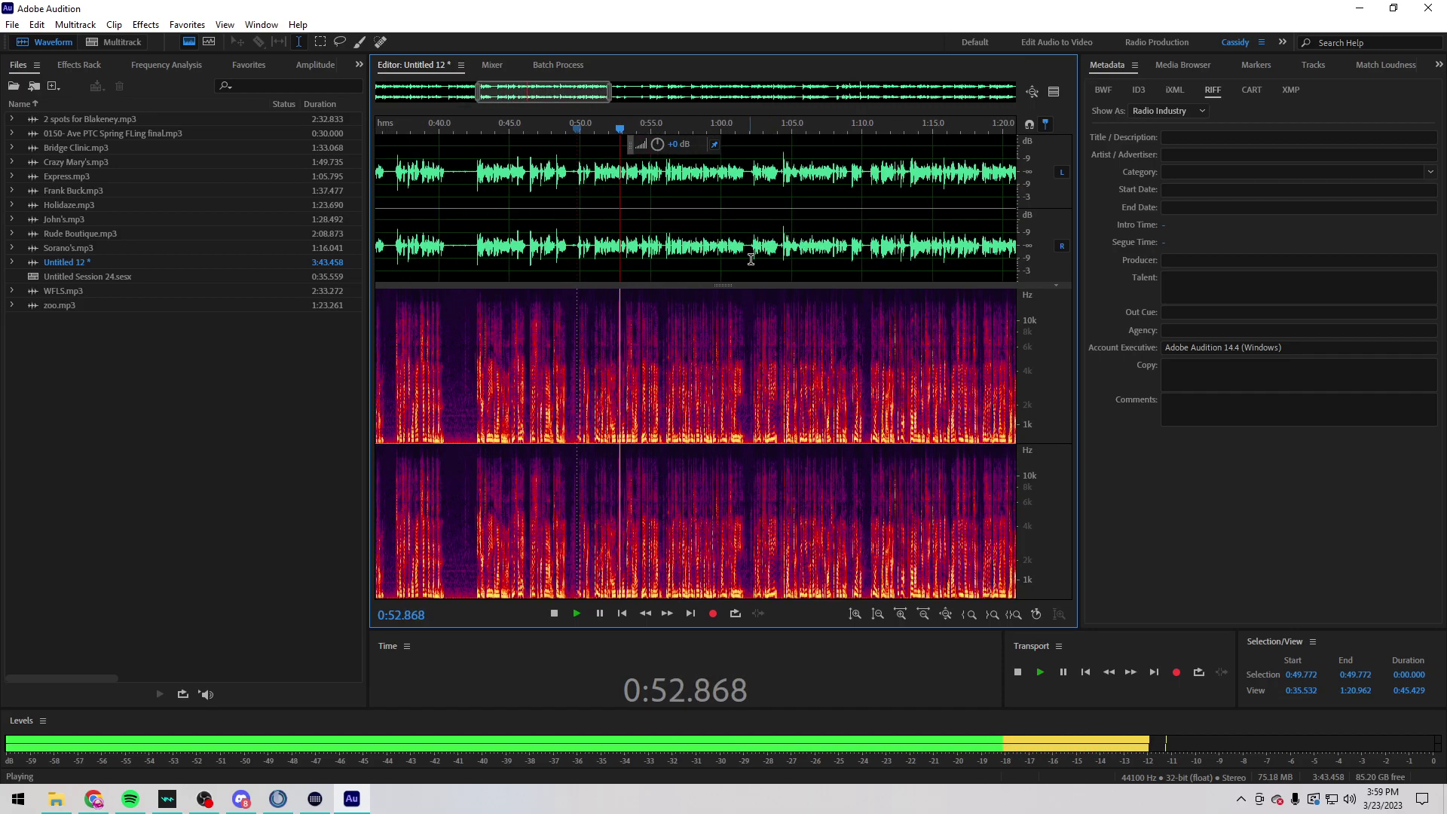
{"action": "scroll", "coordinate": [753, 260], "scroll_direction": "down", "scroll_amount": 5}
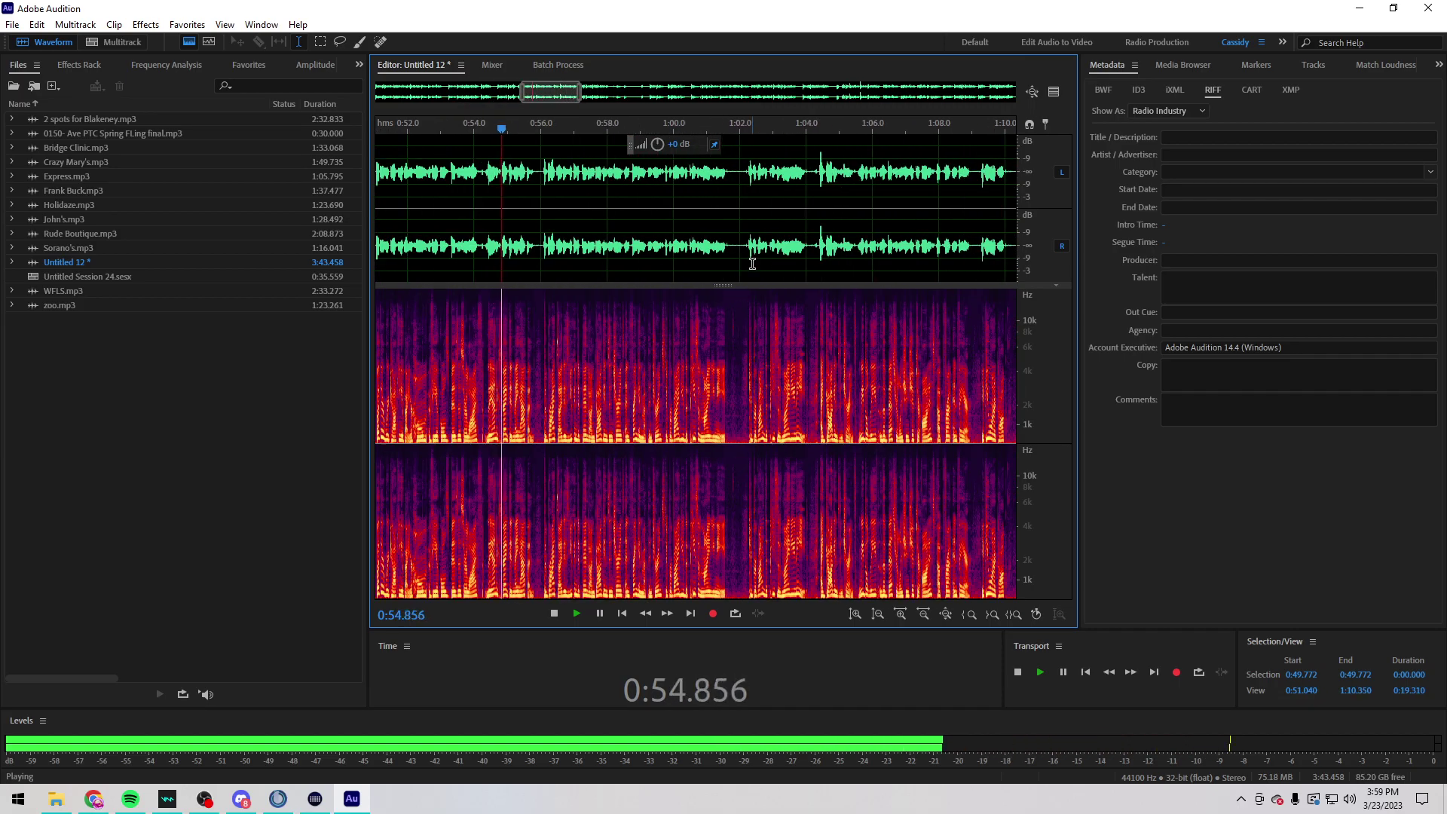
Step: Play the passage around 1:01 and cut the section of about 2.5 s ending near 1:02
{"action": "left_click", "coordinate": [729, 245]}
{"action": "key", "text": "space"}
{"action": "key", "text": "space"}
{"action": "scroll", "coordinate": [781, 248], "scroll_direction": "up", "scroll_amount": 3}
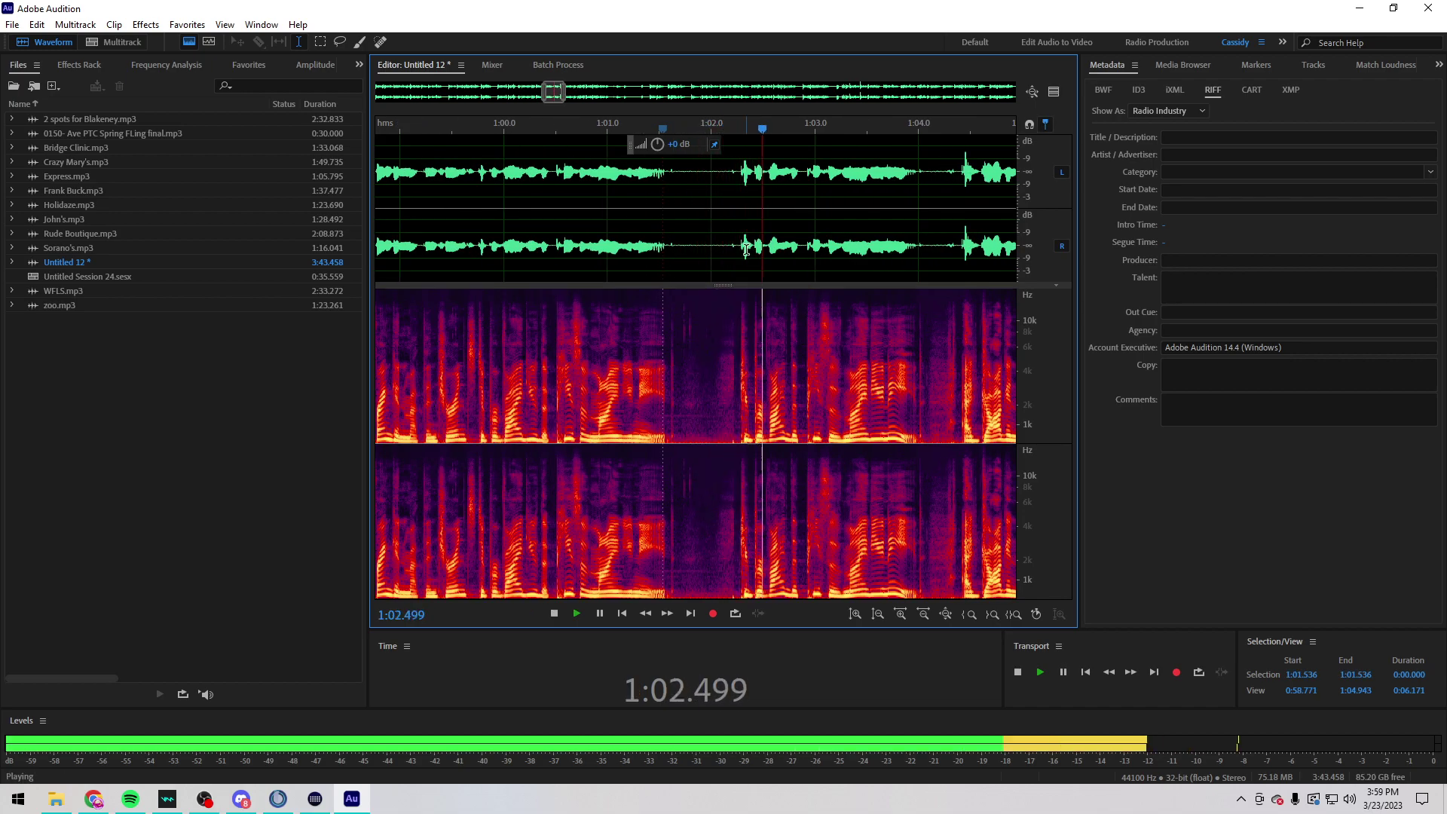
{"action": "left_click_drag", "start_coordinate": [721, 257], "coordinate": [558, 242]}
{"action": "key", "text": "space"}
{"action": "key", "text": "space"}
{"action": "scroll", "coordinate": [585, 250], "scroll_direction": "up", "scroll_amount": 9}
Step: Play across the join near 0:59 and cut the section of about 1.3 s from 1:06.770 to 1:08.080
{"action": "key", "text": "space"}
{"action": "key", "text": "space"}
{"action": "key", "text": "space"}
{"action": "scroll", "coordinate": [558, 241], "scroll_direction": "down", "scroll_amount": 5}
{"action": "left_click", "coordinate": [490, 223]}
{"action": "key", "text": "space"}
{"action": "scroll", "coordinate": [634, 205], "scroll_direction": "down", "scroll_amount": 7}
{"action": "scroll", "coordinate": [641, 226], "scroll_direction": "up", "scroll_amount": 2}
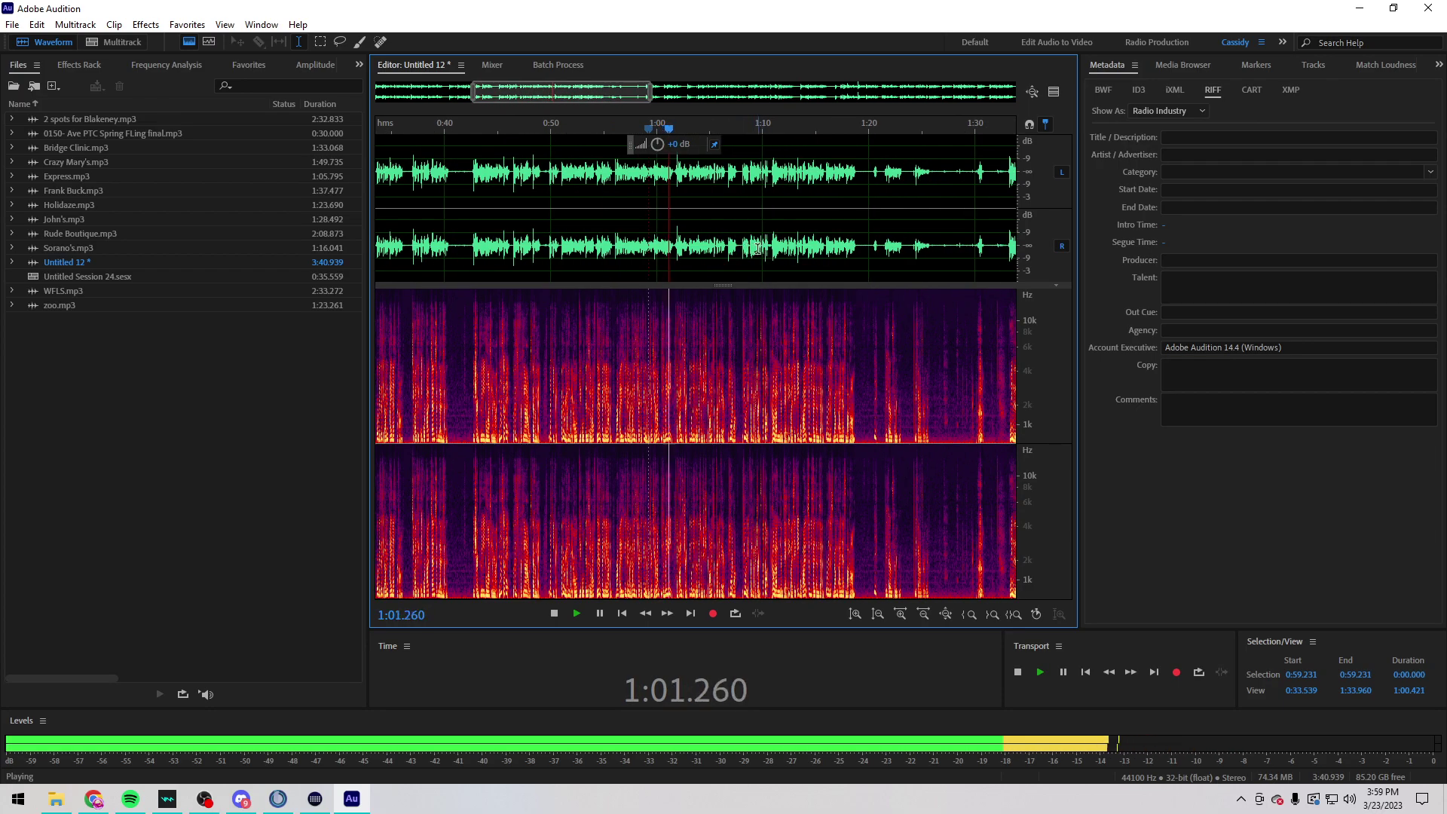
{"action": "left_click", "coordinate": [603, 249]}
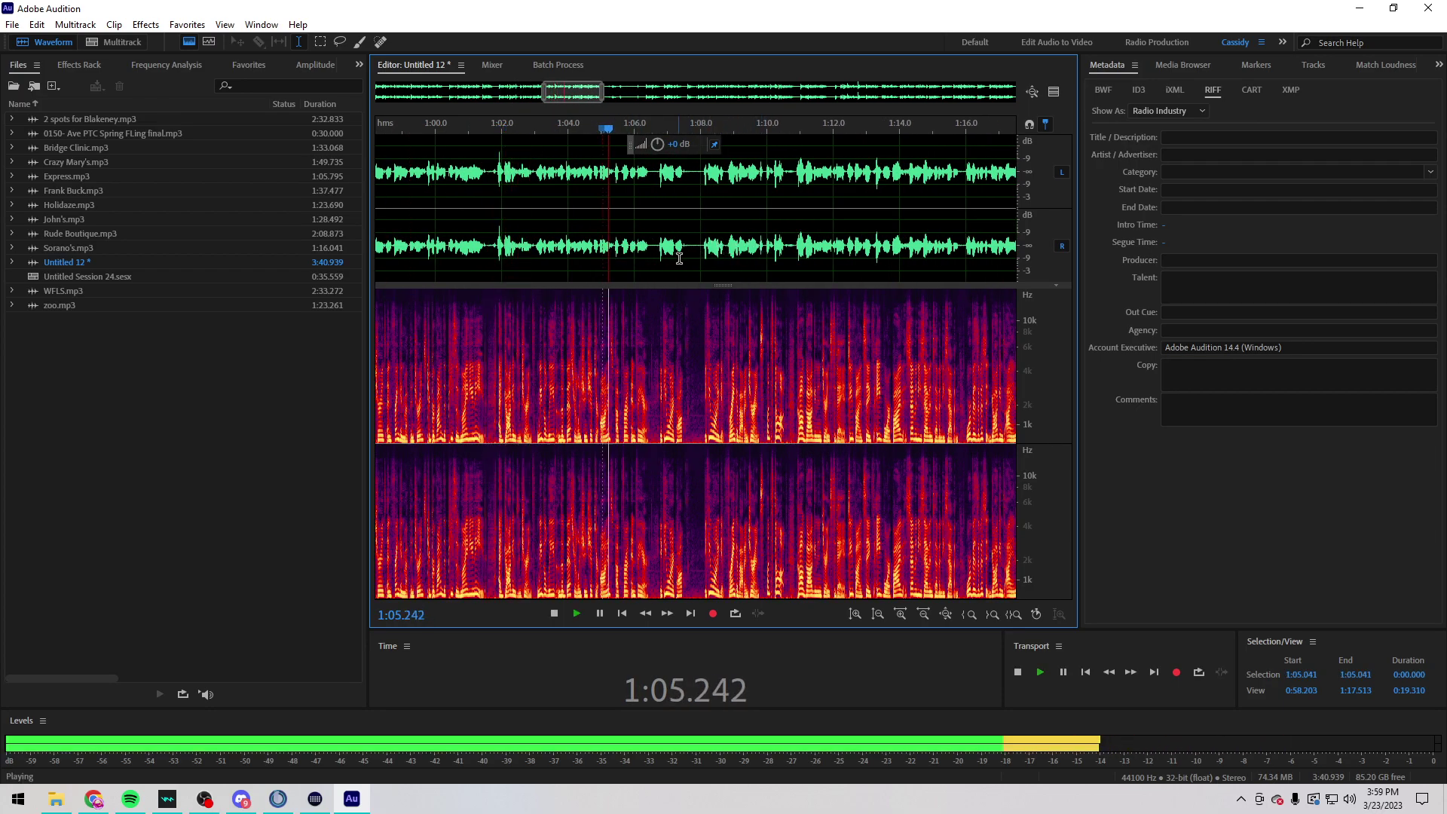
{"action": "scroll", "coordinate": [701, 251], "scroll_direction": "up", "scroll_amount": 10}
{"action": "left_click_drag", "start_coordinate": [767, 255], "coordinate": [584, 254]}
{"action": "scroll", "coordinate": [631, 226], "scroll_direction": "down", "scroll_amount": 8}
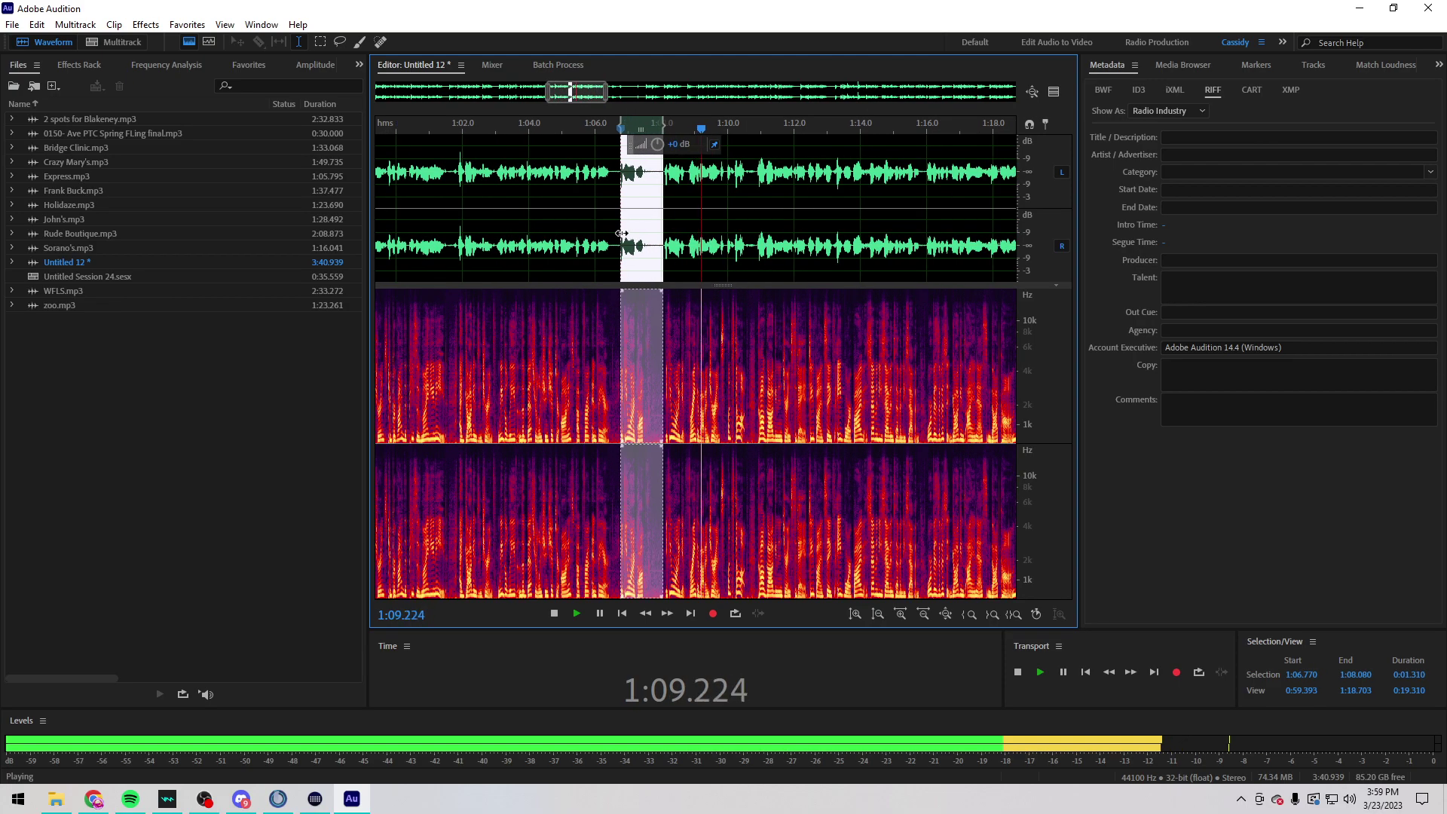
{"action": "key", "text": "Delete"}
Step: Play the recording past the cut at 1:06.770 and examine the closing line and the takes that follow it
{"action": "scroll", "coordinate": [688, 203], "scroll_direction": "down", "scroll_amount": 5}
{"action": "scroll", "coordinate": [857, 263], "scroll_direction": "up", "scroll_amount": 3}
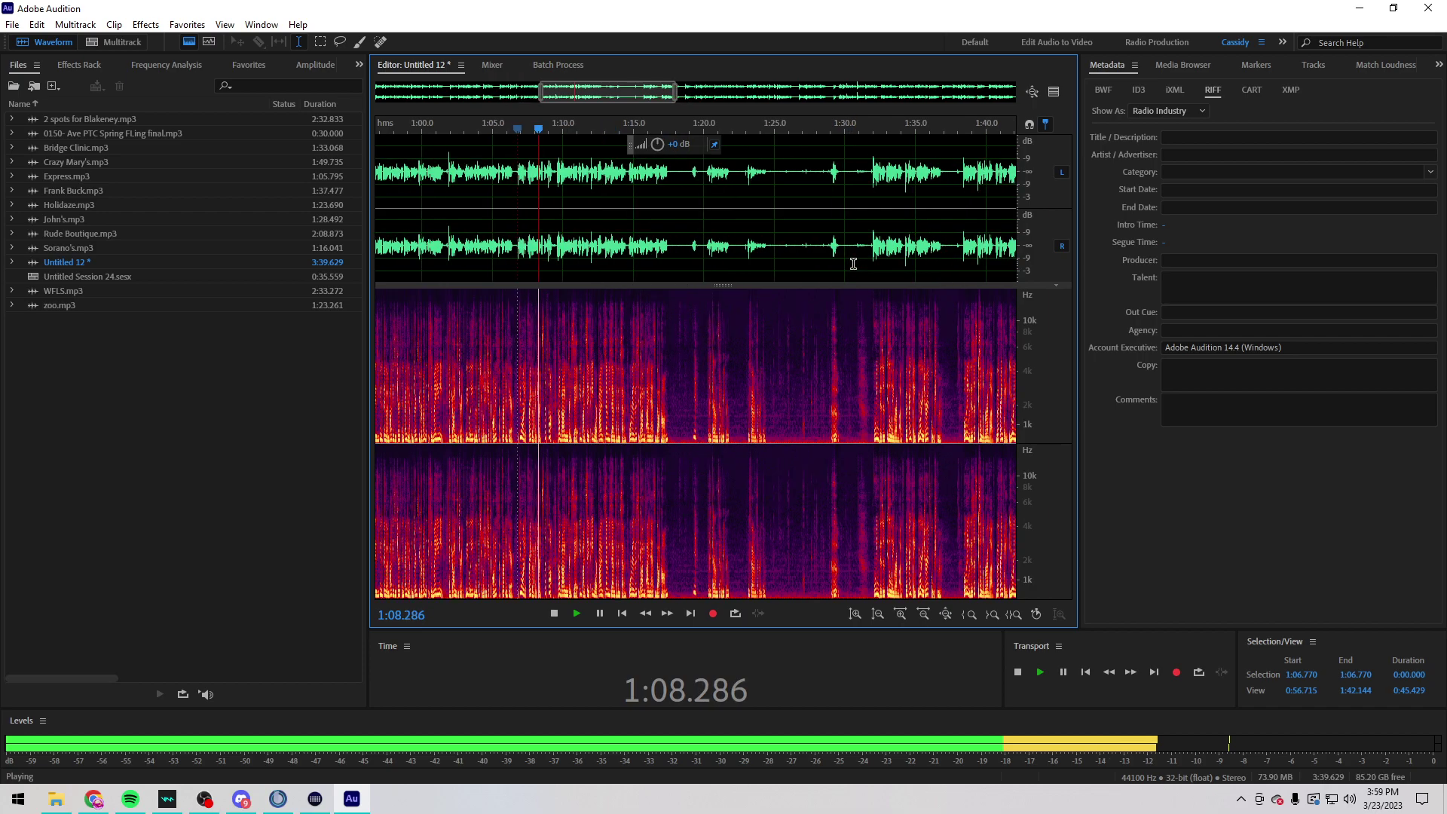
{"action": "left_click_drag", "start_coordinate": [875, 242], "coordinate": [611, 227]}
{"action": "scroll", "coordinate": [775, 234], "scroll_direction": "right", "scroll_amount": 3}
{"action": "left_click", "coordinate": [574, 222]}
{"action": "scroll", "coordinate": [510, 214], "scroll_direction": "down", "scroll_amount": 2}
{"action": "left_click", "coordinate": [423, 251]}
{"action": "scroll", "coordinate": [434, 245], "scroll_direction": "up", "scroll_amount": 4}
{"action": "left_click", "coordinate": [428, 247]}
{"action": "key", "text": "space"}
{"action": "key", "text": "space"}
Step: Place the playhead at 1:09.551 before the closing line, start recording from there and switch to the script in Chrome
{"action": "scroll", "coordinate": [431, 247], "scroll_direction": "up", "scroll_amount": 4}
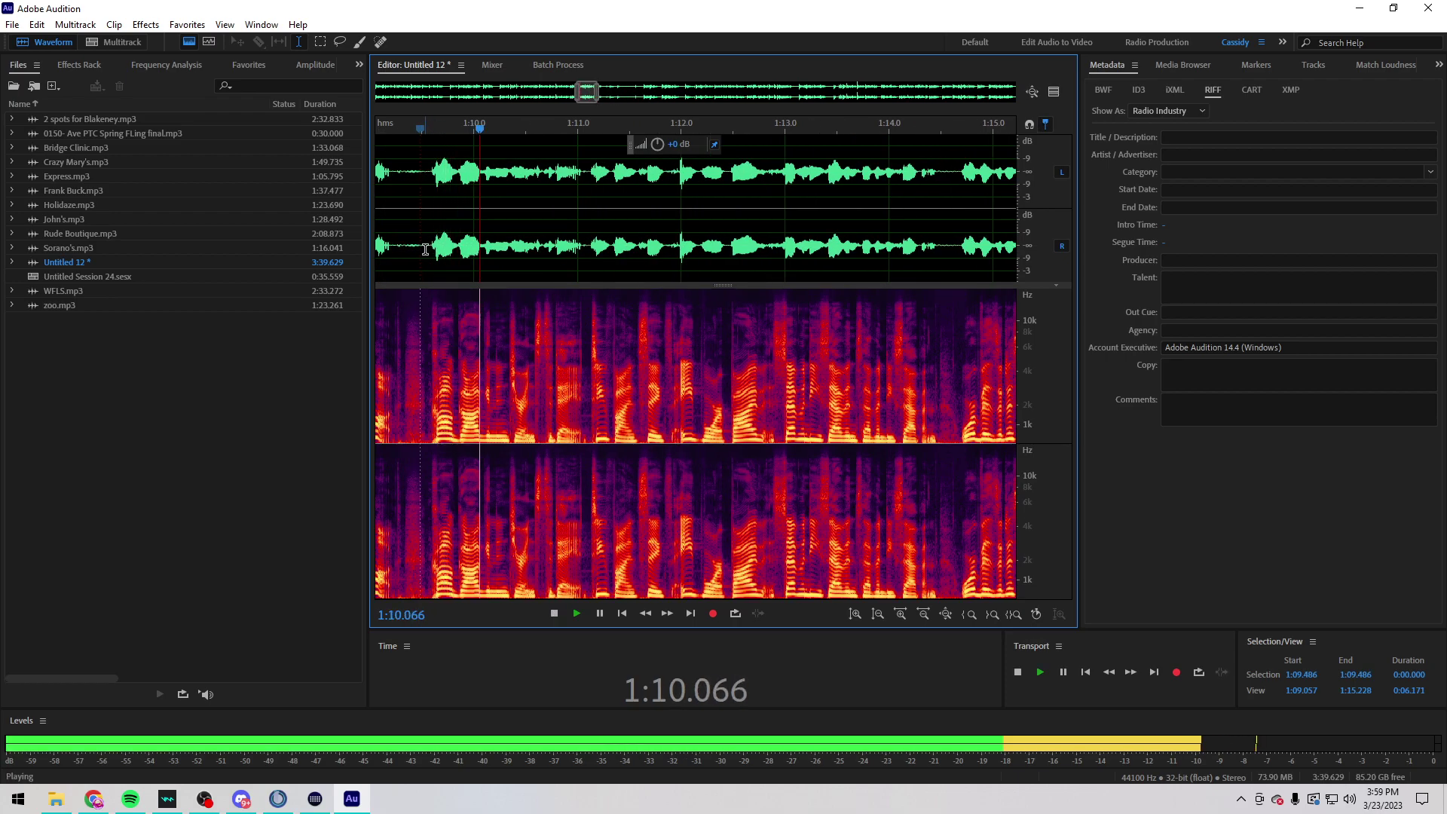
{"action": "double_click", "coordinate": [426, 251]}
{"action": "key", "text": "space"}
{"action": "scroll", "coordinate": [565, 220], "scroll_direction": "down", "scroll_amount": 2}
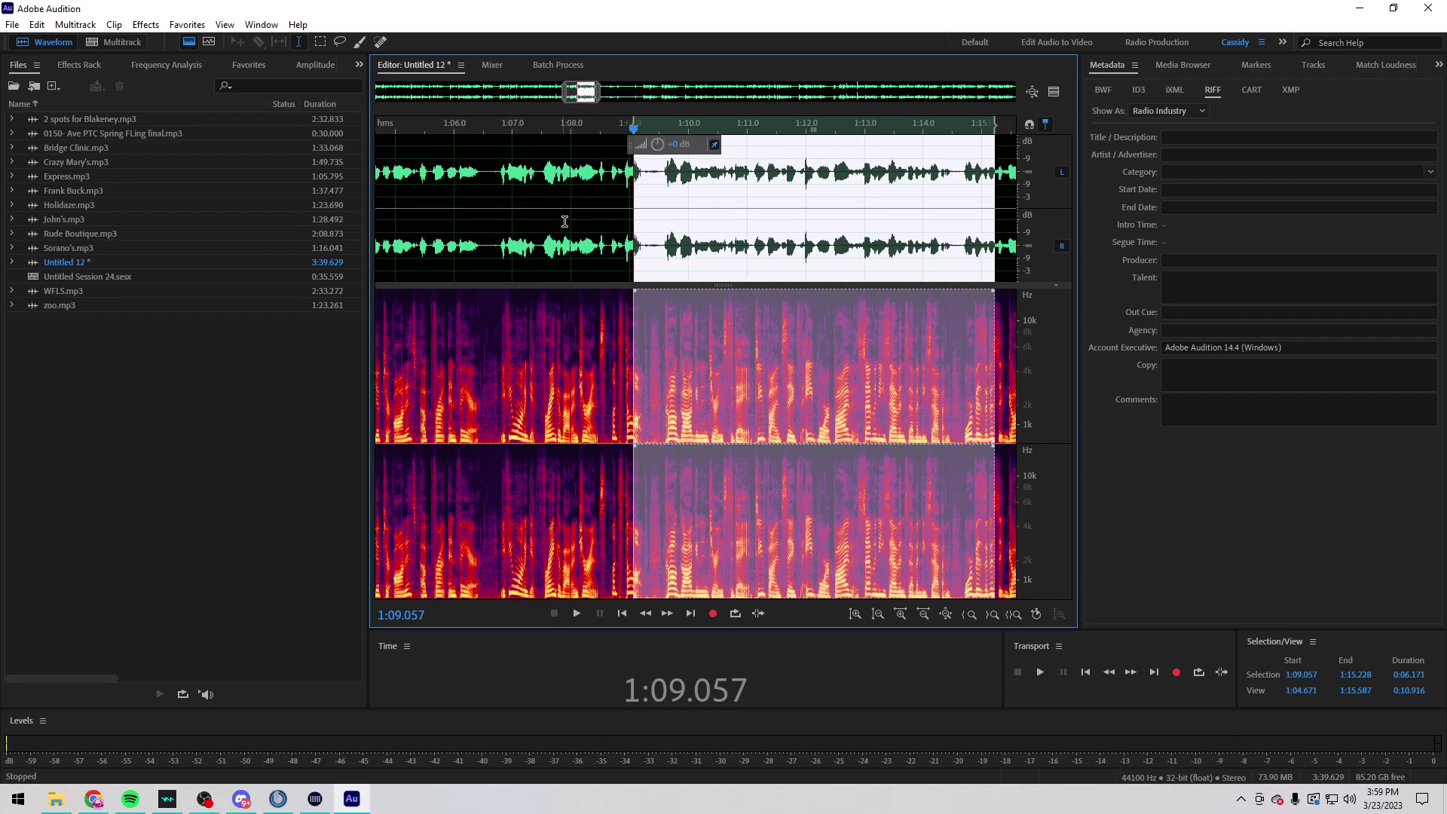
{"action": "left_click", "coordinate": [662, 241]}
{"action": "key", "text": "space"}
{"action": "key", "text": "space"}
{"action": "scroll", "coordinate": [687, 245], "scroll_direction": "down", "scroll_amount": 1}
{"action": "scroll", "coordinate": [687, 245], "scroll_direction": "down", "scroll_amount": 6}
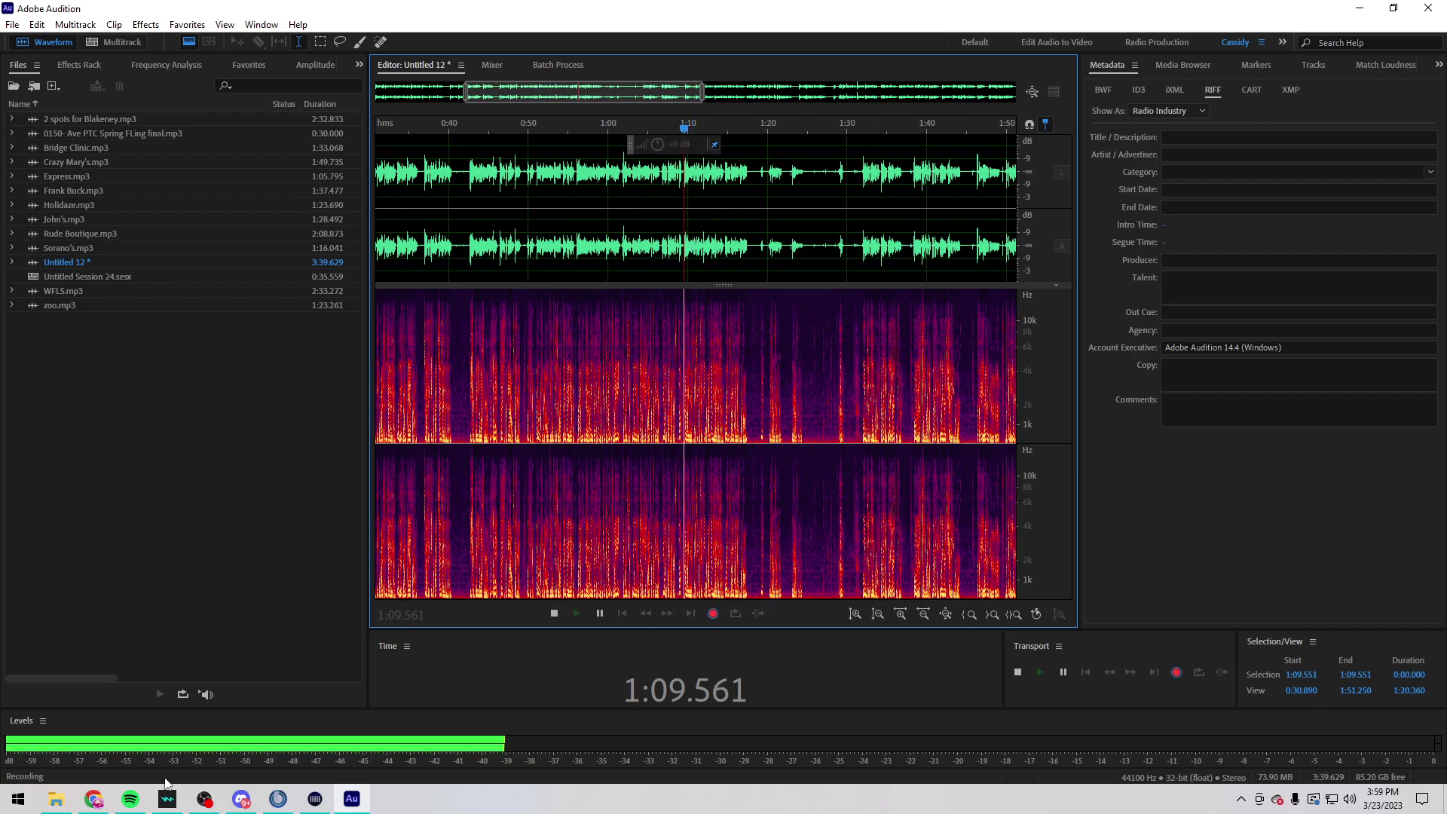
{"action": "key", "text": "alt+Tab"}
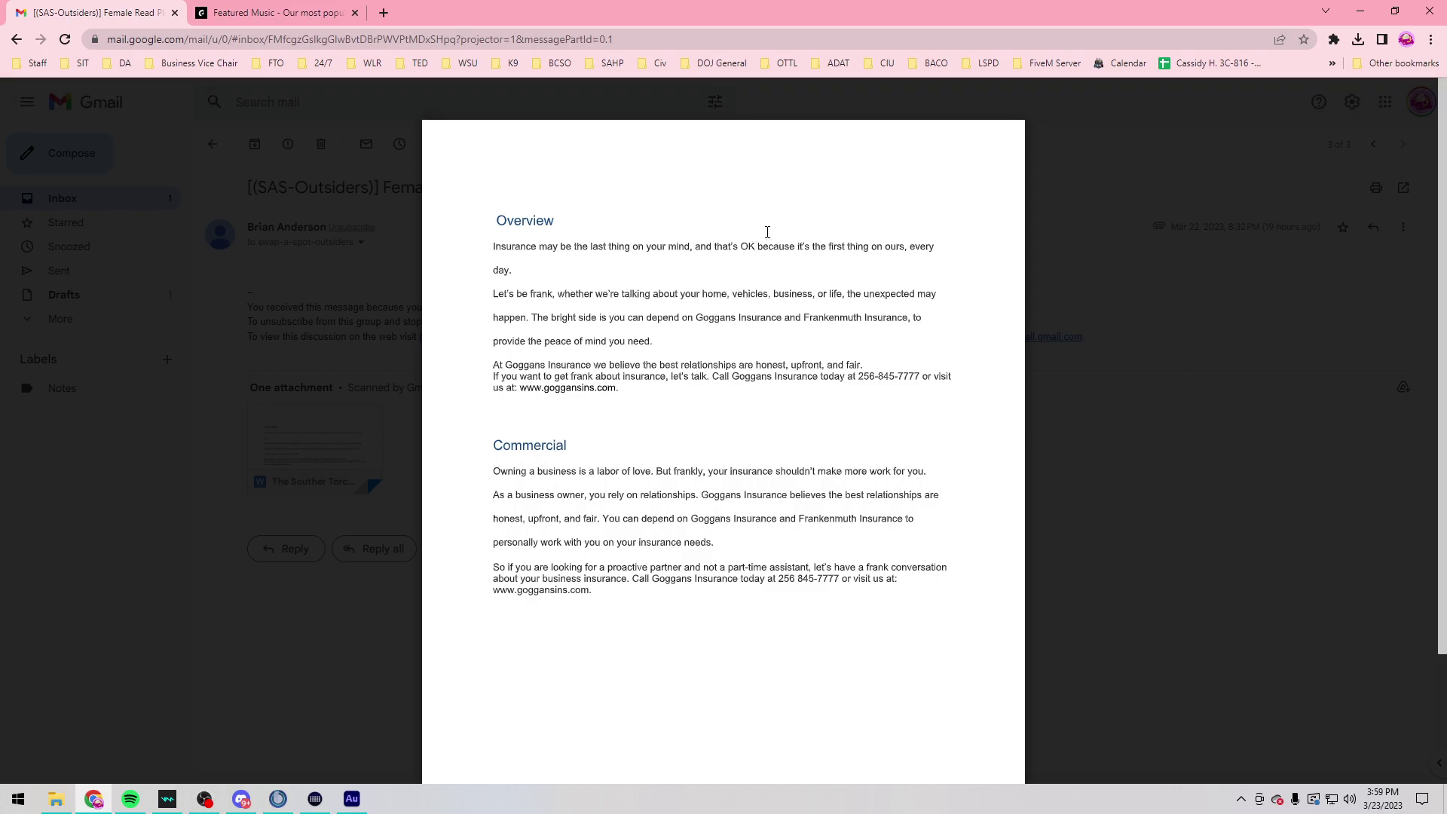
Step: Switch back to Adobe Audition and stop the recording of the new closing line
{"action": "mouse_move", "coordinate": [356, 808]}
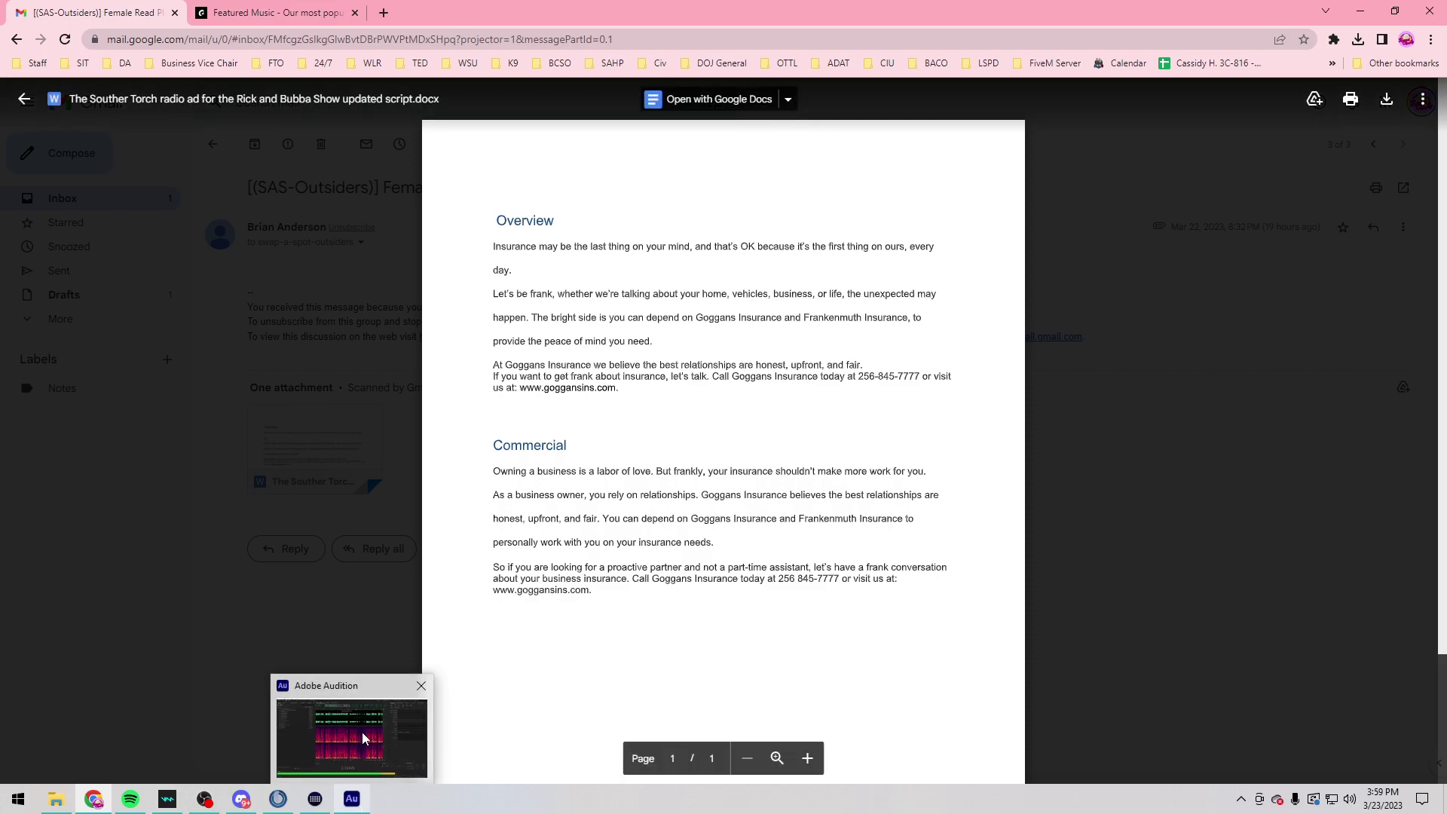
{"action": "left_click", "coordinate": [363, 722]}
{"action": "key", "text": "space"}
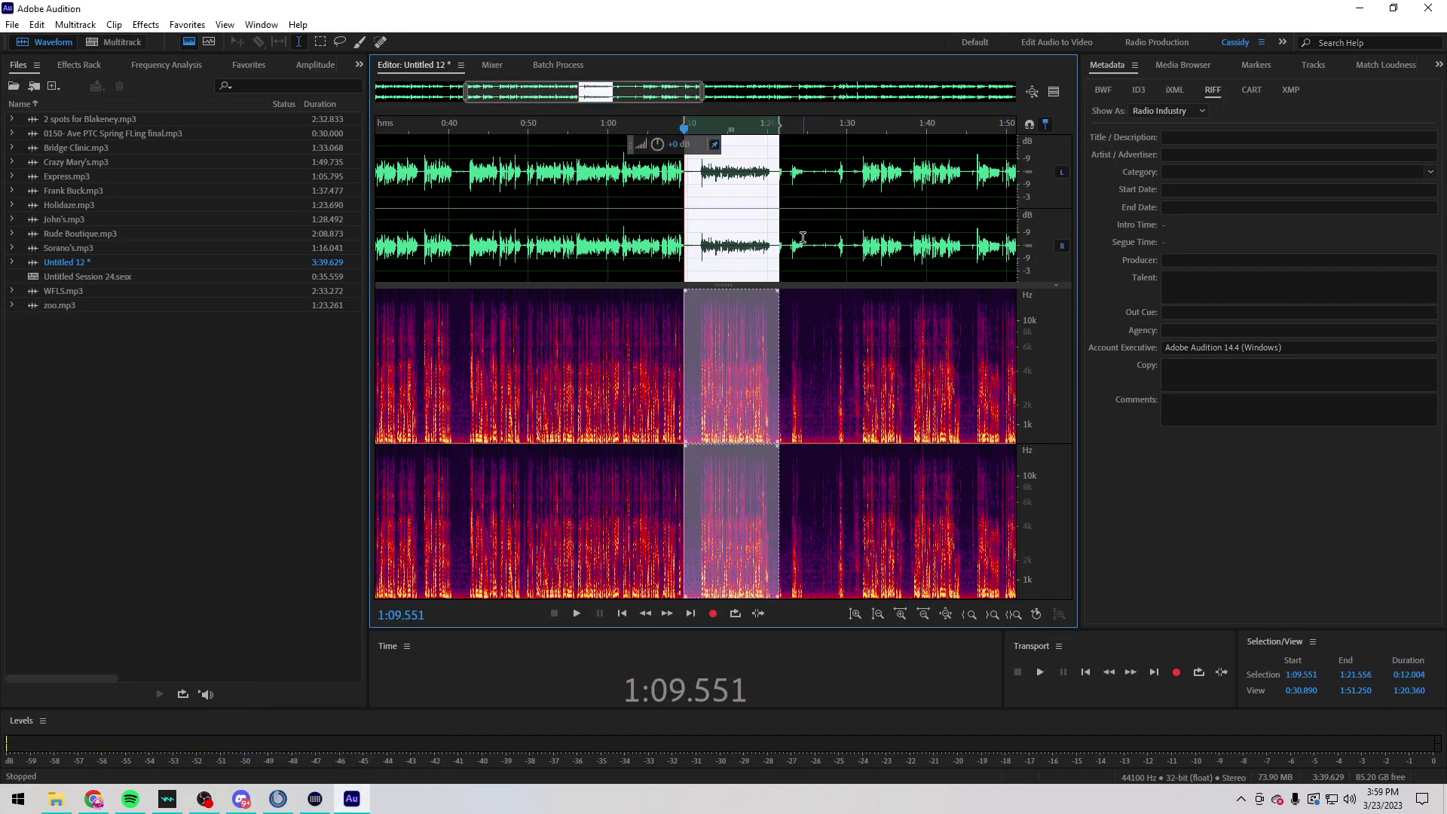
Step: Play the audio just after the new take and cut about 1.9 s of it near 1:22
{"action": "left_click", "coordinate": [786, 251]}
{"action": "key", "text": "space"}
{"action": "scroll", "coordinate": [787, 251], "scroll_direction": "up", "scroll_amount": 4}
{"action": "left_click_drag", "start_coordinate": [791, 250], "coordinate": [512, 252]}
{"action": "key", "text": "Delete"}
Step: Cut about 2.1 s from the pause before the new closing-line take, near 1:10
{"action": "left_click_drag", "start_coordinate": [658, 145], "coordinate": [662, 145]}
{"action": "left_click", "coordinate": [549, 201]}
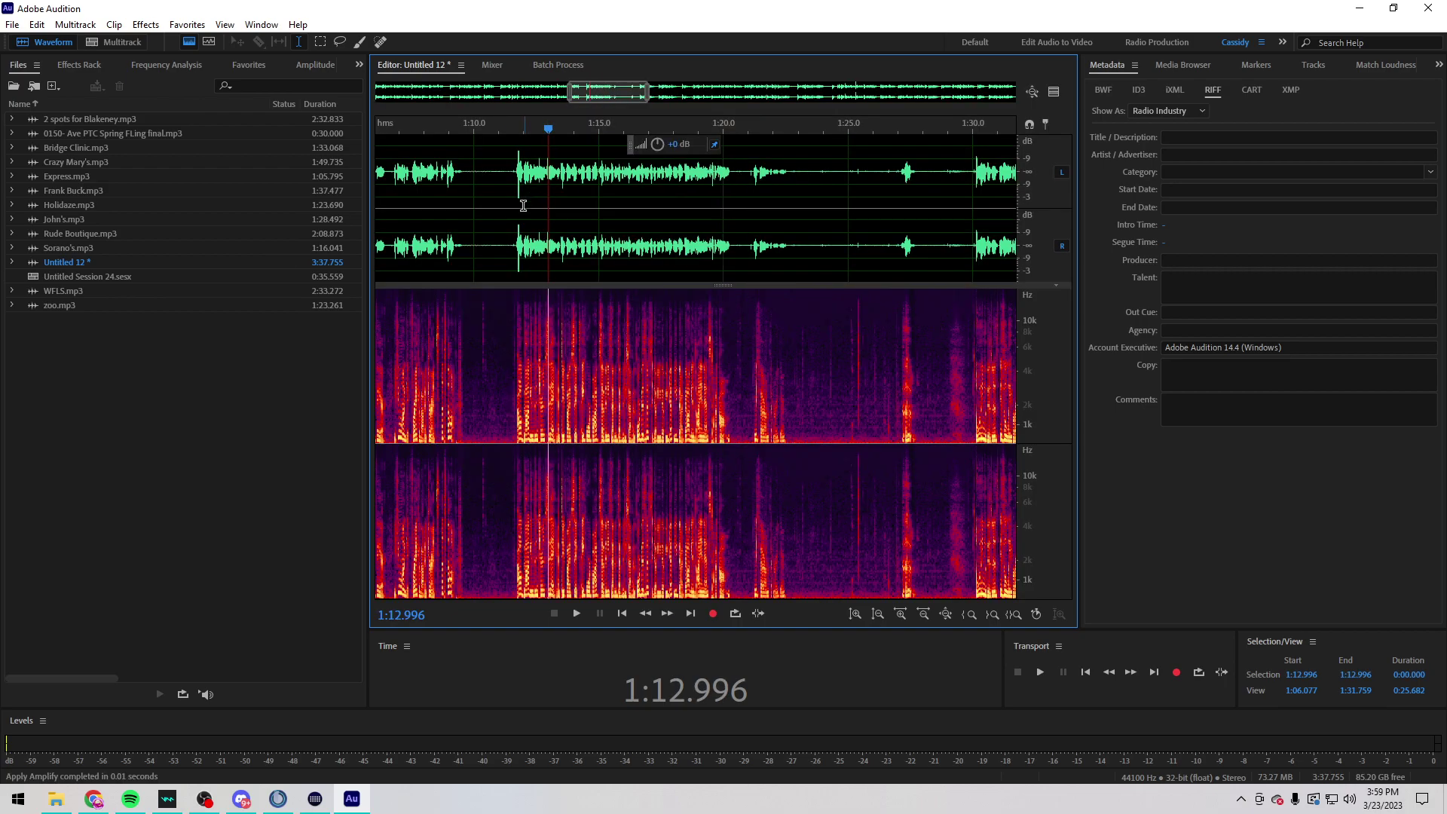
{"action": "scroll", "coordinate": [463, 261], "scroll_direction": "up", "scroll_amount": 3}
{"action": "left_click_drag", "start_coordinate": [463, 262], "coordinate": [619, 248]}
{"action": "key", "text": "Delete"}
{"action": "scroll", "coordinate": [620, 249], "scroll_direction": "down", "scroll_amount": 3}
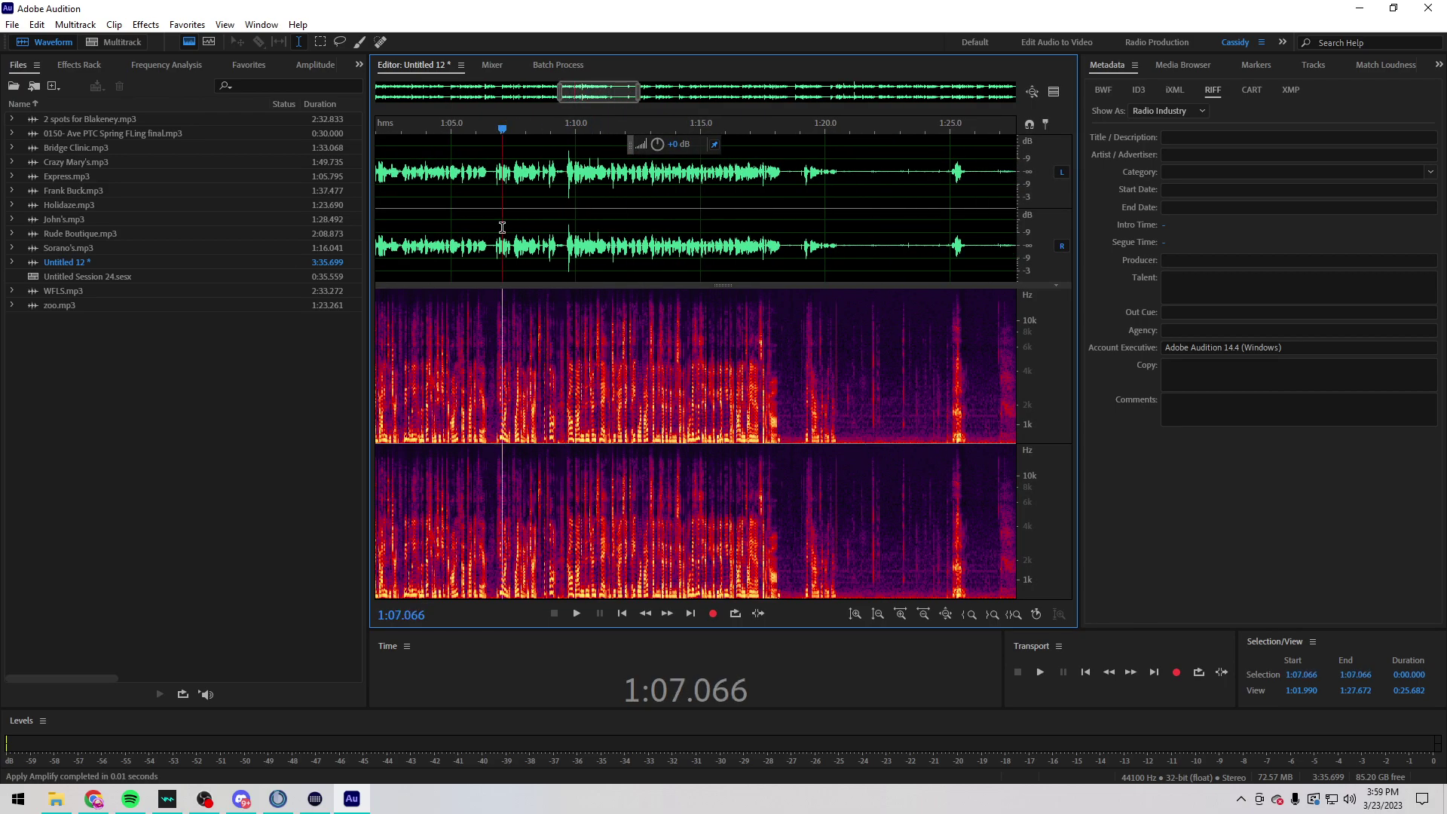
Step: Play from 1:07.066 across the shortened pause and examine the audio after the new take up to 1:25.124
{"action": "left_click_drag", "start_coordinate": [508, 241], "coordinate": [502, 241]}
{"action": "key", "text": "space"}
{"action": "left_click", "coordinate": [520, 252]}
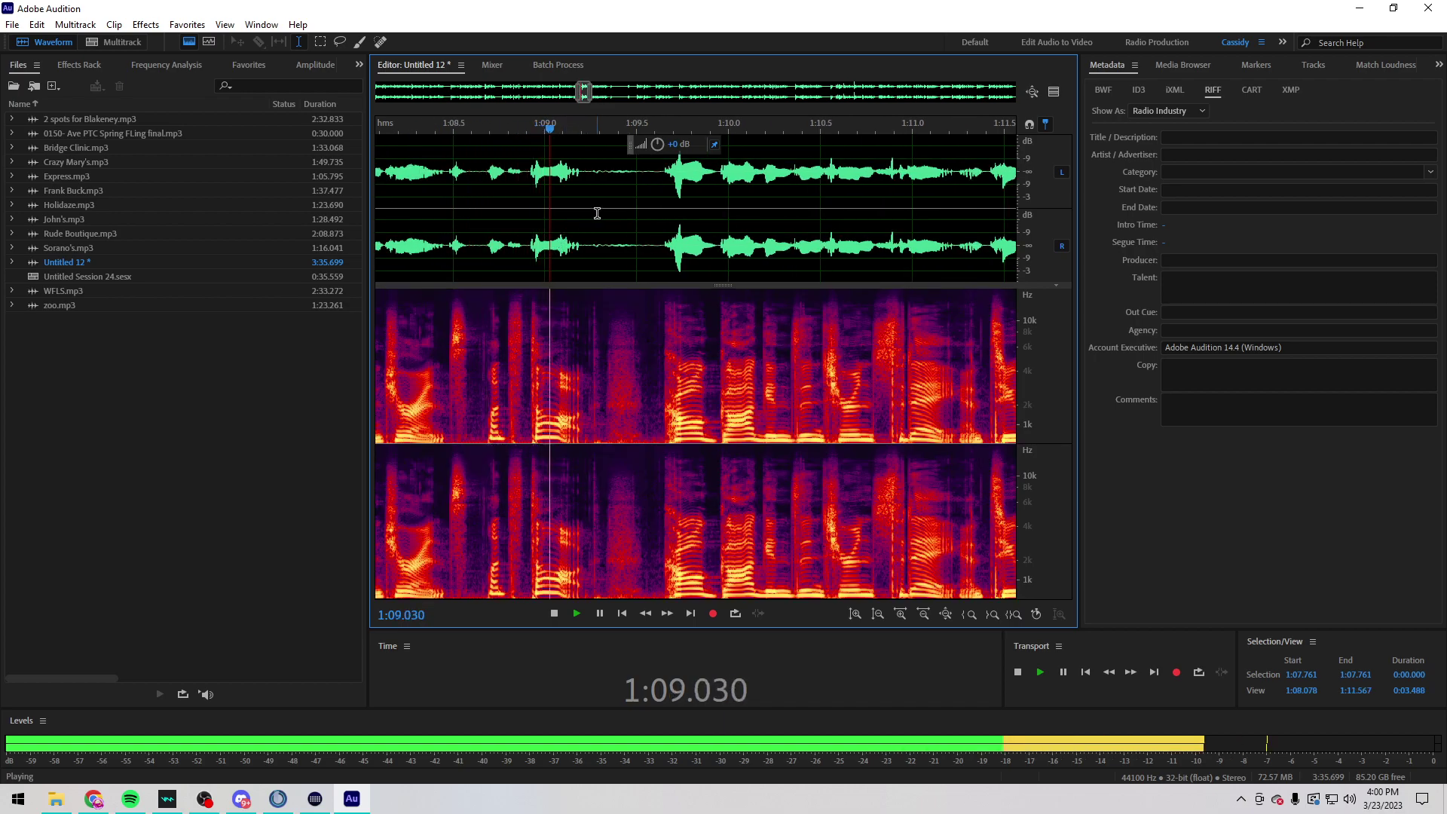
{"action": "scroll", "coordinate": [596, 210], "scroll_direction": "down", "scroll_amount": 3}
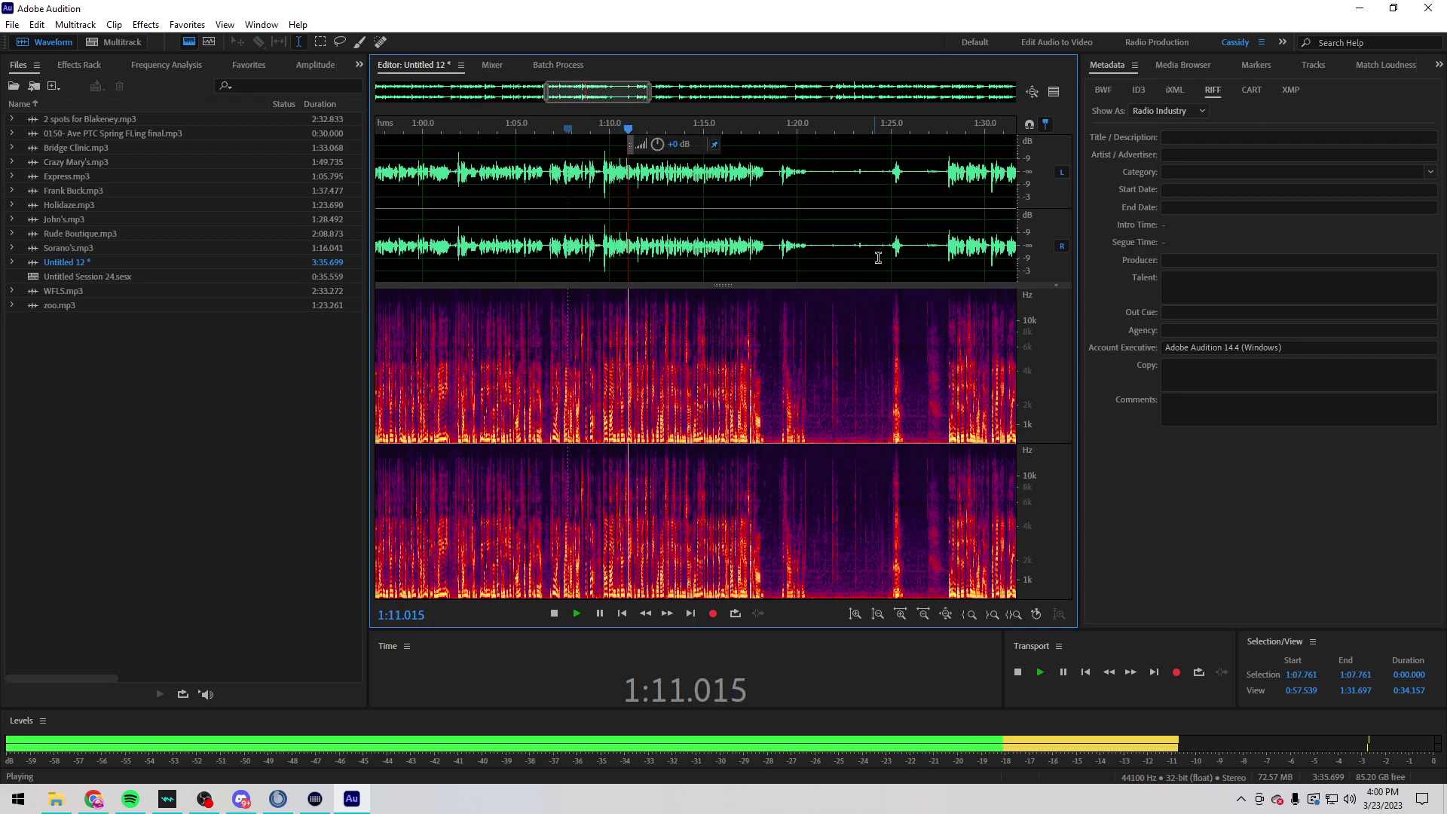
{"action": "left_click", "coordinate": [783, 260]}
{"action": "scroll", "coordinate": [784, 262], "scroll_direction": "down", "scroll_amount": 1}
{"action": "scroll", "coordinate": [783, 261], "scroll_direction": "down", "scroll_amount": 4}
{"action": "left_click", "coordinate": [665, 250]}
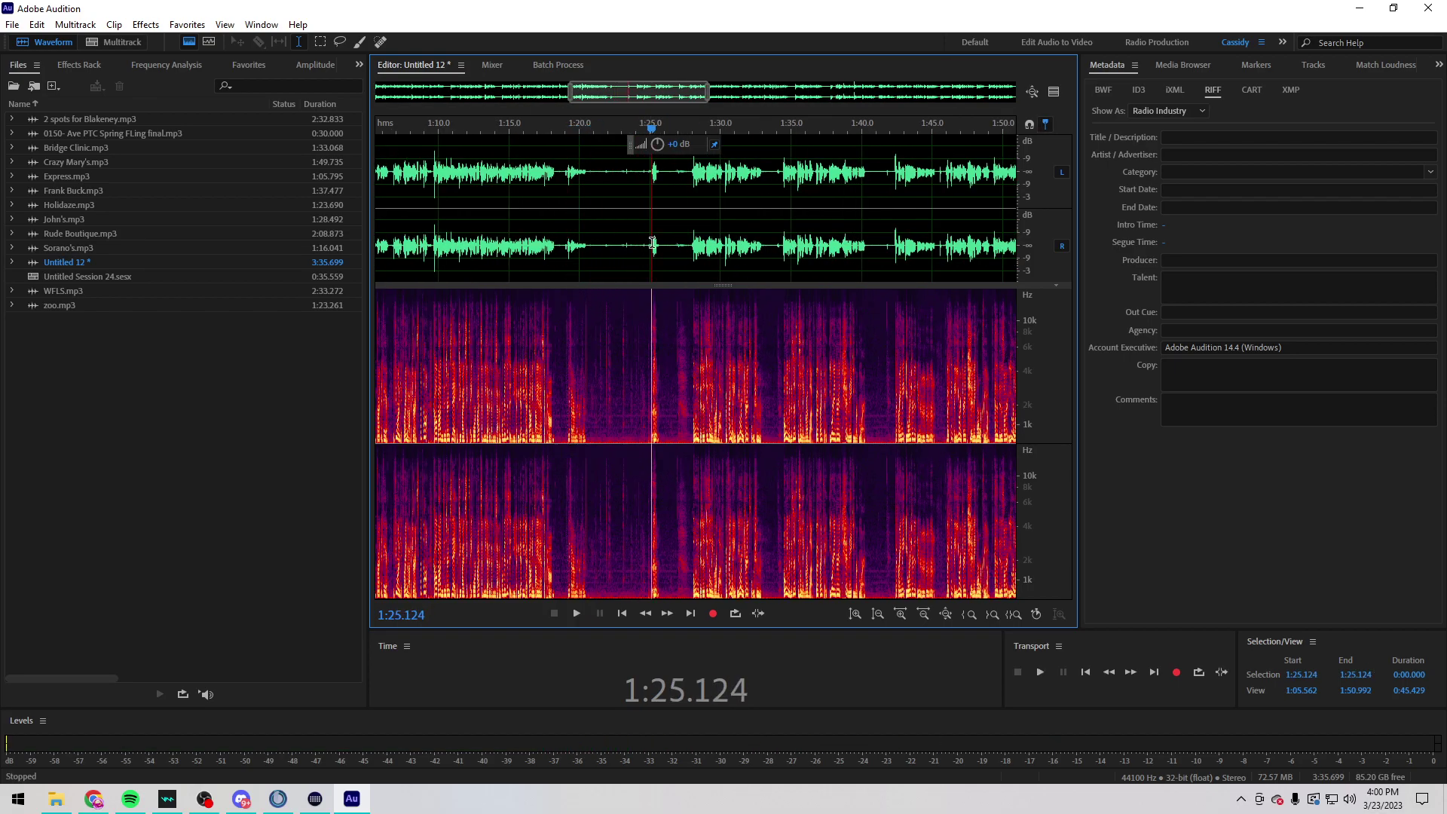
Step: Cut about 6.6 s of stray audio starting at 1:21.307, up to just before the next take near 1:28
{"action": "scroll", "coordinate": [665, 249], "scroll_direction": "up", "scroll_amount": 6}
{"action": "left_click_drag", "start_coordinate": [800, 250], "coordinate": [557, 217]}
{"action": "key", "text": "space"}
{"action": "scroll", "coordinate": [601, 229], "scroll_direction": "down", "scroll_amount": 3}
{"action": "key", "text": "Delete"}
{"action": "scroll", "coordinate": [575, 217], "scroll_direction": "down", "scroll_amount": 2}
Step: Play on from 1:21.307 and compare the repeated takes, marking the first one from 1:21.409 to about 1:27.6
{"action": "key", "text": "space"}
{"action": "scroll", "coordinate": [605, 226], "scroll_direction": "up", "scroll_amount": 4}
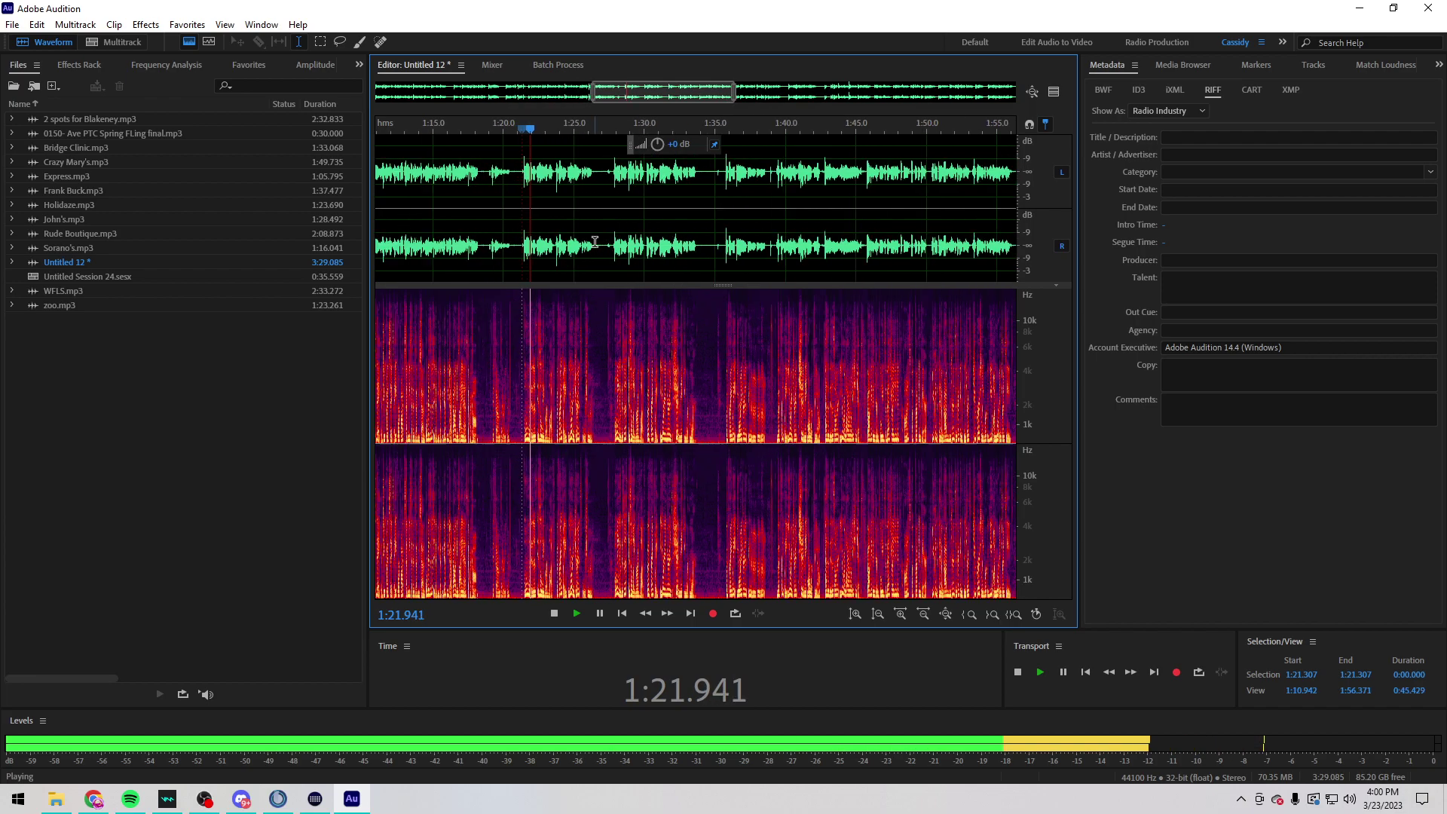
{"action": "left_click", "coordinate": [615, 239]}
{"action": "left_click_drag", "start_coordinate": [615, 239], "coordinate": [590, 239]}
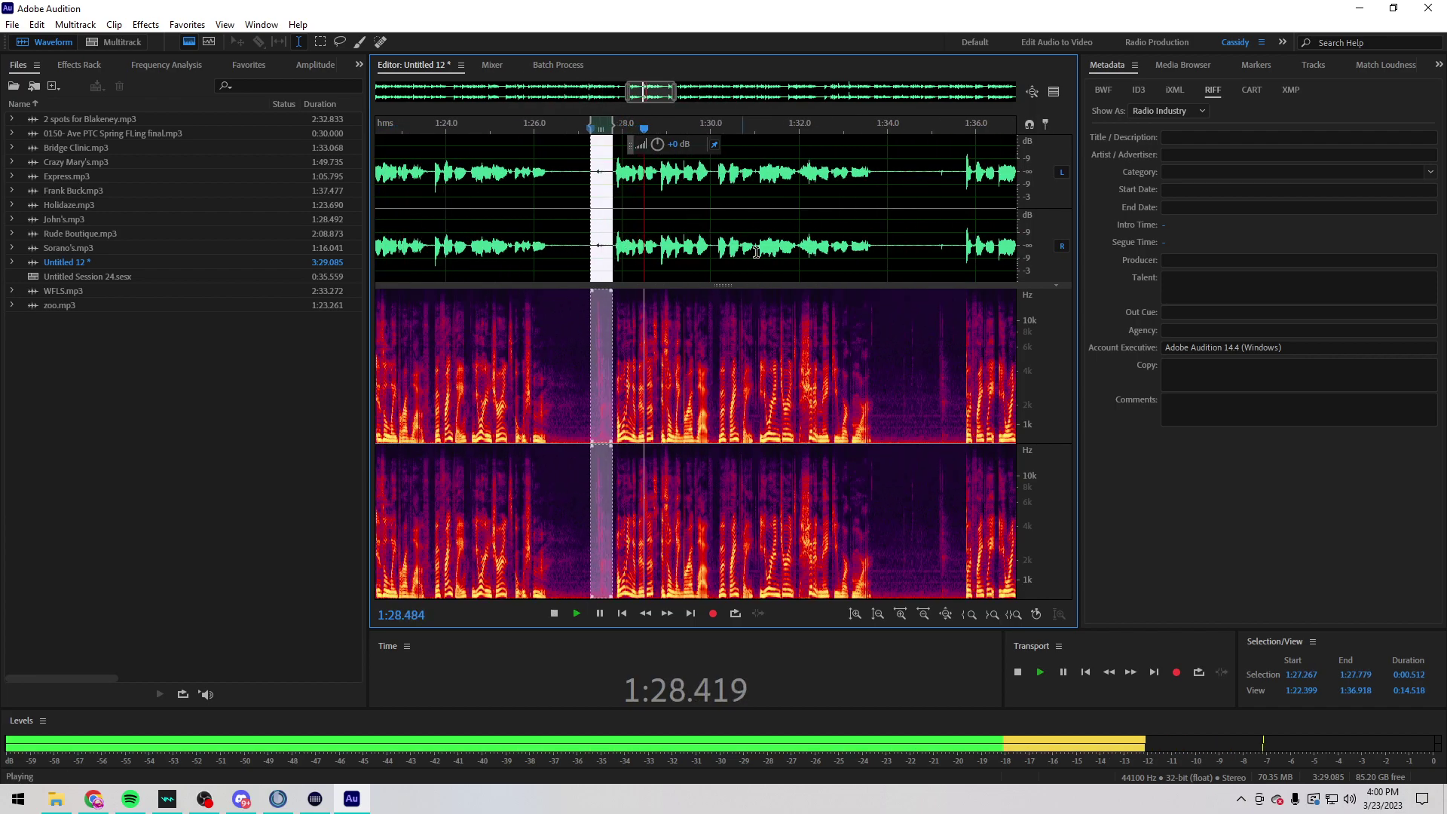
{"action": "left_click", "coordinate": [967, 247]}
{"action": "left_click_drag", "start_coordinate": [966, 247], "coordinate": [864, 247]}
{"action": "left_click_drag", "start_coordinate": [606, 241], "coordinate": [502, 243]}
{"action": "scroll", "coordinate": [603, 241], "scroll_direction": "down", "scroll_amount": 3}
{"action": "key", "text": "space"}
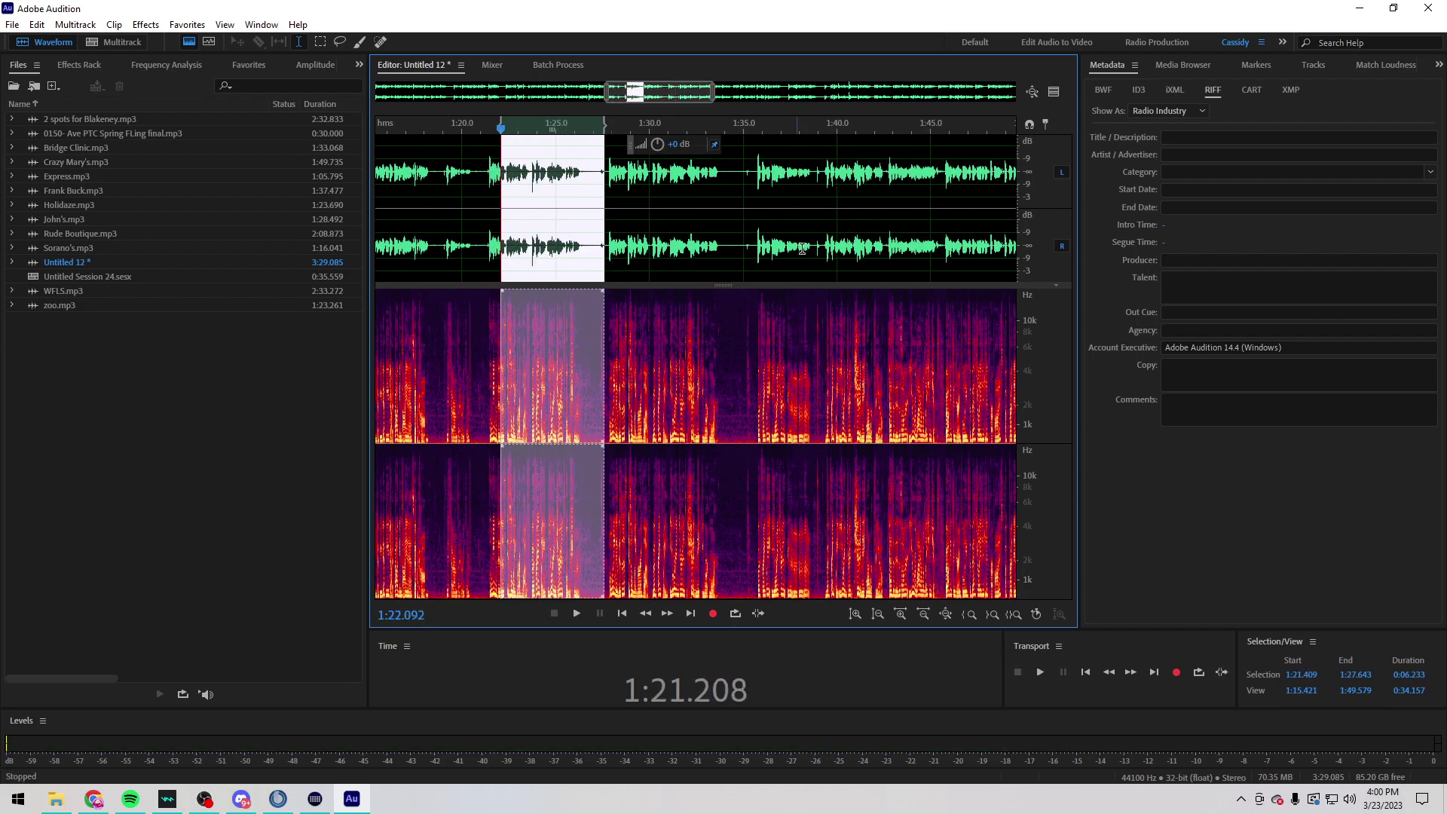
Step: Cut the repeated passage from 1:30.122 to 1:39.284, about 9.2 s long, and play across the join
{"action": "left_click", "coordinate": [833, 247]}
{"action": "key", "text": "space"}
{"action": "scroll", "coordinate": [834, 247], "scroll_direction": "up", "scroll_amount": 4}
{"action": "left_click_drag", "start_coordinate": [835, 247], "coordinate": [796, 245]}
{"action": "left_click", "coordinate": [722, 238]}
{"action": "left_click_drag", "start_coordinate": [835, 189], "coordinate": [483, 200]}
{"action": "key", "text": "Delete"}
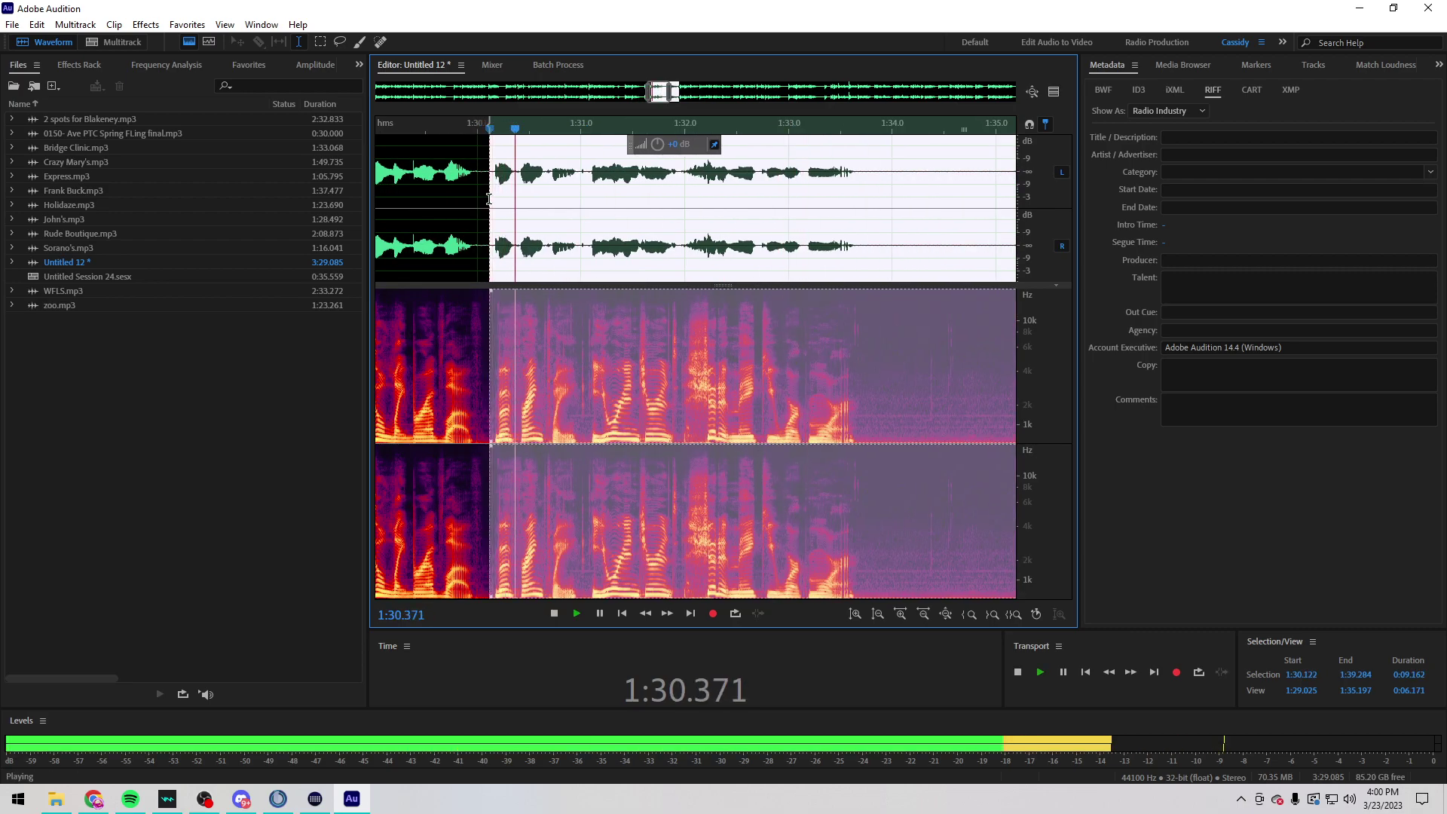
{"action": "key", "text": "space"}
{"action": "scroll", "coordinate": [483, 195], "scroll_direction": "up", "scroll_amount": 3}
{"action": "key", "text": "space"}
{"action": "scroll", "coordinate": [484, 196], "scroll_direction": "down", "scroll_amount": 4}
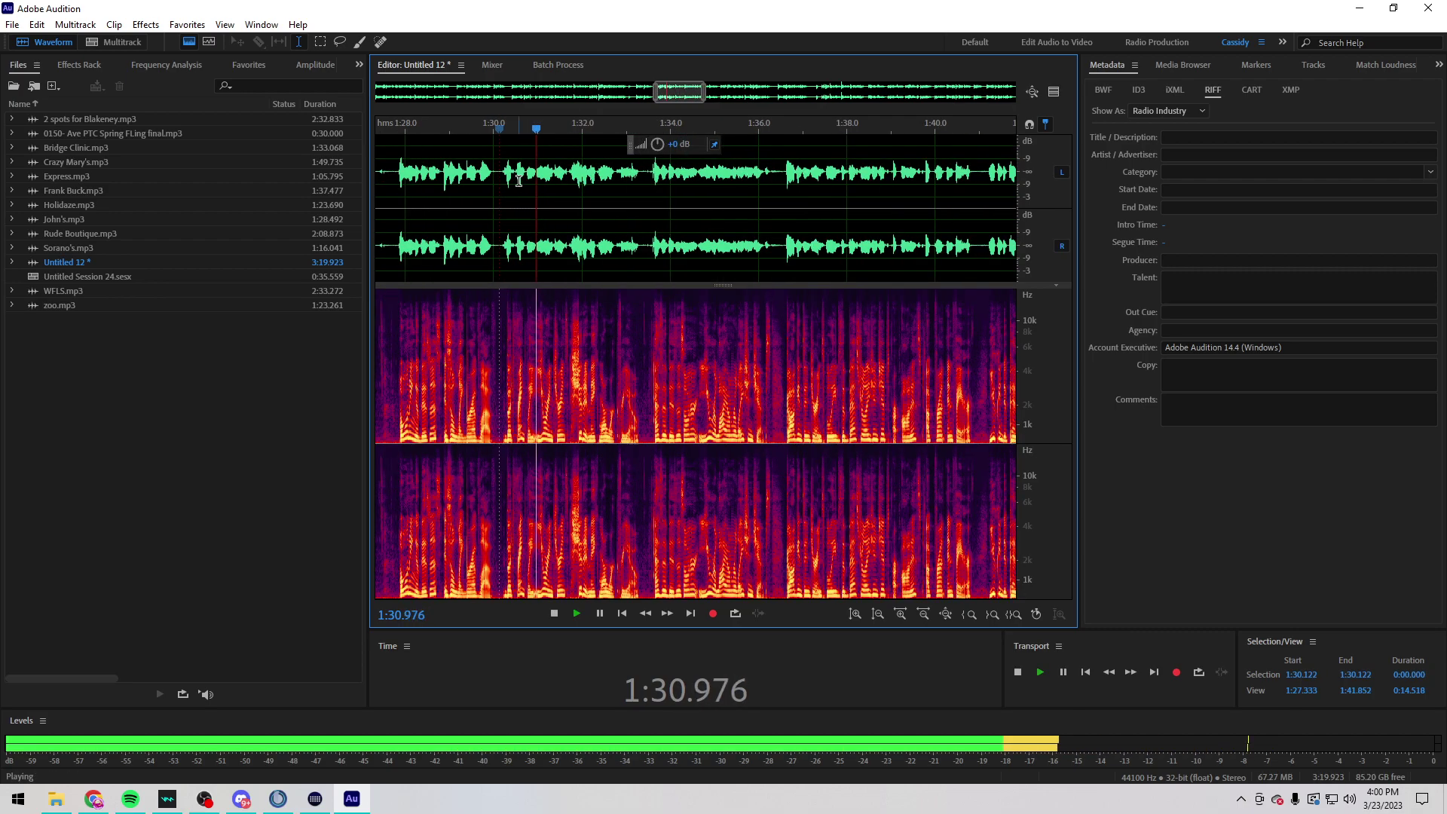
Step: Cut the earlier take from 1:21.171 to 1:27.769, about 6.6 s long
{"action": "scroll", "coordinate": [471, 237], "scroll_direction": "up", "scroll_amount": 3}
{"action": "left_click_drag", "start_coordinate": [517, 245], "coordinate": [469, 234]}
{"action": "key", "text": "space"}
{"action": "scroll", "coordinate": [504, 243], "scroll_direction": "down", "scroll_amount": 6}
{"action": "key", "text": "space"}
{"action": "scroll", "coordinate": [452, 237], "scroll_direction": "up", "scroll_amount": 5}
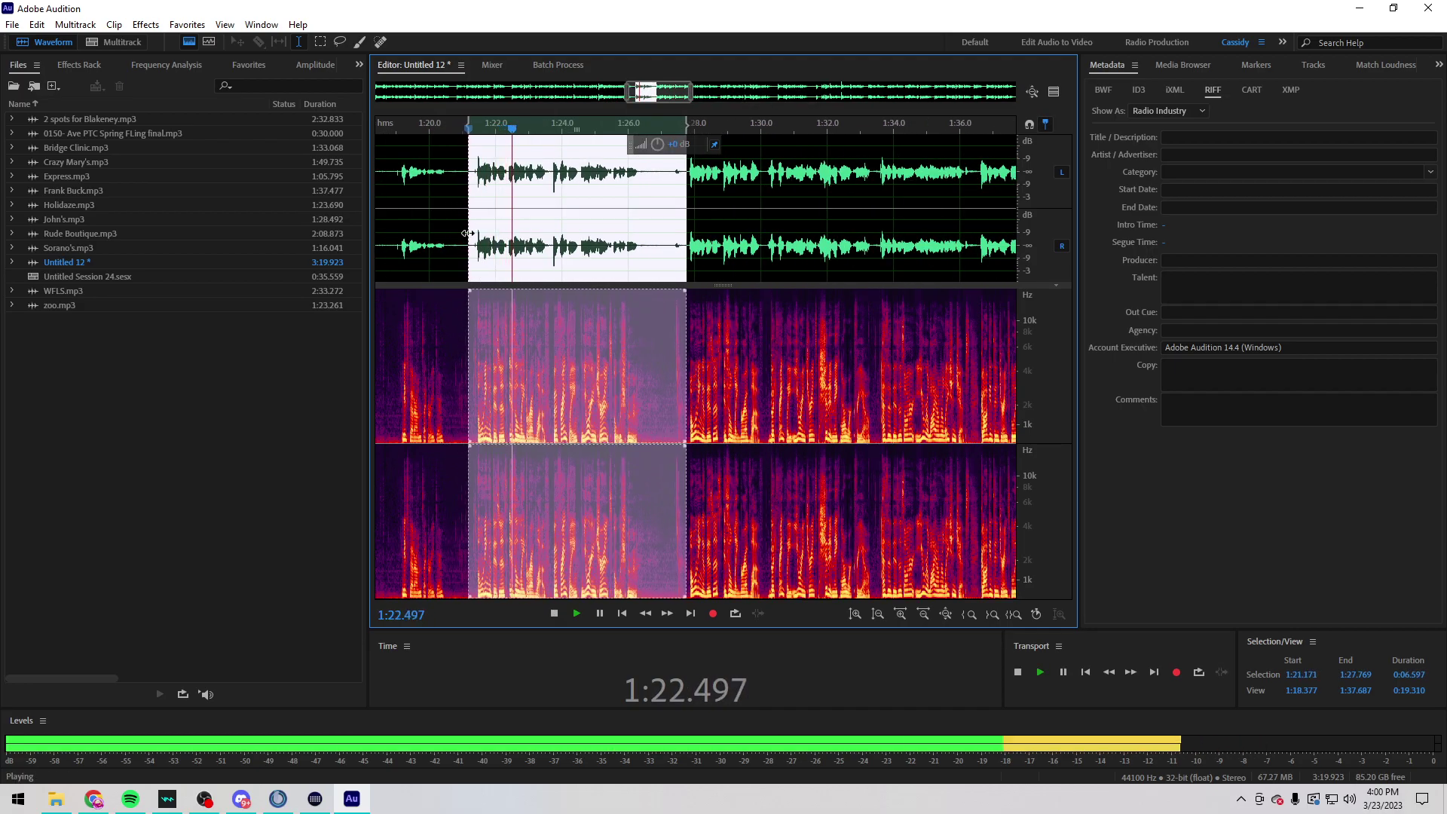
{"action": "key", "text": "Delete"}
Step: Play the passages around 1:40.5 and 1:59 and mark the pause from 1:57.941 to 1:59.009
{"action": "scroll", "coordinate": [490, 234], "scroll_direction": "down", "scroll_amount": 3}
{"action": "left_click", "coordinate": [660, 225]}
{"action": "scroll", "coordinate": [663, 230], "scroll_direction": "up", "scroll_amount": 8}
{"action": "key", "text": "space"}
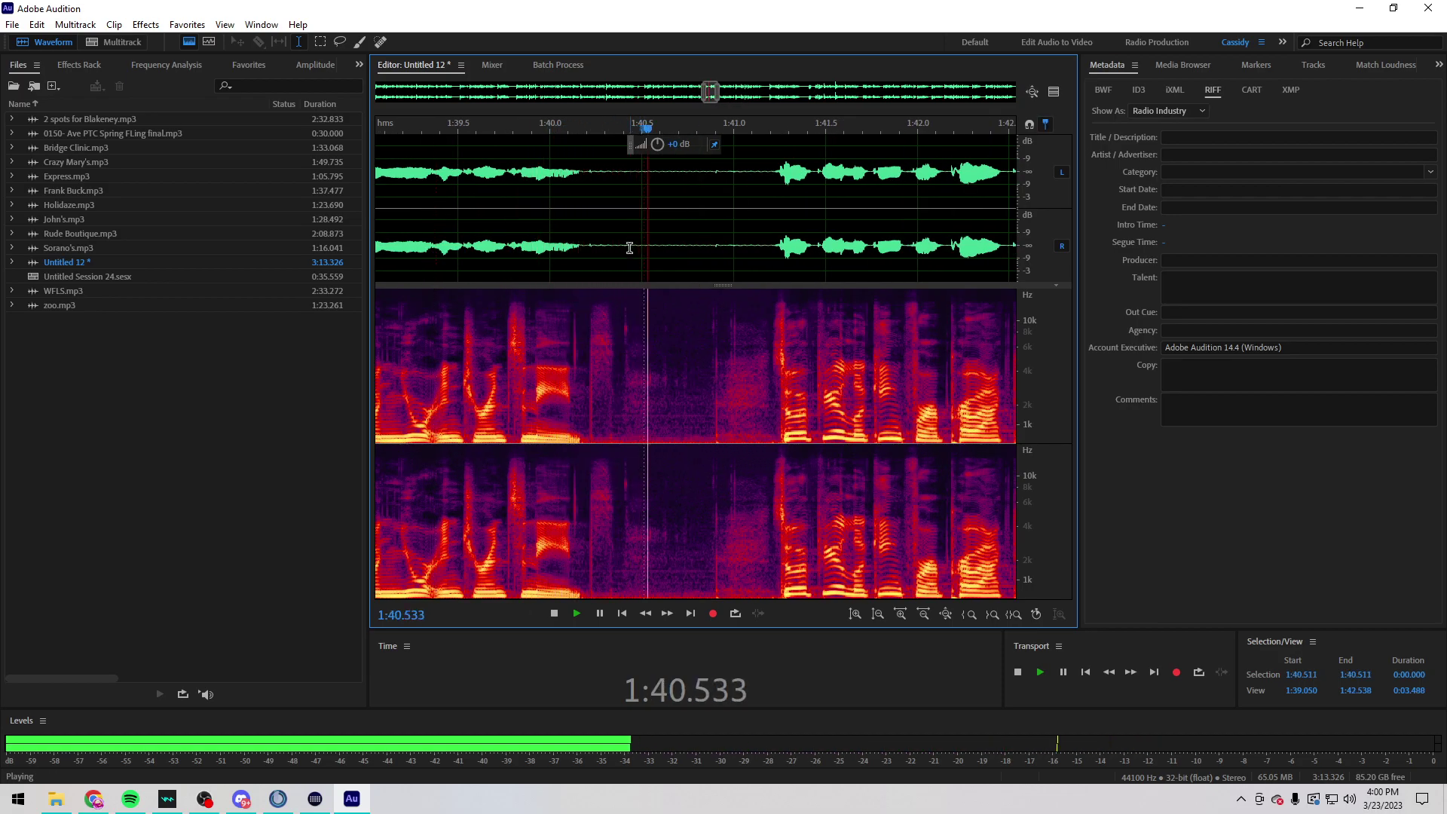
{"action": "scroll", "coordinate": [703, 236], "scroll_direction": "down", "scroll_amount": 6}
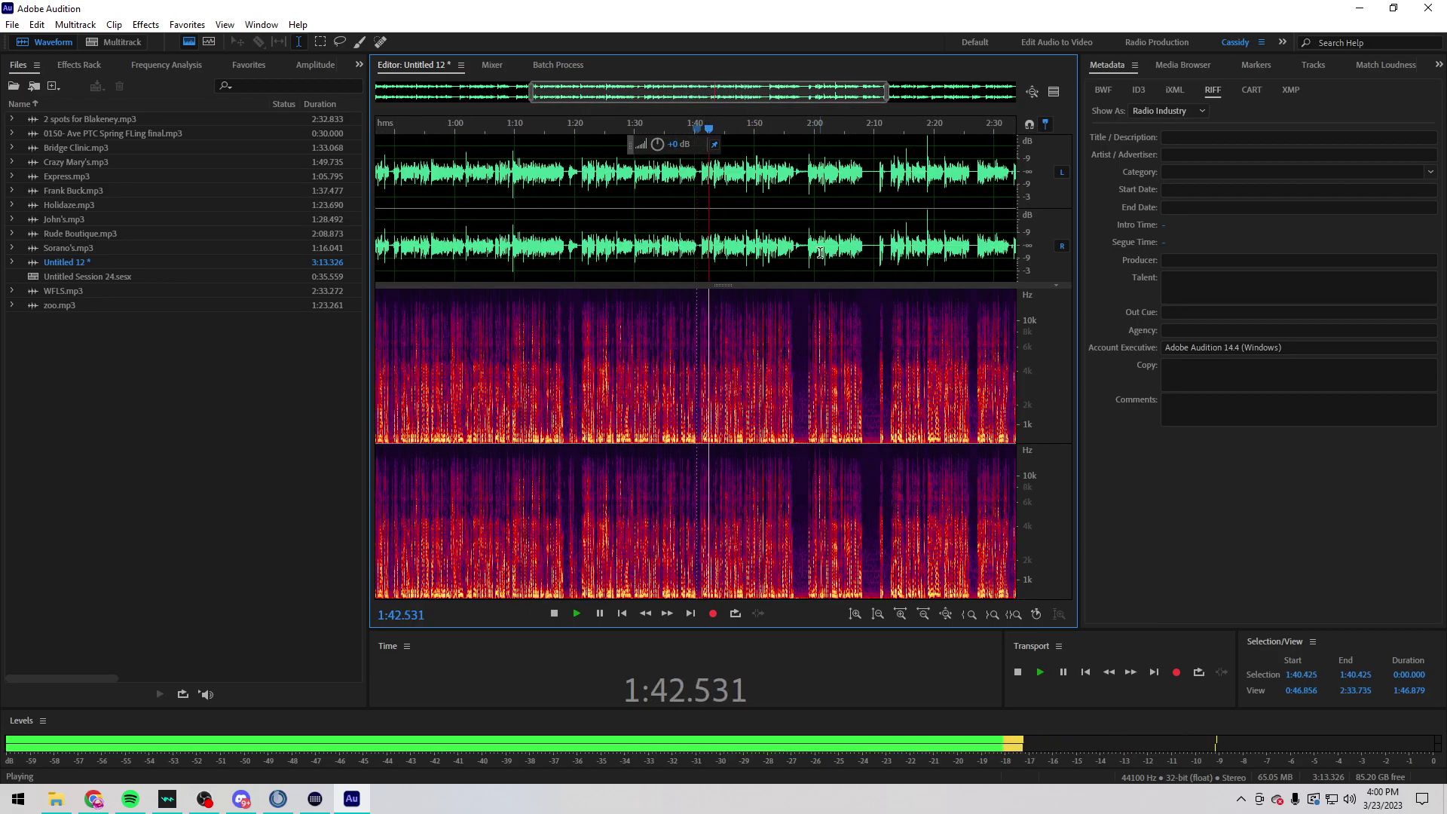
{"action": "left_click", "coordinate": [788, 249]}
{"action": "scroll", "coordinate": [788, 248], "scroll_direction": "up", "scroll_amount": 4}
{"action": "left_click", "coordinate": [790, 245]}
{"action": "key", "text": "space"}
{"action": "key", "text": "space"}
{"action": "left_click_drag", "start_coordinate": [790, 245], "coordinate": [710, 235]}
{"action": "scroll", "coordinate": [713, 230], "scroll_direction": "down", "scroll_amount": 4}
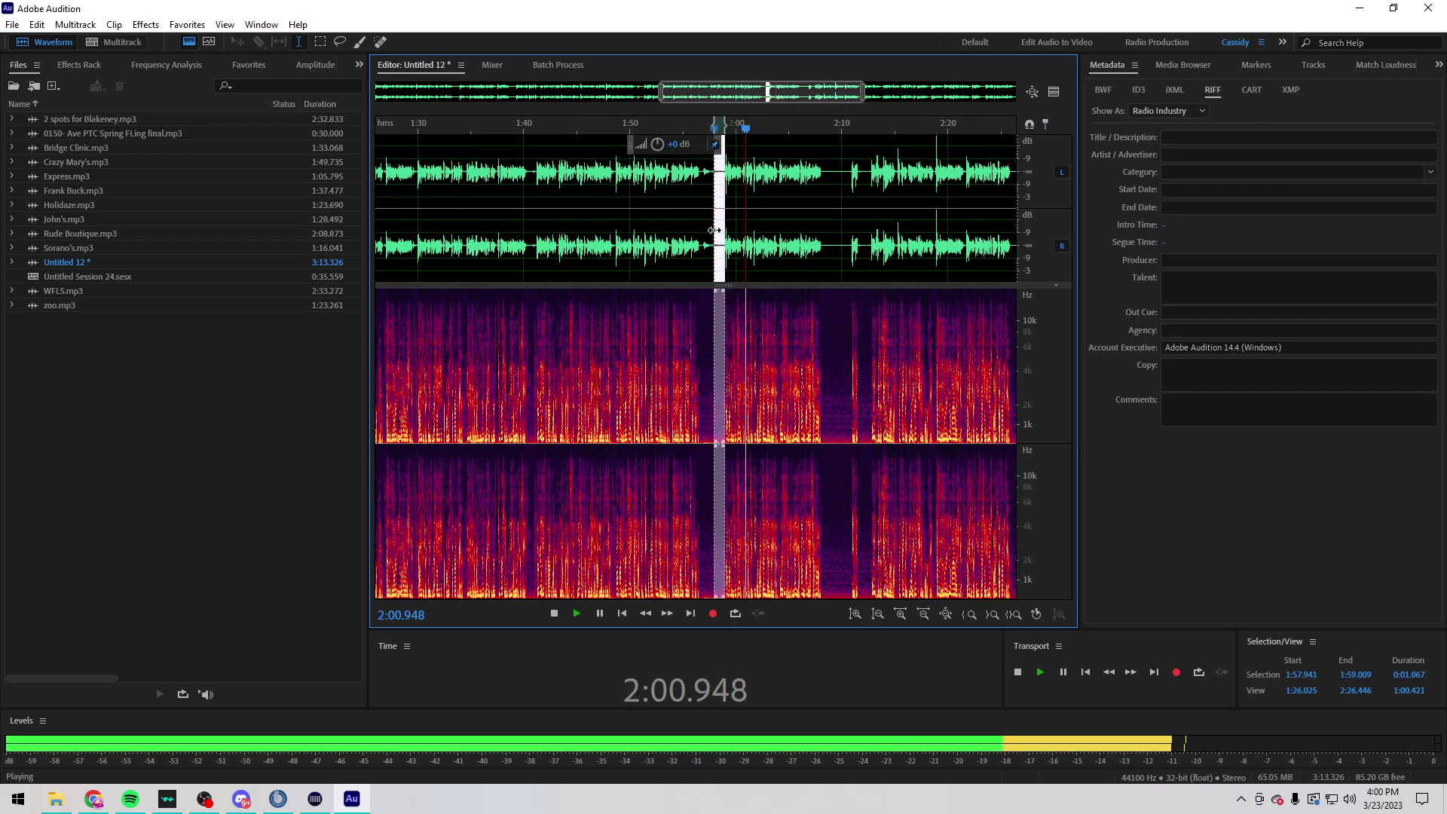
Step: Play the takes following the pause near 2:10 from 2:12.835 and 2:19.252, comparing them up to the gap near 2:26
{"action": "scroll", "coordinate": [912, 245], "scroll_direction": "up", "scroll_amount": 4}
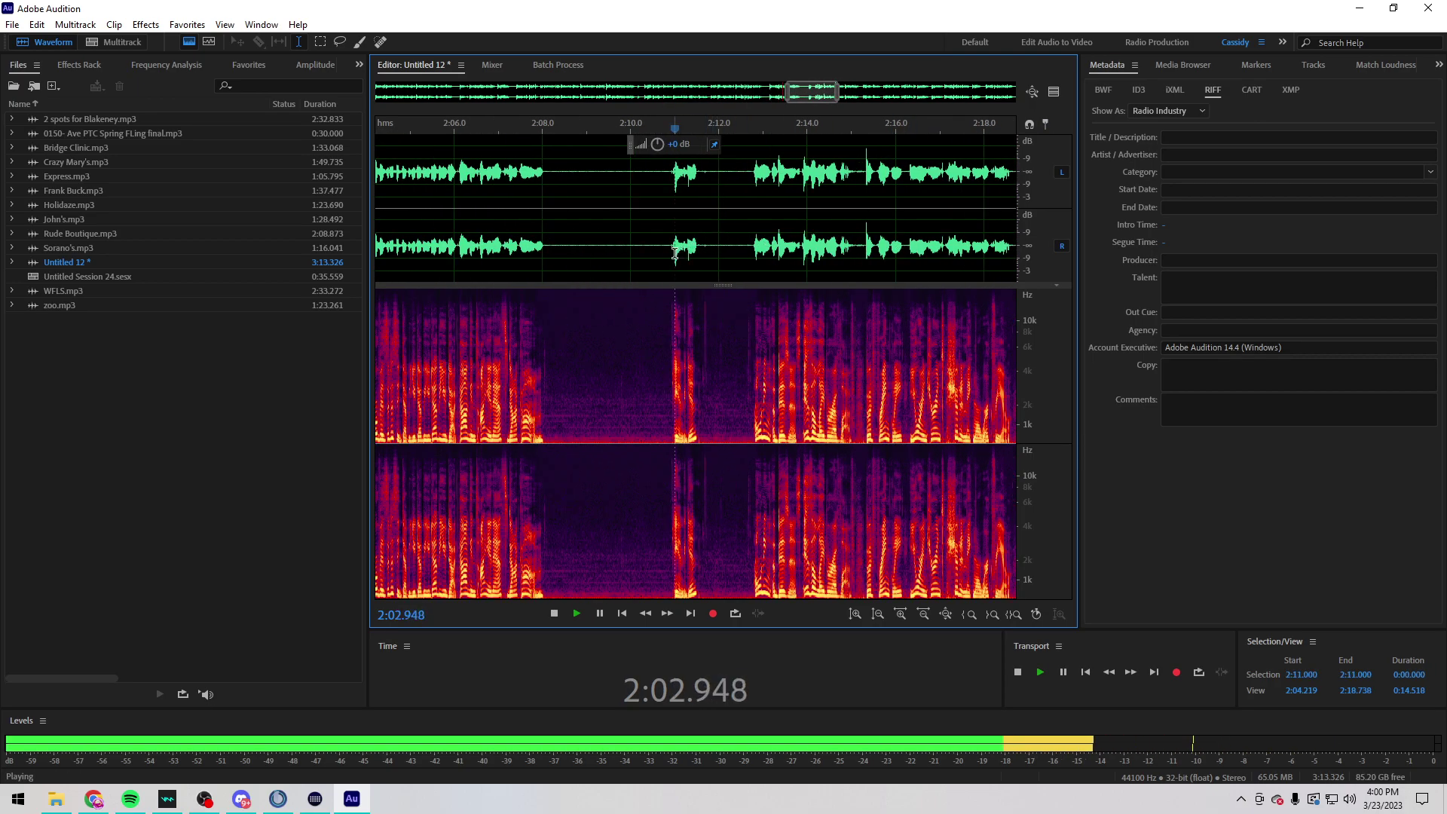
{"action": "scroll", "coordinate": [676, 252], "scroll_direction": "down", "scroll_amount": 1}
{"action": "left_click", "coordinate": [737, 247]}
{"action": "scroll", "coordinate": [739, 245], "scroll_direction": "down", "scroll_amount": 6}
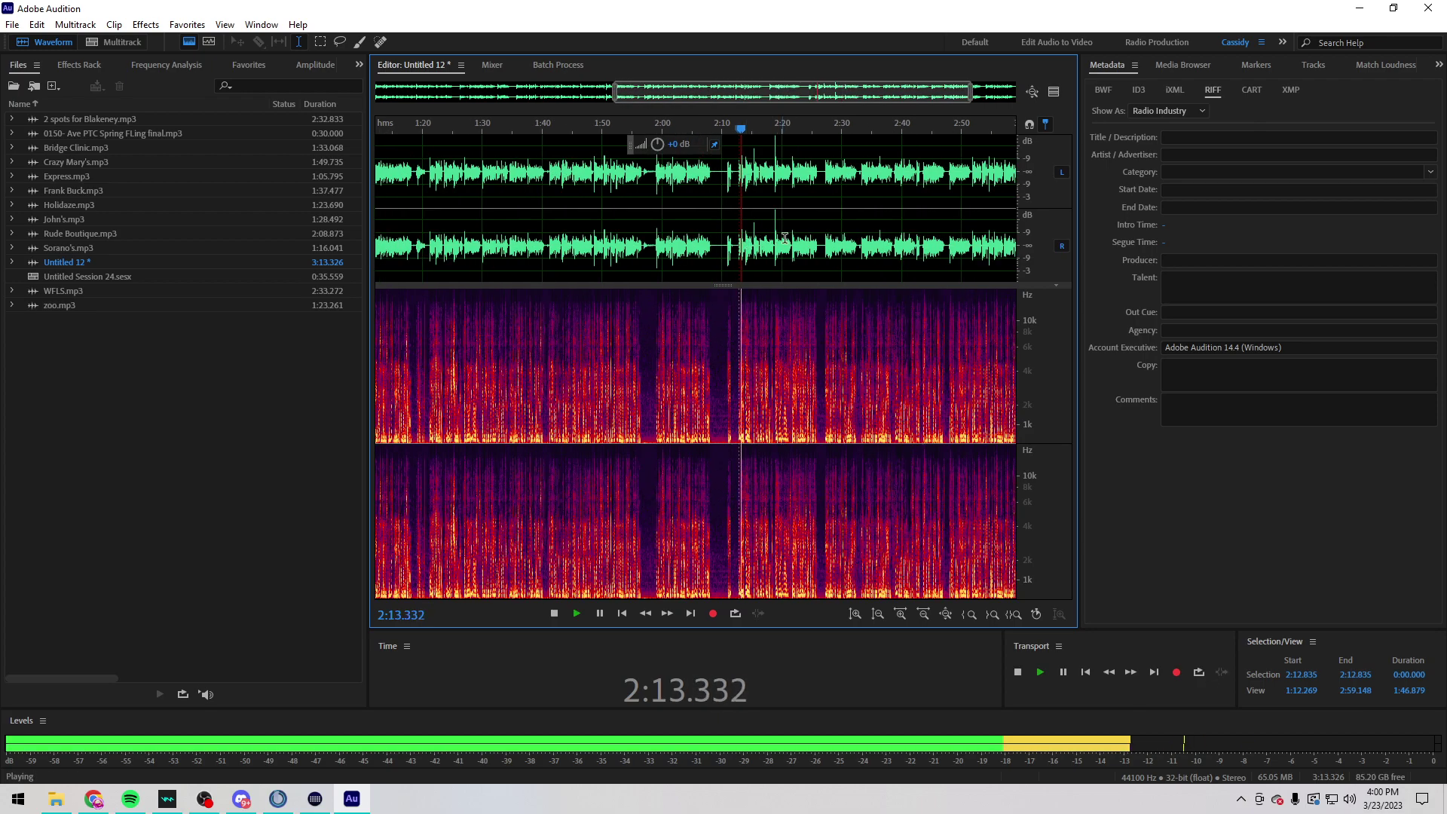
{"action": "scroll", "coordinate": [865, 243], "scroll_direction": "up", "scroll_amount": 1}
{"action": "scroll", "coordinate": [755, 234], "scroll_direction": "up", "scroll_amount": 5}
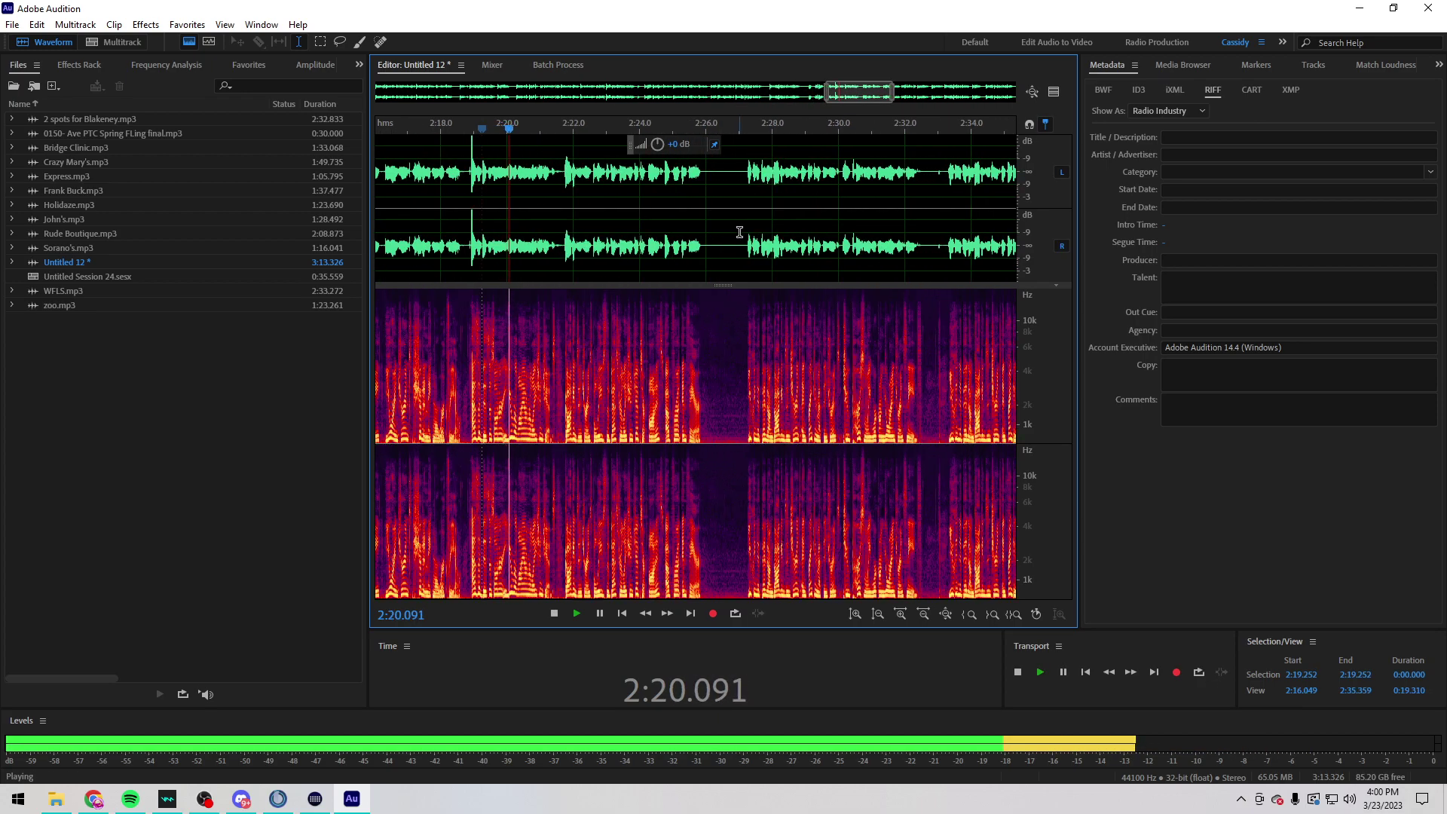
{"action": "left_click_drag", "start_coordinate": [741, 254], "coordinate": [481, 243]}
{"action": "key", "text": "space"}
{"action": "key", "text": "space"}
{"action": "scroll", "coordinate": [472, 237], "scroll_direction": "up", "scroll_amount": 3}
{"action": "scroll", "coordinate": [479, 234], "scroll_direction": "down", "scroll_amount": 2}
{"action": "left_click", "coordinate": [618, 212]}
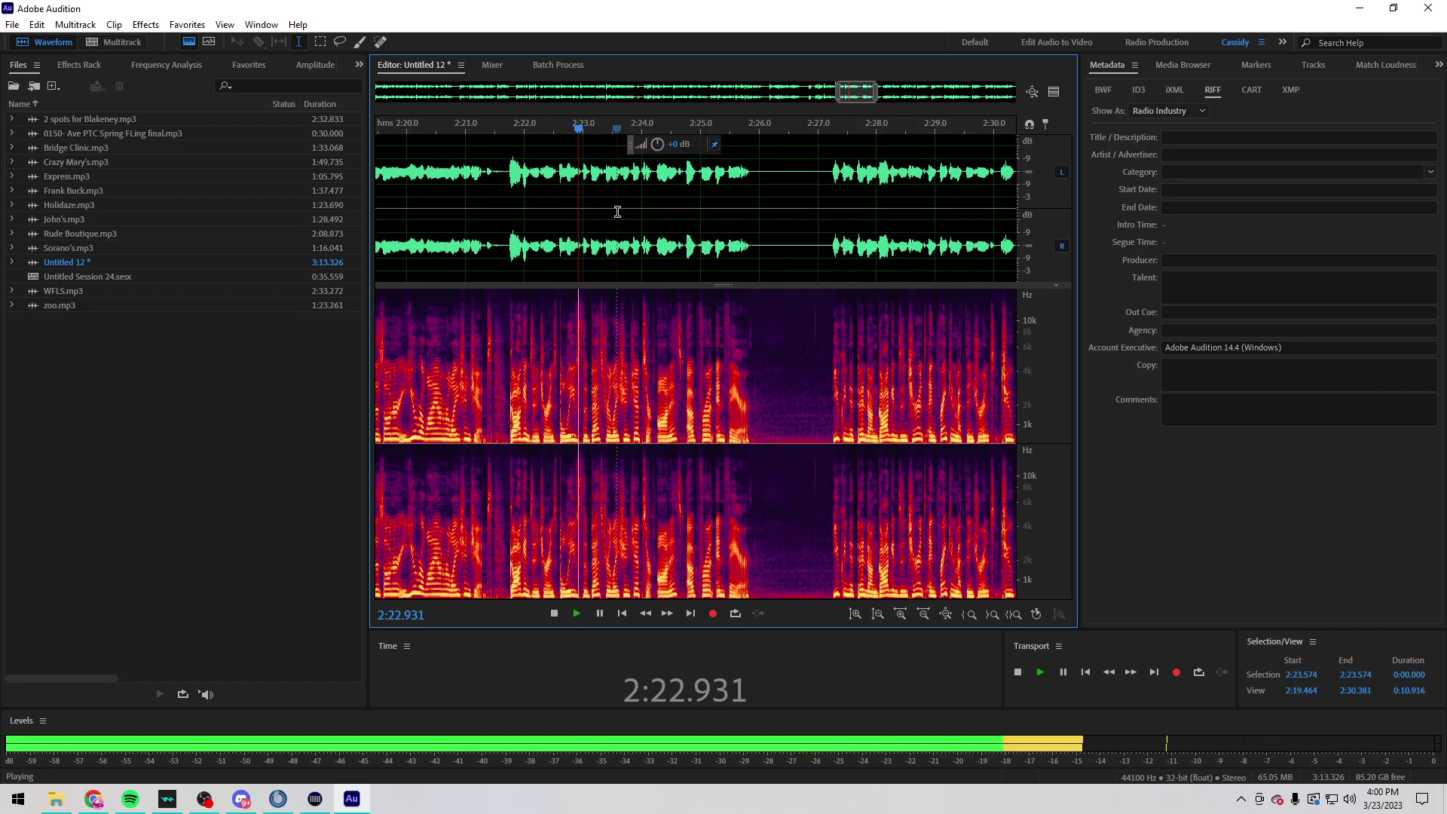
Step: Cut about 1.1 s of silence from 2:26.076 to 2:27.196
{"action": "scroll", "coordinate": [850, 245], "scroll_direction": "up", "scroll_amount": 2}
{"action": "left_click_drag", "start_coordinate": [824, 226], "coordinate": [669, 225]}
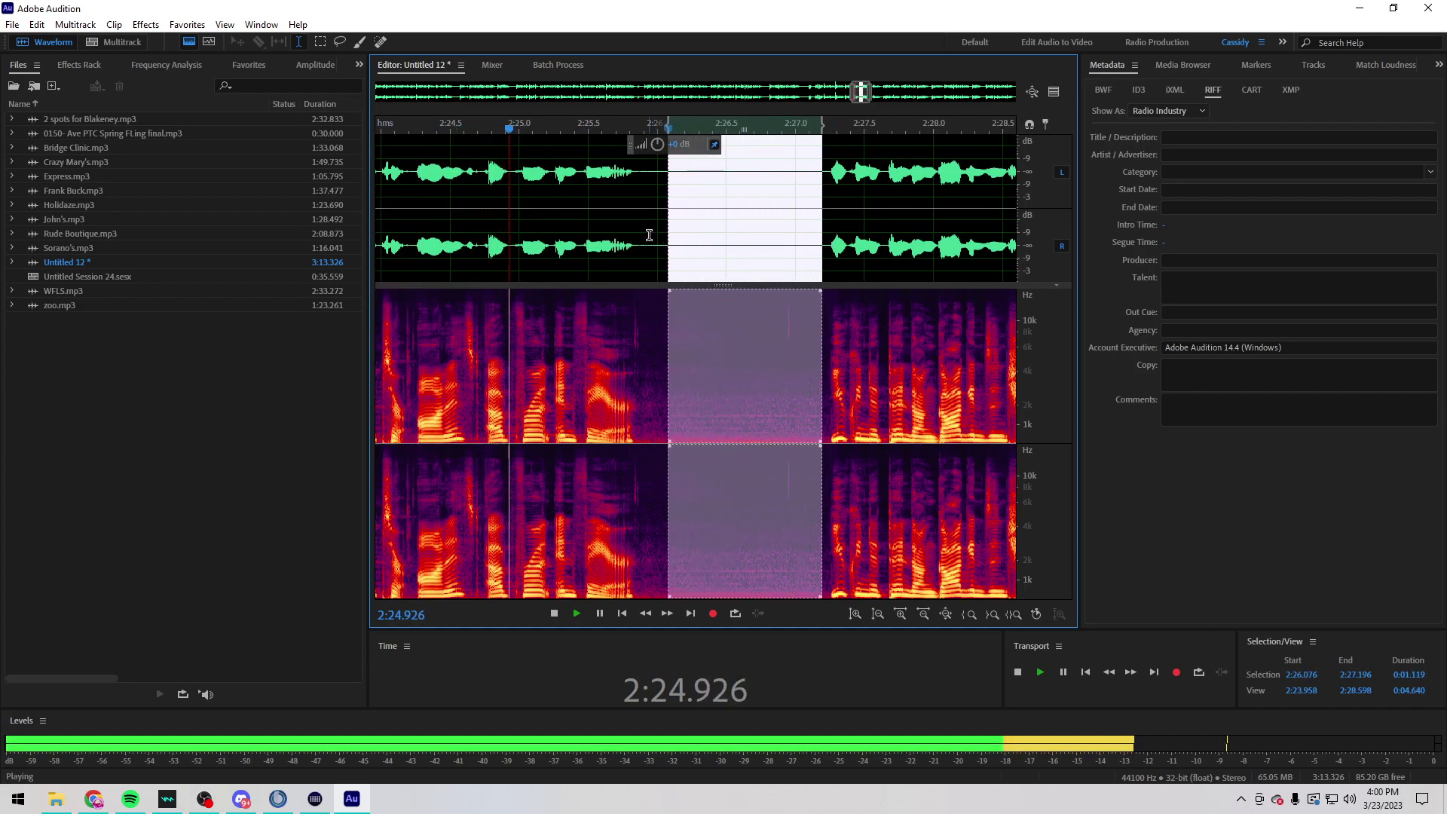
{"action": "key", "text": "Delete"}
{"action": "scroll", "coordinate": [659, 225], "scroll_direction": "down", "scroll_amount": 4}
{"action": "scroll", "coordinate": [801, 253], "scroll_direction": "down", "scroll_amount": 2}
Step: Cut about 0.7 s from the pause between takes at 2:31.484
{"action": "scroll", "coordinate": [801, 259], "scroll_direction": "up", "scroll_amount": 6}
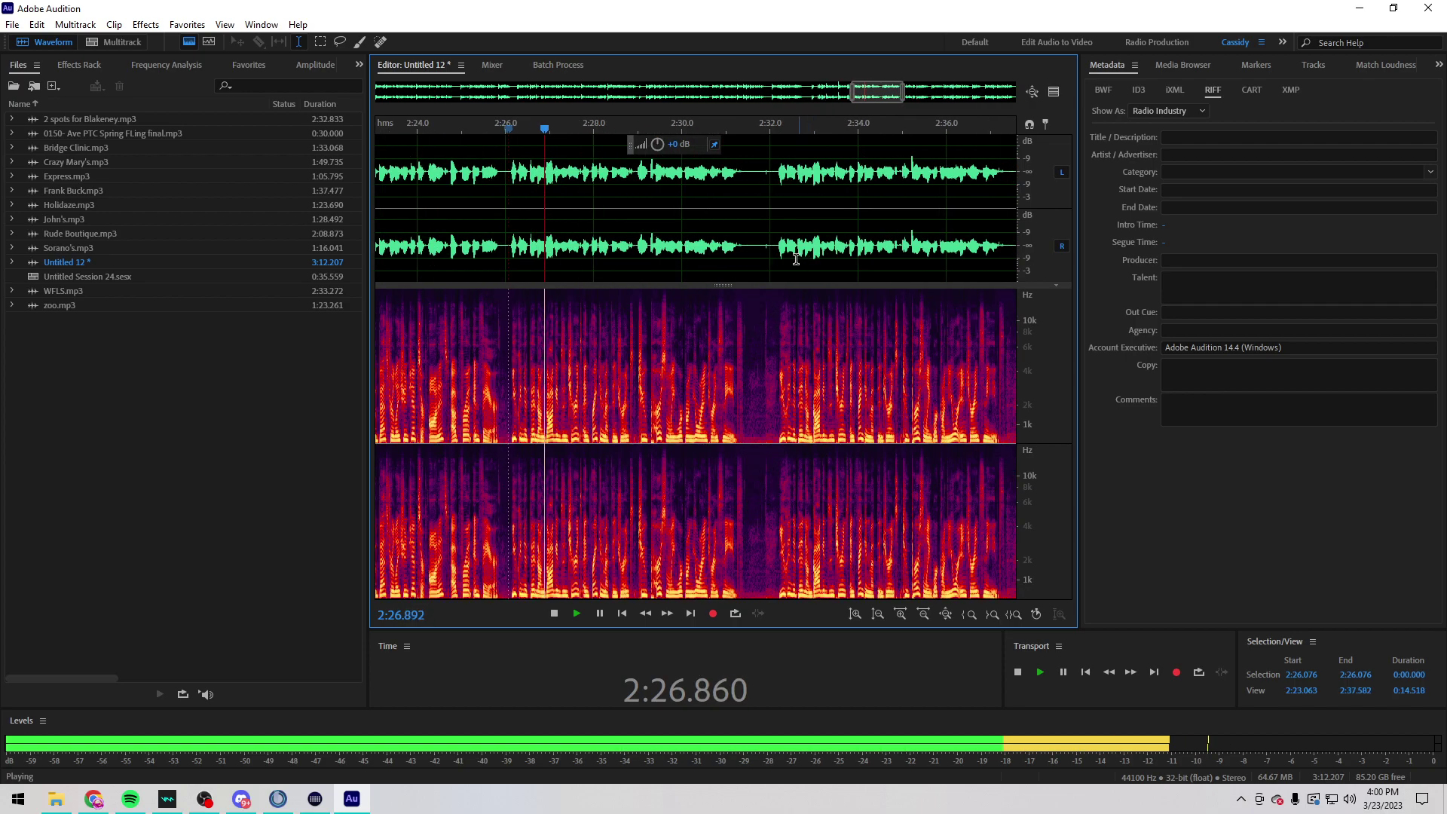
{"action": "left_click_drag", "start_coordinate": [807, 246], "coordinate": [725, 251]}
{"action": "key", "text": "Delete"}
{"action": "scroll", "coordinate": [720, 256], "scroll_direction": "down", "scroll_amount": 2}
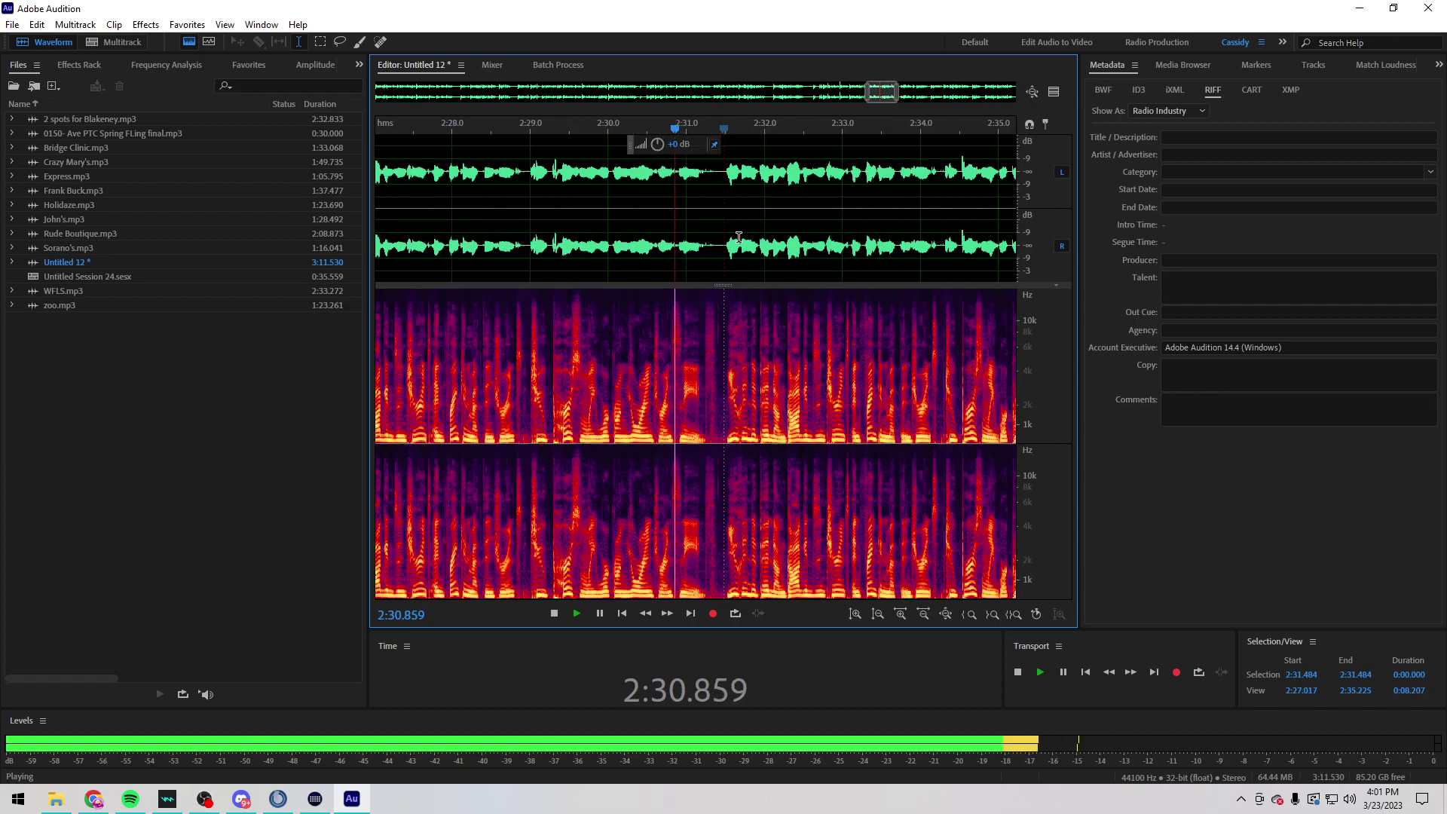
Step: Play the passage from 2:25.963 to 2:31.510, about 5.5 s long, and cut it
{"action": "left_click_drag", "start_coordinate": [725, 252], "coordinate": [405, 235]}
{"action": "key", "text": "space"}
{"action": "key", "text": "space"}
{"action": "scroll", "coordinate": [398, 236], "scroll_direction": "up", "scroll_amount": 3}
Step: Play on around 2:31.250 and cut the false start from 2:35.098 to 2:36.284, about 1.2 s long
{"action": "key", "text": "space"}
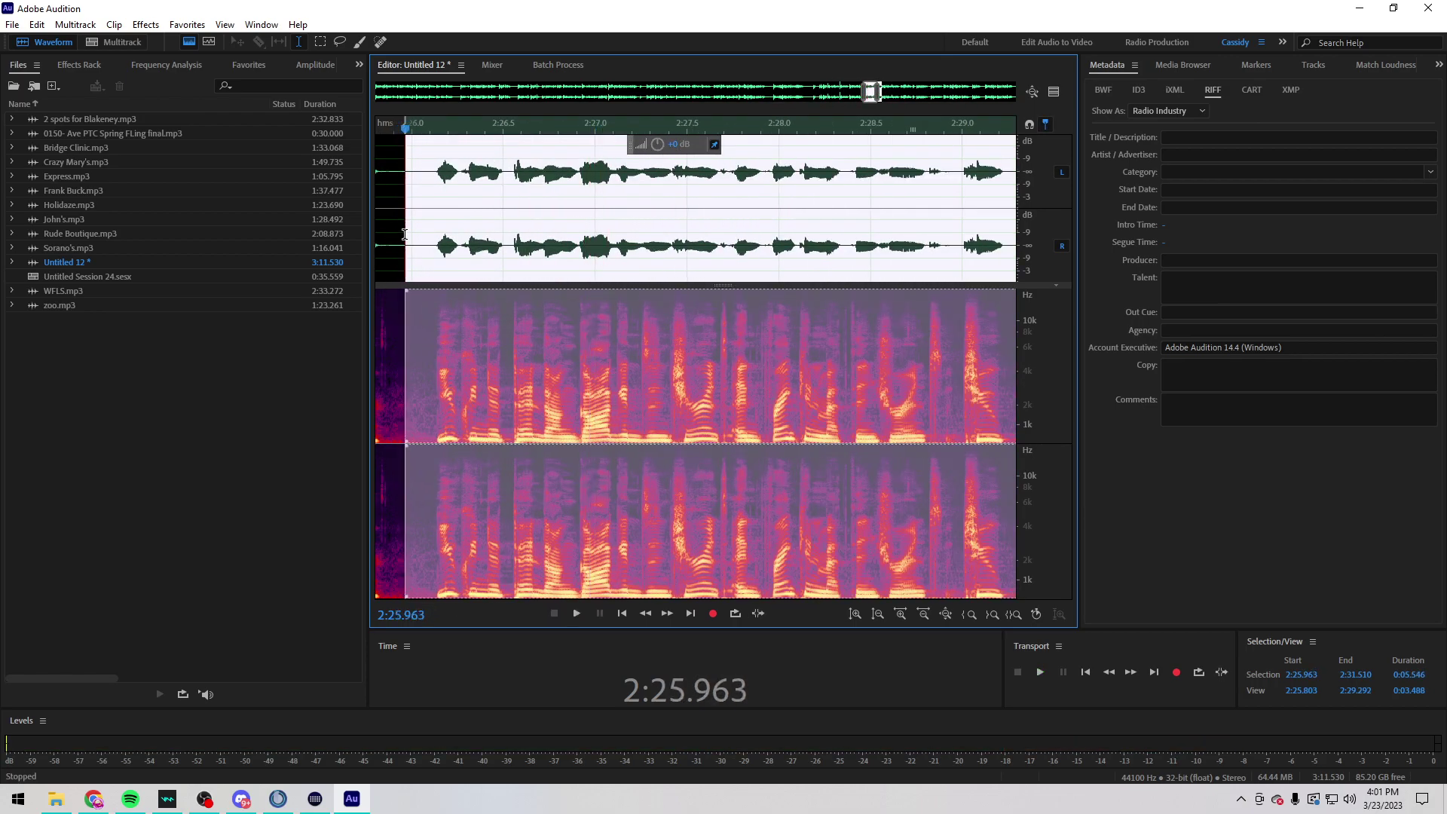
{"action": "key", "text": "Delete"}
{"action": "scroll", "coordinate": [533, 220], "scroll_direction": "down", "scroll_amount": 3}
{"action": "key", "text": "space"}
{"action": "left_click", "coordinate": [618, 213]}
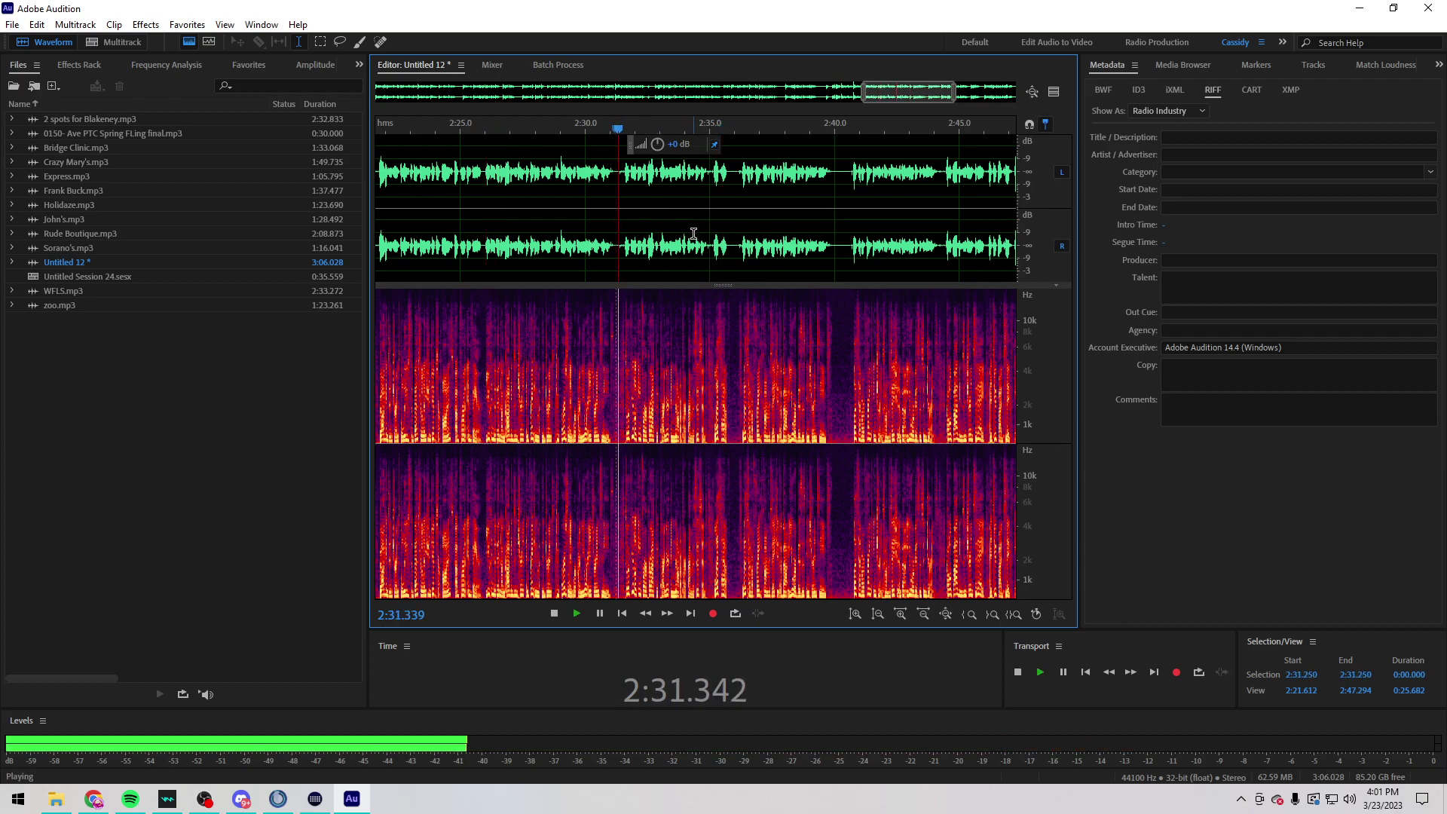
{"action": "scroll", "coordinate": [692, 228], "scroll_direction": "up", "scroll_amount": 5}
{"action": "scroll", "coordinate": [701, 228], "scroll_direction": "down", "scroll_amount": 4}
{"action": "left_click", "coordinate": [723, 229]}
{"action": "scroll", "coordinate": [781, 230], "scroll_direction": "up", "scroll_amount": 6}
{"action": "left_click_drag", "start_coordinate": [715, 252], "coordinate": [592, 241]}
{"action": "scroll", "coordinate": [699, 250], "scroll_direction": "down", "scroll_amount": 2}
{"action": "key", "text": "space"}
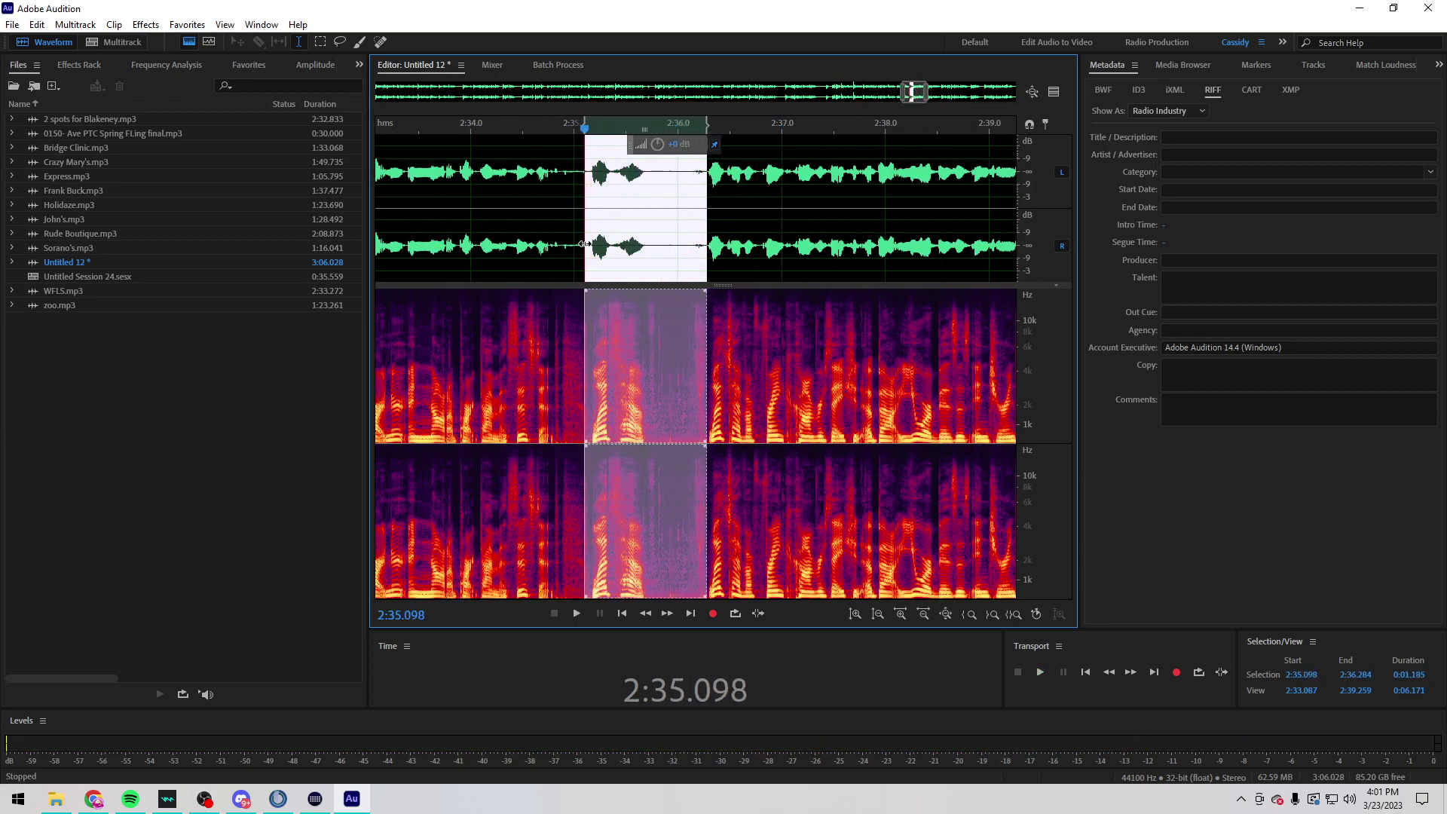
{"action": "key", "text": "Delete"}
Step: Play across the join from 2:34.293 and cut the following passage of about 4.7 s starting at 2:34.880
{"action": "left_click", "coordinate": [501, 219]}
{"action": "key", "text": "space"}
{"action": "scroll", "coordinate": [576, 202], "scroll_direction": "down", "scroll_amount": 6}
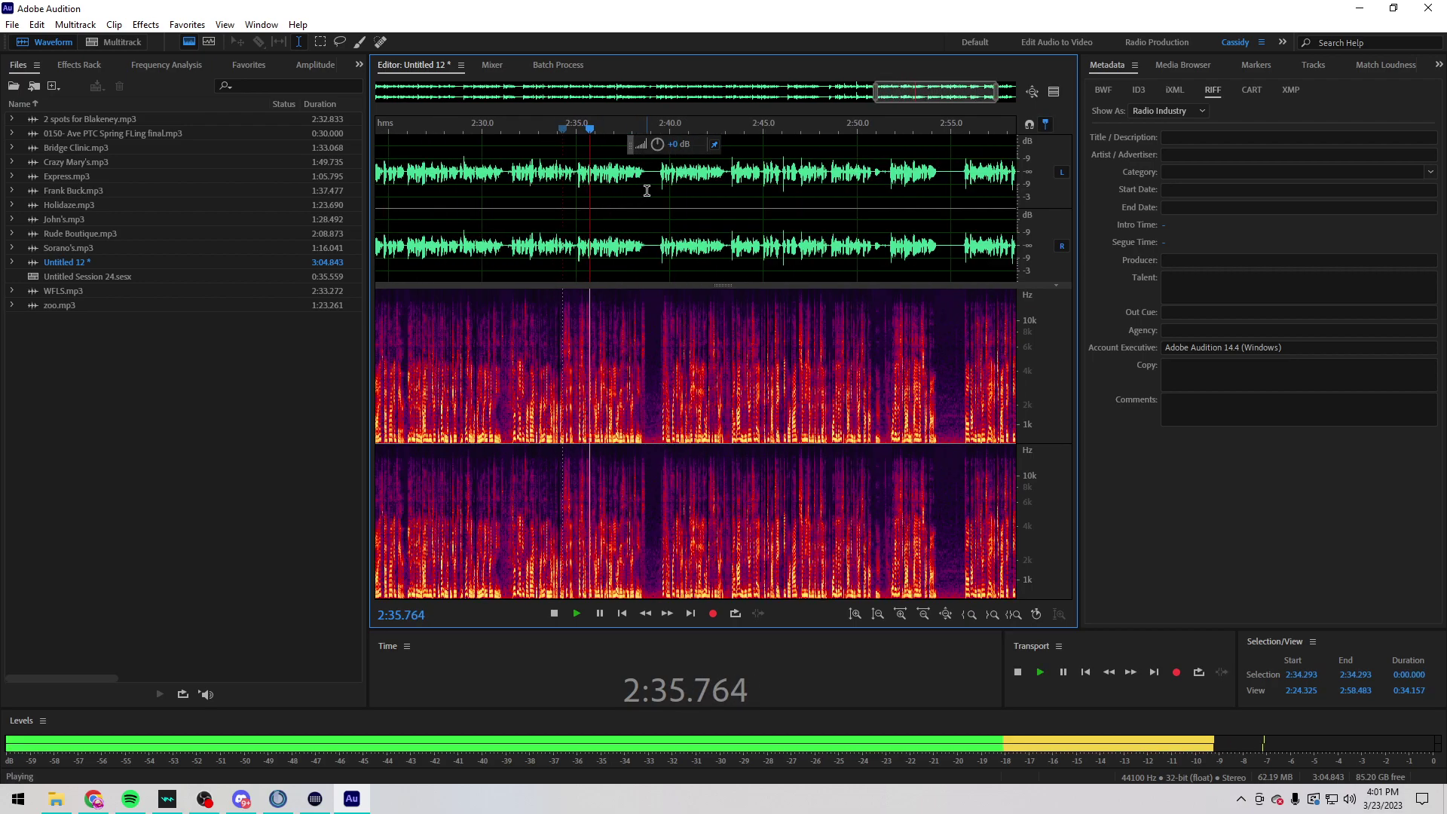
{"action": "scroll", "coordinate": [665, 193], "scroll_direction": "up", "scroll_amount": 2}
{"action": "left_click_drag", "start_coordinate": [731, 246], "coordinate": [565, 237]}
{"action": "scroll", "coordinate": [696, 243], "scroll_direction": "down", "scroll_amount": 5}
{"action": "scroll", "coordinate": [565, 237], "scroll_direction": "up", "scroll_amount": 6}
{"action": "left_click_drag", "start_coordinate": [566, 238], "coordinate": [487, 237]}
{"action": "key", "text": "Delete"}
Step: Play from 2:34.395 across the new join and listen on to the pause near 2:46
{"action": "scroll", "coordinate": [481, 238], "scroll_direction": "down", "scroll_amount": 4}
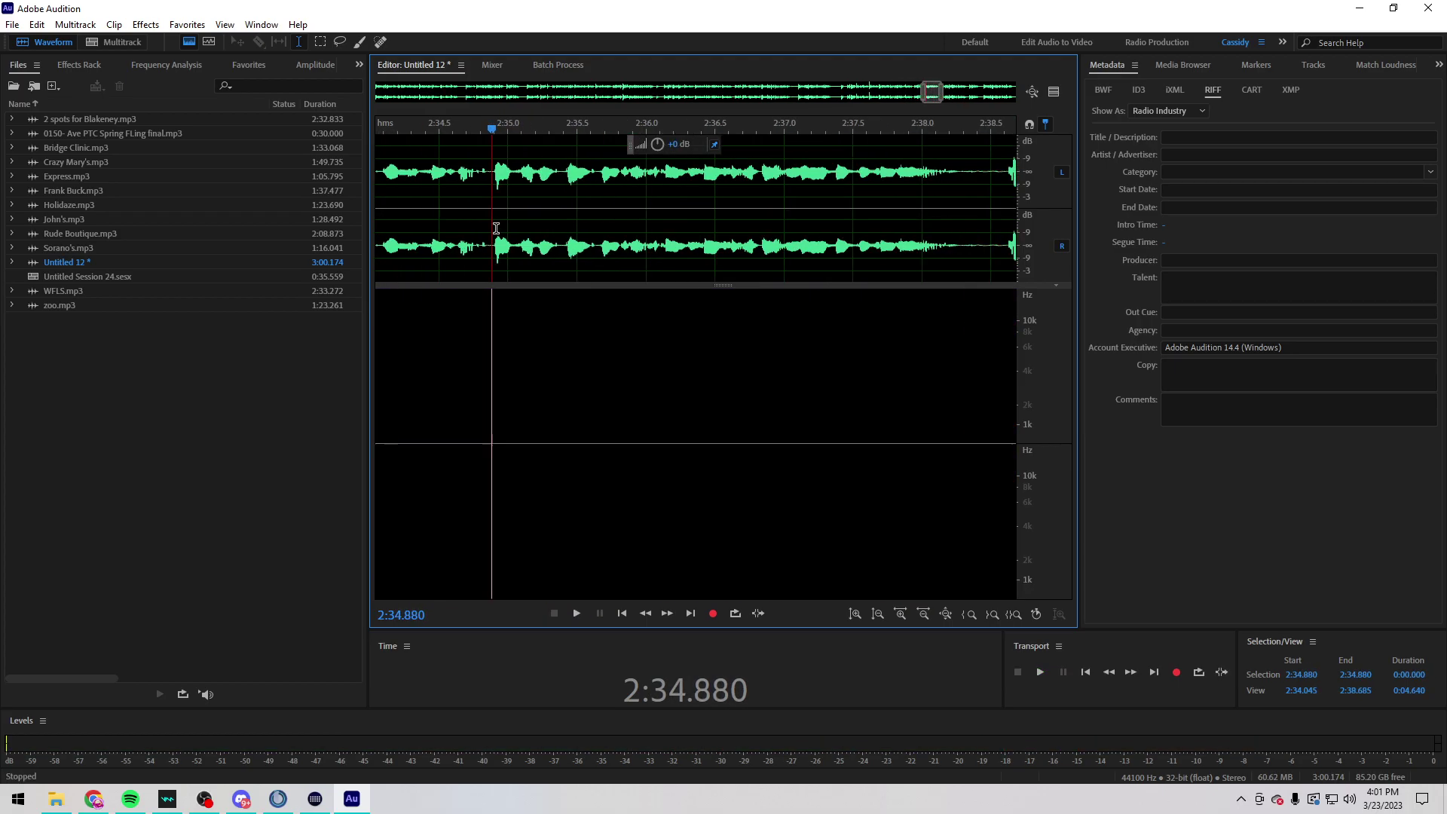
{"action": "left_click", "coordinate": [443, 235]}
{"action": "key", "text": "space"}
{"action": "scroll", "coordinate": [504, 211], "scroll_direction": "down", "scroll_amount": 3}
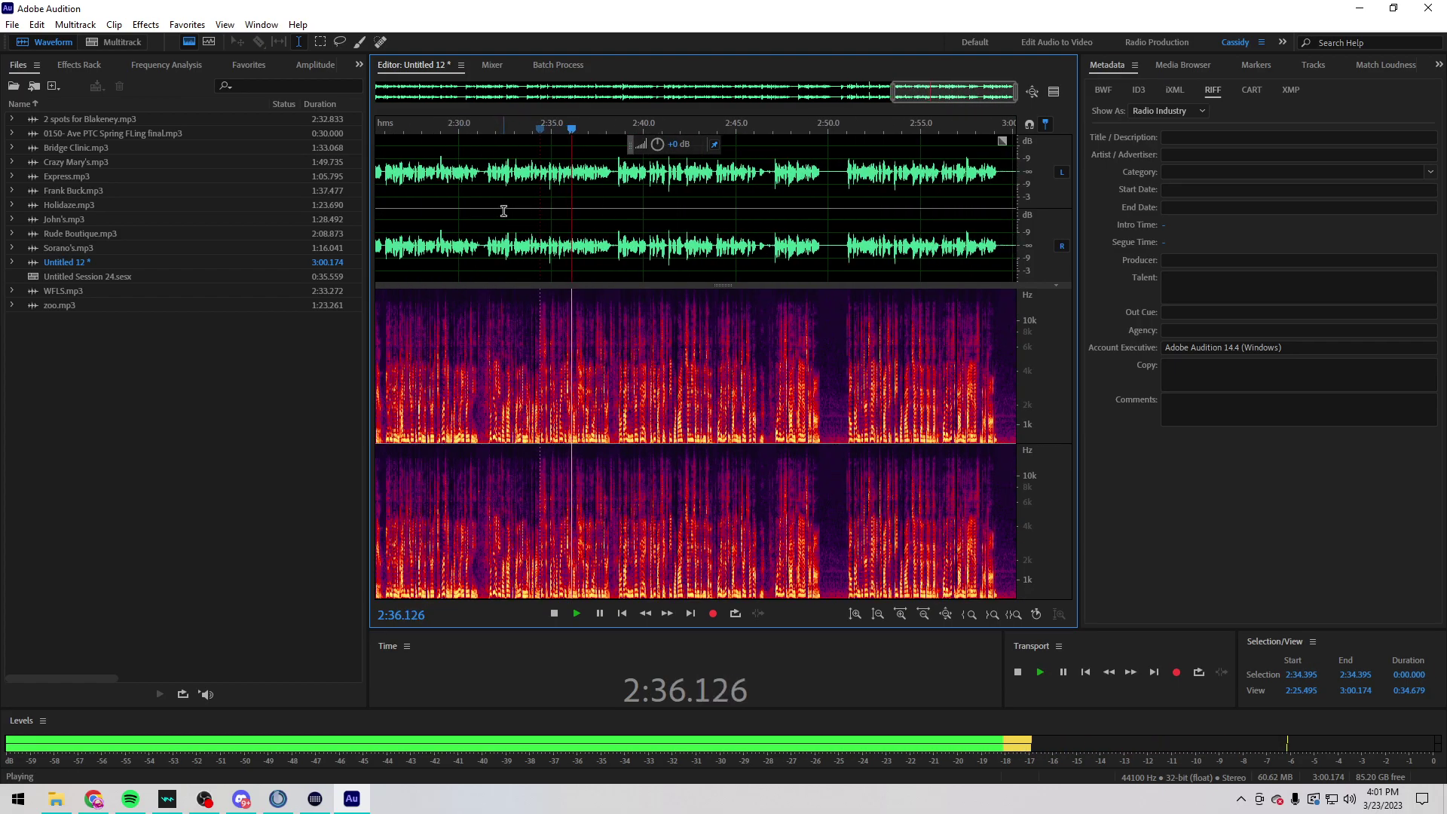
{"action": "scroll", "coordinate": [633, 205], "scroll_direction": "up", "scroll_amount": 2}
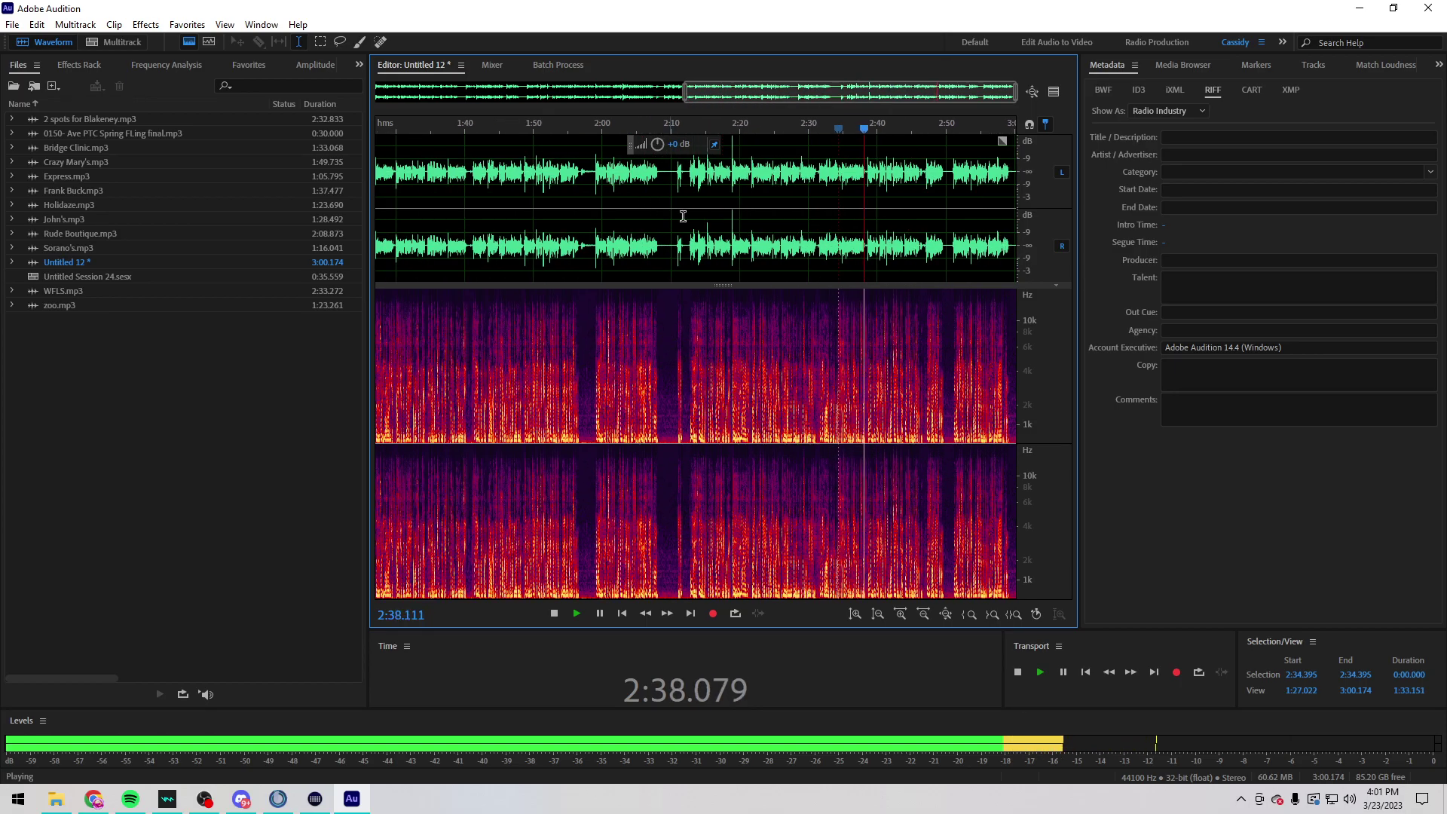
{"action": "left_click", "coordinate": [872, 250]}
{"action": "scroll", "coordinate": [859, 237], "scroll_direction": "down", "scroll_amount": 1}
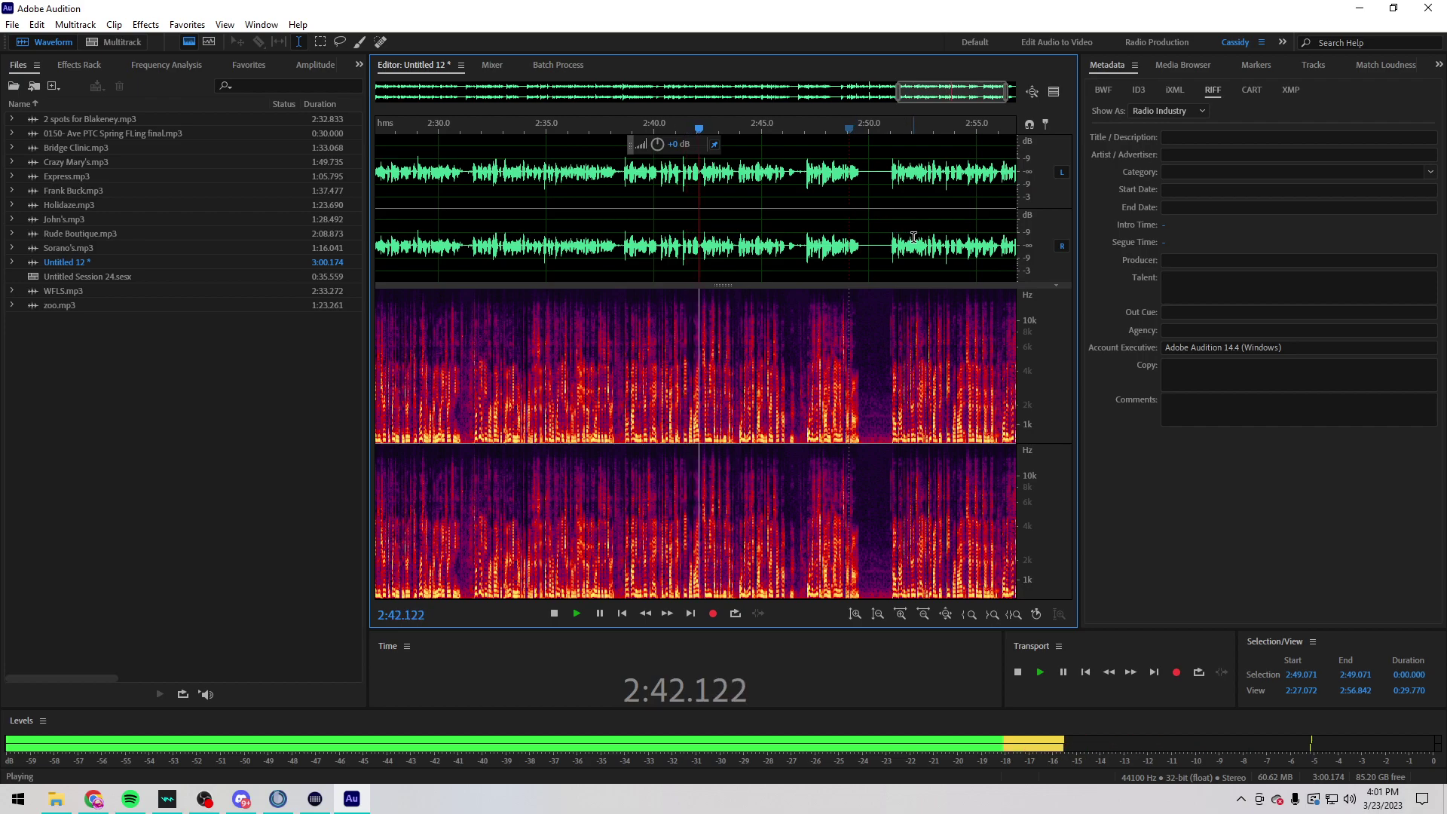
{"action": "scroll", "coordinate": [913, 238], "scroll_direction": "up", "scroll_amount": 2}
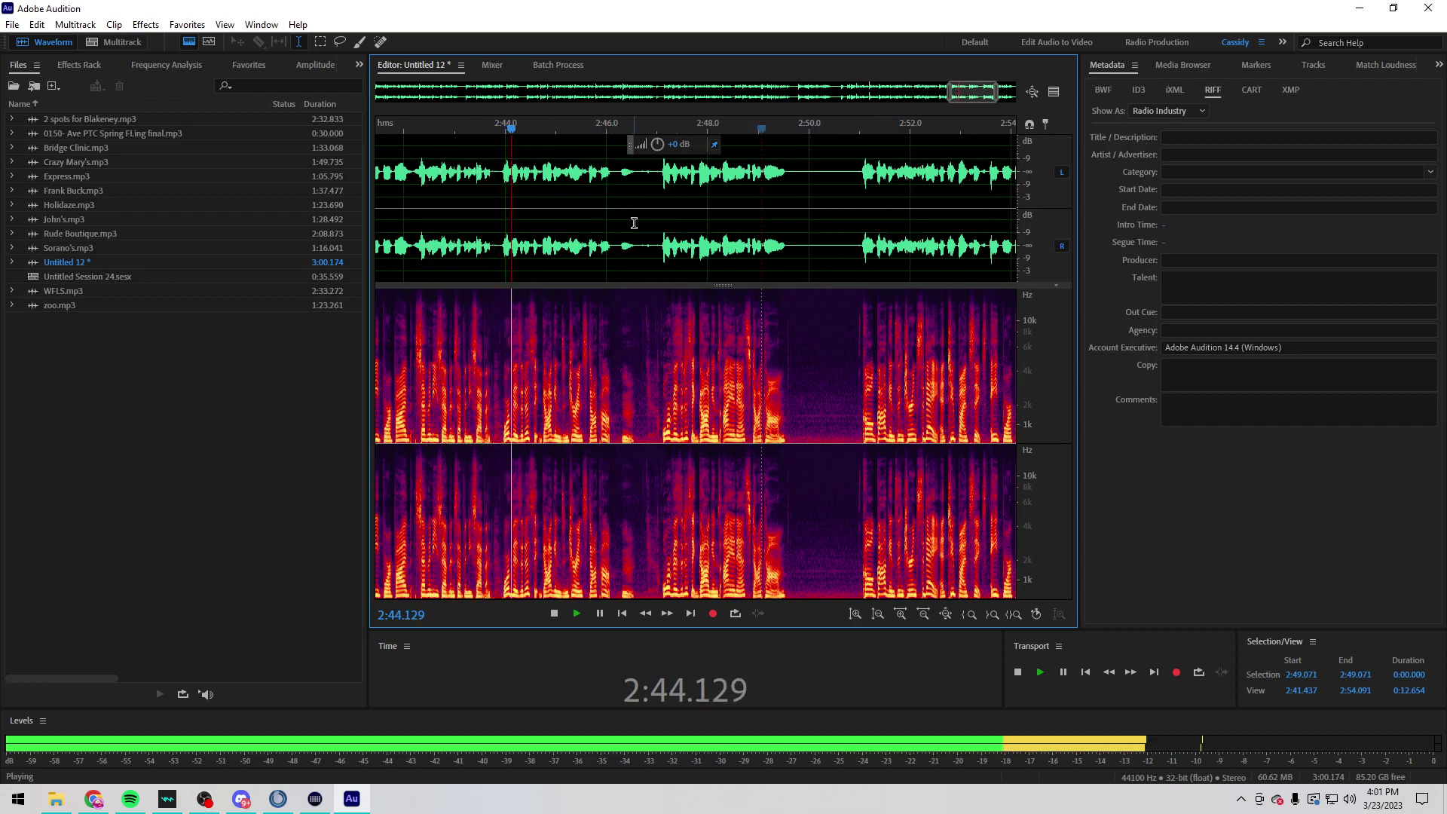
{"action": "scroll", "coordinate": [618, 240], "scroll_direction": "up", "scroll_amount": 3}
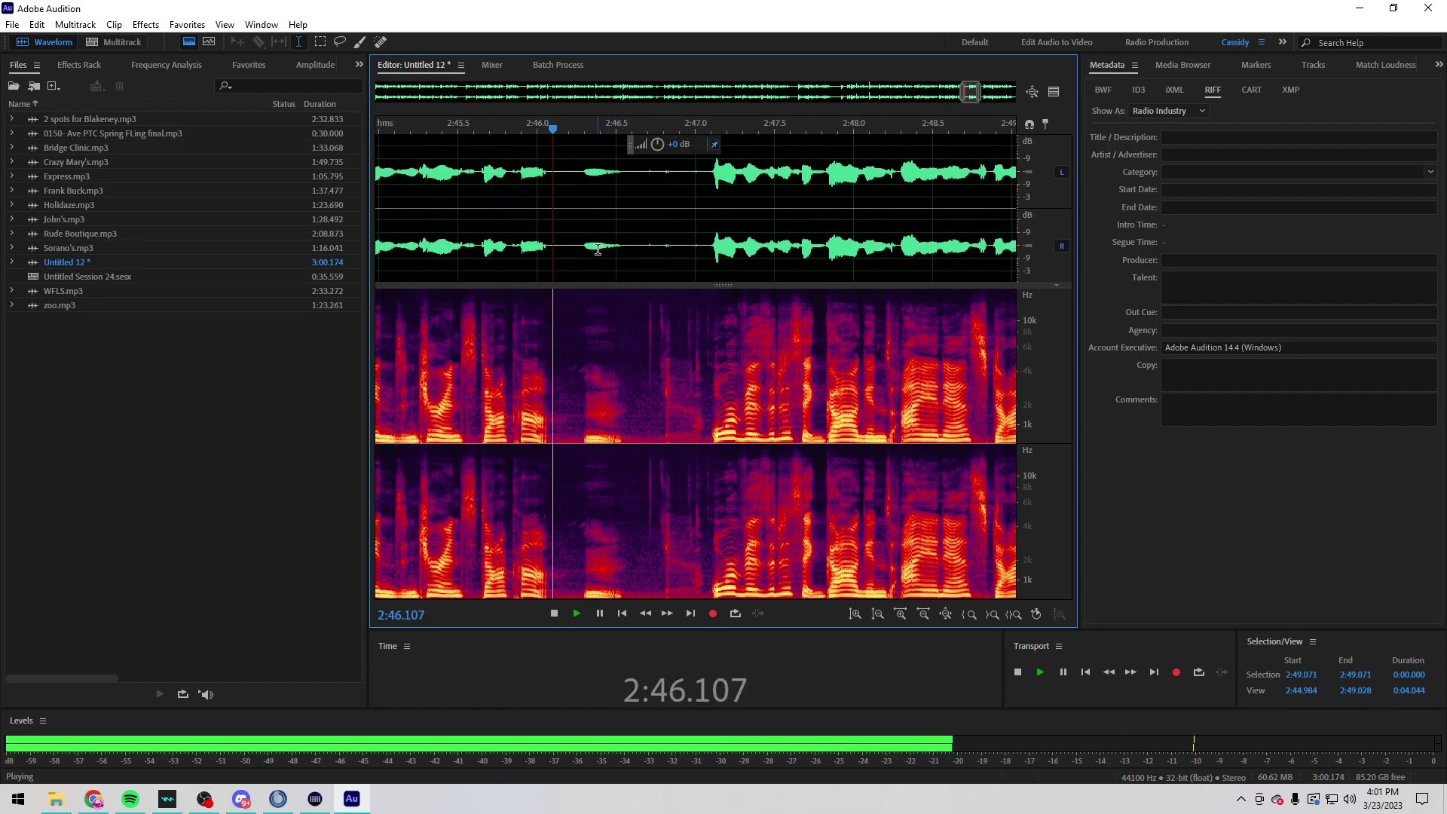
Step: Cut about 3.2 s of the recording, from about 2:44 to the start of the take at 2:47
{"action": "left_click_drag", "start_coordinate": [711, 243], "coordinate": [540, 234]}
{"action": "scroll", "coordinate": [694, 242], "scroll_direction": "down", "scroll_amount": 4}
{"action": "scroll", "coordinate": [558, 231], "scroll_direction": "up", "scroll_amount": 4}
{"action": "key", "text": "space"}
{"action": "scroll", "coordinate": [551, 232], "scroll_direction": "up", "scroll_amount": 2}
{"action": "key", "text": "Delete"}
Step: Play across the join near 2:44 from 2:43.483, and start playing the last take from 2:47.804
{"action": "scroll", "coordinate": [534, 233], "scroll_direction": "down", "scroll_amount": 2}
{"action": "left_click", "coordinate": [485, 233]}
{"action": "key", "text": "space"}
{"action": "scroll", "coordinate": [607, 219], "scroll_direction": "down", "scroll_amount": 3}
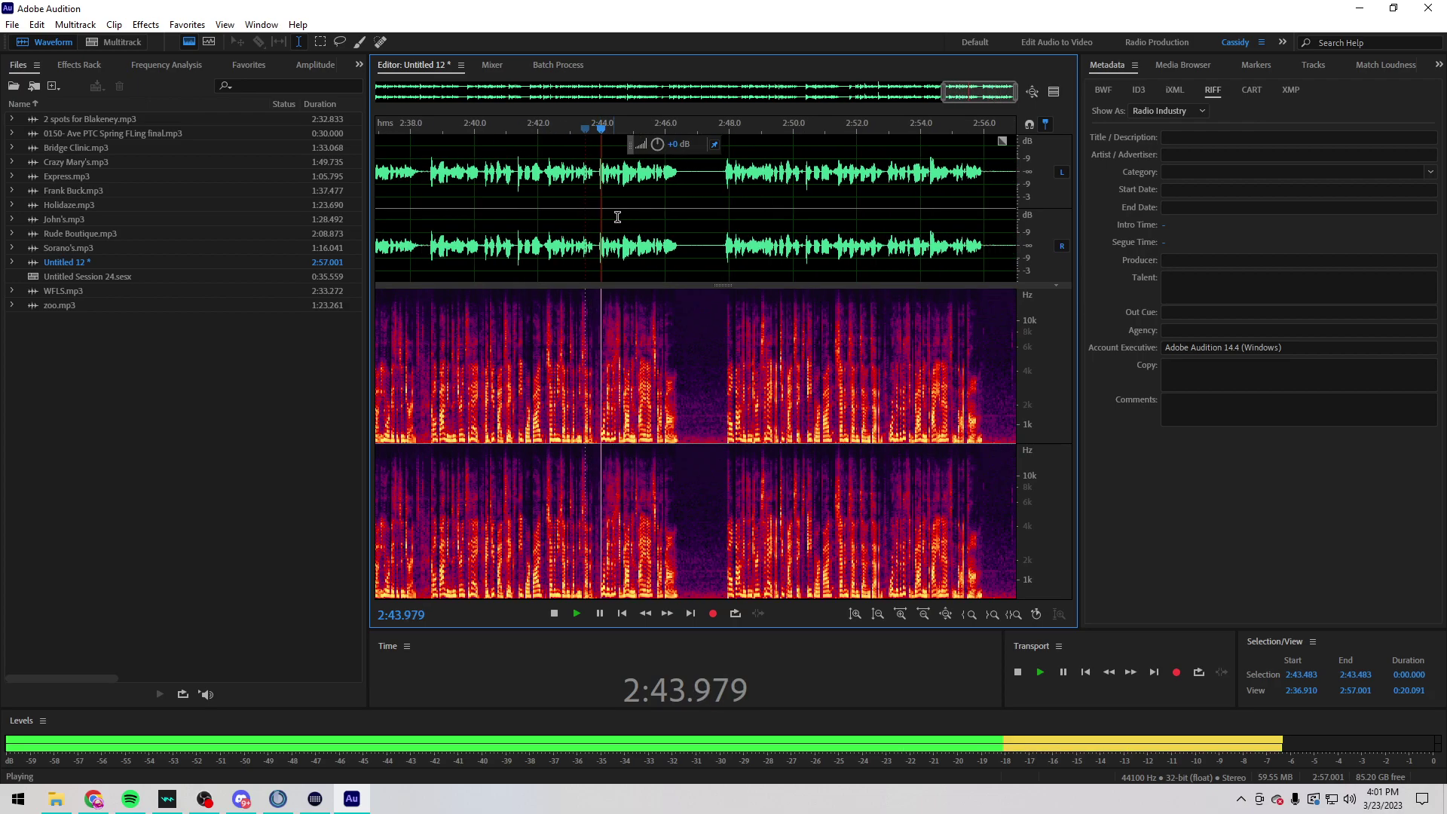
{"action": "scroll", "coordinate": [717, 238], "scroll_direction": "up", "scroll_amount": 3}
{"action": "left_click", "coordinate": [755, 248]}
{"action": "key", "text": "space"}
{"action": "key", "text": "space"}
{"action": "scroll", "coordinate": [759, 247], "scroll_direction": "down", "scroll_amount": 4}
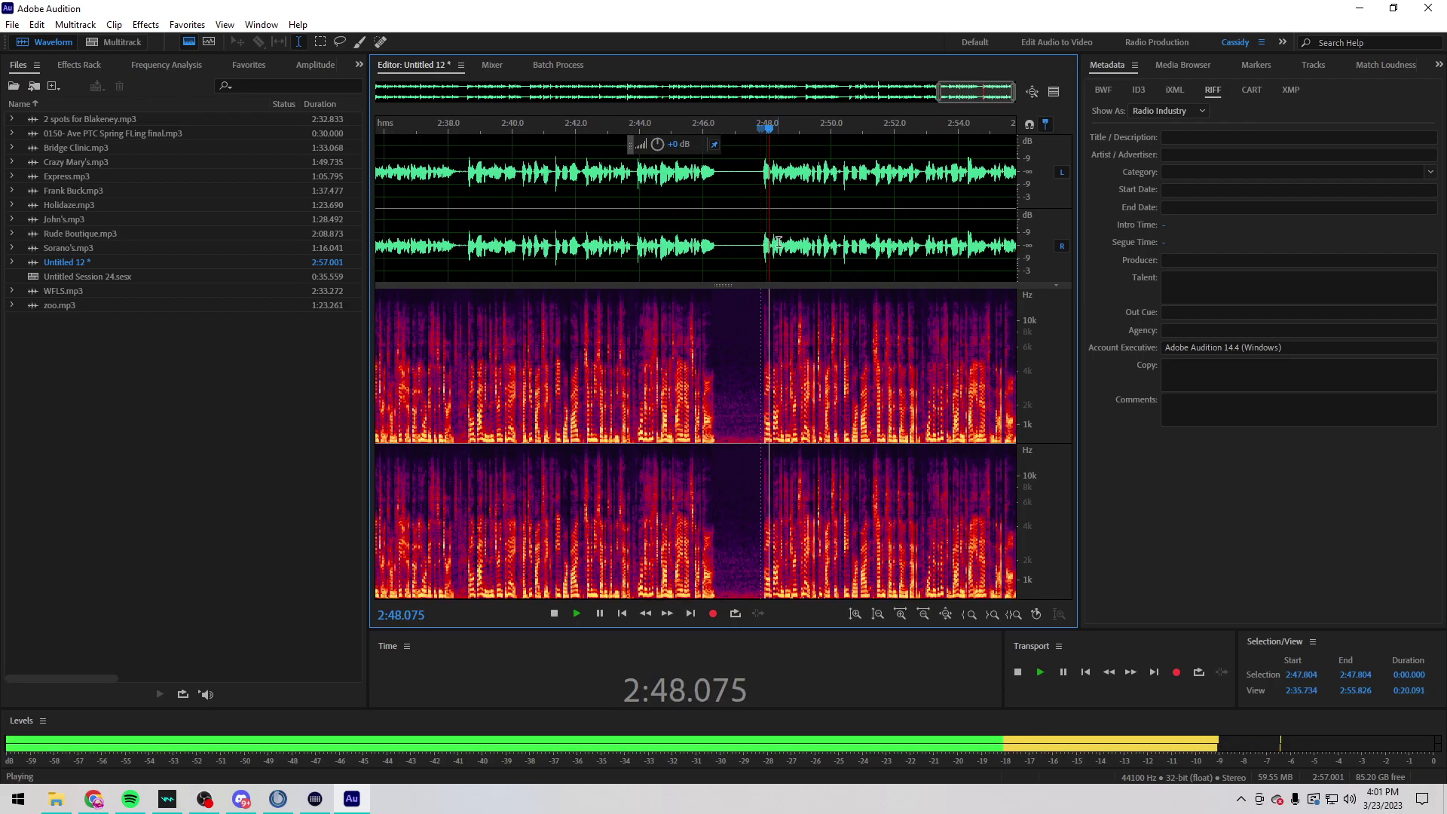
Step: Play the last take on from the pause, replaying it from 2:52.751 through to the end of the recording
{"action": "scroll", "coordinate": [891, 239], "scroll_direction": "up", "scroll_amount": 3}
{"action": "left_click_drag", "start_coordinate": [889, 240], "coordinate": [1091, 252]}
{"action": "left_click", "coordinate": [867, 223]}
{"action": "key", "text": "space"}
{"action": "key", "text": "space"}
{"action": "left_click", "coordinate": [698, 213]}
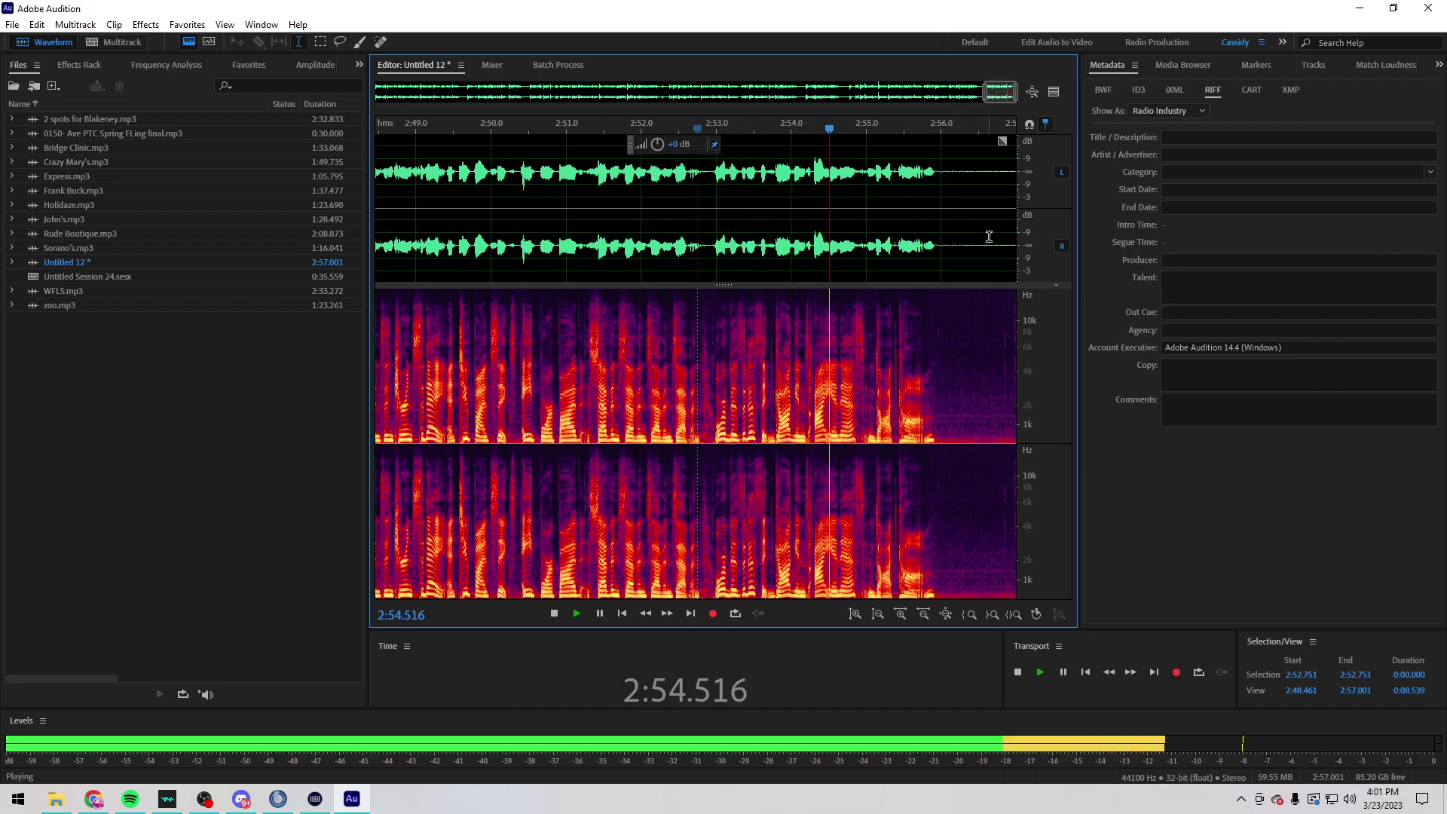
{"action": "scroll", "coordinate": [923, 221], "scroll_direction": "up", "scroll_amount": 1}
{"action": "left_click_drag", "start_coordinate": [1017, 234], "coordinate": [919, 235]}
Step: Record another take from 2:56.183, reading the Goggans Insurance script in the Gmail attachment, and stop recording
{"action": "left_click", "coordinate": [908, 236]}
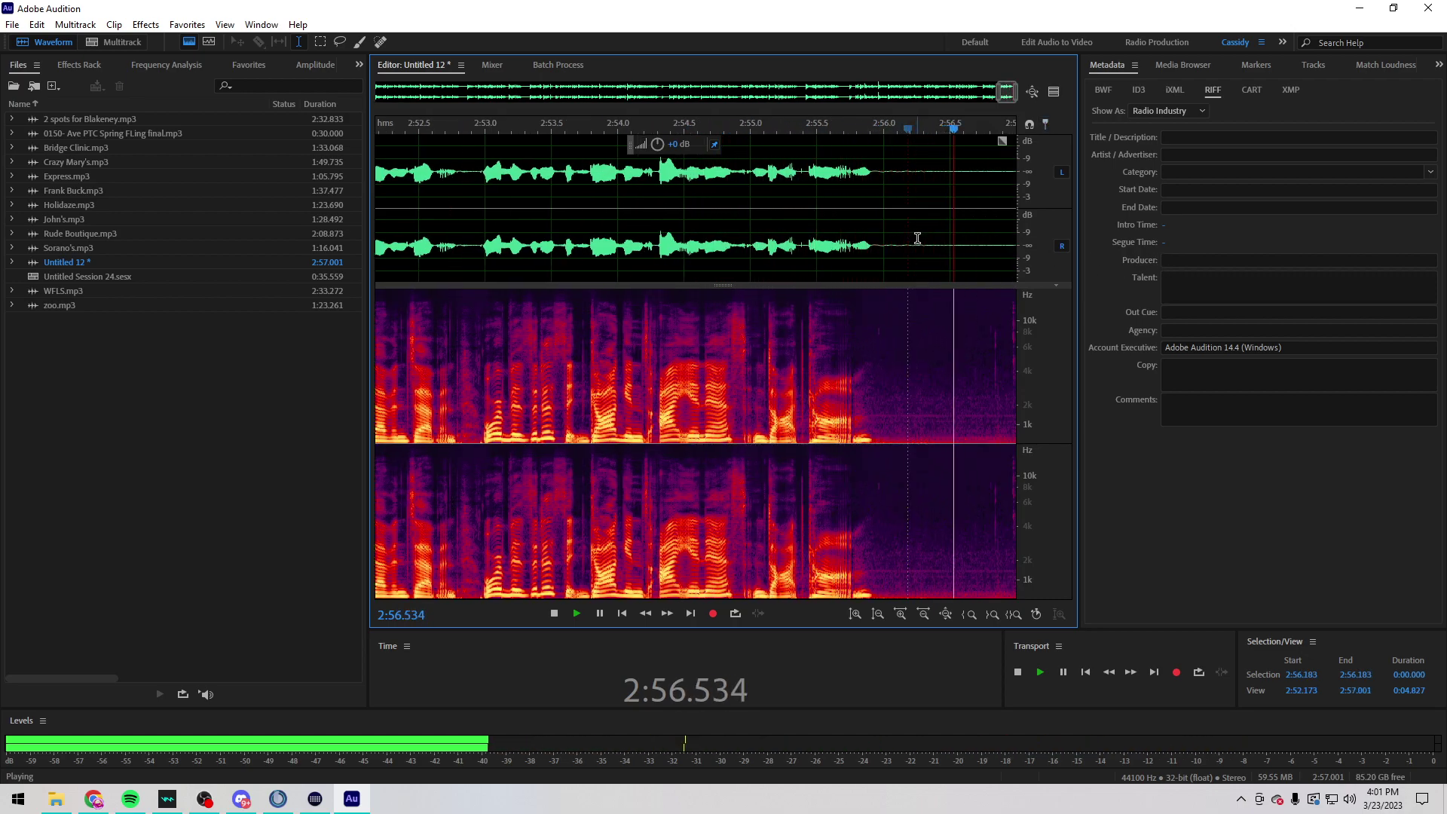
{"action": "key", "text": "shift+space"}
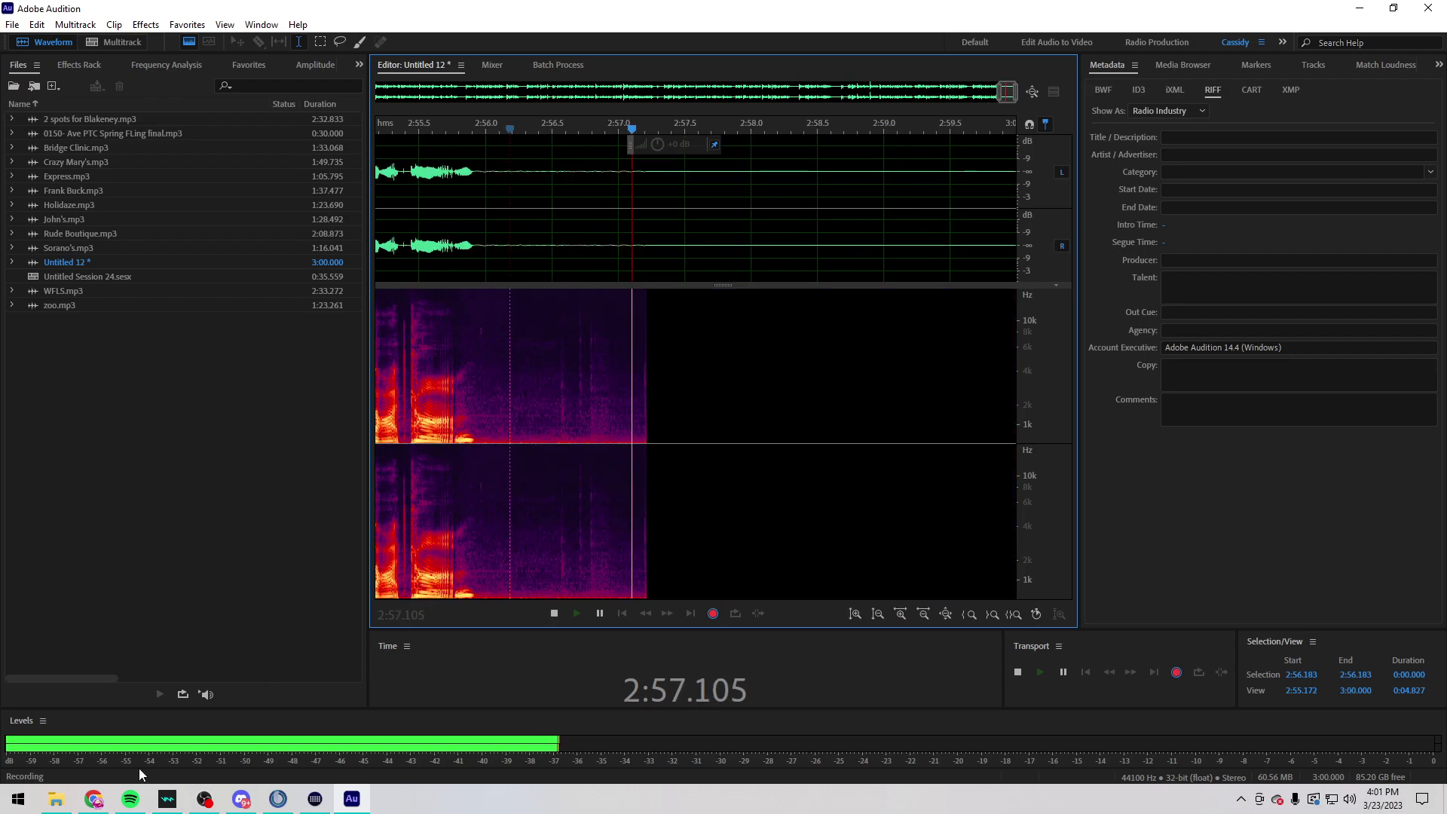
{"action": "left_click", "coordinate": [94, 799]}
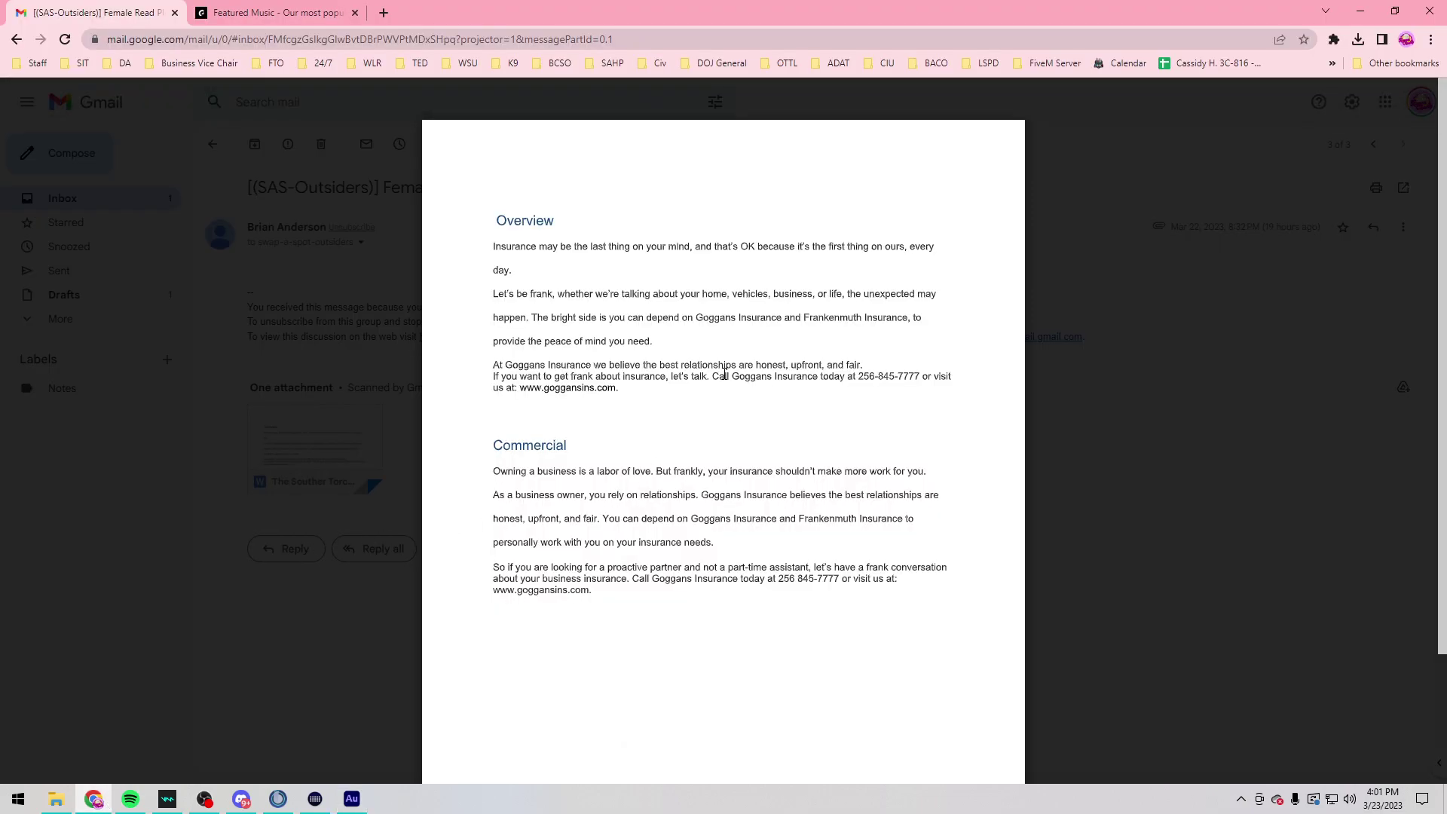
{"action": "left_click", "coordinate": [351, 799]}
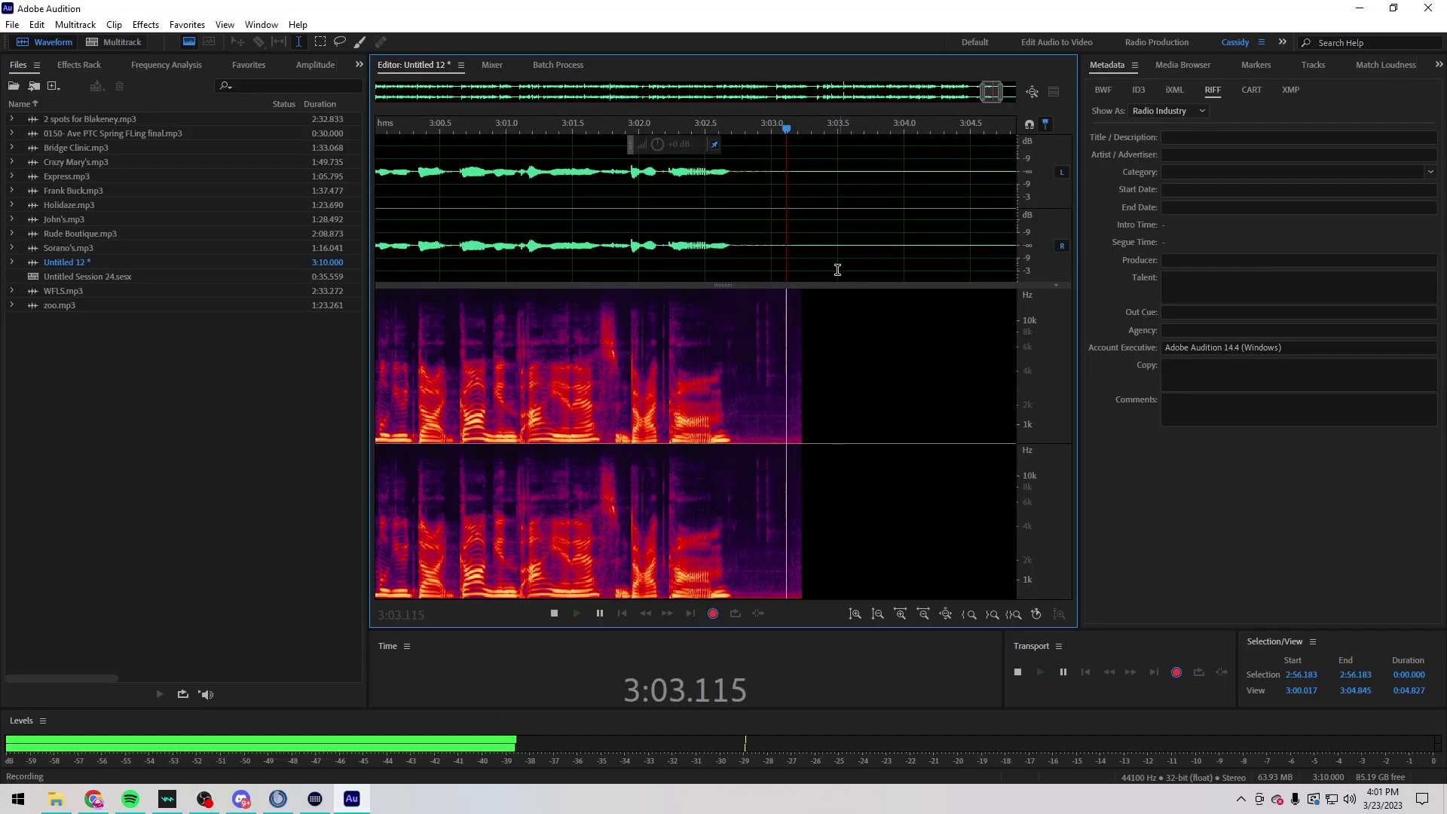
{"action": "scroll", "coordinate": [787, 229], "scroll_direction": "down", "scroll_amount": 3}
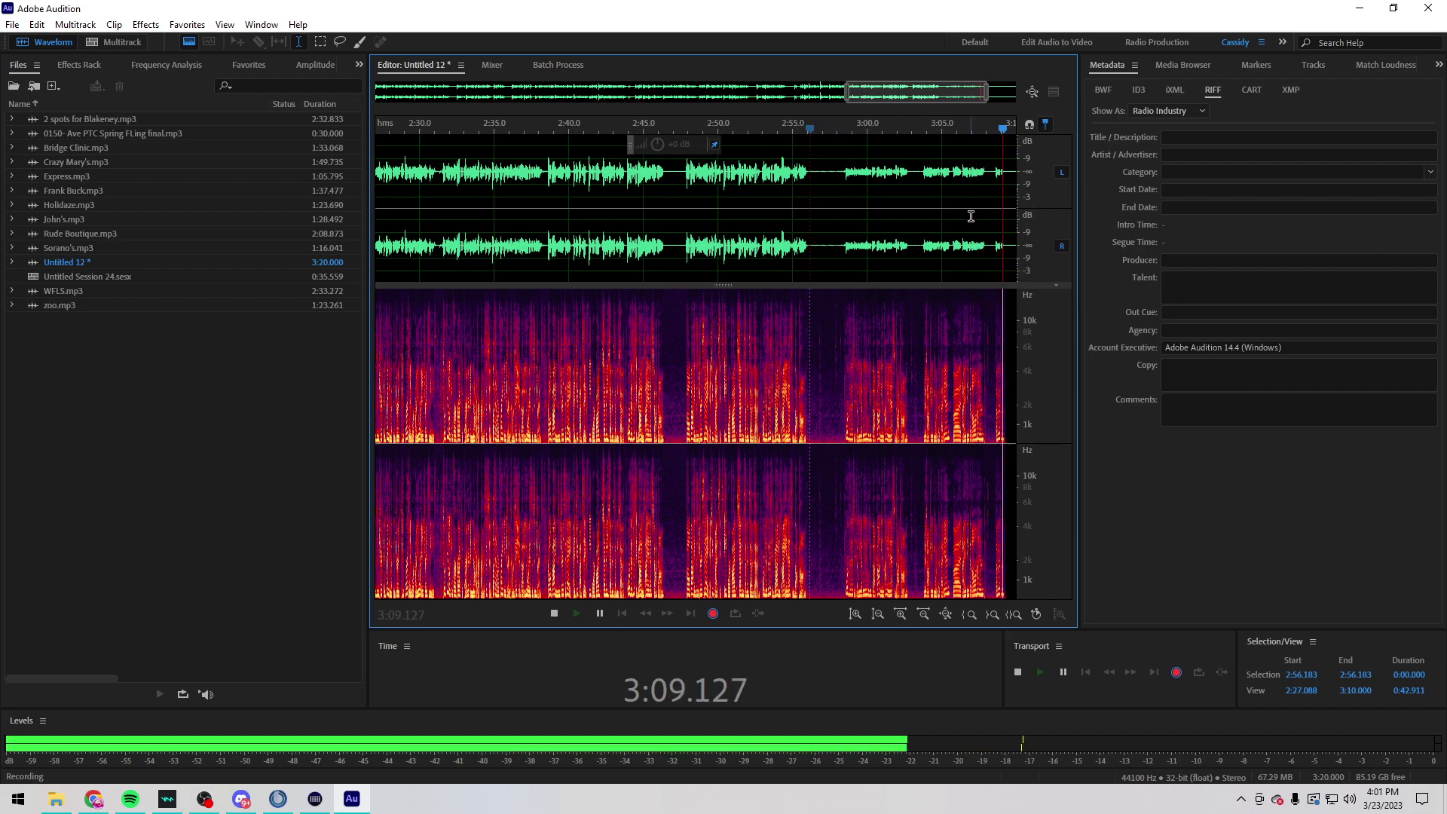
{"action": "key", "text": "space"}
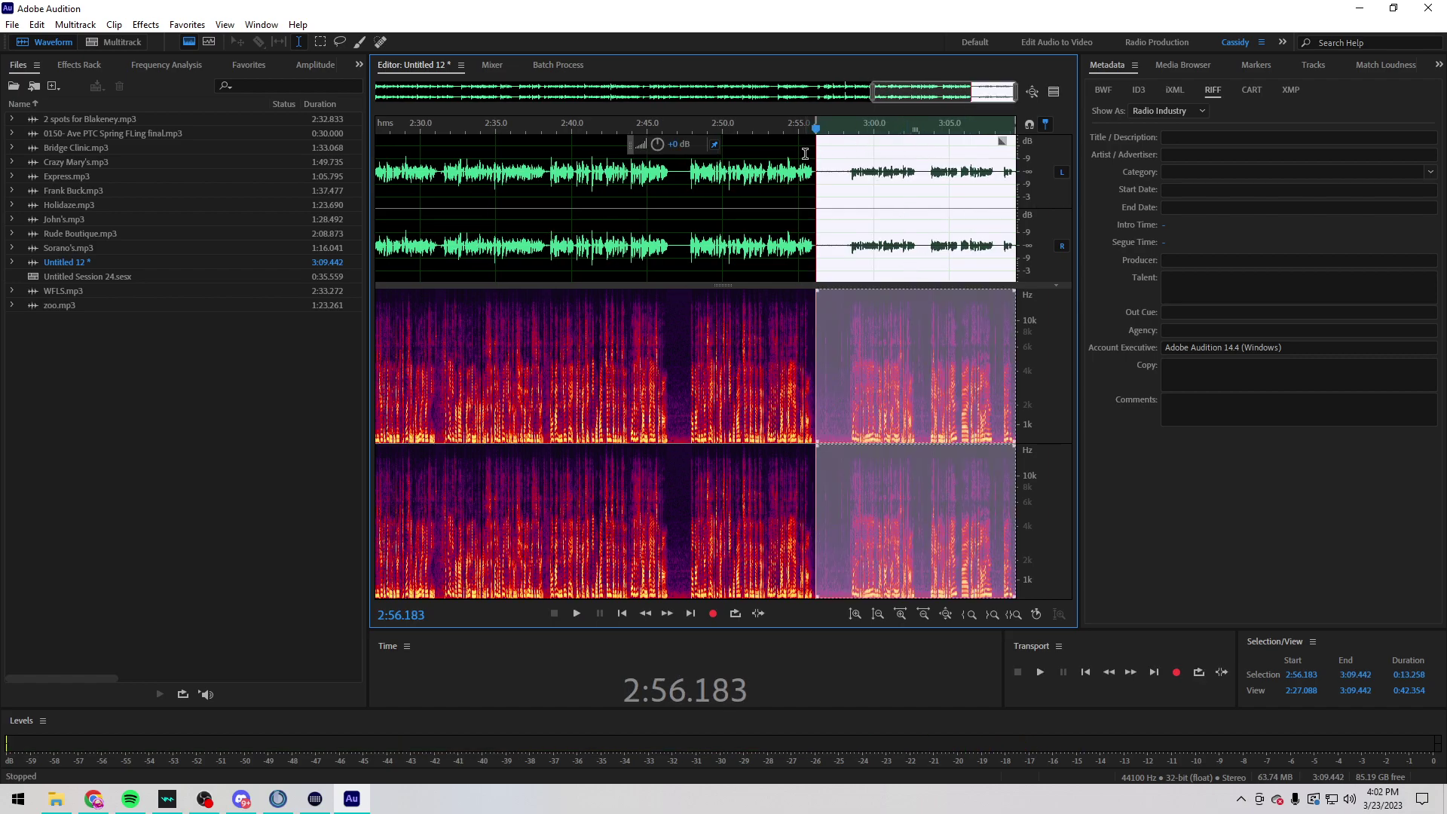
Step: Amplify the new take recorded from 2:56.183 and cut about 2 s of silence ahead of it
{"action": "left_click_drag", "start_coordinate": [661, 145], "coordinate": [661, 128]}
{"action": "left_click", "coordinate": [800, 205]}
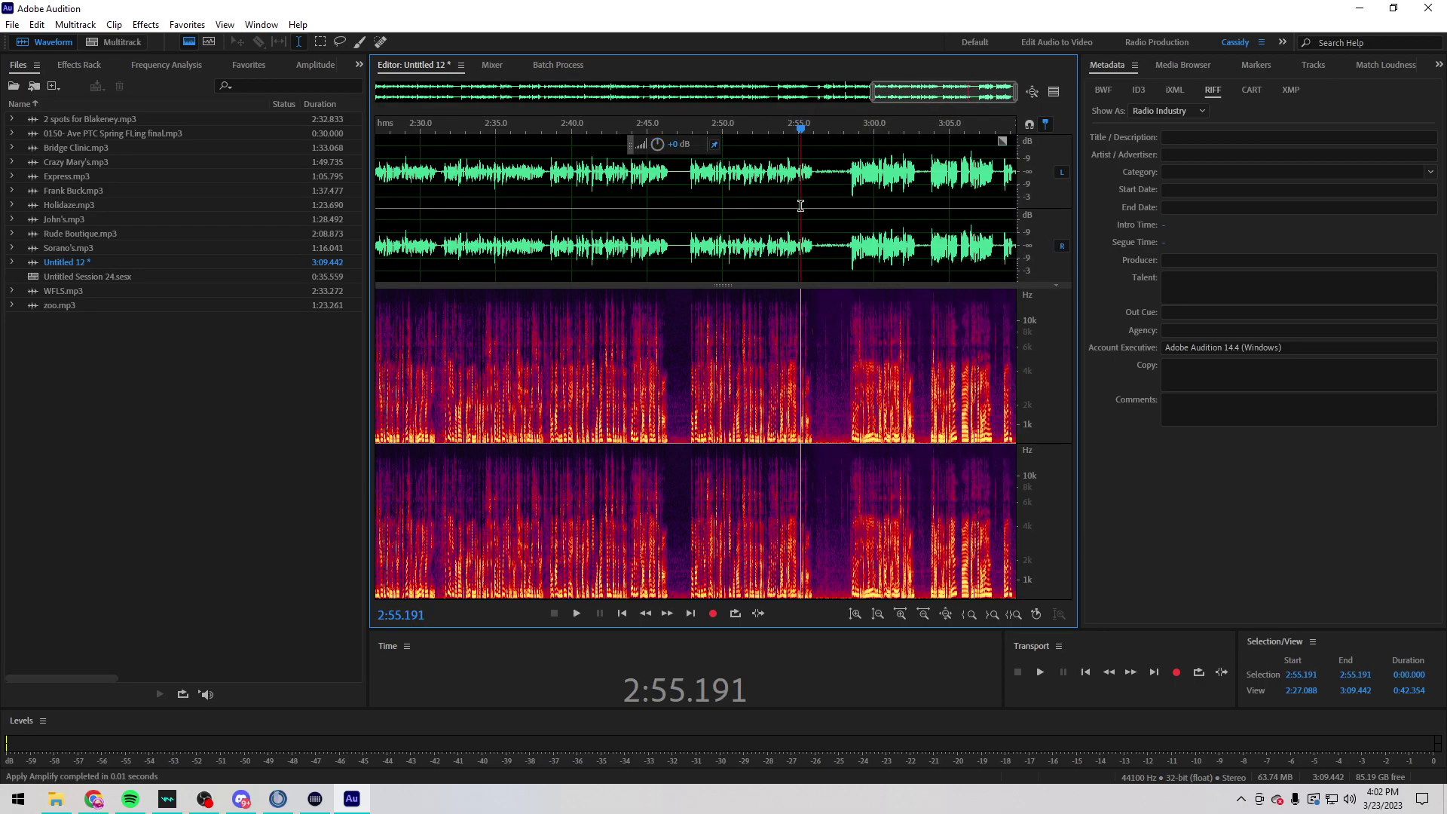
{"action": "scroll", "coordinate": [839, 209], "scroll_direction": "up", "scroll_amount": 3}
{"action": "left_click_drag", "start_coordinate": [865, 225], "coordinate": [769, 227]}
{"action": "key", "text": "Delete"}
{"action": "scroll", "coordinate": [769, 226], "scroll_direction": "down", "scroll_amount": 5}
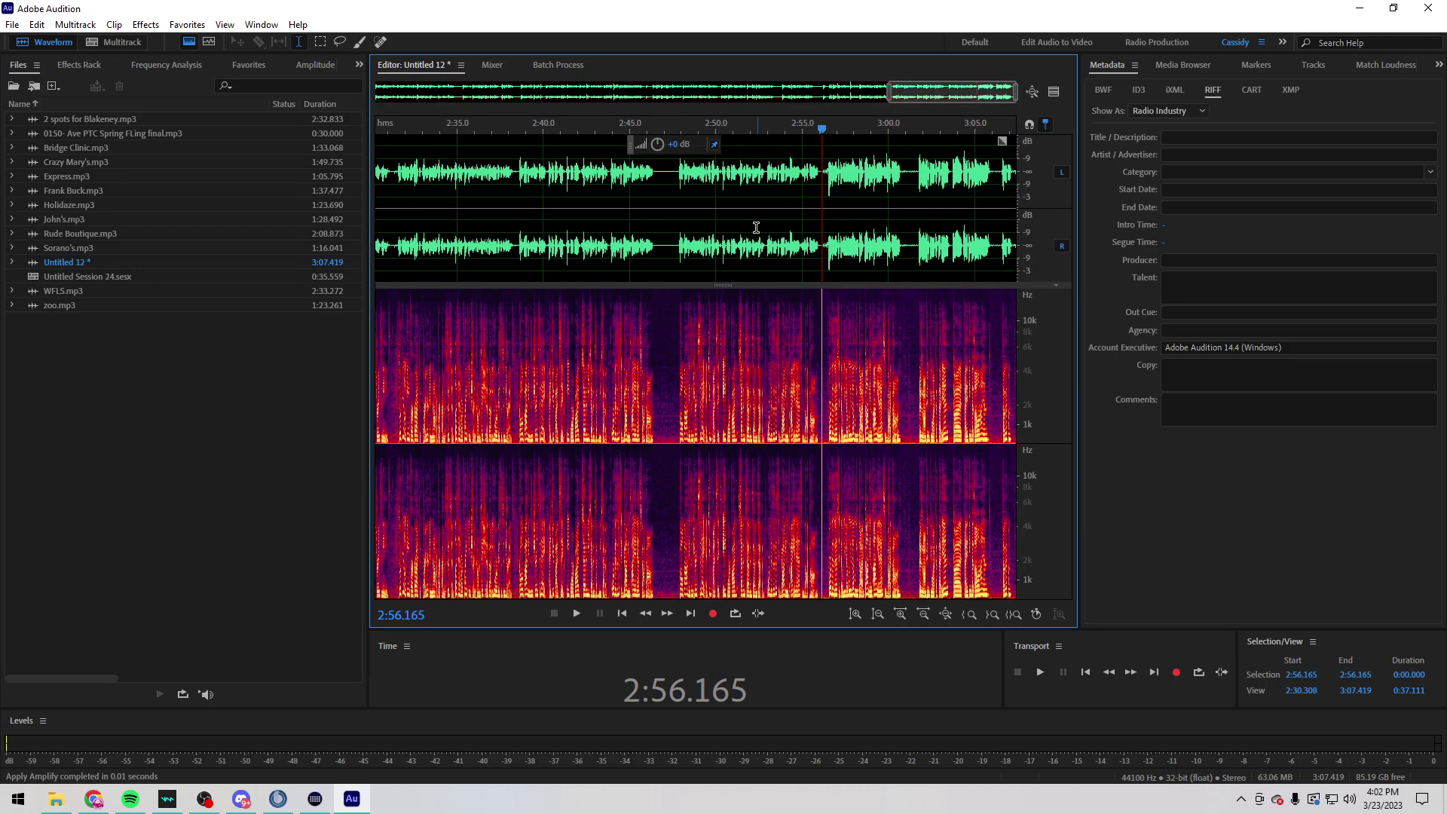
Step: Check the join before the amplified take around 2:56 by playback and look over the whole waveform
{"action": "key", "text": "space"}
{"action": "scroll", "coordinate": [841, 251], "scroll_direction": "down", "scroll_amount": 1}
{"action": "left_click", "coordinate": [979, 235]}
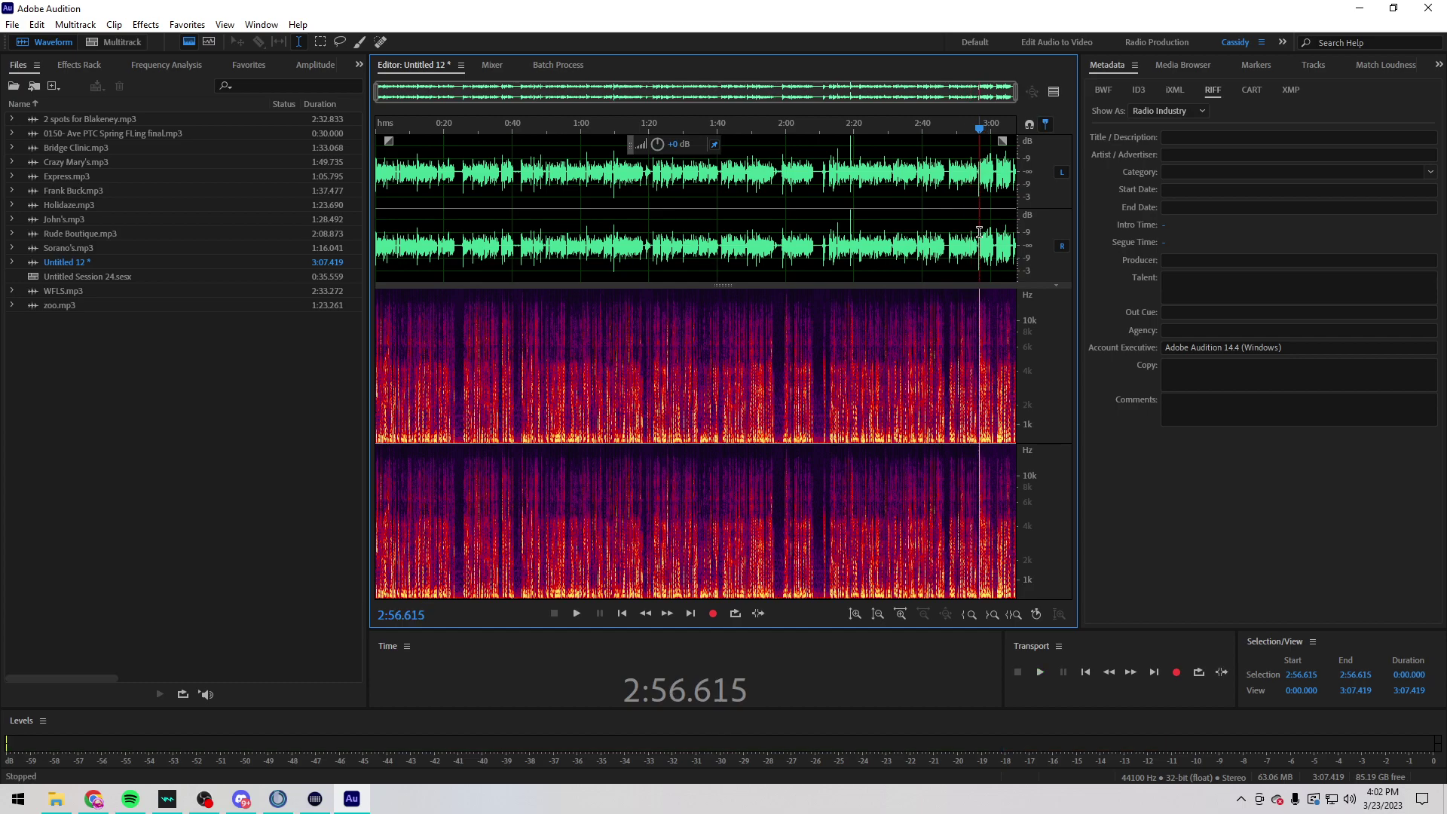
{"action": "scroll", "coordinate": [979, 235], "scroll_direction": "up", "scroll_amount": 3}
{"action": "scroll", "coordinate": [972, 232], "scroll_direction": "down", "scroll_amount": 4}
{"action": "key", "text": "space"}
{"action": "left_click", "coordinate": [830, 211]}
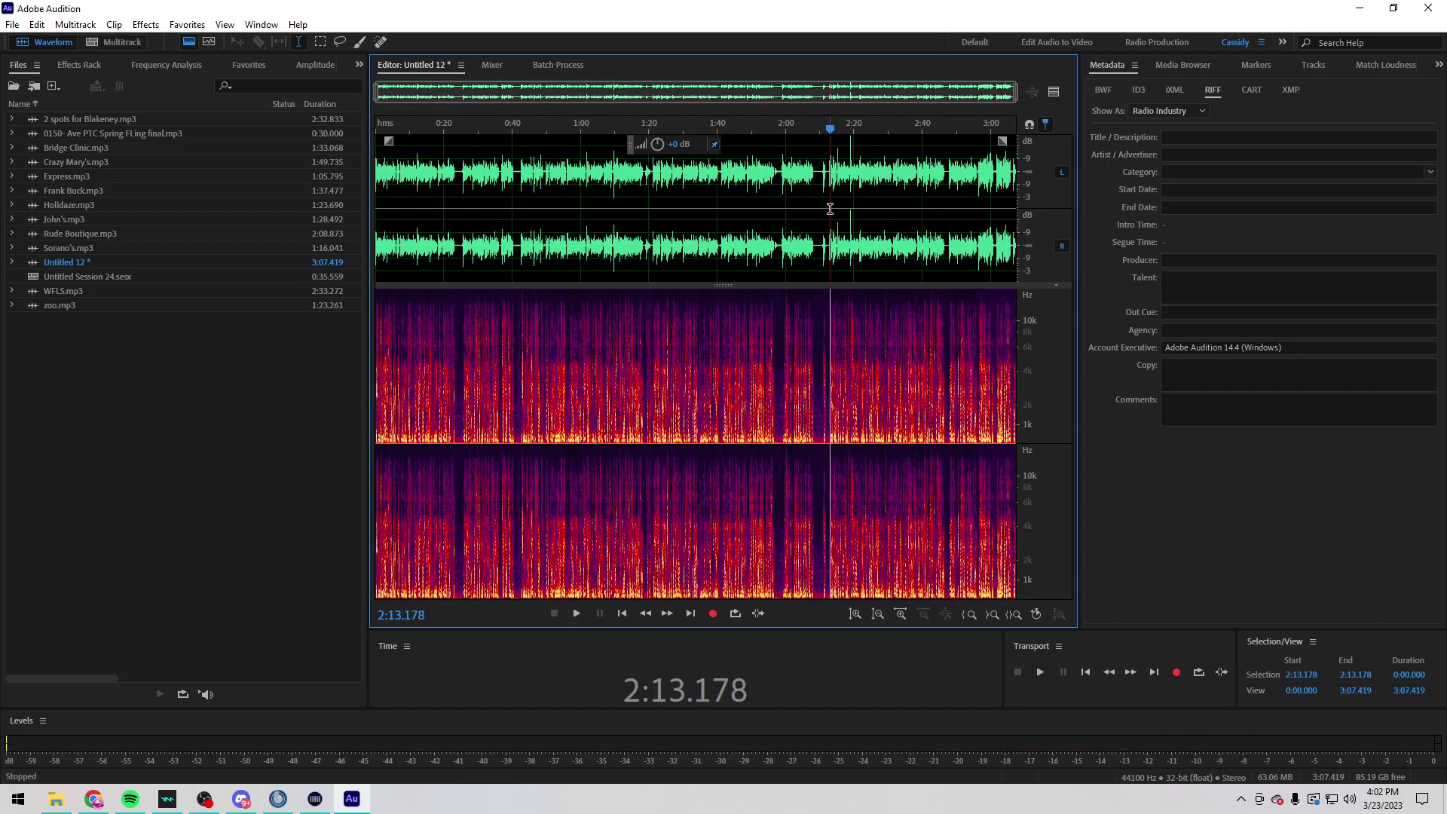
Step: Save the recording in Downloads as Goggins.mp3 in MP3 Audio format
{"action": "key", "text": "ctrl+s"}
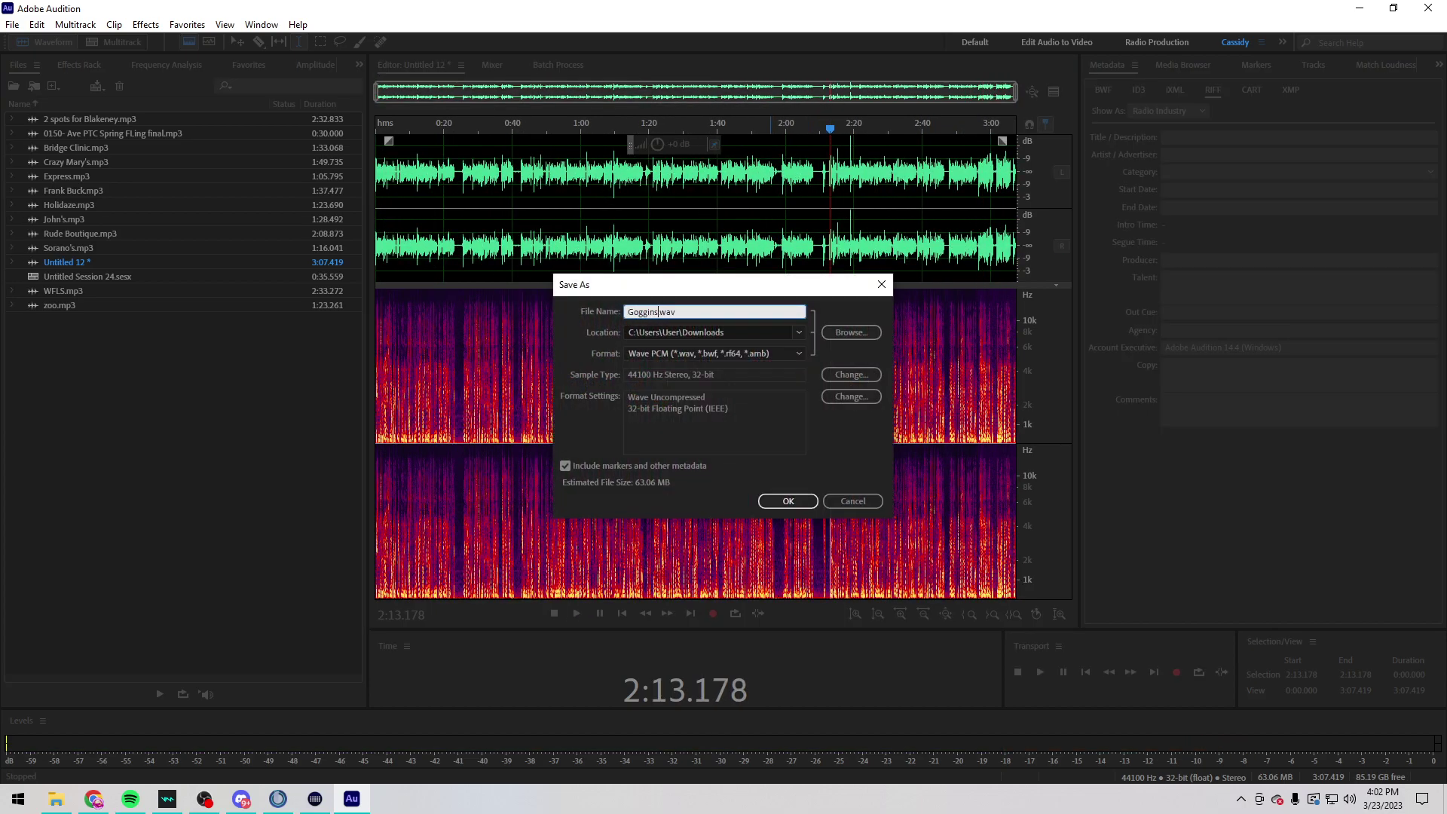
{"action": "scroll", "coordinate": [704, 357], "scroll_direction": "up", "scroll_amount": 2}
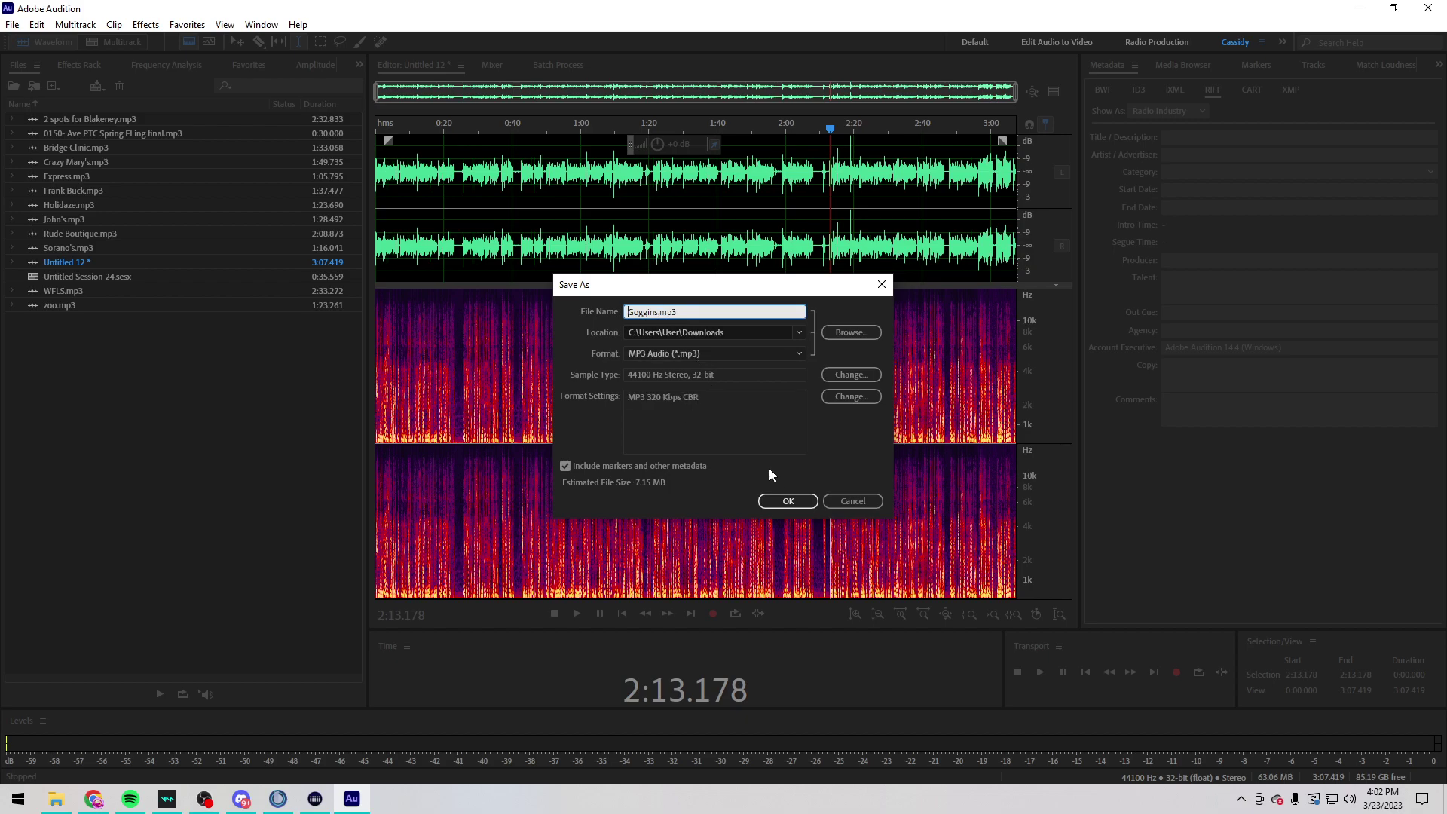
{"action": "left_click", "coordinate": [788, 501]}
Step: Reply to the "Female Read Please!" email in Gmail with Goggins.mp3 attached and the message "Here you go!"
{"action": "left_click", "coordinate": [95, 799]}
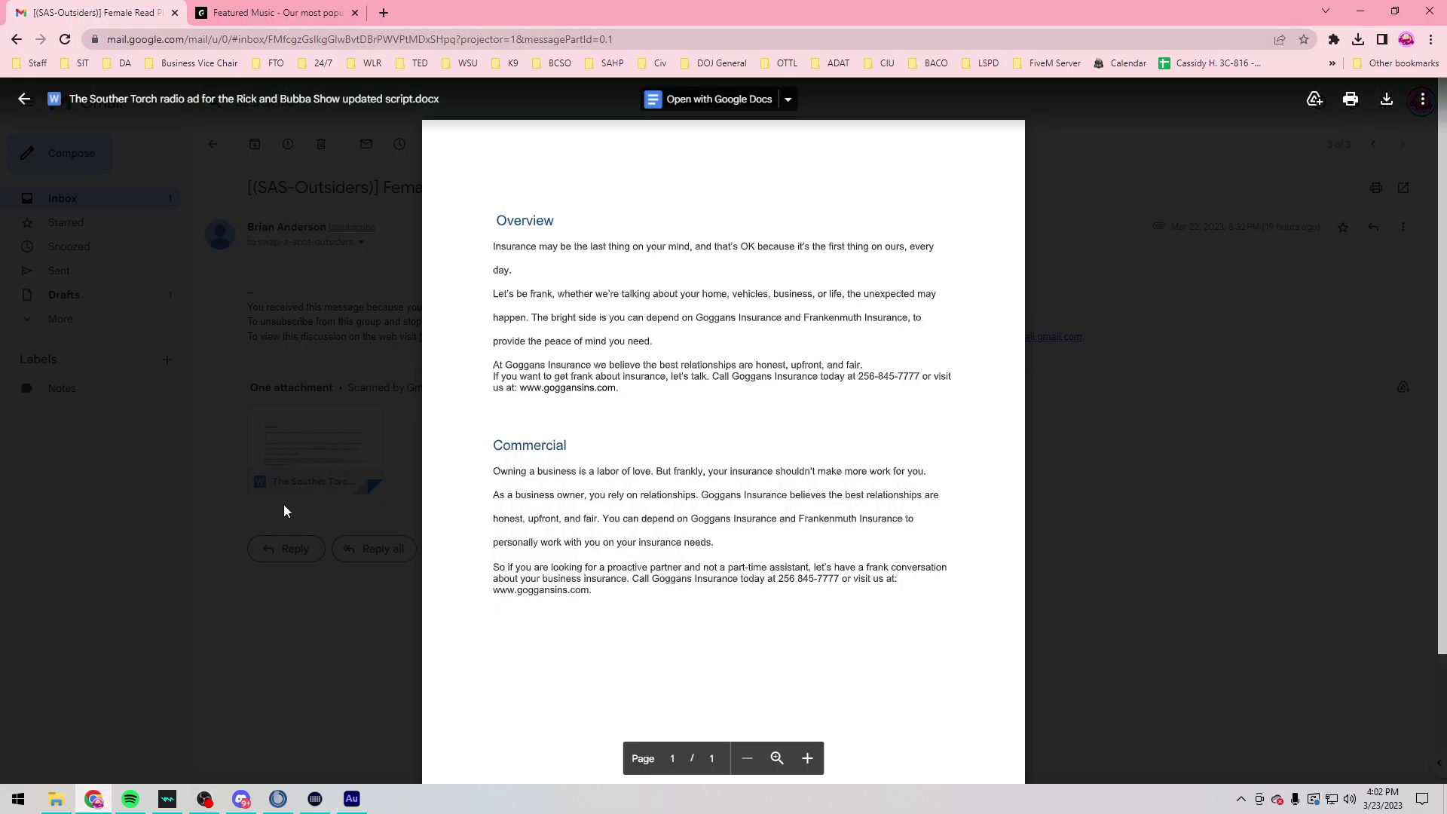
{"action": "left_click", "coordinate": [305, 485]}
{"action": "left_click", "coordinate": [315, 565]}
{"action": "left_click", "coordinate": [56, 799]}
{"action": "left_click_drag", "start_coordinate": [354, 300], "coordinate": [498, 642]}
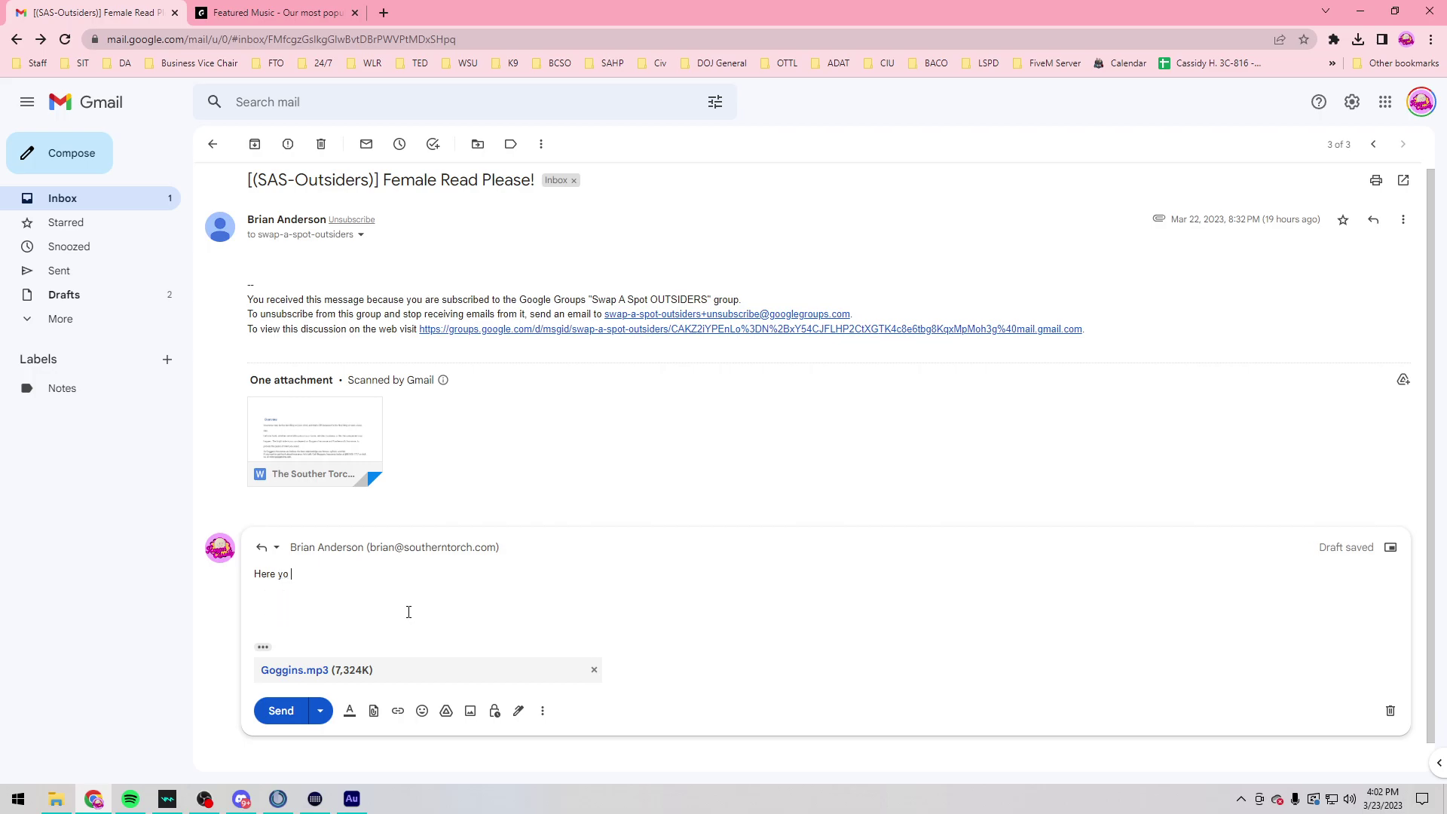
{"action": "key", "text": "ctrl+Return"}
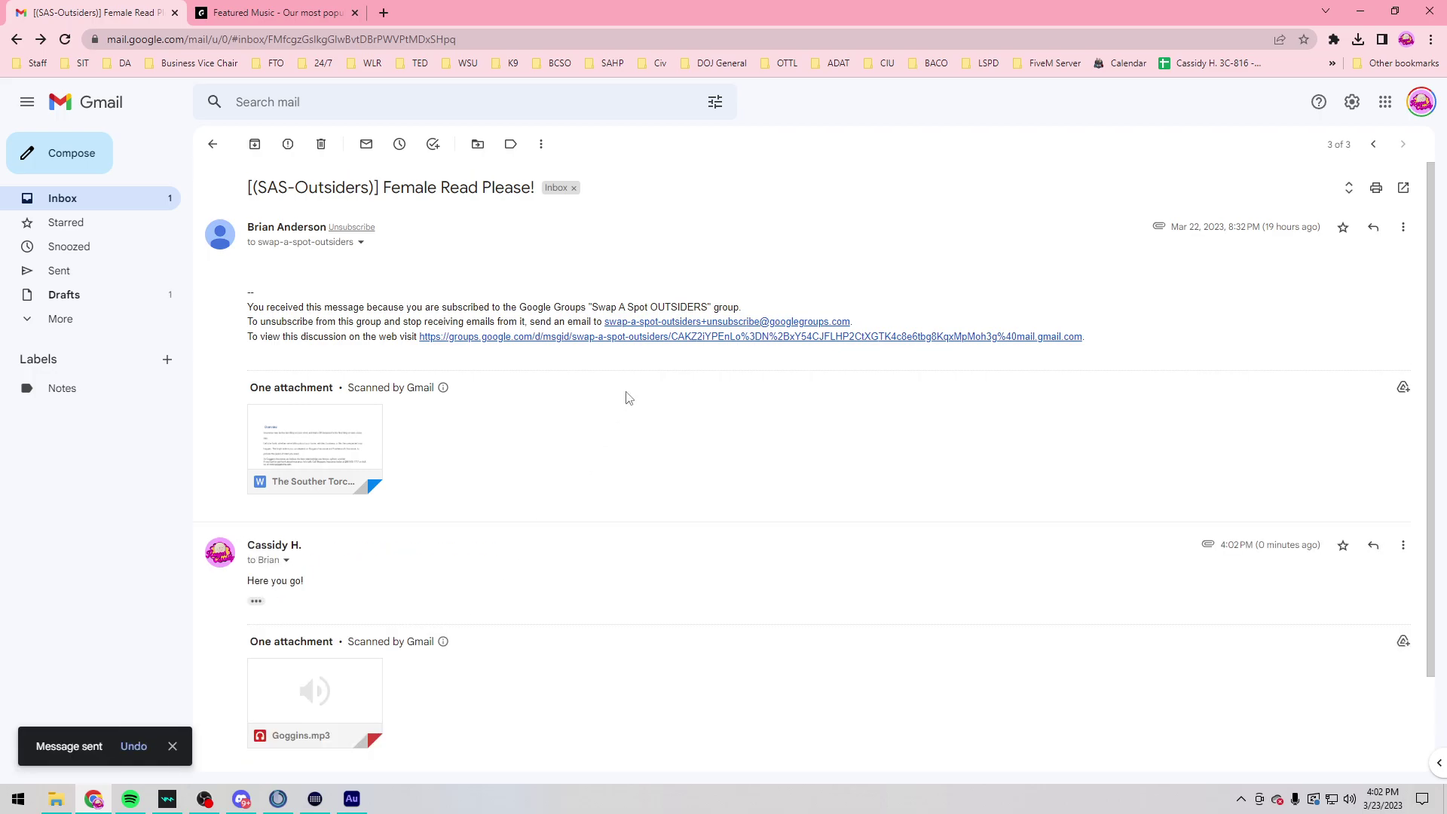
Step: Delete the answered email and the "MALE OR FEMALE VOICE" and "Happy to trade any voice for a :30?" conversations
{"action": "left_click", "coordinate": [322, 144]}
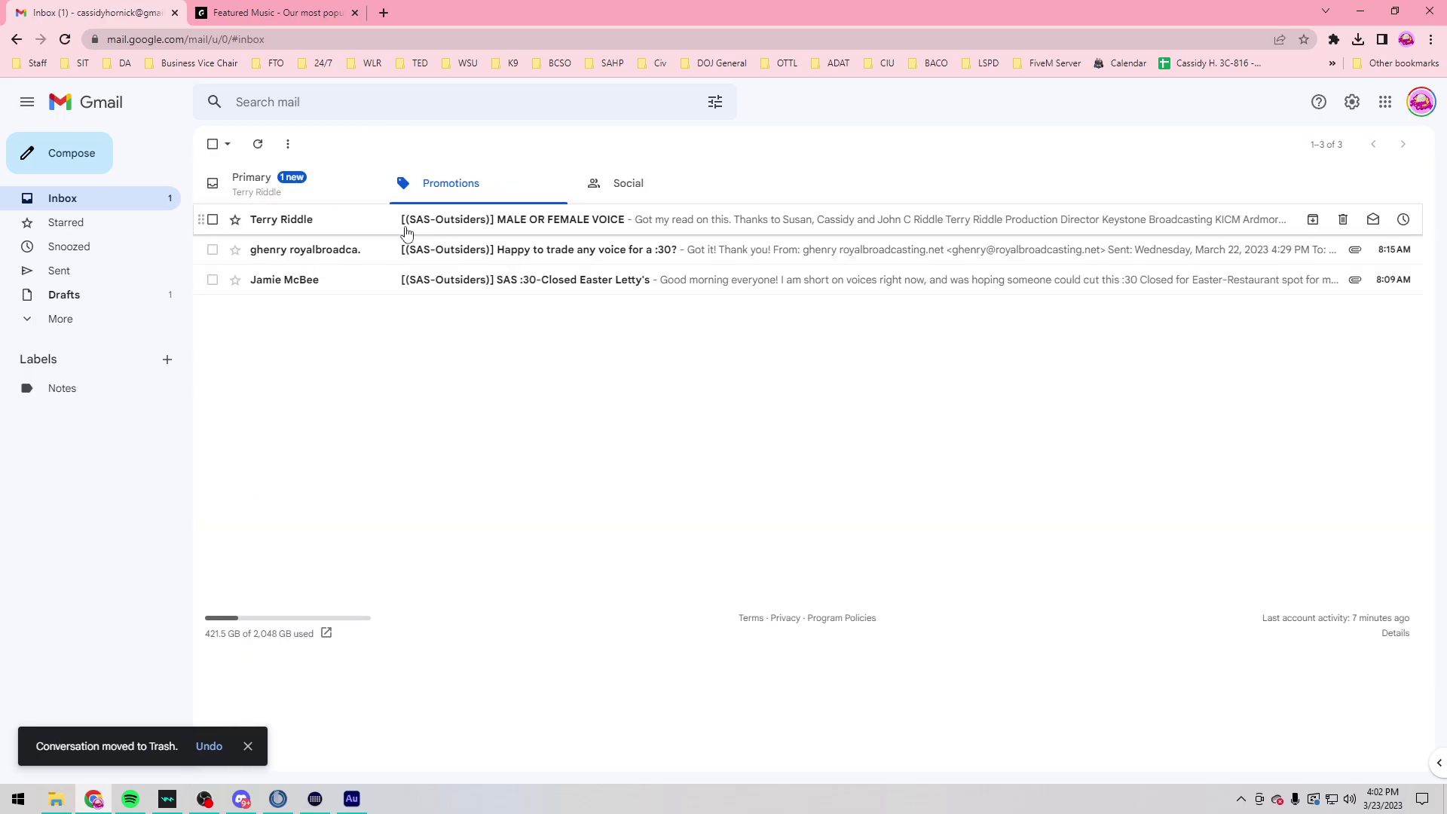
{"action": "left_click", "coordinate": [628, 220]}
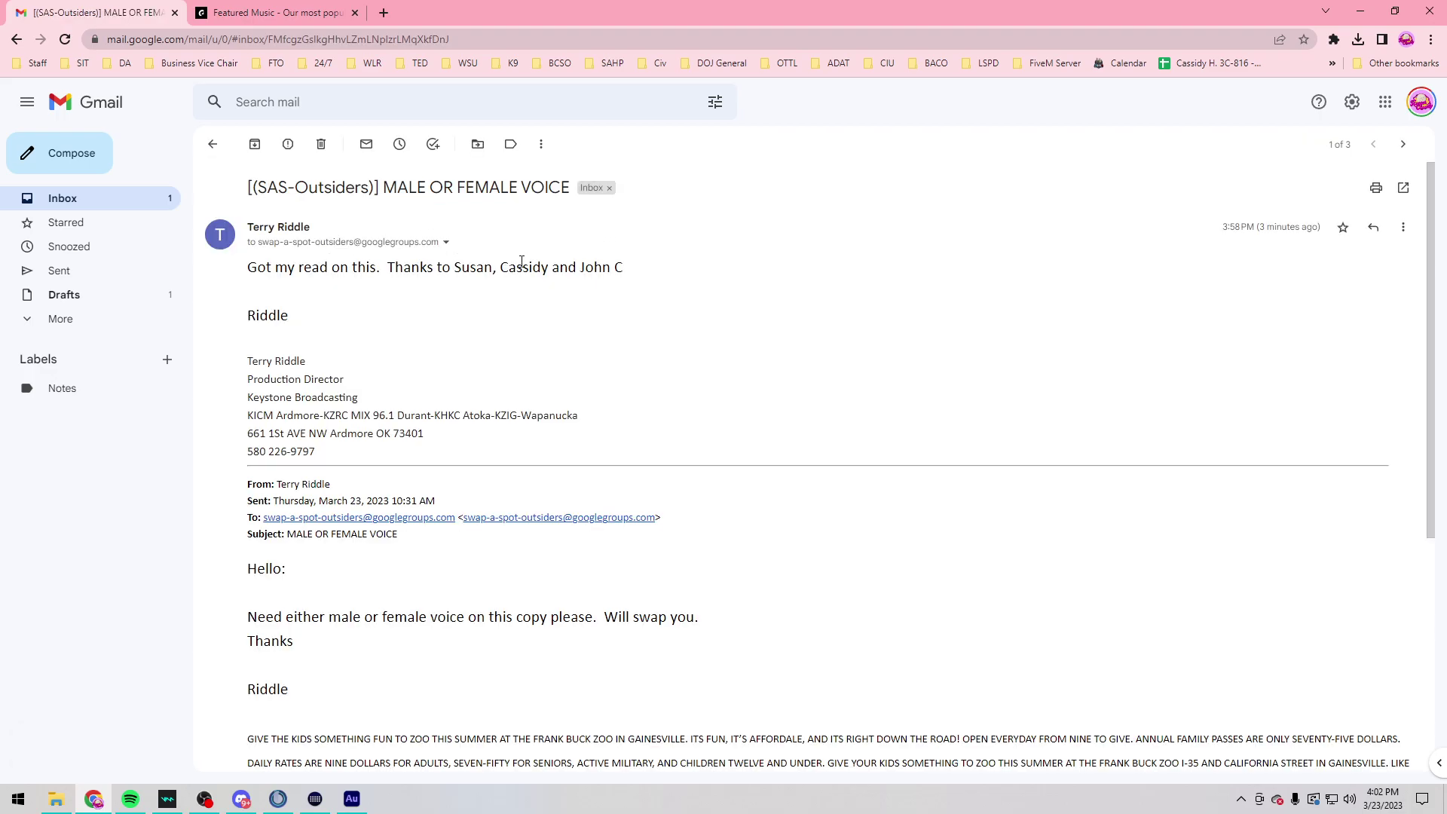
{"action": "left_click", "coordinate": [322, 145]}
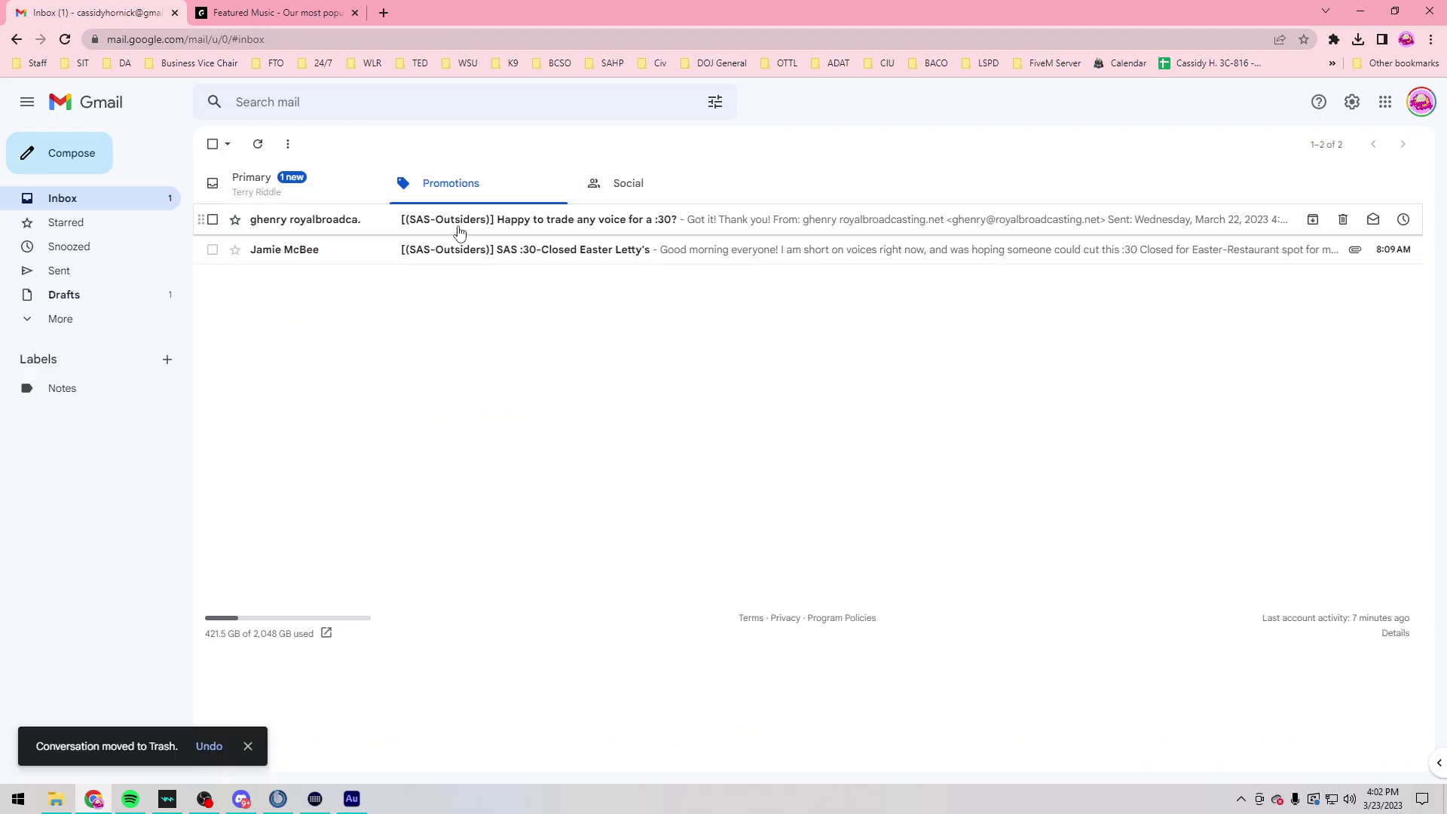
{"action": "left_click", "coordinate": [460, 226]}
{"action": "left_click", "coordinate": [333, 155]}
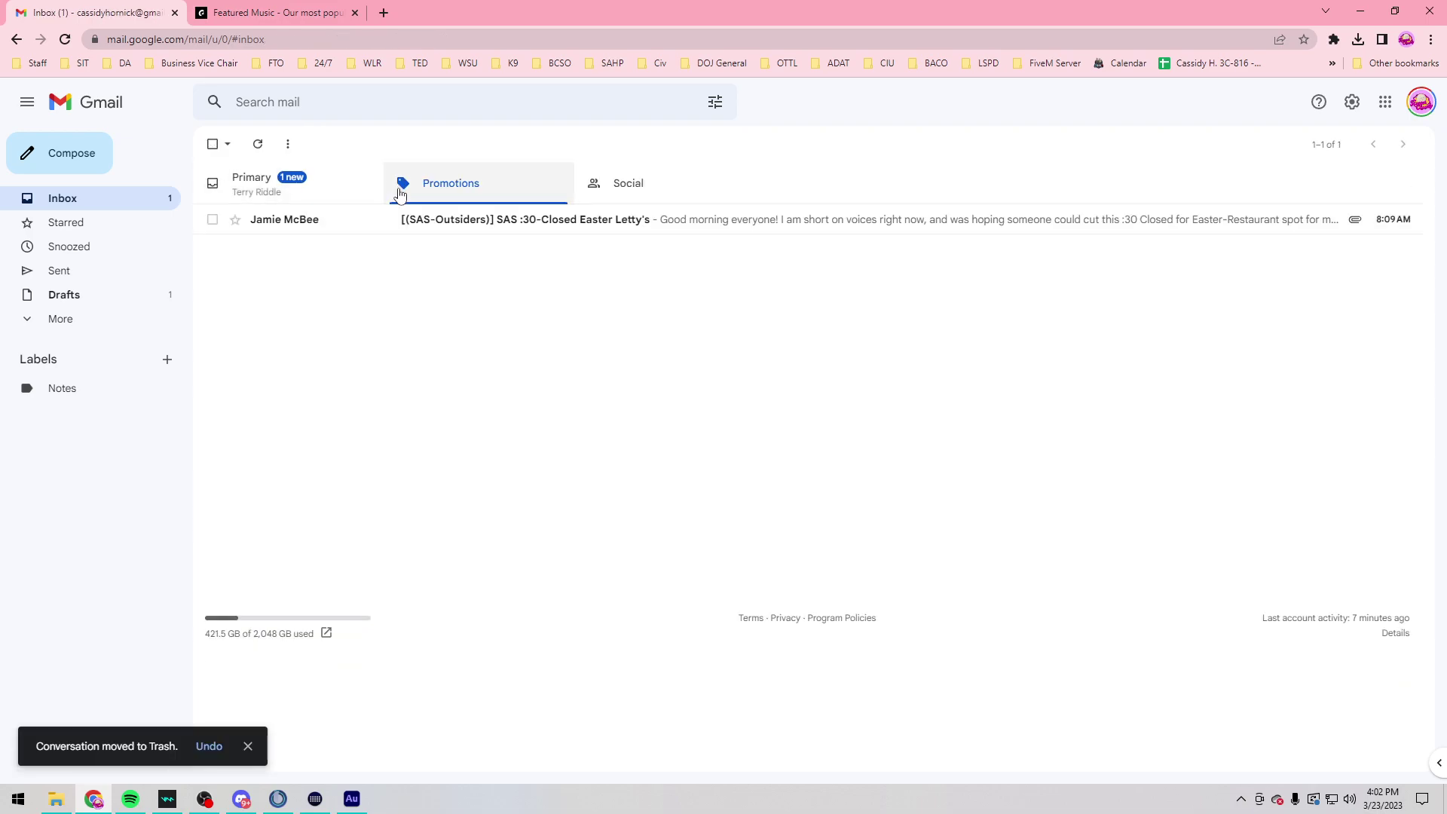
Step: Read the "FRANK BUCK ZOO CPOT" email in the Primary inbox and delete it
{"action": "left_click", "coordinate": [324, 206]}
{"action": "left_click", "coordinate": [455, 234]}
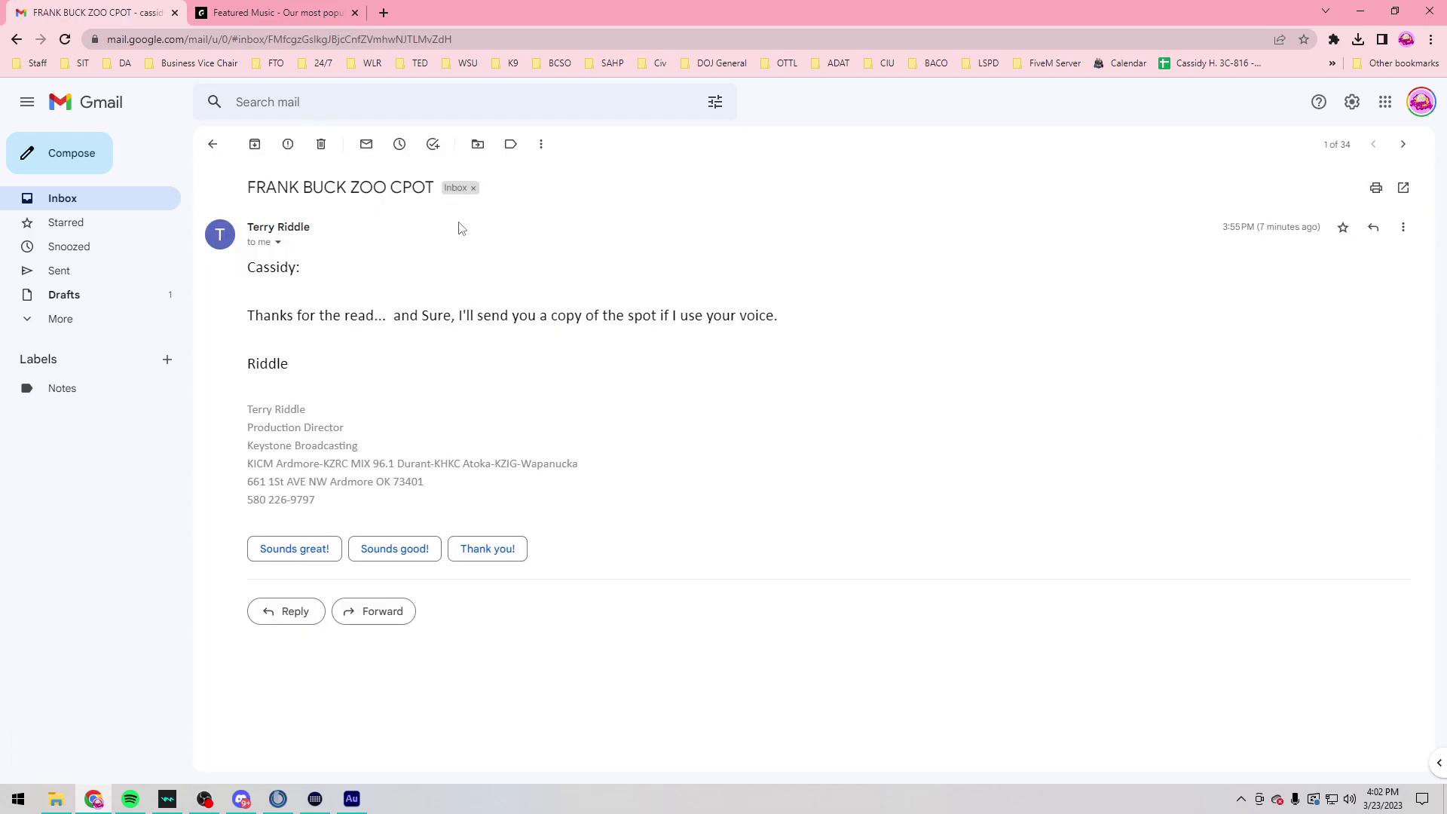
{"action": "left_click_drag", "start_coordinate": [516, 315], "coordinate": [704, 336]}
{"action": "left_click", "coordinate": [628, 307]}
{"action": "left_click", "coordinate": [321, 144]}
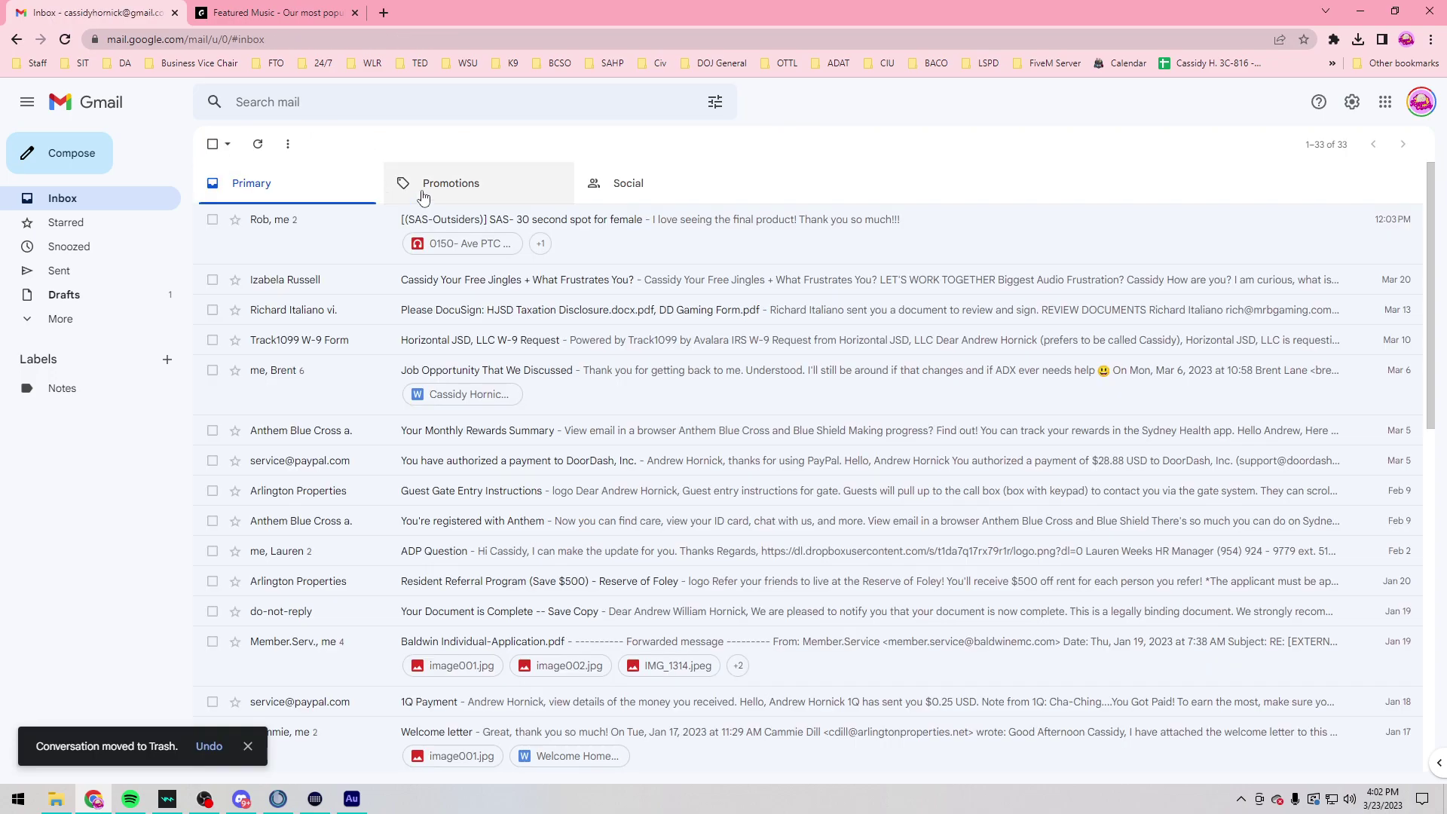
Step: Open the "SAS :30-Closed Easter Letty's" email, read the request, and switch to Audition
{"action": "left_click", "coordinate": [417, 188]}
{"action": "left_click", "coordinate": [429, 220]}
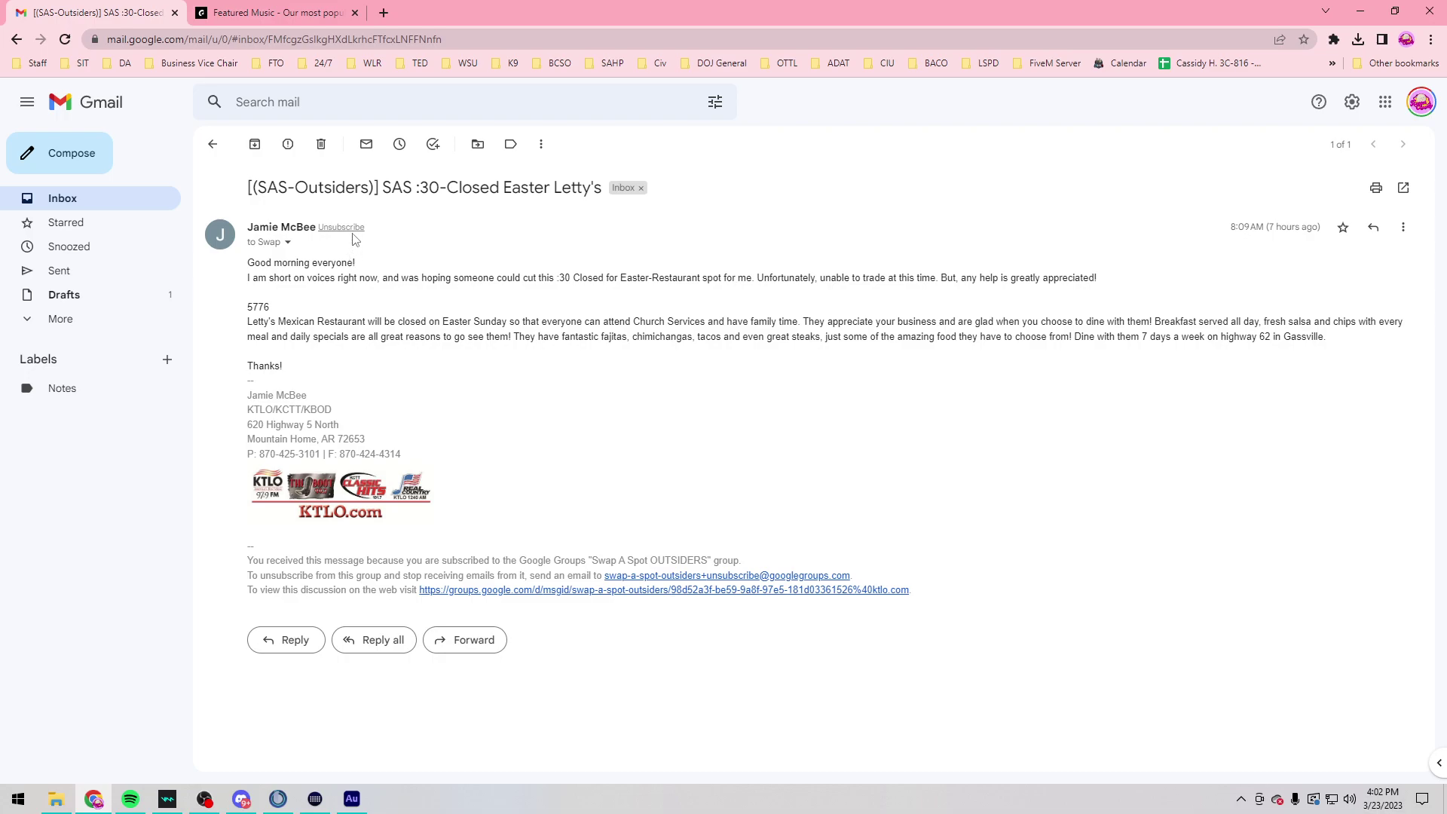
{"action": "left_click_drag", "start_coordinate": [280, 278], "coordinate": [589, 279]}
{"action": "left_click", "coordinate": [346, 802]}
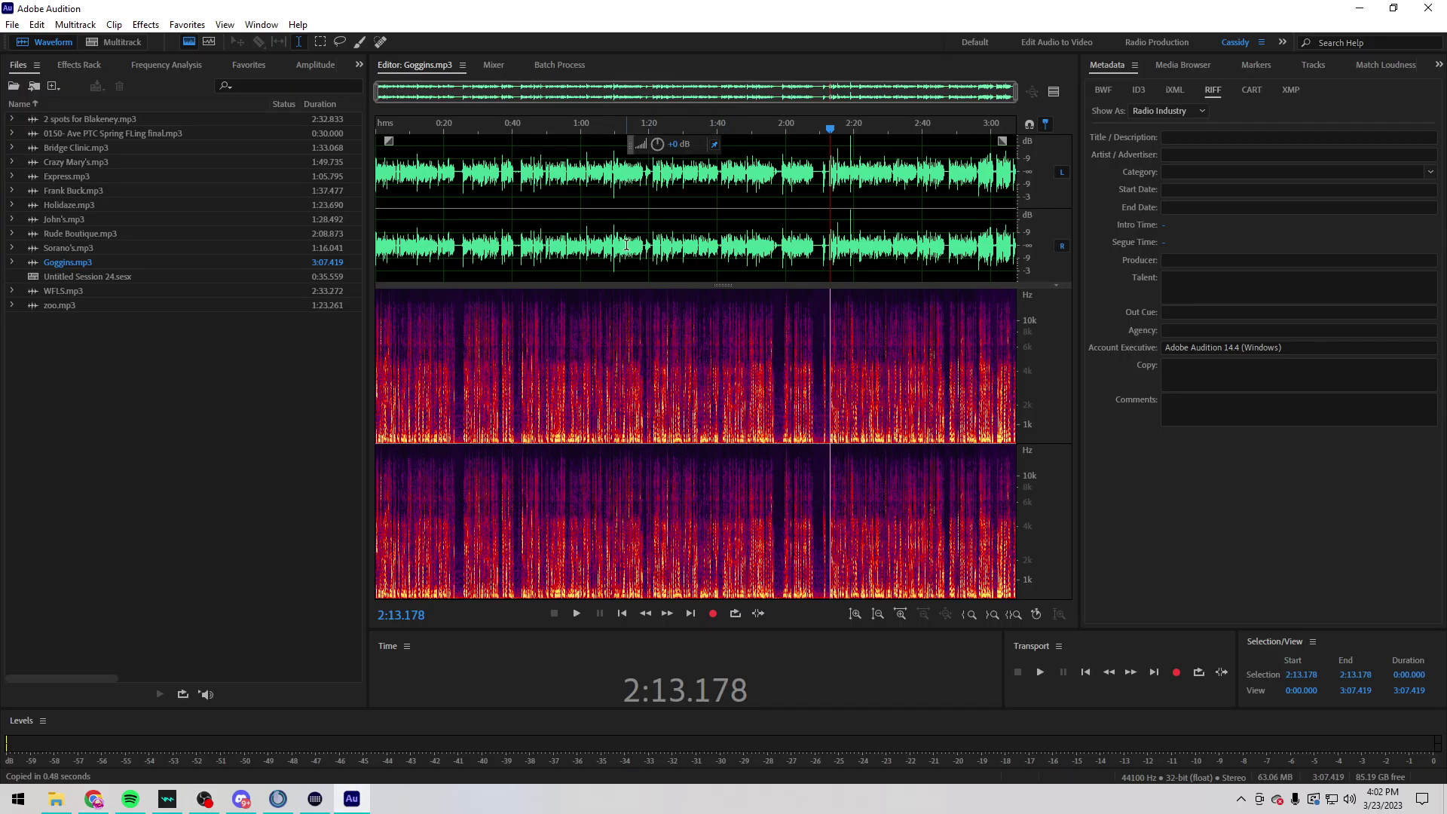
{"action": "left_click", "coordinate": [505, 245]}
{"action": "key", "text": "ctrl+n"}
{"action": "key", "text": "Return"}
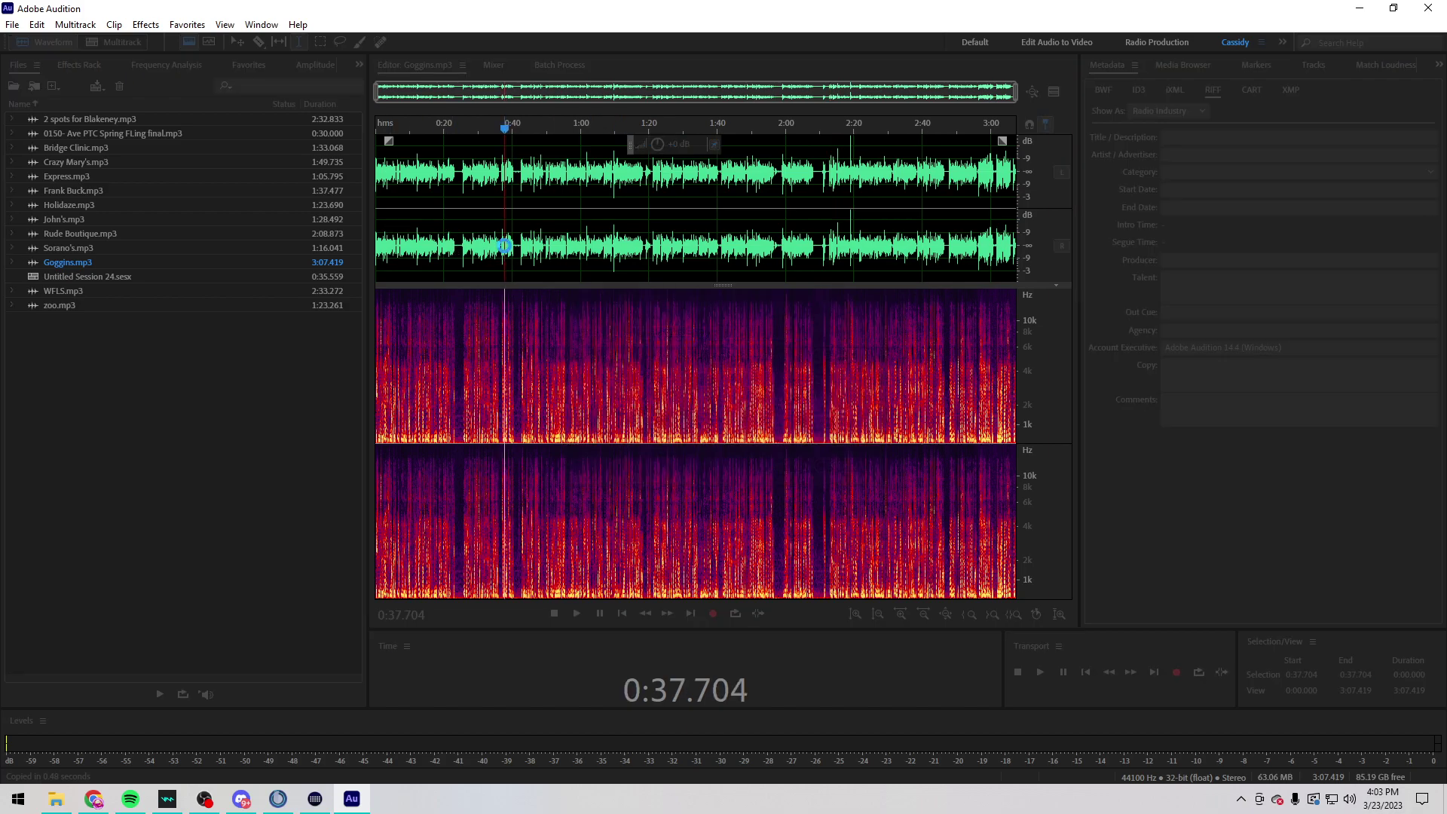
Step: Close both untitled multitrack sessions and create a new 44100 Hz stereo, 32-bit float audio file
{"action": "right_click", "coordinate": [126, 285]}
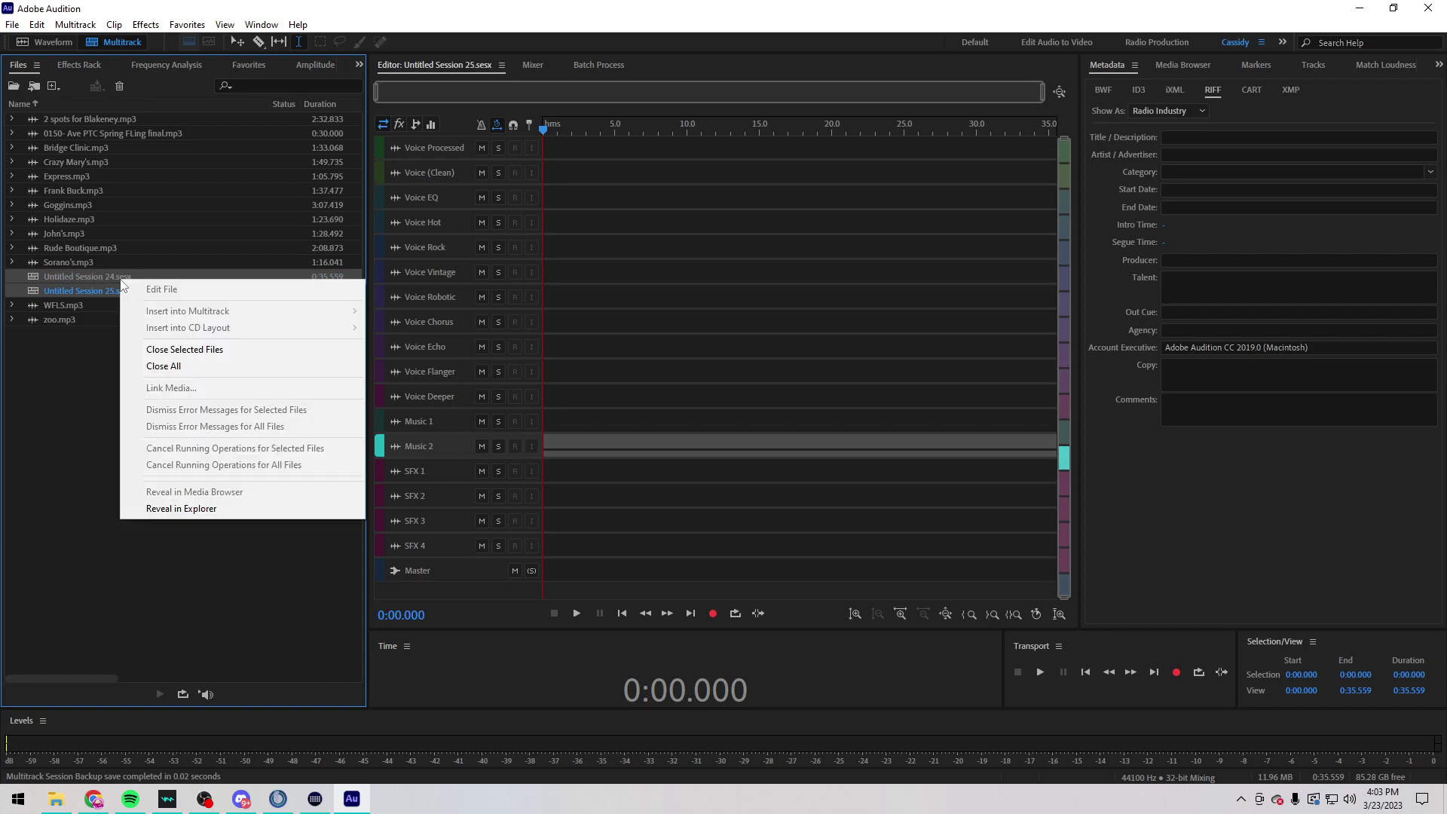
{"action": "left_click", "coordinate": [144, 343]}
{"action": "key", "text": "ctrl+shift+n"}
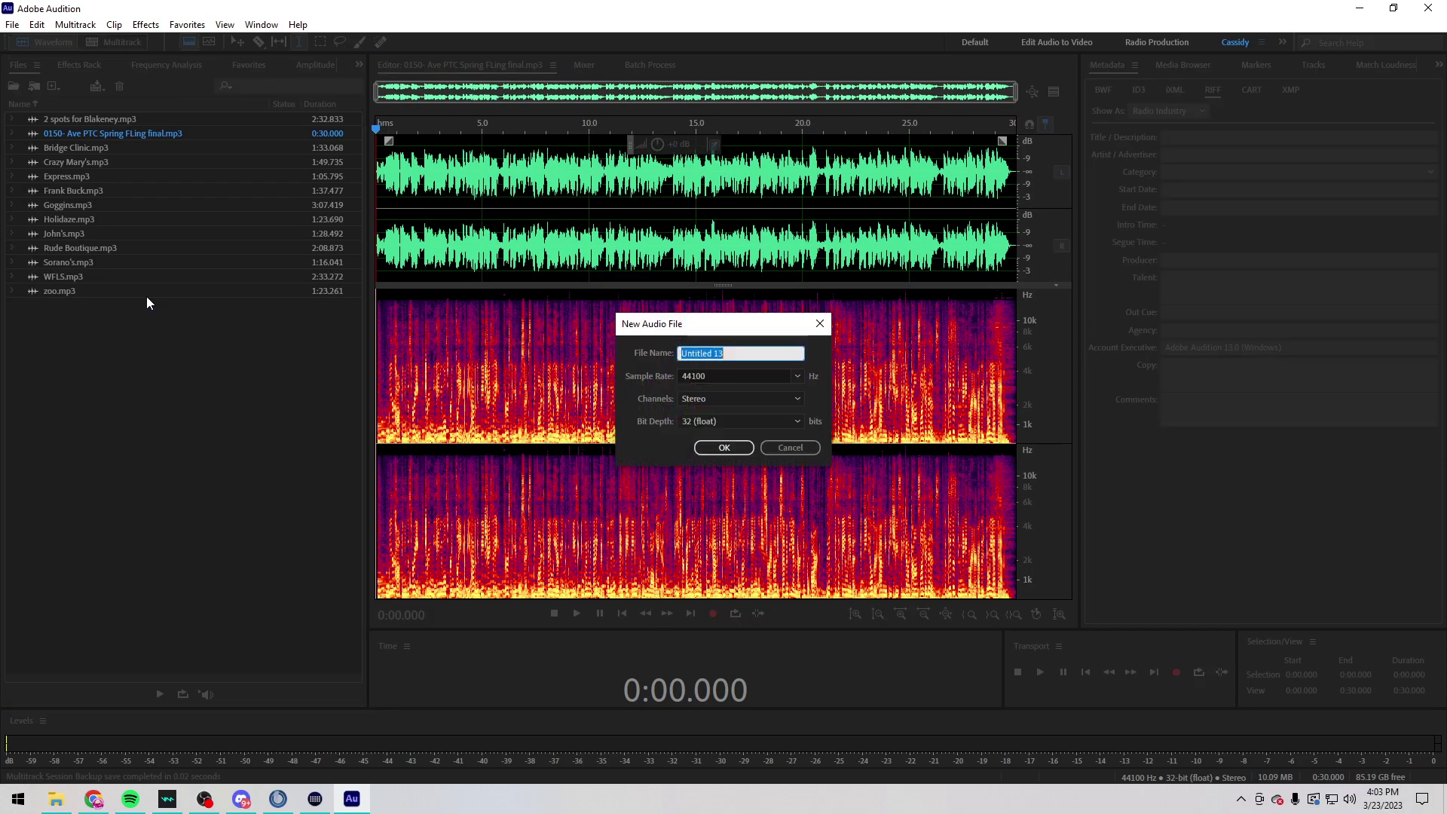
{"action": "key", "text": "Return"}
Step: Record the Letty's Mexican Restaurant spot from the emailed script into the new file
{"action": "key", "text": "shift+space"}
{"action": "left_click", "coordinate": [108, 804]}
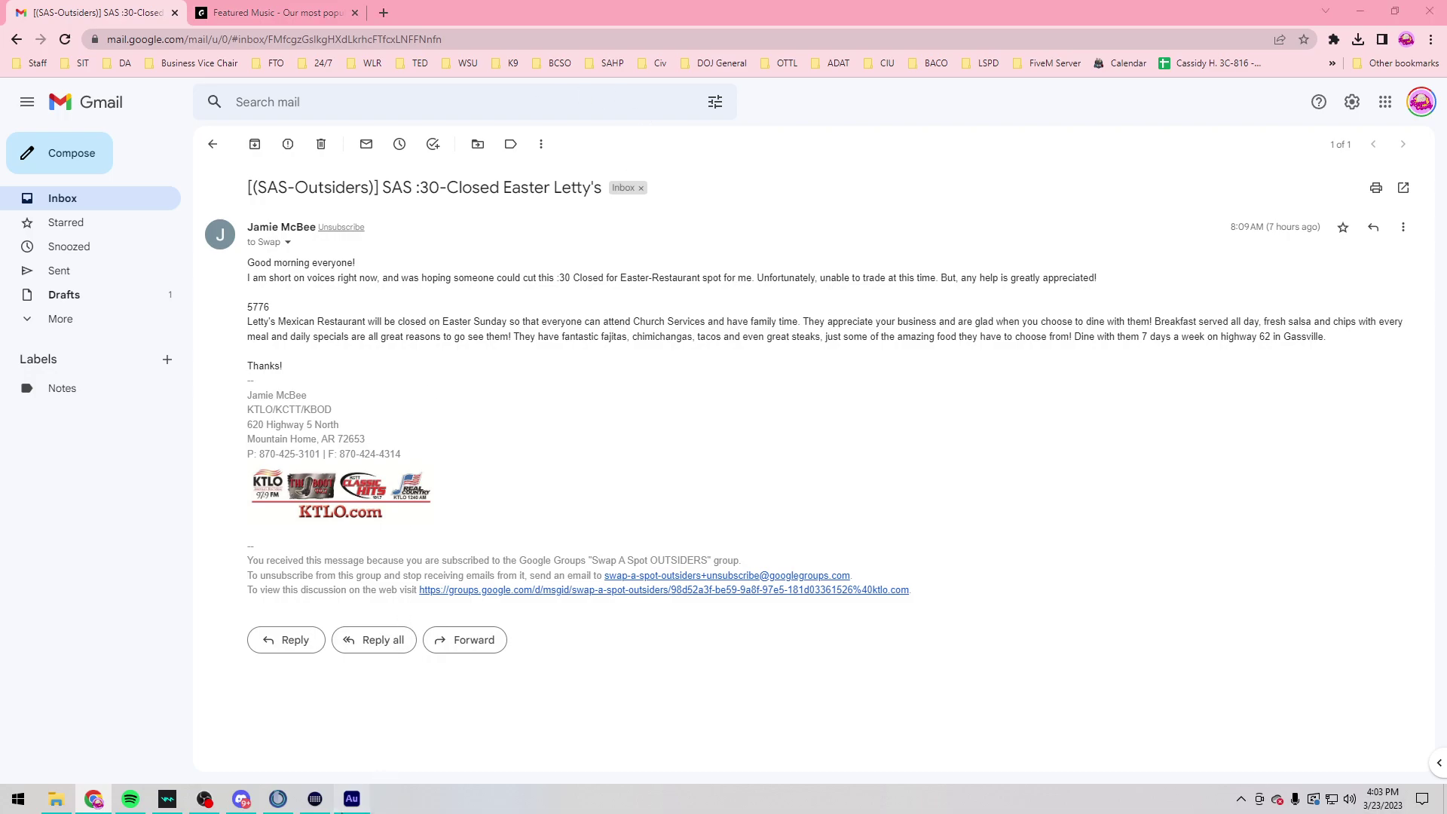
{"action": "key", "text": "alt+Tab"}
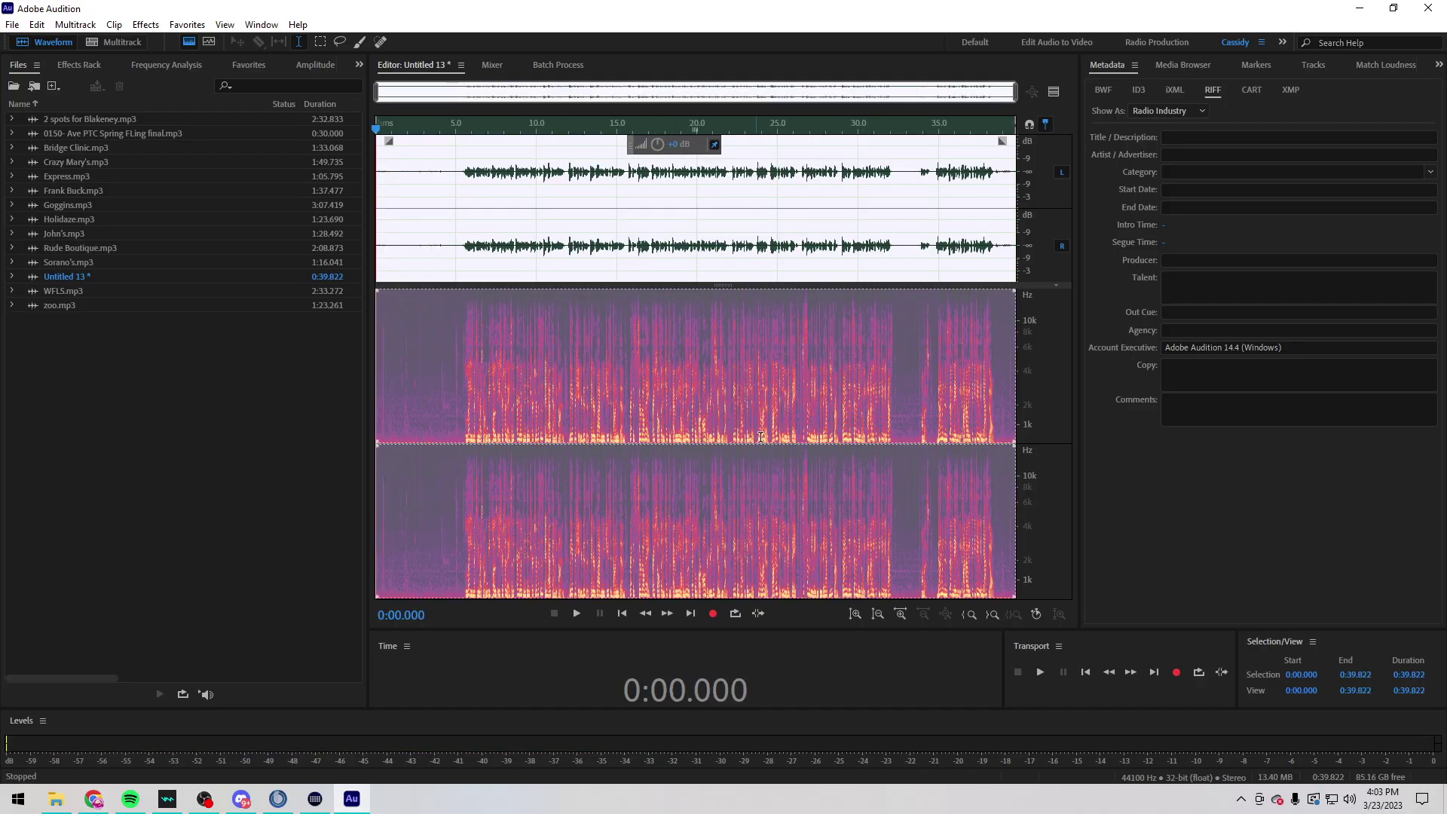
Step: Play the retake at the end of the Letty's recording from 0:34.725 to compare it with the earlier read
{"action": "scroll", "coordinate": [926, 239], "scroll_direction": "up", "scroll_amount": 5}
{"action": "left_click", "coordinate": [909, 241]}
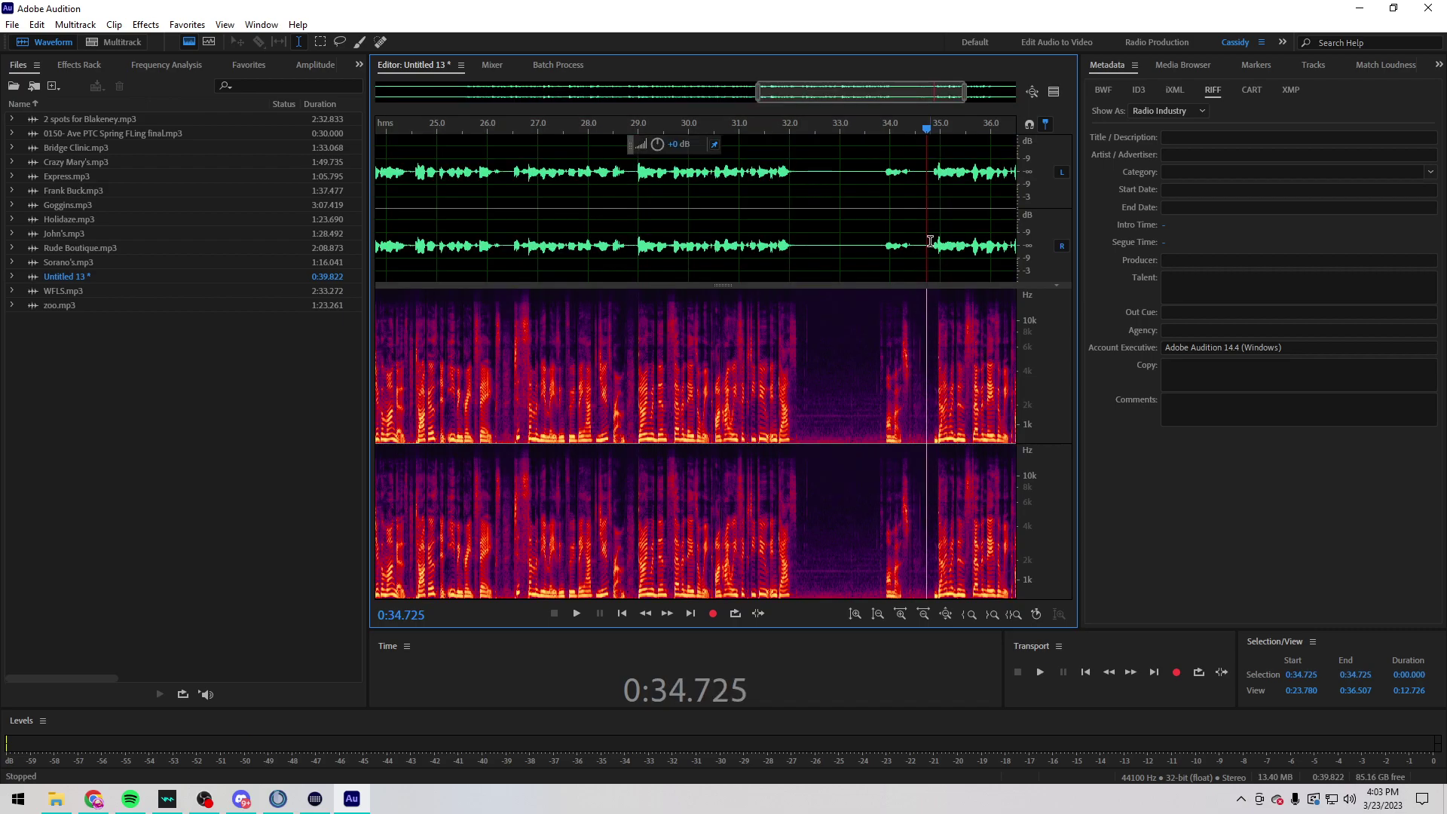
{"action": "key", "text": "space"}
{"action": "left_click_drag", "start_coordinate": [926, 254], "coordinate": [878, 258]}
{"action": "scroll", "coordinate": [875, 257], "scroll_direction": "down", "scroll_amount": 2}
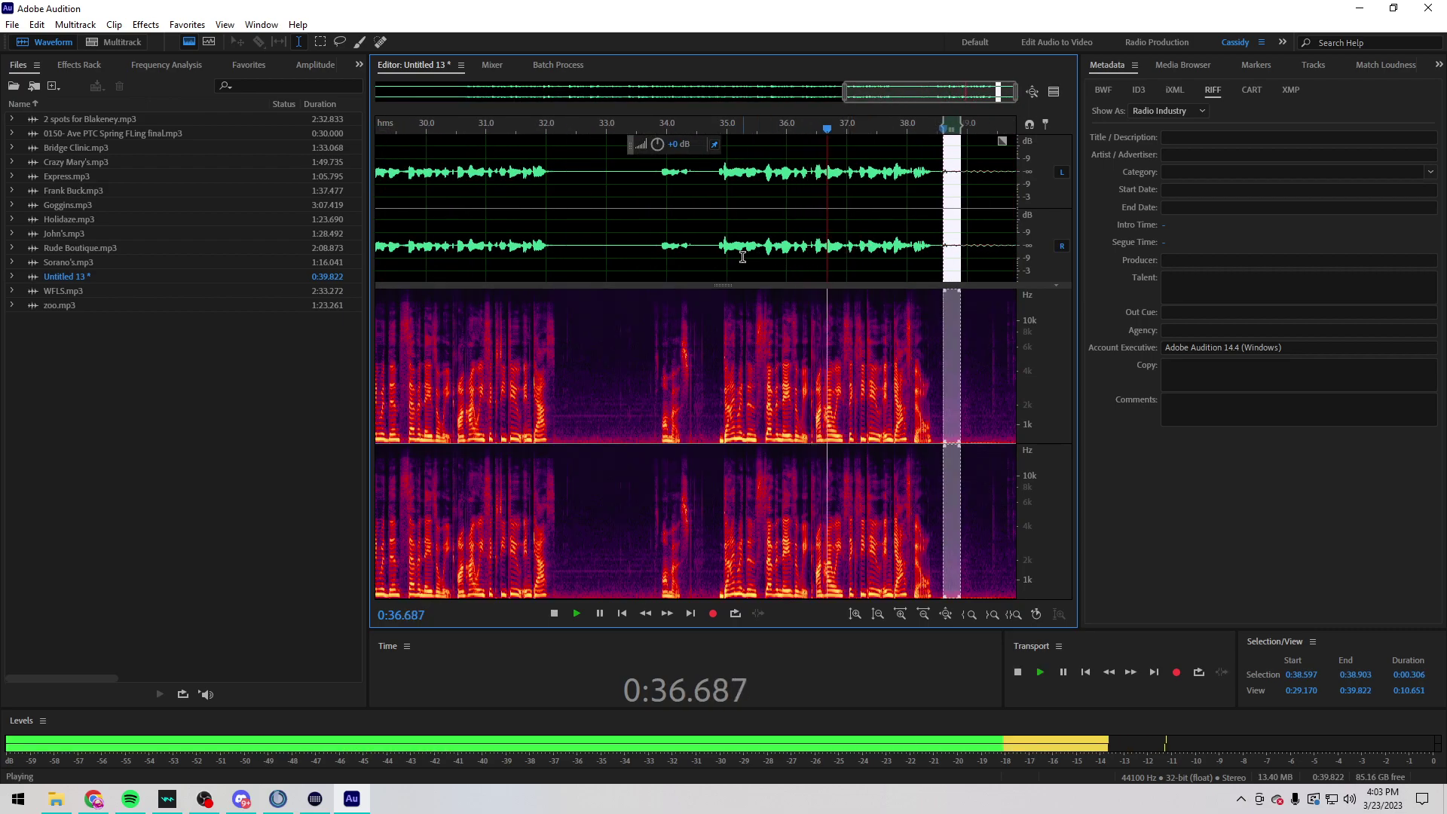
{"action": "scroll", "coordinate": [715, 255], "scroll_direction": "up", "scroll_amount": 3}
{"action": "scroll", "coordinate": [750, 254], "scroll_direction": "down", "scroll_amount": 6}
Step: Cut about 5.9 s of the recording starting at 0:28.938, up to the start of the retake
{"action": "left_click_drag", "start_coordinate": [774, 255], "coordinate": [579, 244]}
{"action": "key", "text": "space"}
{"action": "scroll", "coordinate": [579, 245], "scroll_direction": "up", "scroll_amount": 3}
{"action": "key", "text": "space"}
Step: Play across the new join from 0:28.938 to the end of the read
{"action": "key", "text": "space"}
{"action": "key", "text": "Delete"}
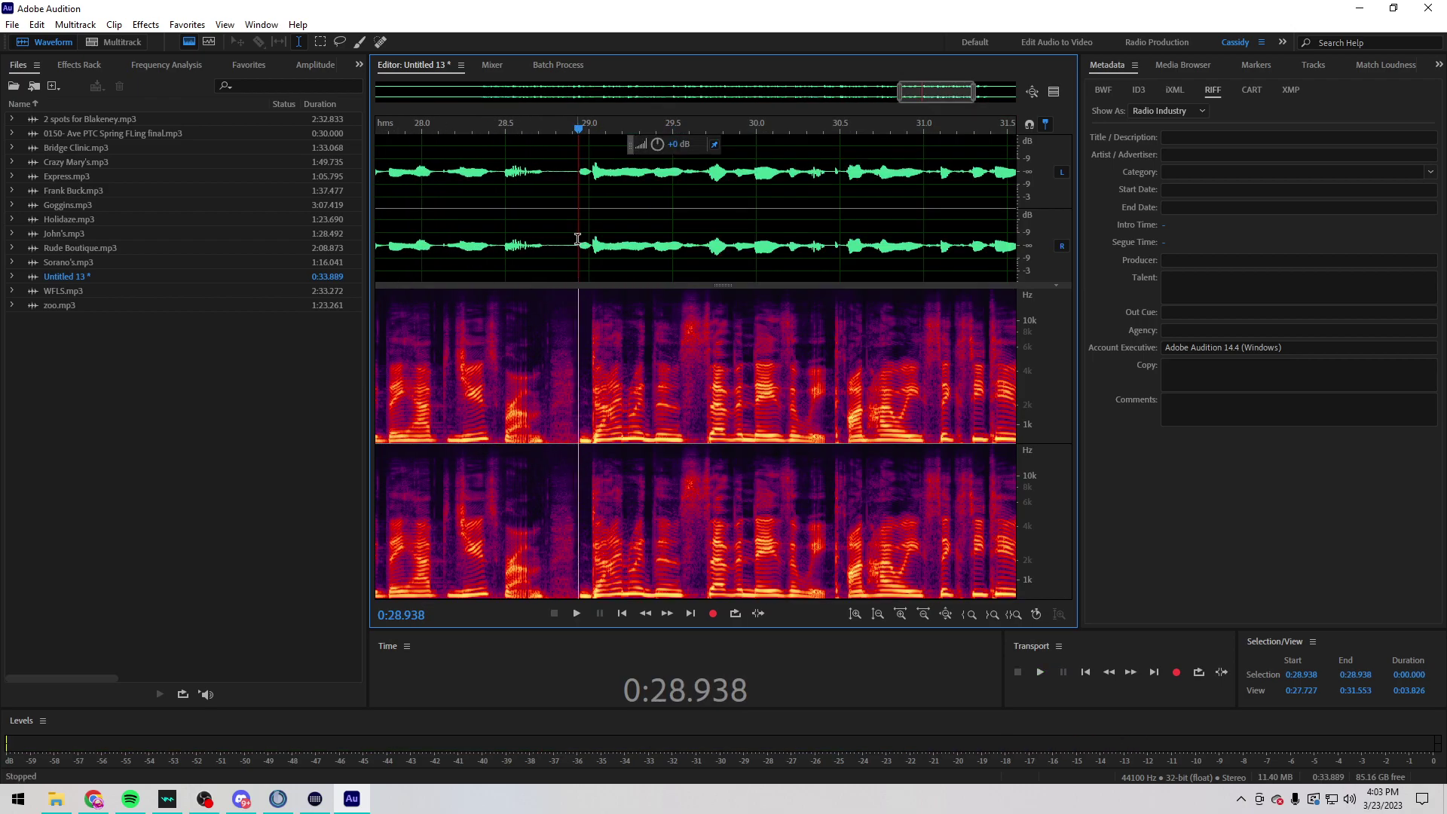
{"action": "key", "text": "space"}
{"action": "scroll", "coordinate": [936, 229], "scroll_direction": "down", "scroll_amount": 3}
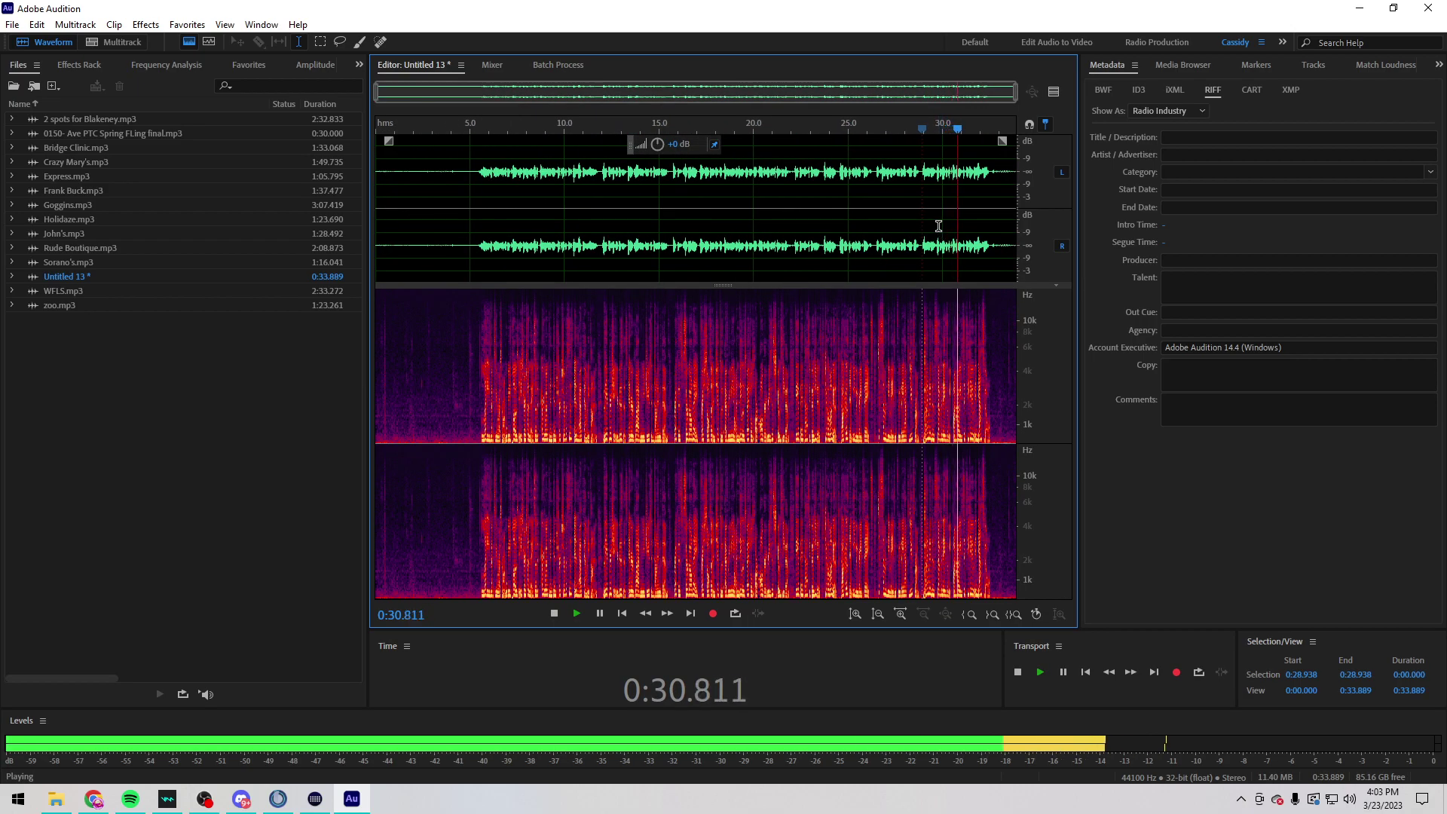
{"action": "scroll", "coordinate": [936, 226], "scroll_direction": "up", "scroll_amount": 3}
Step: Record a second take of the Letty's spot from the emailed script after the first read, starting at 0:33.075
{"action": "left_click", "coordinate": [933, 224]}
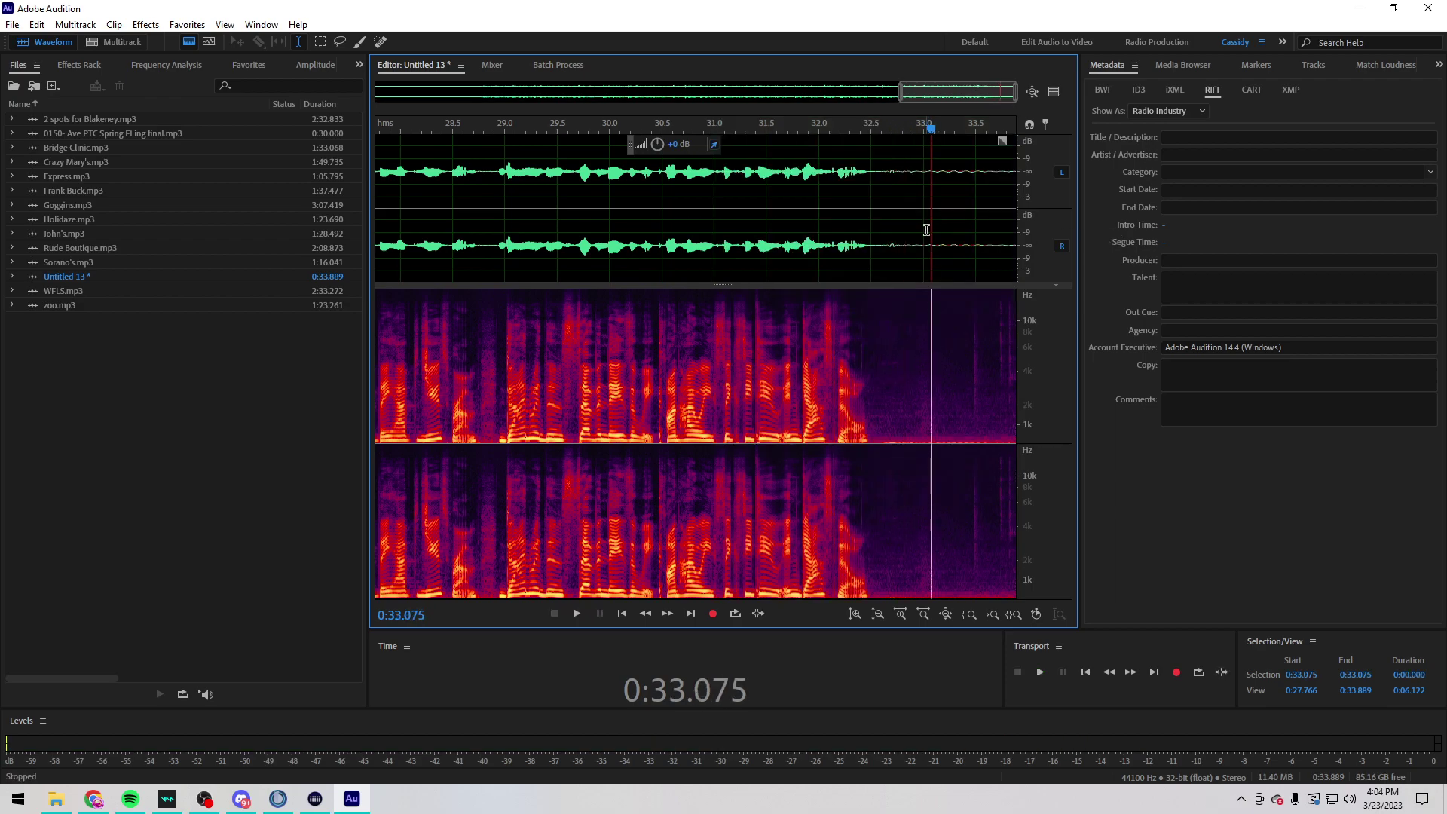
{"action": "key", "text": "shift+space"}
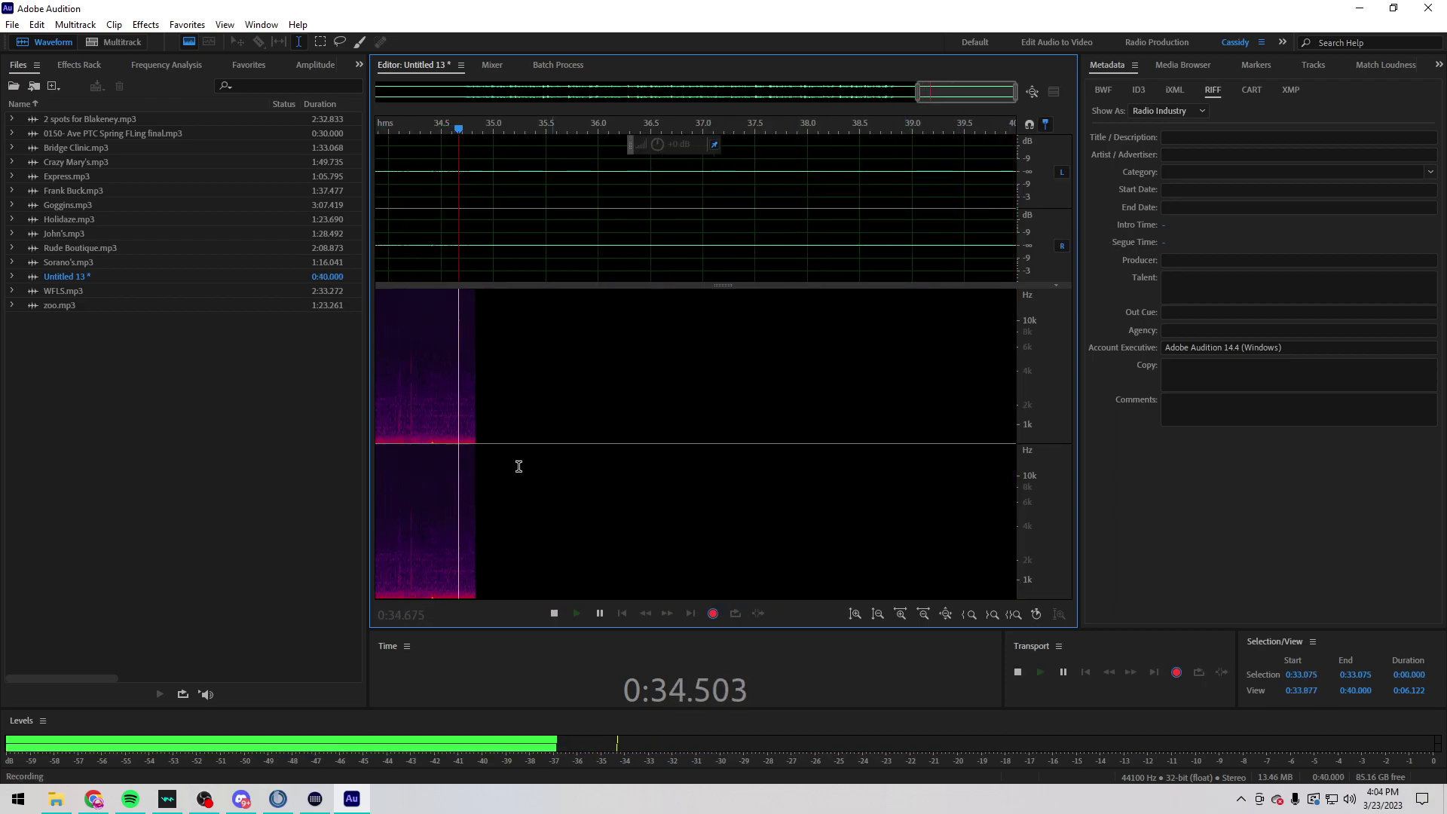
{"action": "left_click", "coordinate": [94, 799]}
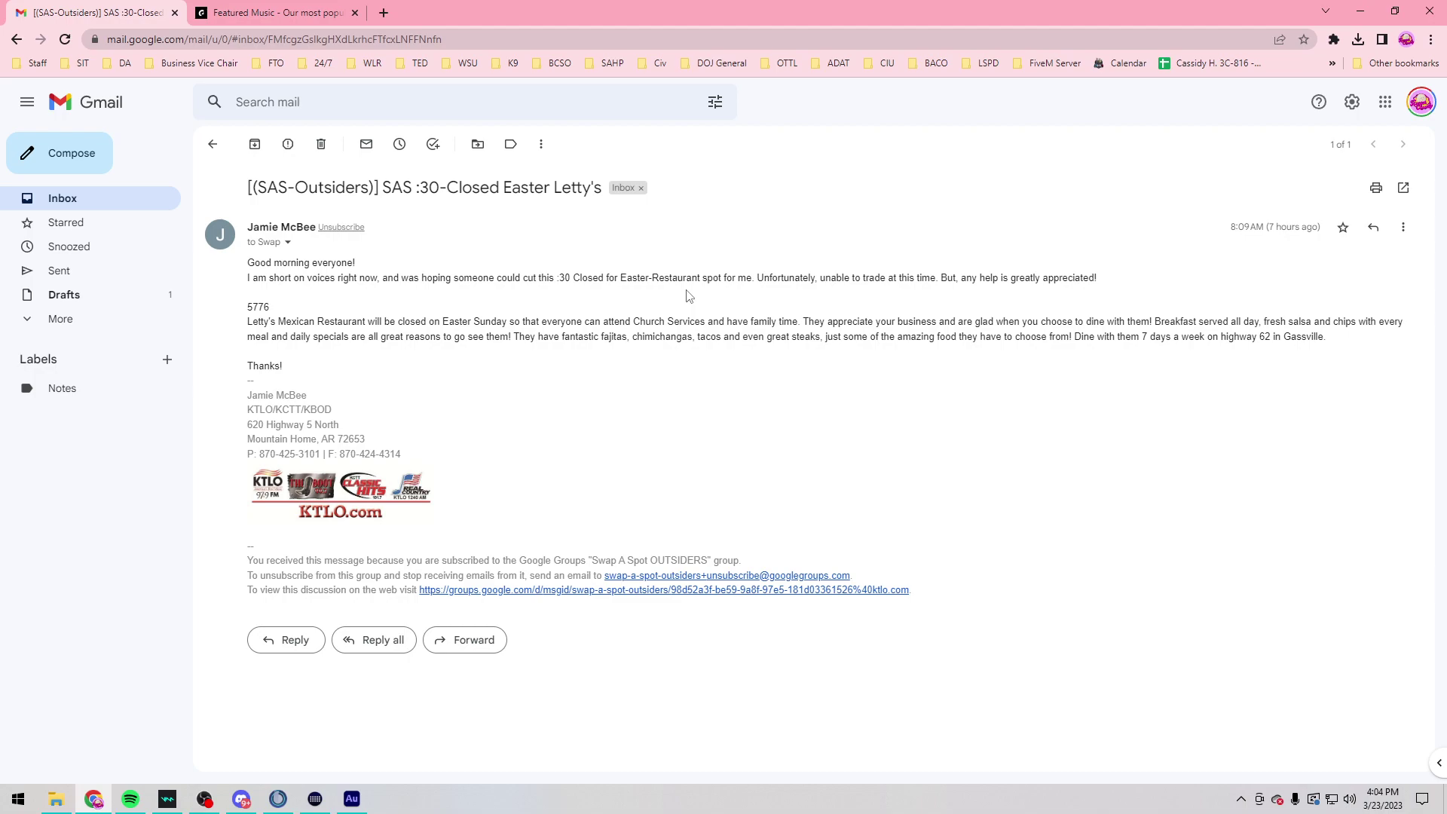
{"action": "left_click", "coordinate": [352, 798]}
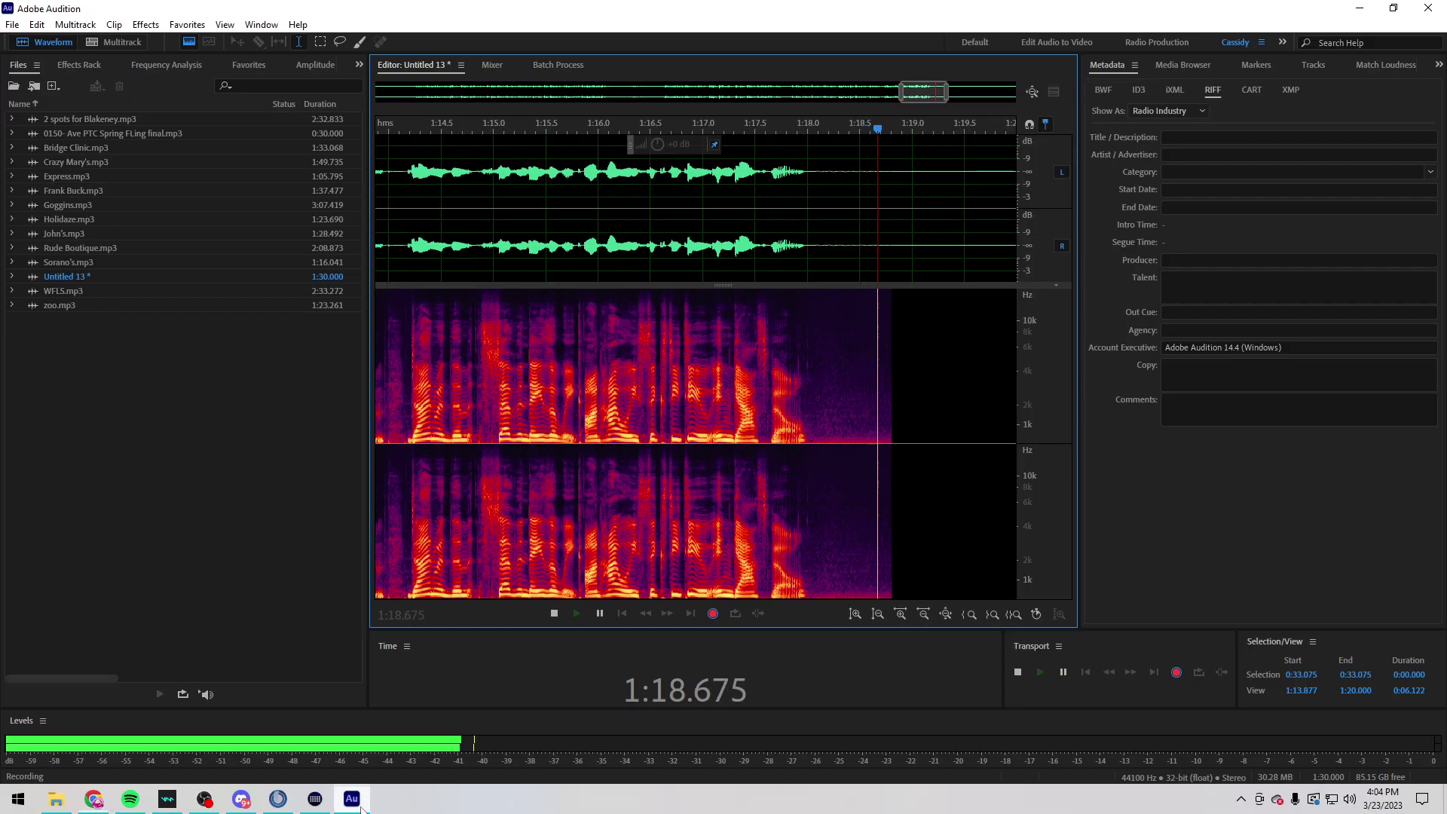
{"action": "scroll", "coordinate": [726, 276], "scroll_direction": "down", "scroll_amount": 8}
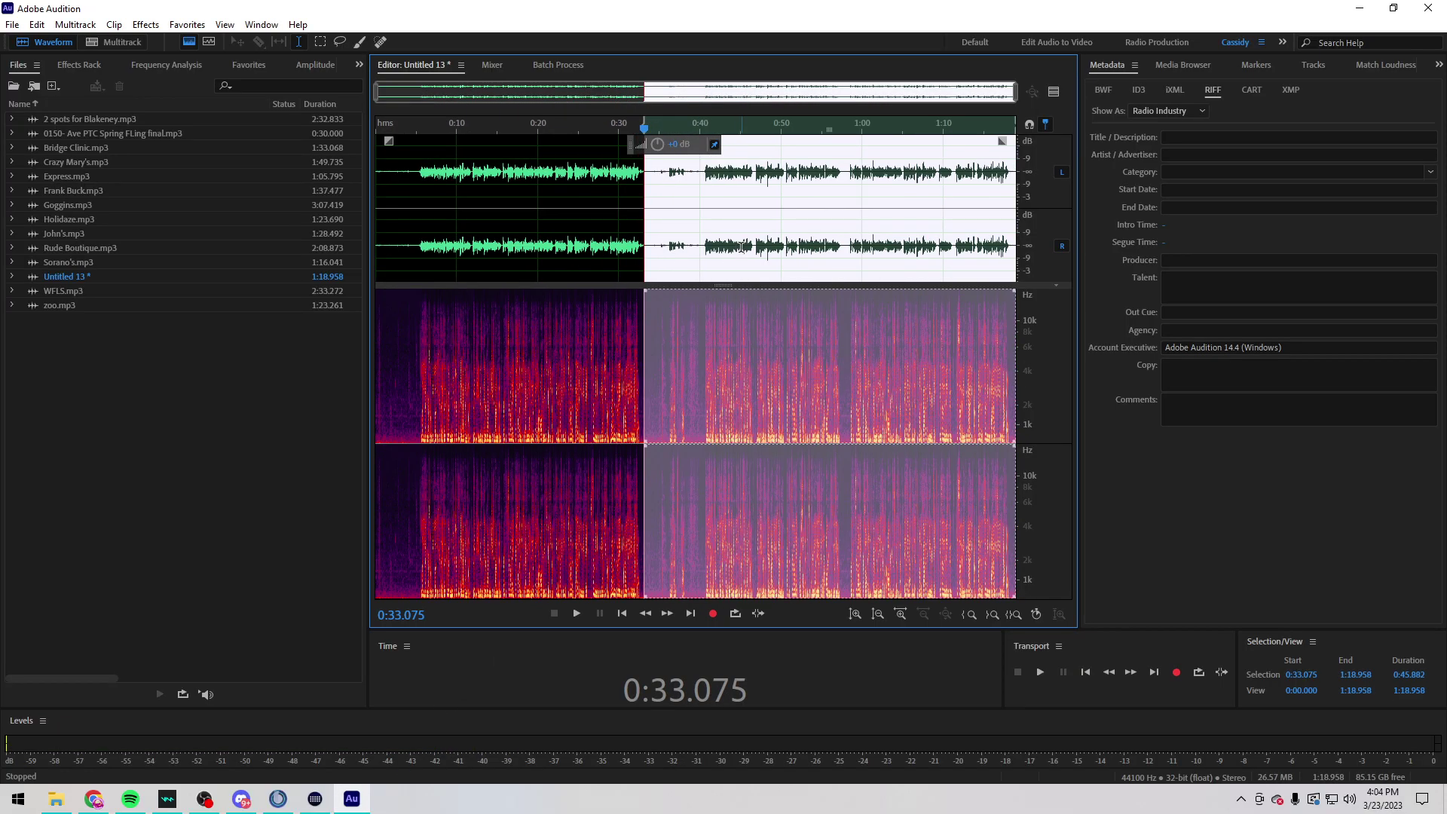
Step: Play the gap before the second take from 0:36.692 and the take's opening from about 0:40.586
{"action": "left_click", "coordinate": [680, 253]}
{"action": "scroll", "coordinate": [684, 247], "scroll_direction": "up", "scroll_amount": 4}
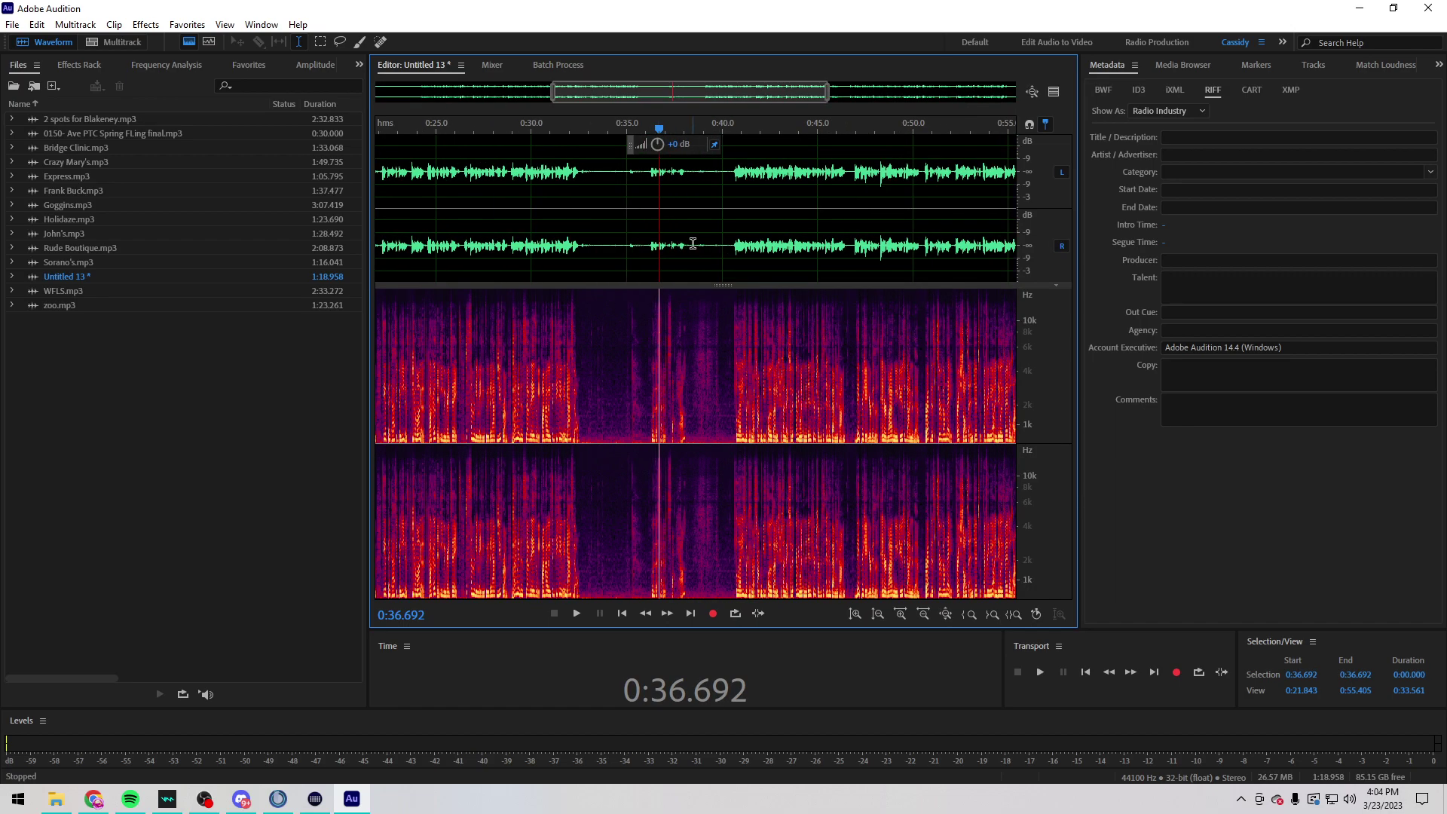
{"action": "scroll", "coordinate": [689, 245], "scroll_direction": "up", "scroll_amount": 5}
{"action": "key", "text": "space"}
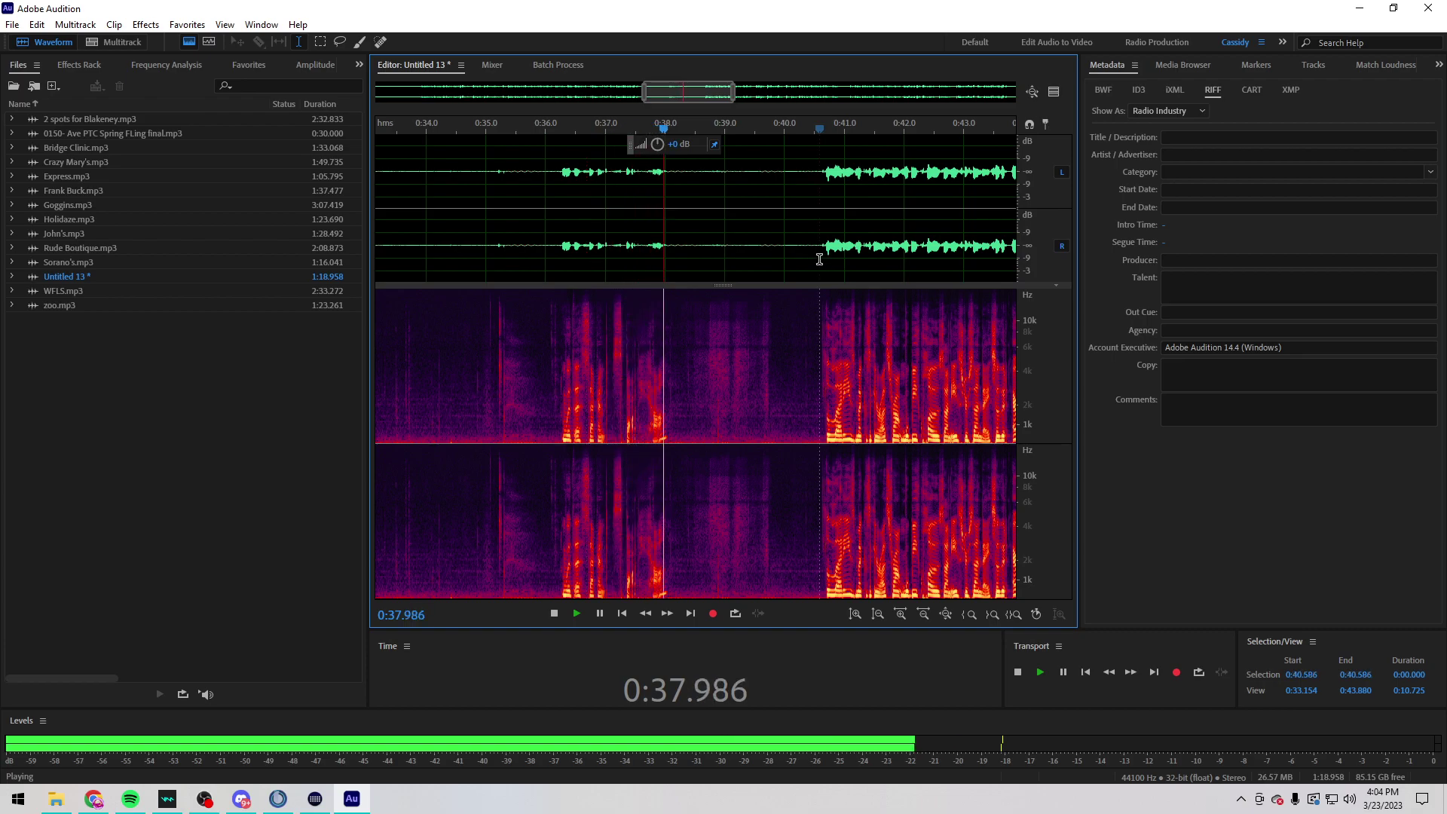
{"action": "left_click", "coordinate": [824, 260]}
{"action": "scroll", "coordinate": [824, 260], "scroll_direction": "down", "scroll_amount": 4}
{"action": "scroll", "coordinate": [837, 258], "scroll_direction": "down", "scroll_amount": 5}
{"action": "key", "text": "space"}
Step: Cut about 7.9 s of flubbed reading from the second take, between 0:50.601 and 0:58.465
{"action": "left_click", "coordinate": [849, 256]}
{"action": "scroll", "coordinate": [849, 256], "scroll_direction": "up", "scroll_amount": 3}
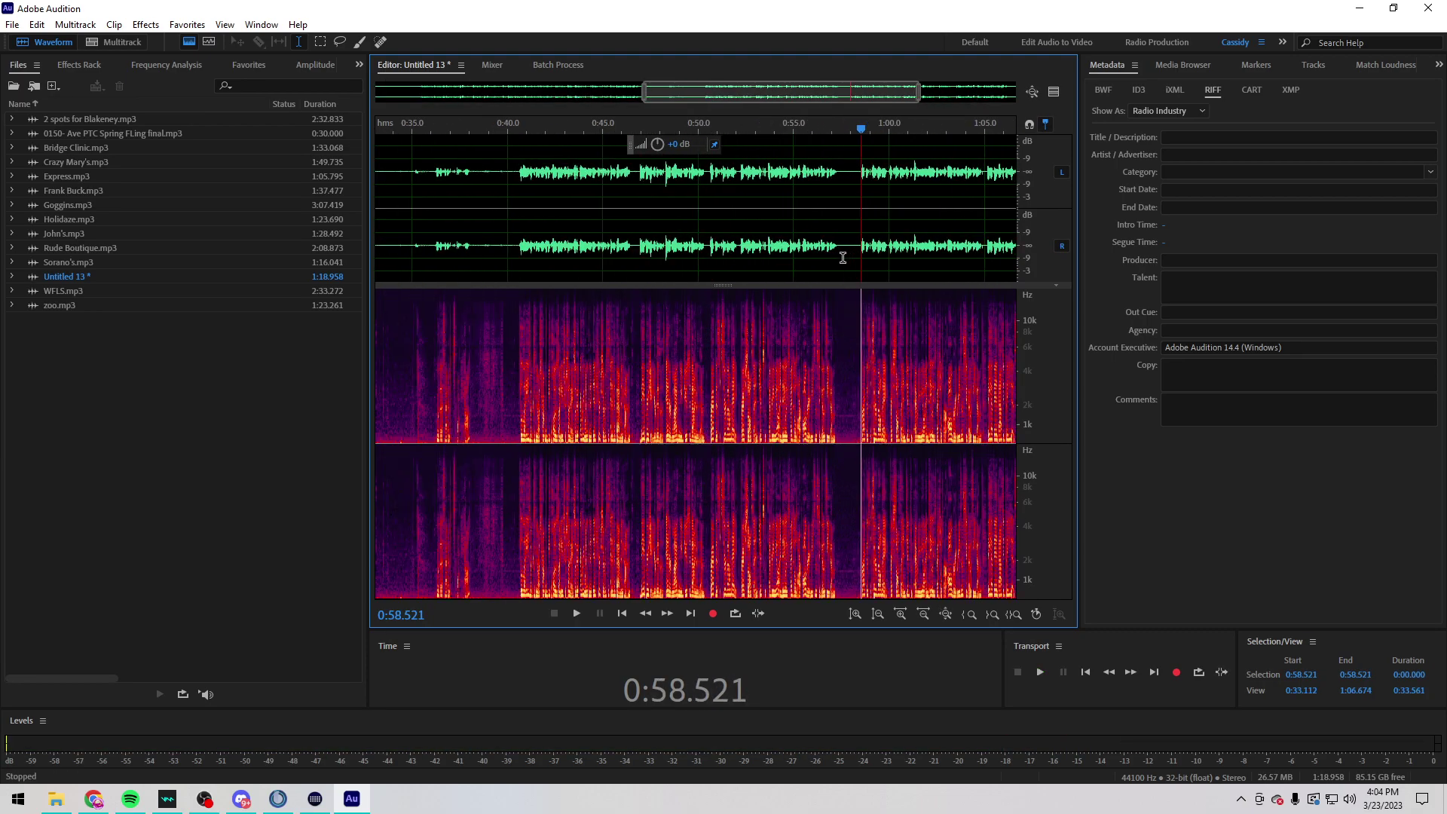
{"action": "left_click", "coordinate": [629, 255]}
{"action": "key", "text": "space"}
{"action": "scroll", "coordinate": [837, 249], "scroll_direction": "up", "scroll_amount": 5}
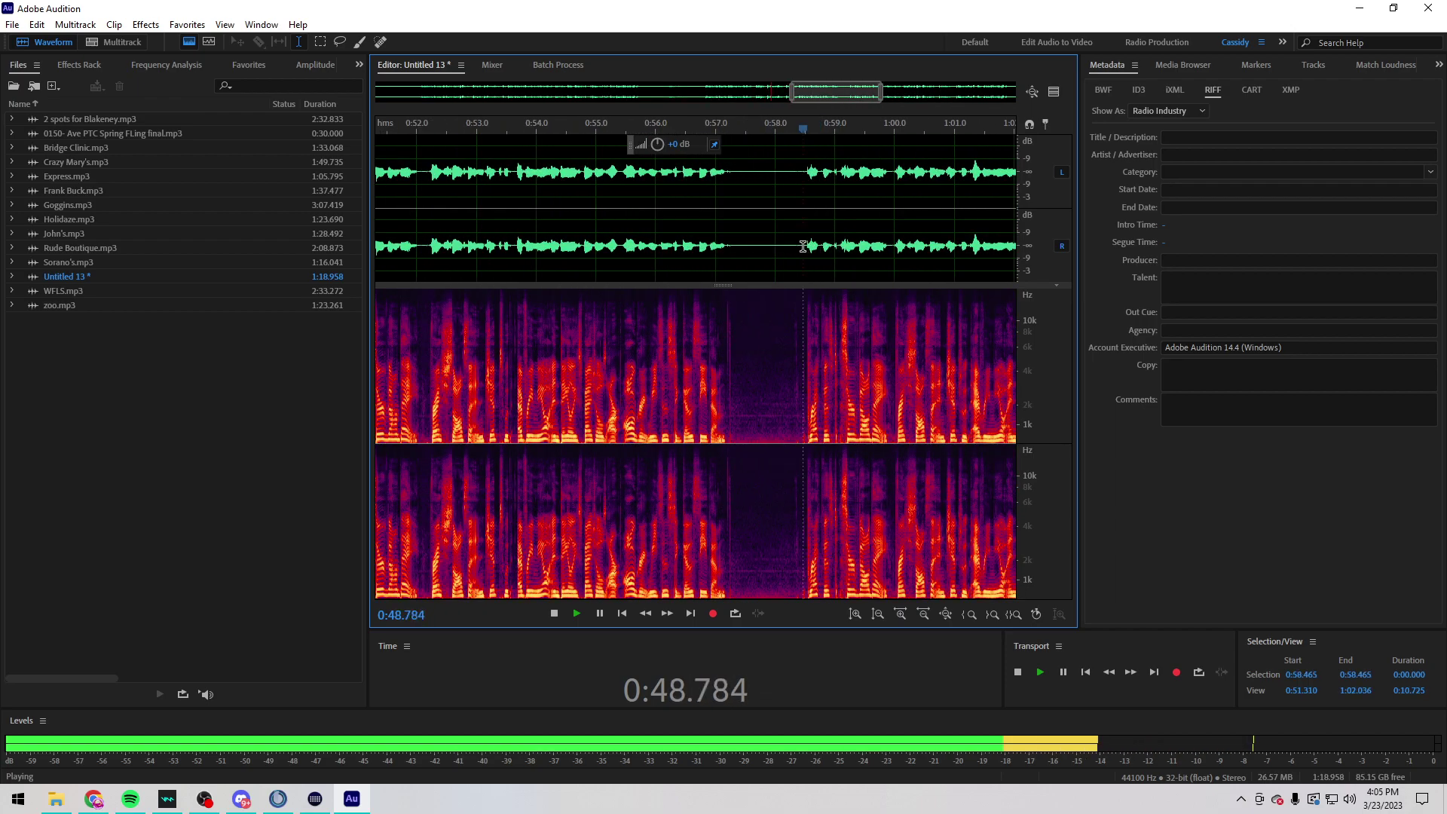
{"action": "left_click_drag", "start_coordinate": [804, 250], "coordinate": [423, 254]}
{"action": "scroll", "coordinate": [497, 242], "scroll_direction": "up", "scroll_amount": 2}
{"action": "scroll", "coordinate": [519, 246], "scroll_direction": "down", "scroll_amount": 4}
{"action": "scroll", "coordinate": [423, 255], "scroll_direction": "up", "scroll_amount": 1}
{"action": "scroll", "coordinate": [423, 253], "scroll_direction": "up", "scroll_amount": 6}
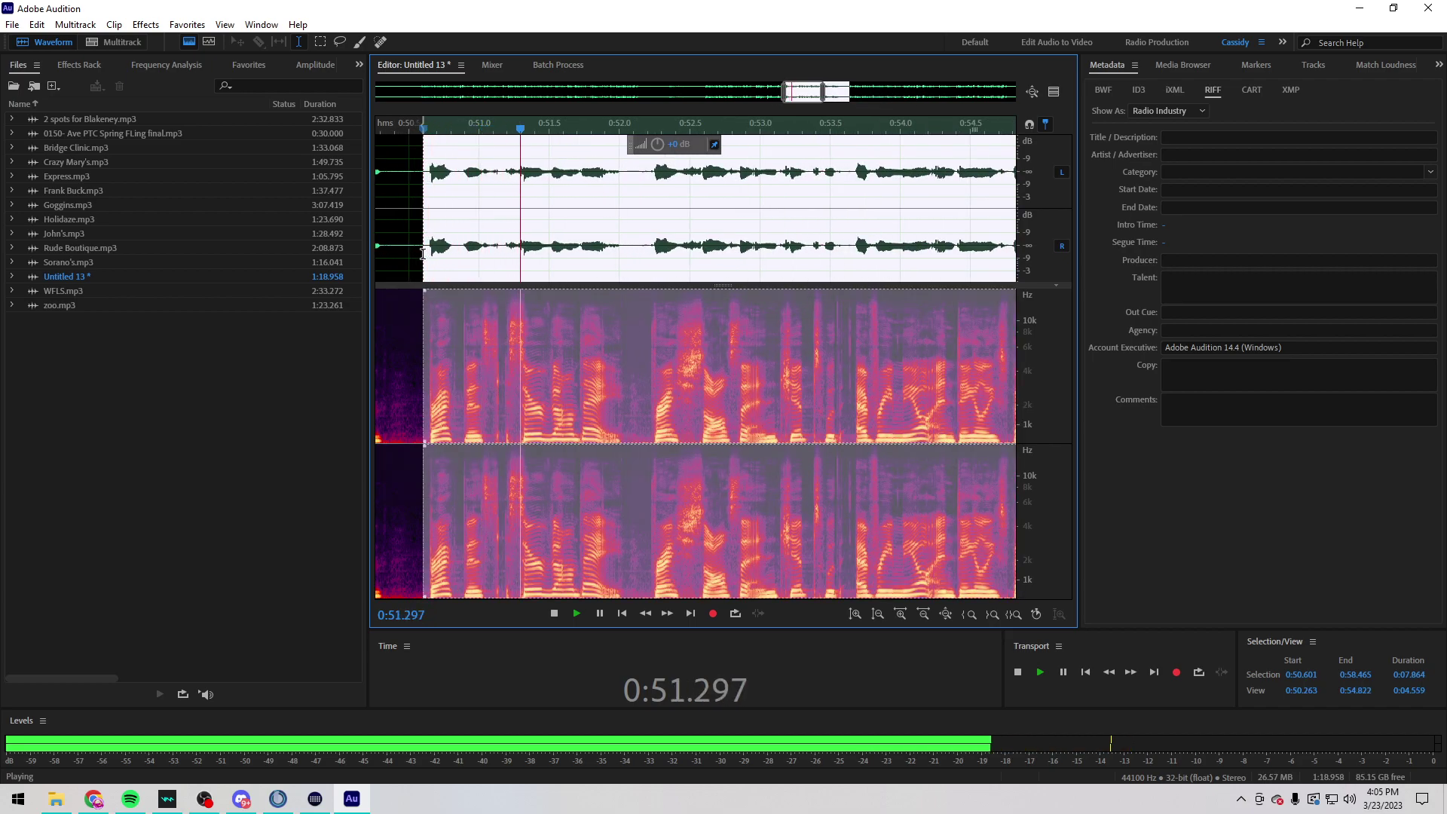
{"action": "key", "text": "space"}
{"action": "key", "text": "Delete"}
Step: Play across the new join in the second take from 0:50.601
{"action": "key", "text": "space"}
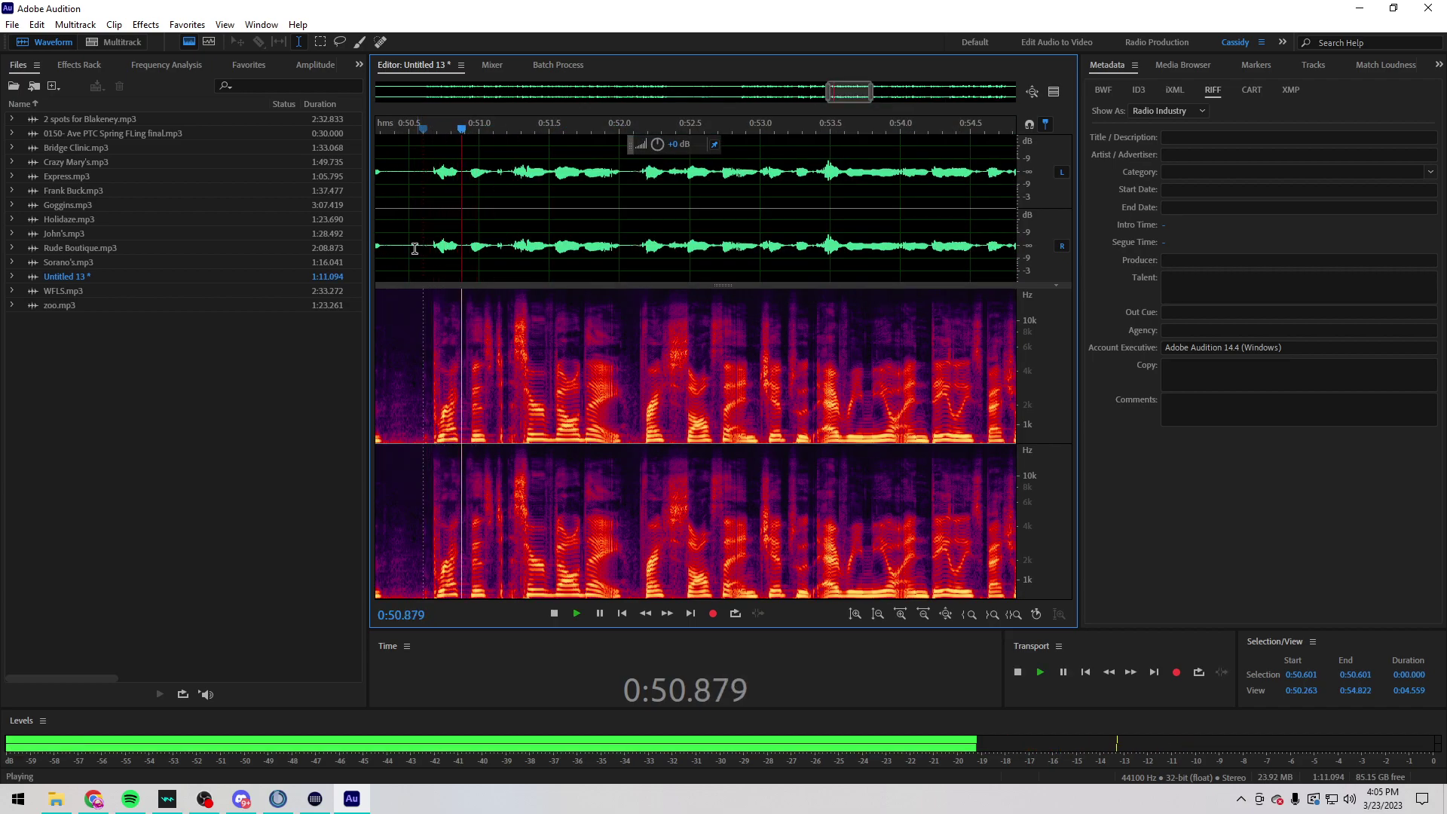
{"action": "scroll", "coordinate": [423, 252], "scroll_direction": "down", "scroll_amount": 6}
{"action": "key", "text": "space"}
Step: Cut about 2.1 s holding the repeated phrase in the second take, from 1:01.612 to 1:03.739
{"action": "left_click", "coordinate": [723, 235]}
{"action": "key", "text": "space"}
{"action": "scroll", "coordinate": [745, 234], "scroll_direction": "up", "scroll_amount": 5}
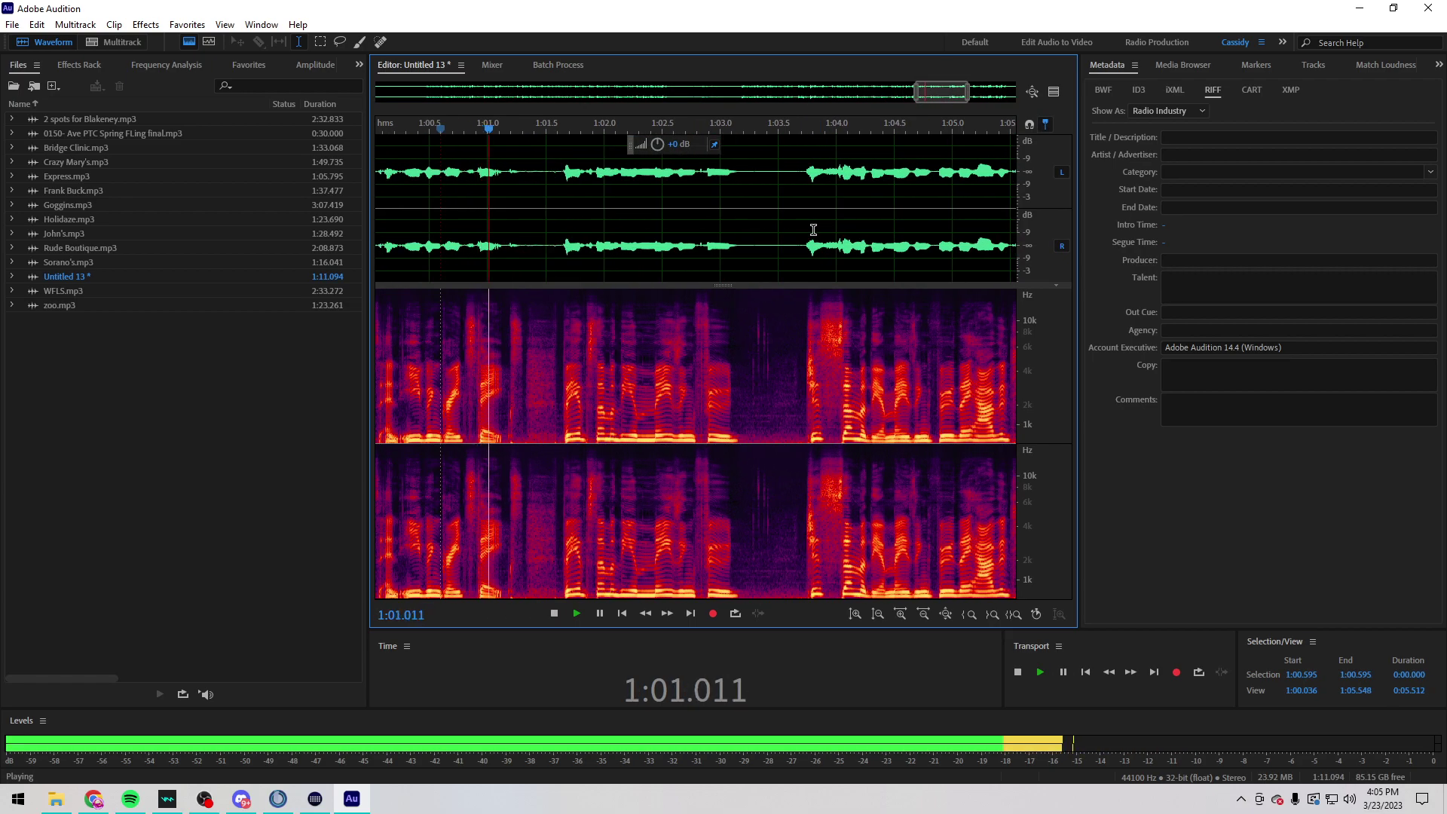
{"action": "left_click_drag", "start_coordinate": [806, 227], "coordinate": [562, 224]}
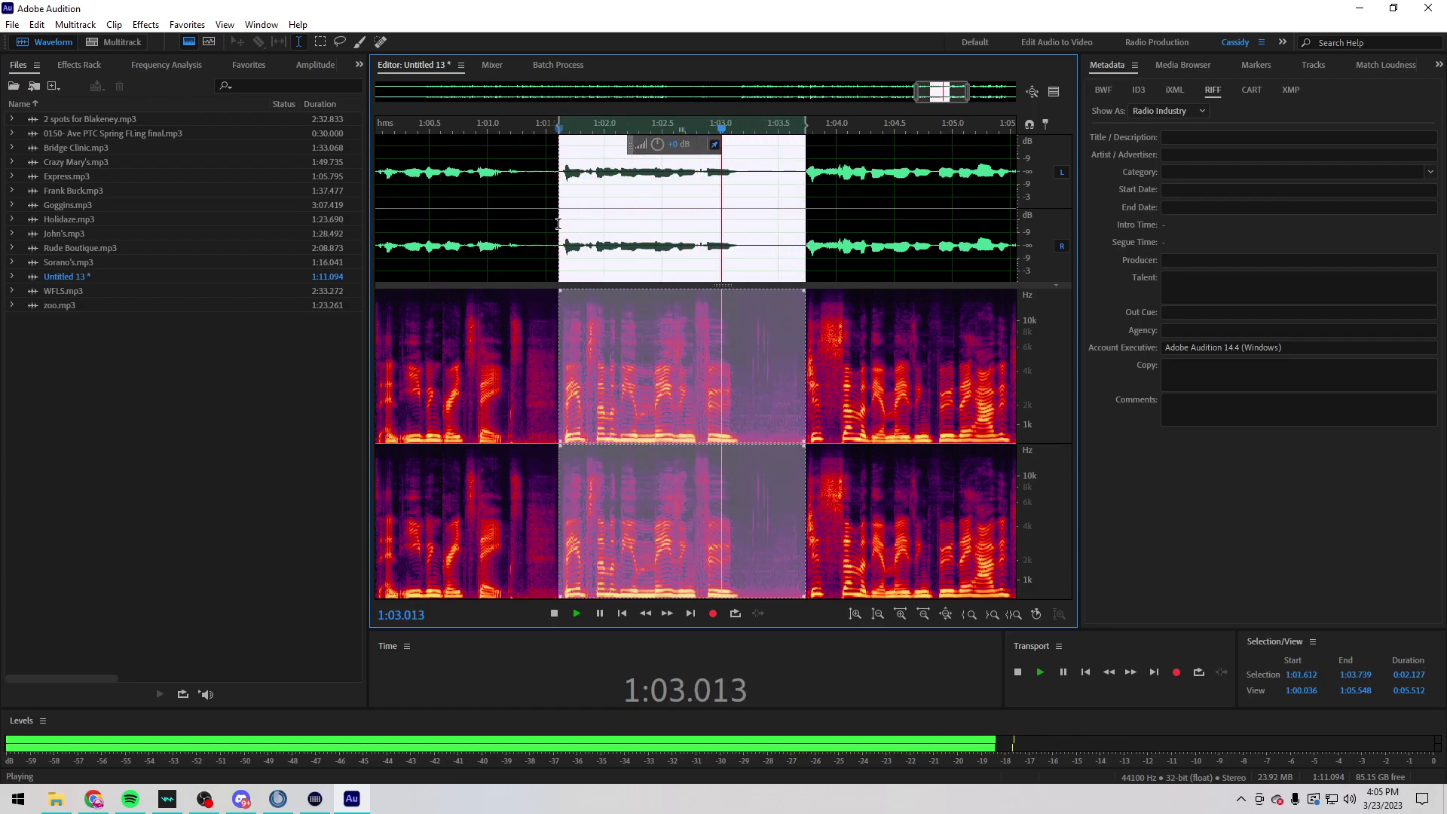
{"action": "key", "text": "Delete"}
Step: Trim about 0.8 s of silence off the end of the recording, starting at 1:08.140
{"action": "scroll", "coordinate": [561, 226], "scroll_direction": "down", "scroll_amount": 3}
{"action": "scroll", "coordinate": [847, 213], "scroll_direction": "up", "scroll_amount": 4}
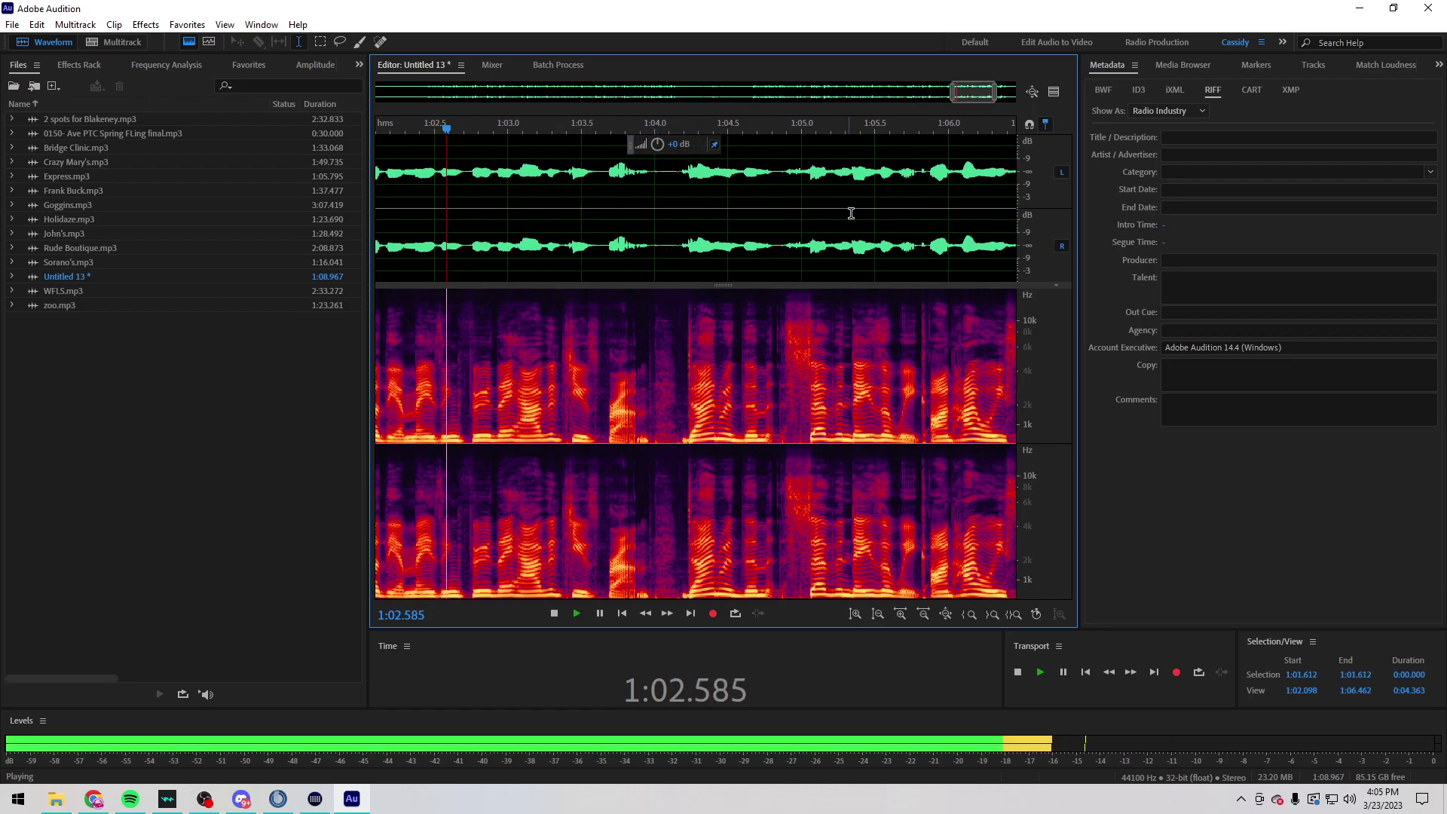
{"action": "left_click_drag", "start_coordinate": [873, 216], "coordinate": [1127, 230]}
{"action": "left_click", "coordinate": [922, 205]}
{"action": "left_click_drag", "start_coordinate": [895, 238], "coordinate": [1007, 276]}
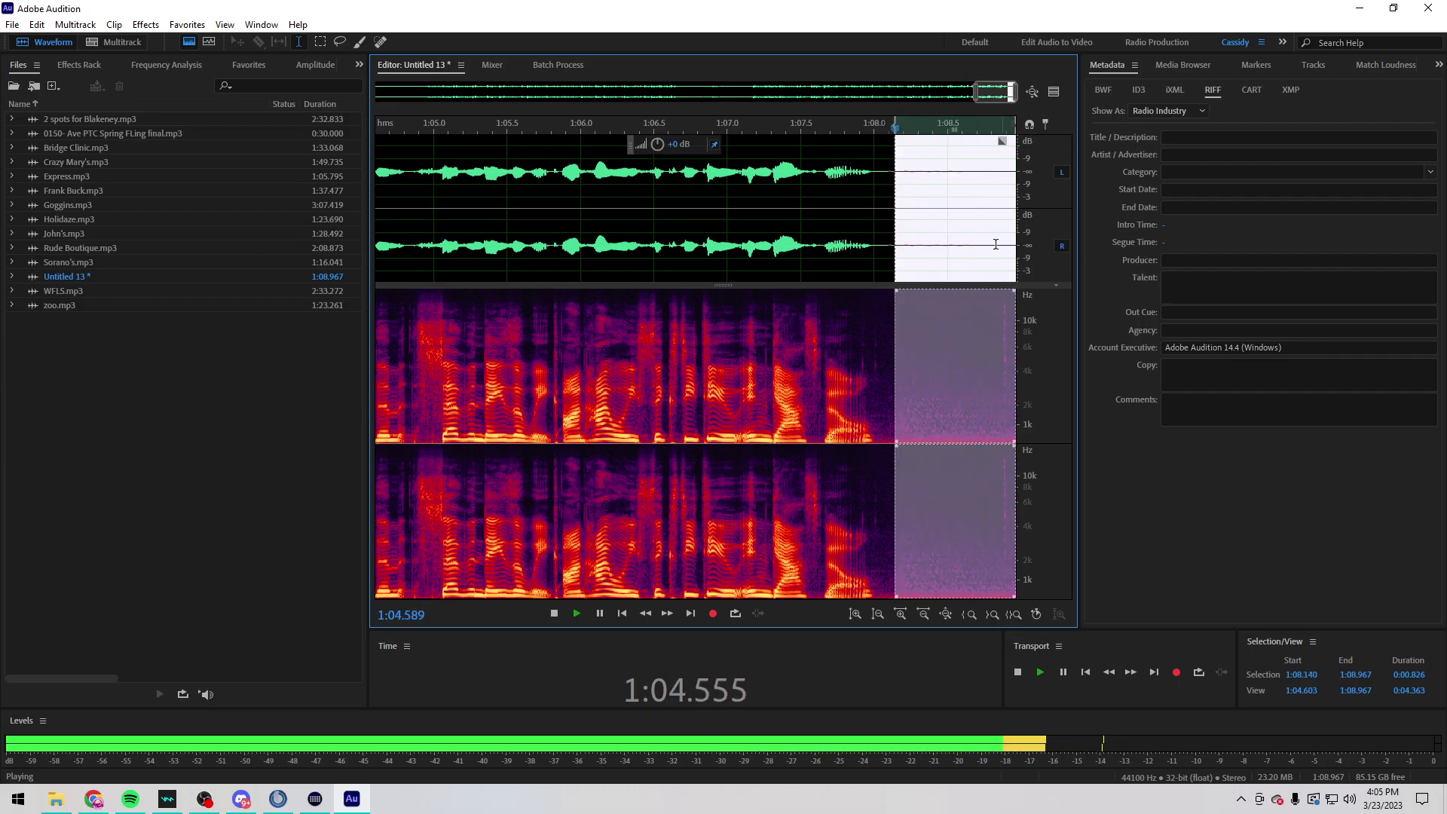
{"action": "key", "text": "Delete"}
Step: Trim the first 5.551 s of silence from the start of the recording
{"action": "scroll", "coordinate": [722, 236], "scroll_direction": "down", "scroll_amount": 6}
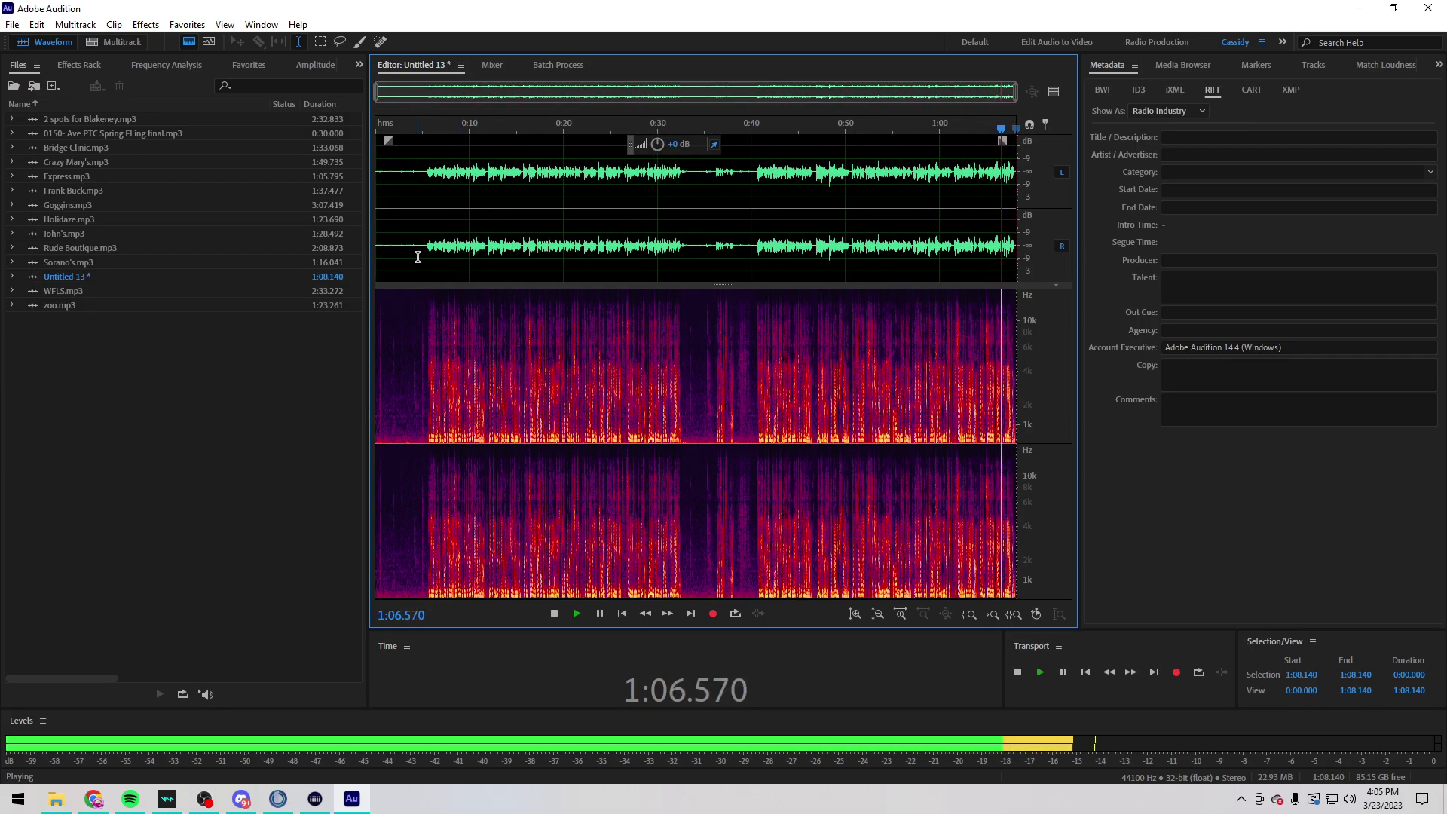
{"action": "scroll", "coordinate": [501, 251], "scroll_direction": "up", "scroll_amount": 6}
{"action": "scroll", "coordinate": [501, 252], "scroll_direction": "down", "scroll_amount": 1}
{"action": "left_click_drag", "start_coordinate": [468, 247], "coordinate": [275, 224]}
{"action": "left_click", "coordinate": [702, 217]}
{"action": "scroll", "coordinate": [702, 217], "scroll_direction": "down", "scroll_amount": 3}
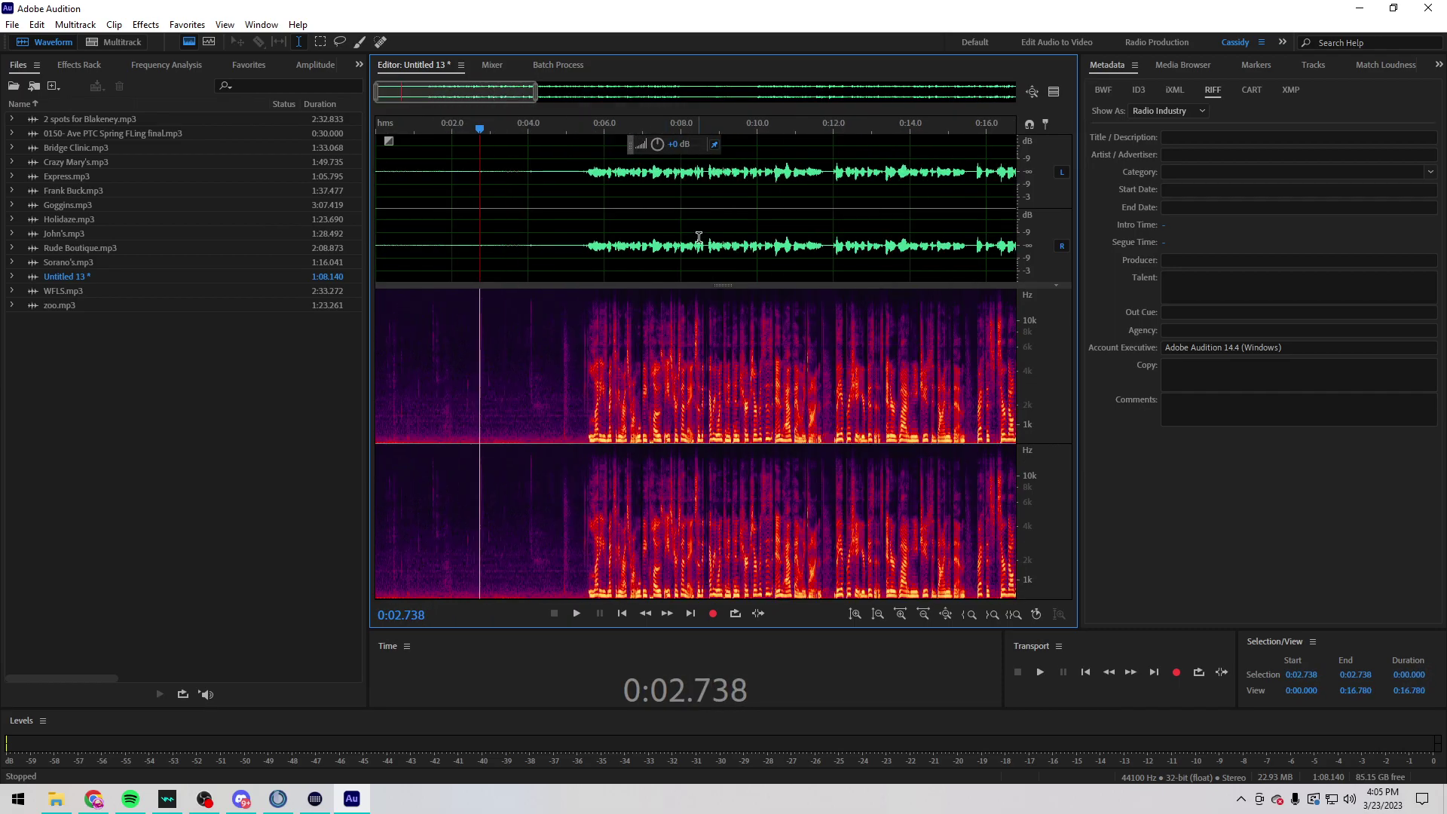
{"action": "scroll", "coordinate": [588, 266], "scroll_direction": "up", "scroll_amount": 5}
{"action": "left_click_drag", "start_coordinate": [578, 266], "coordinate": [89, 198]}
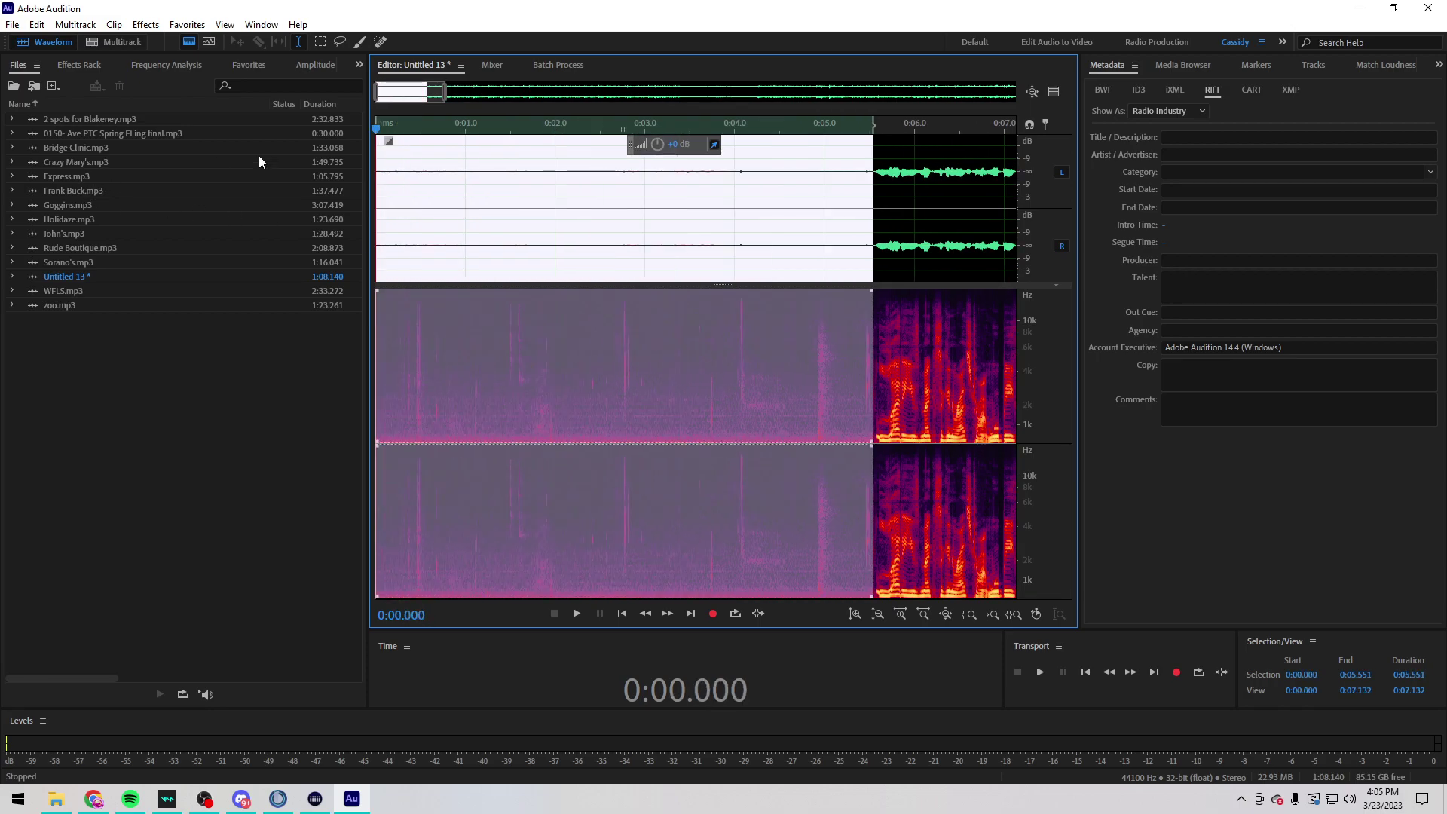
{"action": "key", "text": "Delete"}
{"action": "scroll", "coordinate": [567, 189], "scroll_direction": "down", "scroll_amount": 5}
Step: Normalize the entire Letty's recording and clear the selection
{"action": "key", "text": "n"}
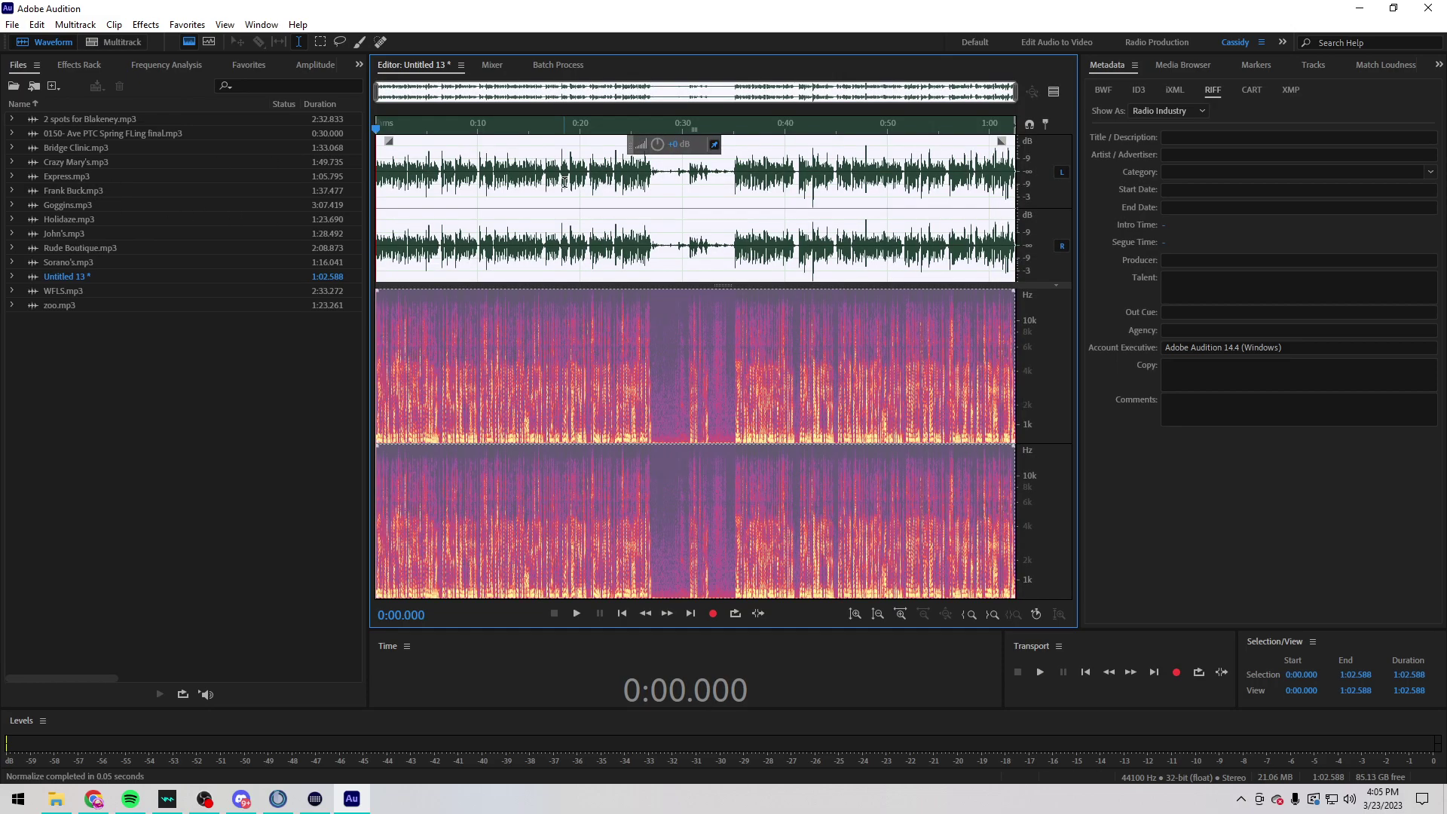
{"action": "left_click", "coordinate": [592, 219]}
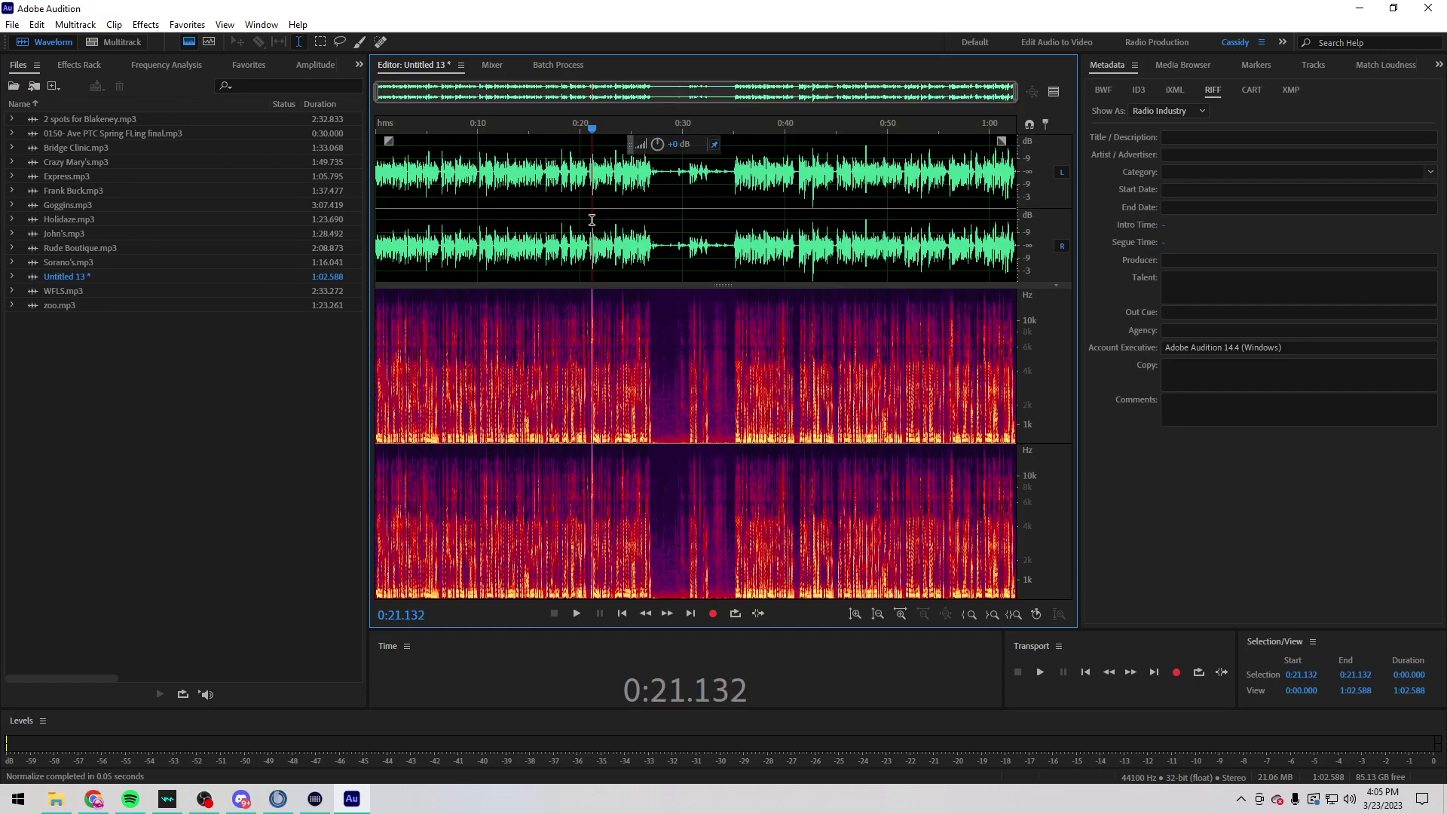
{"action": "left_click", "coordinate": [573, 164]}
{"action": "left_click", "coordinate": [579, 162]}
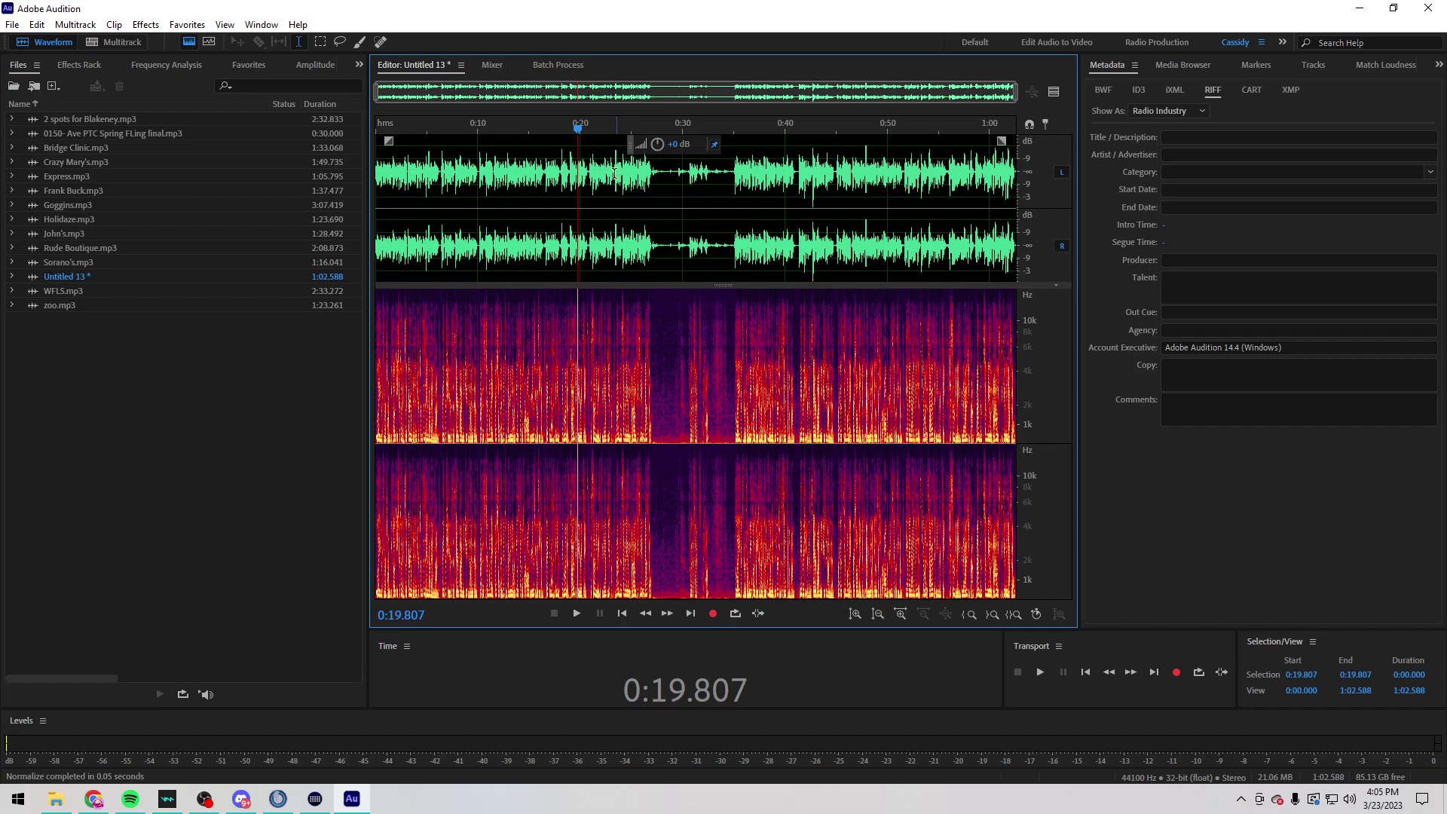
Step: Save the recording in the Downloads folder as Letty's.mp3 in MP3 Audio format, checking the client's name in the email
{"action": "key", "text": "ctrl+shift+s"}
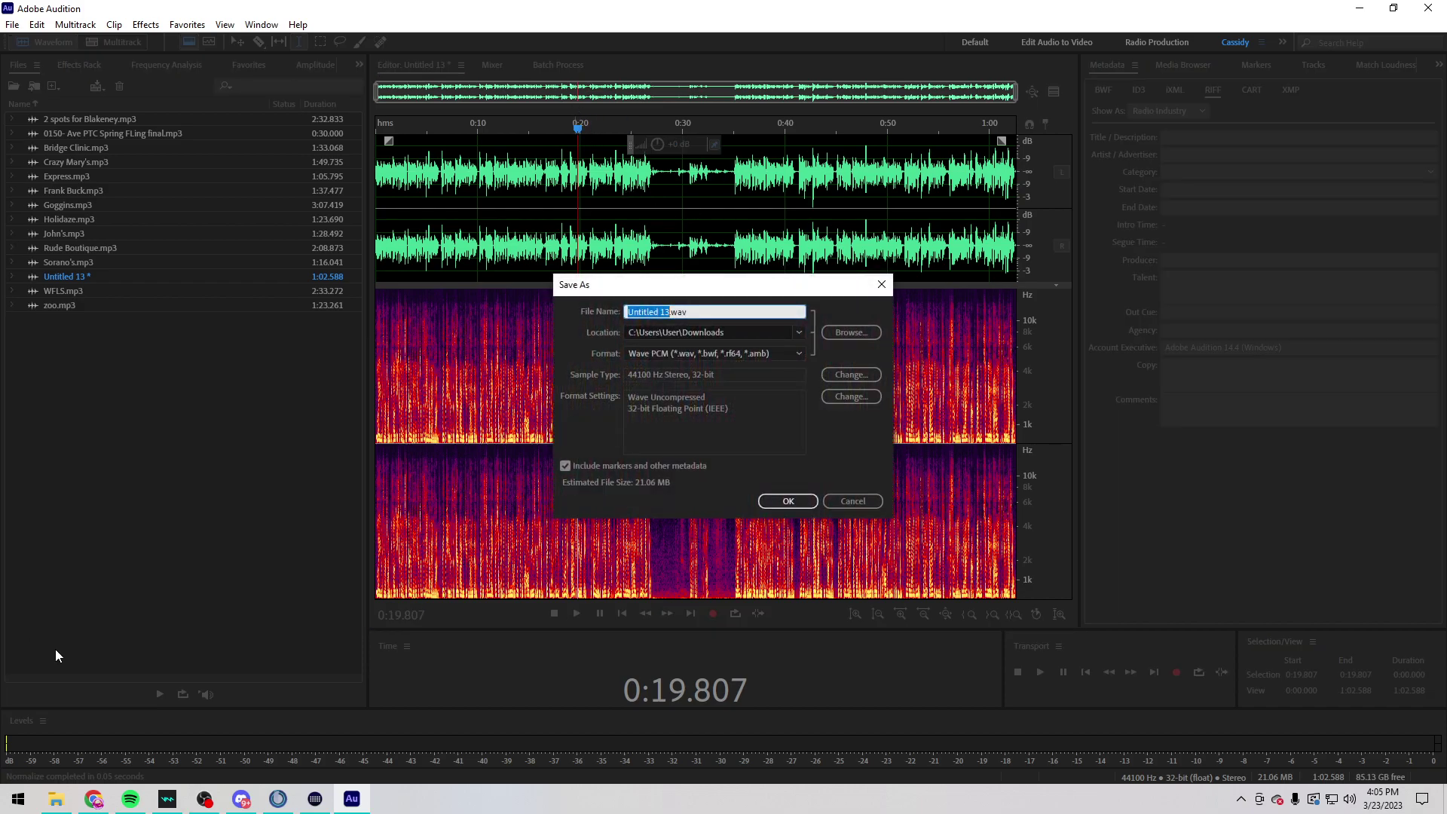
{"action": "mouse_move", "coordinate": [94, 799]}
{"action": "left_click", "coordinate": [79, 743]}
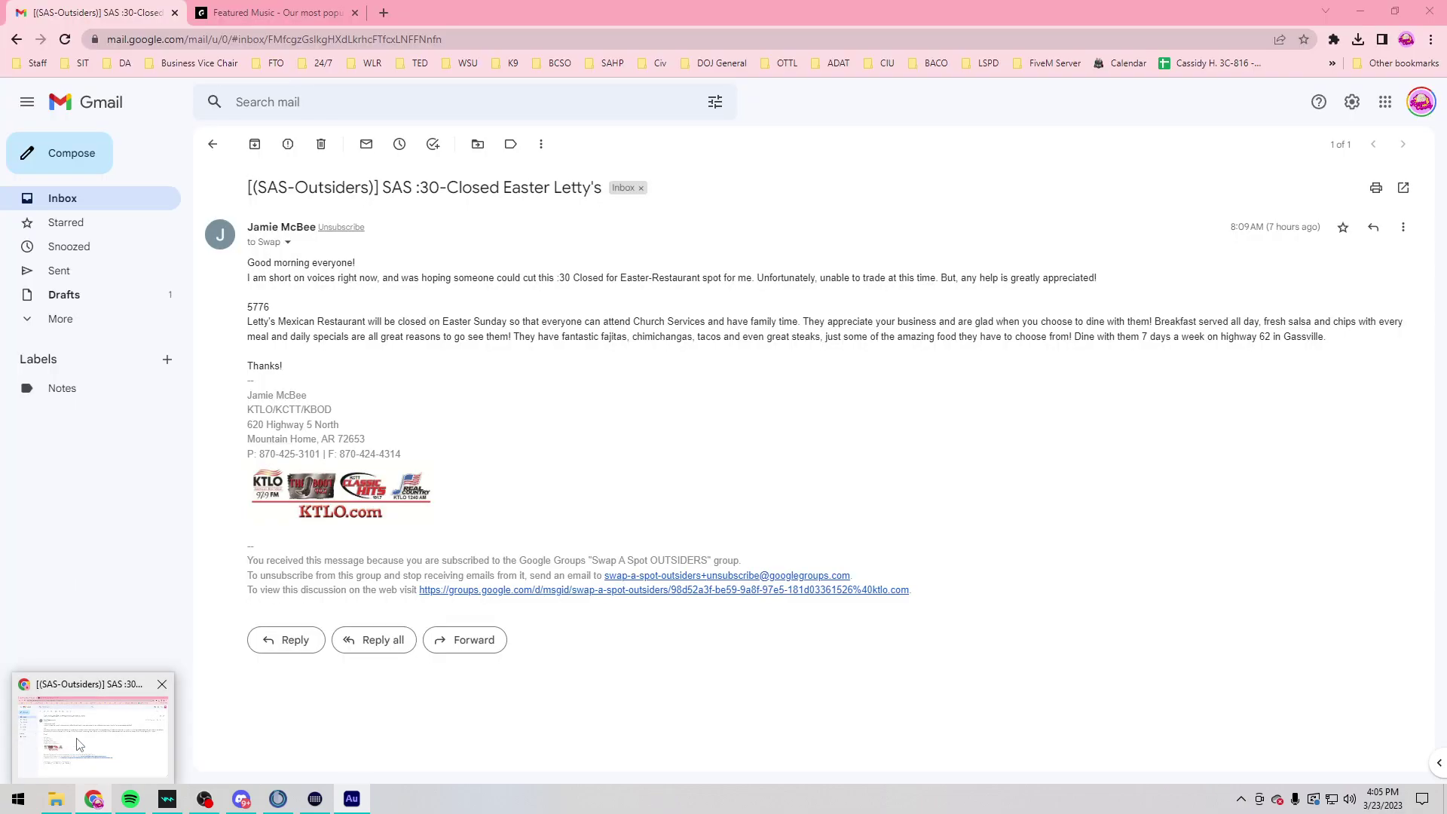
{"action": "key", "text": "alt+Tab"}
{"action": "type", "text": "Letty's"}
{"action": "scroll", "coordinate": [739, 357], "scroll_direction": "up", "scroll_amount": 1}
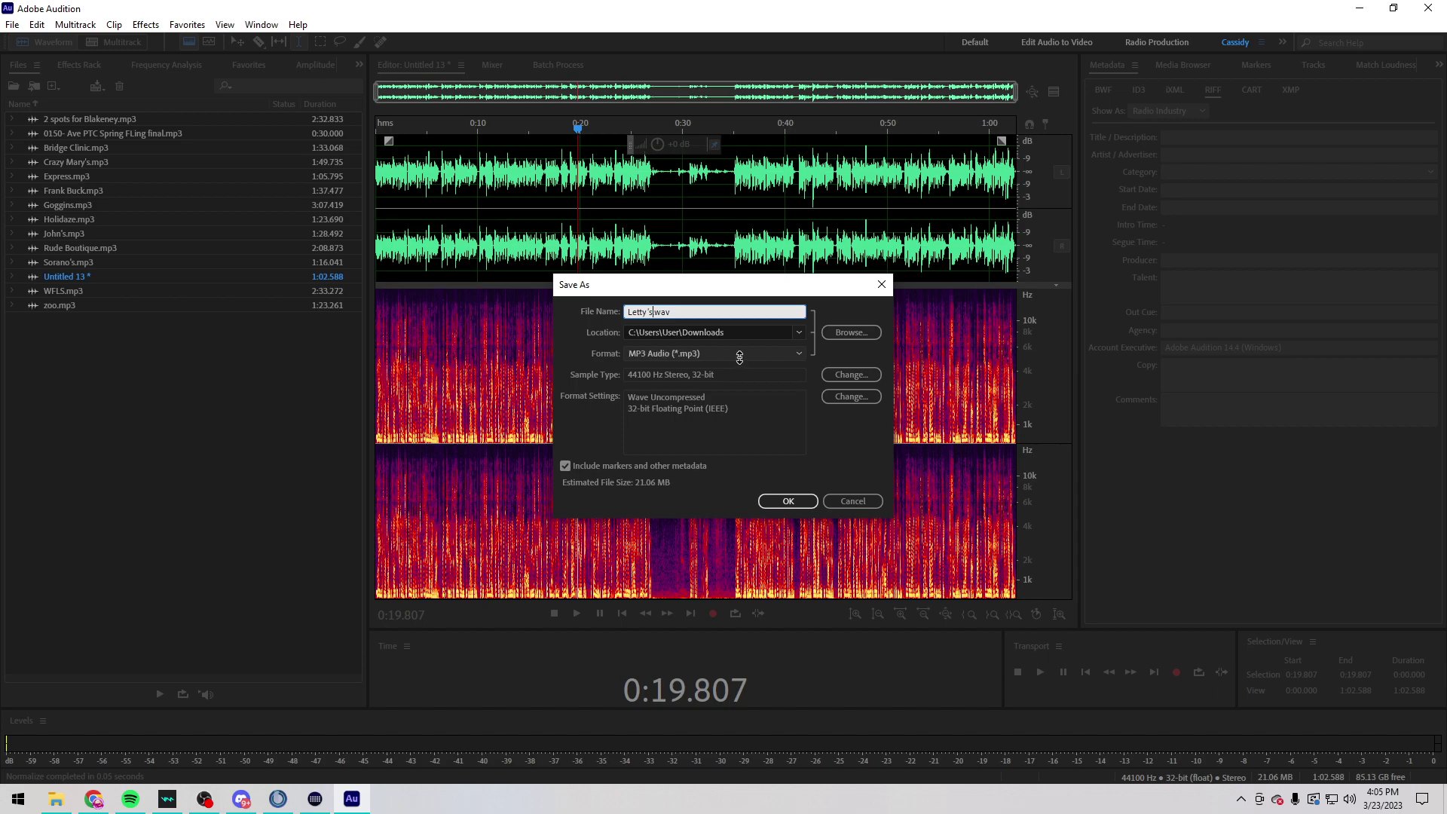
{"action": "left_click", "coordinate": [792, 501]}
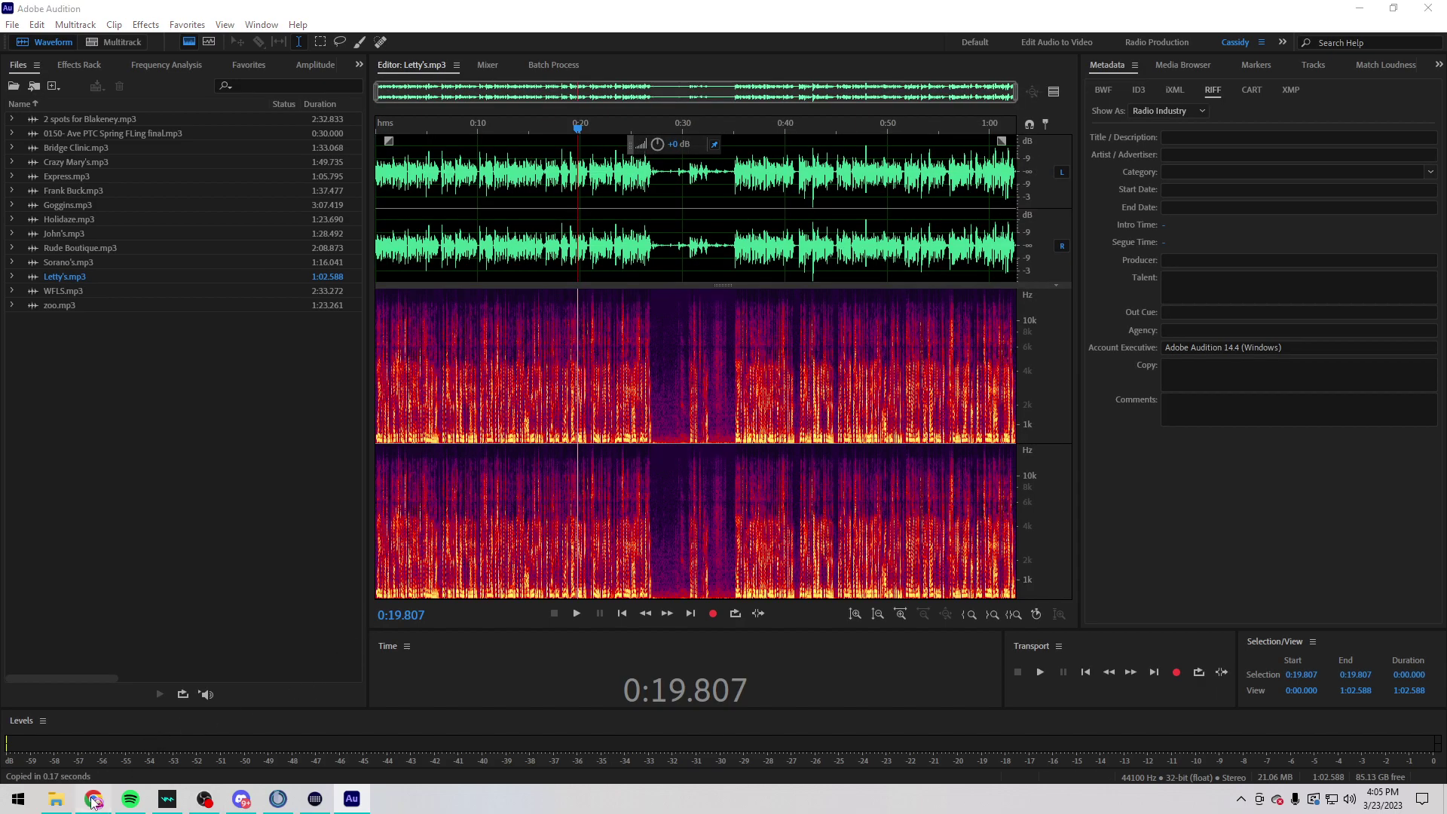
{"action": "left_click", "coordinate": [92, 802]}
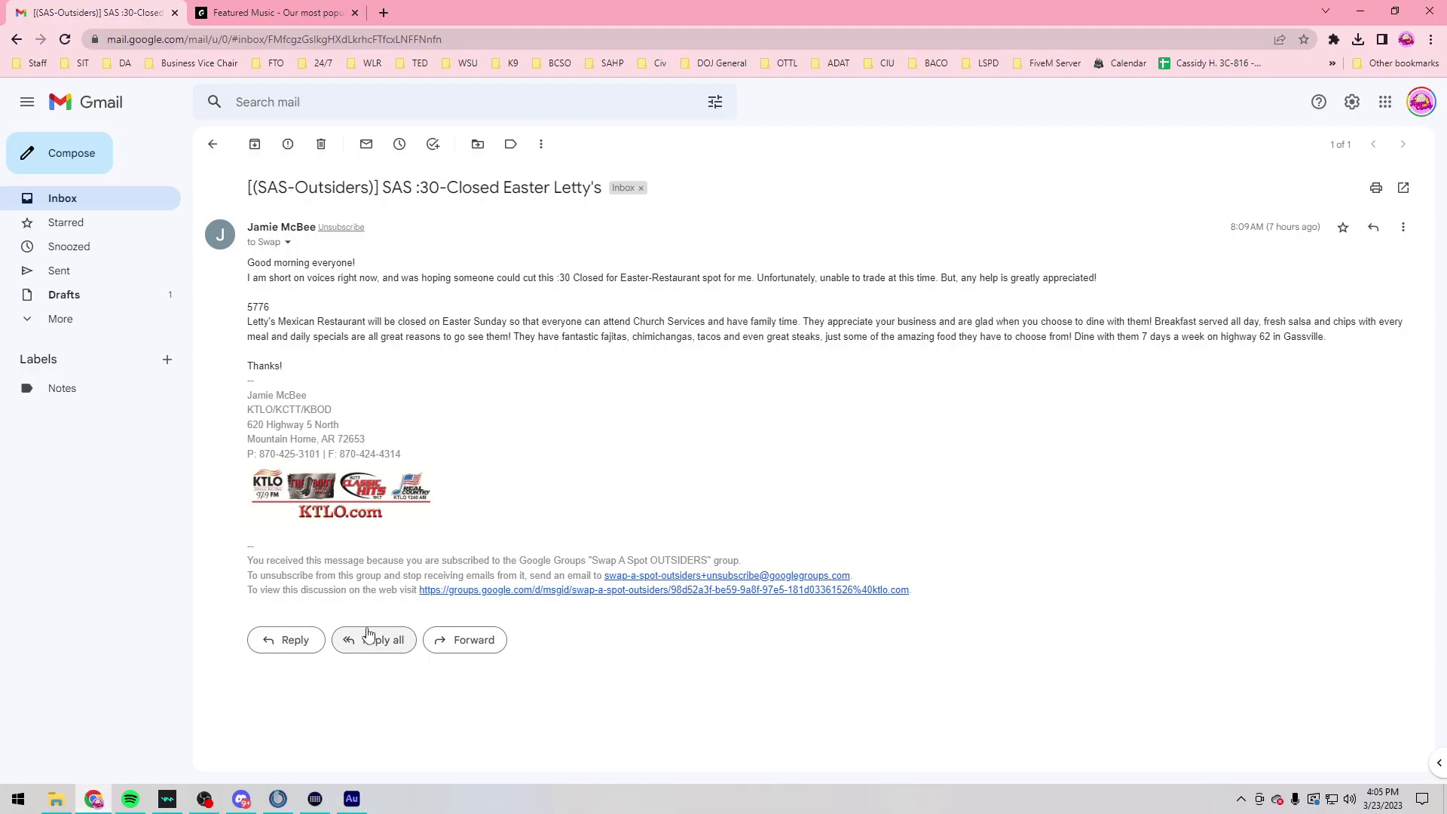
{"action": "left_click", "coordinate": [290, 640]}
{"action": "left_click", "coordinate": [56, 799]}
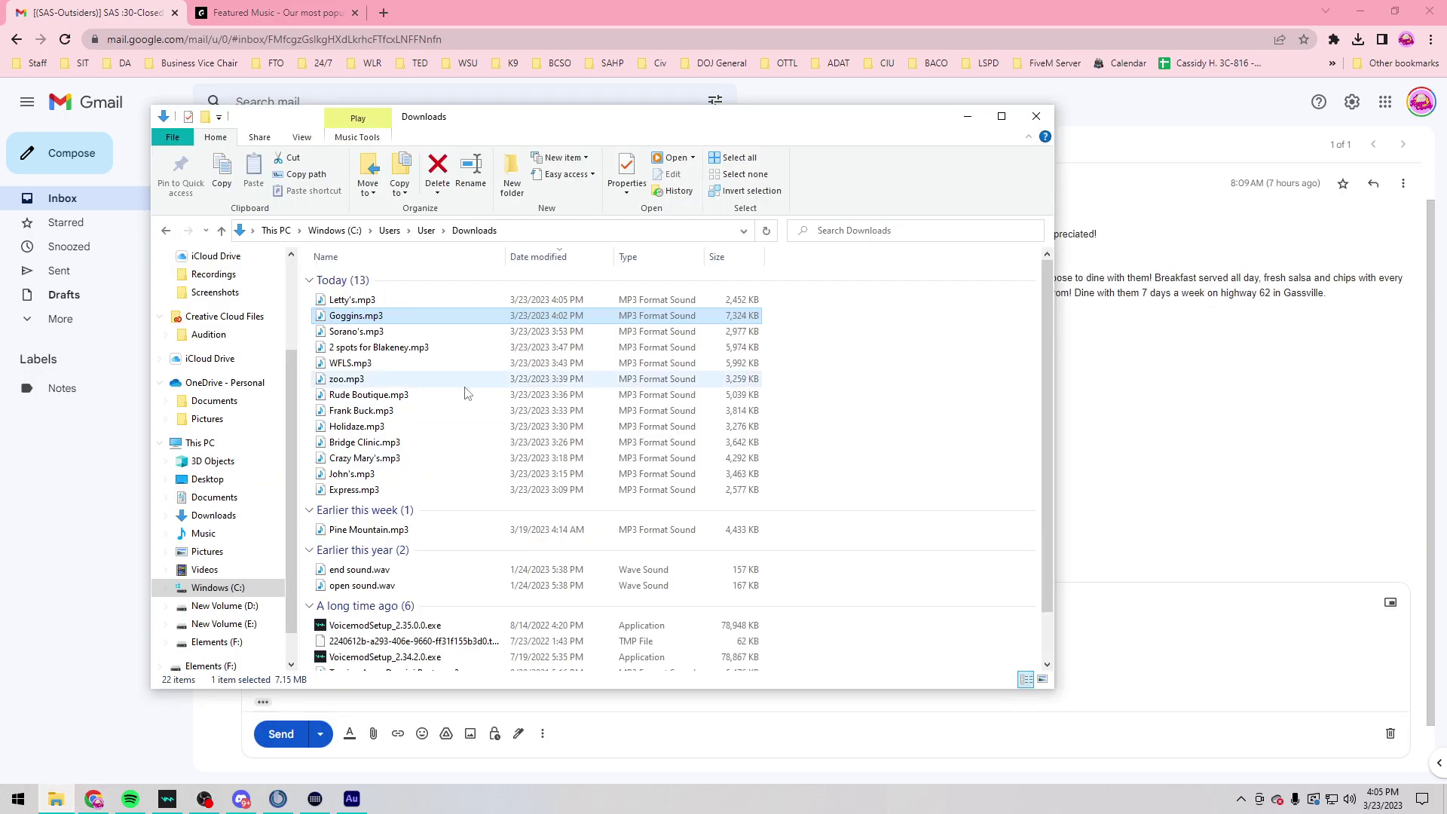
{"action": "left_click_drag", "start_coordinate": [352, 300], "coordinate": [1090, 668]}
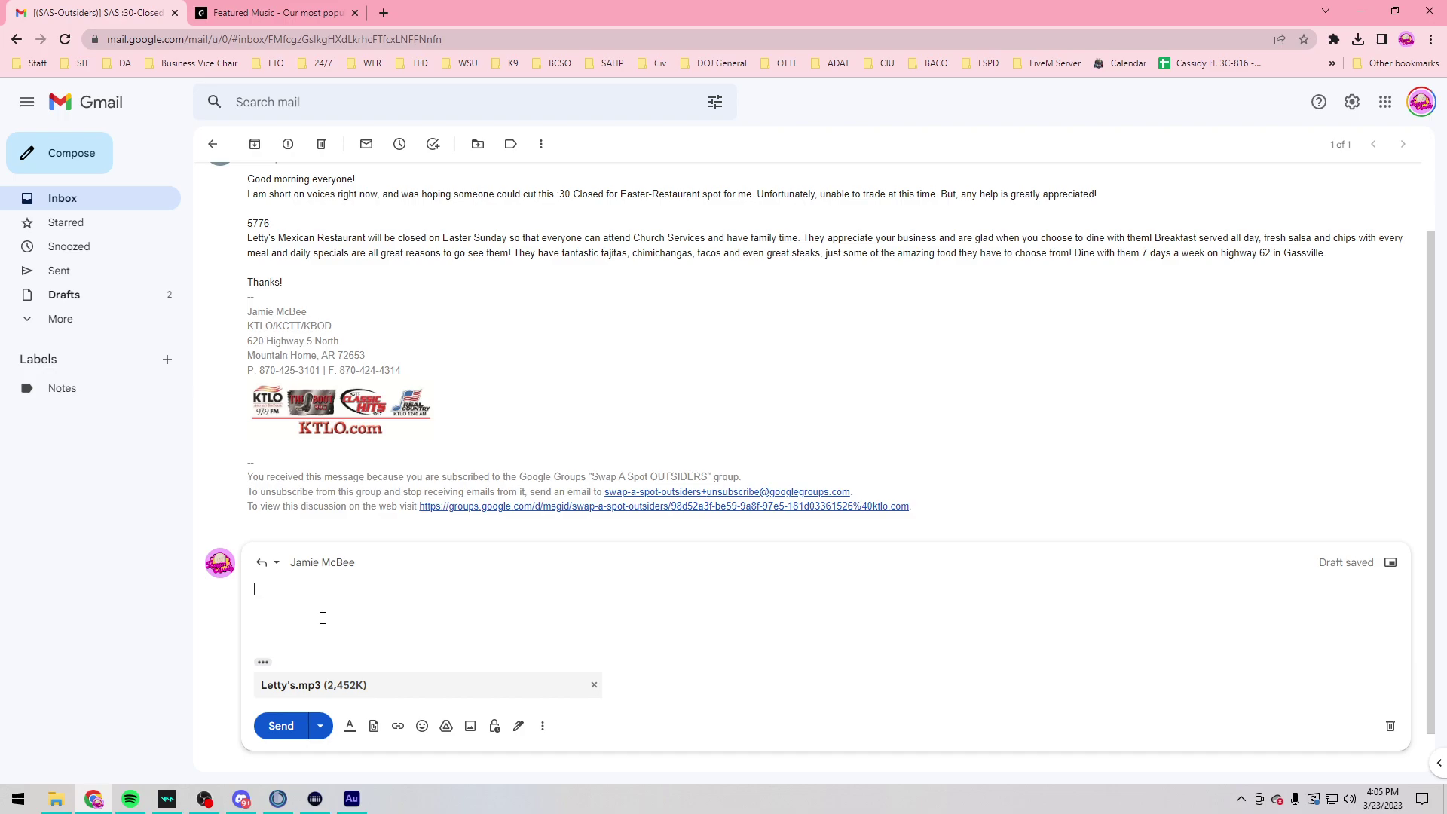
Step: Write "Here you go! Two takes form me!" in the reply and send it
{"action": "type", "text": "Here you go! Two"}
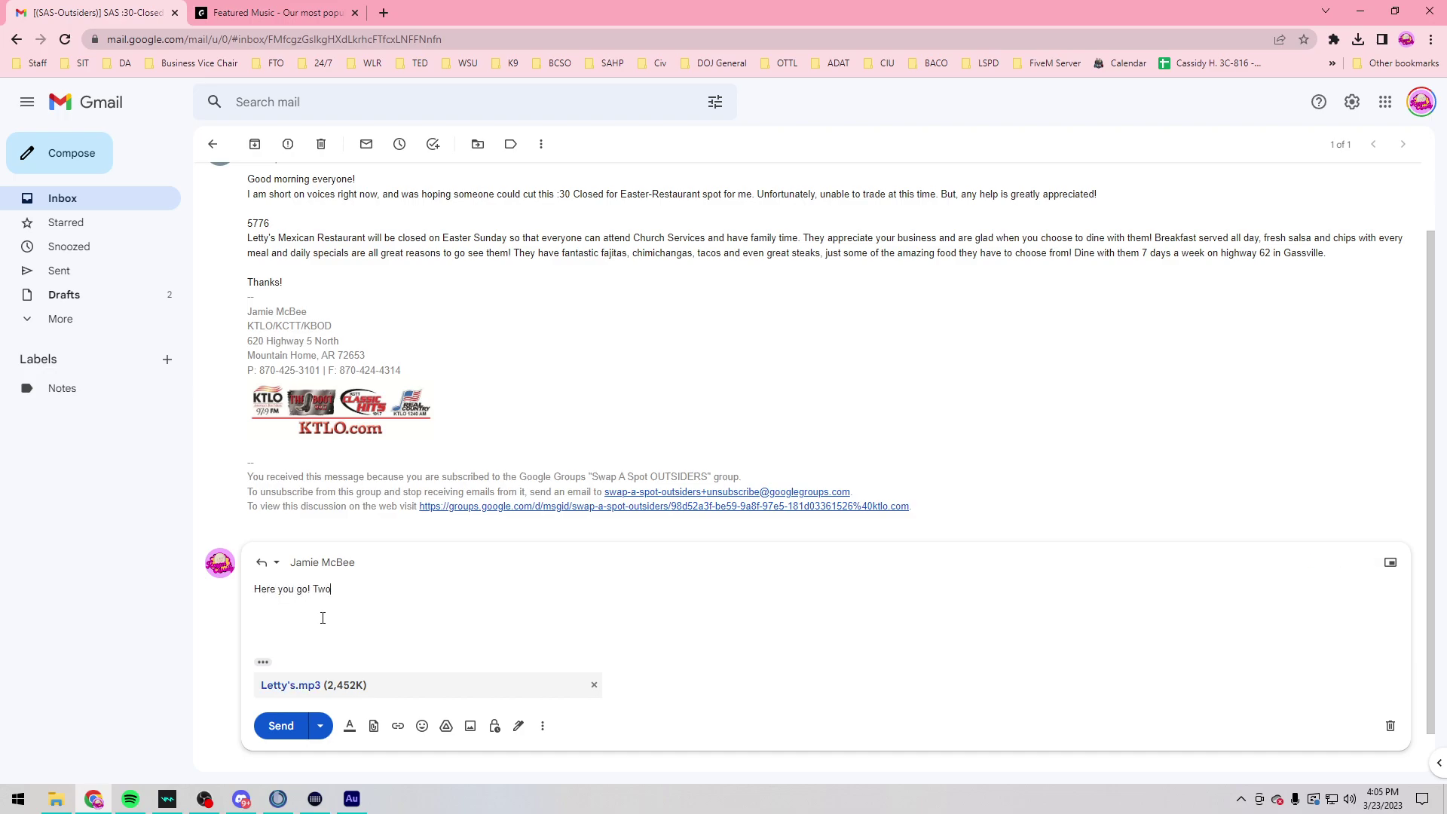
{"action": "type", "text": " takes form me!"}
{"action": "key", "text": "ctrl+Return"}
Step: Recall the sent reply, correct the misspelled word to "from" and resend it
{"action": "left_click", "coordinate": [134, 746]}
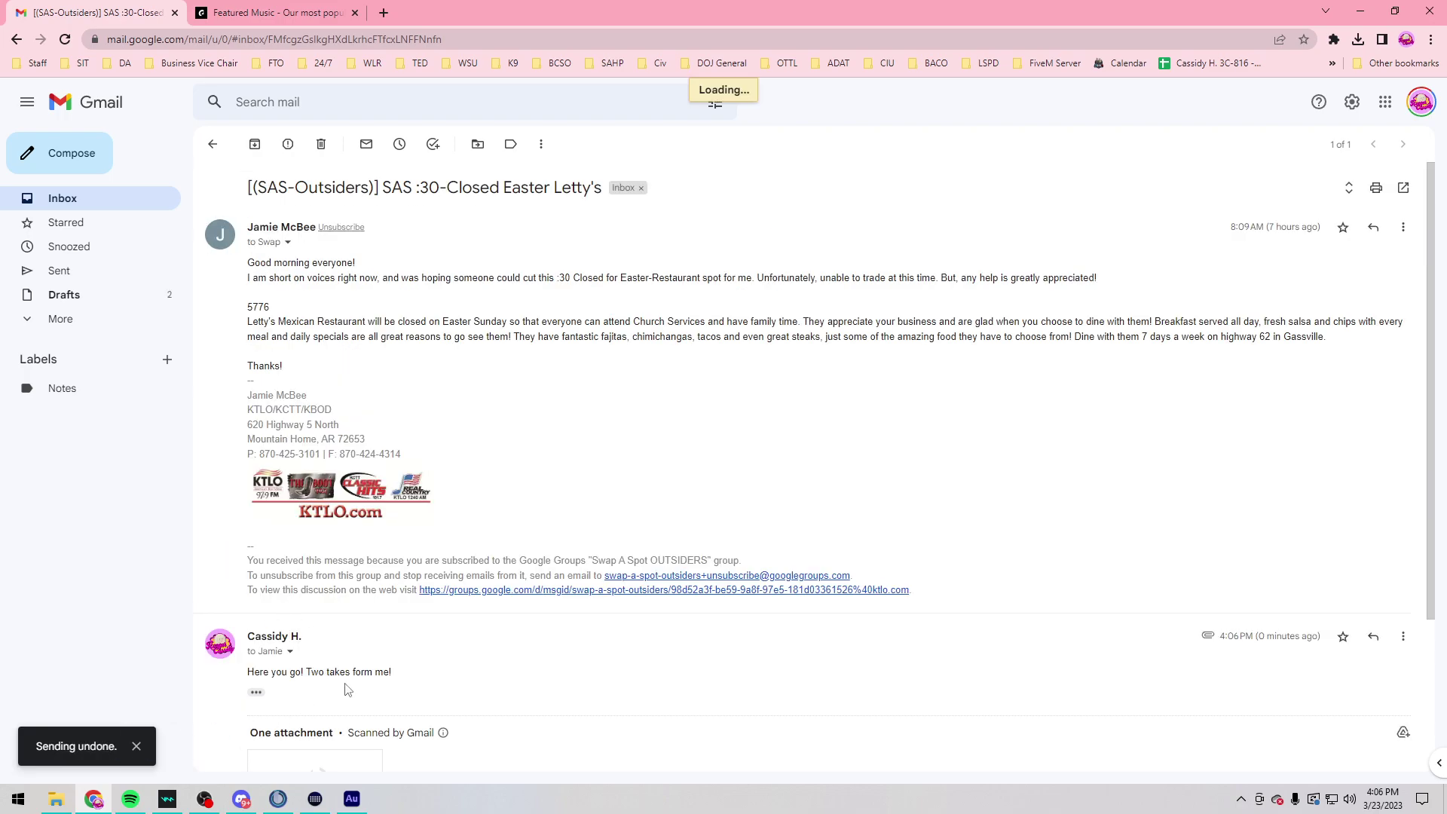
{"action": "left_click", "coordinate": [373, 668]}
{"action": "double_click", "coordinate": [373, 669]}
{"action": "left_click", "coordinate": [379, 694]}
{"action": "key", "text": "ctrl+Return"}
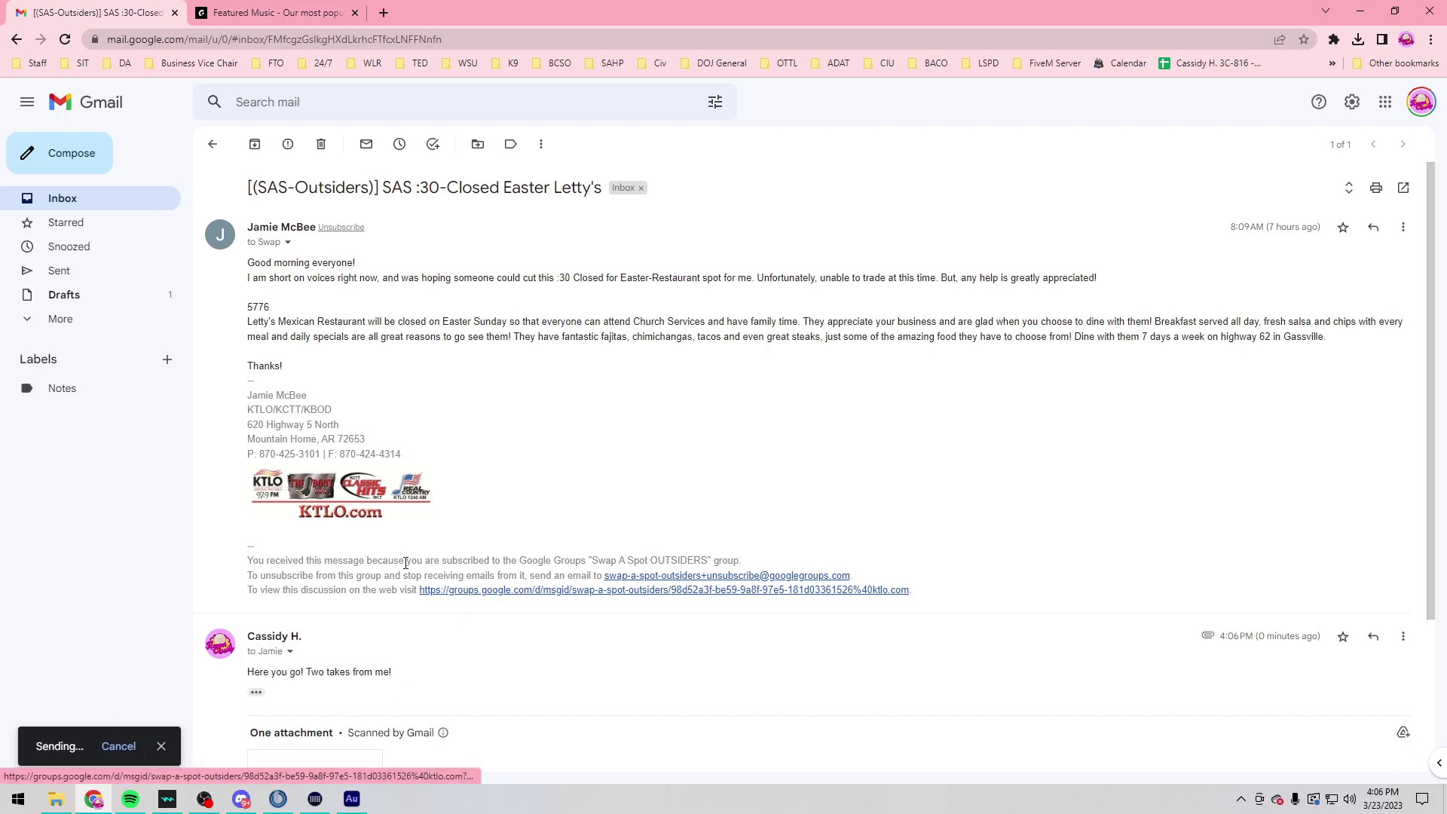
Step: Delete the answered Letty's conversation and show the Primary inbox
{"action": "left_click", "coordinate": [321, 144]}
{"action": "left_click", "coordinate": [291, 184]}
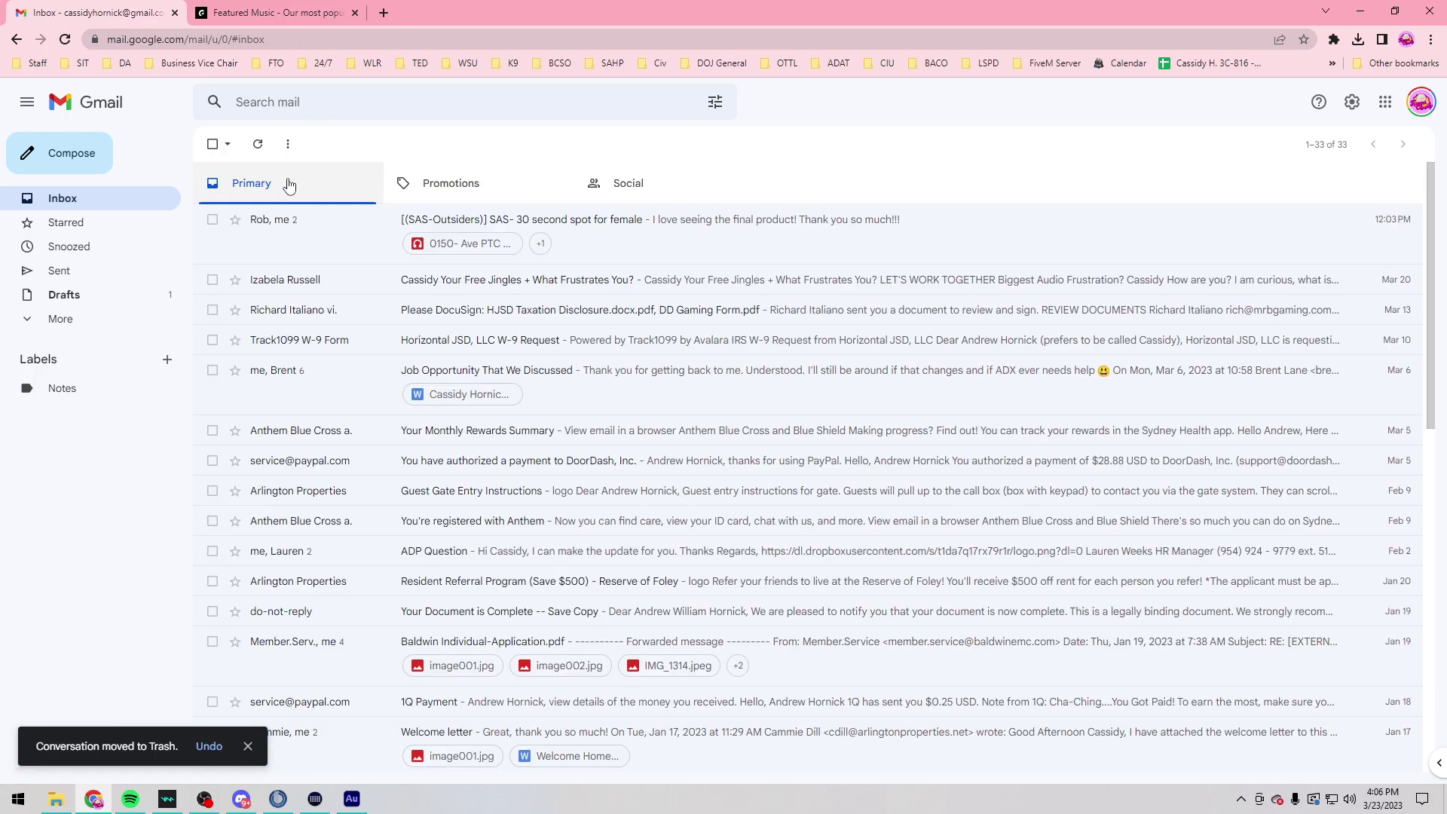
Step: Check the Promotions and Primary inbox categories for remaining script emails
{"action": "left_click", "coordinate": [437, 170]}
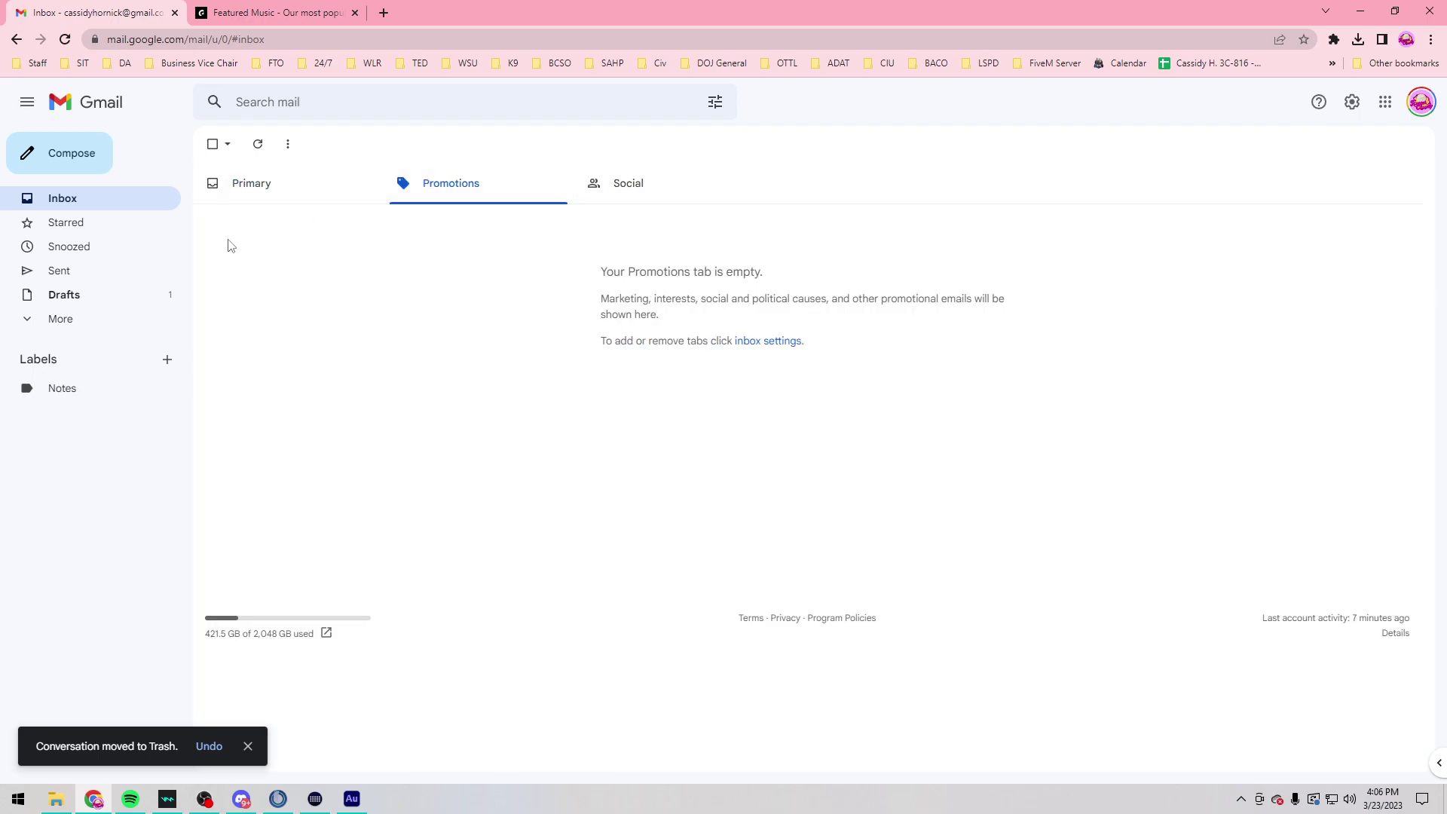
{"action": "left_click", "coordinate": [251, 9]}
{"action": "left_click", "coordinate": [98, 12]}
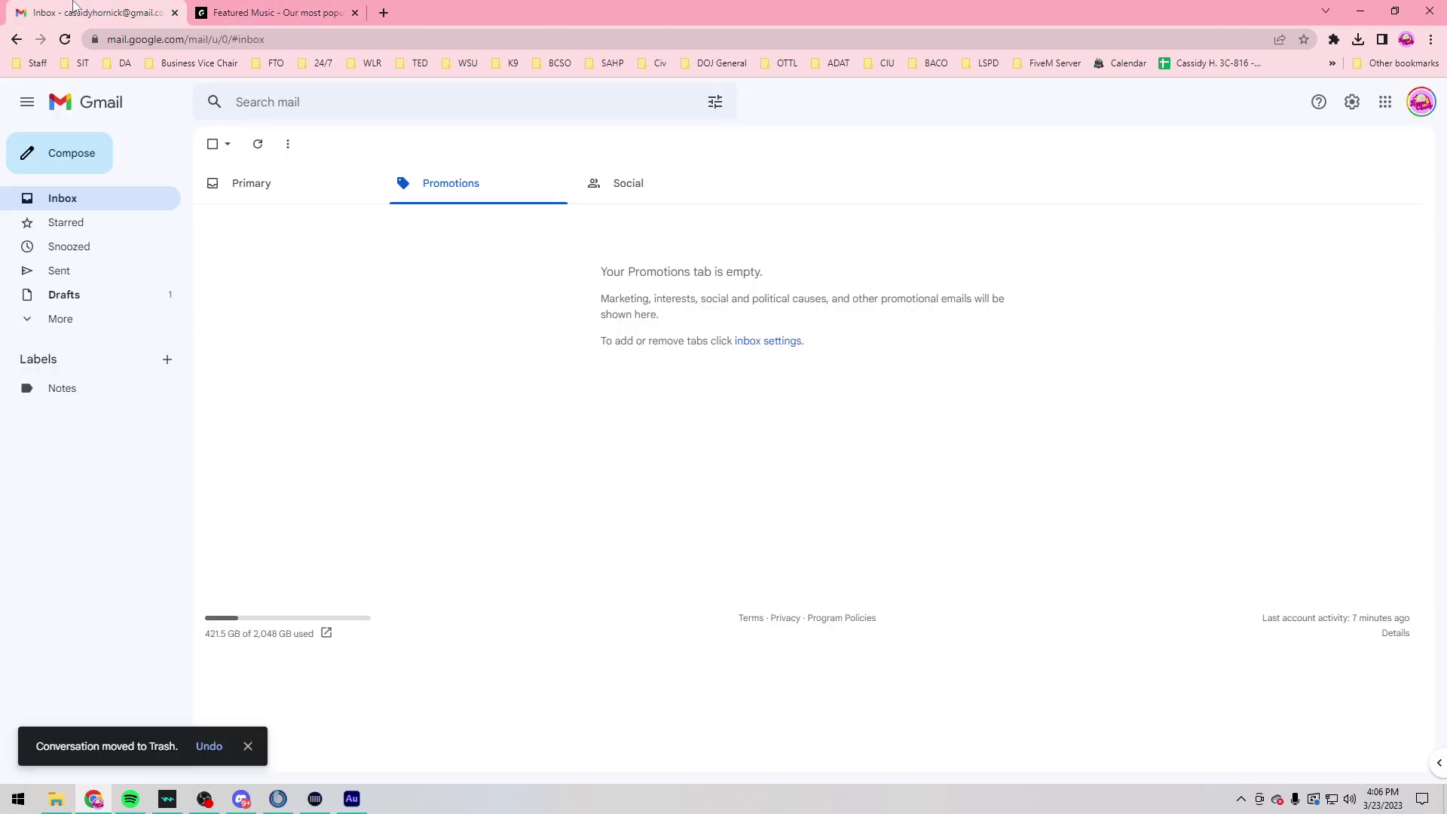
{"action": "left_click", "coordinate": [316, 180]}
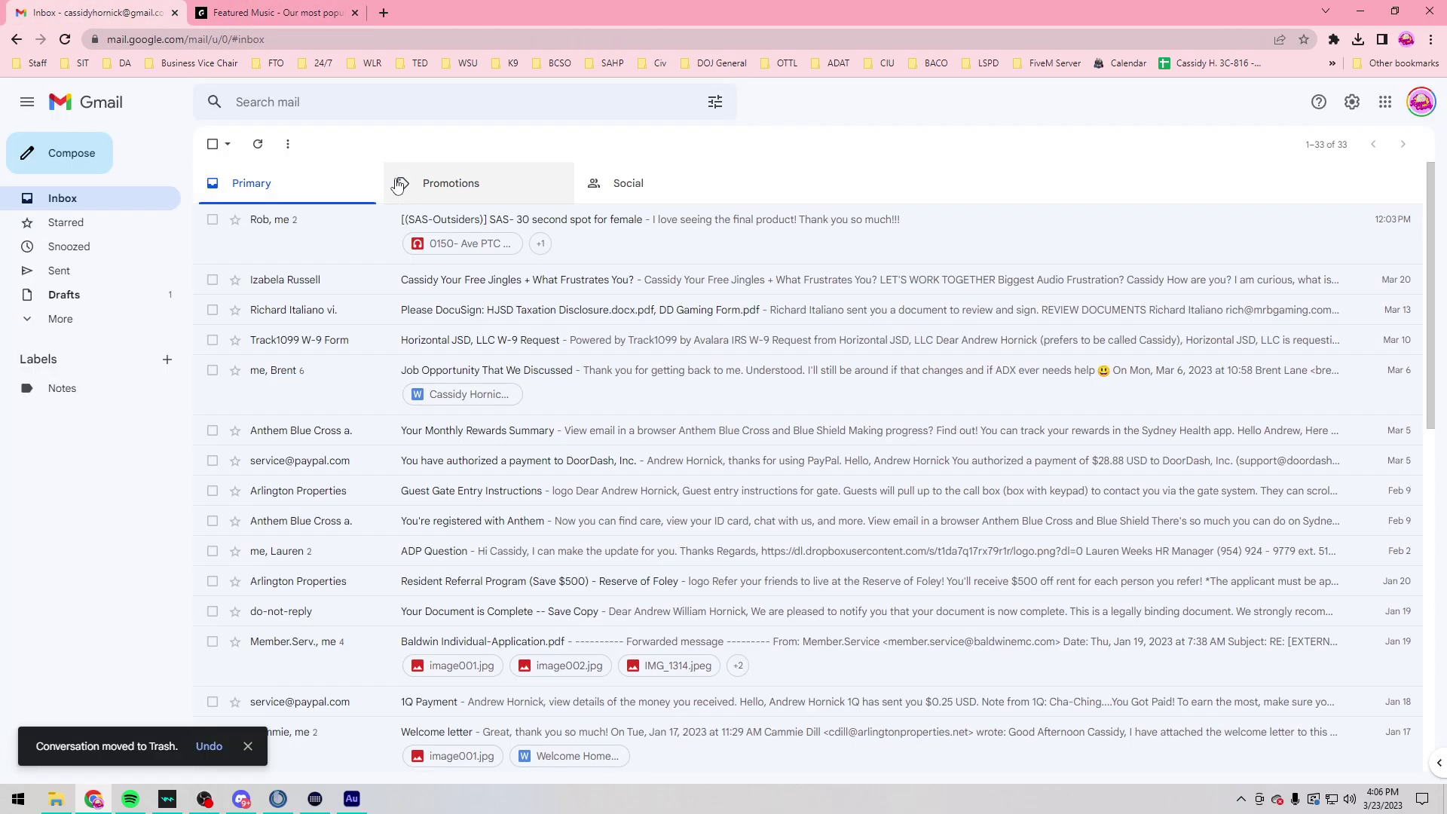
Step: Check the Promotions category, switch to Adobe Audition and view the 2 spots for Blakeney and 0150- Ave PTC Spring FLing final files
{"action": "left_click", "coordinate": [459, 177]}
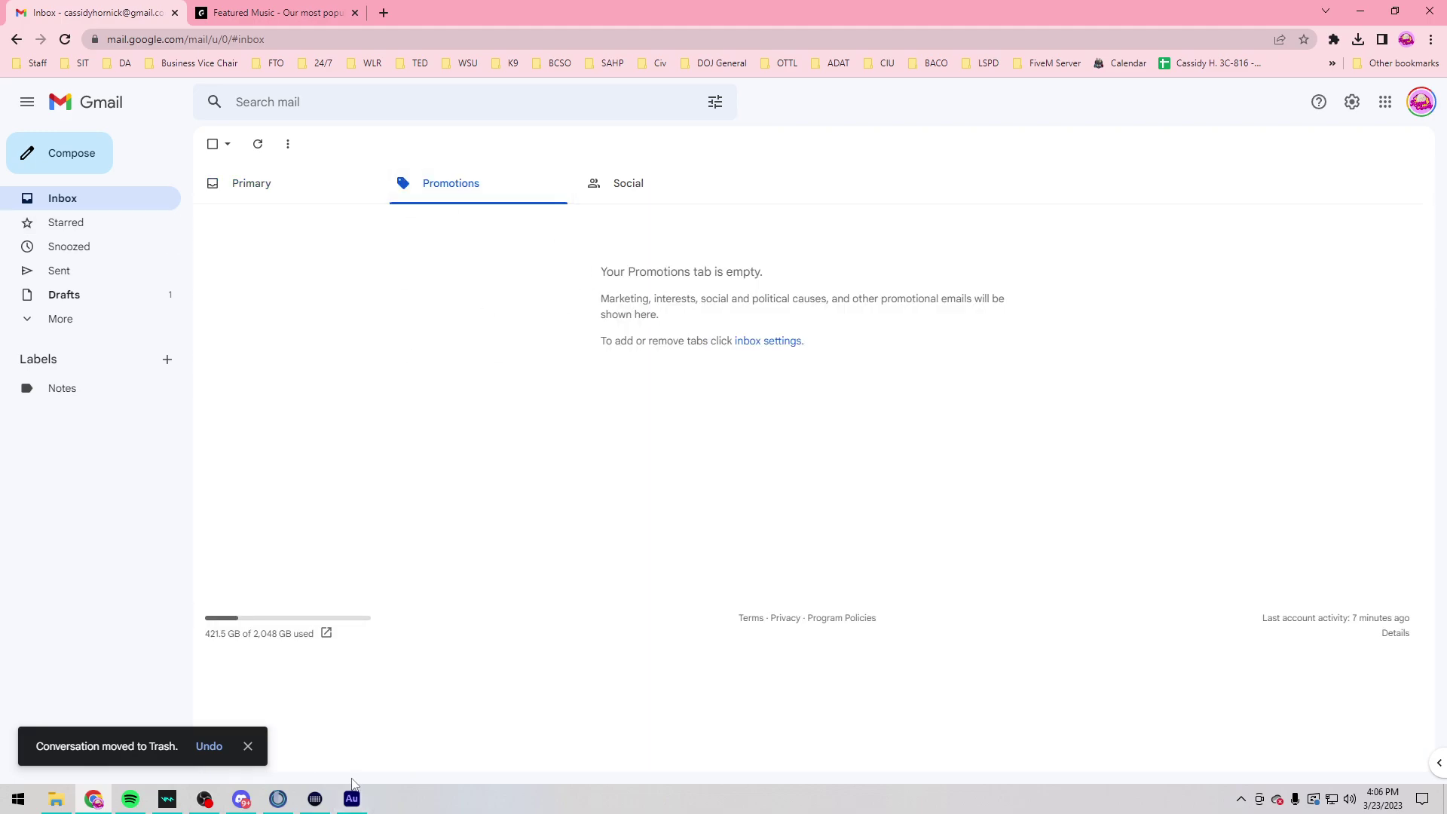
{"action": "mouse_move", "coordinate": [204, 799]}
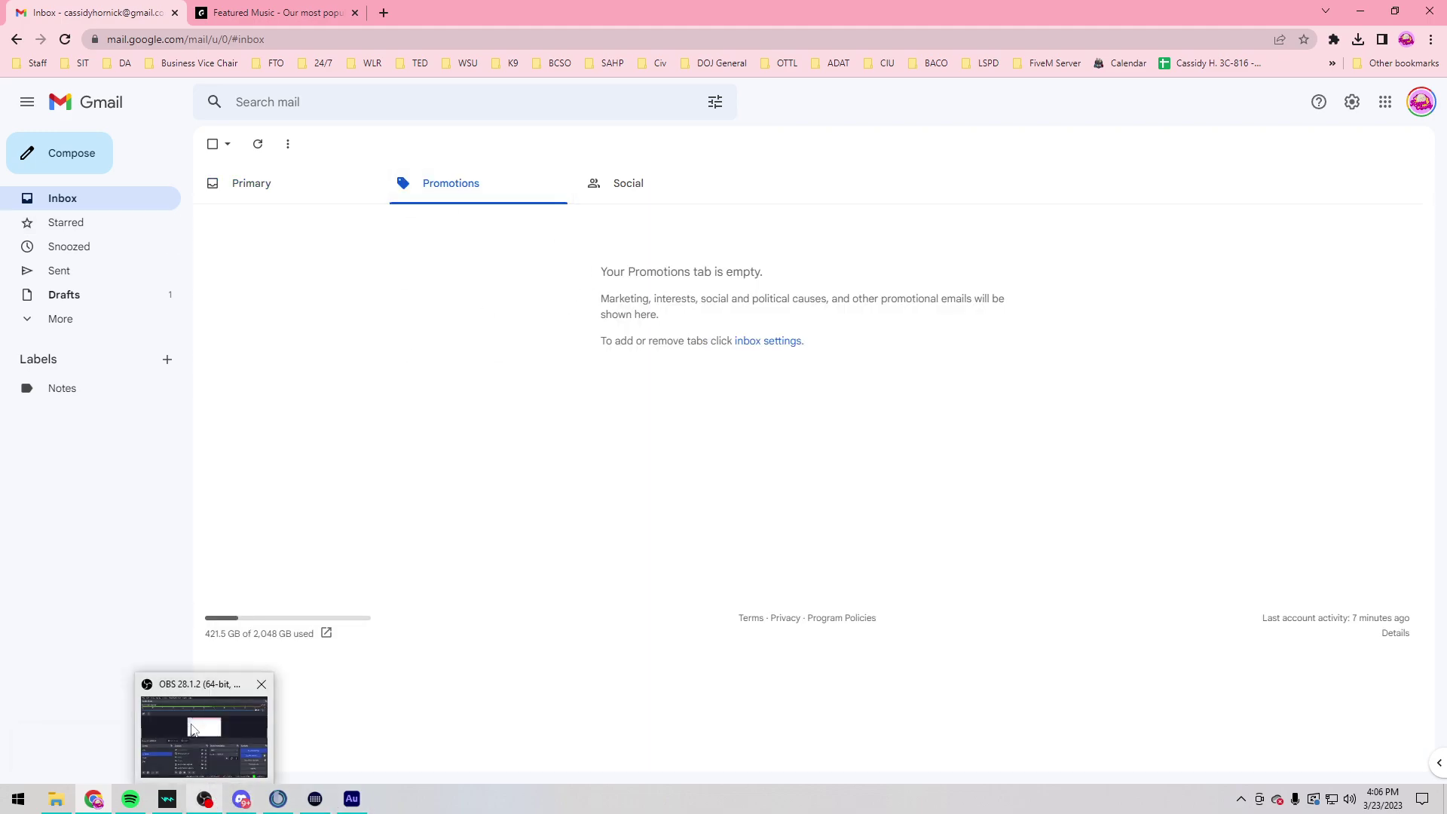
{"action": "mouse_move", "coordinate": [191, 710]}
{"action": "left_click", "coordinate": [351, 799]}
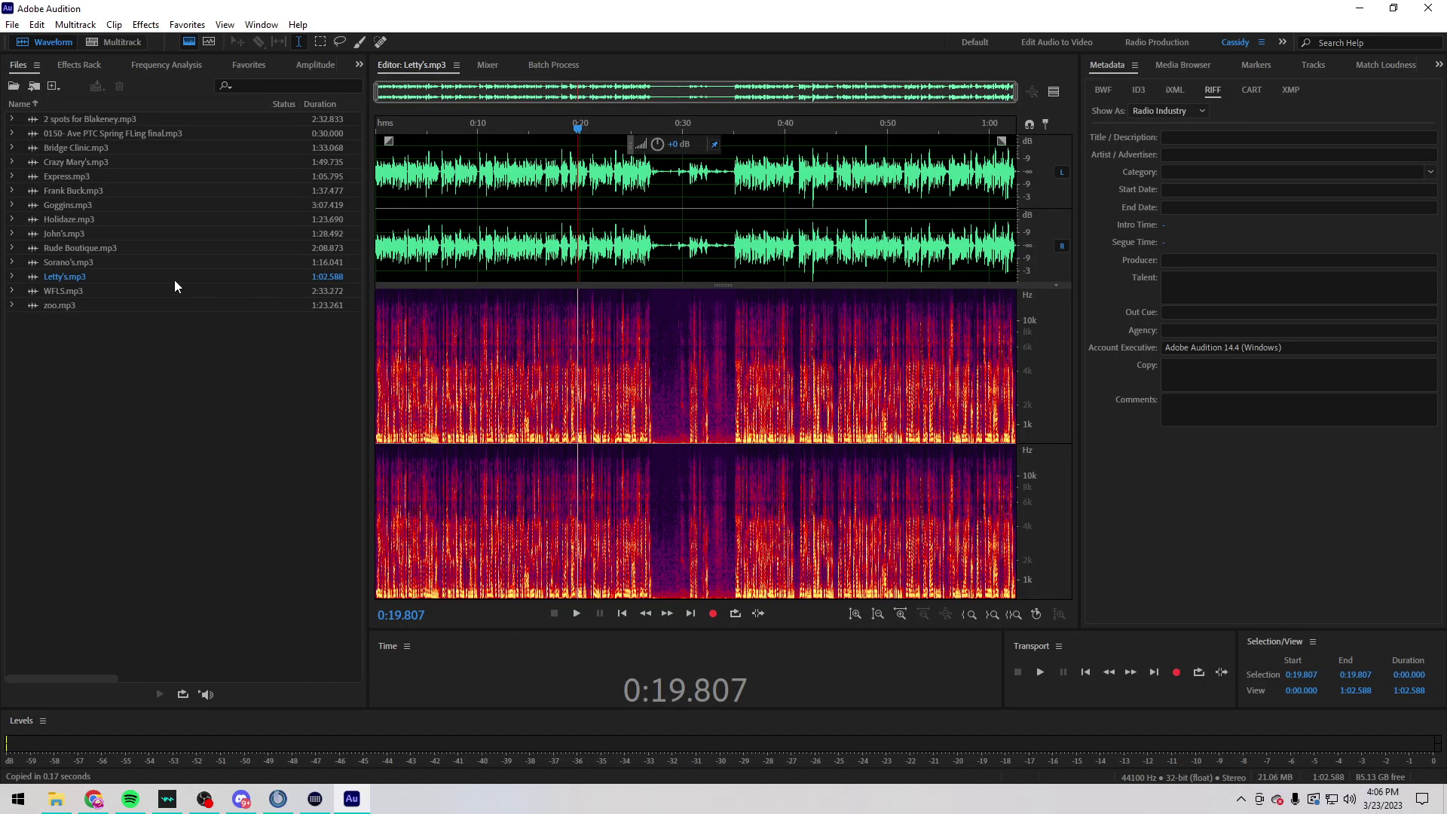
{"action": "double_click", "coordinate": [103, 121]}
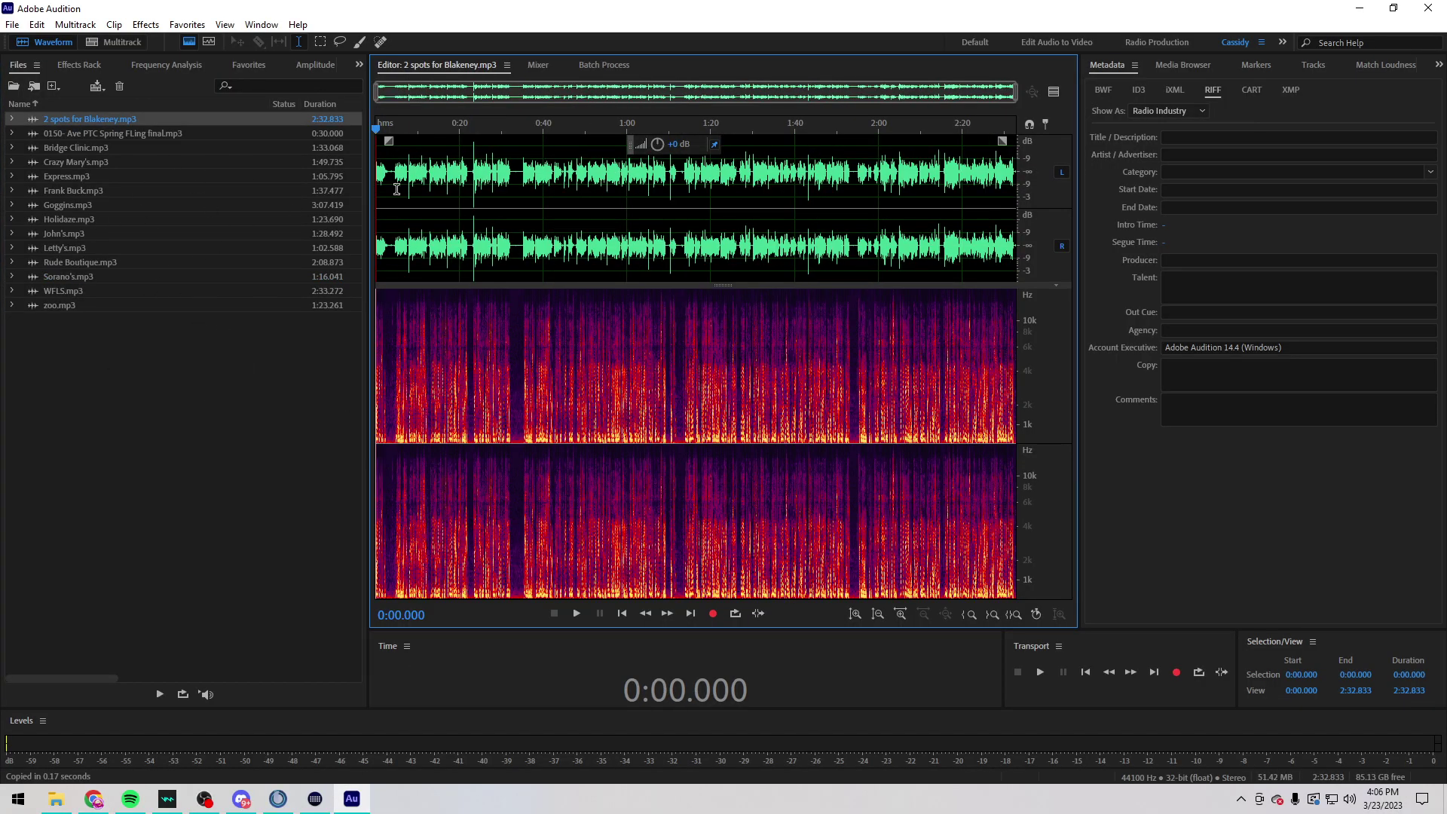
{"action": "double_click", "coordinate": [174, 133]}
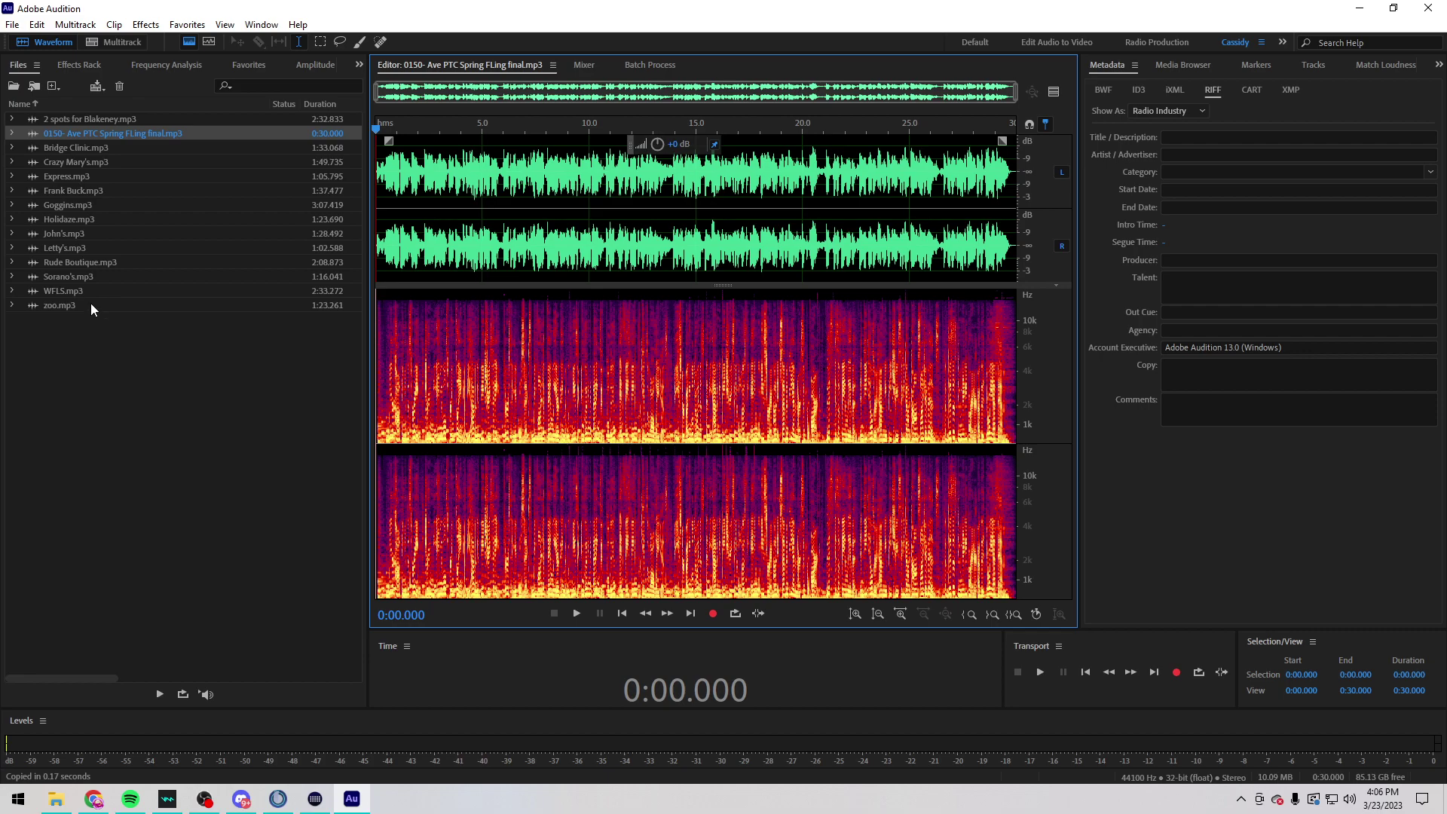
Step: Open zoo.mp3, sample its recording and place the playhead at about 0:23 with the full waveform in view
{"action": "double_click", "coordinate": [60, 306]}
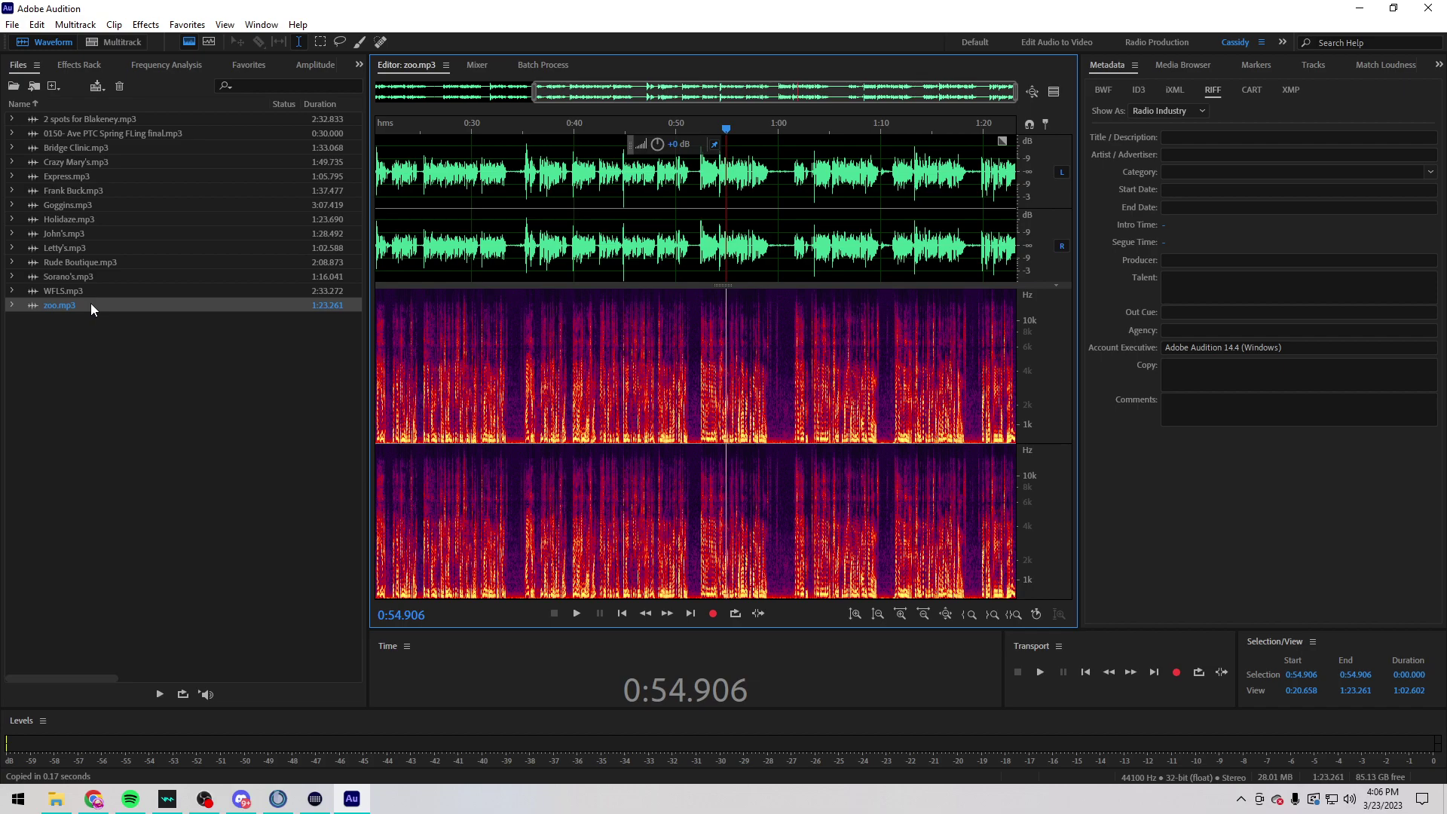
{"action": "key", "text": "space"}
{"action": "left_click", "coordinate": [615, 233]}
{"action": "key", "text": "space"}
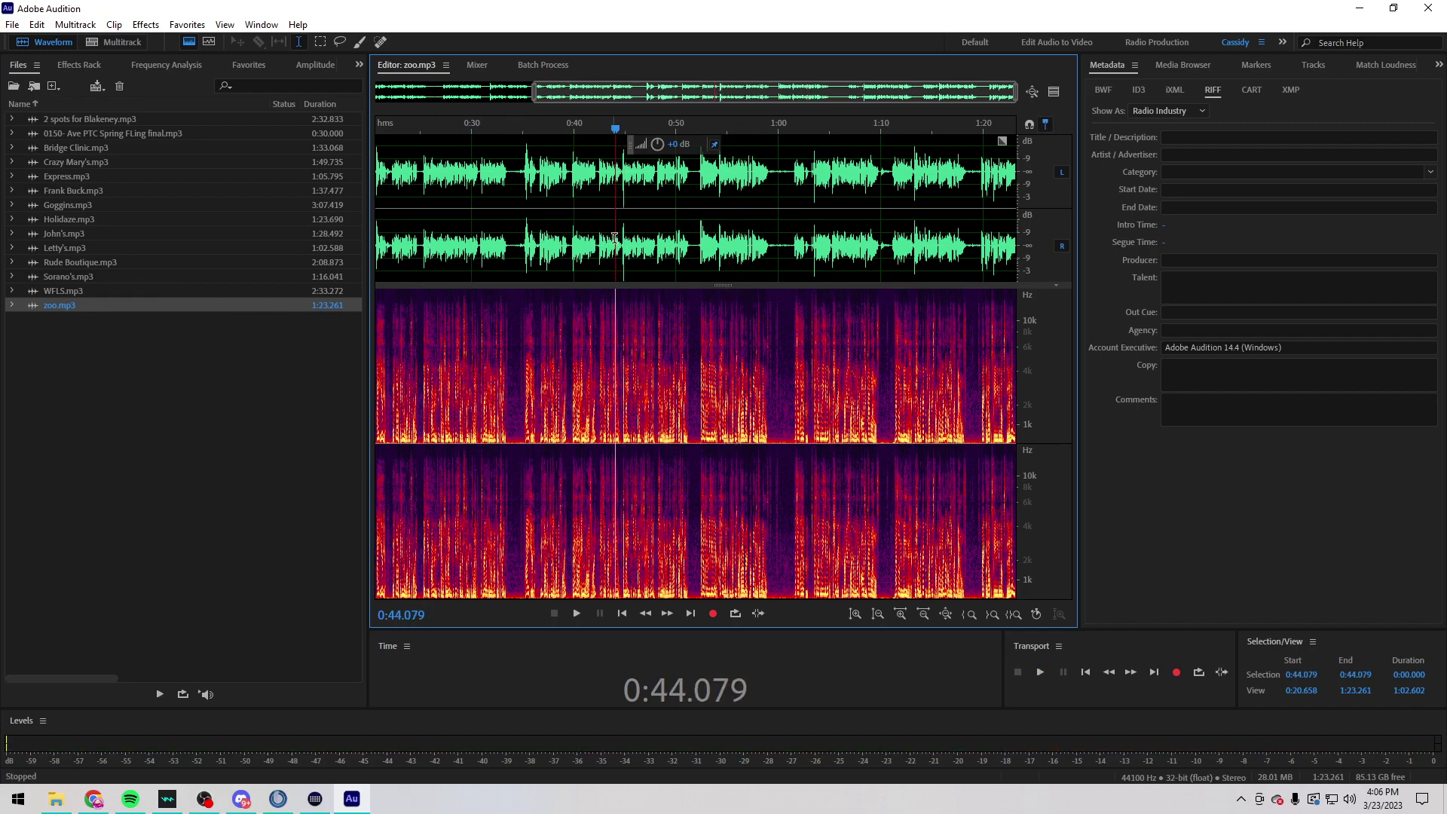
{"action": "scroll", "coordinate": [558, 252], "scroll_direction": "down", "scroll_amount": 2}
{"action": "left_click", "coordinate": [555, 249]}
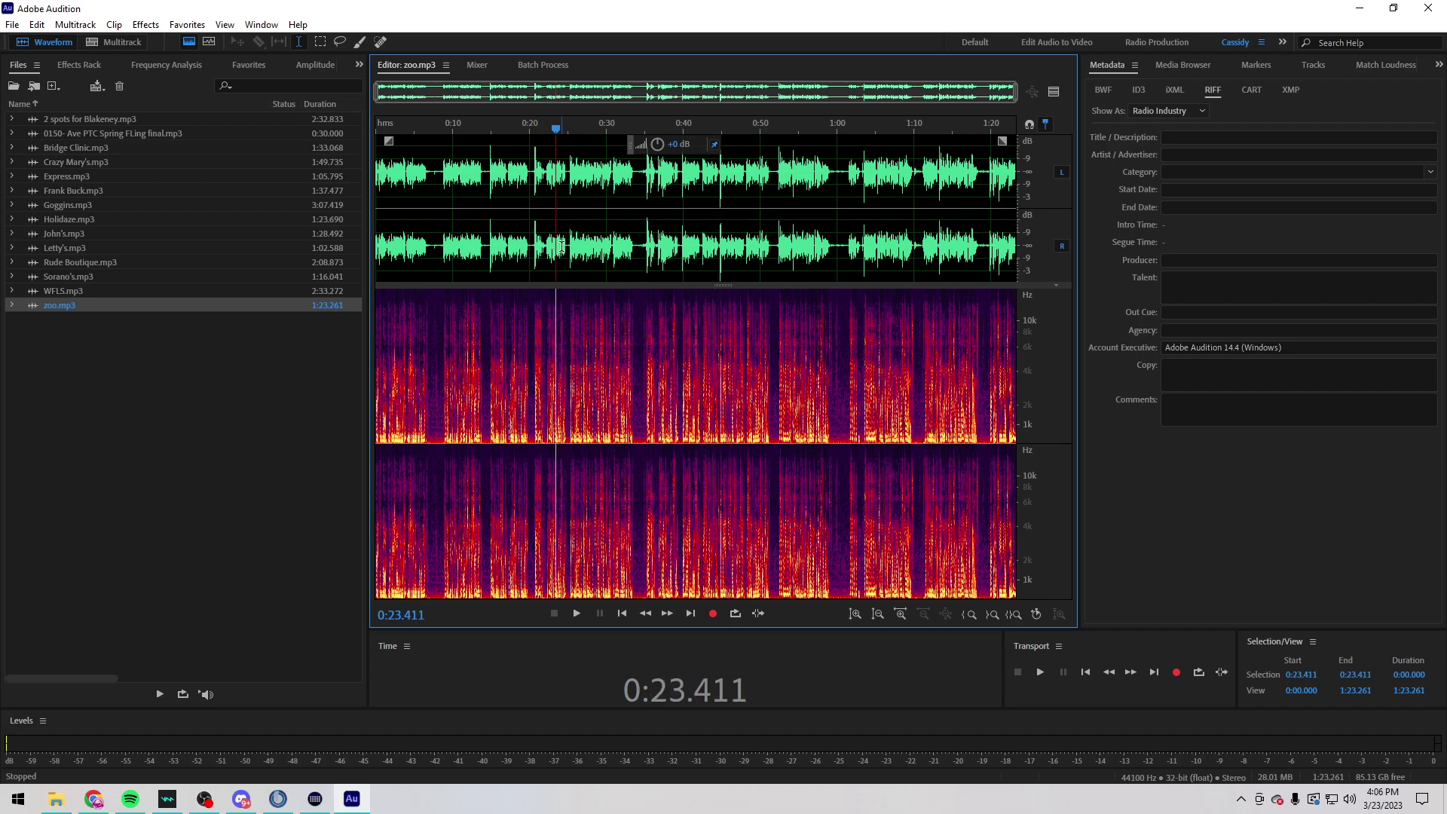
Step: Open WFLS.mp3, listen from about 1:43 and park the playhead near 1:33
{"action": "left_click", "coordinate": [110, 292]}
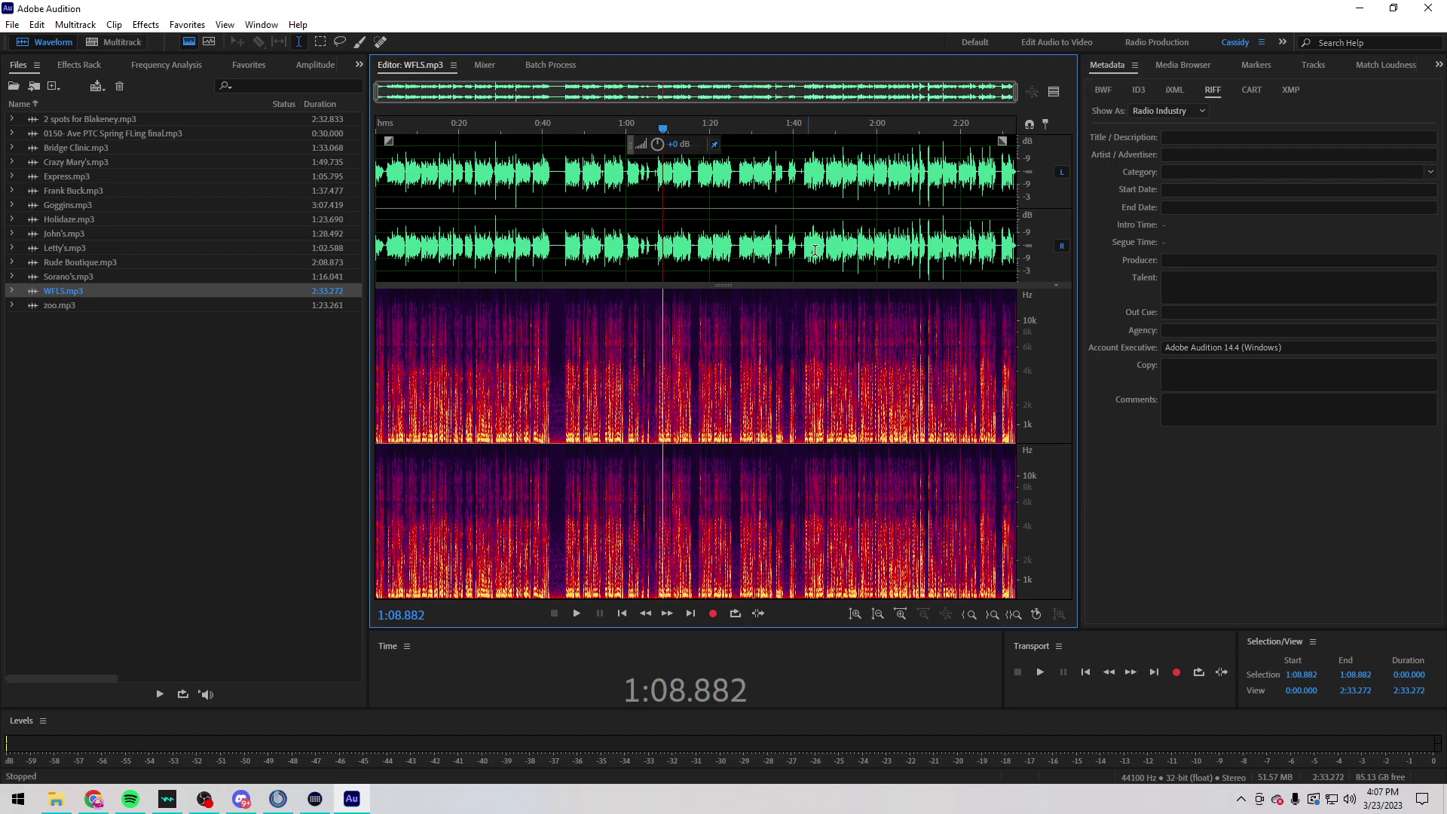
{"action": "left_click", "coordinate": [812, 241]}
{"action": "key", "text": "space"}
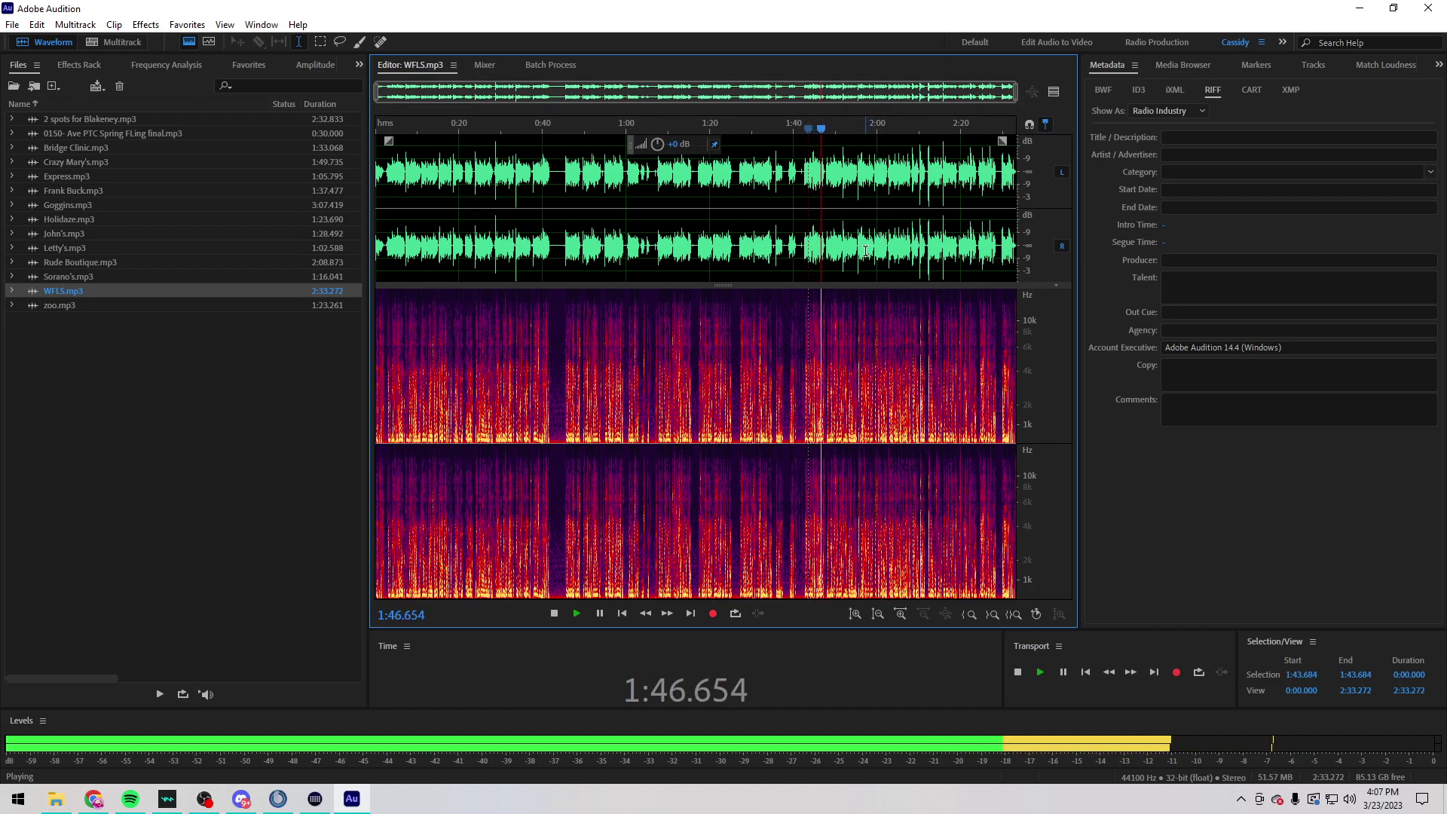
{"action": "left_click_drag", "start_coordinate": [847, 260], "coordinate": [763, 245]}
{"action": "left_click", "coordinate": [769, 242]}
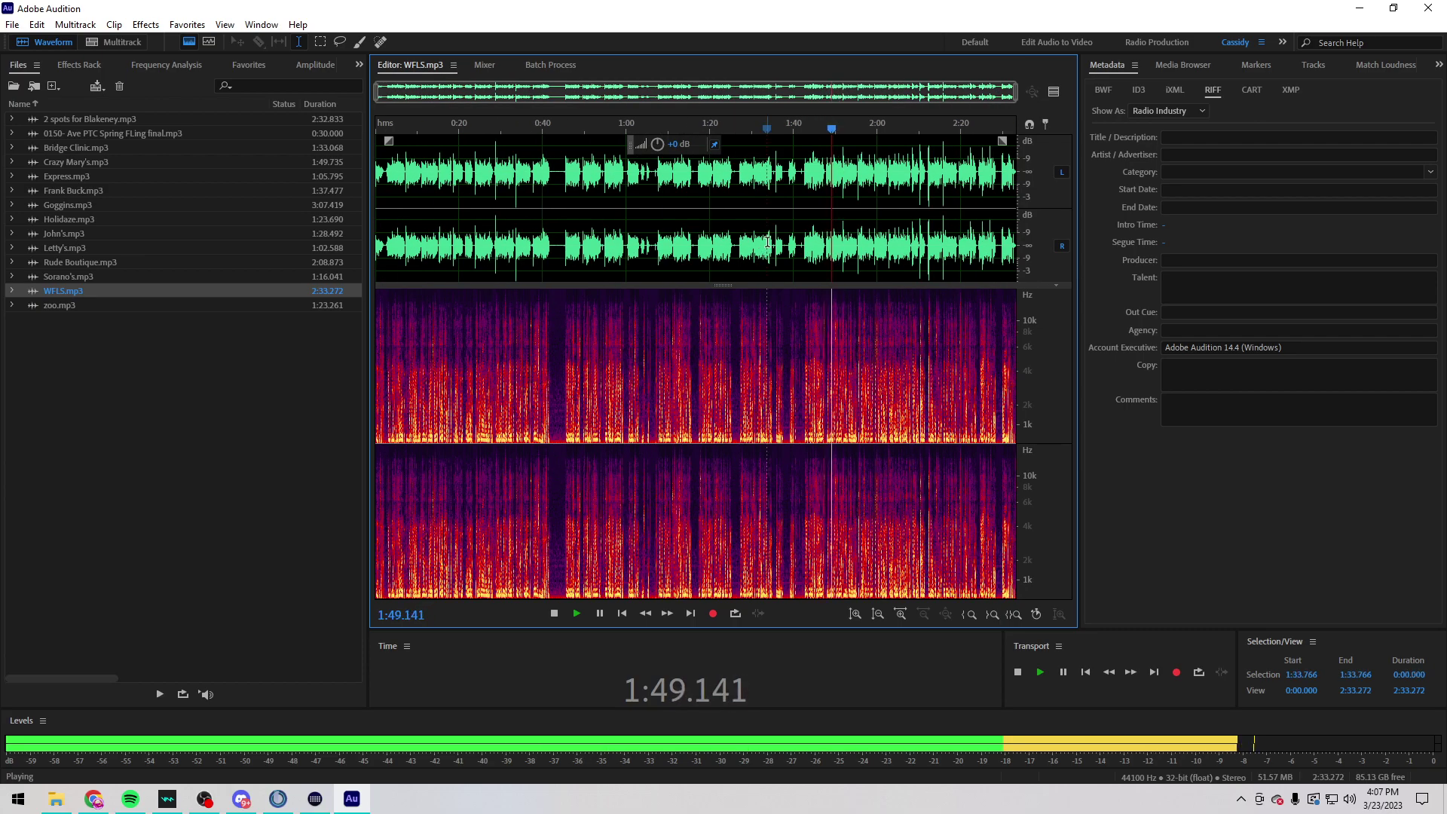
{"action": "key", "text": "space"}
Step: Open Sorano's.mp3 and listen to it from the beginning
{"action": "left_click", "coordinate": [62, 276]}
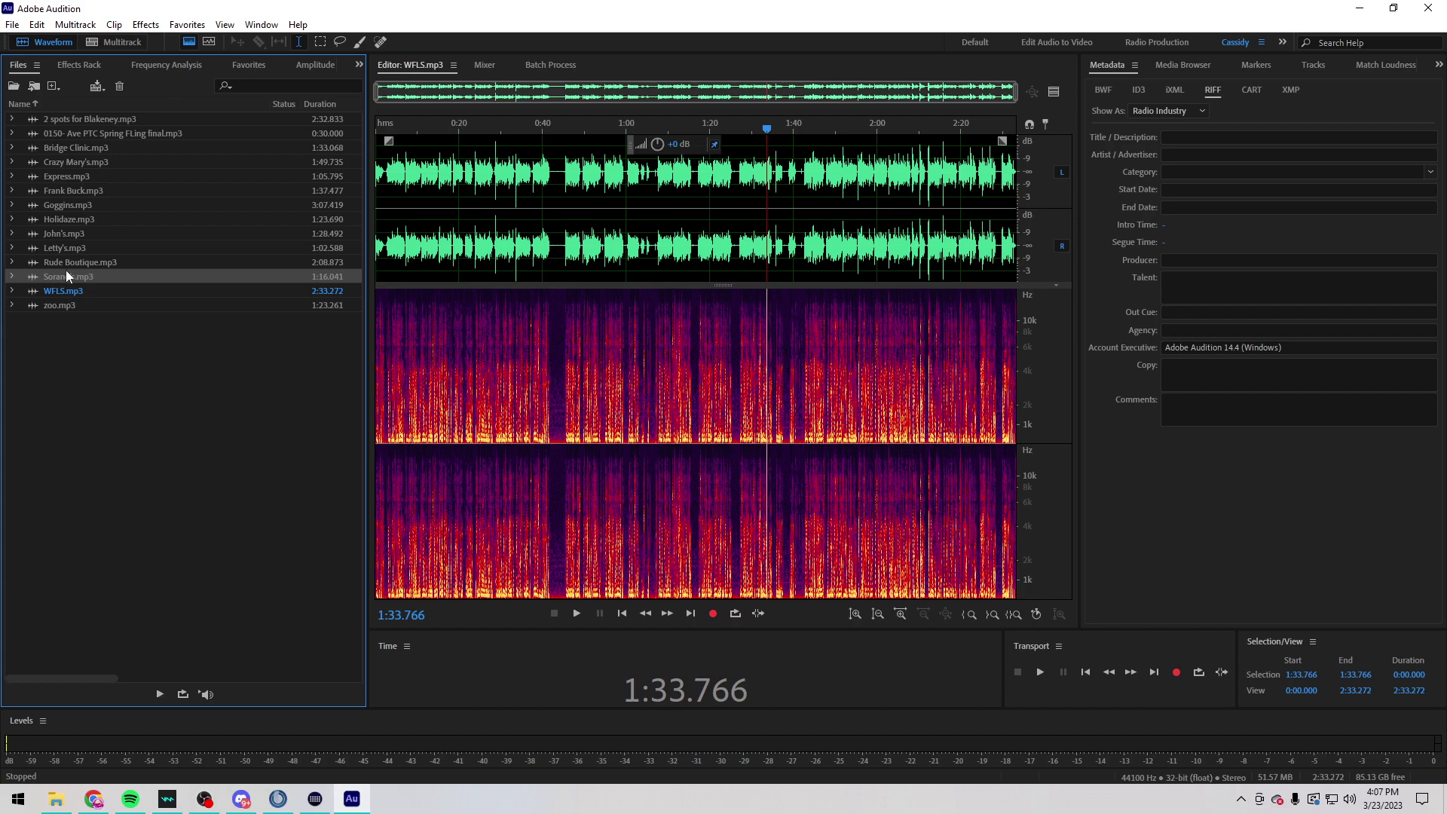
{"action": "double_click", "coordinate": [66, 276]}
{"action": "key", "text": "space"}
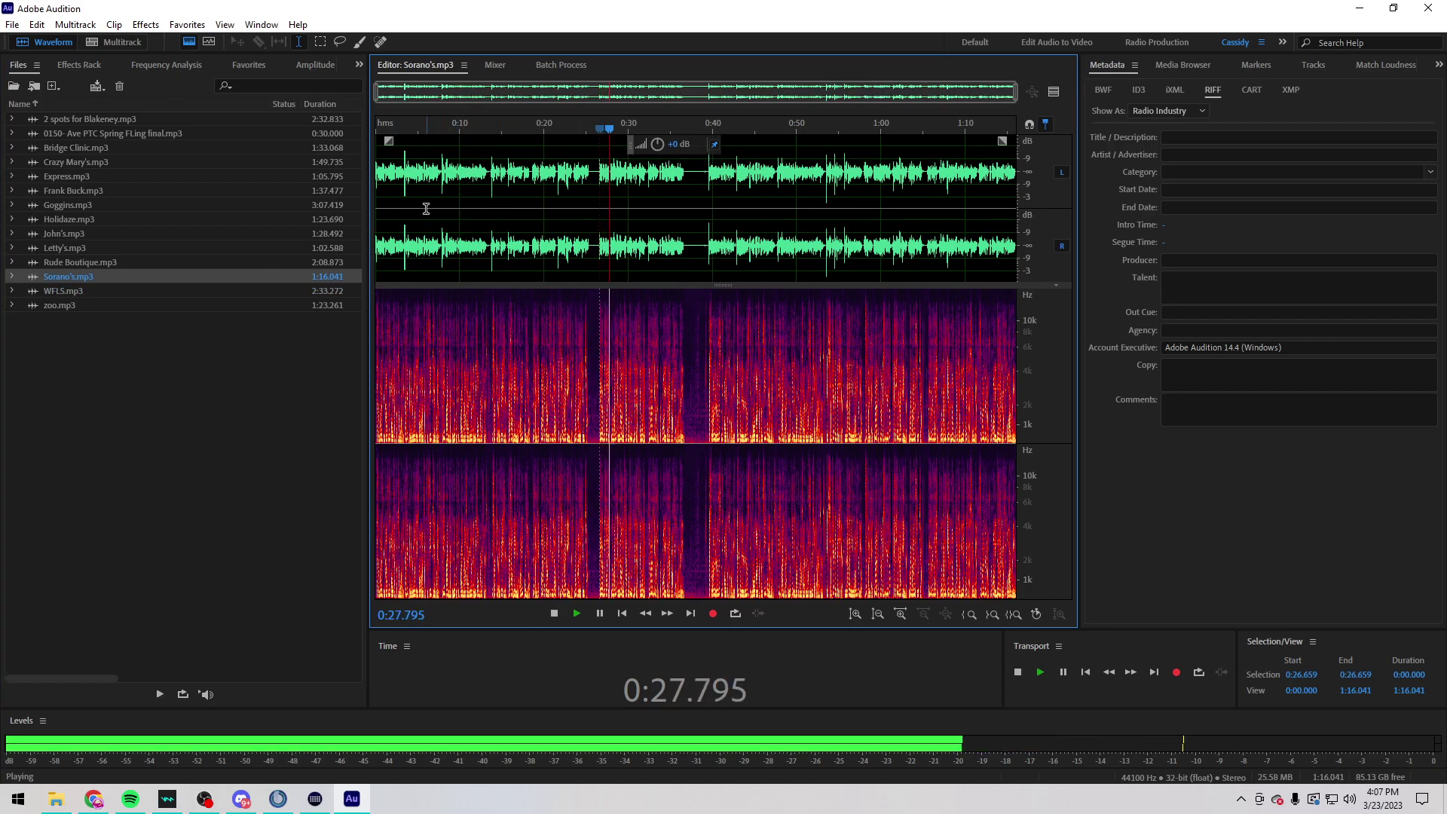
{"action": "left_click", "coordinate": [620, 614]}
{"action": "left_click", "coordinate": [620, 614]}
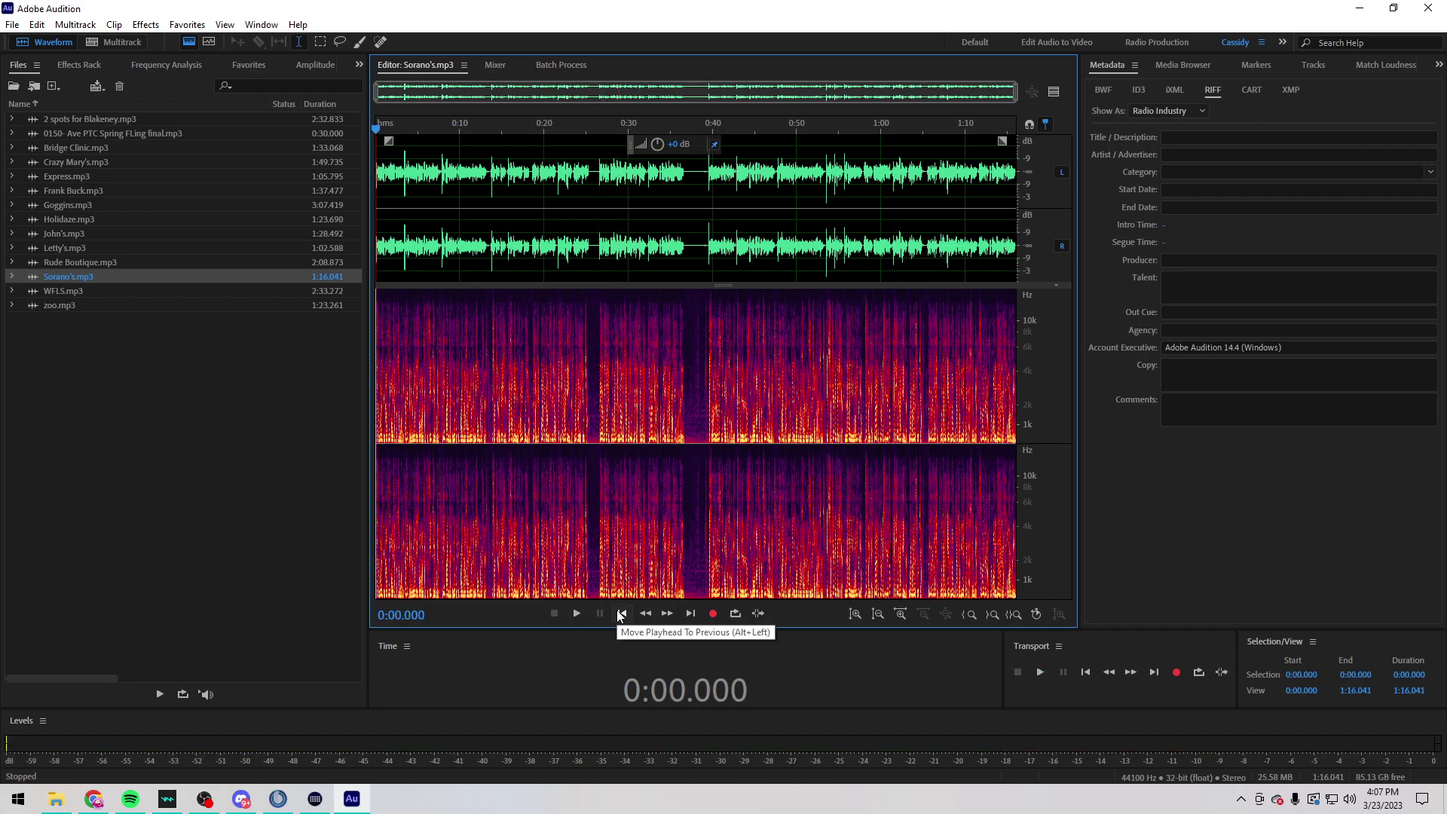
{"action": "key", "text": "space"}
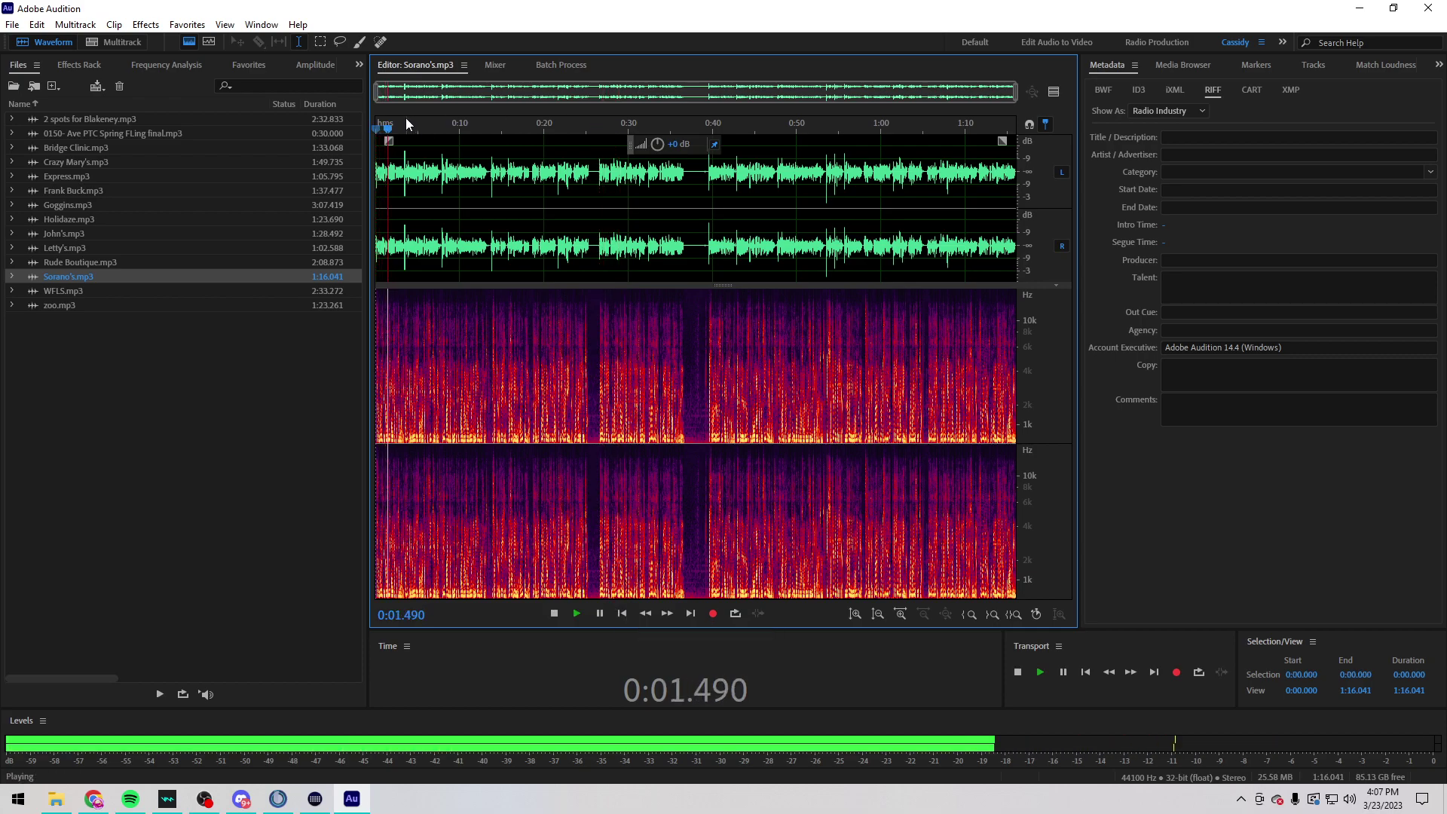
Step: Open Rude Boutique.mp3 and listen to the section starting at about 0:56
{"action": "double_click", "coordinate": [111, 264]}
{"action": "key", "text": "space"}
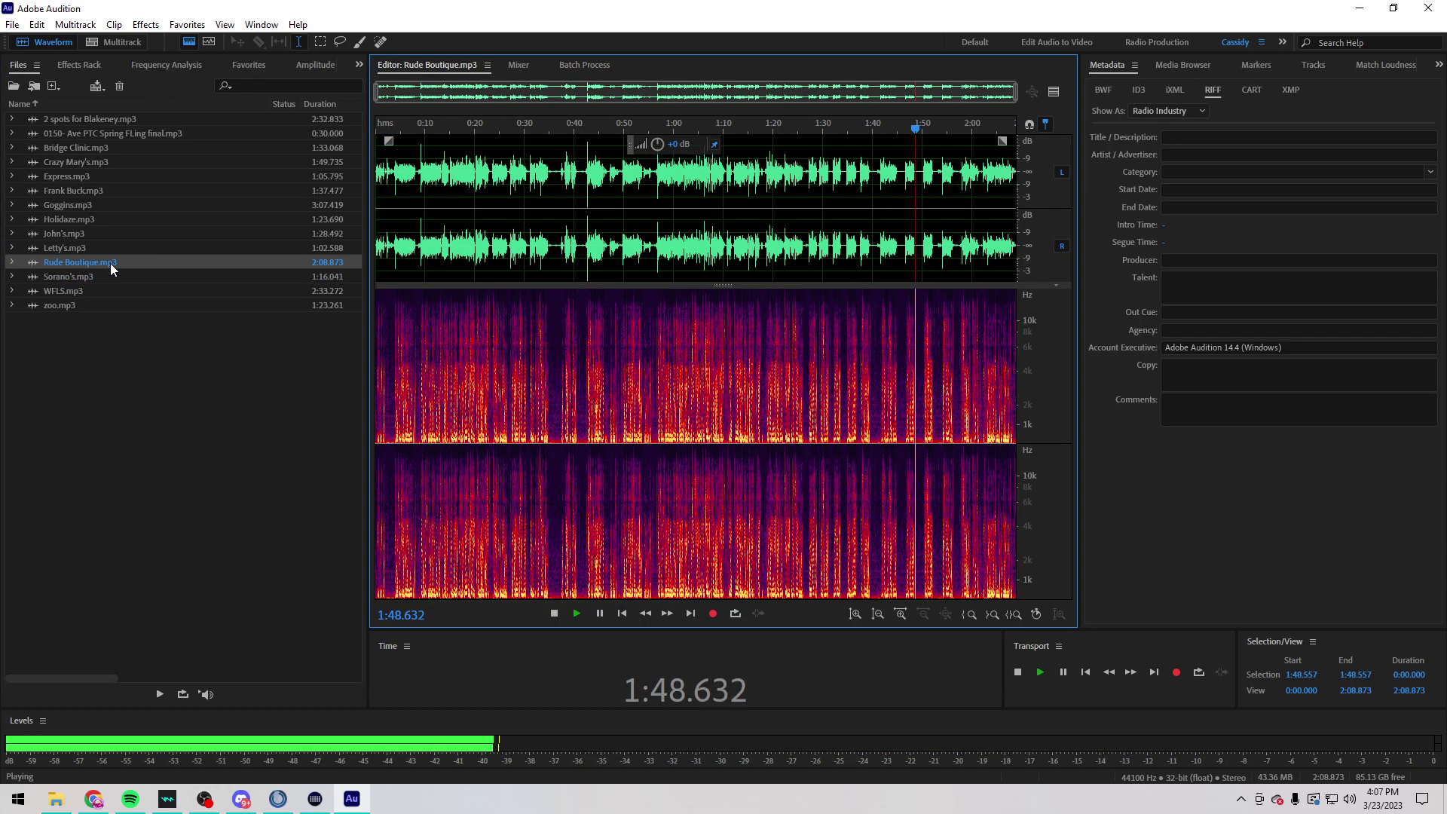
{"action": "left_click", "coordinate": [655, 190]}
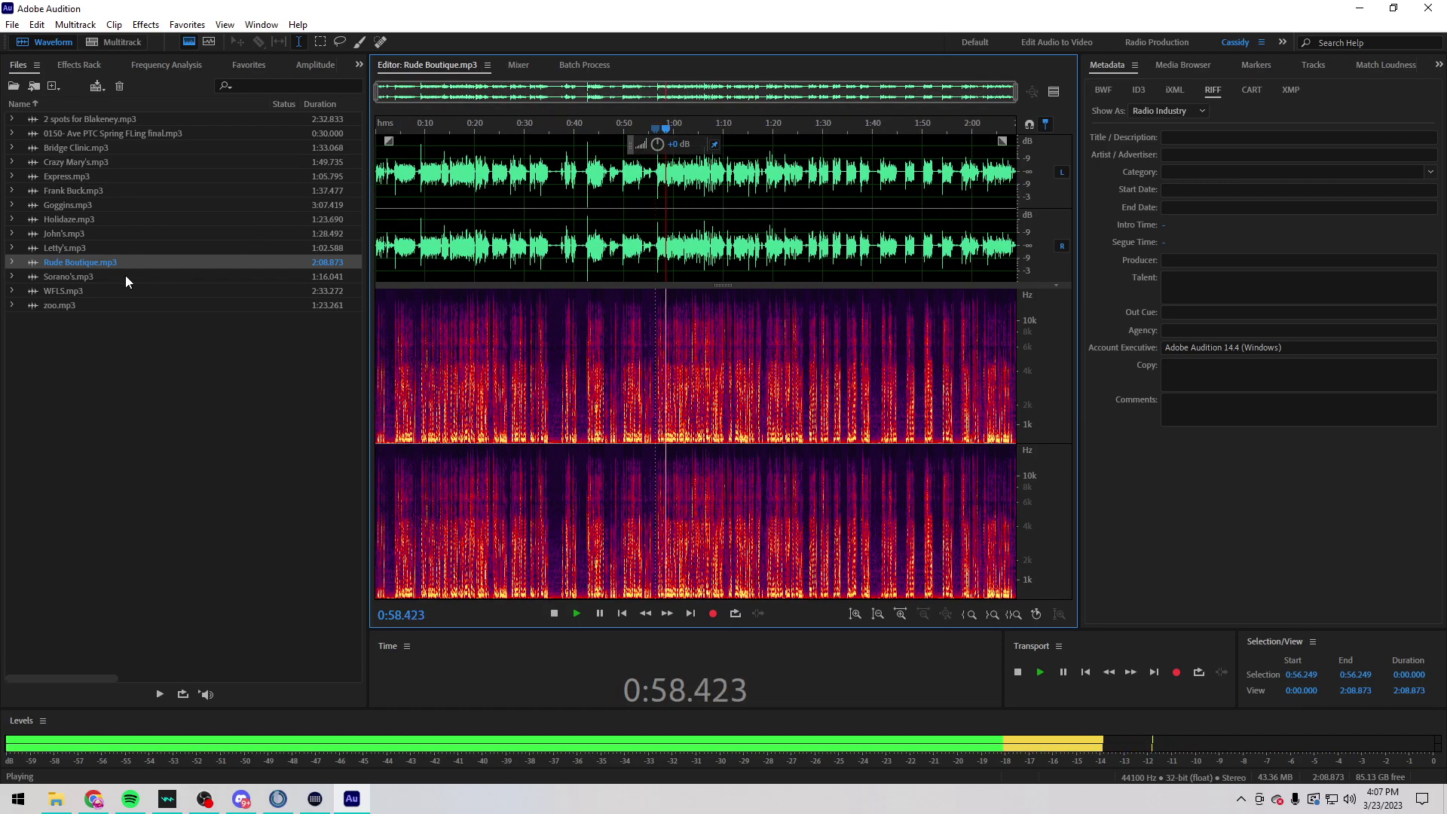
{"action": "key", "text": "space"}
Step: Close all open files except 0150- Ave PTC Spring FLing final, Frank Buck, Rude Boutique, WFLS and zoo
{"action": "left_click_drag", "start_coordinate": [72, 278], "coordinate": [92, 117]}
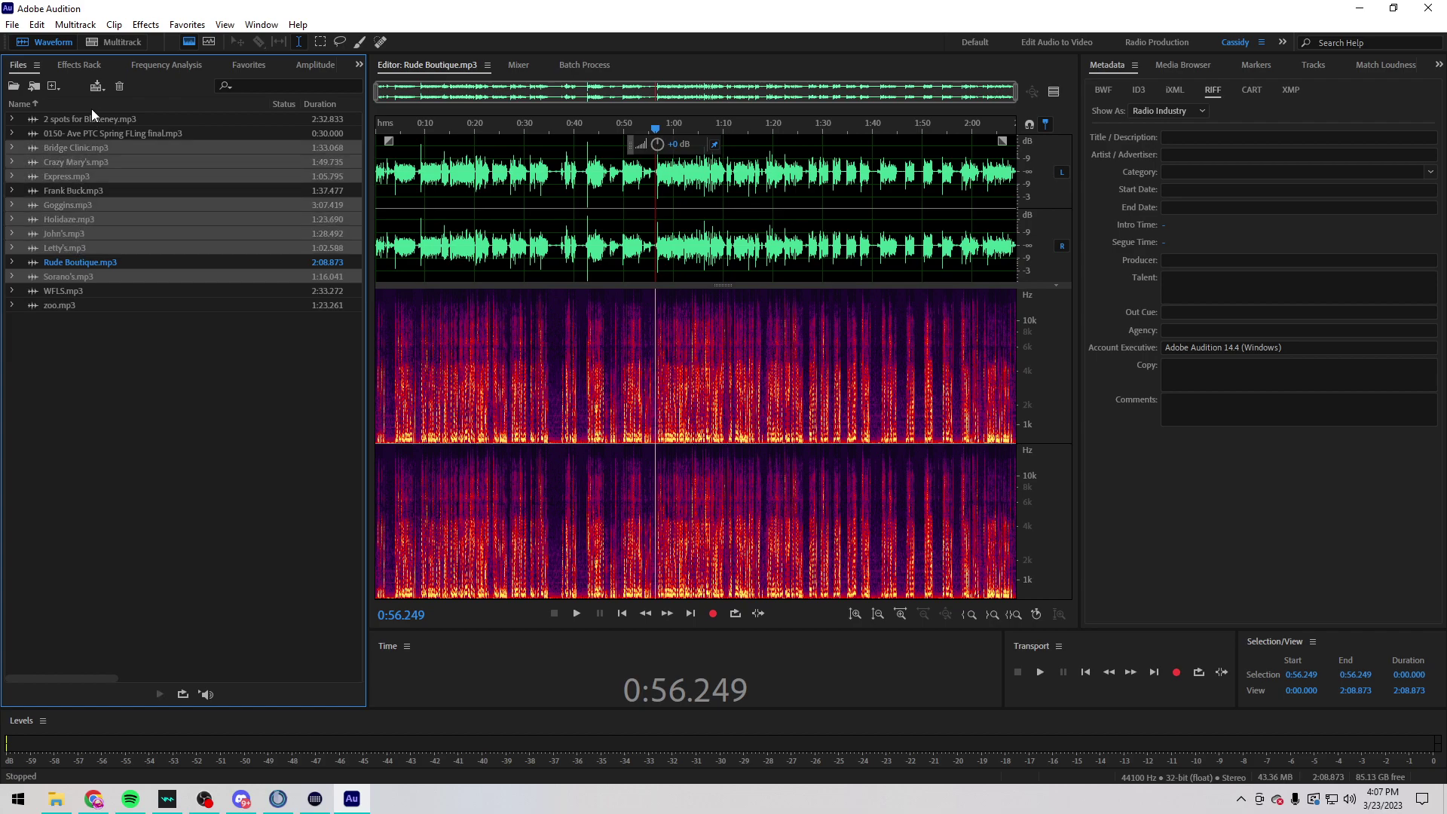
{"action": "right_click", "coordinate": [91, 116]}
{"action": "left_click", "coordinate": [174, 187]}
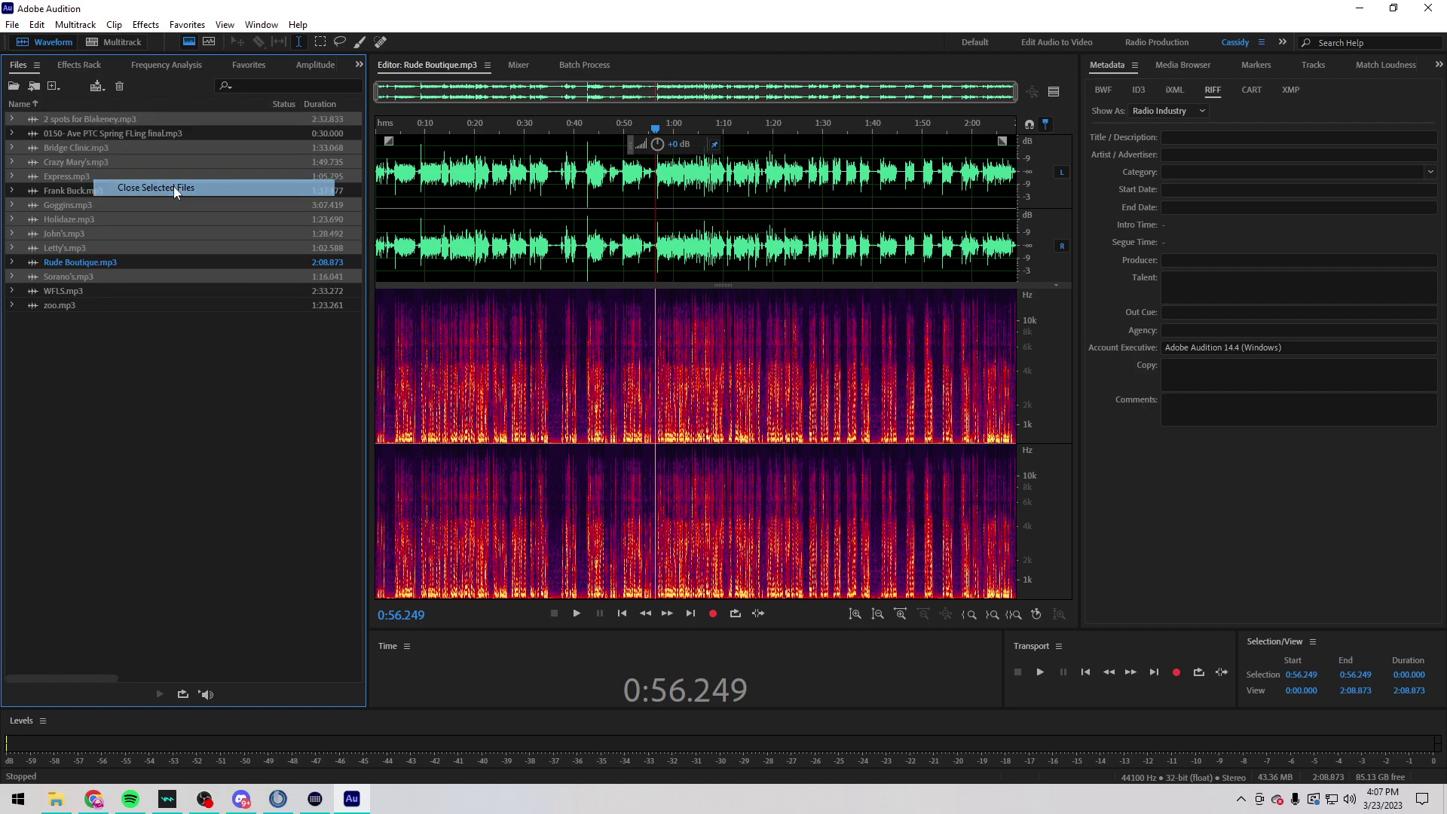
Step: Open Frank Buck.mp3 and listen to its takes around 0:32 and 0:42
{"action": "double_click", "coordinate": [74, 134]}
{"action": "key", "text": "space"}
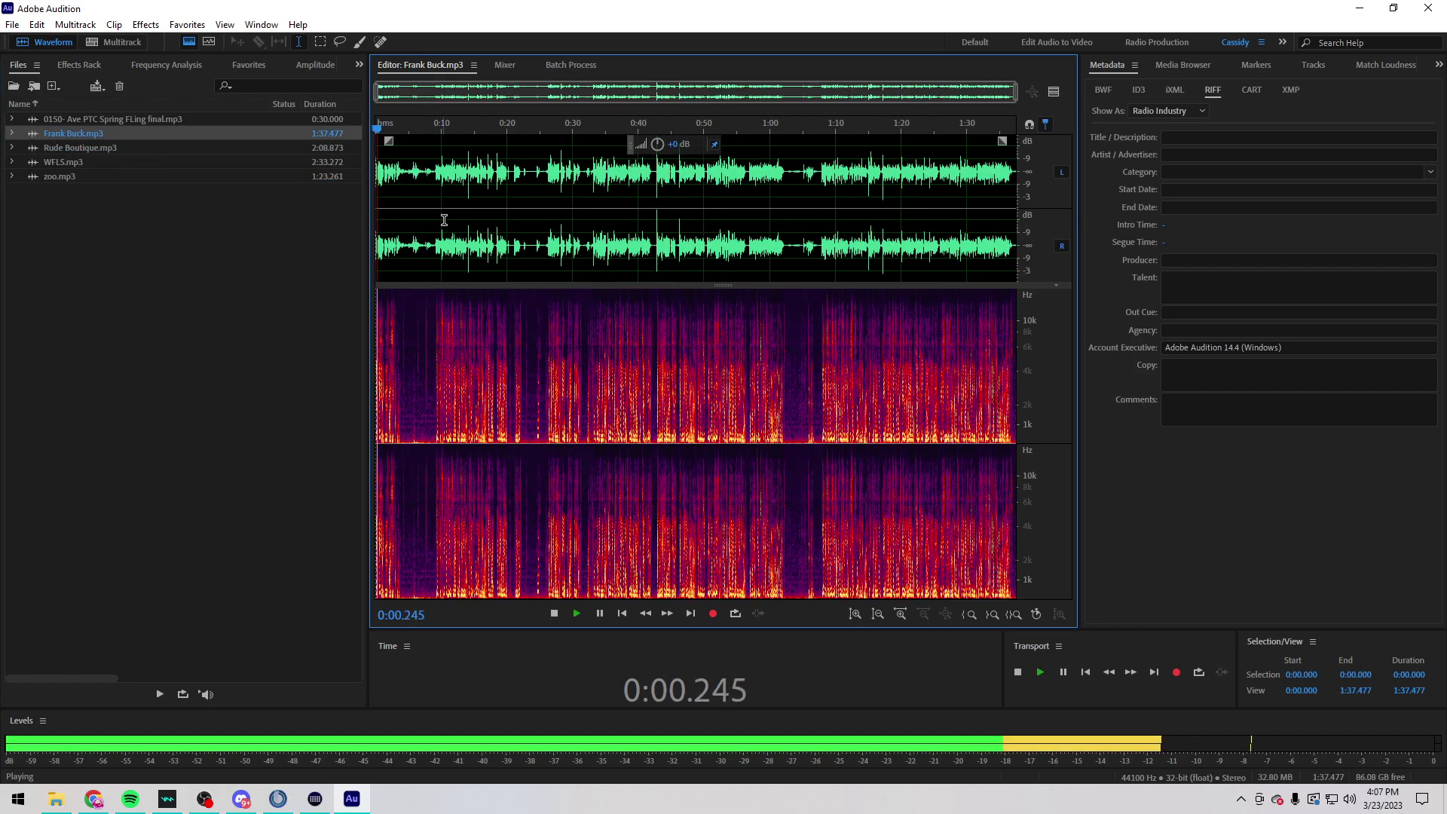
{"action": "left_click", "coordinate": [590, 258]}
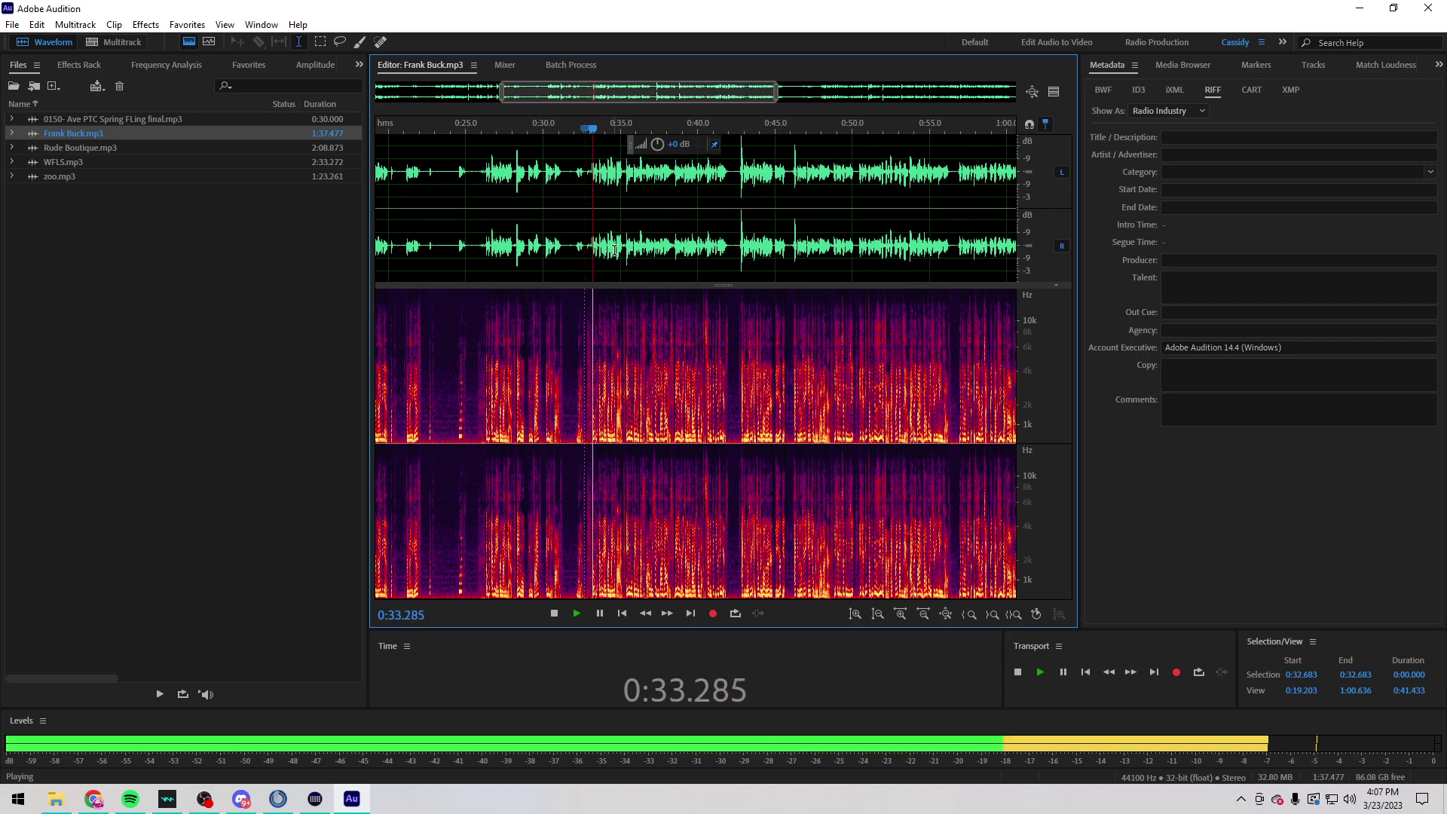
{"action": "scroll", "coordinate": [630, 256], "scroll_direction": "up", "scroll_amount": 3}
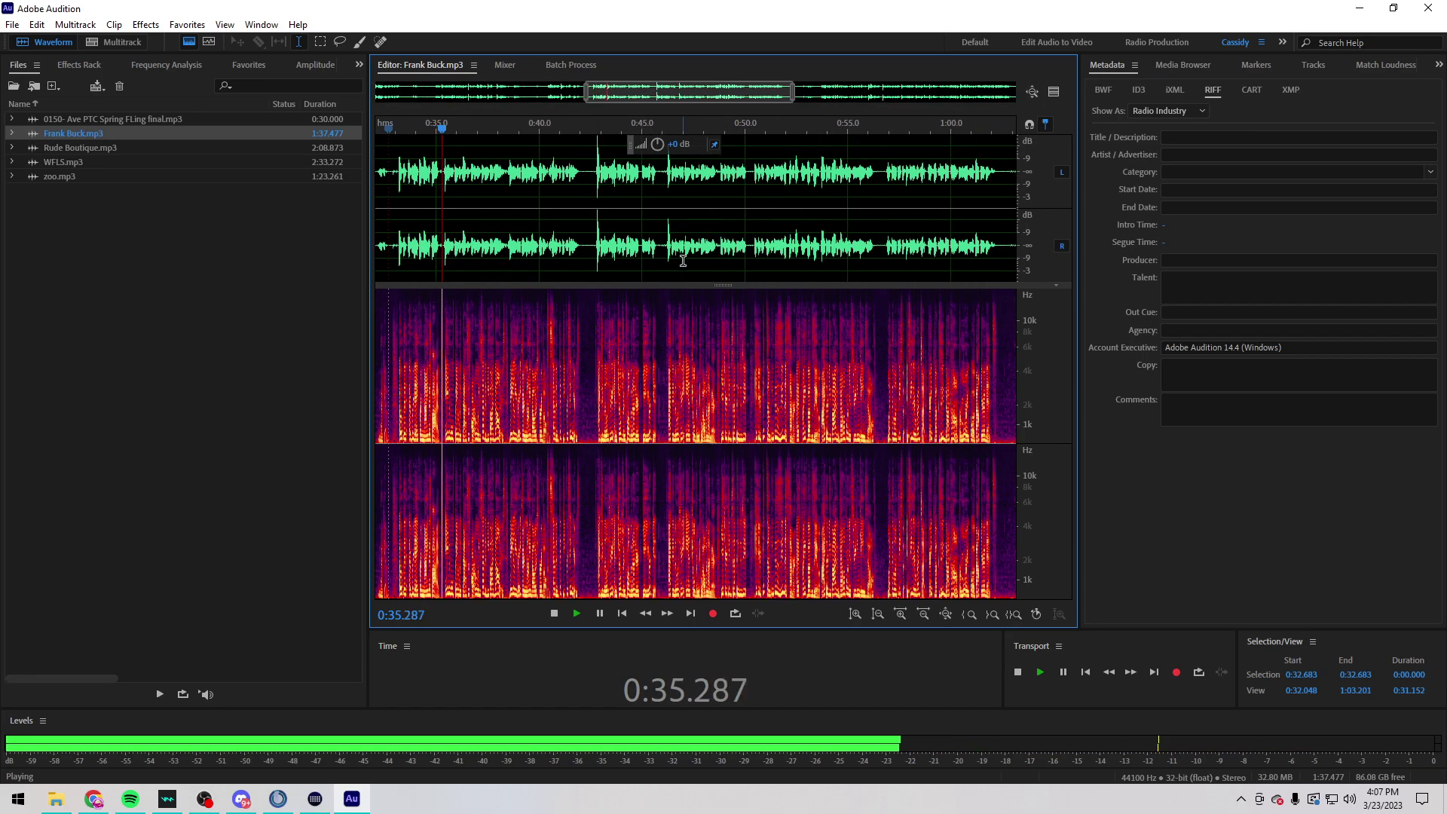
{"action": "left_click", "coordinate": [598, 263]}
{"action": "scroll", "coordinate": [598, 263], "scroll_direction": "up", "scroll_amount": 2}
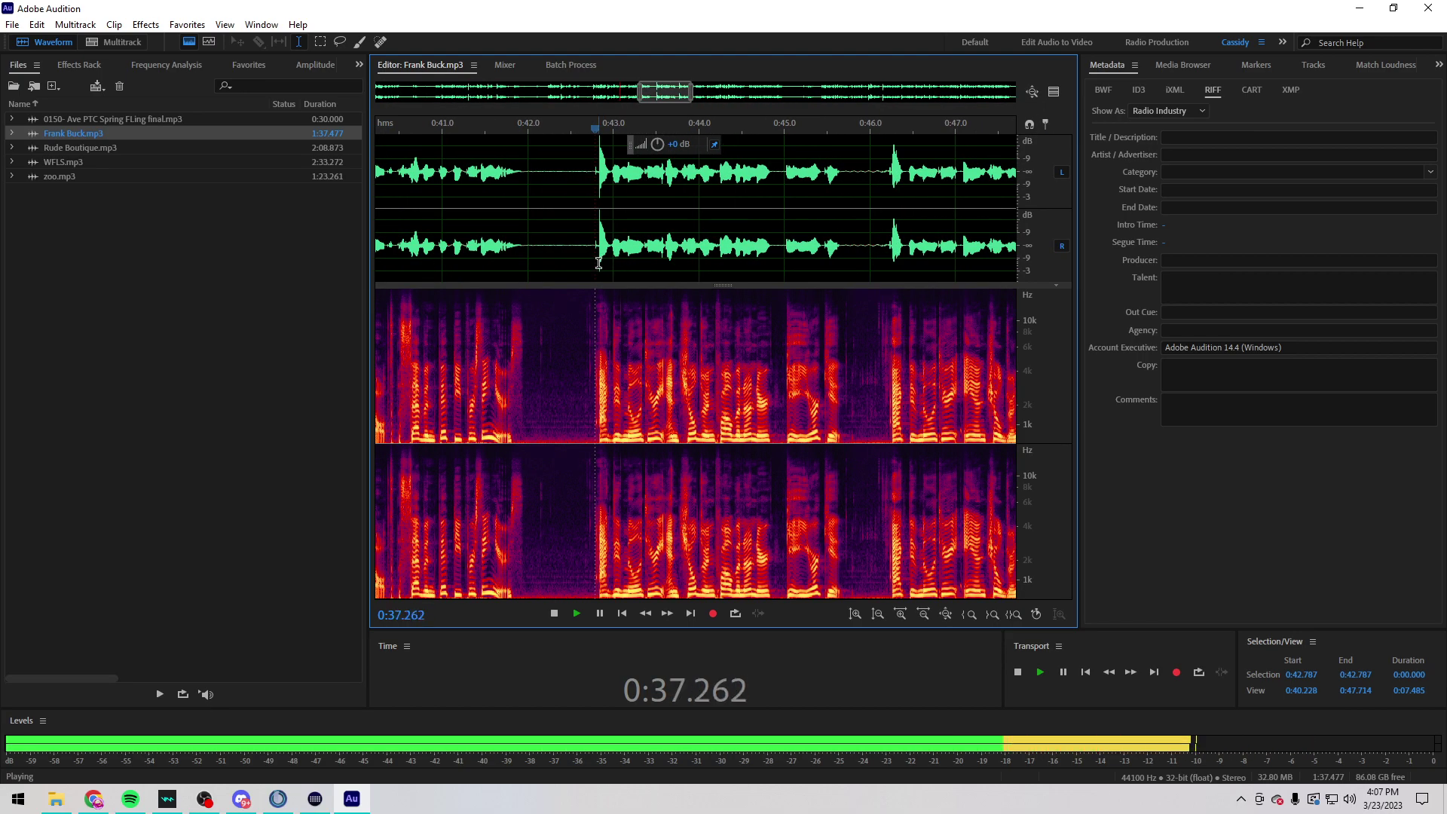
{"action": "scroll", "coordinate": [603, 259], "scroll_direction": "down", "scroll_amount": 5}
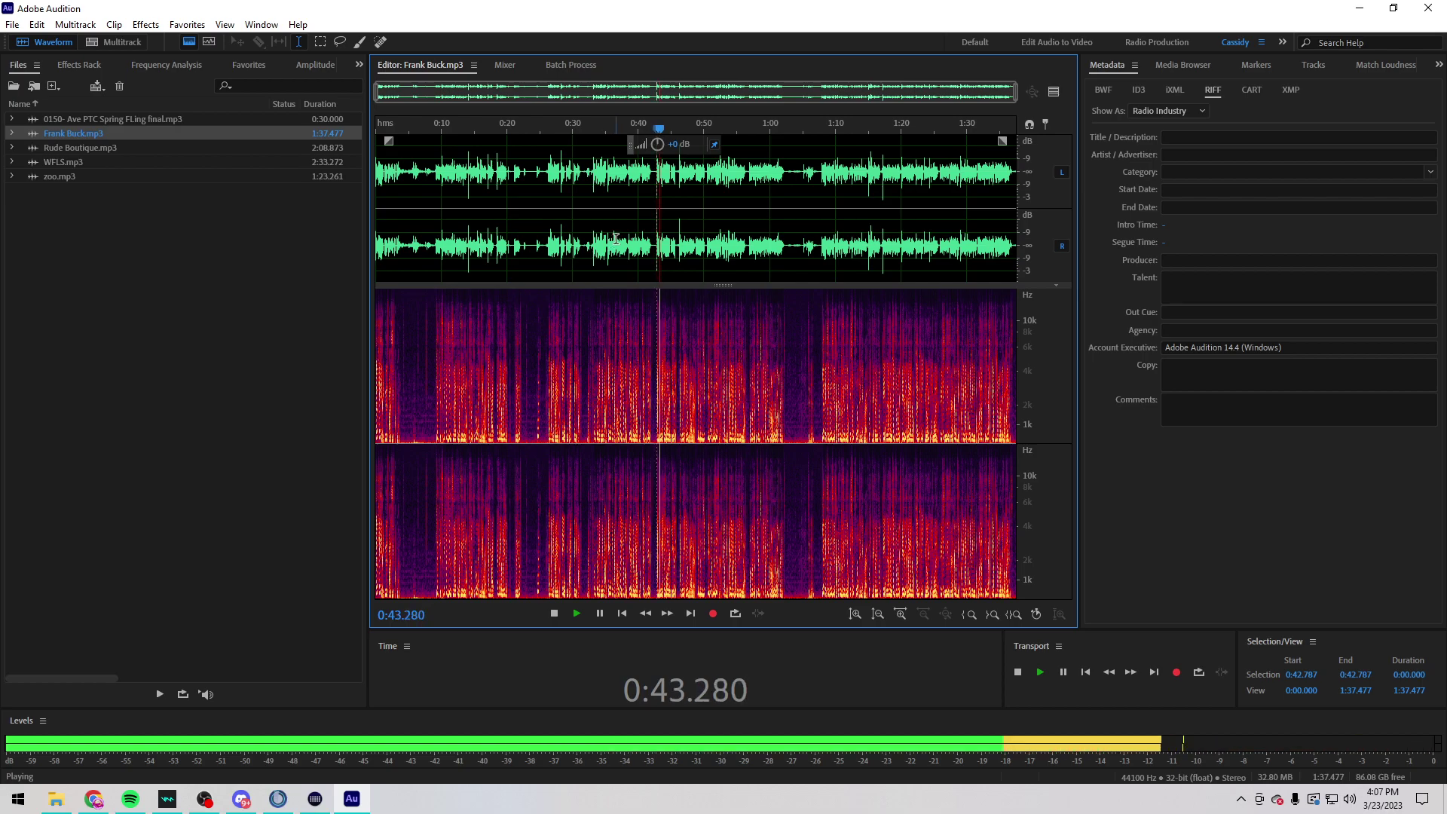
{"action": "key", "text": "space"}
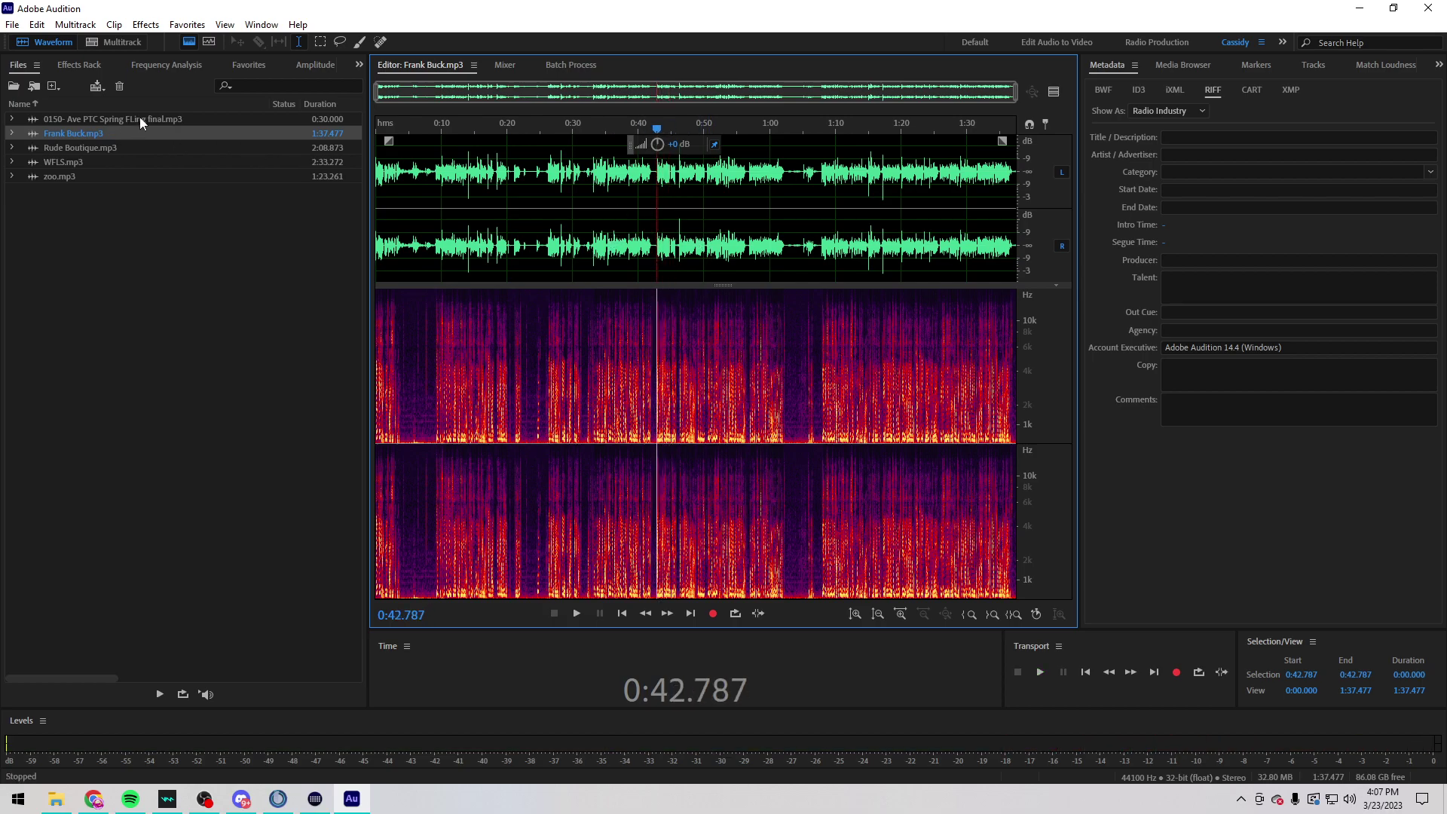
Step: Close the 0150- Ave PTC Spring FLing final.mp3 file
{"action": "left_click", "coordinate": [140, 118]}
{"action": "right_click", "coordinate": [140, 118]}
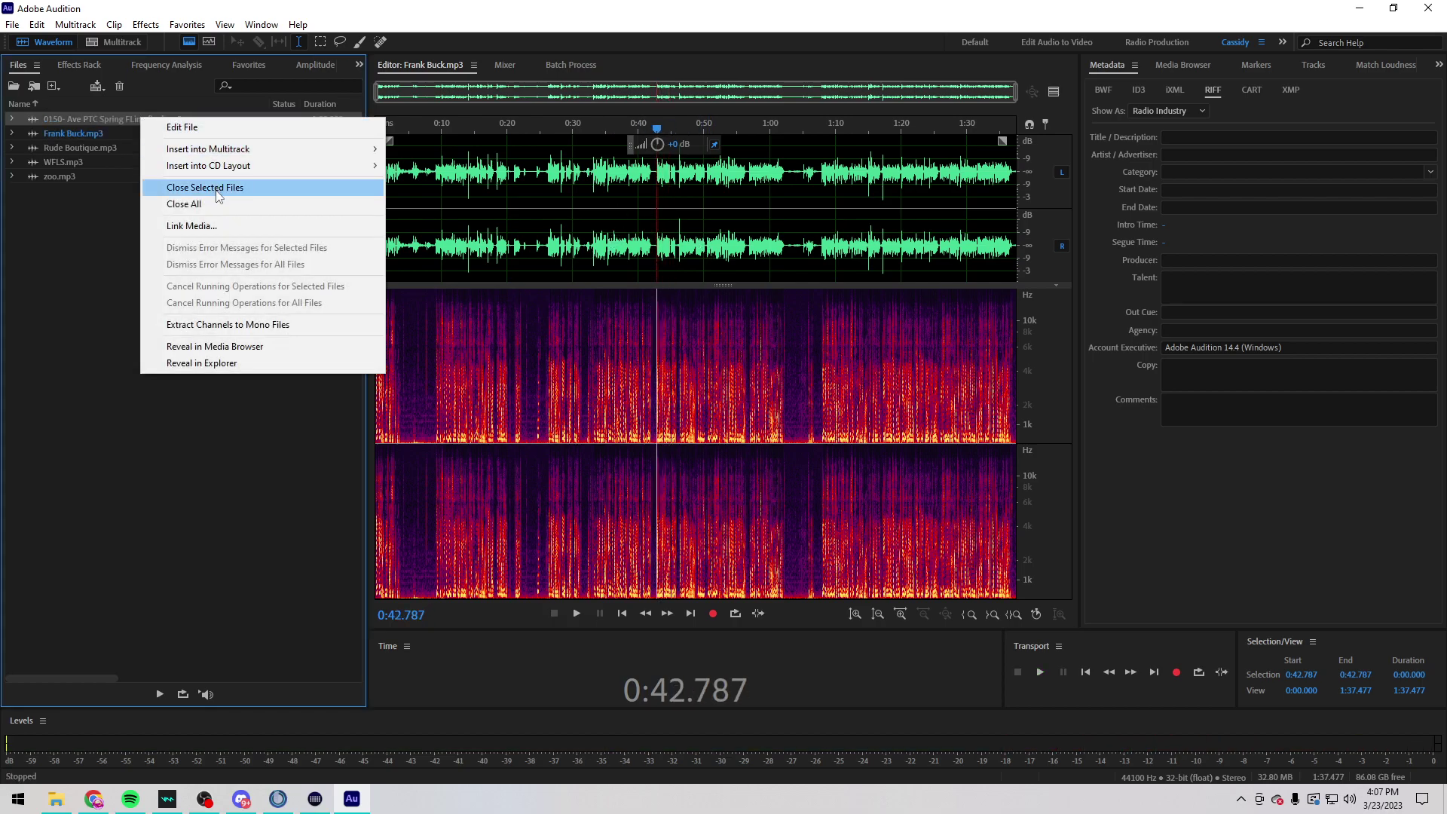
{"action": "left_click", "coordinate": [218, 190]}
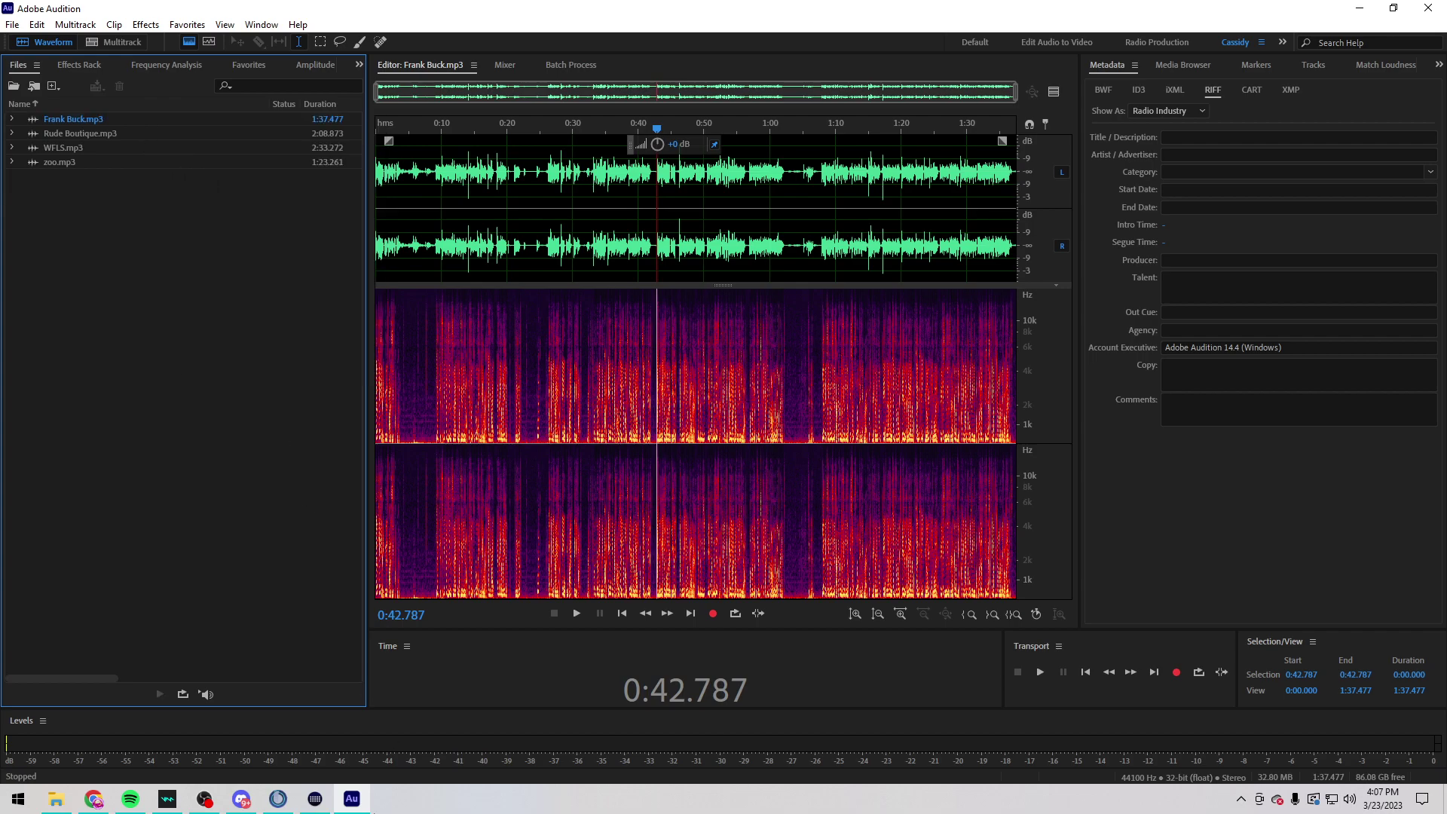
Step: Create a multitrack session named "Demo spots on stream" from the MRC 2.0 template
{"action": "key", "text": "ctrl+n"}
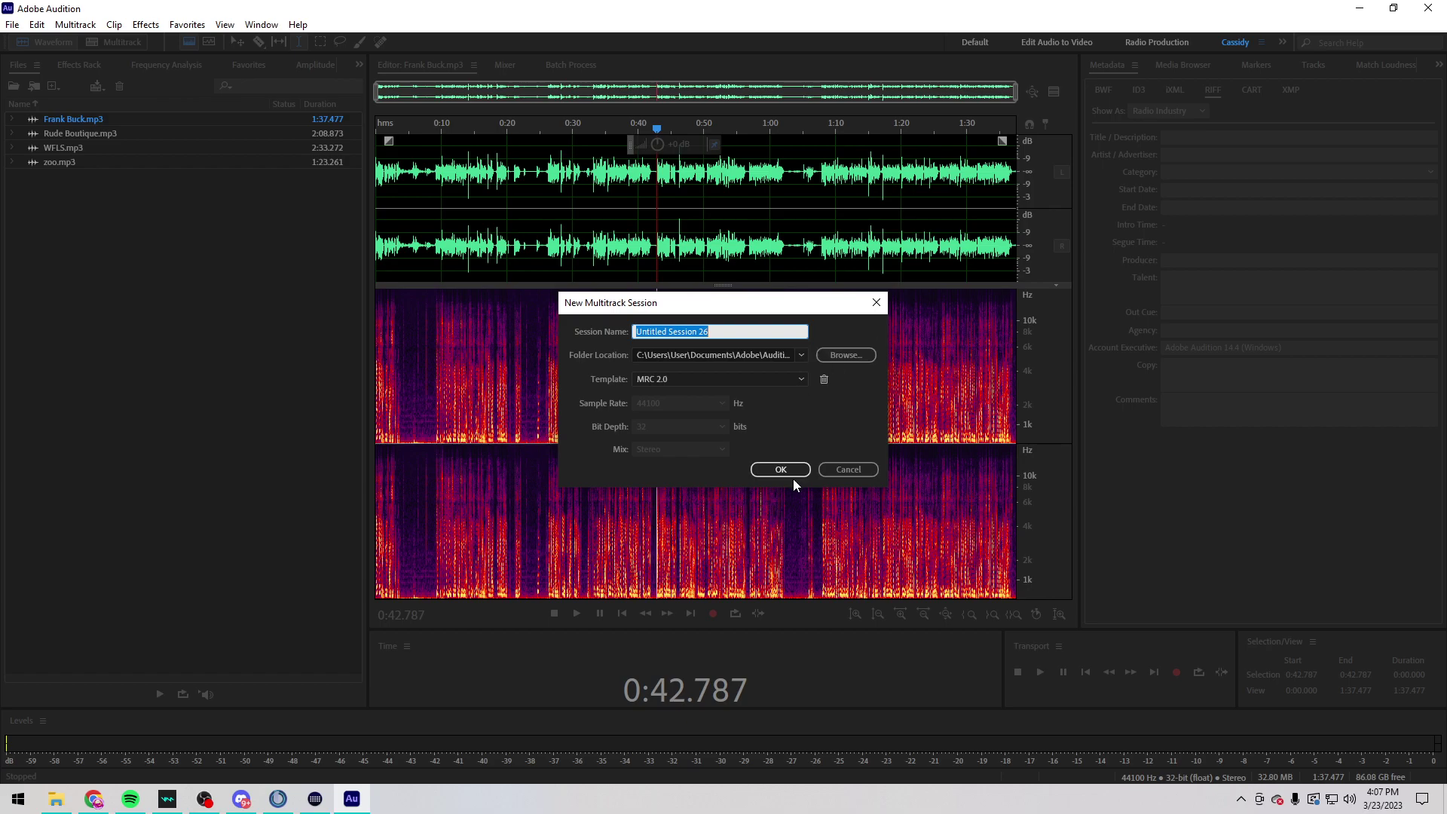
{"action": "left_click", "coordinate": [769, 380]}
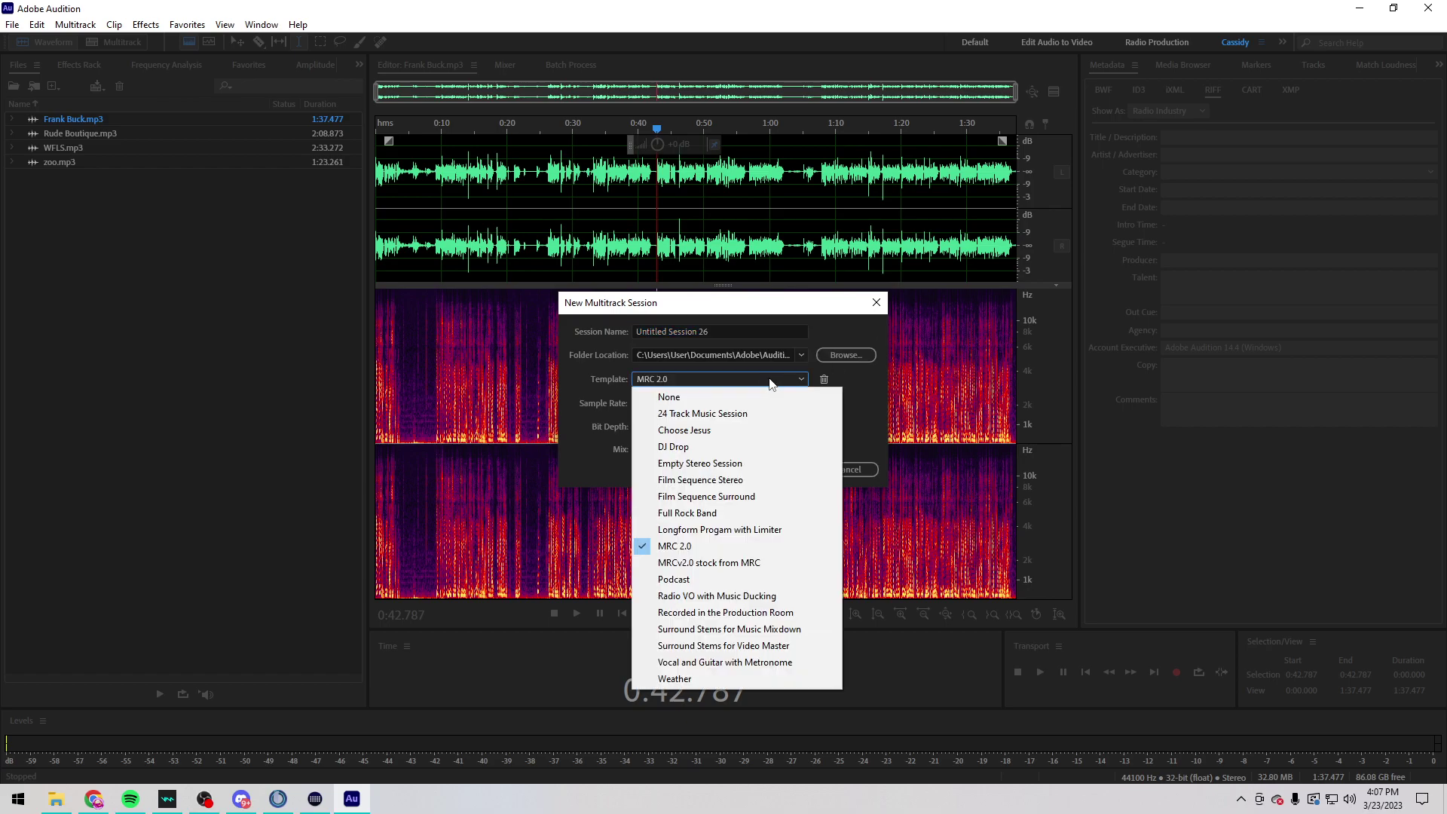
{"action": "left_click", "coordinate": [685, 548]}
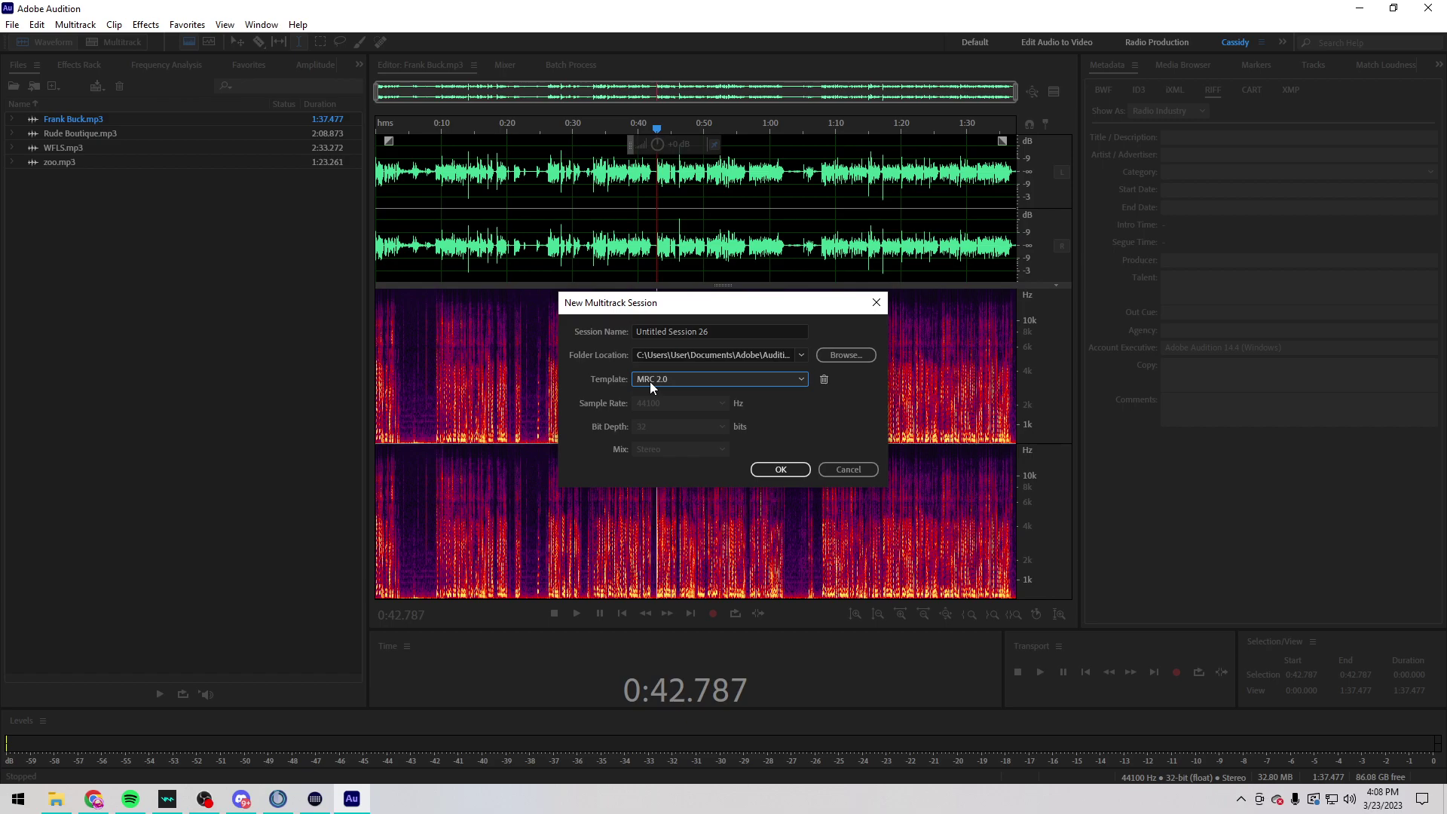
{"action": "left_click_drag", "start_coordinate": [765, 329], "coordinate": [540, 325]}
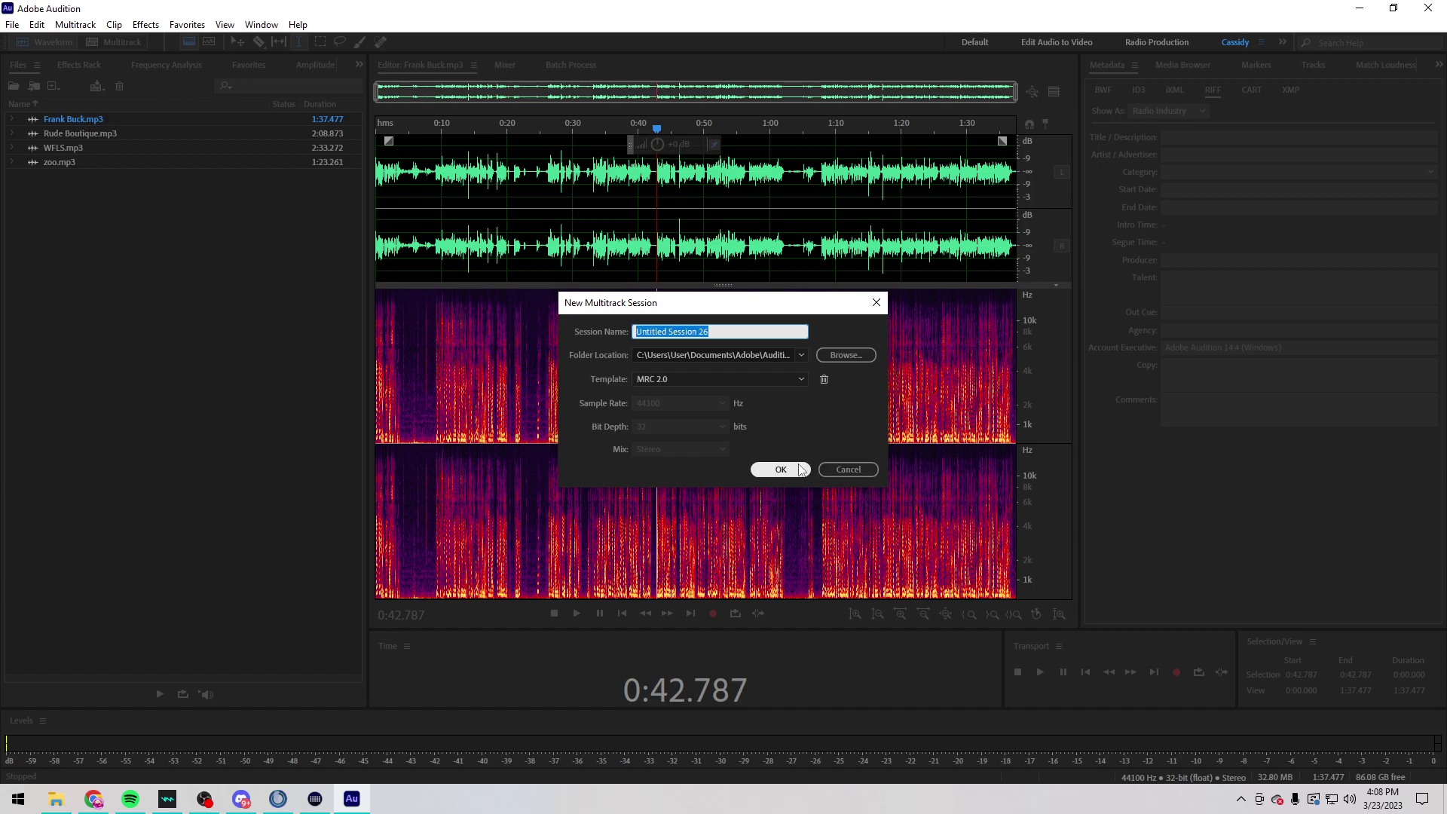
{"action": "type", "text": "Demo spots on stream"}
{"action": "left_click", "coordinate": [780, 470]}
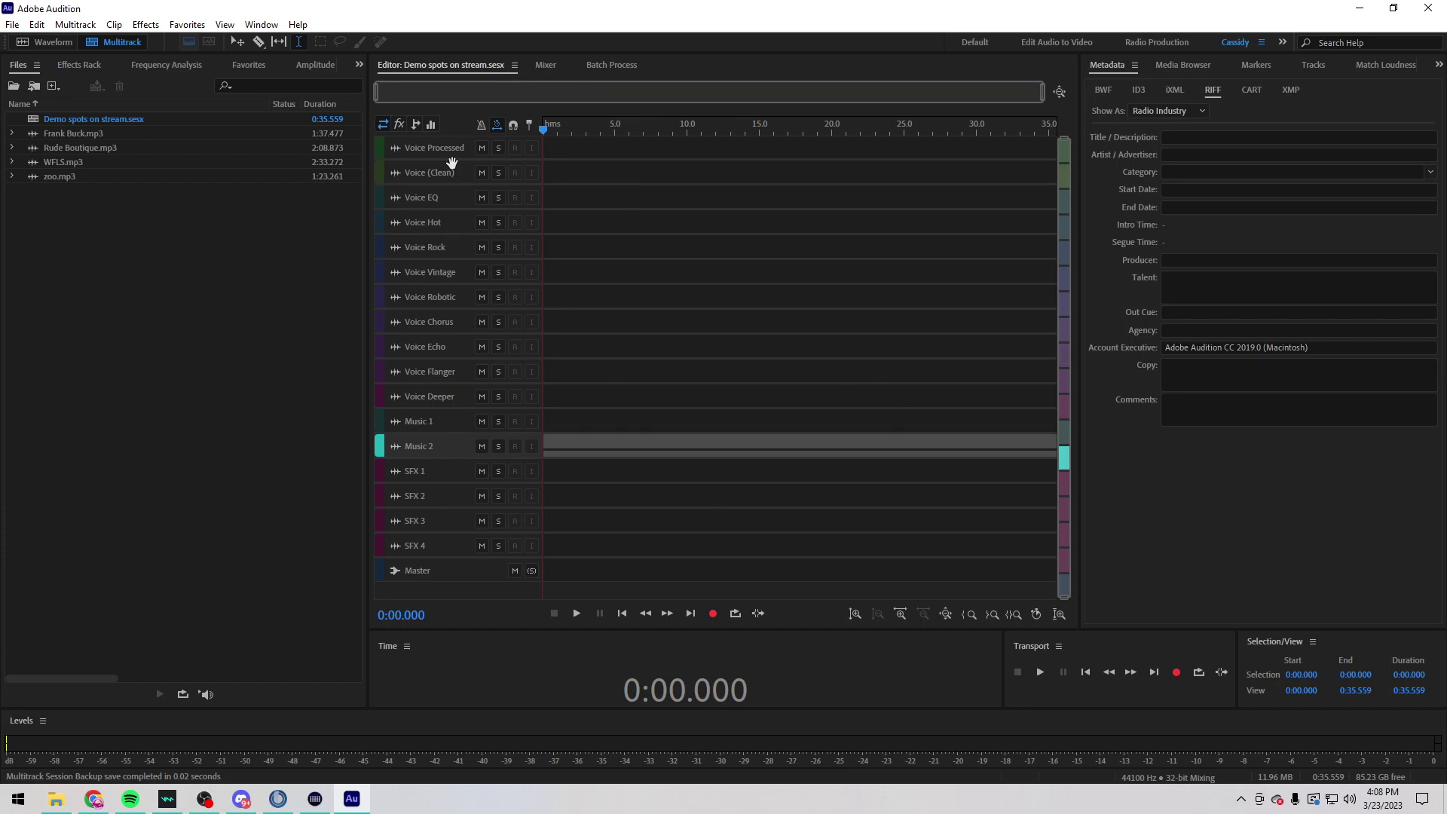
Step: Place Frank Buck.mp3 at the start of the Voice Processed track and fit the whole clip in view
{"action": "left_click_drag", "start_coordinate": [117, 134], "coordinate": [554, 144]}
{"action": "scroll", "coordinate": [458, 334], "scroll_direction": "up", "scroll_amount": 5}
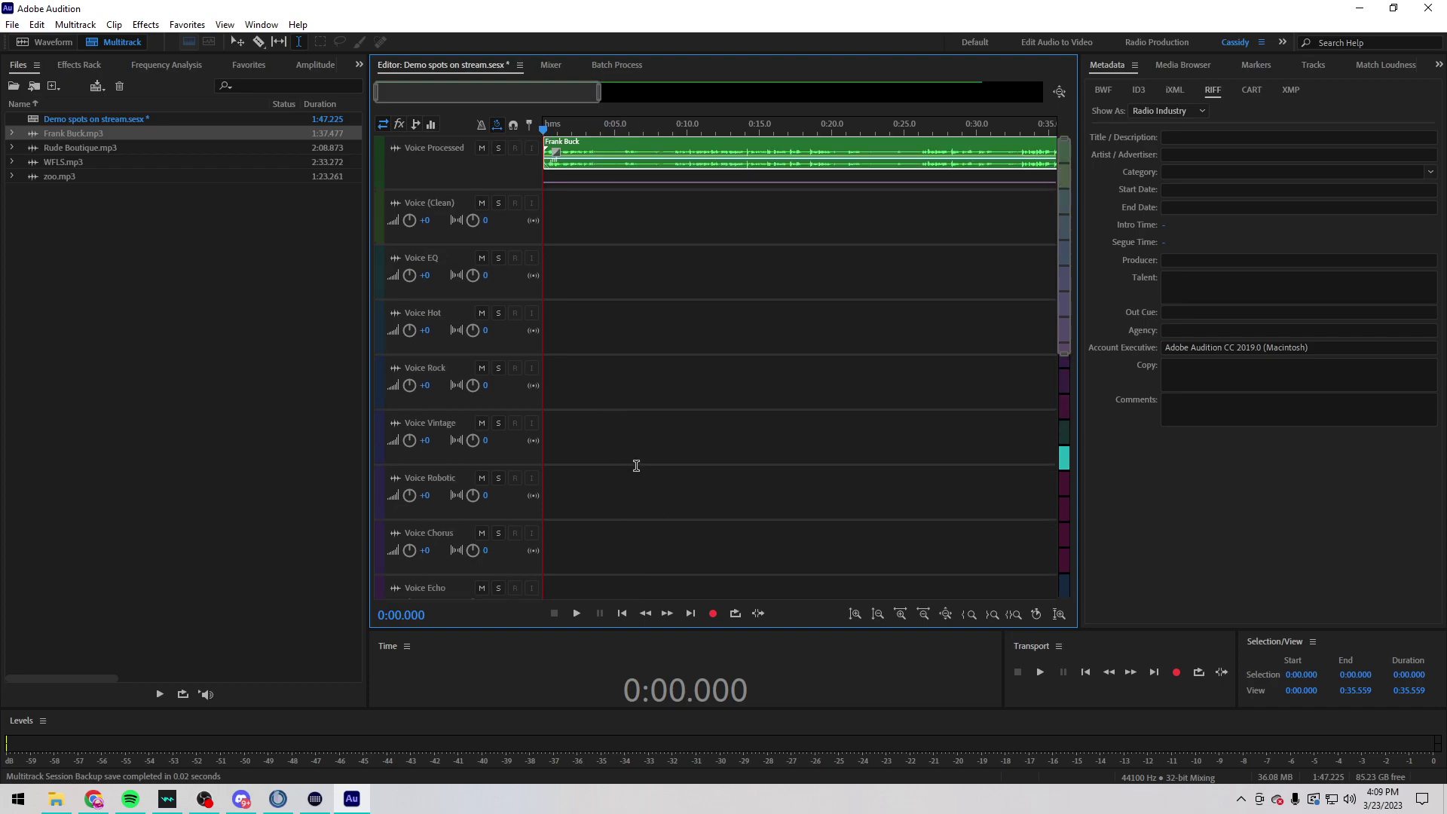
{"action": "scroll", "coordinate": [702, 452], "scroll_direction": "up", "scroll_amount": 5}
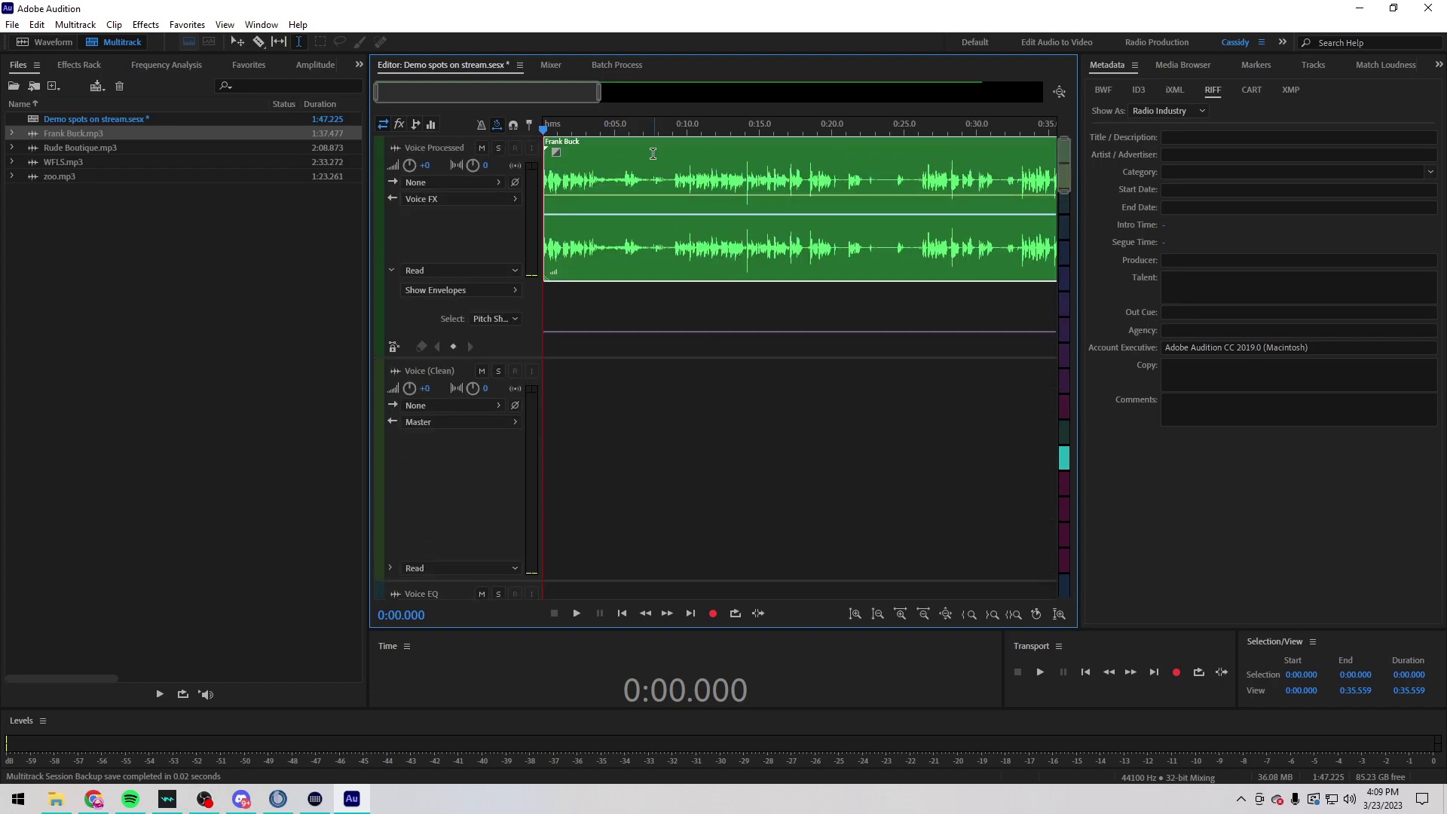
{"action": "scroll", "coordinate": [616, 133], "scroll_direction": "down", "scroll_amount": 3}
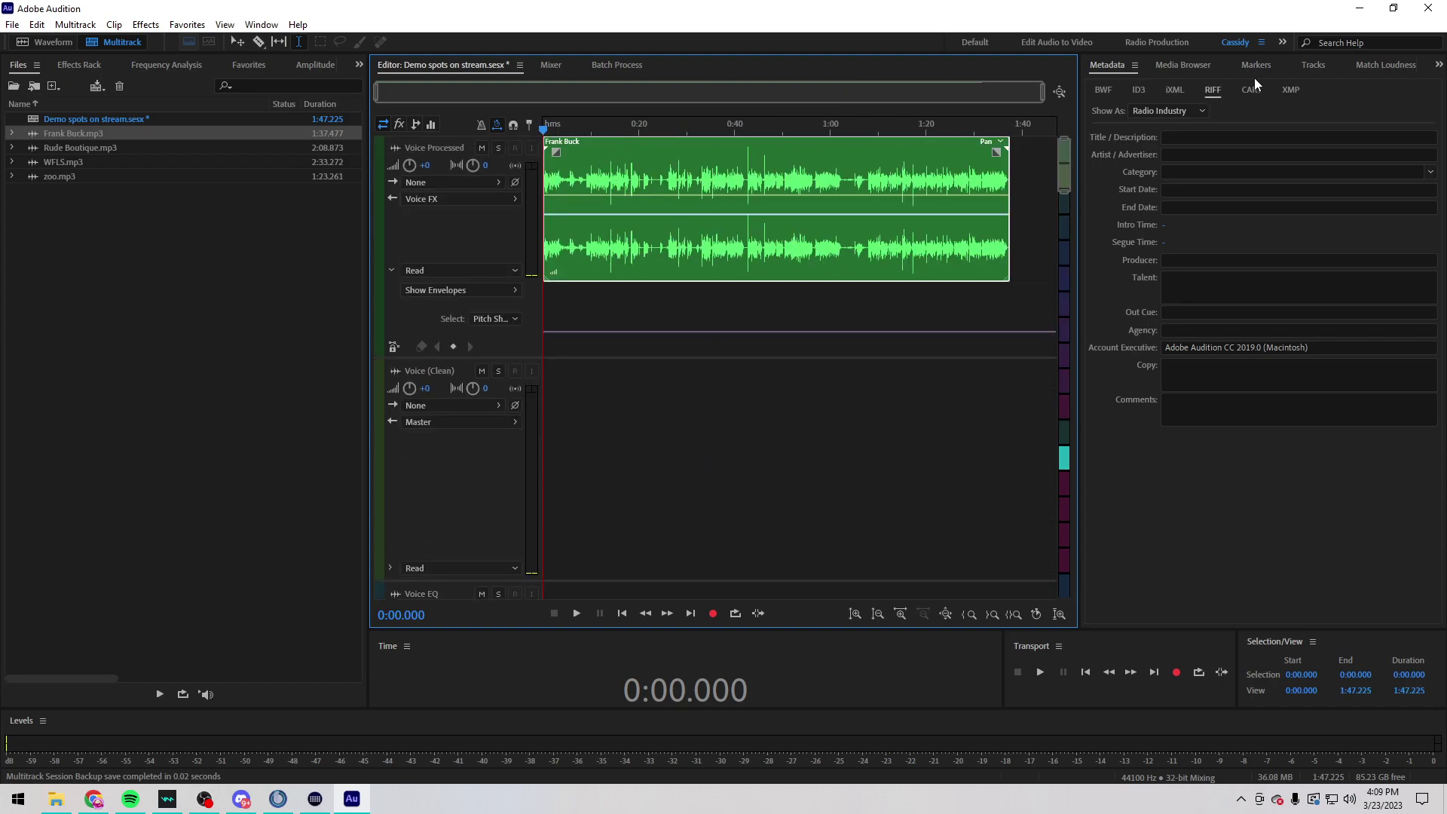
Step: Hide the Voice (Clean) track in the multitrack session
{"action": "left_click", "coordinate": [1313, 65]}
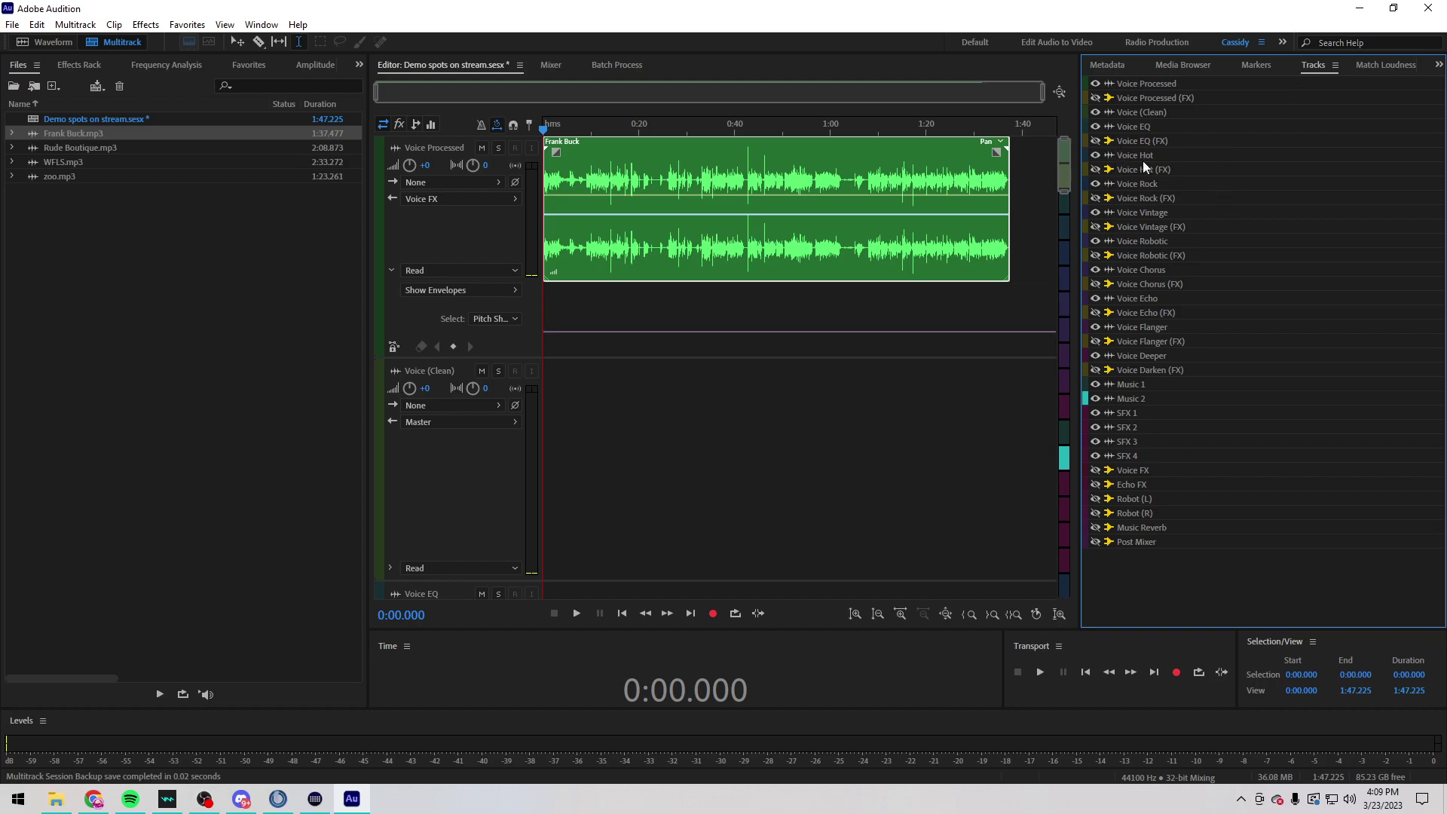
{"action": "left_click", "coordinate": [1096, 112]}
{"action": "scroll", "coordinate": [458, 435], "scroll_direction": "down", "scroll_amount": 2}
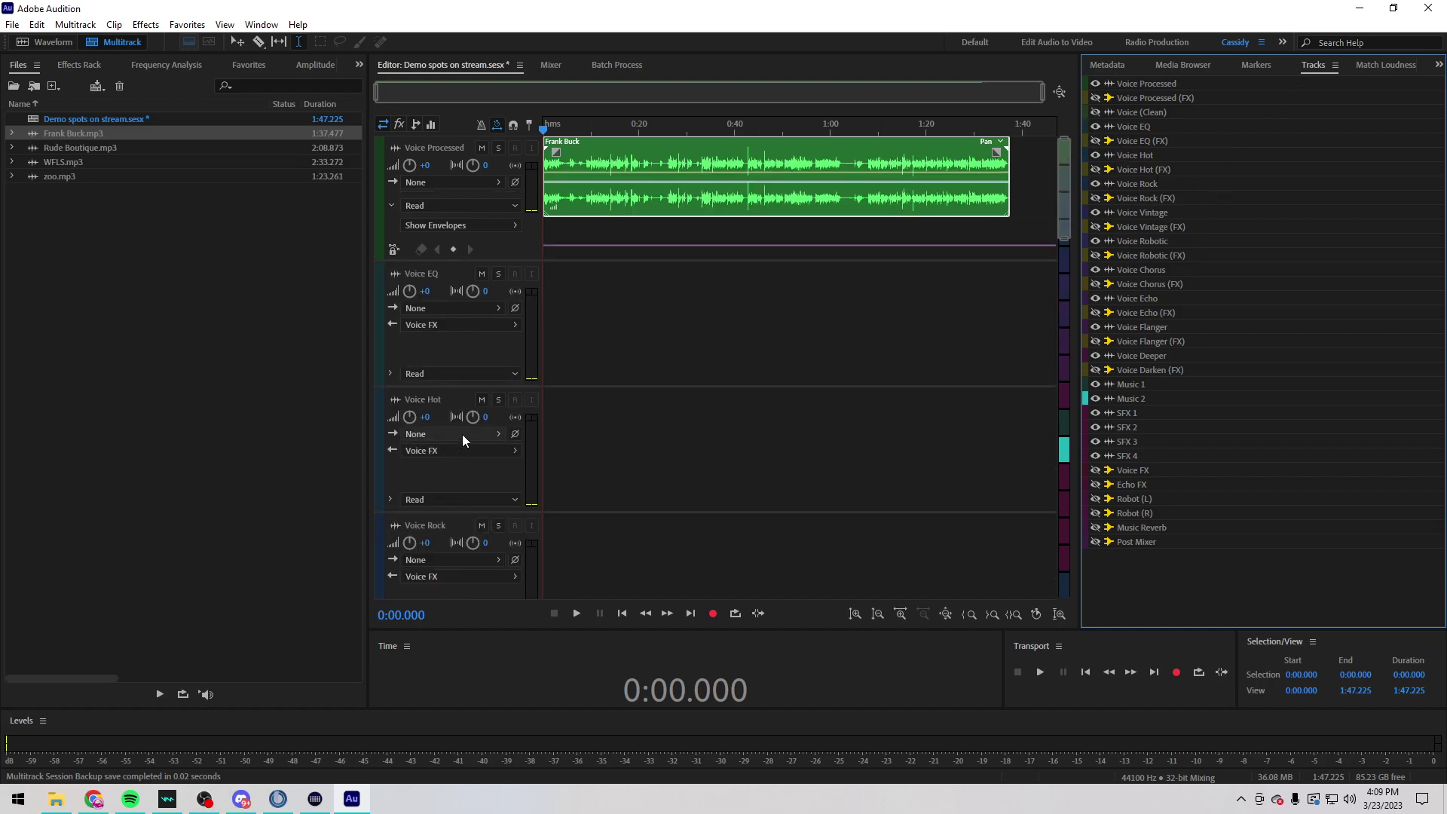
{"action": "scroll", "coordinate": [583, 129], "scroll_direction": "up", "scroll_amount": 3}
Step: Play the Frank Buck clip from about 0:09 and examine its waveform for the takes worth keeping
{"action": "left_click", "coordinate": [595, 133]}
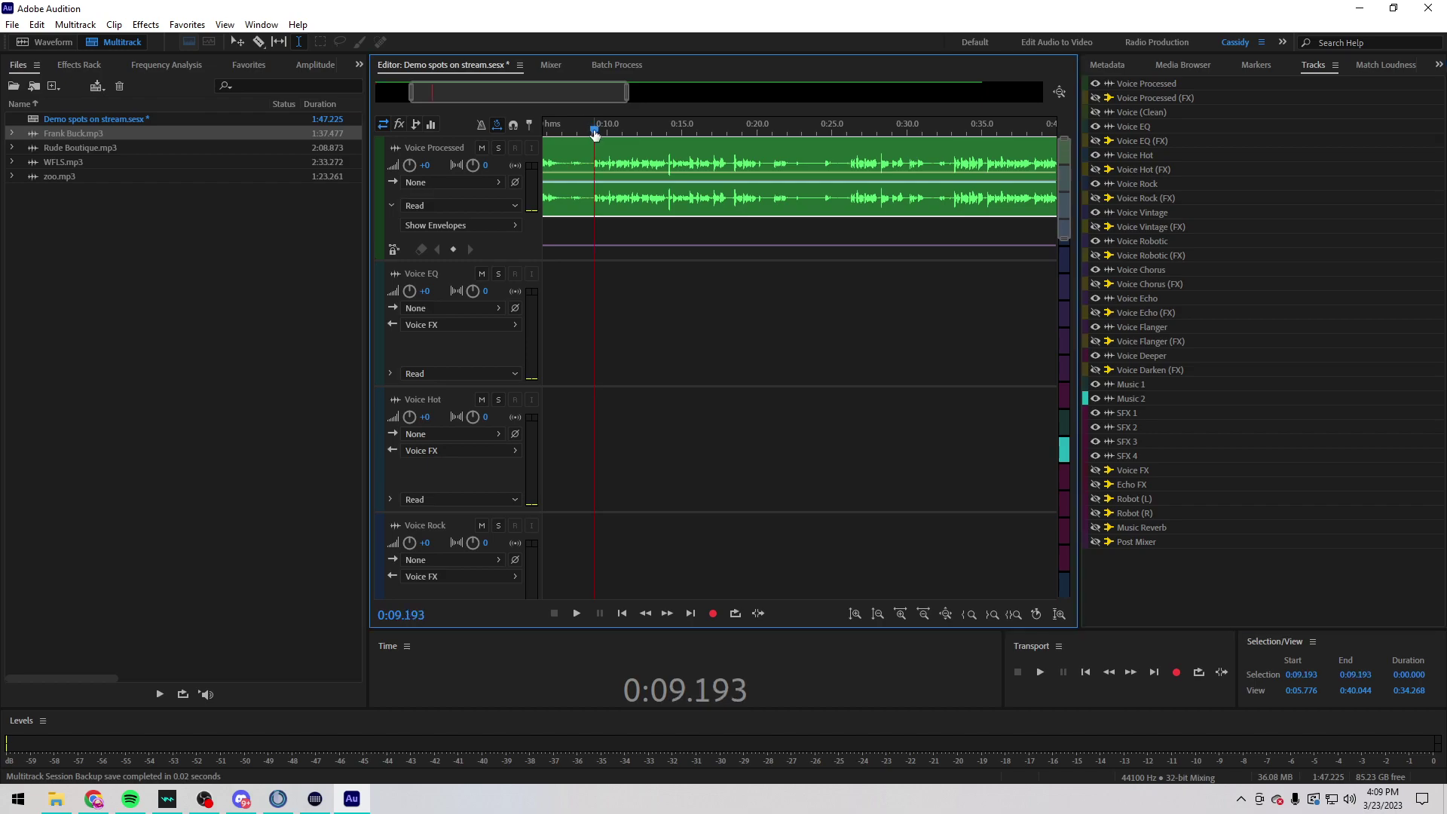
{"action": "scroll", "coordinate": [594, 135], "scroll_direction": "up", "scroll_amount": 7}
{"action": "key", "text": "space"}
{"action": "left_click", "coordinate": [582, 133]}
{"action": "scroll", "coordinate": [592, 136], "scroll_direction": "down", "scroll_amount": 4}
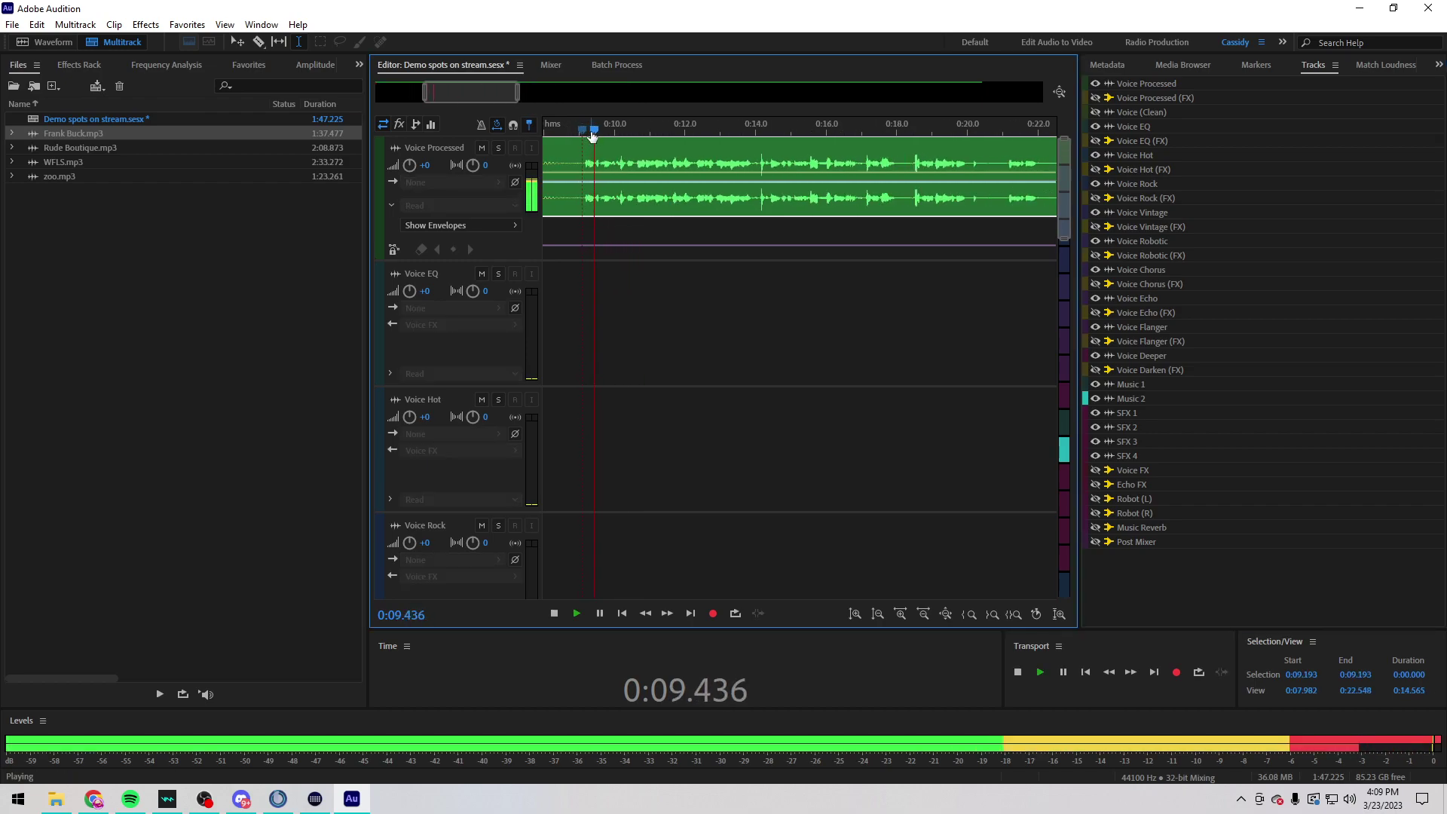
{"action": "scroll", "coordinate": [580, 136], "scroll_direction": "down", "scroll_amount": 2}
{"action": "scroll", "coordinate": [576, 133], "scroll_direction": "up", "scroll_amount": 5}
{"action": "scroll", "coordinate": [592, 142], "scroll_direction": "down", "scroll_amount": 2}
{"action": "scroll", "coordinate": [630, 196], "scroll_direction": "up", "scroll_amount": 2}
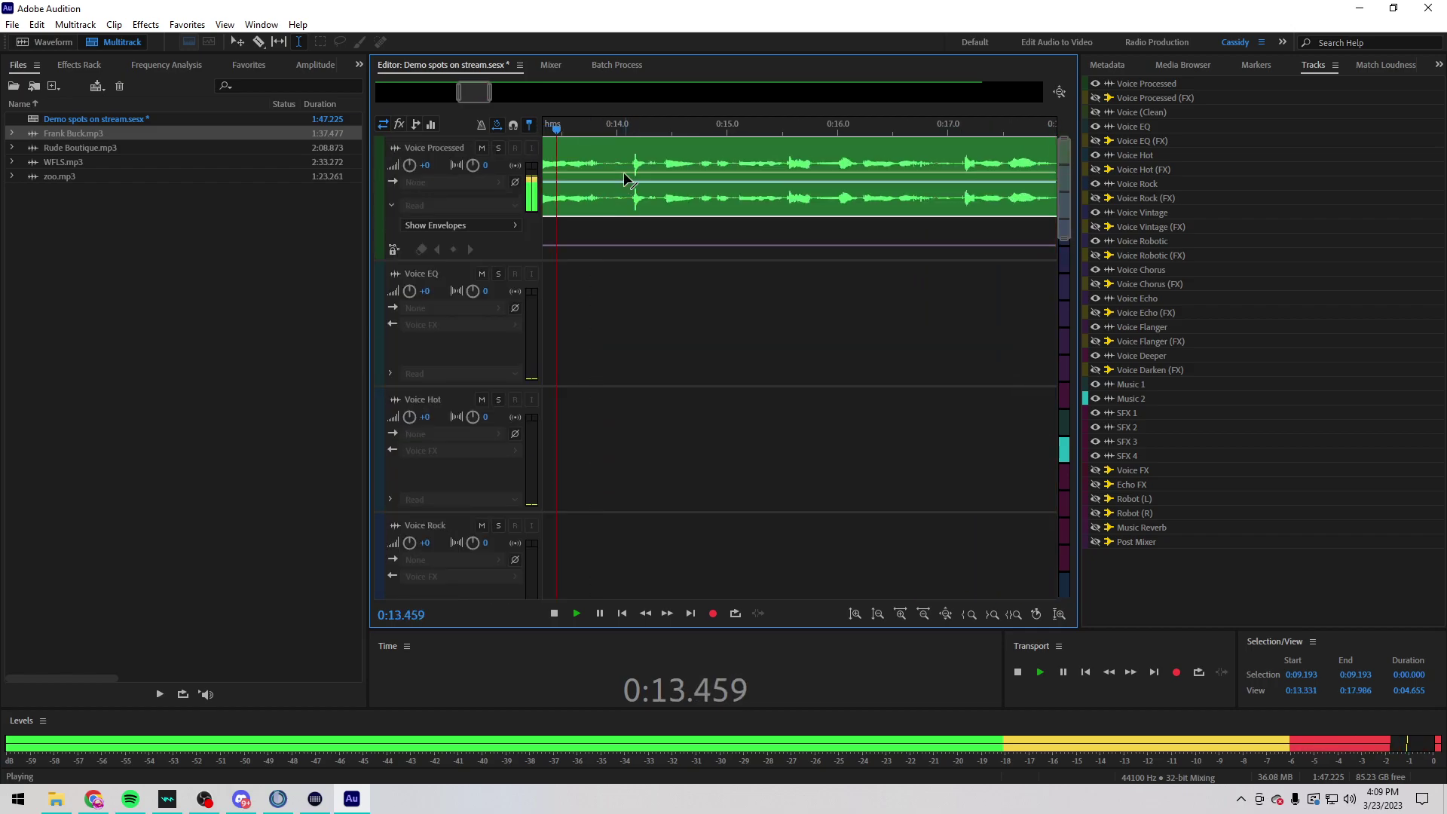
{"action": "scroll", "coordinate": [612, 137], "scroll_direction": "down", "scroll_amount": 2}
{"action": "scroll", "coordinate": [646, 237], "scroll_direction": "up", "scroll_amount": 2}
{"action": "scroll", "coordinate": [653, 125], "scroll_direction": "down", "scroll_amount": 5}
{"action": "scroll", "coordinate": [660, 141], "scroll_direction": "down", "scroll_amount": 2}
{"action": "scroll", "coordinate": [665, 147], "scroll_direction": "up", "scroll_amount": 5}
{"action": "scroll", "coordinate": [682, 177], "scroll_direction": "down", "scroll_amount": 6}
{"action": "scroll", "coordinate": [691, 181], "scroll_direction": "up", "scroll_amount": 5}
{"action": "key", "text": "space"}
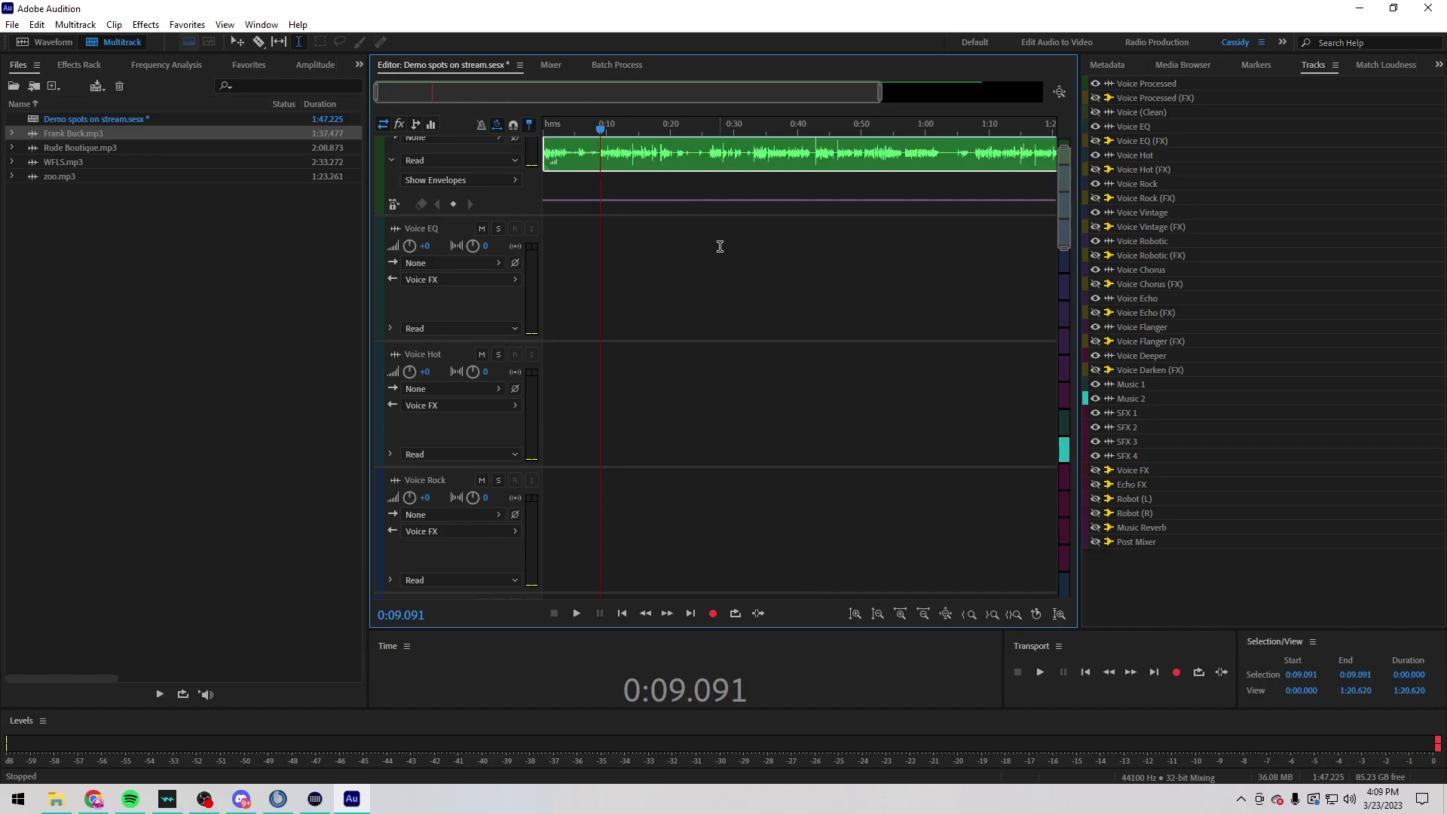
Step: Split the Frank Buck clip at 1:07.853, just before the final take begins
{"action": "scroll", "coordinate": [720, 244], "scroll_direction": "up", "scroll_amount": 1}
{"action": "scroll", "coordinate": [764, 134], "scroll_direction": "down", "scroll_amount": 2}
{"action": "scroll", "coordinate": [835, 209], "scroll_direction": "down", "scroll_amount": 1}
{"action": "scroll", "coordinate": [845, 204], "scroll_direction": "up", "scroll_amount": 1}
{"action": "left_click", "coordinate": [869, 129]}
{"action": "scroll", "coordinate": [872, 130], "scroll_direction": "up", "scroll_amount": 3}
{"action": "scroll", "coordinate": [877, 131], "scroll_direction": "up", "scroll_amount": 3}
{"action": "key", "text": "space"}
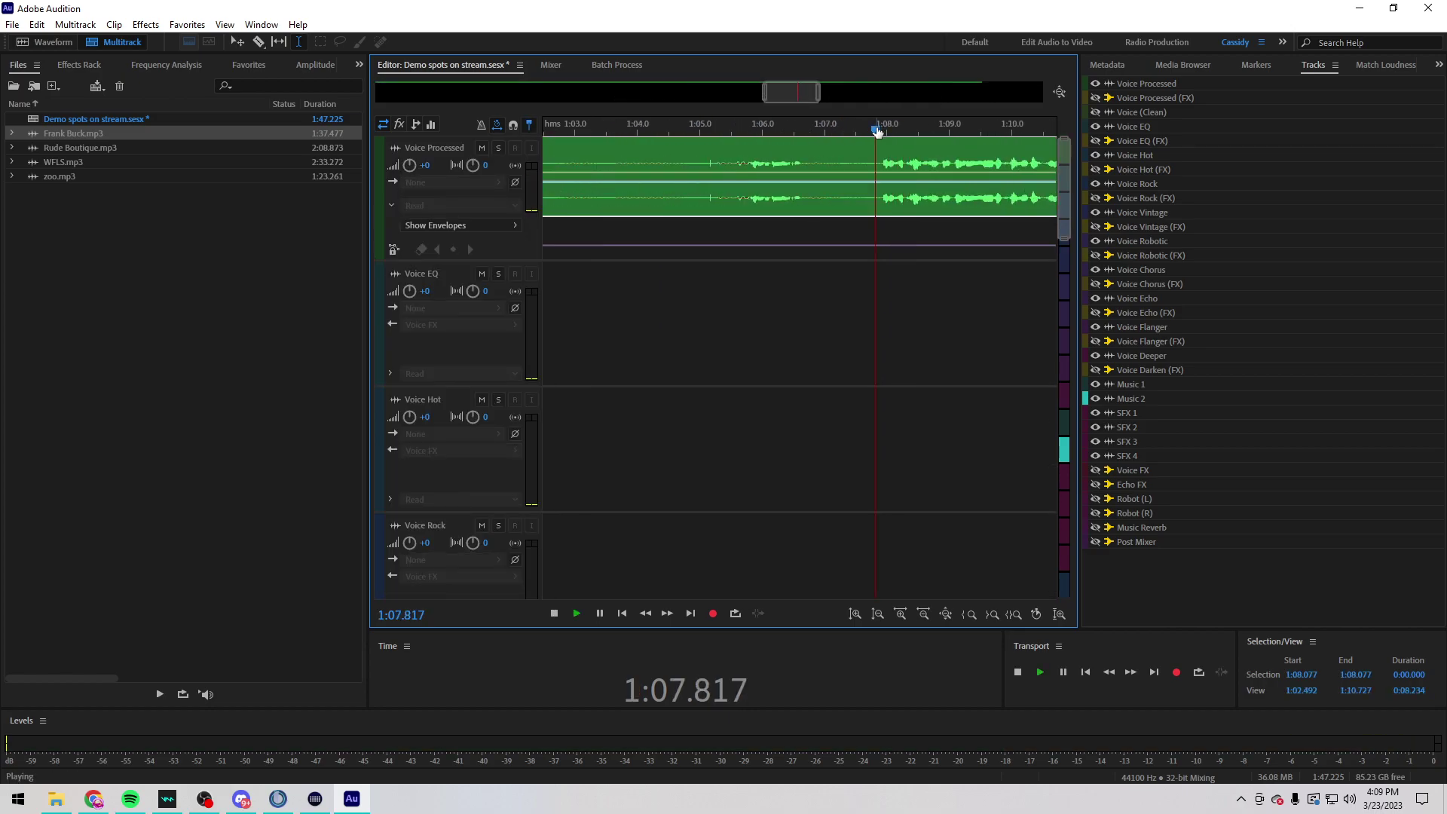
{"action": "key", "text": "space"}
{"action": "left_click", "coordinate": [876, 149]}
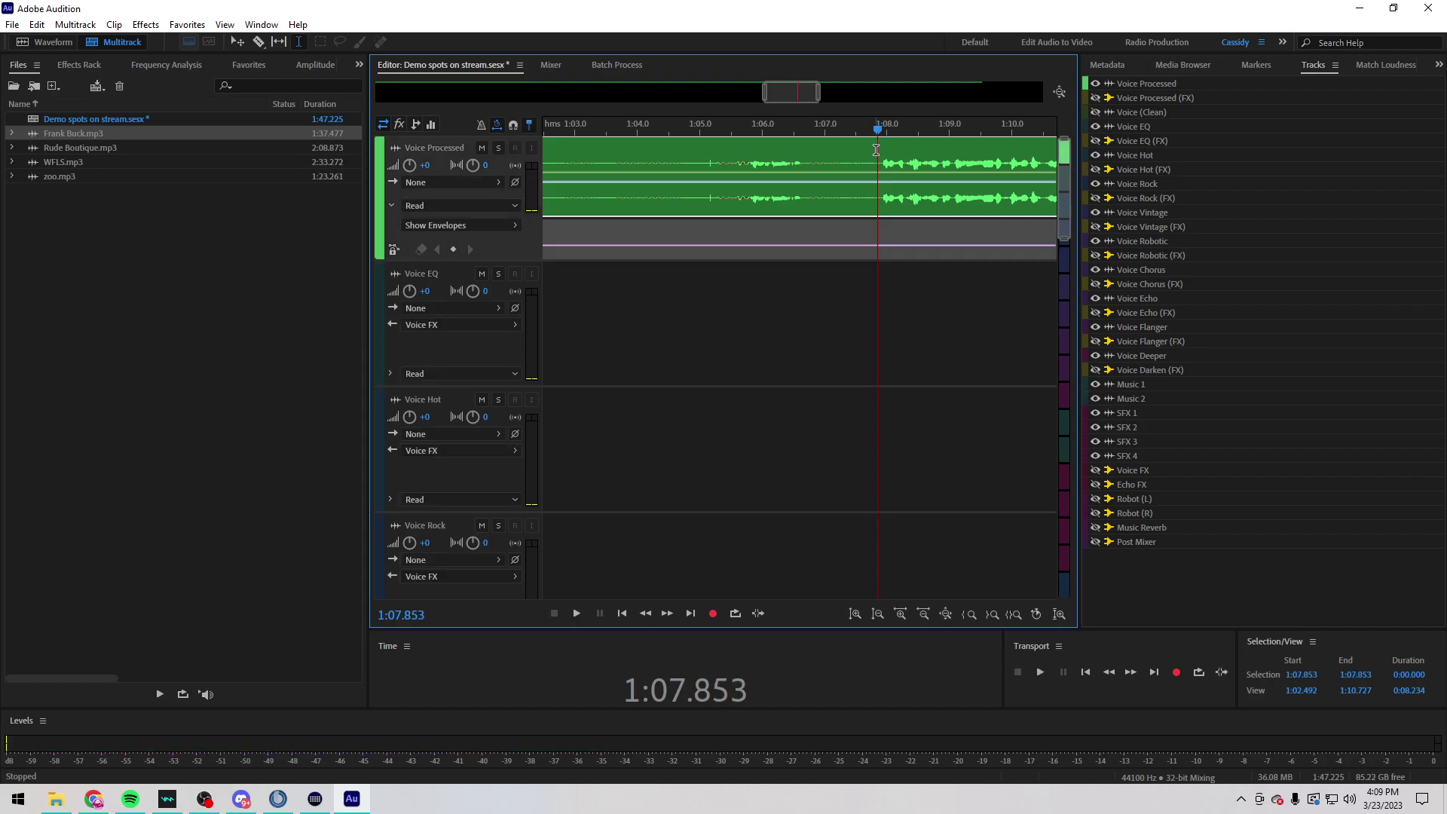
{"action": "key", "text": "ctrl+k"}
Step: Delete the part of the Frank Buck clip before the split and move the remaining take to the session start
{"action": "left_click", "coordinate": [790, 151]}
{"action": "key", "text": "Delete"}
{"action": "left_click_drag", "start_coordinate": [942, 147], "coordinate": [482, 147]}
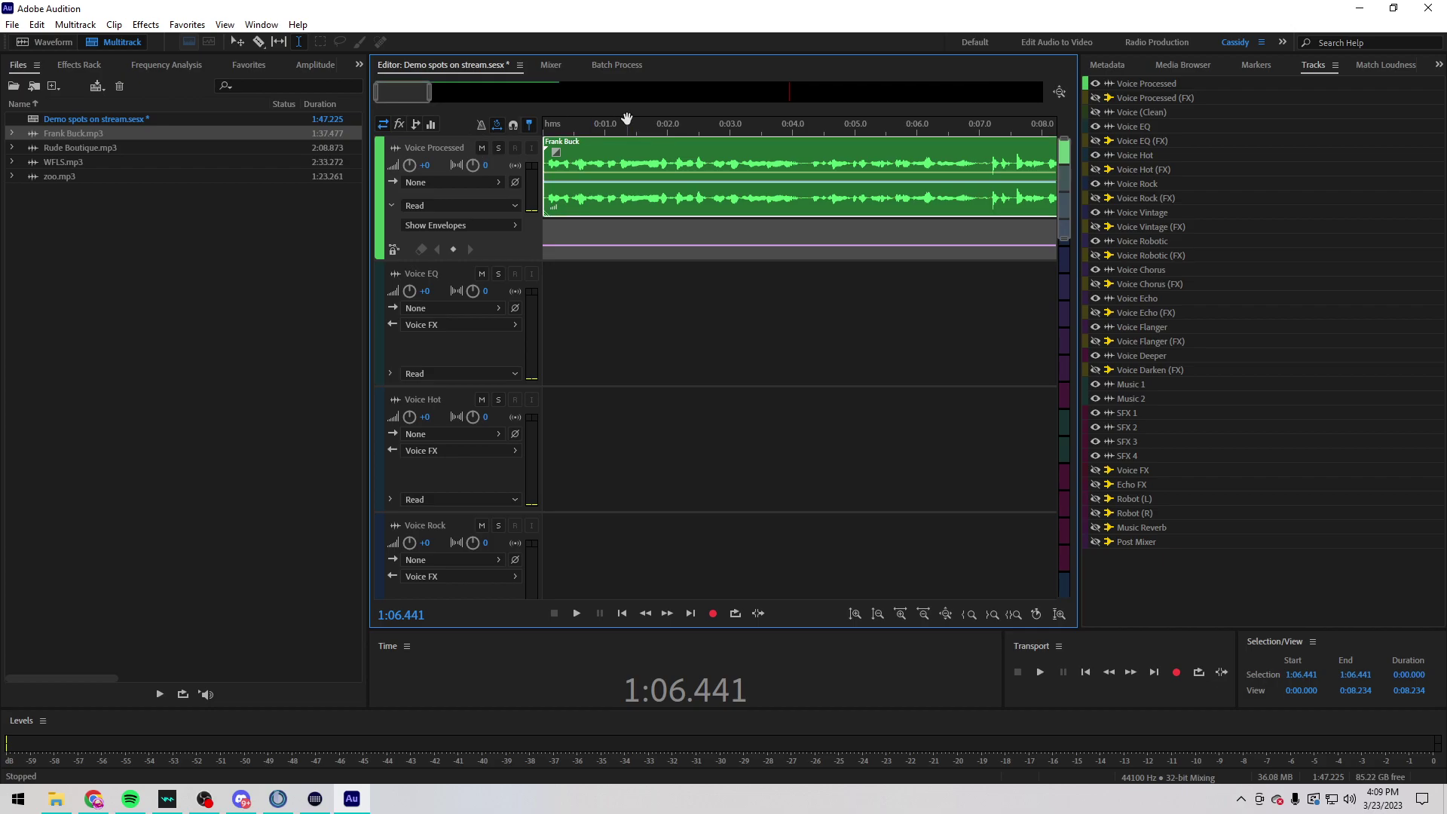
Step: Listen to the trimmed Frank Buck take from the start while looking over the session's tracks
{"action": "key", "text": "Home"}
{"action": "key", "text": "space"}
{"action": "scroll", "coordinate": [633, 138], "scroll_direction": "down", "scroll_amount": 3}
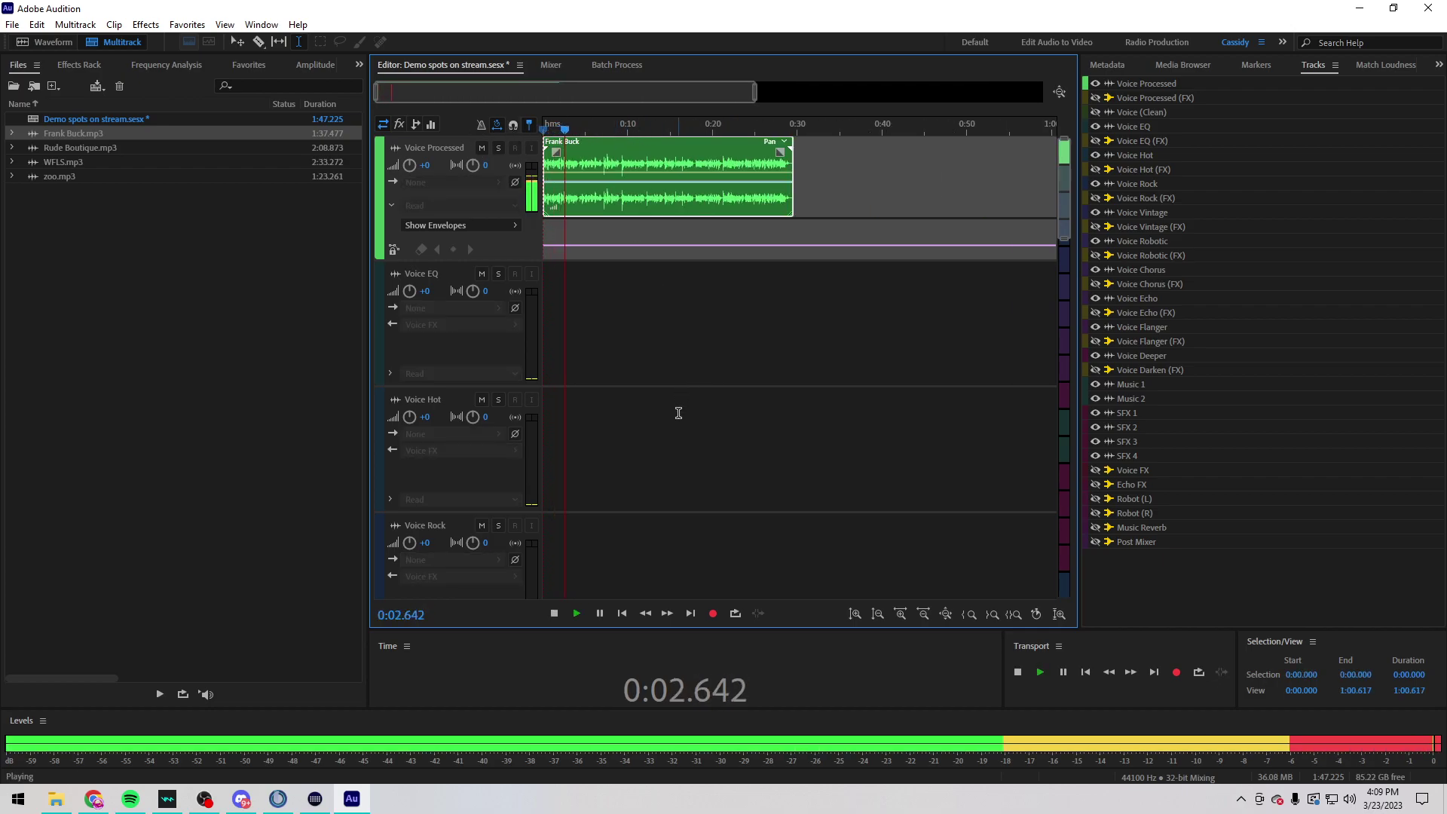
{"action": "scroll", "coordinate": [484, 421], "scroll_direction": "down", "scroll_amount": 4}
{"action": "scroll", "coordinate": [486, 419], "scroll_direction": "down", "scroll_amount": 3}
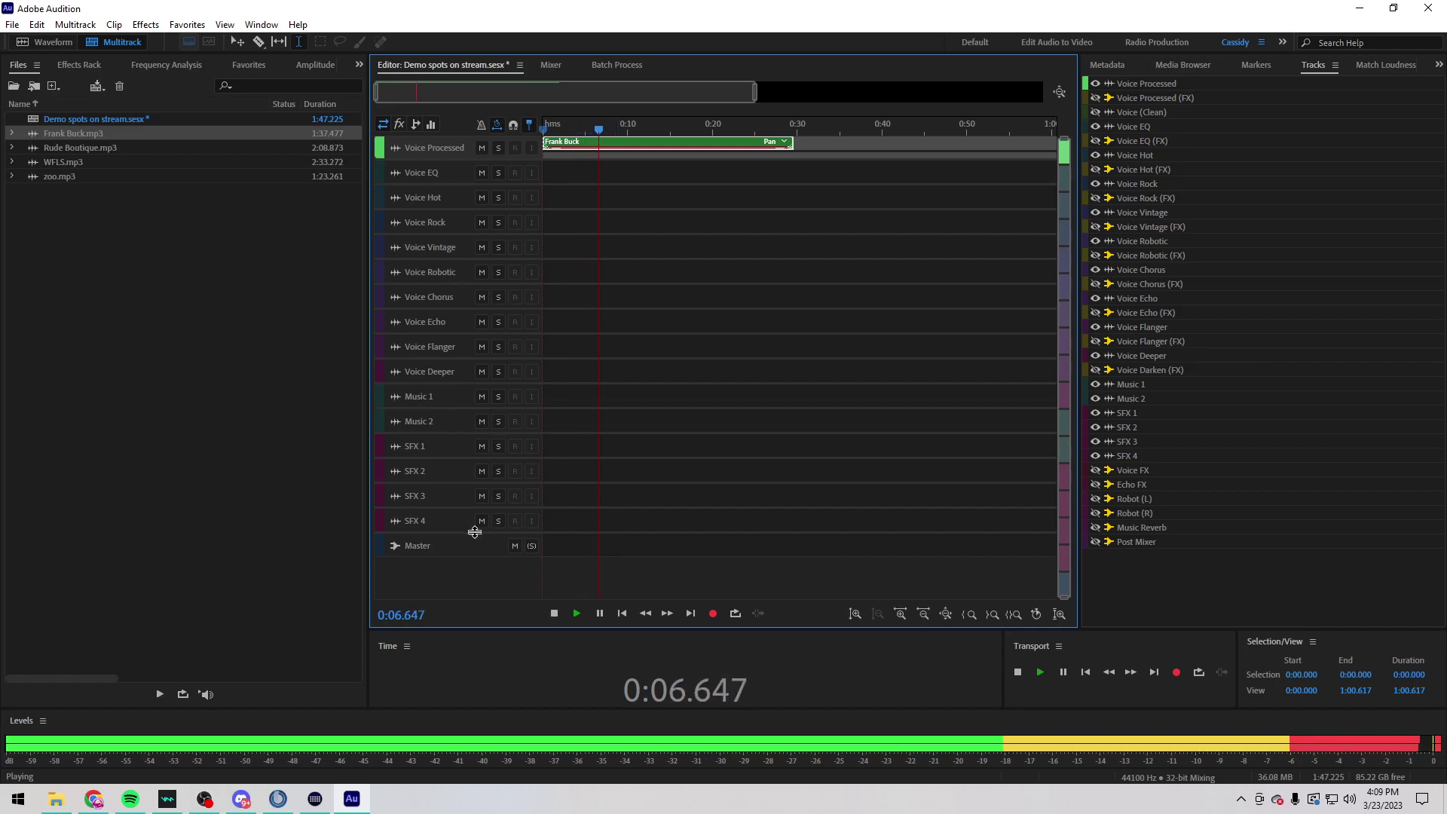
{"action": "scroll", "coordinate": [474, 533], "scroll_direction": "up", "scroll_amount": 3}
{"action": "scroll", "coordinate": [473, 533], "scroll_direction": "up", "scroll_amount": 1}
{"action": "scroll", "coordinate": [624, 481], "scroll_direction": "down", "scroll_amount": 3}
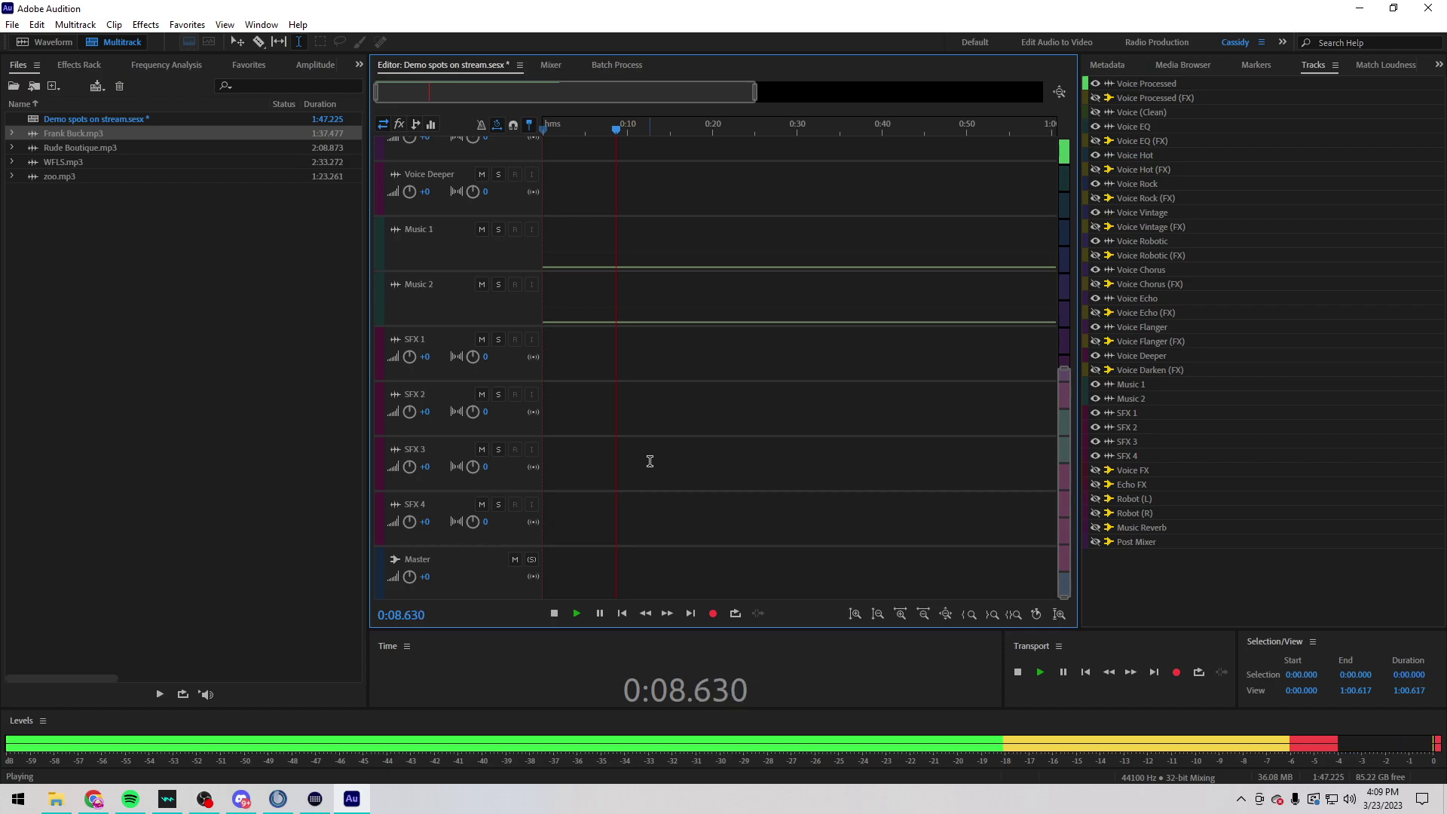
{"action": "scroll", "coordinate": [650, 462], "scroll_direction": "up", "scroll_amount": 3}
{"action": "scroll", "coordinate": [649, 464], "scroll_direction": "up", "scroll_amount": 4}
{"action": "scroll", "coordinate": [481, 209], "scroll_direction": "down", "scroll_amount": 3}
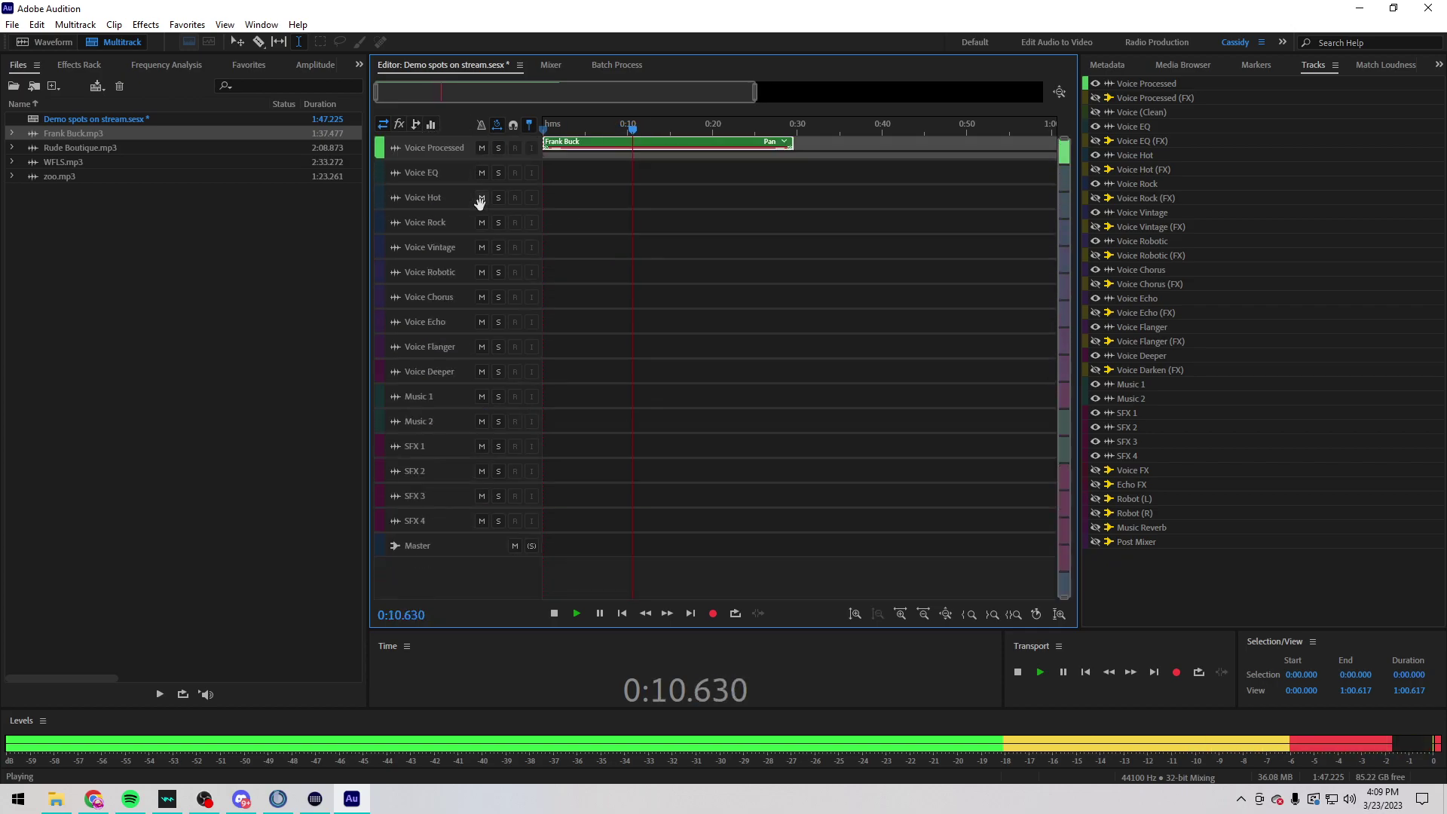
{"action": "scroll", "coordinate": [481, 210], "scroll_direction": "up", "scroll_amount": 5}
{"action": "scroll", "coordinate": [628, 407], "scroll_direction": "down", "scroll_amount": 4}
{"action": "key", "text": "space"}
{"action": "scroll", "coordinate": [714, 482], "scroll_direction": "up", "scroll_amount": 3}
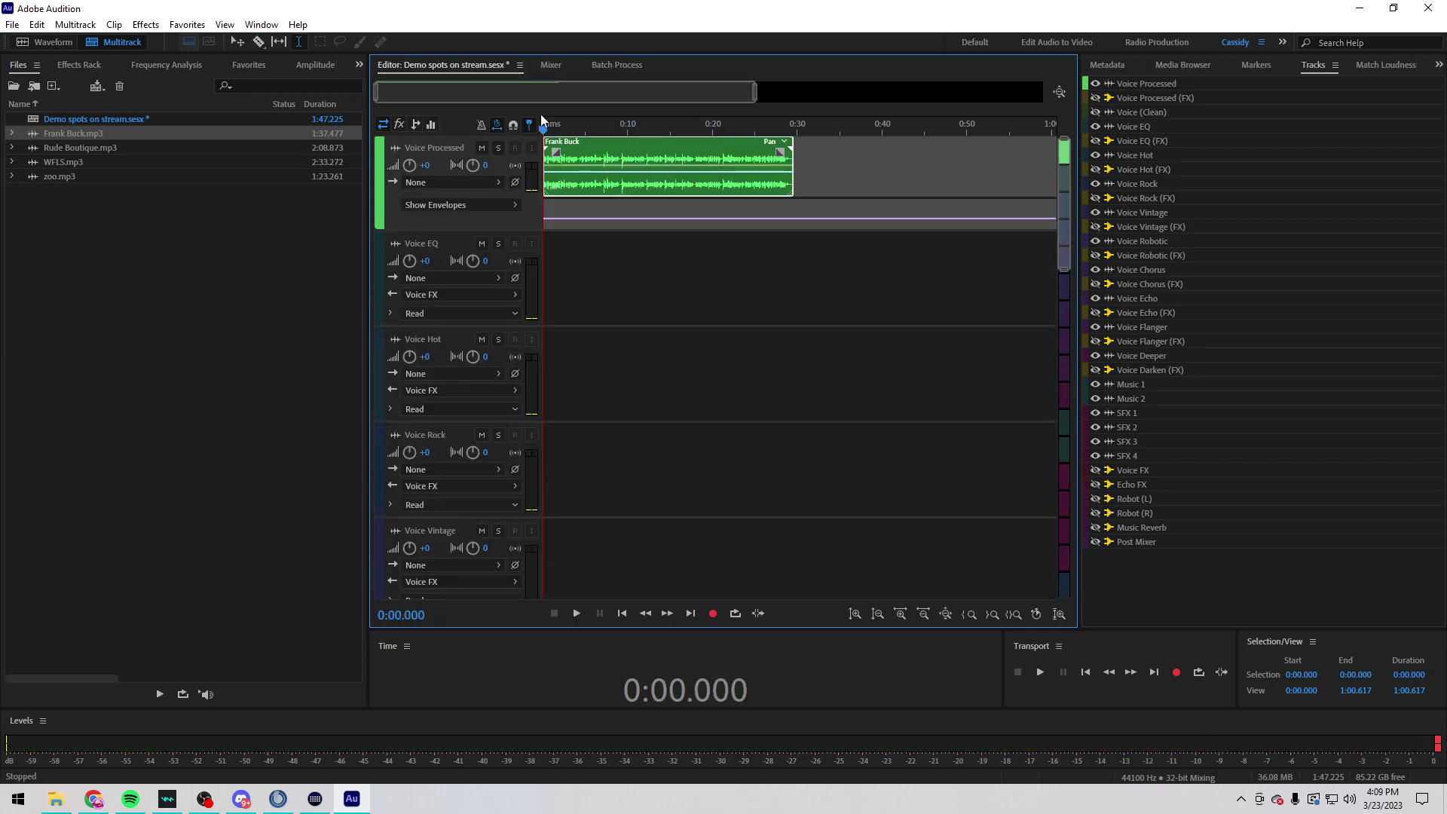
{"action": "scroll", "coordinate": [556, 133], "scroll_direction": "up", "scroll_amount": 3}
{"action": "left_click_drag", "start_coordinate": [464, 95], "coordinate": [351, 86]}
{"action": "scroll", "coordinate": [579, 133], "scroll_direction": "up", "scroll_amount": 4}
{"action": "scroll", "coordinate": [478, 291], "scroll_direction": "down", "scroll_amount": 1}
{"action": "scroll", "coordinate": [478, 291], "scroll_direction": "up", "scroll_amount": 3}
Step: Switch to Epidemic Sound in Chrome, dismiss the rating survey and open the Earth Day playlist in the Nature theme
{"action": "left_click", "coordinate": [96, 802]}
{"action": "left_click", "coordinate": [288, 13]}
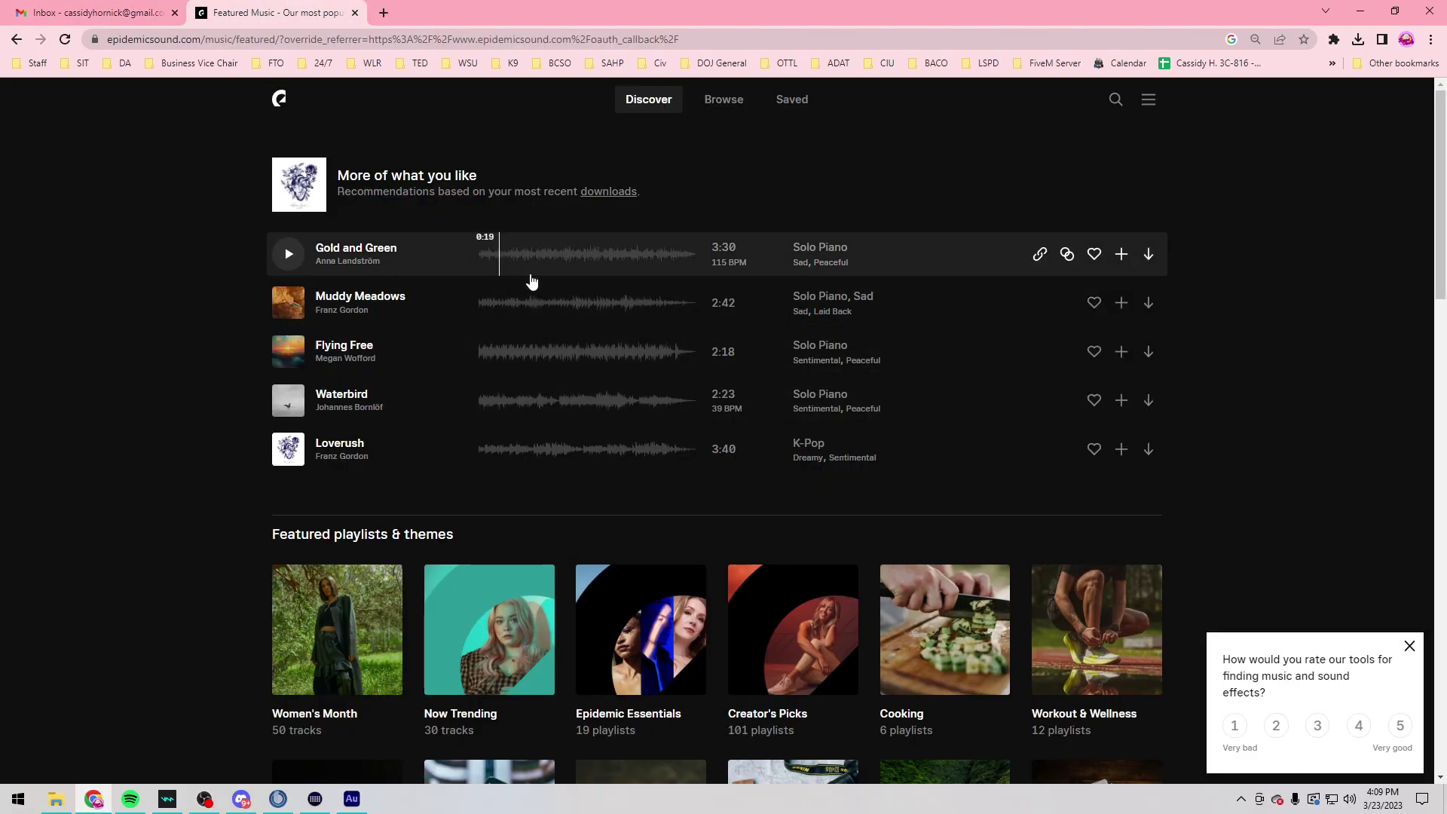
{"action": "scroll", "coordinate": [582, 349], "scroll_direction": "down", "scroll_amount": 3}
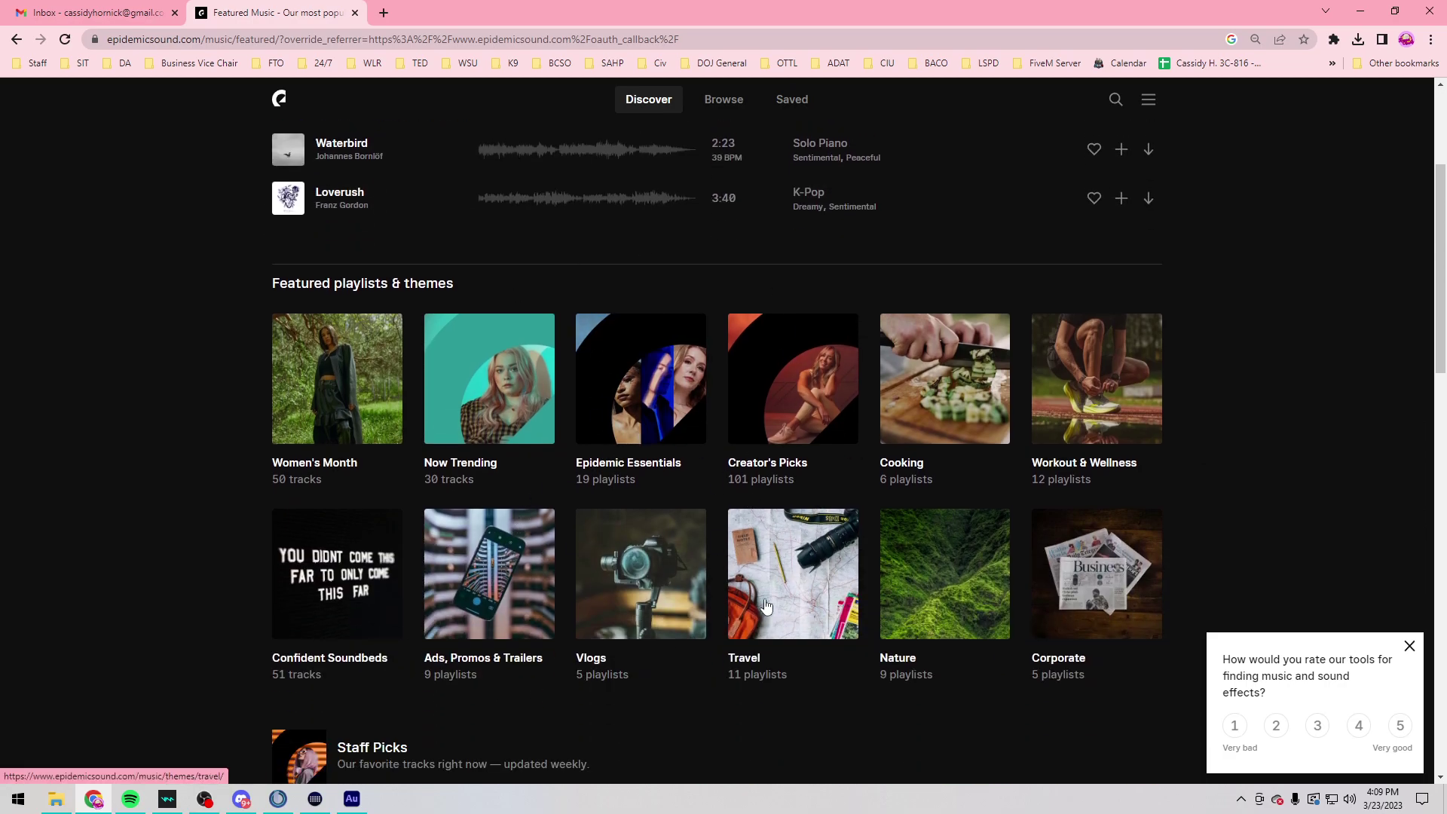
{"action": "left_click", "coordinate": [1411, 647]}
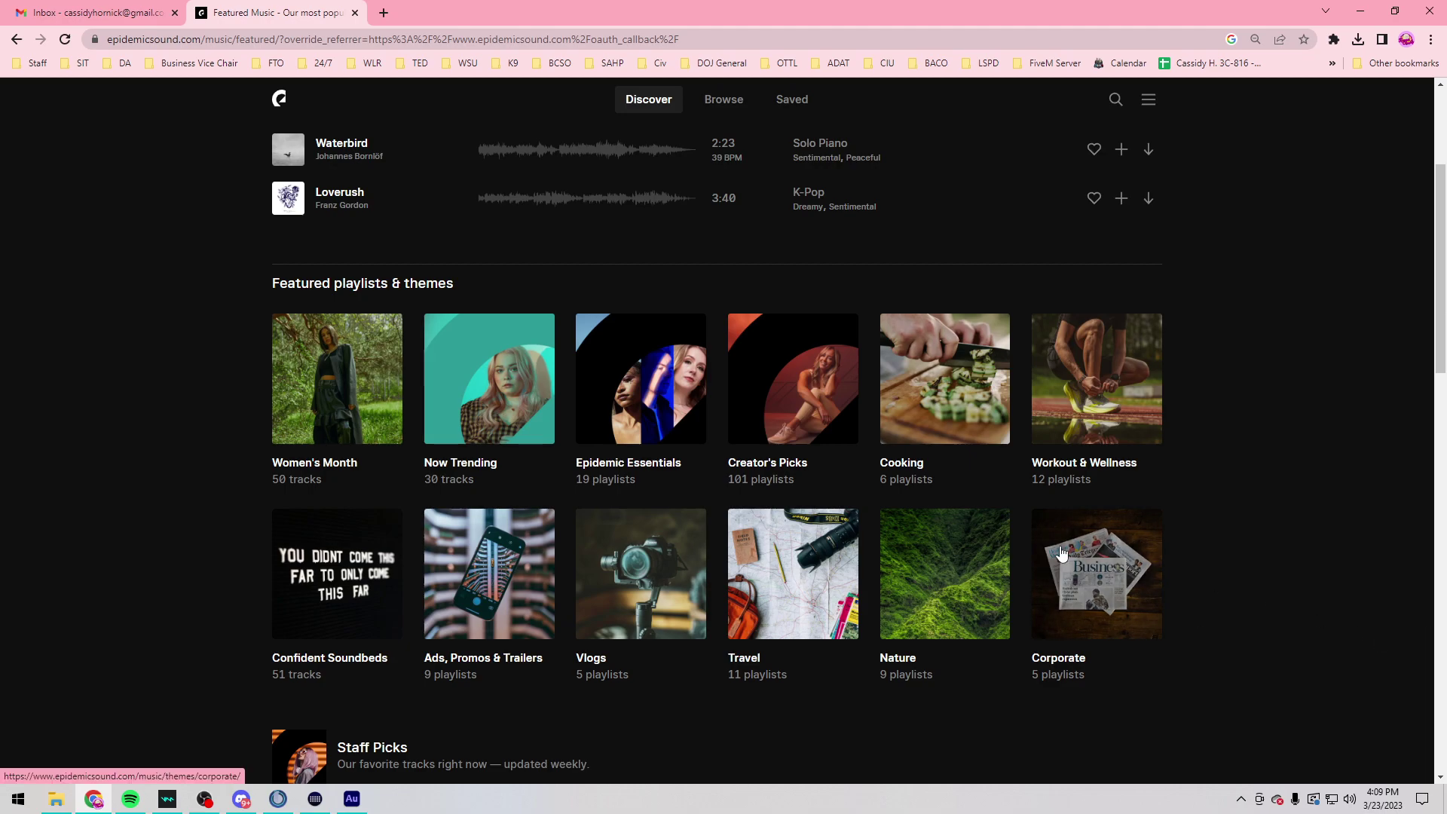
{"action": "left_click", "coordinate": [915, 596]}
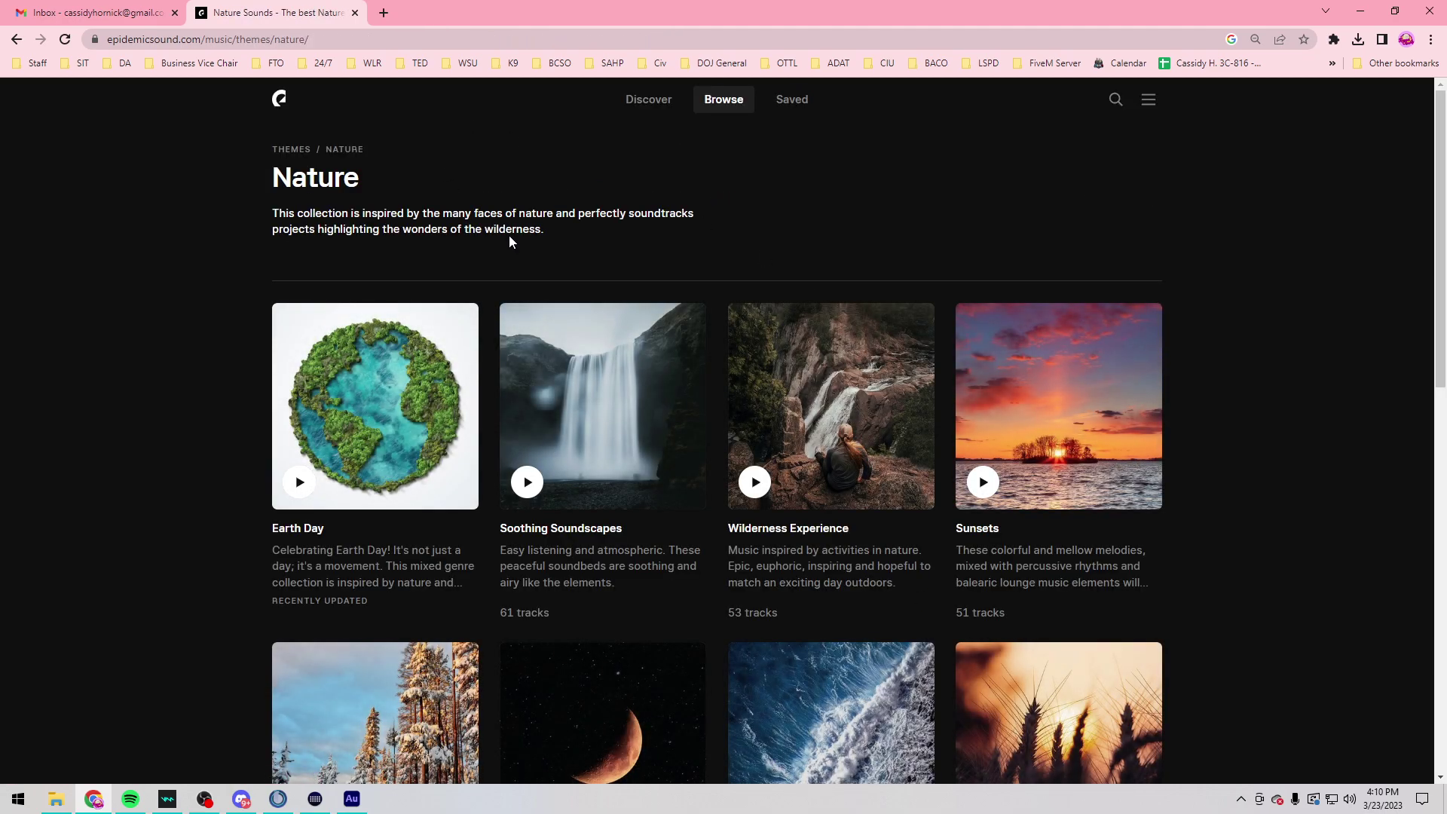
{"action": "left_click", "coordinate": [411, 362]}
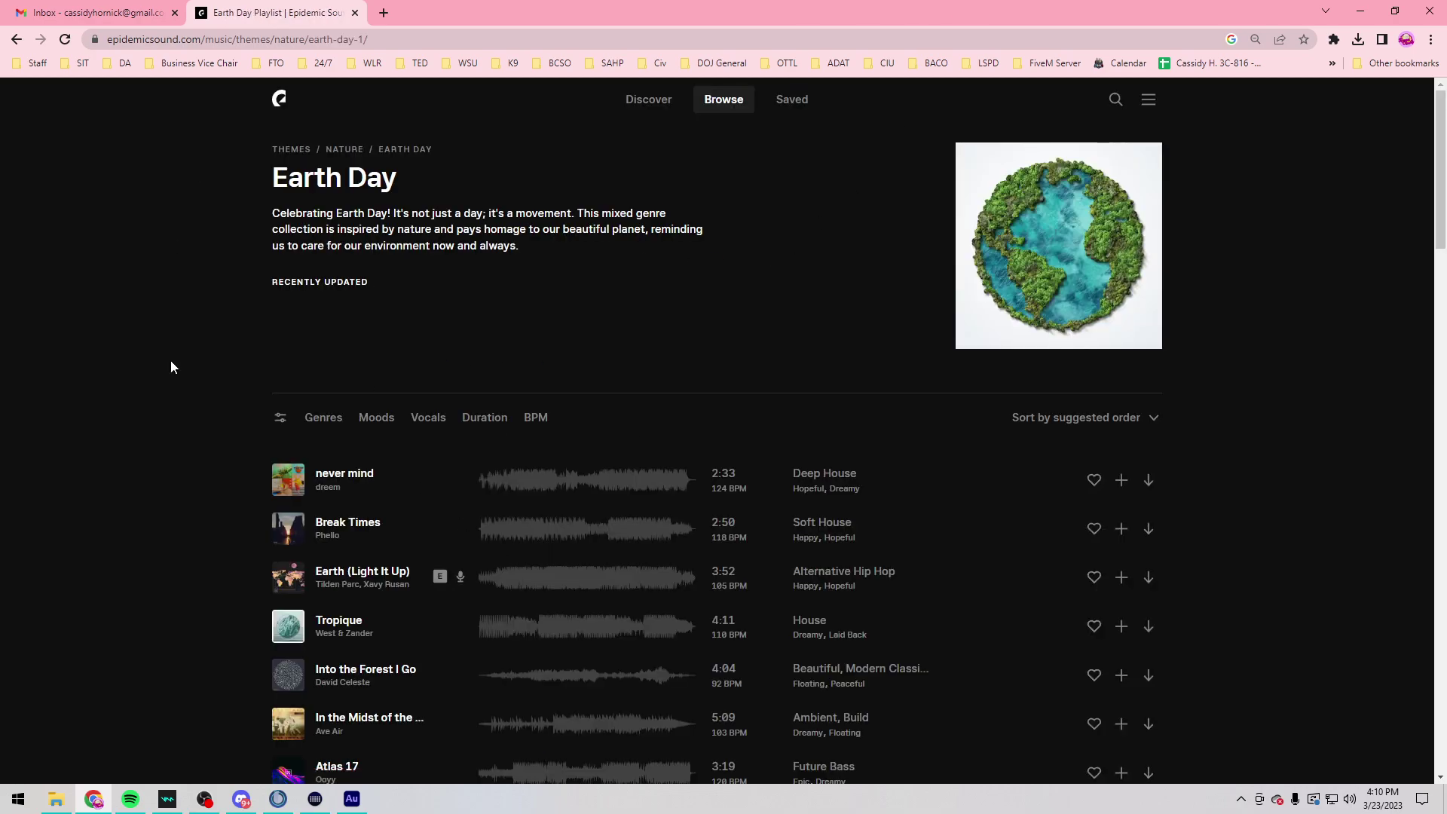
Step: Preview the tracks never mind and Break Times in the Earth Day playlist
{"action": "scroll", "coordinate": [459, 560], "scroll_direction": "down", "scroll_amount": 2}
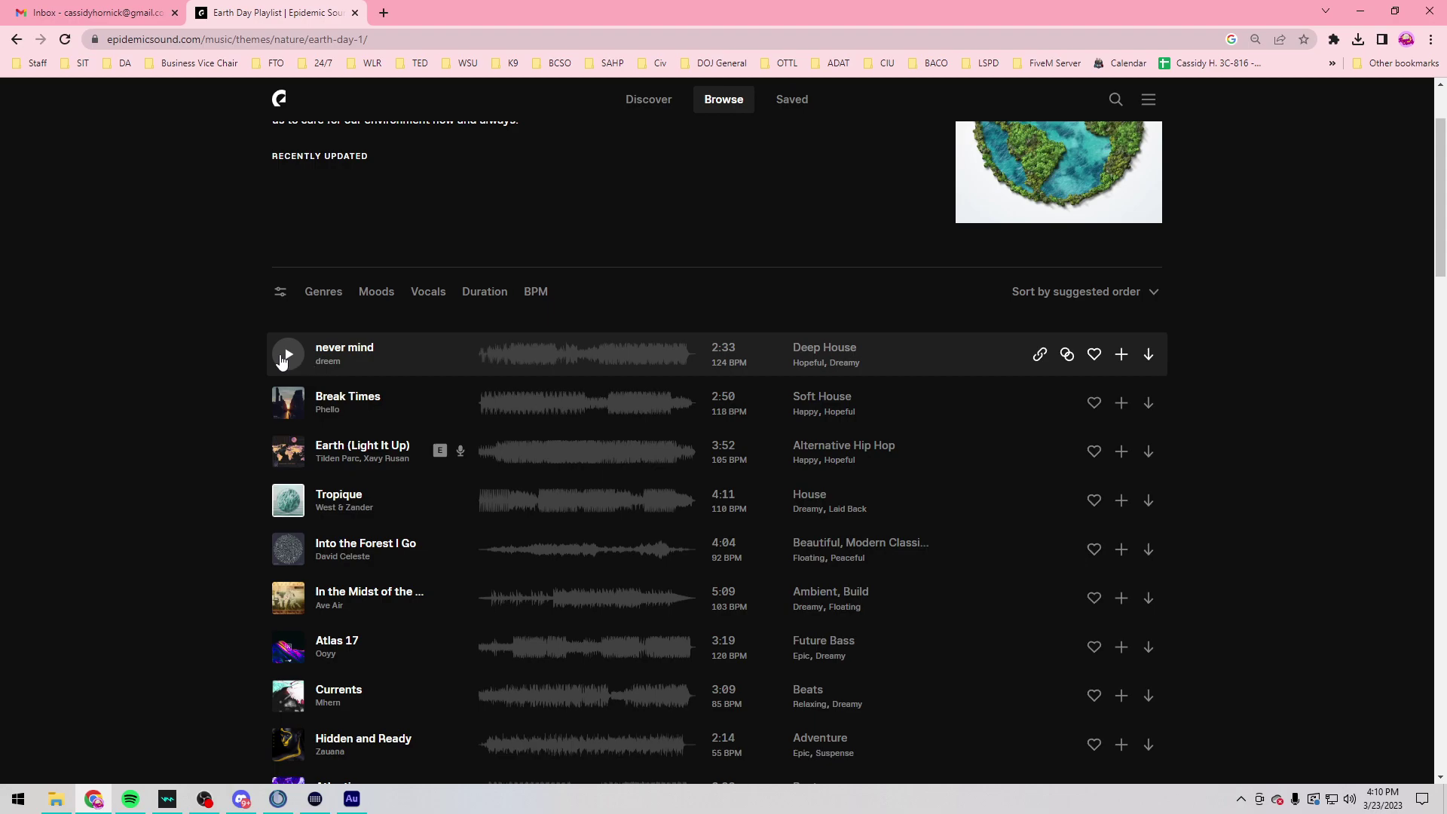
{"action": "left_click", "coordinate": [285, 356]}
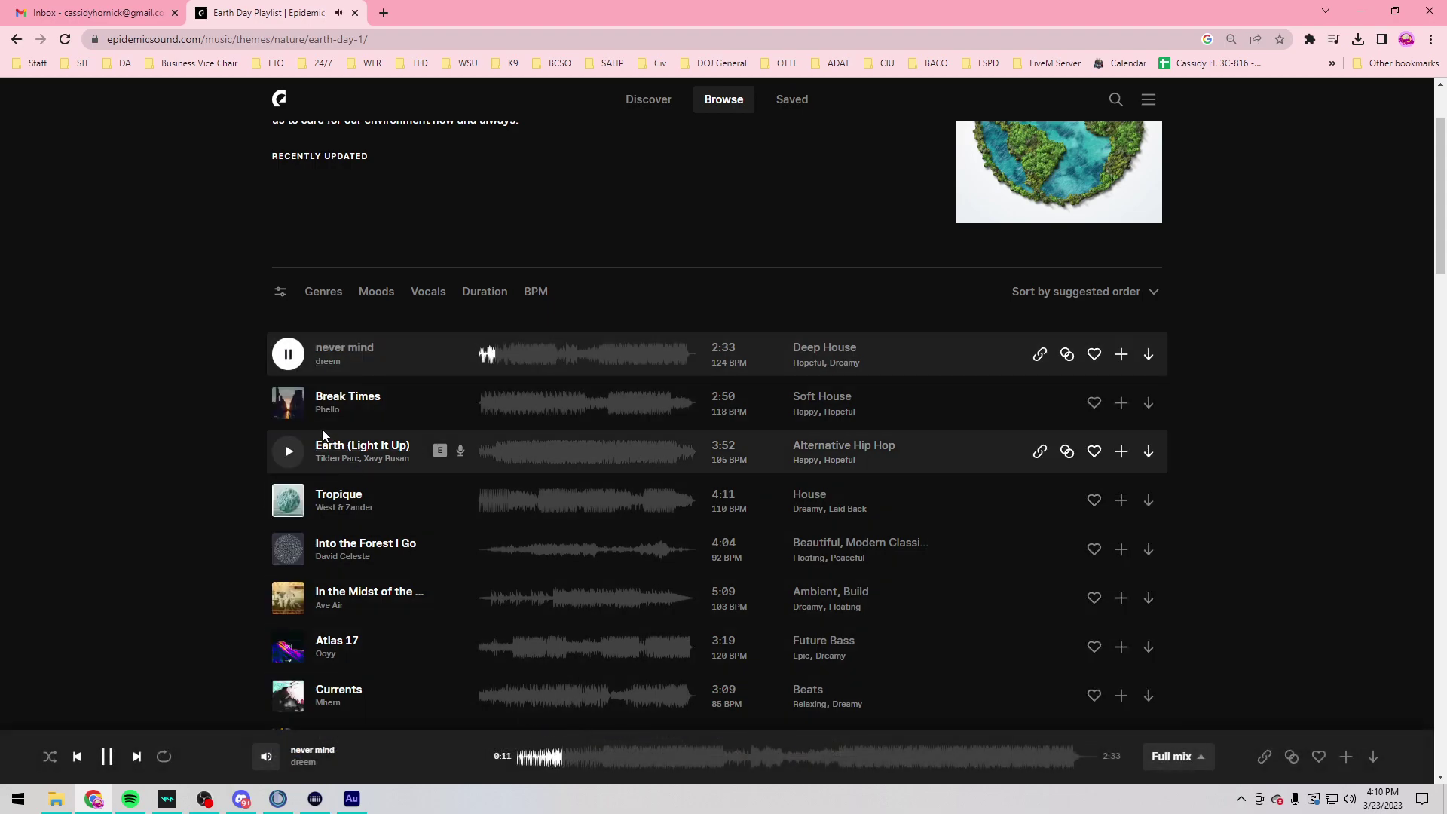
{"action": "left_click", "coordinate": [288, 404]}
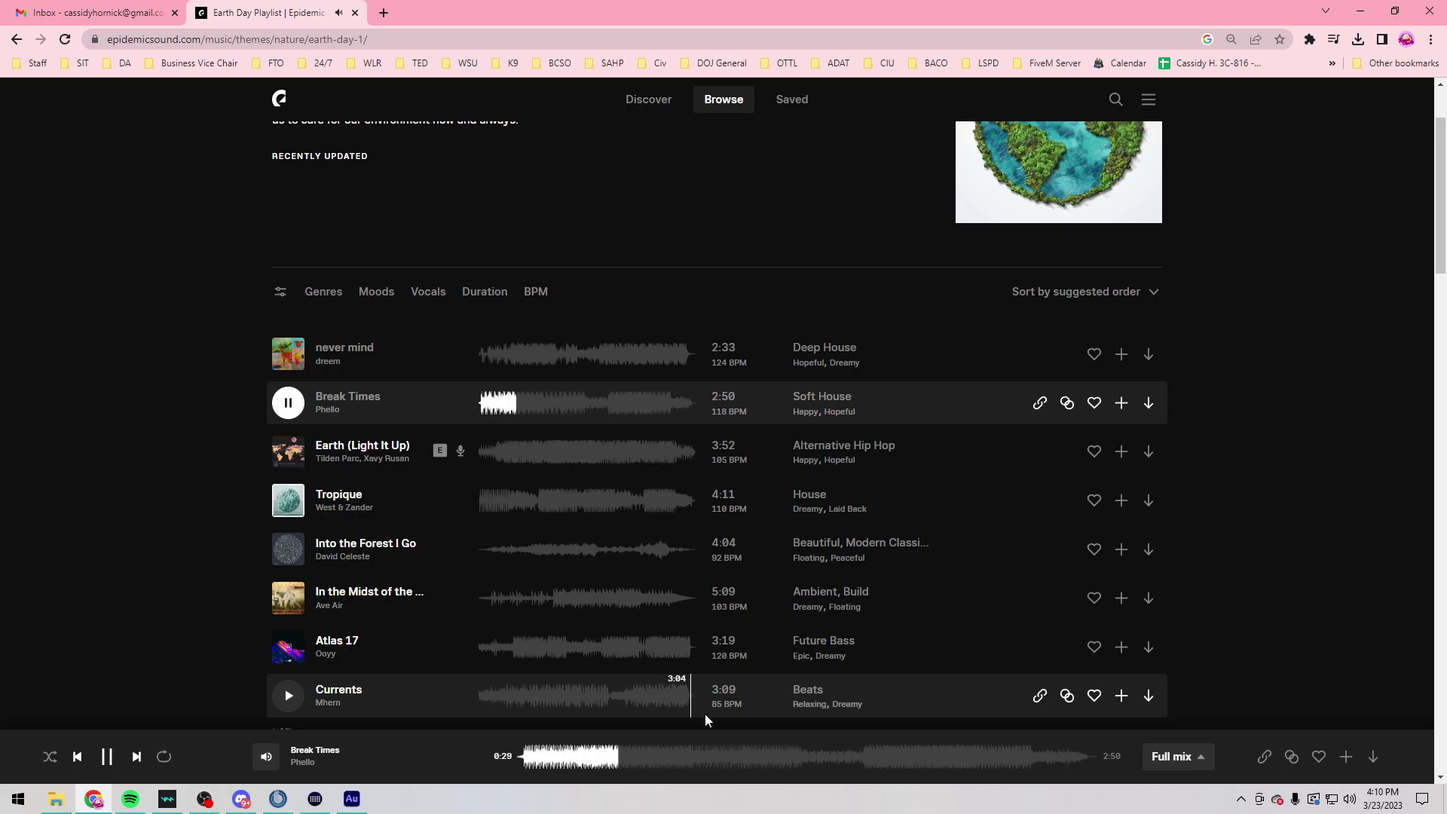
Step: Download the full mix of Break Times as a WAV file to the Desktop and pause its playback
{"action": "left_click", "coordinate": [1148, 404]}
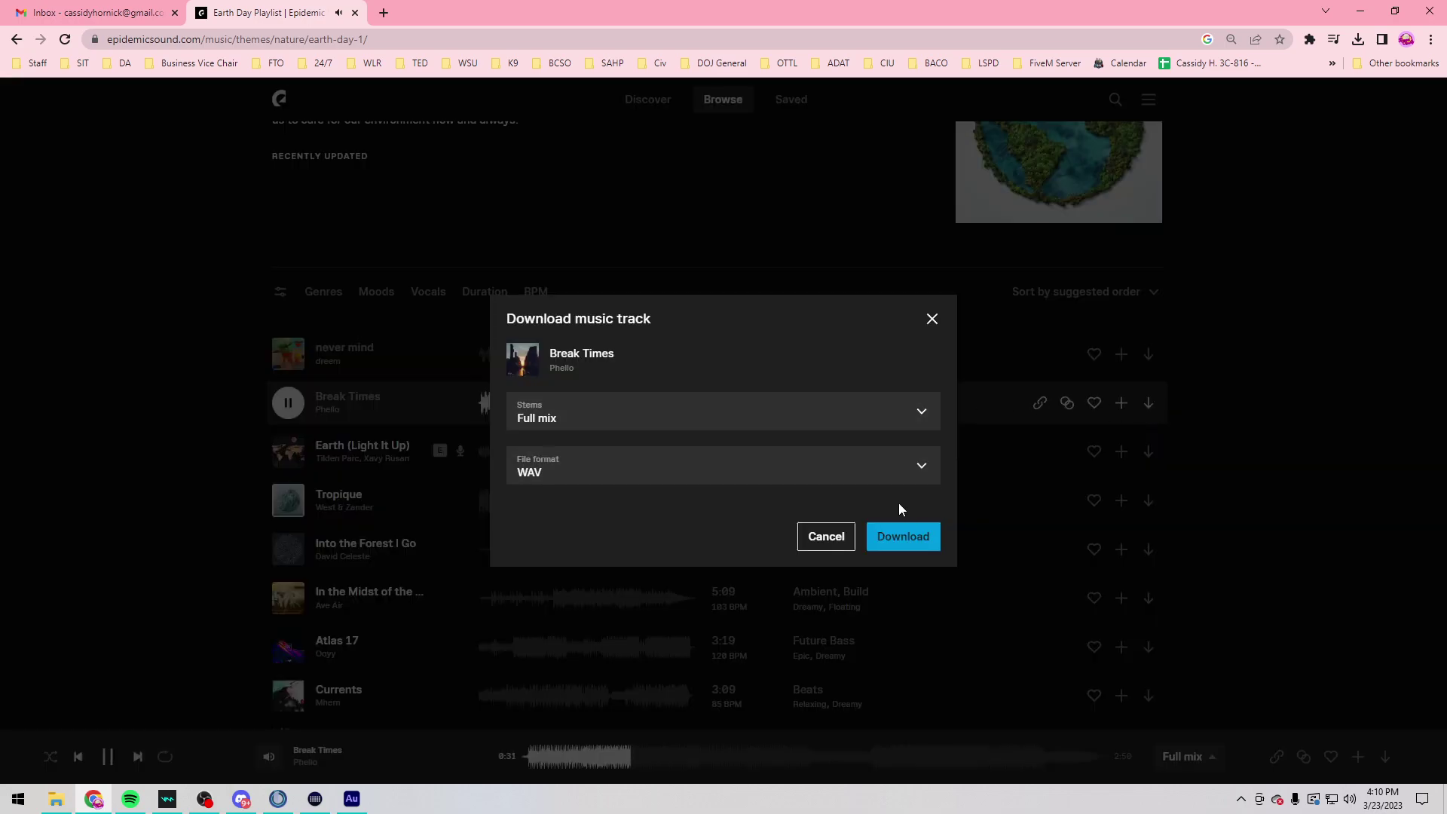
{"action": "left_click", "coordinate": [912, 535]}
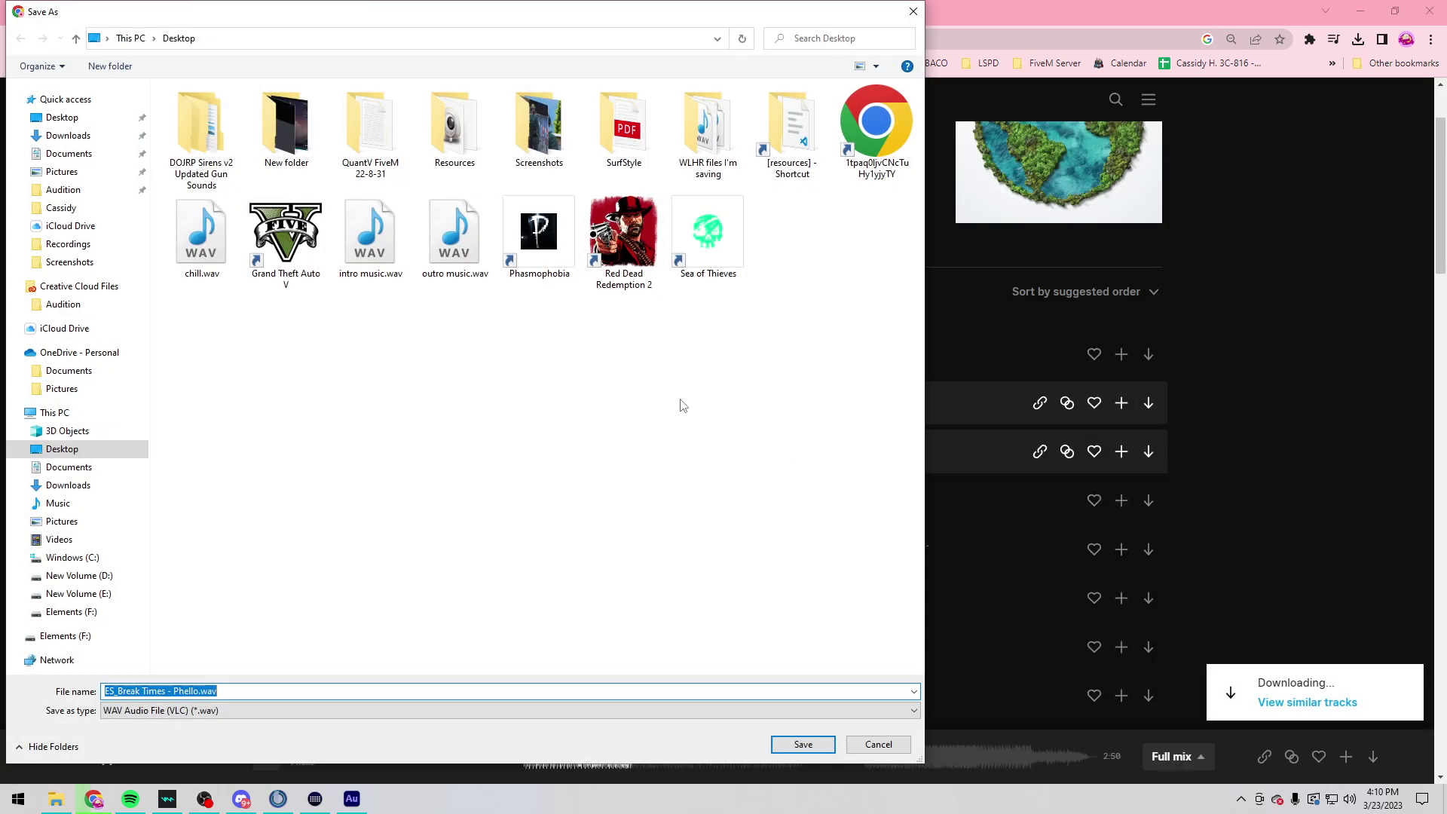
{"action": "left_click", "coordinate": [777, 744]}
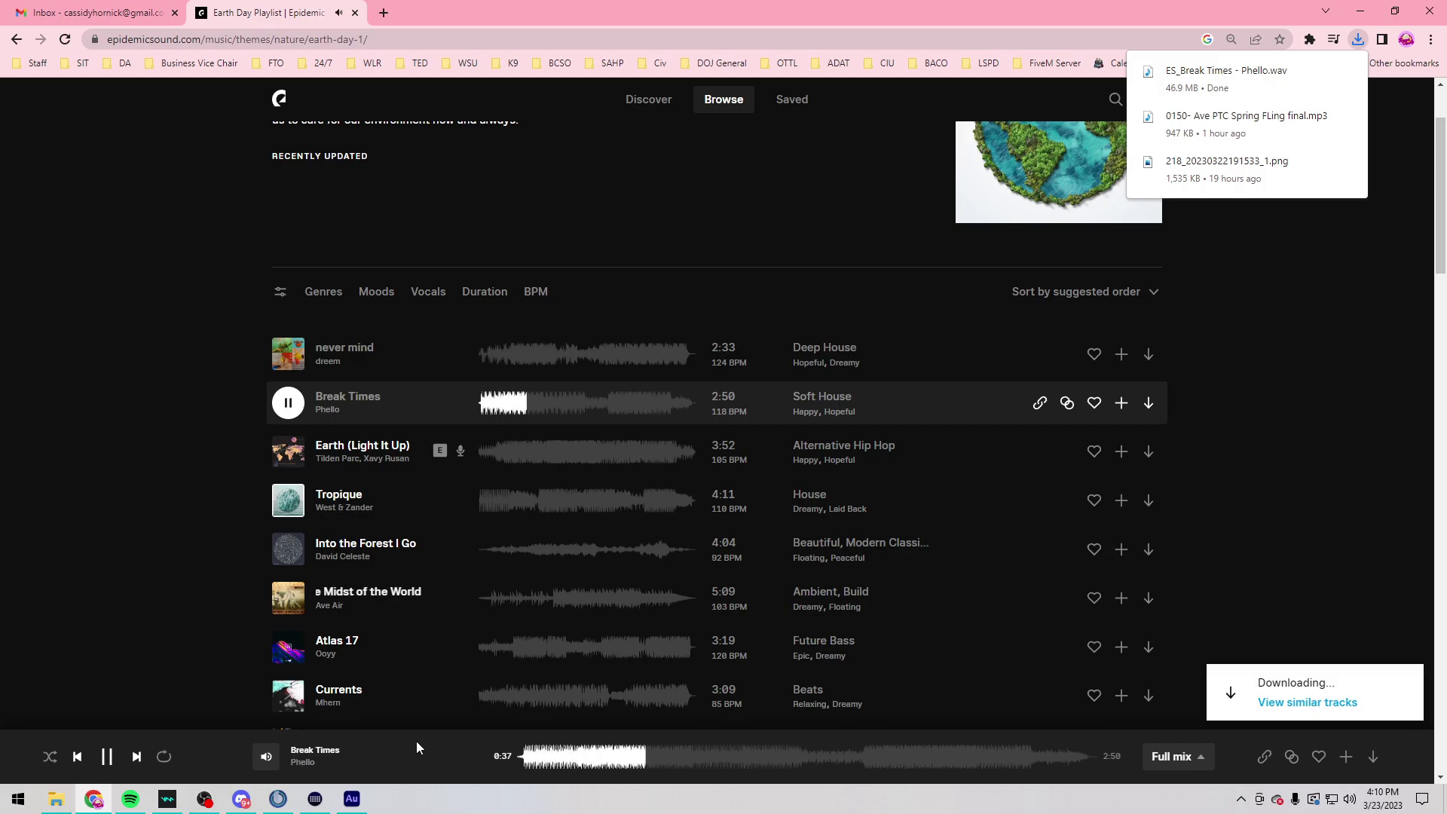
{"action": "left_click", "coordinate": [110, 758]}
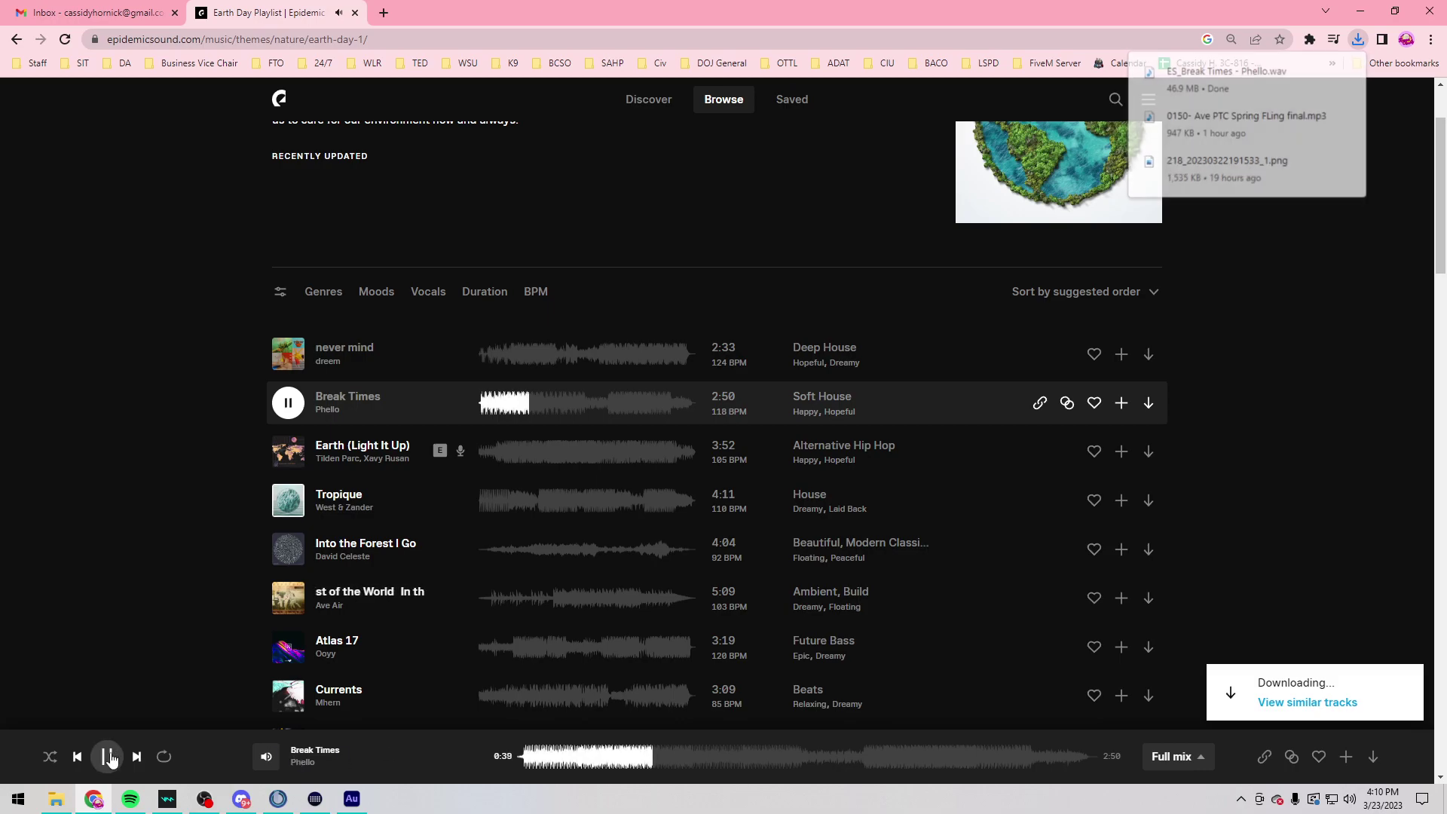
Step: Show the downloaded ES_Break Times - Phello.wav in its folder
{"action": "left_click", "coordinate": [1358, 39]}
{"action": "right_click", "coordinate": [1212, 105]}
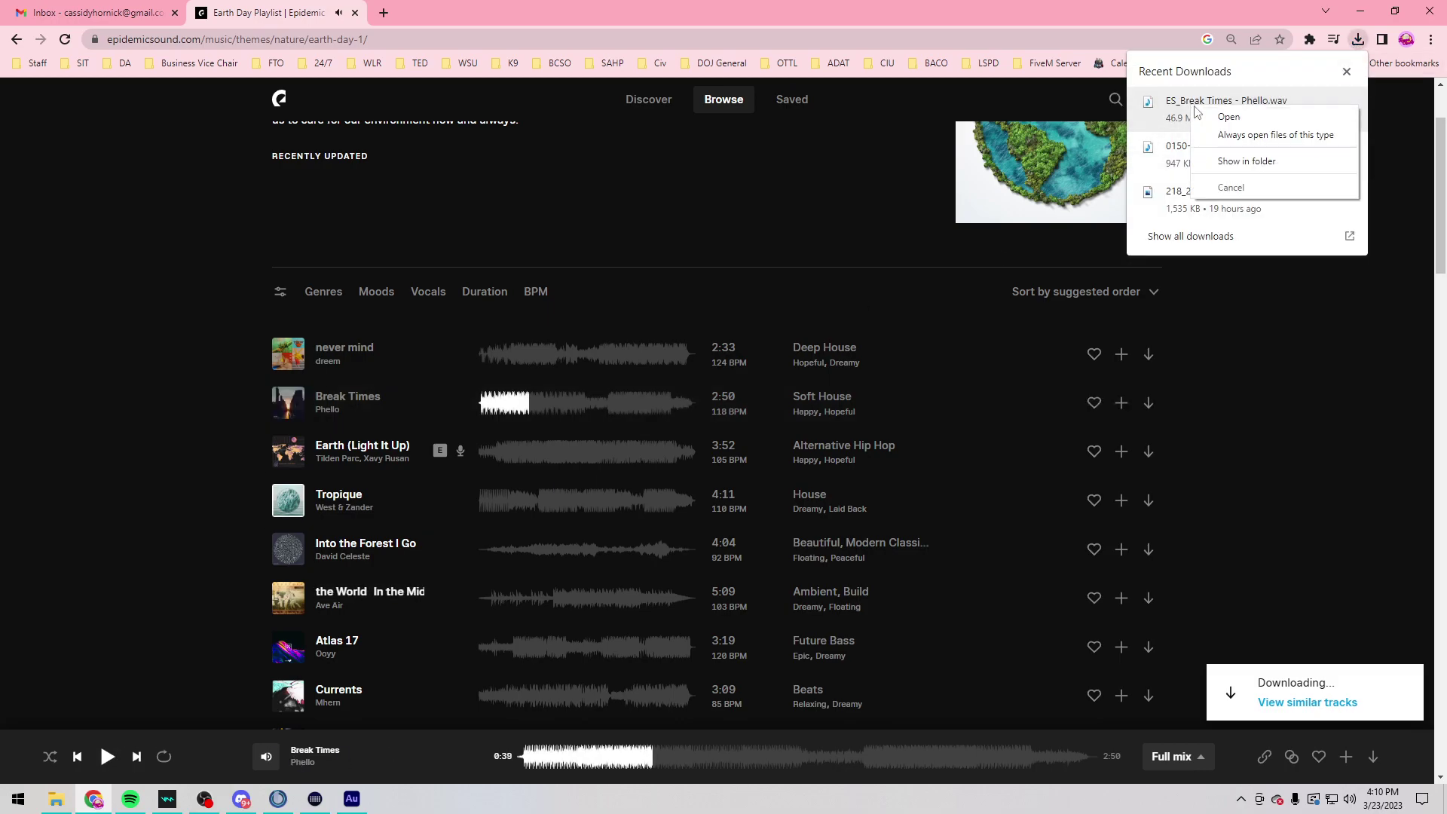
{"action": "key", "text": "Escape"}
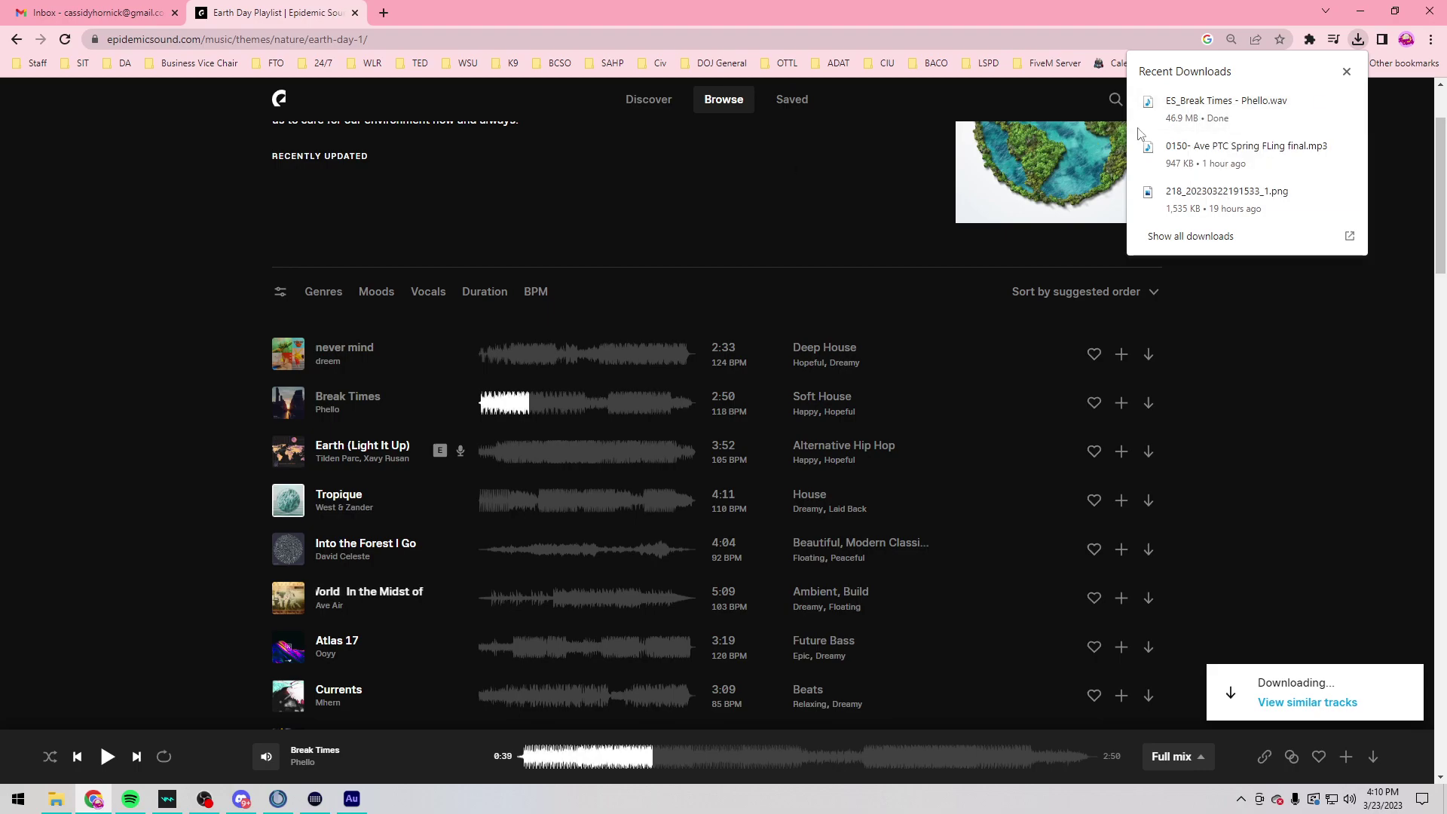
{"action": "right_click", "coordinate": [1273, 111]}
{"action": "key", "text": "Escape"}
{"action": "right_click", "coordinate": [1273, 112]}
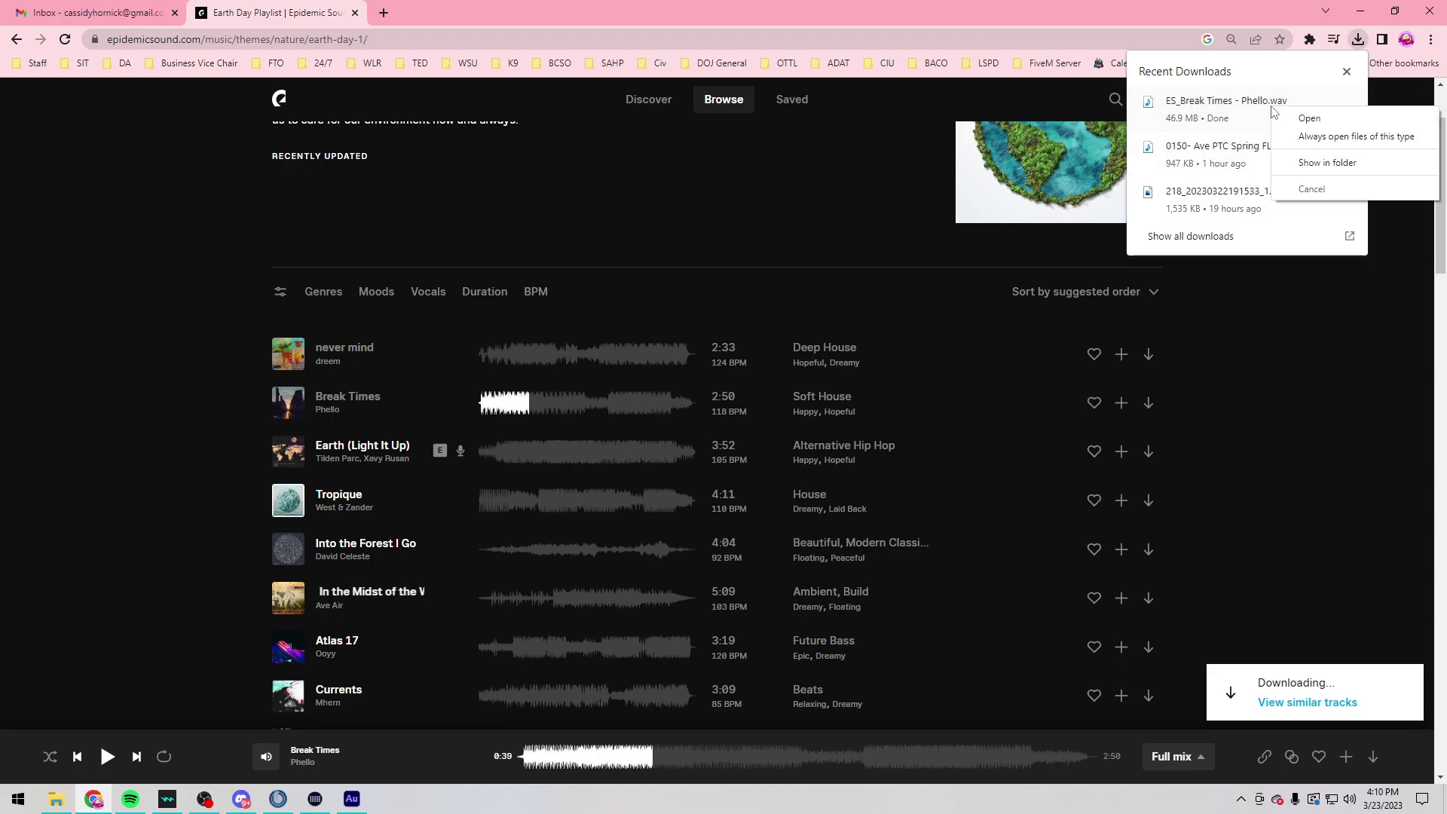
{"action": "left_click", "coordinate": [1328, 163]}
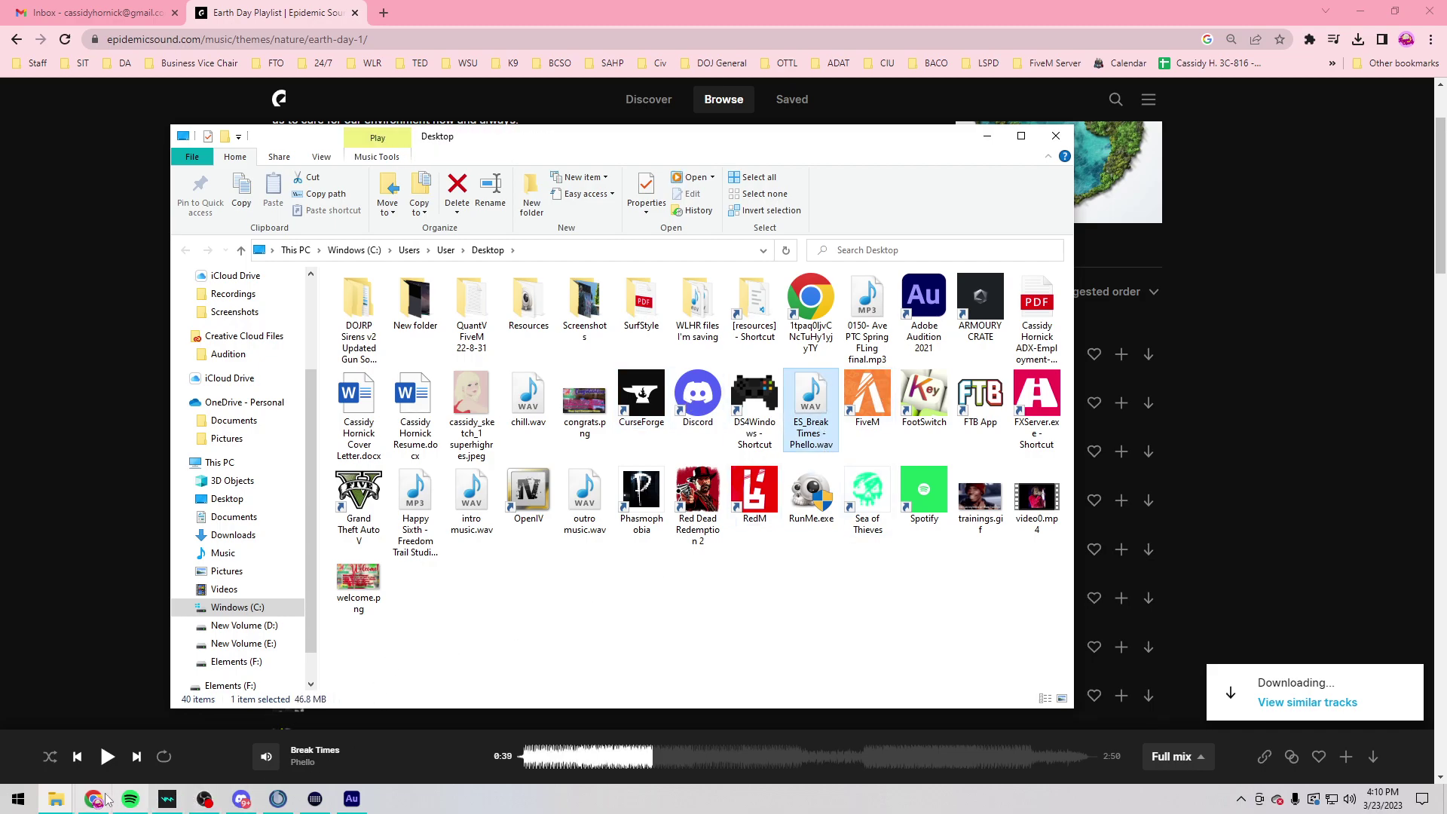
Step: Create a new folder named Music on the Desktop in File Explorer
{"action": "left_click", "coordinate": [352, 800]}
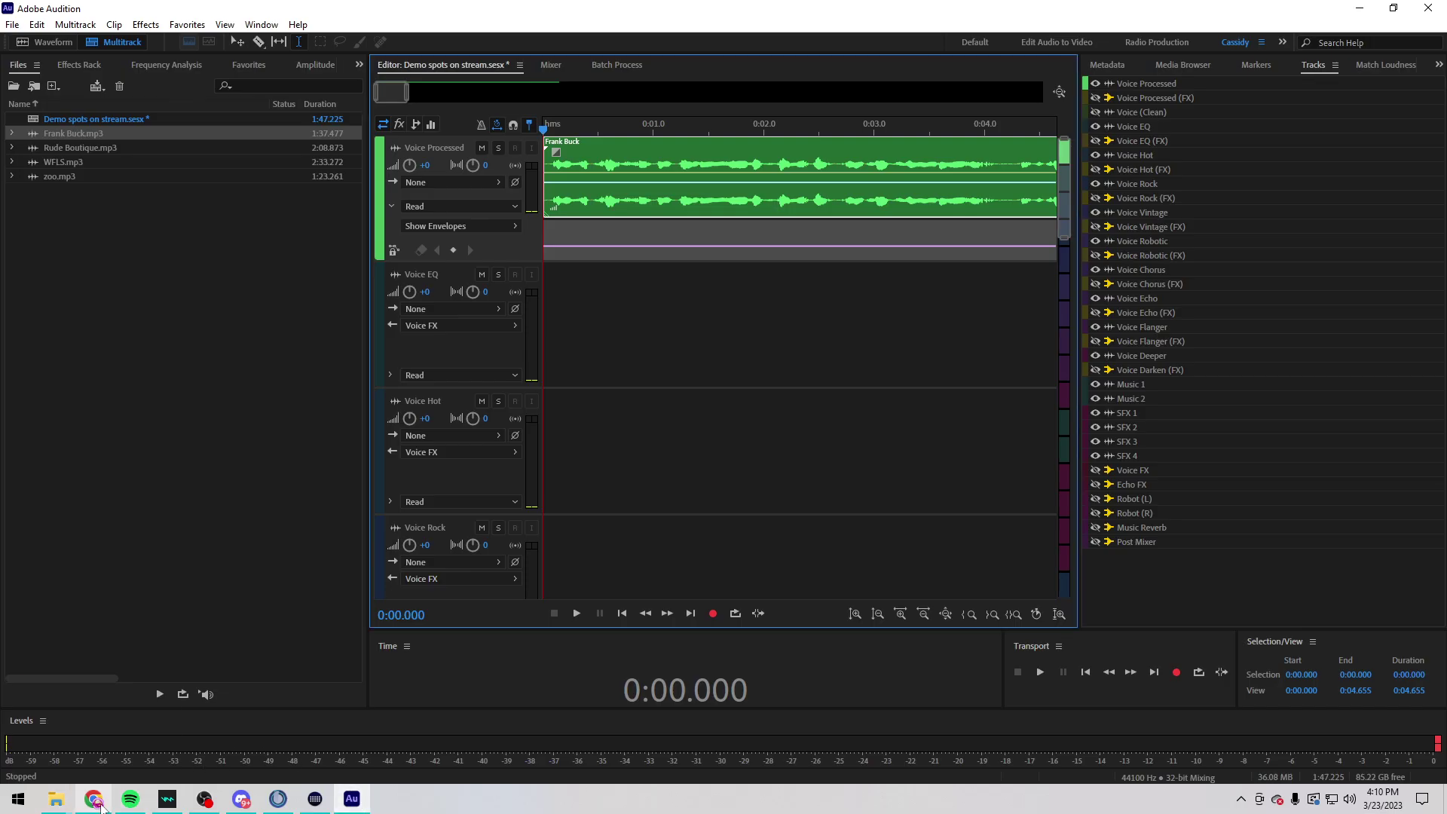
{"action": "mouse_move", "coordinate": [56, 800]}
{"action": "left_click", "coordinate": [204, 735]}
{"action": "right_click", "coordinate": [588, 599]}
{"action": "mouse_move", "coordinate": [639, 566]}
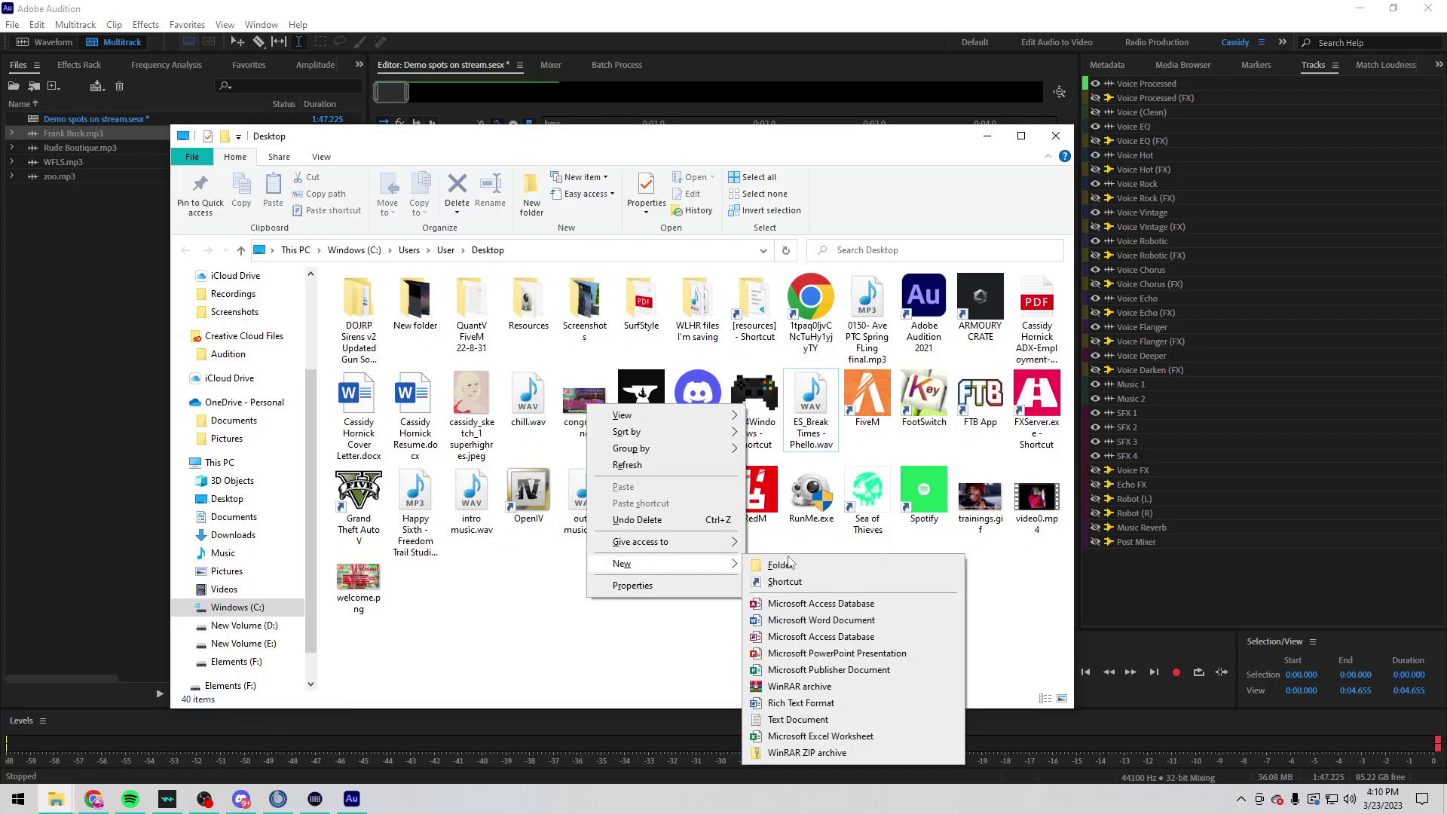
{"action": "left_click", "coordinate": [781, 565]}
{"action": "type", "text": "M"}
{"action": "key", "text": "Return"}
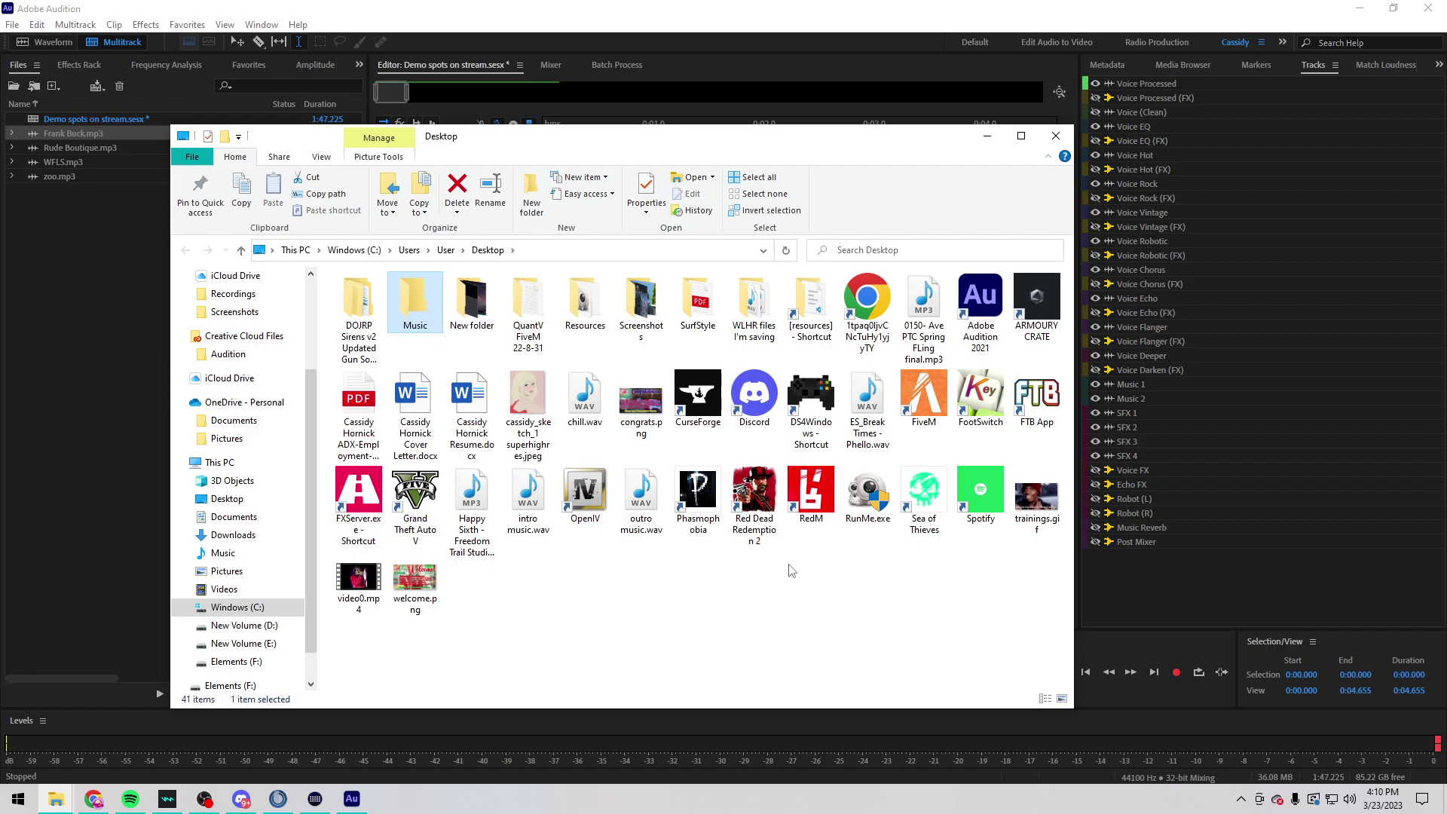
Step: Move ES_Break Times - Phello.wav into the Music folder and import it from there into Audition
{"action": "left_click_drag", "start_coordinate": [867, 400], "coordinate": [688, 275]}
{"action": "double_click", "coordinate": [415, 306]}
{"action": "left_click_drag", "start_coordinate": [407, 298], "coordinate": [151, 343]}
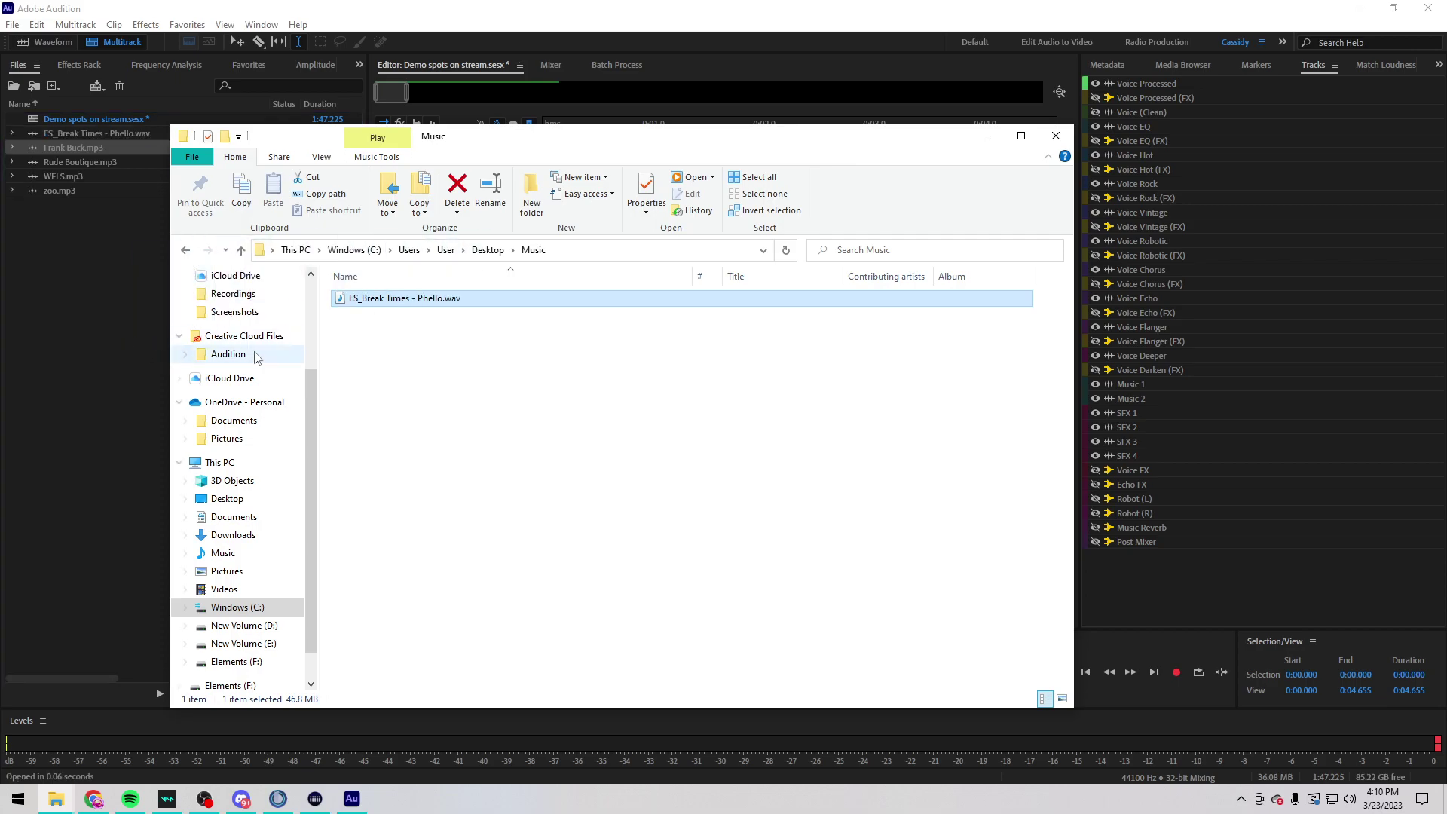
Step: Open ES_Break Times - Phello.wav in Audition's waveform editor and play it from the start
{"action": "left_click", "coordinate": [90, 258]}
{"action": "double_click", "coordinate": [86, 133]}
{"action": "key", "text": "space"}
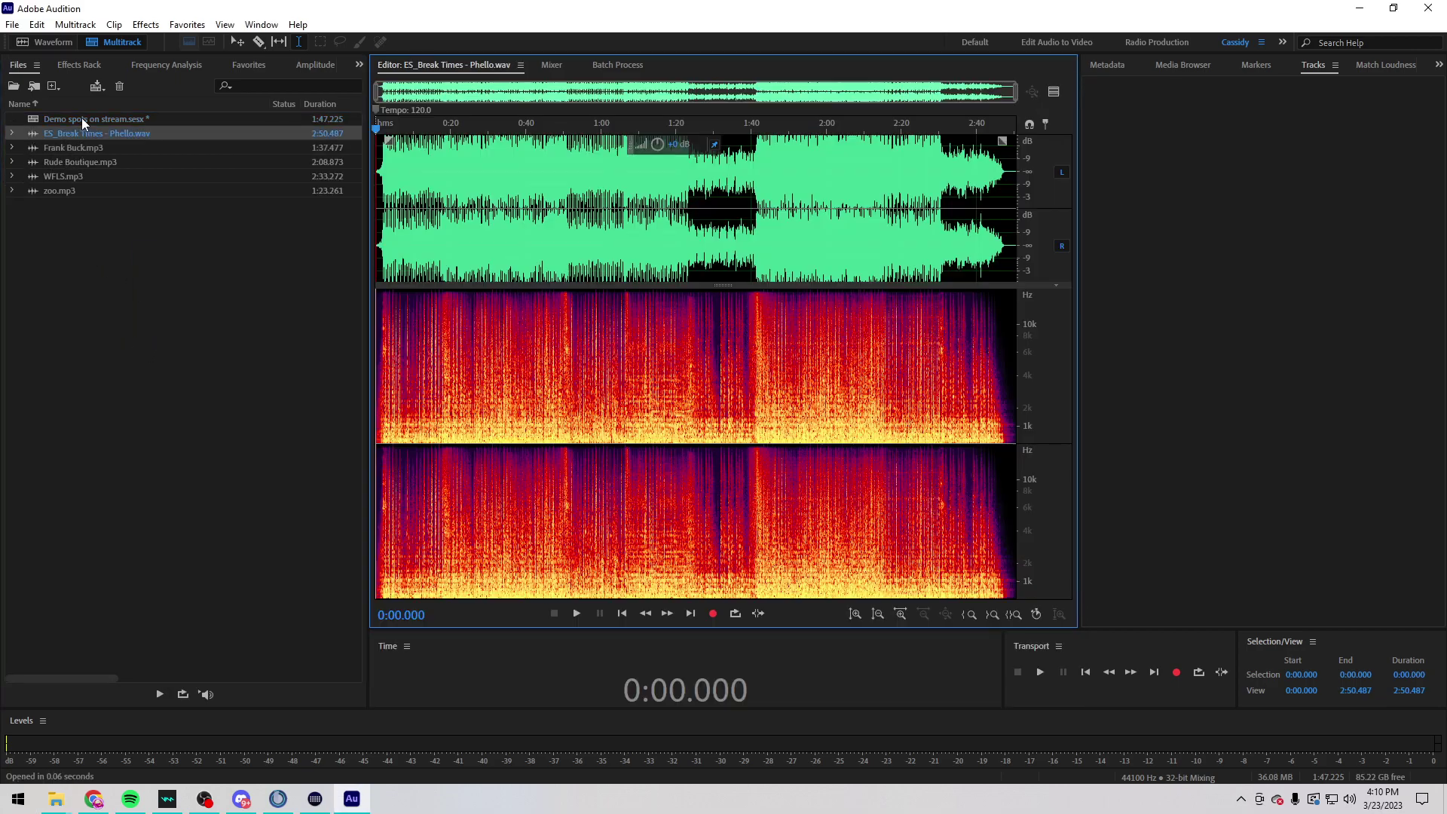
Step: Examine the ES_Break Times - Phello.wav waveform closely around 0:19 and across its full length
{"action": "left_click", "coordinate": [450, 200]}
{"action": "key", "text": "space"}
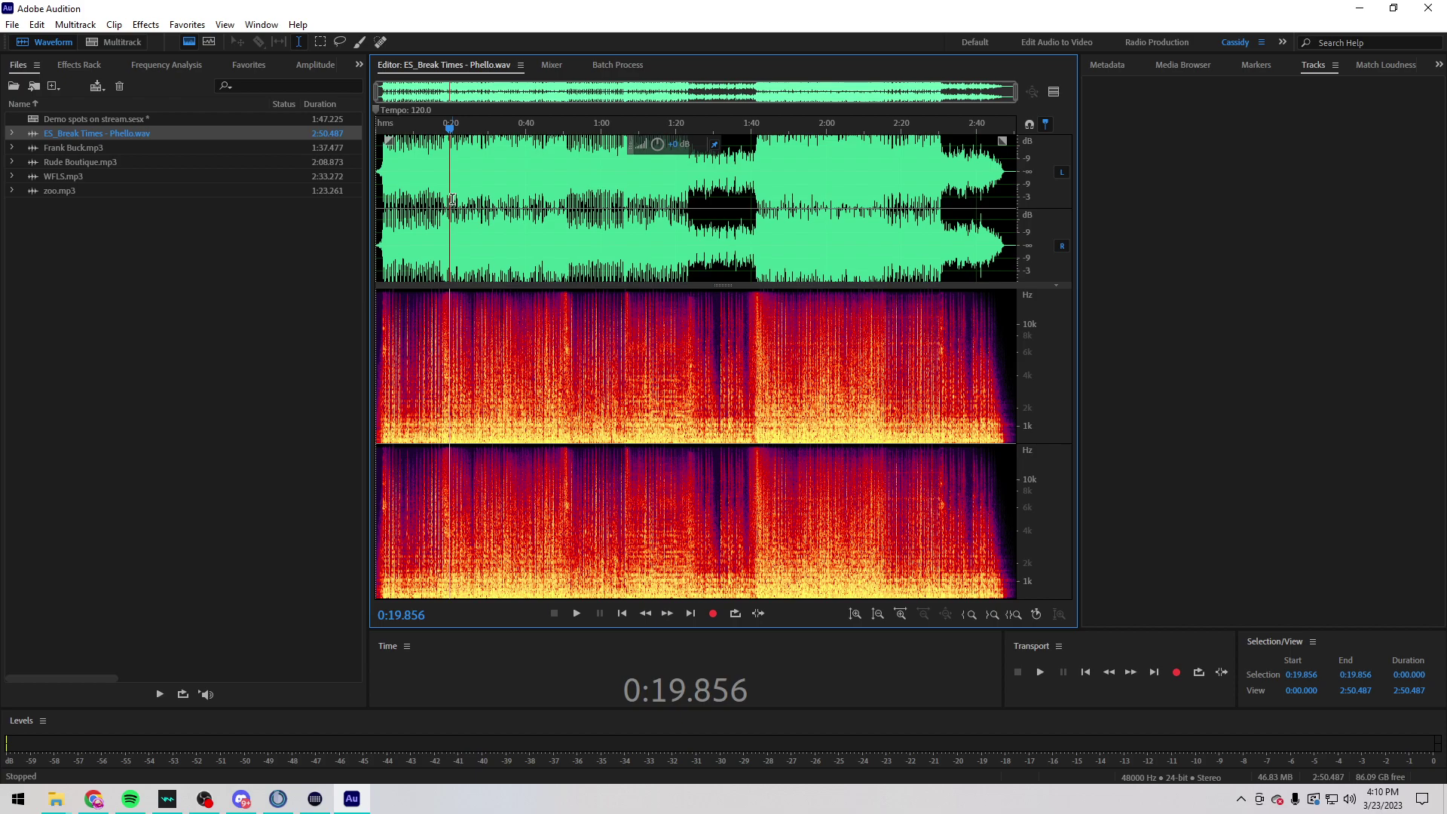
{"action": "scroll", "coordinate": [473, 199], "scroll_direction": "up", "scroll_amount": 4}
{"action": "left_click_drag", "start_coordinate": [482, 199], "coordinate": [333, 197]}
{"action": "left_click", "coordinate": [565, 205]}
{"action": "left_click", "coordinate": [597, 207]}
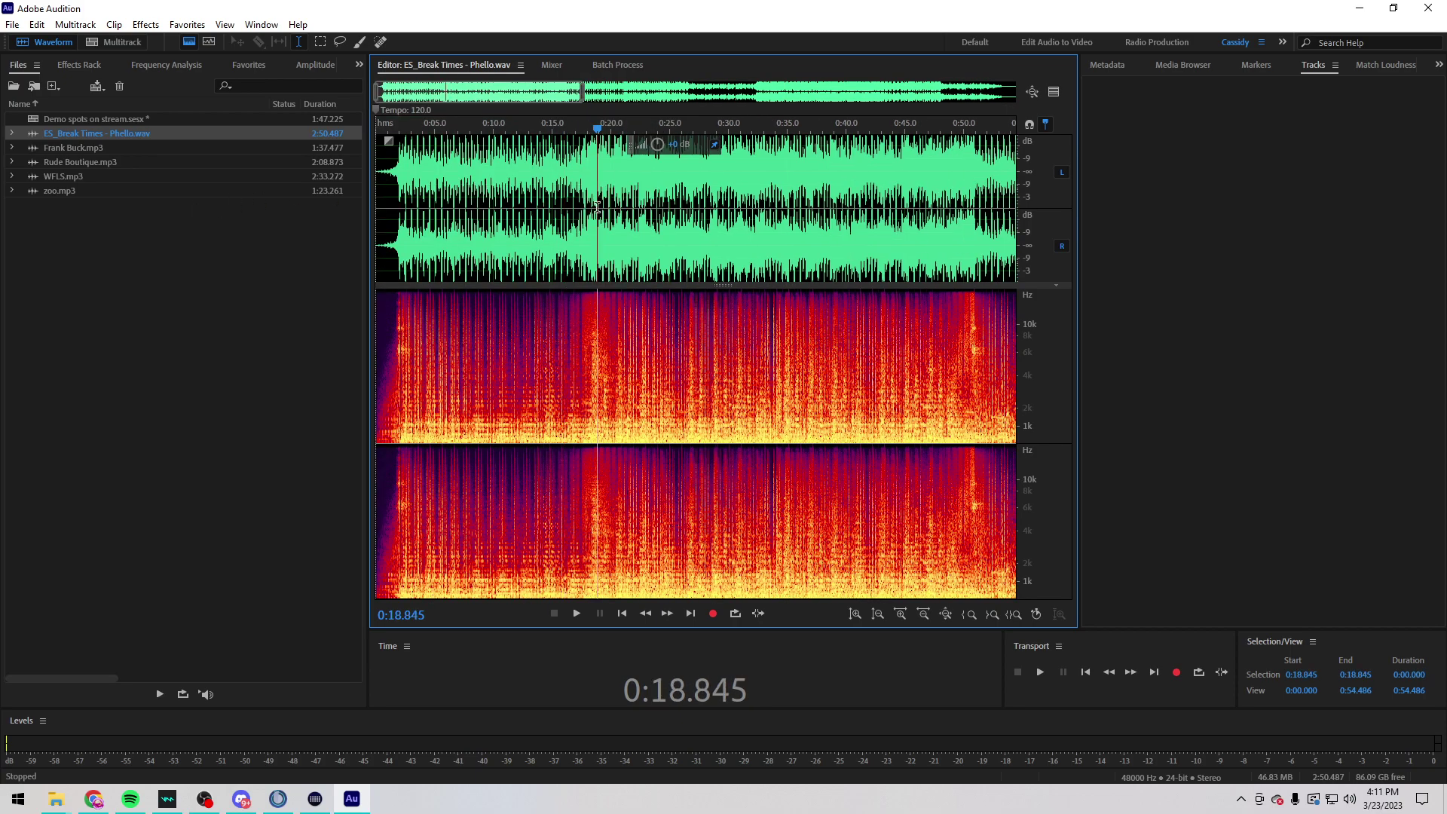
{"action": "scroll", "coordinate": [607, 238], "scroll_direction": "down", "scroll_amount": 3}
{"action": "left_click", "coordinate": [626, 245]}
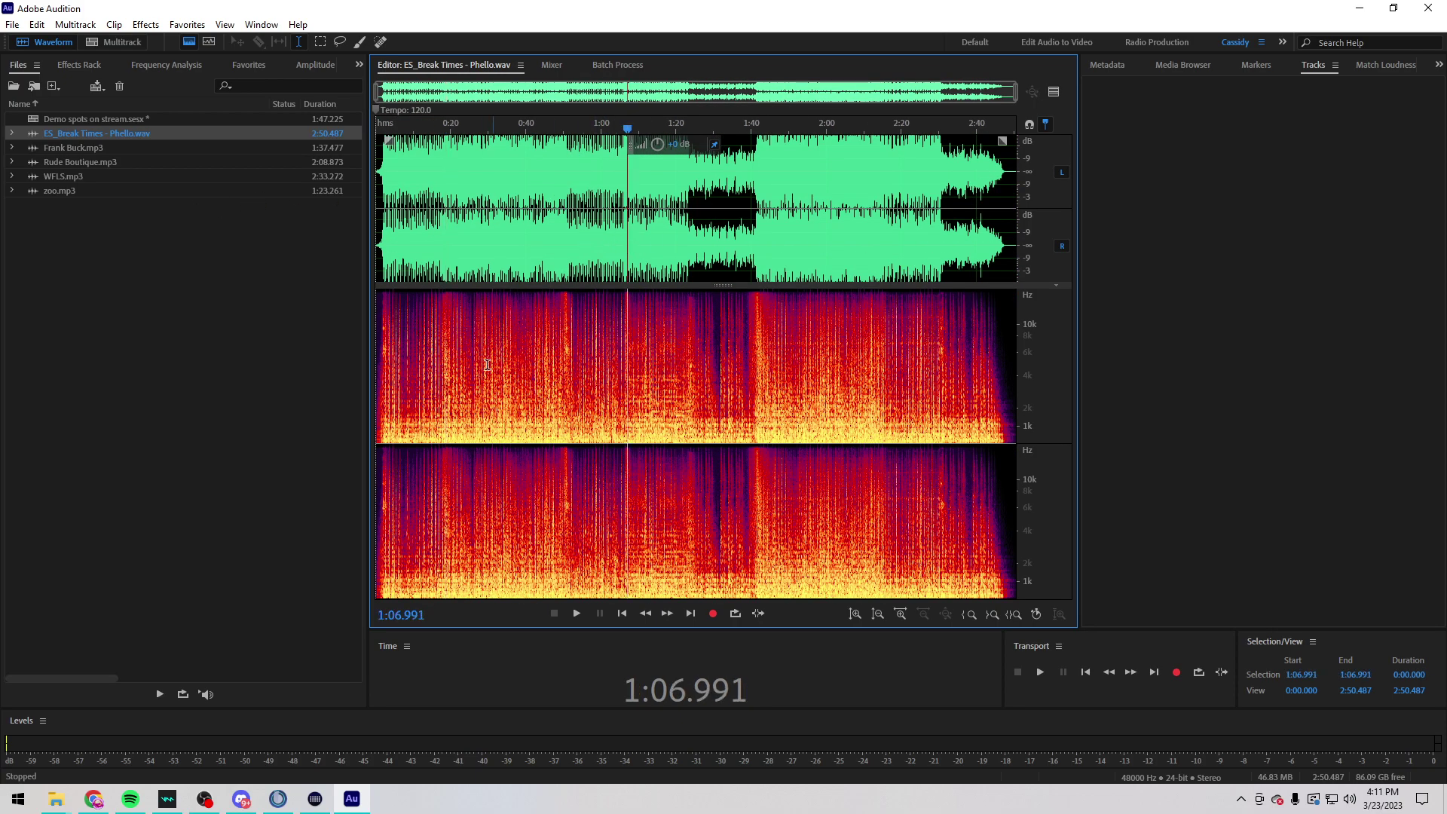
Step: Return to the Demo spots on stream.sesx session and place ES_Break Times - Phello.wav near the start of the Music 1 track
{"action": "double_click", "coordinate": [111, 147]}
{"action": "left_click", "coordinate": [714, 258]}
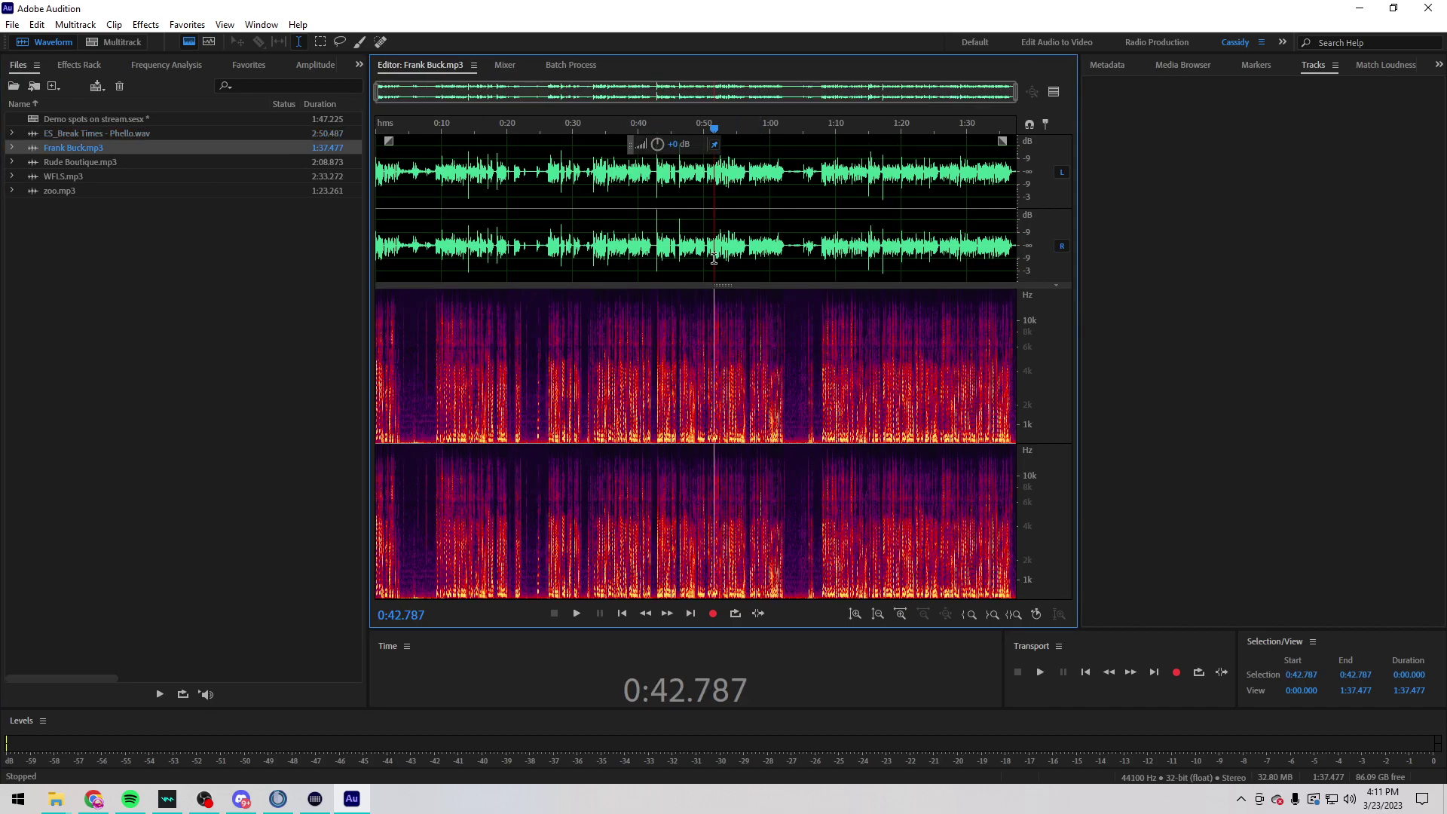
{"action": "double_click", "coordinate": [113, 121]}
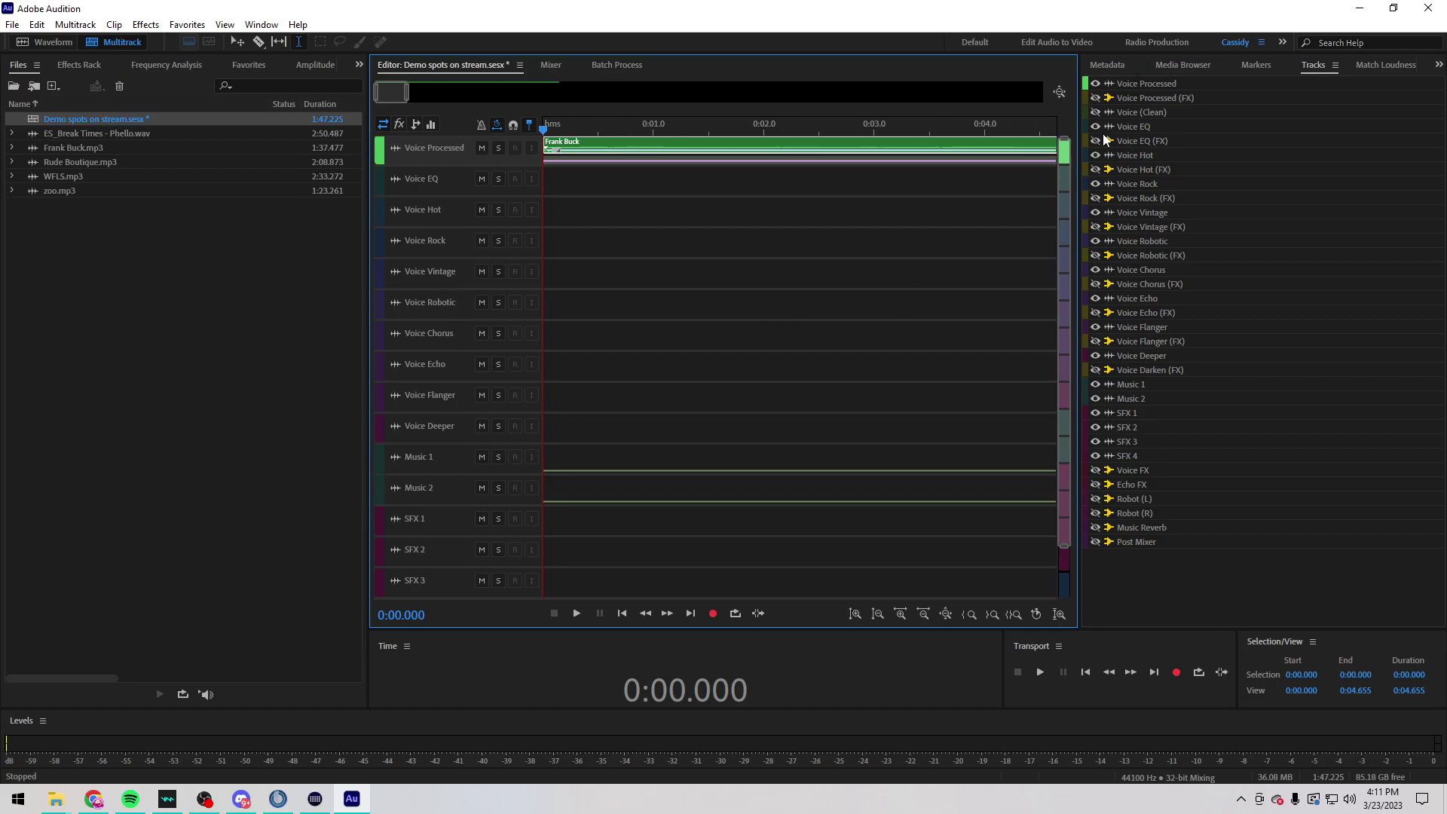
{"action": "scroll", "coordinate": [440, 463], "scroll_direction": "up", "scroll_amount": 5}
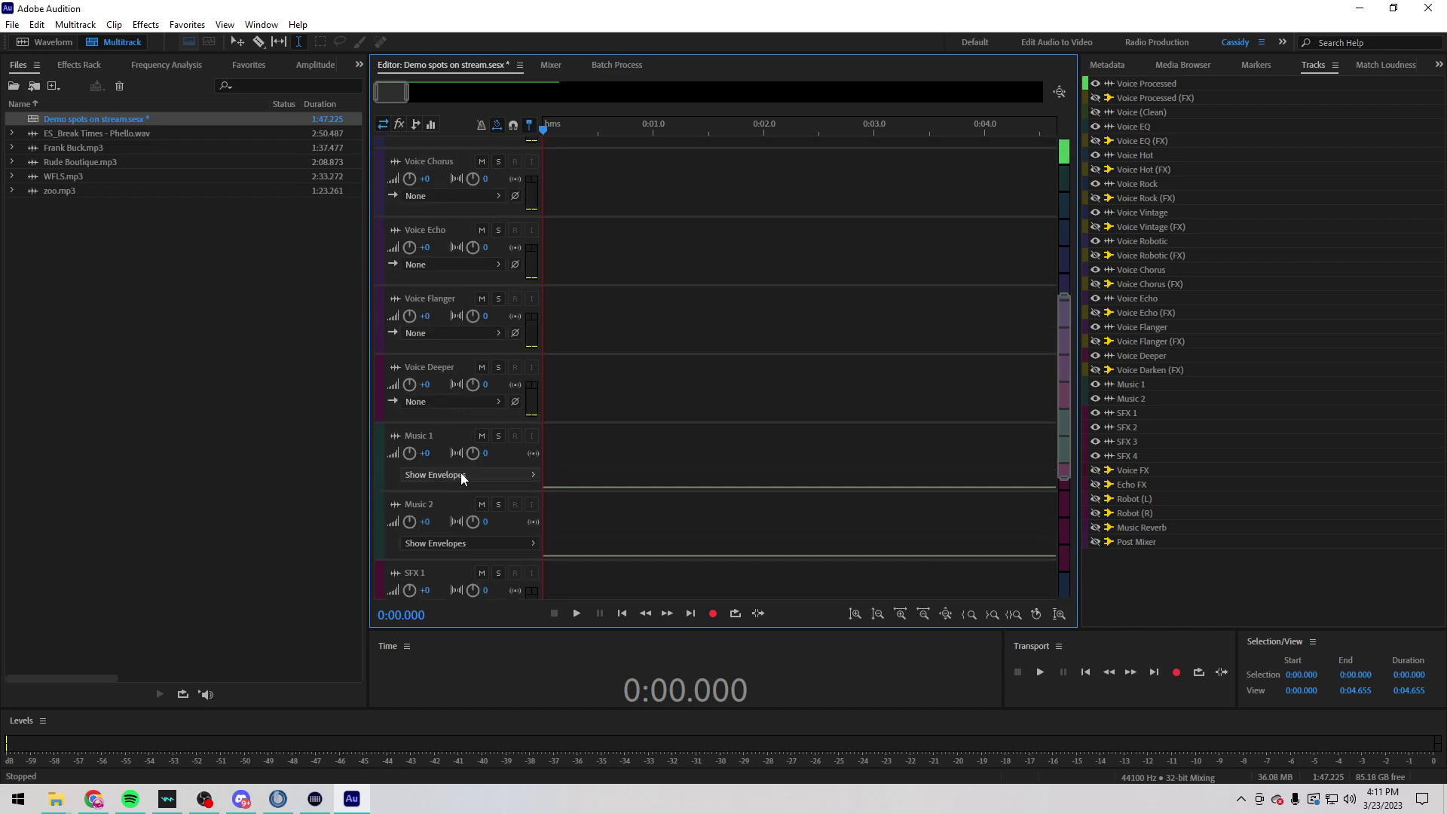
{"action": "scroll", "coordinate": [663, 313], "scroll_direction": "up", "scroll_amount": 5}
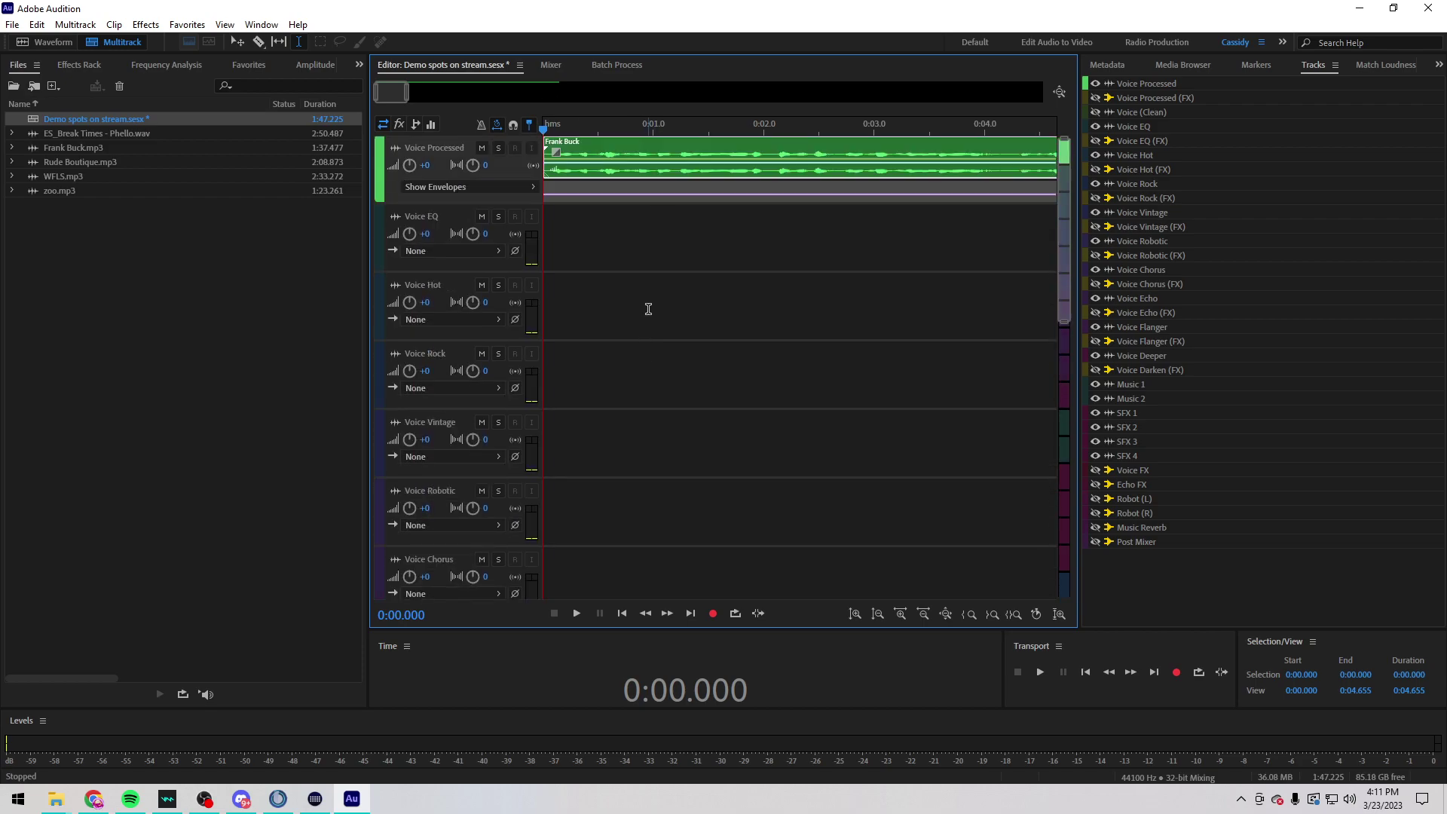
{"action": "scroll", "coordinate": [392, 85], "scroll_direction": "down", "scroll_amount": 2}
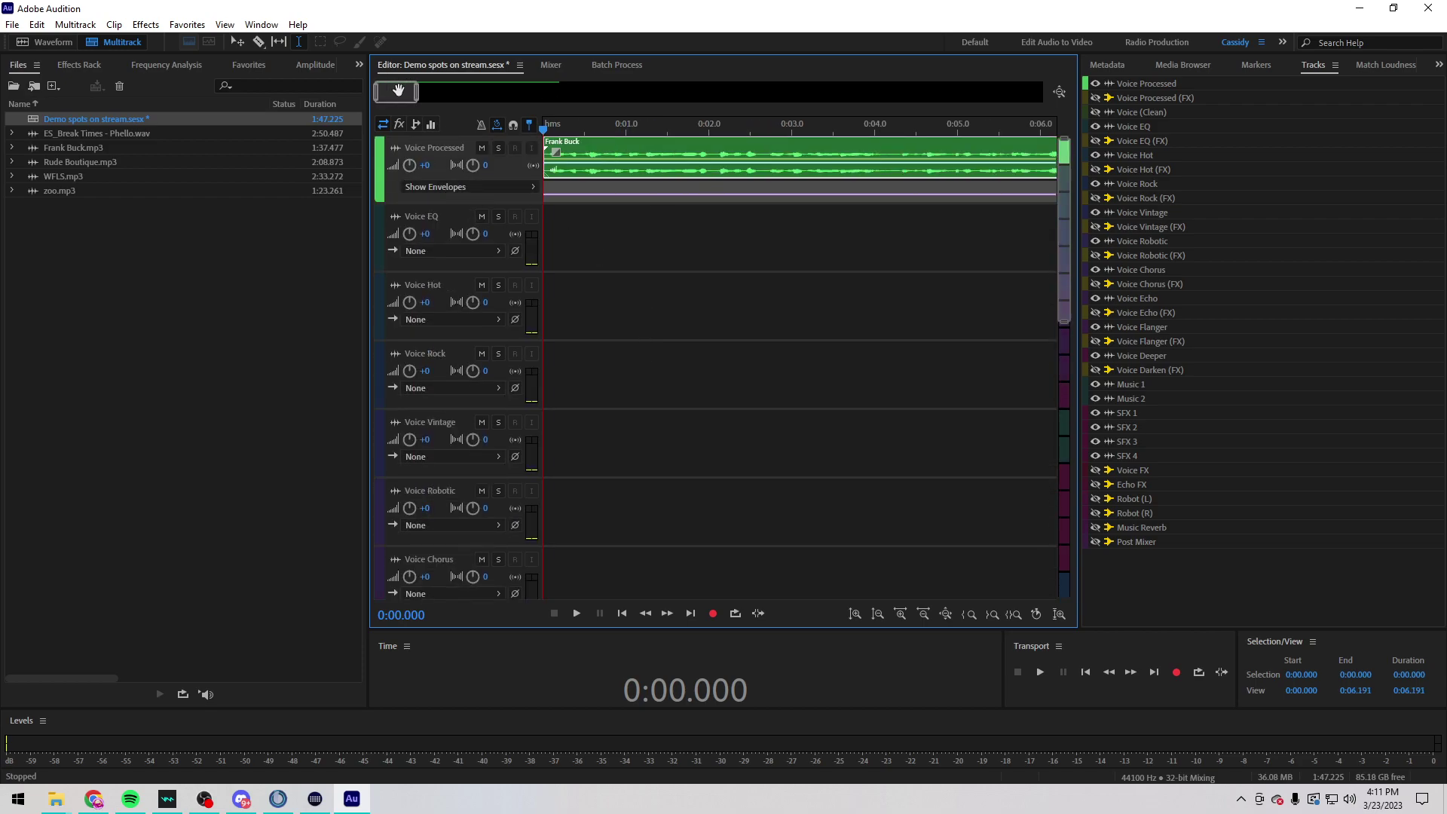
{"action": "scroll", "coordinate": [478, 338], "scroll_direction": "down", "scroll_amount": 2}
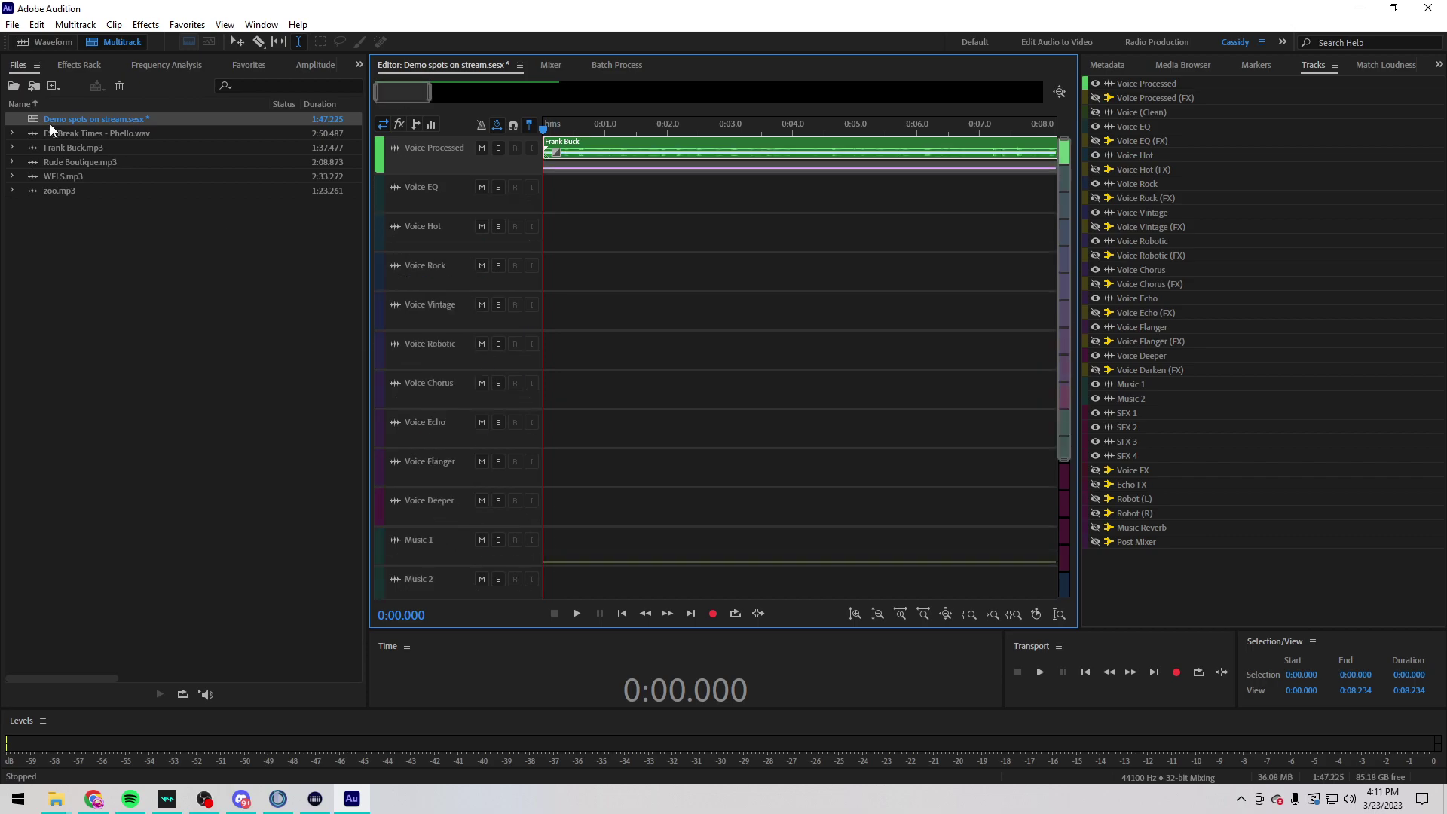
{"action": "left_click_drag", "start_coordinate": [72, 134], "coordinate": [468, 527]}
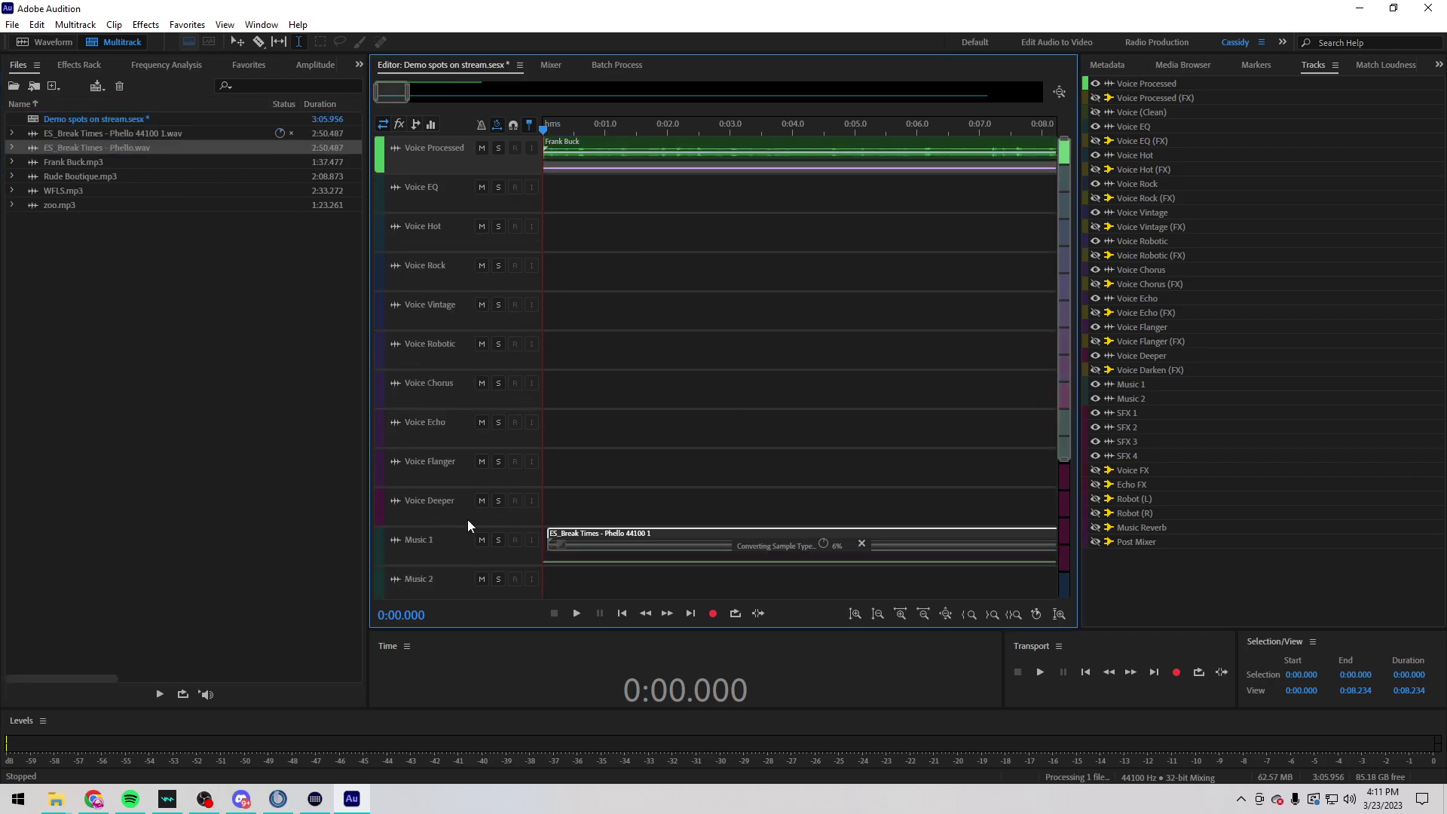
Step: Trim the quiet intro off the Music 1 clip so that it begins at about 0:01.9
{"action": "scroll", "coordinate": [487, 519], "scroll_direction": "up", "scroll_amount": 2}
{"action": "scroll", "coordinate": [486, 519], "scroll_direction": "down", "scroll_amount": 5}
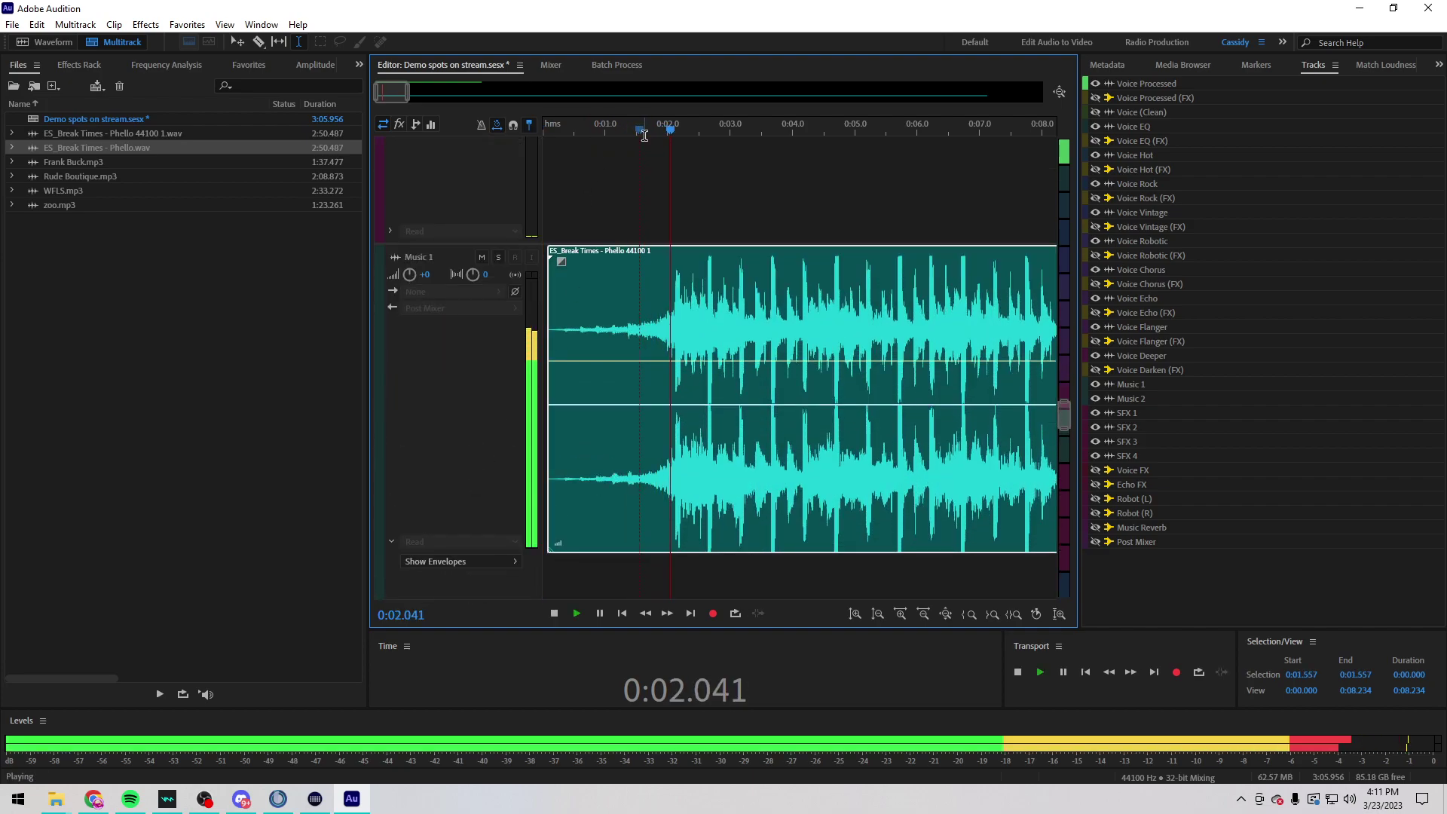
{"action": "key", "text": "space"}
{"action": "left_click", "coordinate": [552, 319]}
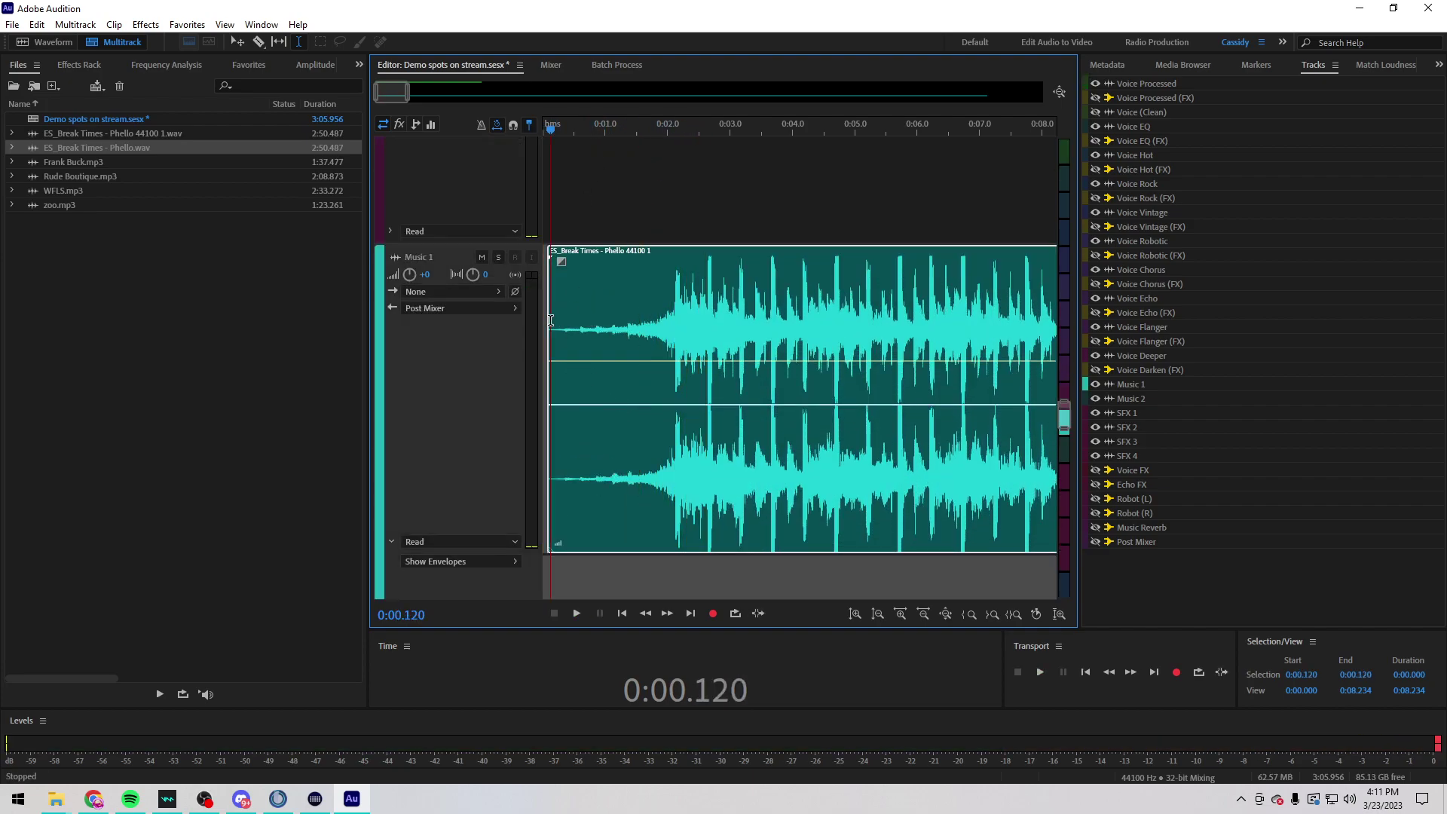
{"action": "left_click_drag", "start_coordinate": [551, 320], "coordinate": [665, 320]}
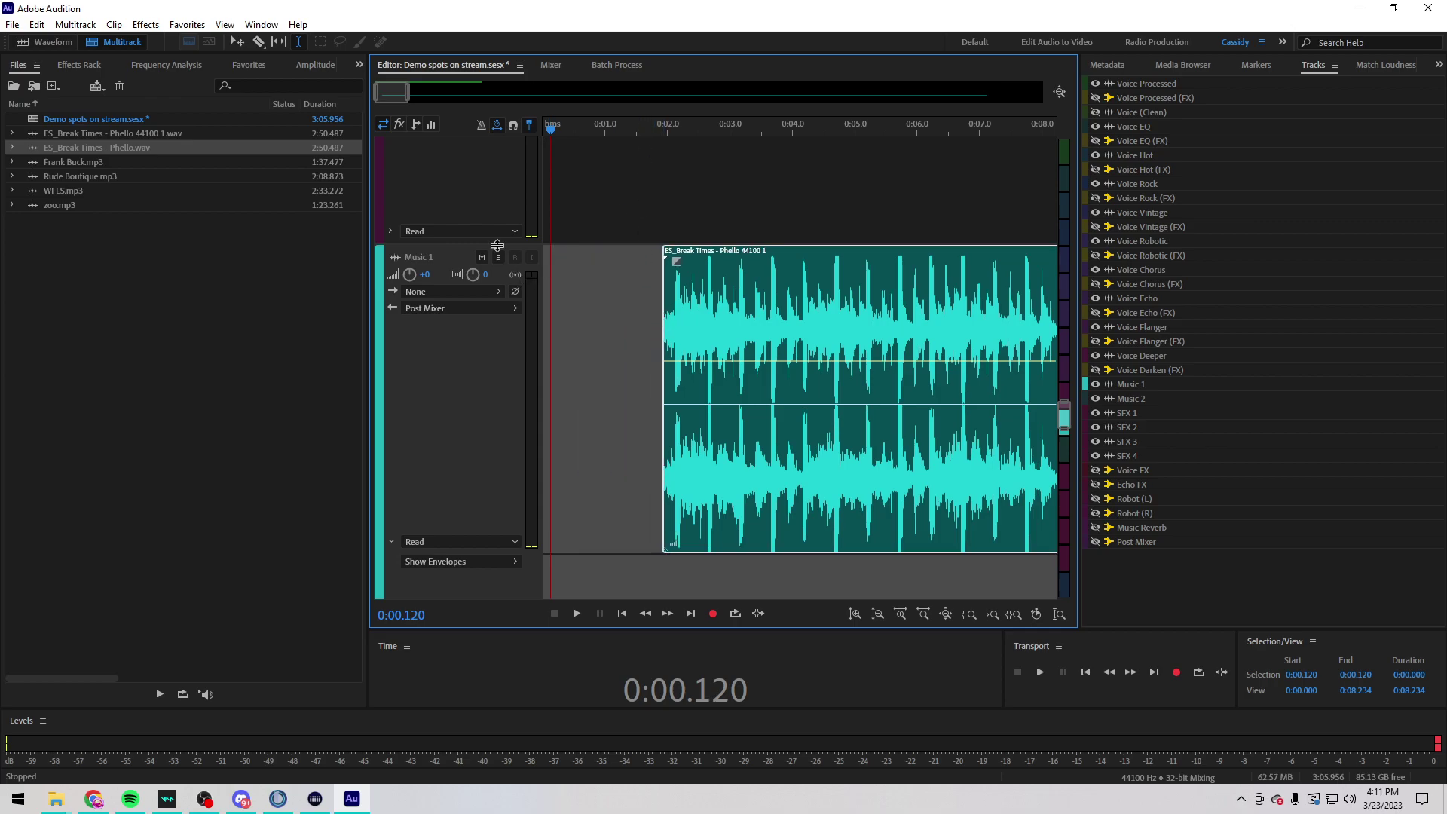
Step: Move the trimmed music clip to the very start of the session, keeping it on the Music 1 track
{"action": "key", "text": "space"}
{"action": "left_click", "coordinate": [654, 124]}
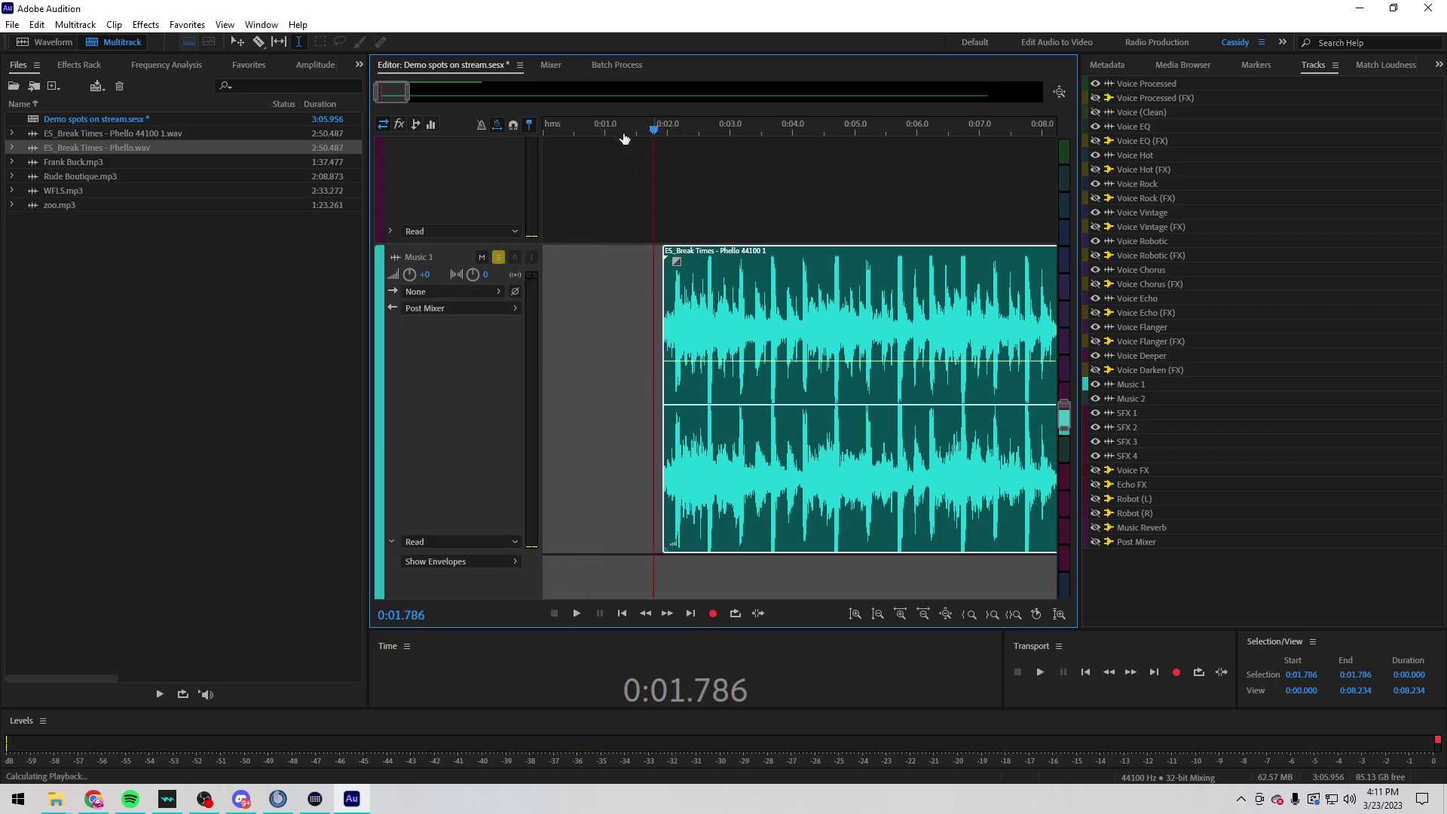
{"action": "key", "text": "space"}
{"action": "left_click", "coordinate": [499, 257]}
{"action": "left_click_drag", "start_coordinate": [690, 250], "coordinate": [536, 243]}
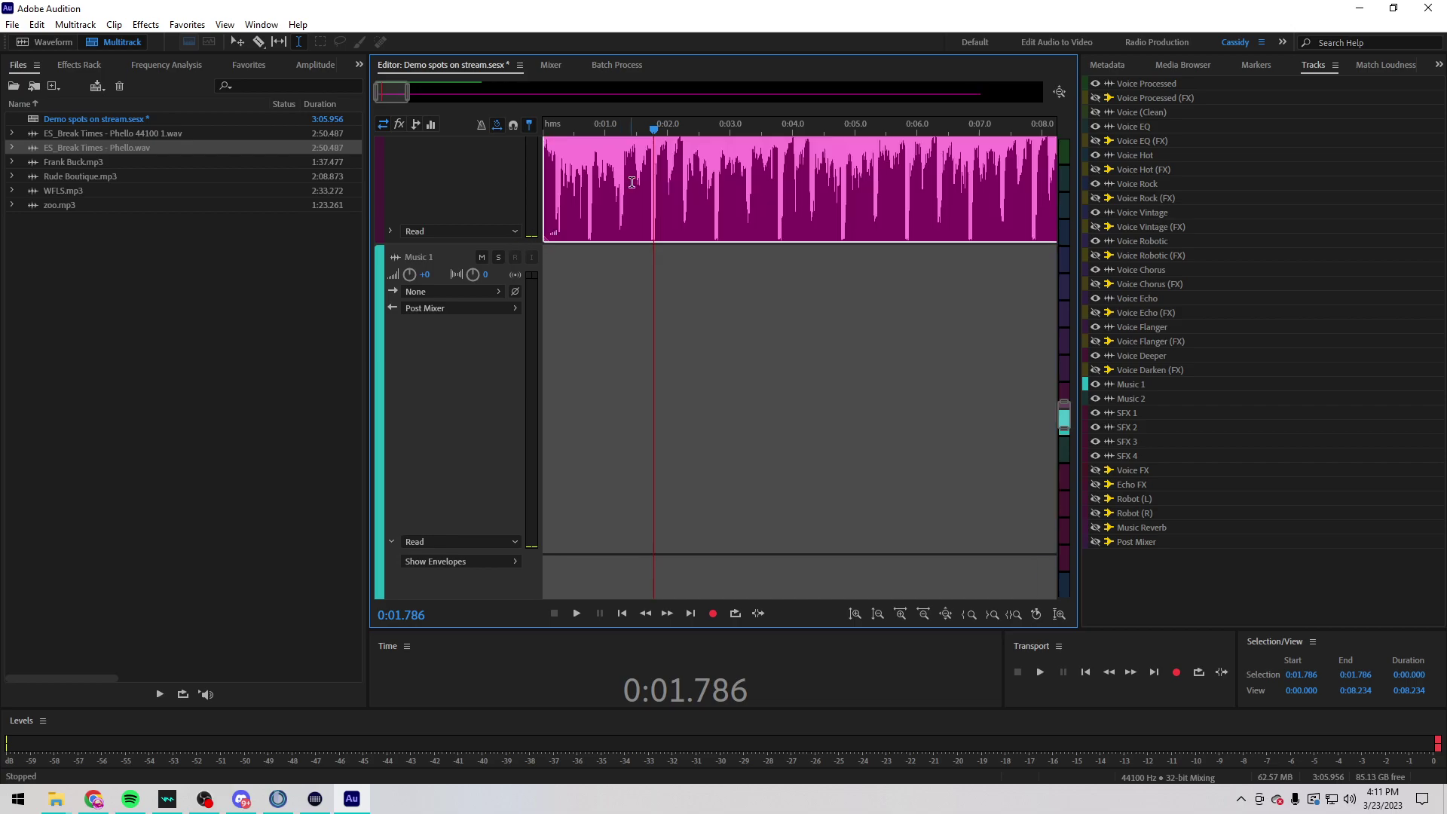
{"action": "scroll", "coordinate": [597, 231], "scroll_direction": "up", "scroll_amount": 1}
{"action": "scroll", "coordinate": [598, 232], "scroll_direction": "up", "scroll_amount": 3}
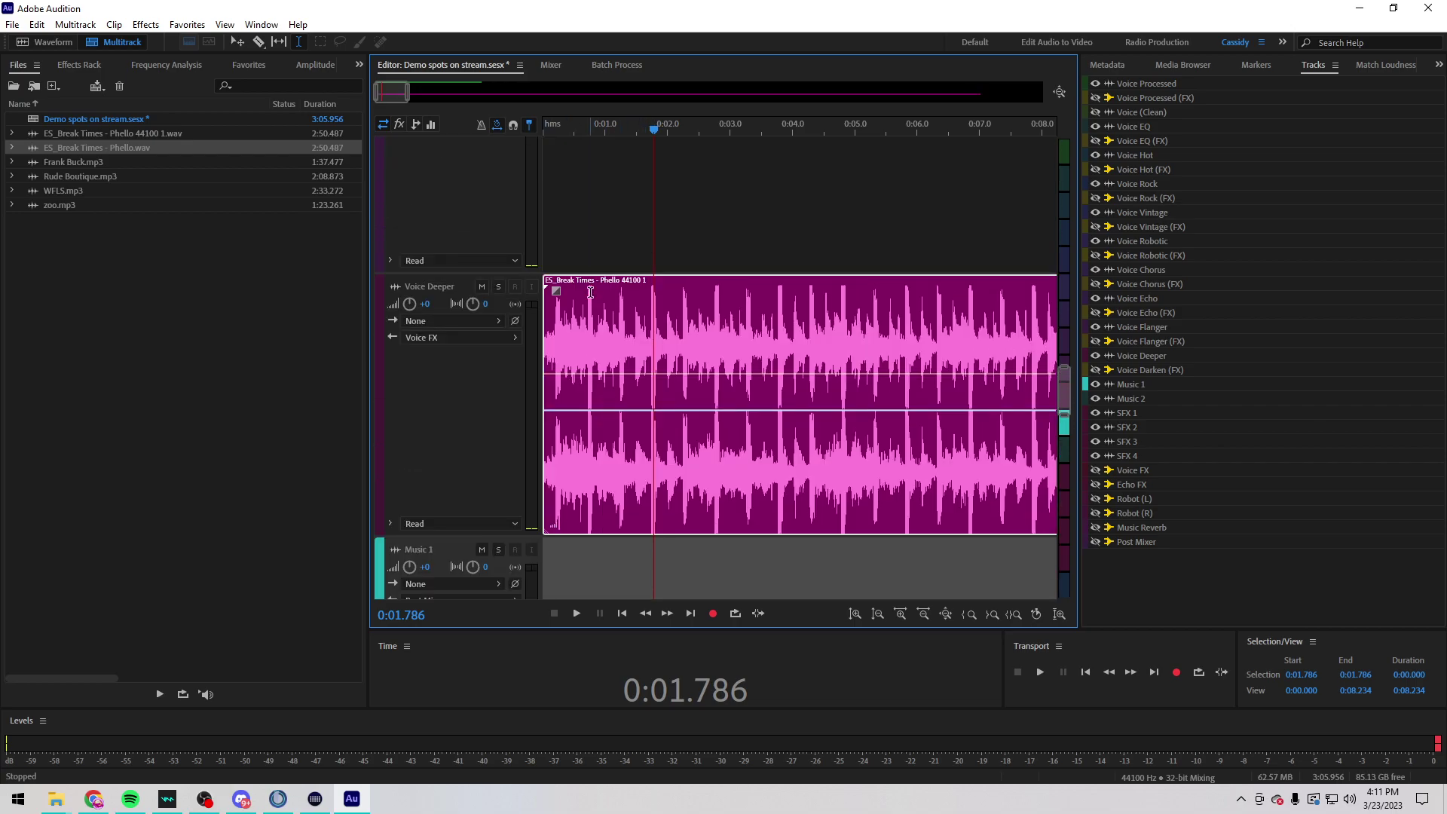
{"action": "key", "text": "ctrl+shift+z"}
{"action": "key", "text": "ctrl+shift+z"}
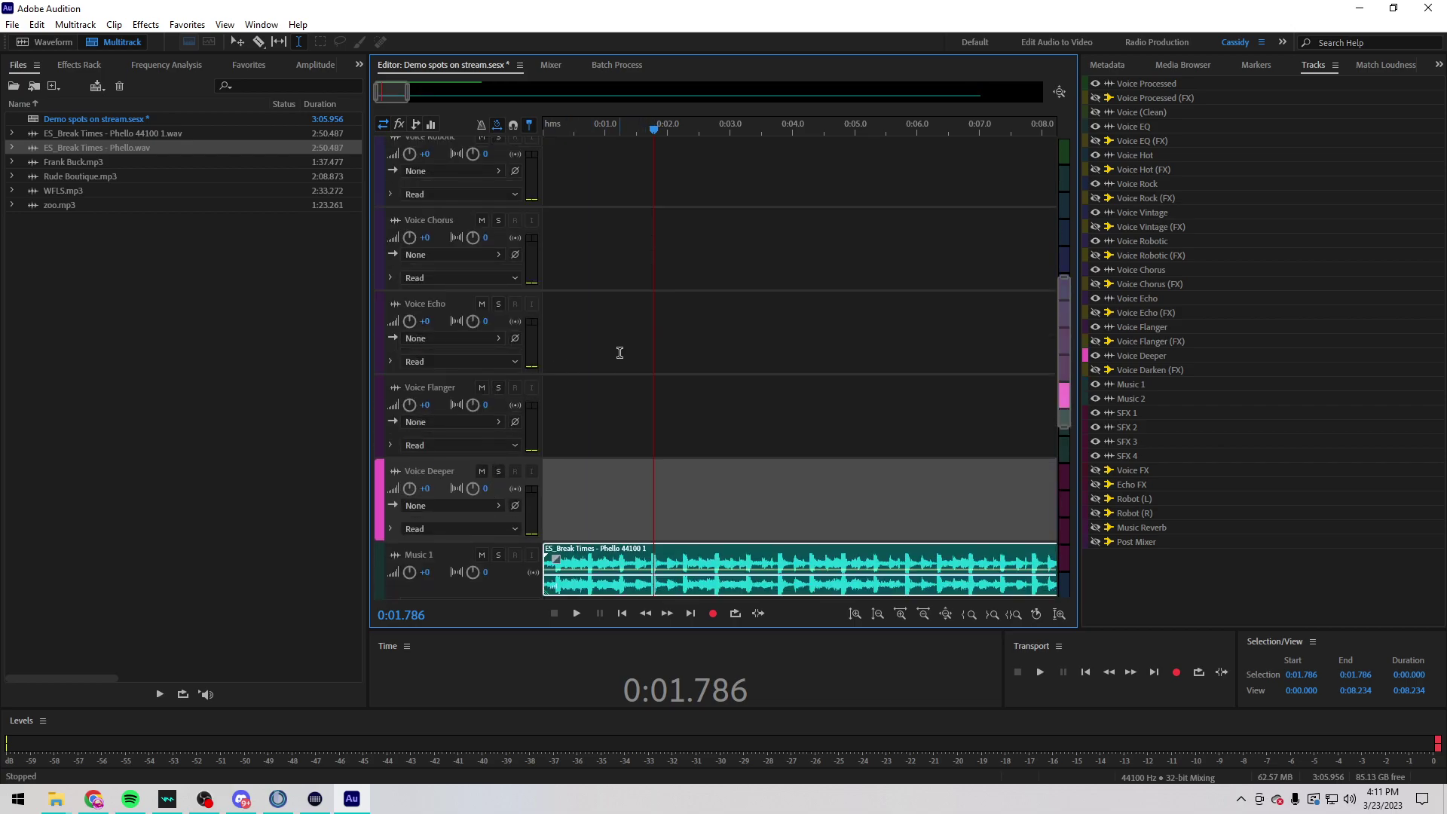
Step: Play the opening of the Music 1 clip from about 0:01.8 and jump ahead within the first seconds
{"action": "scroll", "coordinate": [619, 354], "scroll_direction": "down", "scroll_amount": 1}
{"action": "key", "text": "space"}
{"action": "scroll", "coordinate": [637, 138], "scroll_direction": "up", "scroll_amount": 3}
{"action": "key", "text": "space"}
{"action": "scroll", "coordinate": [643, 309], "scroll_direction": "up", "scroll_amount": 8}
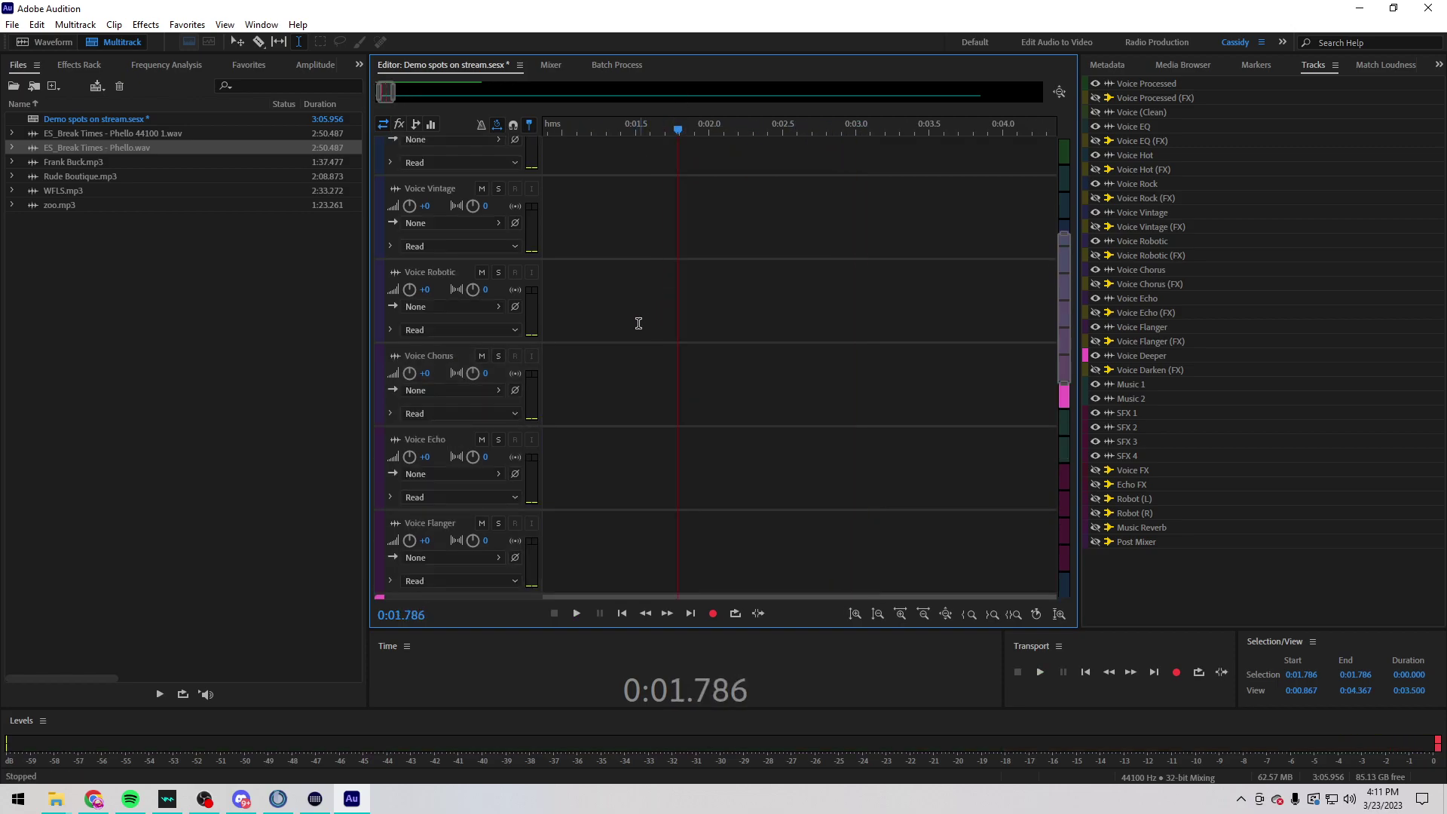
{"action": "key", "text": "space"}
{"action": "scroll", "coordinate": [737, 317], "scroll_direction": "down", "scroll_amount": 10}
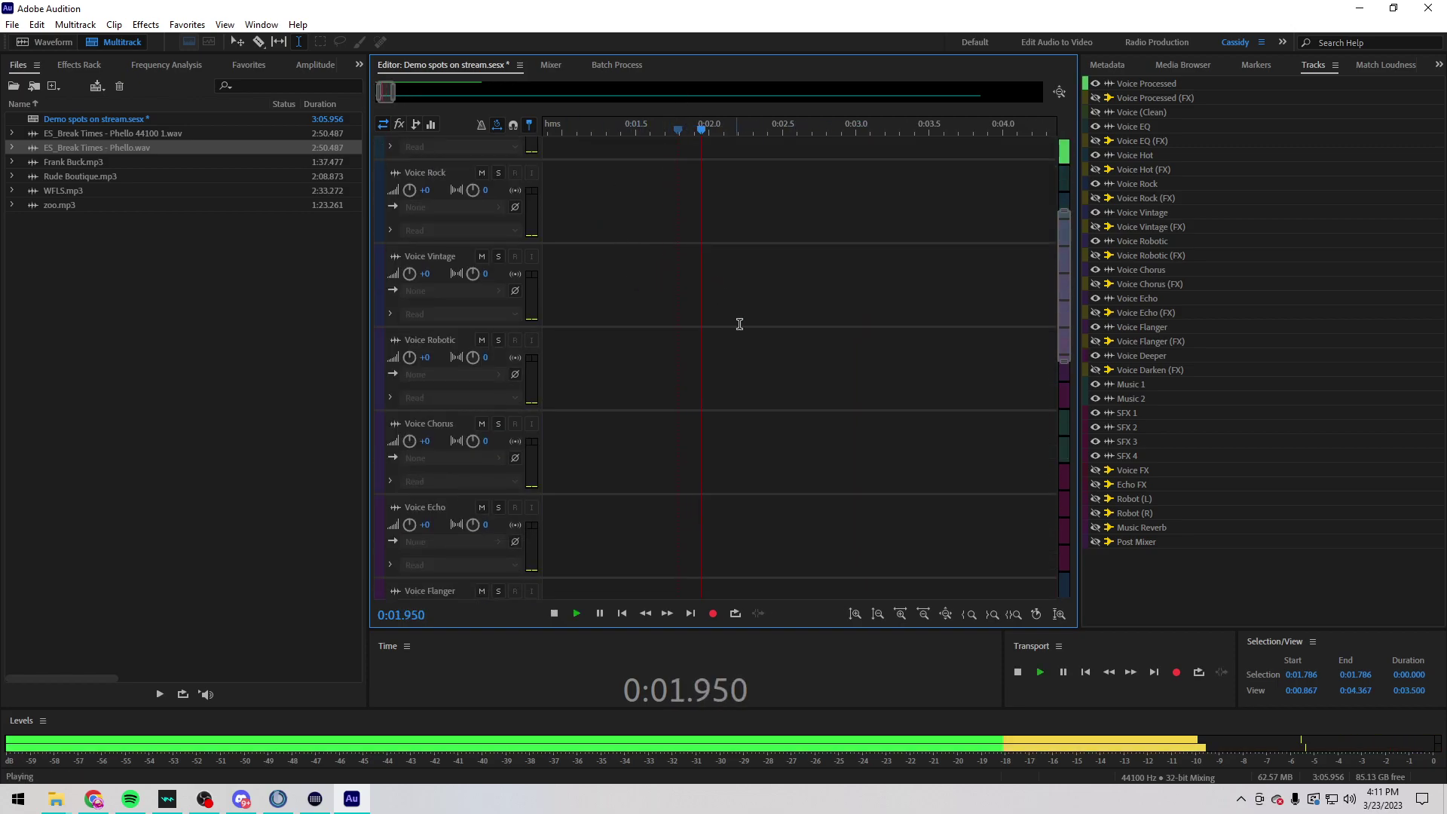
{"action": "scroll", "coordinate": [704, 136], "scroll_direction": "down", "scroll_amount": 10}
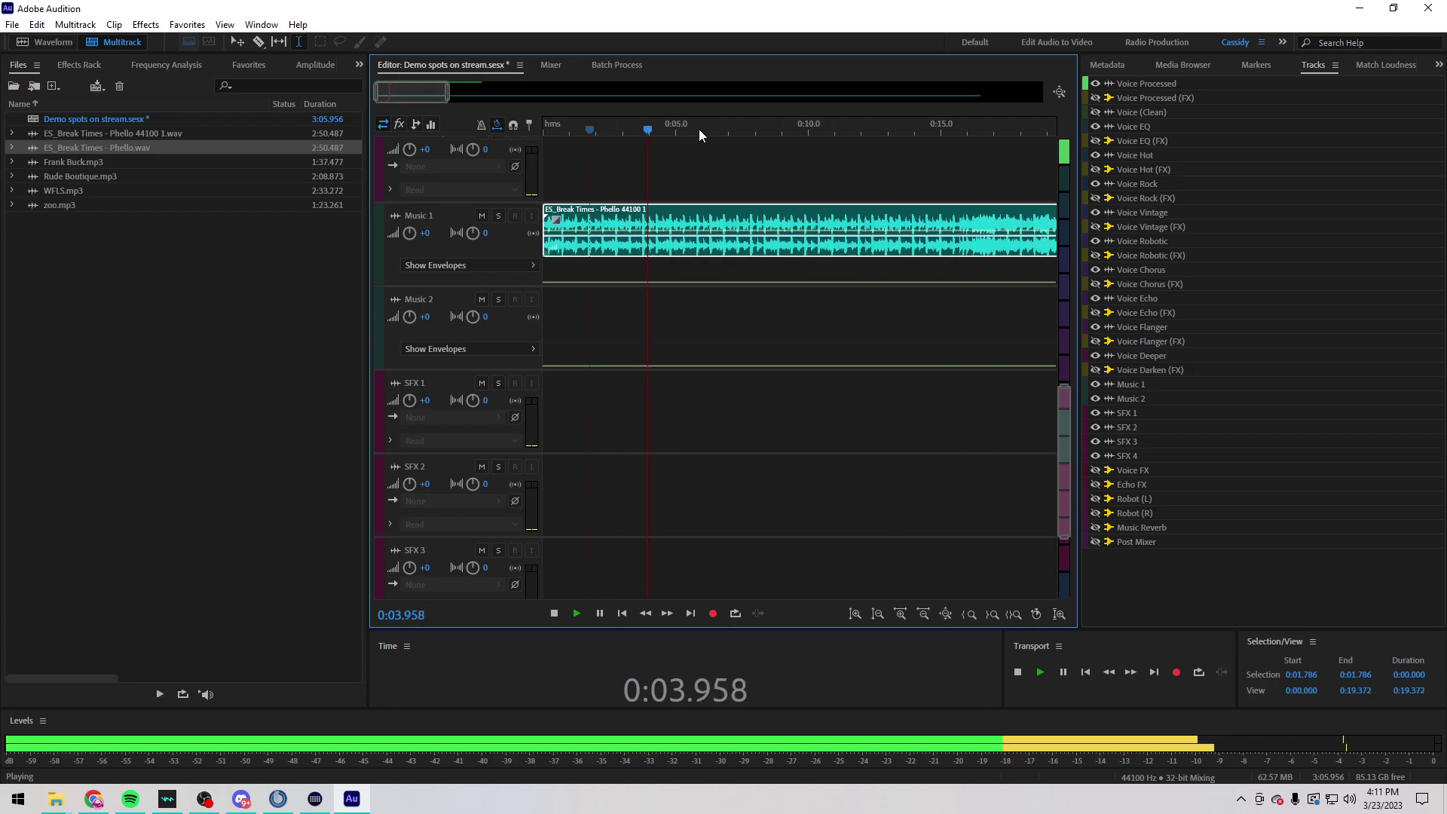
{"action": "left_click", "coordinate": [623, 131]}
{"action": "scroll", "coordinate": [661, 119], "scroll_direction": "down", "scroll_amount": 3}
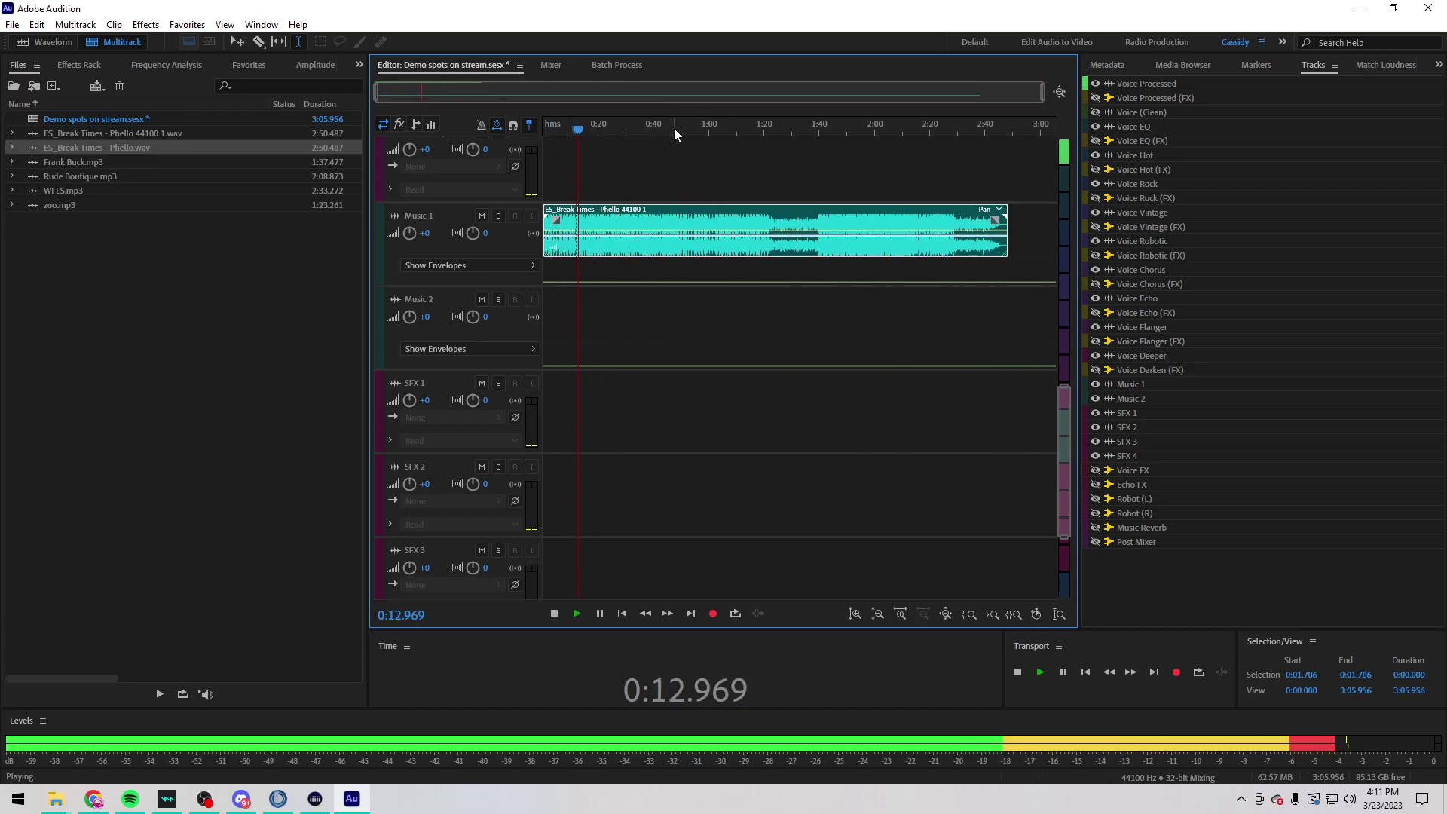
Step: Play different sections of the music between about 0:50 and 1:22 to find a suitable starting point
{"action": "left_click", "coordinate": [726, 132]}
{"action": "left_click", "coordinate": [779, 132]}
{"action": "left_click", "coordinate": [770, 132]}
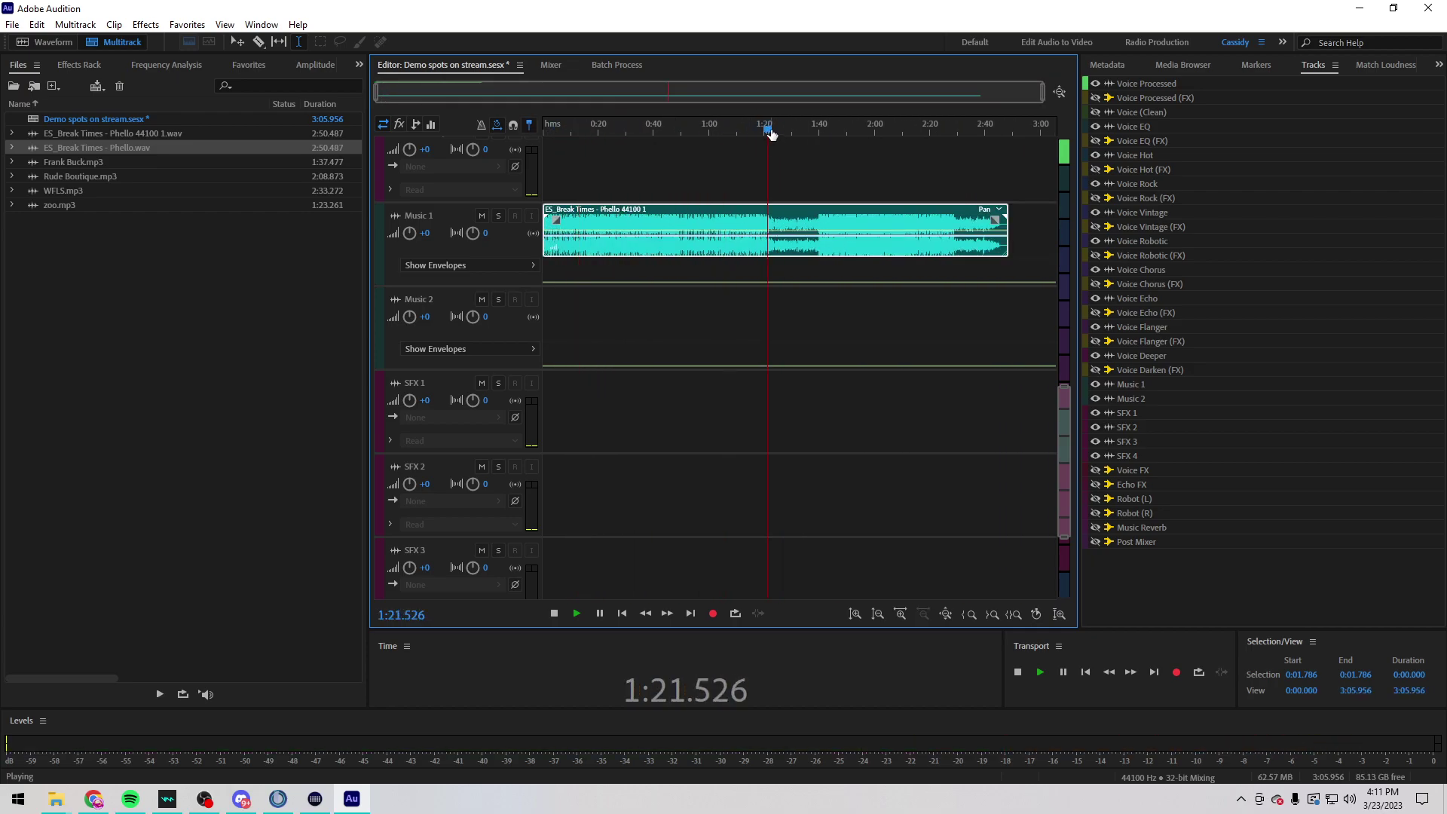
{"action": "scroll", "coordinate": [769, 134], "scroll_direction": "up", "scroll_amount": 1}
{"action": "left_click", "coordinate": [685, 135]}
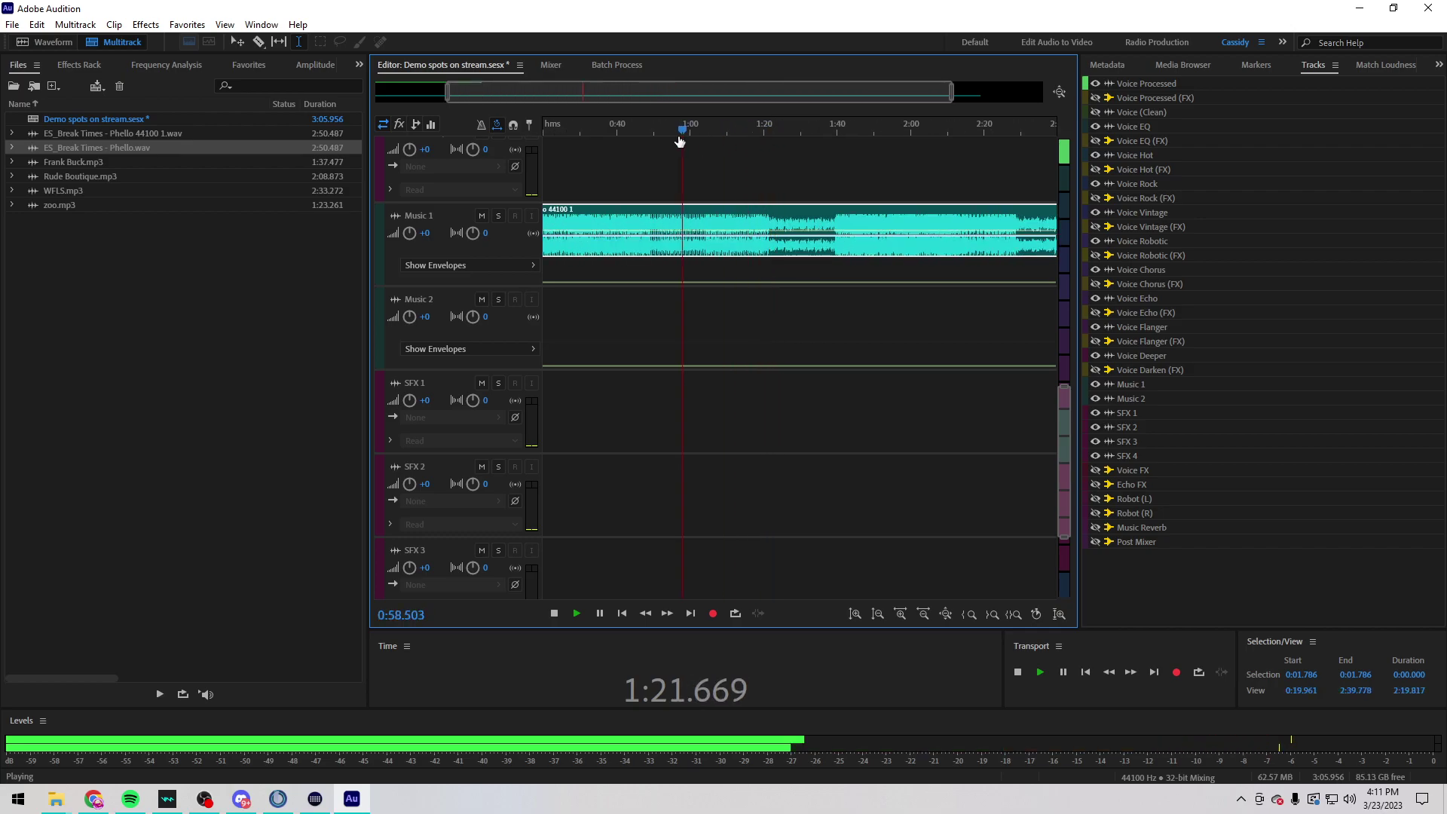
{"action": "left_click_drag", "start_coordinate": [685, 141], "coordinate": [677, 138]}
{"action": "scroll", "coordinate": [670, 163], "scroll_direction": "up", "scroll_amount": 4}
{"action": "left_click", "coordinate": [659, 135]}
{"action": "scroll", "coordinate": [725, 203], "scroll_direction": "up", "scroll_amount": 1}
{"action": "scroll", "coordinate": [720, 203], "scroll_direction": "down", "scroll_amount": 2}
{"action": "scroll", "coordinate": [688, 129], "scroll_direction": "up", "scroll_amount": 4}
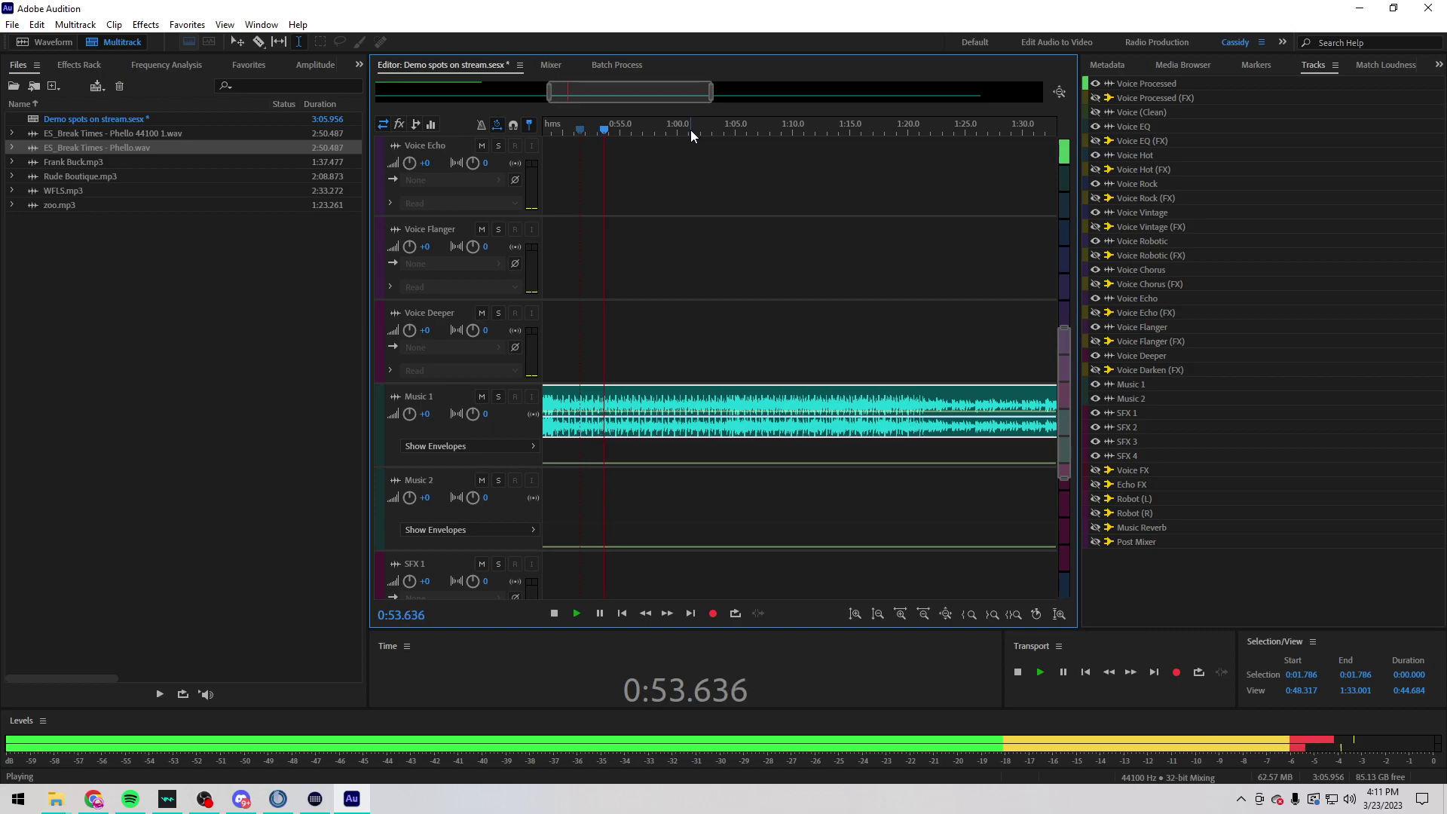
{"action": "left_click", "coordinate": [726, 138]}
{"action": "scroll", "coordinate": [727, 143], "scroll_direction": "up", "scroll_amount": 3}
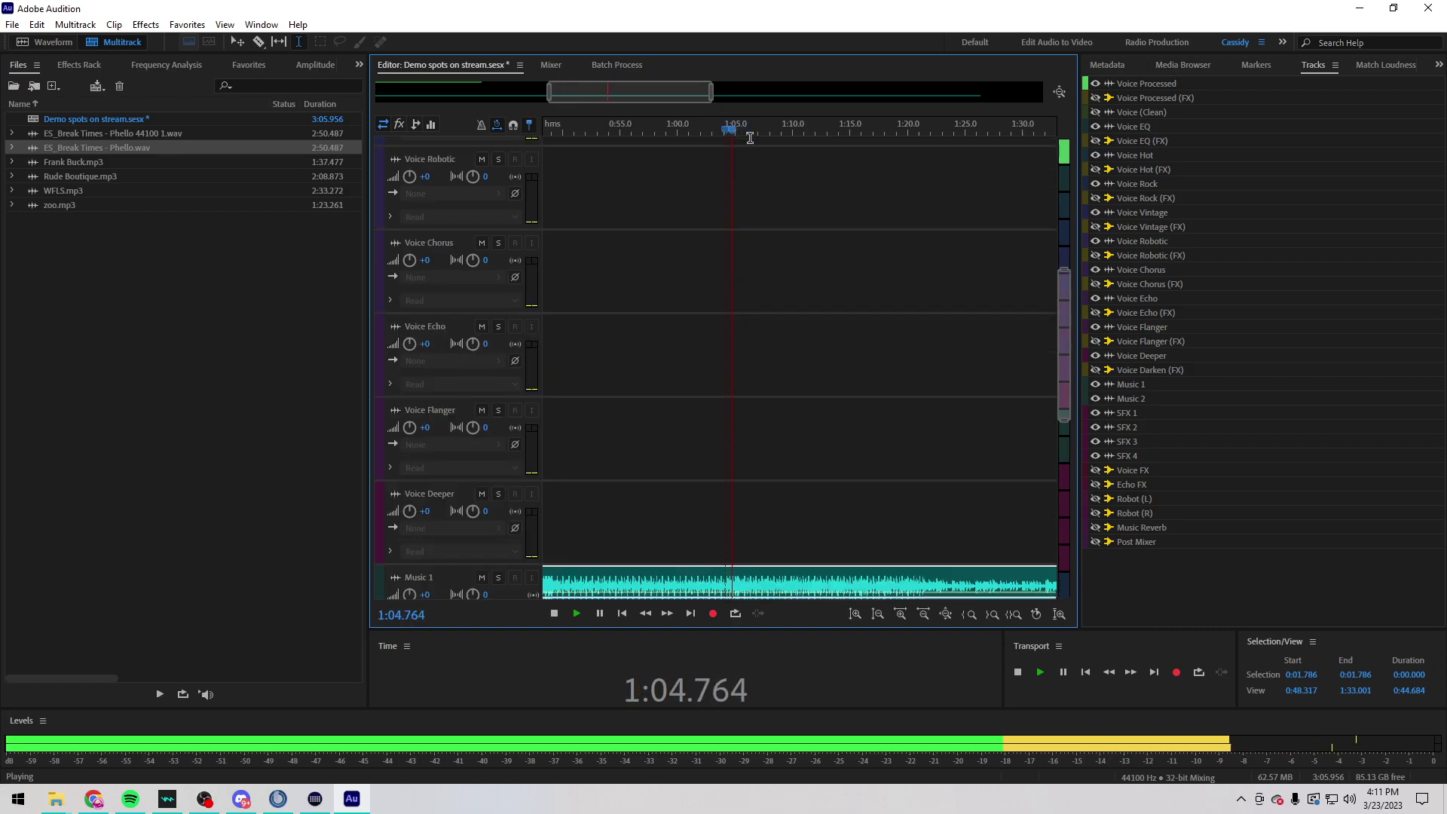
{"action": "scroll", "coordinate": [752, 149], "scroll_direction": "down", "scroll_amount": 2}
{"action": "key", "text": "space"}
Step: Cut away the Music 1 audio before about 1:04 and close the gap so the remainder begins at the session start
{"action": "left_click", "coordinate": [722, 445]}
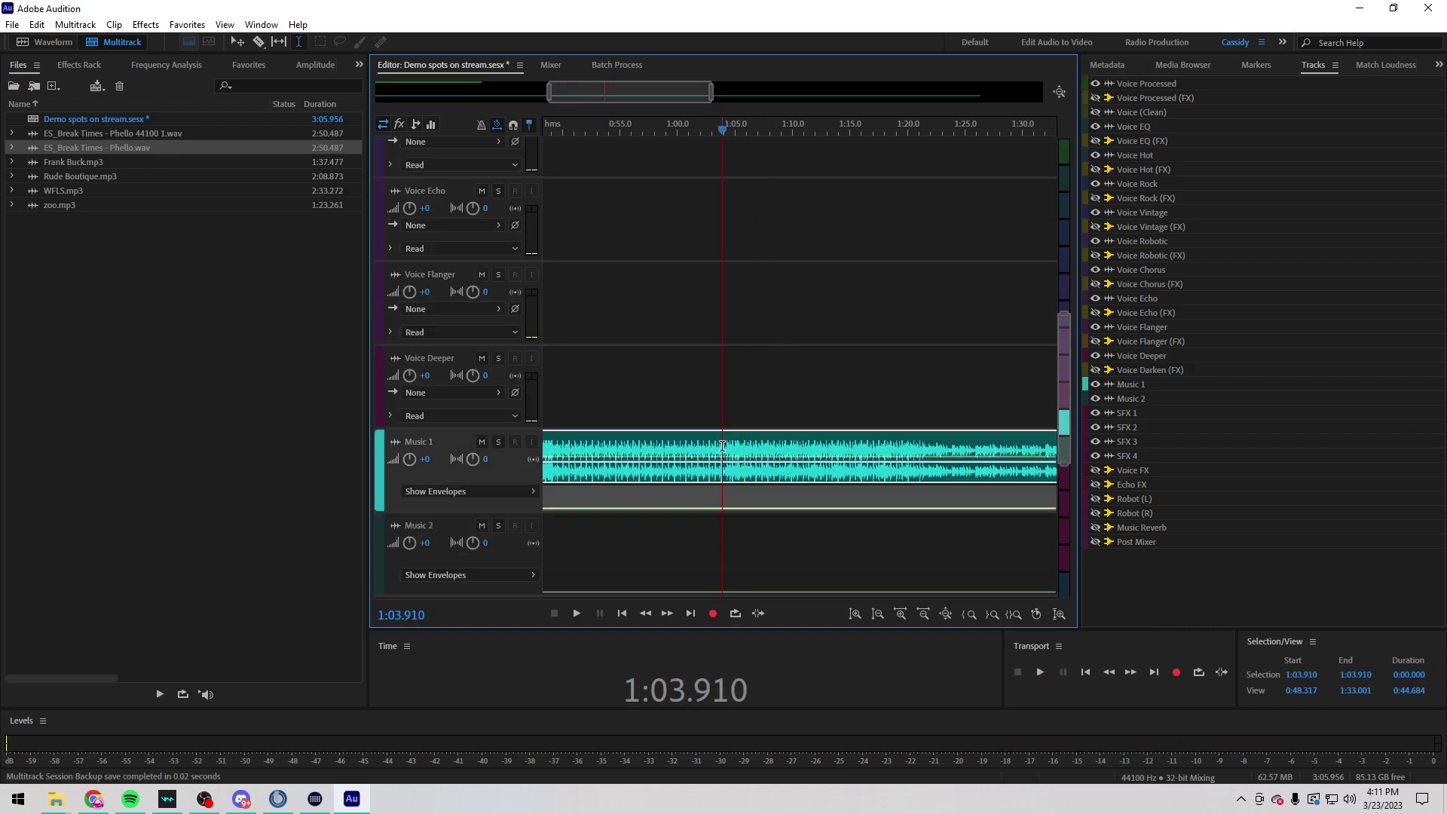
{"action": "double_click", "coordinate": [721, 445]}
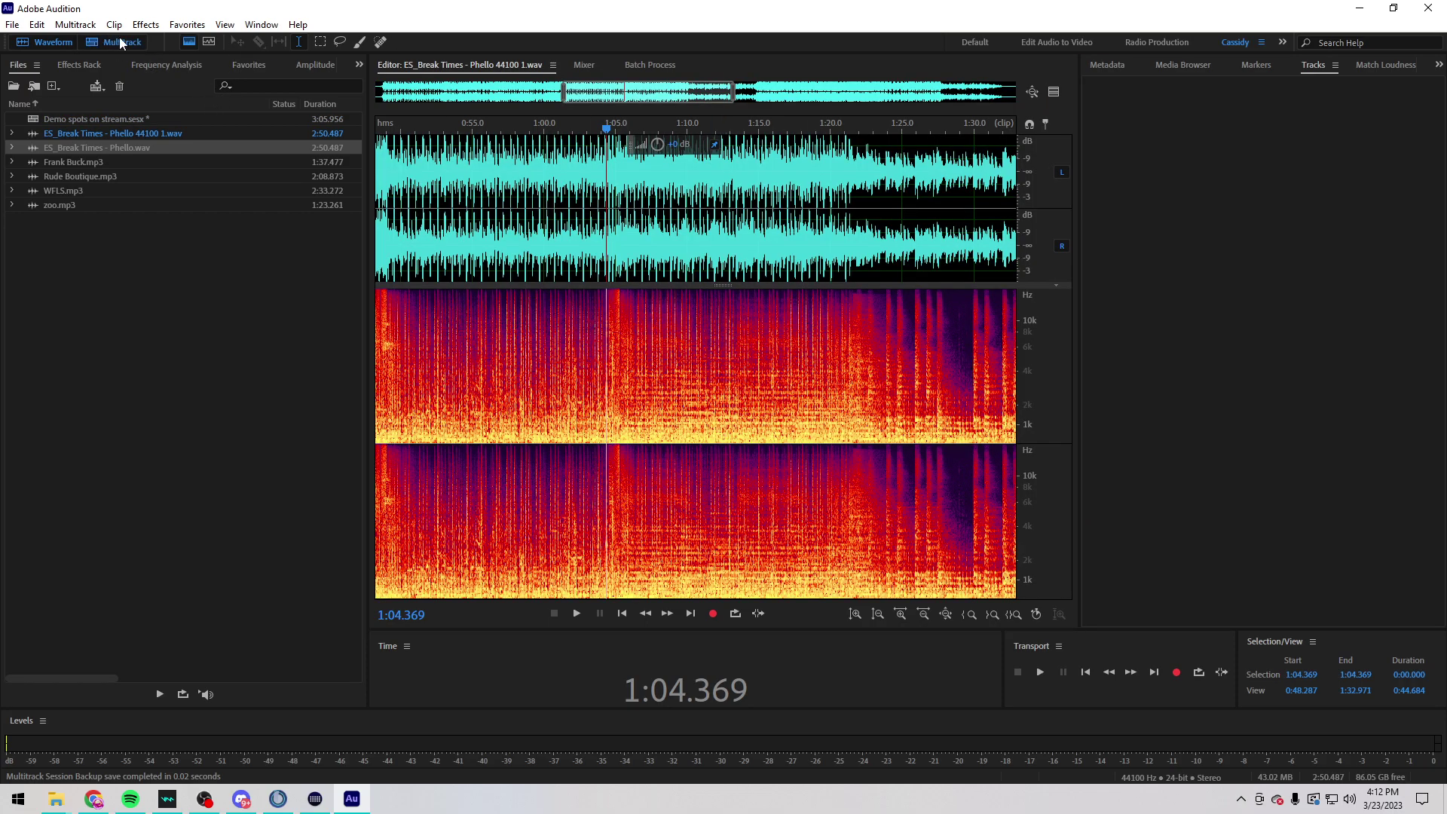
{"action": "left_click", "coordinate": [95, 42]}
{"action": "left_click_drag", "start_coordinate": [727, 446], "coordinate": [485, 447]}
{"action": "key", "text": "Delete"}
{"action": "left_click", "coordinate": [711, 445]}
{"action": "left_click", "coordinate": [694, 443]}
{"action": "key", "text": "Delete"}
{"action": "left_click_drag", "start_coordinate": [594, 148], "coordinate": [544, 132]}
Step: Play the shortened Music 1 clip from the session start and inspect its first beats up close
{"action": "scroll", "coordinate": [563, 139], "scroll_direction": "up", "scroll_amount": 5}
{"action": "key", "text": "space"}
{"action": "key", "text": "space"}
{"action": "left_click", "coordinate": [793, 267]}
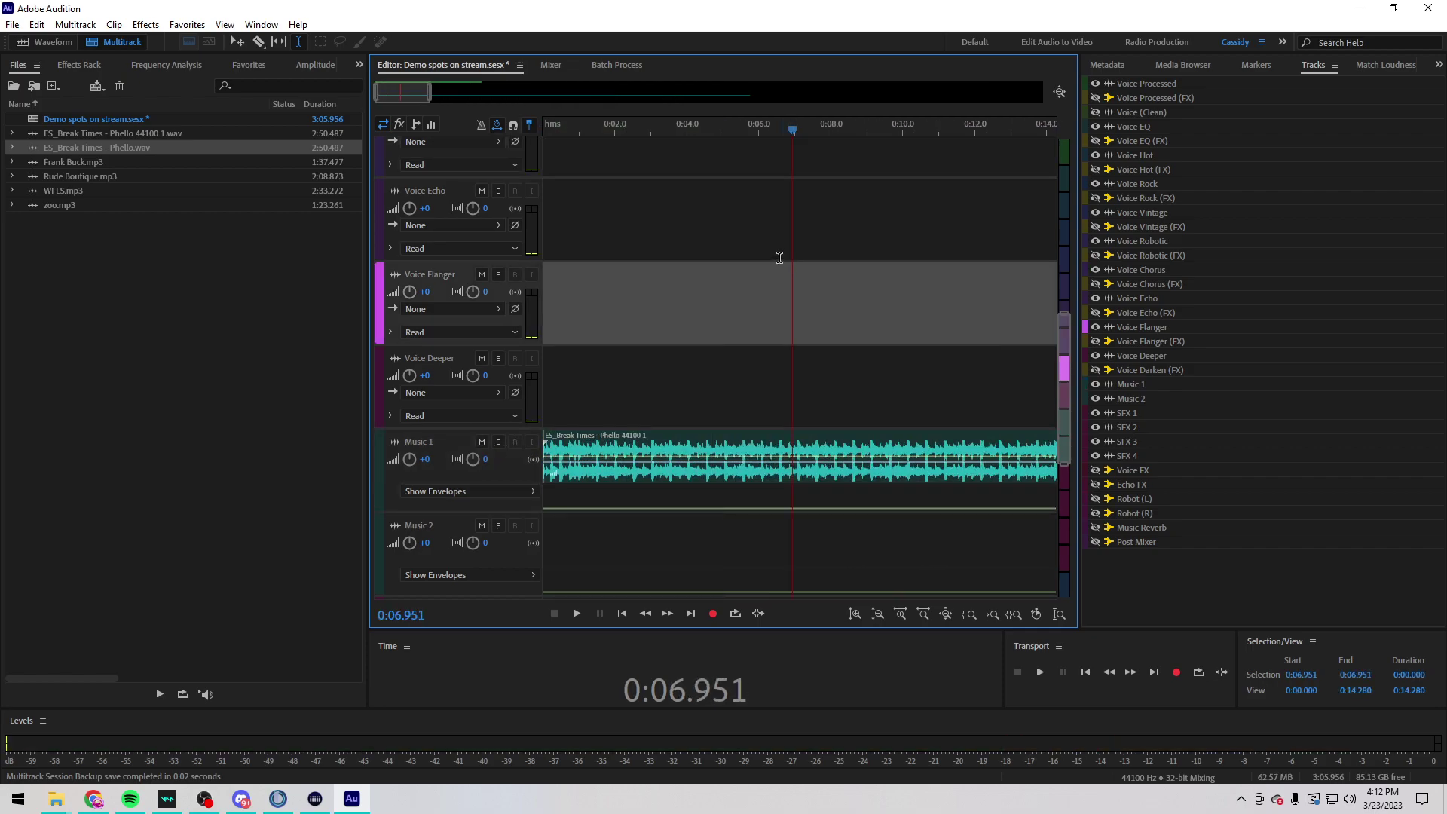
{"action": "scroll", "coordinate": [563, 139], "scroll_direction": "up", "scroll_amount": 2}
{"action": "left_click_drag", "start_coordinate": [565, 137], "coordinate": [441, 141]}
{"action": "scroll", "coordinate": [580, 124], "scroll_direction": "up", "scroll_amount": 3}
{"action": "left_click_drag", "start_coordinate": [576, 135], "coordinate": [449, 130]}
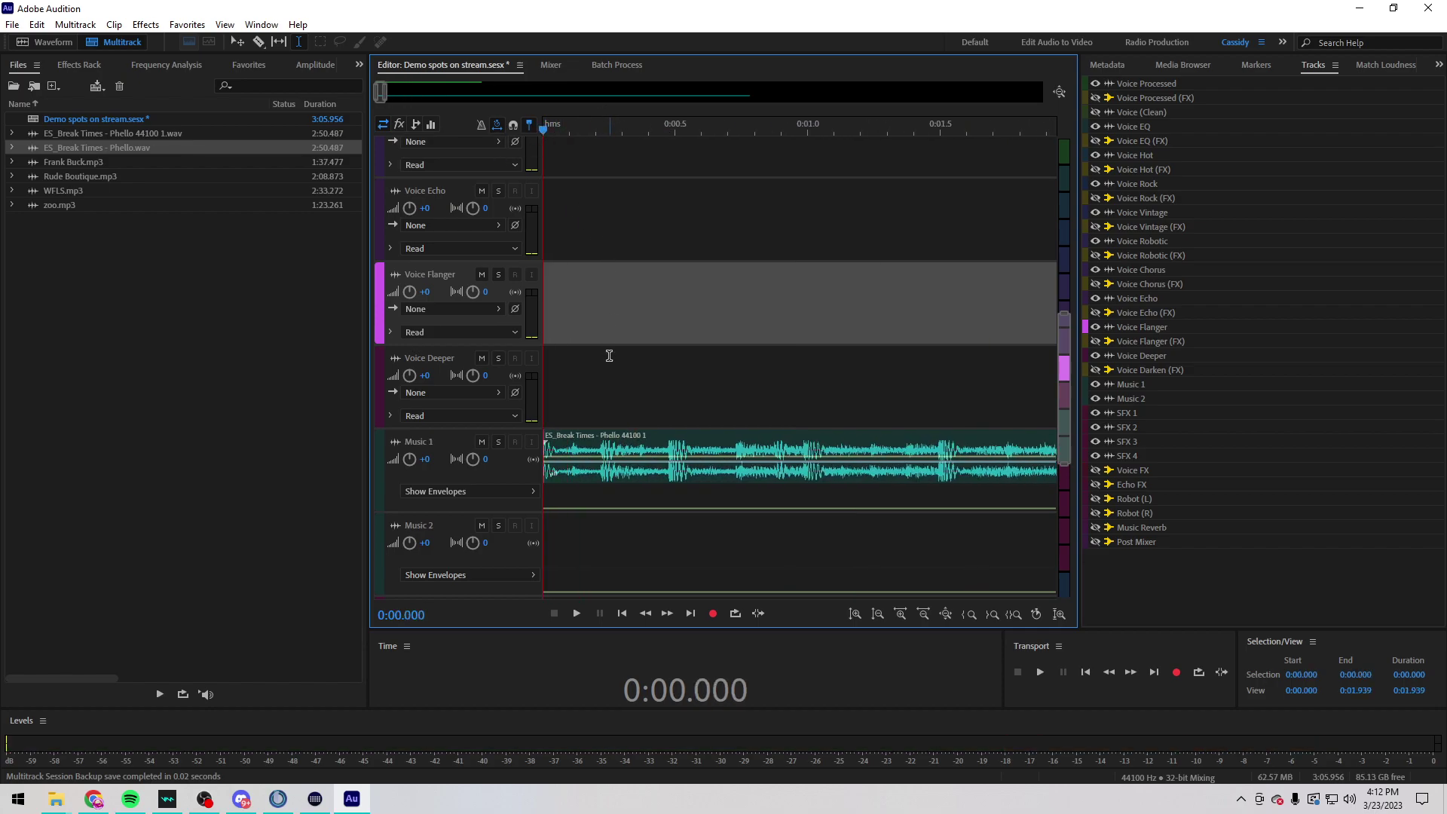
{"action": "key", "text": "space"}
{"action": "scroll", "coordinate": [496, 458], "scroll_direction": "down", "scroll_amount": 2}
{"action": "key", "text": "space"}
{"action": "scroll", "coordinate": [554, 431], "scroll_direction": "up", "scroll_amount": 2}
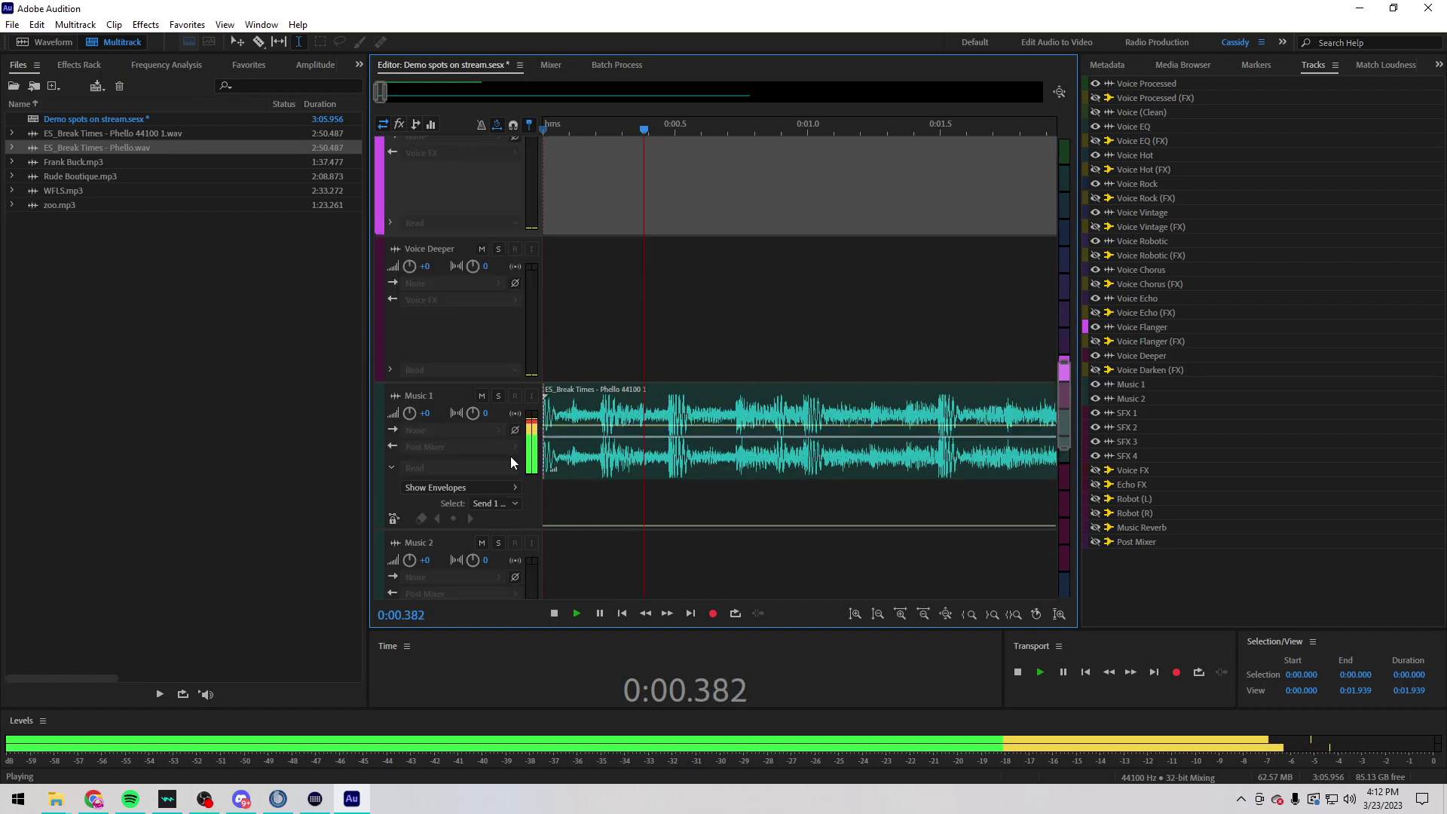
Step: Adjust the beginning of the Music 1 clip and replay the opening from the session start
{"action": "left_click_drag", "start_coordinate": [546, 412], "coordinate": [609, 393]}
{"action": "key", "text": "space"}
{"action": "key", "text": "space"}
{"action": "key", "text": "space"}
{"action": "key", "text": "space"}
{"action": "key", "text": "space"}
{"action": "scroll", "coordinate": [567, 127], "scroll_direction": "down", "scroll_amount": 3}
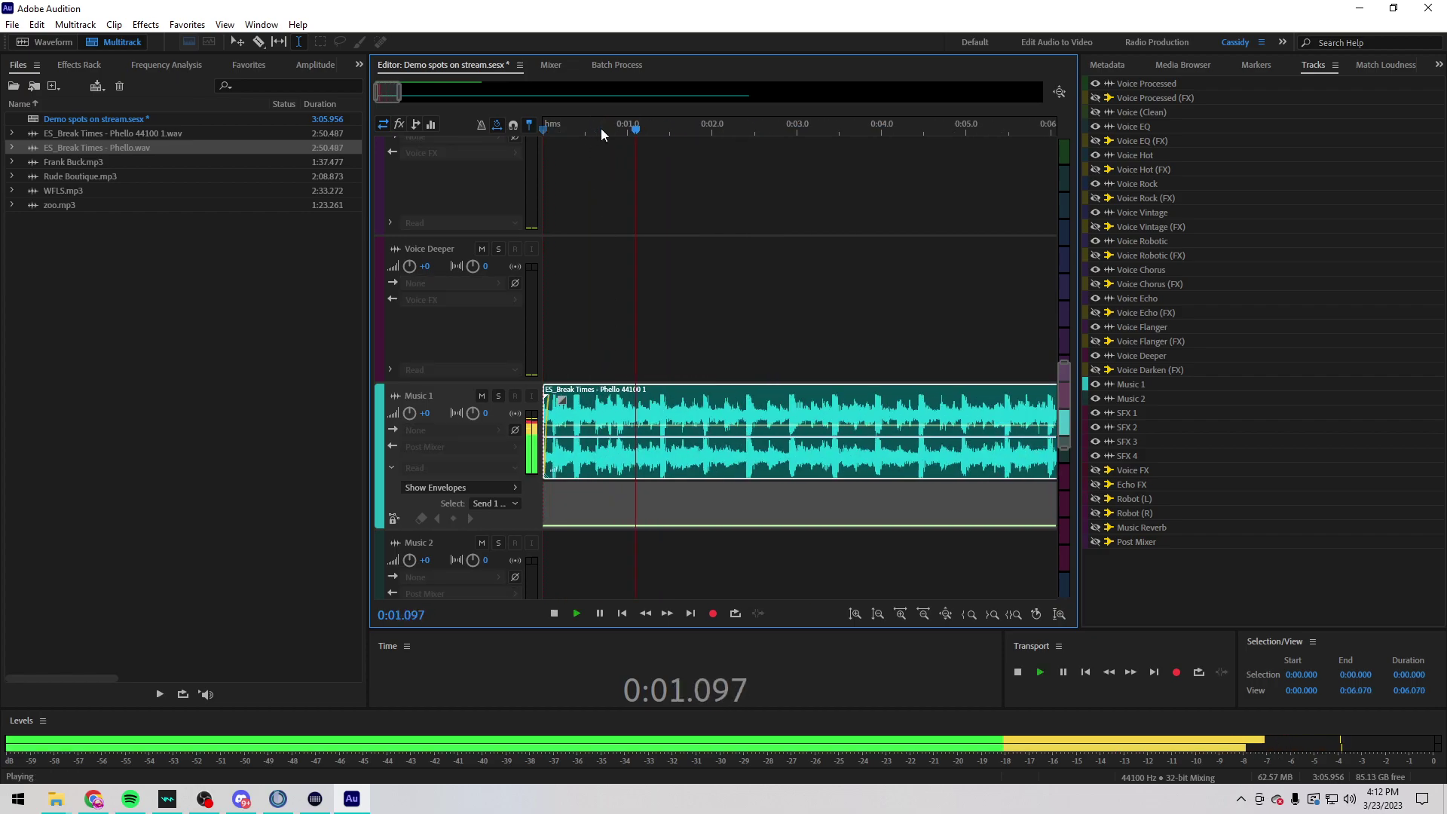
Step: Add volume keyframes to the Music 1 clip at about 0:00.3 and 0:01.1, lowering the music level after its opening
{"action": "left_click_drag", "start_coordinate": [567, 127], "coordinate": [541, 128]}
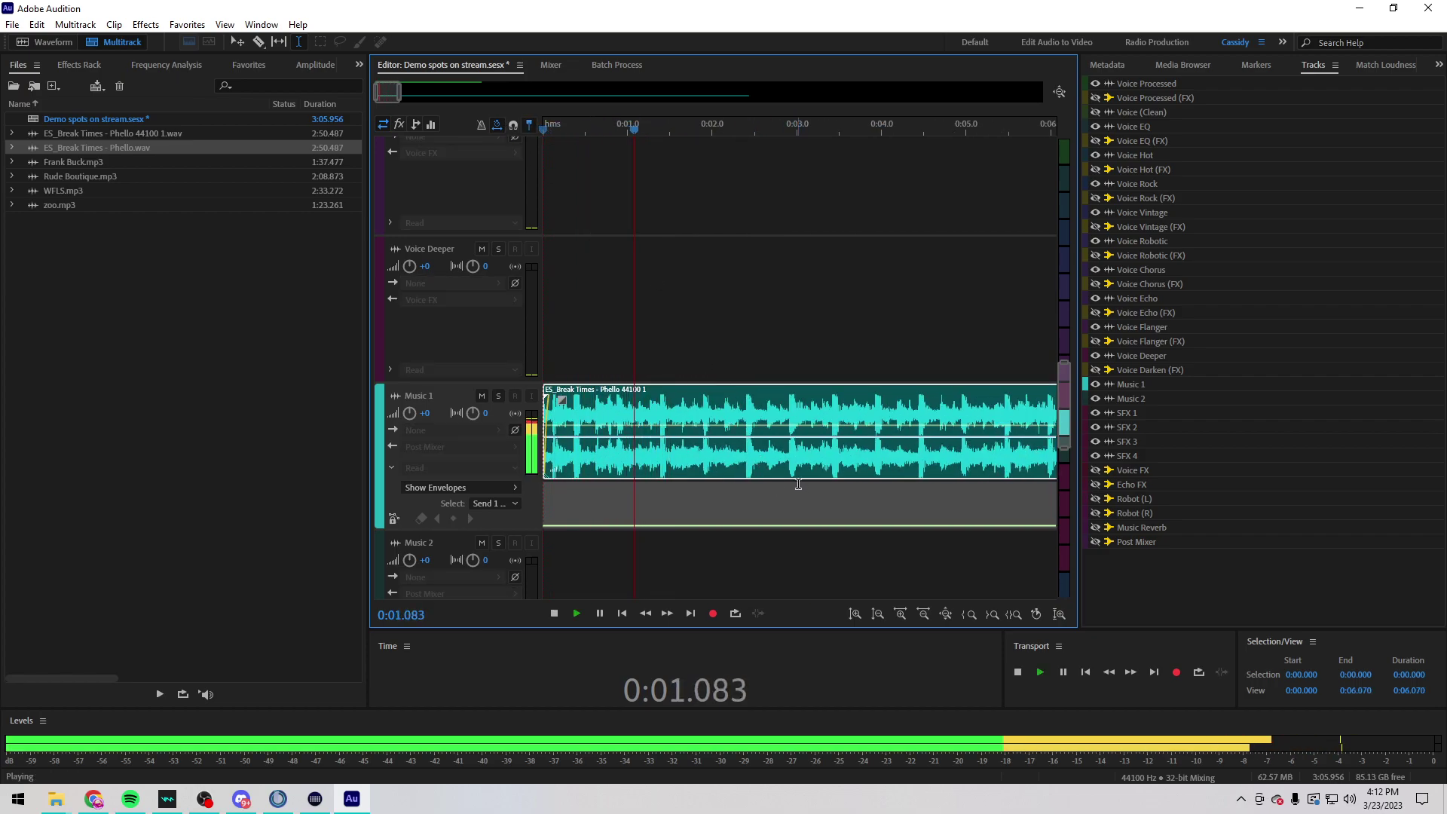
{"action": "key", "text": "space"}
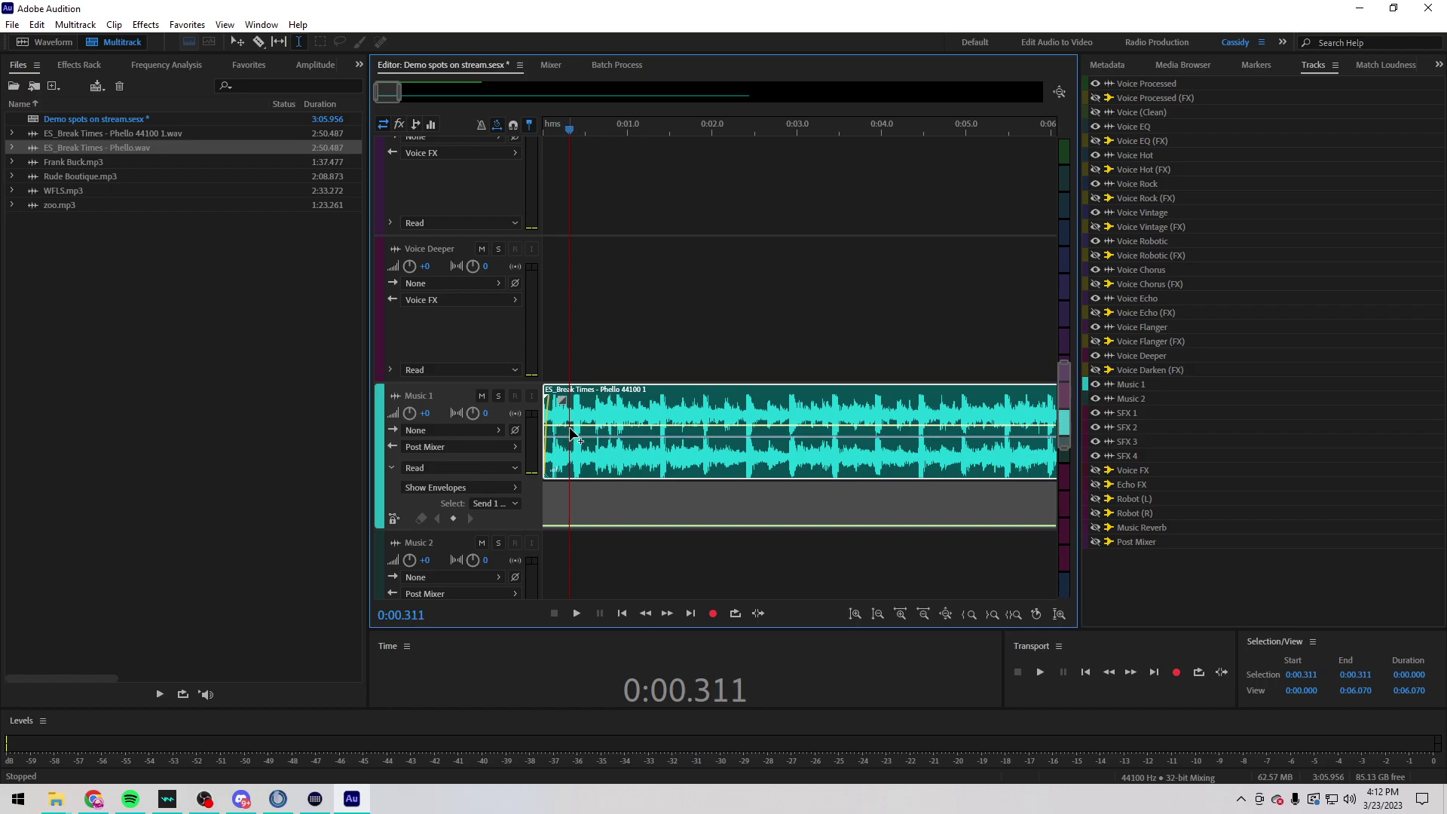
{"action": "left_click_drag", "start_coordinate": [609, 426], "coordinate": [641, 446]}
{"action": "scroll", "coordinate": [495, 453], "scroll_direction": "up", "scroll_amount": 3}
{"action": "scroll", "coordinate": [500, 443], "scroll_direction": "down", "scroll_amount": 3}
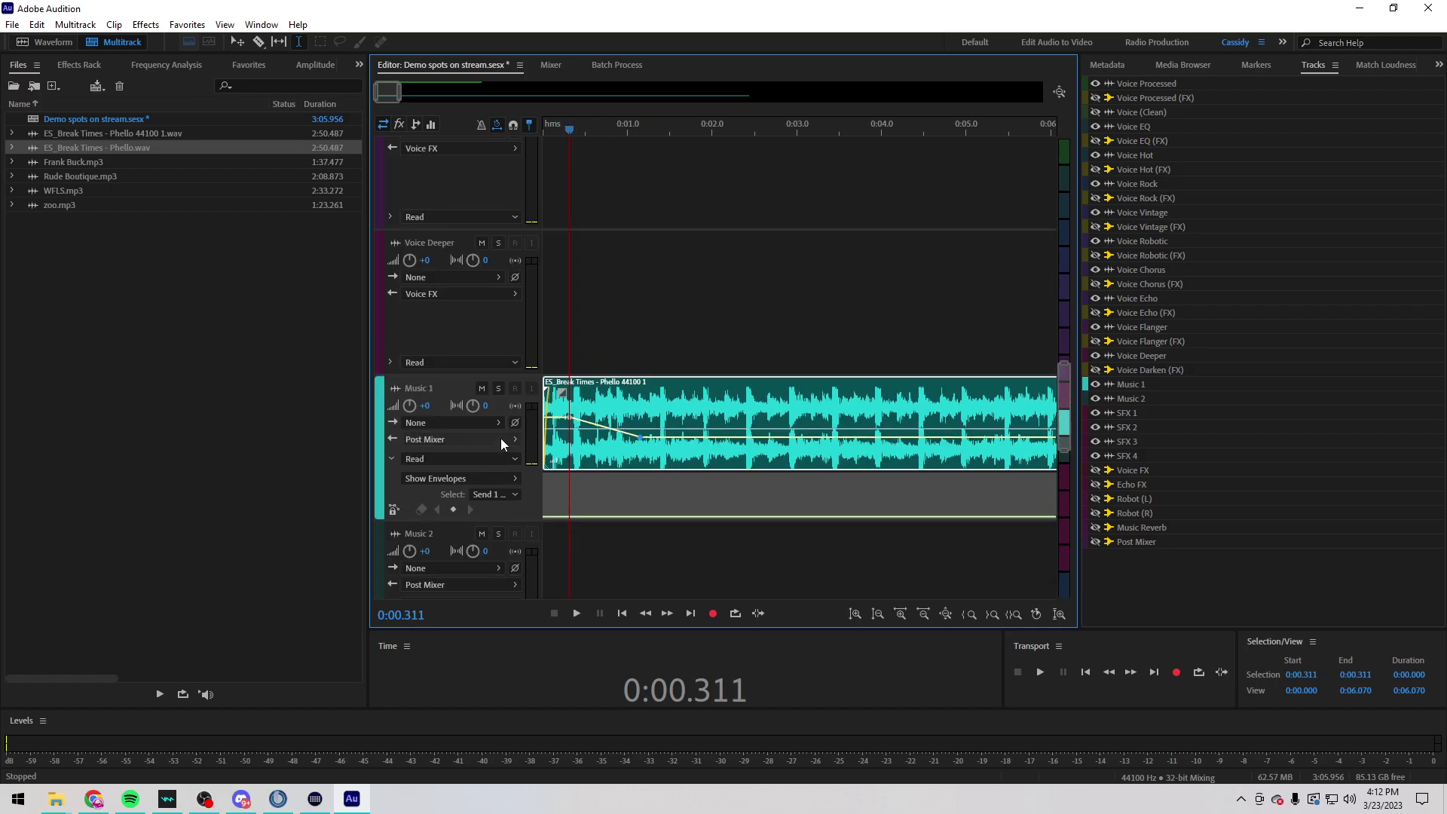
{"action": "scroll", "coordinate": [620, 477], "scroll_direction": "up", "scroll_amount": 3}
{"action": "scroll", "coordinate": [620, 477], "scroll_direction": "up", "scroll_amount": 6}
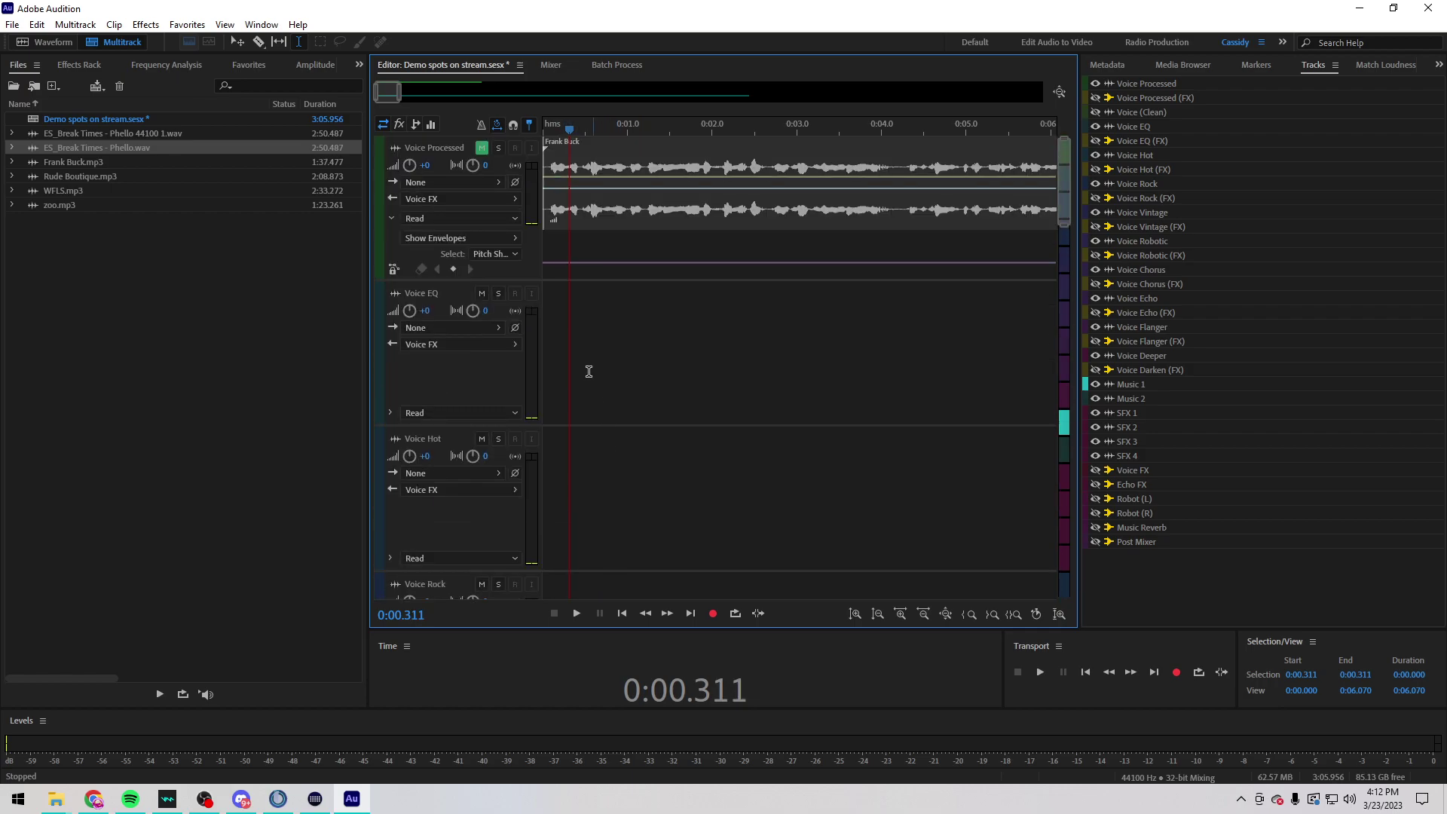
Step: Unmute the Voice Processed track and shift the Frank Buck clip to start at about 0:00.8, checking playback from the session start
{"action": "left_click", "coordinate": [482, 148]}
{"action": "left_click_drag", "start_coordinate": [601, 145], "coordinate": [668, 146]}
{"action": "key", "text": "Home"}
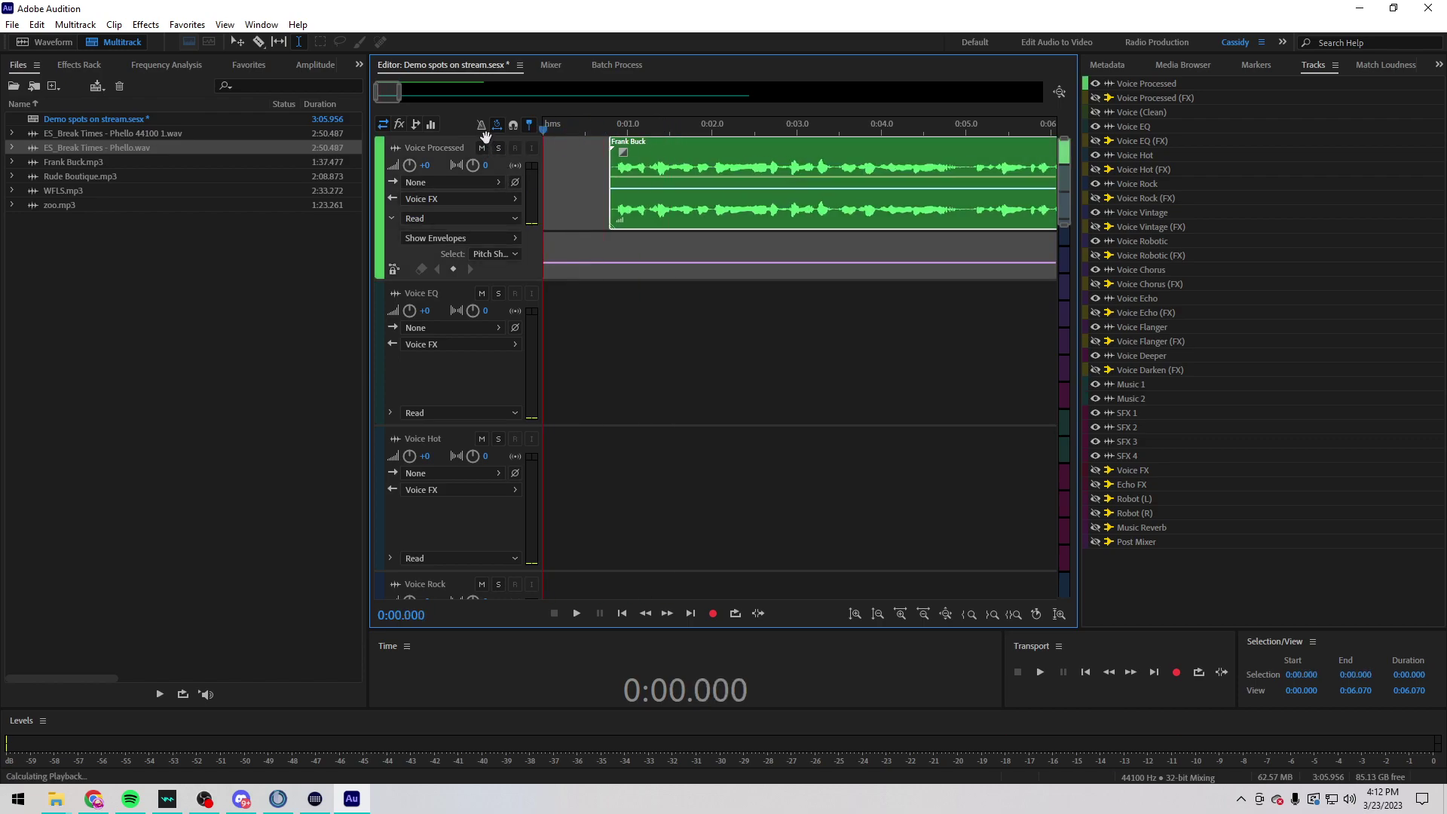
{"action": "key", "text": "space"}
{"action": "scroll", "coordinate": [630, 133], "scroll_direction": "down", "scroll_amount": 4}
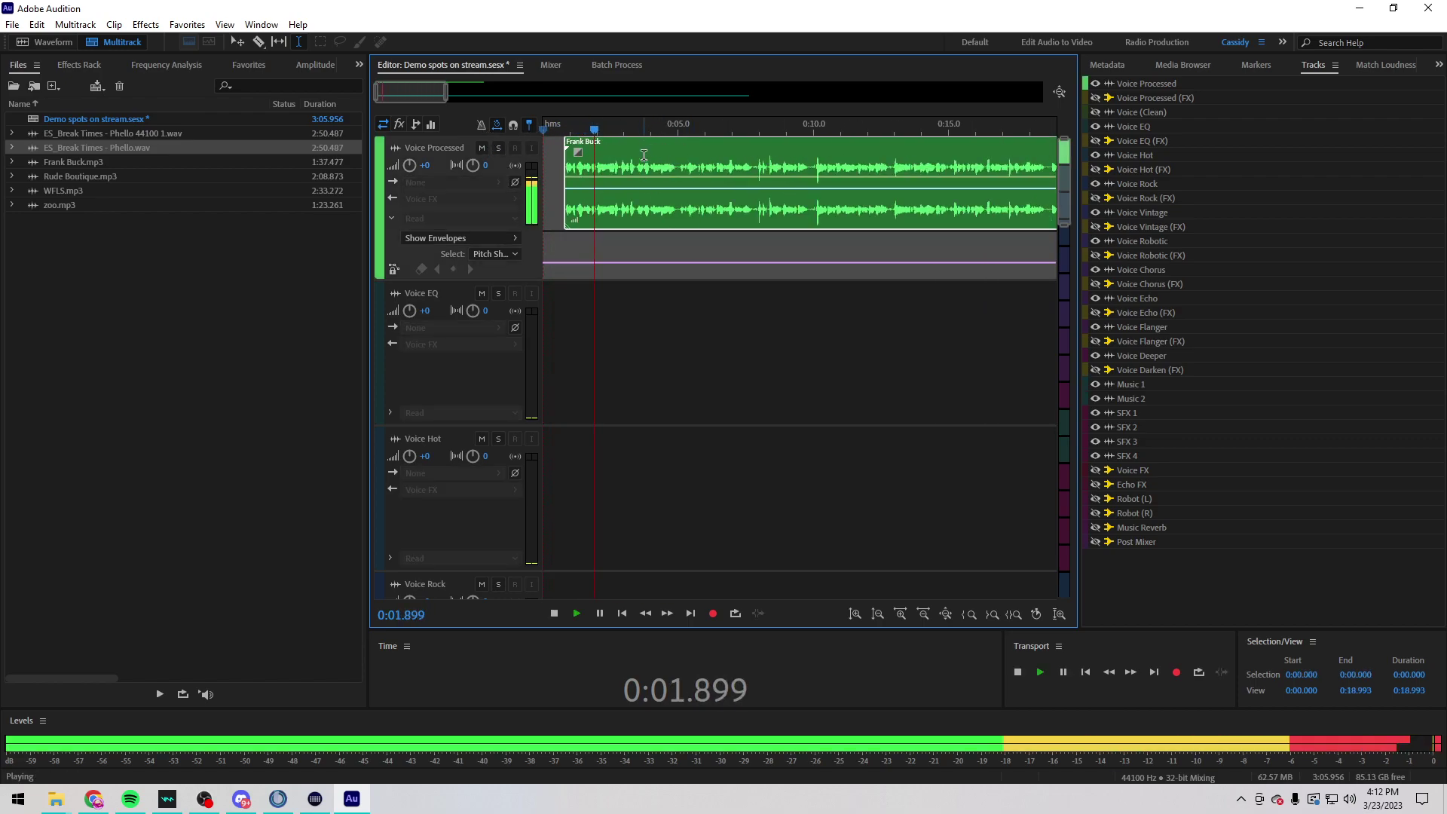
{"action": "scroll", "coordinate": [663, 134], "scroll_direction": "down", "scroll_amount": 2}
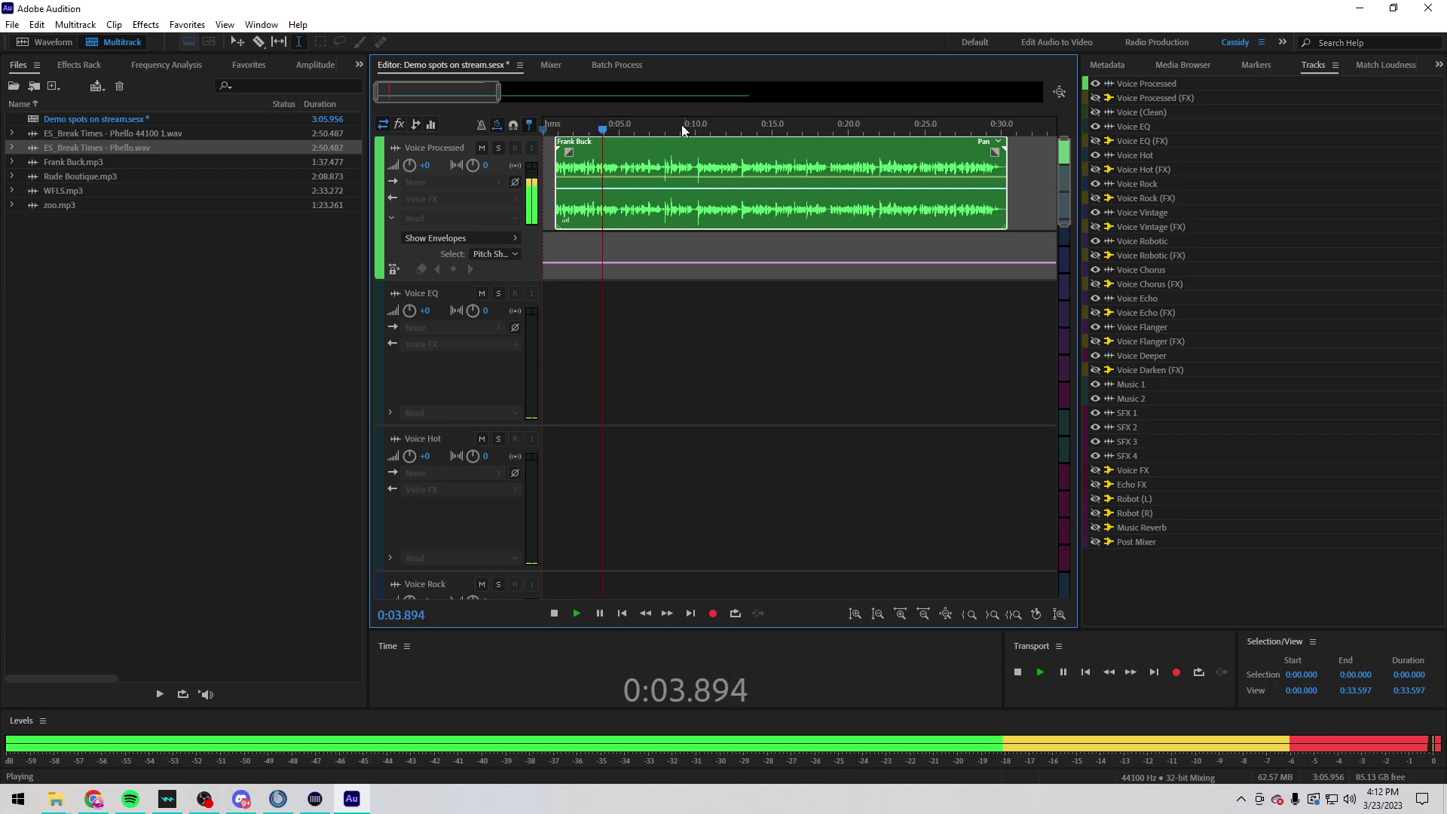
Step: Cut the pause between about 0:04.9 and 0:05.1 out of the Frank Buck clip
{"action": "scroll", "coordinate": [600, 133], "scroll_direction": "up", "scroll_amount": 2}
{"action": "scroll", "coordinate": [596, 133], "scroll_direction": "up", "scroll_amount": 4}
{"action": "left_click", "coordinate": [592, 132]}
{"action": "scroll", "coordinate": [593, 134], "scroll_direction": "up", "scroll_amount": 3}
{"action": "key", "text": "space"}
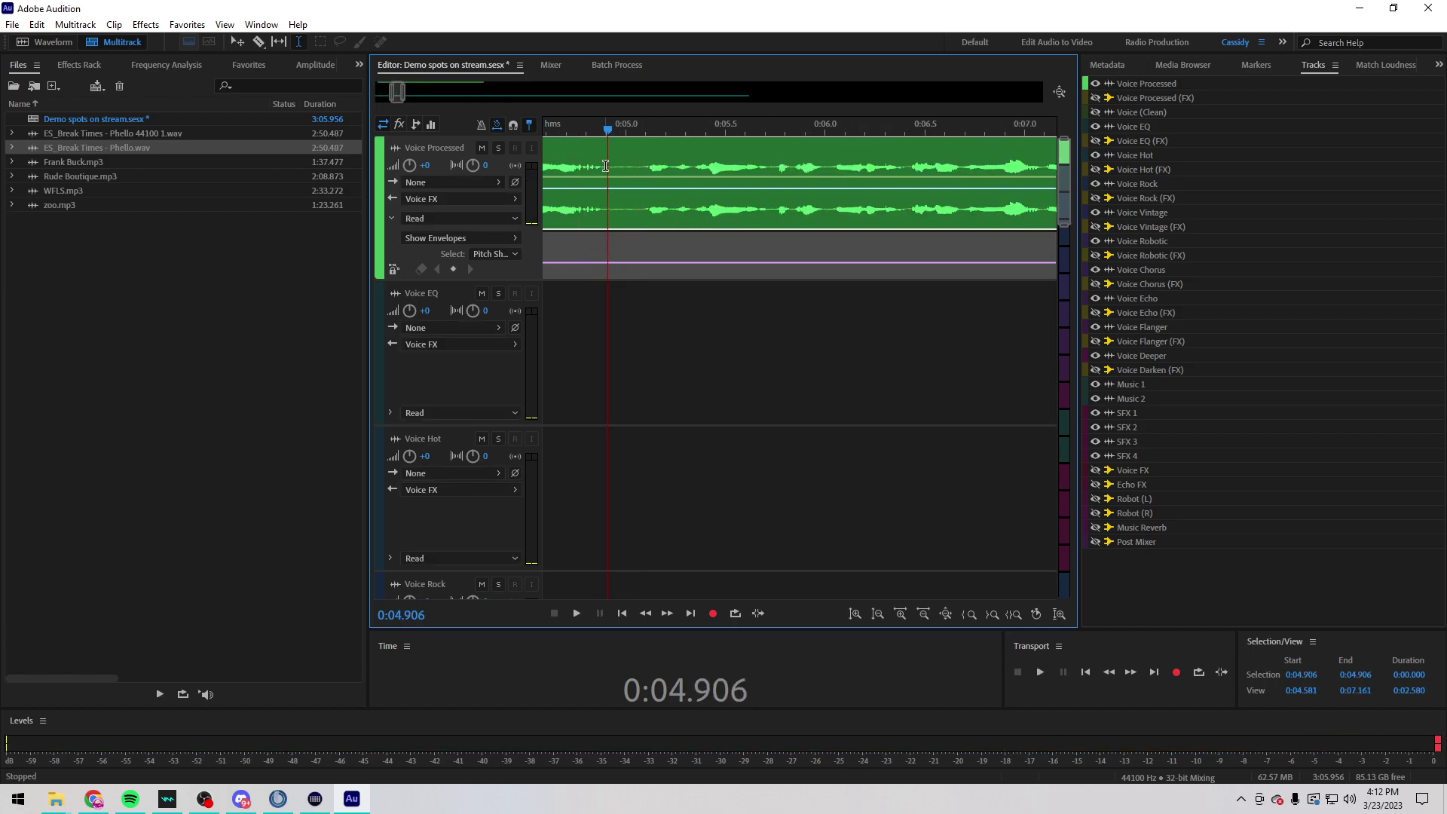
{"action": "left_click_drag", "start_coordinate": [606, 165], "coordinate": [642, 165]}
{"action": "left_click", "coordinate": [627, 155]}
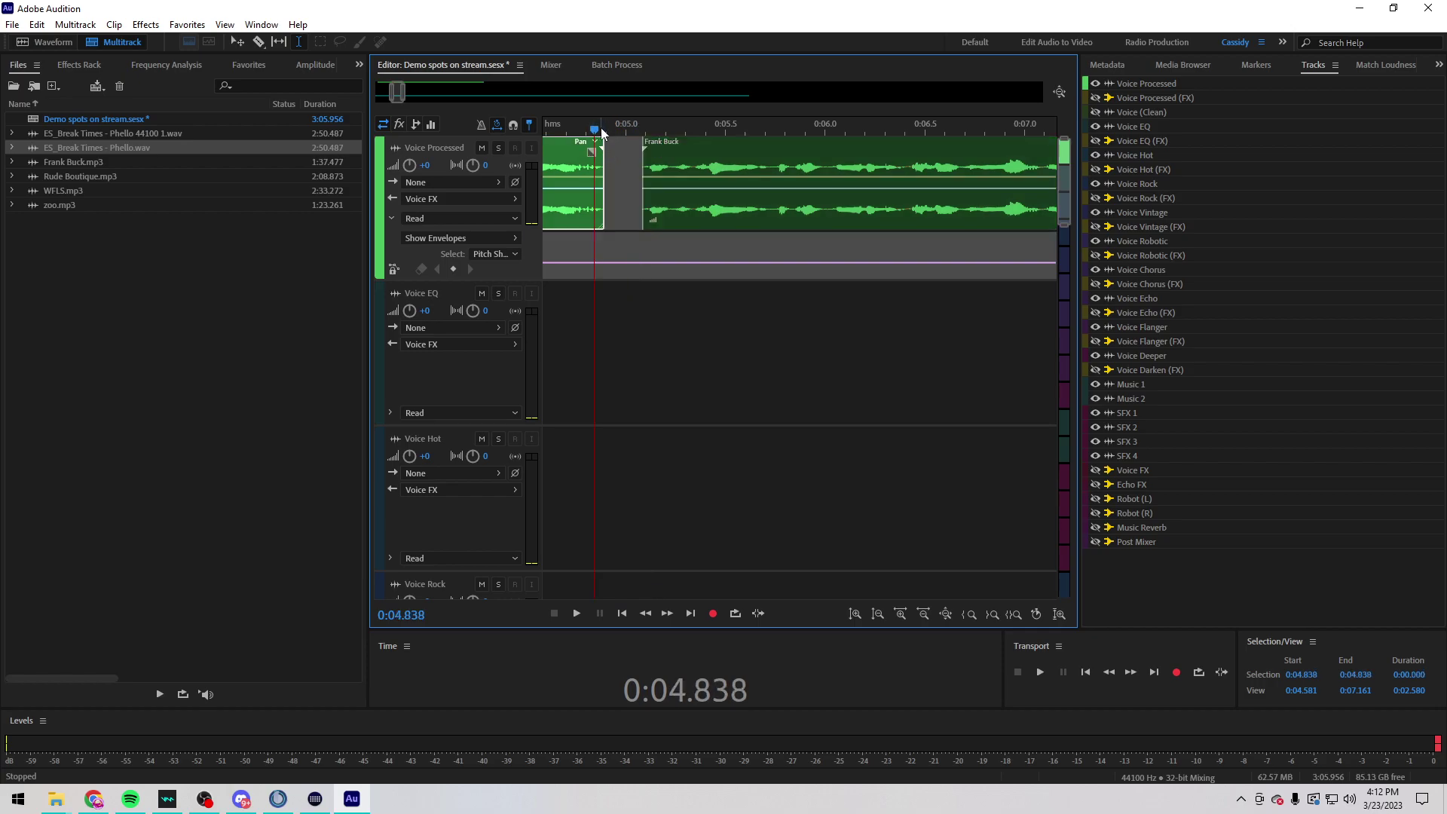
Step: Move the remaining voice clip back to close the gap at about 0:04.9 and play across the edit
{"action": "scroll", "coordinate": [593, 151], "scroll_direction": "up", "scroll_amount": 2}
{"action": "left_click", "coordinate": [704, 158]}
{"action": "left_click_drag", "start_coordinate": [698, 150], "coordinate": [653, 151]}
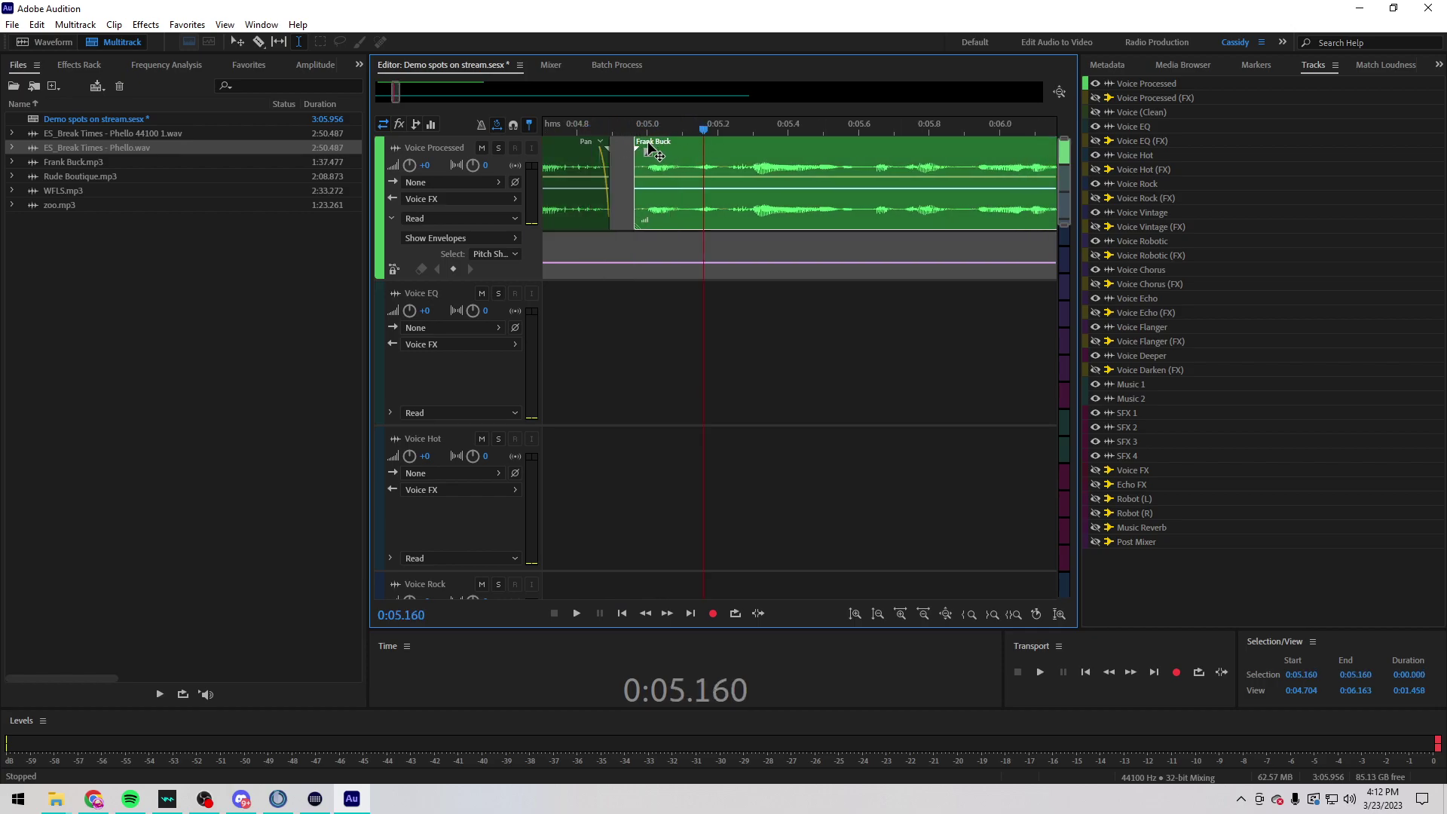
{"action": "key", "text": "space"}
{"action": "scroll", "coordinate": [580, 139], "scroll_direction": "down", "scroll_amount": 8}
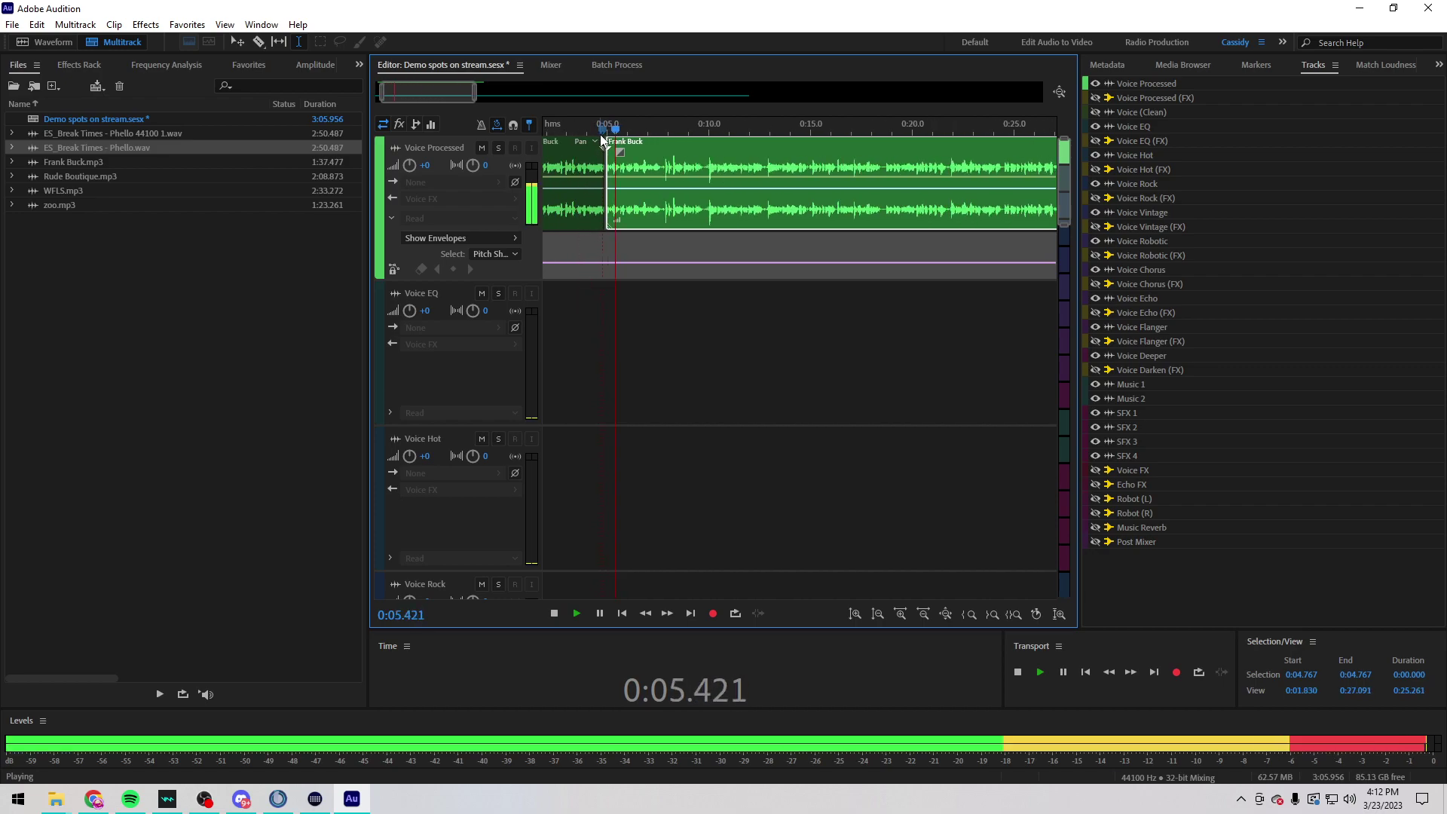
{"action": "scroll", "coordinate": [629, 151], "scroll_direction": "up", "scroll_amount": 6}
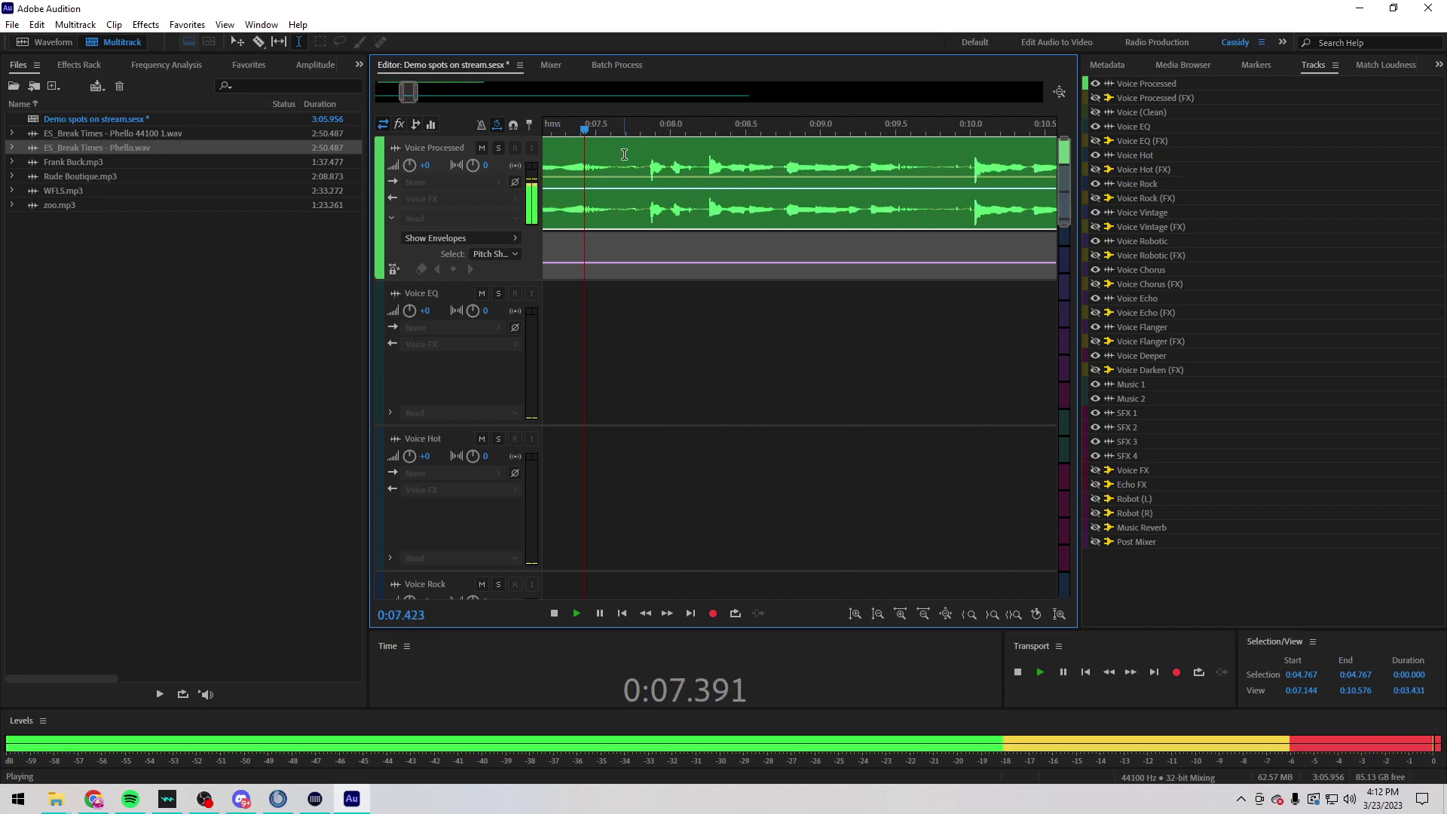
Step: Remove the pause at about 0:07.7 from the voice take and close the gap it leaves
{"action": "key", "text": "space"}
{"action": "scroll", "coordinate": [626, 139], "scroll_direction": "up", "scroll_amount": 3}
{"action": "left_click_drag", "start_coordinate": [605, 165], "coordinate": [663, 154]}
{"action": "key", "text": "Delete"}
{"action": "left_click", "coordinate": [651, 178]}
{"action": "left_click_drag", "start_coordinate": [672, 146], "coordinate": [552, 132]}
{"action": "left_click", "coordinate": [578, 155]}
Step: Listen on through the voice take and cut out the pause between about 0:09.6 and 0:09.8
{"action": "scroll", "coordinate": [621, 135], "scroll_direction": "down", "scroll_amount": 1}
{"action": "scroll", "coordinate": [620, 135], "scroll_direction": "down", "scroll_amount": 1}
{"action": "key", "text": "space"}
{"action": "scroll", "coordinate": [634, 138], "scroll_direction": "down", "scroll_amount": 8}
{"action": "scroll", "coordinate": [673, 138], "scroll_direction": "up", "scroll_amount": 8}
{"action": "key", "text": "space"}
{"action": "left_click", "coordinate": [685, 162]}
{"action": "left_click_drag", "start_coordinate": [692, 173], "coordinate": [731, 168]}
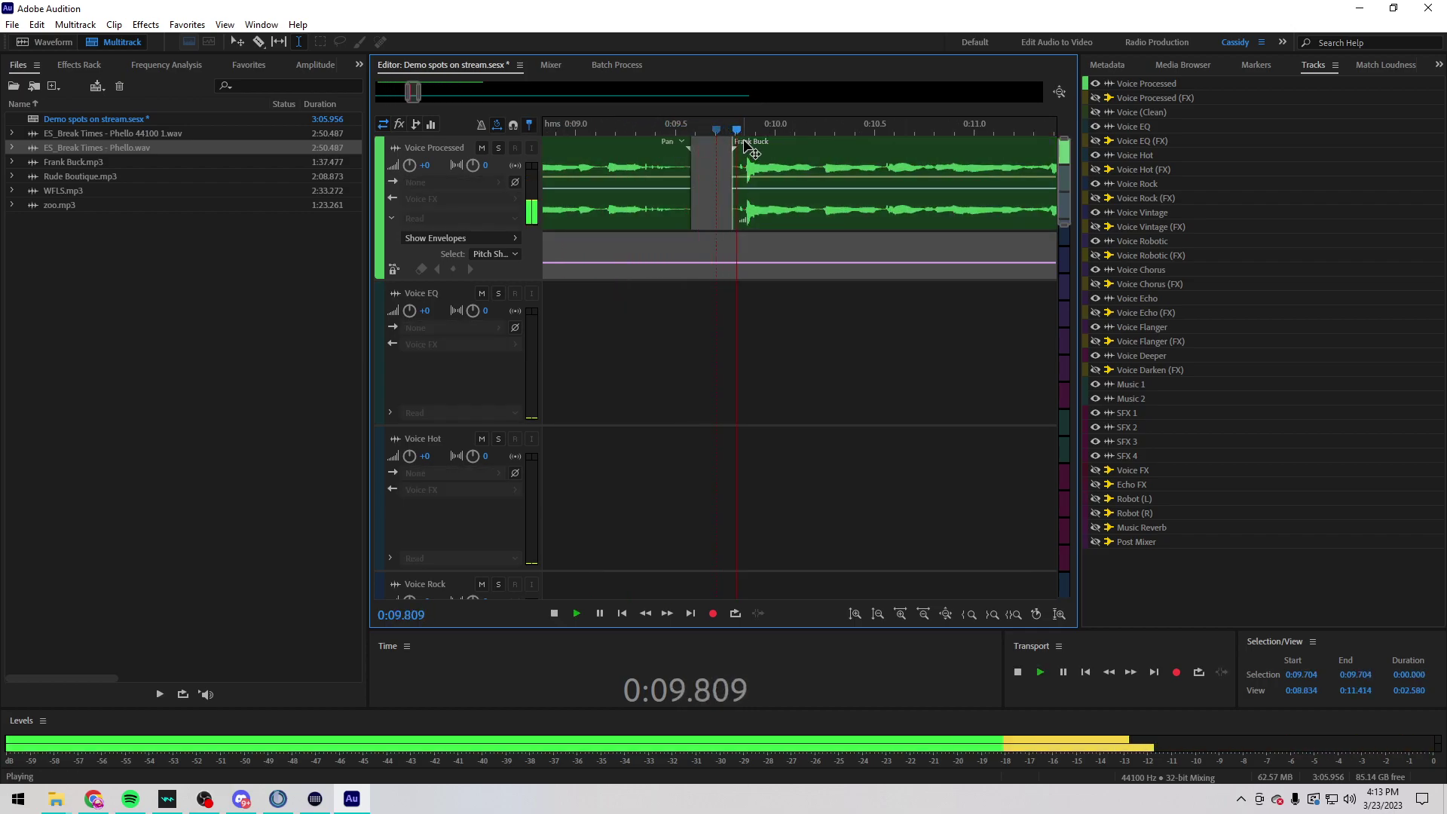
Step: Close the gap at about 0:09.6 in the voice take and replay it from about 0:09.0
{"action": "left_click", "coordinate": [750, 144]}
{"action": "key", "text": "space"}
{"action": "left_click_drag", "start_coordinate": [751, 144], "coordinate": [567, 134]}
{"action": "left_click", "coordinate": [674, 145]}
{"action": "key", "text": "space"}
{"action": "scroll", "coordinate": [649, 137], "scroll_direction": "down", "scroll_amount": 4}
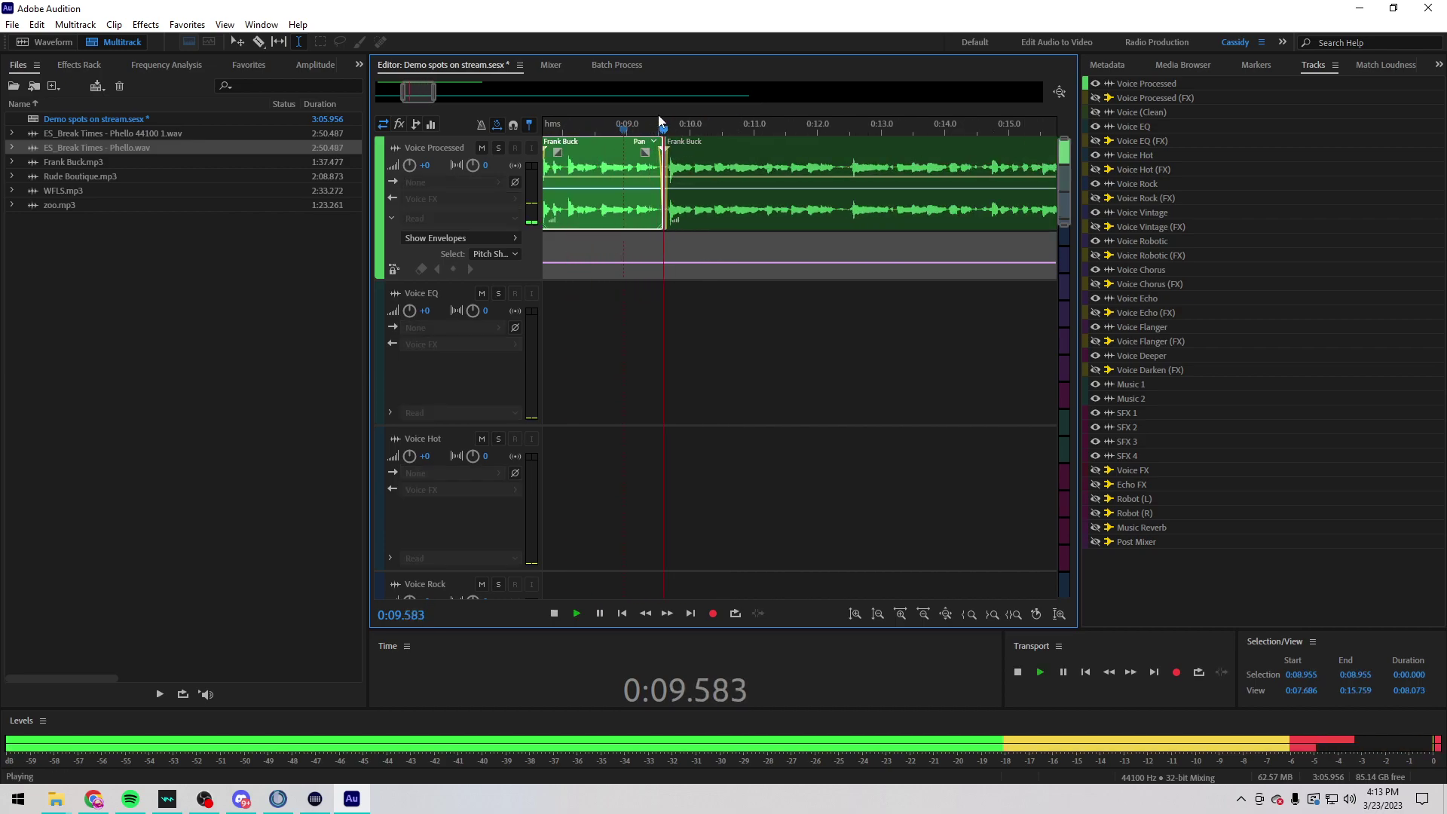
{"action": "scroll", "coordinate": [671, 115], "scroll_direction": "down", "scroll_amount": 3}
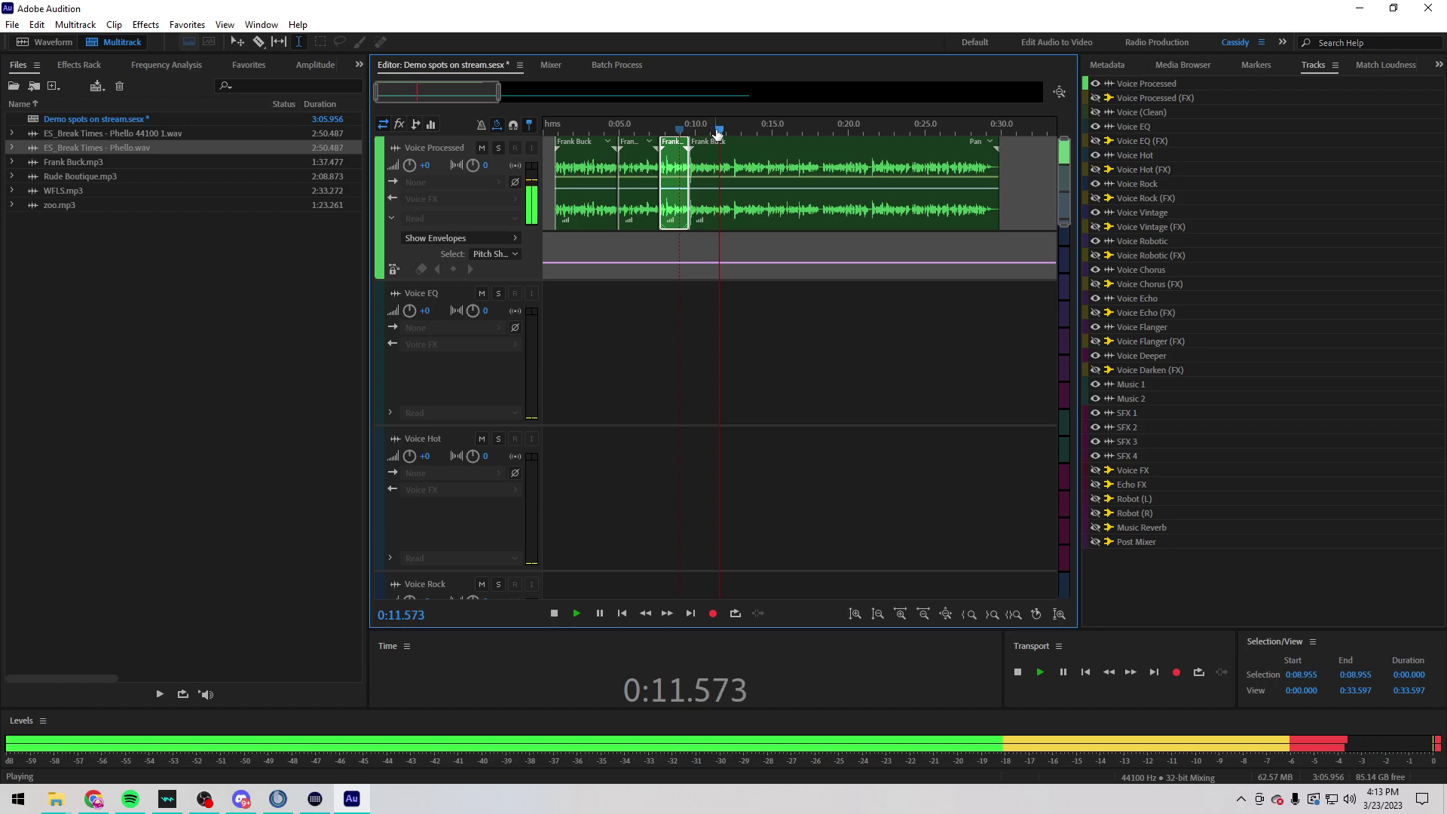
Step: Cut the pause at about 0:12.3 out of the Frank Buck voice clip
{"action": "scroll", "coordinate": [717, 130], "scroll_direction": "up", "scroll_amount": 6}
{"action": "left_click", "coordinate": [618, 128]}
{"action": "scroll", "coordinate": [615, 121], "scroll_direction": "up", "scroll_amount": 2}
{"action": "key", "text": "space"}
{"action": "left_click", "coordinate": [625, 158]}
{"action": "left_click_drag", "start_coordinate": [624, 158], "coordinate": [564, 132]}
{"action": "key", "text": "Delete"}
Step: Close the gap at about 0:12.3 and replay the voice take from about 0:11.8 to check the edit
{"action": "left_click", "coordinate": [673, 176]}
{"action": "key", "text": "space"}
{"action": "key", "text": "space"}
{"action": "left_click", "coordinate": [602, 149]}
{"action": "left_click", "coordinate": [722, 155]}
{"action": "left_click", "coordinate": [682, 130]}
{"action": "key", "text": "space"}
{"action": "key", "text": "space"}
{"action": "scroll", "coordinate": [654, 134], "scroll_direction": "up", "scroll_amount": 1}
{"action": "scroll", "coordinate": [609, 131], "scroll_direction": "down", "scroll_amount": 5}
{"action": "scroll", "coordinate": [571, 133], "scroll_direction": "down", "scroll_amount": 3}
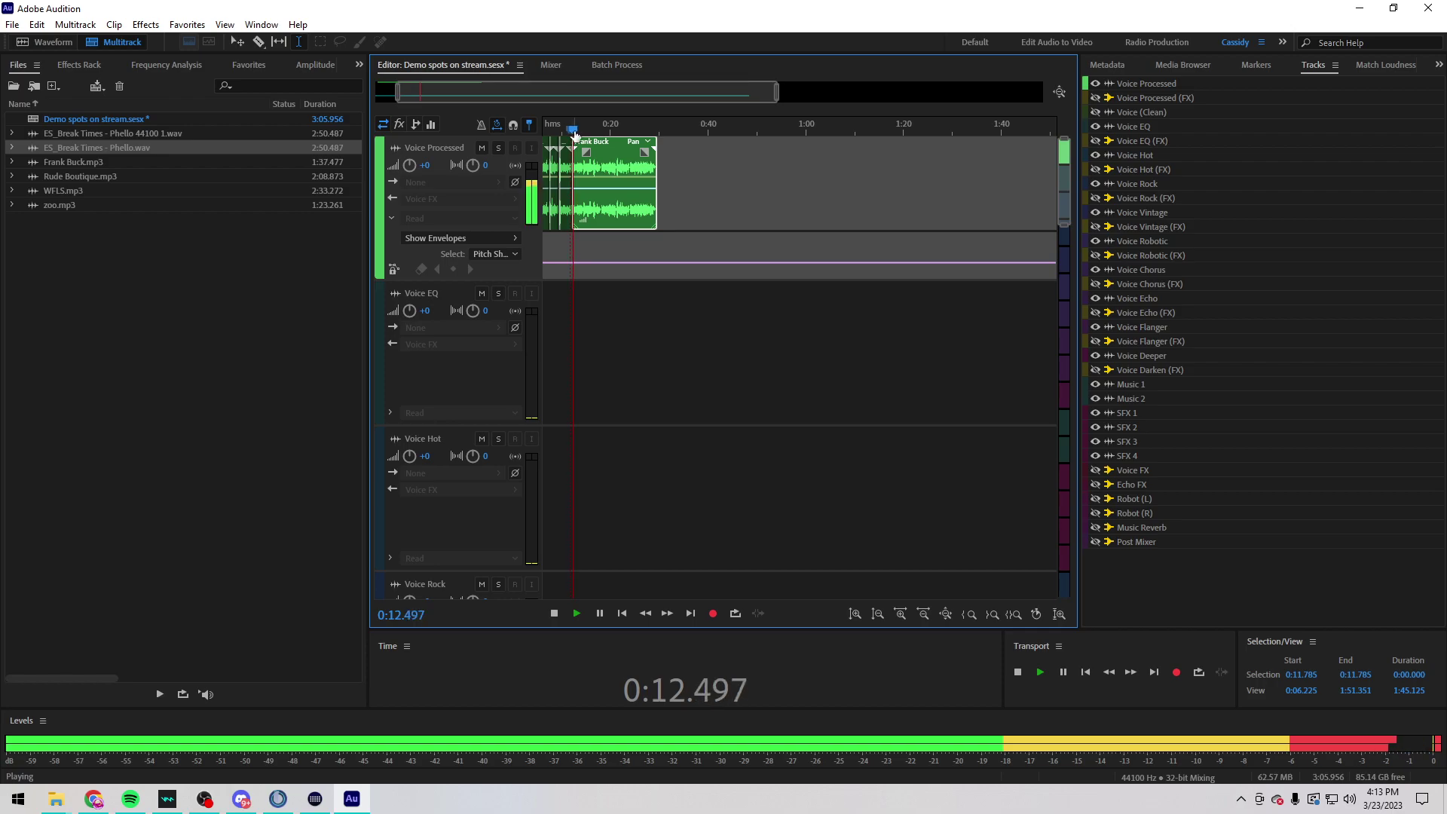
{"action": "scroll", "coordinate": [616, 181], "scroll_direction": "down", "scroll_amount": 1}
Step: Cut the pause at about 0:17.9 out of the Frank Buck voice clip and close the gap
{"action": "scroll", "coordinate": [617, 181], "scroll_direction": "up", "scroll_amount": 9}
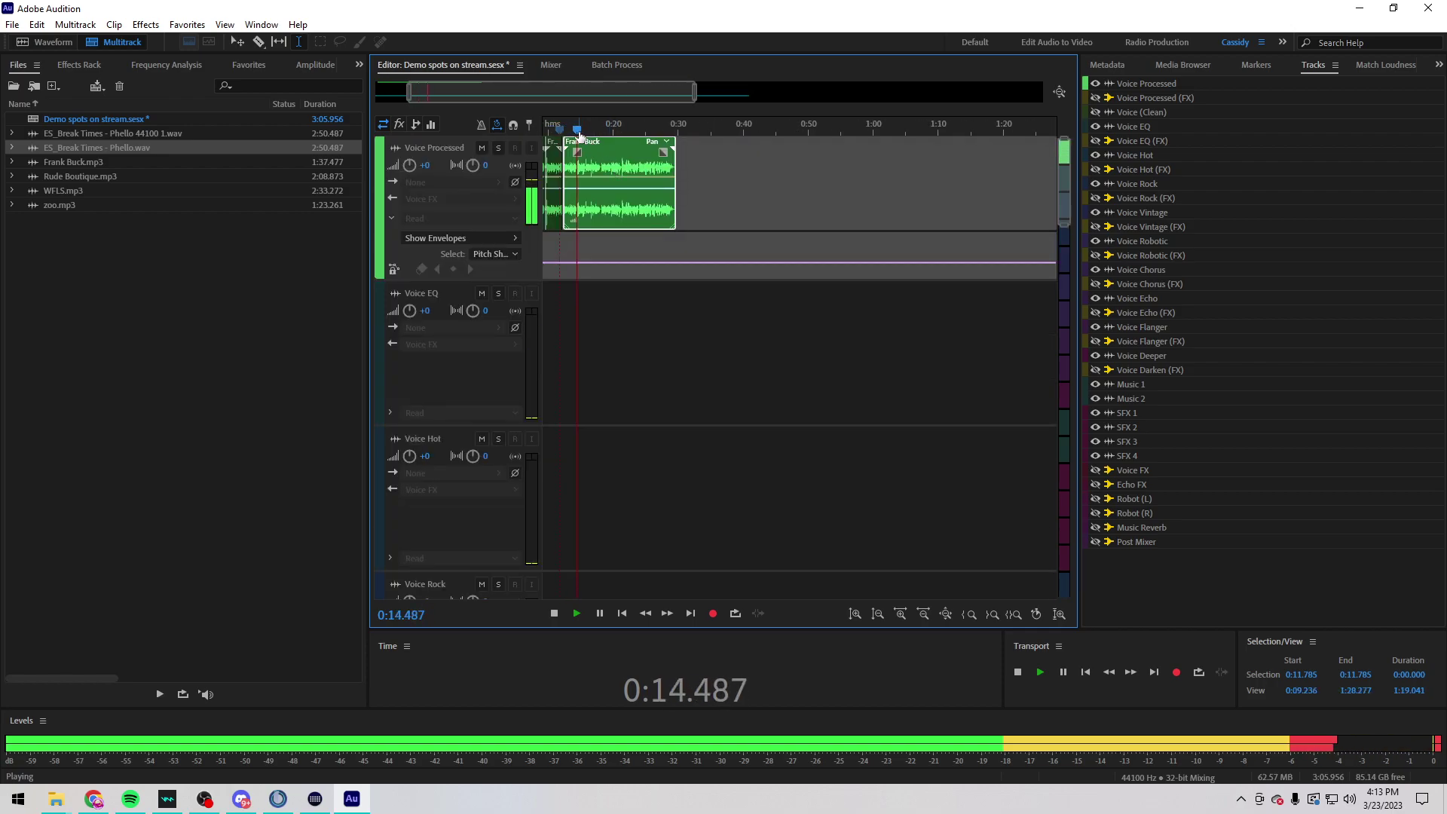
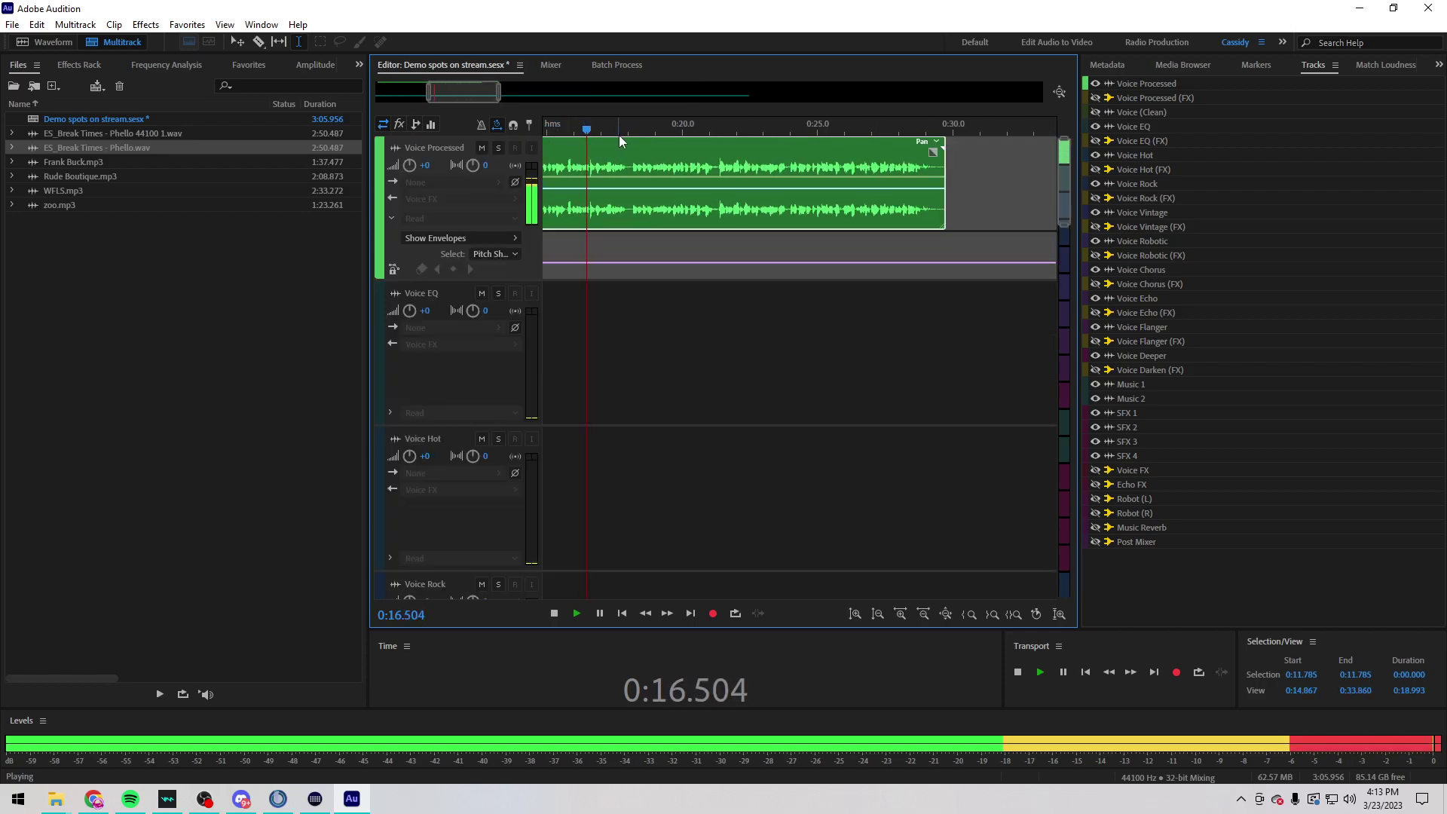
{"action": "scroll", "coordinate": [613, 160], "scroll_direction": "up", "scroll_amount": 3}
Step: Cut the pause at about 0:17.9 out of the Frank Buck voice clip and close the gap
{"action": "key", "text": "space"}
{"action": "mouse_move", "coordinate": [599, 158]}
{"action": "left_mouse_down"}
{"action": "mouse_move", "coordinate": [663, 159]}
{"action": "mouse_move", "coordinate": [627, 150]}
{"action": "left_mouse_up"}
{"action": "key", "text": "Delete"}
{"action": "left_click", "coordinate": [644, 158]}
{"action": "left_click", "coordinate": [580, 153]}
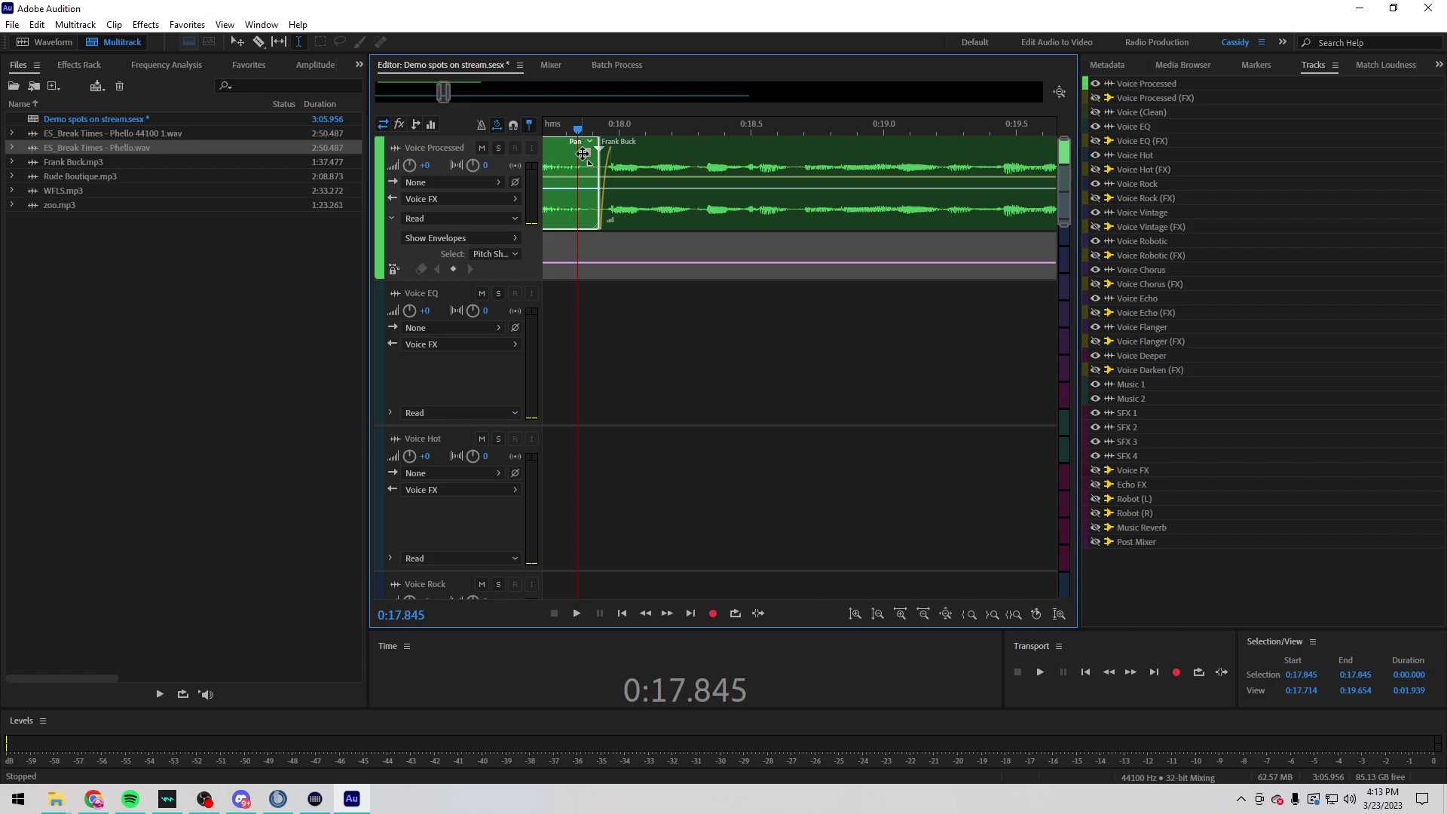
Step: Replay the voice take from about 0:17.3 and listen on to the next pause at about 0:21
{"action": "scroll", "coordinate": [579, 129], "scroll_direction": "down", "scroll_amount": 5}
{"action": "left_click", "coordinate": [543, 130]}
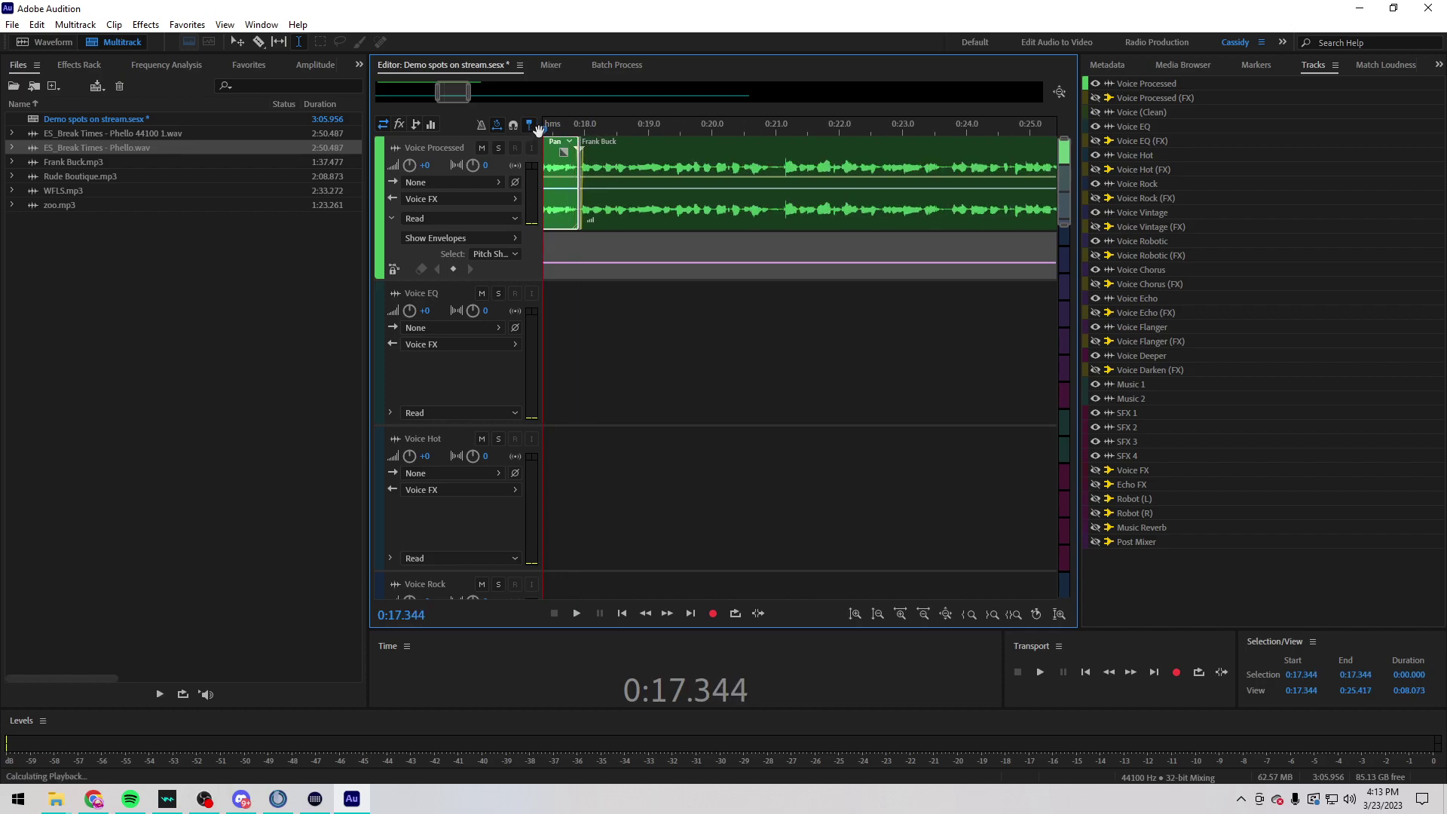
{"action": "key", "text": "space"}
{"action": "scroll", "coordinate": [564, 136], "scroll_direction": "down", "scroll_amount": 6}
{"action": "scroll", "coordinate": [565, 136], "scroll_direction": "down", "scroll_amount": 4}
{"action": "scroll", "coordinate": [585, 134], "scroll_direction": "up", "scroll_amount": 5}
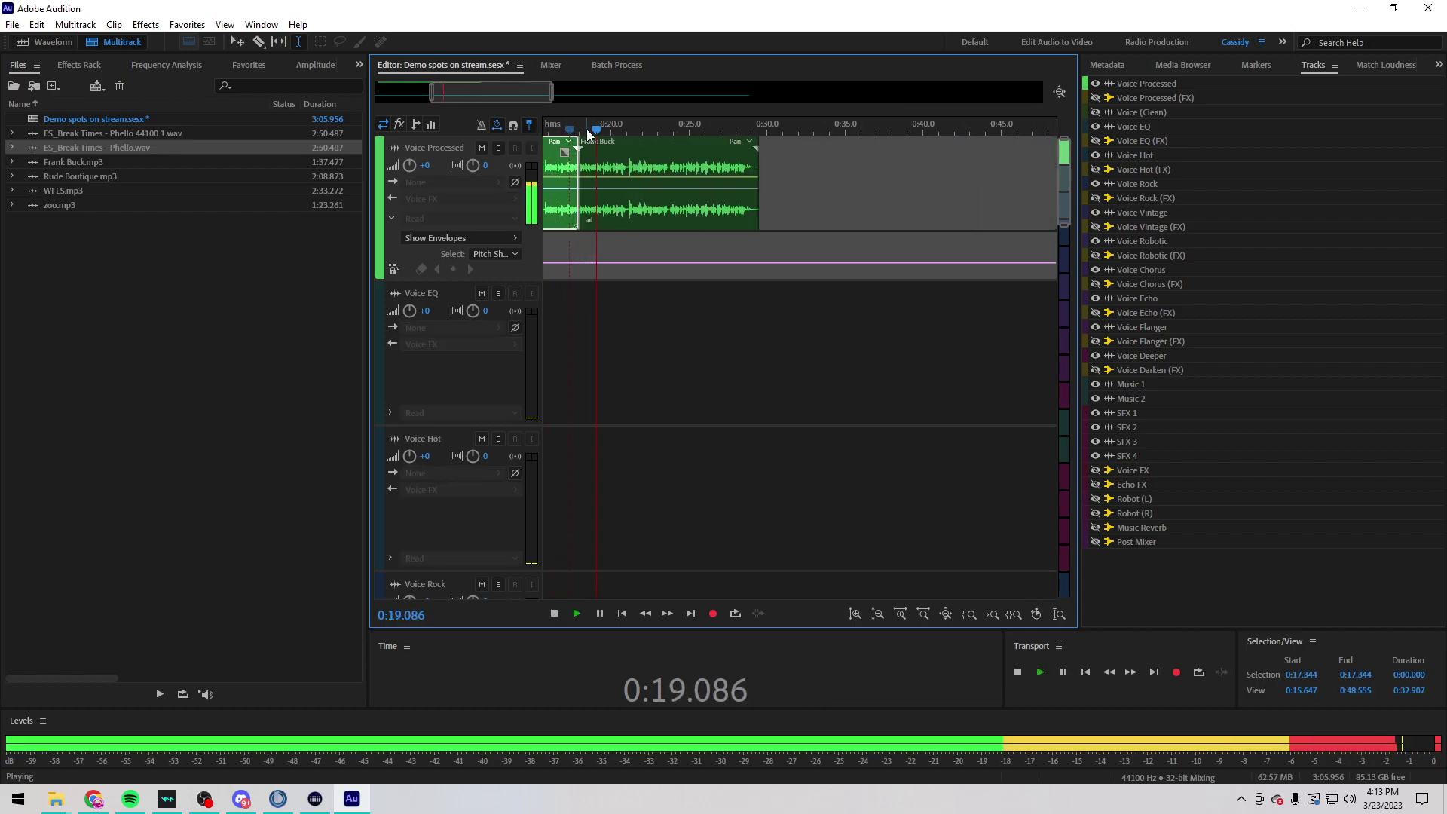
{"action": "scroll", "coordinate": [595, 133], "scroll_direction": "up", "scroll_amount": 5}
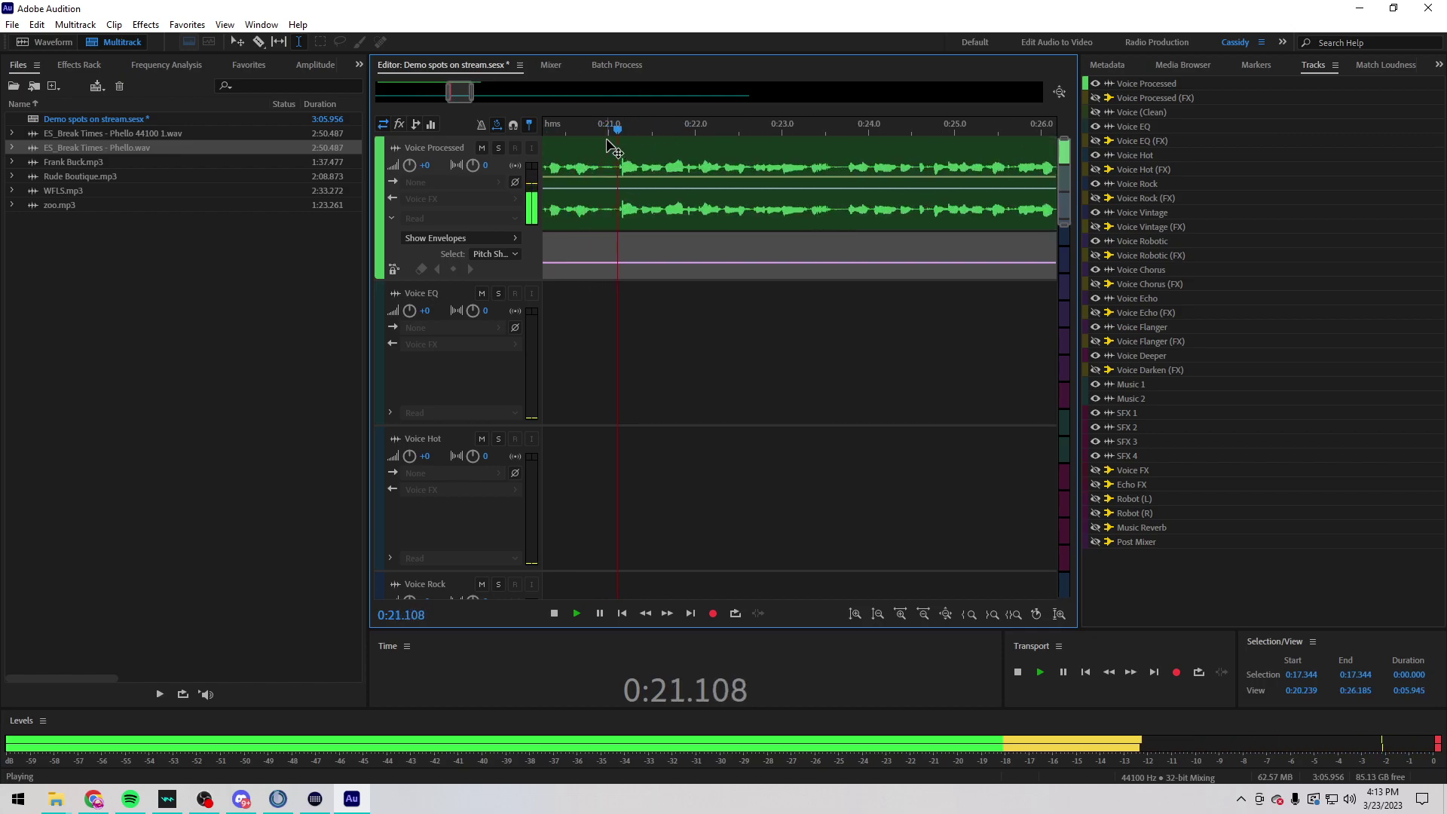
Step: Cut the pause just before 0:21.0 out of the voice take and move the following clip closer
{"action": "scroll", "coordinate": [602, 131], "scroll_direction": "up", "scroll_amount": 4}
{"action": "key", "text": "space"}
{"action": "left_click_drag", "start_coordinate": [598, 160], "coordinate": [627, 148]}
{"action": "key", "text": "Delete"}
{"action": "left_click", "coordinate": [638, 163]}
{"action": "key", "text": "space"}
{"action": "key", "text": "space"}
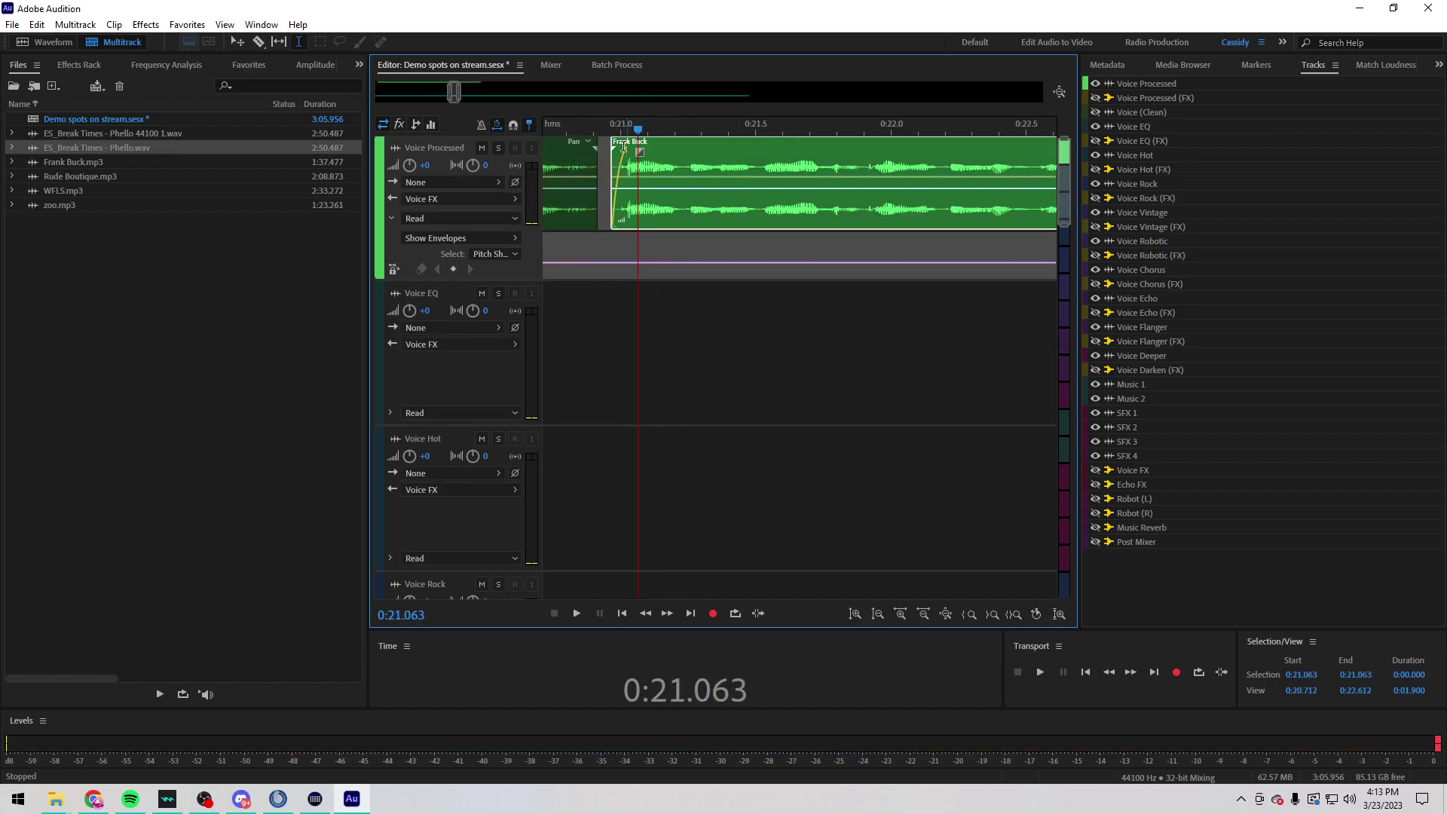
Step: Replay the voice take from about 0:20.3 to check the edit and listen for the next pause
{"action": "left_click", "coordinate": [590, 155]}
{"action": "scroll", "coordinate": [602, 130], "scroll_direction": "down", "scroll_amount": 4}
{"action": "left_click", "coordinate": [550, 132]}
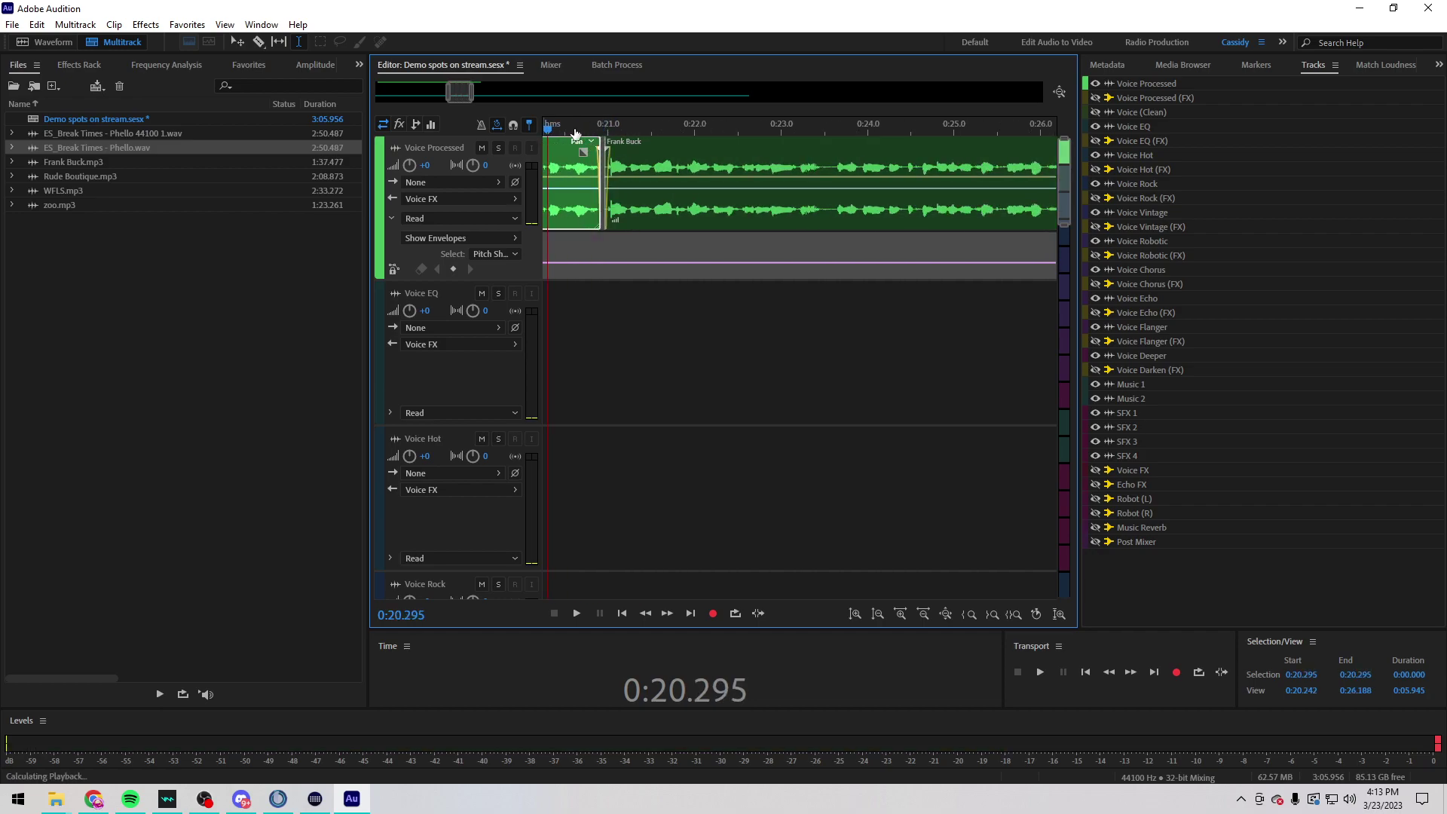
{"action": "key", "text": "space"}
{"action": "scroll", "coordinate": [587, 133], "scroll_direction": "down", "scroll_amount": 9}
{"action": "scroll", "coordinate": [603, 135], "scroll_direction": "up", "scroll_amount": 4}
{"action": "scroll", "coordinate": [588, 135], "scroll_direction": "up", "scroll_amount": 5}
Step: Cut the pause at about 0:23.4 out of the Frank Buck voice clip
{"action": "key", "text": "space"}
{"action": "left_click", "coordinate": [579, 157]}
{"action": "scroll", "coordinate": [577, 157], "scroll_direction": "up", "scroll_amount": 4}
{"action": "left_click", "coordinate": [577, 157]}
{"action": "left_click_drag", "start_coordinate": [572, 170], "coordinate": [554, 128]}
{"action": "key", "text": "Delete"}
Step: Close the gap at about 0:23.4 in the voice take and replay it from about 0:23.2
{"action": "left_click", "coordinate": [609, 156]}
{"action": "left_click", "coordinate": [604, 161]}
{"action": "left_click", "coordinate": [635, 156]}
{"action": "left_click", "coordinate": [558, 154]}
{"action": "scroll", "coordinate": [589, 120], "scroll_direction": "down", "scroll_amount": 3}
{"action": "scroll", "coordinate": [588, 121], "scroll_direction": "down", "scroll_amount": 1}
{"action": "key", "text": "space"}
{"action": "scroll", "coordinate": [555, 126], "scroll_direction": "down", "scroll_amount": 3}
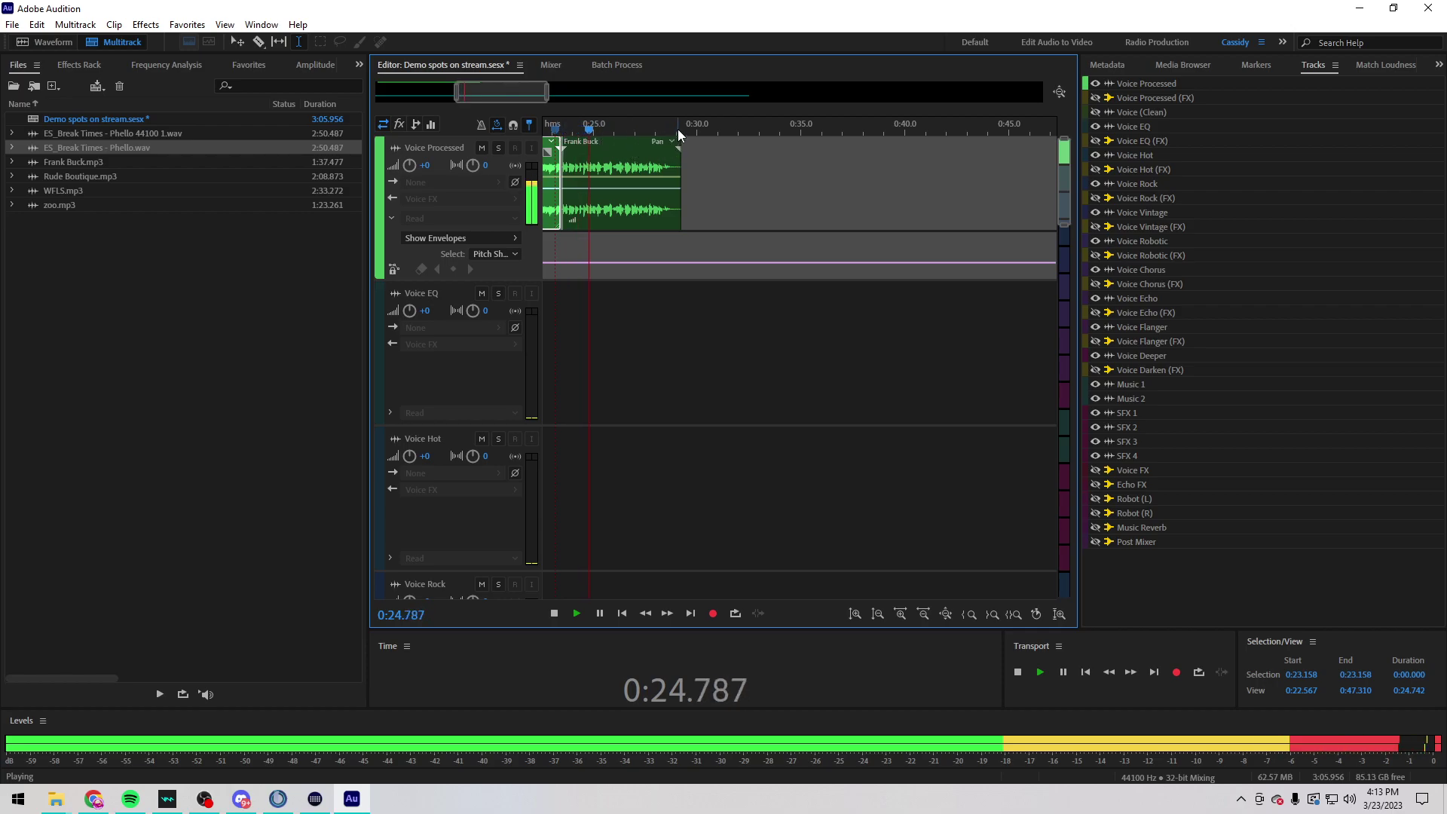
{"action": "scroll", "coordinate": [676, 129], "scroll_direction": "up", "scroll_amount": 5}
Step: Trim the end of the last Frank Buck clip to about 0:28.7 and replay its ending
{"action": "left_click_drag", "start_coordinate": [713, 161], "coordinate": [585, 128]}
{"action": "key", "text": "space"}
{"action": "key", "text": "space"}
{"action": "key", "text": "space"}
Step: Play the session from the start and audition the Music 1 clip around 0:37 and 0:15 for an edit point
{"action": "key", "text": "Home"}
{"action": "key", "text": "backslash"}
{"action": "scroll", "coordinate": [455, 518], "scroll_direction": "up", "scroll_amount": 5}
{"action": "scroll", "coordinate": [697, 414], "scroll_direction": "up", "scroll_amount": 3}
{"action": "scroll", "coordinate": [704, 344], "scroll_direction": "down", "scroll_amount": 4}
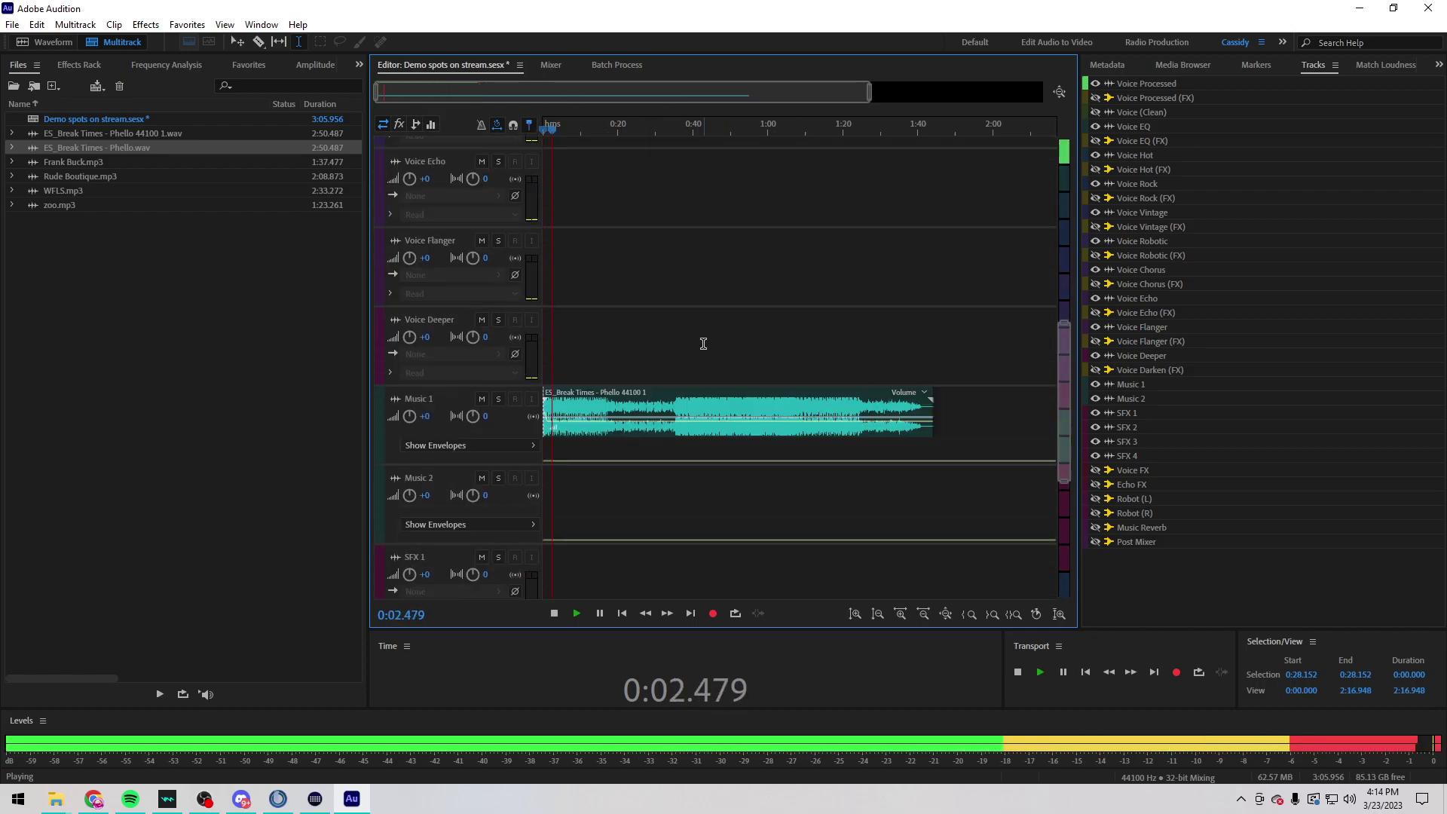
{"action": "left_click", "coordinate": [679, 130]}
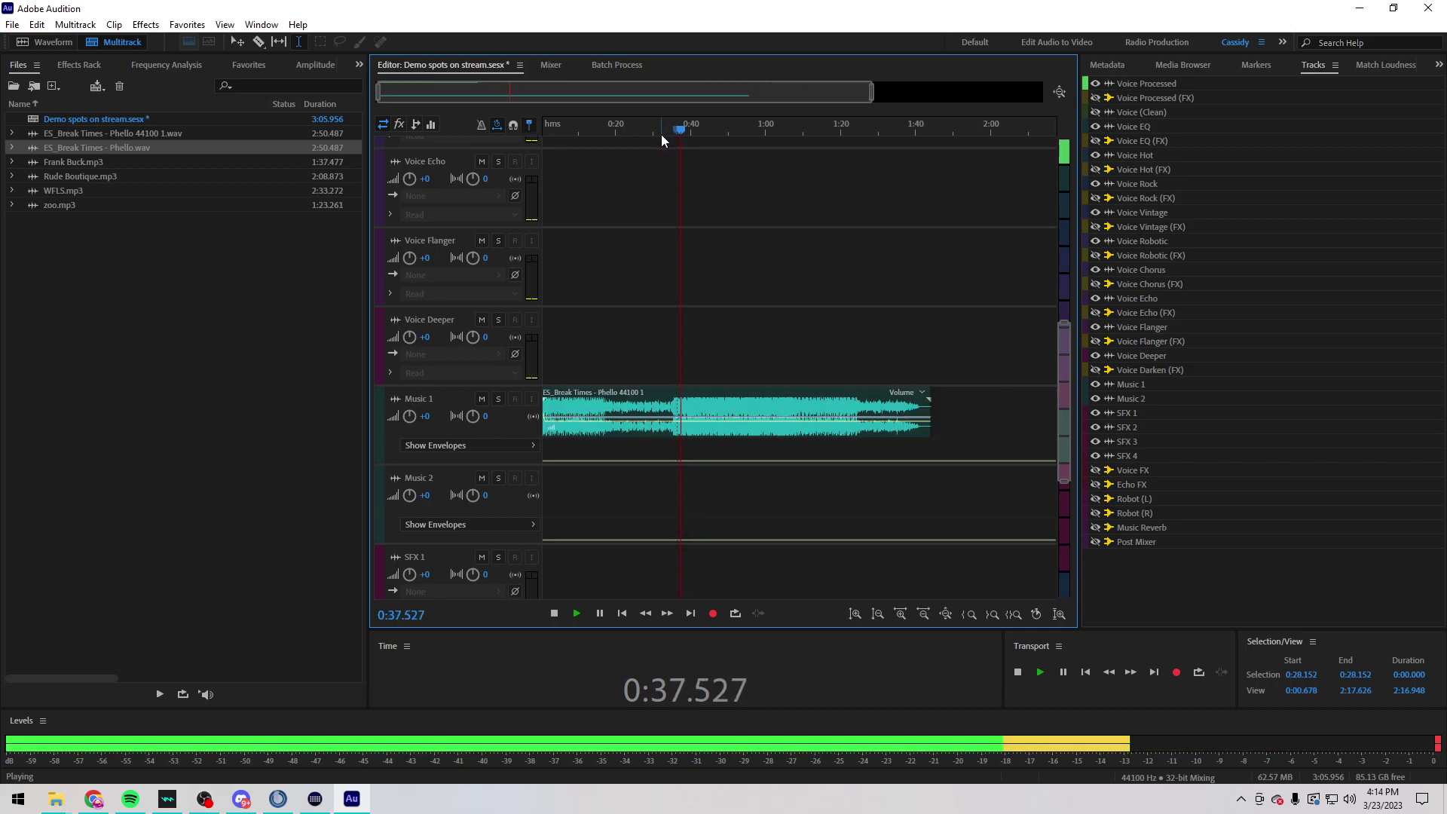
{"action": "left_click", "coordinate": [600, 130]}
{"action": "scroll", "coordinate": [603, 129], "scroll_direction": "up", "scroll_amount": 4}
{"action": "scroll", "coordinate": [633, 196], "scroll_direction": "down", "scroll_amount": 3}
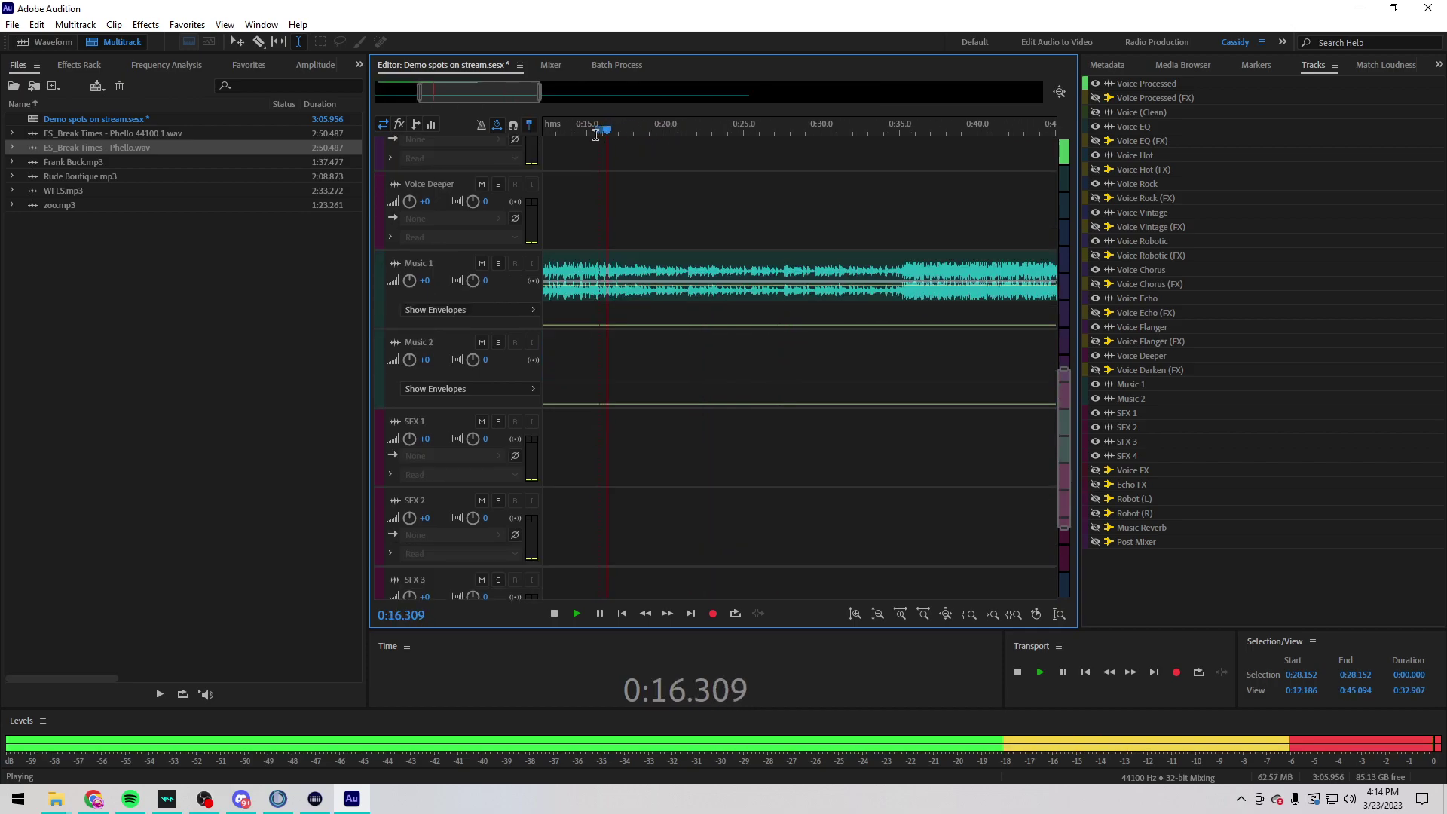
{"action": "scroll", "coordinate": [632, 196], "scroll_direction": "up", "scroll_amount": 1}
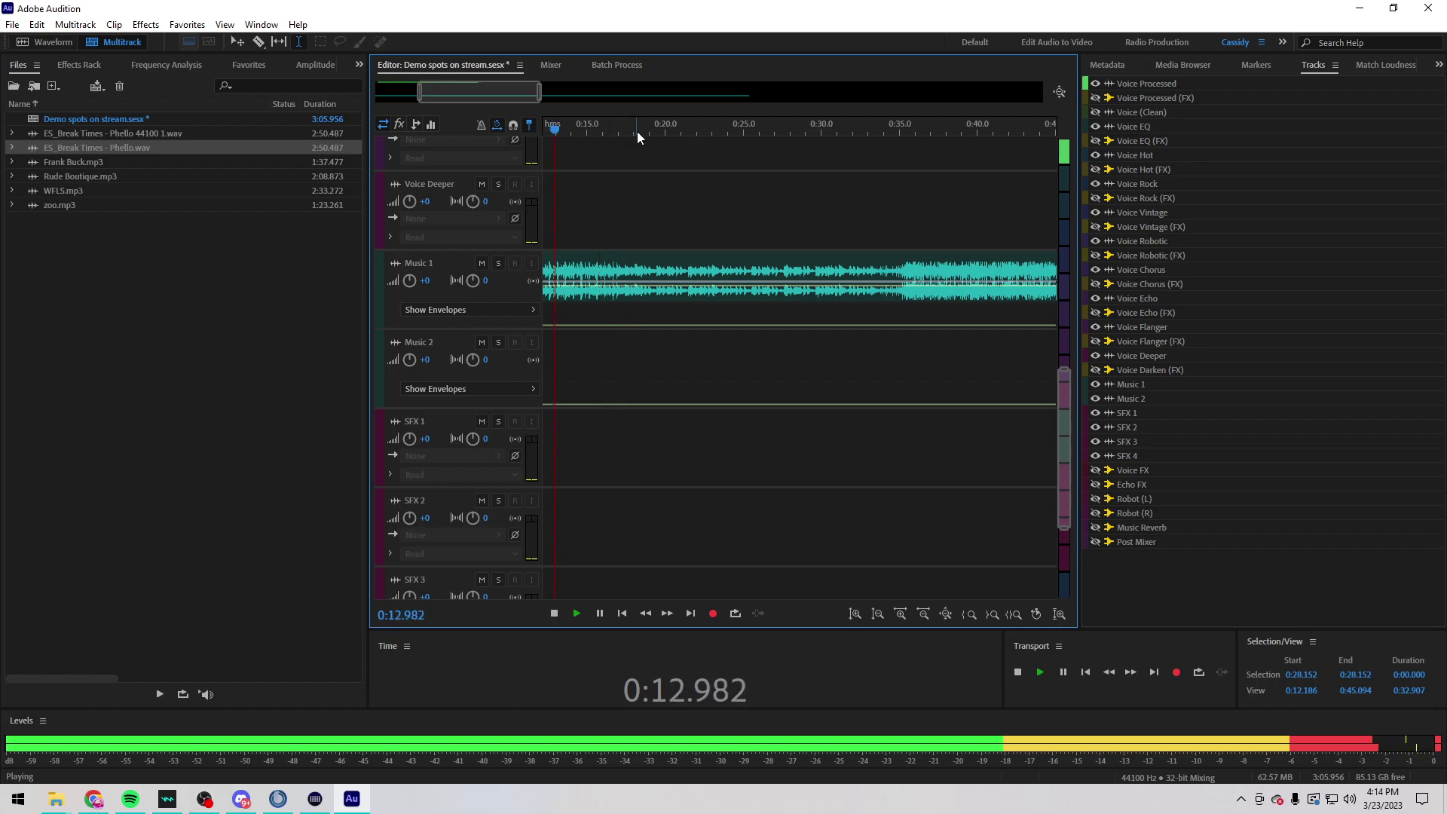
Step: Cut the stretch from about 0:14.5 to 0:16 out of the Music 1 clip
{"action": "scroll", "coordinate": [600, 126], "scroll_direction": "up", "scroll_amount": 2}
{"action": "left_click", "coordinate": [661, 270]}
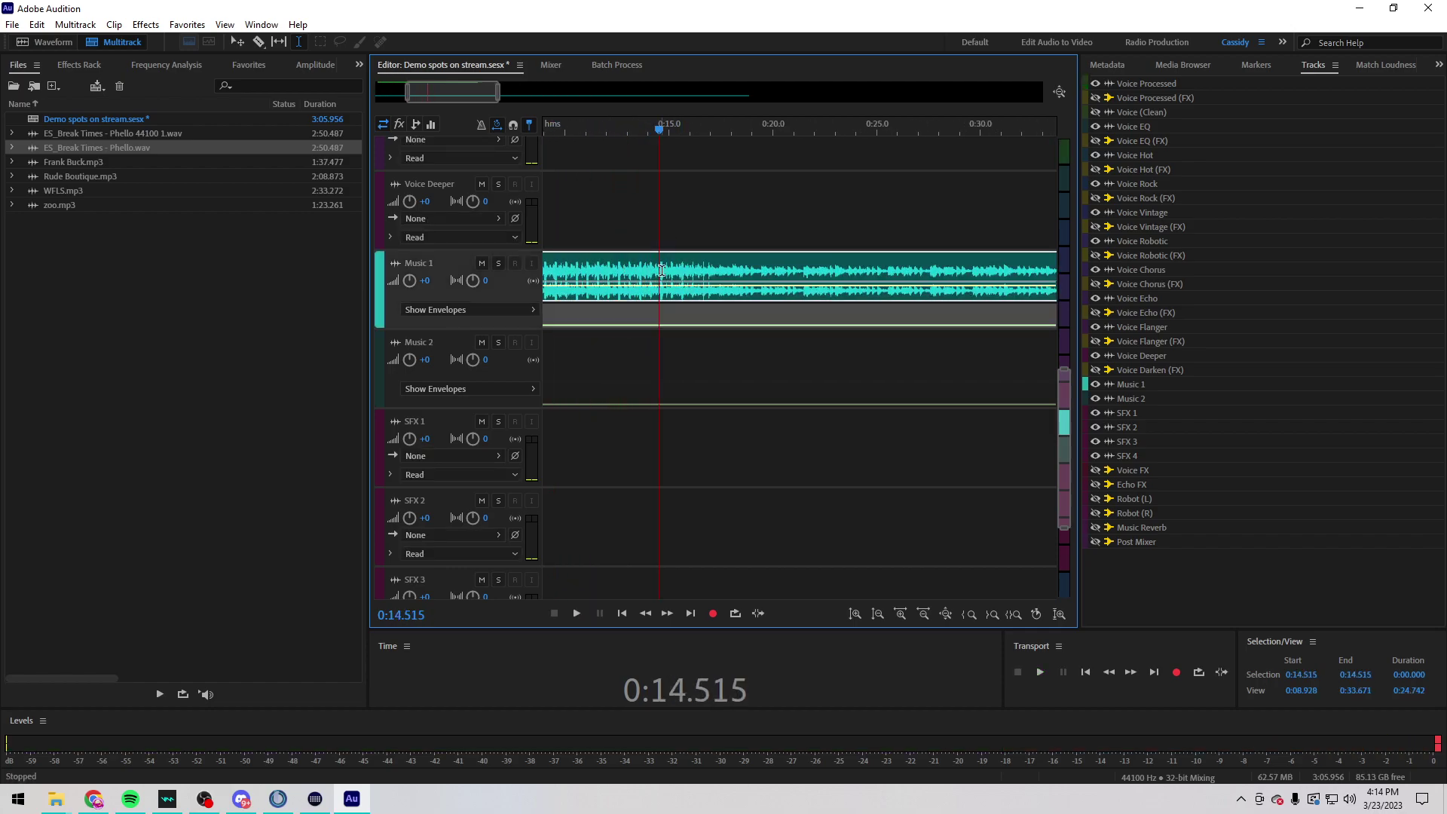
{"action": "left_click_drag", "start_coordinate": [661, 270], "coordinate": [687, 285]}
{"action": "key", "text": "Delete"}
{"action": "scroll", "coordinate": [682, 130], "scroll_direction": "down", "scroll_amount": 3}
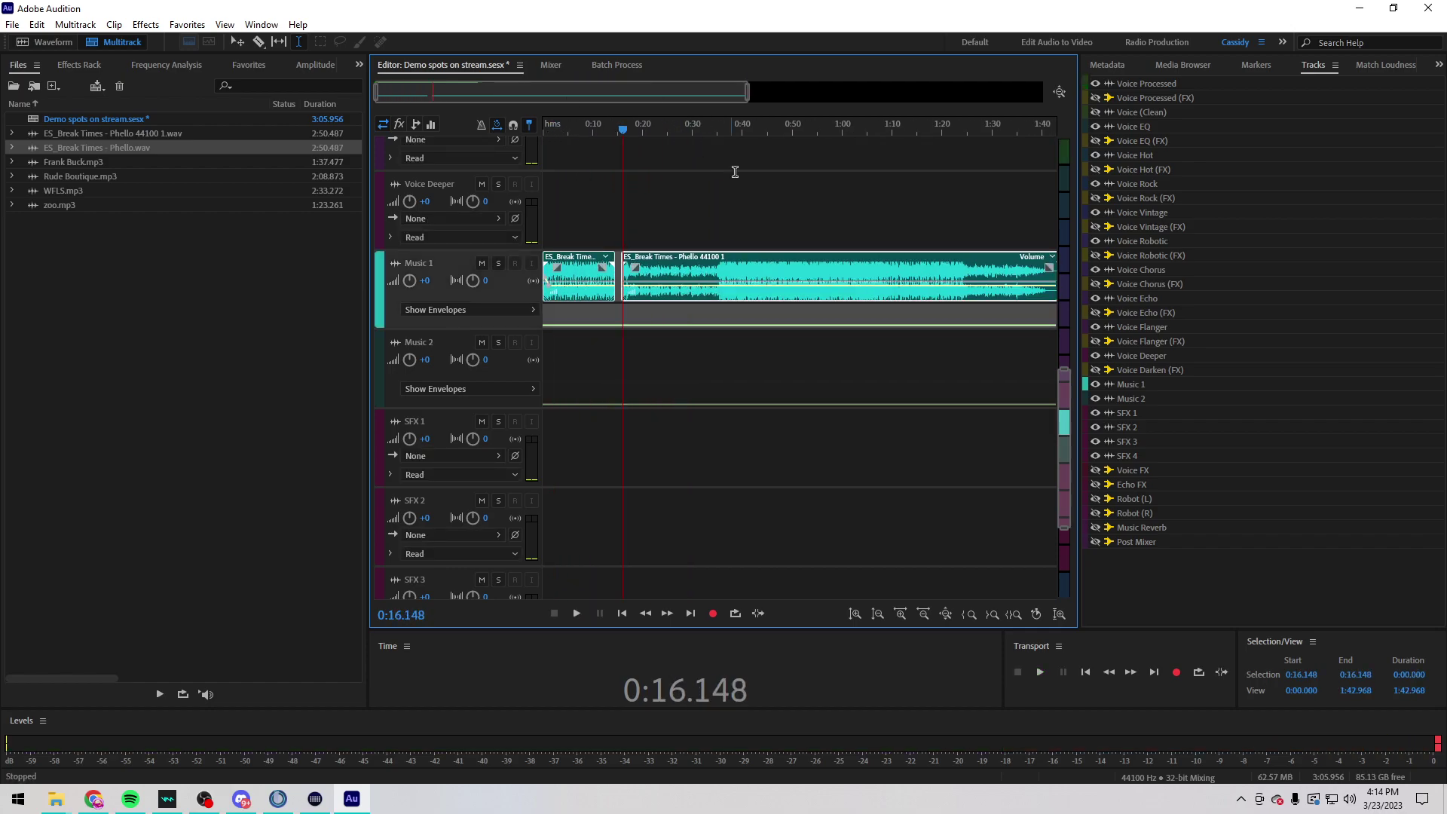
Step: Delete the quieter Music 1 section up to about 0:35 and slide the remaining clip back to overlap the first at about 0:14
{"action": "left_click", "coordinate": [784, 180]}
{"action": "left_click", "coordinate": [716, 265]}
{"action": "key", "text": "Delete"}
{"action": "left_click_drag", "start_coordinate": [717, 265], "coordinate": [629, 261]}
{"action": "left_click", "coordinate": [655, 239]}
{"action": "left_click_drag", "start_coordinate": [718, 256], "coordinate": [626, 258]}
{"action": "left_click", "coordinate": [628, 254]}
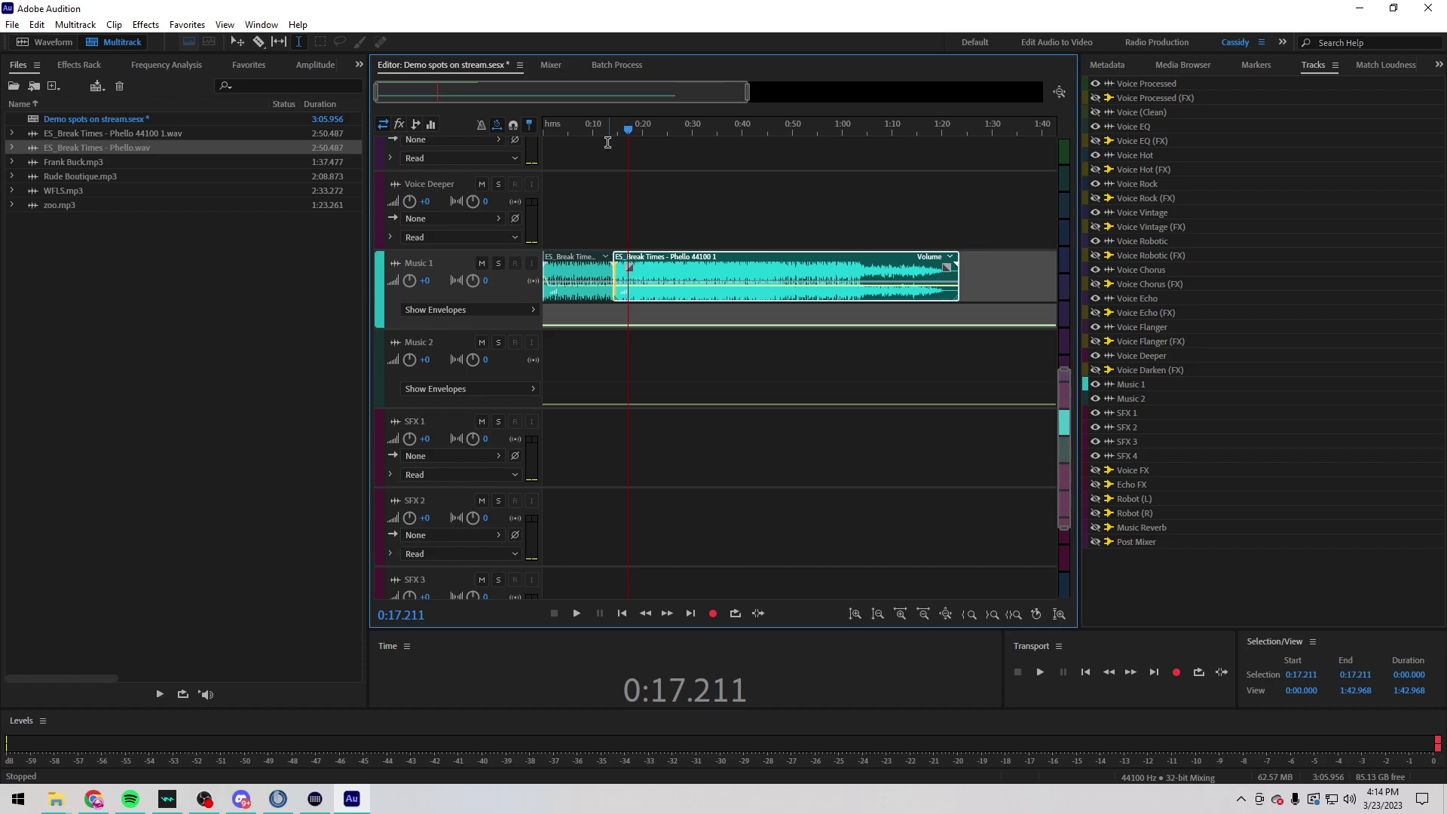
Step: Play across the join between the two Music 1 clips at about 0:14 to check the transition
{"action": "left_click", "coordinate": [612, 130]}
{"action": "key", "text": "space"}
{"action": "scroll", "coordinate": [612, 134], "scroll_direction": "up", "scroll_amount": 8}
{"action": "scroll", "coordinate": [611, 134], "scroll_direction": "down", "scroll_amount": 5}
Step: Lower the second music clip's volume envelope from about 0:14.8 and replay the join from about 0:13.2
{"action": "scroll", "coordinate": [608, 132], "scroll_direction": "up", "scroll_amount": 6}
{"action": "scroll", "coordinate": [632, 199], "scroll_direction": "down", "scroll_amount": 3}
{"action": "key", "text": "space"}
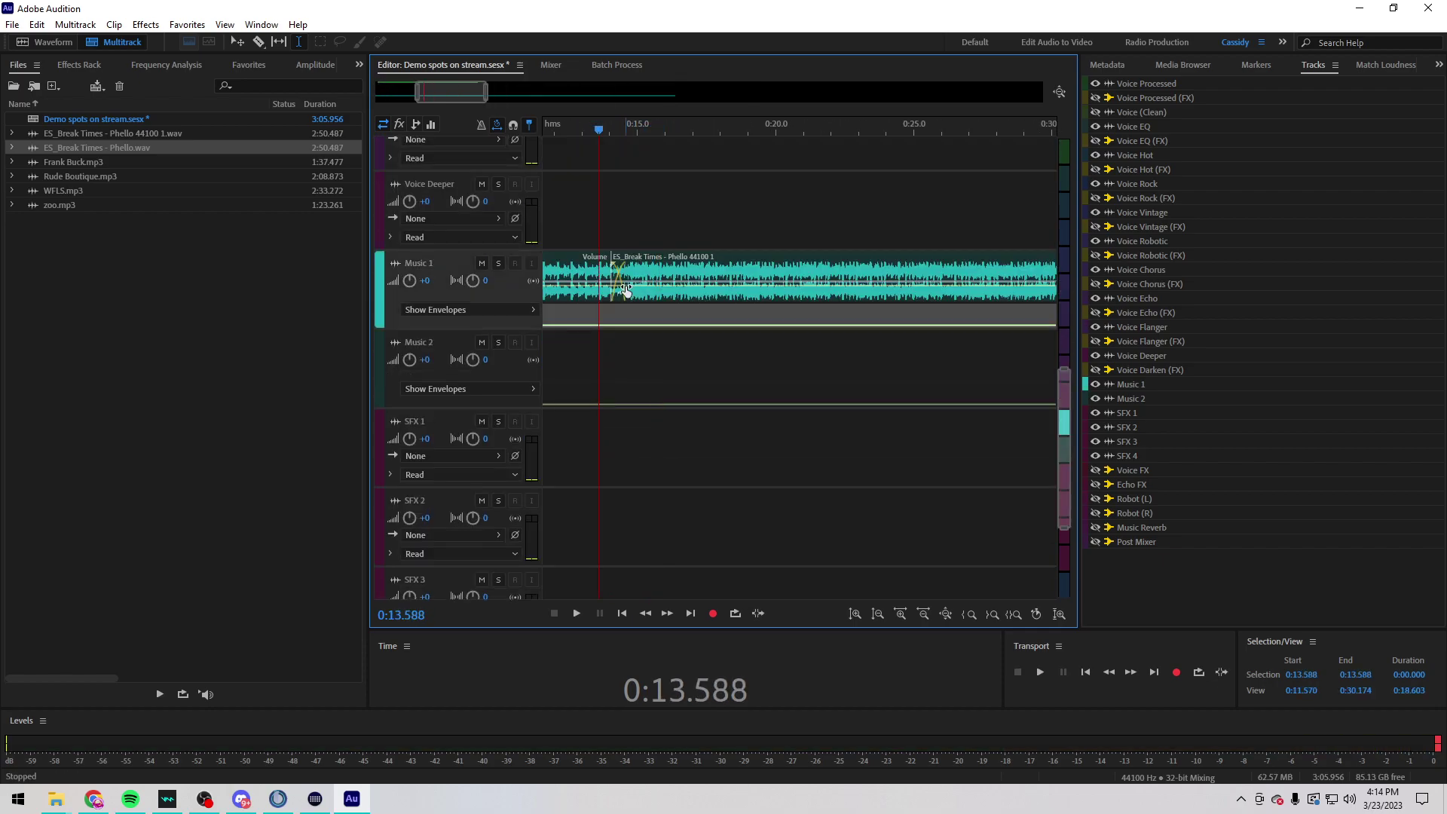
{"action": "left_click", "coordinate": [633, 291]}
{"action": "scroll", "coordinate": [626, 143], "scroll_direction": "up", "scroll_amount": 3}
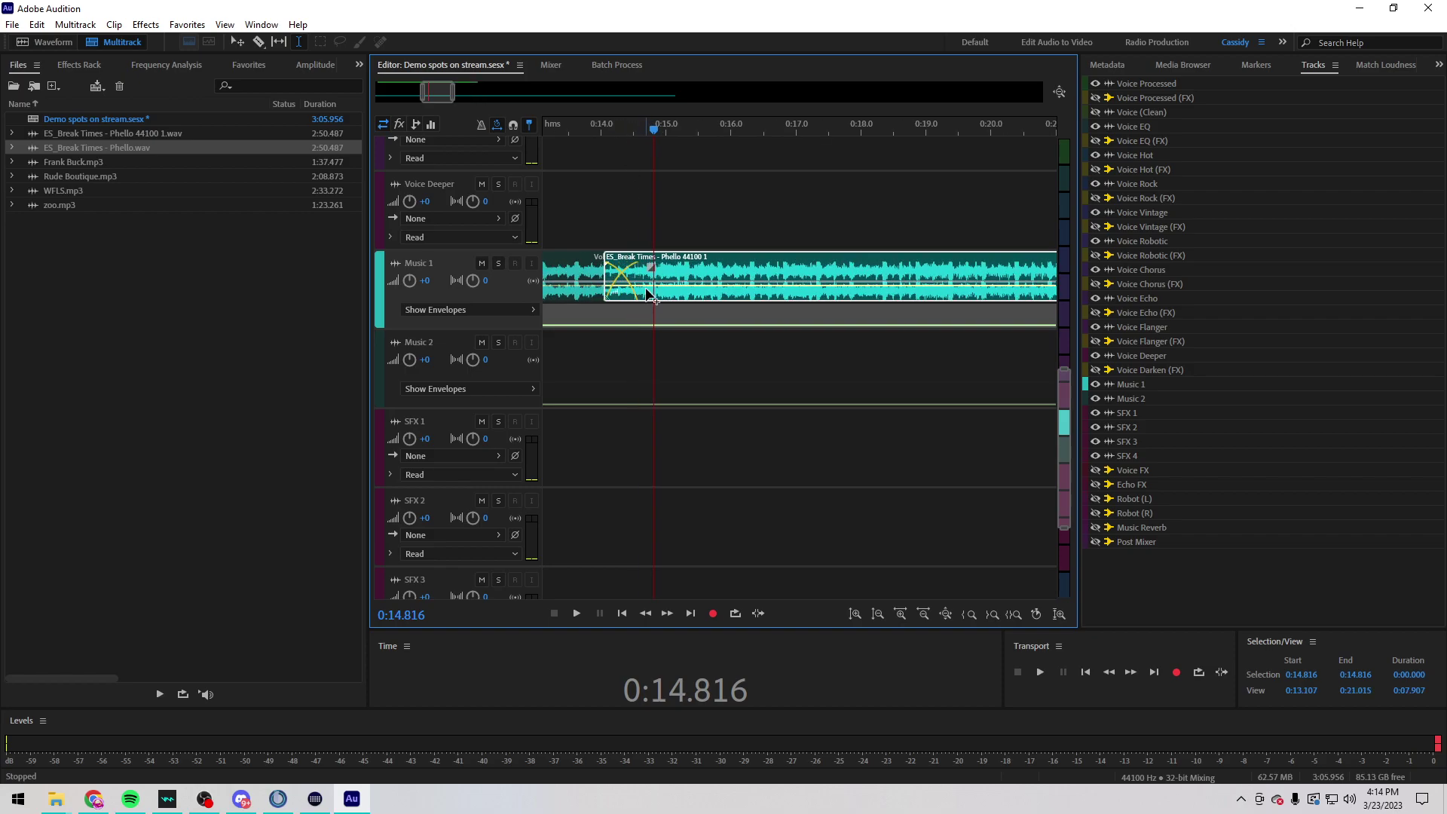
{"action": "left_click_drag", "start_coordinate": [650, 284], "coordinate": [652, 287]}
{"action": "left_click_drag", "start_coordinate": [633, 130], "coordinate": [549, 129]}
{"action": "key", "text": "space"}
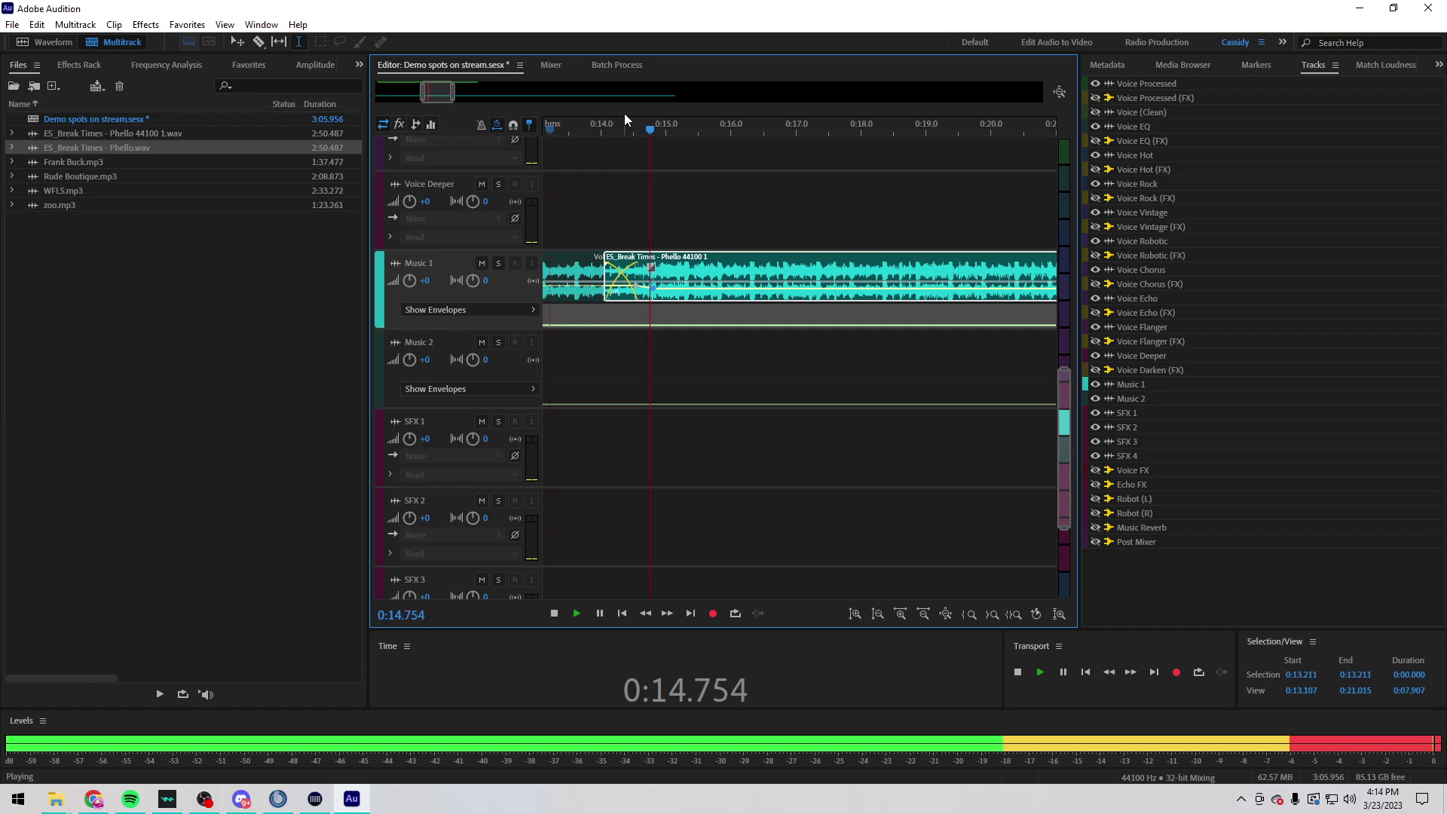
Step: Trim the end of the second Music 1 clip back to about 0:29.3
{"action": "scroll", "coordinate": [644, 128], "scroll_direction": "down", "scroll_amount": 4}
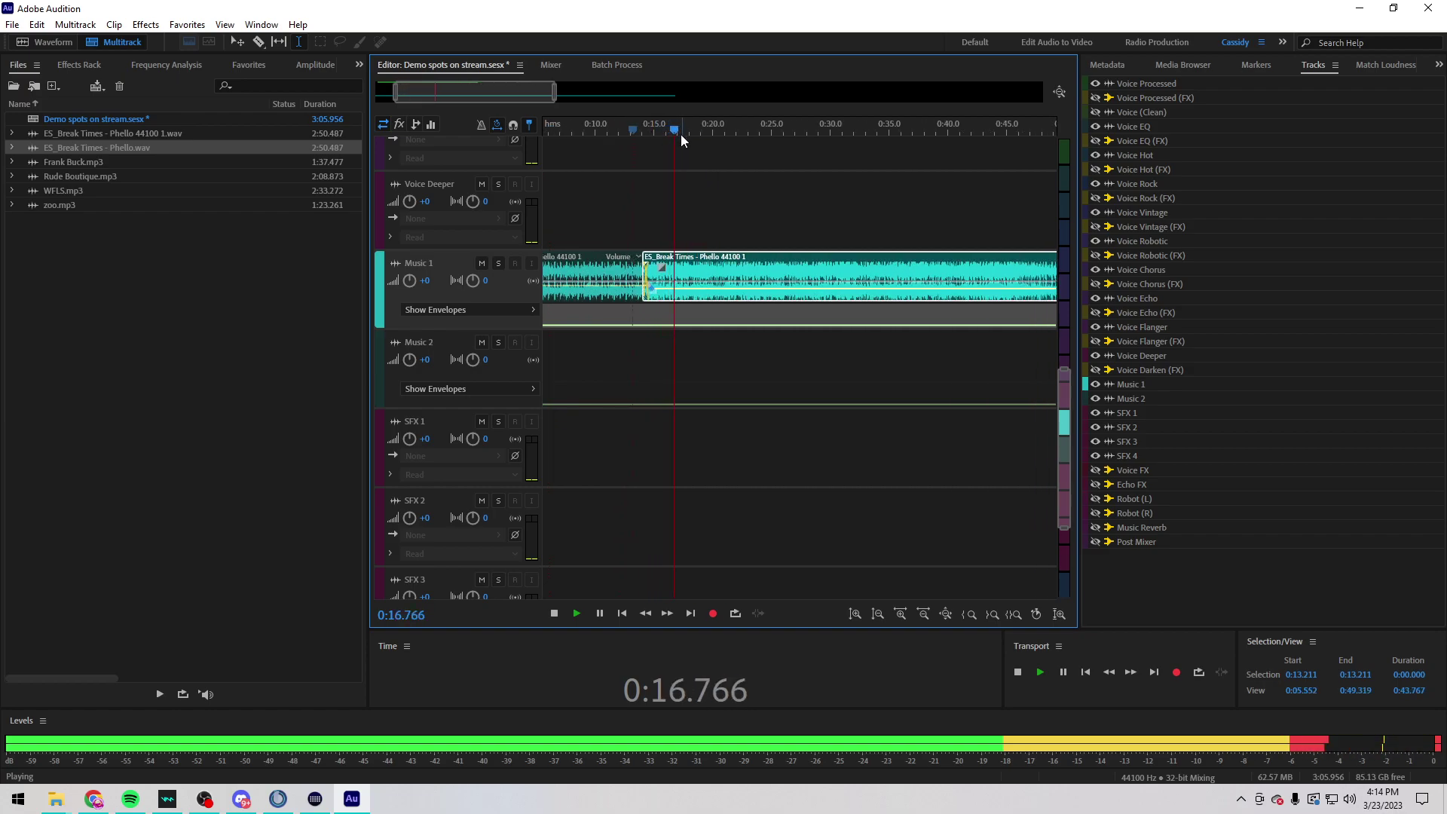
{"action": "scroll", "coordinate": [658, 128], "scroll_direction": "down", "scroll_amount": 3}
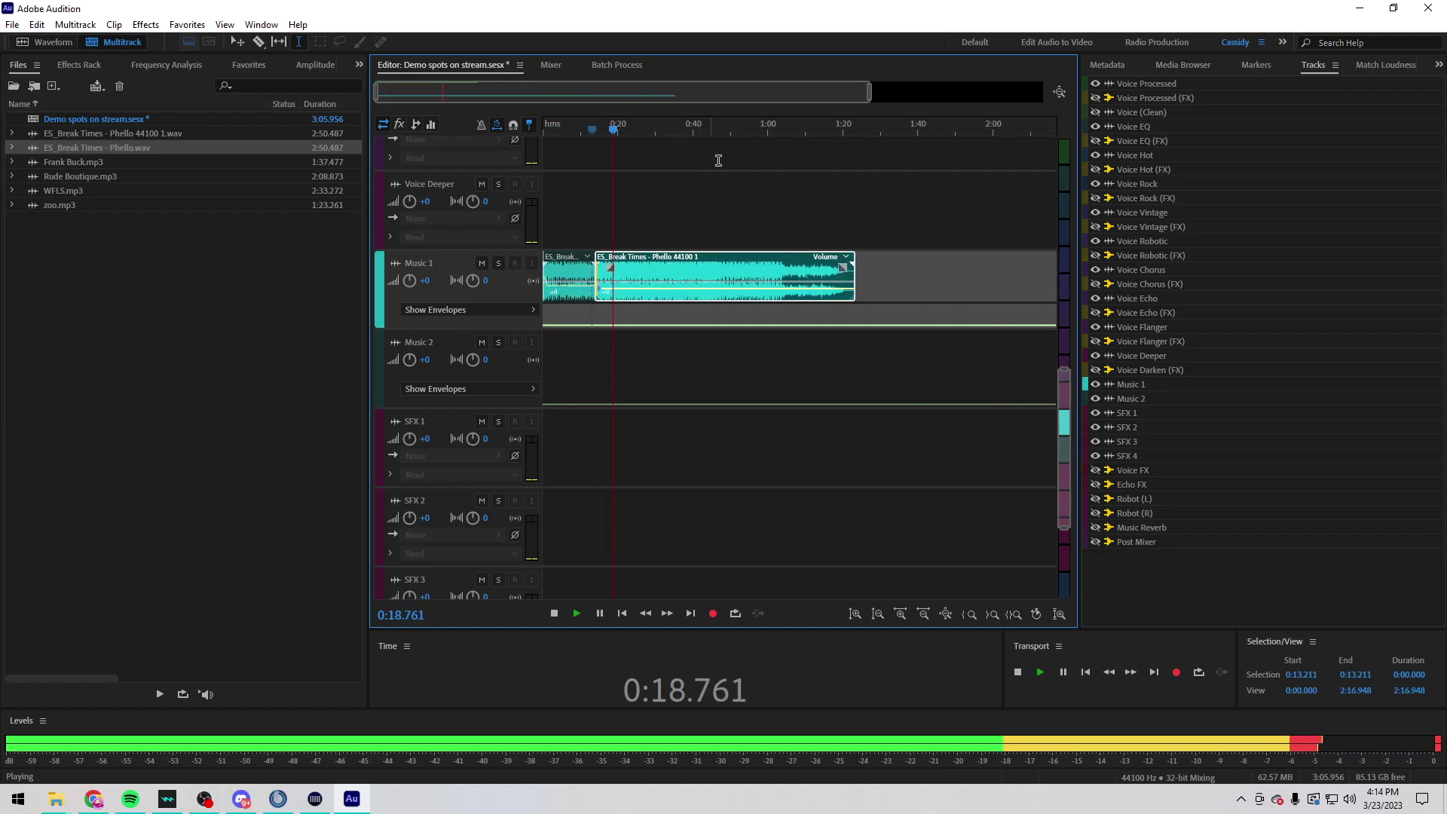
{"action": "left_click", "coordinate": [852, 273]}
{"action": "left_click_drag", "start_coordinate": [854, 273], "coordinate": [648, 280]}
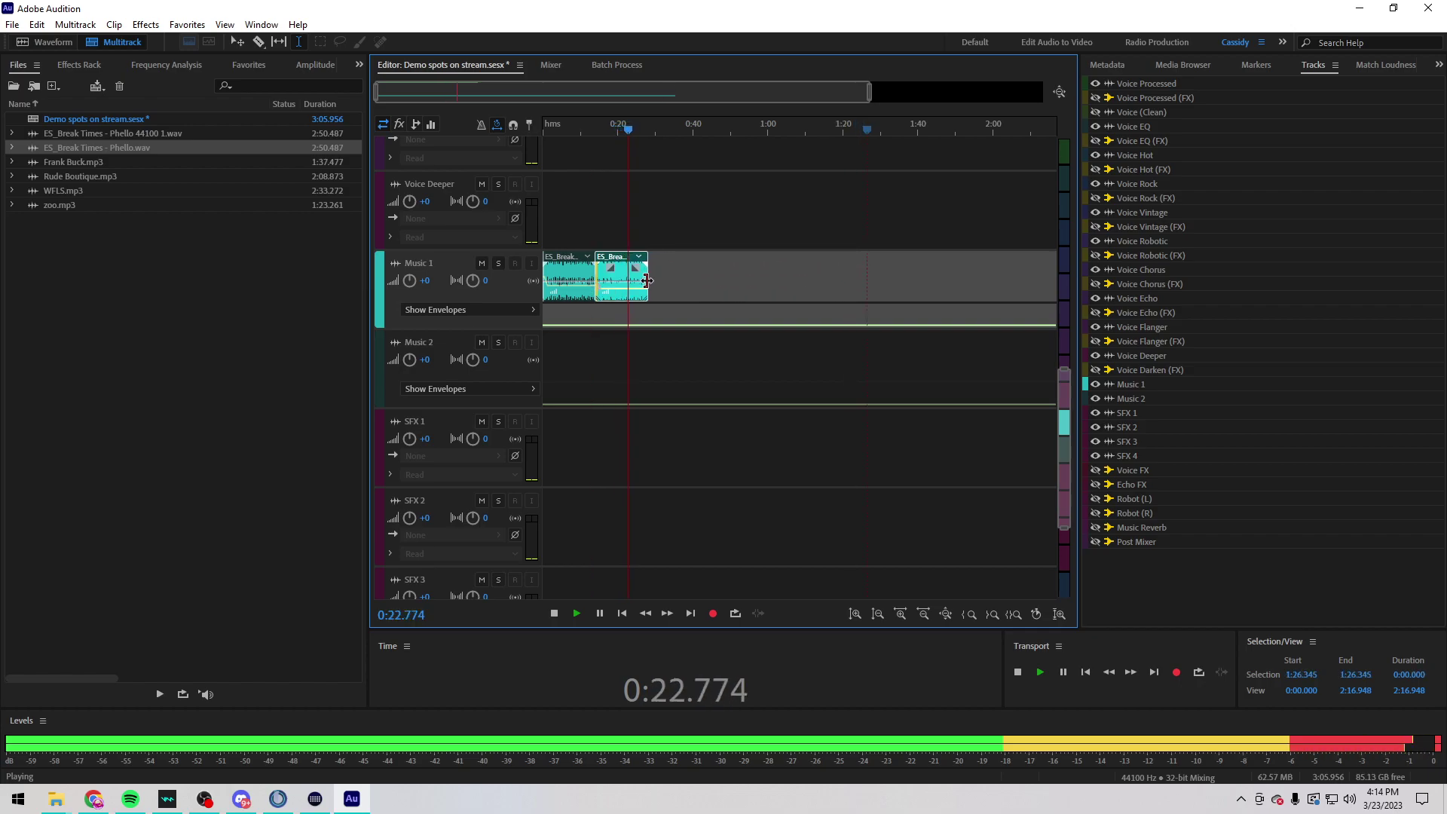
{"action": "scroll", "coordinate": [637, 132], "scroll_direction": "up", "scroll_amount": 6}
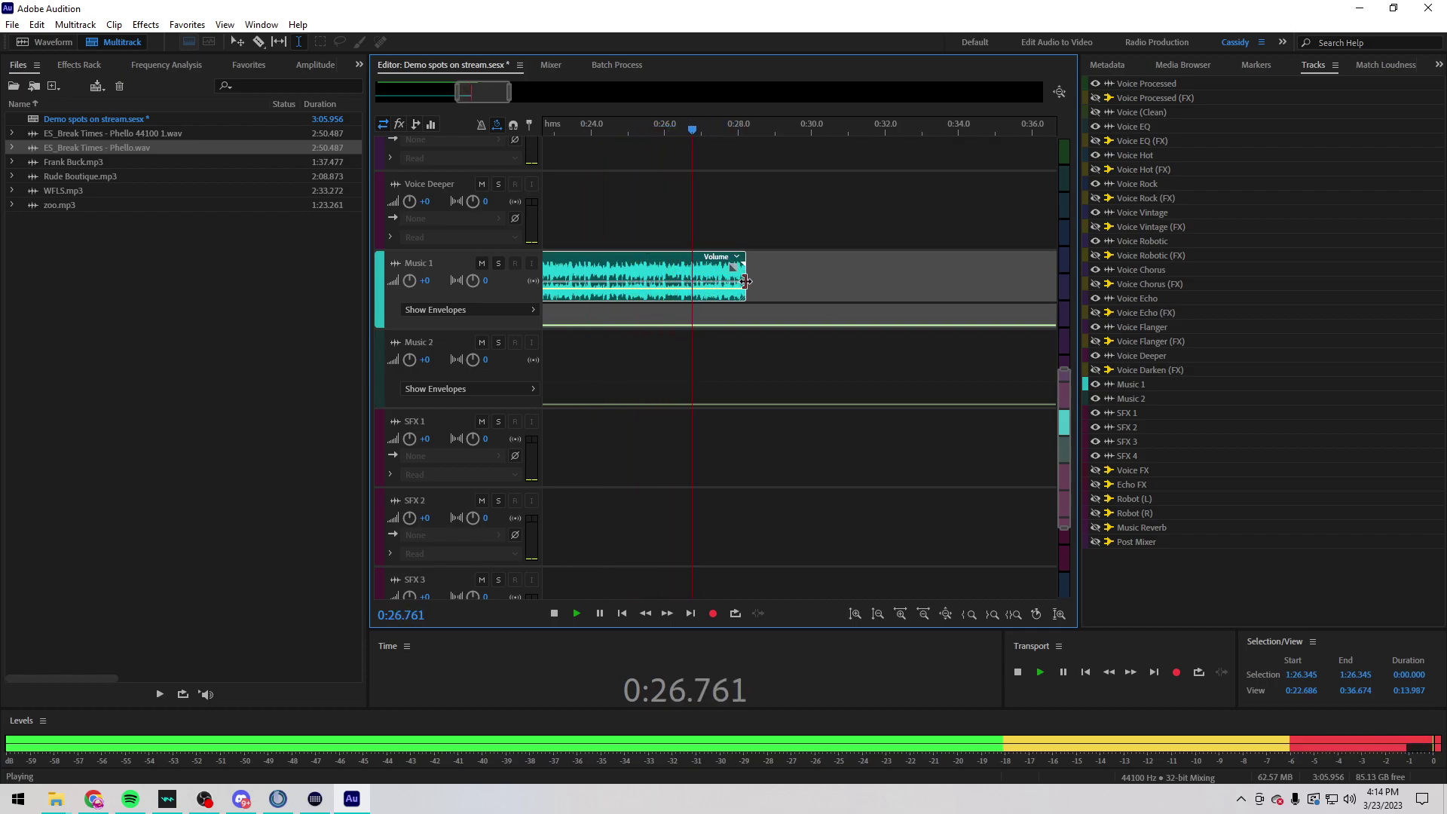
{"action": "scroll", "coordinate": [767, 134], "scroll_direction": "up", "scroll_amount": 4}
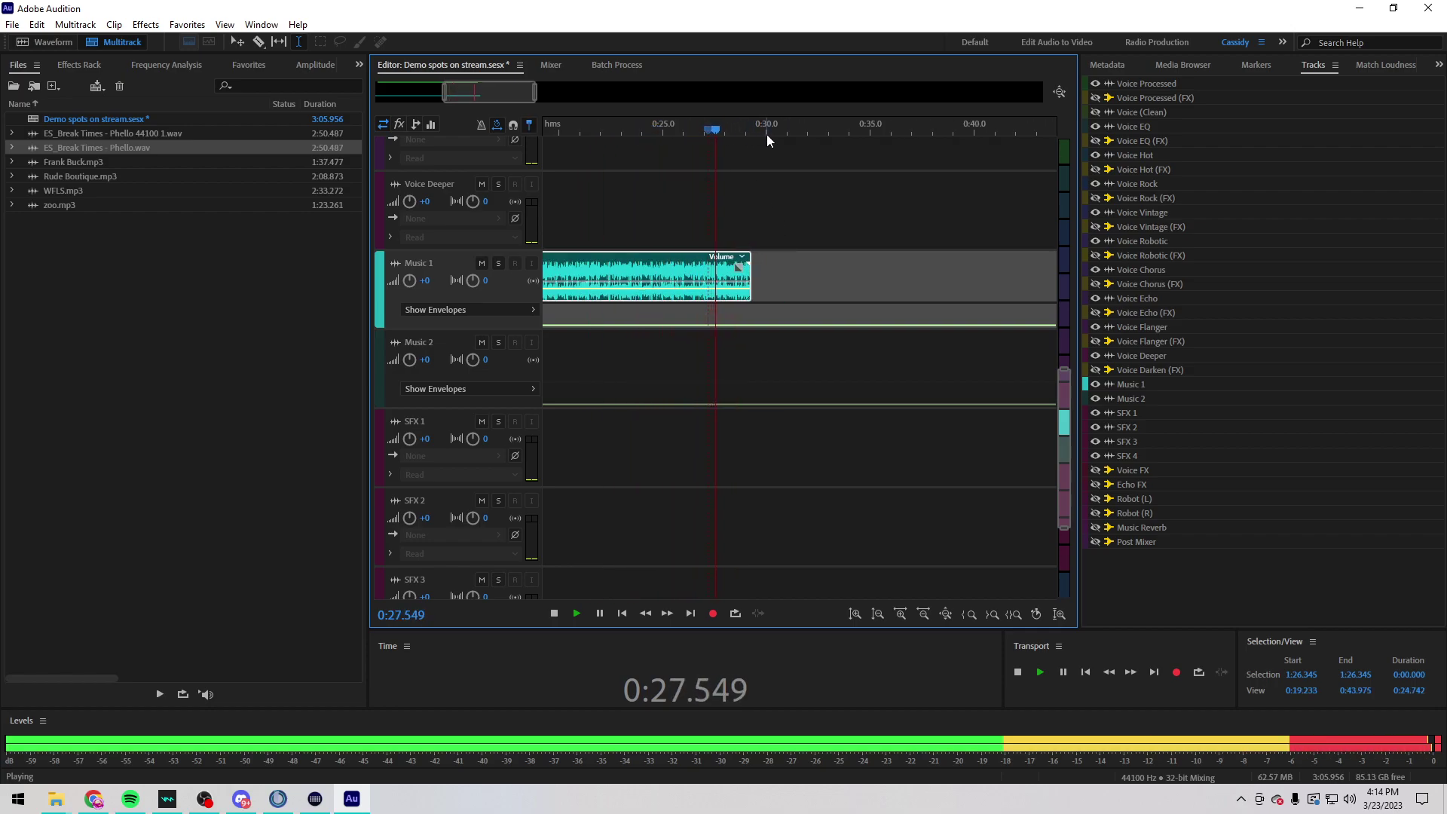
Step: Add a fade-out of about one second to the end of the music and replay it from about 0:27.2
{"action": "left_click_drag", "start_coordinate": [708, 269], "coordinate": [646, 266]}
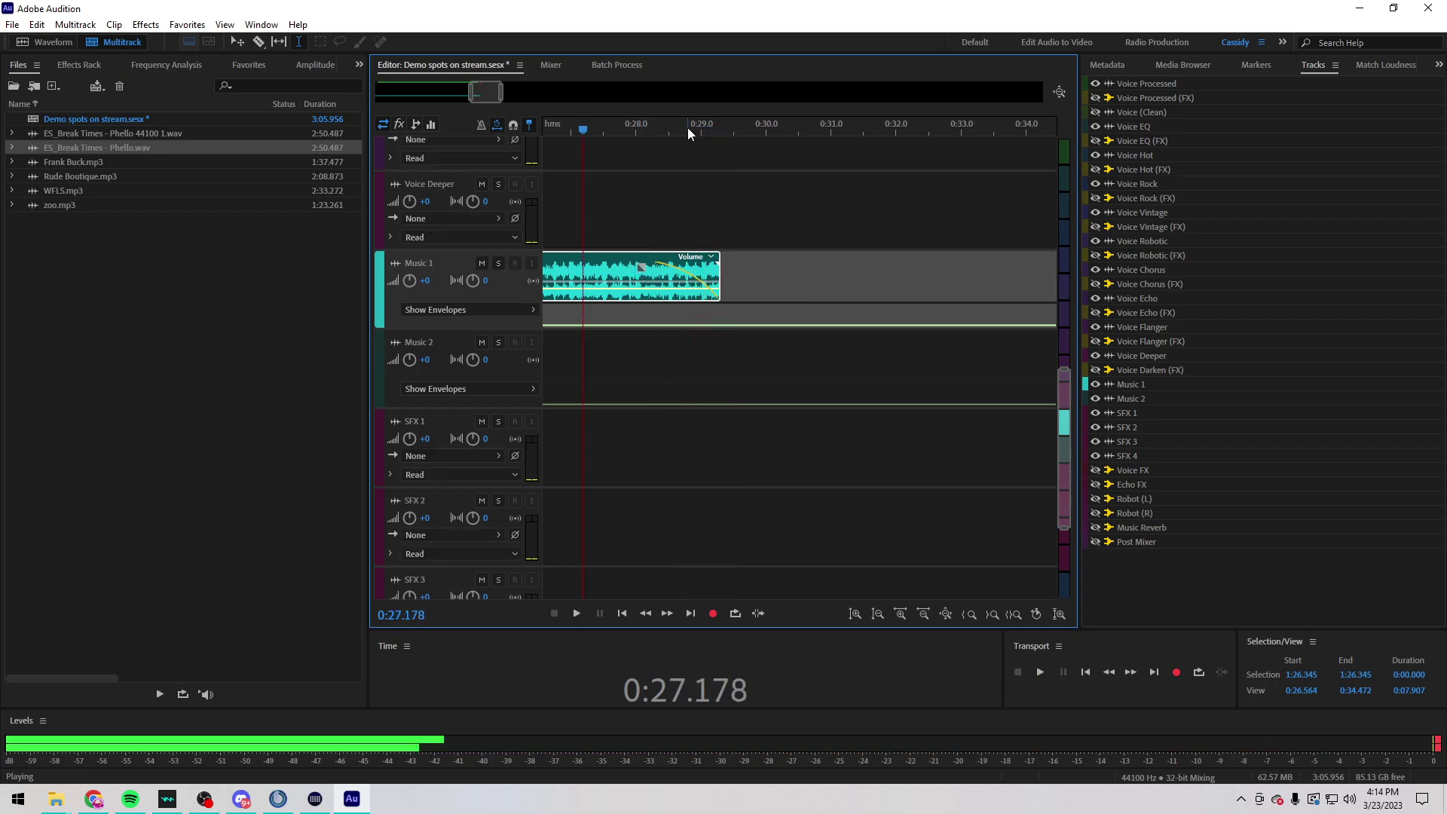
{"action": "left_click_drag", "start_coordinate": [675, 129], "coordinate": [649, 128]}
{"action": "key", "text": "space"}
{"action": "key", "text": "space"}
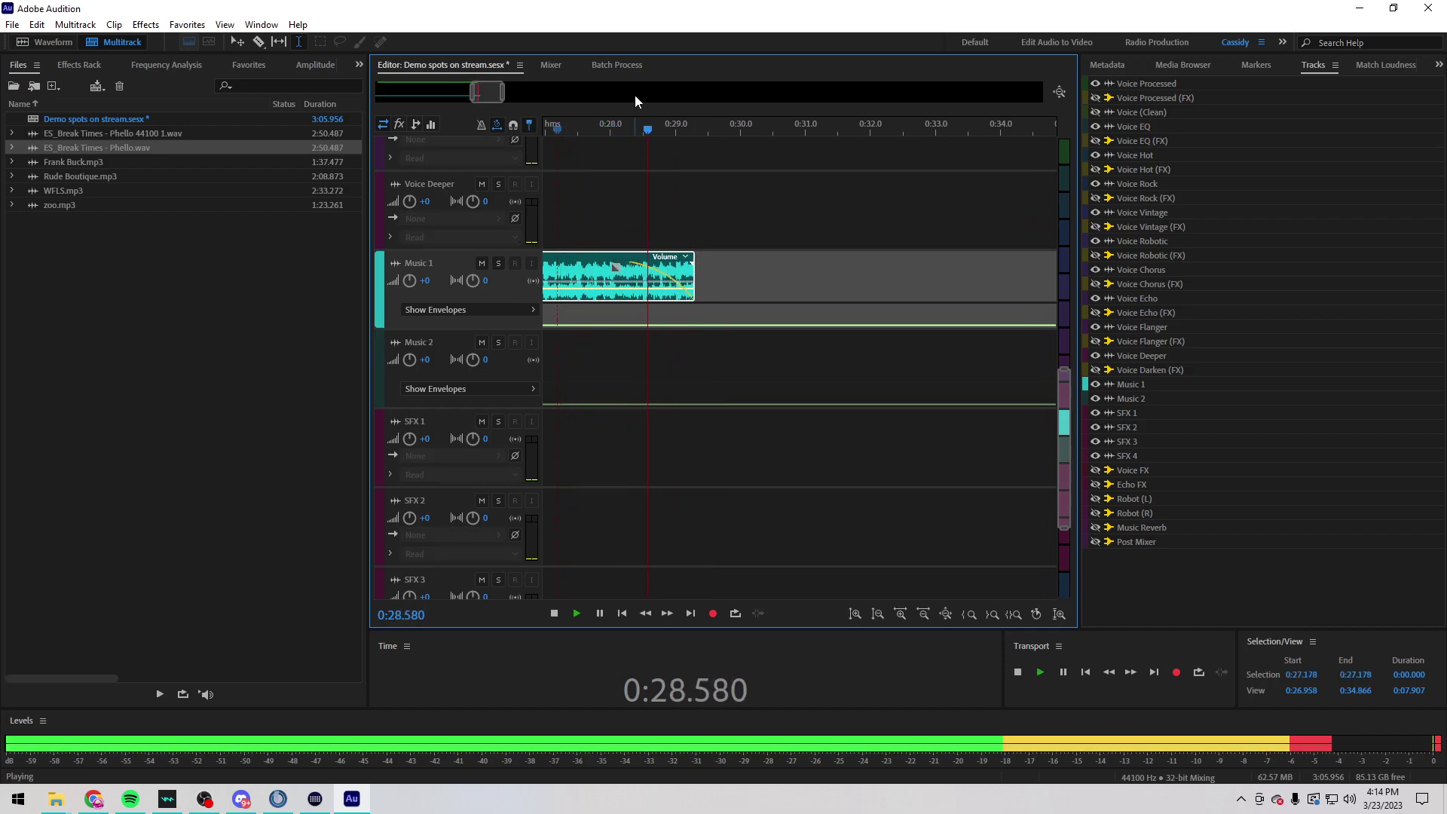
{"action": "key", "text": "space"}
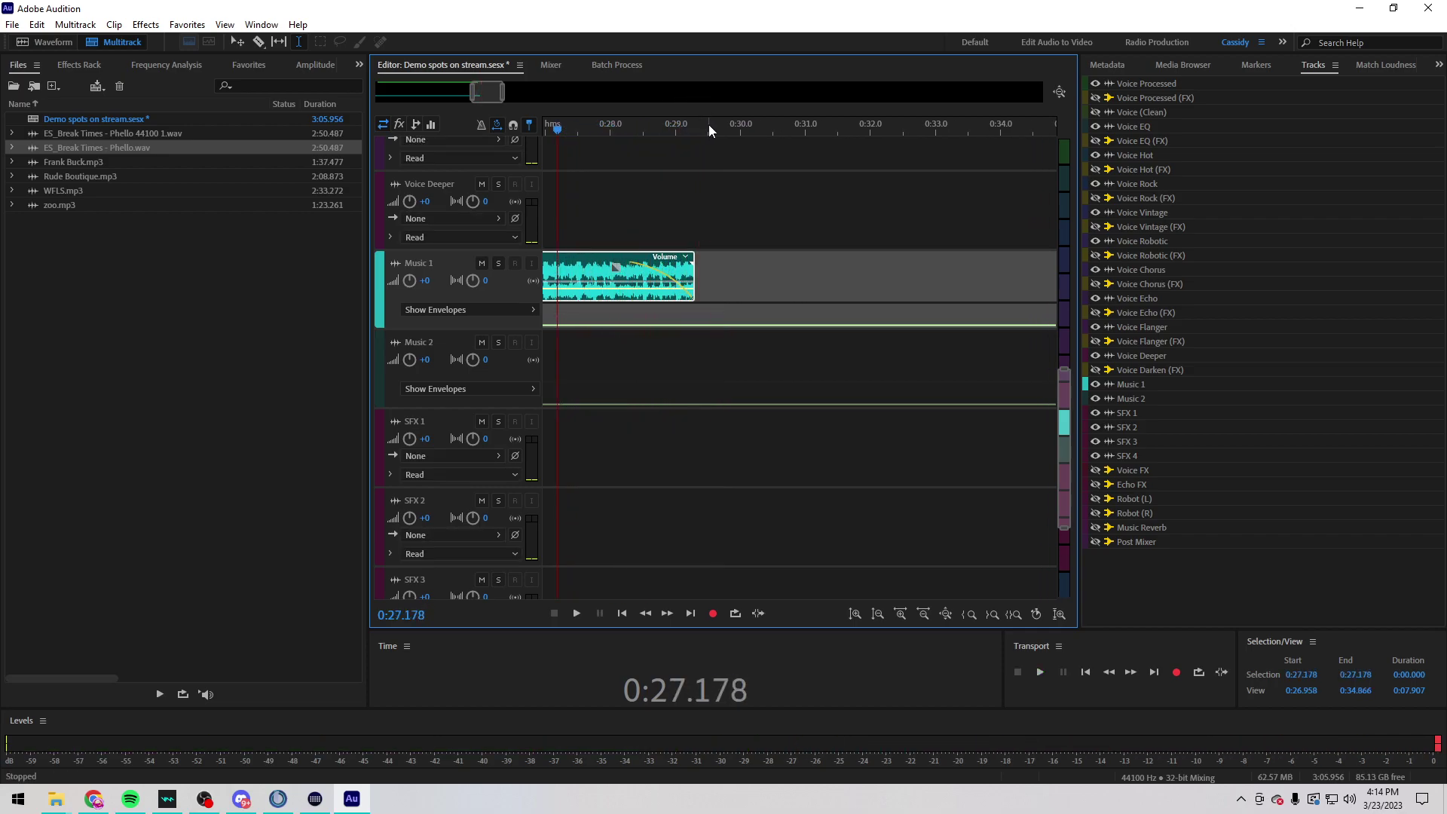
Step: Examine where the voice and music endings fall on the timeline around 0:29
{"action": "scroll", "coordinate": [708, 122], "scroll_direction": "down", "scroll_amount": 5}
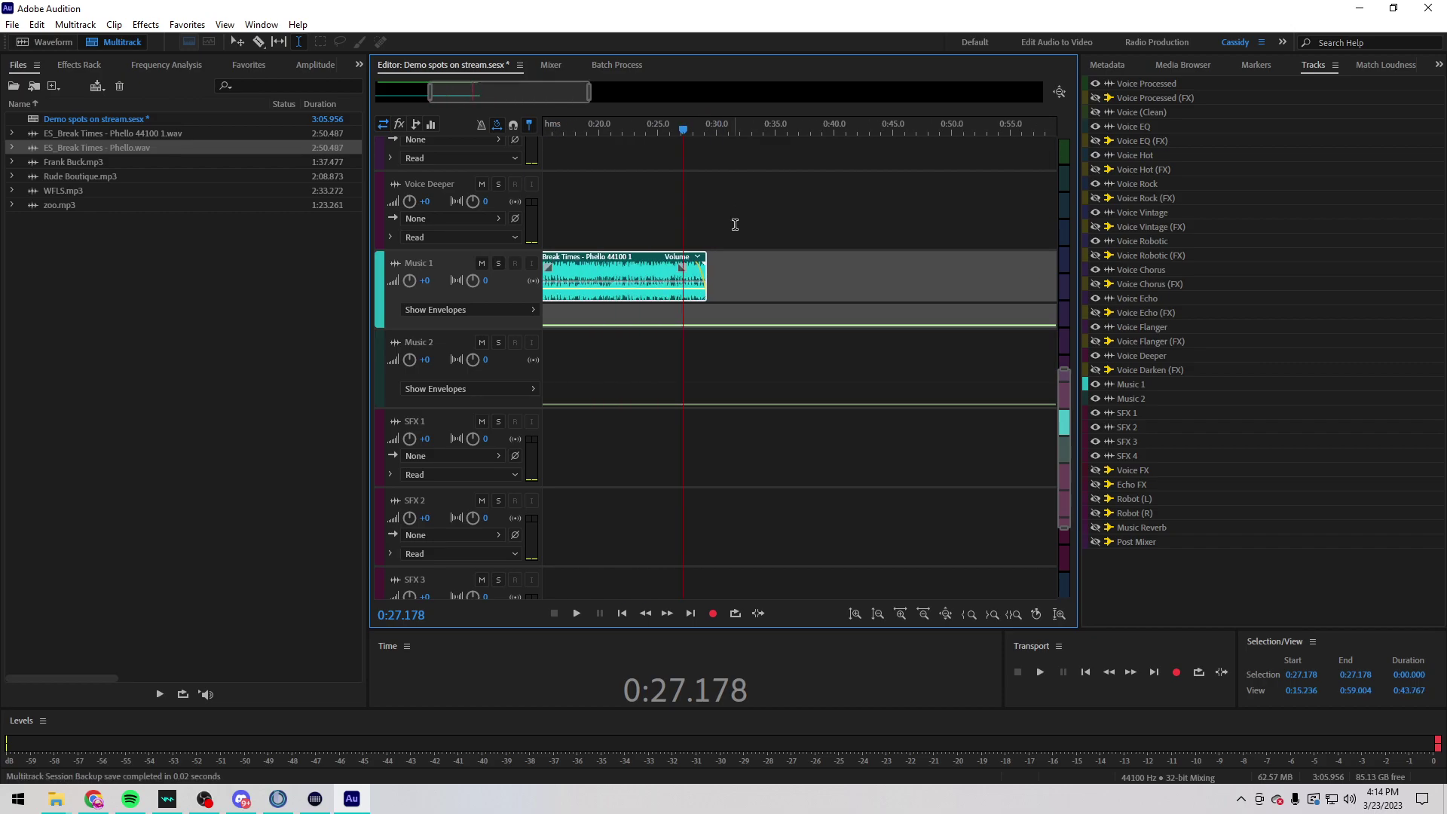
{"action": "scroll", "coordinate": [707, 124], "scroll_direction": "up", "scroll_amount": 3}
{"action": "scroll", "coordinate": [707, 145], "scroll_direction": "up", "scroll_amount": 5}
{"action": "scroll", "coordinate": [708, 313], "scroll_direction": "down", "scroll_amount": 2}
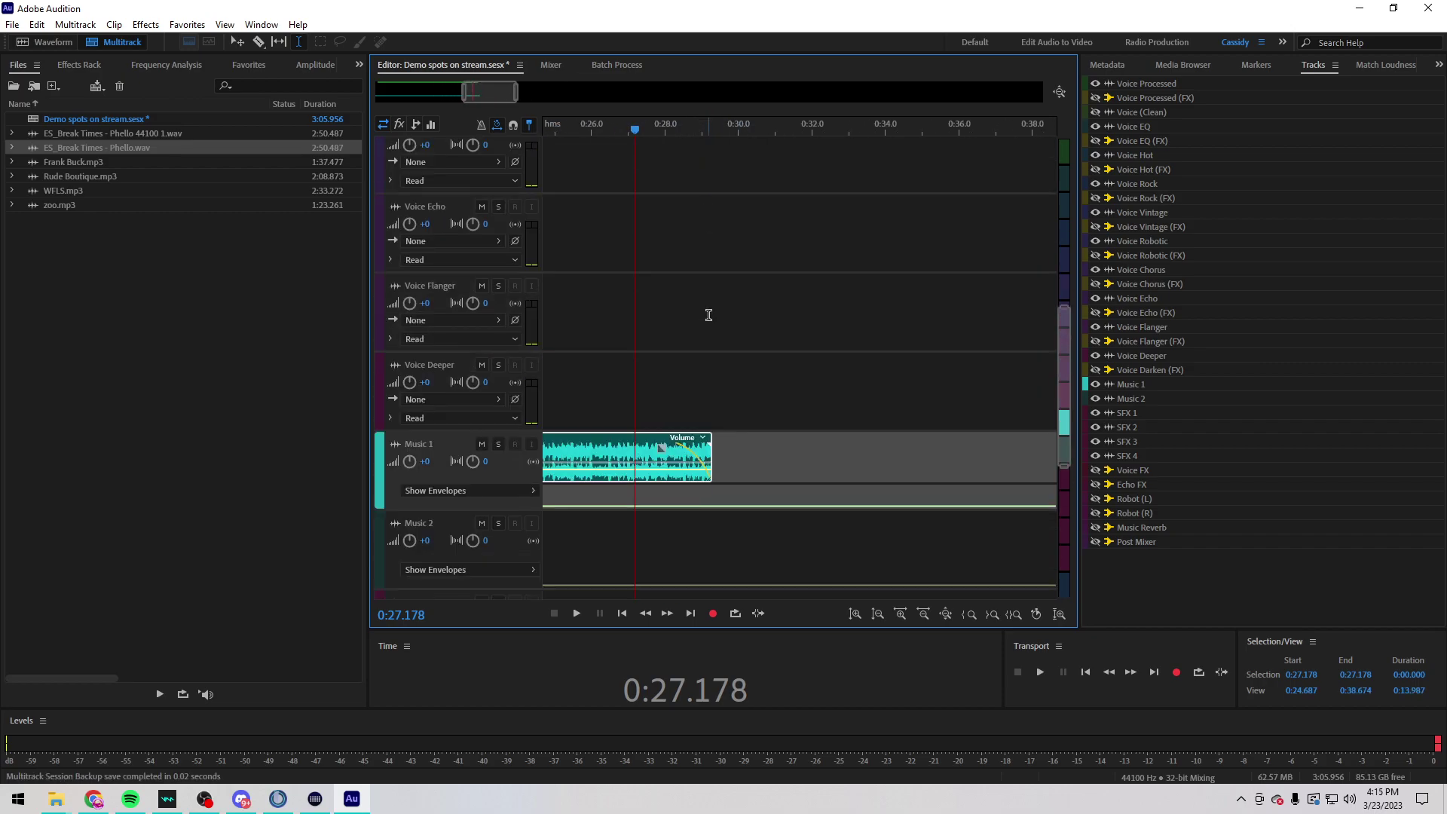
{"action": "scroll", "coordinate": [706, 132], "scroll_direction": "up", "scroll_amount": 4}
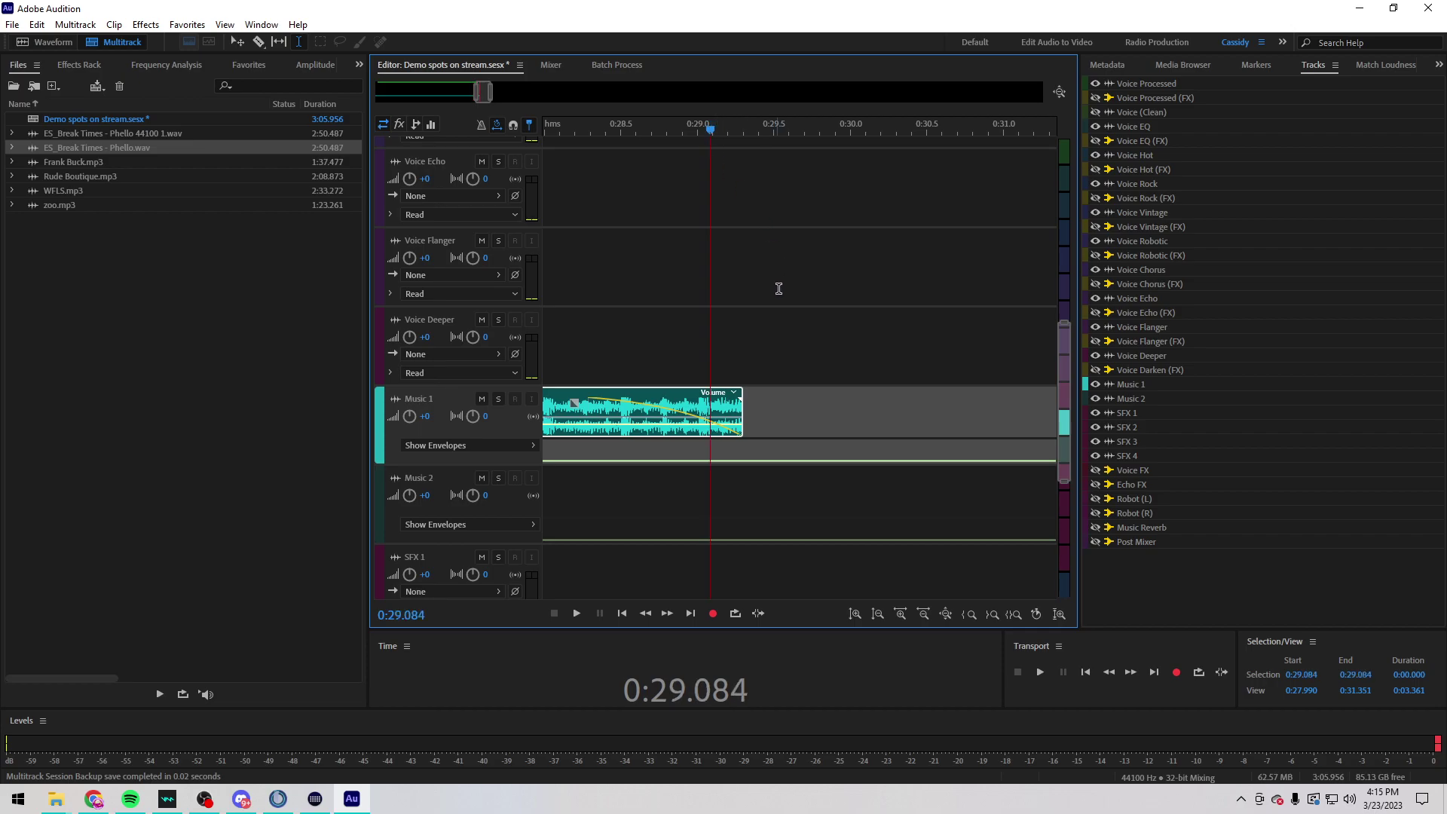
{"action": "scroll", "coordinate": [773, 134], "scroll_direction": "down", "scroll_amount": 10}
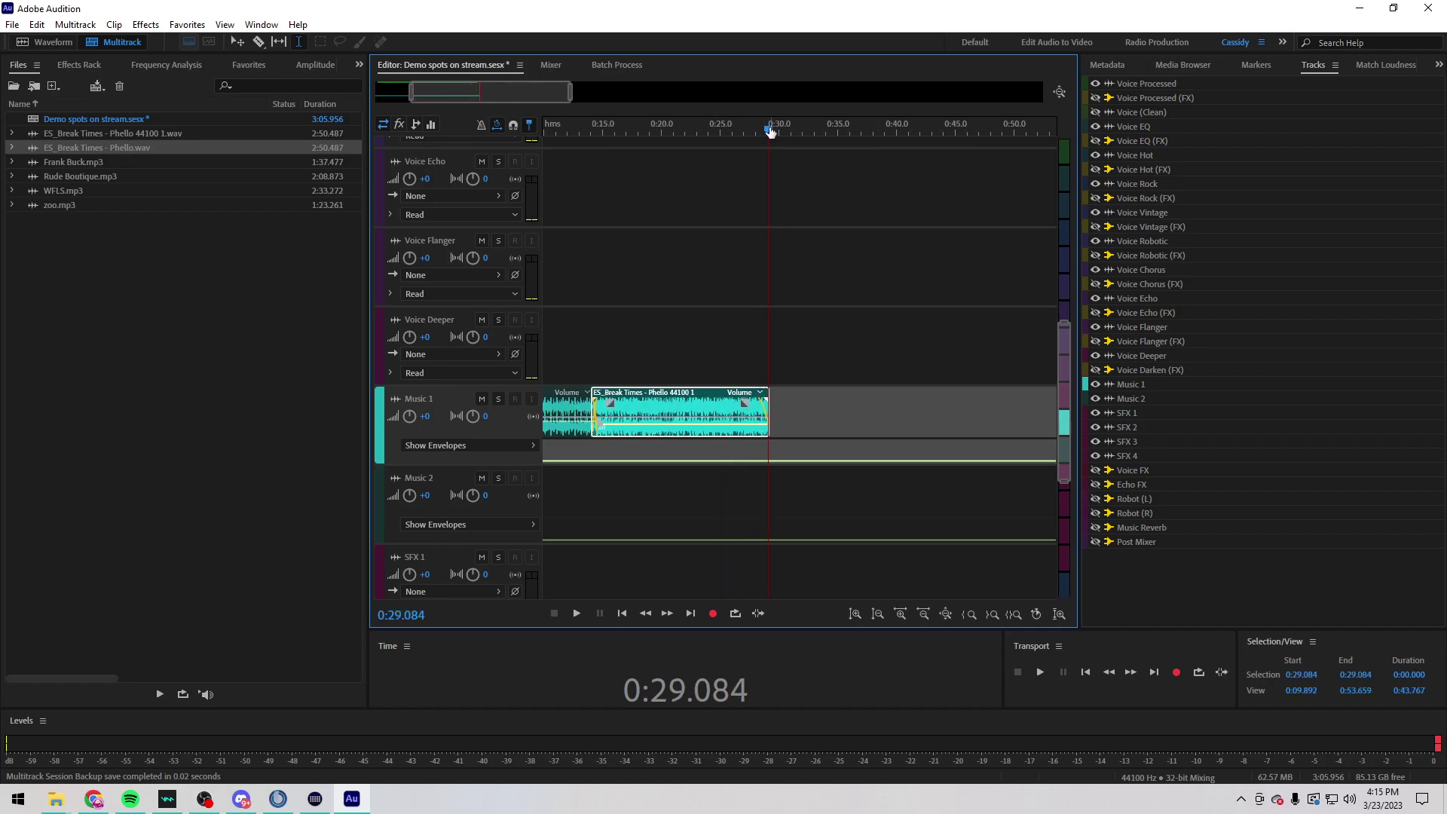
{"action": "scroll", "coordinate": [750, 423], "scroll_direction": "down", "scroll_amount": 3}
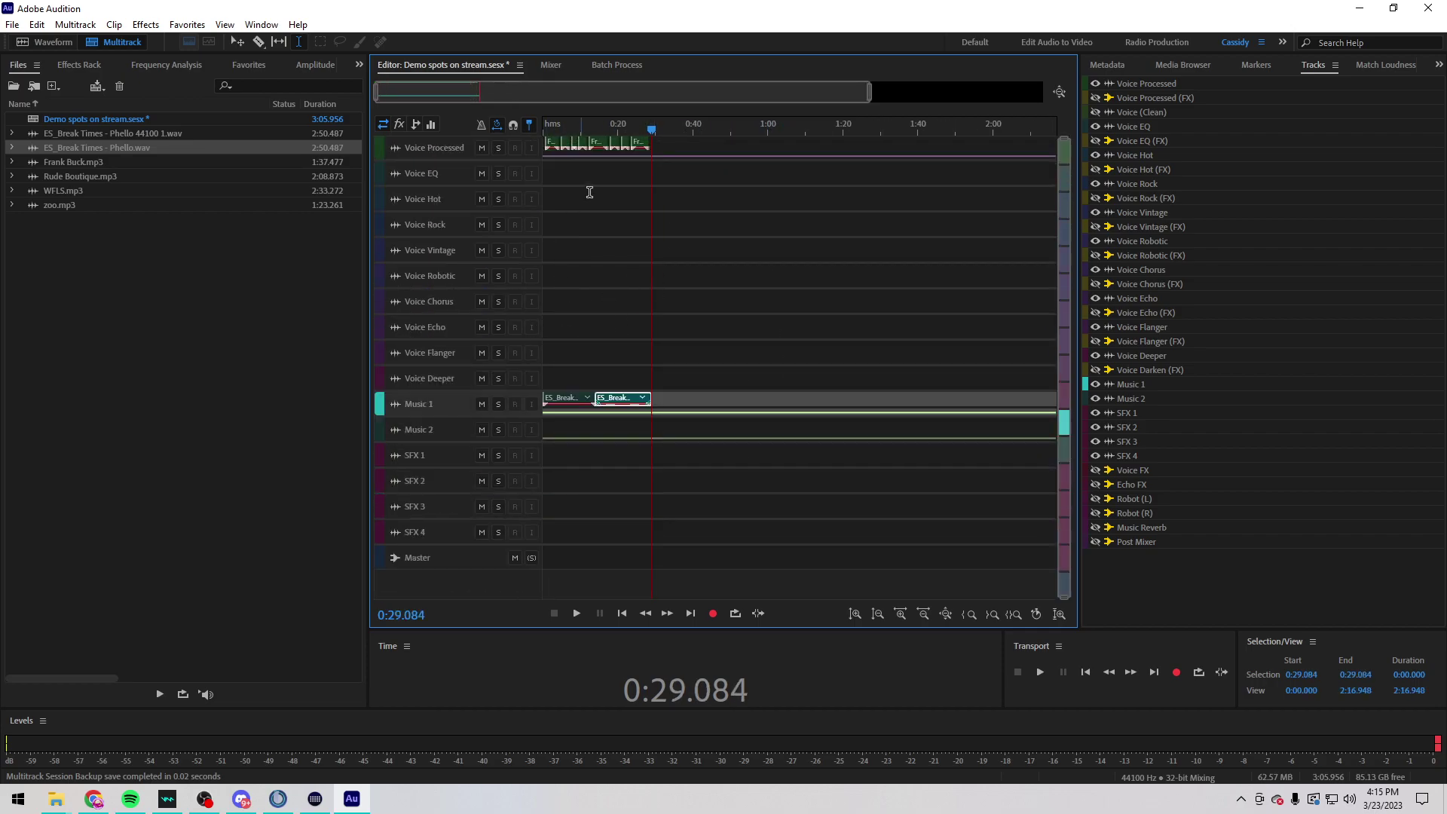
Step: Time-stretch the selected voice and music clips to 103% so the music ends at about 0:30.3
{"action": "left_click", "coordinate": [700, 490]}
{"action": "left_click", "coordinate": [667, 460]}
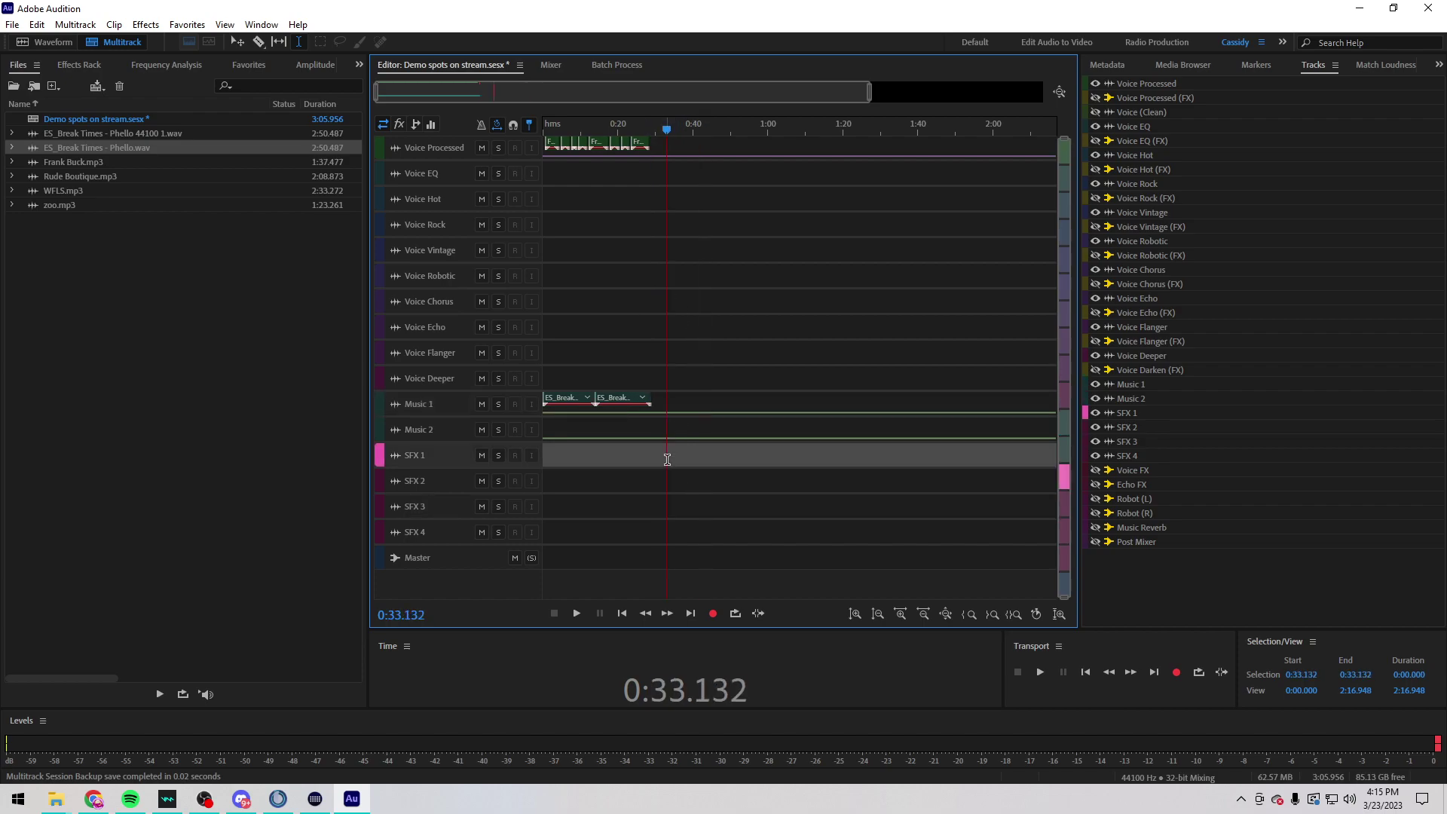
{"action": "left_click", "coordinate": [668, 481]}
{"action": "scroll", "coordinate": [678, 125], "scroll_direction": "up", "scroll_amount": 6}
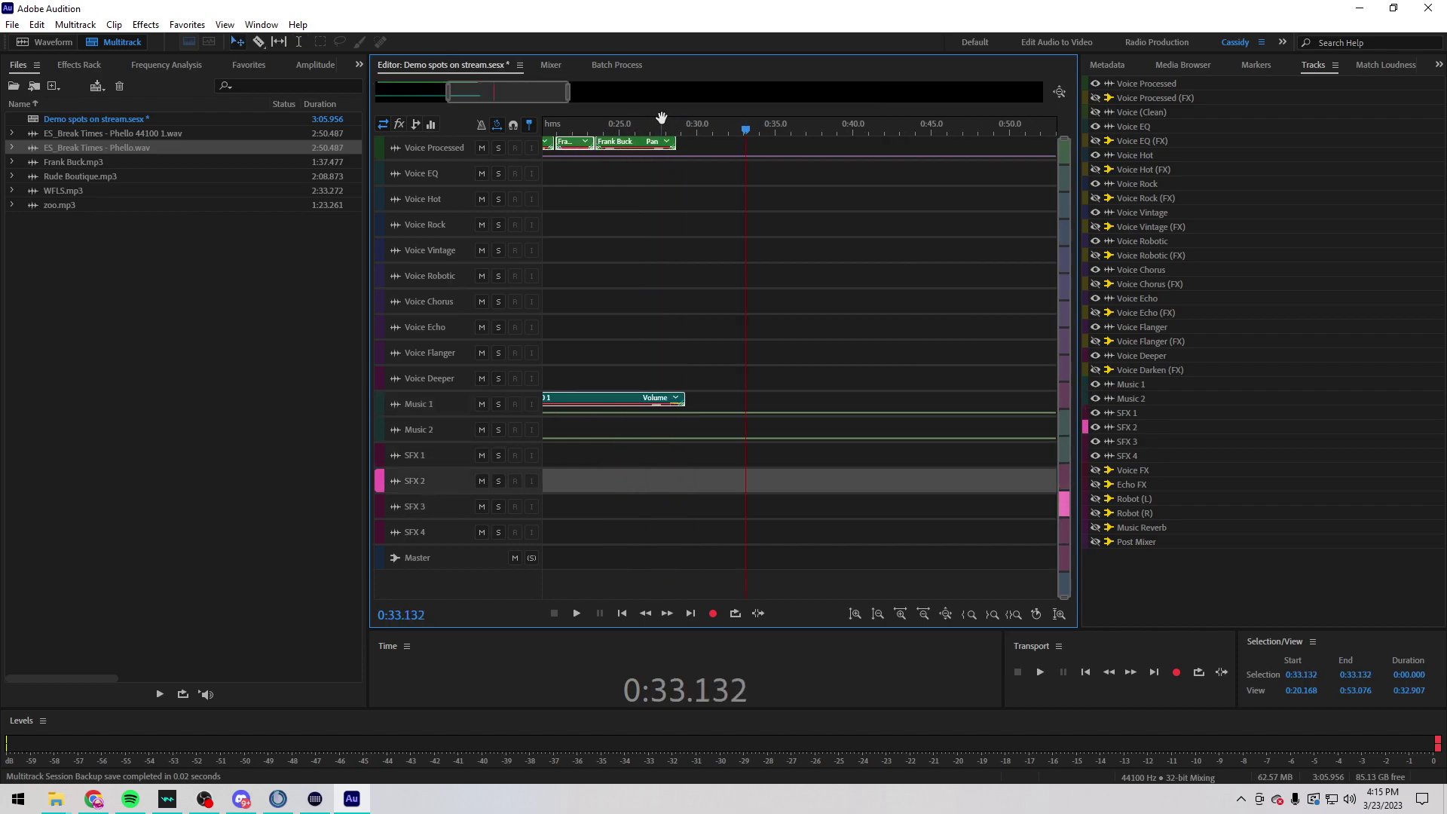
{"action": "scroll", "coordinate": [506, 302], "scroll_direction": "up", "scroll_amount": 2}
{"action": "scroll", "coordinate": [675, 316], "scroll_direction": "up", "scroll_amount": 2}
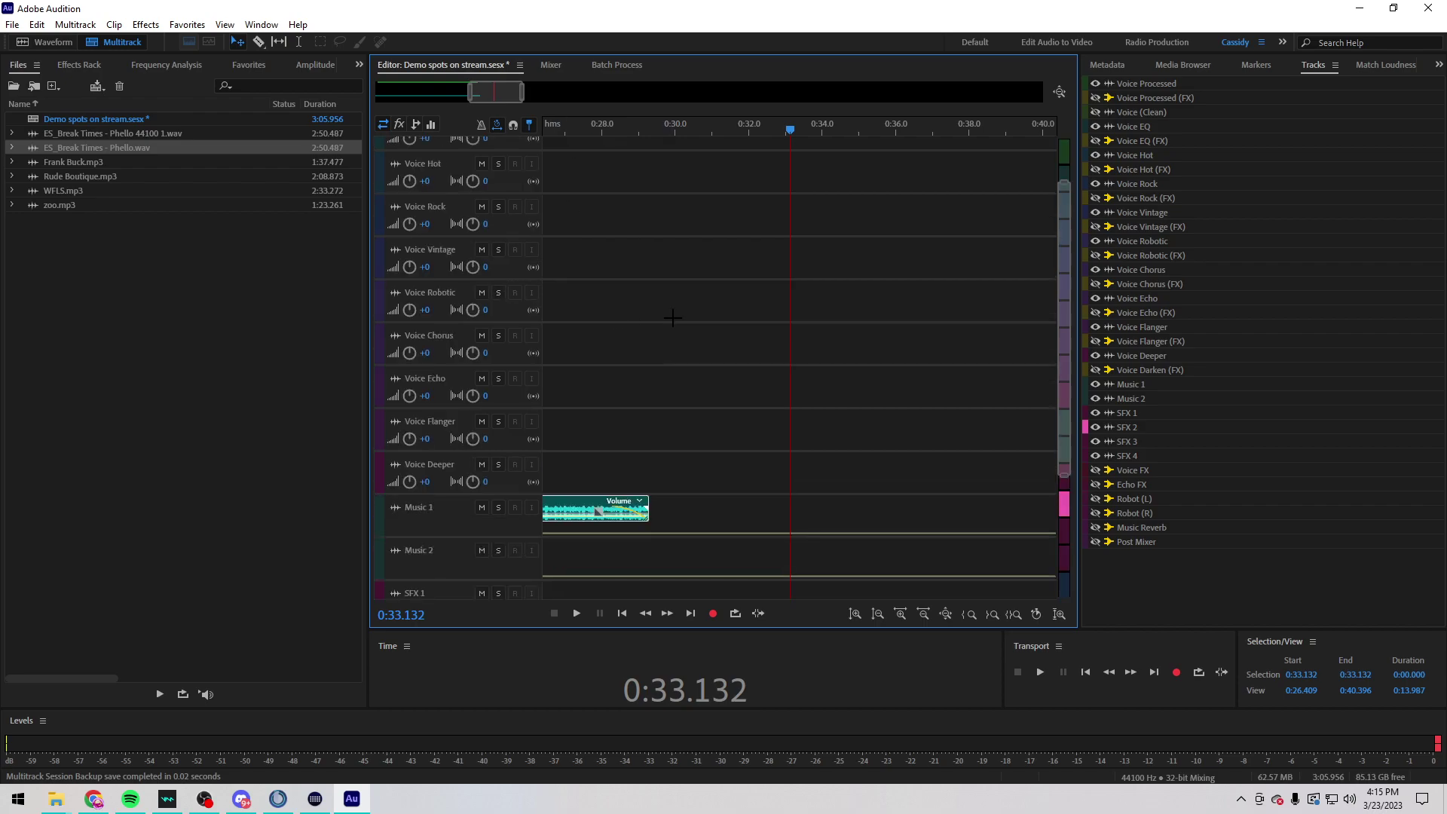
{"action": "scroll", "coordinate": [673, 122], "scroll_direction": "up", "scroll_amount": 2}
{"action": "scroll", "coordinate": [697, 245], "scroll_direction": "down", "scroll_amount": 1}
{"action": "scroll", "coordinate": [699, 250], "scroll_direction": "up", "scroll_amount": 1}
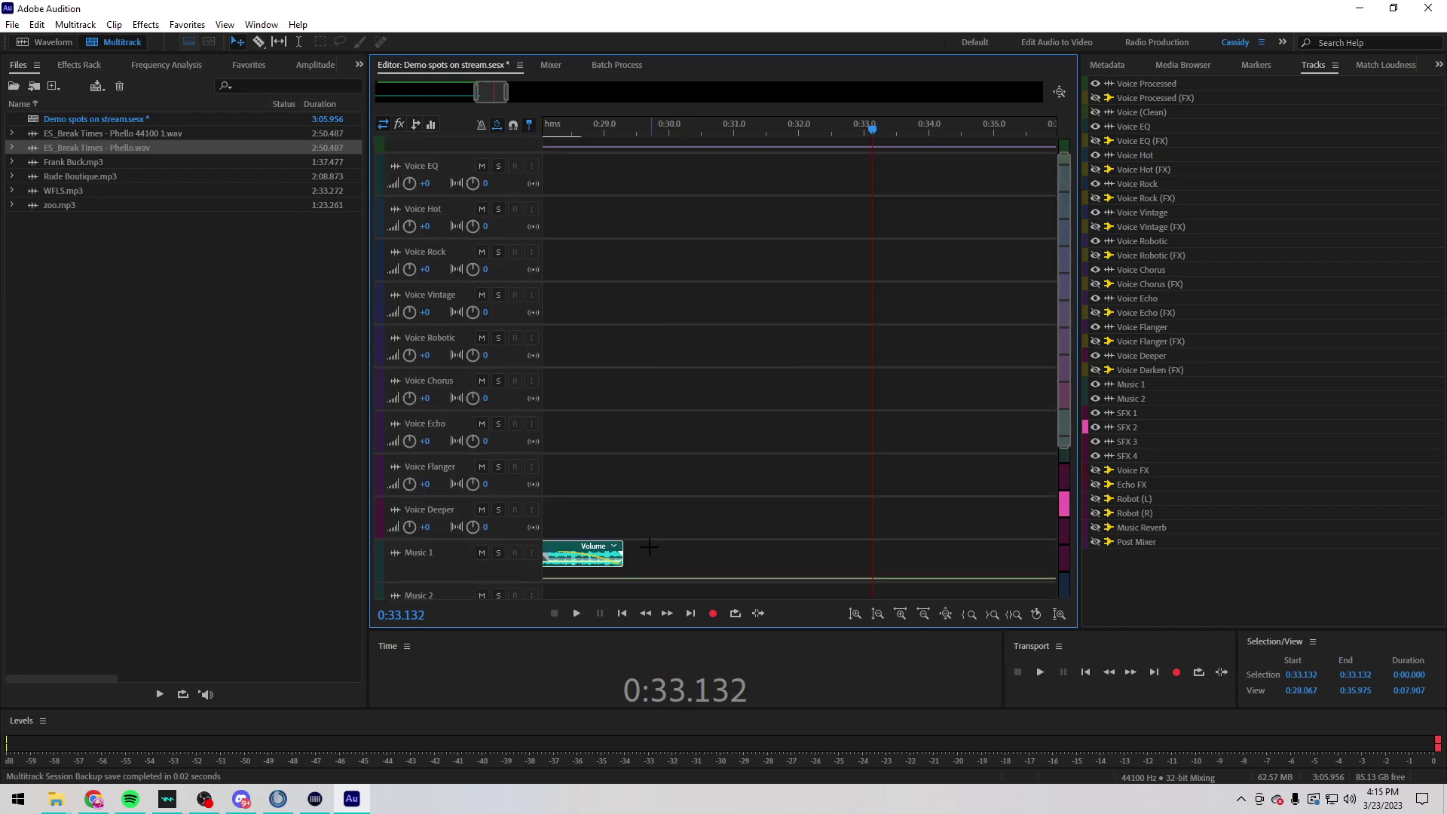
{"action": "left_click_drag", "start_coordinate": [625, 554], "coordinate": [688, 551]}
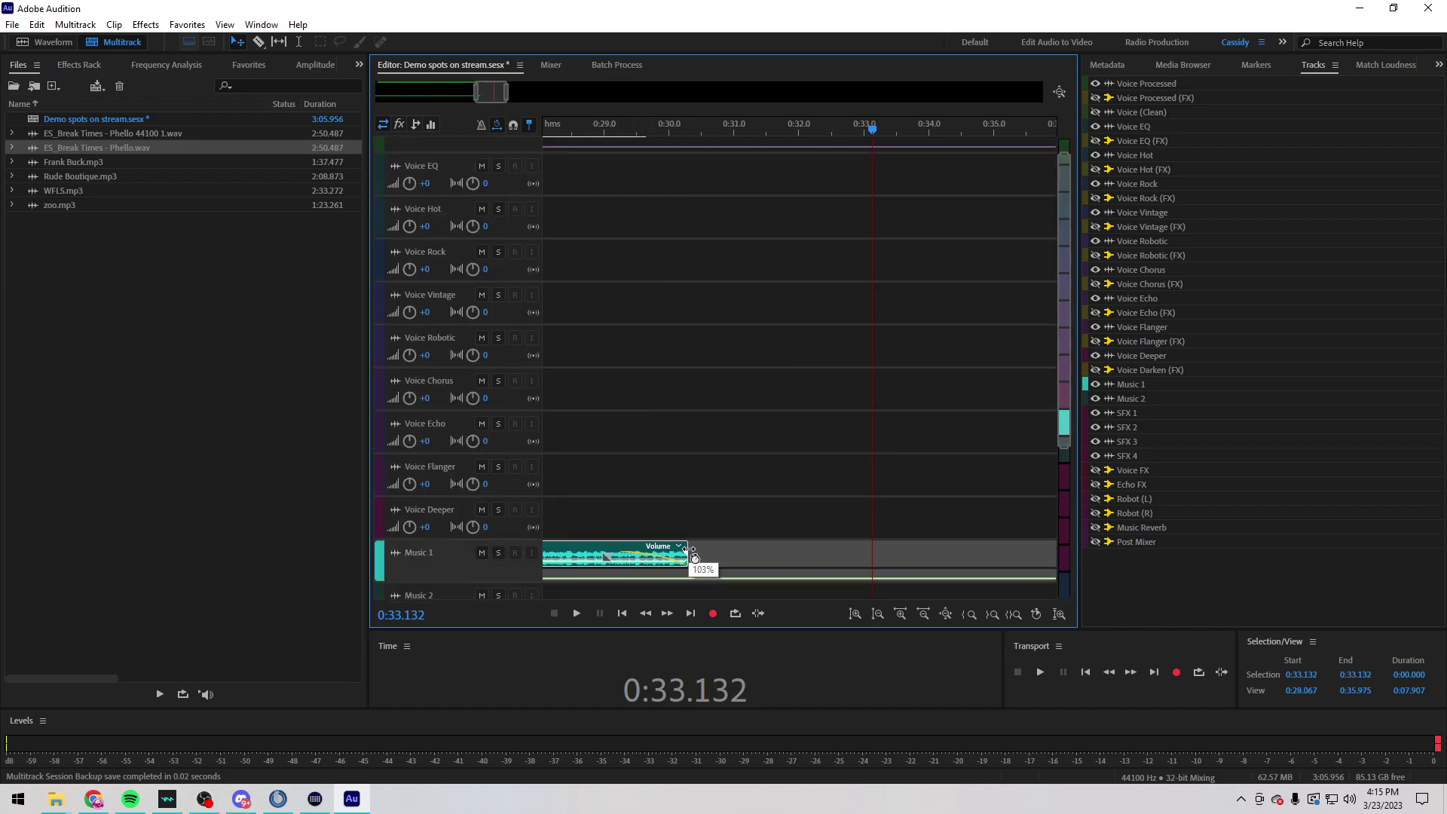
Step: Check on the timeline where the Music 1 clip ends relative to the 0:30 mark
{"action": "left_click_drag", "start_coordinate": [731, 134], "coordinate": [582, 130]}
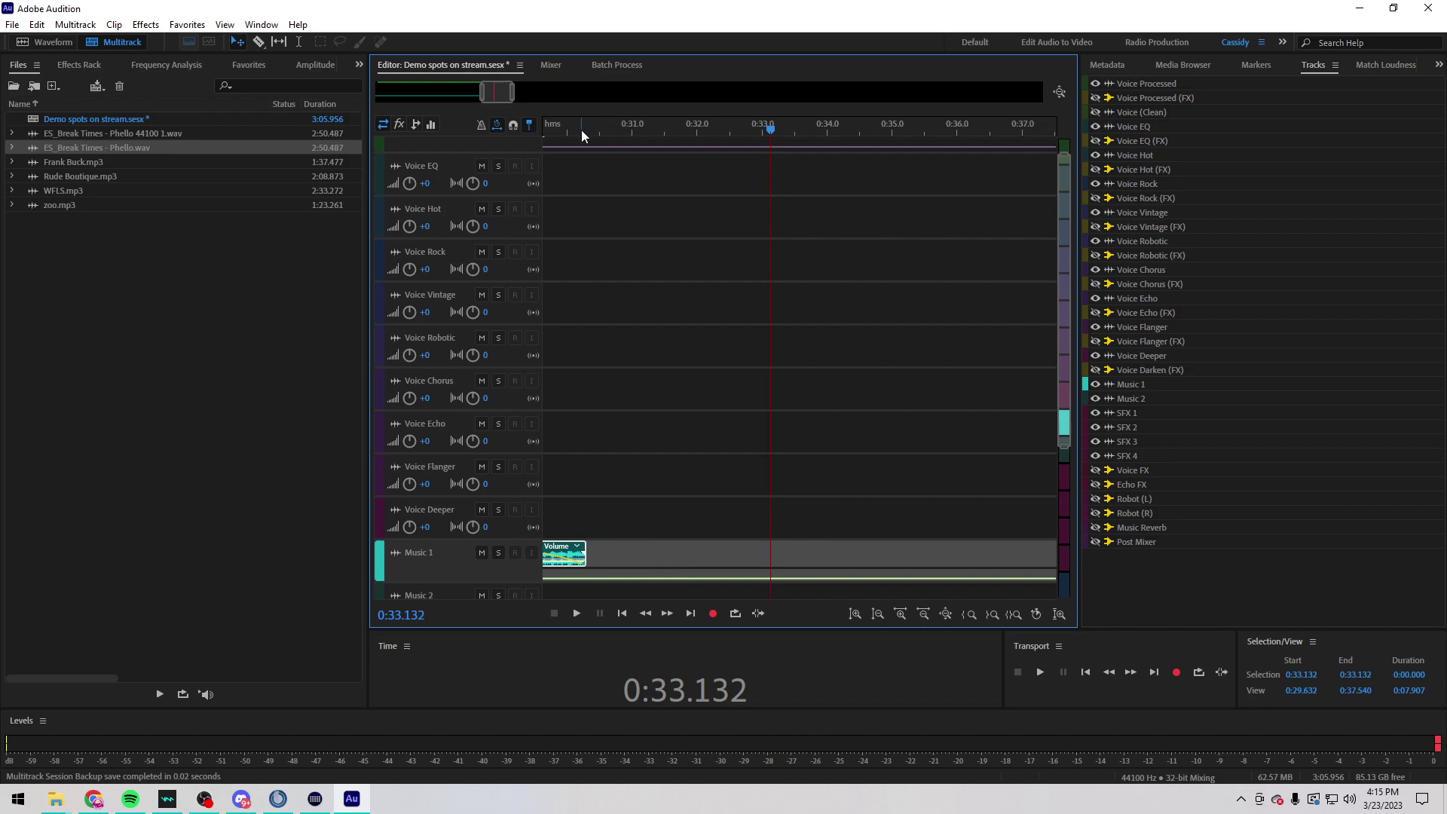
{"action": "scroll", "coordinate": [567, 129], "scroll_direction": "down", "scroll_amount": 6}
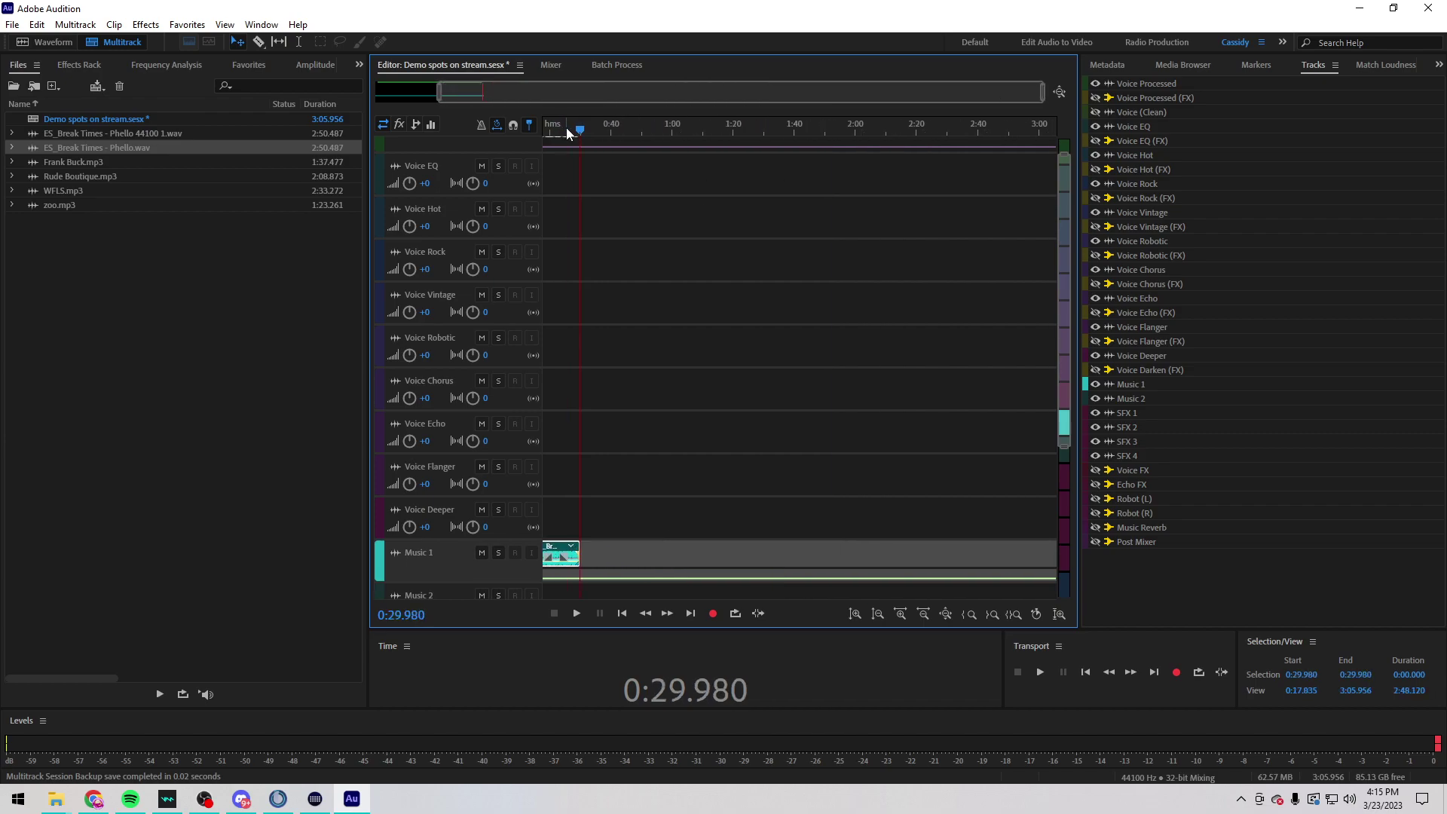
{"action": "scroll", "coordinate": [684, 289], "scroll_direction": "up", "scroll_amount": 2}
{"action": "left_click", "coordinate": [641, 134]}
{"action": "scroll", "coordinate": [641, 135], "scroll_direction": "down", "scroll_amount": 1}
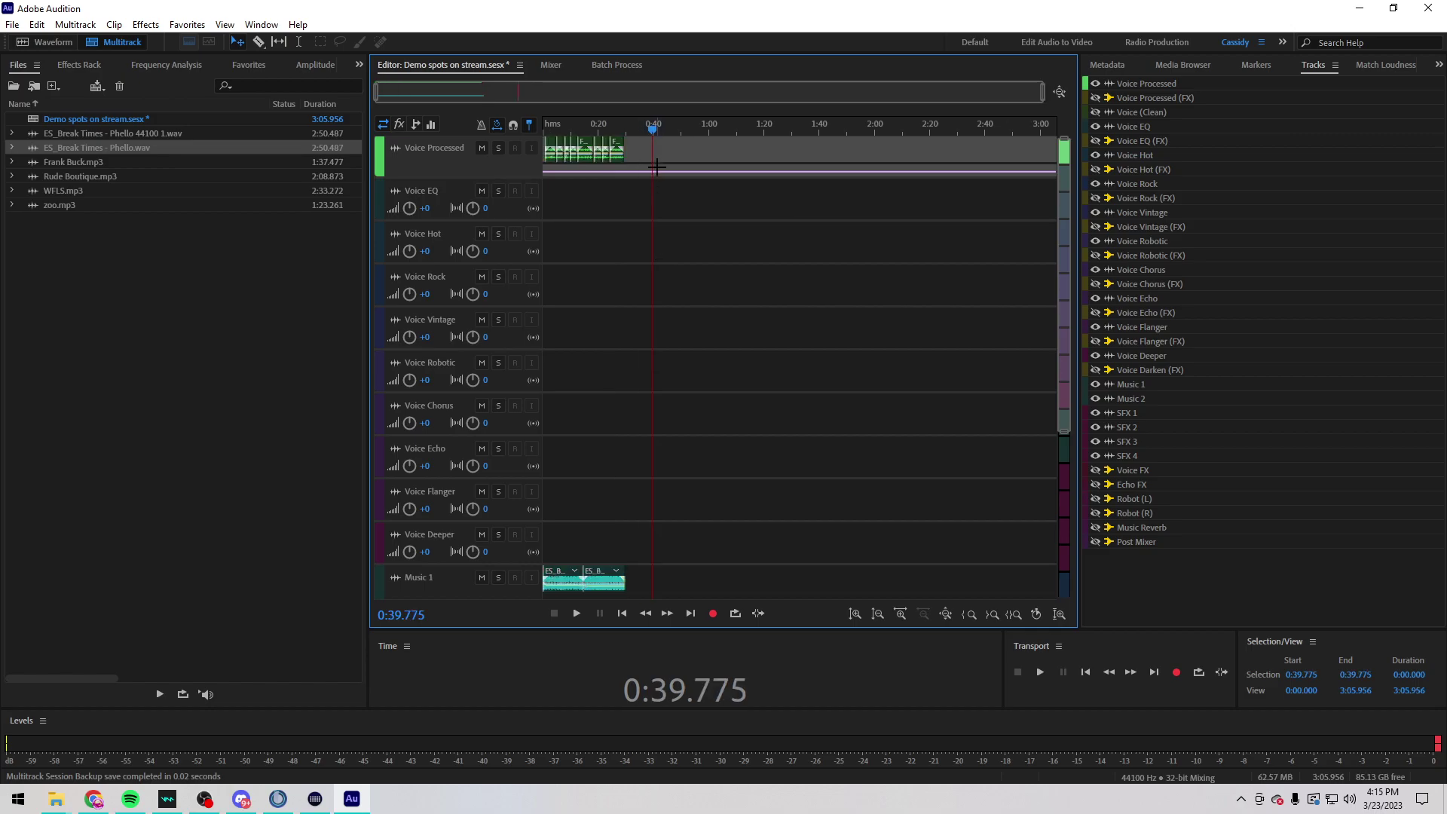
Step: Mix down the entire session to a new file and play the mixdown from the start
{"action": "left_click", "coordinate": [731, 272]}
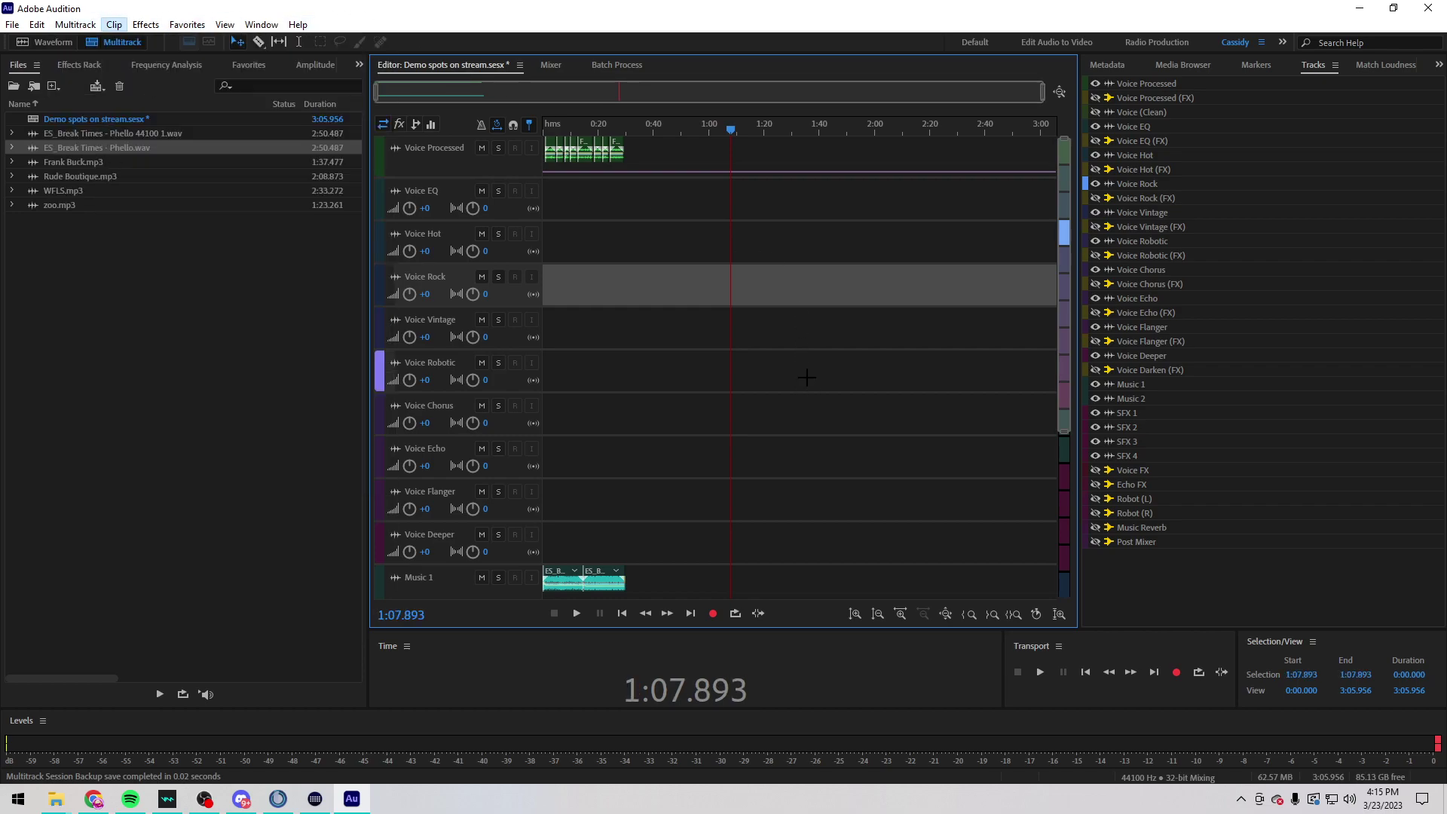
{"action": "left_click", "coordinate": [808, 378]}
{"action": "left_click", "coordinate": [1109, 67]}
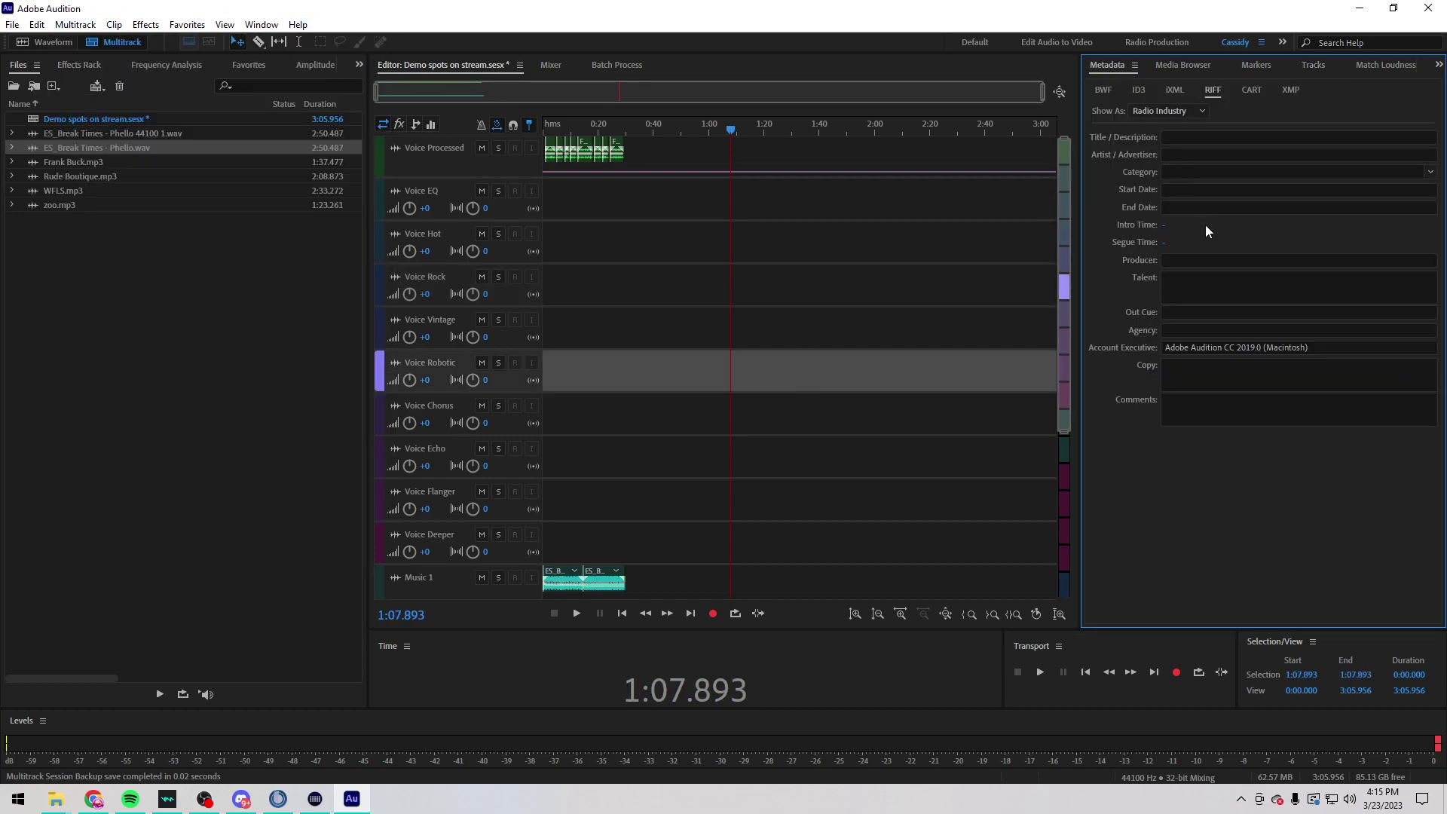
{"action": "left_click", "coordinate": [76, 24]}
{"action": "mouse_move", "coordinate": [142, 91]}
{"action": "left_click", "coordinate": [287, 107]}
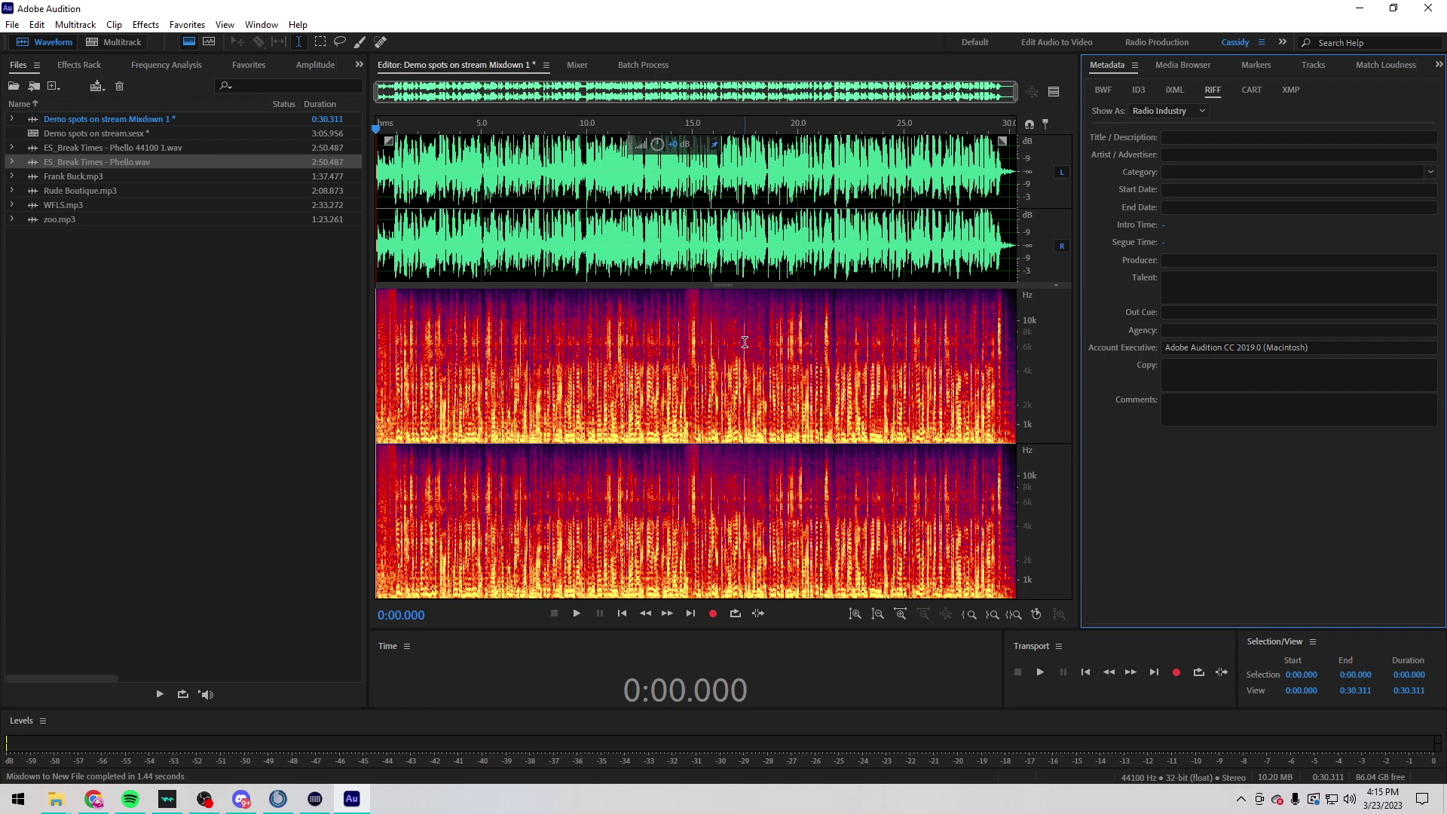
{"action": "key", "text": "space"}
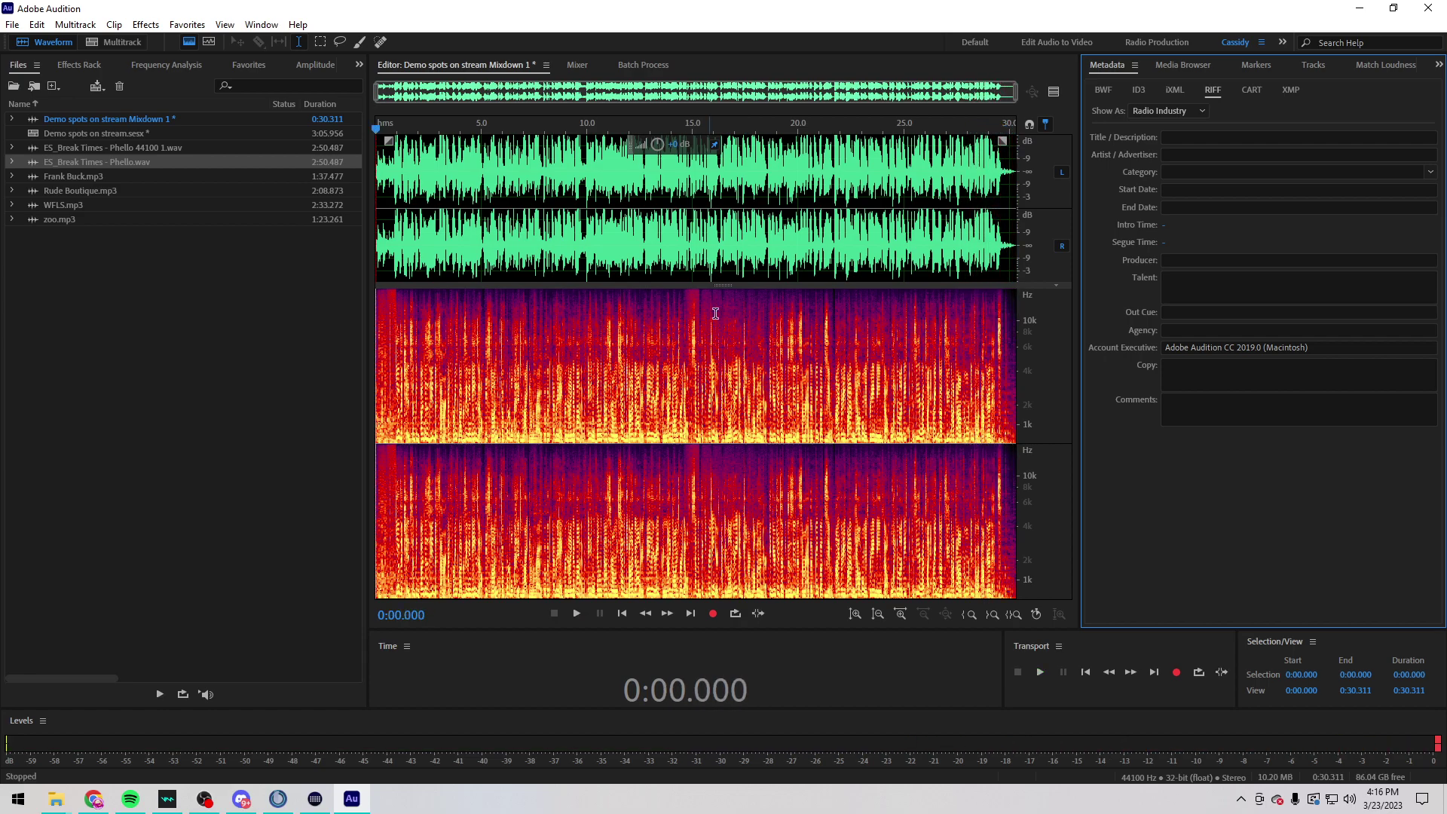
Step: Clear all clips from the Demo spots on stream session, and place Rude Boutique.mp3 and WFLS.mp3 on the Voice Processed track
{"action": "double_click", "coordinate": [73, 131]}
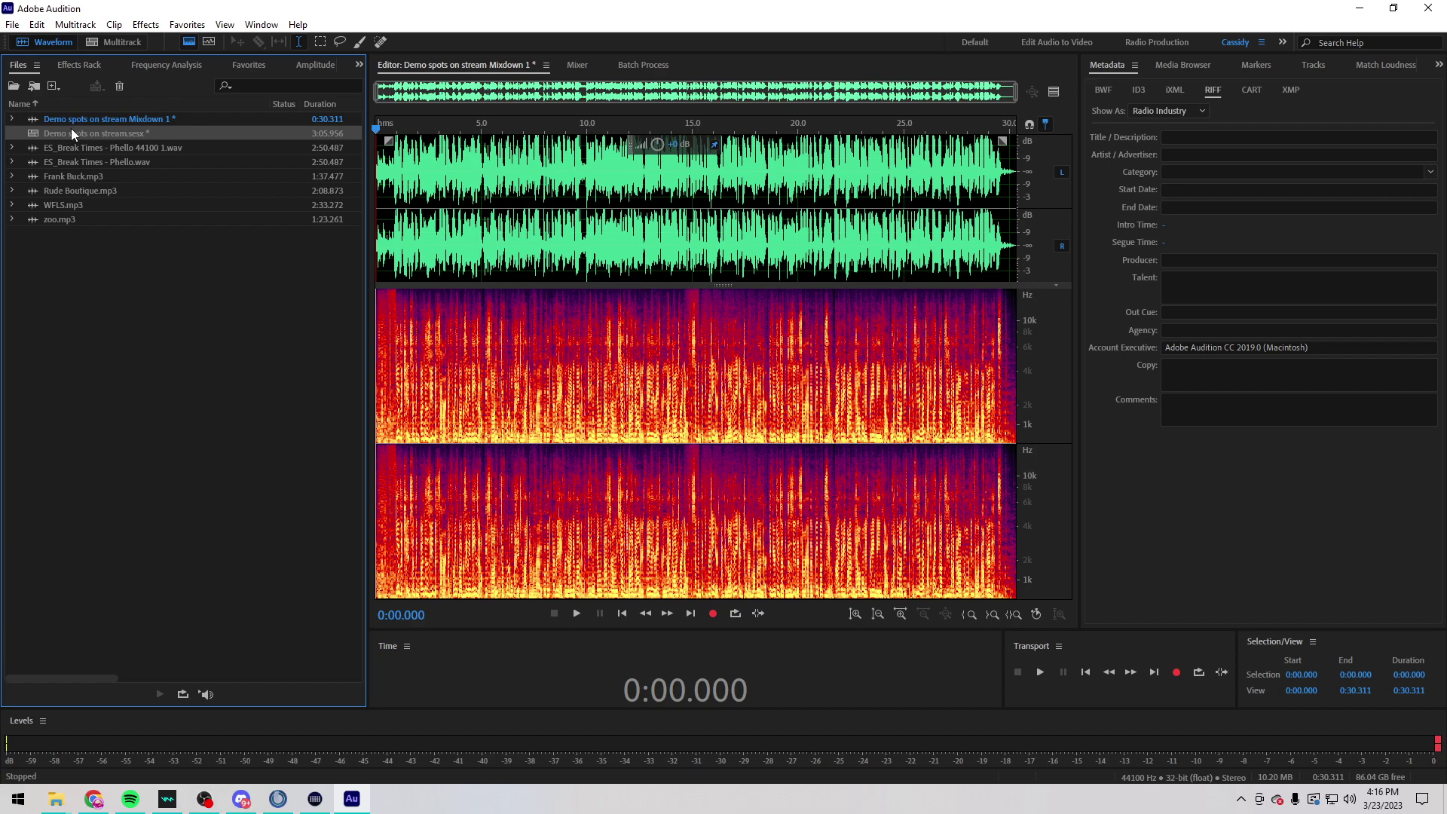
{"action": "left_click", "coordinate": [684, 507]}
{"action": "key", "text": "ctrl+a"}
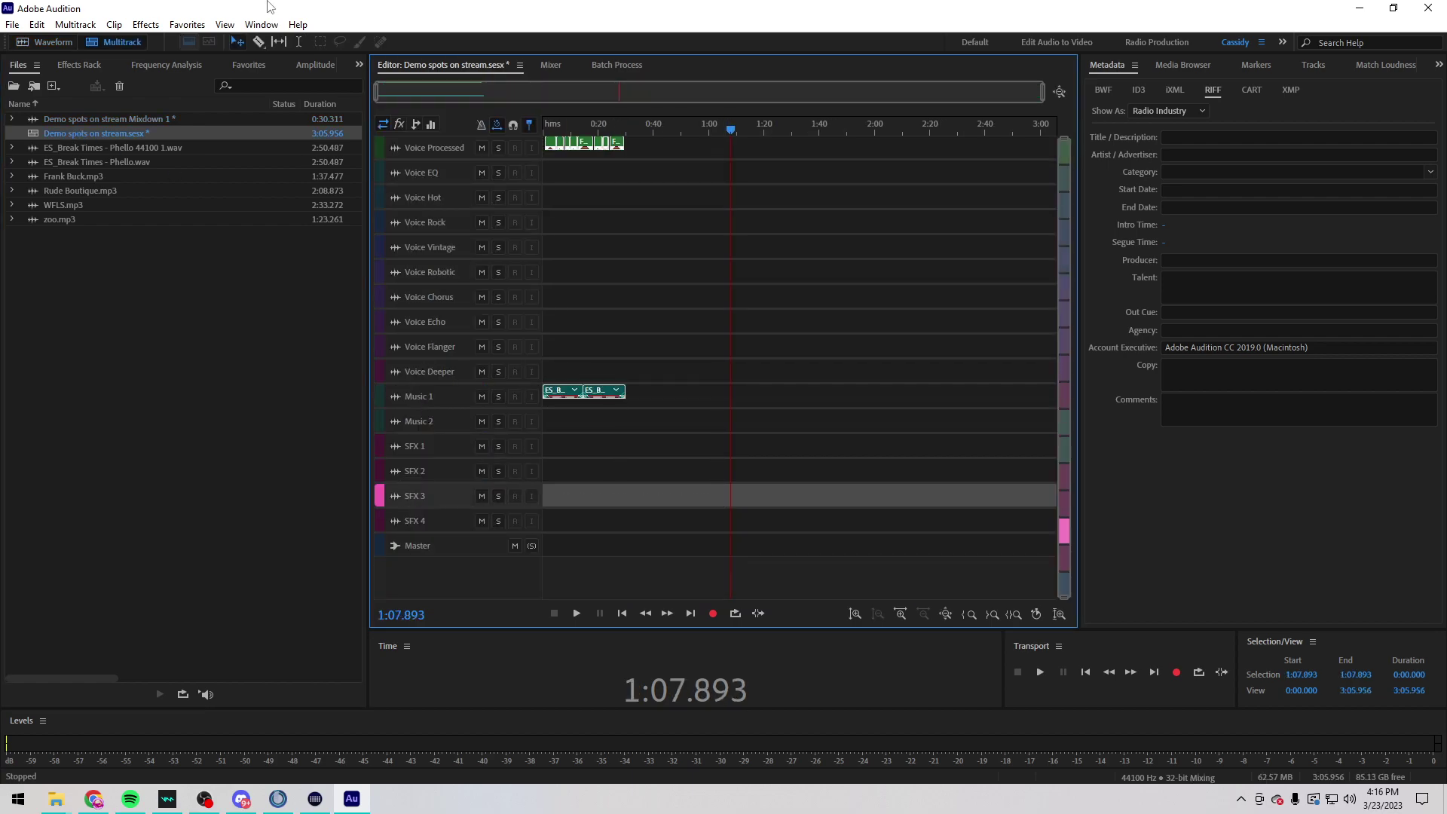
{"action": "key", "text": "Delete"}
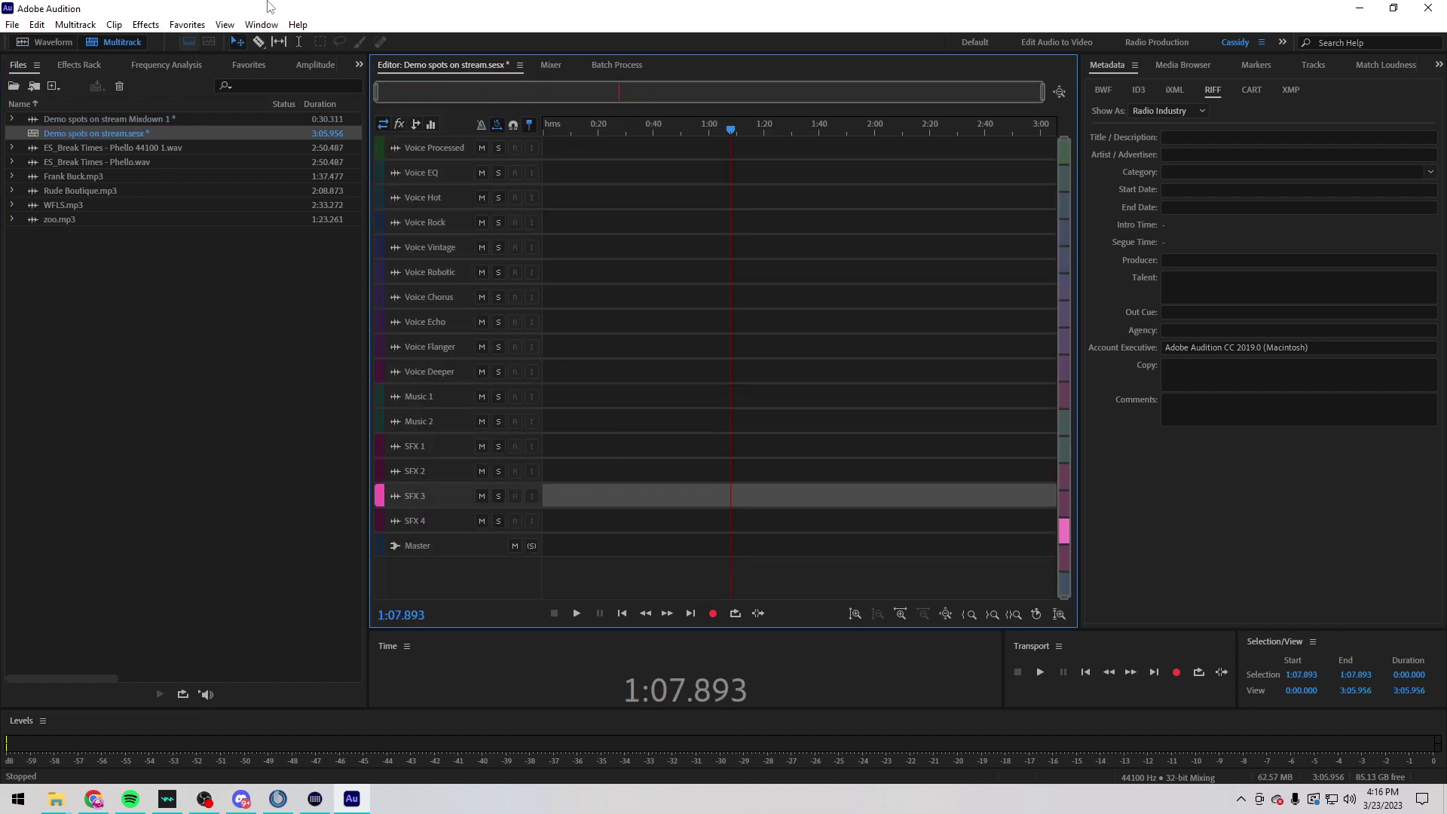
{"action": "left_click_drag", "start_coordinate": [95, 190], "coordinate": [521, 147]}
{"action": "left_click_drag", "start_coordinate": [92, 205], "coordinate": [944, 144]}
Step: Open zoo.mp3, listen to it from about 0:35 and 0:10, and close the file
{"action": "double_click", "coordinate": [78, 221]}
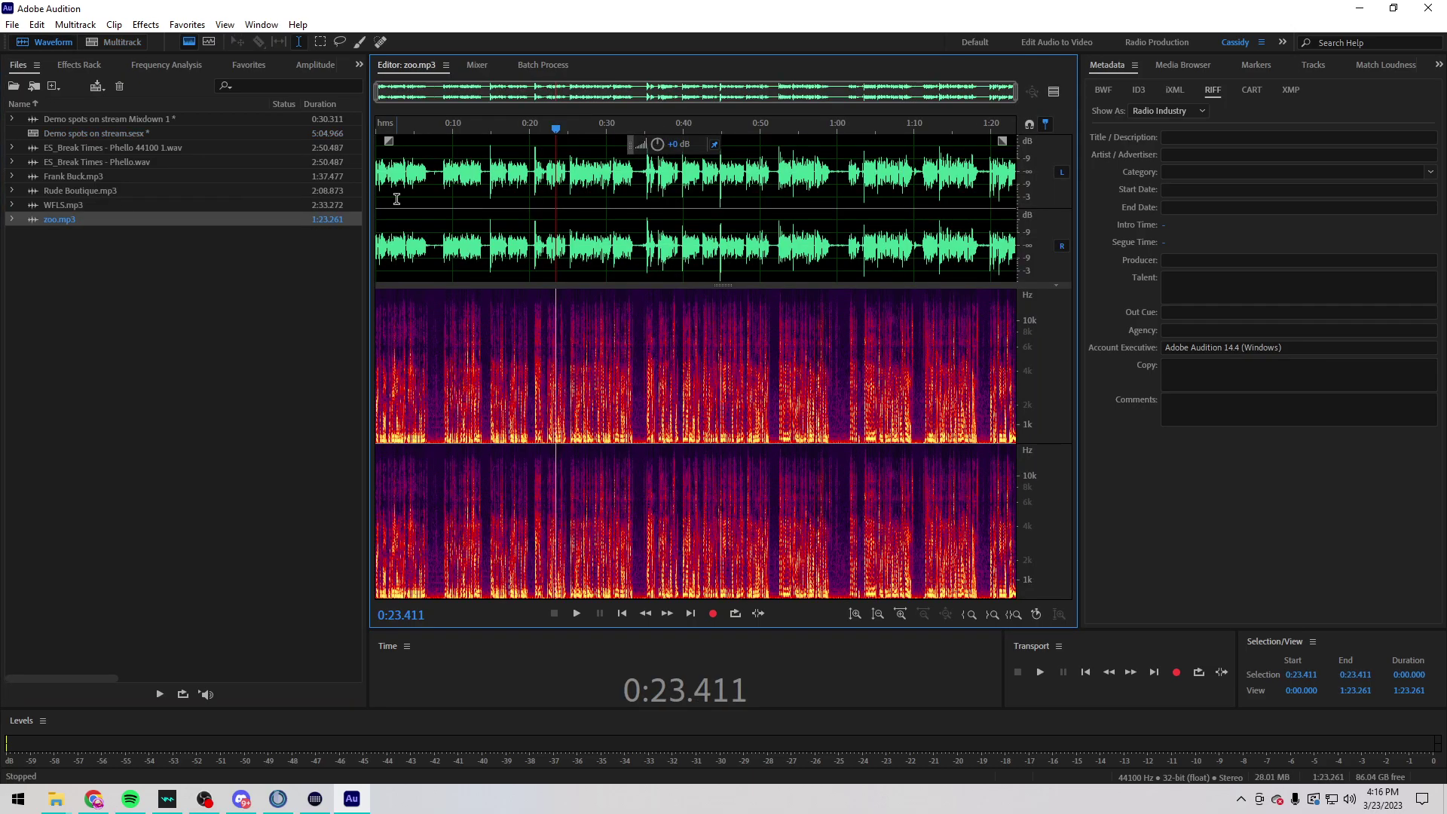
{"action": "left_click", "coordinate": [643, 244]}
{"action": "key", "text": "space"}
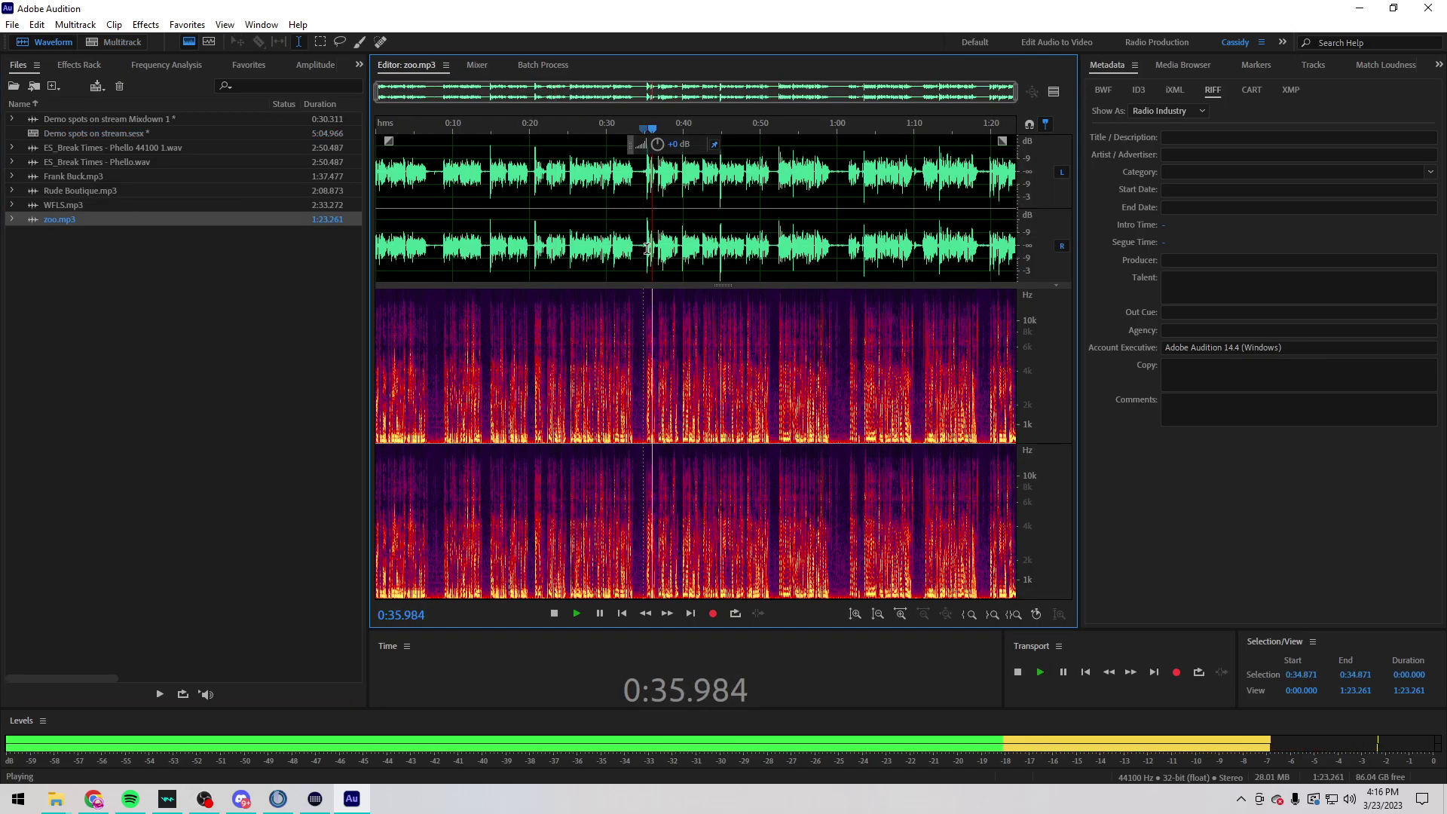
{"action": "left_click", "coordinate": [450, 234]}
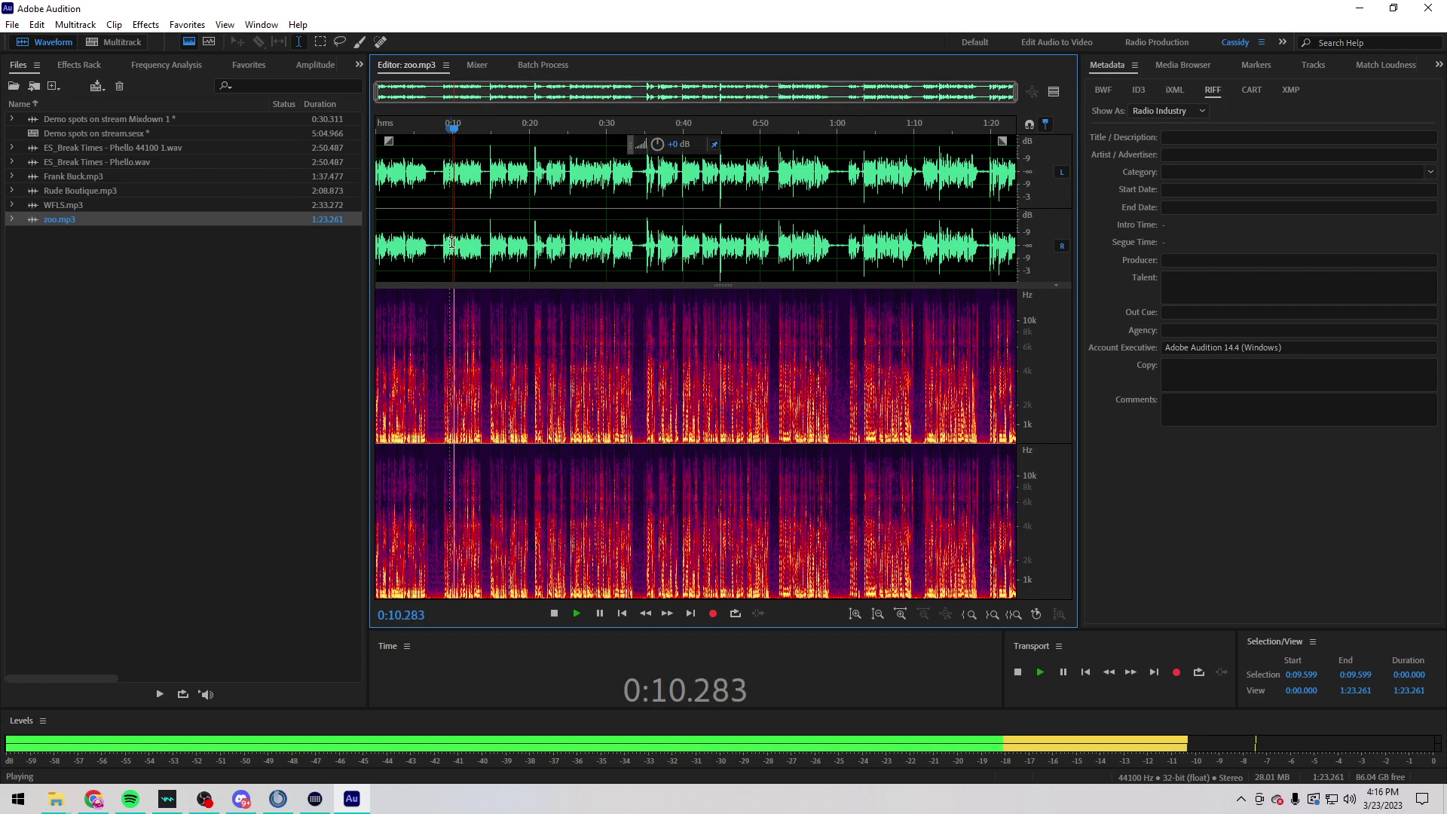
{"action": "key", "text": "space"}
{"action": "right_click", "coordinate": [68, 220]}
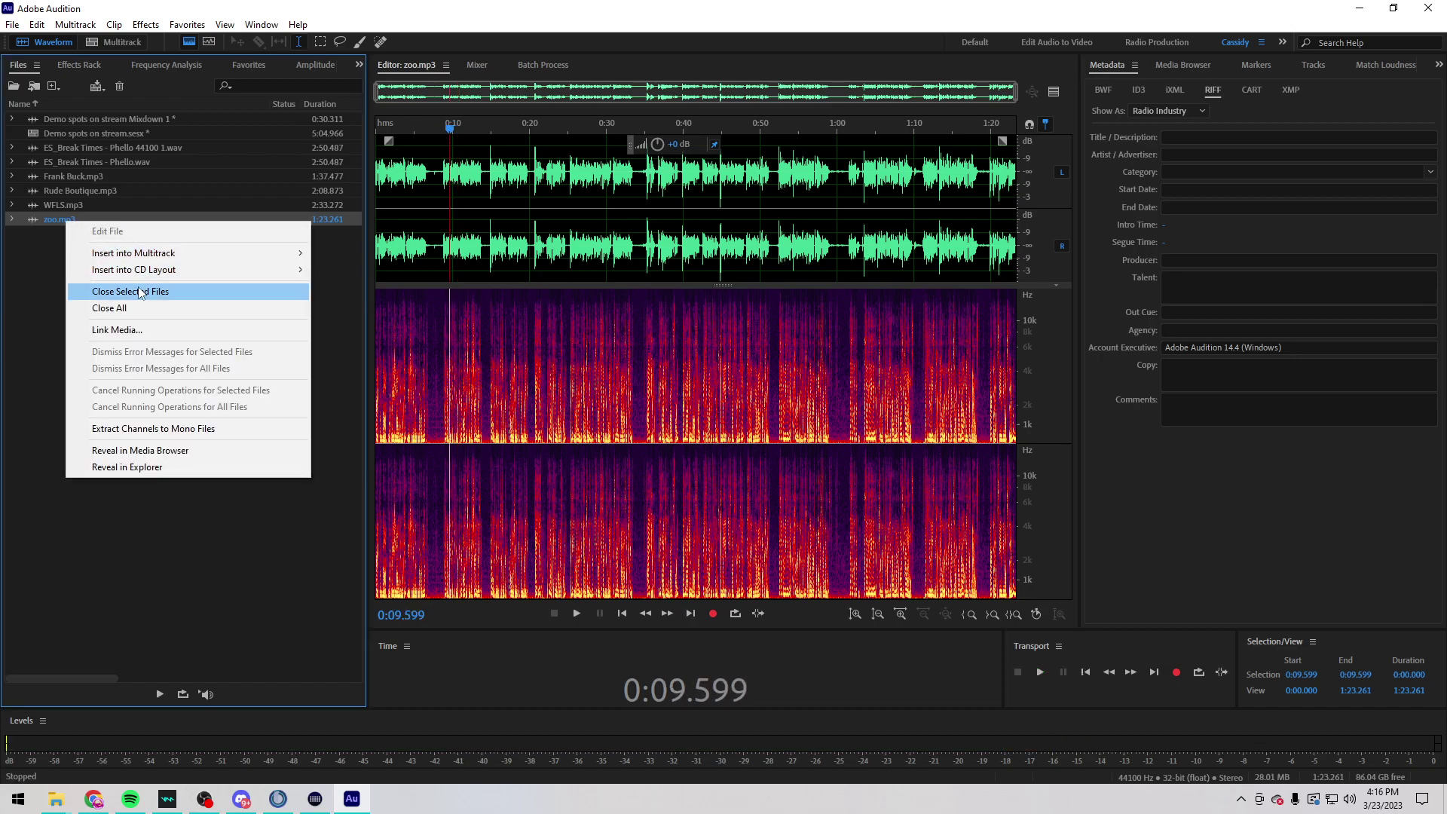
{"action": "left_click", "coordinate": [113, 292]}
Step: In the multitrack session, remove the Rude Boutique audio before 0:56.722 and move the remaining clip to the session start
{"action": "double_click", "coordinate": [93, 134]}
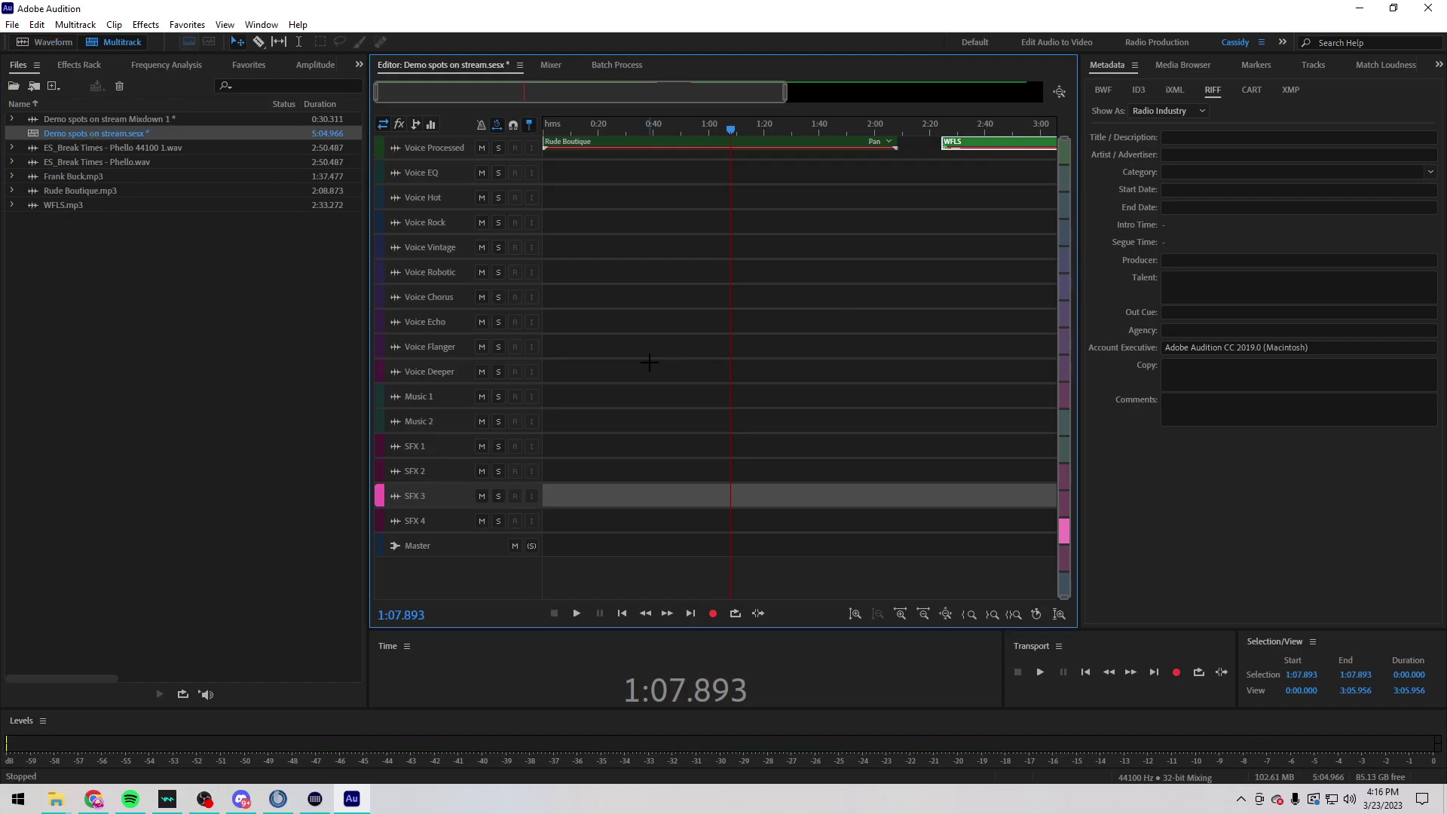
{"action": "scroll", "coordinate": [514, 429], "scroll_direction": "up", "scroll_amount": 3}
{"action": "scroll", "coordinate": [702, 496], "scroll_direction": "up", "scroll_amount": 8}
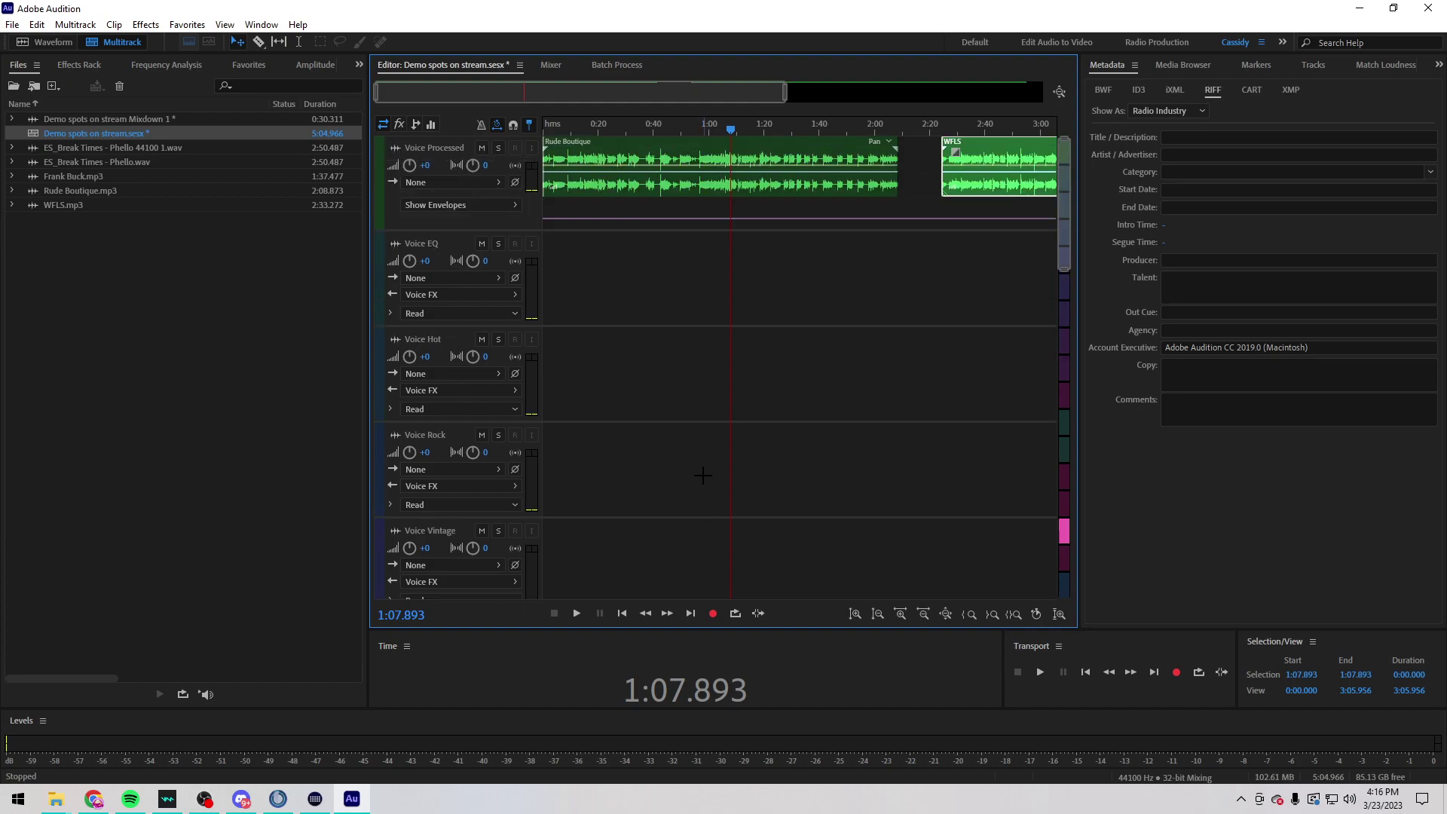
{"action": "scroll", "coordinate": [648, 129], "scroll_direction": "up", "scroll_amount": 5}
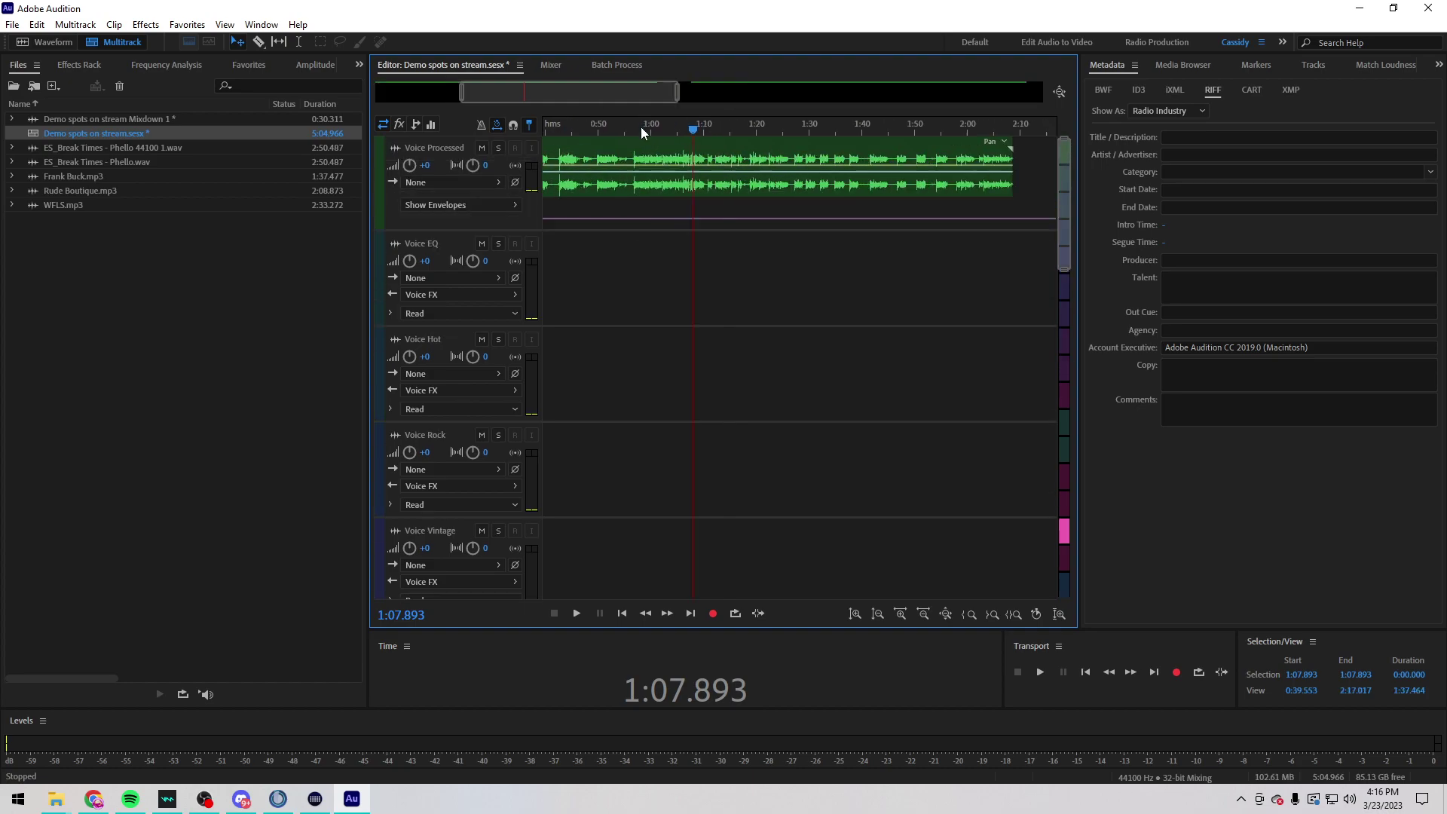
{"action": "key", "text": "space"}
{"action": "left_click", "coordinate": [630, 129]}
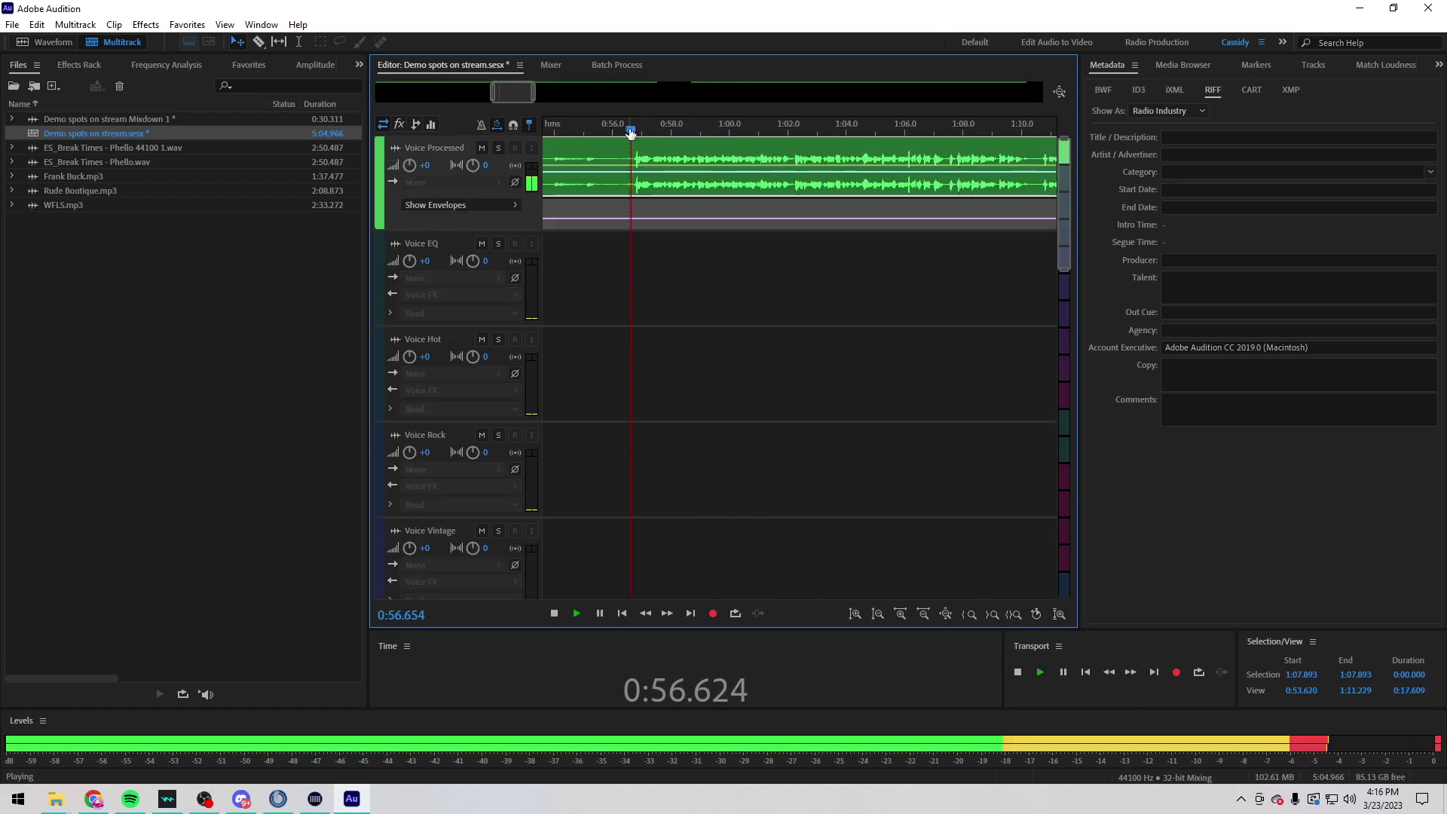
{"action": "scroll", "coordinate": [634, 130], "scroll_direction": "up", "scroll_amount": 2}
{"action": "left_click", "coordinate": [639, 131]}
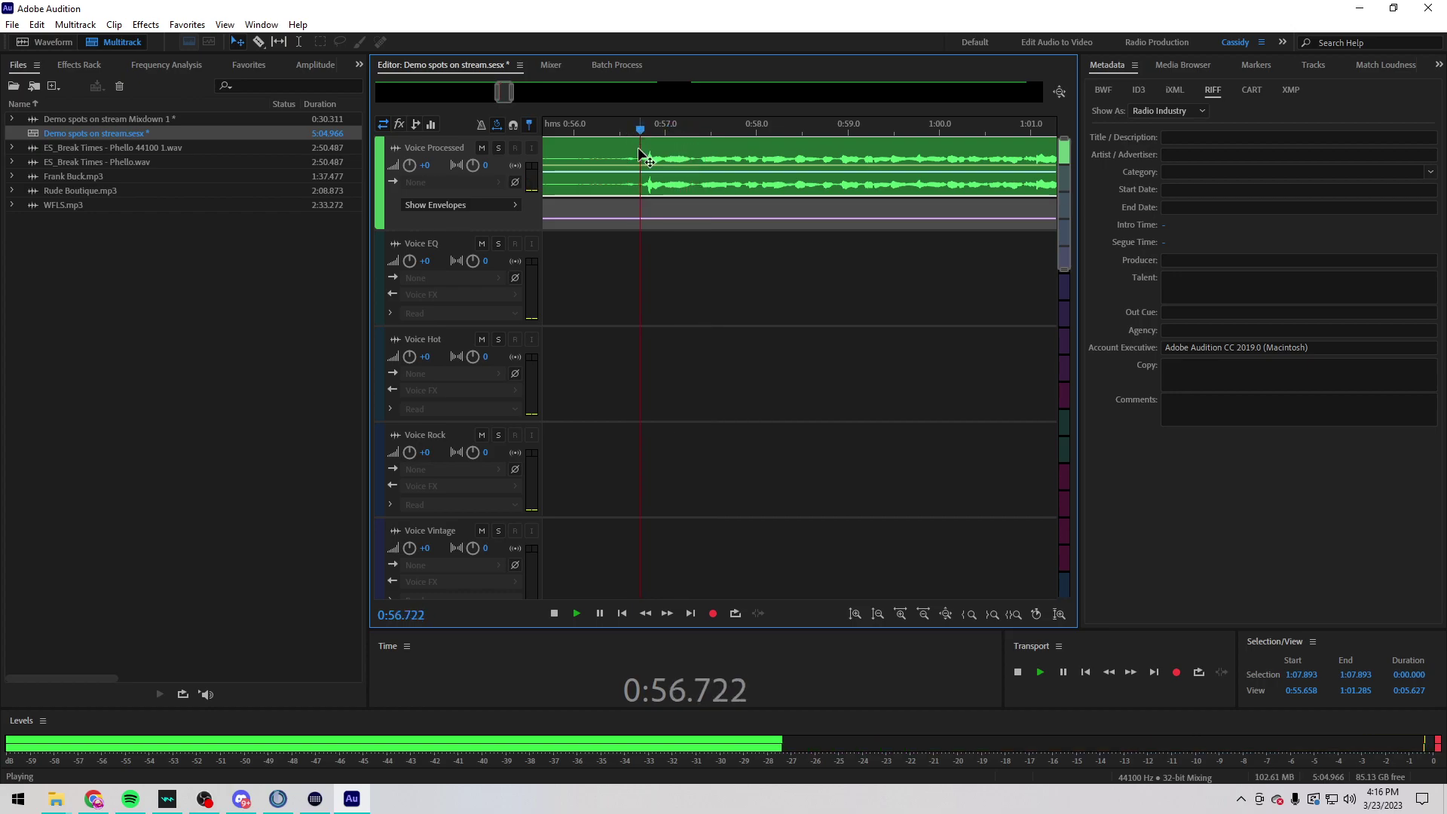
{"action": "key", "text": "space"}
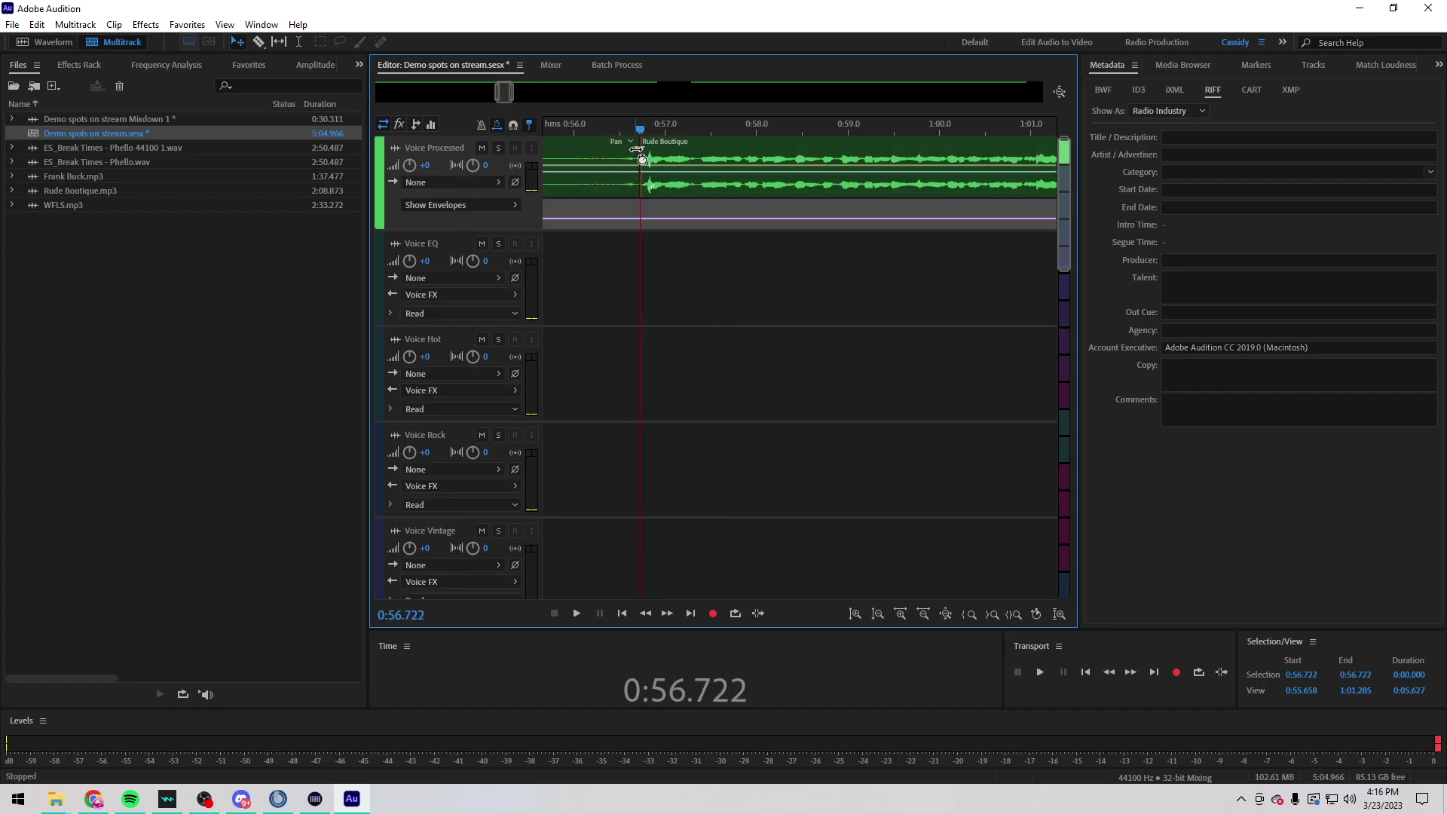
{"action": "scroll", "coordinate": [647, 140], "scroll_direction": "down", "scroll_amount": 5}
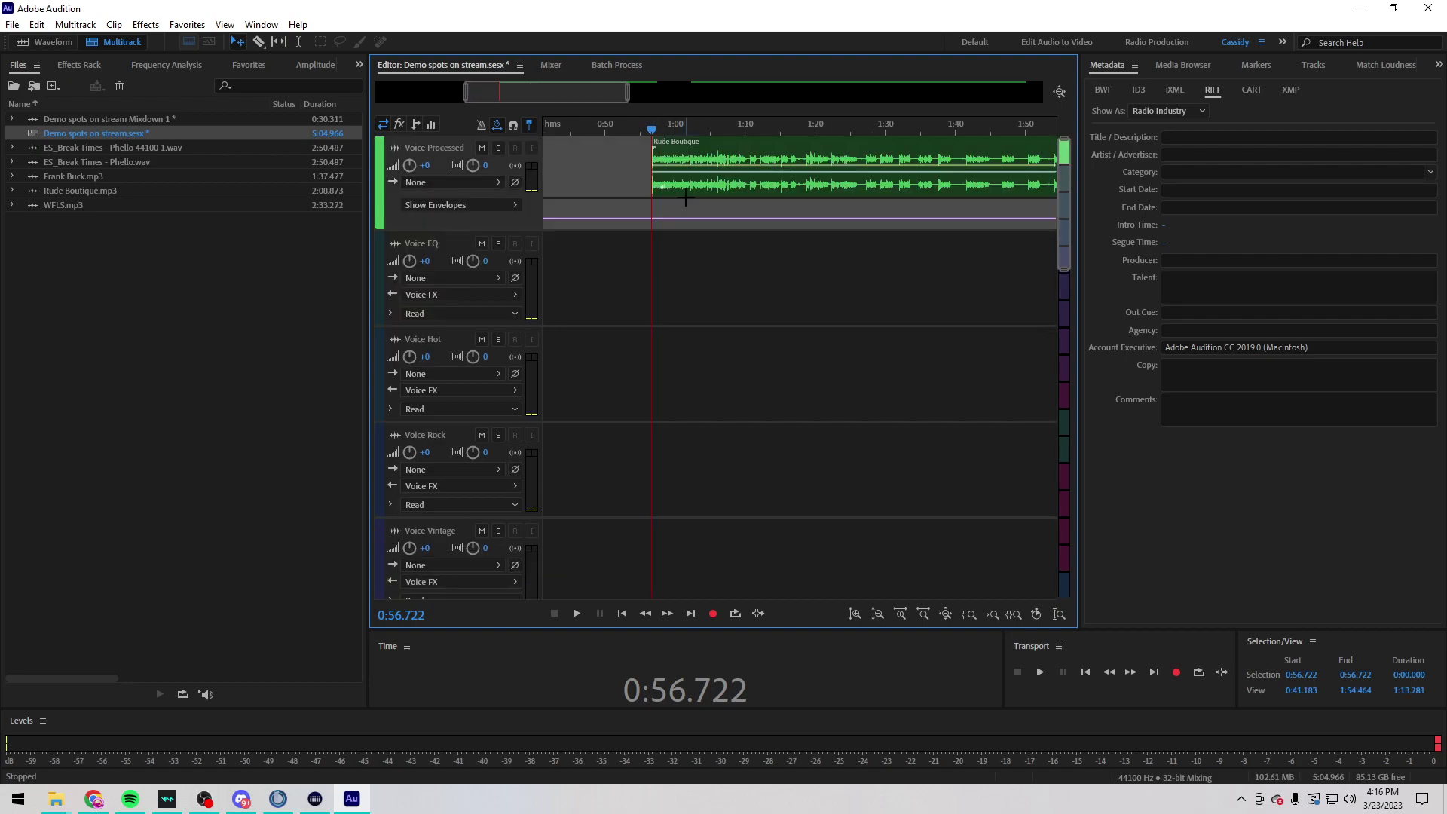
{"action": "left_click_drag", "start_coordinate": [701, 141], "coordinate": [398, 139]}
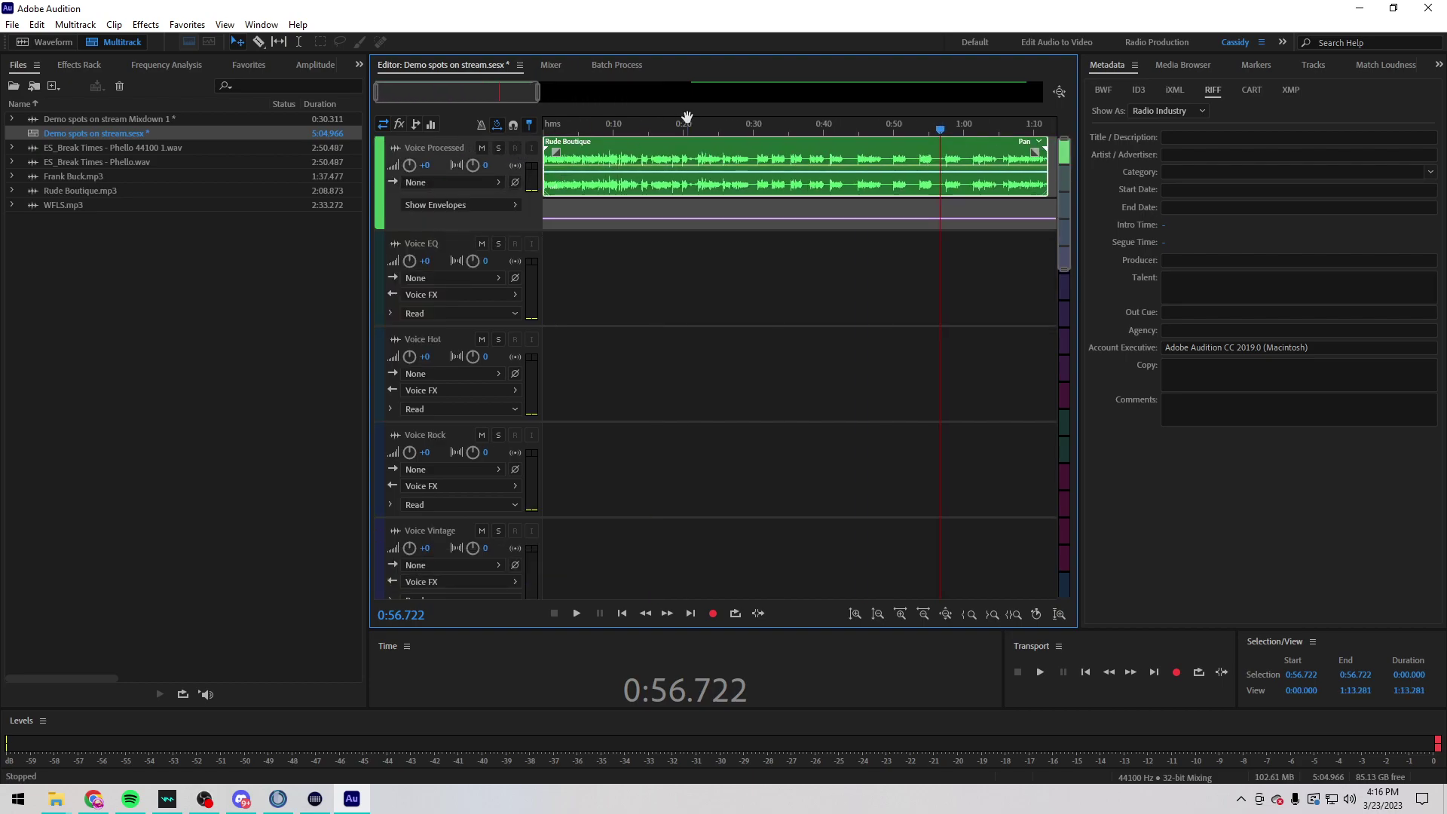
Step: Listen to the Rude Boutique voice clip from about 0:35.9 and return the playhead to the start
{"action": "scroll", "coordinate": [705, 129], "scroll_direction": "down", "scroll_amount": 2}
{"action": "left_click_drag", "start_coordinate": [735, 129], "coordinate": [676, 129]}
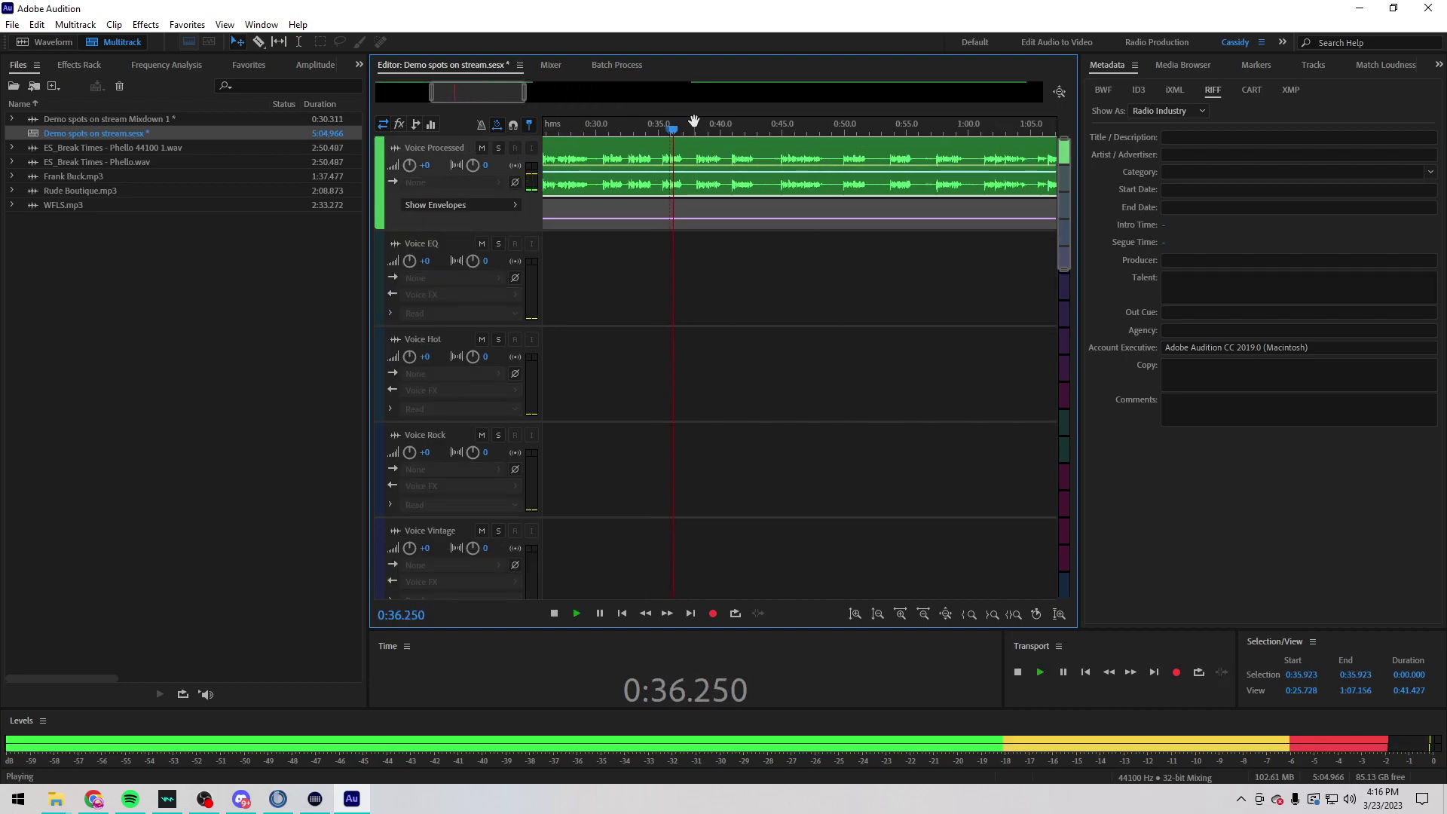
{"action": "key", "text": "Home"}
{"action": "key", "text": "space"}
Step: Switch to Chrome and open the Pop genre's track list on Epidemic Sound
{"action": "left_click", "coordinate": [94, 799]}
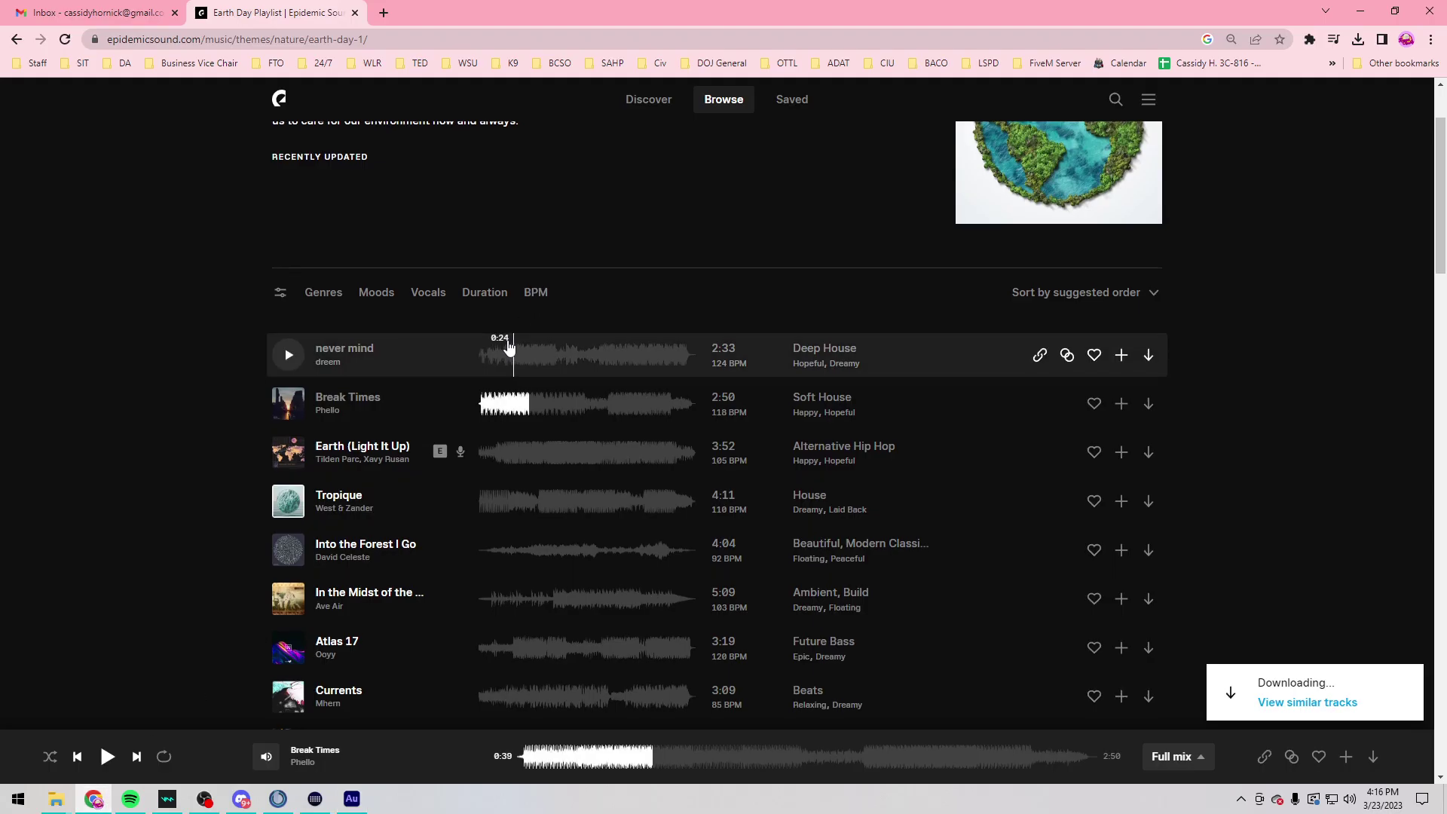
{"action": "scroll", "coordinate": [437, 297], "scroll_direction": "up", "scroll_amount": 2}
{"action": "left_click", "coordinate": [16, 39]}
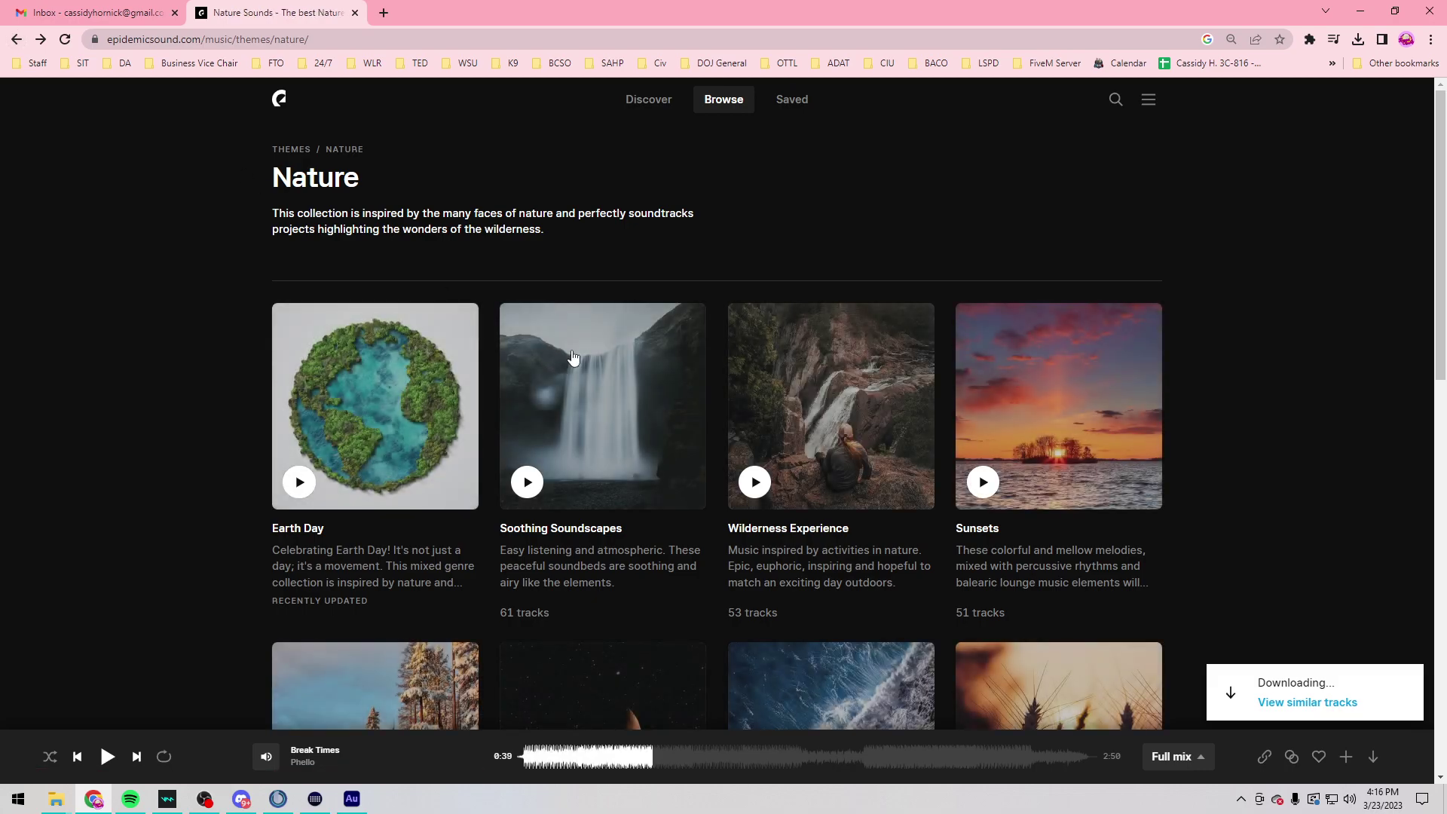
{"action": "scroll", "coordinate": [655, 365], "scroll_direction": "down", "scroll_amount": 5}
{"action": "scroll", "coordinate": [655, 365], "scroll_direction": "up", "scroll_amount": 5}
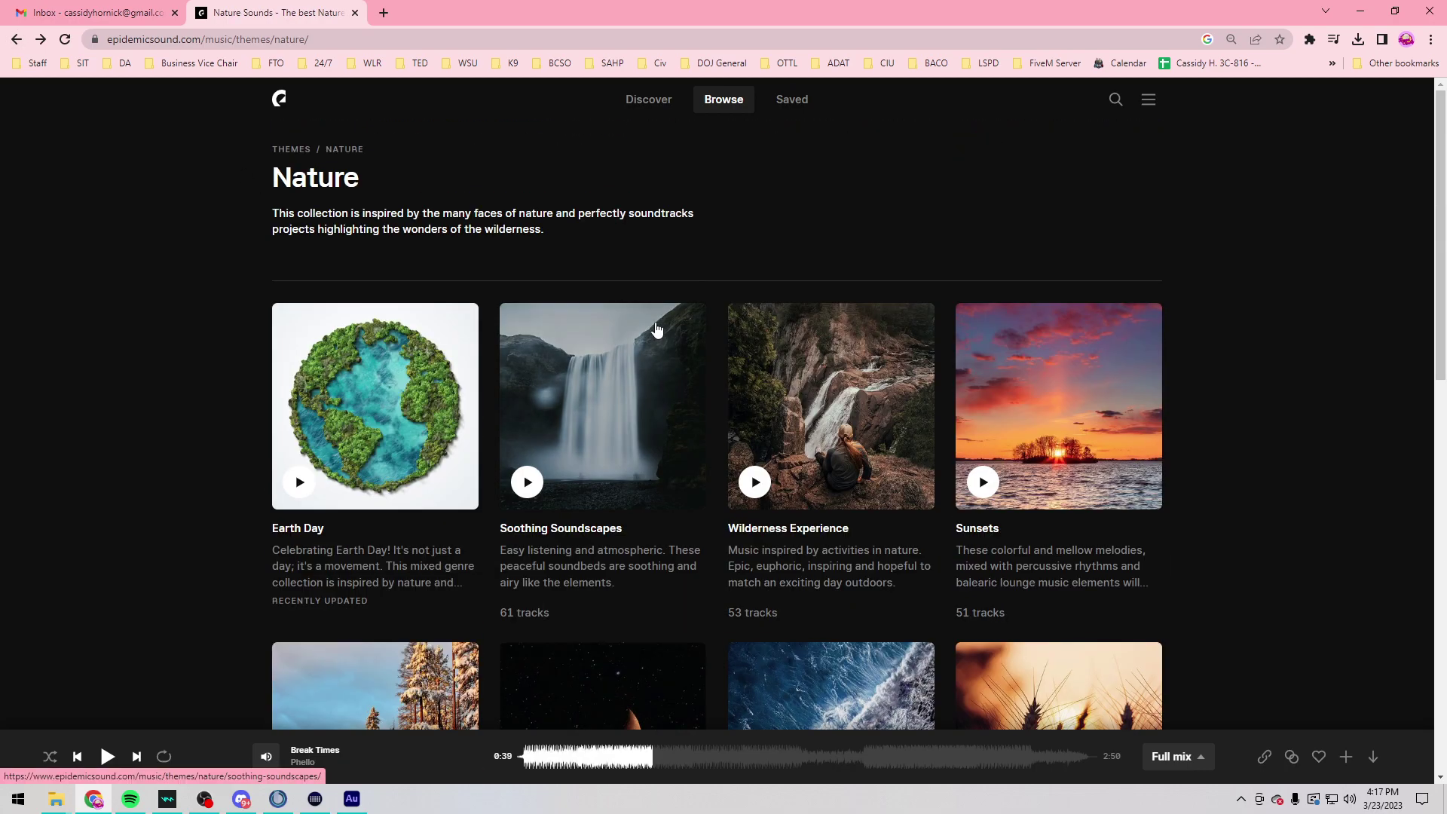
{"action": "left_click", "coordinate": [653, 104]}
{"action": "left_click", "coordinate": [722, 102]}
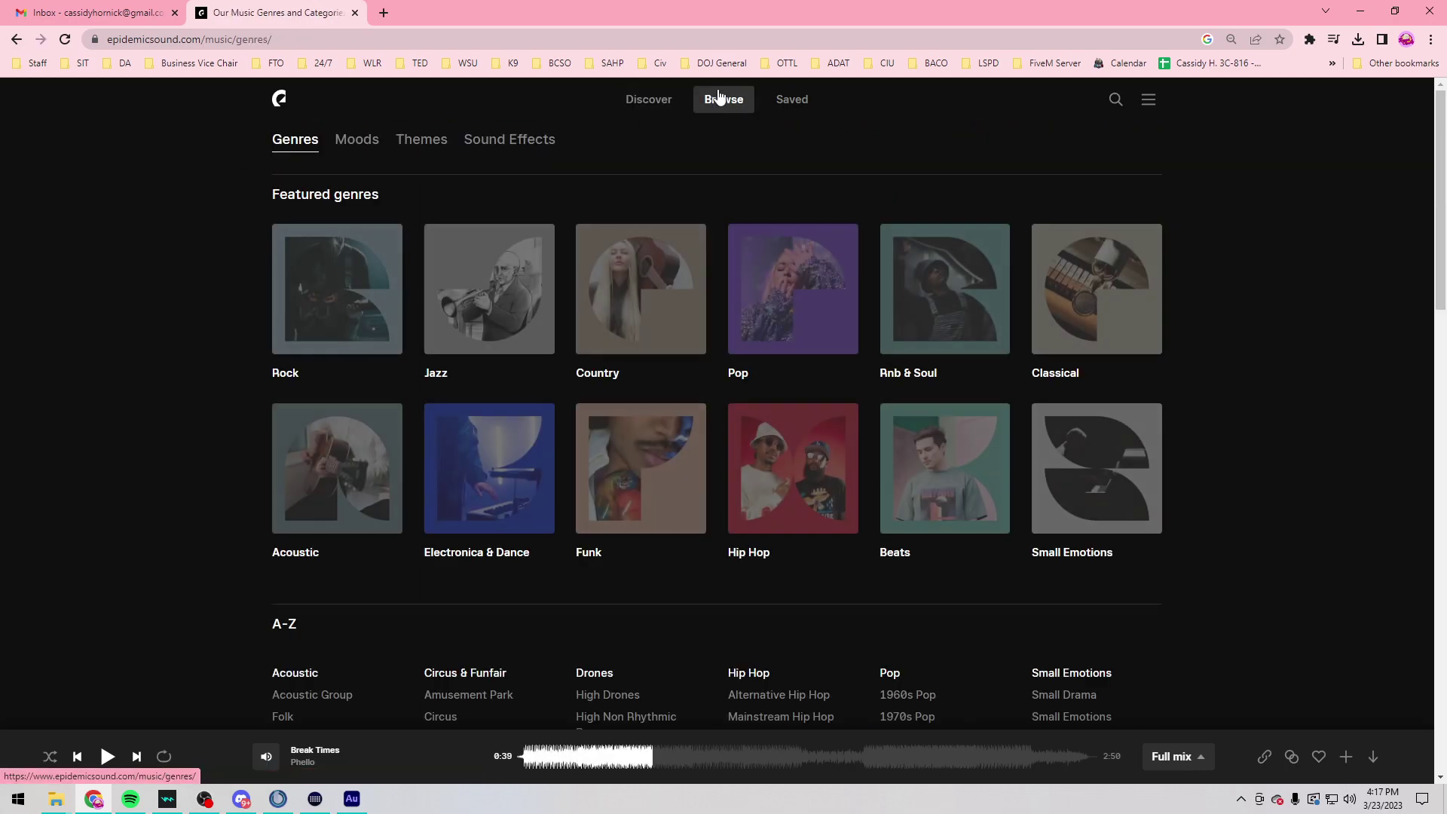
{"action": "scroll", "coordinate": [811, 210], "scroll_direction": "down", "scroll_amount": 2}
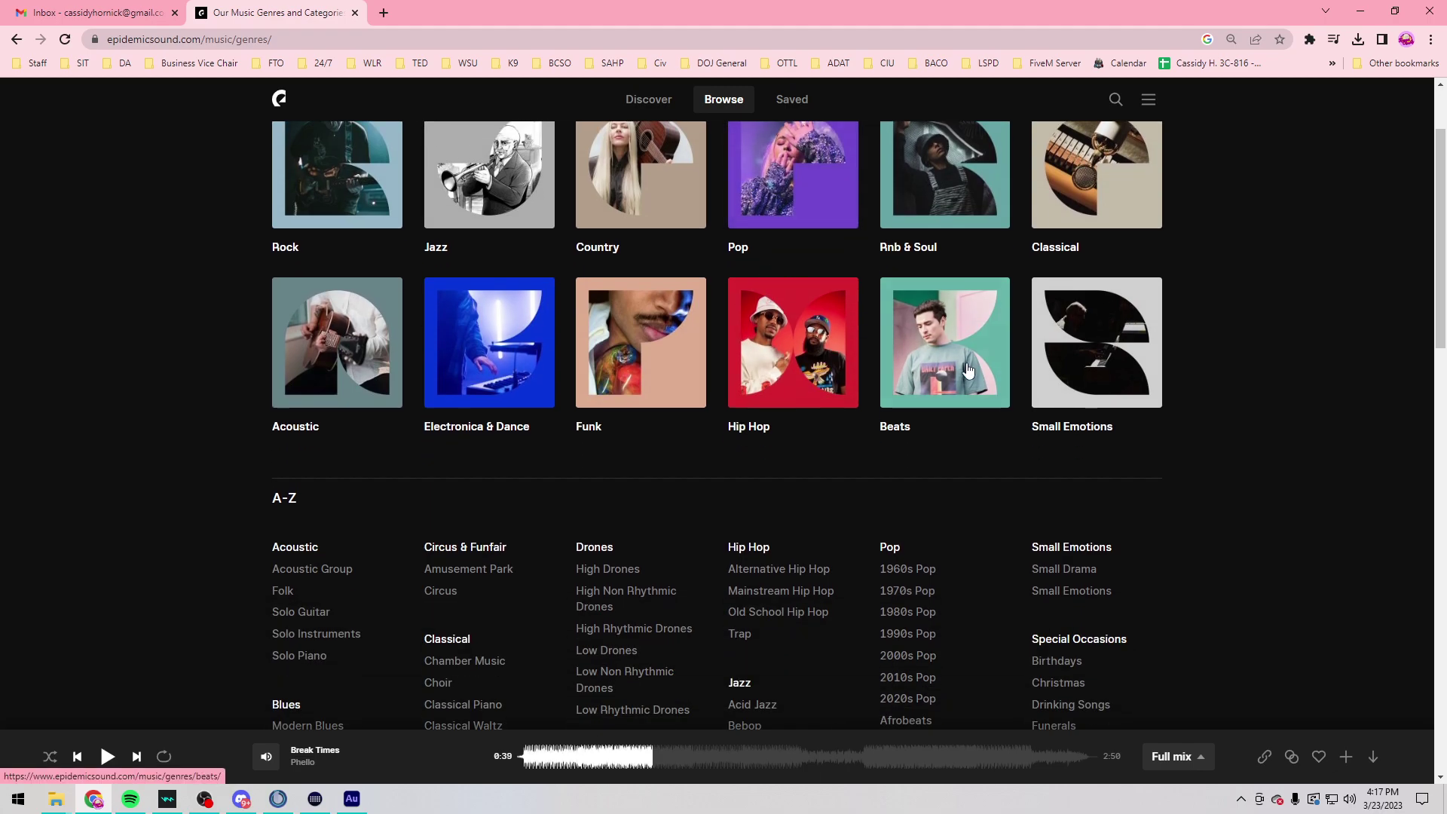
{"action": "left_click", "coordinate": [841, 211]}
{"action": "scroll", "coordinate": [818, 229], "scroll_direction": "down", "scroll_amount": 3}
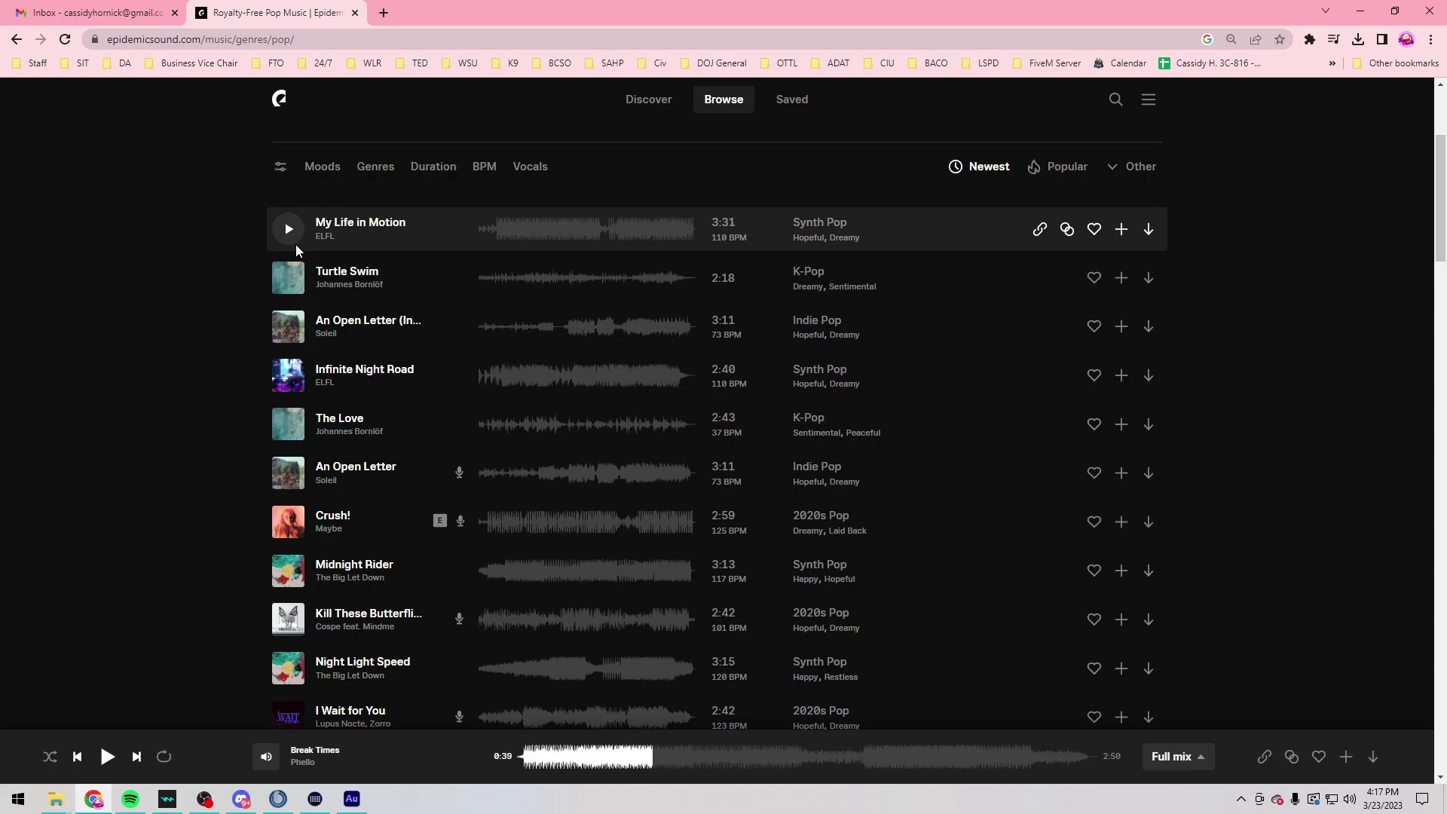
Step: Preview the pop tracks An Open Letter (Instrumental Version), Infinite Night Road, The Love, Crush! and Midnight Rider
{"action": "left_click", "coordinate": [288, 327]}
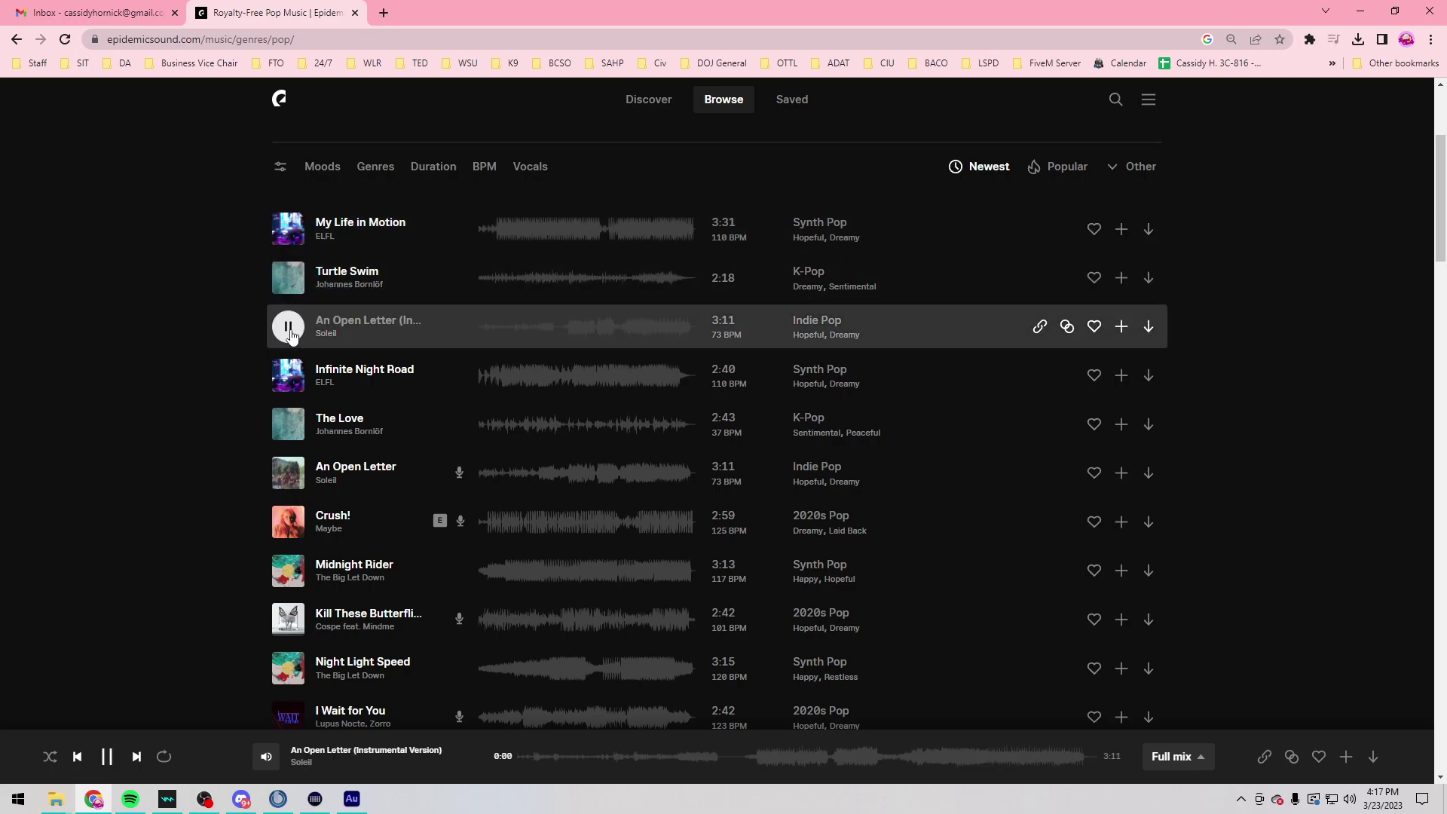
{"action": "left_click", "coordinate": [569, 327]}
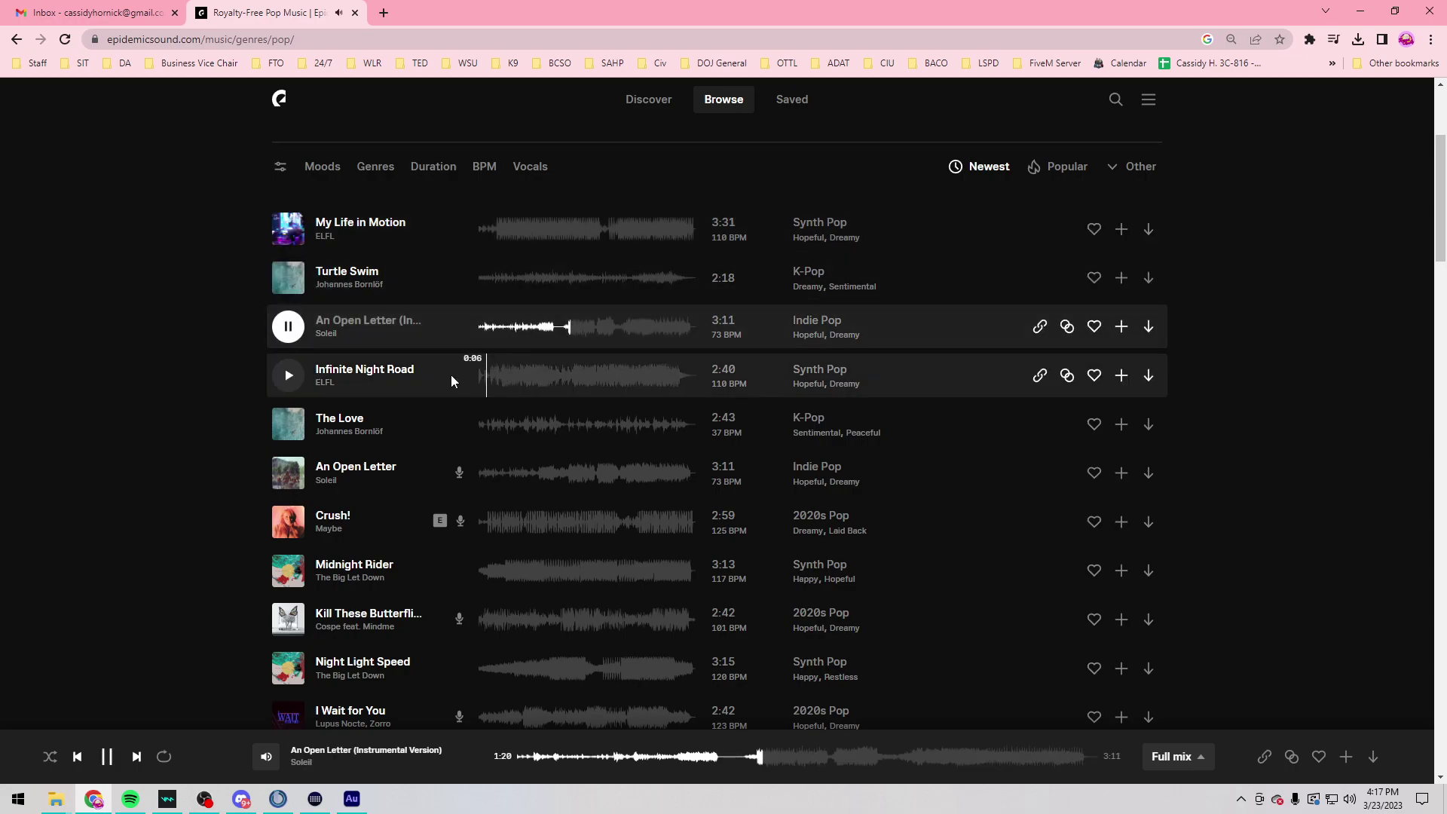
{"action": "left_click", "coordinate": [288, 375]}
{"action": "left_click", "coordinate": [288, 424]}
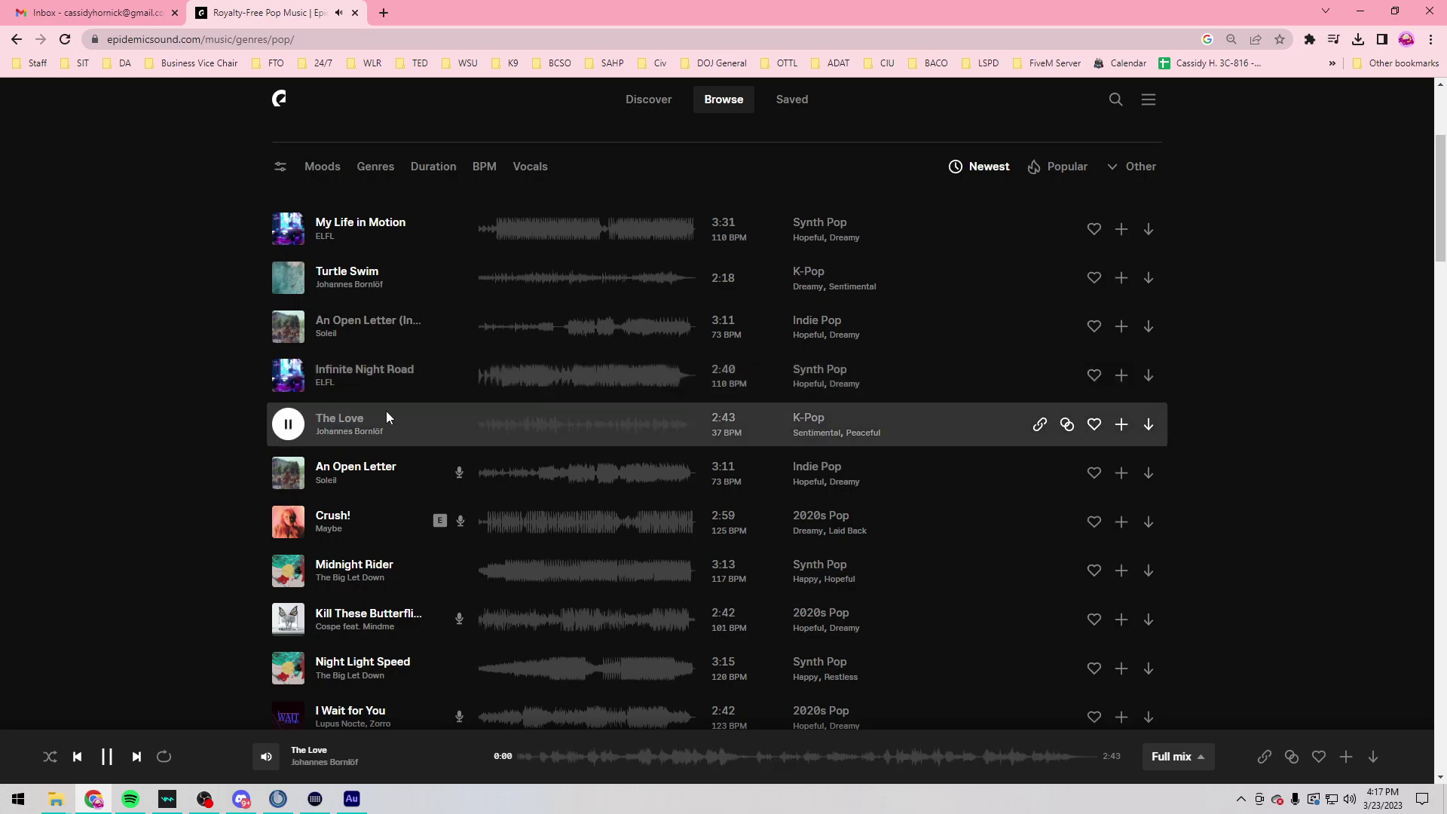
{"action": "left_click", "coordinate": [288, 522]}
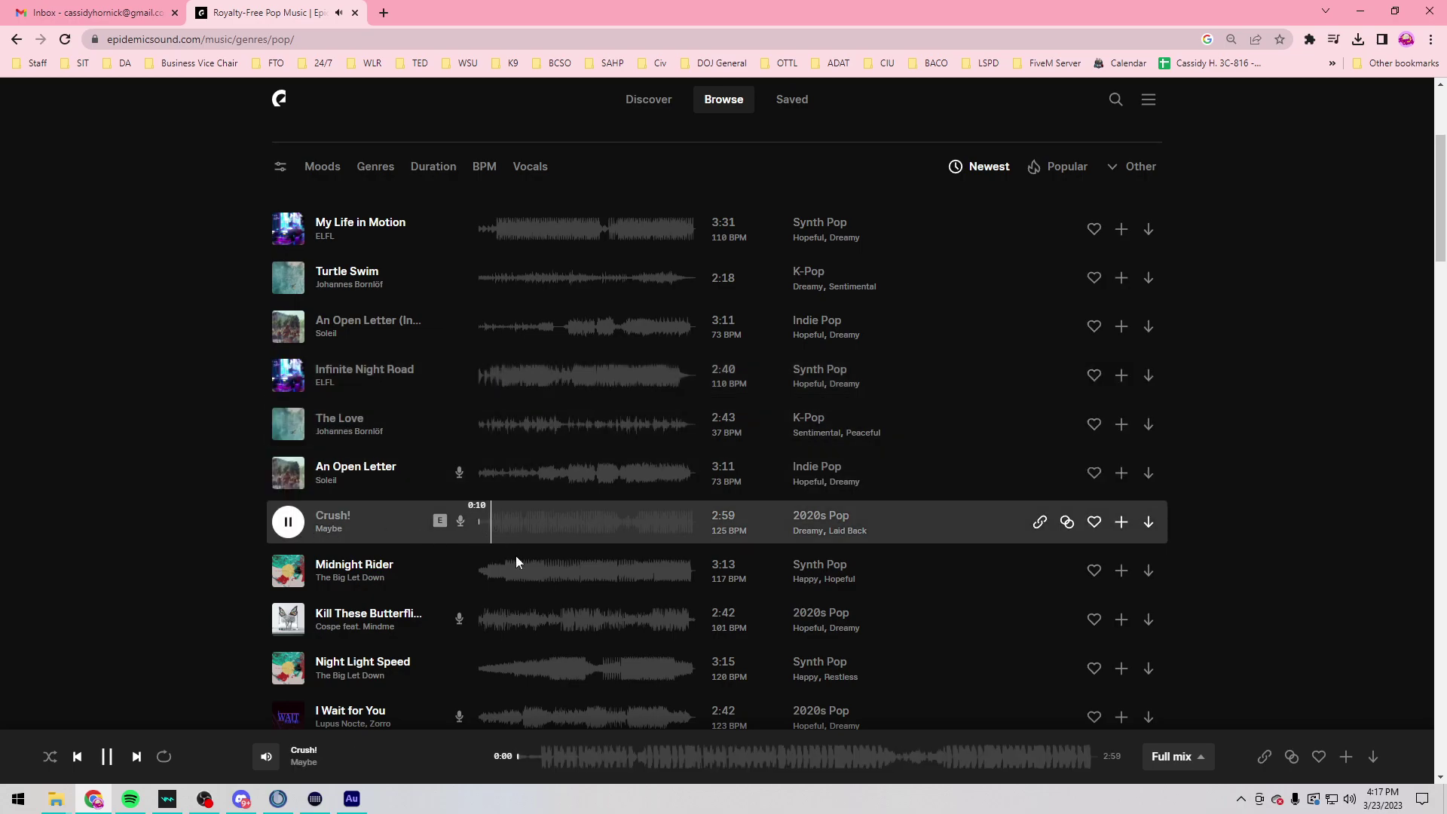
{"action": "scroll", "coordinate": [633, 528], "scroll_direction": "down", "scroll_amount": 2}
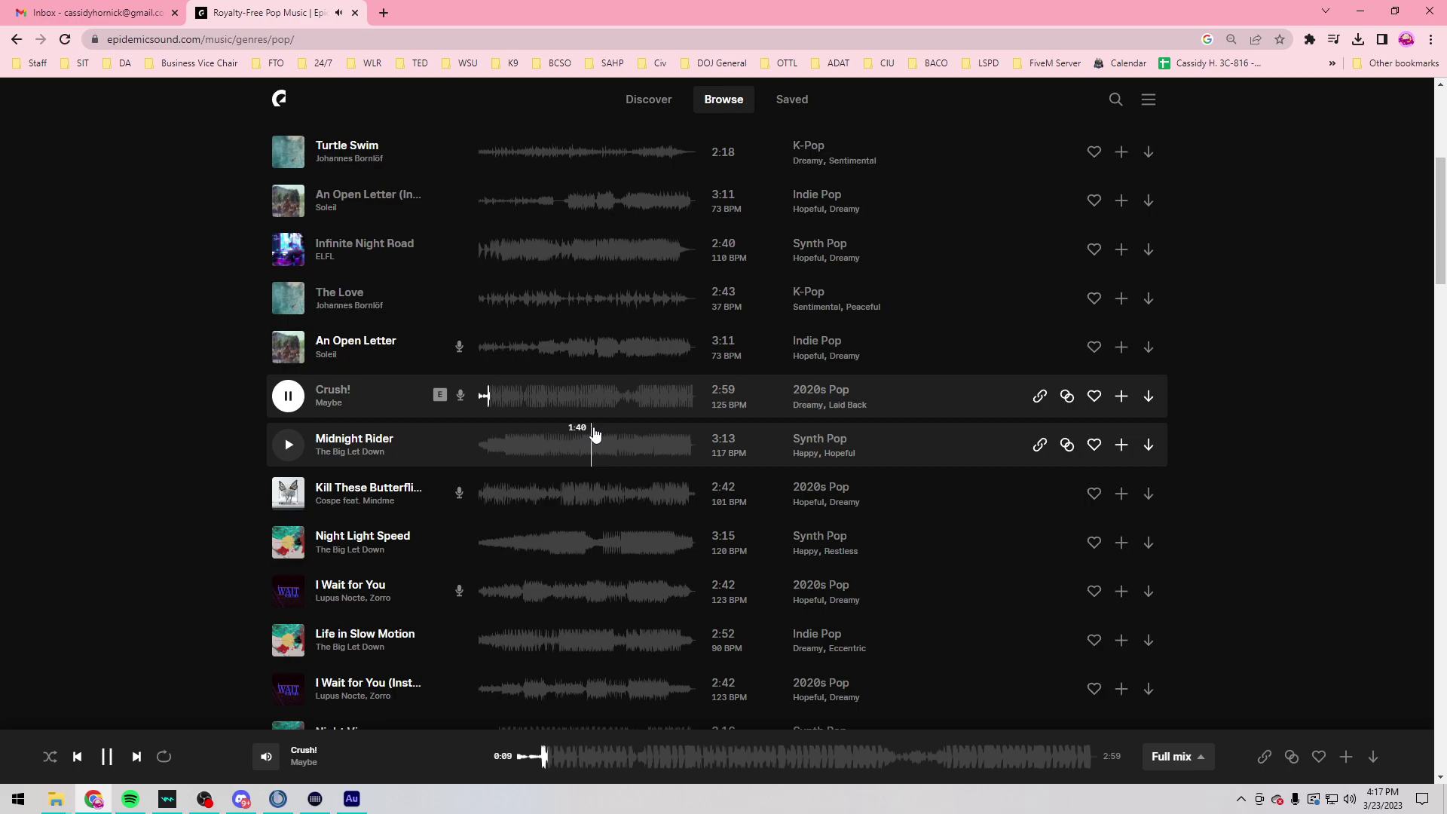
{"action": "left_click", "coordinate": [289, 446]}
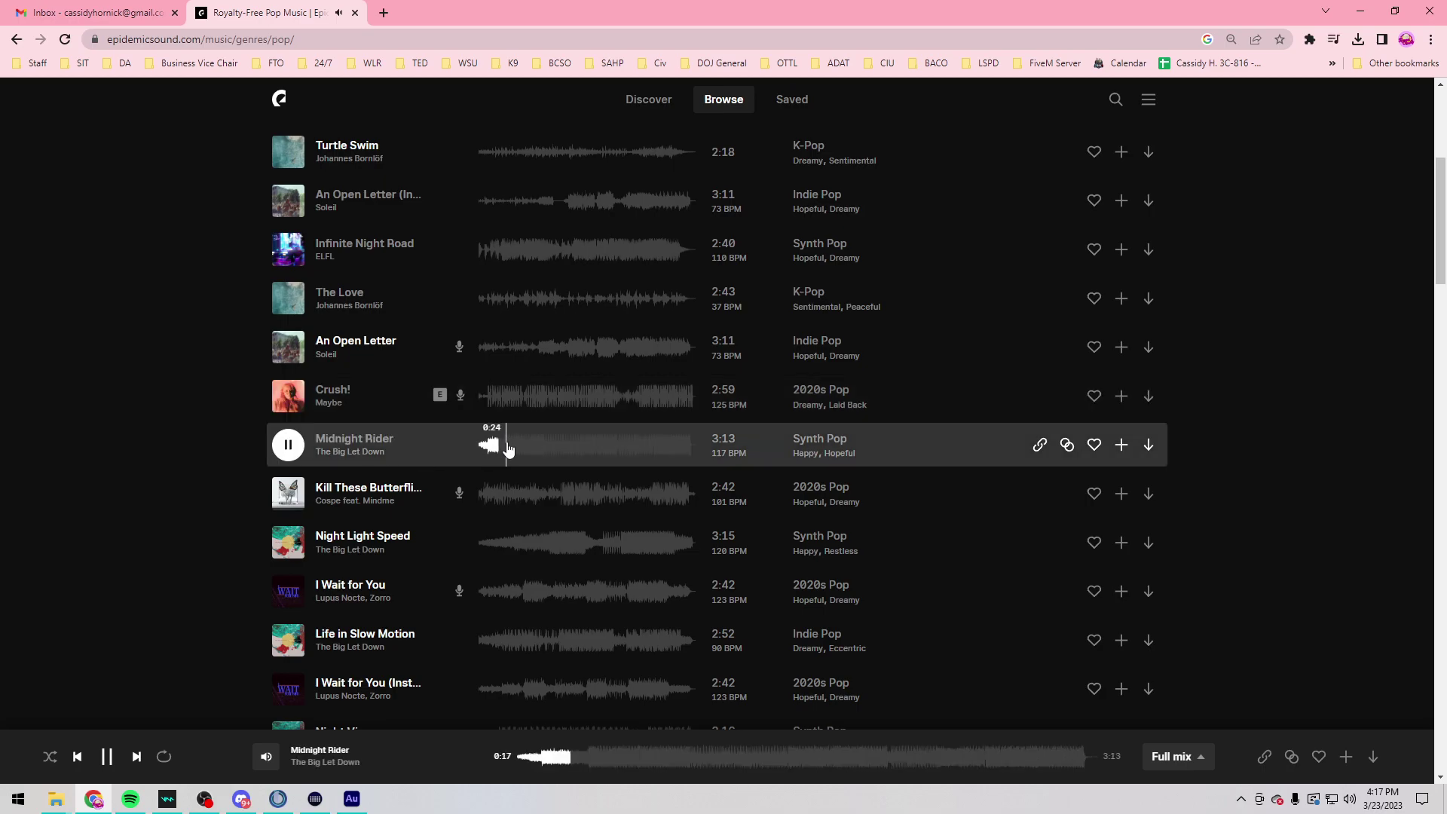
{"action": "scroll", "coordinate": [509, 448], "scroll_direction": "down", "scroll_amount": 4}
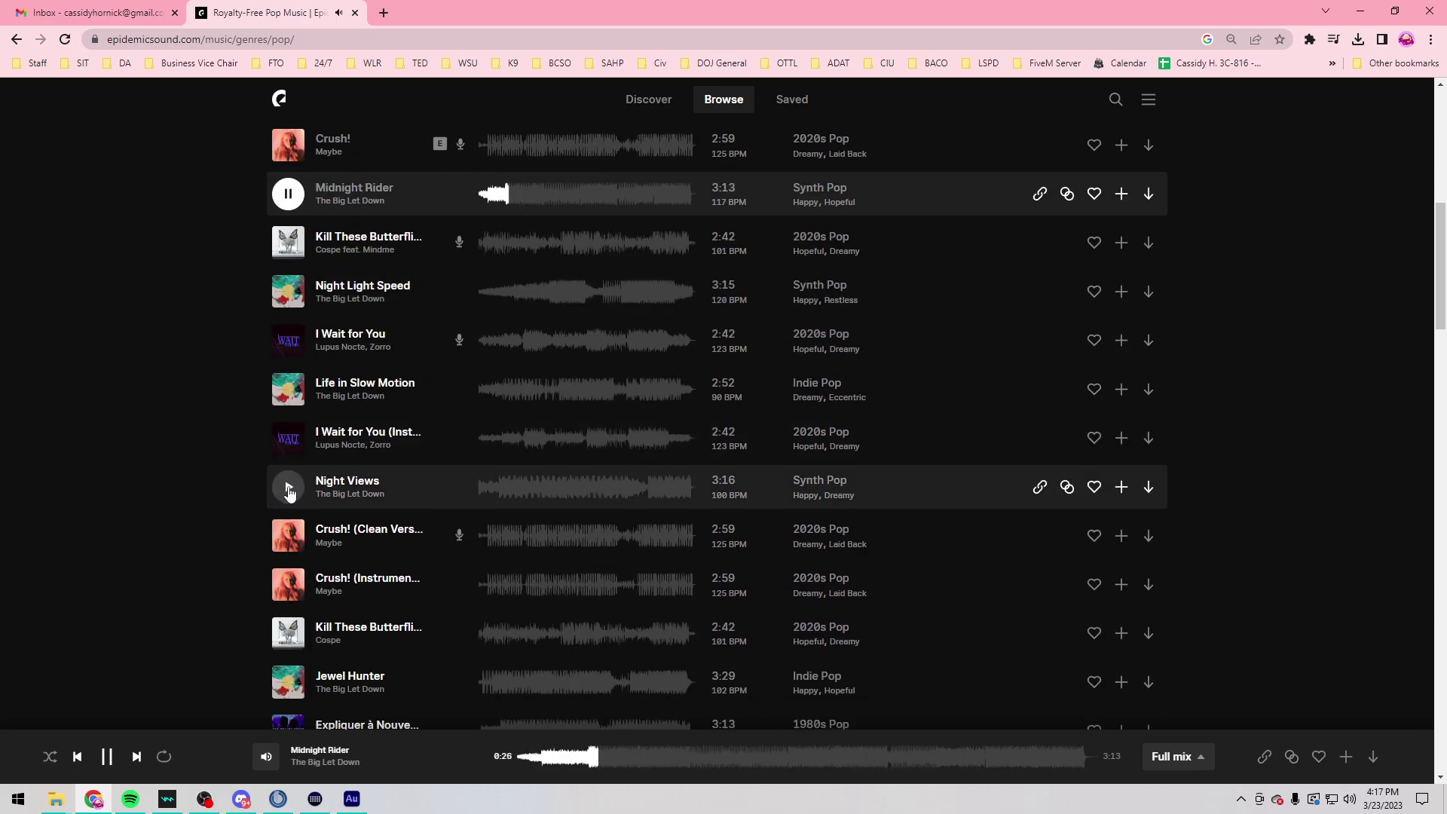
{"action": "scroll", "coordinate": [460, 377], "scroll_direction": "up", "scroll_amount": 2}
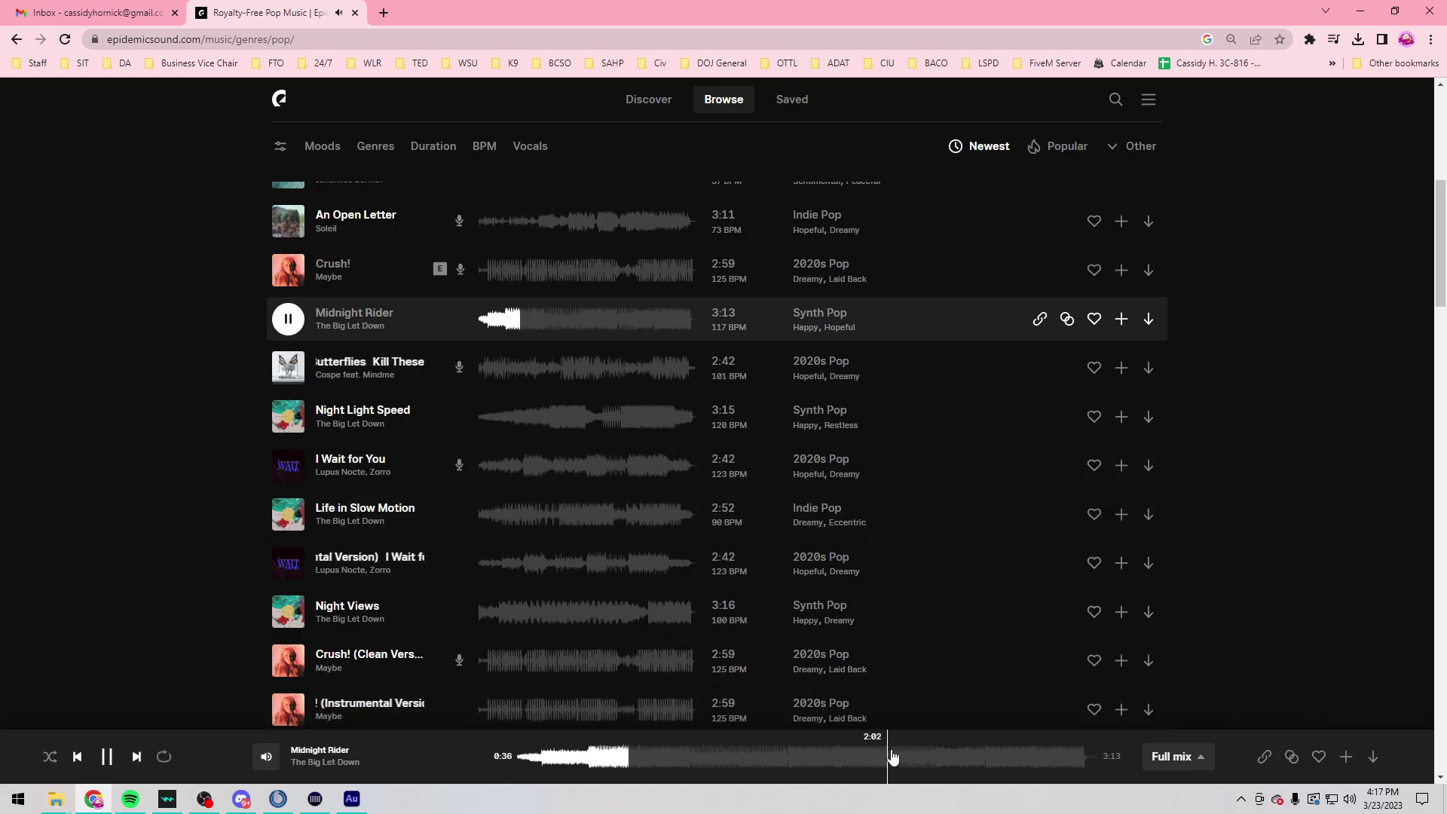
Step: Preview Life in Slow Motion from about 0:29 and the opening of Crush! (Clean Version)
{"action": "left_click", "coordinate": [291, 515]}
{"action": "left_click", "coordinate": [514, 514]}
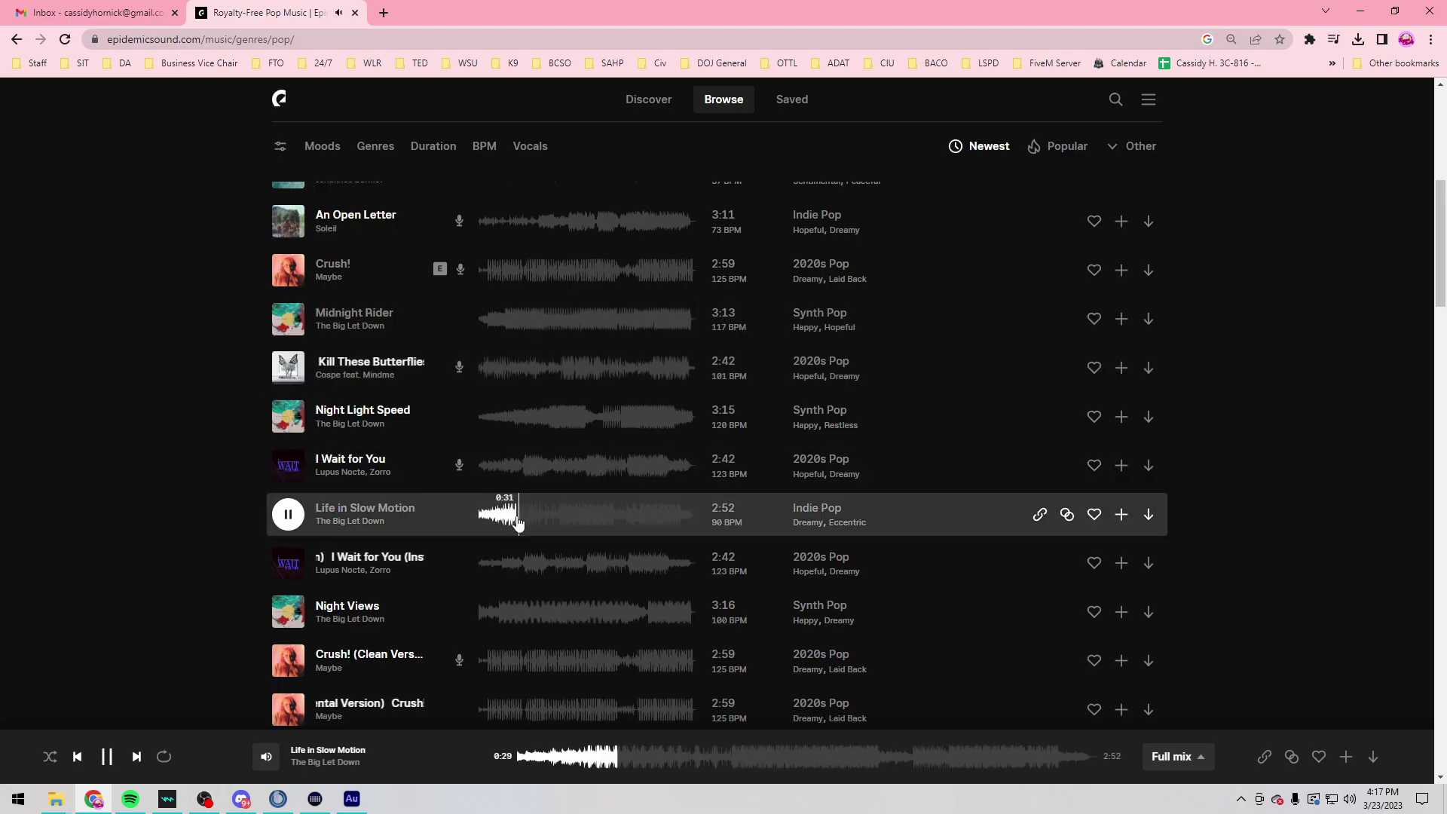
{"action": "scroll", "coordinate": [498, 573], "scroll_direction": "down", "scroll_amount": 2}
{"action": "left_click", "coordinate": [555, 536]}
{"action": "scroll", "coordinate": [569, 648], "scroll_direction": "down", "scroll_amount": 2}
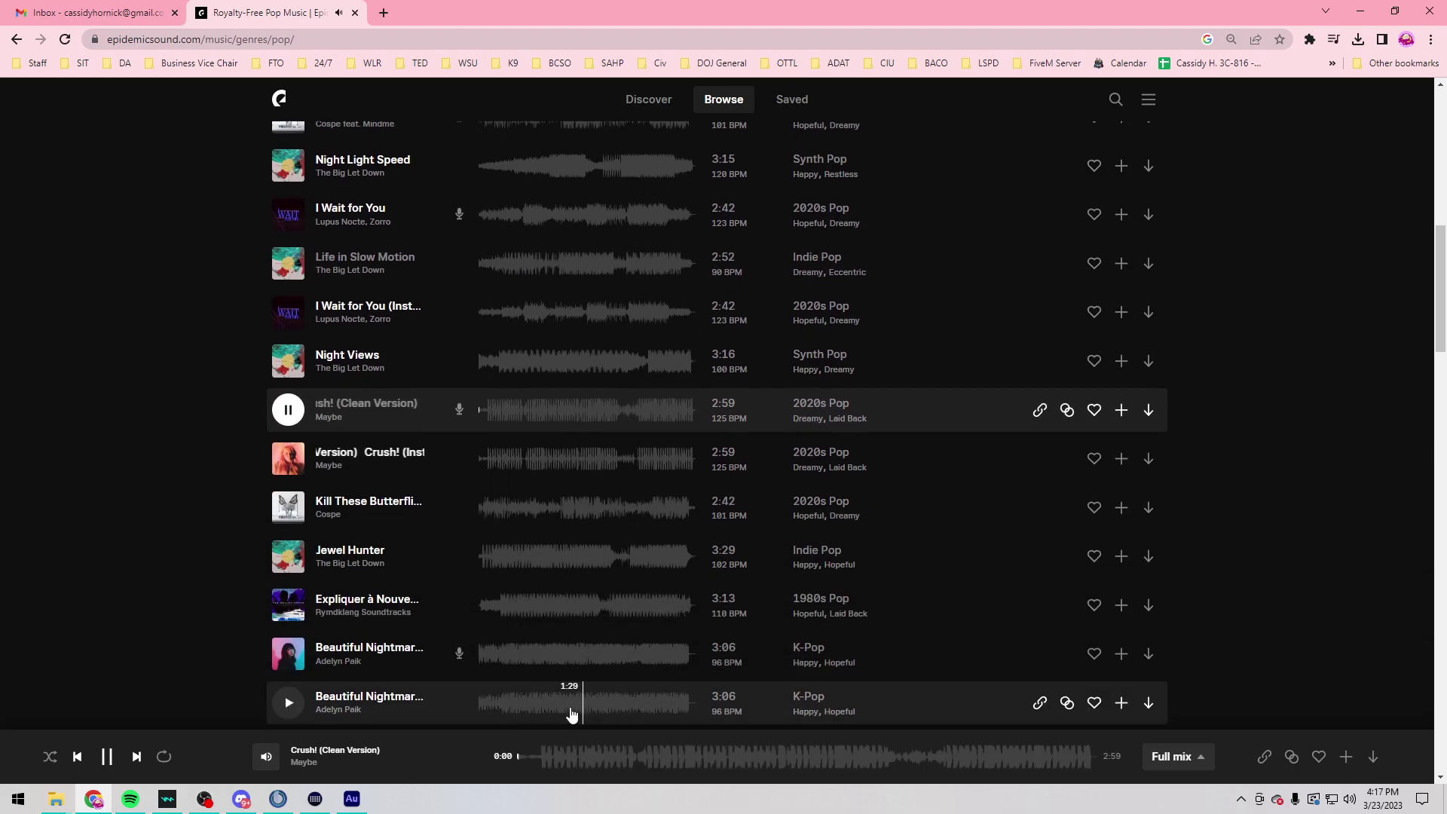
{"action": "scroll", "coordinate": [553, 578], "scroll_direction": "down", "scroll_amount": 2}
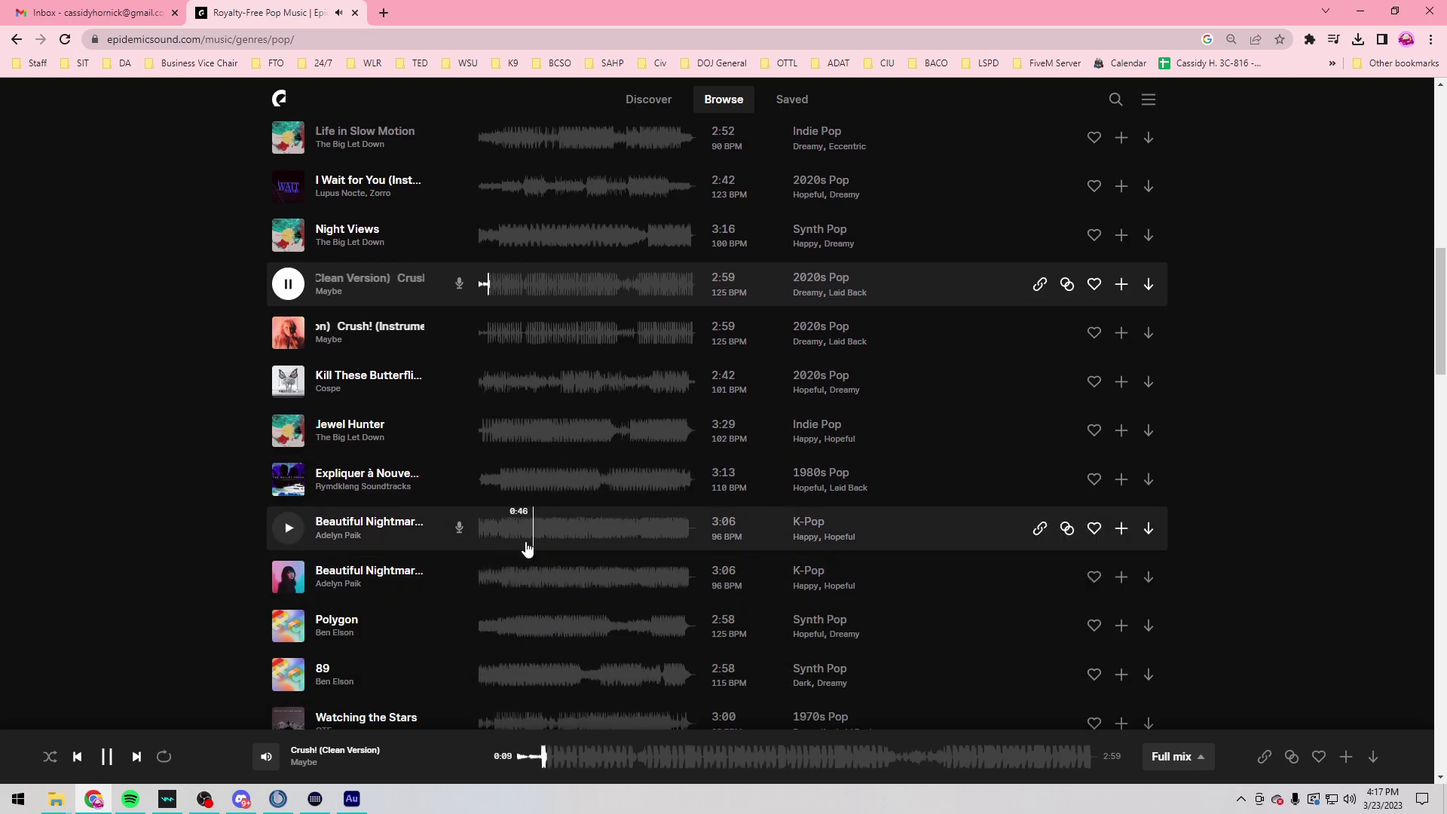
Step: Preview Beautiful Nightmares (Instrumental Version), Polygon, and Expliquer à Nouveau from about 1:08
{"action": "left_click", "coordinate": [289, 578]}
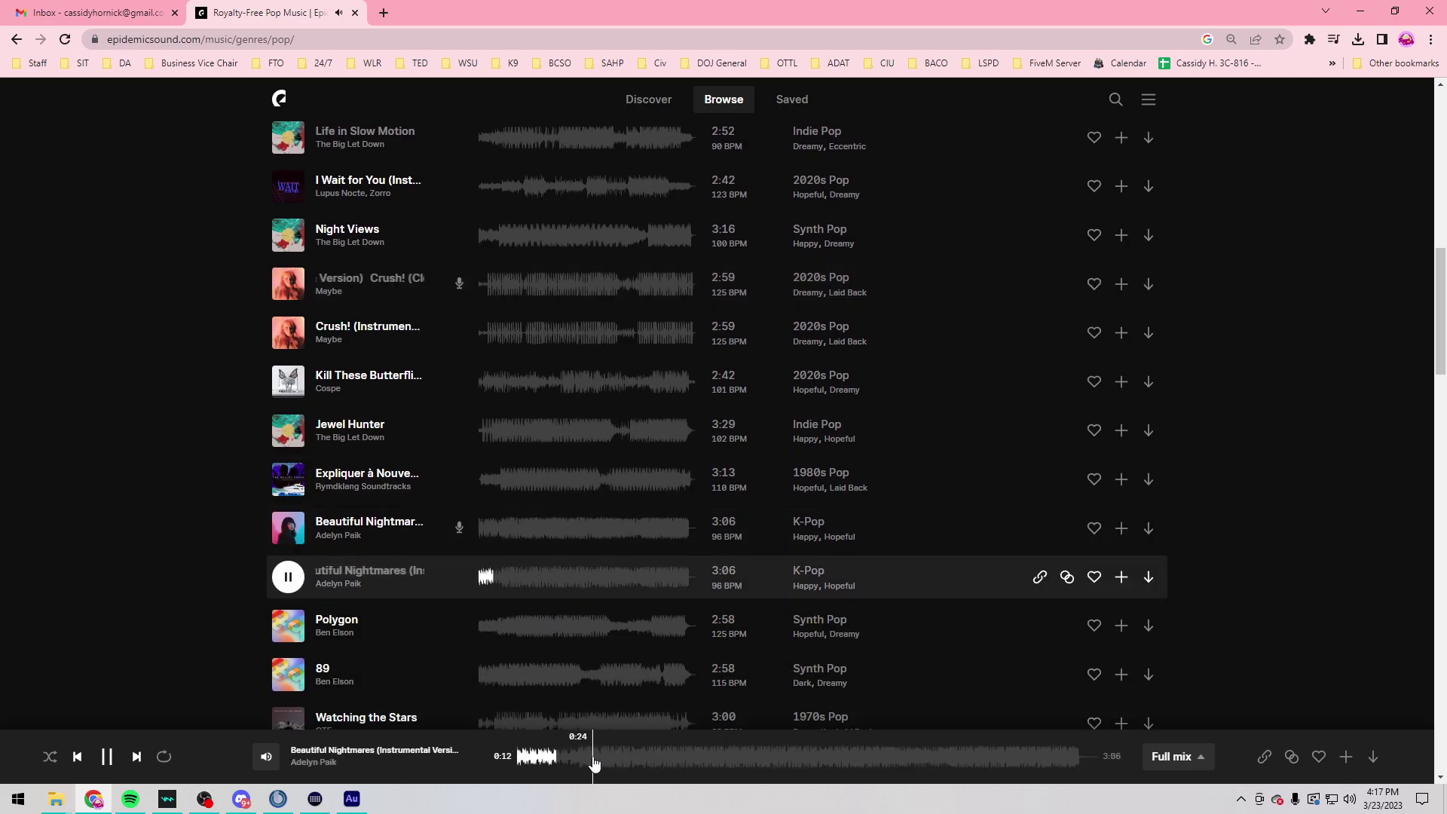
{"action": "left_click", "coordinate": [286, 625]}
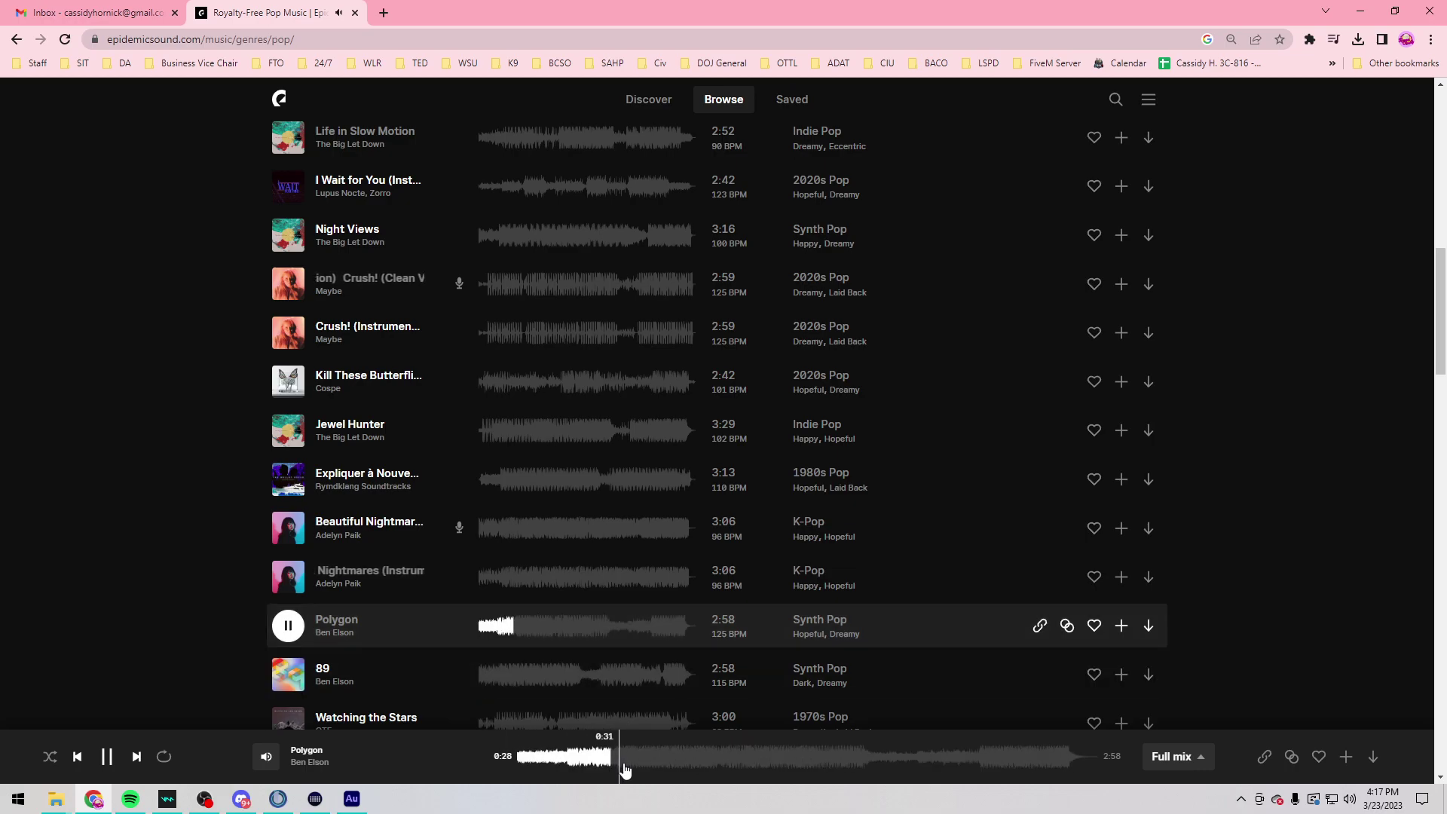
{"action": "left_click", "coordinate": [291, 479]}
{"action": "left_click", "coordinate": [555, 488]}
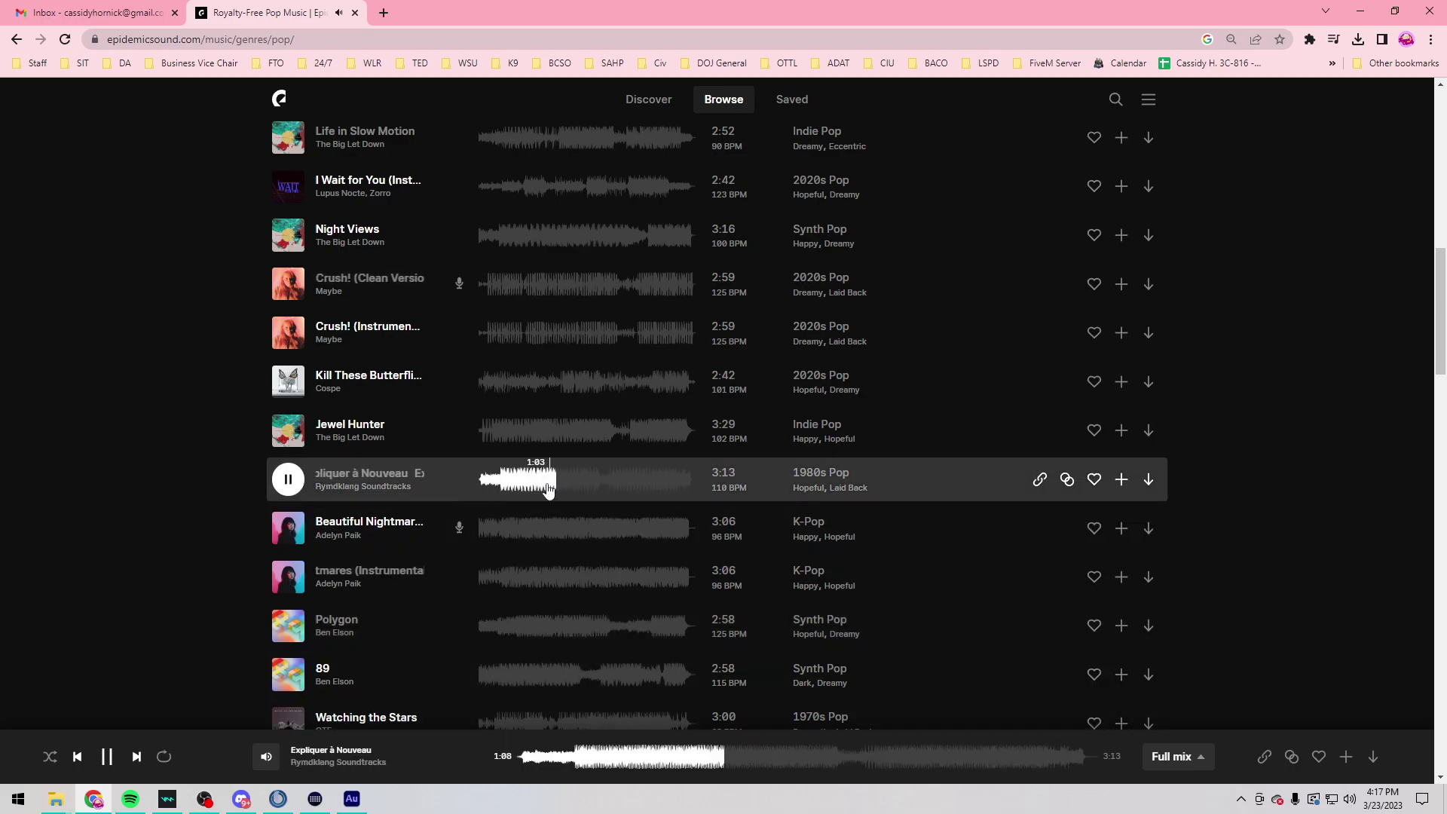
{"action": "scroll", "coordinate": [532, 614], "scroll_direction": "down", "scroll_amount": 2}
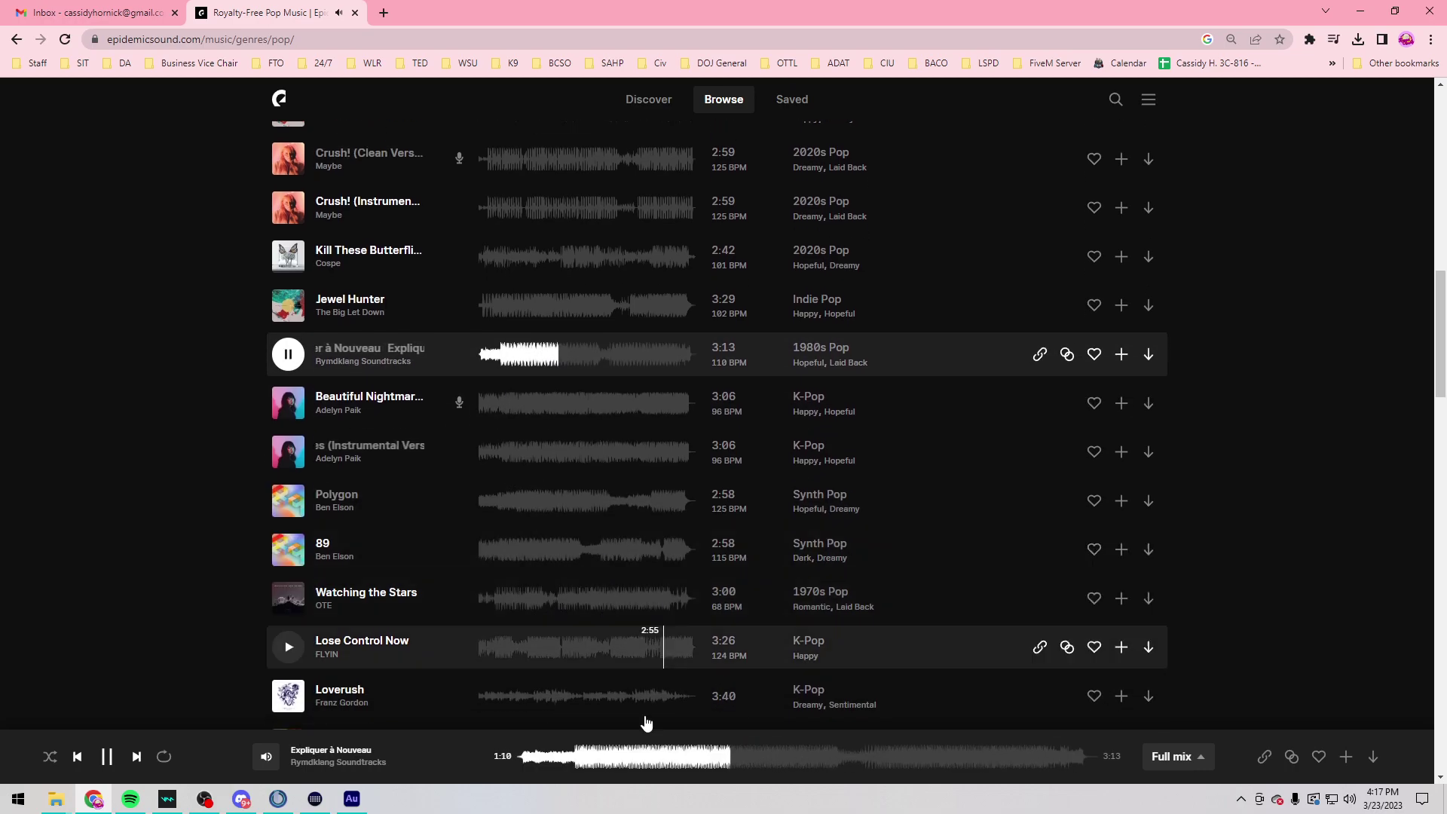
{"action": "scroll", "coordinate": [452, 624], "scroll_direction": "down", "scroll_amount": 2}
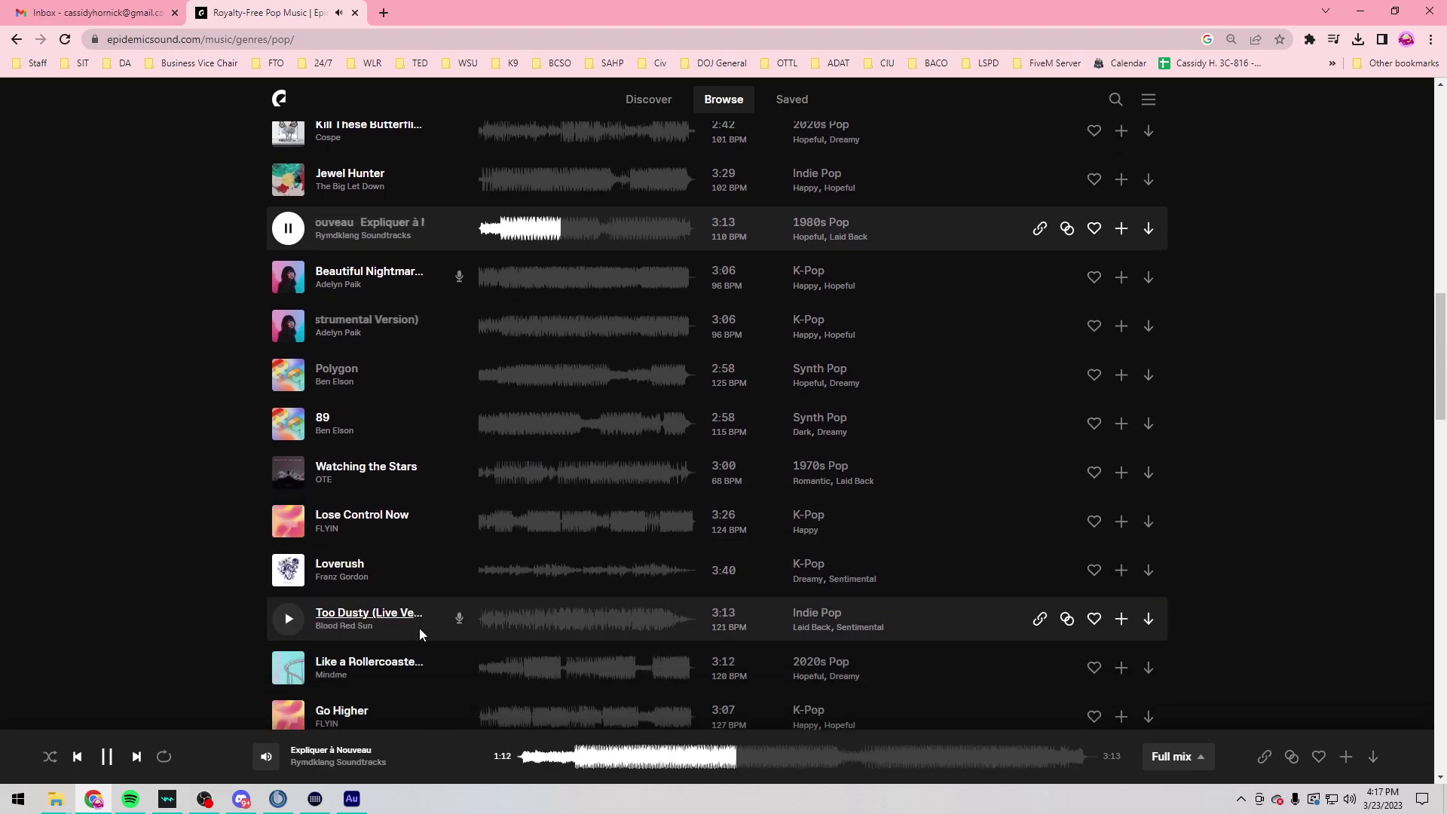
Step: Preview Loverush, Too Dusty (Live Version) and an early section of Like a Rollercoaster (Instrumental Version)
{"action": "left_click", "coordinate": [288, 570]}
{"action": "left_click", "coordinate": [288, 618]}
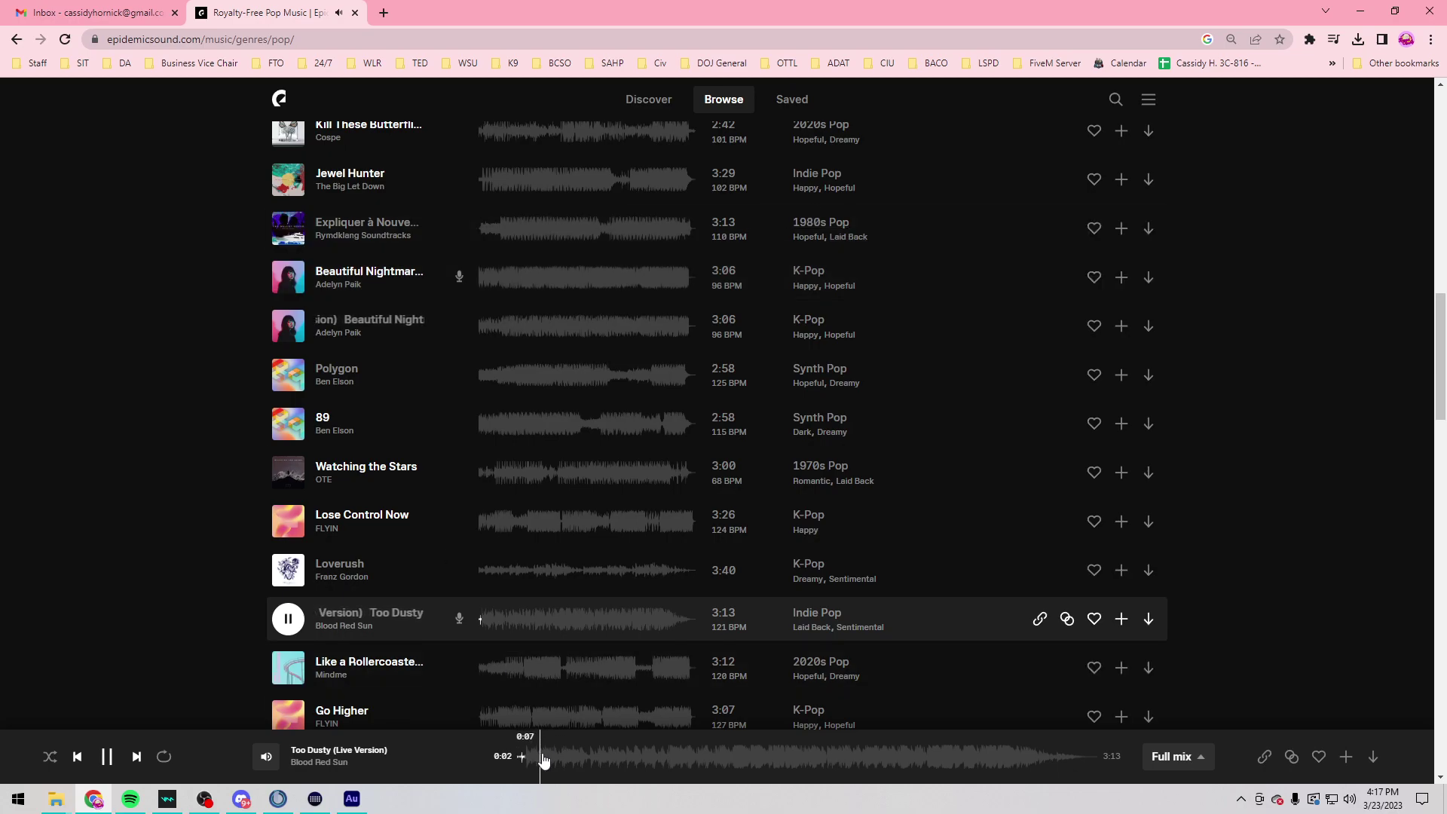
{"action": "scroll", "coordinate": [649, 617], "scroll_direction": "down", "scroll_amount": 3}
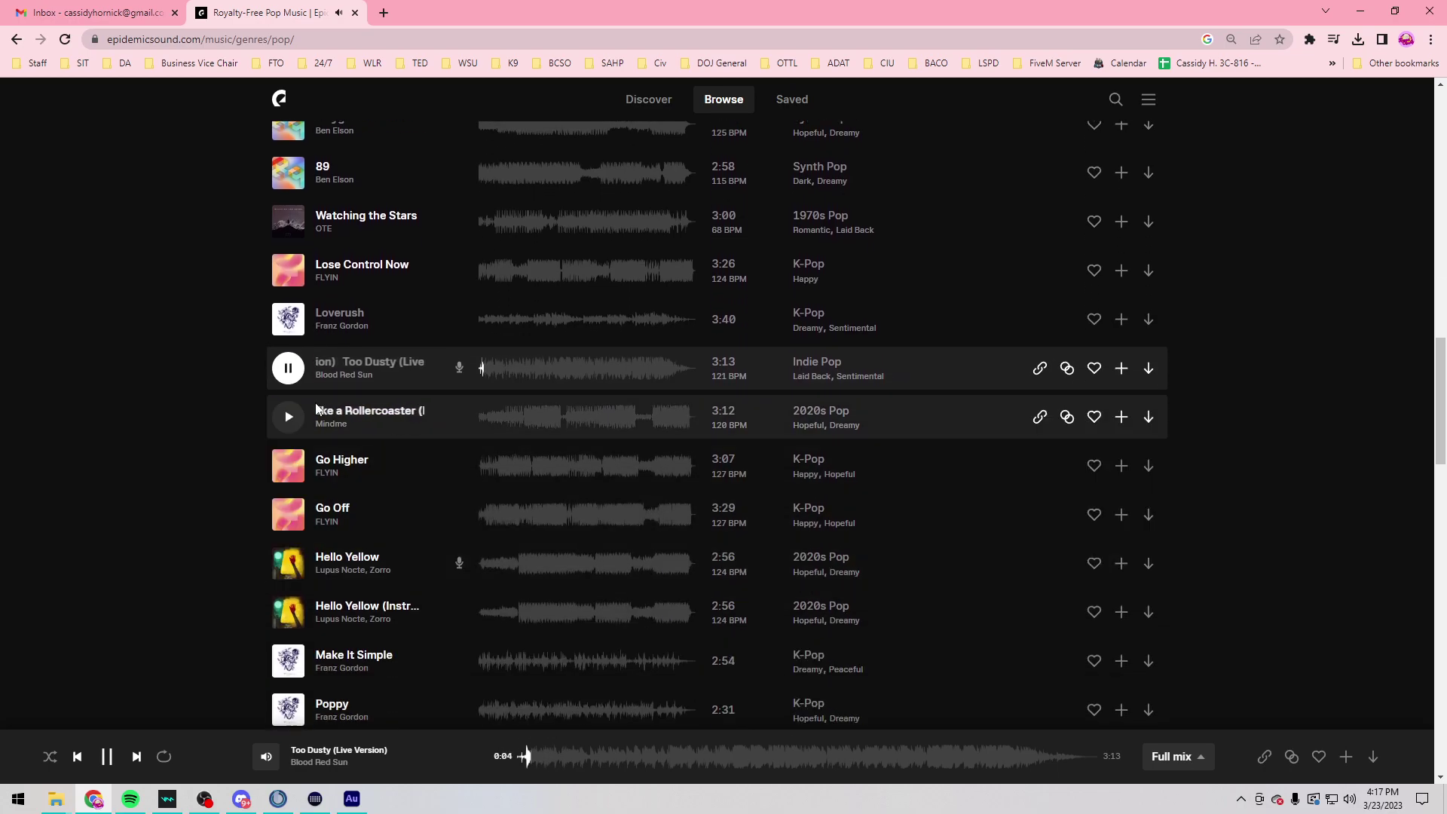
{"action": "left_click", "coordinate": [504, 429]}
{"action": "left_click", "coordinate": [507, 424]}
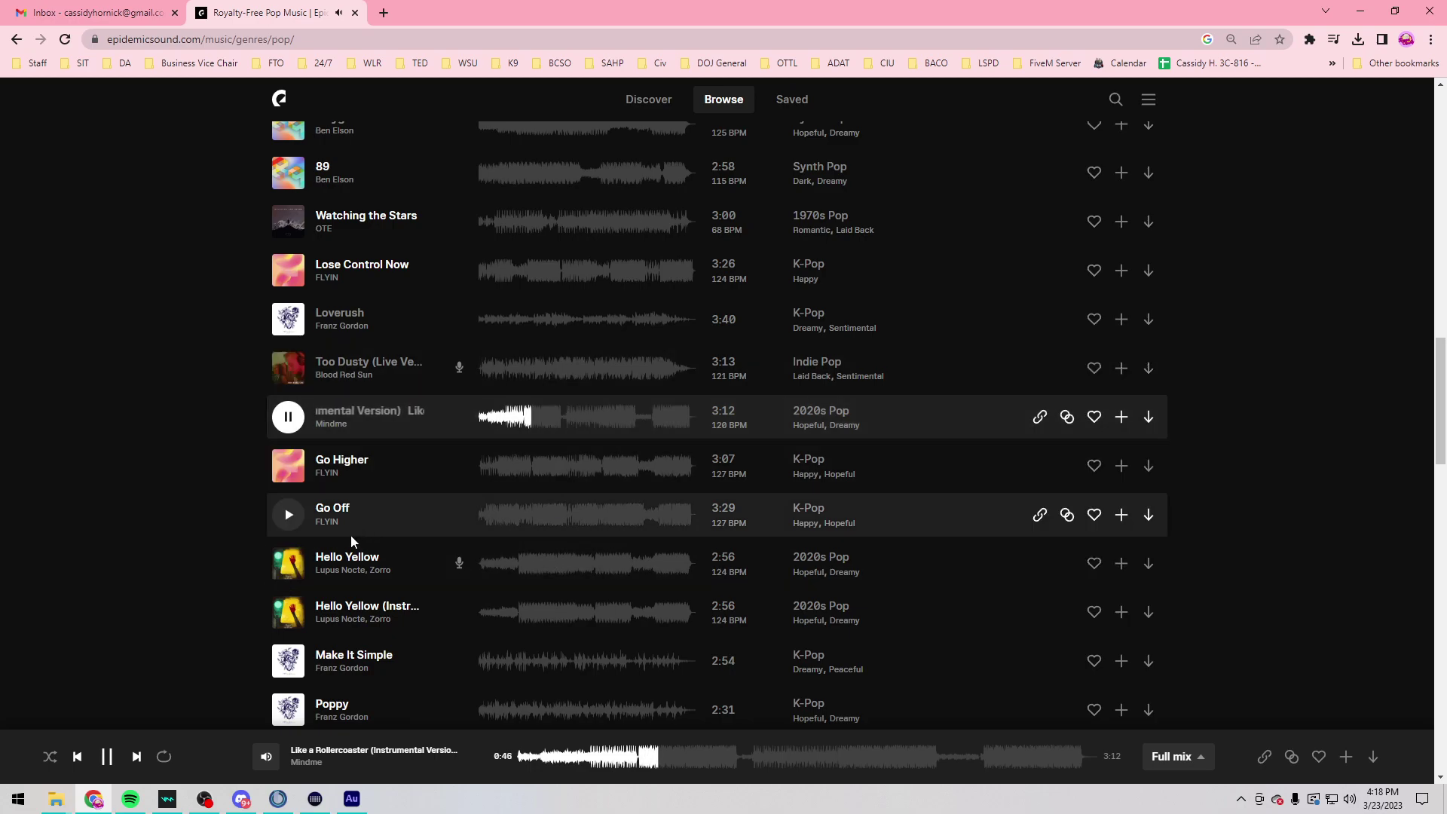
Step: Listen to Go Off from its start and sample several further points through the track
{"action": "left_click", "coordinate": [303, 517]}
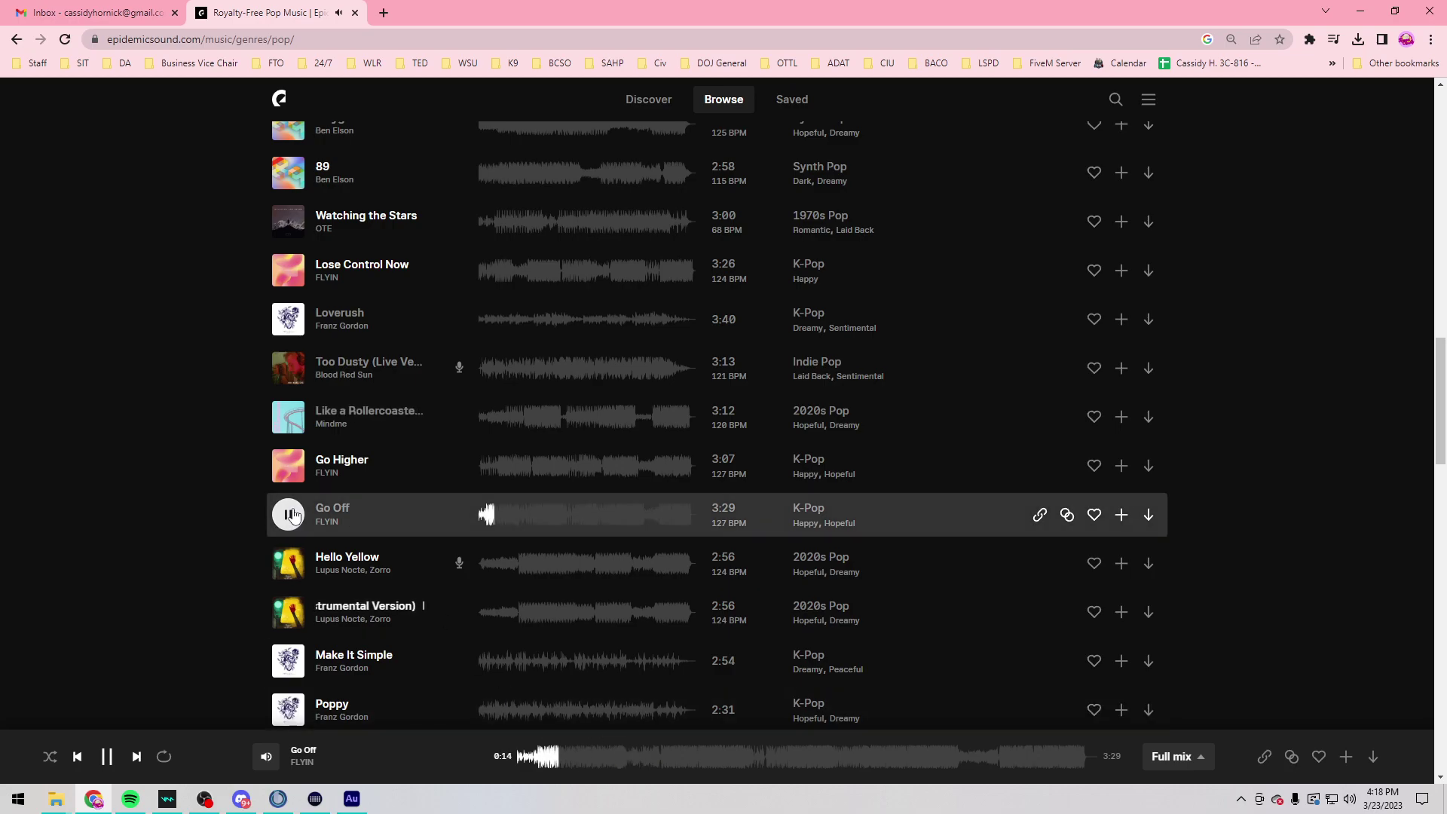
{"action": "left_click", "coordinate": [618, 760]}
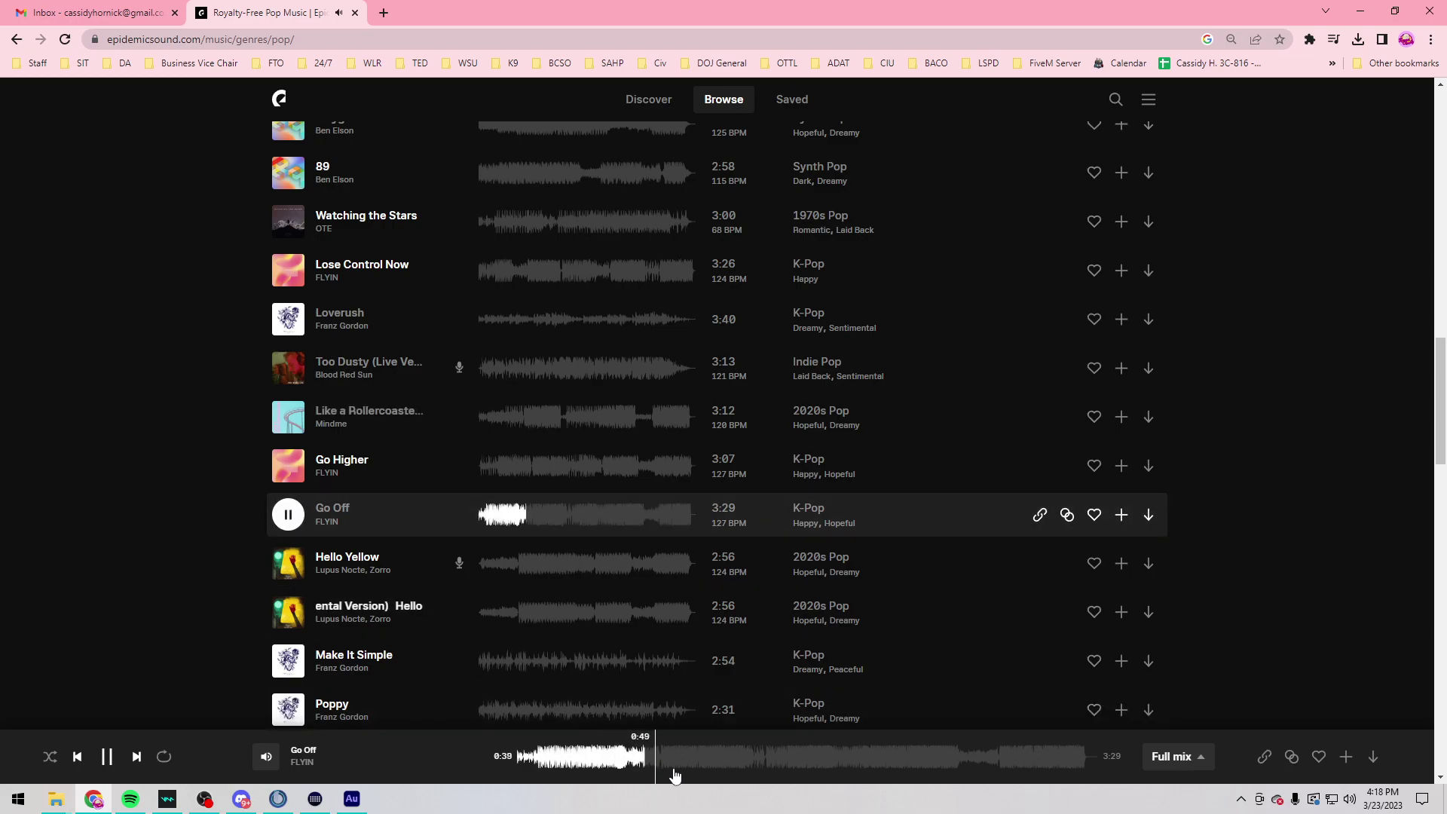
{"action": "left_click", "coordinate": [746, 761]}
{"action": "scroll", "coordinate": [636, 693], "scroll_direction": "down", "scroll_amount": 2}
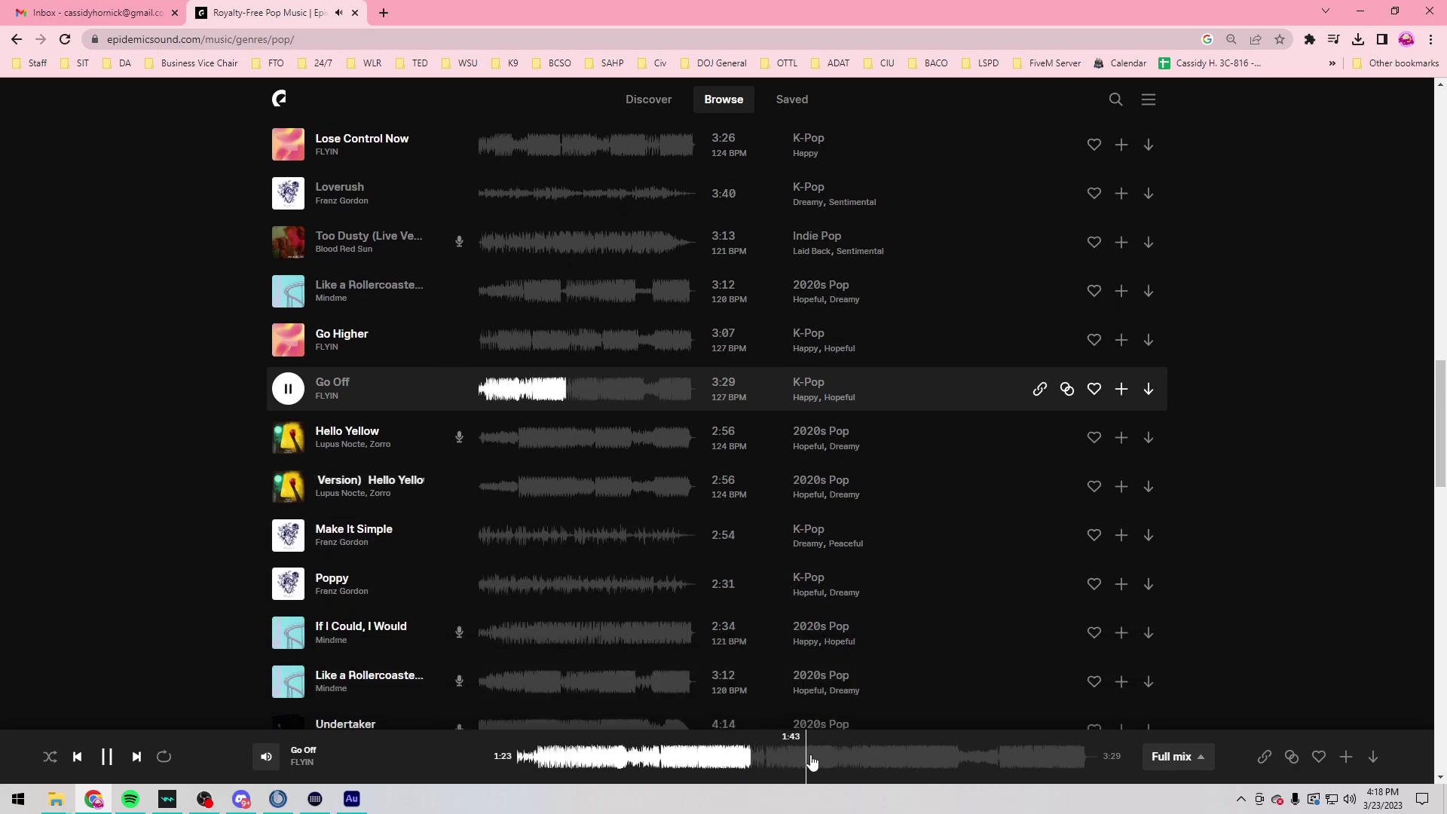
{"action": "left_click", "coordinate": [807, 760]}
{"action": "left_click", "coordinate": [927, 763]}
Step: Preview Hello Yellow and its instrumental version, each from a little after 0:30
{"action": "left_click", "coordinate": [293, 436]}
{"action": "left_click", "coordinate": [624, 756]}
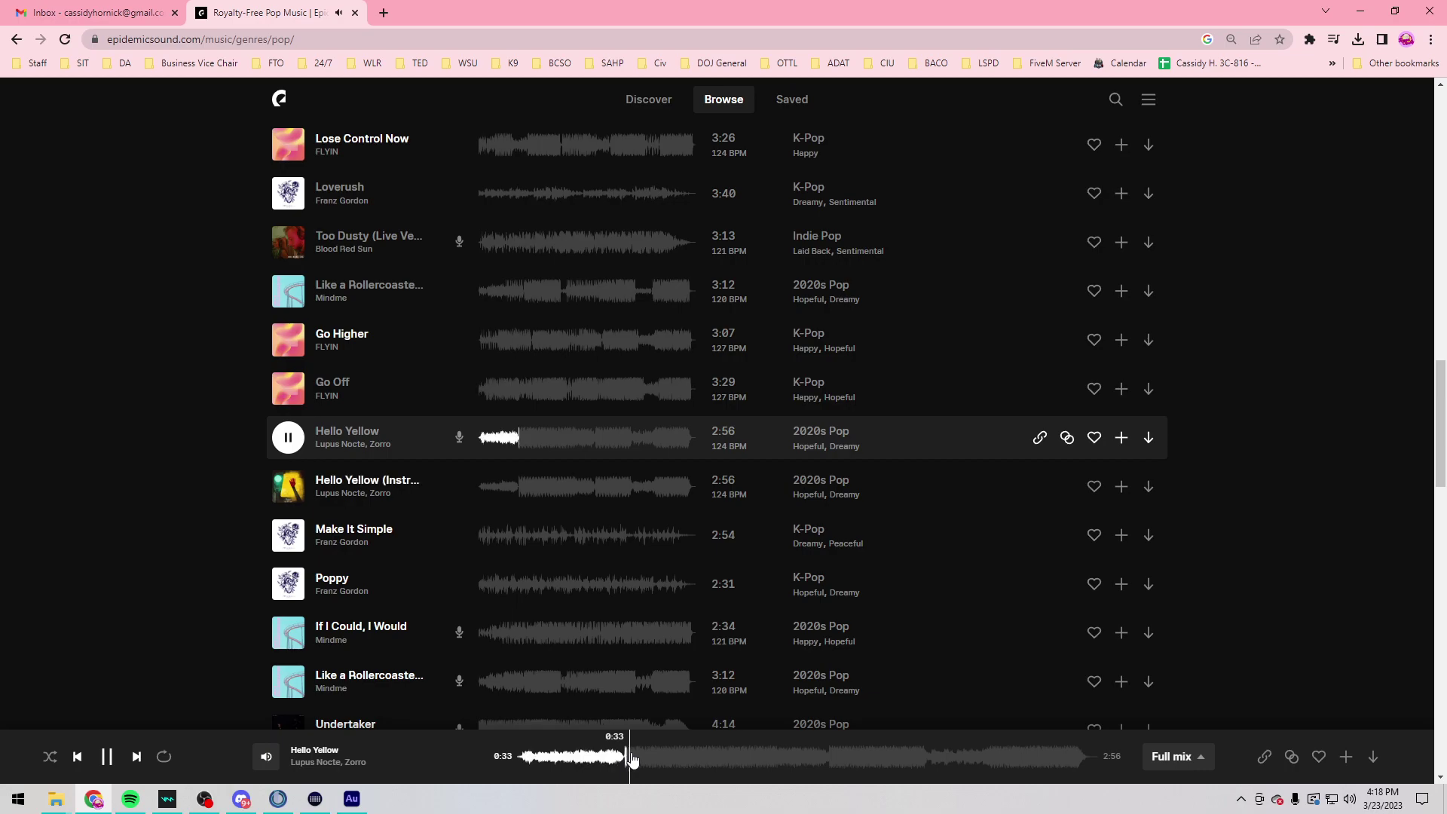
{"action": "left_click", "coordinate": [292, 487]}
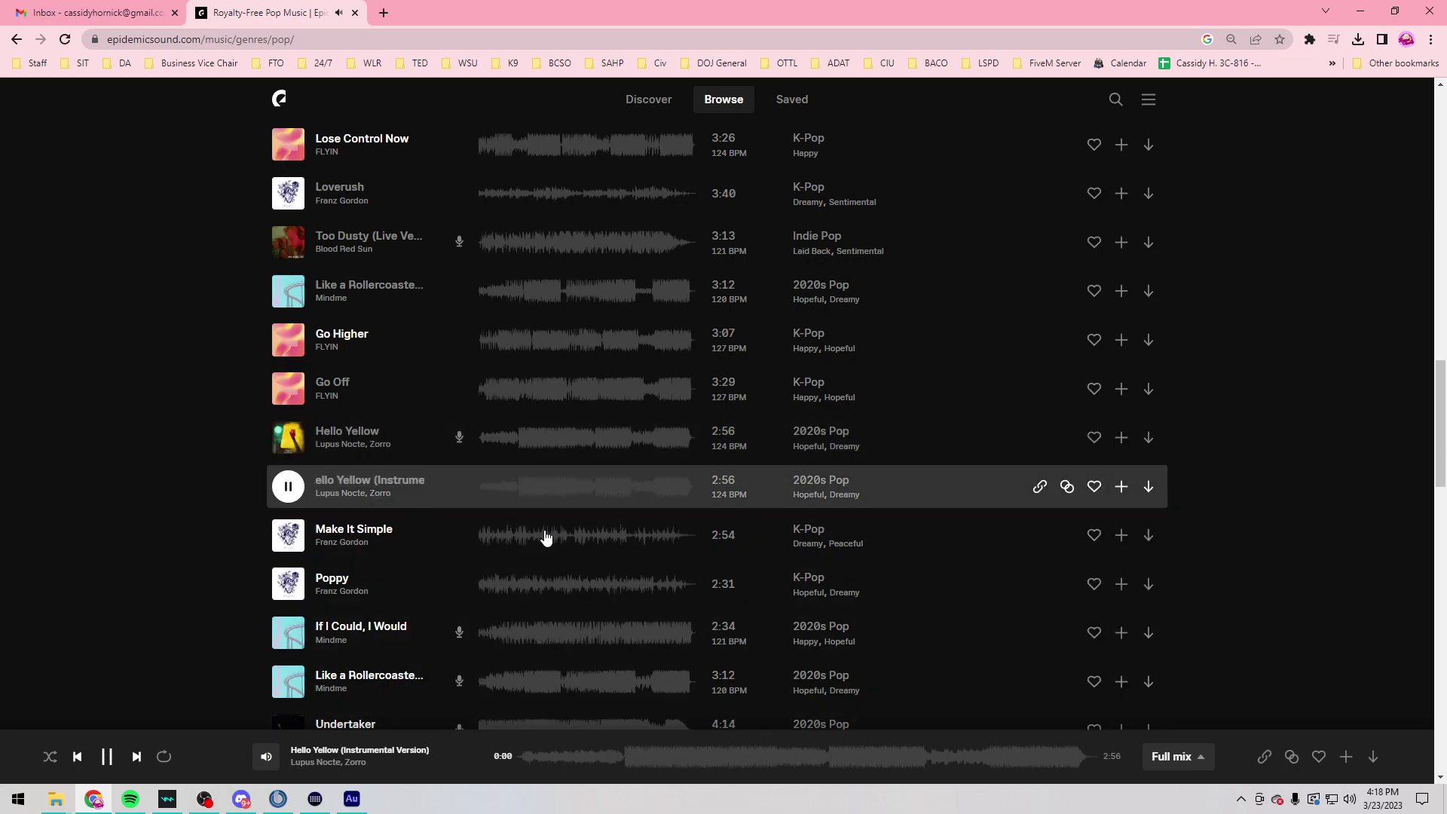
{"action": "left_click", "coordinate": [523, 491]}
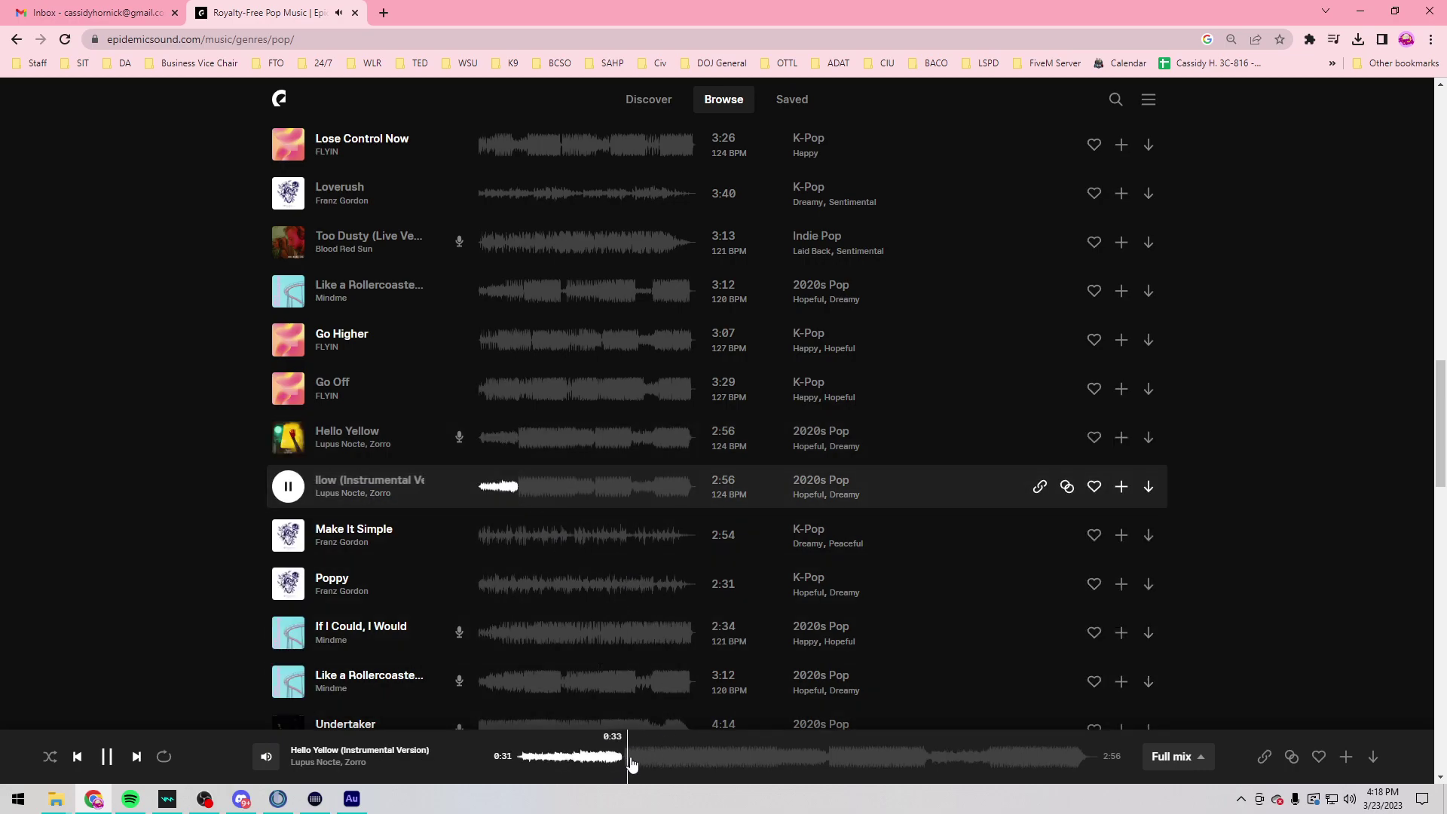
Step: Preview Undertaker from its start and its instrumental version from about 0:46
{"action": "scroll", "coordinate": [469, 625], "scroll_direction": "down", "scroll_amount": 2}
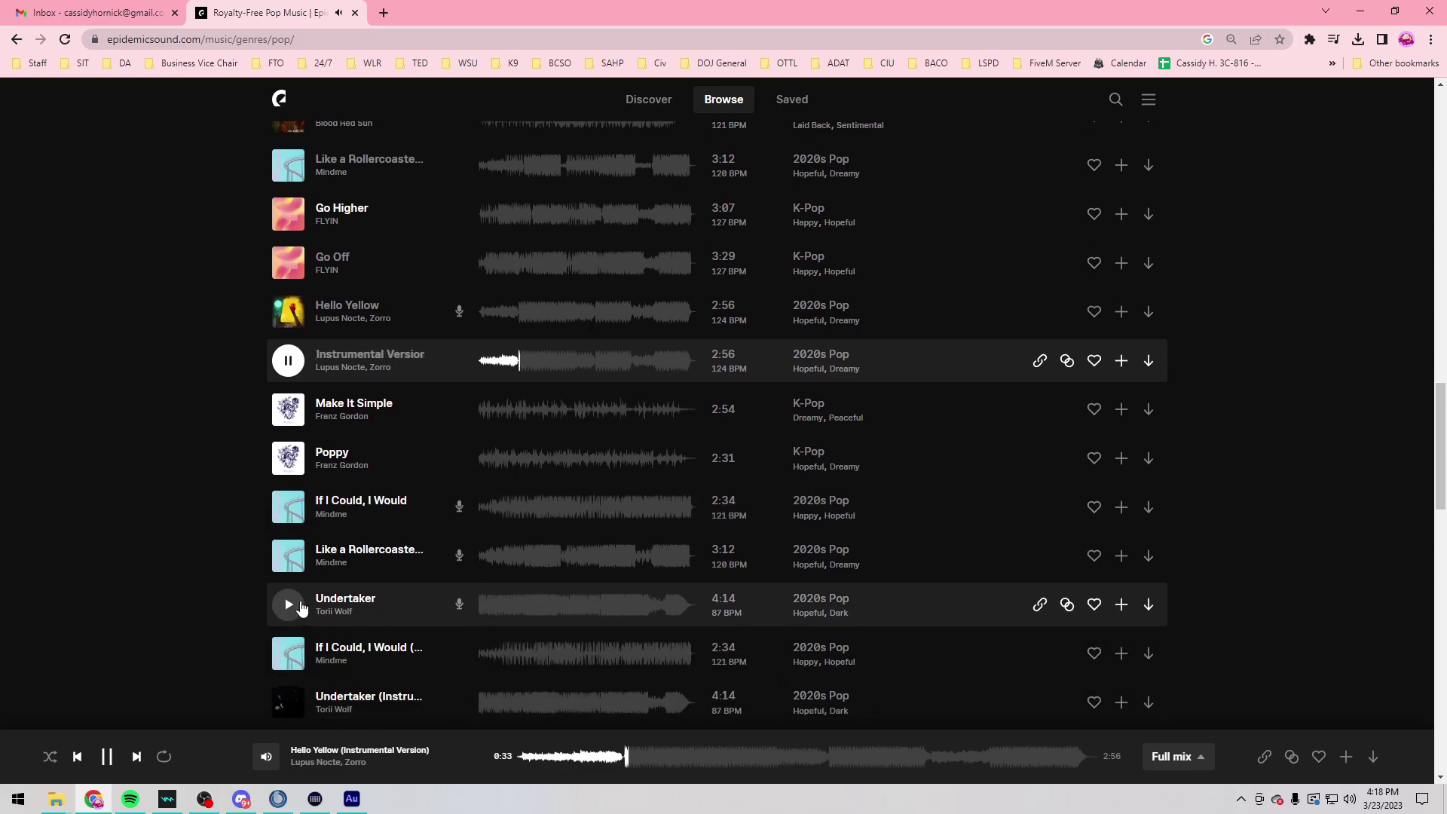
{"action": "left_click", "coordinate": [301, 607]}
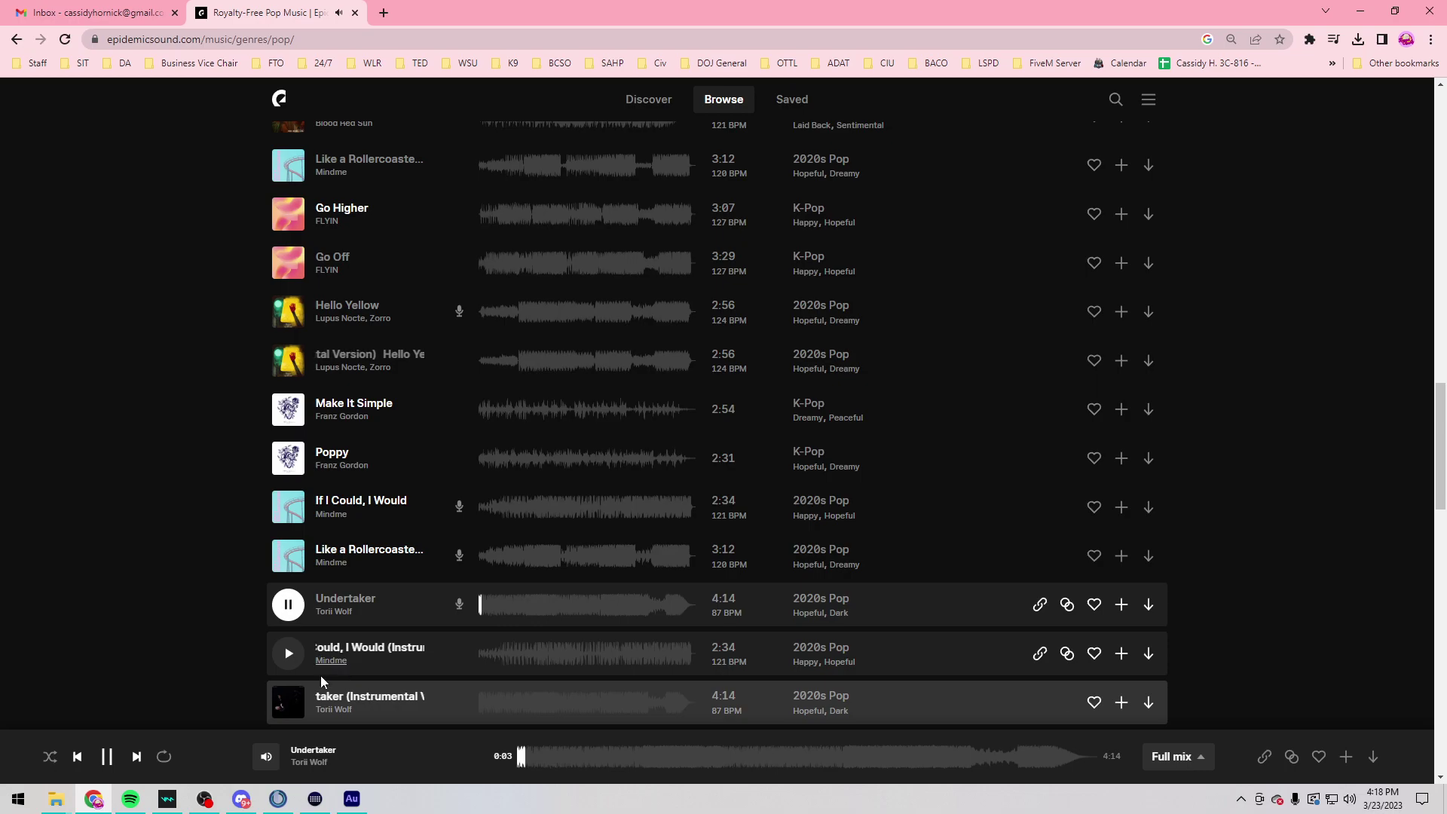
{"action": "left_click", "coordinate": [298, 701]}
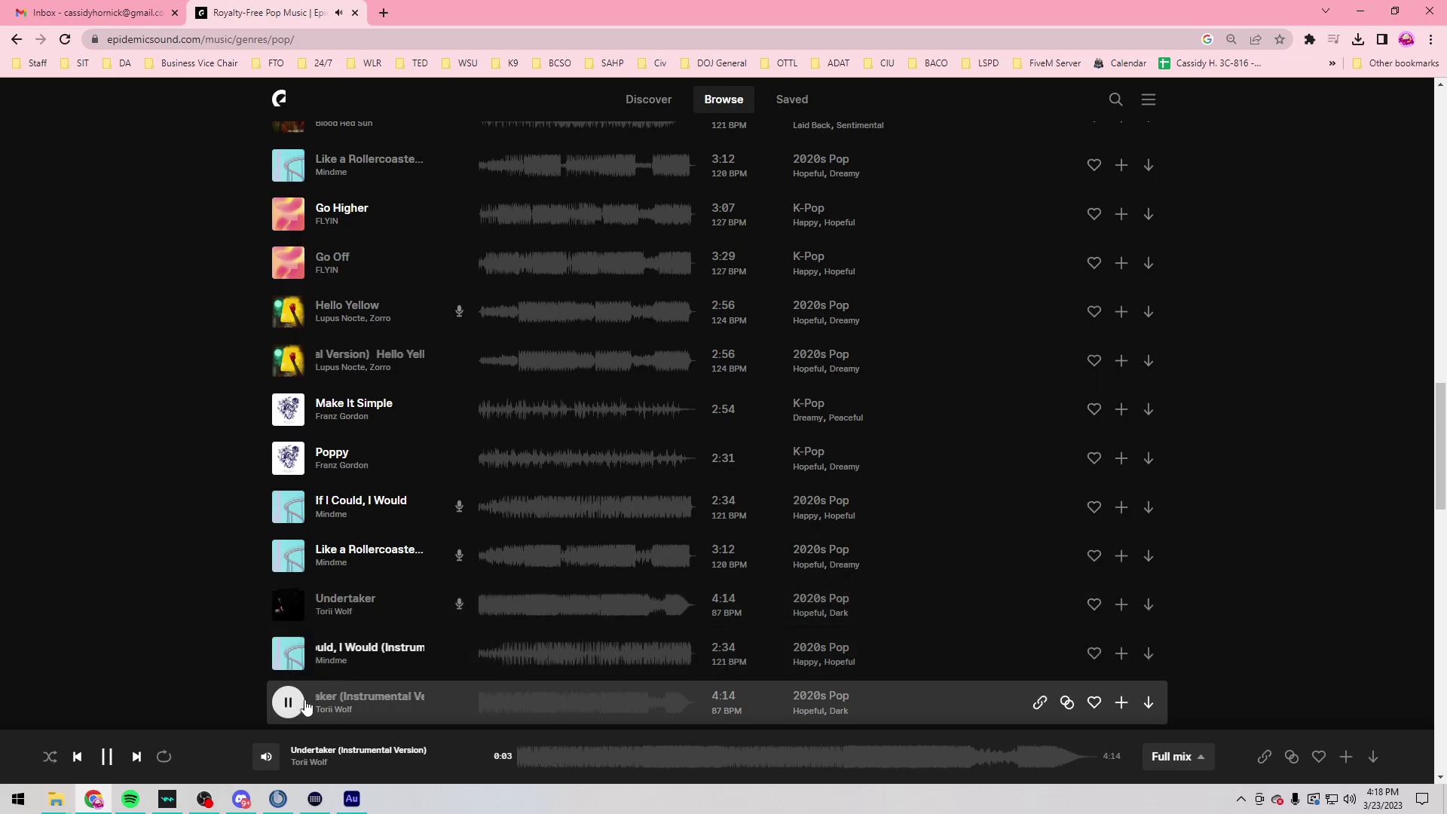
{"action": "left_click", "coordinate": [518, 702]}
{"action": "scroll", "coordinate": [463, 557], "scroll_direction": "down", "scroll_amount": 5}
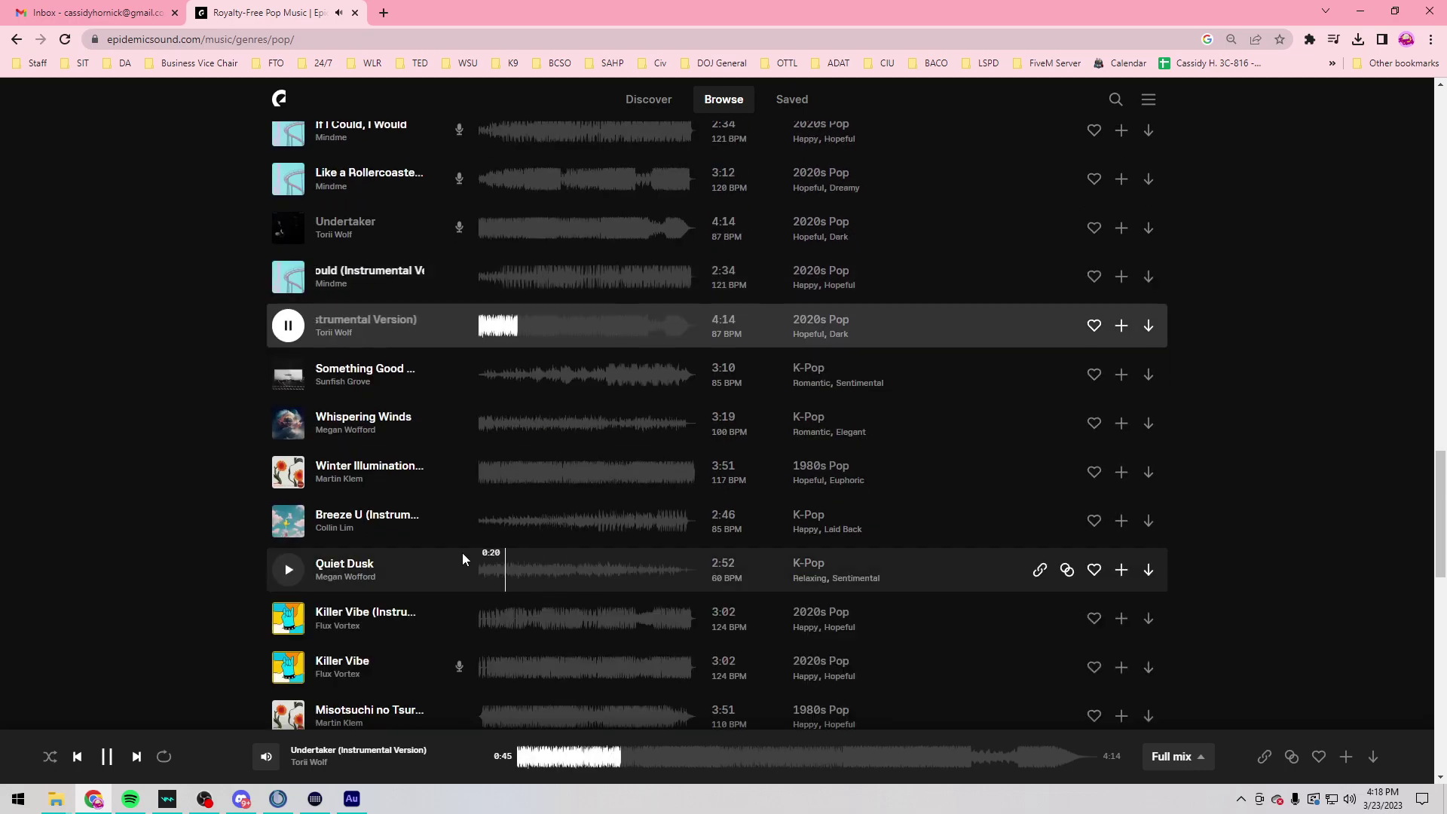
Step: Listen to the opening of the 1980s Pop track Winter Illuminations
{"action": "left_click", "coordinate": [289, 471]}
{"action": "scroll", "coordinate": [644, 609], "scroll_direction": "up", "scroll_amount": 2}
{"action": "scroll", "coordinate": [646, 610], "scroll_direction": "down", "scroll_amount": 2}
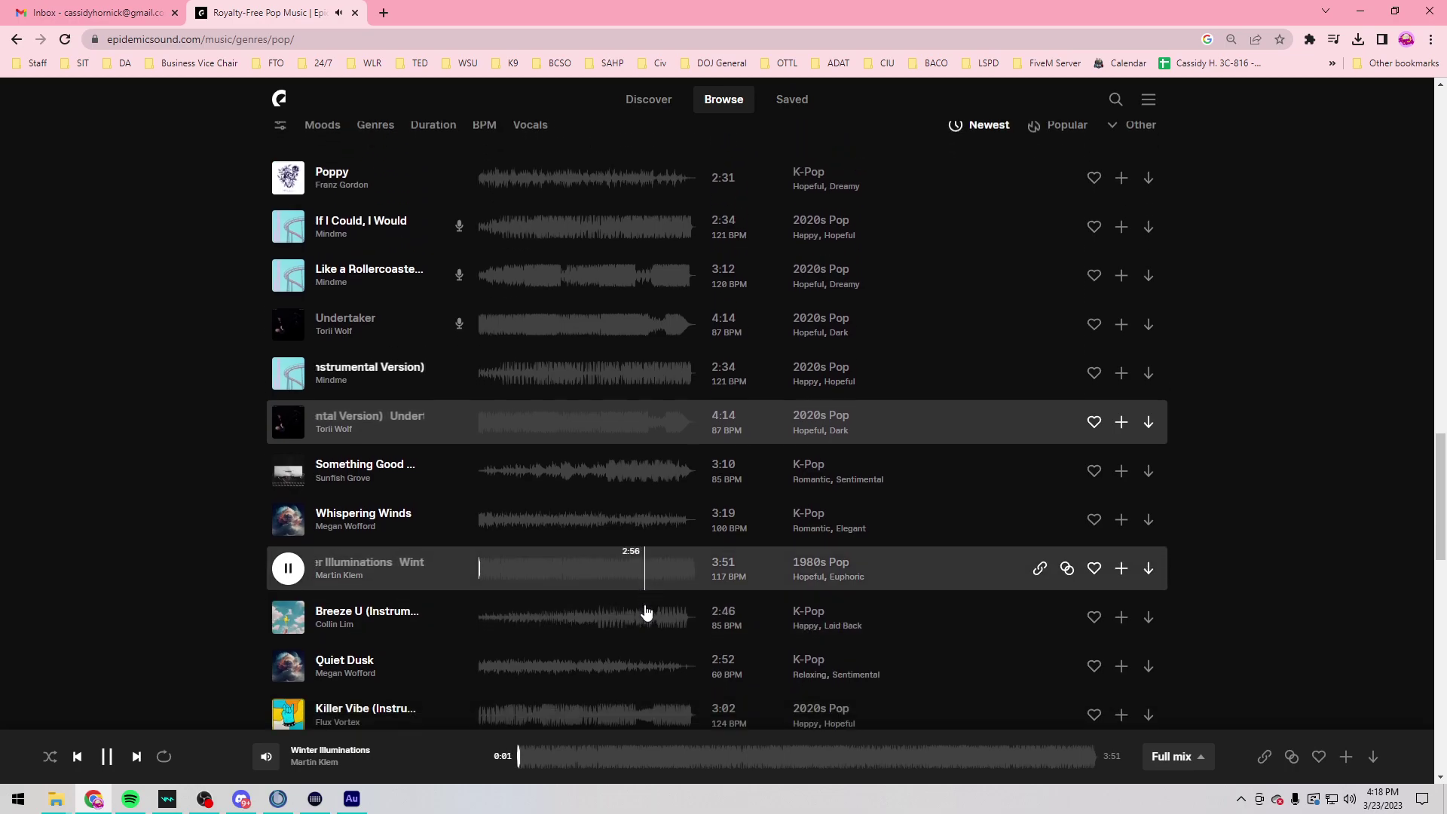
{"action": "scroll", "coordinate": [646, 612], "scroll_direction": "down", "scroll_amount": 2}
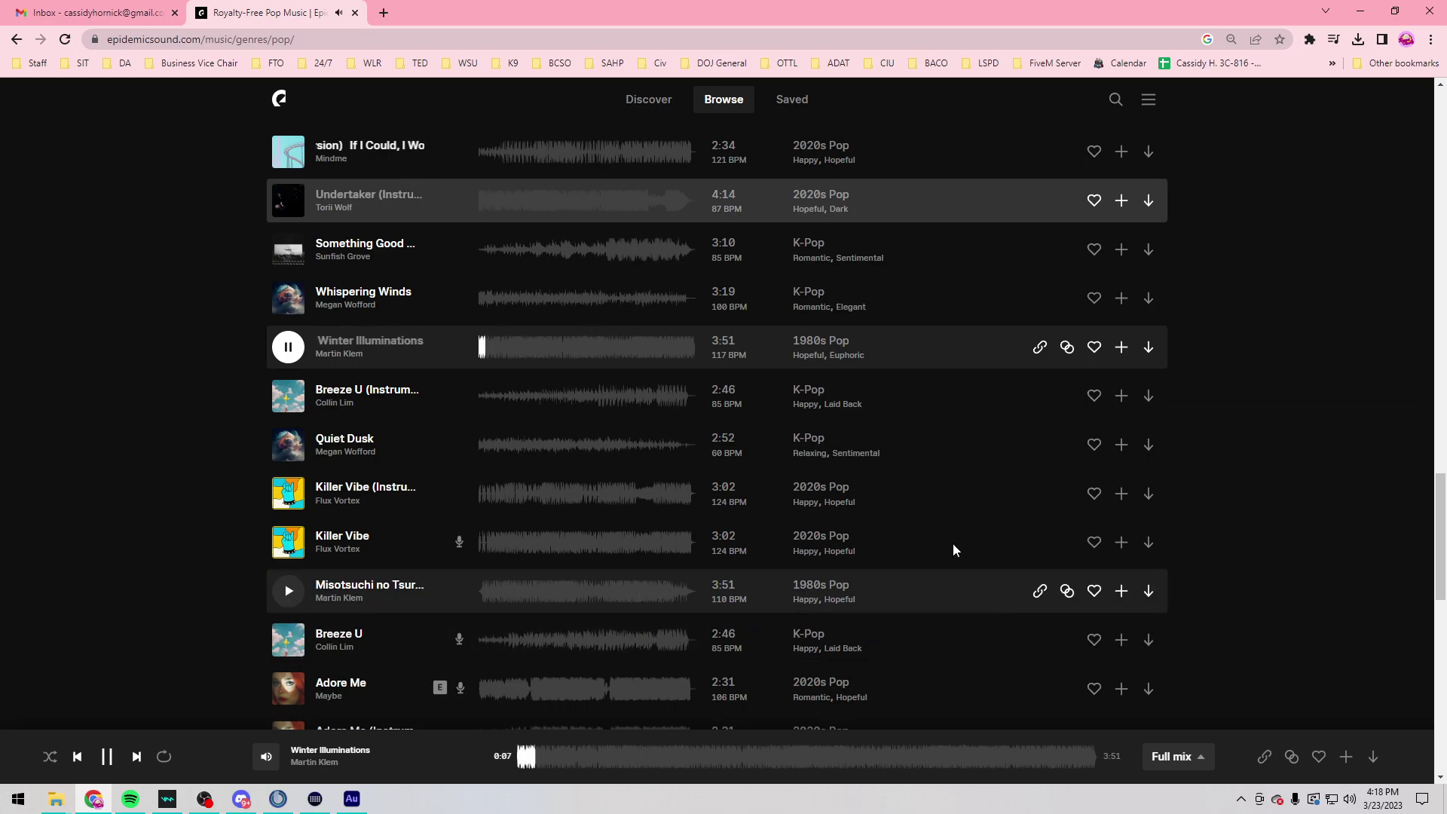
Step: Download the full mix of Winter Illuminations in WAV format and save it to the Desktop
{"action": "left_click", "coordinate": [1148, 348]}
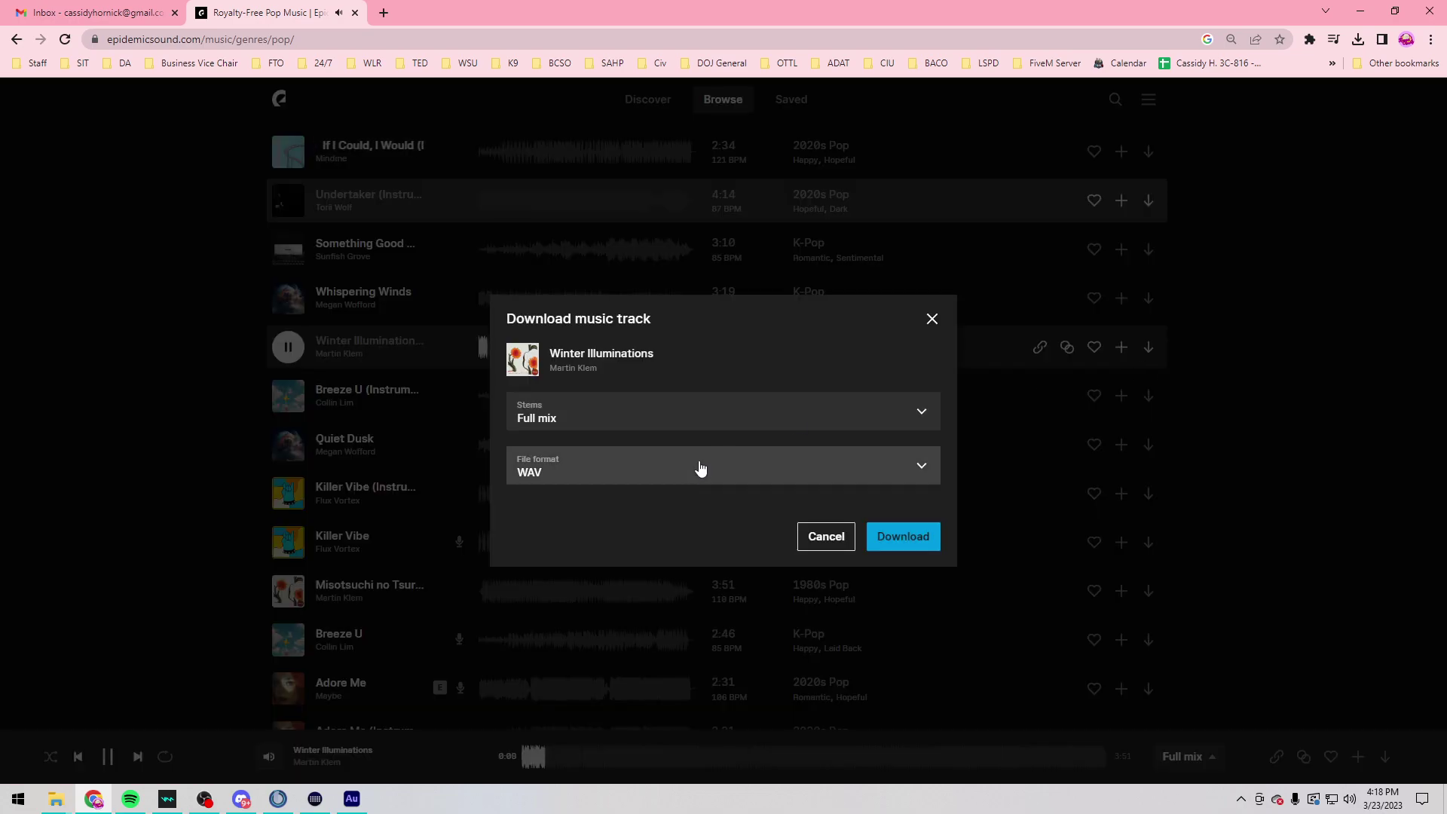
{"action": "left_click", "coordinate": [906, 535]}
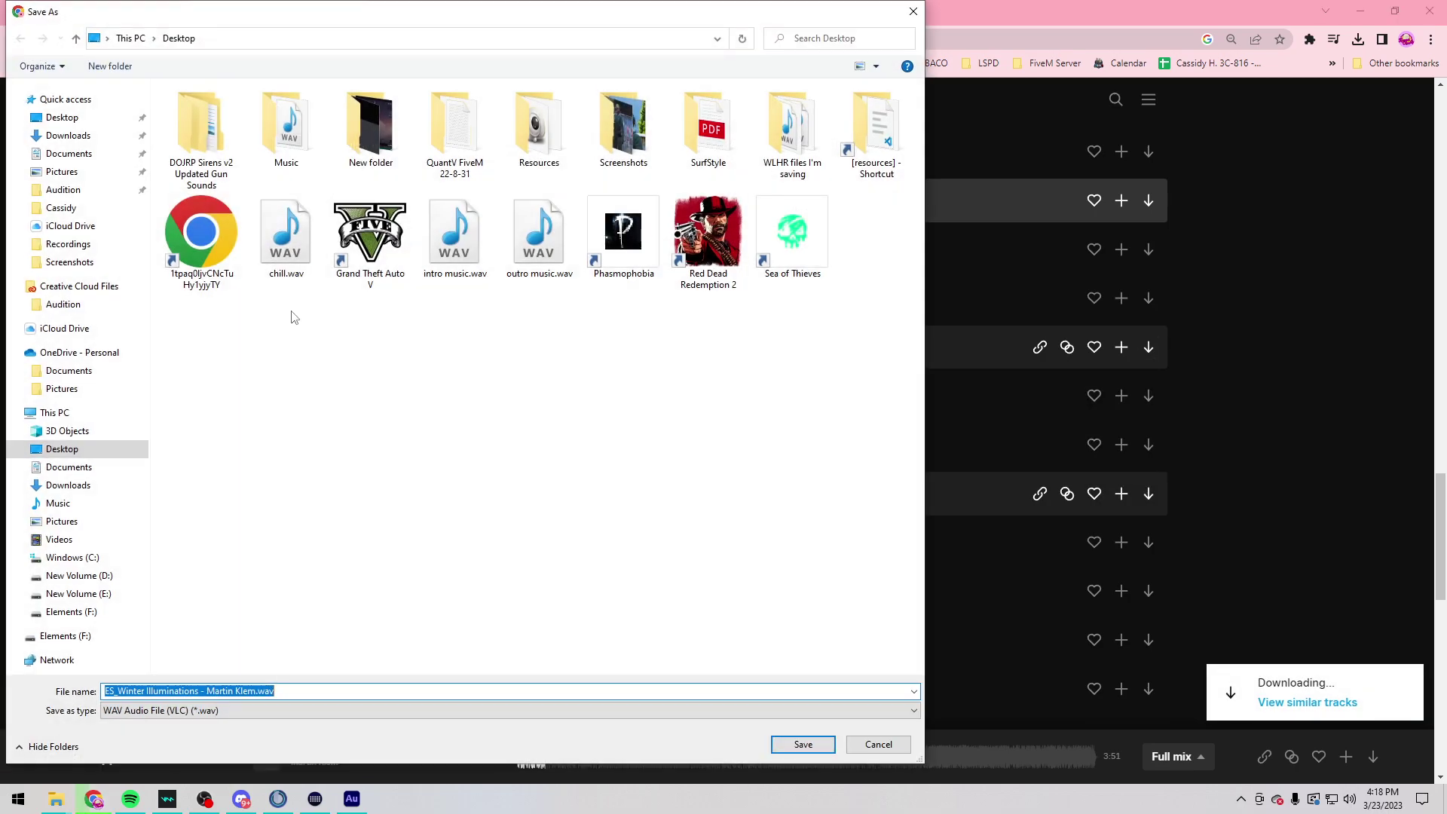
{"action": "left_click", "coordinate": [799, 751]}
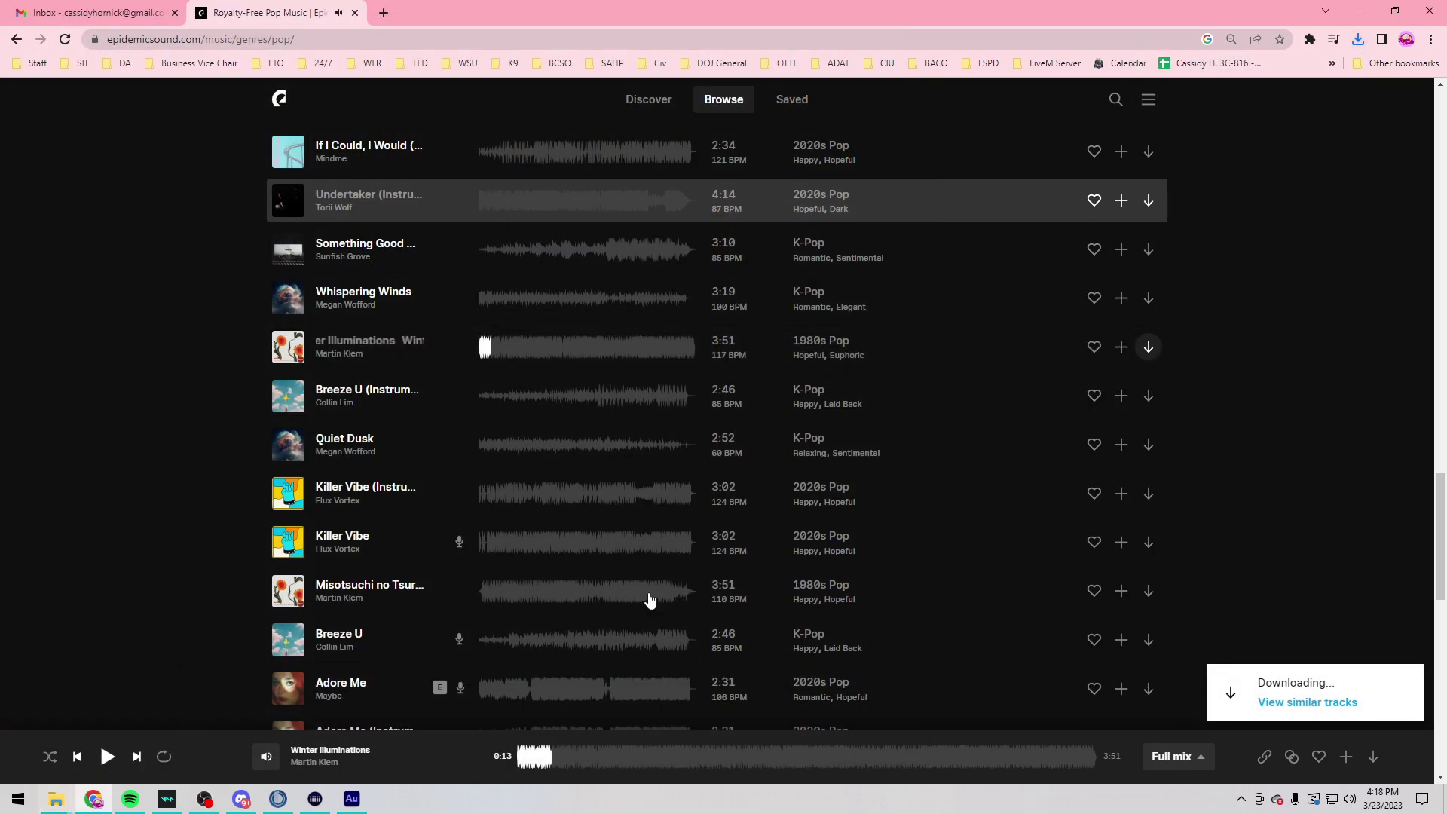
{"action": "mouse_move", "coordinate": [56, 800]}
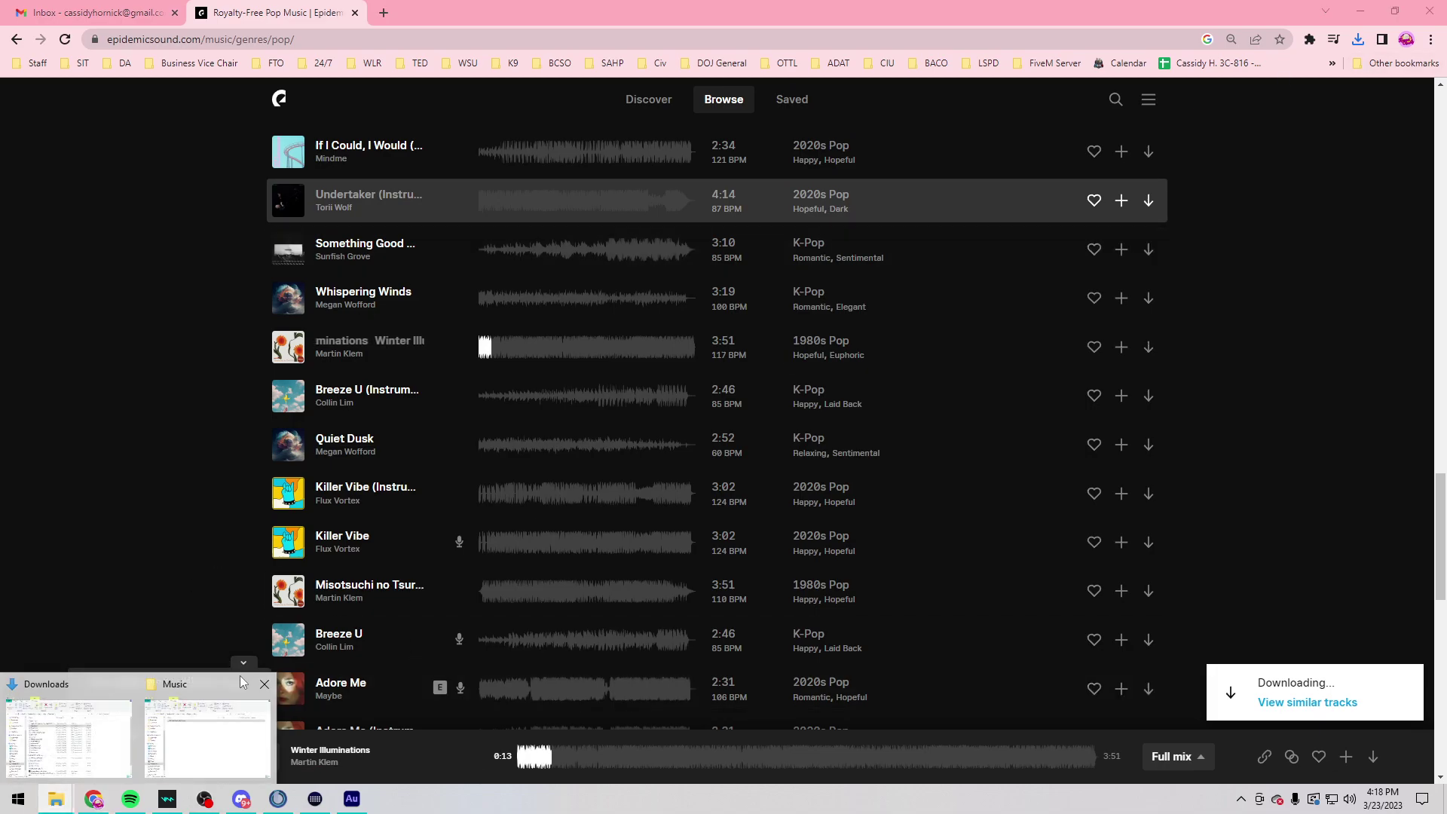
Step: Move the downloaded Winter Illuminations WAV from the Desktop into its Music folder and open that folder
{"action": "left_click", "coordinate": [208, 722]}
{"action": "left_click", "coordinate": [487, 250]}
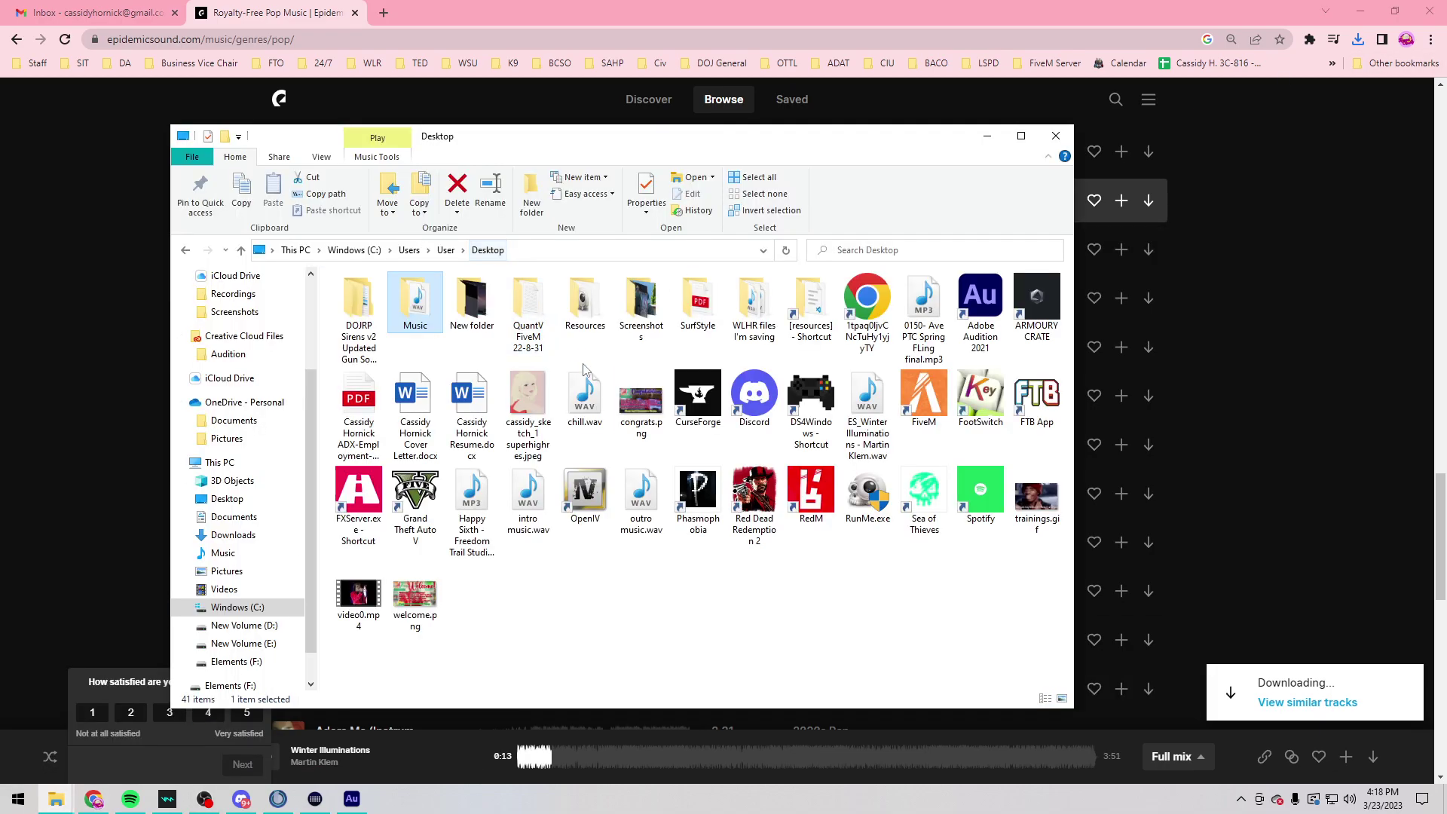
{"action": "left_click_drag", "start_coordinate": [867, 400], "coordinate": [418, 320]}
{"action": "double_click", "coordinate": [419, 309]}
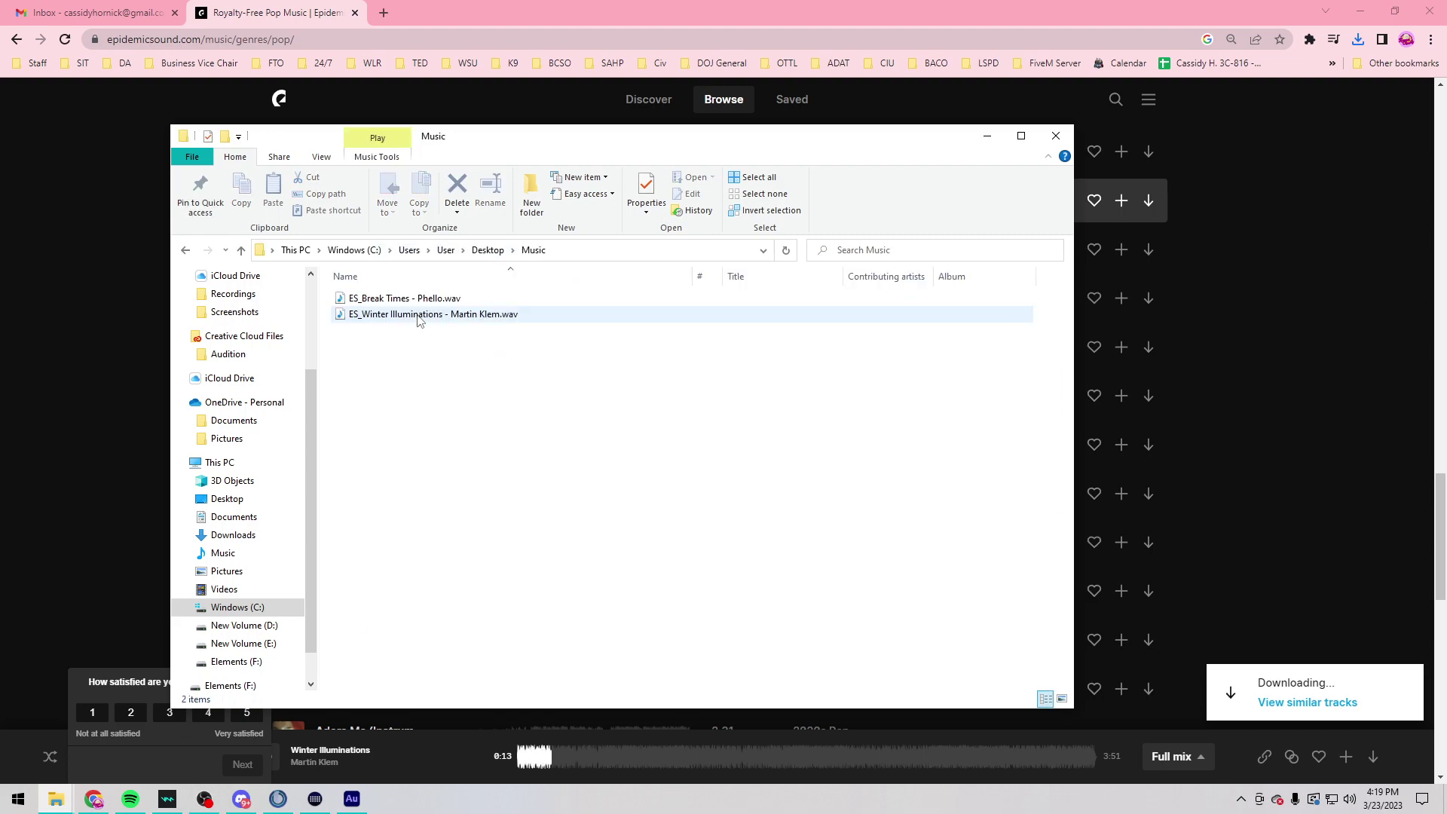
Step: Bring the Winter Illuminations WAV from the Music folder into the Audition session, on the Music 1 track at the session start
{"action": "left_click", "coordinate": [351, 800]}
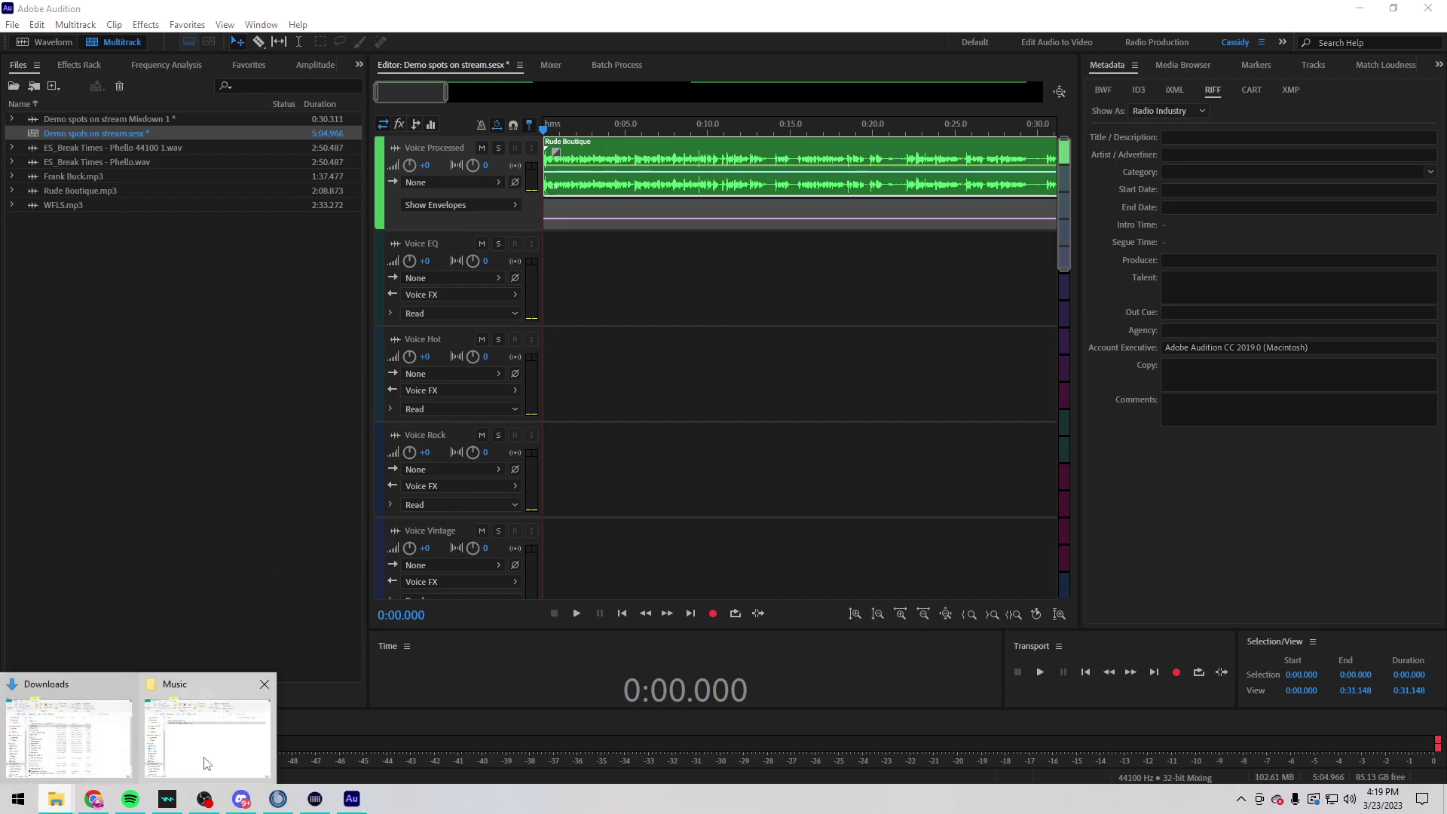
{"action": "left_click", "coordinate": [207, 735]}
{"action": "left_click_drag", "start_coordinate": [425, 309], "coordinate": [588, 495]}
{"action": "scroll", "coordinate": [617, 411], "scroll_direction": "up", "scroll_amount": 3}
Step: Play the opening seconds of the session to hear the new music under the Rude Boutique voice
{"action": "key", "text": "space"}
{"action": "scroll", "coordinate": [623, 415], "scroll_direction": "down", "scroll_amount": 3}
{"action": "scroll", "coordinate": [634, 452], "scroll_direction": "up", "scroll_amount": 9}
{"action": "scroll", "coordinate": [633, 422], "scroll_direction": "up", "scroll_amount": 5}
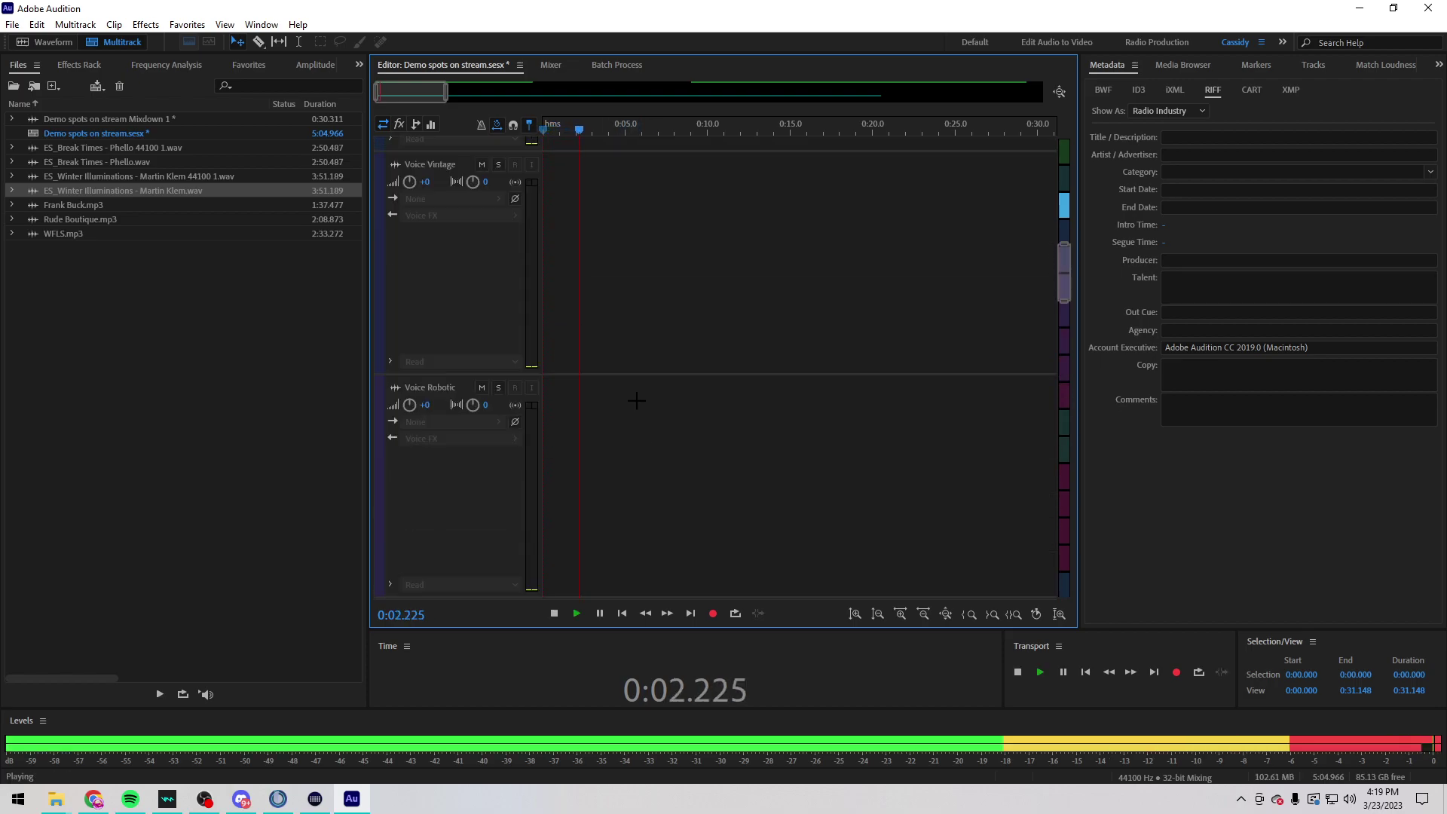
{"action": "left_click", "coordinate": [640, 366]}
{"action": "key", "text": "space"}
{"action": "scroll", "coordinate": [647, 283], "scroll_direction": "up", "scroll_amount": 2}
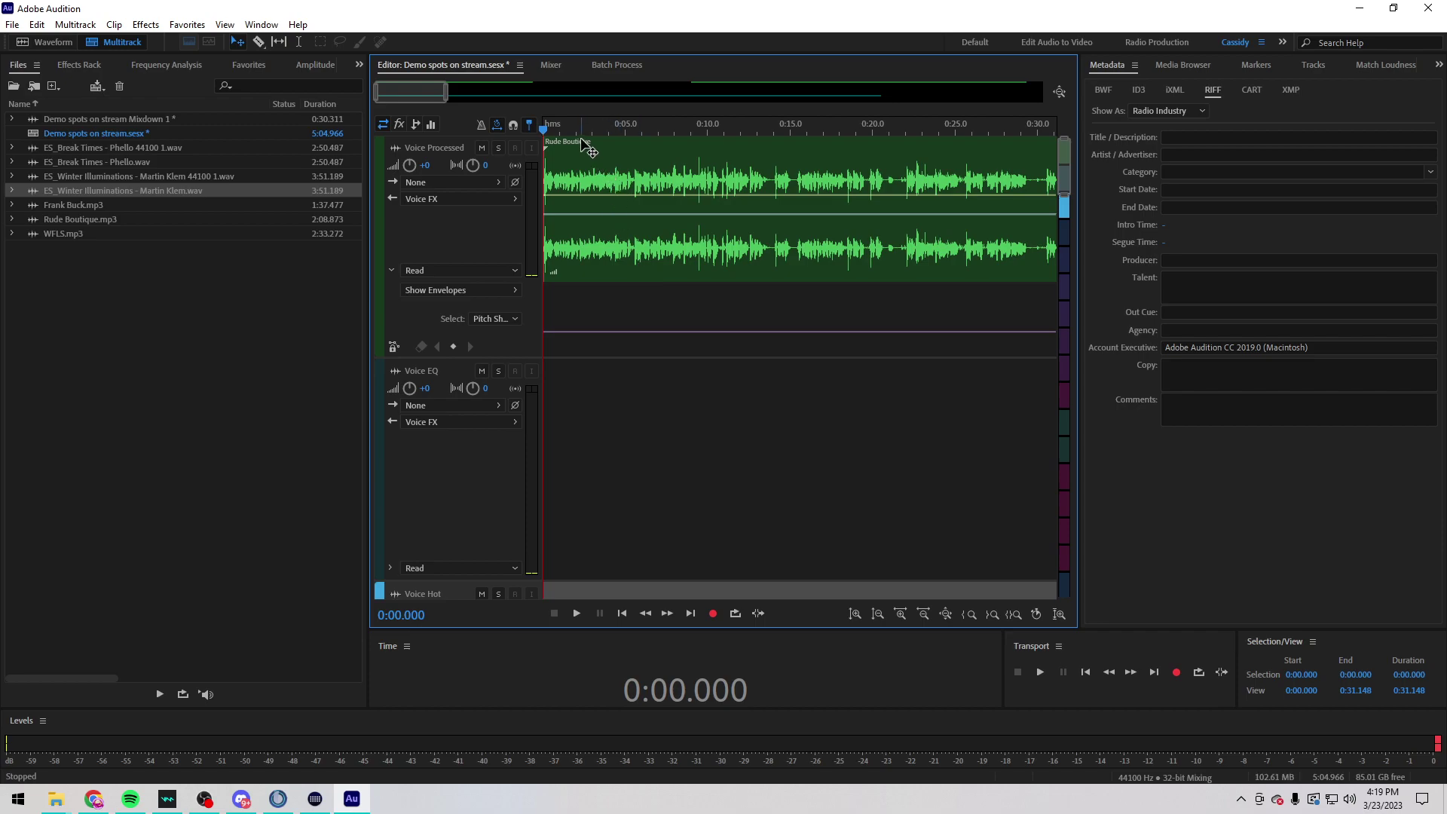
Step: Move the Rude Boutique voice clip onto the Voice EQ track so it starts at about 0:01, after the music intro
{"action": "left_click_drag", "start_coordinate": [581, 141], "coordinate": [636, 145]}
{"action": "key", "text": "space"}
{"action": "scroll", "coordinate": [512, 429], "scroll_direction": "down", "scroll_amount": 3}
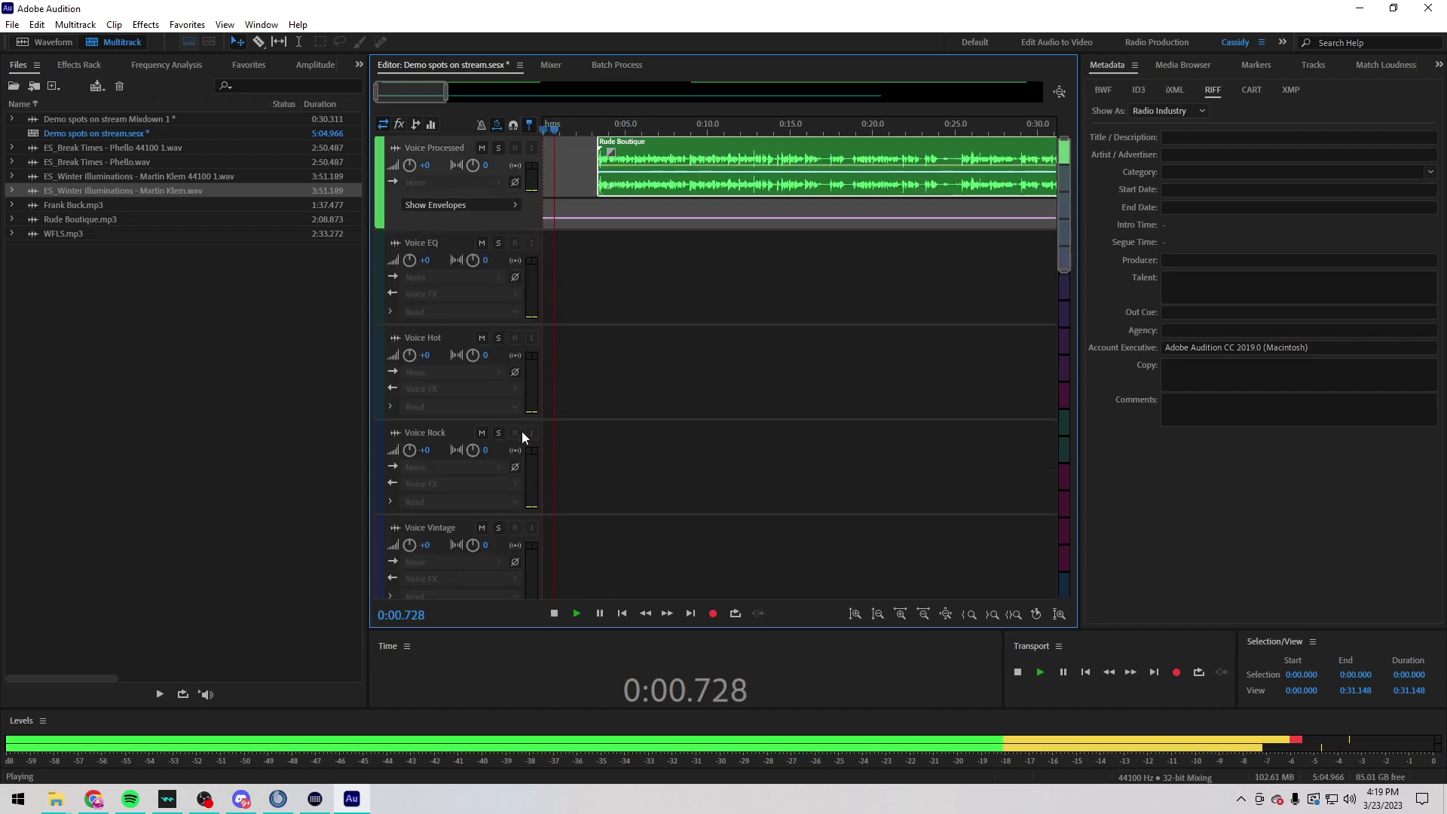
{"action": "key", "text": "space"}
{"action": "scroll", "coordinate": [553, 124], "scroll_direction": "up", "scroll_amount": 5}
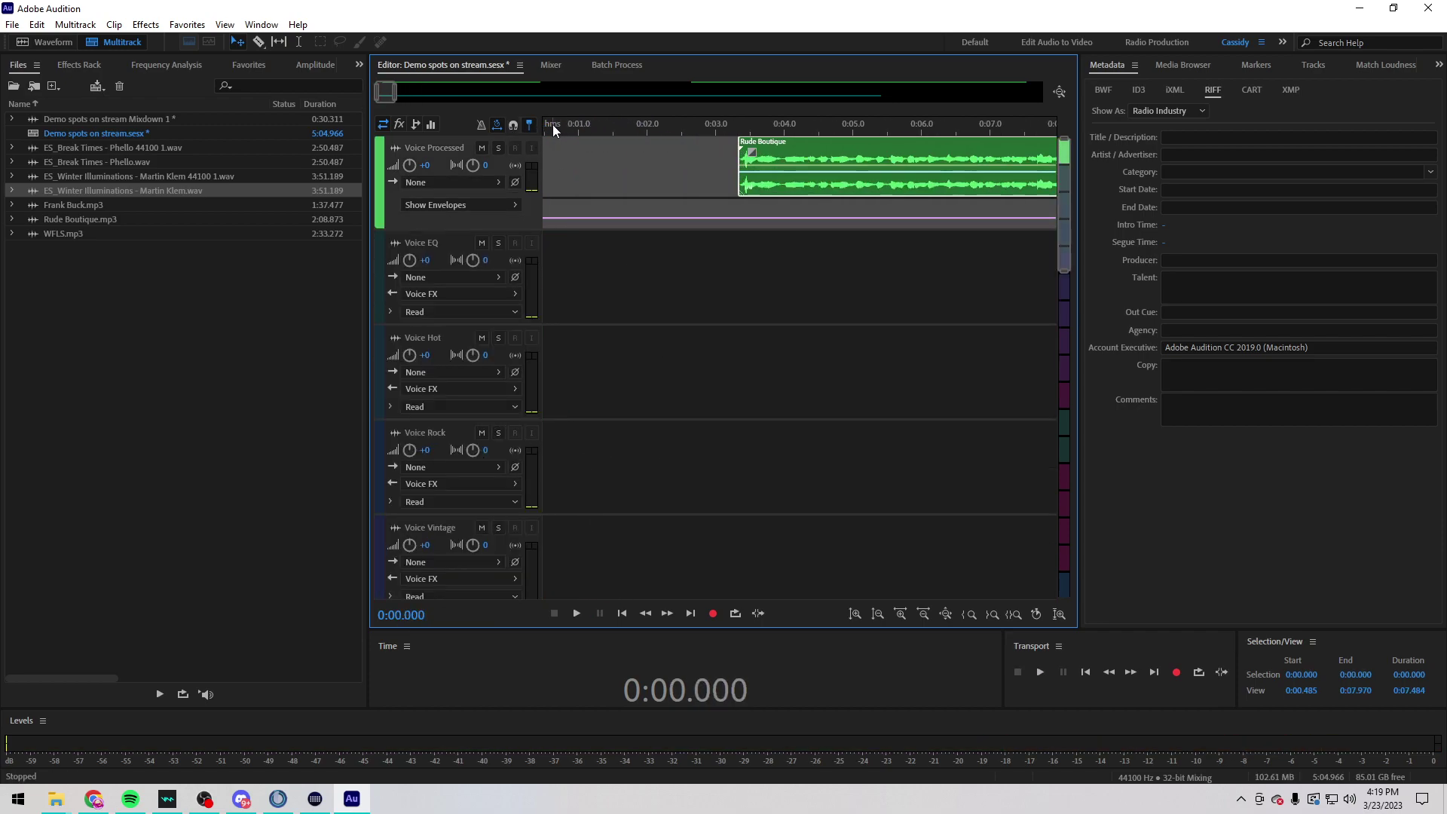
{"action": "left_click_drag", "start_coordinate": [814, 140], "coordinate": [633, 264]}
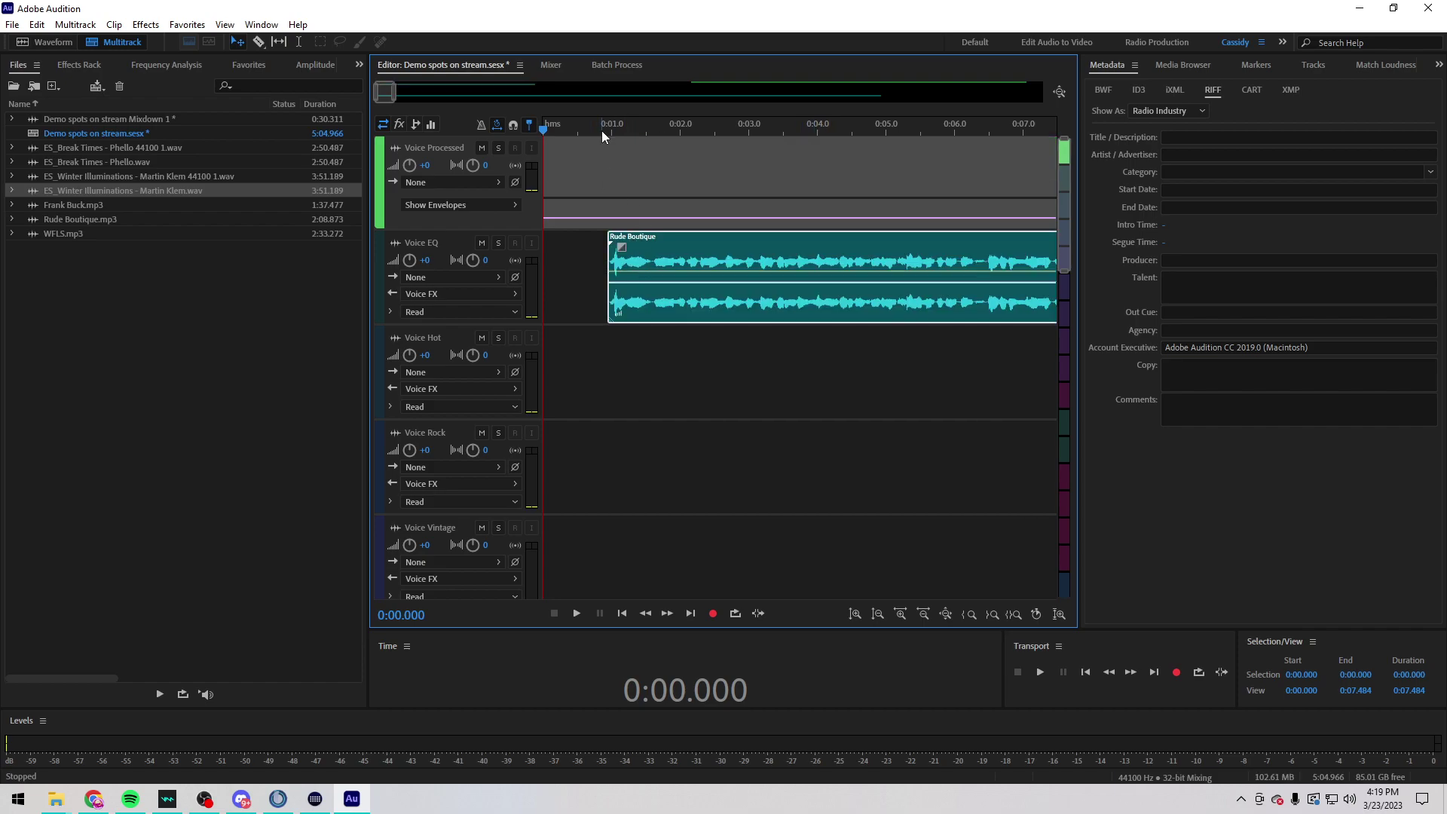
Step: Add volume keyframes to the Music 1 clip so the music fades lower between about 0:00.2 and 0:01.6
{"action": "left_click", "coordinate": [602, 130]}
{"action": "key", "text": "space"}
{"action": "scroll", "coordinate": [614, 396], "scroll_direction": "down", "scroll_amount": 5}
{"action": "key", "text": "space"}
{"action": "scroll", "coordinate": [621, 394], "scroll_direction": "down", "scroll_amount": 3}
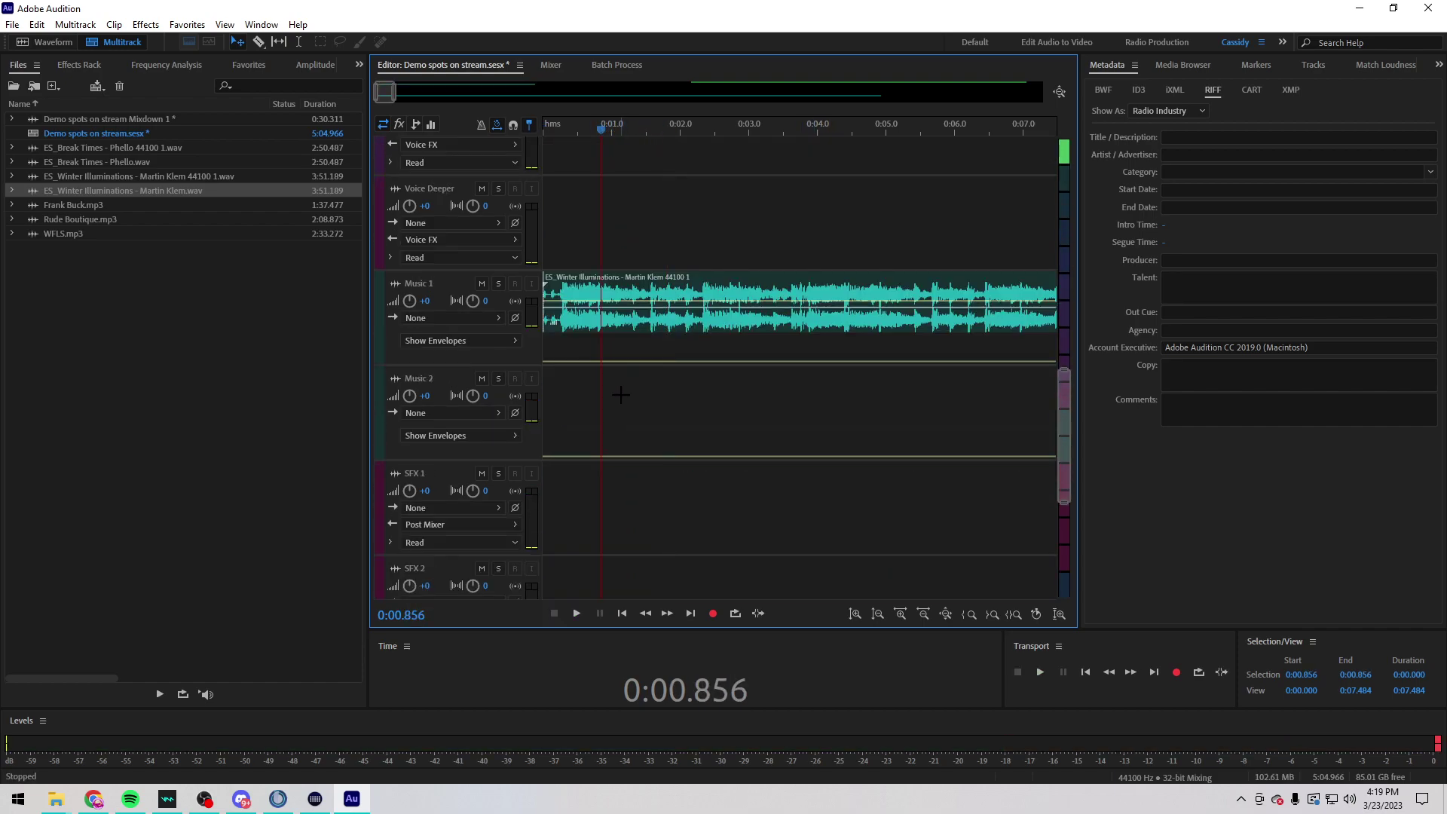
{"action": "left_click", "coordinate": [558, 295]}
{"action": "left_click_drag", "start_coordinate": [646, 304], "coordinate": [656, 309]}
Step: Play the opening from the start and shift the Rude Boutique clip on Voice EQ earlier, to about 0:00.7
{"action": "key", "text": "space"}
{"action": "left_click", "coordinate": [544, 130]}
{"action": "scroll", "coordinate": [517, 277], "scroll_direction": "down", "scroll_amount": 2}
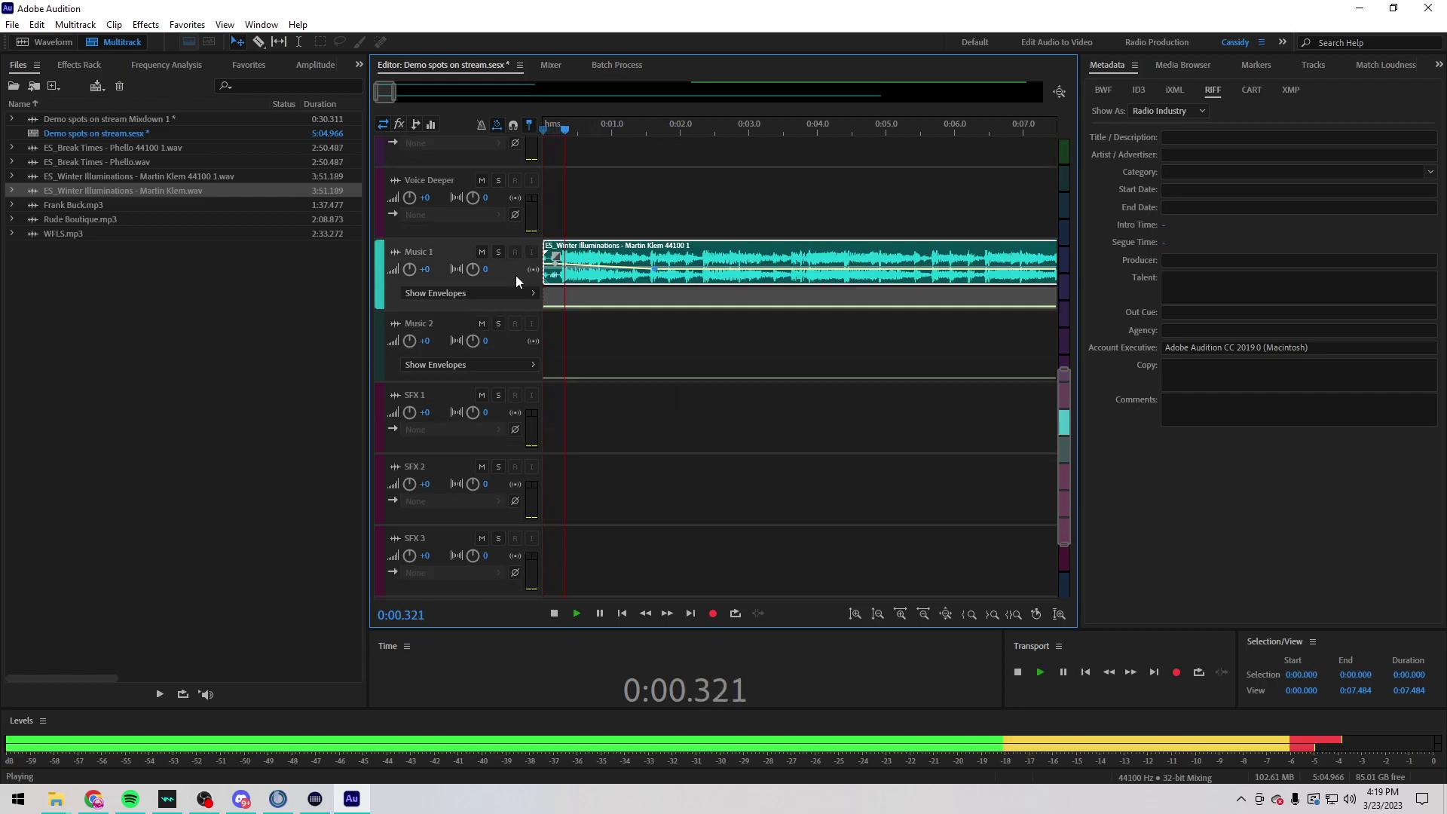
{"action": "scroll", "coordinate": [516, 278], "scroll_direction": "up", "scroll_amount": 4}
{"action": "scroll", "coordinate": [457, 323], "scroll_direction": "down", "scroll_amount": 4}
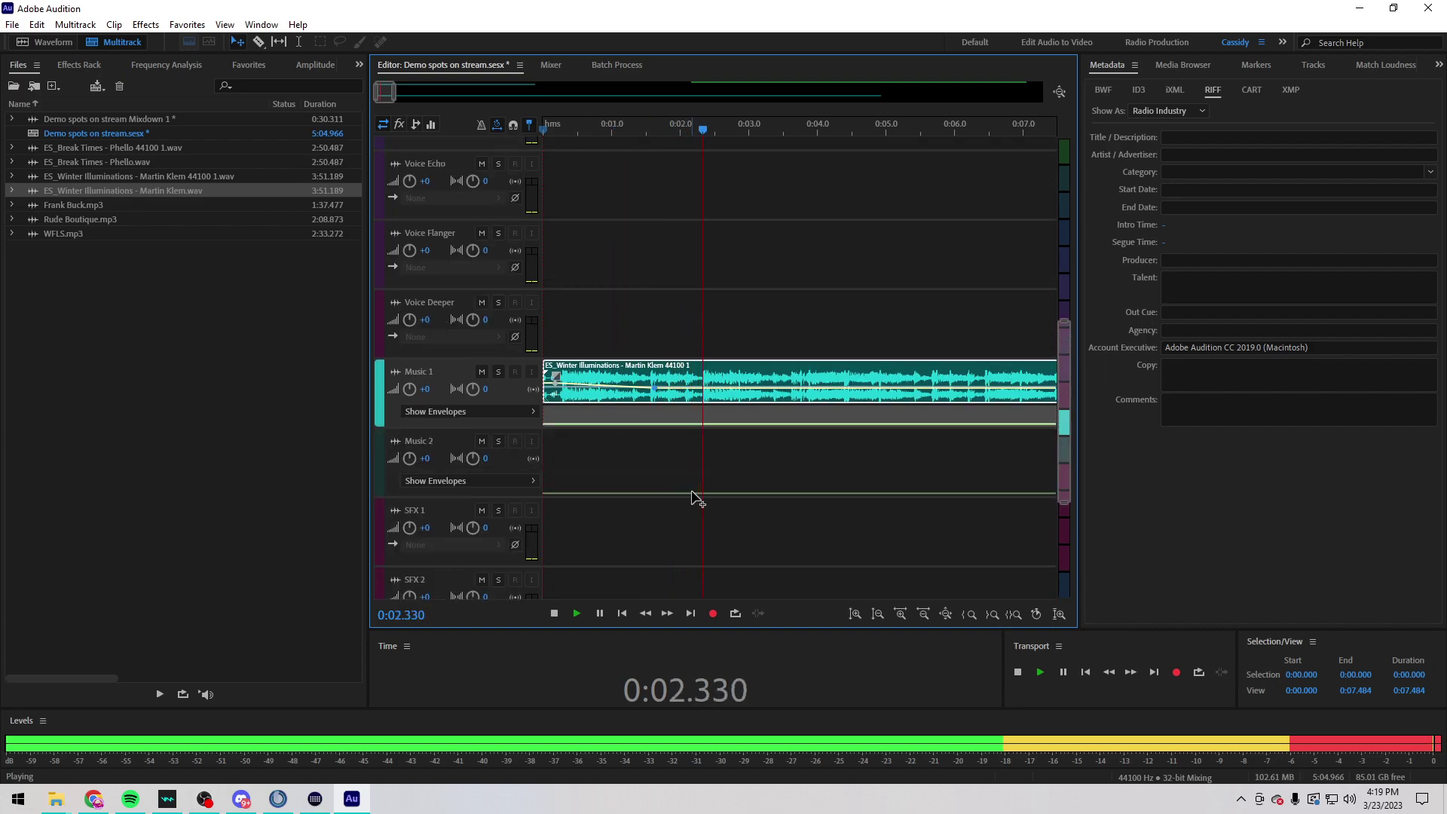
{"action": "key", "text": "space"}
{"action": "key", "text": "space"}
{"action": "scroll", "coordinate": [656, 485], "scroll_direction": "up", "scroll_amount": 5}
Step: Split the Rude Boutique clip at about 0:06.0 and move the first part down to the Voice Hot track
{"action": "key", "text": "space"}
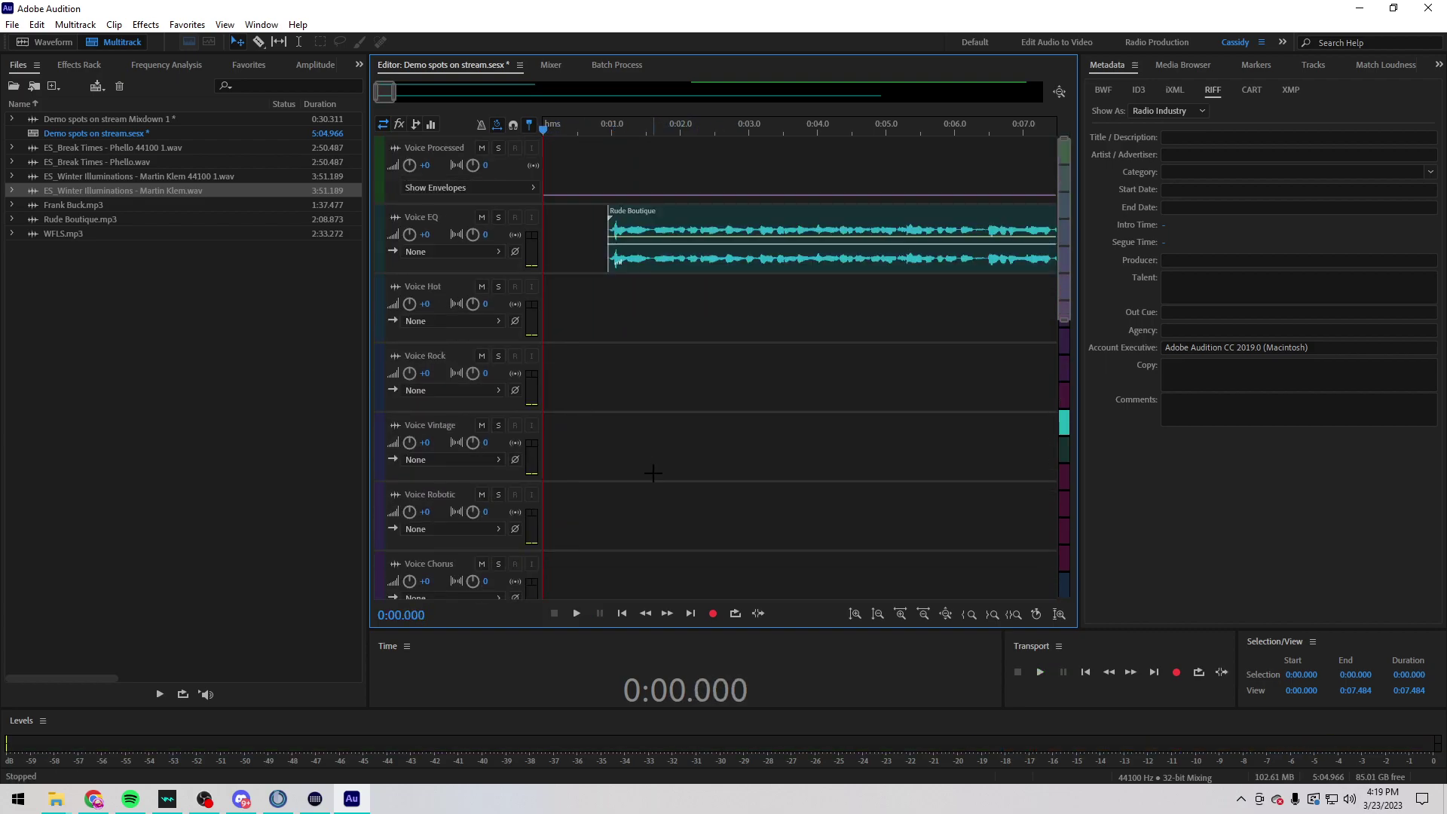
{"action": "left_click_drag", "start_coordinate": [630, 240], "coordinate": [593, 199]}
{"action": "key", "text": "space"}
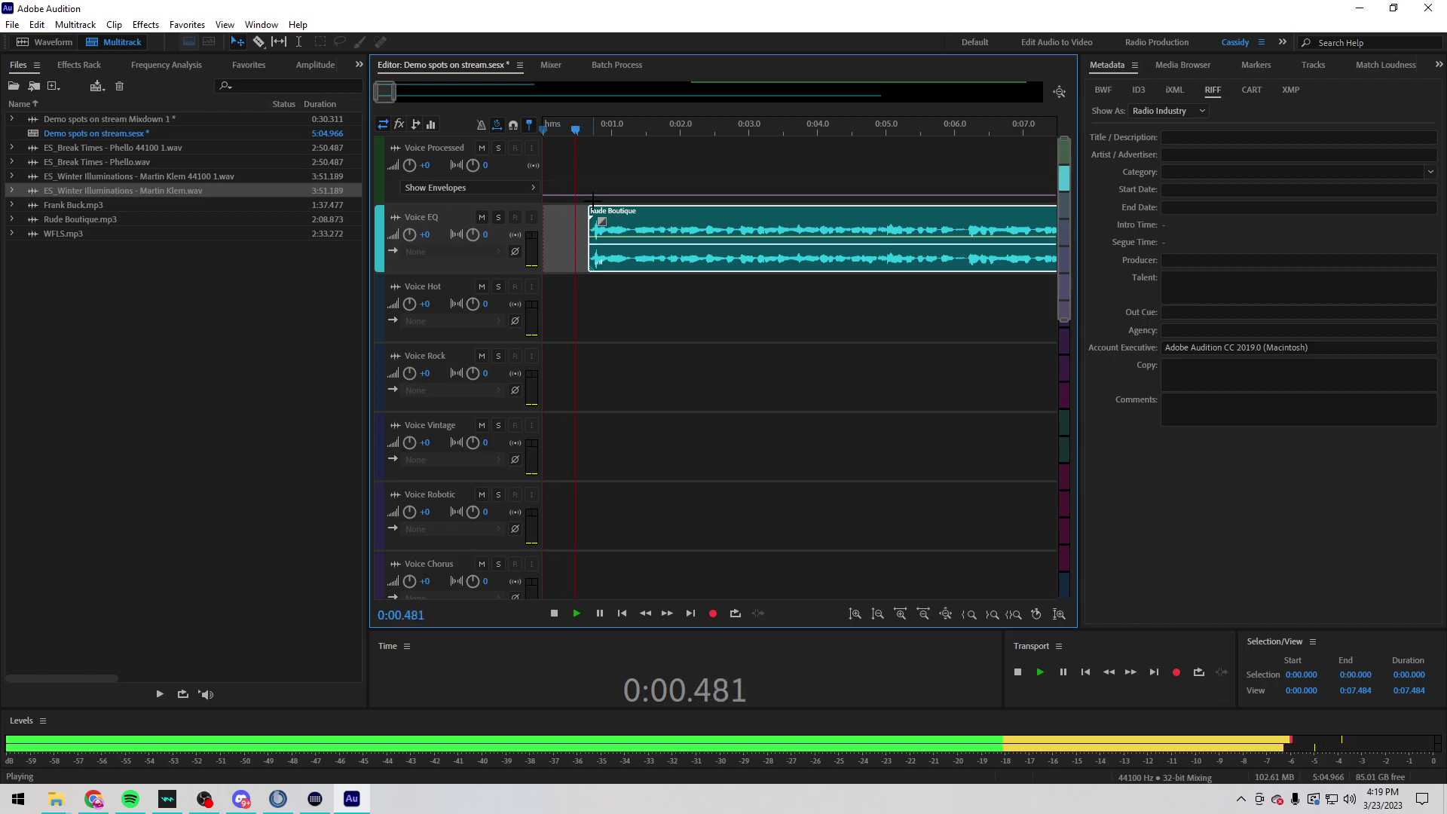
{"action": "scroll", "coordinate": [635, 291], "scroll_direction": "down", "scroll_amount": 2}
{"action": "scroll", "coordinate": [641, 294], "scroll_direction": "up", "scroll_amount": 2}
{"action": "scroll", "coordinate": [725, 125], "scroll_direction": "down", "scroll_amount": 3}
{"action": "scroll", "coordinate": [717, 130], "scroll_direction": "up", "scroll_amount": 4}
{"action": "scroll", "coordinate": [711, 132], "scroll_direction": "up", "scroll_amount": 3}
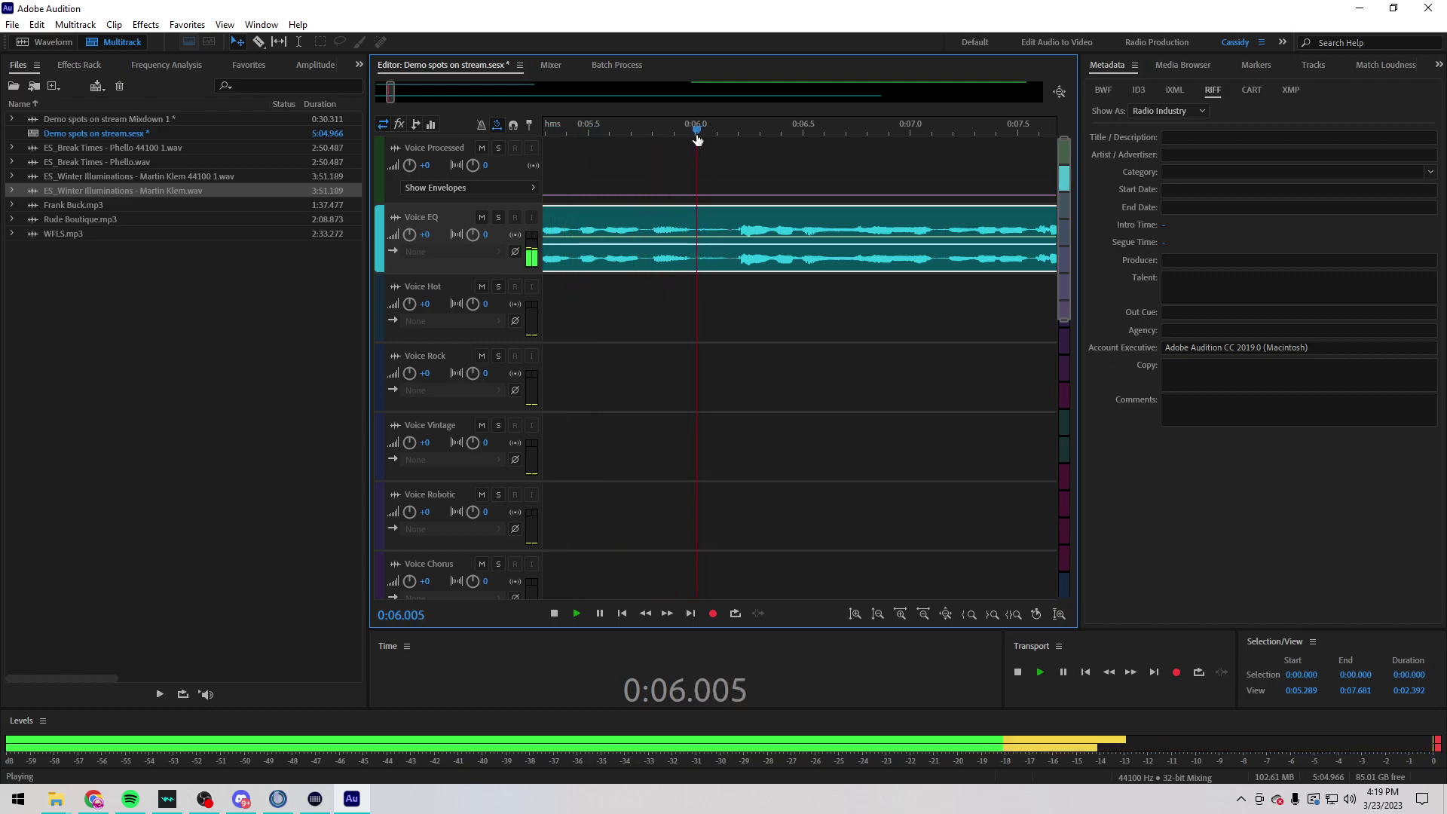
{"action": "key", "text": "space"}
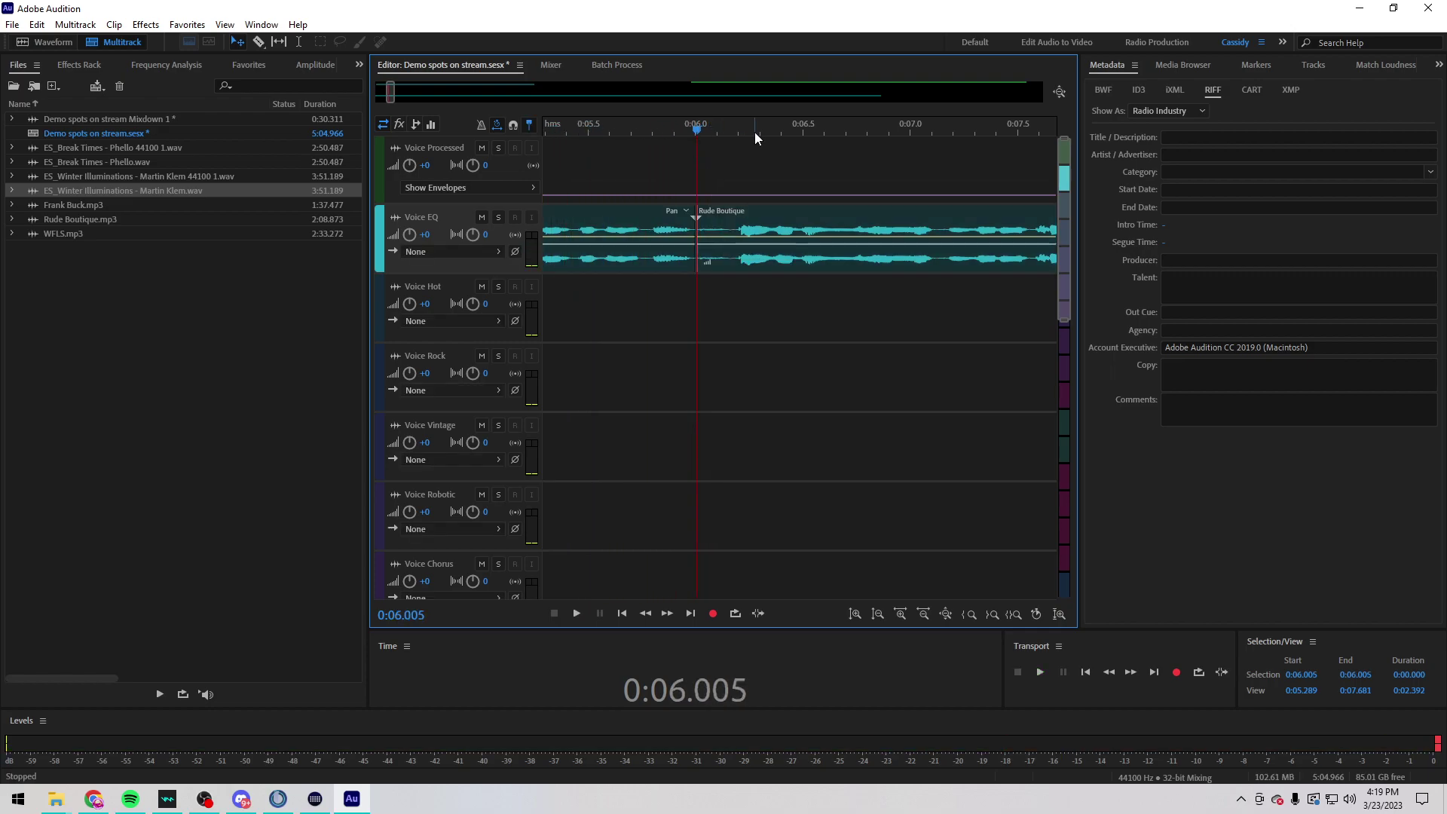
{"action": "left_click_drag", "start_coordinate": [676, 220], "coordinate": [676, 291]}
Step: Review the split from the start and move the voice clip after 0:06 from Voice EQ to Voice Processed
{"action": "scroll", "coordinate": [720, 125], "scroll_direction": "down", "scroll_amount": 6}
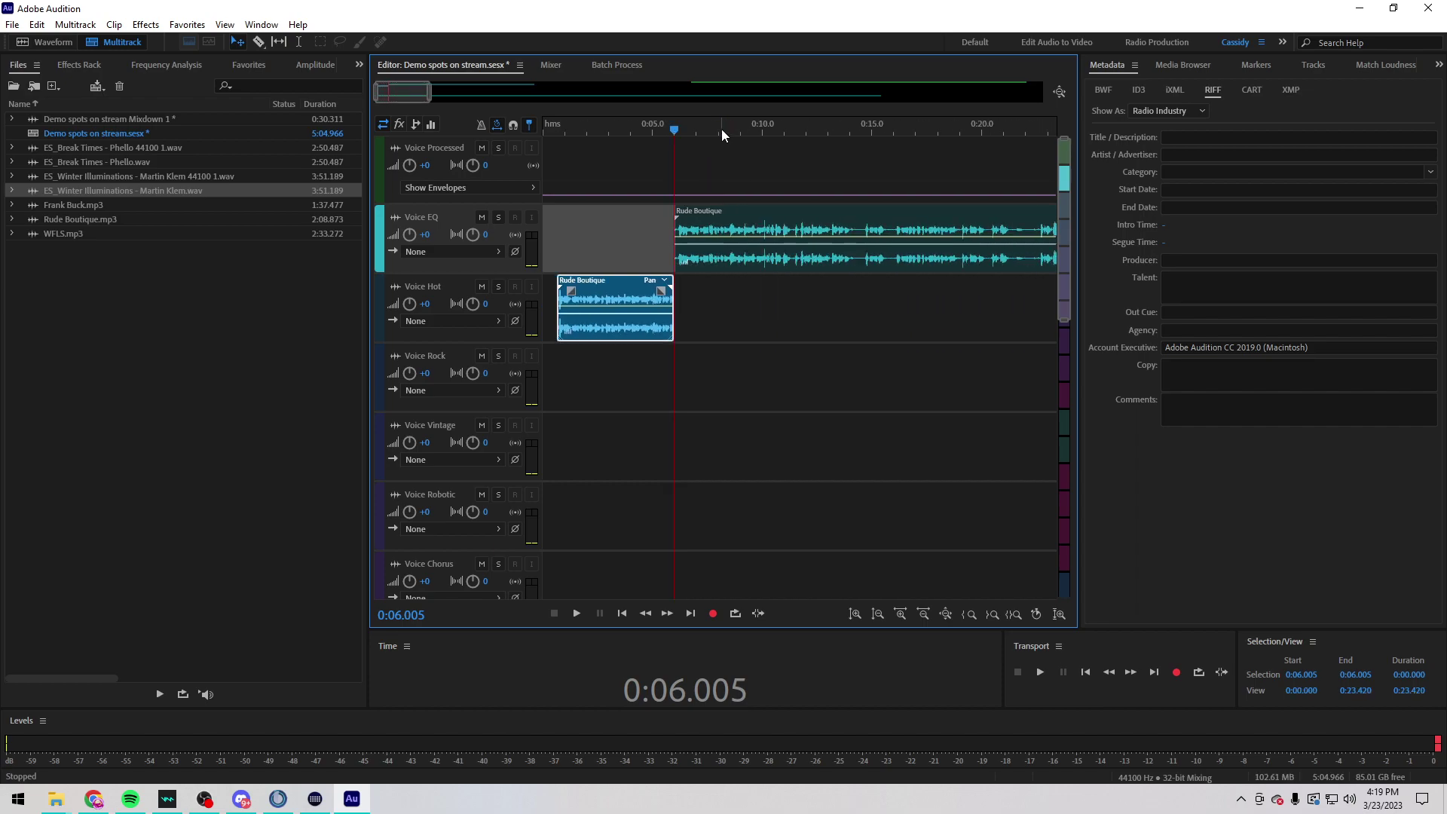
{"action": "key", "text": "Home"}
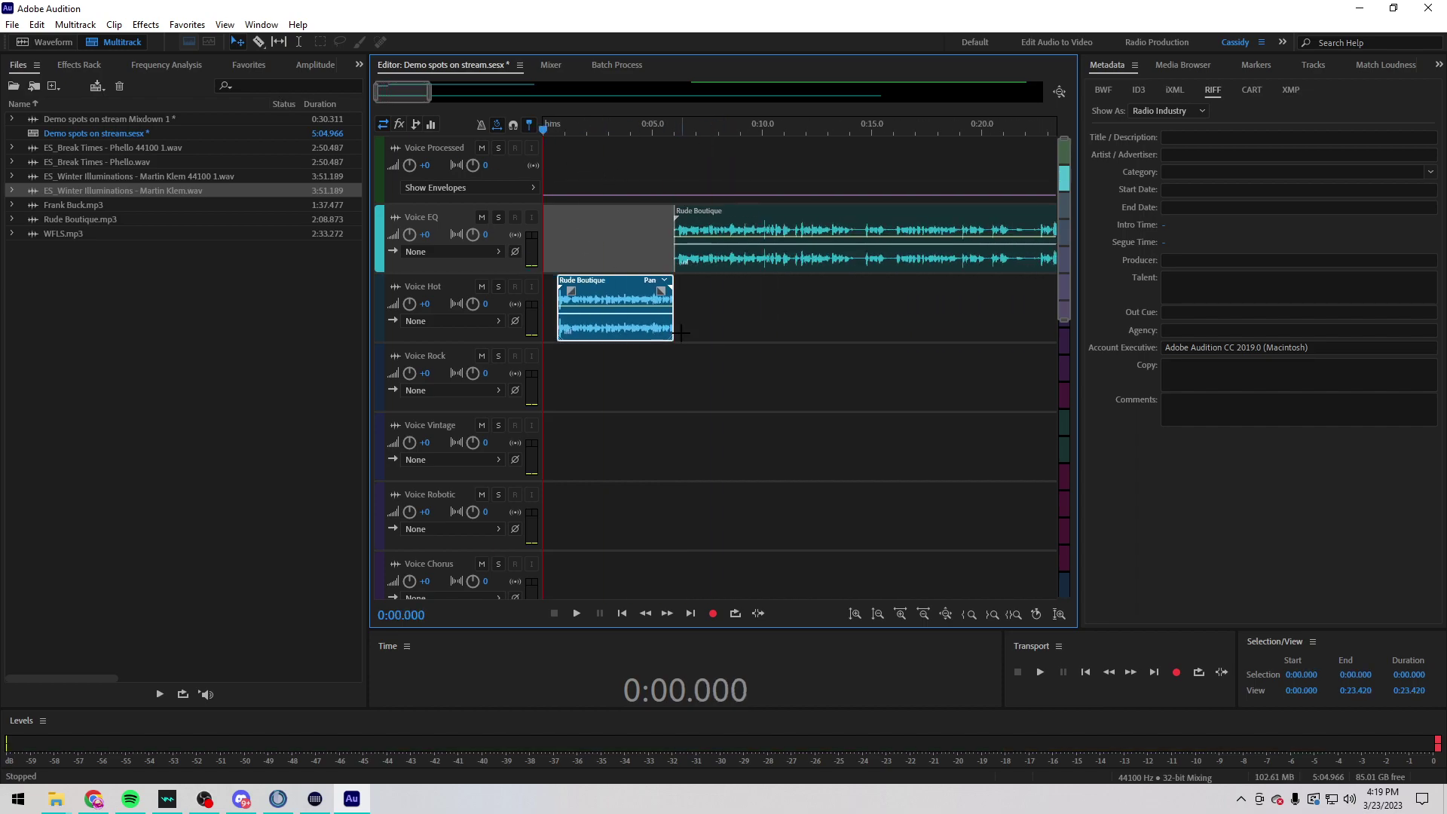
{"action": "scroll", "coordinate": [479, 407], "scroll_direction": "down", "scroll_amount": 6}
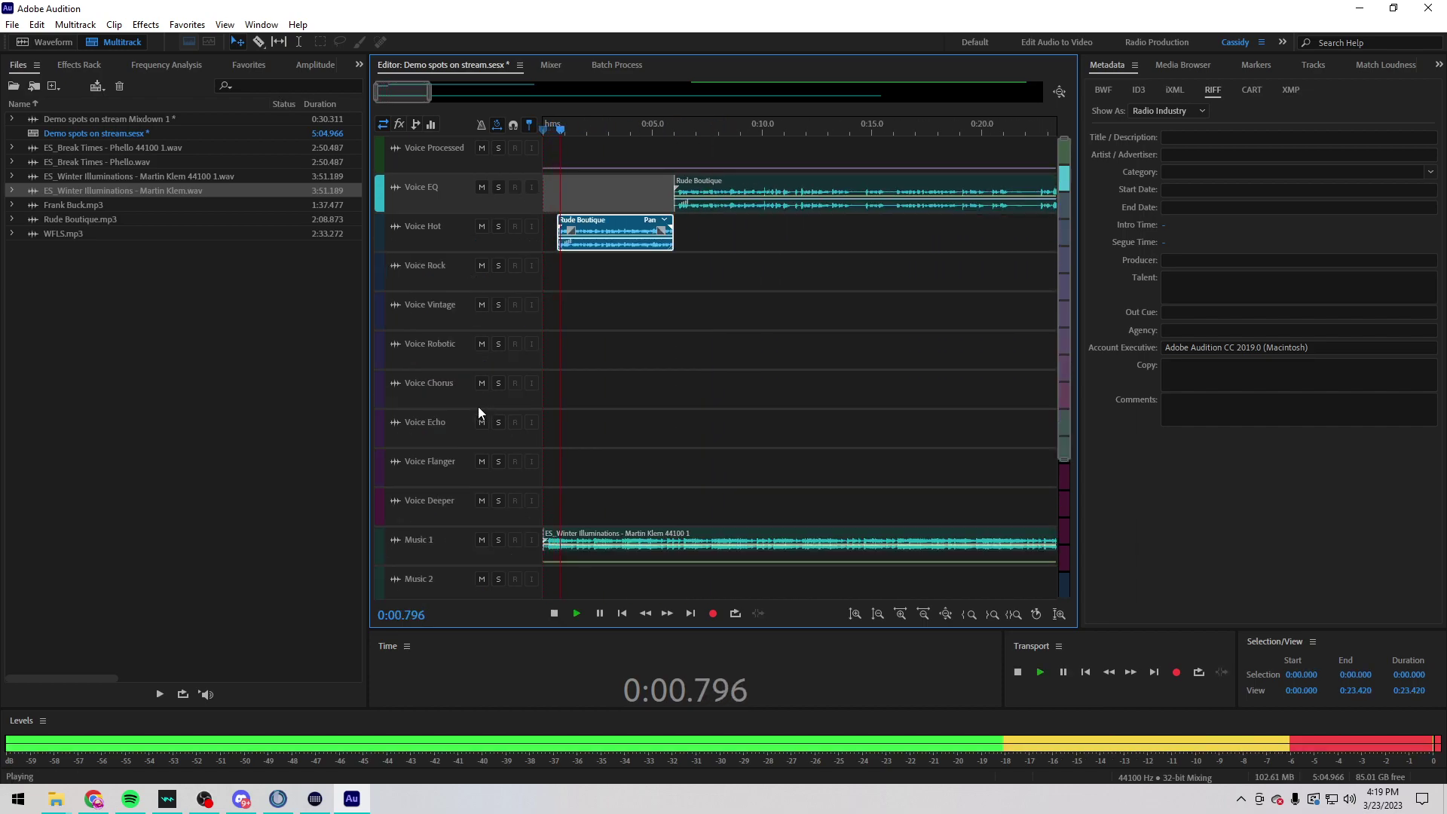
{"action": "scroll", "coordinate": [716, 419], "scroll_direction": "up", "scroll_amount": 6}
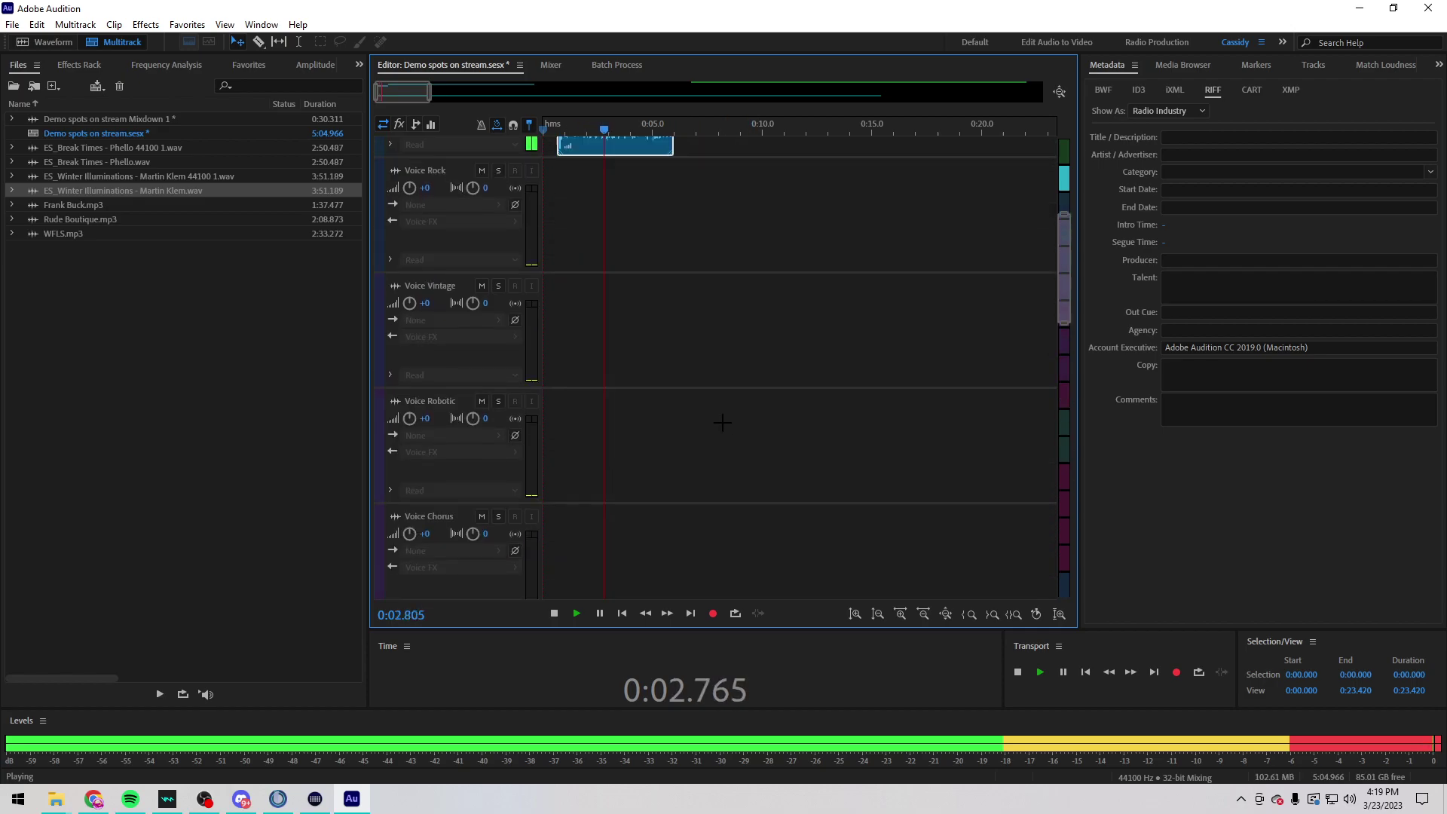
{"action": "scroll", "coordinate": [665, 123], "scroll_direction": "up", "scroll_amount": 4}
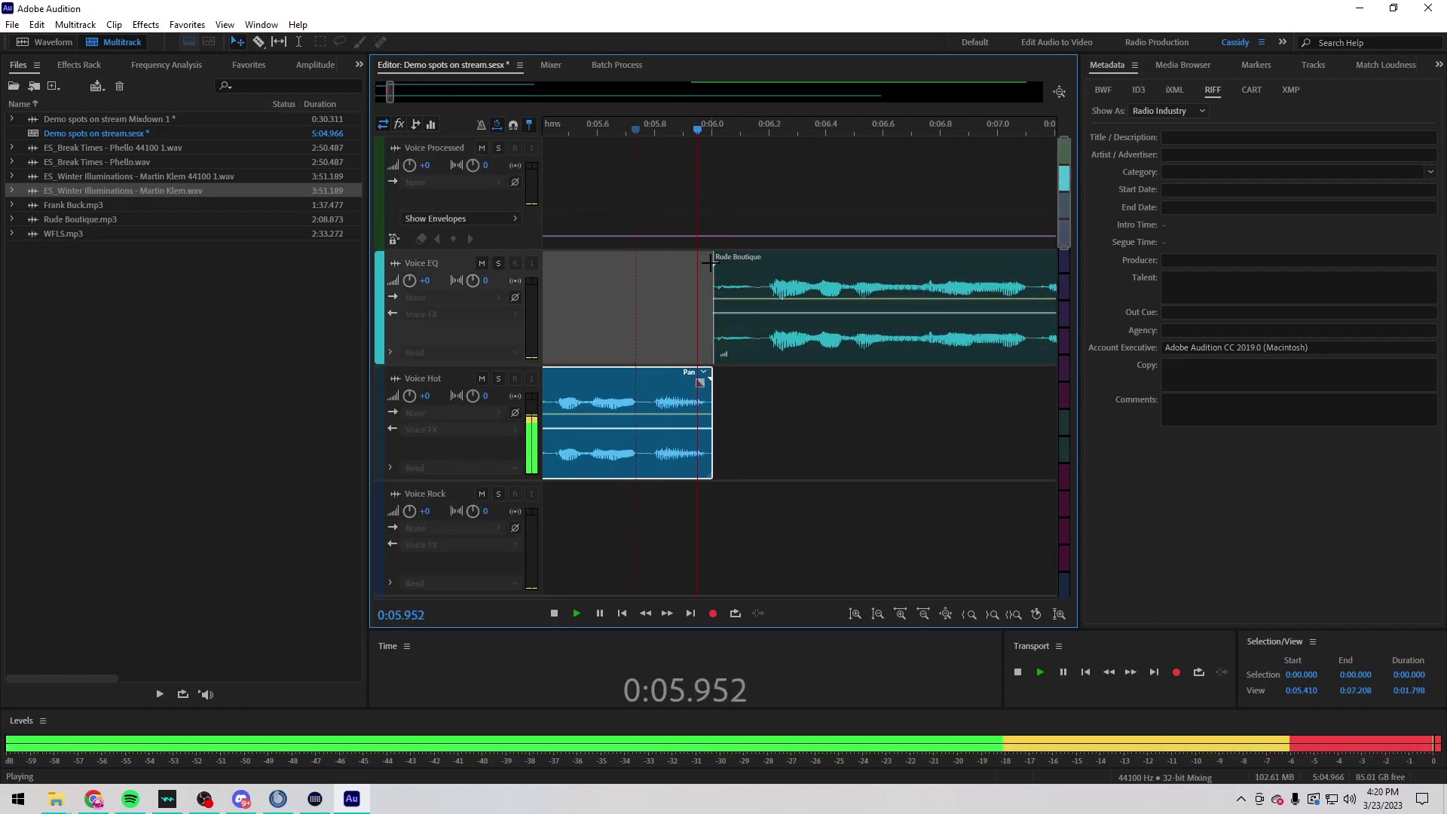
{"action": "key", "text": "space"}
{"action": "left_click_drag", "start_coordinate": [717, 258], "coordinate": [717, 148]}
Step: Play the Voice Processed clip and delete its short pause from about 0:11.09 to 0:11.30
{"action": "left_click", "coordinate": [598, 131]}
{"action": "scroll", "coordinate": [610, 129], "scroll_direction": "down", "scroll_amount": 5}
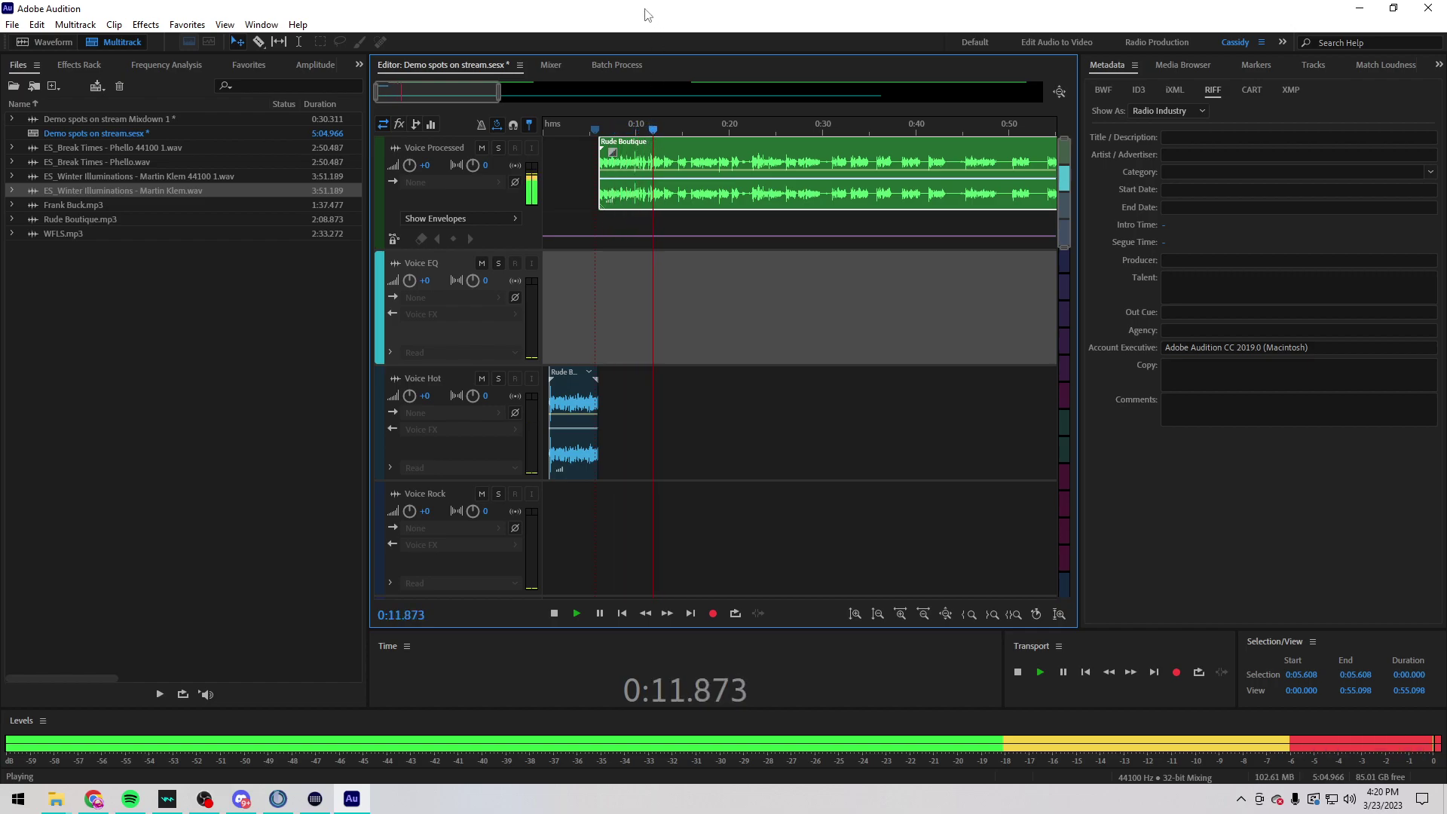
{"action": "key", "text": "space"}
{"action": "scroll", "coordinate": [642, 128], "scroll_direction": "up", "scroll_amount": 3}
{"action": "left_click", "coordinate": [674, 129]}
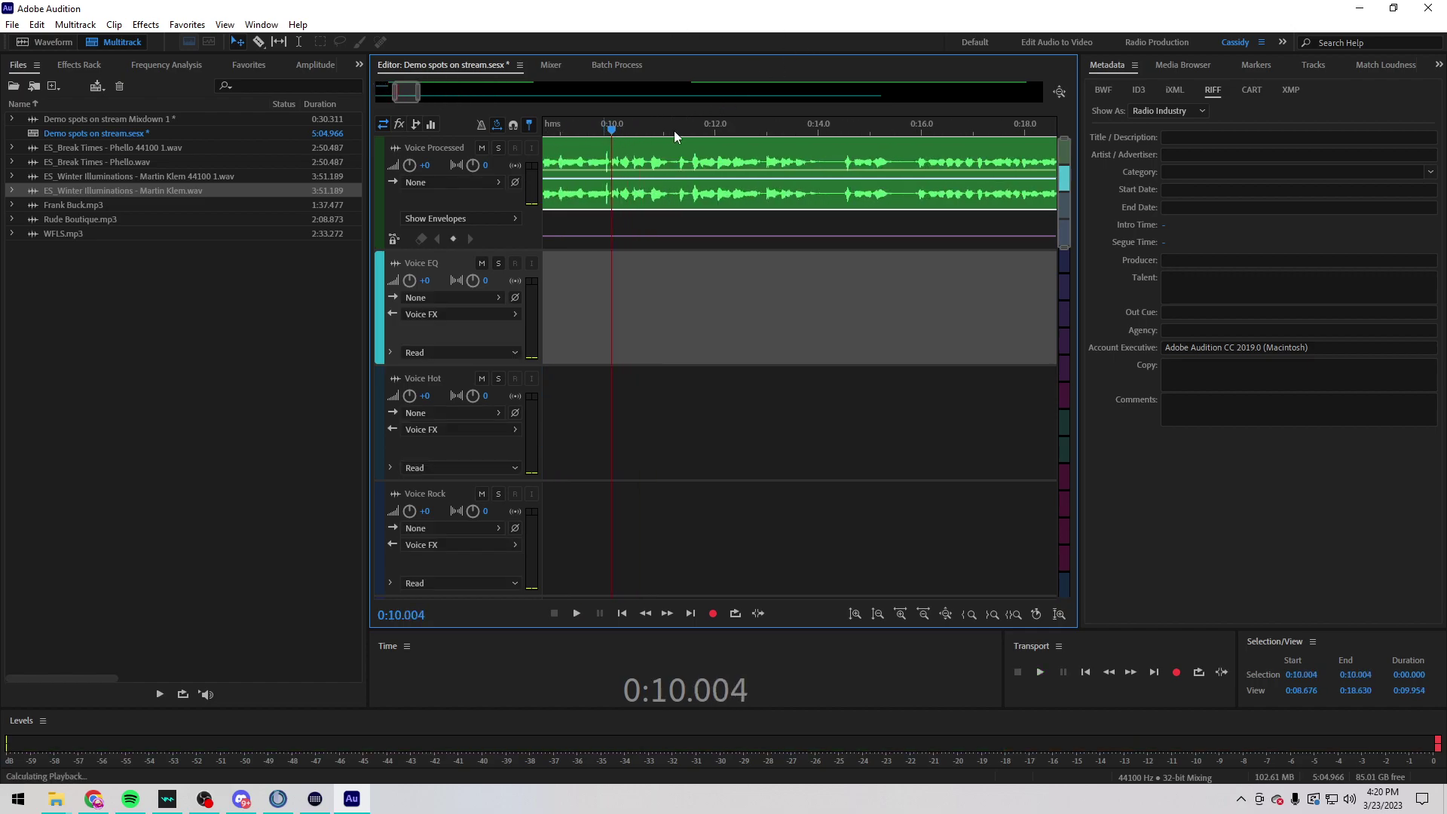
{"action": "key", "text": "space"}
{"action": "left_click_drag", "start_coordinate": [664, 137], "coordinate": [706, 157]}
{"action": "key", "text": "t"}
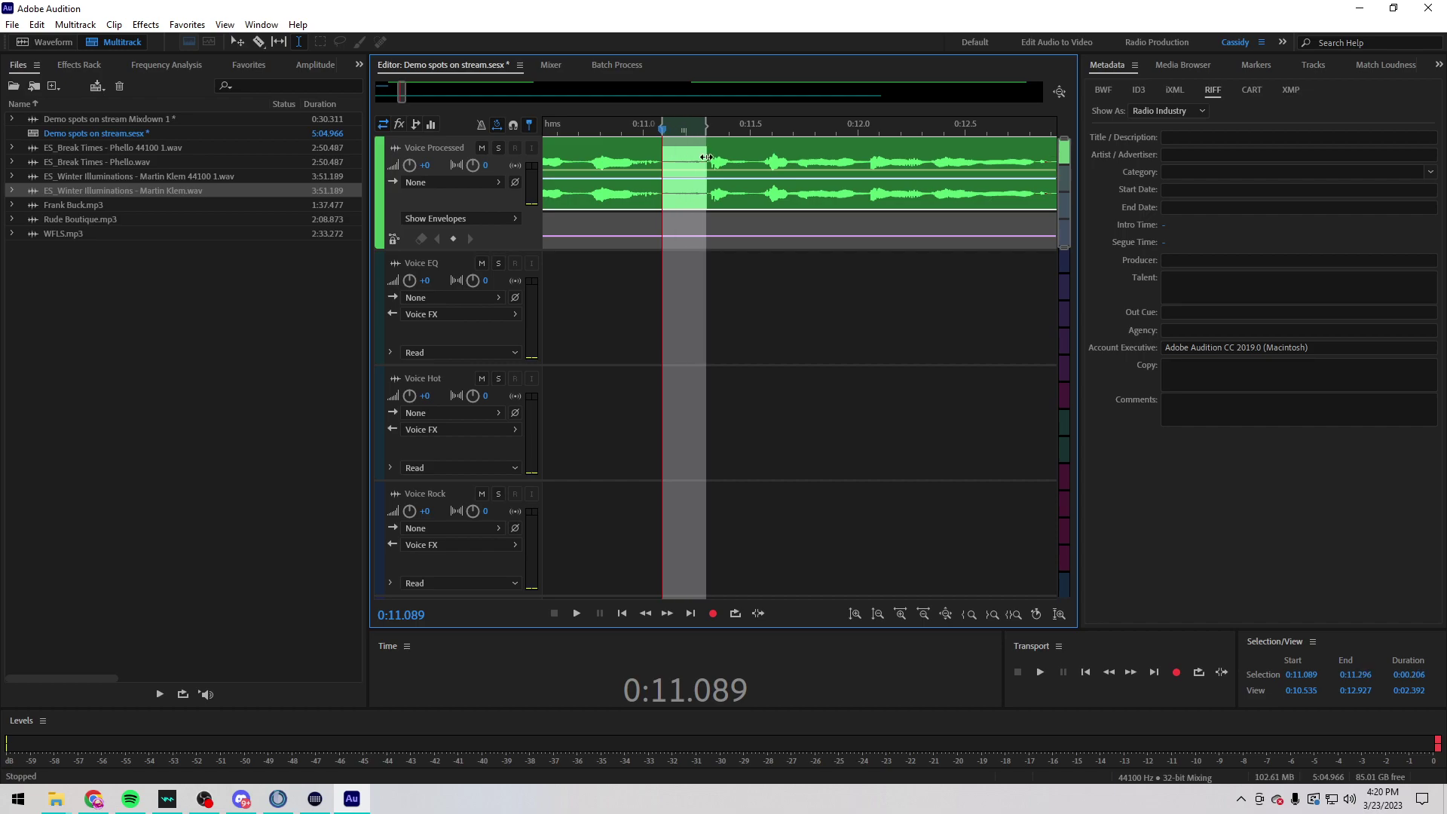
{"action": "key", "text": "Delete"}
Step: Close the gap at about 0:11.1 by butting the following voice clip against the previous one, and check the join by ear
{"action": "left_click", "coordinate": [685, 163]}
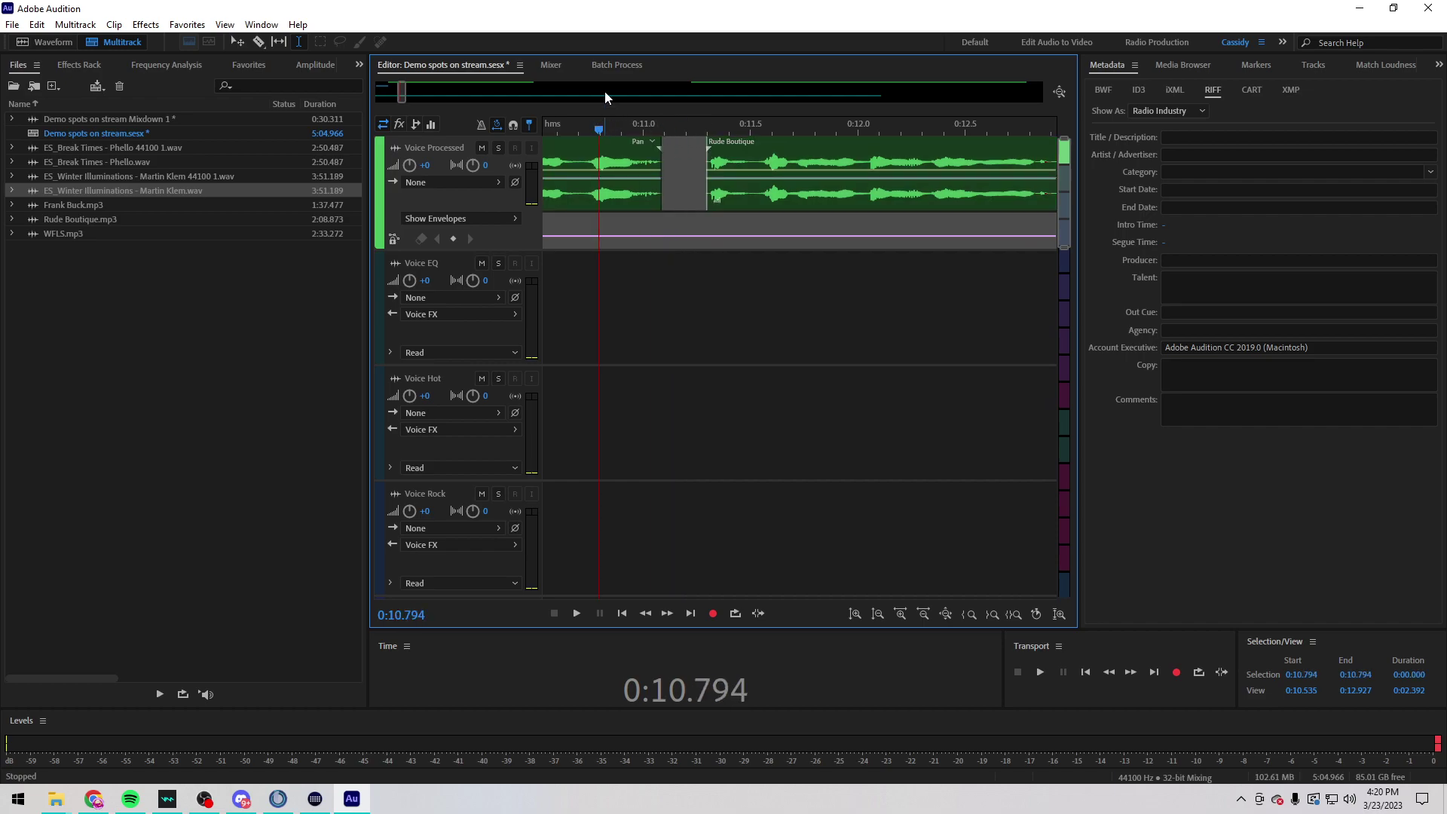
{"action": "left_click", "coordinate": [703, 137]}
{"action": "left_click_drag", "start_coordinate": [720, 141], "coordinate": [616, 137]}
{"action": "scroll", "coordinate": [687, 138], "scroll_direction": "down", "scroll_amount": 5}
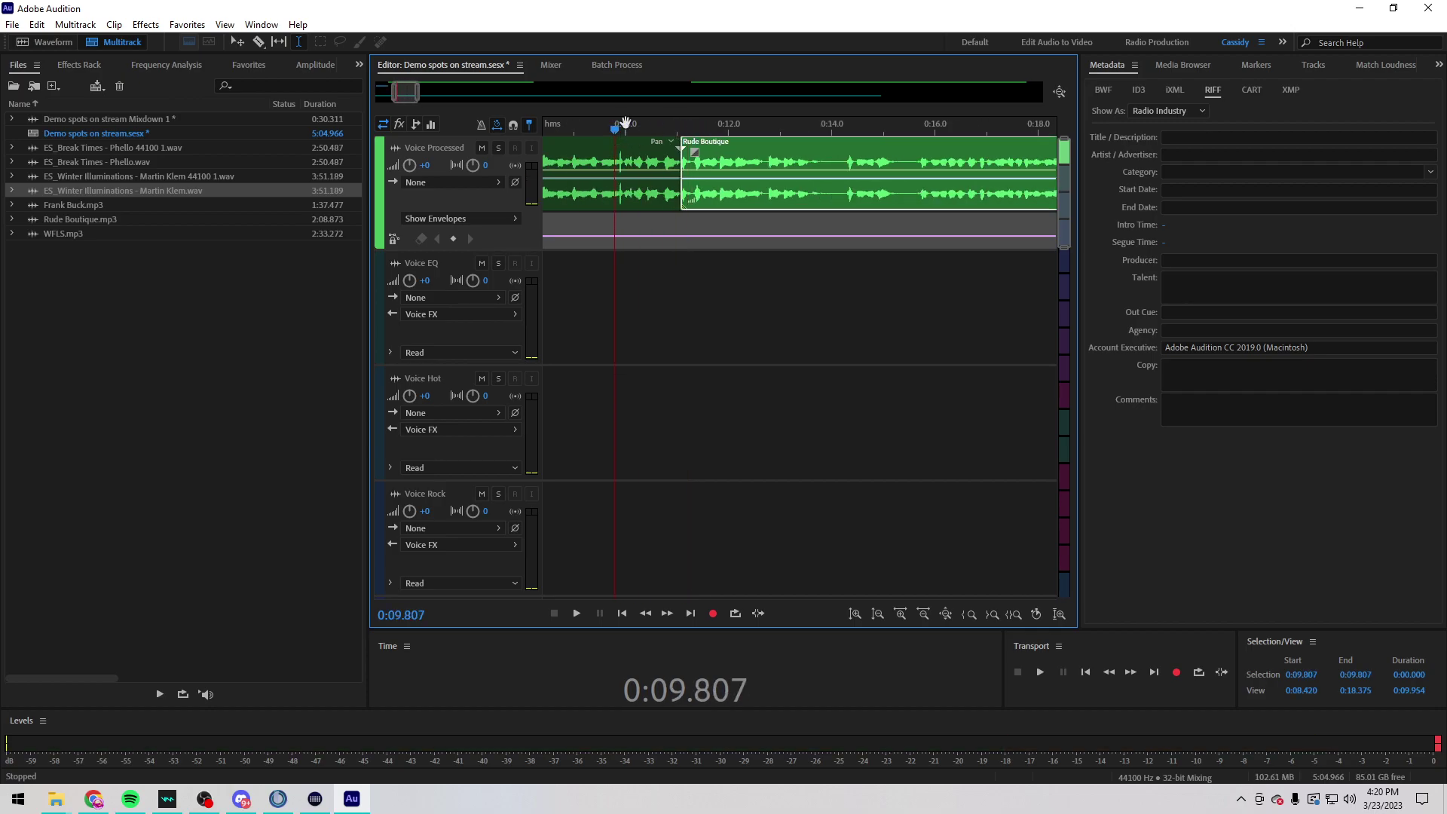
{"action": "key", "text": "space"}
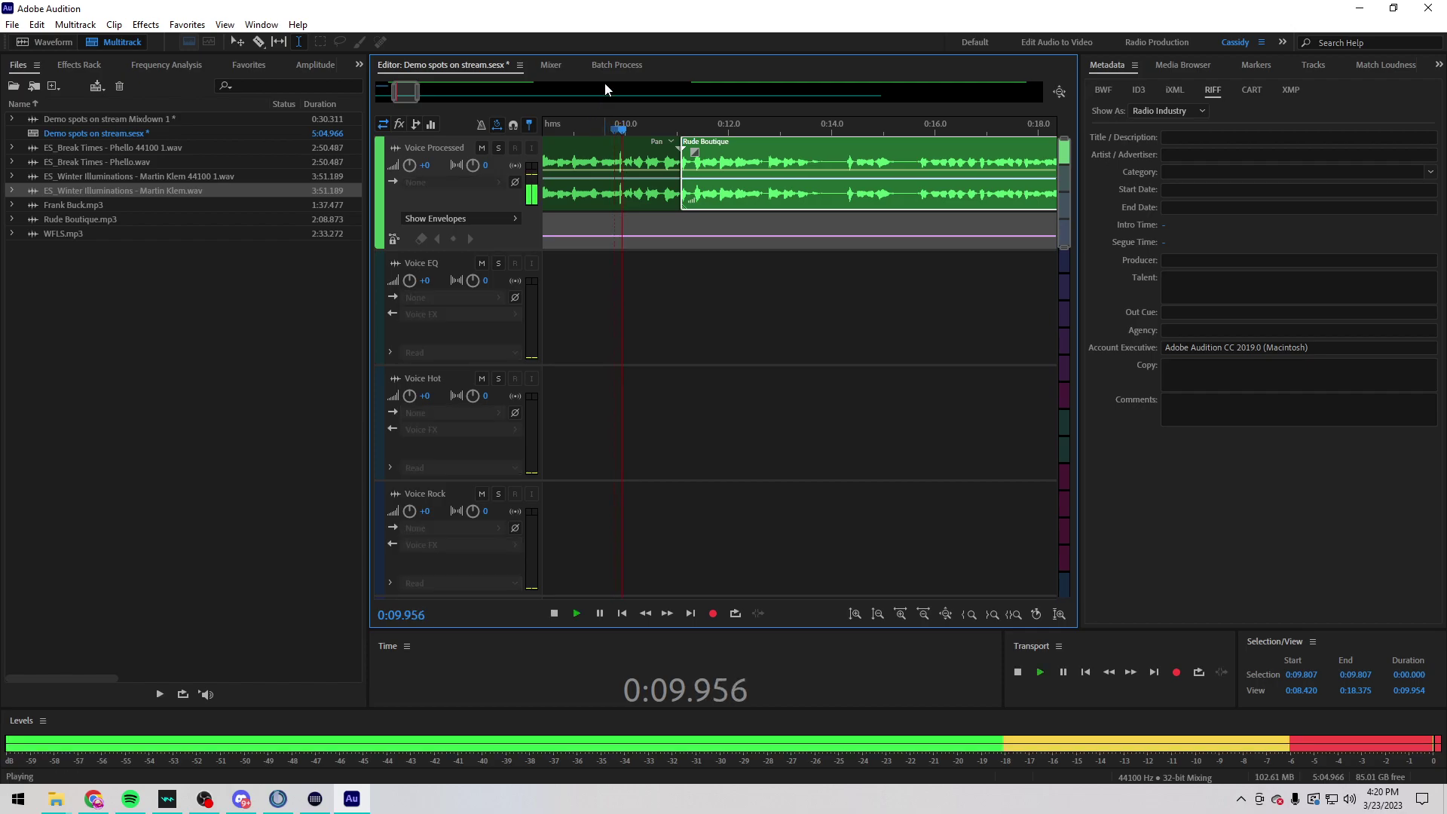
{"action": "scroll", "coordinate": [640, 116], "scroll_direction": "up", "scroll_amount": 3}
{"action": "scroll", "coordinate": [634, 122], "scroll_direction": "down", "scroll_amount": 3}
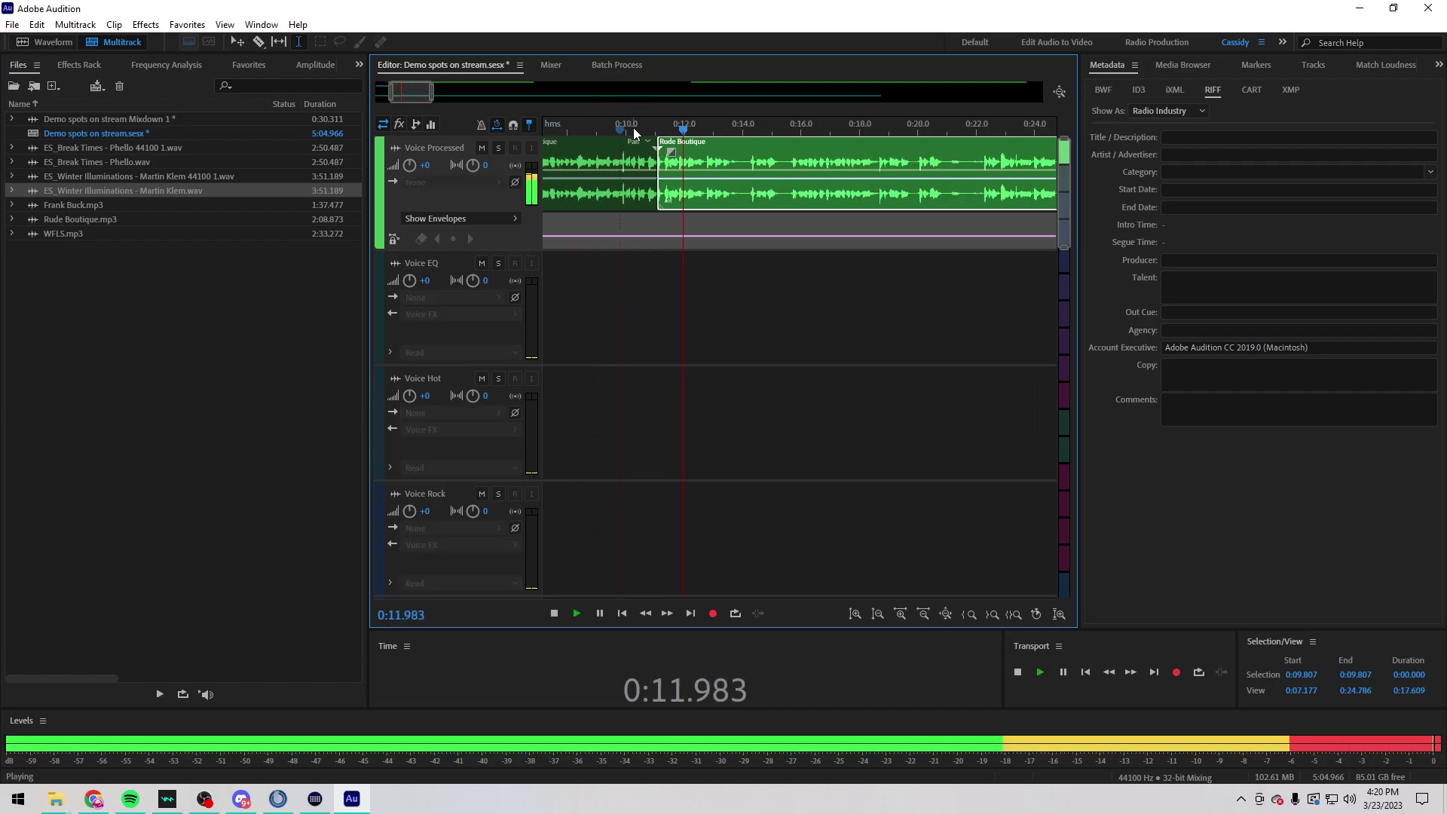
Step: Cut out the phrase from about 0:11.1 to 0:13.9, move it to Voice Hot, and delete the leftover pause before 0:14.2
{"action": "scroll", "coordinate": [682, 134], "scroll_direction": "up", "scroll_amount": 2}
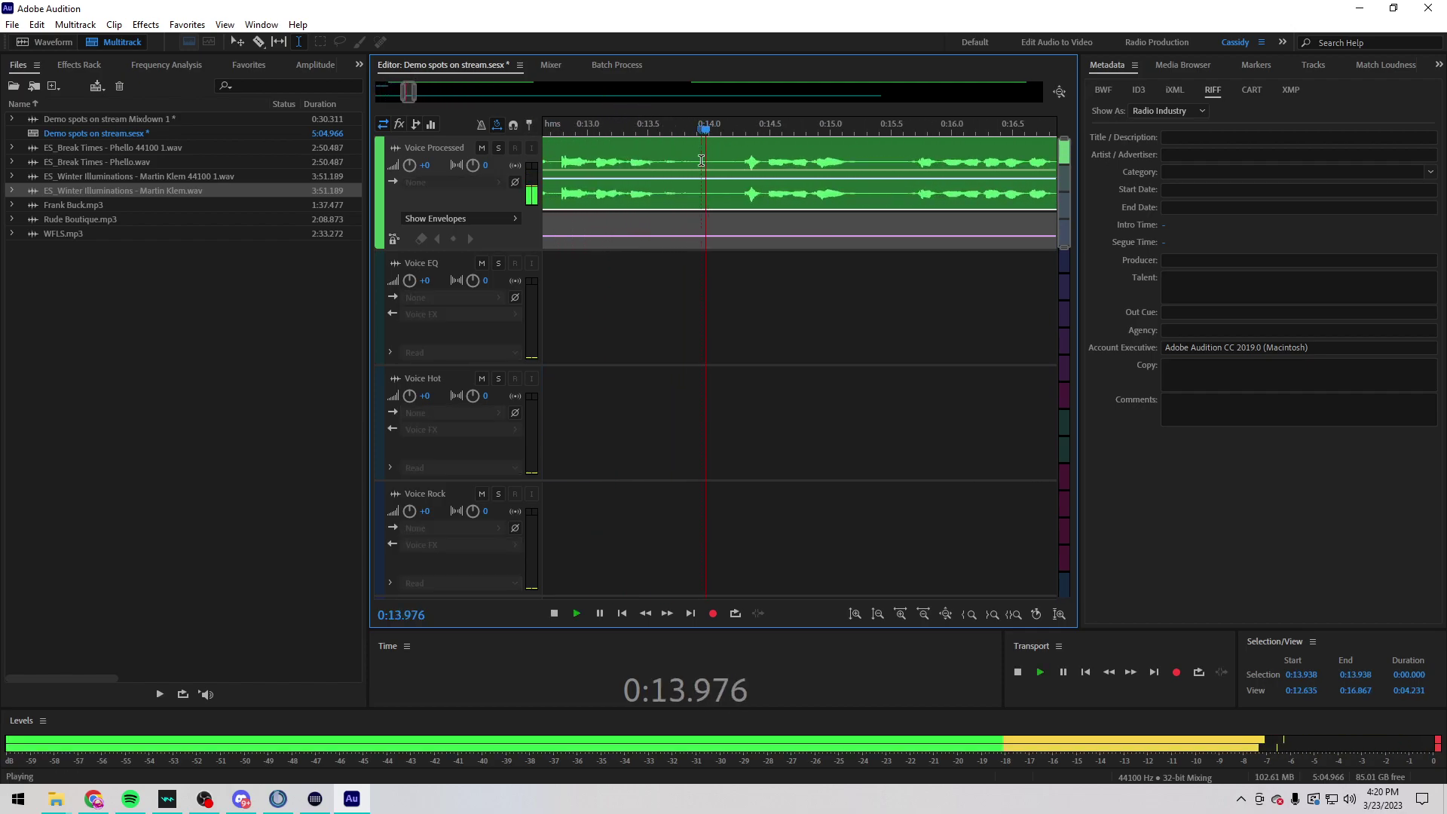
{"action": "key", "text": "space"}
{"action": "left_click_drag", "start_coordinate": [694, 155], "coordinate": [690, 478]}
{"action": "key", "text": "Delete"}
{"action": "scroll", "coordinate": [678, 150], "scroll_direction": "down", "scroll_amount": 3}
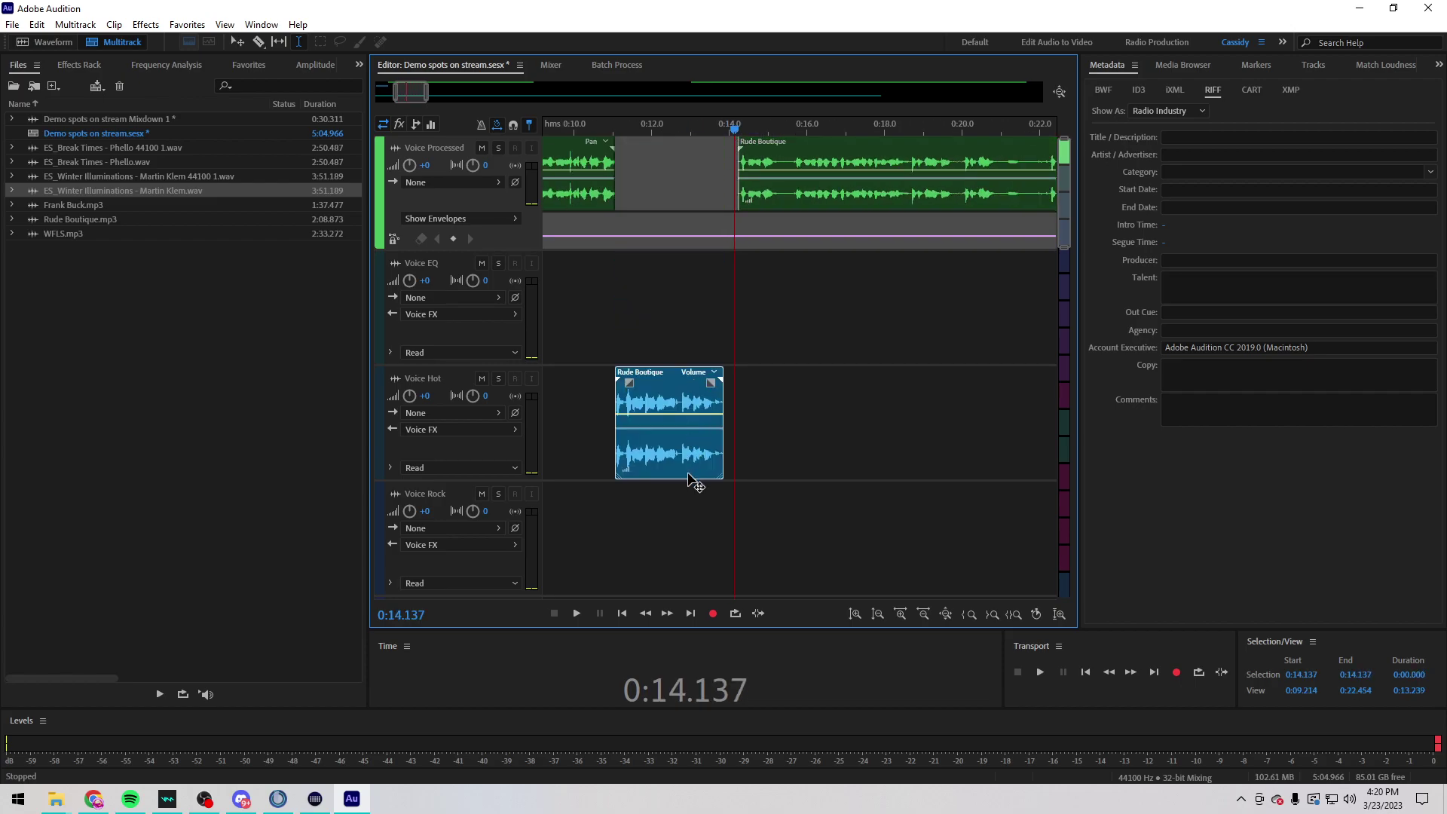
Step: Audition the phrase on Voice Hot from about 0:11.1 and place the playhead in its pause at about 0:12.6
{"action": "scroll", "coordinate": [638, 273], "scroll_direction": "down", "scroll_amount": 2}
{"action": "left_click", "coordinate": [612, 124]}
{"action": "scroll", "coordinate": [615, 127], "scroll_direction": "up", "scroll_amount": 1}
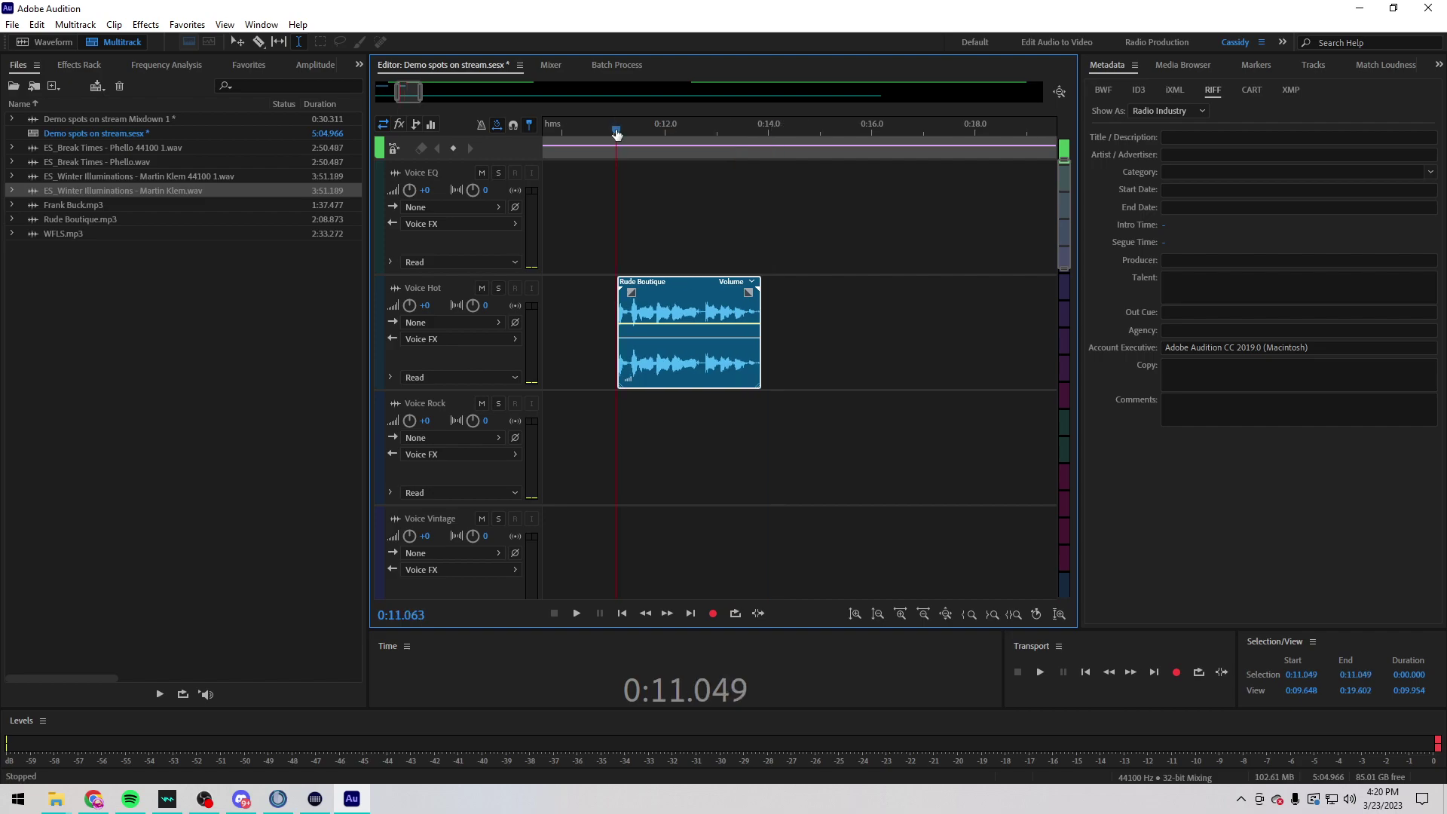
{"action": "scroll", "coordinate": [692, 145], "scroll_direction": "up", "scroll_amount": 2}
{"action": "key", "text": "space"}
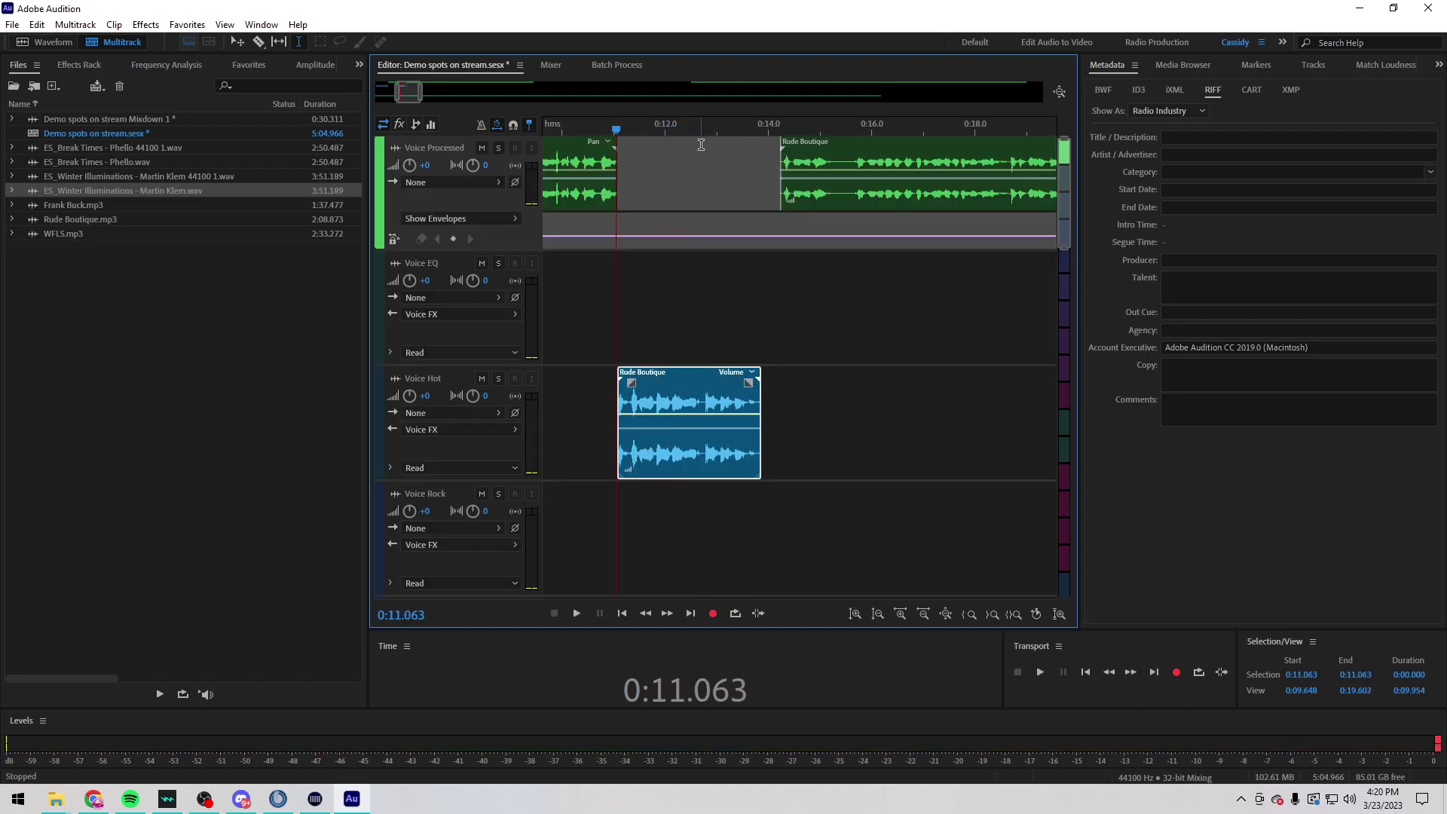
{"action": "key", "text": "space"}
{"action": "scroll", "coordinate": [693, 131], "scroll_direction": "up", "scroll_amount": 4}
{"action": "left_click_drag", "start_coordinate": [693, 129], "coordinate": [649, 151]}
{"action": "left_click", "coordinate": [710, 151]}
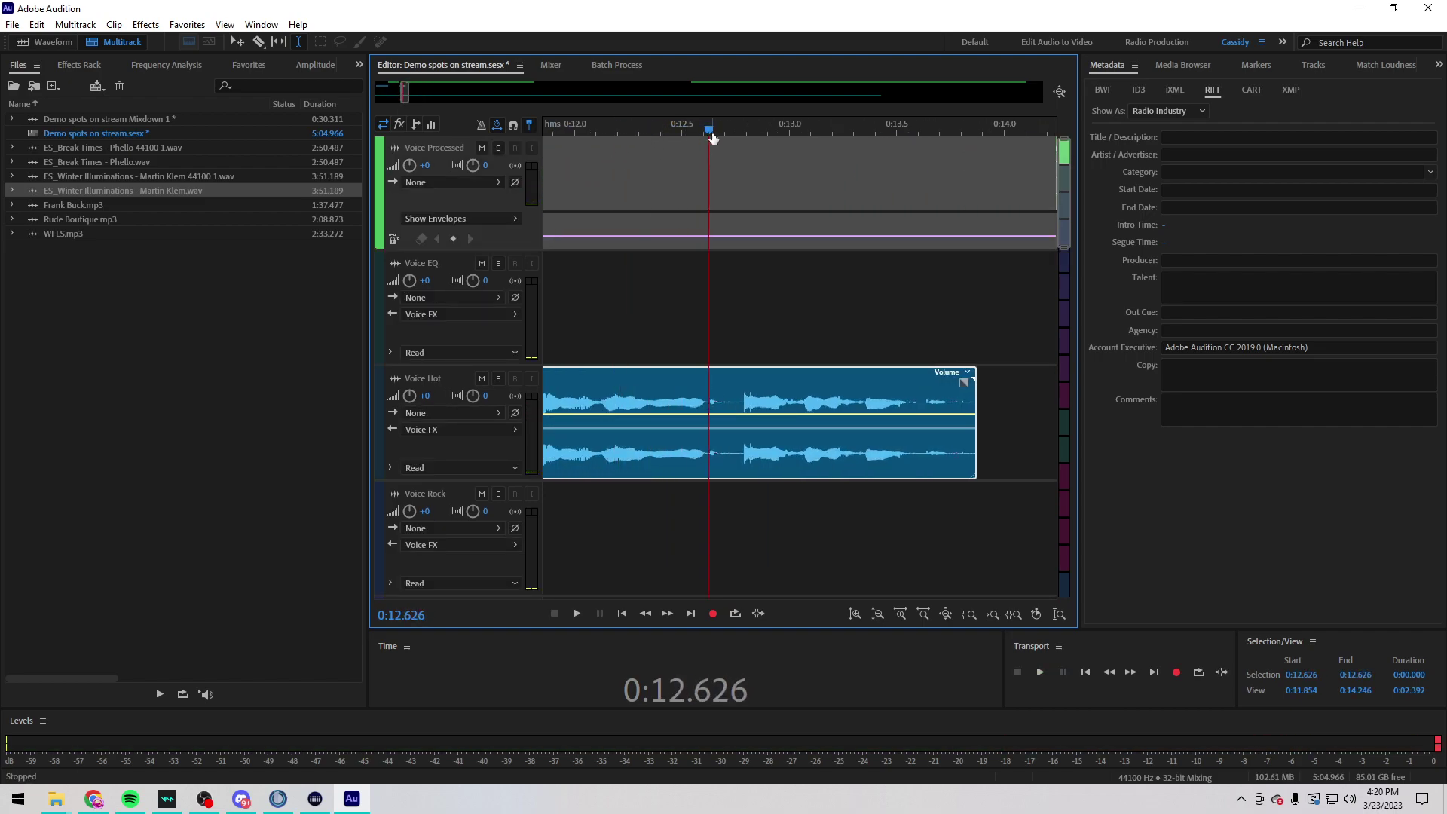
Step: Copy the 0:11 phrase from Voice Hot onto the Voice Chorus track, removing the extra copy on Voice Rock
{"action": "scroll", "coordinate": [655, 386], "scroll_direction": "down", "scroll_amount": 6}
{"action": "left_click_drag", "start_coordinate": [666, 383], "coordinate": [655, 483]}
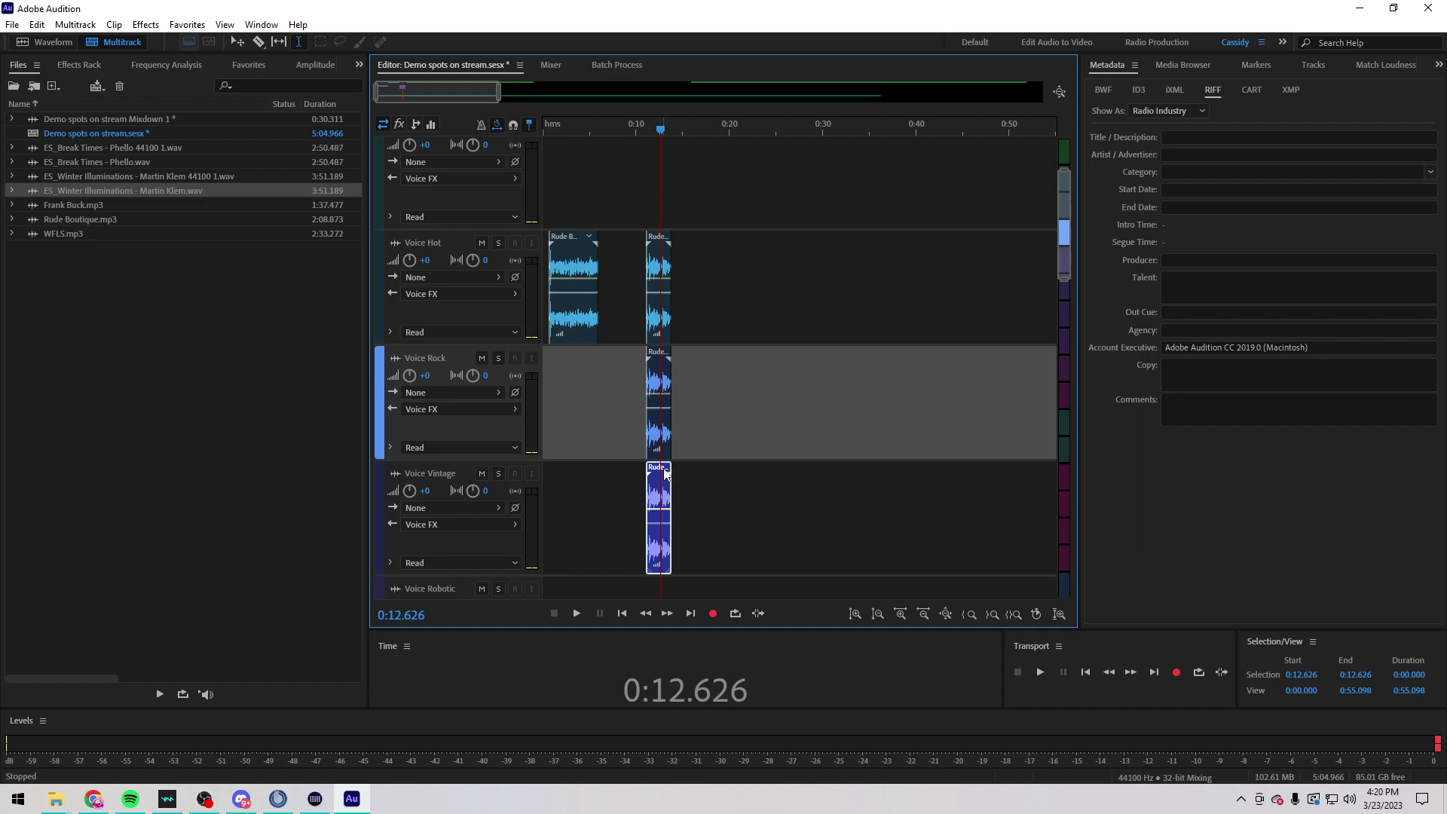
{"action": "left_click", "coordinate": [664, 438]}
{"action": "key", "text": "Delete"}
{"action": "scroll", "coordinate": [659, 400], "scroll_direction": "down", "scroll_amount": 4}
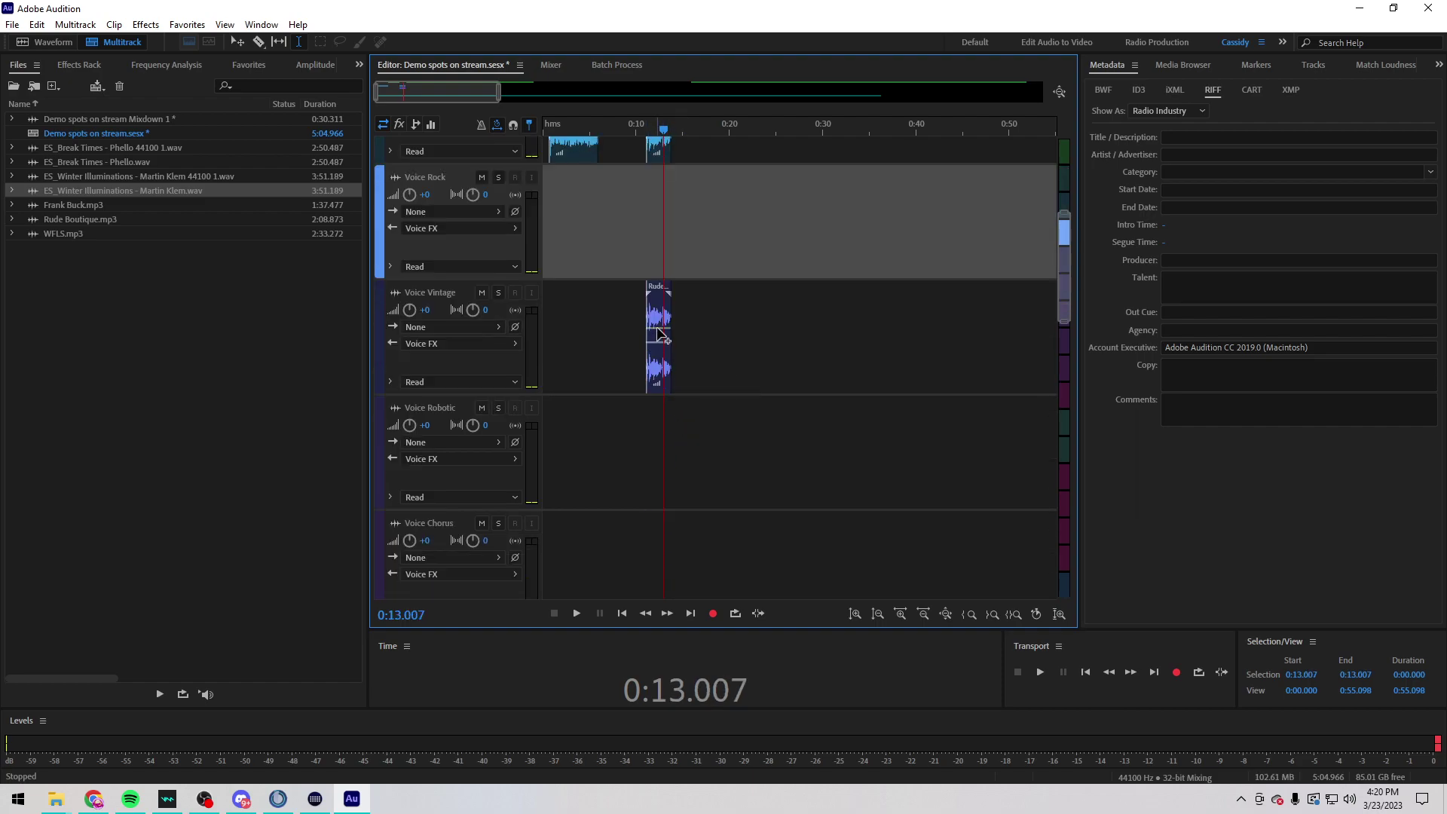
{"action": "left_click", "coordinate": [657, 334]}
{"action": "left_click_drag", "start_coordinate": [661, 292], "coordinate": [678, 520]}
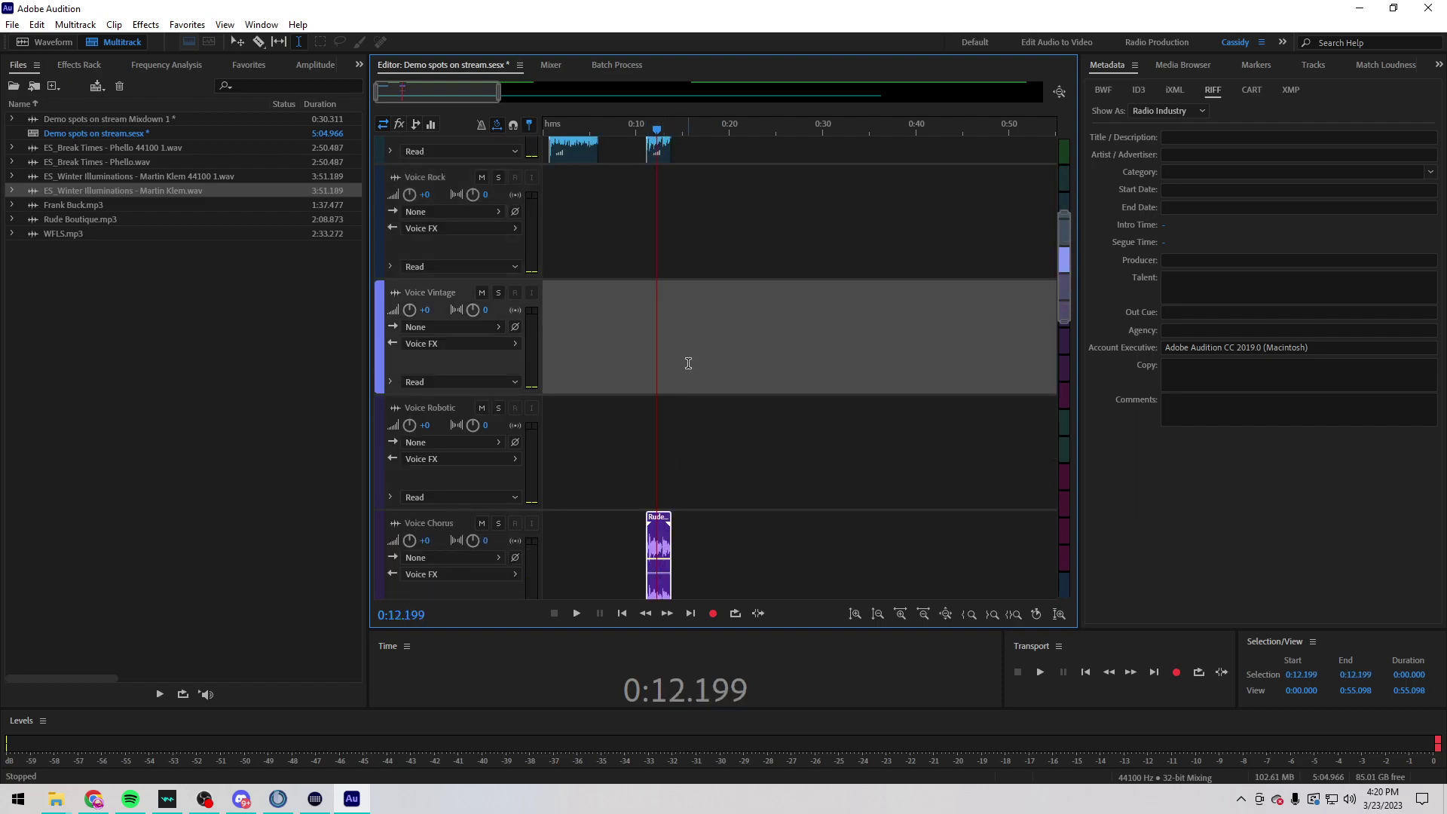
Step: Play the spot from about 0:07 to 0:13.8 to check the phrase doubled on Voice Hot and Voice Chorus
{"action": "scroll", "coordinate": [741, 357], "scroll_direction": "up", "scroll_amount": 4}
{"action": "key", "text": "space"}
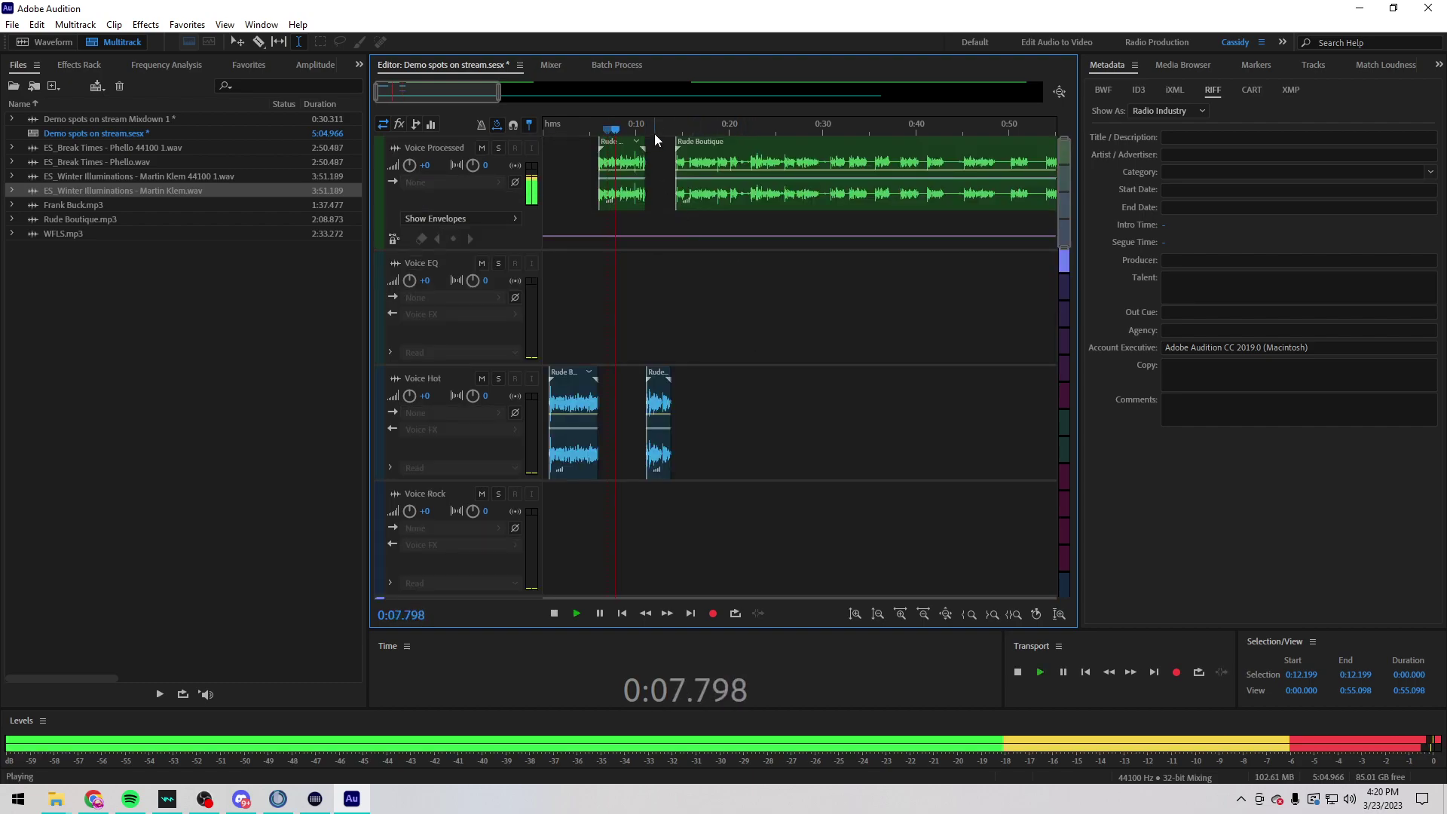
{"action": "scroll", "coordinate": [648, 129], "scroll_direction": "up", "scroll_amount": 6}
{"action": "scroll", "coordinate": [661, 129], "scroll_direction": "down", "scroll_amount": 3}
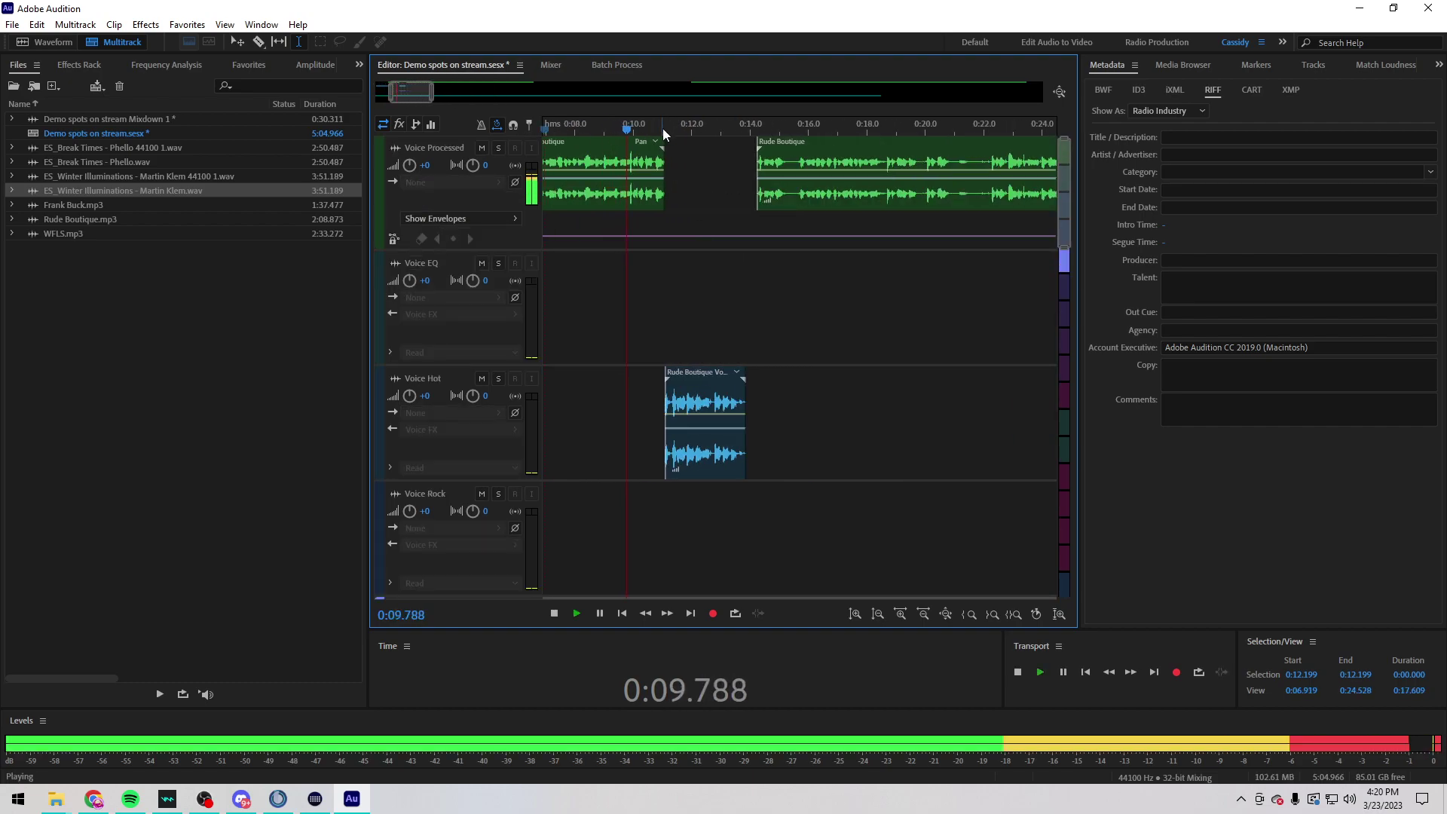
{"action": "scroll", "coordinate": [667, 131], "scroll_direction": "down", "scroll_amount": 5}
{"action": "scroll", "coordinate": [484, 288], "scroll_direction": "down", "scroll_amount": 3}
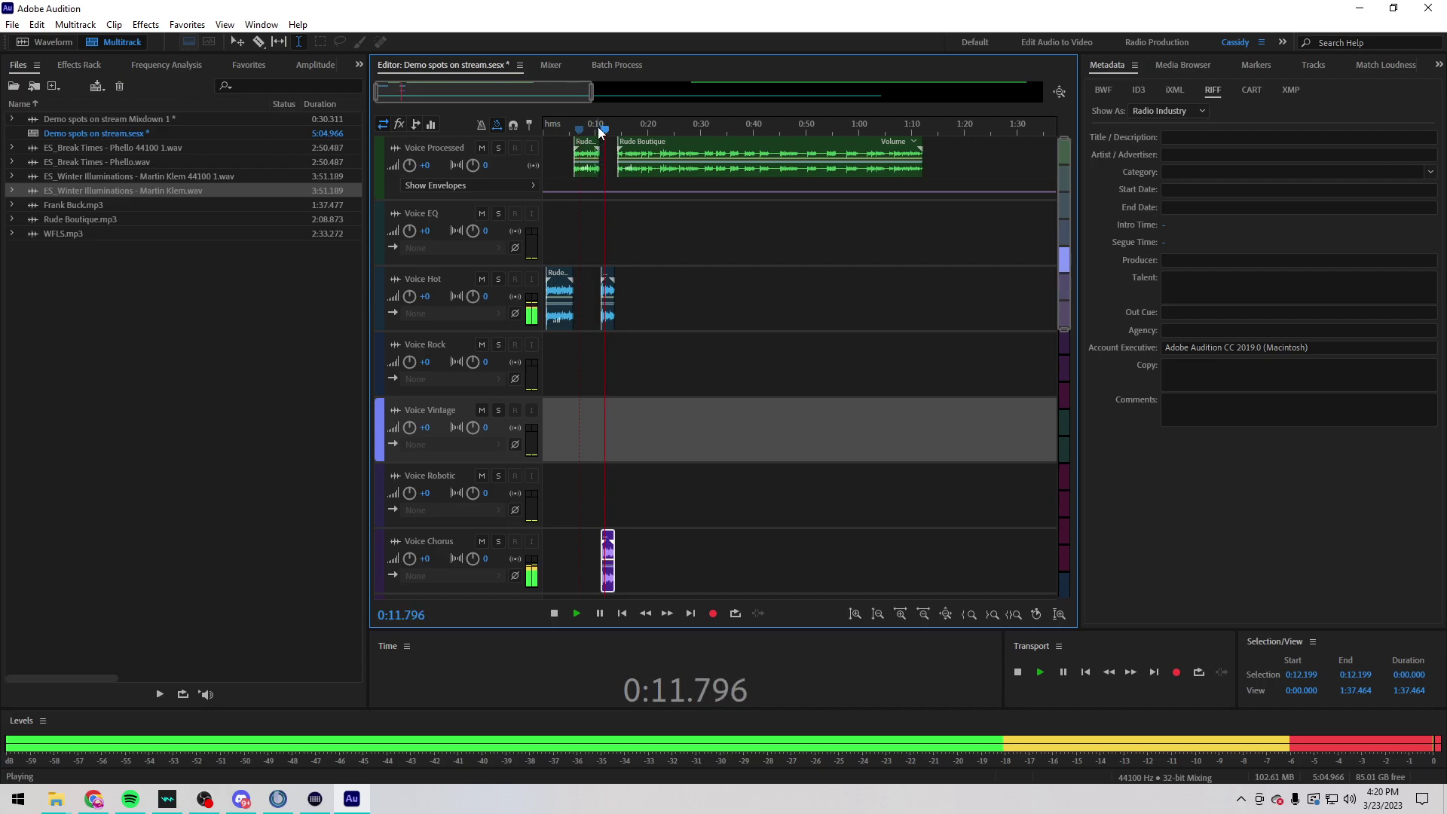
{"action": "scroll", "coordinate": [613, 132], "scroll_direction": "up", "scroll_amount": 8}
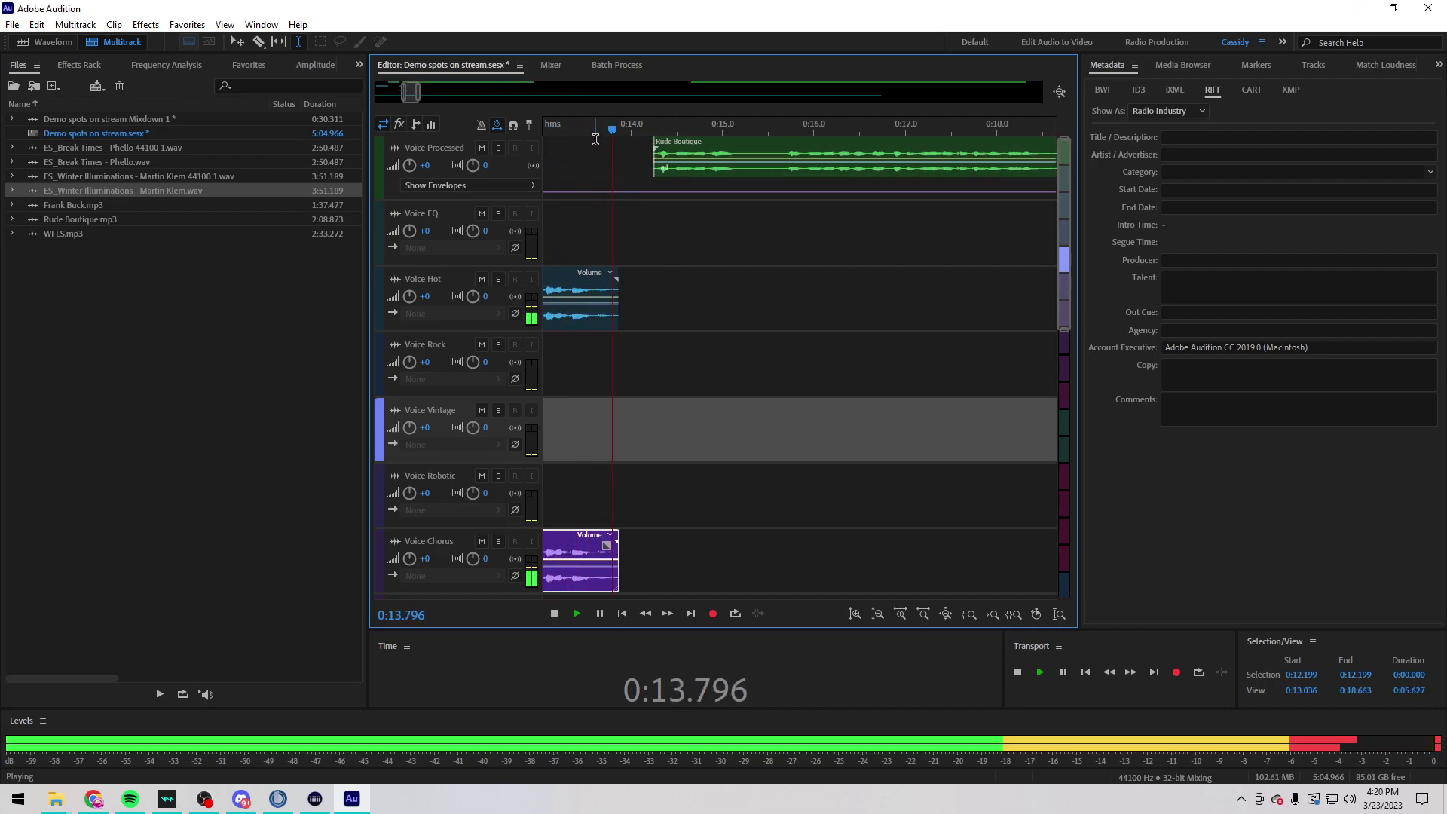
{"action": "key", "text": "space"}
Step: Fade out the last 0.15 s or so of the phrase ending near 0:13.8 on both Voice Hot and Voice Chorus
{"action": "left_click", "coordinate": [596, 290]}
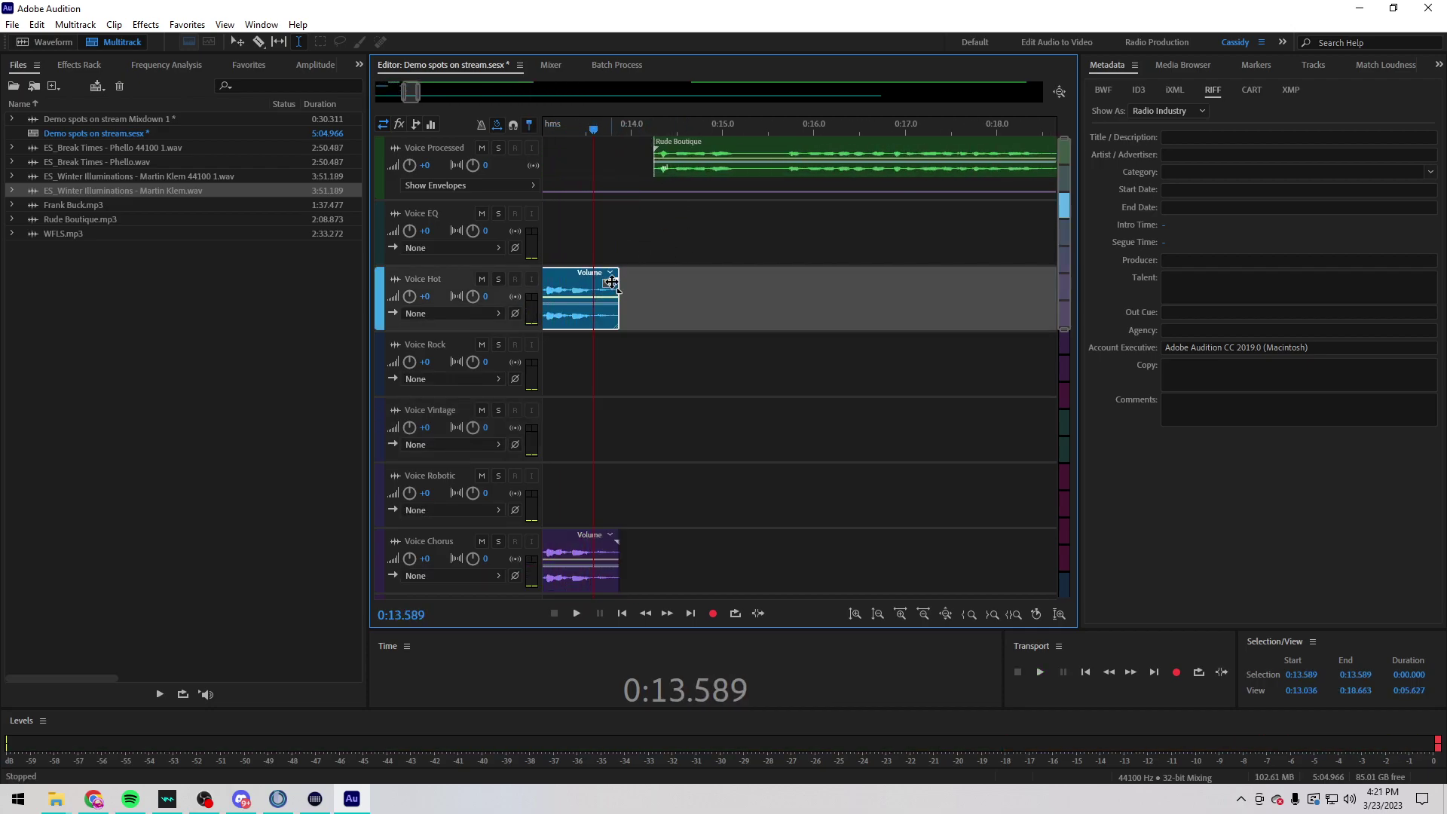
{"action": "scroll", "coordinate": [591, 135], "scroll_direction": "up", "scroll_amount": 4}
{"action": "left_click_drag", "start_coordinate": [693, 282], "coordinate": [678, 377]}
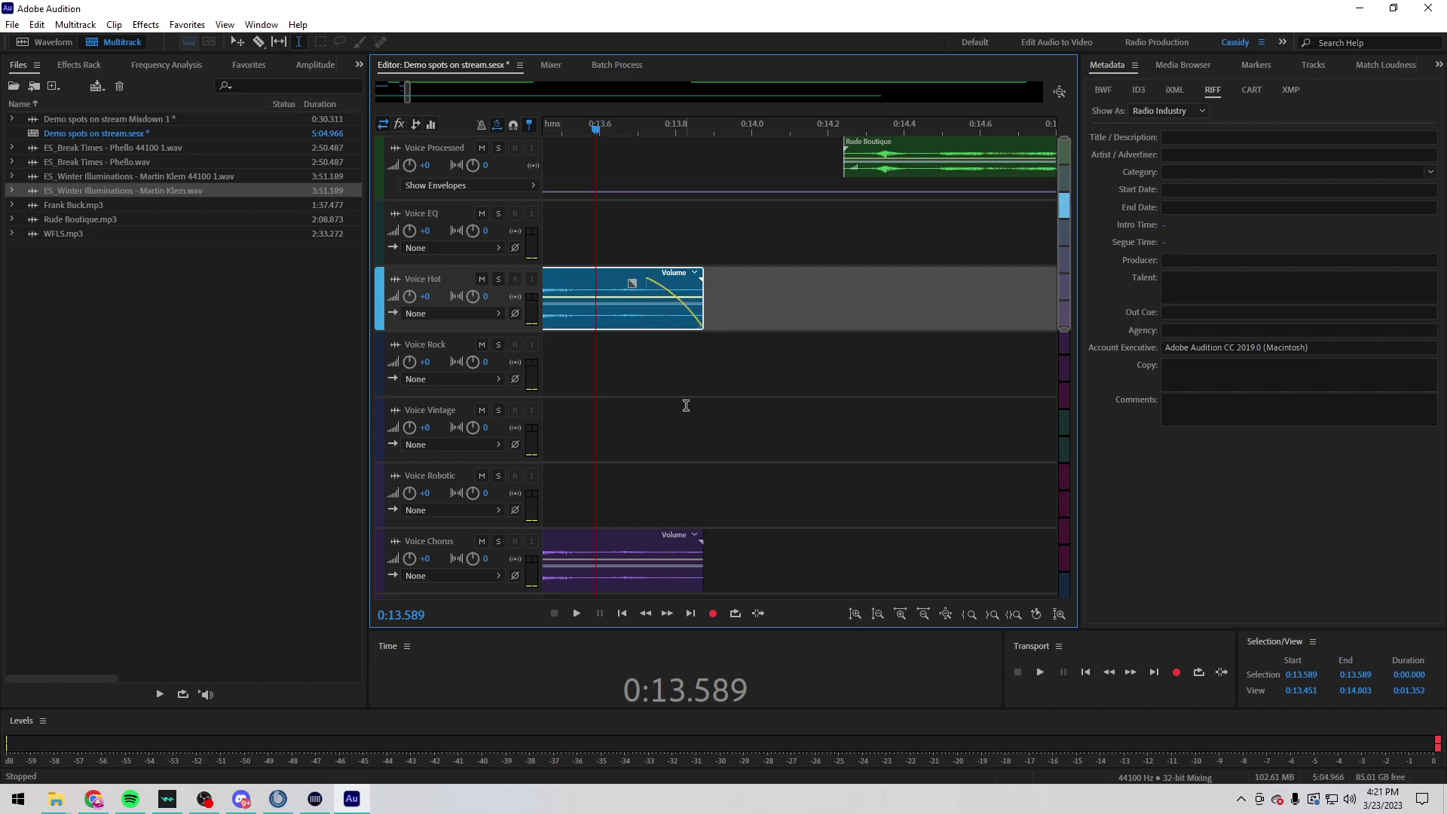
{"action": "left_click", "coordinate": [682, 548]}
{"action": "left_click_drag", "start_coordinate": [700, 542], "coordinate": [640, 561]}
Step: Listen to the faded phrase ending on Voice Hot and Voice Chorus around 0:13.4
{"action": "left_click_drag", "start_coordinate": [655, 125], "coordinate": [496, 135]}
{"action": "key", "text": "space"}
{"action": "scroll", "coordinate": [608, 126], "scroll_direction": "down", "scroll_amount": 5}
{"action": "key", "text": "space"}
{"action": "key", "text": "space"}
{"action": "scroll", "coordinate": [625, 126], "scroll_direction": "up", "scroll_amount": 5}
{"action": "key", "text": "space"}
{"action": "scroll", "coordinate": [483, 452], "scroll_direction": "up", "scroll_amount": 3}
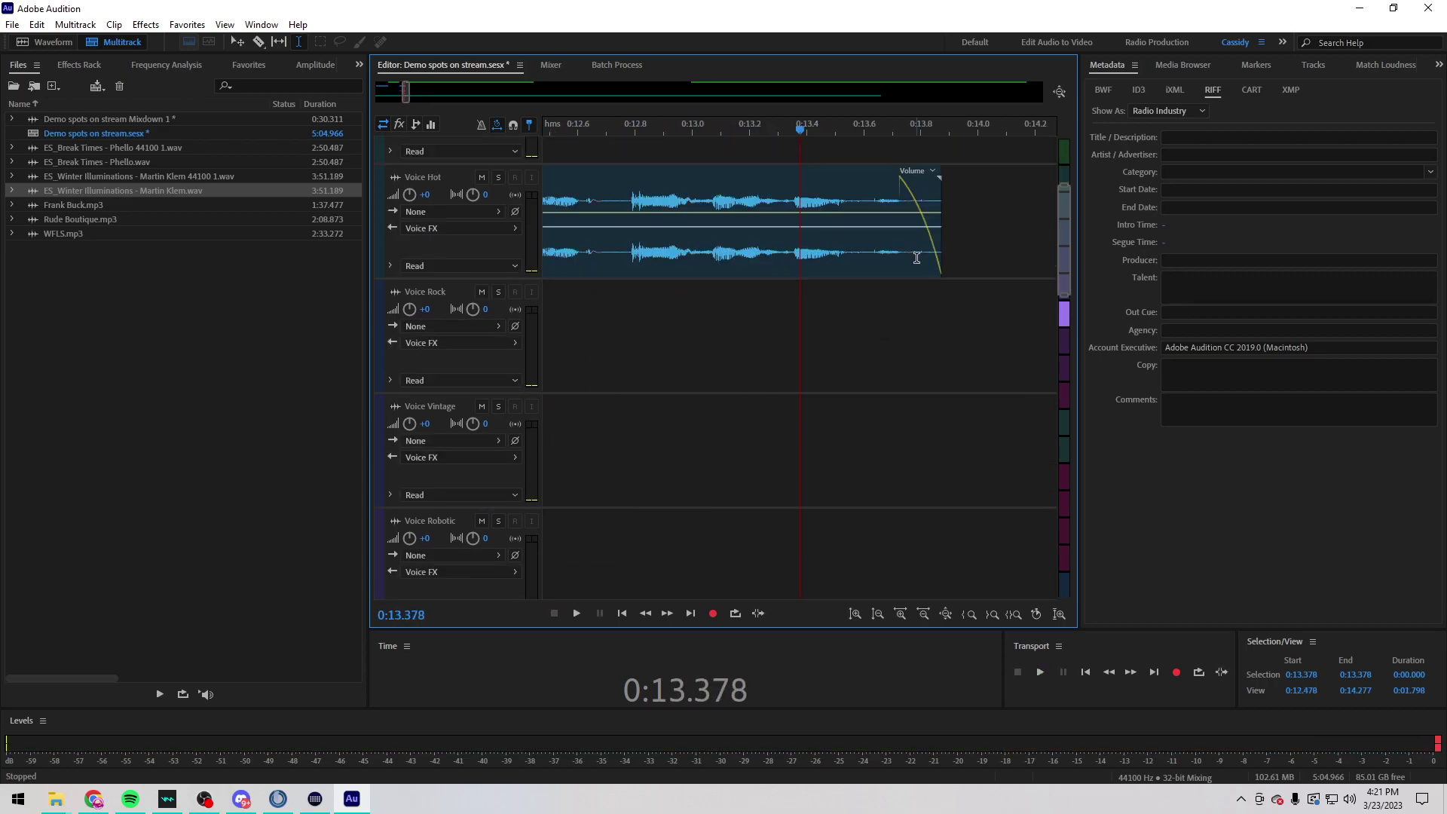
Step: Trim the ends of the Voice Hot and Voice Chorus phrase clips back to about 0:13.7 and check the ending by ear
{"action": "left_click", "coordinate": [937, 253]}
{"action": "scroll", "coordinate": [938, 334], "scroll_direction": "down", "scroll_amount": 3}
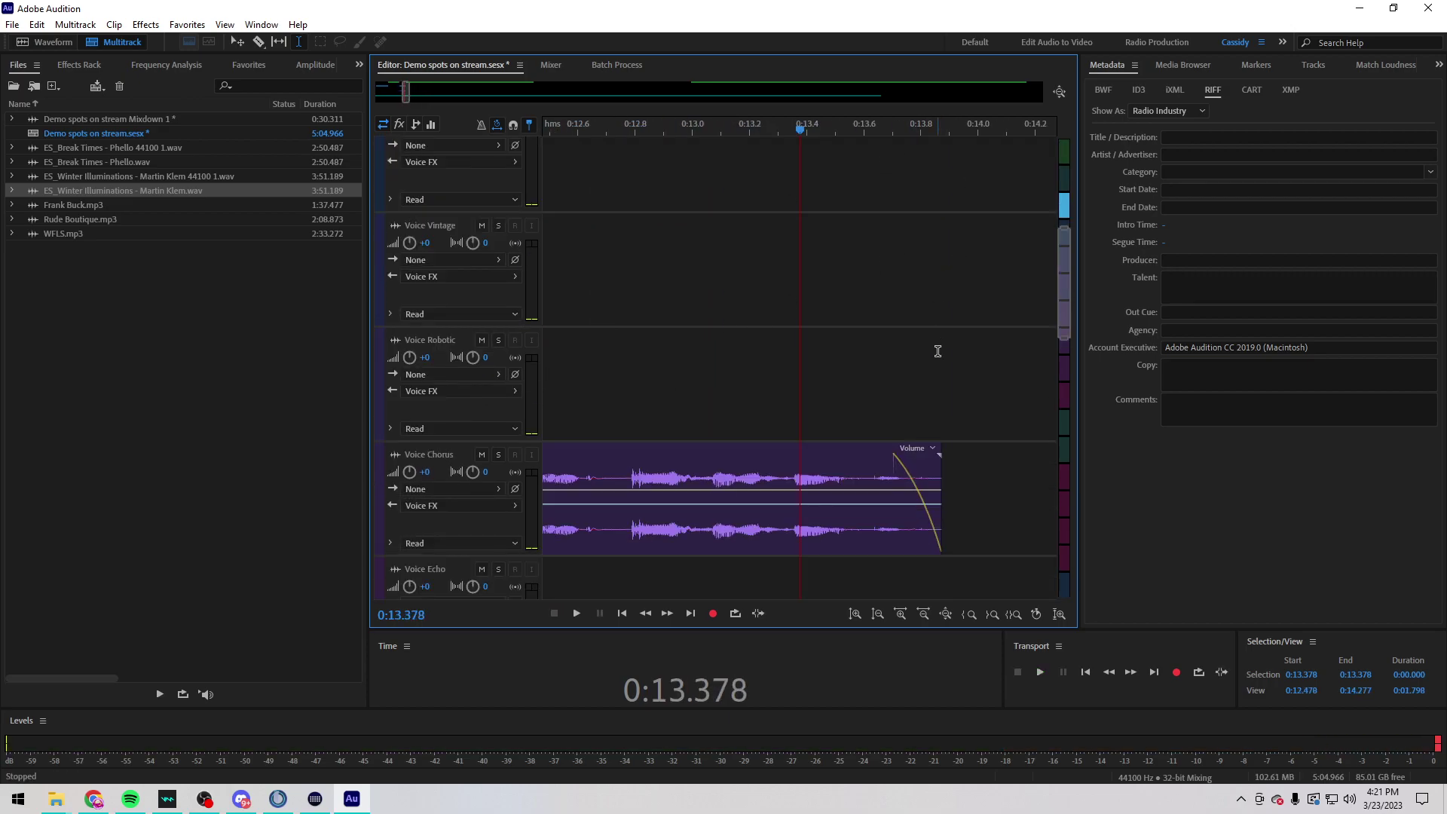
{"action": "left_click", "coordinate": [938, 480]}
{"action": "left_click_drag", "start_coordinate": [940, 480], "coordinate": [904, 478]}
{"action": "left_click_drag", "start_coordinate": [854, 123], "coordinate": [651, 116]}
{"action": "left_click", "coordinate": [588, 130]}
{"action": "key", "text": "space"}
{"action": "scroll", "coordinate": [660, 297], "scroll_direction": "down", "scroll_amount": 3}
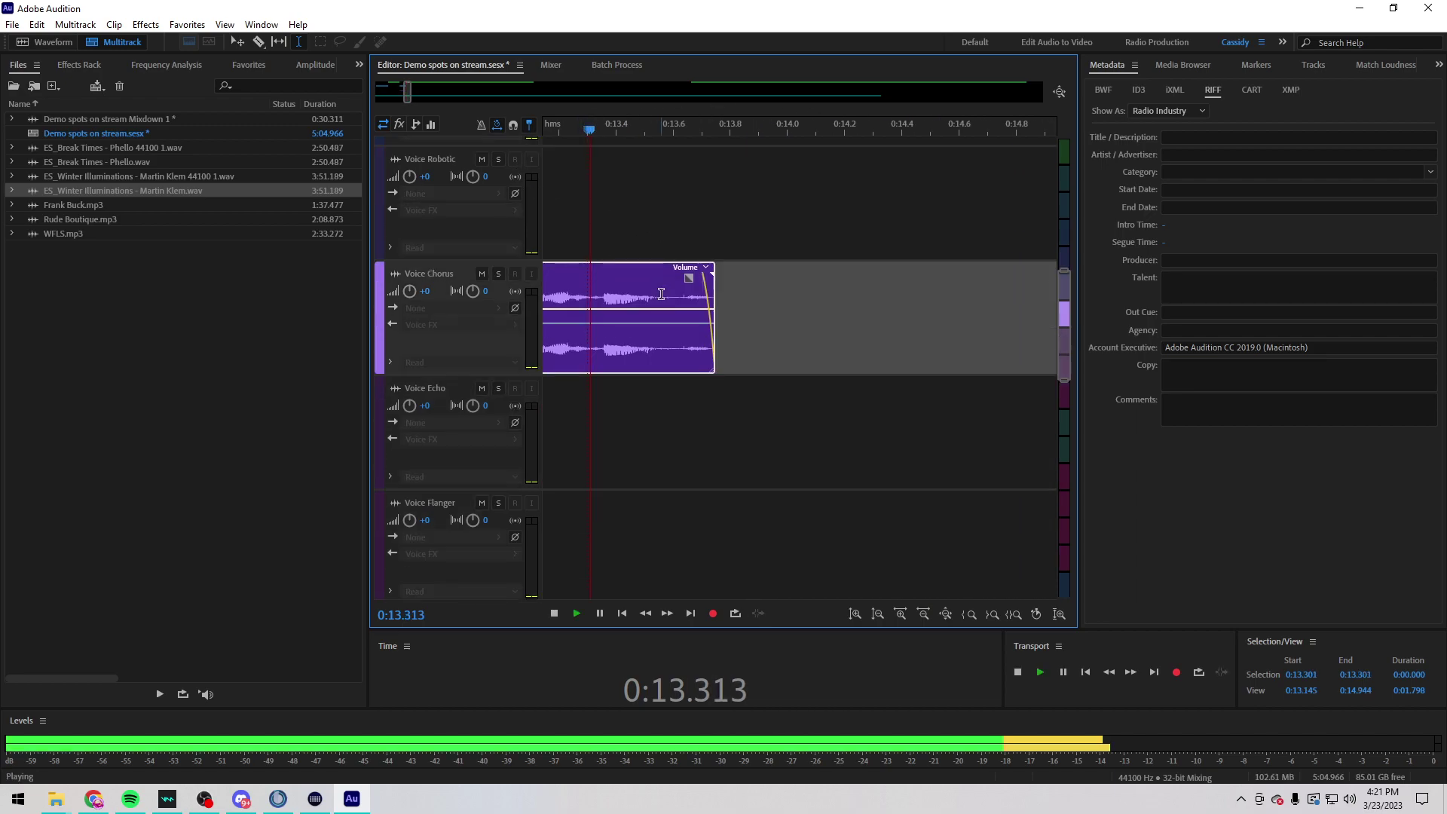
{"action": "scroll", "coordinate": [720, 324], "scroll_direction": "up", "scroll_amount": 3}
{"action": "scroll", "coordinate": [719, 323], "scroll_direction": "up", "scroll_amount": 4}
{"action": "key", "text": "space"}
Step: Move the next Voice Processed clip earlier to close the gap after the doubled phrase, and listen through the transition
{"action": "left_click_drag", "start_coordinate": [891, 147], "coordinate": [756, 125]}
{"action": "key", "text": "space"}
{"action": "scroll", "coordinate": [745, 143], "scroll_direction": "down", "scroll_amount": 5}
{"action": "scroll", "coordinate": [525, 365], "scroll_direction": "down", "scroll_amount": 4}
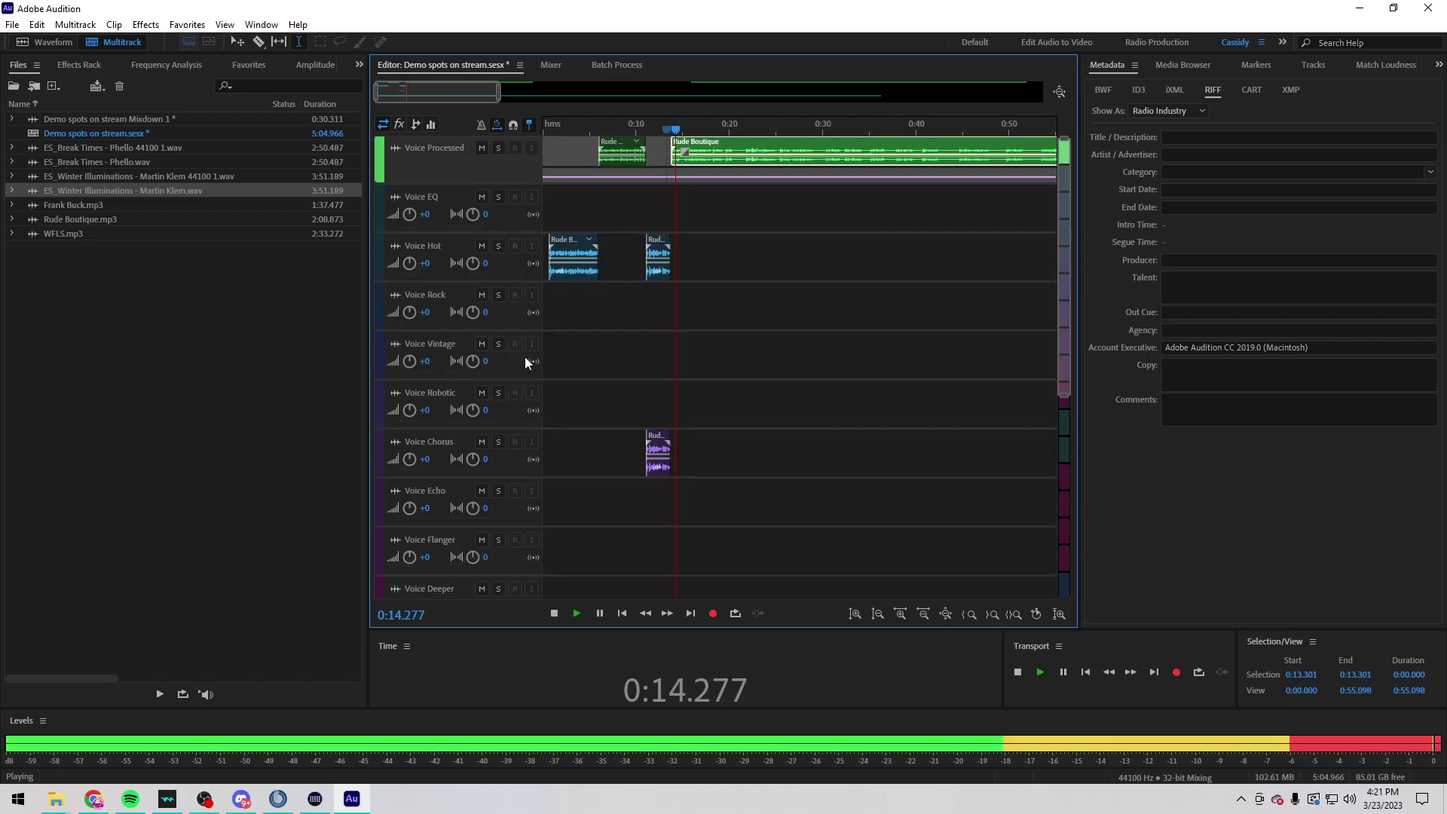
{"action": "scroll", "coordinate": [525, 365], "scroll_direction": "down", "scroll_amount": 3}
{"action": "scroll", "coordinate": [487, 282], "scroll_direction": "up", "scroll_amount": 5}
{"action": "scroll", "coordinate": [799, 346], "scroll_direction": "up", "scroll_amount": 4}
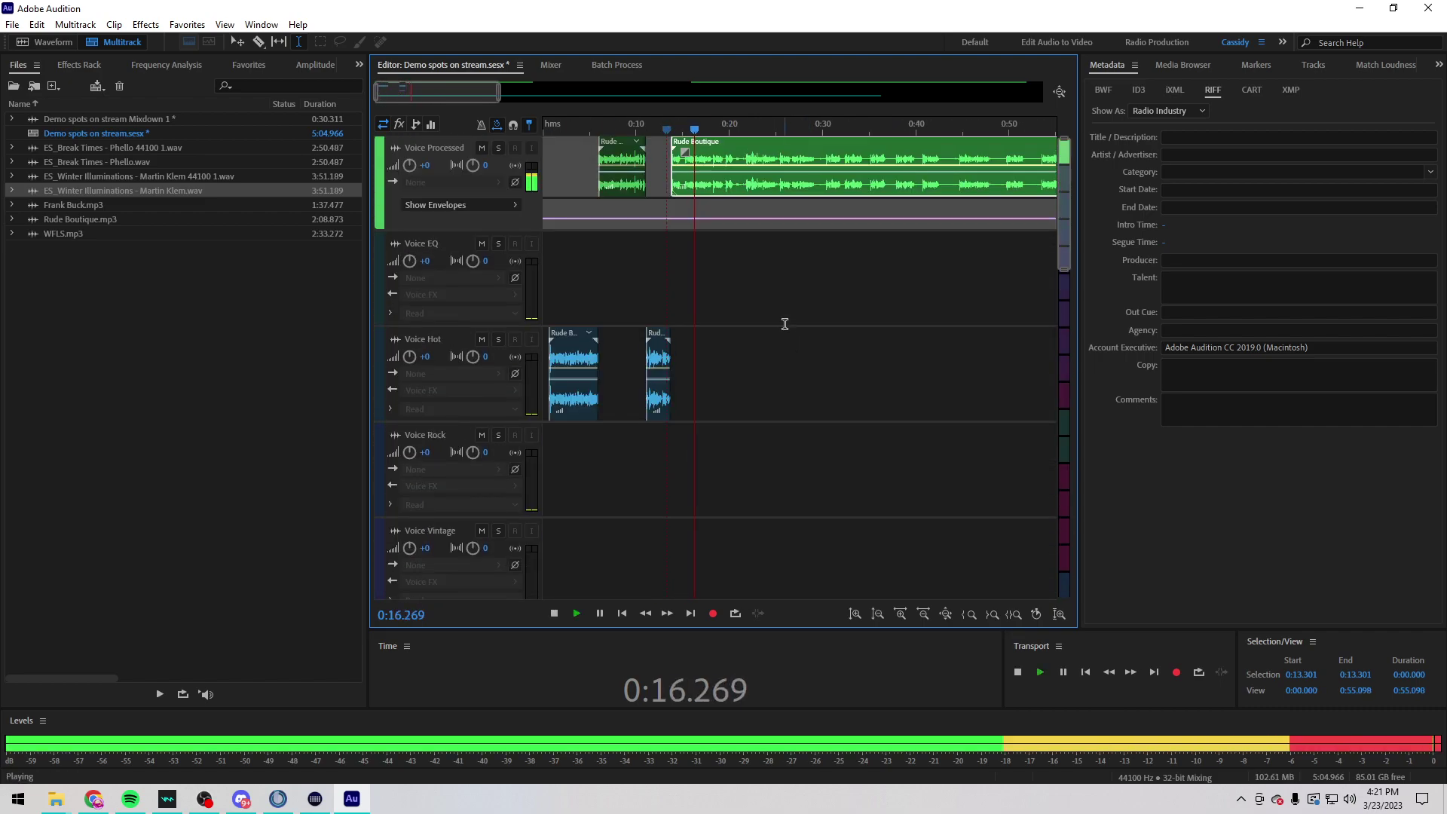
{"action": "key", "text": "space"}
Step: Nudge the Voice Processed clip so it starts at about 0:13.8, and check its timing by ear
{"action": "scroll", "coordinate": [672, 159], "scroll_direction": "up", "scroll_amount": 5}
{"action": "mouse_move", "coordinate": [661, 162]}
{"action": "left_mouse_down"}
{"action": "mouse_move", "coordinate": [756, 160]}
{"action": "mouse_move", "coordinate": [671, 158]}
{"action": "left_mouse_up"}
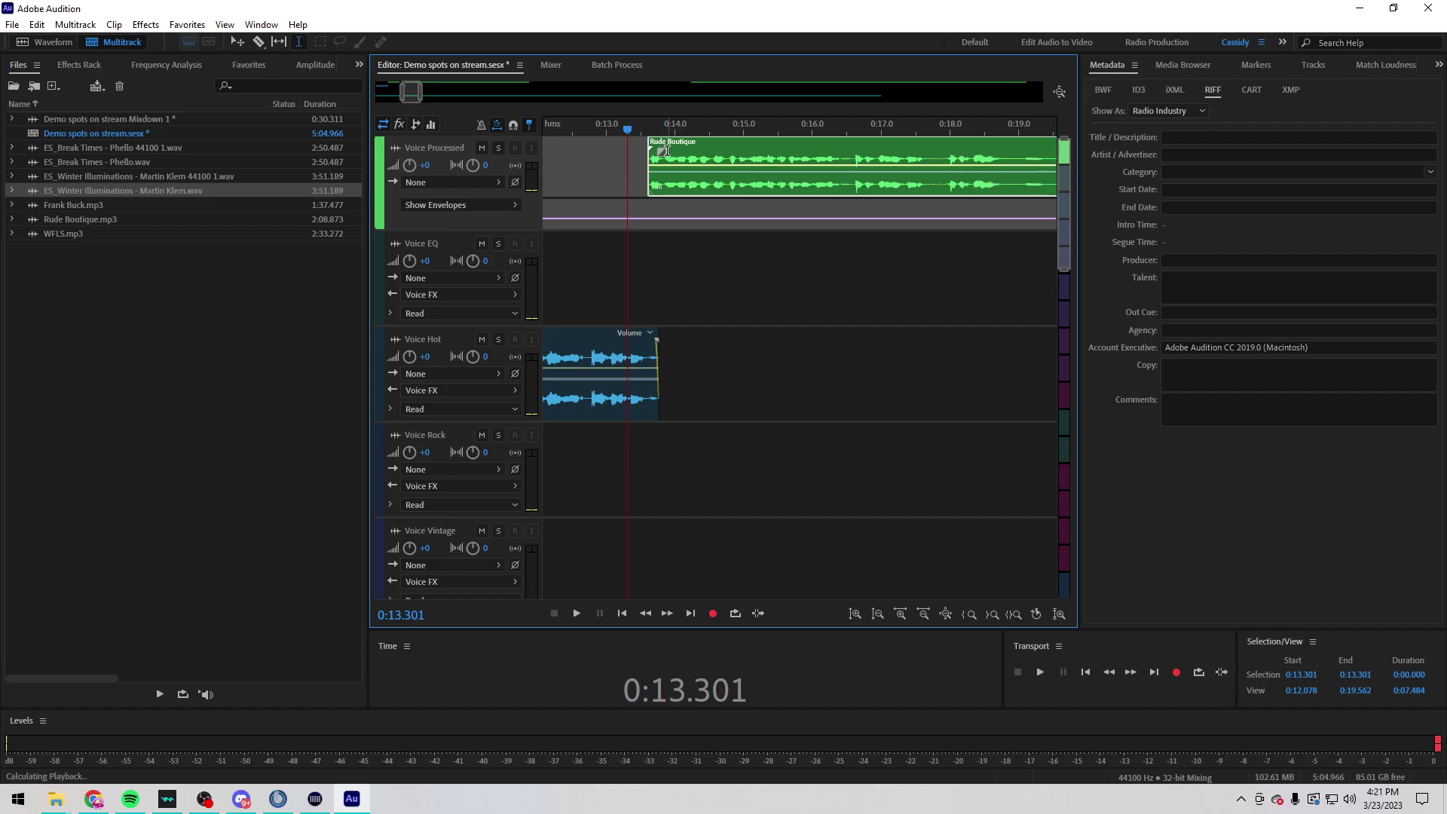
{"action": "key", "text": "space"}
{"action": "key", "text": "space"}
{"action": "key", "text": "space"}
{"action": "scroll", "coordinate": [679, 132], "scroll_direction": "down", "scroll_amount": 4}
{"action": "scroll", "coordinate": [694, 133], "scroll_direction": "up", "scroll_amount": 2}
{"action": "scroll", "coordinate": [467, 254], "scroll_direction": "down", "scroll_amount": 3}
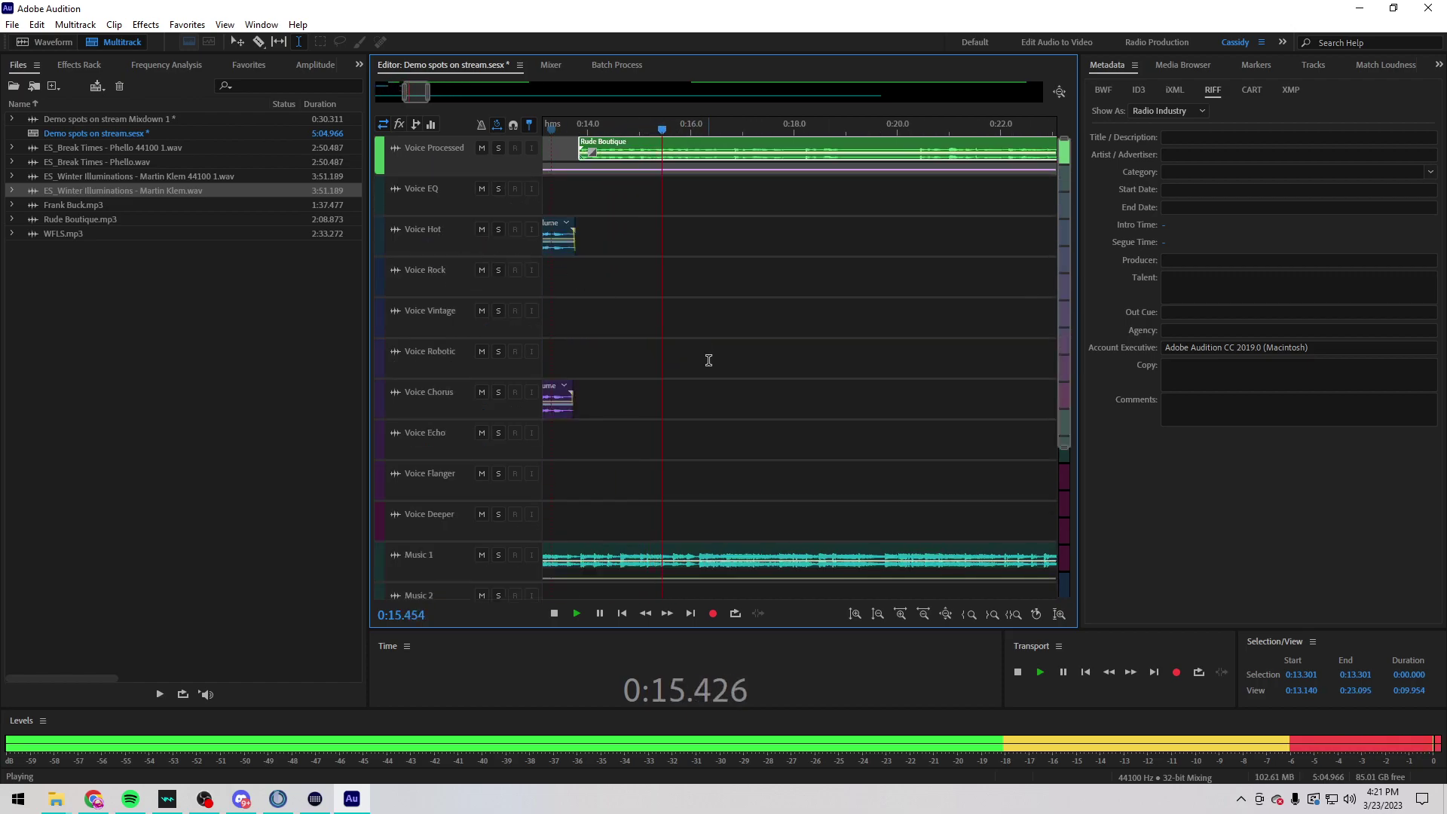
{"action": "scroll", "coordinate": [776, 410], "scroll_direction": "up", "scroll_amount": 3}
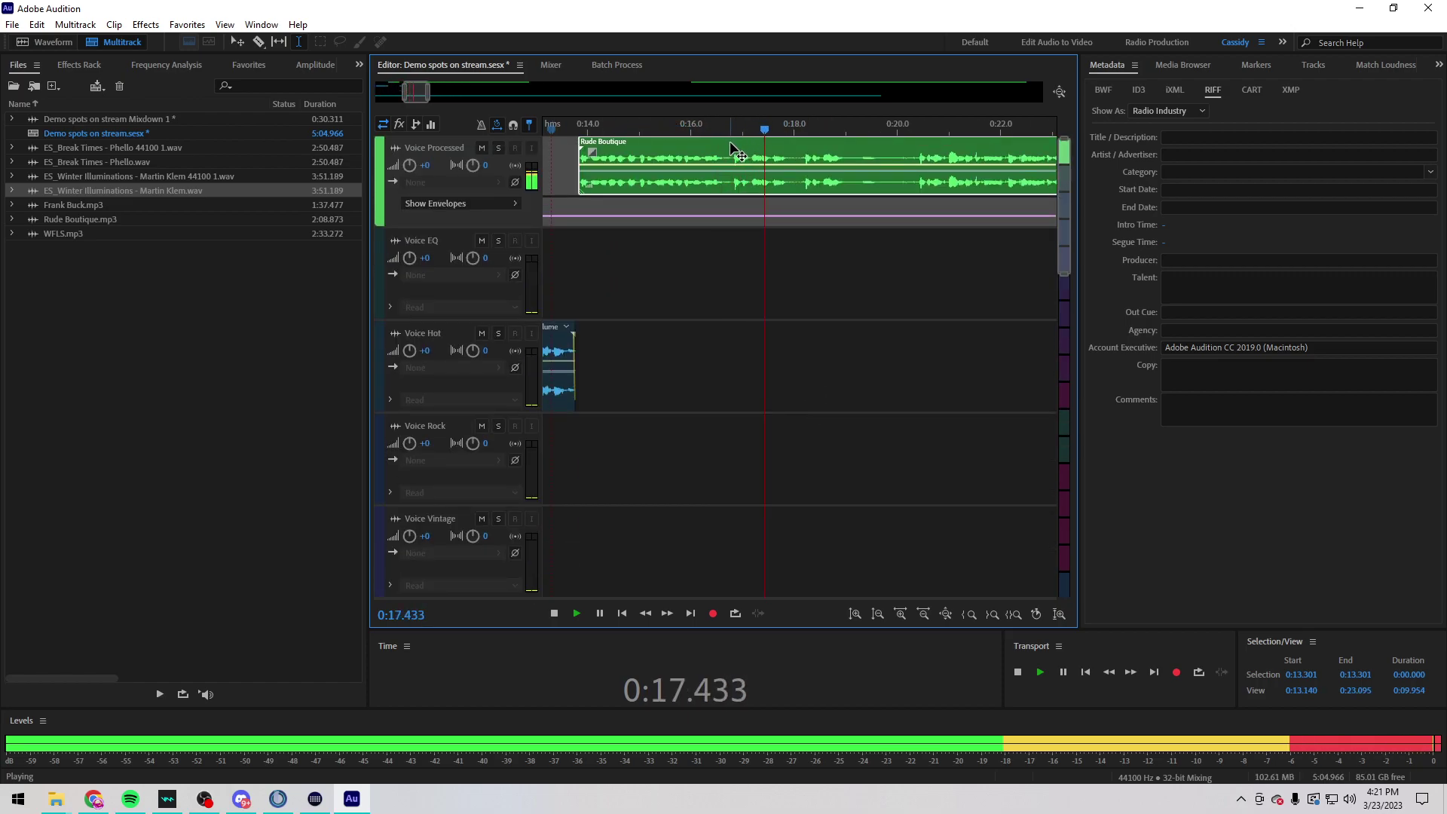
Step: Cut the short pause from about 0:16.6 to 0:16.8 out of the Voice Processed clip and play across the cut
{"action": "left_click", "coordinate": [723, 132]}
{"action": "scroll", "coordinate": [723, 133], "scroll_direction": "up", "scroll_amount": 7}
{"action": "key", "text": "space"}
{"action": "left_click_drag", "start_coordinate": [725, 152], "coordinate": [787, 153]}
{"action": "left_click", "coordinate": [774, 153]}
{"action": "scroll", "coordinate": [799, 139], "scroll_direction": "down", "scroll_amount": 15}
{"action": "key", "text": "space"}
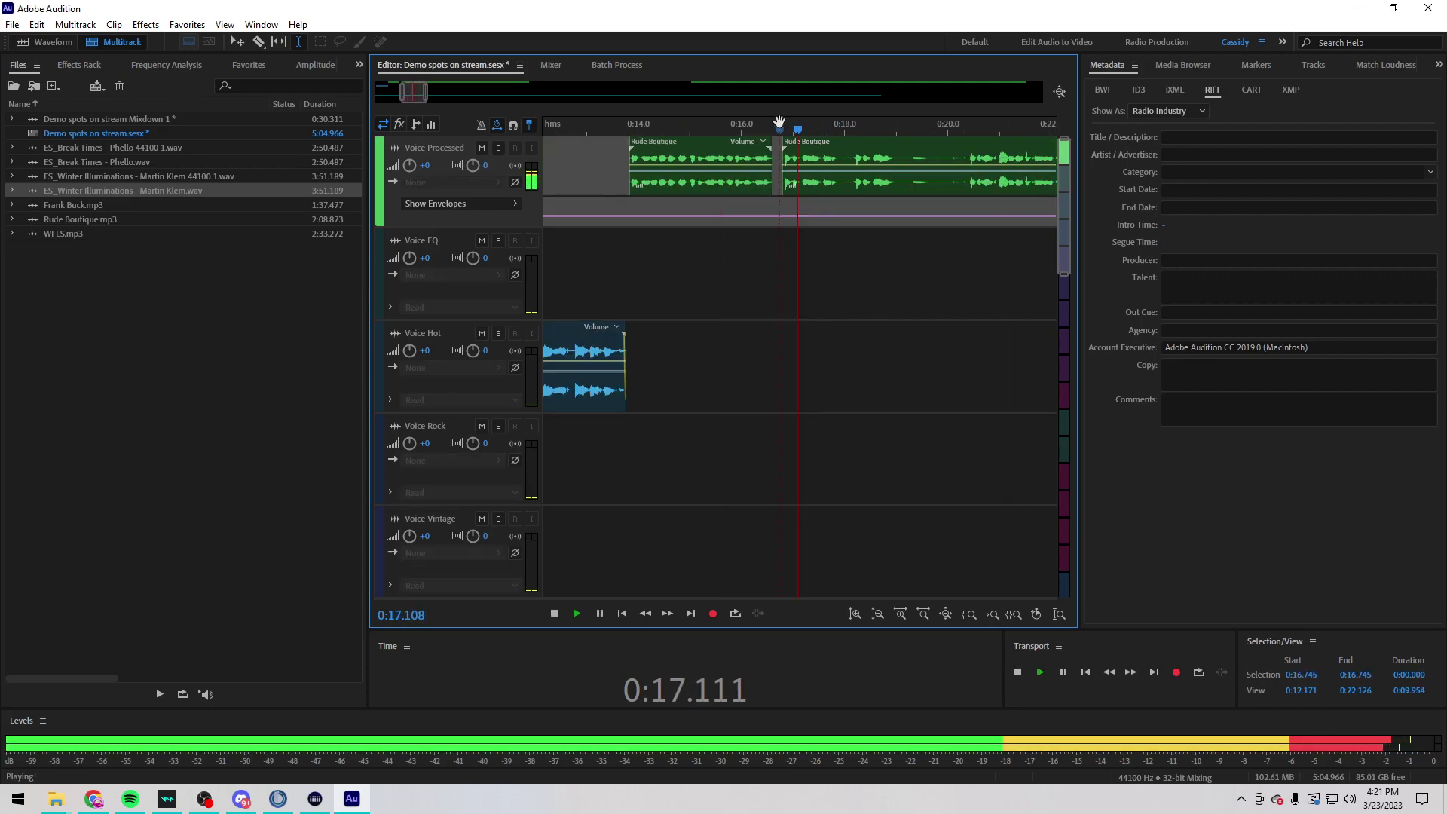
Step: Move the voice clip after the 0:16.6 cut from Voice Processed to Voice Hot, starting at about 0:16.7
{"action": "scroll", "coordinate": [801, 130], "scroll_direction": "up", "scroll_amount": 6}
{"action": "left_click", "coordinate": [779, 132]}
{"action": "scroll", "coordinate": [779, 131], "scroll_direction": "down", "scroll_amount": 5}
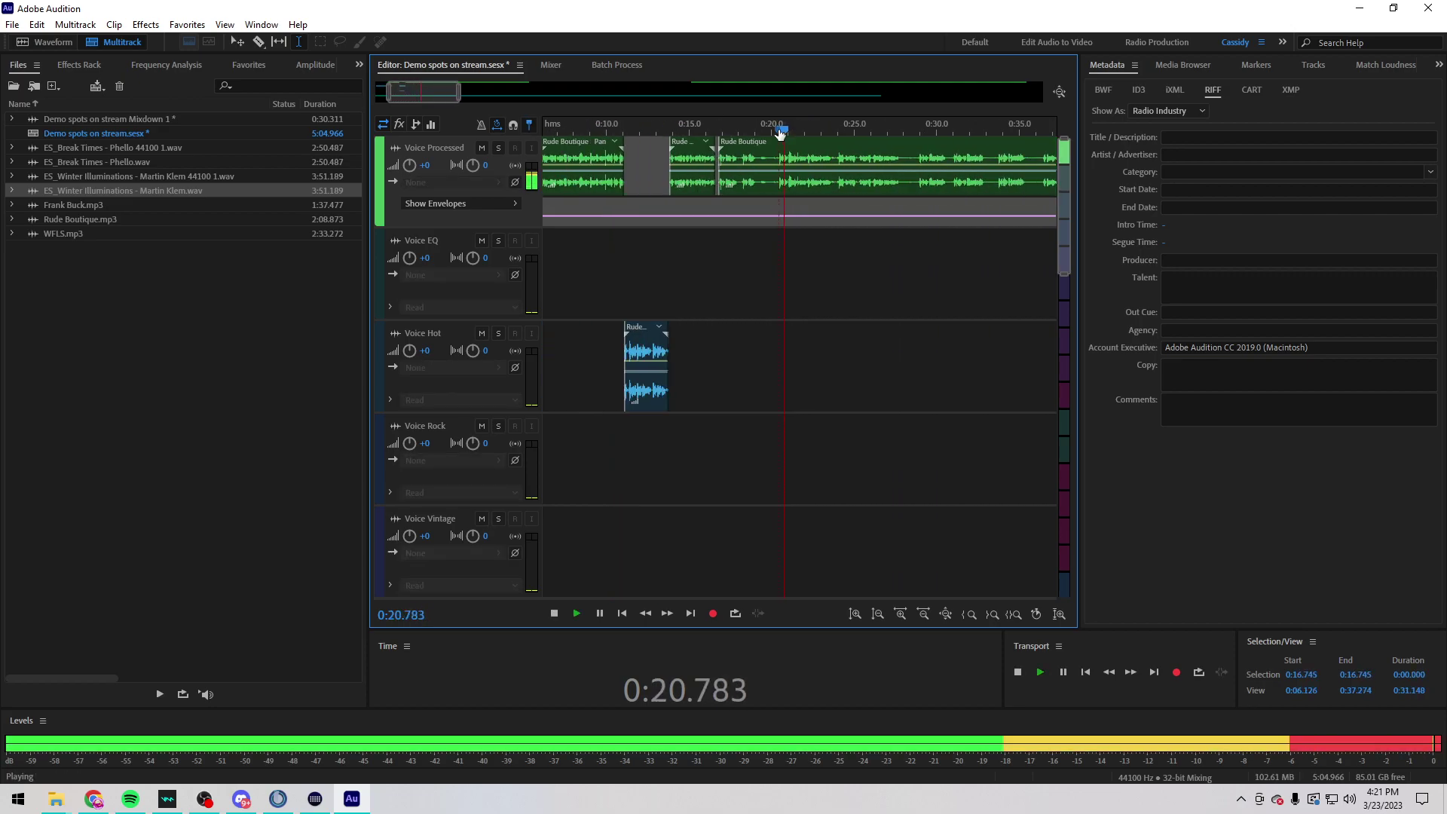
{"action": "scroll", "coordinate": [780, 134], "scroll_direction": "up", "scroll_amount": 4}
{"action": "key", "text": "space"}
{"action": "left_click_drag", "start_coordinate": [779, 151], "coordinate": [601, 353]}
{"action": "key", "text": "Delete"}
{"action": "left_click", "coordinate": [727, 178]}
{"action": "left_click", "coordinate": [696, 174]}
{"action": "key", "text": "Delete"}
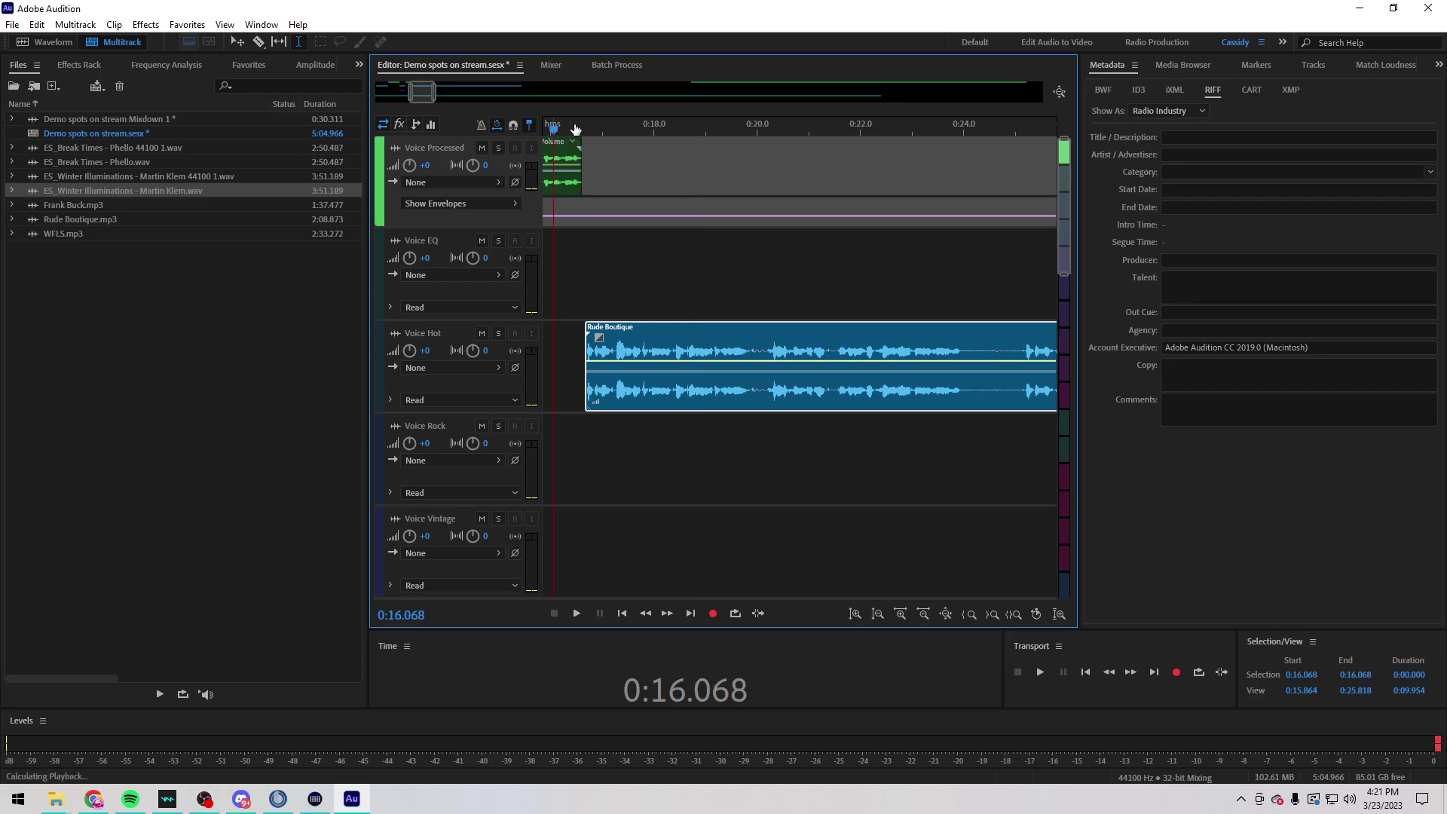
Step: Cut the Voice Hot clip at its pause near 0:20.0 and move the remainder up to Voice Processed
{"action": "scroll", "coordinate": [591, 125], "scroll_direction": "down", "scroll_amount": 5}
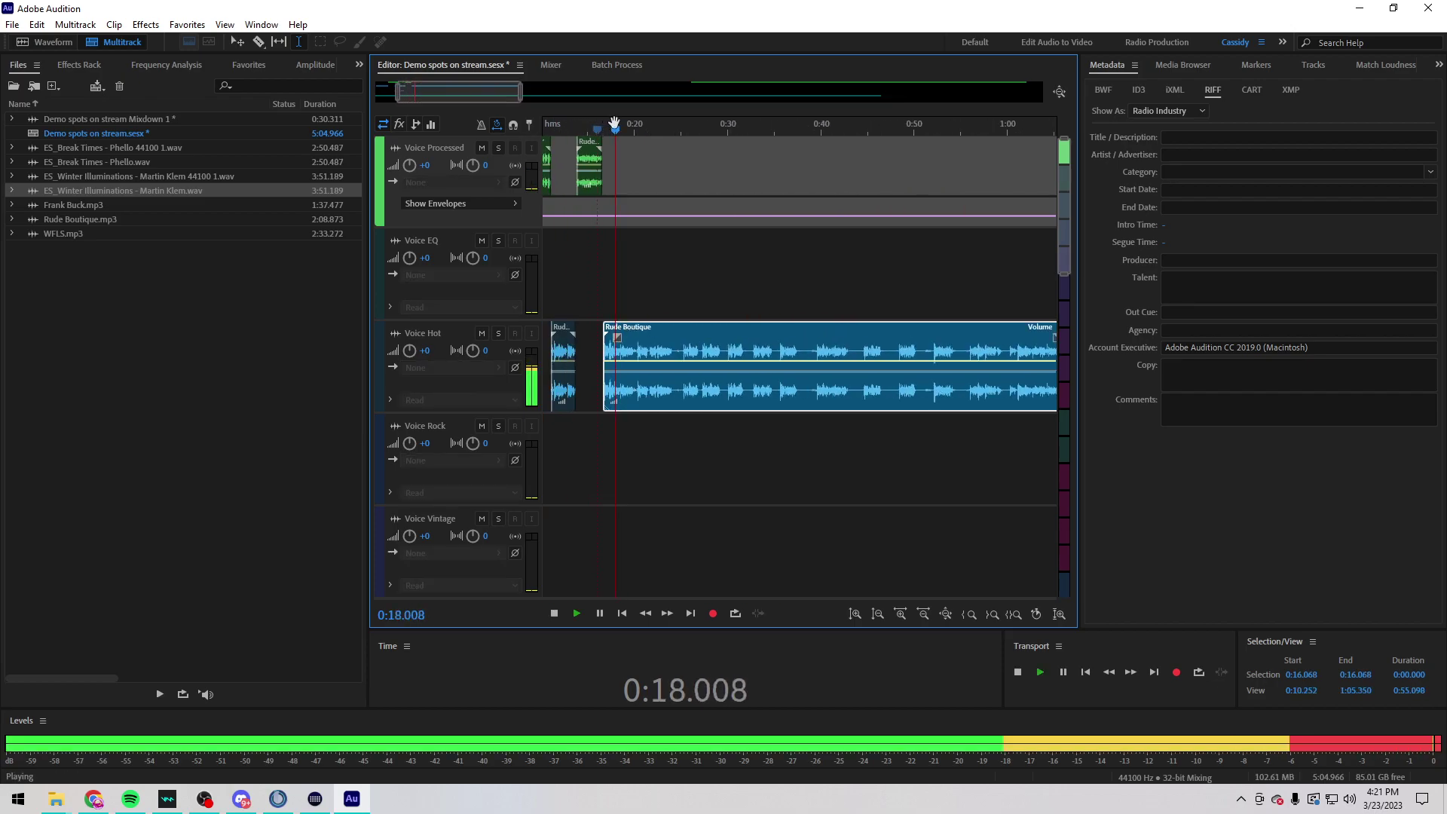
{"action": "scroll", "coordinate": [611, 125], "scroll_direction": "up", "scroll_amount": 5}
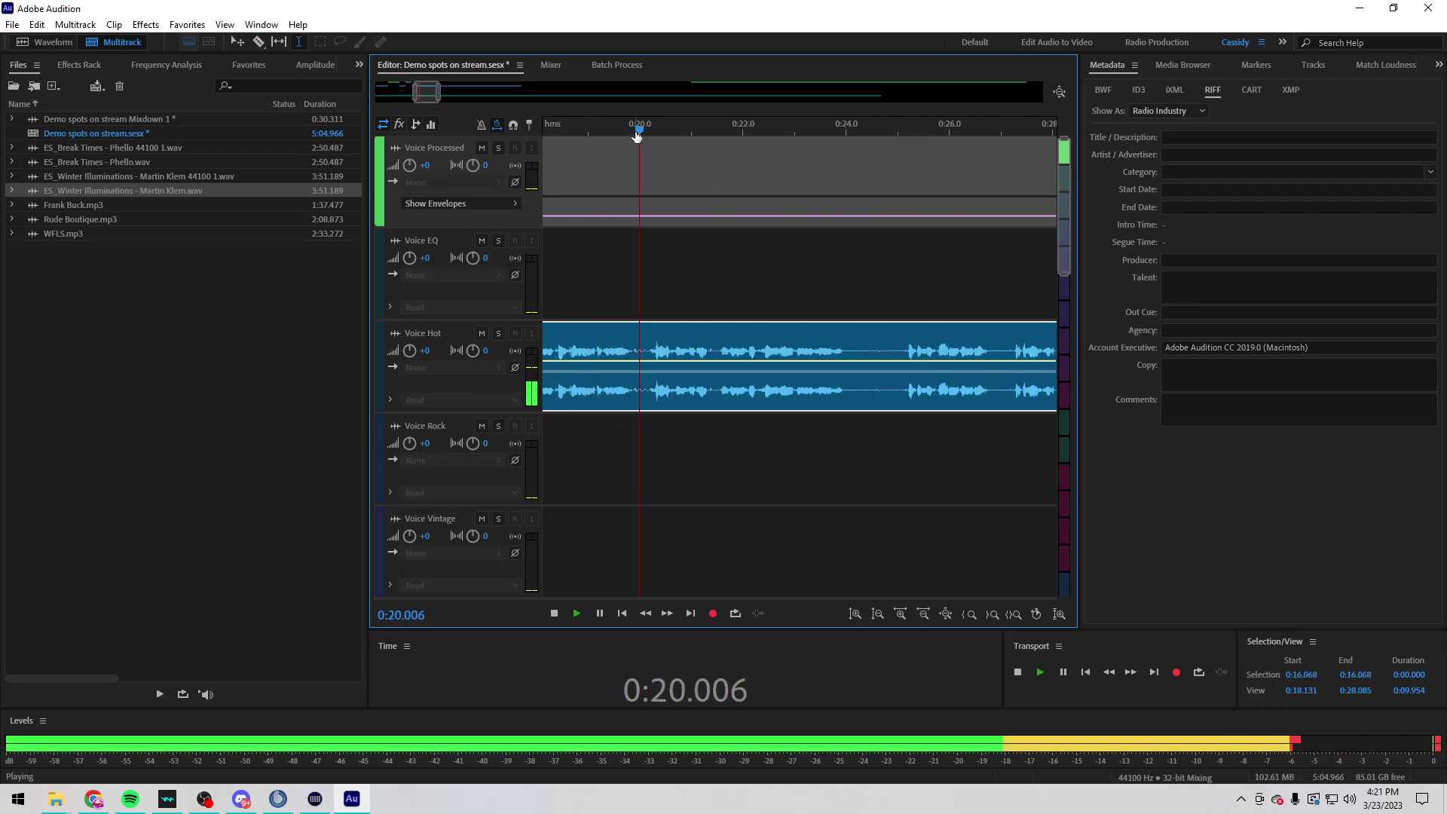
{"action": "scroll", "coordinate": [636, 131], "scroll_direction": "up", "scroll_amount": 6}
{"action": "left_click", "coordinate": [629, 131]}
{"action": "key", "text": "space"}
{"action": "left_click_drag", "start_coordinate": [656, 370], "coordinate": [646, 151]}
{"action": "key", "text": "Delete"}
{"action": "left_click", "coordinate": [646, 339]}
{"action": "left_click", "coordinate": [657, 154]}
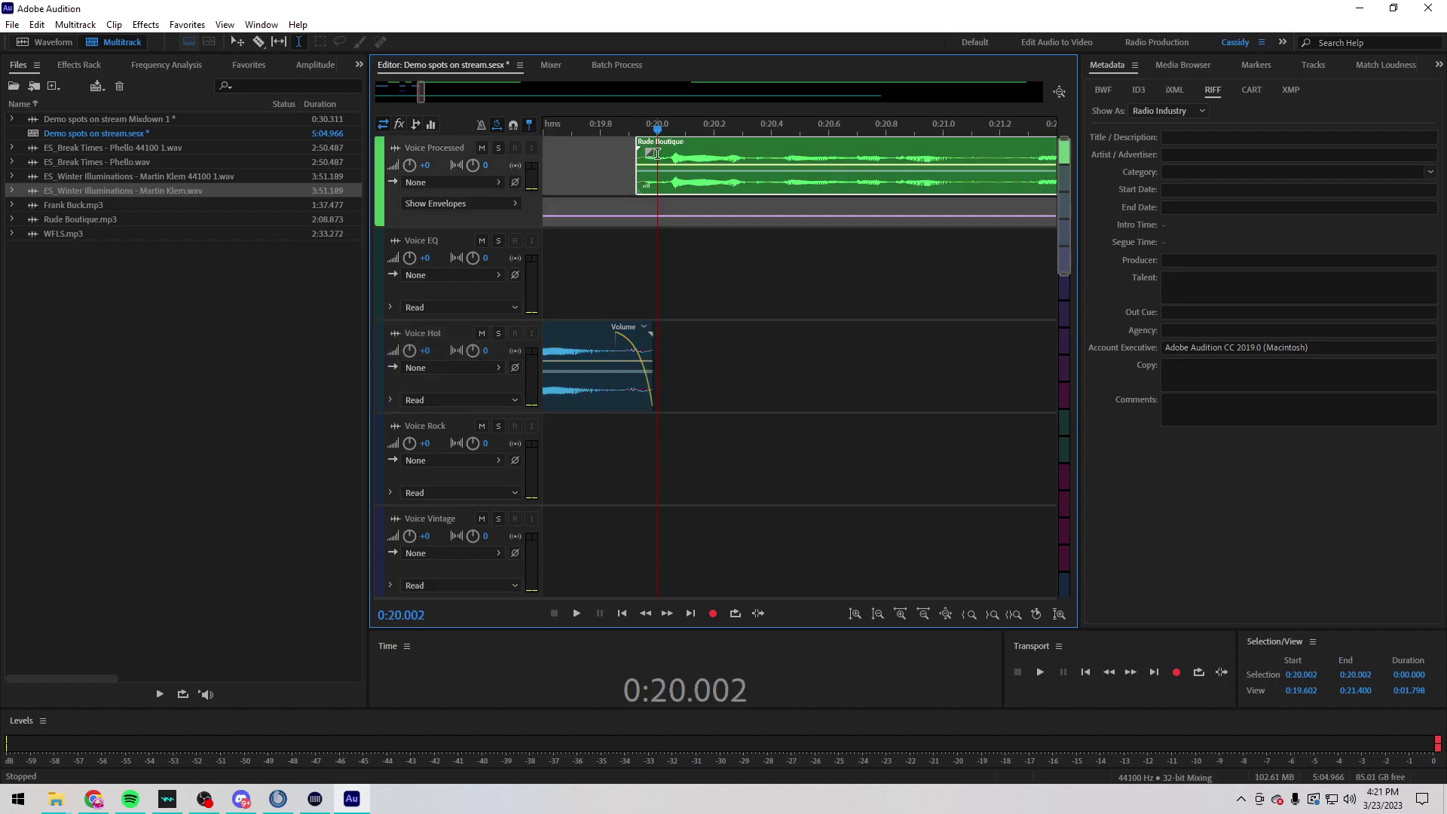
Step: Give the moved Voice Processed clip a short fade-in and shift it to start at about 0:20.1, checking the join
{"action": "scroll", "coordinate": [700, 150], "scroll_direction": "down", "scroll_amount": 3}
{"action": "key", "text": "space"}
{"action": "left_click", "coordinate": [595, 122]}
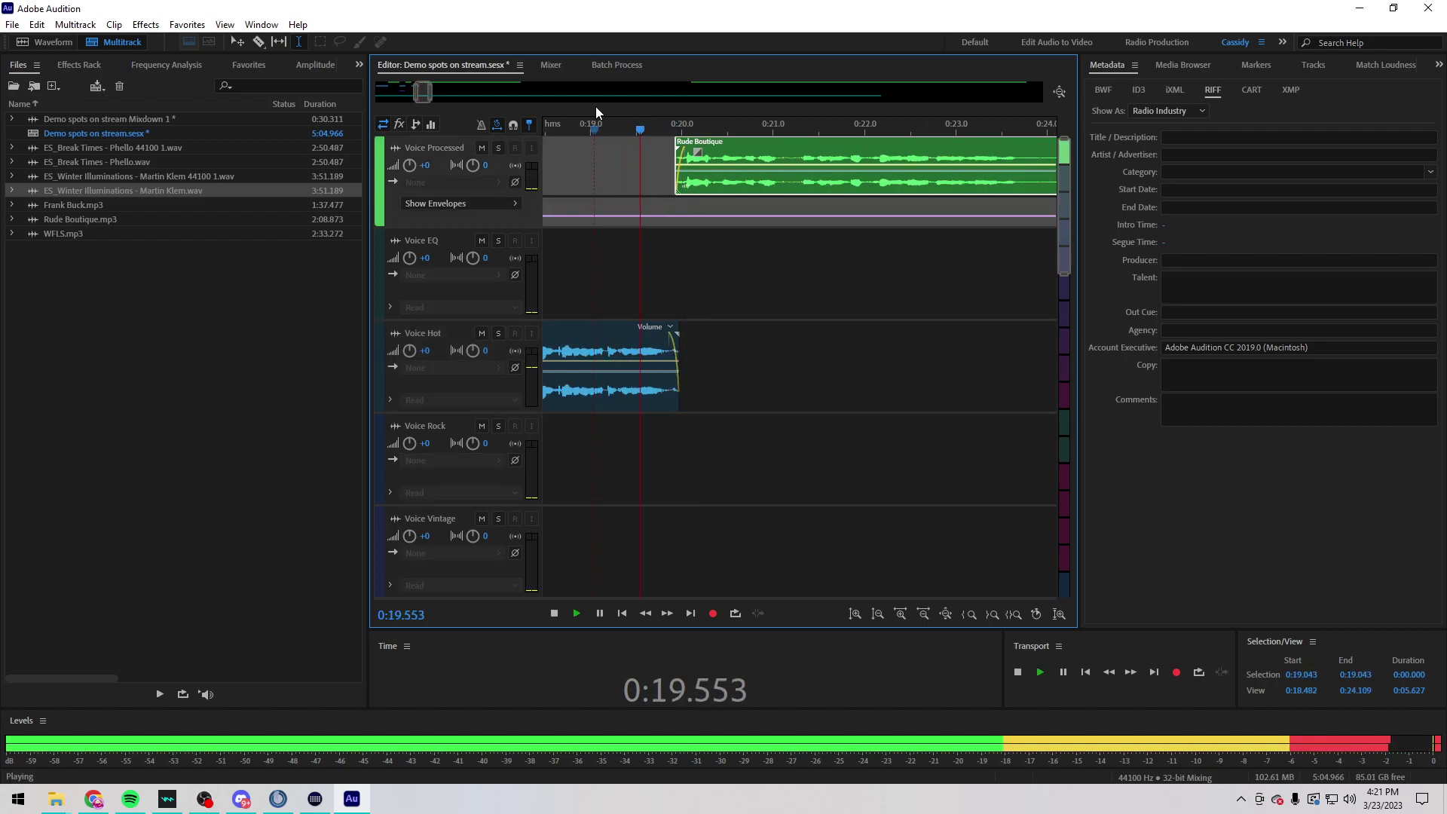
{"action": "key", "text": "space"}
{"action": "key", "text": "space"}
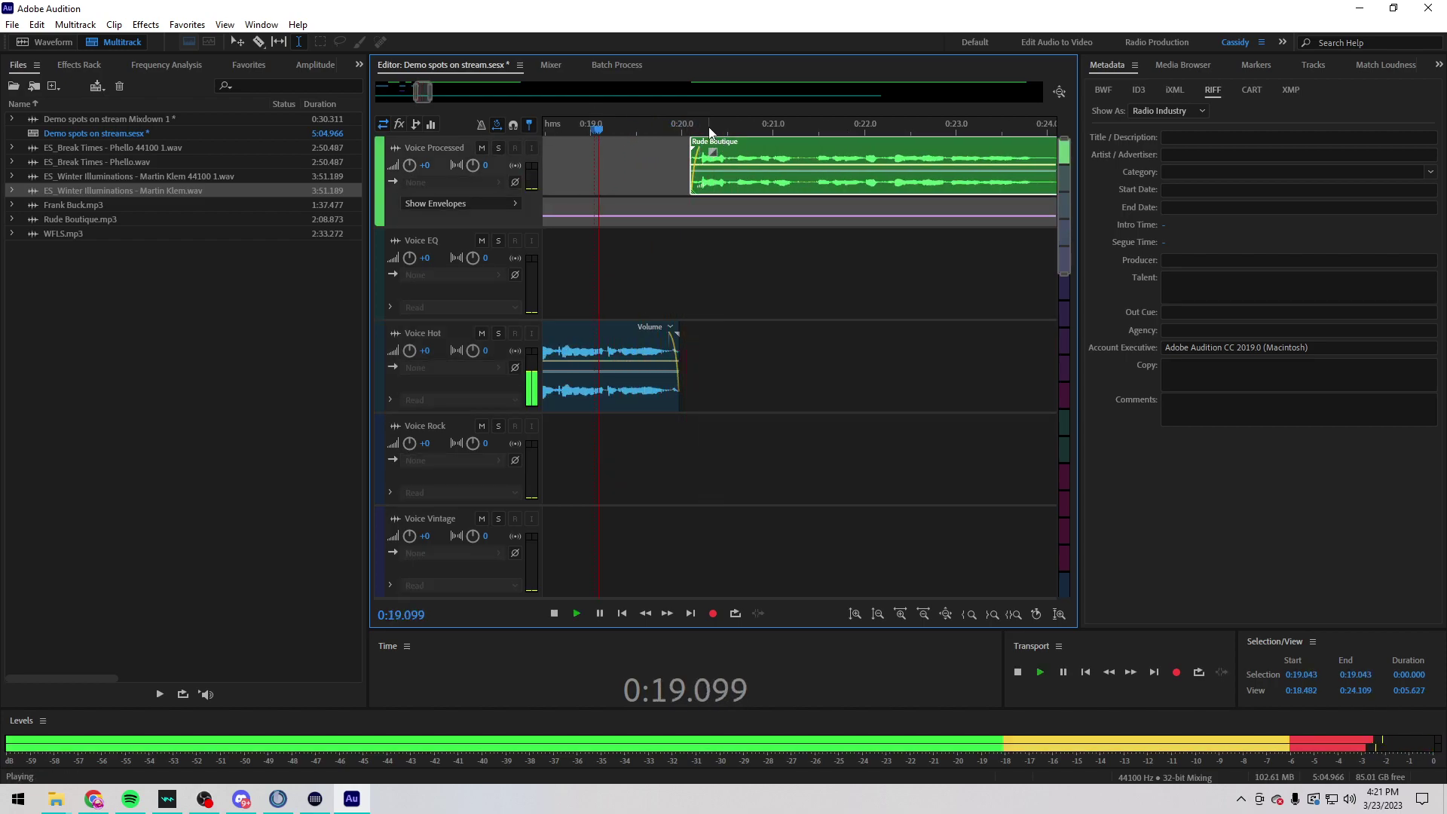
Step: Play on and cut the pause from about 0:23.9 to 0:24.7 out of the Voice Processed clip
{"action": "scroll", "coordinate": [690, 121], "scroll_direction": "down", "scroll_amount": 3}
{"action": "scroll", "coordinate": [691, 120], "scroll_direction": "down", "scroll_amount": 6}
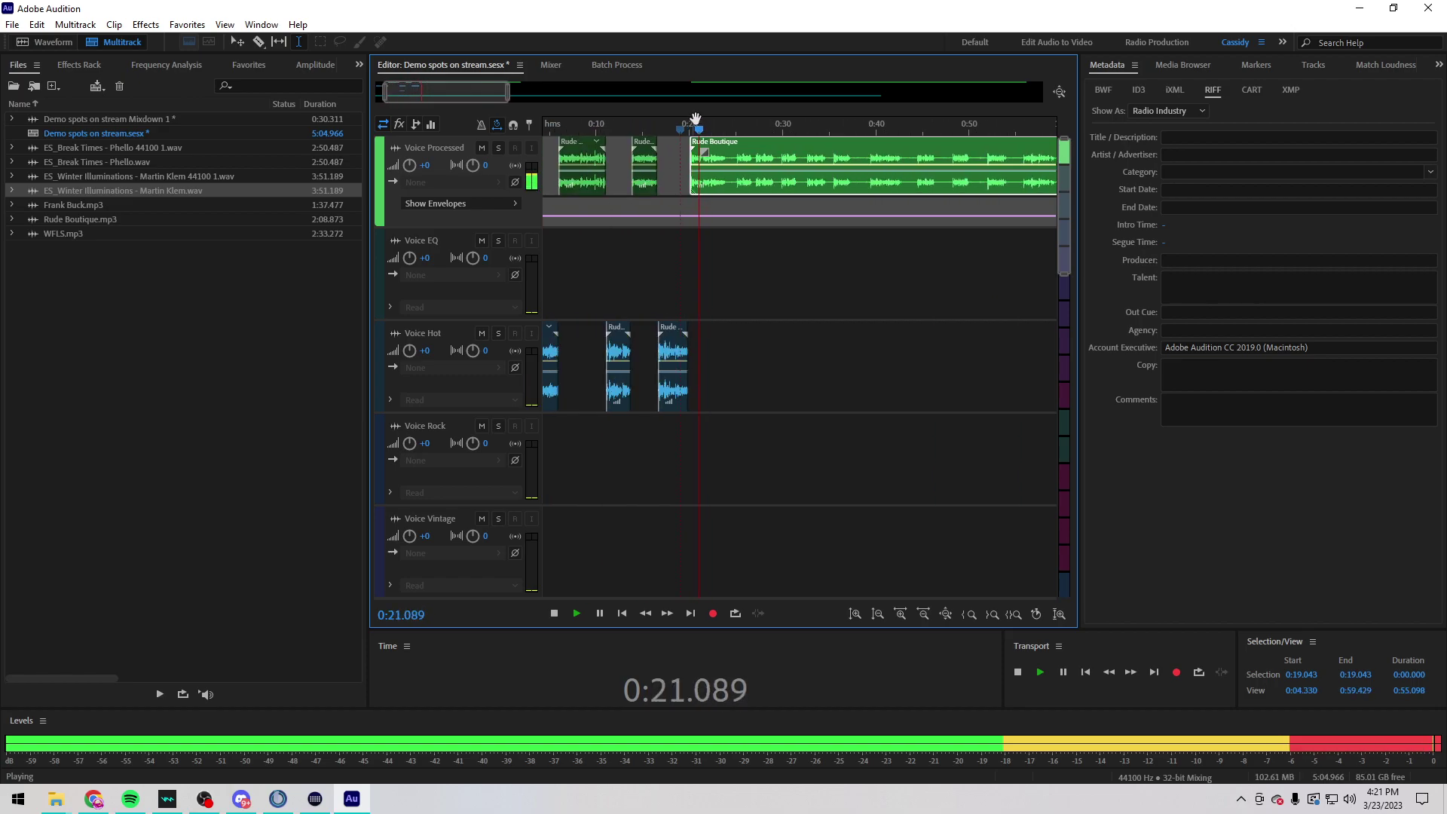
{"action": "scroll", "coordinate": [734, 122], "scroll_direction": "up", "scroll_amount": 5}
{"action": "scroll", "coordinate": [706, 134], "scroll_direction": "up", "scroll_amount": 3}
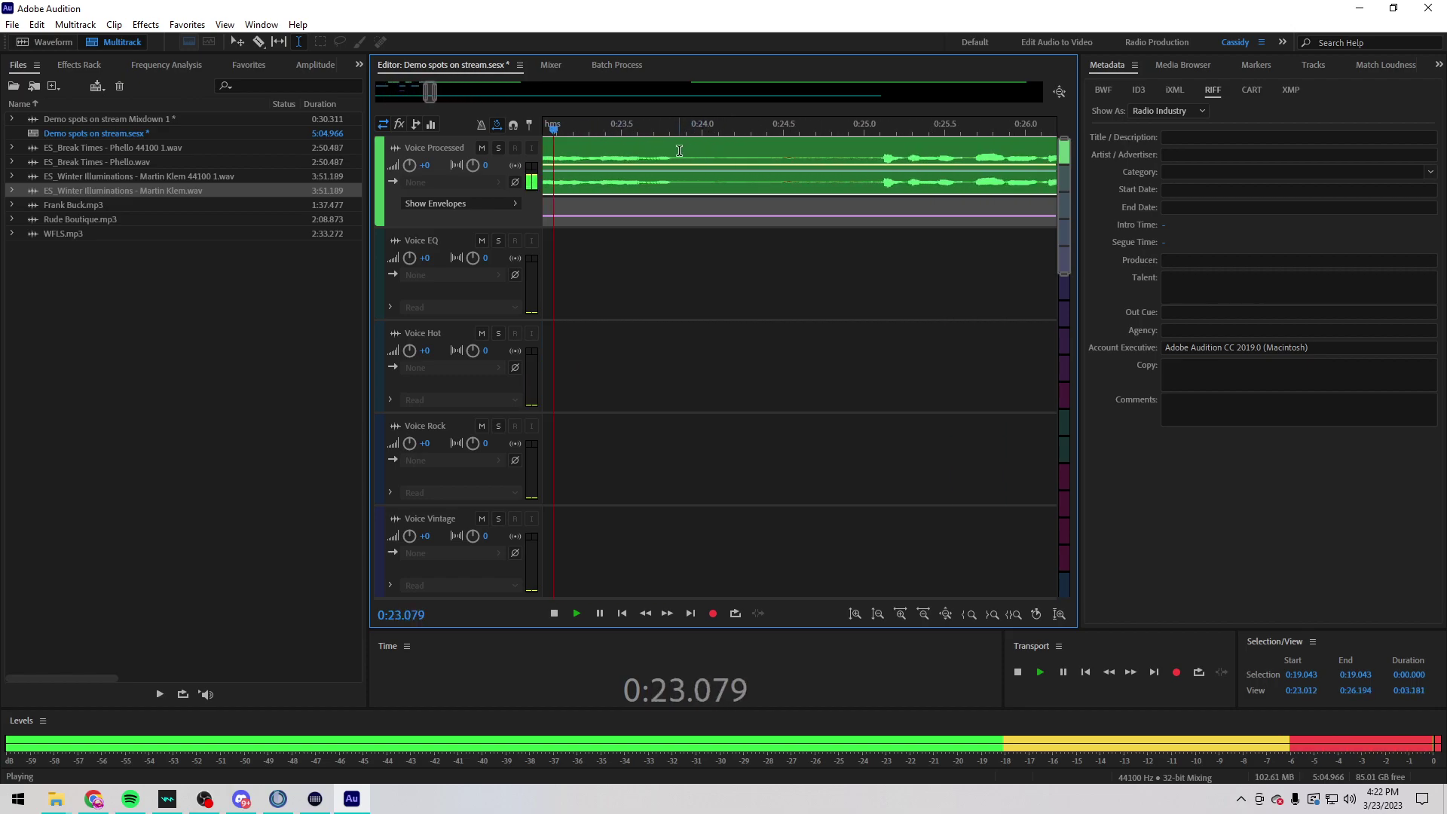
{"action": "left_click_drag", "start_coordinate": [681, 163], "coordinate": [812, 163]}
{"action": "left_click", "coordinate": [785, 162]}
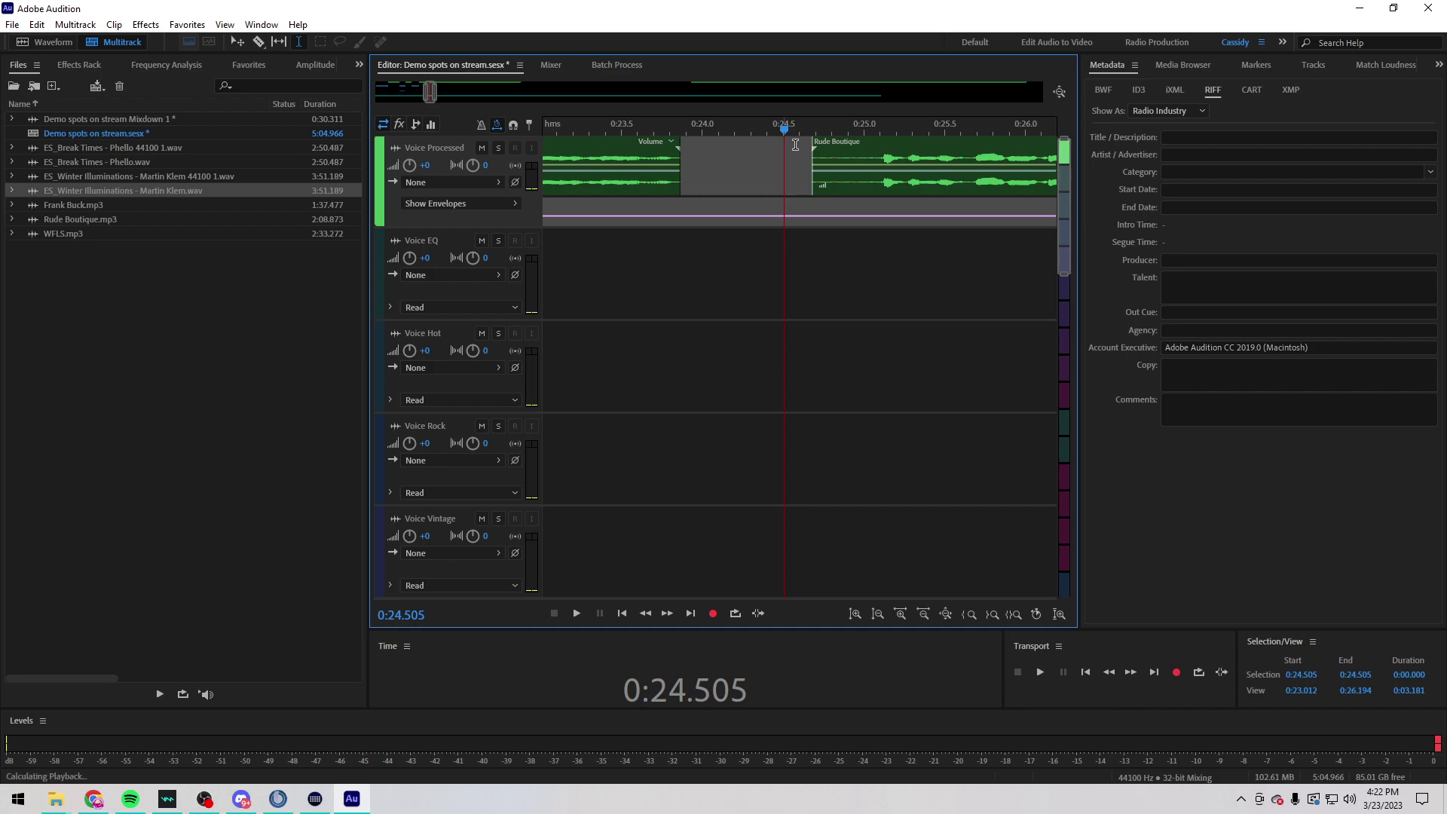
Step: Audition the remaining Rude Boutique voice after 0:24.7 and delete that clip from Voice Processed
{"action": "key", "text": "space"}
{"action": "scroll", "coordinate": [811, 117], "scroll_direction": "down", "scroll_amount": 5}
{"action": "scroll", "coordinate": [811, 123], "scroll_direction": "down", "scroll_amount": 3}
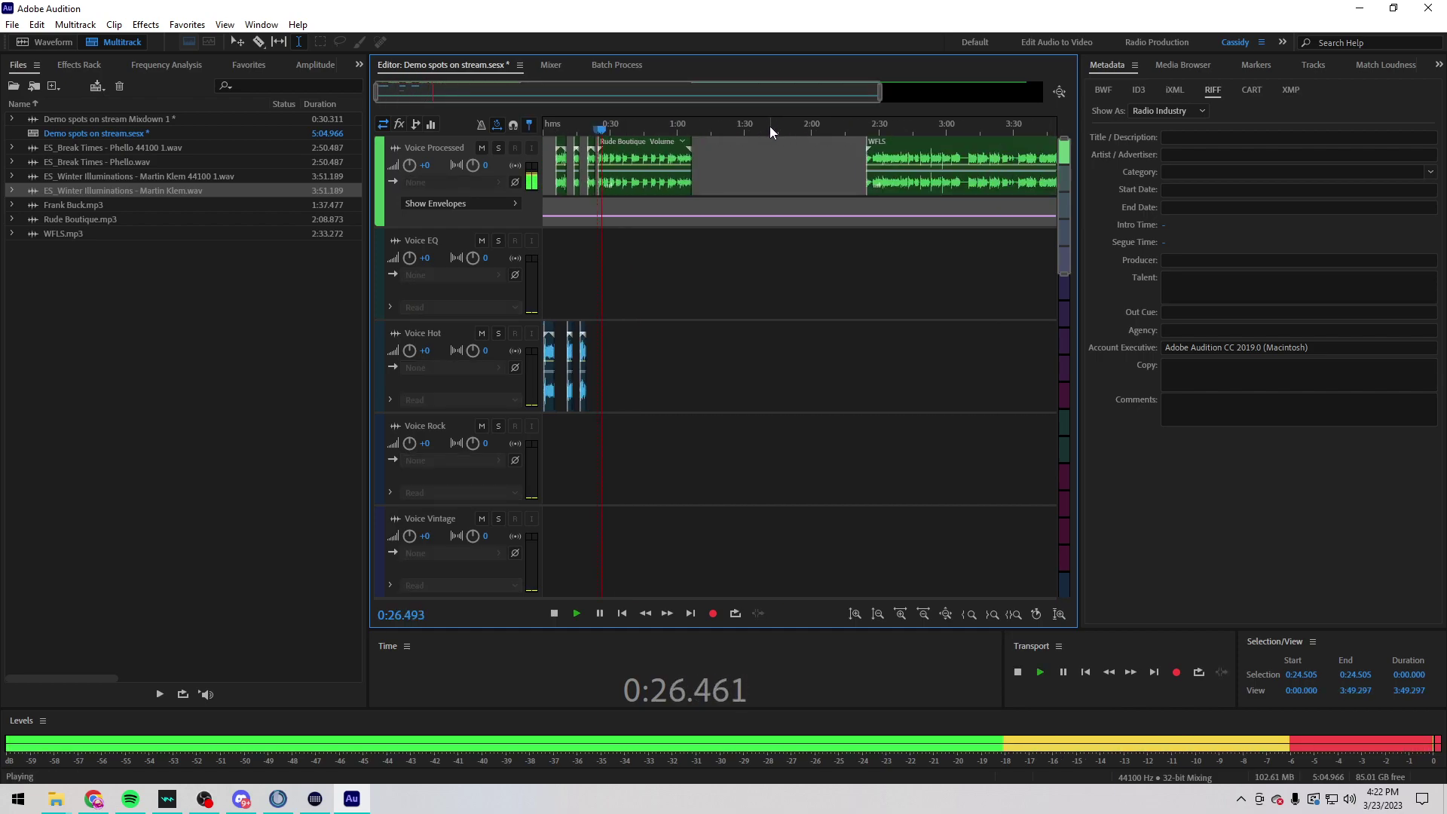
{"action": "key", "text": "space"}
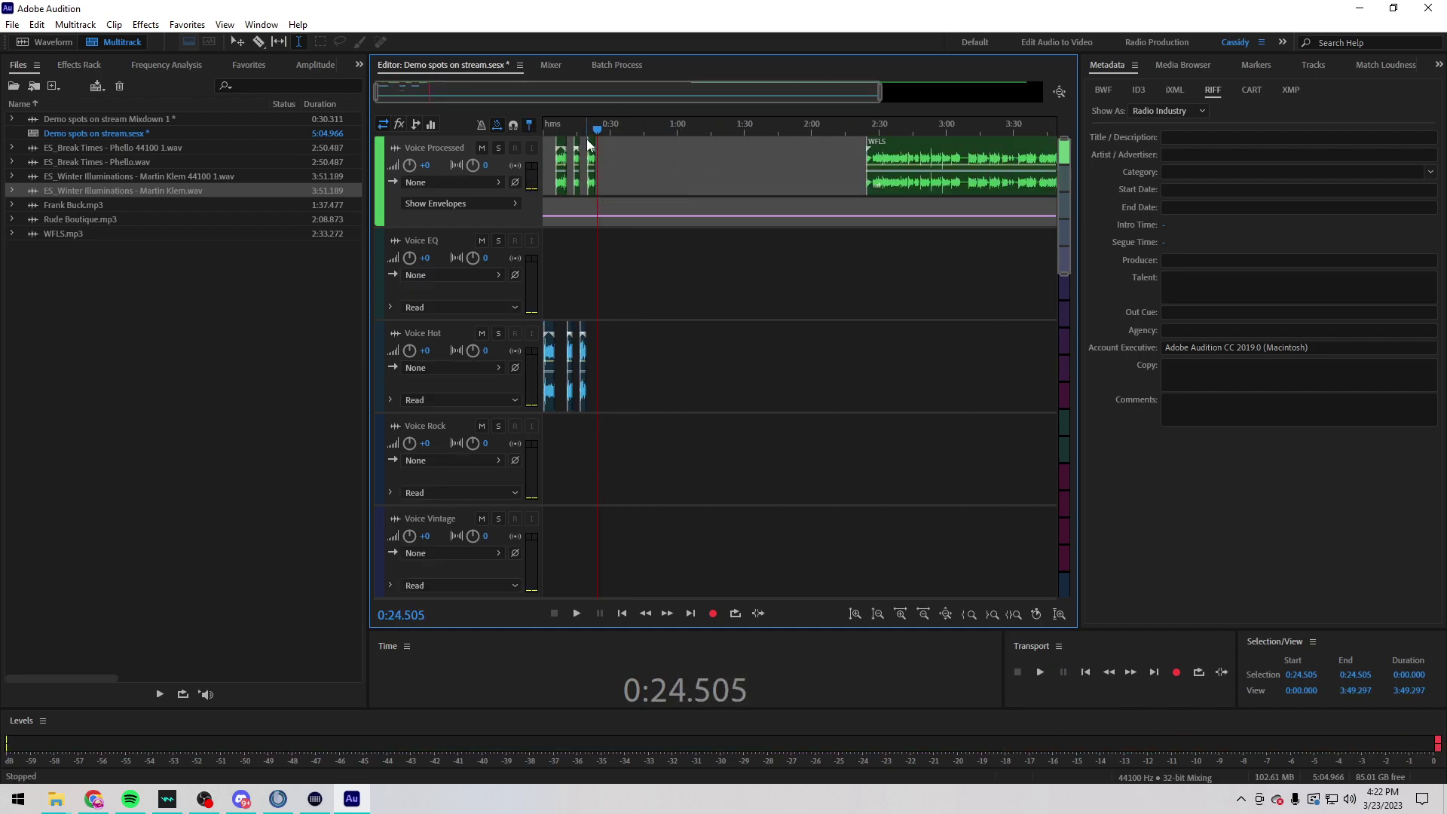
Step: Review the assembled voice clips, return to the session start, and play the opening with the Music 1 track in view
{"action": "scroll", "coordinate": [596, 125], "scroll_direction": "up", "scroll_amount": 8}
{"action": "left_click", "coordinate": [603, 126]}
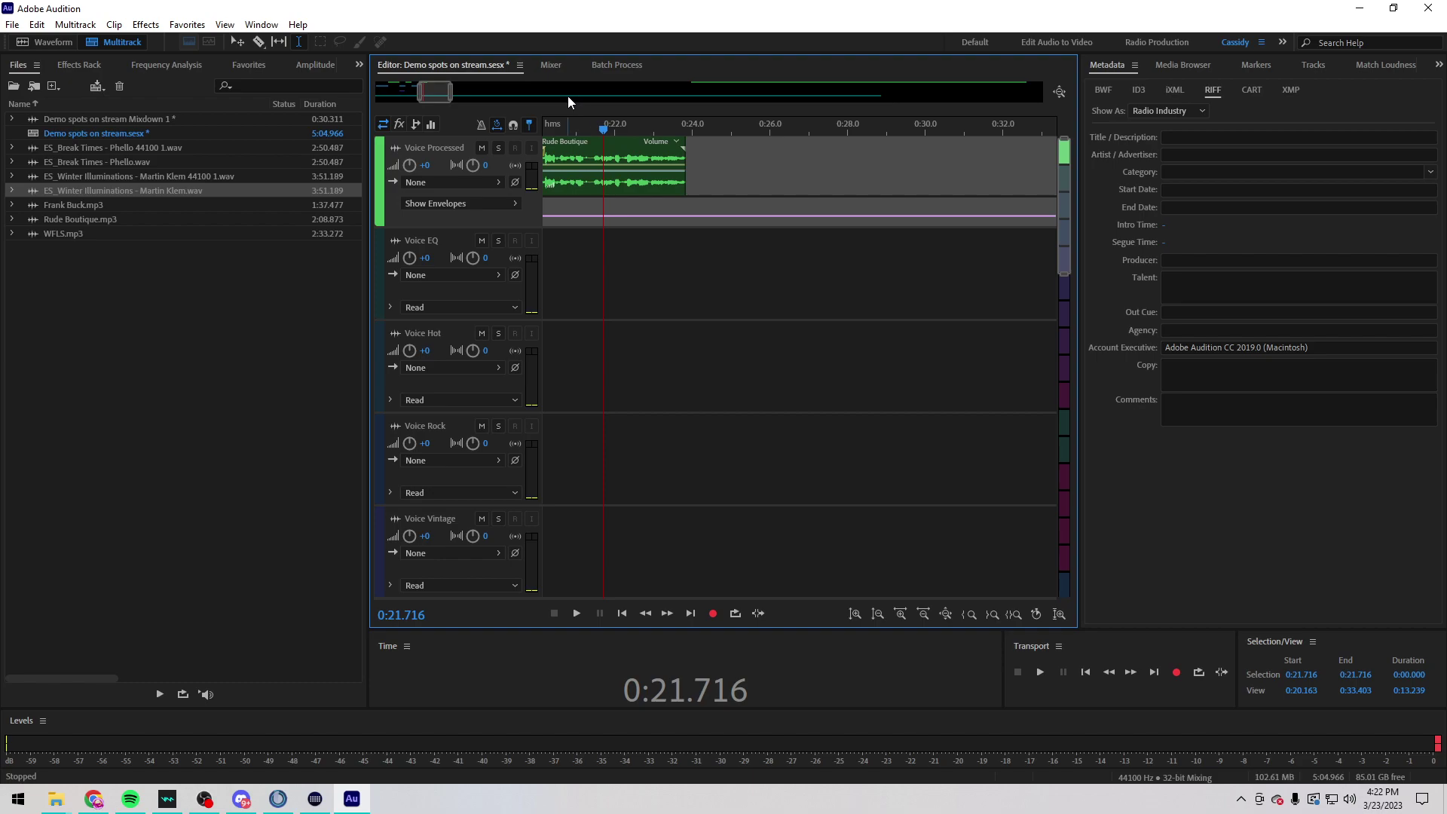
{"action": "scroll", "coordinate": [614, 127], "scroll_direction": "down", "scroll_amount": 5}
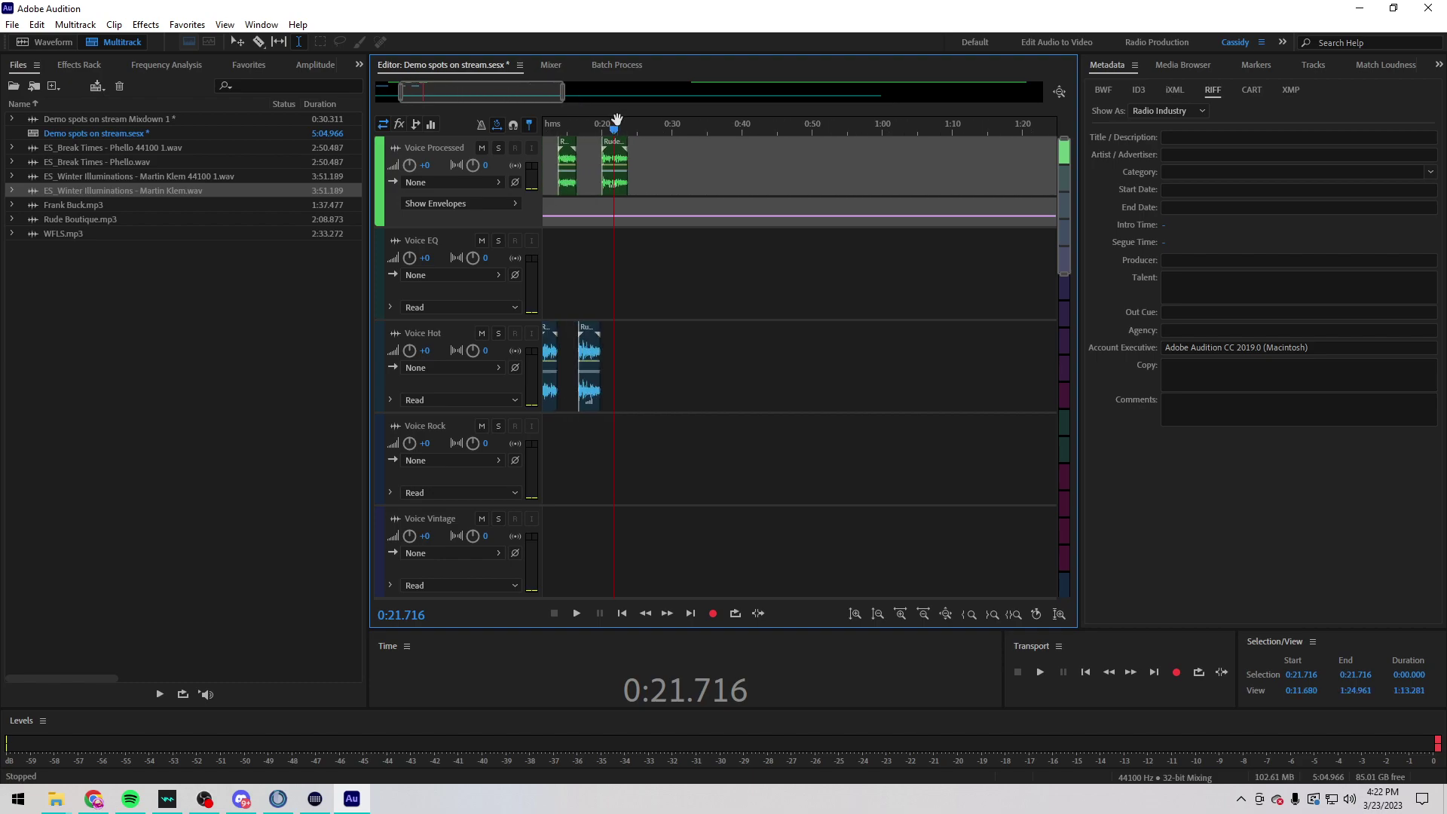
{"action": "scroll", "coordinate": [602, 128], "scroll_direction": "up", "scroll_amount": 4}
{"action": "key", "text": "Home"}
{"action": "scroll", "coordinate": [655, 133], "scroll_direction": "down", "scroll_amount": 6}
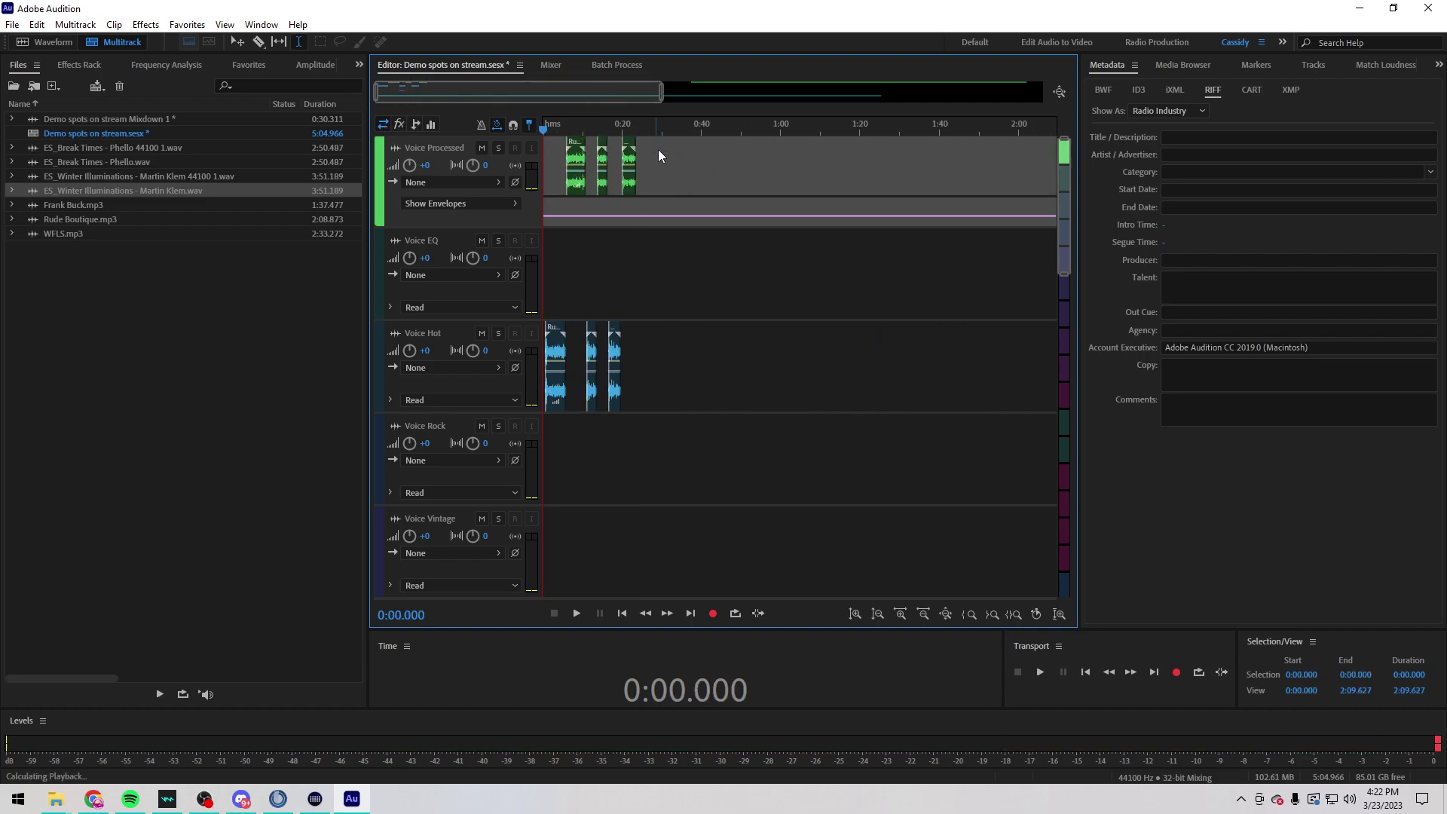
{"action": "key", "text": "space"}
{"action": "scroll", "coordinate": [516, 303], "scroll_direction": "down", "scroll_amount": 6}
{"action": "scroll", "coordinate": [466, 408], "scroll_direction": "up", "scroll_amount": 4}
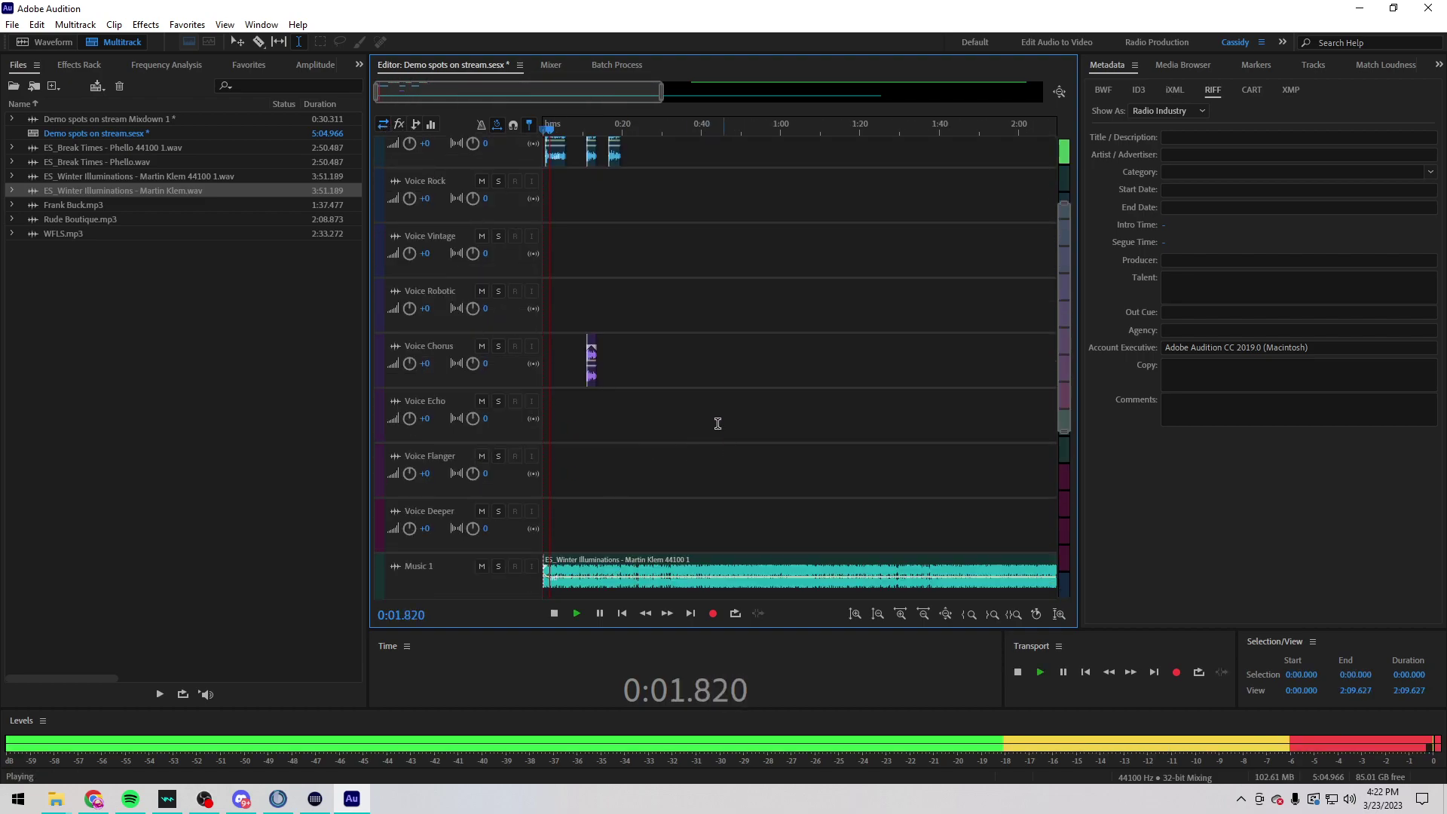
{"action": "scroll", "coordinate": [731, 409], "scroll_direction": "down", "scroll_amount": 5}
{"action": "scroll", "coordinate": [632, 129], "scroll_direction": "down", "scroll_amount": 5}
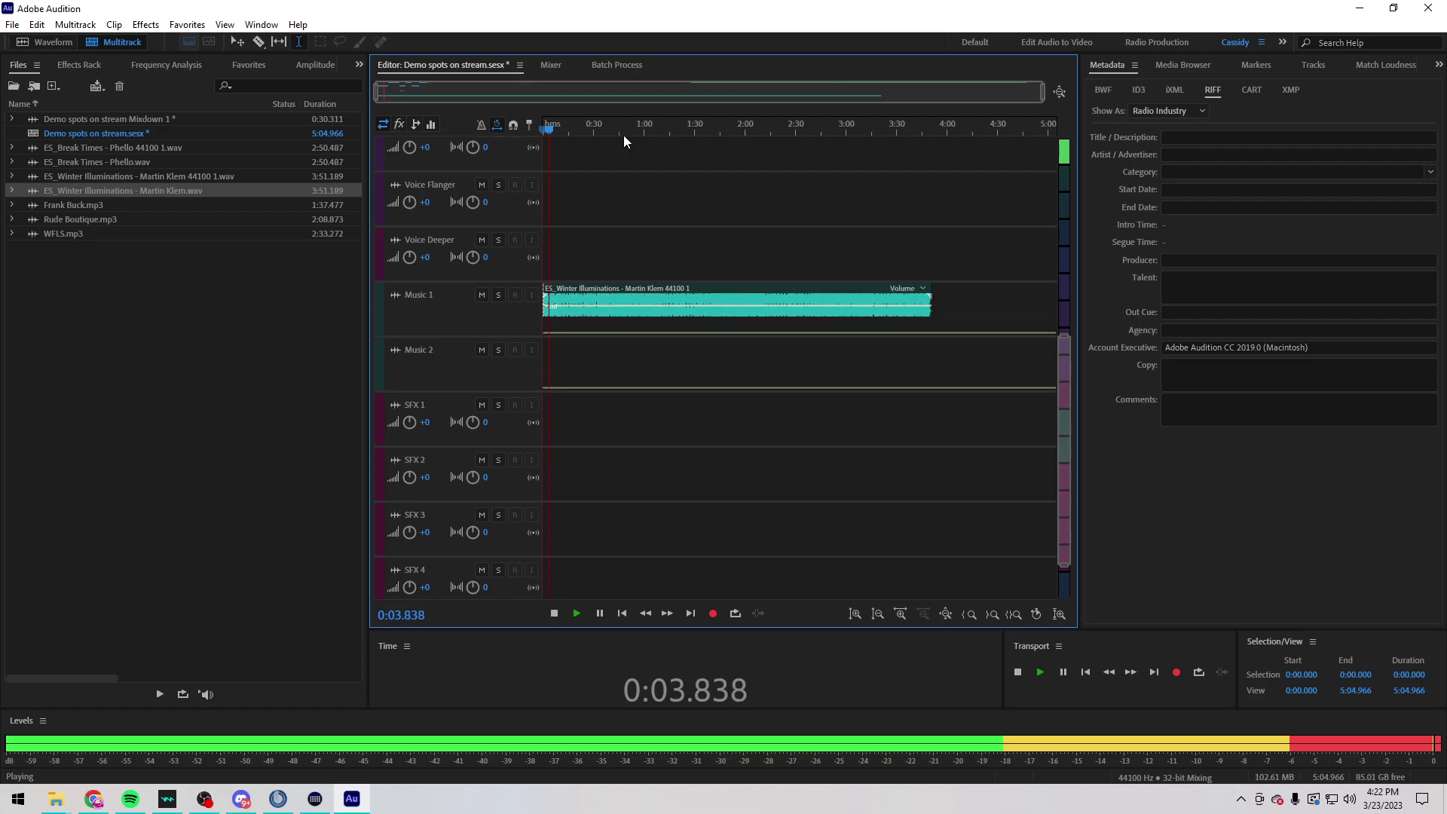
{"action": "key", "text": "space"}
Step: Audition the ending of the Winter Illuminations music on Music 1 and place the playhead at about 3:46.2
{"action": "left_click", "coordinate": [939, 130]}
{"action": "scroll", "coordinate": [938, 132], "scroll_direction": "up", "scroll_amount": 5}
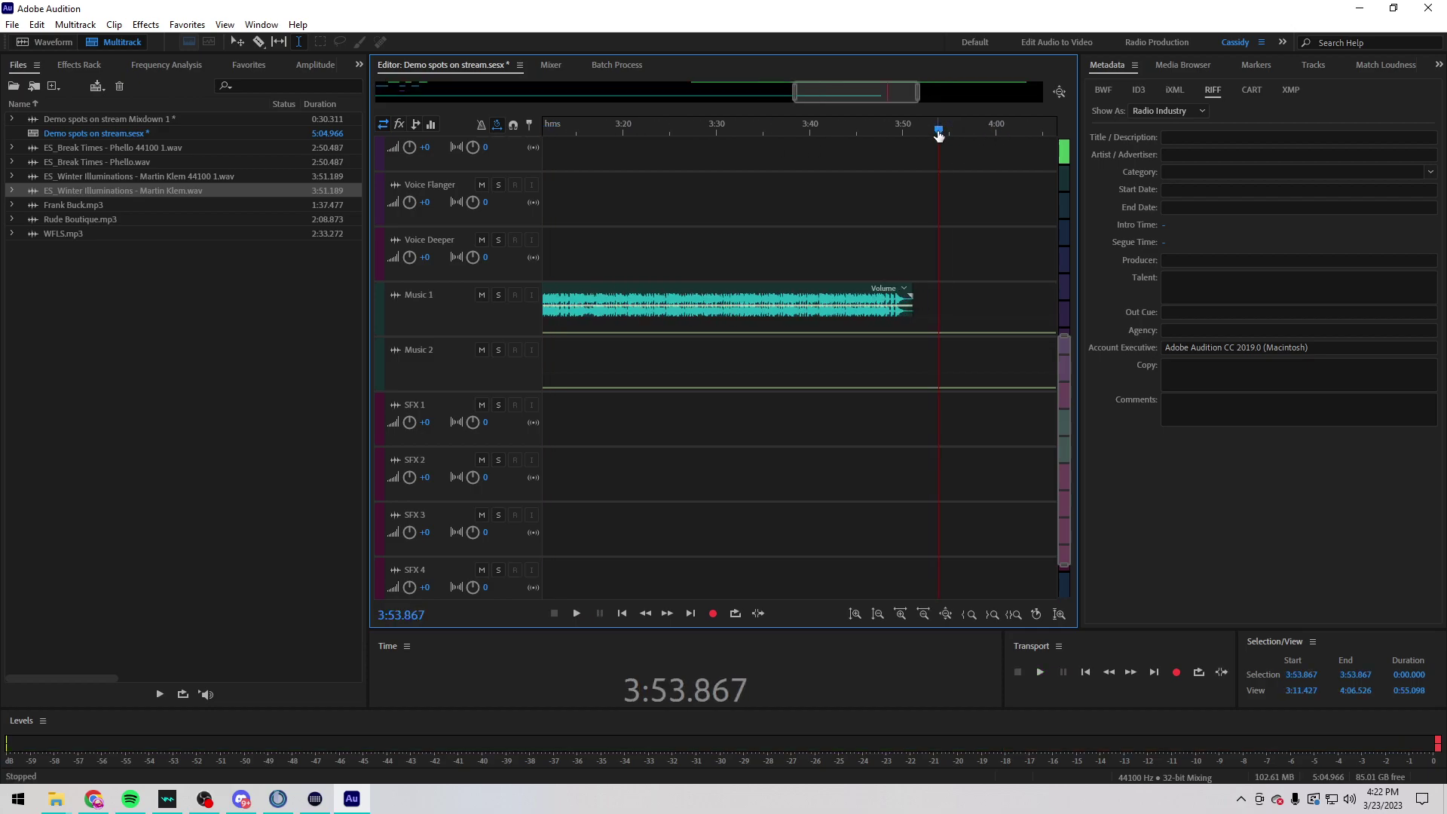
{"action": "scroll", "coordinate": [904, 132], "scroll_direction": "up", "scroll_amount": 6}
{"action": "key", "text": "space"}
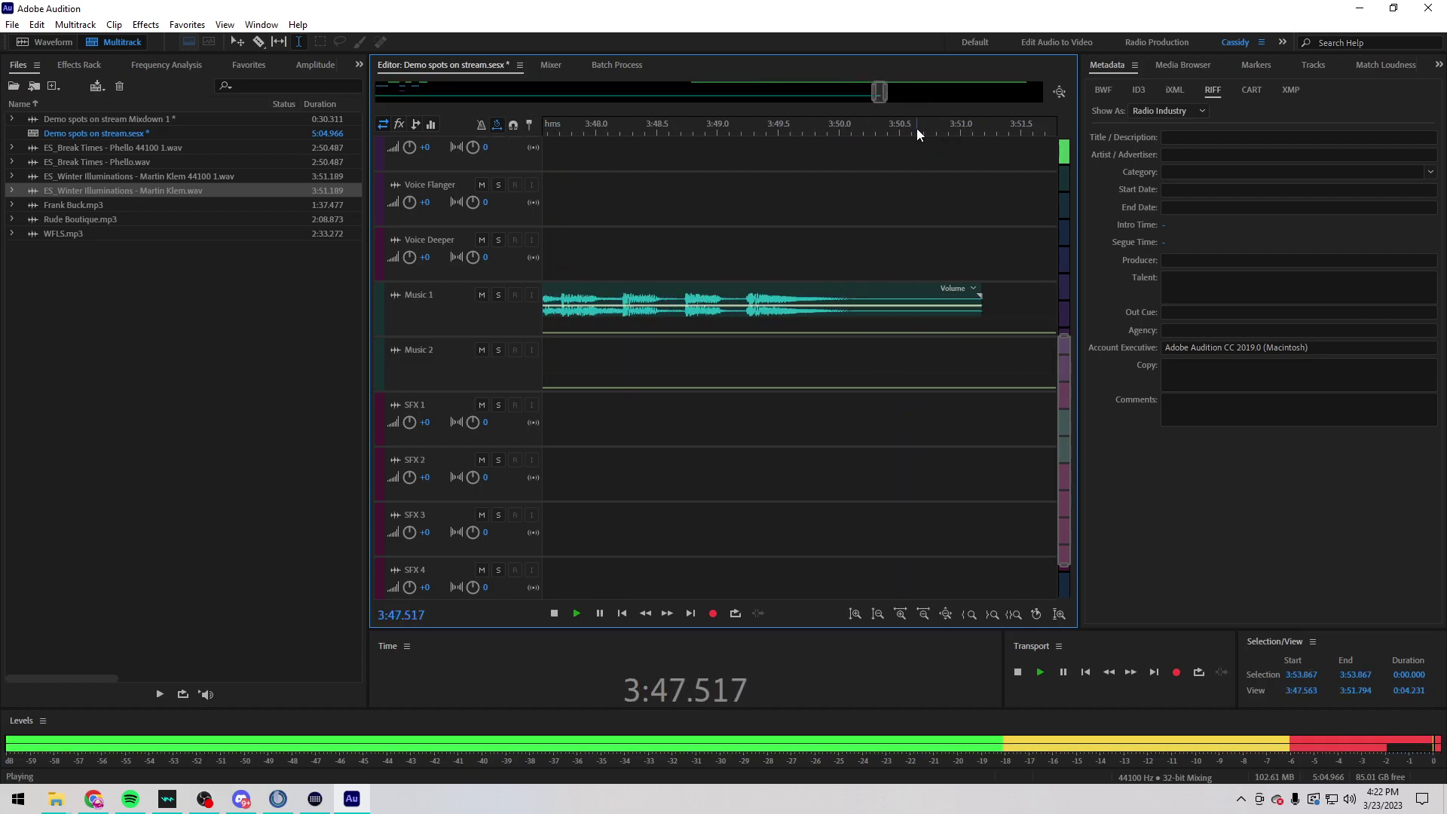
{"action": "scroll", "coordinate": [917, 130], "scroll_direction": "down", "scroll_amount": 4}
{"action": "key", "text": "space"}
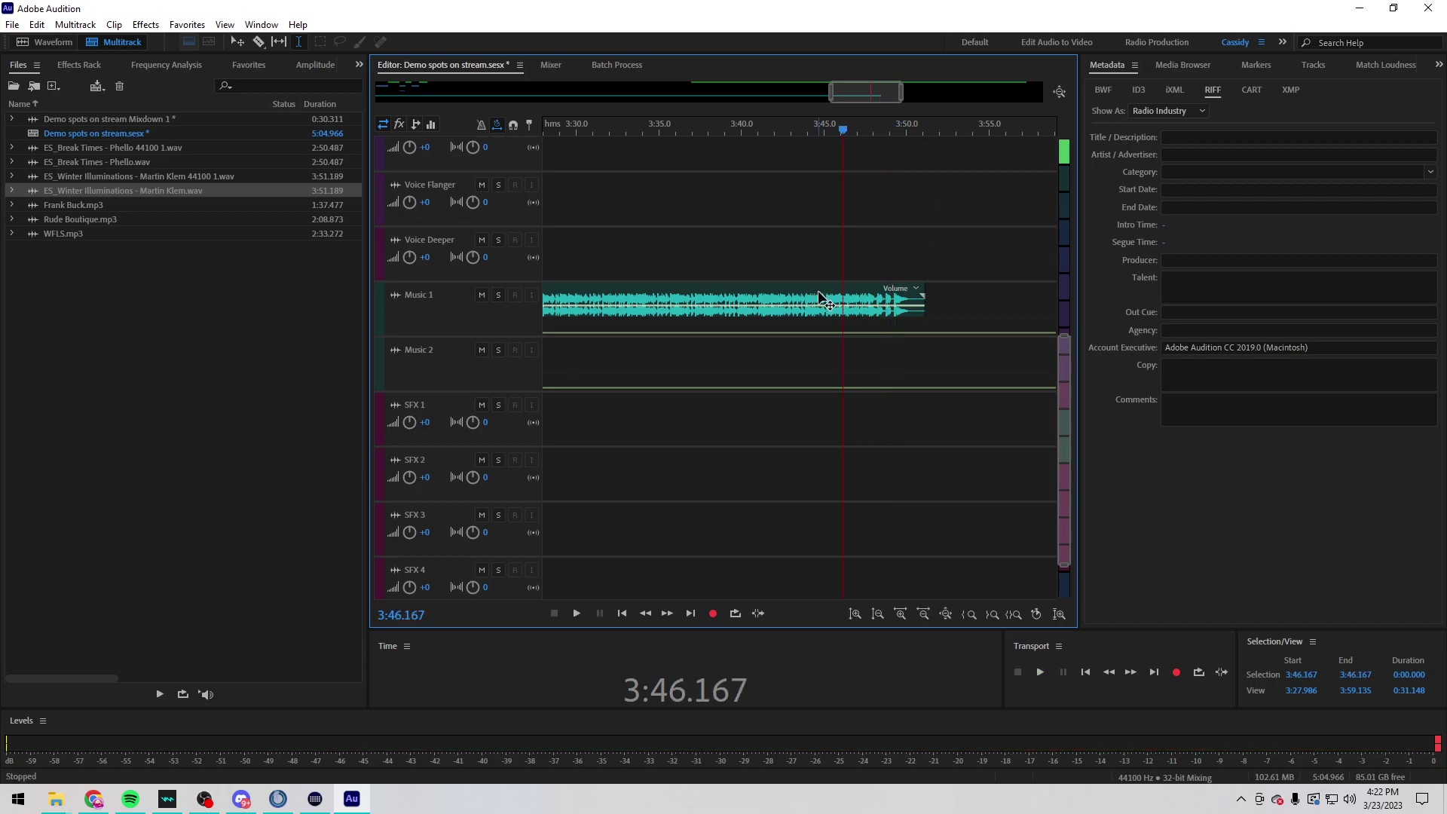
Step: Split the Winter Illuminations clip on Music 1 at about 3:43.65
{"action": "left_click", "coordinate": [820, 296]}
{"action": "left_click", "coordinate": [805, 145]}
{"action": "left_click", "coordinate": [802, 299]}
{"action": "key", "text": "ctrl+k"}
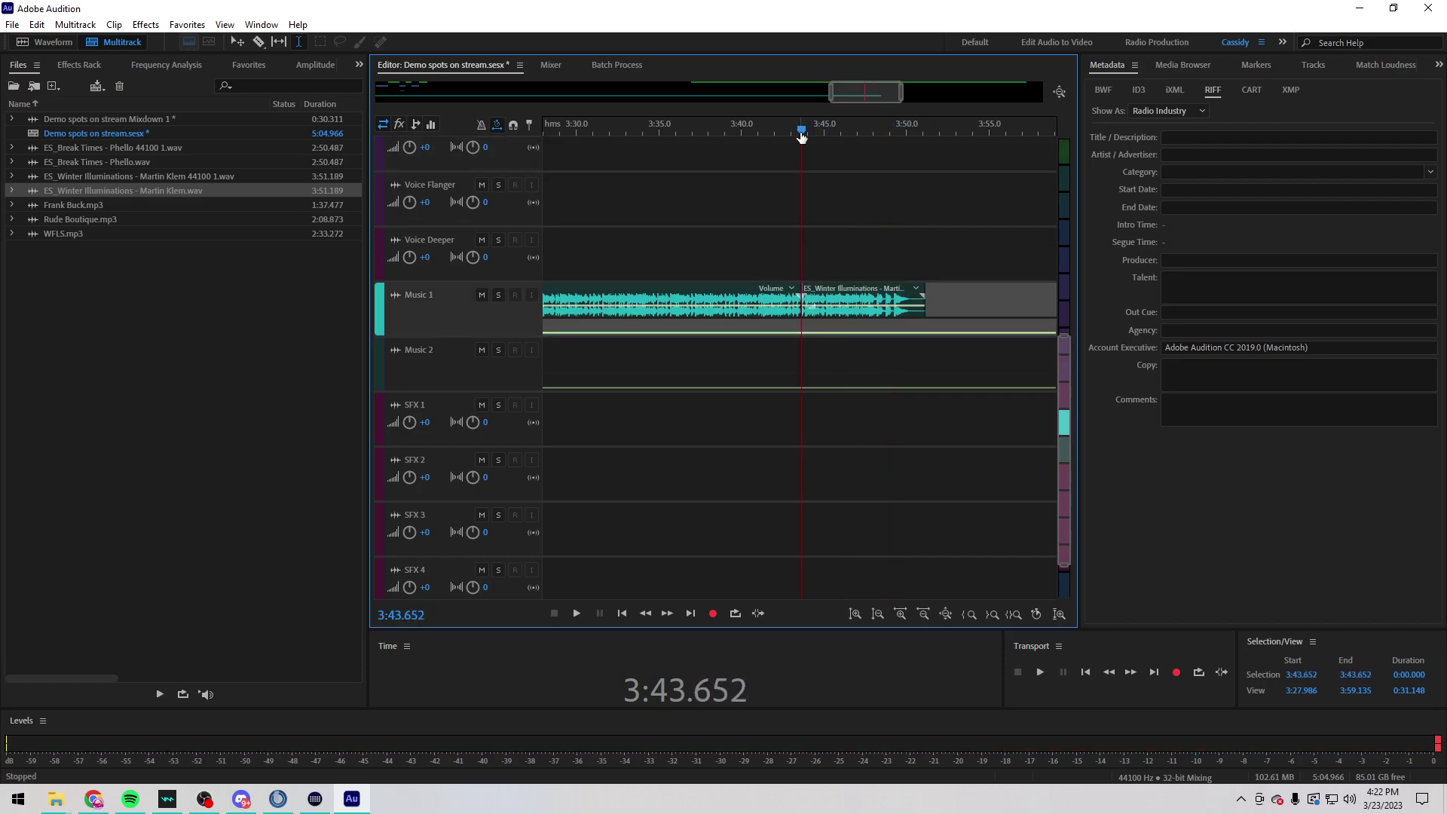
Step: Trim the opening music piece to end at about 0:35 and bring the split-off ending in just behind it on Music 1
{"action": "scroll", "coordinate": [802, 138], "scroll_direction": "down", "scroll_amount": 4}
{"action": "left_click_drag", "start_coordinate": [802, 311], "coordinate": [528, 299]}
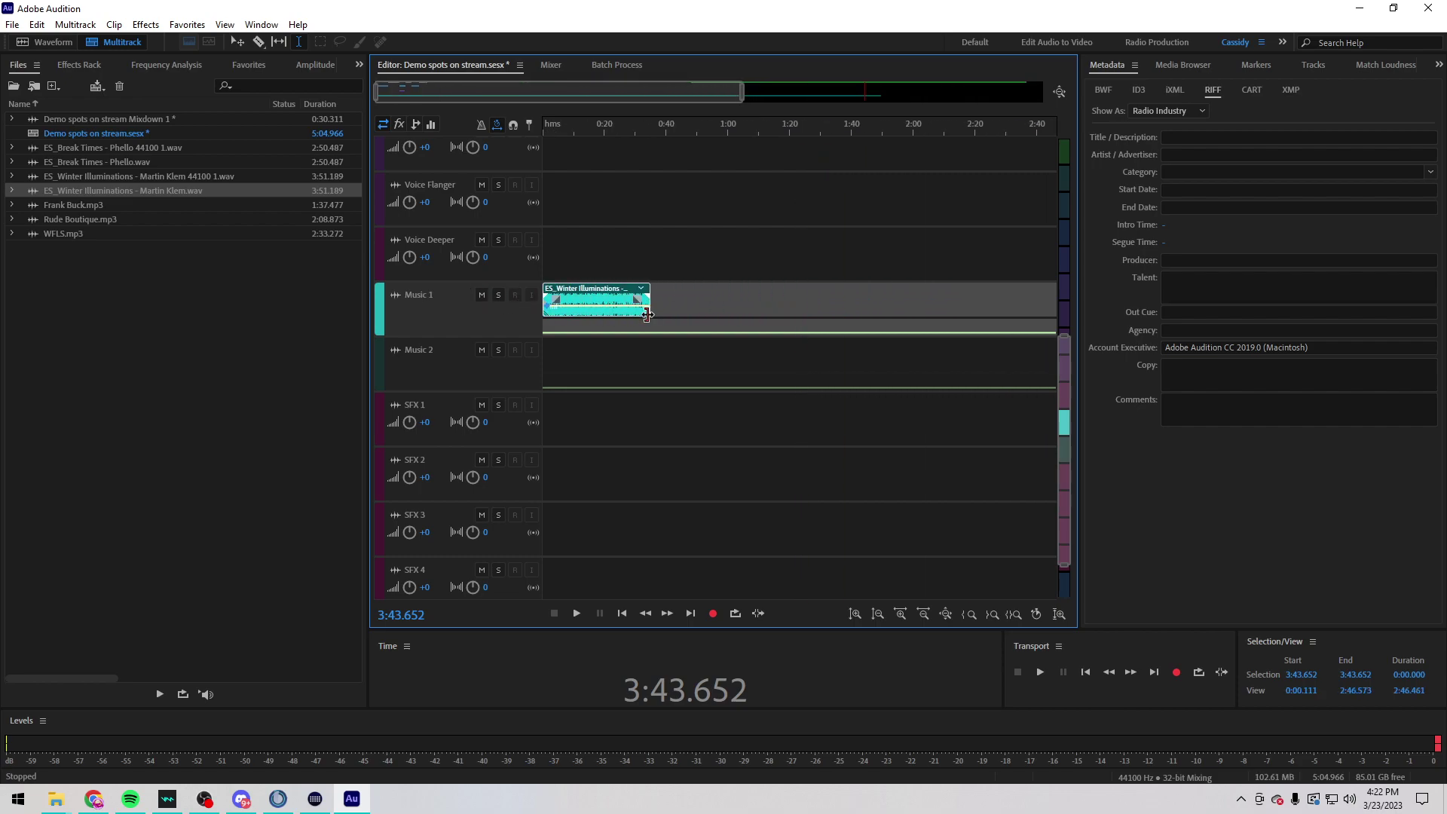
{"action": "scroll", "coordinate": [753, 178], "scroll_direction": "down", "scroll_amount": 3}
{"action": "left_click_drag", "start_coordinate": [927, 298], "coordinate": [859, 288]}
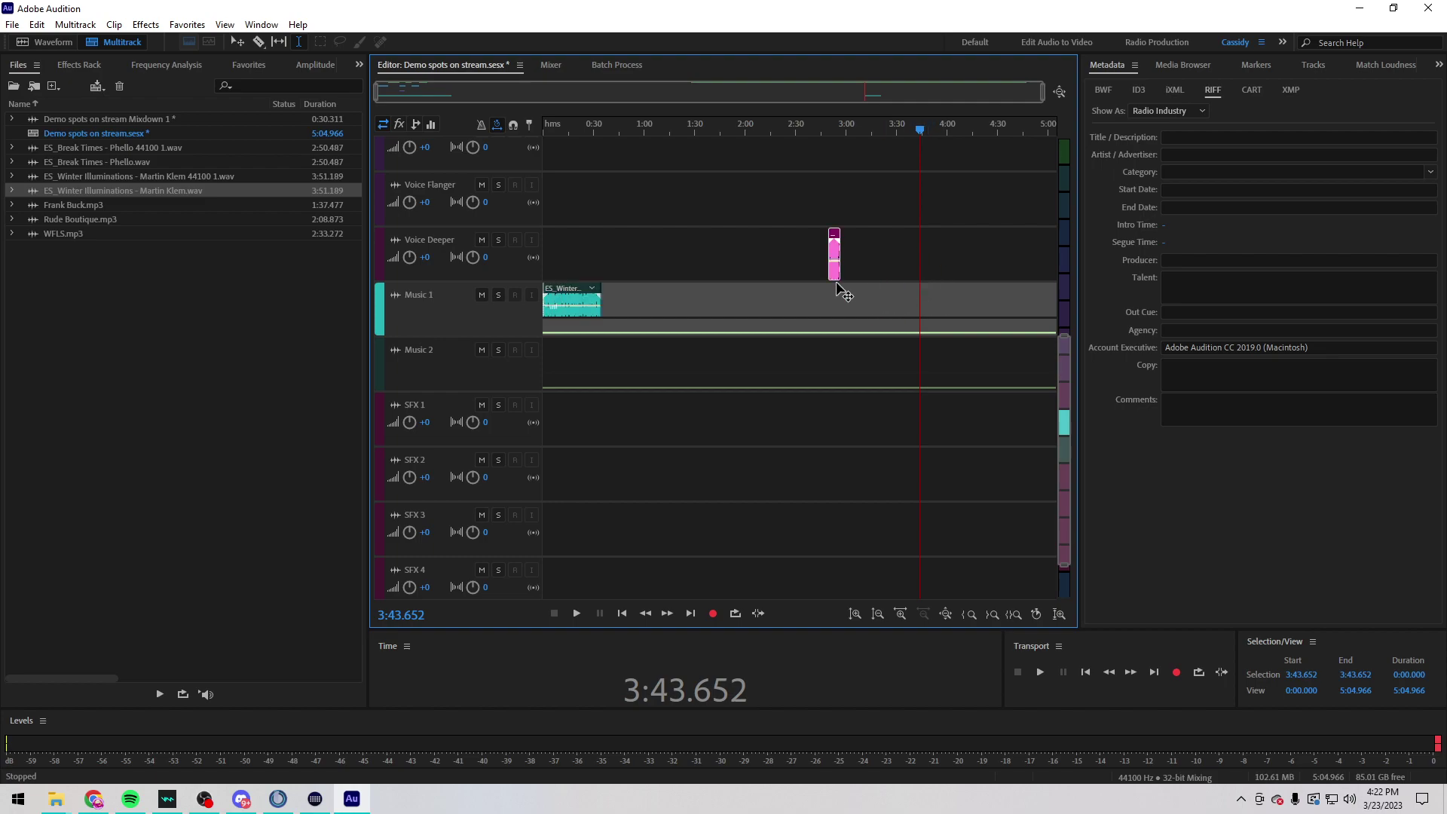
{"action": "scroll", "coordinate": [586, 128], "scroll_direction": "up", "scroll_amount": 5}
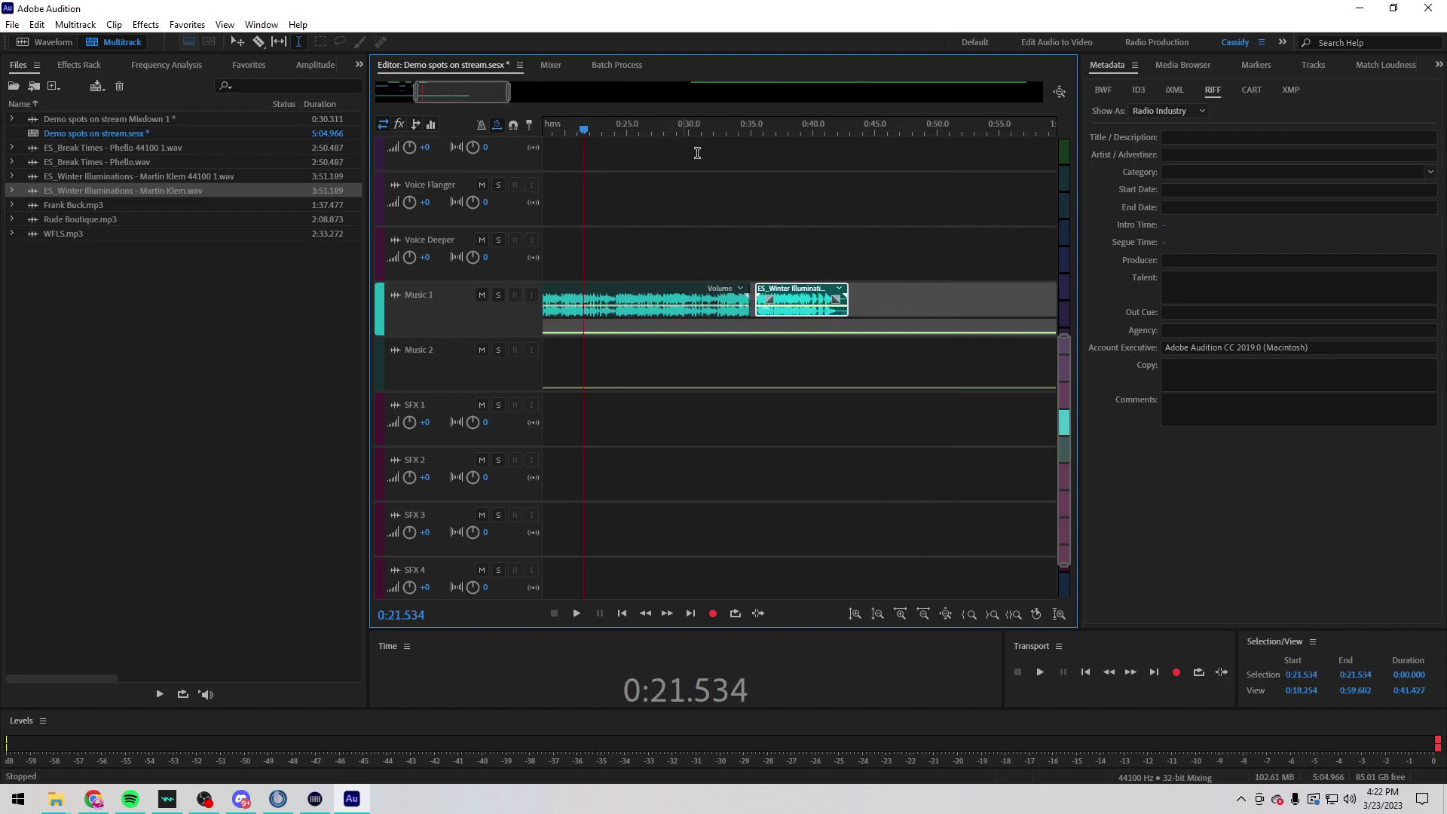
Step: Play from 0:21.5, trim the opening music piece back to about 0:21, and move the ending piece to finish at about 0:24.4
{"action": "scroll", "coordinate": [479, 367], "scroll_direction": "down", "scroll_amount": 5}
{"action": "key", "text": "space"}
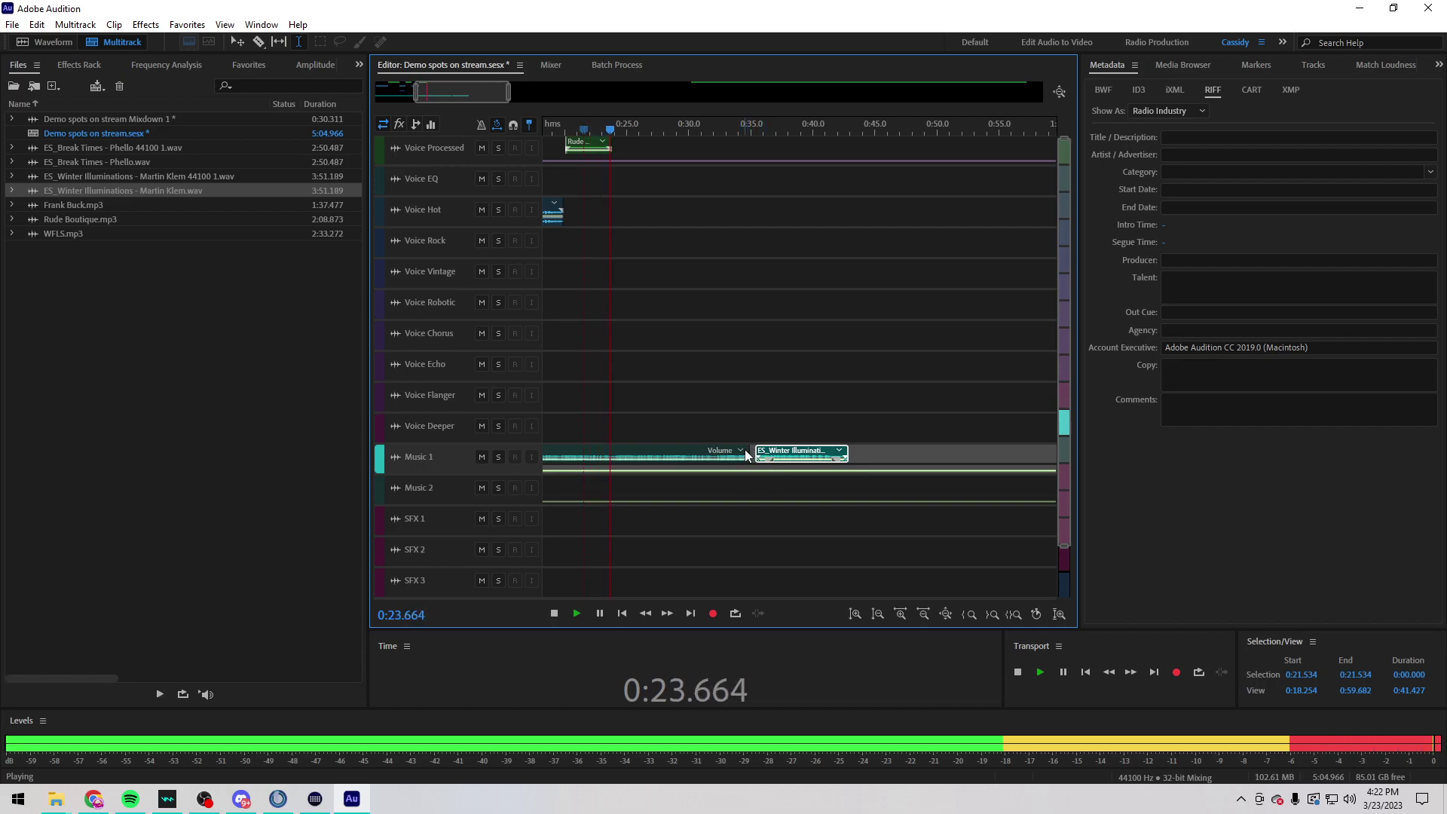
{"action": "scroll", "coordinate": [482, 466], "scroll_direction": "up", "scroll_amount": 3}
{"action": "key", "text": "space"}
{"action": "left_click_drag", "start_coordinate": [750, 460], "coordinate": [578, 461]}
{"action": "left_click_drag", "start_coordinate": [772, 437], "coordinate": [544, 451]}
{"action": "key", "text": "space"}
{"action": "scroll", "coordinate": [685, 218], "scroll_direction": "up", "scroll_amount": 5}
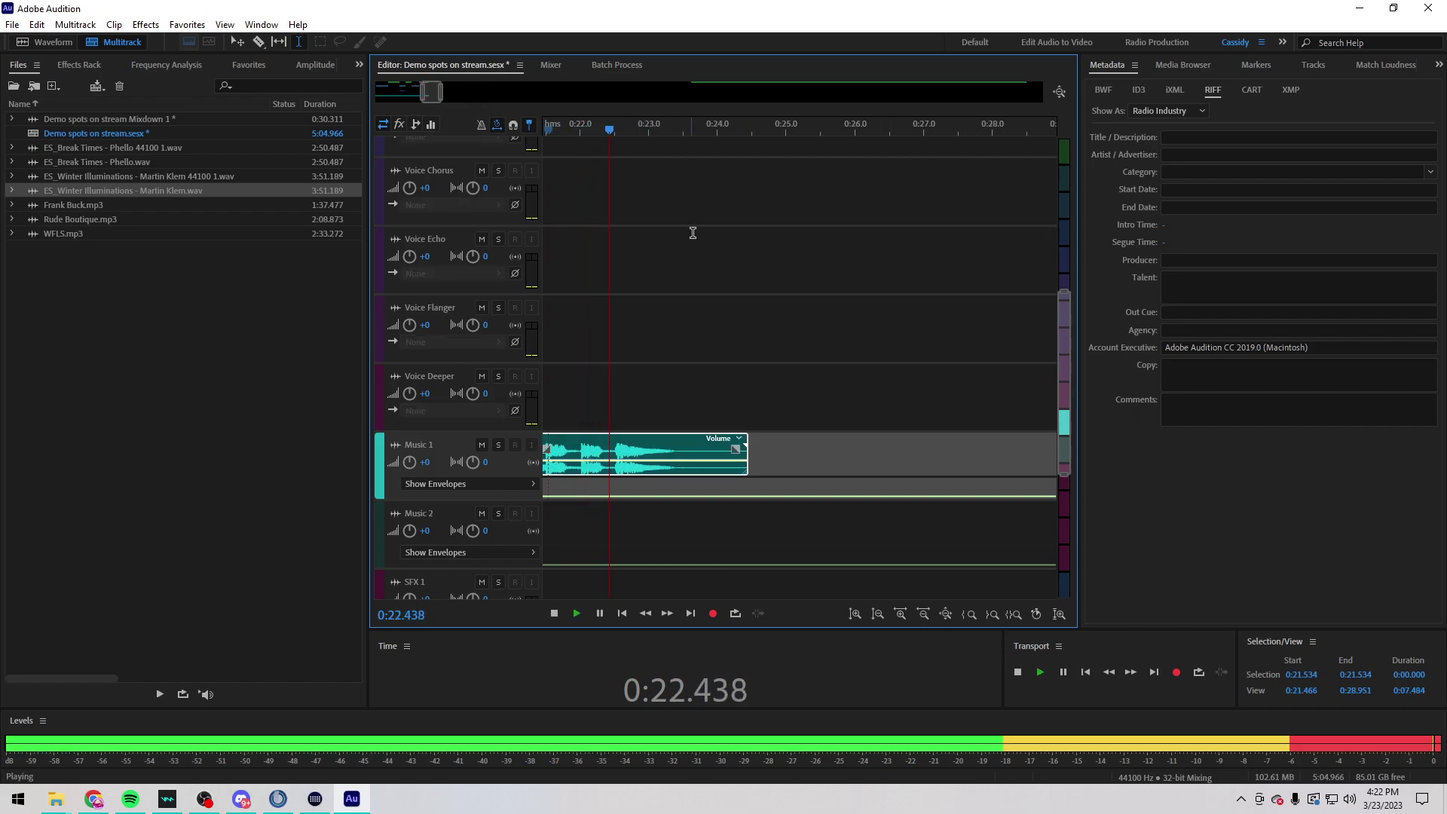
Step: Shift the music's ending piece to finish at about 0:25.6 and audition it against the closing voice
{"action": "key", "text": "space"}
{"action": "left_click_drag", "start_coordinate": [659, 447], "coordinate": [738, 444]}
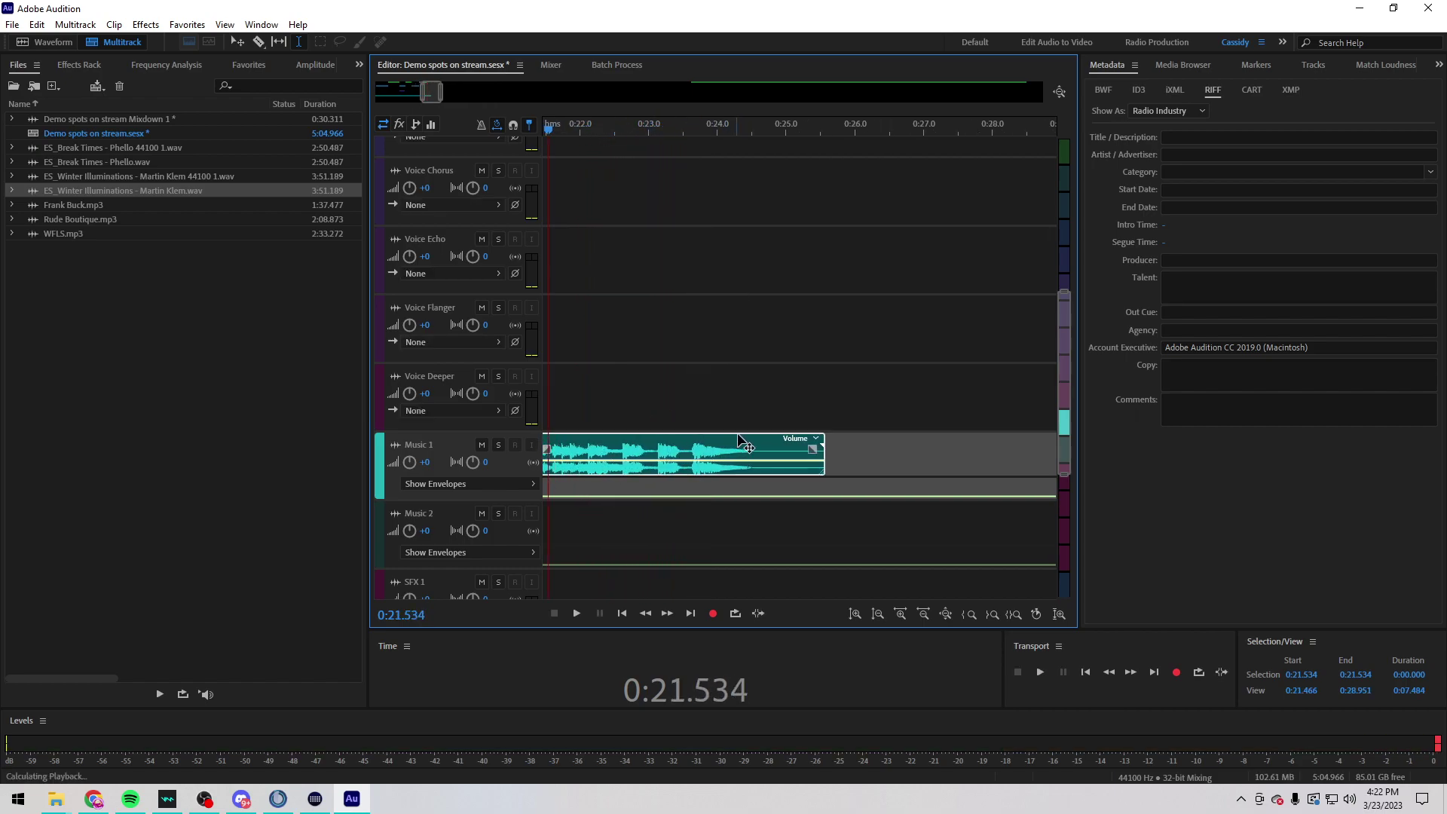
{"action": "key", "text": "space"}
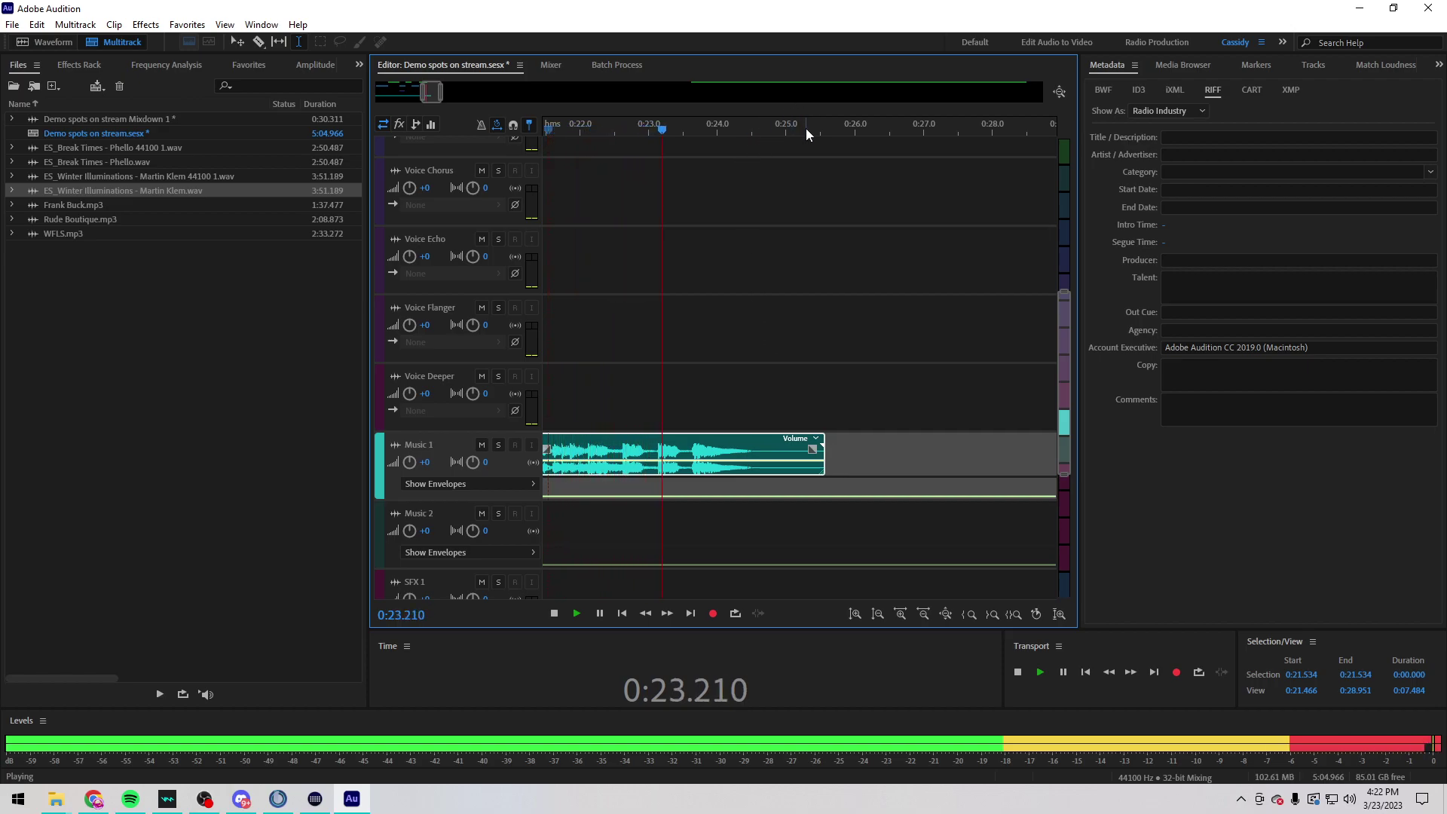
{"action": "scroll", "coordinate": [812, 134], "scroll_direction": "down", "scroll_amount": 3}
{"action": "key", "text": "space"}
Step: Extend the ending piece's start back to about 0:15.6 so that it crossfades with the opening music piece
{"action": "scroll", "coordinate": [730, 138], "scroll_direction": "up", "scroll_amount": 1}
{"action": "left_click", "coordinate": [667, 452]}
{"action": "left_click_drag", "start_coordinate": [668, 453], "coordinate": [616, 462]}
{"action": "left_click_drag", "start_coordinate": [777, 454], "coordinate": [600, 452]}
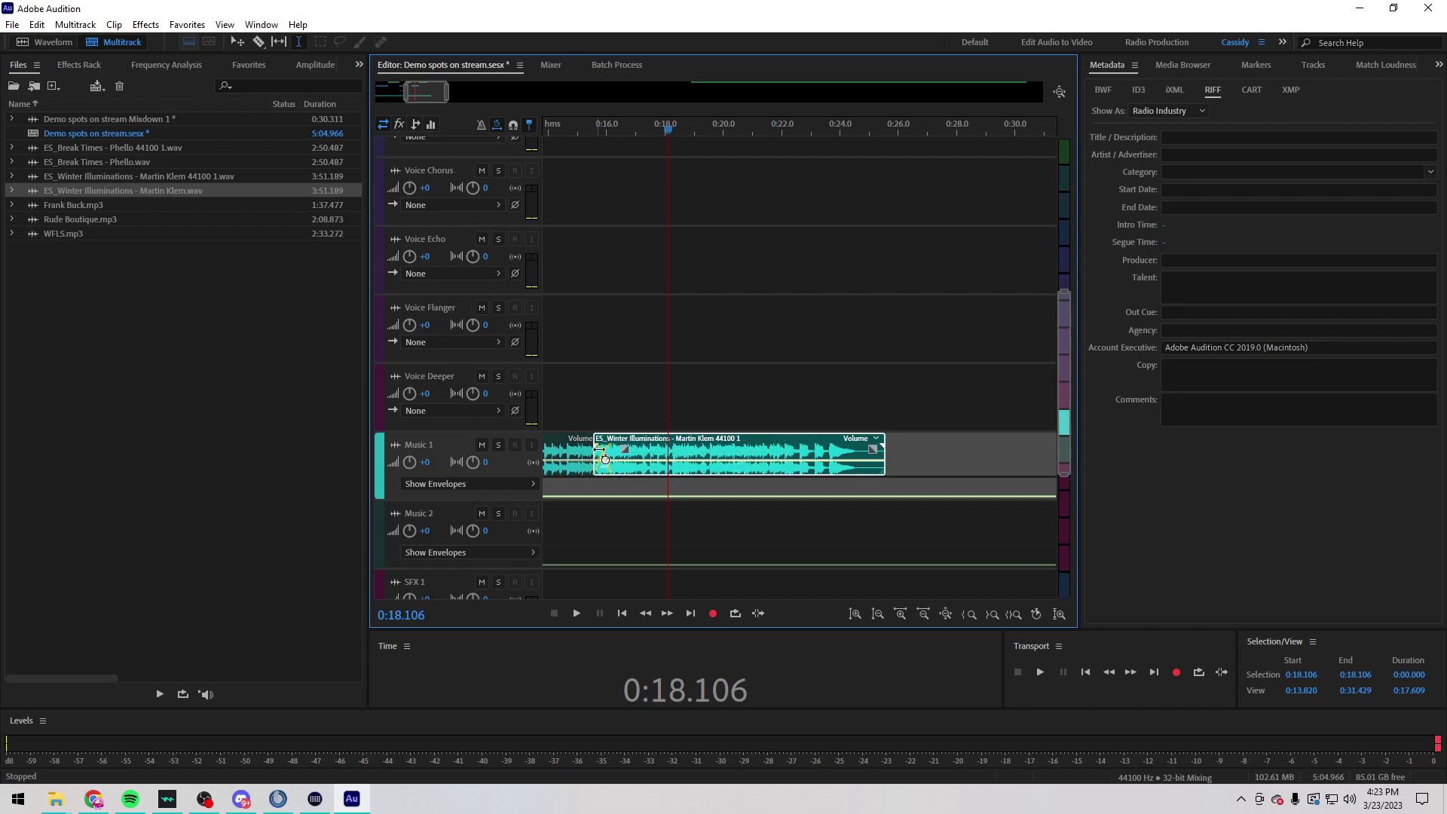
Step: Audition the crossfade between the two Winter Illuminations pieces from about 0:14.5 onward
{"action": "key", "text": "space"}
{"action": "left_click", "coordinate": [562, 129]}
{"action": "scroll", "coordinate": [577, 130], "scroll_direction": "up", "scroll_amount": 6}
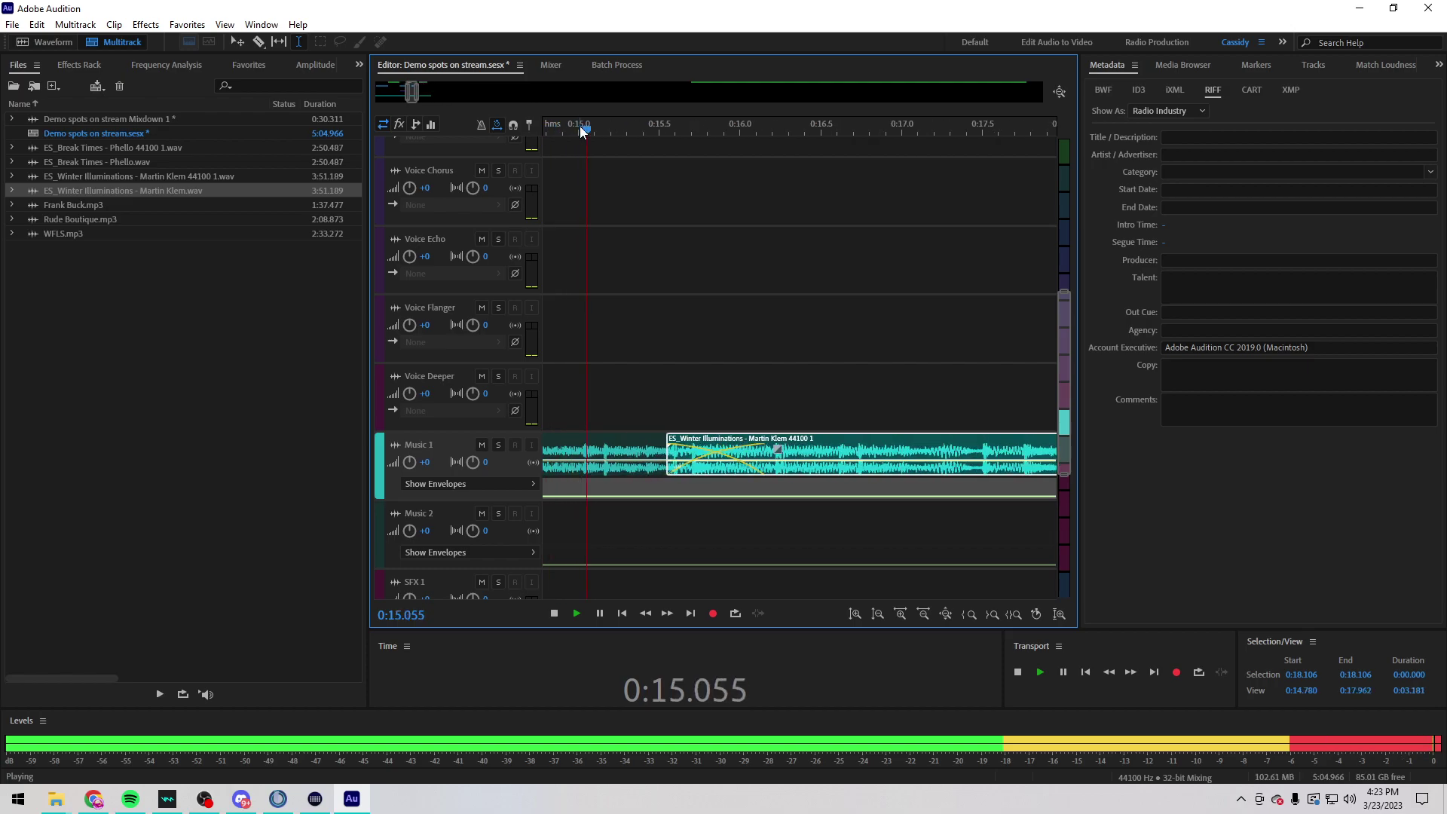
{"action": "scroll", "coordinate": [584, 131], "scroll_direction": "down", "scroll_amount": 1}
{"action": "scroll", "coordinate": [646, 194], "scroll_direction": "down", "scroll_amount": 6}
{"action": "scroll", "coordinate": [663, 185], "scroll_direction": "up", "scroll_amount": 7}
{"action": "scroll", "coordinate": [725, 128], "scroll_direction": "down", "scroll_amount": 7}
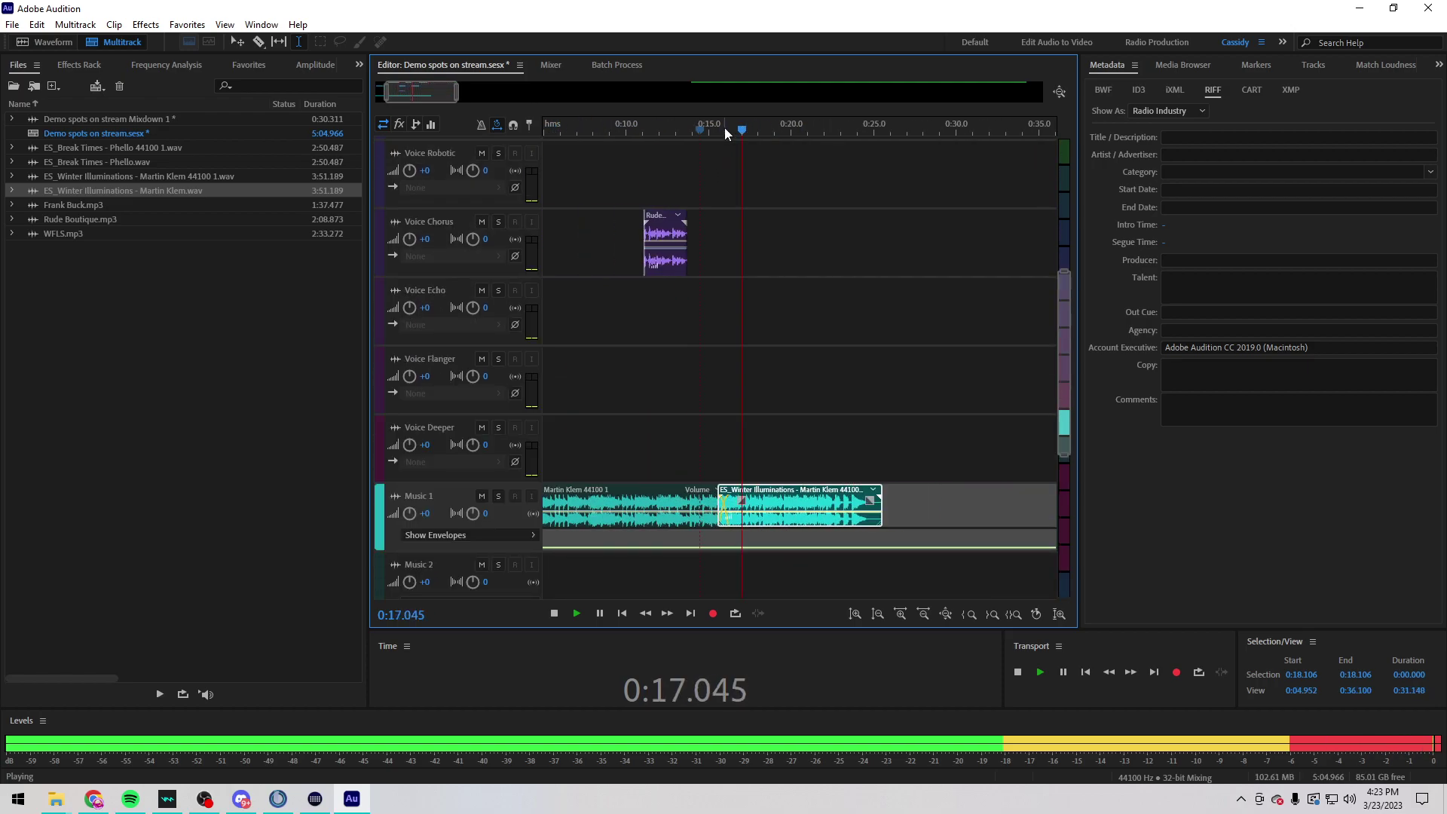
{"action": "key", "text": "space"}
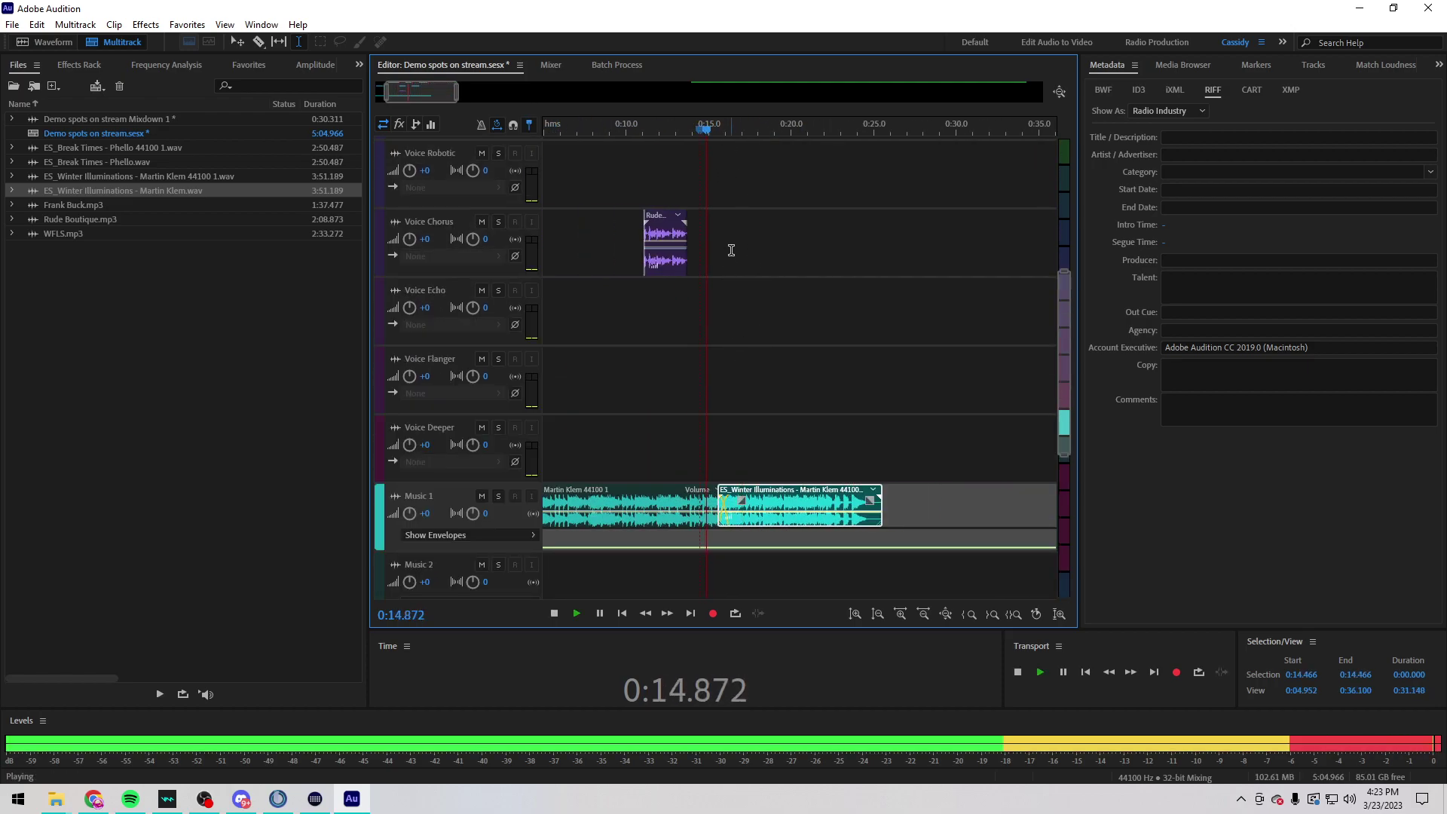
{"action": "scroll", "coordinate": [788, 125], "scroll_direction": "down", "scroll_amount": 4}
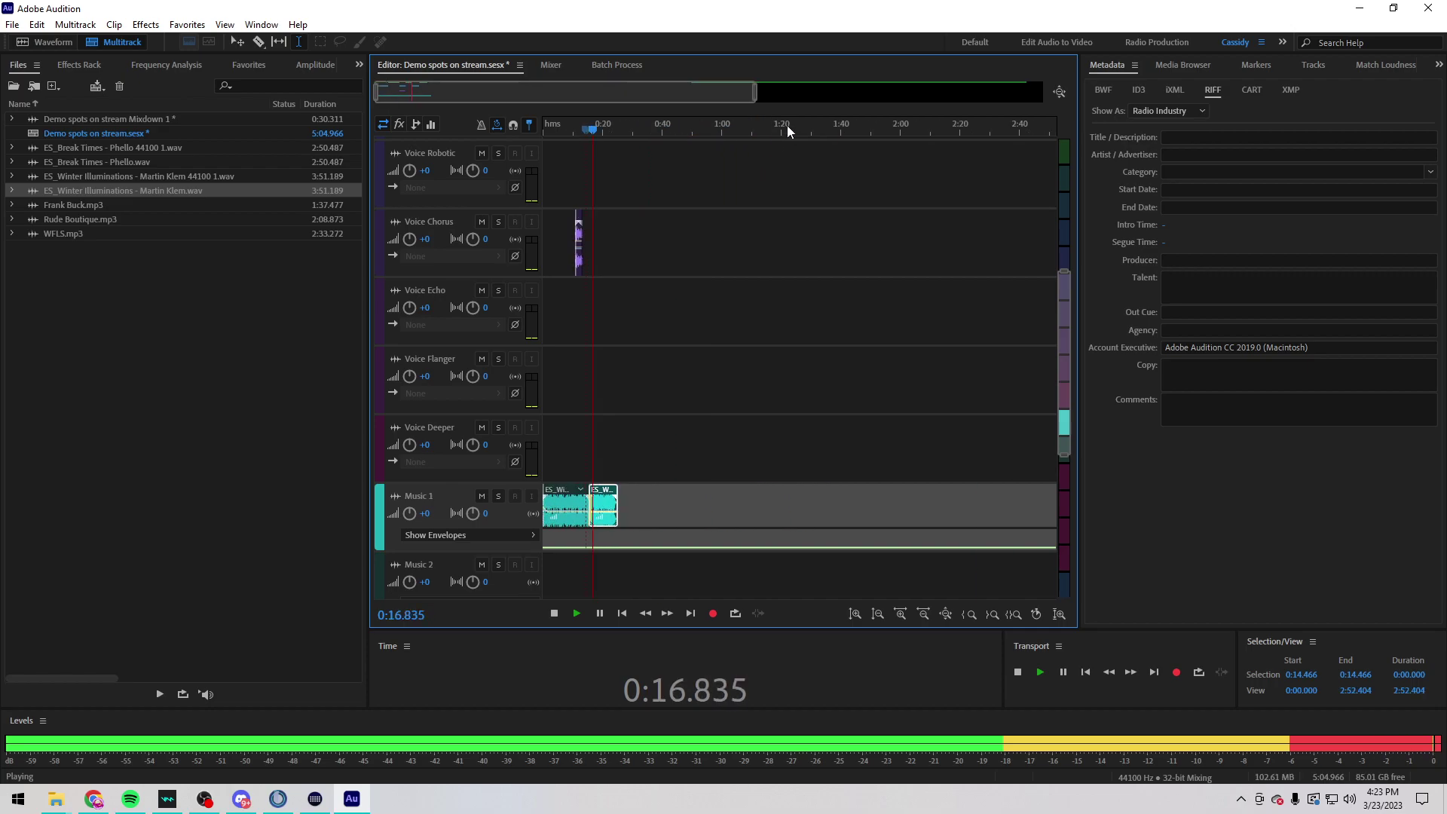
{"action": "key", "text": "space"}
{"action": "scroll", "coordinate": [775, 203], "scroll_direction": "up", "scroll_amount": 2}
{"action": "scroll", "coordinate": [775, 203], "scroll_direction": "up", "scroll_amount": 3}
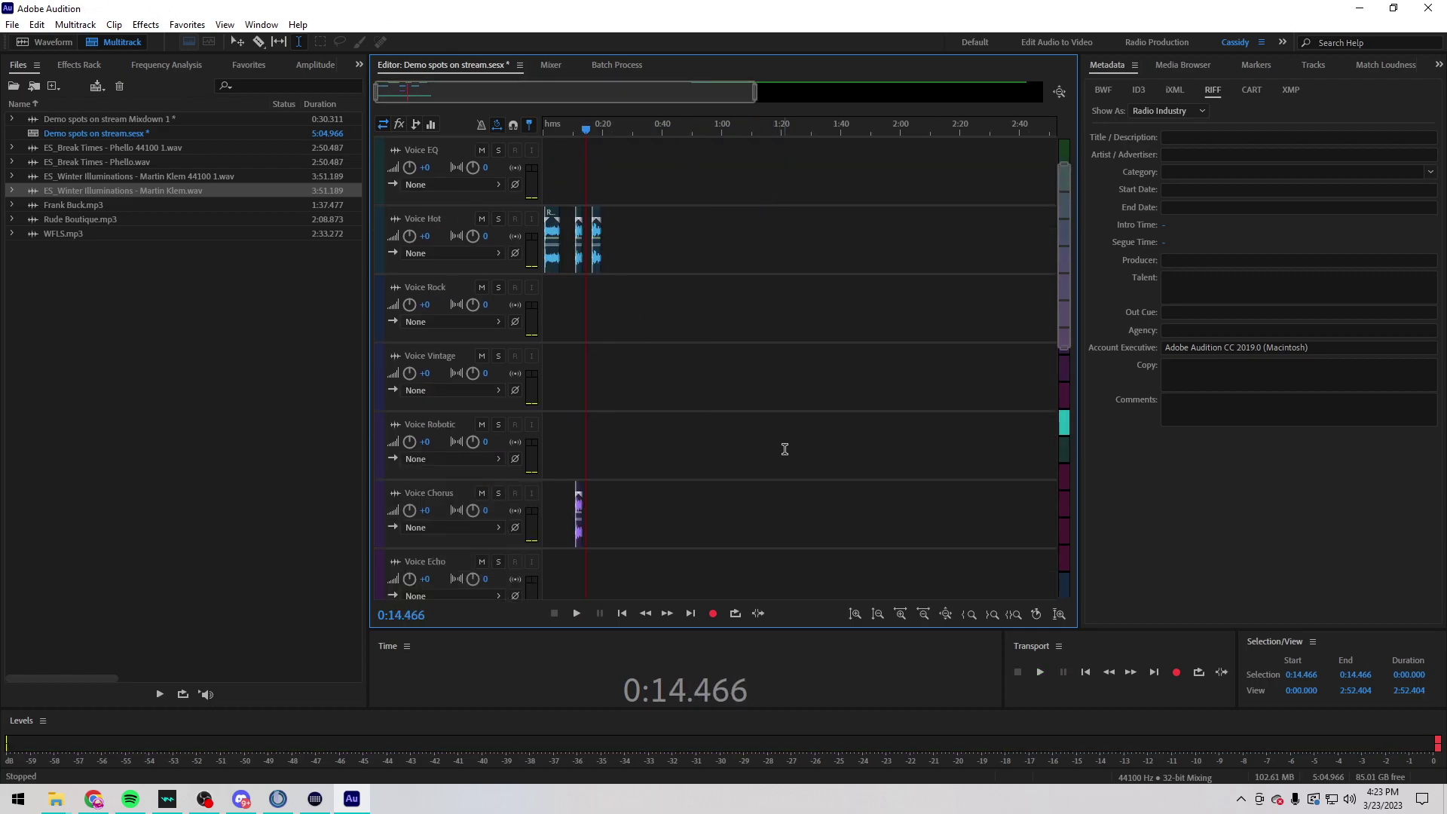
{"action": "scroll", "coordinate": [735, 410], "scroll_direction": "down", "scroll_amount": 8}
{"action": "left_click", "coordinate": [75, 24]}
{"action": "mouse_move", "coordinate": [174, 84]}
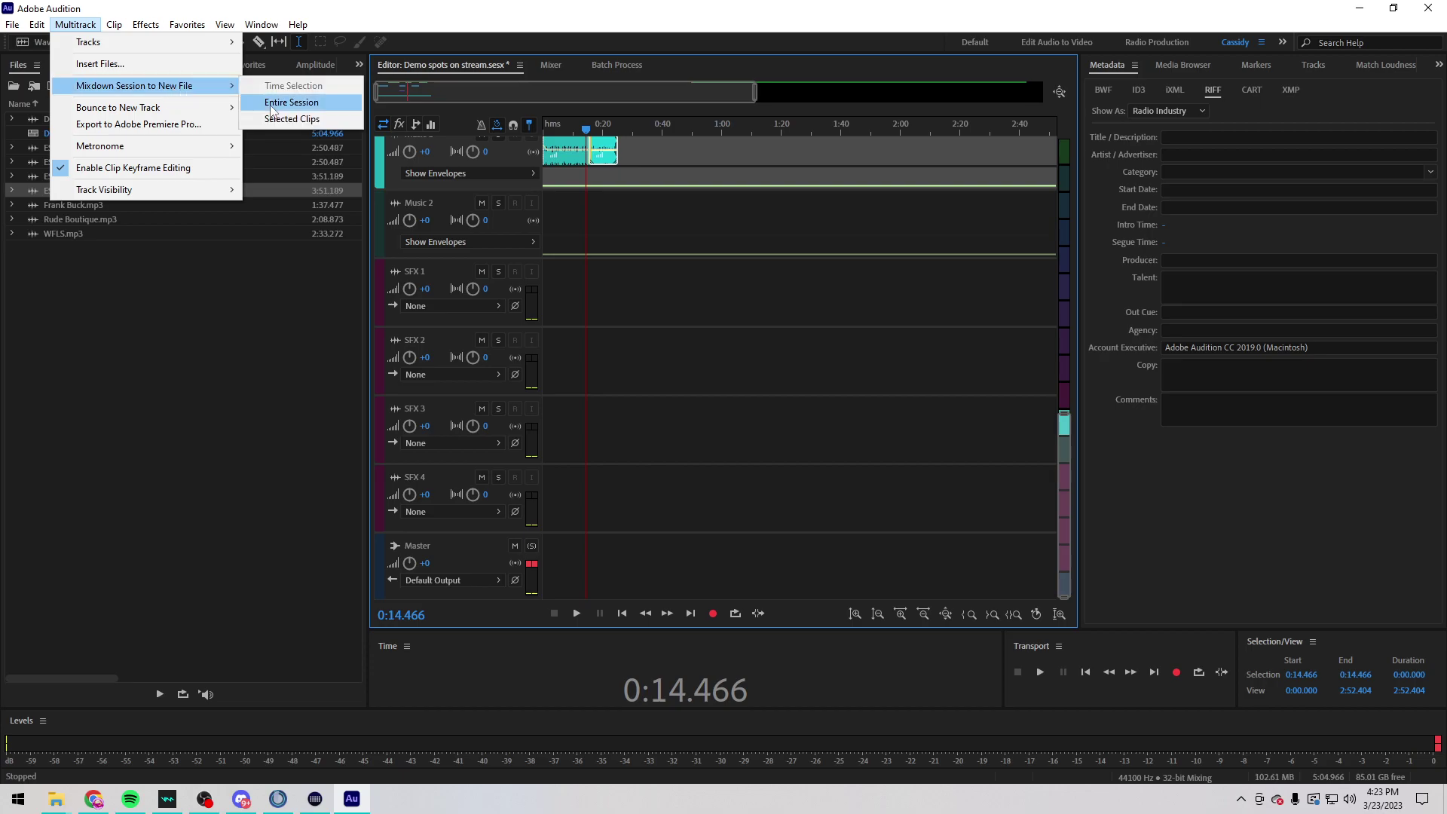
{"action": "left_click", "coordinate": [276, 99]}
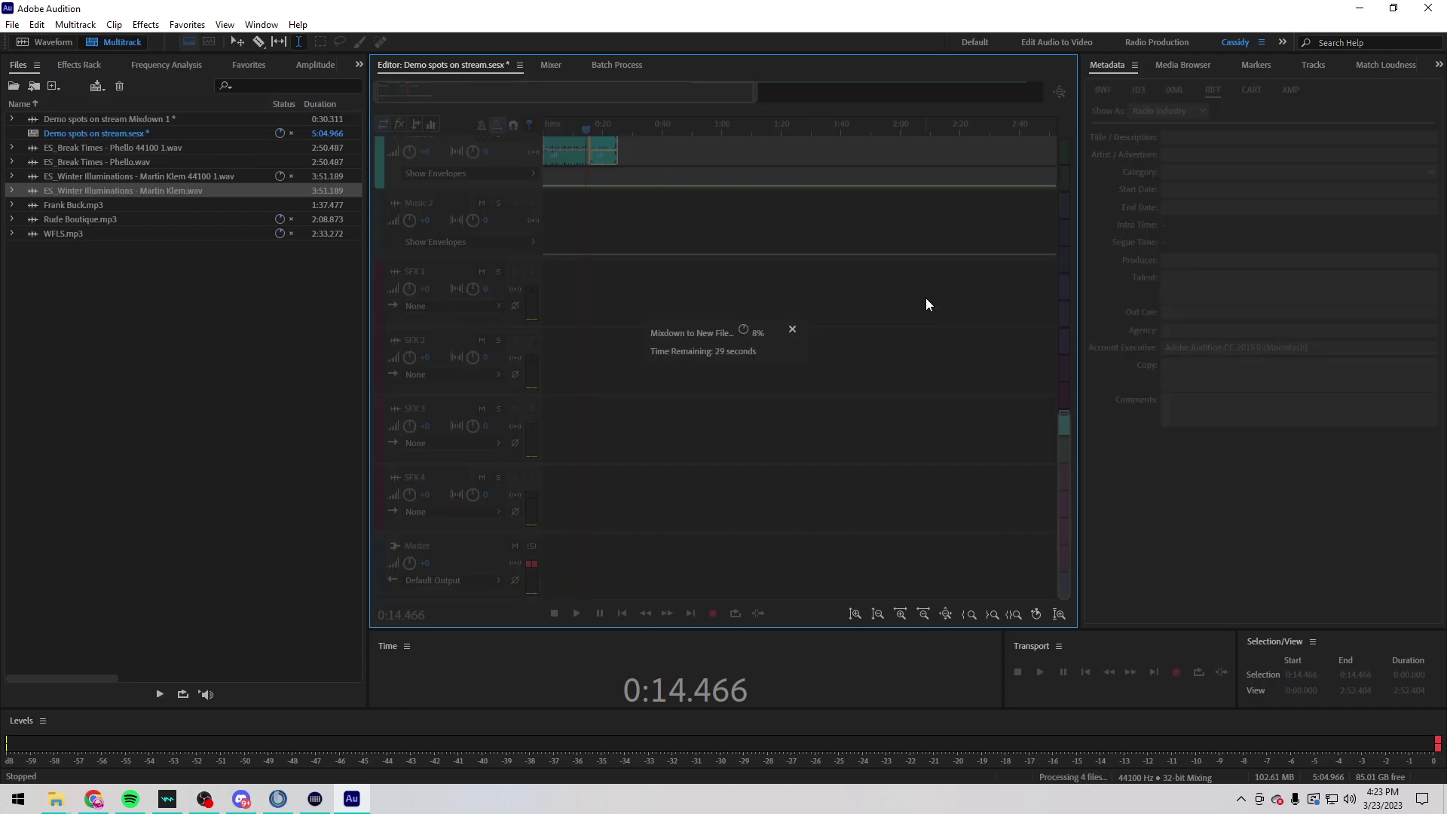
{"action": "left_click", "coordinate": [792, 329]}
Step: Select the Rude Boutique spot's clips from 0:00 to about 0:41.5 and mix the selected clips down to a new file
{"action": "key", "text": "space"}
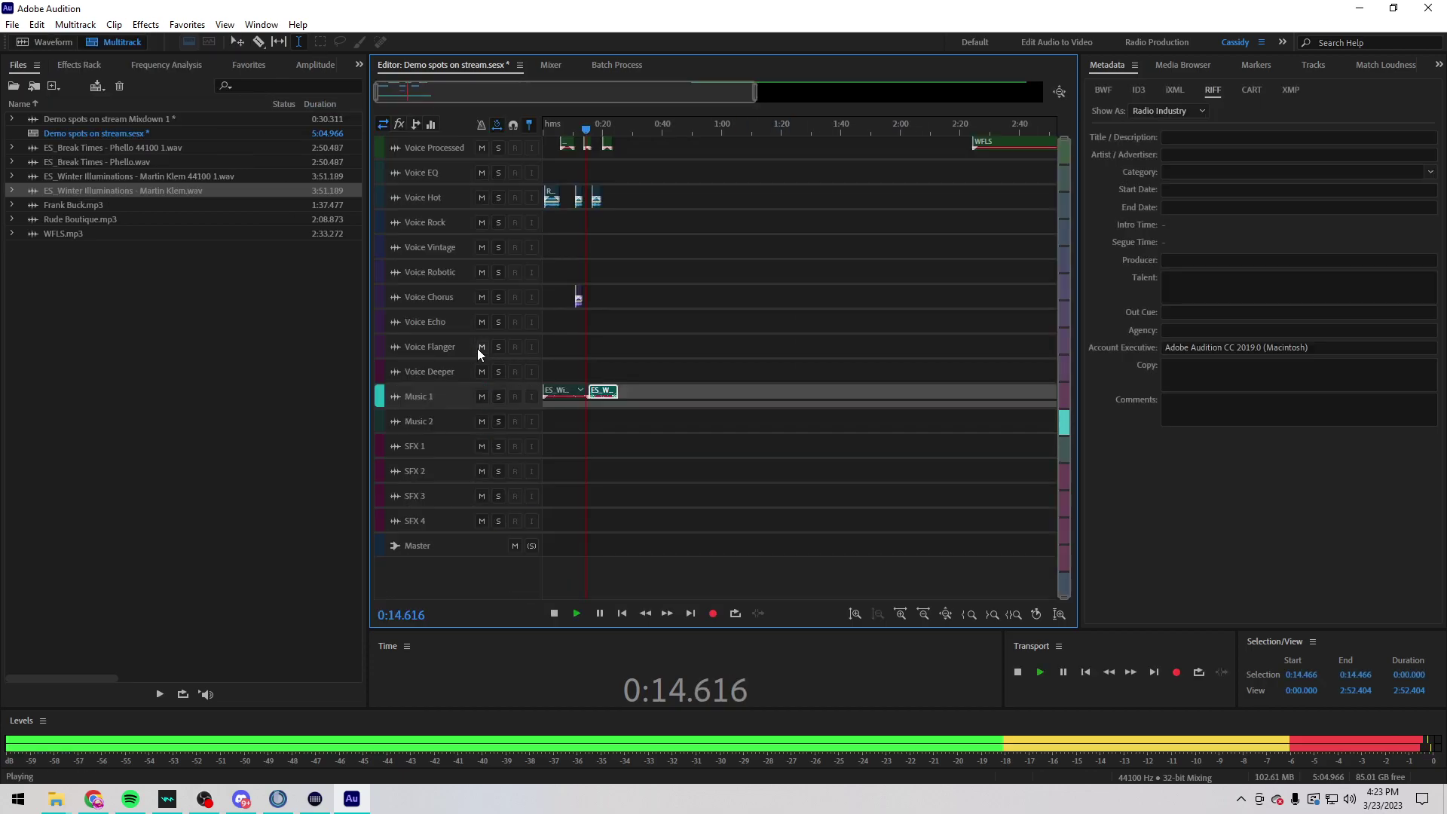
{"action": "key", "text": "space"}
{"action": "left_click_drag", "start_coordinate": [666, 472], "coordinate": [408, 10]}
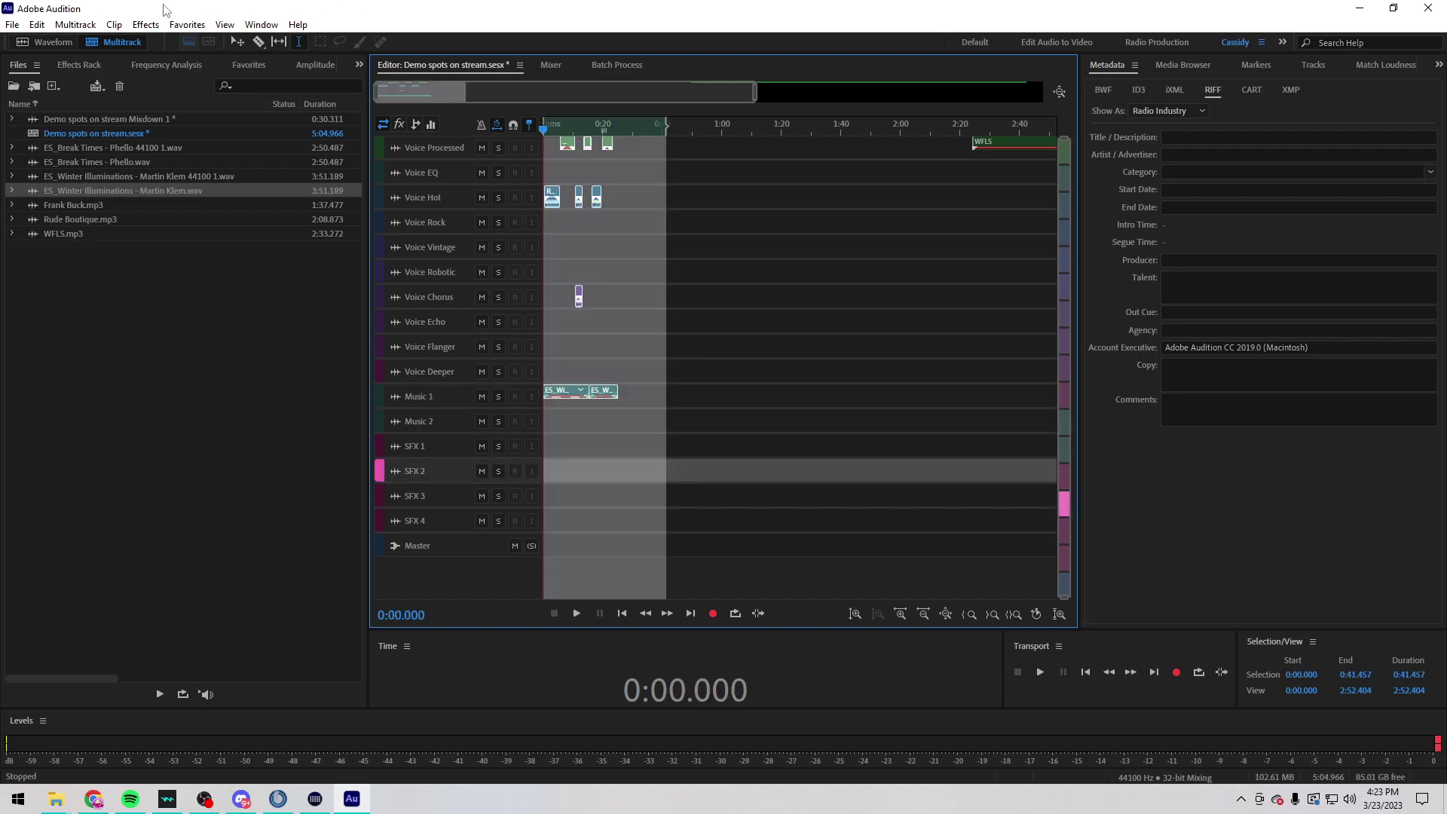
{"action": "left_click", "coordinate": [64, 24]}
{"action": "mouse_move", "coordinate": [189, 85]}
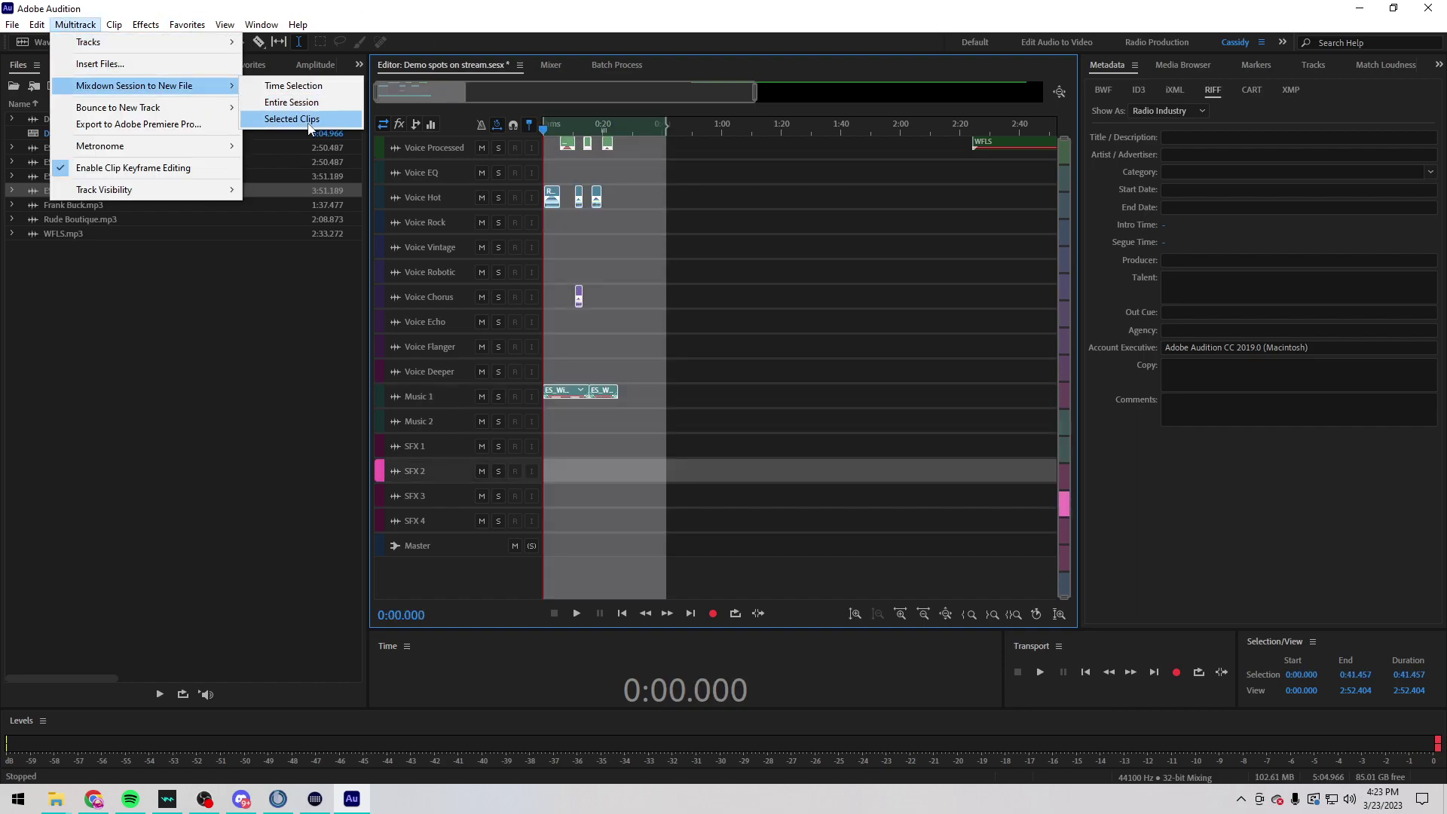
{"action": "left_click", "coordinate": [290, 118]}
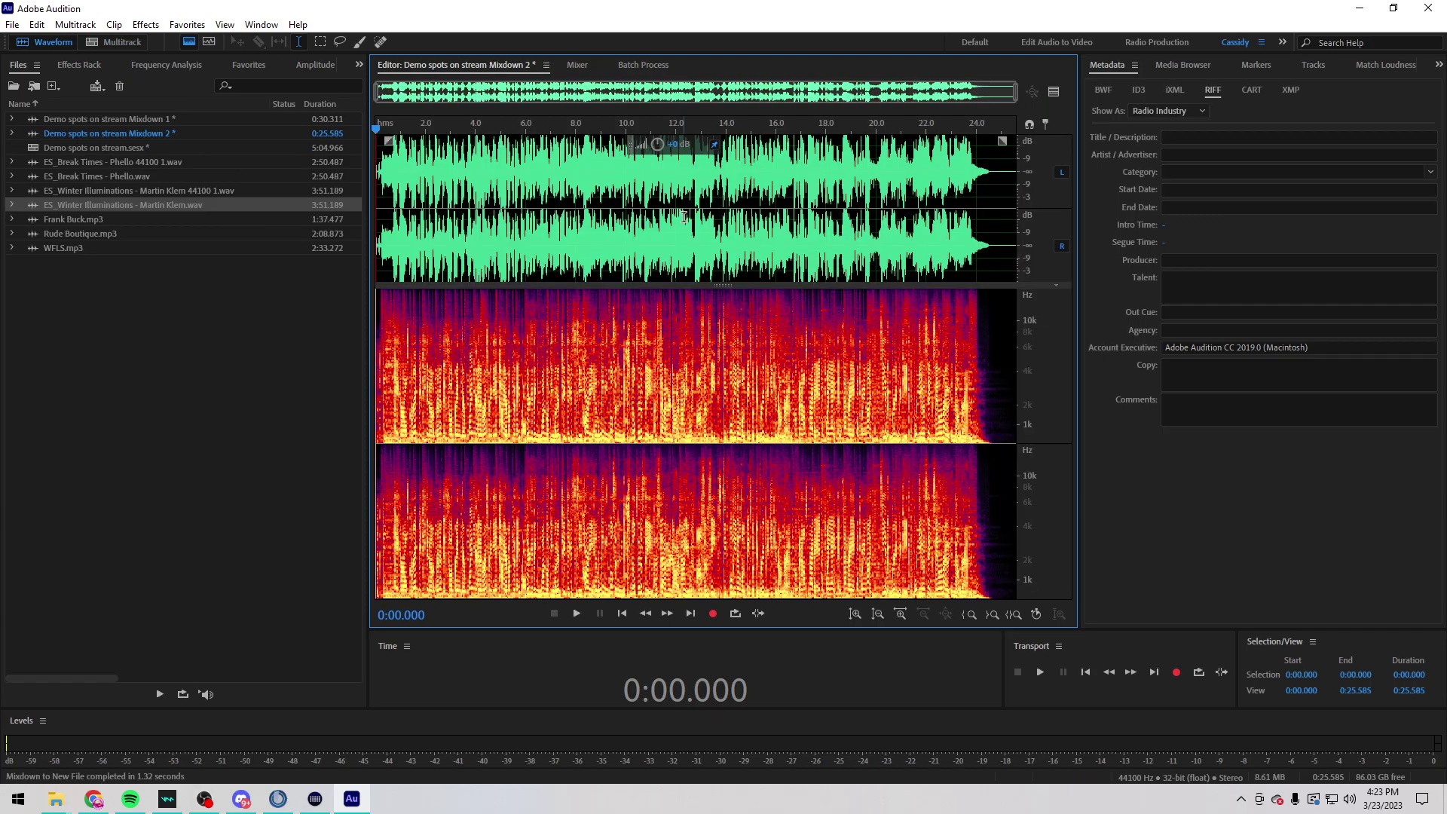
Step: Normalize the entire new mixdown and play it through
{"action": "key", "text": "n"}
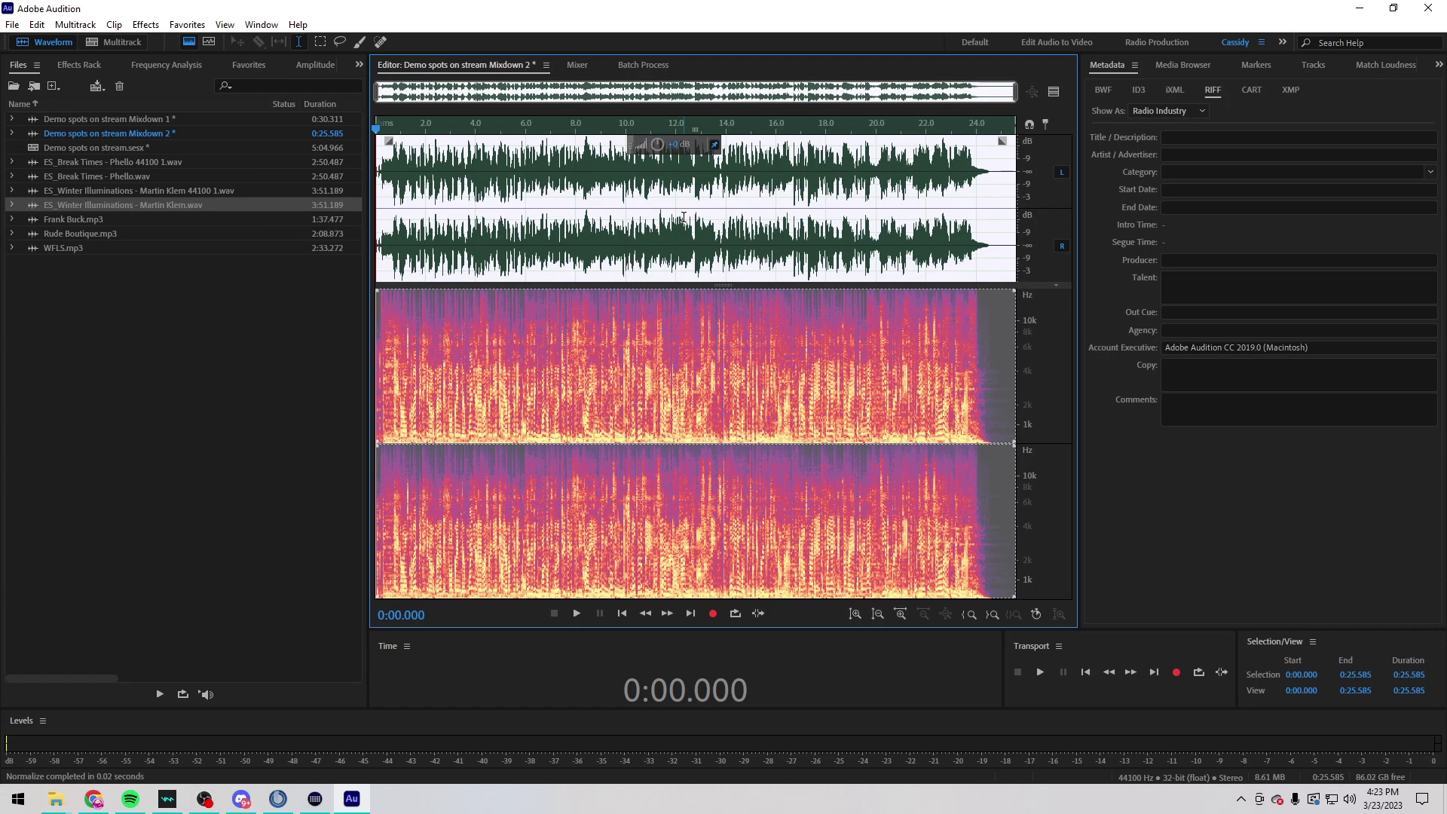
{"action": "key", "text": "space"}
Step: Return to the Demo spots on stream multitrack session and delete the selected Rude Boutique voice and music clips
{"action": "double_click", "coordinate": [68, 151]}
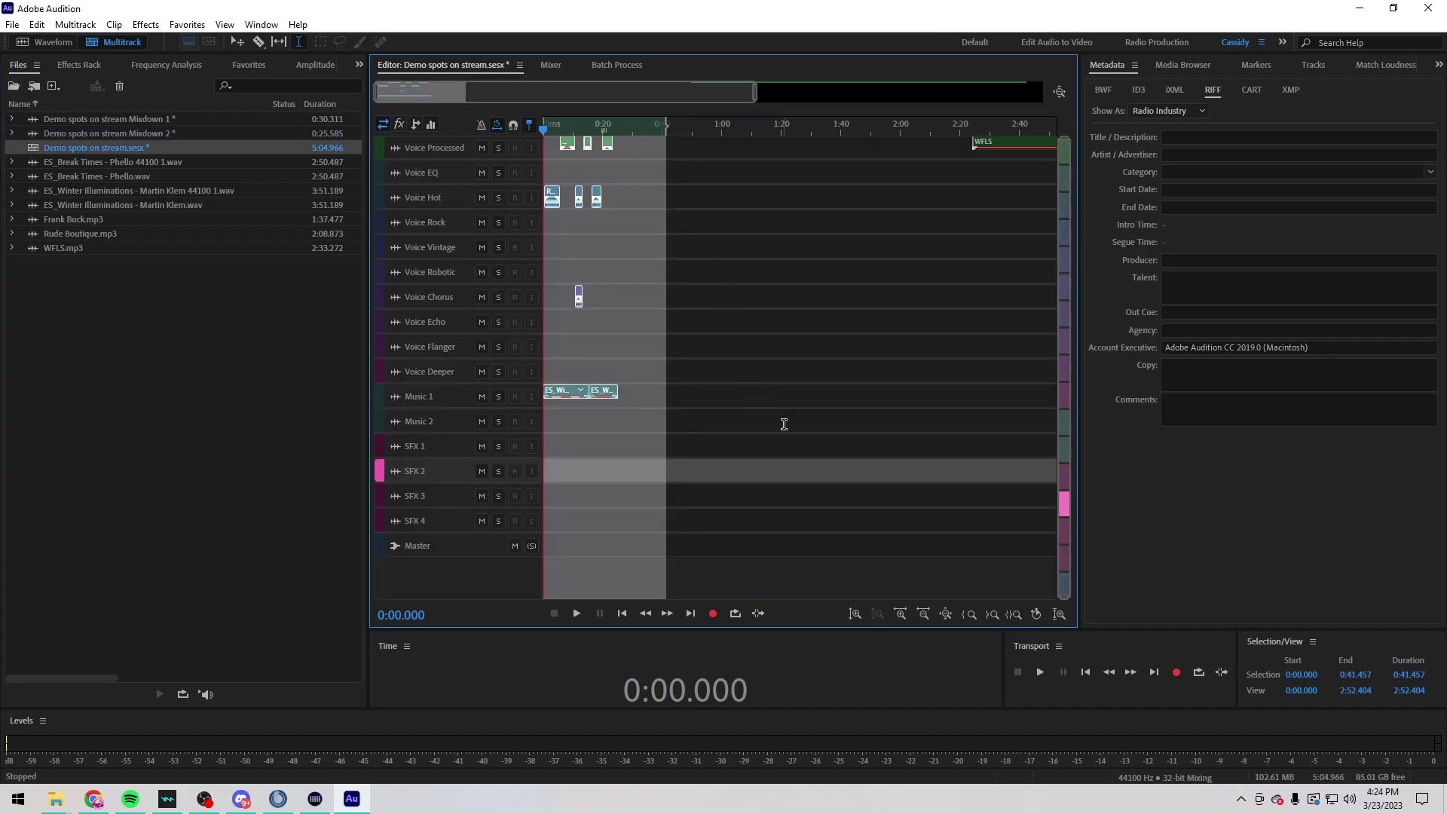
{"action": "key", "text": "Delete"}
{"action": "scroll", "coordinate": [722, 126], "scroll_direction": "down", "scroll_amount": 2}
{"action": "left_click", "coordinate": [759, 181]}
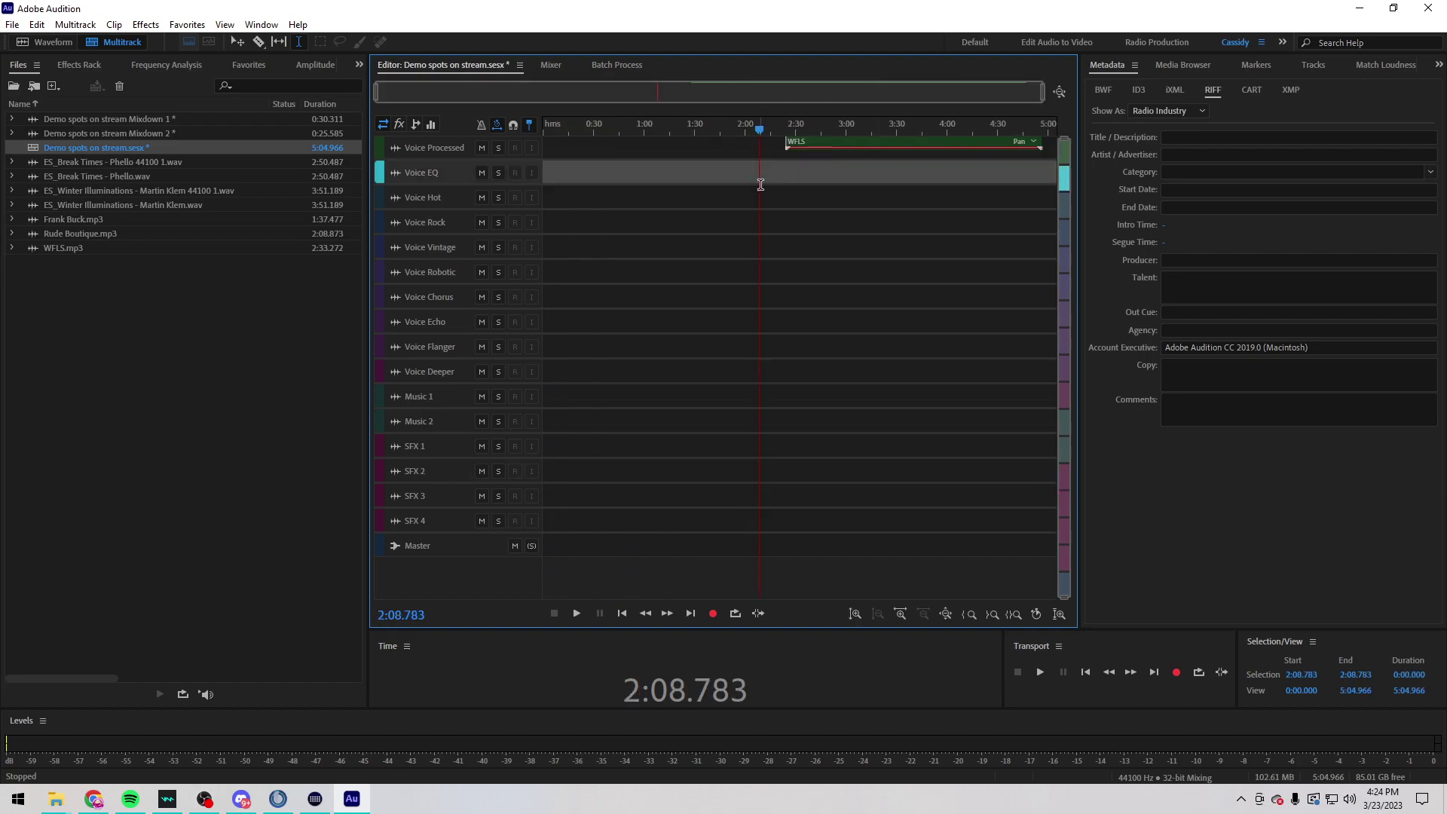
Step: Move the WFLS clip on Voice Processed to the session start, beginning at about 0:00.6
{"action": "left_click_drag", "start_coordinate": [807, 143], "coordinate": [566, 150]}
{"action": "scroll", "coordinate": [503, 203], "scroll_direction": "up", "scroll_amount": 4}
{"action": "scroll", "coordinate": [653, 394], "scroll_direction": "up", "scroll_amount": 2}
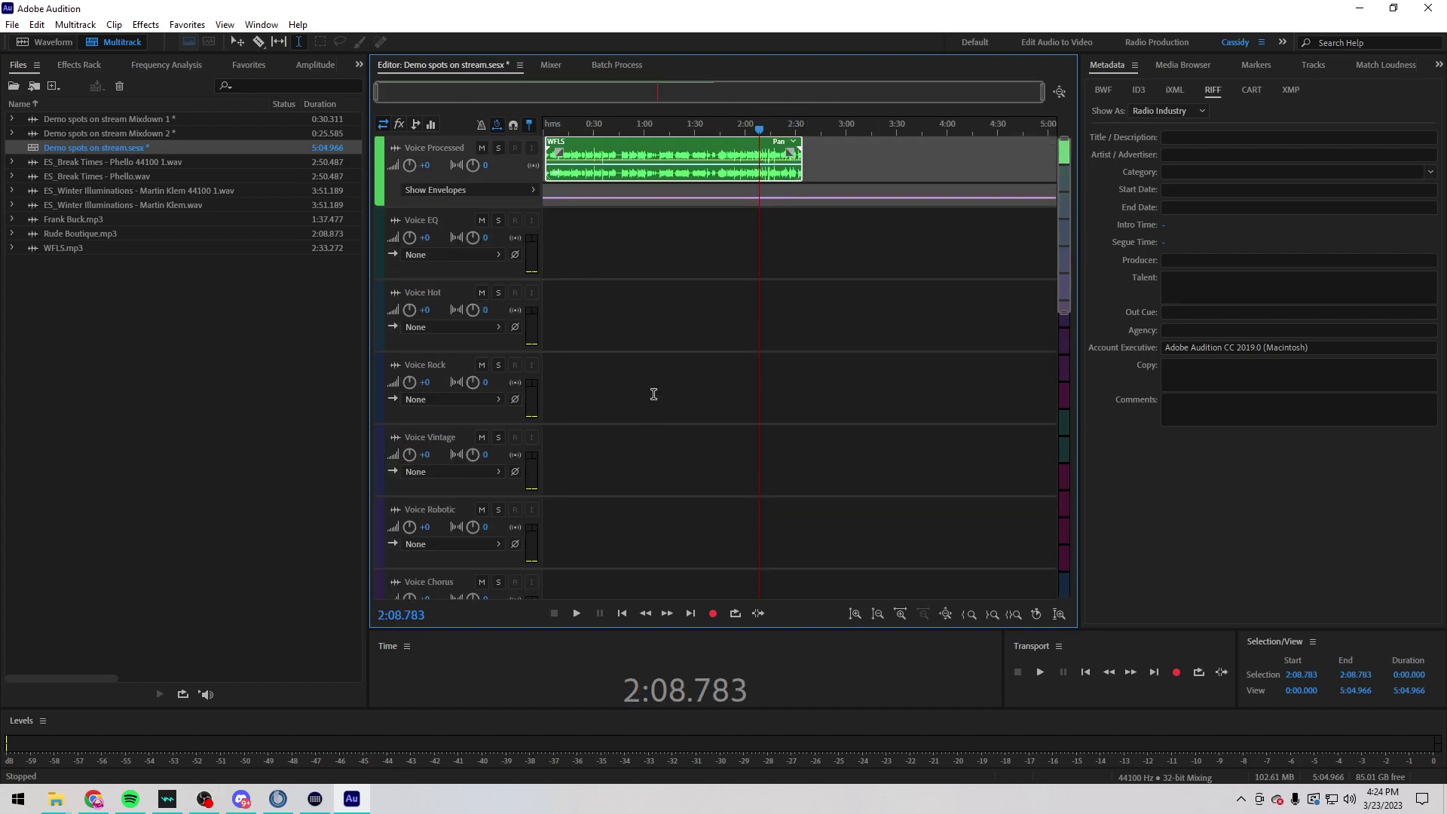
{"action": "scroll", "coordinate": [560, 124], "scroll_direction": "up", "scroll_amount": 7}
{"action": "left_click", "coordinate": [537, 93]}
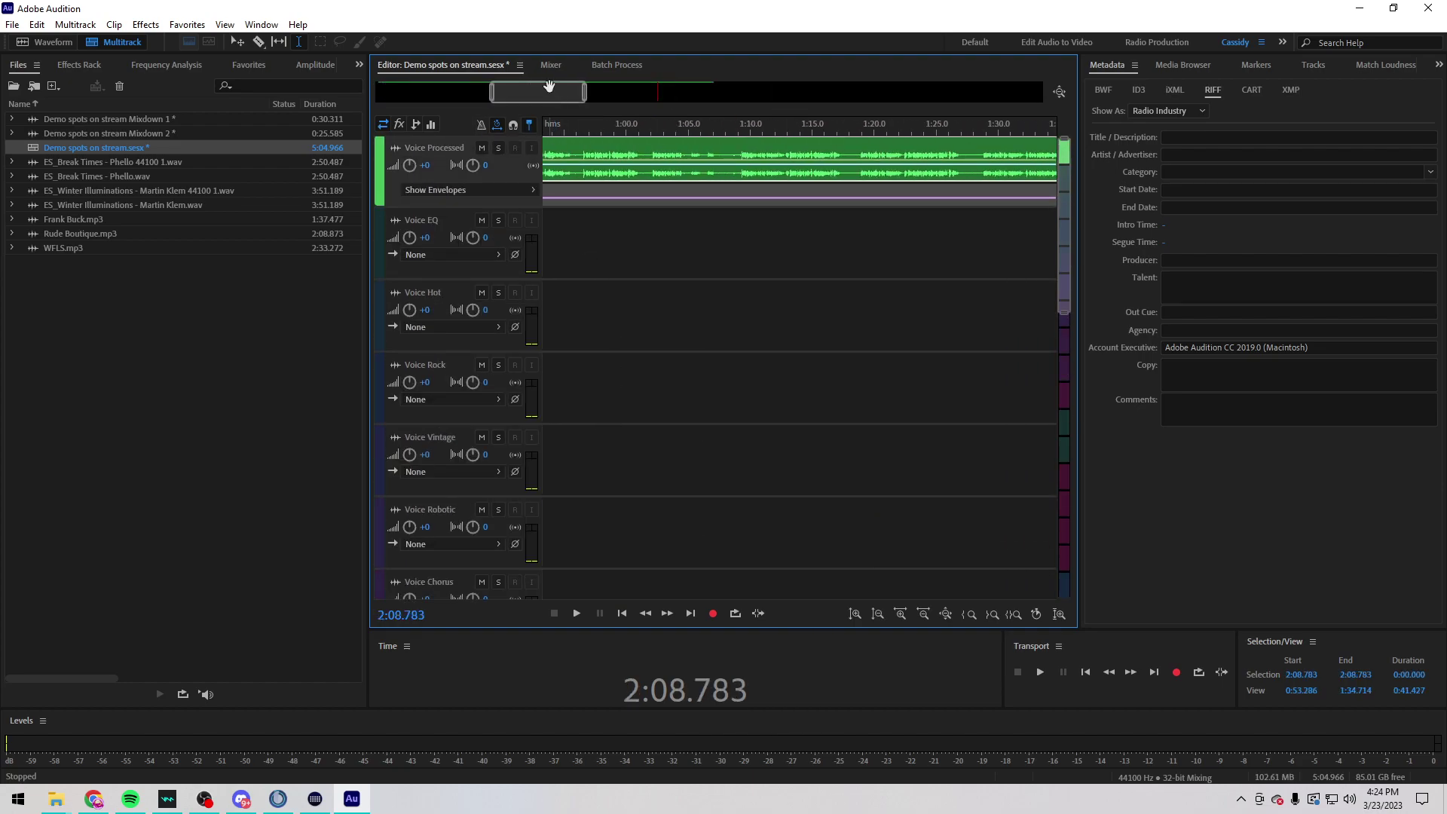
{"action": "left_click_drag", "start_coordinate": [550, 88], "coordinate": [436, 89]}
{"action": "scroll", "coordinate": [551, 135], "scroll_direction": "up", "scroll_amount": 6}
{"action": "left_click_drag", "start_coordinate": [550, 131], "coordinate": [464, 146]}
{"action": "left_click_drag", "start_coordinate": [669, 139], "coordinate": [598, 143]}
Step: Audition the WFLS clip's opening and delete everything before about 0:03.4
{"action": "key", "text": "space"}
{"action": "key", "text": "space"}
{"action": "scroll", "coordinate": [613, 125], "scroll_direction": "down", "scroll_amount": 3}
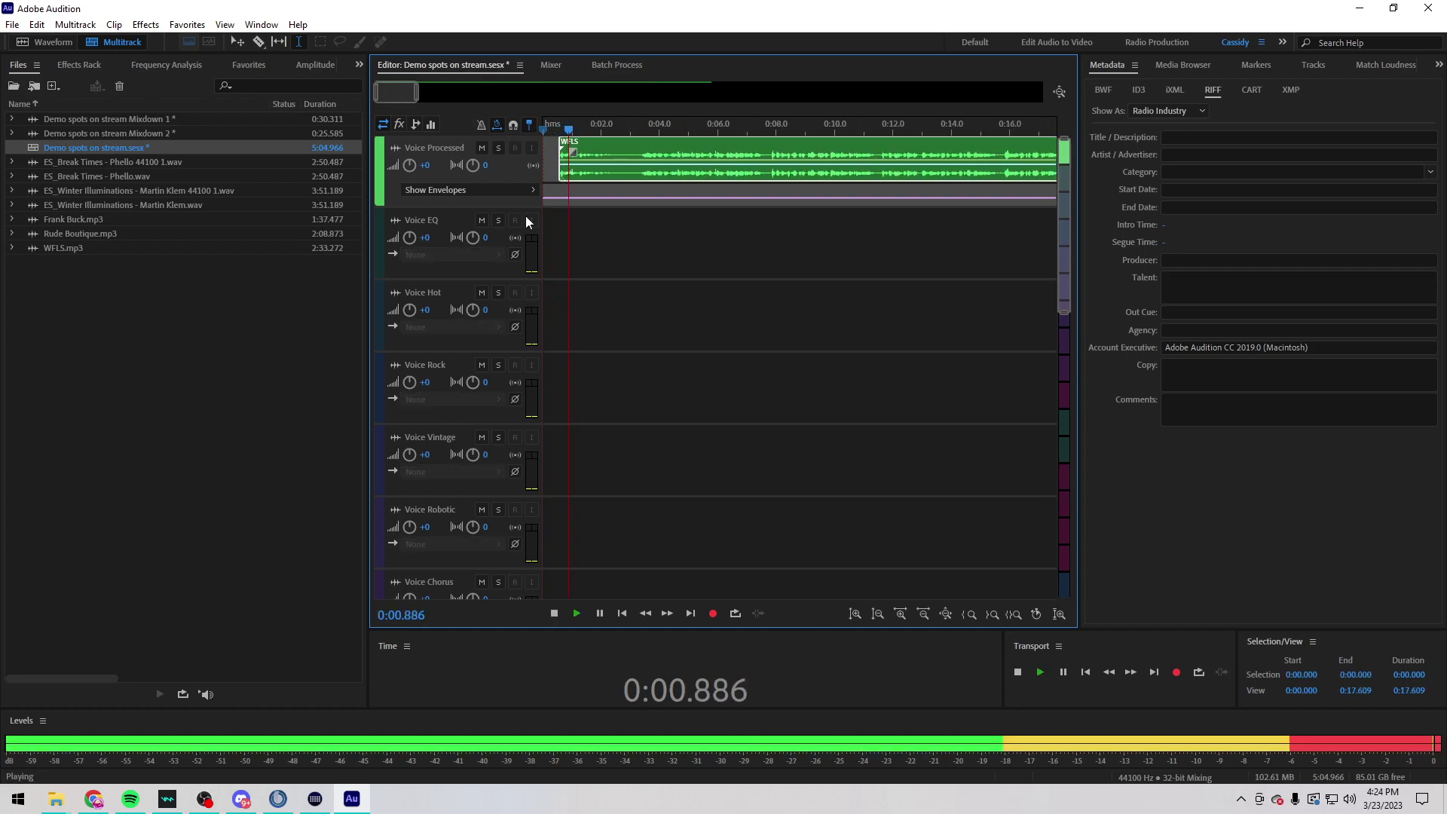
{"action": "scroll", "coordinate": [536, 205], "scroll_direction": "up", "scroll_amount": 4}
{"action": "scroll", "coordinate": [654, 377], "scroll_direction": "up", "scroll_amount": 5}
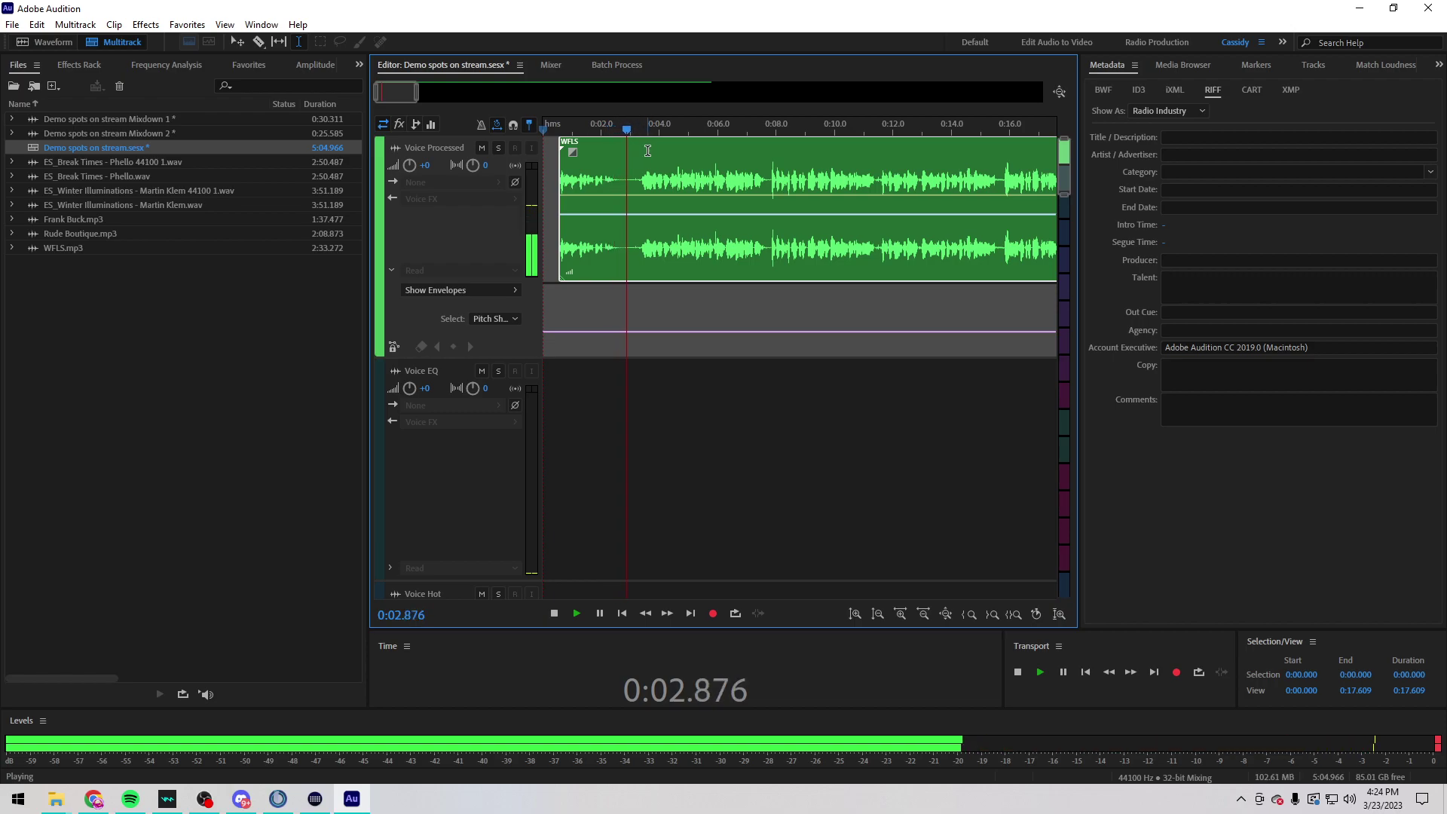
{"action": "scroll", "coordinate": [649, 150], "scroll_direction": "up", "scroll_amount": 3}
{"action": "key", "text": "space"}
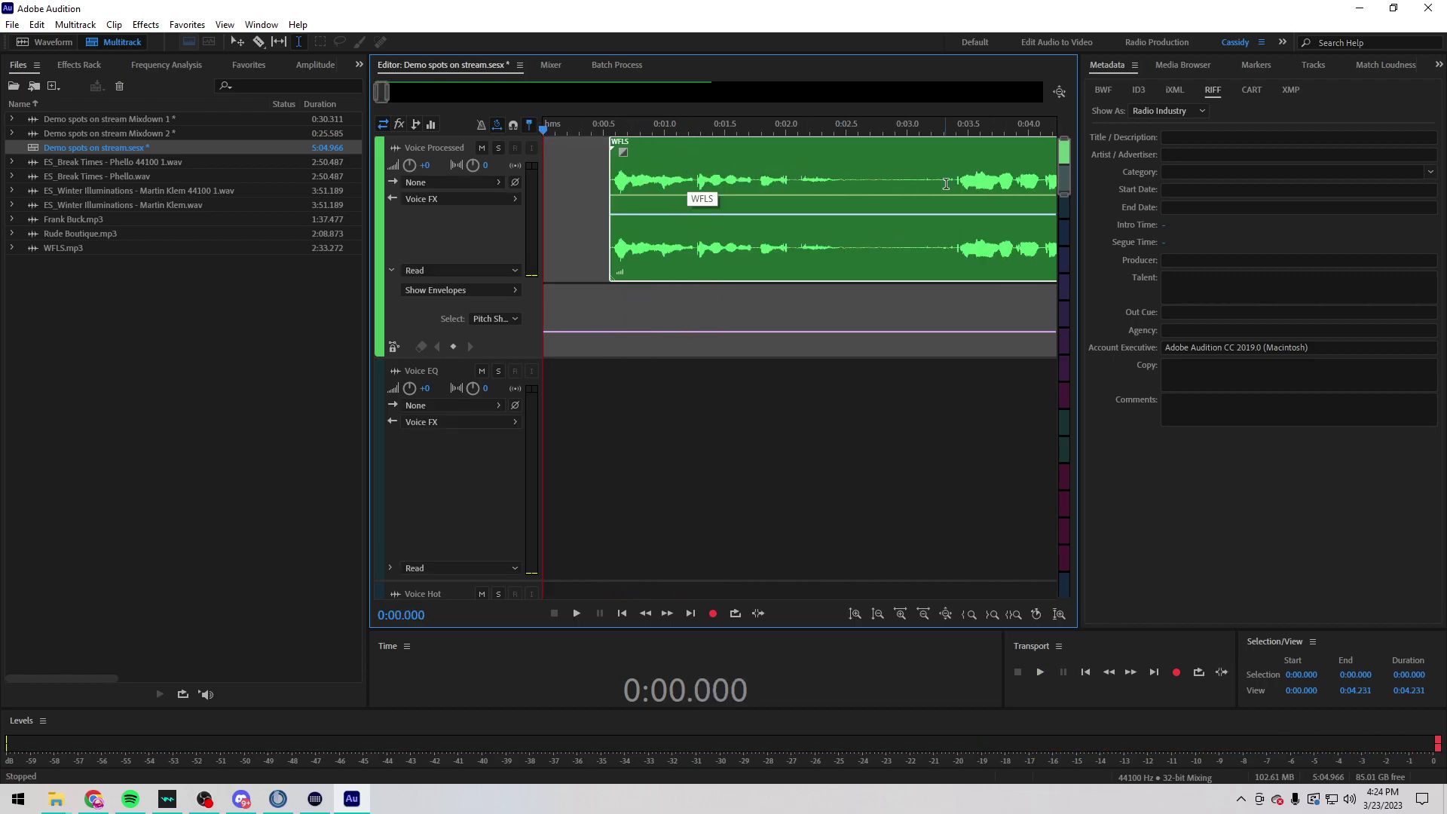
{"action": "left_click_drag", "start_coordinate": [953, 179], "coordinate": [532, 183]}
{"action": "key", "text": "Delete"}
{"action": "left_click", "coordinate": [665, 231]}
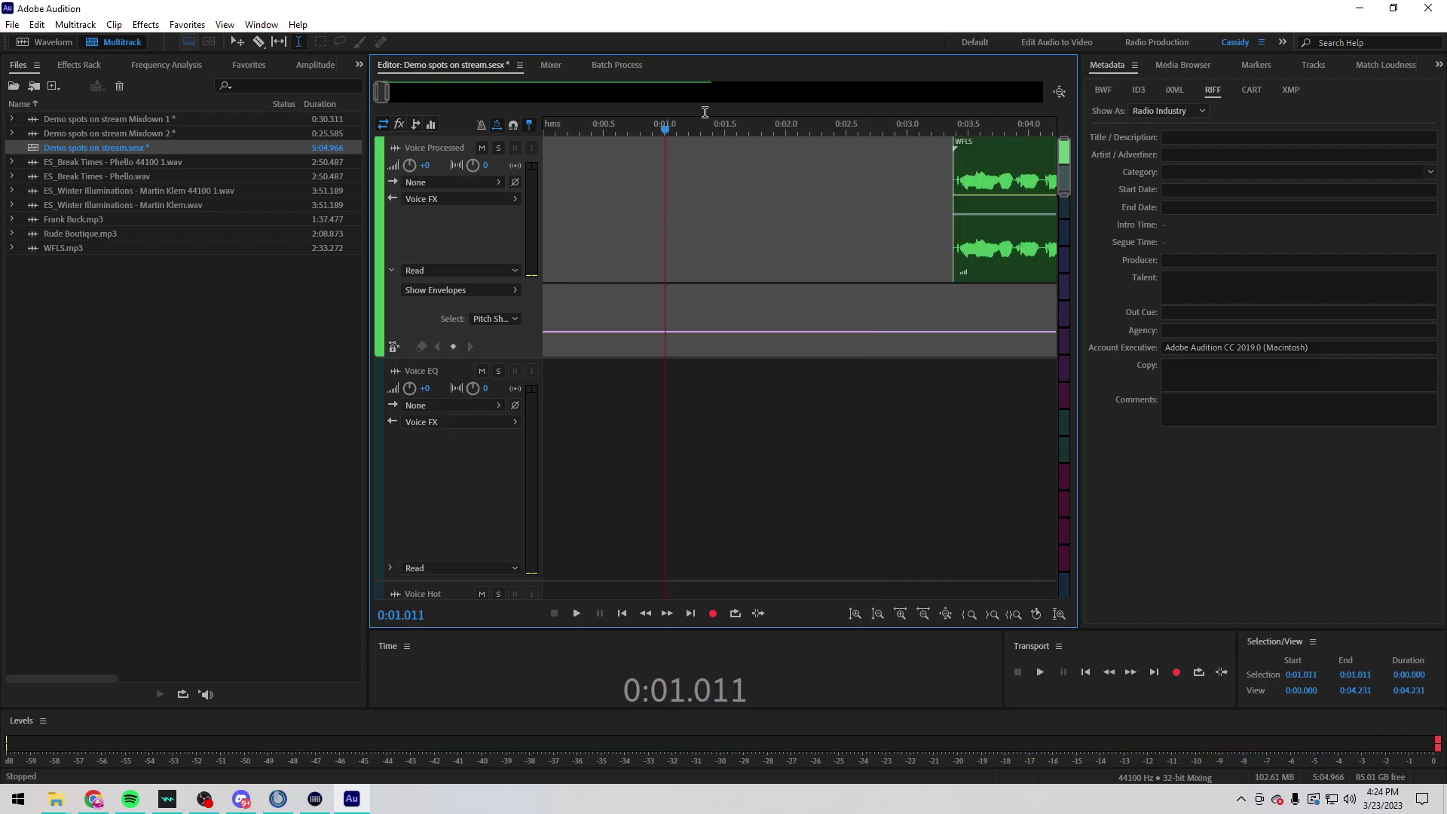
Step: Reposition the WFLS clip, audition it near 2:29, and cut out the section from about 2:29.45 to 2:29.69
{"action": "scroll", "coordinate": [701, 130], "scroll_direction": "down", "scroll_amount": 4}
{"action": "scroll", "coordinate": [699, 134], "scroll_direction": "down", "scroll_amount": 4}
{"action": "left_click_drag", "start_coordinate": [758, 148], "coordinate": [745, 177]}
{"action": "left_click", "coordinate": [882, 131]}
{"action": "key", "text": "space"}
{"action": "scroll", "coordinate": [883, 134], "scroll_direction": "up", "scroll_amount": 8}
{"action": "scroll", "coordinate": [799, 133], "scroll_direction": "up", "scroll_amount": 4}
{"action": "key", "text": "space"}
{"action": "key", "text": "Delete"}
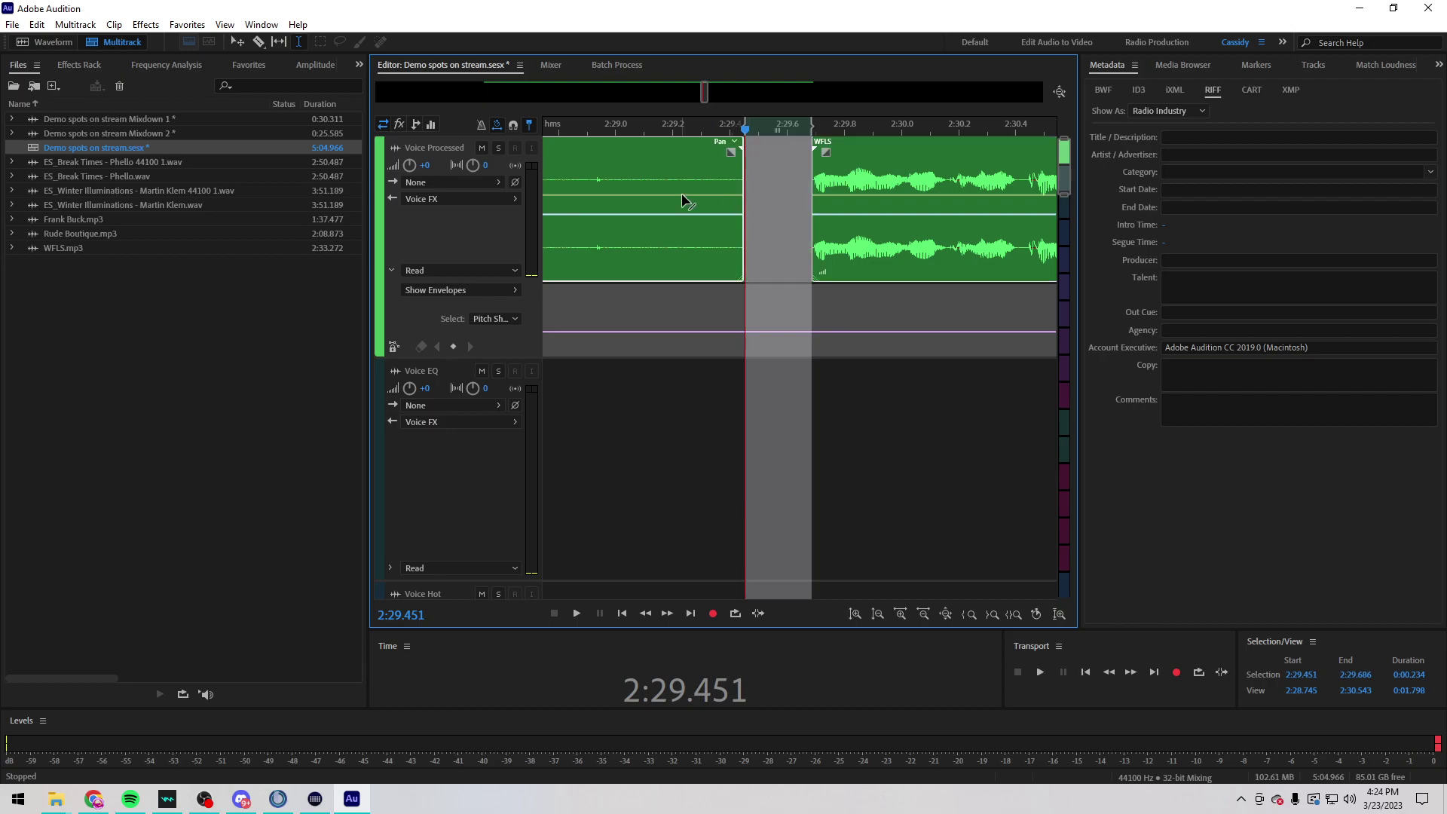
Step: Delete the WFLS piece that precedes the cut at about 2:29.5
{"action": "key", "text": "Delete"}
{"action": "key", "text": "ctrl+z"}
{"action": "left_click", "coordinate": [797, 183]}
{"action": "left_click", "coordinate": [915, 420]}
{"action": "left_click", "coordinate": [724, 226]}
{"action": "key", "text": "Delete"}
Step: Move the remaining WFLS voice clip to begin at about 0:00.4 and audition it
{"action": "scroll", "coordinate": [842, 123], "scroll_direction": "down", "scroll_amount": 11}
{"action": "left_click_drag", "start_coordinate": [849, 141], "coordinate": [461, 134]}
{"action": "key", "text": "space"}
{"action": "left_click", "coordinate": [606, 127]}
{"action": "scroll", "coordinate": [620, 130], "scroll_direction": "down", "scroll_amount": 5}
{"action": "scroll", "coordinate": [548, 119], "scroll_direction": "up", "scroll_amount": 6}
{"action": "scroll", "coordinate": [546, 121], "scroll_direction": "up", "scroll_amount": 2}
{"action": "scroll", "coordinate": [573, 124], "scroll_direction": "up", "scroll_amount": 2}
{"action": "scroll", "coordinate": [547, 125], "scroll_direction": "down", "scroll_amount": 3}
{"action": "key", "text": "space"}
{"action": "left_click_drag", "start_coordinate": [621, 149], "coordinate": [629, 149]}
Step: Switch to Epidemic Sound in the browser, return to the genre overview, and open the 1980s Rock genre
{"action": "mouse_move", "coordinate": [93, 799]}
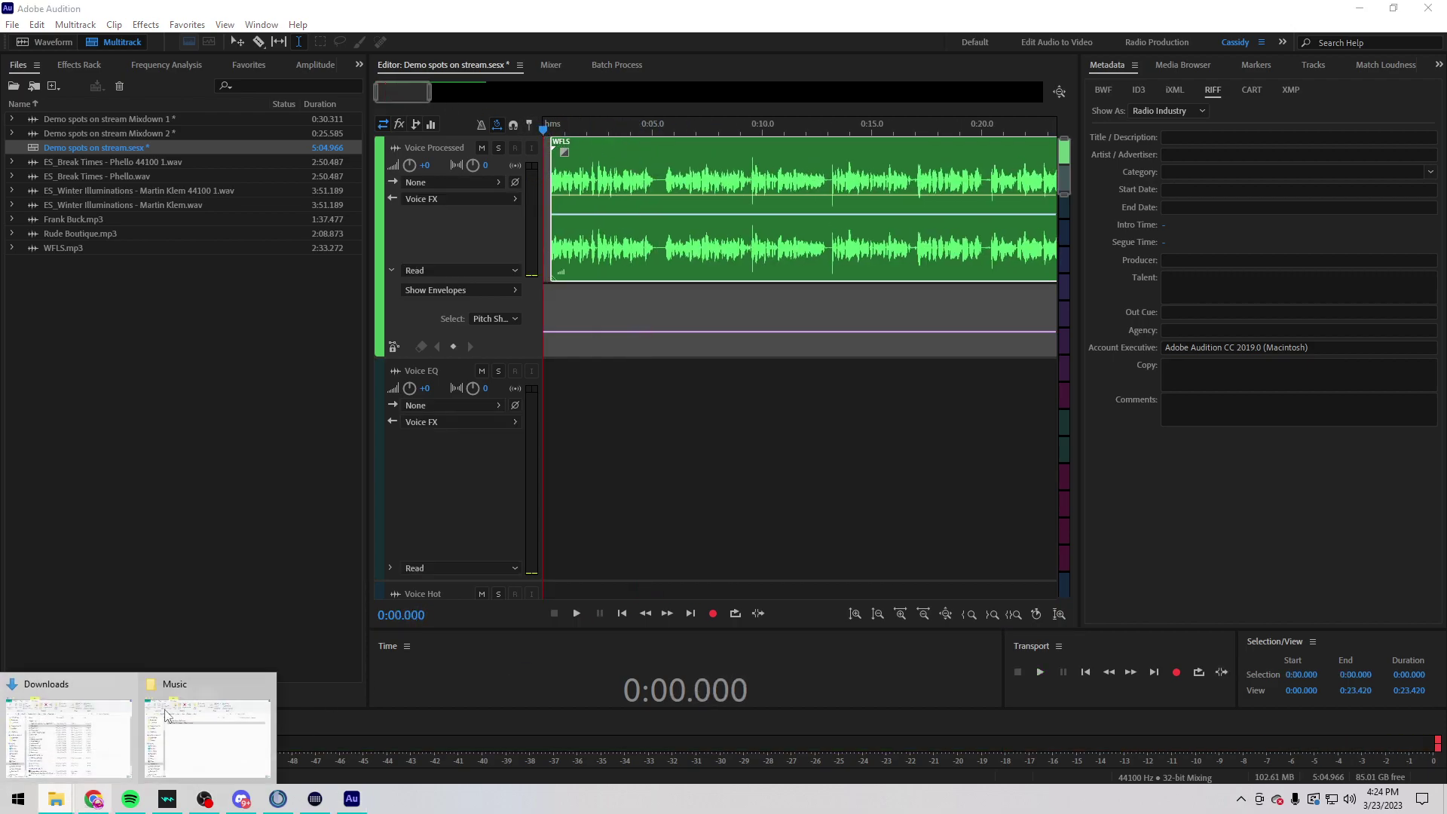
{"action": "left_click", "coordinate": [112, 682]}
{"action": "scroll", "coordinate": [532, 273], "scroll_direction": "up", "scroll_amount": 10}
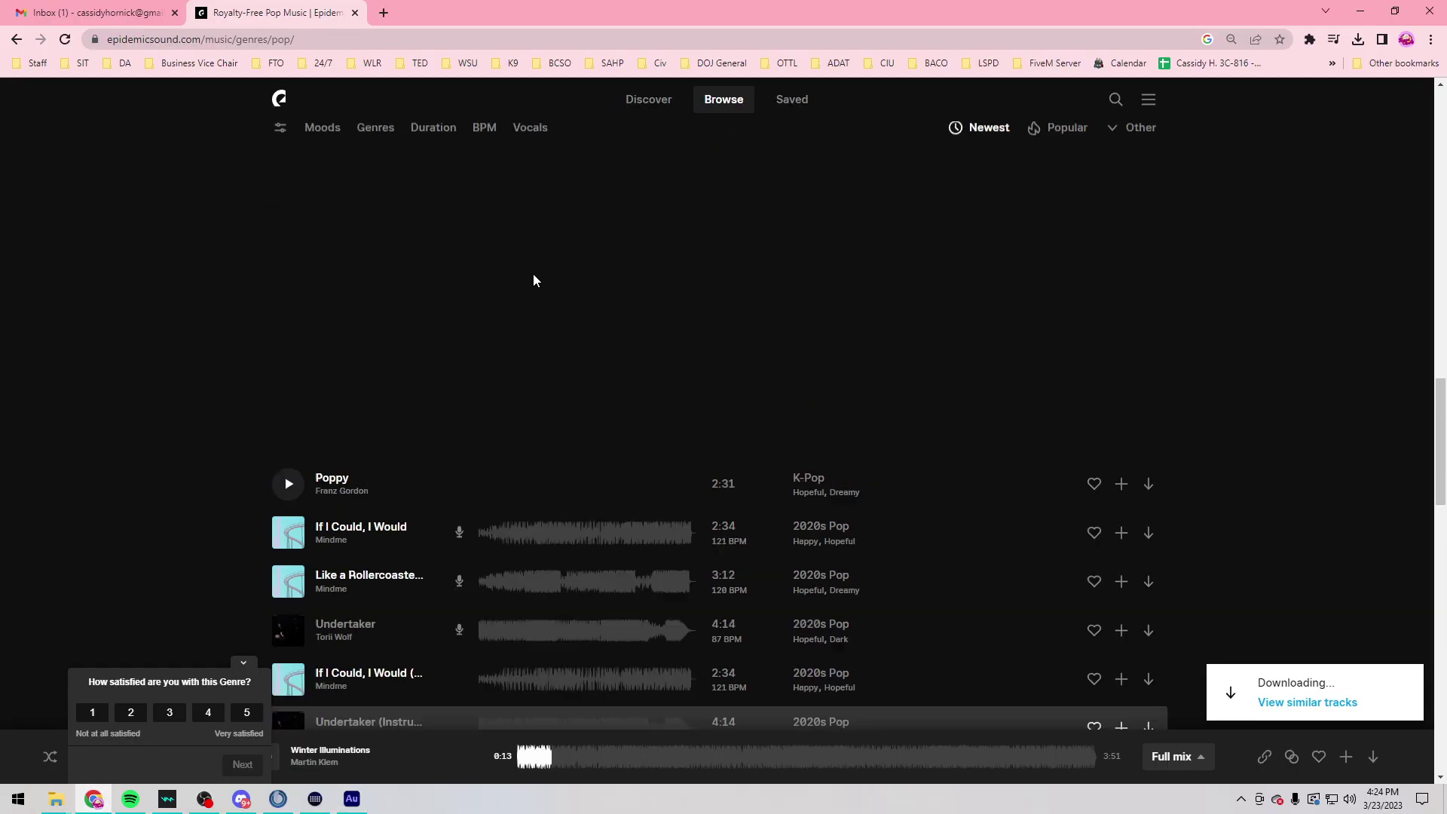
{"action": "left_click", "coordinate": [15, 40]}
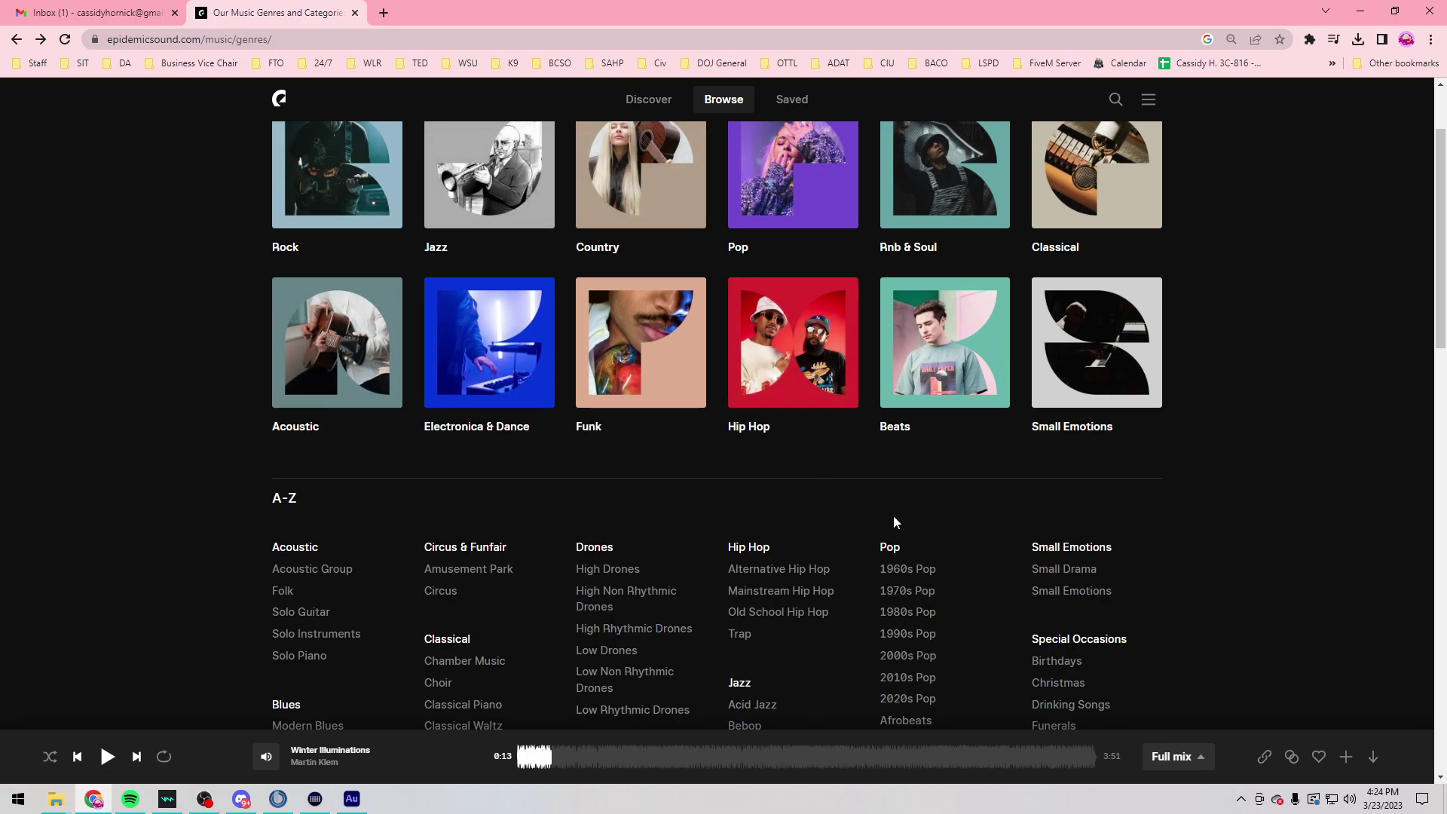
{"action": "scroll", "coordinate": [873, 361], "scroll_direction": "up", "scroll_amount": 2}
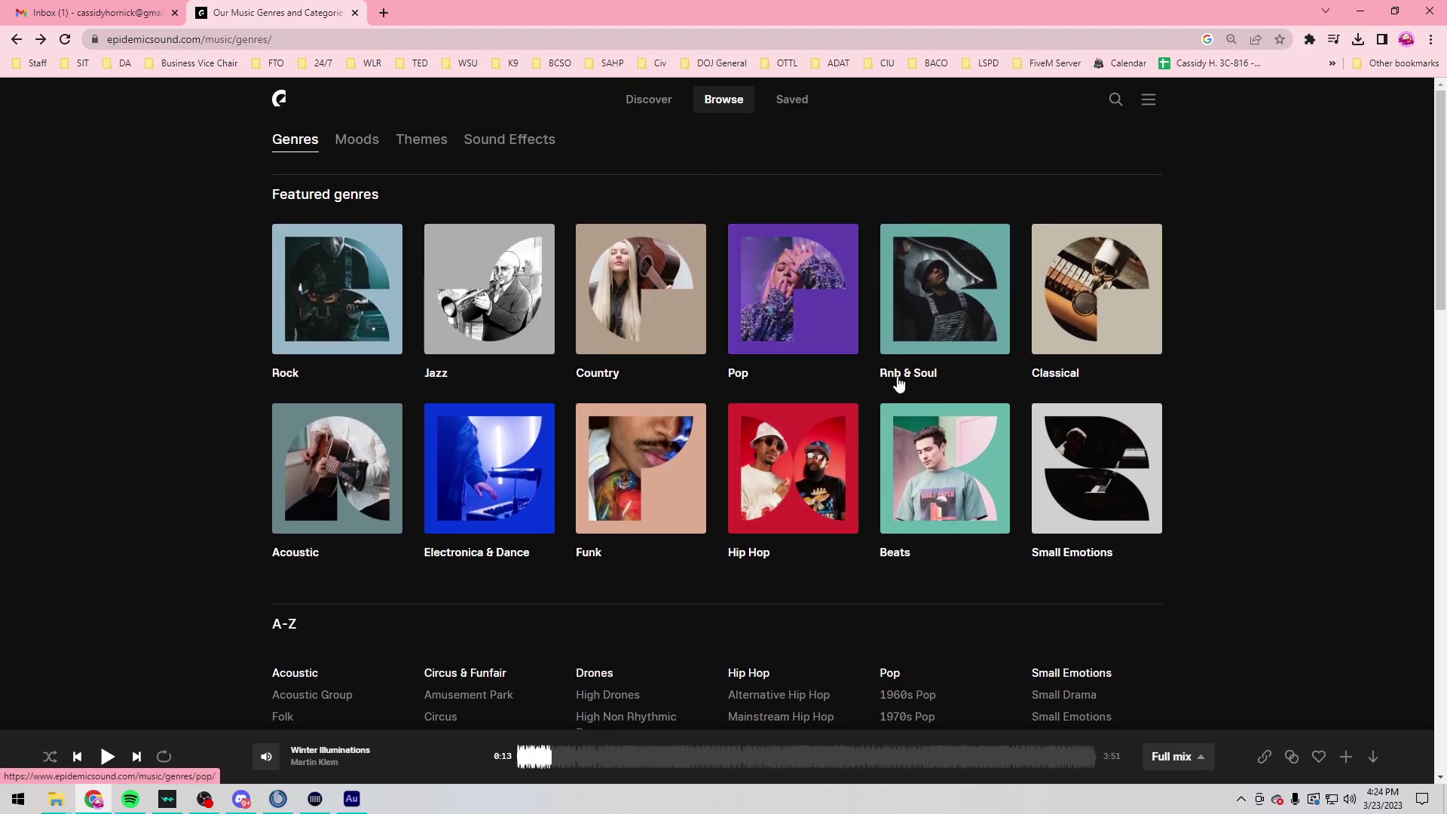
{"action": "scroll", "coordinate": [519, 321], "scroll_direction": "down", "scroll_amount": 6}
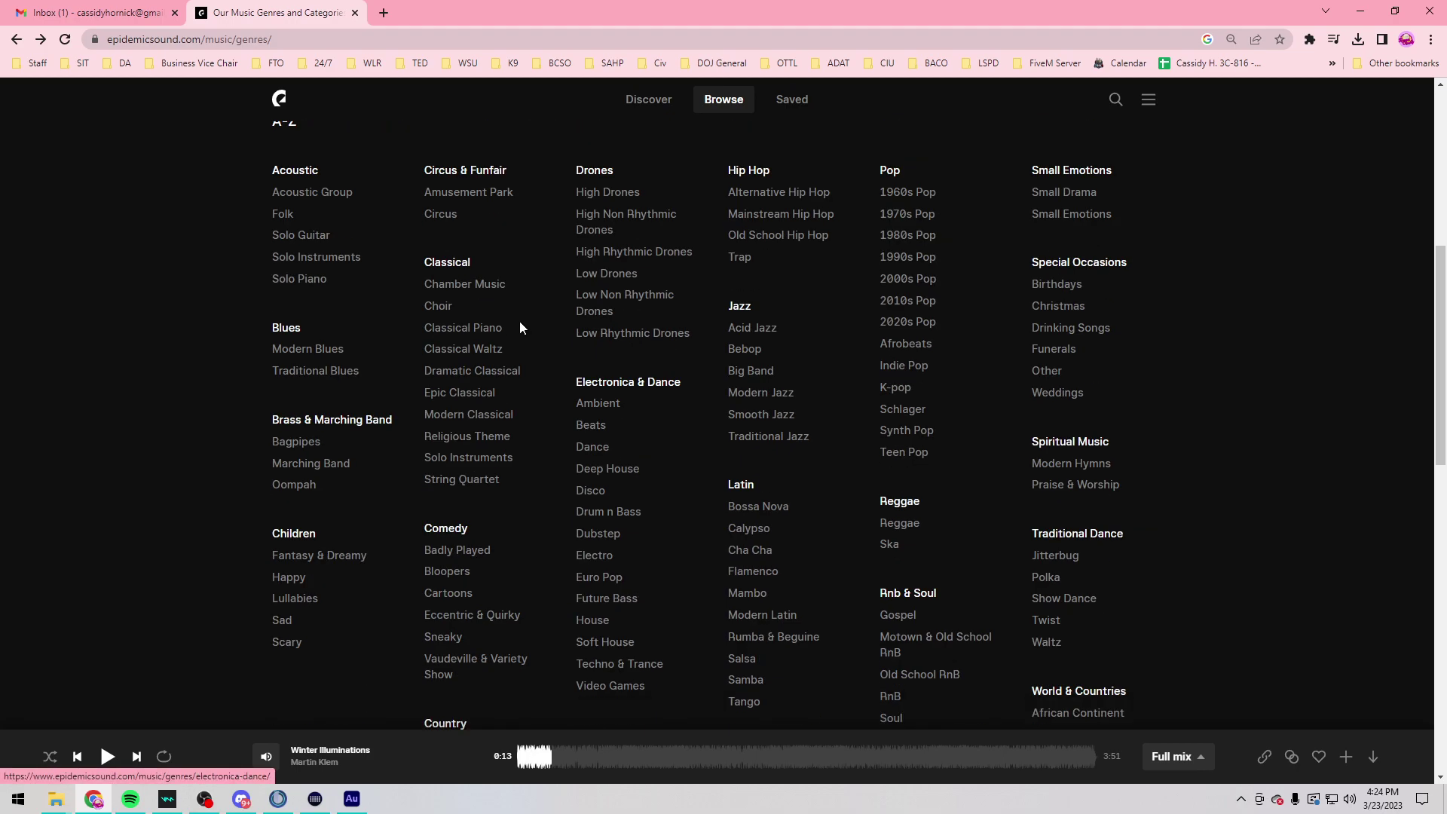
{"action": "scroll", "coordinate": [520, 321], "scroll_direction": "up", "scroll_amount": 6}
{"action": "scroll", "coordinate": [520, 322], "scroll_direction": "down", "scroll_amount": 6}
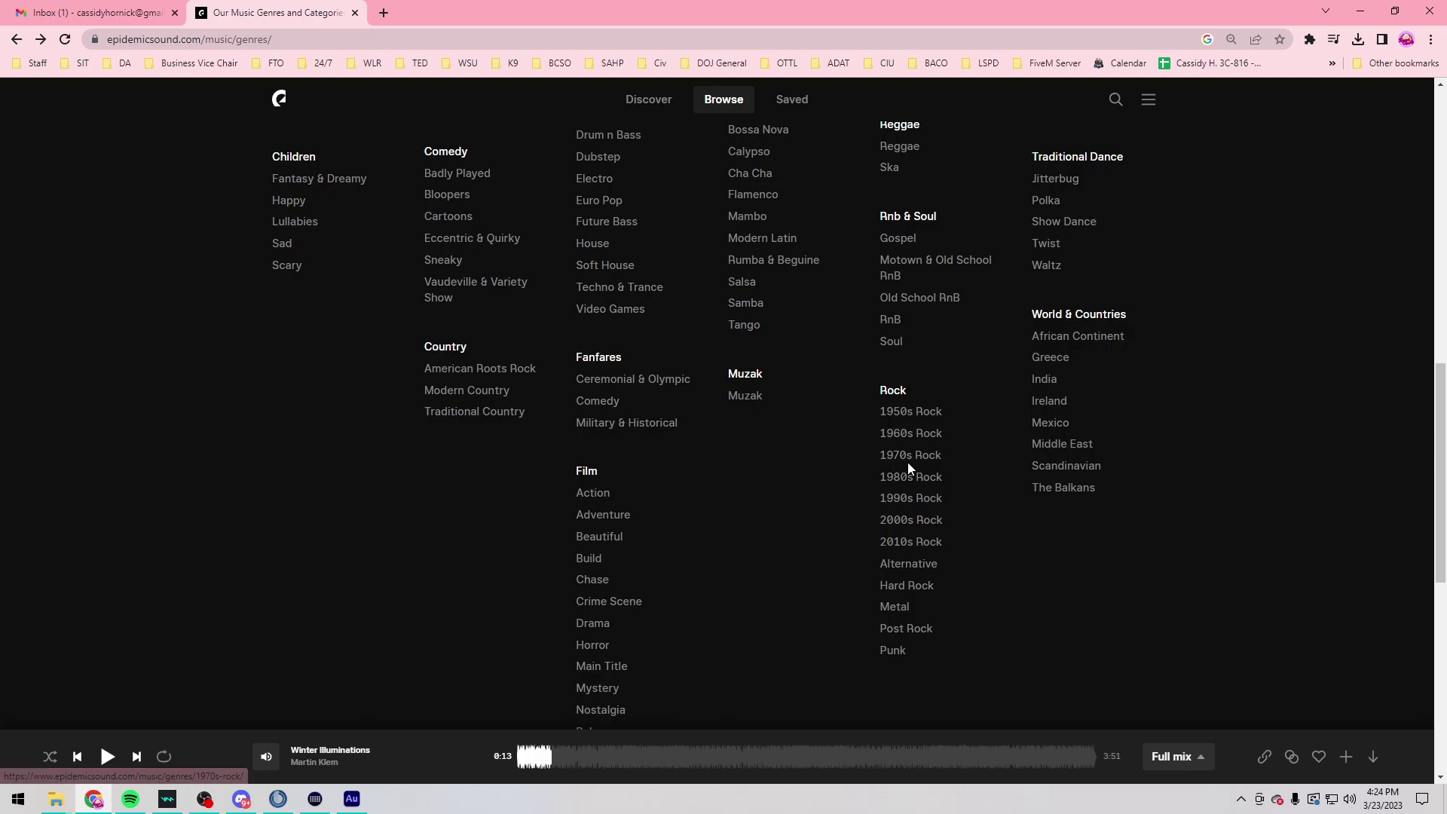
{"action": "left_click", "coordinate": [909, 465]}
Step: Preview the 1980s Rock tracks Caroline, Hollywood Nights, Master of the Hurricane and Ranger in the Night
{"action": "scroll", "coordinate": [966, 405], "scroll_direction": "down", "scroll_amount": 8}
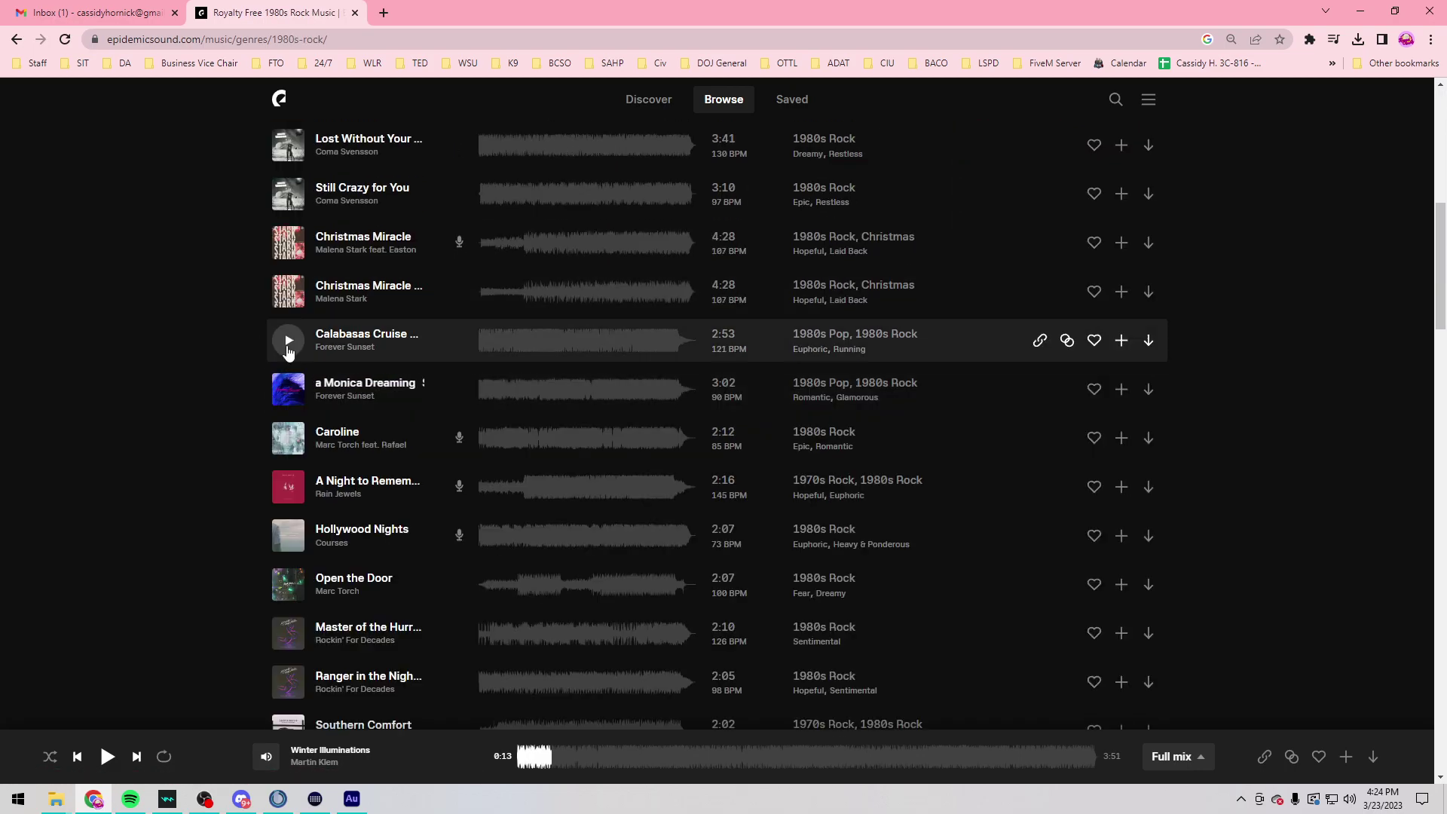
{"action": "left_click", "coordinate": [290, 441]}
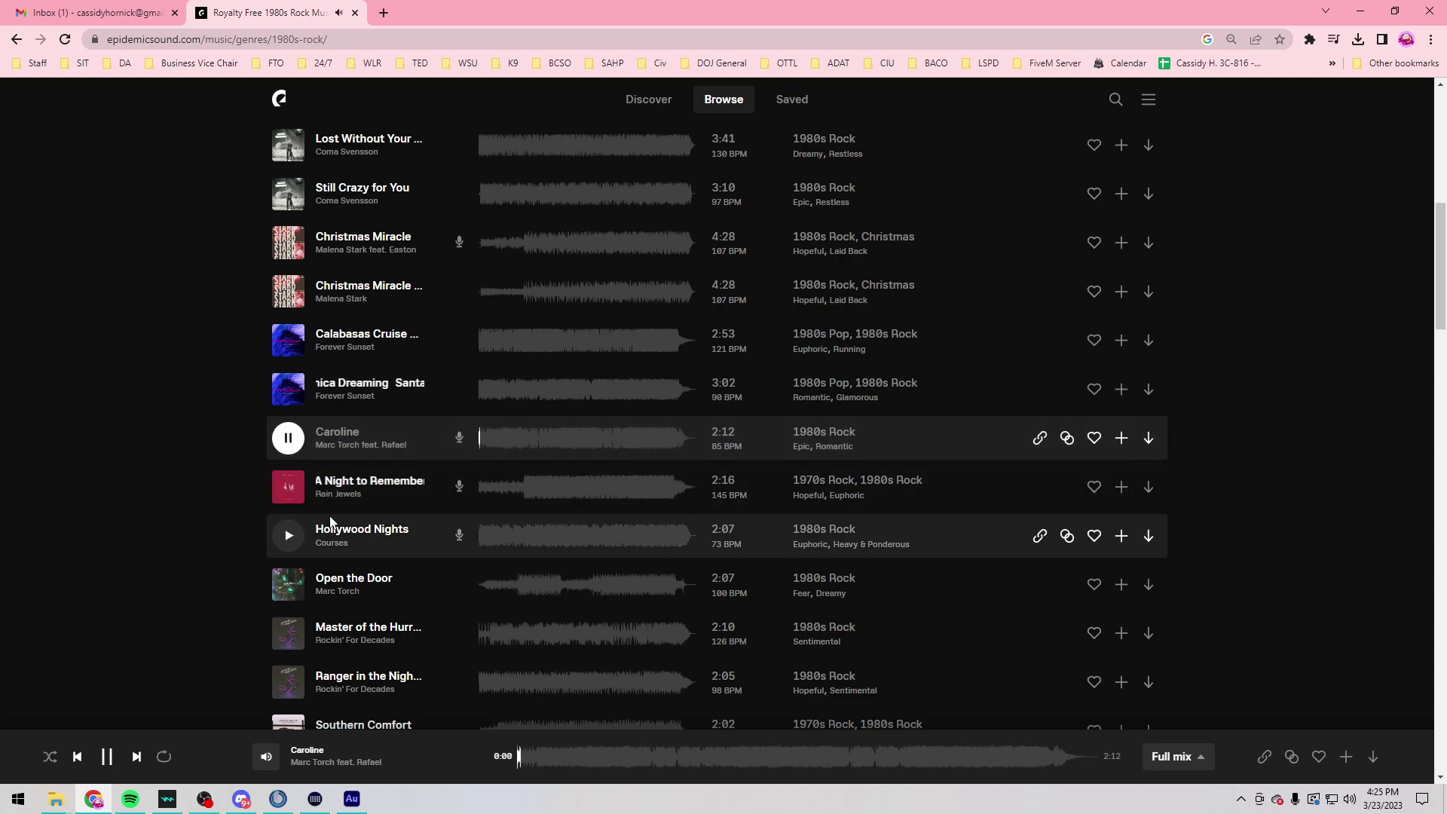
{"action": "left_click", "coordinate": [289, 535]}
{"action": "scroll", "coordinate": [662, 339], "scroll_direction": "down", "scroll_amount": 3}
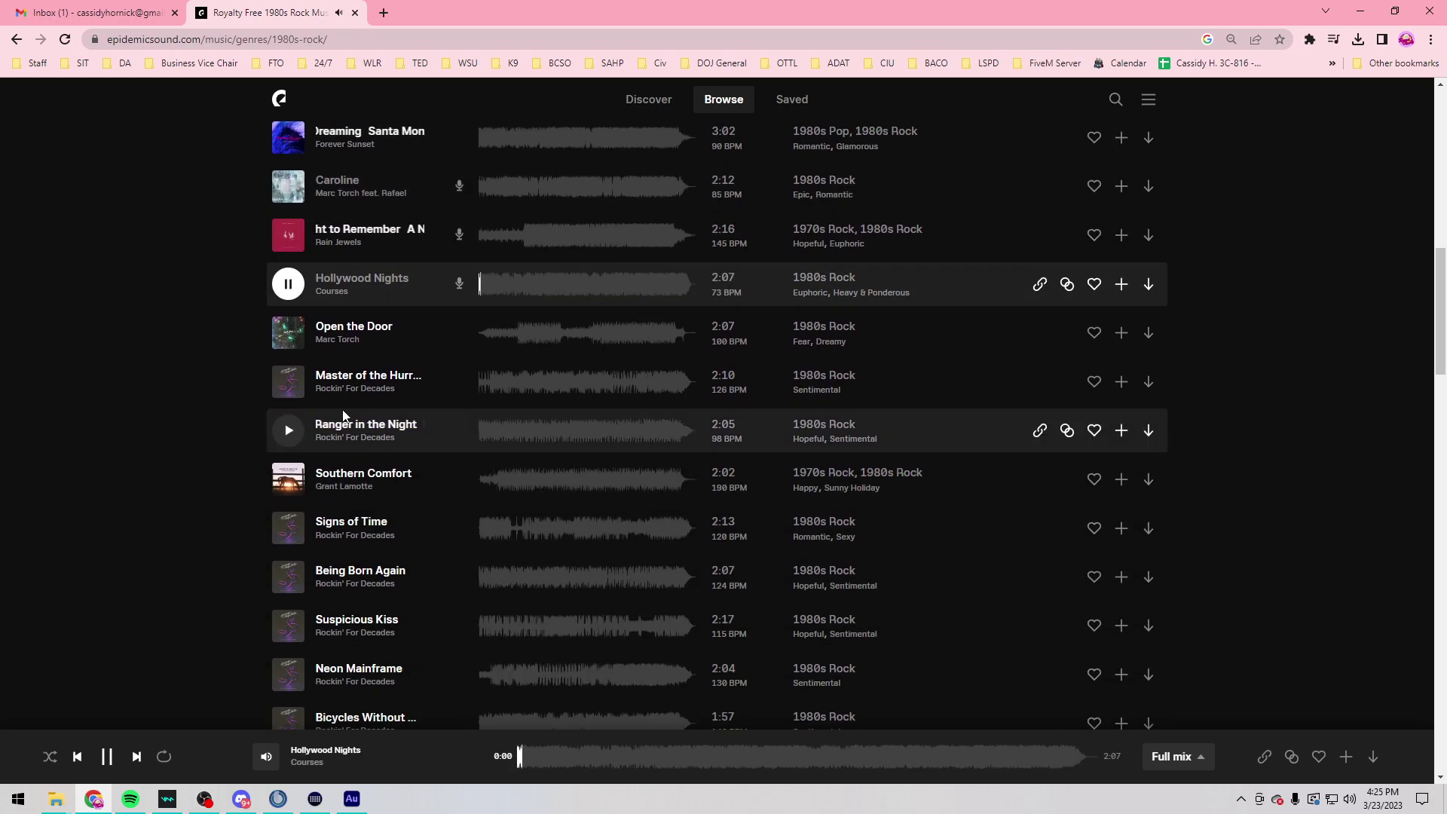
{"action": "left_click", "coordinate": [289, 381]}
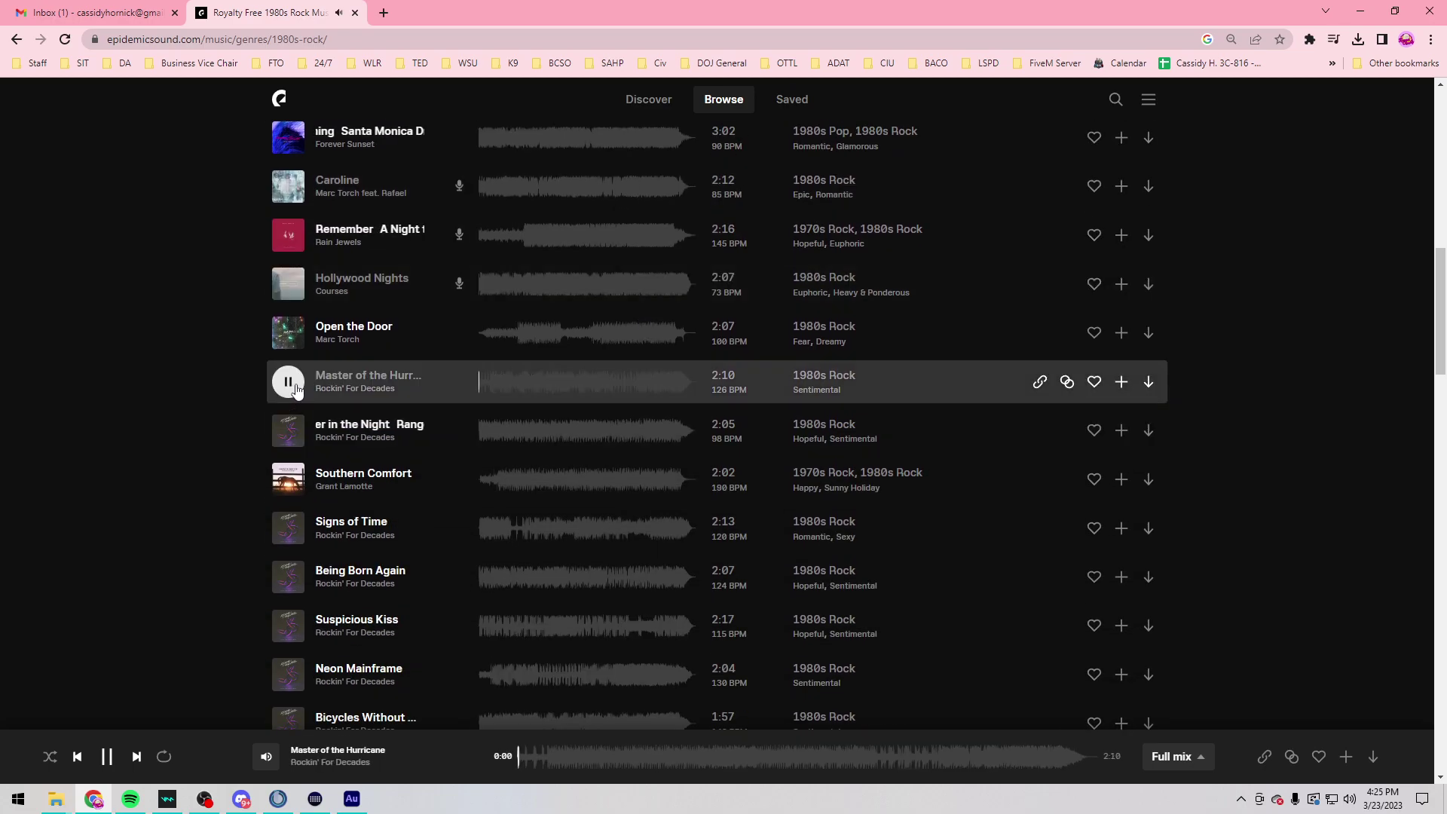
{"action": "left_click", "coordinate": [300, 427]}
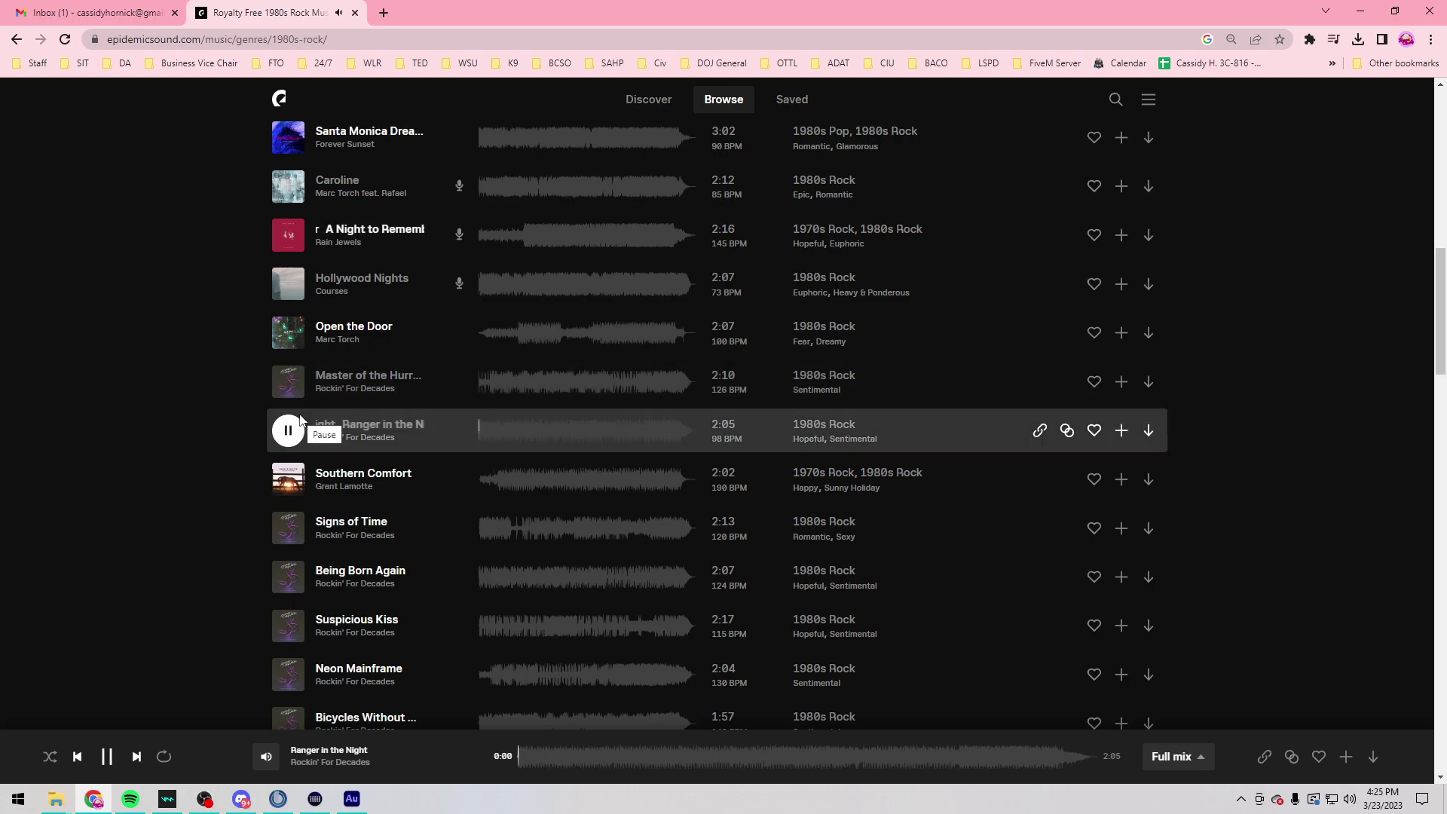
Step: Preview Signs of Time, skipping ahead to listen to its quieter break and a later section near 0:59
{"action": "left_click", "coordinate": [292, 525]}
{"action": "scroll", "coordinate": [386, 503], "scroll_direction": "down", "scroll_amount": 2}
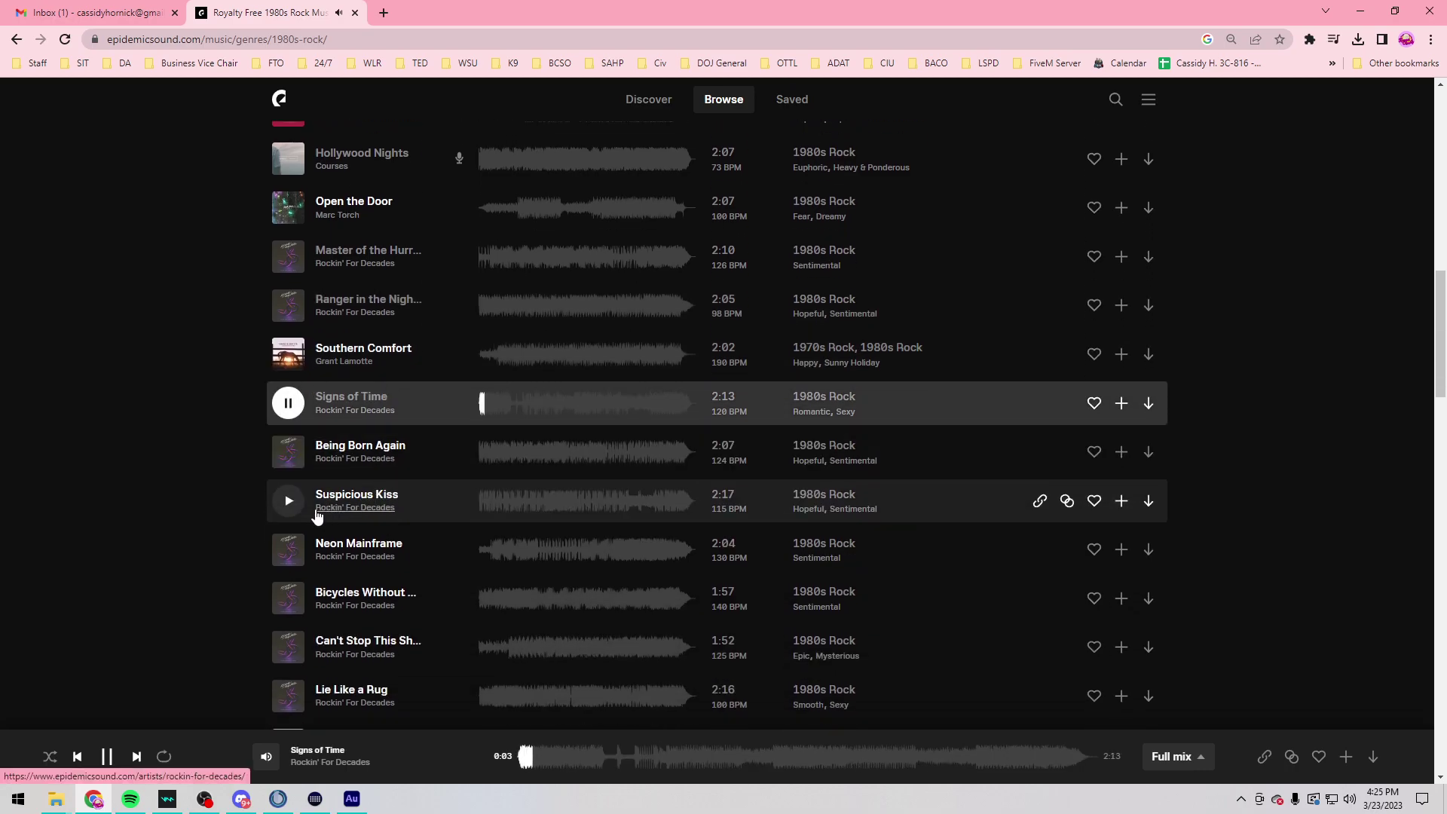
{"action": "left_click", "coordinate": [599, 767]}
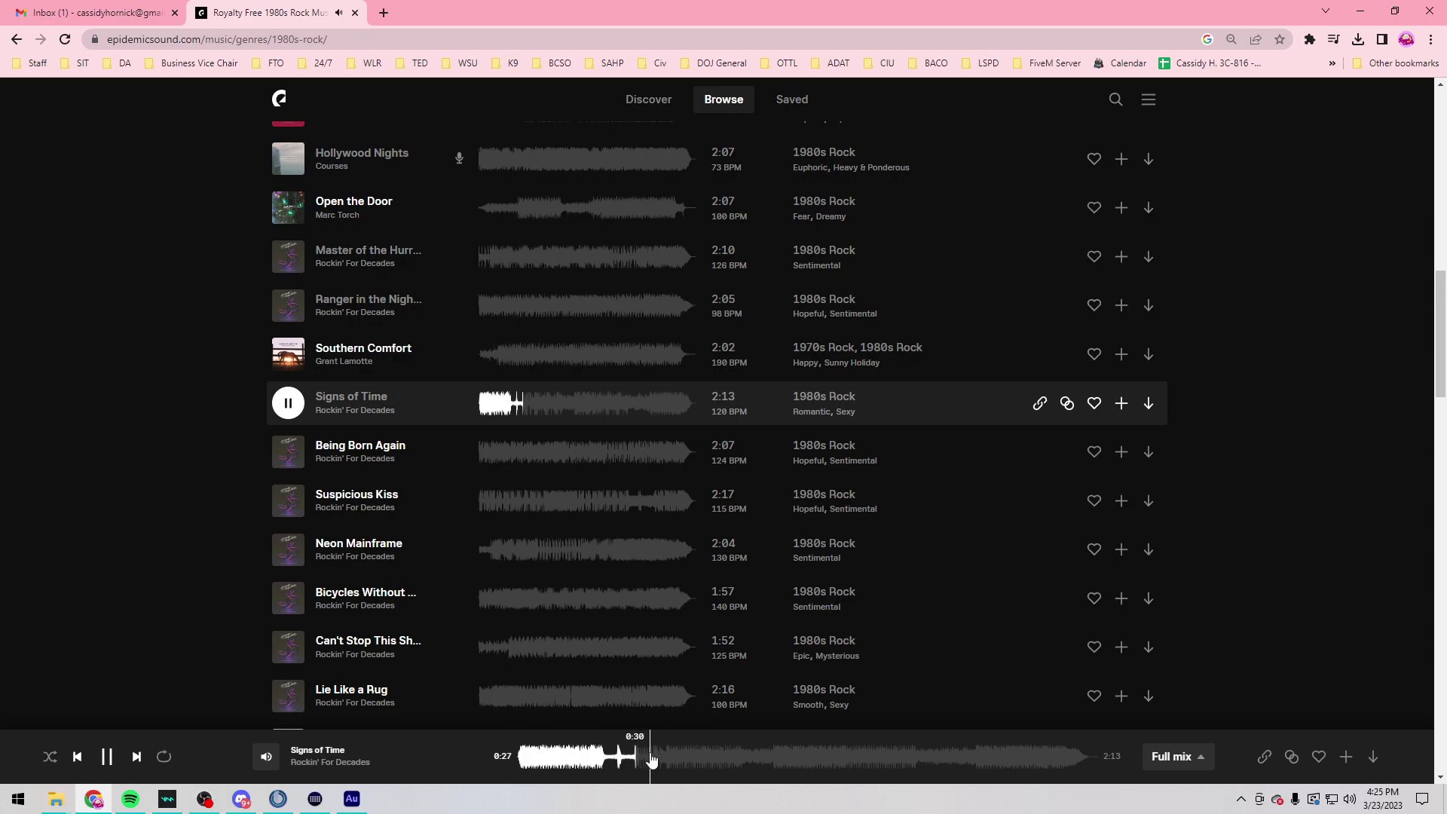
{"action": "left_click", "coordinate": [772, 767]}
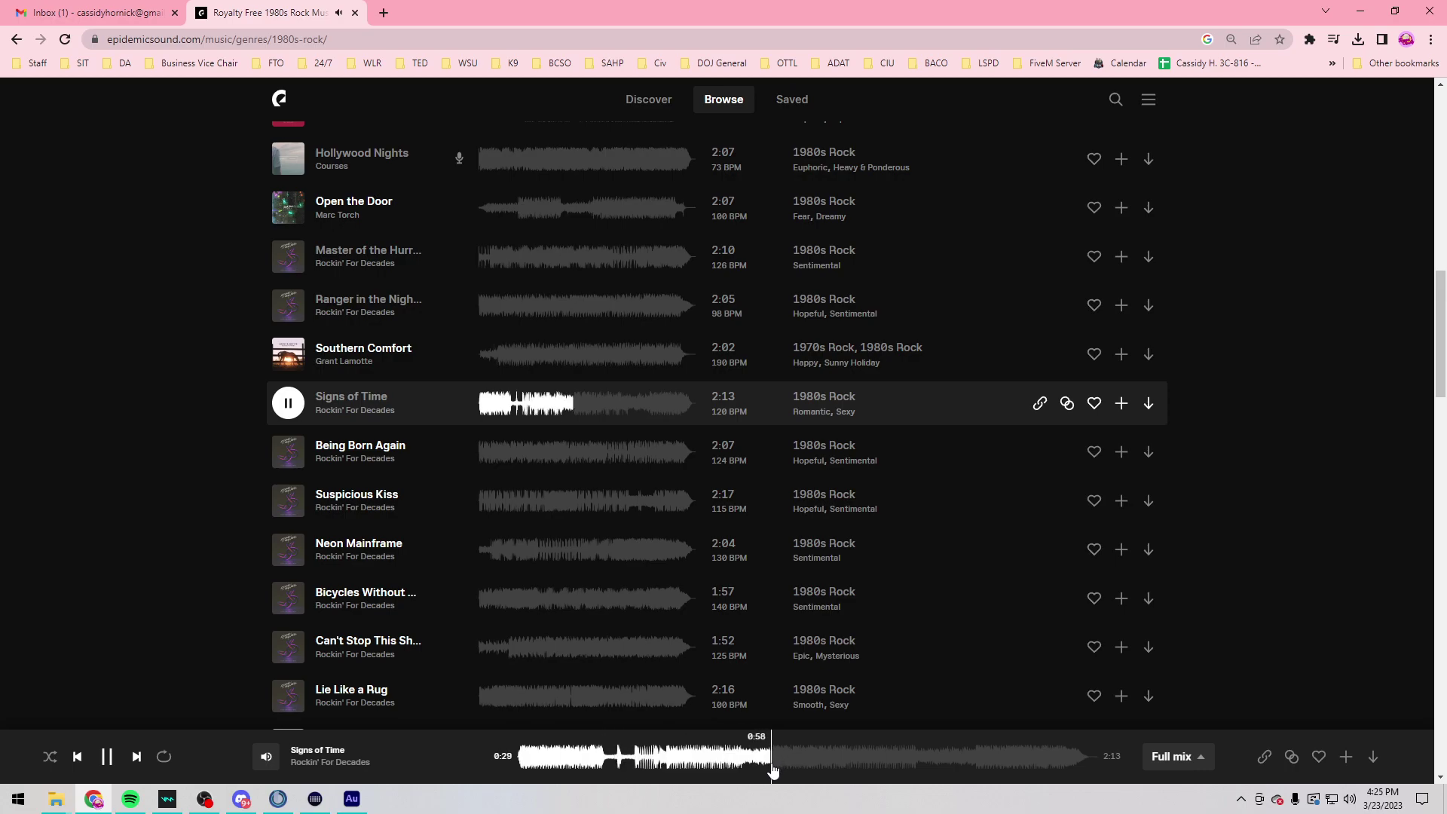
Step: Preview Being Born Again, Suspicious Kiss, Neon Mainframe, Bicycles Without Wheels and Lie Like a Rug
{"action": "left_click", "coordinate": [291, 454]}
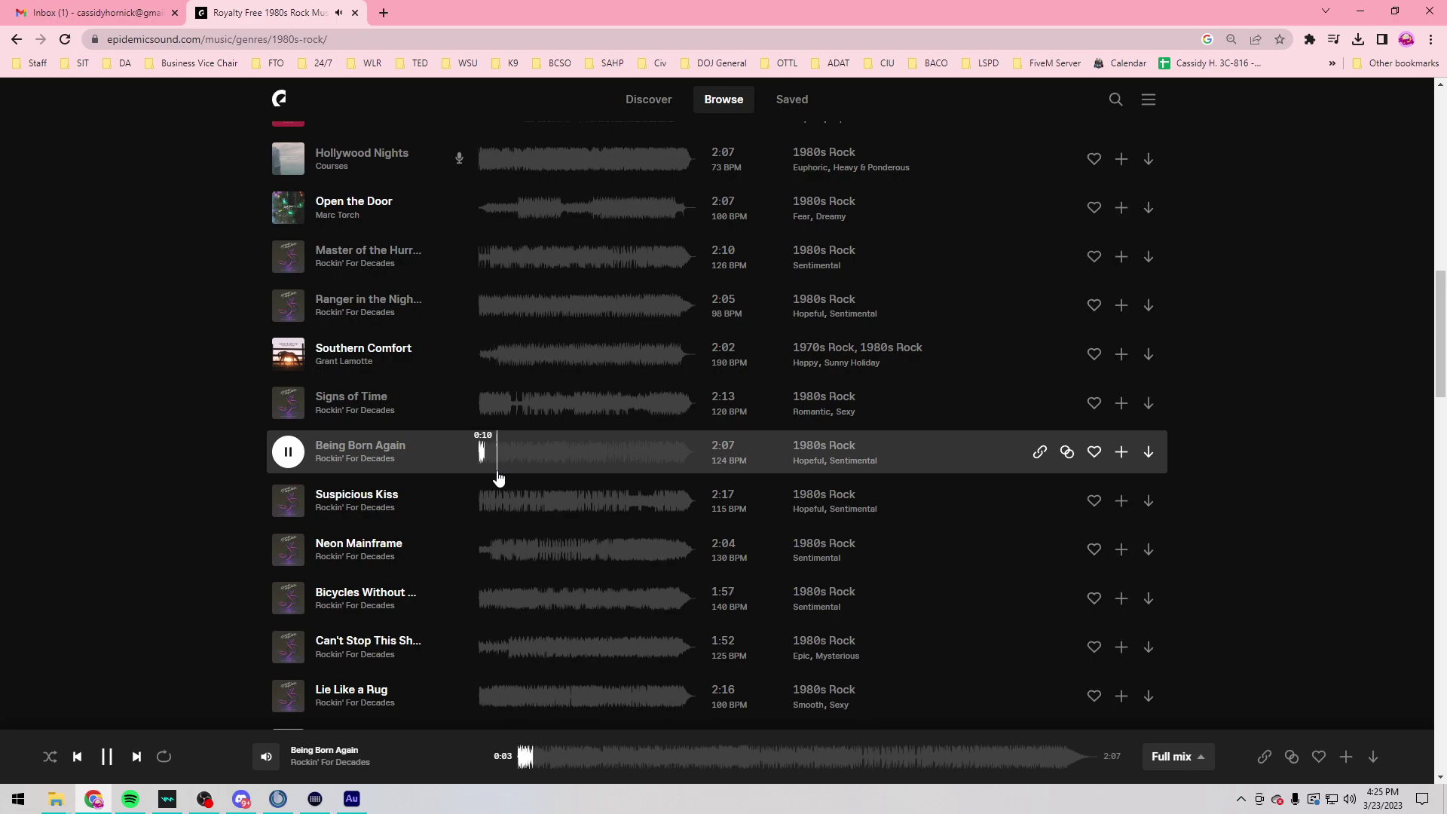
{"action": "left_click", "coordinate": [288, 501]}
{"action": "scroll", "coordinate": [304, 500], "scroll_direction": "down", "scroll_amount": 2}
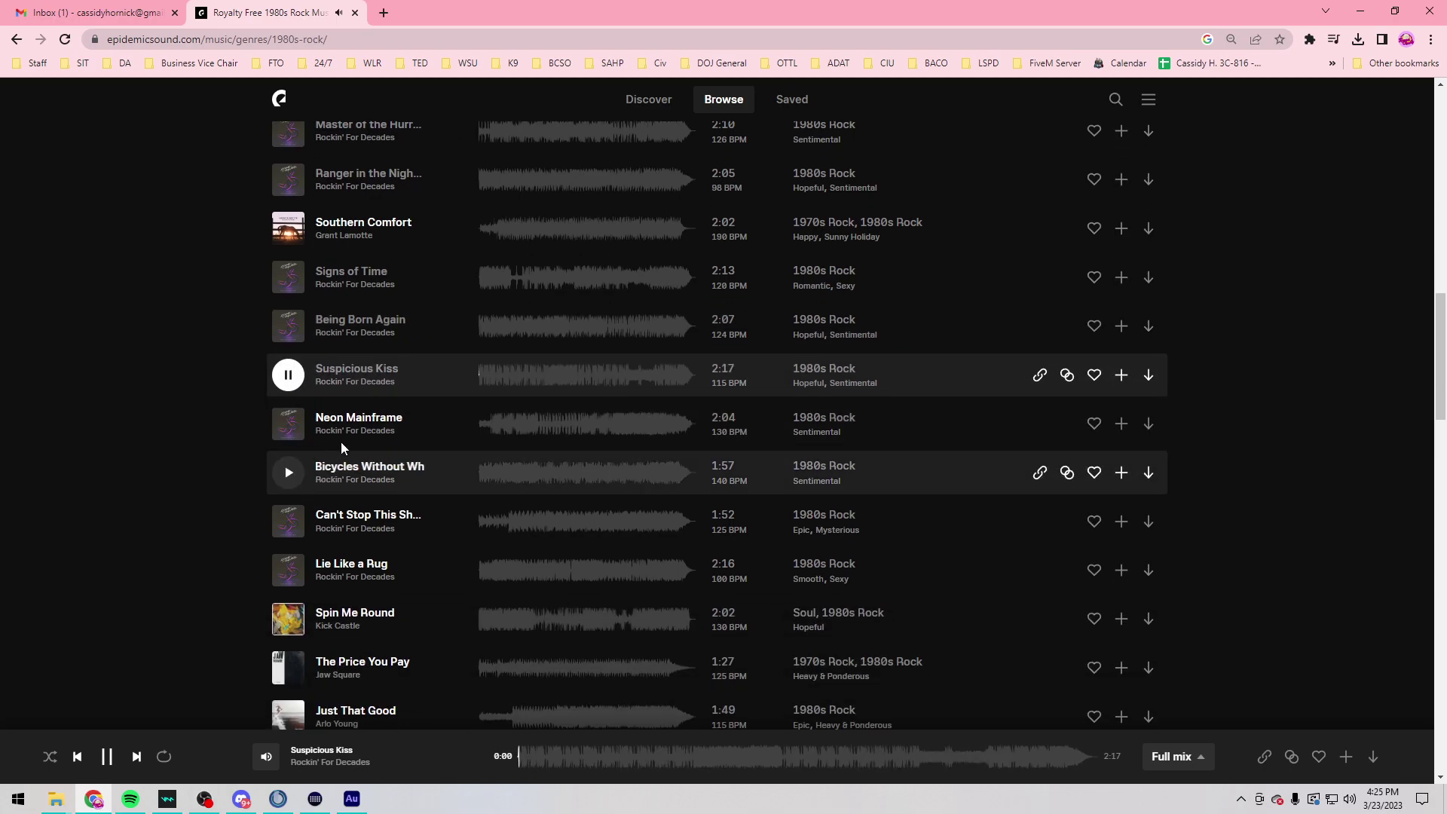
{"action": "left_click", "coordinate": [291, 426]}
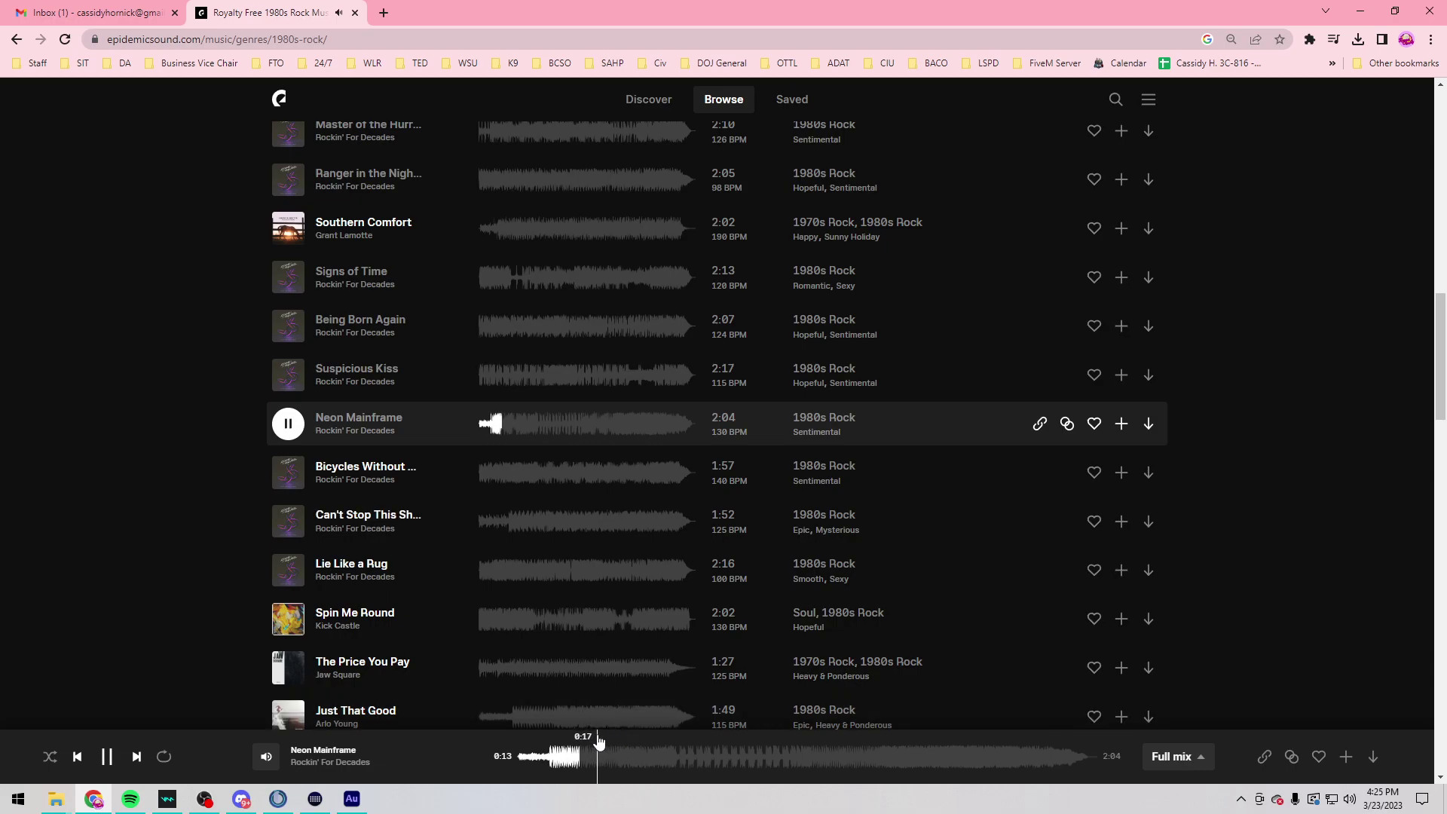
{"action": "left_click", "coordinate": [289, 473]}
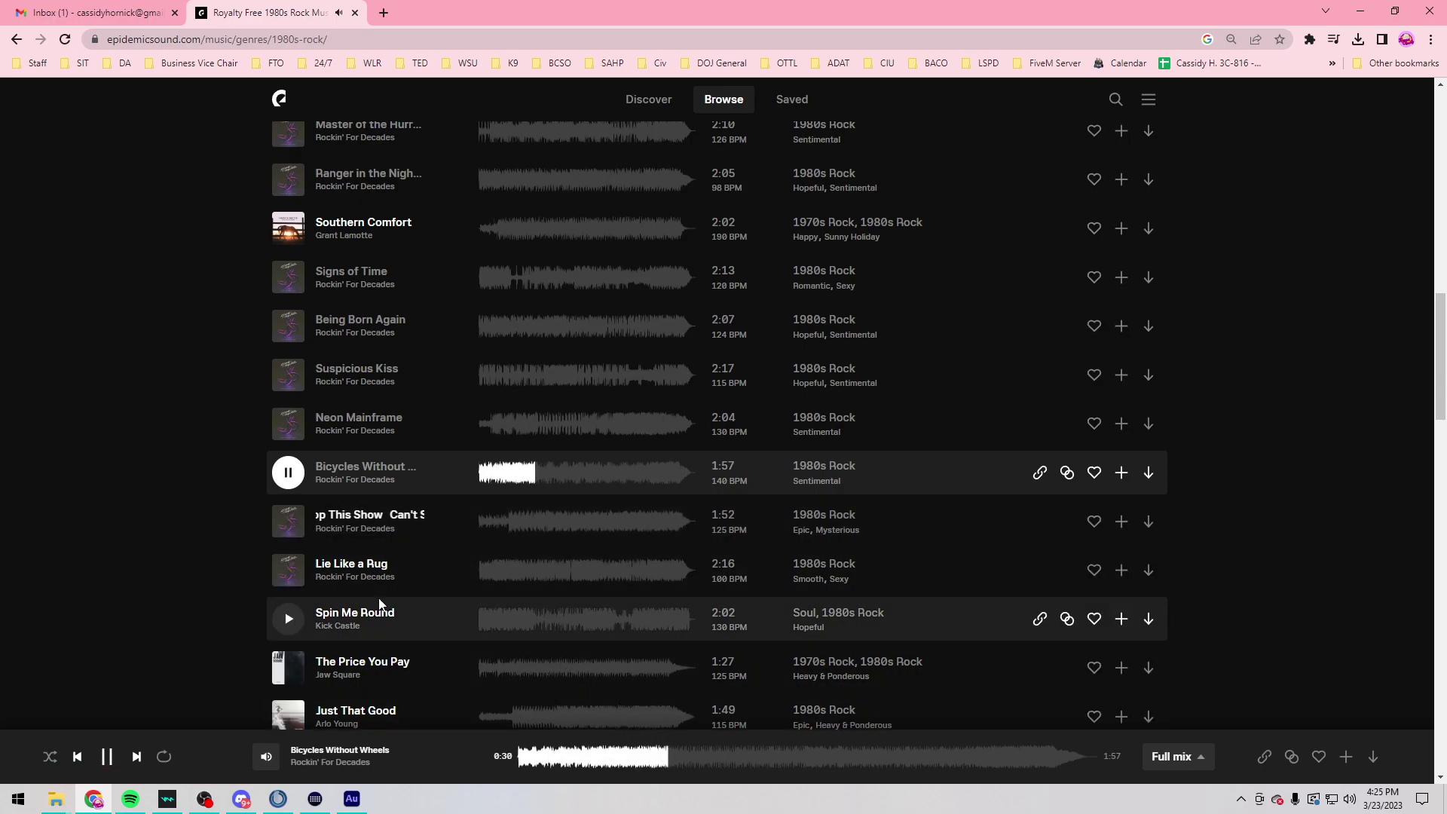
{"action": "left_click", "coordinate": [290, 572]}
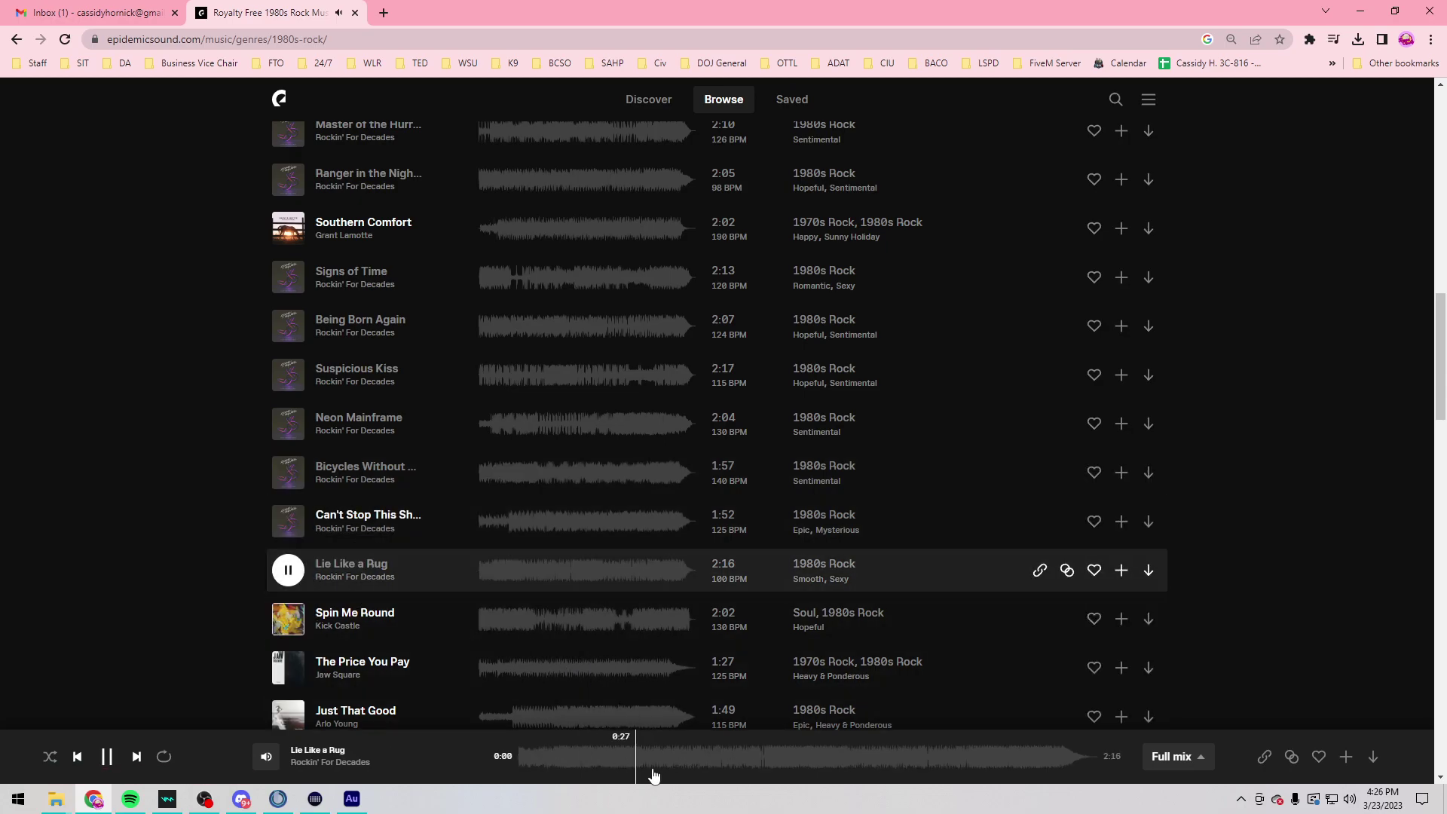
Step: Preview Spin Me Round and download it as ES_Spin Me Round - Kick Castle.wav into the desktop's Music folder
{"action": "left_click", "coordinate": [289, 619]}
{"action": "scroll", "coordinate": [436, 568], "scroll_direction": "down", "scroll_amount": 3}
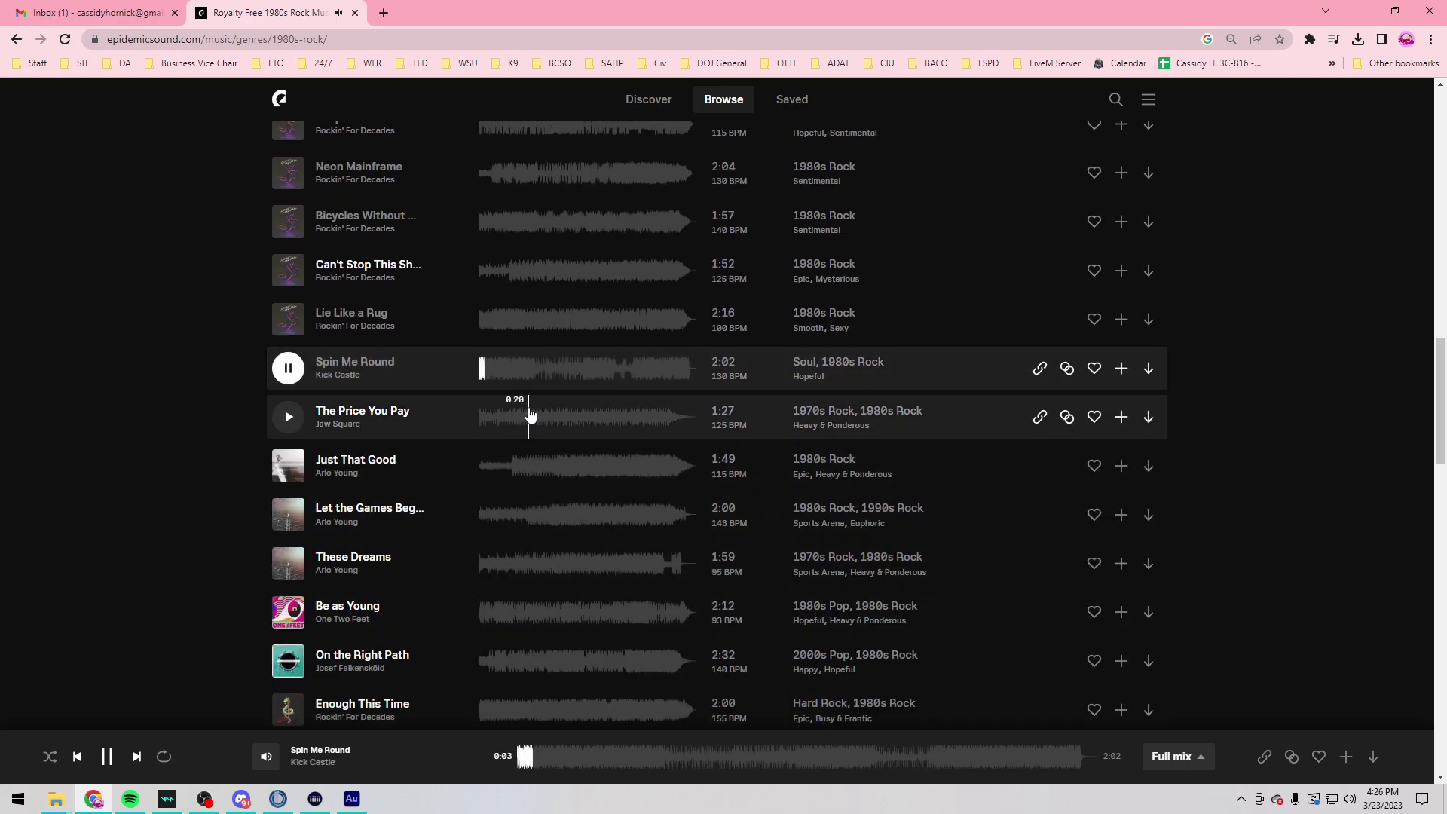
{"action": "left_click", "coordinate": [1149, 368]}
{"action": "left_click", "coordinate": [901, 536]}
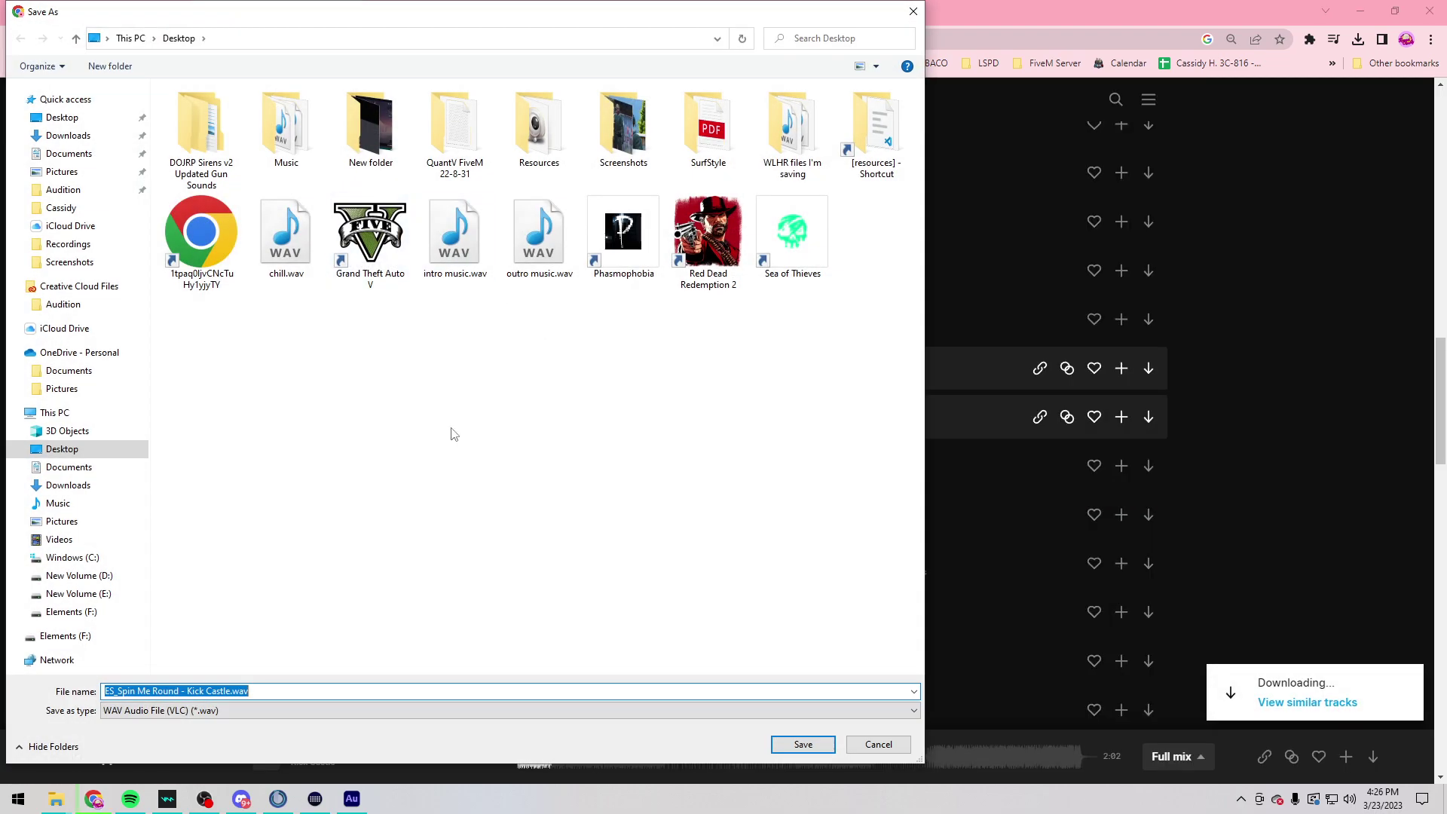
{"action": "double_click", "coordinate": [285, 126]}
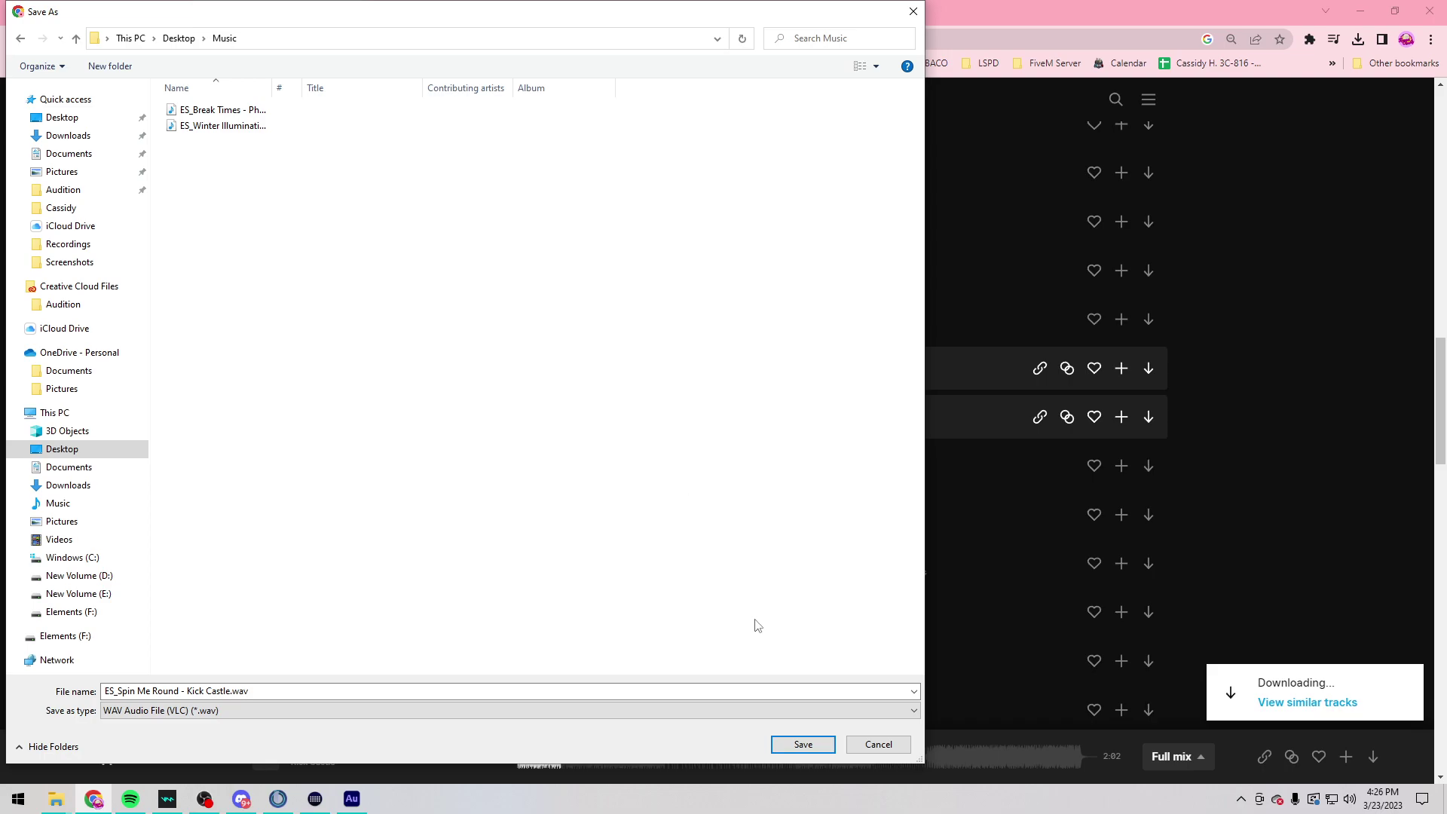
{"action": "left_click", "coordinate": [811, 740]}
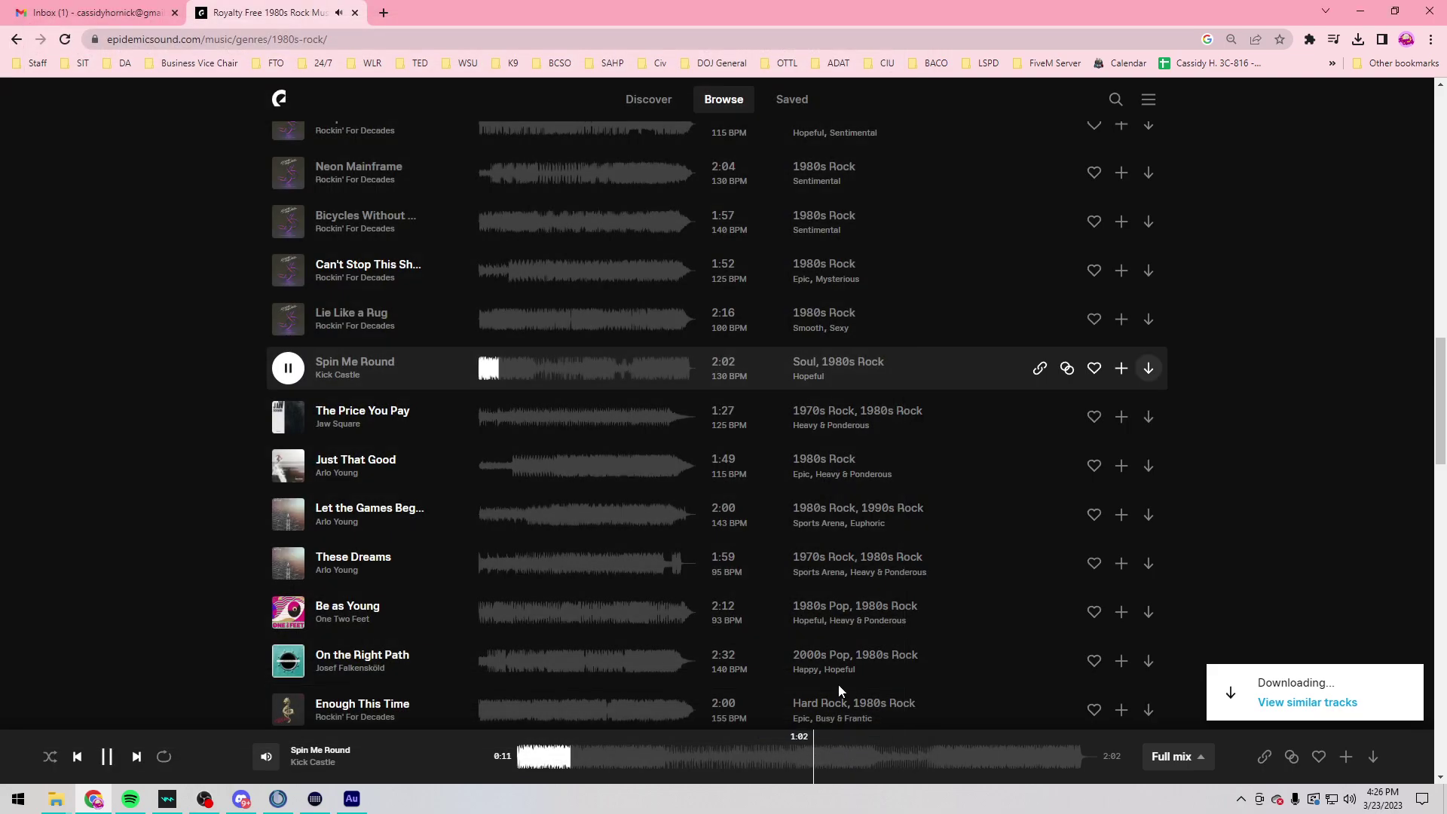
Step: Switch to File Explorer, move its window mostly off screen, and browse the desktop files for the "WLHR files I'm saving" folder
{"action": "mouse_move", "coordinate": [62, 805]}
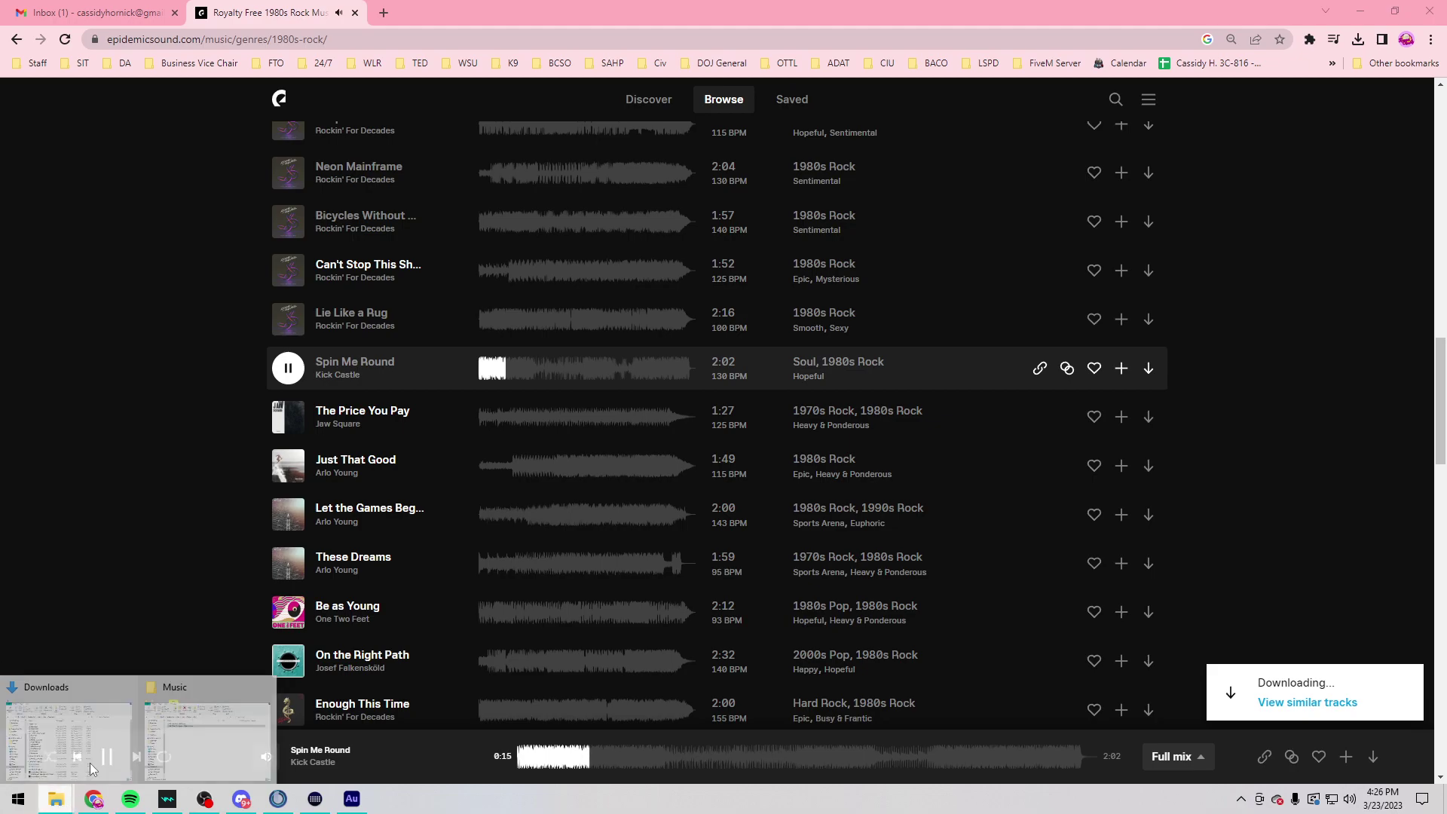
{"action": "left_click", "coordinate": [68, 735]}
{"action": "left_click_drag", "start_coordinate": [462, 132], "coordinate": [0, 0]}
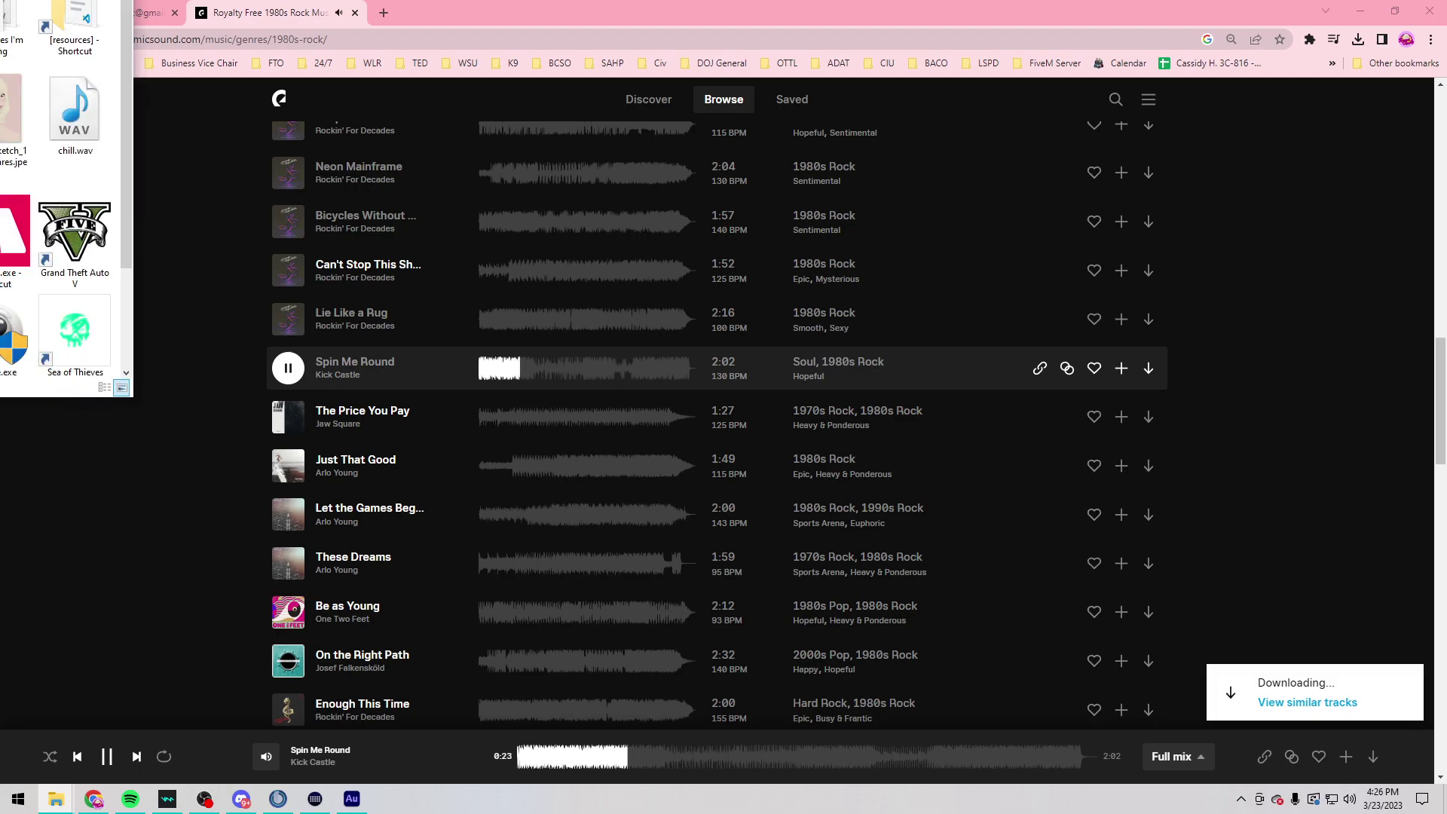
{"action": "scroll", "coordinate": [64, 196], "scroll_direction": "down", "scroll_amount": 2}
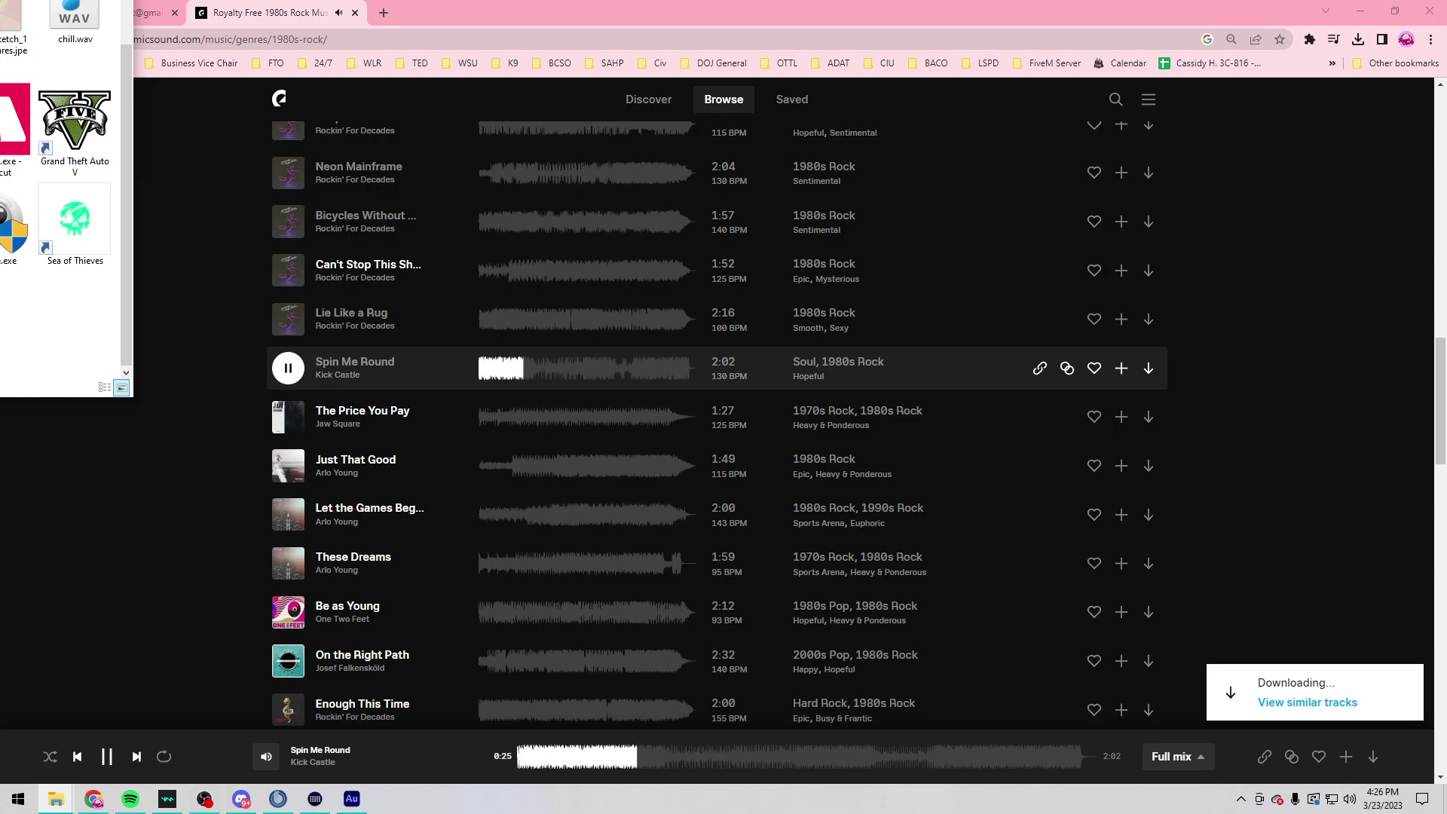
{"action": "scroll", "coordinate": [64, 196], "scroll_direction": "up", "scroll_amount": 2}
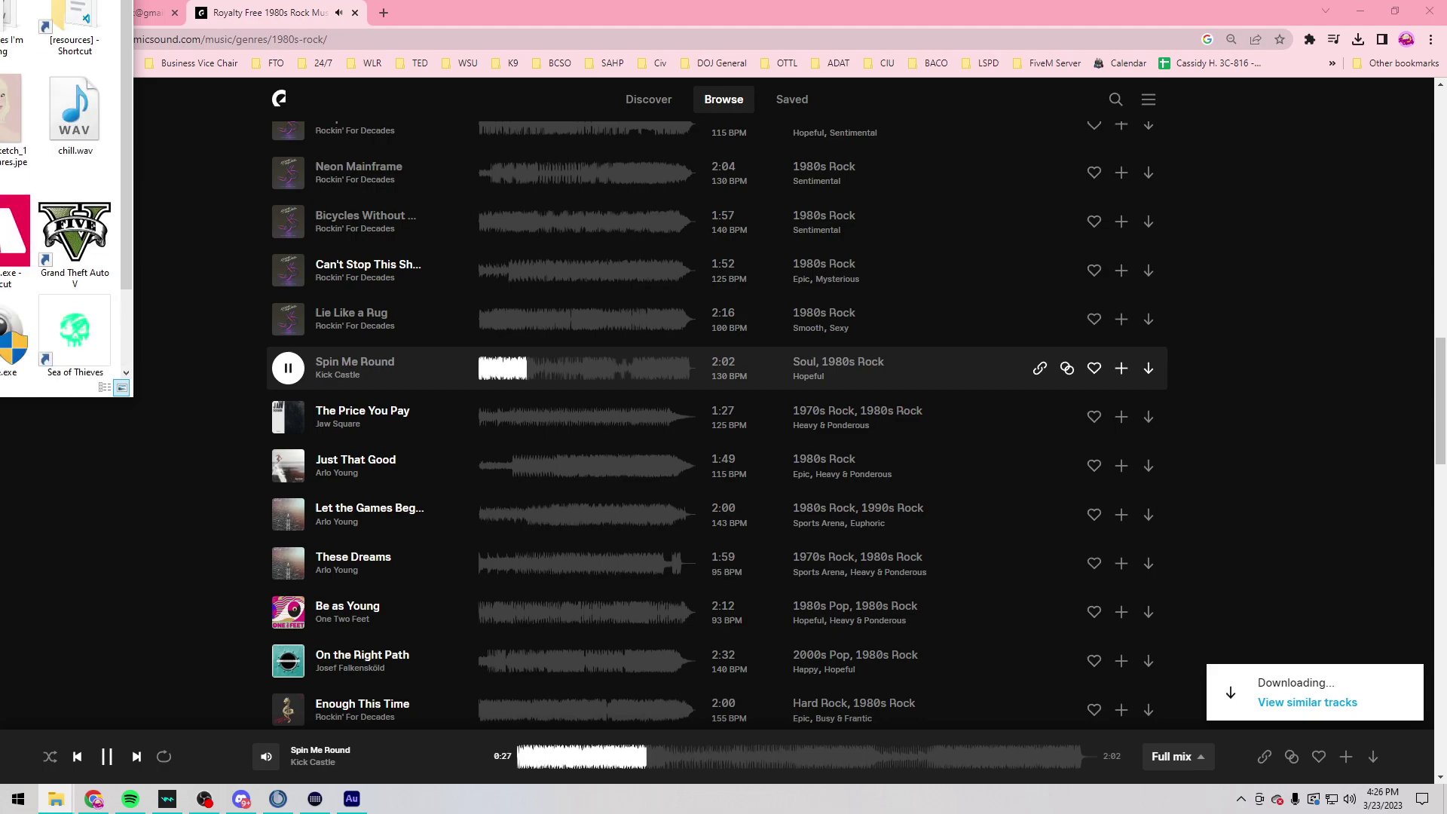
{"action": "left_click_drag", "start_coordinate": [78, 1], "coordinate": [1, 2]}
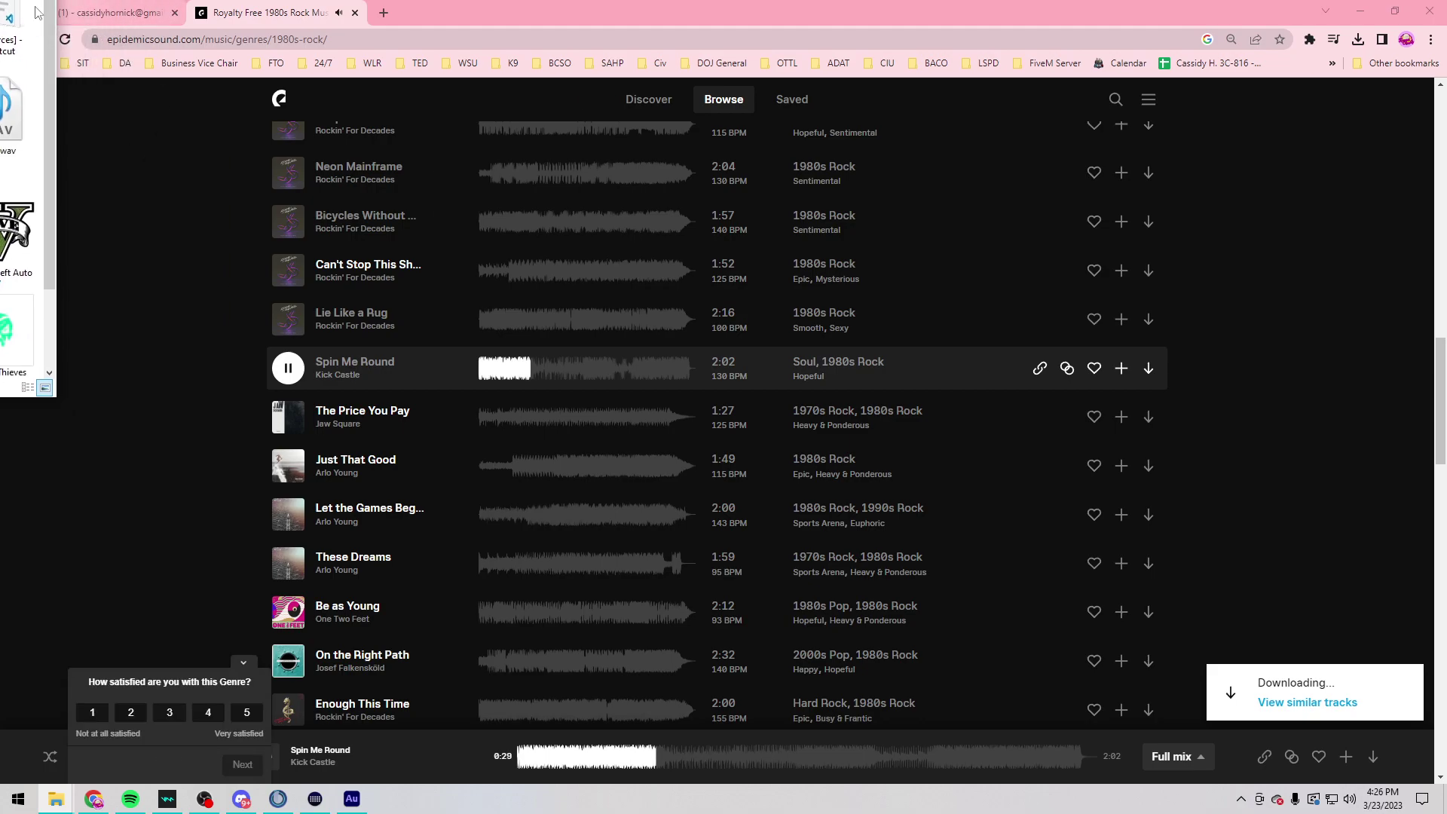
{"action": "left_click", "coordinate": [28, 386]}
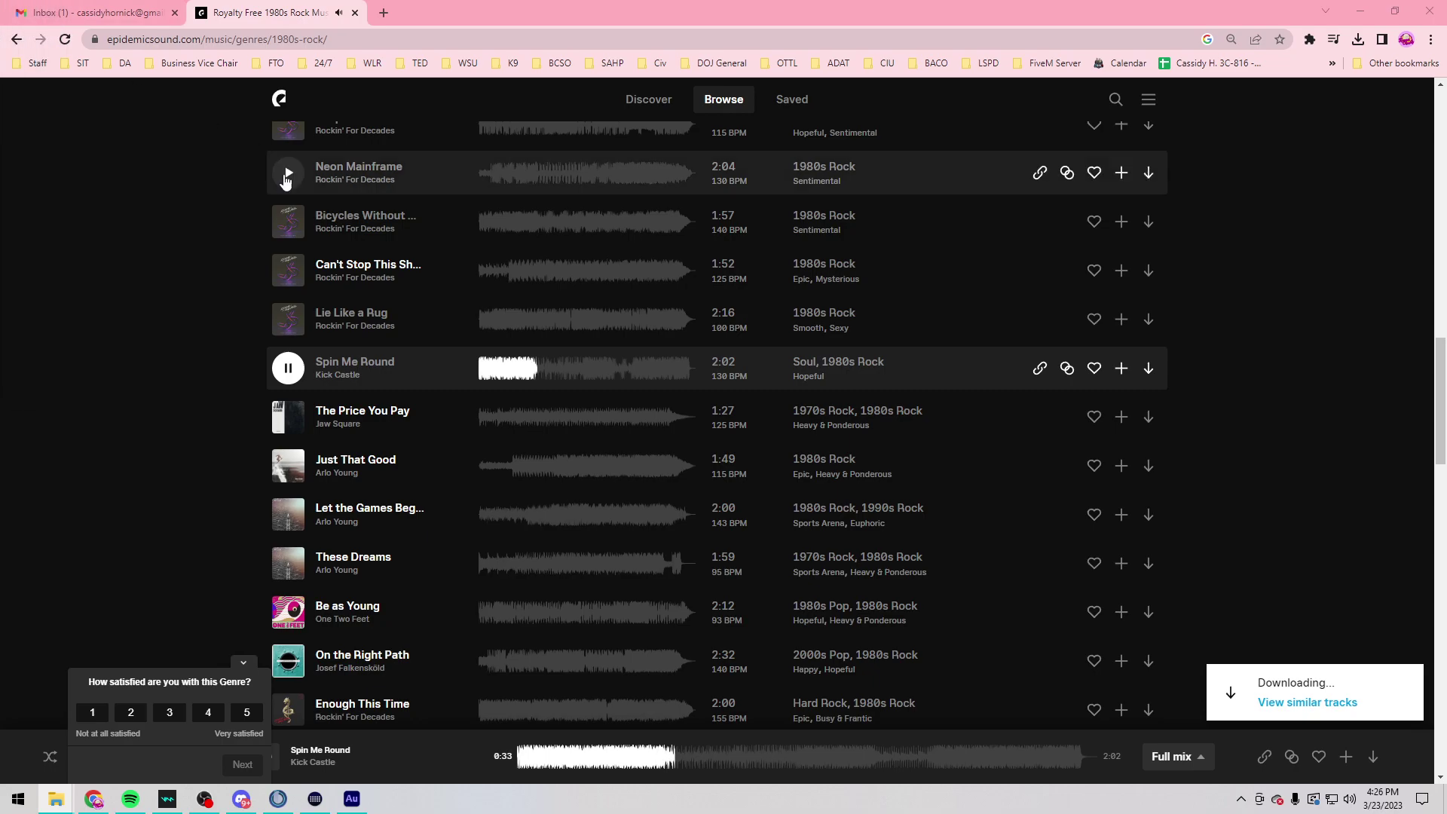
Step: Close the Epidemic Sound page and move the new Johns Heat & Air email in Gmail's Primary inbox to the trash
{"action": "left_click", "coordinate": [355, 12]}
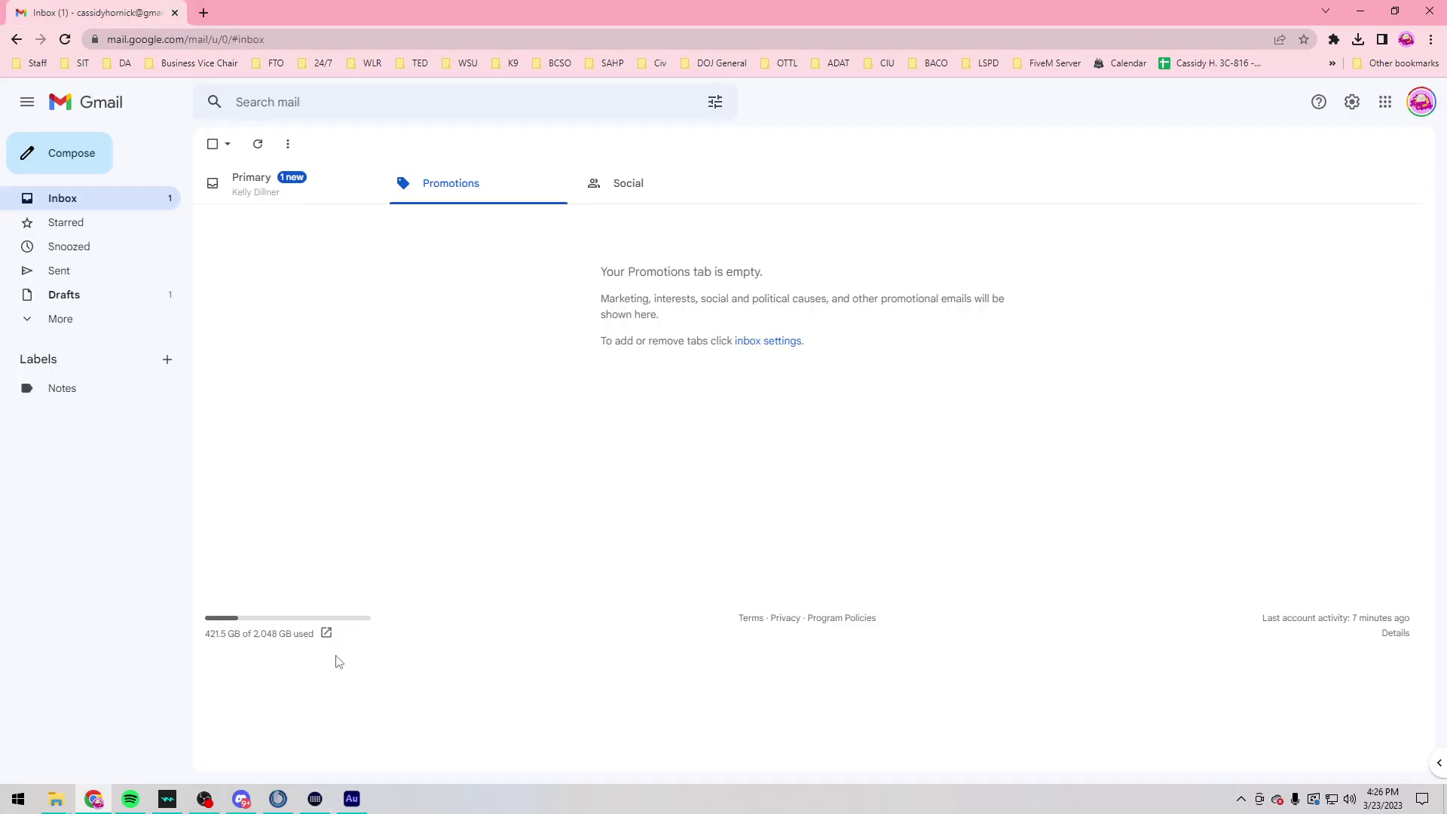
{"action": "left_click", "coordinate": [287, 188]}
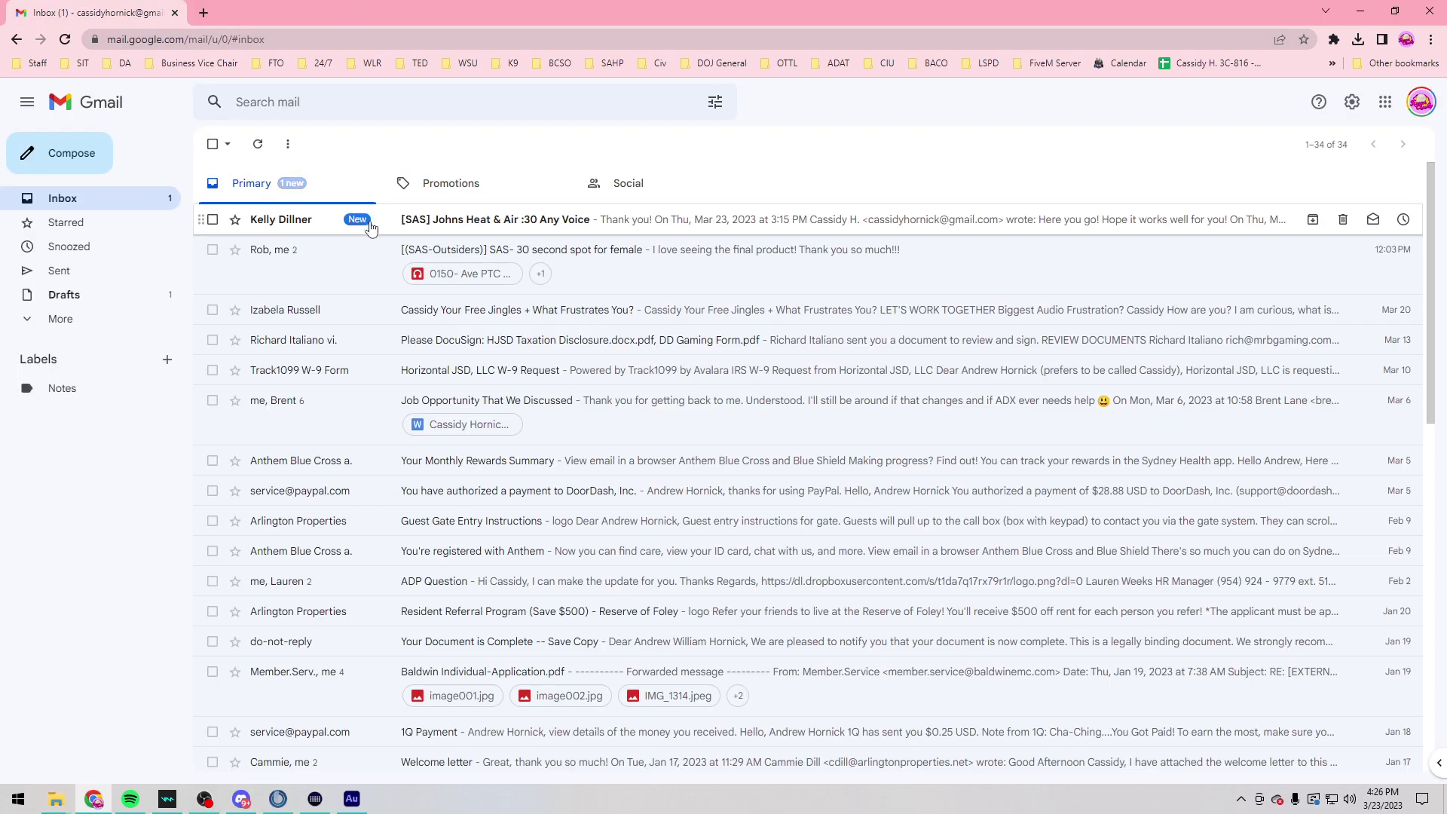
{"action": "left_click", "coordinate": [481, 224]}
{"action": "left_click", "coordinate": [324, 145]}
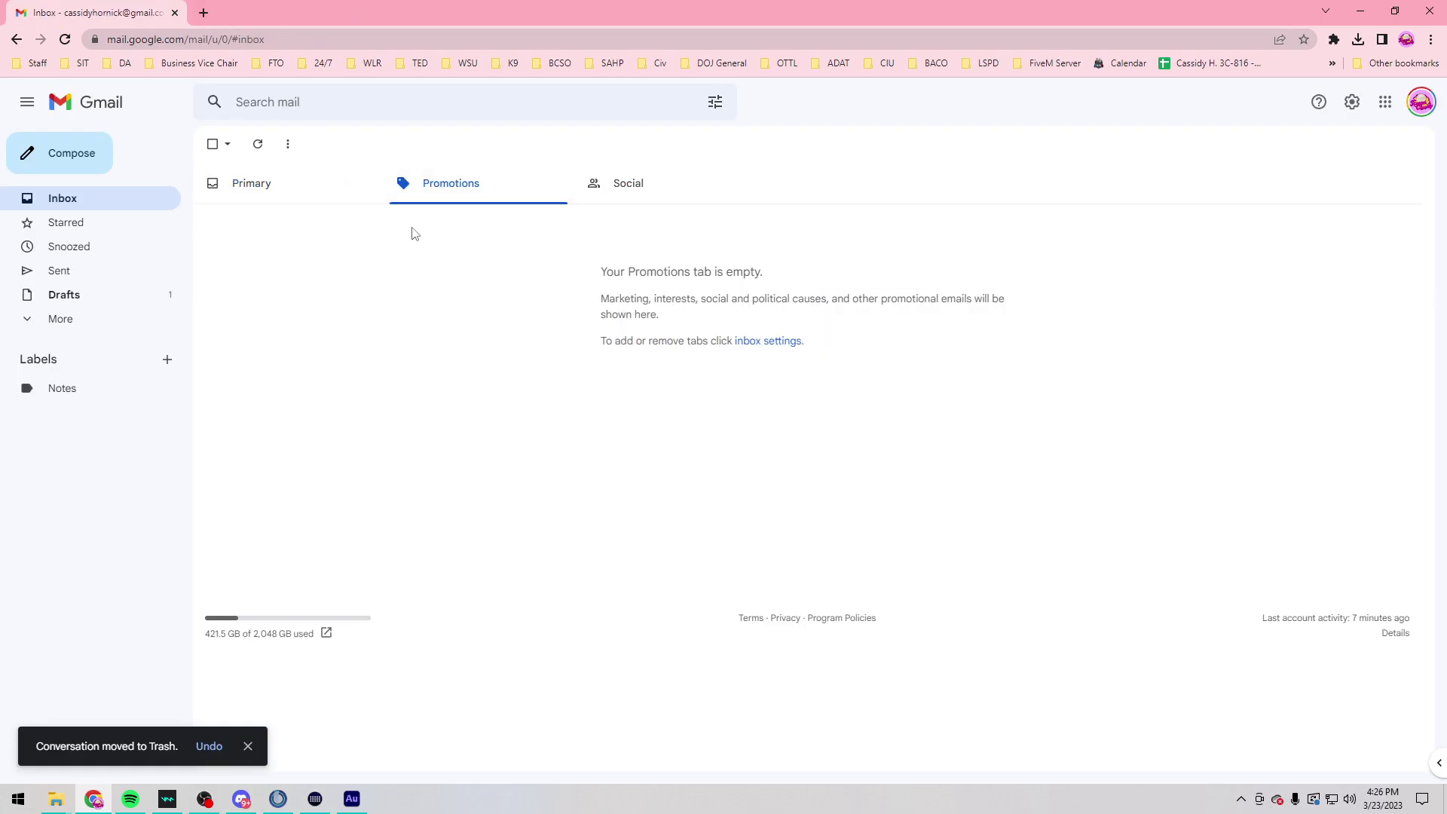
Step: Return to Audition and bring up the desktop's Music folder in File Explorer over the session
{"action": "key", "text": "alt+Tab"}
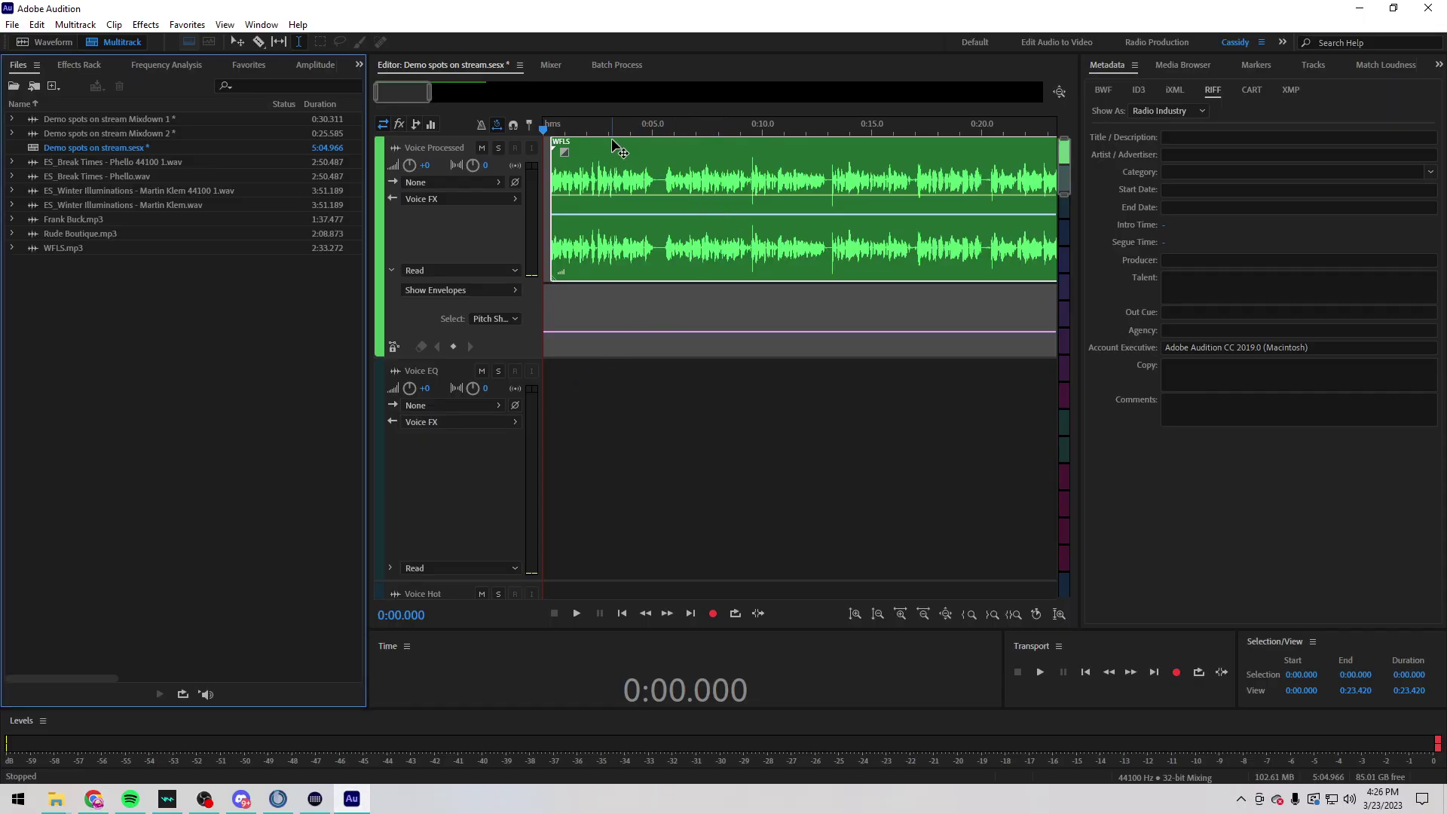
{"action": "left_click", "coordinate": [57, 799]}
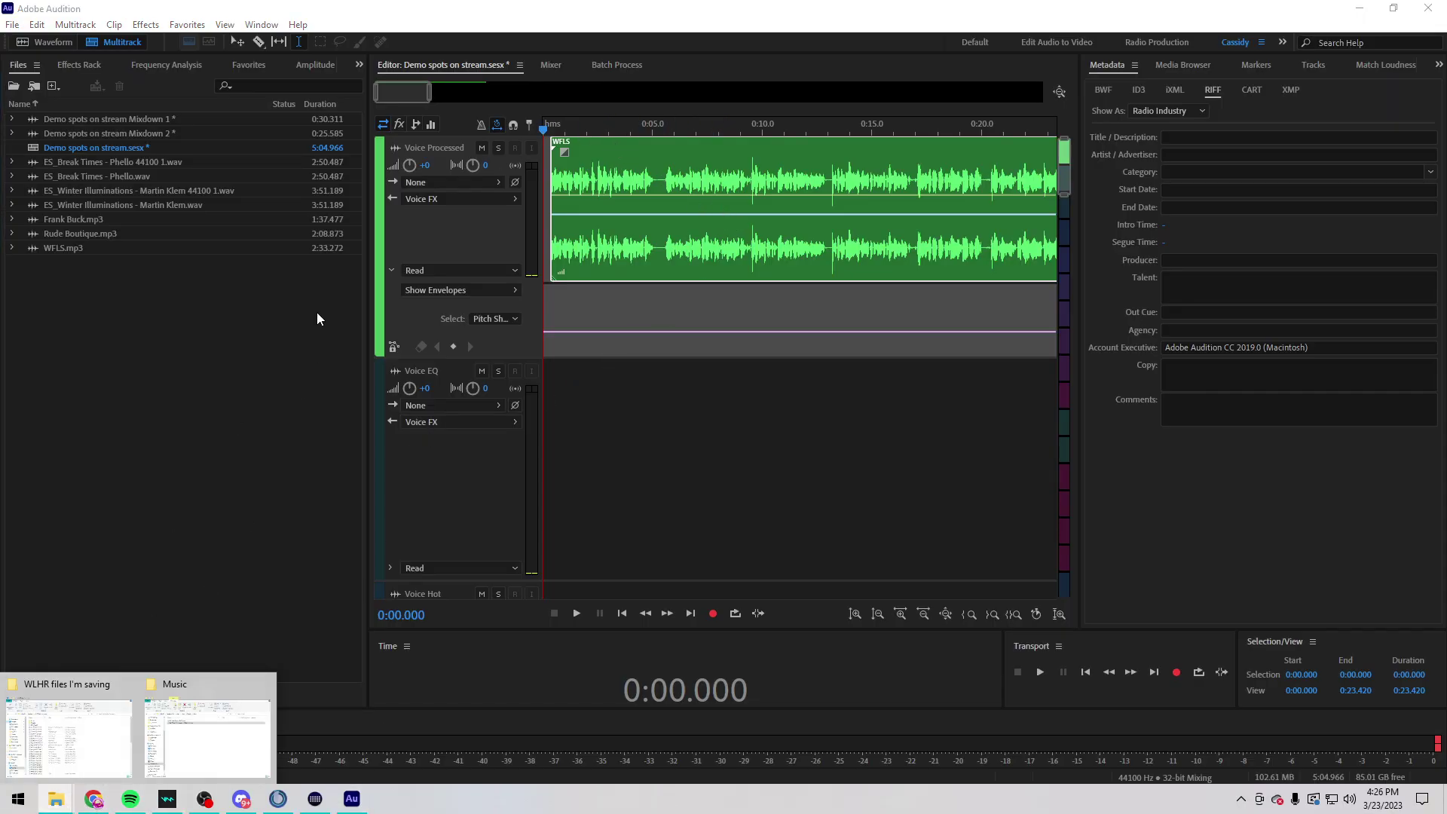
{"action": "left_click", "coordinate": [207, 725]}
{"action": "left_click", "coordinate": [349, 475]}
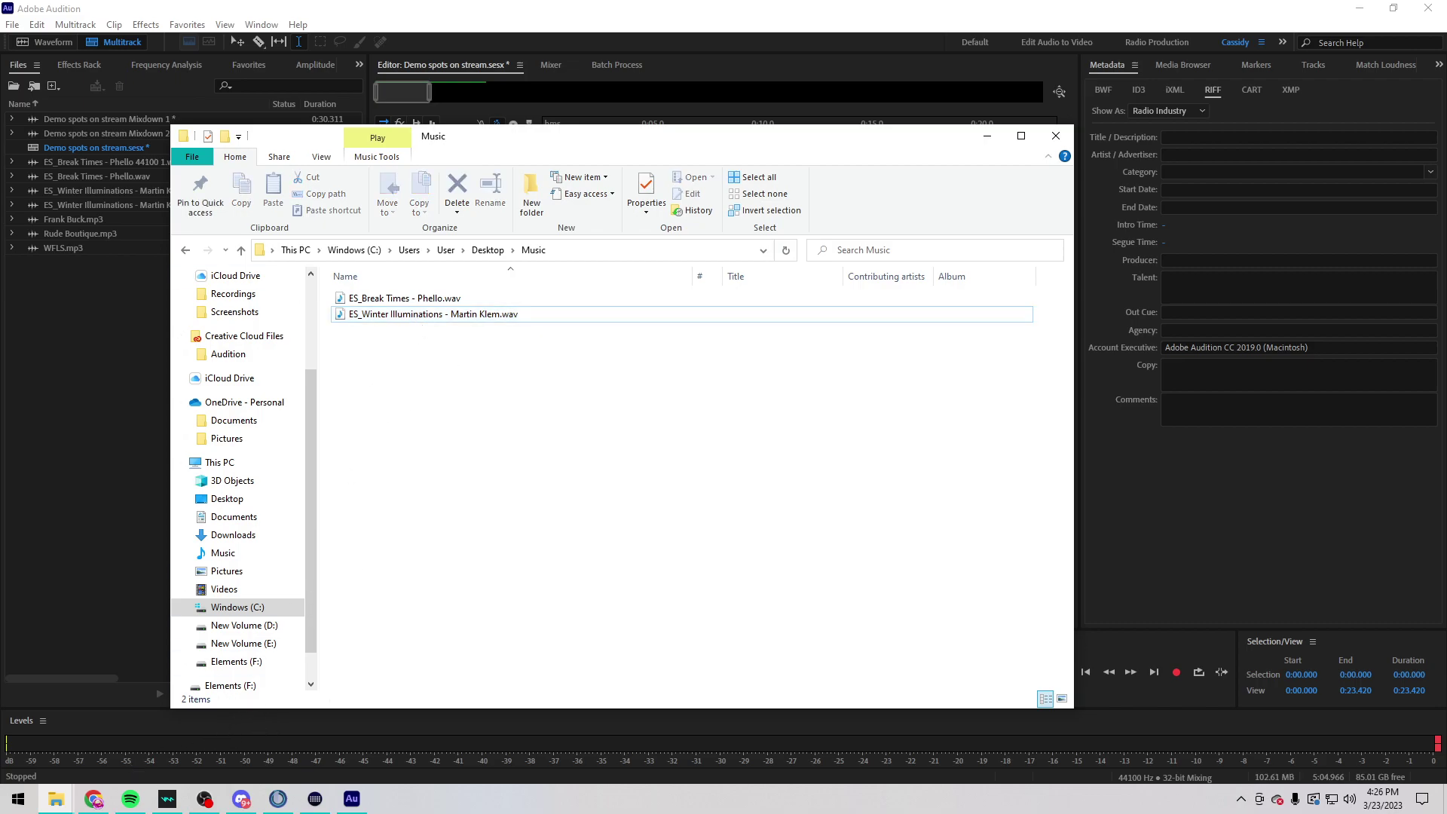
Step: Switch to Chrome, list the recent downloads and try to locate the ES_Winter Illuminations - Martin Klem.wav file from its entry
{"action": "mouse_move", "coordinate": [98, 799]}
{"action": "left_click", "coordinate": [98, 743]}
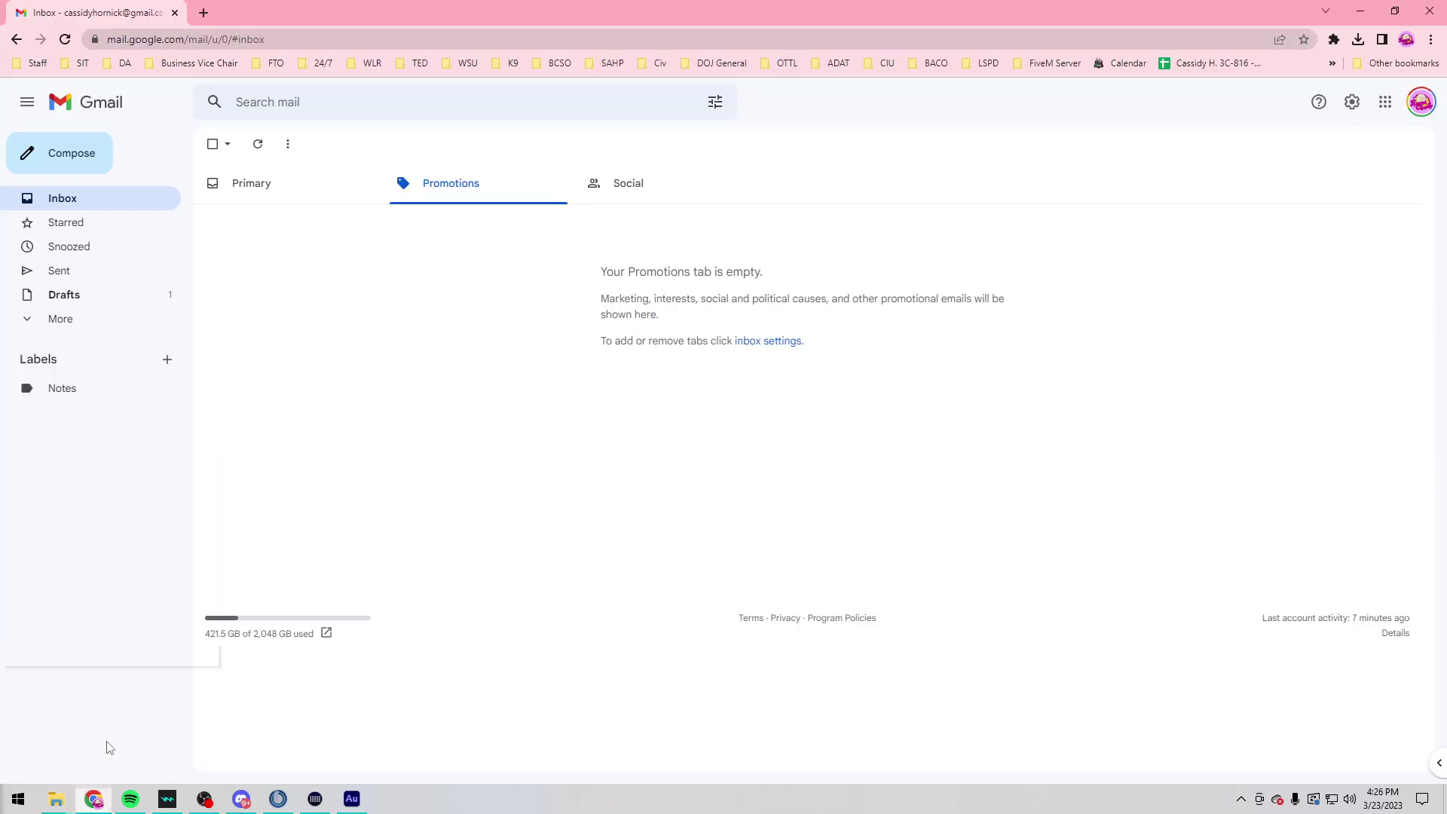
{"action": "left_click", "coordinate": [1358, 39]}
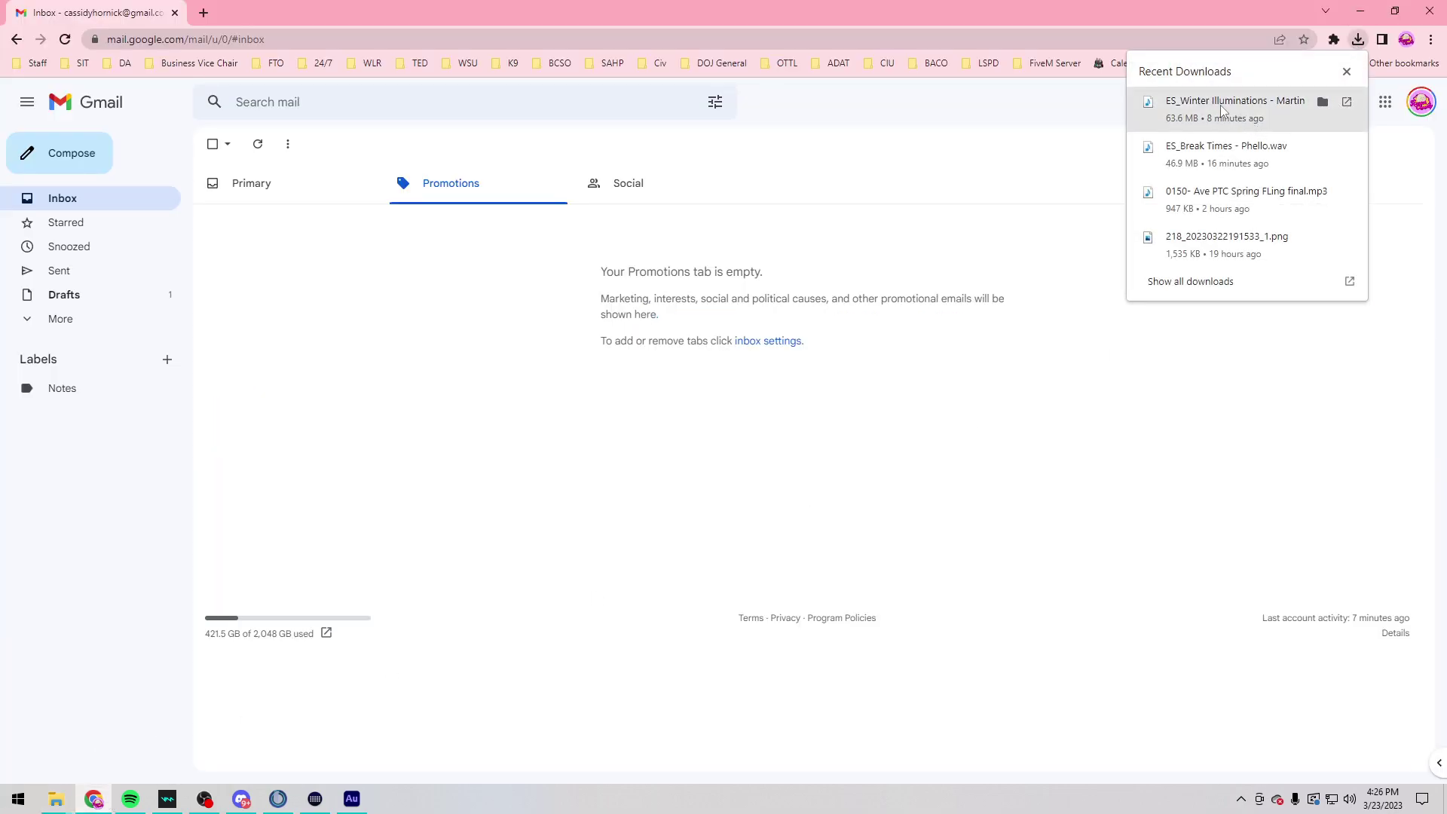
{"action": "right_click", "coordinate": [1223, 111]}
{"action": "left_click", "coordinate": [1271, 158]}
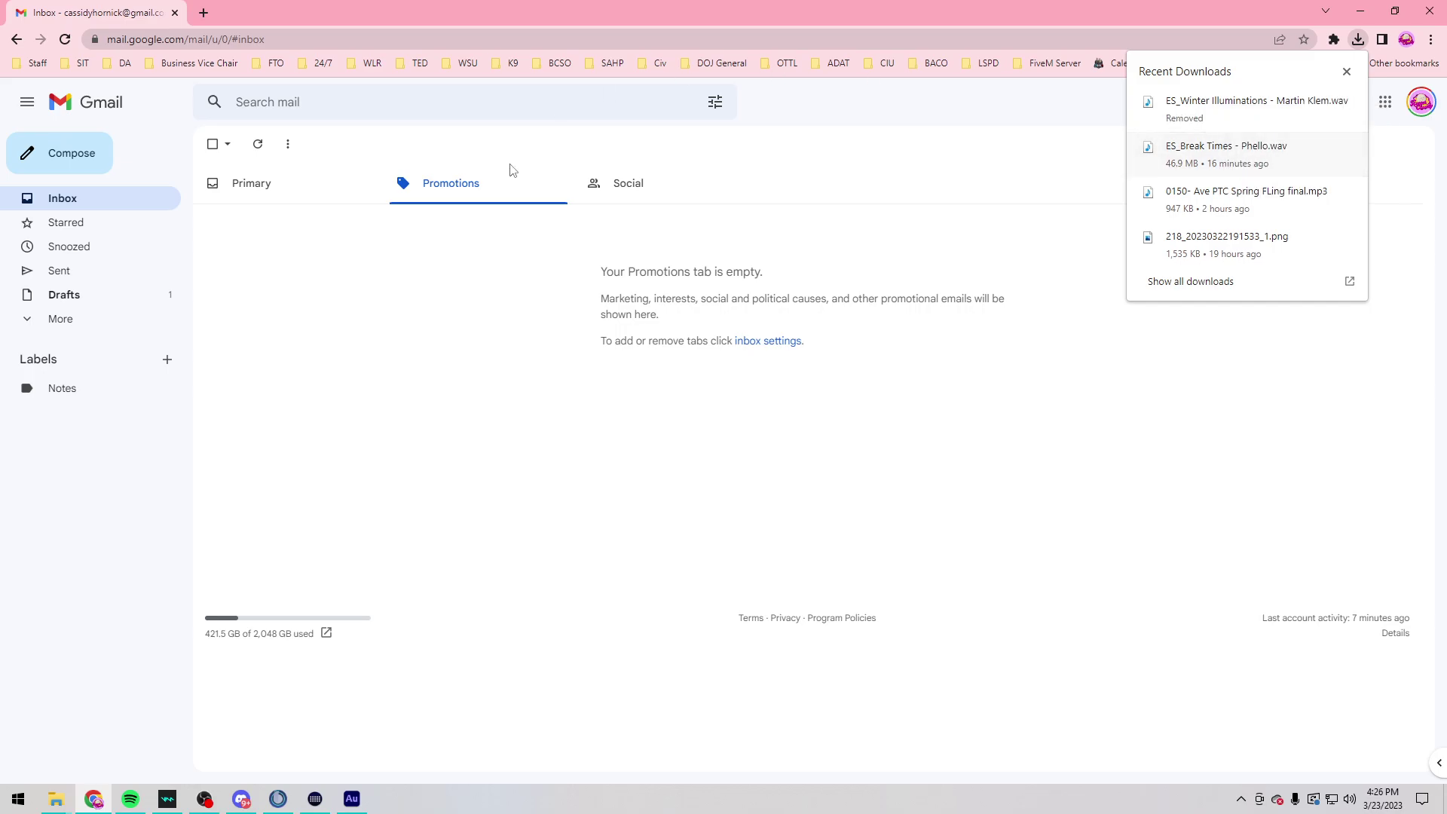
Step: Return to Audition and bring the desktop's Music folder window forward to check for the downloaded track
{"action": "left_click", "coordinate": [353, 799]}
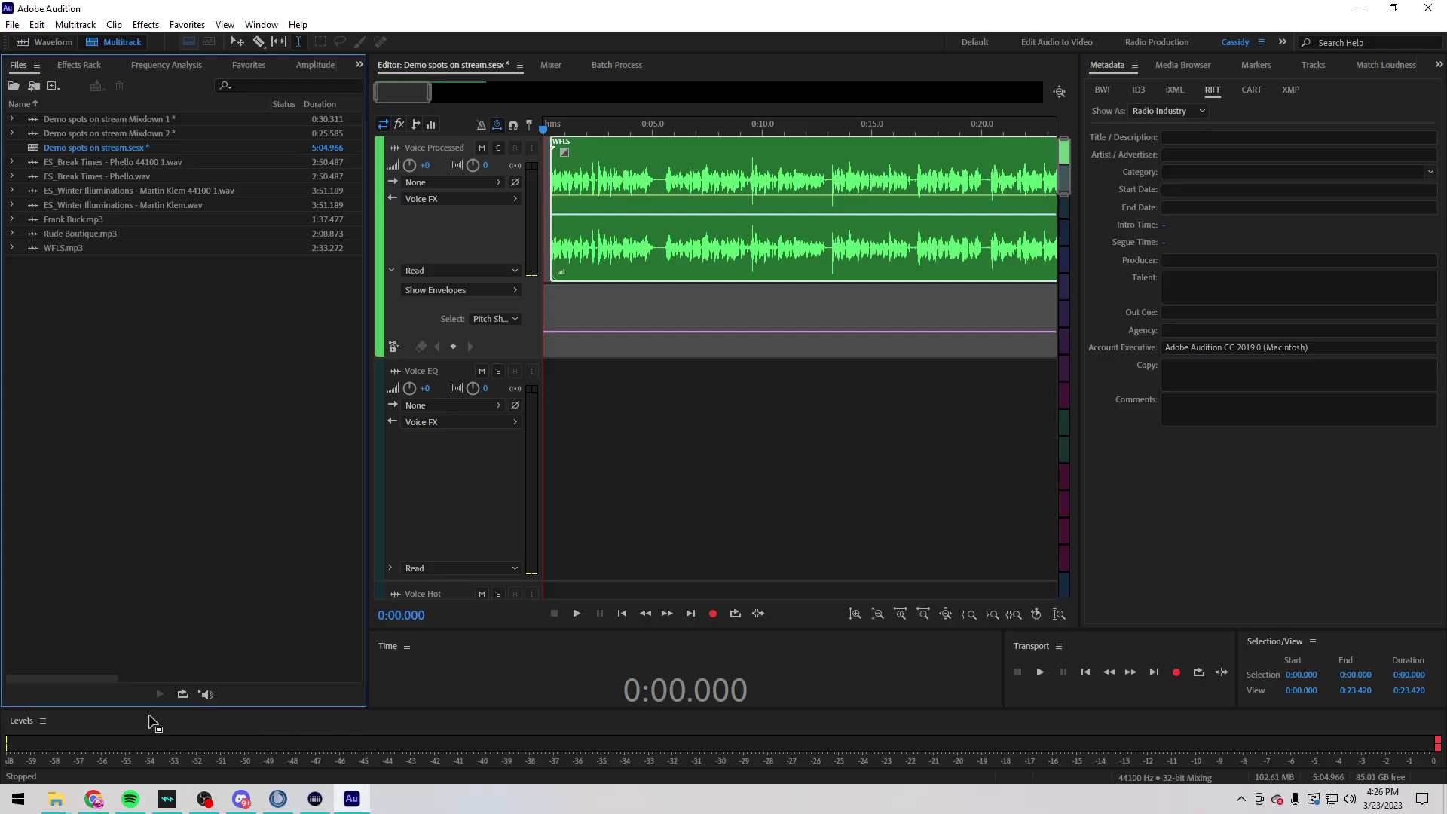
{"action": "mouse_move", "coordinate": [56, 800]}
{"action": "left_click", "coordinate": [229, 724]}
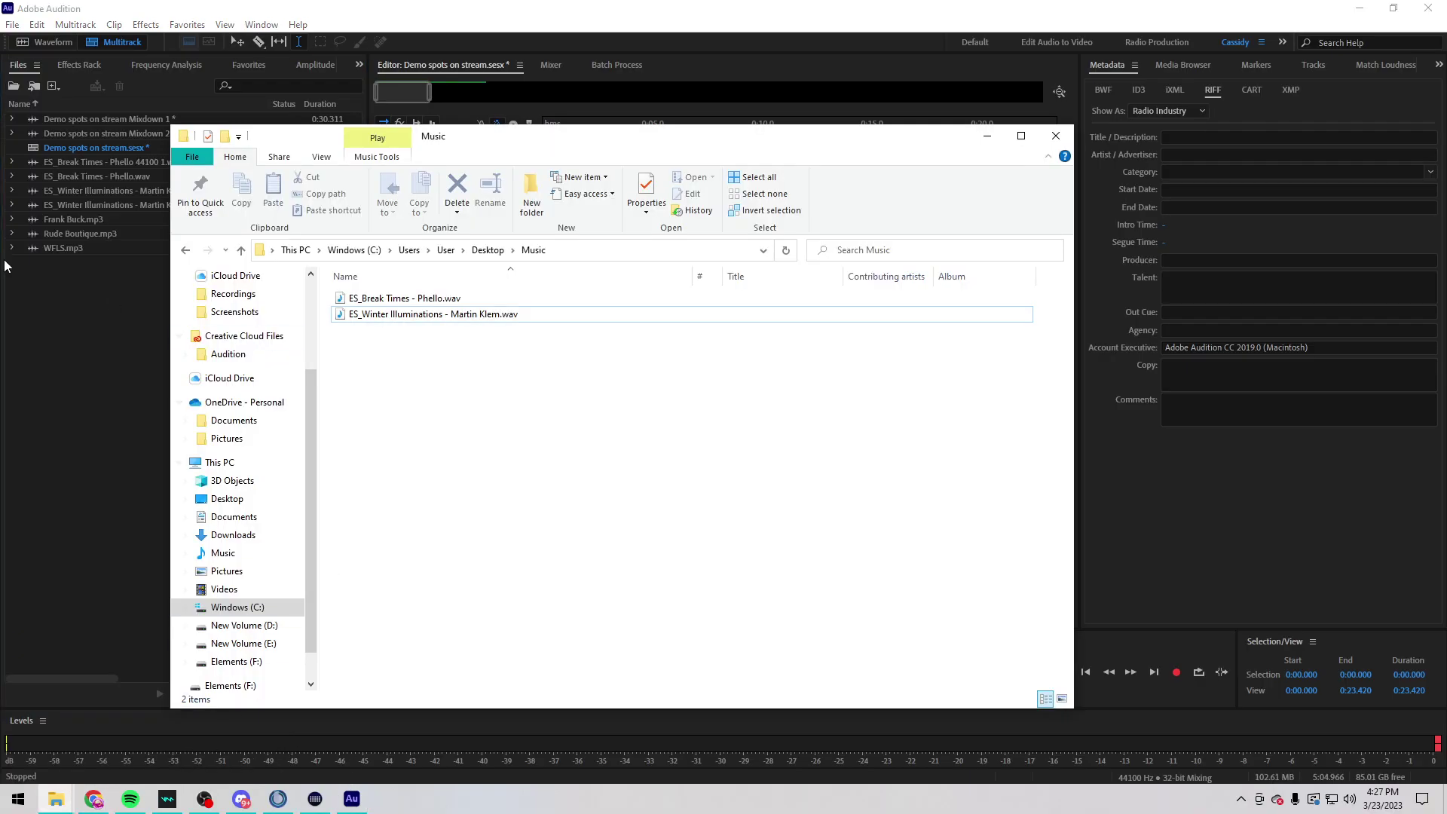
Step: Go back to Chrome's recent downloads and recheck the options for the ES_Winter Illuminations - Martin Klem.wav entry
{"action": "left_click", "coordinate": [110, 800]}
{"action": "left_click", "coordinate": [1335, 40]}
{"action": "left_click", "coordinate": [1359, 40]}
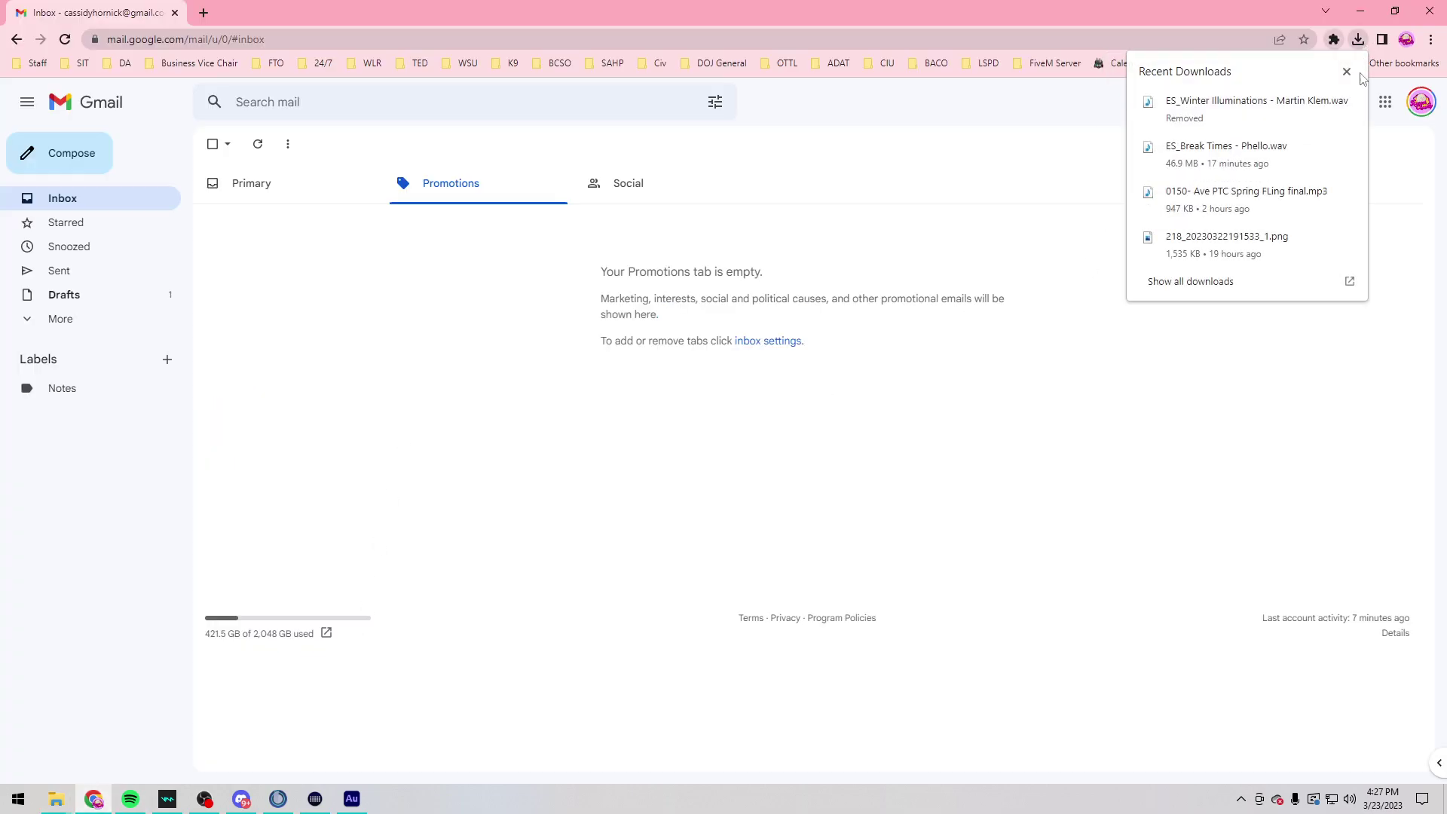
{"action": "right_click", "coordinate": [1226, 108]}
{"action": "left_click", "coordinate": [1263, 66]}
{"action": "mouse_move", "coordinate": [1315, 112]}
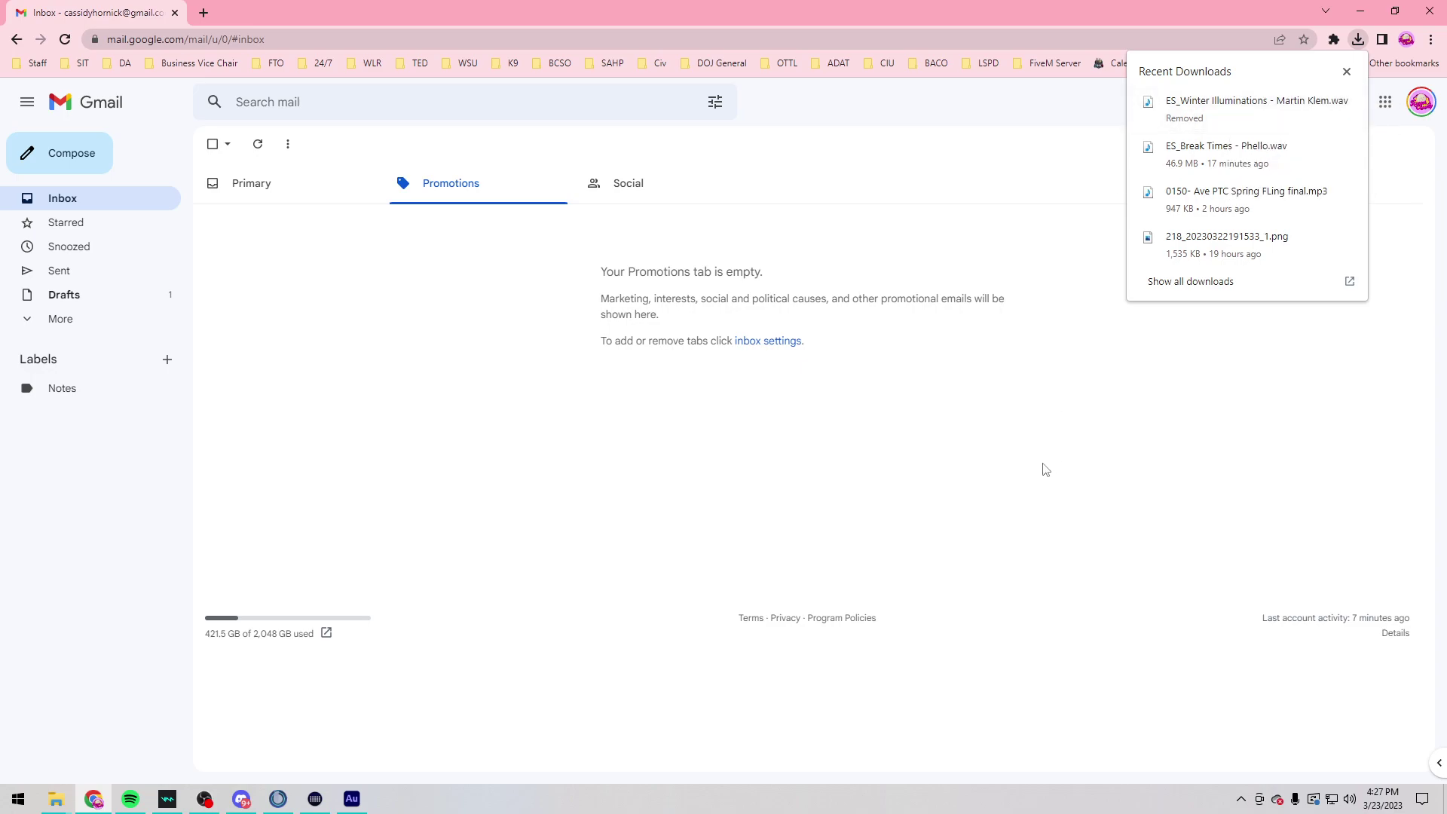
Step: Search the web for "epidemic sound login" in a new browser tab and open the Epidemic Sound site
{"action": "left_click", "coordinate": [203, 12]}
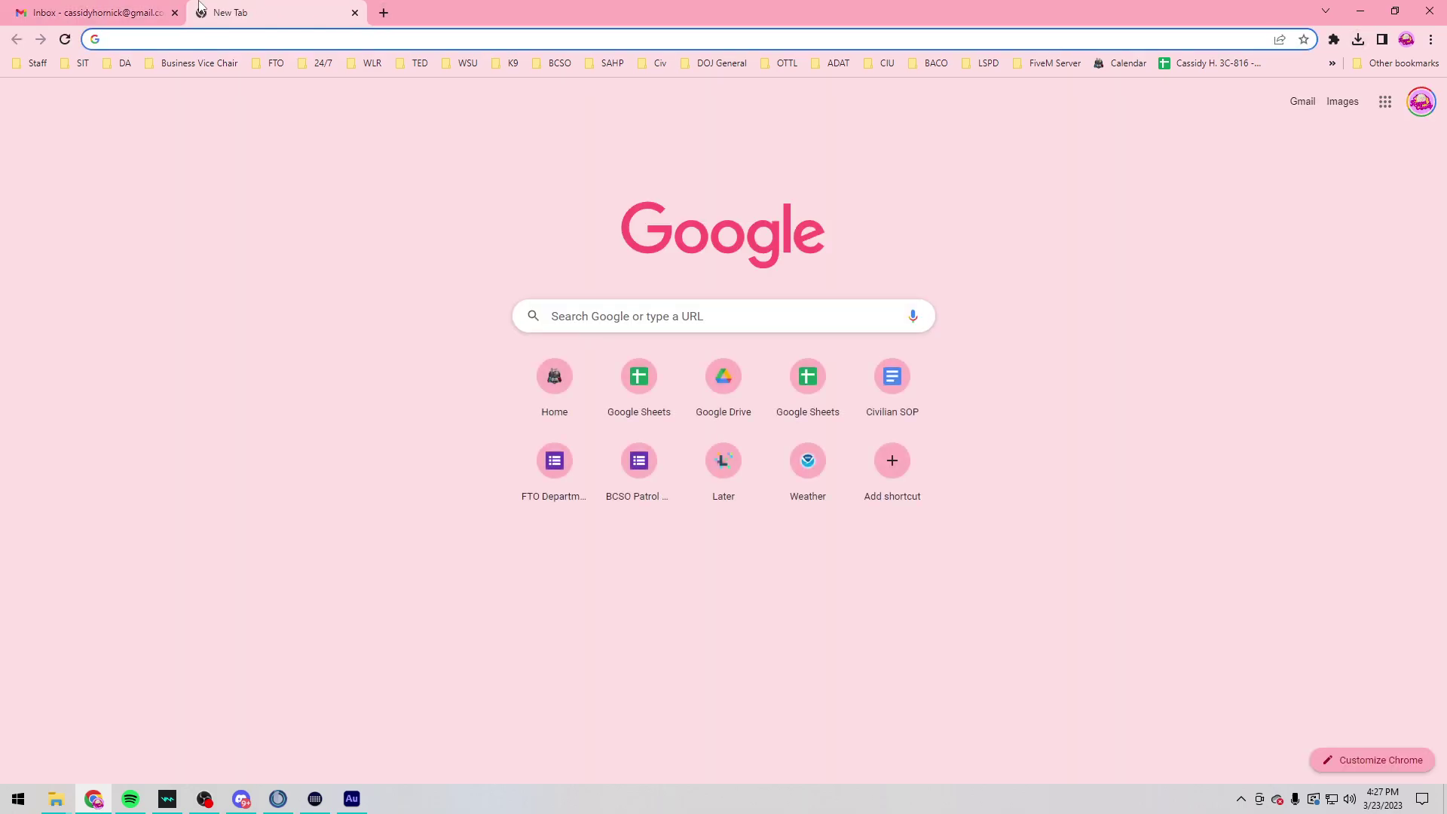
{"action": "type", "text": "ep"}
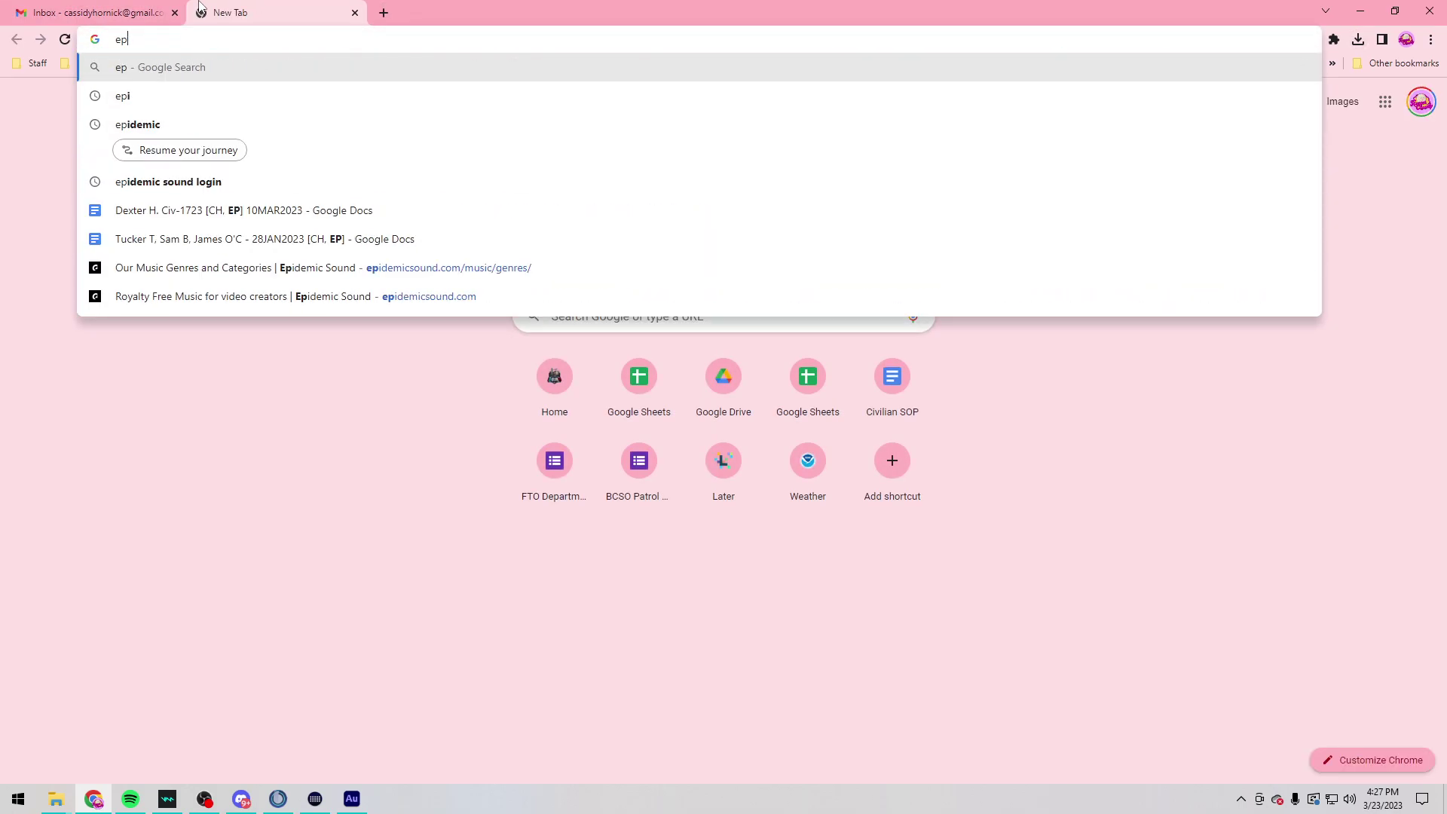
{"action": "key", "text": "Up"}
{"action": "key", "text": "Up"}
{"action": "key", "text": "Up"}
{"action": "key", "text": "Up"}
{"action": "key", "text": "Up"}
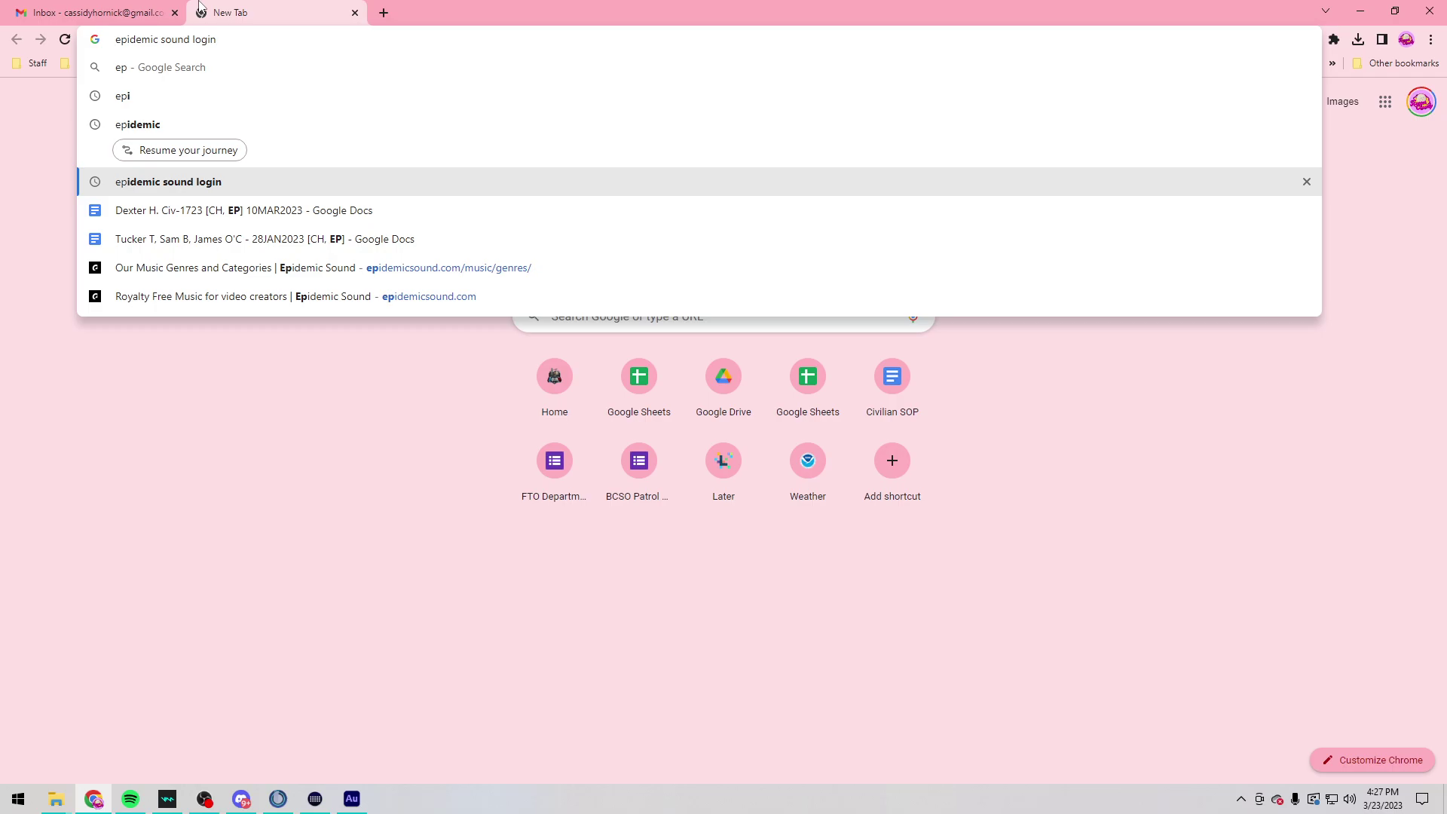
{"action": "key", "text": "Return"}
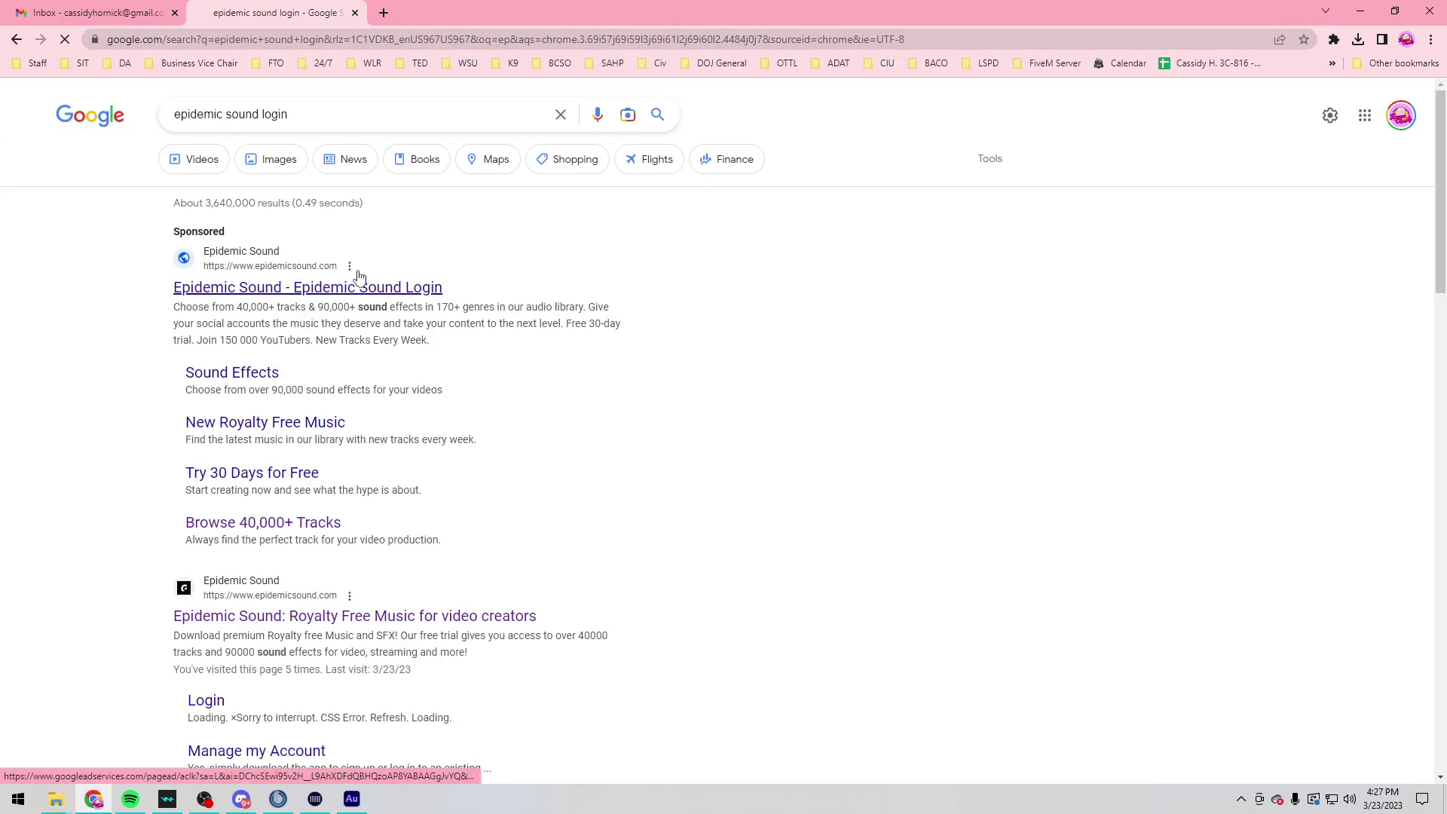
{"action": "left_click", "coordinate": [419, 286]}
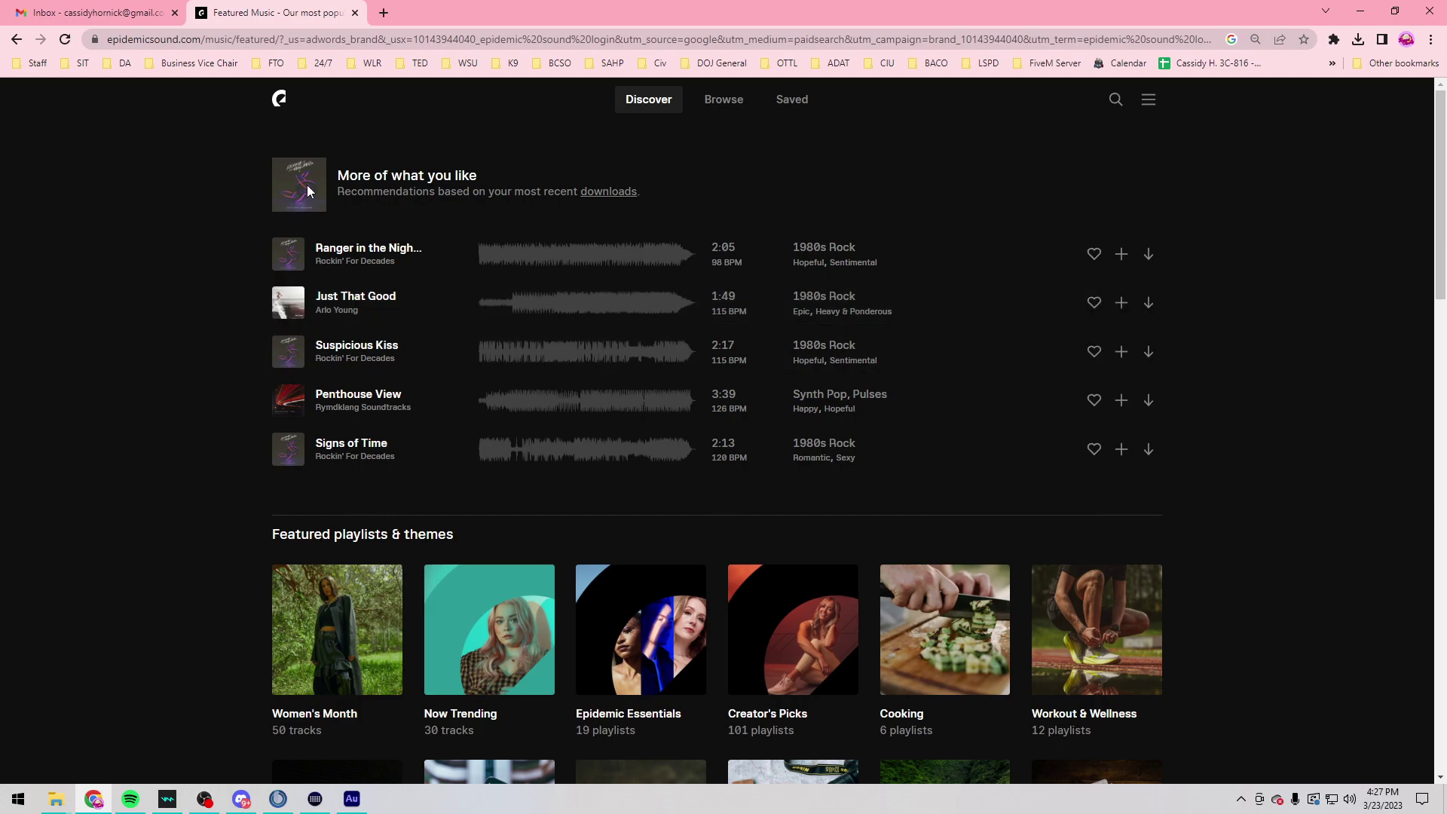
Step: Preview the recommended tracks Ranger in the Night, Just That Good and Suspicious Kiss, and look at the Rockin' For Decades artist page
{"action": "left_click", "coordinate": [288, 254]}
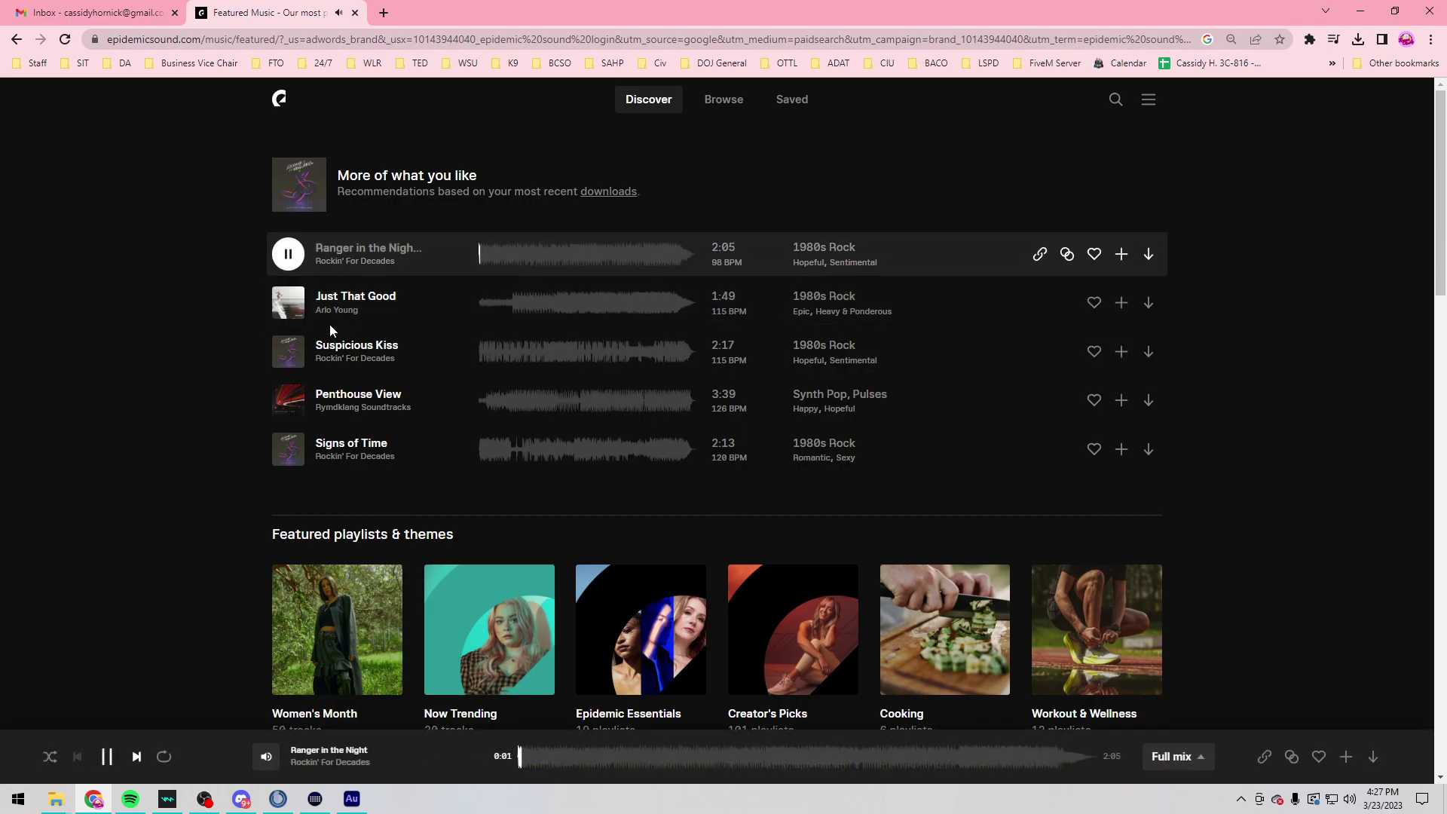
{"action": "left_click", "coordinate": [291, 303]}
{"action": "left_click", "coordinate": [315, 353]}
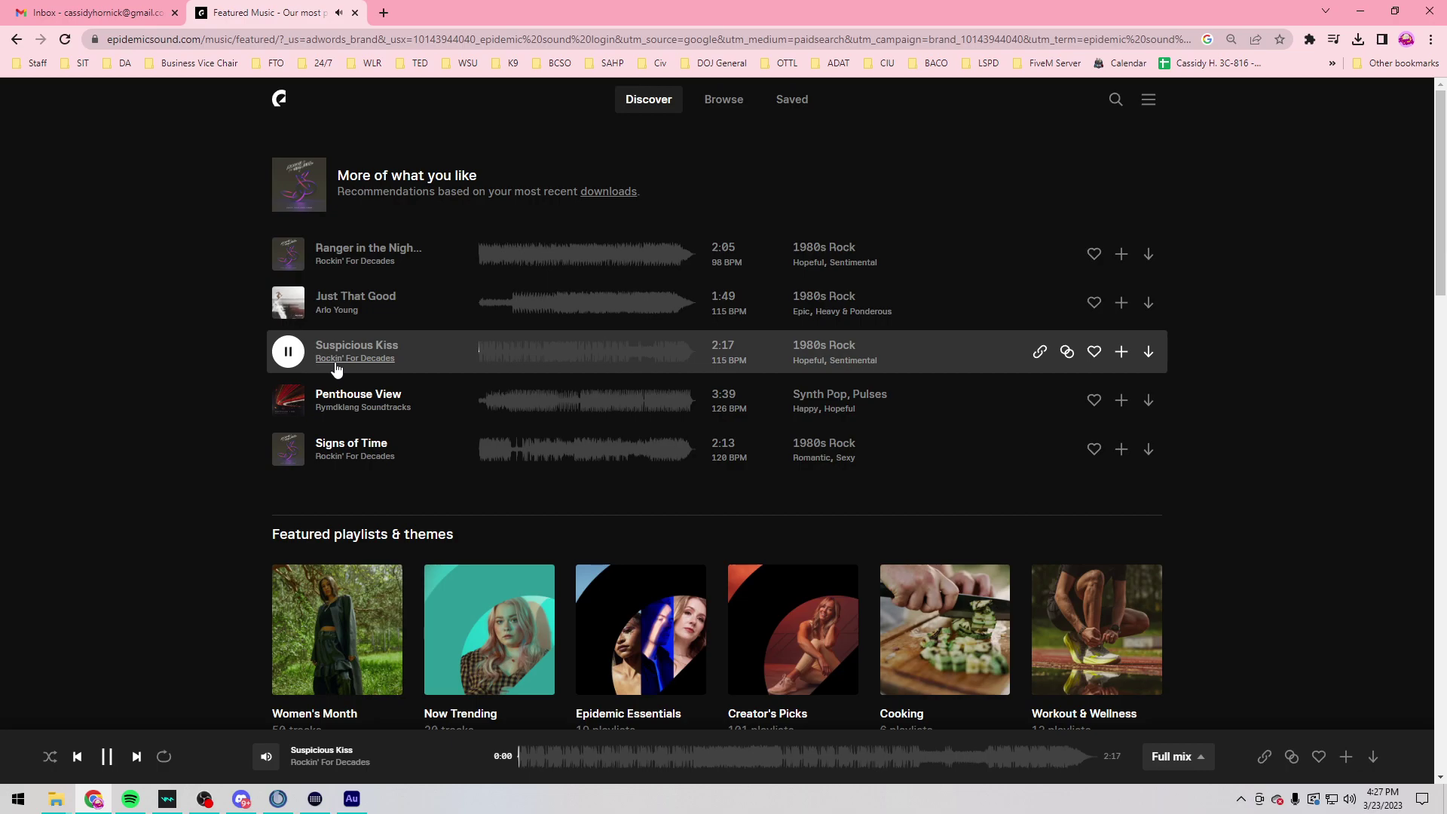
{"action": "left_click", "coordinate": [337, 360]}
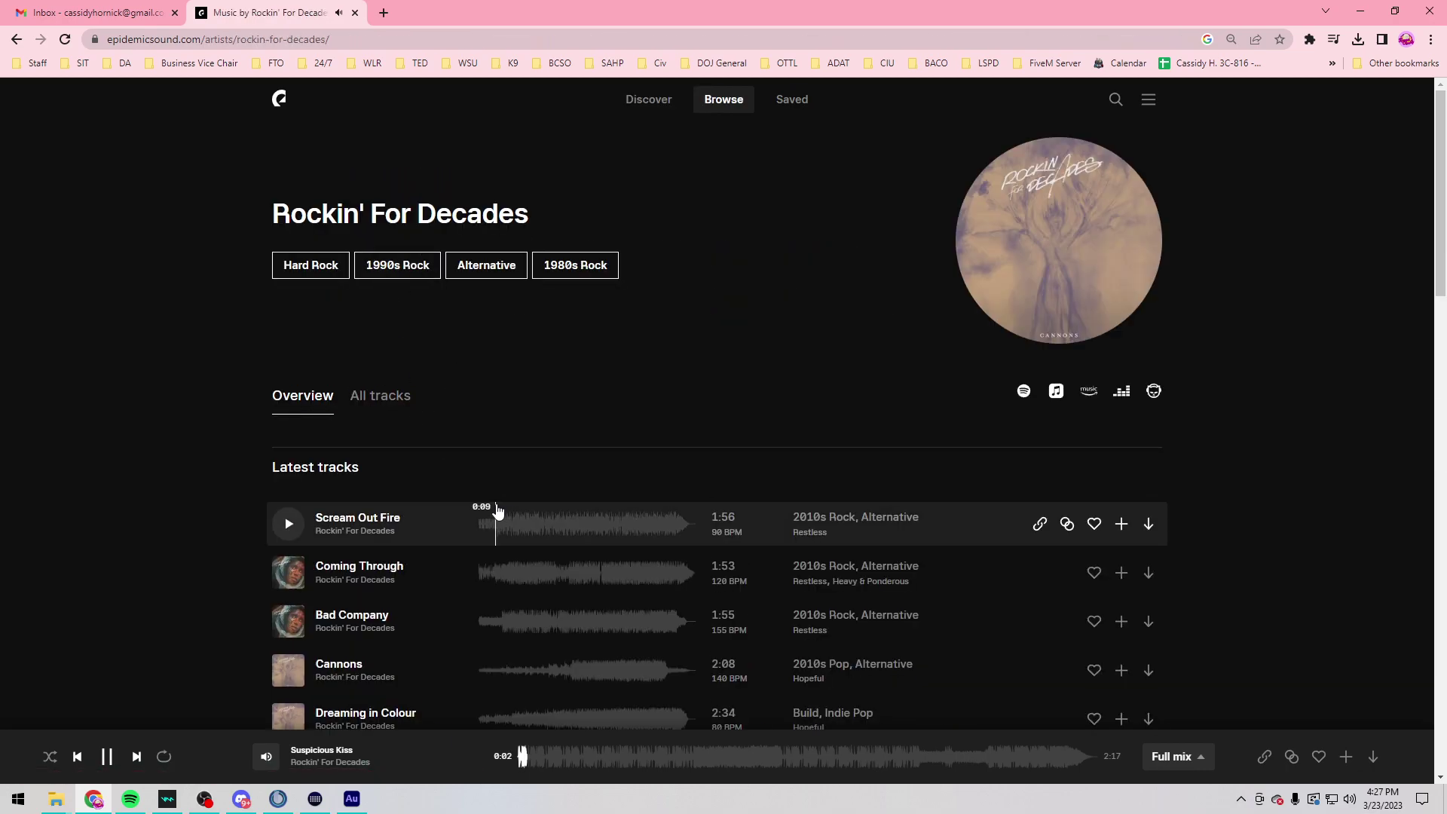
{"action": "scroll", "coordinate": [483, 505], "scroll_direction": "down", "scroll_amount": 3}
{"action": "scroll", "coordinate": [355, 452], "scroll_direction": "up", "scroll_amount": 3}
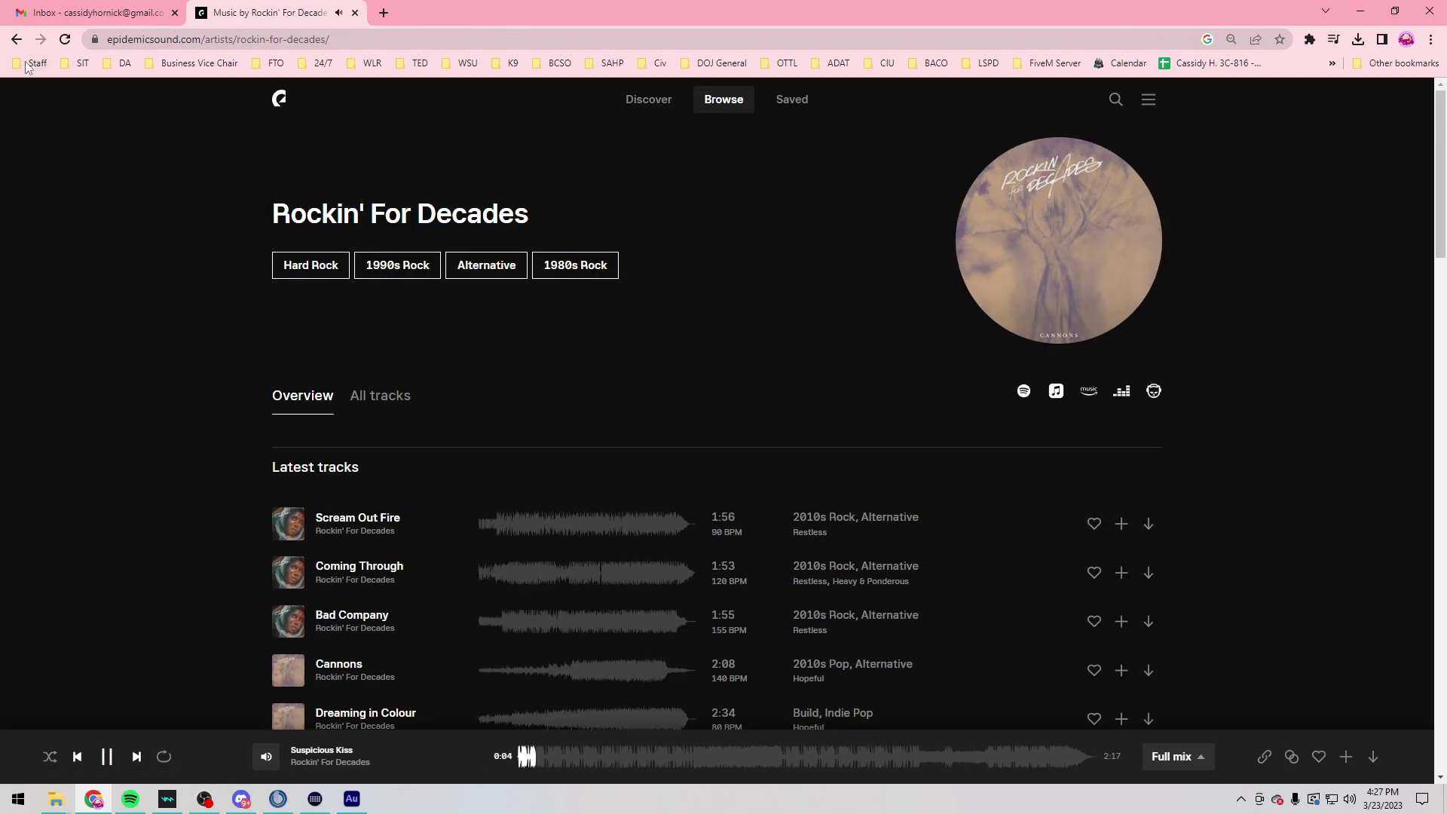
{"action": "left_click", "coordinate": [15, 39]}
{"action": "left_click", "coordinate": [288, 351]}
Step: Browse the music genres and open the 1980s Rock genre
{"action": "left_click", "coordinate": [725, 101]}
{"action": "scroll", "coordinate": [912, 437], "scroll_direction": "down", "scroll_amount": 7}
{"action": "scroll", "coordinate": [914, 441], "scroll_direction": "up", "scroll_amount": 7}
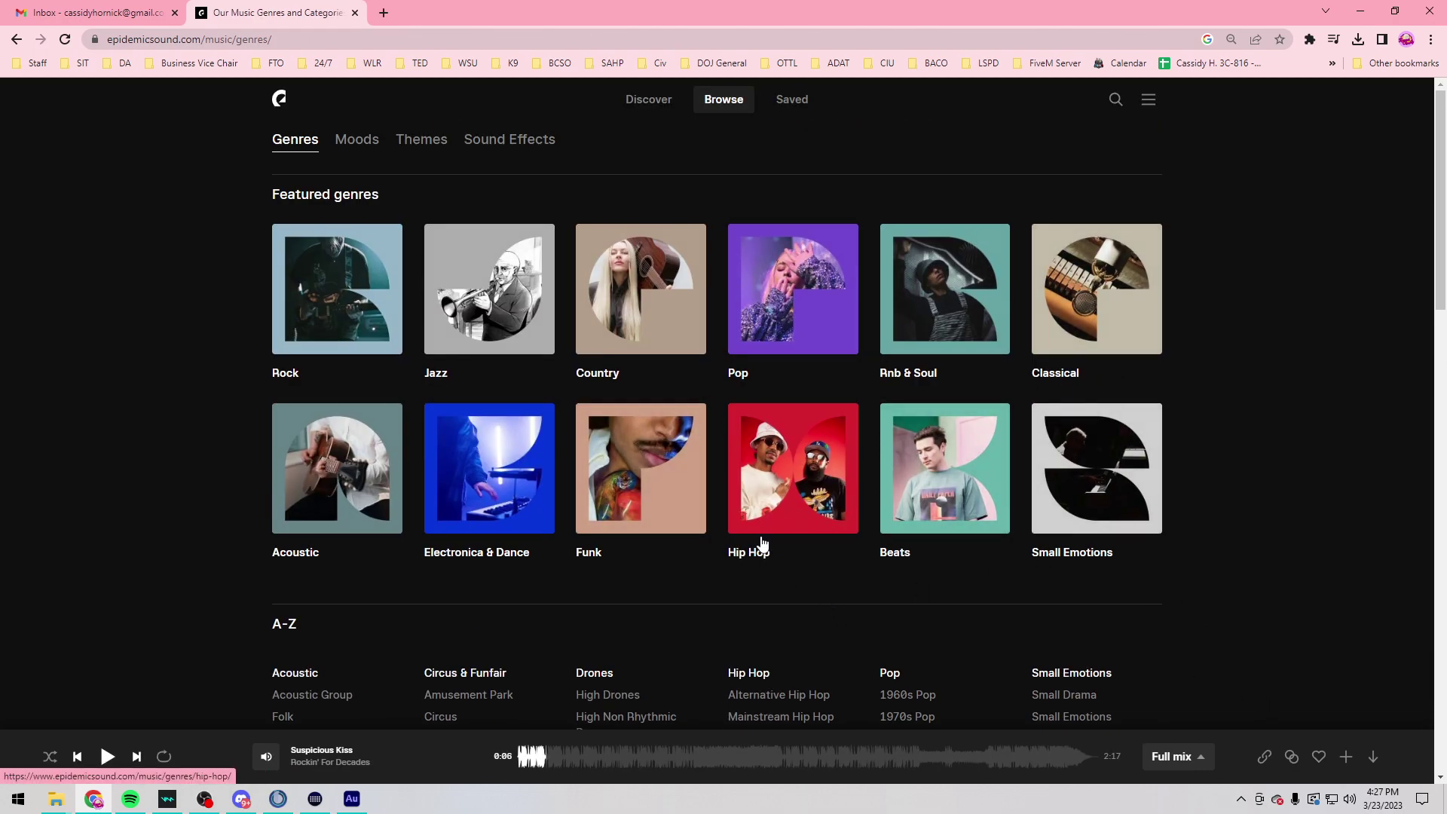
{"action": "scroll", "coordinate": [861, 541], "scroll_direction": "down", "scroll_amount": 7}
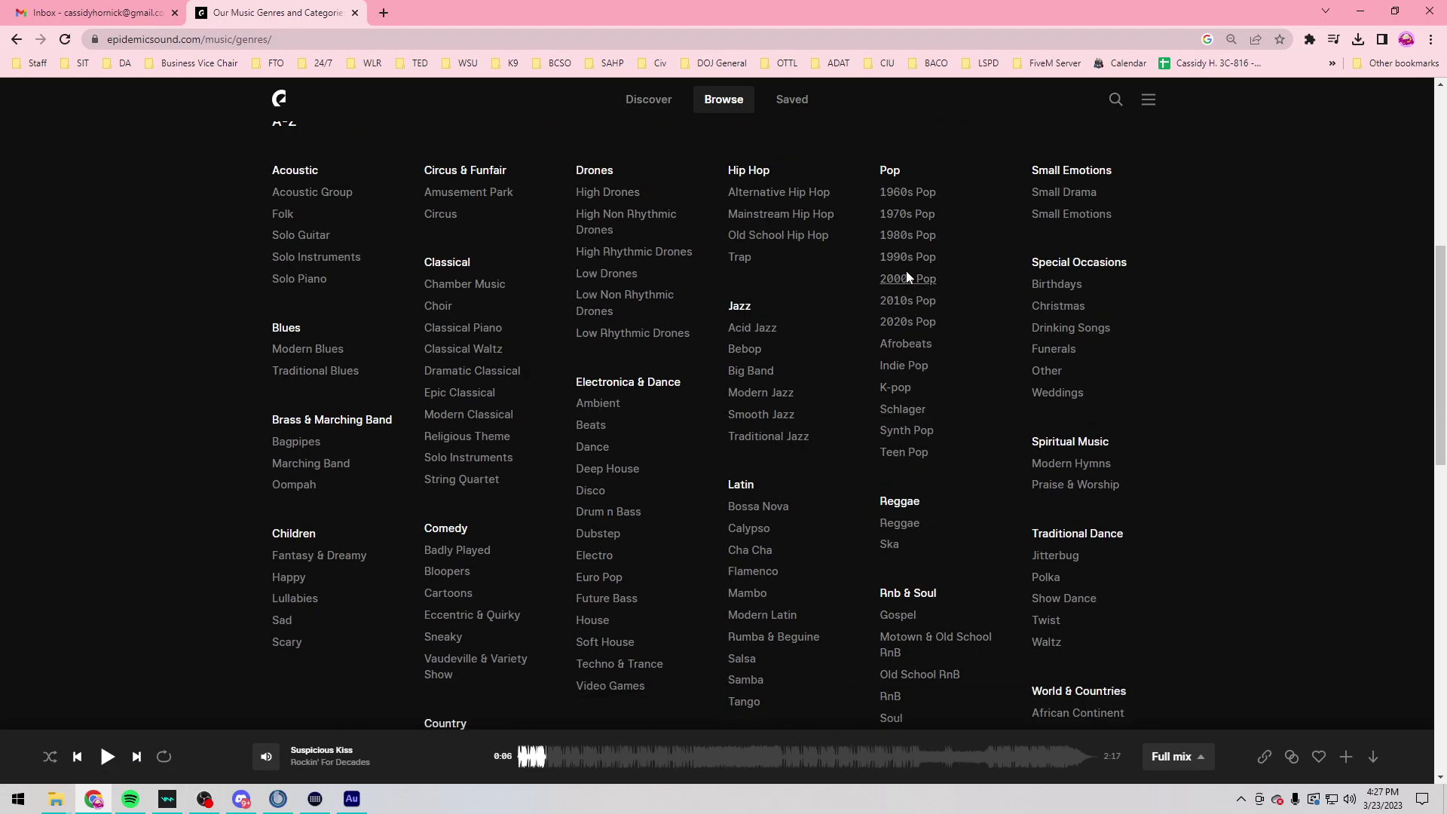
{"action": "scroll", "coordinate": [907, 278], "scroll_direction": "down", "scroll_amount": 5}
{"action": "left_click", "coordinate": [912, 477]}
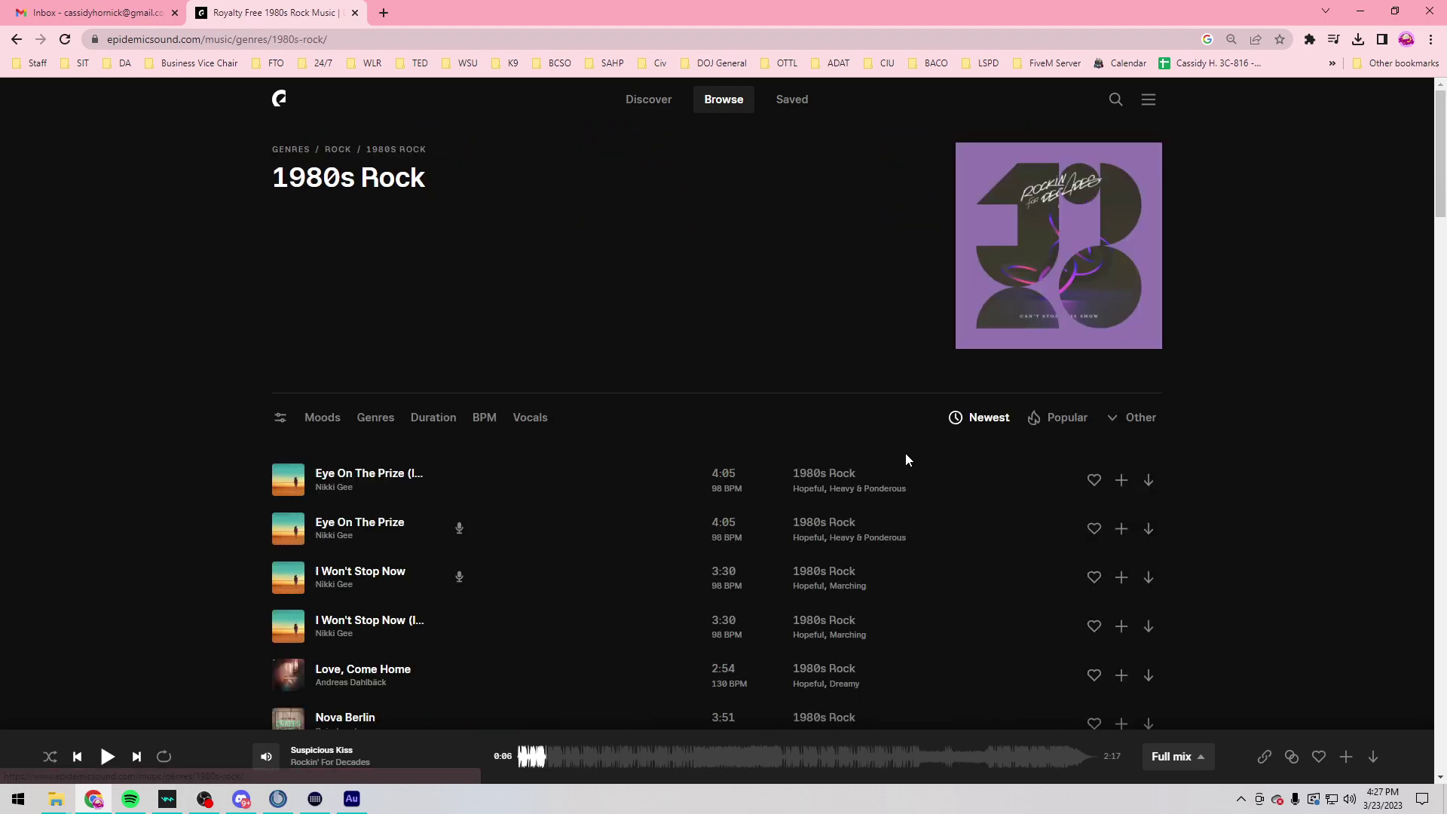
Step: Preview Lie Like a Rug, Can't Stop This Show and Bicycles Without Wheels in the 1980s Rock list, skipping ahead in the last one
{"action": "scroll", "coordinate": [537, 462], "scroll_direction": "down", "scroll_amount": 12}
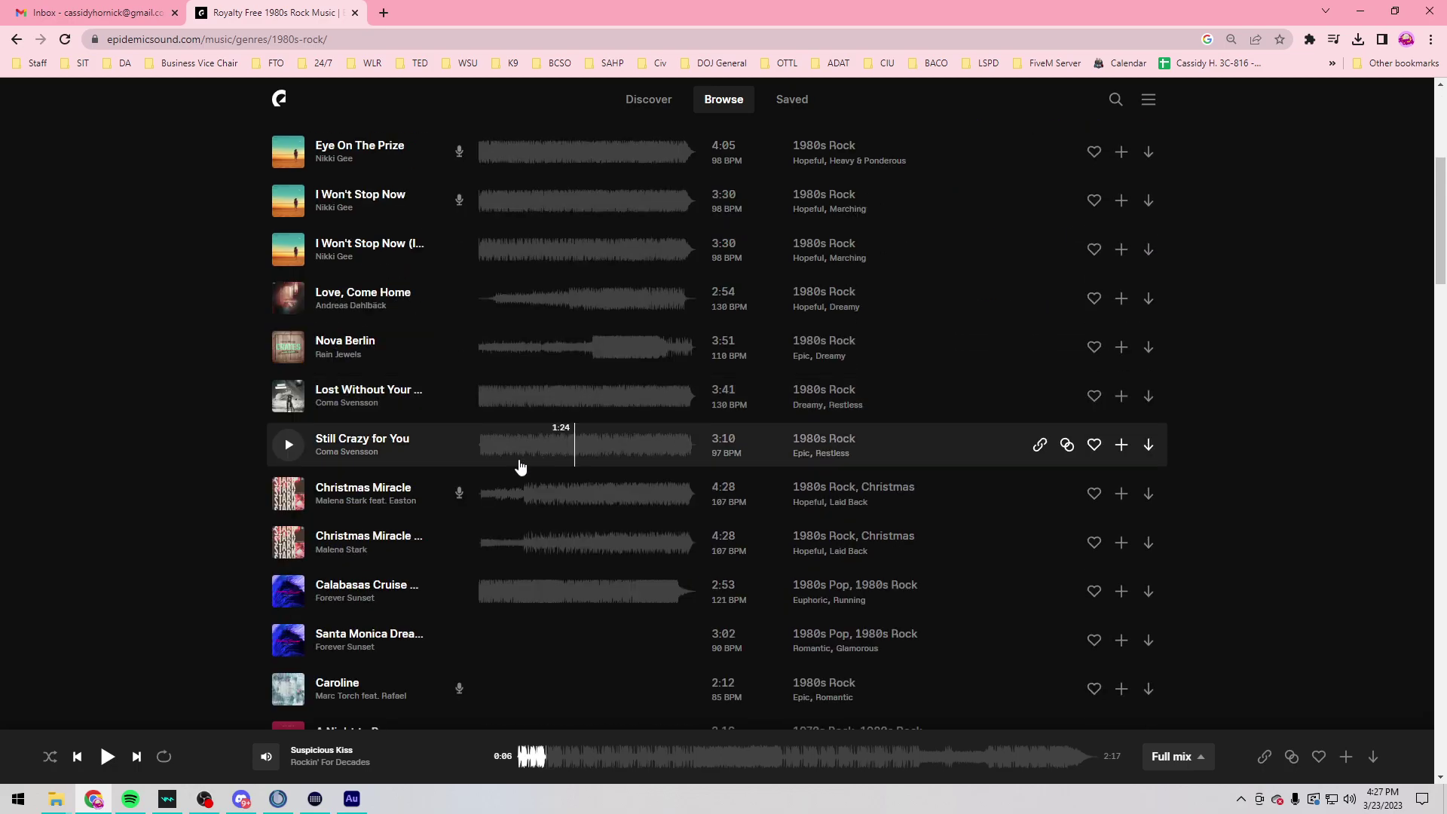
{"action": "scroll", "coordinate": [417, 531], "scroll_direction": "down", "scroll_amount": 5}
{"action": "left_click", "coordinate": [290, 445]}
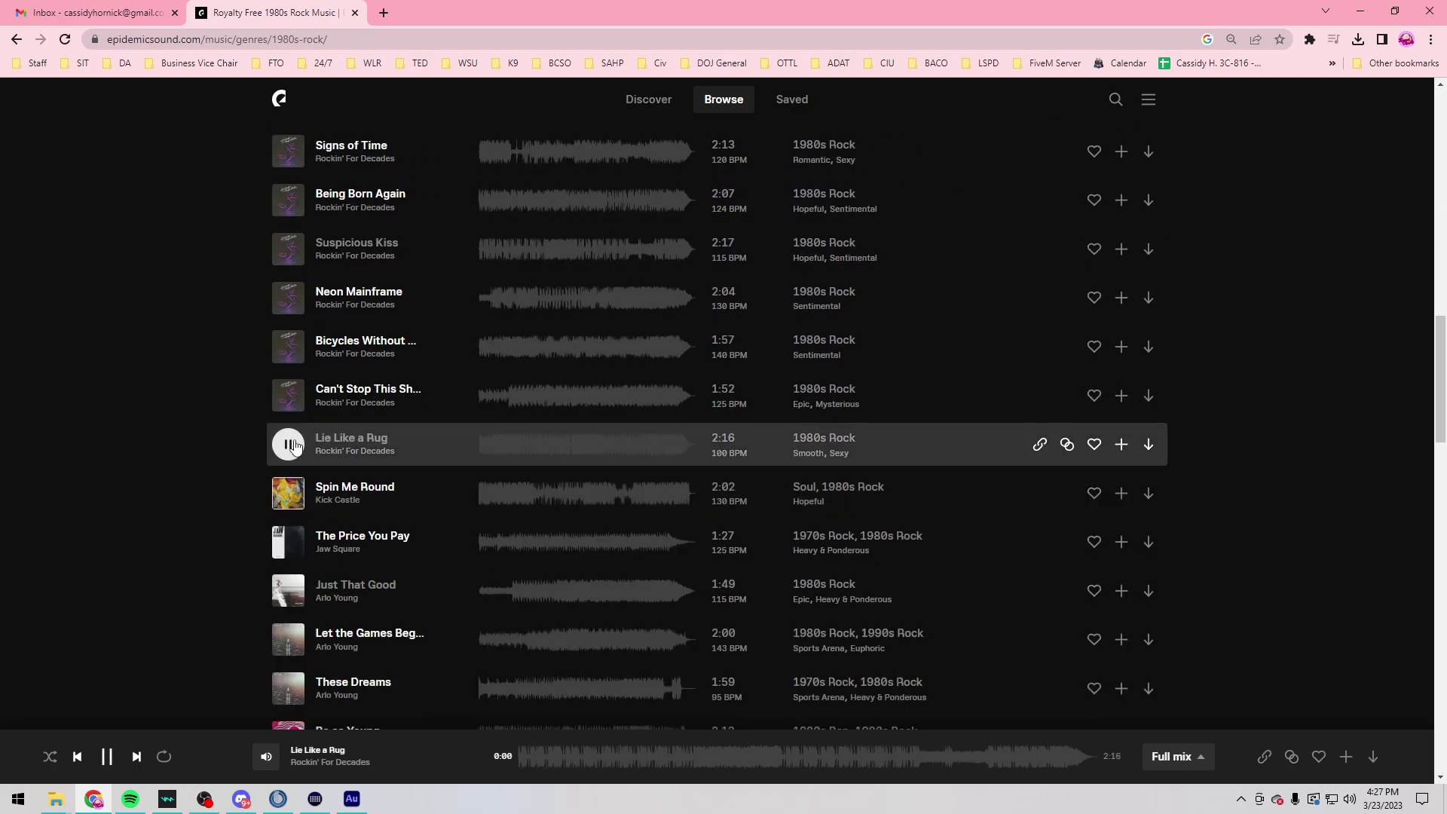
{"action": "left_click", "coordinate": [290, 398]}
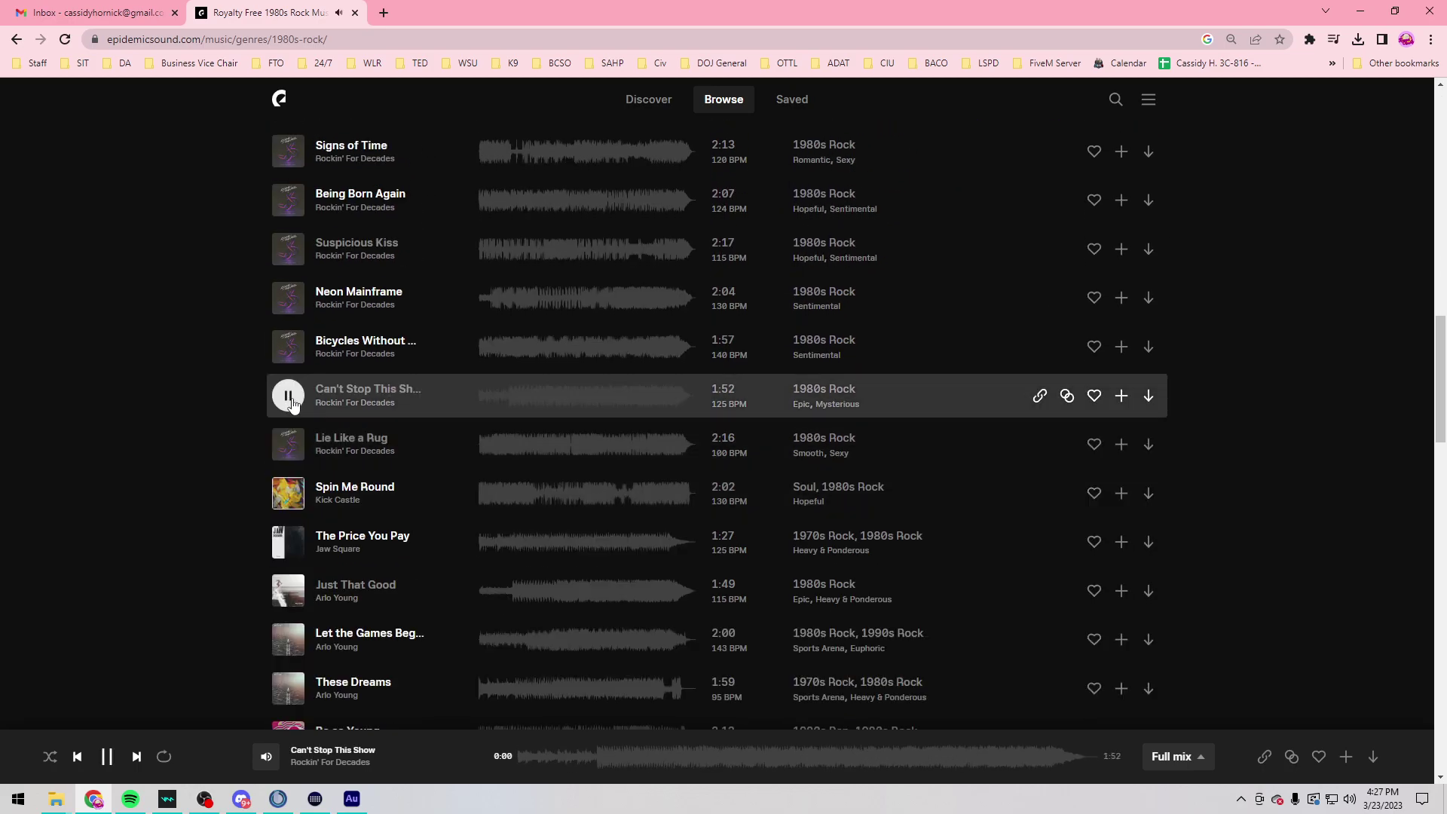
{"action": "left_click", "coordinate": [290, 346]}
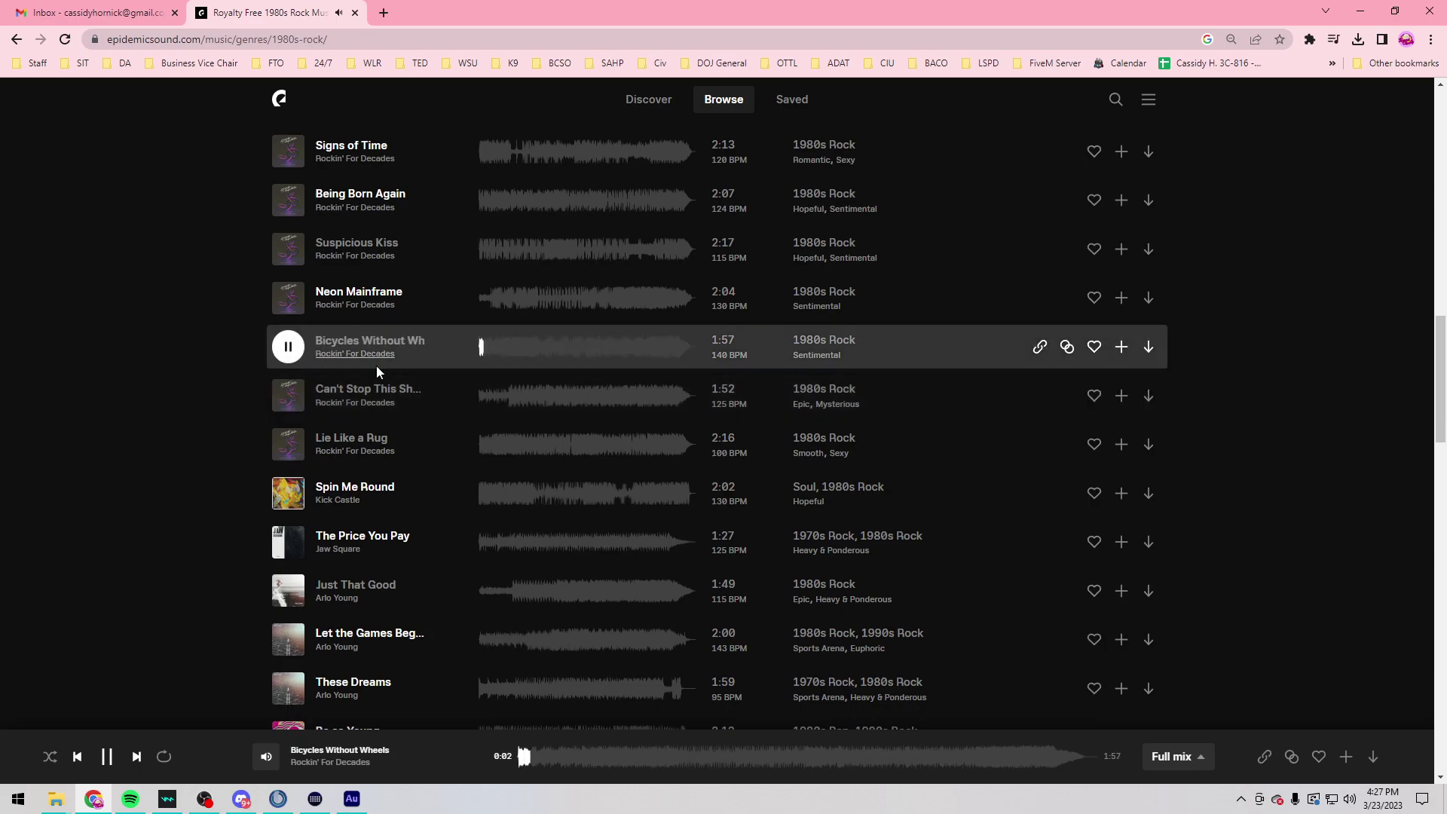
{"action": "left_click", "coordinate": [579, 757]}
{"action": "scroll", "coordinate": [512, 639], "scroll_direction": "down", "scroll_amount": 3}
{"action": "scroll", "coordinate": [512, 638], "scroll_direction": "down", "scroll_amount": 6}
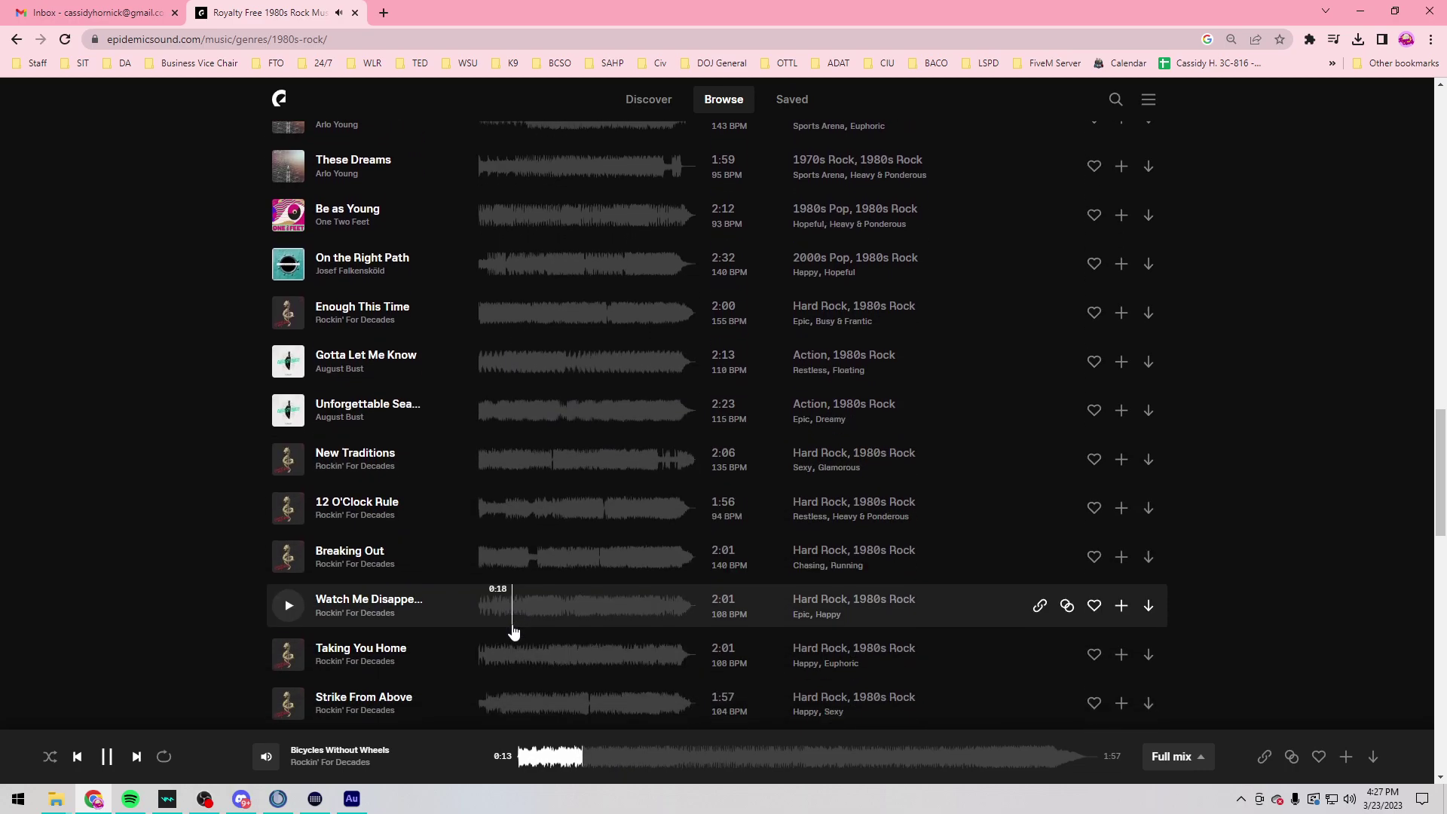
{"action": "scroll", "coordinate": [397, 571], "scroll_direction": "up", "scroll_amount": 2}
{"action": "scroll", "coordinate": [396, 572], "scroll_direction": "up", "scroll_amount": 9}
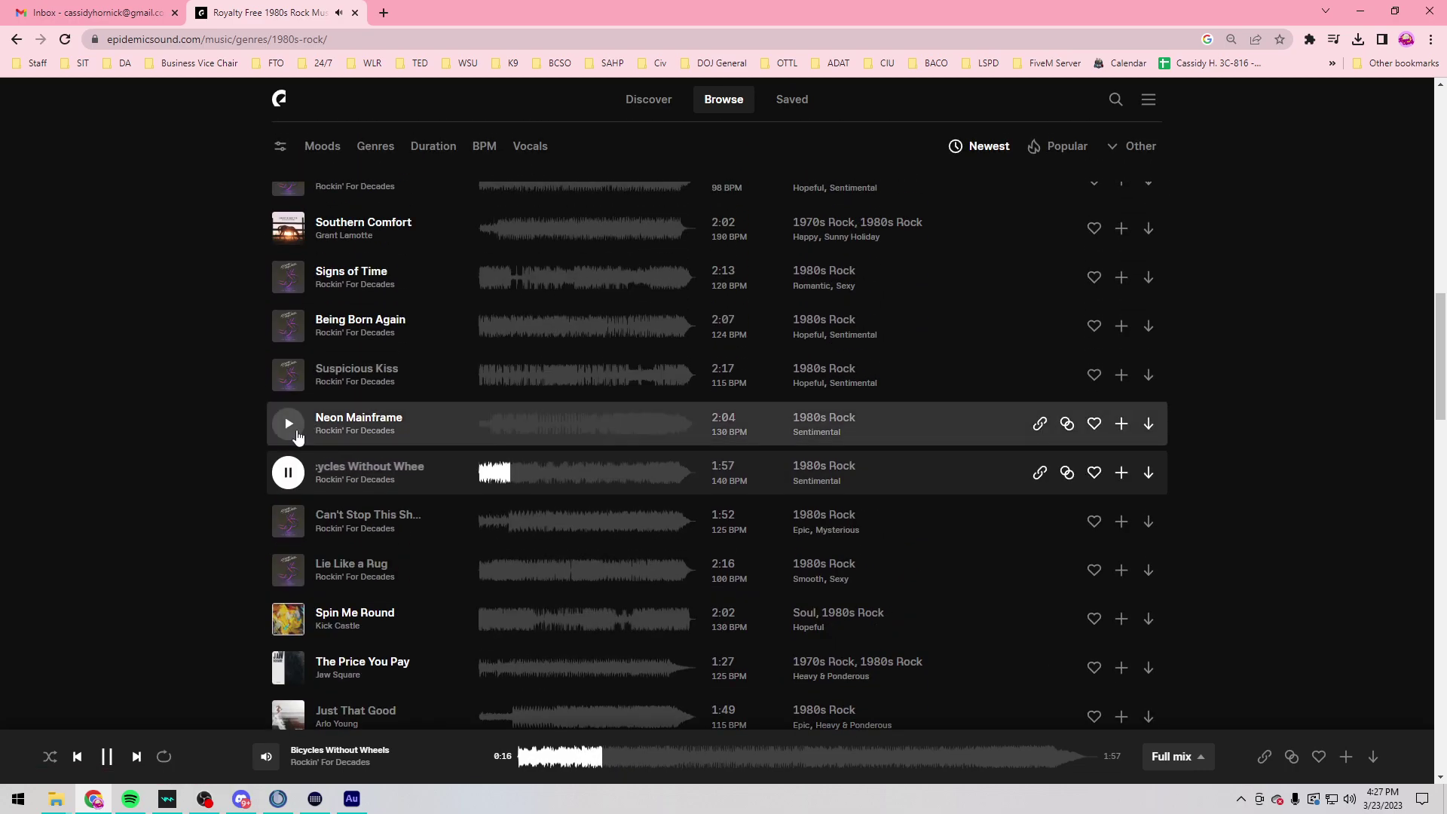
Step: Preview Neon Mainframe, Suspicious Kiss and Being Born Again, skipping ahead within Neon Mainframe and Being Born Again
{"action": "left_click", "coordinate": [288, 423]}
{"action": "left_click", "coordinate": [551, 761]}
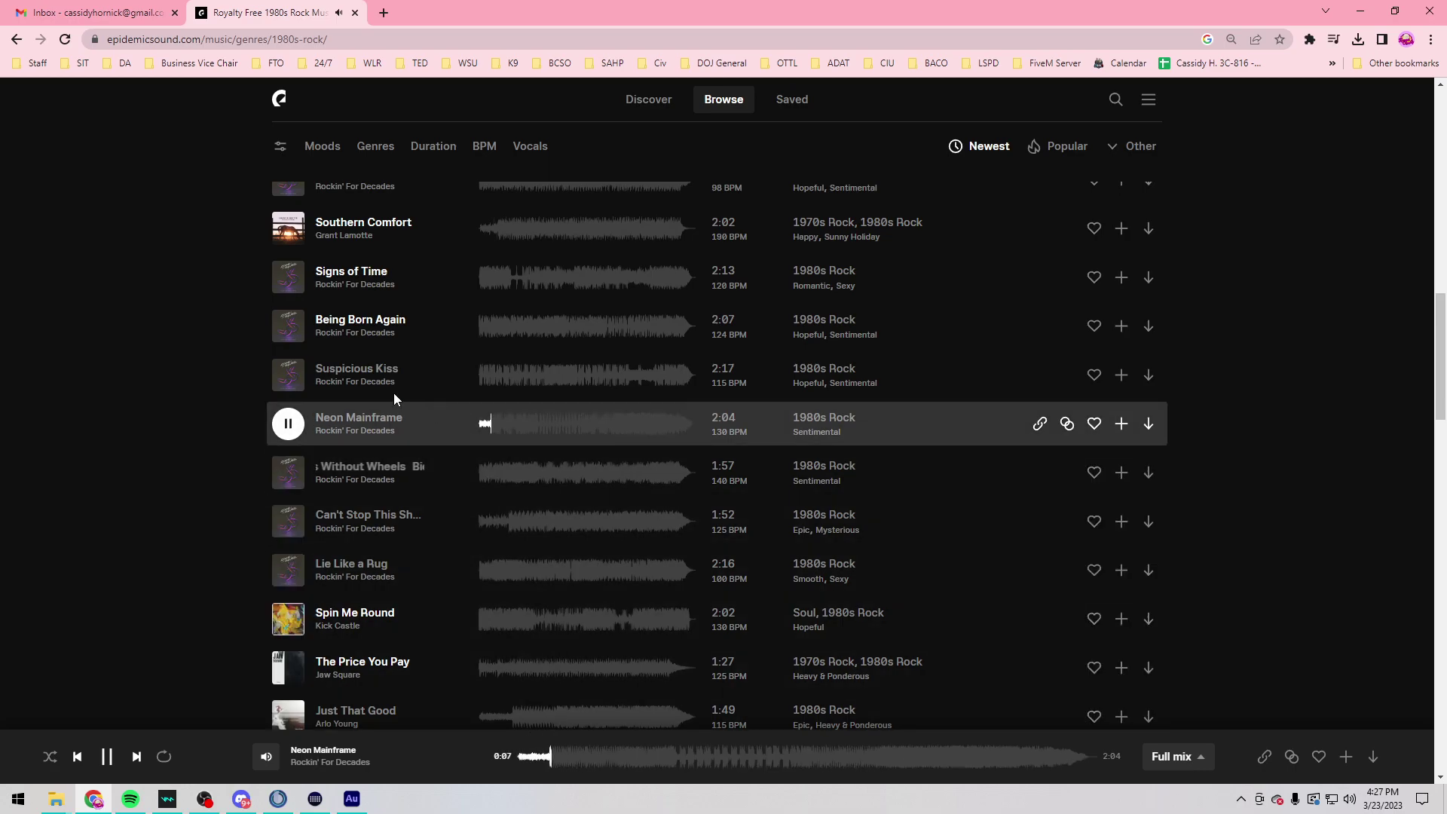
{"action": "left_click", "coordinate": [287, 379]}
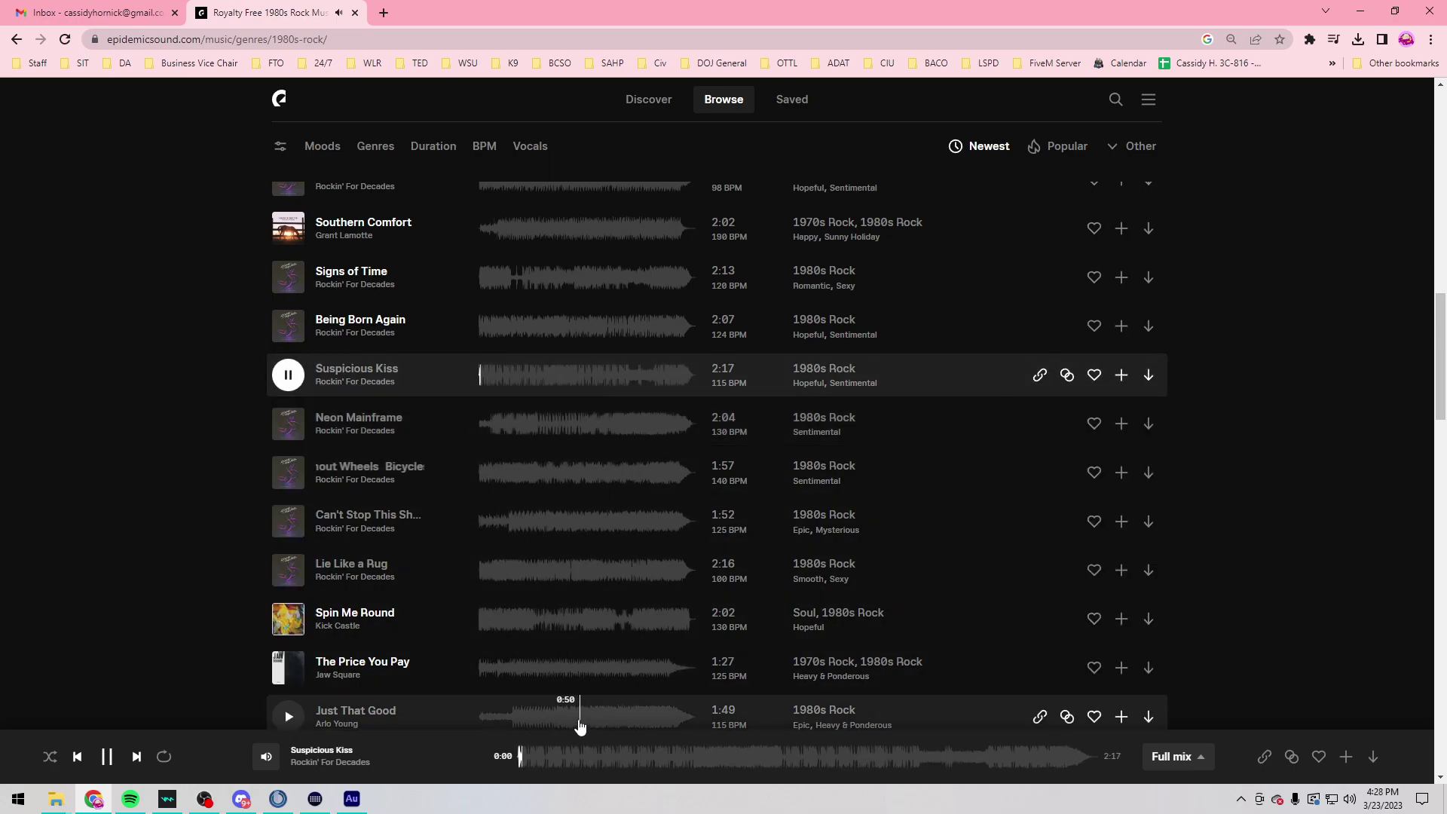
{"action": "left_click", "coordinate": [287, 329]}
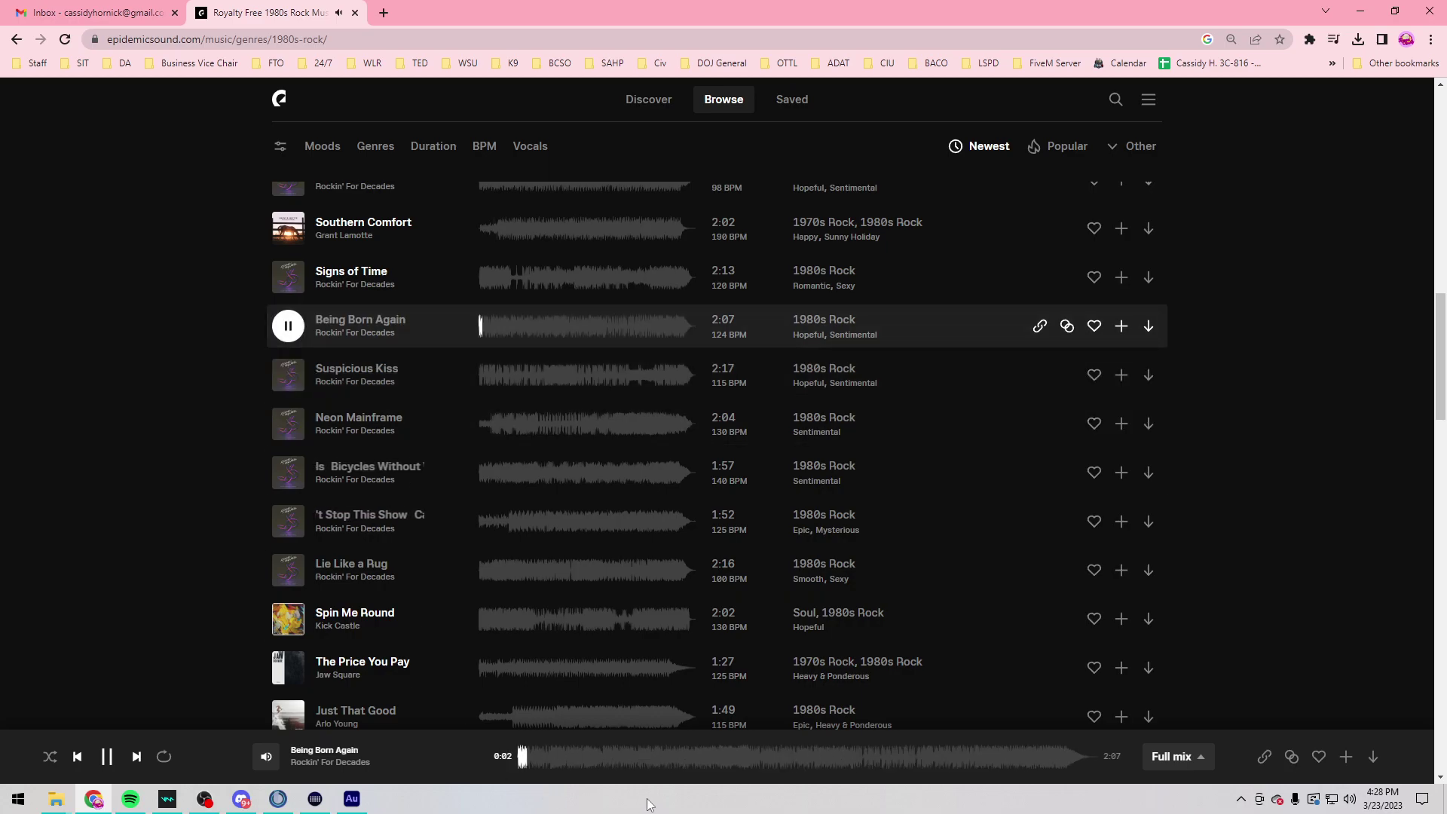
{"action": "left_click", "coordinate": [680, 758]}
{"action": "left_click", "coordinate": [793, 758]}
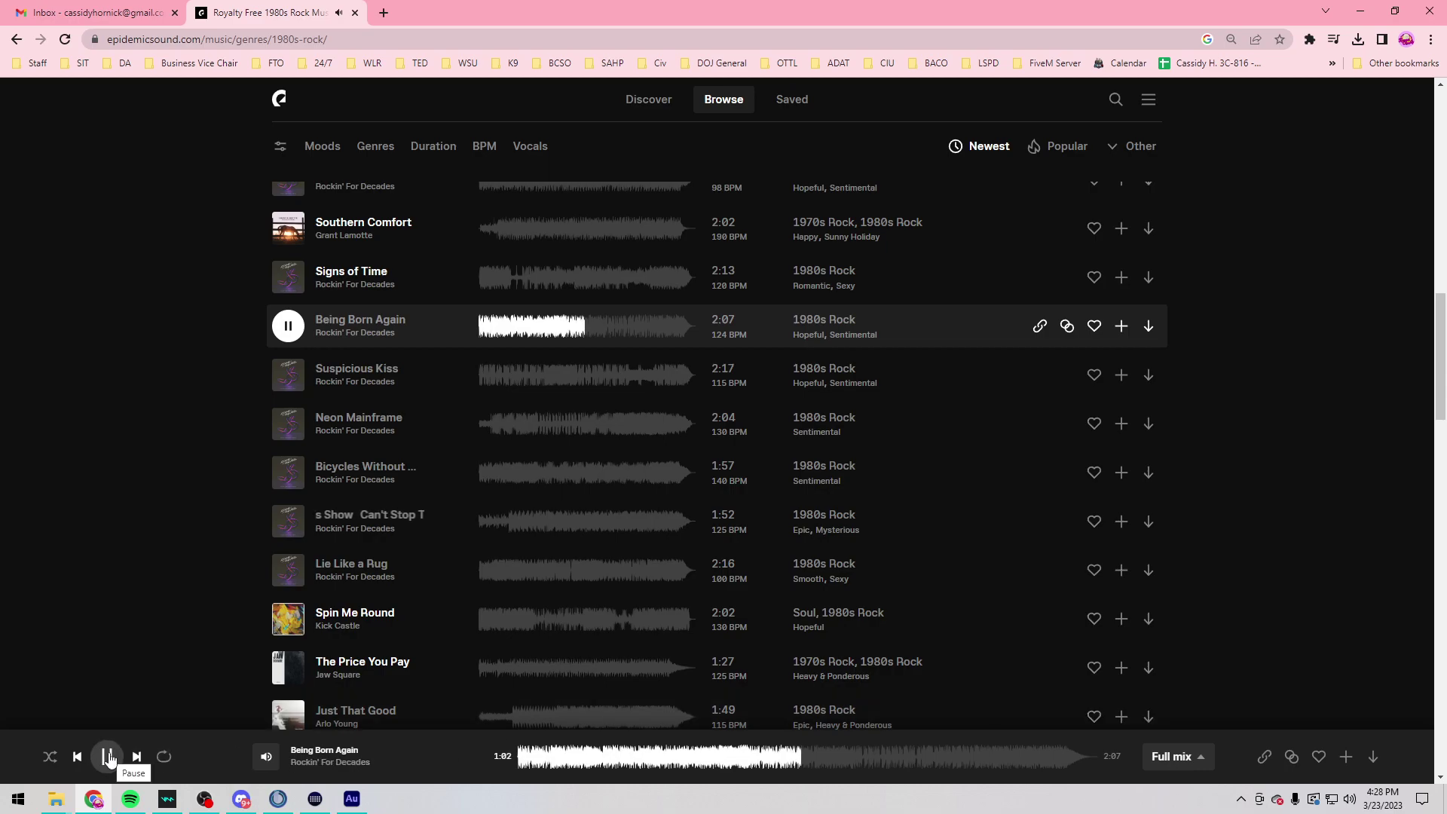
Step: Preview Spin Me Round by Kick Castle and download its full mix as WAV into the desktop's Music folder
{"action": "scroll", "coordinate": [337, 643], "scroll_direction": "down", "scroll_amount": 2}
{"action": "left_click", "coordinate": [290, 495]}
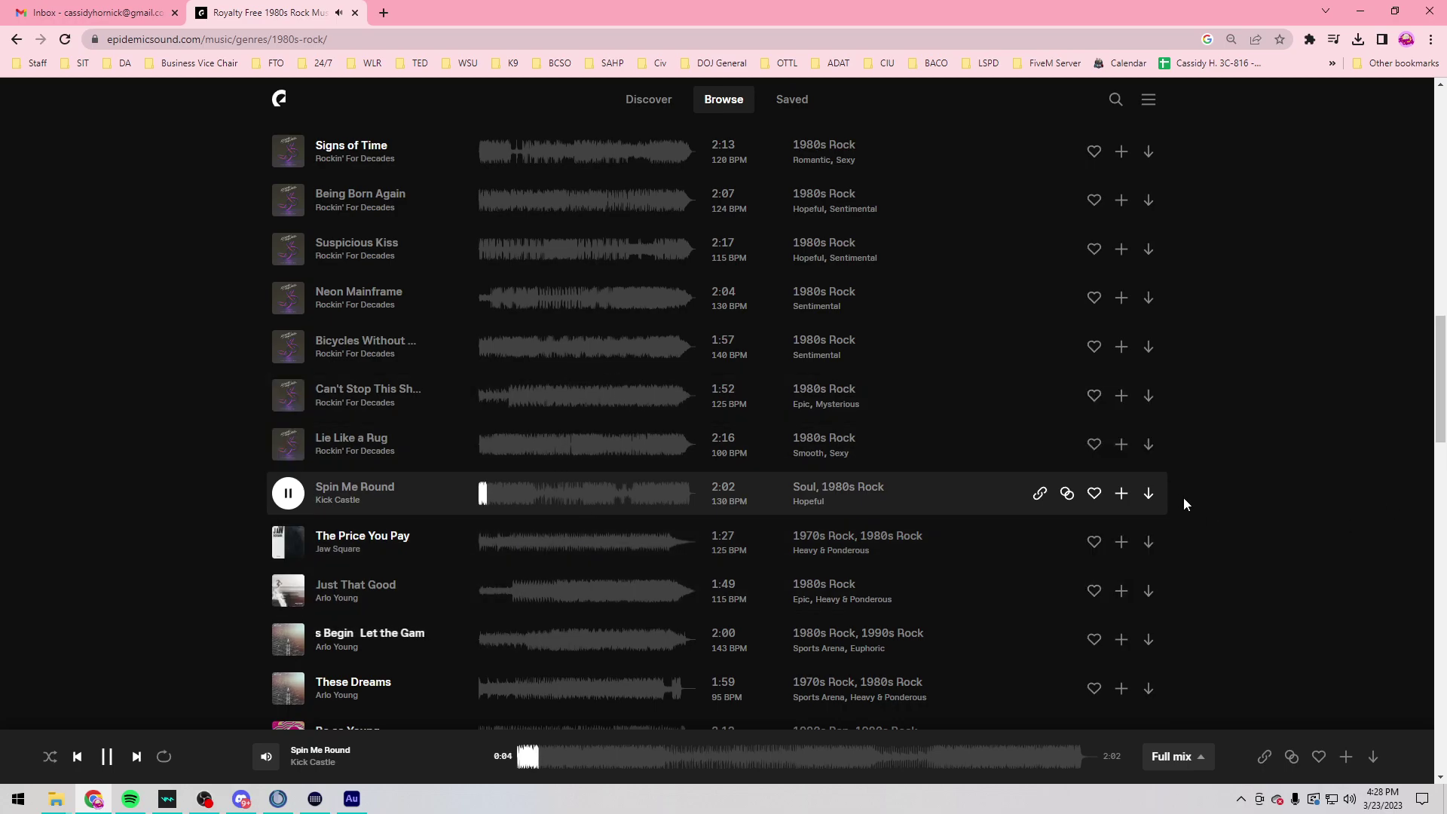
{"action": "left_click", "coordinate": [1149, 493]}
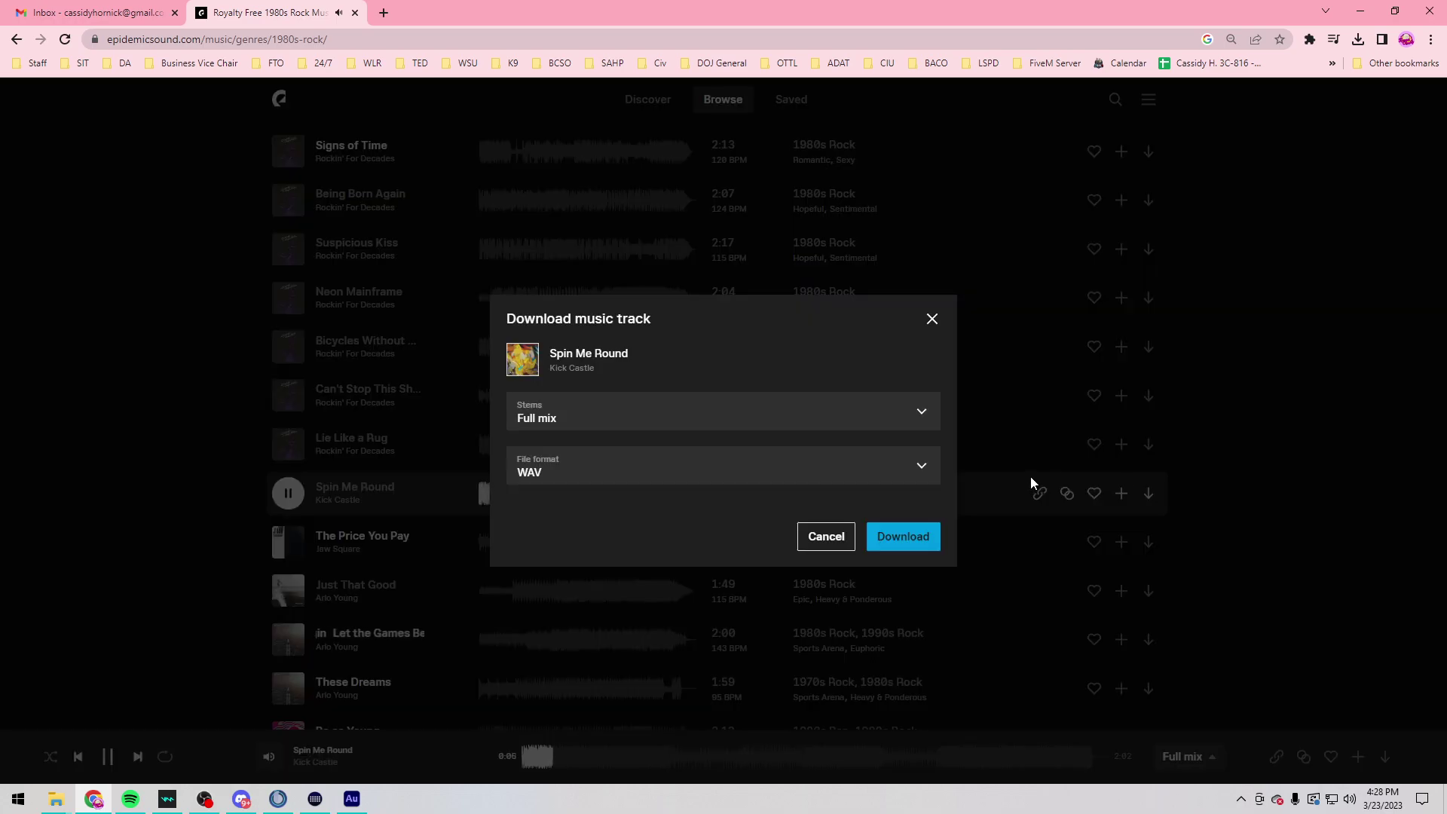
{"action": "left_click", "coordinate": [918, 548]}
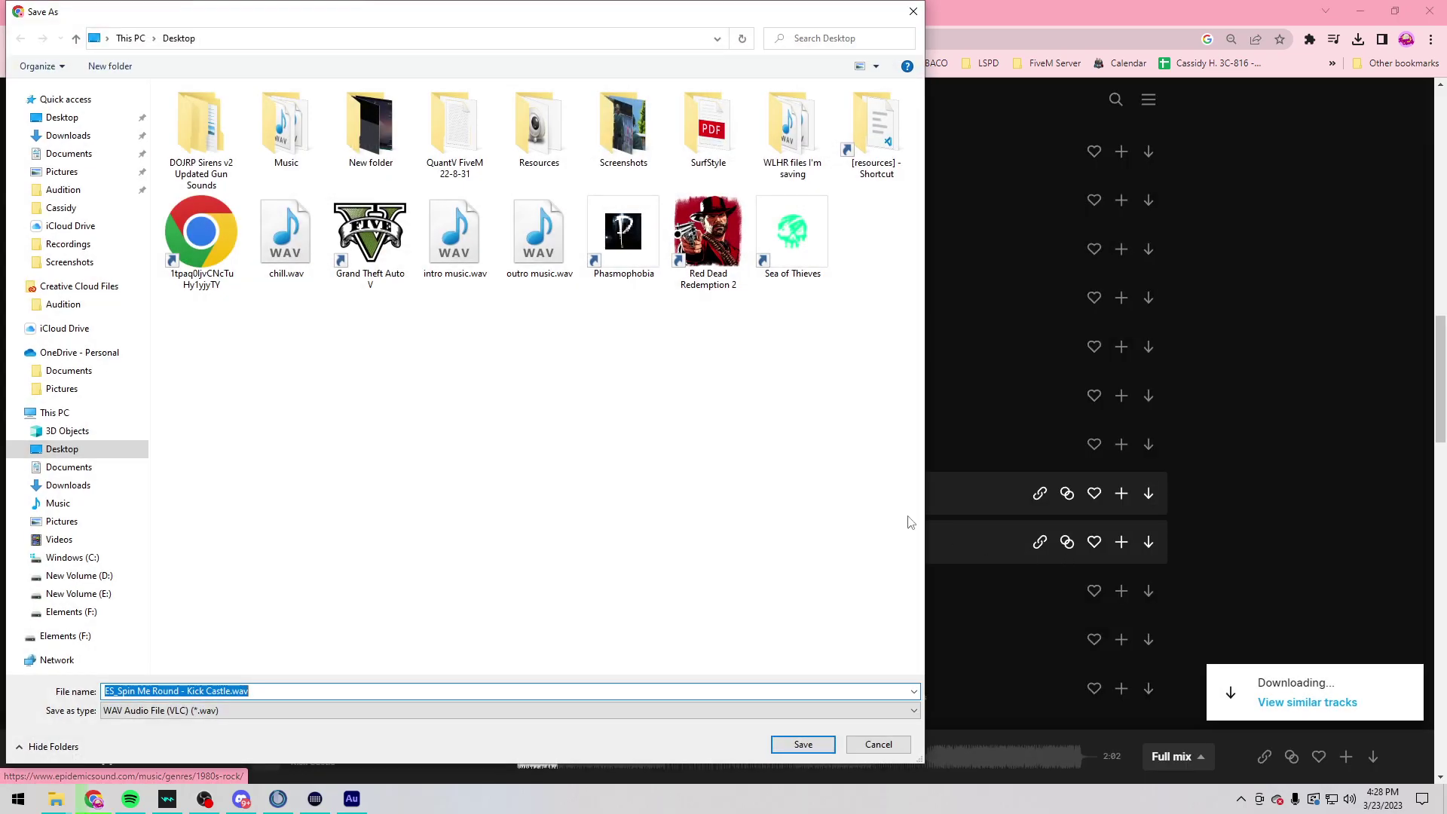
{"action": "double_click", "coordinate": [305, 147]}
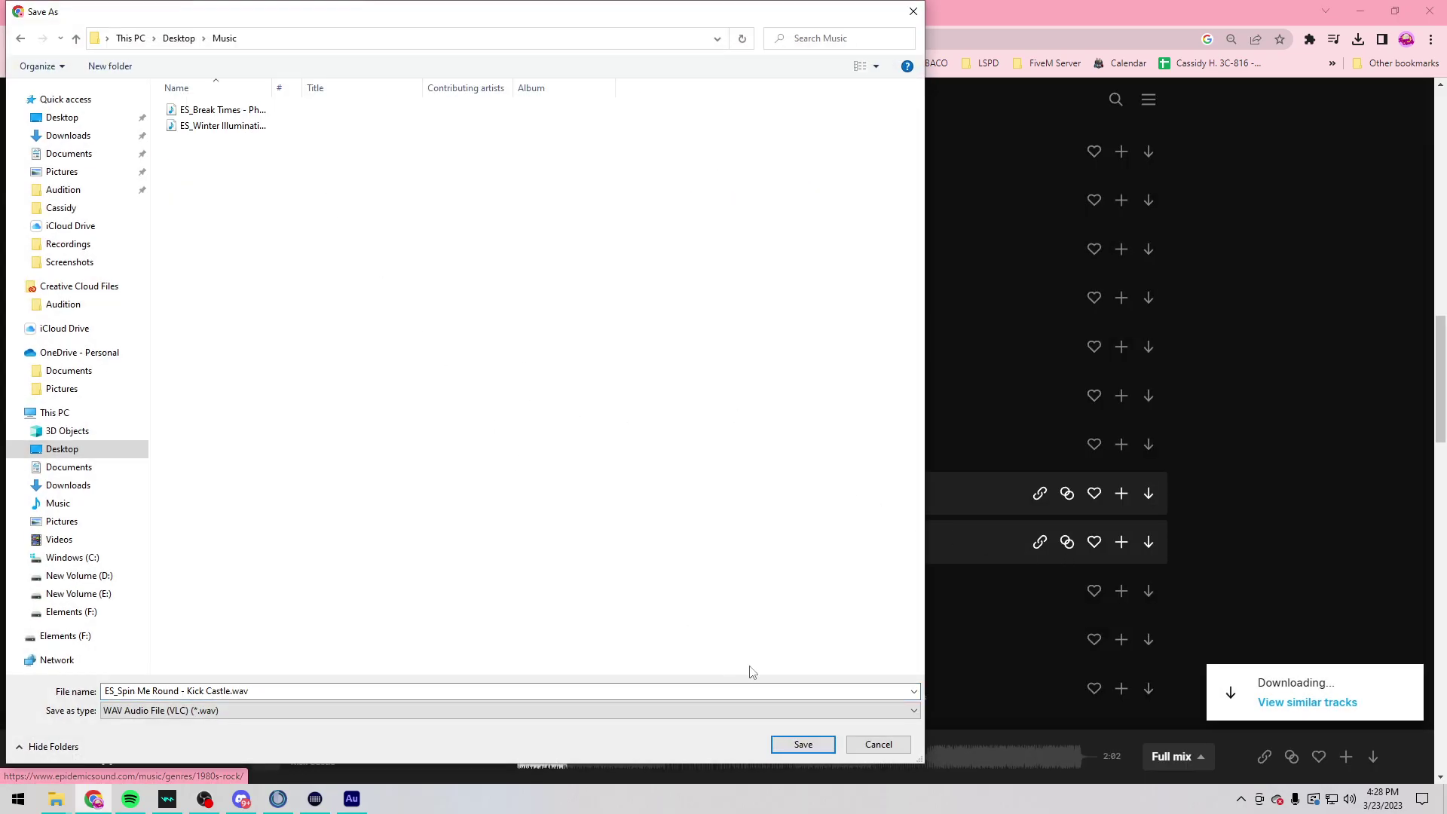
{"action": "left_click", "coordinate": [802, 745]}
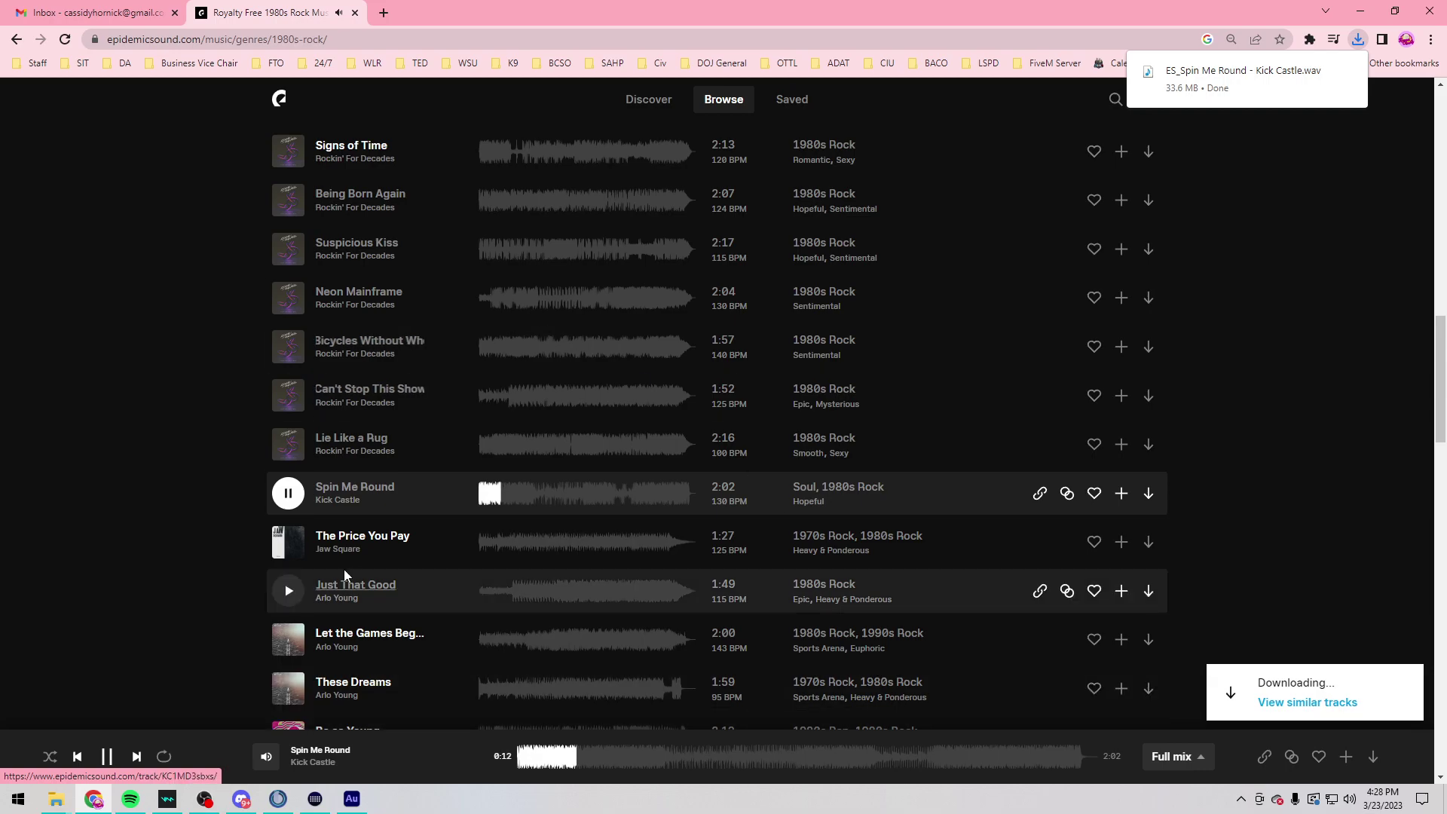
Step: Close the Epidemic Sound tab, switch to Adobe Audition and import ES_Spin Me Round - Kick Castle.wav into the project files
{"action": "left_click", "coordinate": [355, 12]}
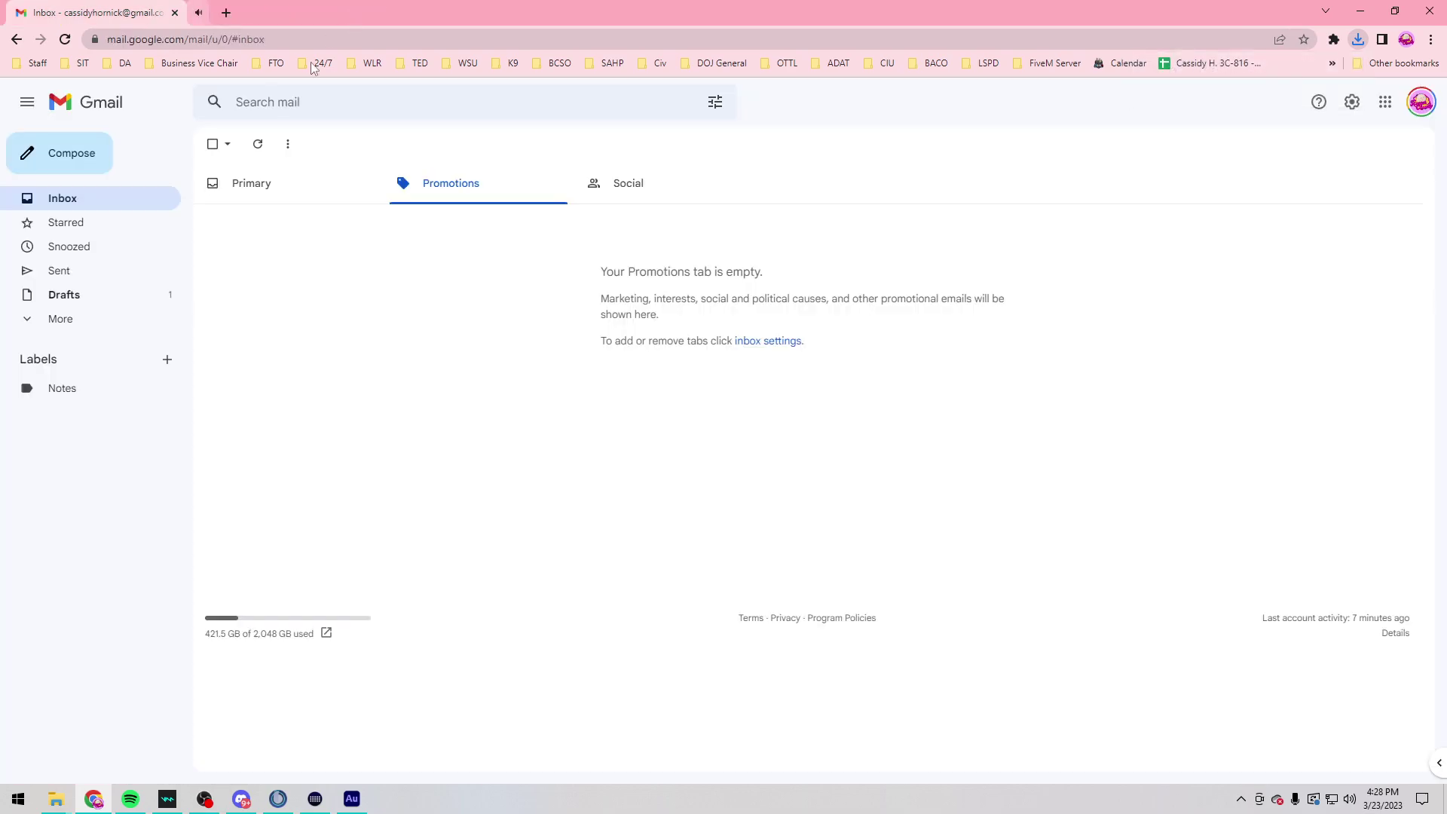
{"action": "left_click", "coordinate": [354, 801]}
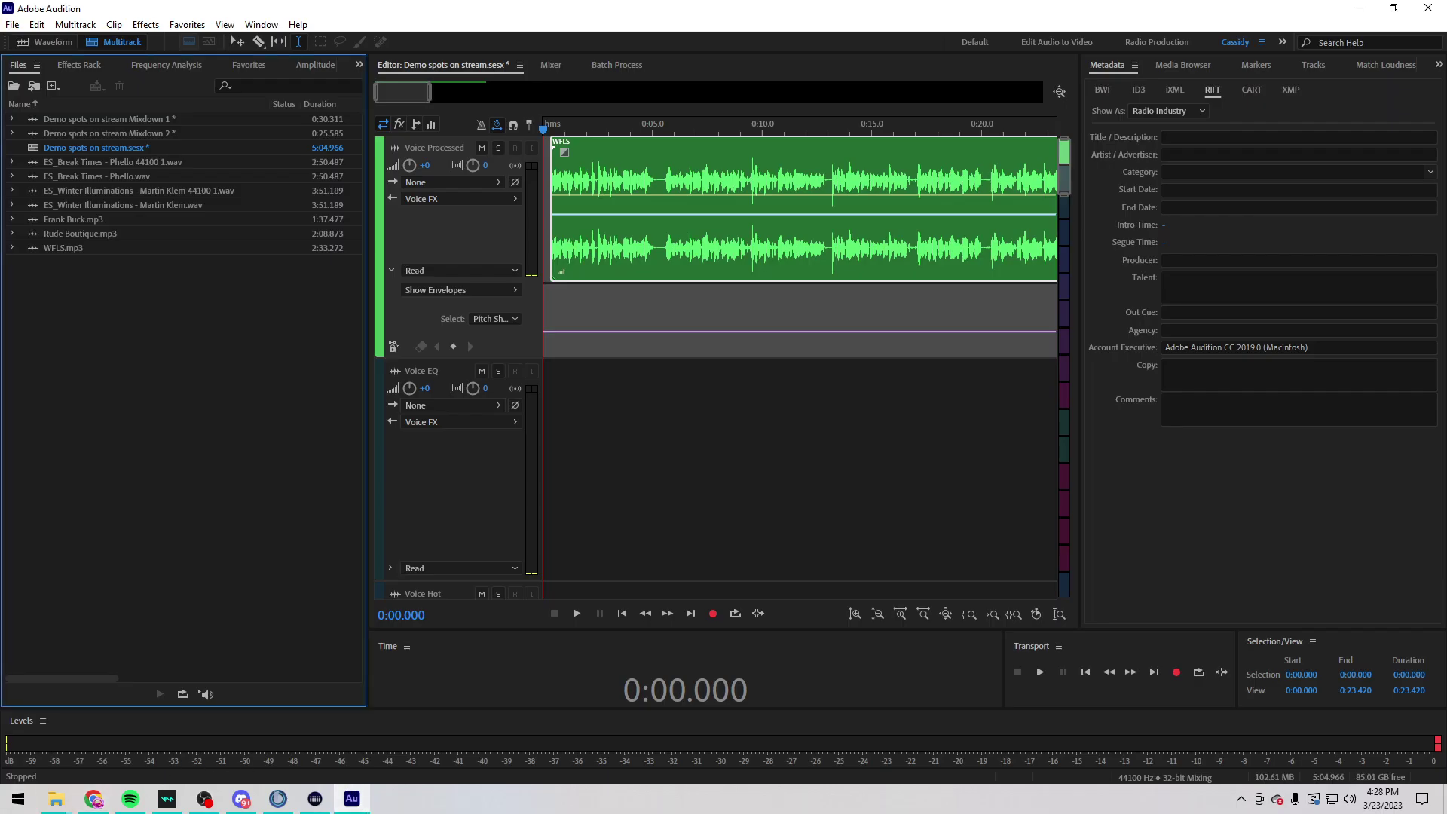
{"action": "mouse_move", "coordinate": [55, 799]}
{"action": "left_click", "coordinate": [199, 729]}
{"action": "left_click", "coordinate": [419, 331]}
{"action": "left_click_drag", "start_coordinate": [419, 330], "coordinate": [113, 410]}
Step: Place the ES_Spin Me Round clip on the Music 1 track at the session start and play it back briefly
{"action": "left_click_drag", "start_coordinate": [112, 193], "coordinate": [524, 716]}
{"action": "left_click_drag", "start_coordinate": [490, 626], "coordinate": [419, 172]}
{"action": "scroll", "coordinate": [646, 487], "scroll_direction": "up", "scroll_amount": 4}
{"action": "key", "text": "space"}
{"action": "scroll", "coordinate": [644, 483], "scroll_direction": "up", "scroll_amount": 12}
{"action": "scroll", "coordinate": [630, 460], "scroll_direction": "up", "scroll_amount": 8}
{"action": "scroll", "coordinate": [630, 458], "scroll_direction": "down", "scroll_amount": 8}
{"action": "scroll", "coordinate": [635, 449], "scroll_direction": "up", "scroll_amount": 6}
{"action": "key", "text": "space"}
Step: Delete about 0.1 s of silence from the start of the Spin Me Round clip on Music 1 and move the clip back to zero
{"action": "scroll", "coordinate": [636, 448], "scroll_direction": "down", "scroll_amount": 10}
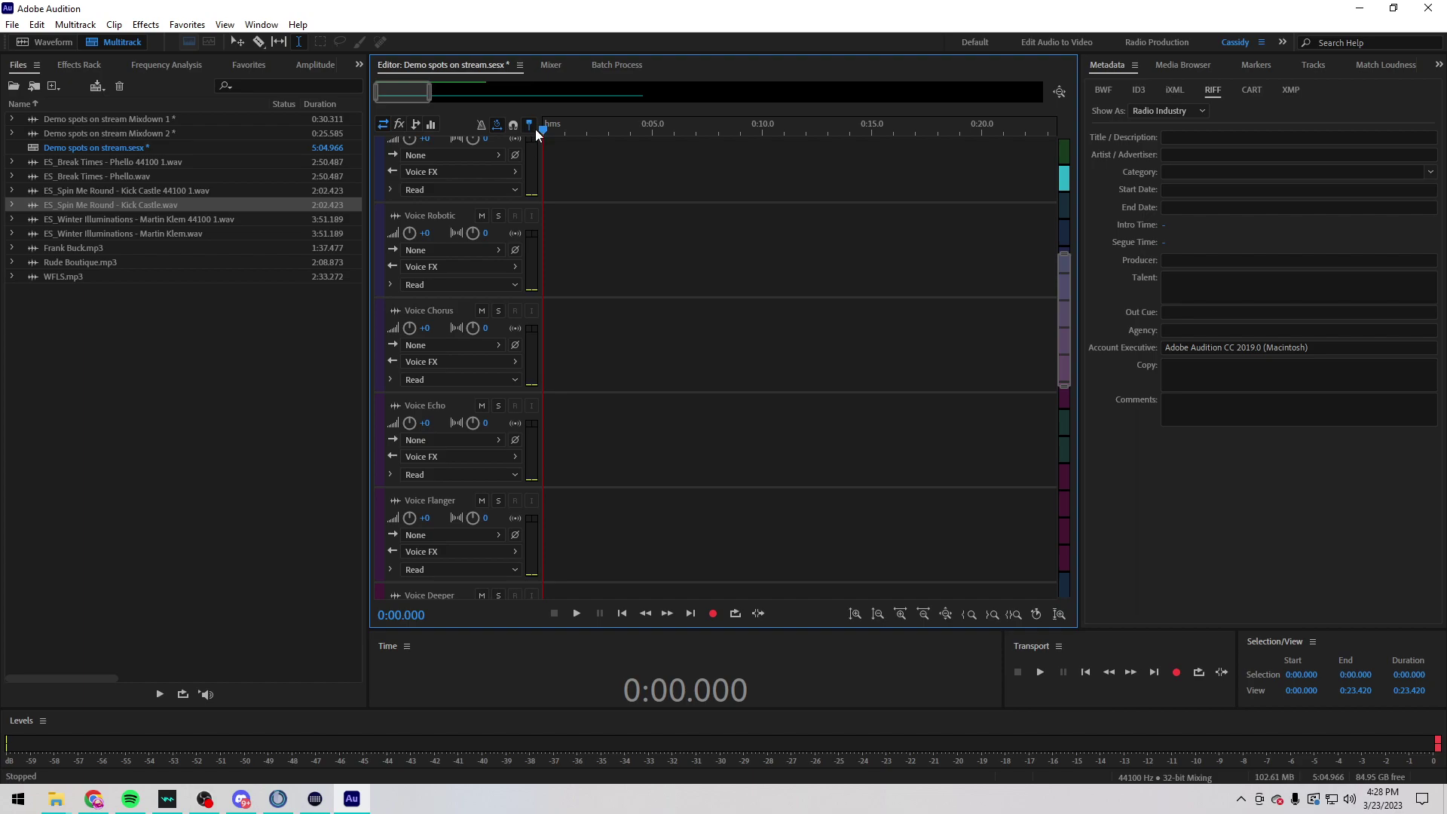
{"action": "scroll", "coordinate": [630, 359], "scroll_direction": "down", "scroll_amount": 11}
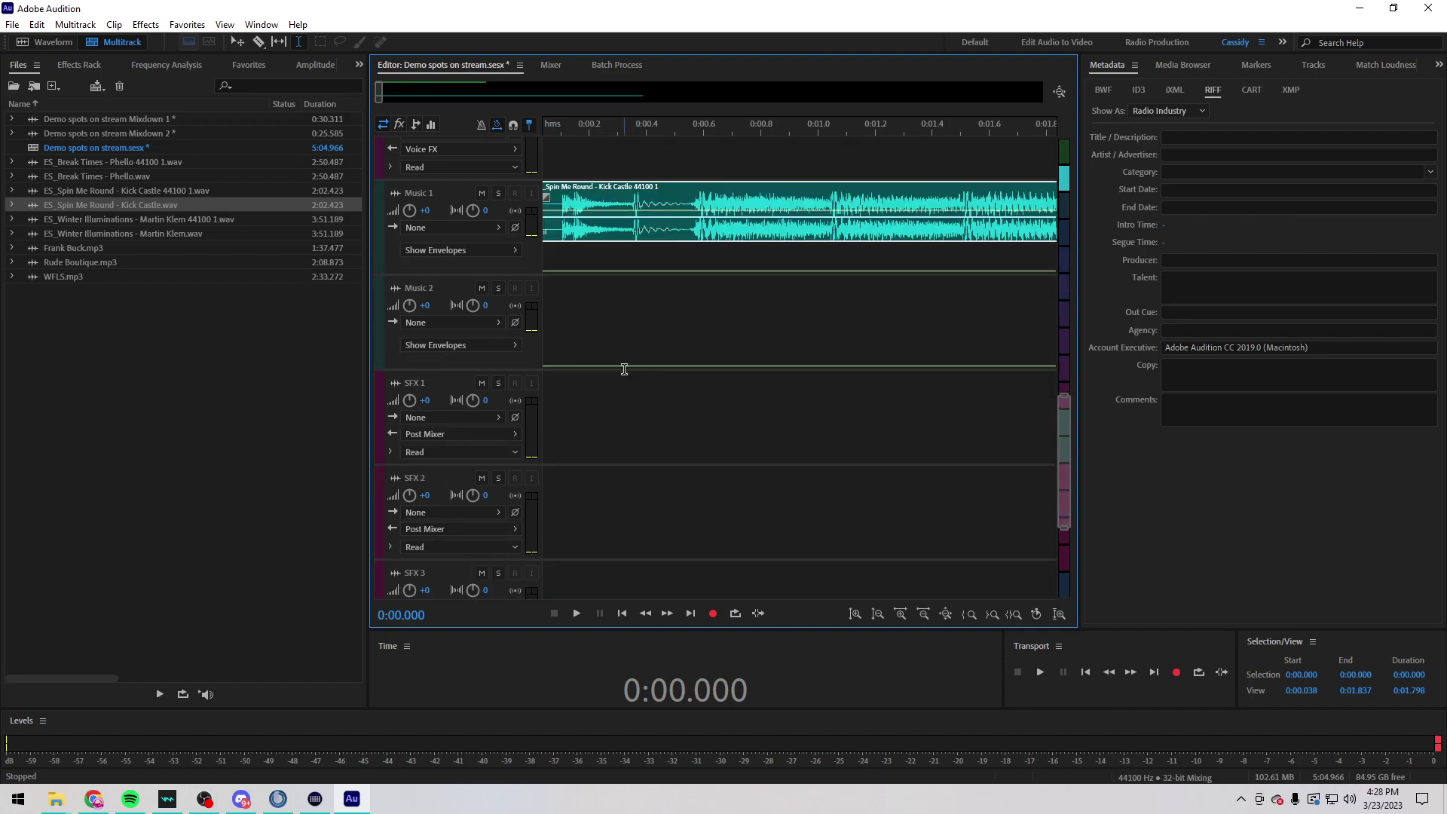
{"action": "left_click_drag", "start_coordinate": [596, 371], "coordinate": [478, 370]}
{"action": "left_click", "coordinate": [573, 372]}
{"action": "scroll", "coordinate": [558, 124], "scroll_direction": "up", "scroll_amount": 5}
{"action": "left_click_drag", "start_coordinate": [558, 124], "coordinate": [527, 167]}
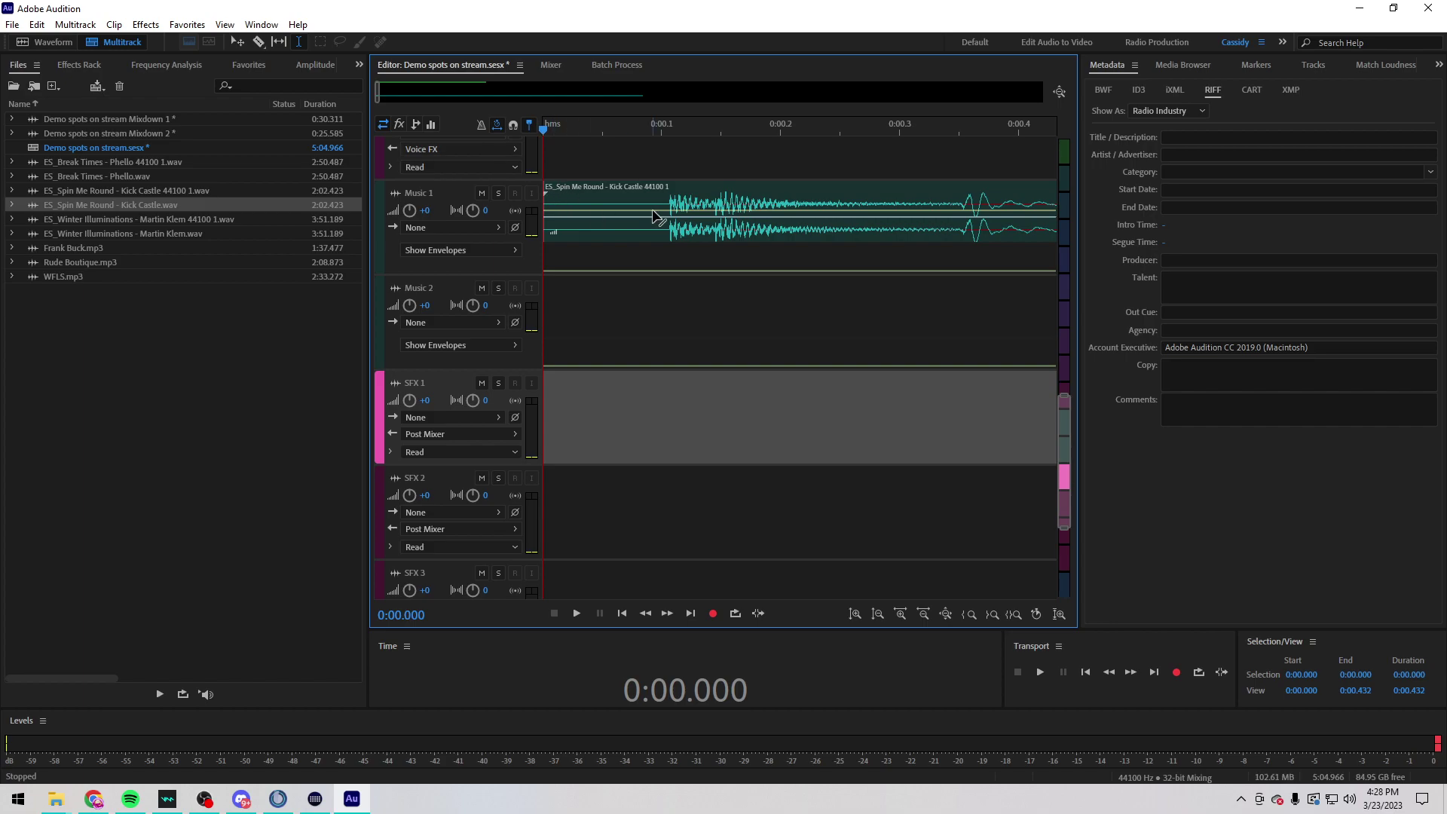
{"action": "left_click_drag", "start_coordinate": [667, 201], "coordinate": [543, 202]}
{"action": "key", "text": "Delete"}
{"action": "left_click", "coordinate": [615, 392]}
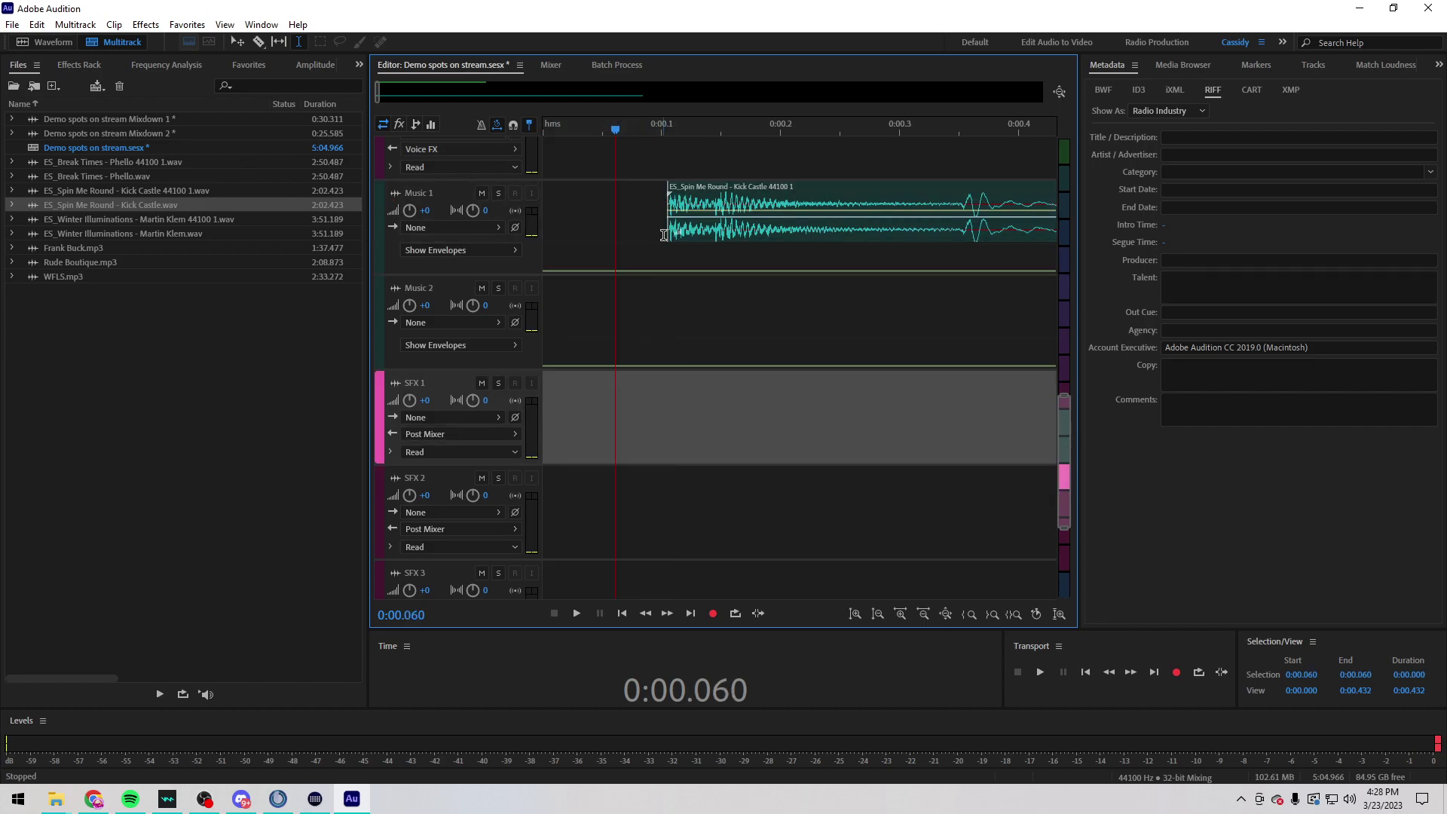
{"action": "left_click_drag", "start_coordinate": [708, 187], "coordinate": [558, 338]}
Step: Add volume envelope keyframes to the Spin Me Round clip at about 0.5 s and 1.5 s, lowering the music after its intro
{"action": "scroll", "coordinate": [669, 446], "scroll_direction": "up", "scroll_amount": 5}
{"action": "scroll", "coordinate": [559, 137], "scroll_direction": "down", "scroll_amount": 3}
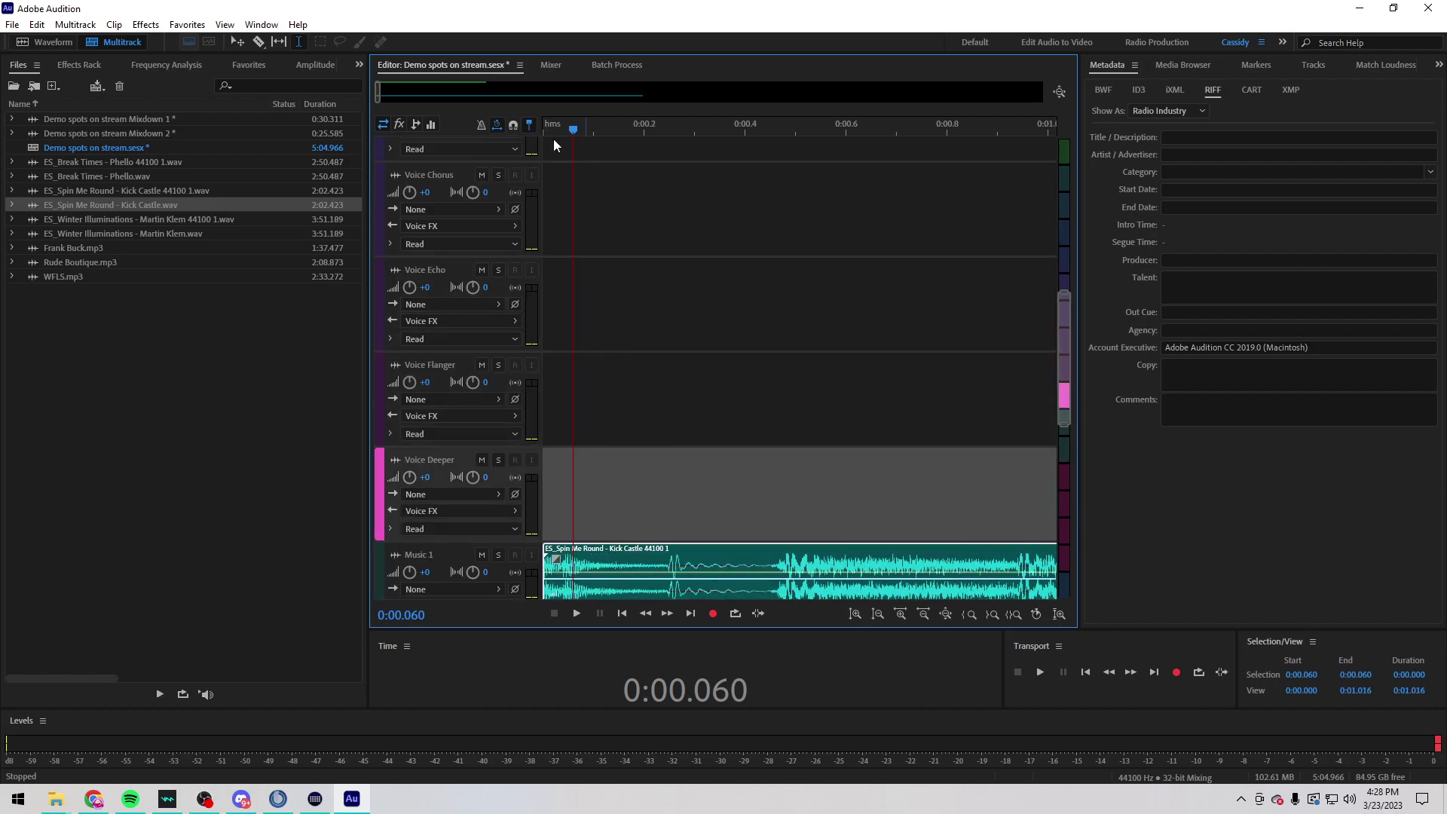
{"action": "left_click", "coordinate": [586, 134]}
{"action": "scroll", "coordinate": [686, 420], "scroll_direction": "down", "scroll_amount": 3}
{"action": "scroll", "coordinate": [478, 405], "scroll_direction": "down", "scroll_amount": 5}
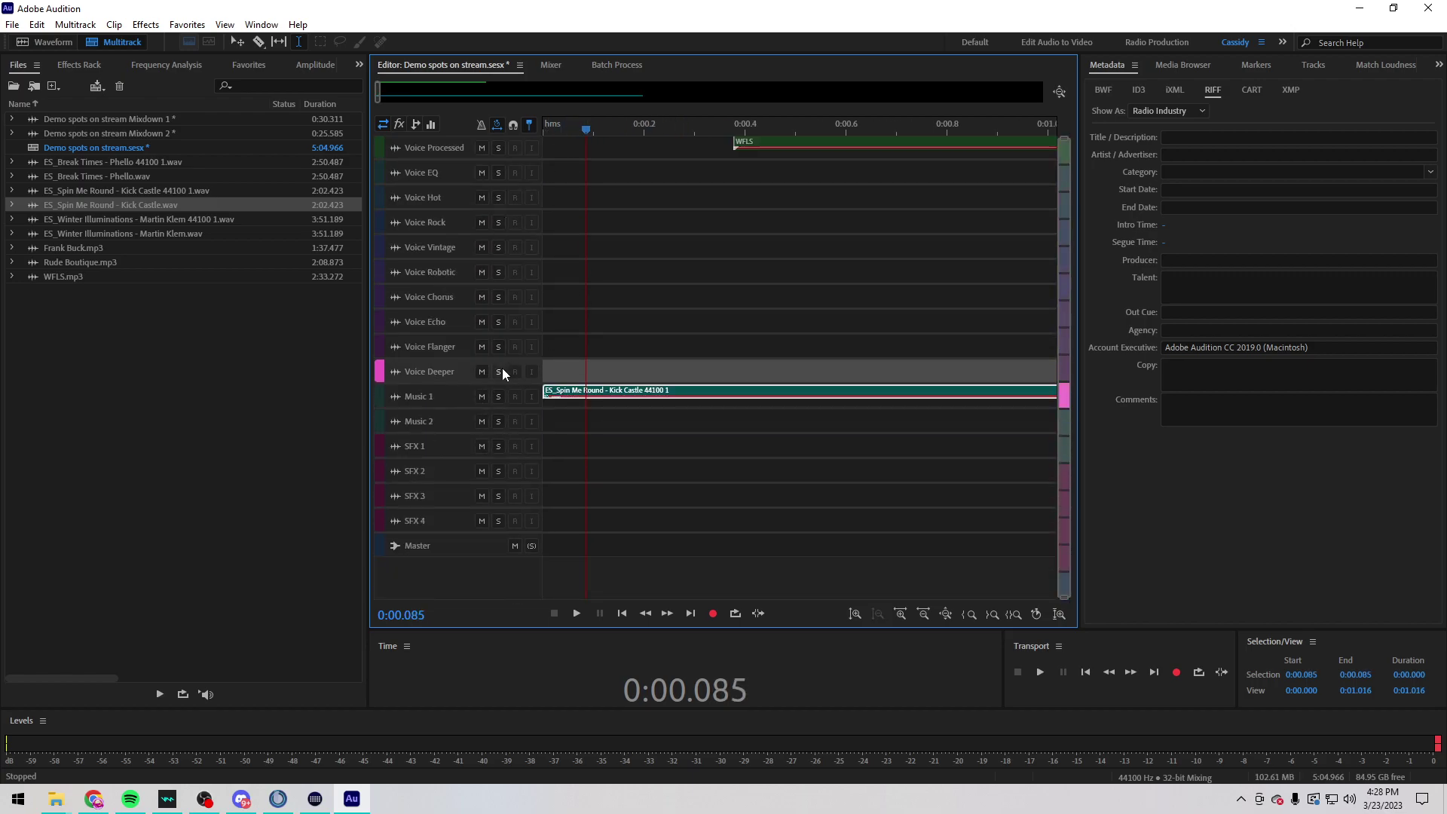
{"action": "scroll", "coordinate": [504, 375], "scroll_direction": "up", "scroll_amount": 3}
{"action": "key", "text": "Home"}
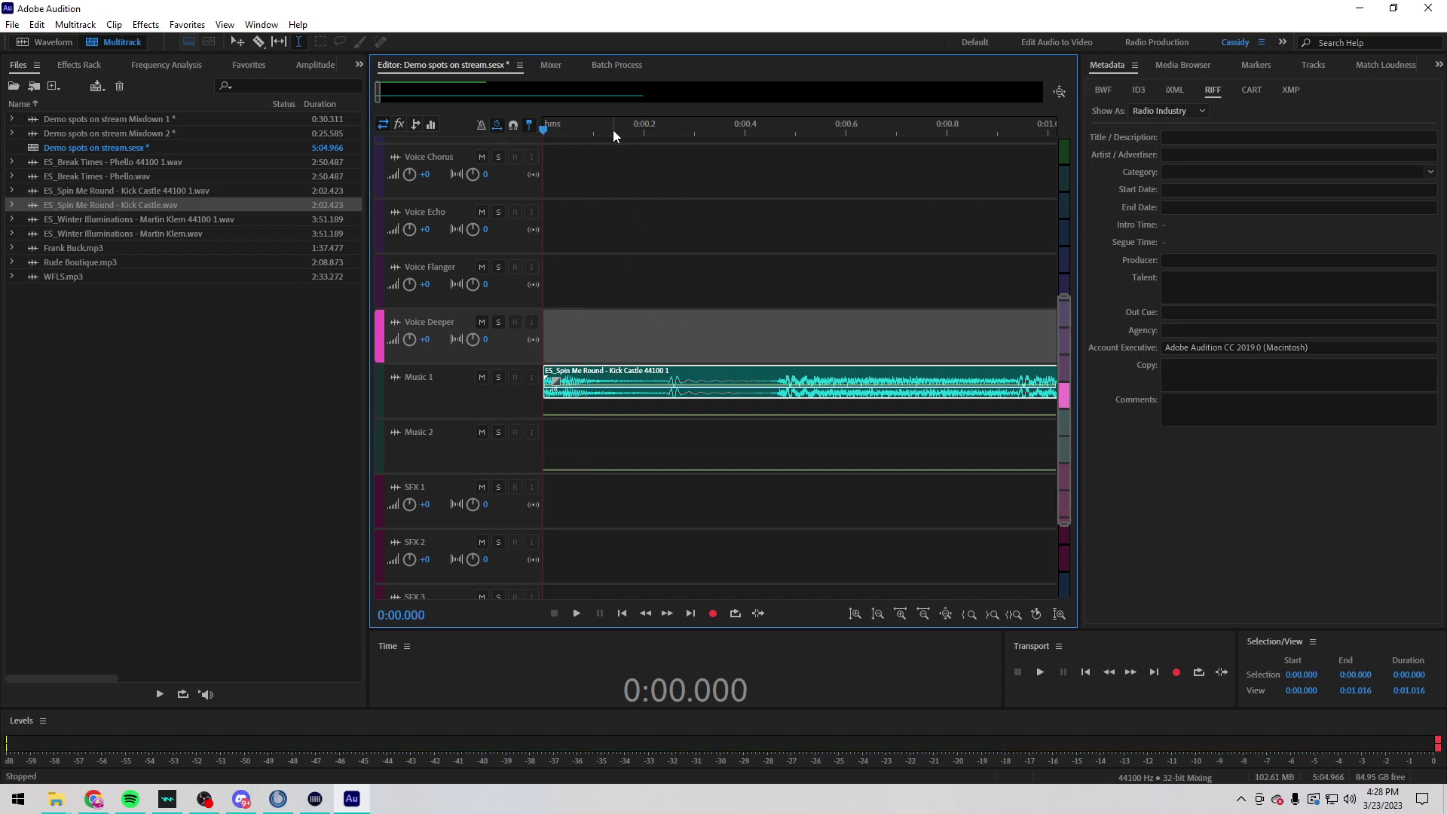
{"action": "scroll", "coordinate": [607, 126], "scroll_direction": "down", "scroll_amount": 4}
{"action": "left_click", "coordinate": [575, 388]}
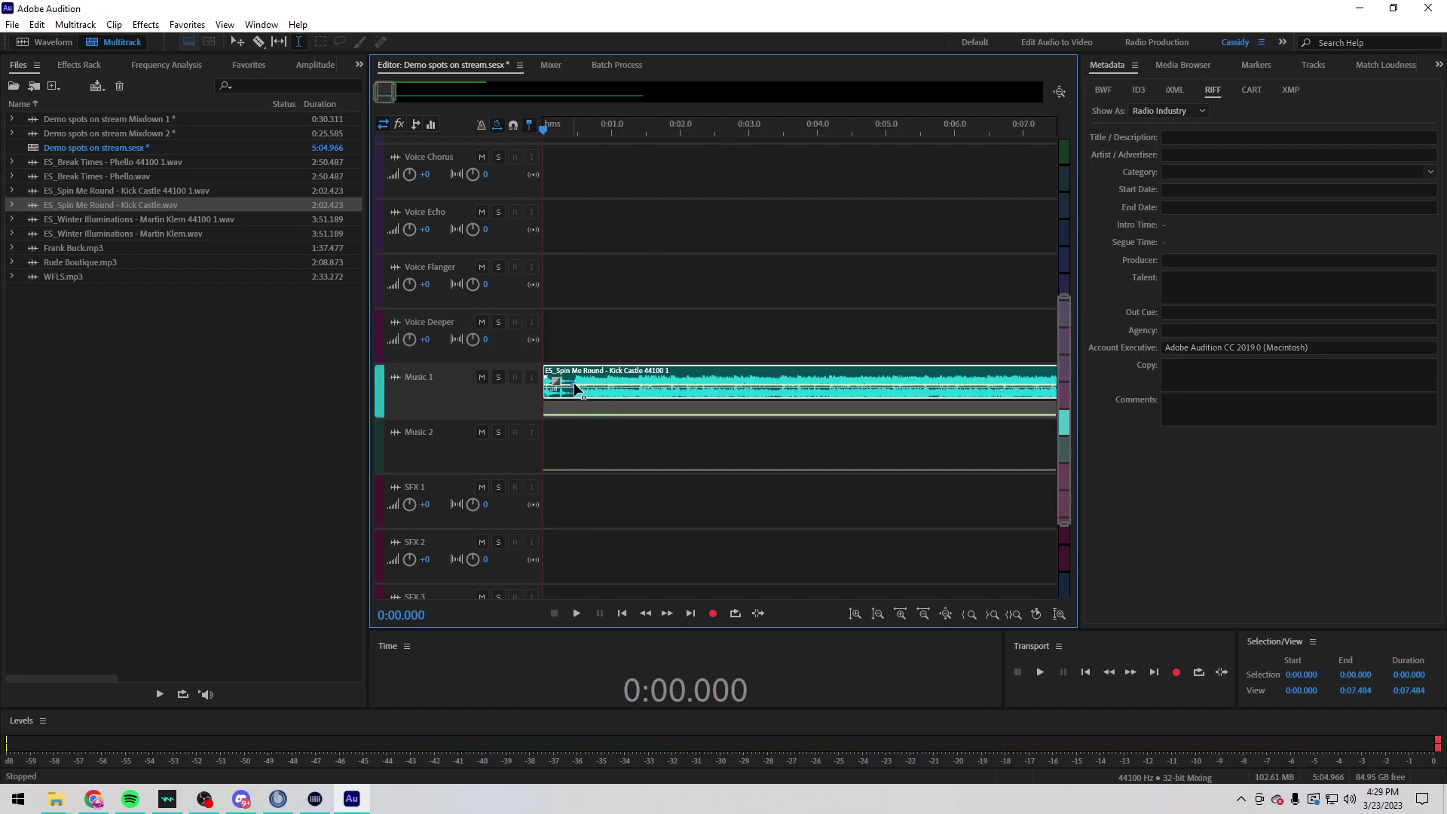
{"action": "left_click_drag", "start_coordinate": [620, 391], "coordinate": [652, 395]}
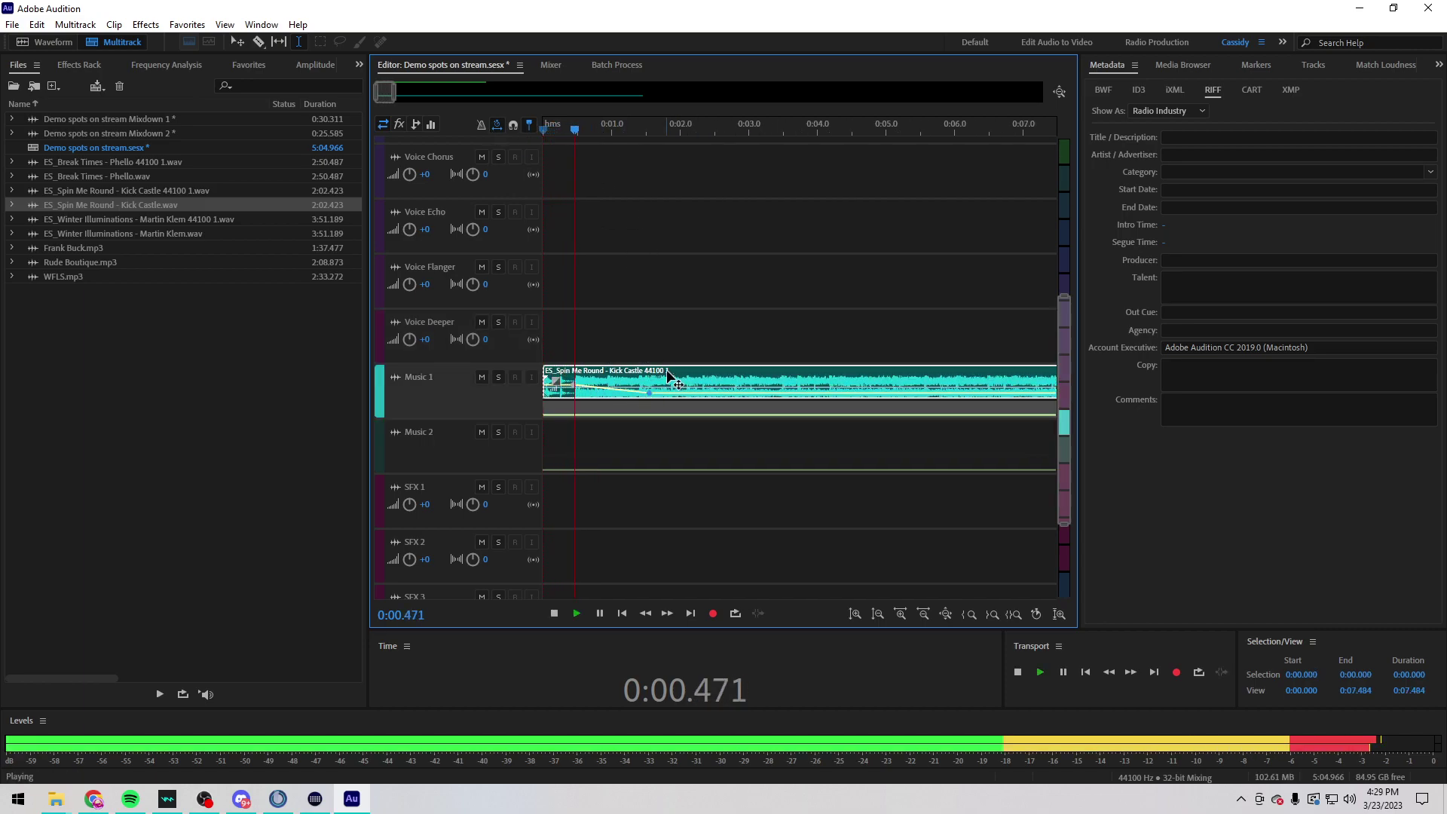
{"action": "key", "text": "space"}
Step: Move the clip's second volume keyframe to about 1.0 s at a slightly higher level and play the dip from the start
{"action": "scroll", "coordinate": [522, 409], "scroll_direction": "up", "scroll_amount": 3}
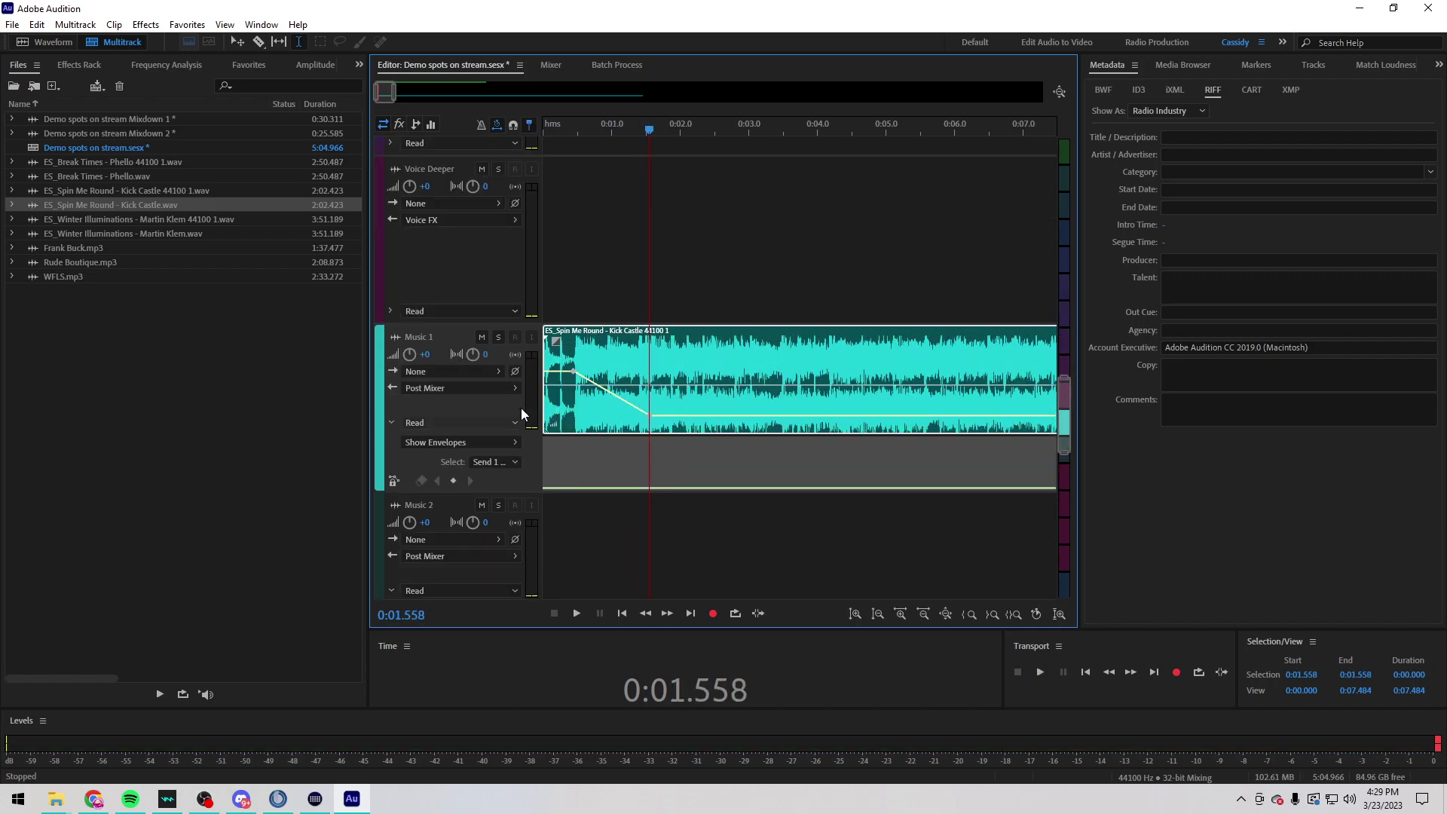
{"action": "left_click_drag", "start_coordinate": [643, 414], "coordinate": [614, 397]}
{"action": "key", "text": "space"}
{"action": "left_click_drag", "start_coordinate": [613, 133], "coordinate": [502, 113]}
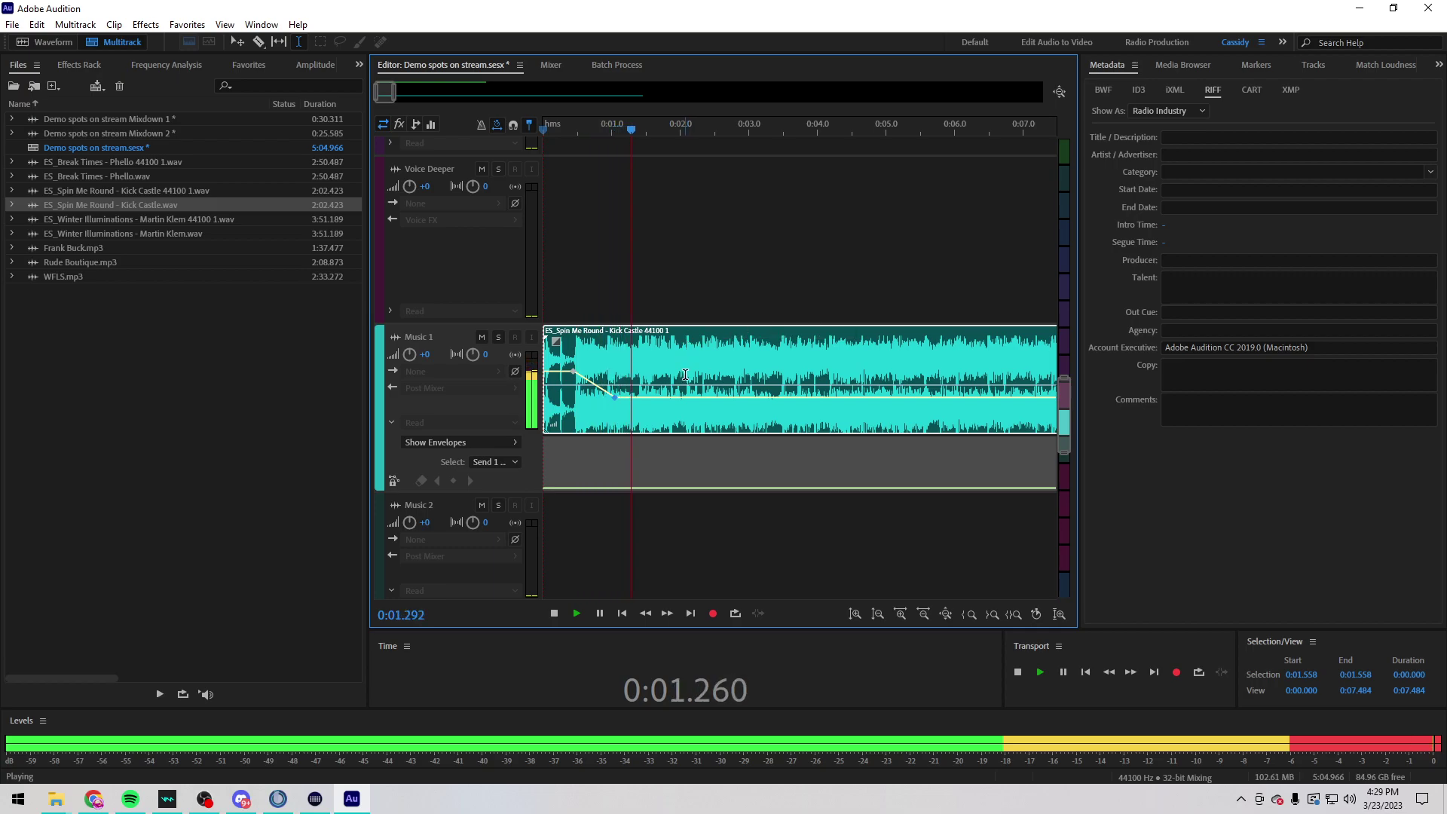
Step: Shift the WFLS clip on Voice Processed to start at about 0.9 s and play the session from the beginning
{"action": "scroll", "coordinate": [620, 377], "scroll_direction": "up", "scroll_amount": 5}
{"action": "scroll", "coordinate": [610, 452], "scroll_direction": "up", "scroll_amount": 5}
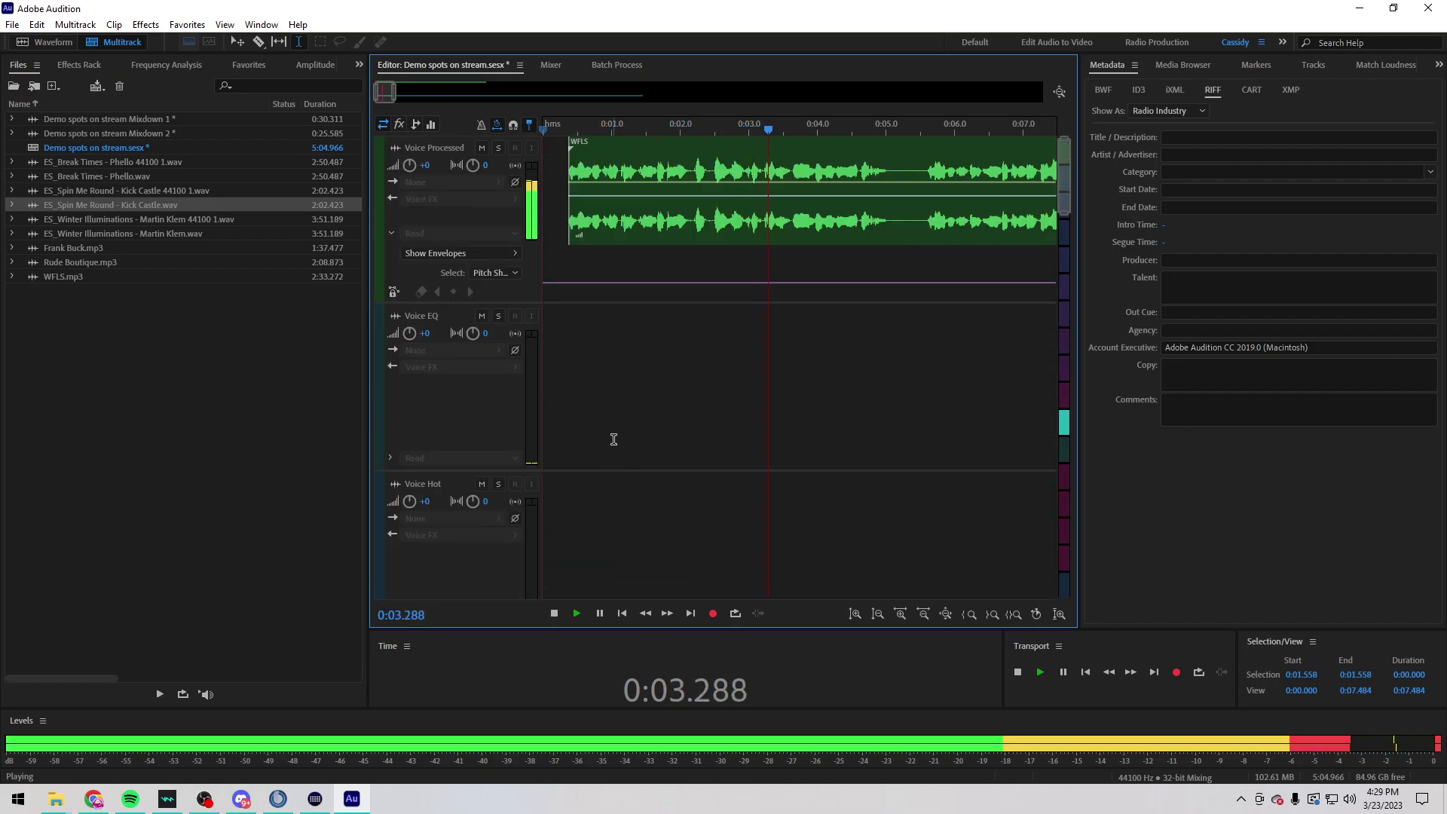
{"action": "key", "text": "space"}
{"action": "left_click_drag", "start_coordinate": [599, 144], "coordinate": [635, 144]}
{"action": "key", "text": "space"}
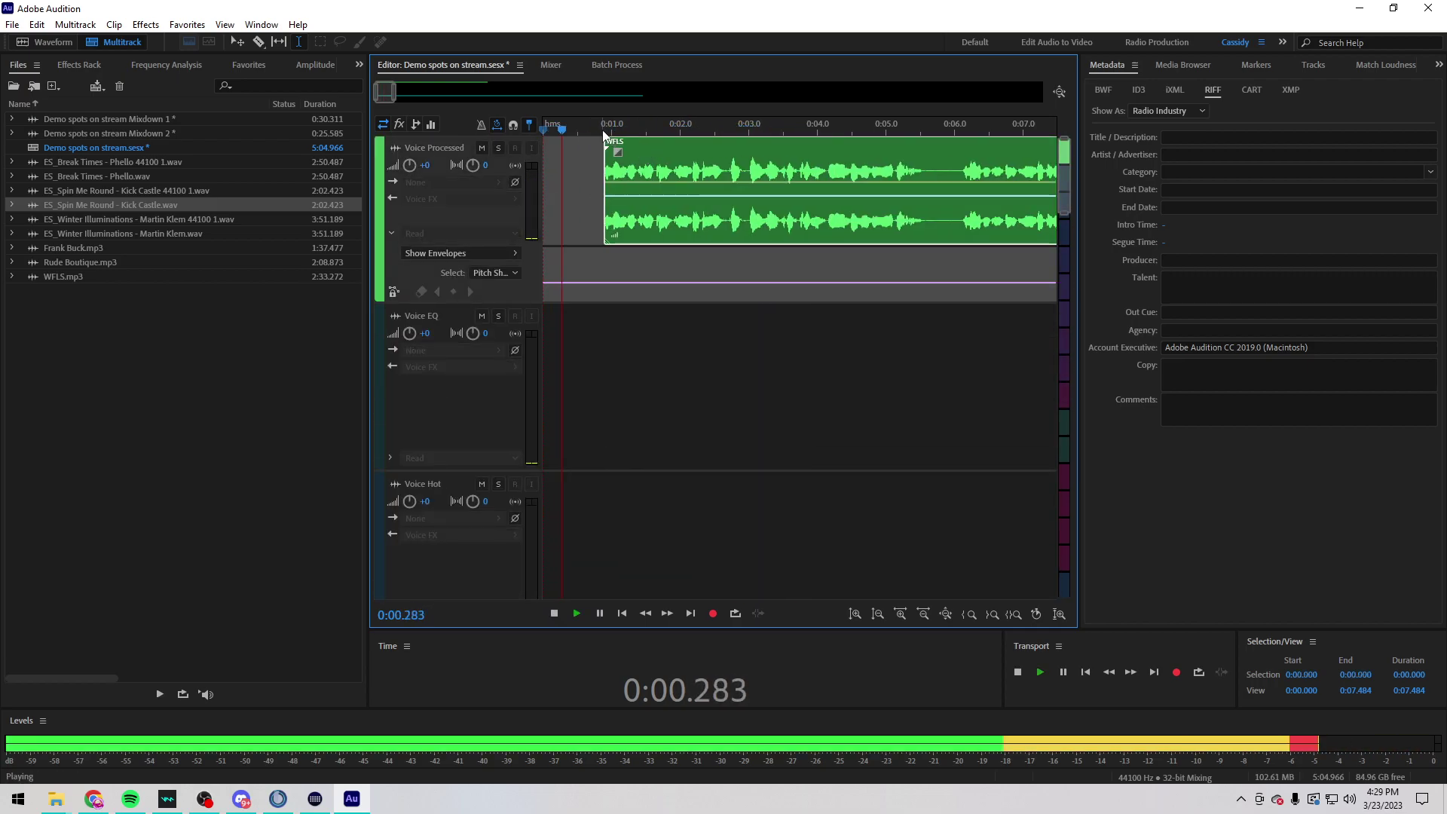
Step: Delete the pause from about 5.5 to 6.0 s in the WFLS clip, close the gap and play the join
{"action": "scroll", "coordinate": [578, 122], "scroll_direction": "down", "scroll_amount": 5}
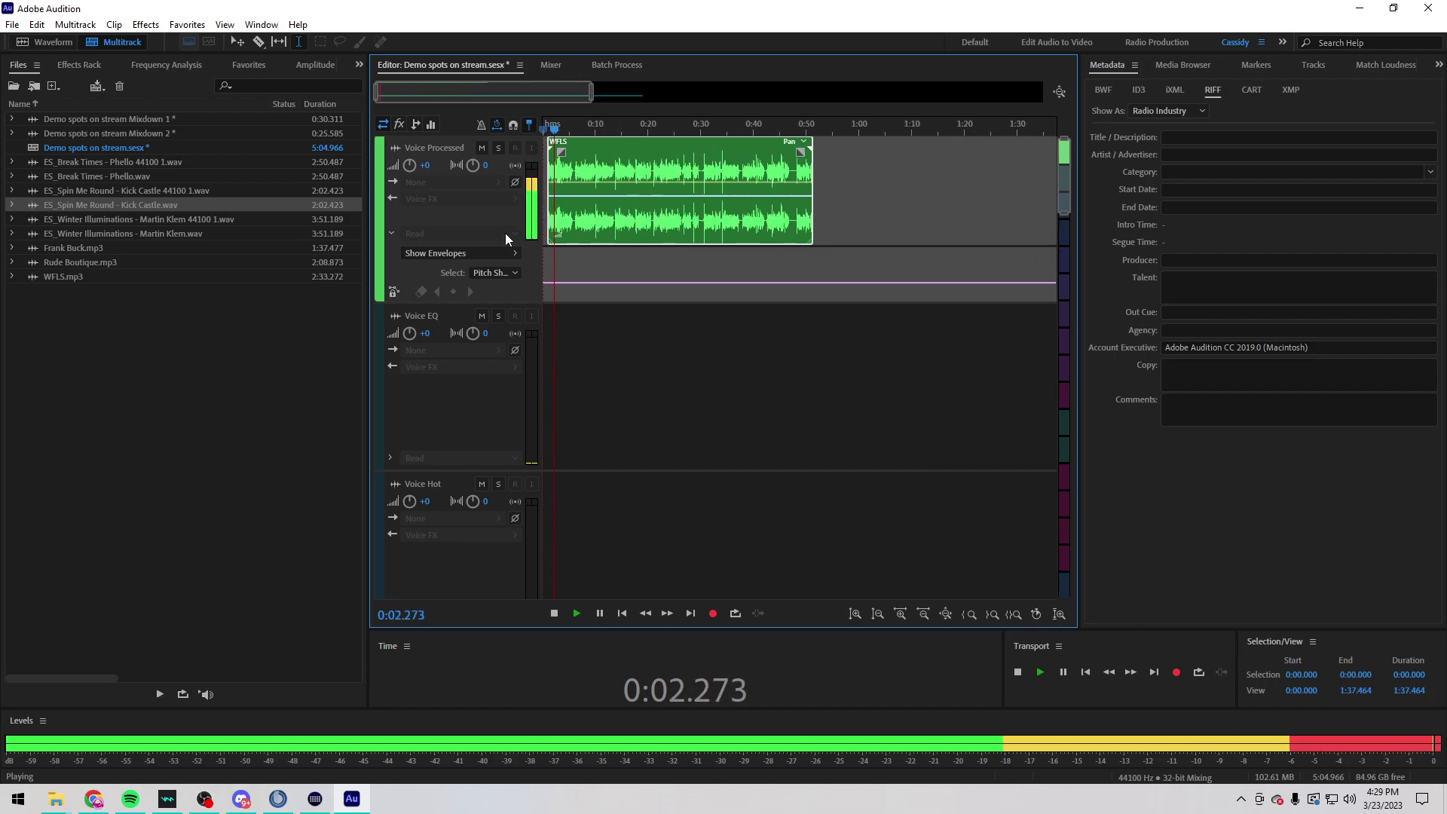
{"action": "scroll", "coordinate": [510, 211], "scroll_direction": "up", "scroll_amount": 3}
{"action": "scroll", "coordinate": [588, 405], "scroll_direction": "up", "scroll_amount": 4}
{"action": "scroll", "coordinate": [562, 128], "scroll_direction": "up", "scroll_amount": 6}
{"action": "key", "text": "space"}
{"action": "left_click_drag", "start_coordinate": [599, 198], "coordinate": [672, 202]}
{"action": "key", "text": "Delete"}
{"action": "left_click", "coordinate": [674, 210]}
{"action": "key", "text": "space"}
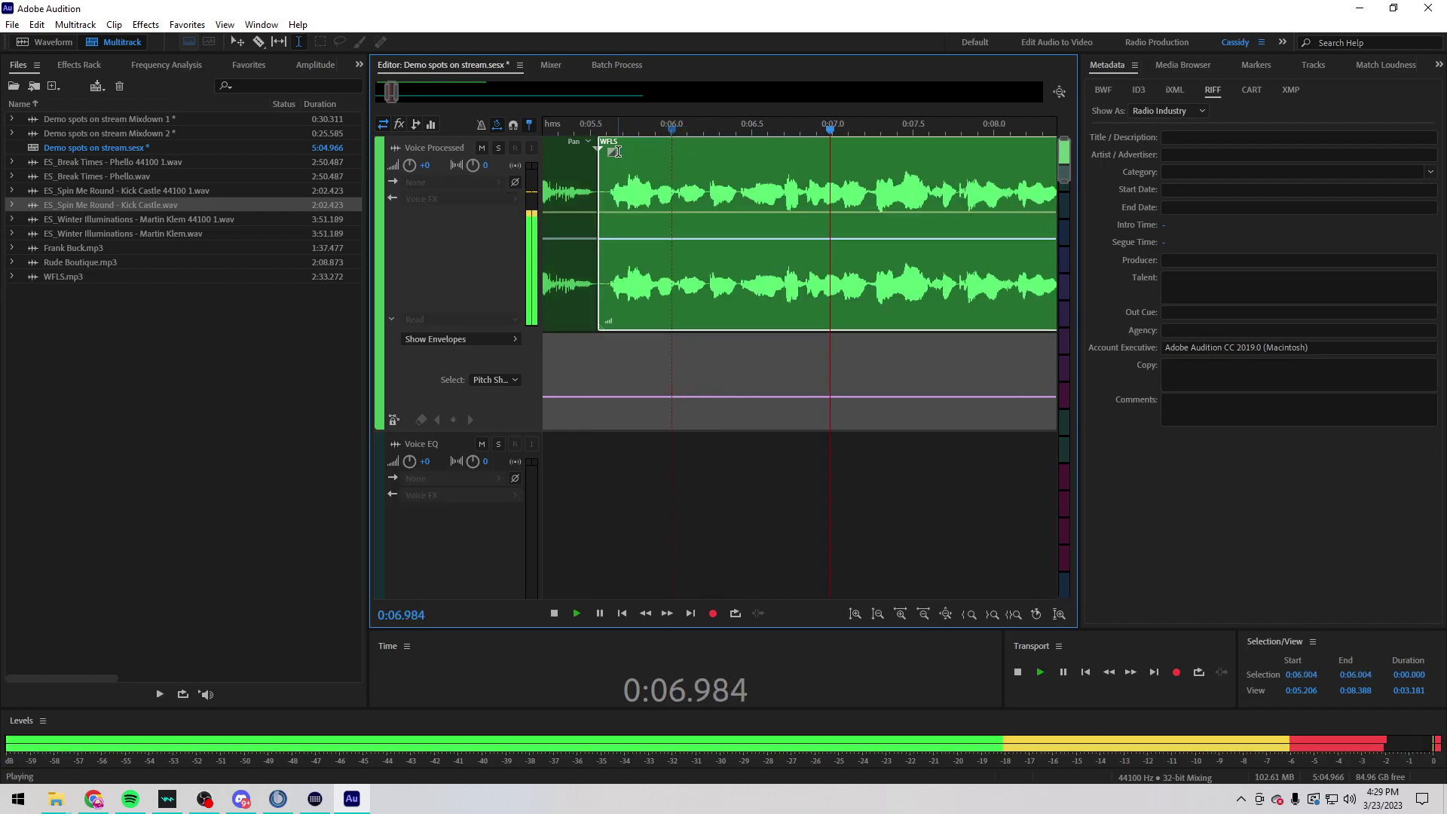
{"action": "scroll", "coordinate": [675, 124], "scroll_direction": "down", "scroll_amount": 2}
{"action": "scroll", "coordinate": [710, 128], "scroll_direction": "down", "scroll_amount": 3}
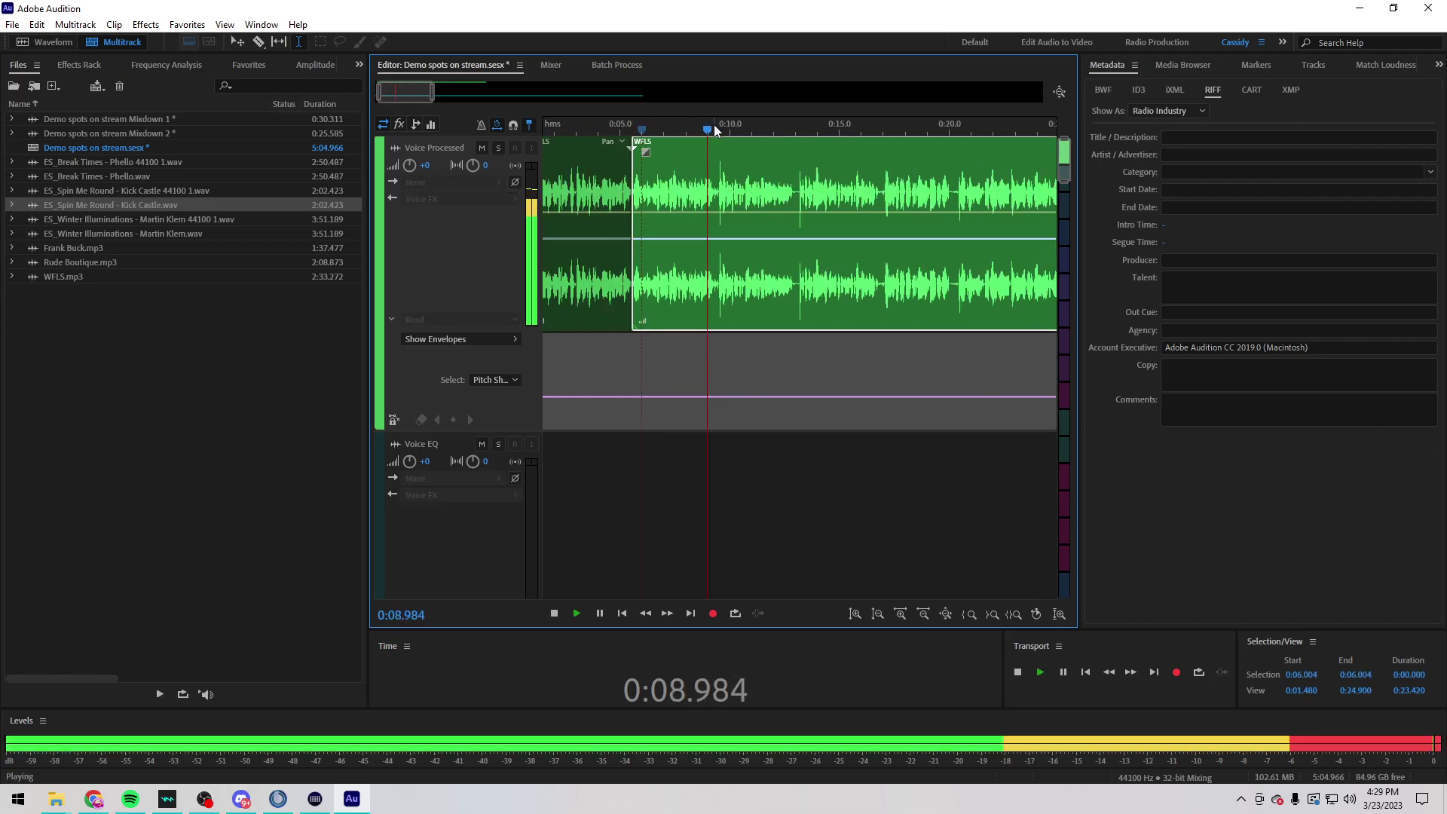
{"action": "key", "text": "space"}
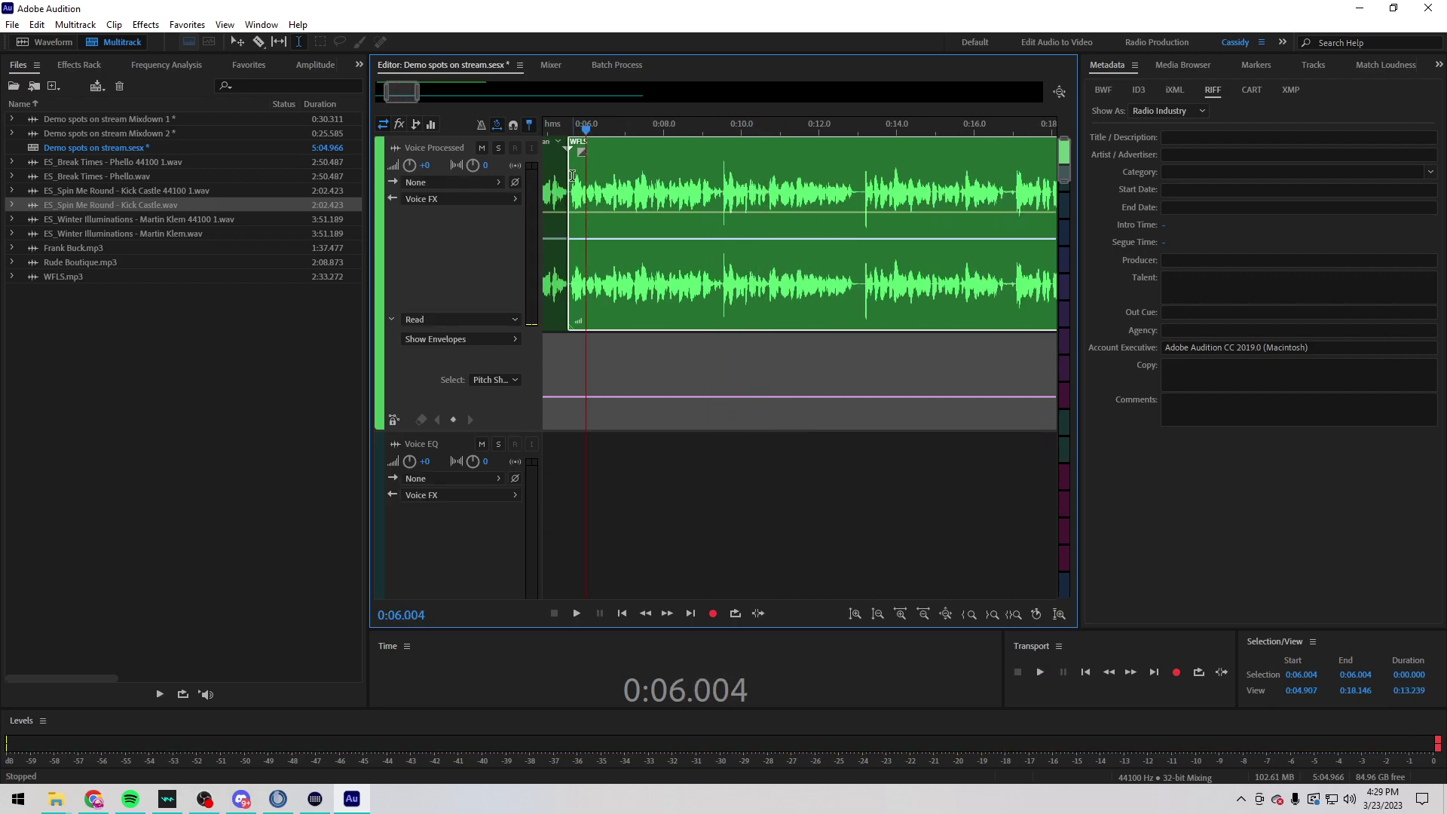
Step: Delete the first WFLS segment, move the remaining clip to start at about 0.65 s and play it from the beginning
{"action": "left_click", "coordinate": [544, 183]}
{"action": "key", "text": "Delete"}
{"action": "scroll", "coordinate": [611, 133], "scroll_direction": "down", "scroll_amount": 5}
{"action": "mouse_move", "coordinate": [623, 148]}
{"action": "left_mouse_down"}
{"action": "mouse_move", "coordinate": [570, 148]}
{"action": "mouse_move", "coordinate": [650, 148]}
{"action": "mouse_move", "coordinate": [629, 147]}
{"action": "left_mouse_up"}
{"action": "scroll", "coordinate": [564, 131], "scroll_direction": "up", "scroll_amount": 3}
{"action": "key", "text": "Home"}
{"action": "key", "text": "space"}
{"action": "key", "text": "space"}
{"action": "scroll", "coordinate": [632, 139], "scroll_direction": "up", "scroll_amount": 3}
{"action": "key", "text": "space"}
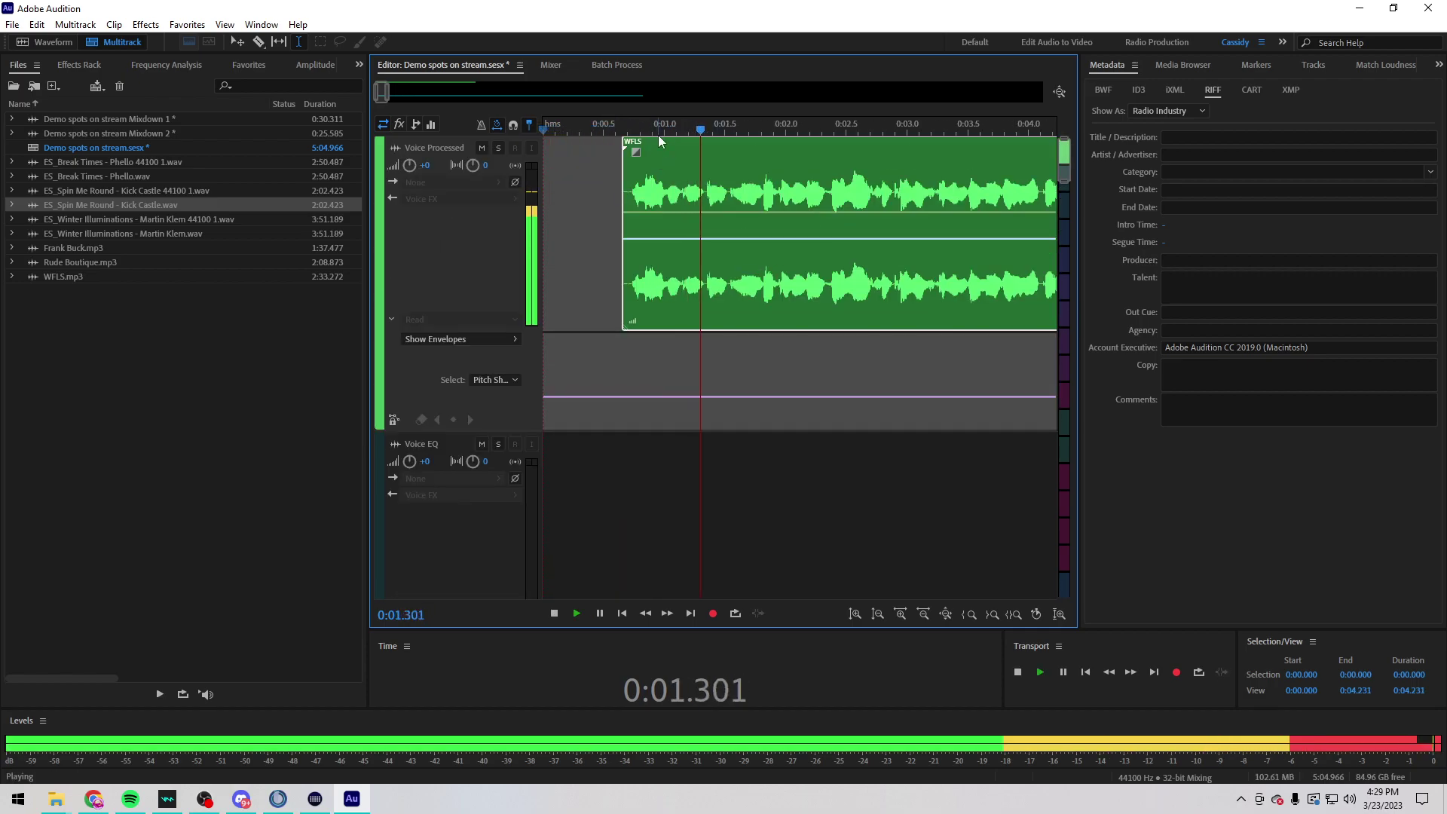
{"action": "scroll", "coordinate": [574, 124], "scroll_direction": "down", "scroll_amount": 6}
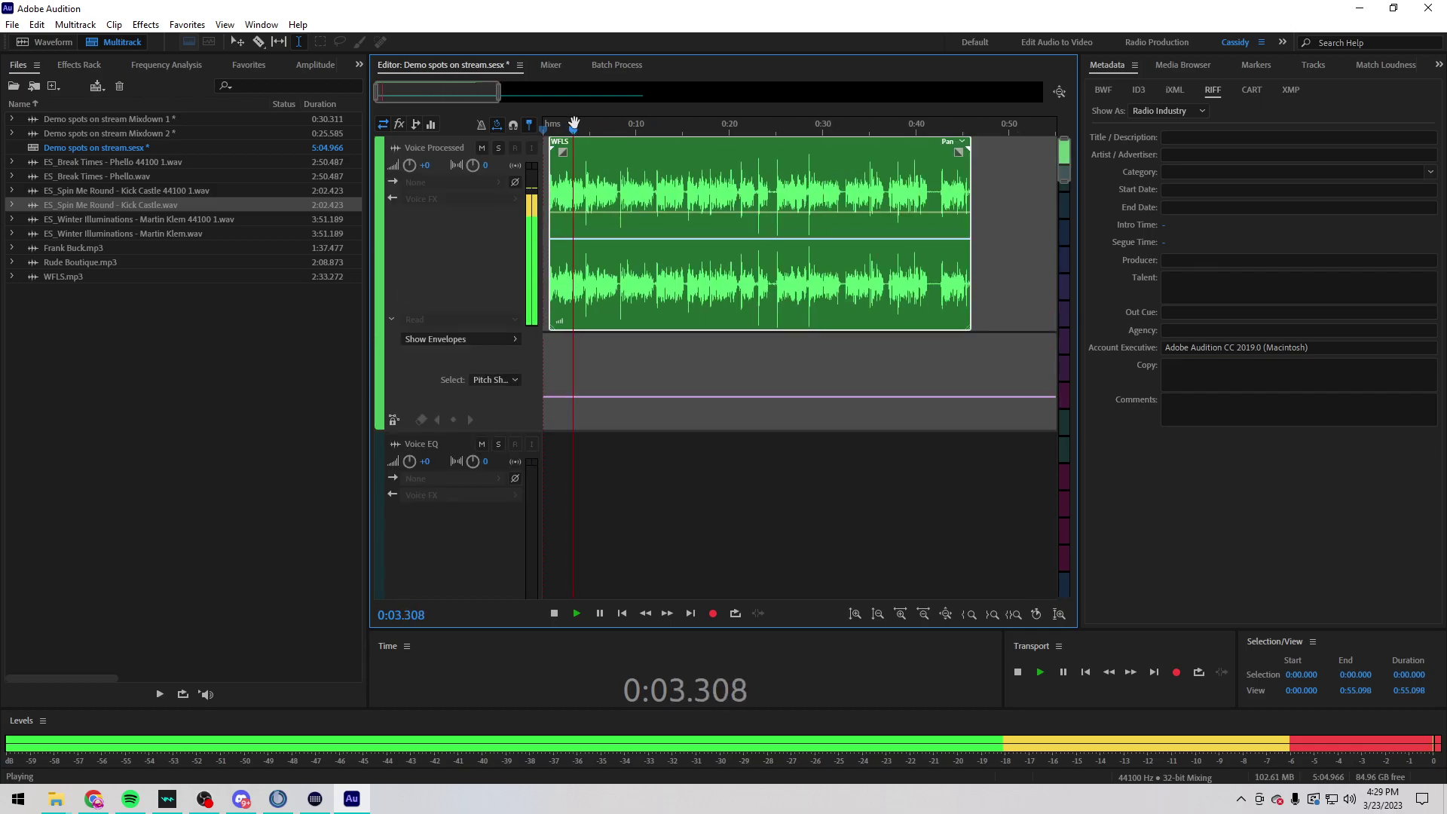
Step: Delete the pause from about 4.40 to 4.62 s in the WFLS clip, leaving the gap open, and play the passage back
{"action": "scroll", "coordinate": [574, 124], "scroll_direction": "up", "scroll_amount": 4}
{"action": "left_click", "coordinate": [604, 129]}
{"action": "scroll", "coordinate": [603, 130], "scroll_direction": "up", "scroll_amount": 4}
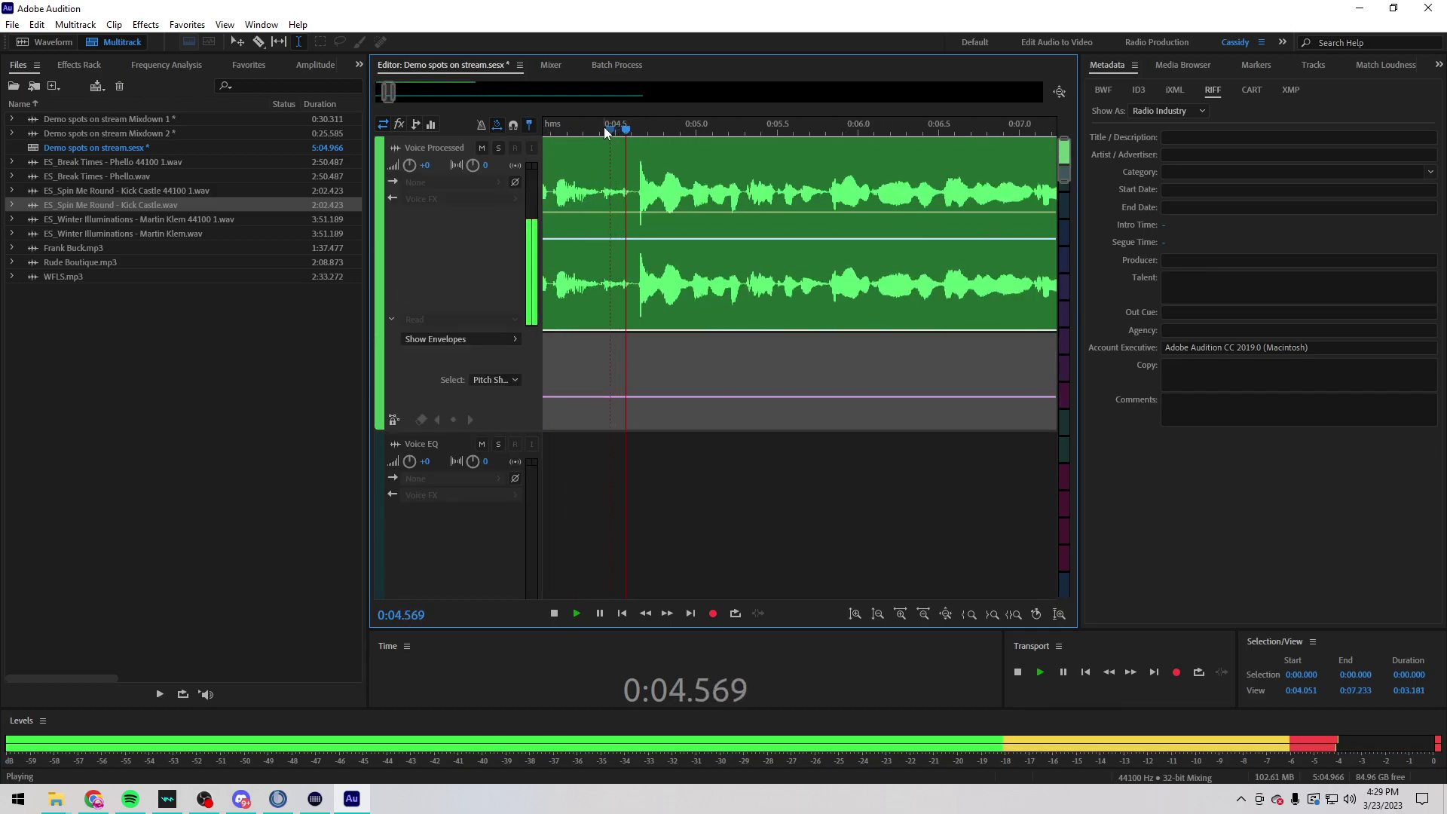
{"action": "key", "text": "space"}
{"action": "left_click_drag", "start_coordinate": [598, 192], "coordinate": [633, 192]}
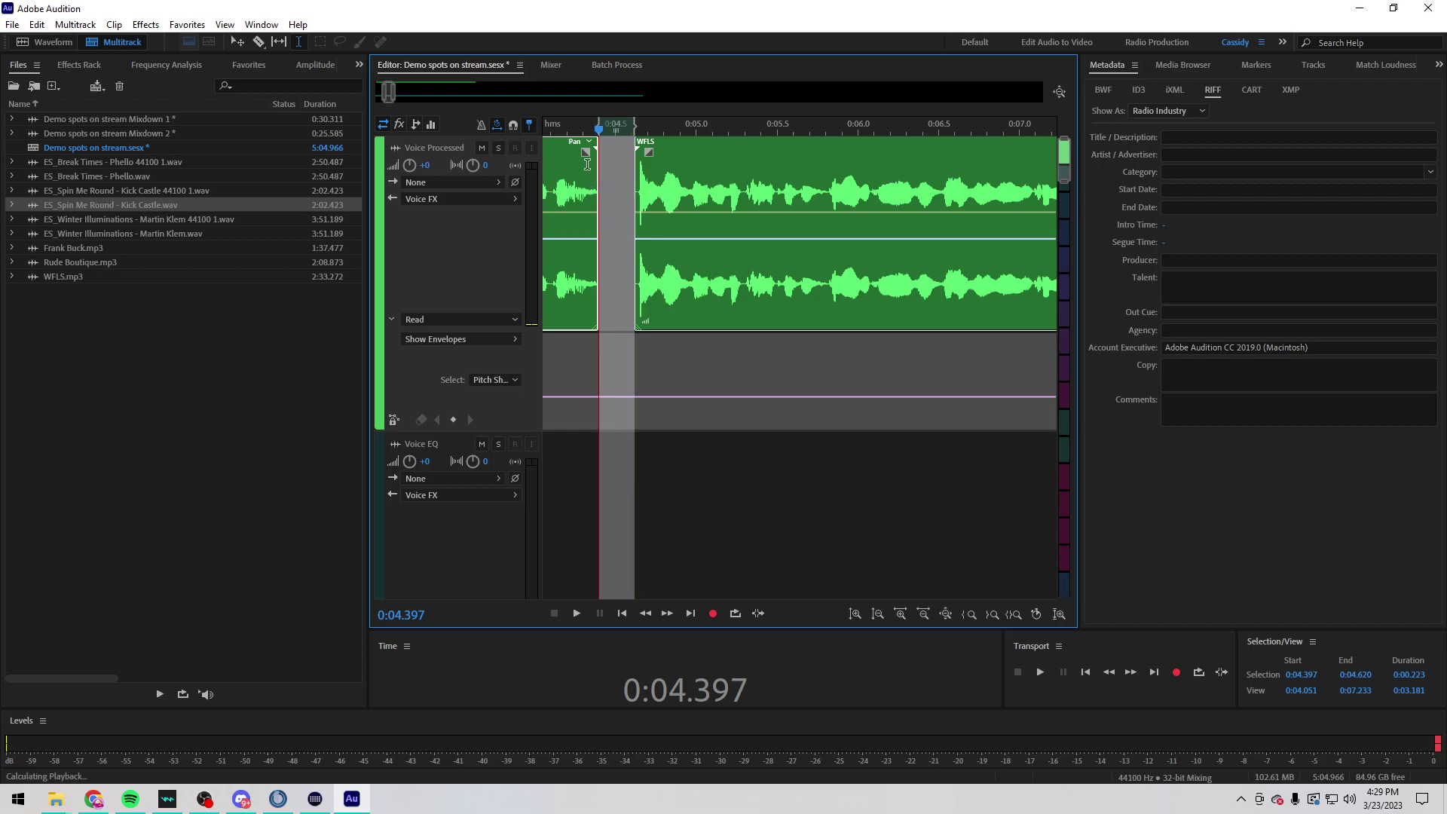
{"action": "key", "text": "space"}
{"action": "scroll", "coordinate": [553, 129], "scroll_direction": "down", "scroll_amount": 3}
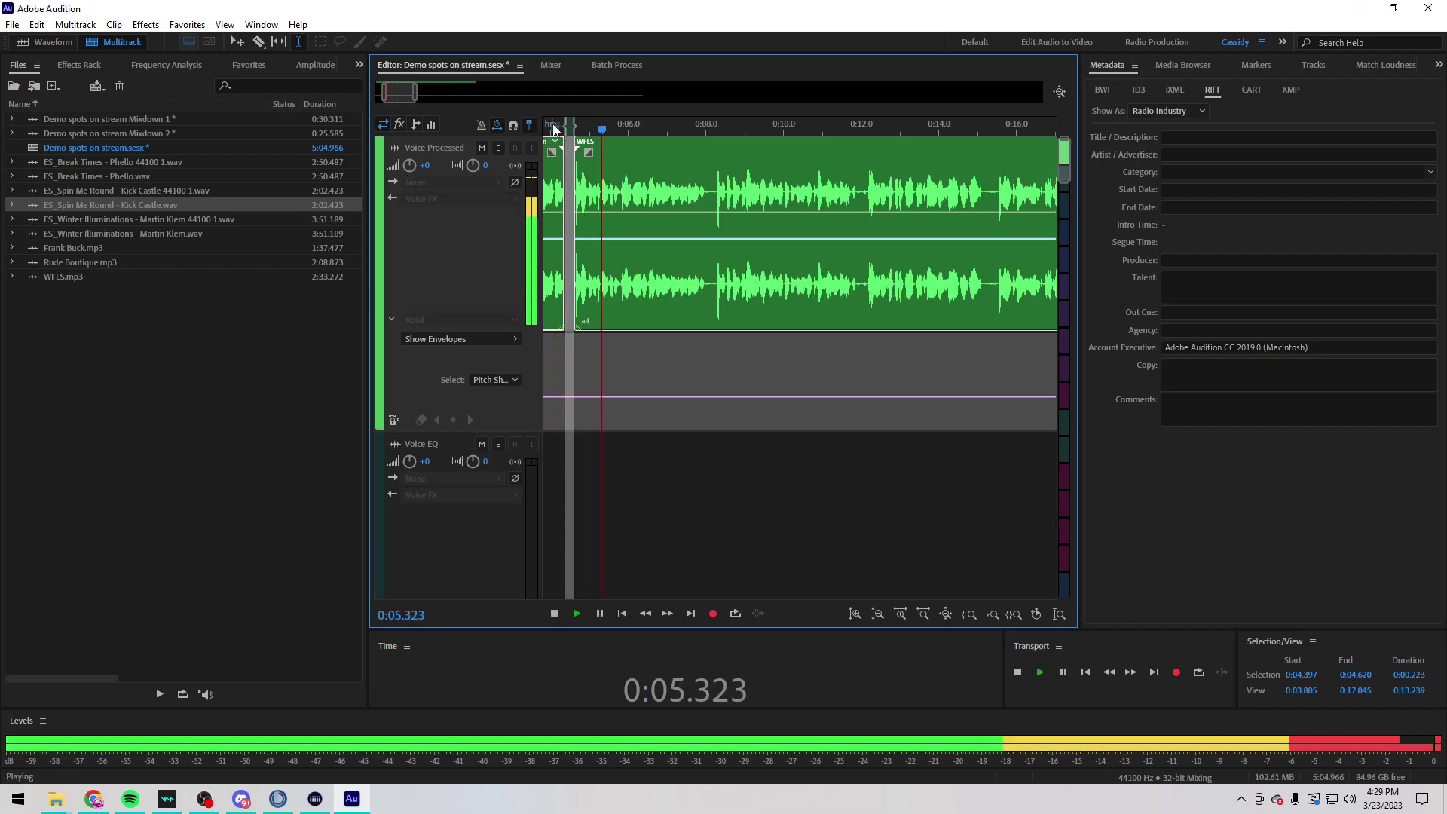
{"action": "left_click", "coordinate": [655, 361]}
{"action": "scroll", "coordinate": [721, 125], "scroll_direction": "up", "scroll_amount": 2}
{"action": "scroll", "coordinate": [720, 124], "scroll_direction": "down", "scroll_amount": 2}
{"action": "key", "text": "space"}
{"action": "left_click_drag", "start_coordinate": [646, 128], "coordinate": [496, 118]}
{"action": "key", "text": "space"}
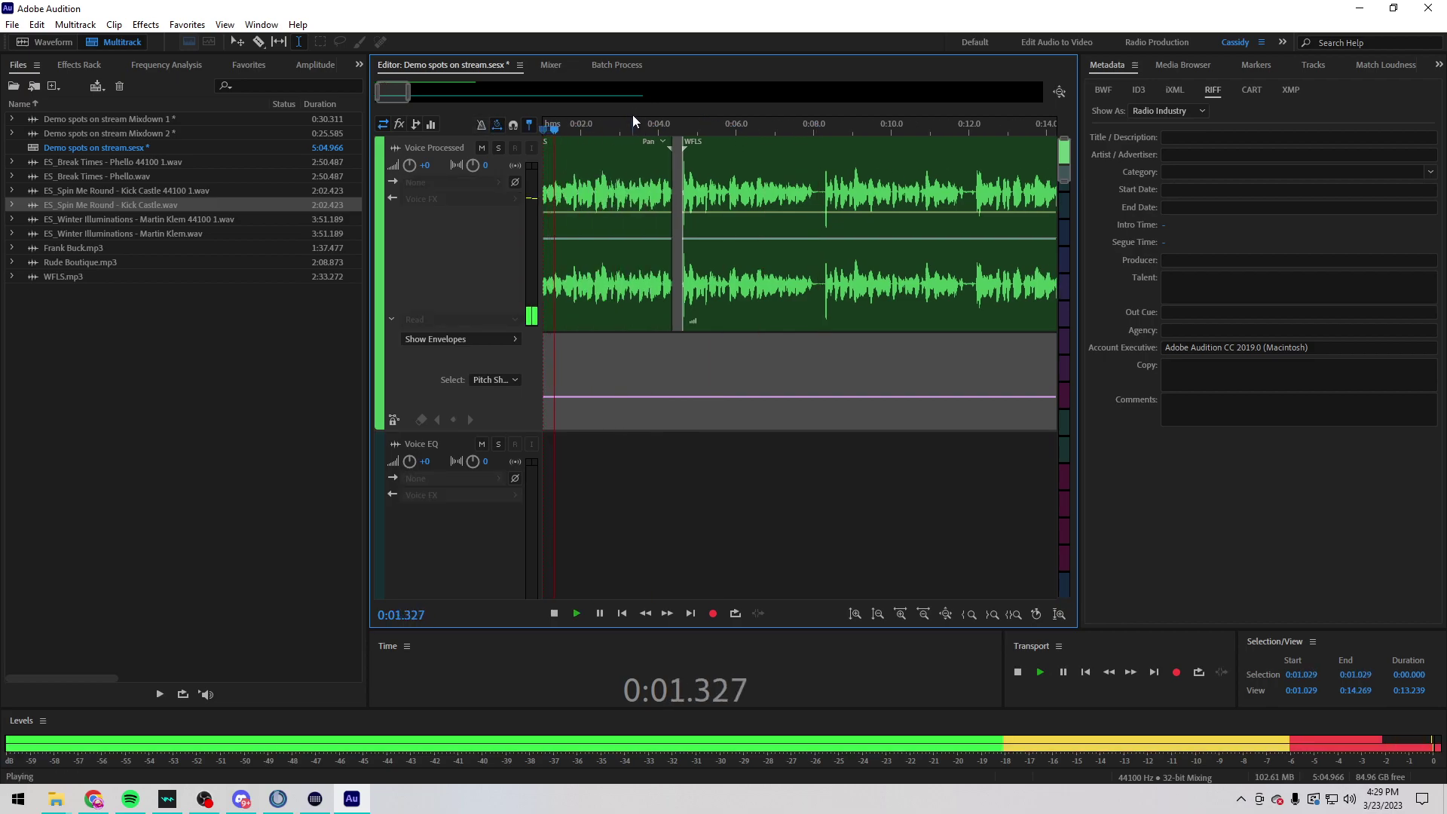
{"action": "scroll", "coordinate": [650, 134], "scroll_direction": "down", "scroll_amount": 4}
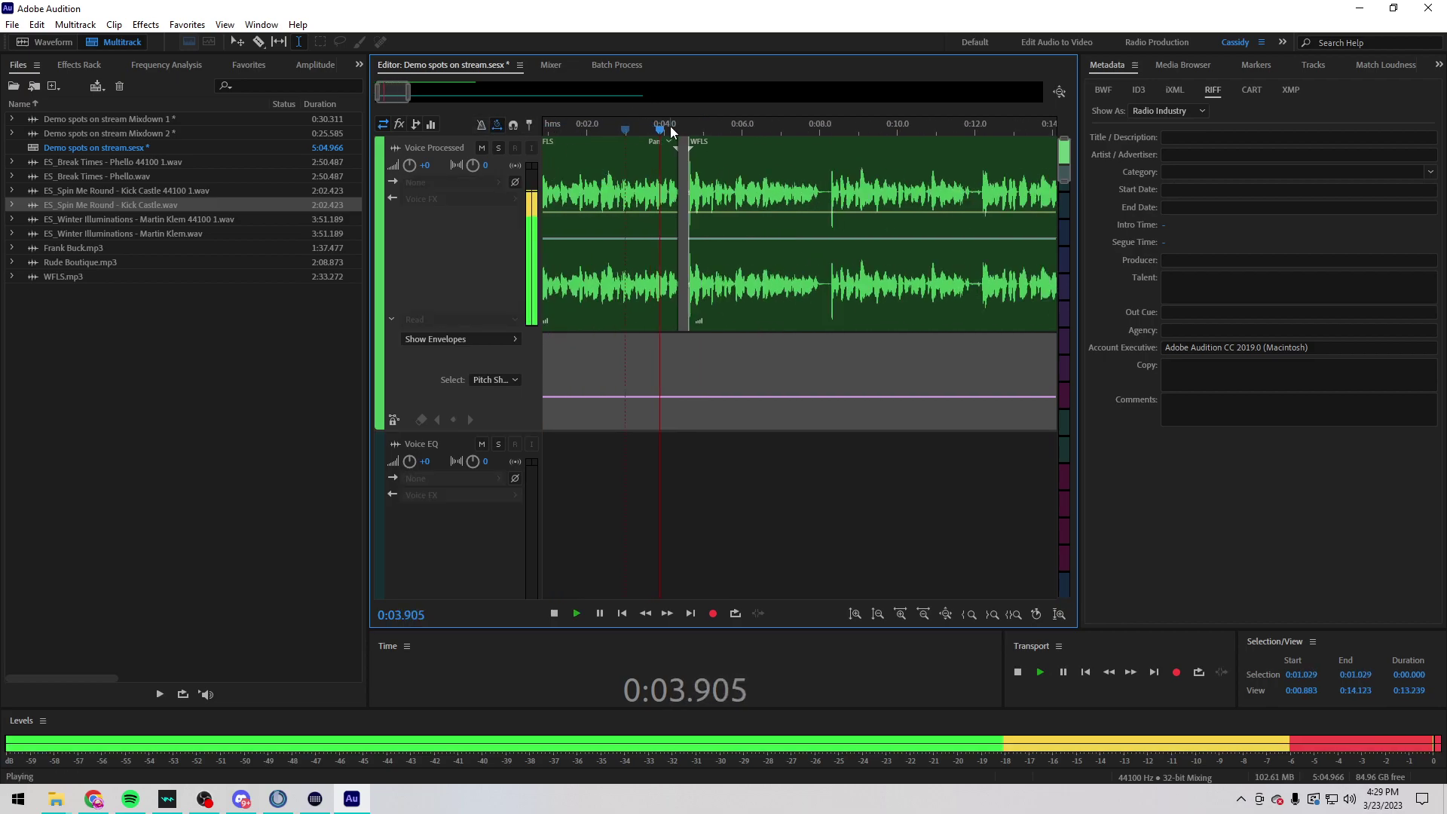
Step: Delete the short pause at about 8.0 s in the voice clip and pull the following segment back against the cut
{"action": "scroll", "coordinate": [615, 132], "scroll_direction": "up", "scroll_amount": 5}
{"action": "left_click_drag", "start_coordinate": [592, 205], "coordinate": [635, 205]}
{"action": "key", "text": "Delete"}
{"action": "left_click", "coordinate": [617, 213]}
{"action": "left_click_drag", "start_coordinate": [653, 144], "coordinate": [600, 126]}
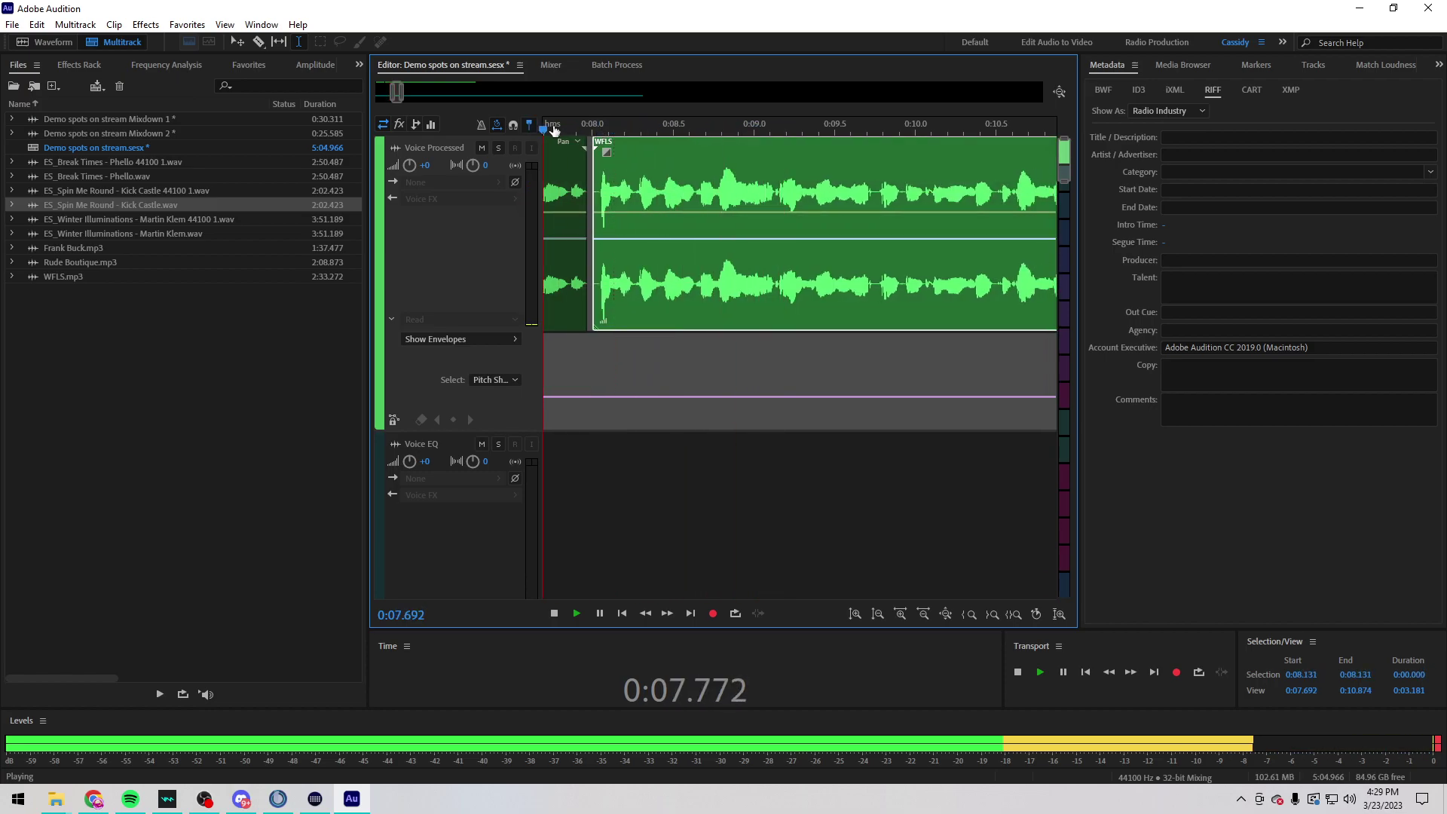
Step: Delete the pause from about 11.62 to 11.90 s in the voice clip, close the gap and play across the edit
{"action": "scroll", "coordinate": [603, 130], "scroll_direction": "down", "scroll_amount": 5}
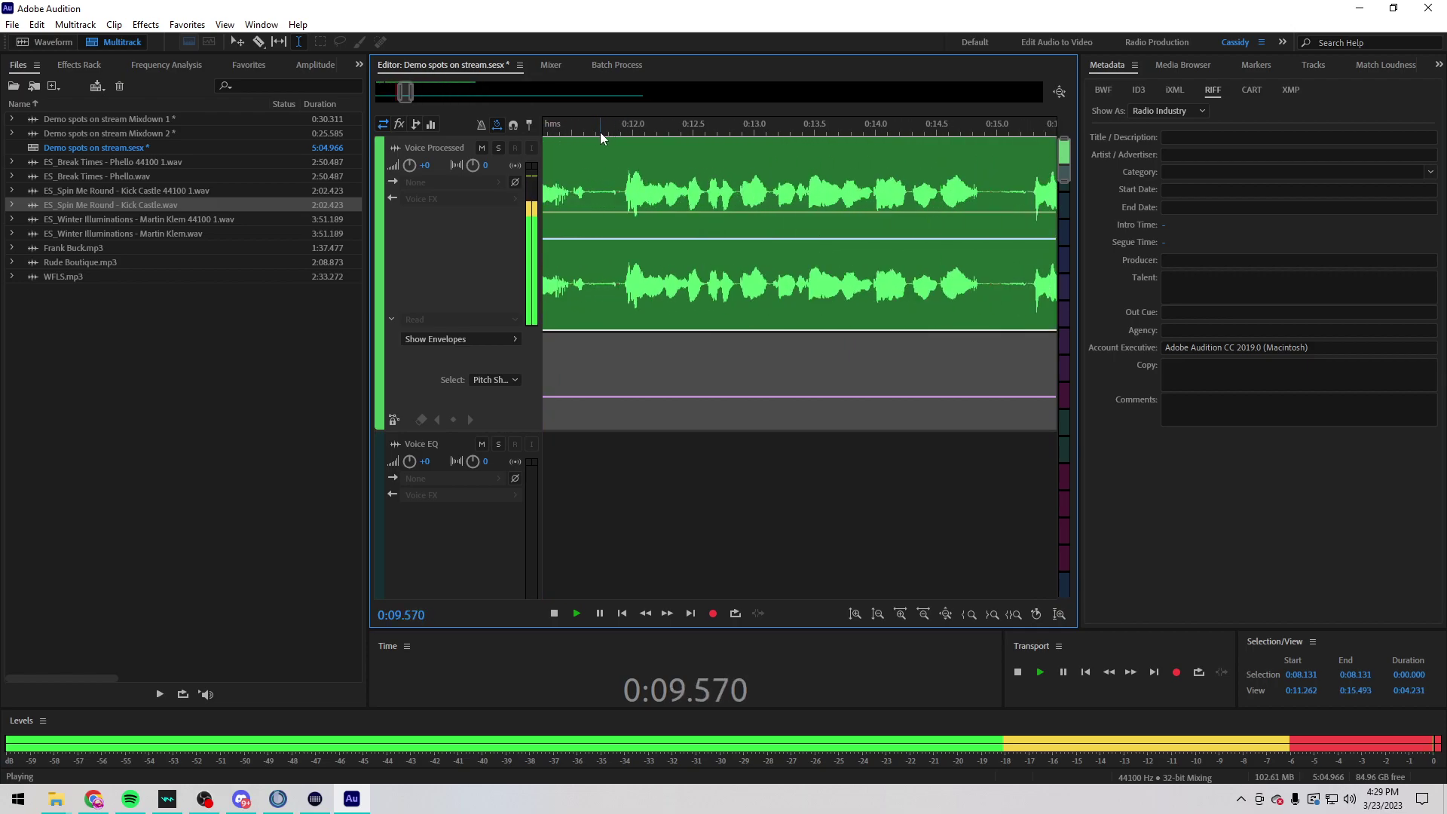
{"action": "scroll", "coordinate": [600, 133], "scroll_direction": "up", "scroll_amount": 5}
{"action": "left_click_drag", "start_coordinate": [572, 193], "coordinate": [651, 193]}
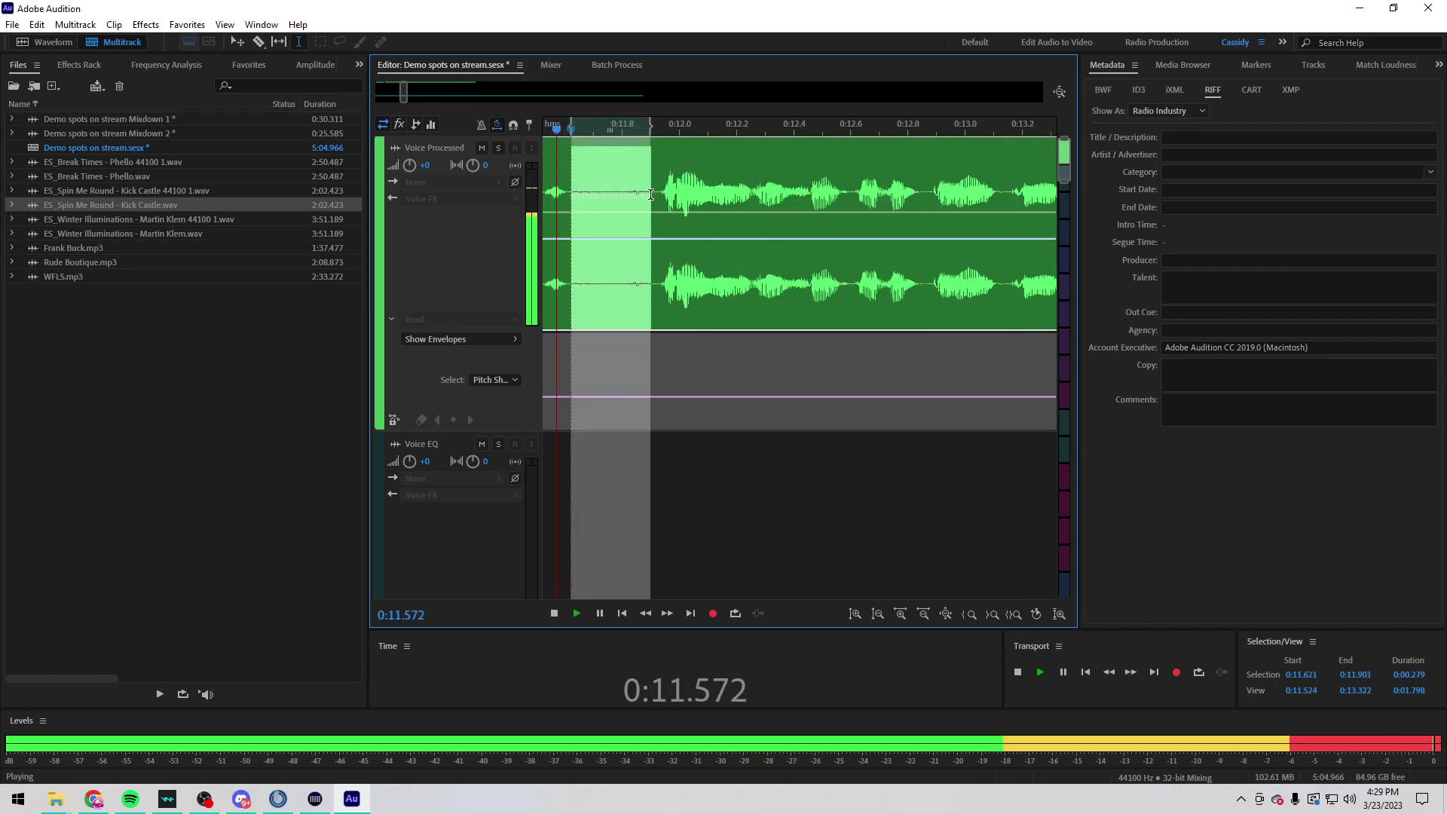
{"action": "key", "text": "Delete"}
{"action": "left_click", "coordinate": [611, 139]}
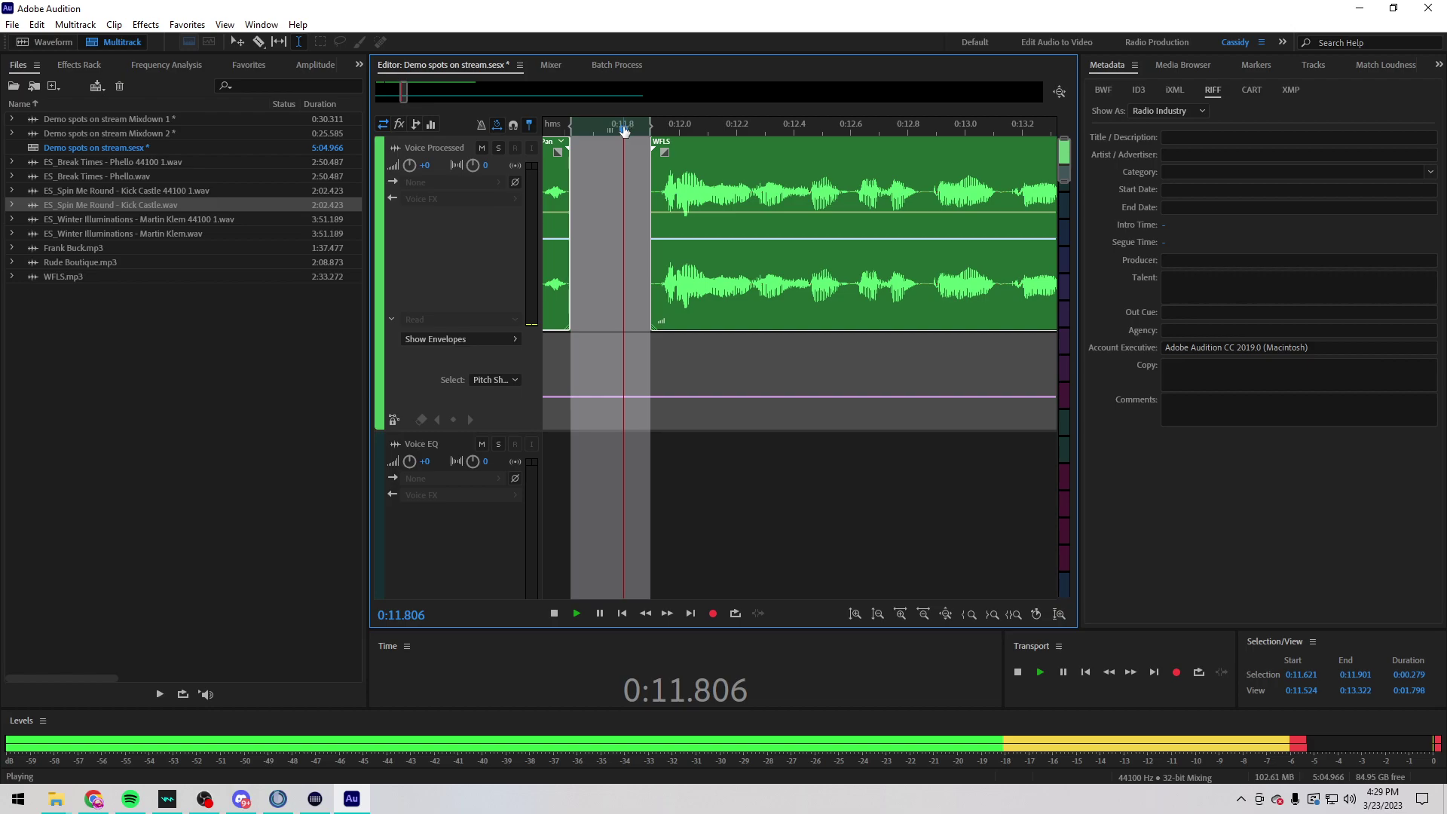
{"action": "key", "text": "space"}
{"action": "scroll", "coordinate": [656, 143], "scroll_direction": "up", "scroll_amount": 3}
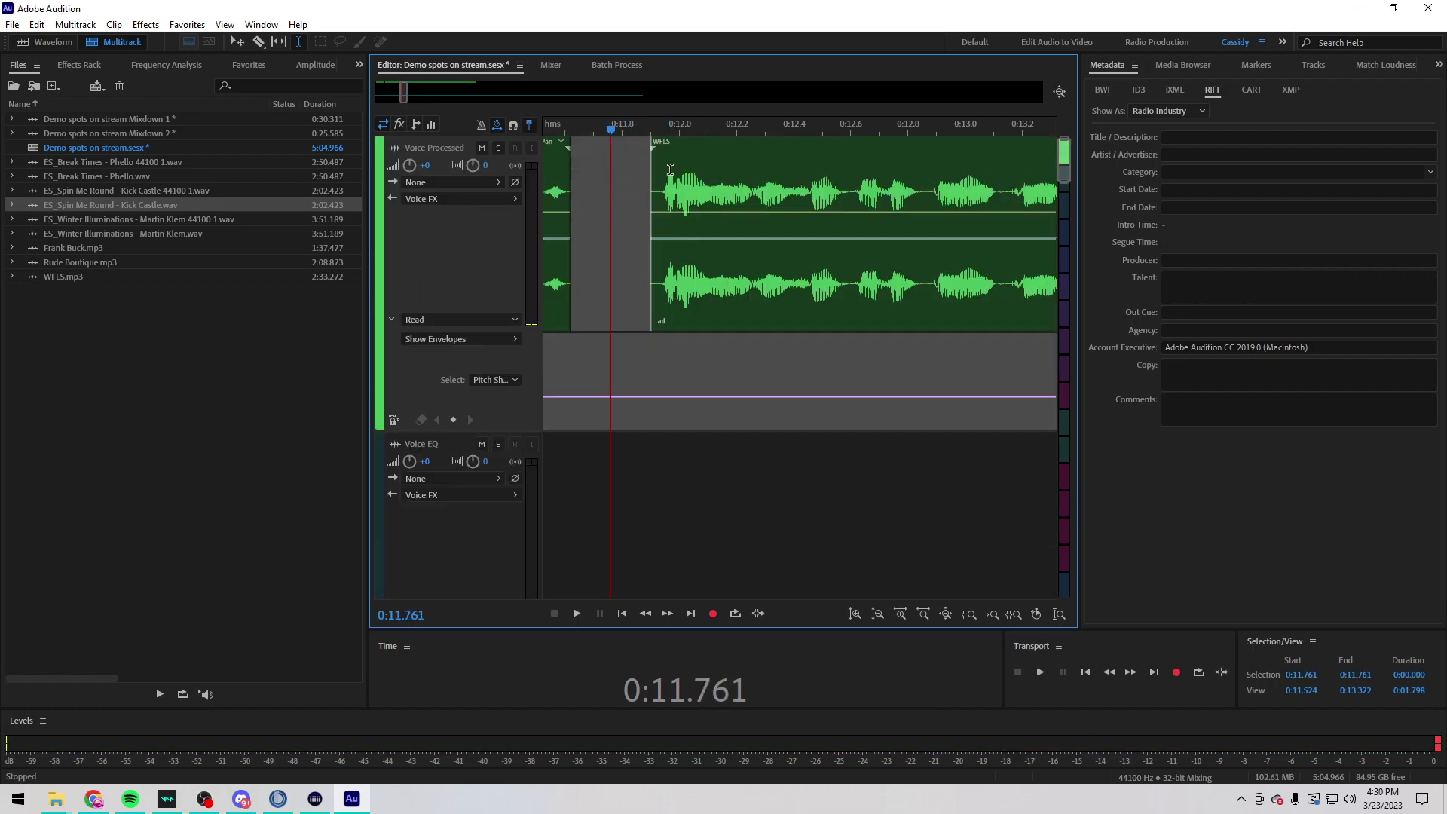
{"action": "scroll", "coordinate": [650, 140], "scroll_direction": "down", "scroll_amount": 5}
{"action": "mouse_move", "coordinate": [644, 138]}
{"action": "left_mouse_down"}
{"action": "mouse_move", "coordinate": [603, 132]}
{"action": "mouse_move", "coordinate": [670, 150]}
{"action": "left_mouse_up"}
{"action": "key", "text": "space"}
{"action": "scroll", "coordinate": [612, 131], "scroll_direction": "down", "scroll_amount": 2}
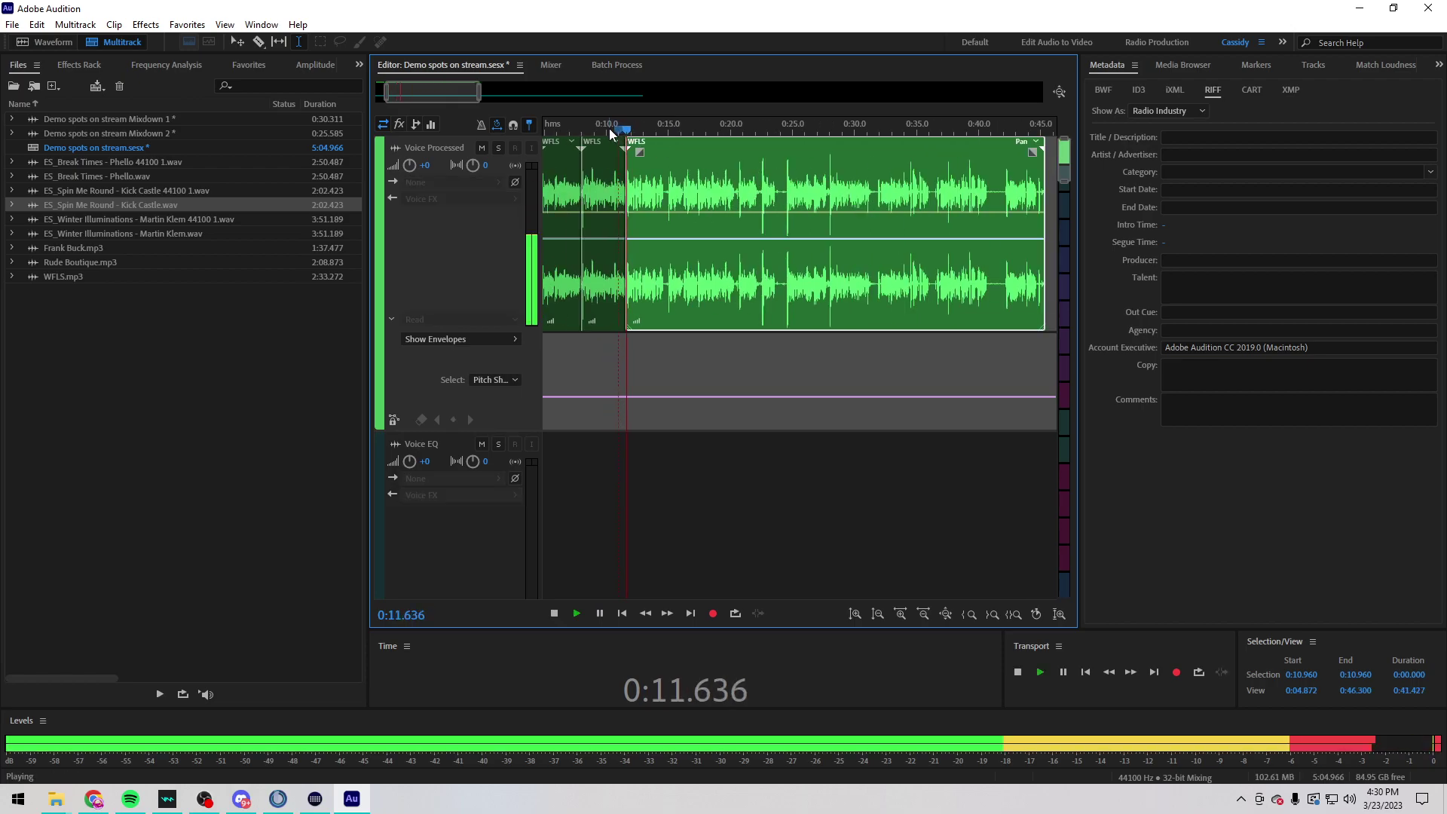
Step: Delete the pause from about 14.59 to 14.95 s in the voice clip and move the following segment back to close the gap
{"action": "scroll", "coordinate": [678, 131], "scroll_direction": "up", "scroll_amount": 1}
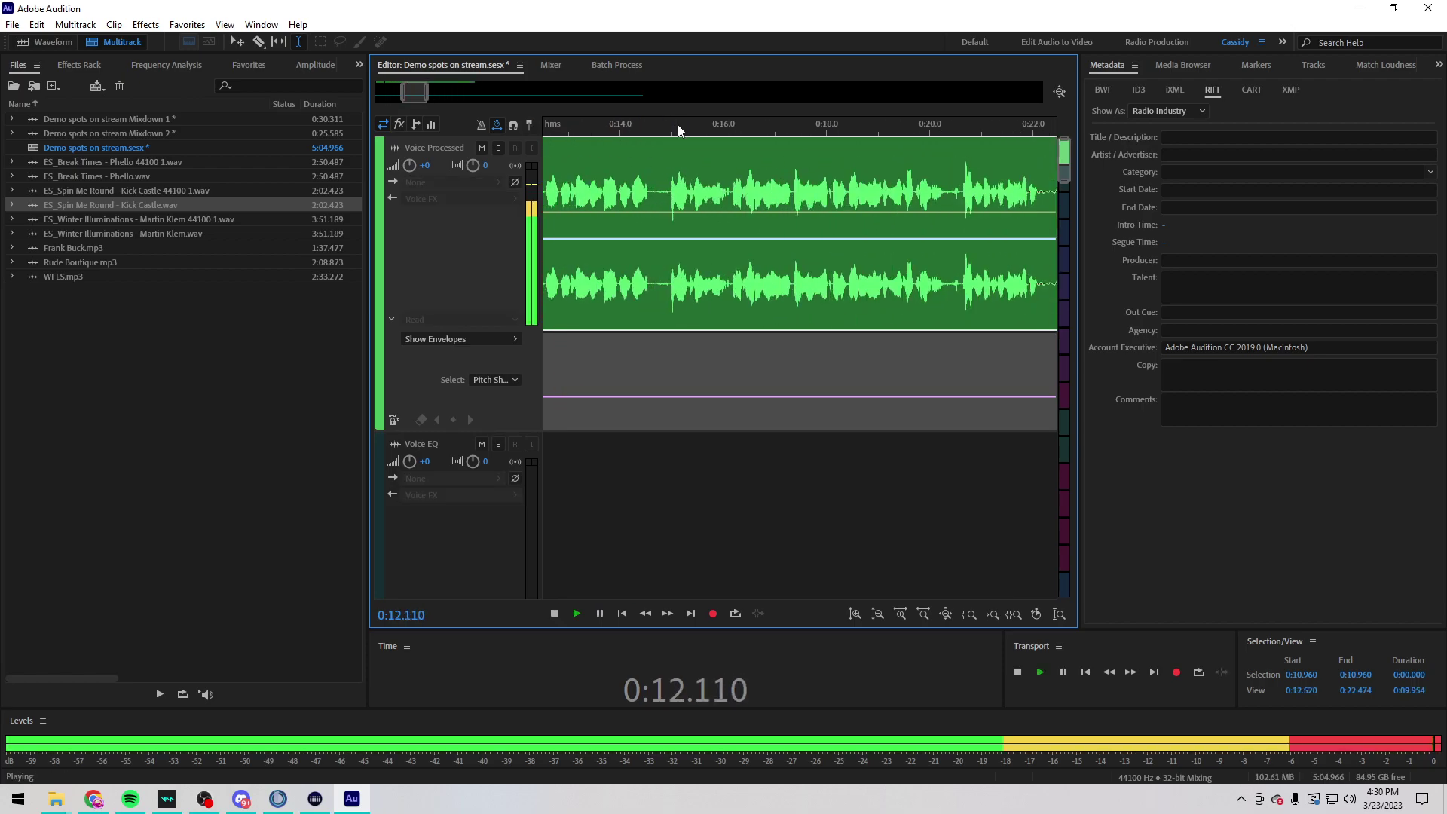
{"action": "scroll", "coordinate": [678, 130], "scroll_direction": "up", "scroll_amount": 4}
{"action": "left_click_drag", "start_coordinate": [666, 198], "coordinate": [725, 198]}
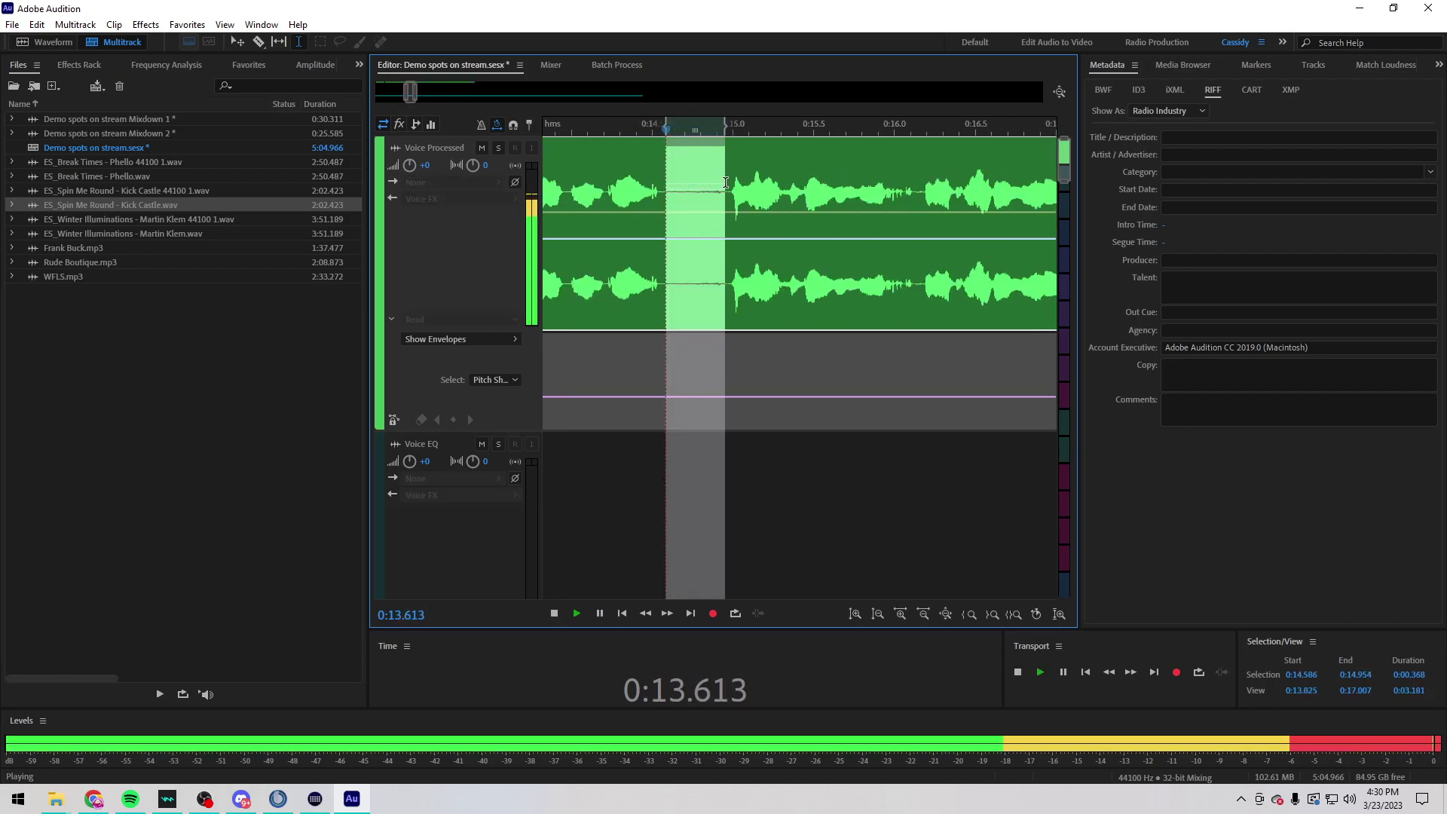
{"action": "key", "text": "Delete"}
{"action": "left_click", "coordinate": [692, 198]}
{"action": "left_click_drag", "start_coordinate": [733, 146], "coordinate": [675, 147]}
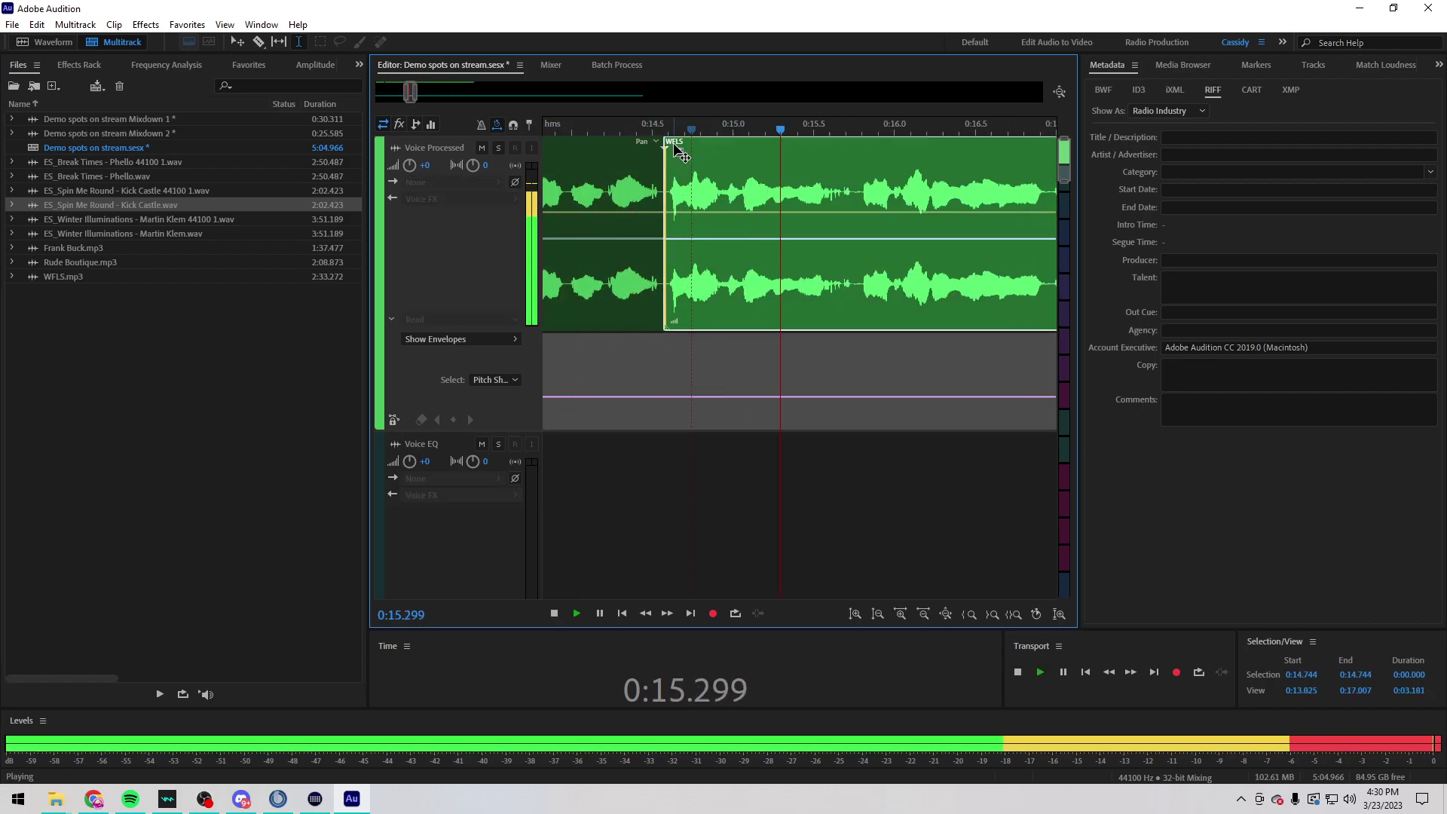
{"action": "scroll", "coordinate": [674, 131], "scroll_direction": "down", "scroll_amount": 4}
Step: Delete the spoken phrase from about 13.67 to 14.56 s, join the next WFLS segment to the cut and play it back
{"action": "left_click", "coordinate": [620, 181]}
{"action": "scroll", "coordinate": [628, 182], "scroll_direction": "up", "scroll_amount": 2}
{"action": "key", "text": "space"}
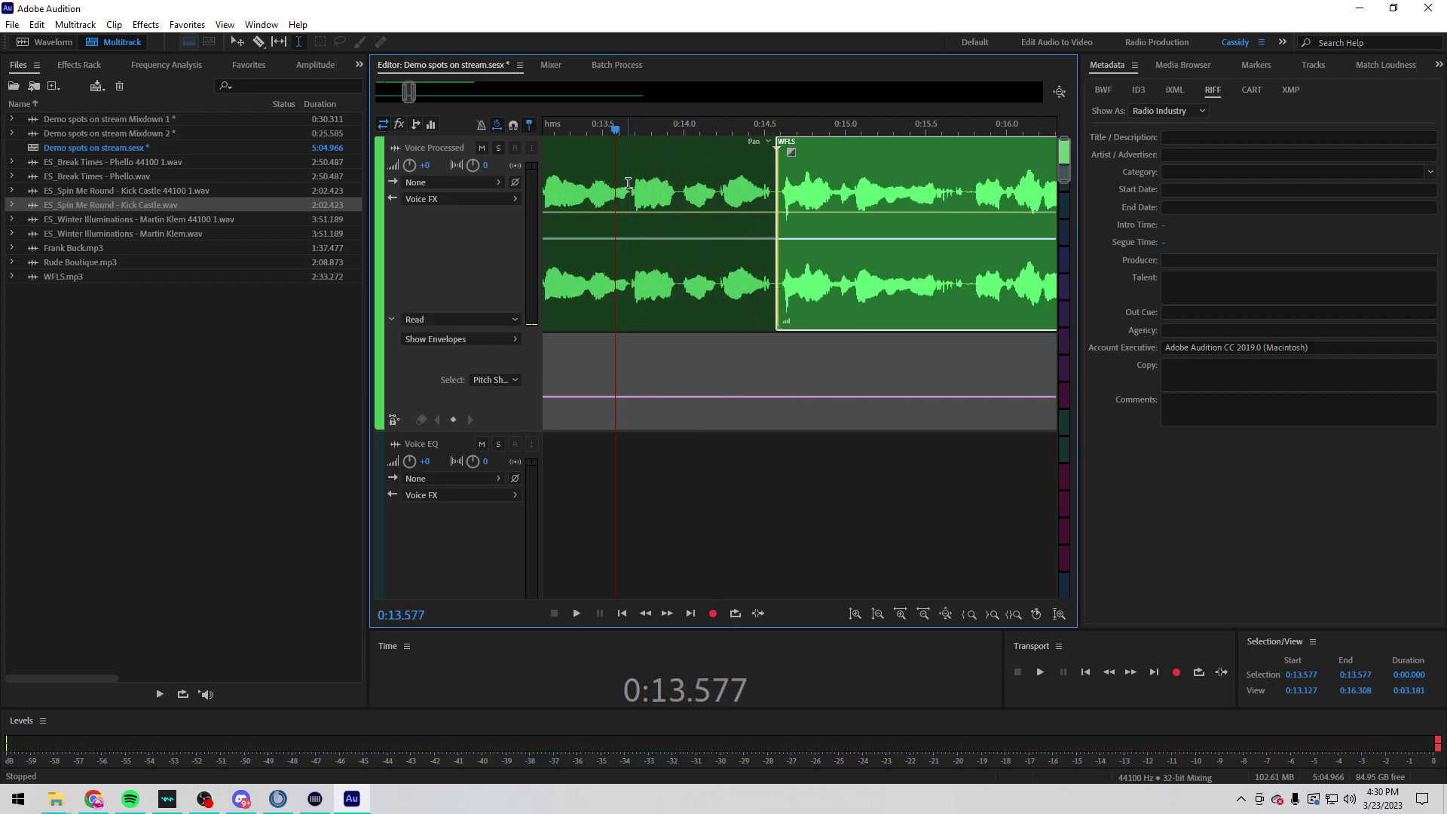
{"action": "left_click_drag", "start_coordinate": [631, 183], "coordinate": [776, 183]}
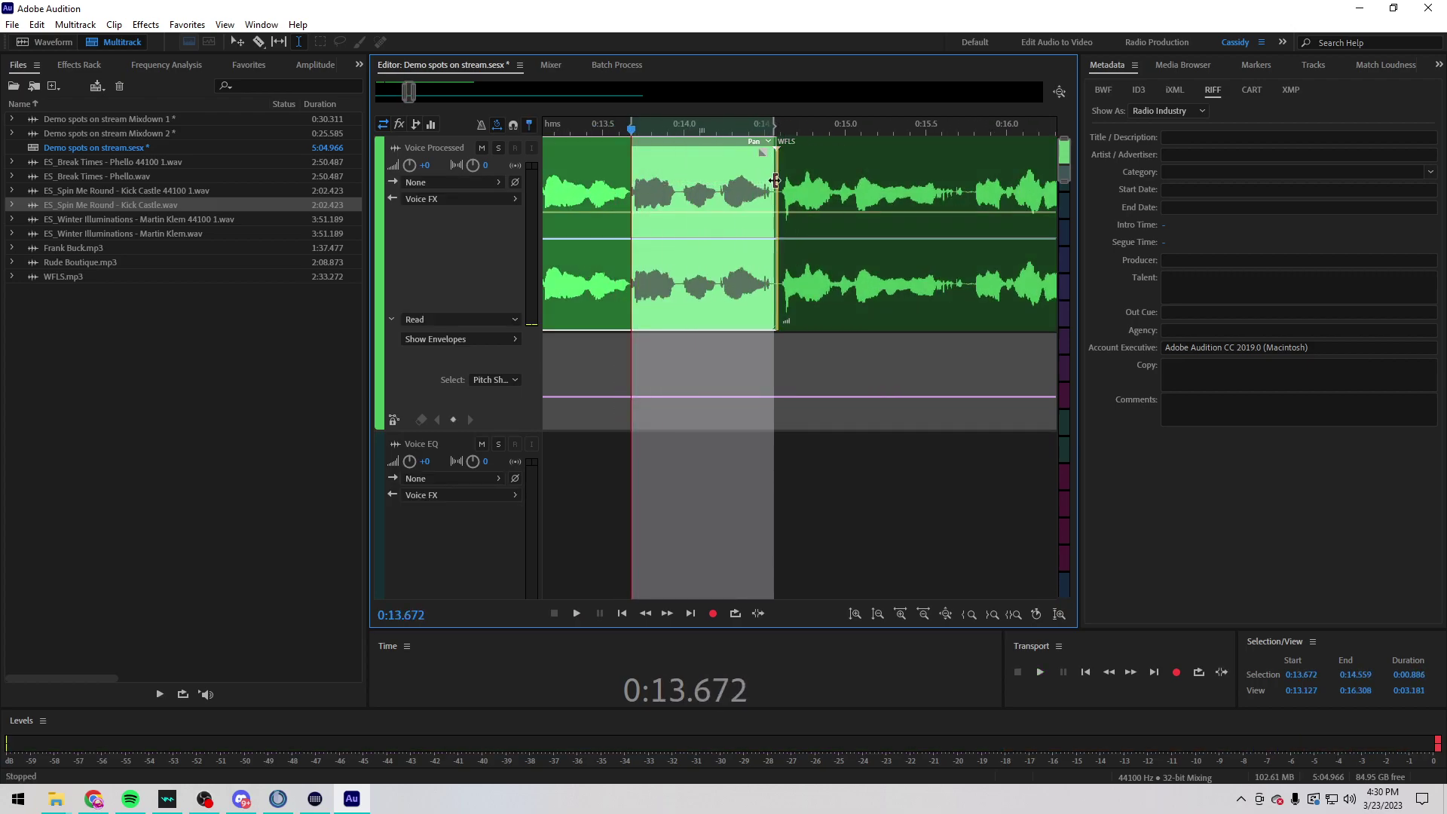
{"action": "key", "text": "Delete"}
{"action": "left_click", "coordinate": [735, 175]}
{"action": "left_click", "coordinate": [775, 139]}
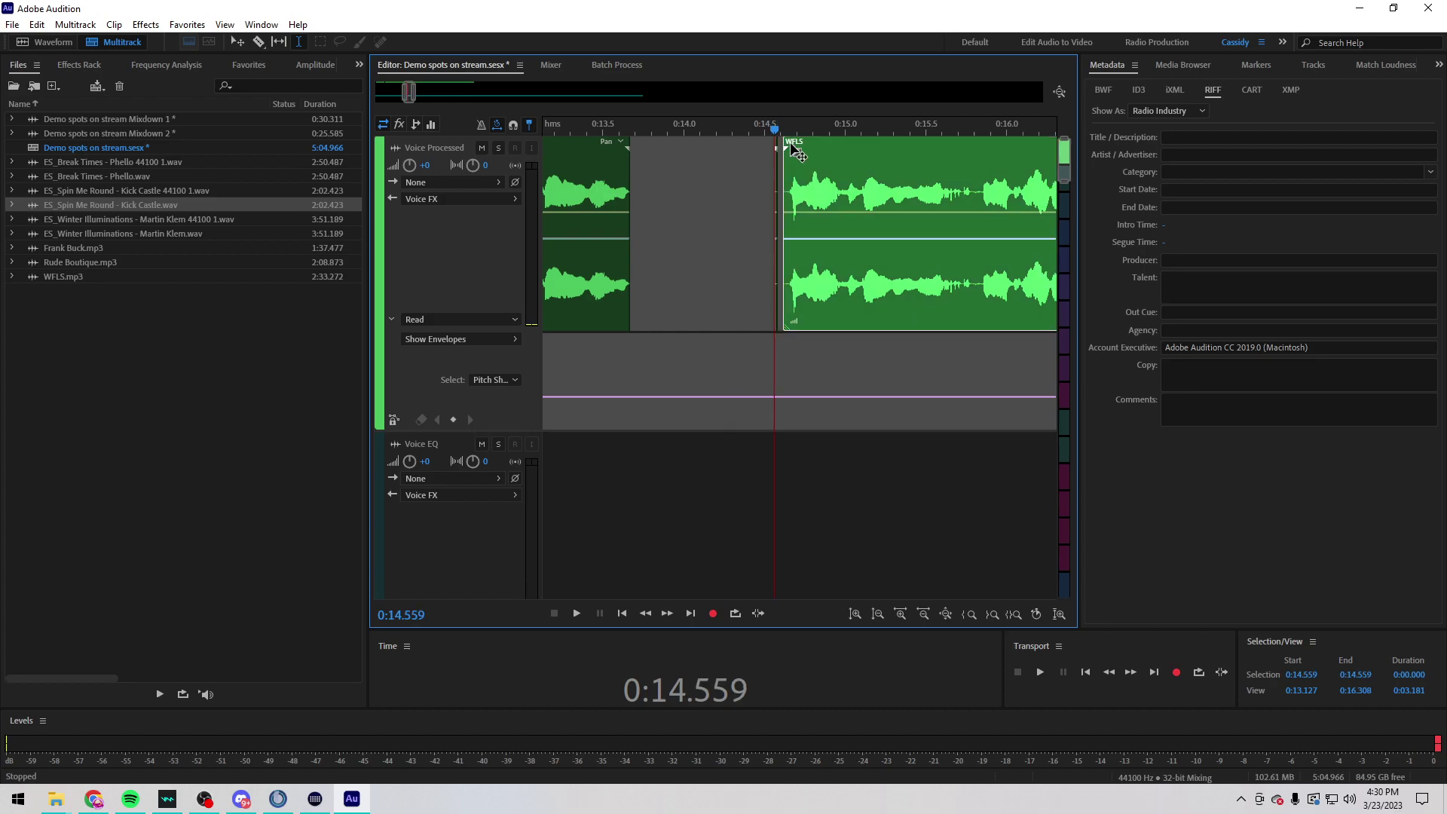
{"action": "left_click_drag", "start_coordinate": [784, 150], "coordinate": [626, 150]}
{"action": "left_click", "coordinate": [585, 130]}
{"action": "key", "text": "space"}
{"action": "scroll", "coordinate": [633, 174], "scroll_direction": "down", "scroll_amount": 2}
{"action": "scroll", "coordinate": [641, 169], "scroll_direction": "up", "scroll_amount": 2}
{"action": "scroll", "coordinate": [646, 129], "scroll_direction": "down", "scroll_amount": 3}
{"action": "scroll", "coordinate": [691, 205], "scroll_direction": "down", "scroll_amount": 3}
{"action": "scroll", "coordinate": [691, 205], "scroll_direction": "up", "scroll_amount": 2}
{"action": "scroll", "coordinate": [704, 123], "scroll_direction": "down", "scroll_amount": 5}
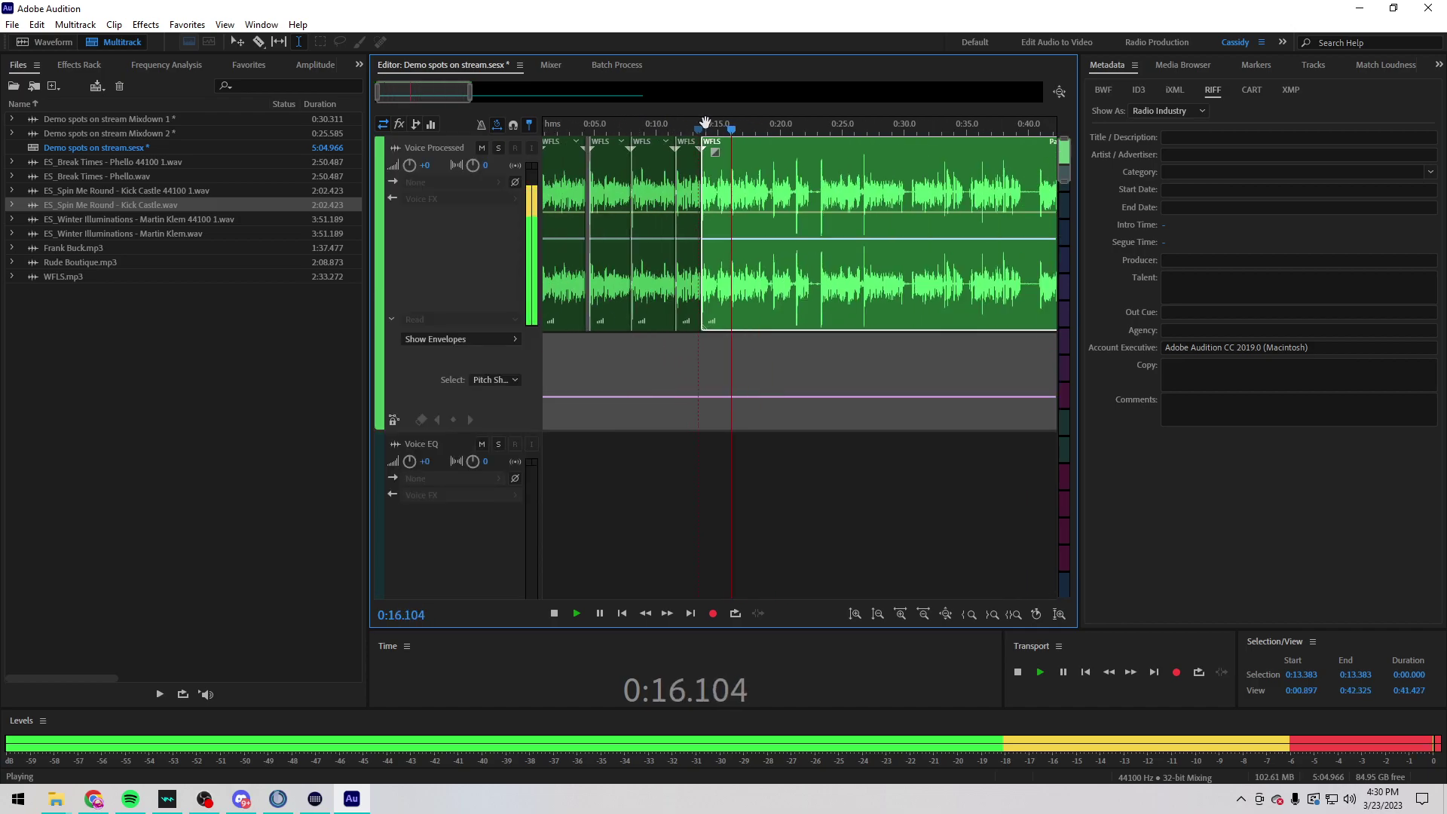
Step: Delete the pause from about 18.97 to 19.3 s in the voice clip, close the gap and play across the join
{"action": "scroll", "coordinate": [754, 122], "scroll_direction": "up", "scroll_amount": 7}
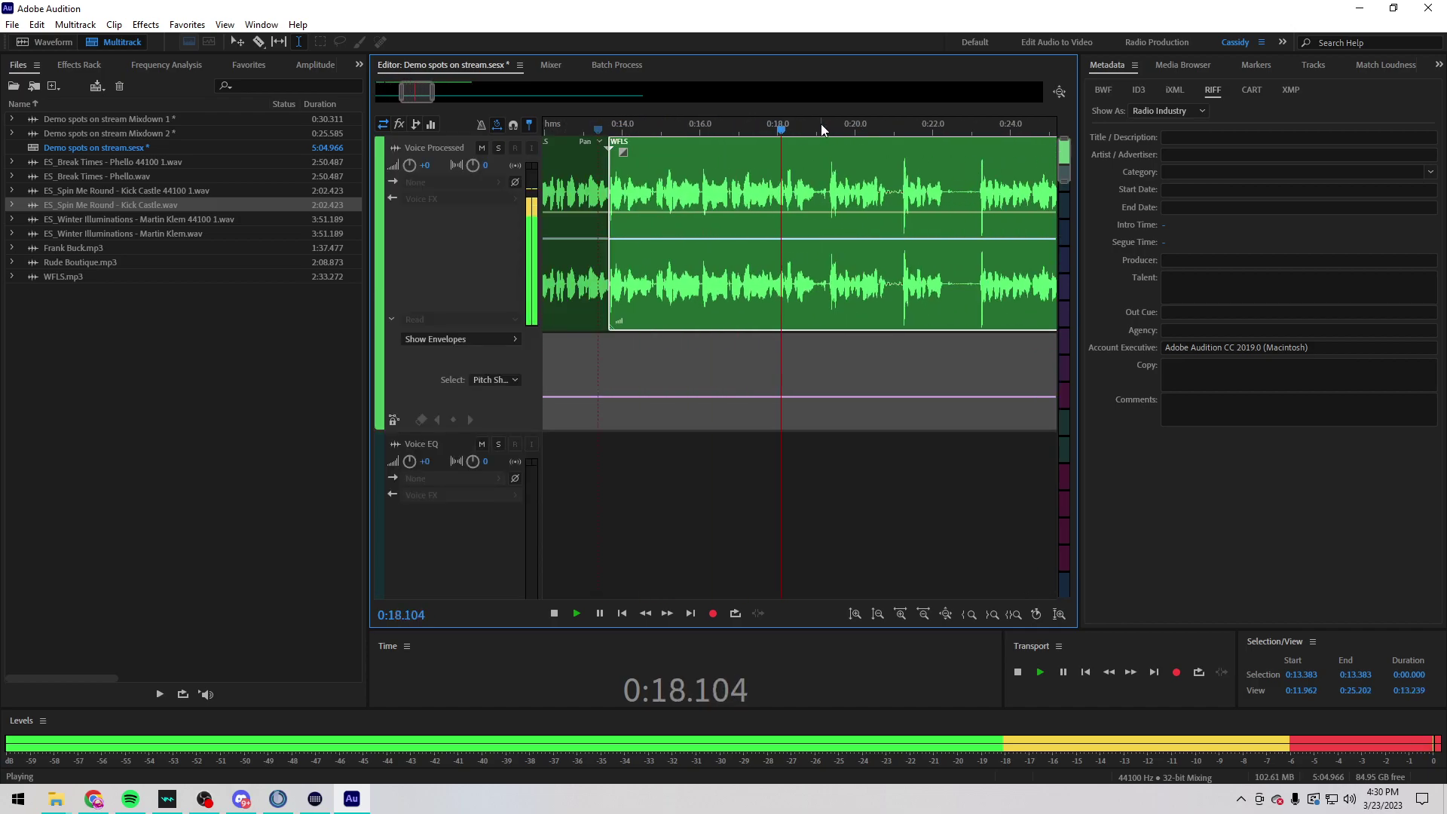
{"action": "left_click_drag", "start_coordinate": [793, 192], "coordinate": [737, 192]}
{"action": "key", "text": "Delete"}
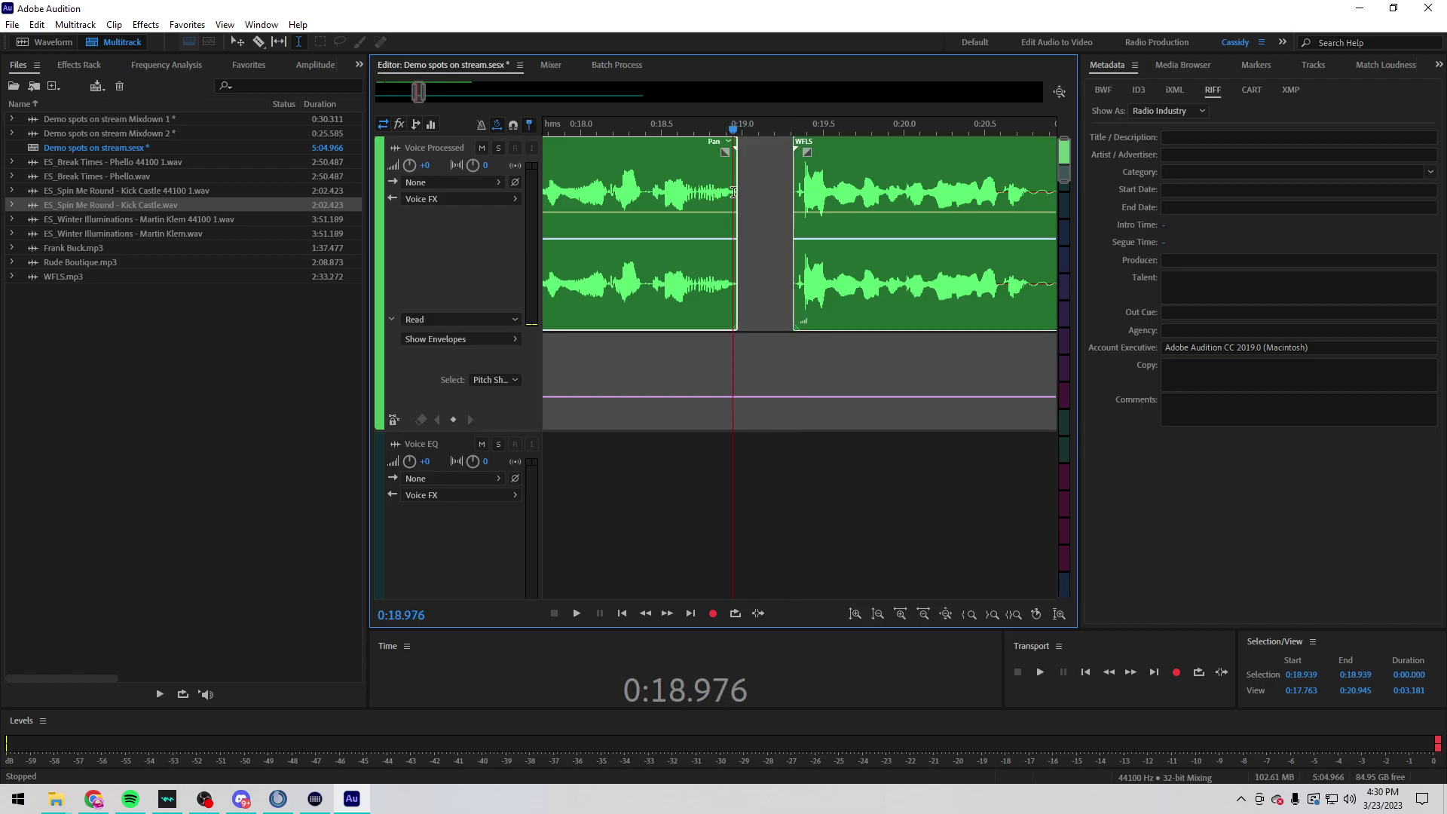
{"action": "left_click_drag", "start_coordinate": [815, 148], "coordinate": [673, 125]}
{"action": "key", "text": "ctrl+z"}
{"action": "left_click", "coordinate": [762, 143]}
{"action": "left_click", "coordinate": [688, 130]}
{"action": "scroll", "coordinate": [682, 135], "scroll_direction": "down", "scroll_amount": 5}
{"action": "left_click", "coordinate": [582, 129]}
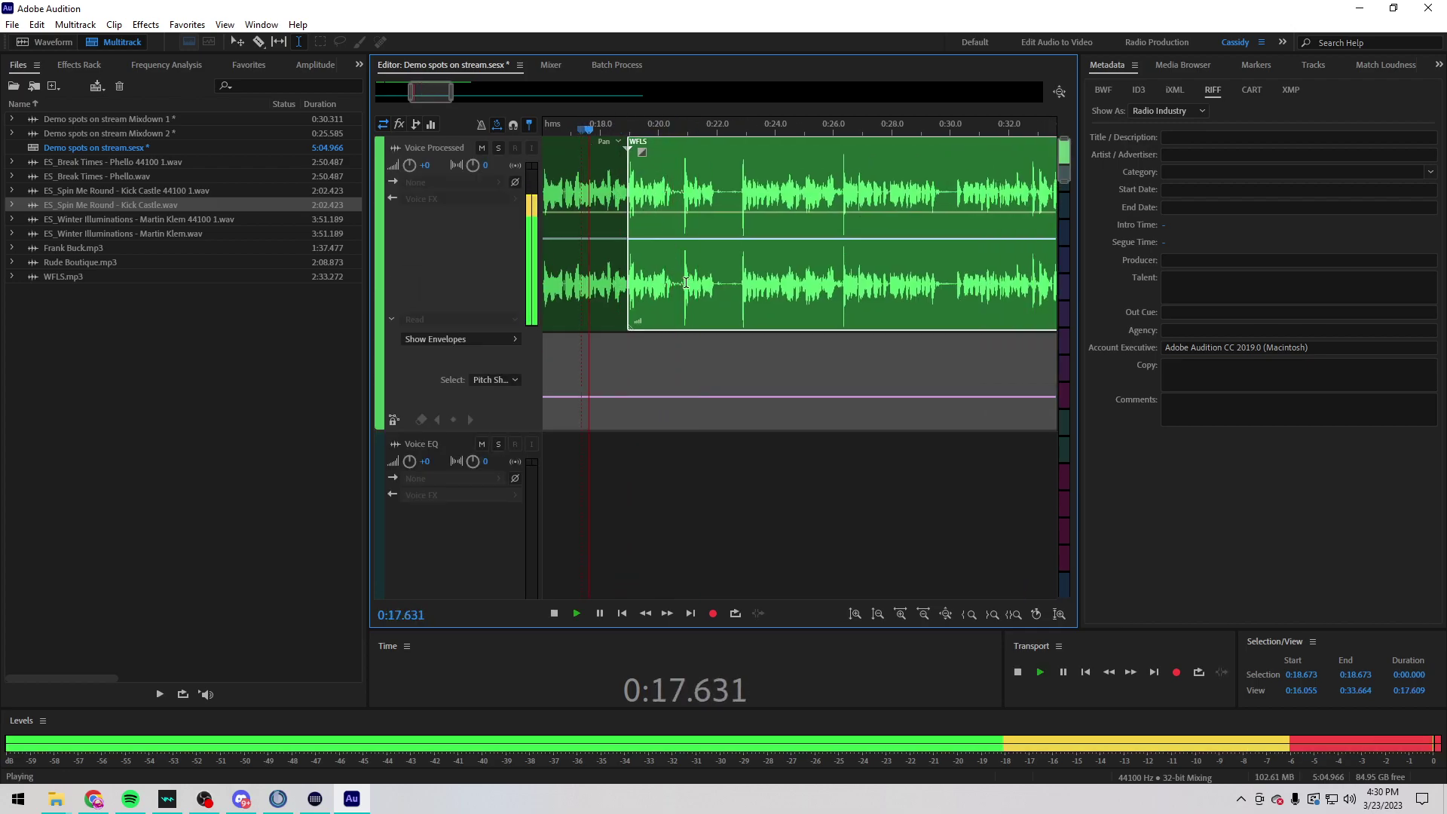
Step: Delete the pause from about 22.24 to 22.85 s in the voice clip
{"action": "scroll", "coordinate": [743, 139], "scroll_direction": "up", "scroll_amount": 2}
{"action": "scroll", "coordinate": [746, 154], "scroll_direction": "up", "scroll_amount": 3}
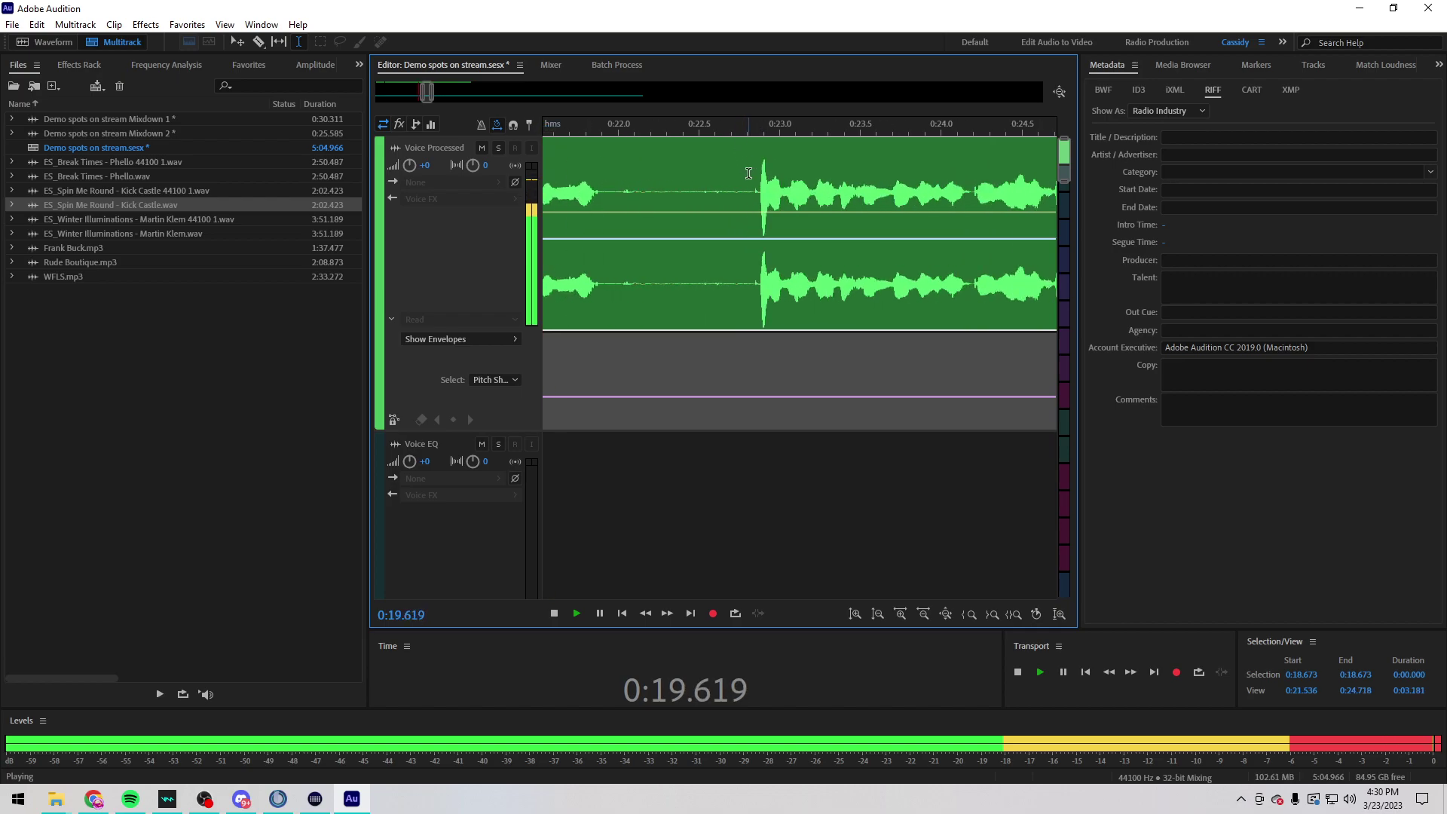
{"action": "left_click_drag", "start_coordinate": [754, 193], "coordinate": [657, 200]}
{"action": "key", "text": "space"}
{"action": "key", "text": "Delete"}
Step: Delete the WFLS segment from about 18.97 to 22.24 s, move the following segment back to close the gap and play across the join
{"action": "left_click", "coordinate": [680, 190]}
{"action": "scroll", "coordinate": [728, 175], "scroll_direction": "down", "scroll_amount": 3}
{"action": "left_click", "coordinate": [654, 175]}
{"action": "key", "text": "Delete"}
{"action": "scroll", "coordinate": [747, 138], "scroll_direction": "down", "scroll_amount": 2}
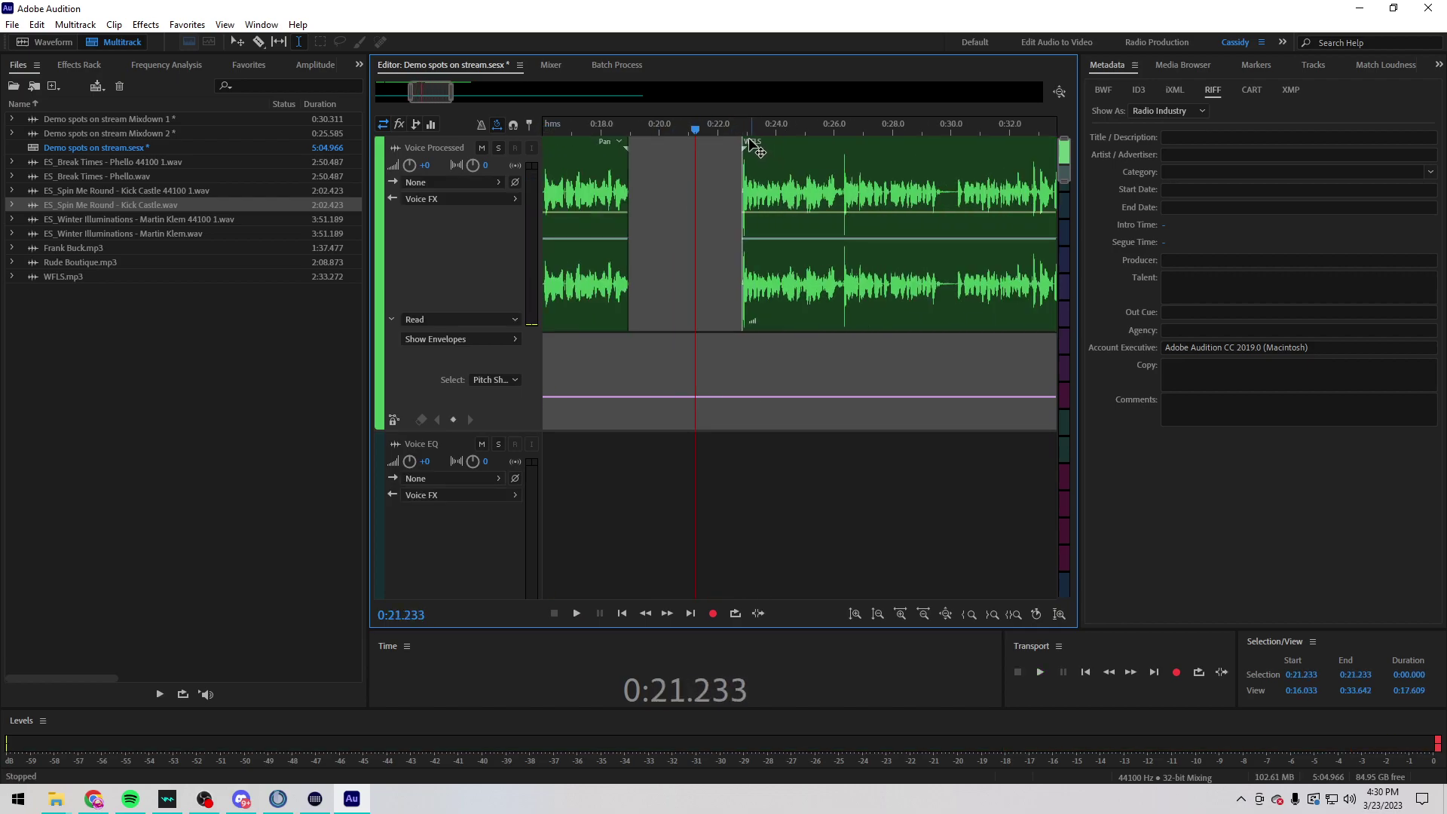
{"action": "left_click_drag", "start_coordinate": [754, 149], "coordinate": [640, 147]}
{"action": "left_click", "coordinate": [615, 135]}
{"action": "scroll", "coordinate": [619, 134], "scroll_direction": "up", "scroll_amount": 3}
{"action": "key", "text": "space"}
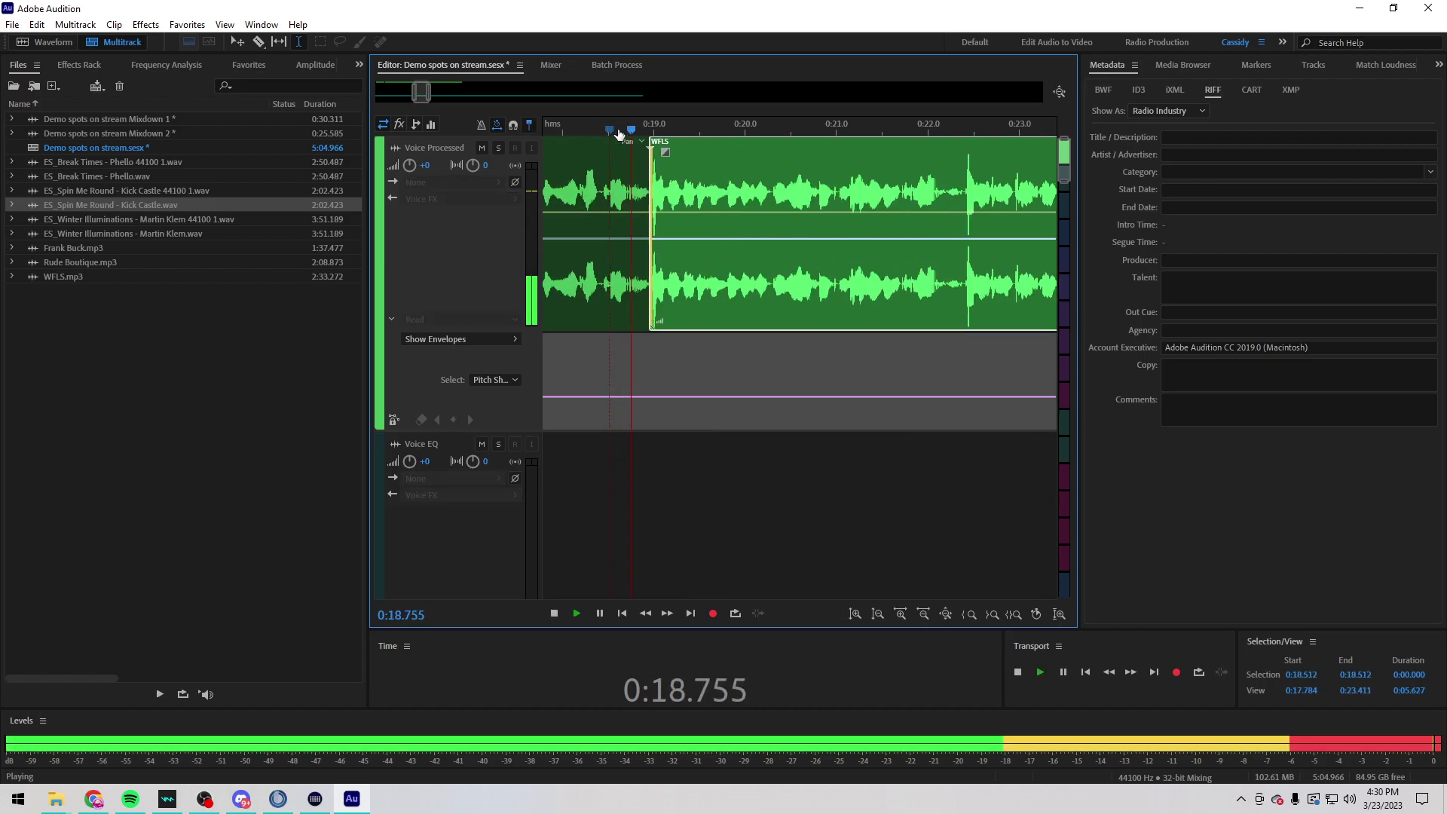
Step: Shift the following WFLS segment slightly forward to start at about 19.14 s, and play across the join
{"action": "scroll", "coordinate": [621, 134], "scroll_direction": "down", "scroll_amount": 1}
{"action": "key", "text": "space"}
{"action": "left_click_drag", "start_coordinate": [651, 141], "coordinate": [665, 141]}
{"action": "key", "text": "space"}
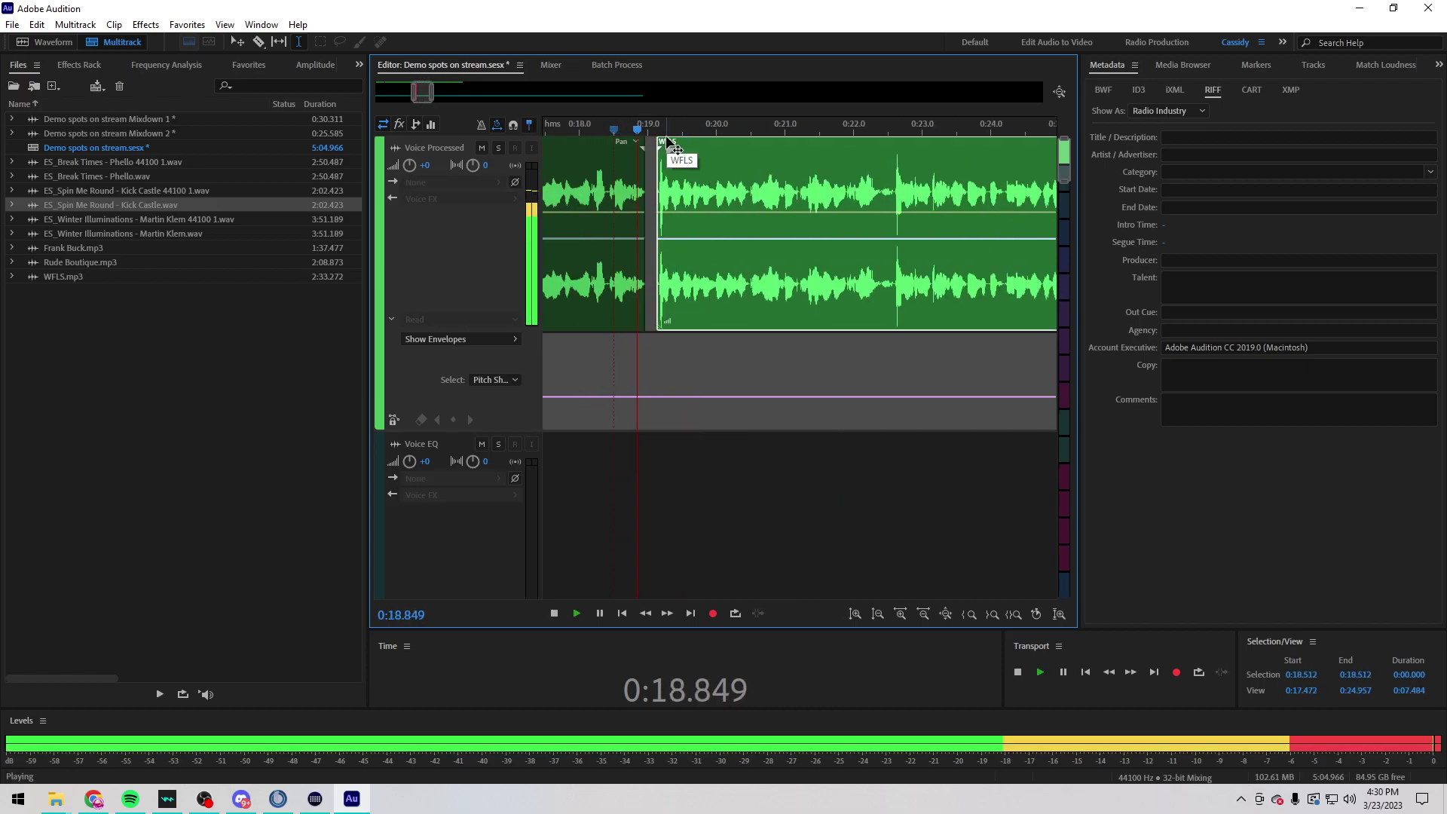
Step: Delete the short pause around 22.4 s in the voice clip and resume playback
{"action": "scroll", "coordinate": [664, 140], "scroll_direction": "down", "scroll_amount": 4}
{"action": "scroll", "coordinate": [664, 141], "scroll_direction": "down", "scroll_amount": 2}
{"action": "scroll", "coordinate": [734, 256], "scroll_direction": "up", "scroll_amount": 1}
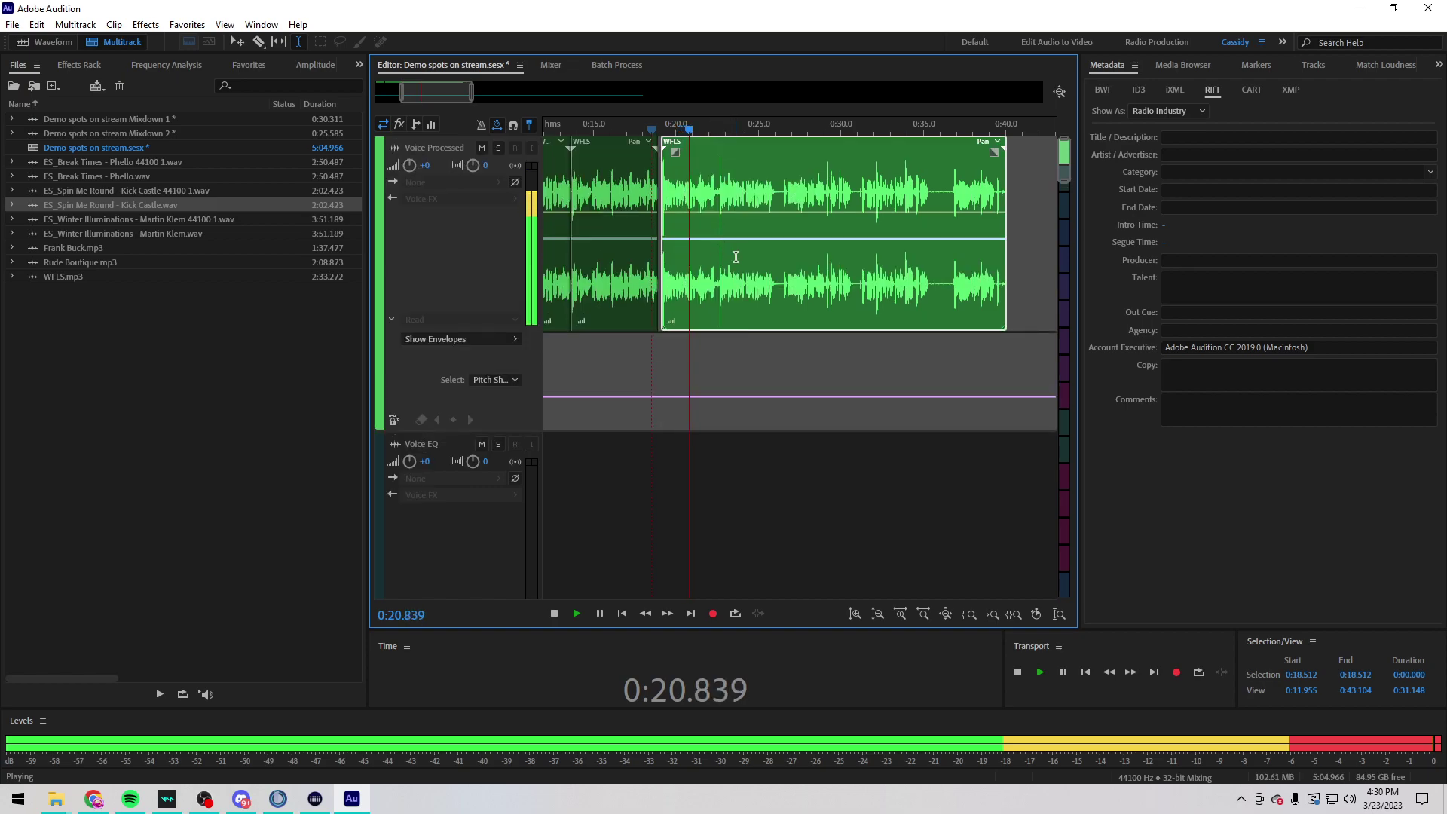
{"action": "scroll", "coordinate": [724, 173], "scroll_direction": "up", "scroll_amount": 10}
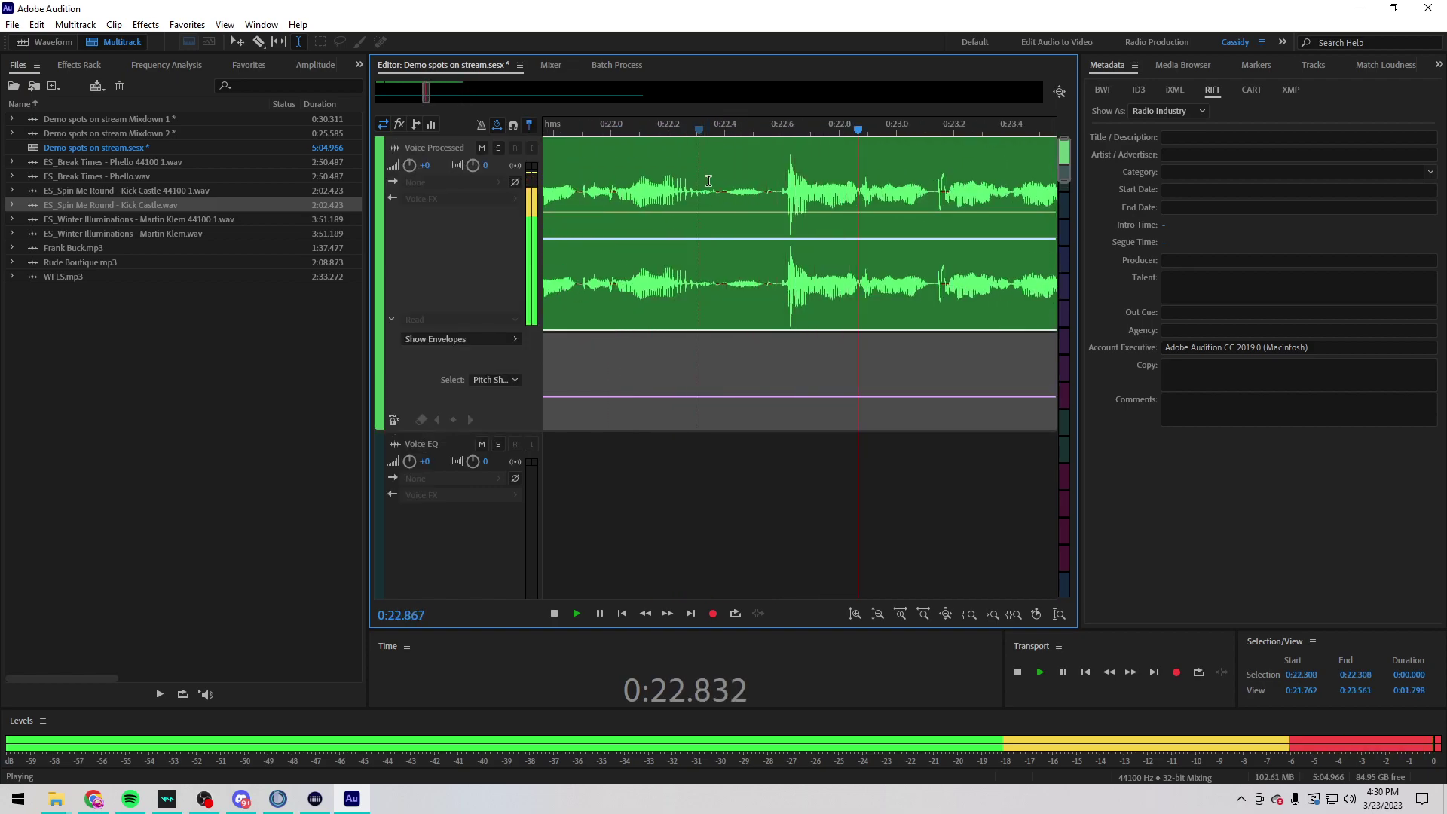
{"action": "key", "text": "space"}
{"action": "left_click", "coordinate": [721, 189]}
{"action": "mouse_move", "coordinate": [721, 189]}
{"action": "left_mouse_down"}
{"action": "mouse_move", "coordinate": [769, 189]}
{"action": "mouse_move", "coordinate": [769, 172]}
{"action": "mouse_move", "coordinate": [724, 173]}
{"action": "left_mouse_up"}
{"action": "key", "text": "Delete"}
{"action": "key", "text": "space"}
Step: Delete the pause near 26 s in the voice clip, move the last segment back and play from about 25.55 s
{"action": "scroll", "coordinate": [759, 172], "scroll_direction": "down", "scroll_amount": 9}
{"action": "scroll", "coordinate": [792, 143], "scroll_direction": "up", "scroll_amount": 6}
{"action": "left_click_drag", "start_coordinate": [770, 204], "coordinate": [853, 204]}
{"action": "key", "text": "space"}
{"action": "key", "text": "Delete"}
{"action": "left_click", "coordinate": [818, 211]}
{"action": "left_click_drag", "start_coordinate": [861, 155], "coordinate": [779, 154]}
{"action": "left_click", "coordinate": [720, 132]}
{"action": "key", "text": "space"}
{"action": "scroll", "coordinate": [725, 136], "scroll_direction": "down", "scroll_amount": 9}
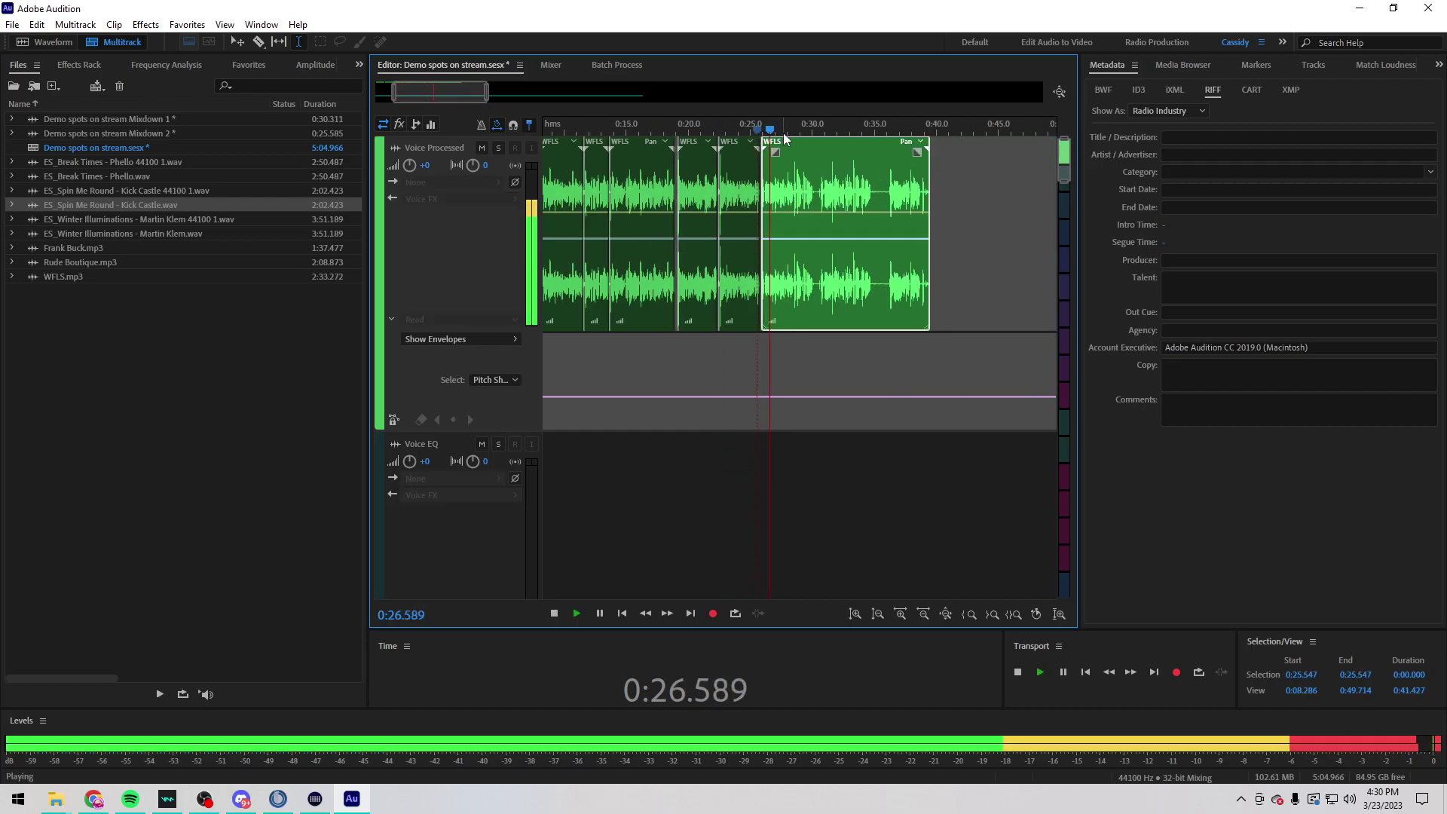
Step: Delete the pause from 29.991 to 30.620 s in the voice clip and resume playback
{"action": "scroll", "coordinate": [784, 139], "scroll_direction": "up", "scroll_amount": 7}
{"action": "scroll", "coordinate": [799, 135], "scroll_direction": "up", "scroll_amount": 1}
{"action": "left_click_drag", "start_coordinate": [682, 189], "coordinate": [782, 203]}
{"action": "key", "text": "space"}
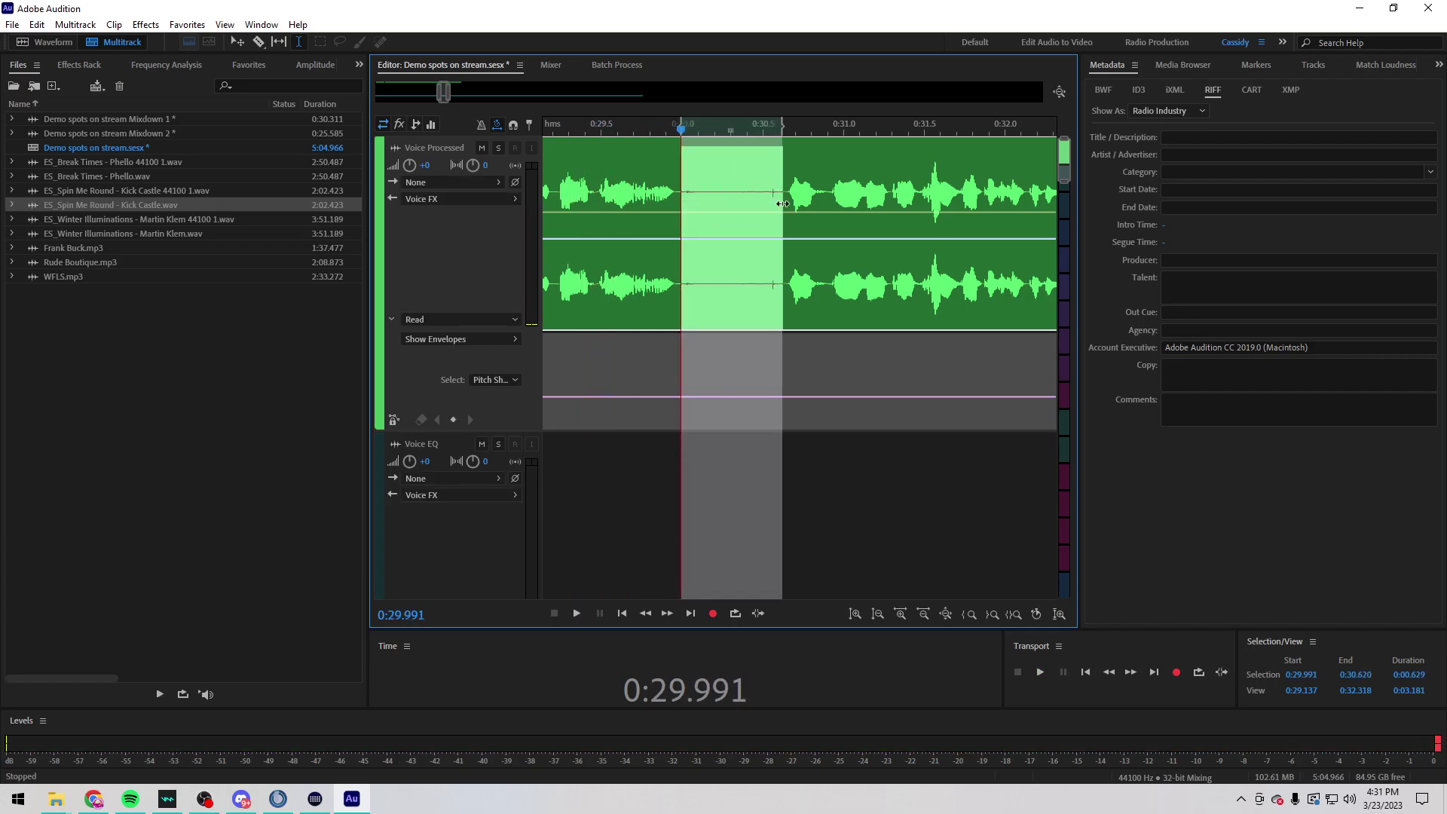
{"action": "key", "text": "Delete"}
{"action": "key", "text": "space"}
Step: Delete the last WFLS segment, starting at about 30.6 s, and move playback to about 27.7 s
{"action": "scroll", "coordinate": [799, 133], "scroll_direction": "down", "scroll_amount": 8}
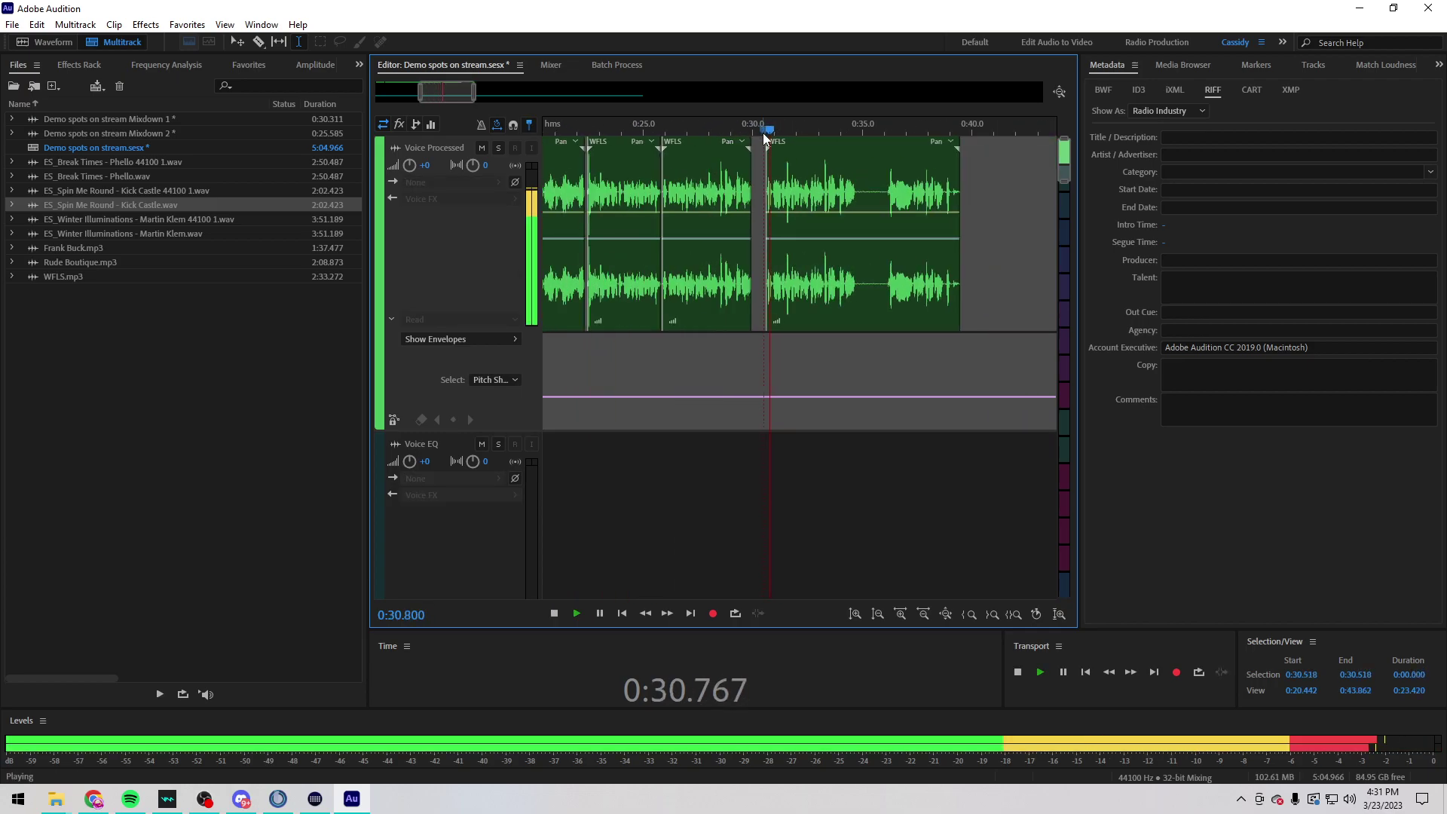
{"action": "scroll", "coordinate": [799, 133], "scroll_direction": "up", "scroll_amount": 2}
{"action": "scroll", "coordinate": [805, 131], "scroll_direction": "down", "scroll_amount": 1}
{"action": "scroll", "coordinate": [806, 133], "scroll_direction": "up", "scroll_amount": 3}
{"action": "left_click", "coordinate": [807, 142]}
{"action": "key", "text": "Delete"}
{"action": "left_click", "coordinate": [633, 133]}
{"action": "left_click_drag", "start_coordinate": [633, 135], "coordinate": [549, 144]}
Step: Play the end of the Spin Me Round clip on Music 1 from about 1:48 to locate its closing section
{"action": "scroll", "coordinate": [475, 382], "scroll_direction": "down", "scroll_amount": 4}
{"action": "scroll", "coordinate": [584, 443], "scroll_direction": "down", "scroll_amount": 5}
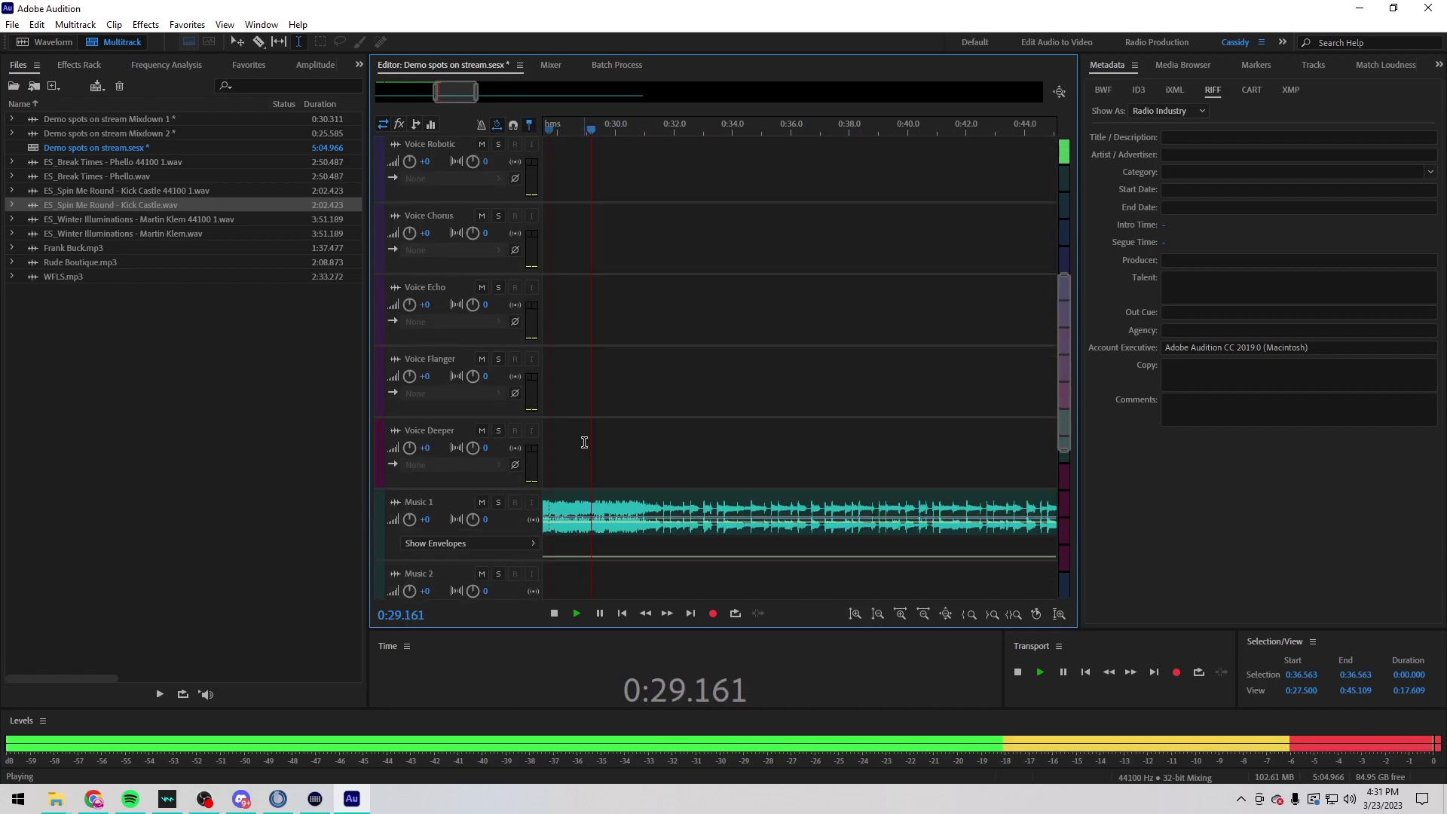
{"action": "scroll", "coordinate": [596, 436], "scroll_direction": "down", "scroll_amount": 5}
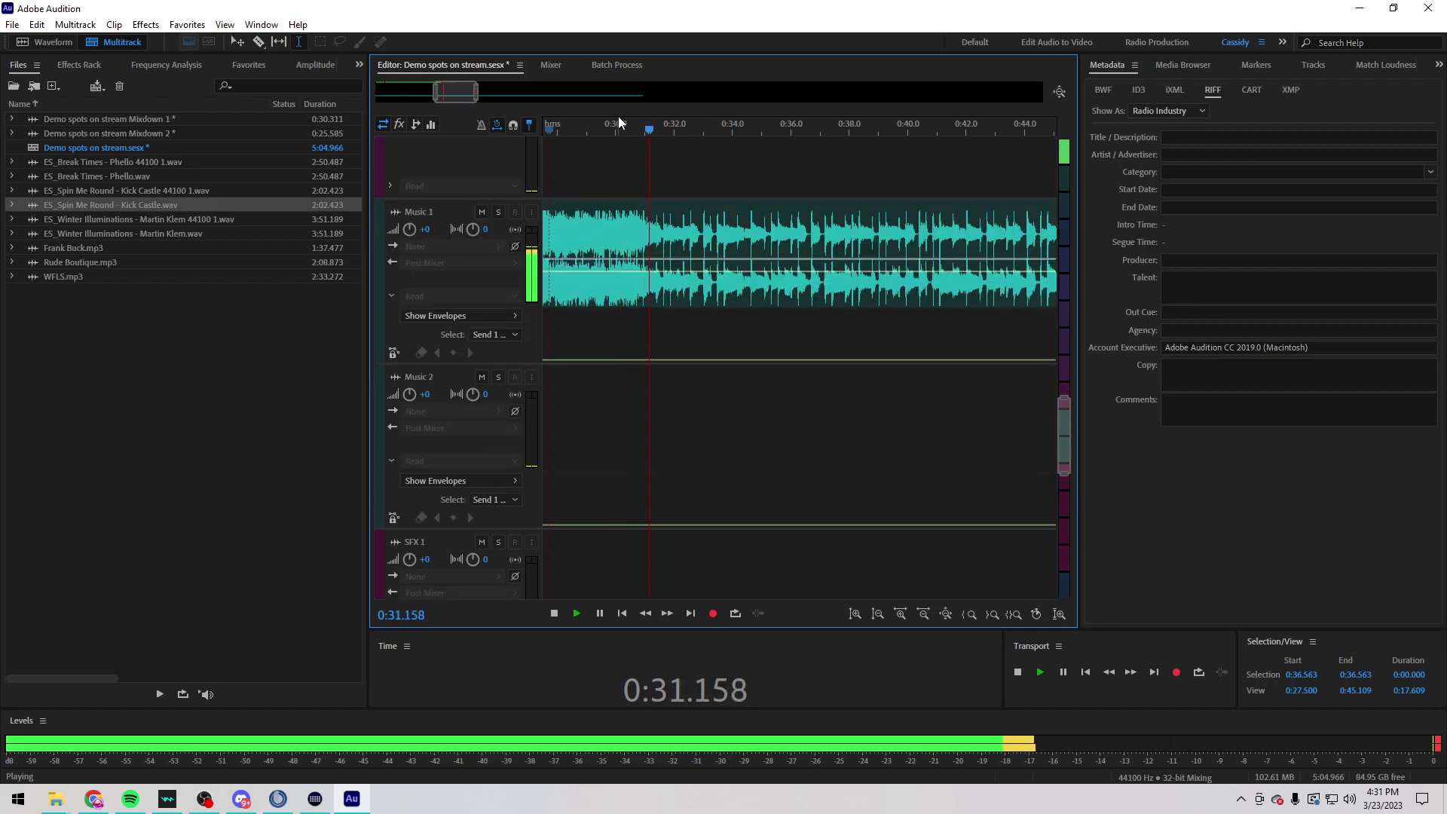
{"action": "scroll", "coordinate": [603, 120], "scroll_direction": "down", "scroll_amount": 10}
{"action": "key", "text": "space"}
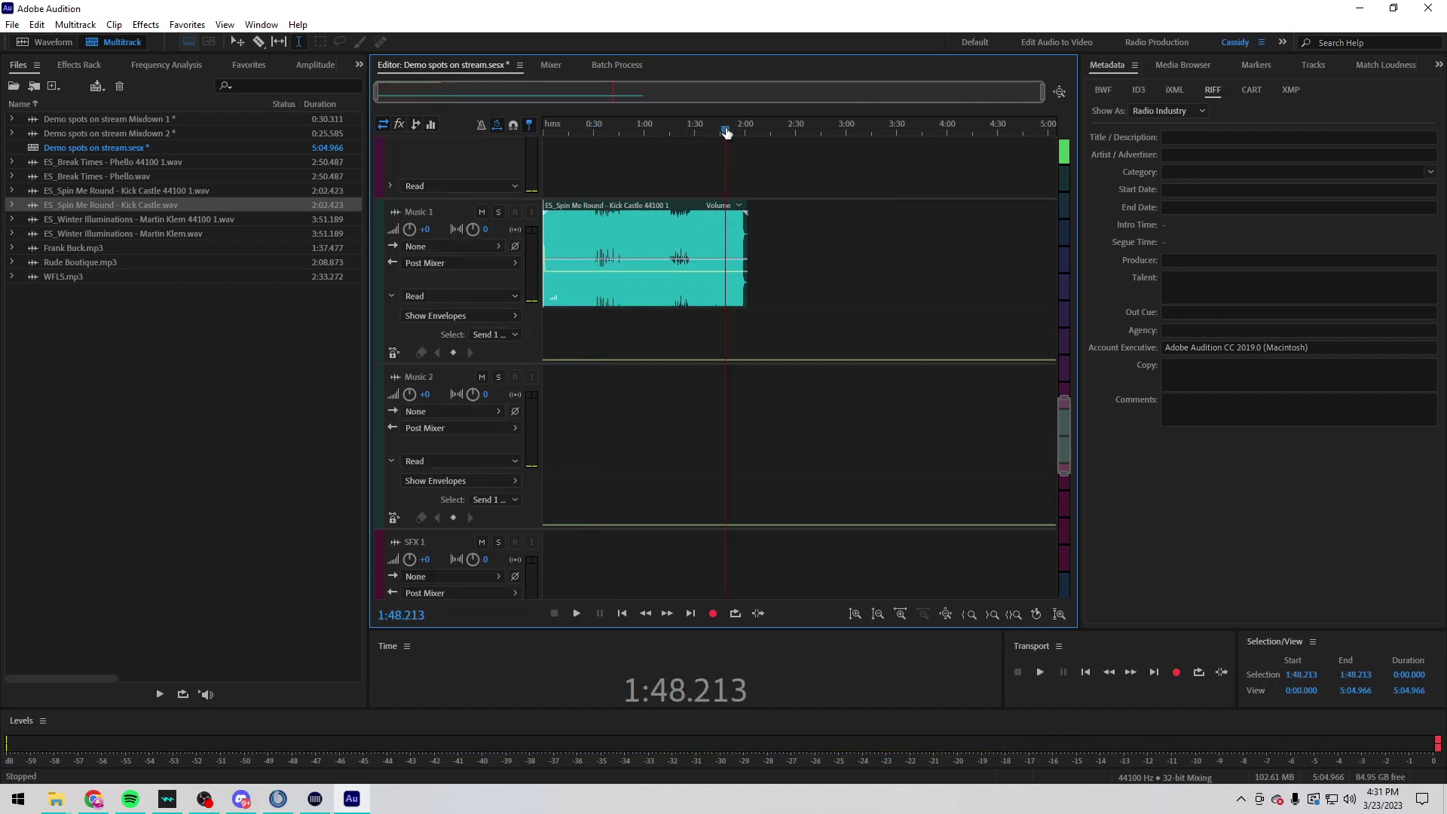
{"action": "left_click", "coordinate": [726, 133]}
{"action": "key", "text": "space"}
{"action": "scroll", "coordinate": [746, 130], "scroll_direction": "up", "scroll_amount": 10}
{"action": "scroll", "coordinate": [798, 144], "scroll_direction": "up", "scroll_amount": 3}
{"action": "scroll", "coordinate": [790, 134], "scroll_direction": "up", "scroll_amount": 3}
{"action": "scroll", "coordinate": [788, 134], "scroll_direction": "down", "scroll_amount": 5}
{"action": "key", "text": "space"}
{"action": "left_click", "coordinate": [690, 411]}
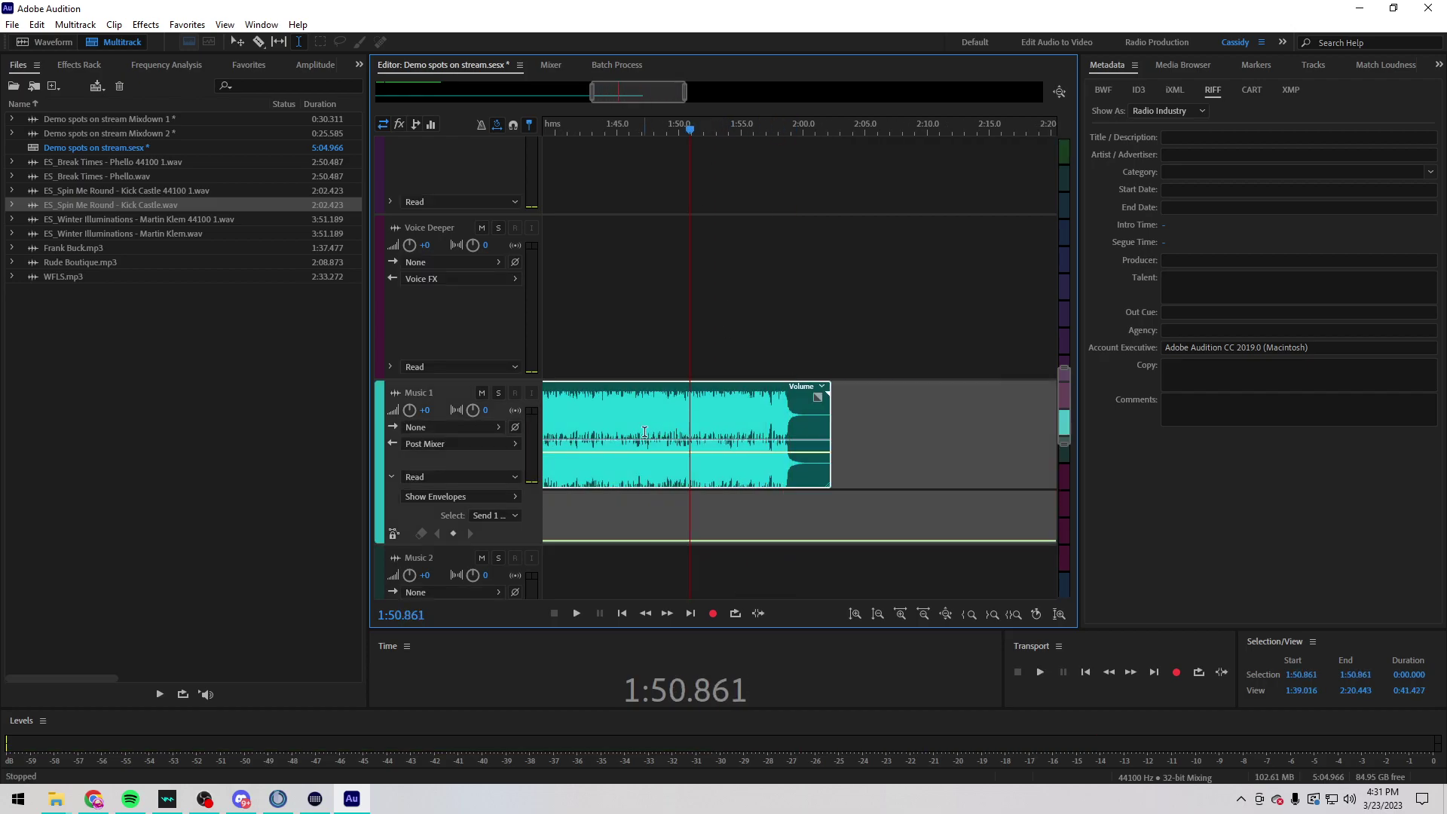
Step: Cut out the middle of the Spin Me Round clip and move its closing section back to start at about 25.7 s
{"action": "key", "text": "Delete"}
{"action": "left_click_drag", "start_coordinate": [648, 431], "coordinate": [855, 463]}
{"action": "left_click", "coordinate": [712, 341]}
{"action": "left_click", "coordinate": [623, 394]}
{"action": "scroll", "coordinate": [811, 137], "scroll_direction": "down", "scroll_amount": 5}
{"action": "left_click_drag", "start_coordinate": [886, 387], "coordinate": [639, 392]}
{"action": "scroll", "coordinate": [620, 120], "scroll_direction": "up", "scroll_amount": 7}
{"action": "scroll", "coordinate": [789, 355], "scroll_direction": "down", "scroll_amount": 3}
{"action": "scroll", "coordinate": [637, 127], "scroll_direction": "up", "scroll_amount": 2}
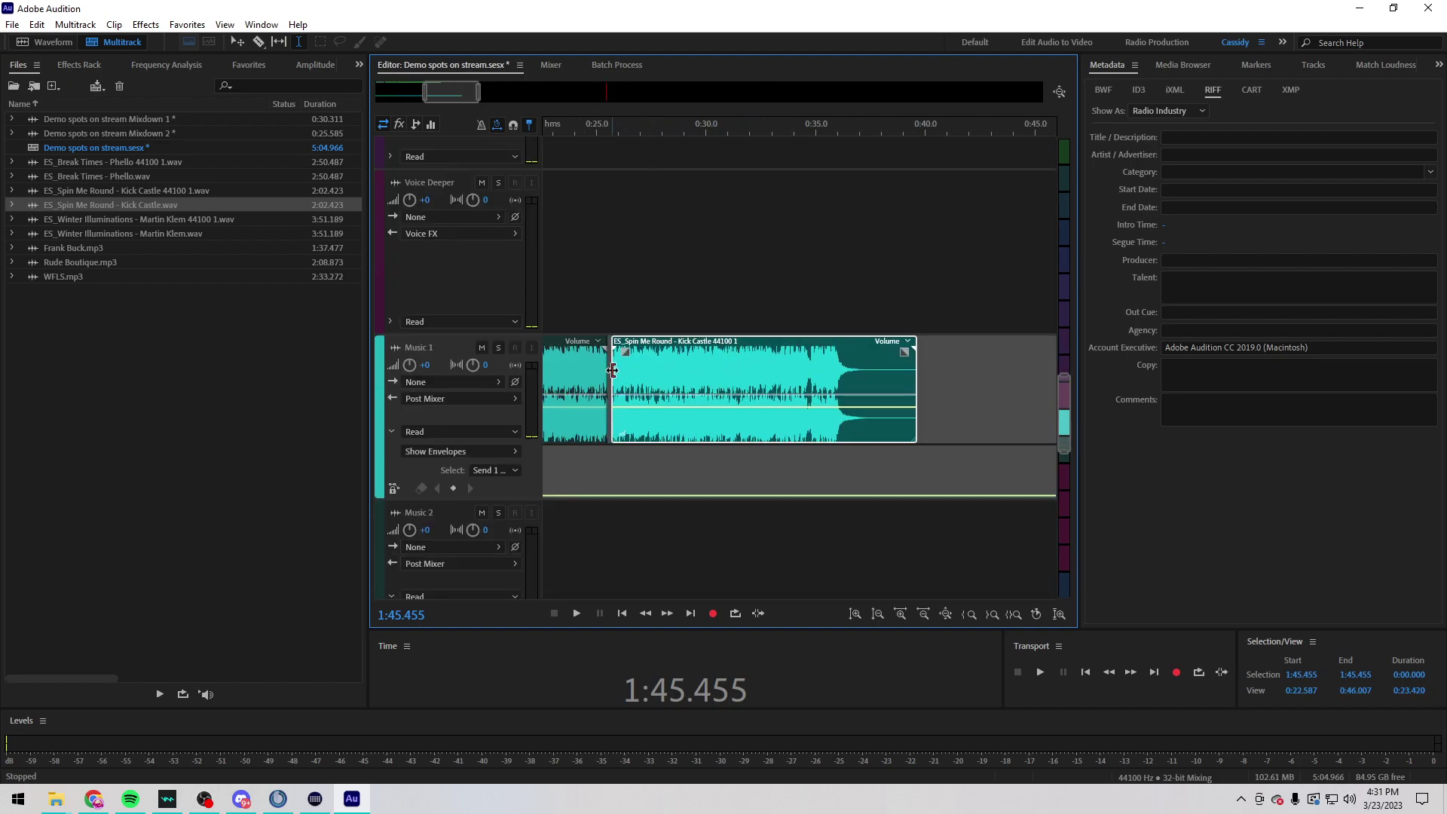
Step: Trim the opening music clip's end to about 20.7 s and overlap the closing clip from about 19.5 s to form a crossfade
{"action": "scroll", "coordinate": [731, 272], "scroll_direction": "down", "scroll_amount": 1}
{"action": "left_click_drag", "start_coordinate": [549, 253], "coordinate": [536, 256]}
{"action": "left_click", "coordinate": [674, 261]}
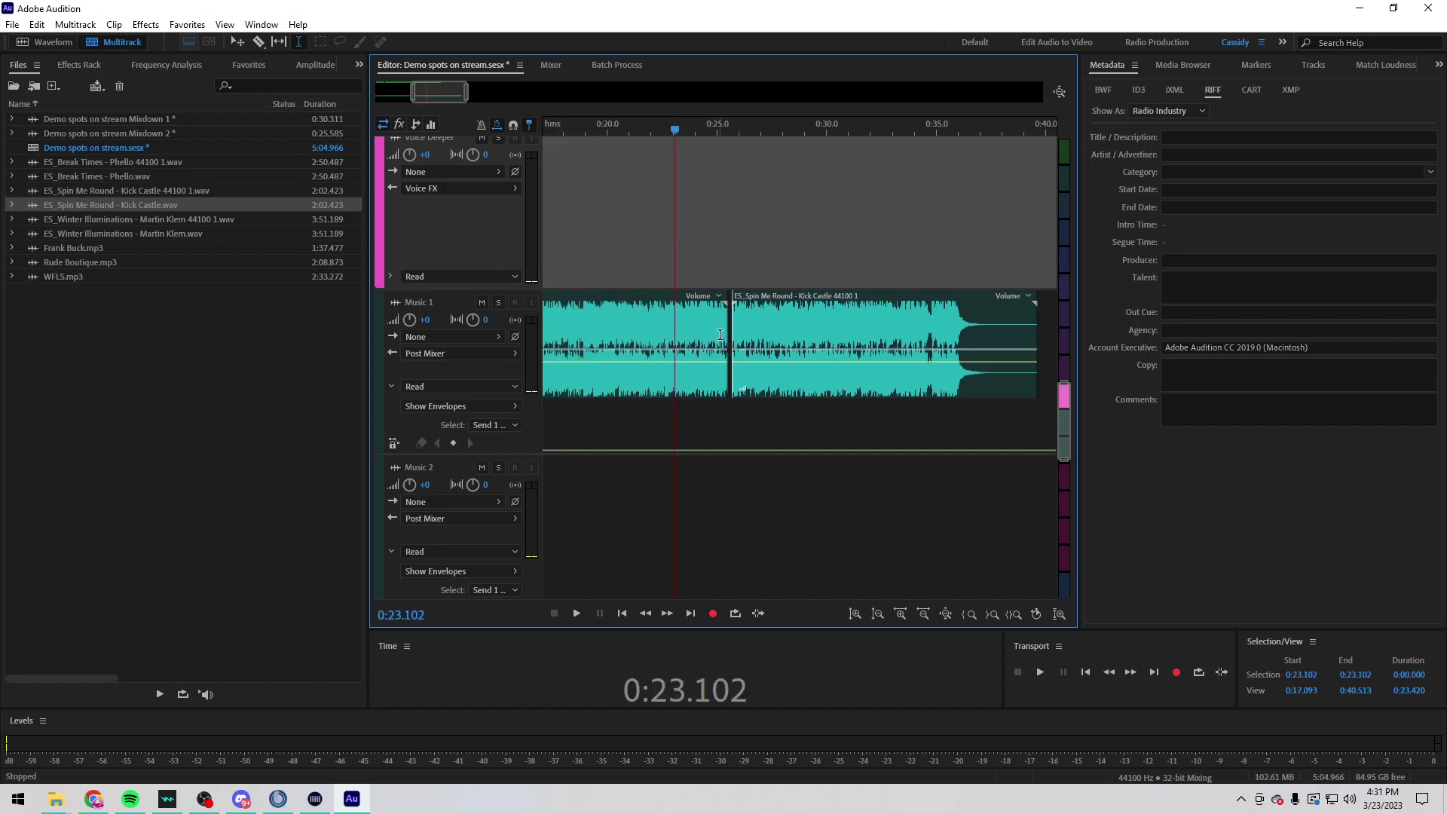
{"action": "left_click_drag", "start_coordinate": [728, 324], "coordinate": [622, 318]}
{"action": "left_click_drag", "start_coordinate": [784, 302], "coordinate": [648, 301]}
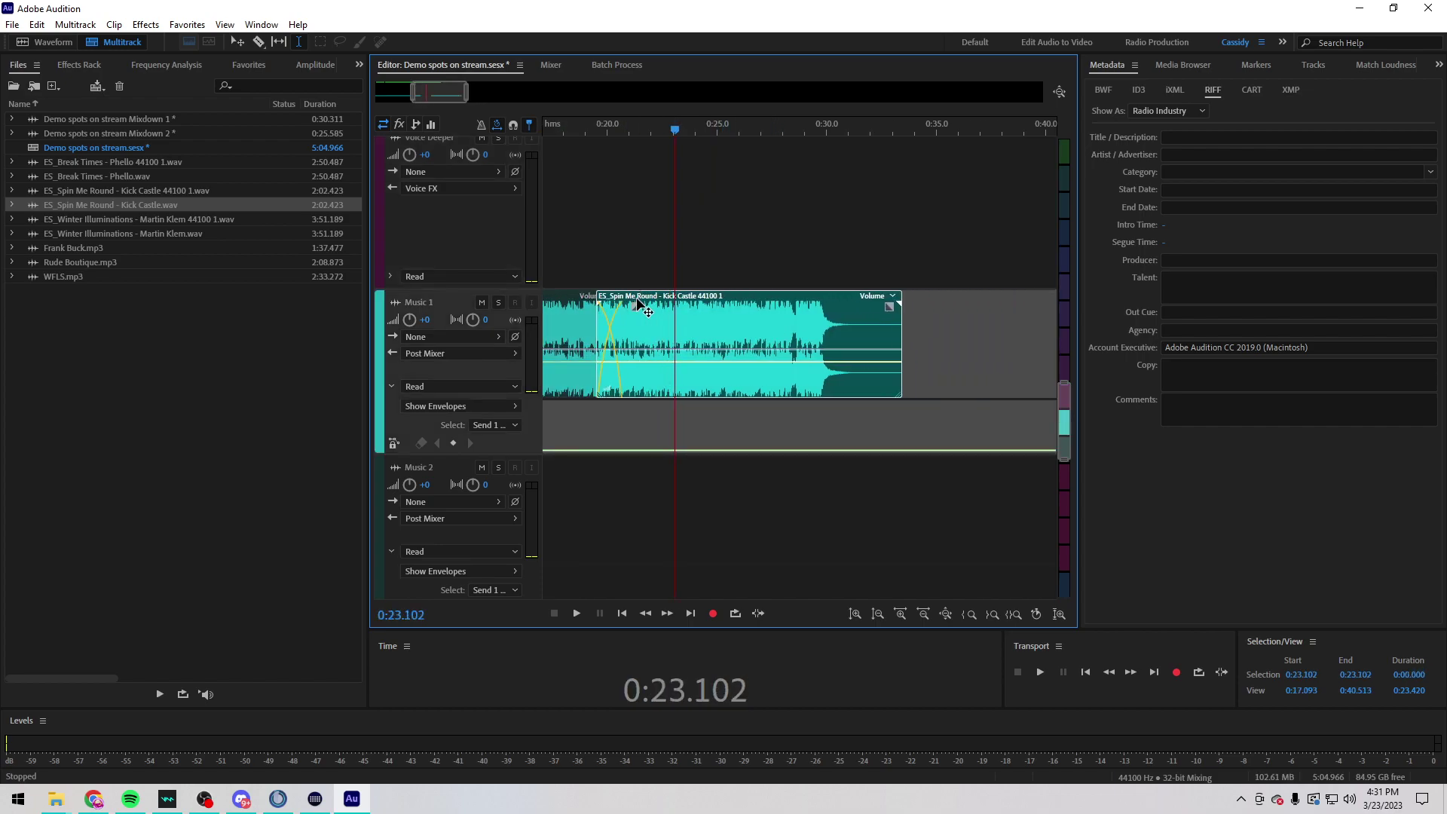
Step: Play back the music crossfade between about 19.5 and 20.7 s to check the transition
{"action": "left_click", "coordinate": [801, 142]}
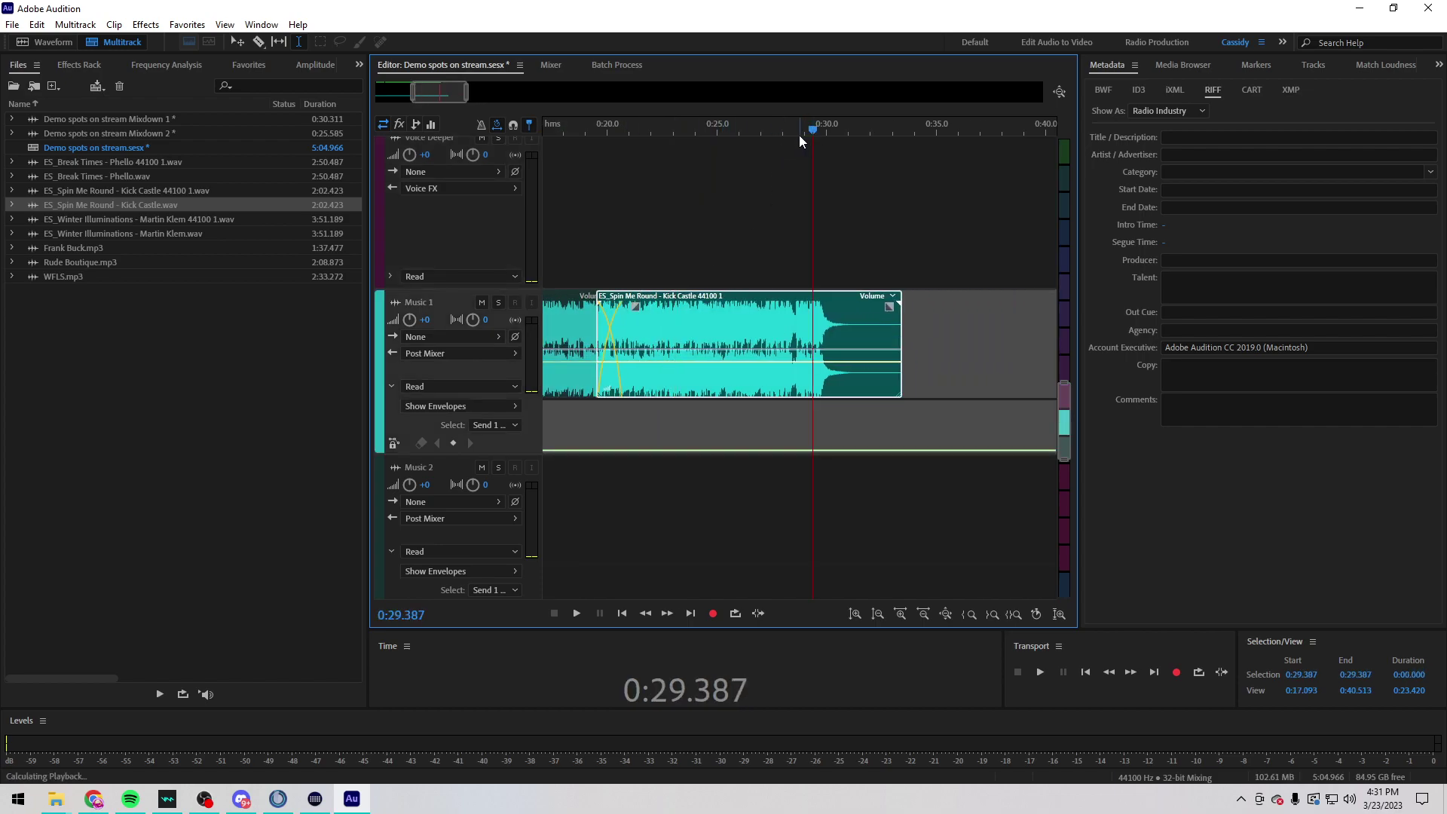
{"action": "key", "text": "space"}
{"action": "scroll", "coordinate": [834, 136], "scroll_direction": "up", "scroll_amount": 4}
{"action": "key", "text": "space"}
{"action": "scroll", "coordinate": [831, 136], "scroll_direction": "down", "scroll_amount": 5}
{"action": "left_click", "coordinate": [592, 150]}
{"action": "key", "text": "space"}
{"action": "left_click", "coordinate": [581, 142]}
{"action": "scroll", "coordinate": [654, 198], "scroll_direction": "up", "scroll_amount": 4}
{"action": "left_click", "coordinate": [566, 130]}
{"action": "scroll", "coordinate": [585, 134], "scroll_direction": "up", "scroll_amount": 4}
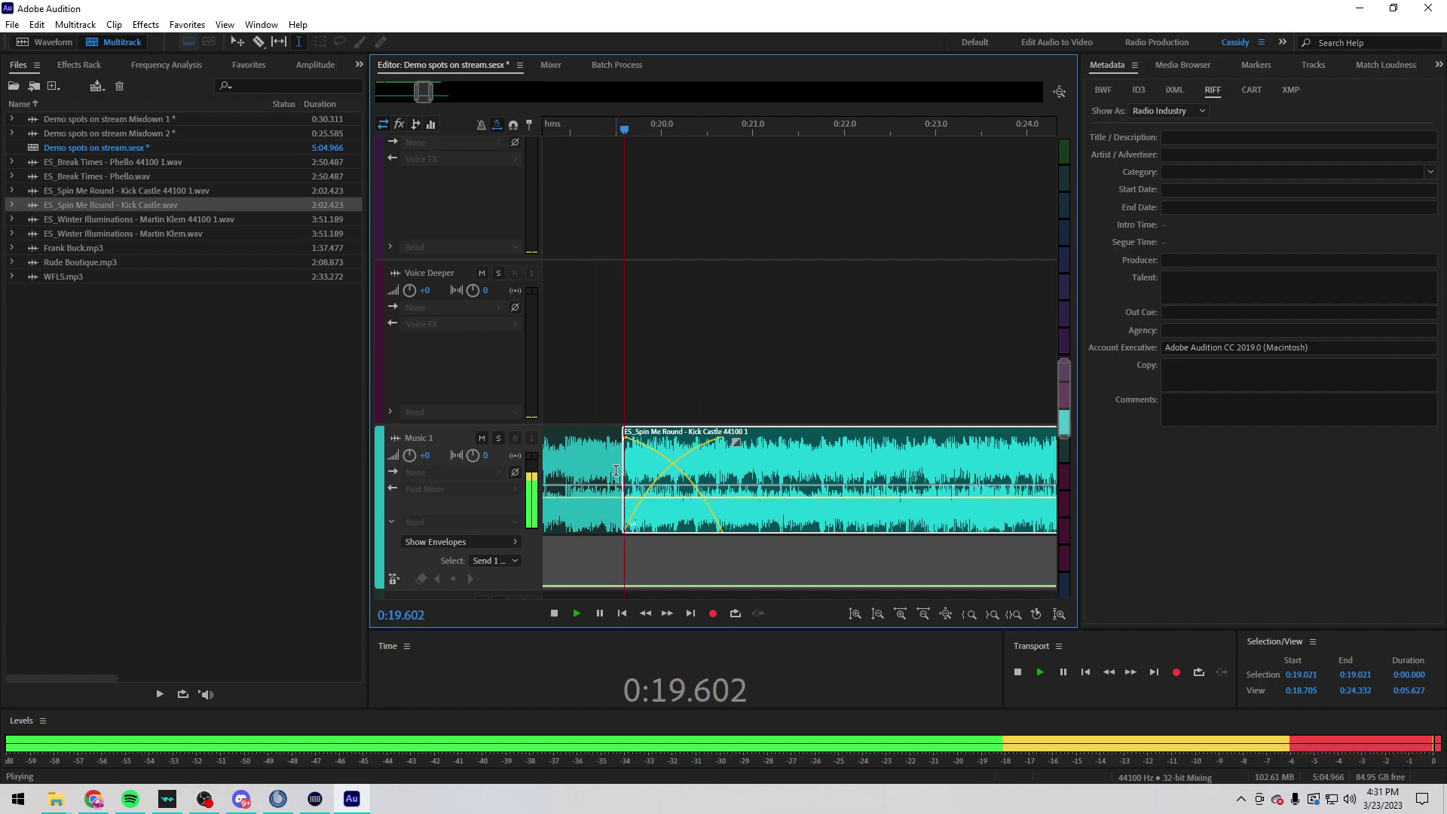
{"action": "key", "text": "space"}
Step: Trim the closing music clip's start to about 20.0 s to shorten the crossfade, and play from 18.14 s
{"action": "left_click_drag", "start_coordinate": [621, 467], "coordinate": [675, 452]}
{"action": "left_click", "coordinate": [900, 386]}
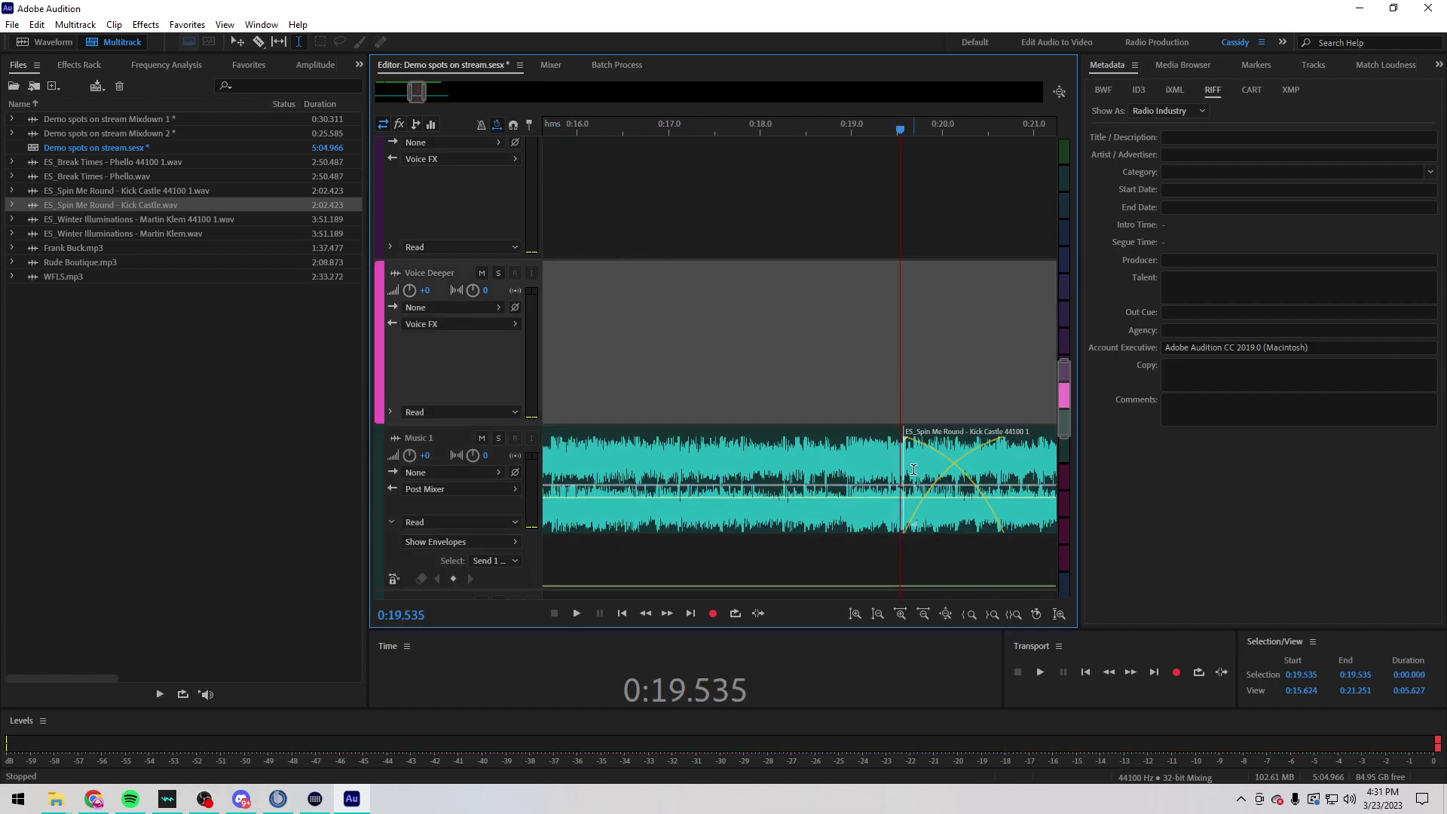
{"action": "left_click_drag", "start_coordinate": [913, 469], "coordinate": [954, 419]}
{"action": "key", "text": "space"}
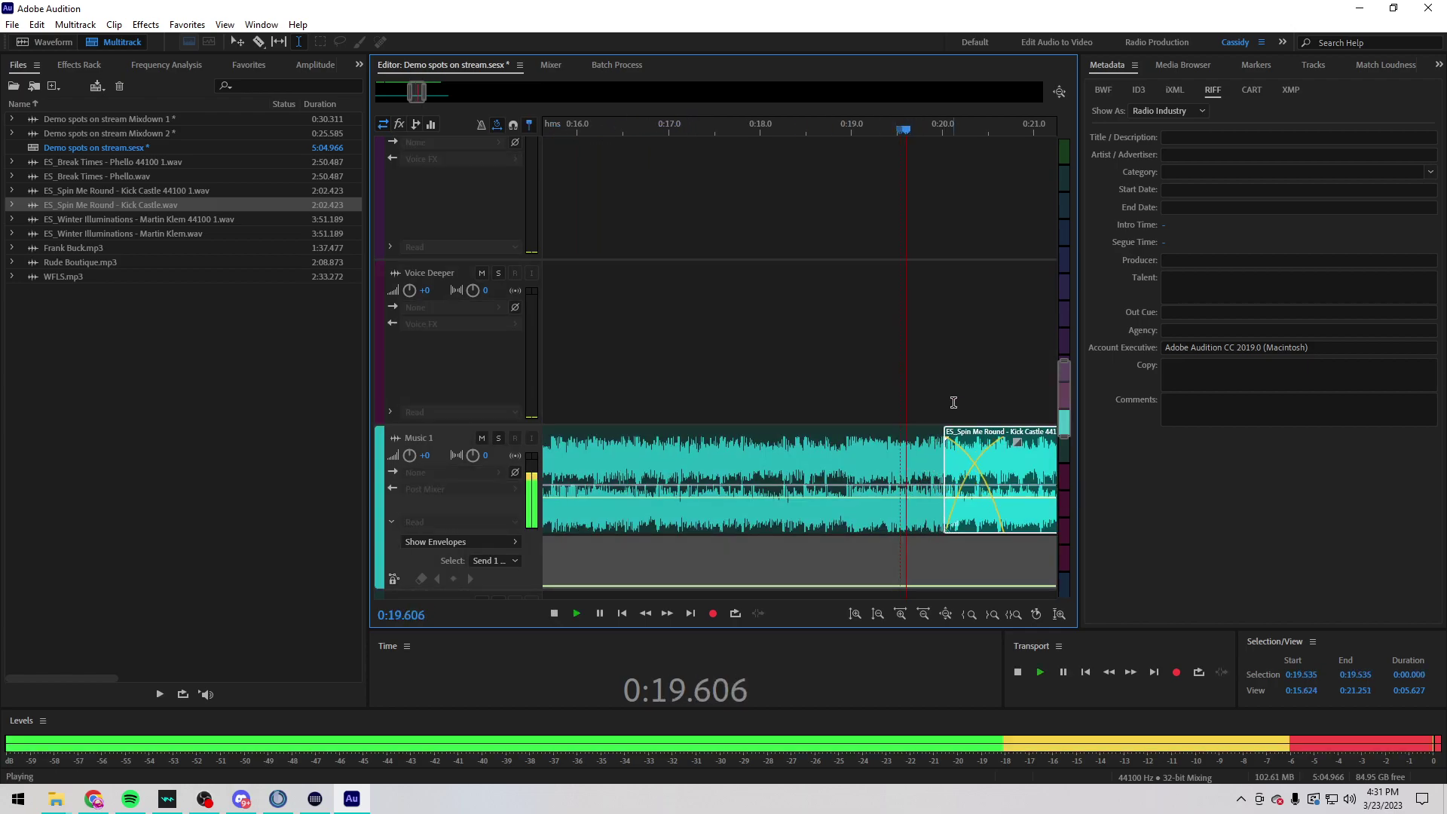
{"action": "left_click", "coordinate": [773, 130]}
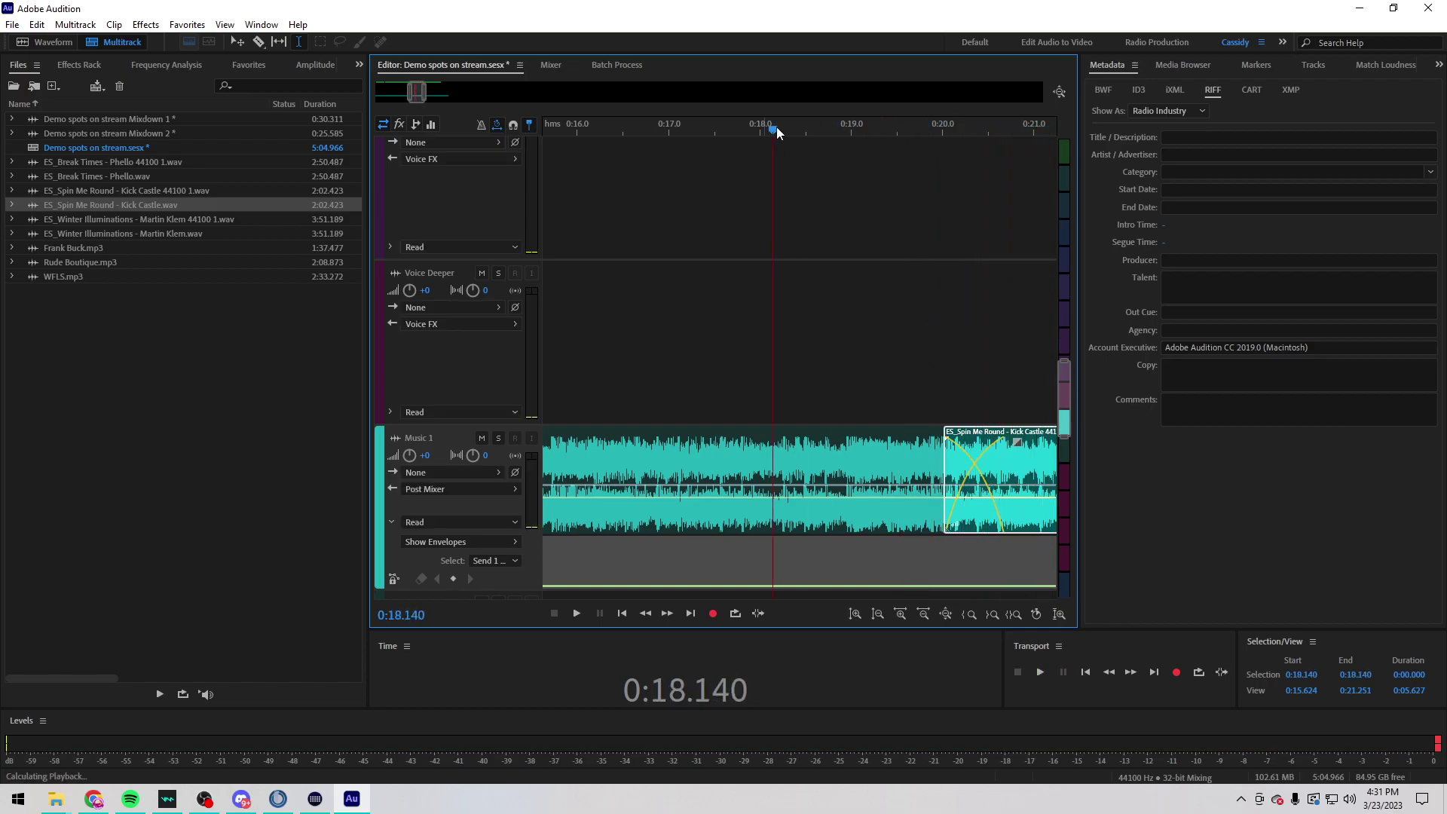
{"action": "scroll", "coordinate": [780, 125], "scroll_direction": "down", "scroll_amount": 10}
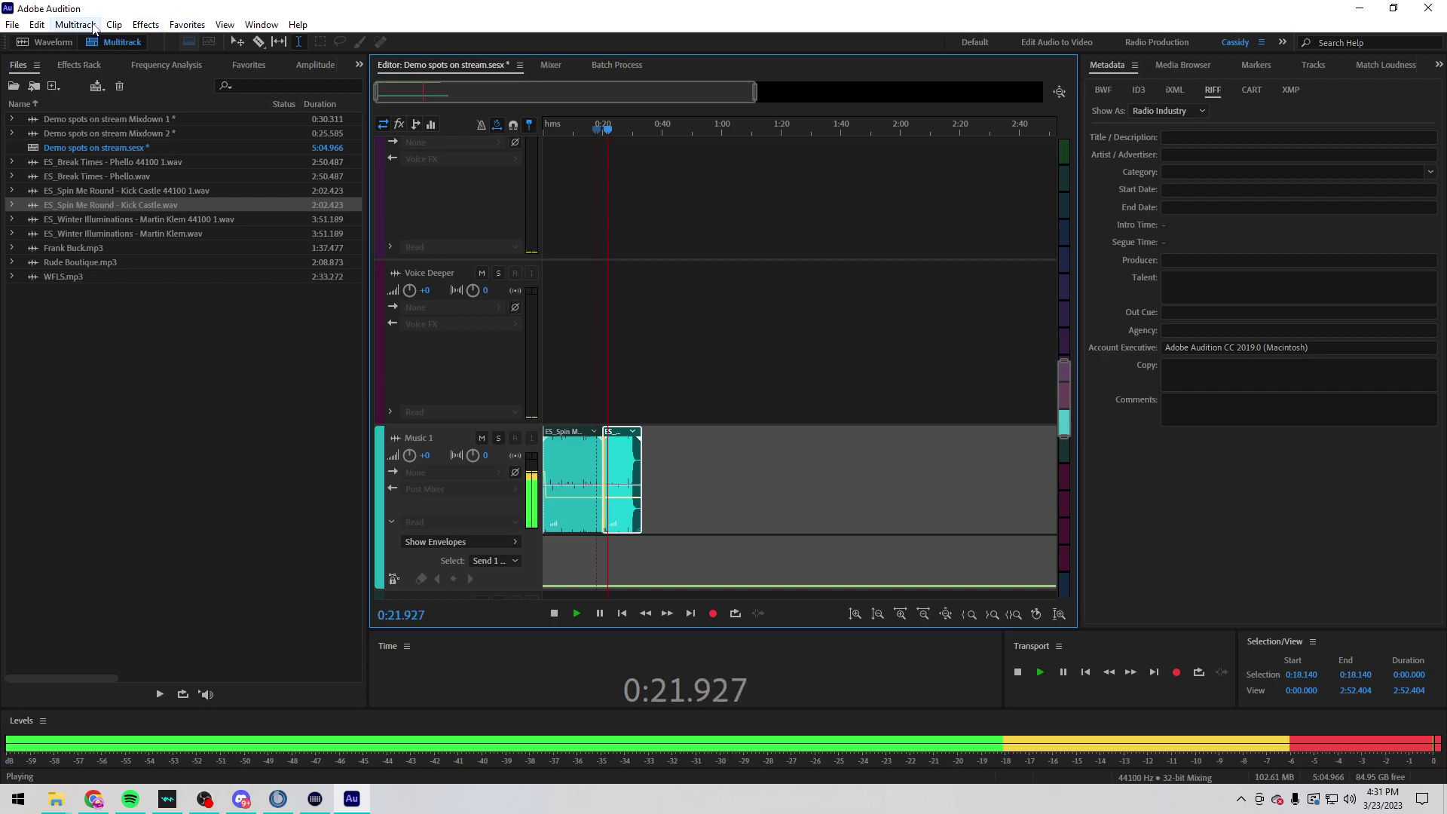
Step: Mix down the session to a new file and play back the mixdown
{"action": "left_click", "coordinate": [76, 25]}
{"action": "left_click", "coordinate": [262, 104]}
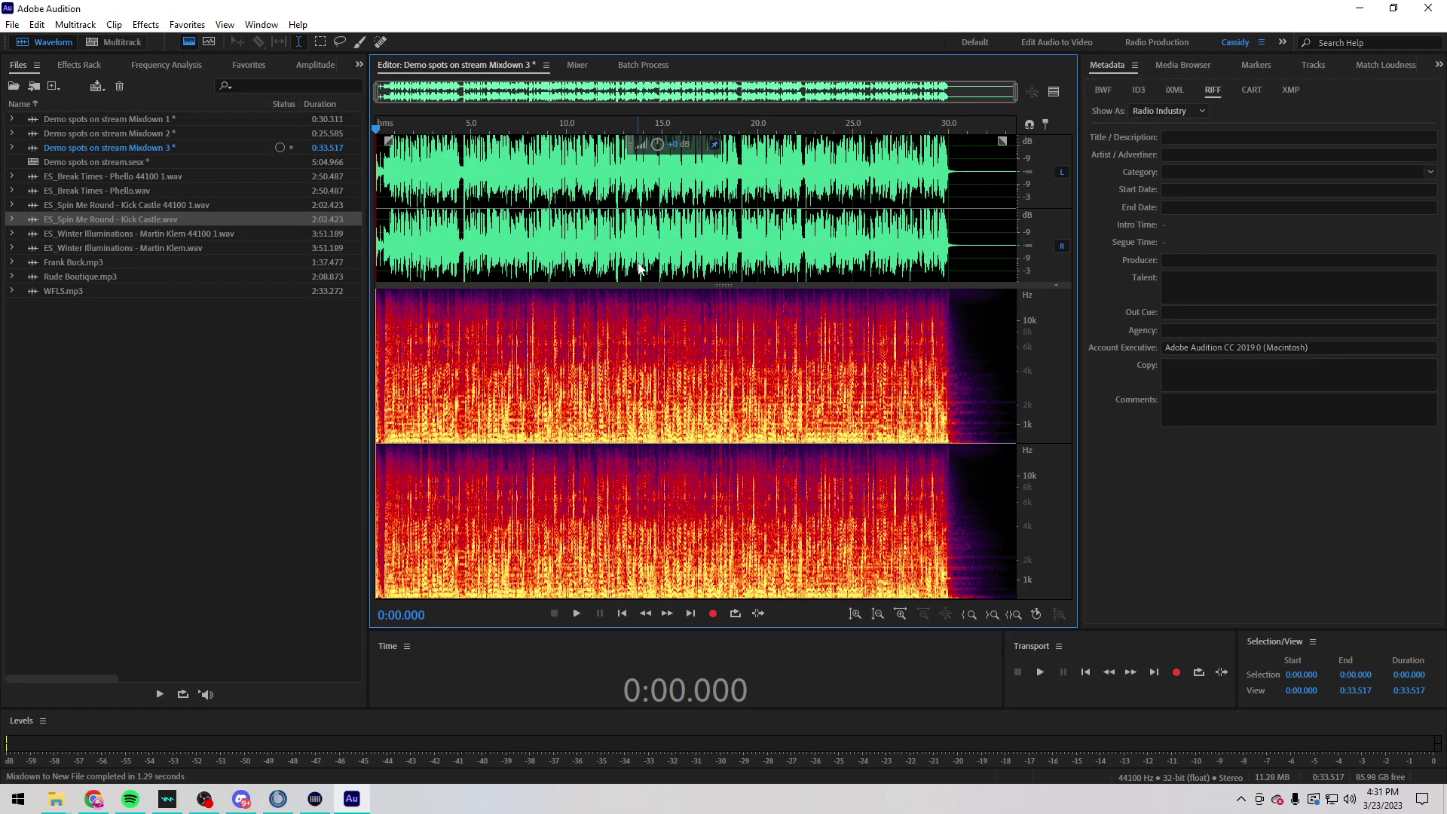
{"action": "key", "text": "space"}
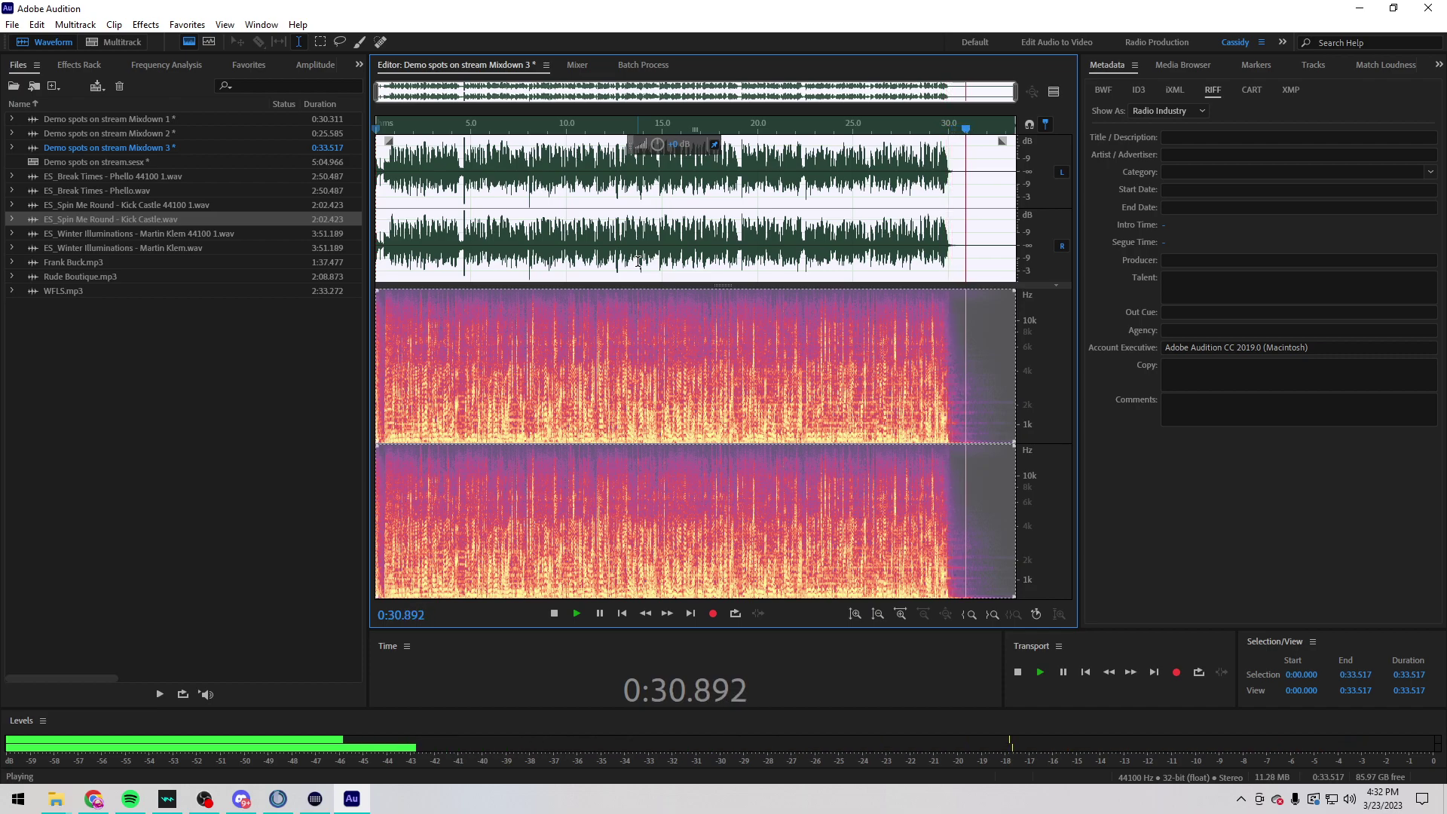
{"action": "key", "text": "space"}
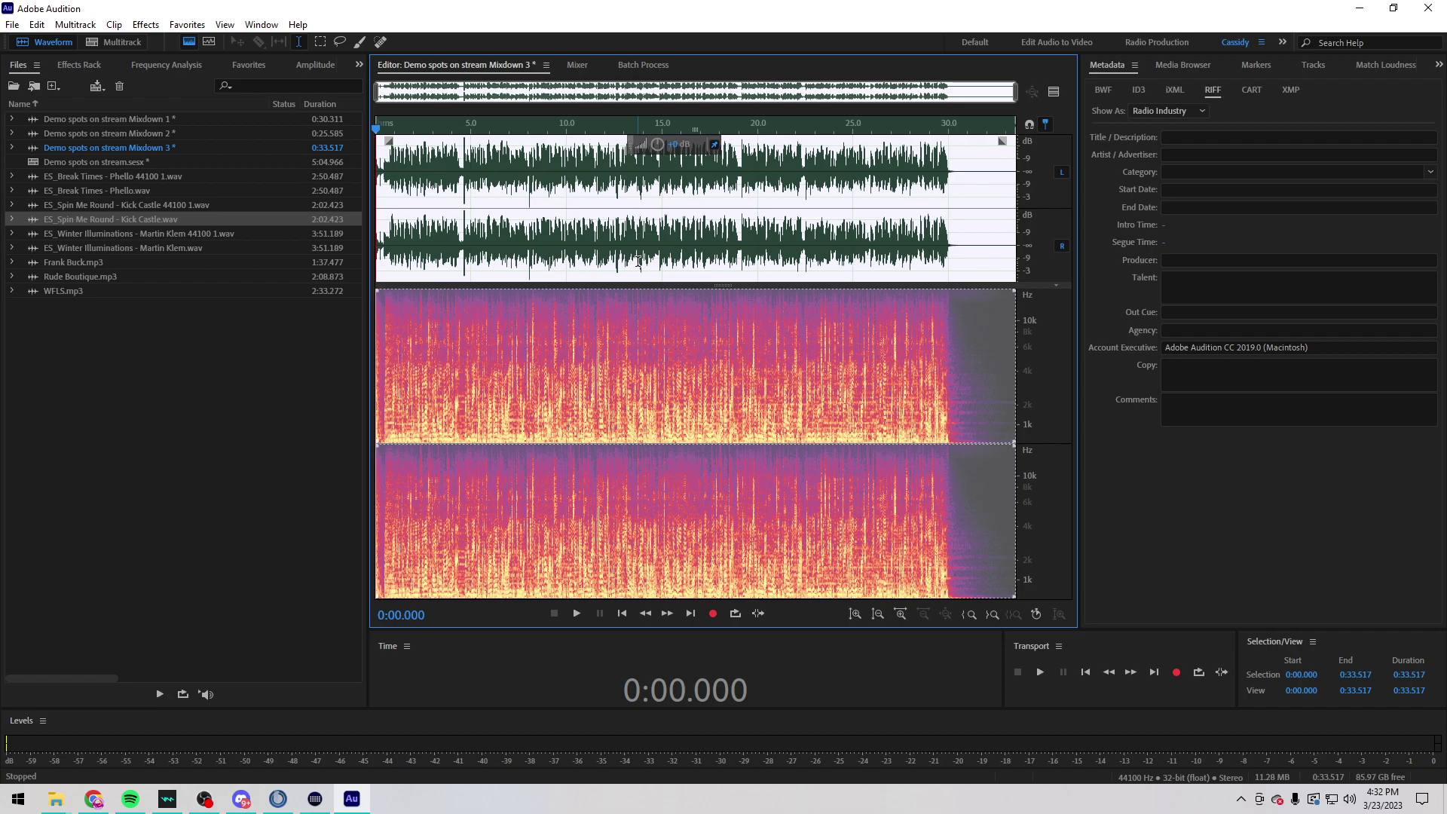
Step: Import two Lavonia Speedway mixes plus the Mayberry Tire and Wheel, Scratch appliances and Southeastern Bullriding Championships mixes from File Explorer
{"action": "left_click_drag", "start_coordinate": [205, 397], "coordinate": [65, 6]}
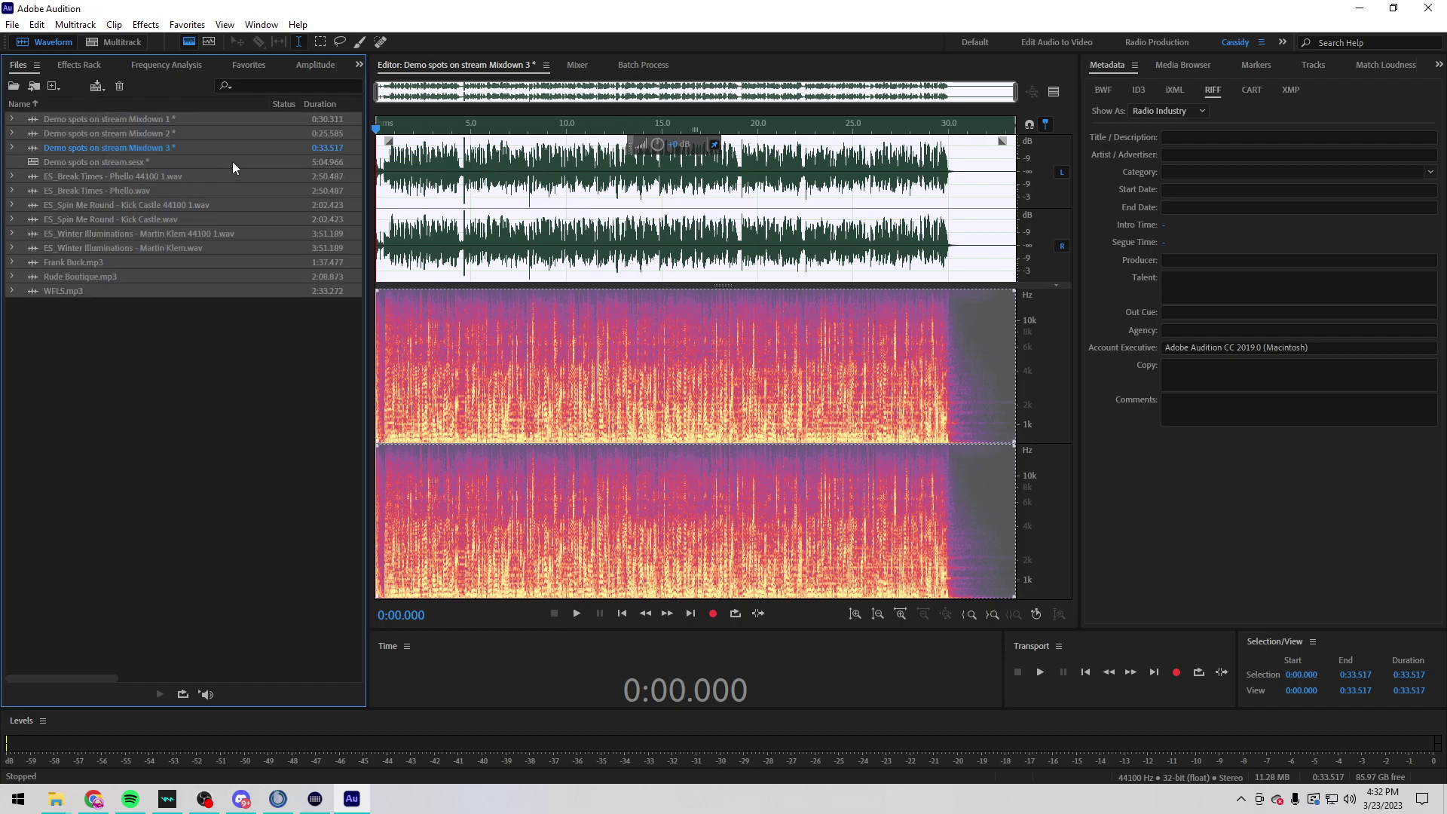
{"action": "left_click", "coordinate": [58, 799]}
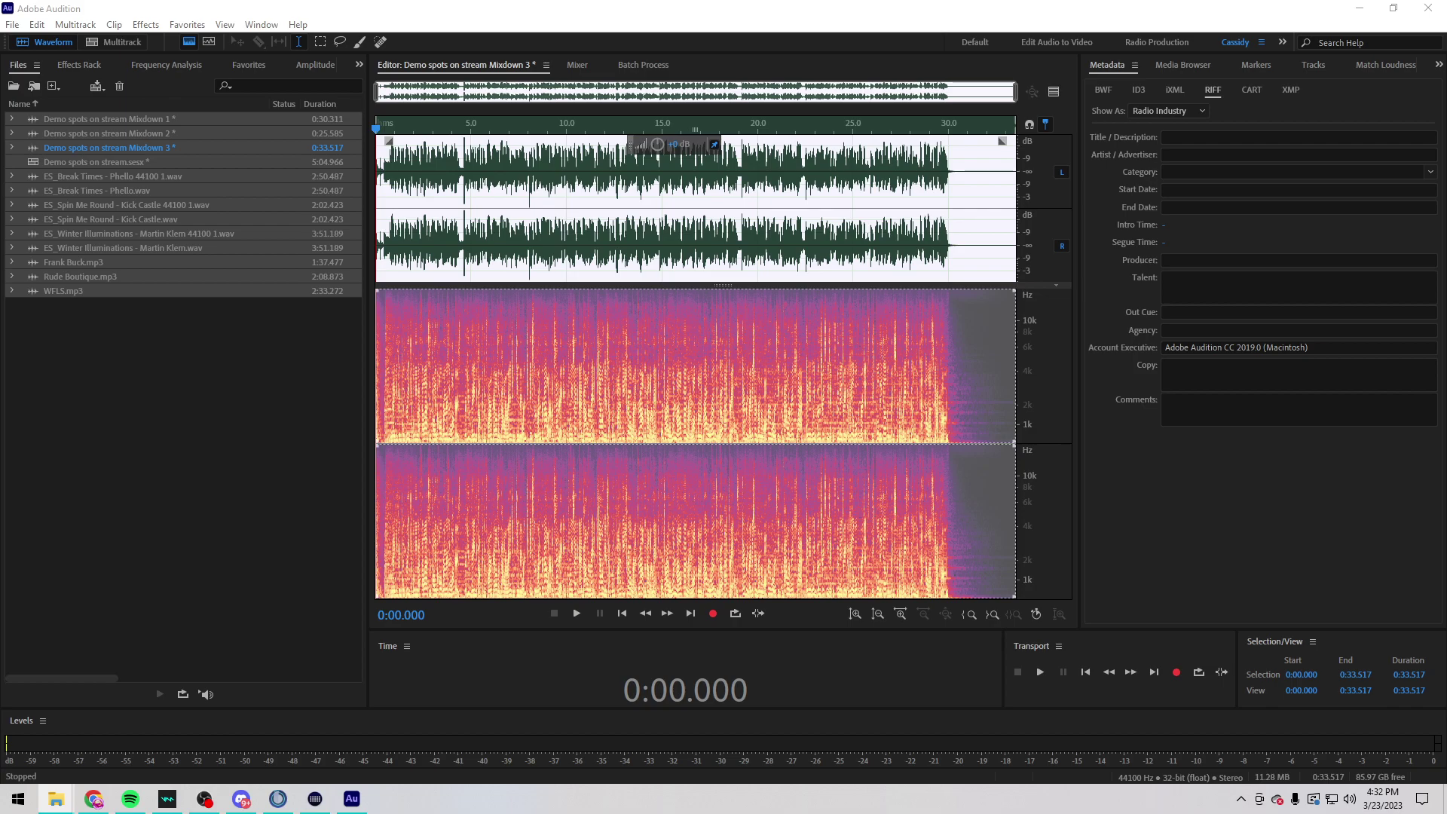
{"action": "left_click_drag", "start_coordinate": [0, 230], "coordinate": [126, 383]}
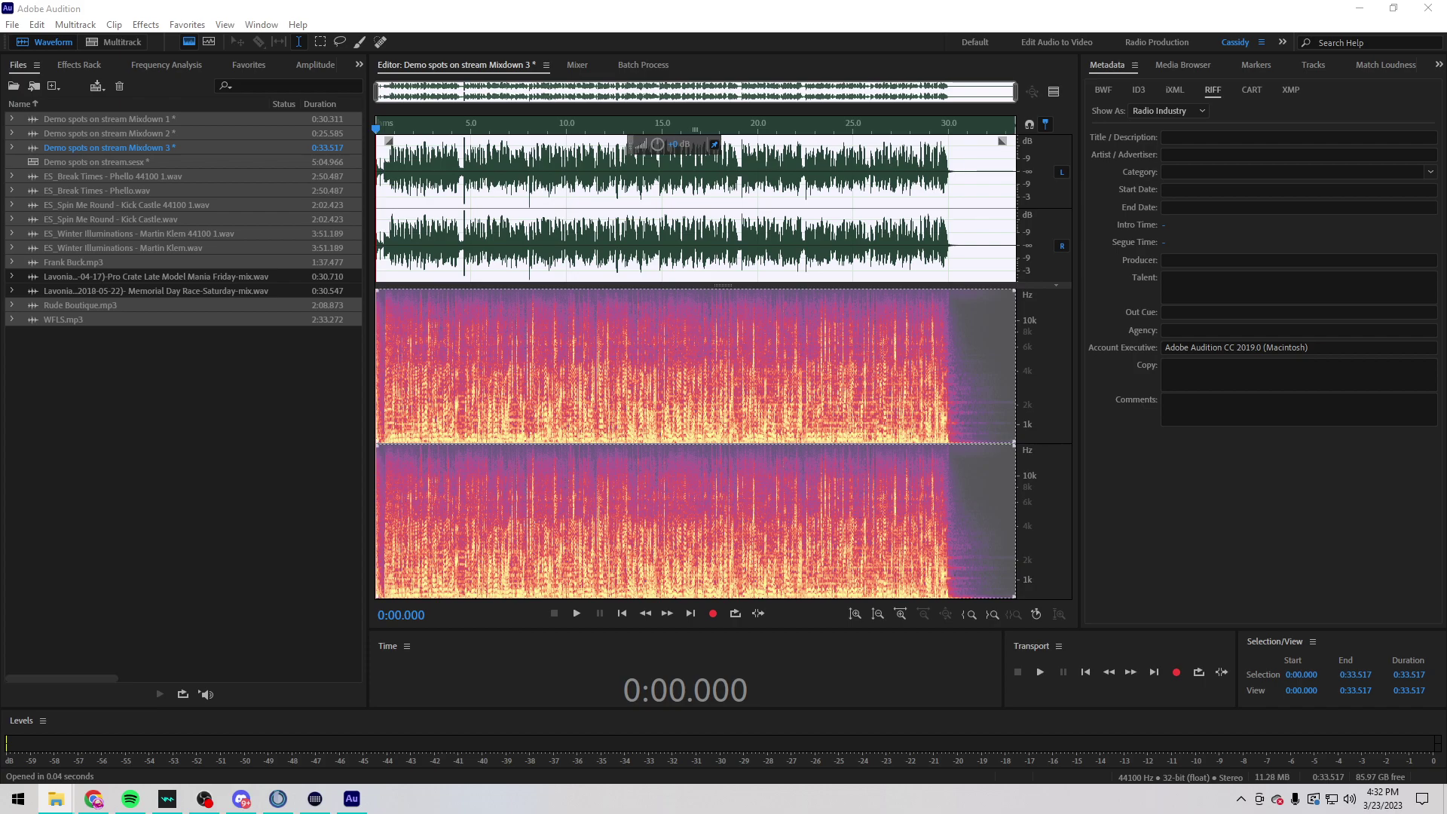
{"action": "left_click_drag", "start_coordinate": [0, 377], "coordinate": [248, 446]}
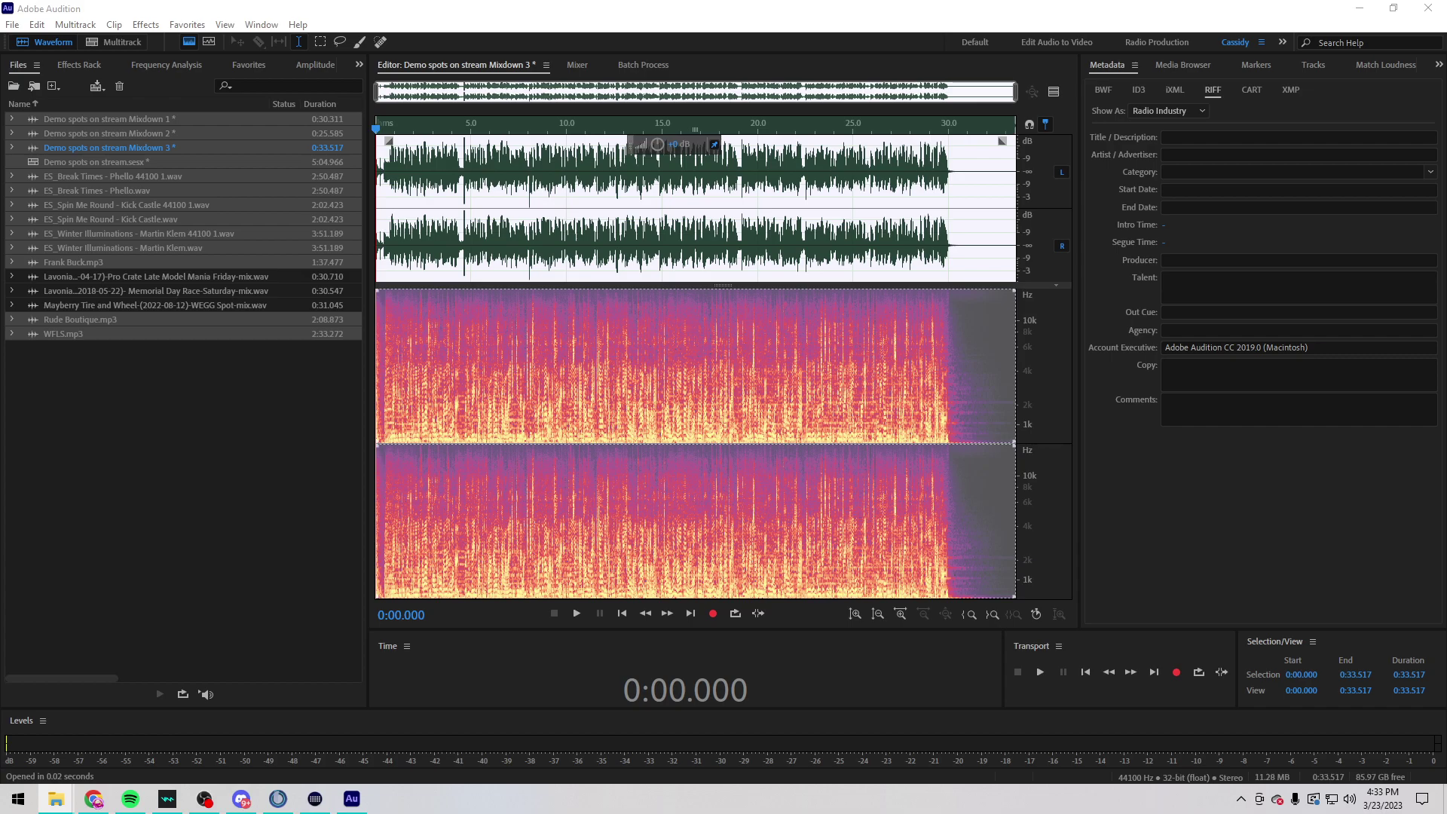
{"action": "left_click_drag", "start_coordinate": [0, 392], "coordinate": [167, 436]}
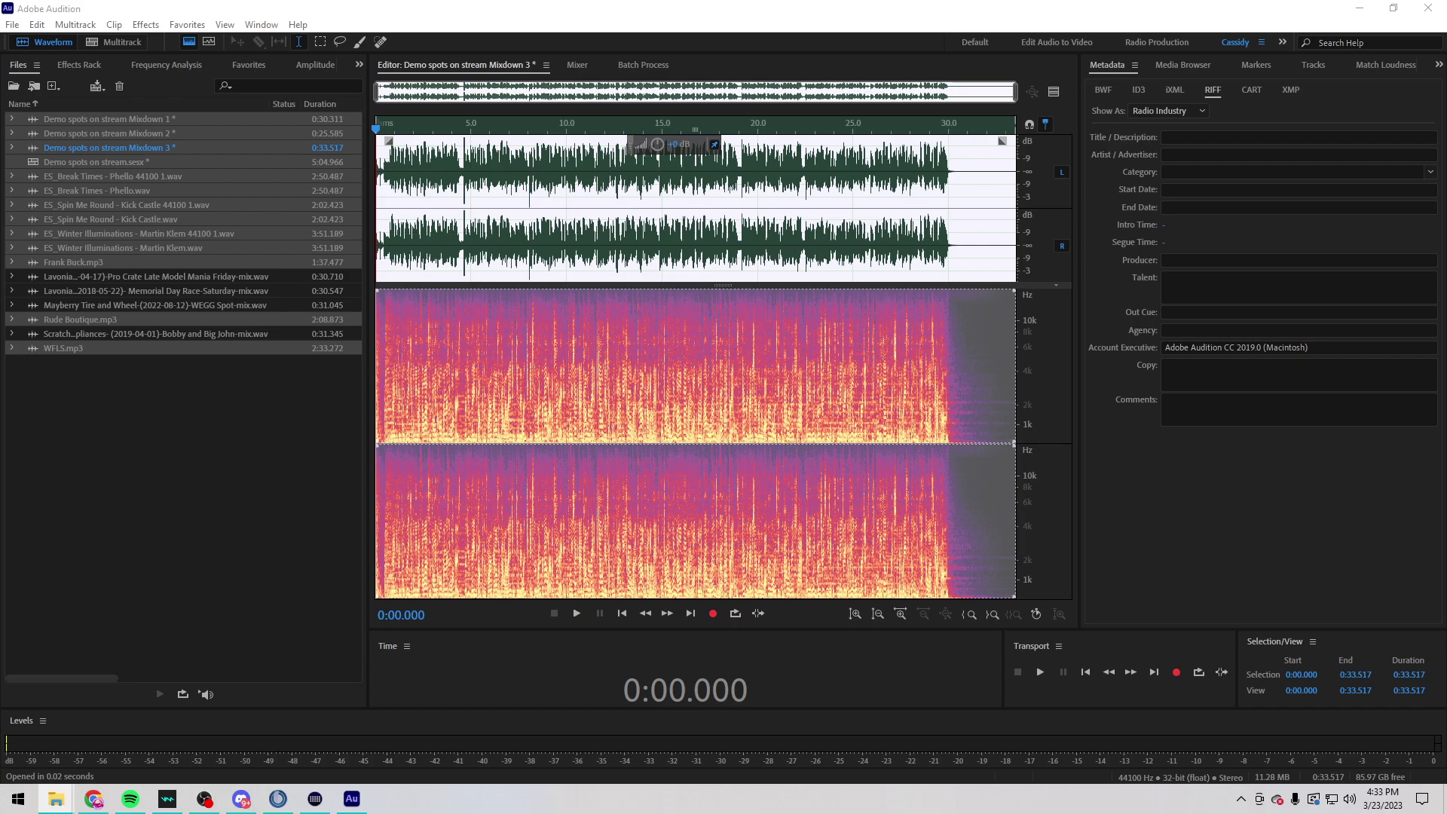
{"action": "left_click_drag", "start_coordinate": [0, 407], "coordinate": [116, 377]}
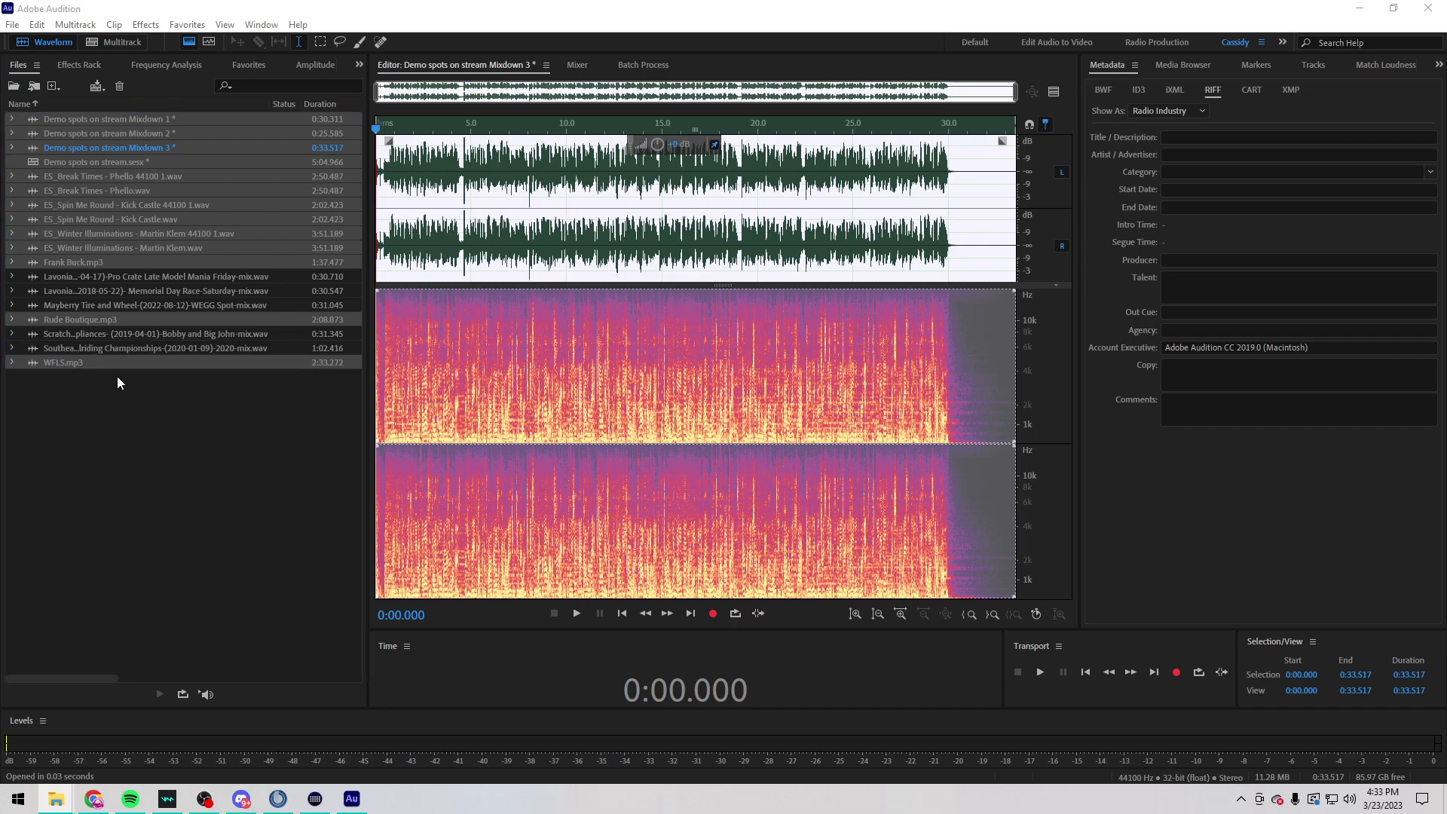
Step: Open and play the Southeastern Bullriding Championships mix and the Lavonia Speedway Memorial Day Race mix
{"action": "double_click", "coordinate": [115, 348]}
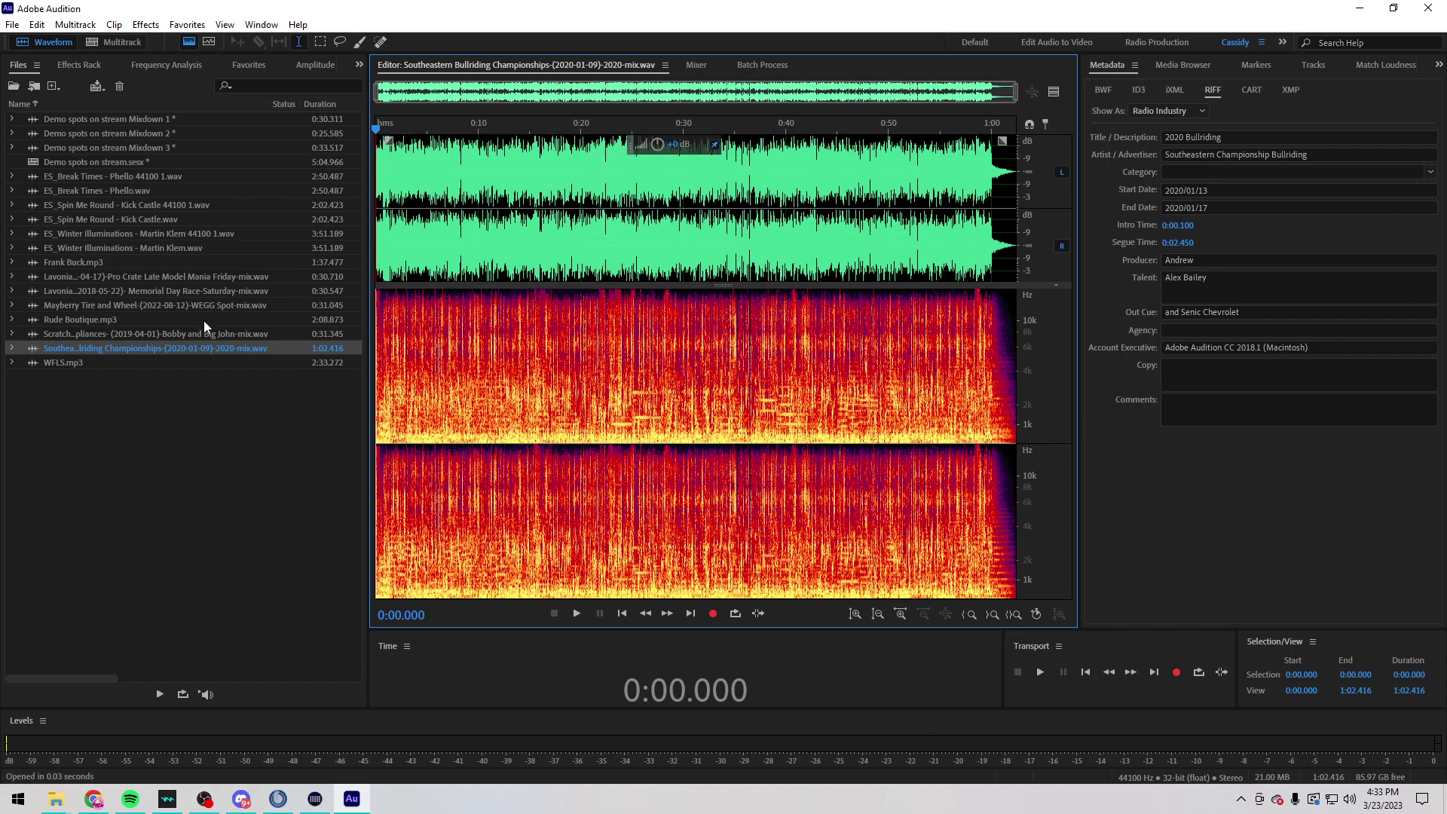
{"action": "key", "text": "space"}
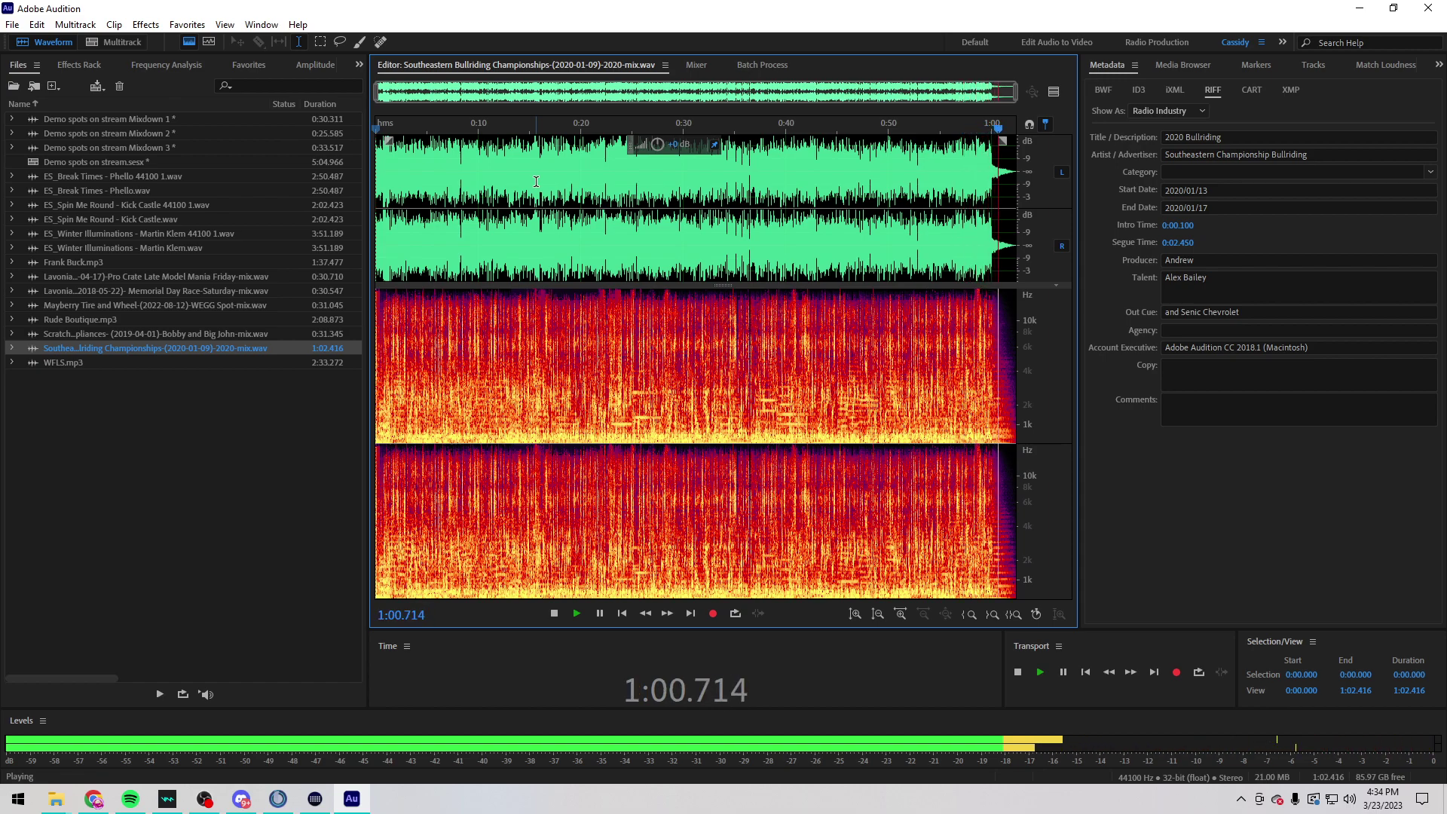
{"action": "left_click", "coordinate": [73, 275]}
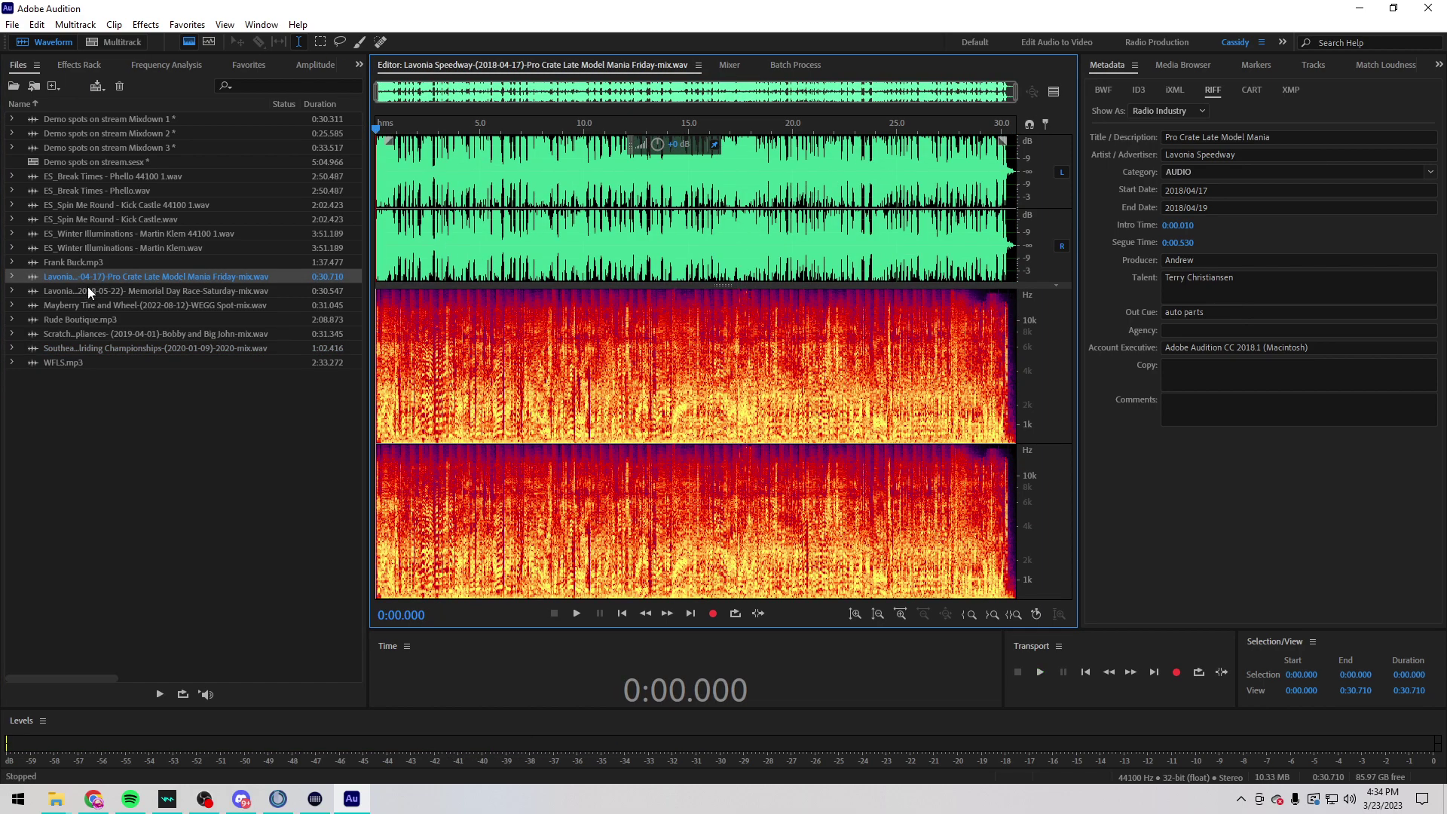
{"action": "left_click", "coordinate": [88, 286]}
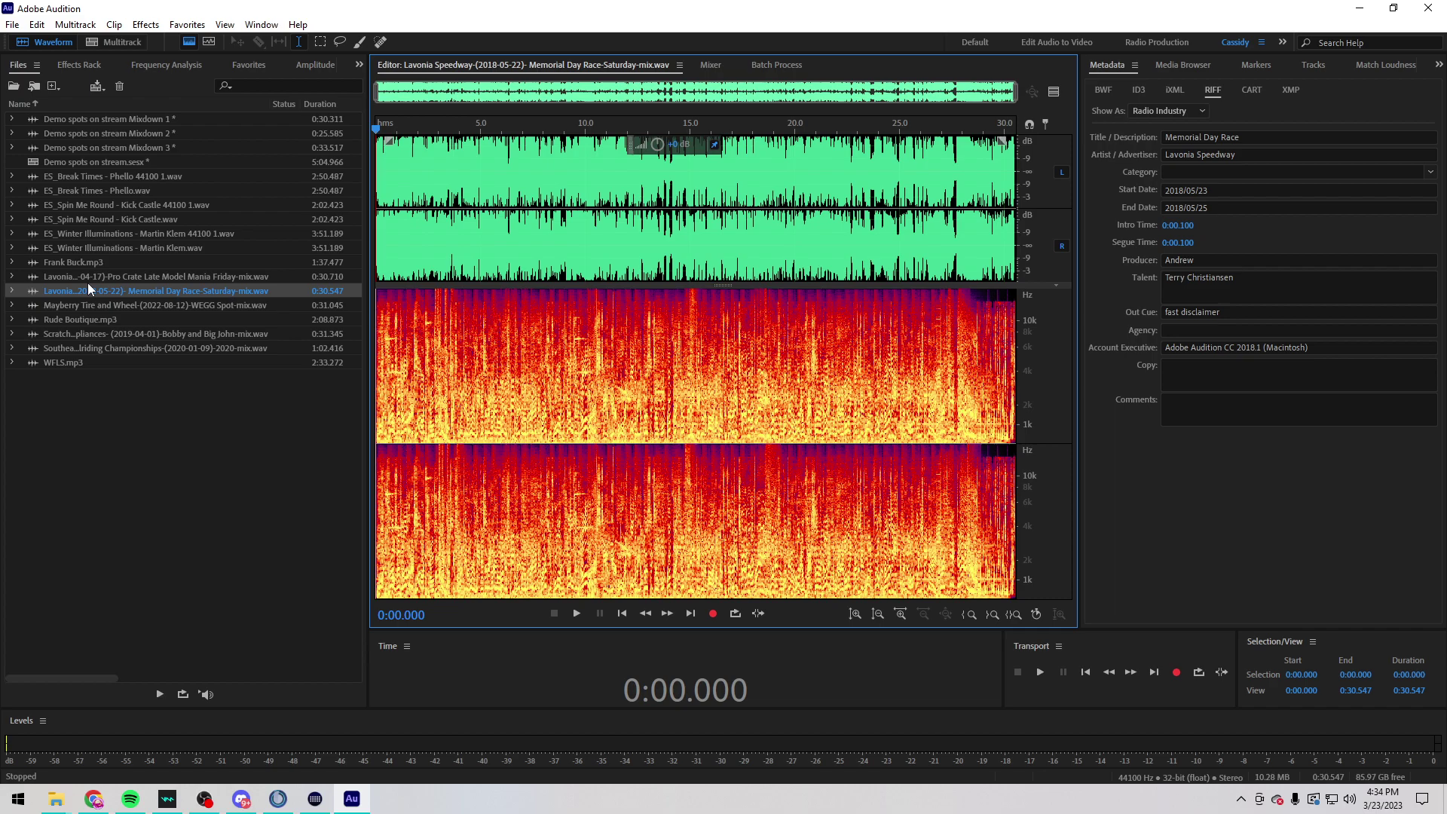
{"action": "key", "text": "space"}
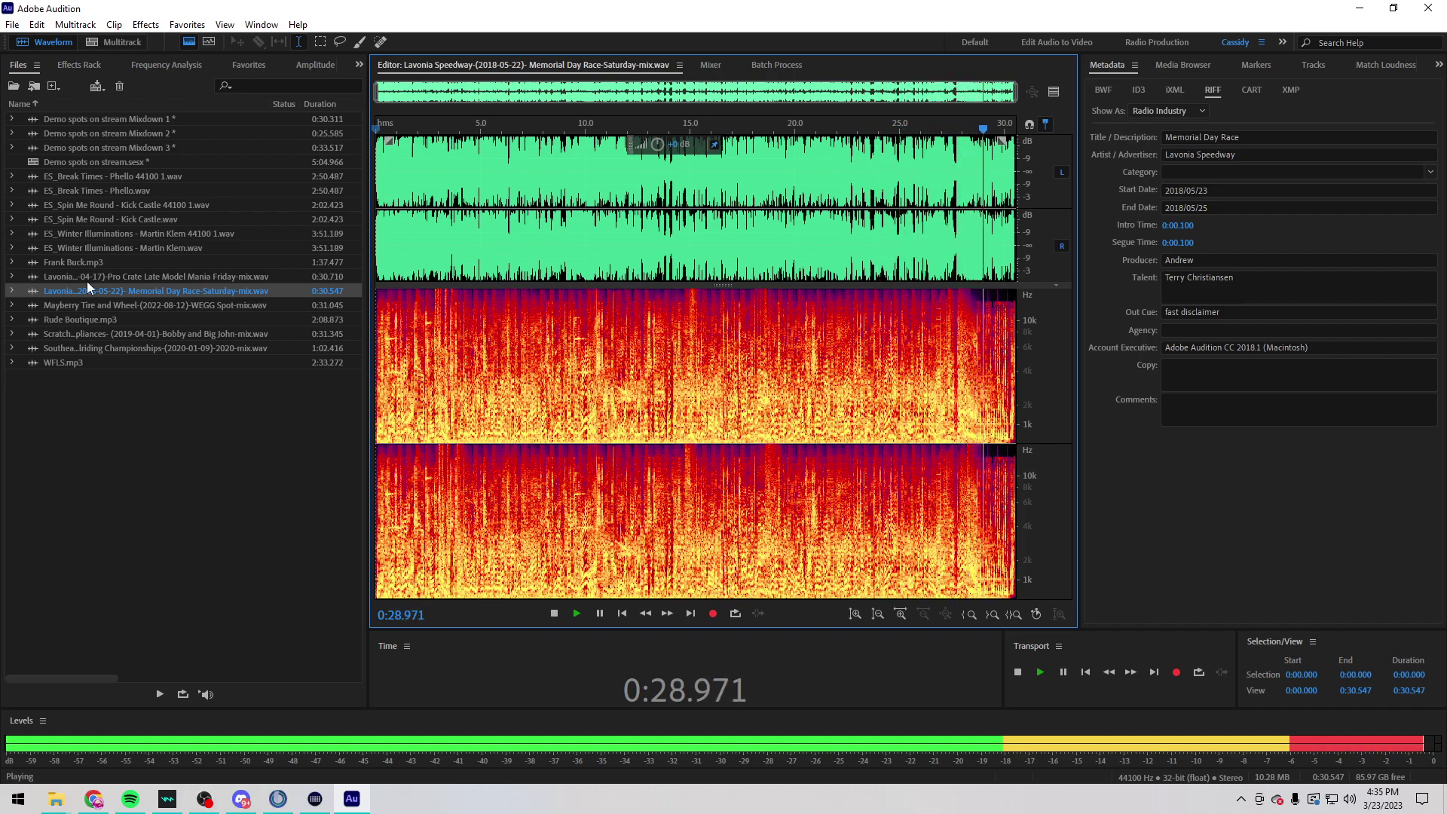
Step: Toggle the Files panel to full-window size, and reset the Cassidy workspace to its saved layout
{"action": "key", "text": "grave"}
{"action": "key", "text": "grave"}
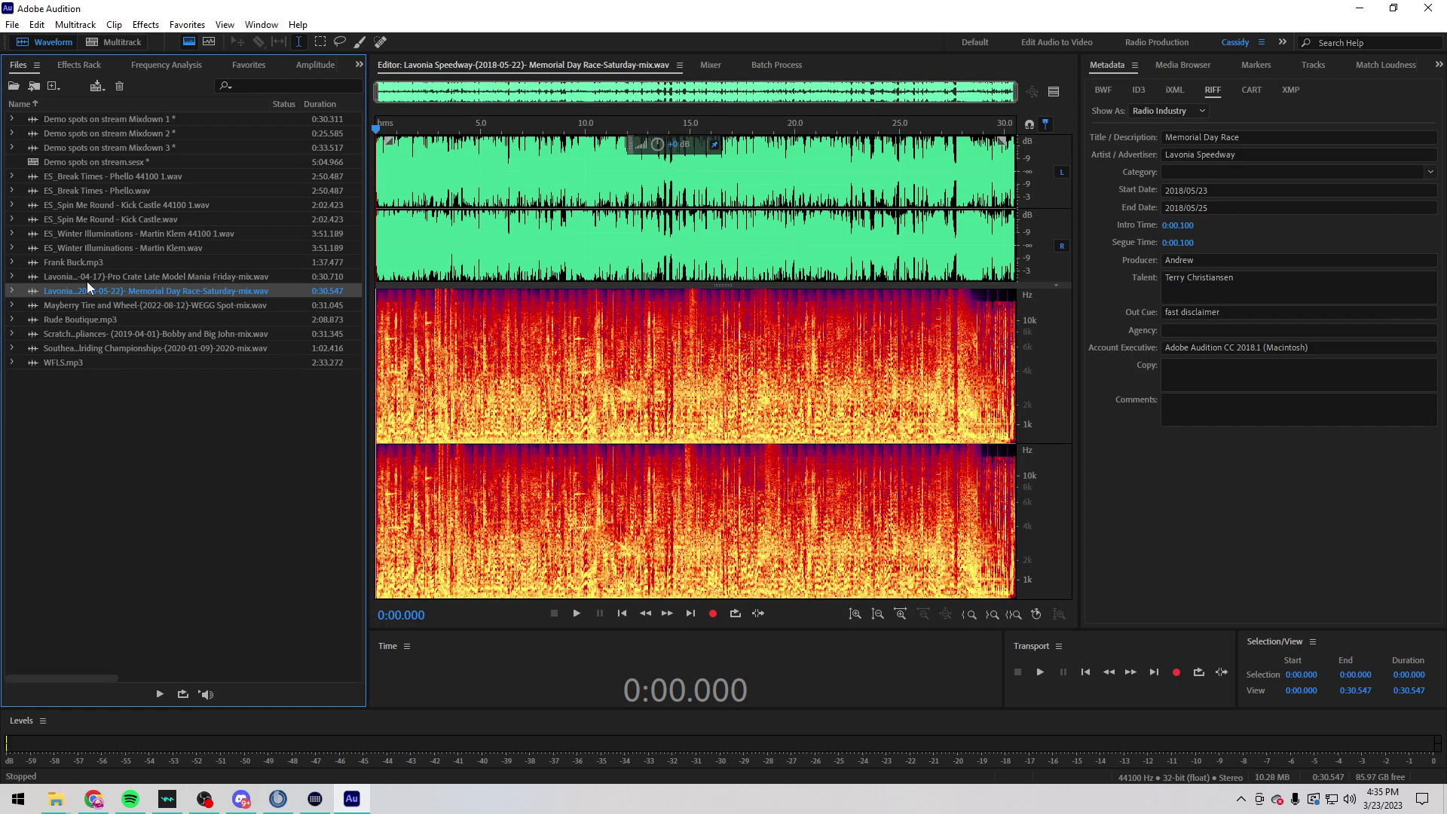
{"action": "key", "text": "grave"}
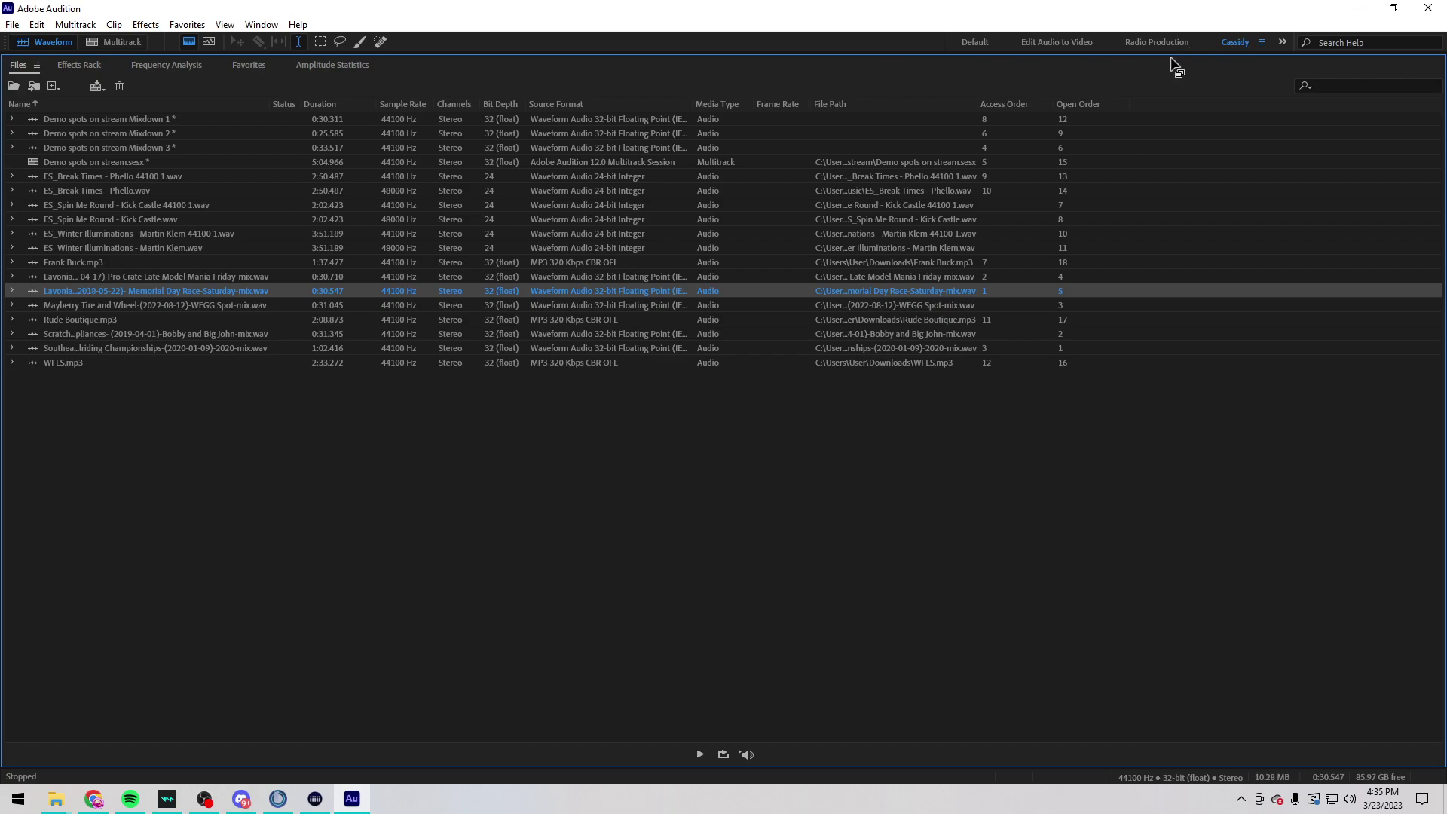
{"action": "left_click", "coordinate": [89, 67]}
{"action": "left_click", "coordinate": [18, 65]}
{"action": "right_click", "coordinate": [1227, 40]}
{"action": "left_click", "coordinate": [1258, 50]}
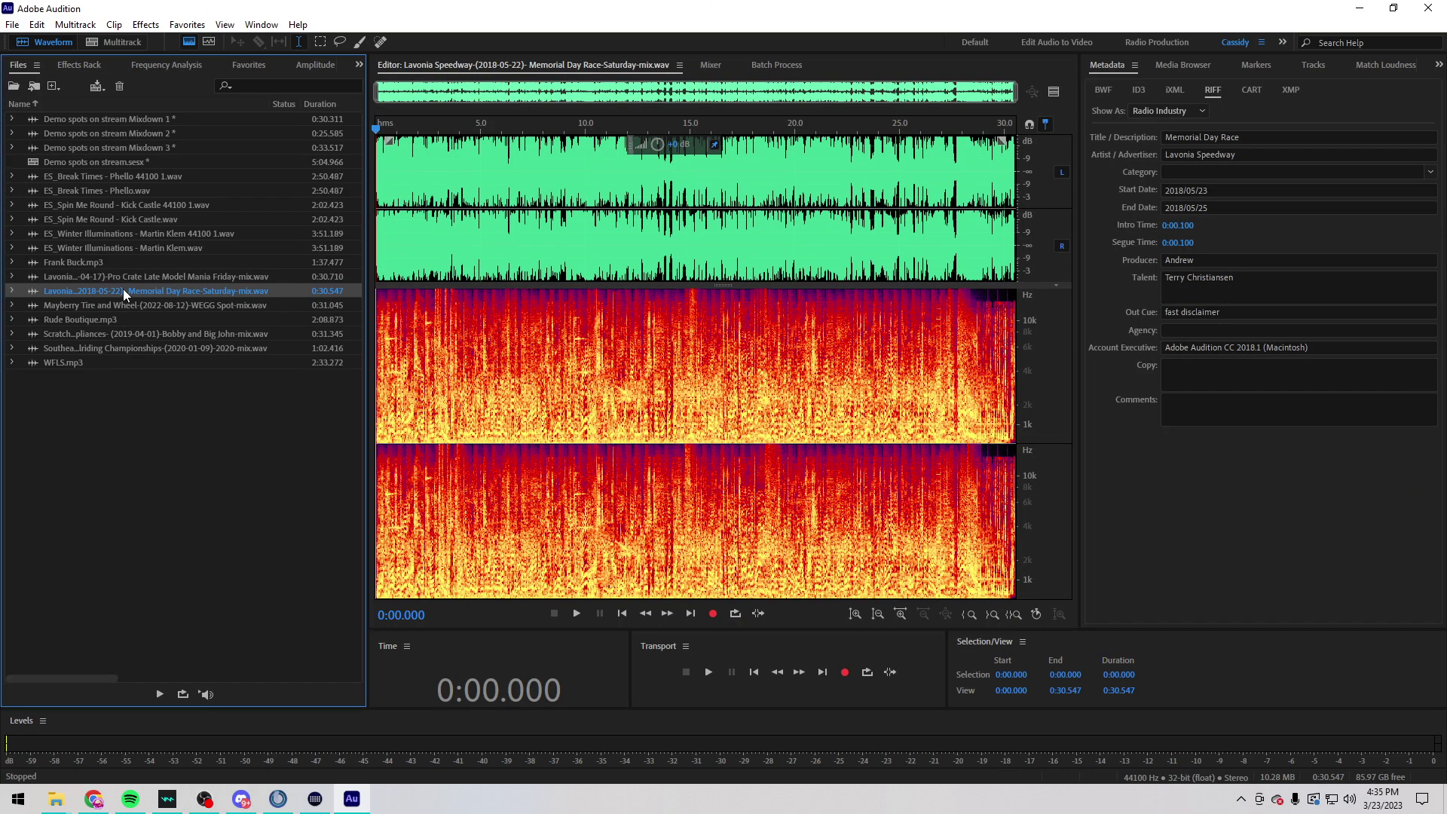
Step: Open the Mayberry Tire and Wheel WEGG Spot mix, and open and play the Scratch & Dent Appliances Bobby and Big John mix
{"action": "left_click", "coordinate": [120, 302]}
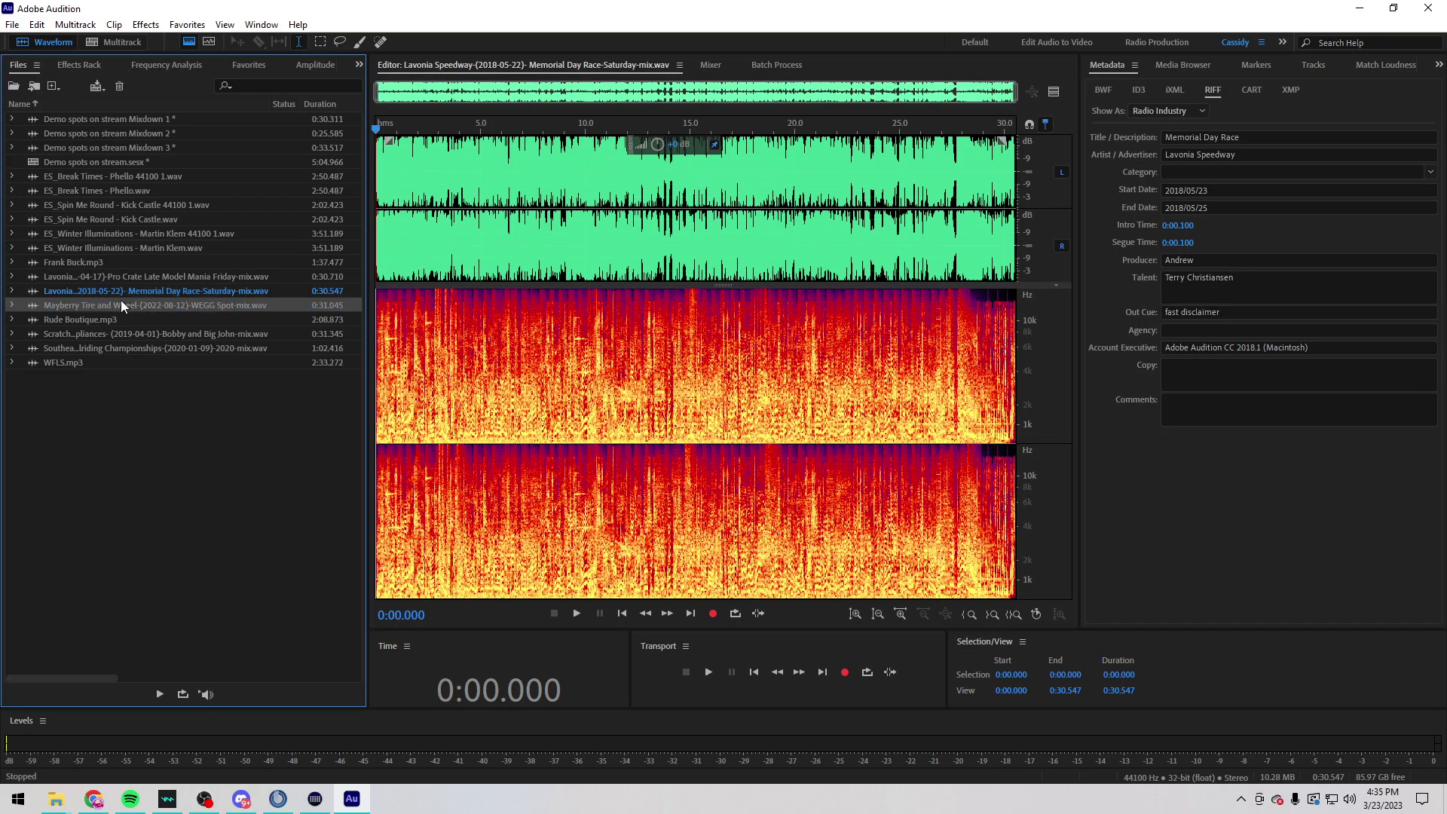
{"action": "left_click", "coordinate": [562, 221]}
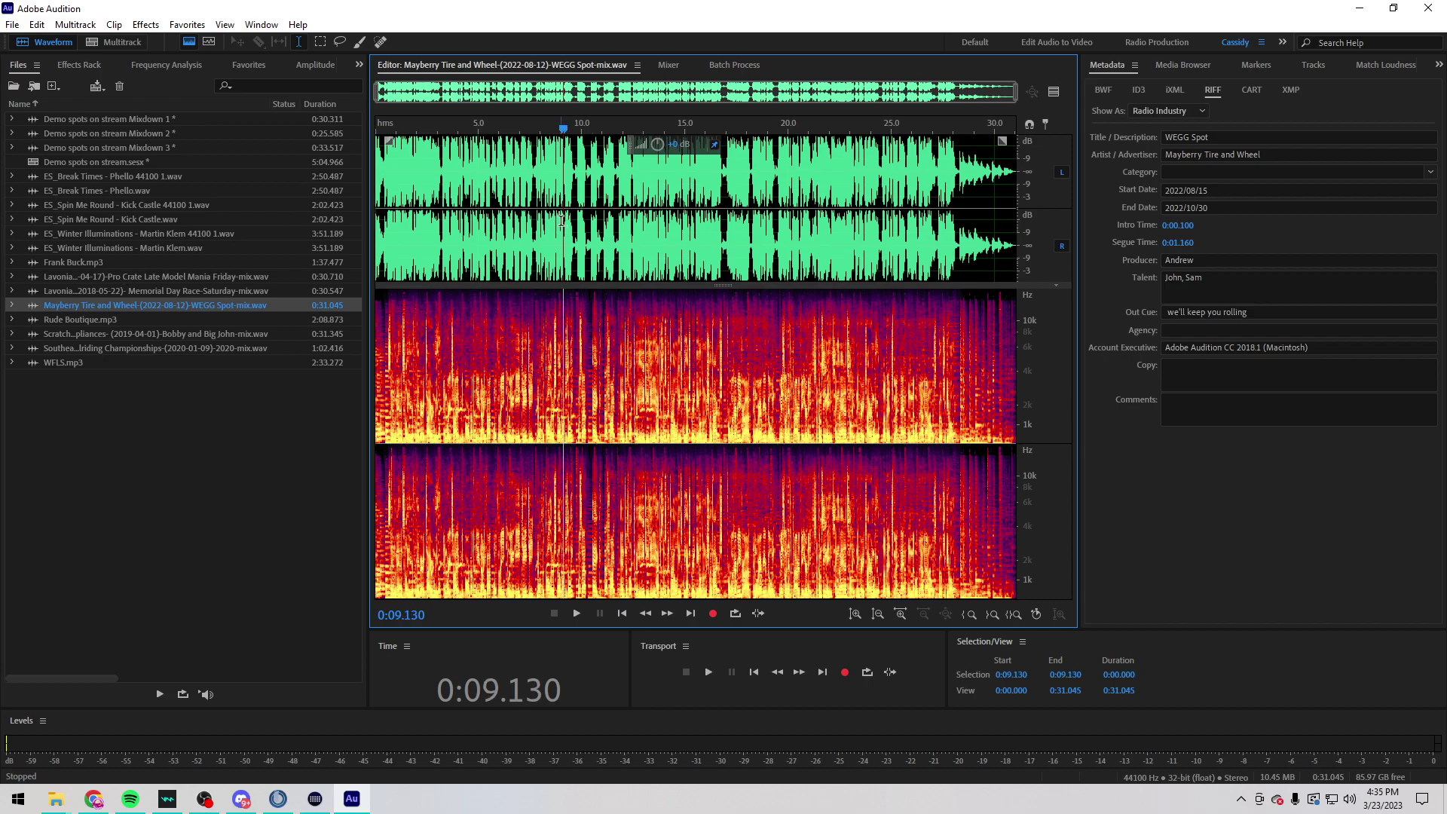
{"action": "left_click", "coordinate": [110, 331]}
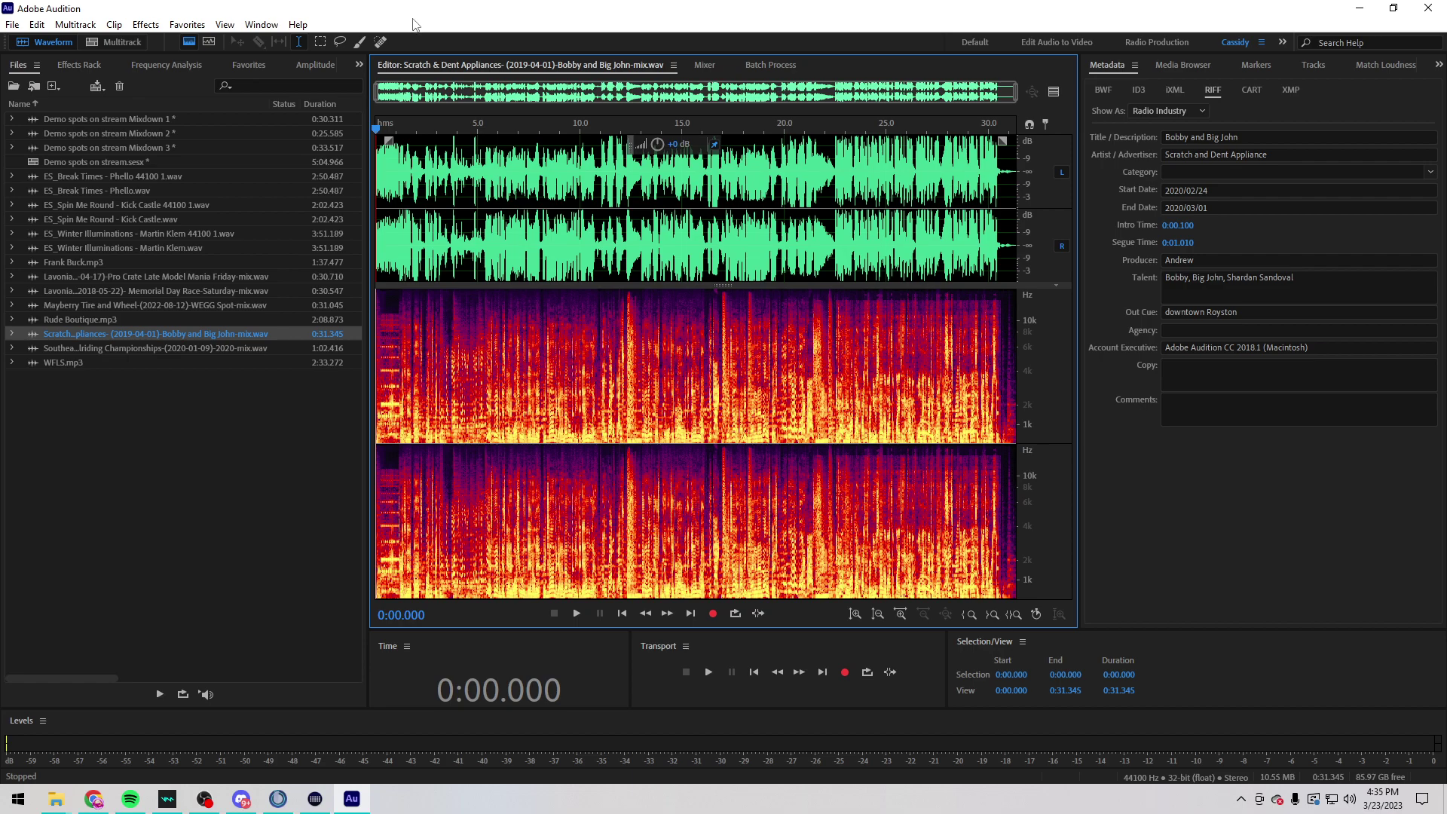
{"action": "key", "text": "space"}
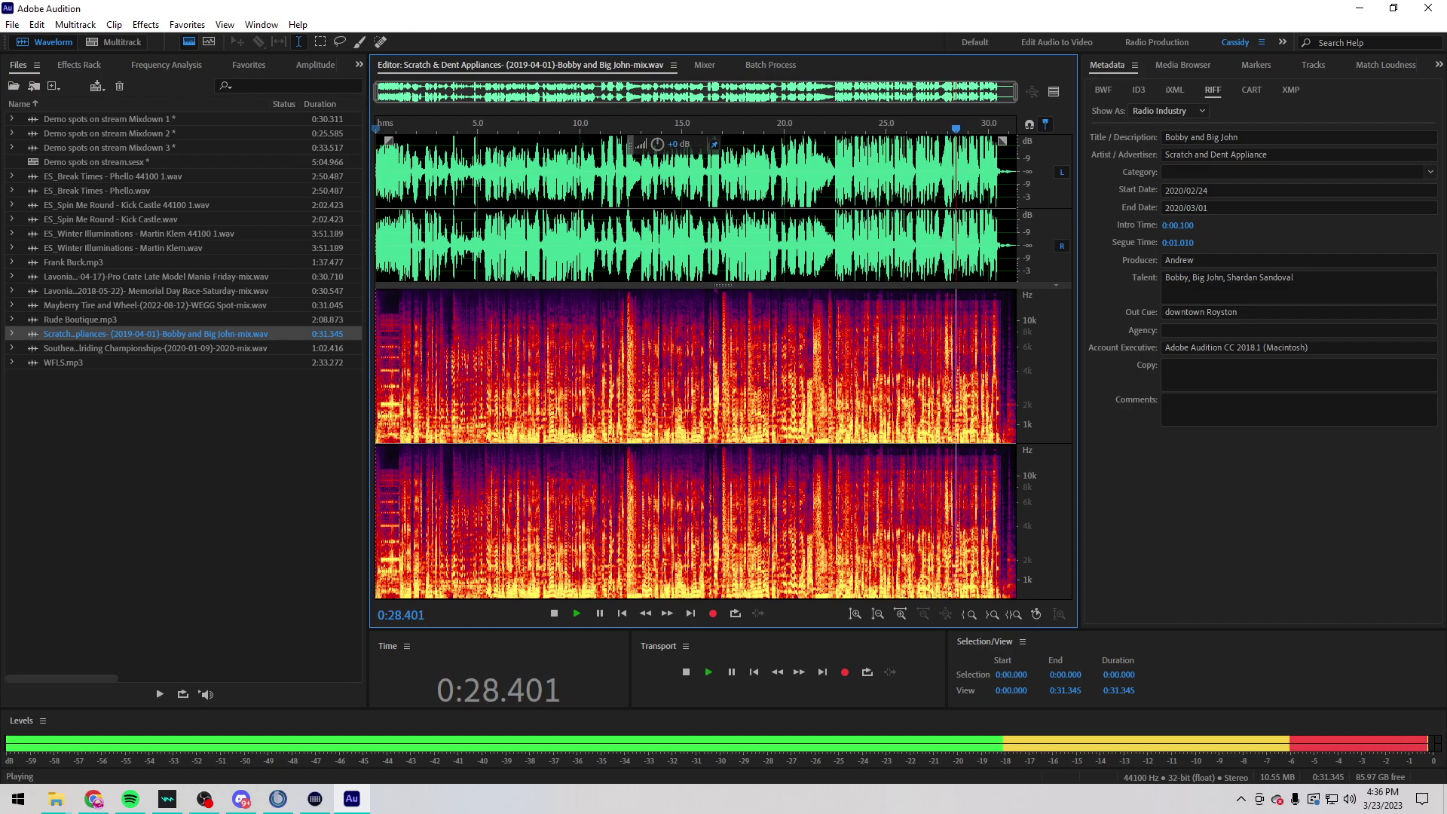
Step: Open Demo spots on stream Mixdown 3 and select every file in the project's file list
{"action": "double_click", "coordinate": [118, 147]}
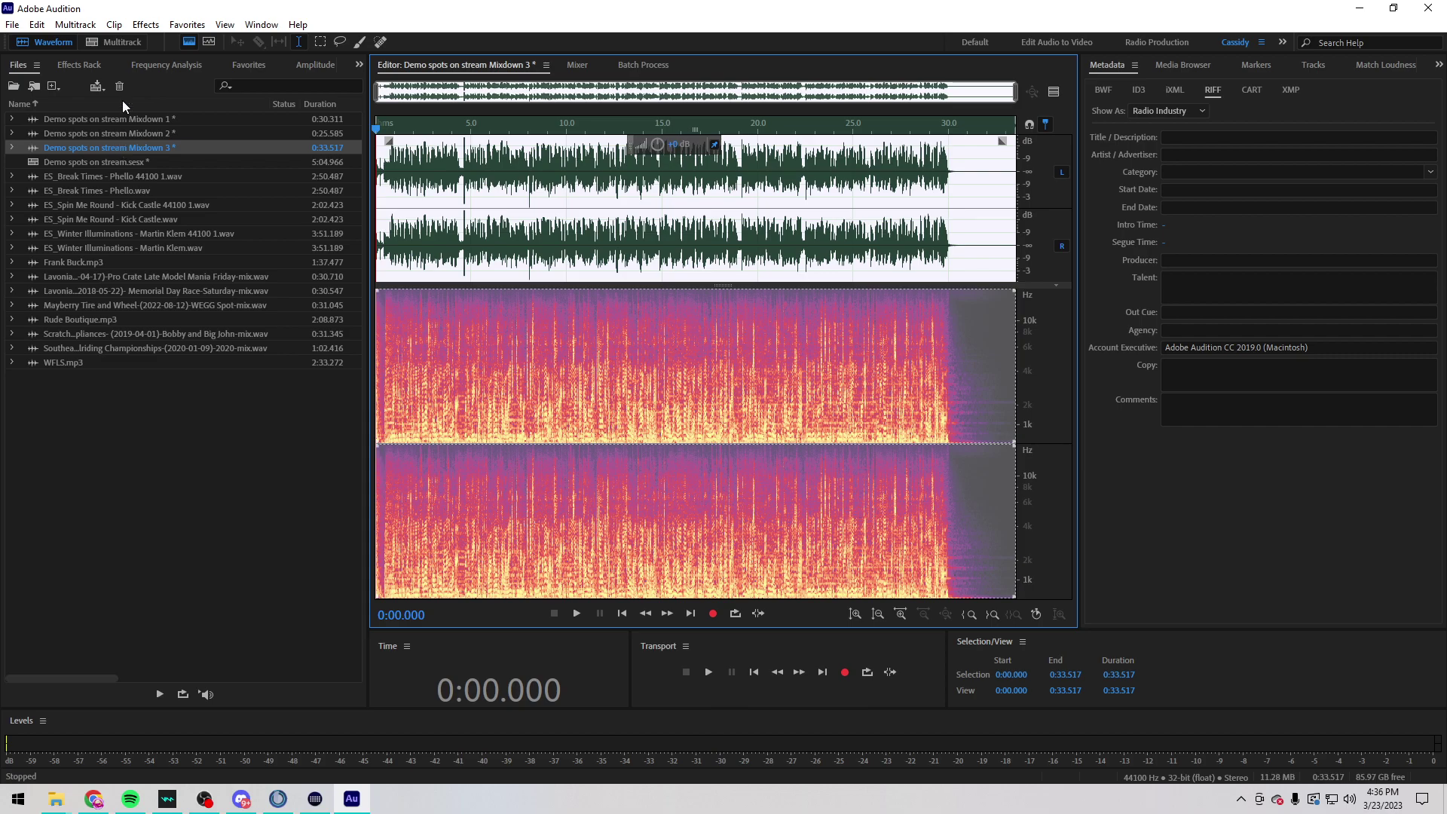
{"action": "left_click", "coordinate": [210, 374]}
{"action": "key", "text": "ctrl+a"}
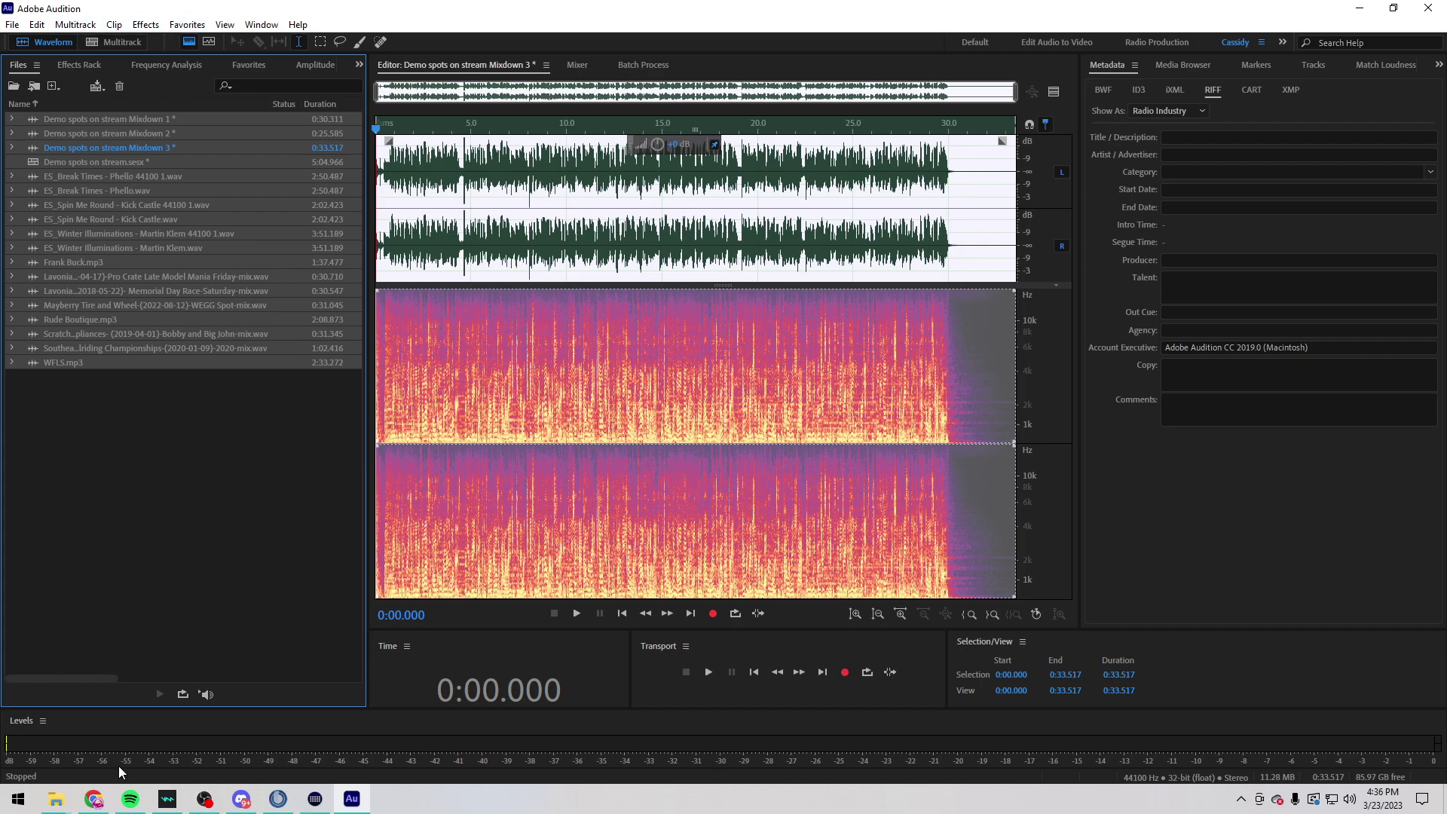
Step: Look at the Gmail inbox in Chrome, and import NID31.wav from File Explorer into Audition and play it
{"action": "left_click", "coordinate": [95, 799]}
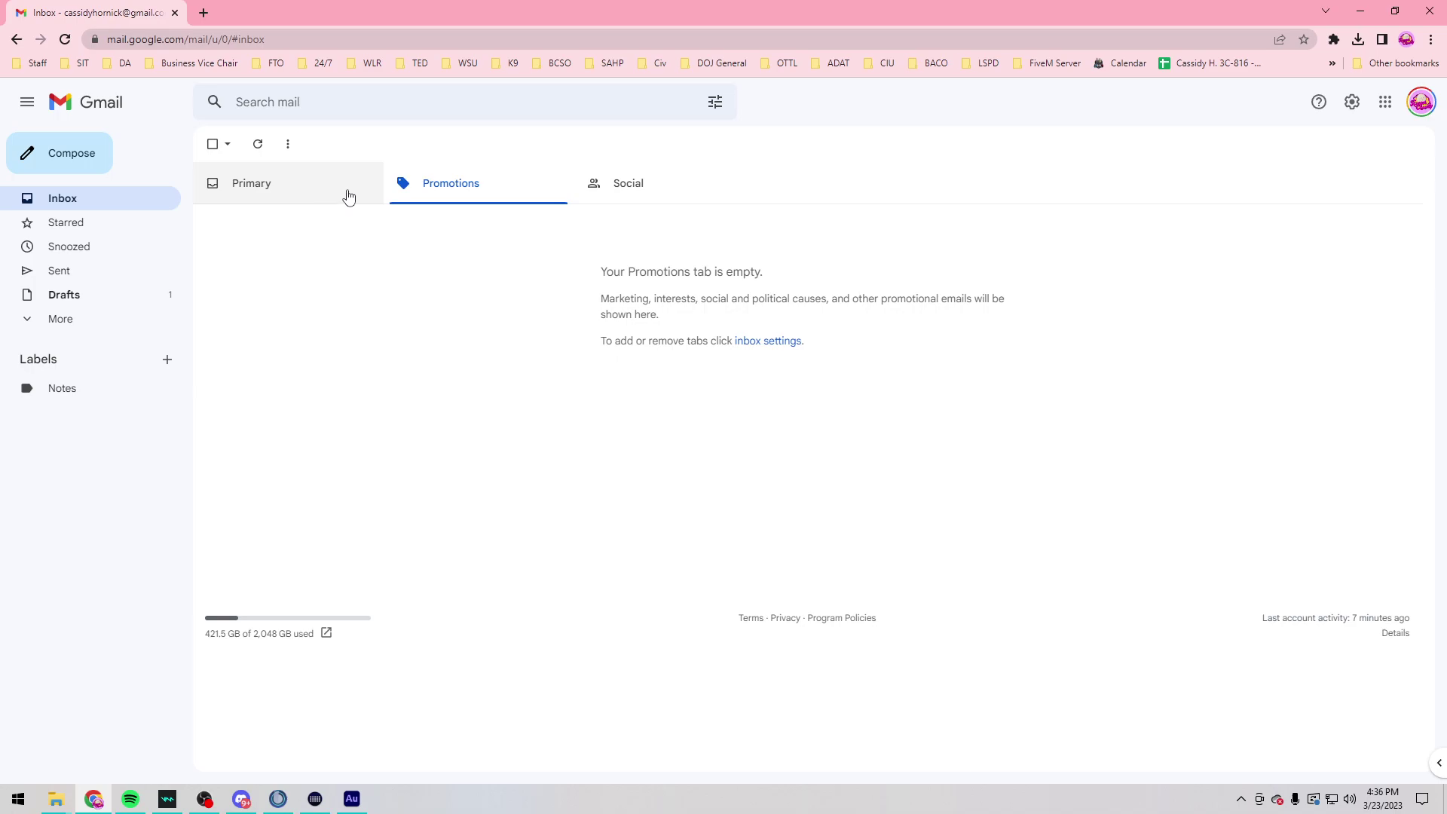
{"action": "left_click", "coordinate": [362, 799]}
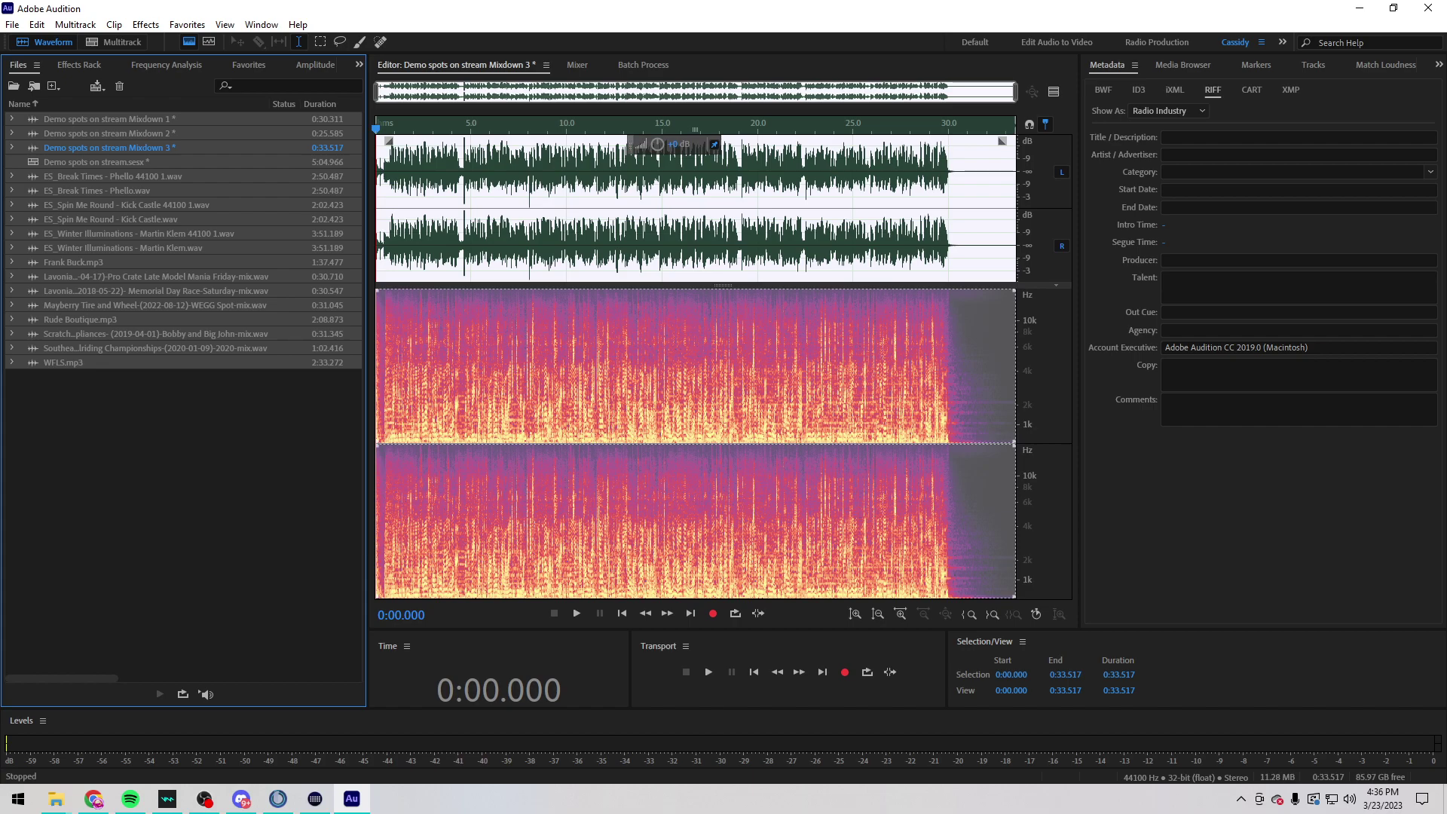
{"action": "key", "text": "alt+Tab"}
{"action": "left_click_drag", "start_coordinate": [7, 483], "coordinate": [109, 332]}
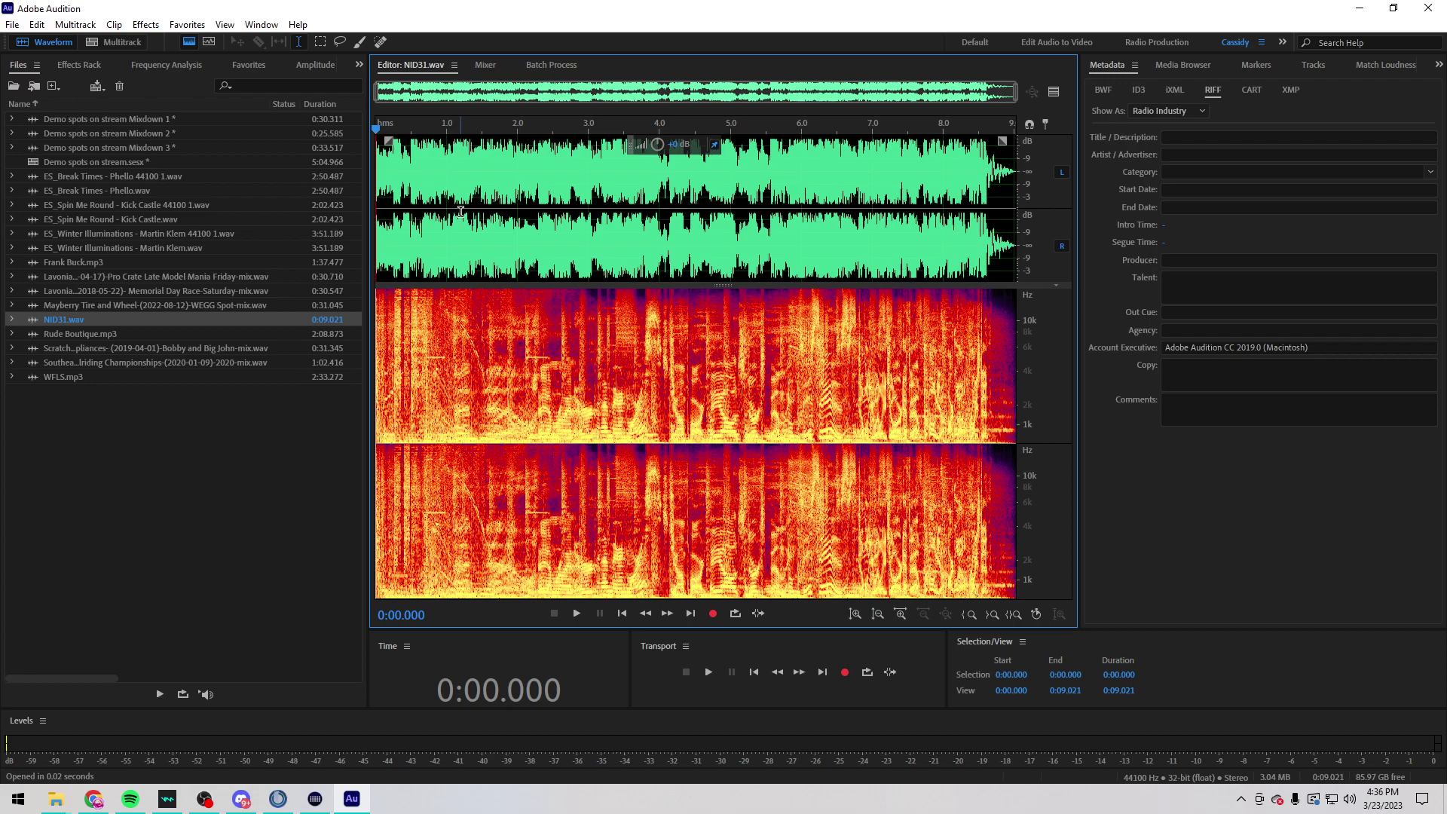
{"action": "key", "text": "space"}
Step: Select all the listed files, including the multitrack session and mixdowns, and close them all
{"action": "key", "text": "alt+Tab"}
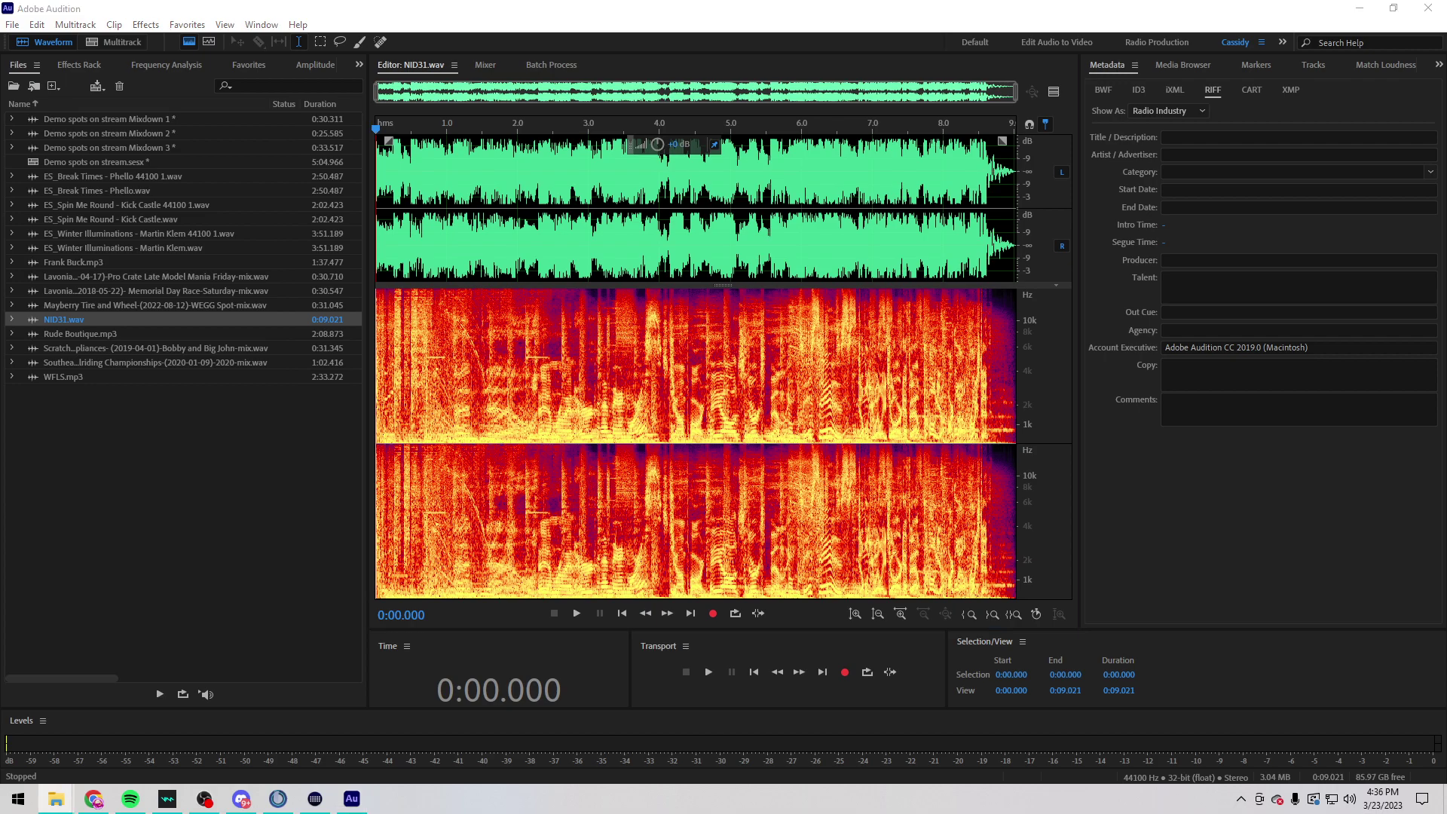
{"action": "left_click", "coordinate": [217, 351]}
{"action": "key", "text": "ctrl+a"}
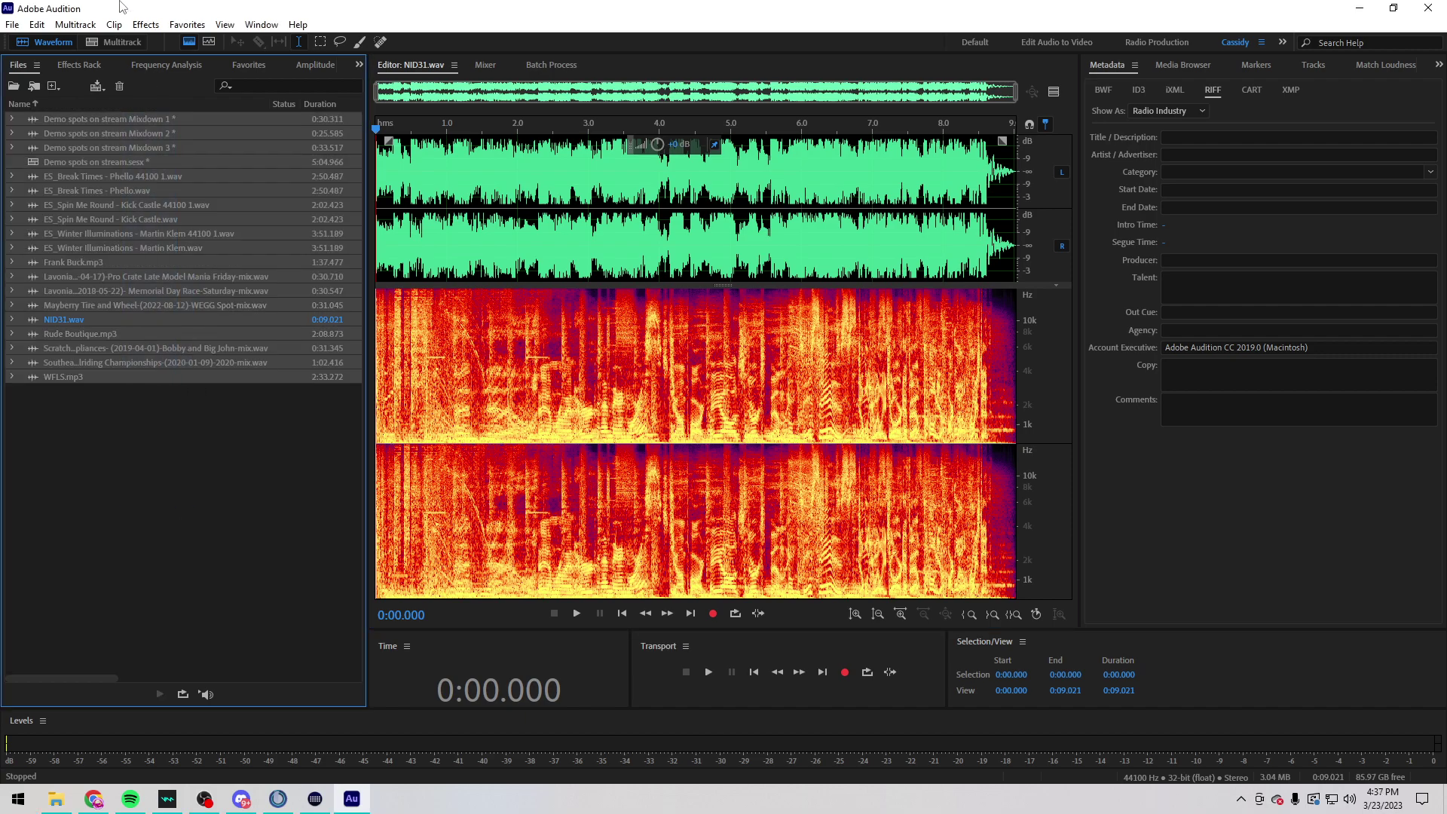
{"action": "key", "text": "ctrl+w"}
{"action": "left_click", "coordinate": [797, 420]}
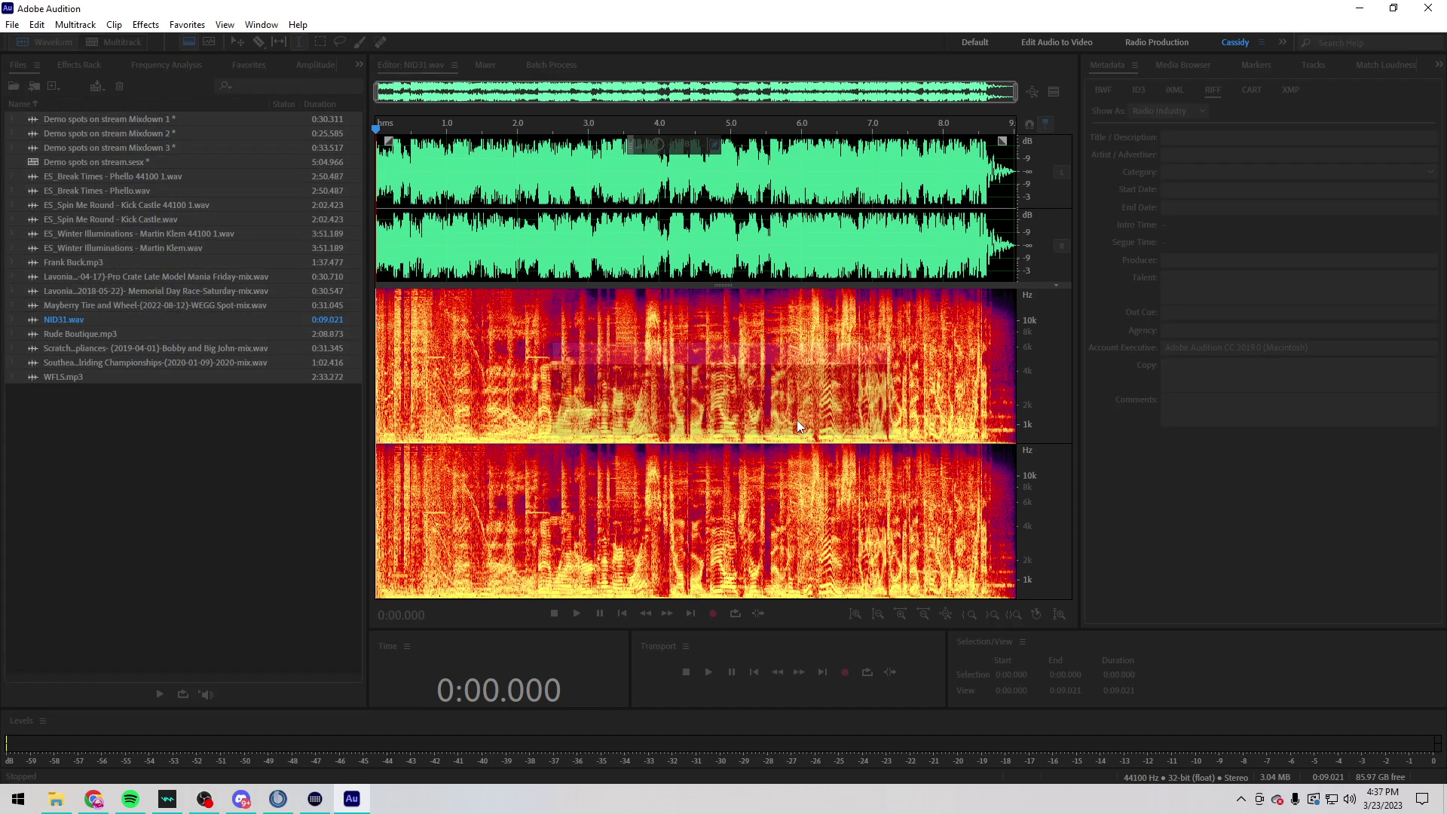
{"action": "left_click", "coordinate": [655, 368]}
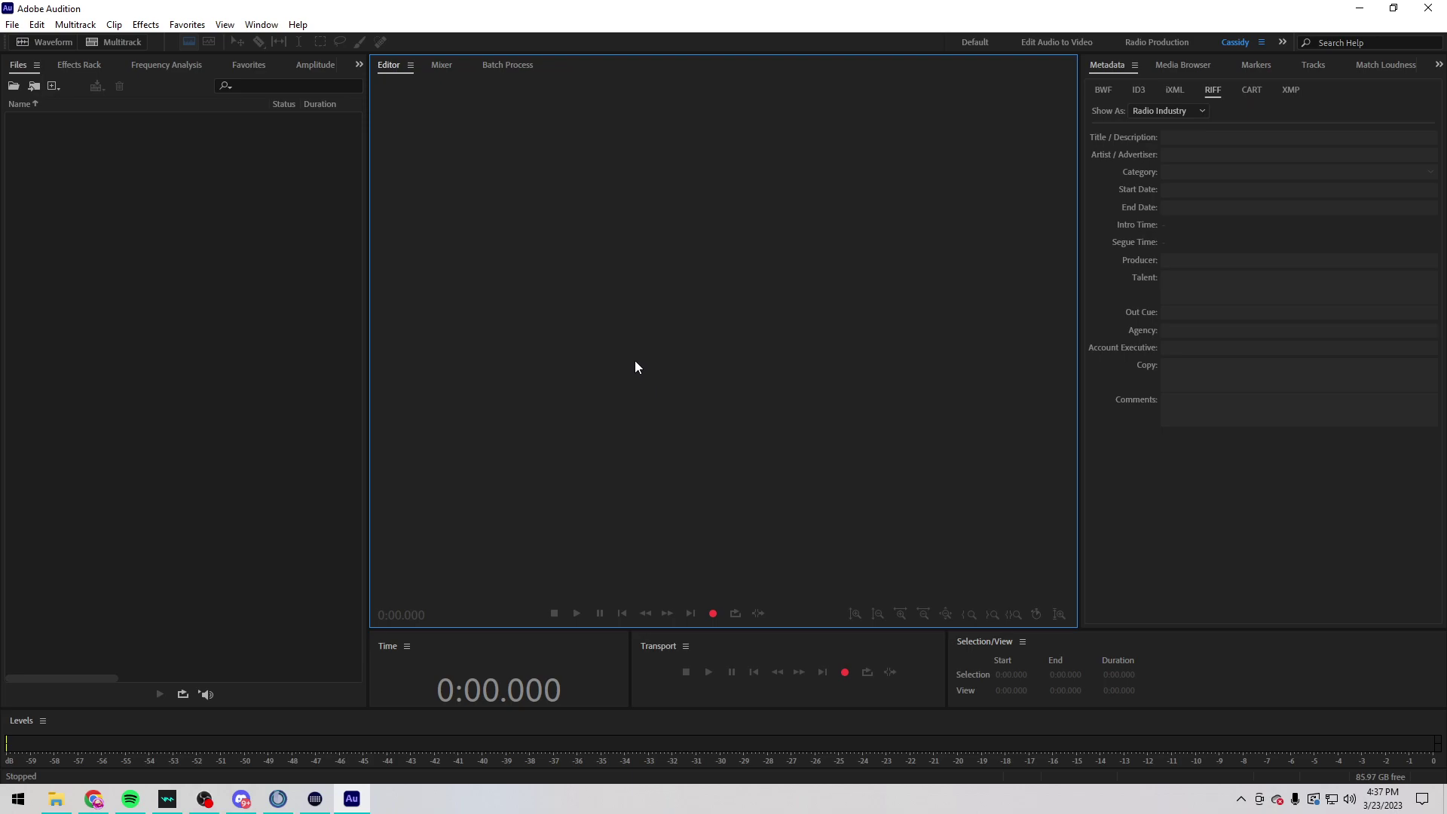